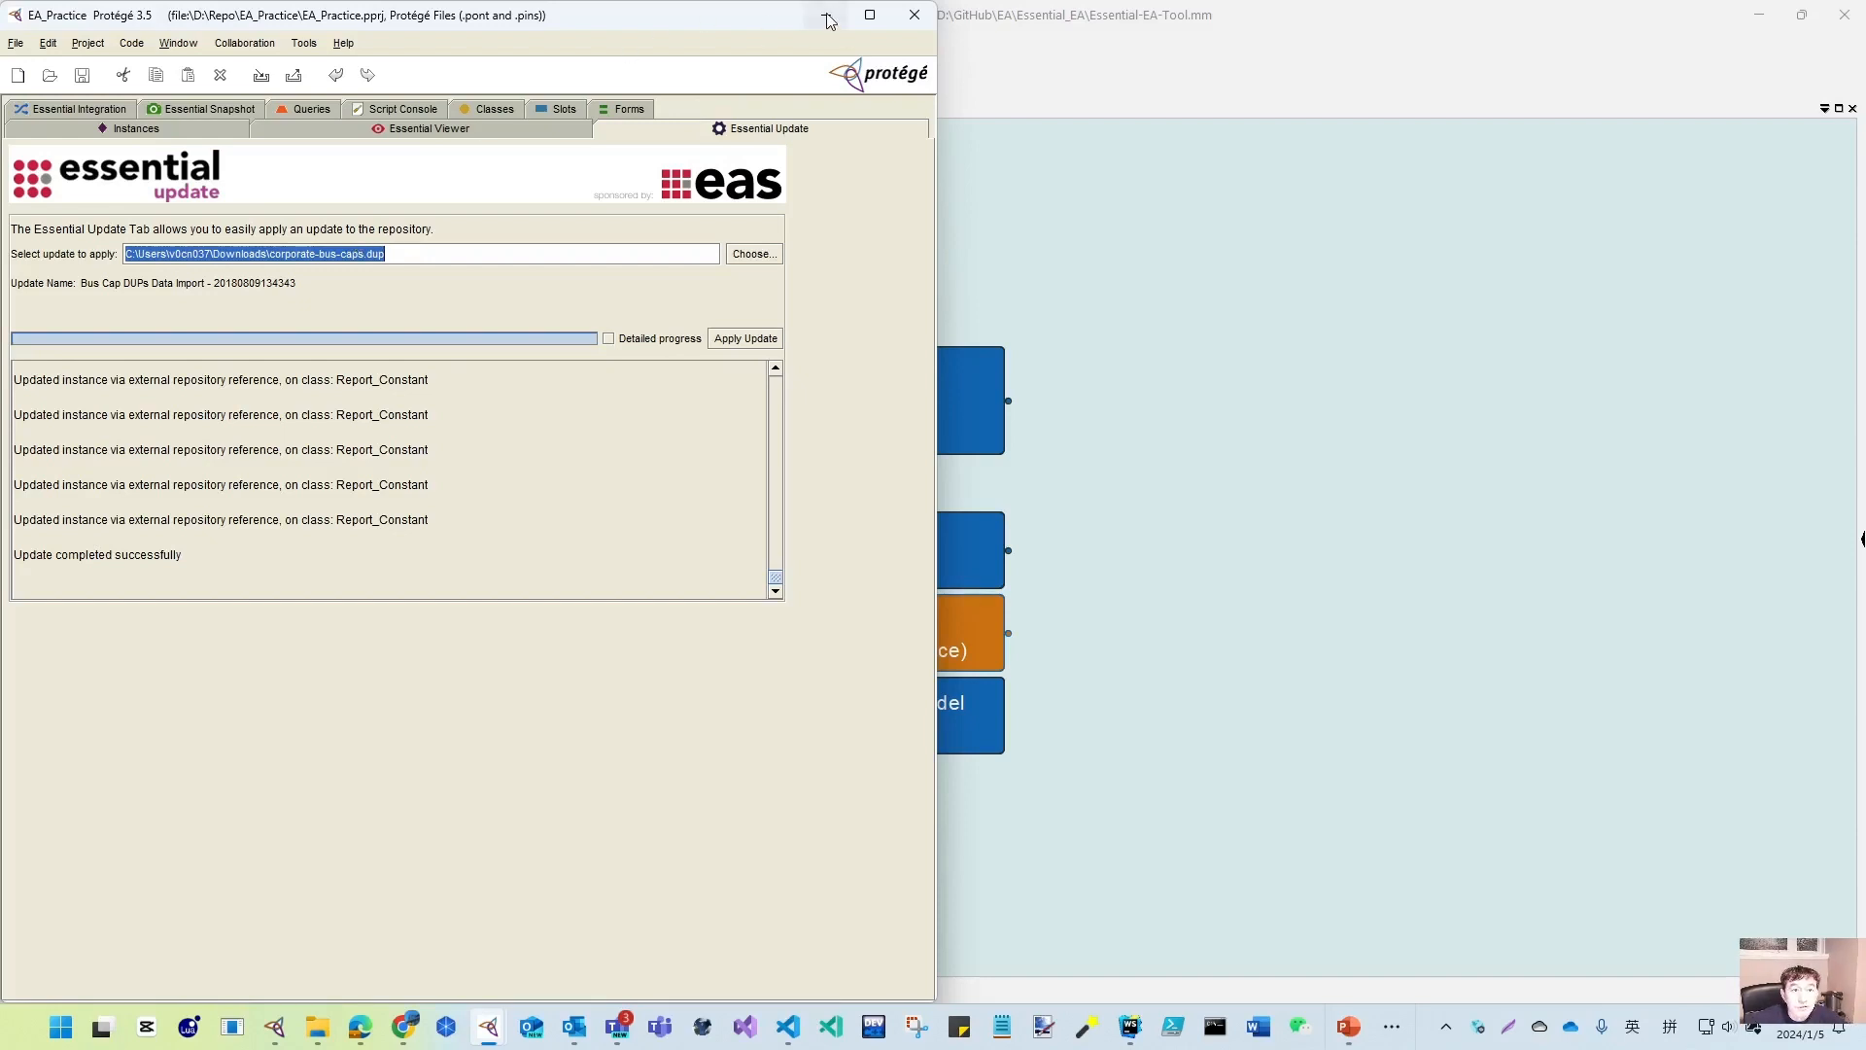
# - Switch to the Freeplane mind map and expand the "004 Start from Business Capability Model" node
pyautogui.click(1221, 301)
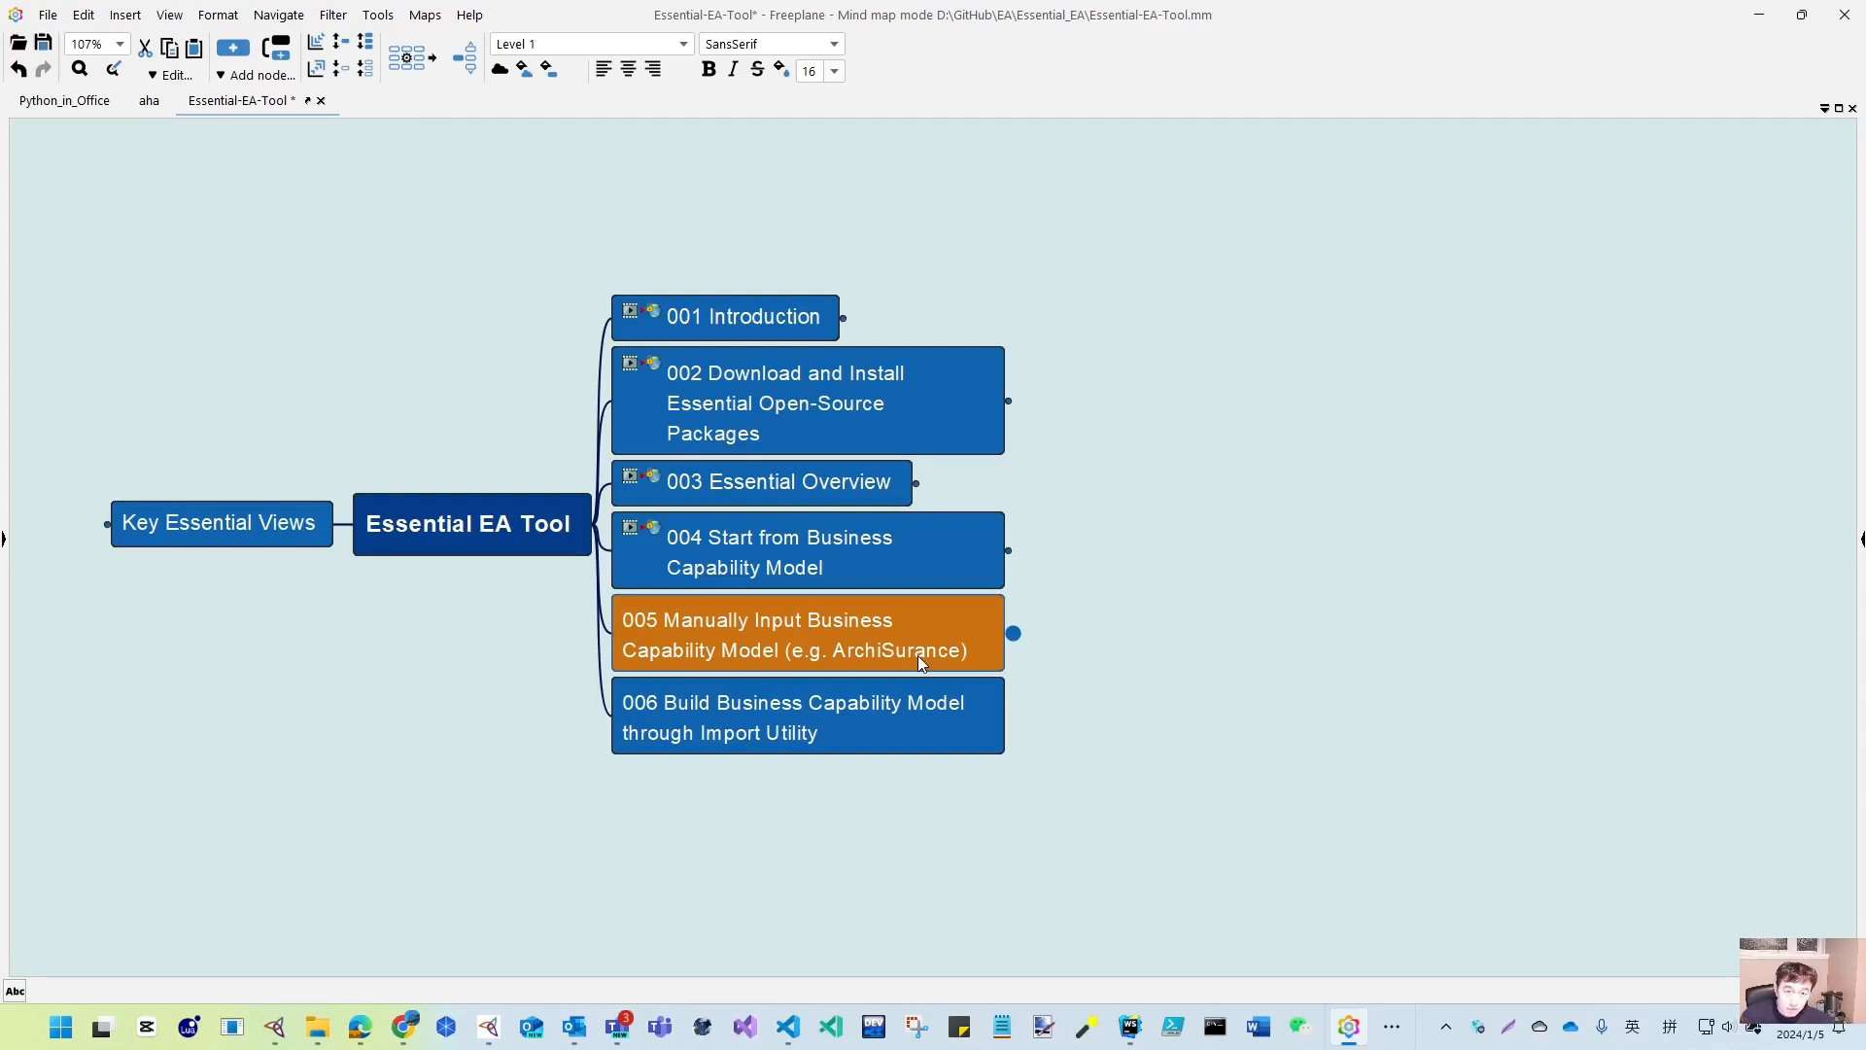
pyautogui.click(1011, 551)
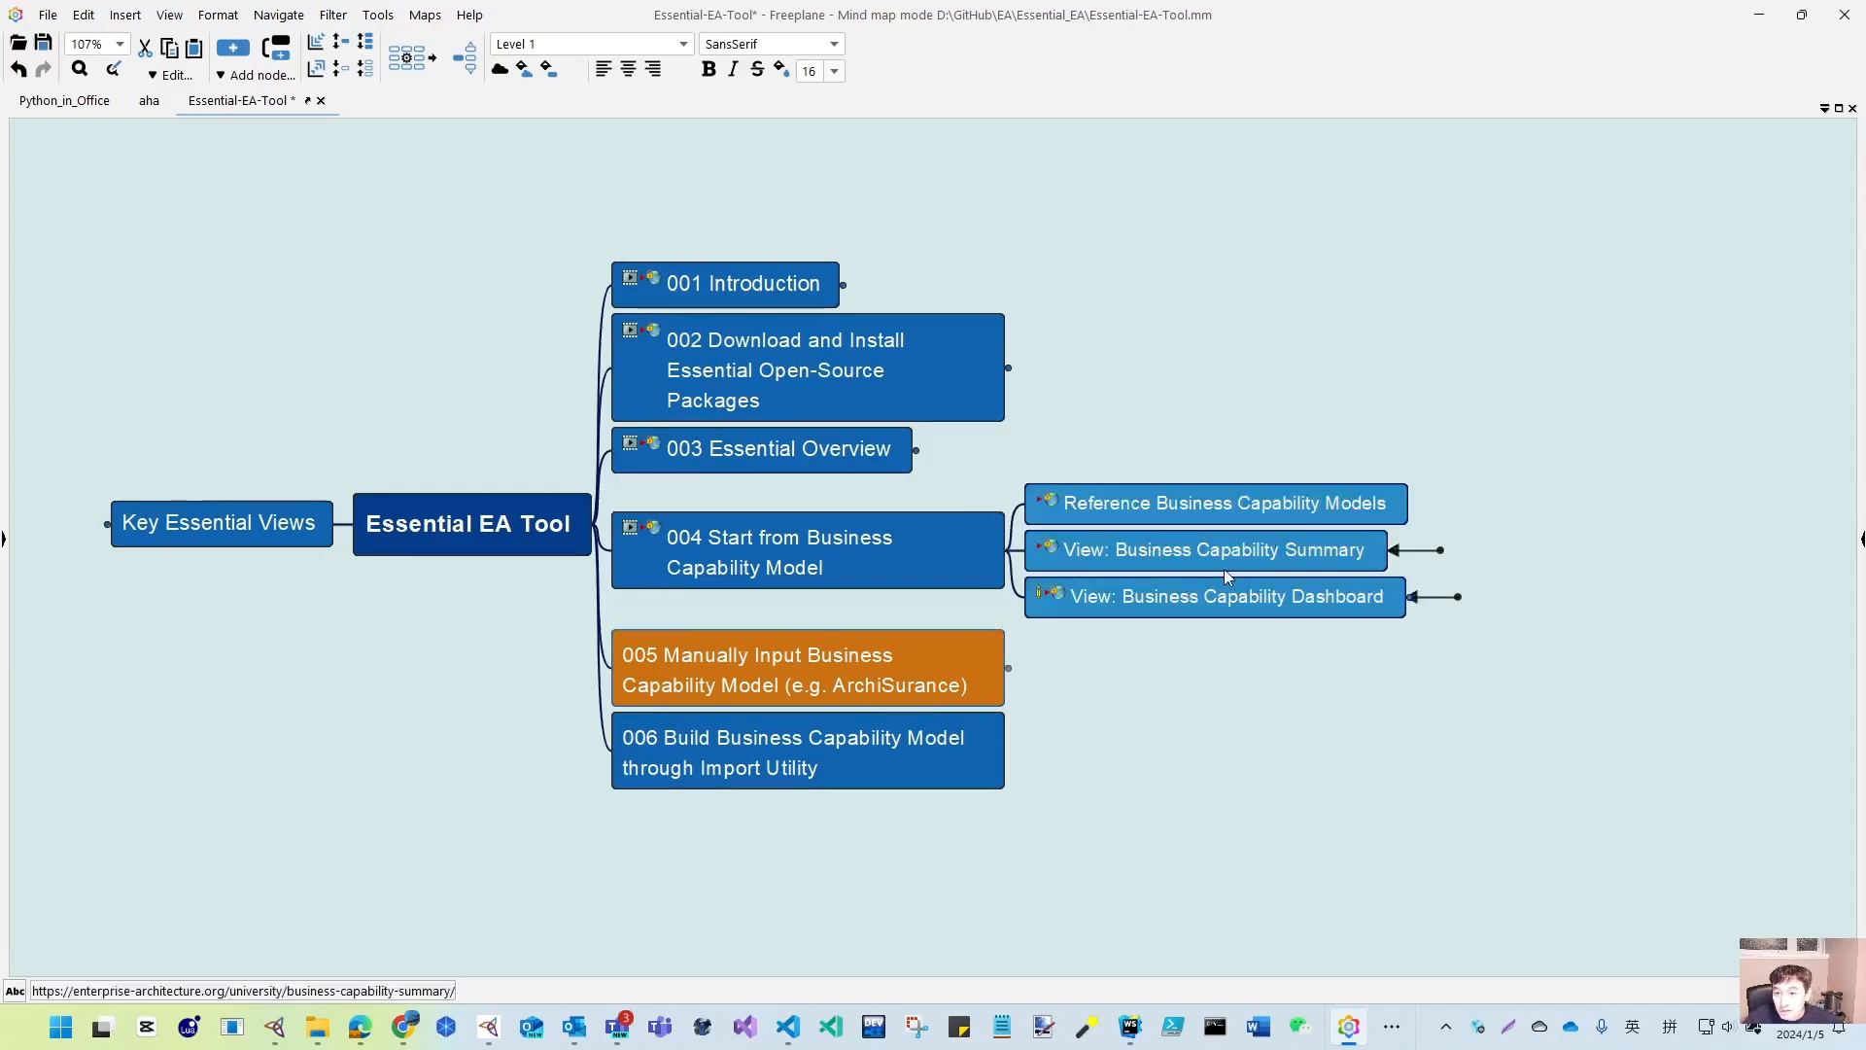
pyautogui.moveTo(1385, 598)
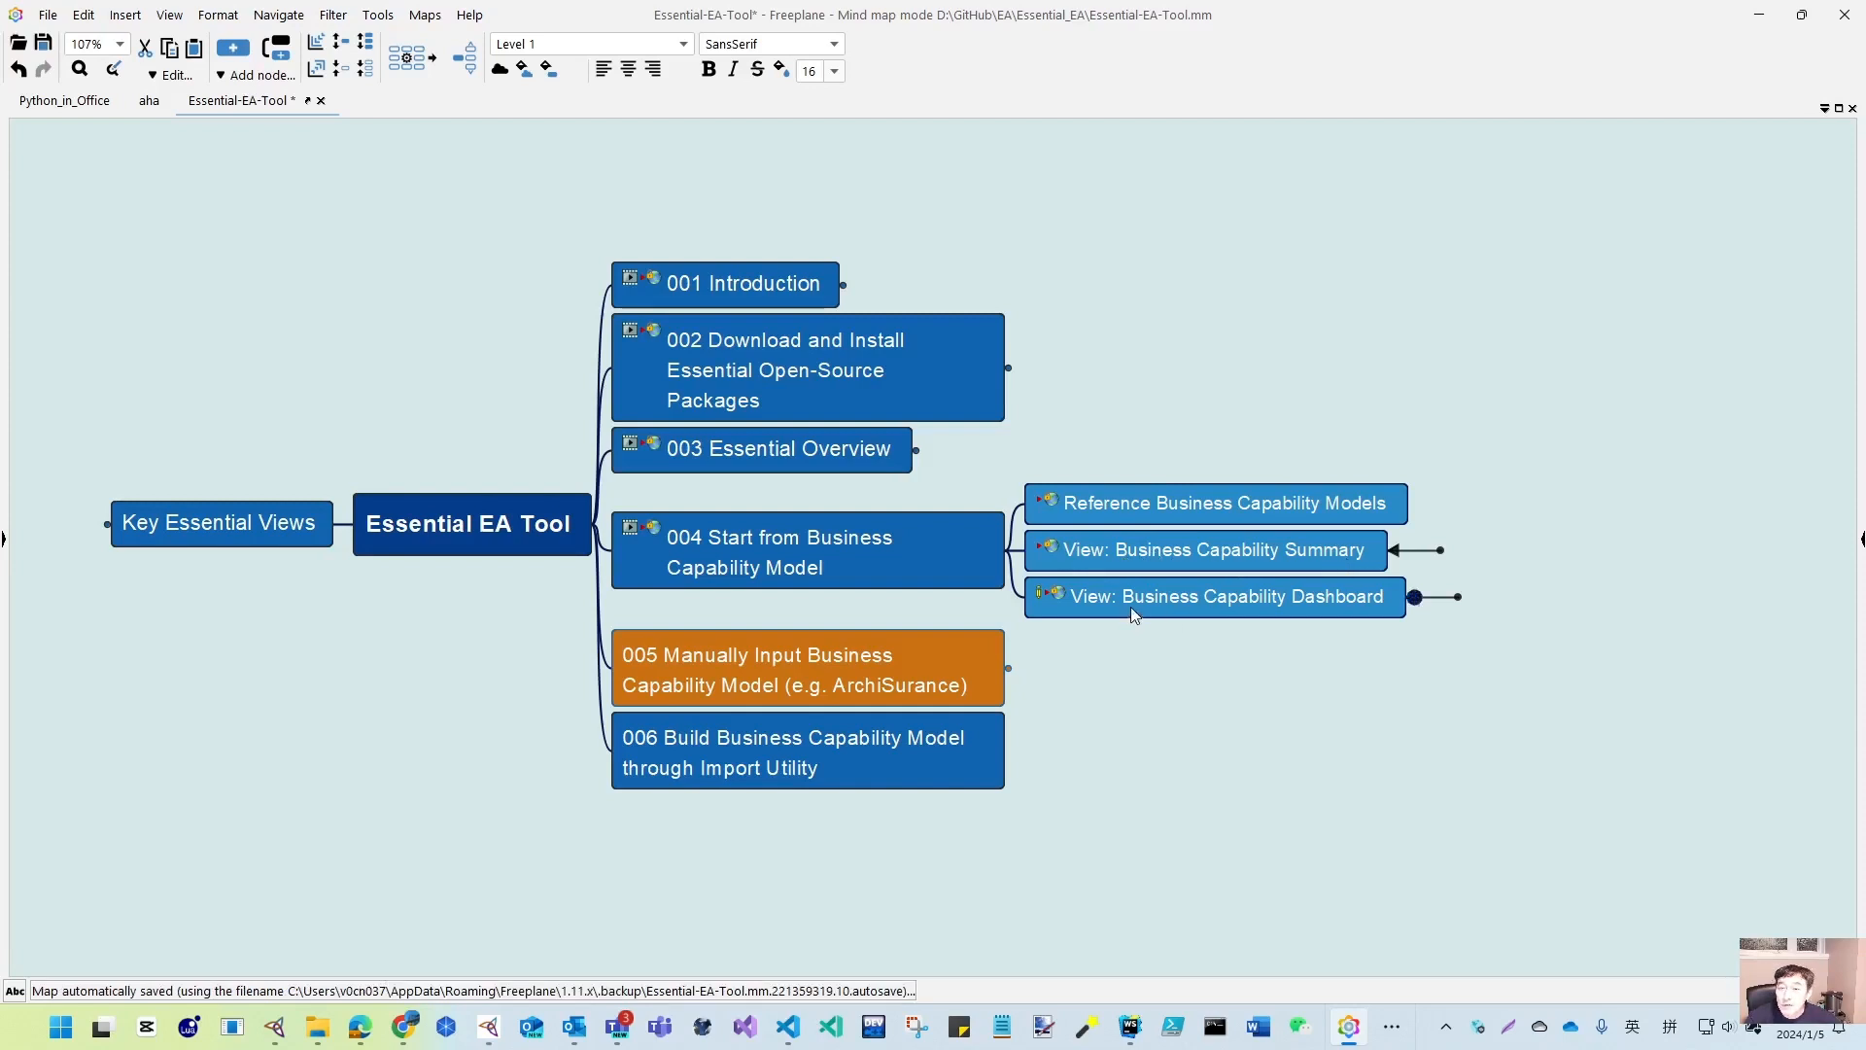
pyautogui.moveTo(1280, 606)
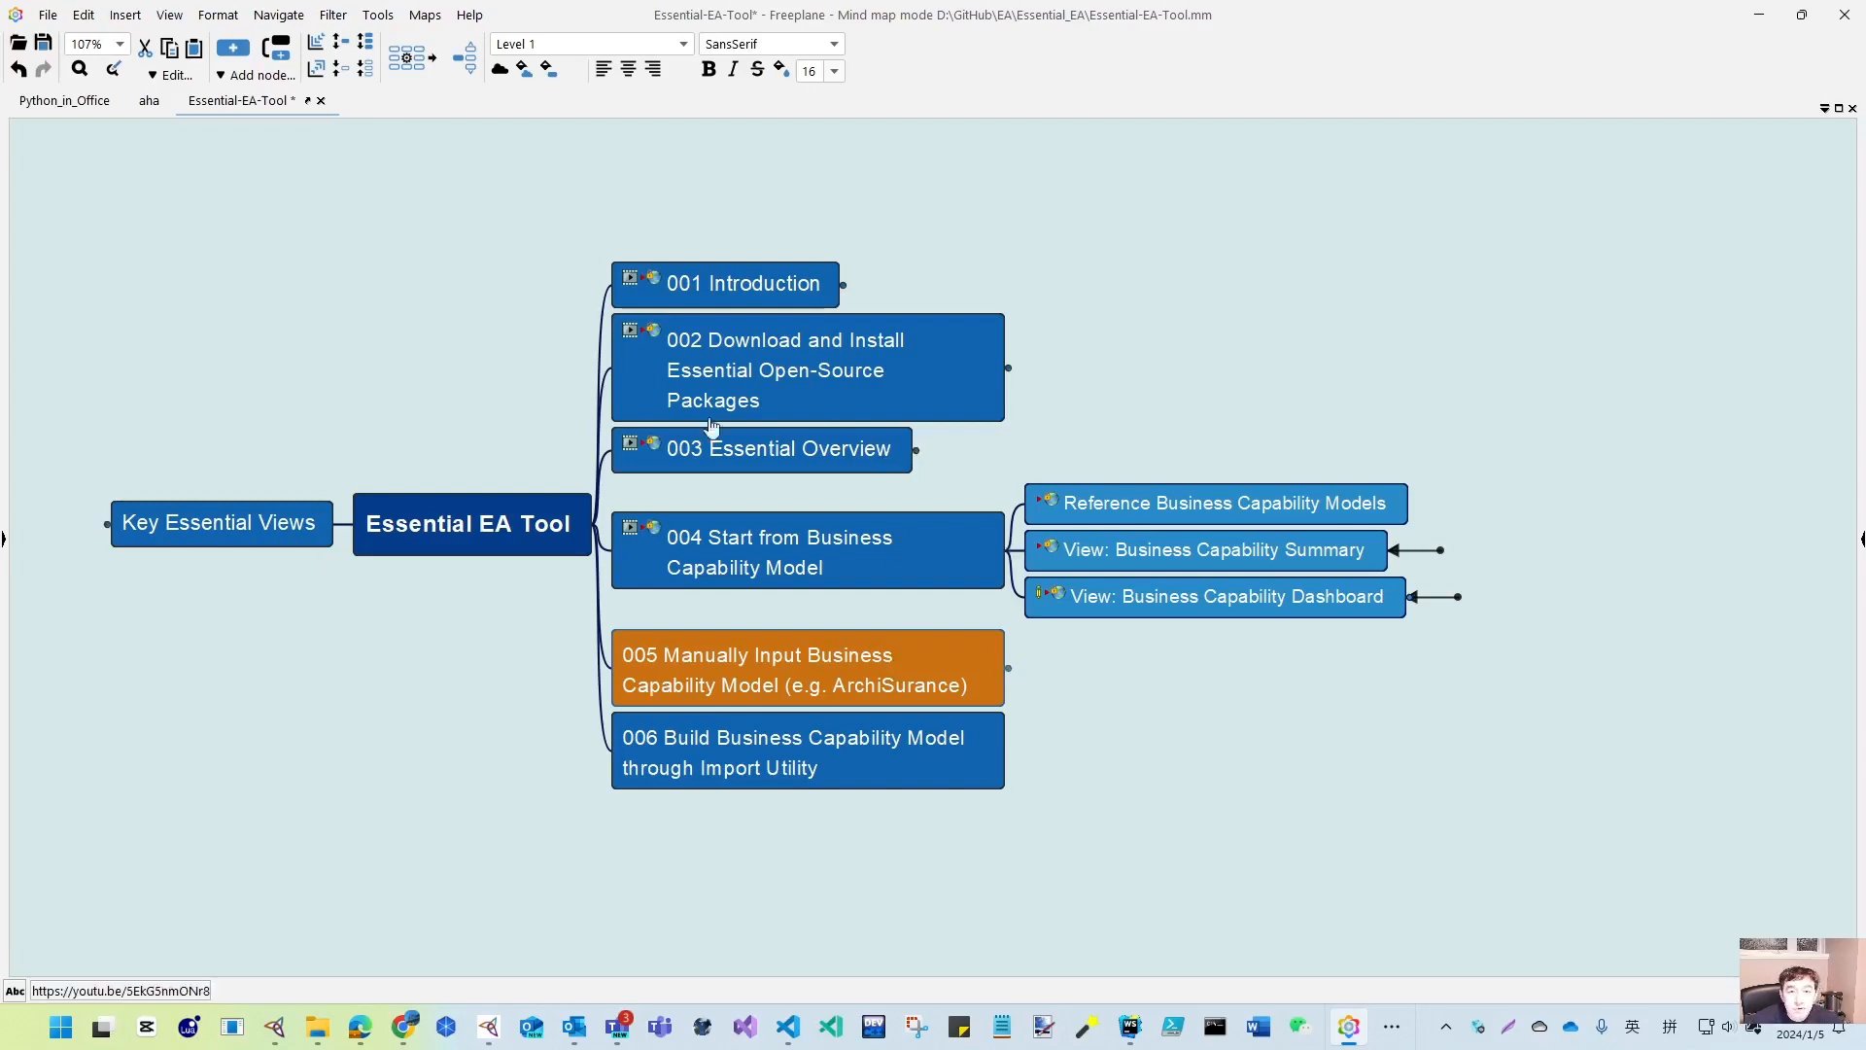
# - Expand the "Key Essential Views" branch of the mind map to show its view categories
pyautogui.moveTo(442, 367); pyautogui.dragTo(546, 375)
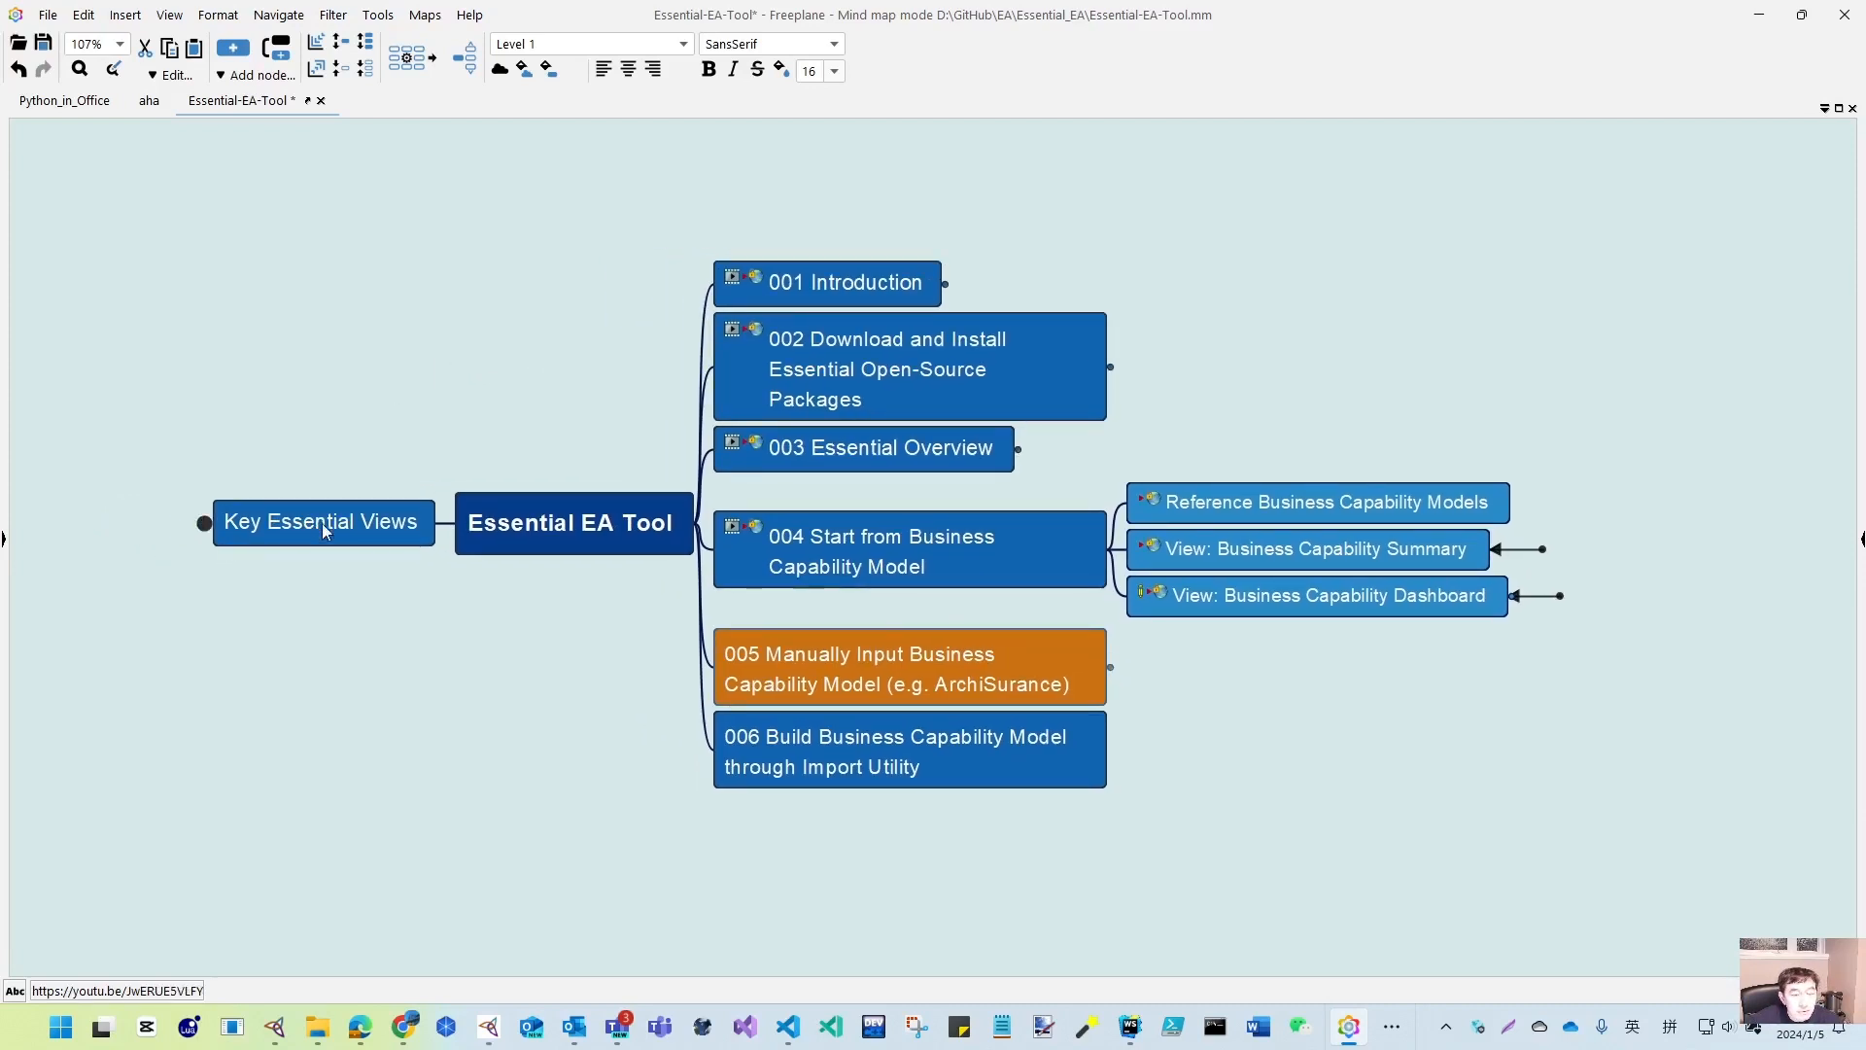
pyautogui.click(204, 523)
pyautogui.moveTo(212, 704); pyautogui.dragTo(525, 708)
# - Switch to Chrome, bring up the "Creating Imports by defining an Import Specification" article and open the site's navigation list
pyautogui.moveTo(488, 1033)
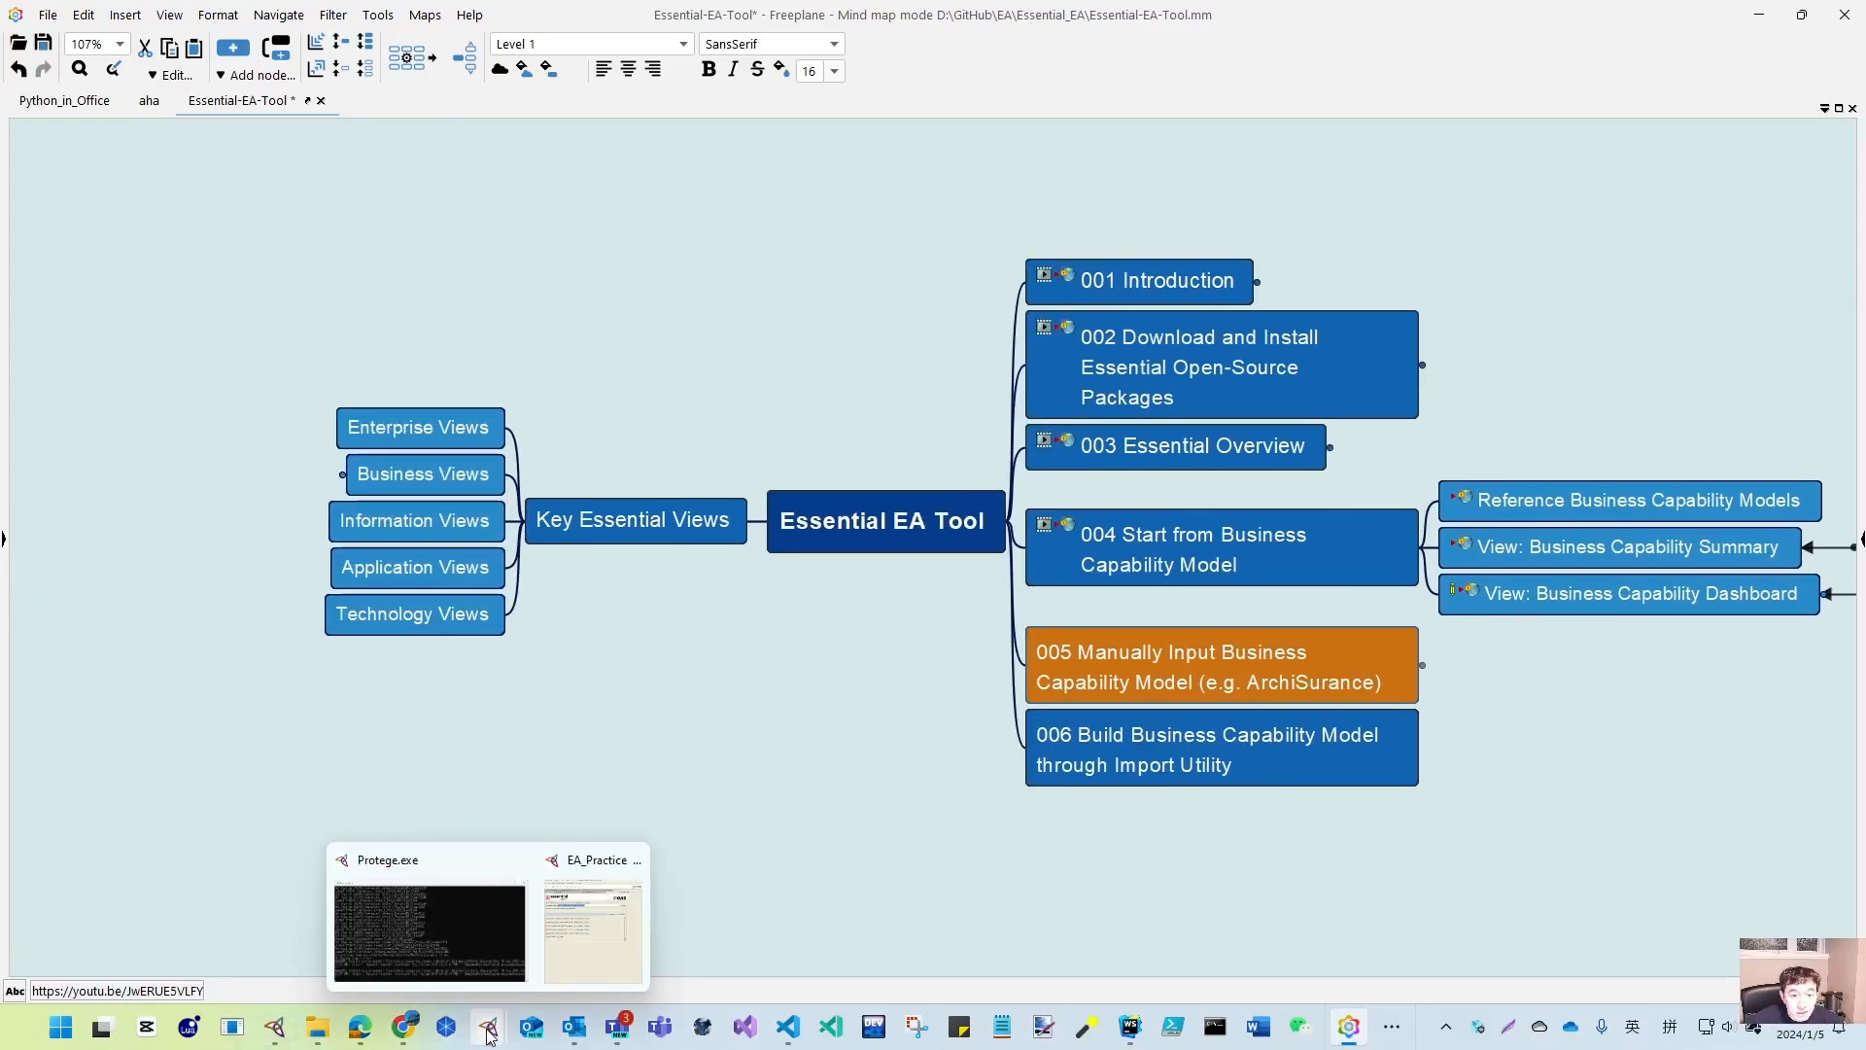
pyautogui.moveTo(408, 1031)
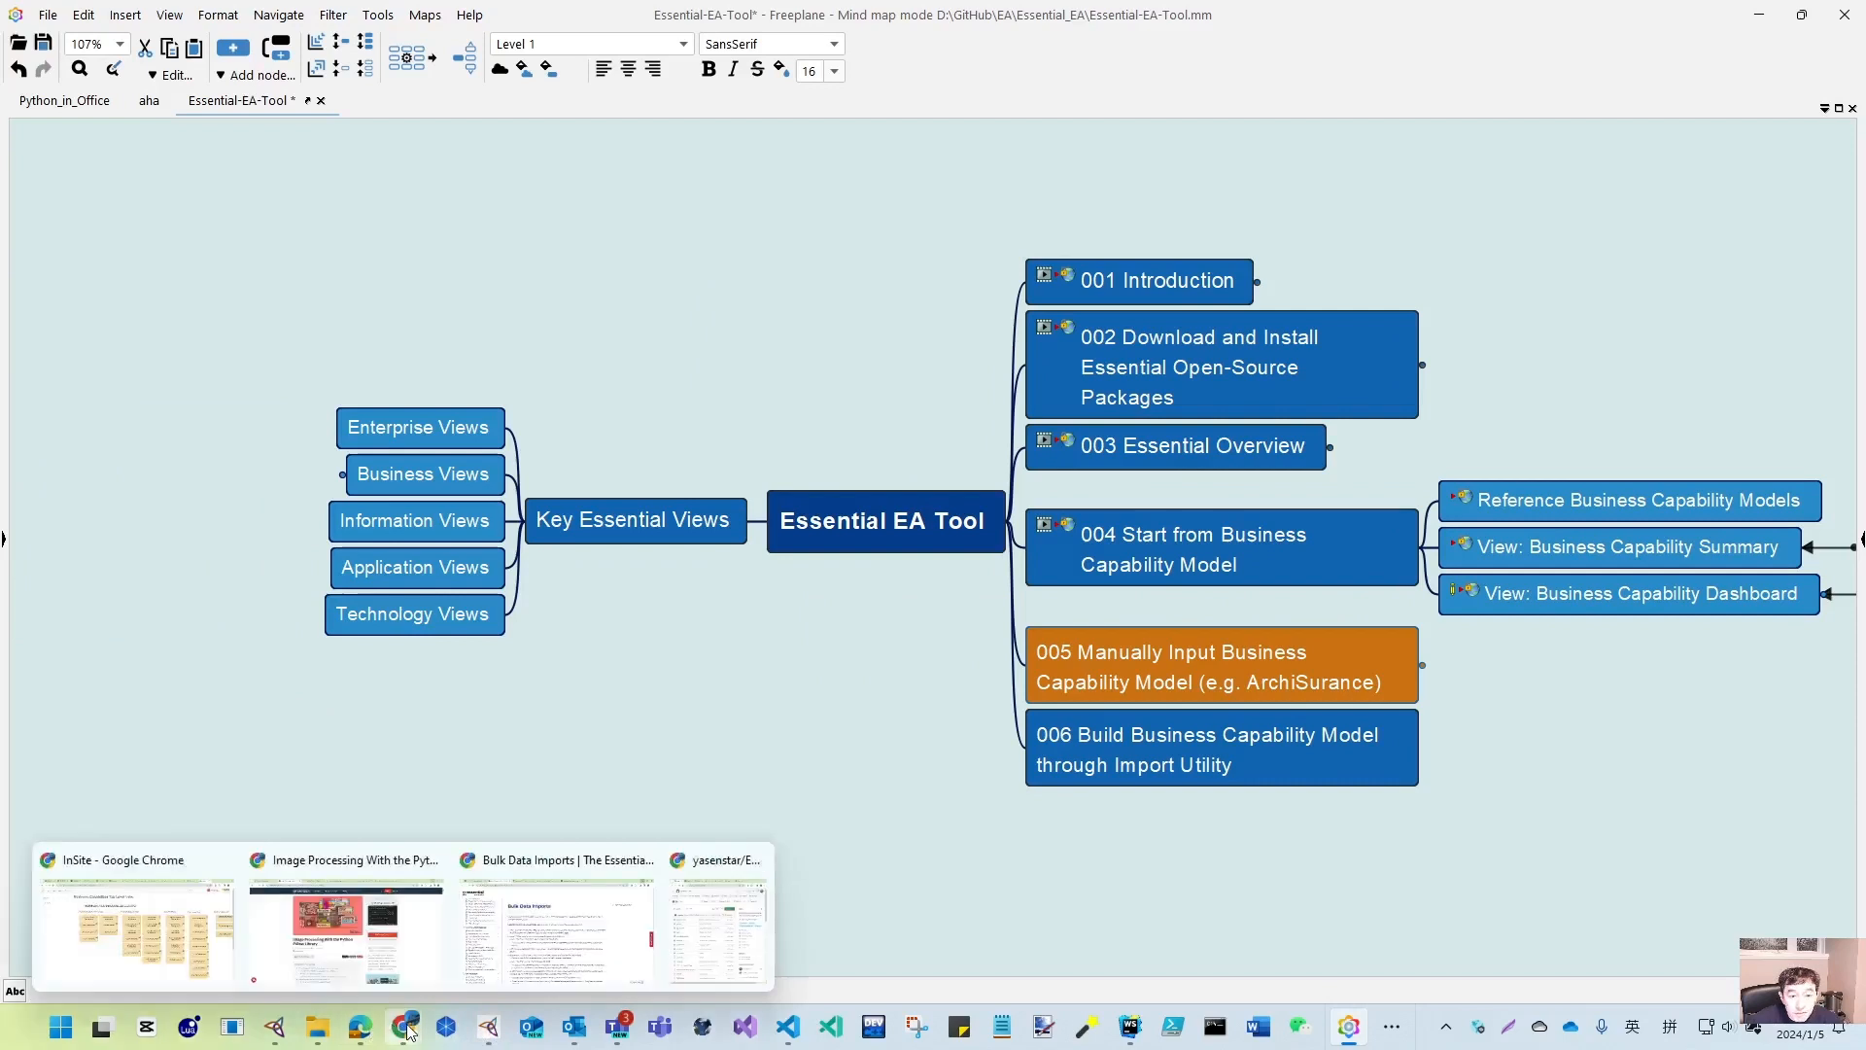
pyautogui.click(725, 955)
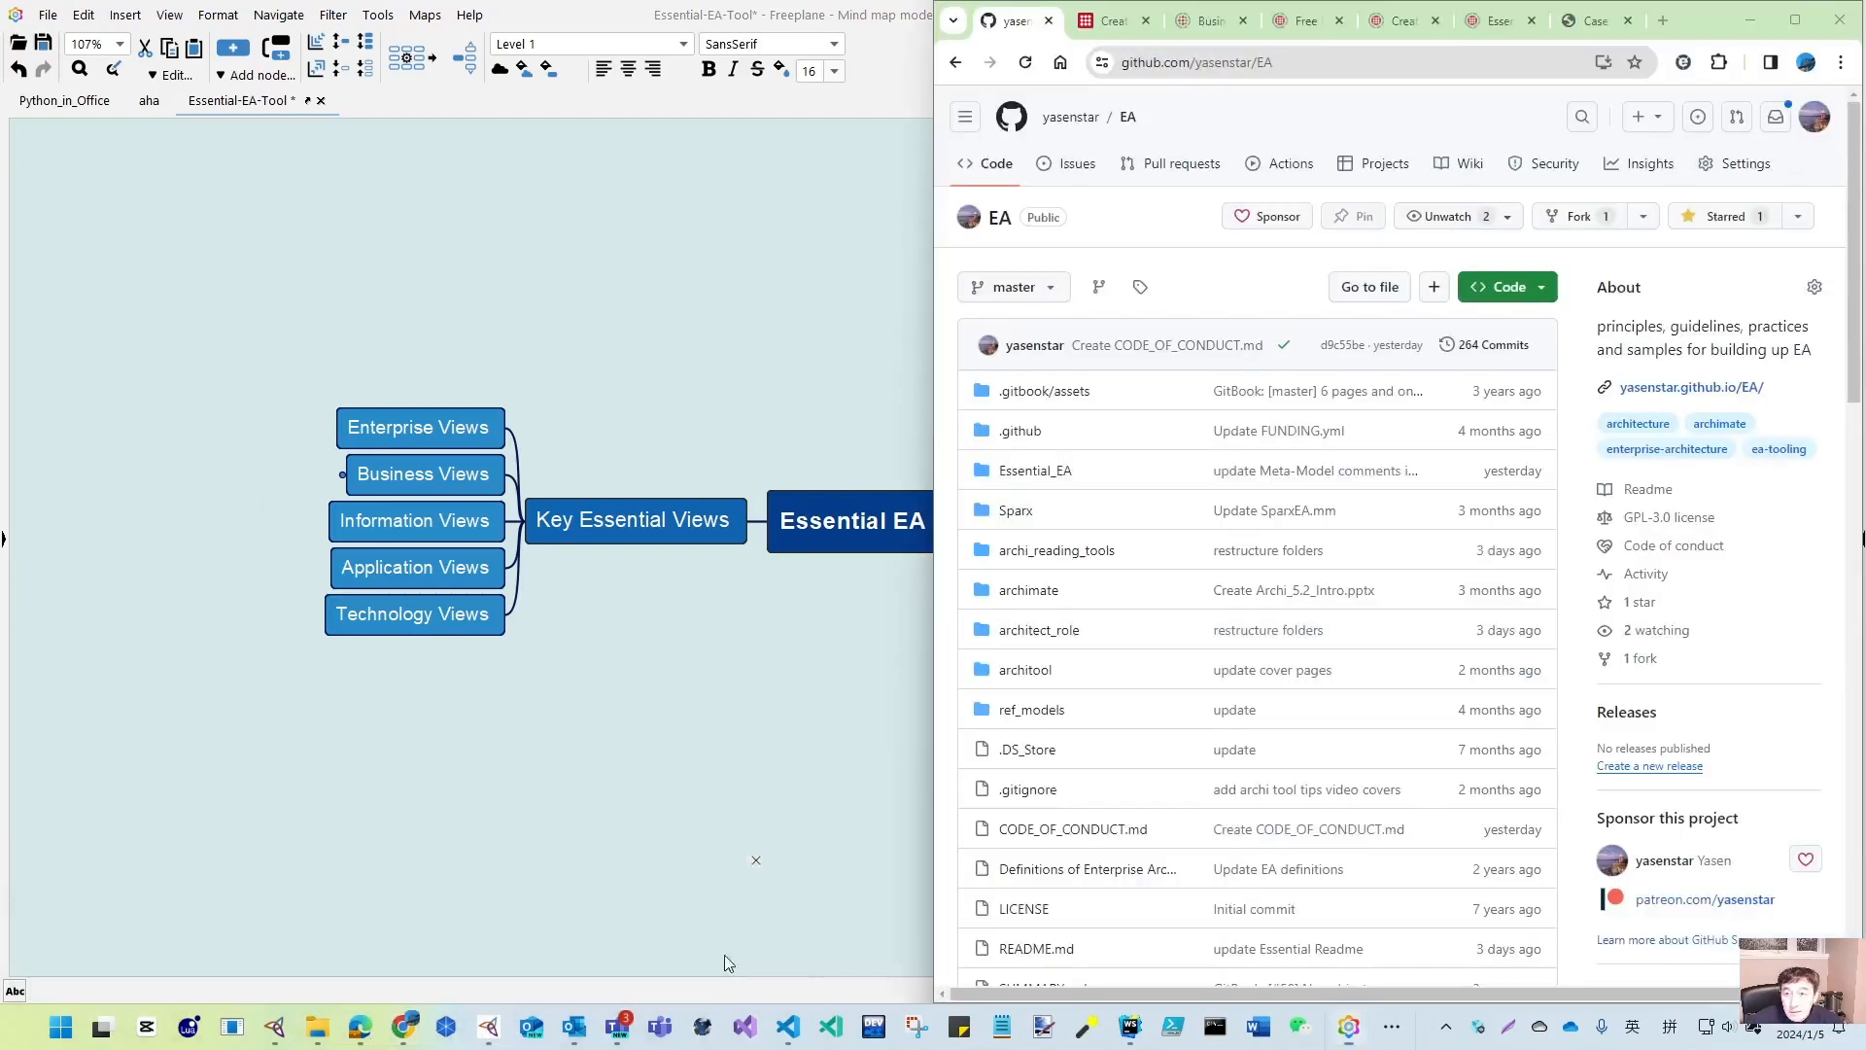
pyautogui.click(1207, 29)
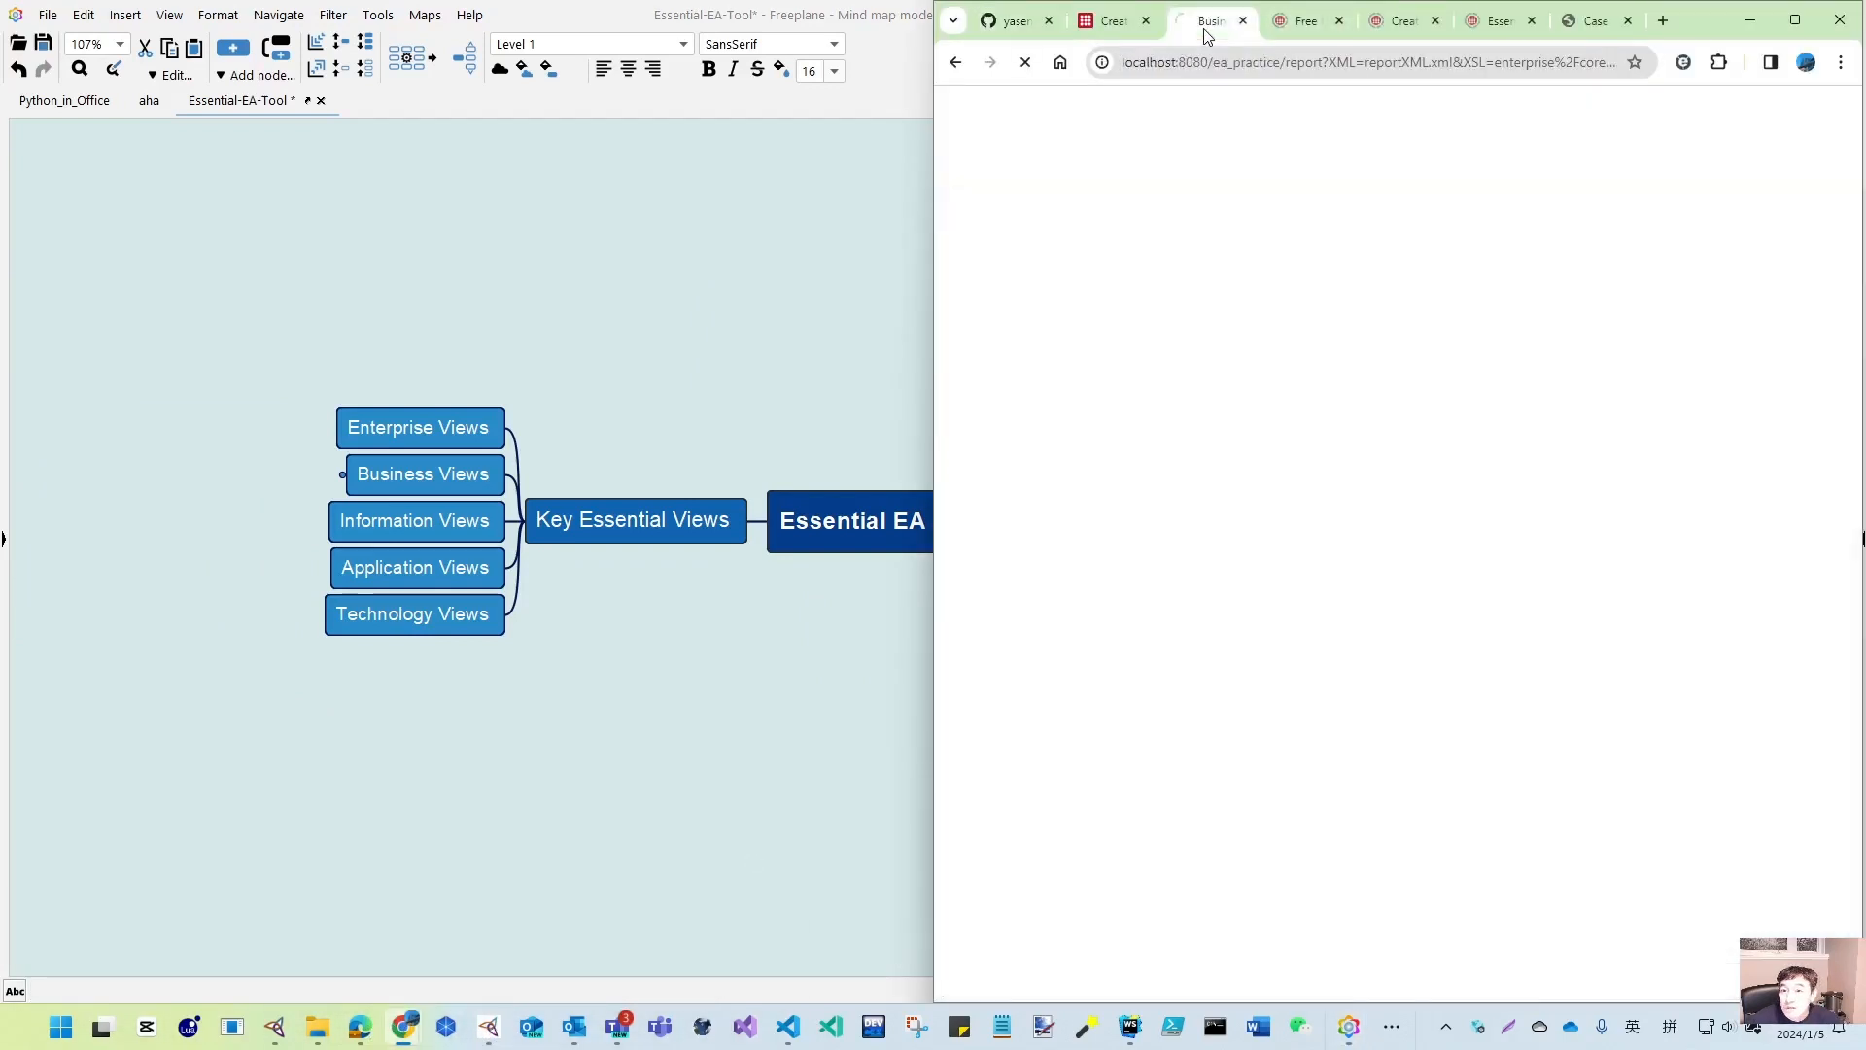
pyautogui.click(1400, 30)
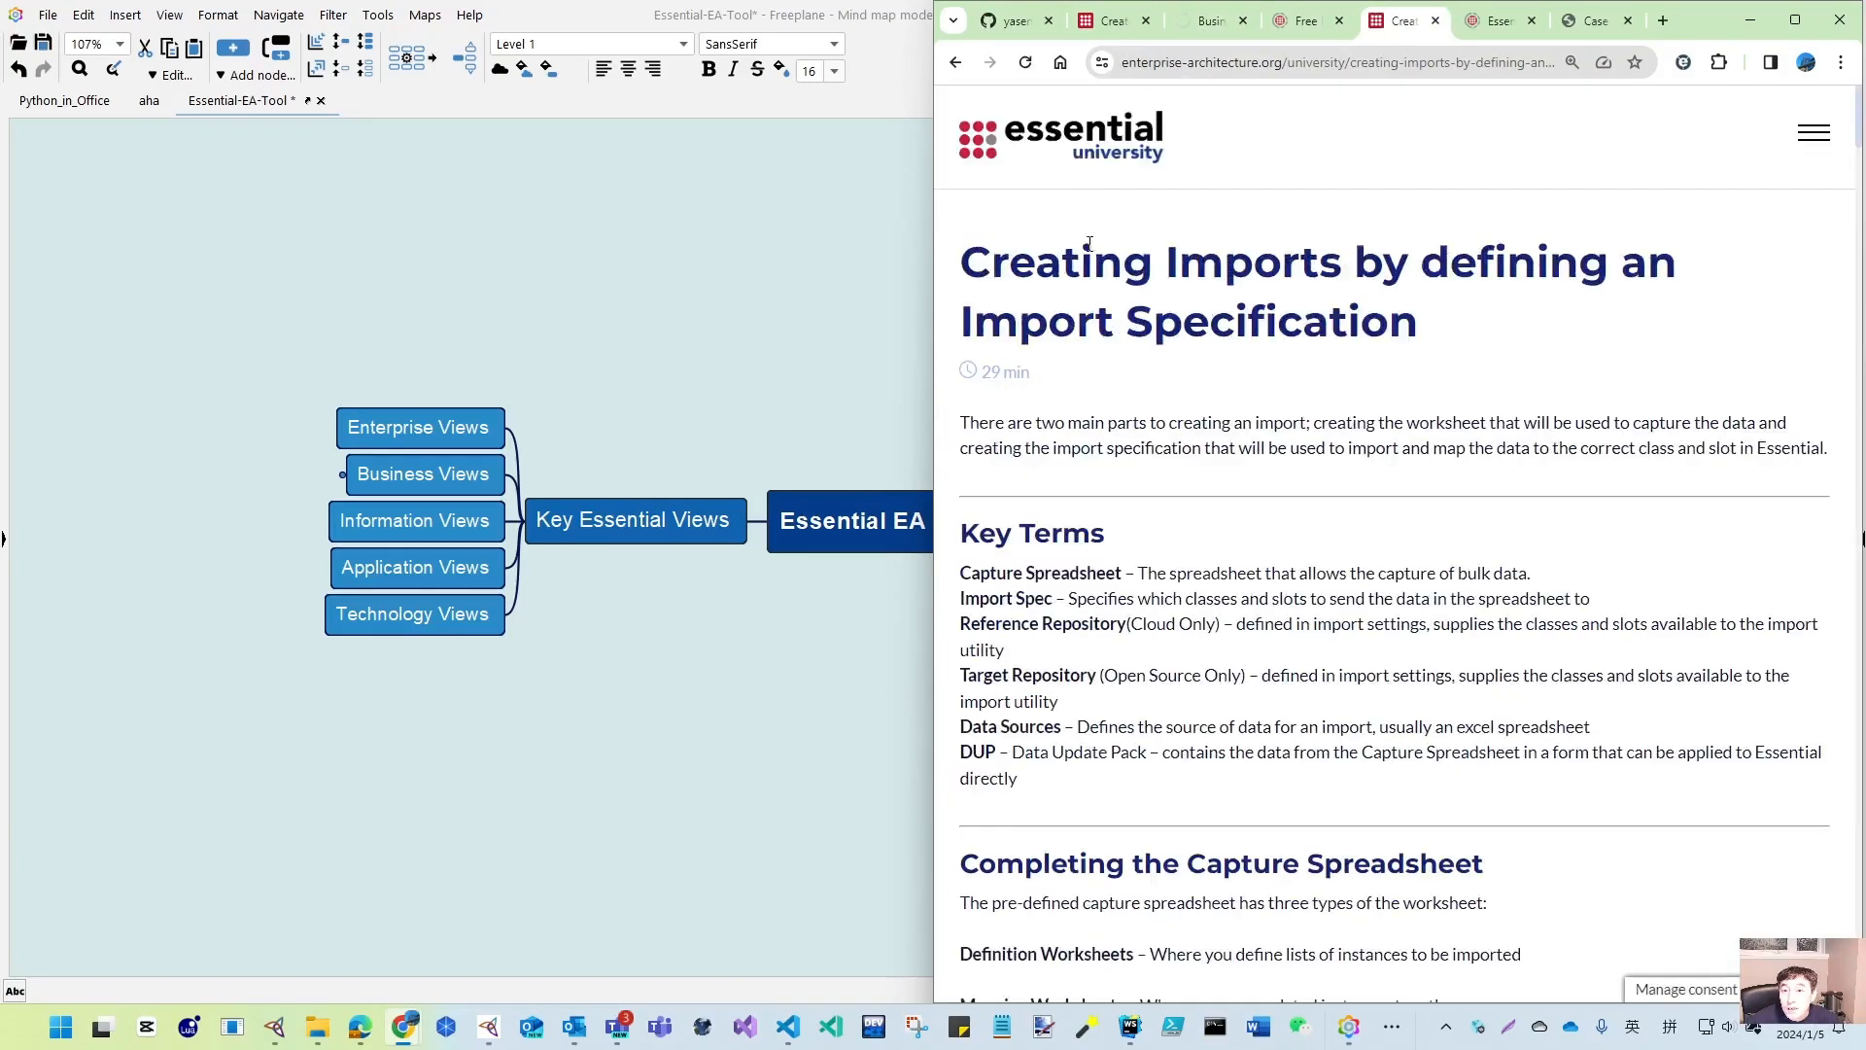
pyautogui.click(1829, 141)
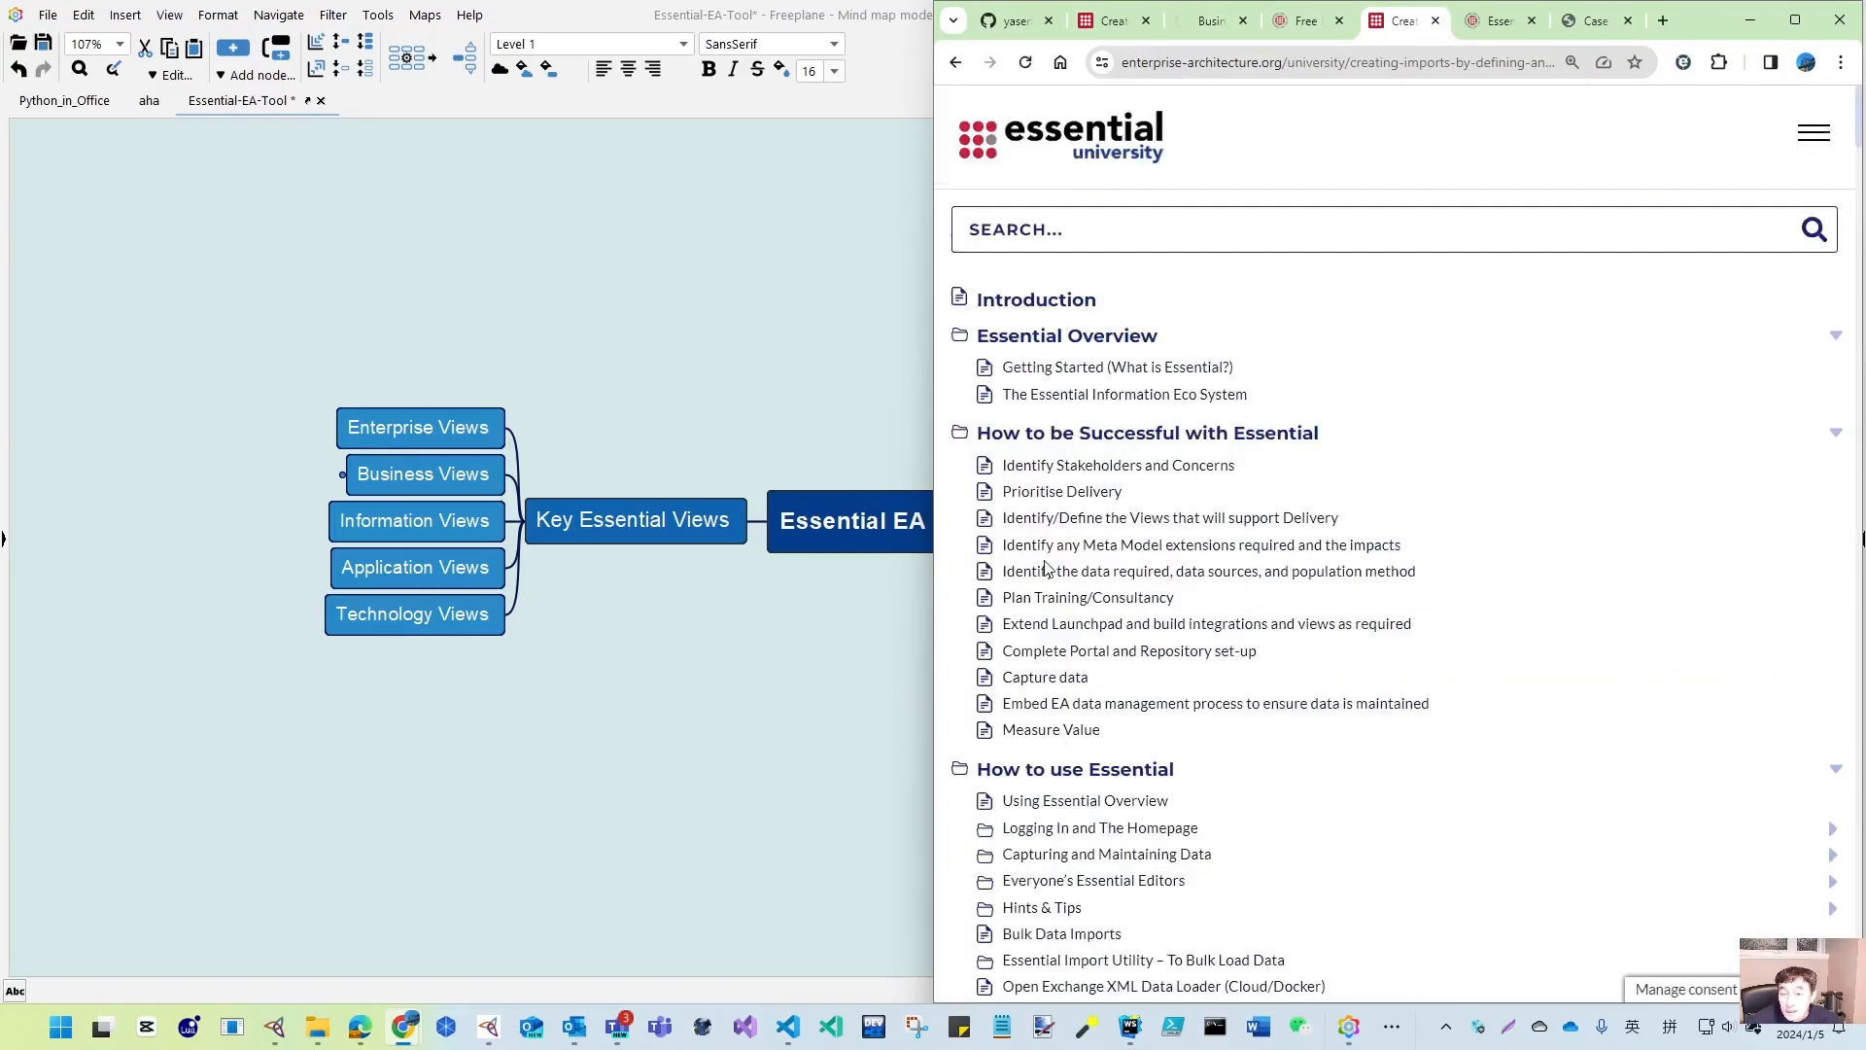
# - Expand Enterprise Views under "How to Populate Essential Views" and open the IT Asset Dashboard article
pyautogui.scroll(-10, 1047, 568)
pyautogui.scroll(-6, 1047, 569)
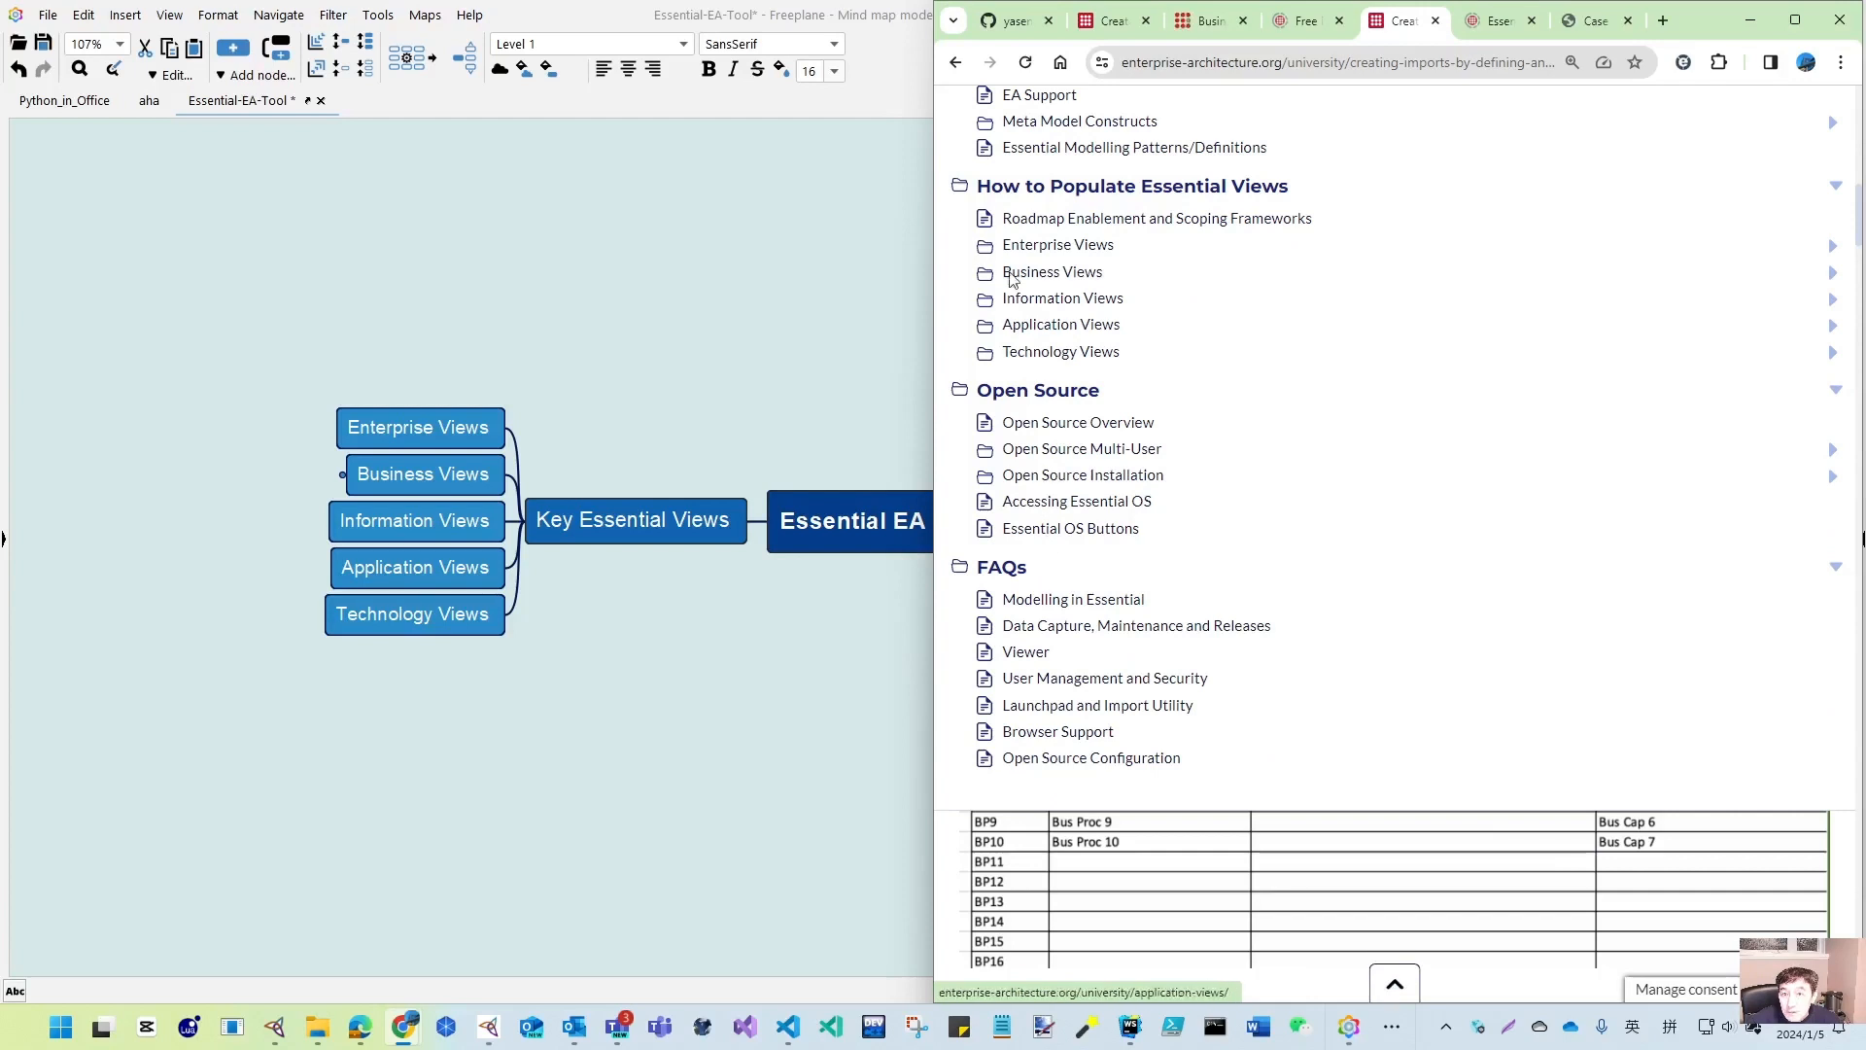
pyautogui.scroll(3, 986, 389)
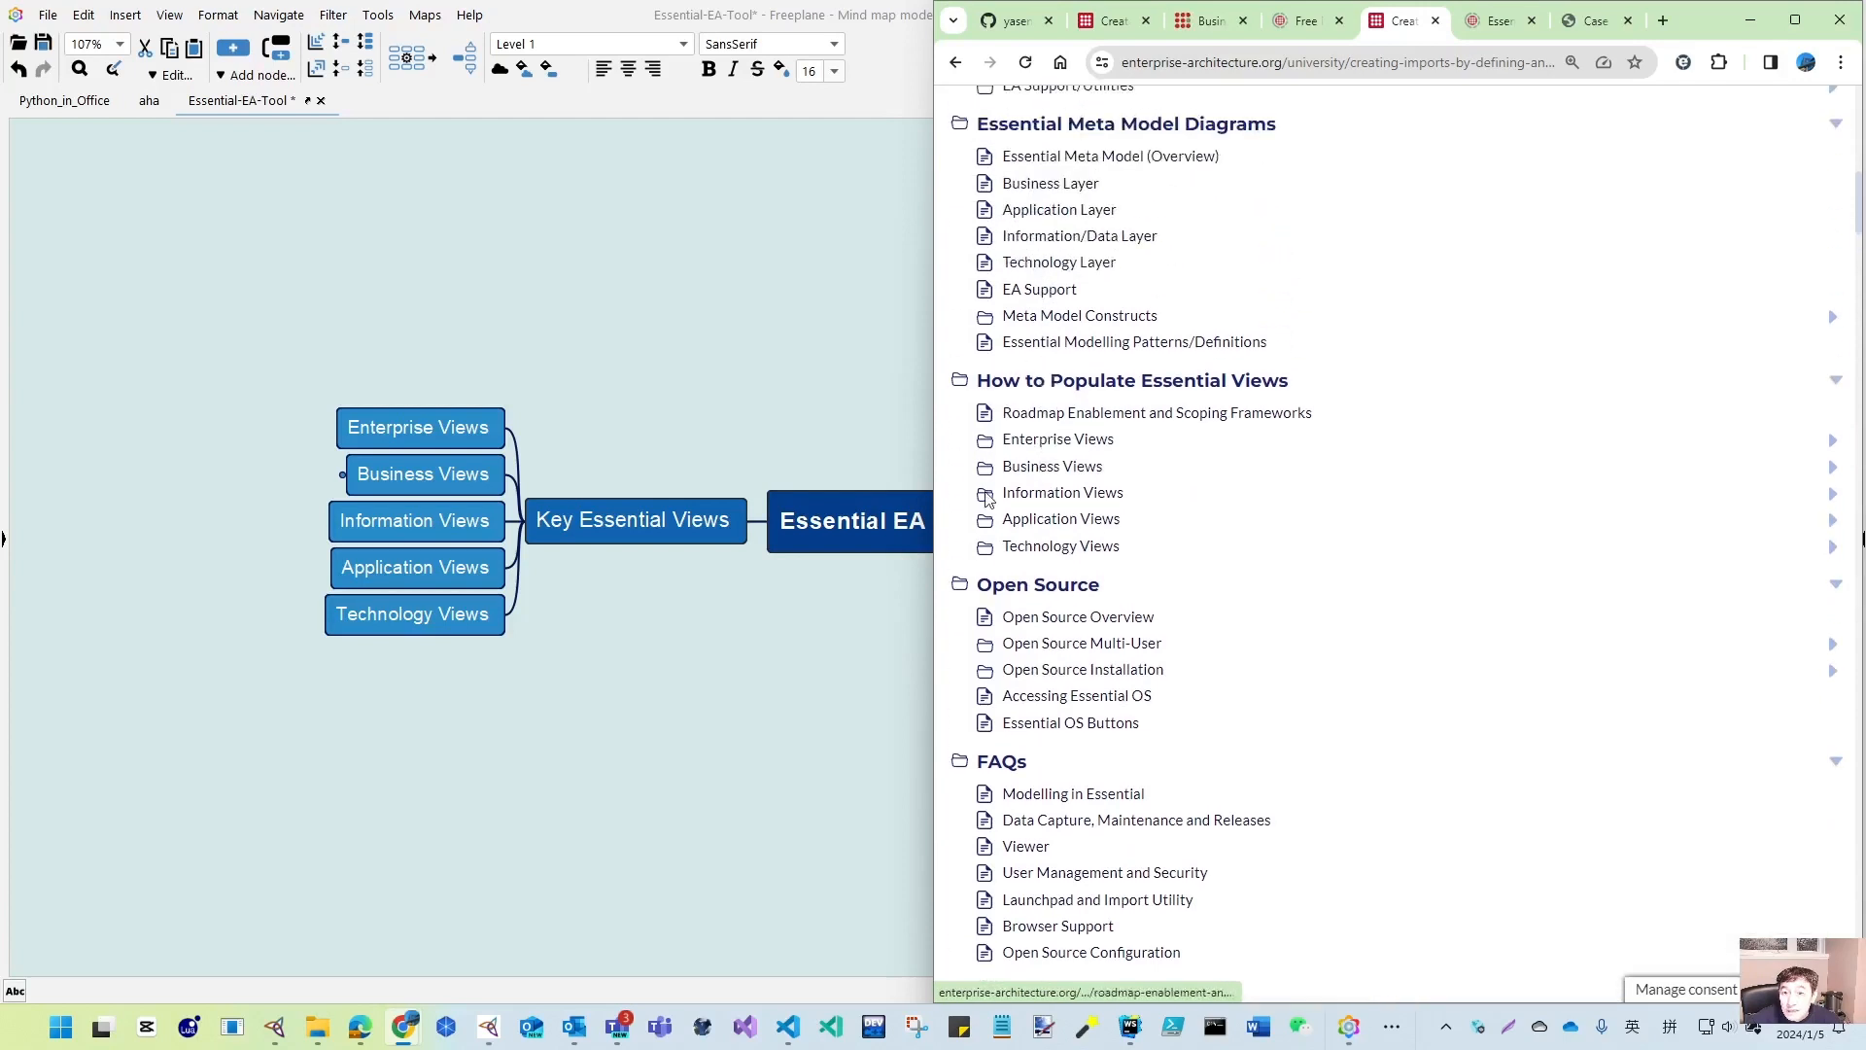
pyautogui.click(1833, 442)
pyautogui.scroll(-2, 1040, 427)
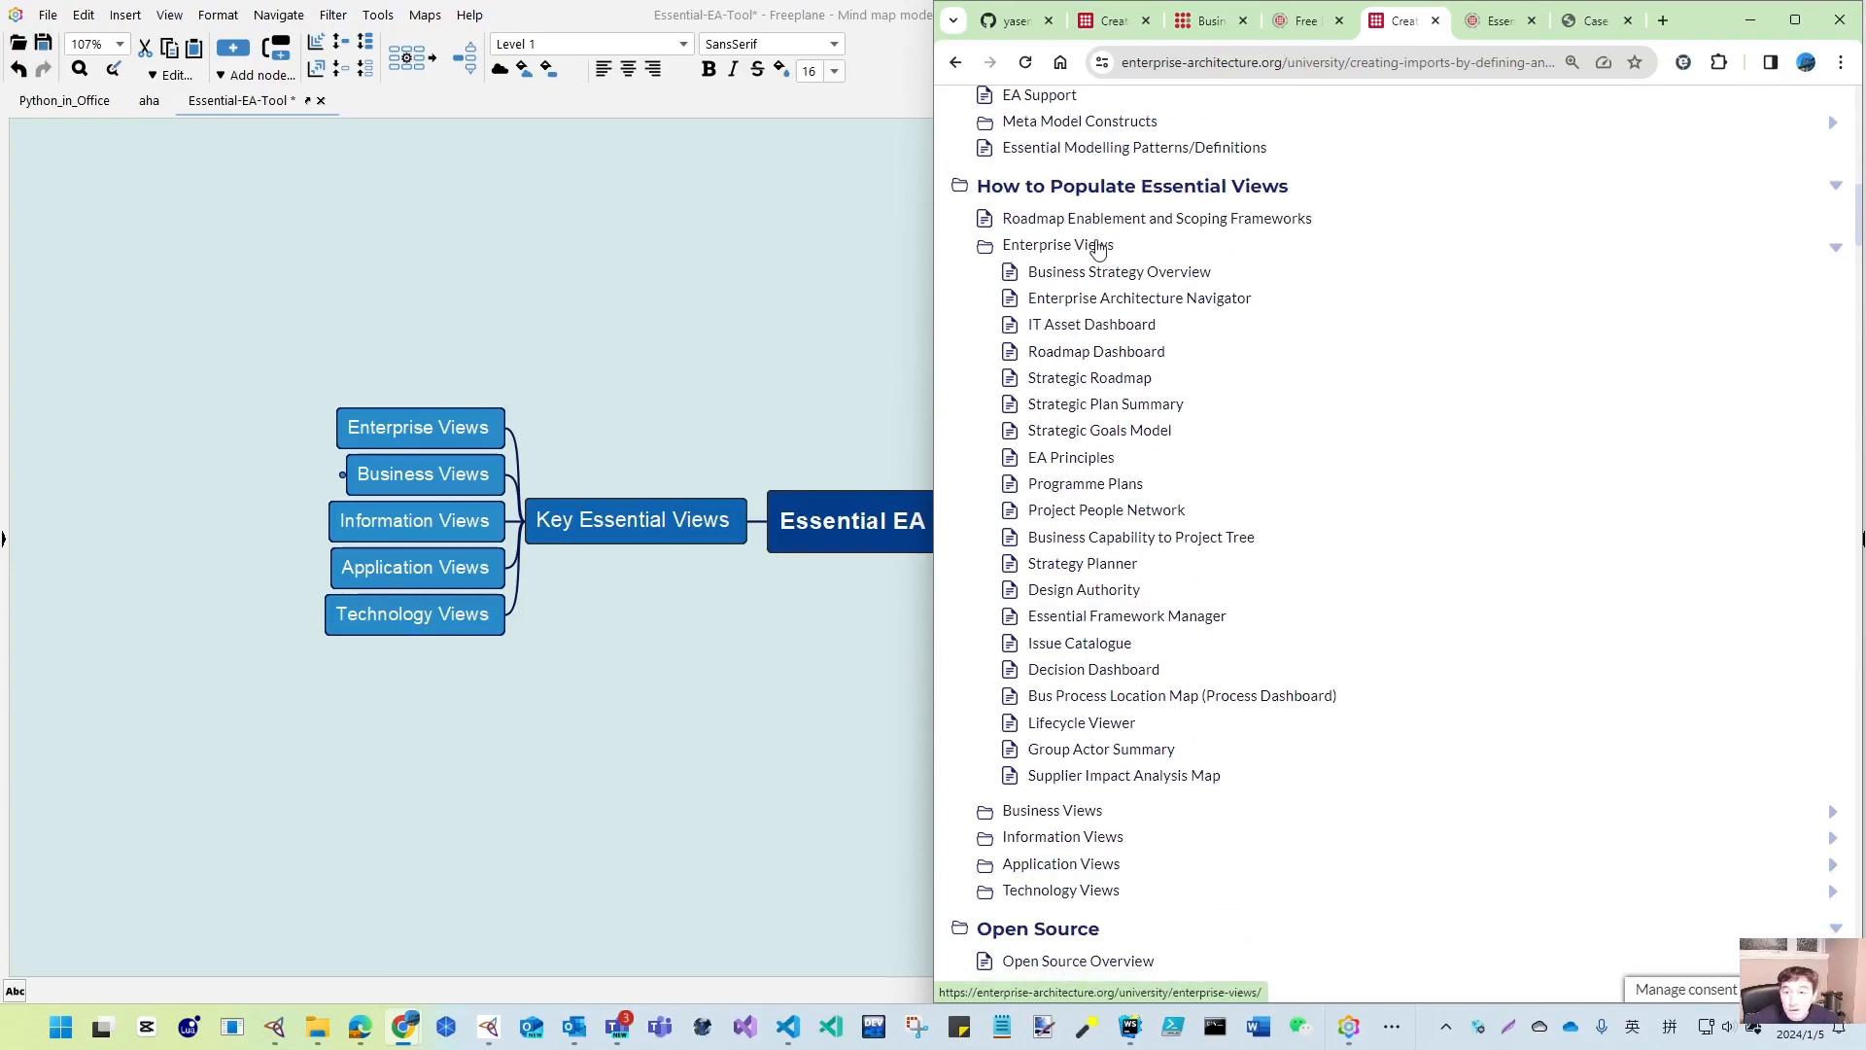
pyautogui.click(1106, 334)
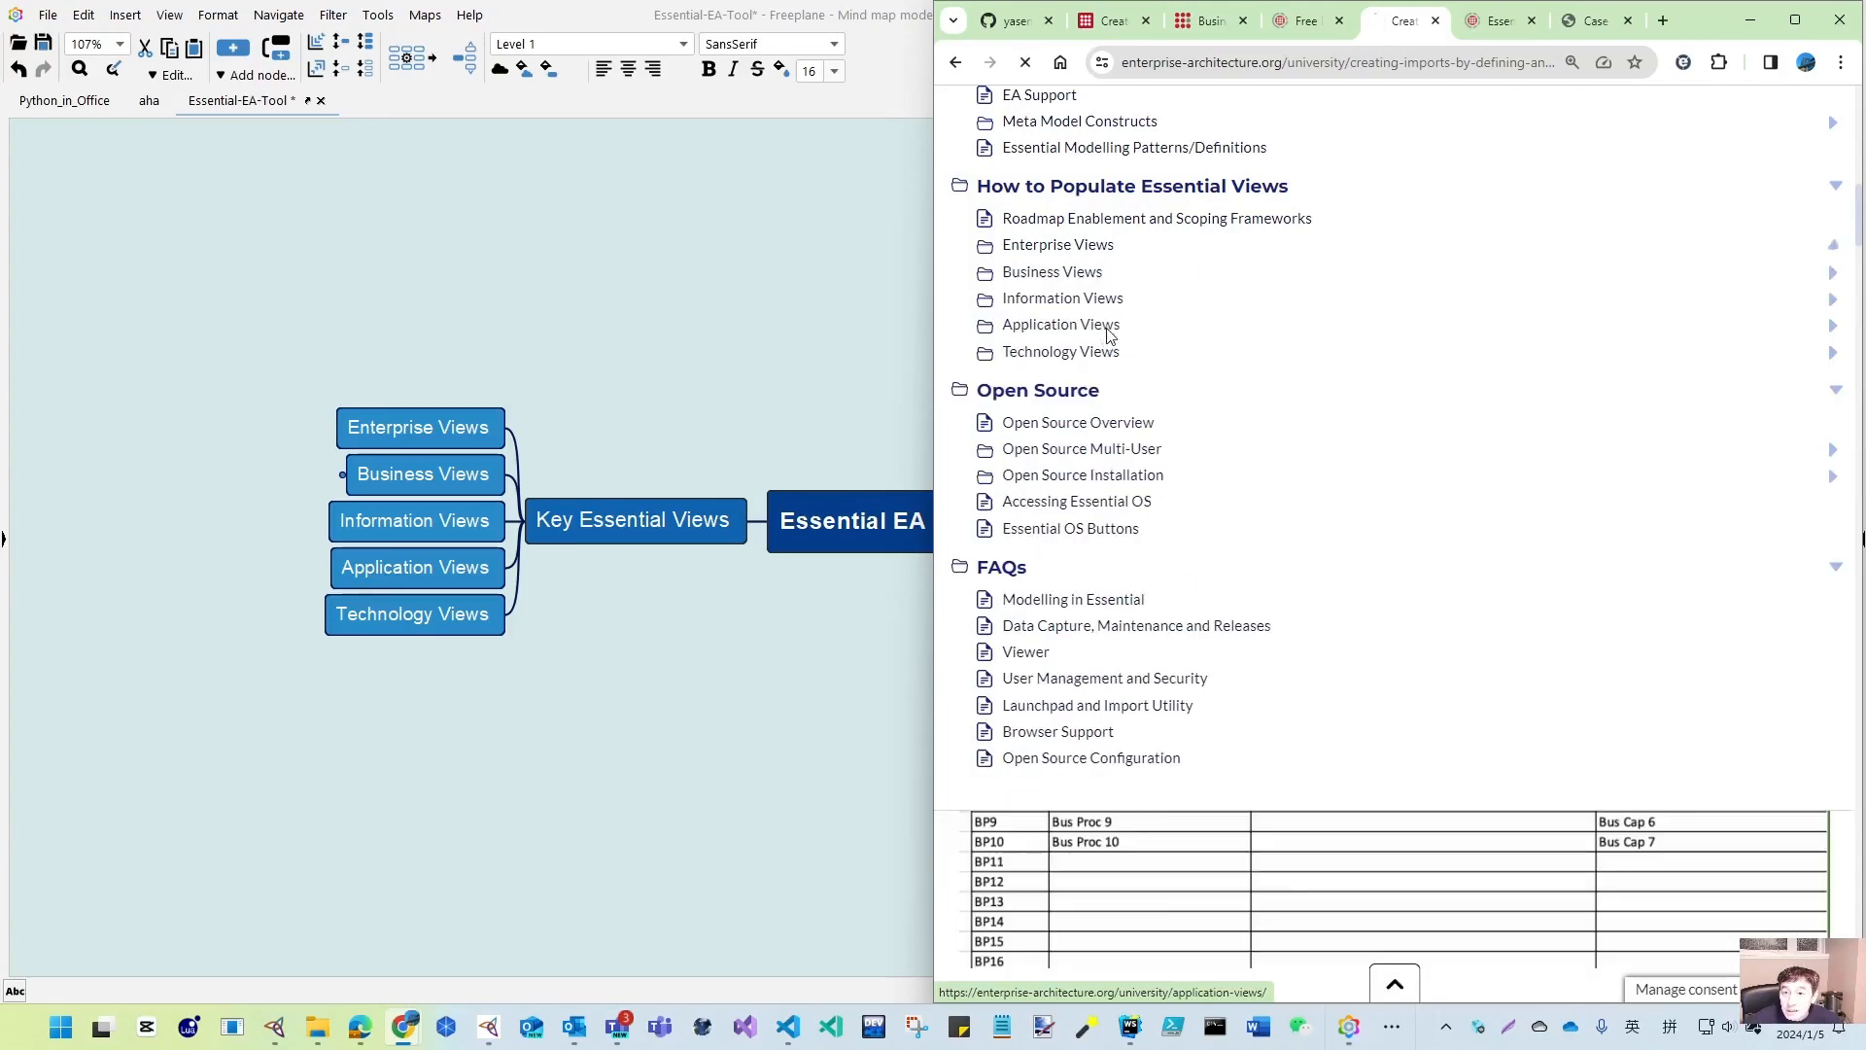
# - Review the IT Asset Dashboard article's example views, data capture requirements and view set-up instructions
pyautogui.scroll(-4, 1077, 760)
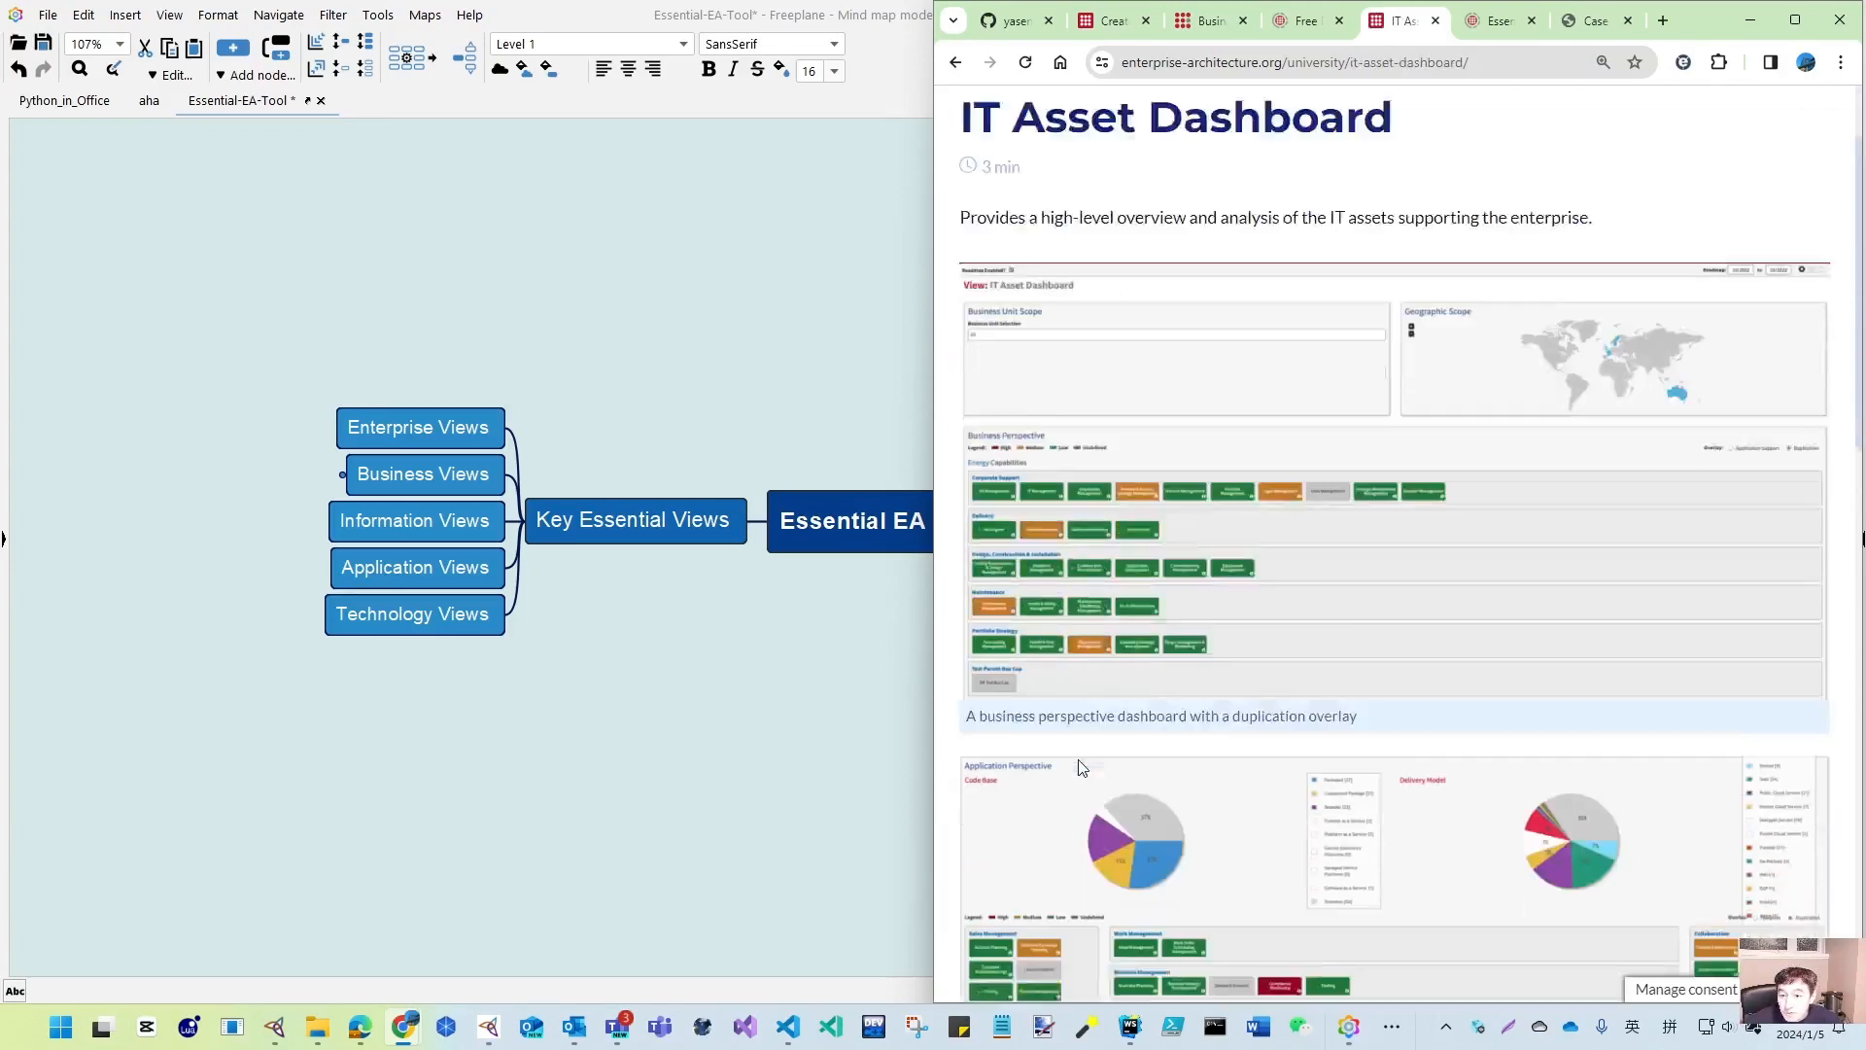
pyautogui.scroll(-12, 1191, 604)
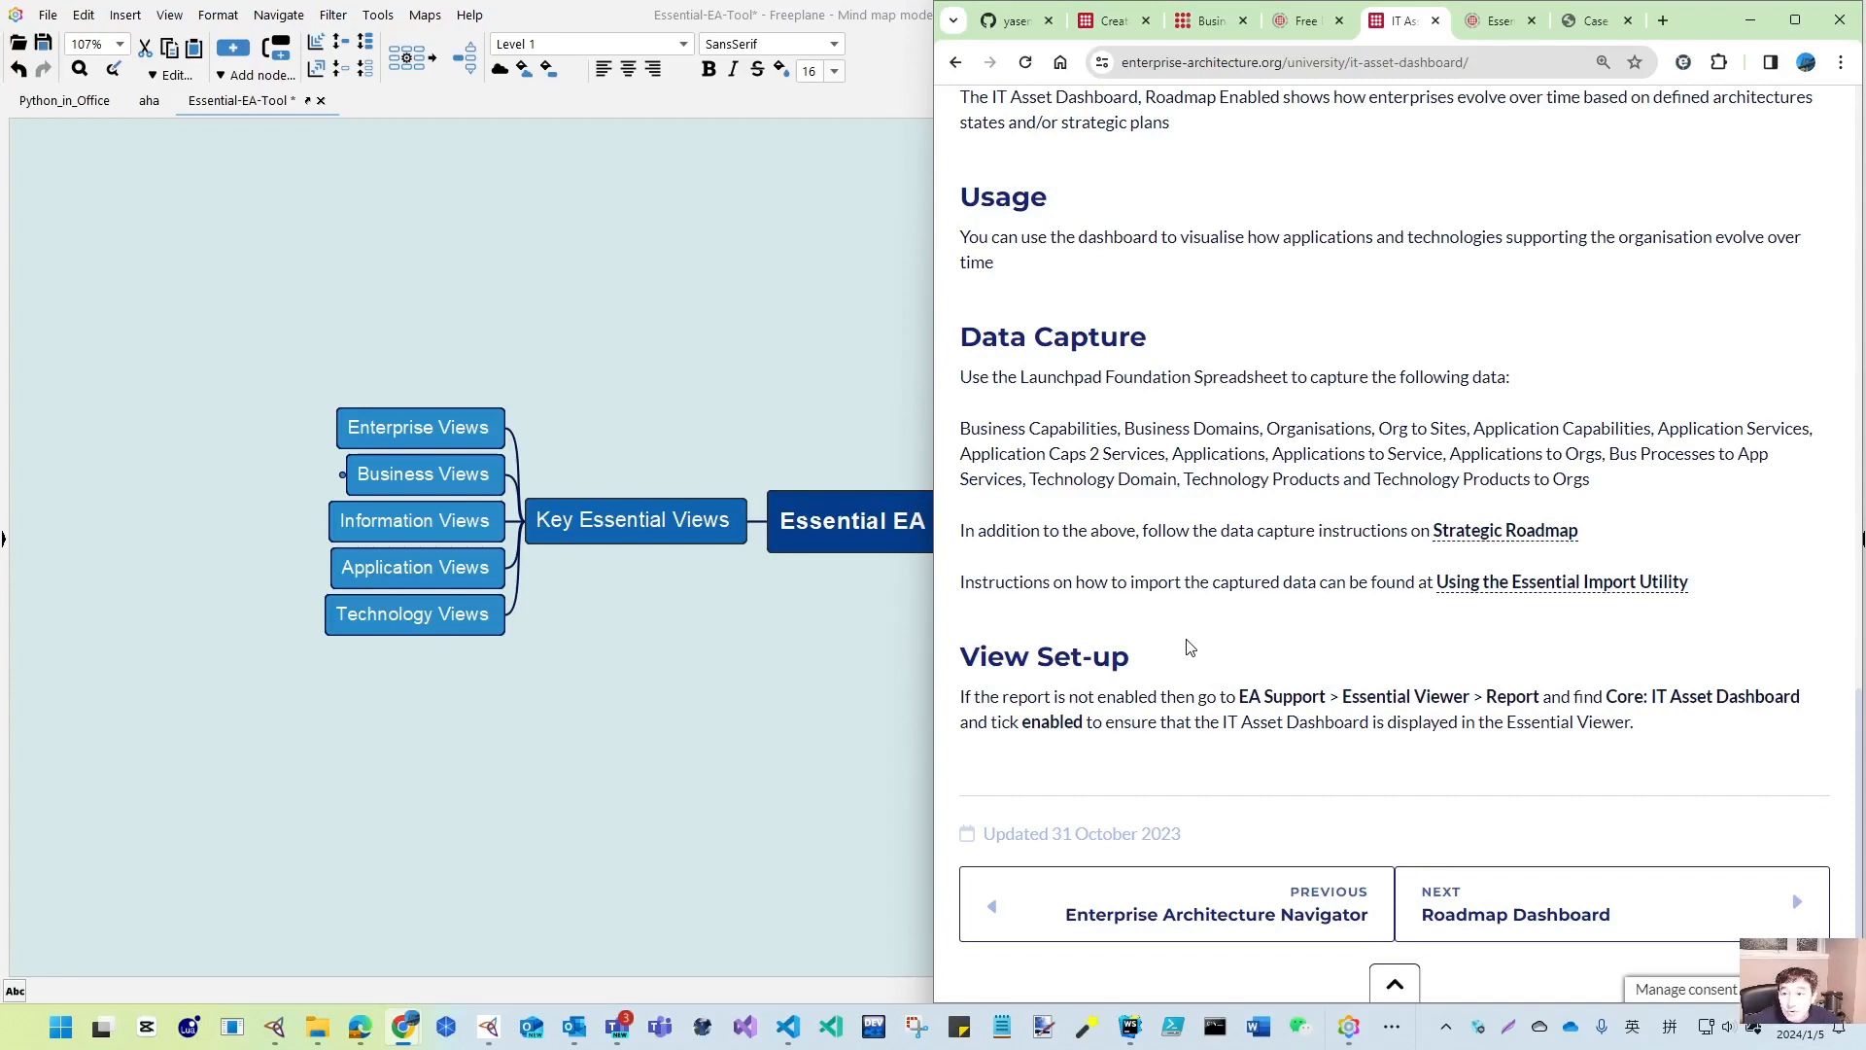
pyautogui.scroll(15, 1190, 648)
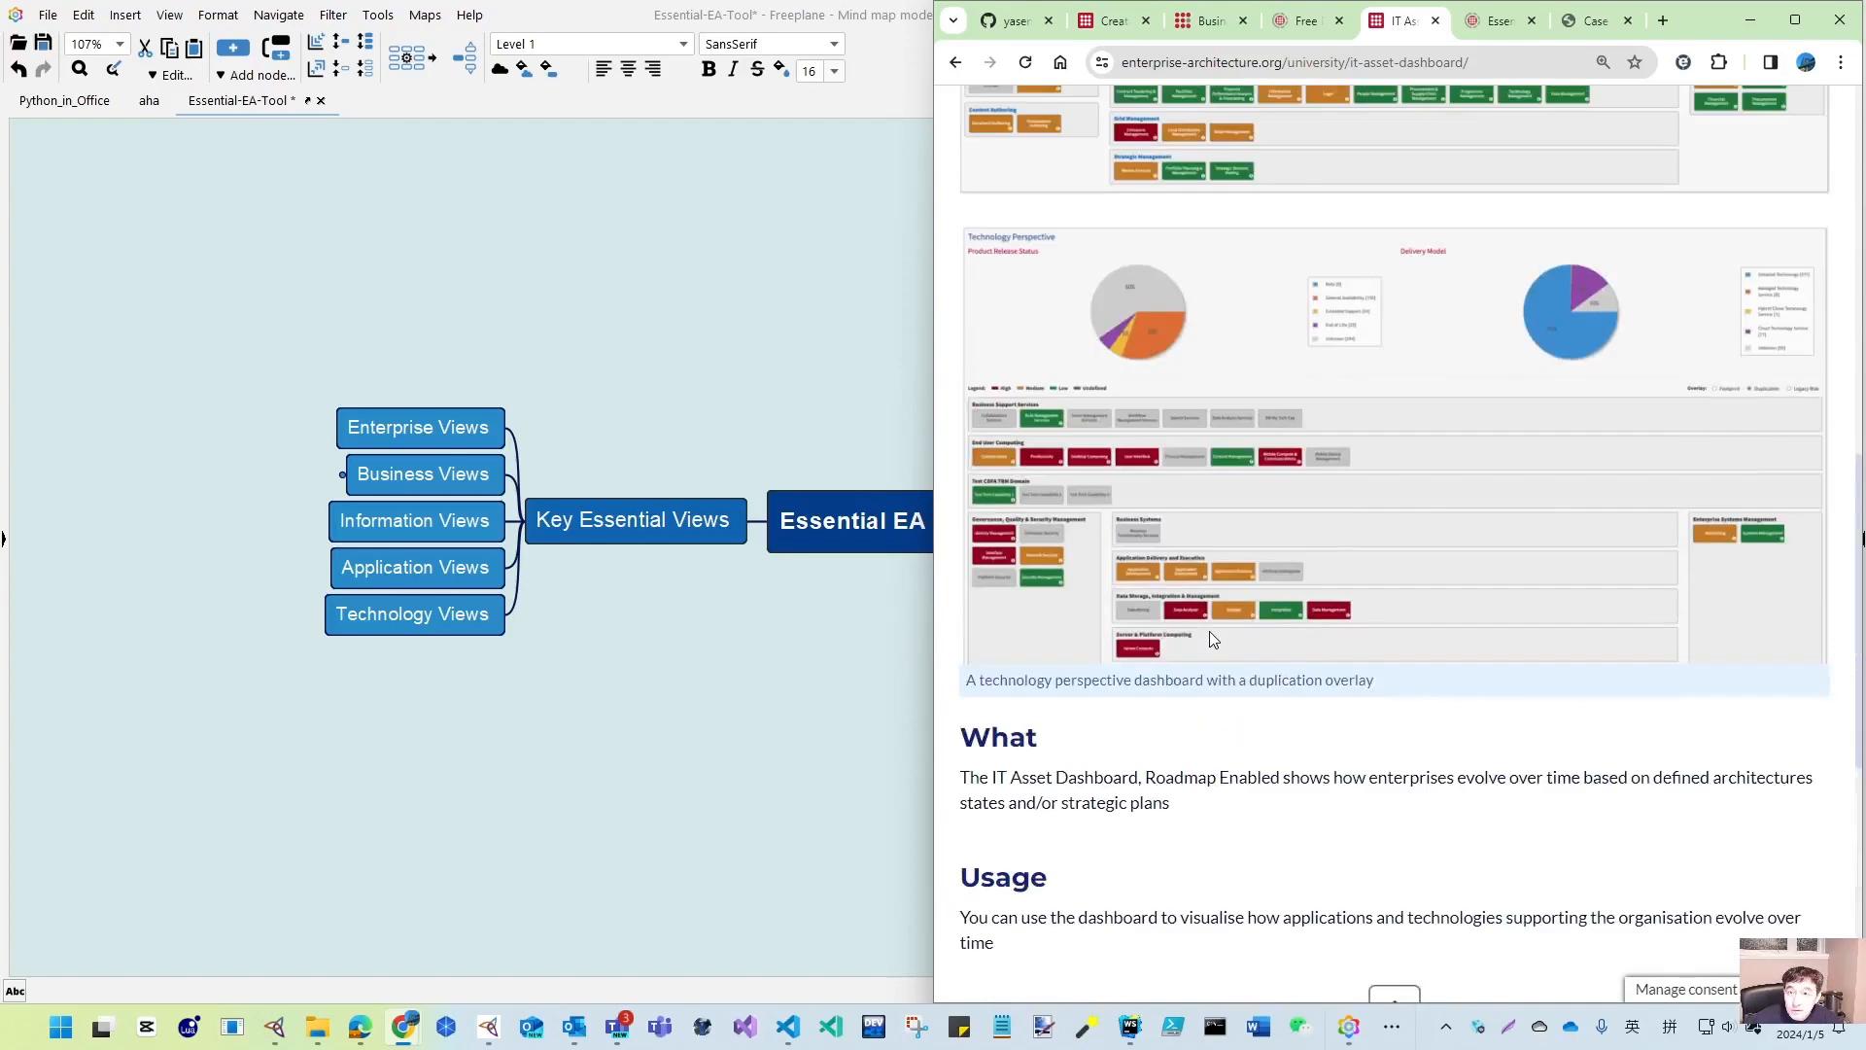
pyautogui.scroll(3, 1302, 433)
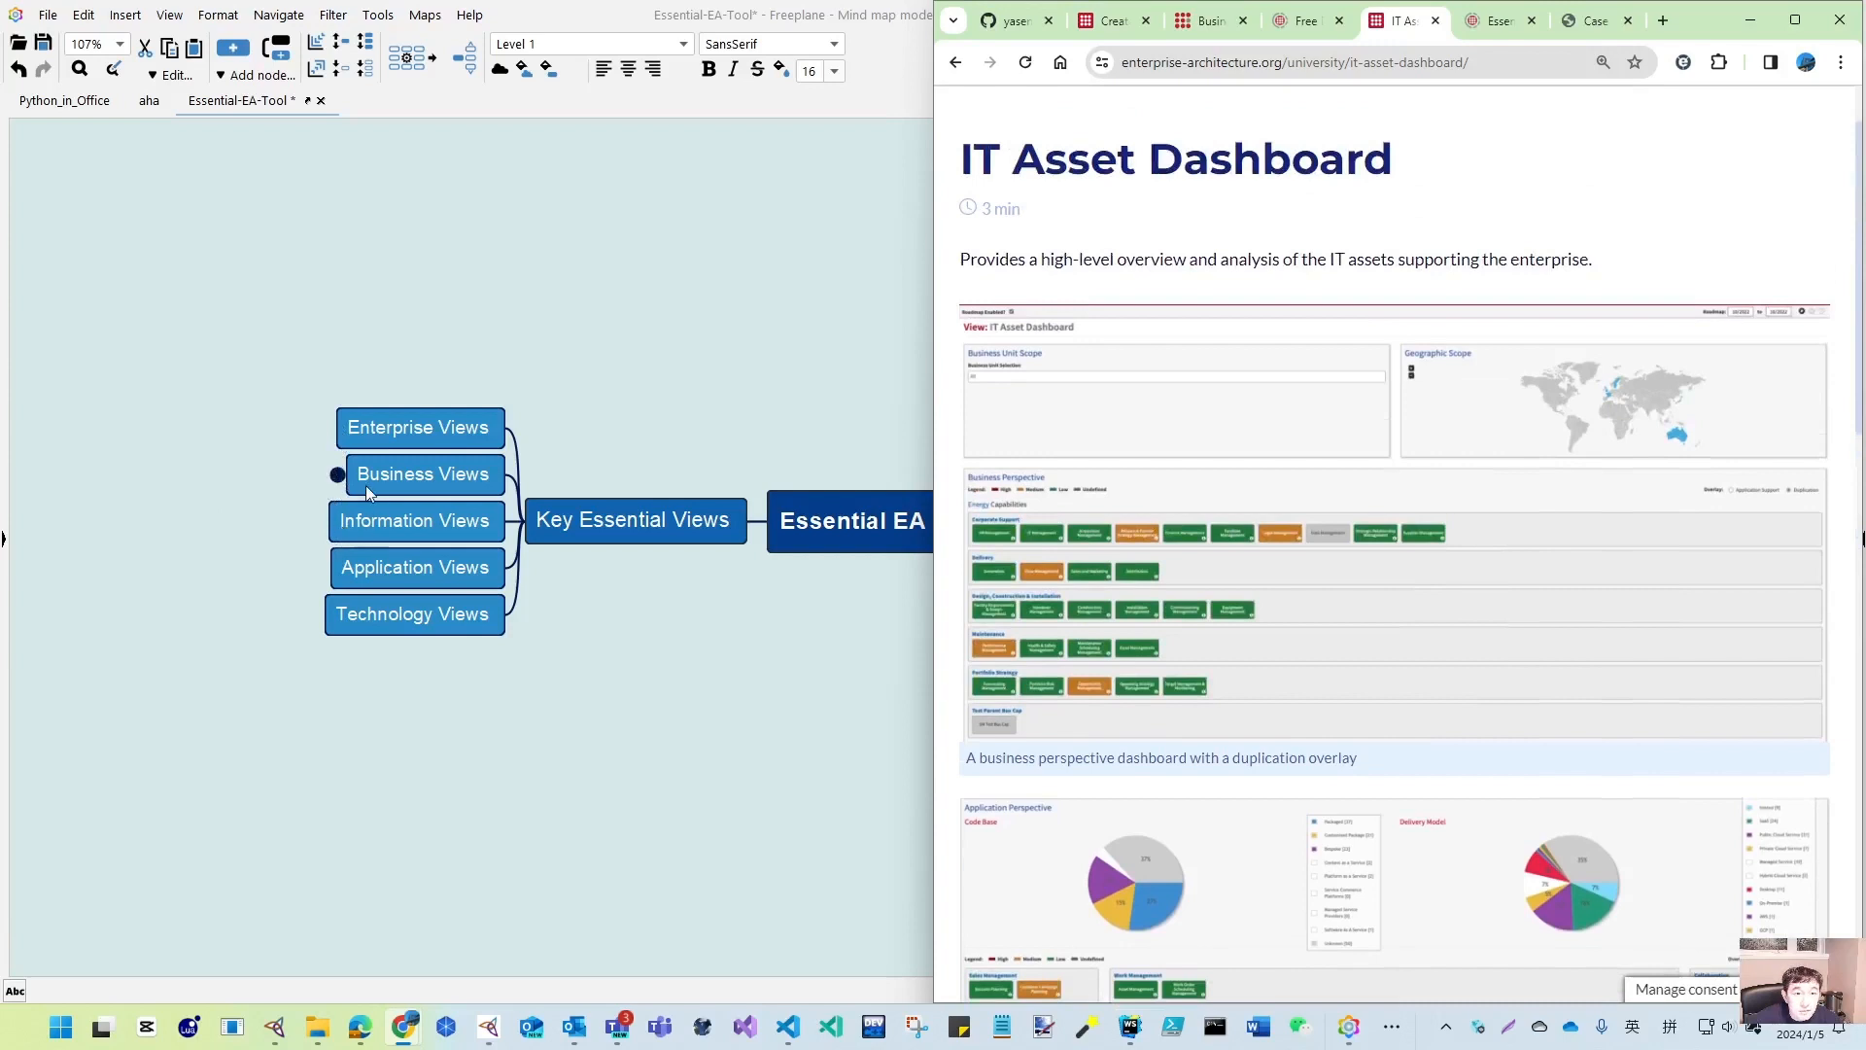
# - Return to the Freeplane mind map, expand the "Business Views" node and trace its connectors to the views under node 004
pyautogui.click(336, 476)
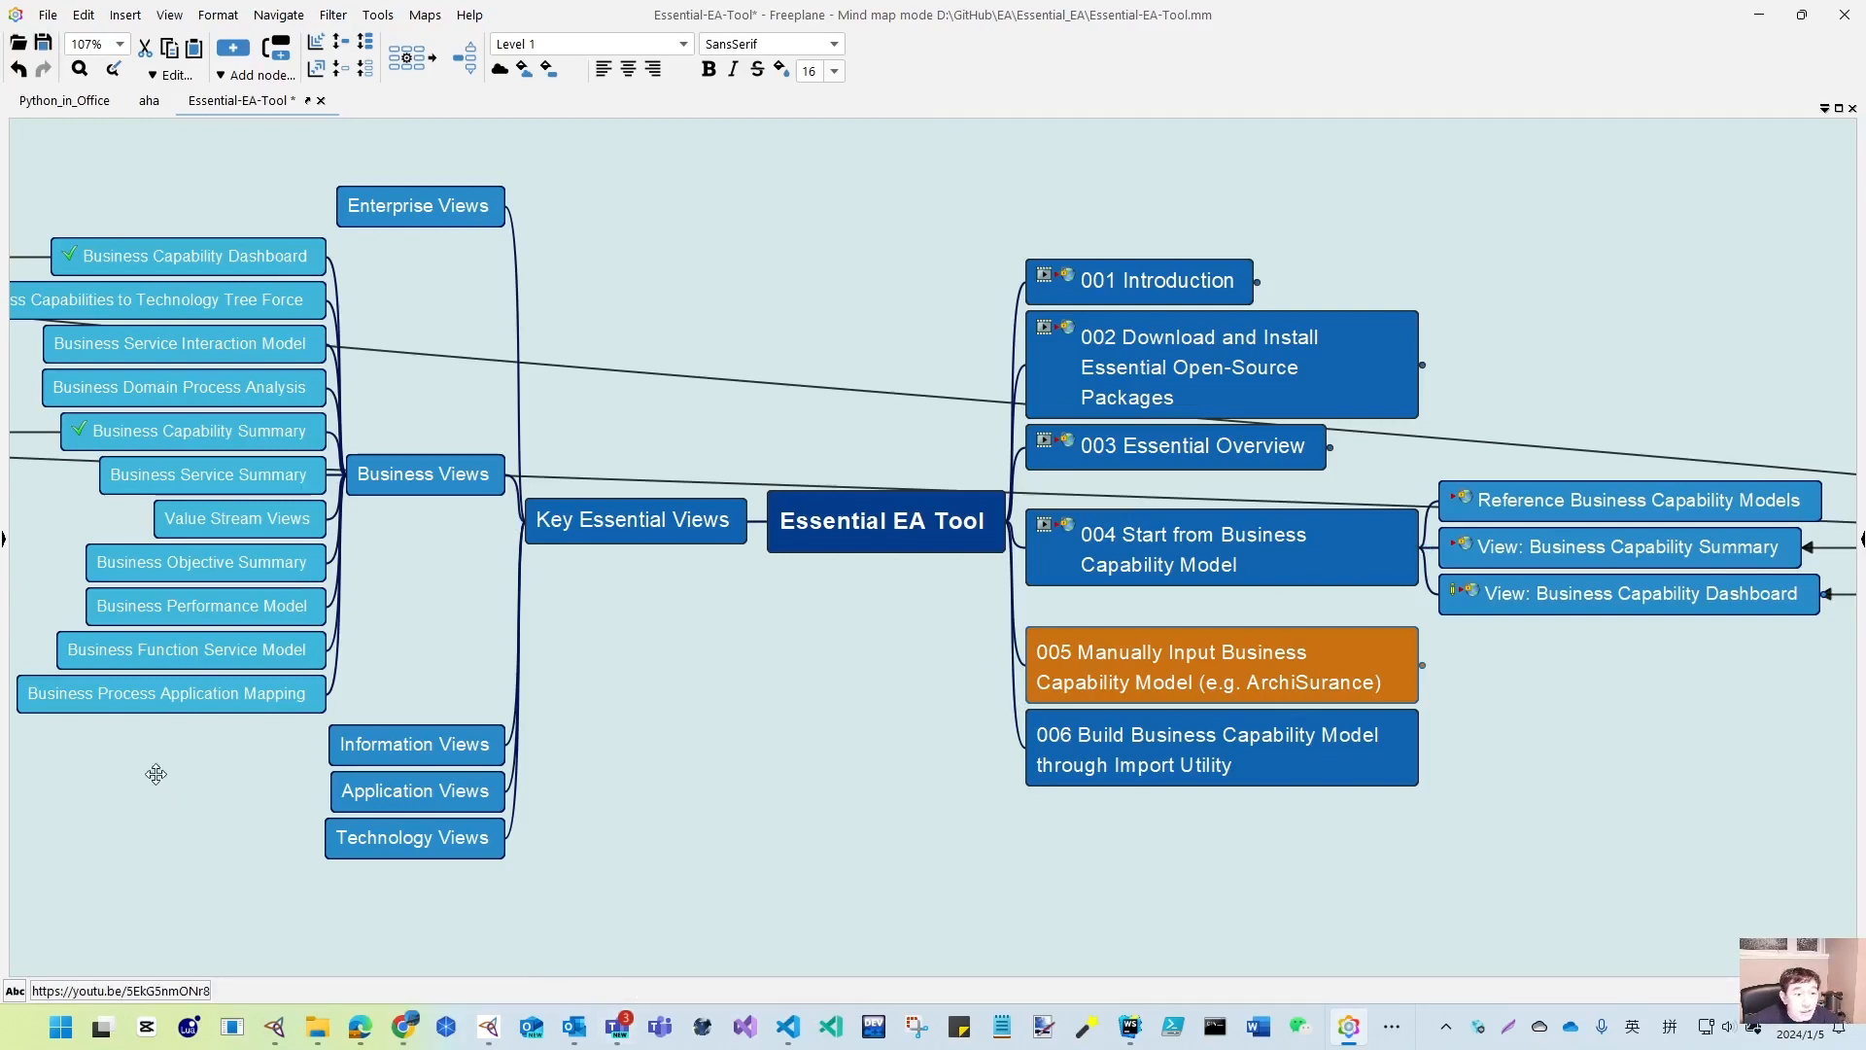
pyautogui.moveTo(155, 775); pyautogui.dragTo(375, 822)
pyautogui.moveTo(150, 882); pyautogui.dragTo(301, 899)
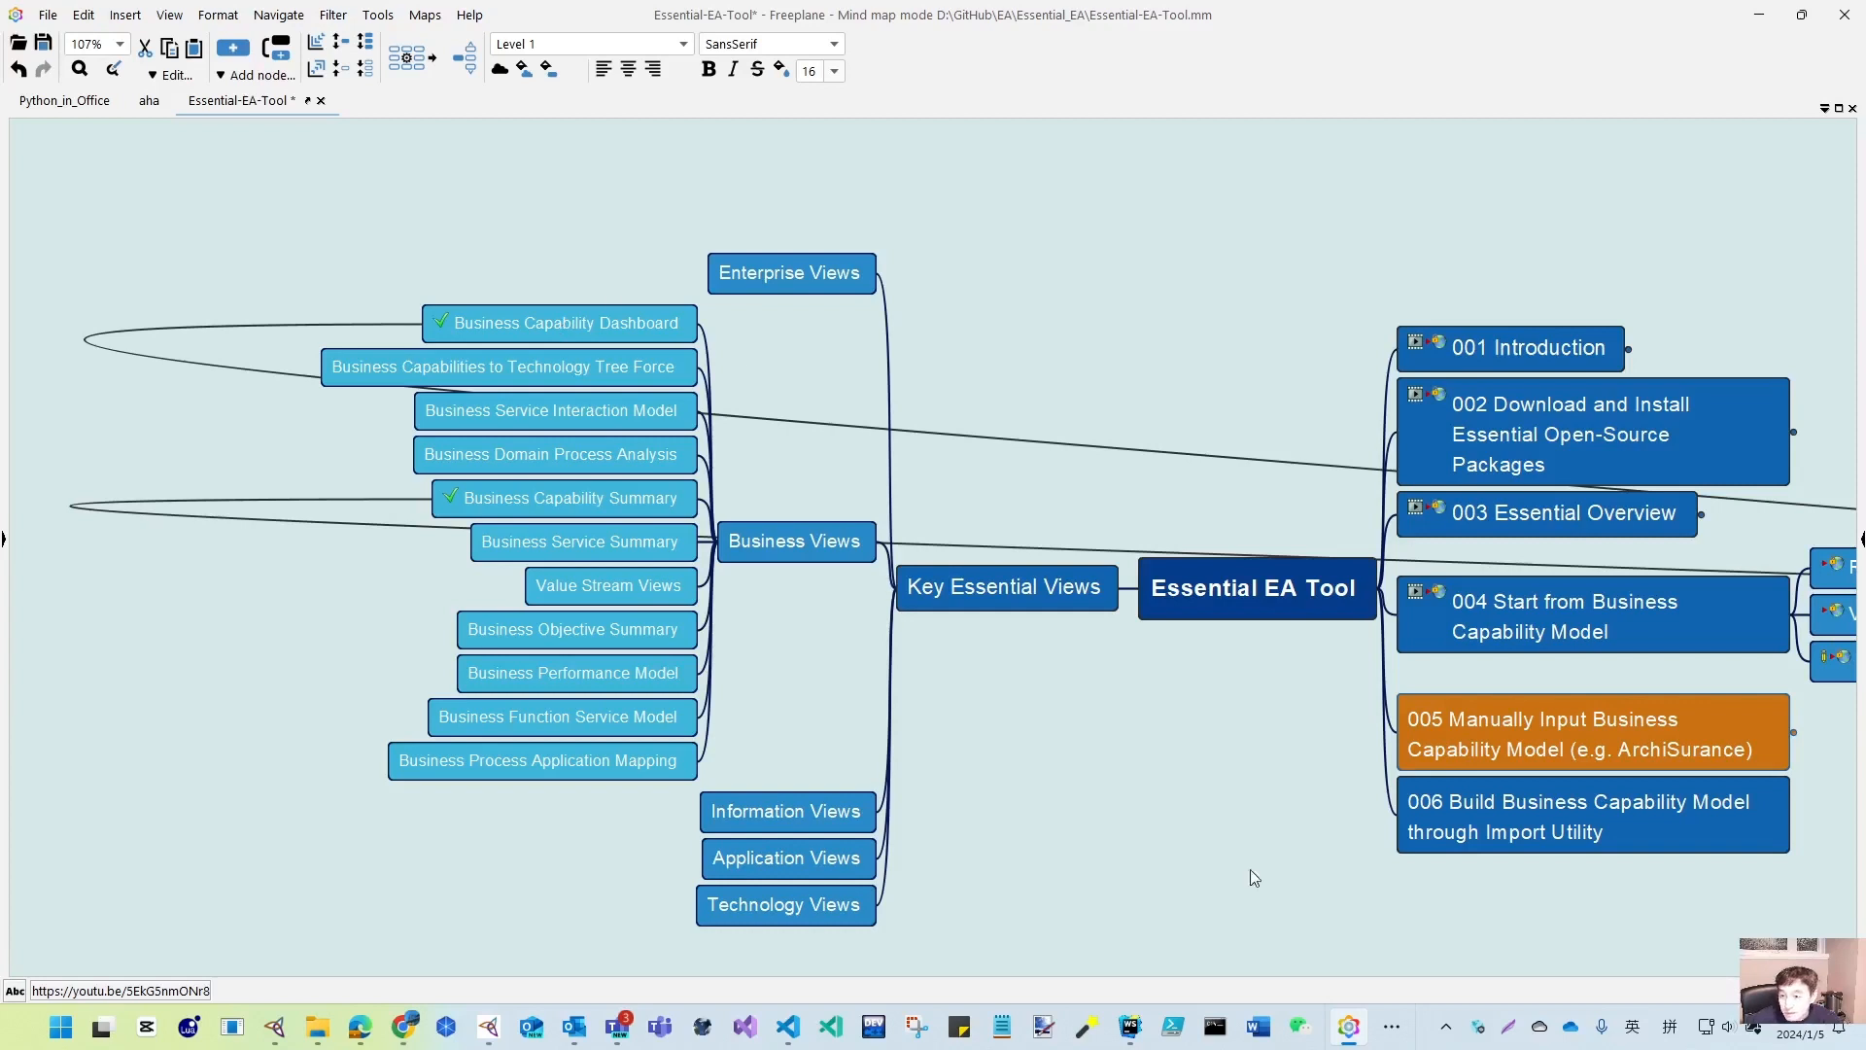
pyautogui.moveTo(1703, 933); pyautogui.dragTo(1085, 882)
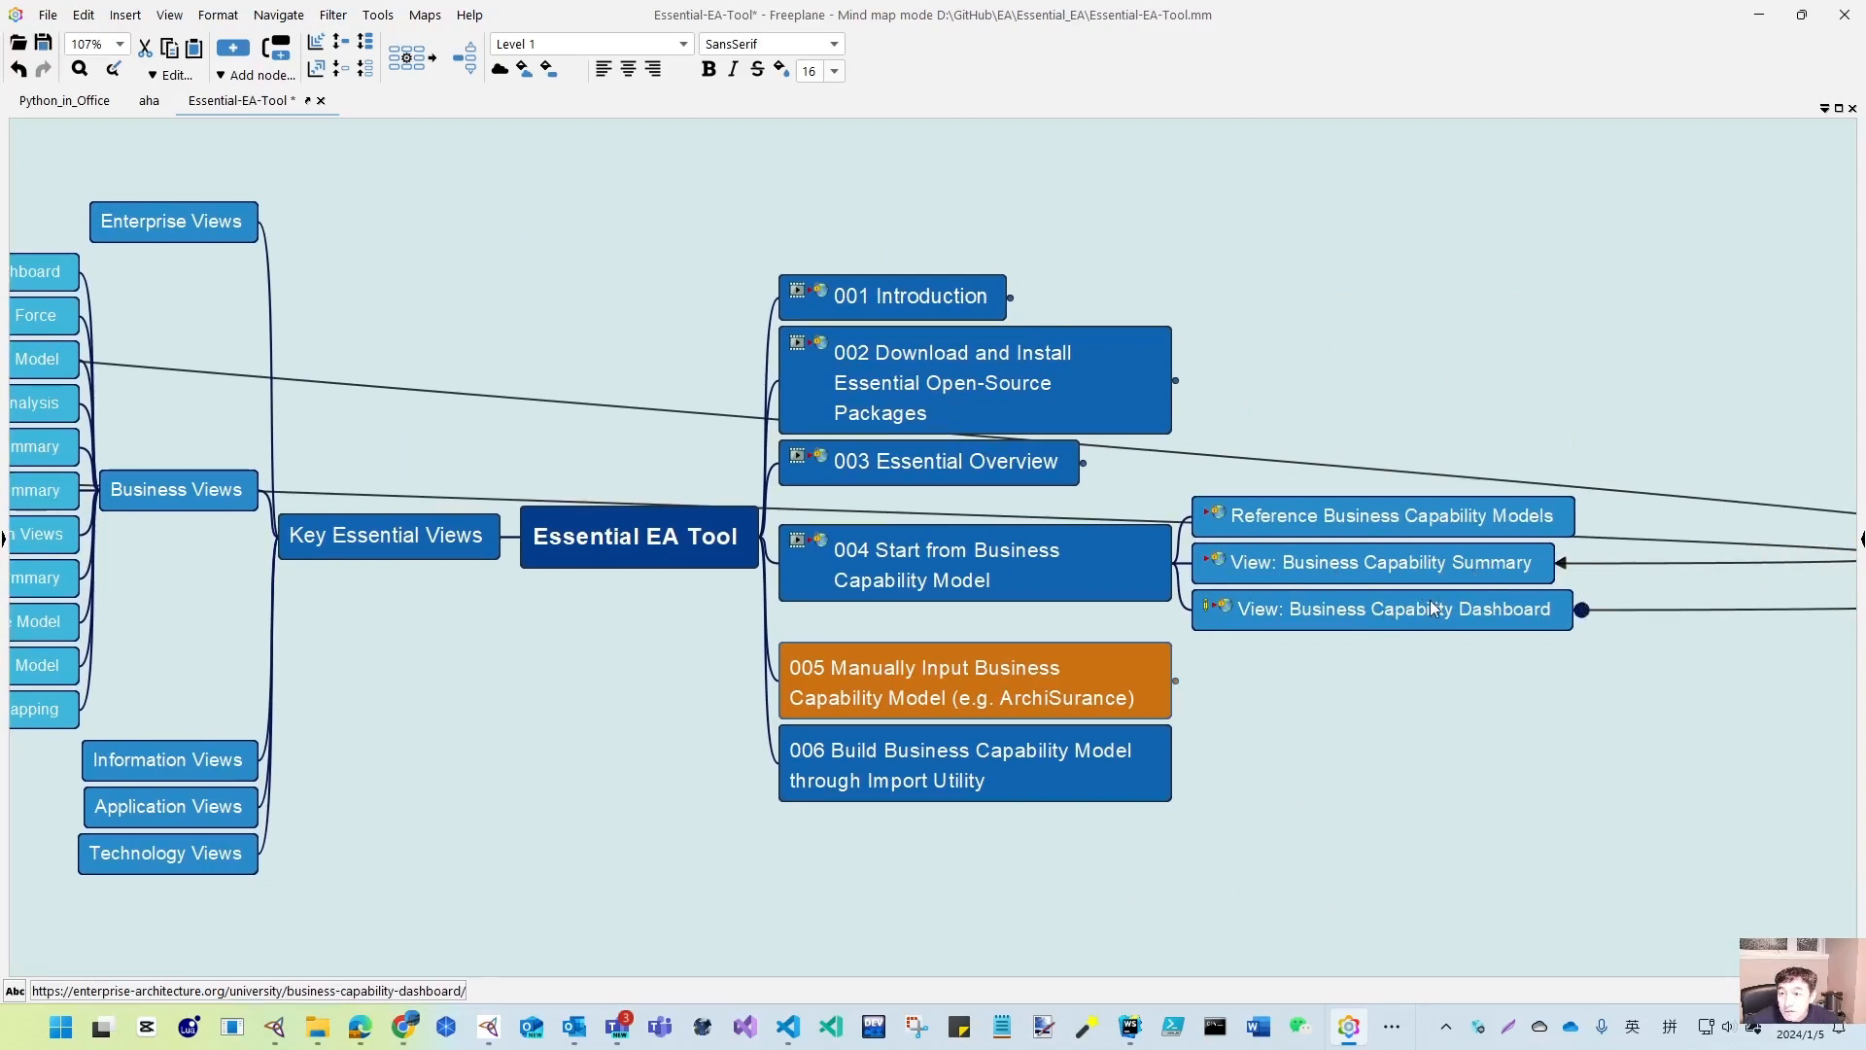
pyautogui.moveTo(534, 817); pyautogui.dragTo(1145, 857)
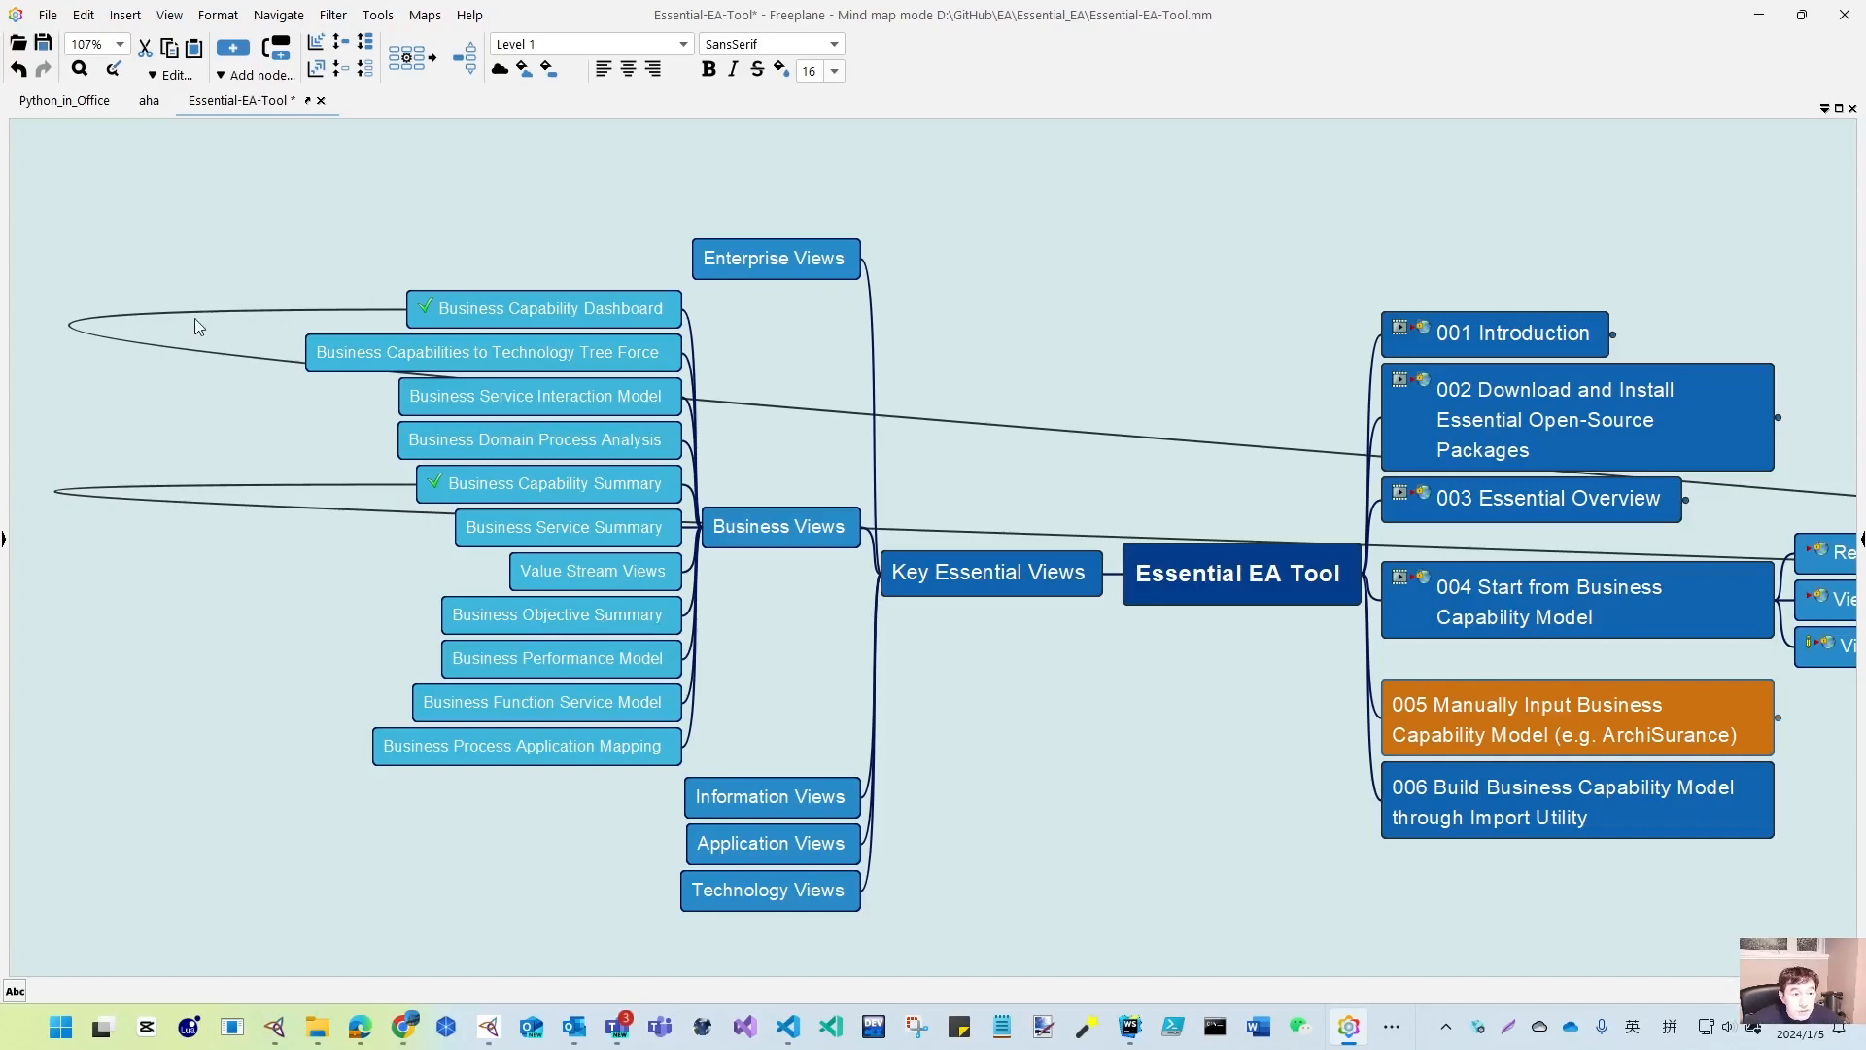
pyautogui.moveTo(1228, 901); pyautogui.dragTo(314, 775)
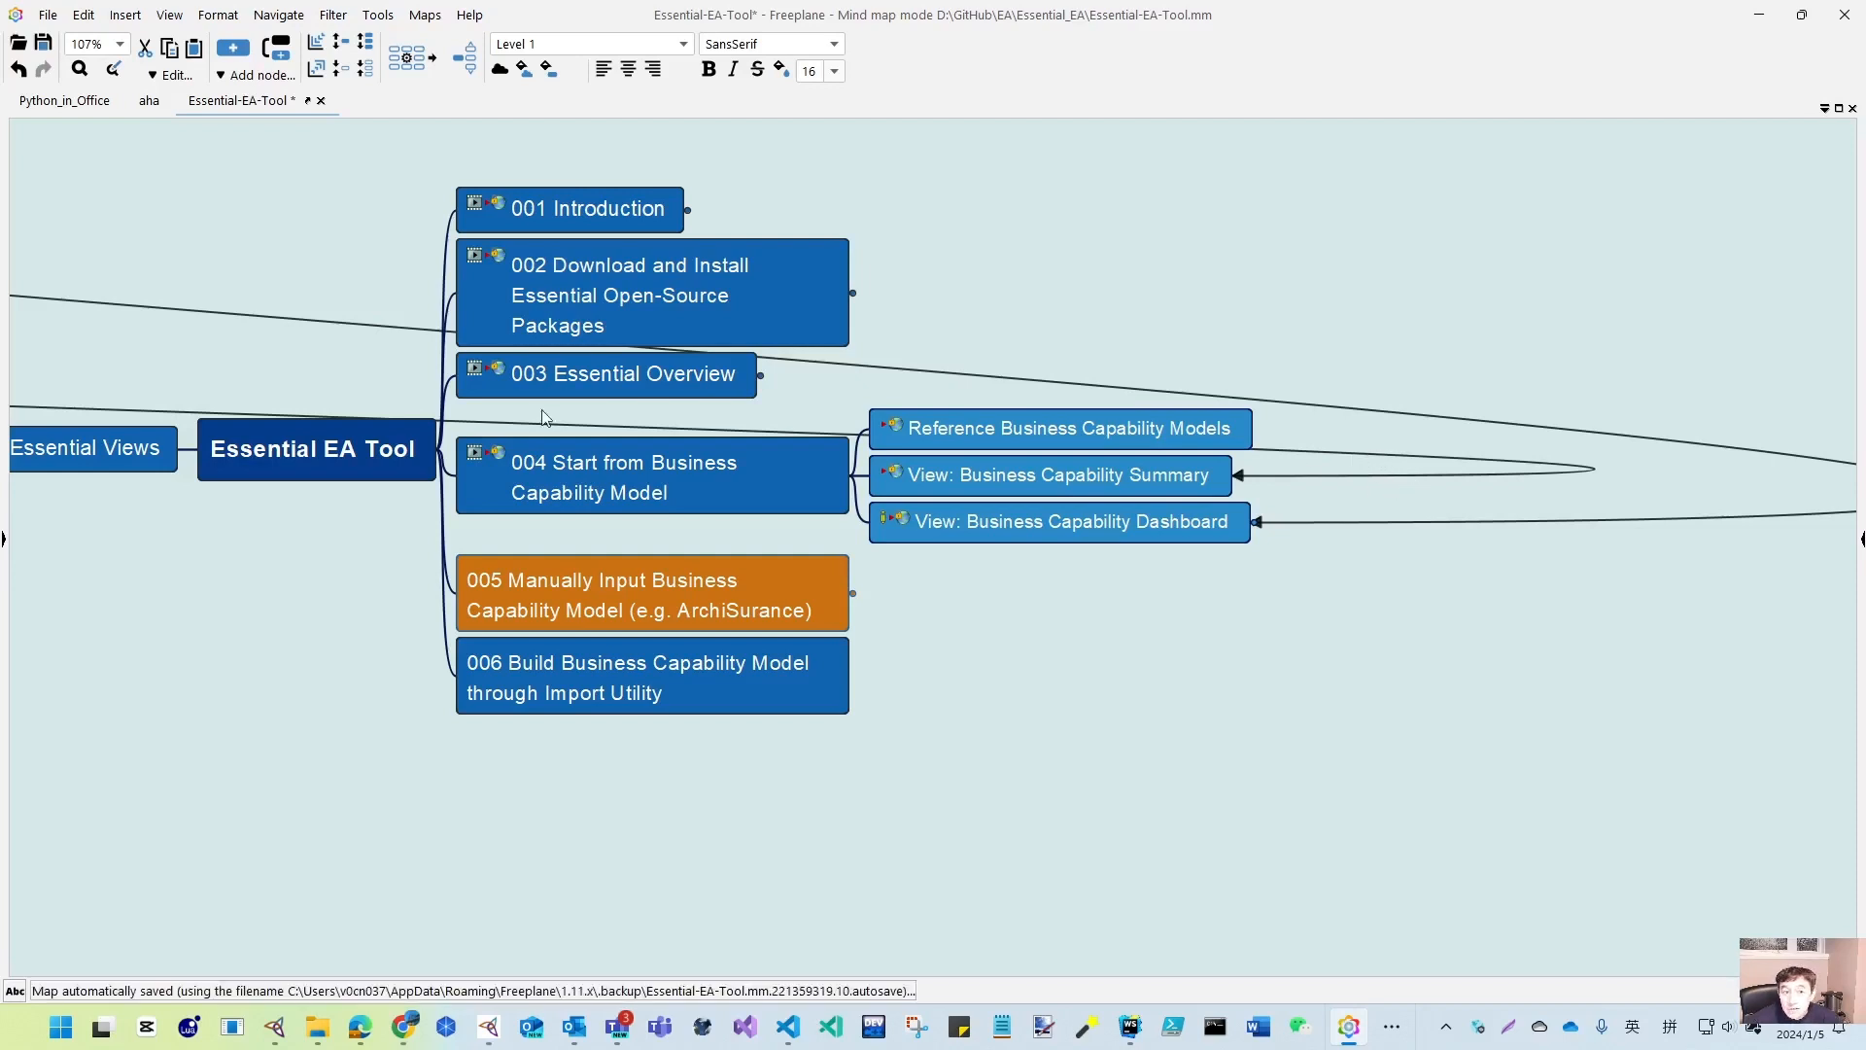
# - Inspect the properties of the connector leading to "View: Business Capability Dashboard", then select the "View: Business Capability Summary" node
pyautogui.doubleClick(258, 316)
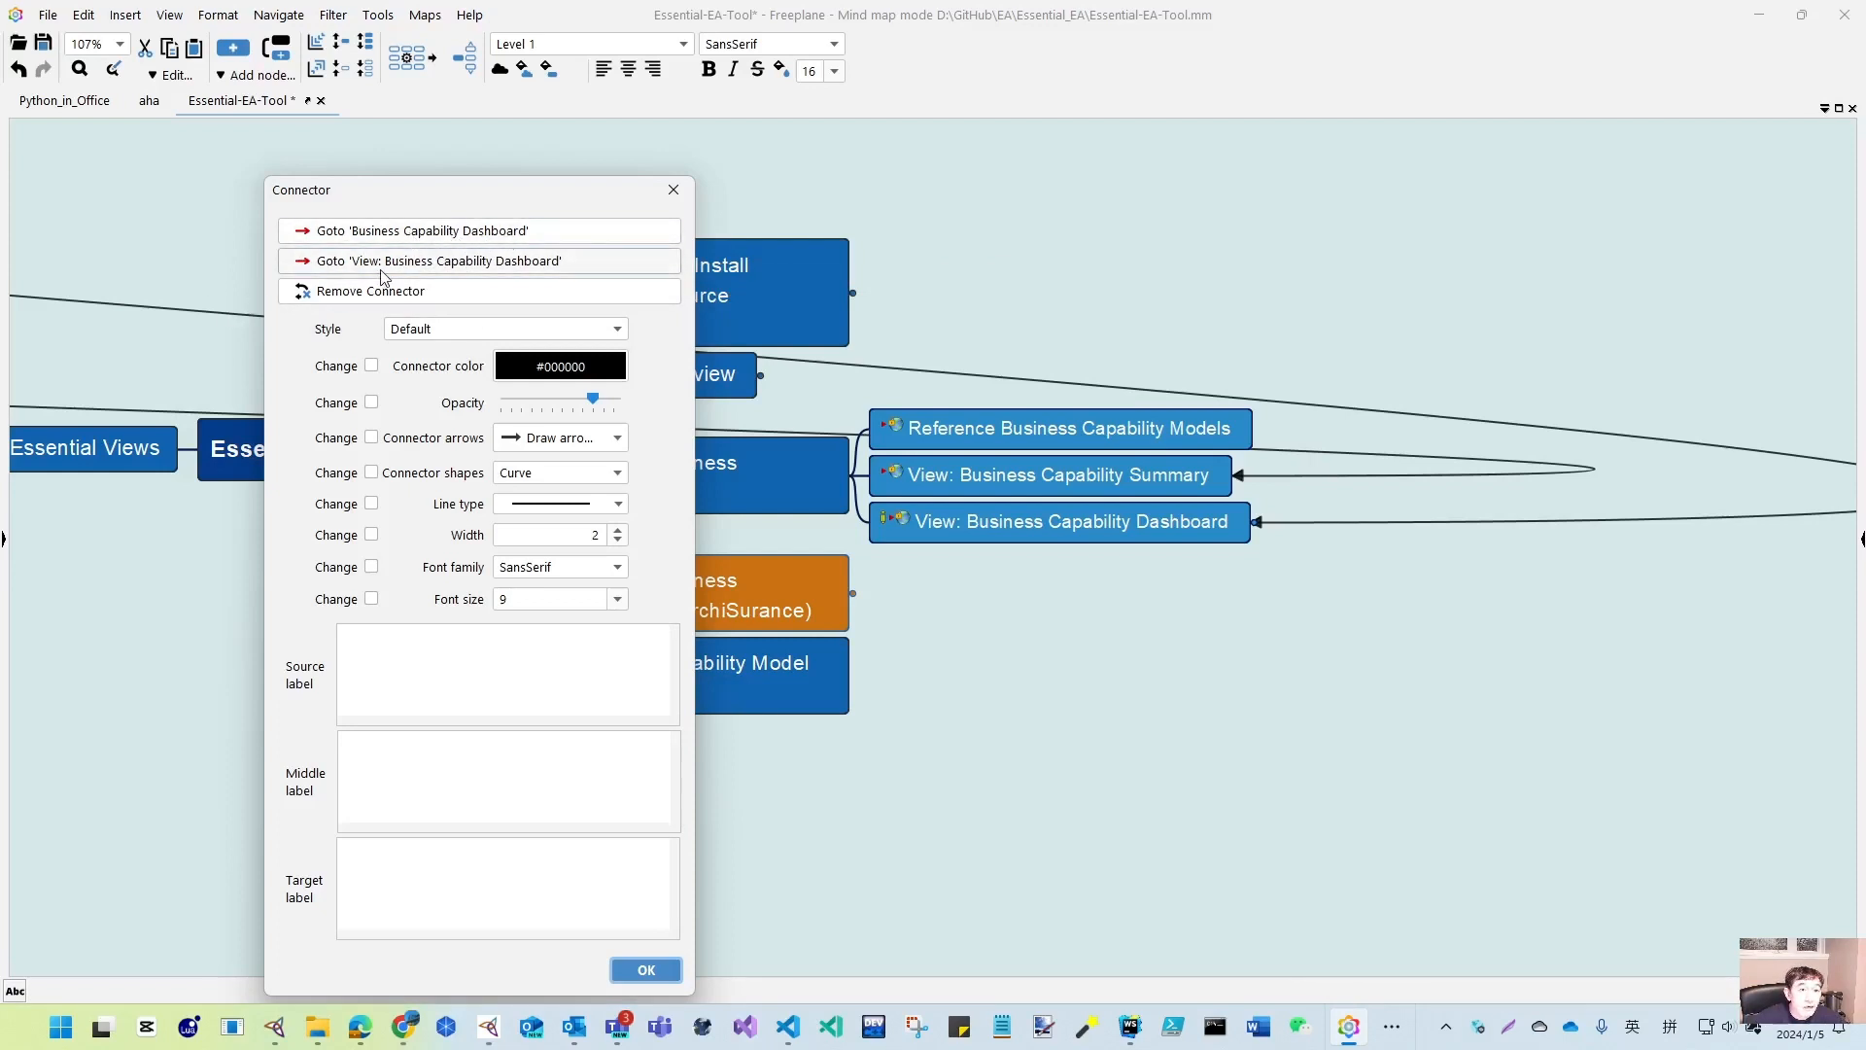
pyautogui.click(366, 265)
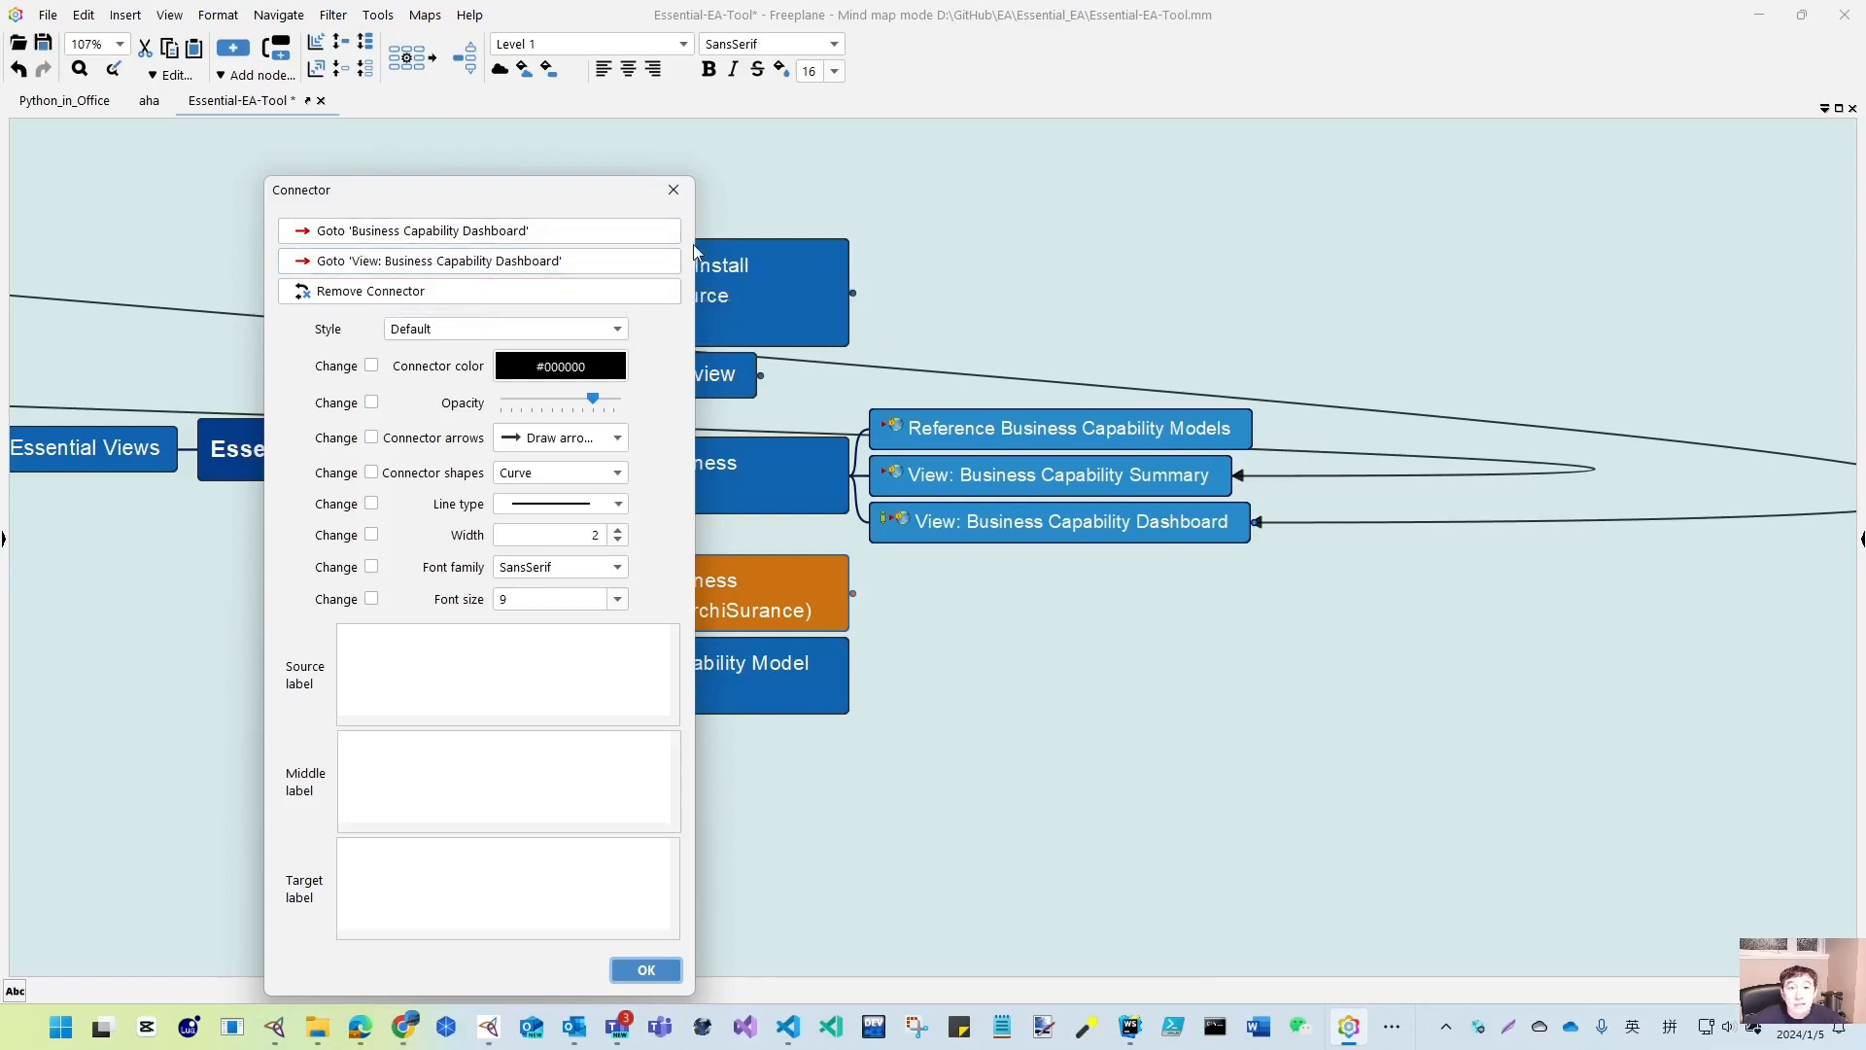
pyautogui.click(1151, 483)
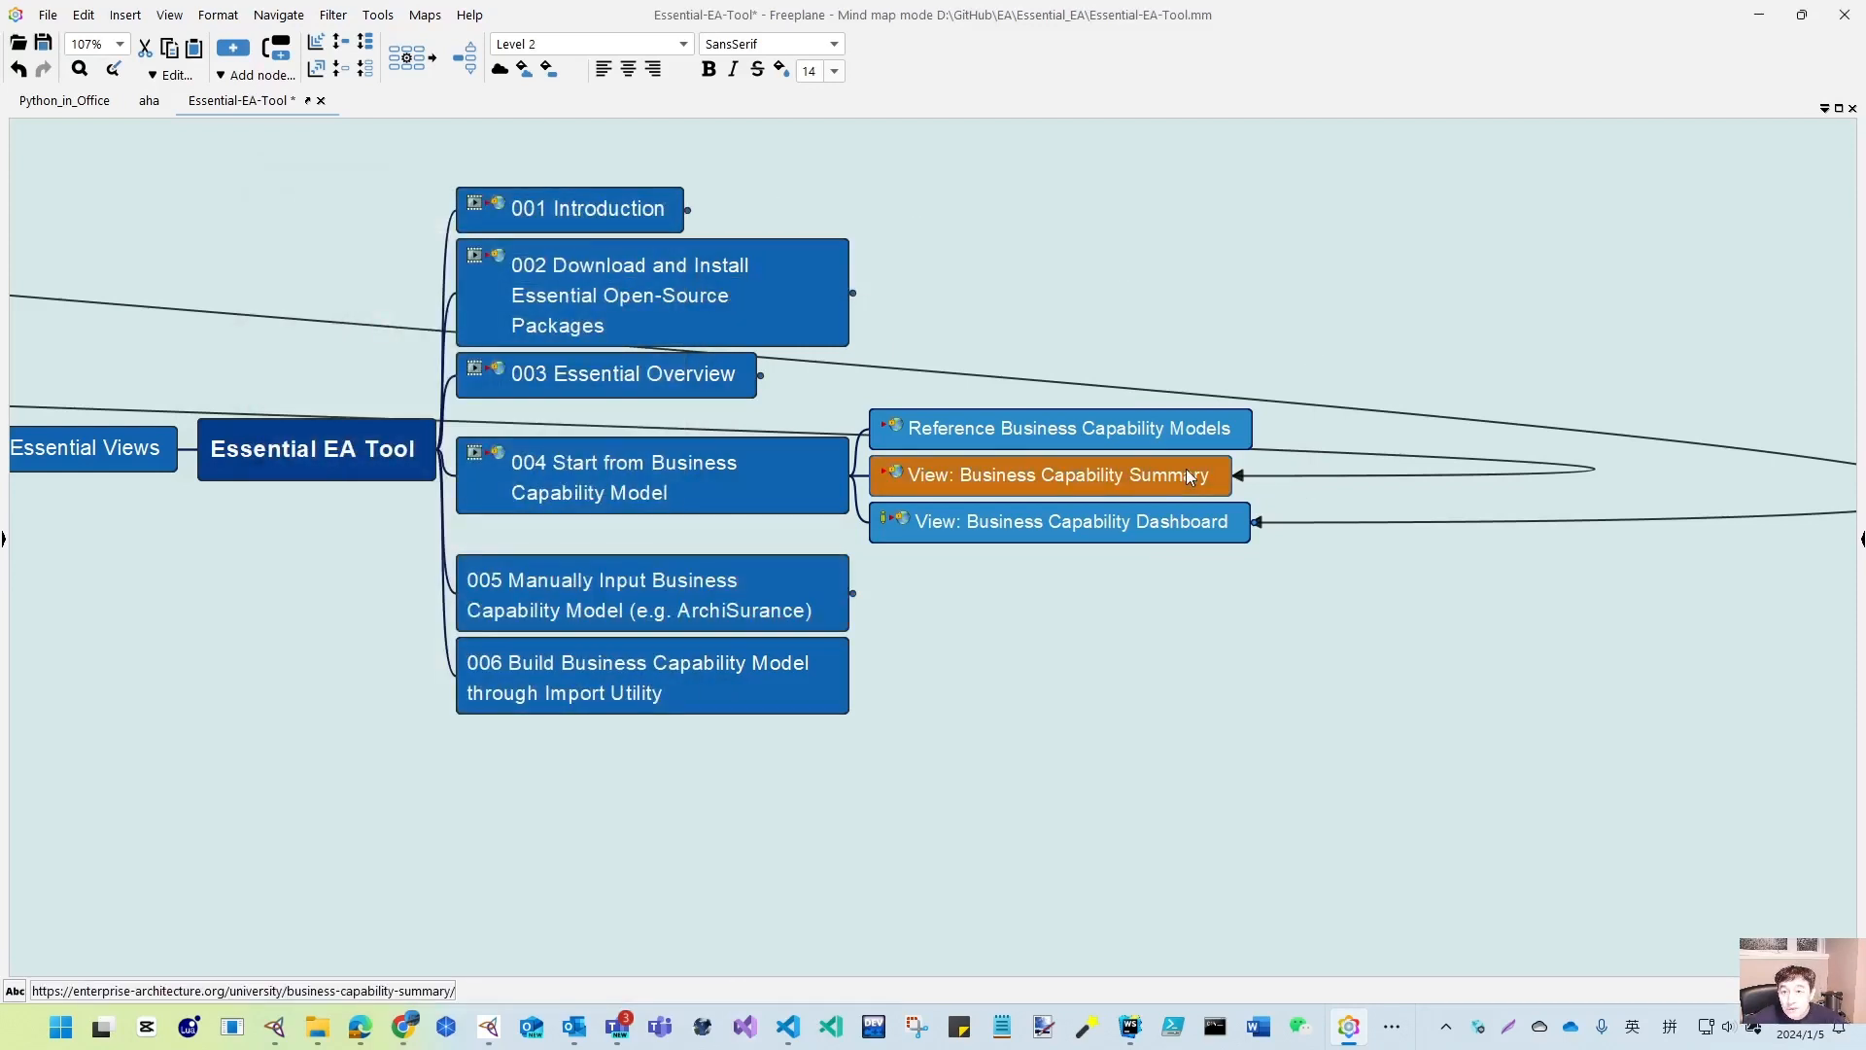
# - Expand the "View: Business Capability Dashboard" node and review its set-up notes and capability ordering rules
pyautogui.click(1258, 522)
pyautogui.scroll(-1, 924, 867)
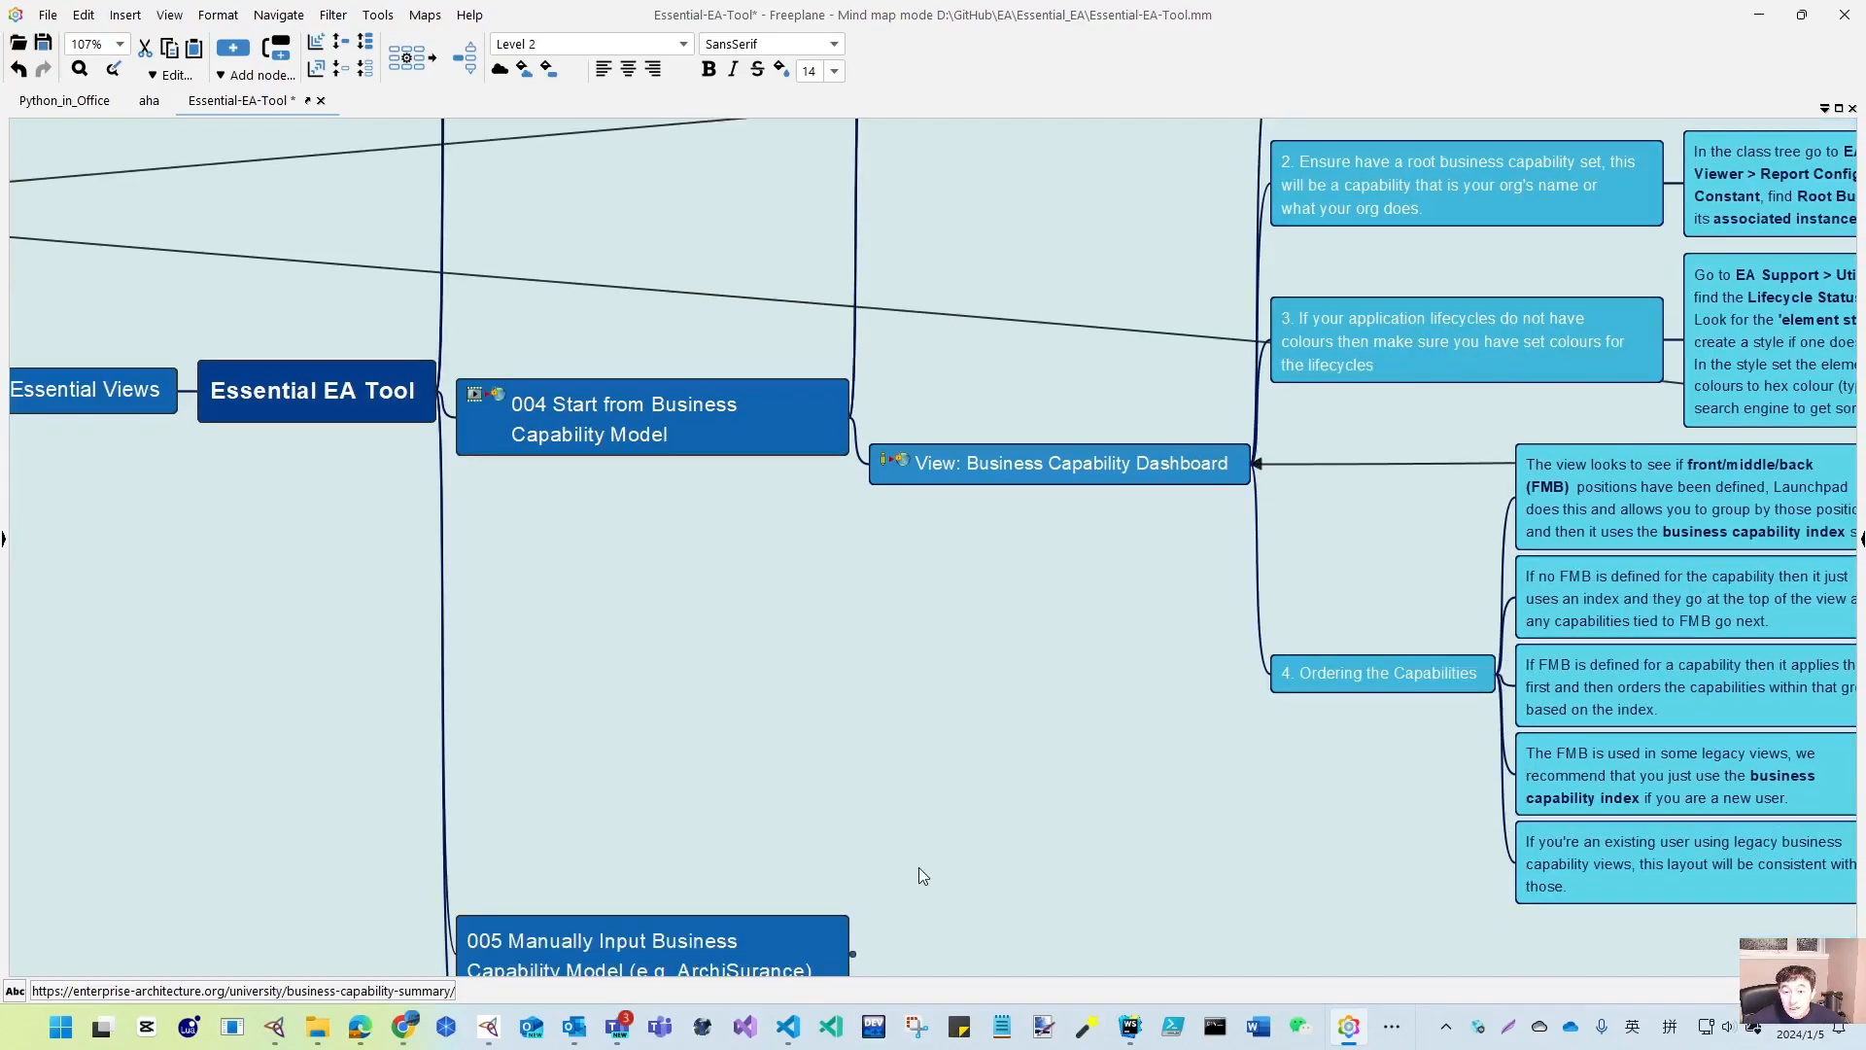
pyautogui.moveTo(952, 700); pyautogui.dragTo(42, 756)
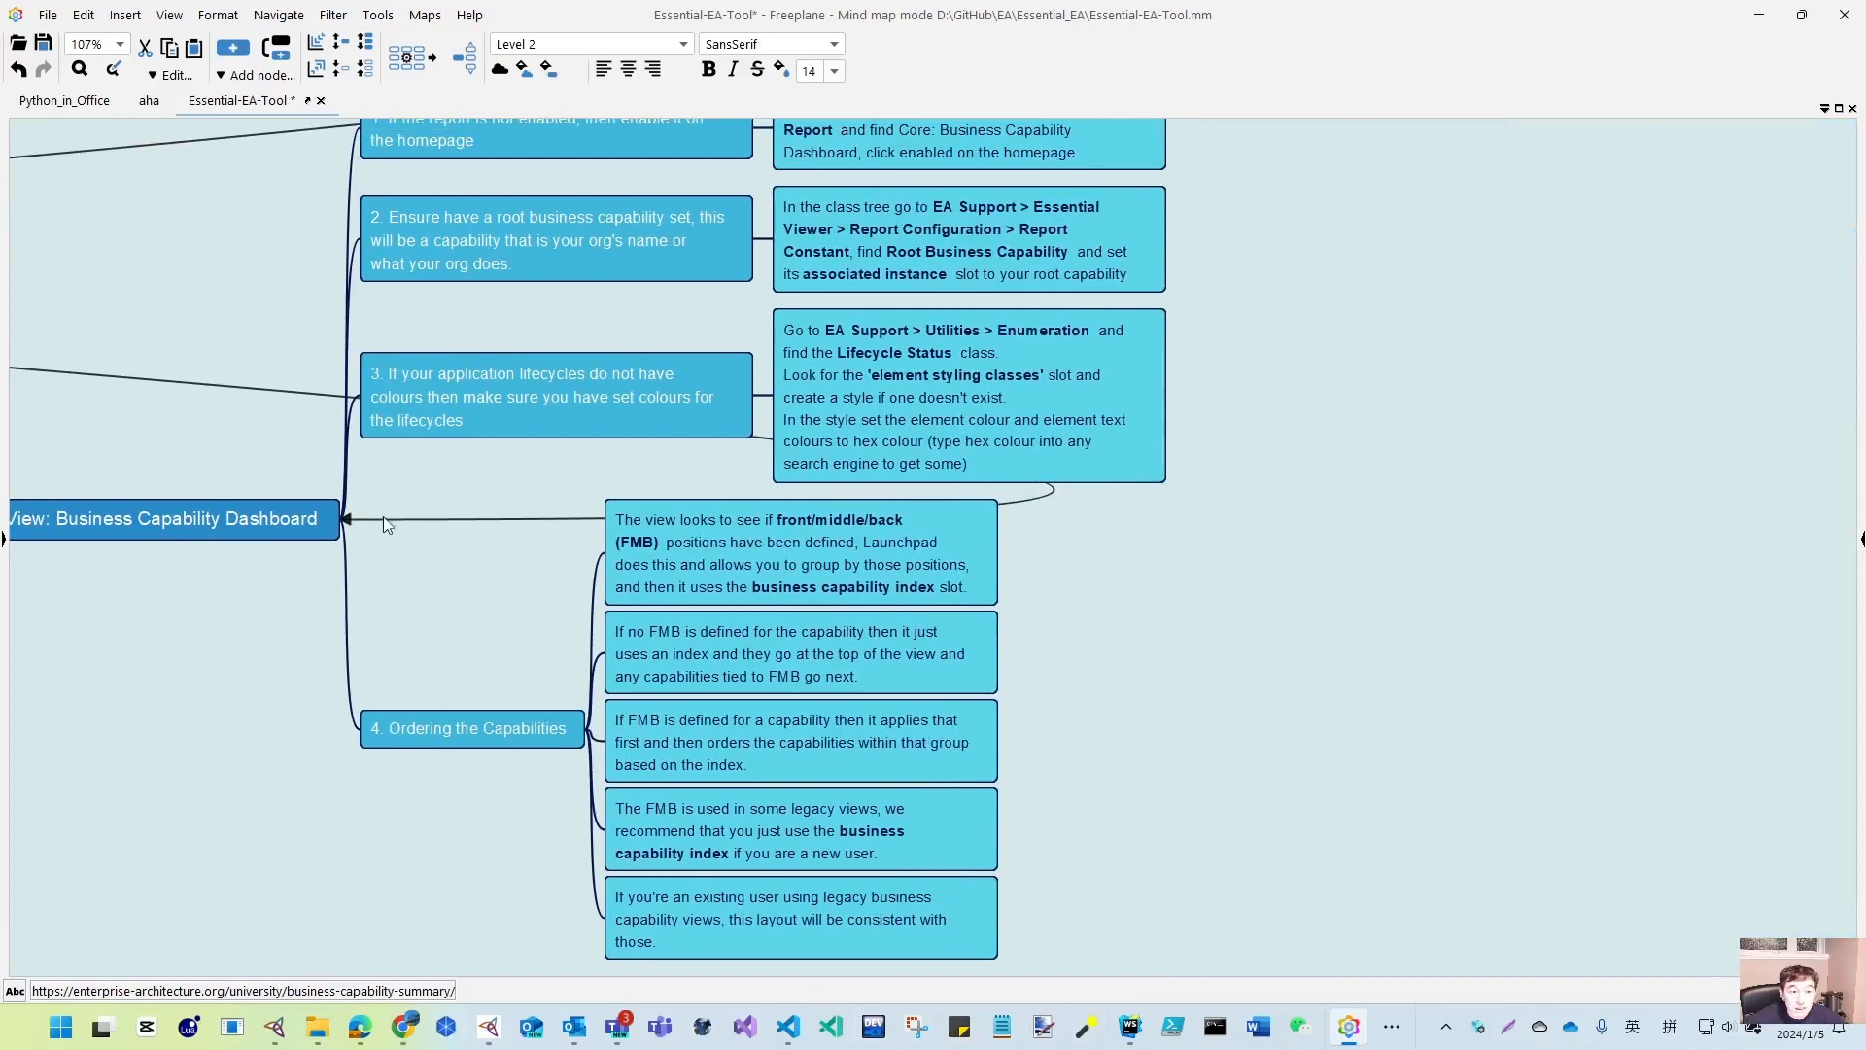
# - Collapse the "View: Business Capability Dashboard" and "004 Start from Business Capability Model" nodes, then select the "005 Manually Input Business Capability Model" node
pyautogui.click(350, 522)
pyautogui.moveTo(453, 641); pyautogui.dragTo(1254, 554)
pyautogui.click(781, 388)
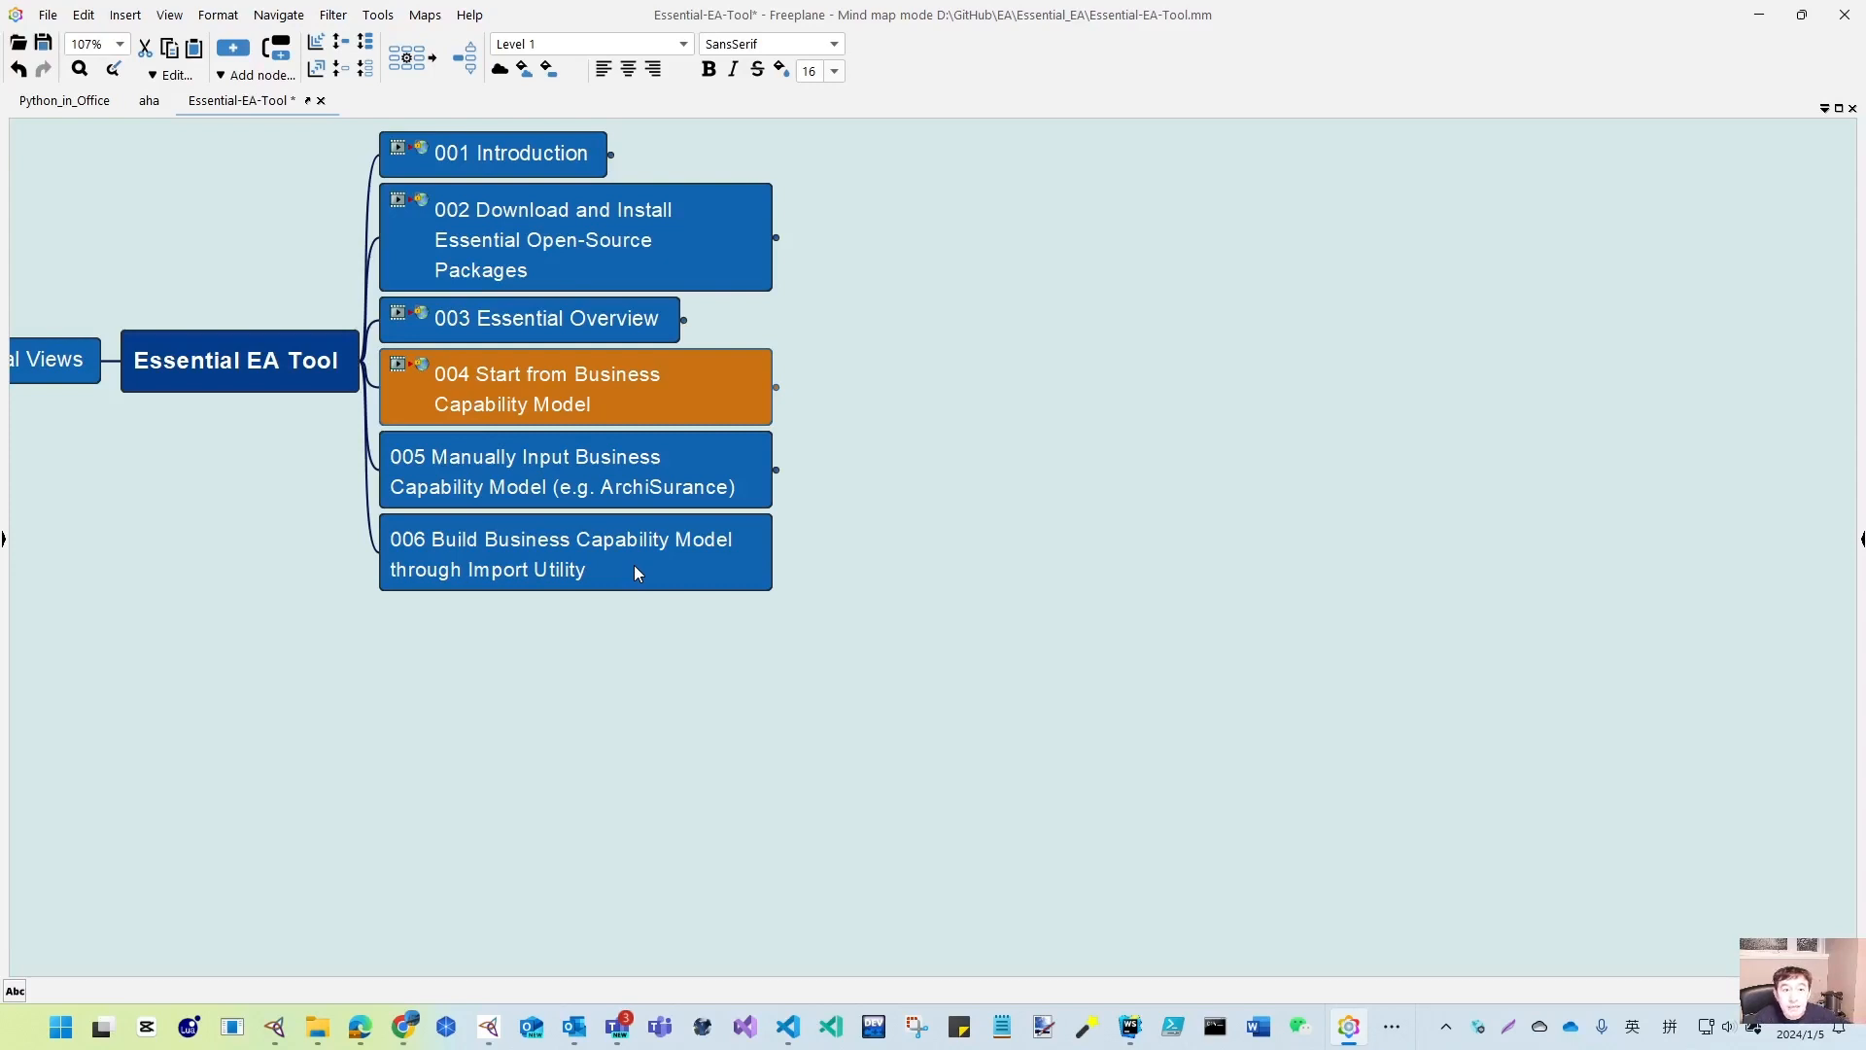
pyautogui.click(686, 556)
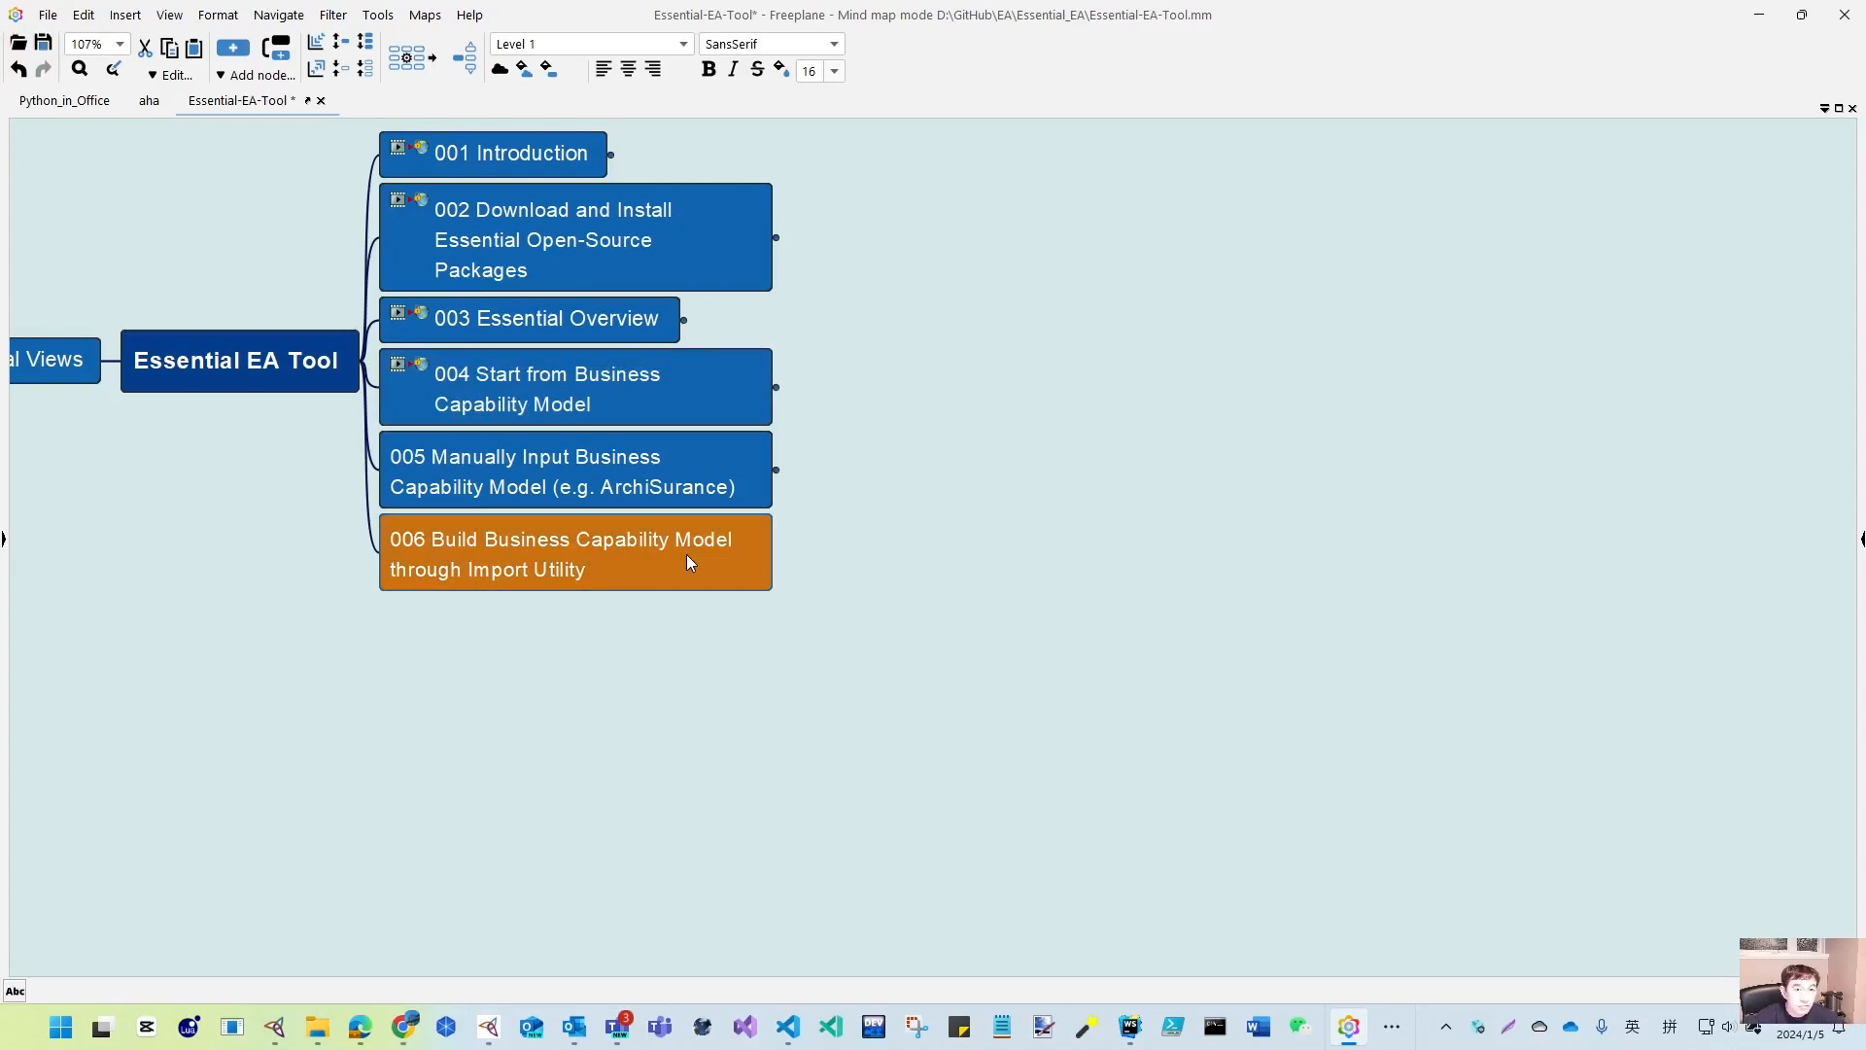
pyautogui.click(709, 468)
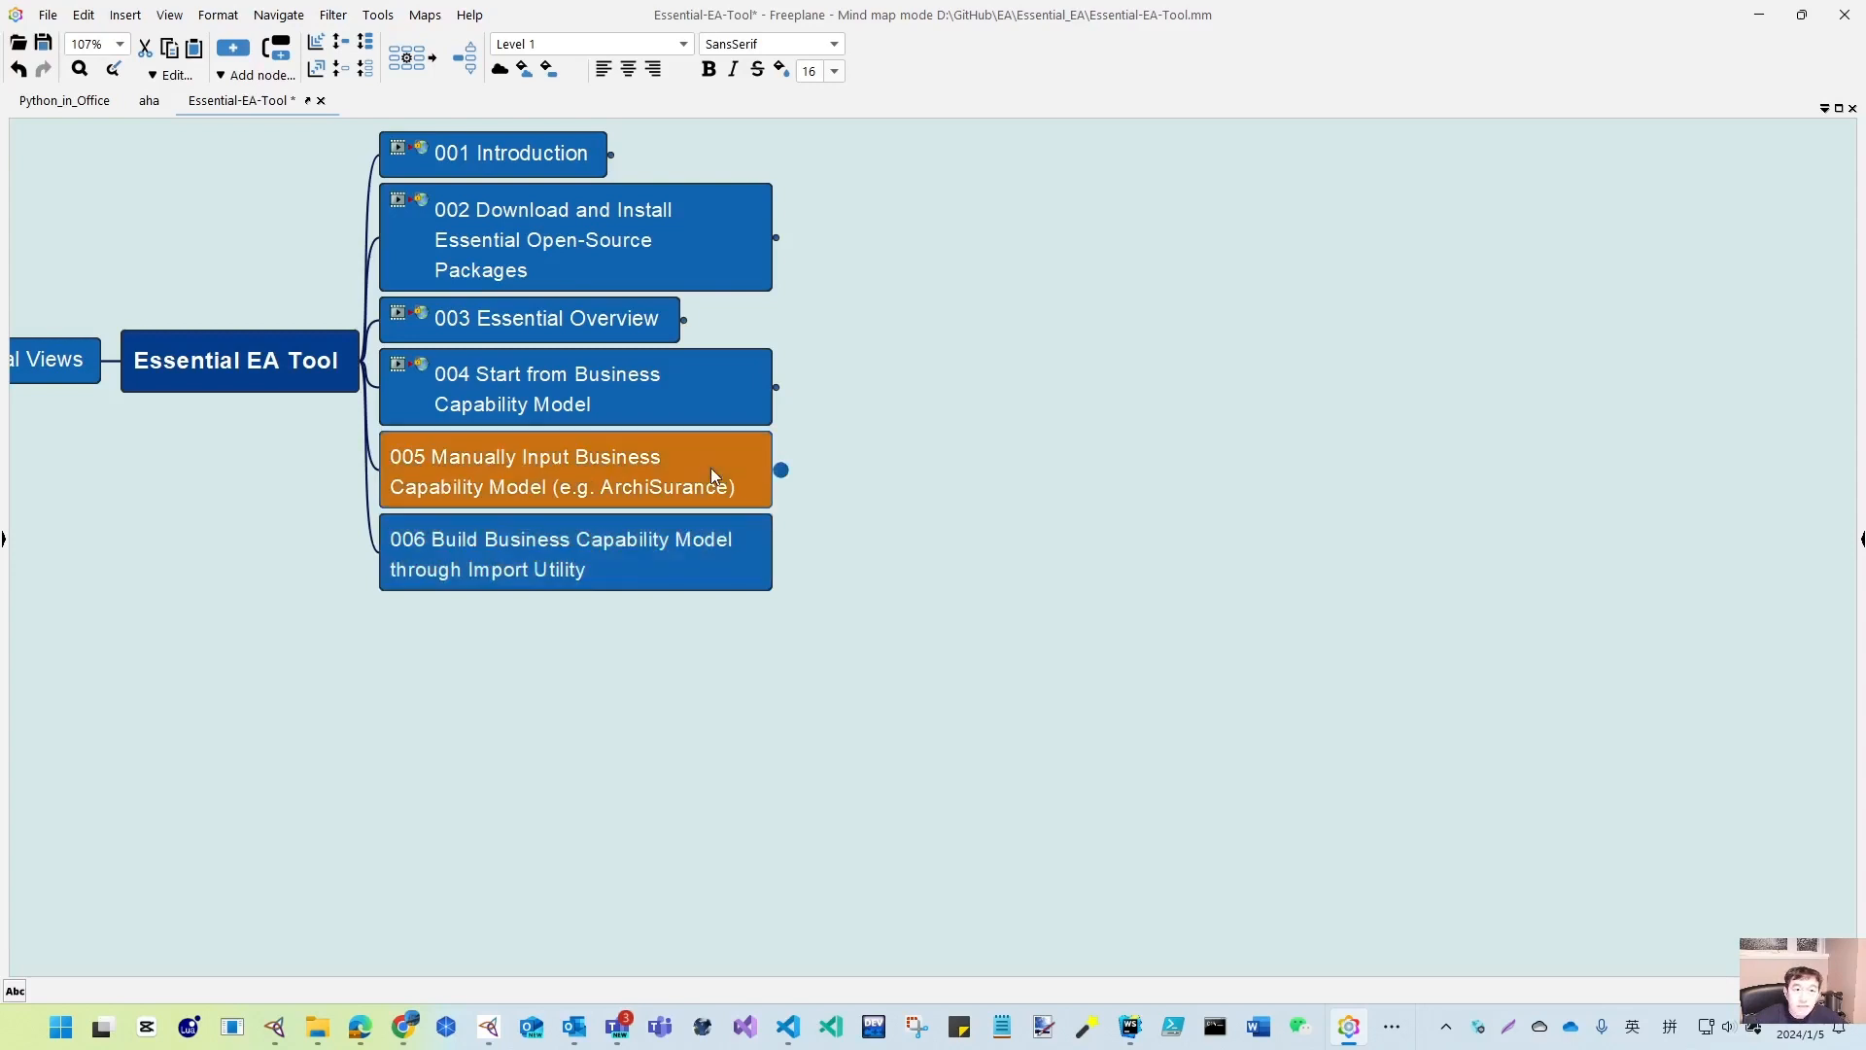
# - Switch to Protégé, show the EA_Practice project's instances, and start opening another project, saving changes to the current one
pyautogui.click(1763, 22)
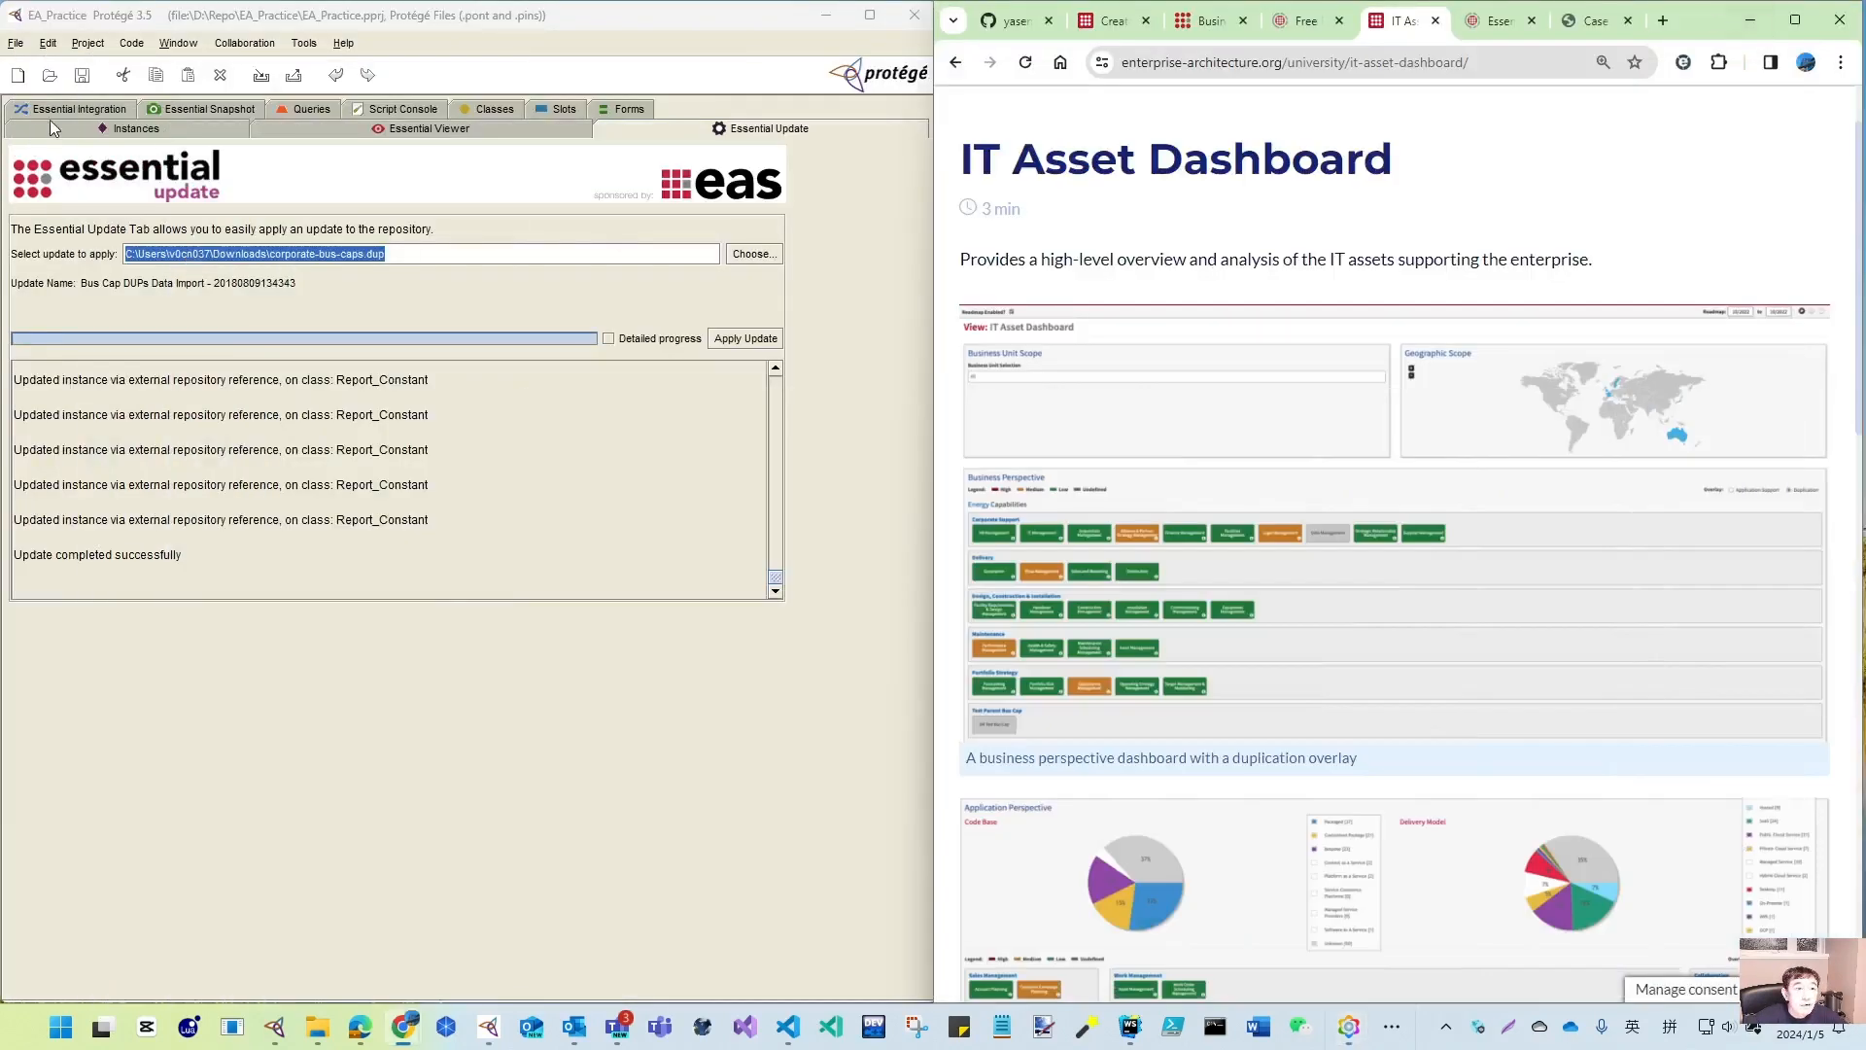
pyautogui.click(73, 131)
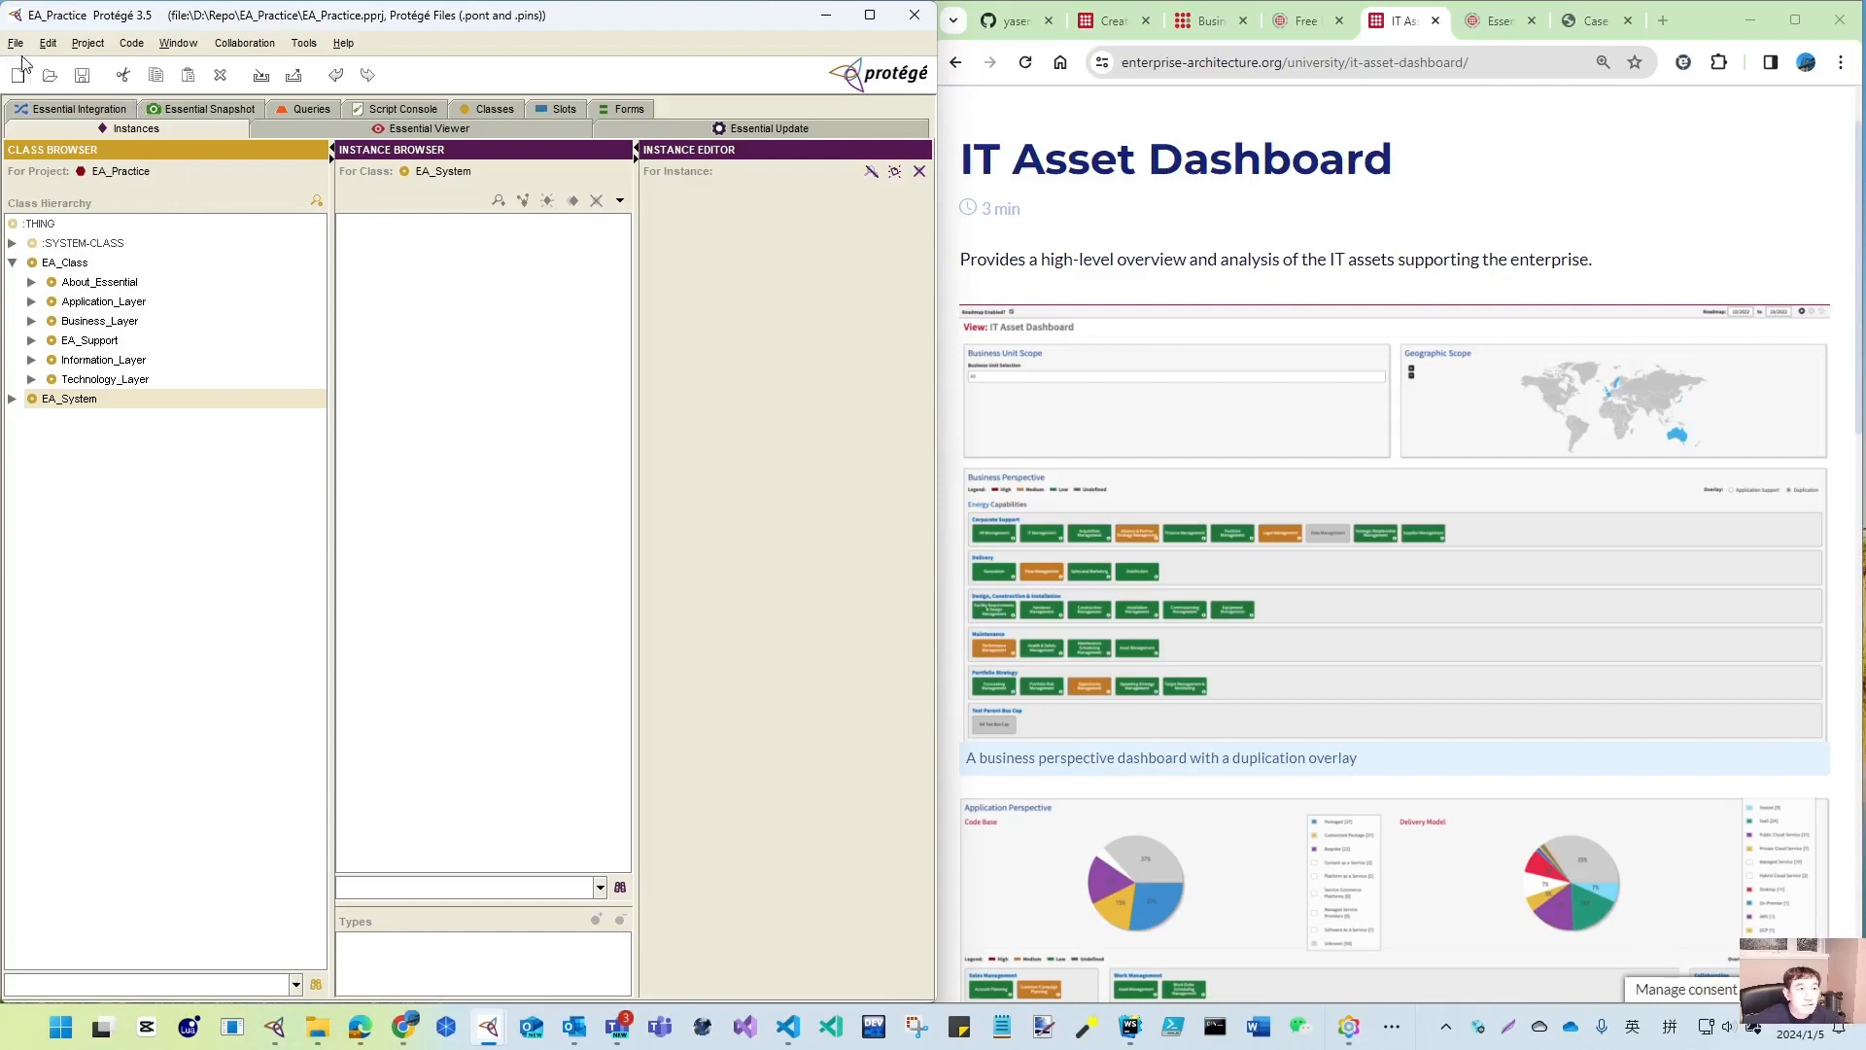
pyautogui.click(50, 76)
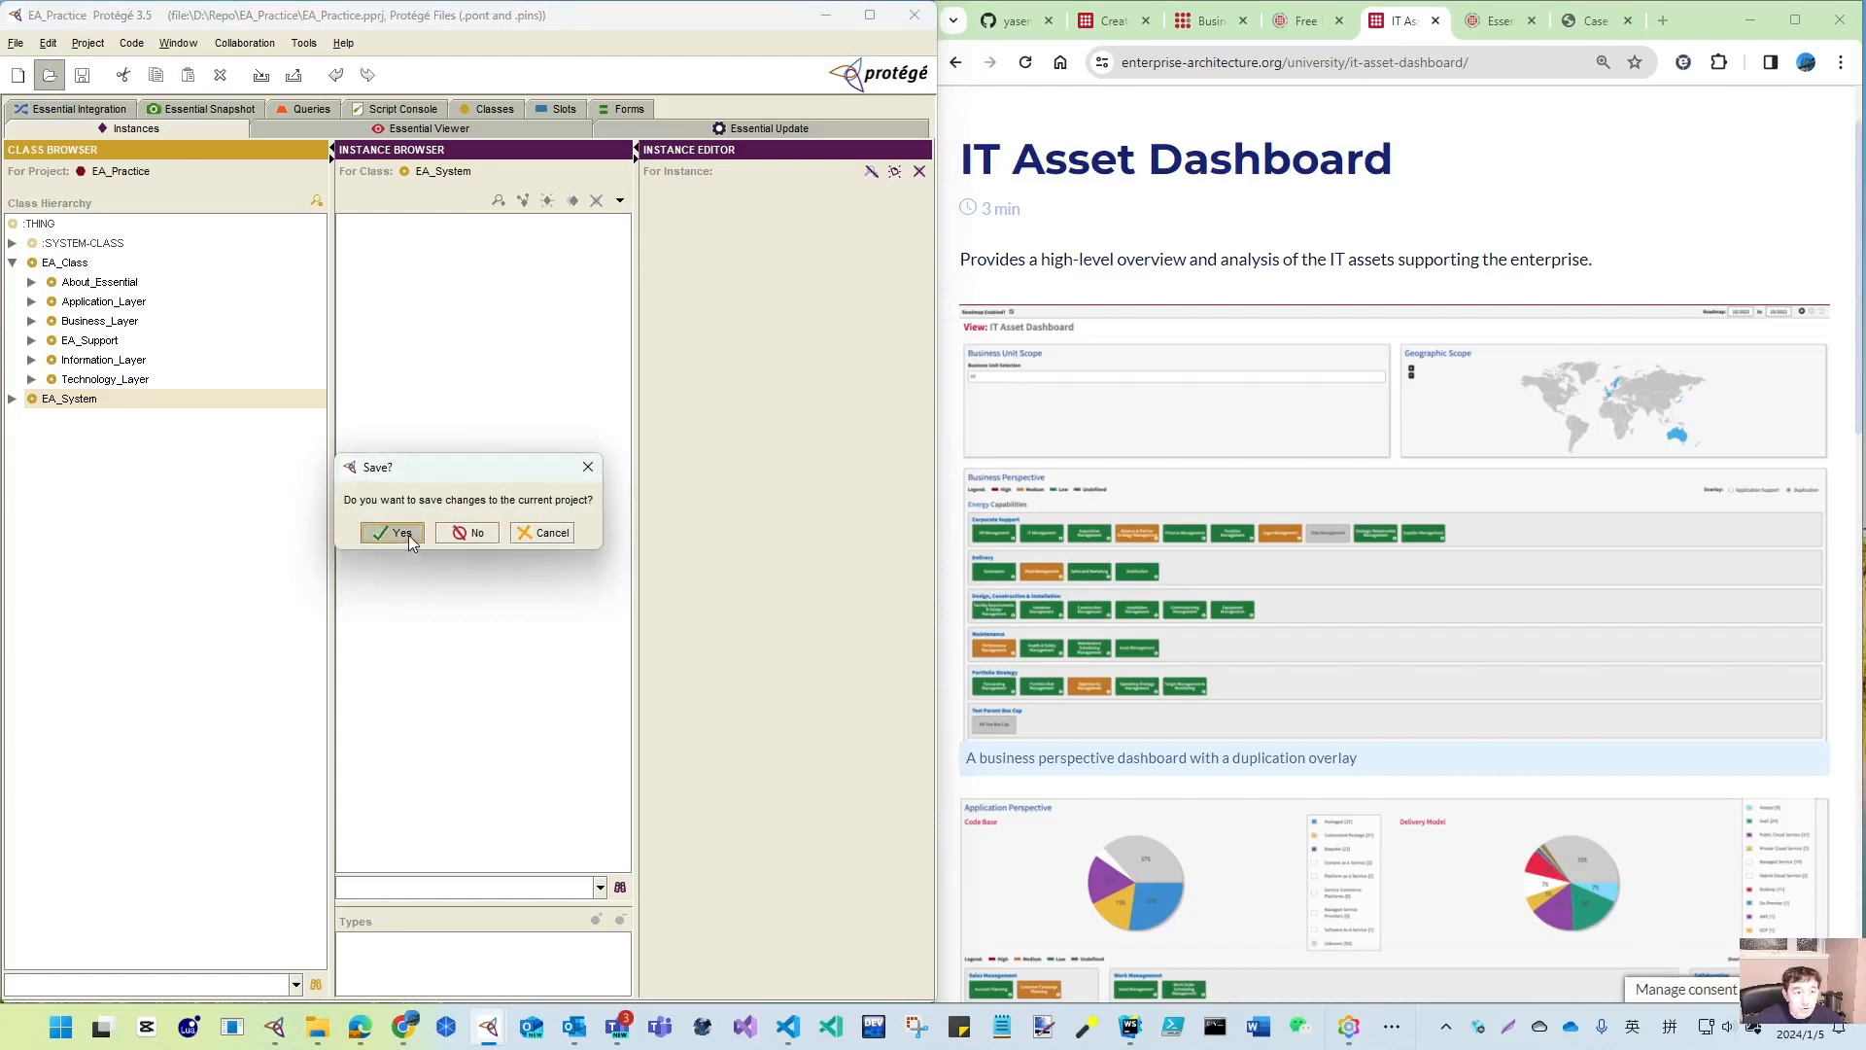
pyautogui.click(408, 534)
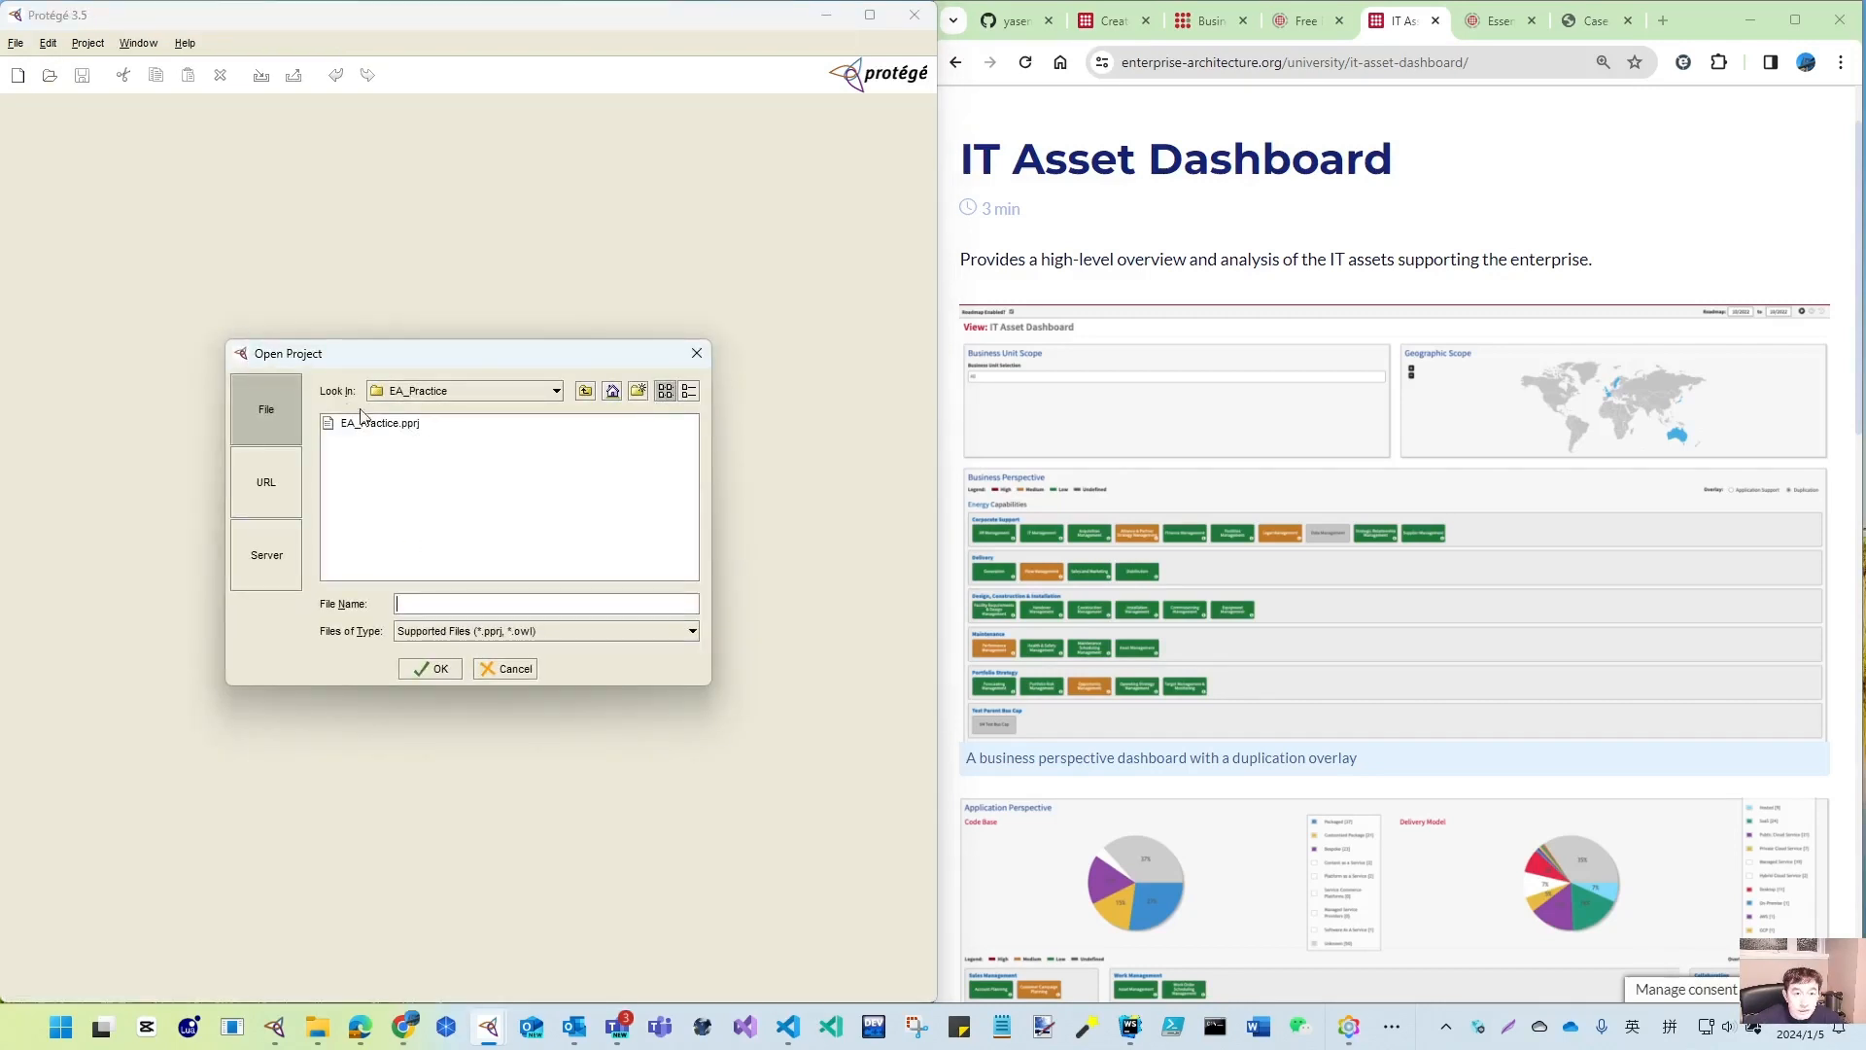
# - Browse for the project file in the Essential_Practice folder on the Data (D:) drive
pyautogui.click(553, 393)
pyautogui.scroll(3, 429, 452)
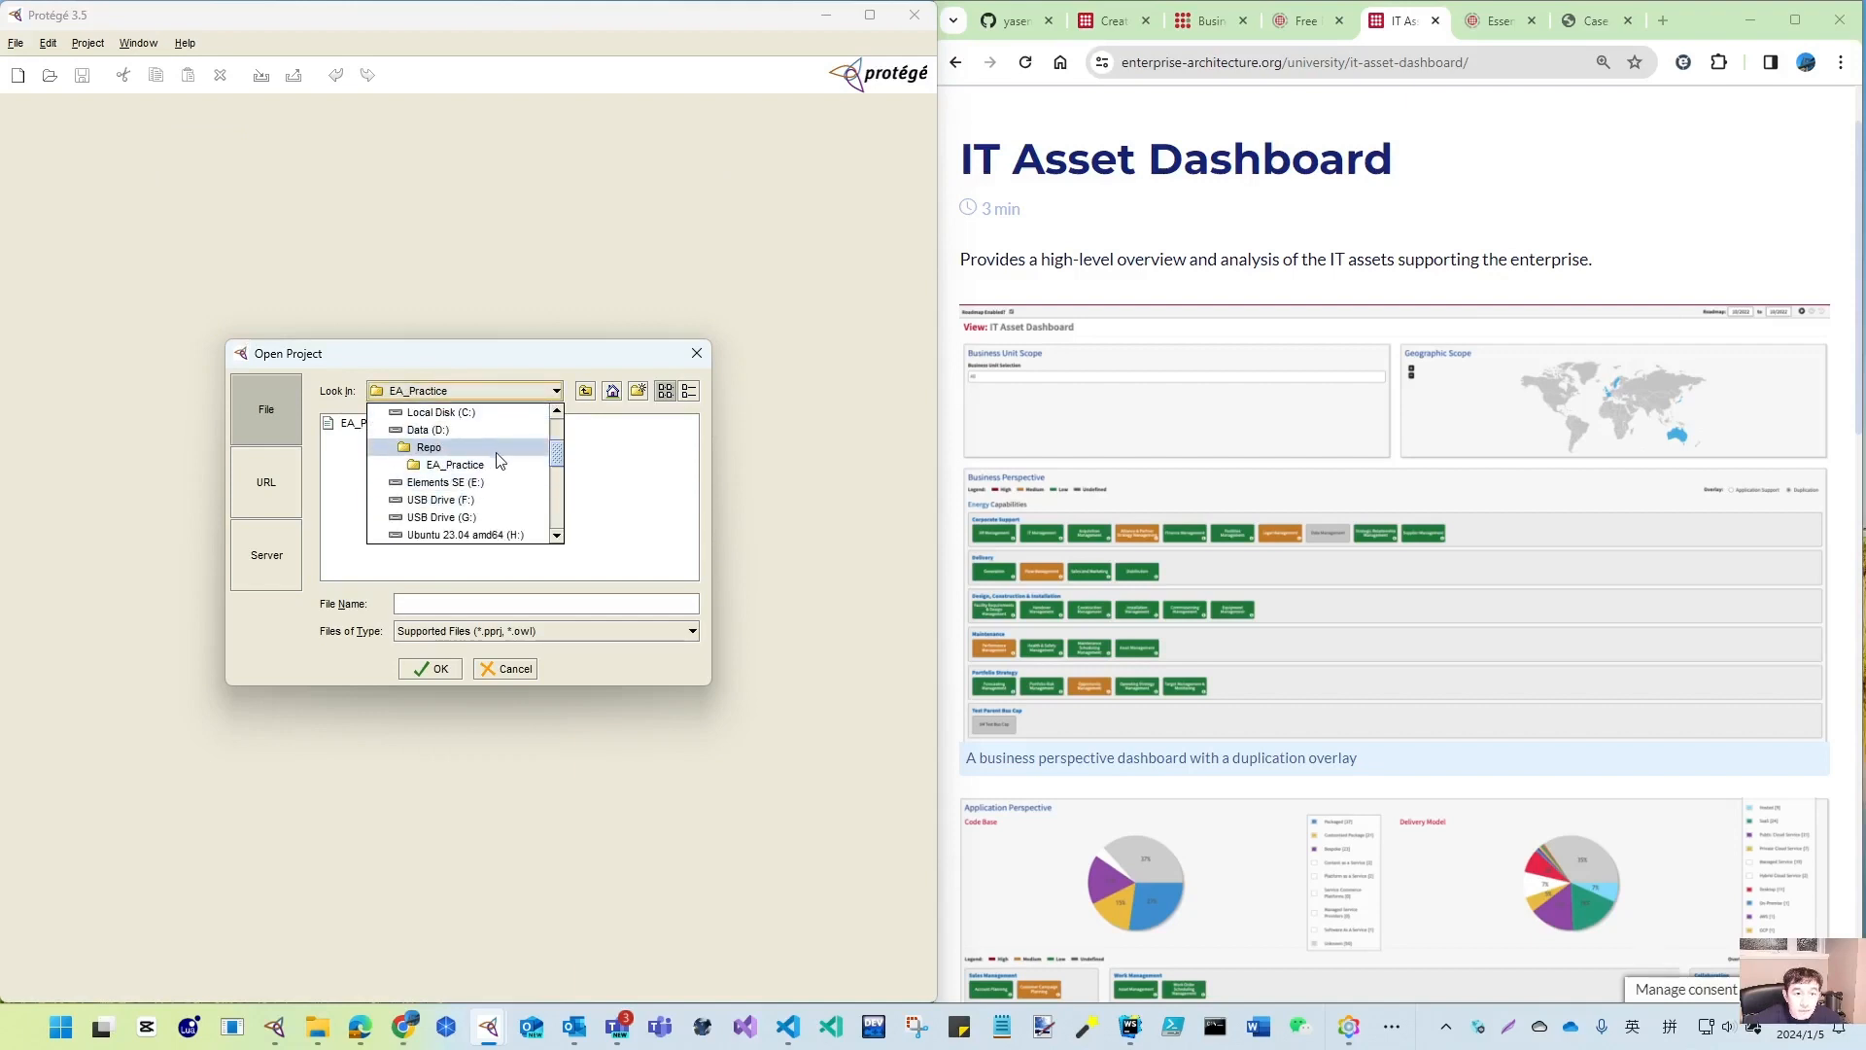
pyautogui.click(454, 464)
pyautogui.click(541, 392)
pyautogui.scroll(3, 438, 464)
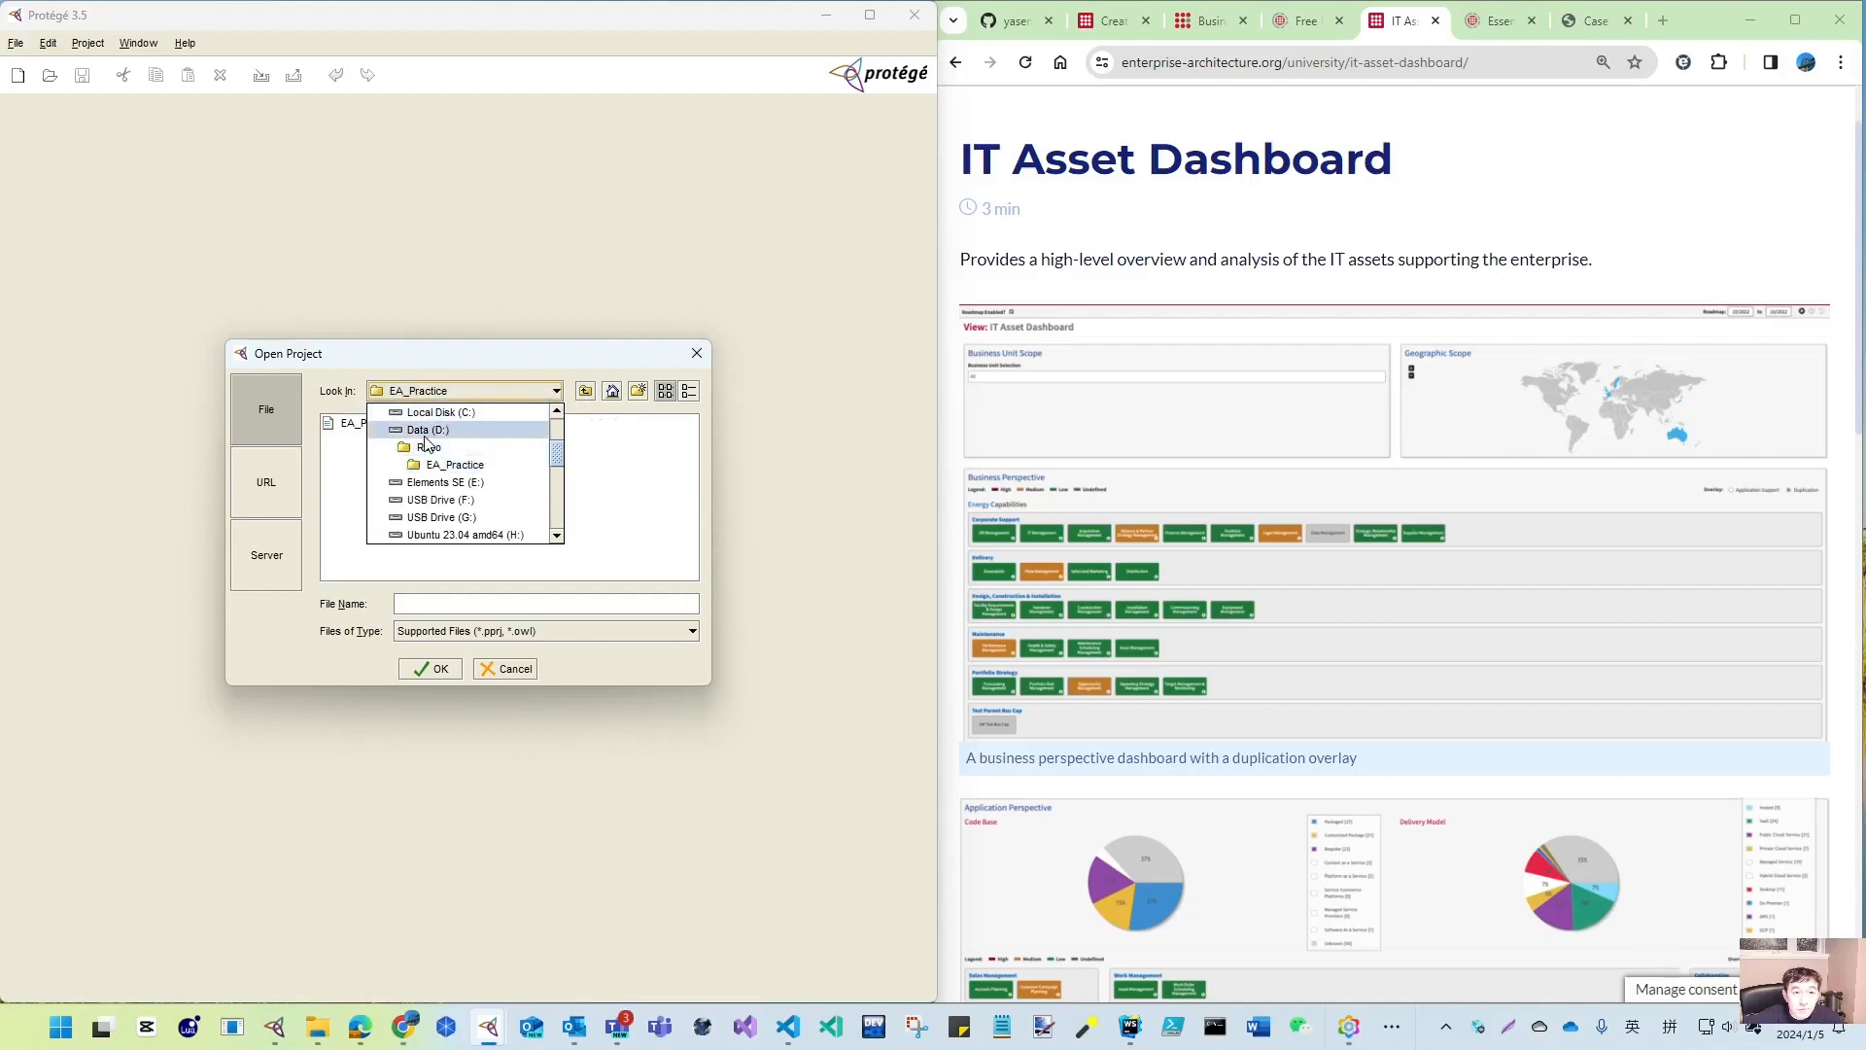
pyautogui.click(426, 430)
pyautogui.click(397, 463)
pyautogui.doubleClick(361, 529)
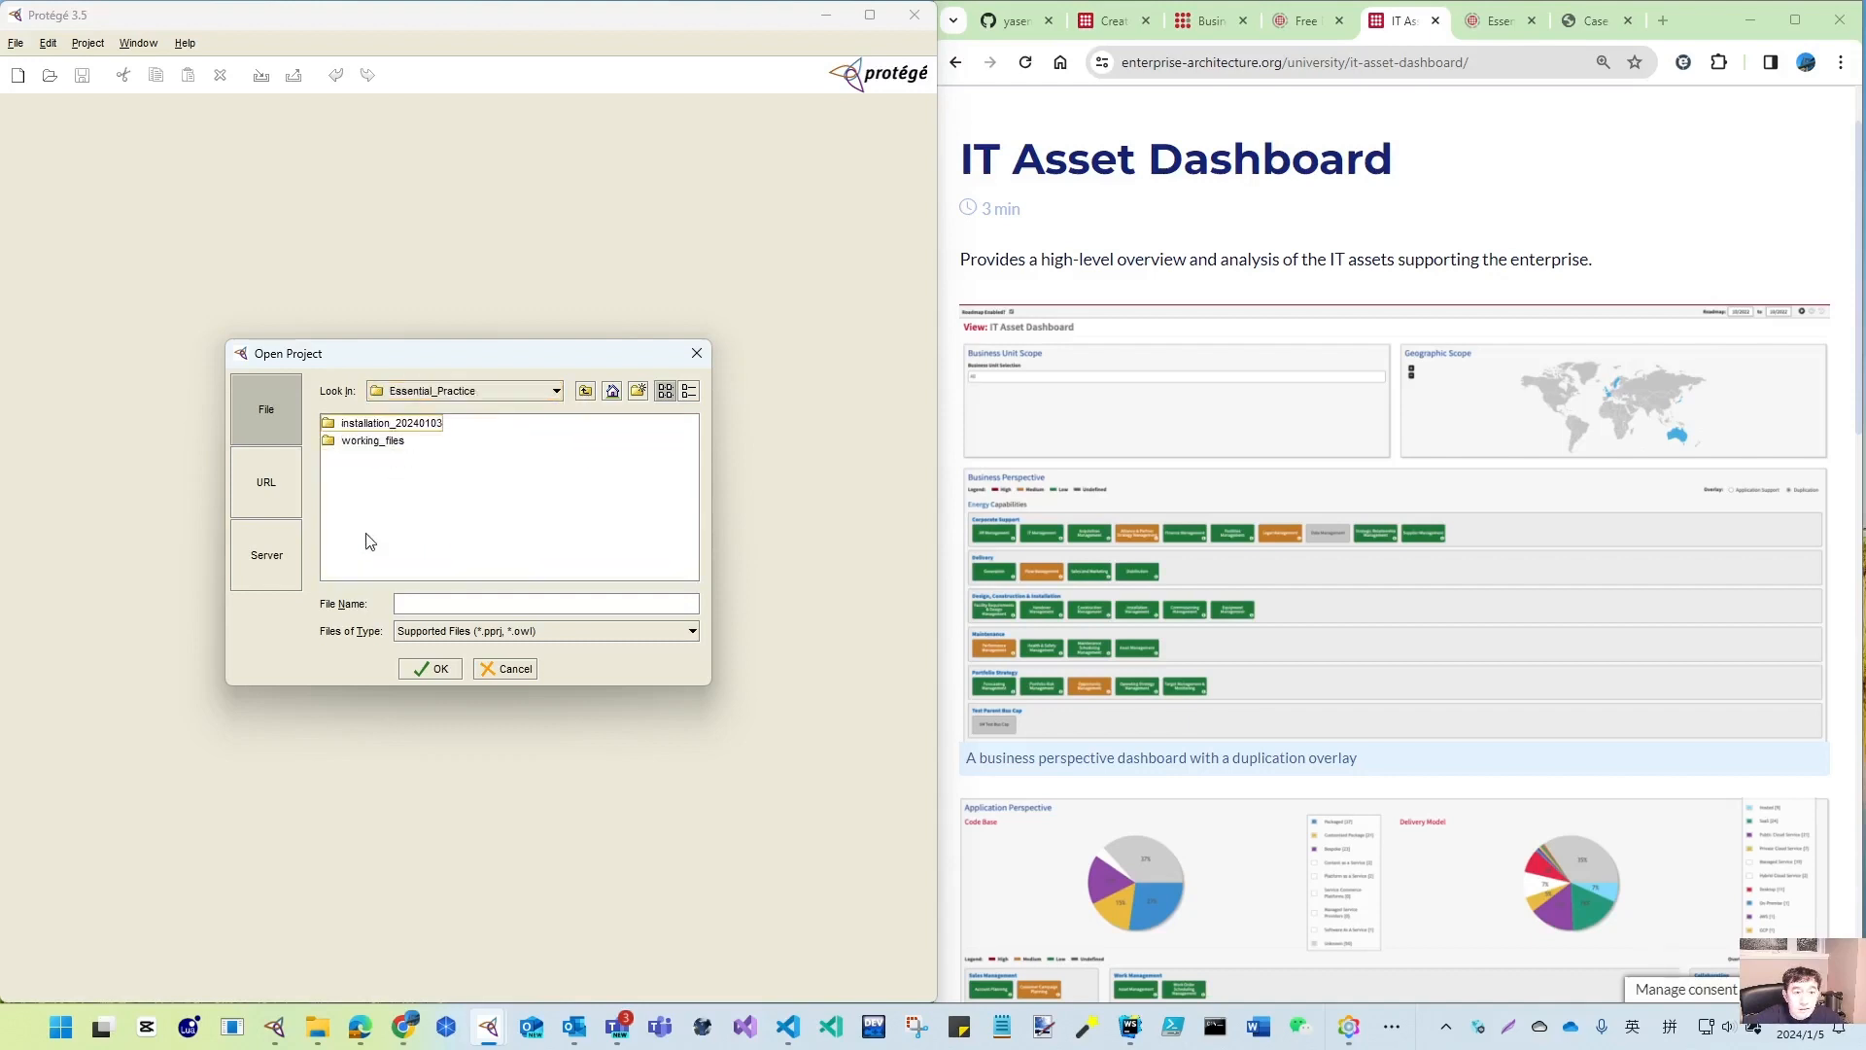
# - Open essential_baseline_v6_18.pprj from the essential_baseline_v6_18 folder inside installation_20240103
pyautogui.doubleClick(380, 425)
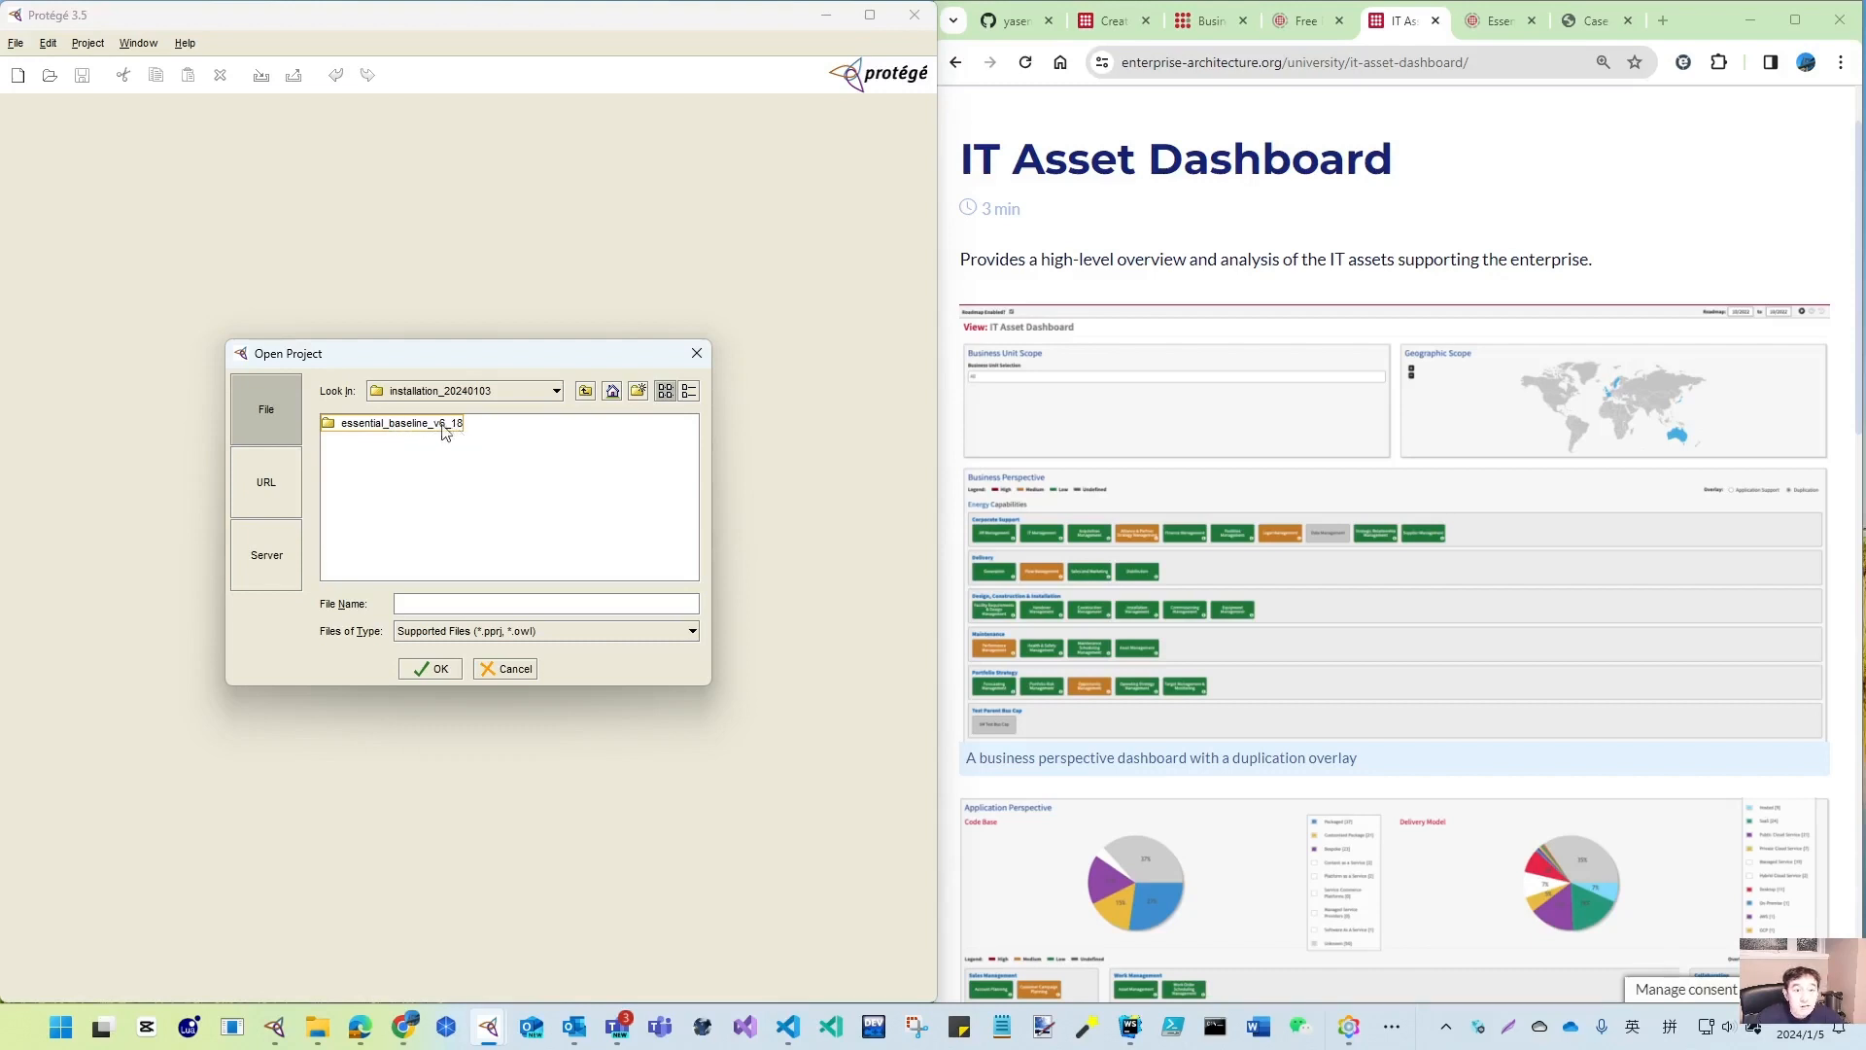
pyautogui.click(413, 430)
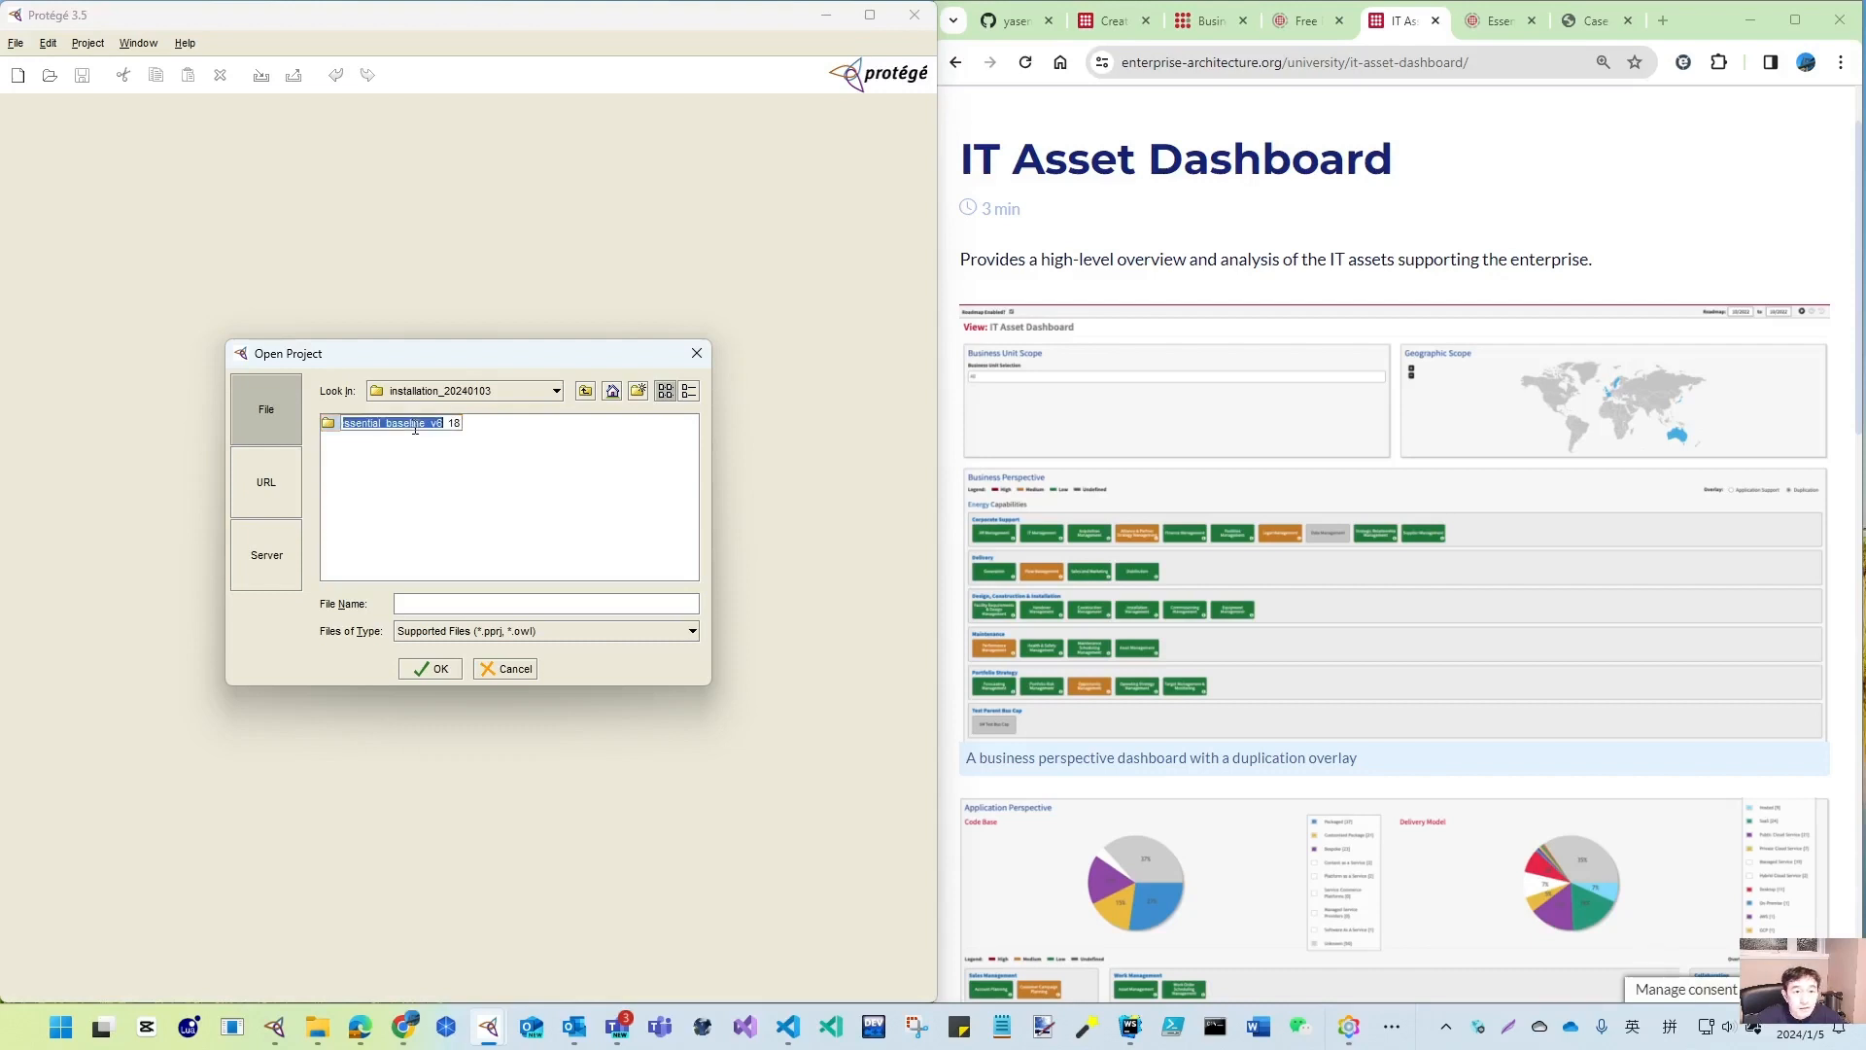
pyautogui.doubleClick(333, 425)
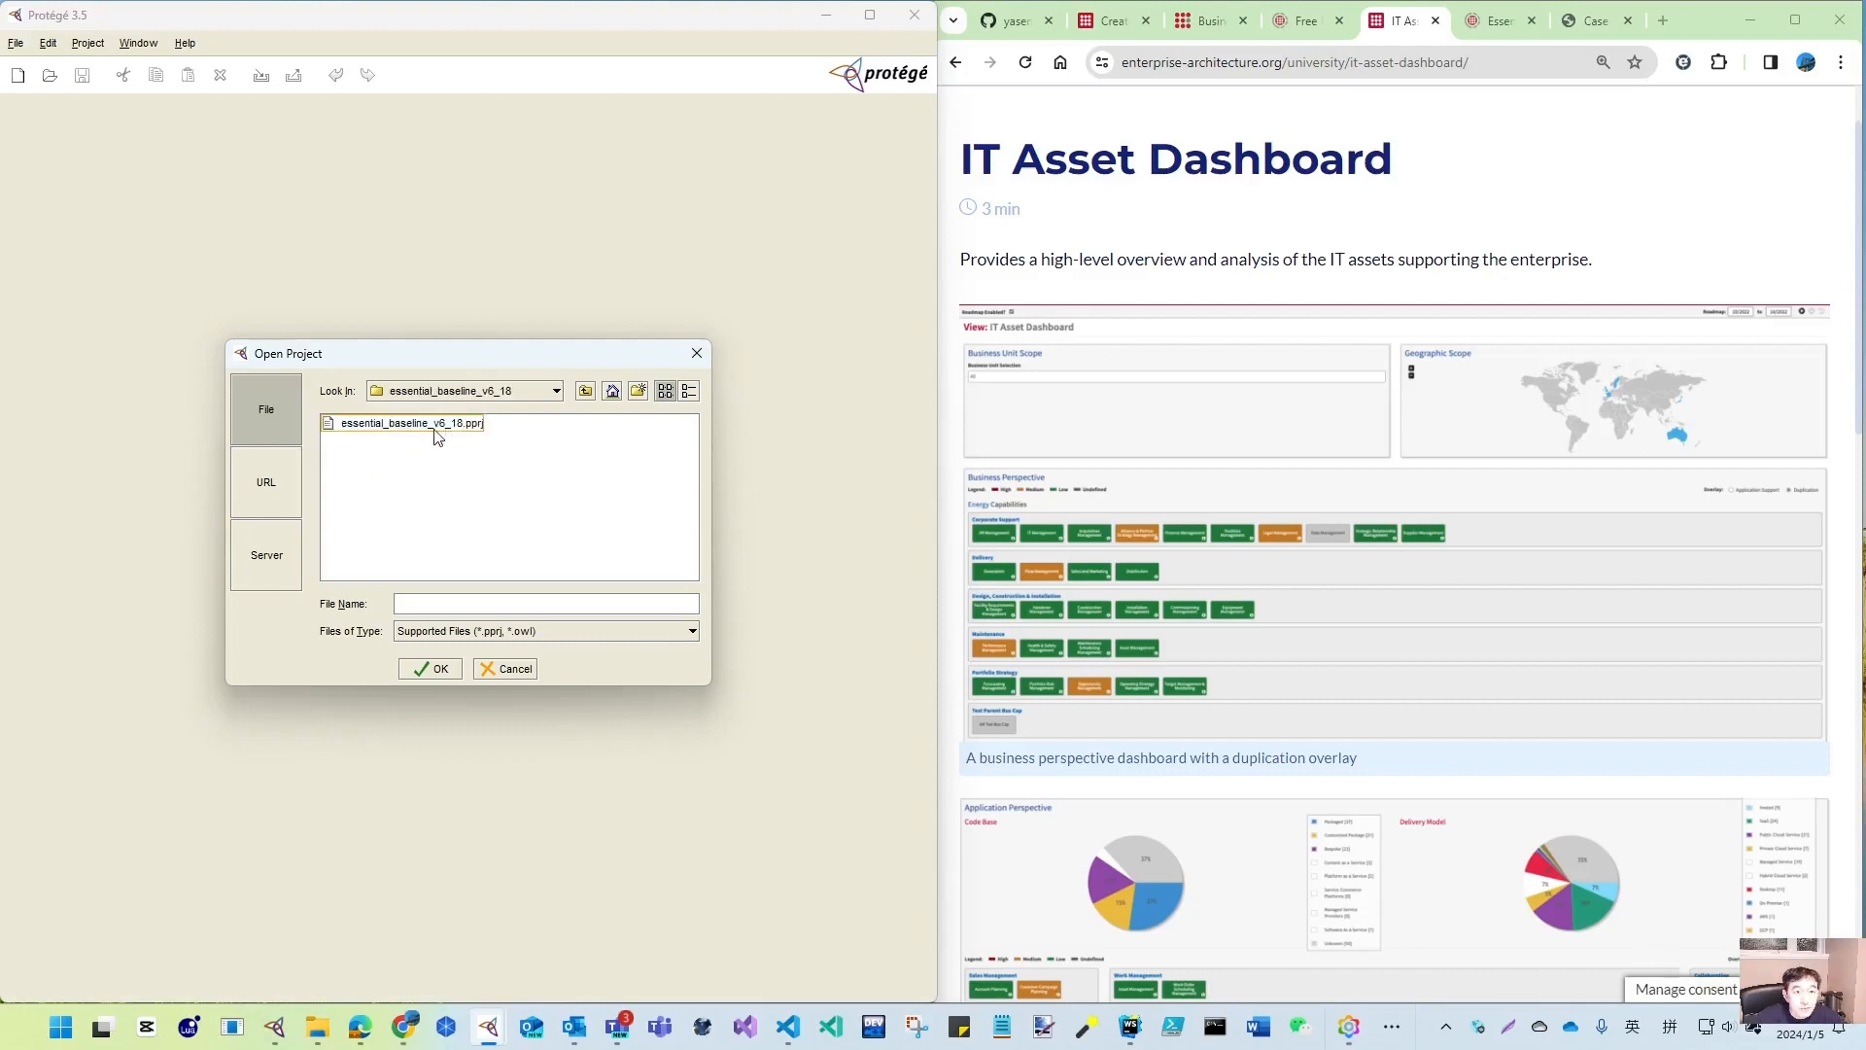
pyautogui.click(381, 426)
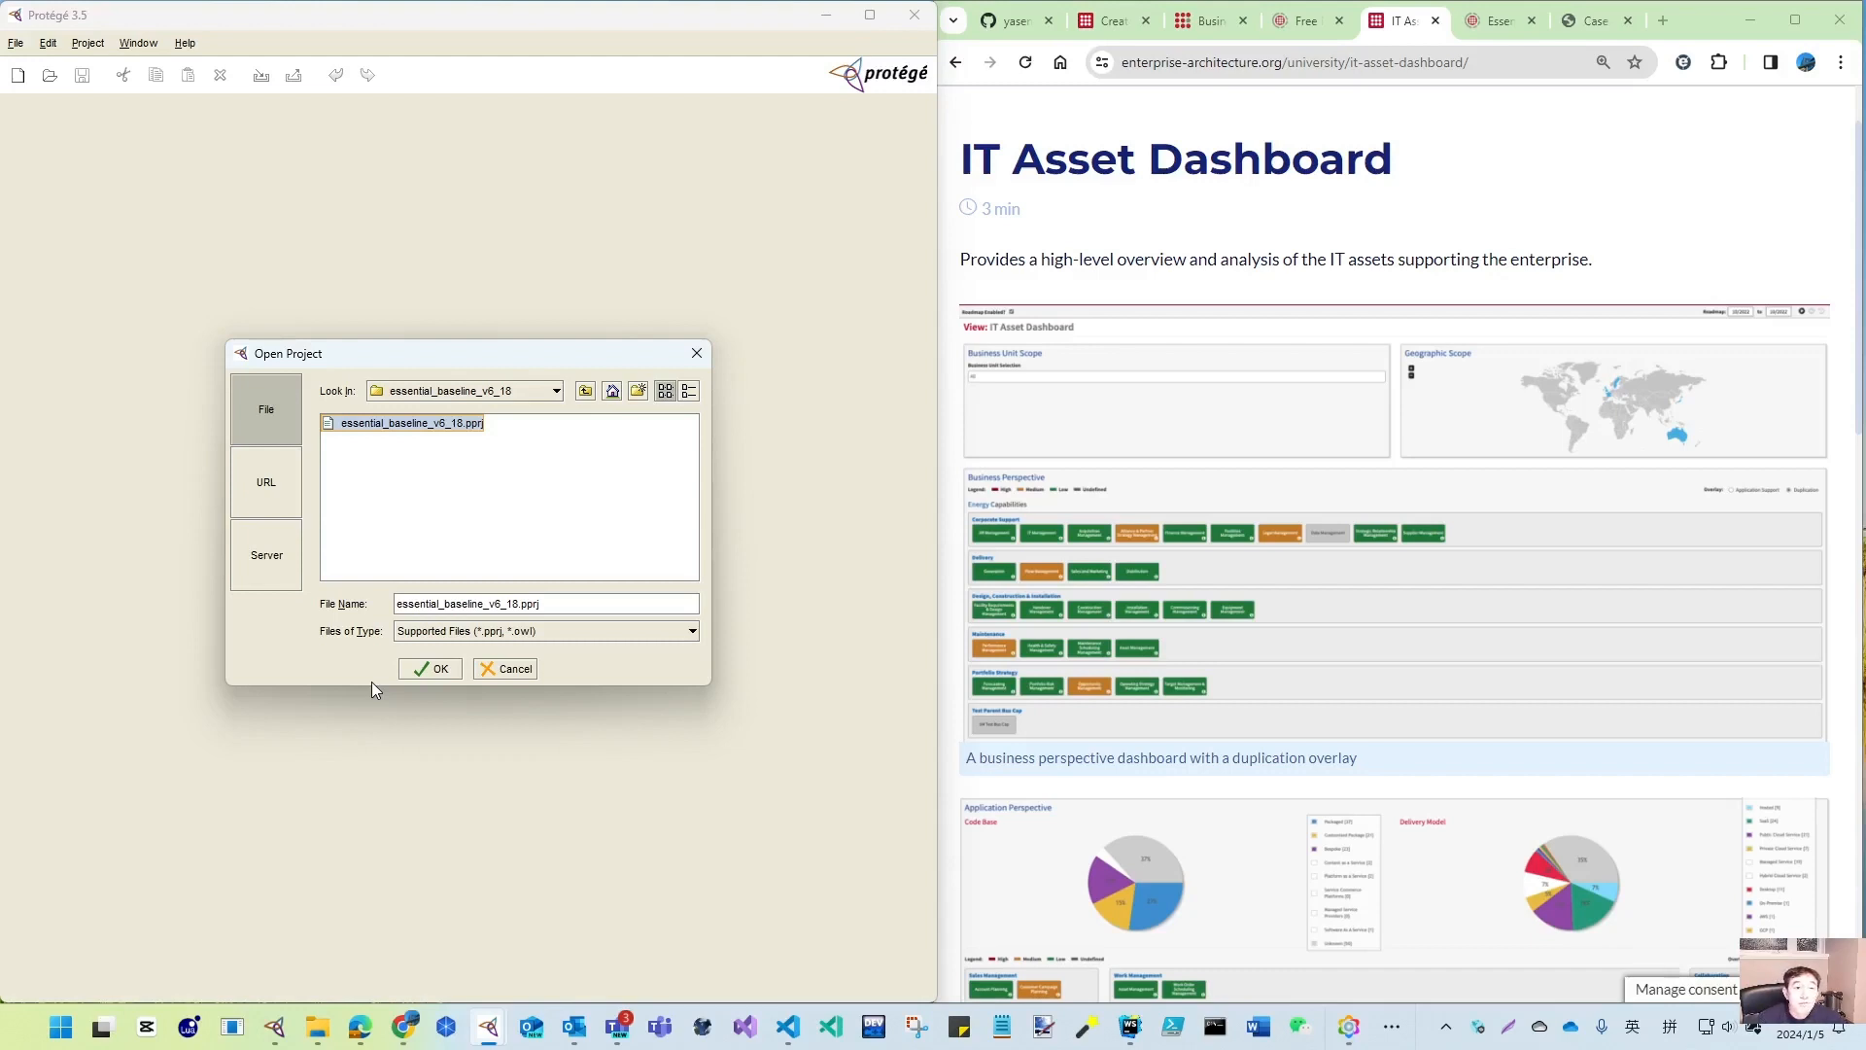
pyautogui.click(455, 672)
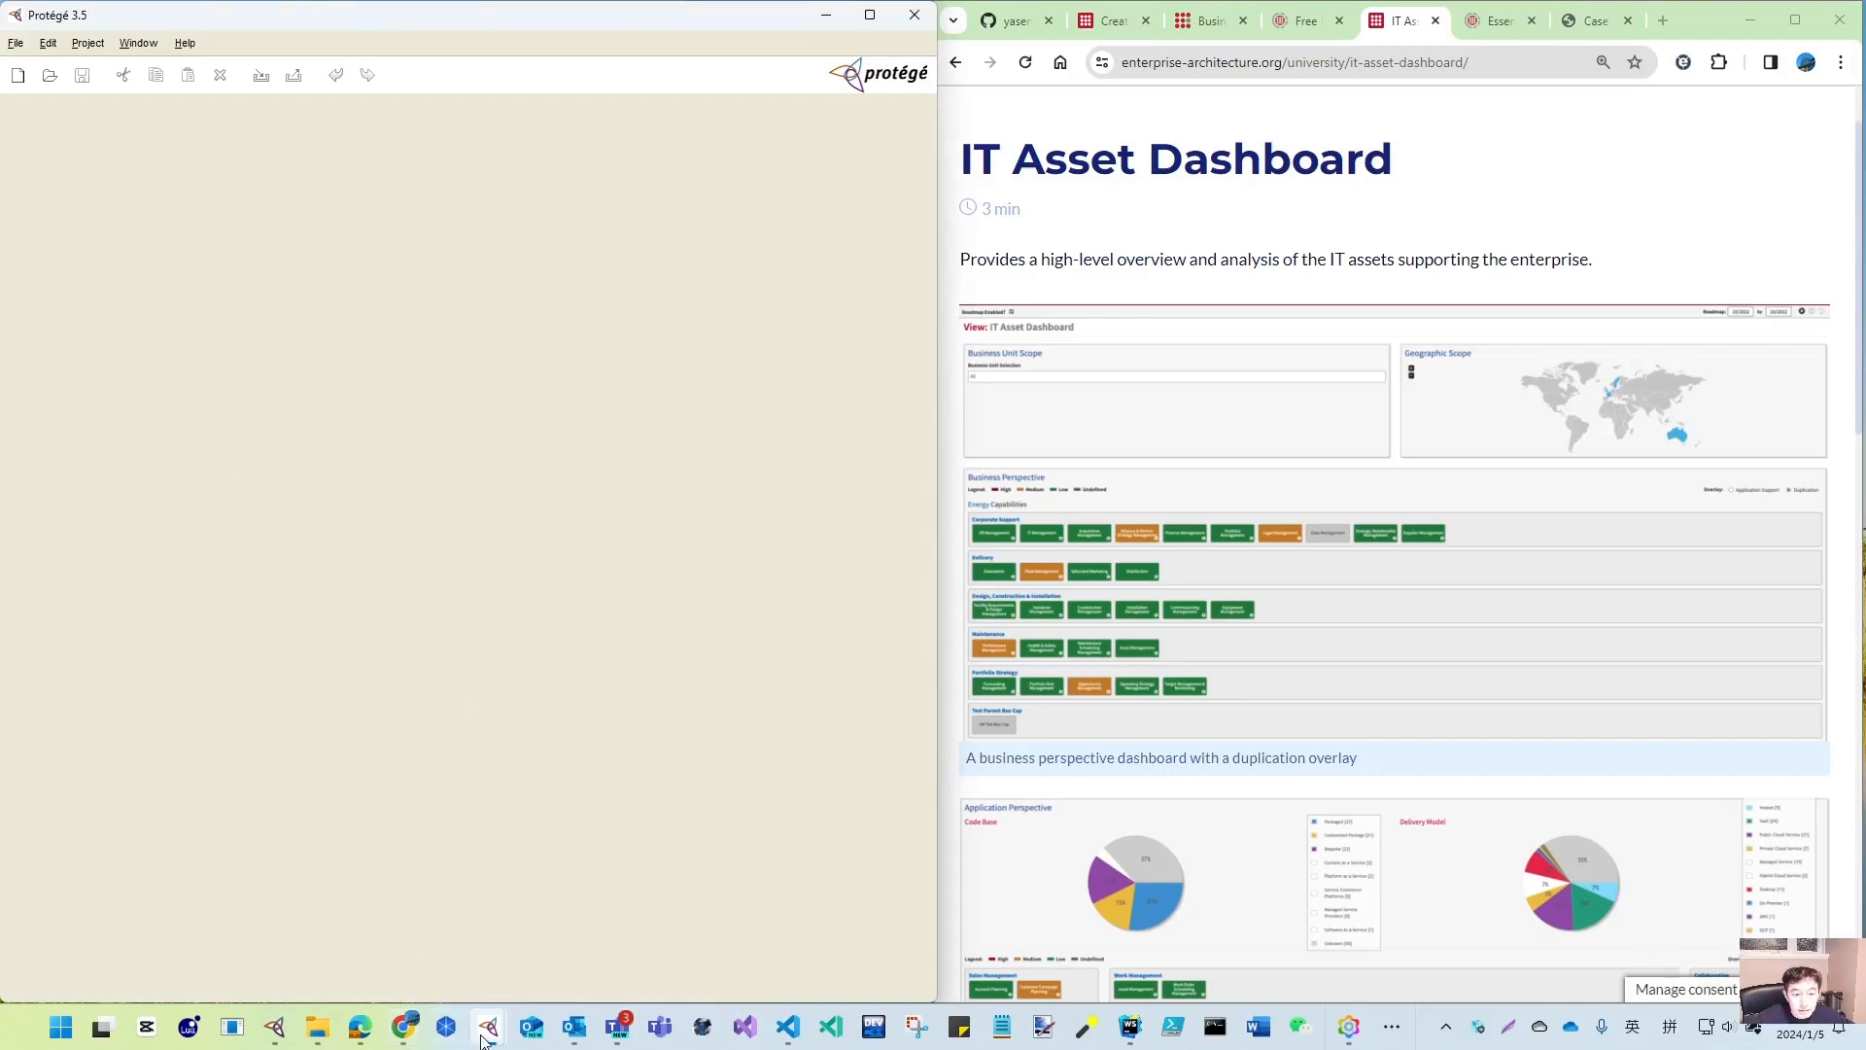
# - Check the project's loading progress in the Protege.exe console, then expand EA_Class in the class hierarchy
pyautogui.moveTo(484, 1001)
pyautogui.click(435, 955)
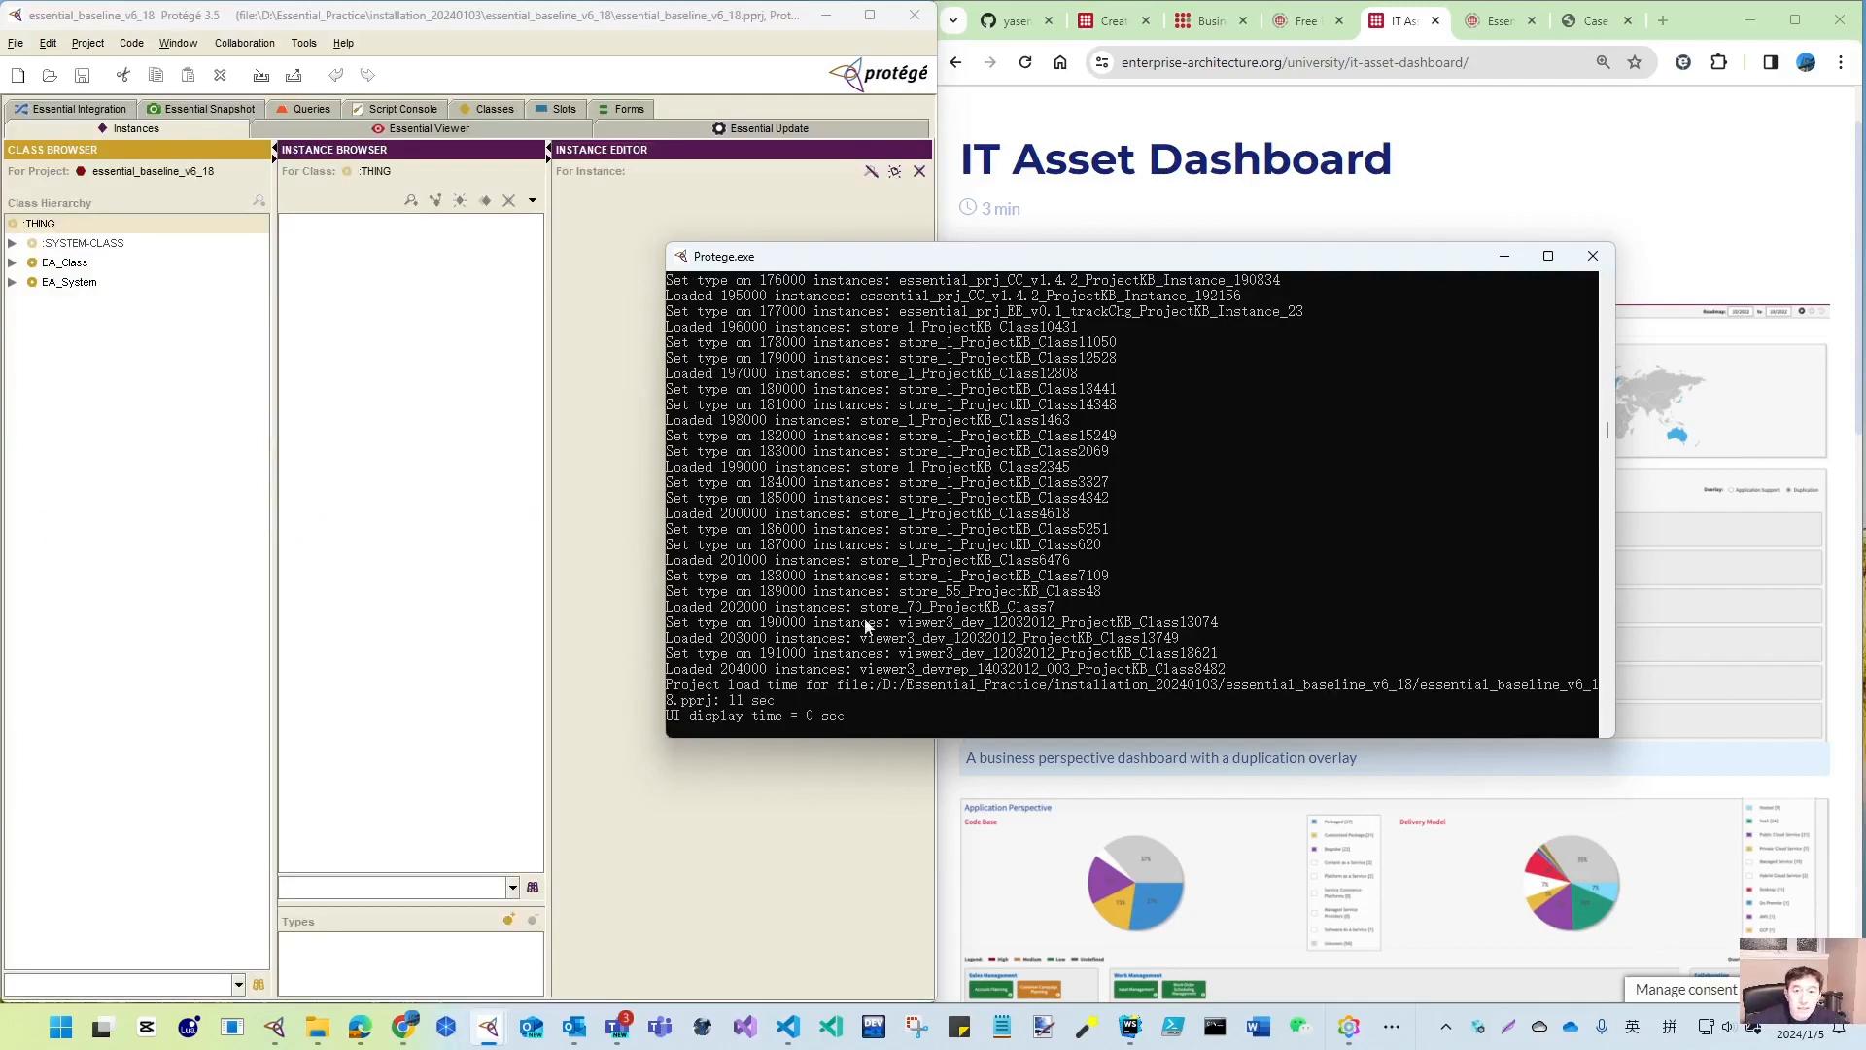
pyautogui.click(68, 397)
pyautogui.click(13, 263)
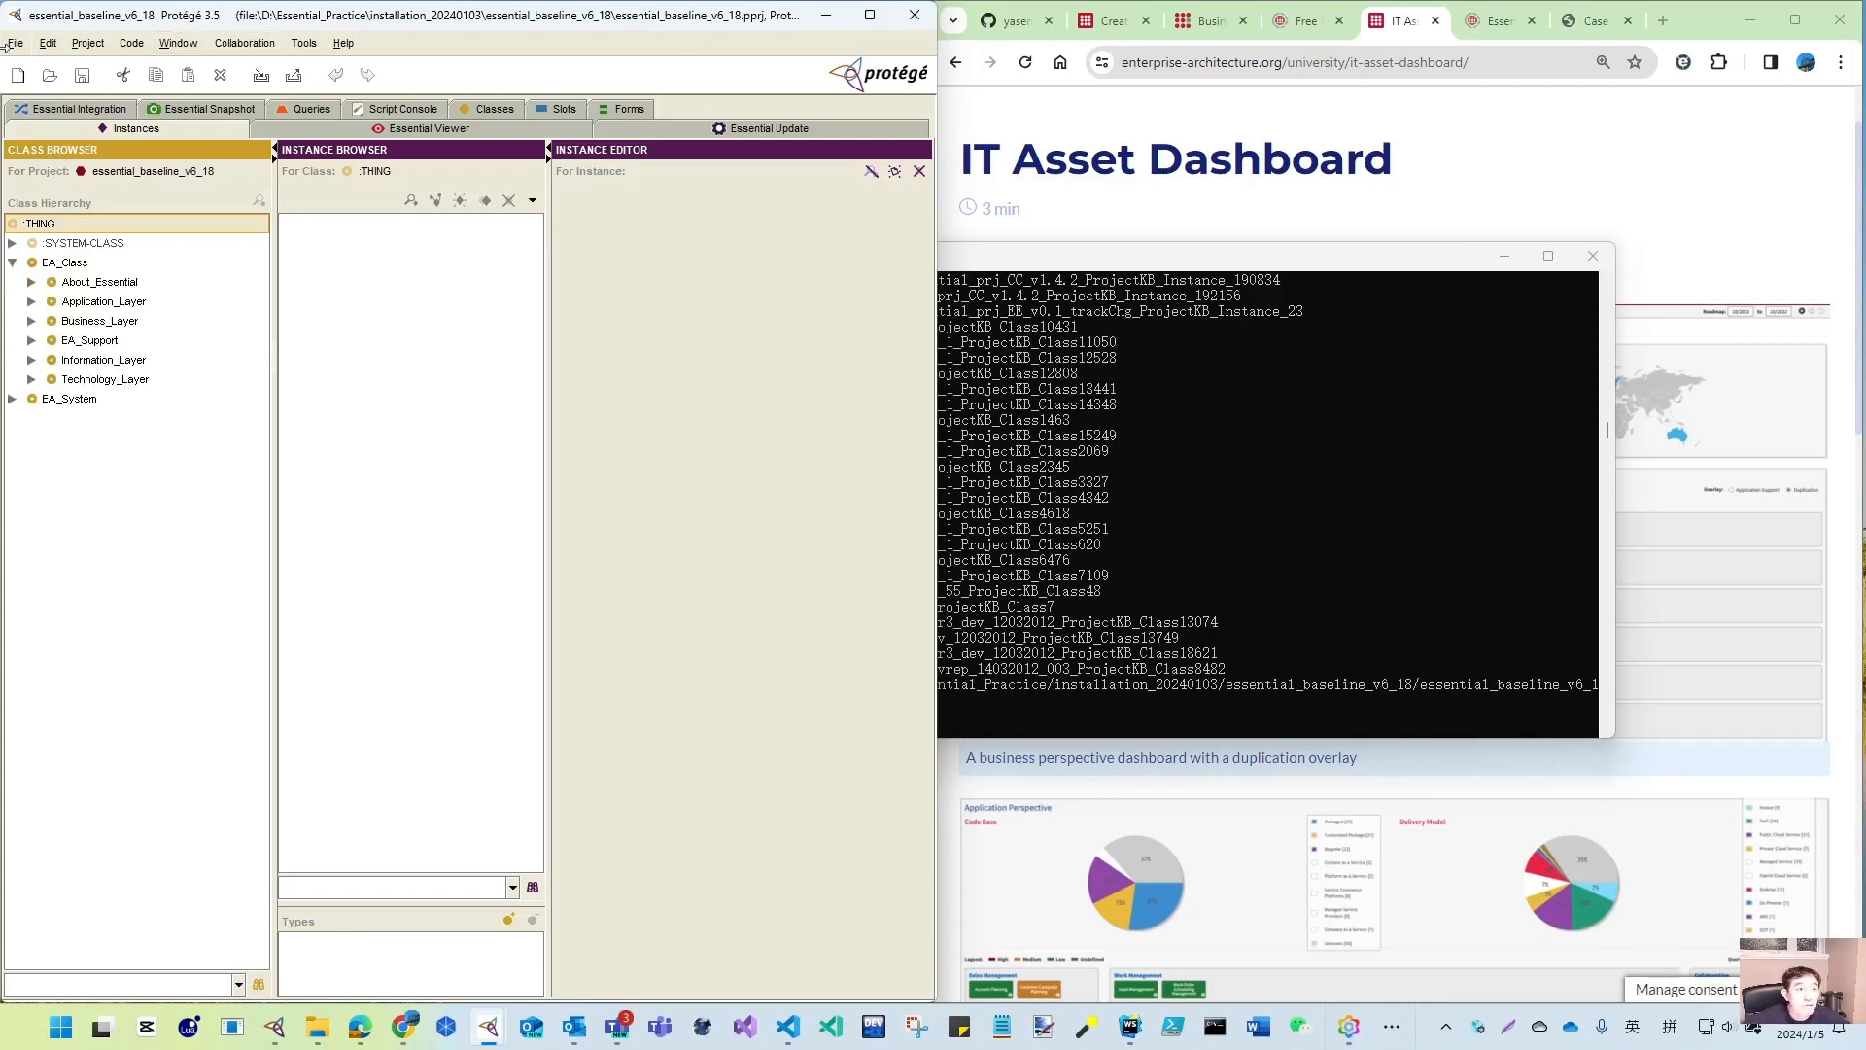
# - Start saving the baseline project as a copy, setting its location and name to D:\Repo\ArchiSurance
pyautogui.click(13, 44)
pyautogui.click(88, 184)
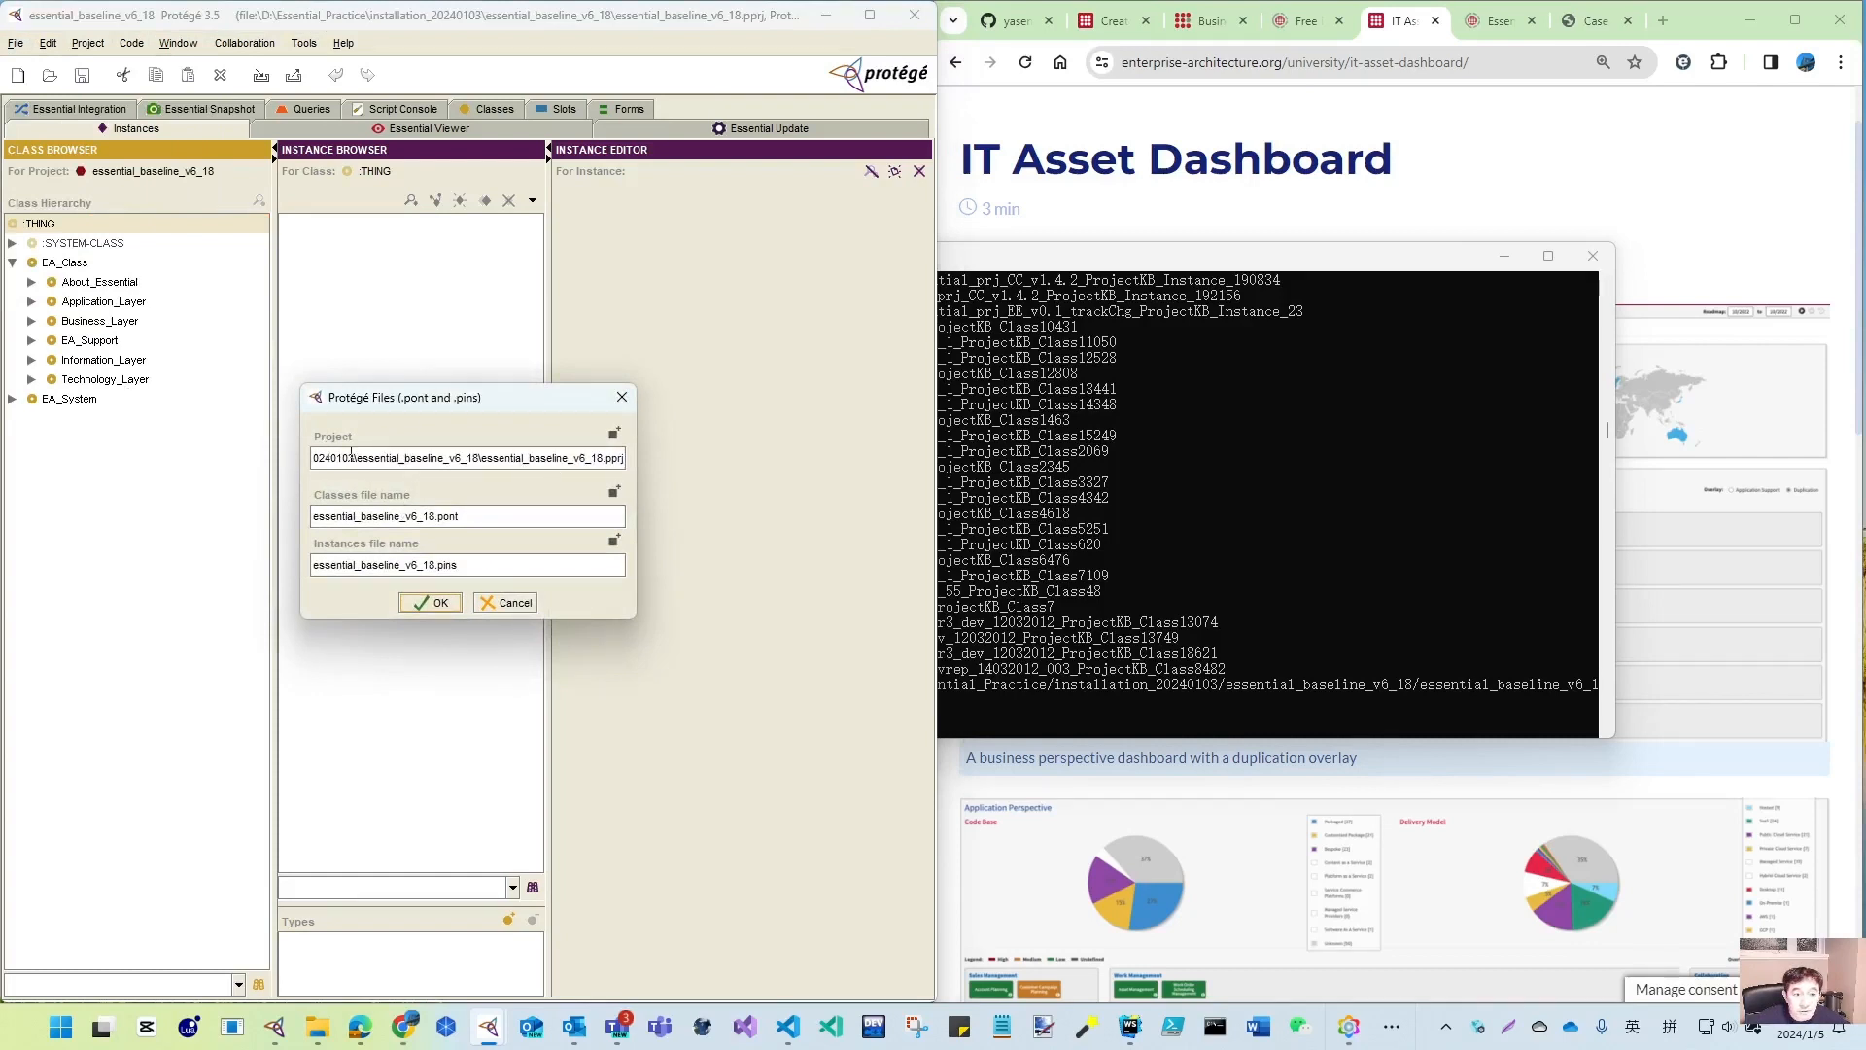
pyautogui.moveTo(358, 455); pyautogui.dragTo(314, 457)
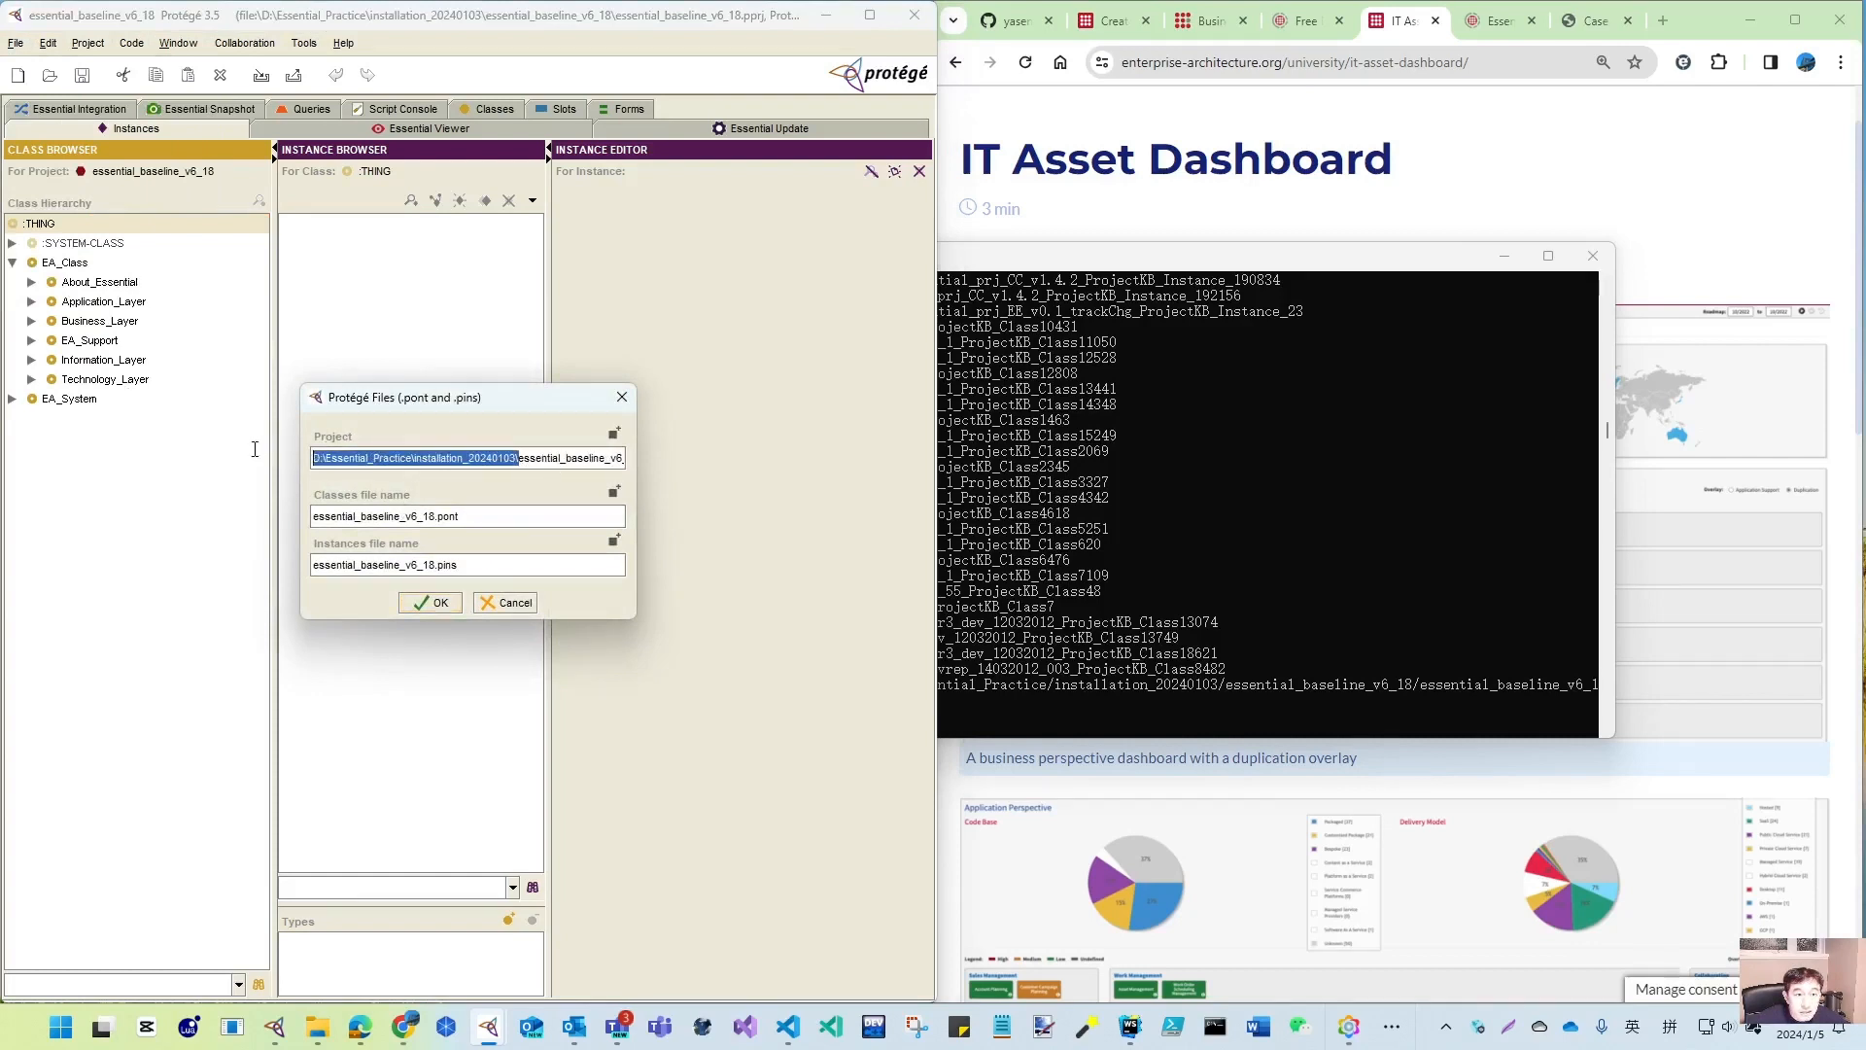
pyautogui.click(614, 437)
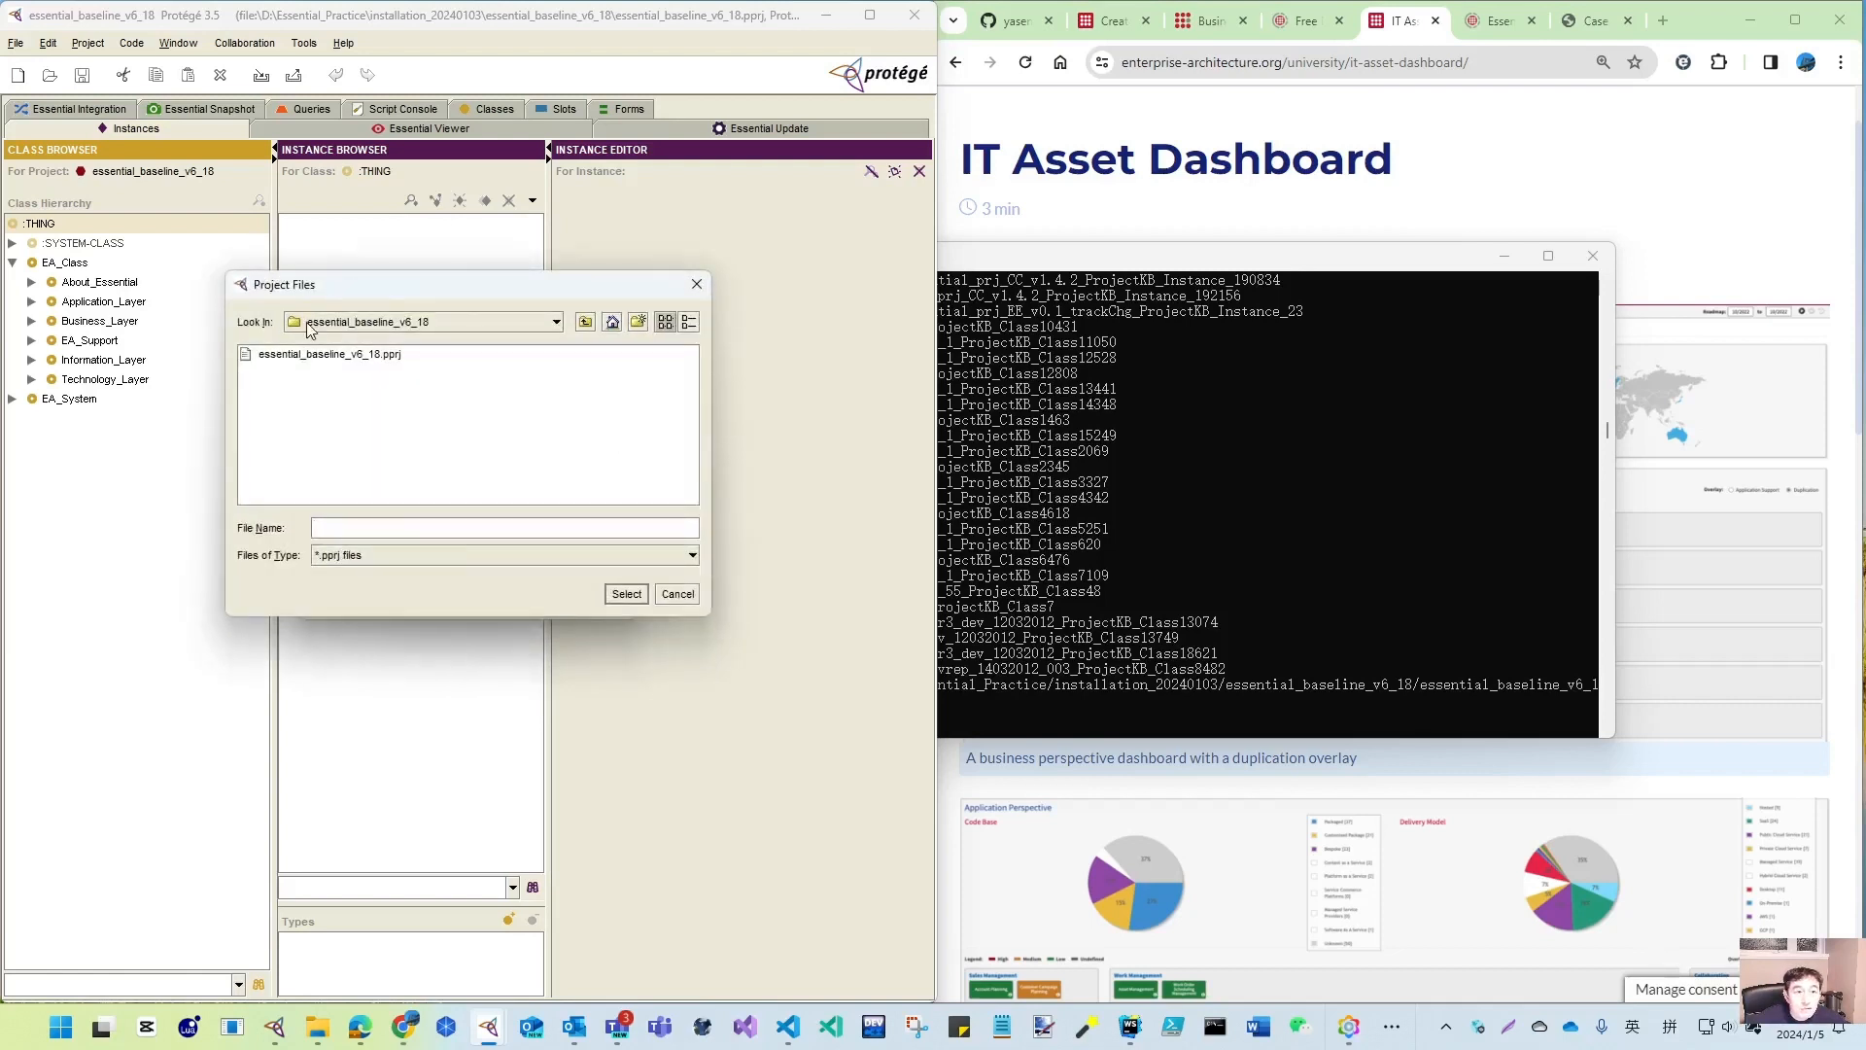
pyautogui.click(584, 323)
pyautogui.click(584, 323)
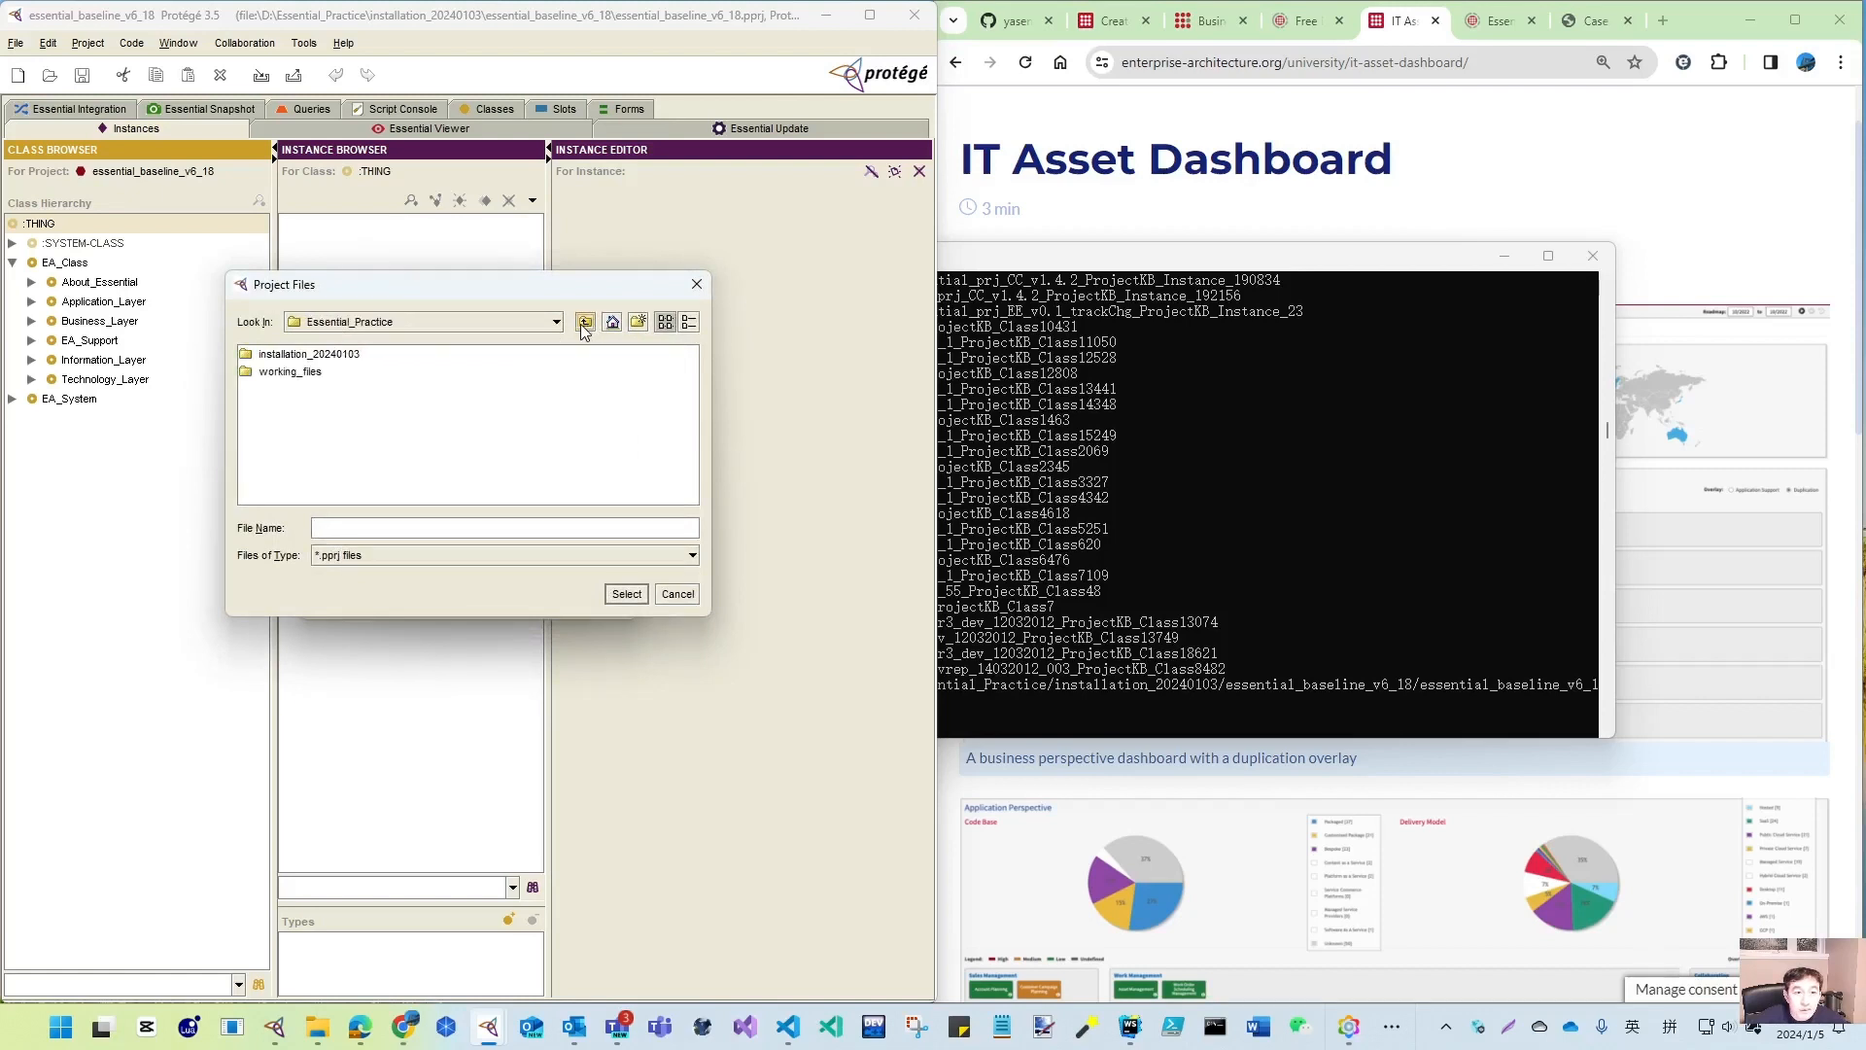
pyautogui.click(584, 322)
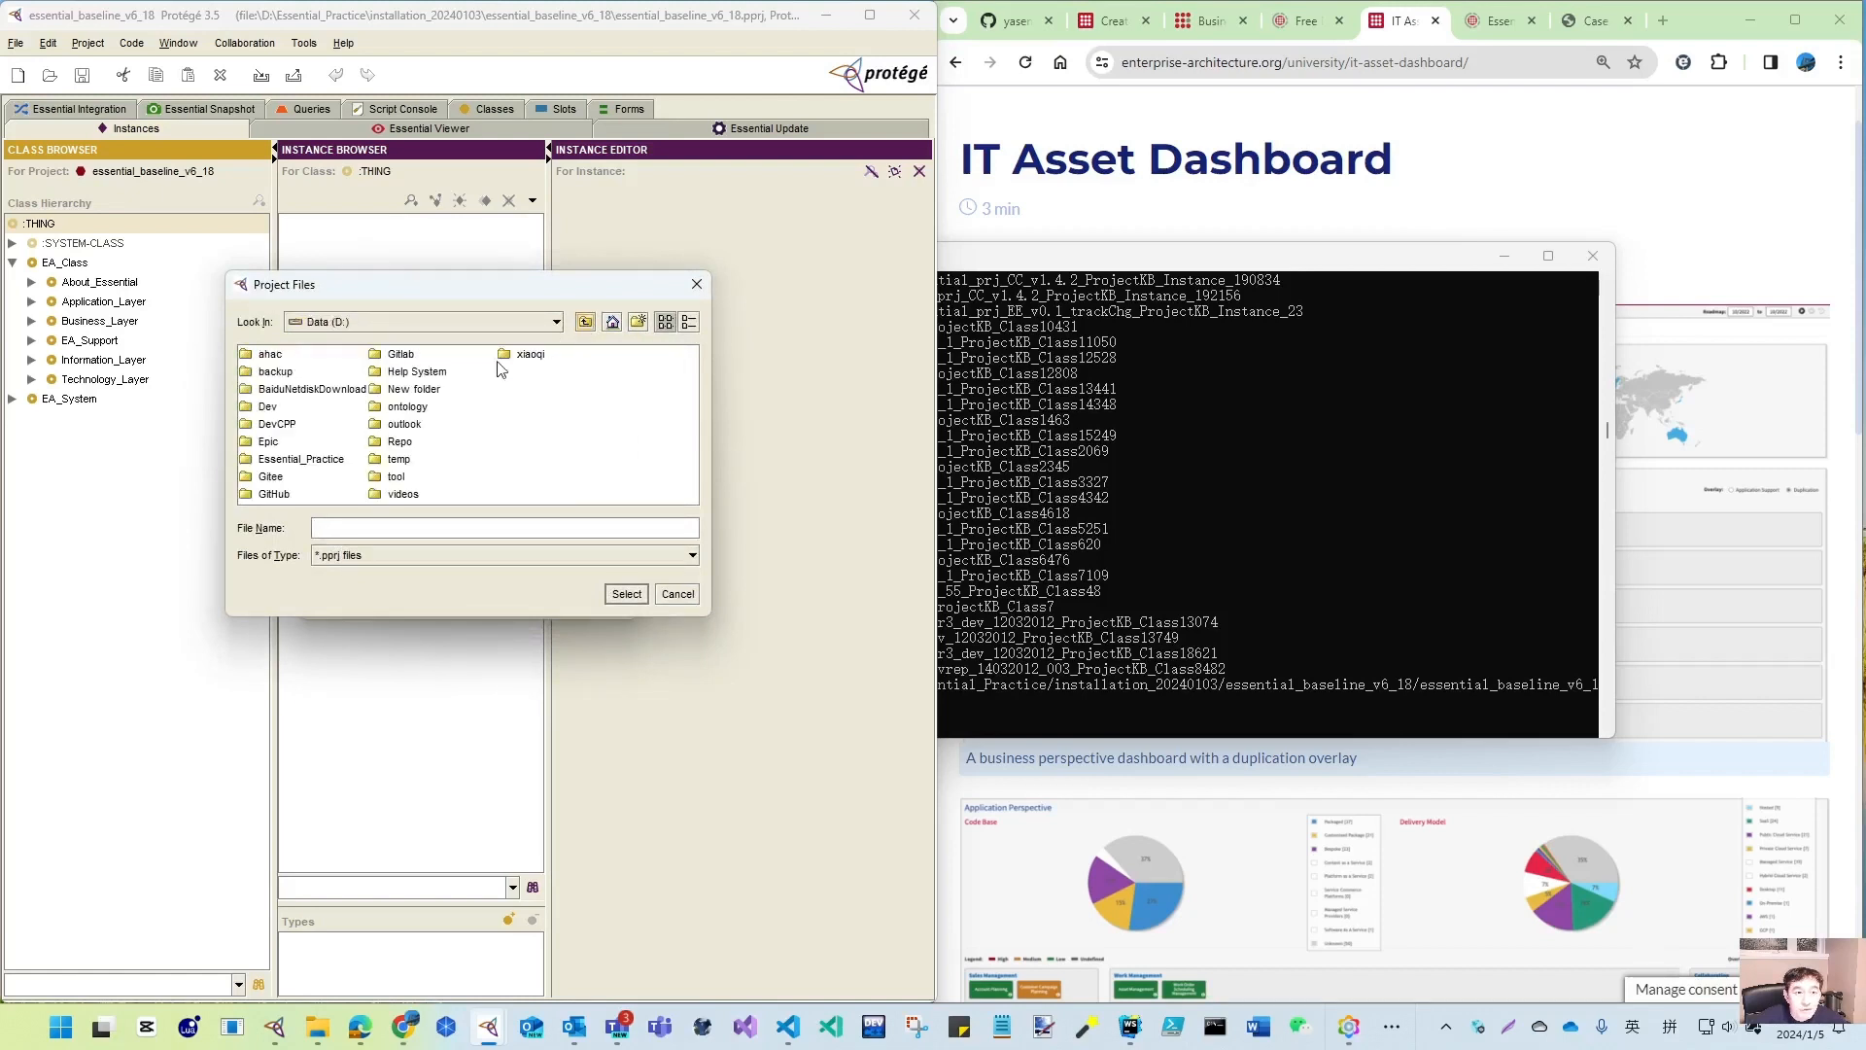
pyautogui.doubleClick(394, 443)
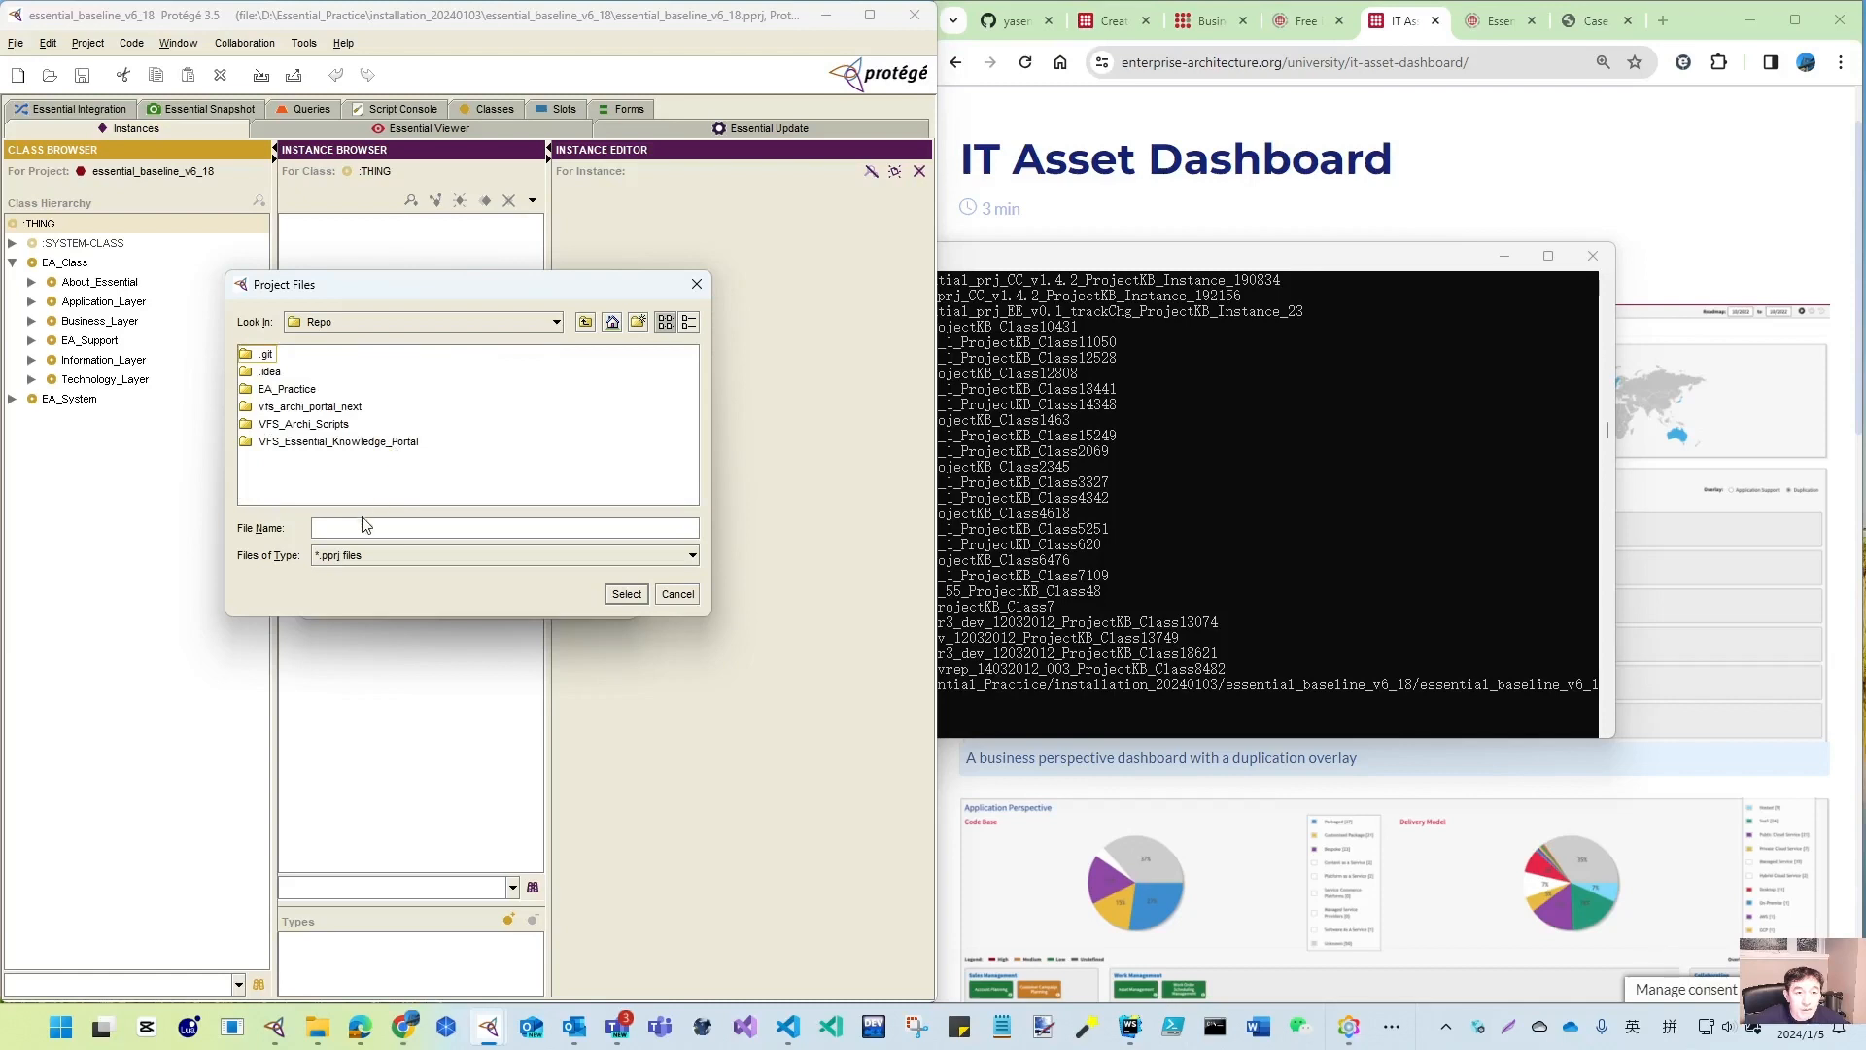
pyautogui.write('Archi')
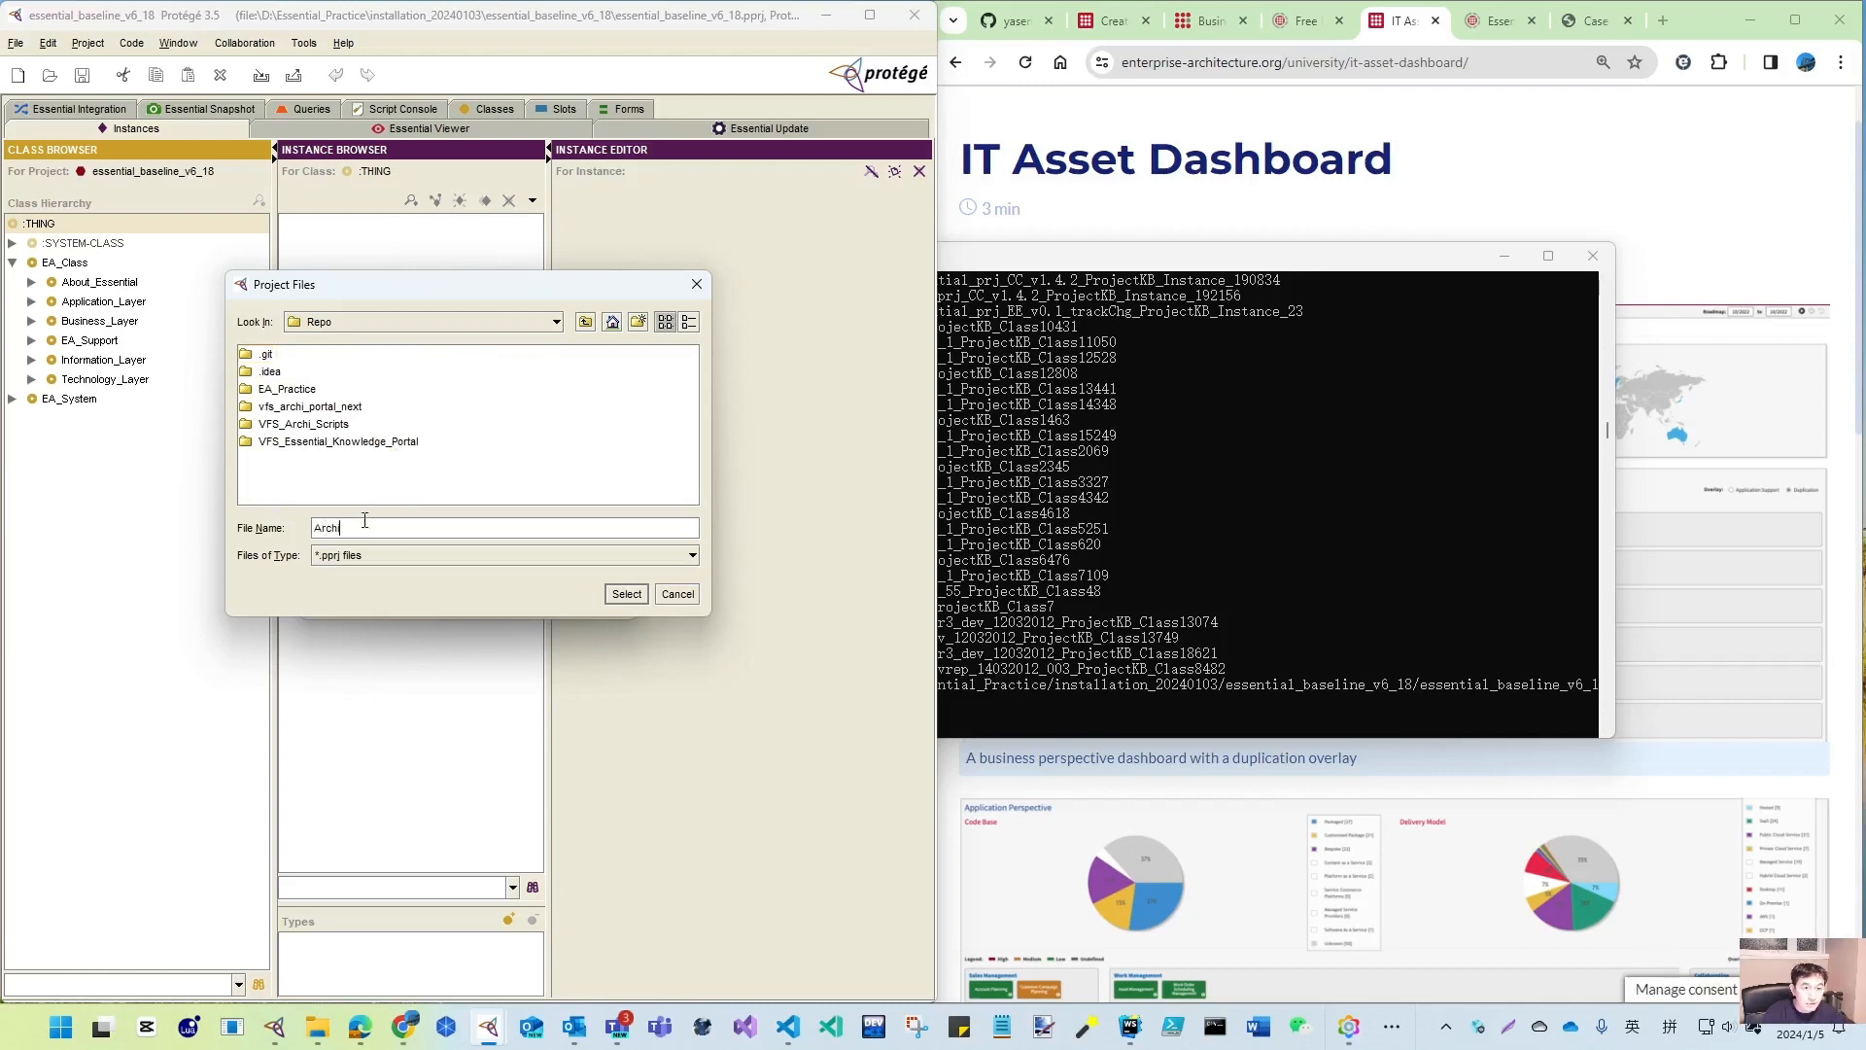
pyautogui.write('Surance')
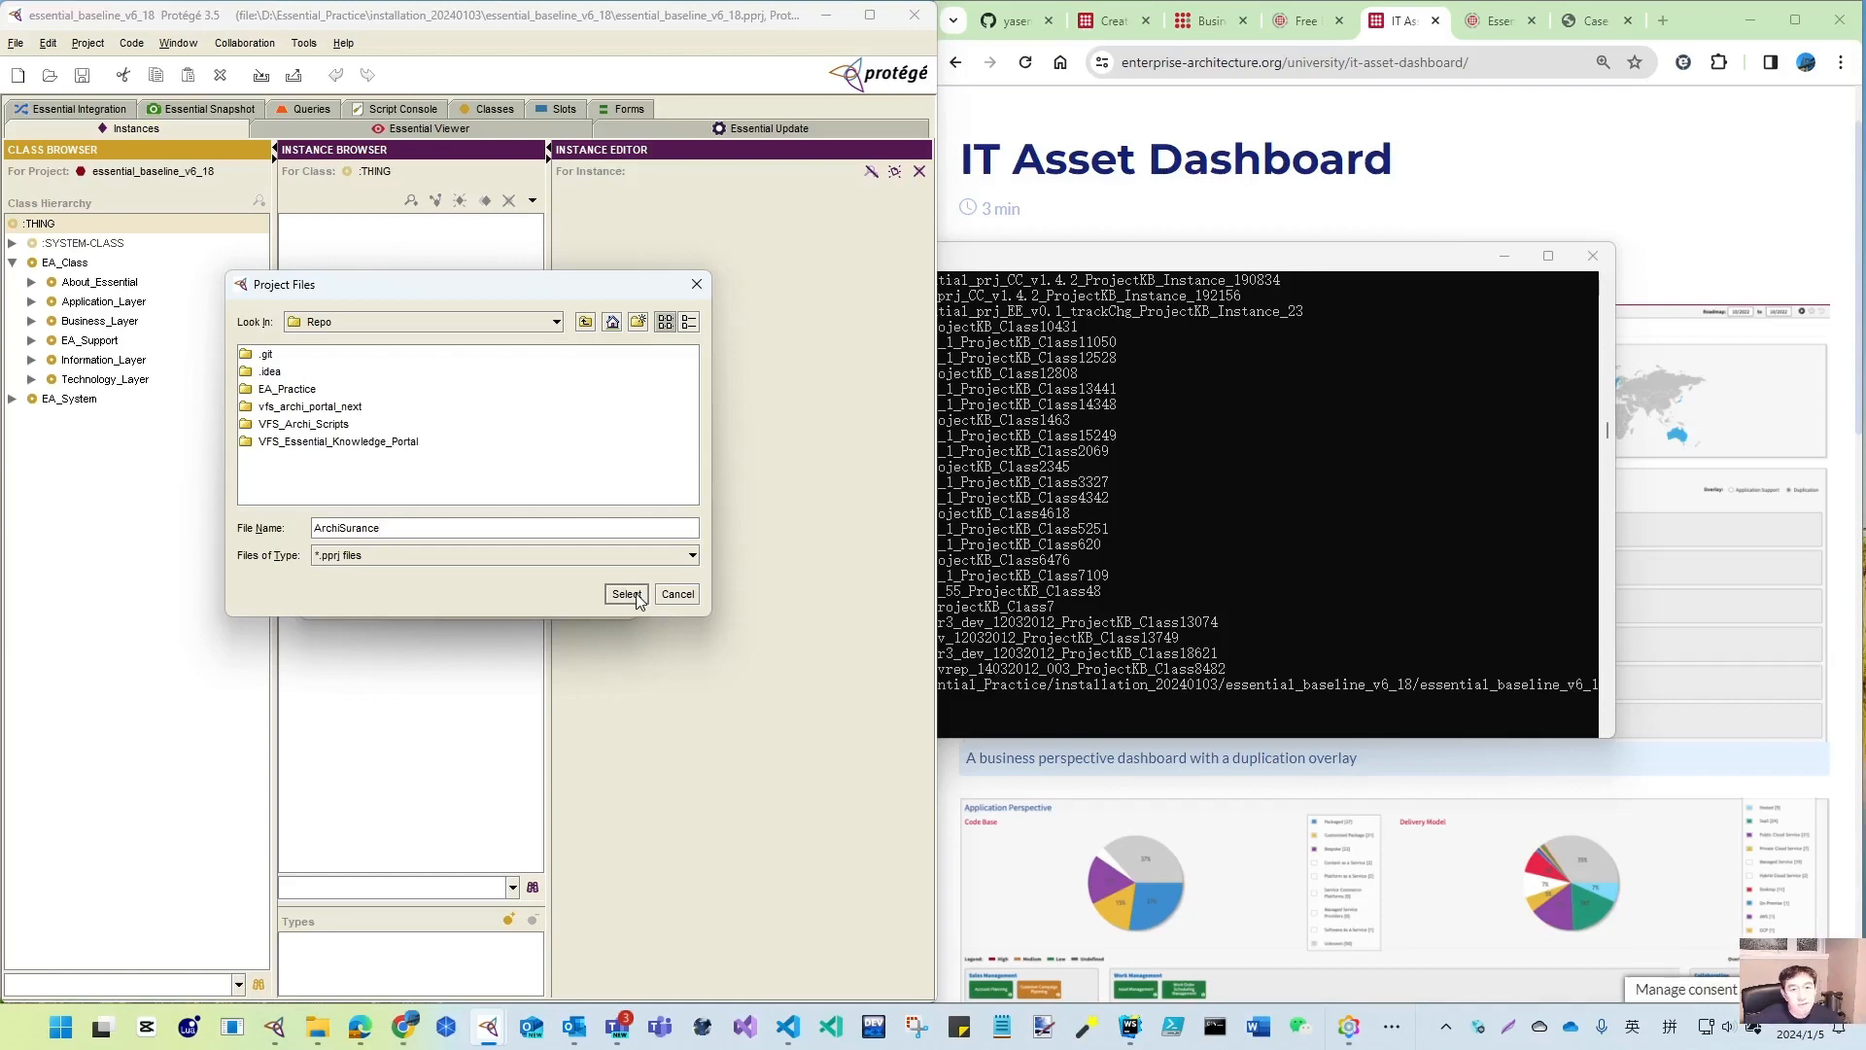
pyautogui.click(627, 594)
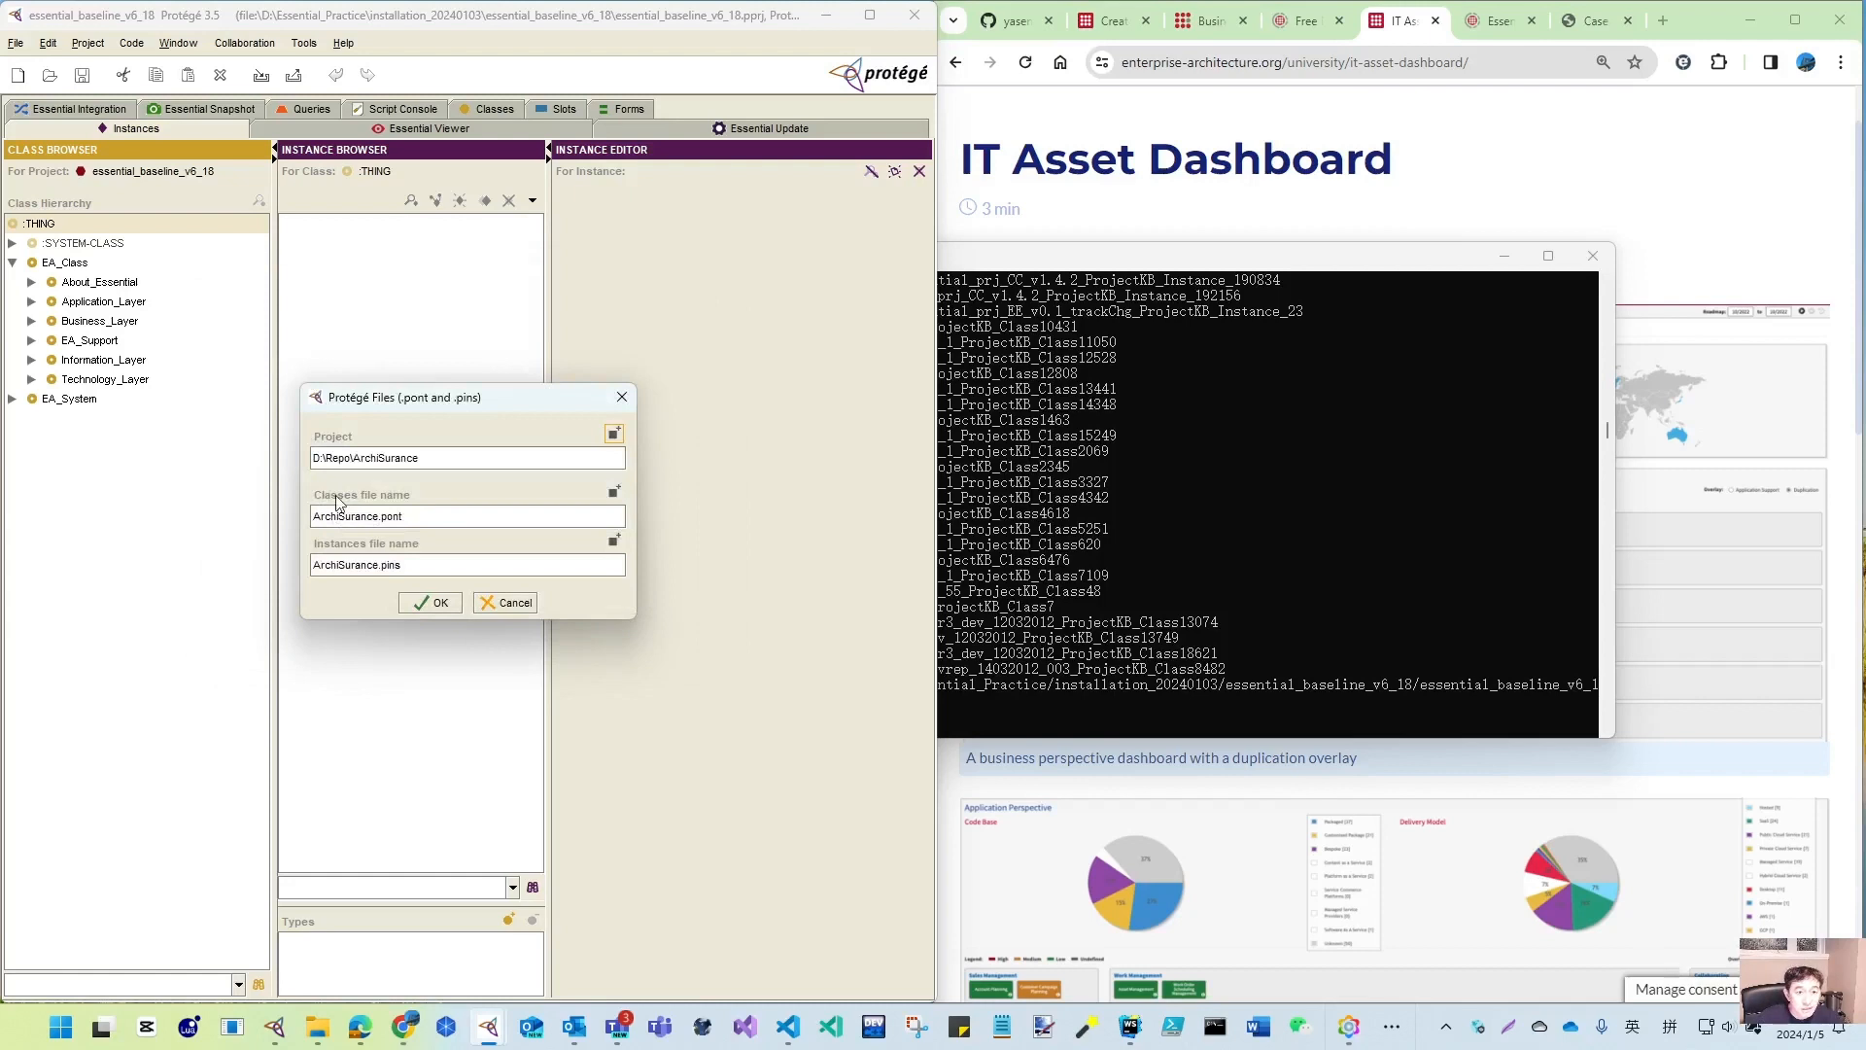
pyautogui.click(613, 492)
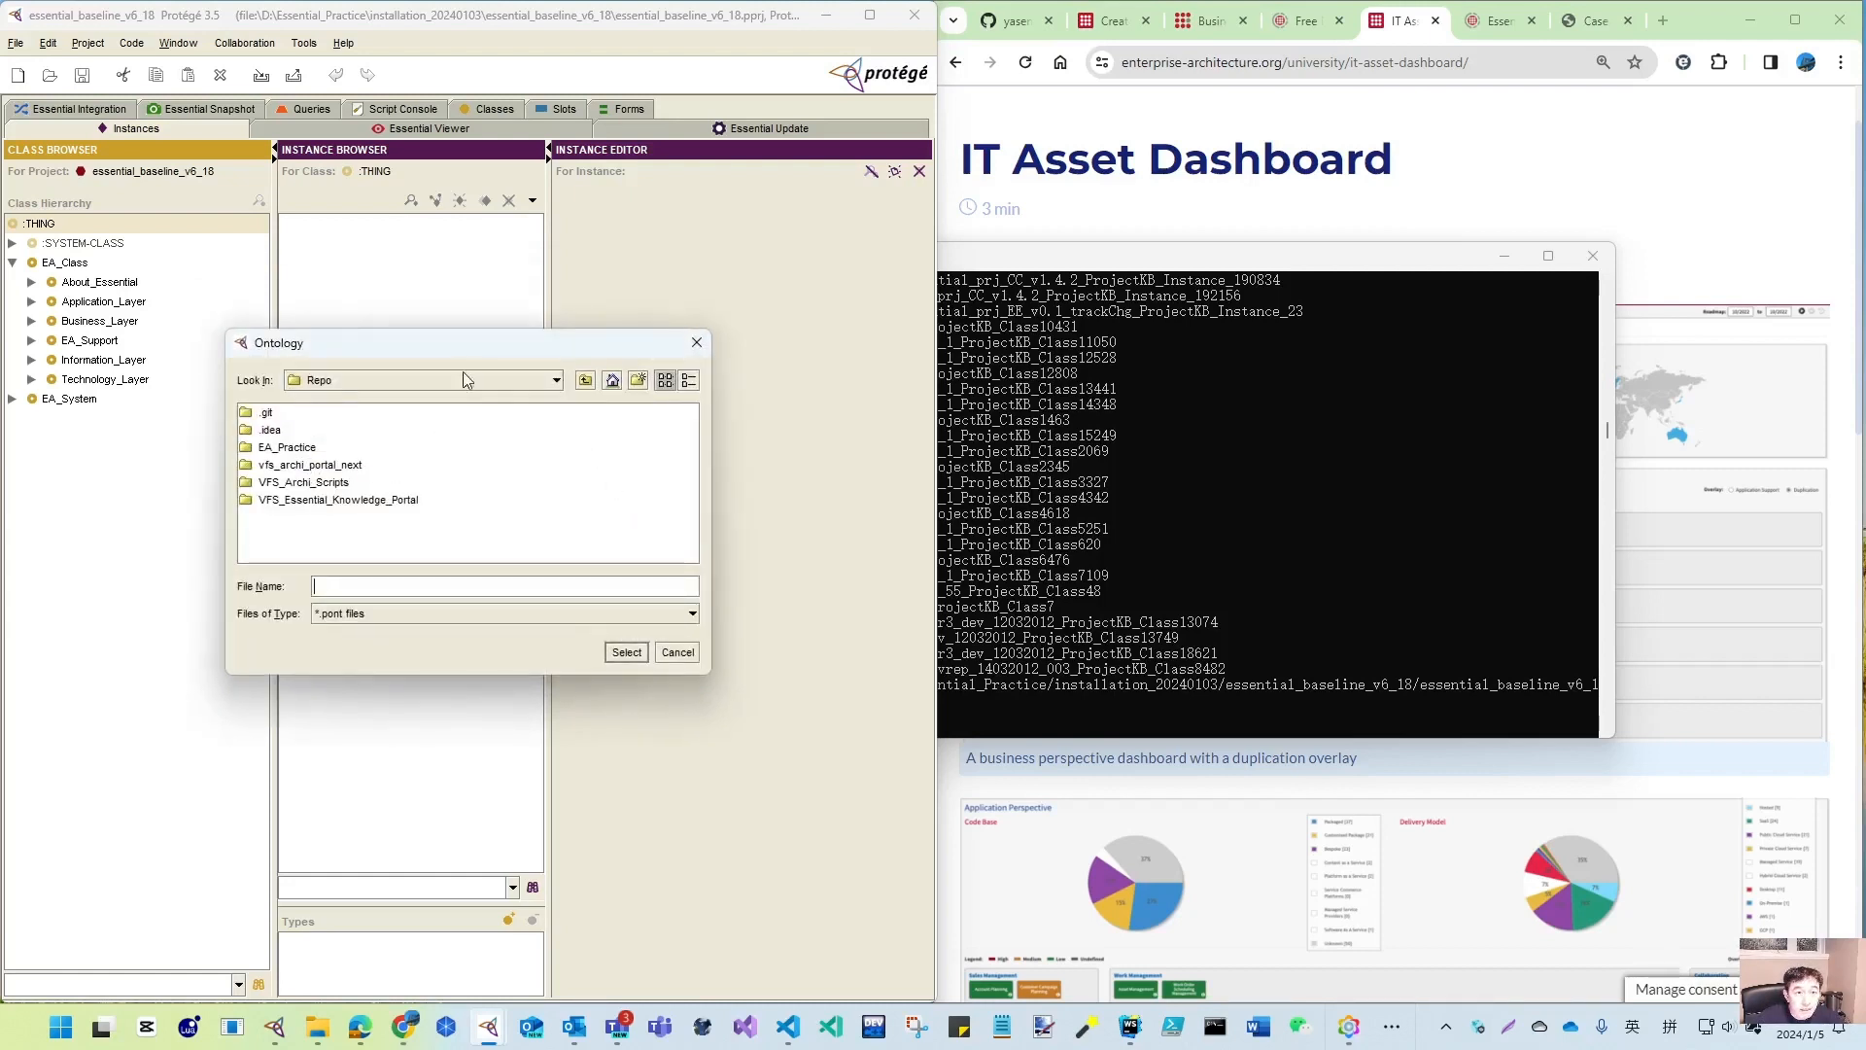
pyautogui.moveTo(486, 346); pyautogui.dragTo(939, 417)
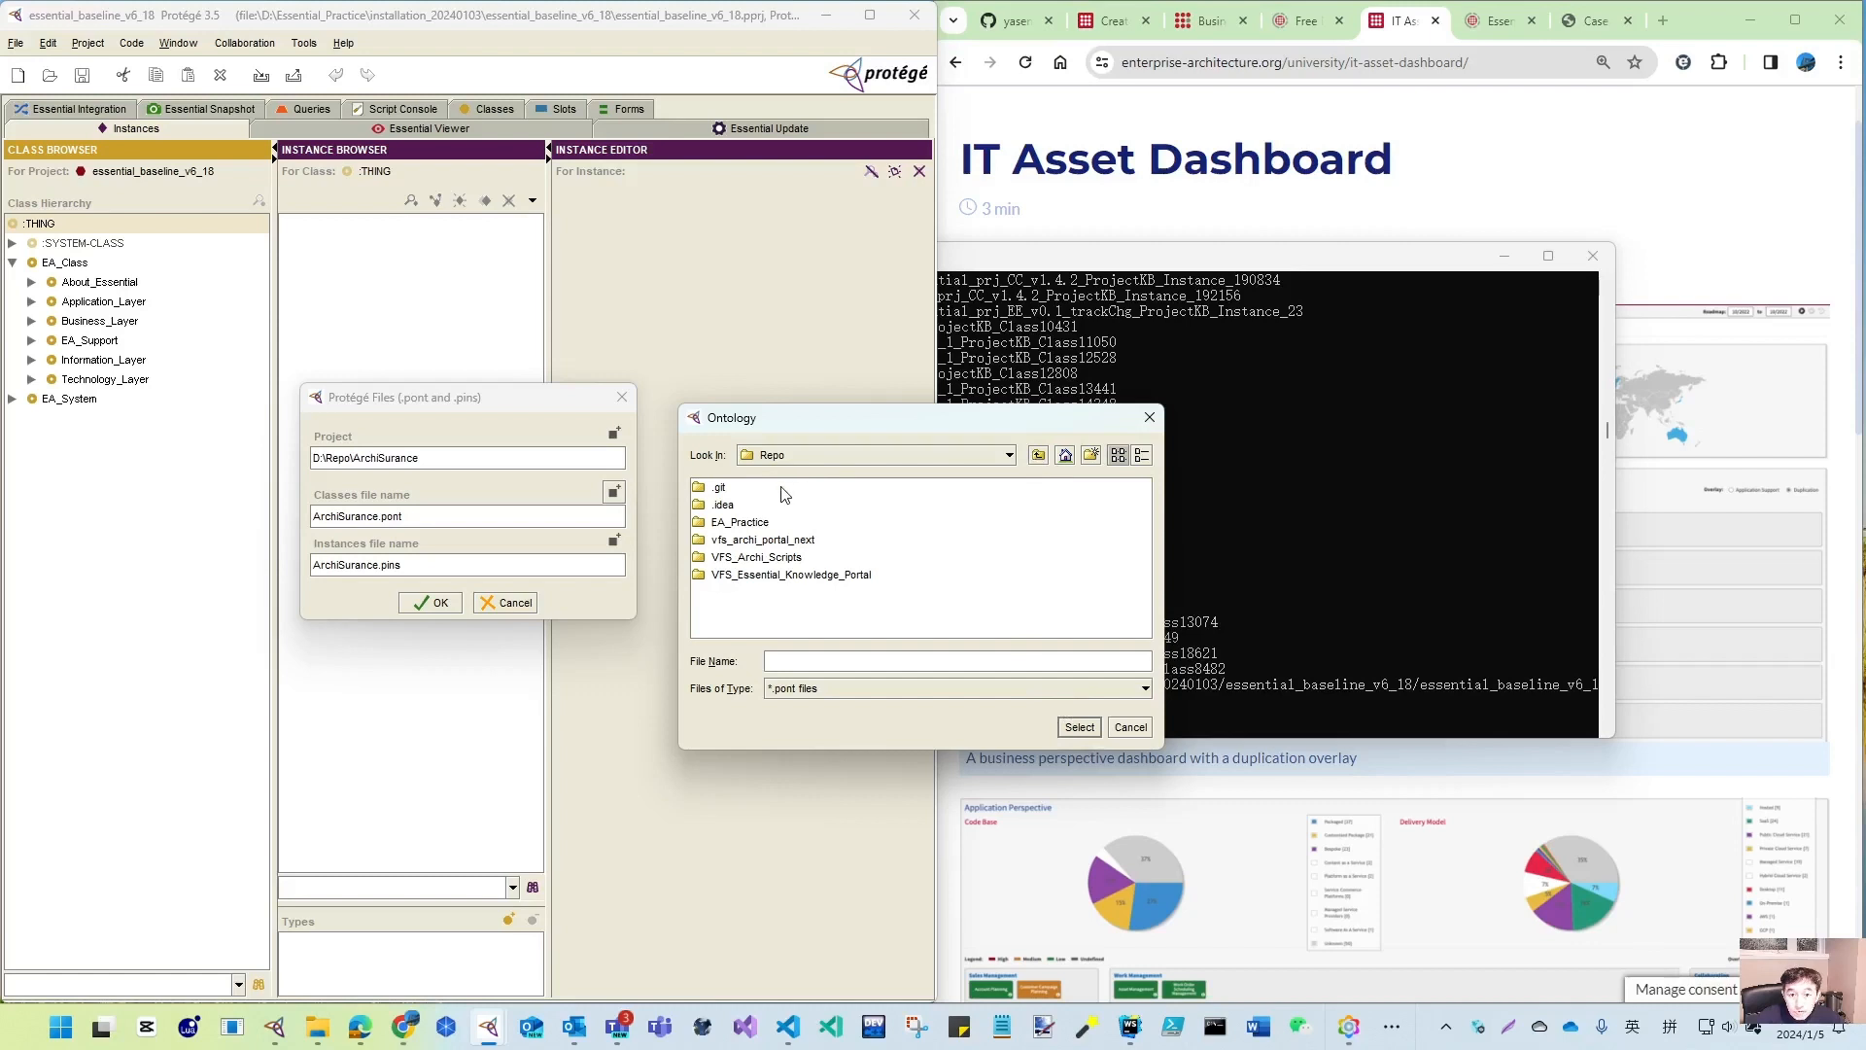
pyautogui.click(1131, 727)
# - Complete saving the ArchiSurance project, then open the D:\Repo folder in File Explorer to check its files
pyautogui.click(418, 600)
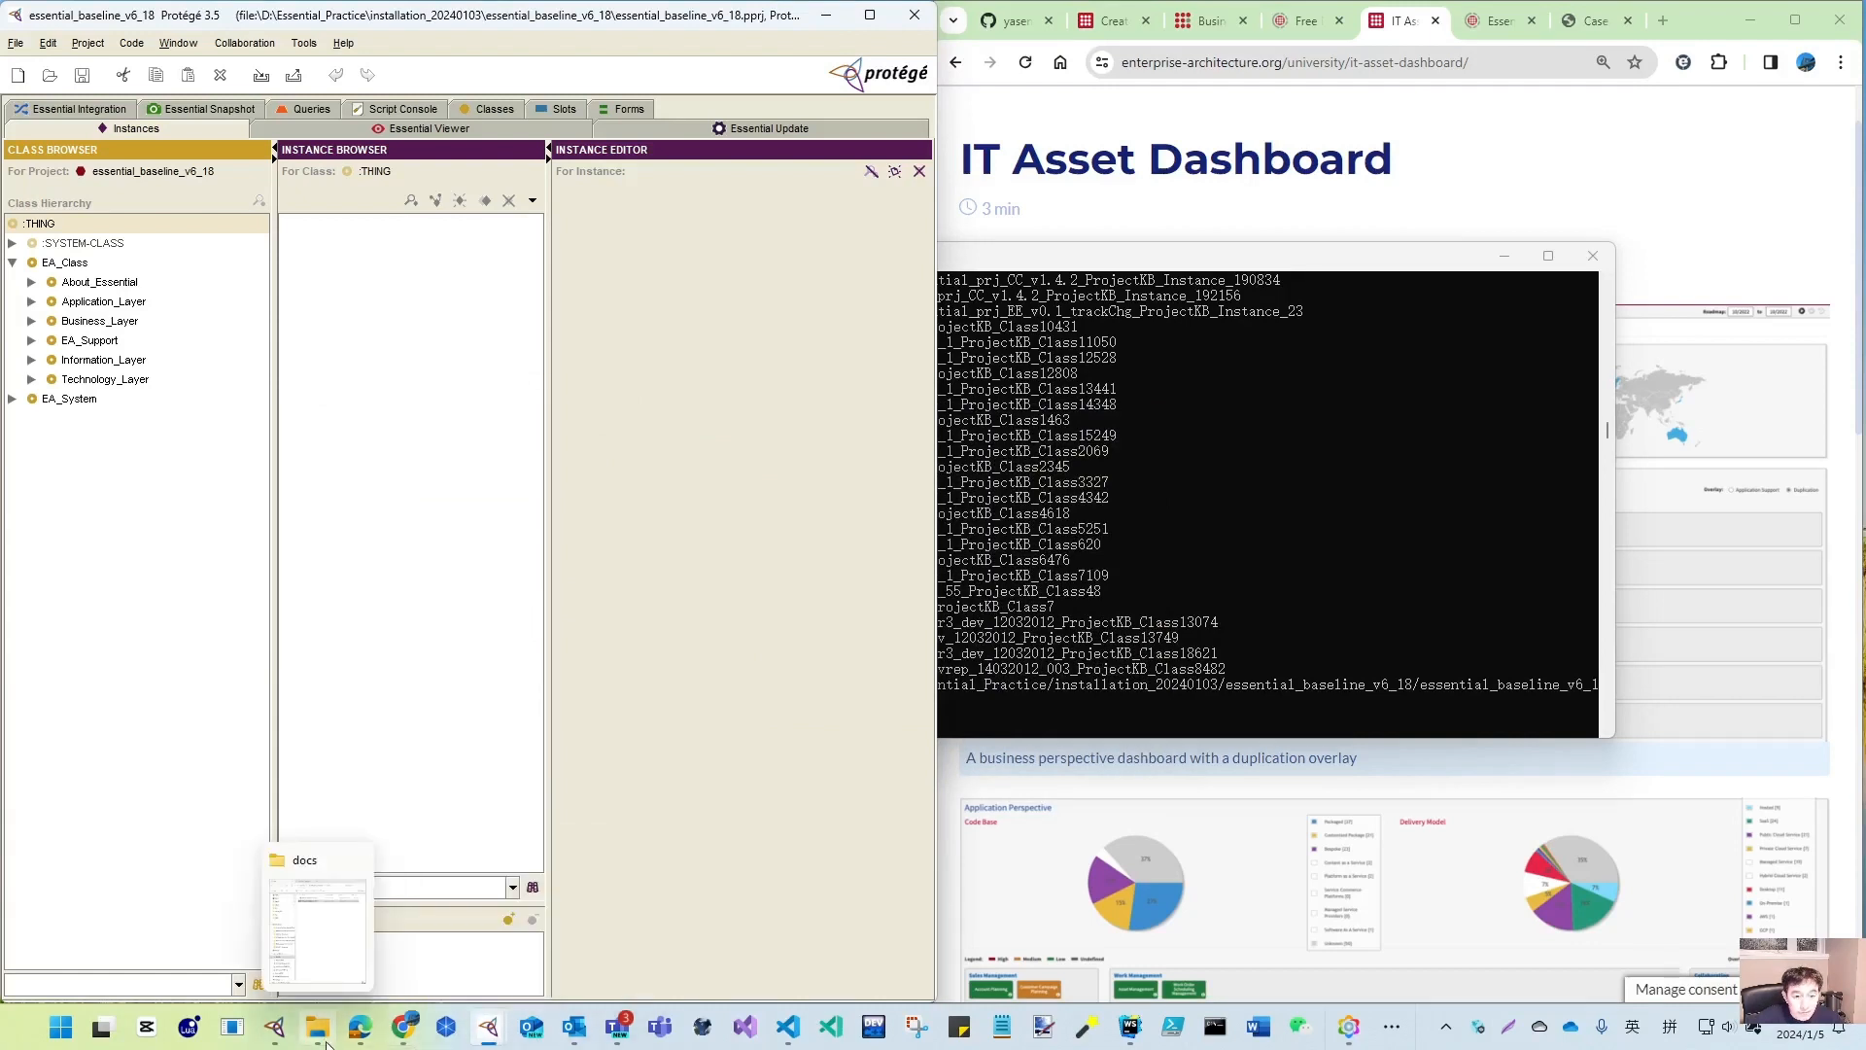
pyautogui.click(327, 1043)
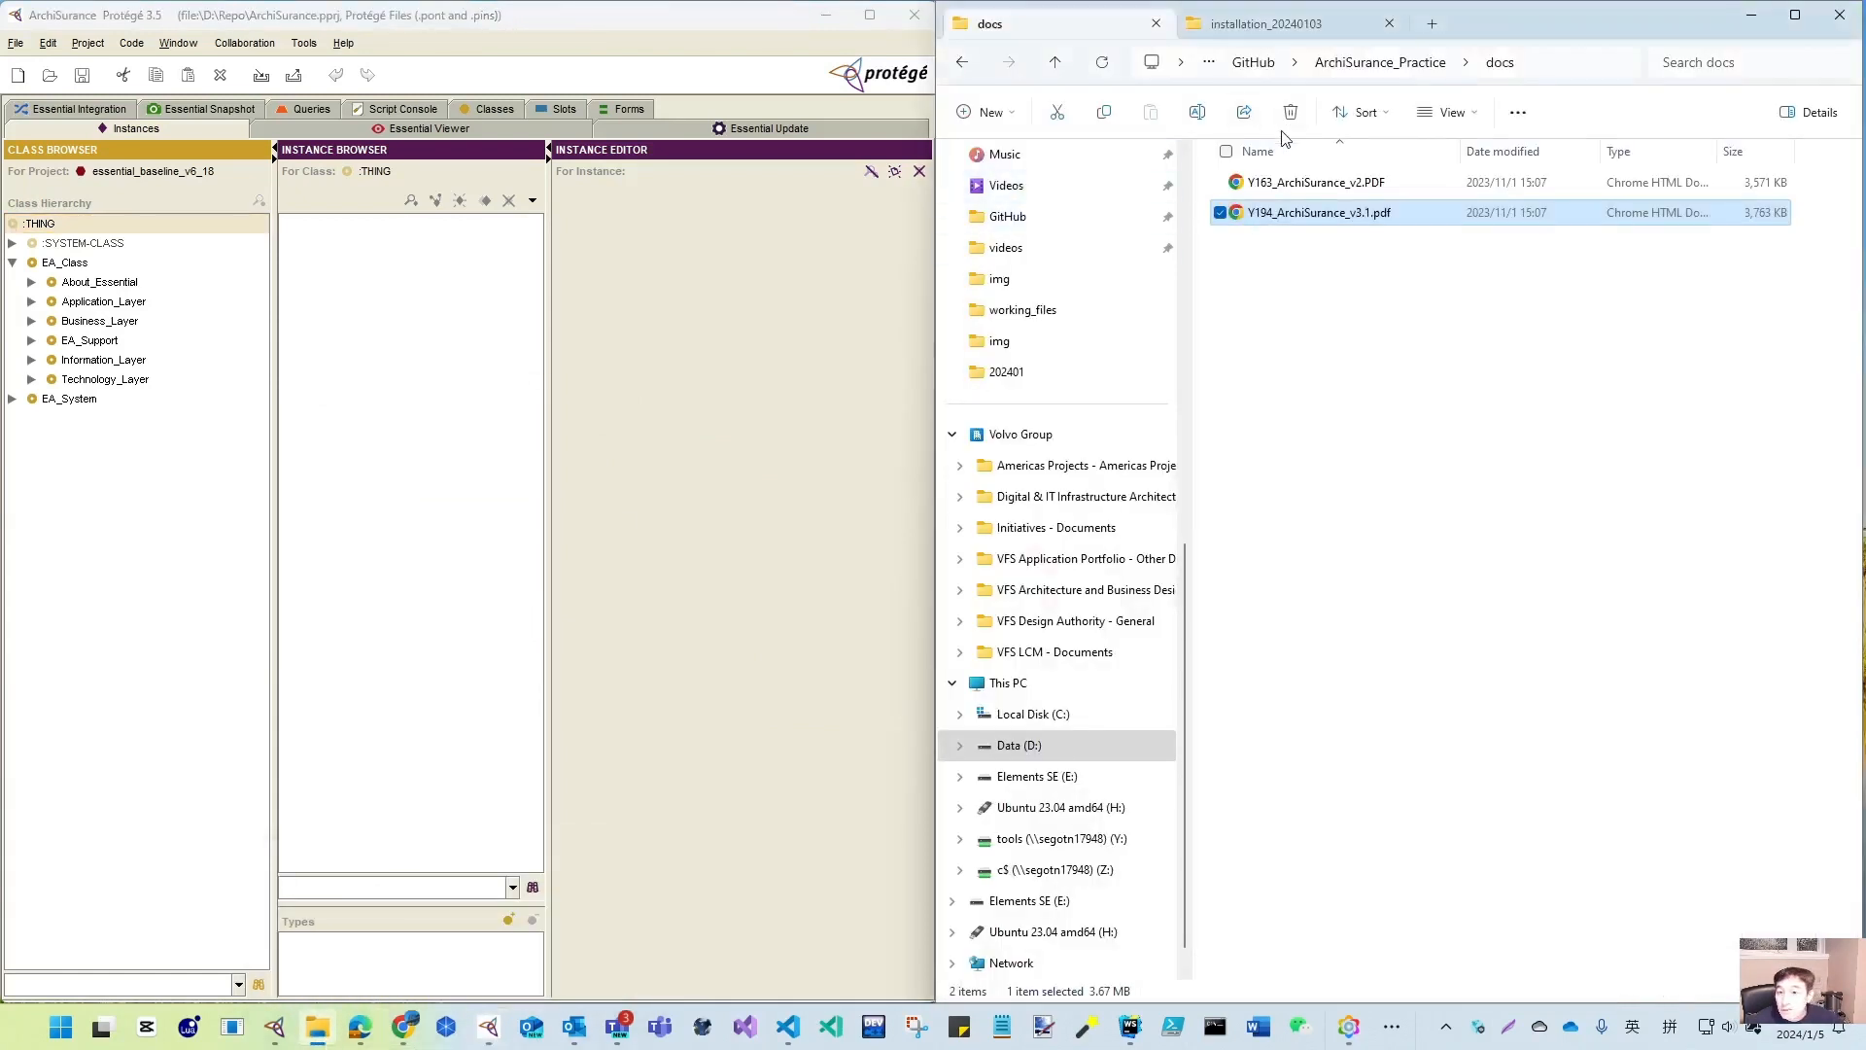
pyautogui.click(1019, 746)
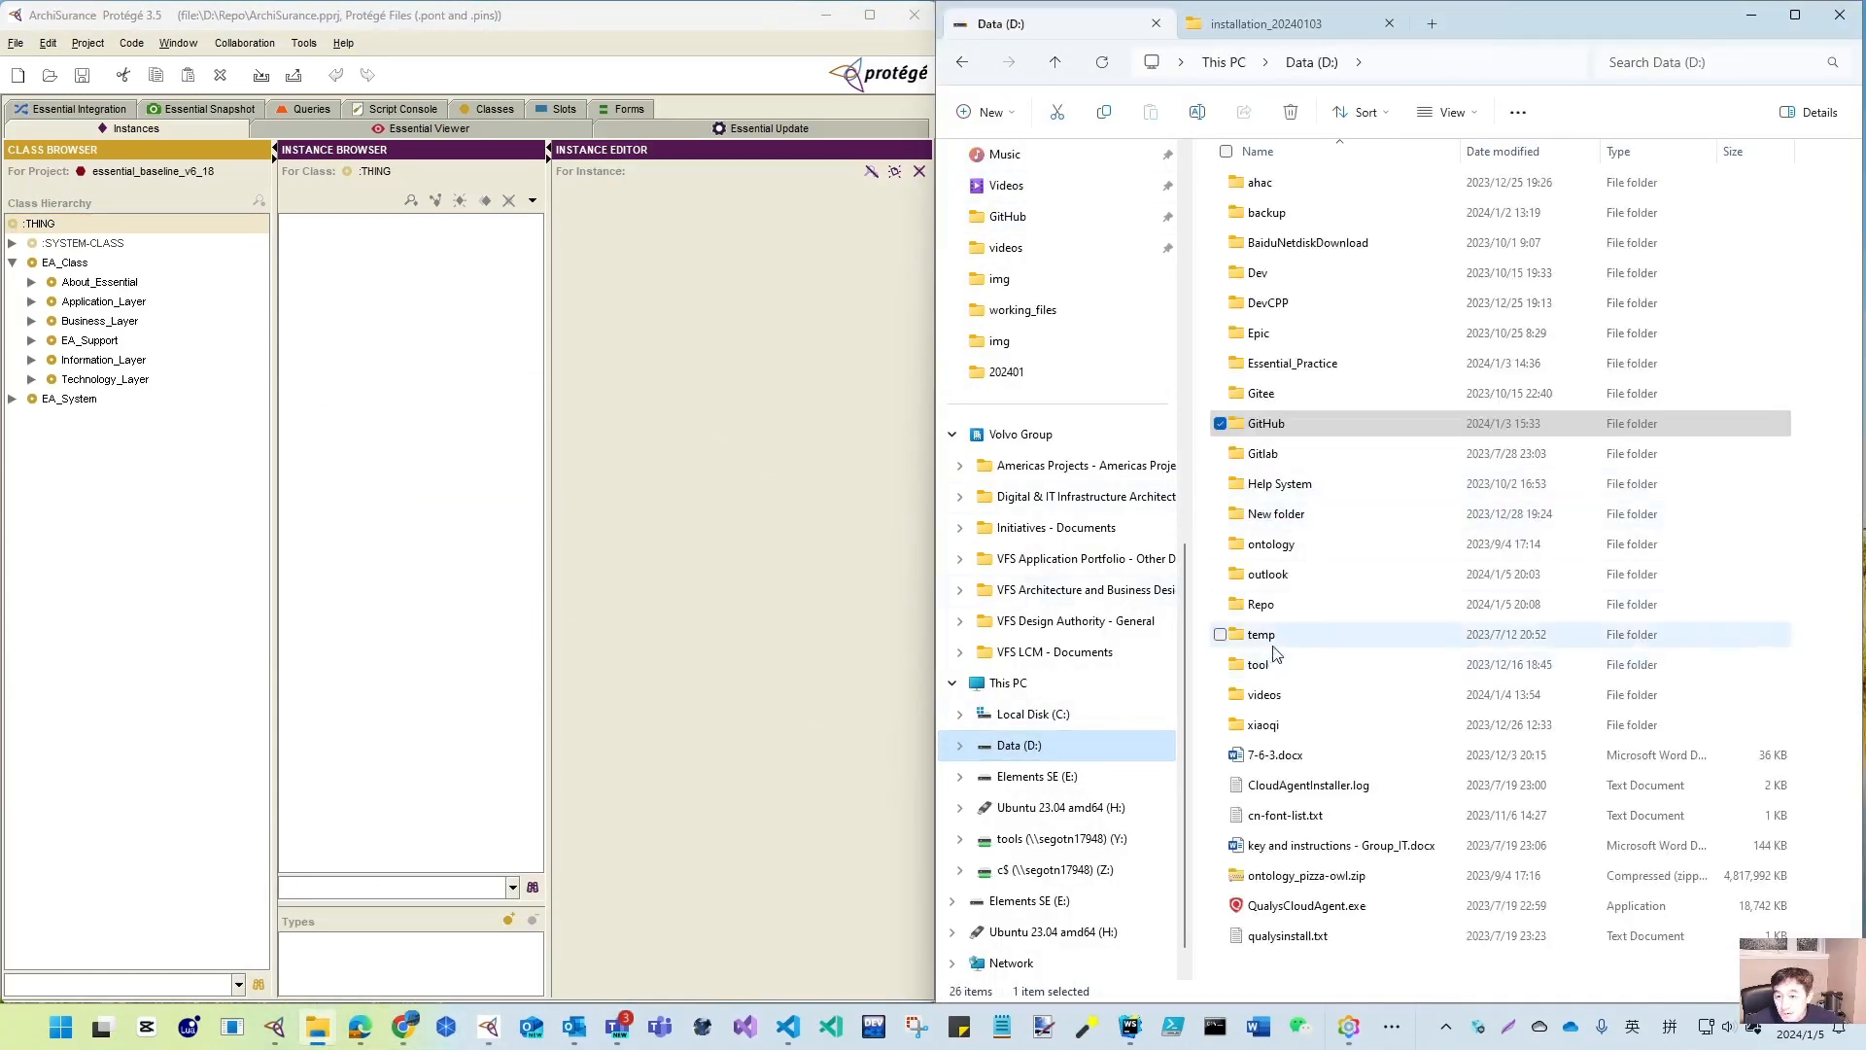
pyautogui.click(1270, 608)
pyautogui.doubleClick(1270, 608)
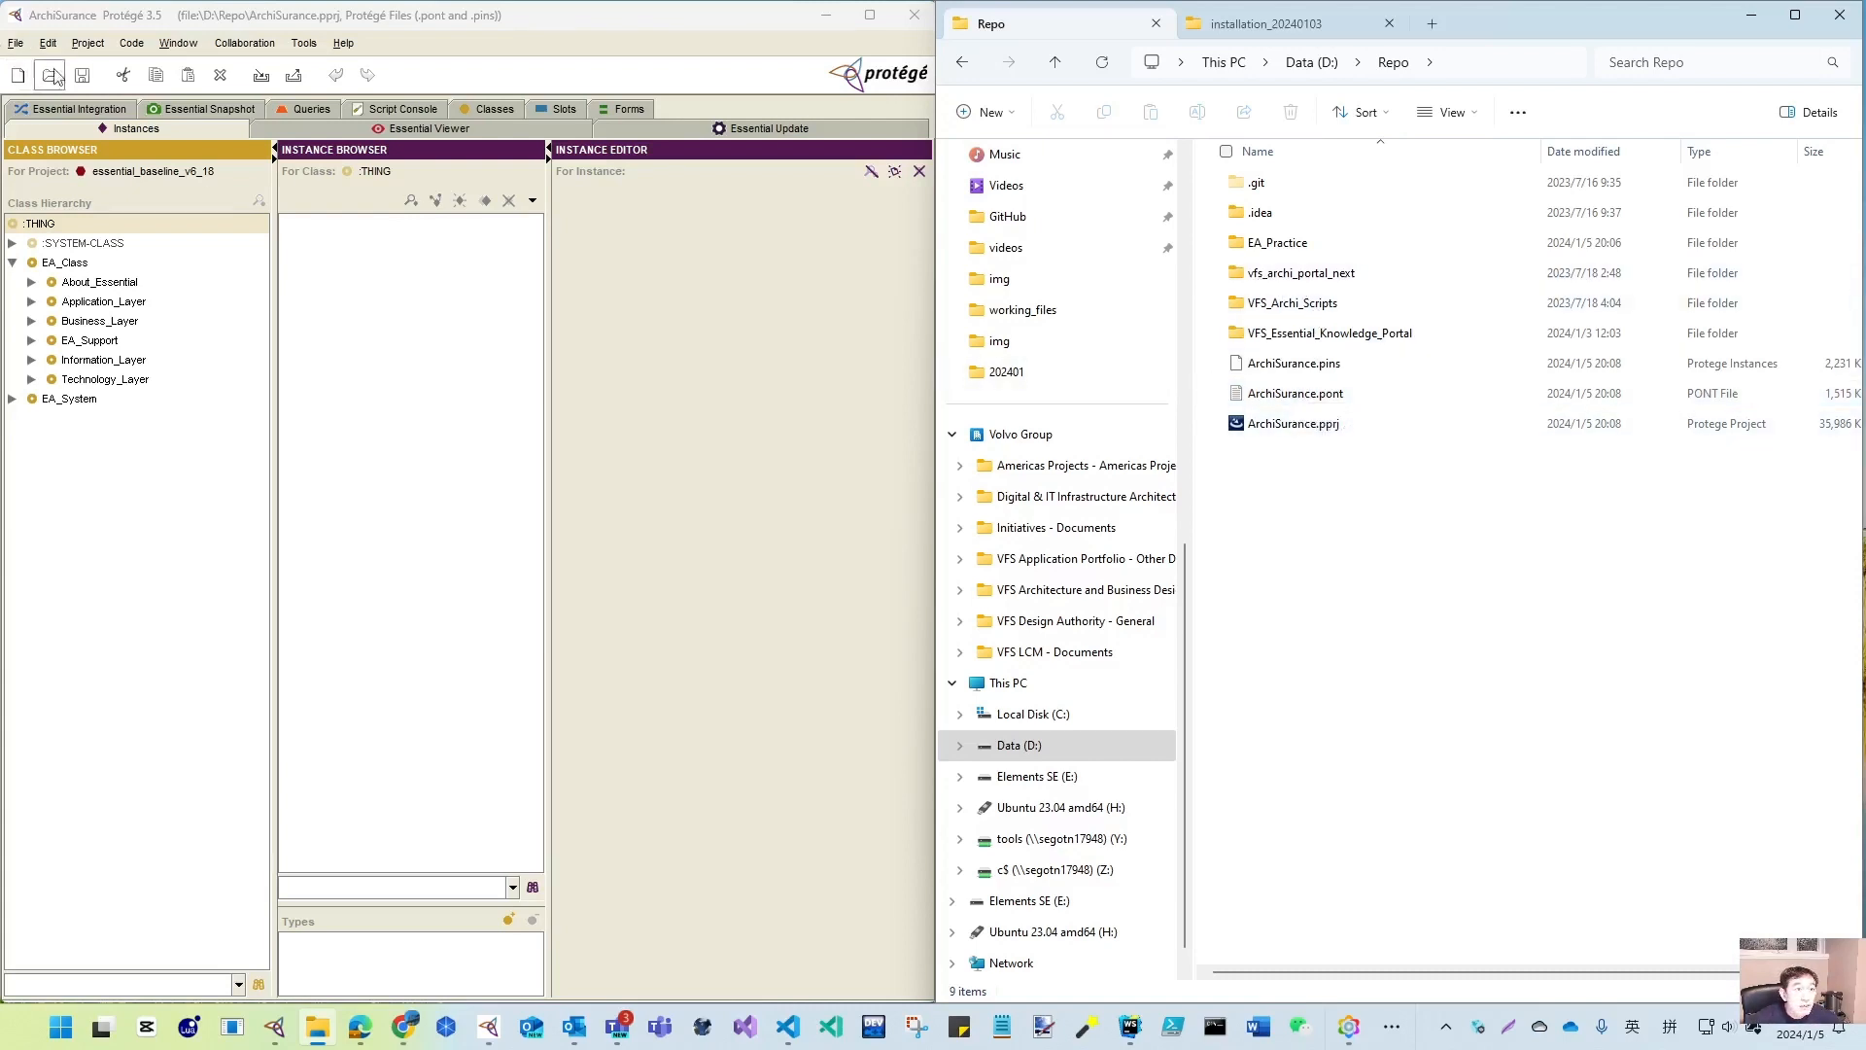
# - Close Protégé and create a folder named ArchiSurance inside D:\Repo
pyautogui.click(914, 21)
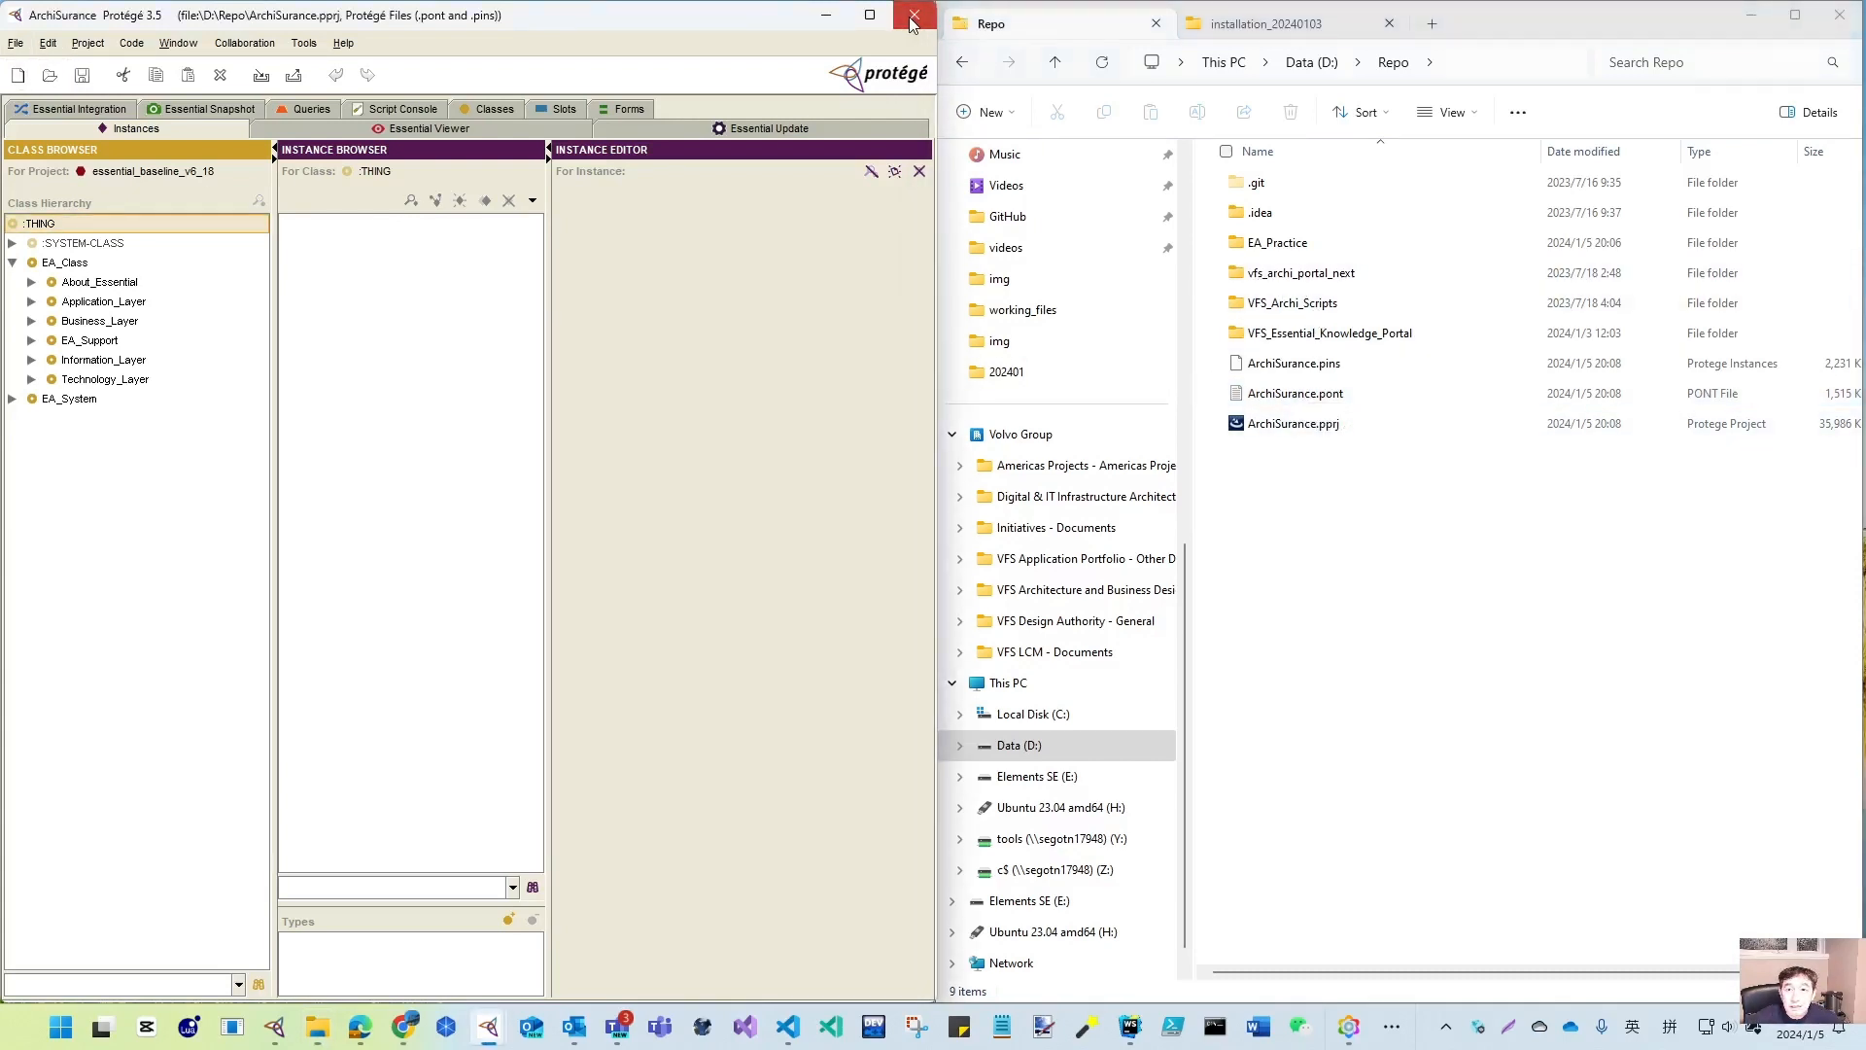
pyautogui.rightClick(1342, 535)
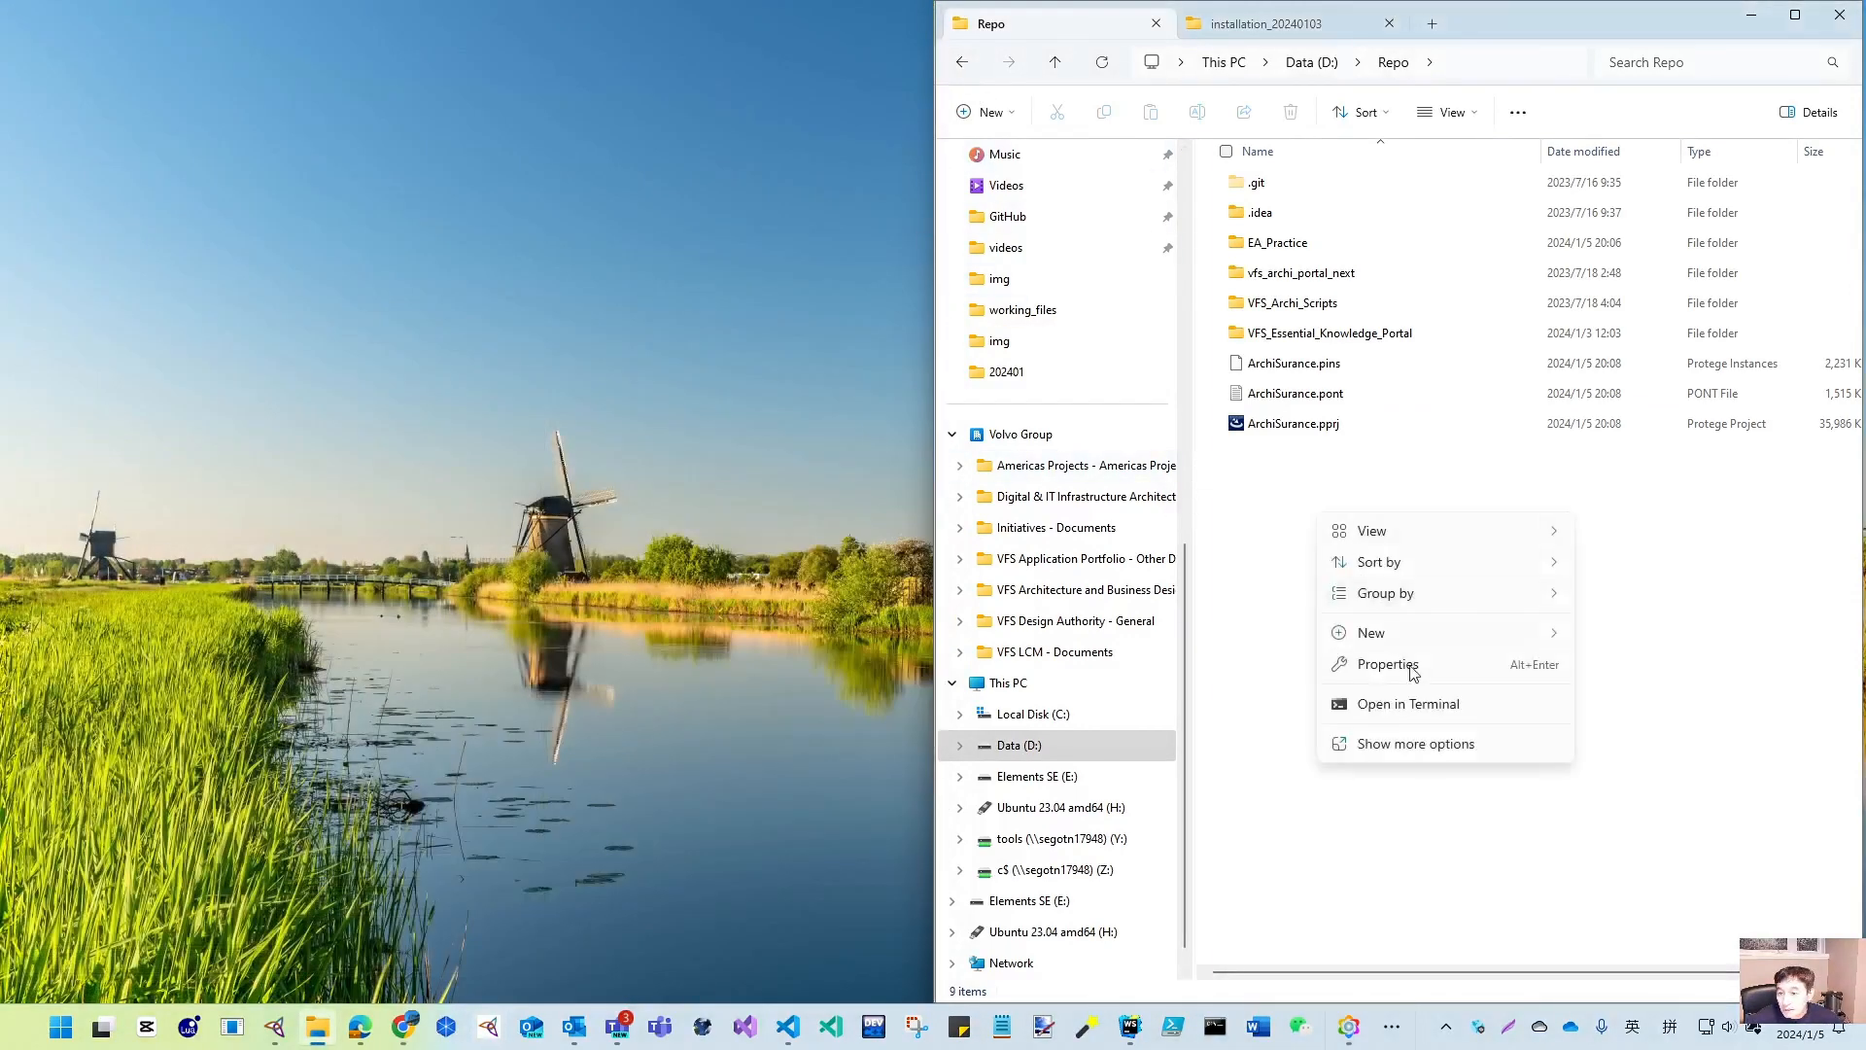
pyautogui.moveTo(1432, 638)
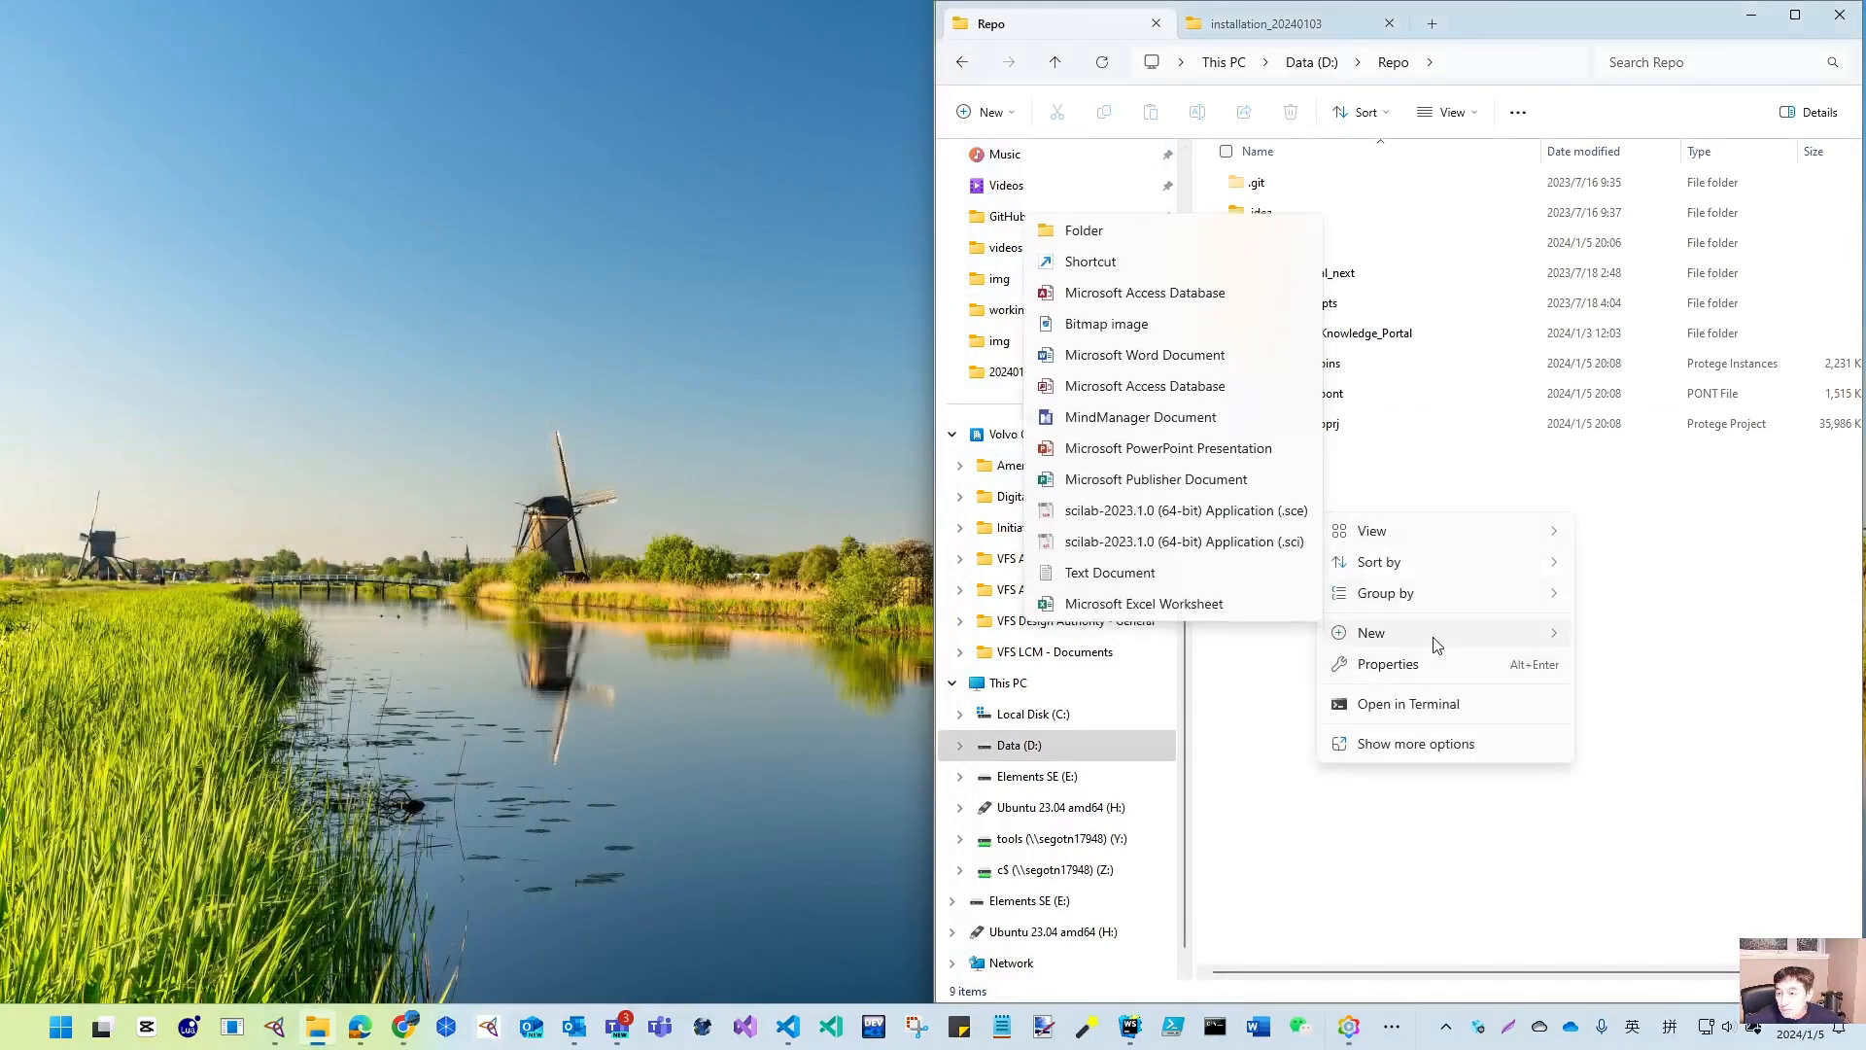
pyautogui.click(1084, 228)
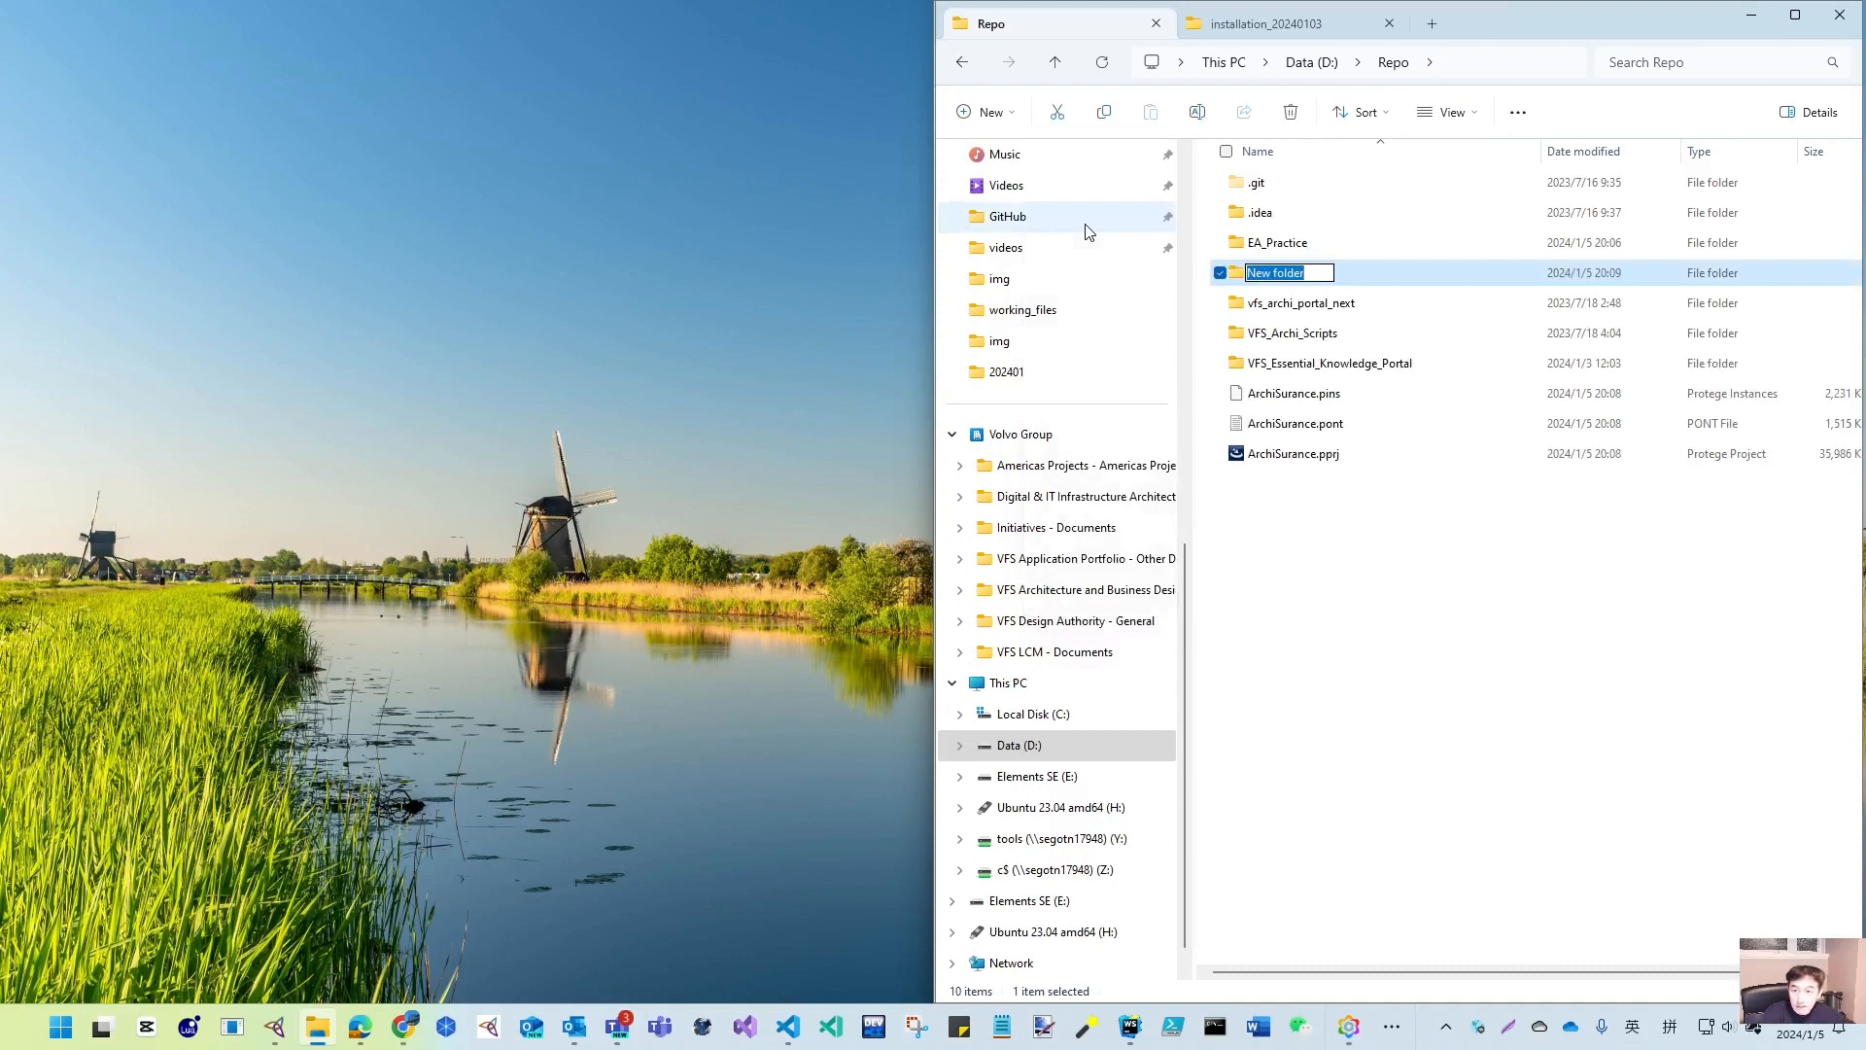
pyautogui.write('ArchiSurance')
pyautogui.press('Return')
# - Move ArchiSurance.pins, ArchiSurance.pont and ArchiSurance.pprj into the ArchiSurance folder
pyautogui.click(1294, 393)
pyautogui.keyDown('shift'); pyautogui.click(1301, 457); pyautogui.keyUp('shift')
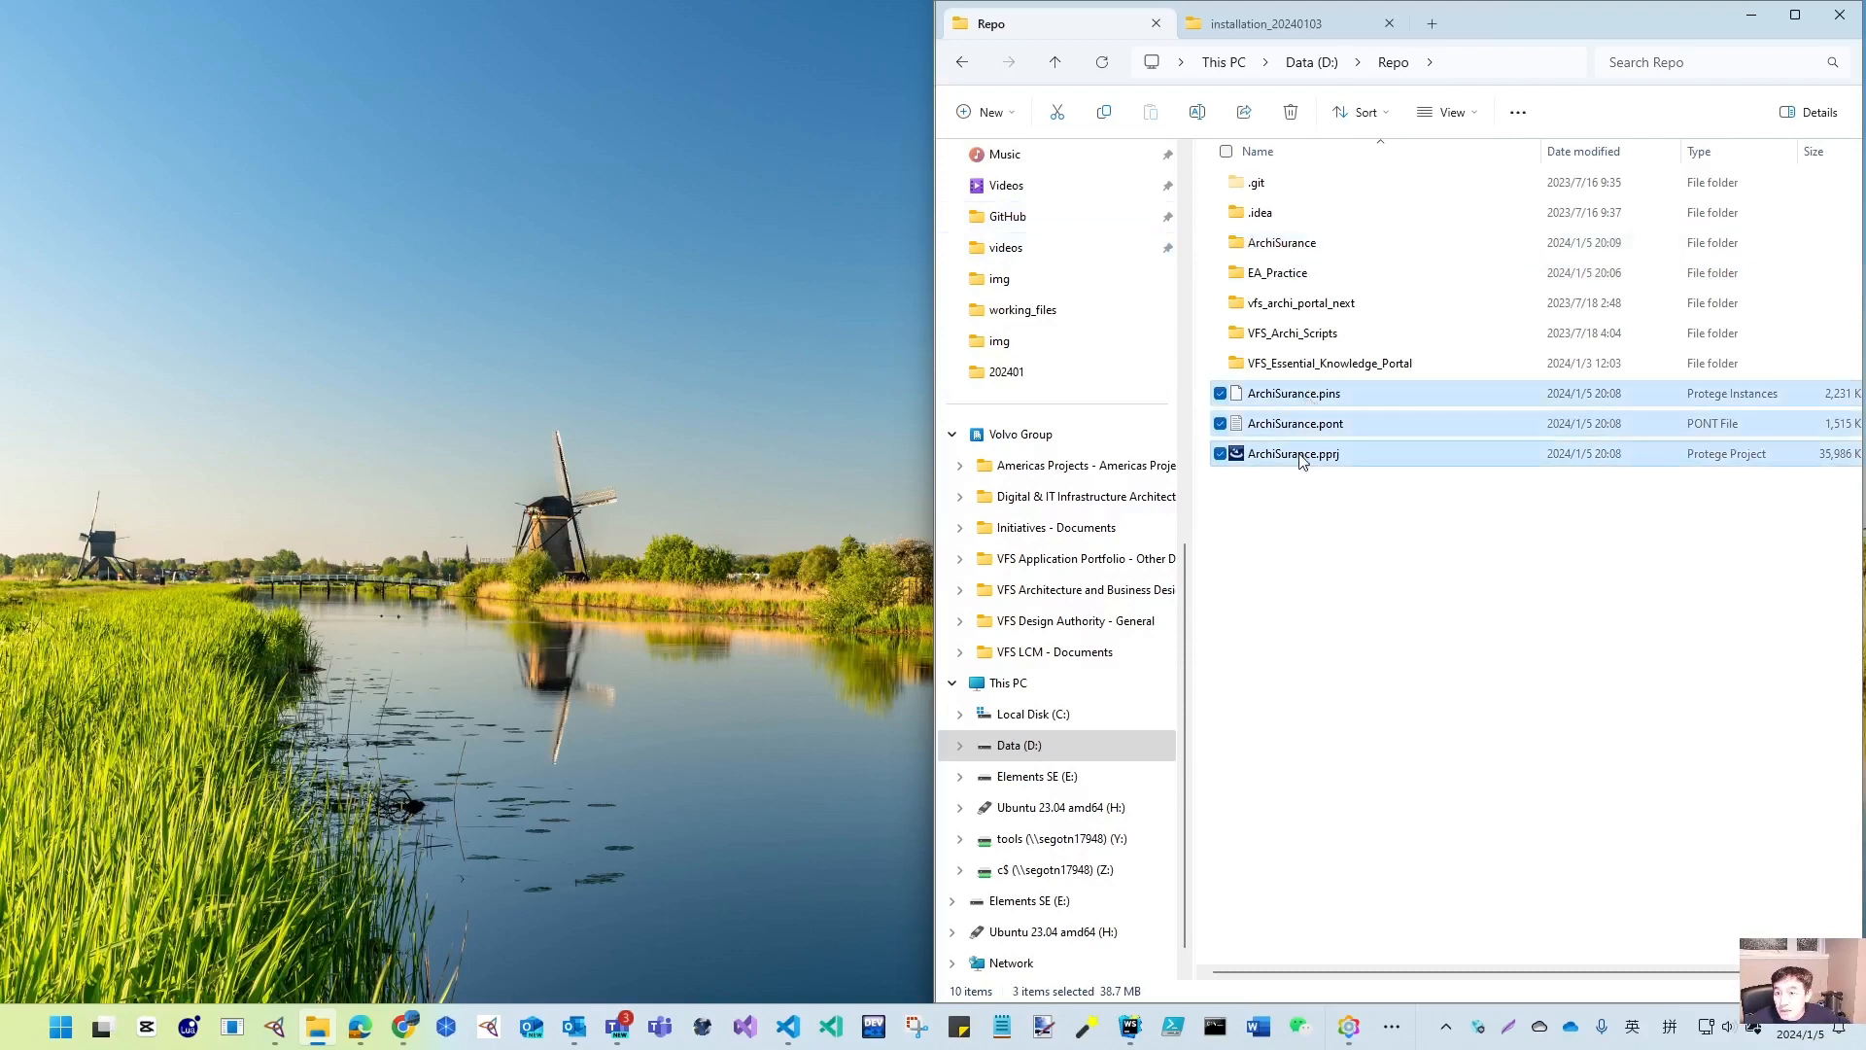
pyautogui.moveTo(1301, 457); pyautogui.dragTo(1261, 282)
# - Start Protégé and open ArchiSurance.pprj from the D:\Repo\ArchiSurance folder
pyautogui.click(490, 1028)
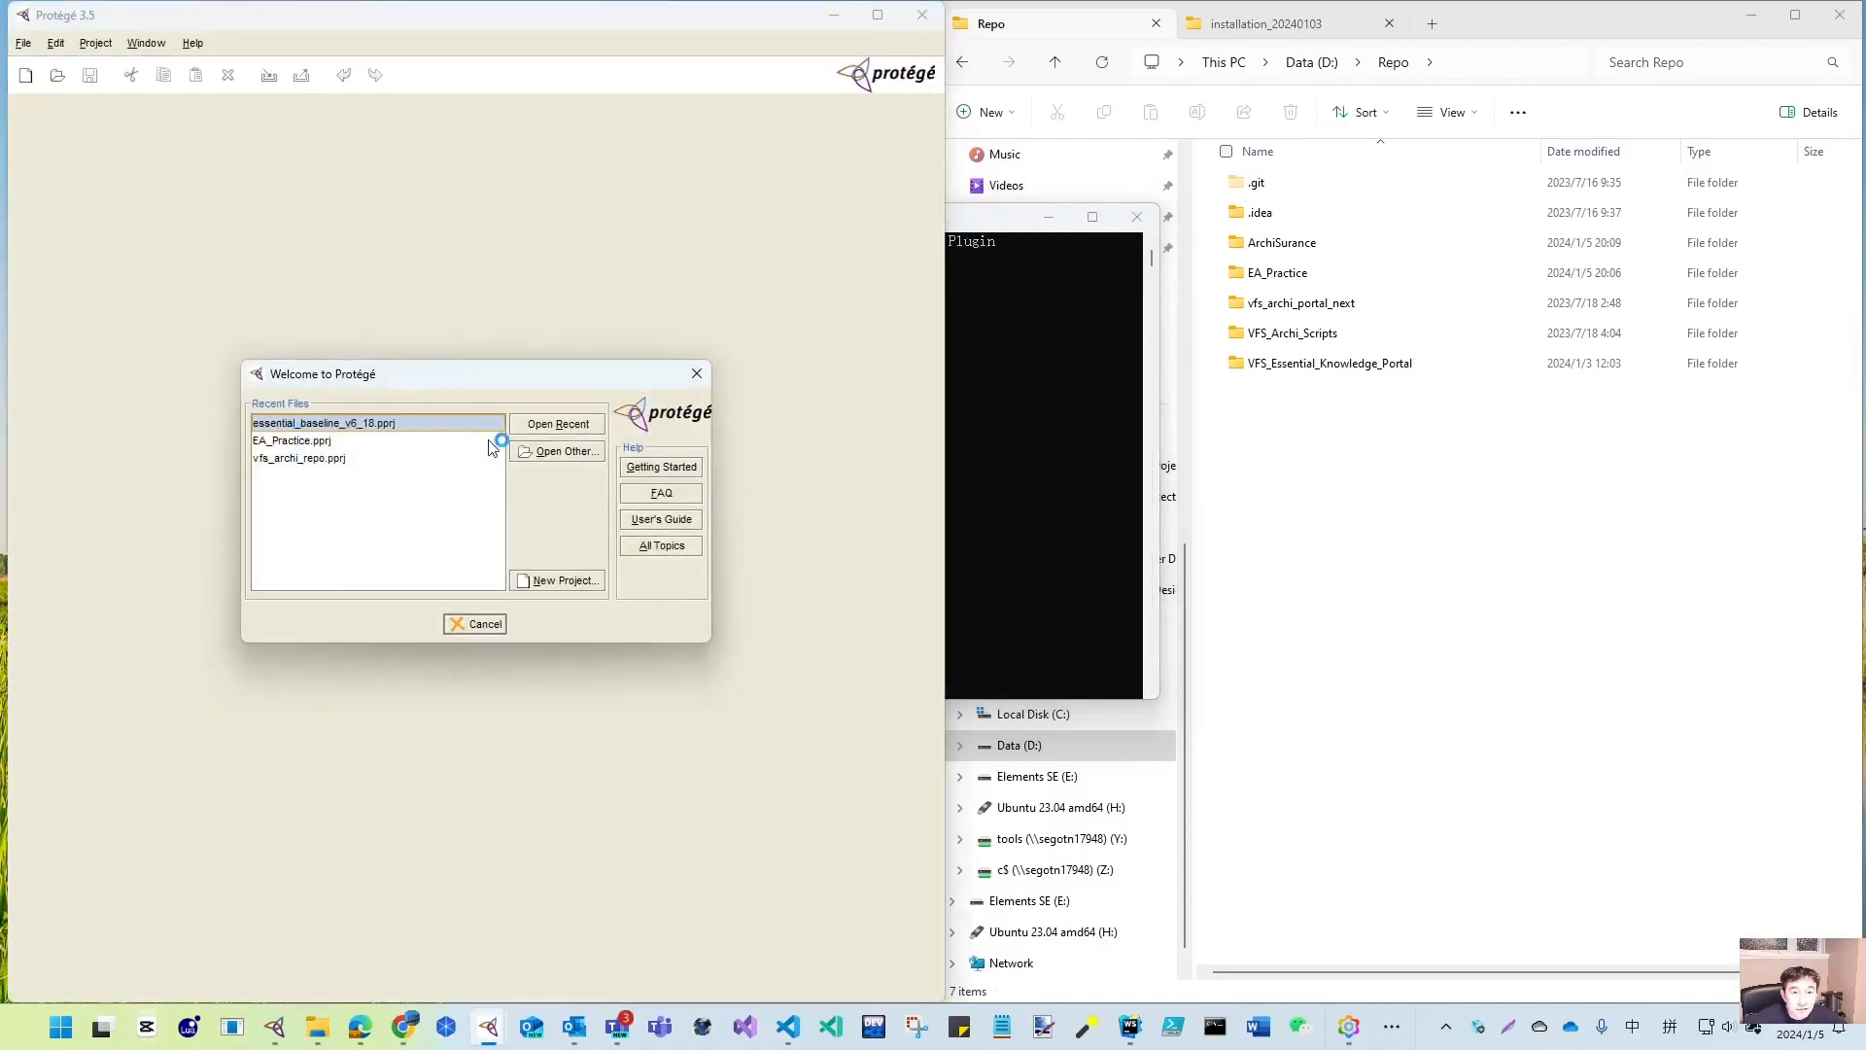
pyautogui.click(587, 451)
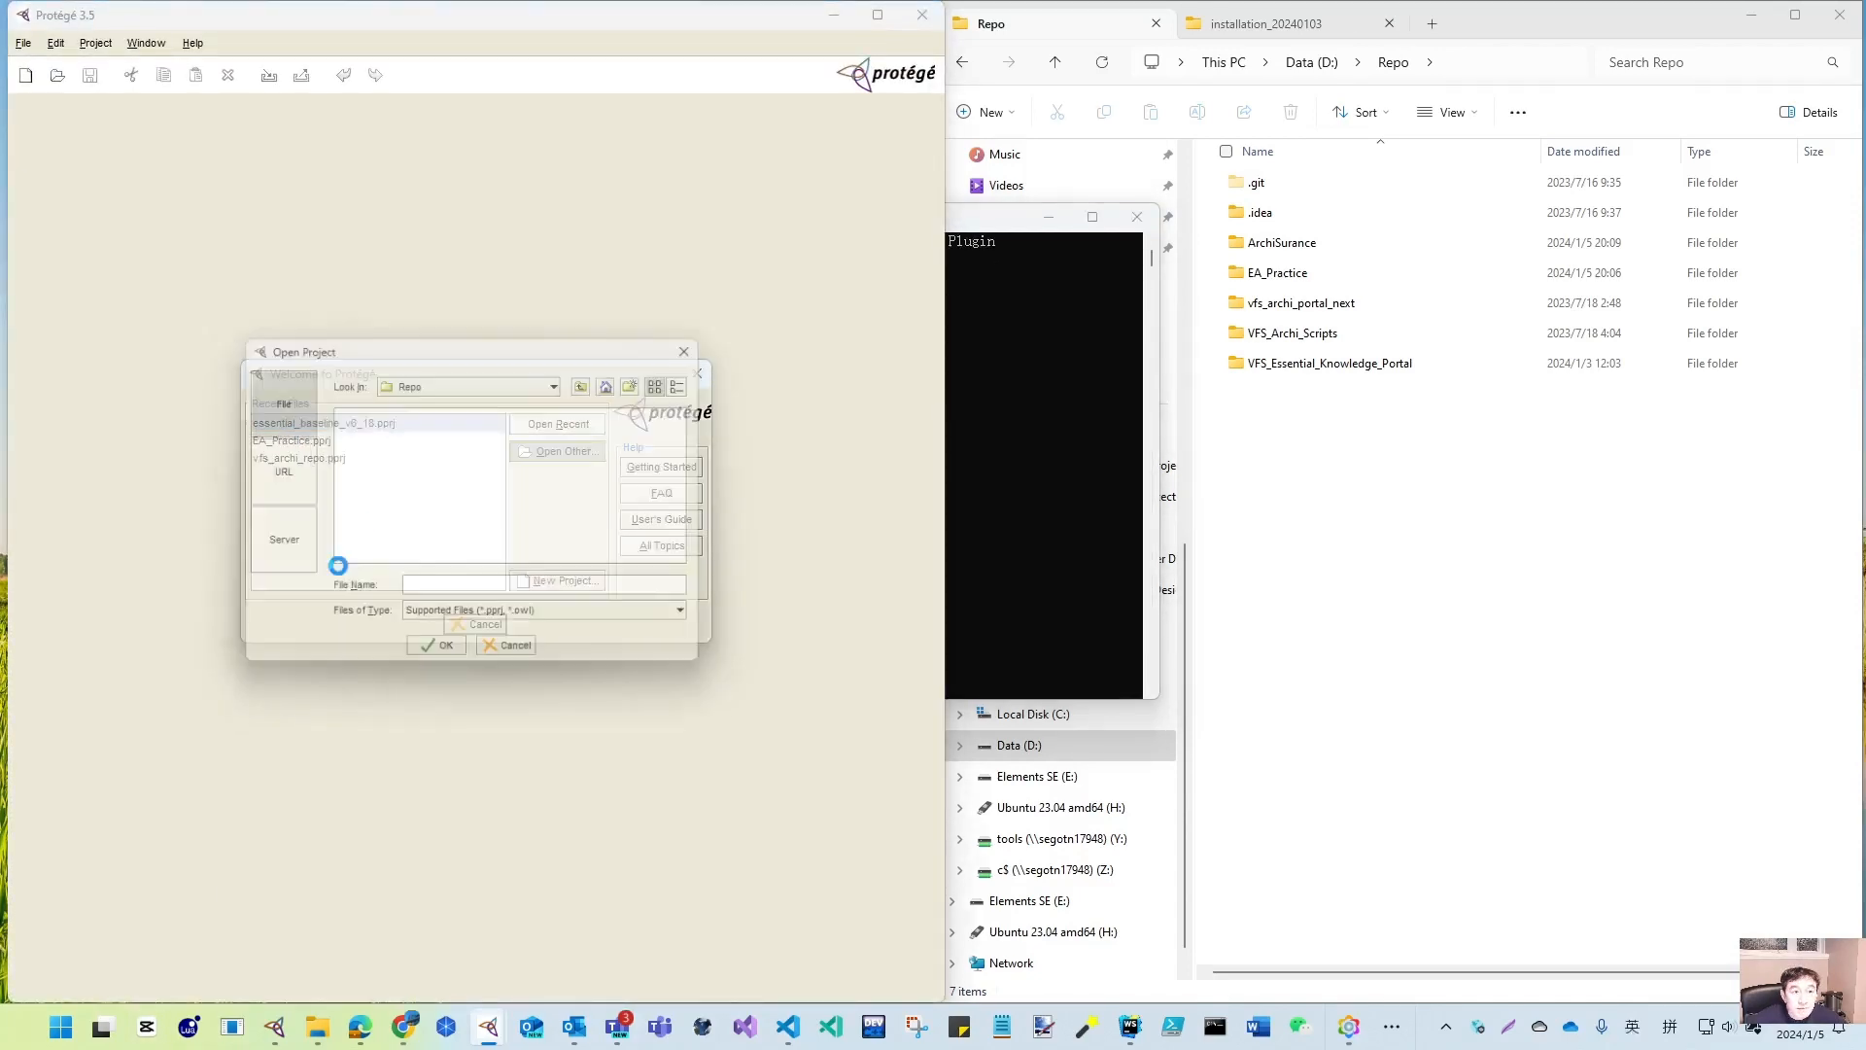
pyautogui.doubleClick(381, 448)
pyautogui.click(393, 413)
pyautogui.click(438, 659)
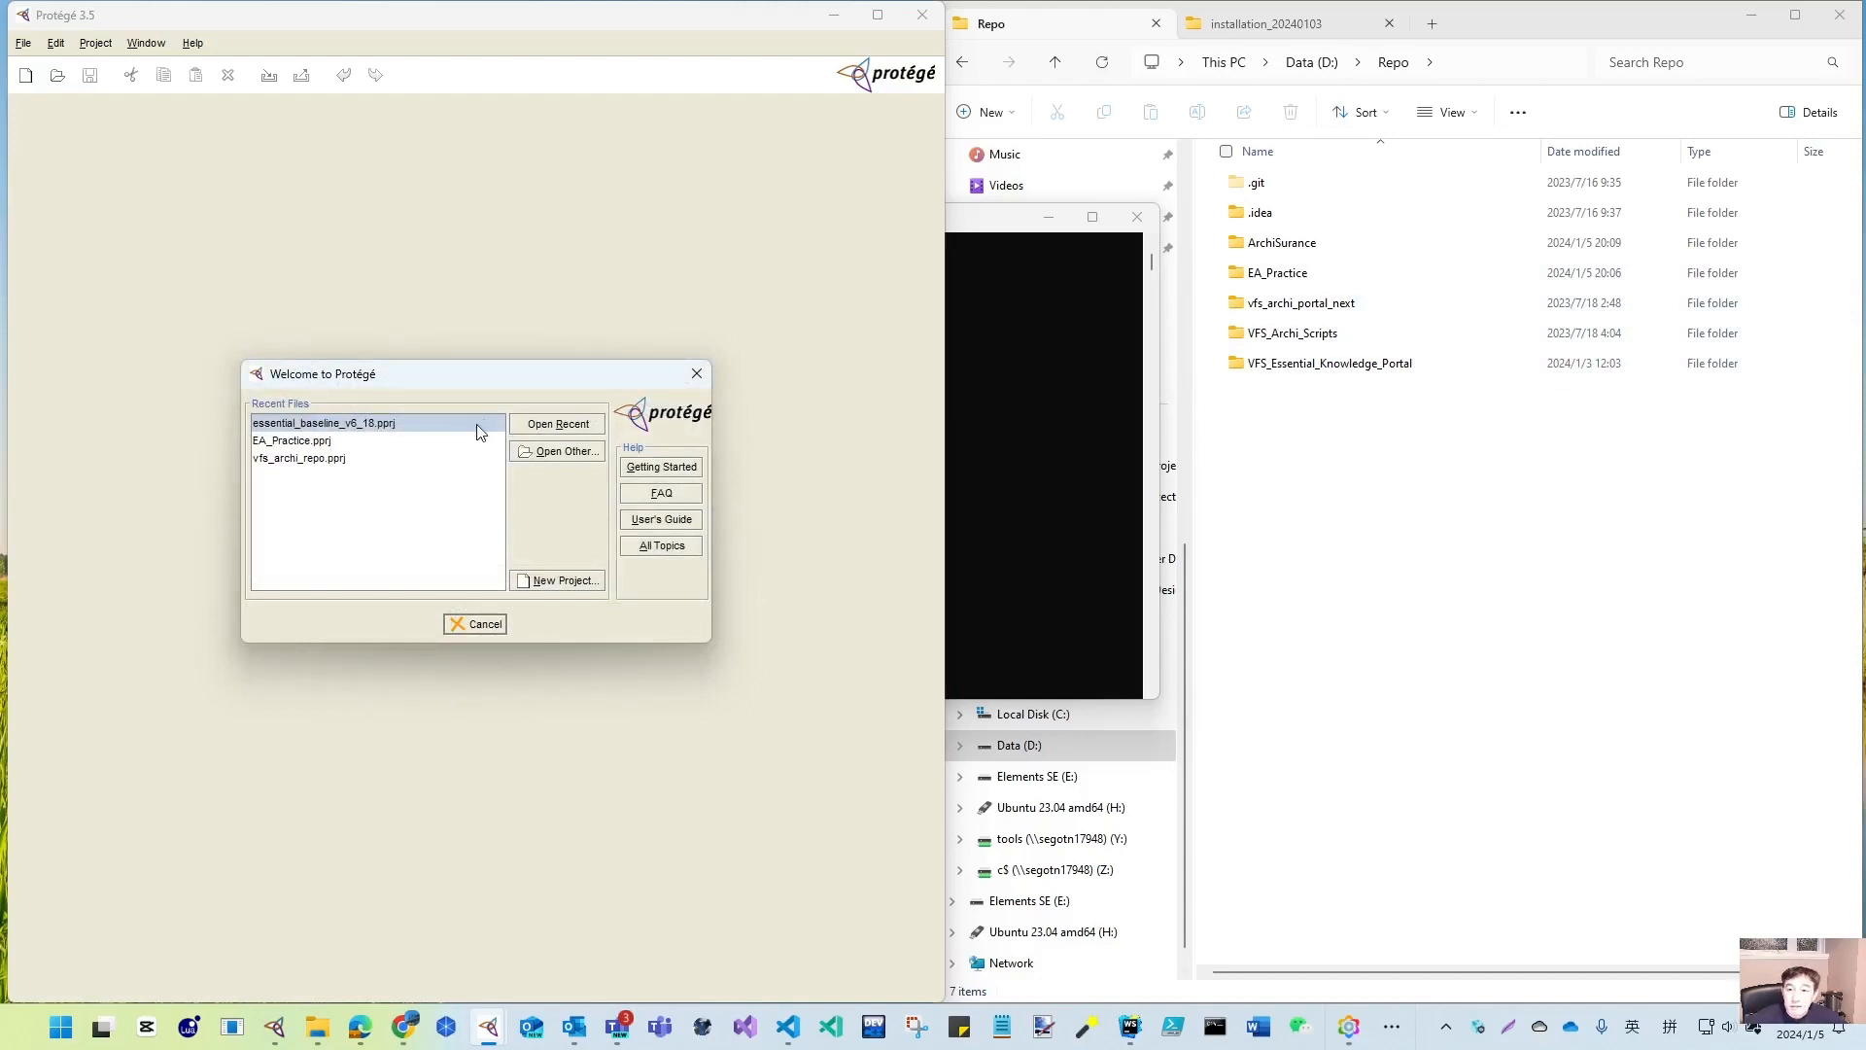
# - Bring the Protégé console forward and resize it to follow the project loading, then minimize it
pyautogui.click(1027, 449)
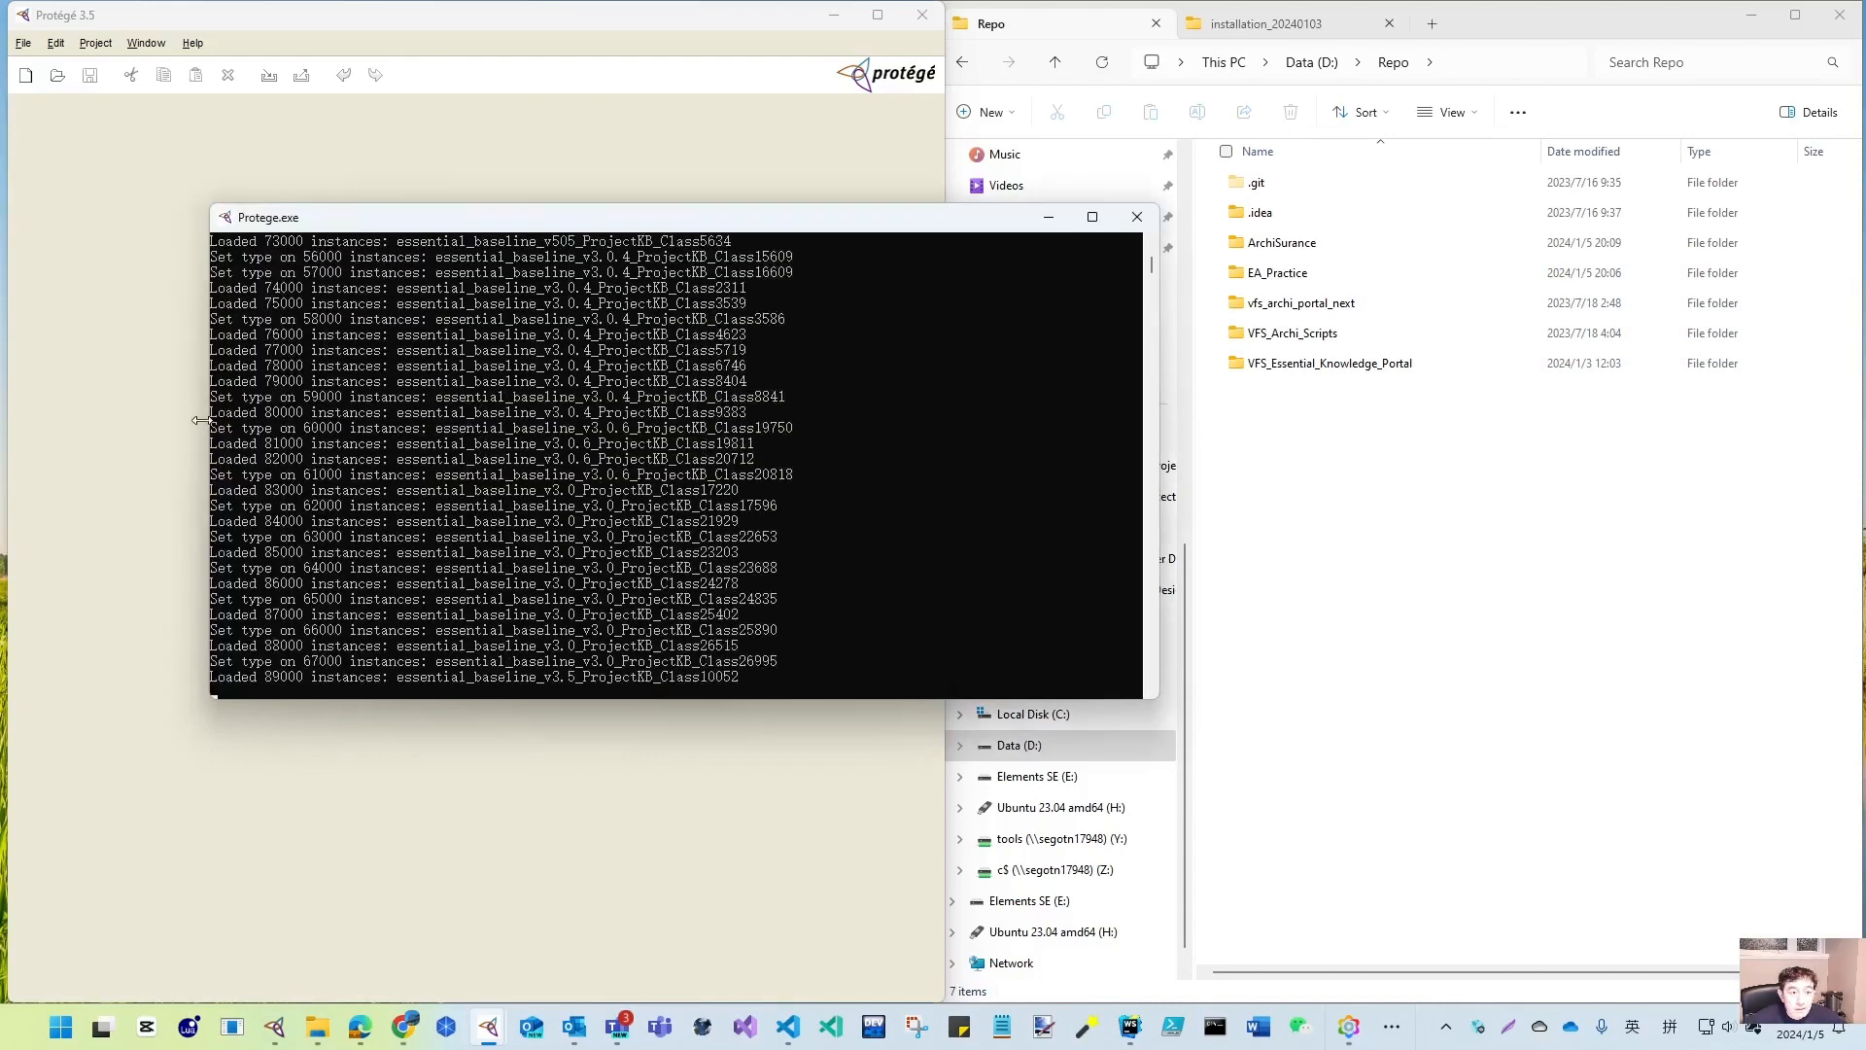
pyautogui.moveTo(200, 420); pyautogui.dragTo(646, 437)
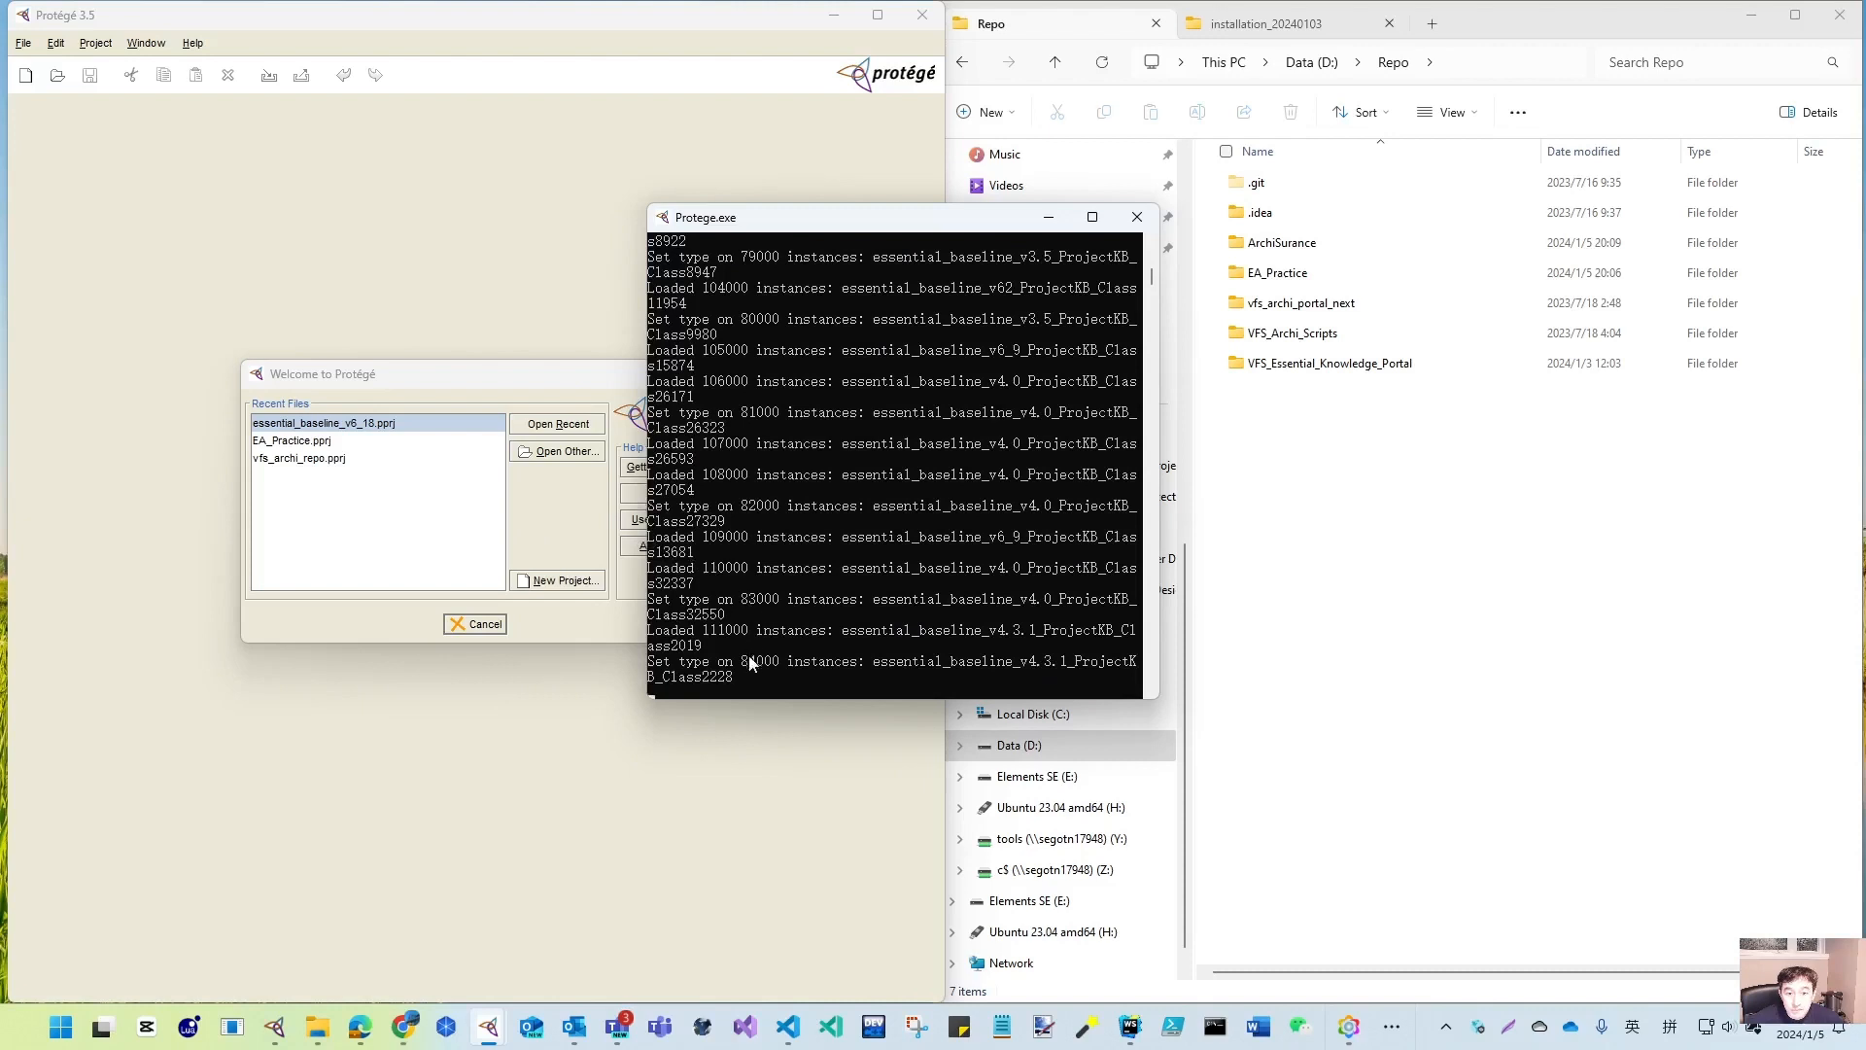
pyautogui.moveTo(640, 398); pyautogui.dragTo(497, 432)
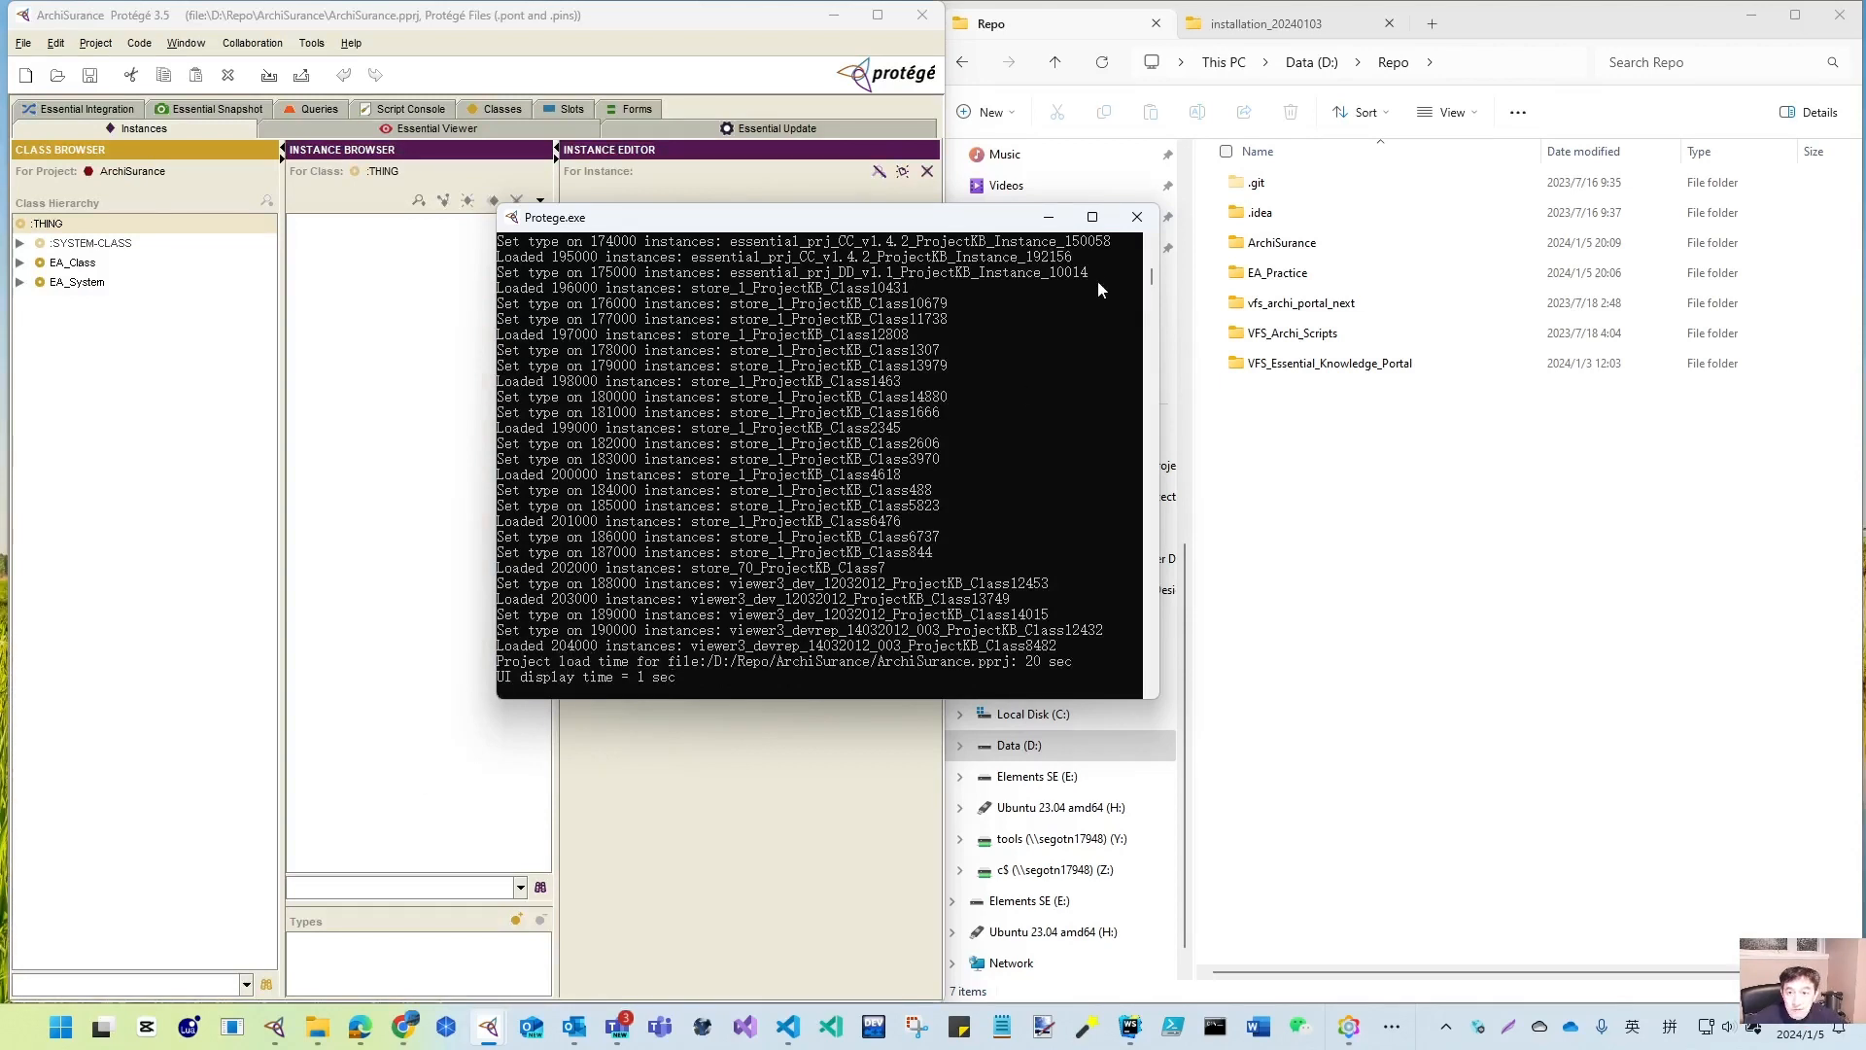
pyautogui.click(1048, 217)
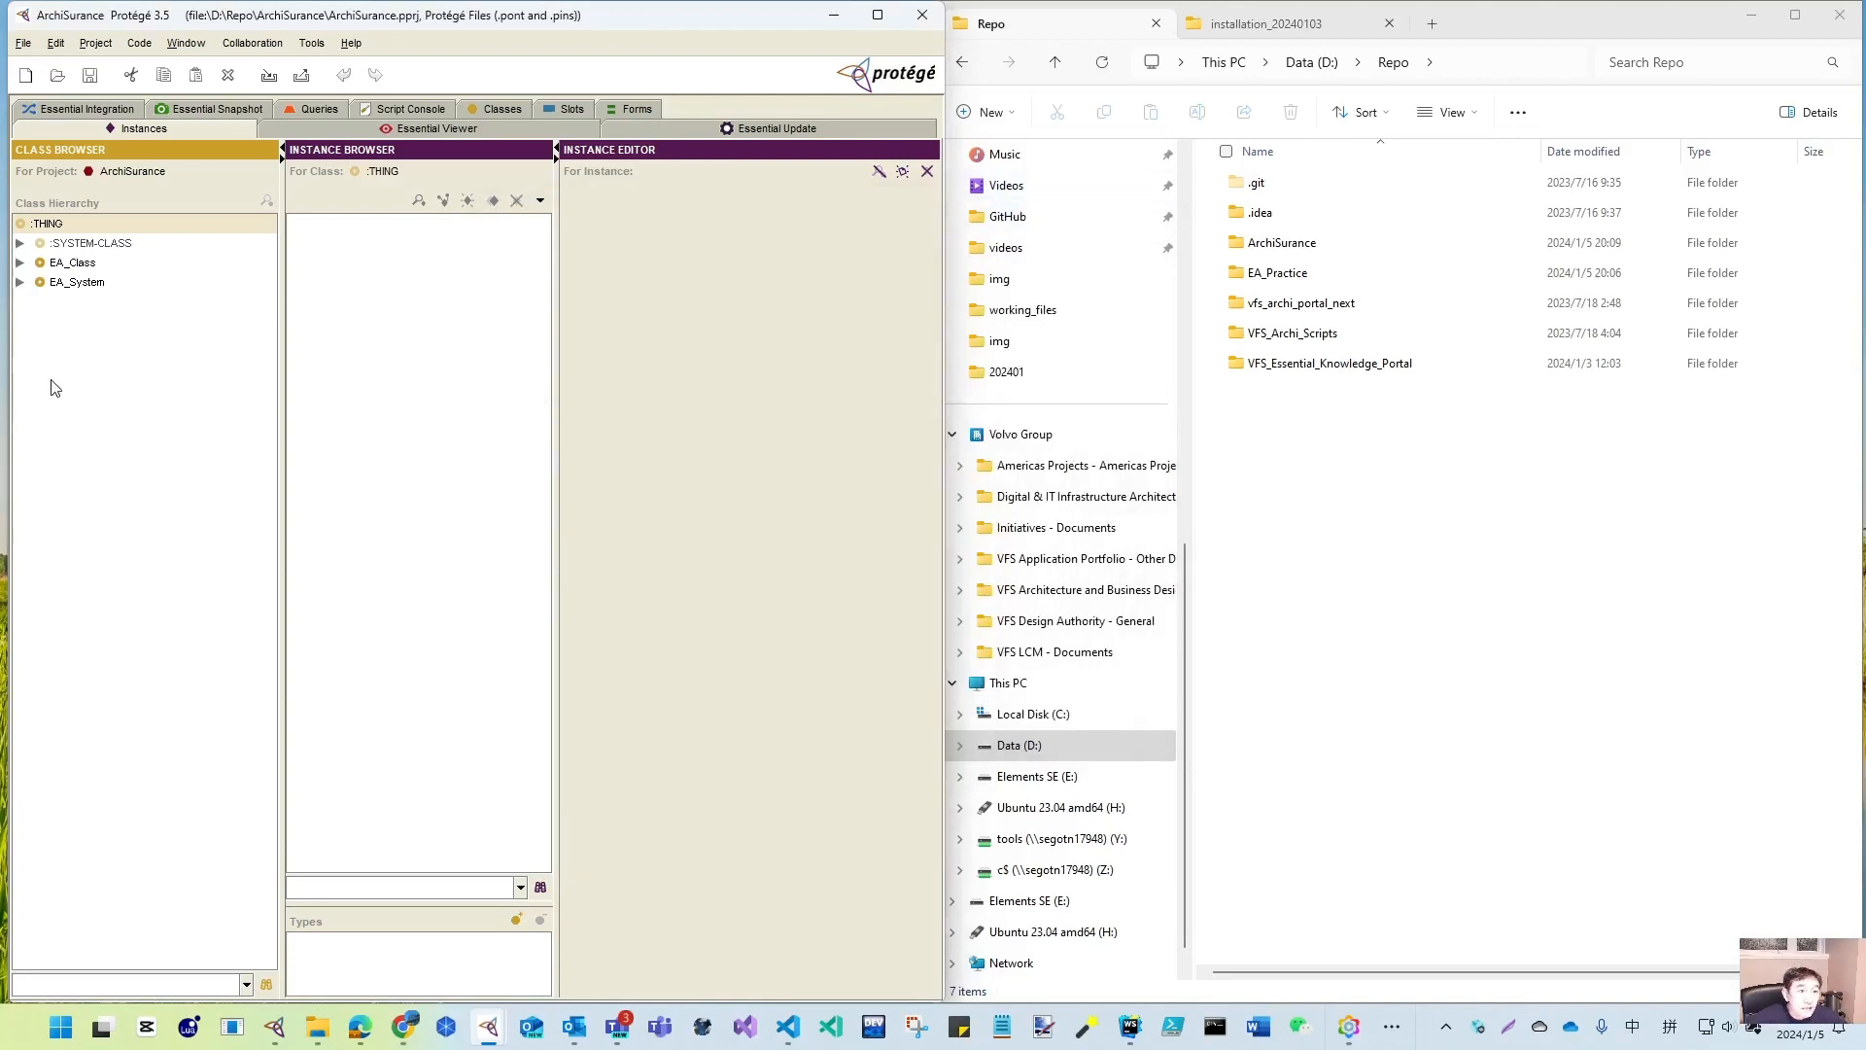
# - Expand EA_Class, Business_Layer and Business_Conceptual, select the Business_Capability class, and slightly narrow the class browser
pyautogui.click(20, 262)
pyautogui.click(39, 322)
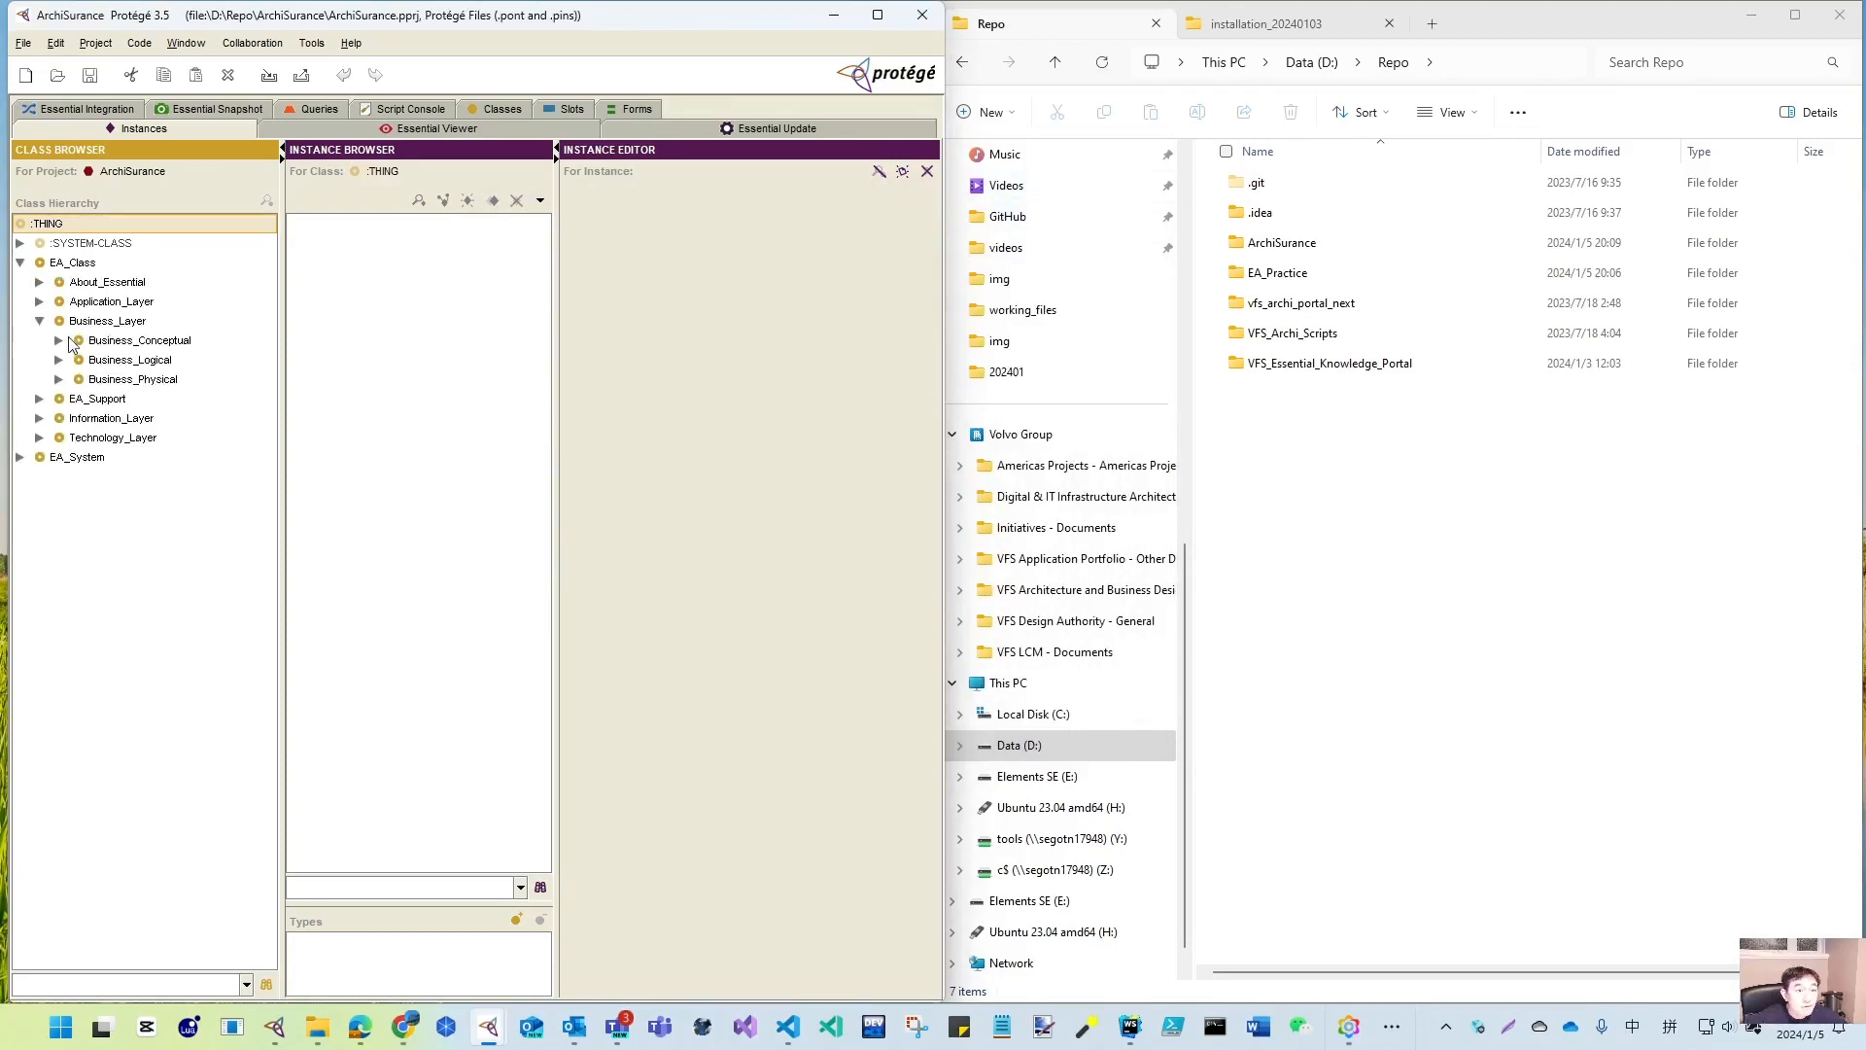
pyautogui.click(59, 340)
pyautogui.click(177, 362)
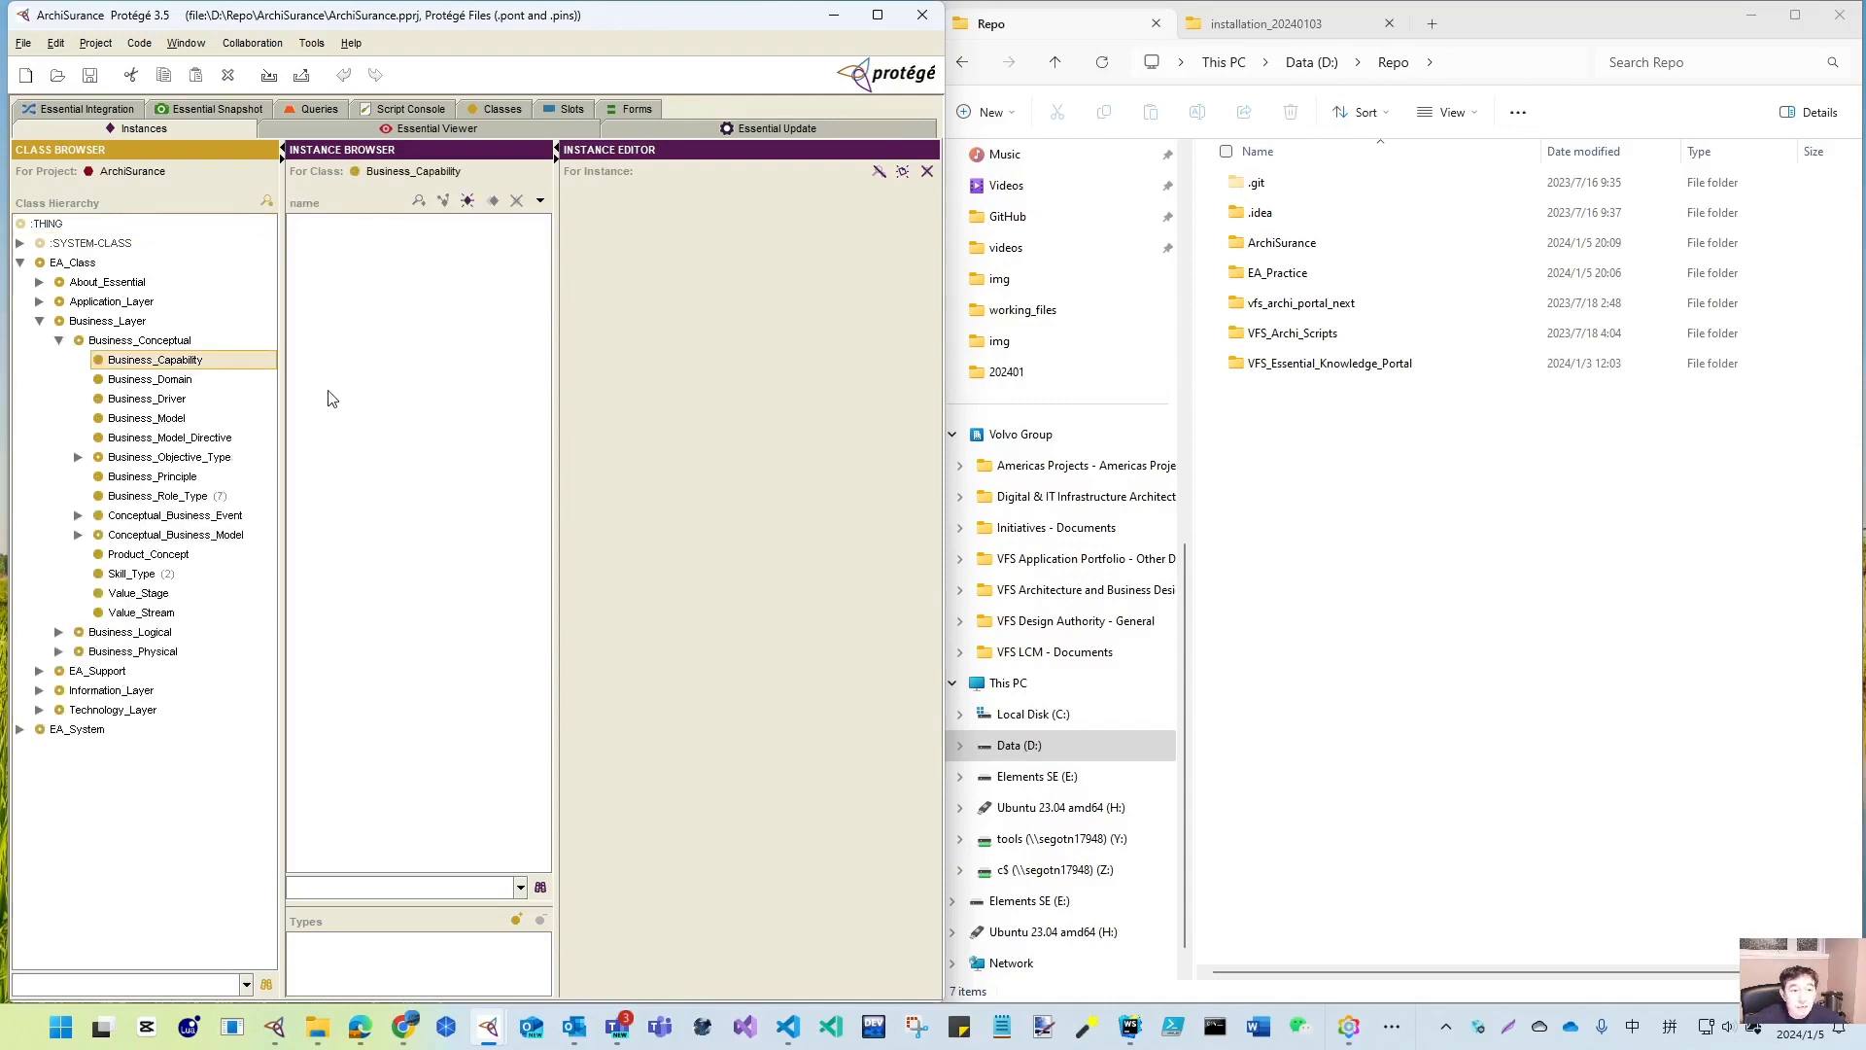
pyautogui.moveTo(280, 404); pyautogui.dragTo(260, 404)
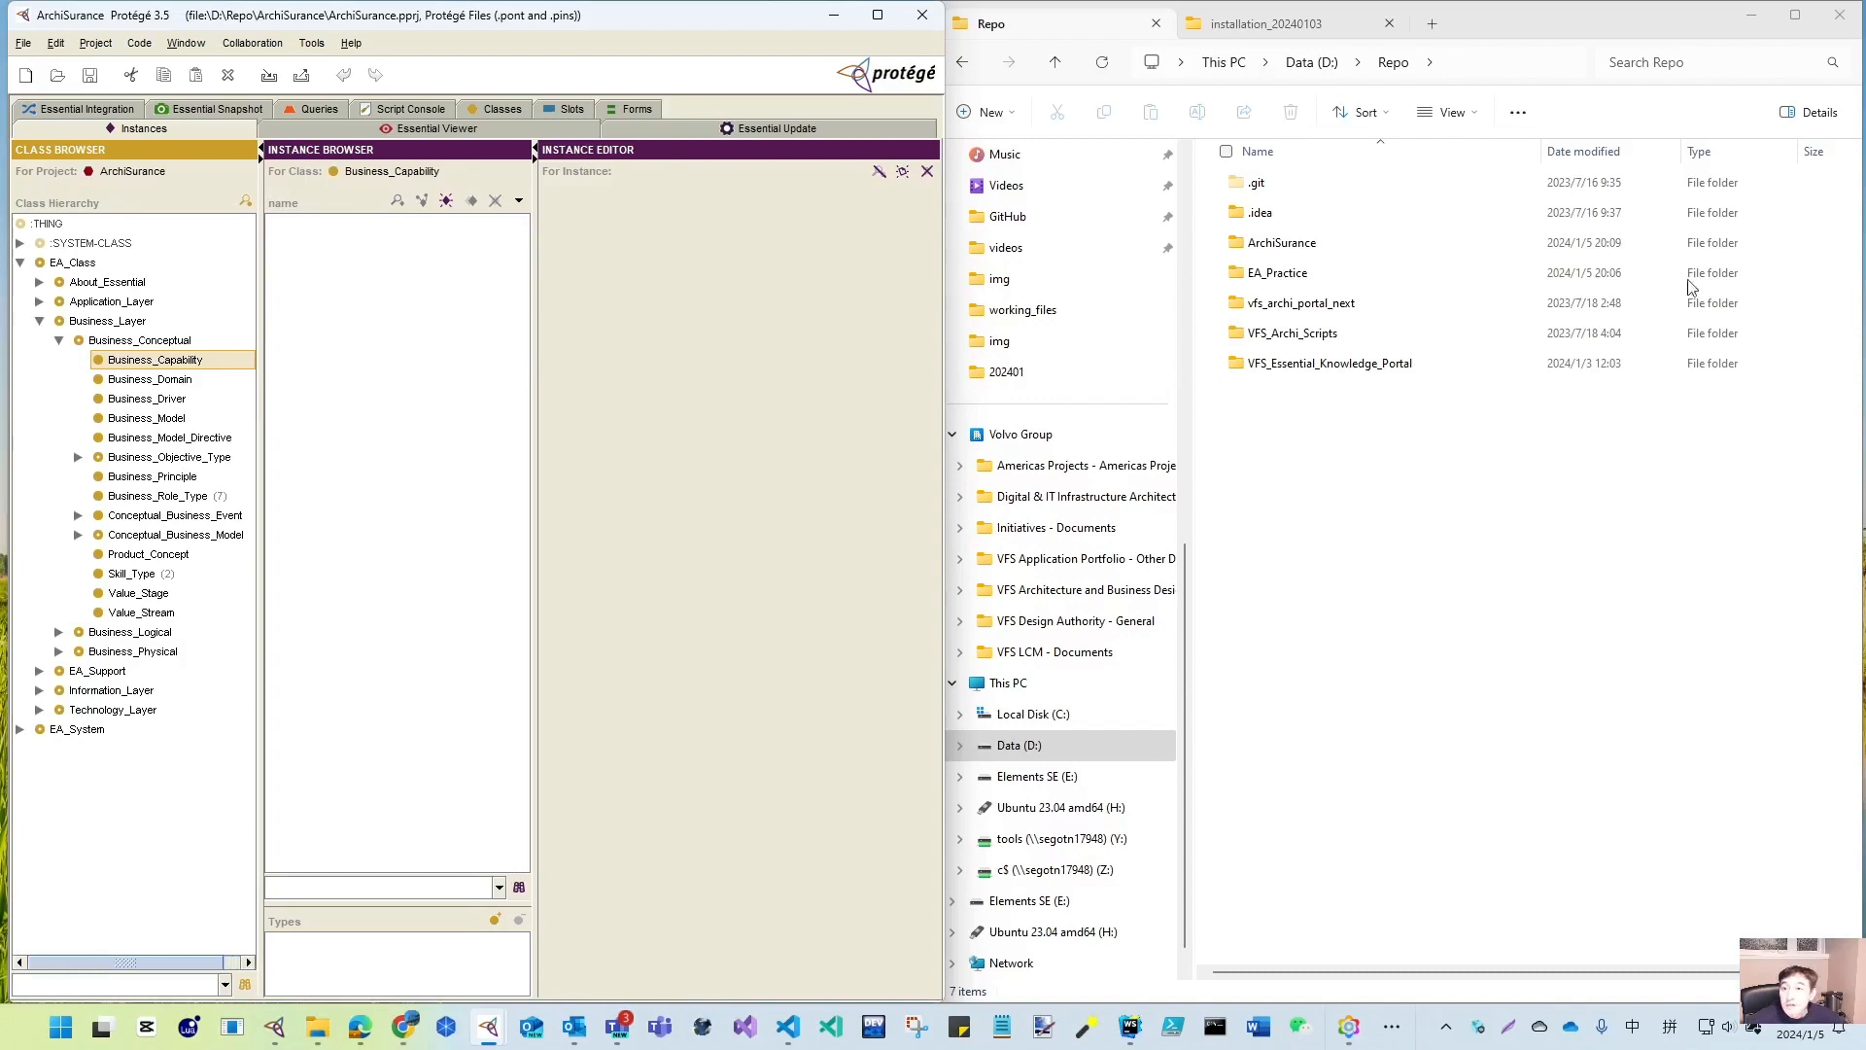
# - Minimize File Explorer, switch to the EA repository on GitHub in the browser, and open its owner's profile in a new tab
pyautogui.click(1749, 17)
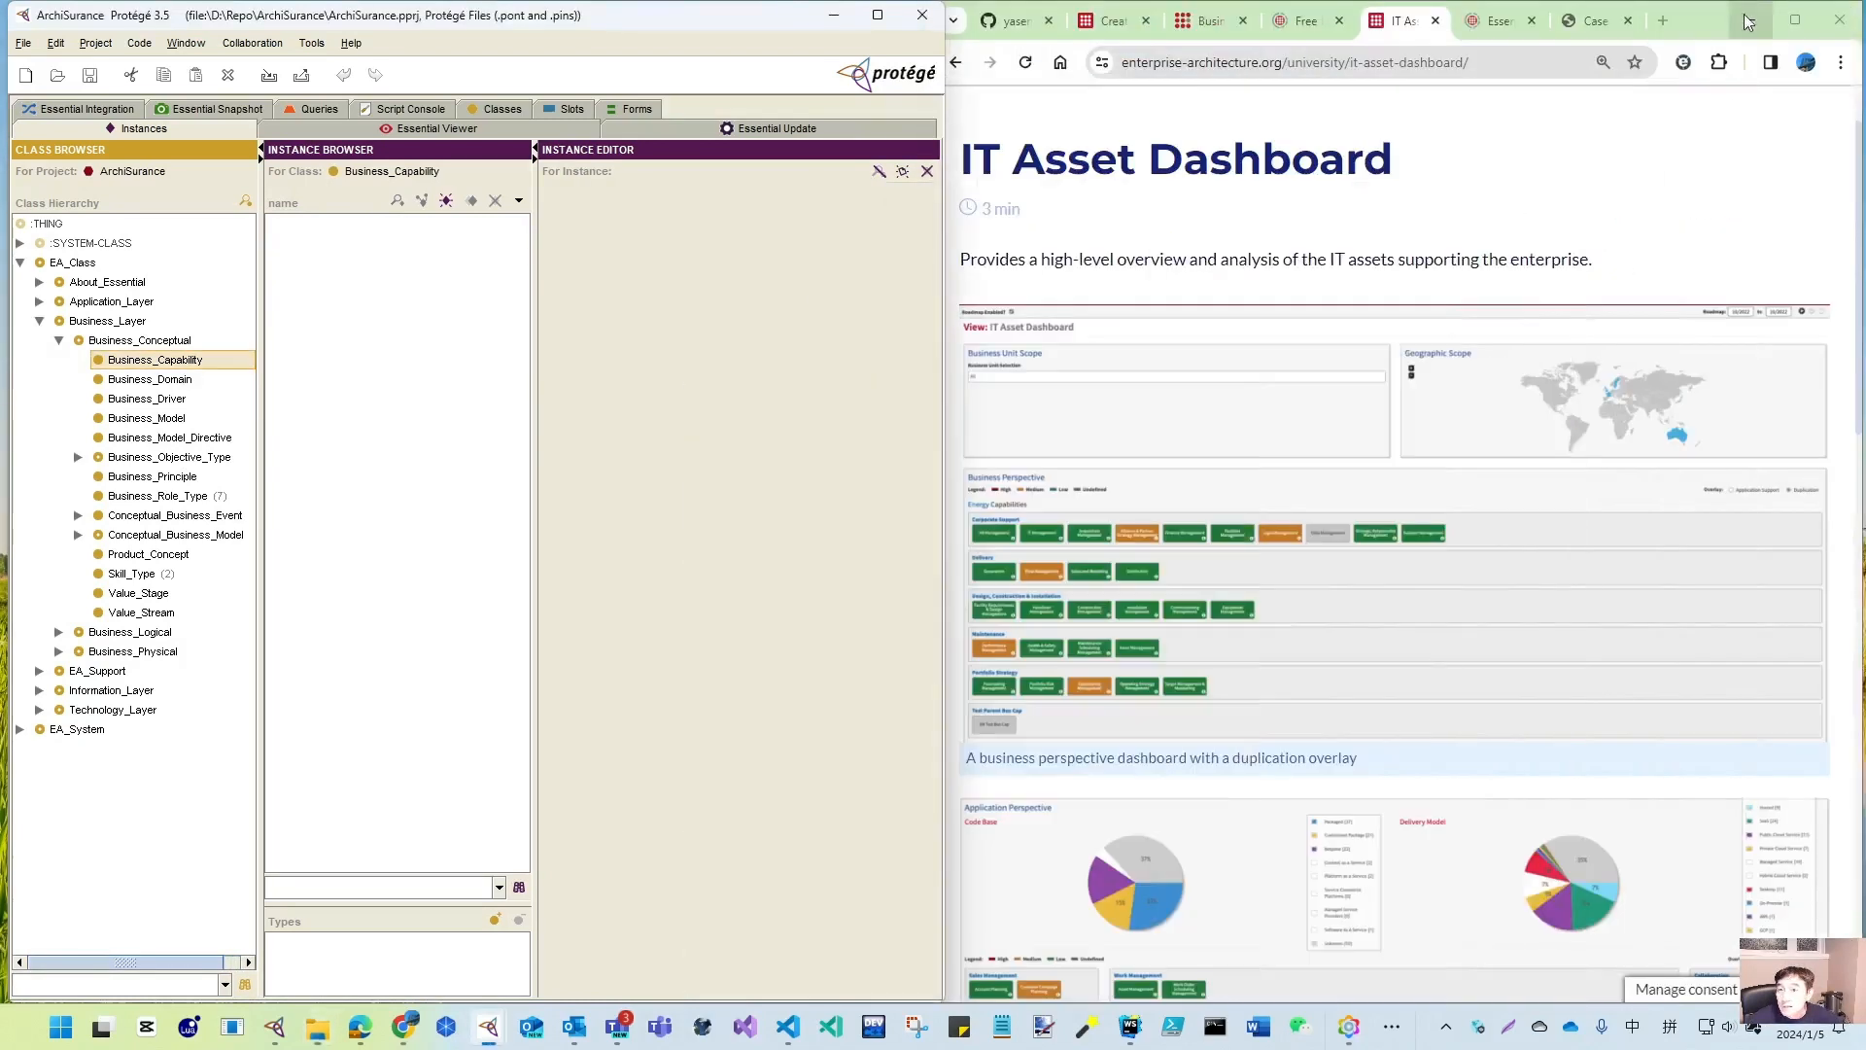
pyautogui.click(1016, 23)
pyautogui.rightClick(1080, 120)
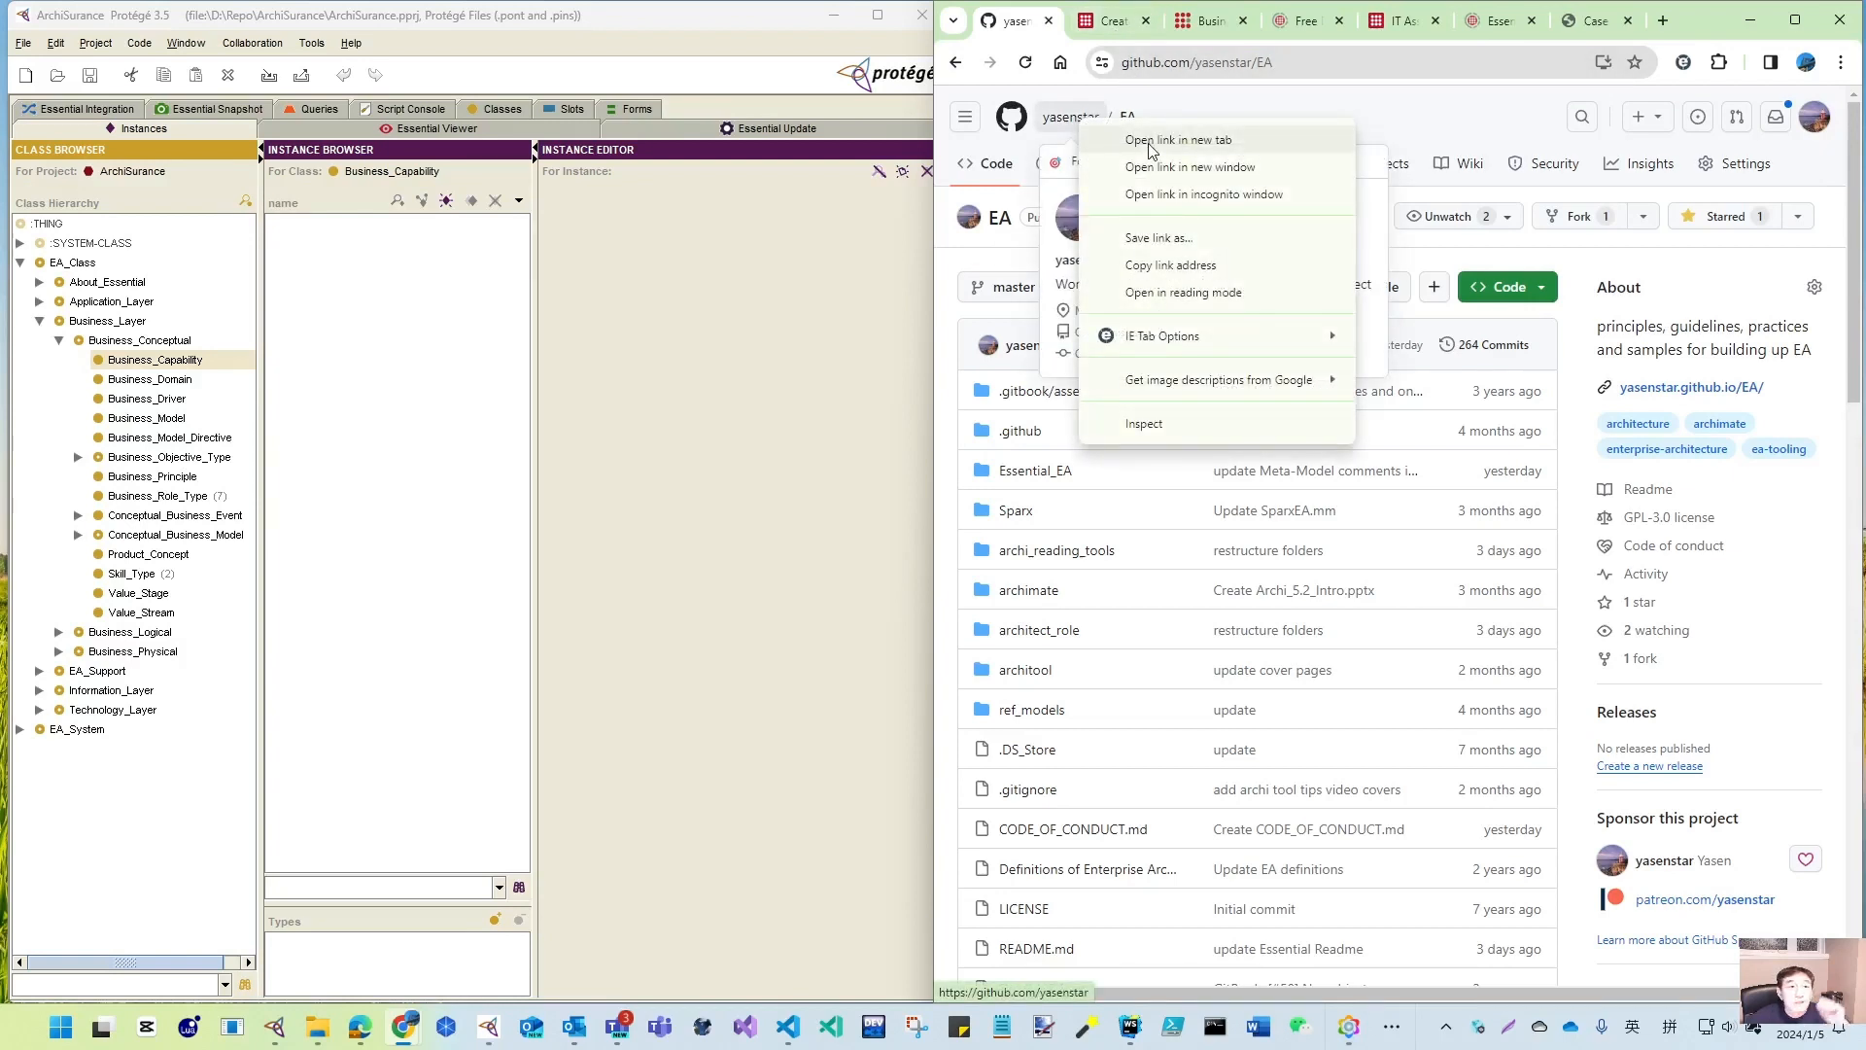
pyautogui.click(1150, 143)
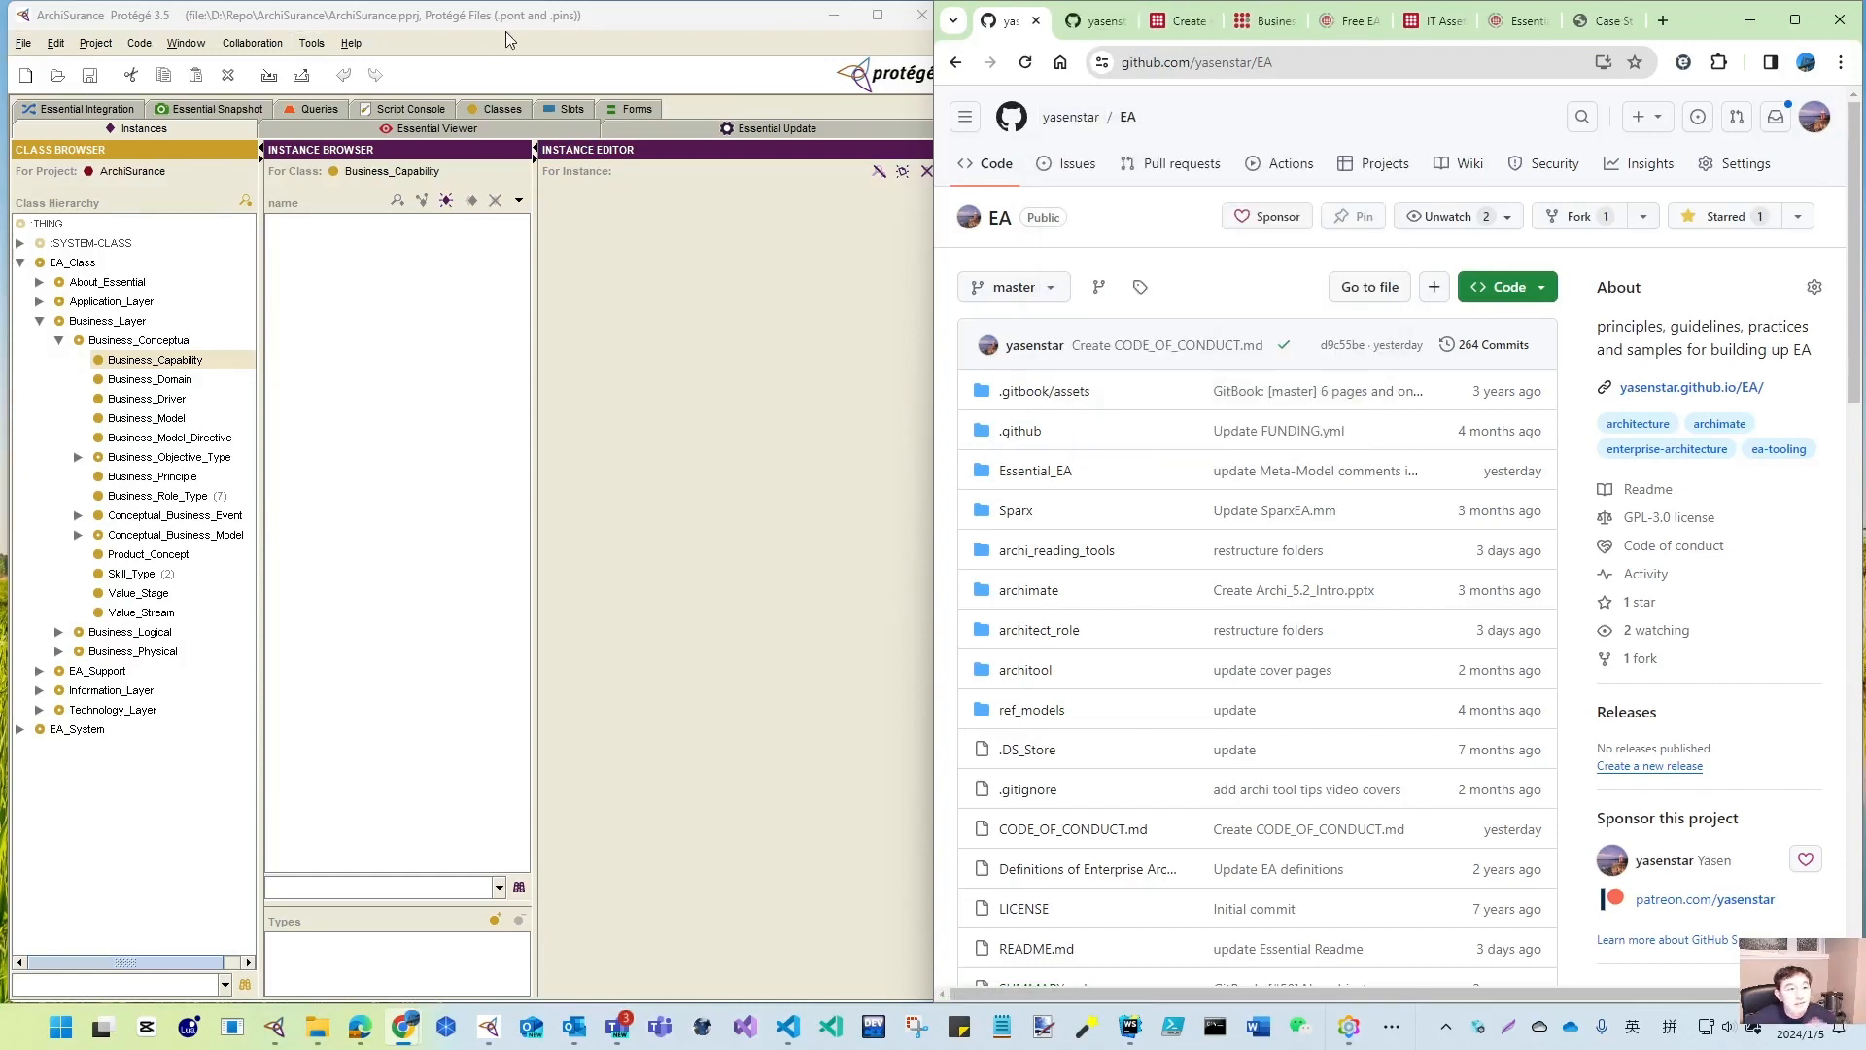
# - Narrow the browser window slightly so that it sits beside the Protégé window without covering it
pyautogui.click(417, 21)
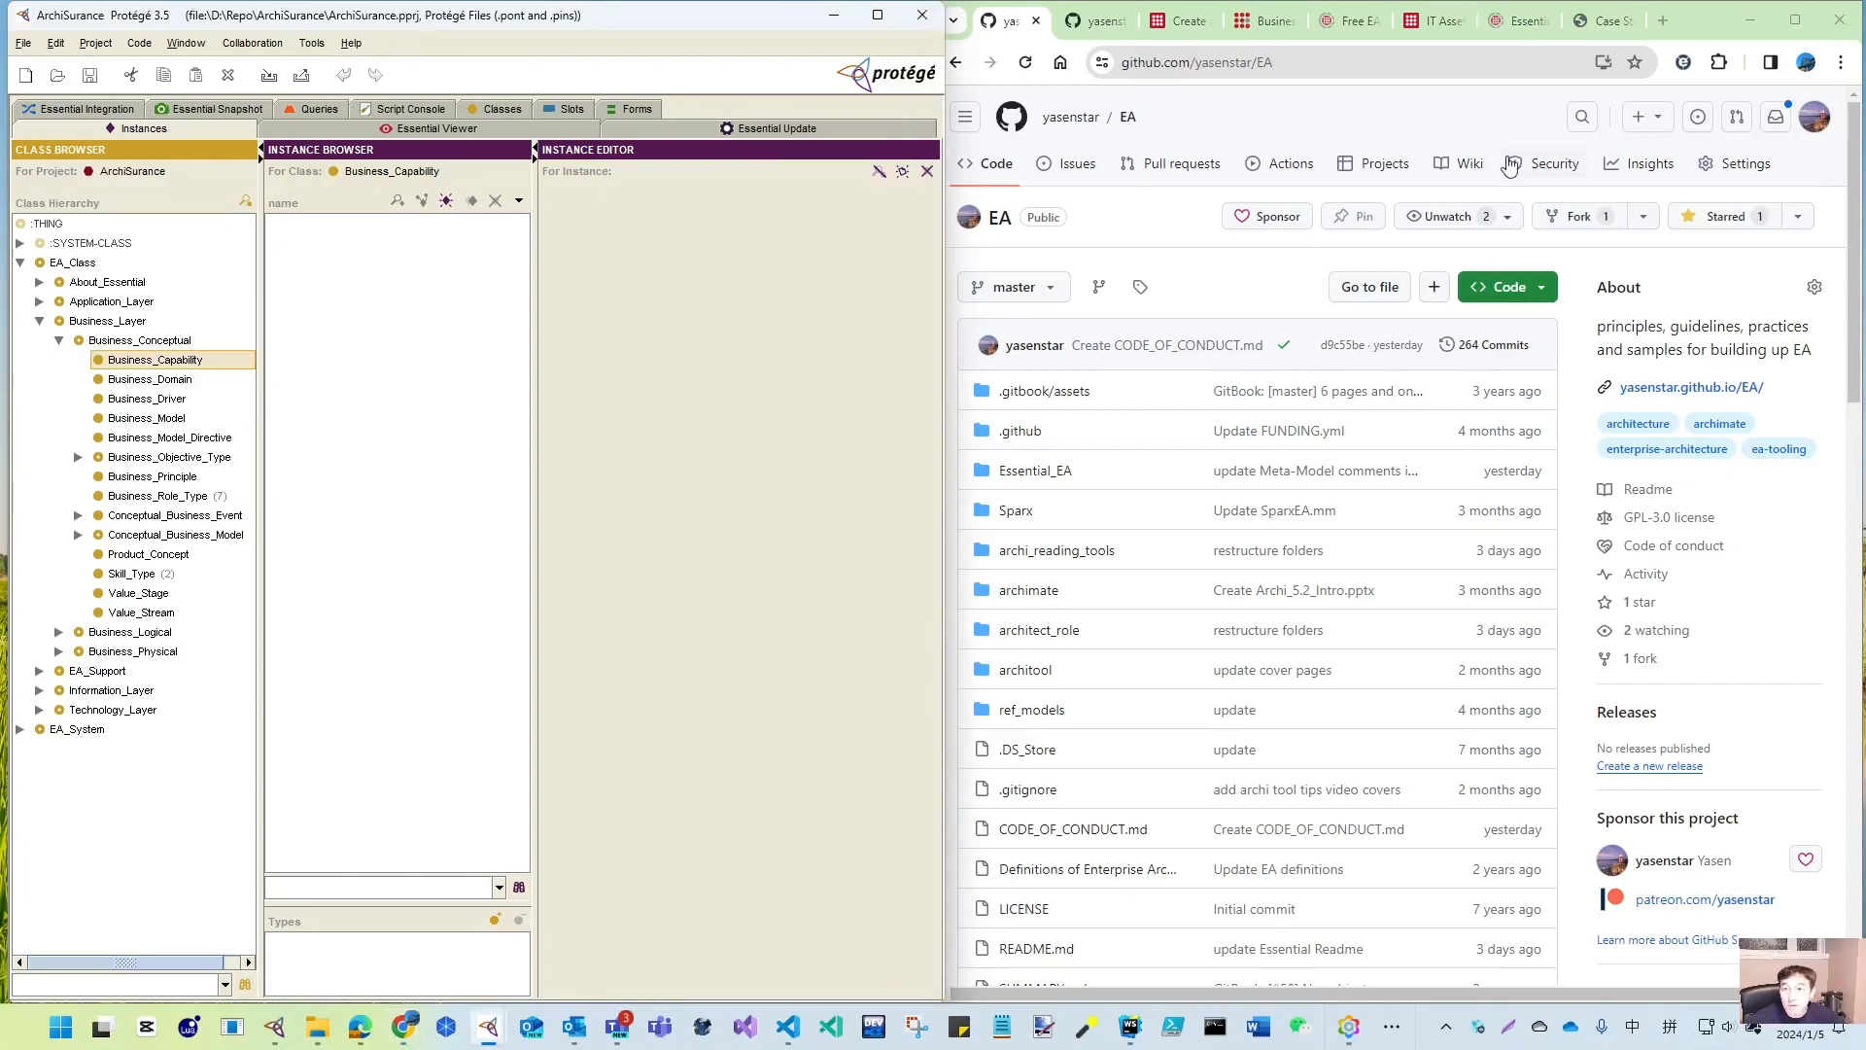
pyautogui.click(1330, 124)
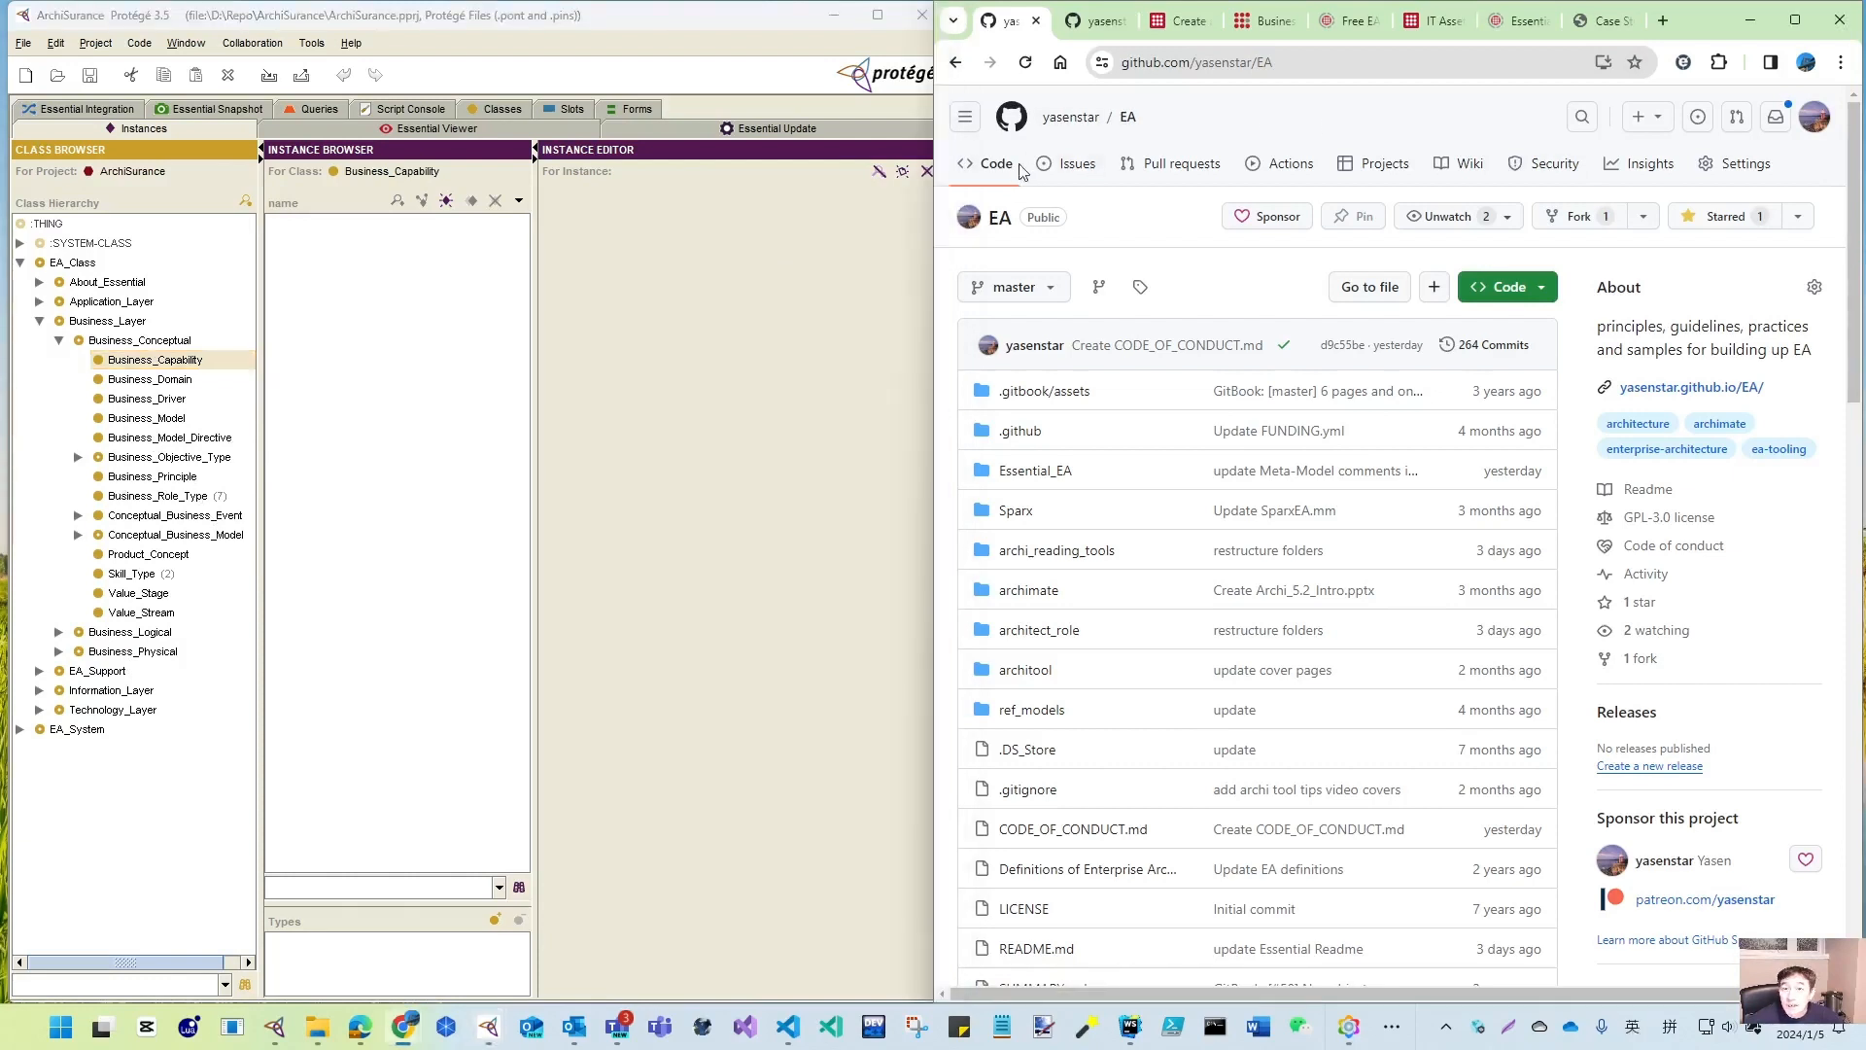
pyautogui.moveTo(926, 188)
pyautogui.mouseDown()
pyautogui.moveTo(956, 191)
pyautogui.moveTo(940, 195)
pyautogui.mouseUp()
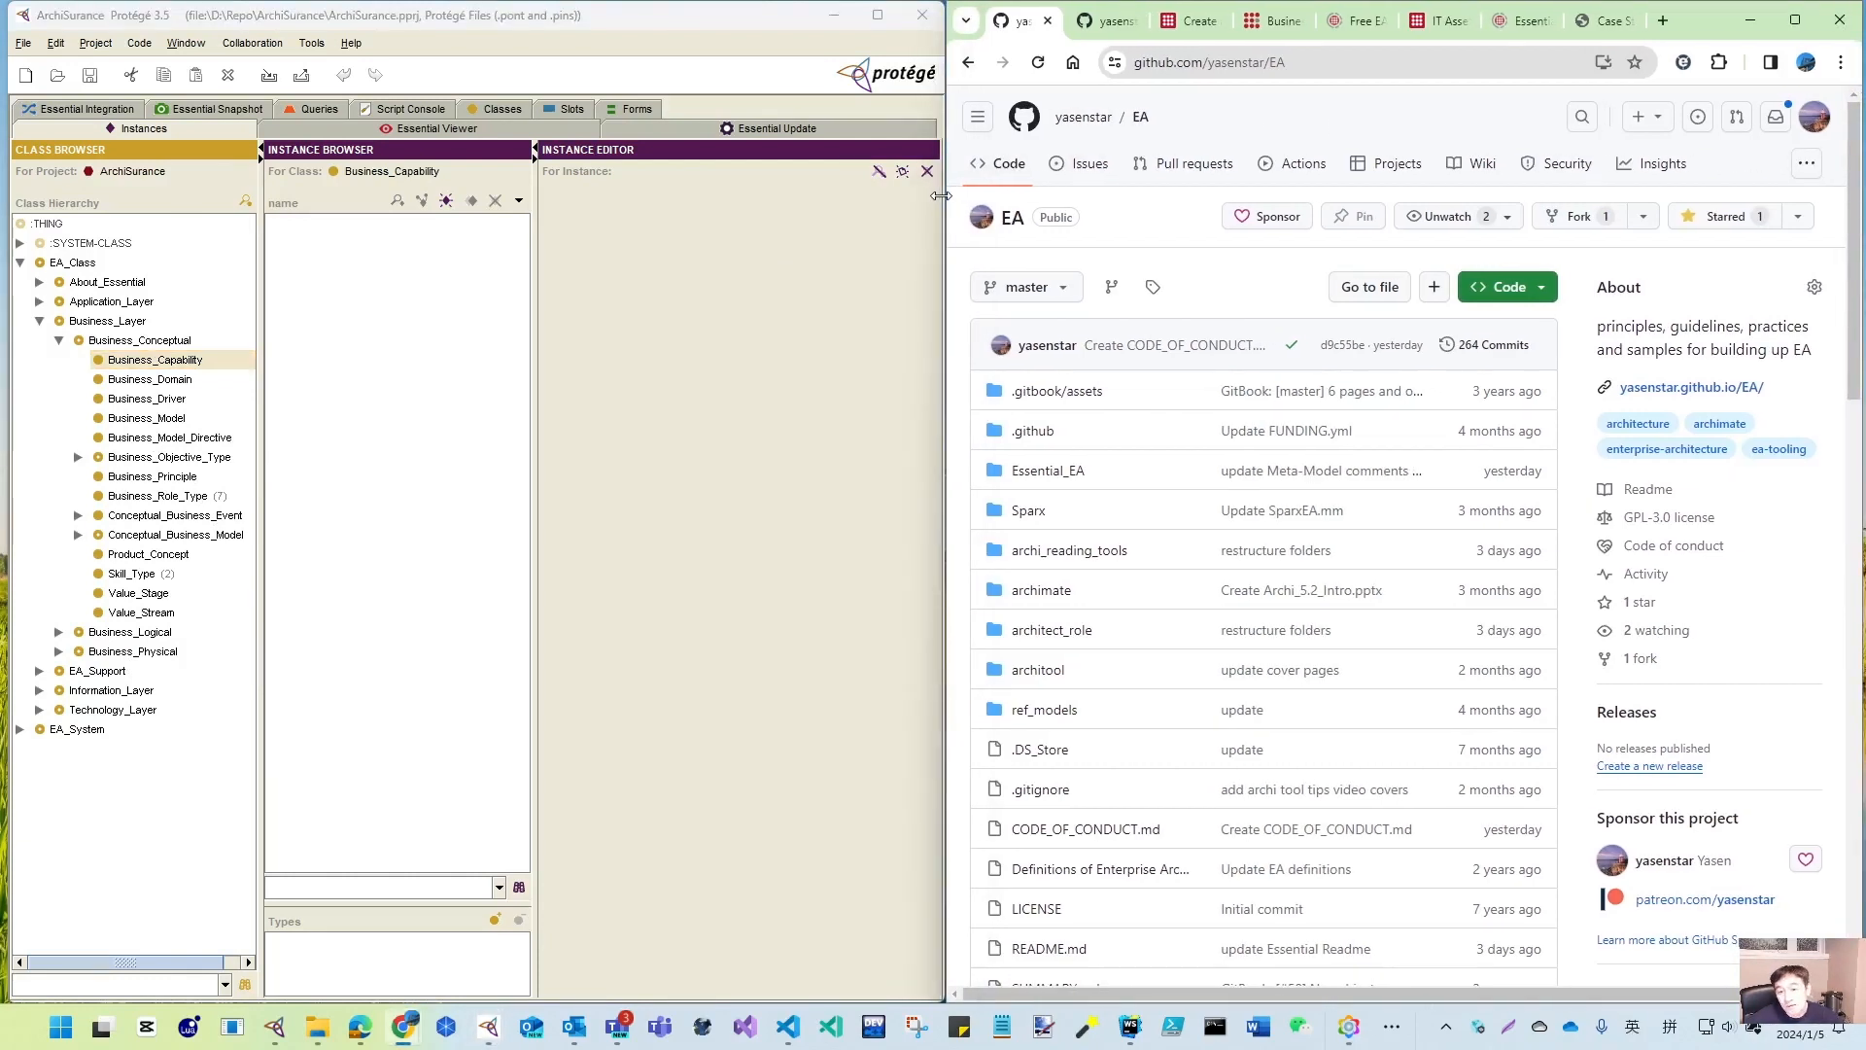
# - From the owner's GitHub profile, open the ArchiSurance_Practice repository and view Y194_ArchiSurance_v3.1.pdf in its docs folder
pyautogui.click(1113, 22)
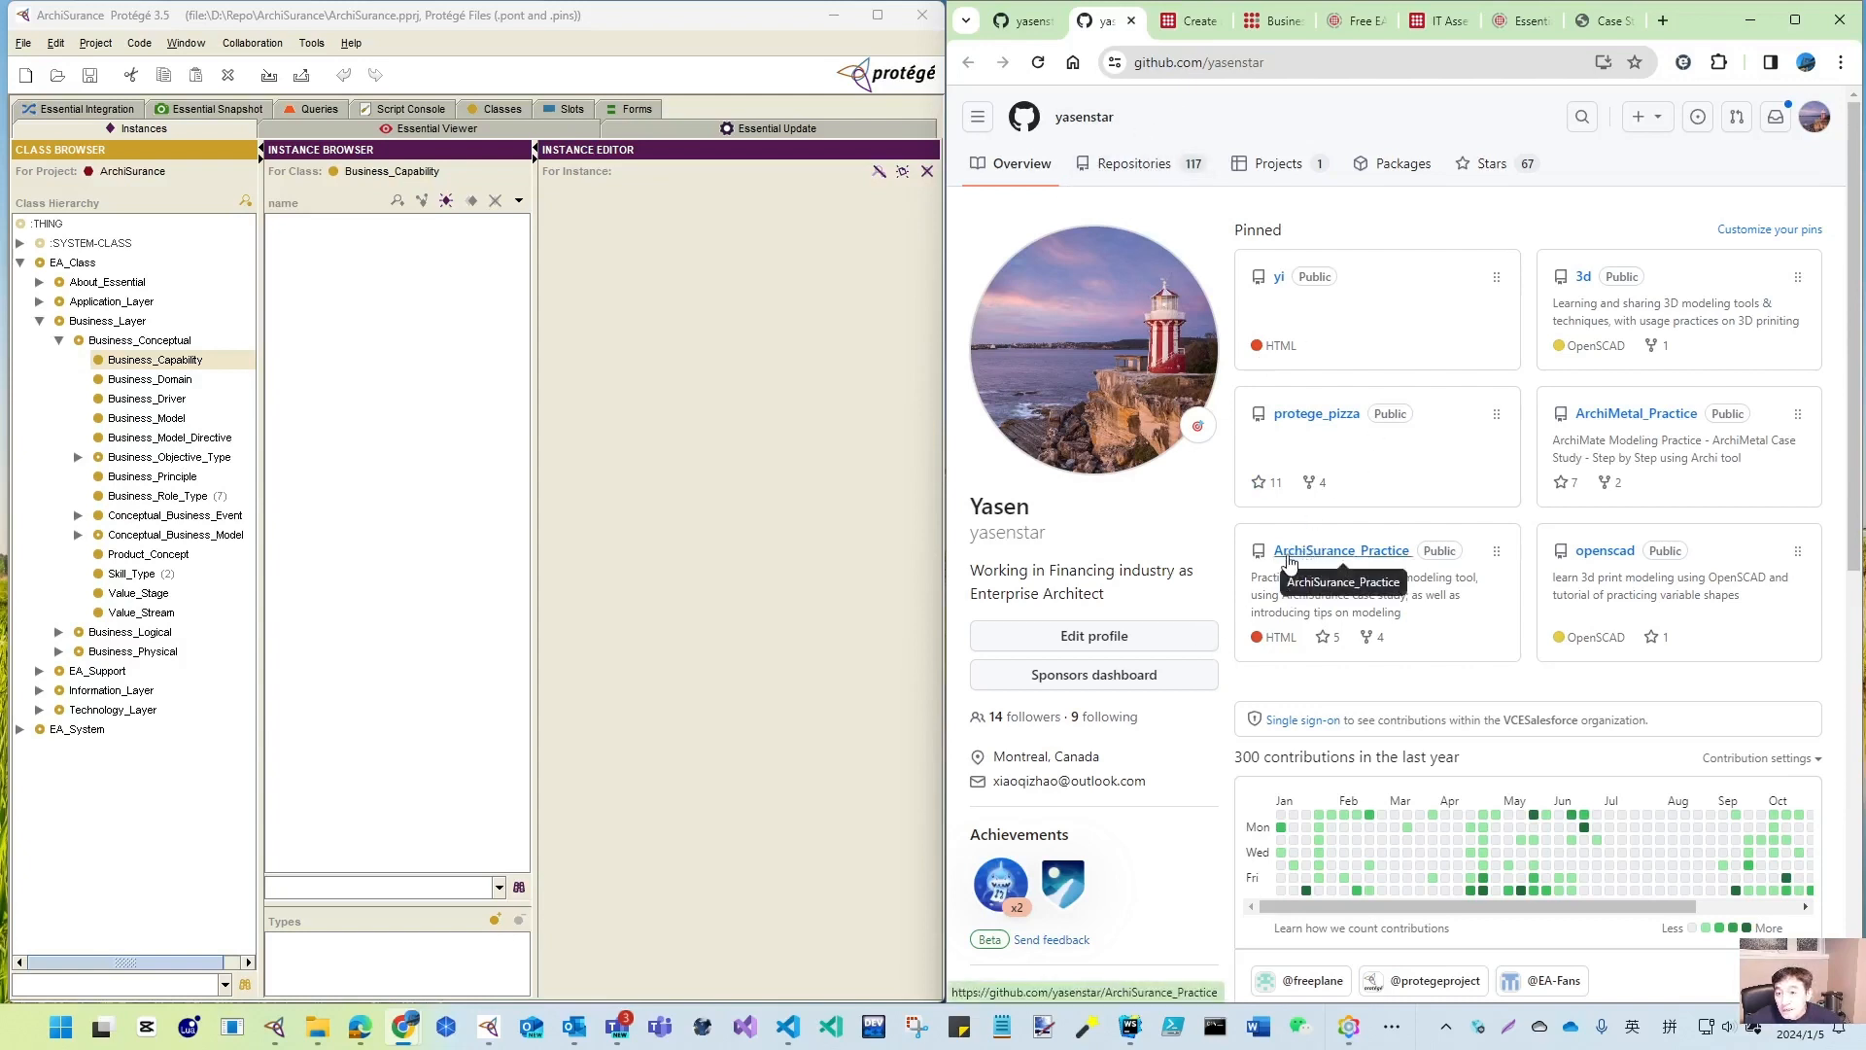
pyautogui.click(1370, 552)
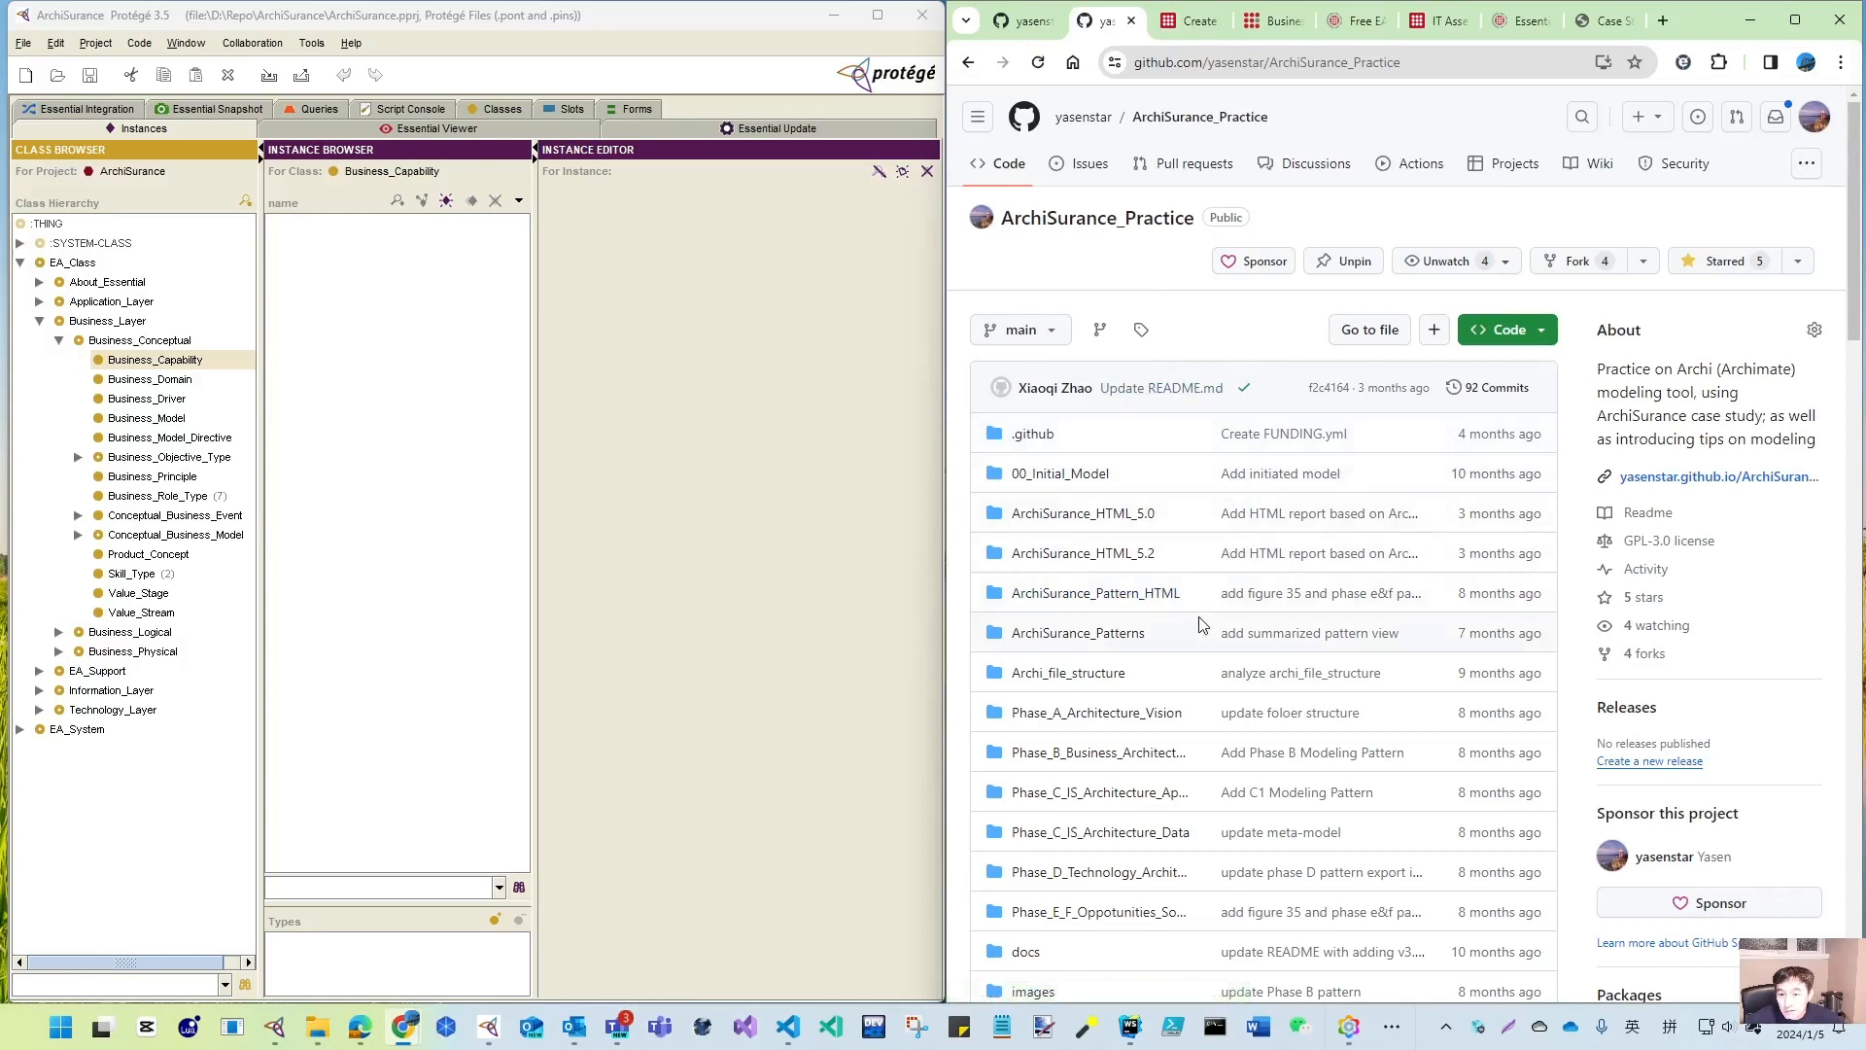
pyautogui.scroll(-10, 1206, 625)
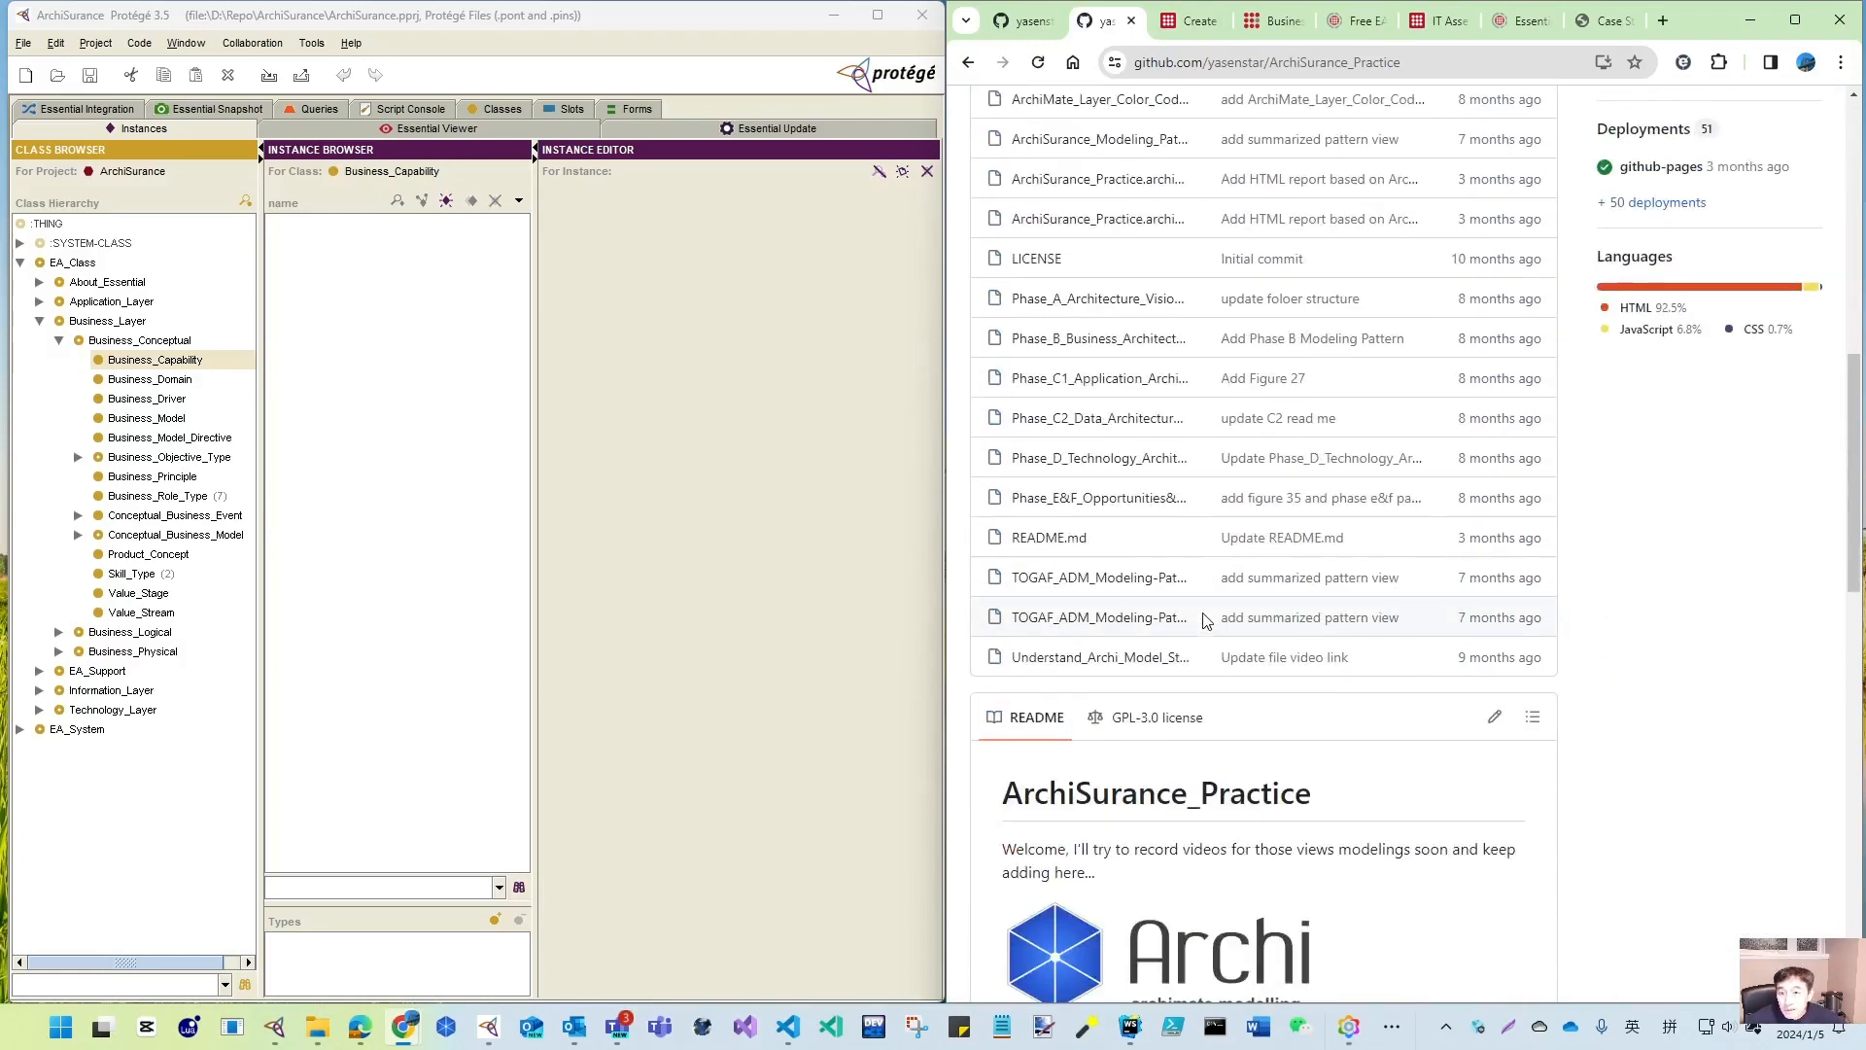
pyautogui.scroll(5, 1206, 620)
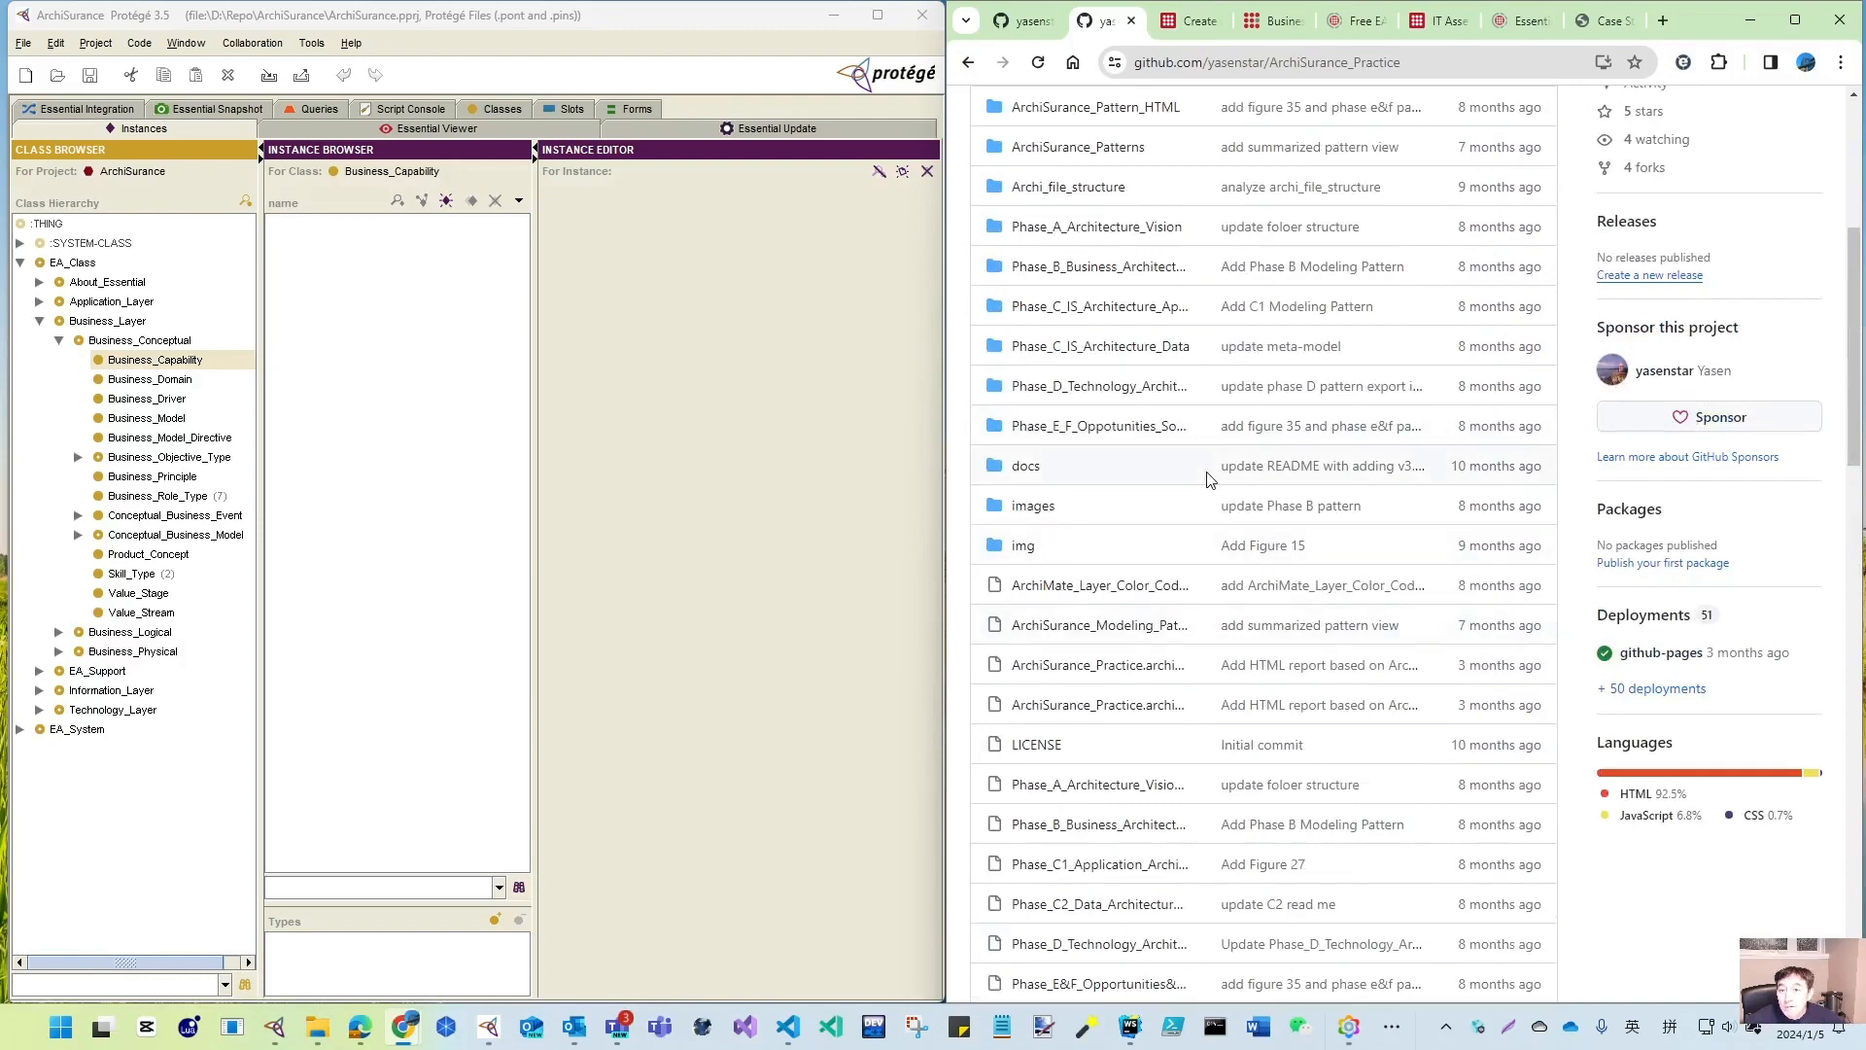
pyautogui.scroll(5, 1205, 620)
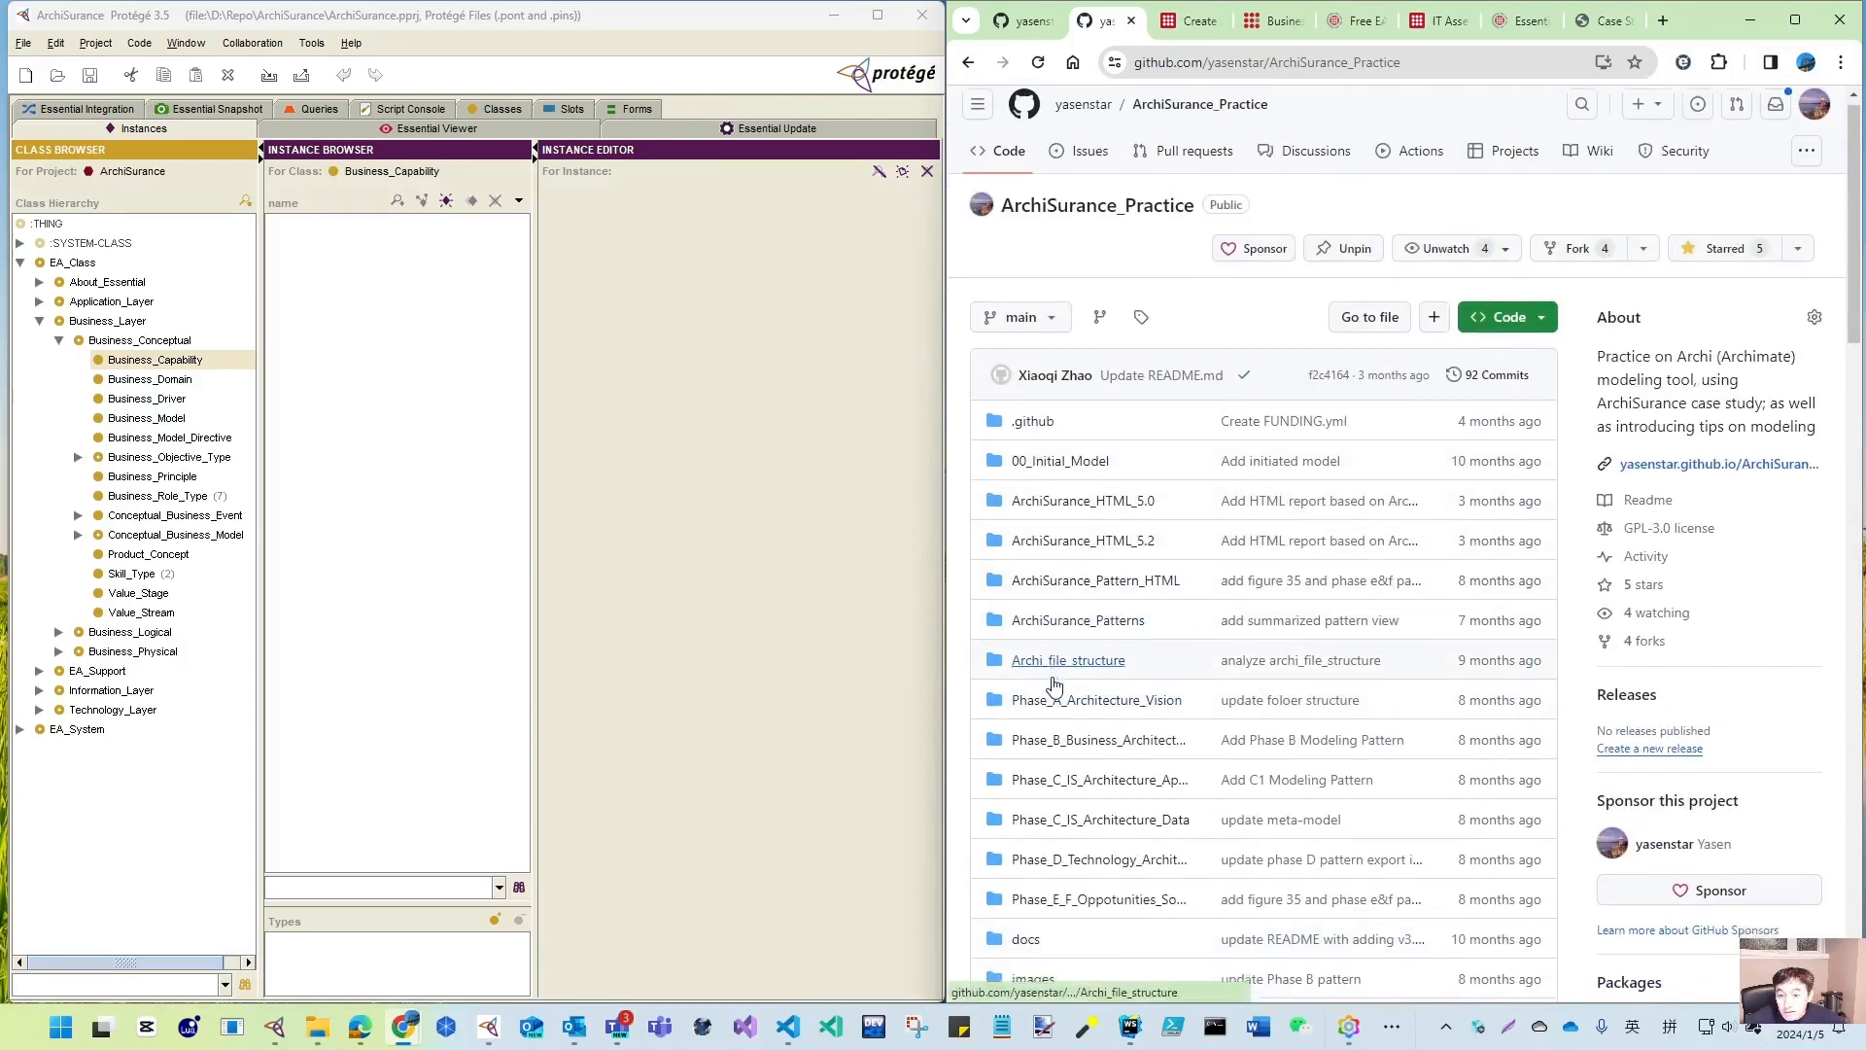
pyautogui.scroll(-2, 1050, 667)
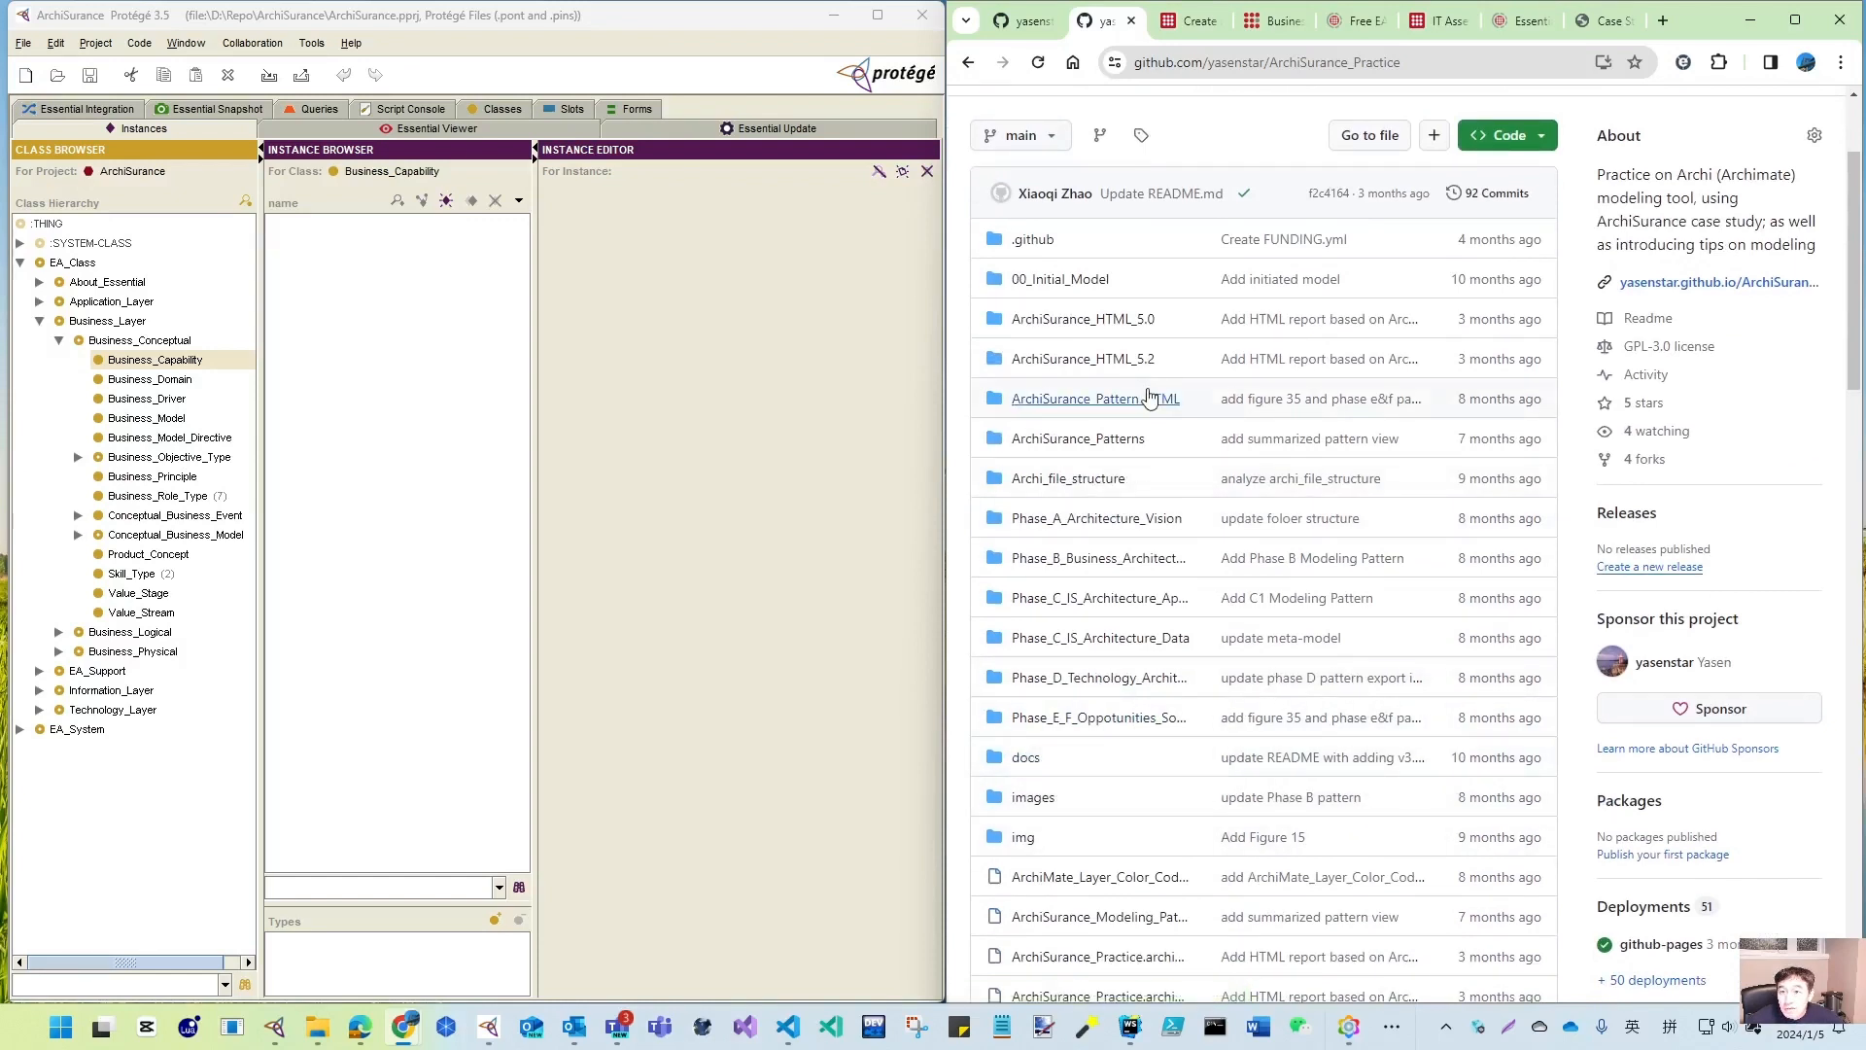
pyautogui.click(1033, 765)
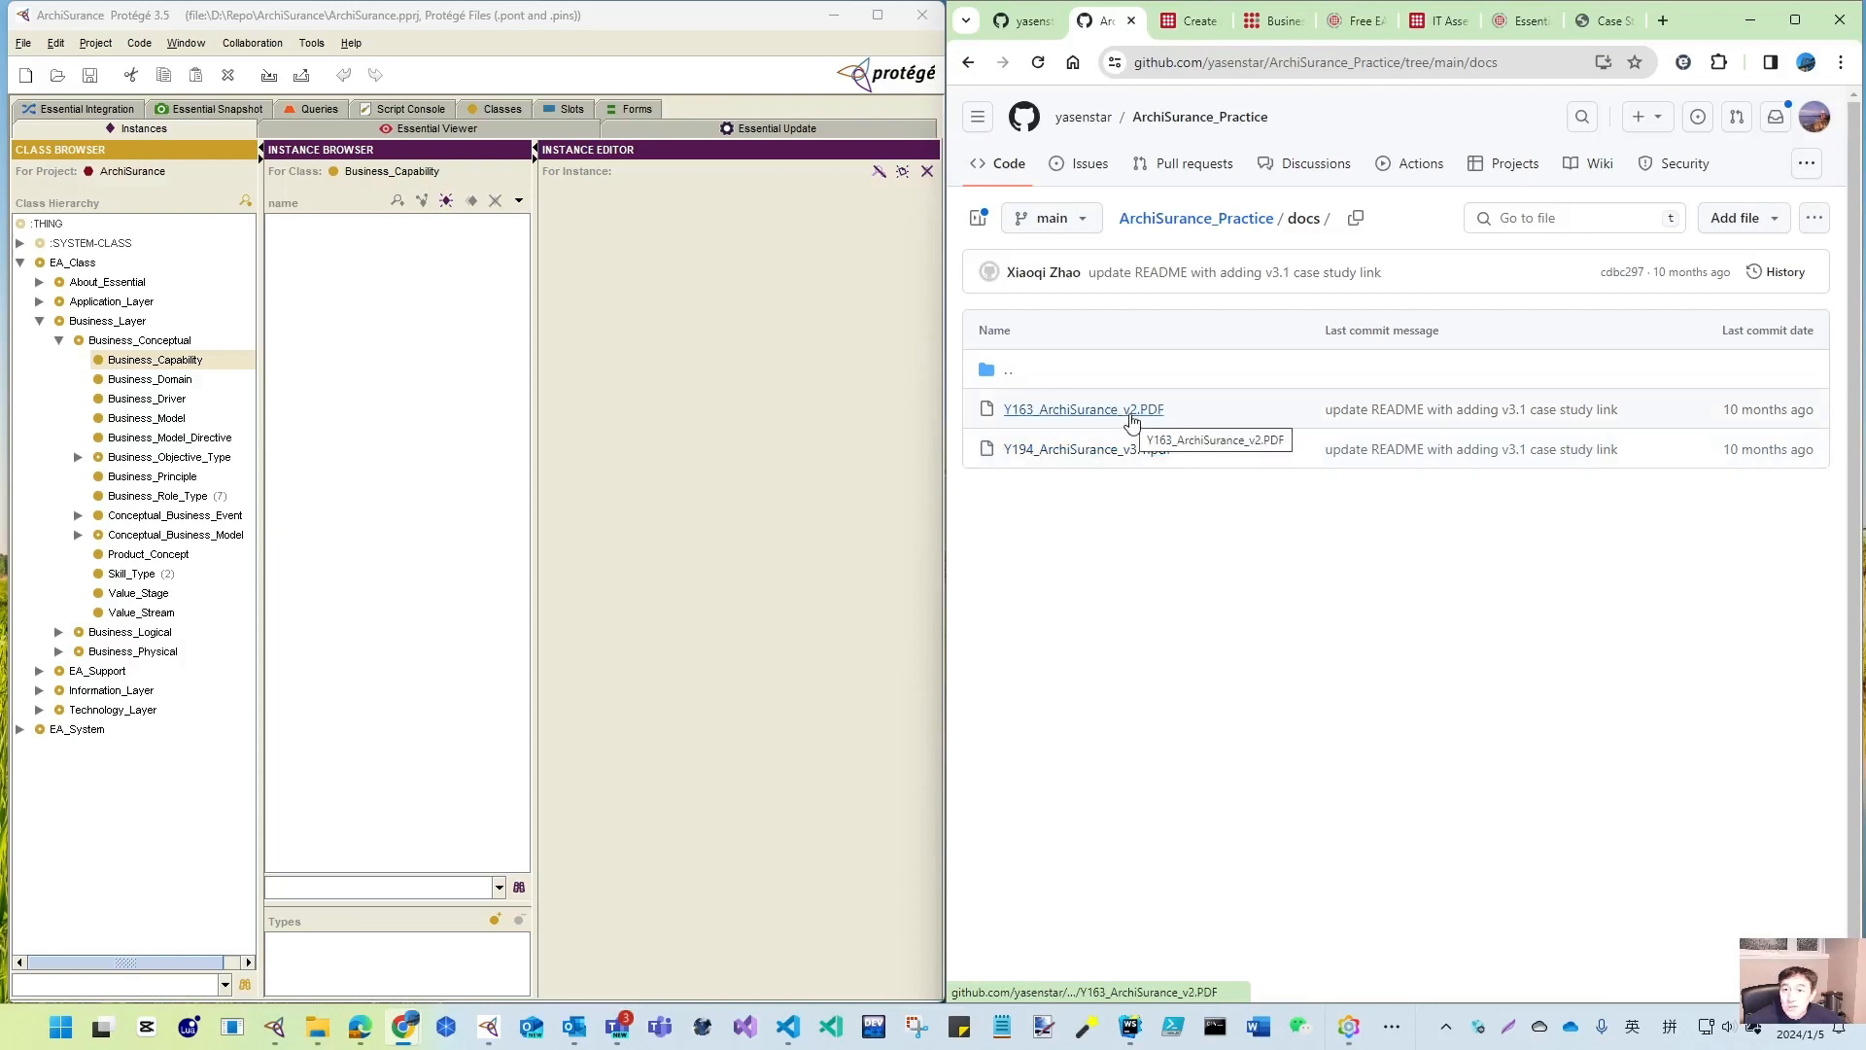
pyautogui.click(1070, 451)
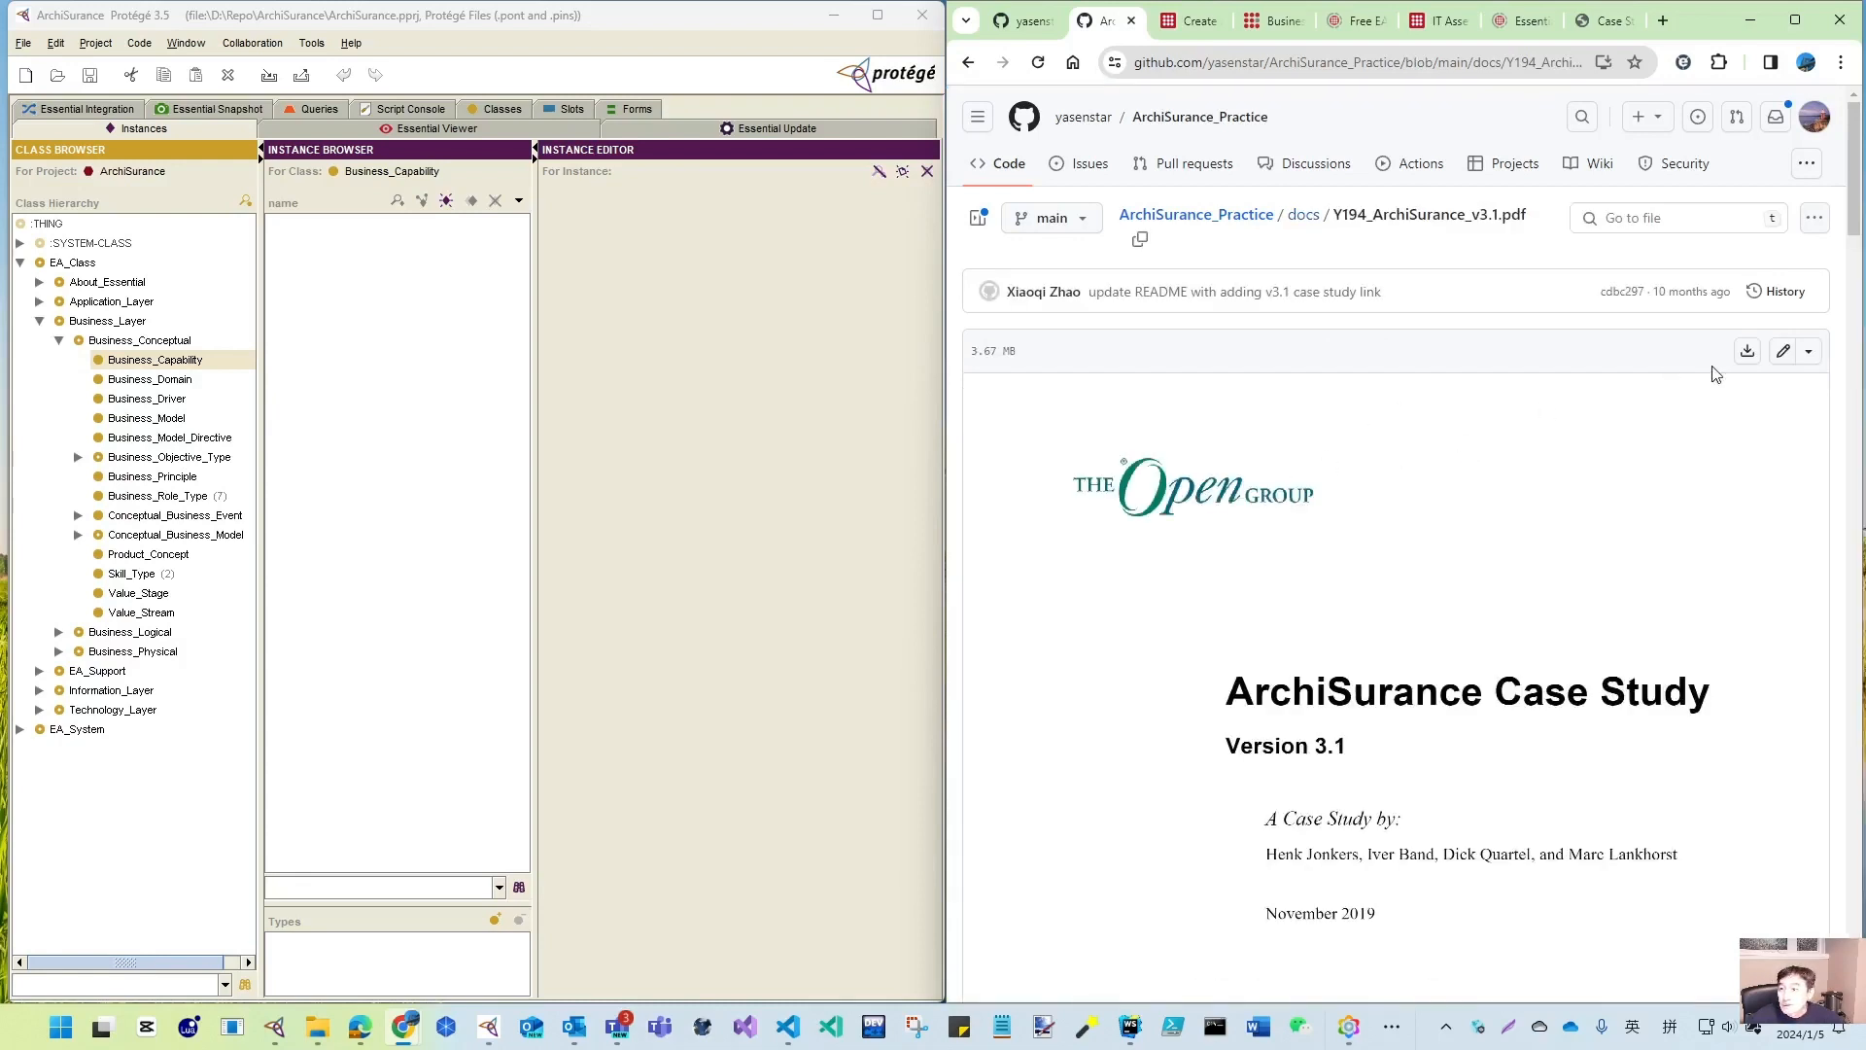
# - Examine the case study's table of contents, especially the Phase B: Business Architecture sections such as Capabilities and Business Functions
pyautogui.scroll(-5, 1345, 571)
pyautogui.scroll(-15, 1345, 572)
pyautogui.scroll(3, 1365, 560)
pyautogui.scroll(-1, 1367, 544)
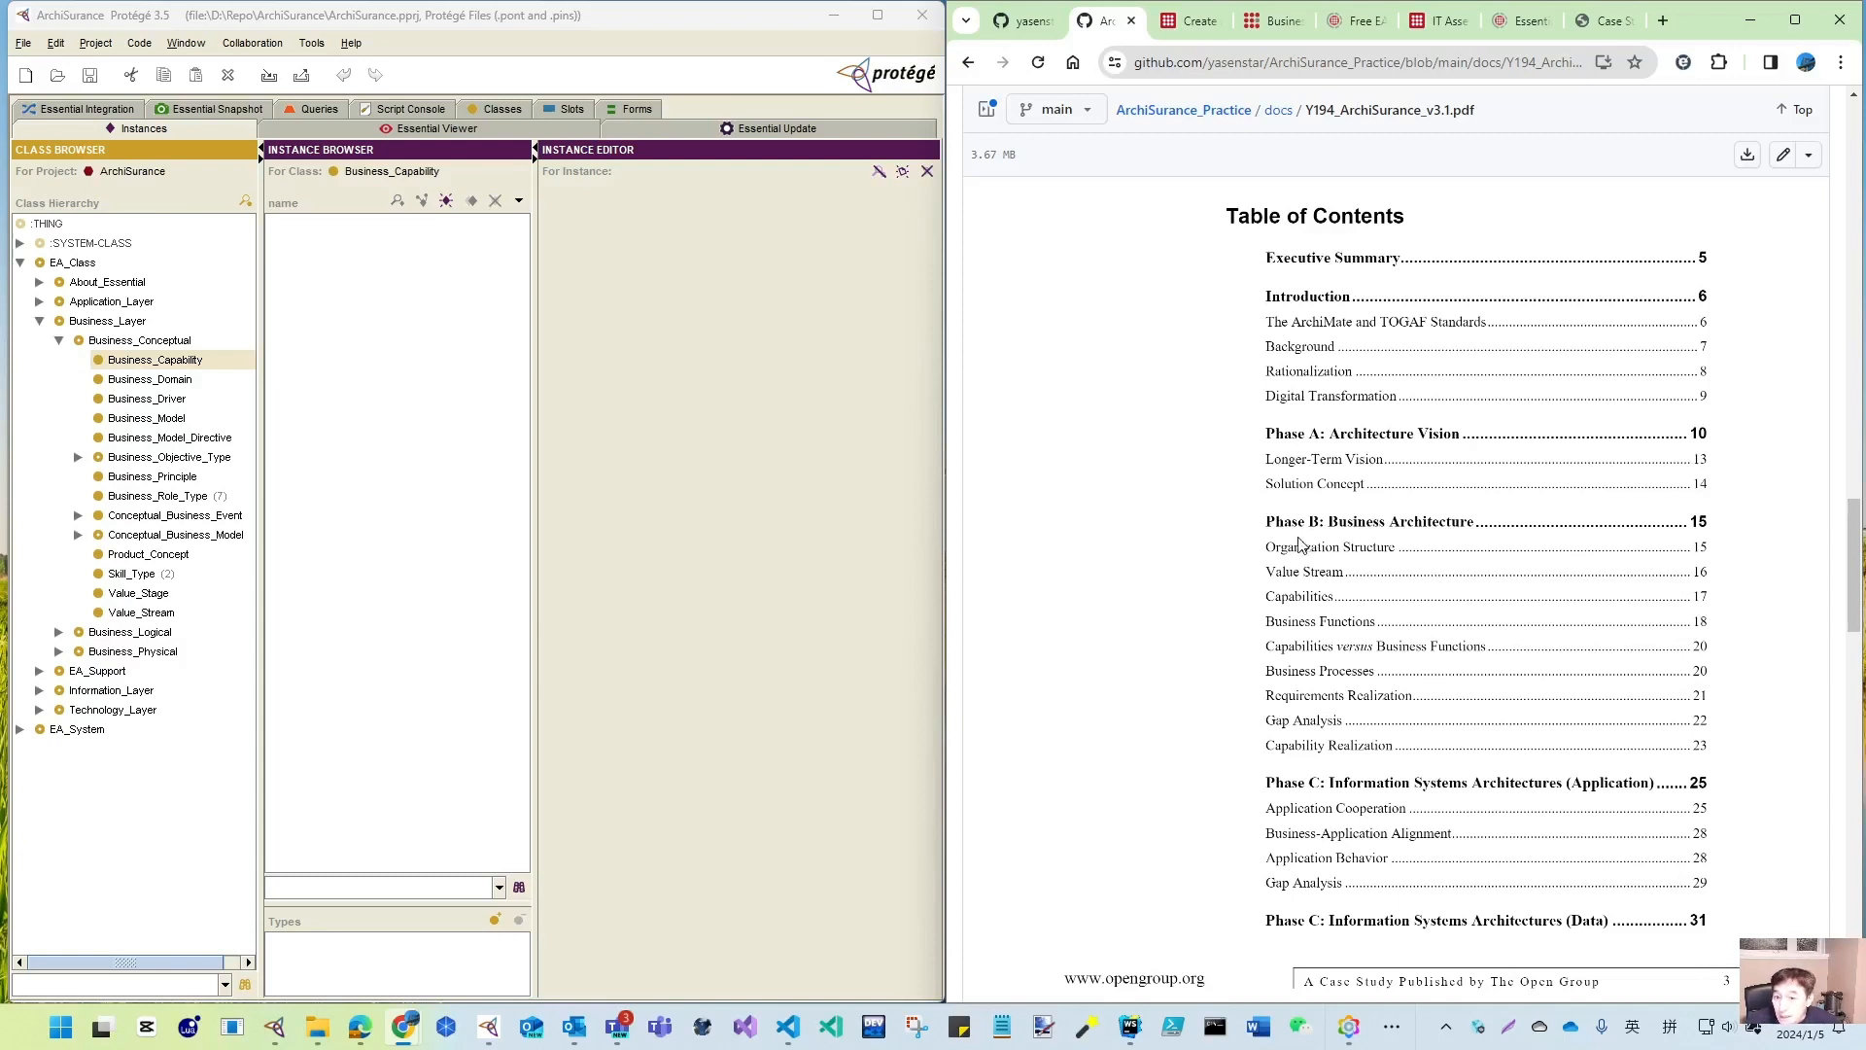
pyautogui.scroll(-4, 1422, 556)
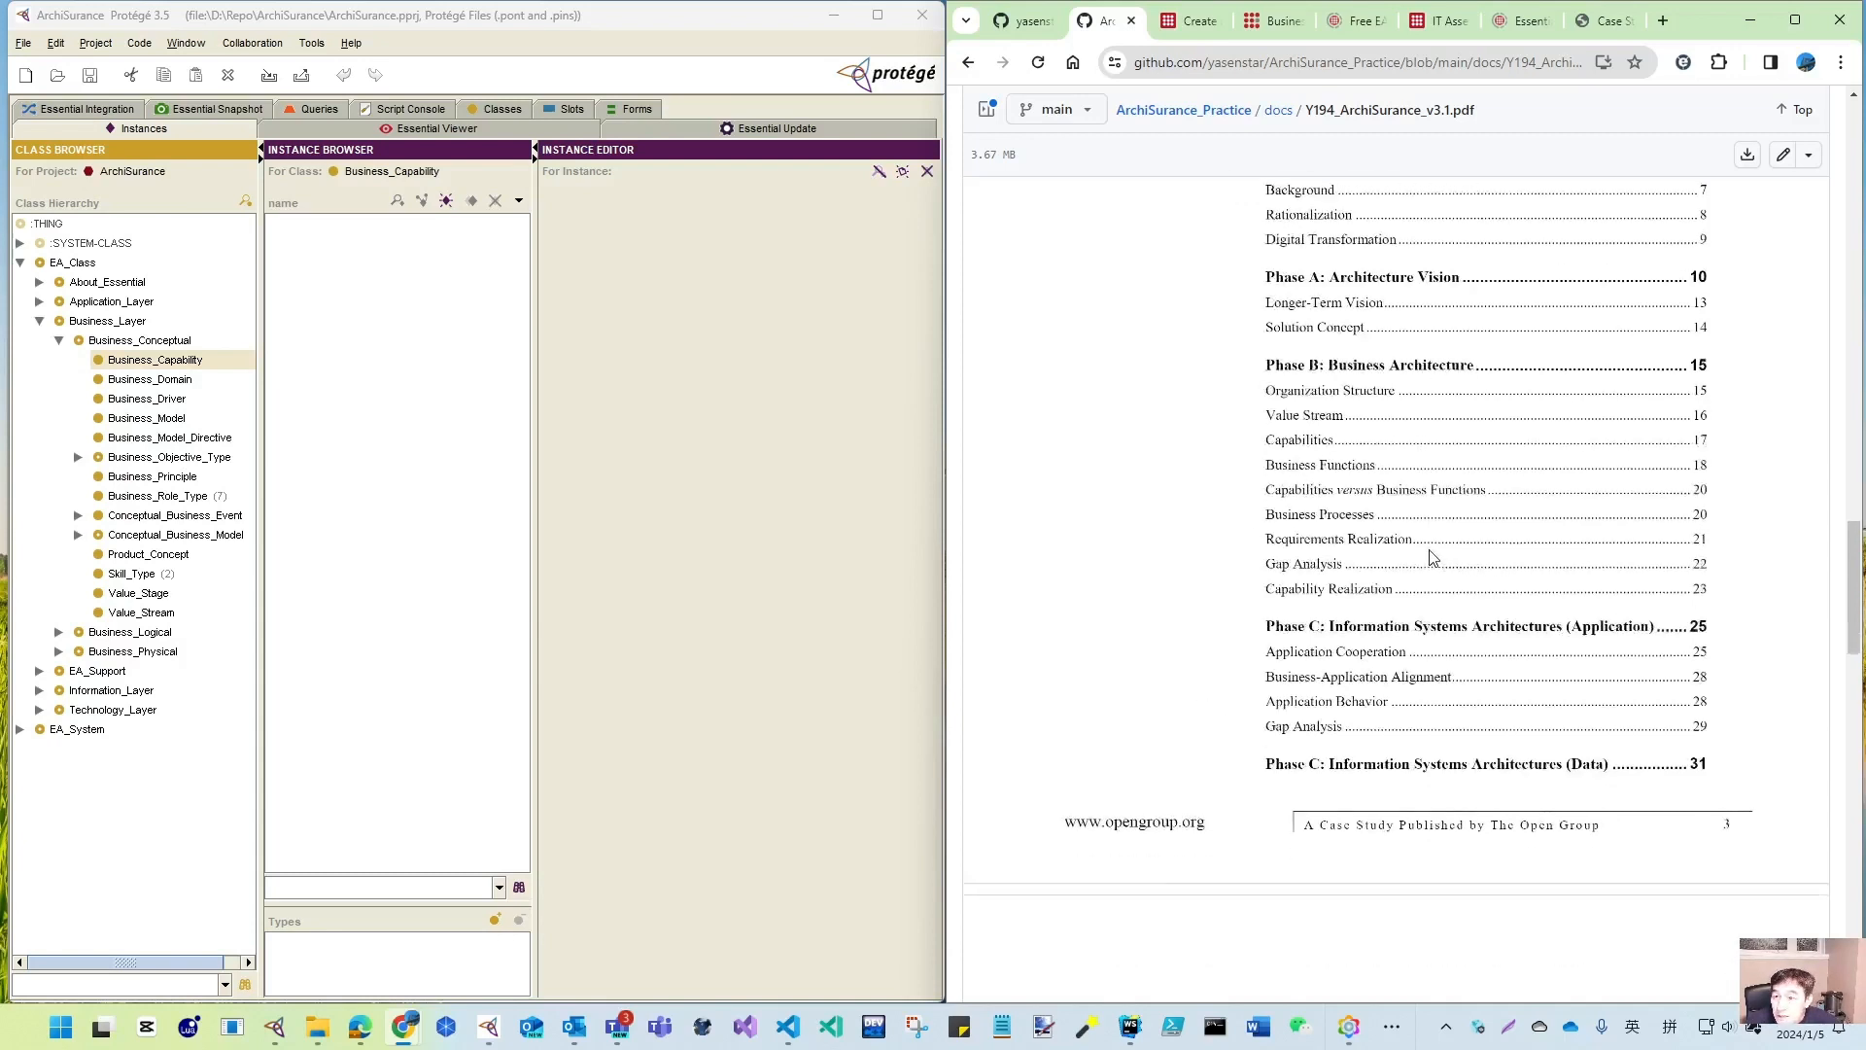
pyautogui.scroll(2, 1429, 556)
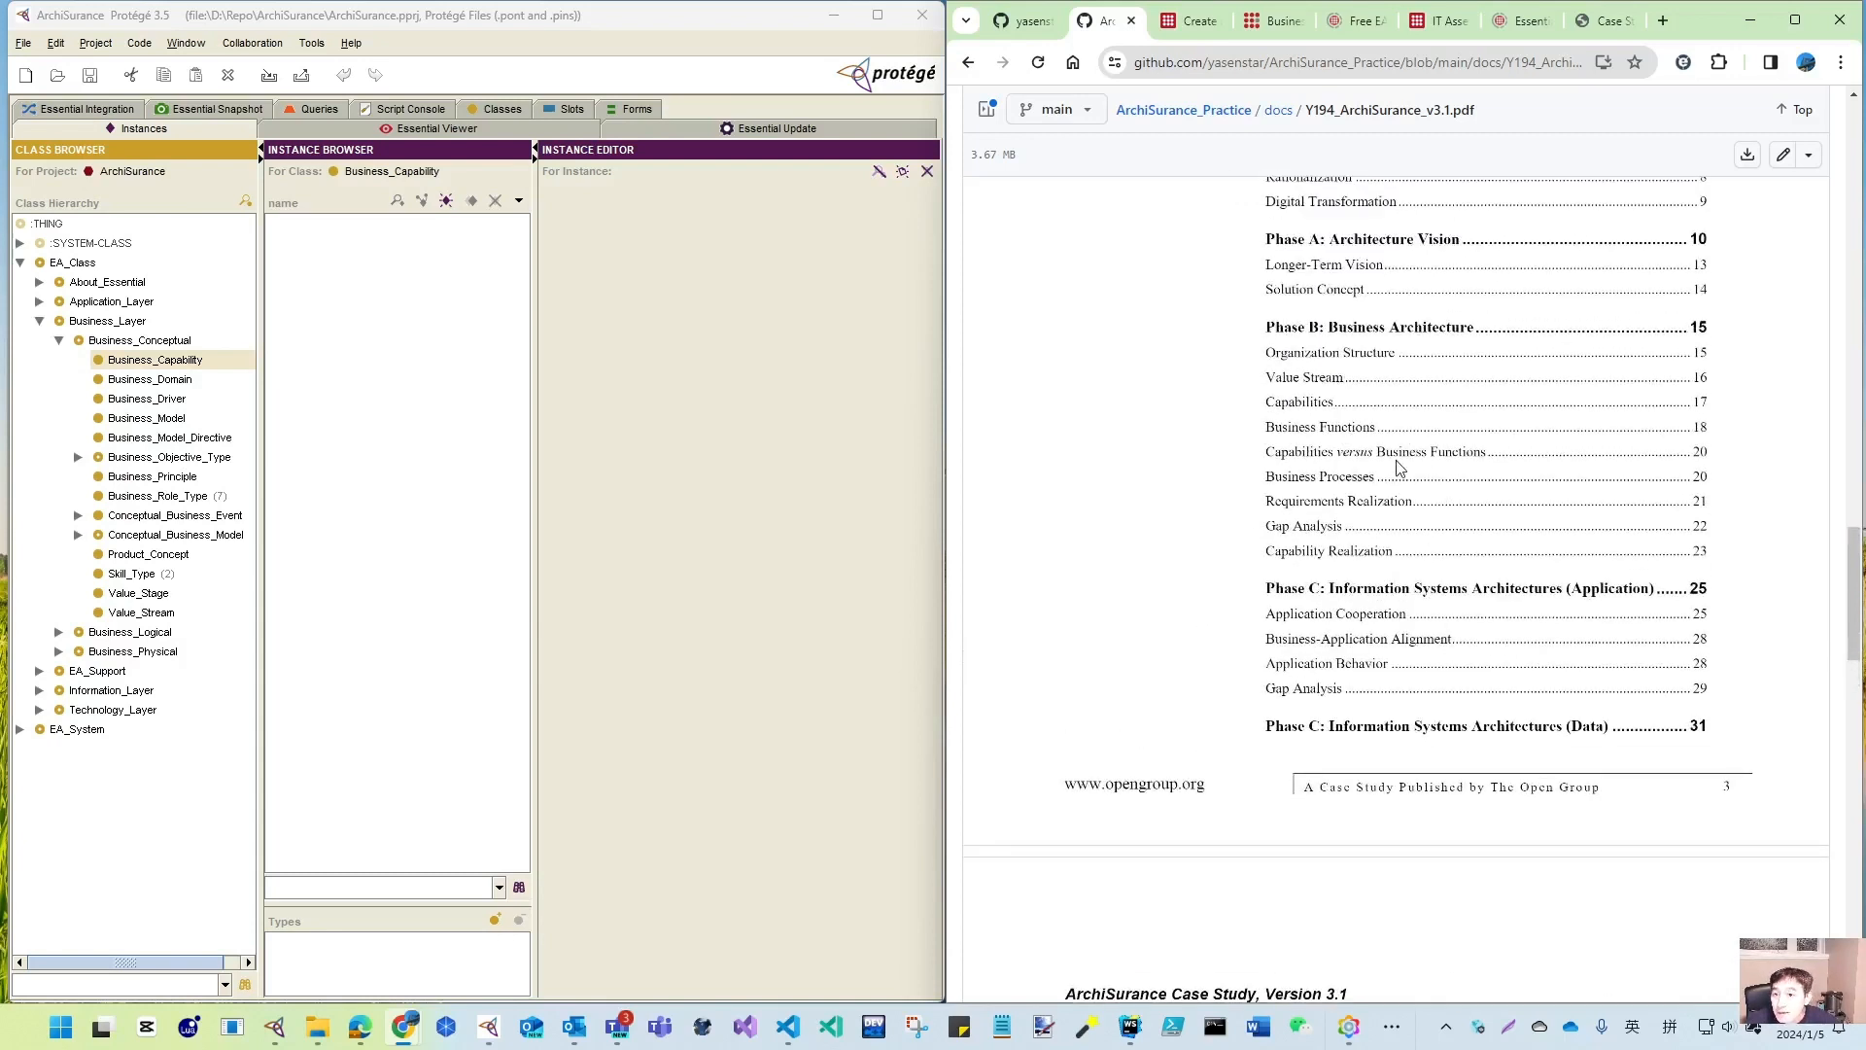
pyautogui.scroll(5, 1404, 425)
pyautogui.scroll(-3, 1452, 537)
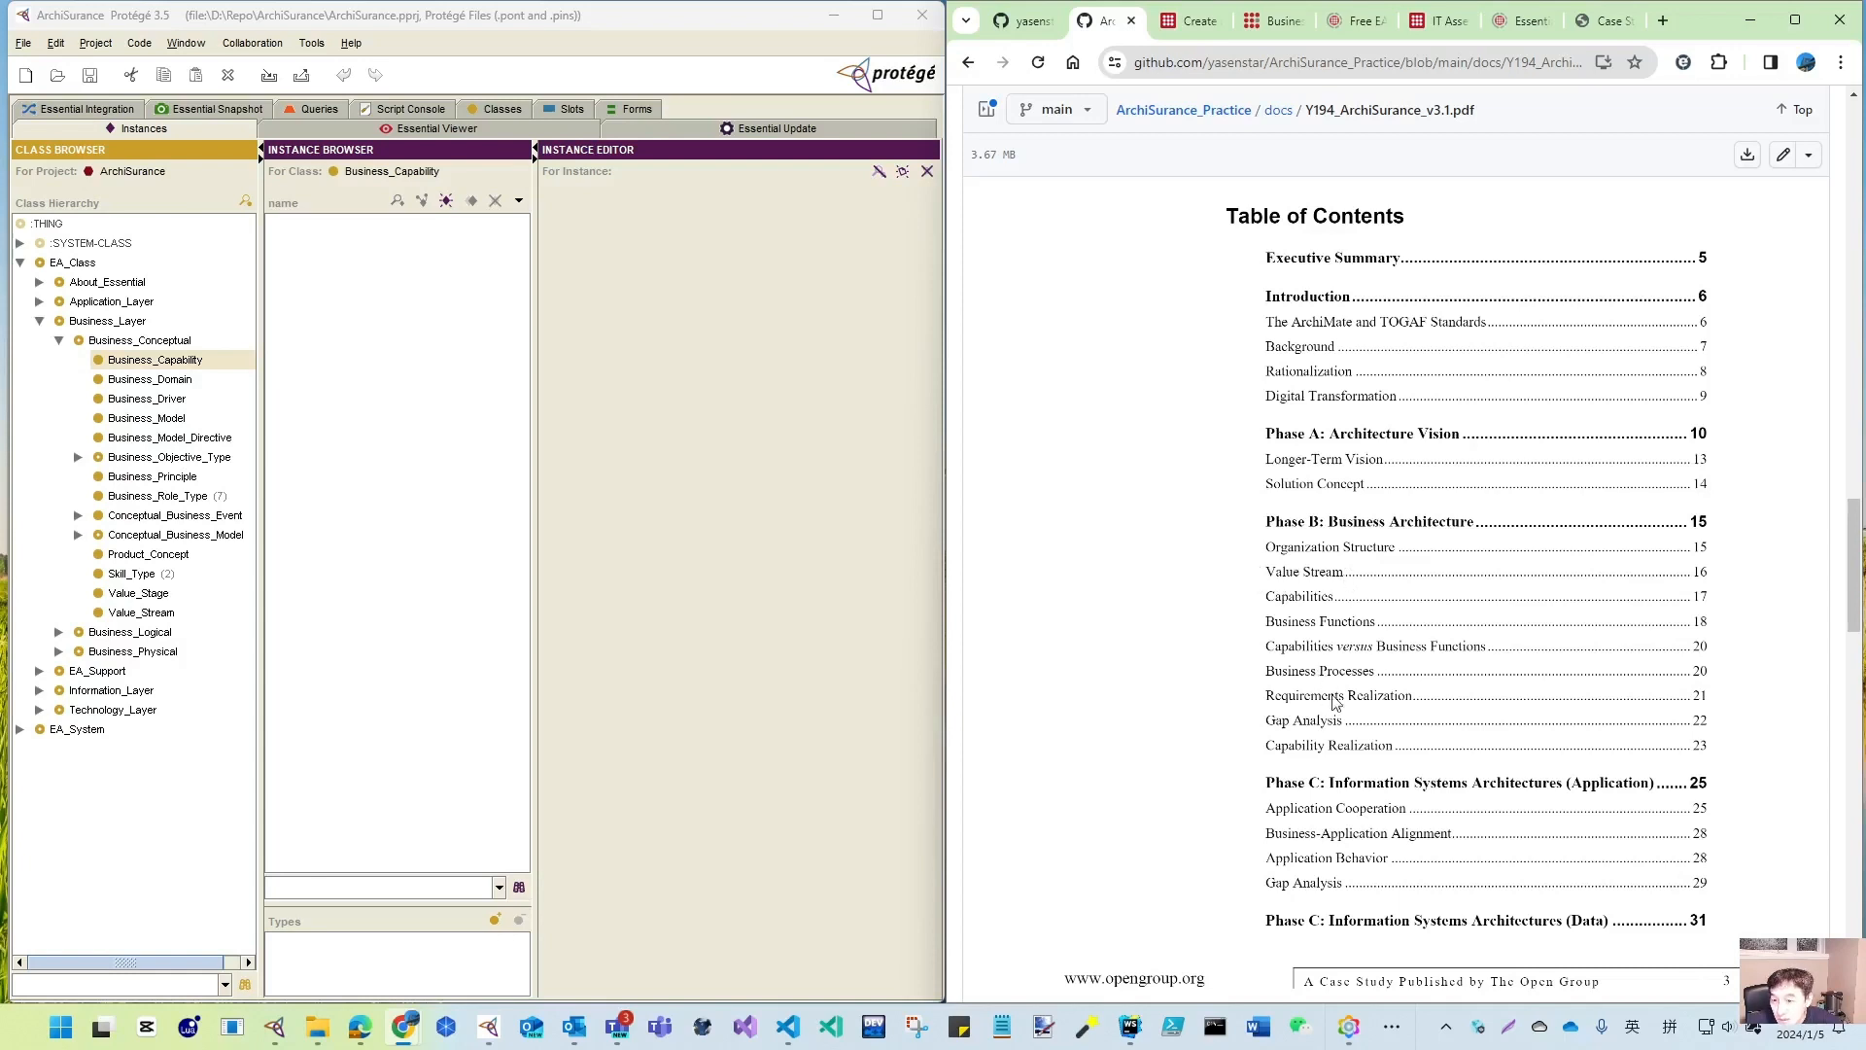
pyautogui.scroll(-3, 1455, 694)
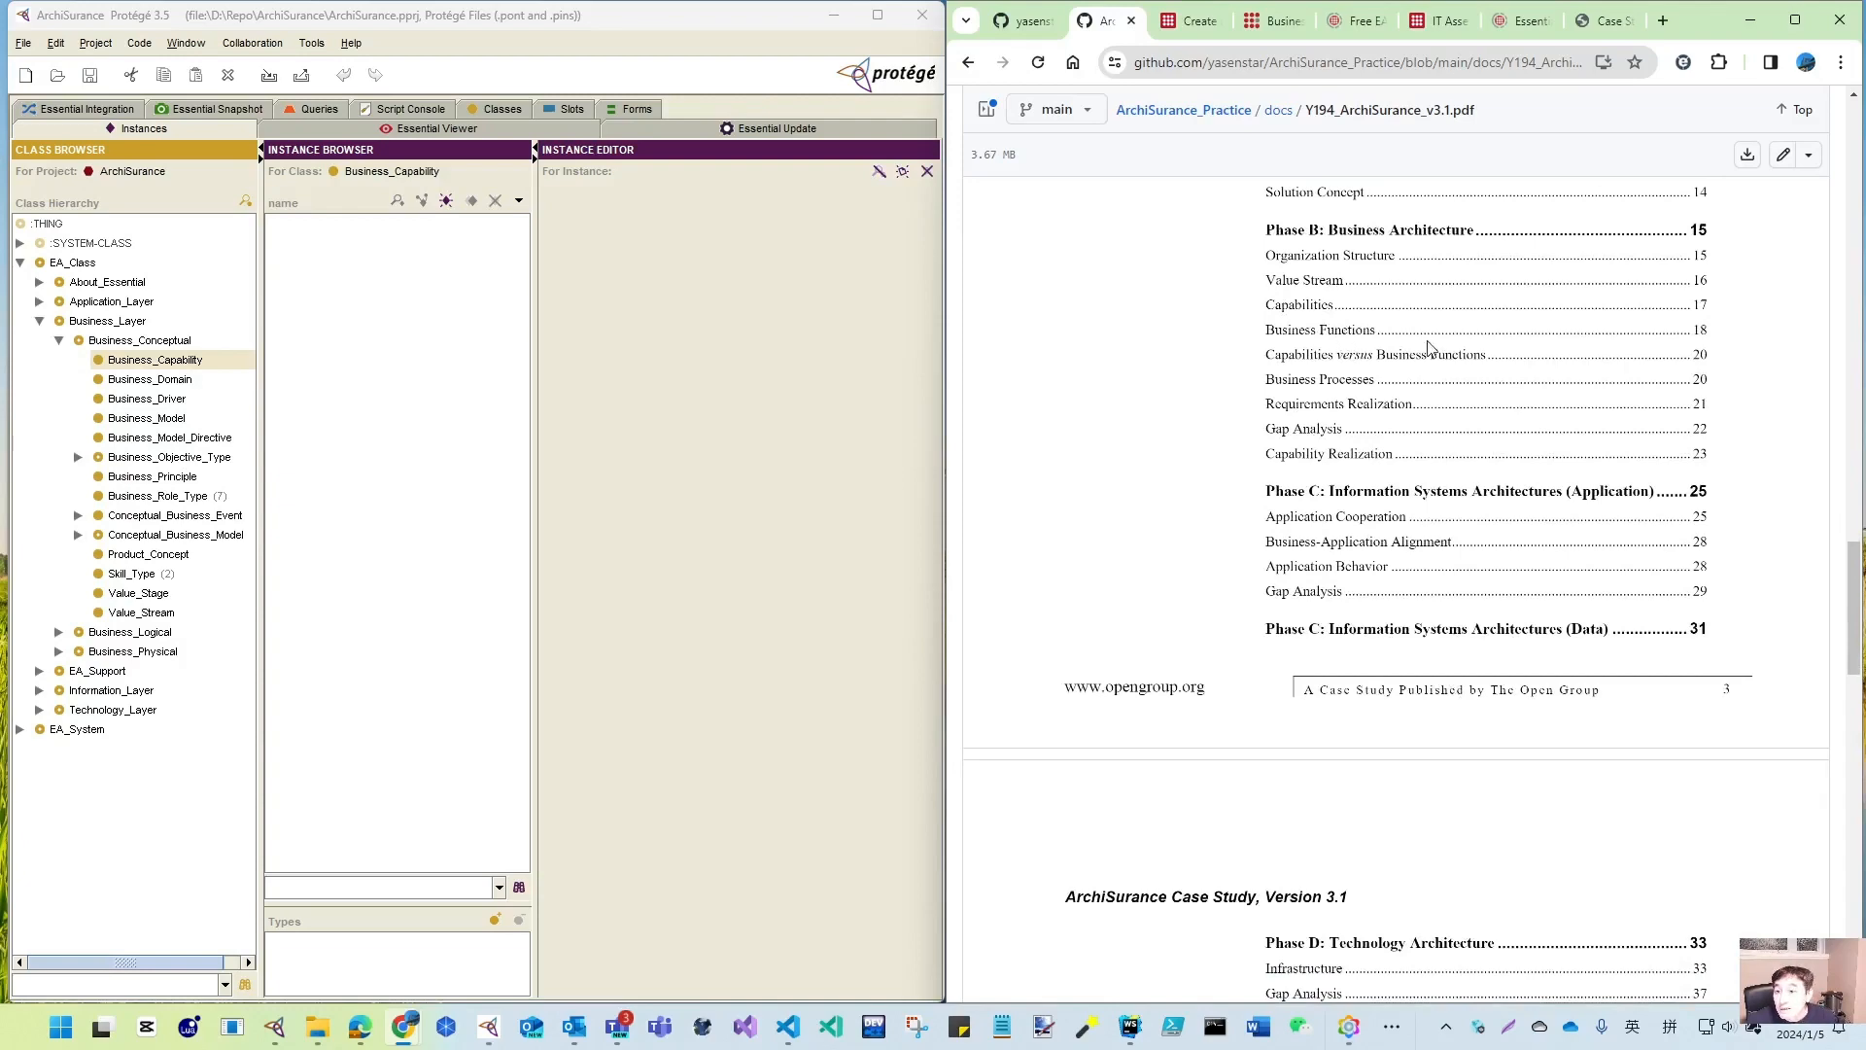
# - Load more pages of the case study PDF beyond page 5, and again beyond page 10
pyautogui.moveTo(1857, 581); pyautogui.dragTo(1837, 794)
pyautogui.scroll(-8, 1525, 674)
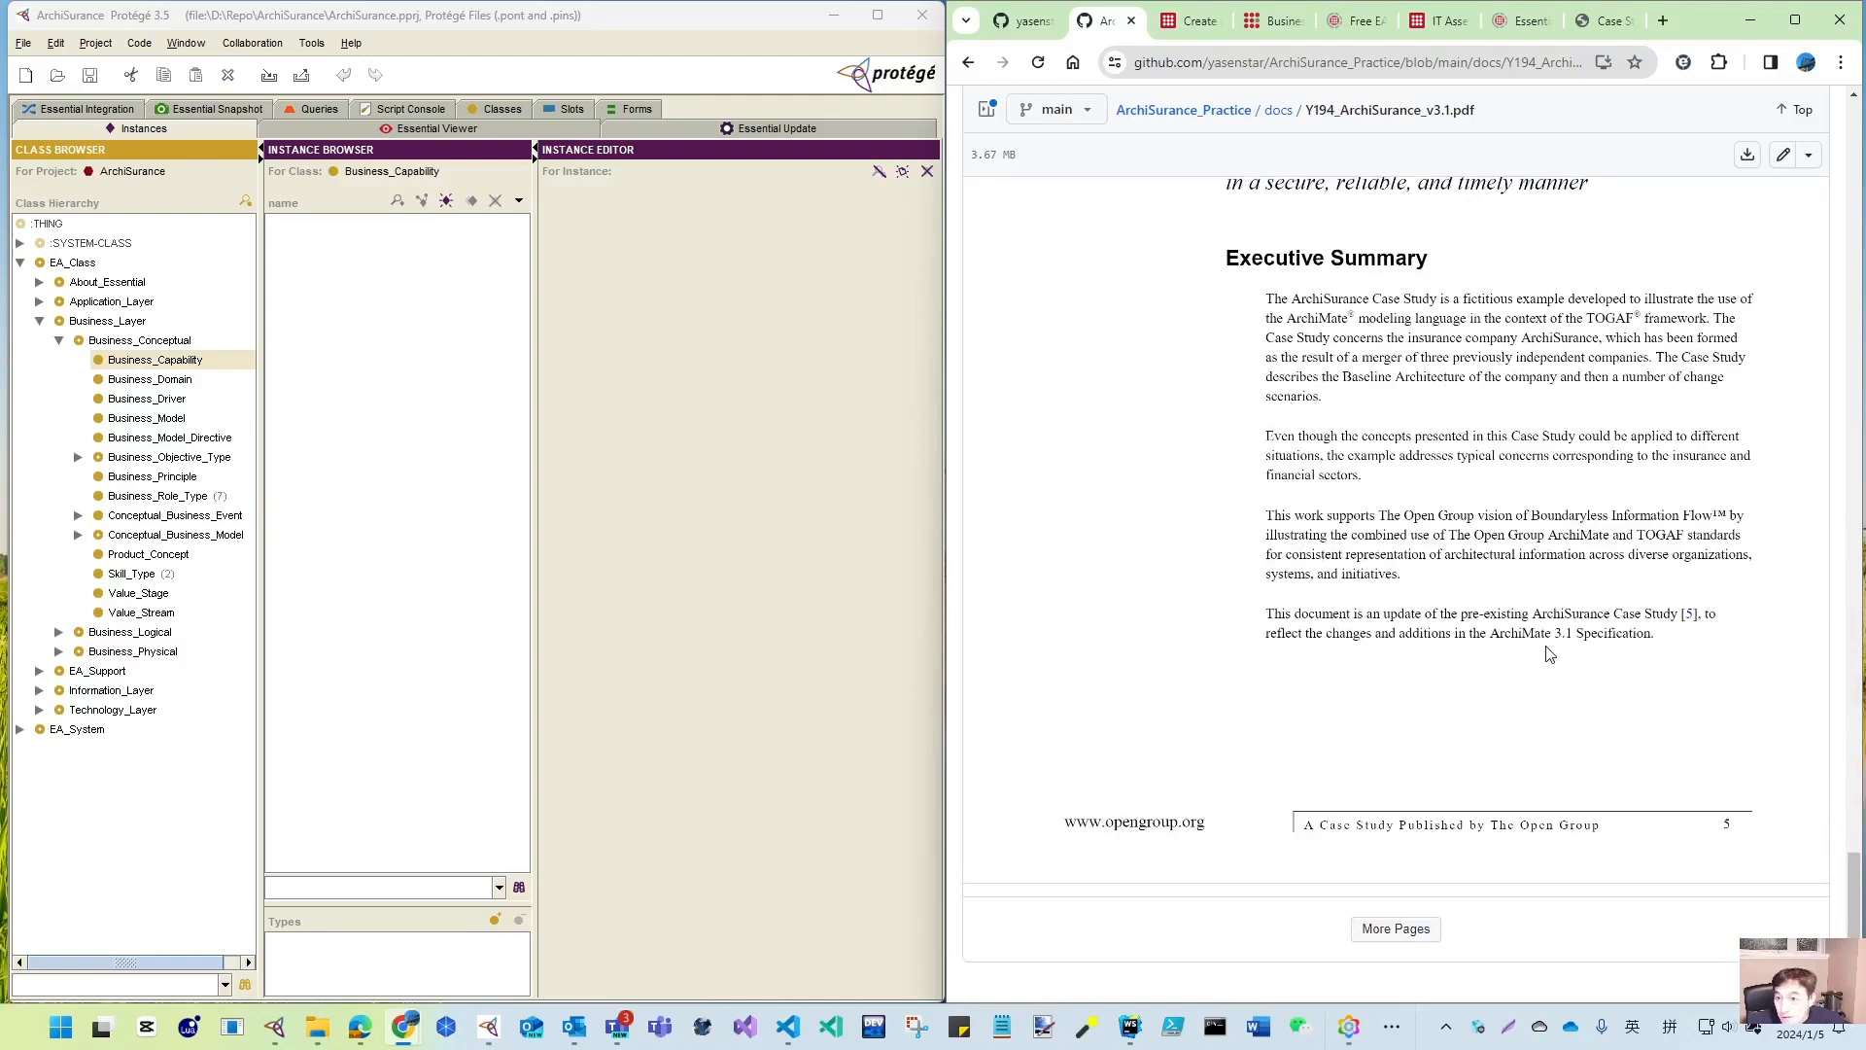
pyautogui.click(1405, 933)
pyautogui.scroll(-8, 1497, 782)
pyautogui.scroll(-8, 1507, 770)
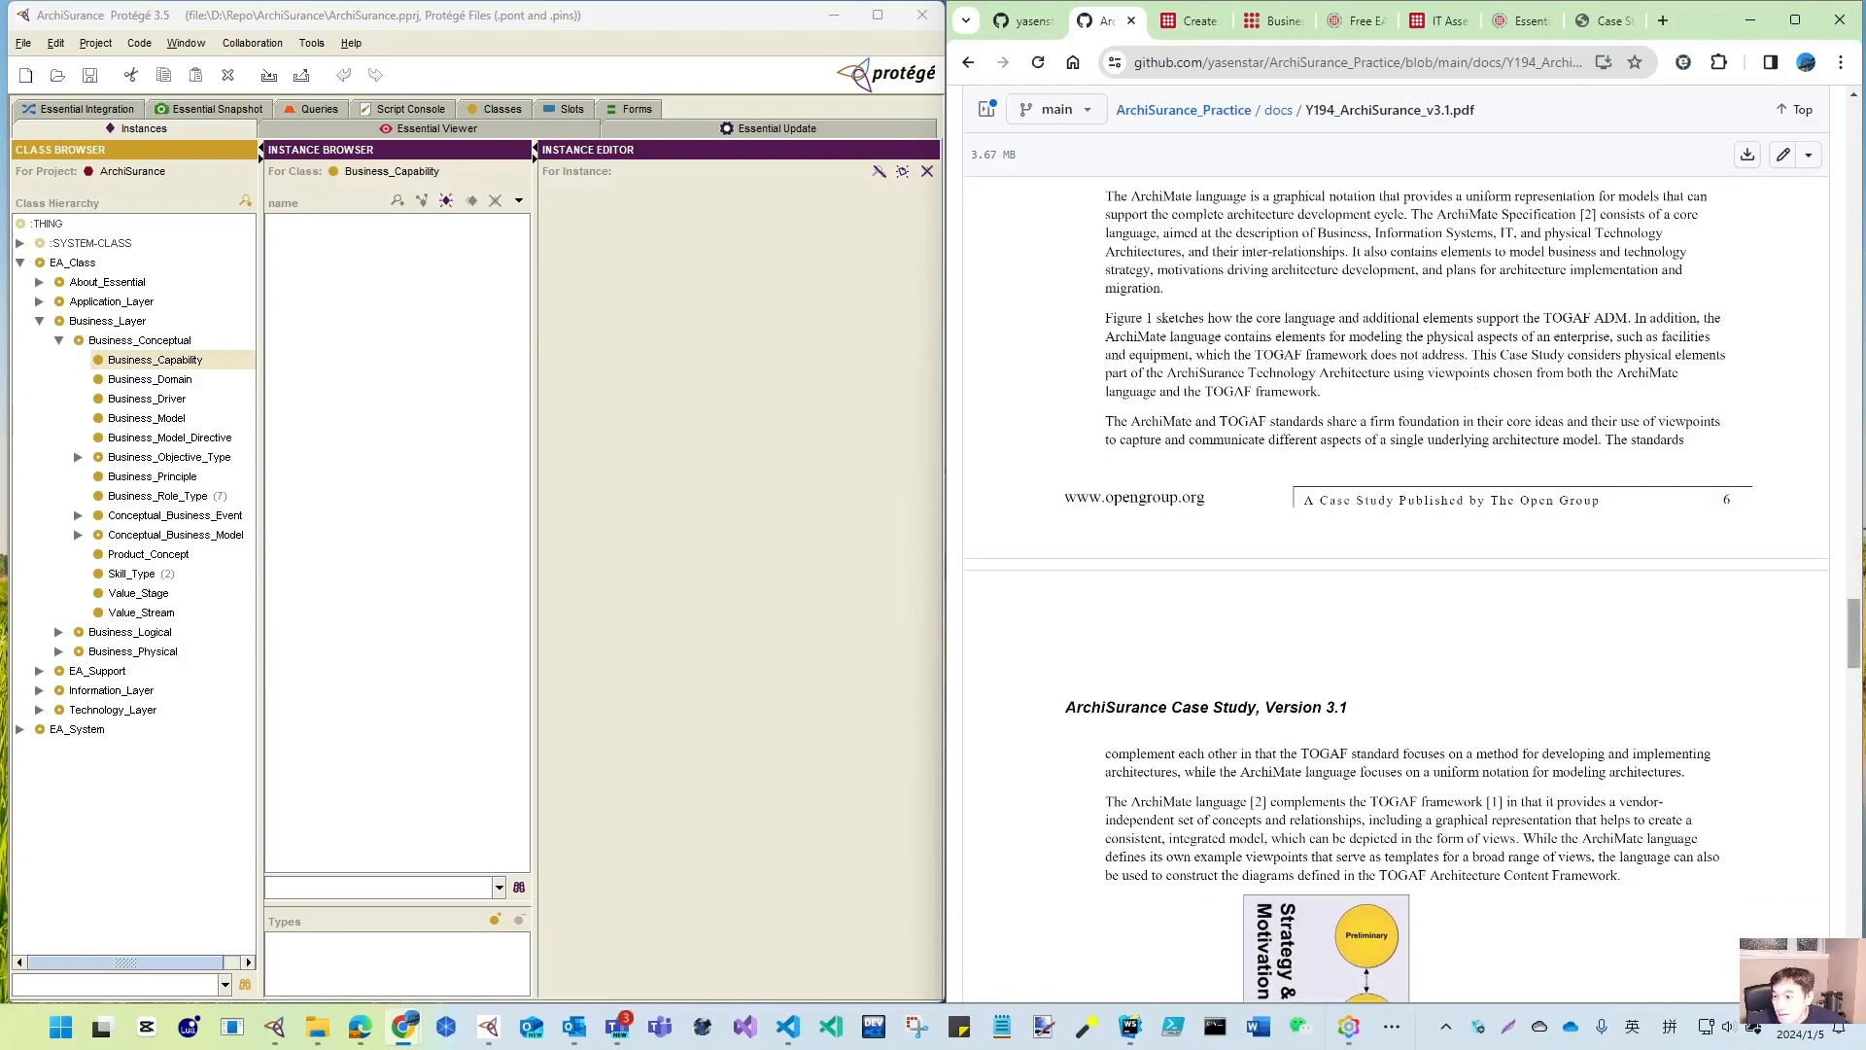
pyautogui.moveTo(1857, 637); pyautogui.dragTo(1854, 928)
pyautogui.click(1426, 945)
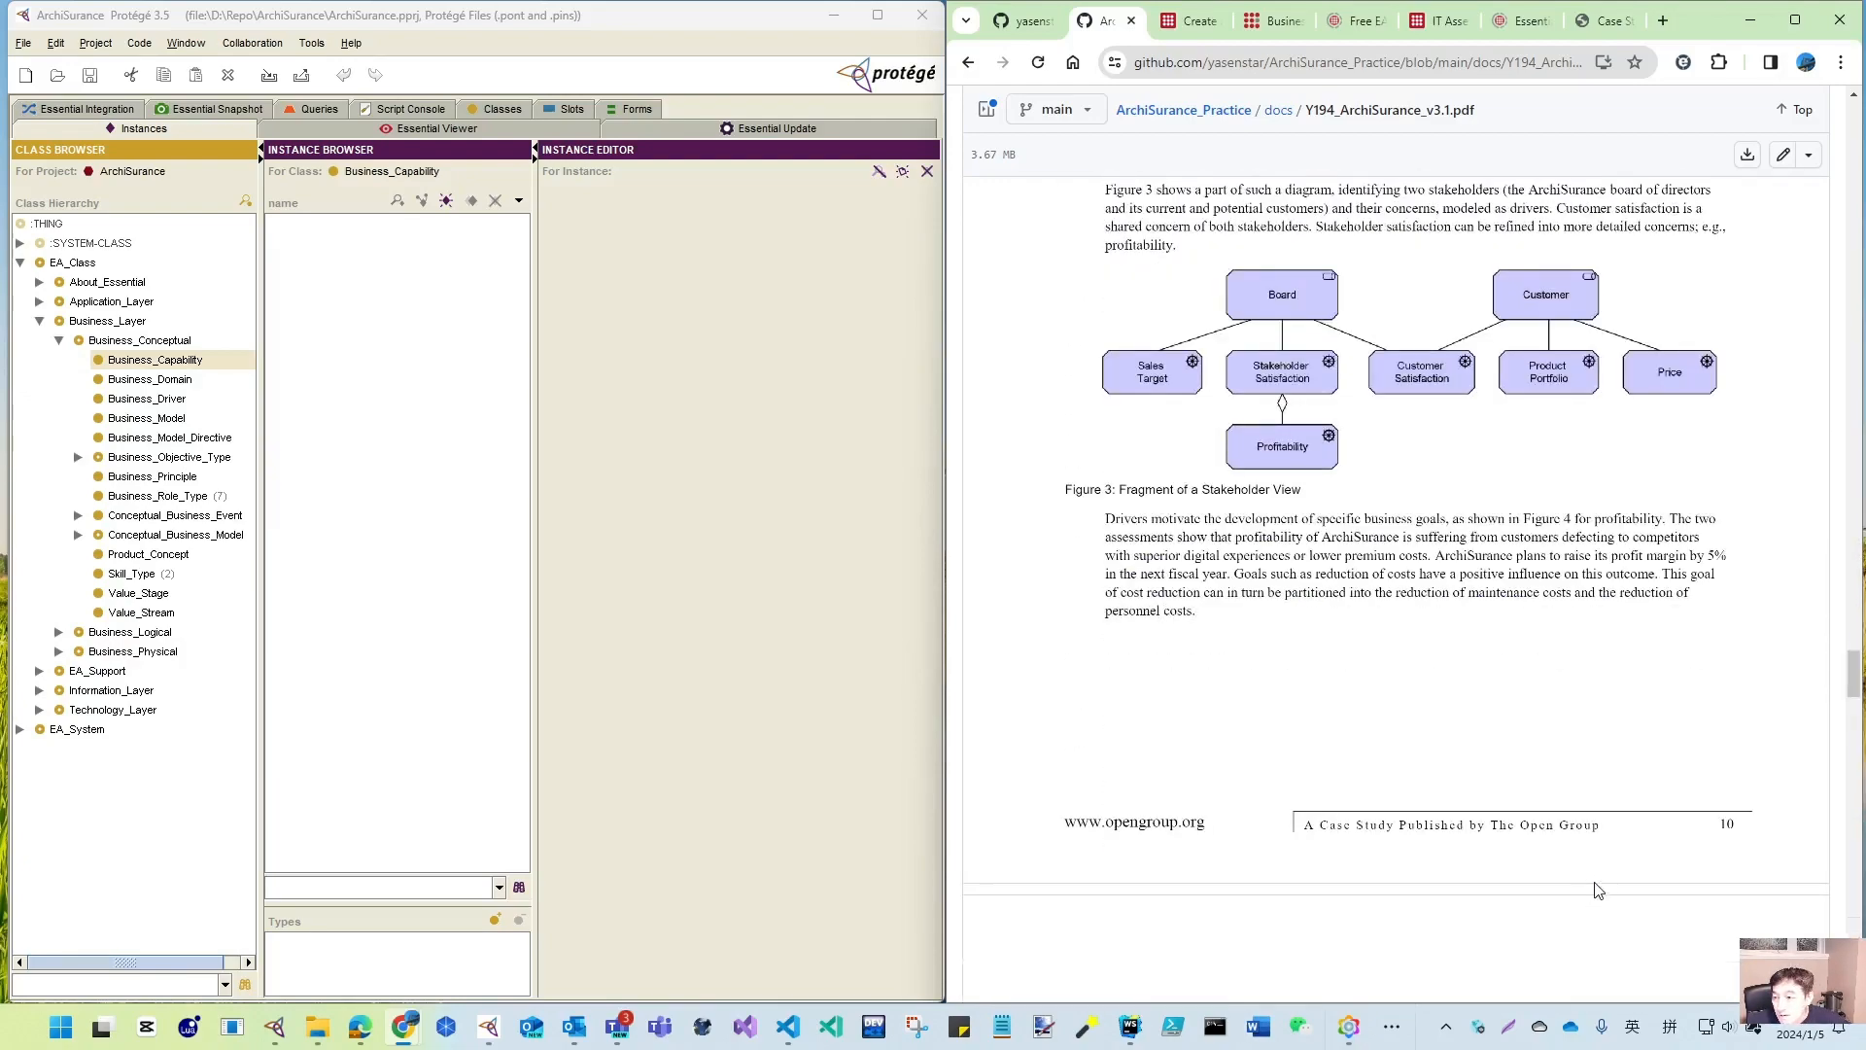
# - Find the Capabilities section of the case study PDF and examine the Capability Map View (Baseline) in Figure 12
pyautogui.click(1855, 849)
pyautogui.click(1856, 849)
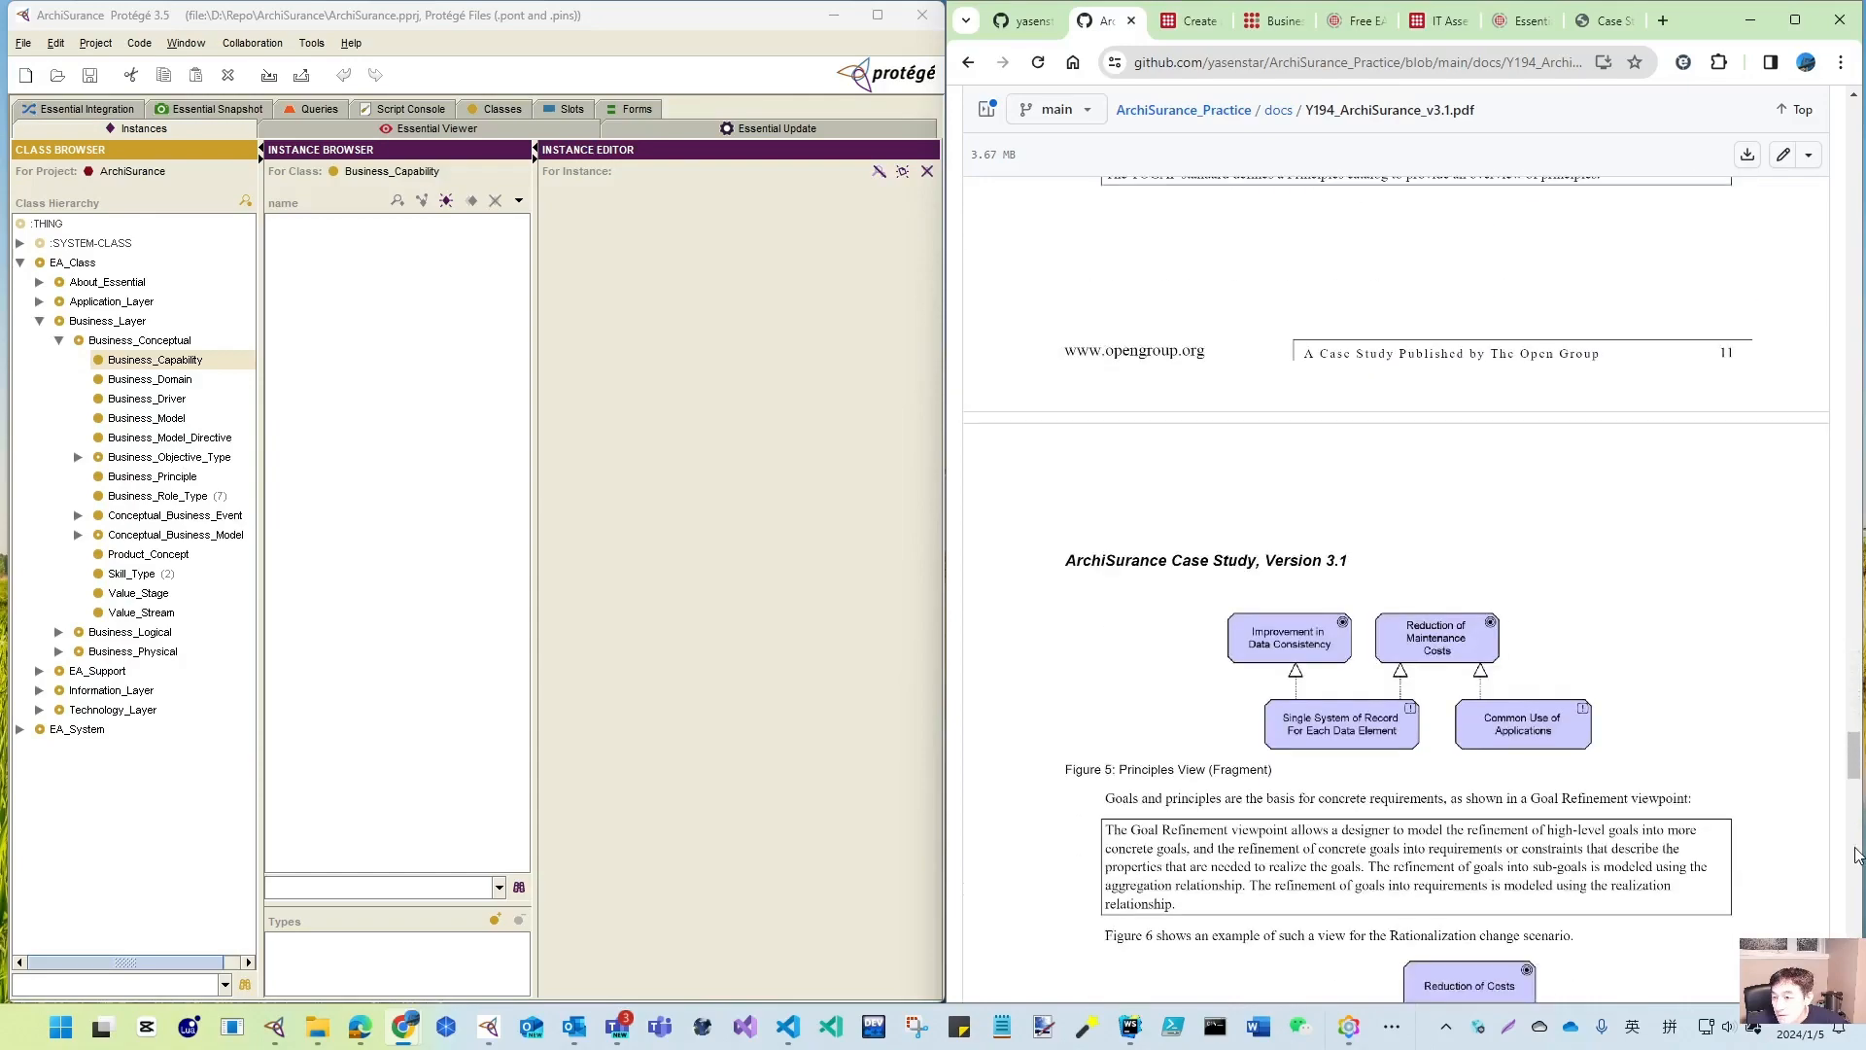
pyautogui.click(1856, 849)
pyautogui.click(1856, 875)
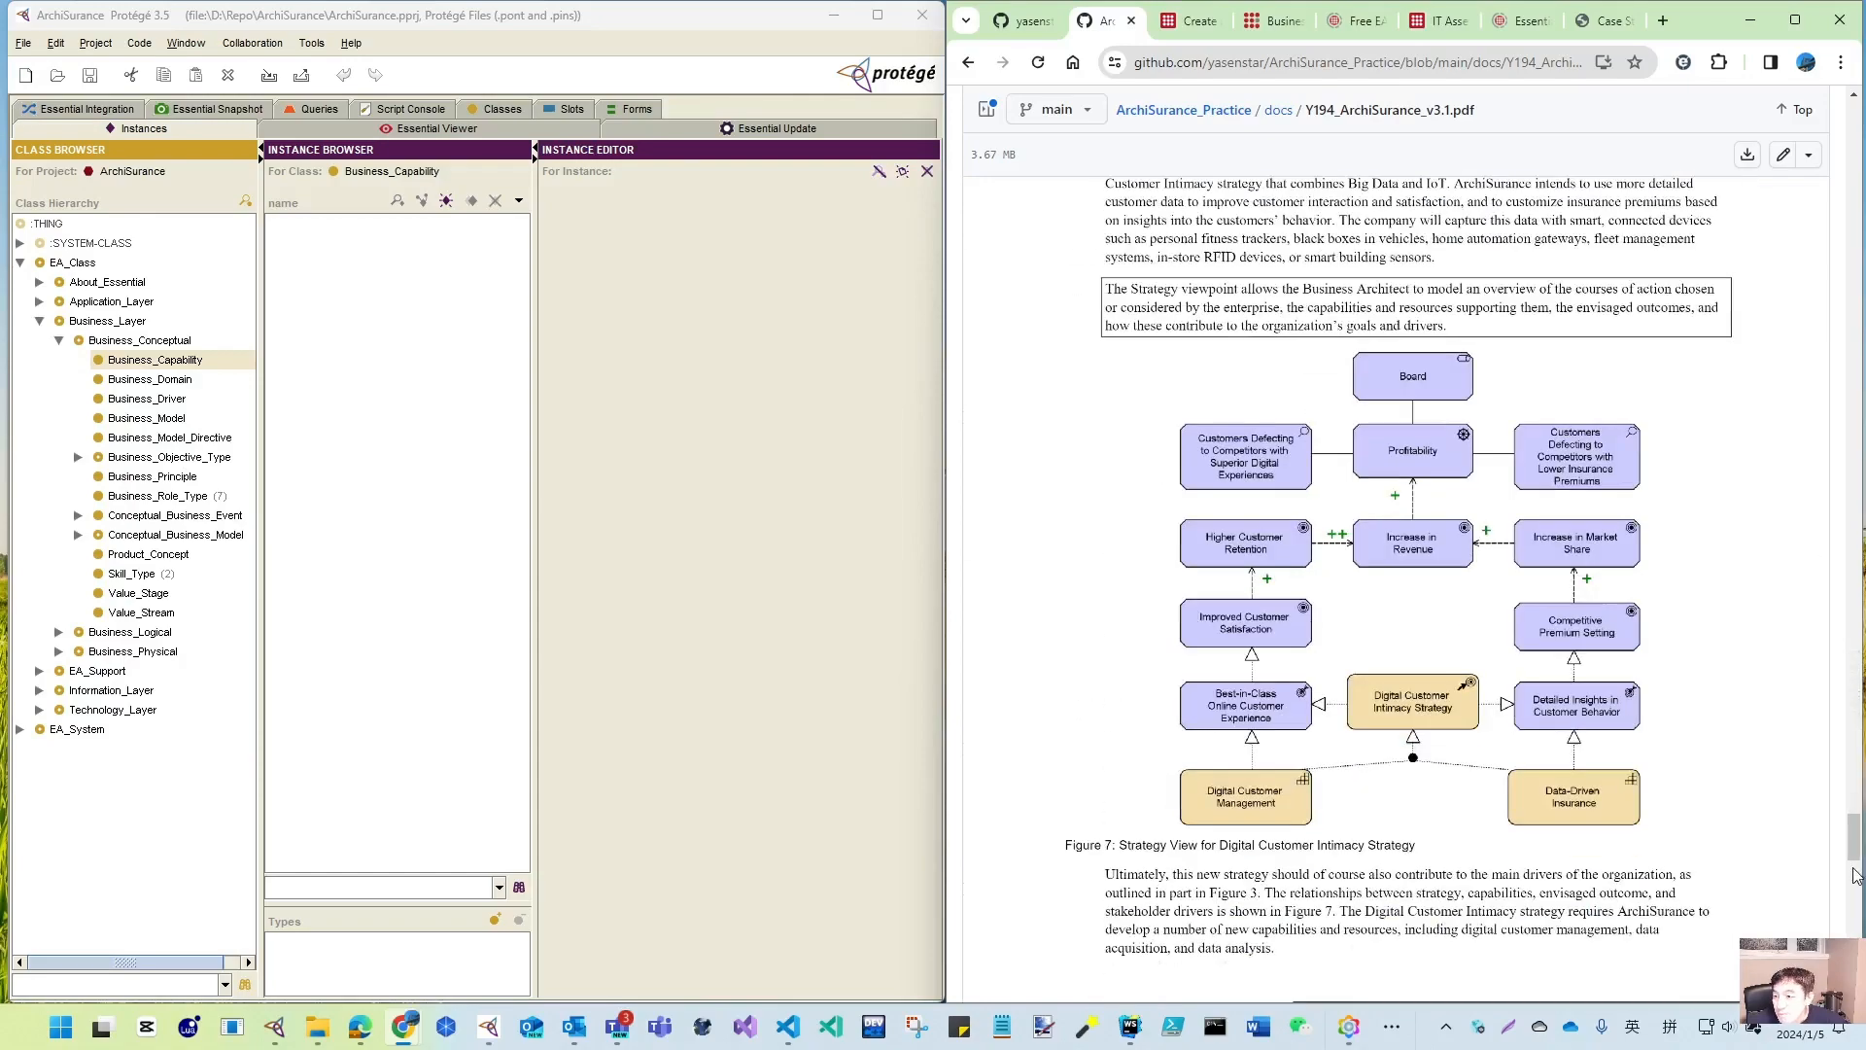
pyautogui.click(1850, 931)
pyautogui.scroll(-5, 1424, 794)
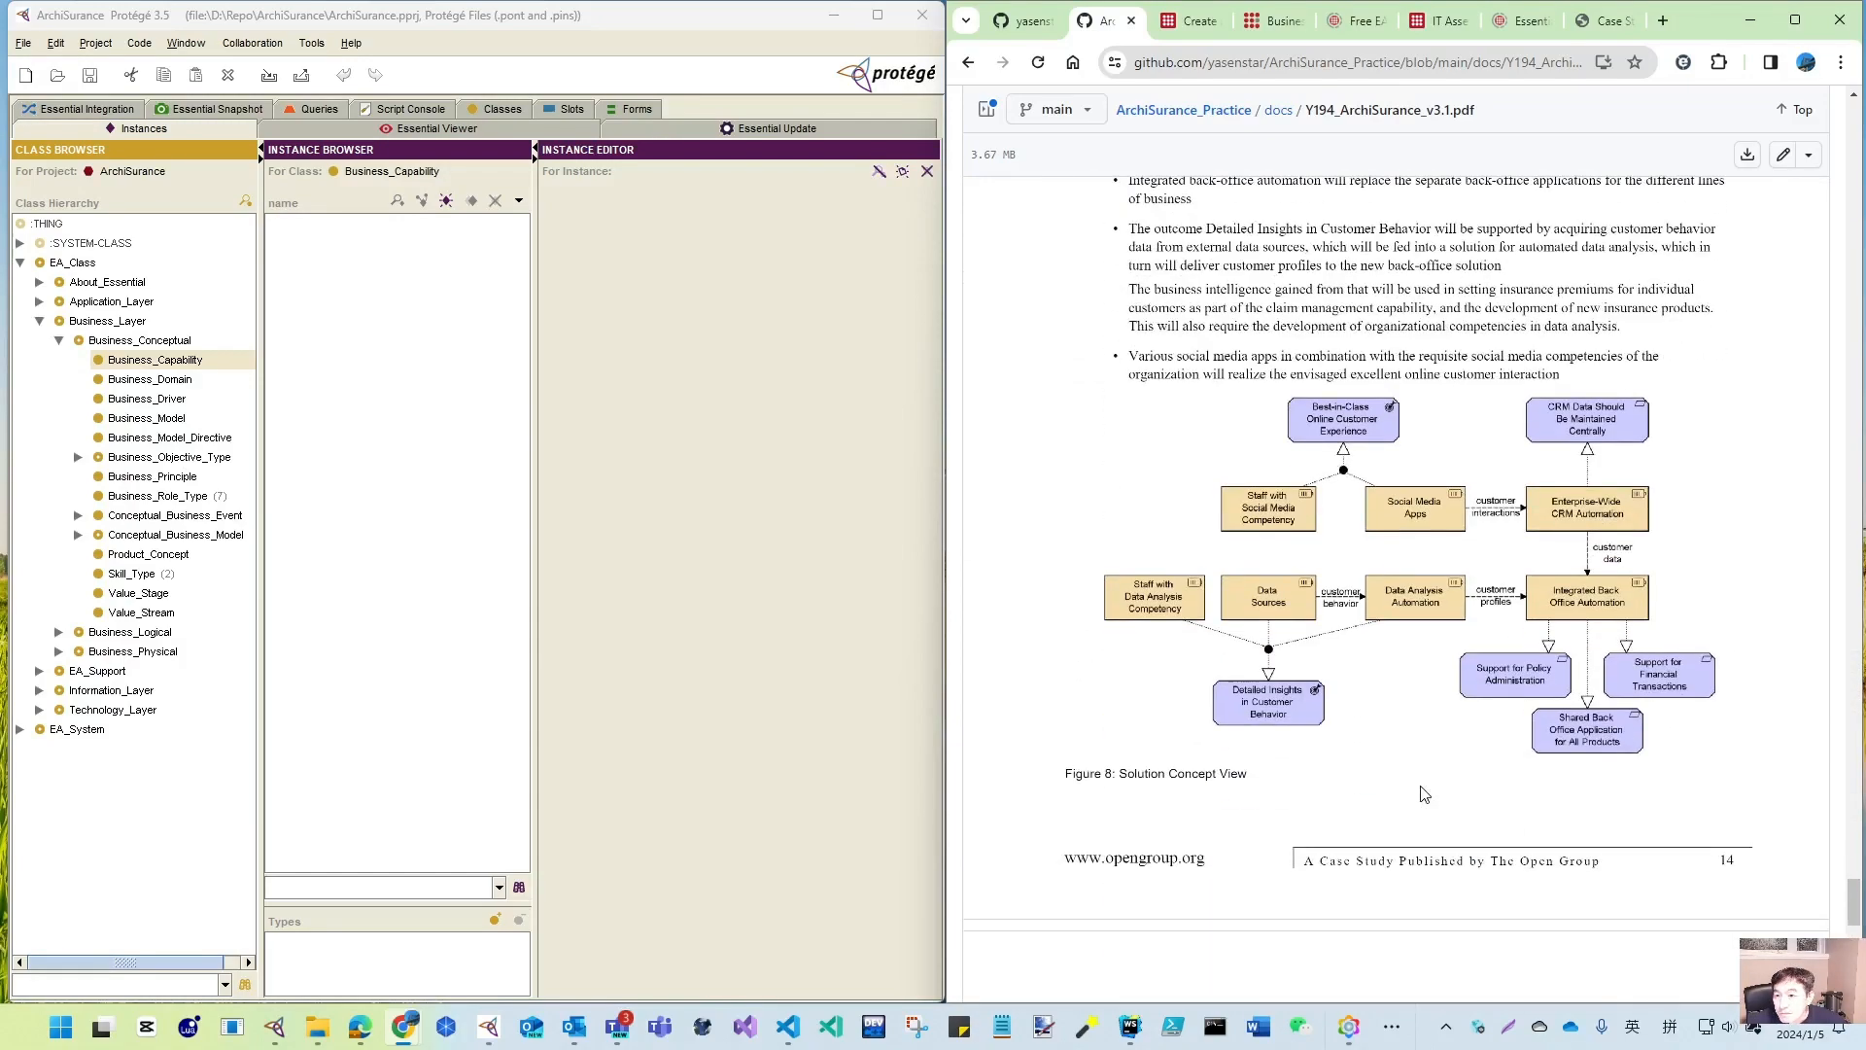
pyautogui.scroll(-7, 1424, 794)
pyautogui.scroll(-5, 1424, 795)
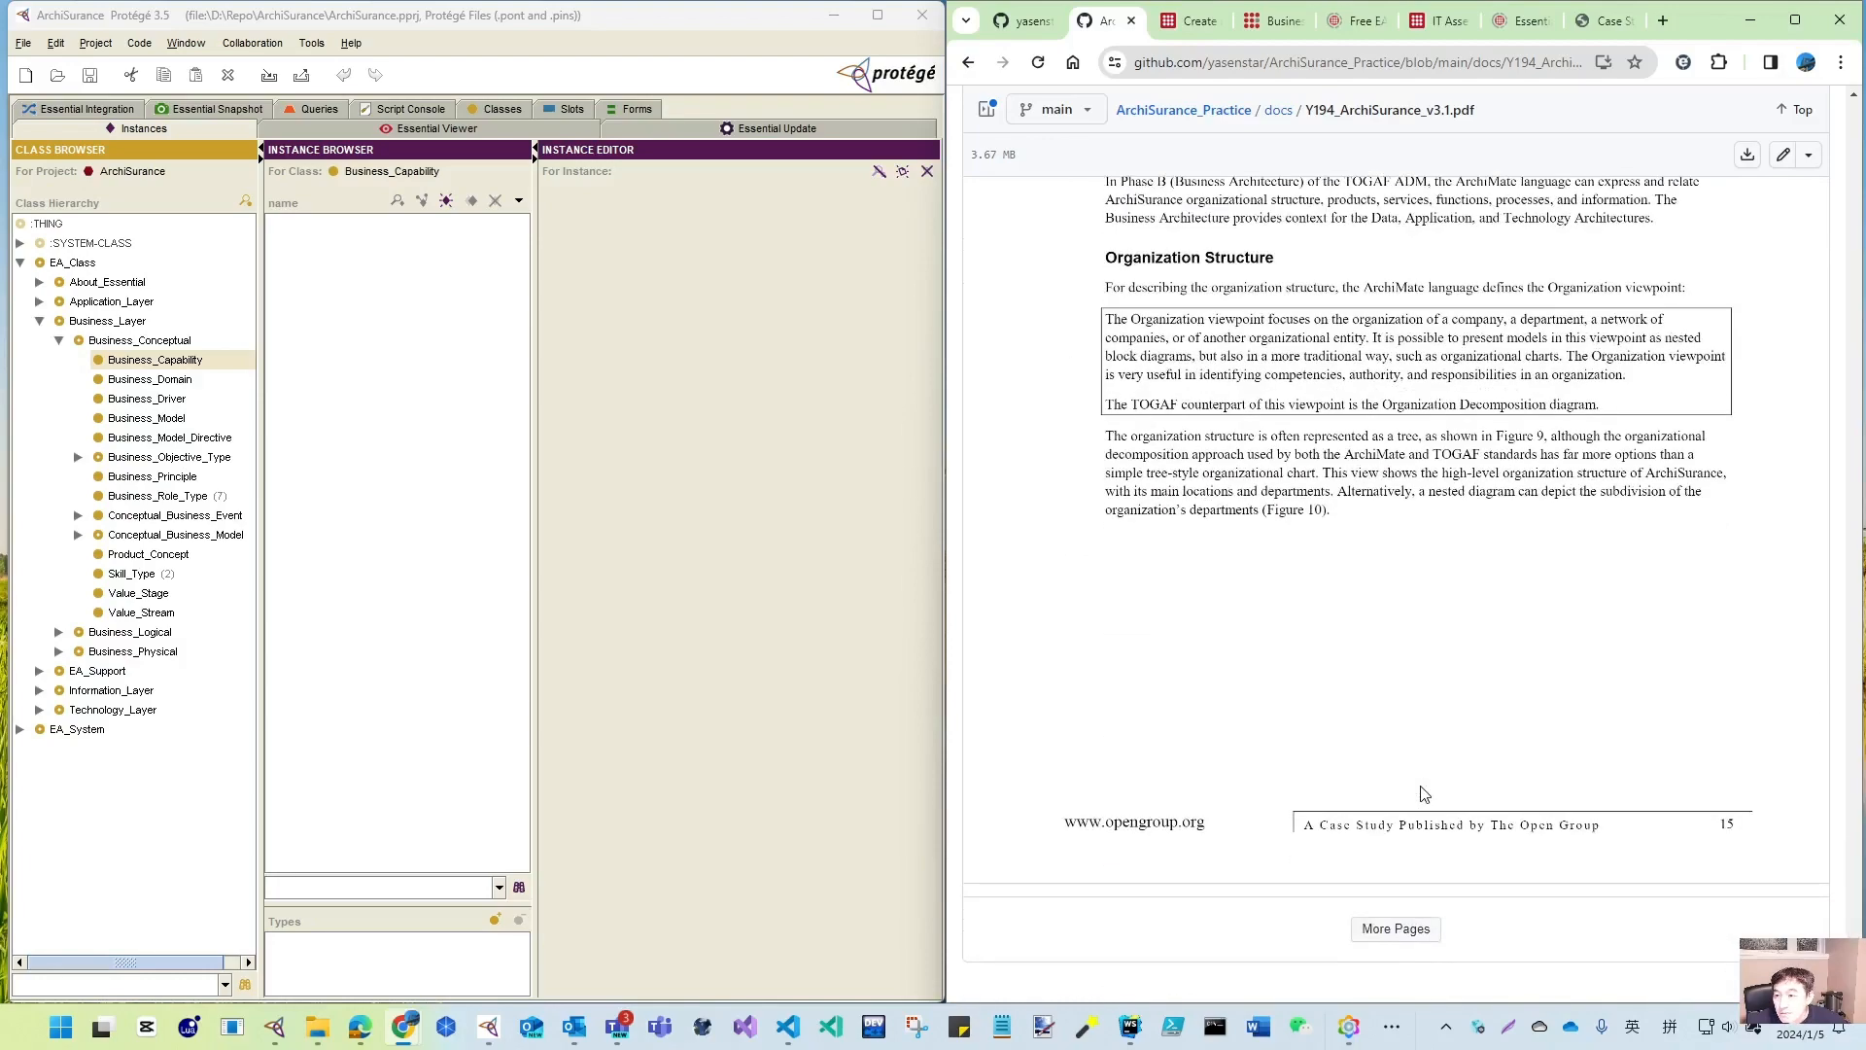
pyautogui.scroll(-18, 1422, 934)
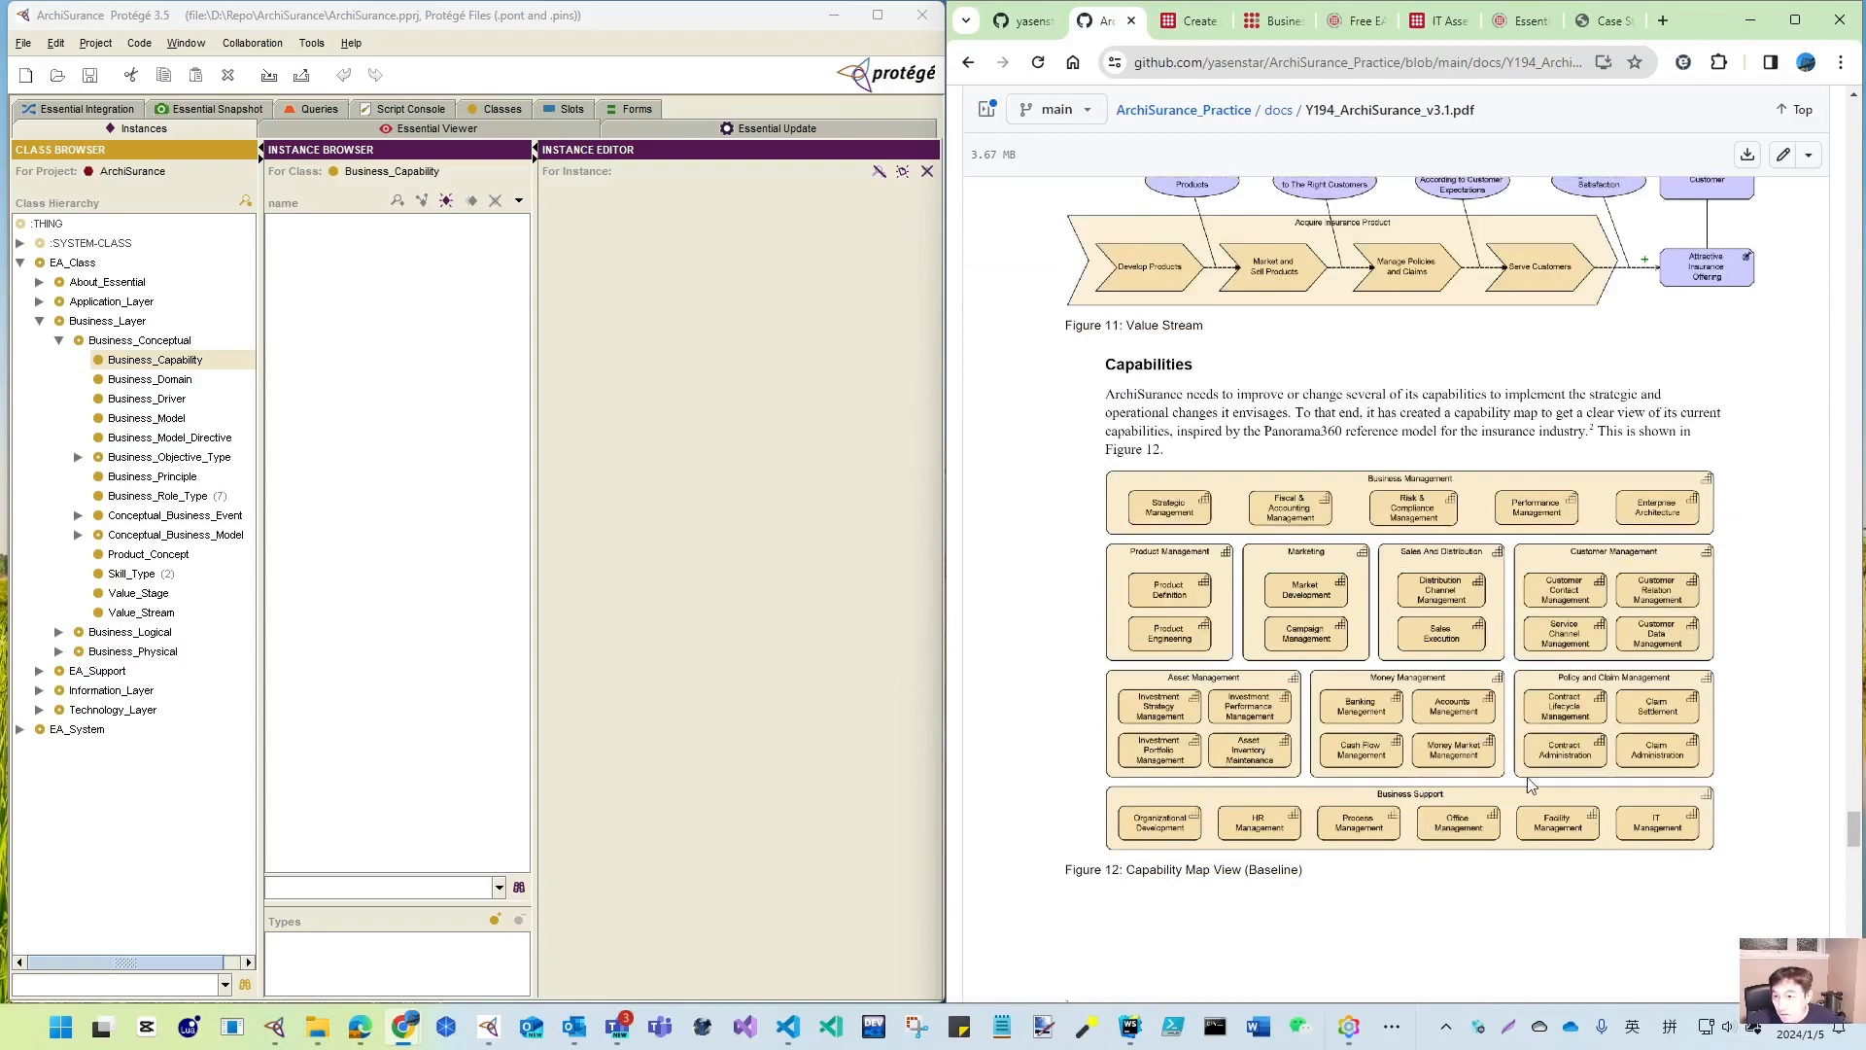
pyautogui.scroll(-2, 1414, 610)
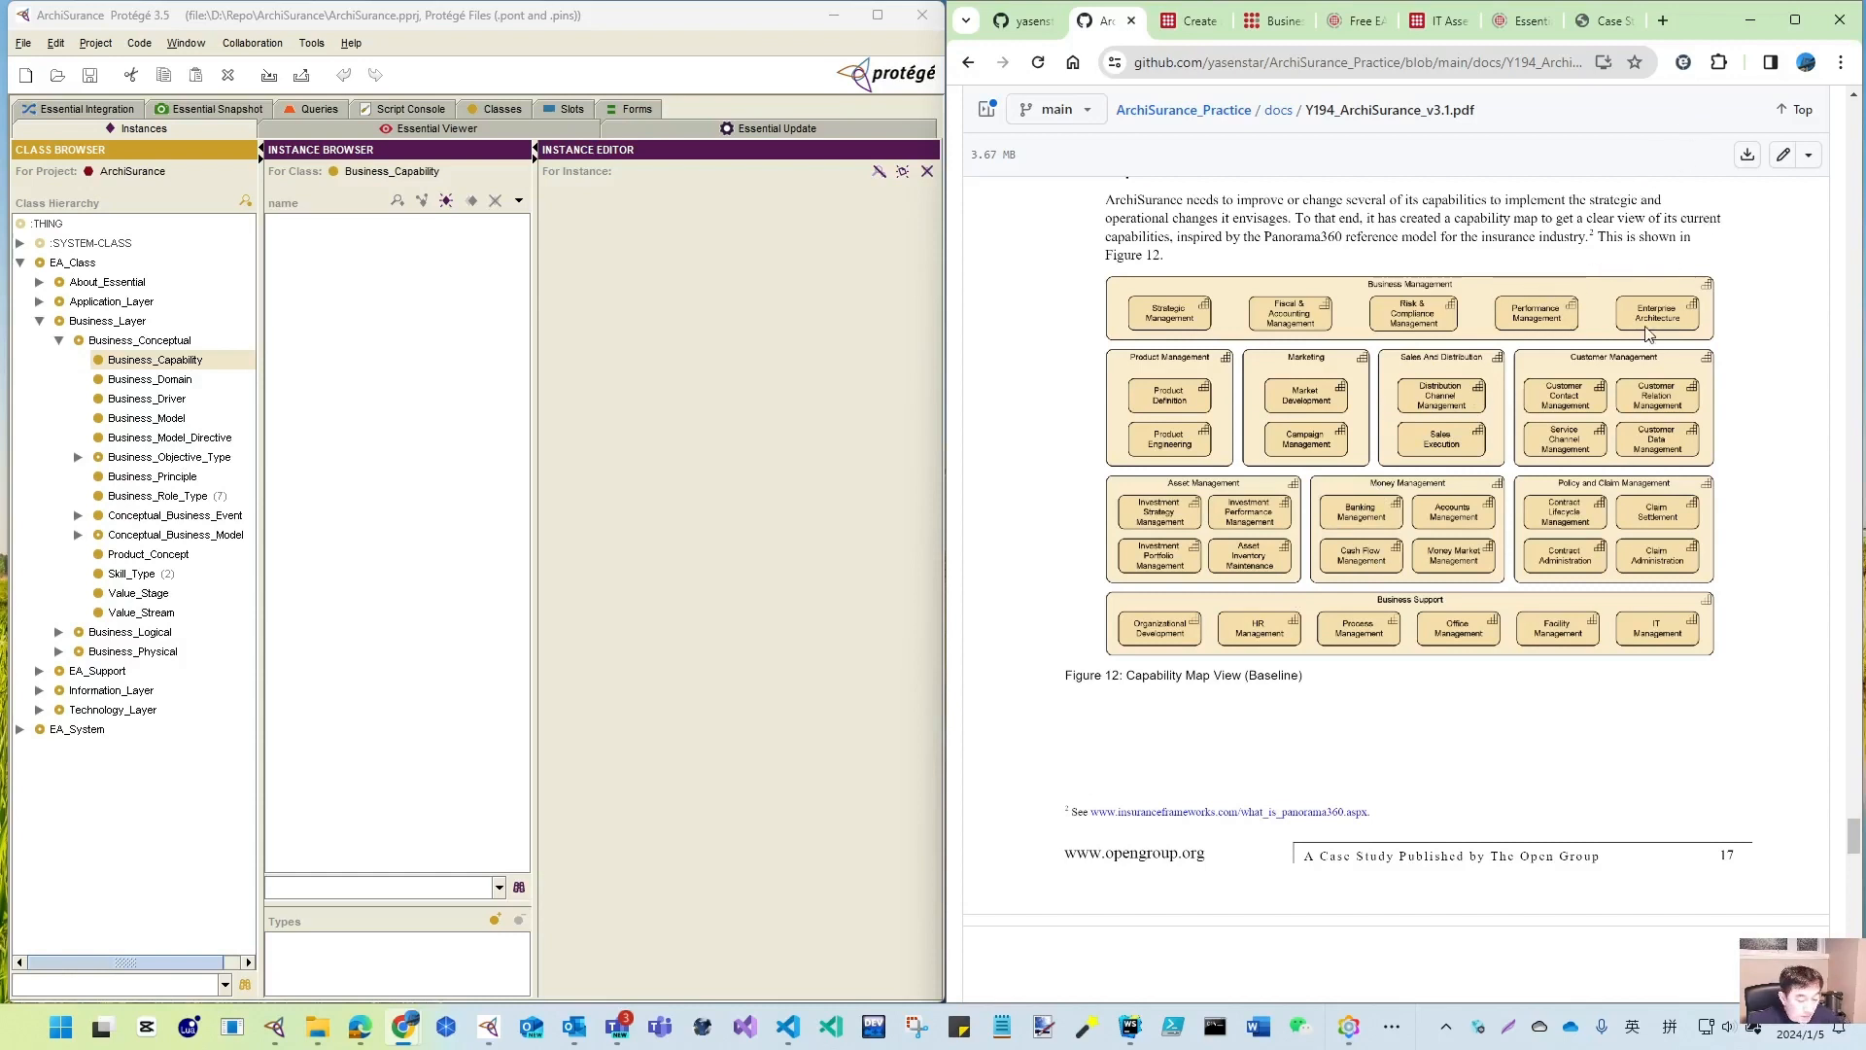
pyautogui.scroll(1, 1649, 335)
pyautogui.scroll(1, 1650, 335)
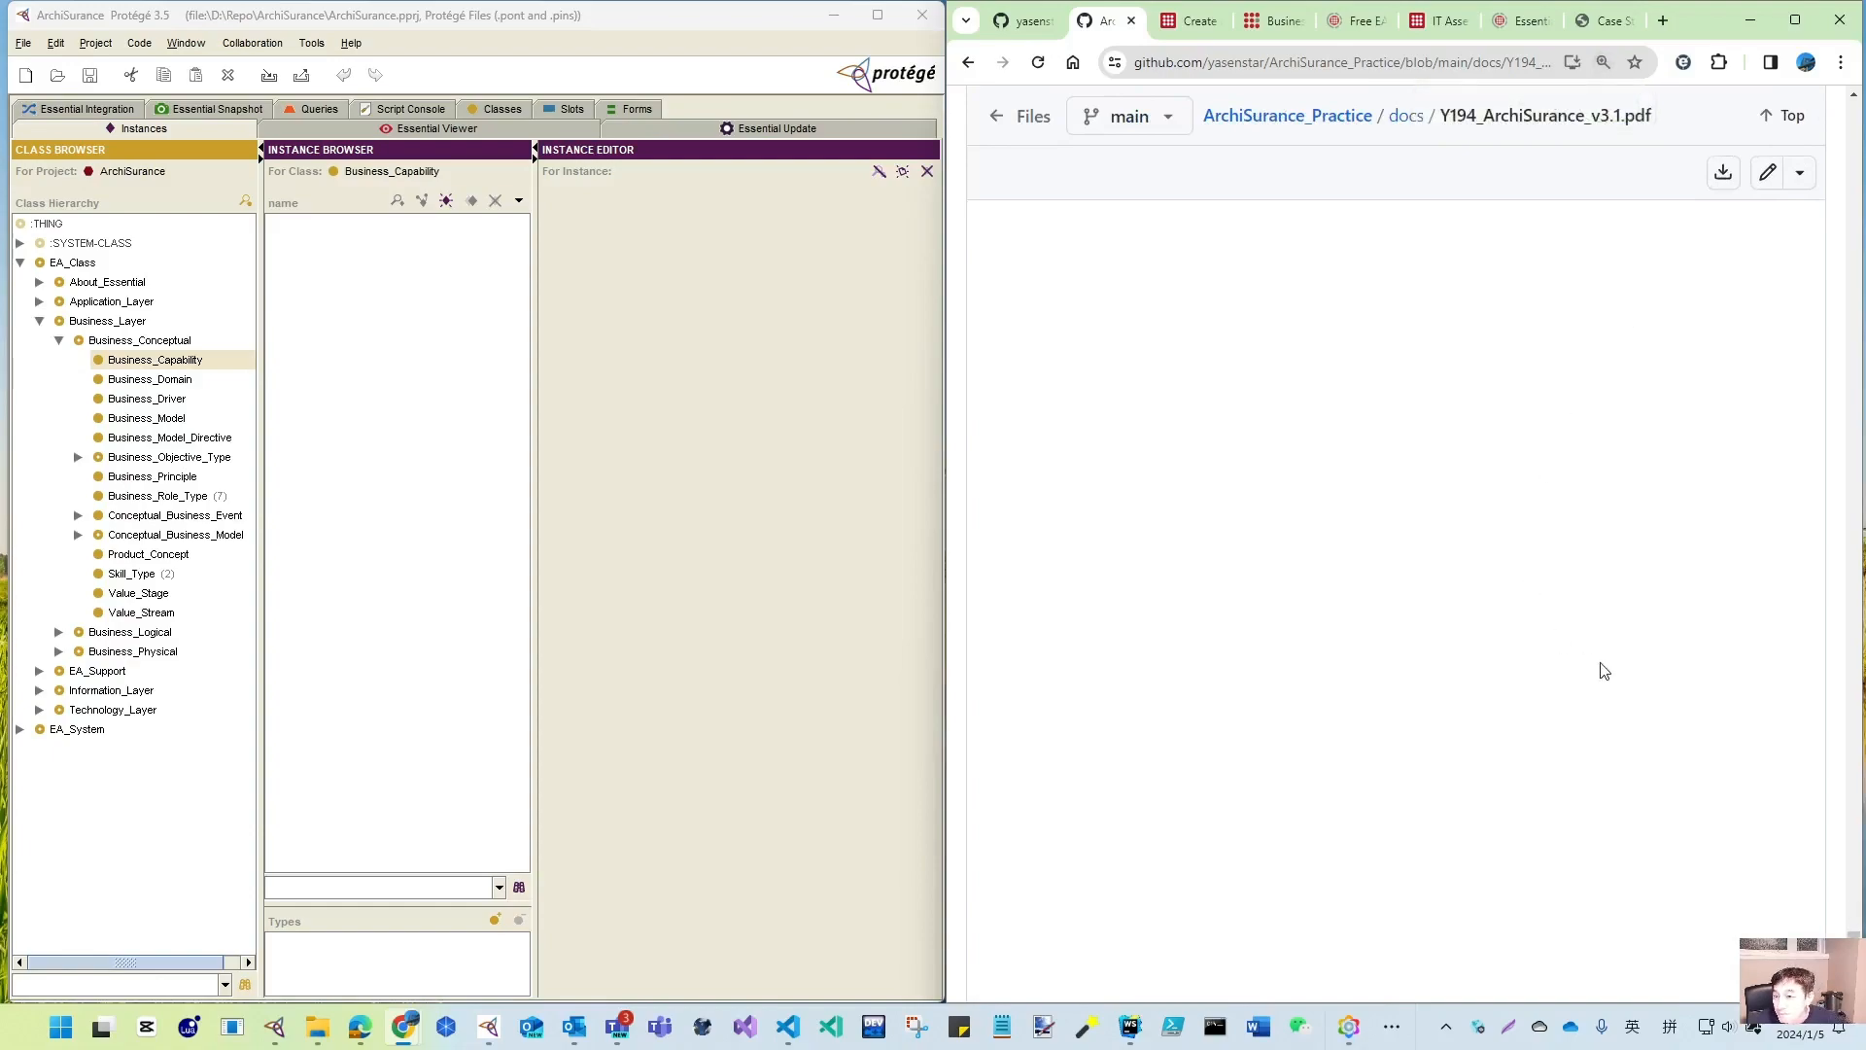
pyautogui.moveTo(1854, 945); pyautogui.dragTo(1857, 745)
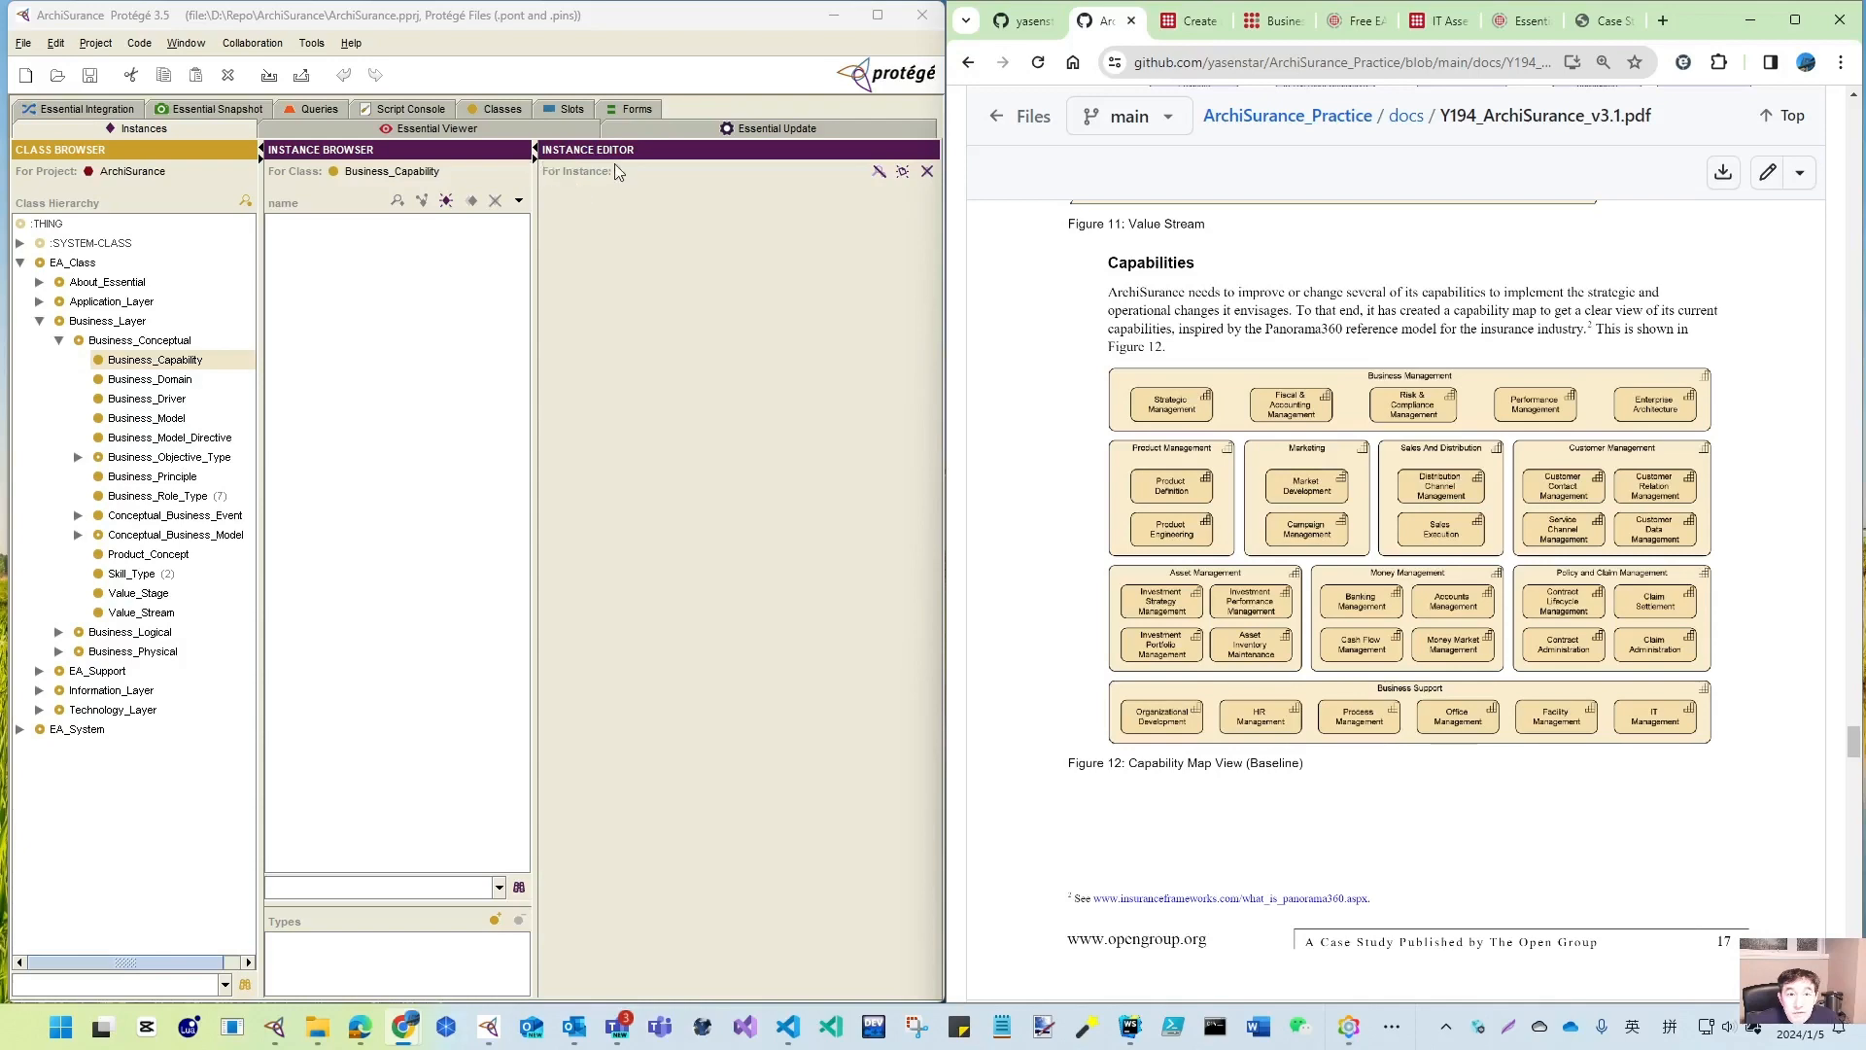
# - Narrow the Protégé window, widen the browser window up to its edge, and bring the Figure 12 capability map back into view
pyautogui.moveTo(940, 40); pyautogui.dragTo(785, 45)
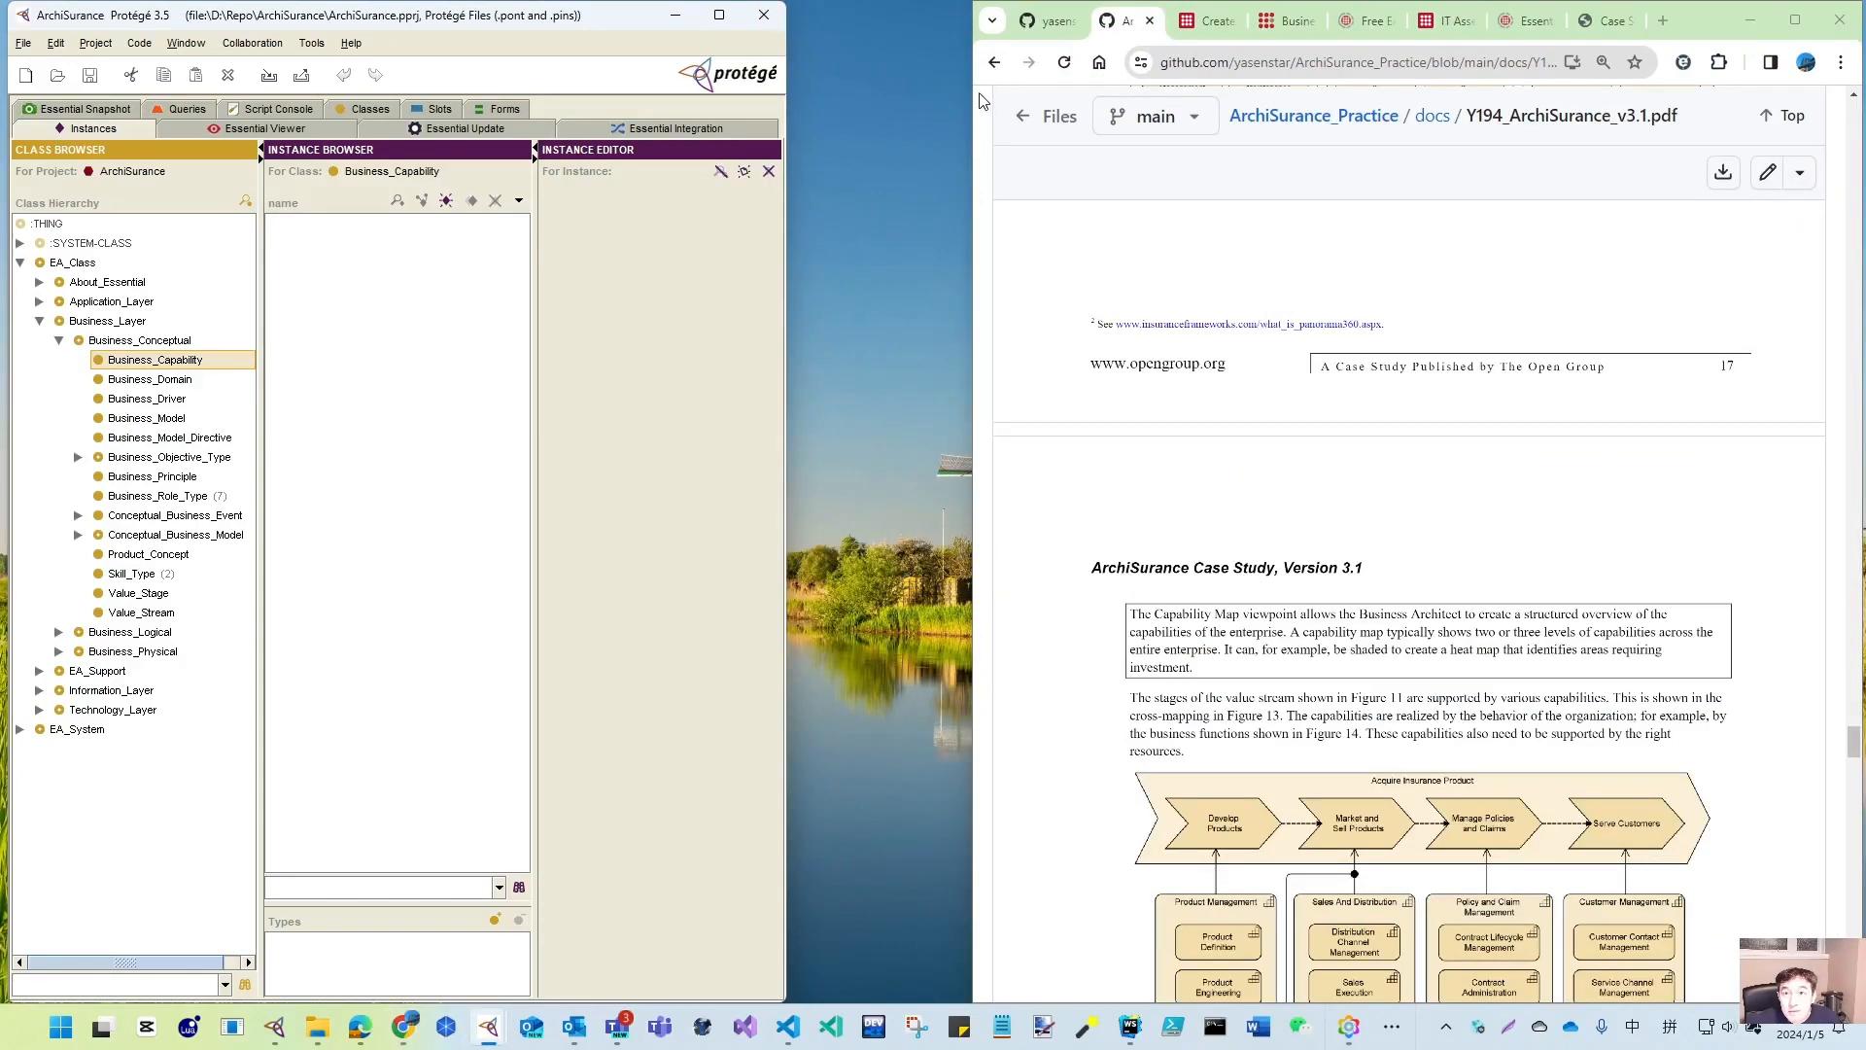
pyautogui.moveTo(975, 105); pyautogui.dragTo(790, 113)
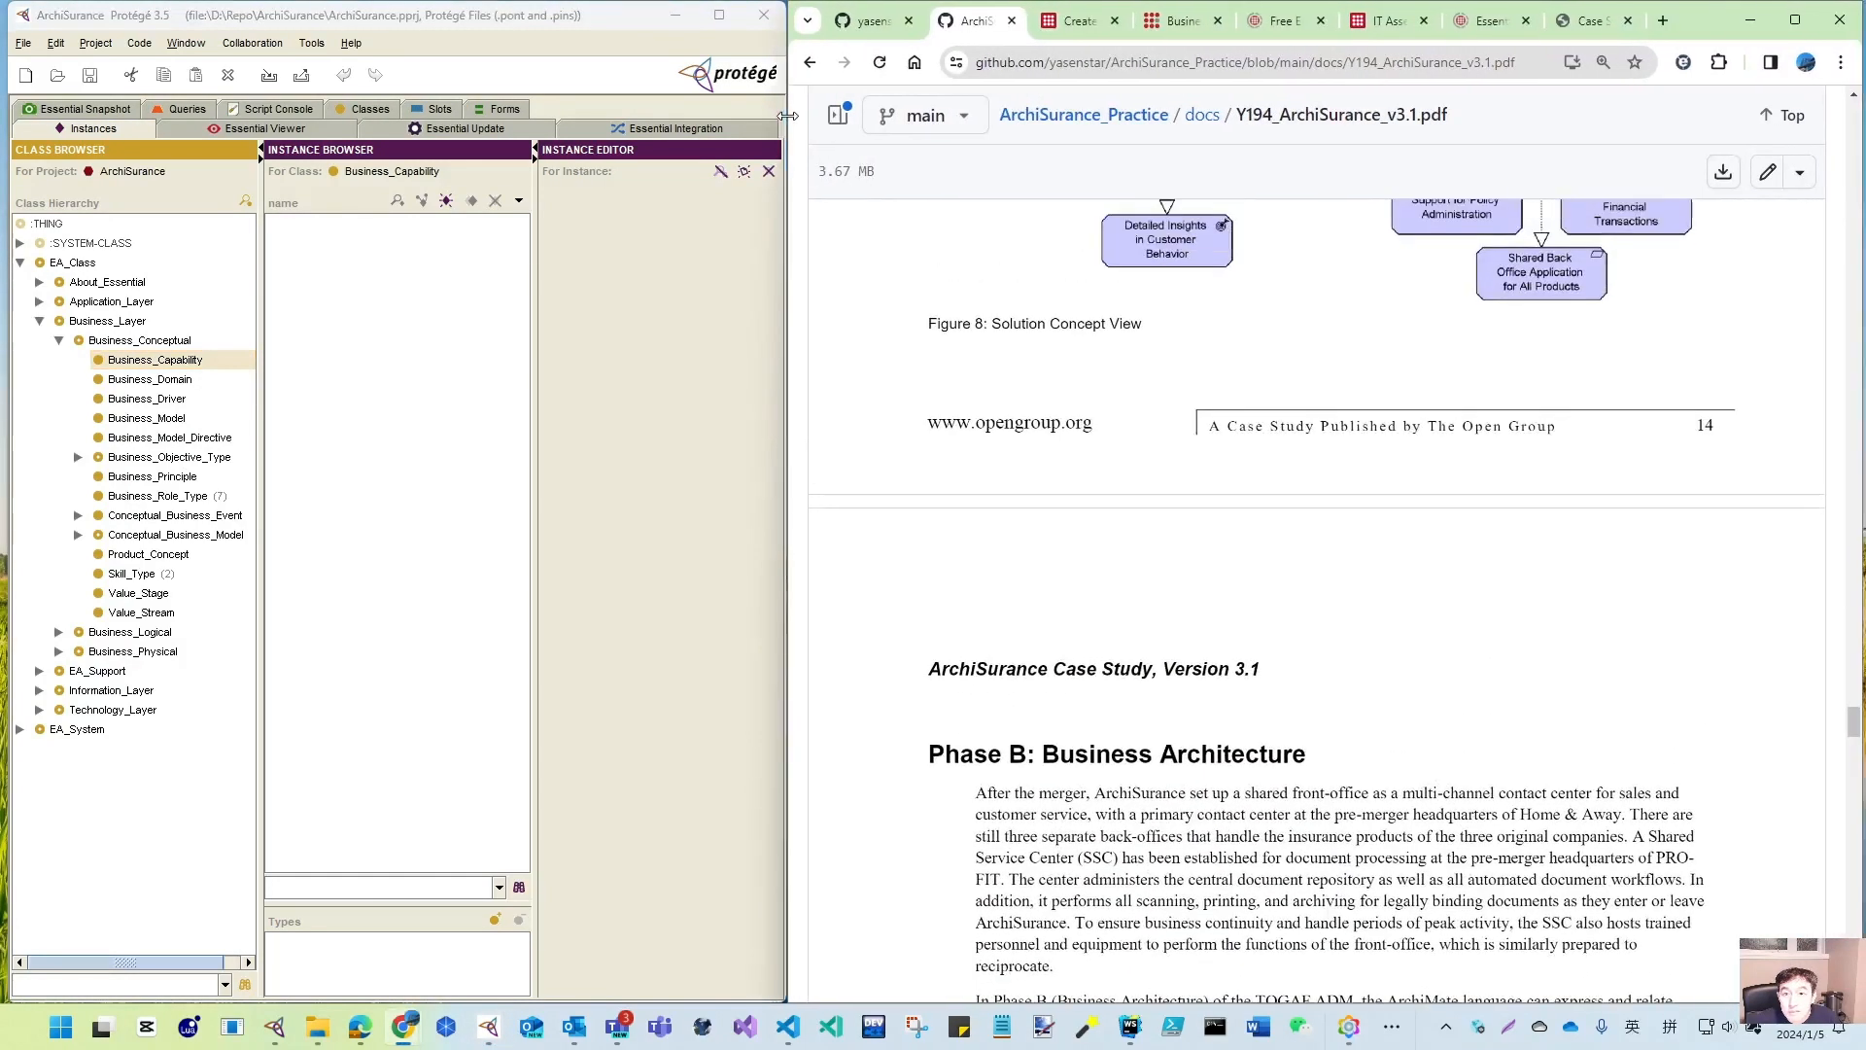
pyautogui.scroll(-7, 1555, 670)
pyautogui.scroll(-20, 1555, 670)
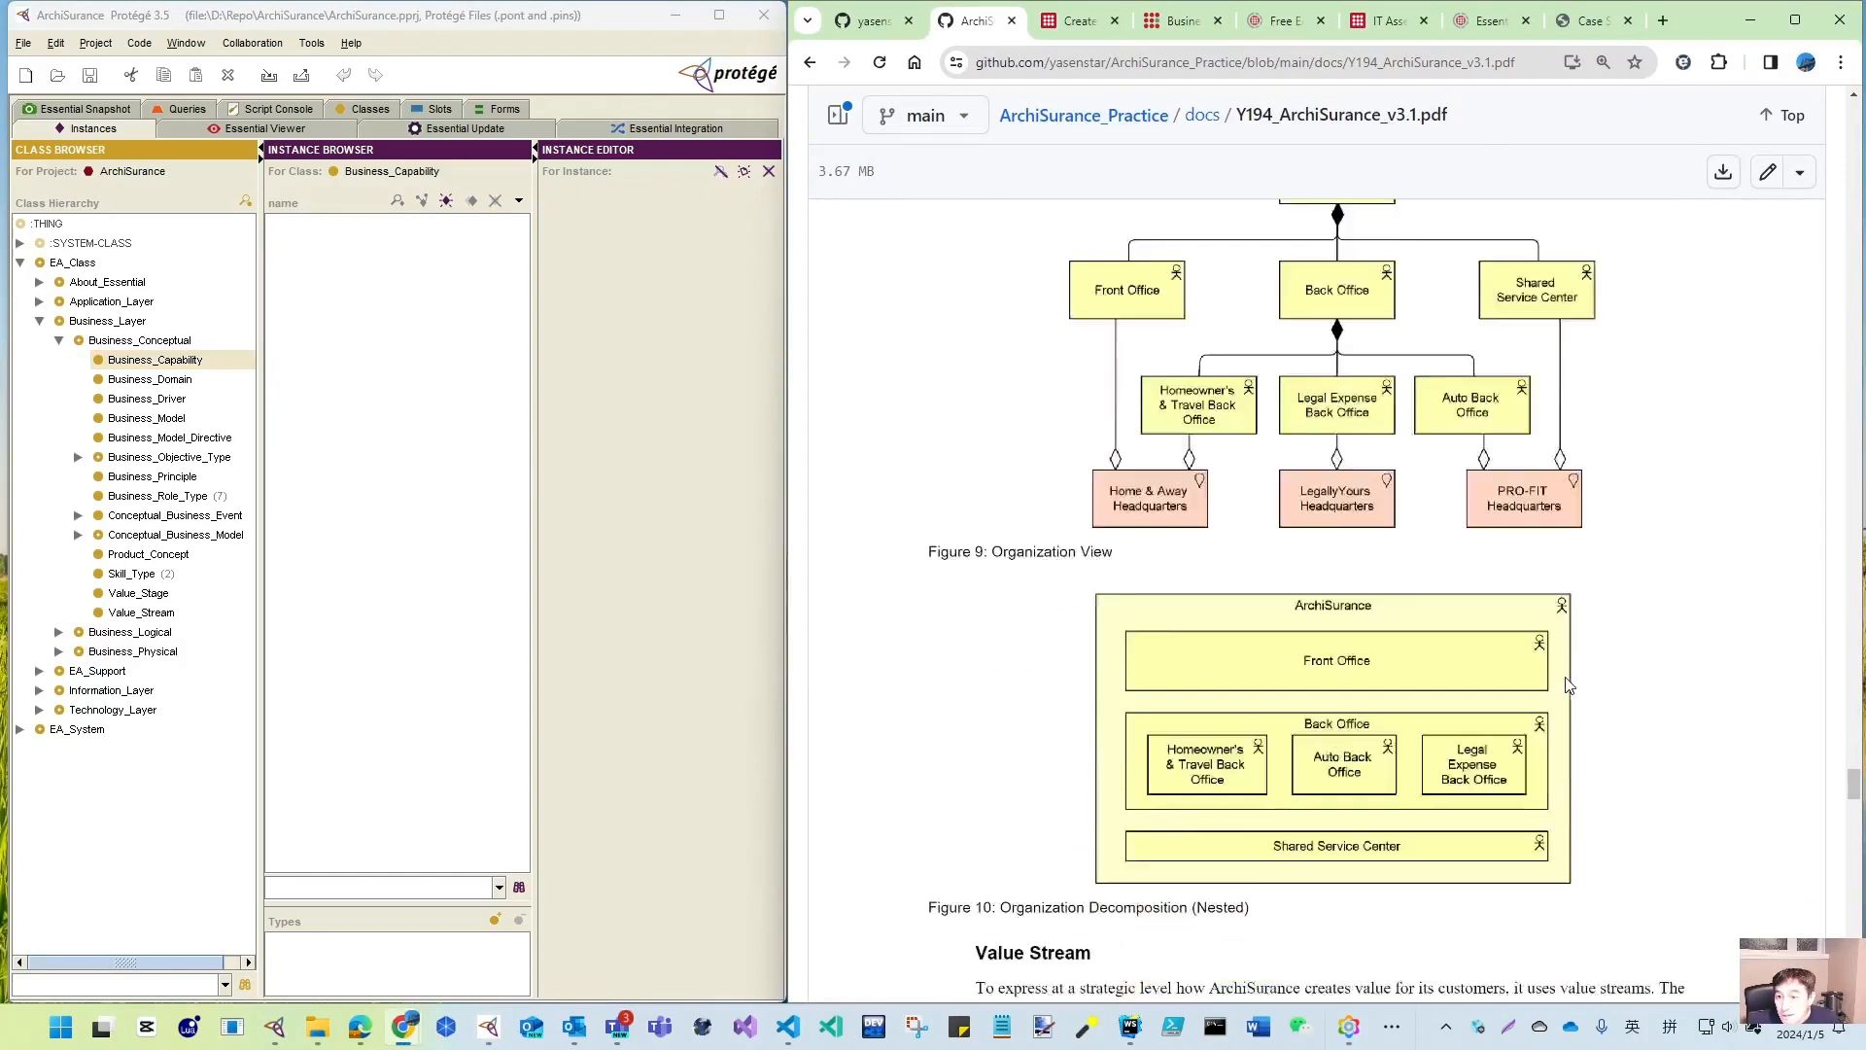
pyautogui.scroll(1, 1575, 686)
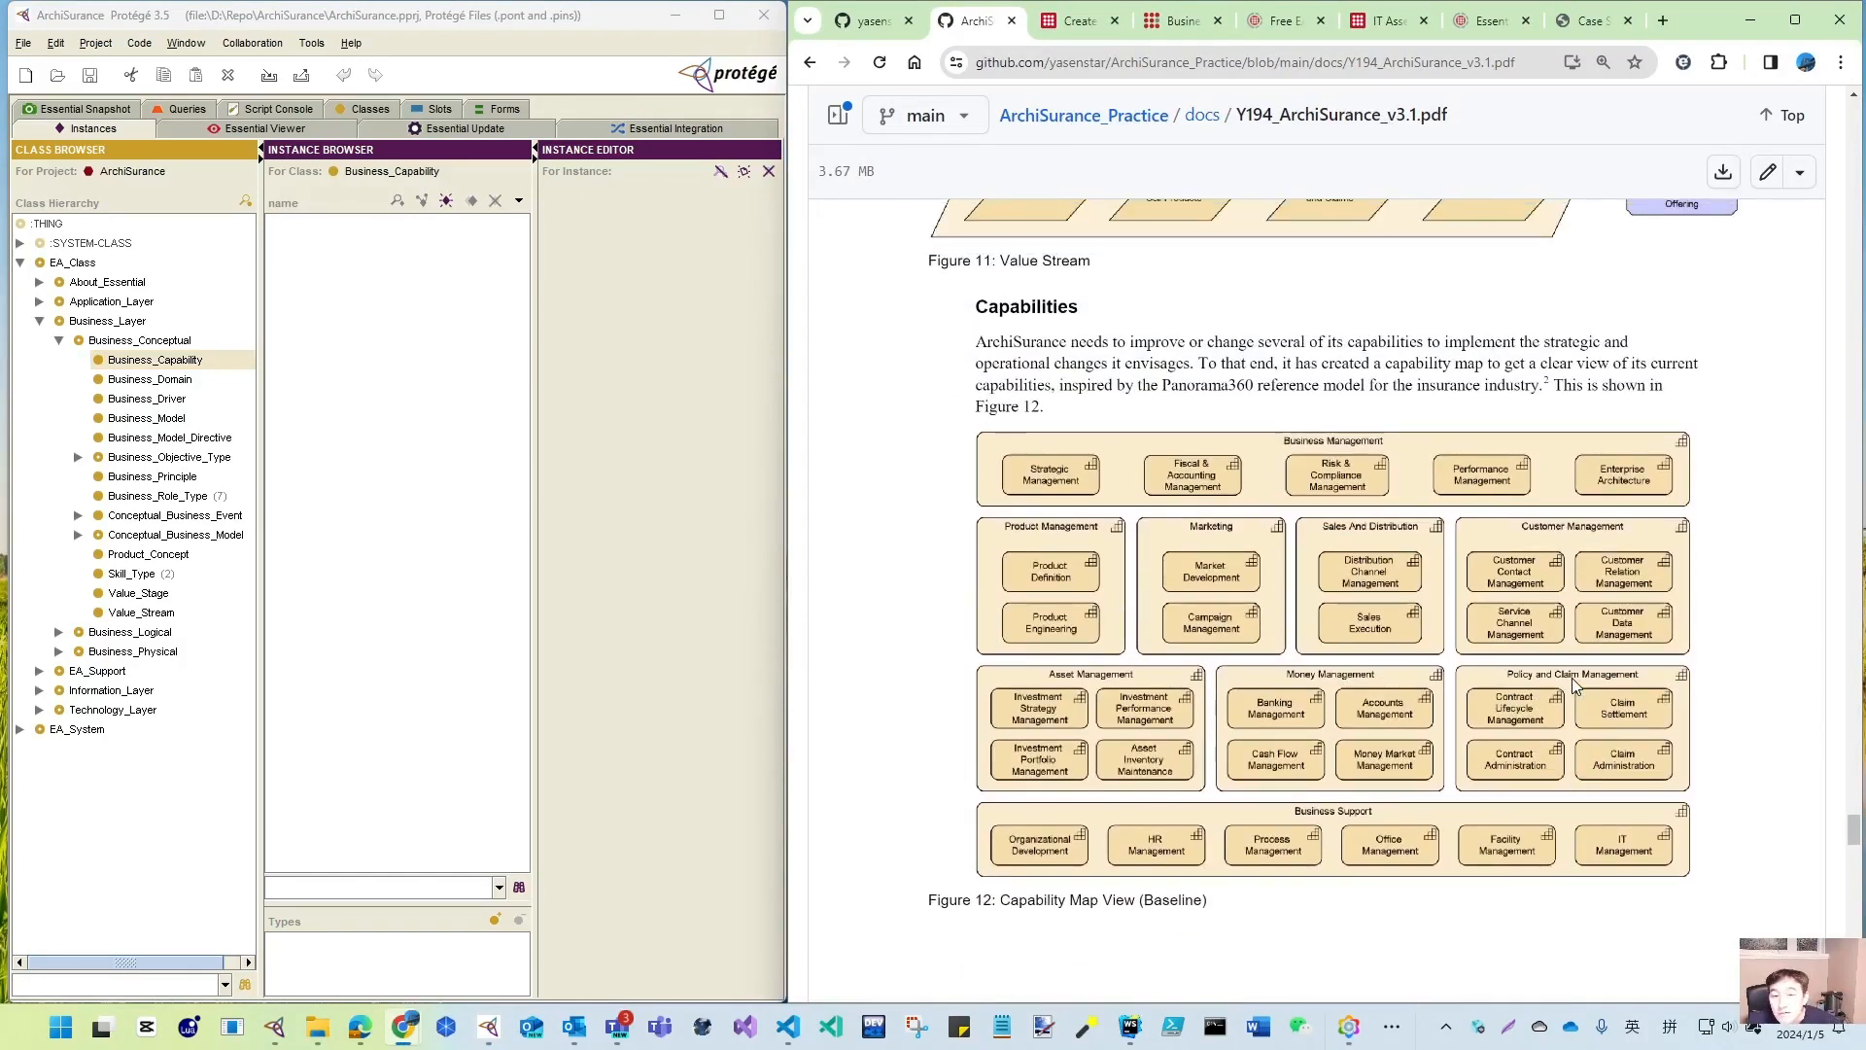
# - Create a Business_Capability instance named "ArchiSurance Business Capability", giving the instance editor more room for its fields
pyautogui.click(169, 365)
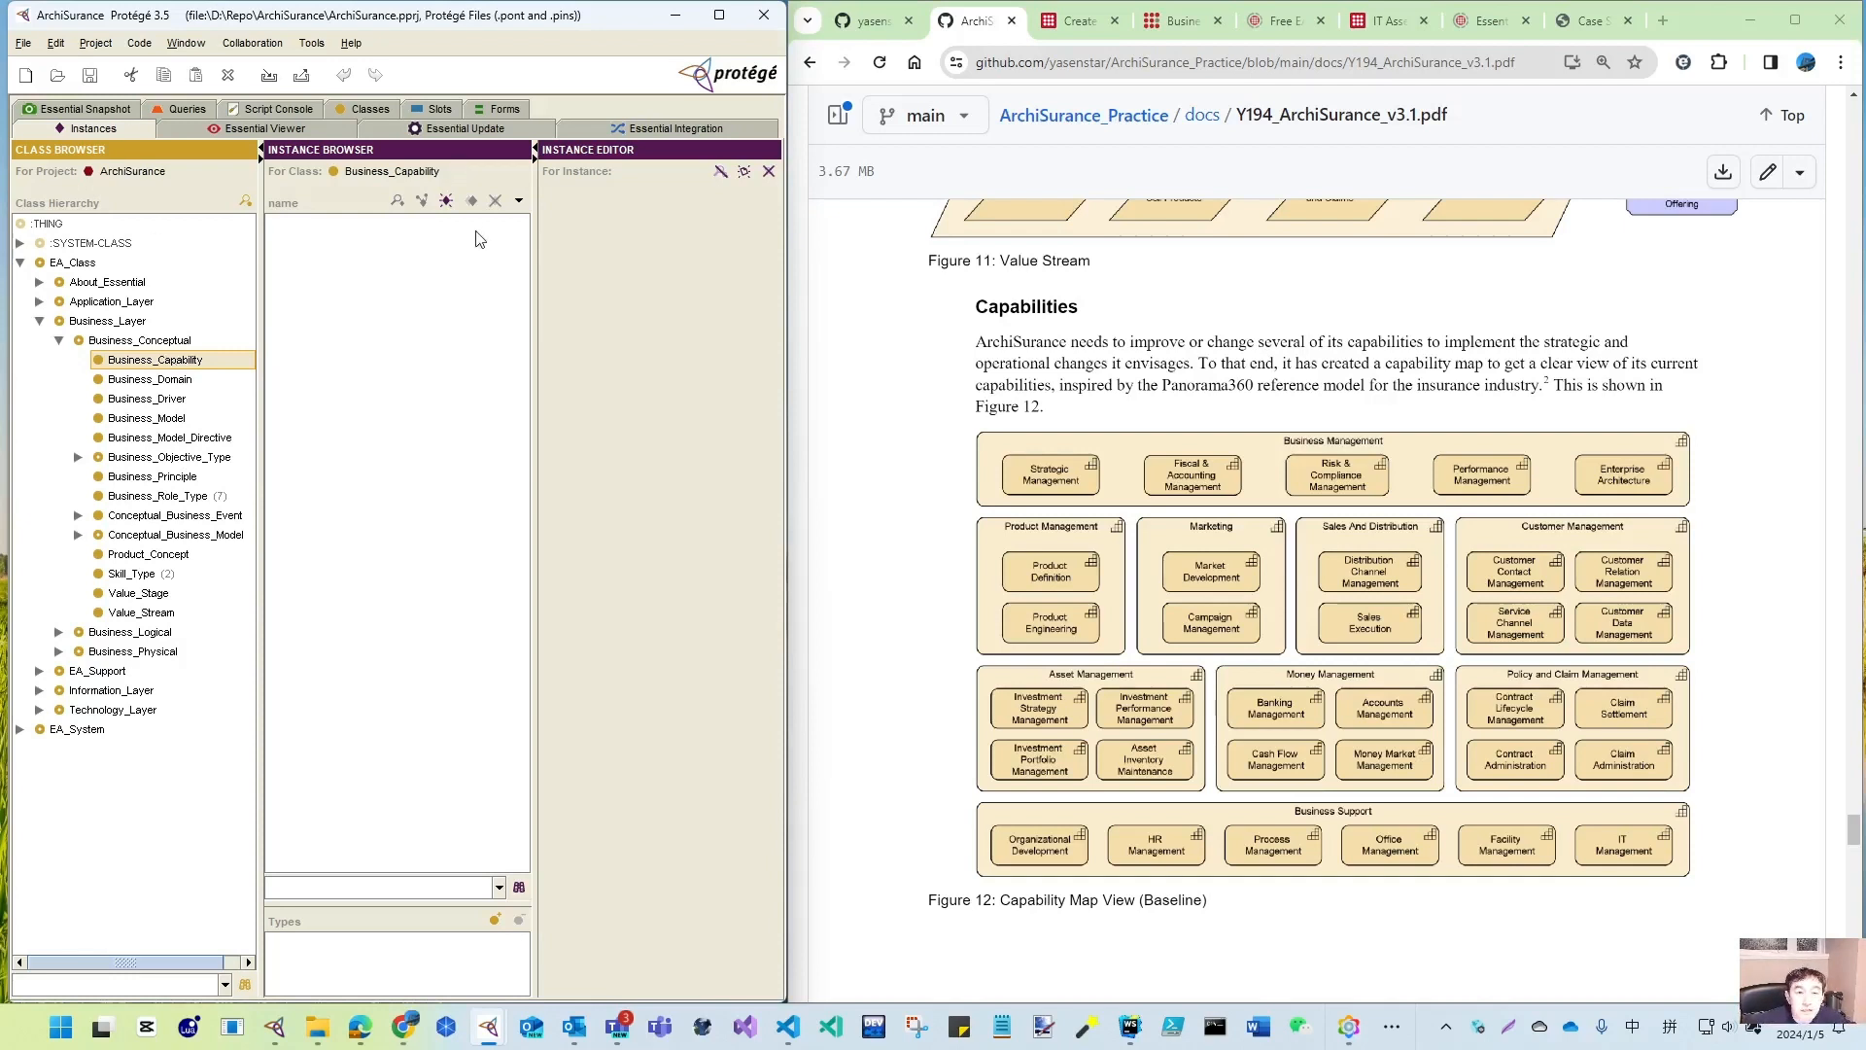
pyautogui.click(448, 204)
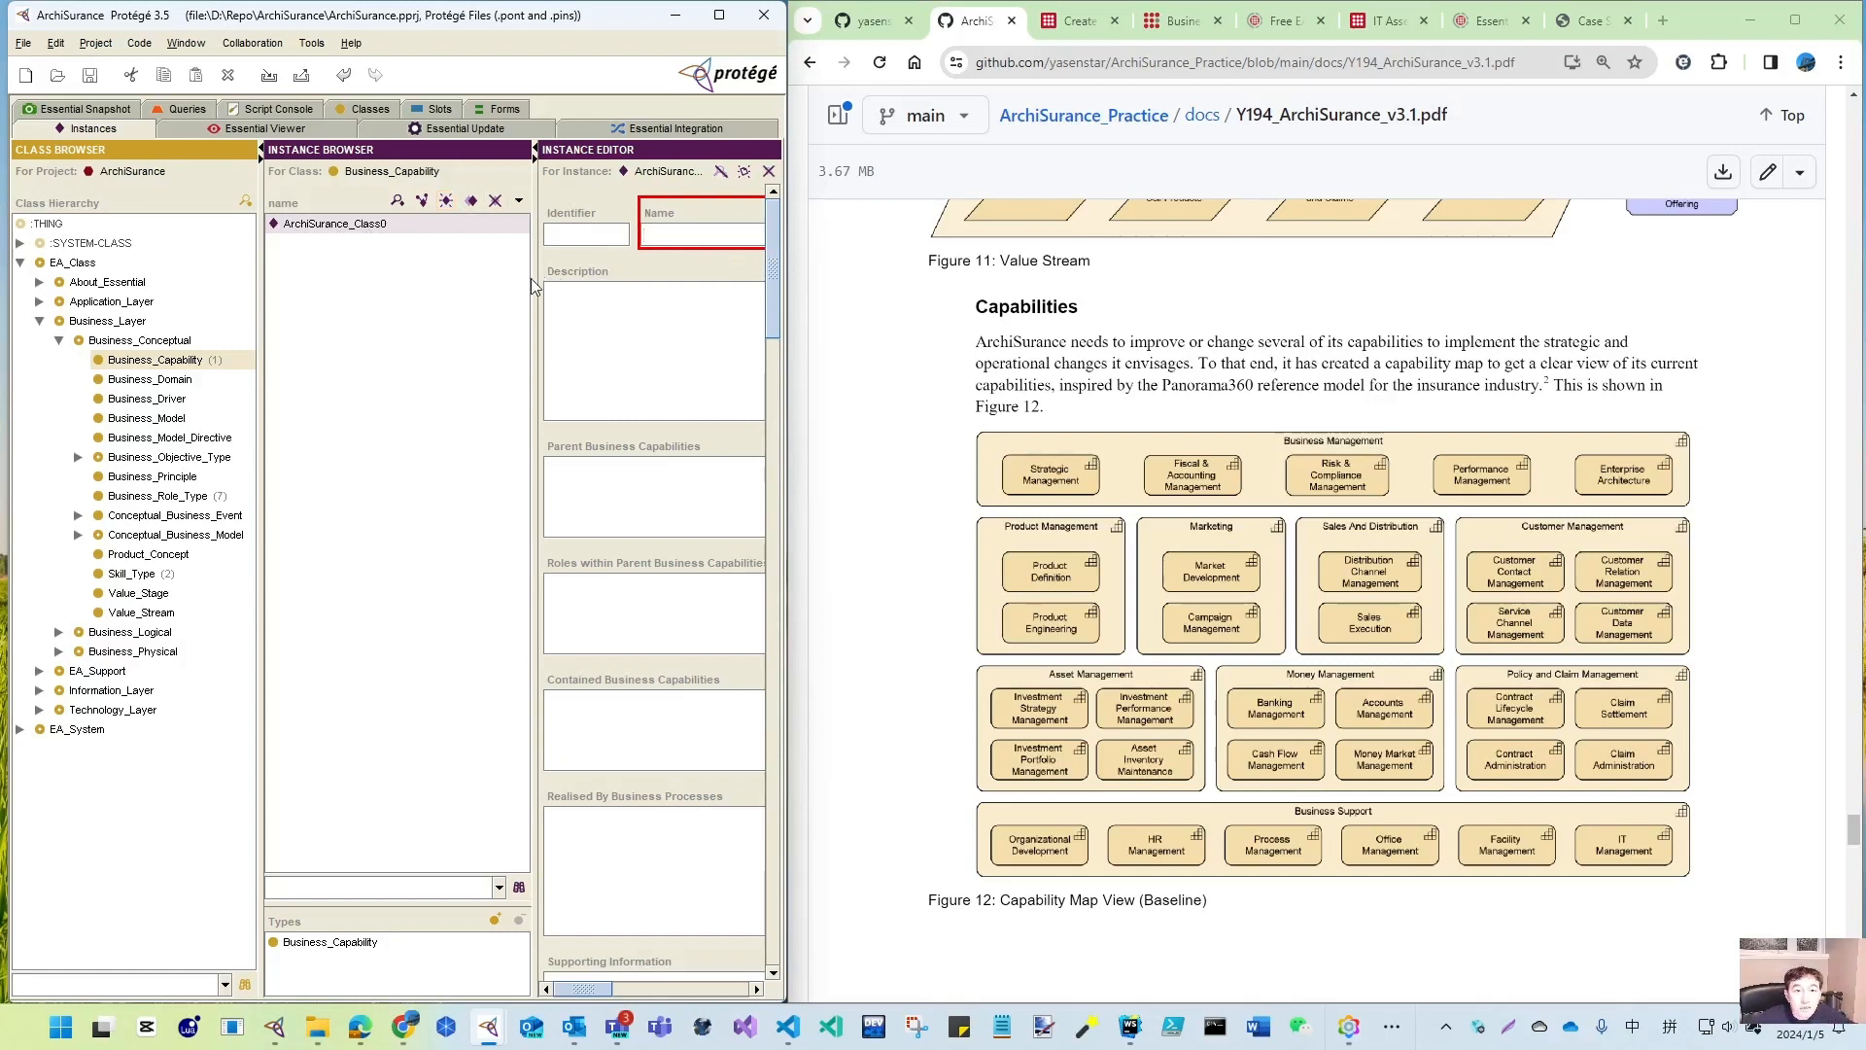
pyautogui.moveTo(534, 286); pyautogui.dragTo(427, 286)
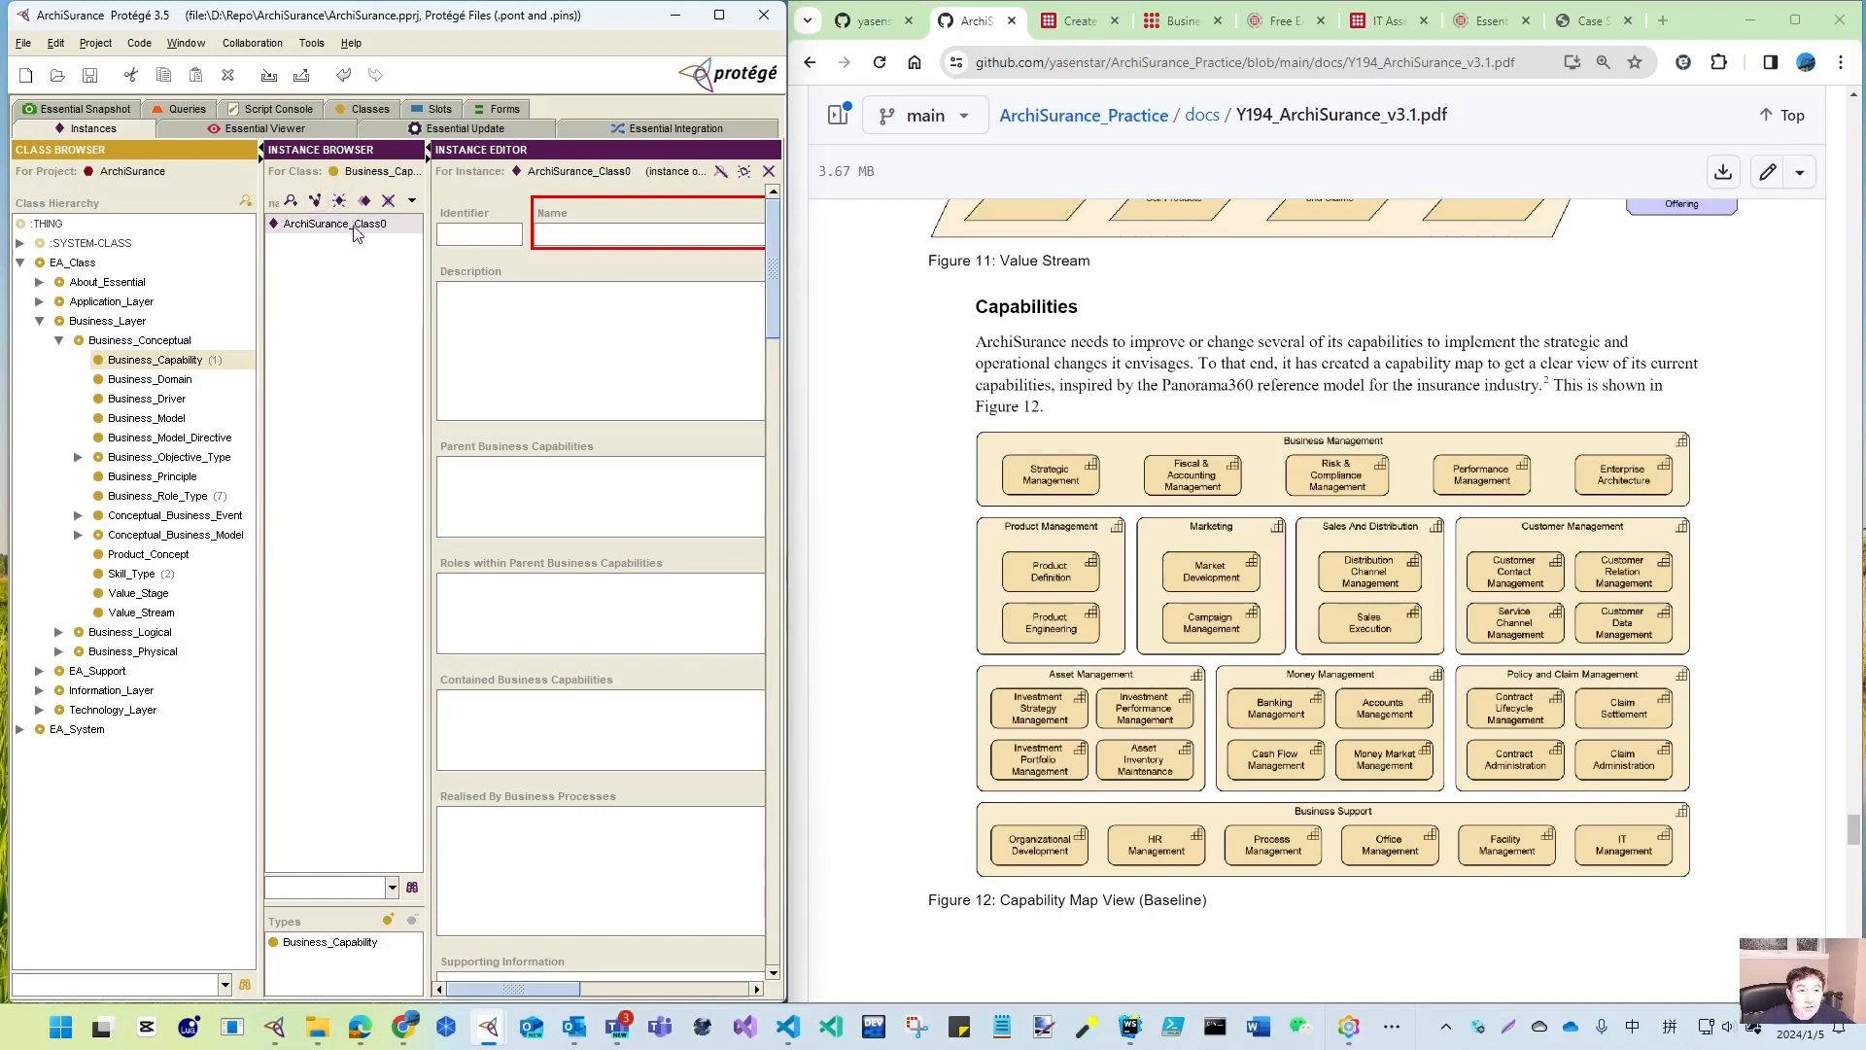
pyautogui.moveTo(259, 256); pyautogui.dragTo(229, 257)
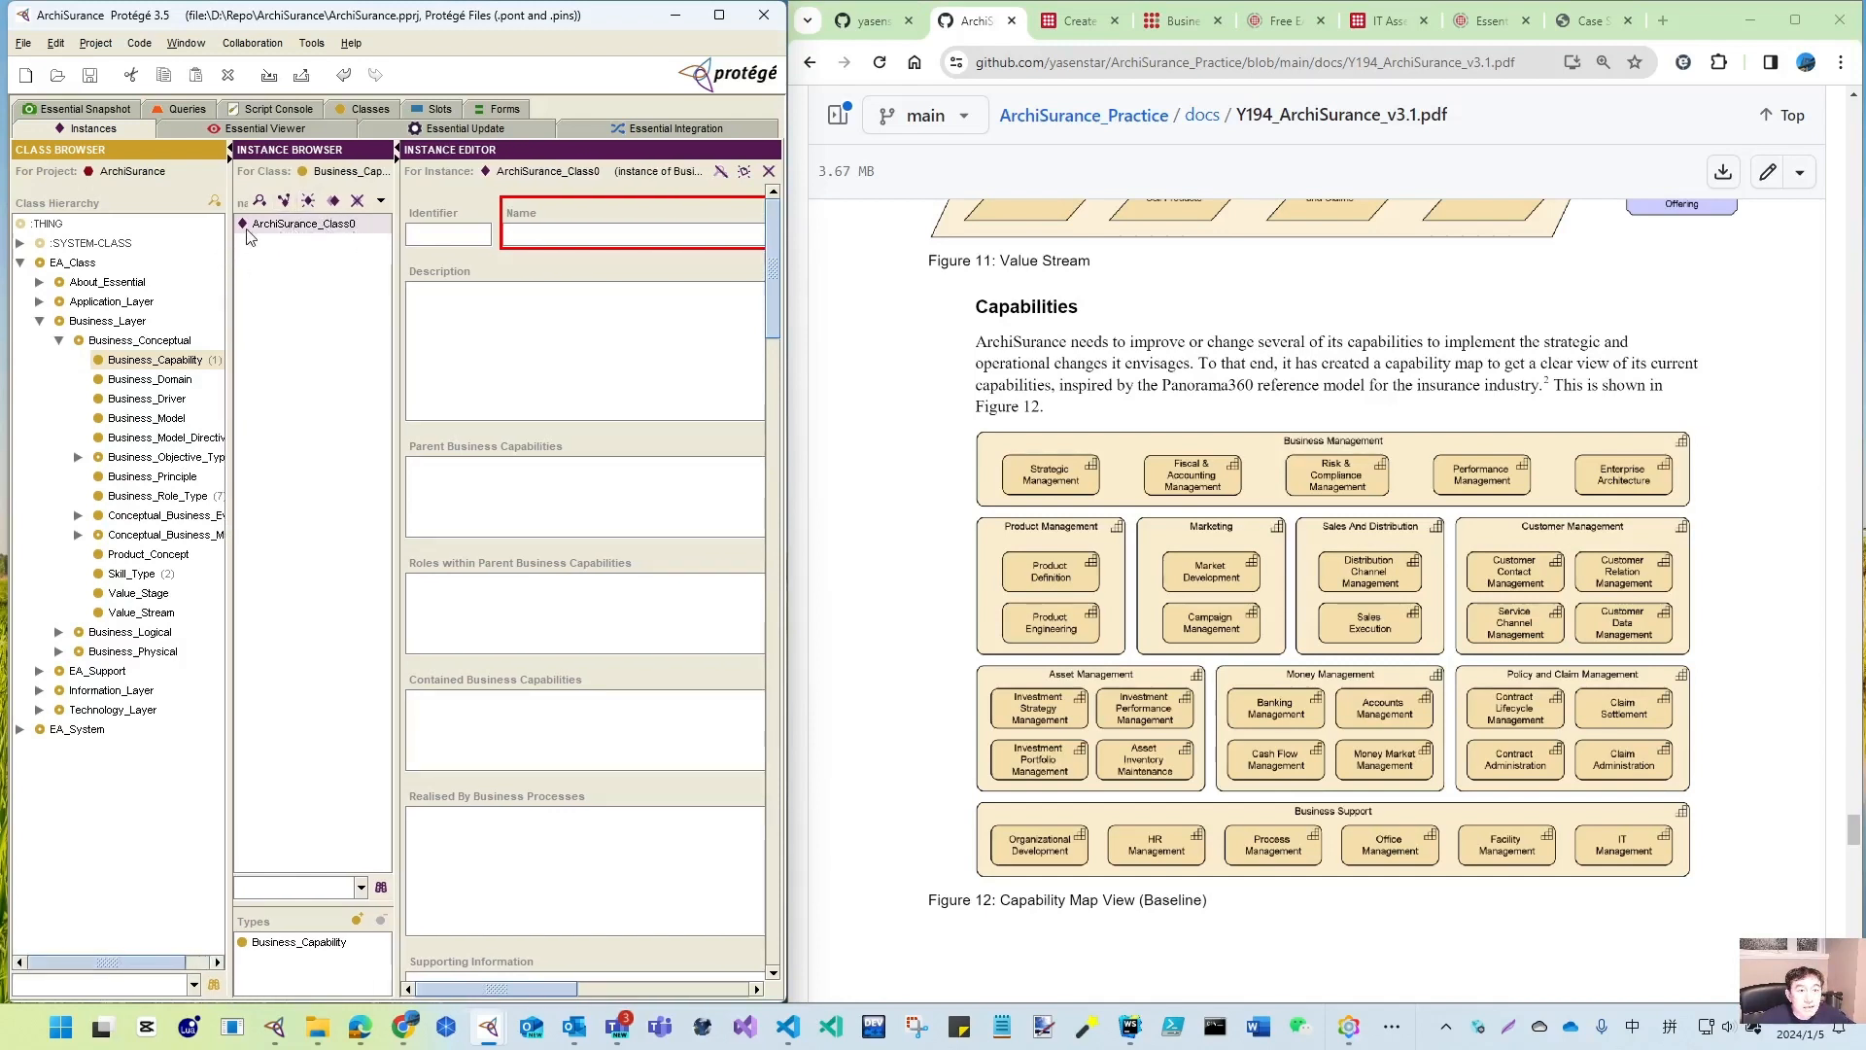
pyautogui.click(530, 235)
pyautogui.write('Ar')
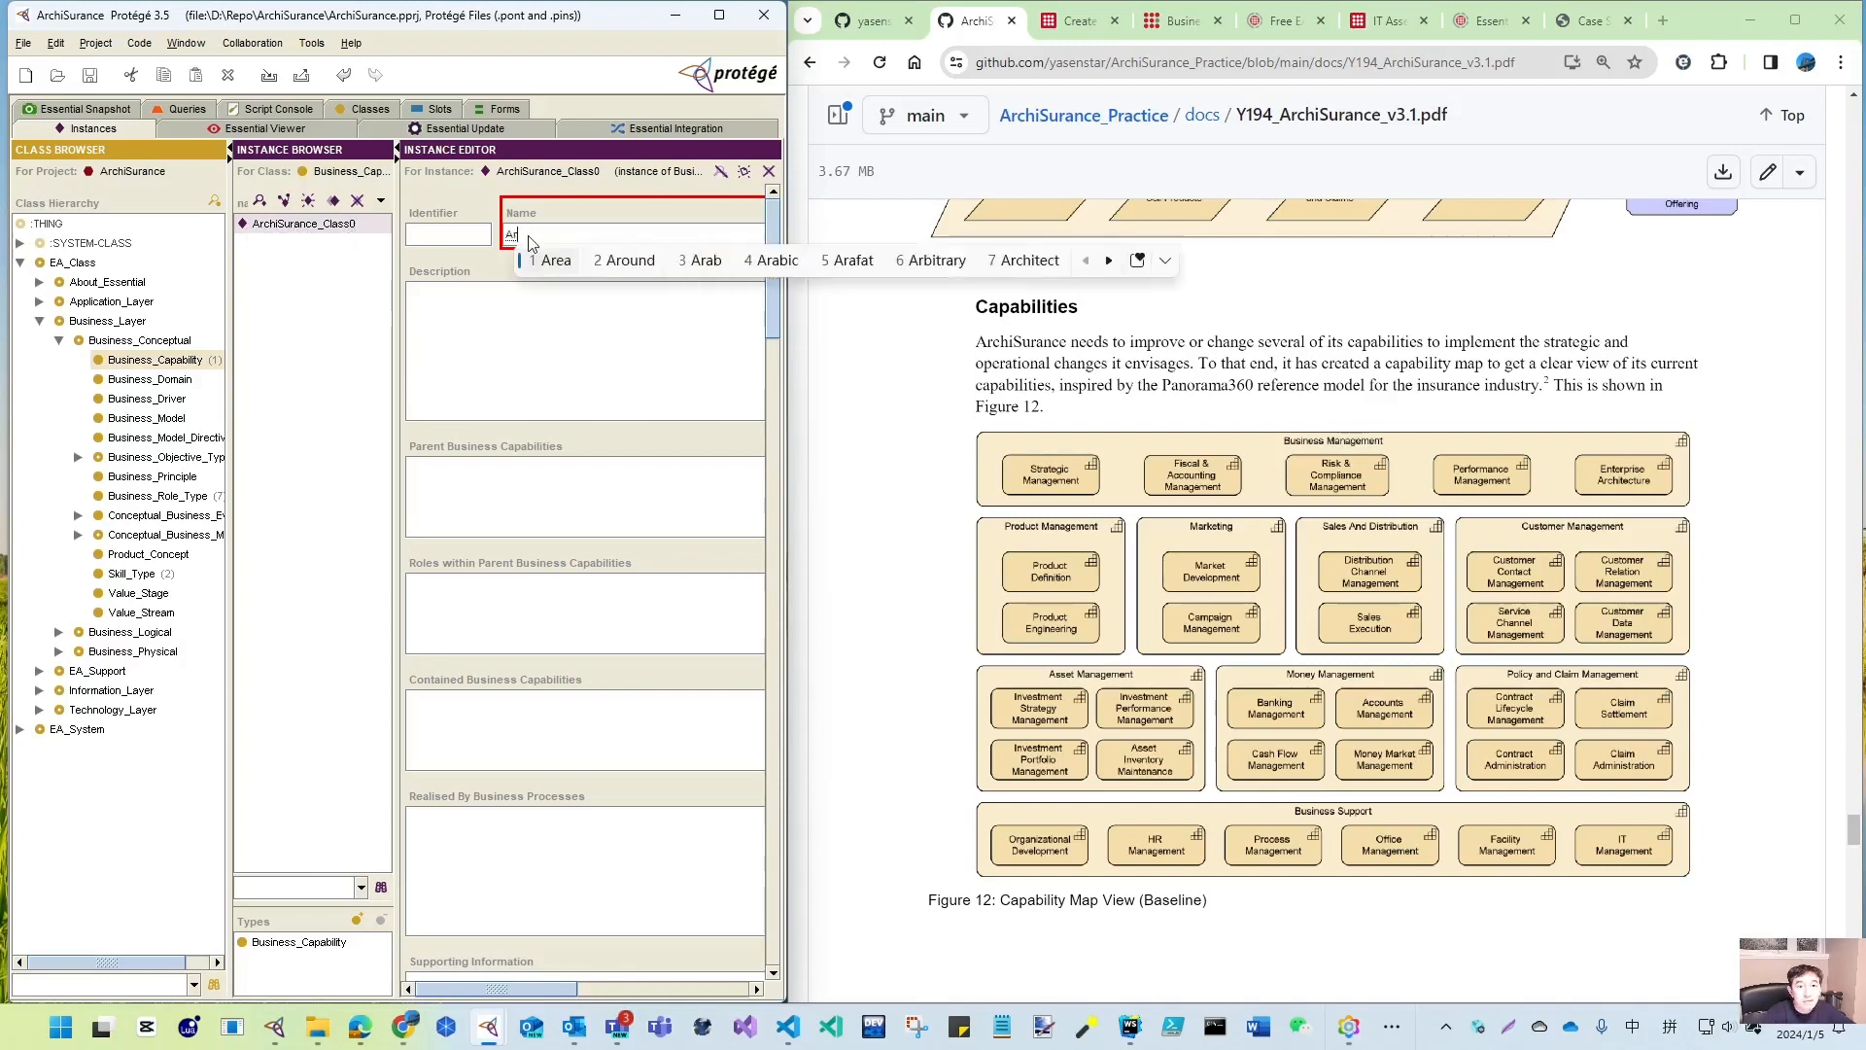
pyautogui.write('chiSurance Business Caap')
pyautogui.press('BackSpace')
pyautogui.press('BackSpace')
pyautogui.press('Return')
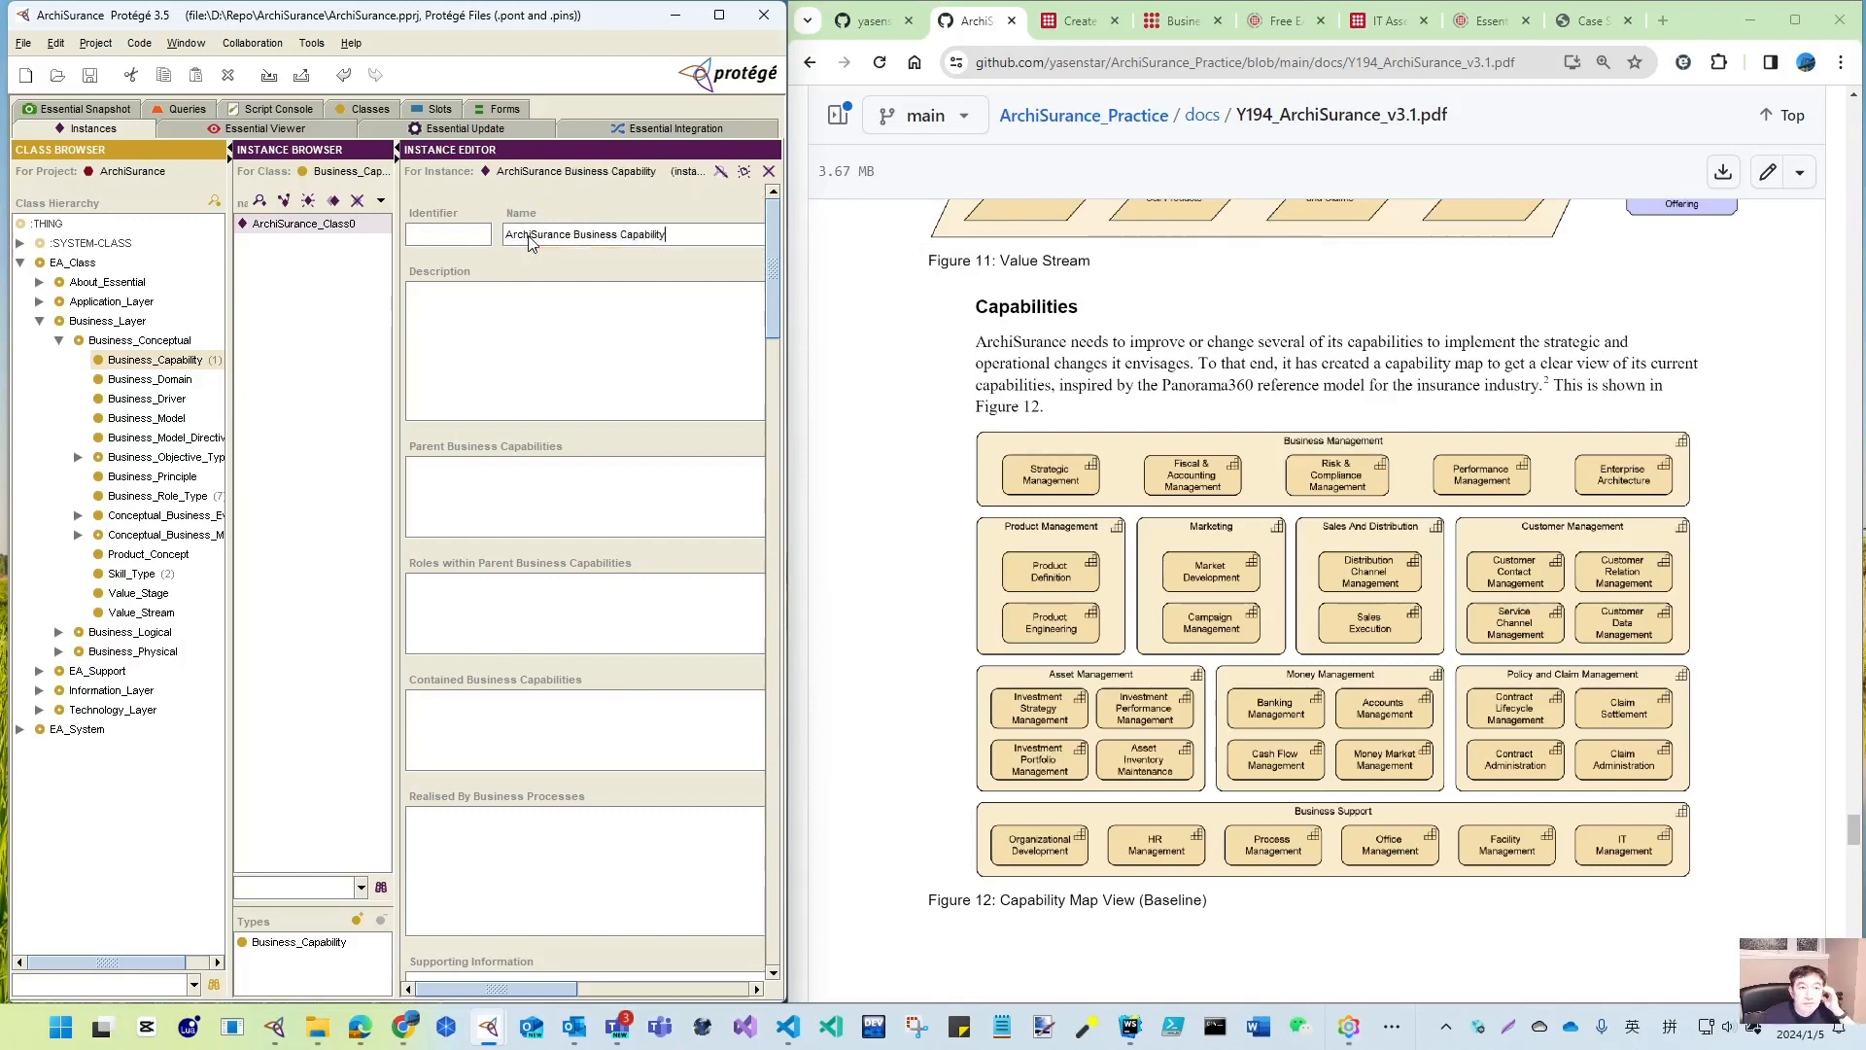
# - Set the display slot of the Business_Capability instances to name and widen the instance list to fit the full name
pyautogui.click(382, 203)
pyautogui.moveTo(428, 228)
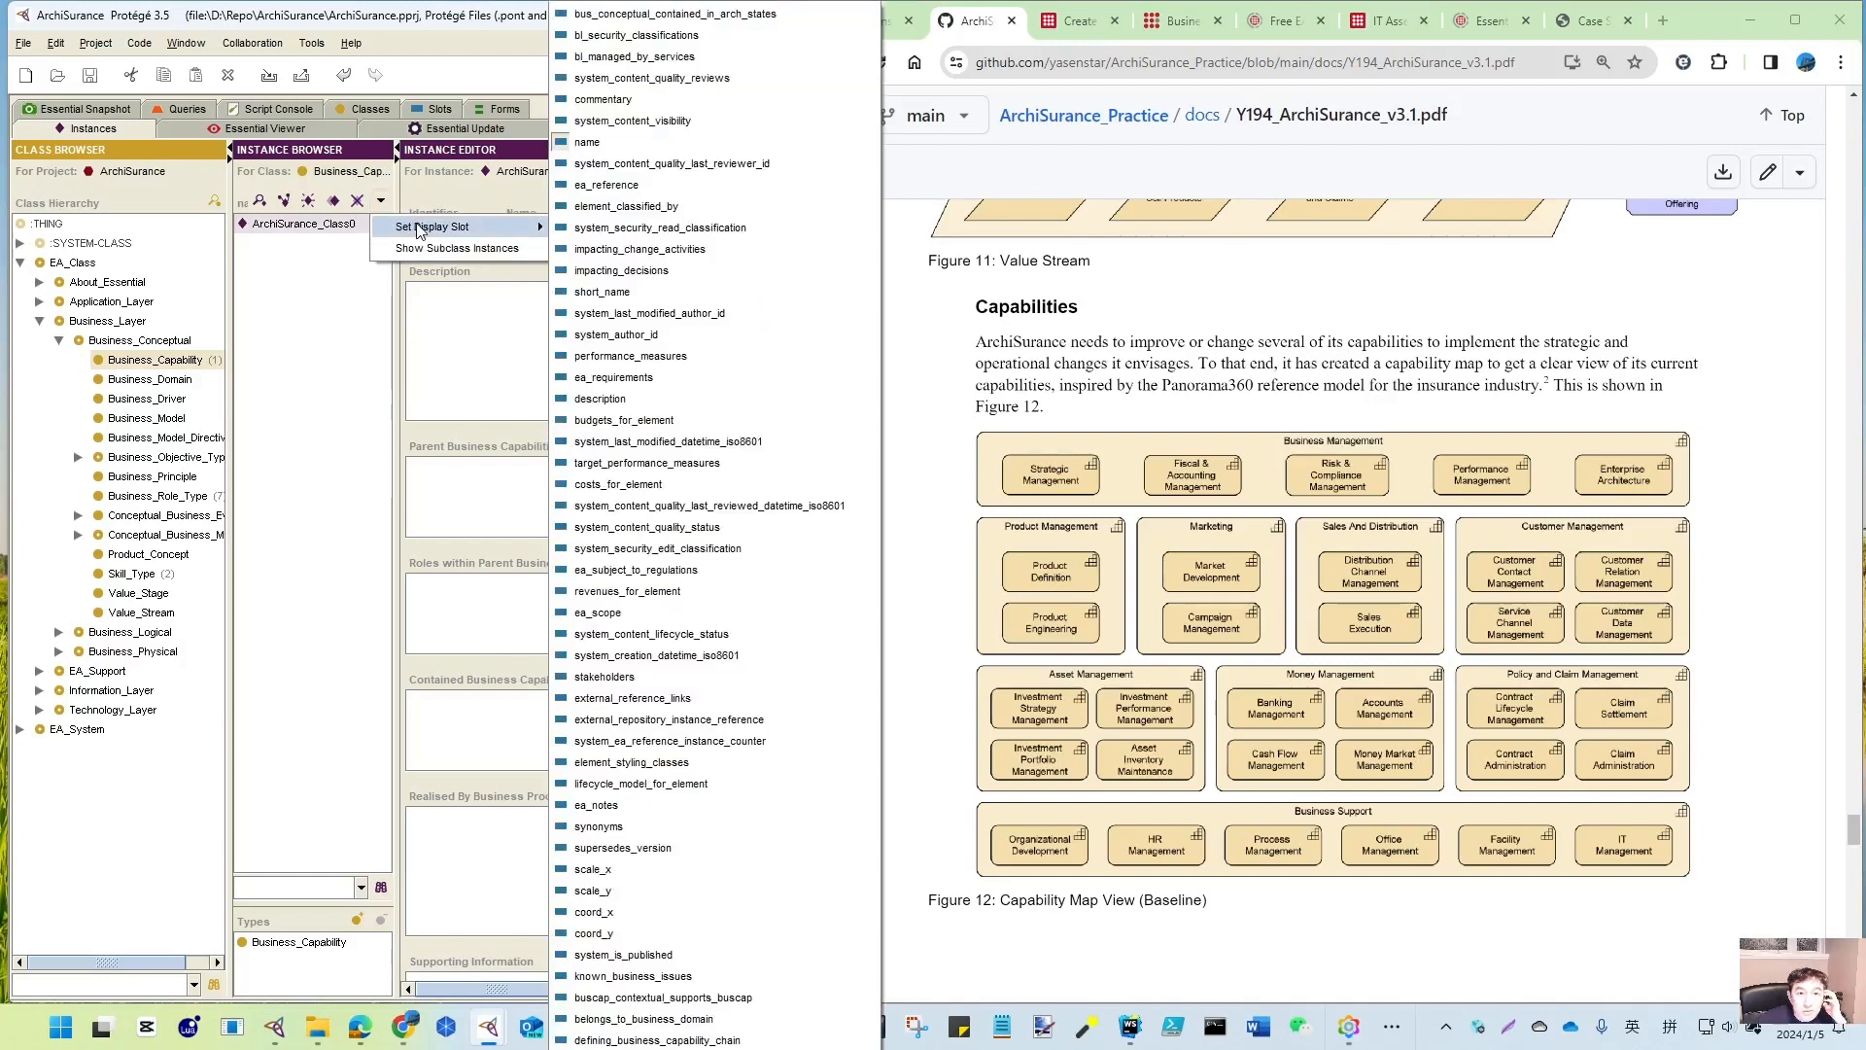
pyautogui.click(590, 147)
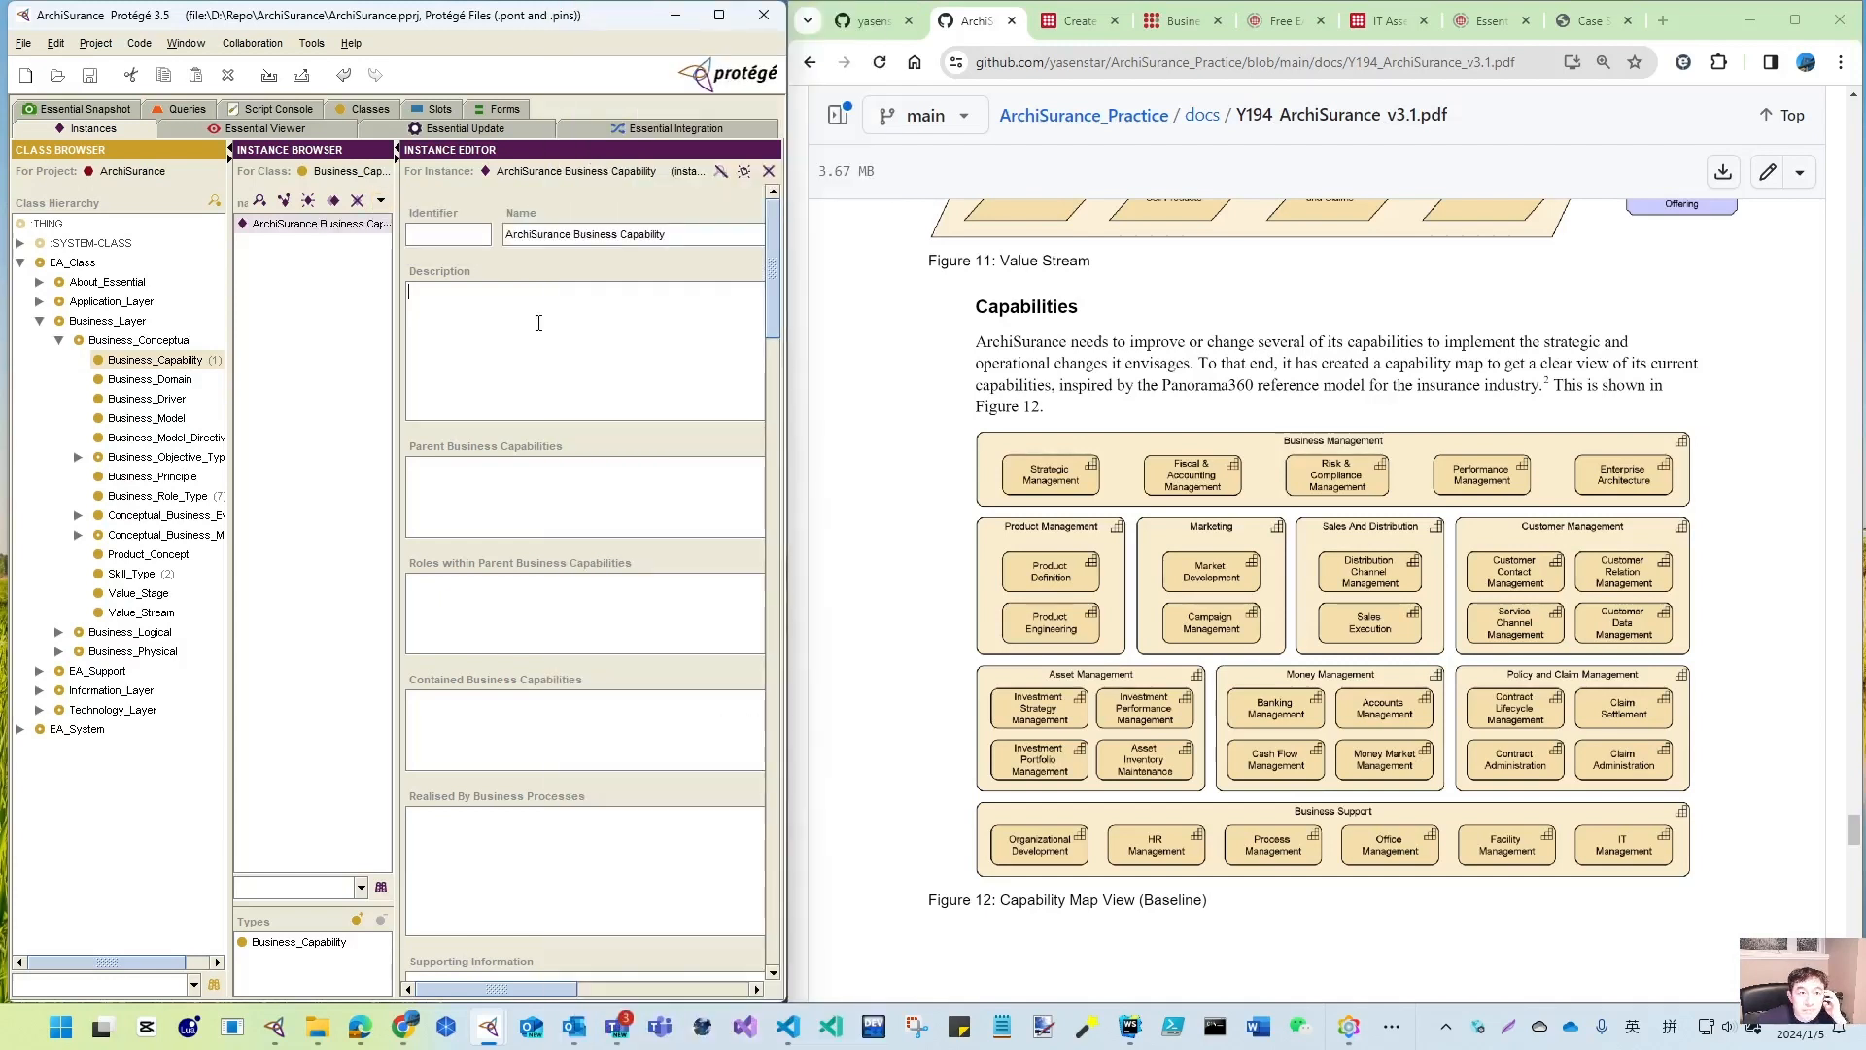
pyautogui.moveTo(394, 254); pyautogui.dragTo(450, 257)
pyautogui.click(378, 231)
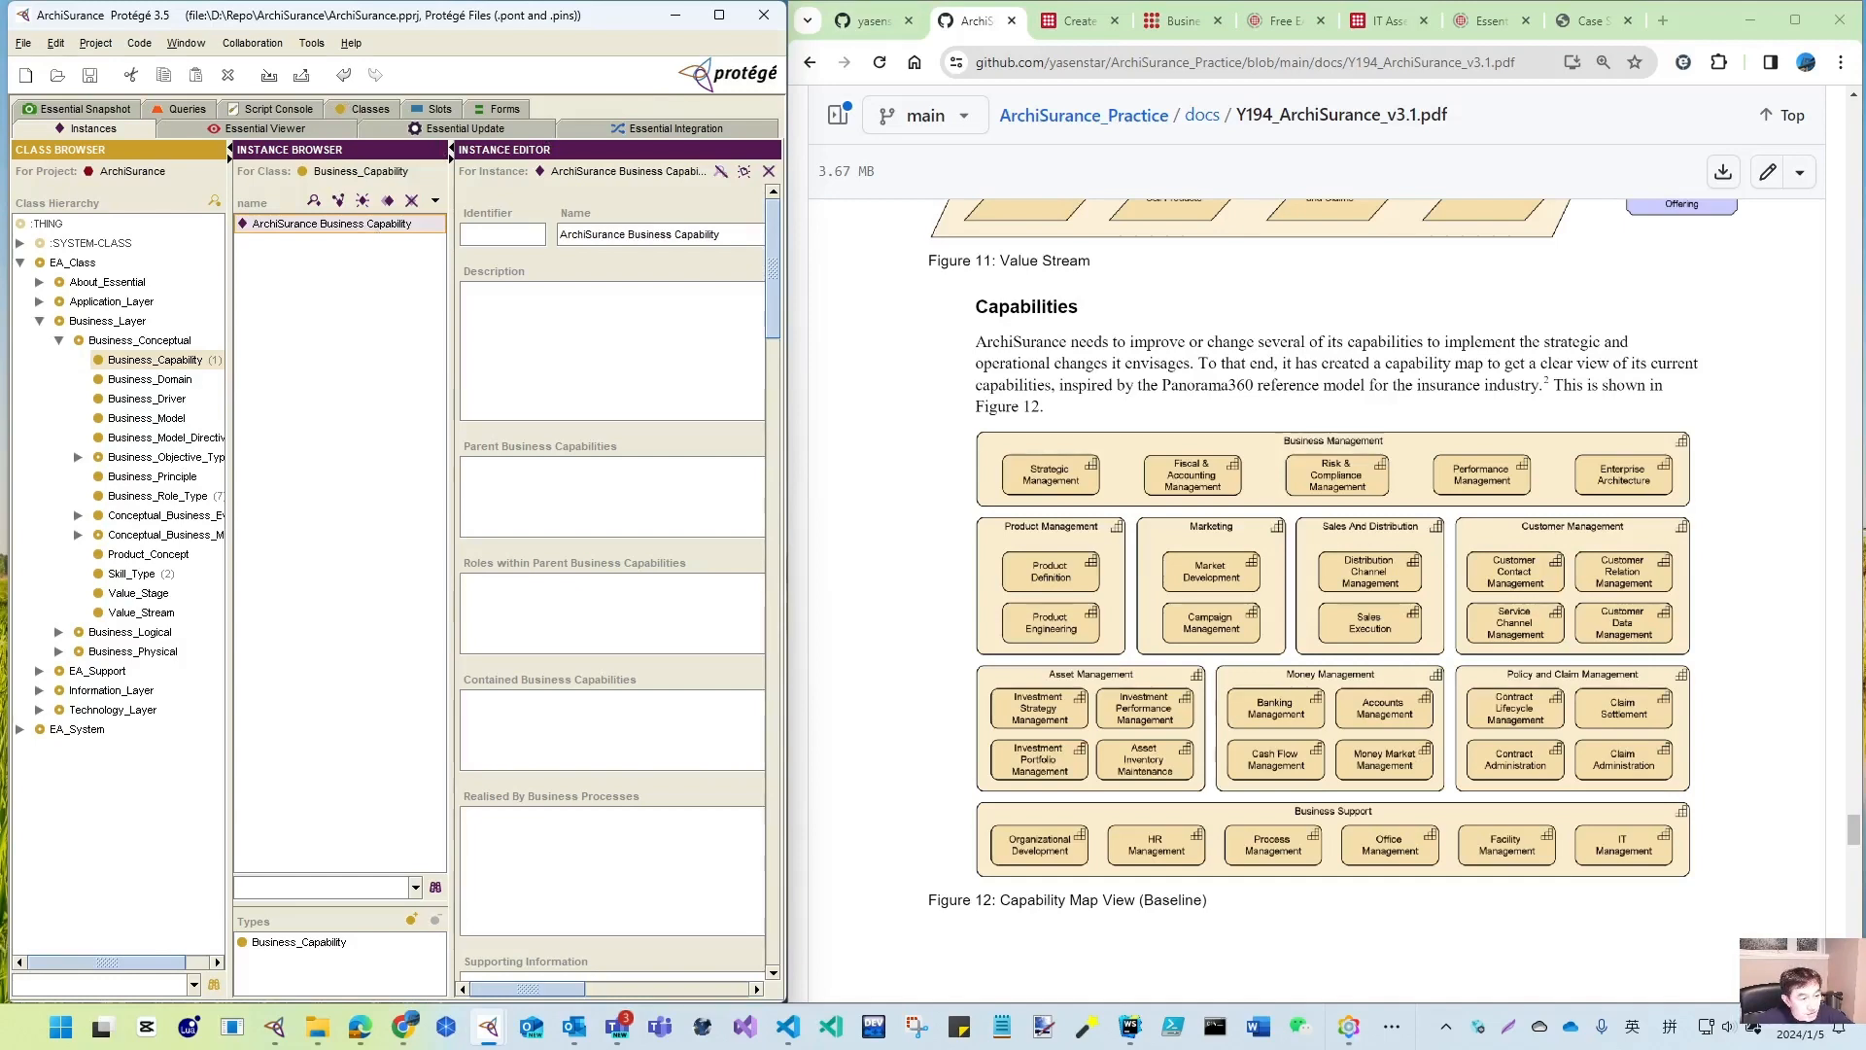
# - Switch to the Essential-EA-Tool mind map in Freeplane and restore its window down so that it sits beside Protégé
pyautogui.hotkey('alt', 'Tab')
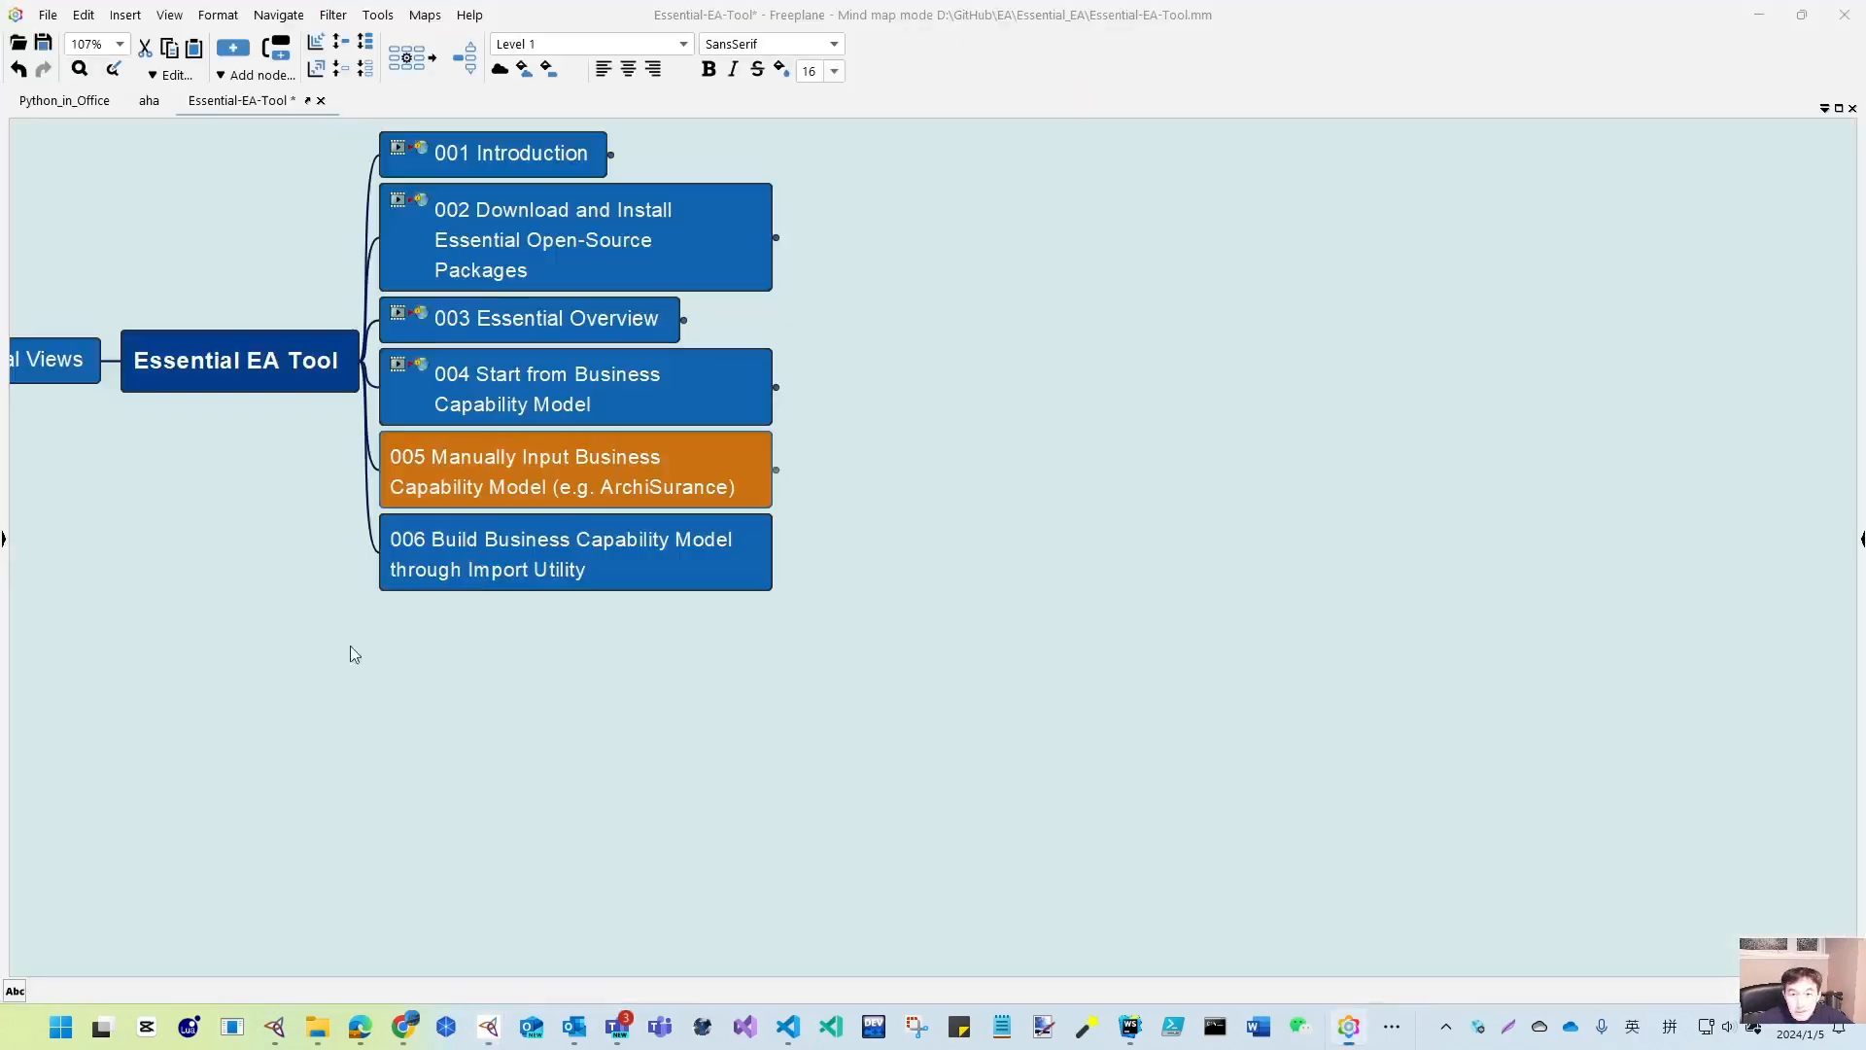
pyautogui.click(1795, 22)
pyautogui.moveTo(970, 684); pyautogui.dragTo(1057, 741)
# - Expand the mind map's "004 Start from Business Capability Model" and Business Capability Dashboard nodes and read the instructions for setting a root business capability
pyautogui.click(1320, 445)
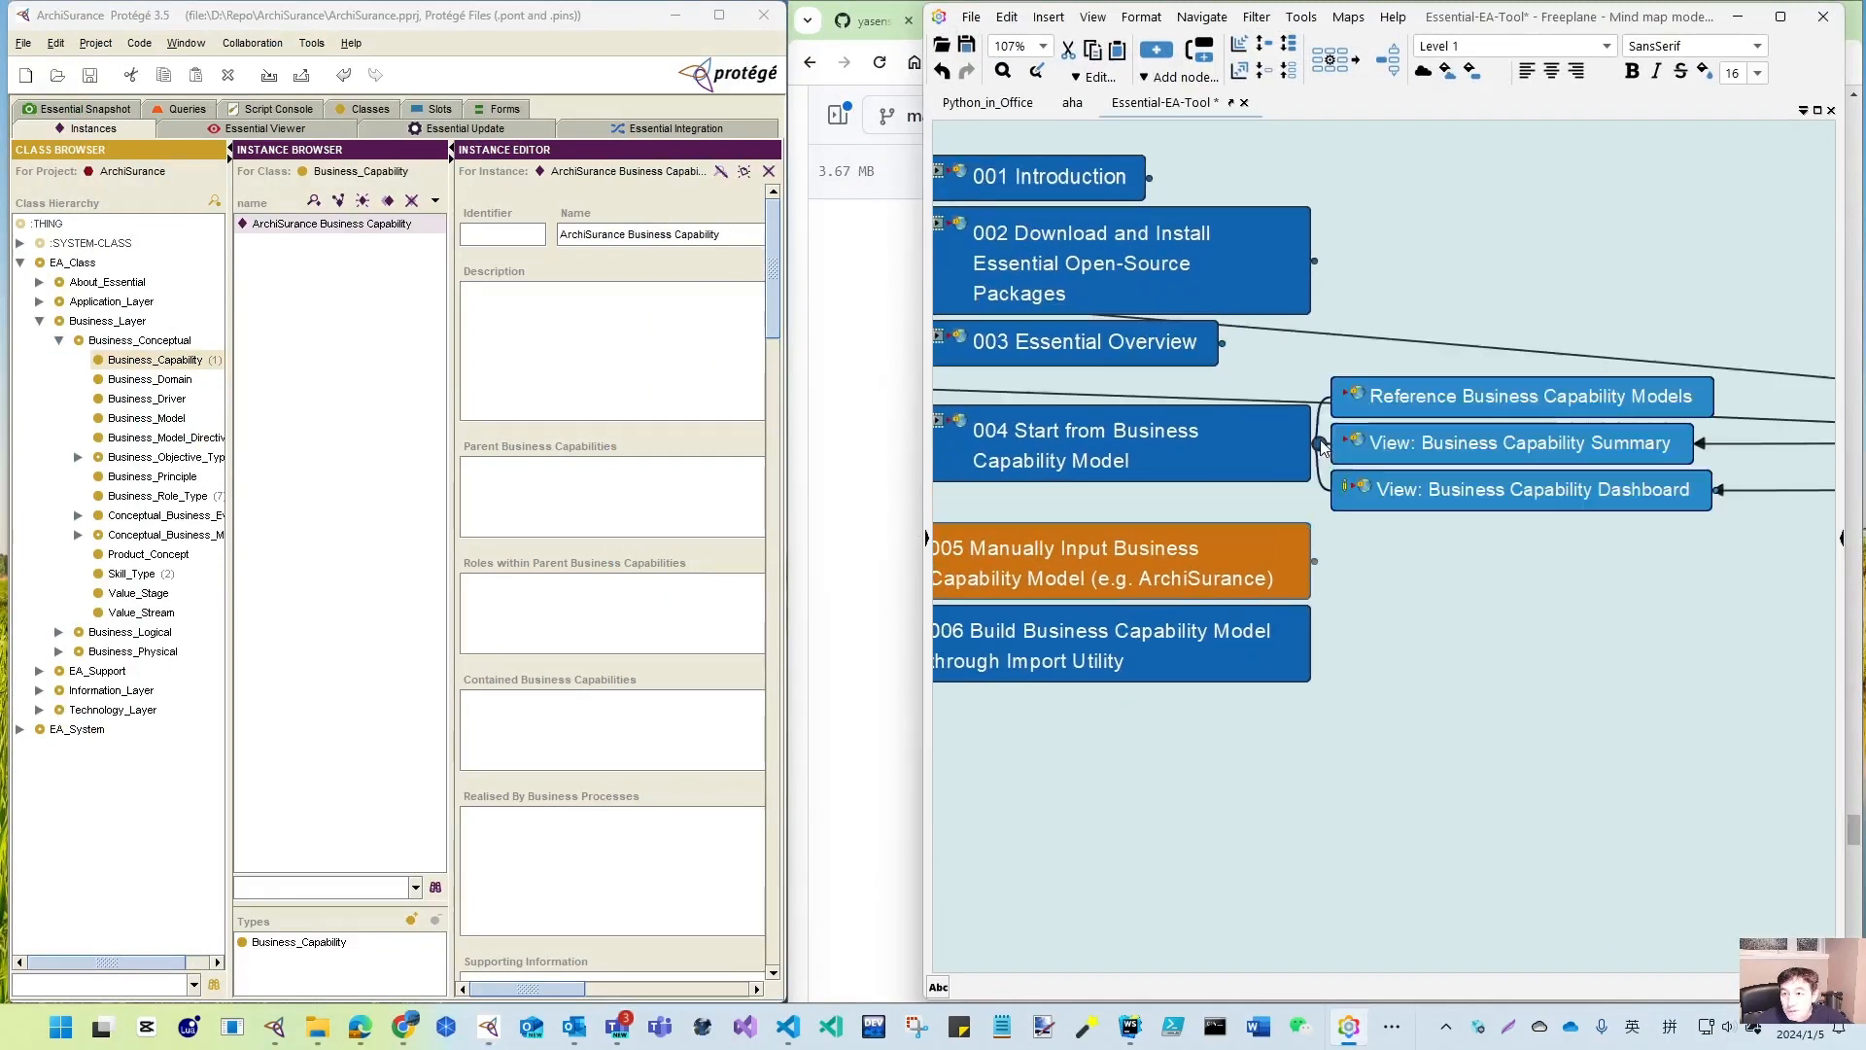
pyautogui.moveTo(1347, 830); pyautogui.dragTo(905, 849)
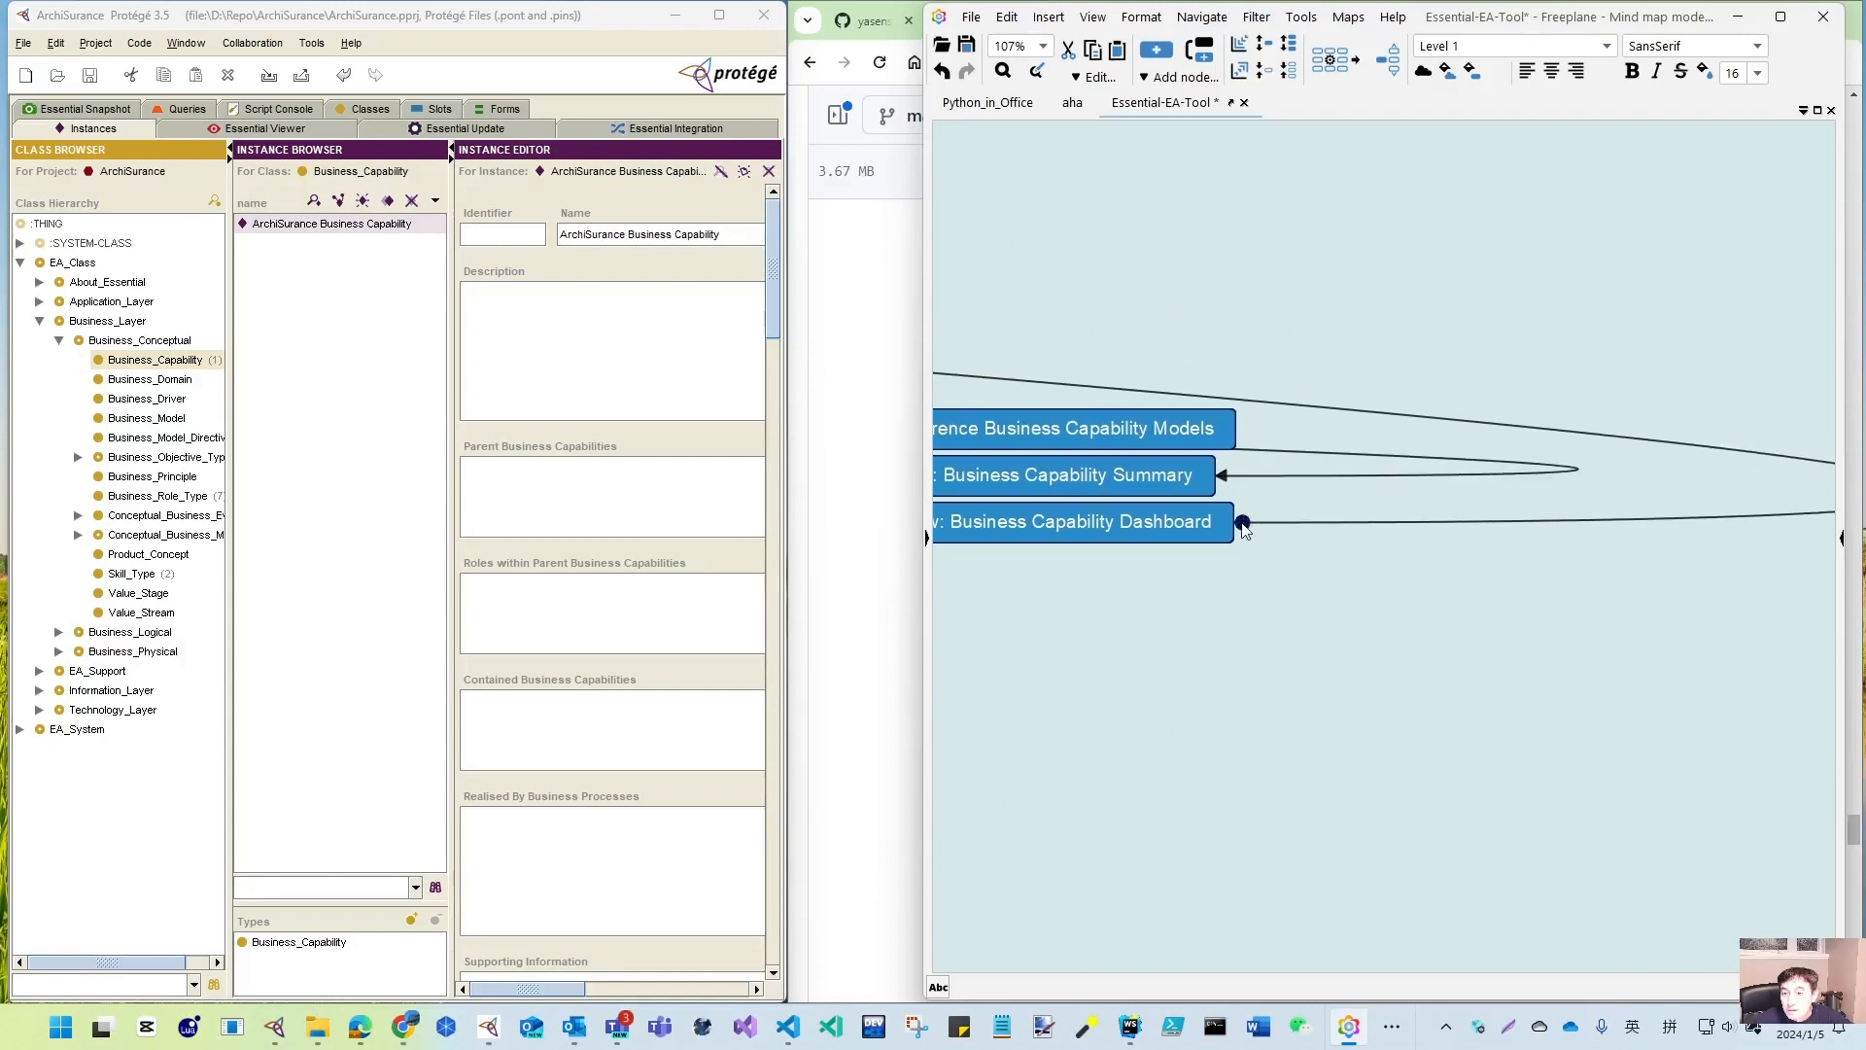
pyautogui.click(1243, 522)
pyautogui.moveTo(1476, 586); pyautogui.dragTo(1228, 823)
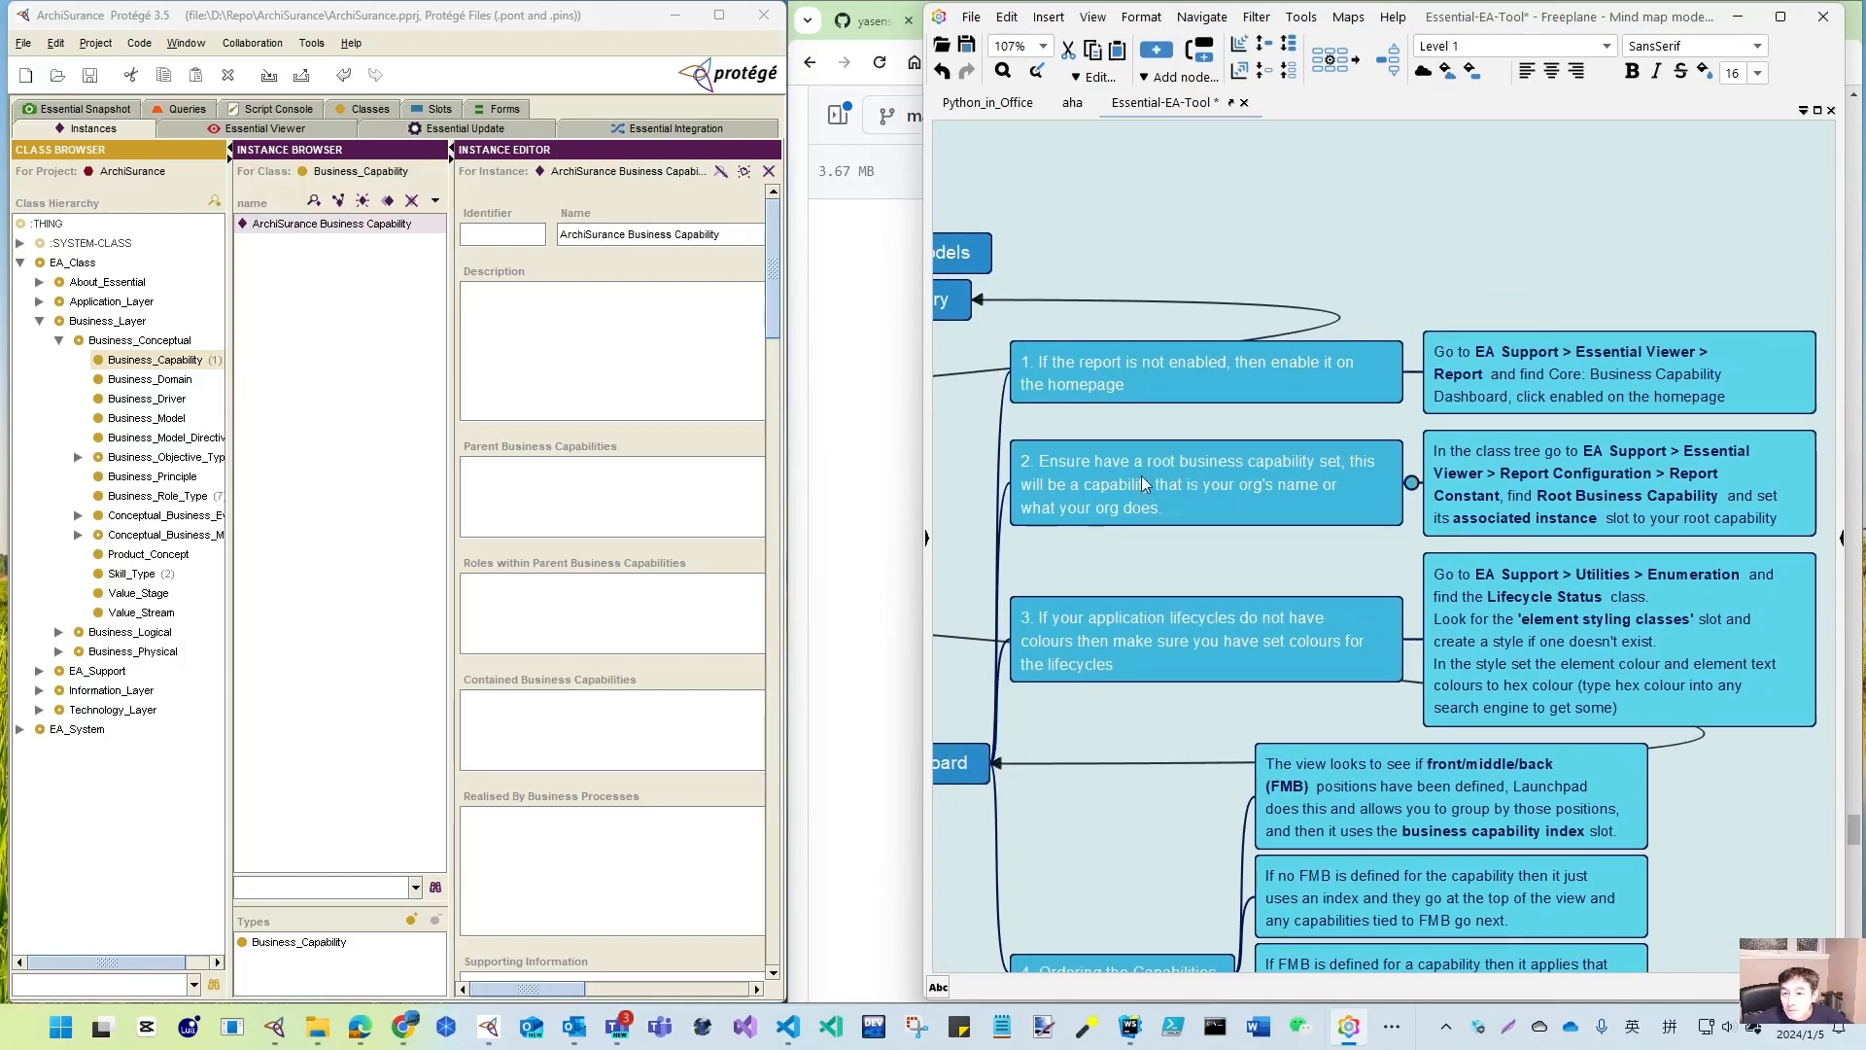
pyautogui.scroll(-2, 1231, 554)
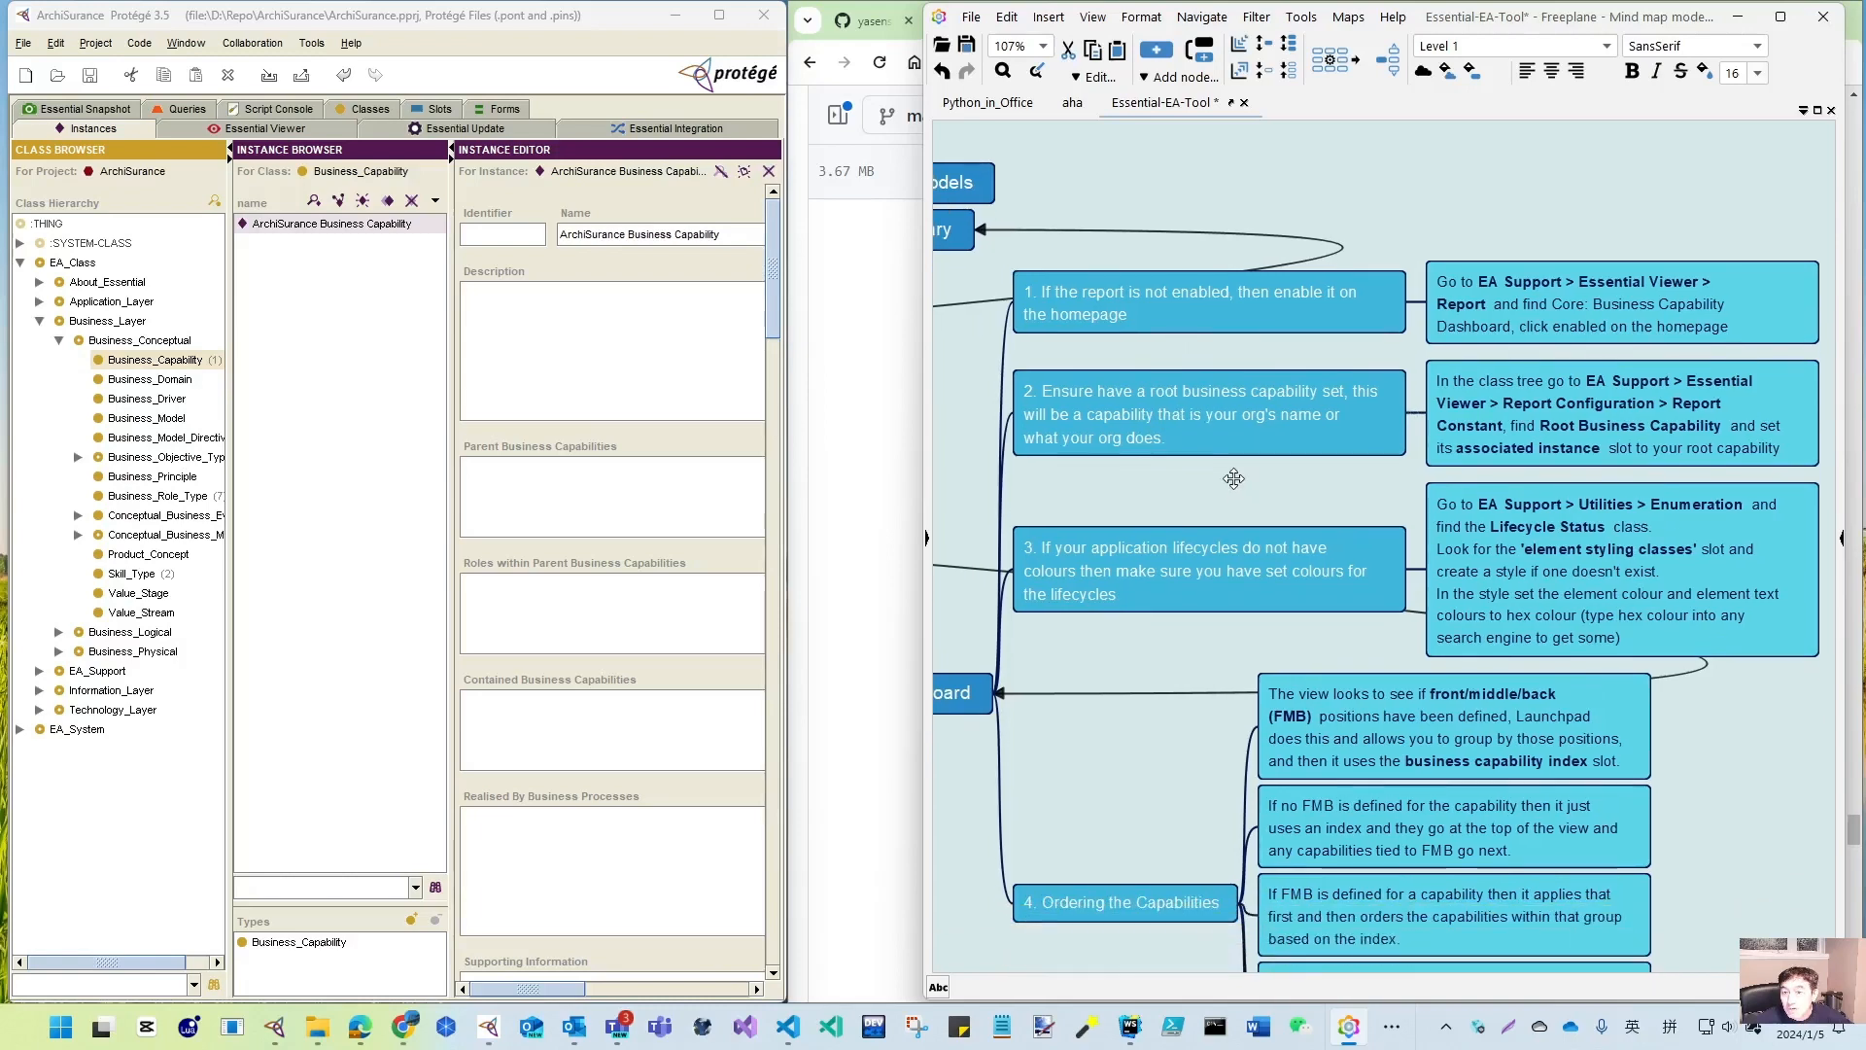
# - In the Protégé class tree, expand EA_Support, Essential_Viewer and Report_Configuration to reveal the Report_Constant class
pyautogui.click(307, 225)
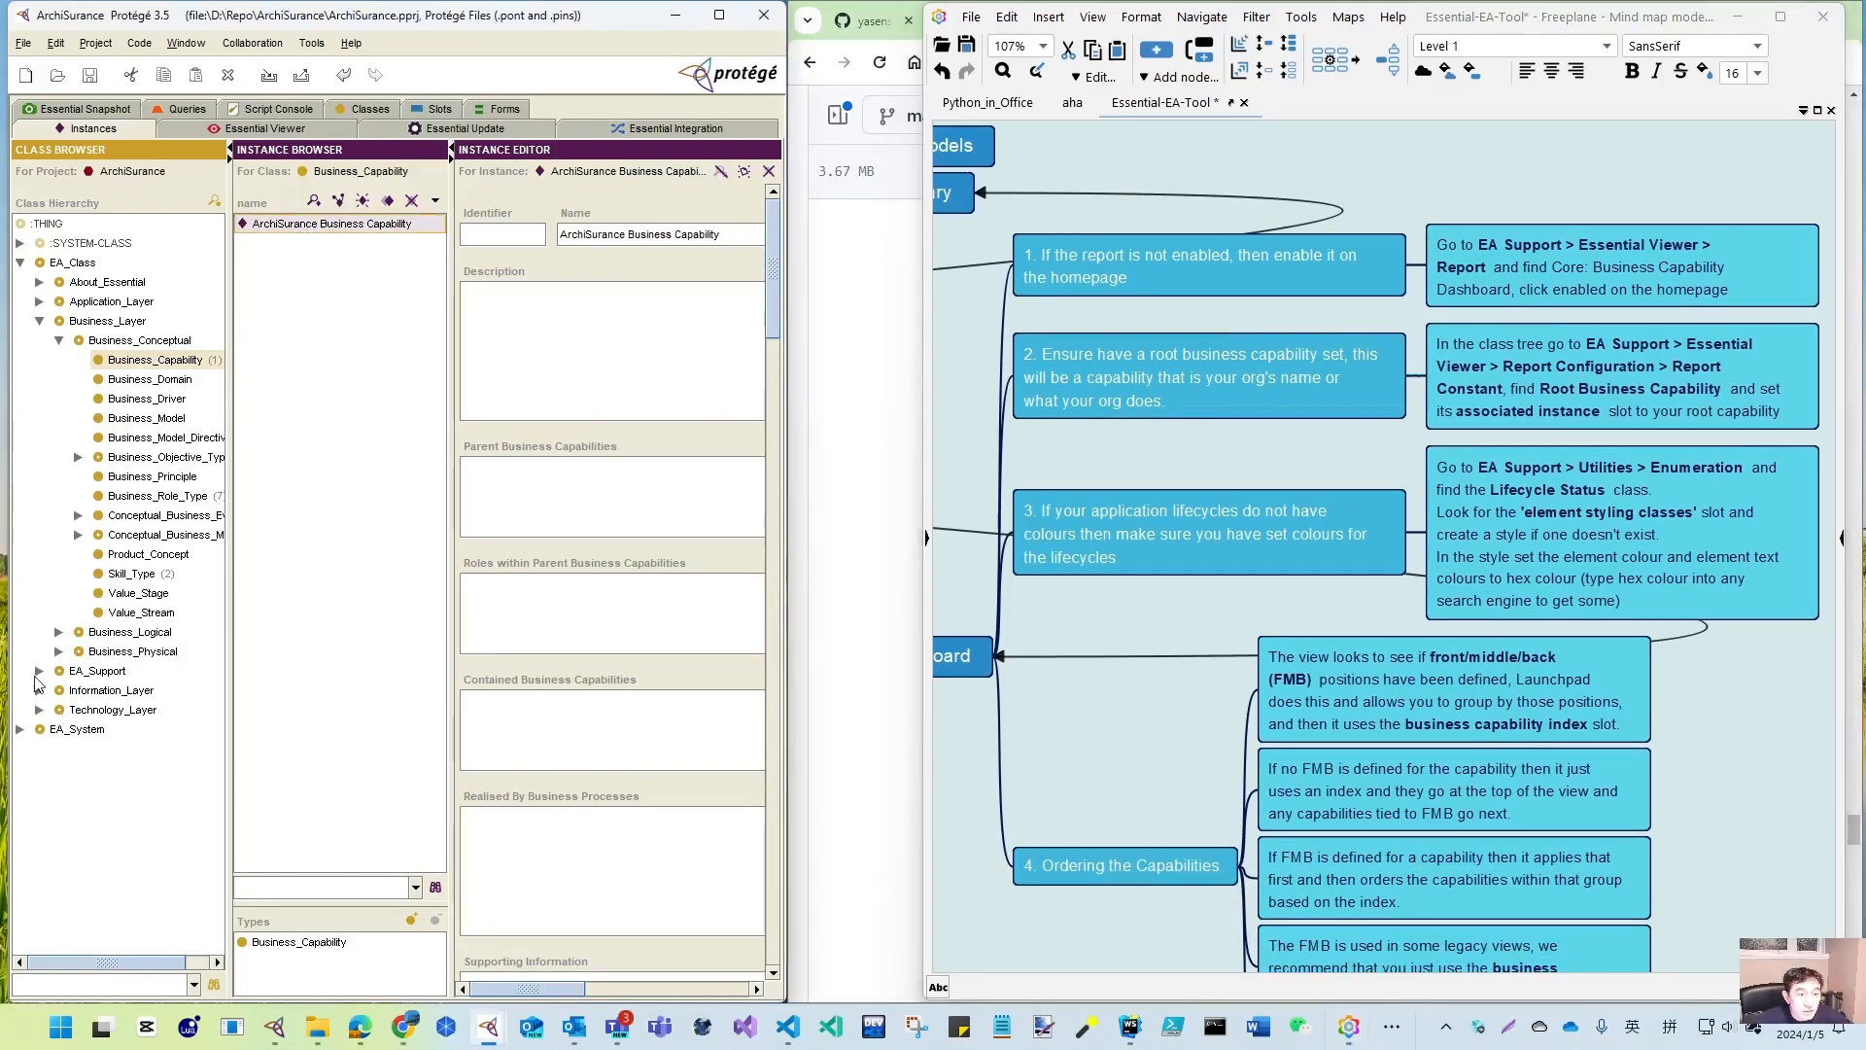
pyautogui.click(38, 671)
pyautogui.moveTo(230, 699); pyautogui.dragTo(259, 702)
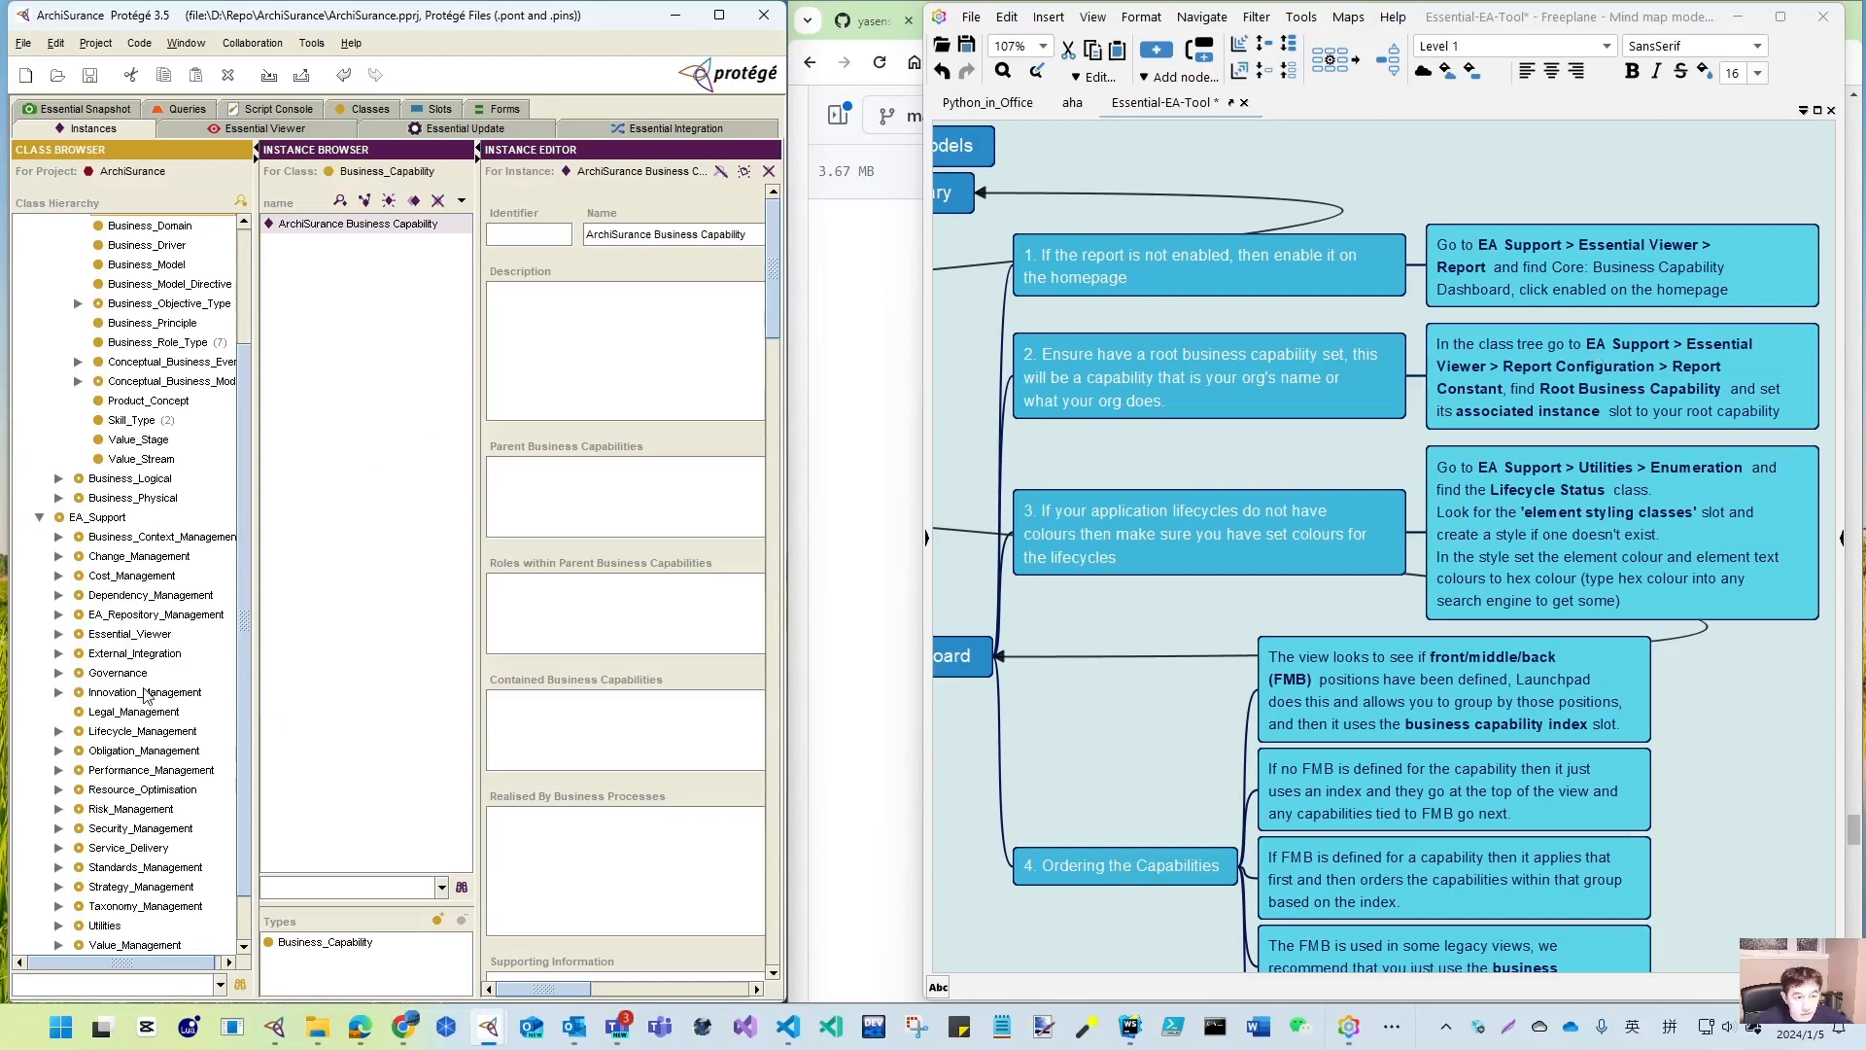
pyautogui.scroll(-1, 146, 680)
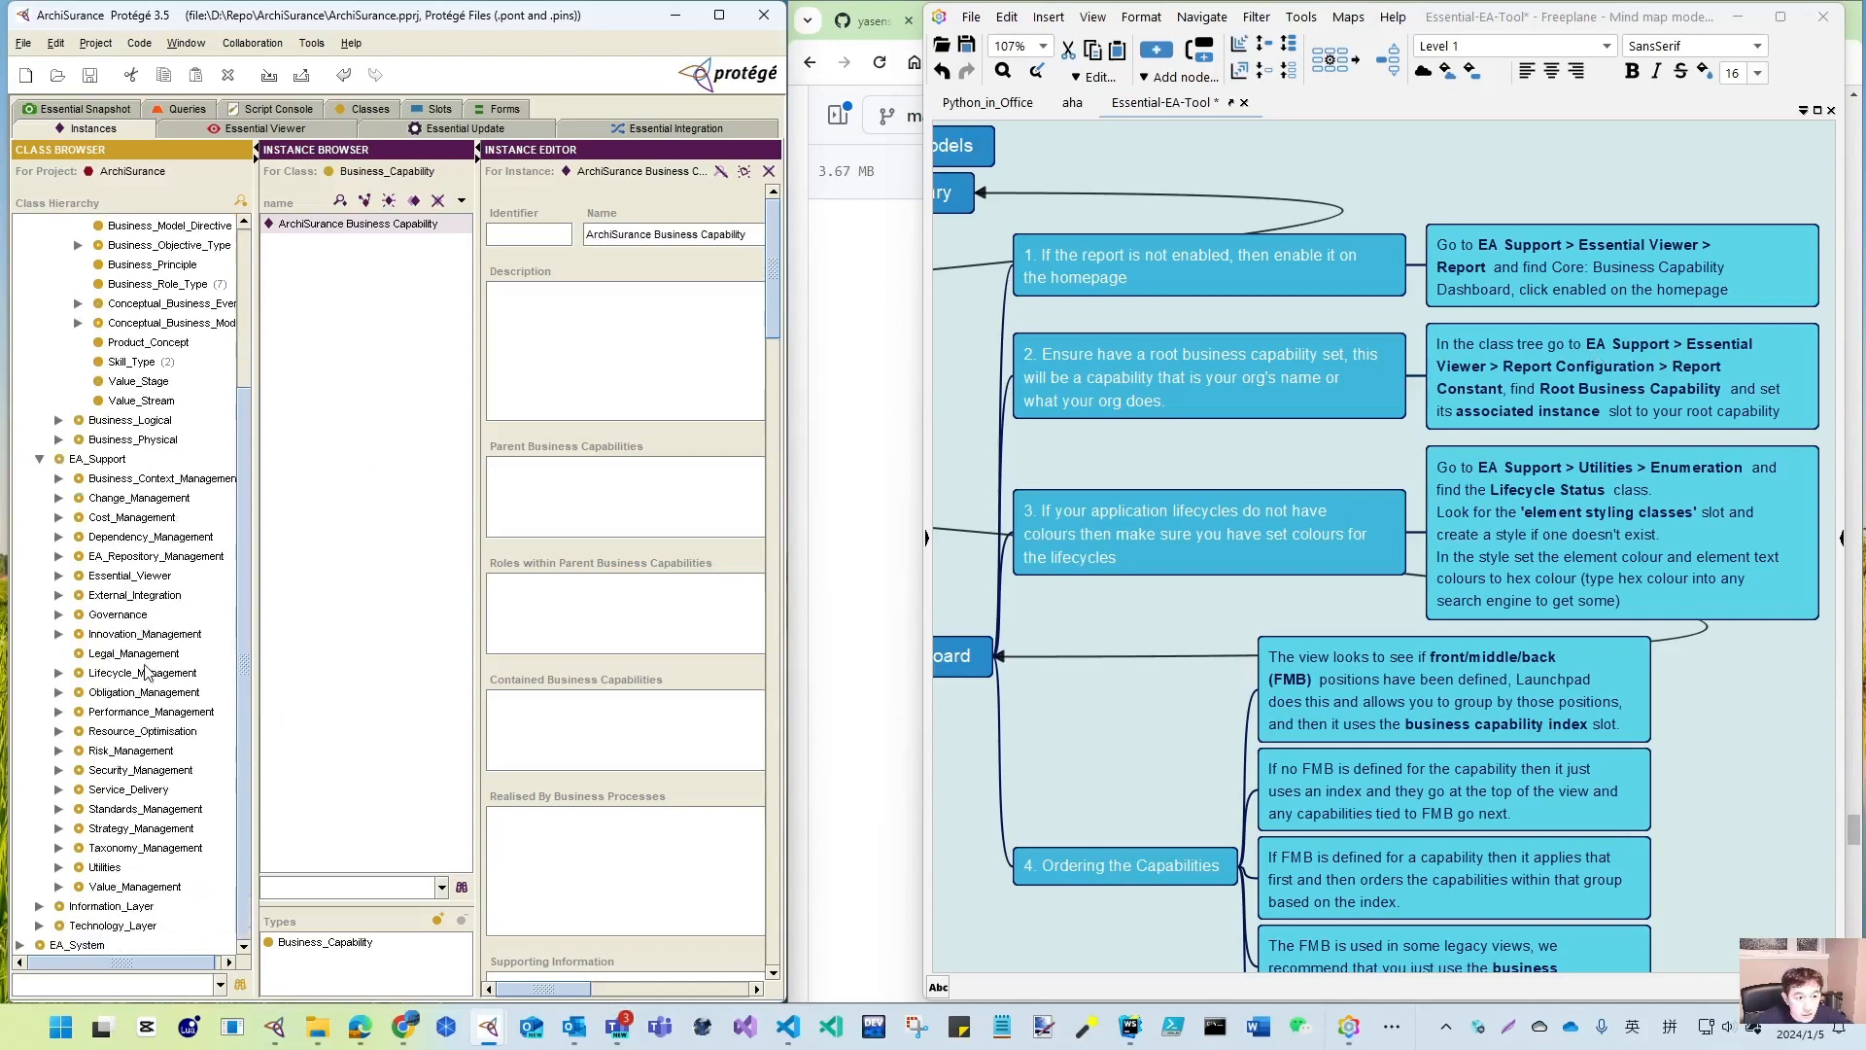
pyautogui.click(59, 576)
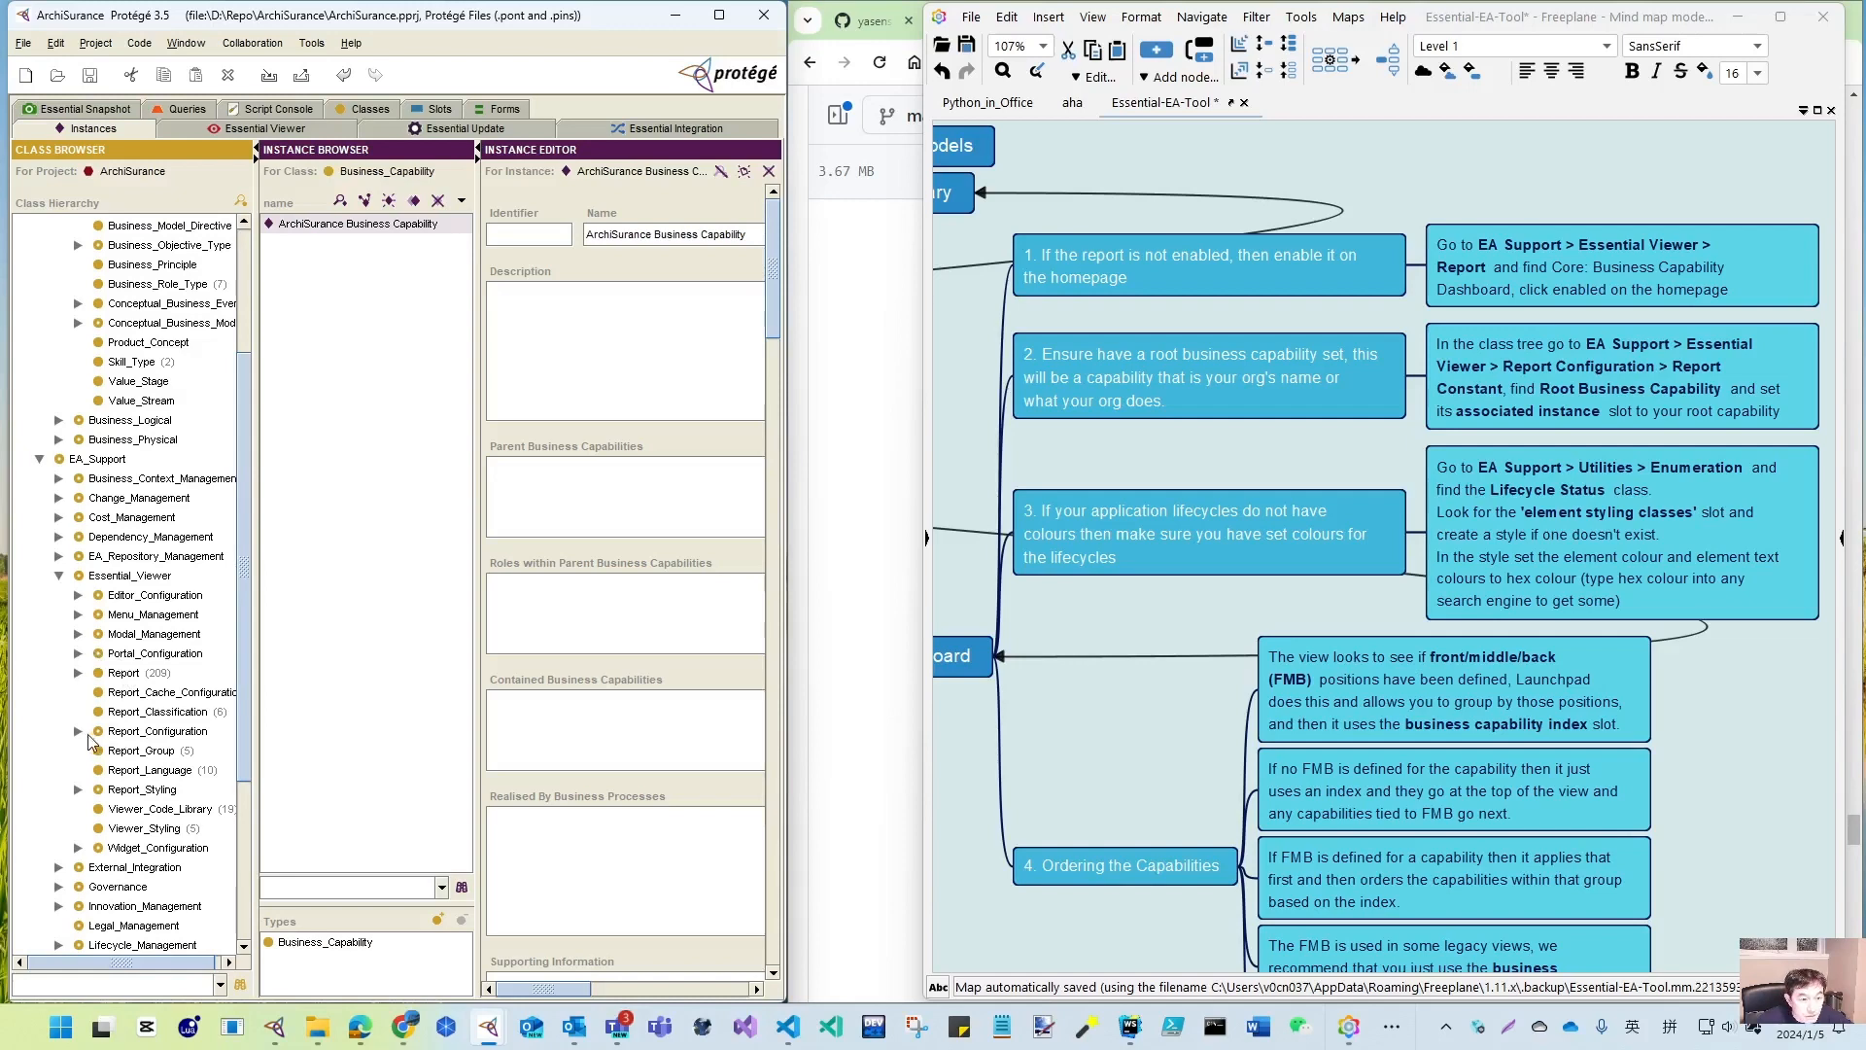
pyautogui.click(82, 732)
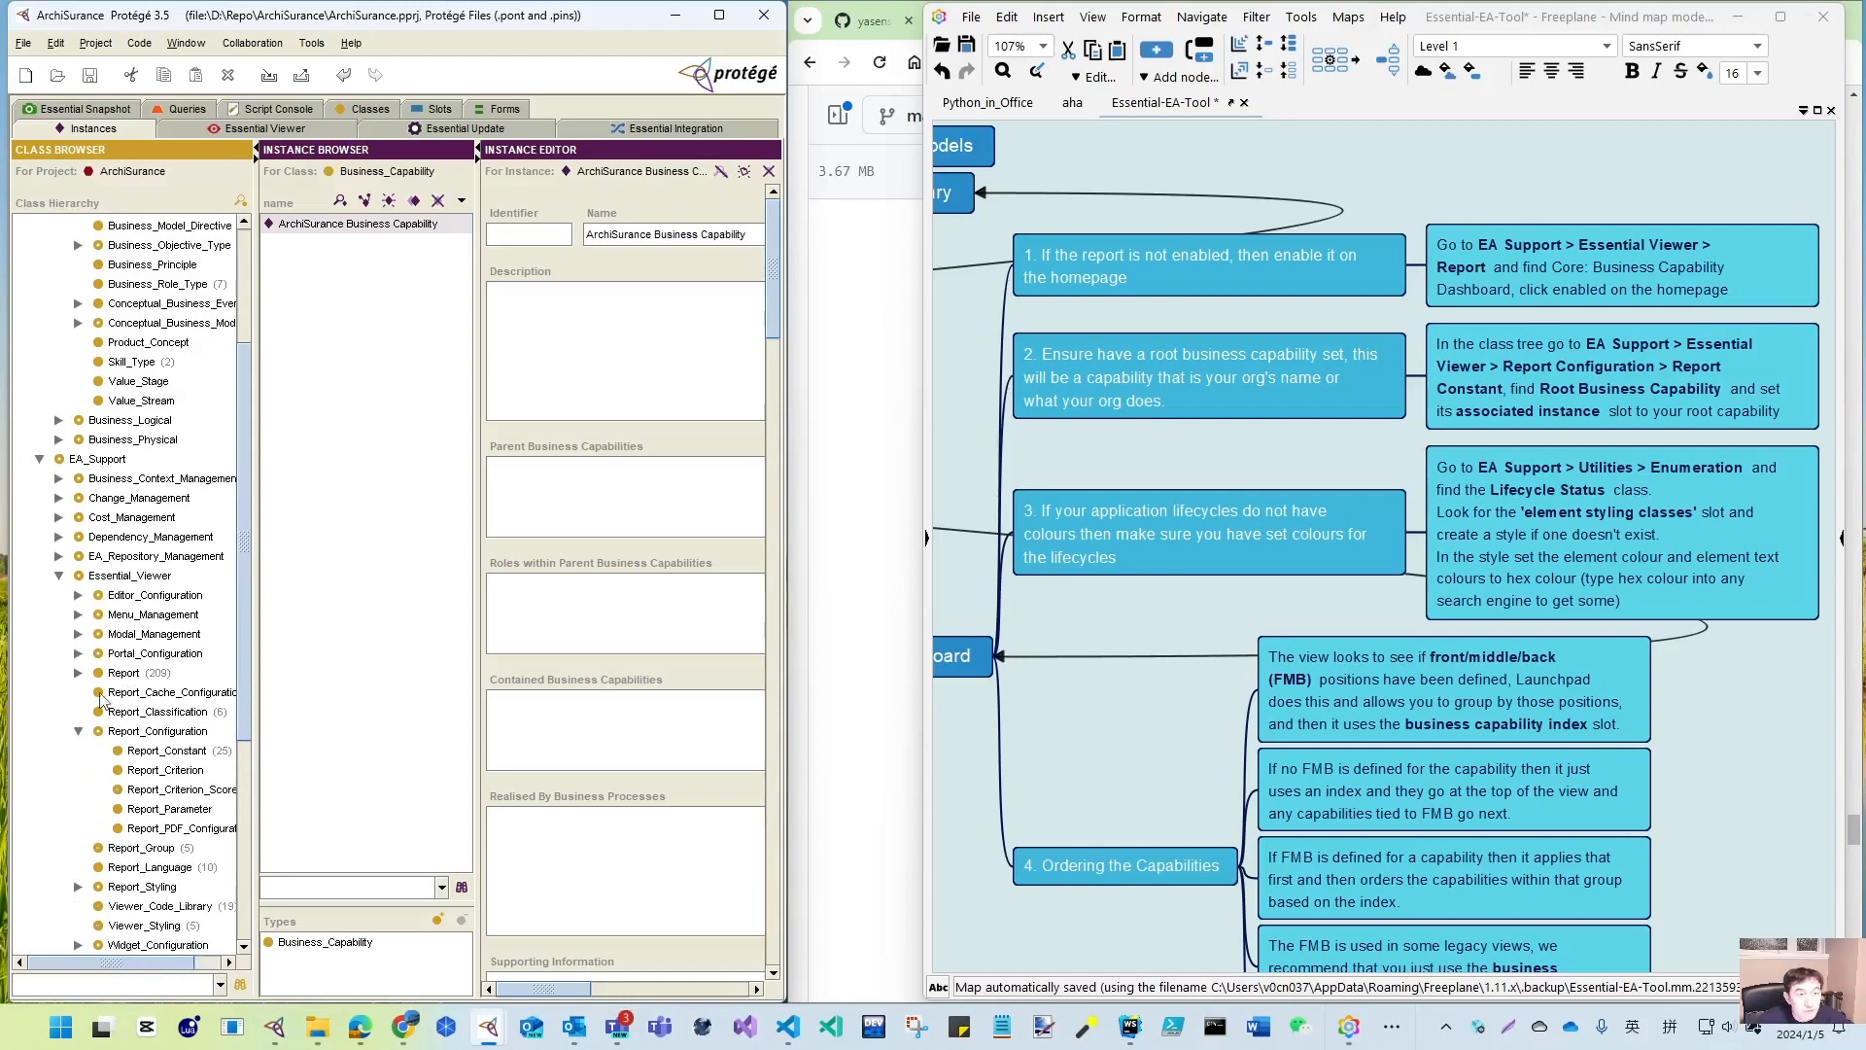
pyautogui.click(254, 130)
pyautogui.click(208, 254)
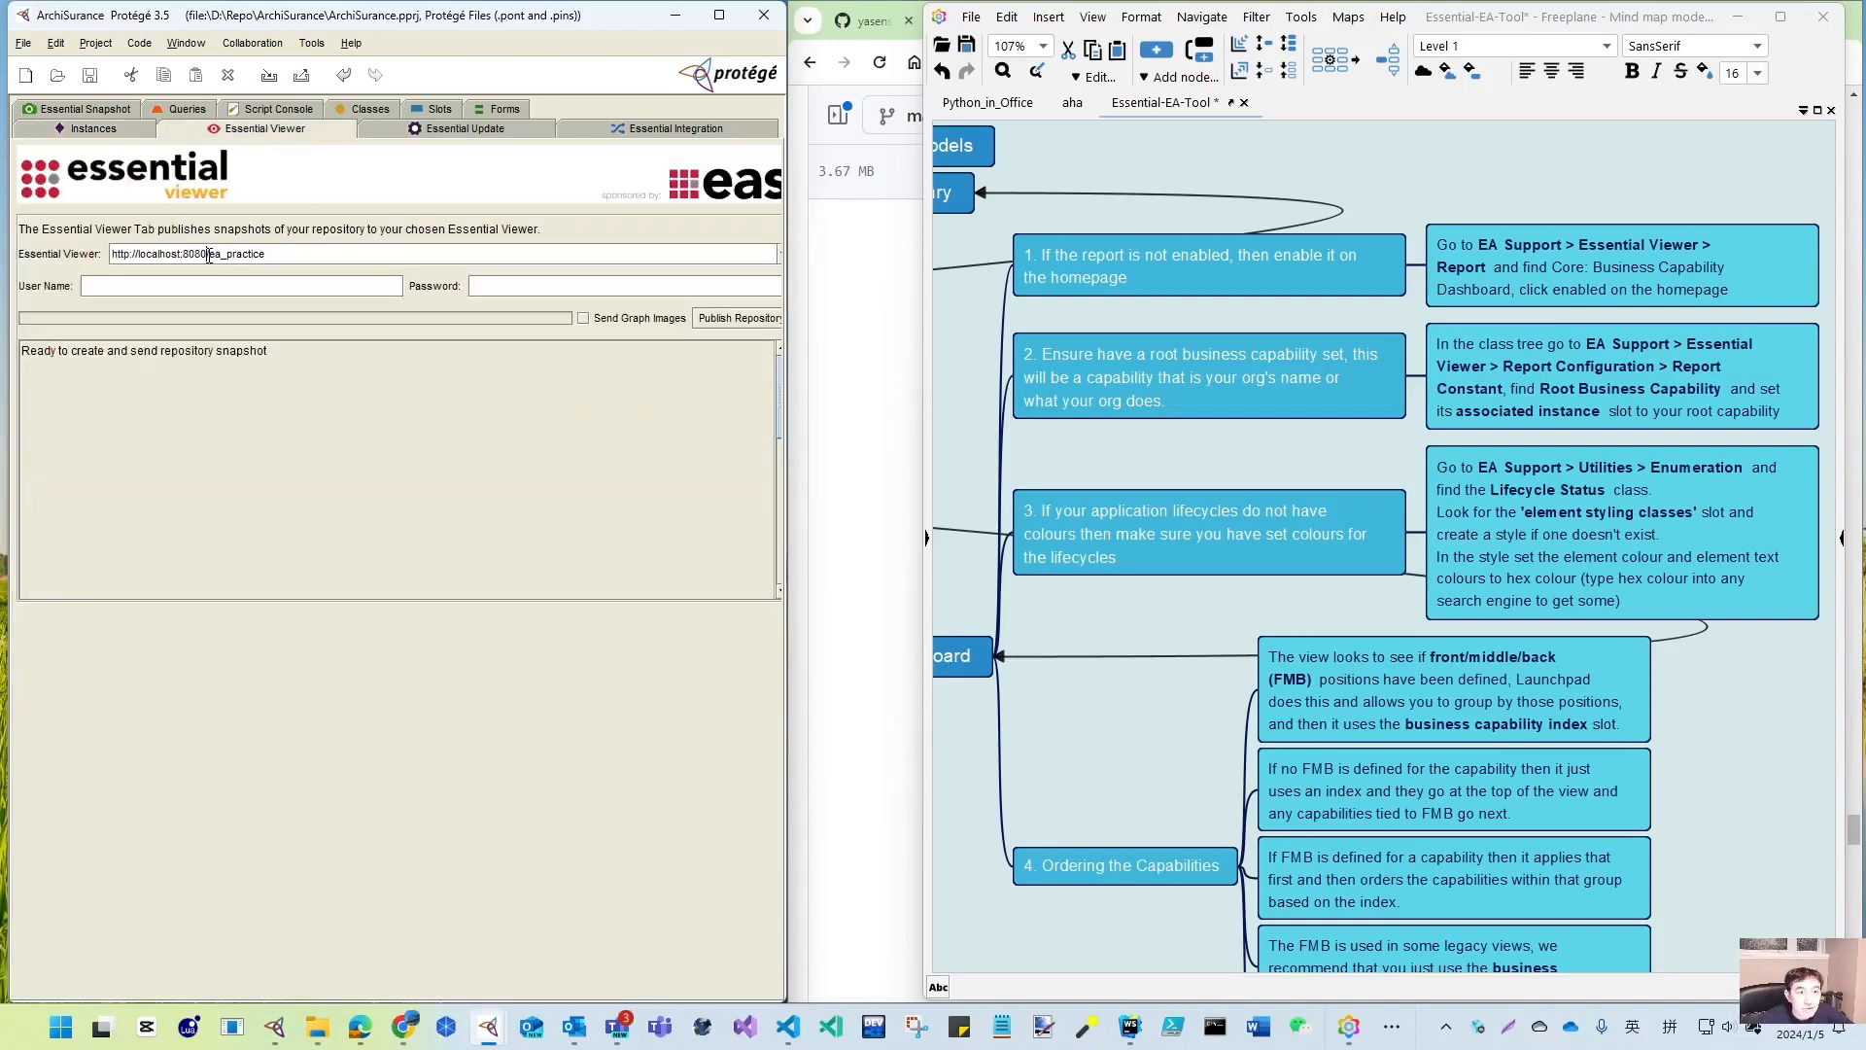
pyautogui.moveTo(212, 253); pyautogui.dragTo(283, 257)
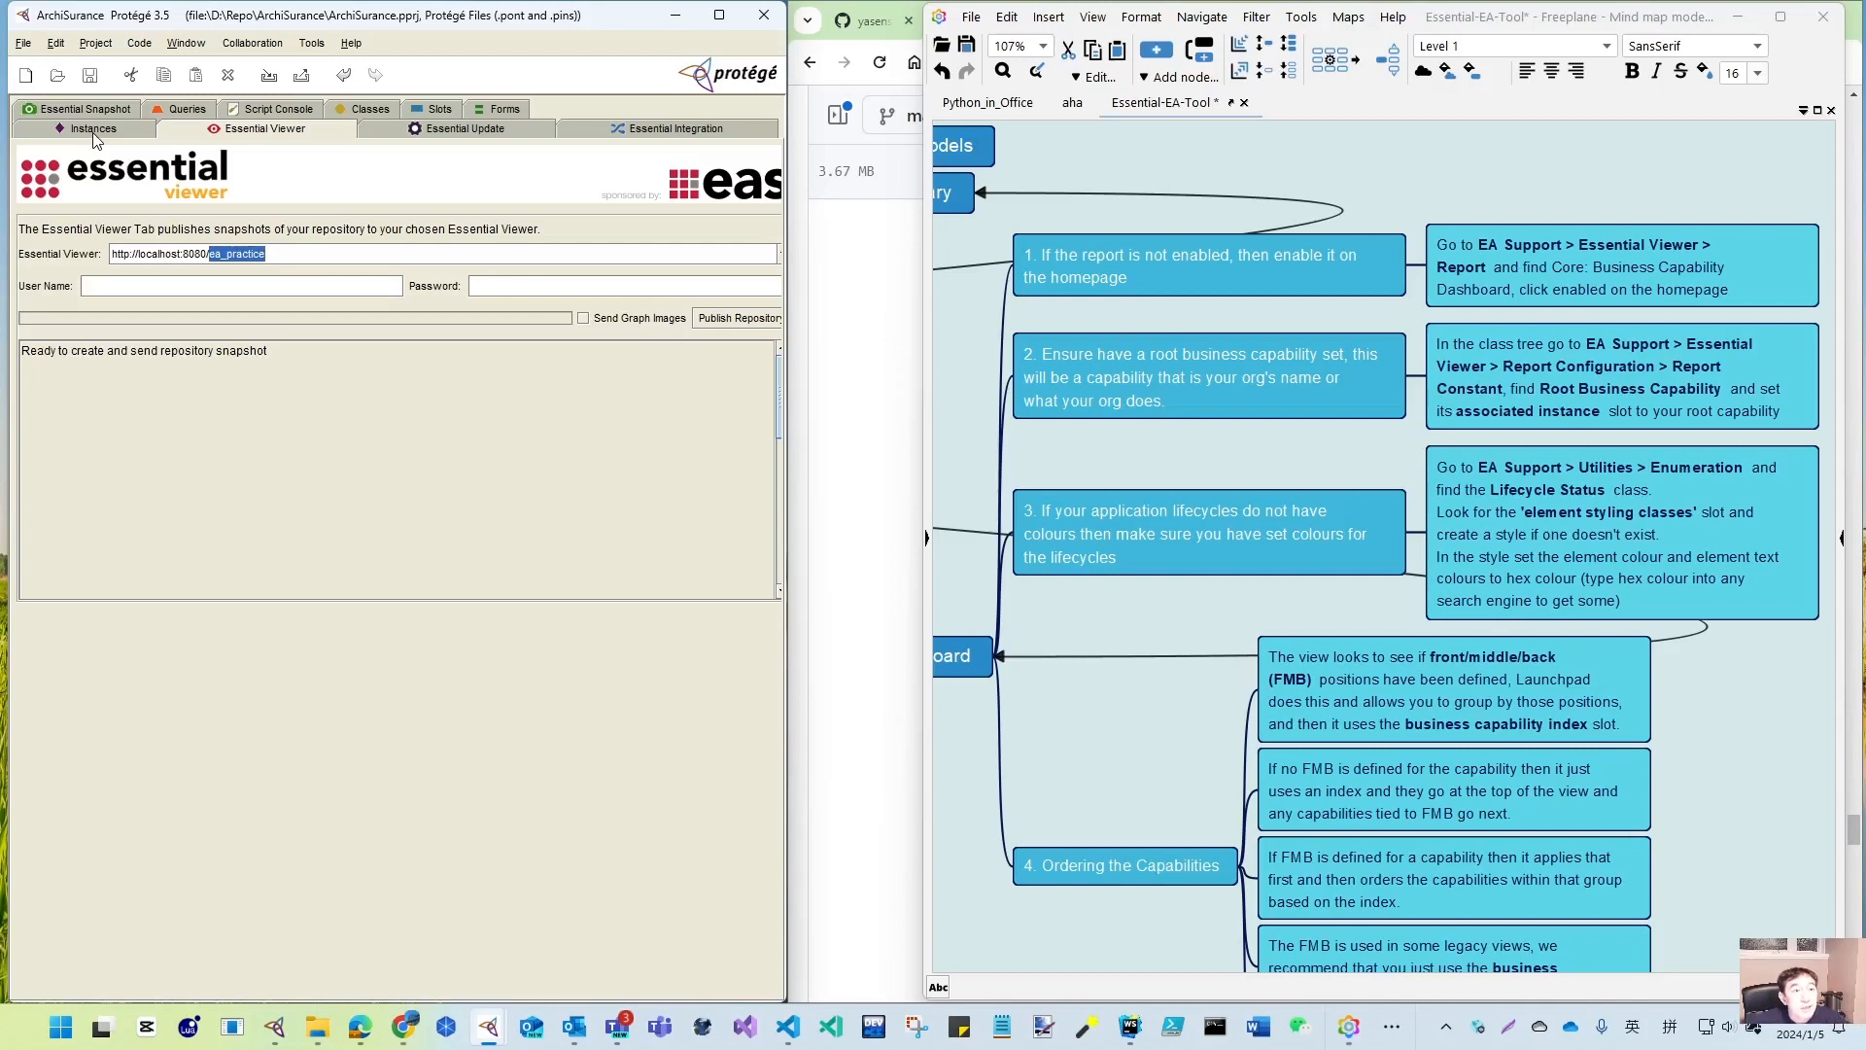
pyautogui.click(745, 321)
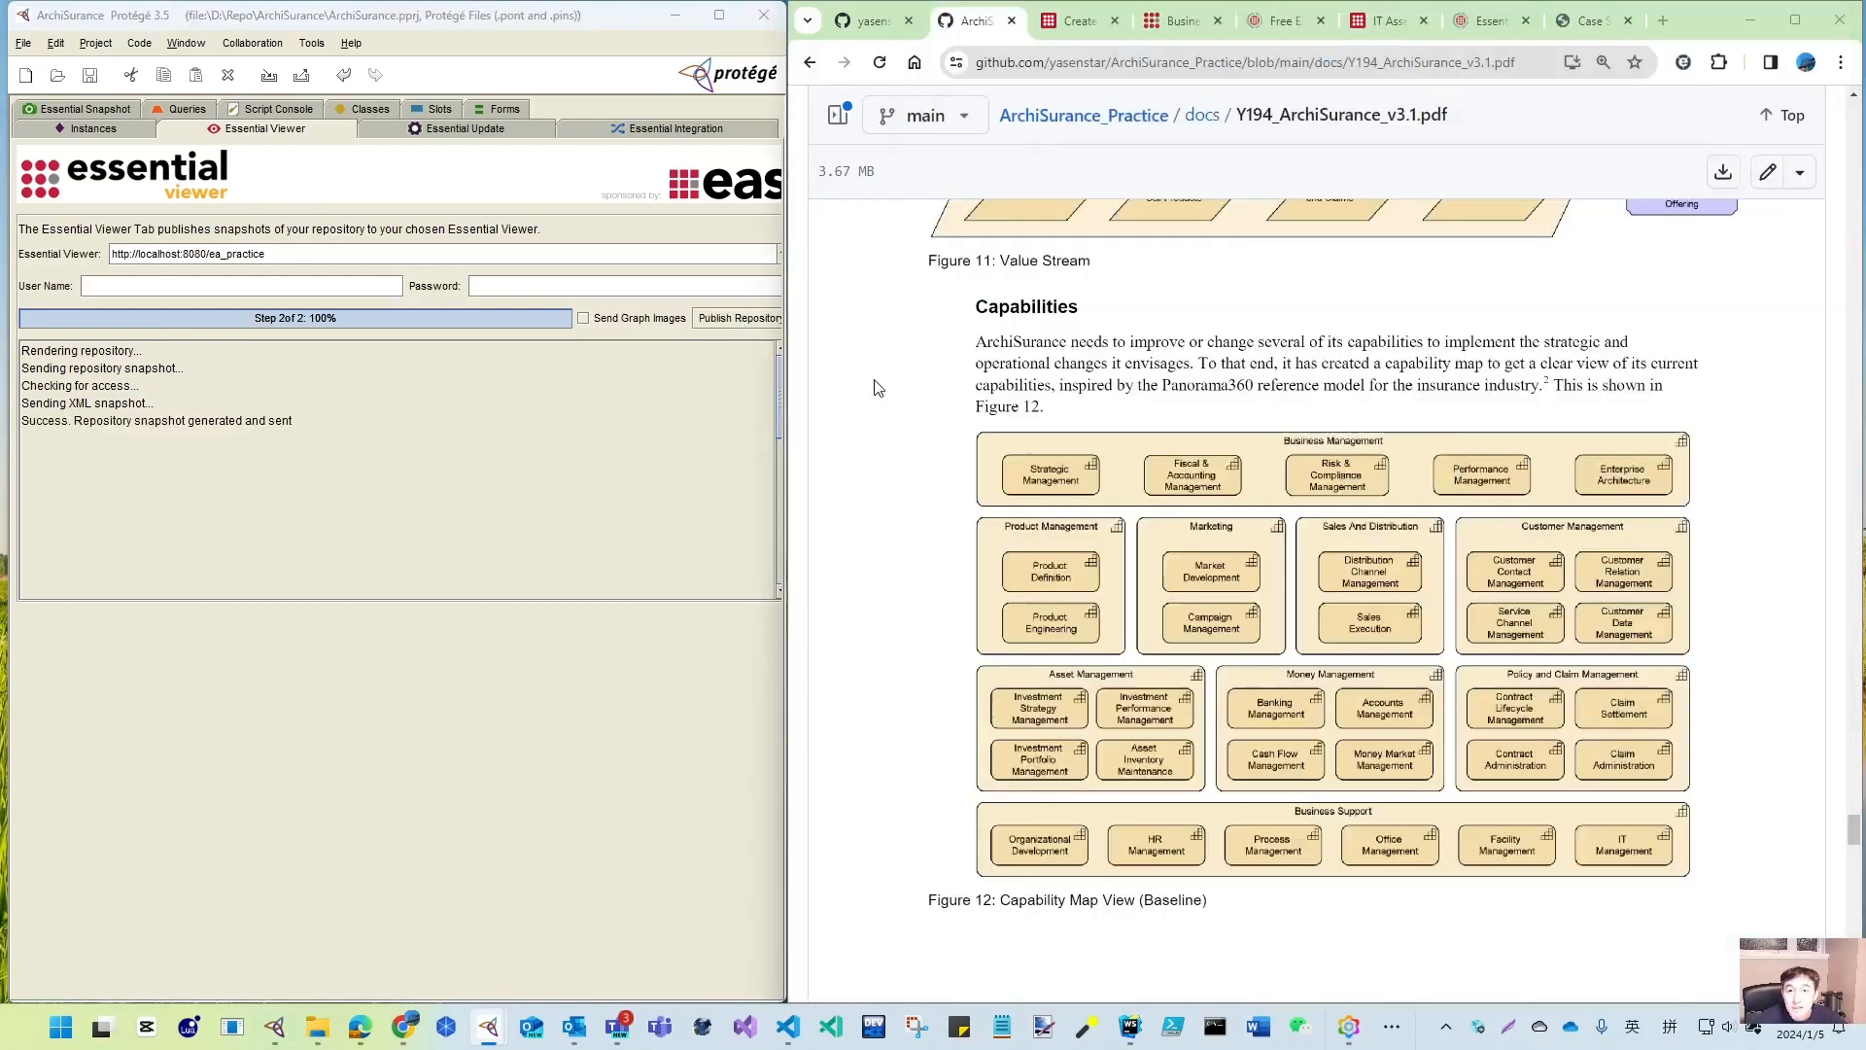
pyautogui.click(874, 382)
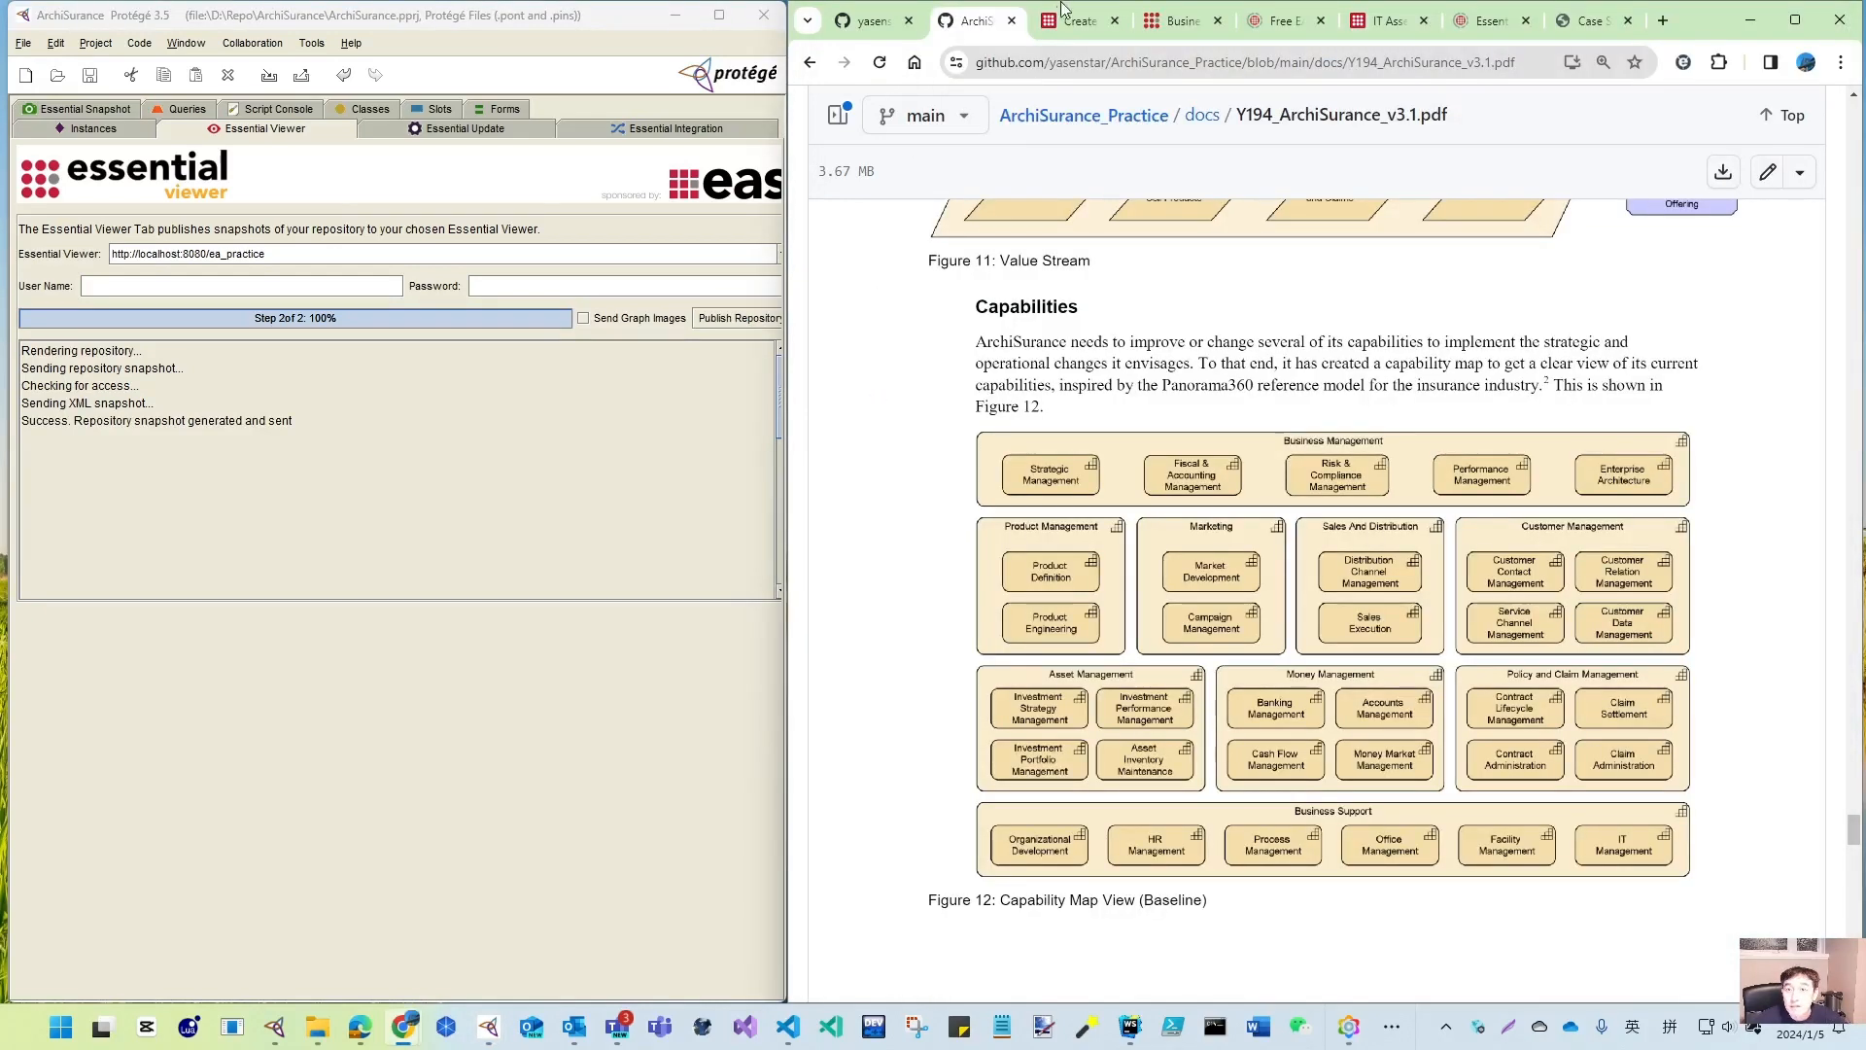
# - Load the Essential Viewer home page at localhost:8080/ea_practice in place of the open Root Capability dashboard
pyautogui.click(1078, 21)
pyautogui.click(1178, 22)
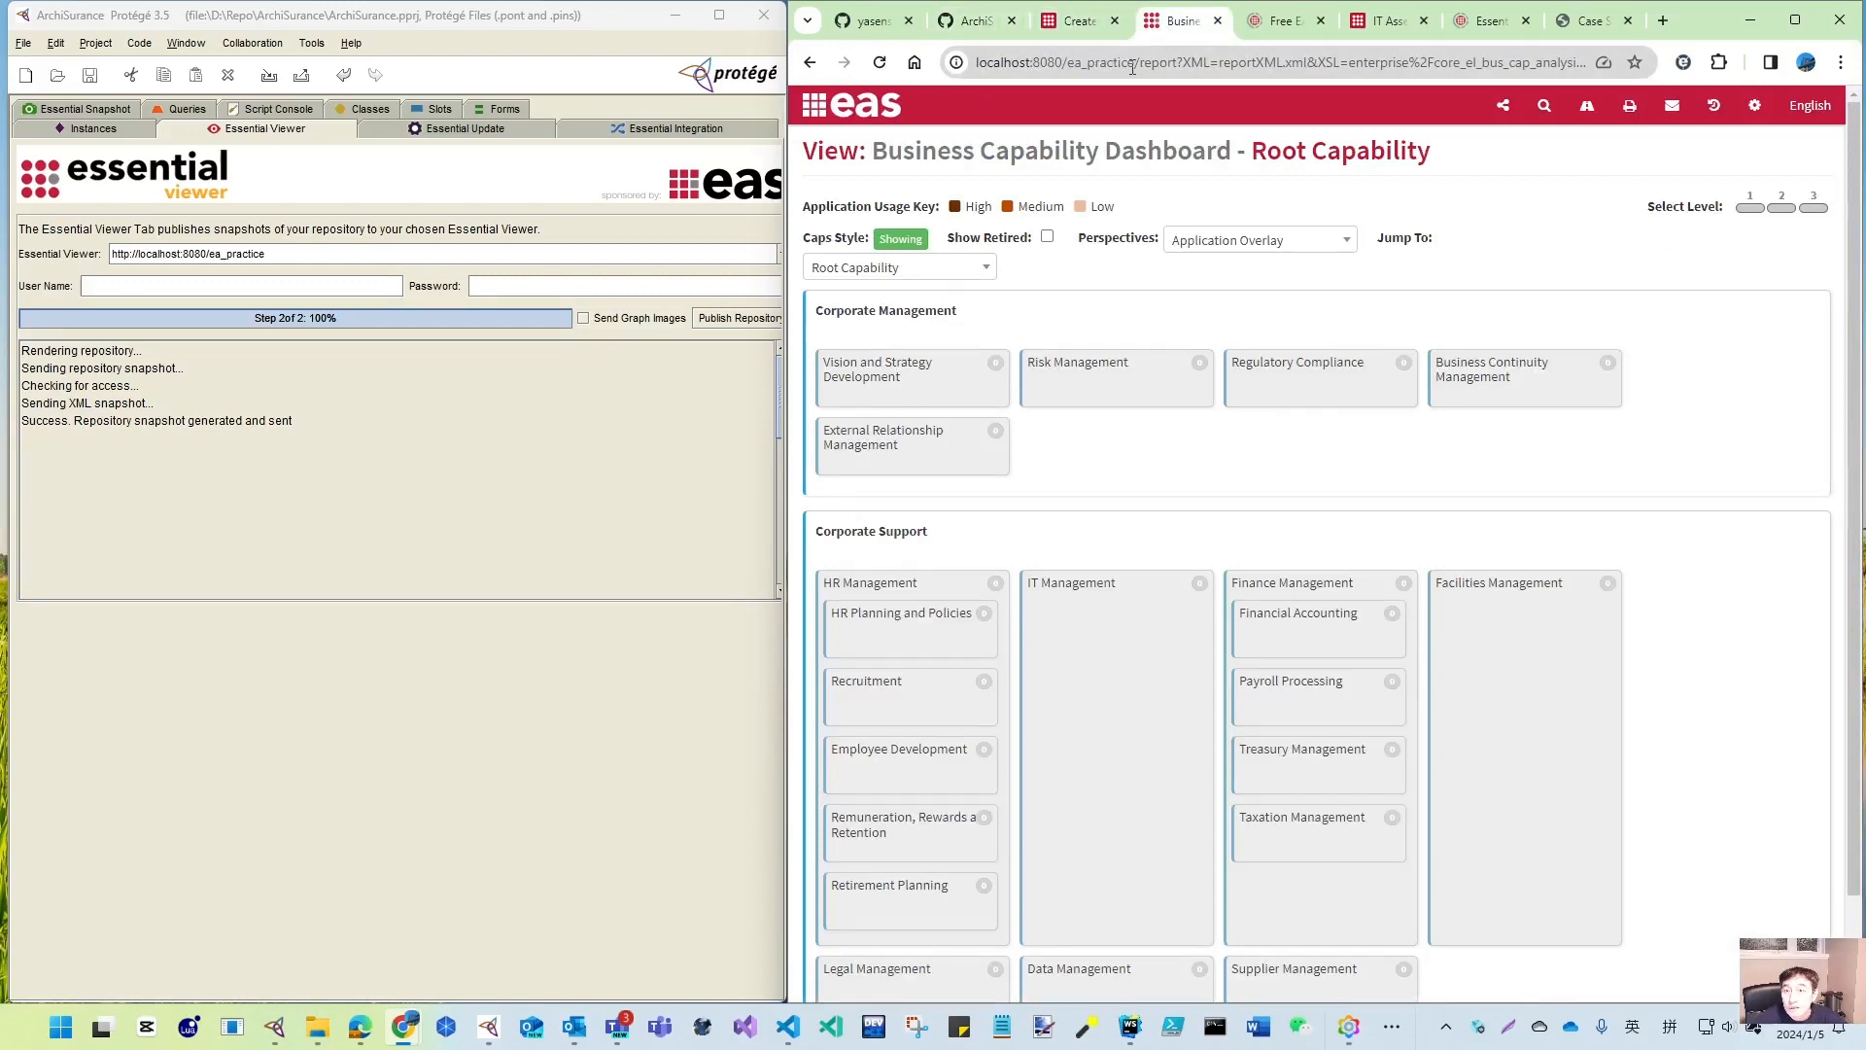
pyautogui.click(1137, 61)
pyautogui.write('localhost:8080/ea_practice')
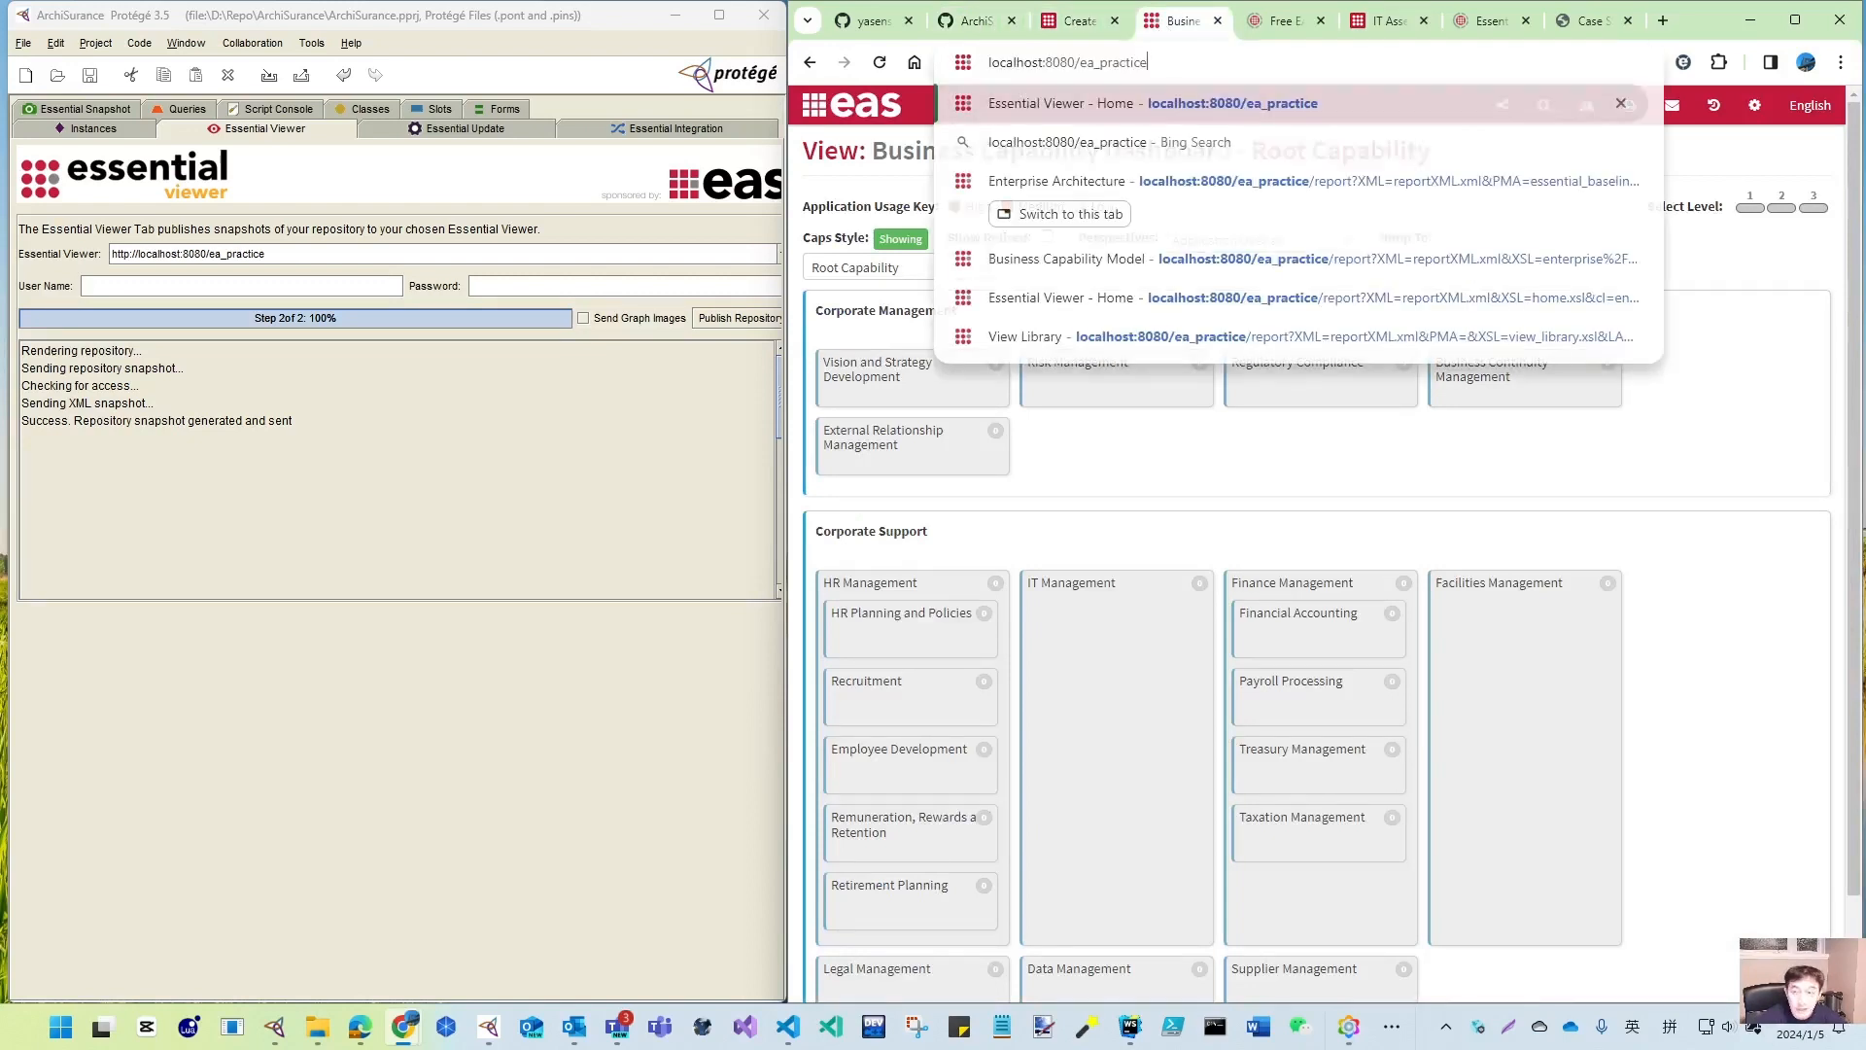
pyautogui.press('Return')
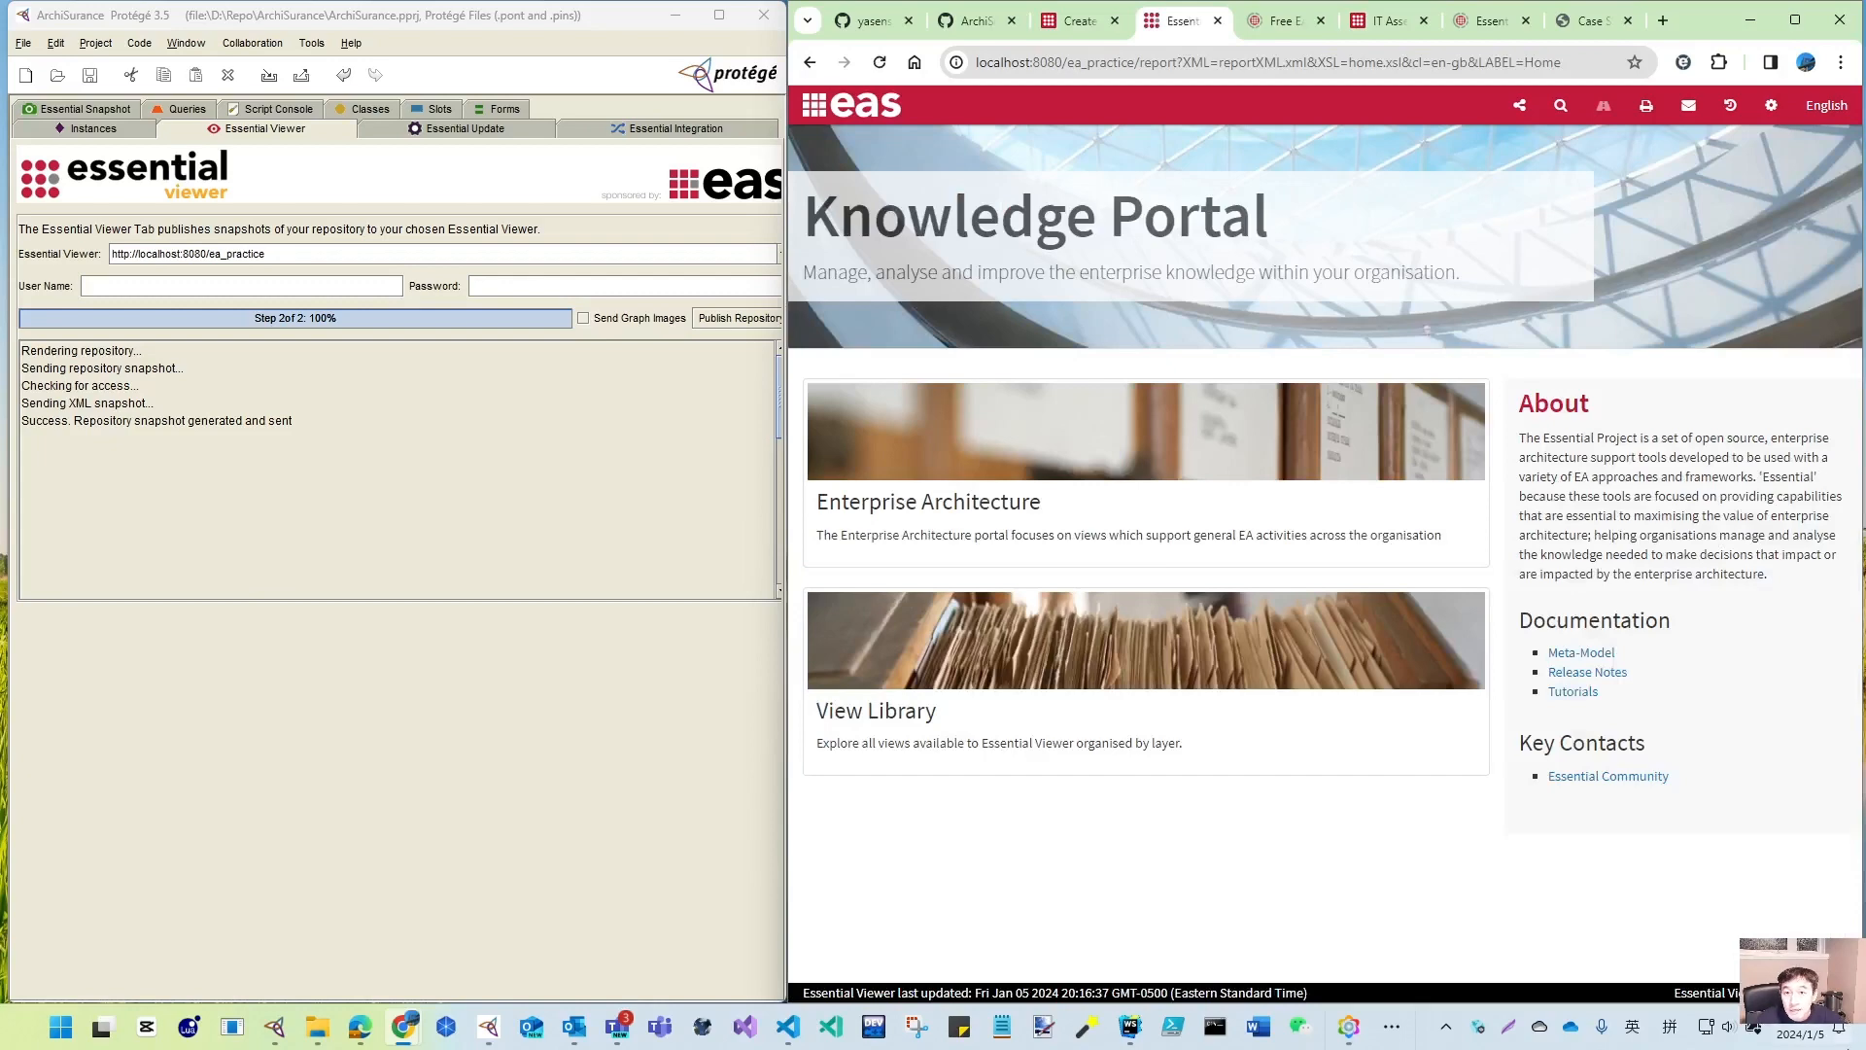
# - Open the Business Capability Dashboard from the Business section of the Enterprise Architecture portal
pyautogui.click(984, 497)
pyautogui.scroll(-10, 982, 500)
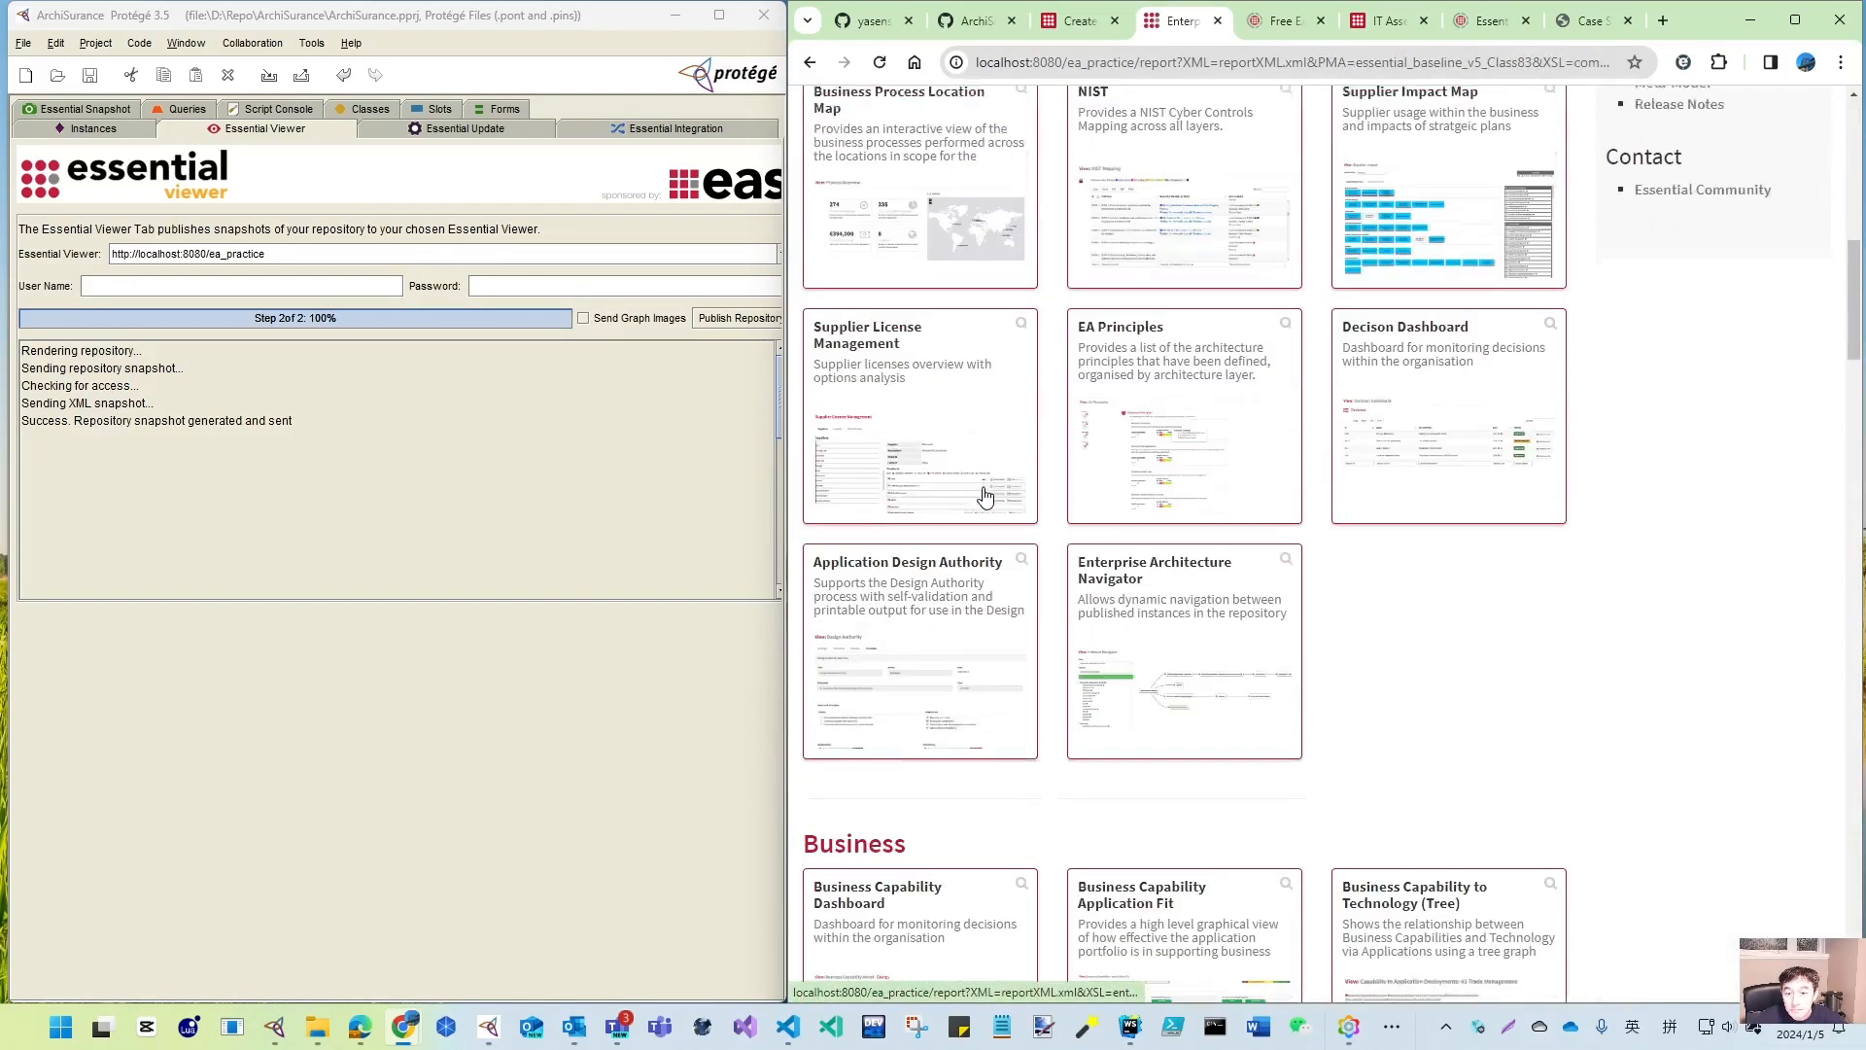
pyautogui.click(897, 502)
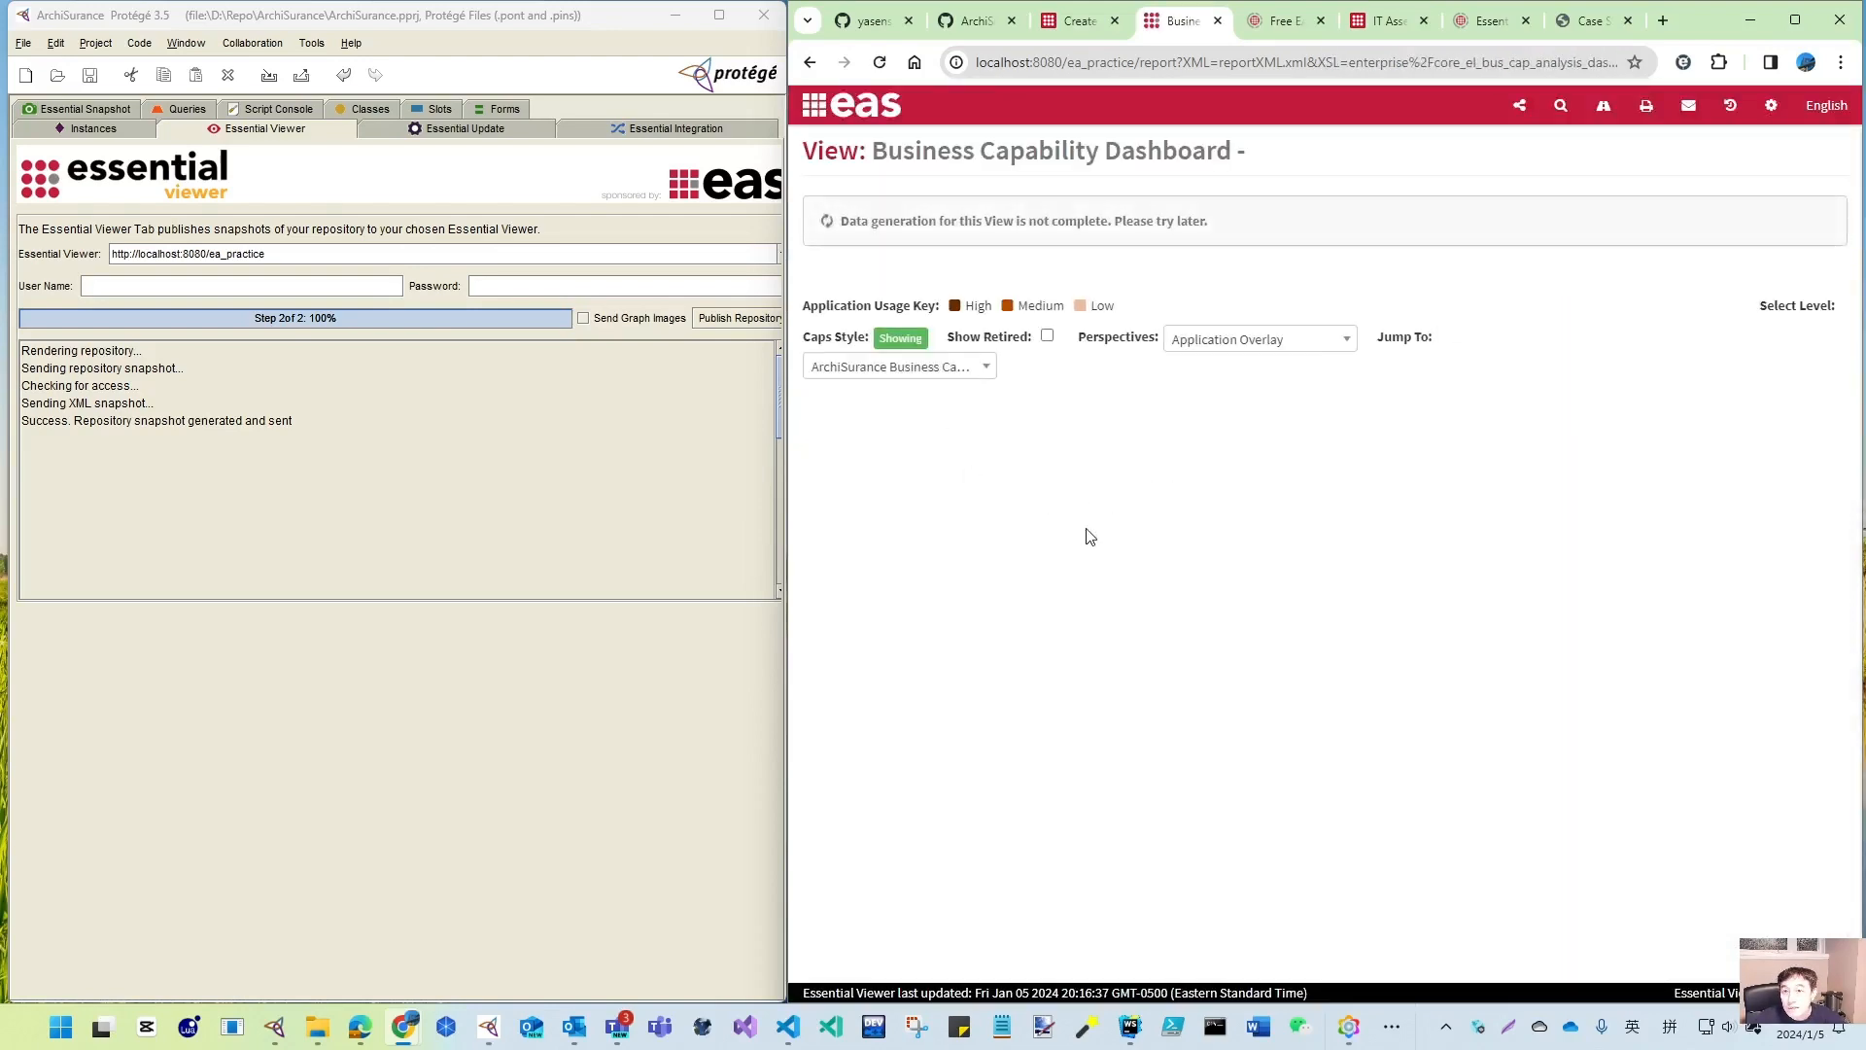
# - Return to the Enterprise Architecture portal, go to the View Library, and view the Business Capability Catalogue in a new tab
pyautogui.click(809, 62)
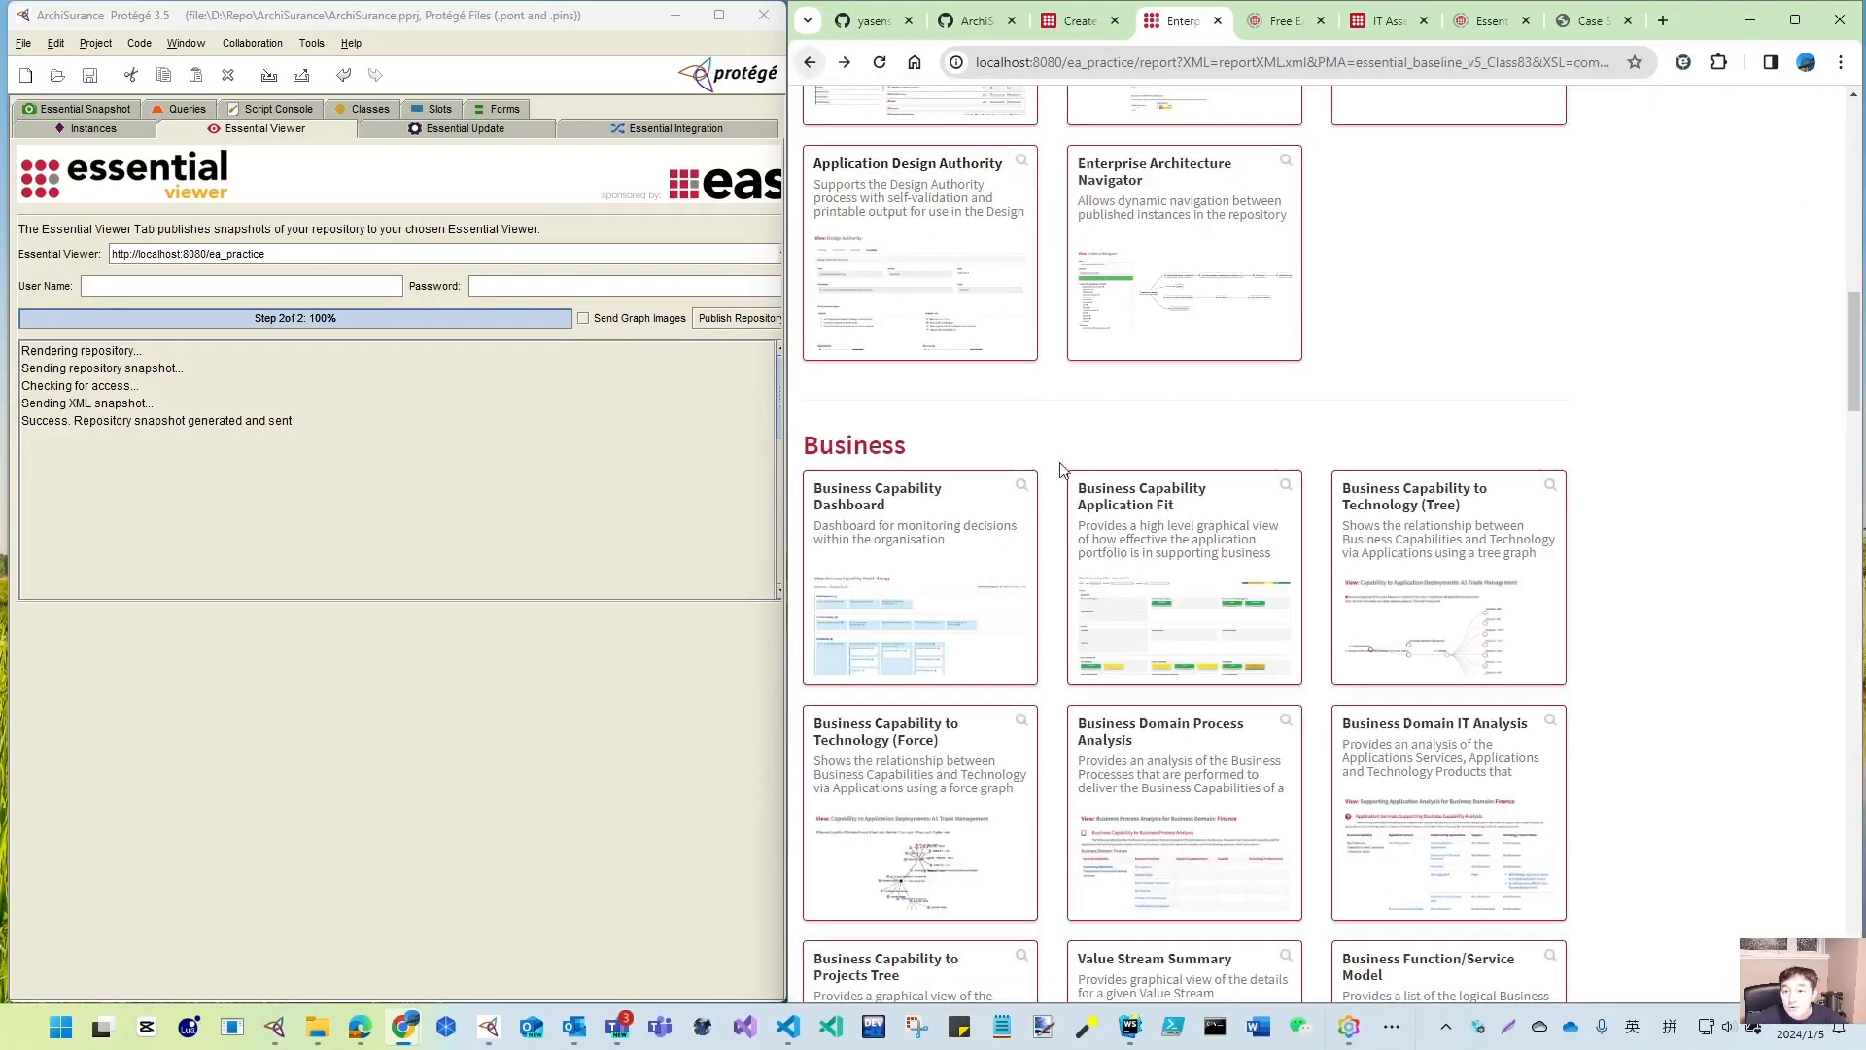
pyautogui.scroll(10, 1292, 447)
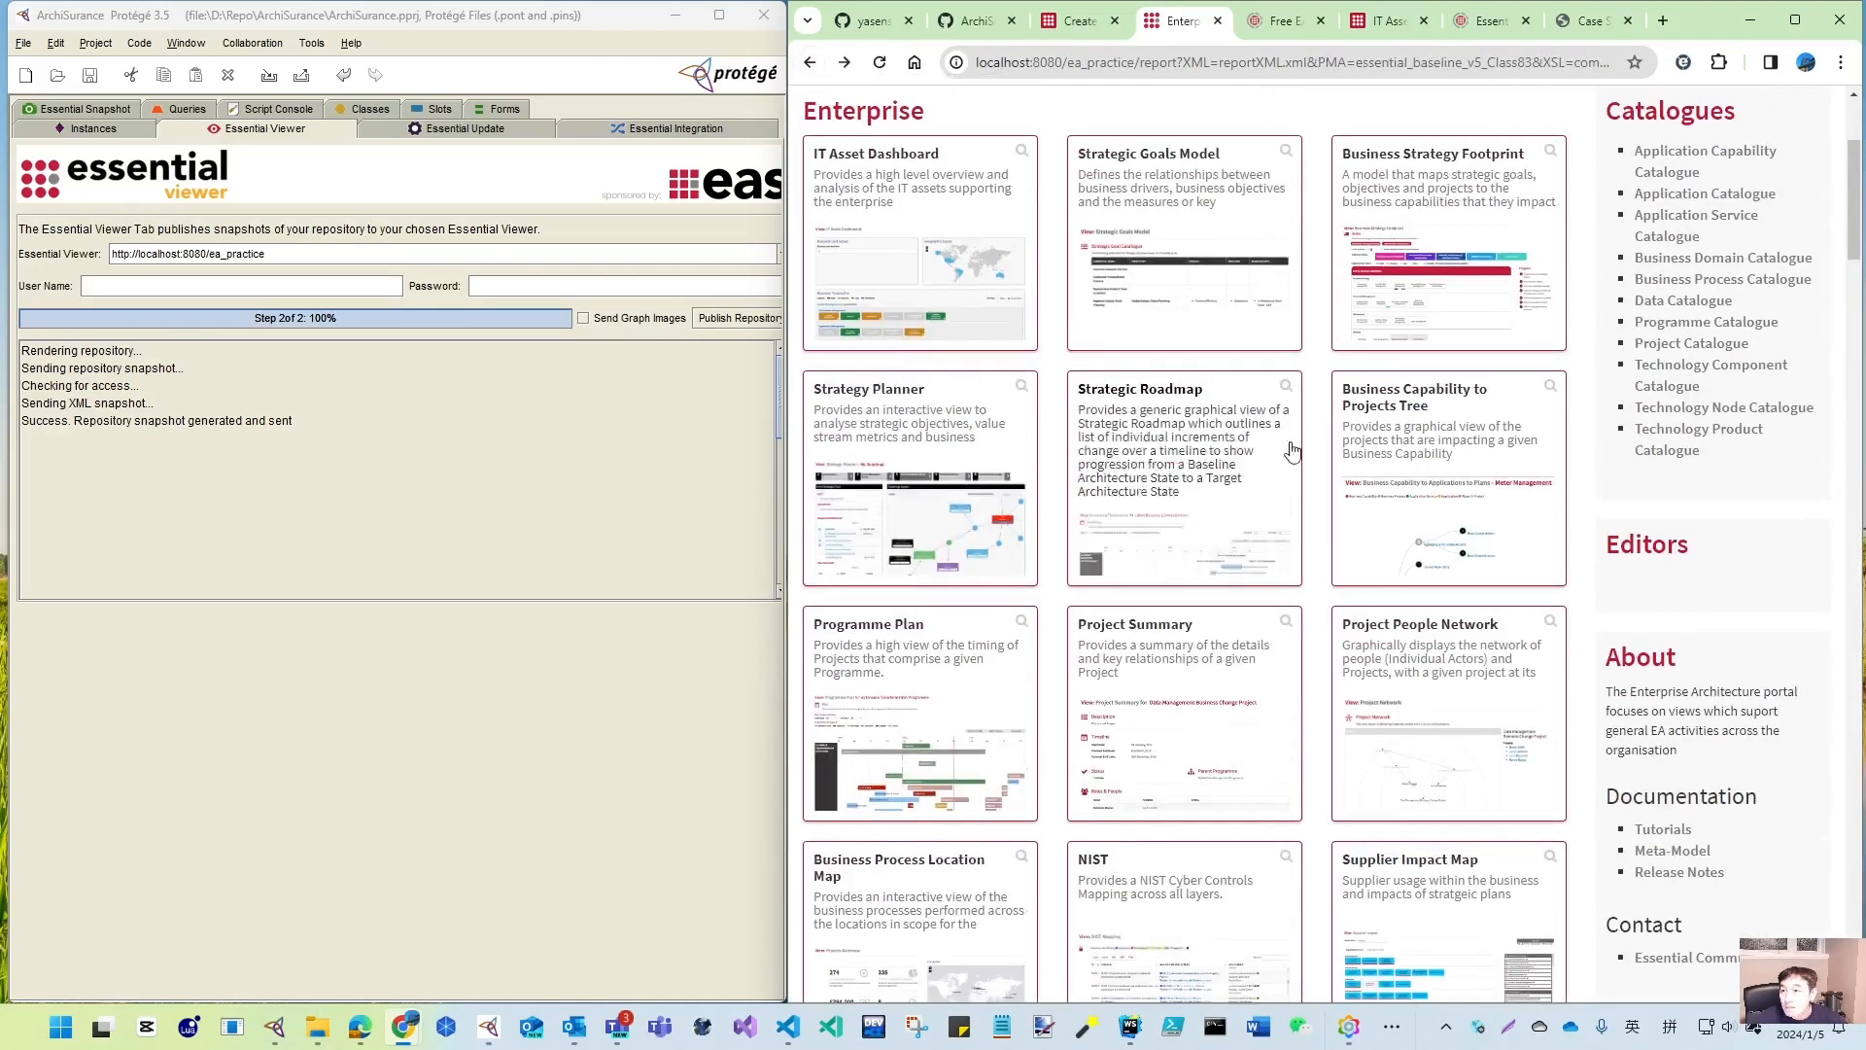
pyautogui.scroll(1, 1560, 394)
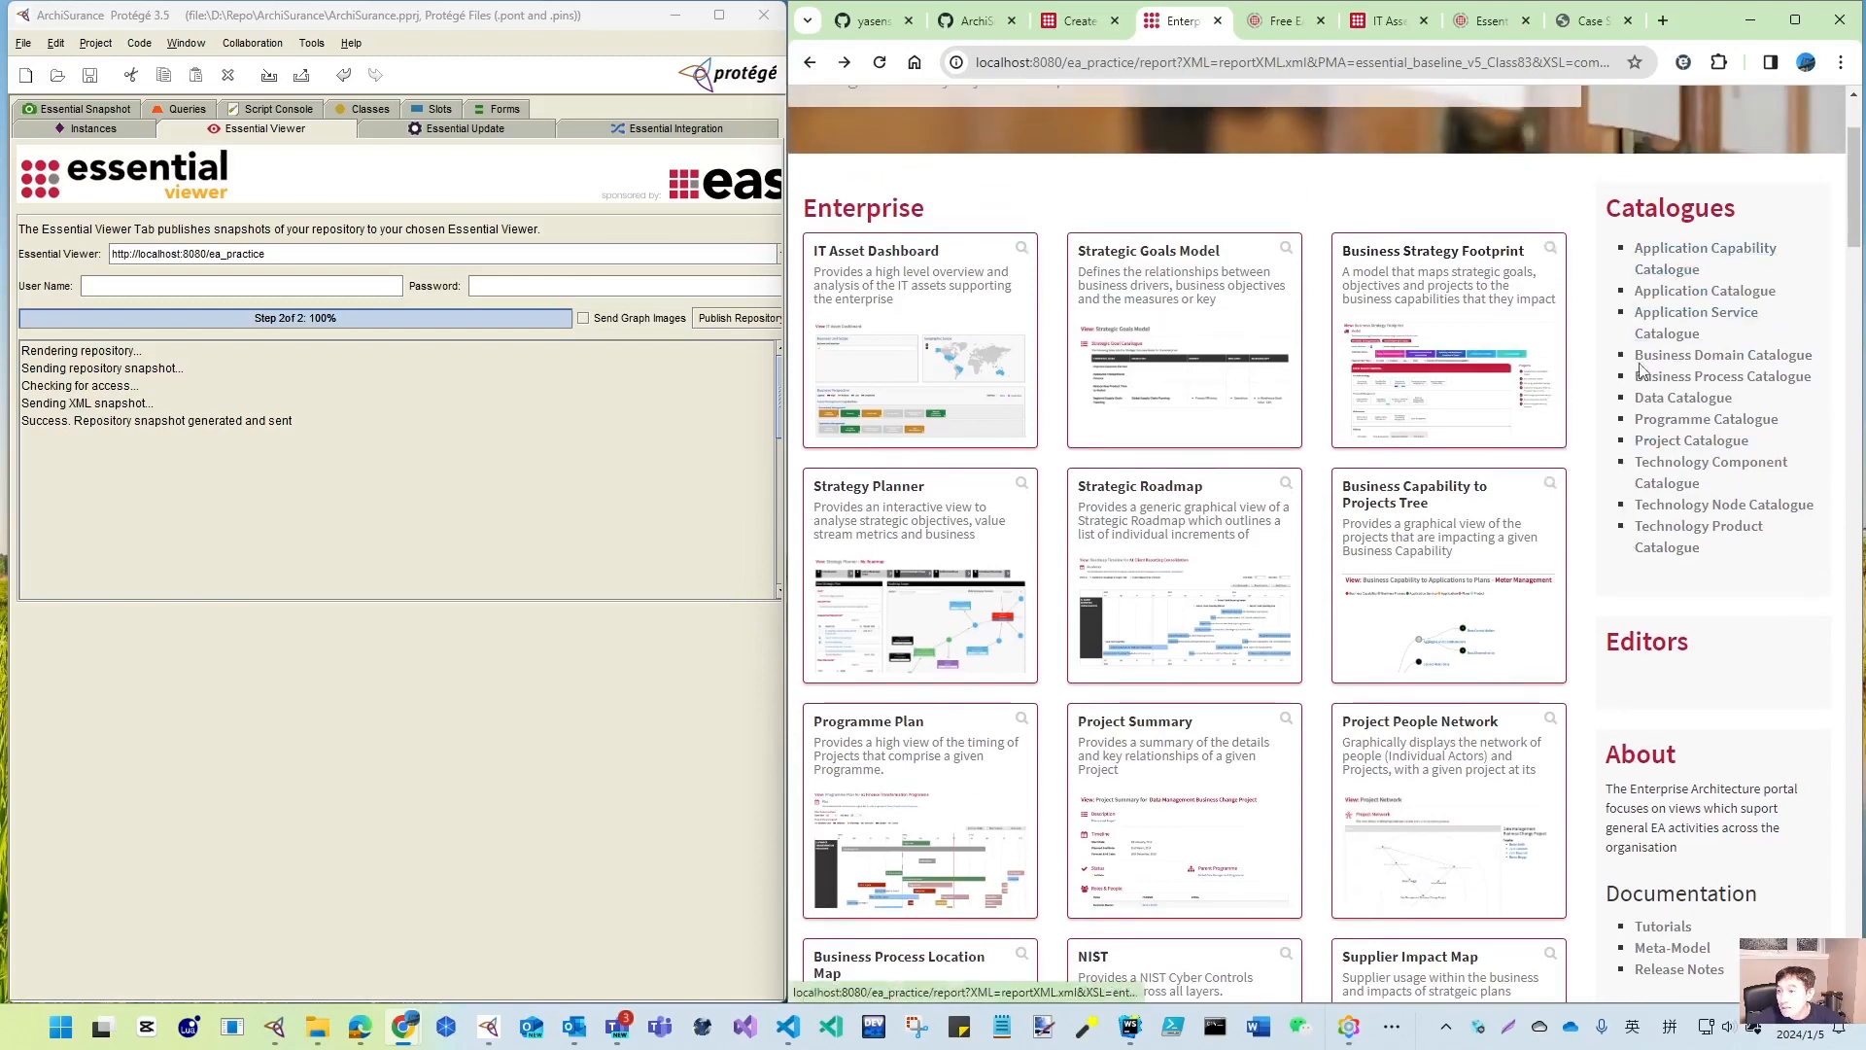
pyautogui.scroll(2, 987, 180)
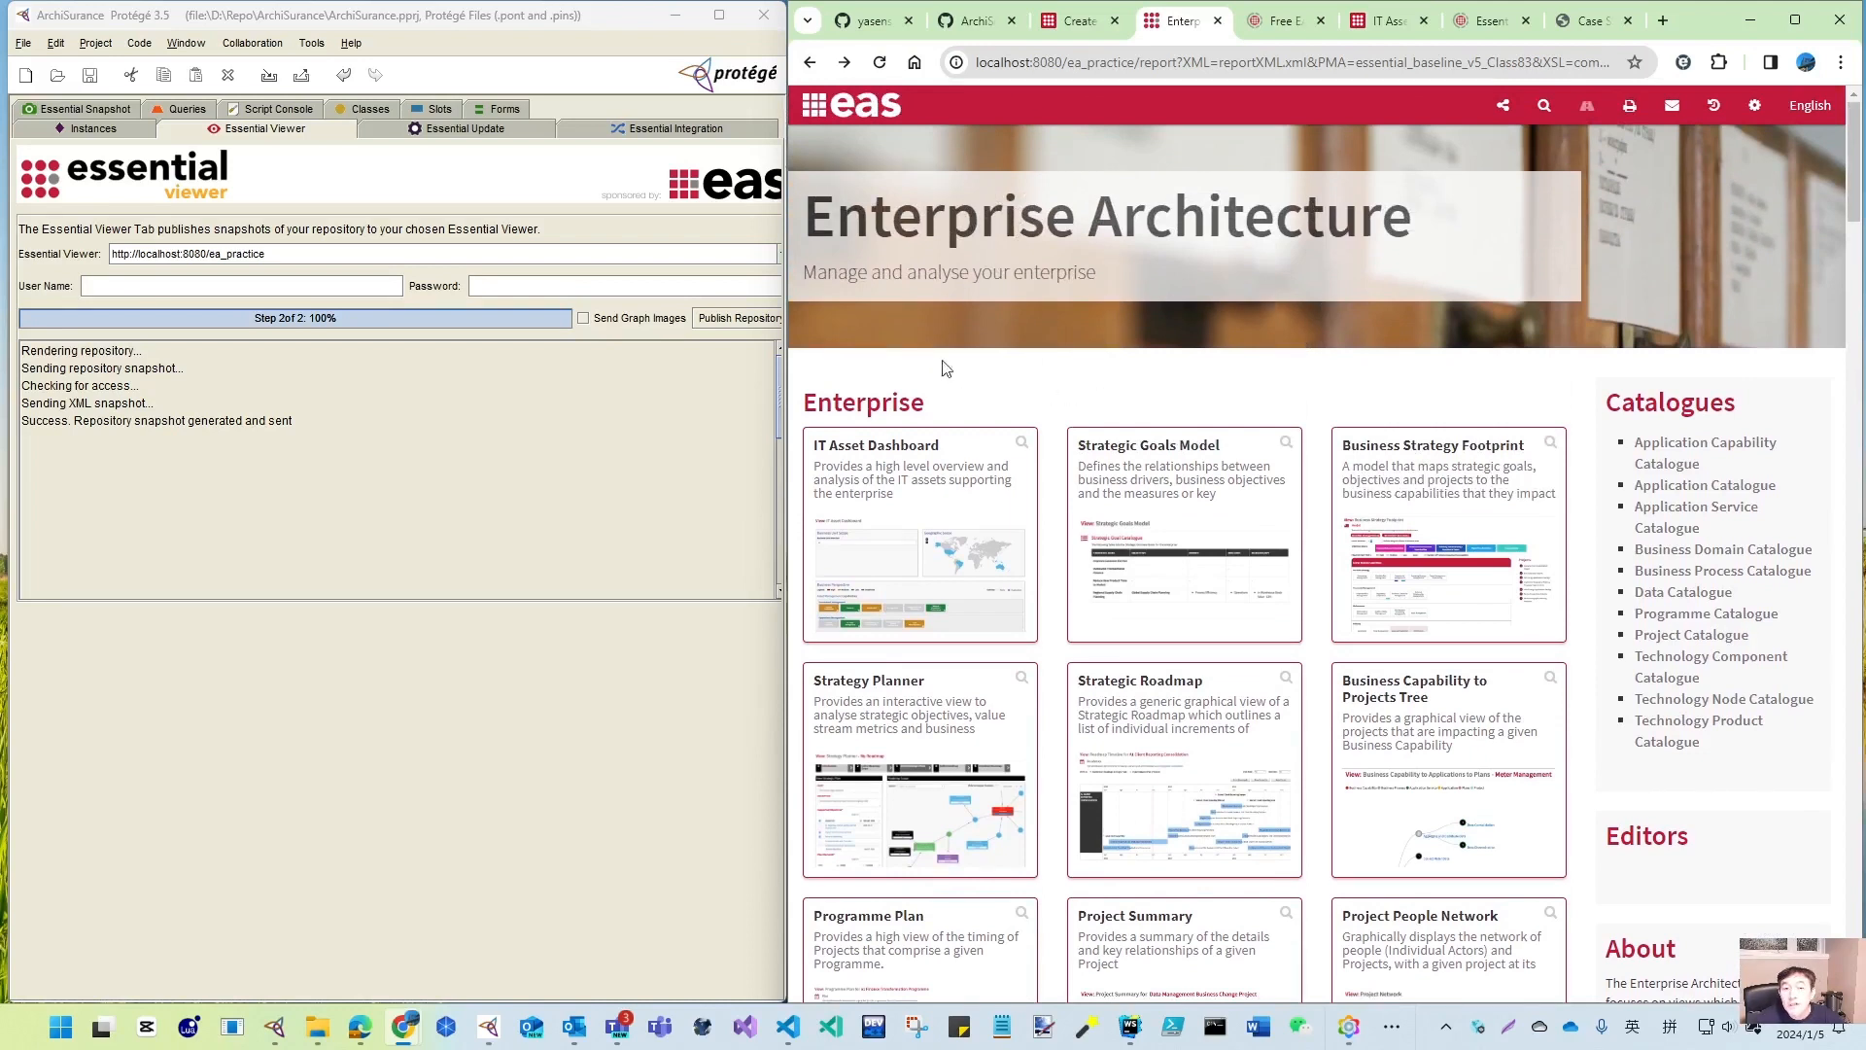
pyautogui.scroll(1, 993, 136)
pyautogui.click(1048, 137)
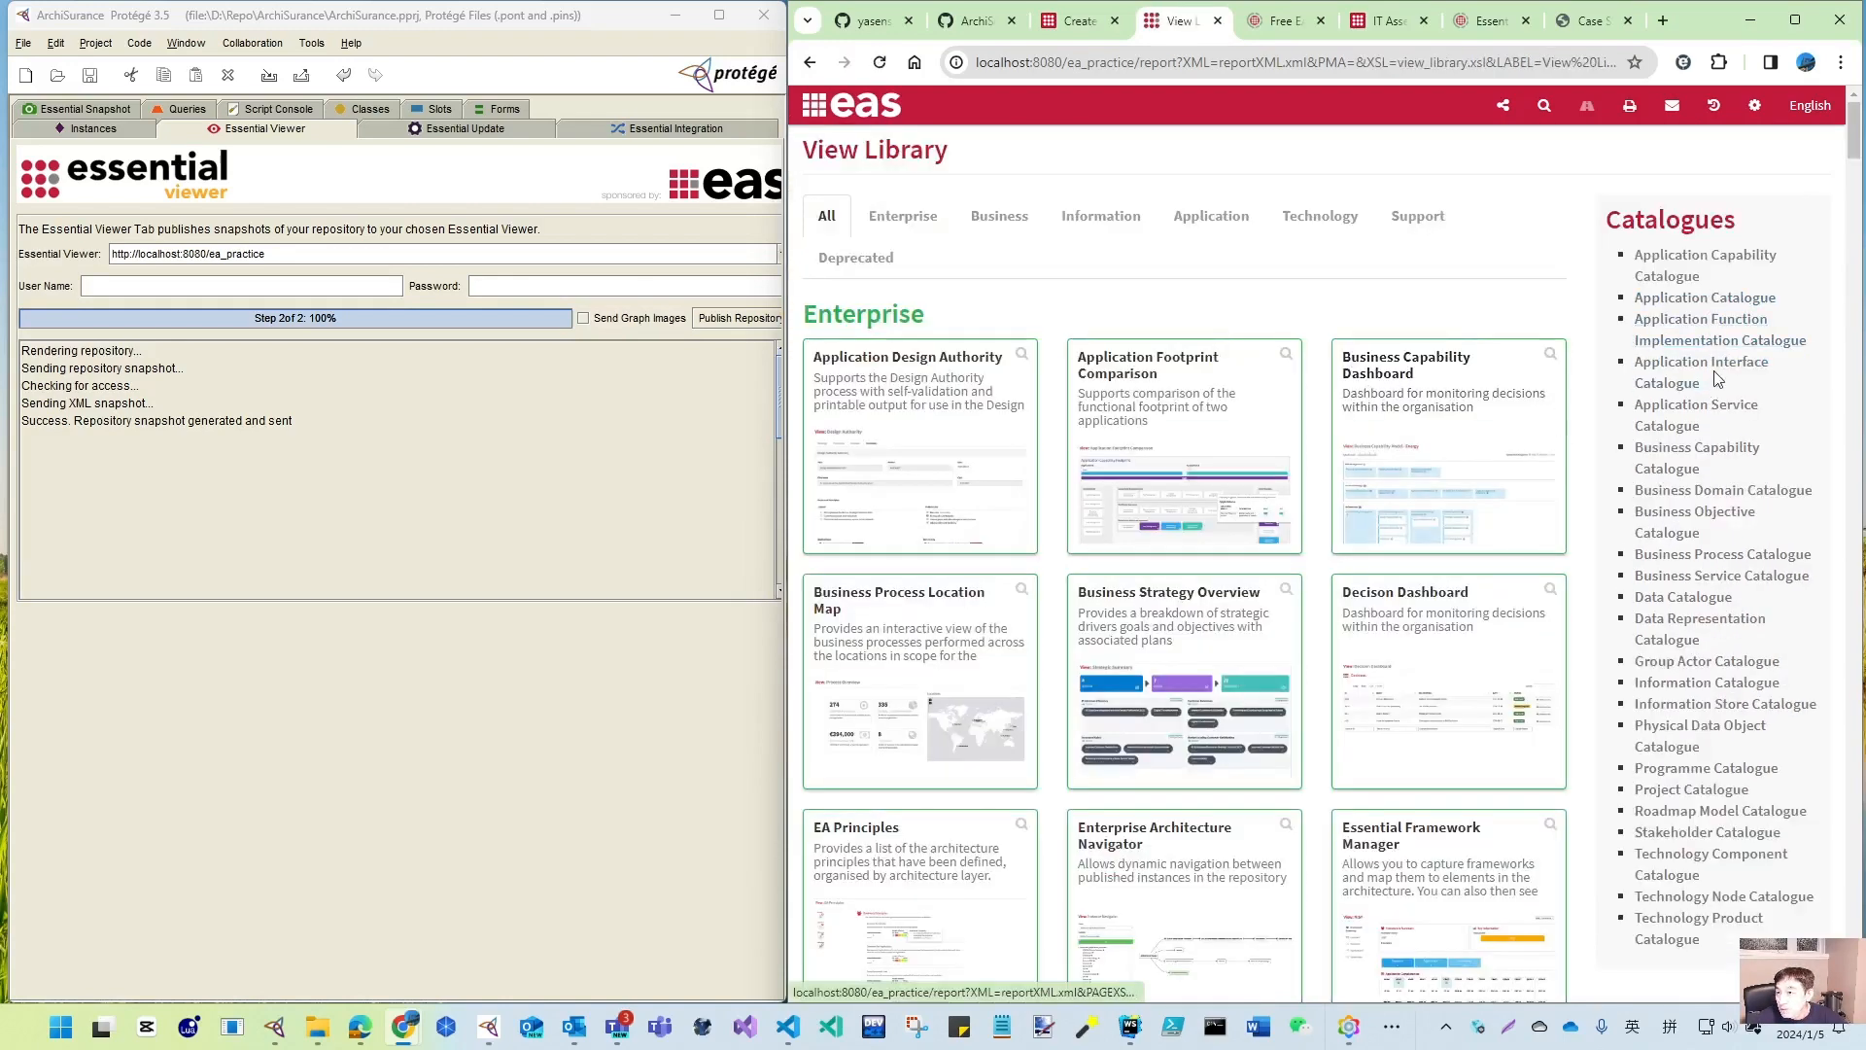
pyautogui.rightClick(1692, 457)
pyautogui.click(1524, 471)
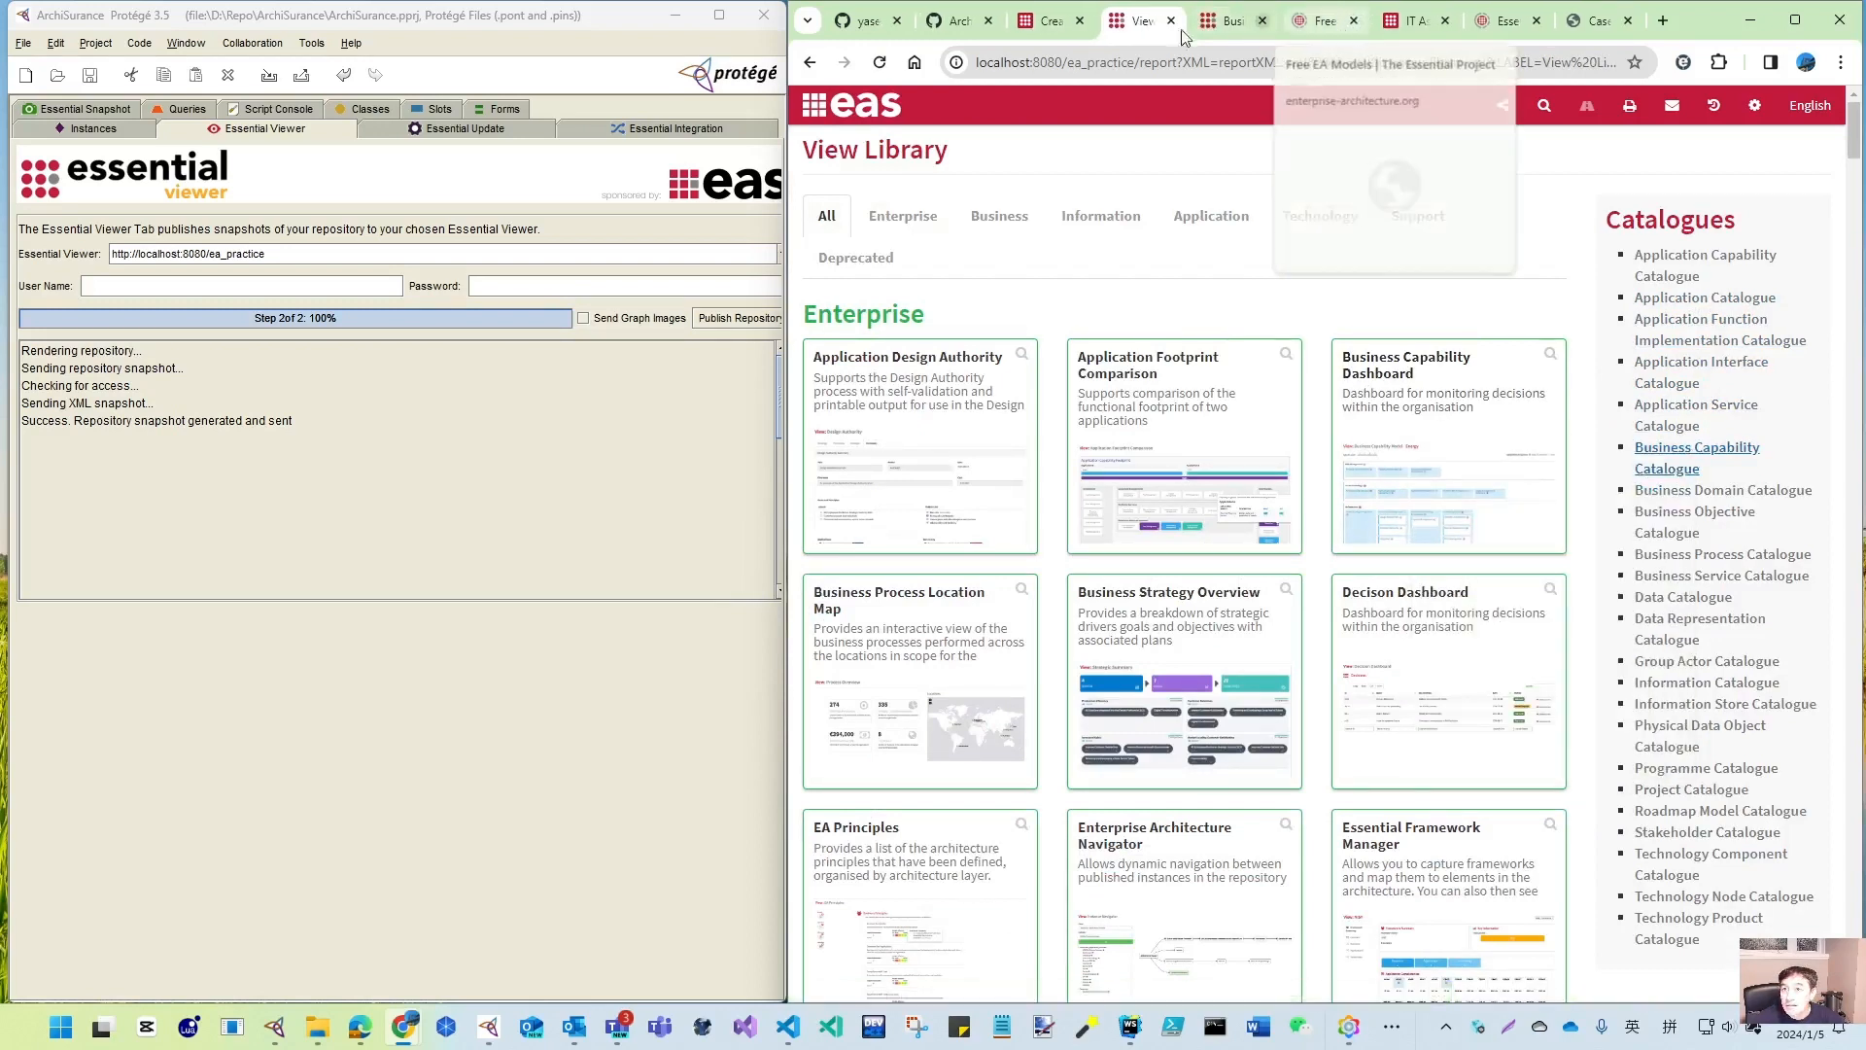
pyautogui.click(1230, 20)
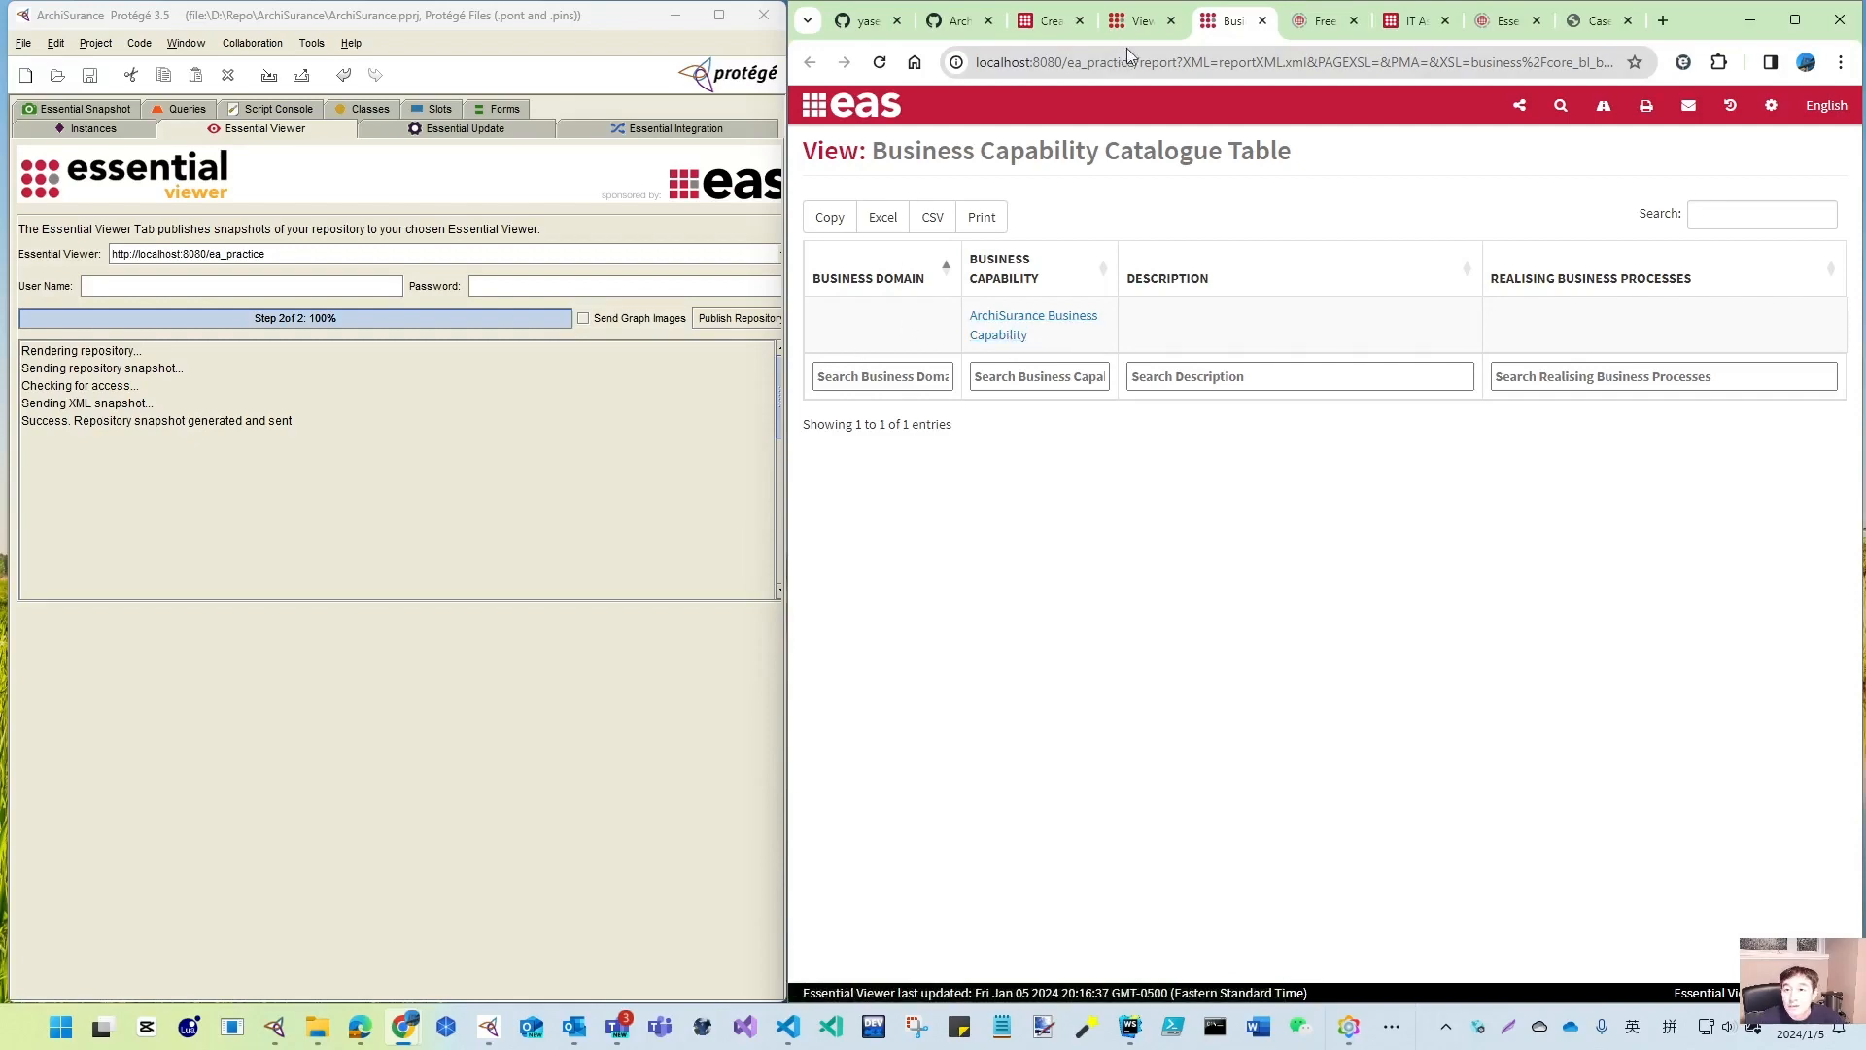
# - From the View Library, open Business Capability Summary in a new tab and select ArchiSurance Business Capability to view its summary
pyautogui.hotkey('ctrl', 'shift', 'Tab')
pyautogui.scroll(-12, 942, 700)
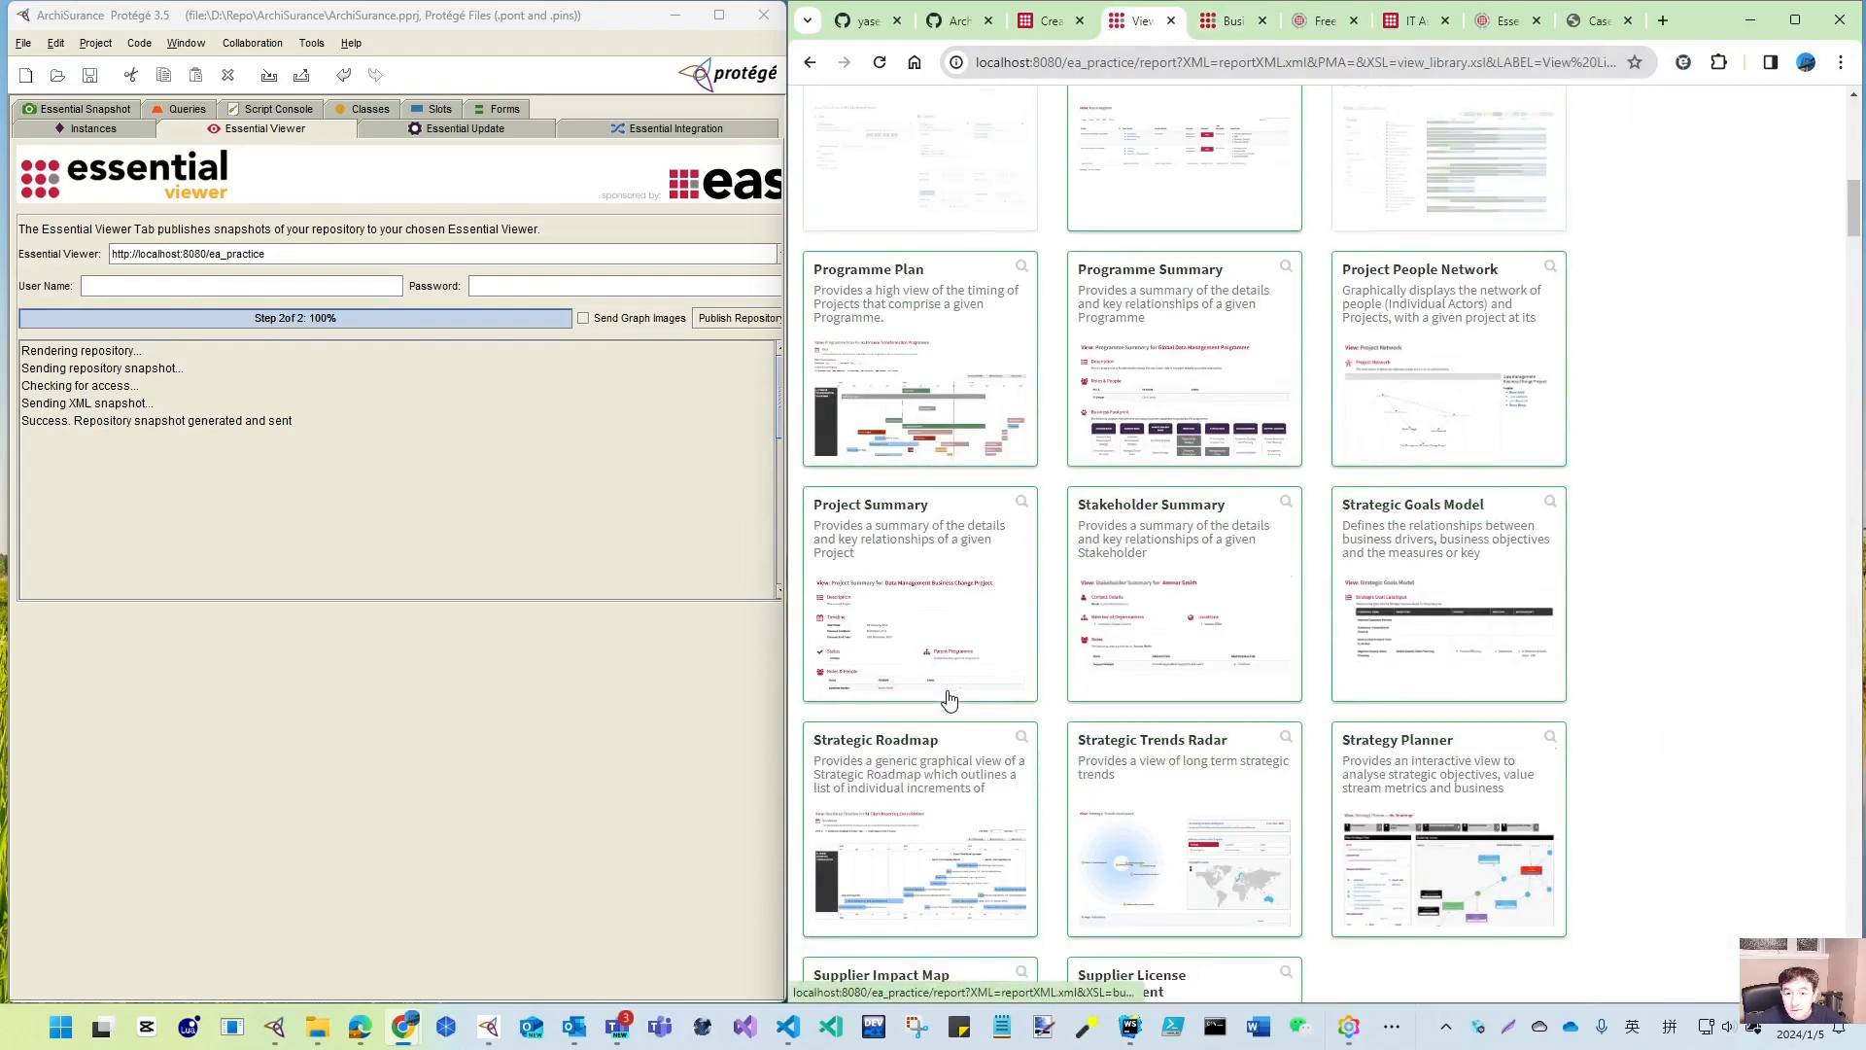
pyautogui.scroll(-5, 945, 653)
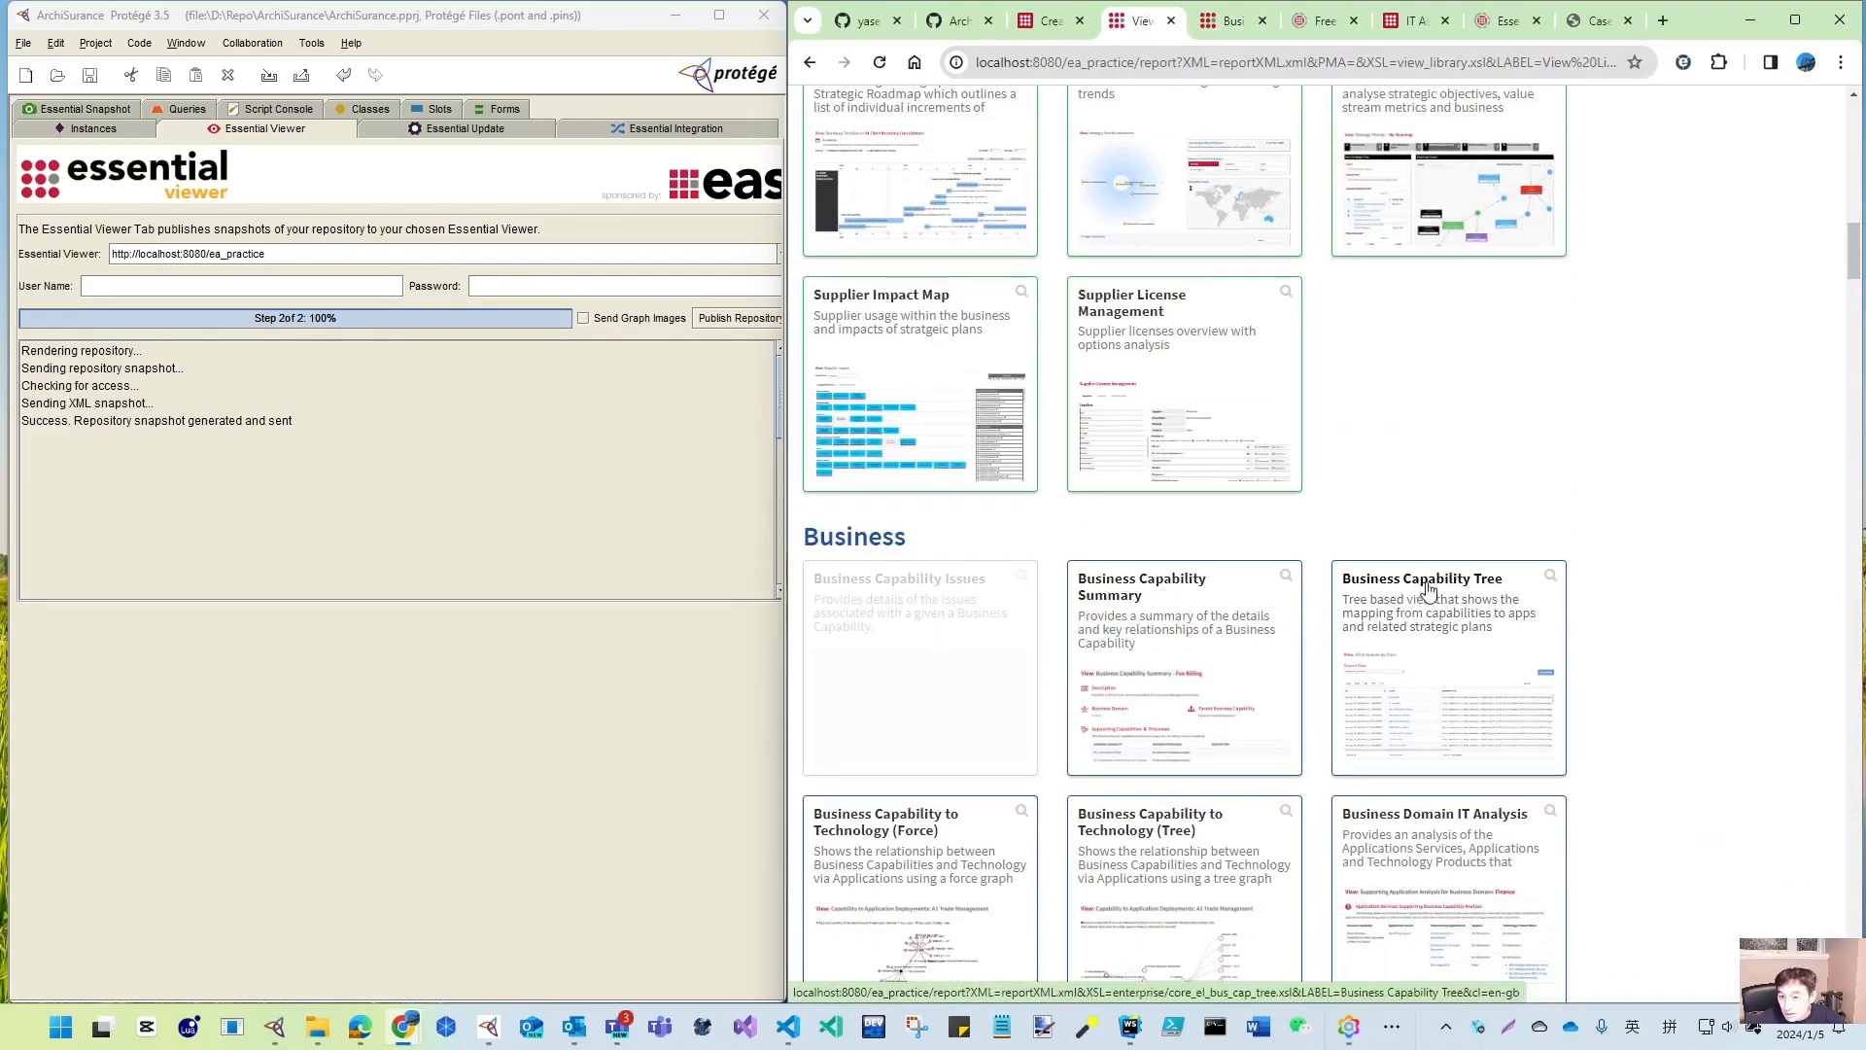
pyautogui.rightClick(1163, 583)
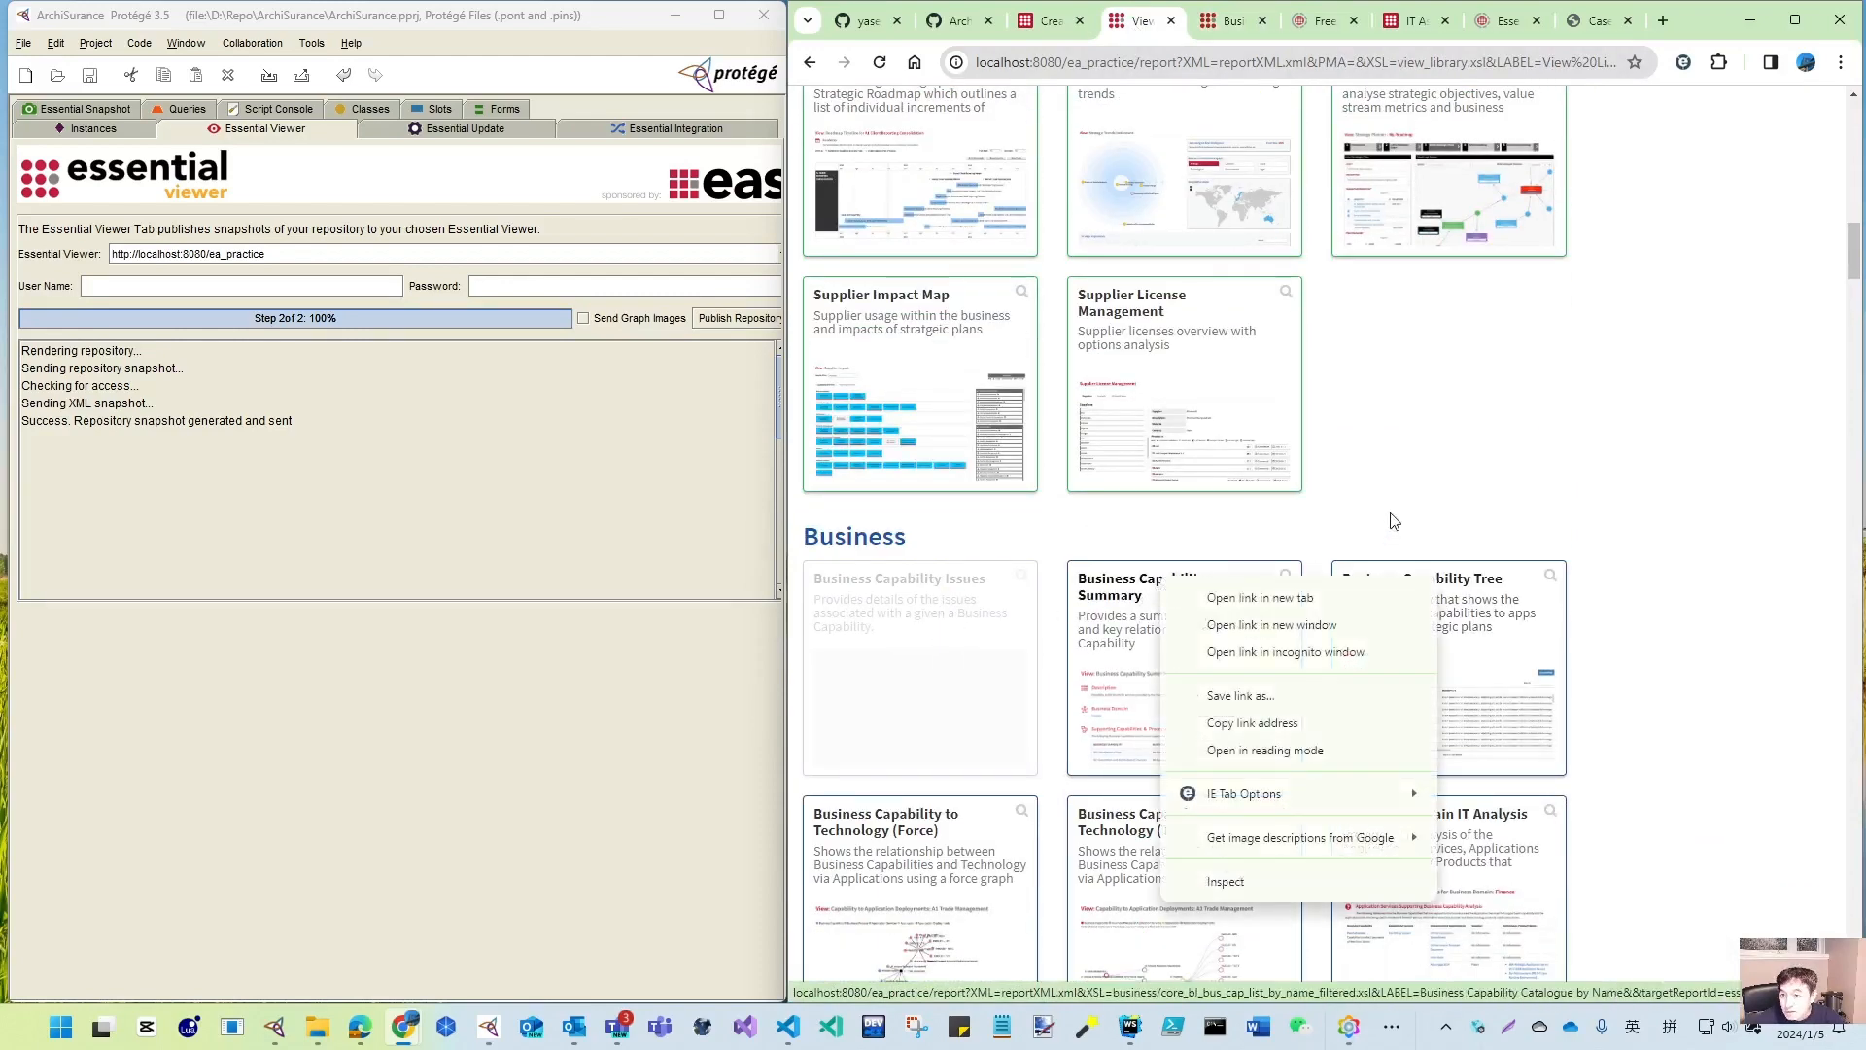
pyautogui.click(1256, 601)
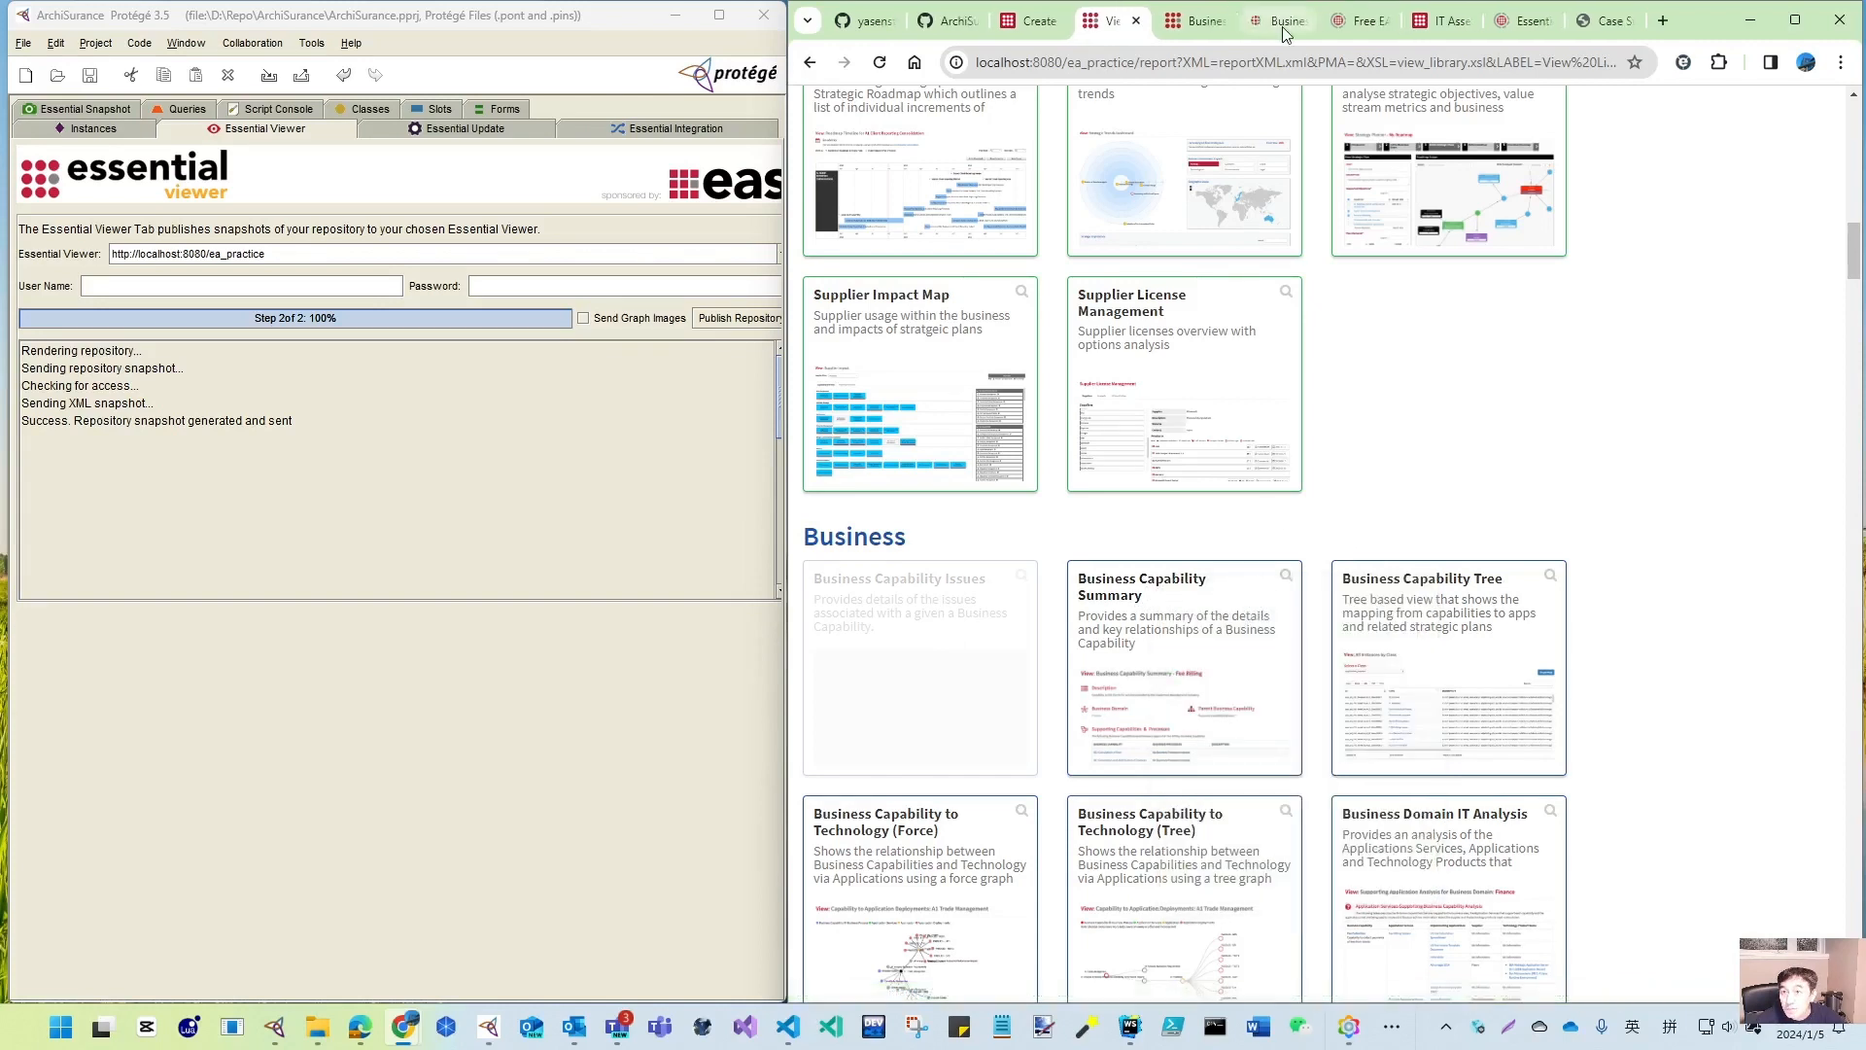
pyautogui.click(1259, 29)
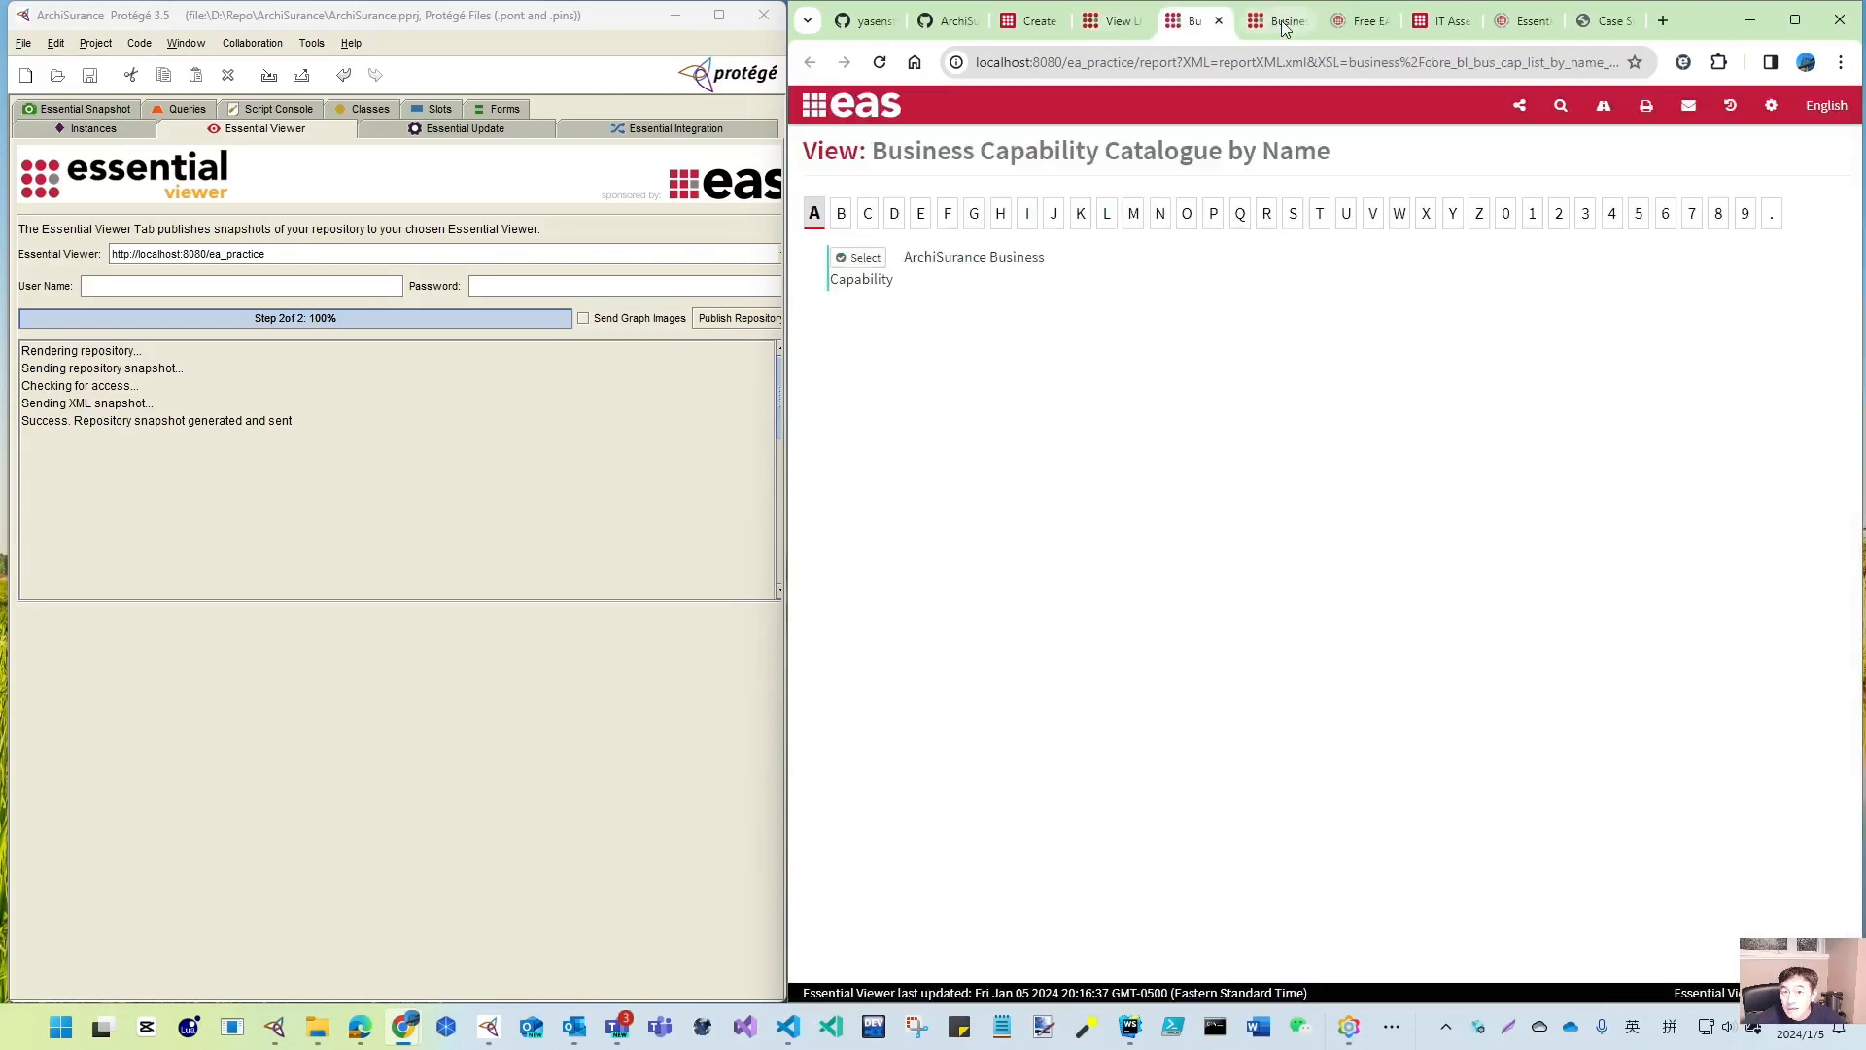
pyautogui.click(866, 260)
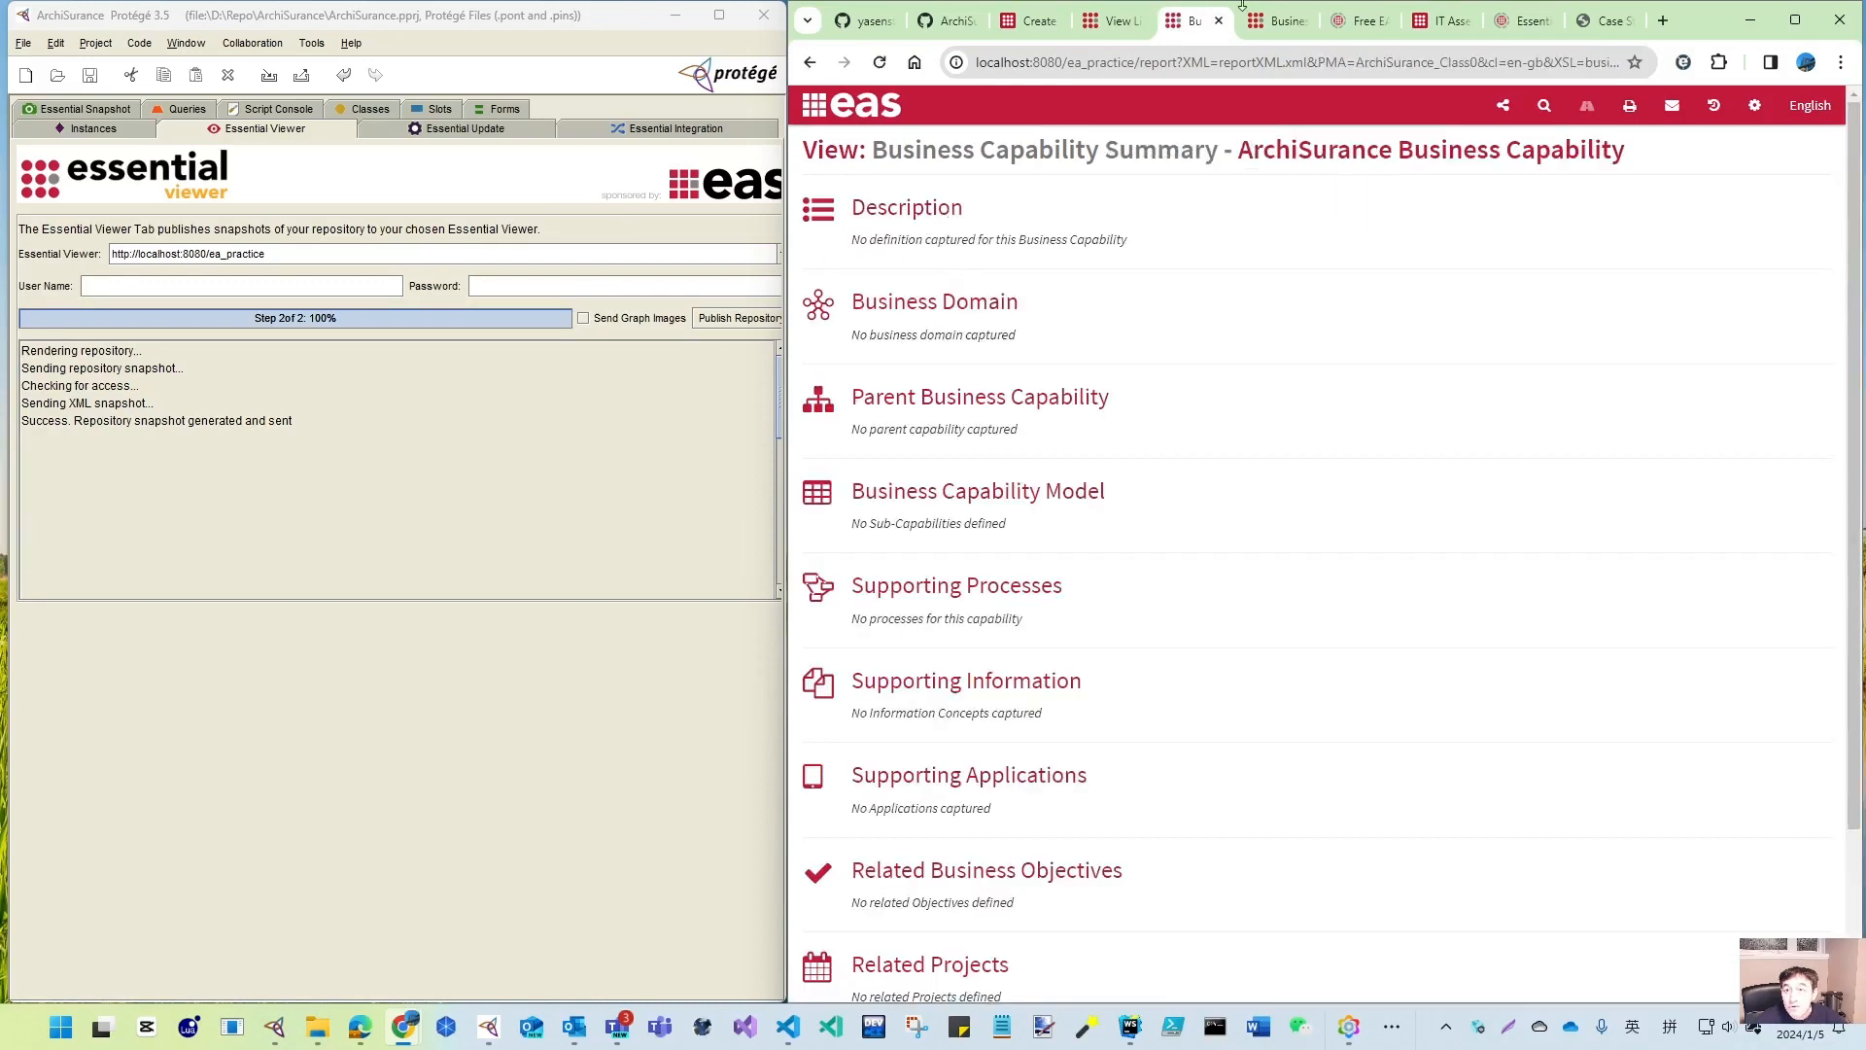
# - Return to the View Library, browse the Business and Enterprise views, and open the Business Capability Dashboard
pyautogui.click(810, 63)
pyautogui.click(810, 63)
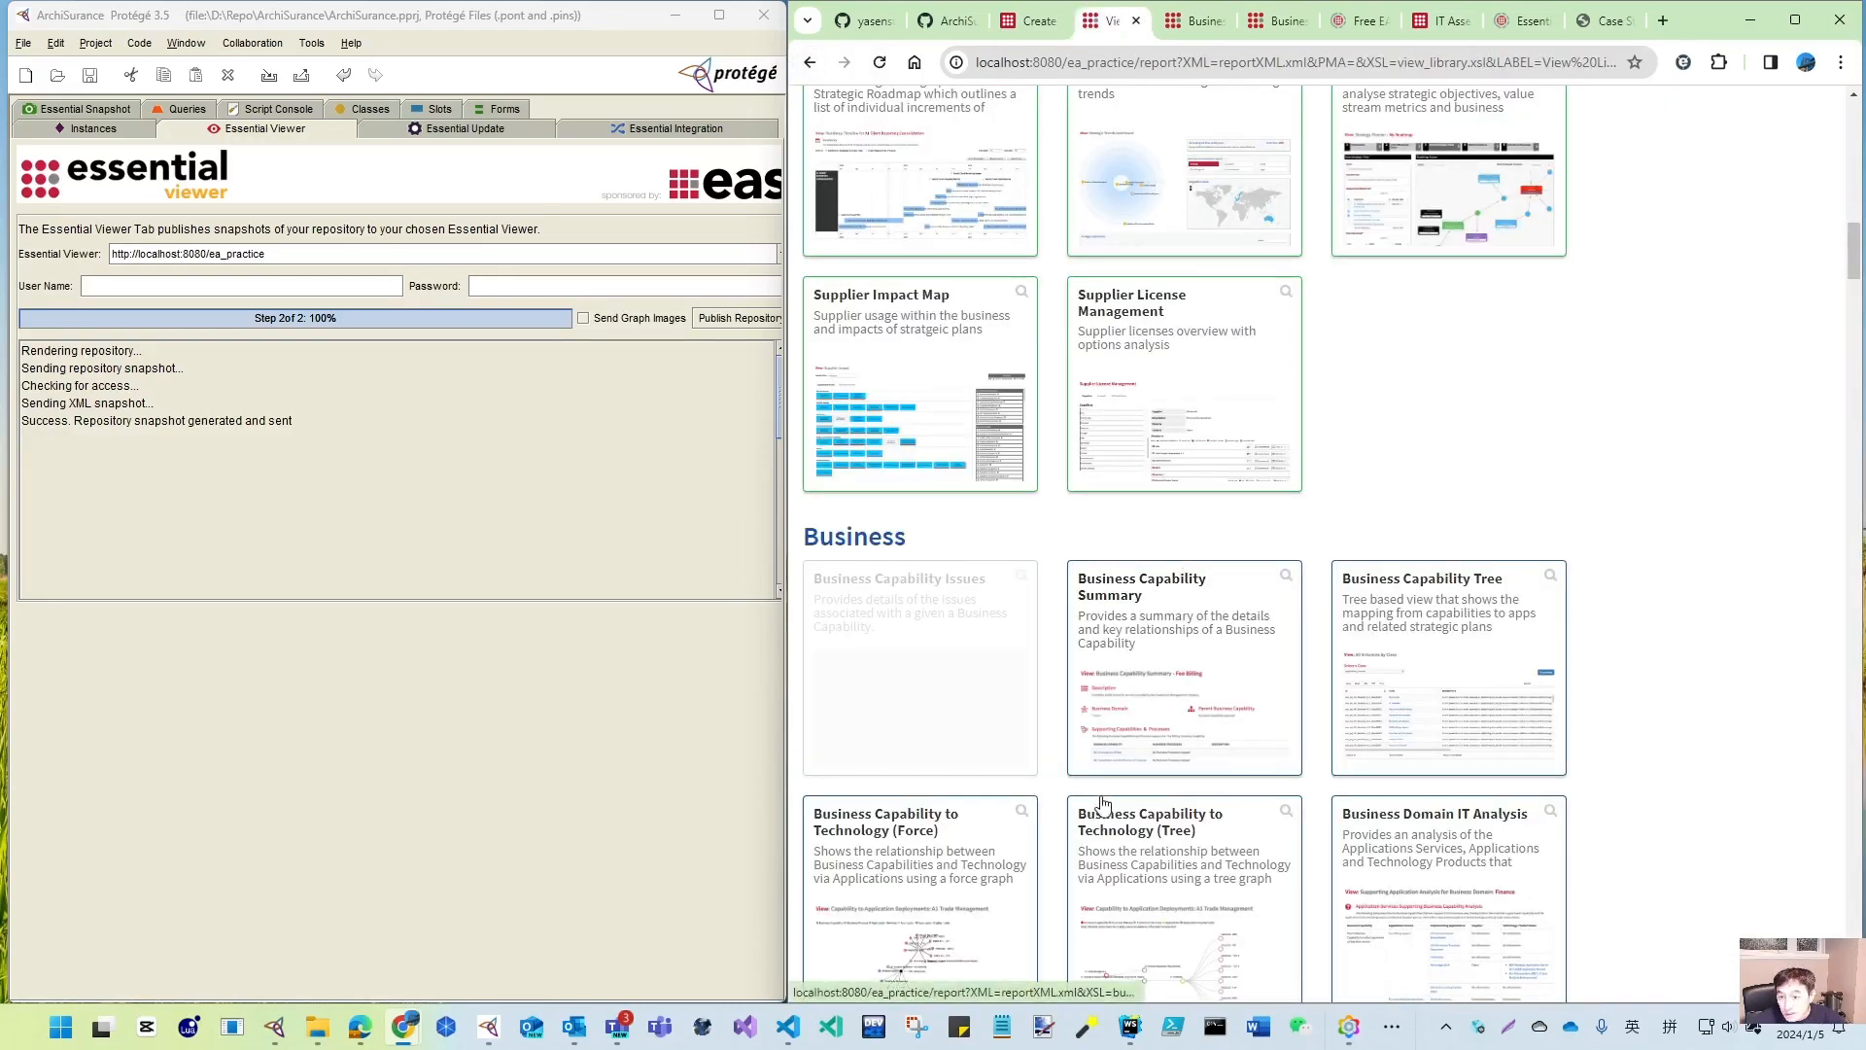
pyautogui.scroll(-4, 988, 720)
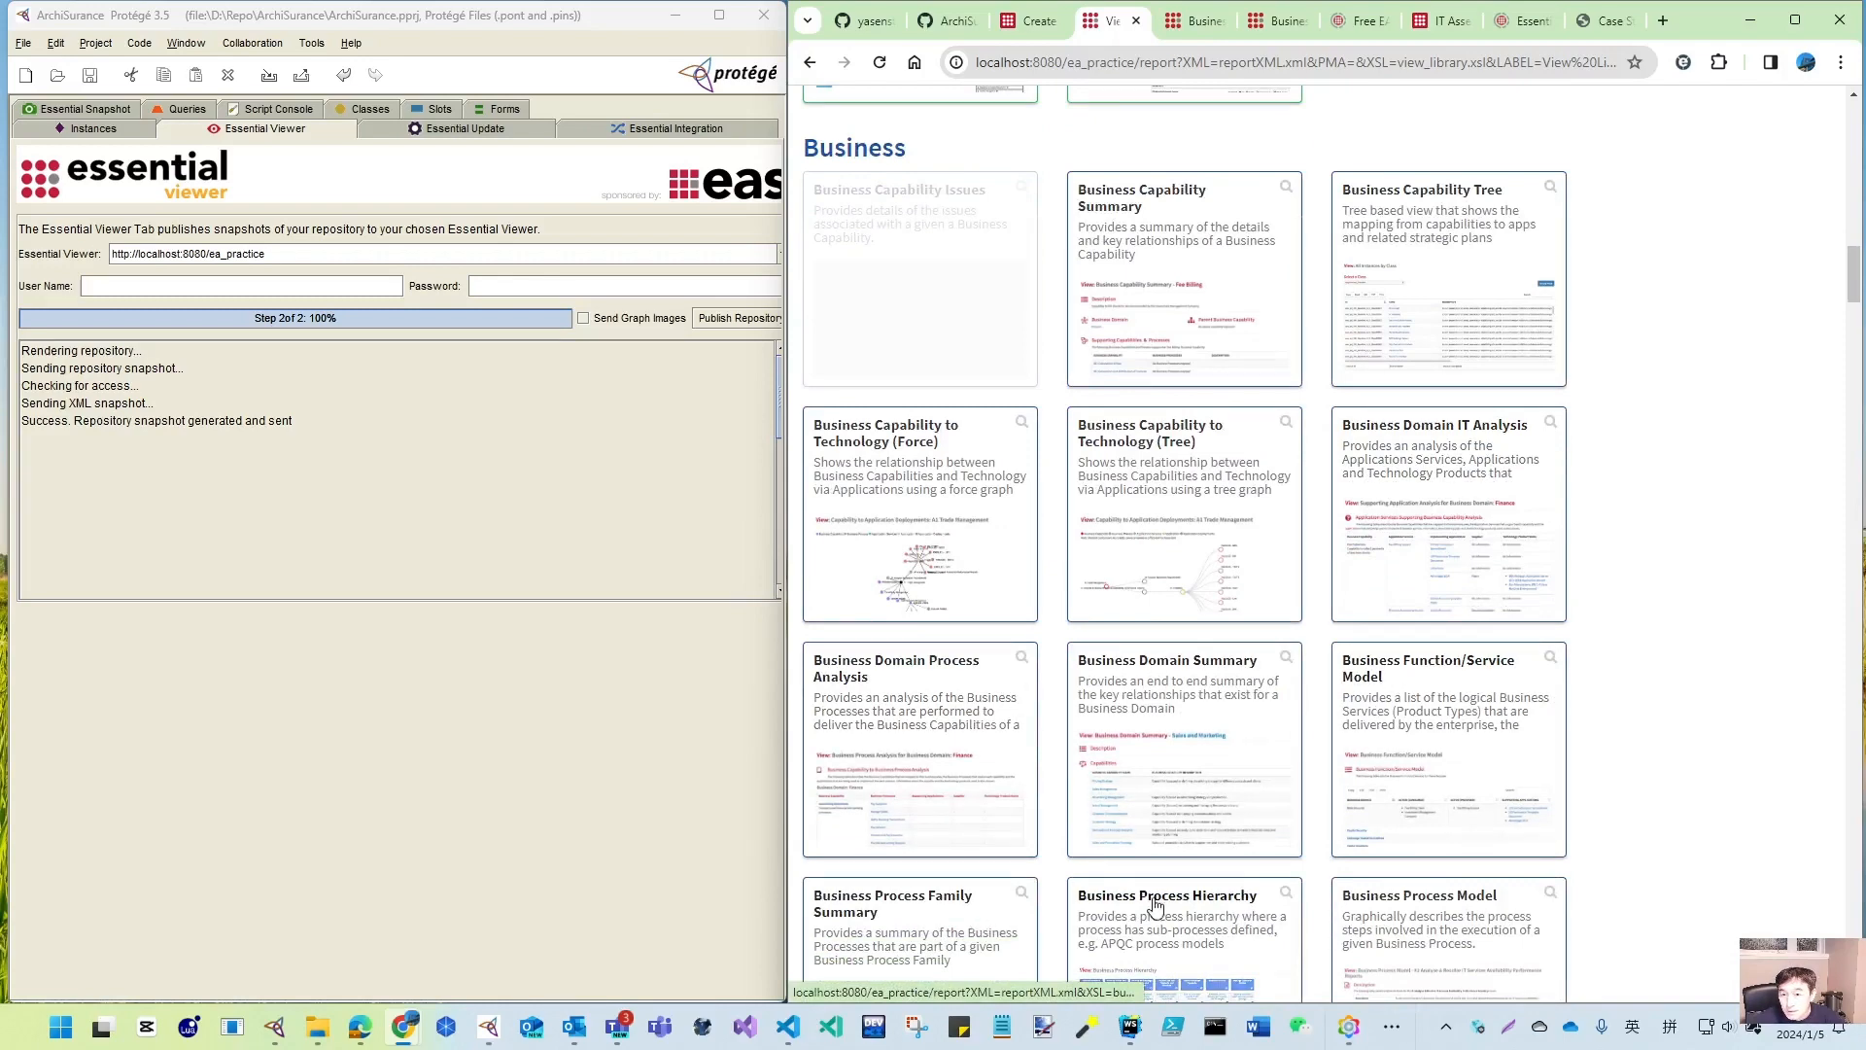
pyautogui.scroll(-3, 1155, 906)
pyautogui.scroll(-3, 1155, 906)
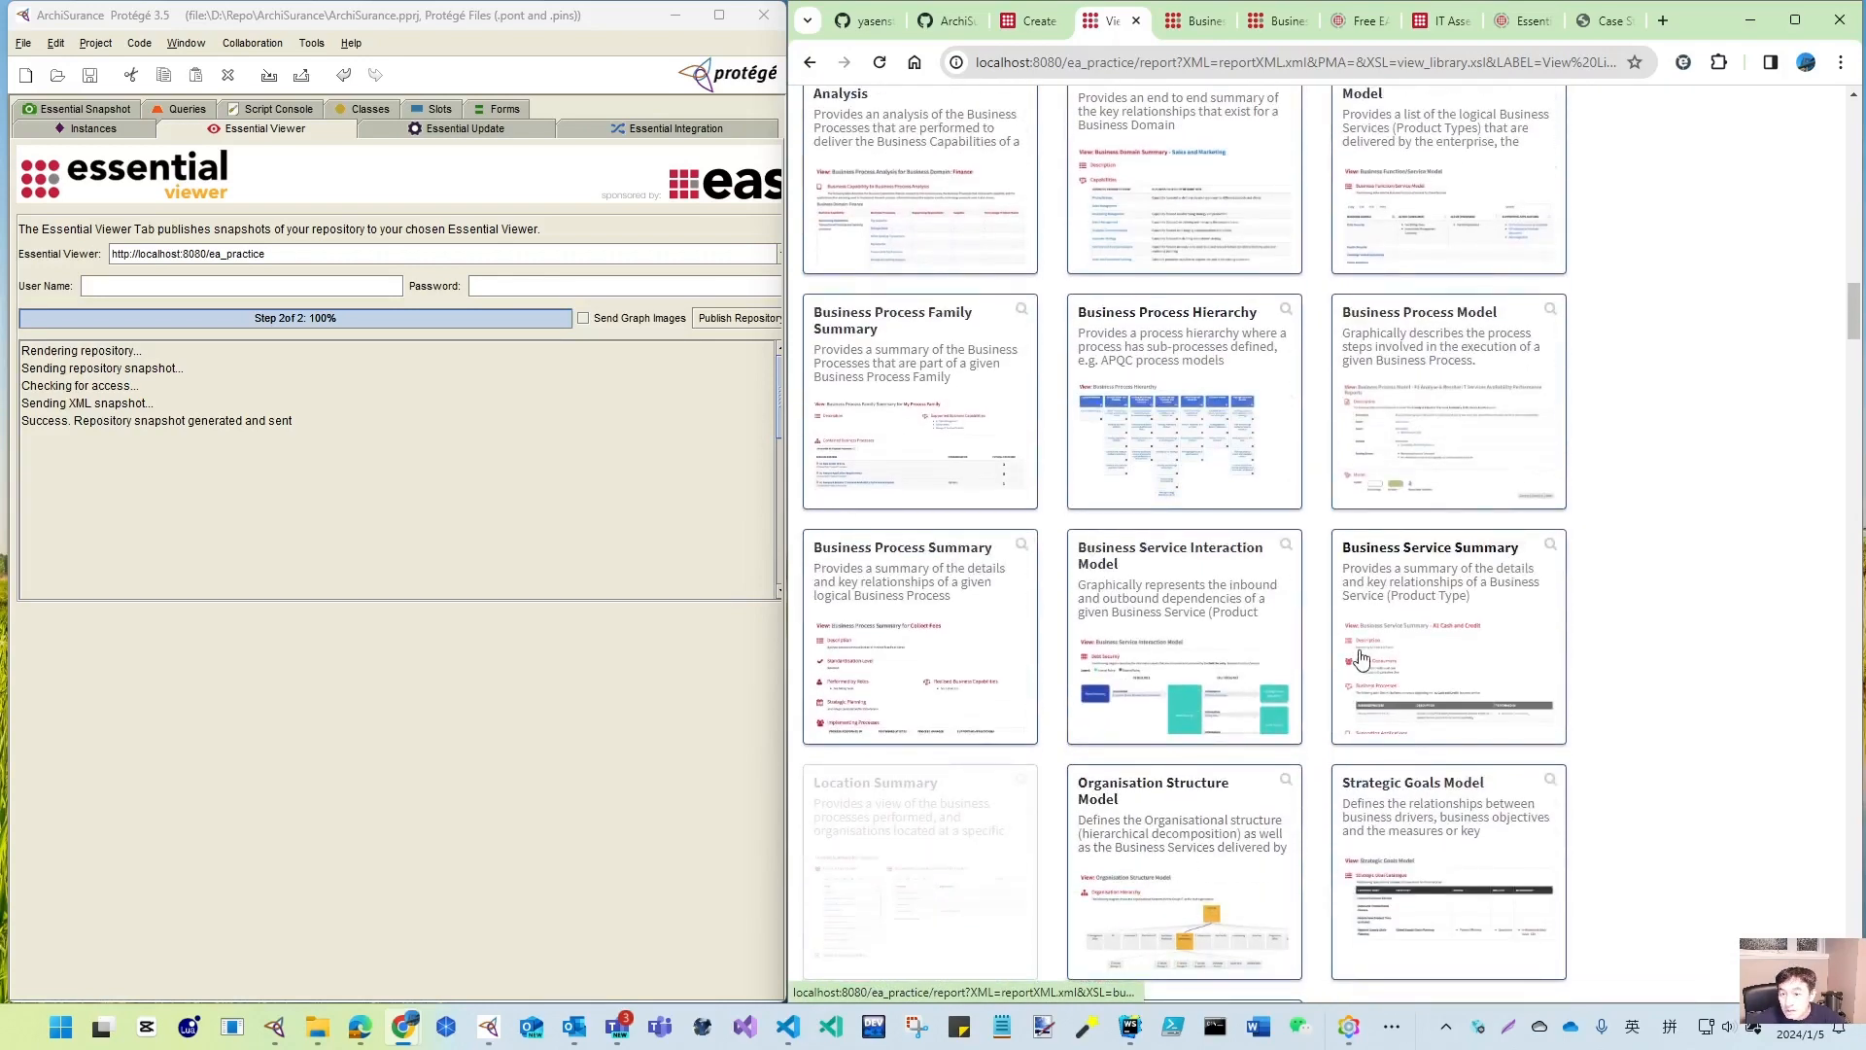
pyautogui.scroll(14, 1358, 671)
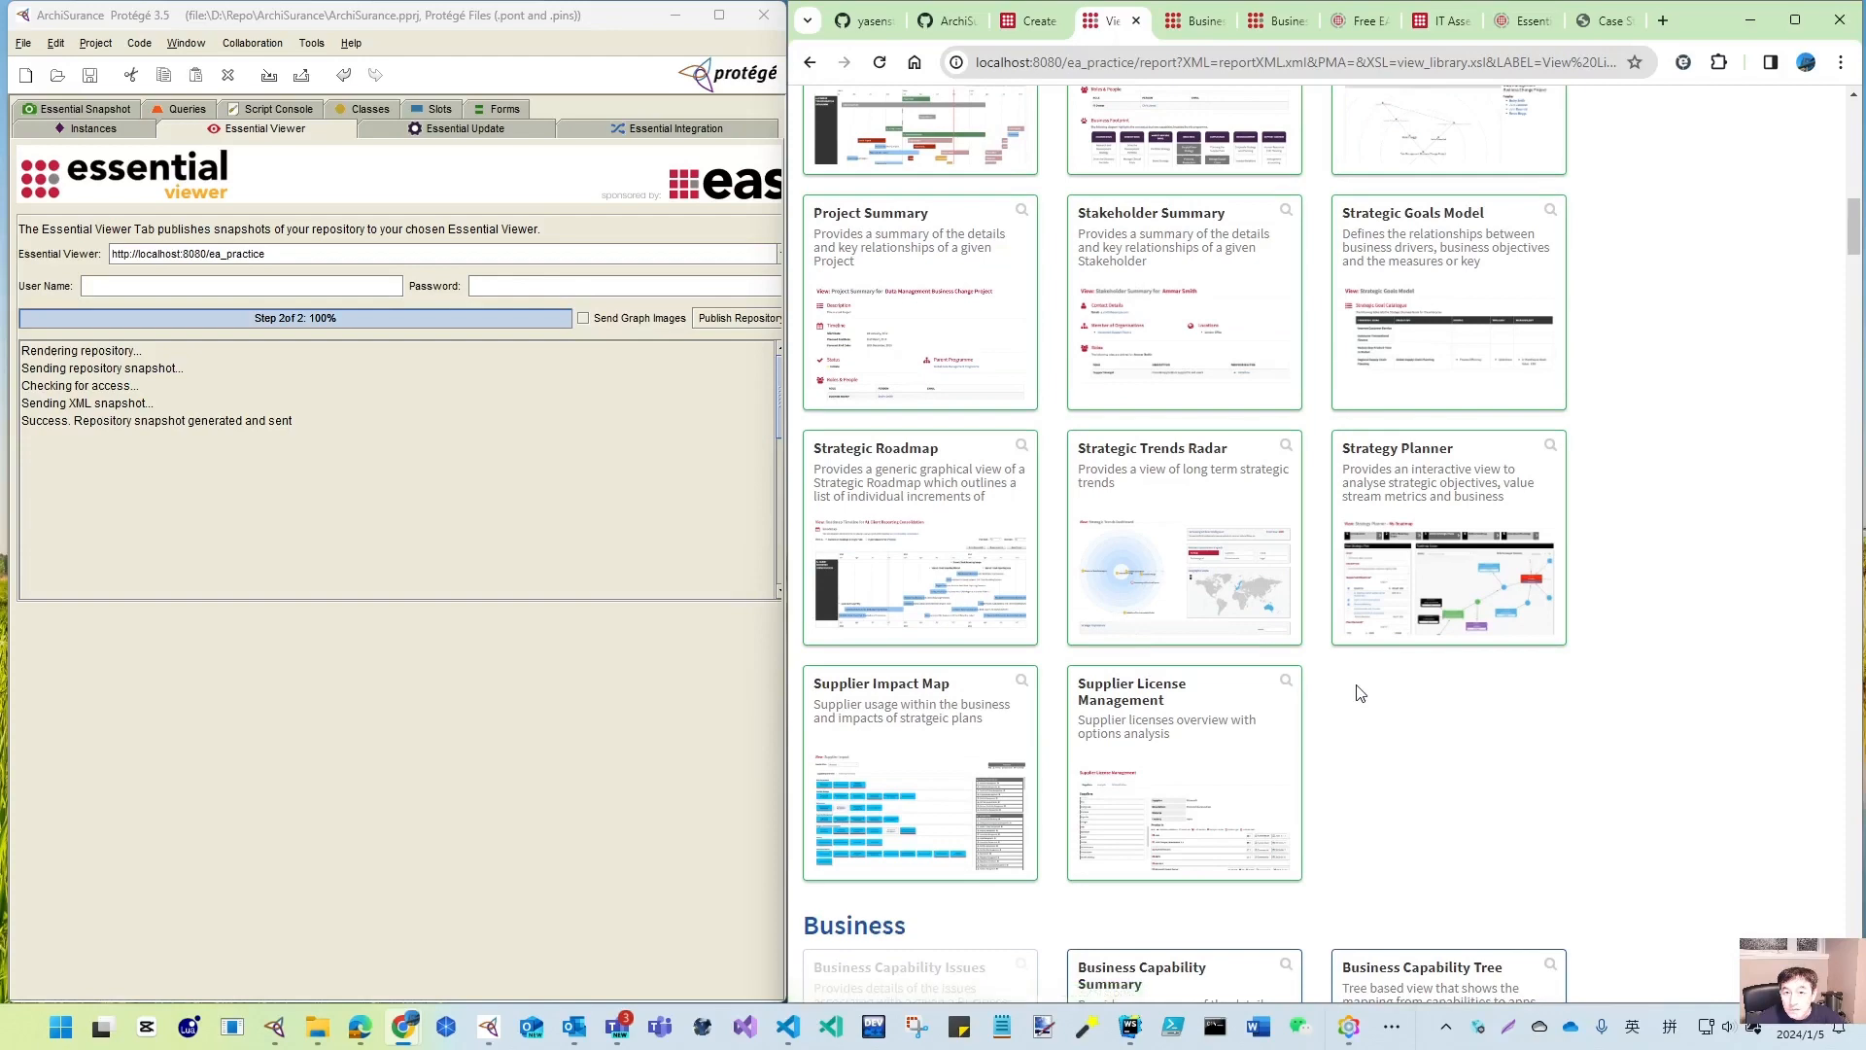
pyautogui.scroll(6, 1360, 692)
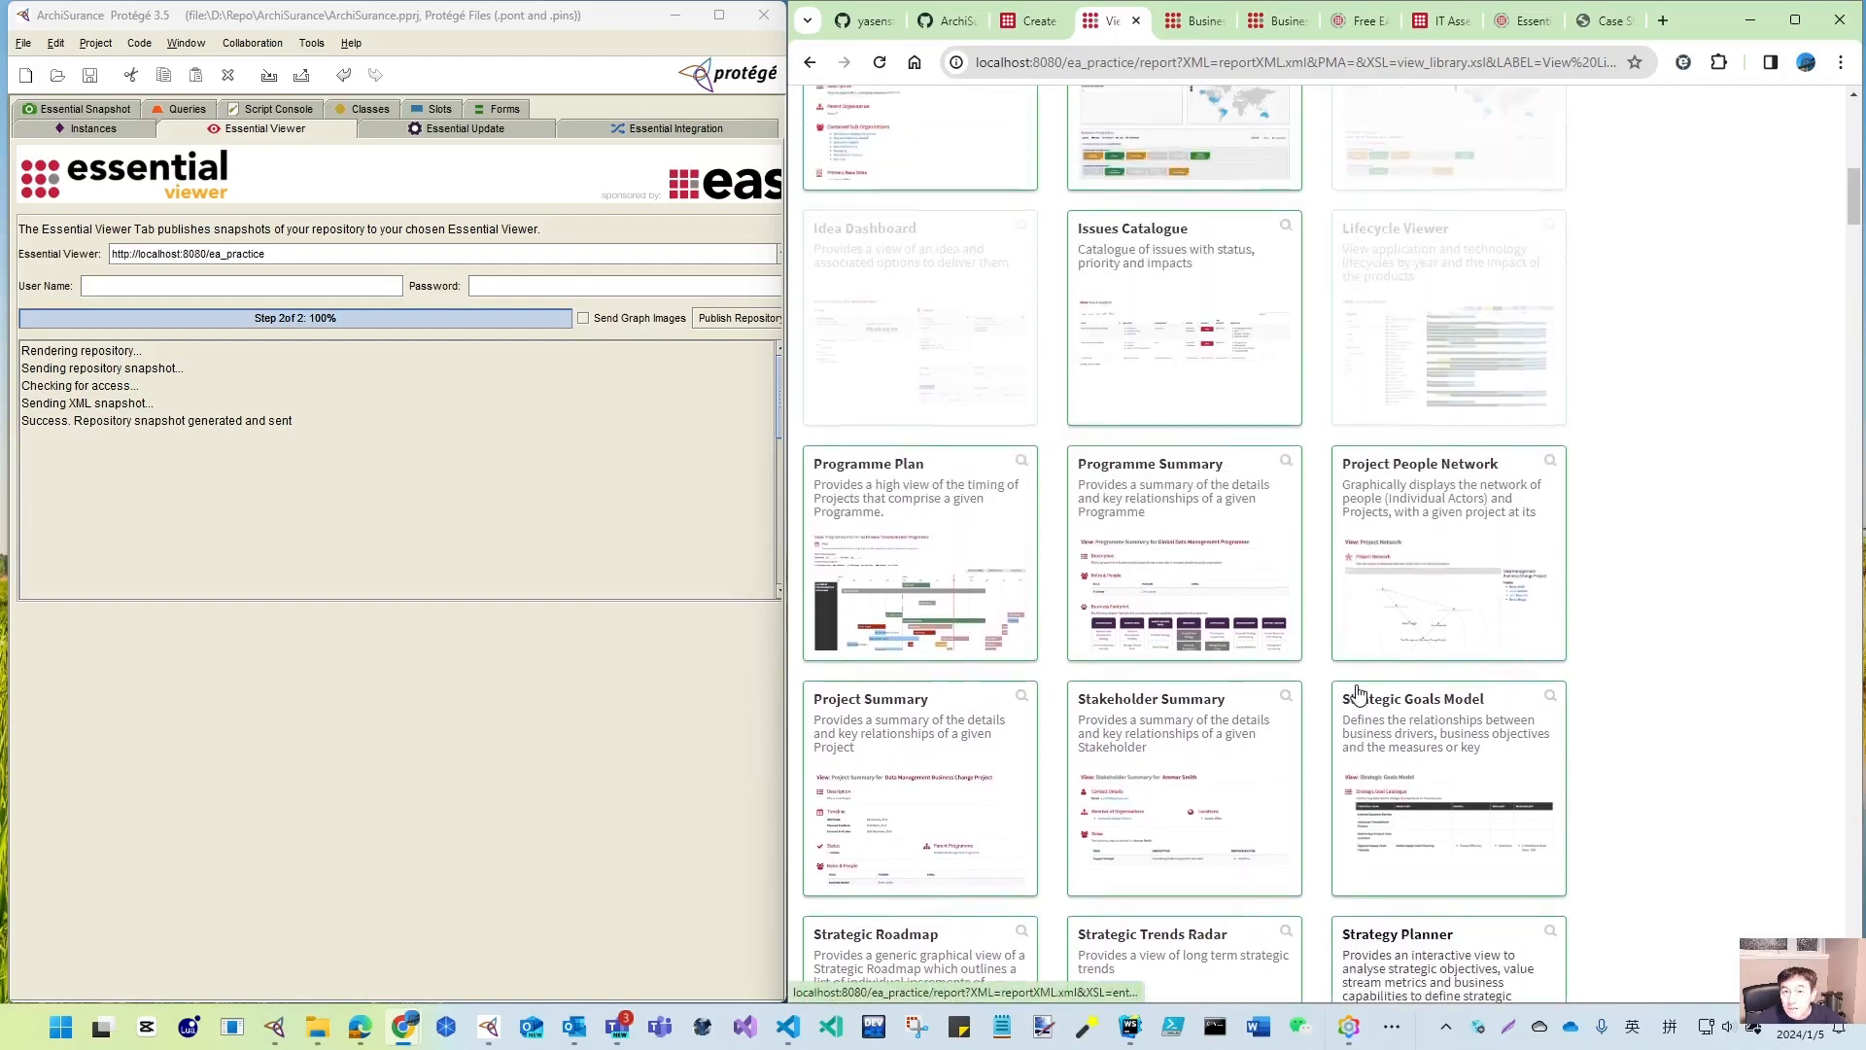
pyautogui.scroll(8, 1358, 692)
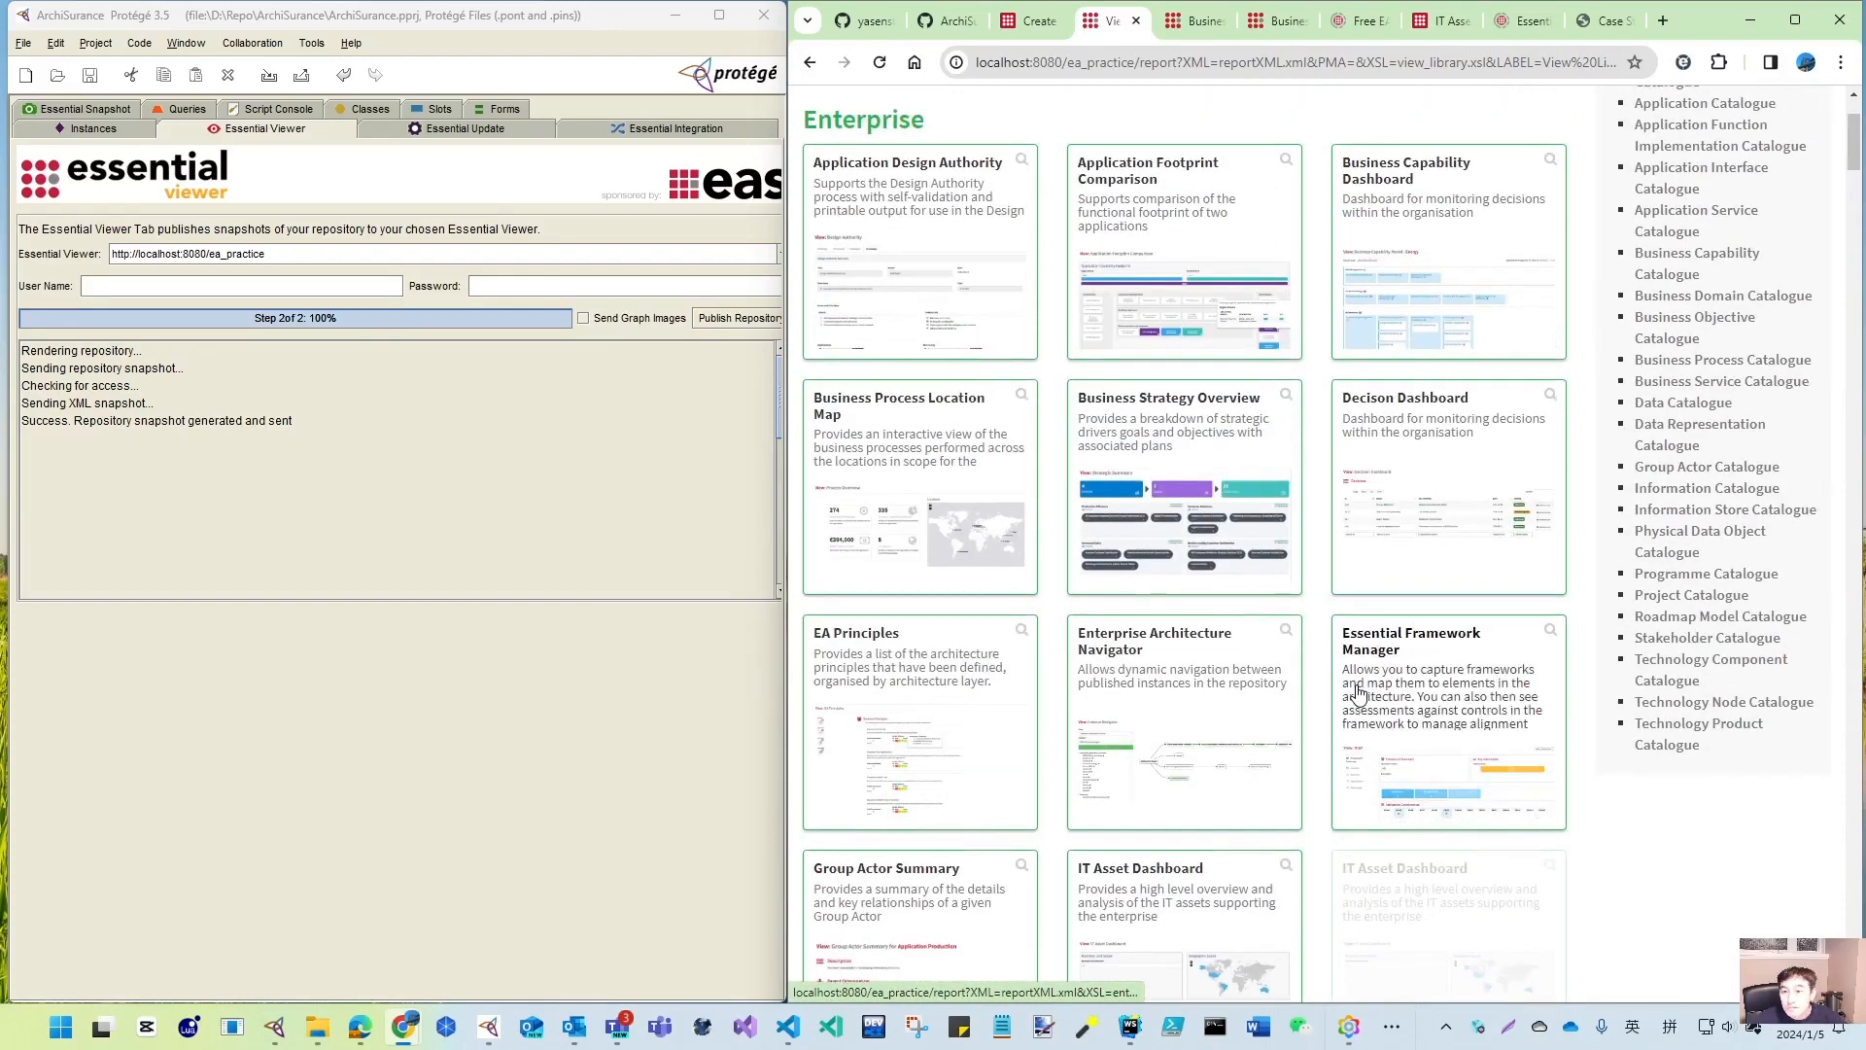
pyautogui.click(1372, 193)
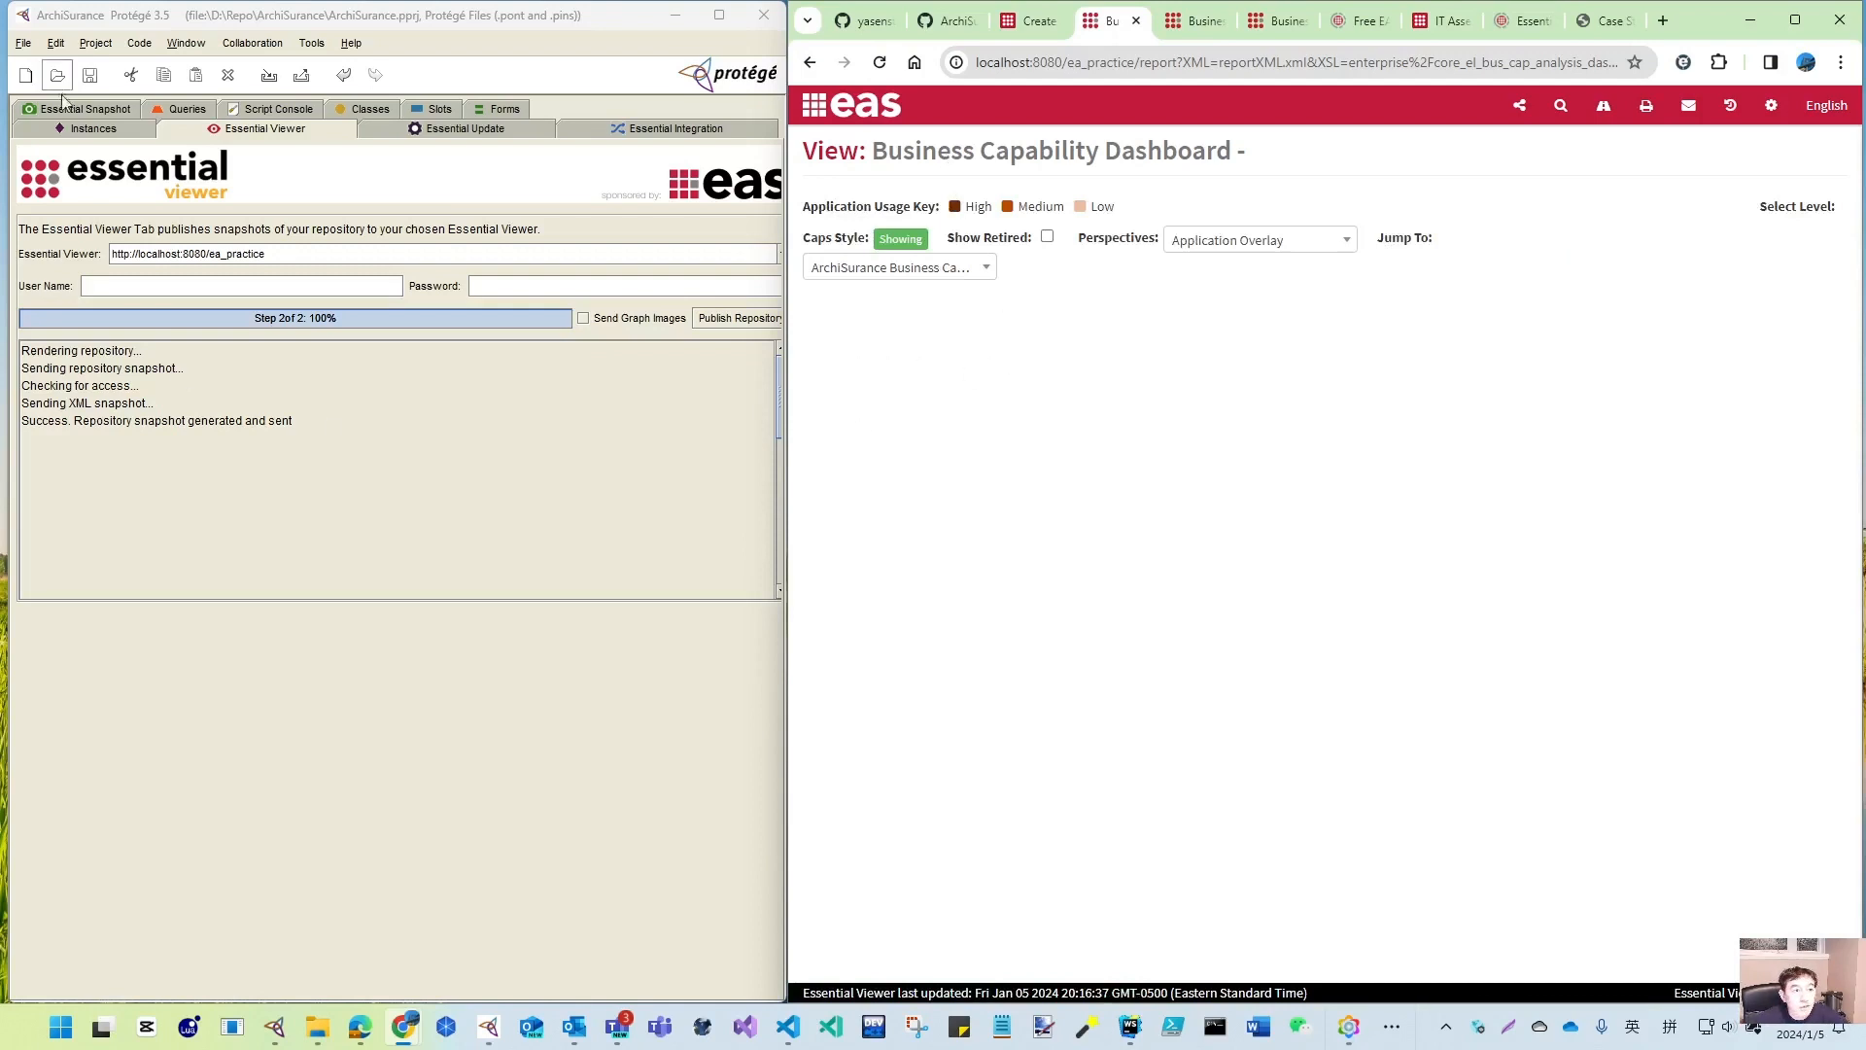
# - Show the instances in Protégé, check the capability map in the case study PDF, and switch to the Freeplane mind map
pyautogui.click(78, 128)
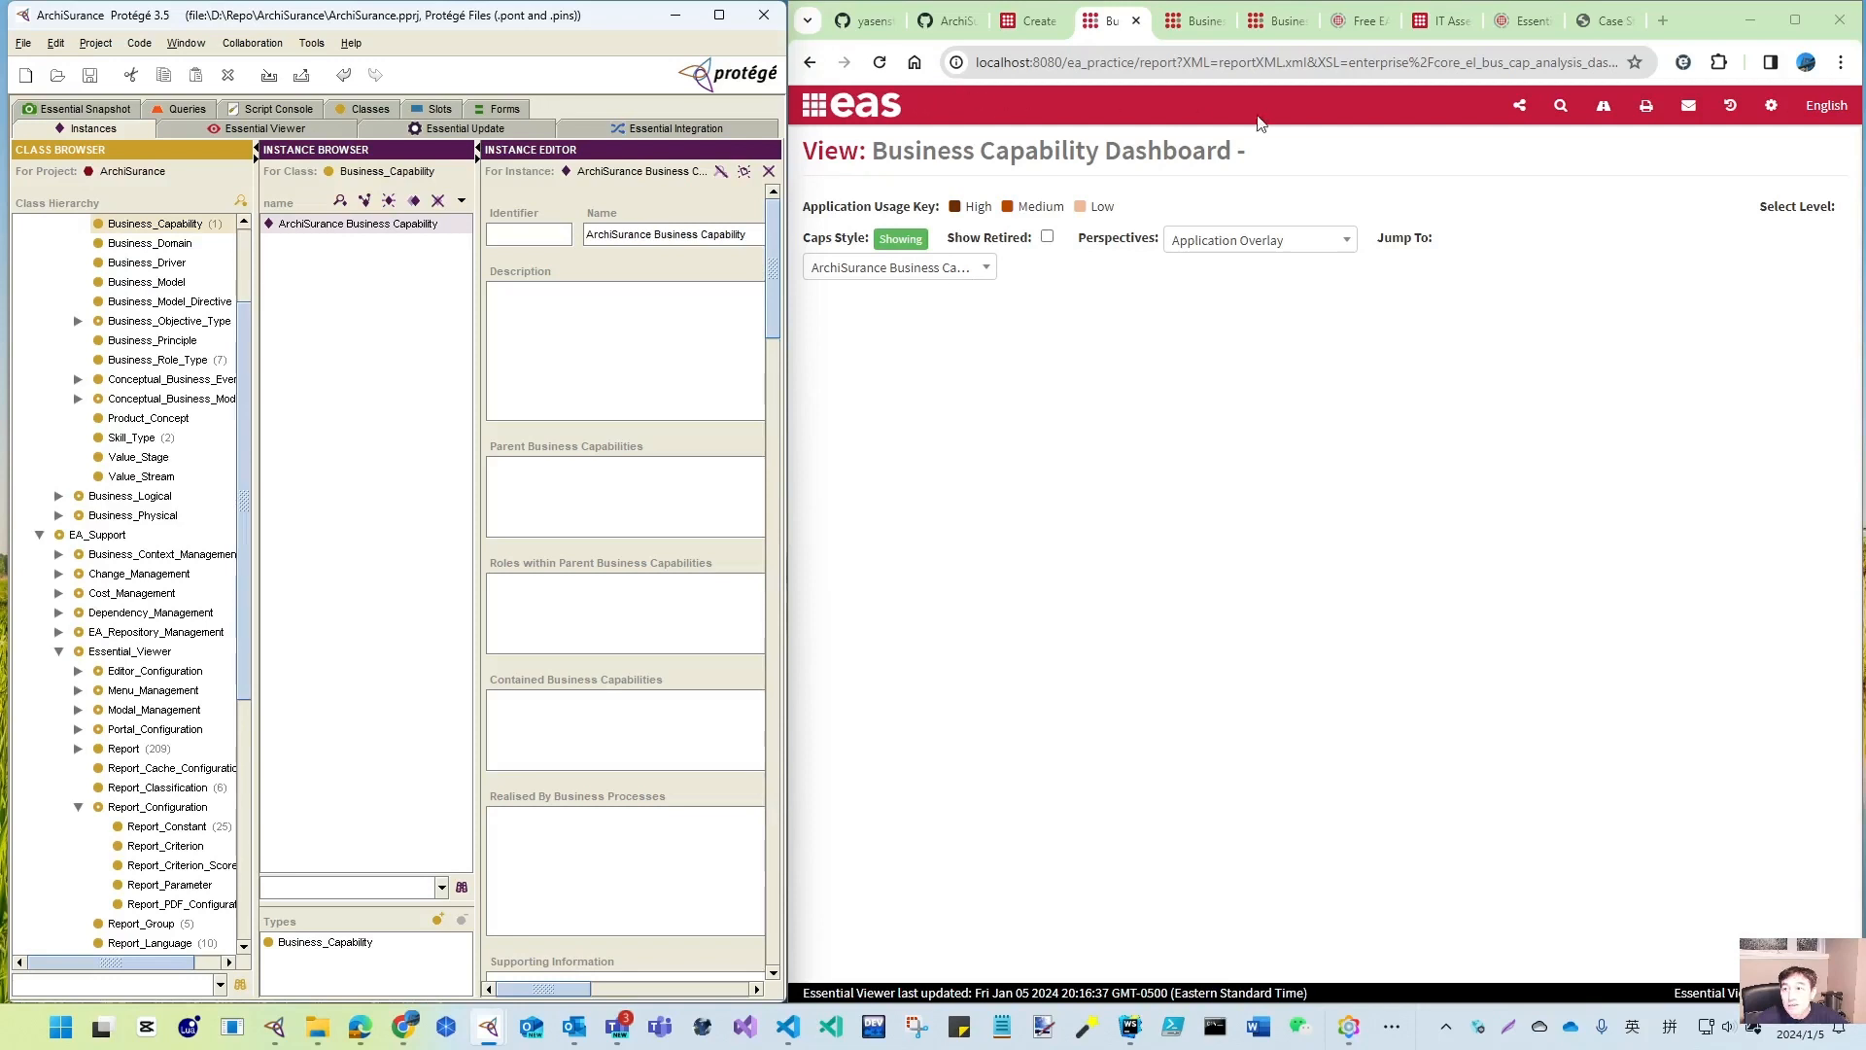
pyautogui.click(1604, 21)
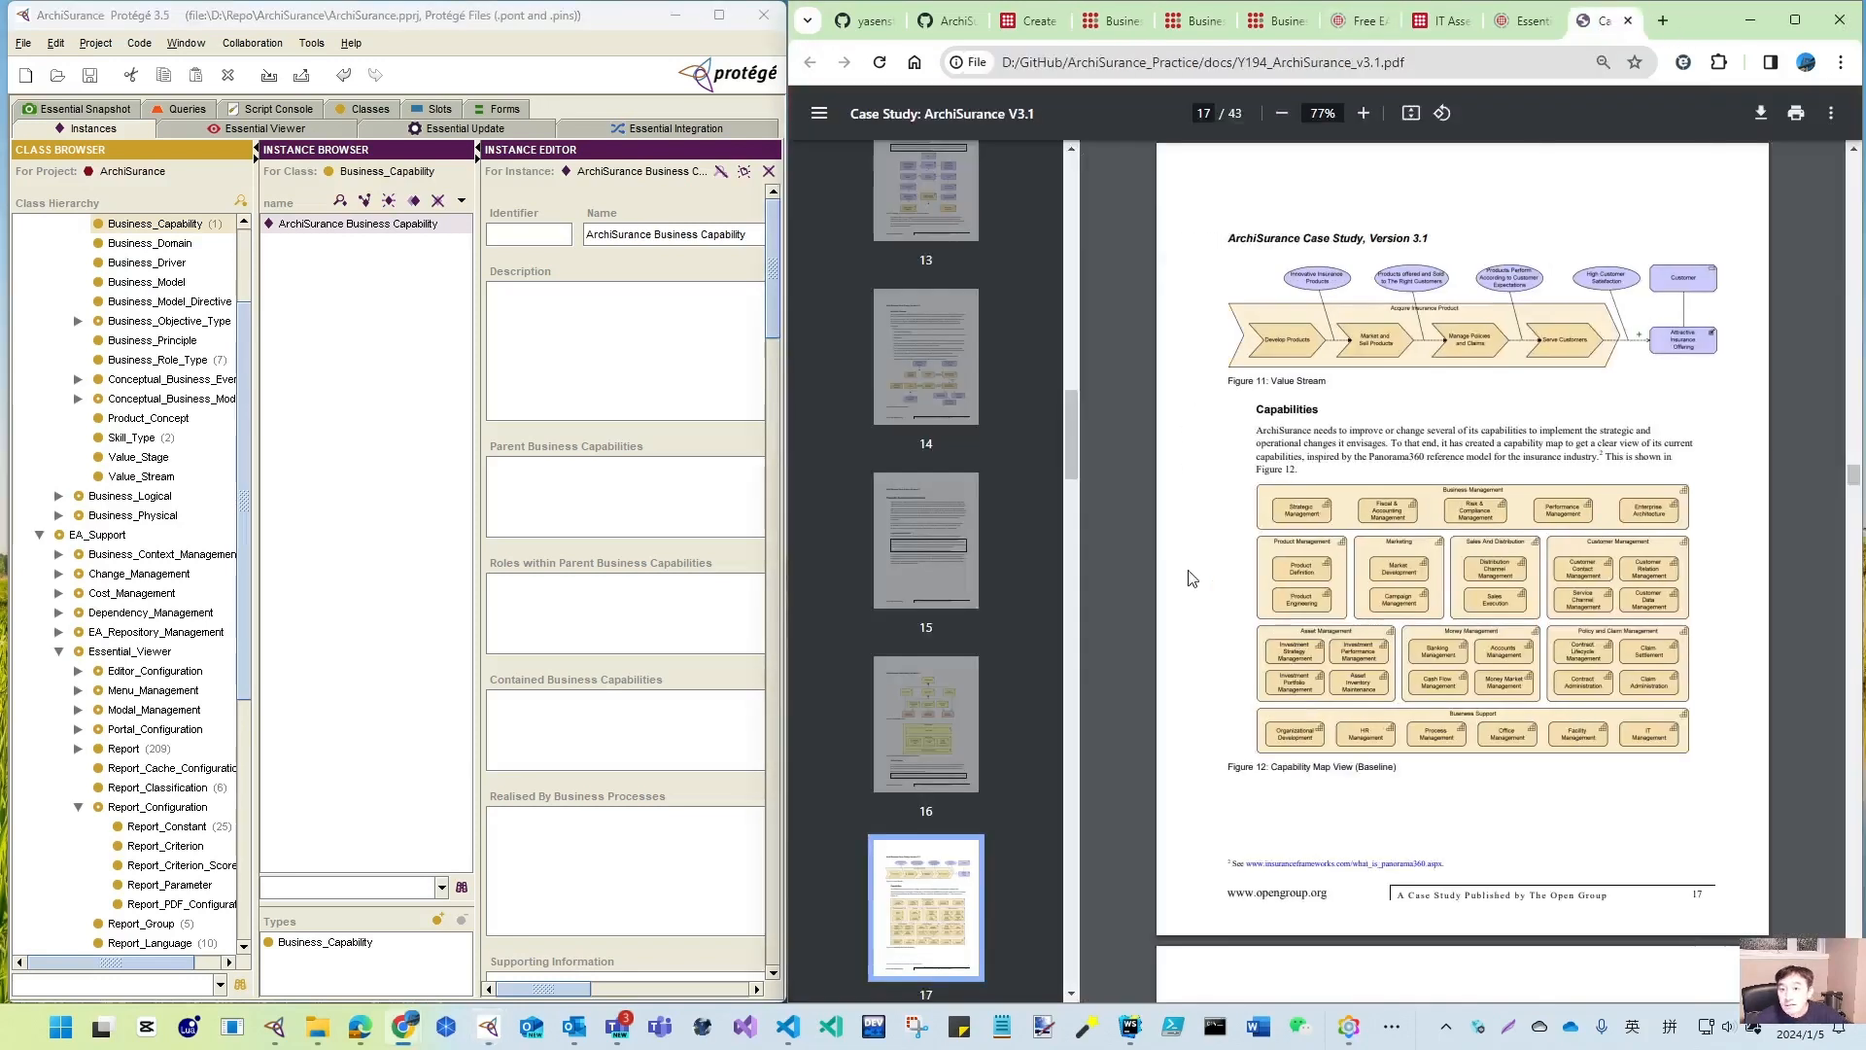
pyautogui.hotkey('alt', 'Tab')
pyautogui.hotkey('alt', 'Tab')
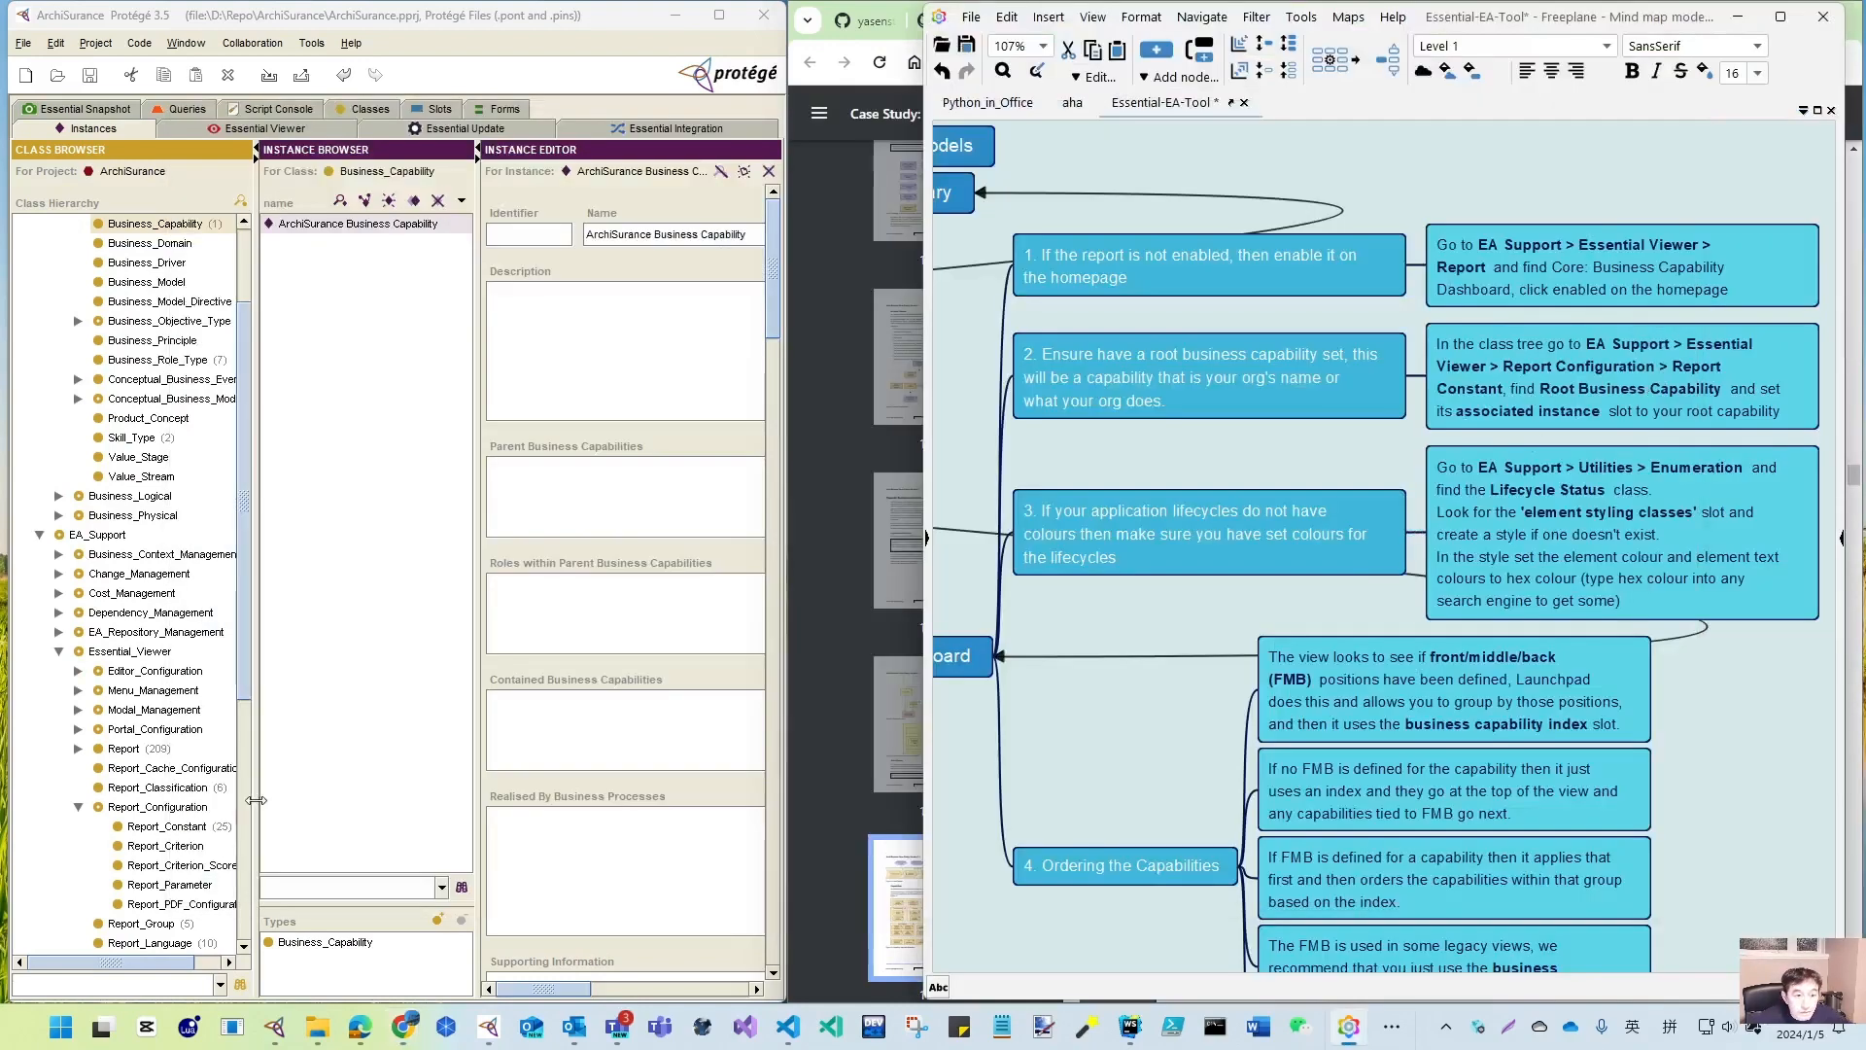
# - In Protégé, open the Root Business Capability instance of Report_Constant and locate its Associated Instances slot
pyautogui.moveTo(255, 800); pyautogui.dragTo(307, 800)
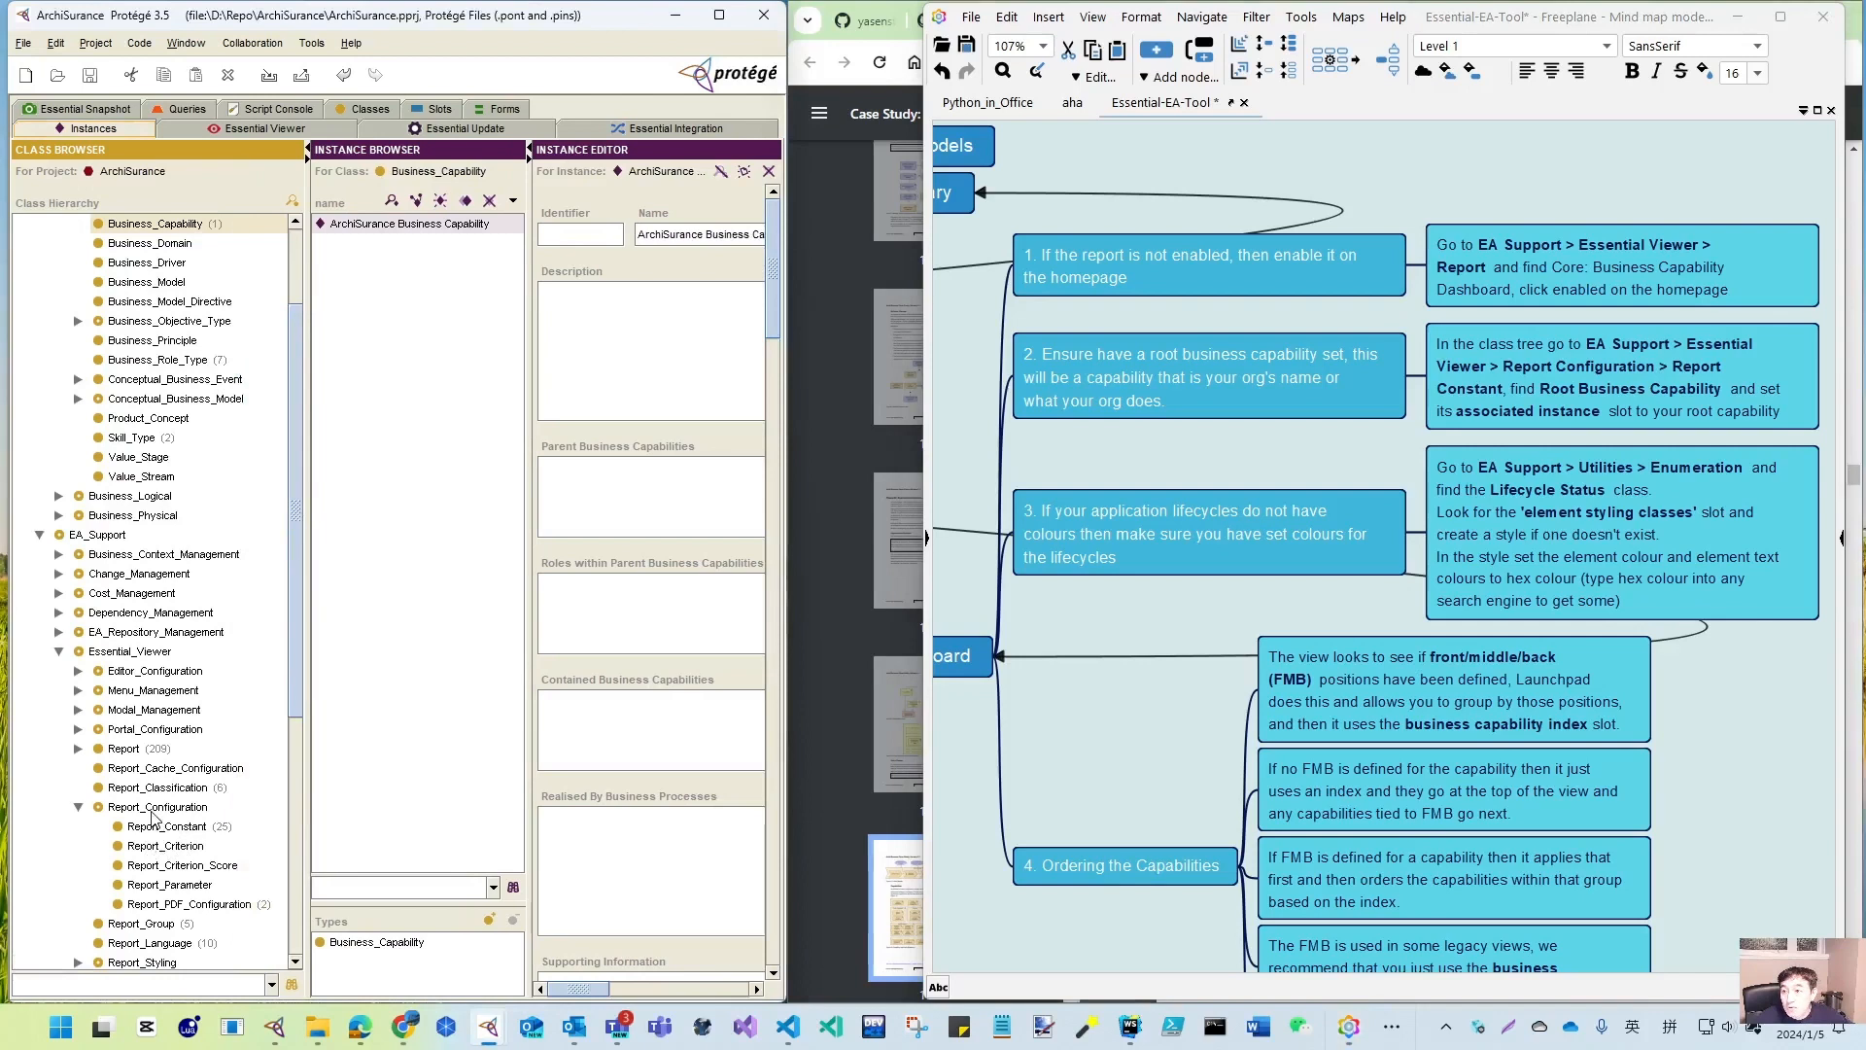
pyautogui.click(179, 827)
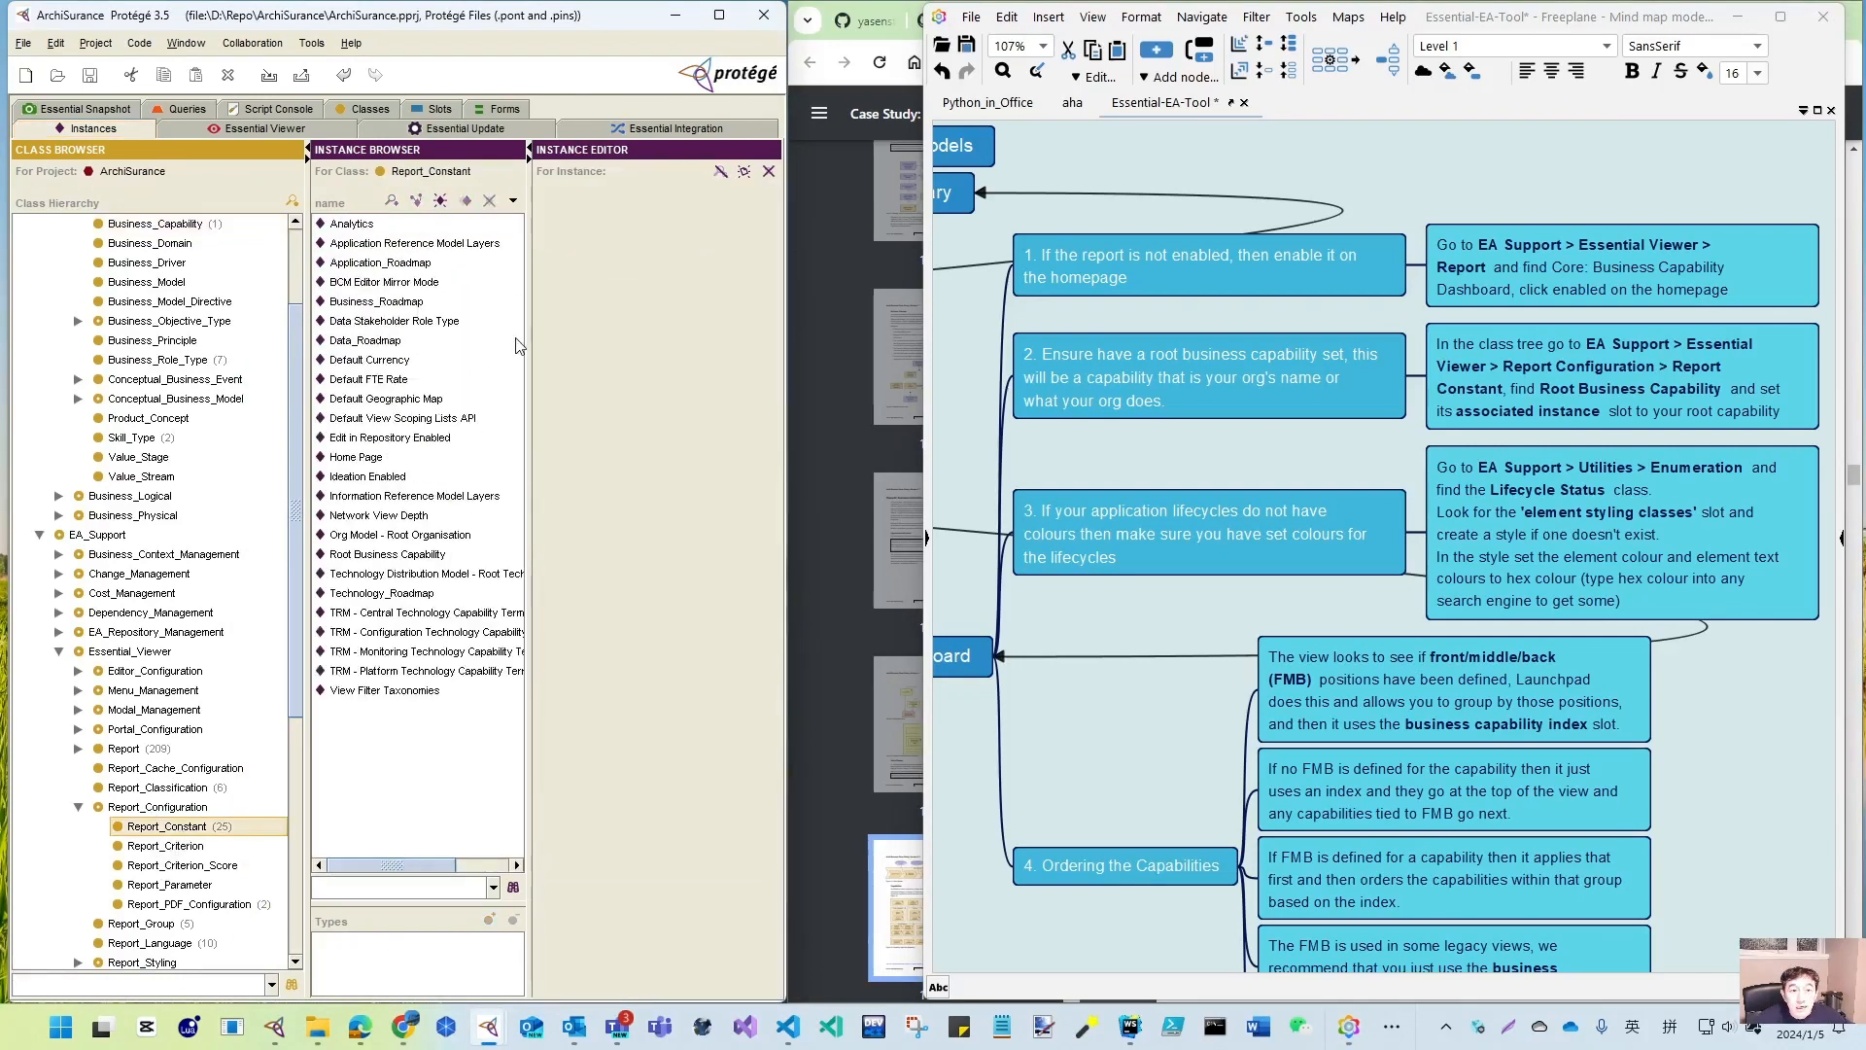
pyautogui.click(354, 555)
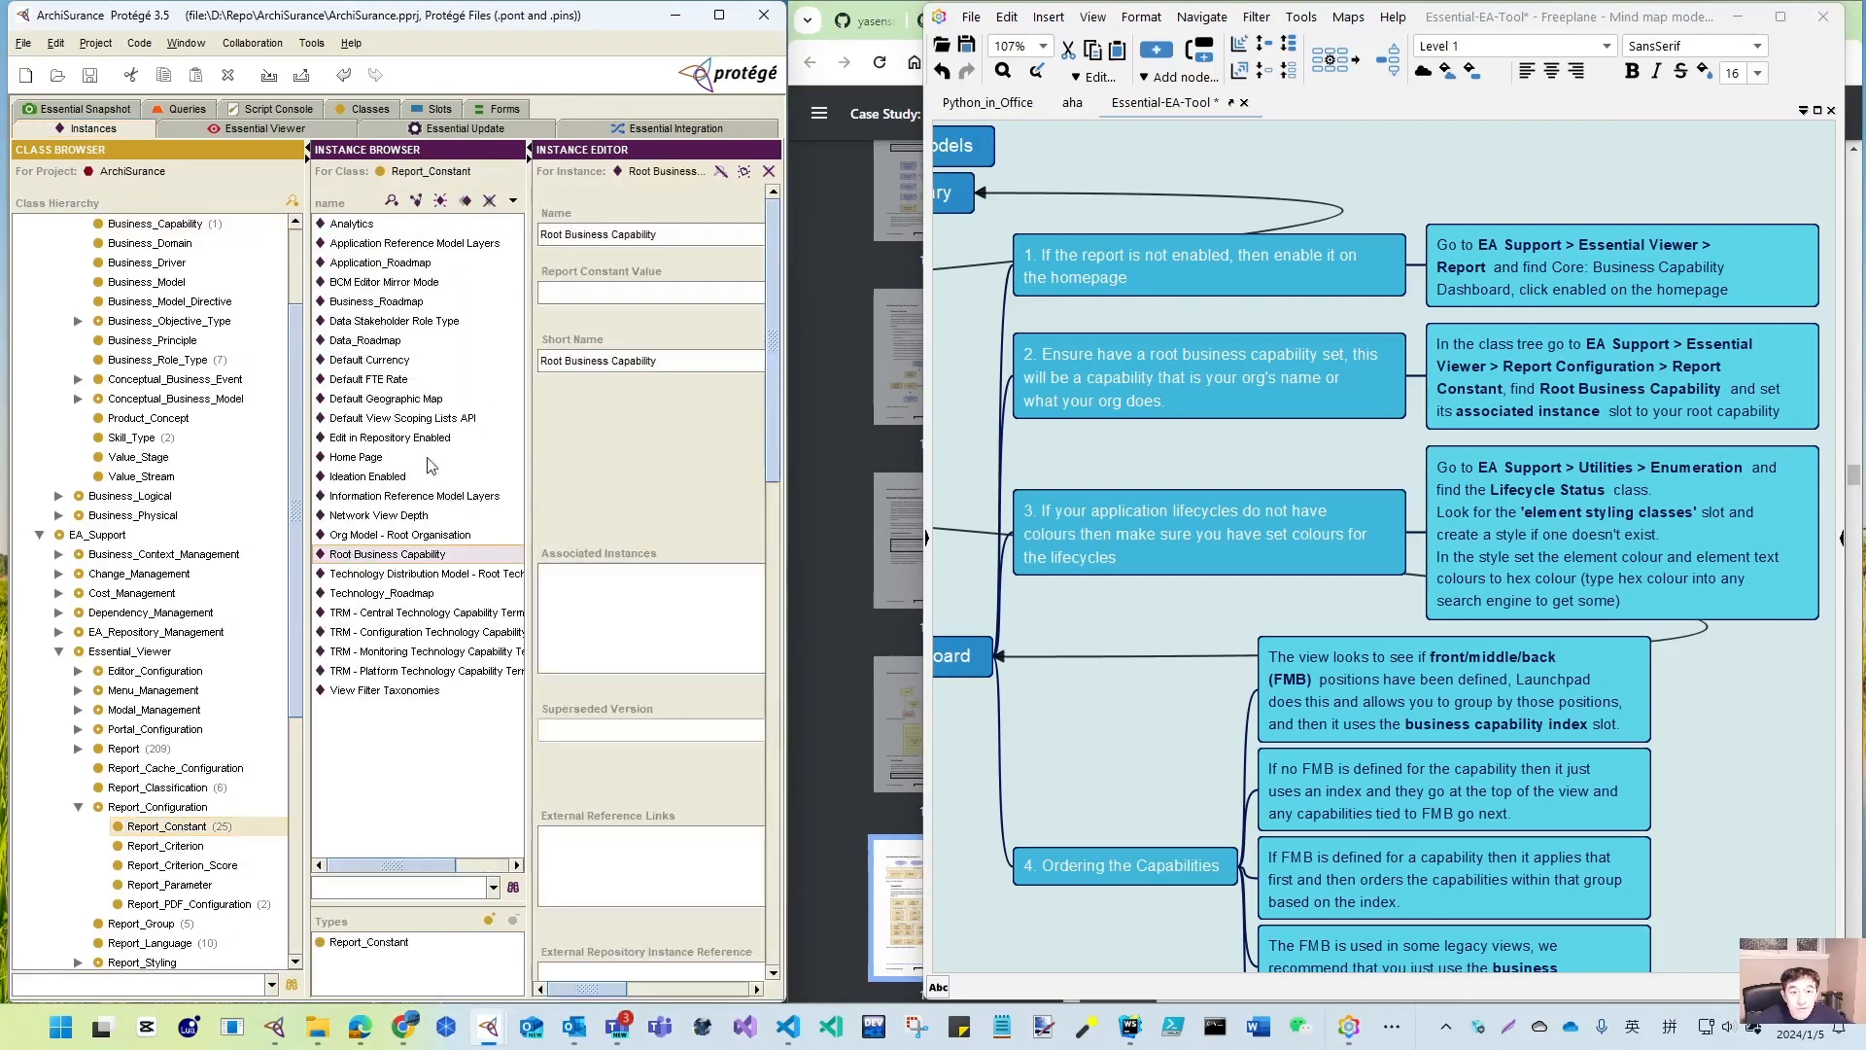
pyautogui.moveTo(307, 355); pyautogui.dragTo(241, 359)
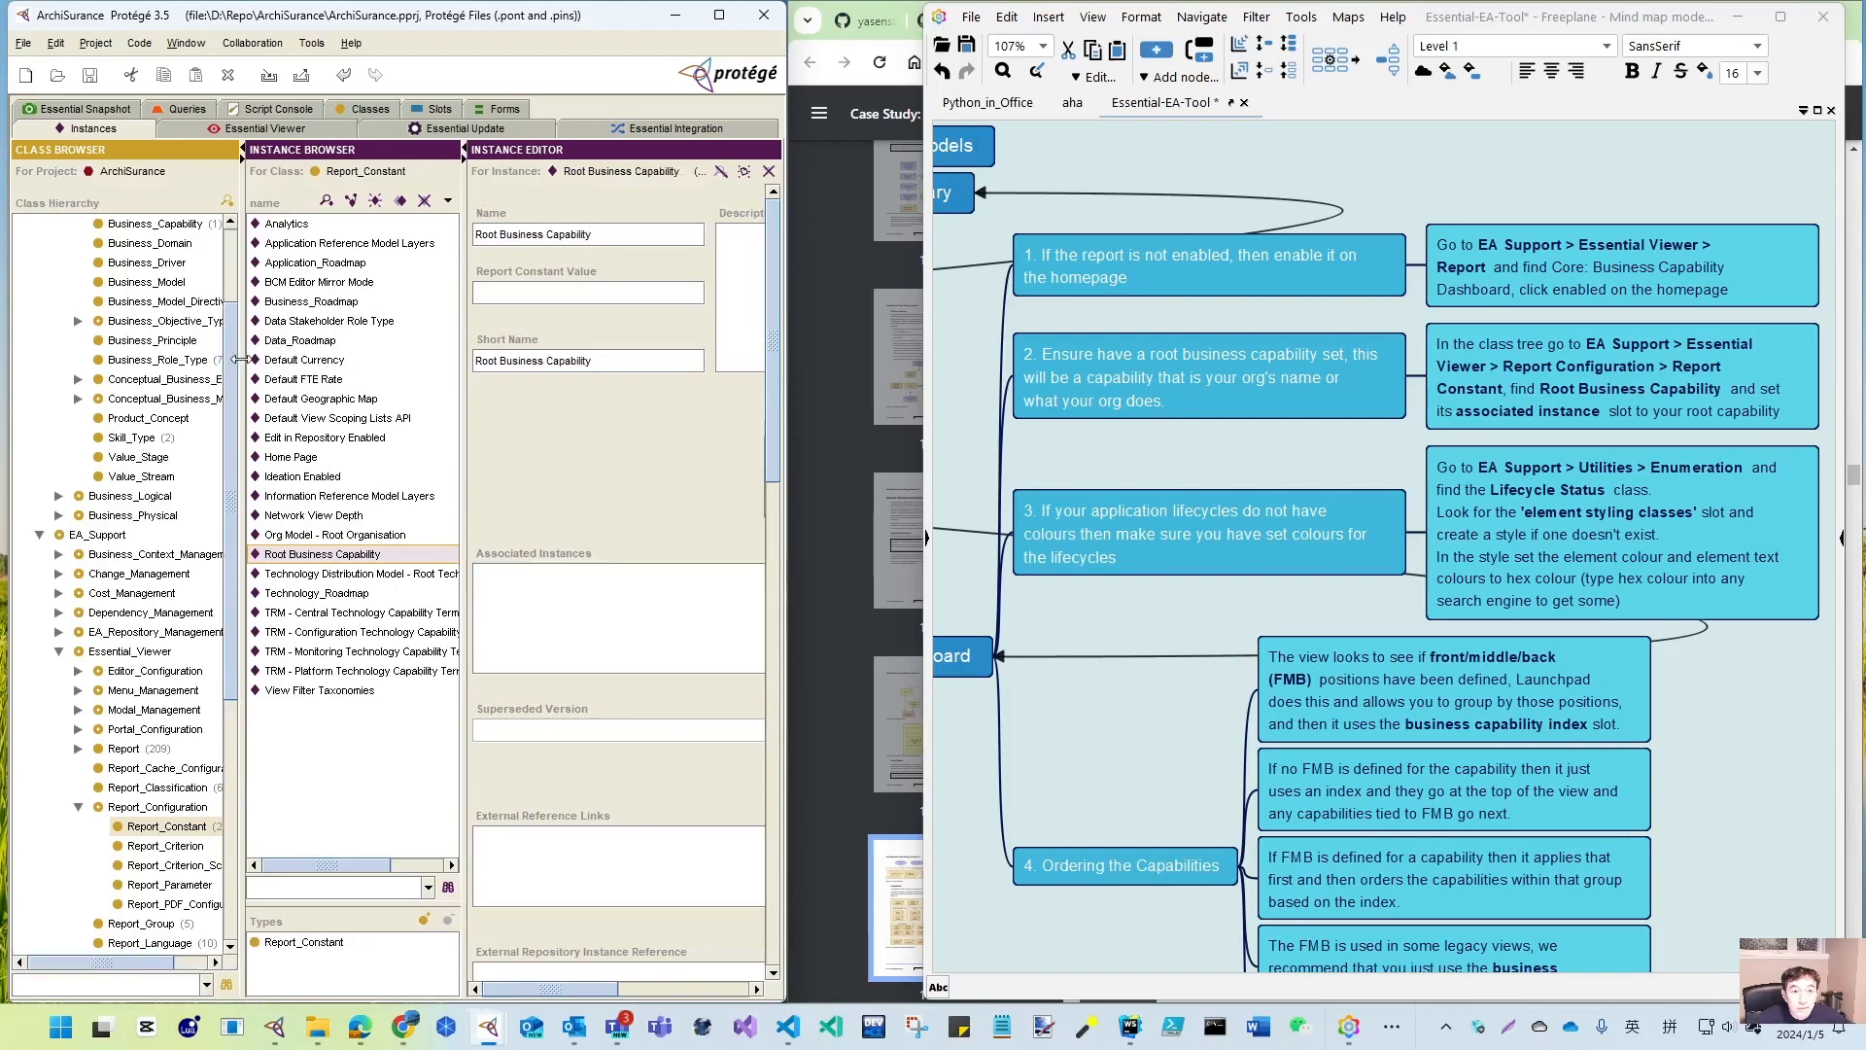
pyautogui.moveTo(604, 998); pyautogui.dragTo(739, 998)
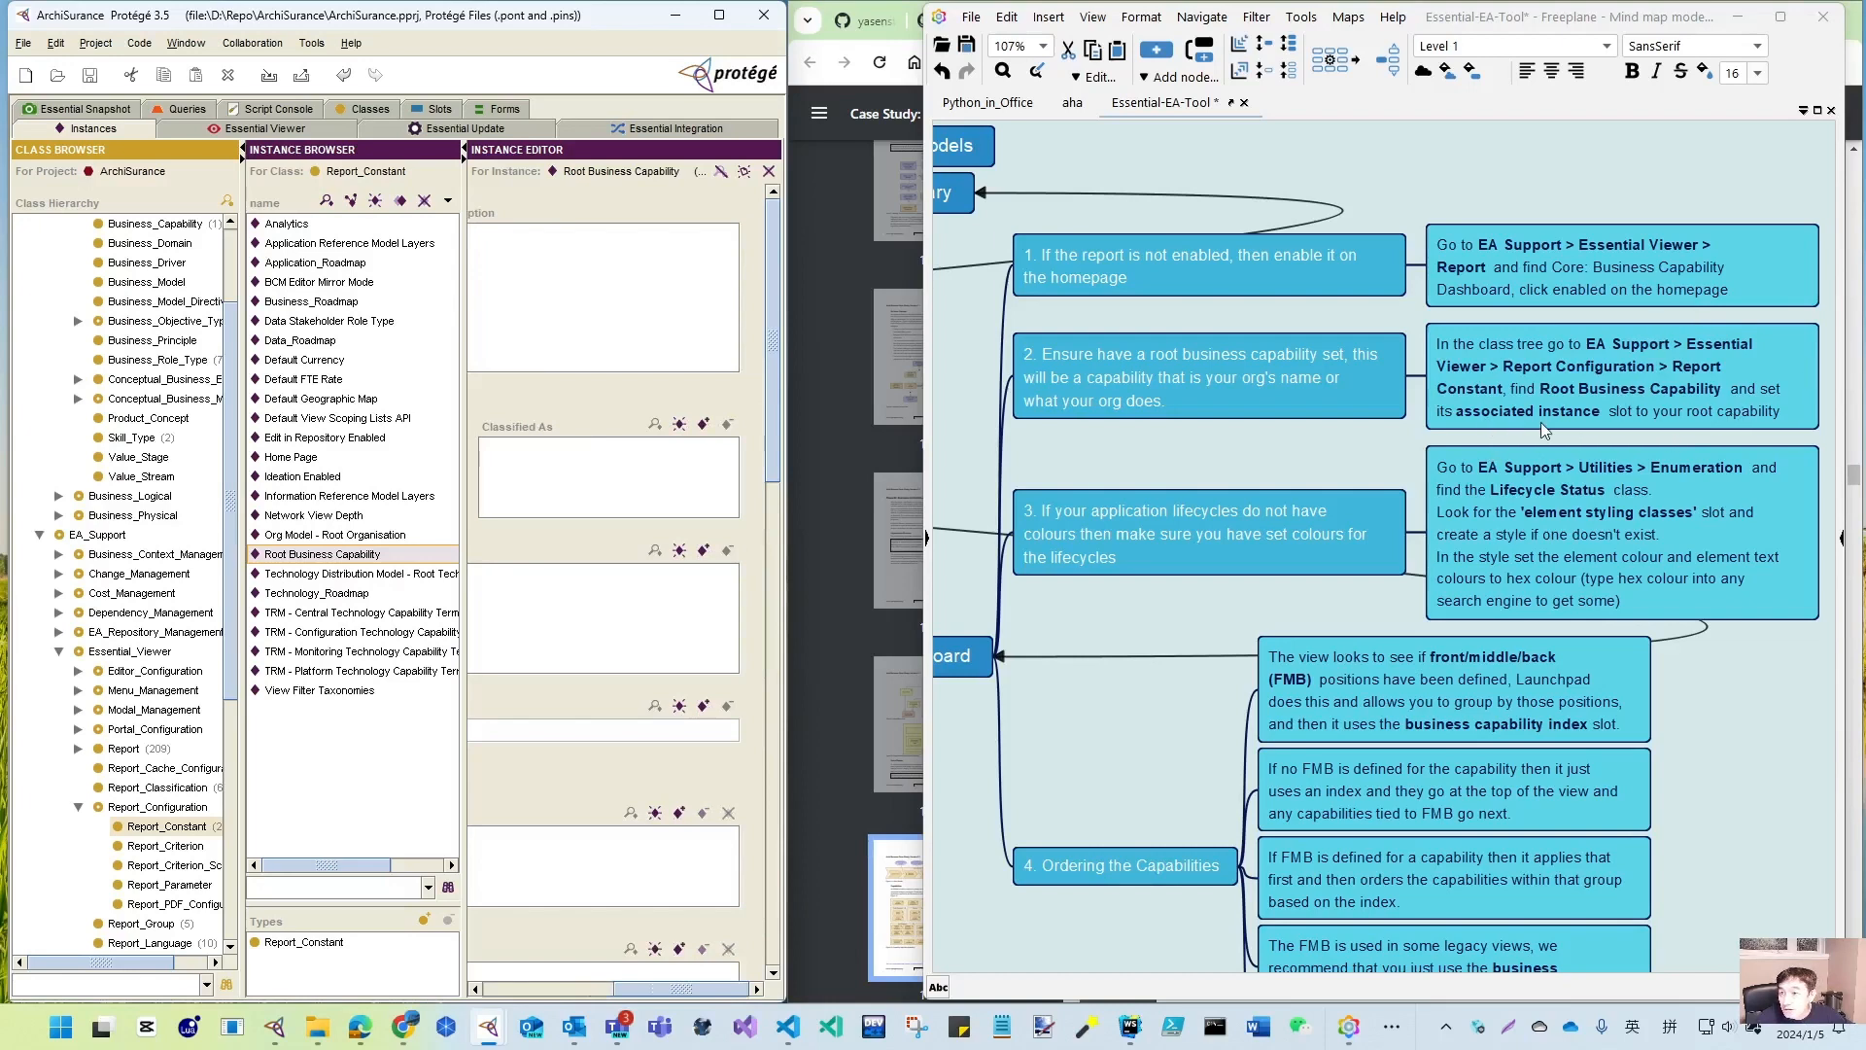
pyautogui.moveTo(681, 989); pyautogui.dragTo(561, 1006)
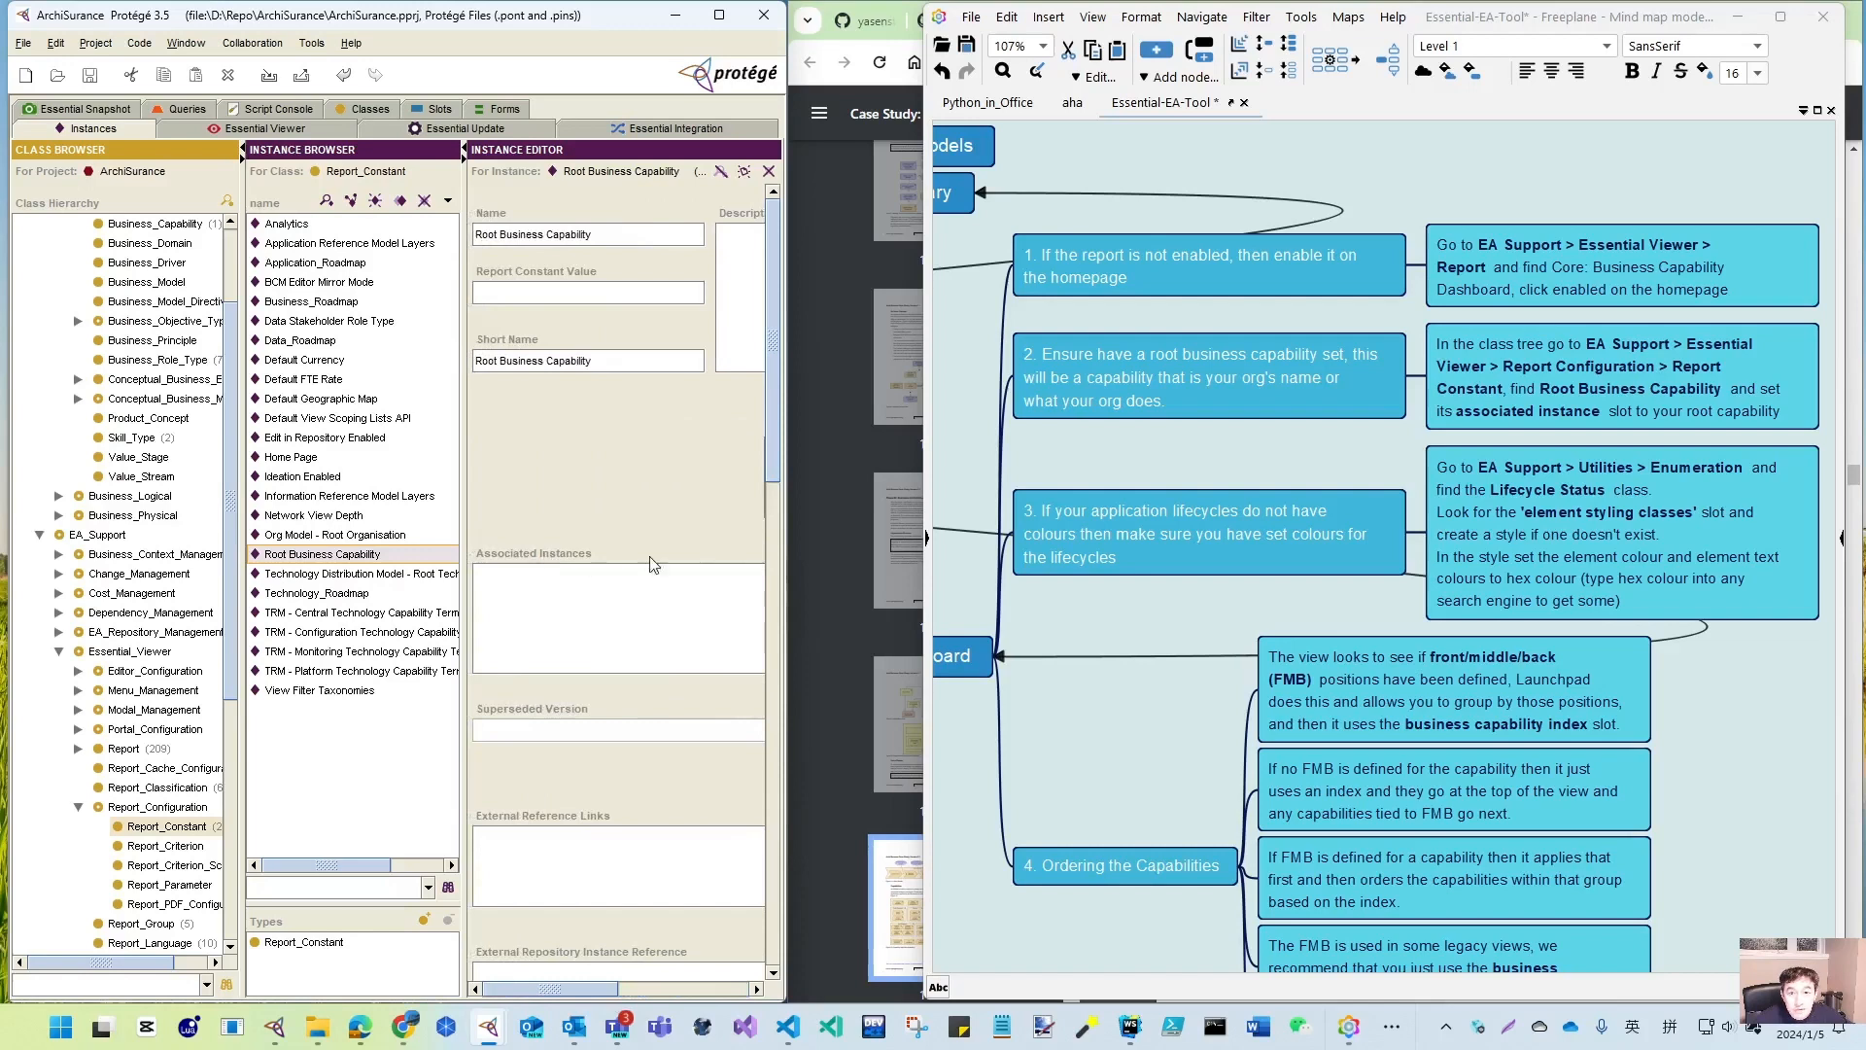
pyautogui.moveTo(589, 989); pyautogui.dragTo(750, 999)
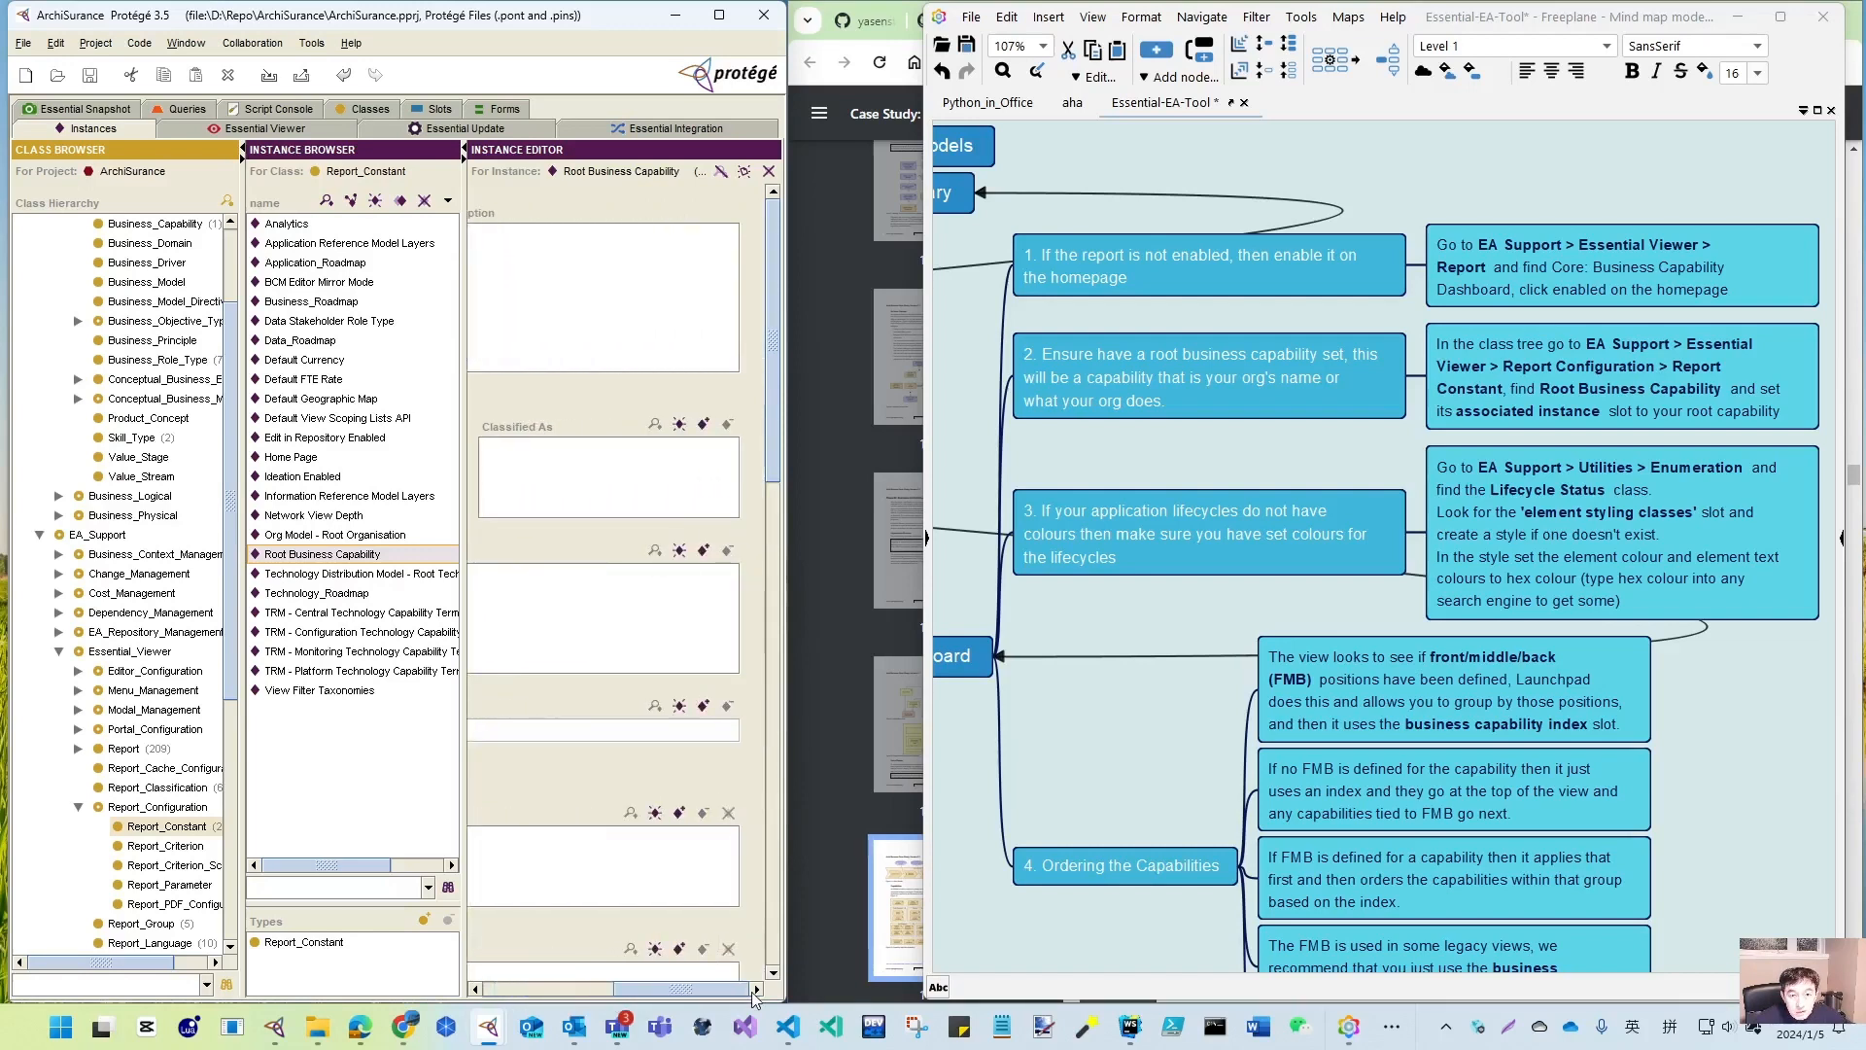
# - Add the existing ArchiSurance Business Capability from the Business_Capability class to the Root Business Capability's Associated Instances
pyautogui.click(703, 550)
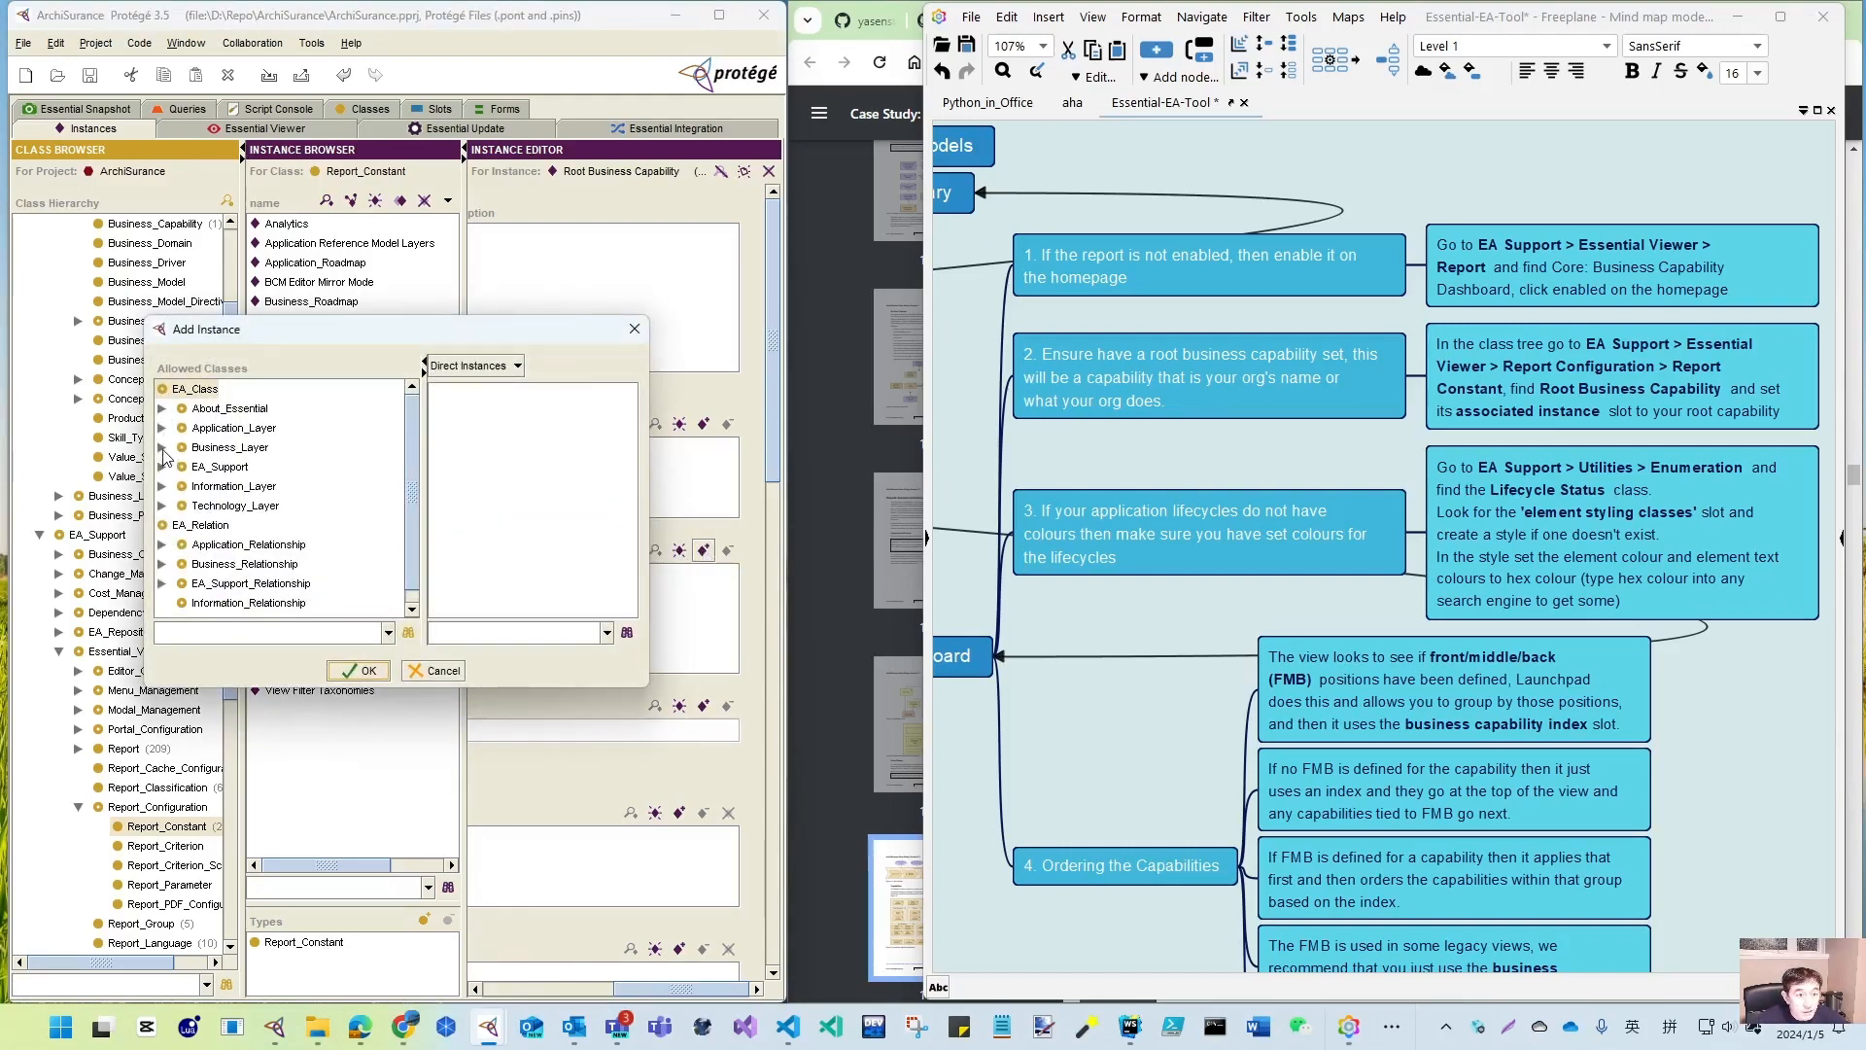
pyautogui.click(161, 447)
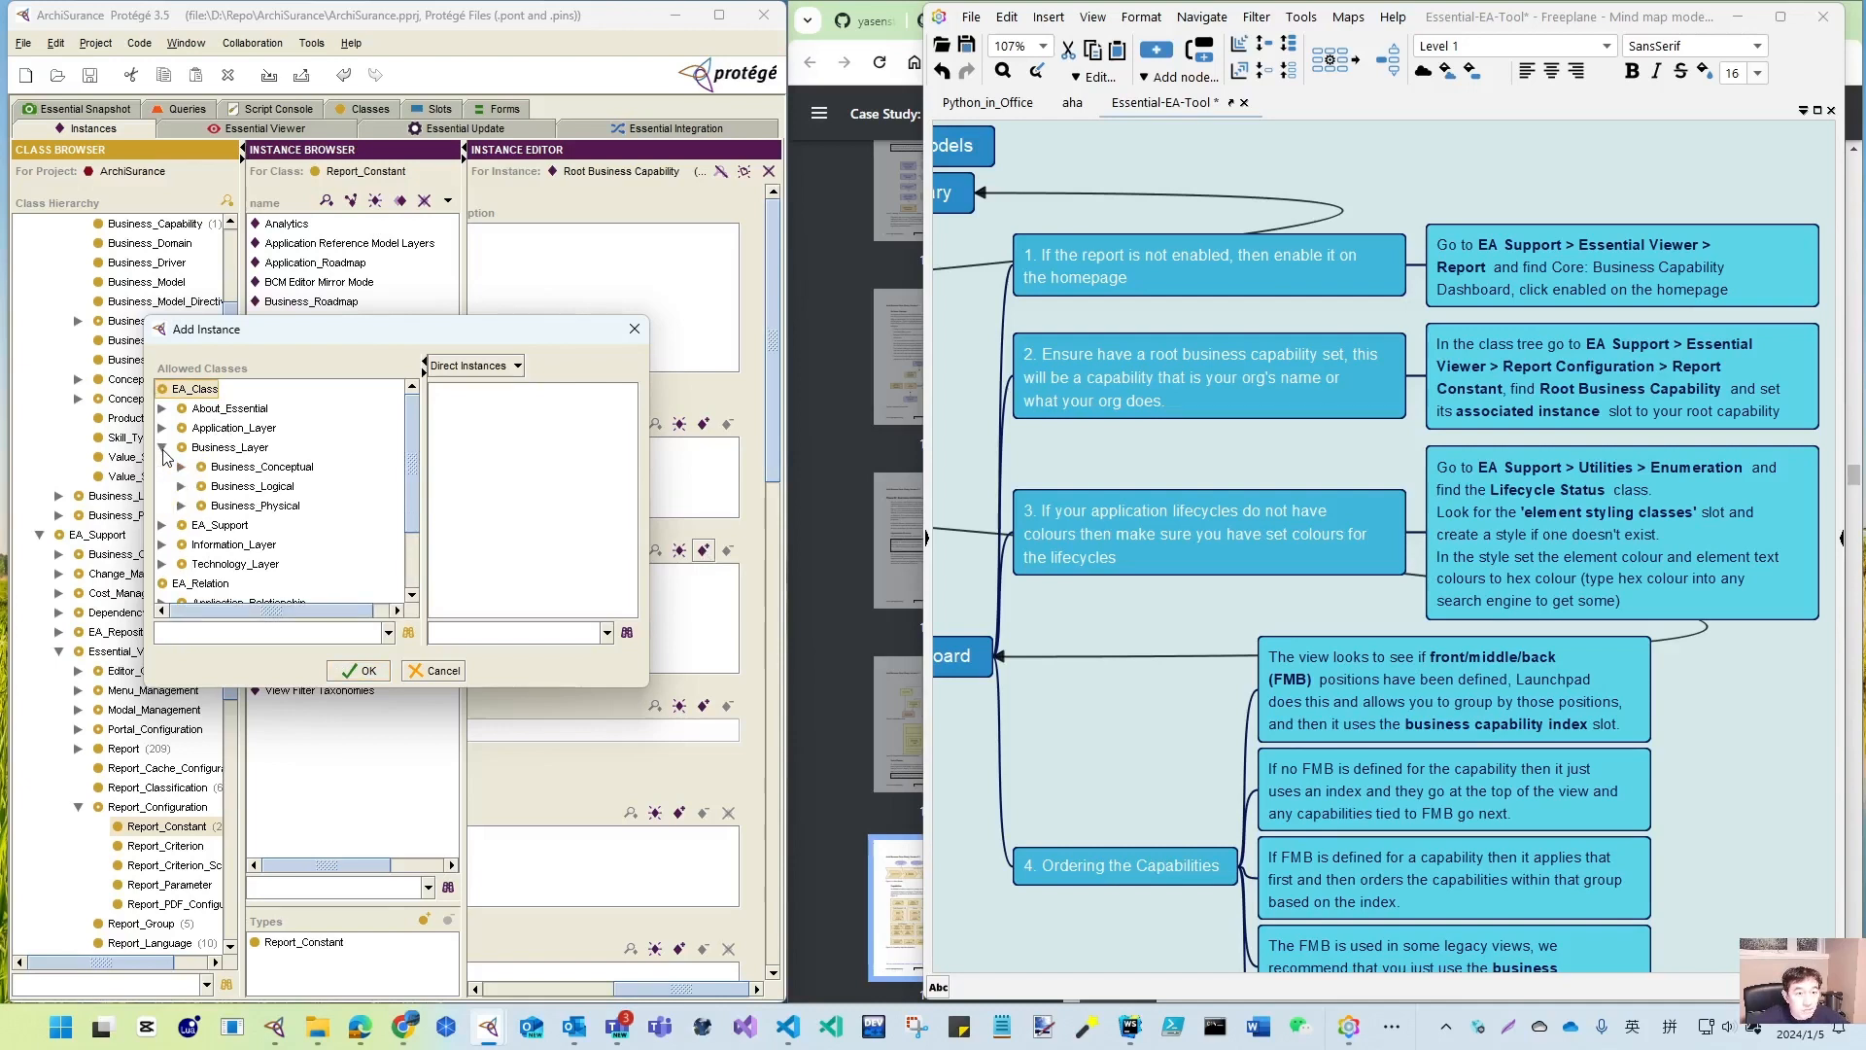
pyautogui.click(182, 467)
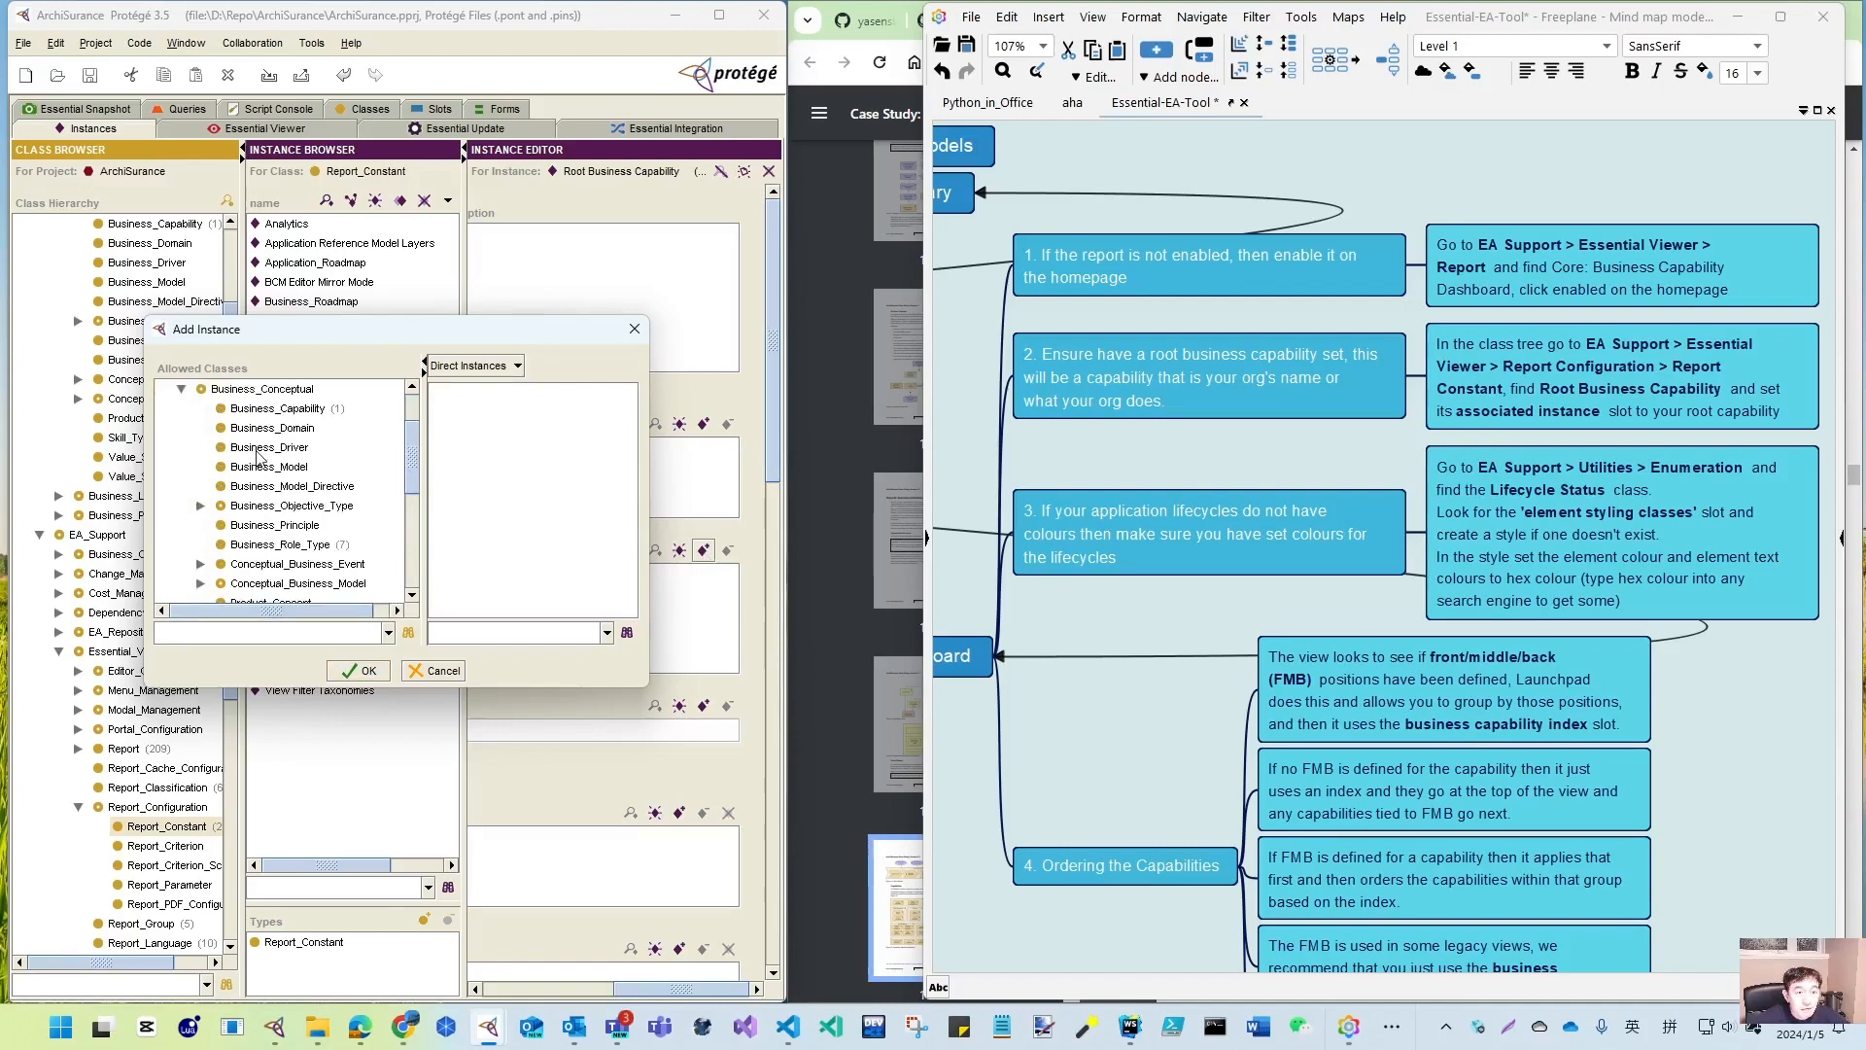
pyautogui.click(290, 409)
pyautogui.click(507, 395)
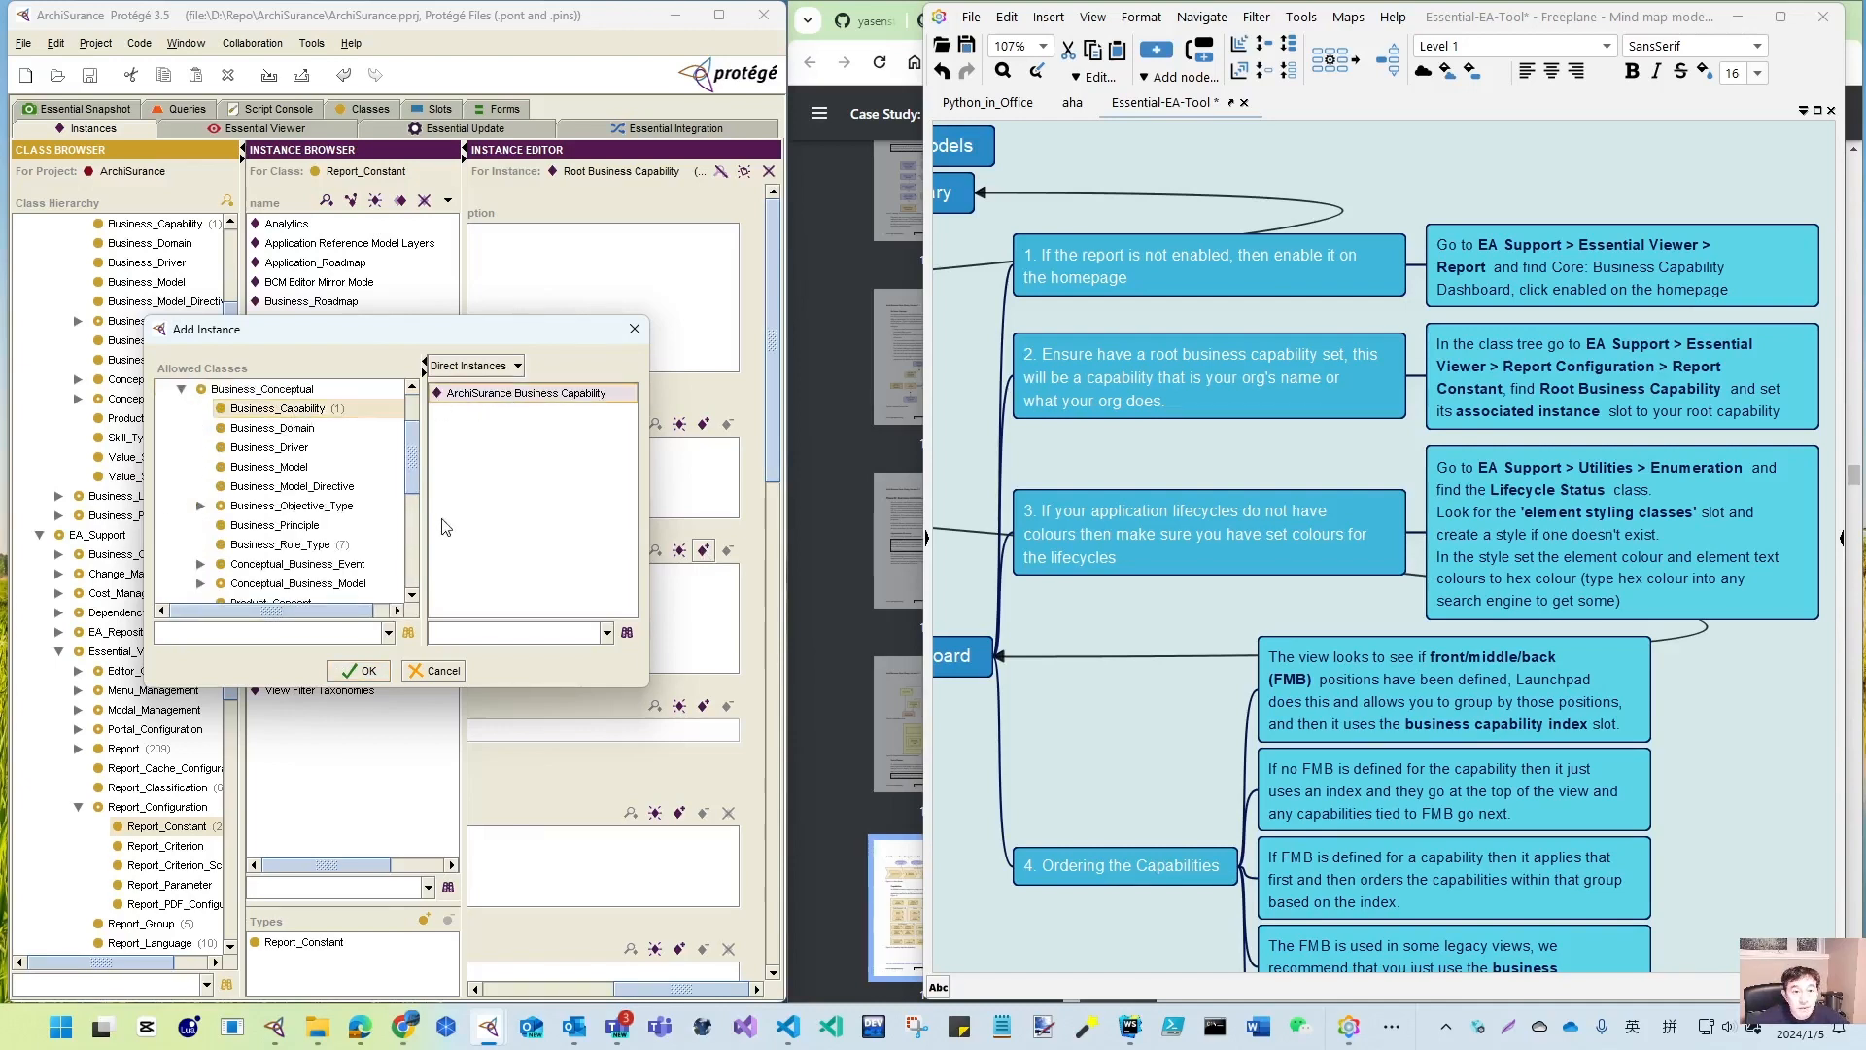
pyautogui.click(362, 671)
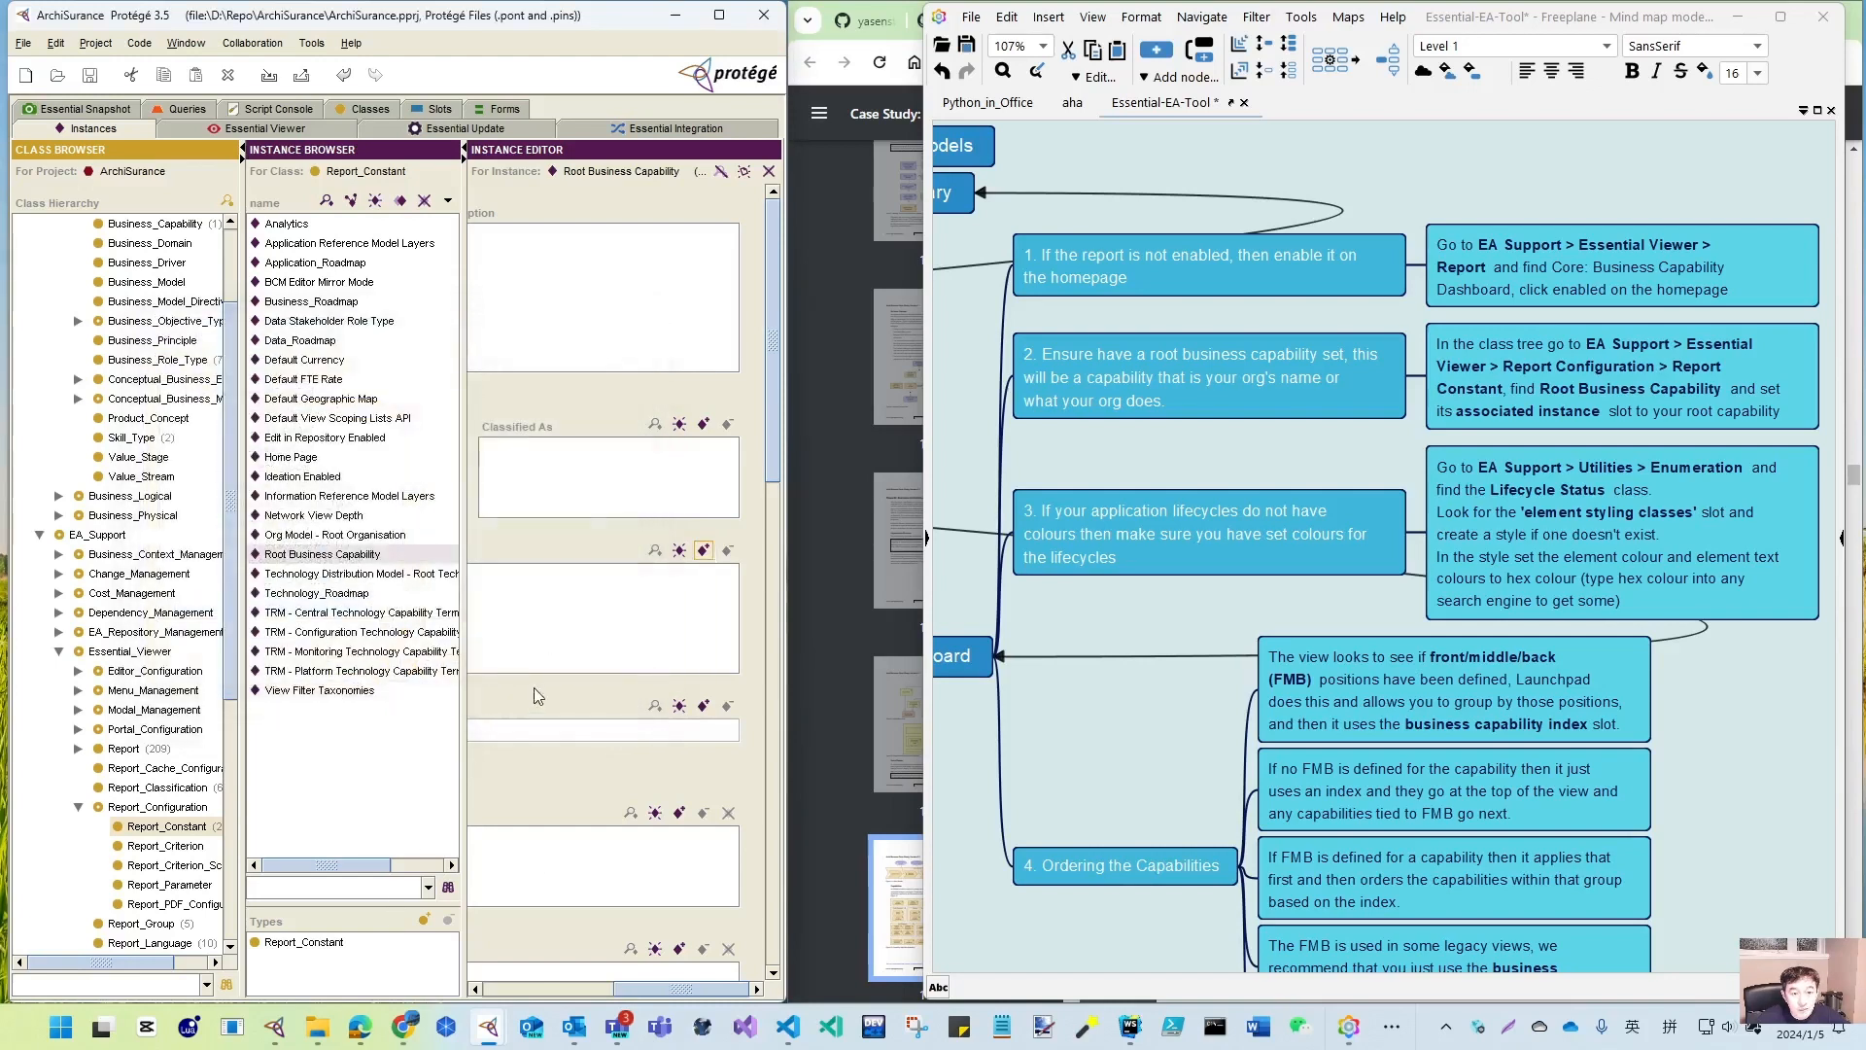
pyautogui.moveTo(673, 996); pyautogui.dragTo(525, 1001)
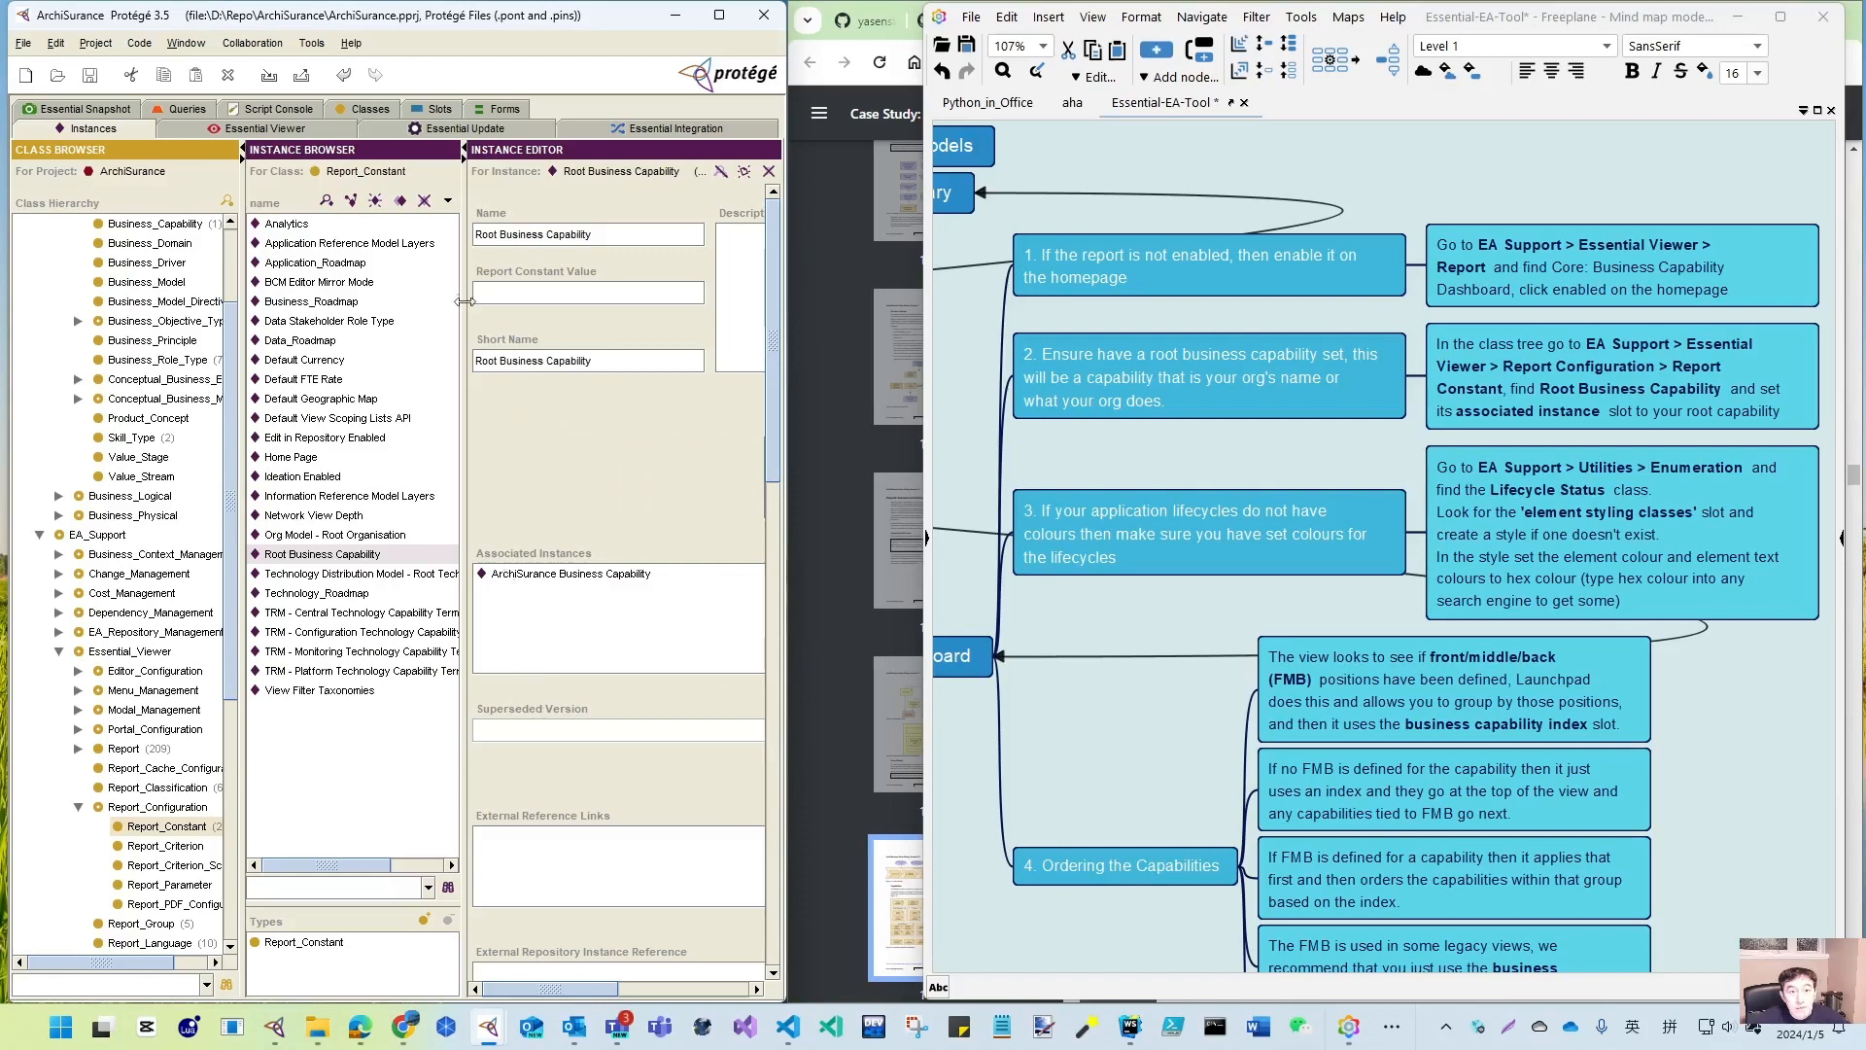
# - Publish the repository to the Essential Viewer, switch to Chrome, and reload the Business Capability Dashboard to check its title
pyautogui.click(307, 130)
pyautogui.click(739, 317)
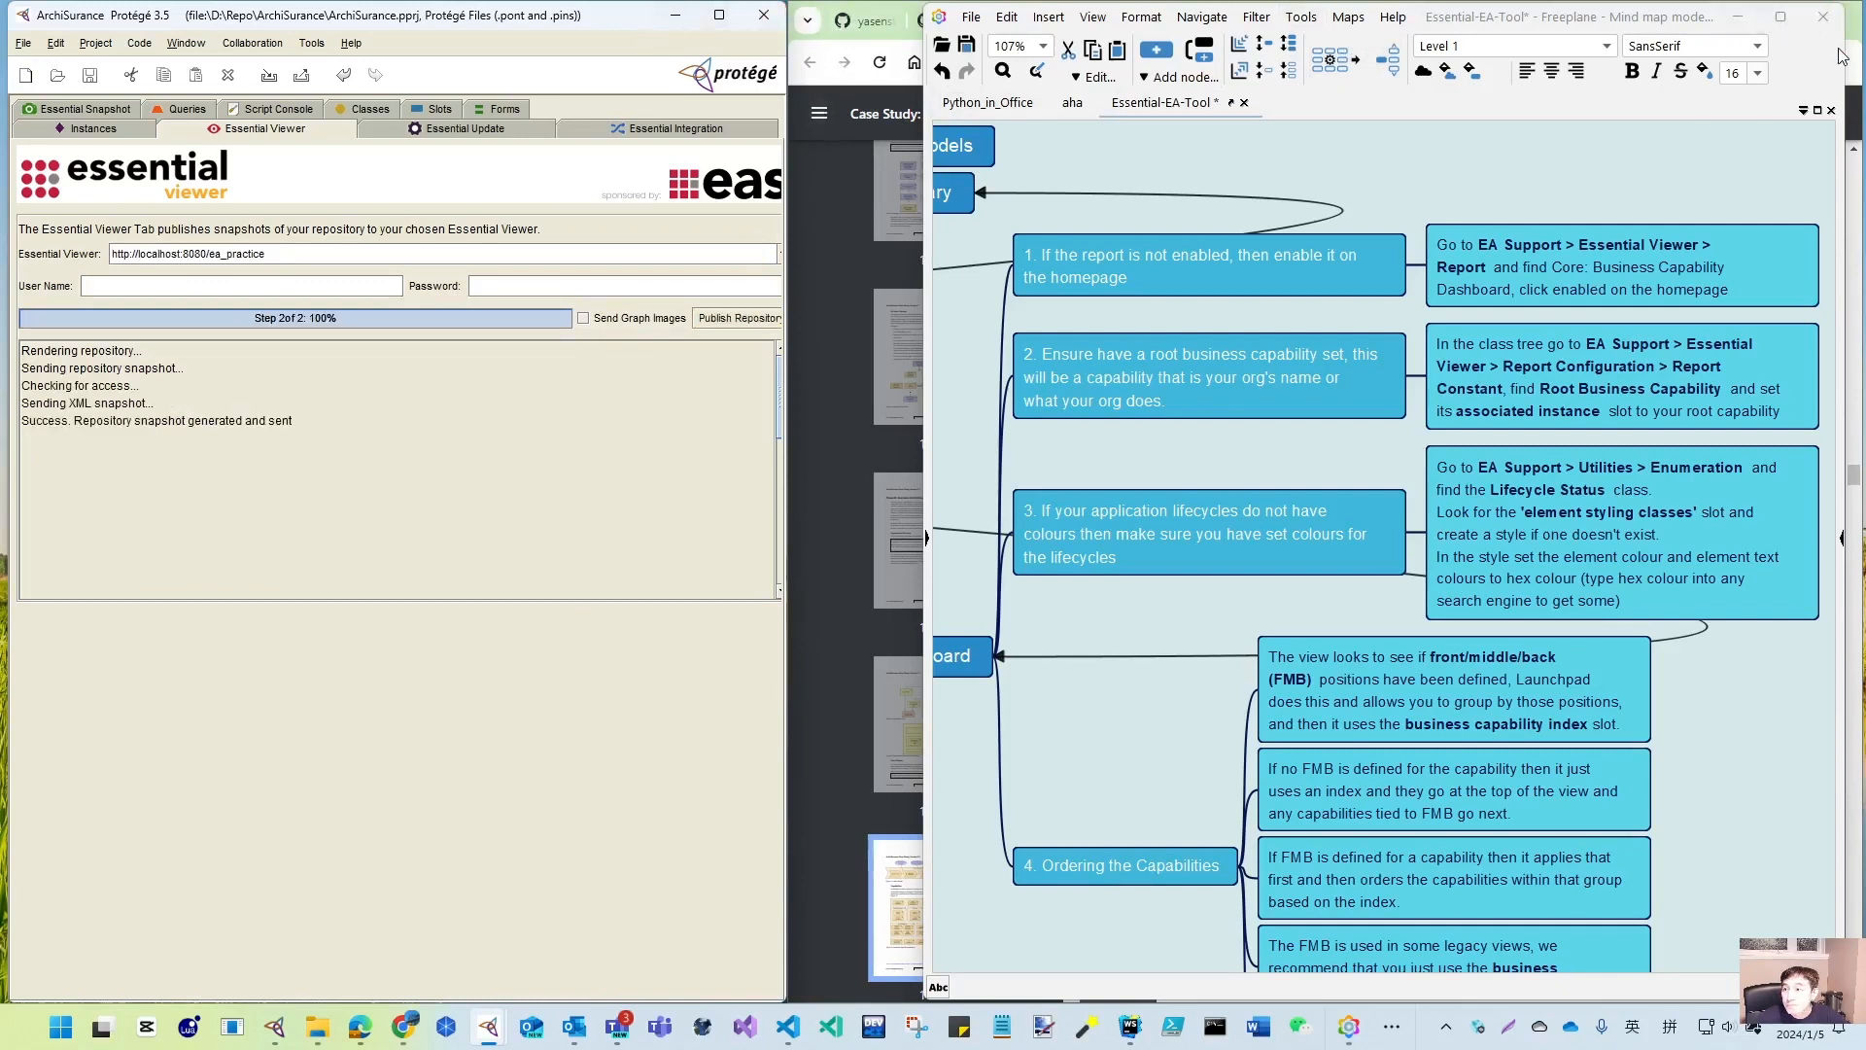
pyautogui.click(1859, 73)
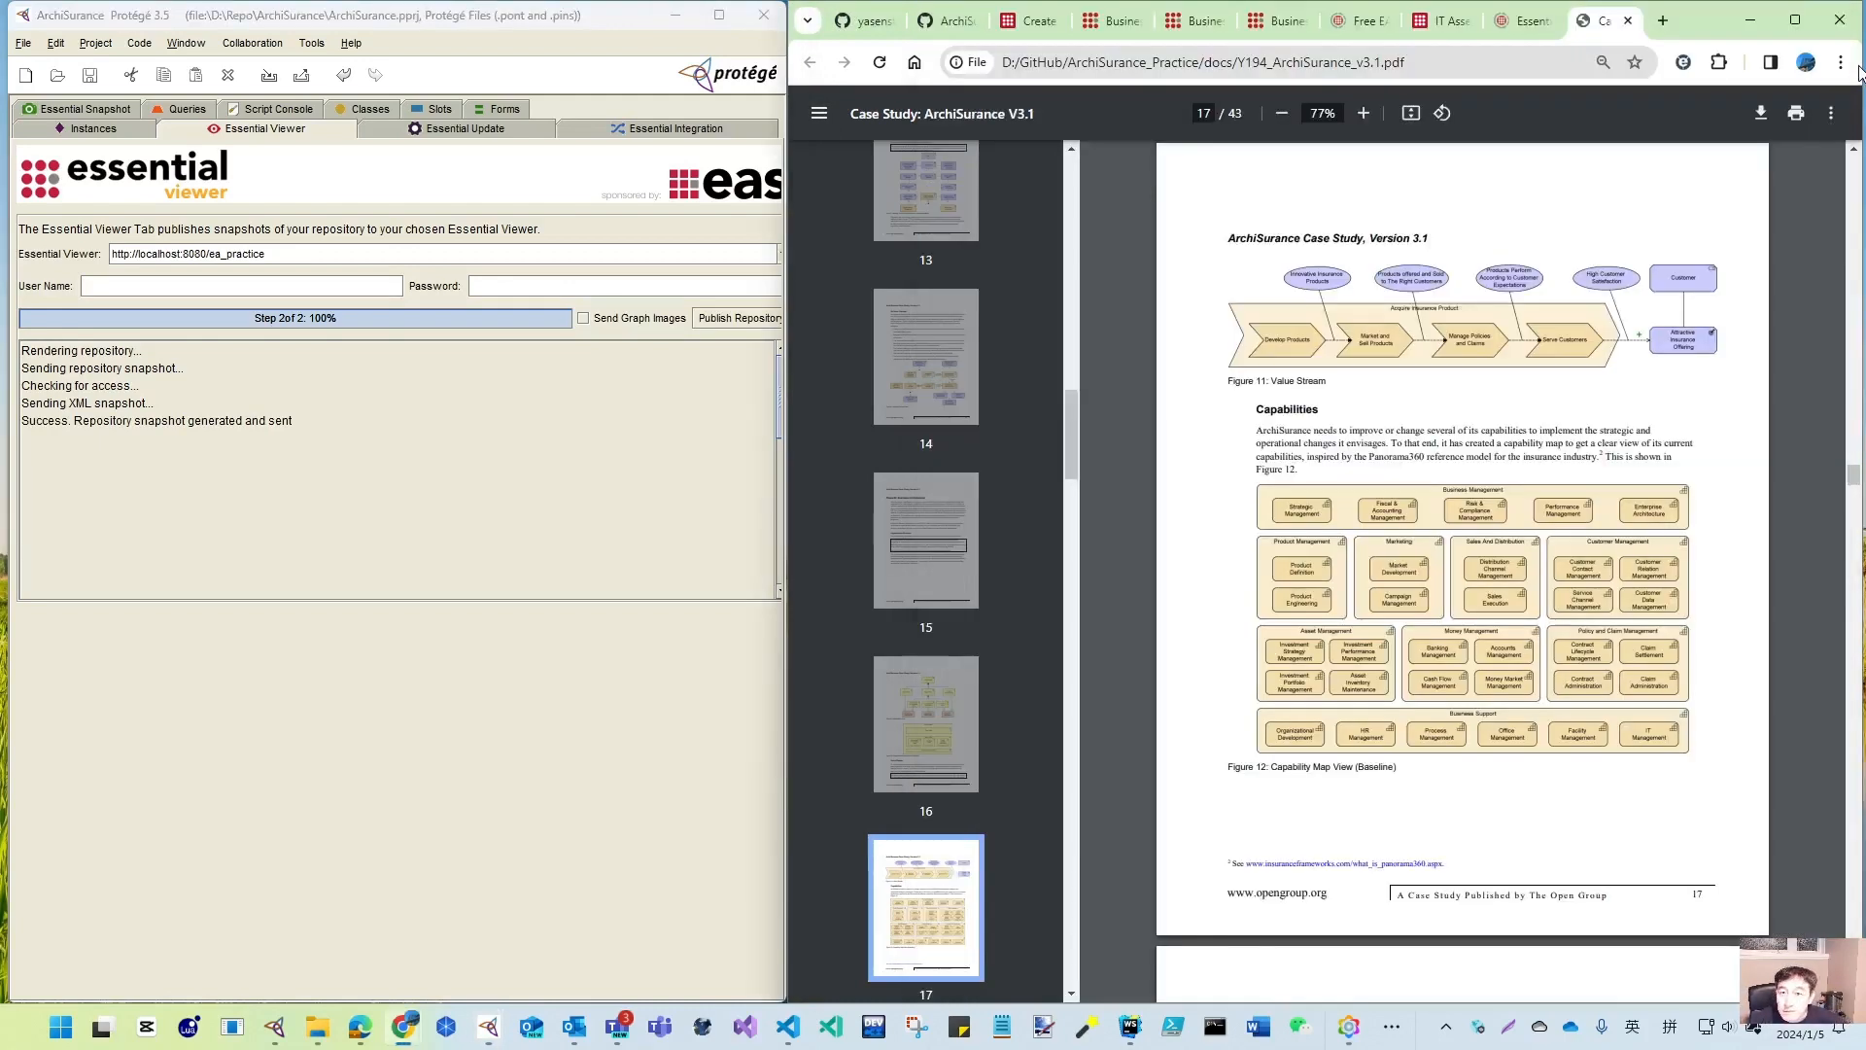
pyautogui.click(1115, 24)
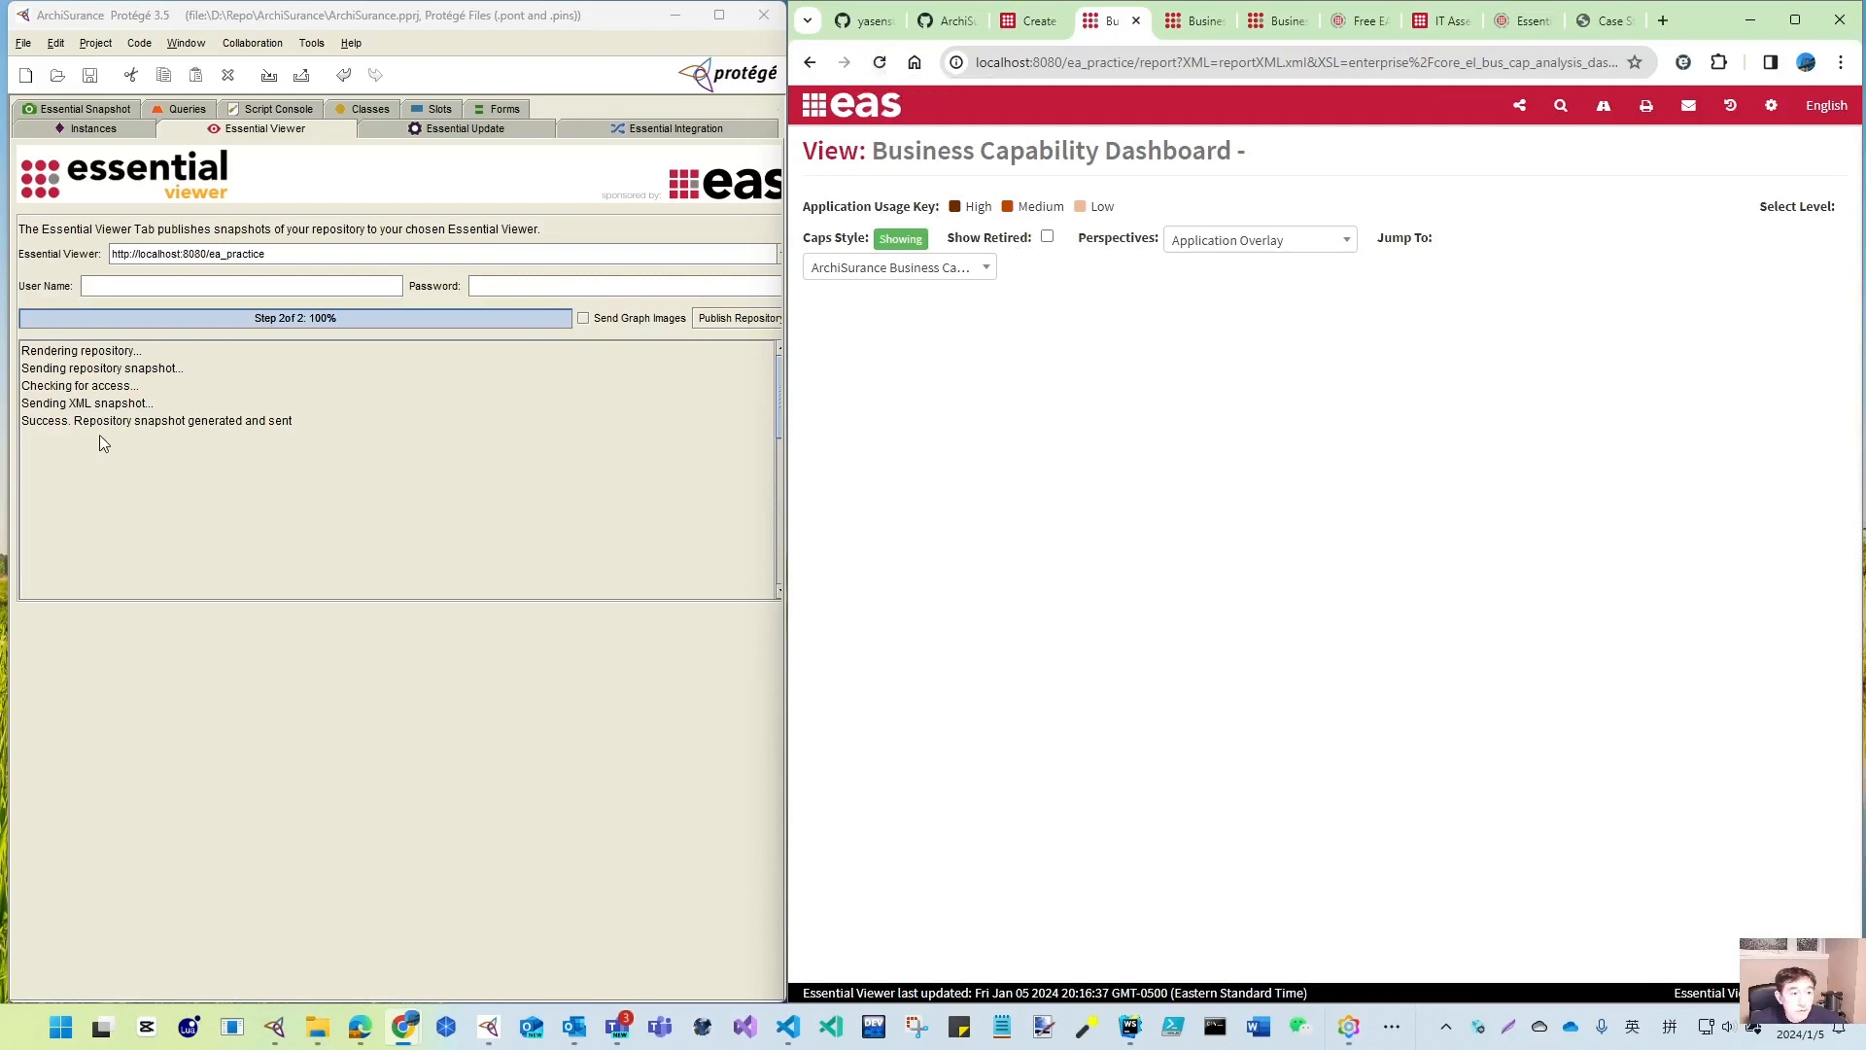
pyautogui.click(880, 63)
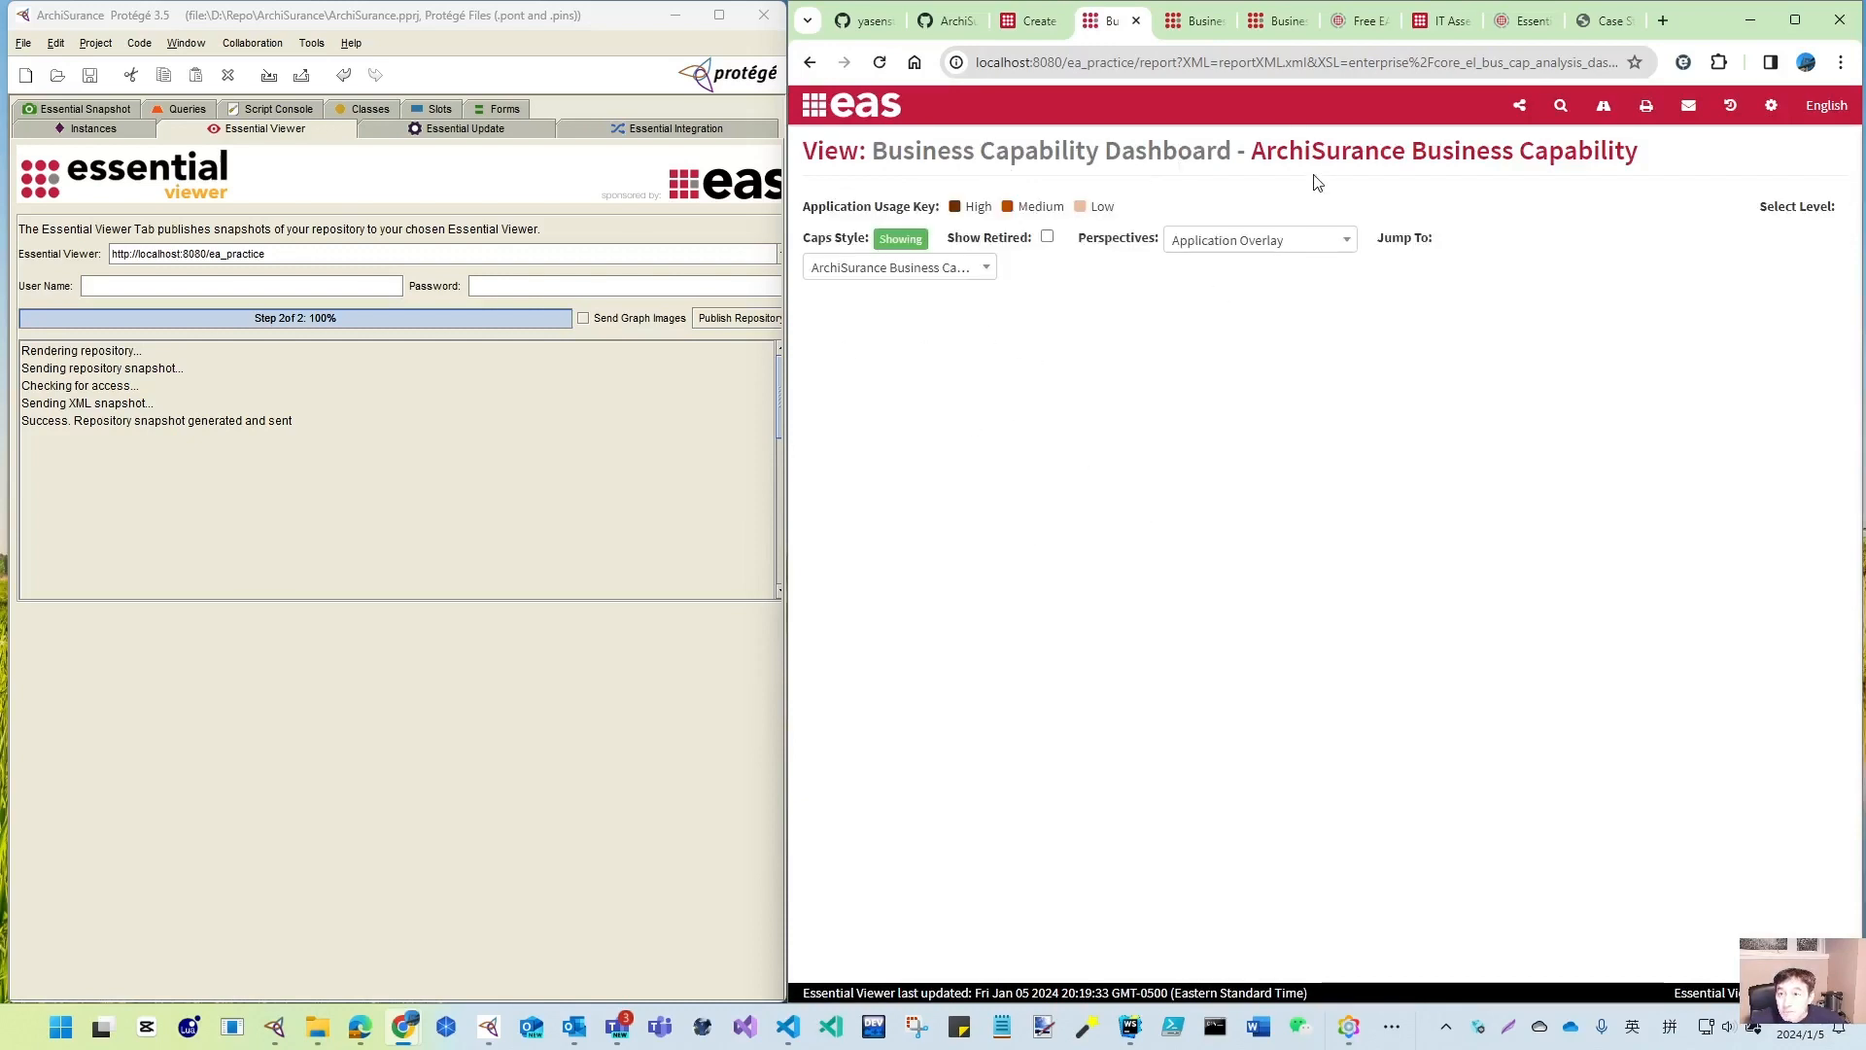
pyautogui.moveTo(1254, 151); pyautogui.dragTo(1640, 156)
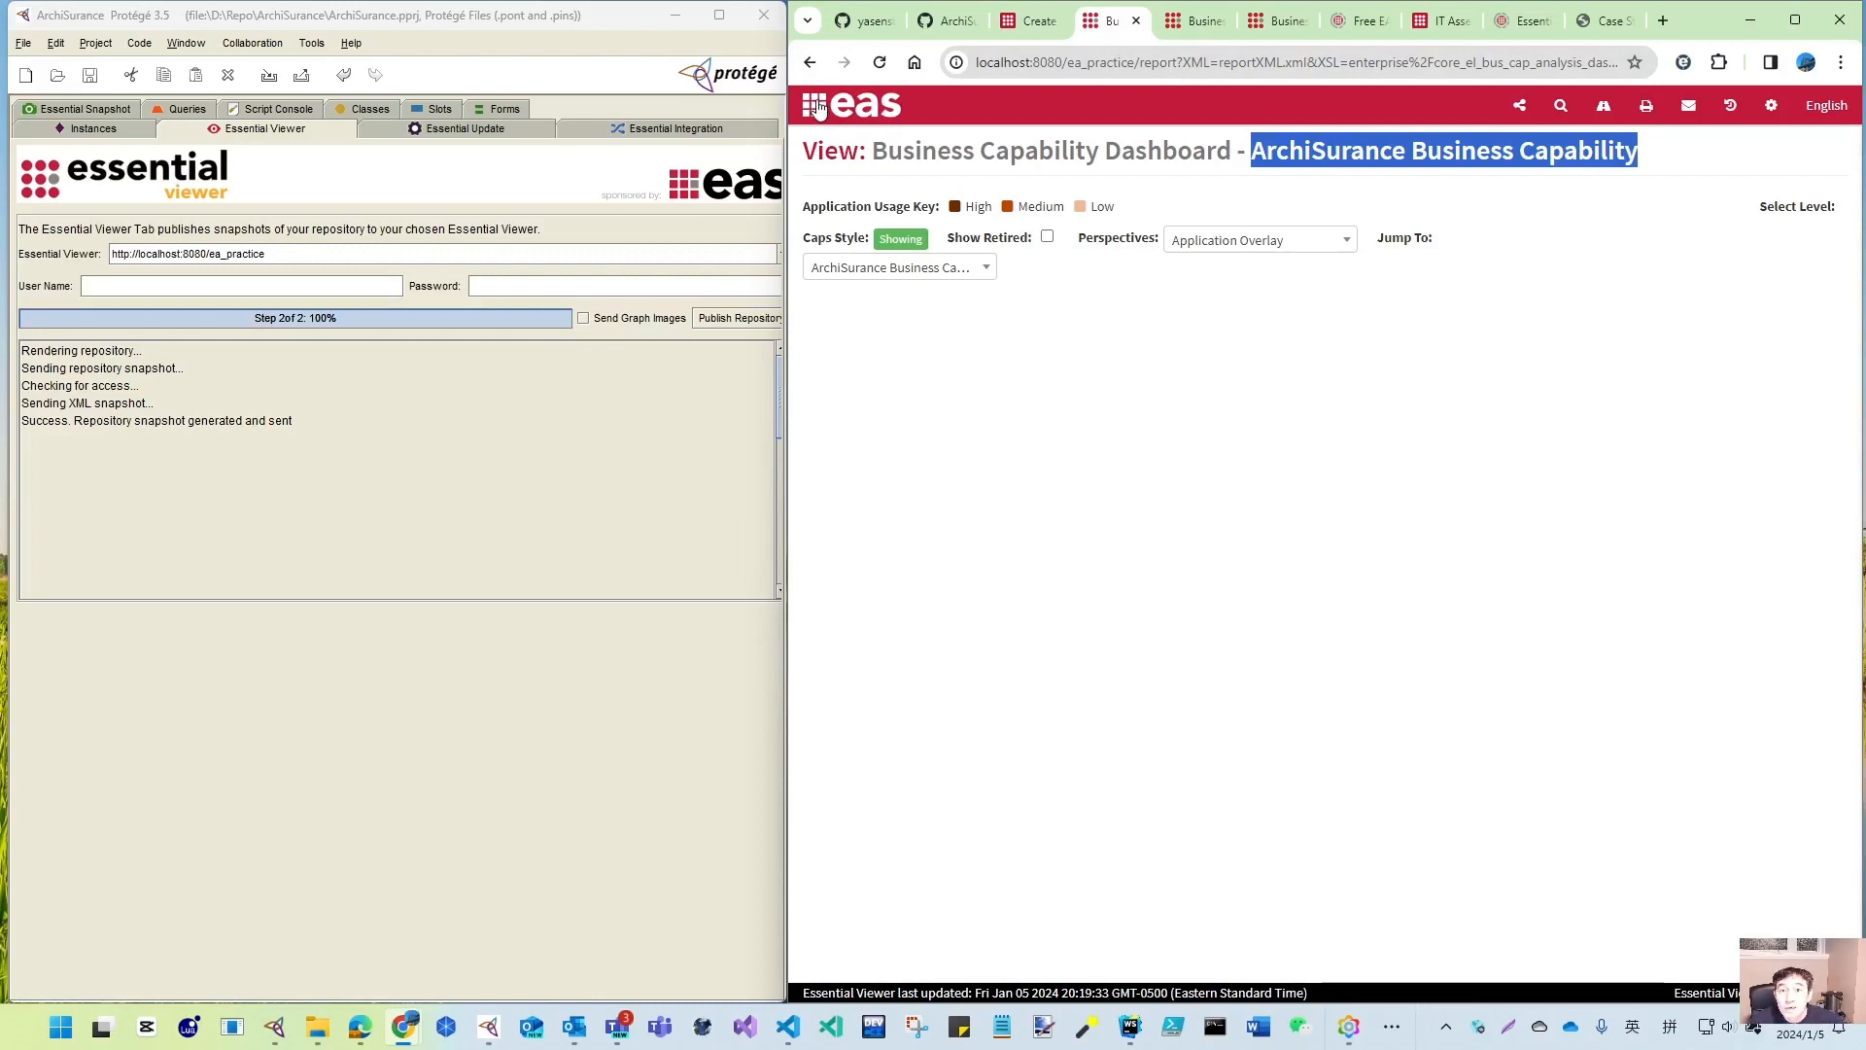
# - Open the View Library in a new tab and view the Business Reference Model
pyautogui.moveTo(816, 106)
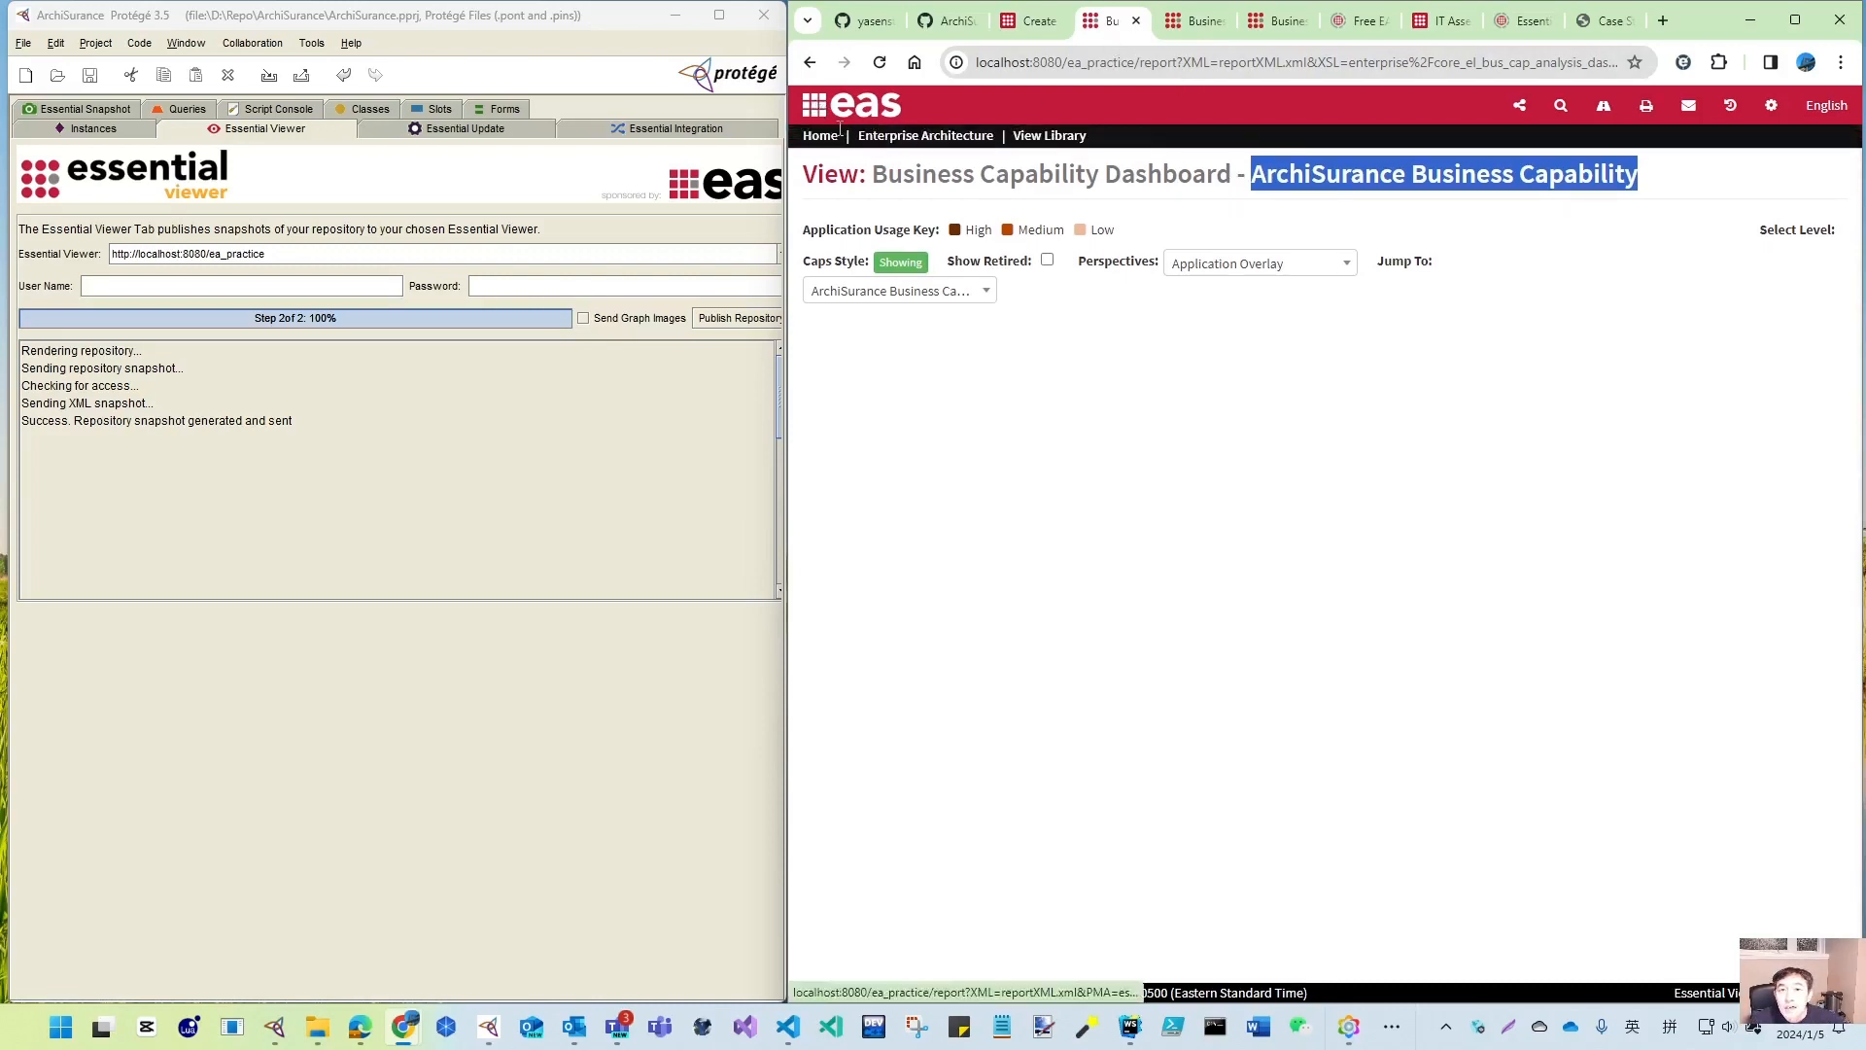
pyautogui.rightClick(1033, 138)
pyautogui.click(1081, 158)
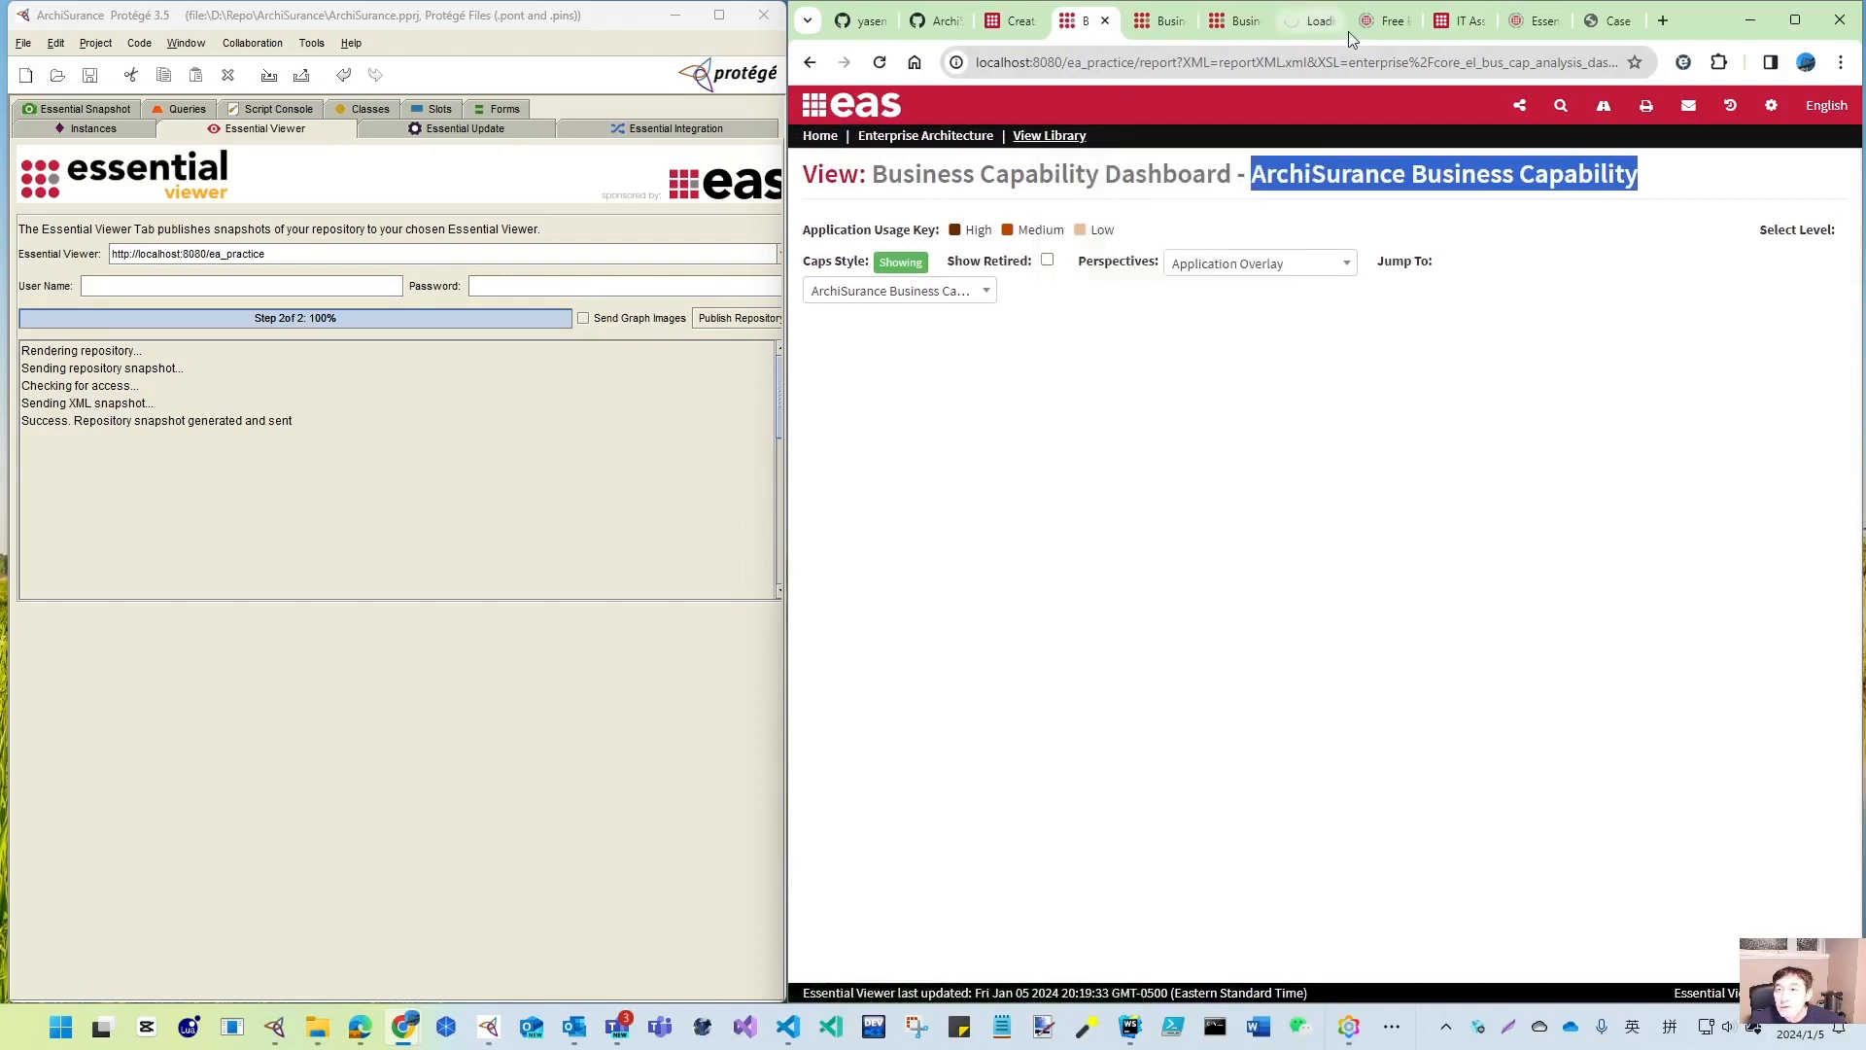
pyautogui.click(1314, 21)
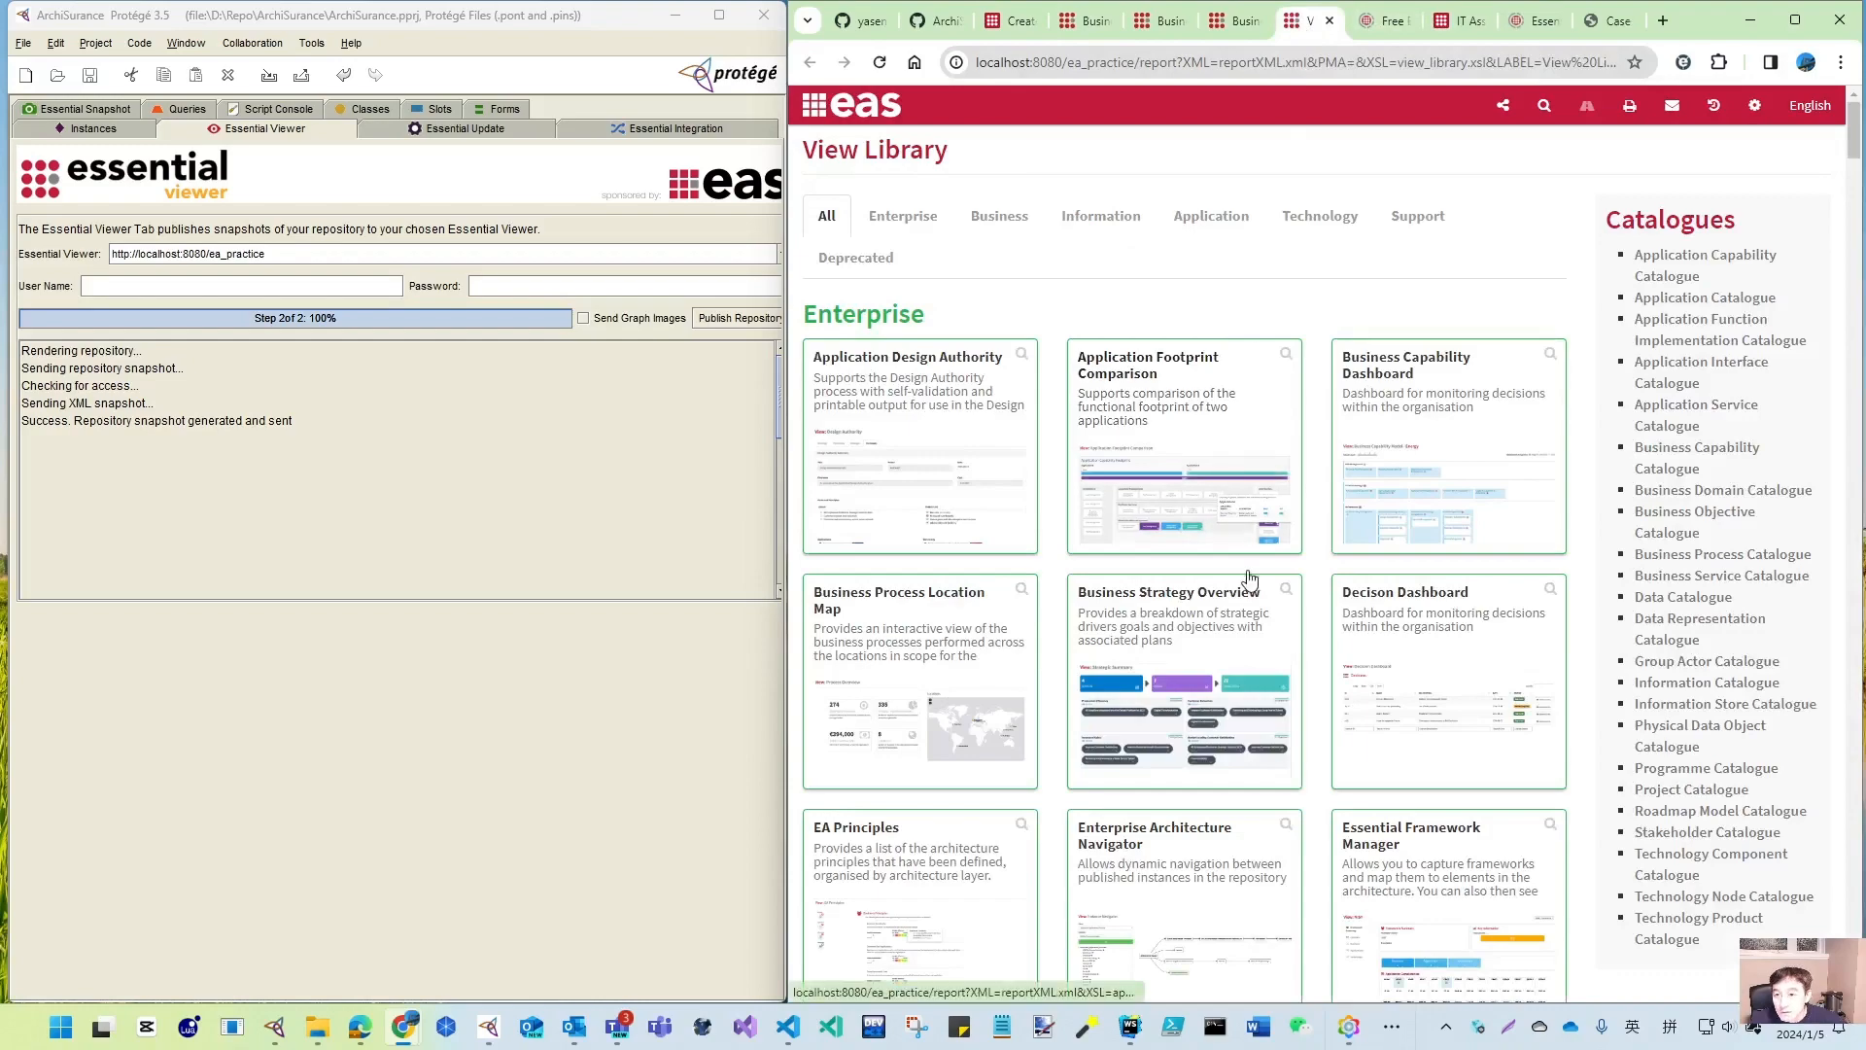
pyautogui.scroll(-5, 1249, 581)
pyautogui.scroll(-15, 1249, 582)
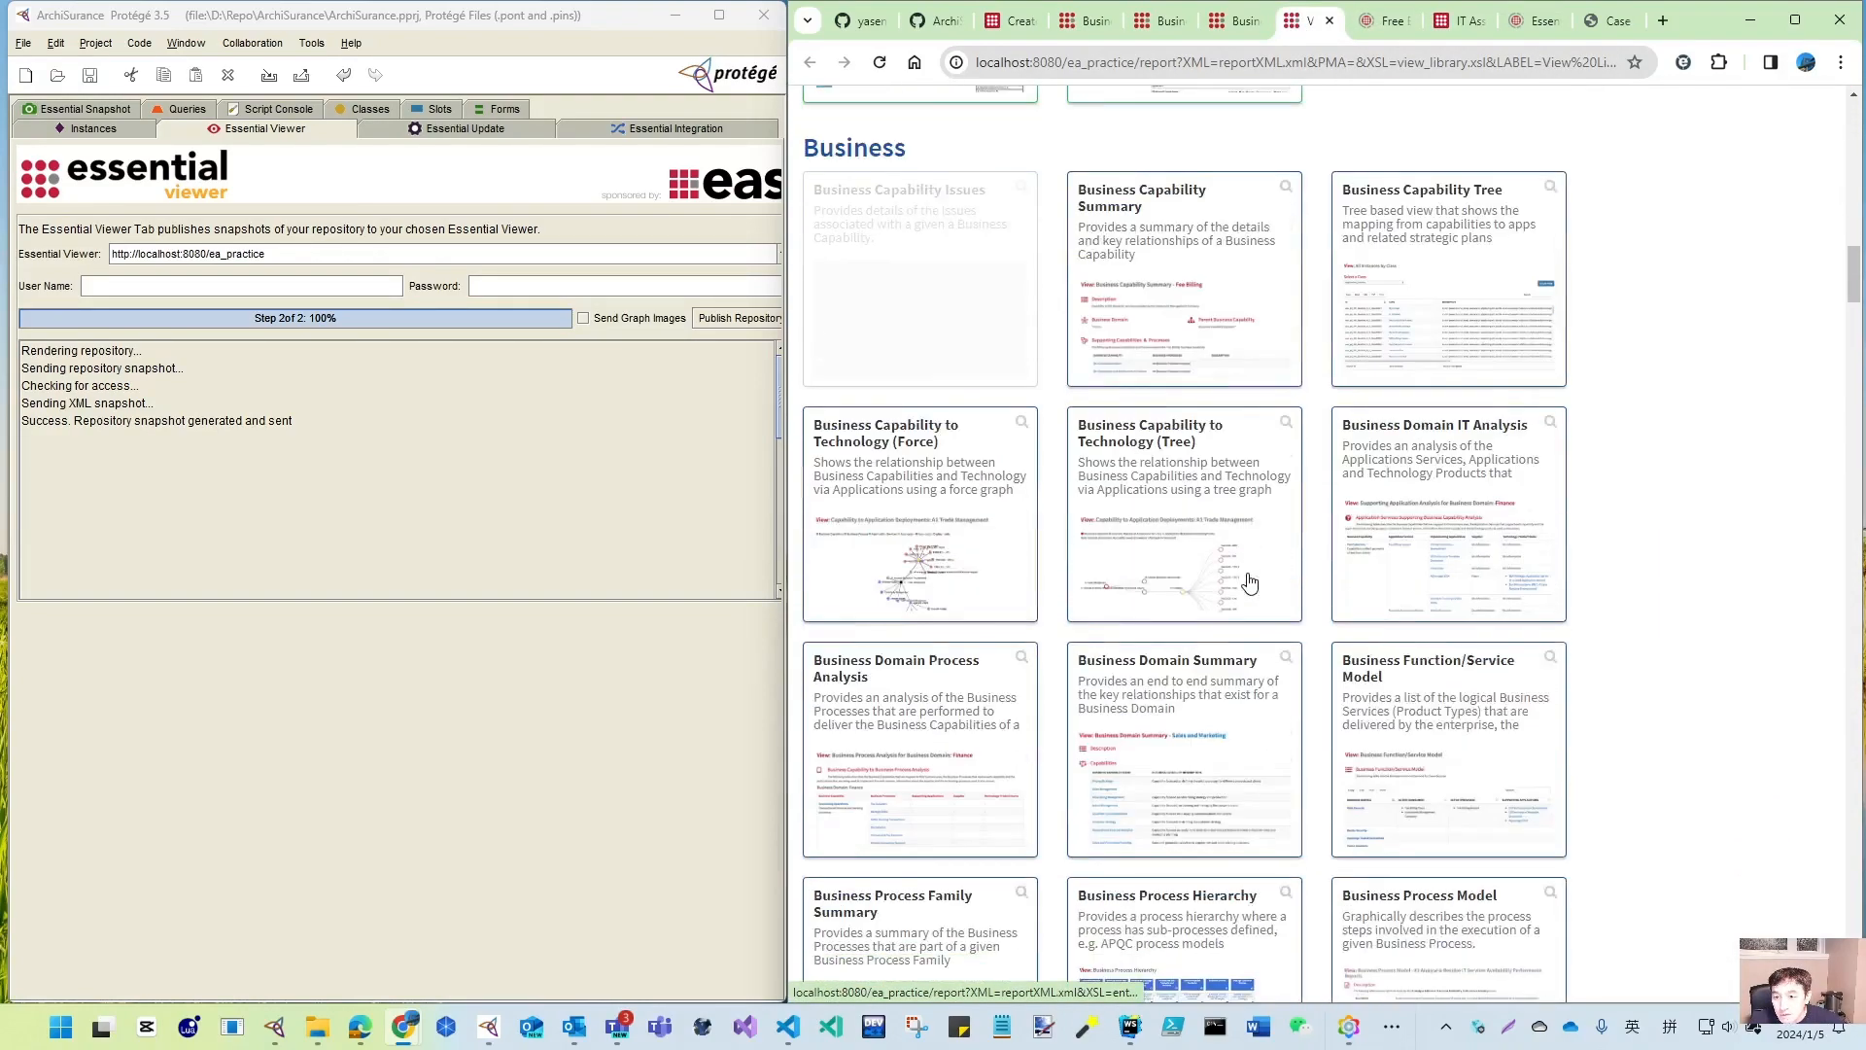
pyautogui.scroll(-7, 1249, 581)
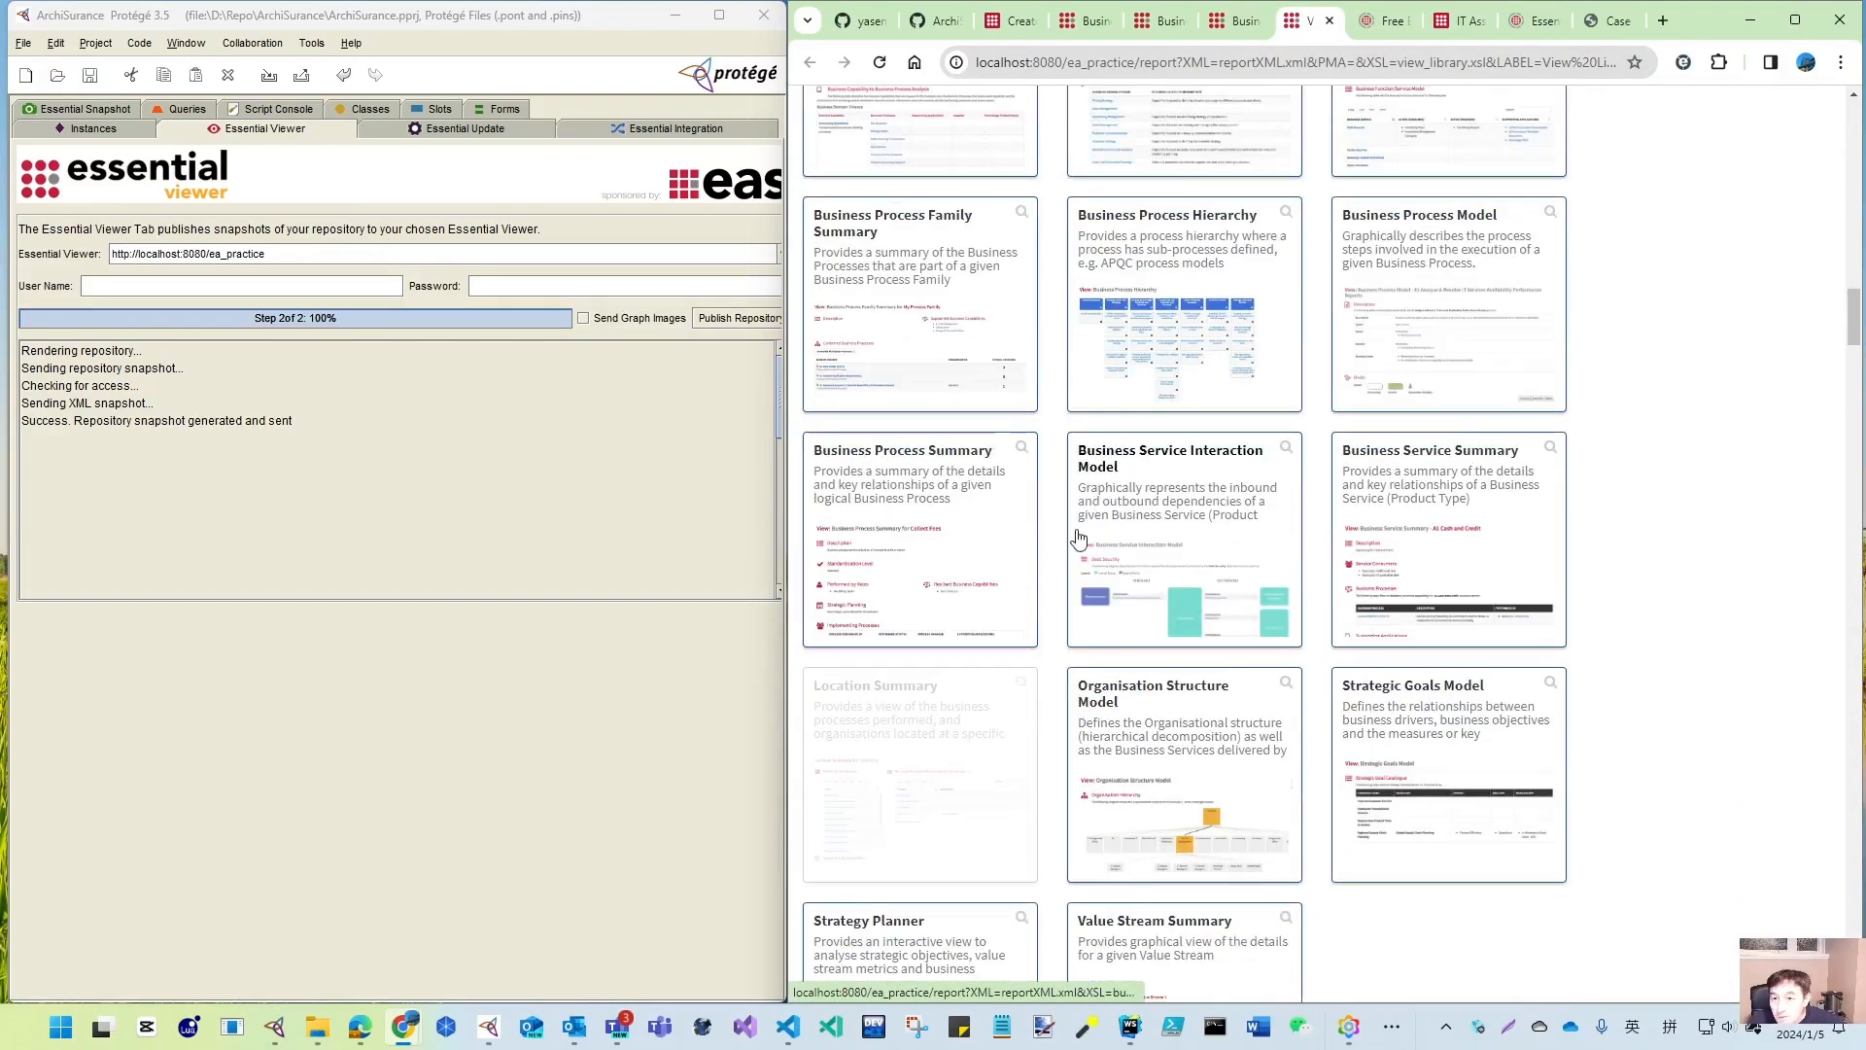
pyautogui.scroll(-10, 1166, 333)
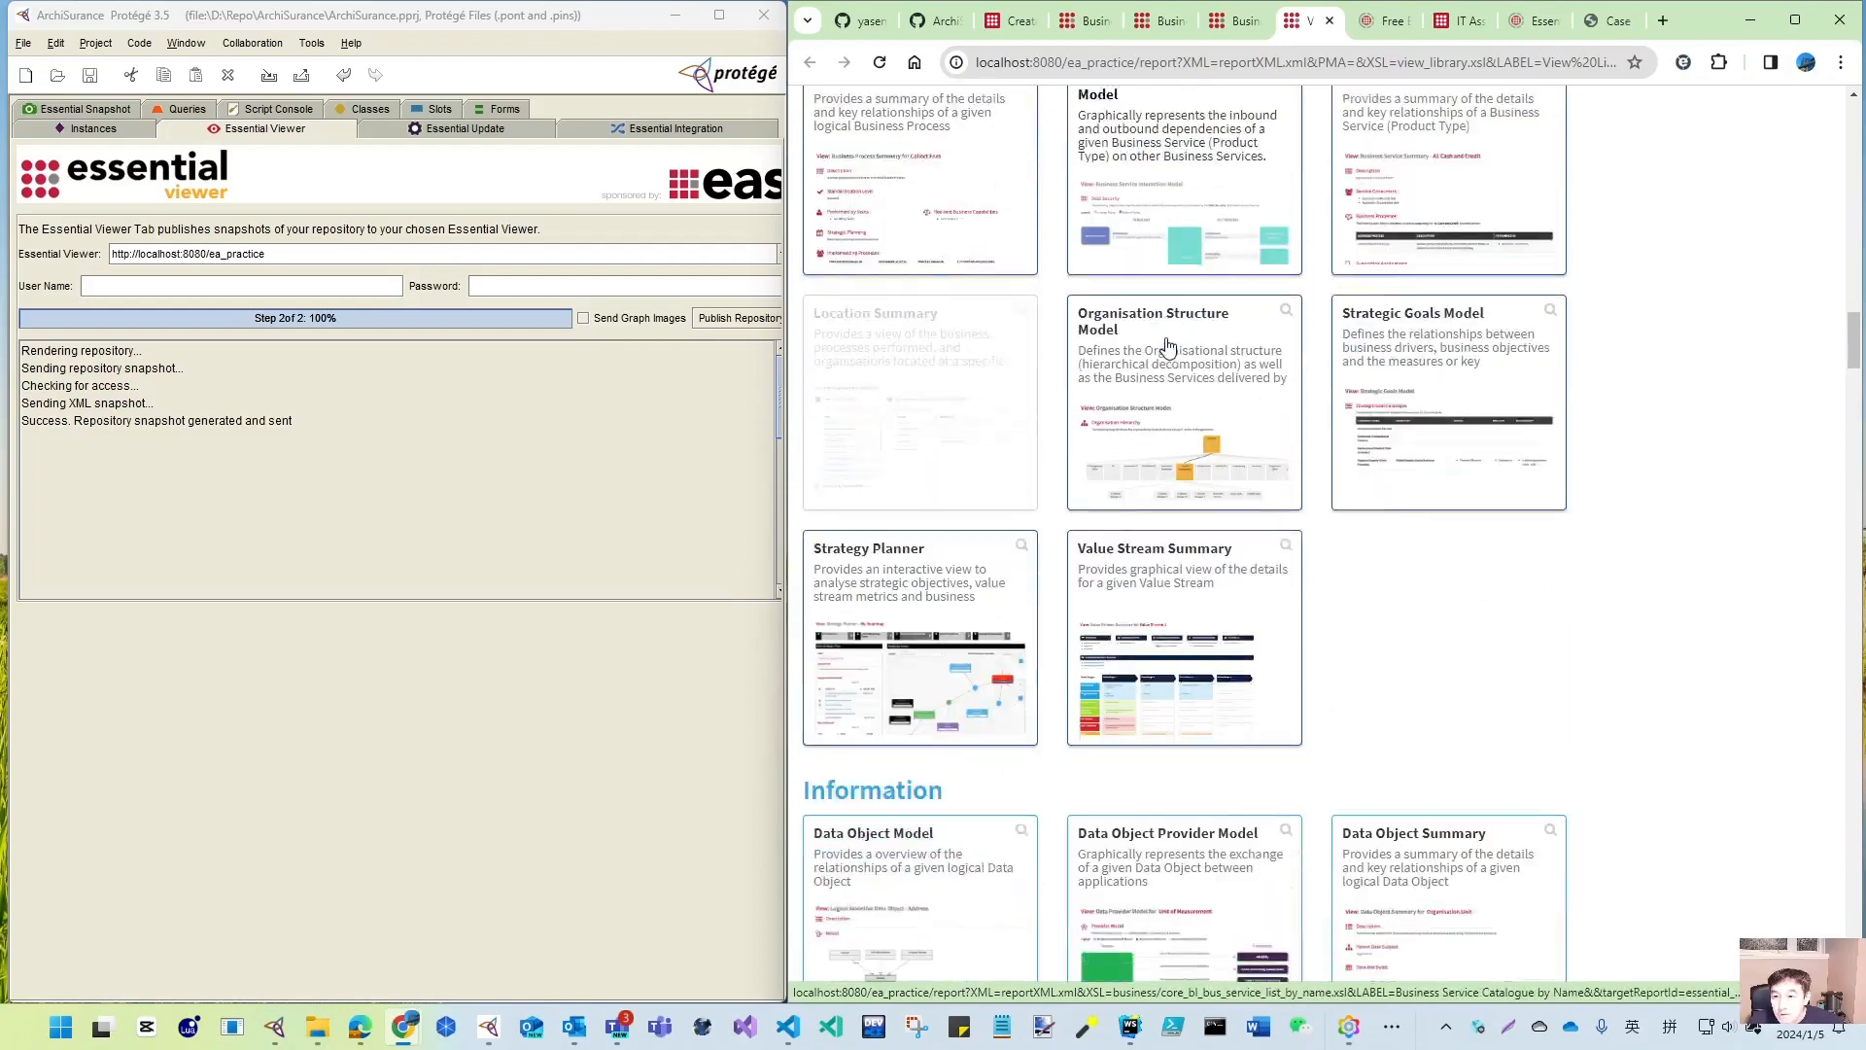
pyautogui.scroll(-20, 1096, 696)
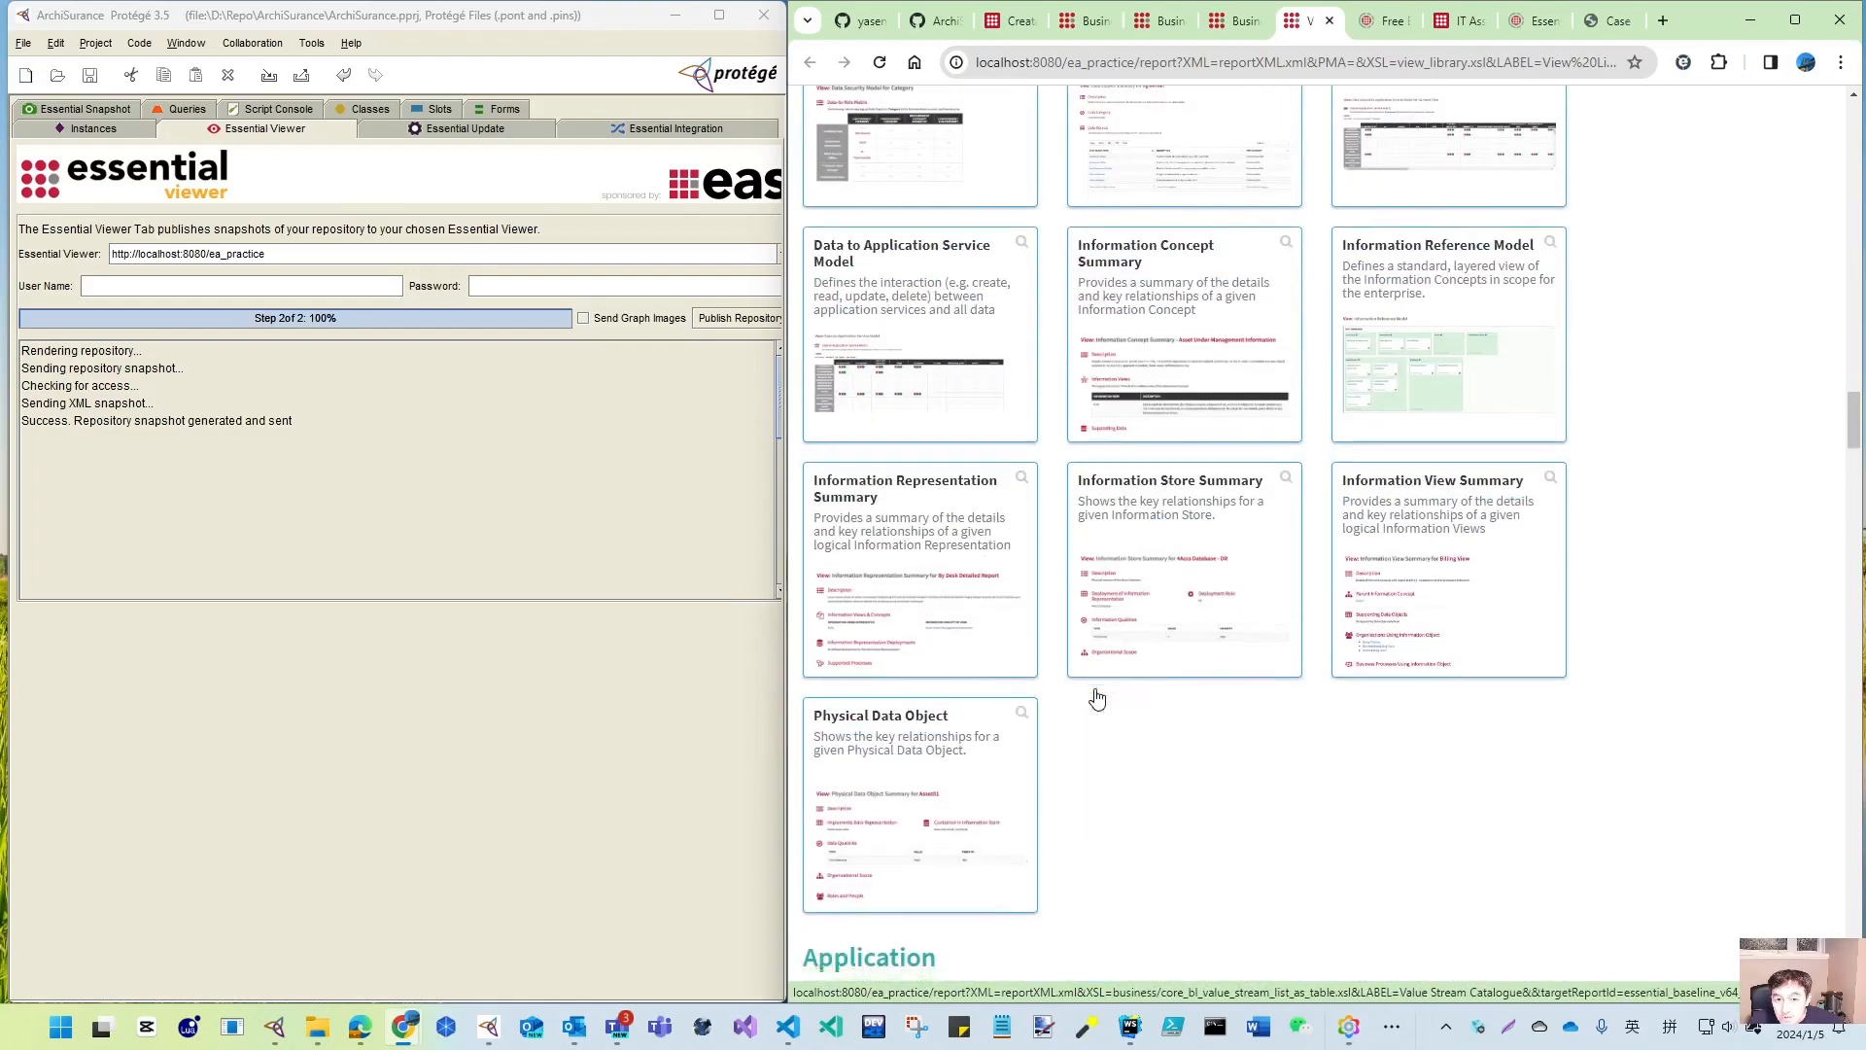
pyautogui.scroll(-20, 1096, 696)
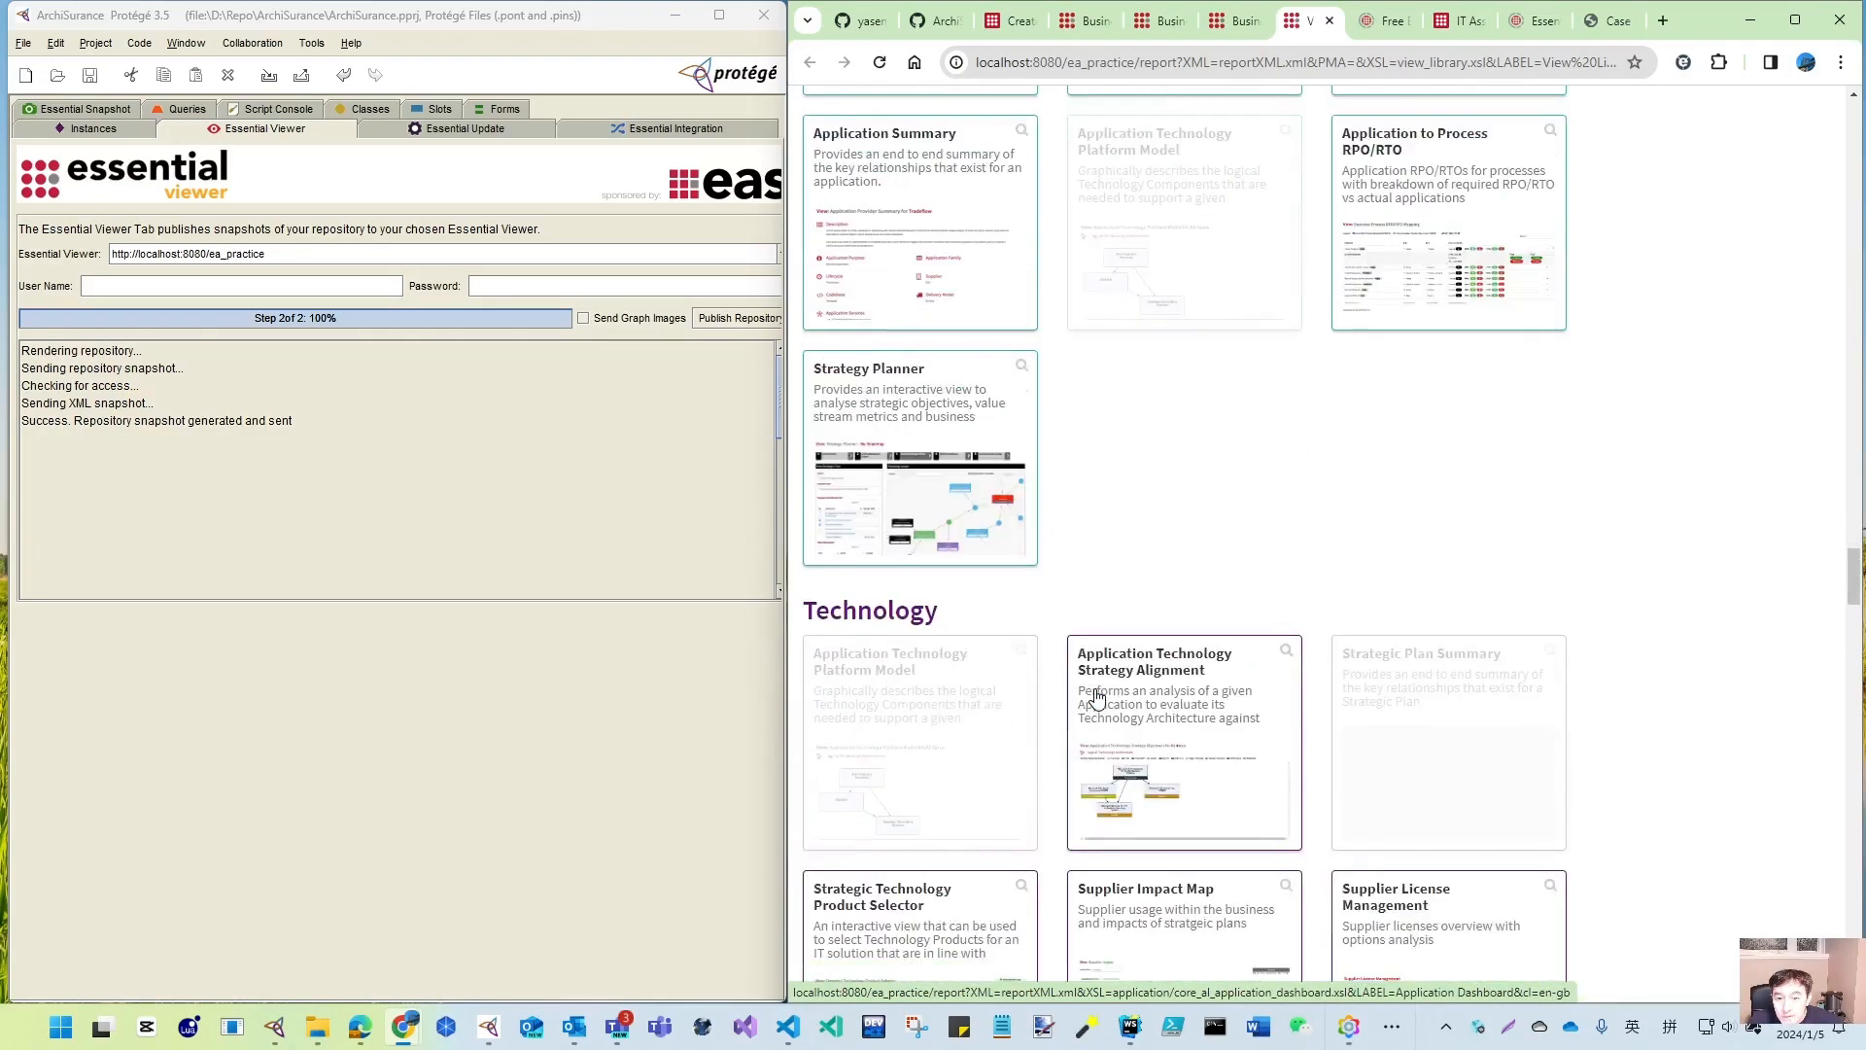
pyautogui.scroll(-18, 1096, 696)
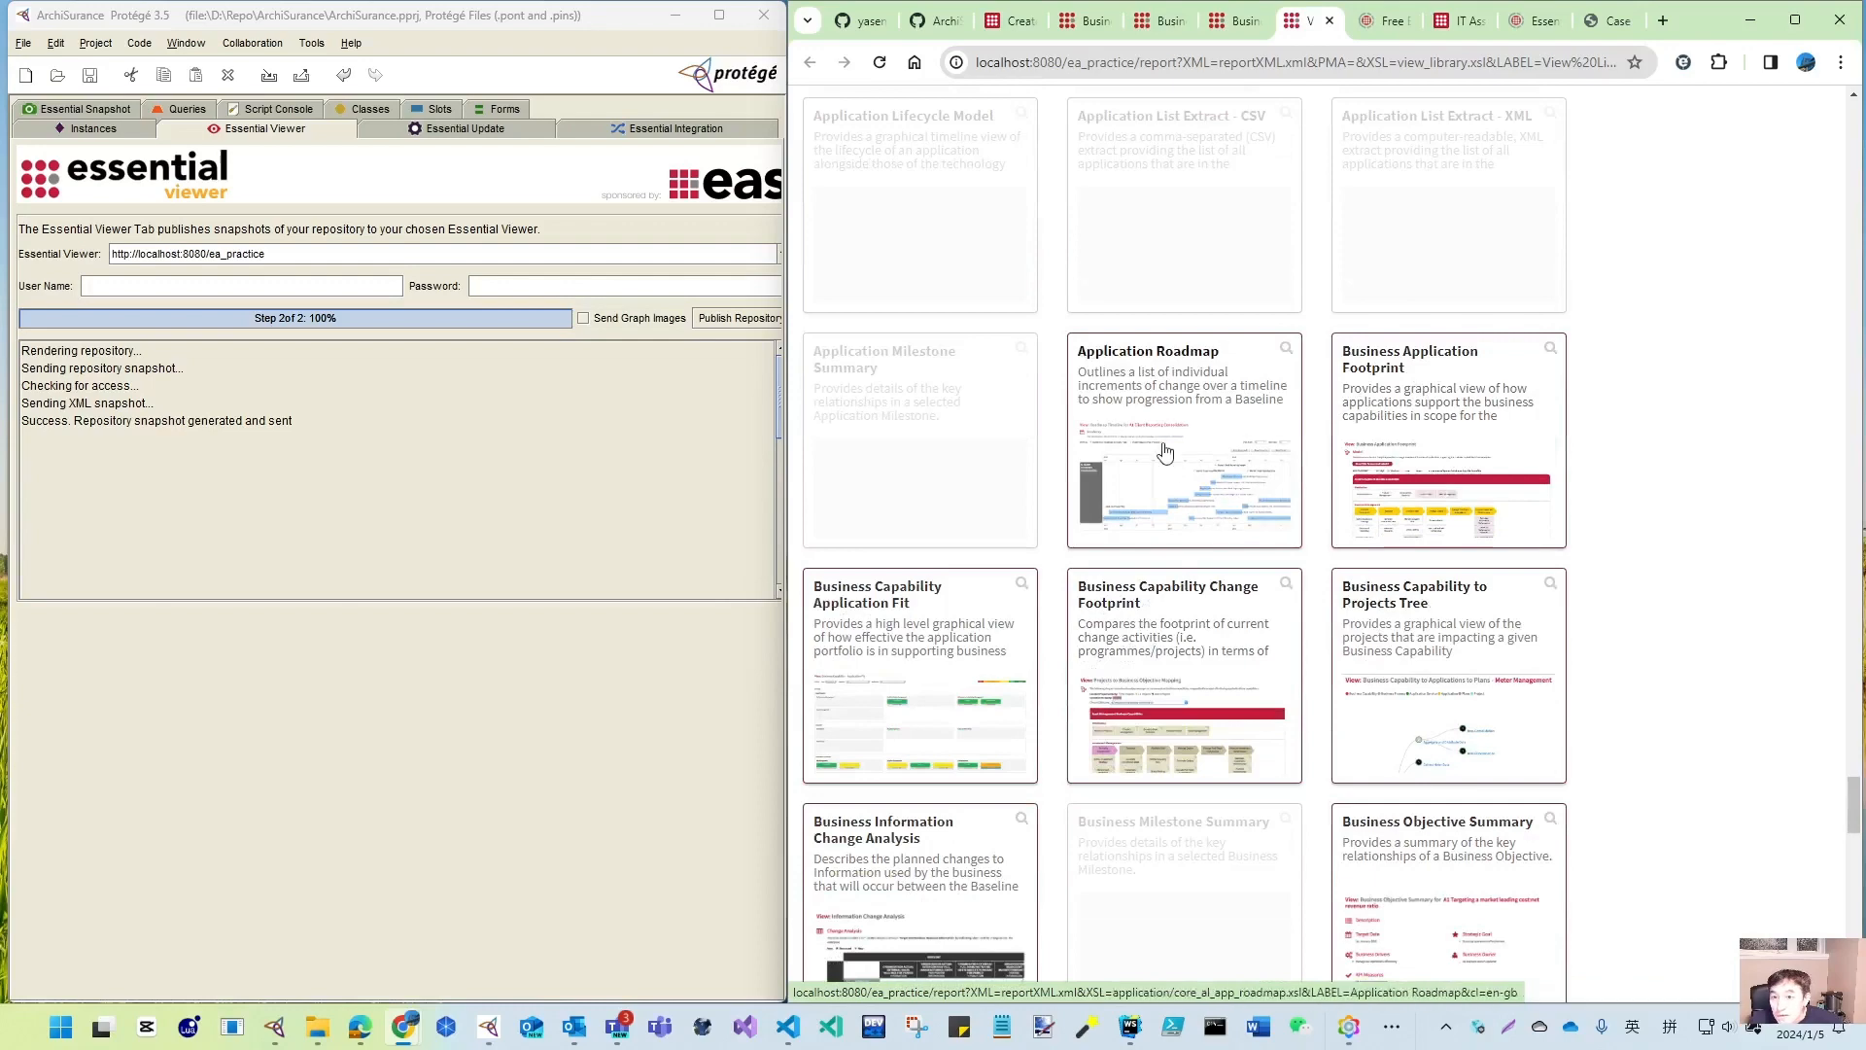
pyautogui.scroll(-6, 1118, 675)
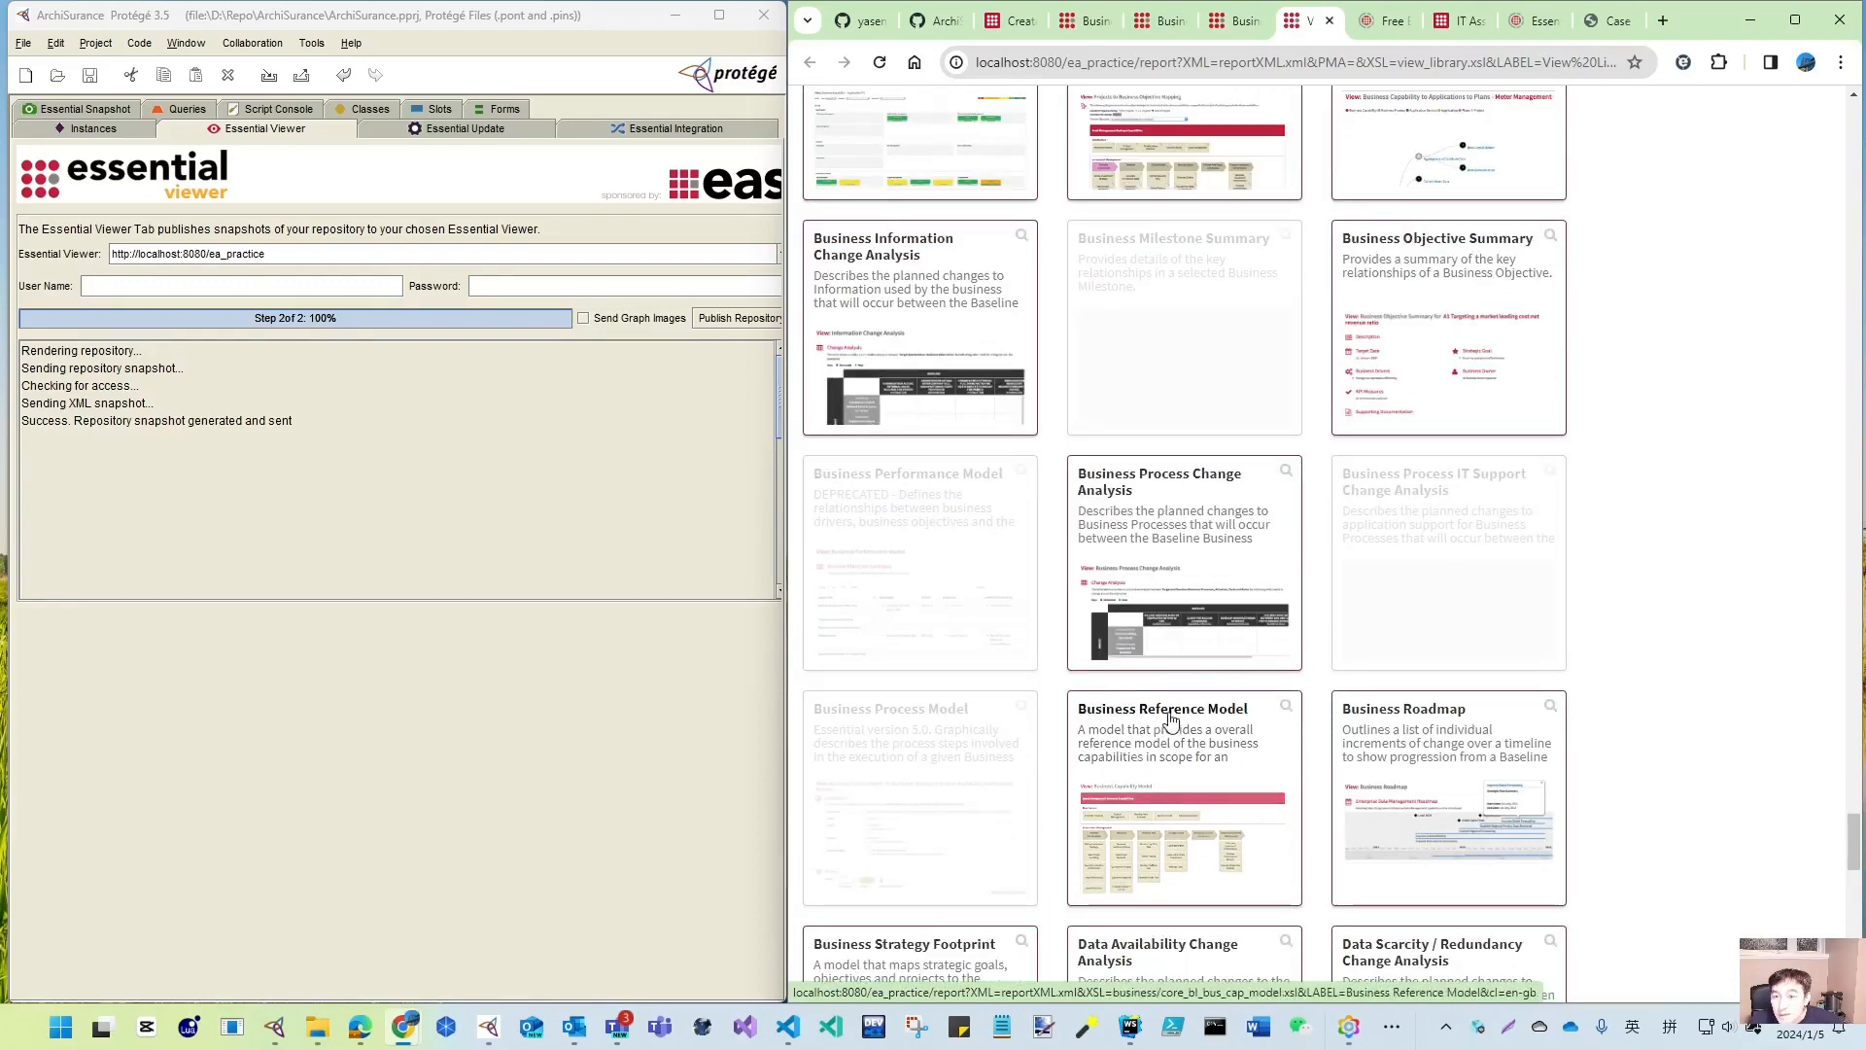
pyautogui.click(1176, 717)
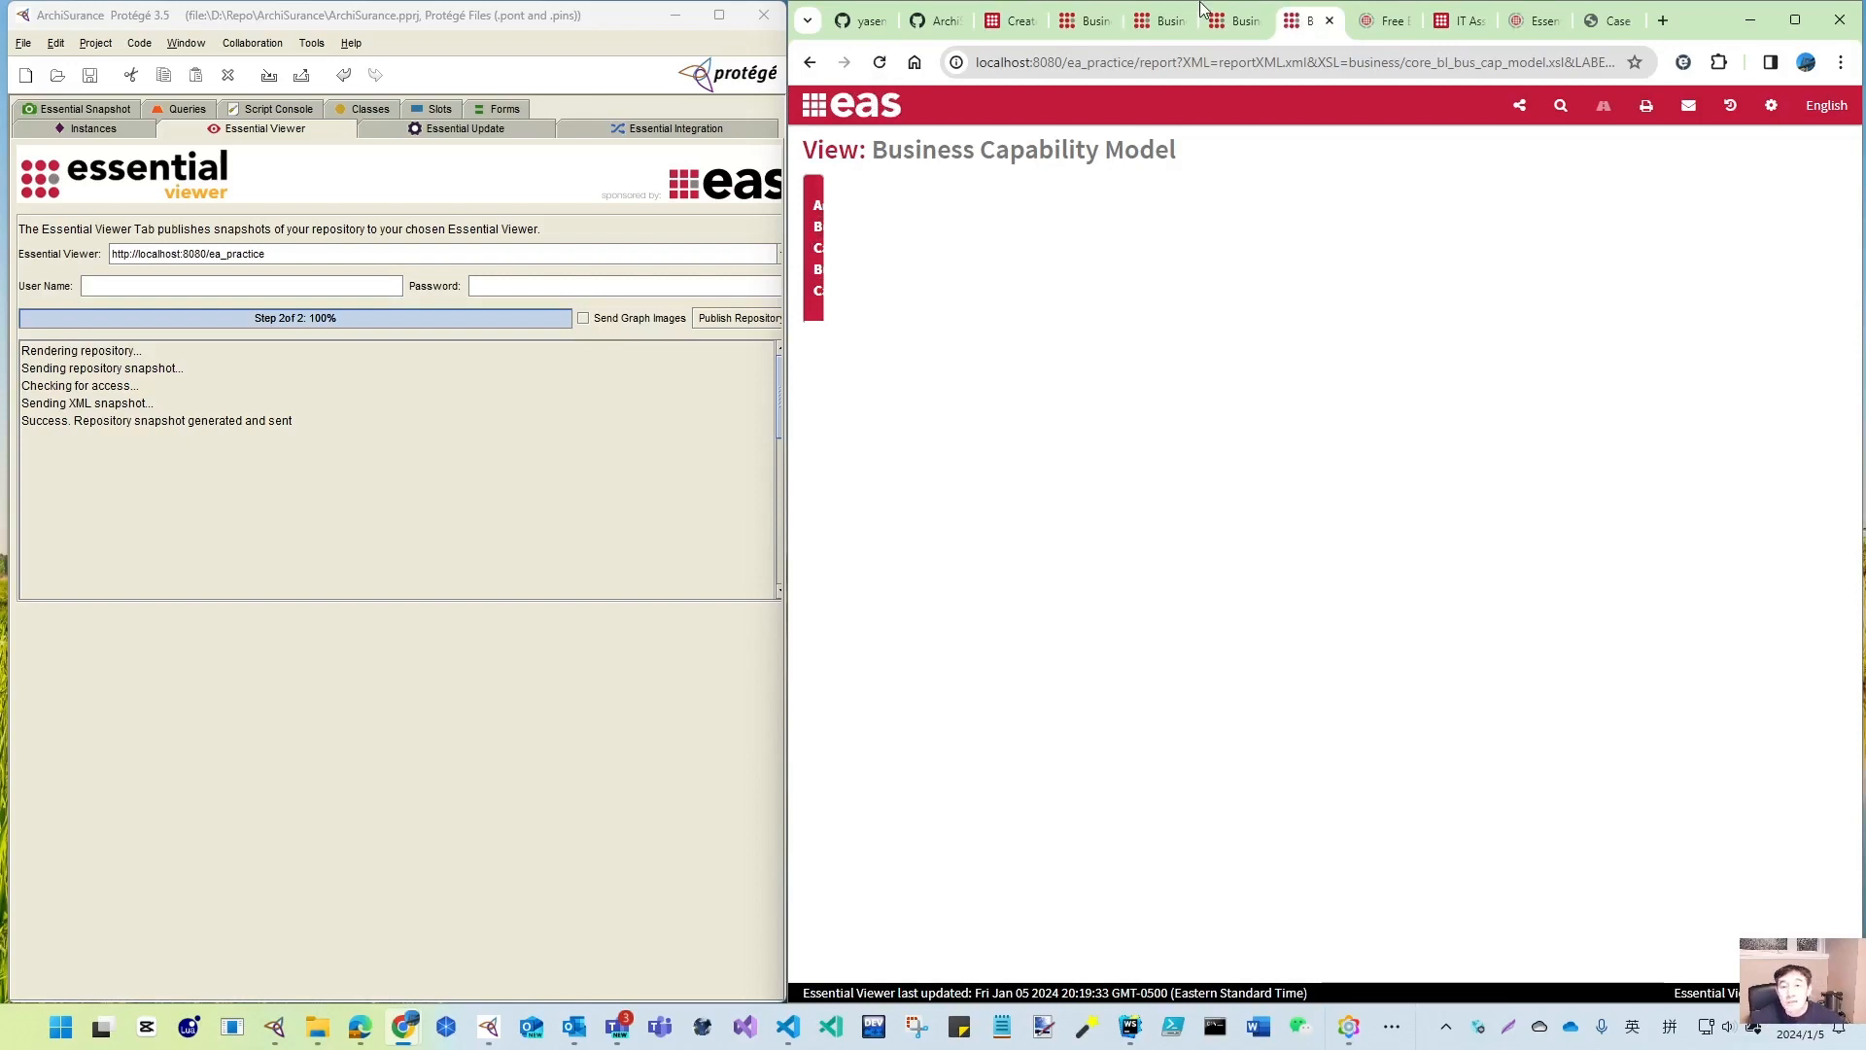
# - Place the Business Capability Model's browser tab beside the Business Capability Dashboard's and compare the two views
pyautogui.moveTo(1308, 27); pyautogui.dragTo(1152, 36)
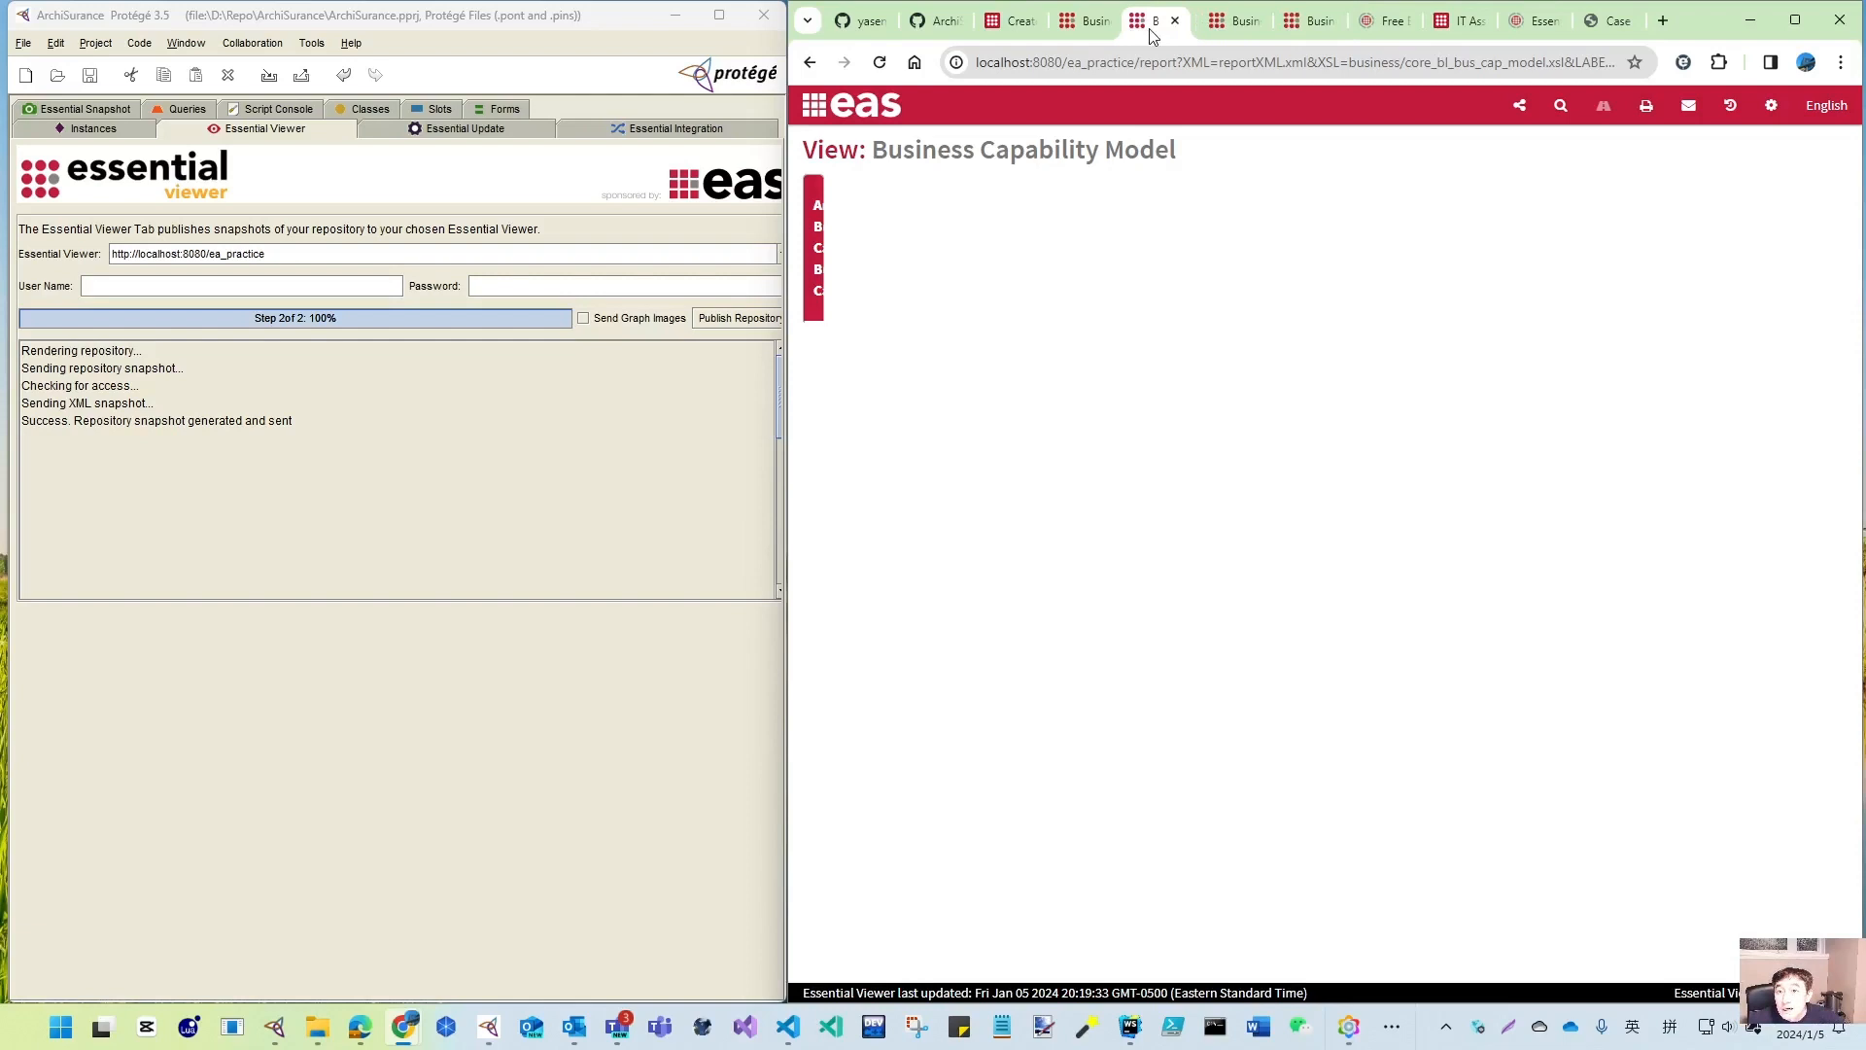
pyautogui.click(1076, 28)
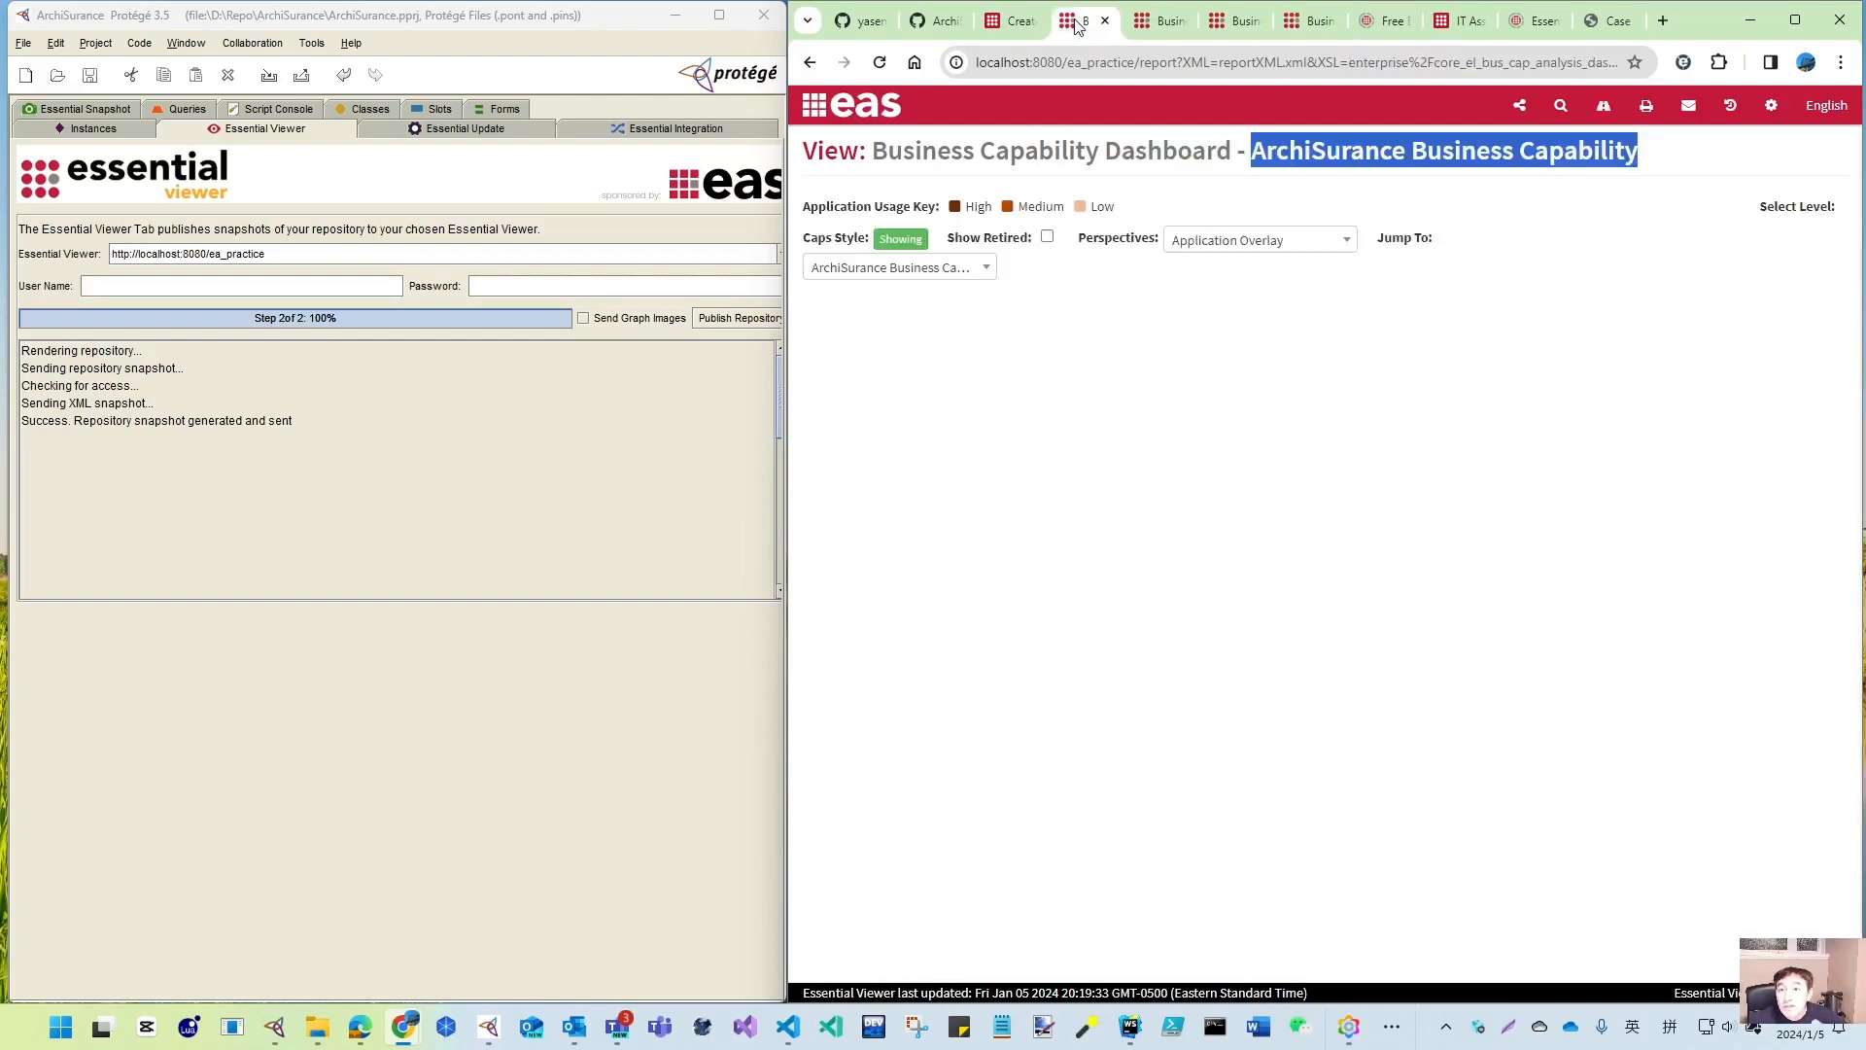
pyautogui.click(1155, 353)
pyautogui.click(1156, 27)
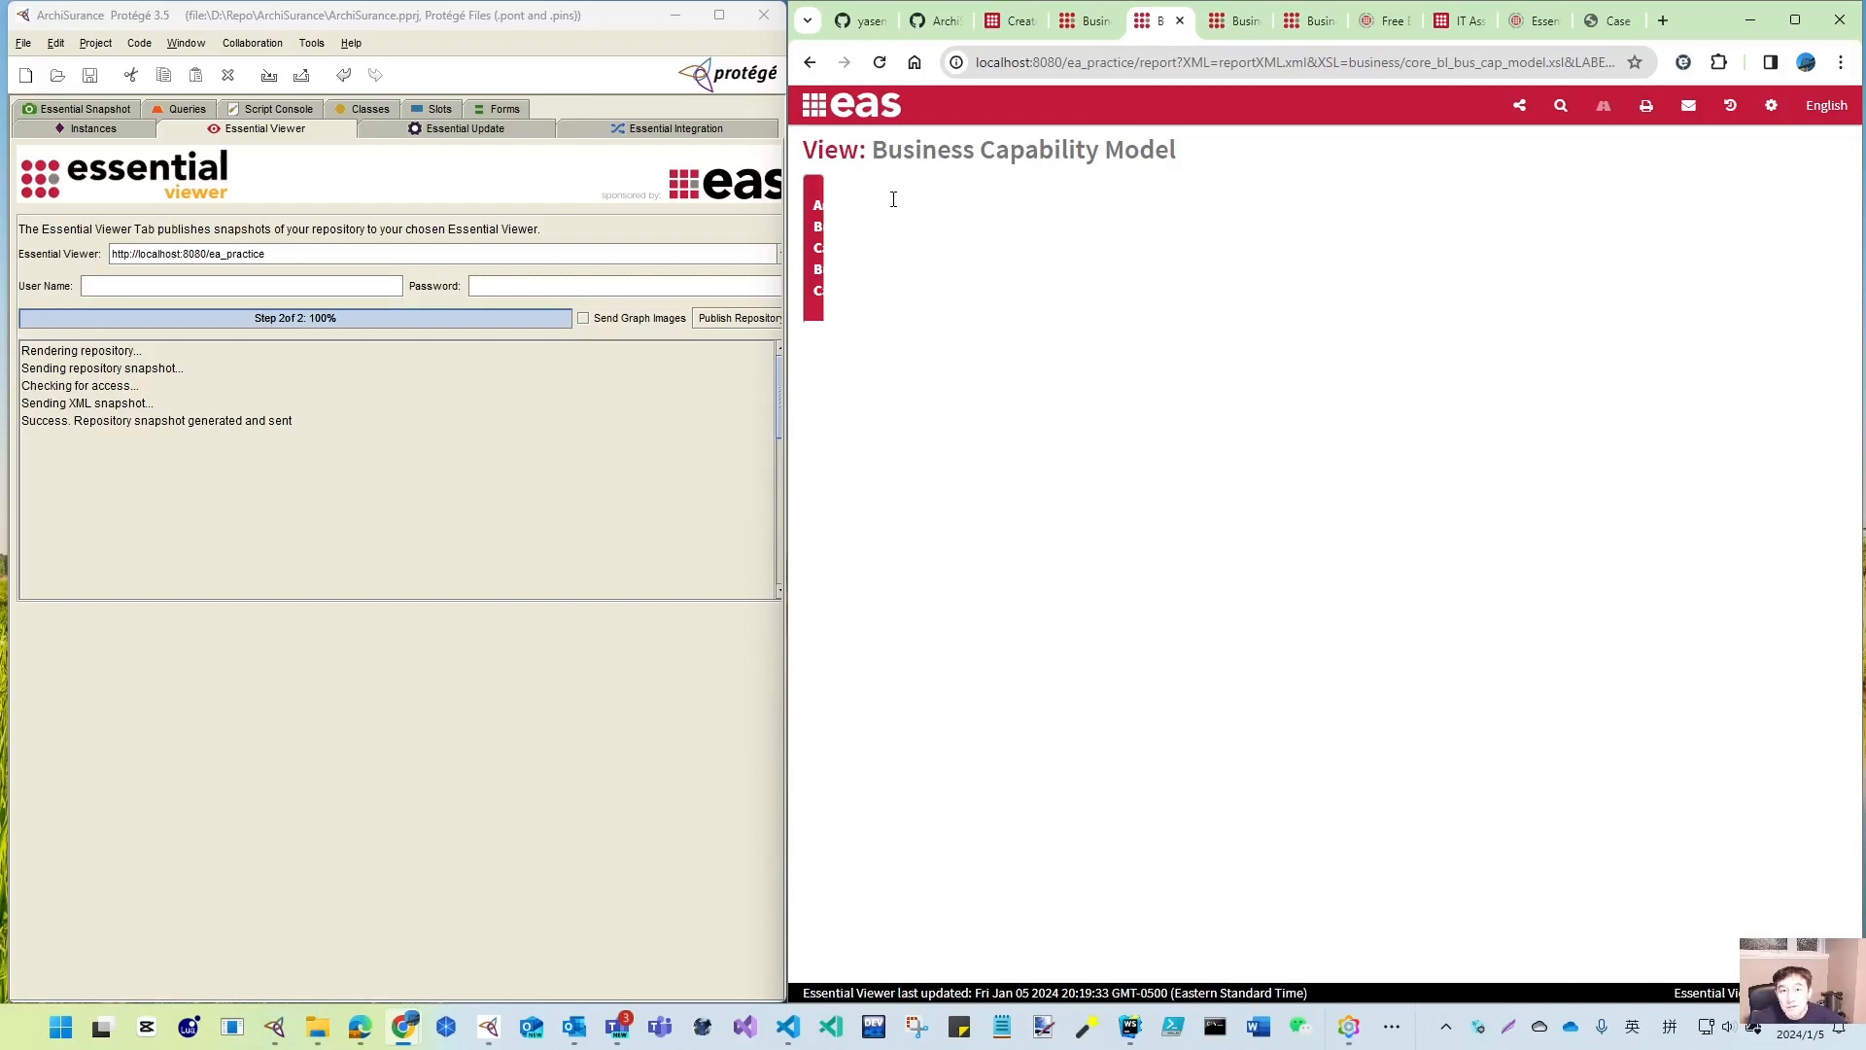
# - Examine the Business Capability Catalogue by Name and the Catalogue Table, and list the views available for ArchiSurance Business Capability
pyautogui.click(1239, 21)
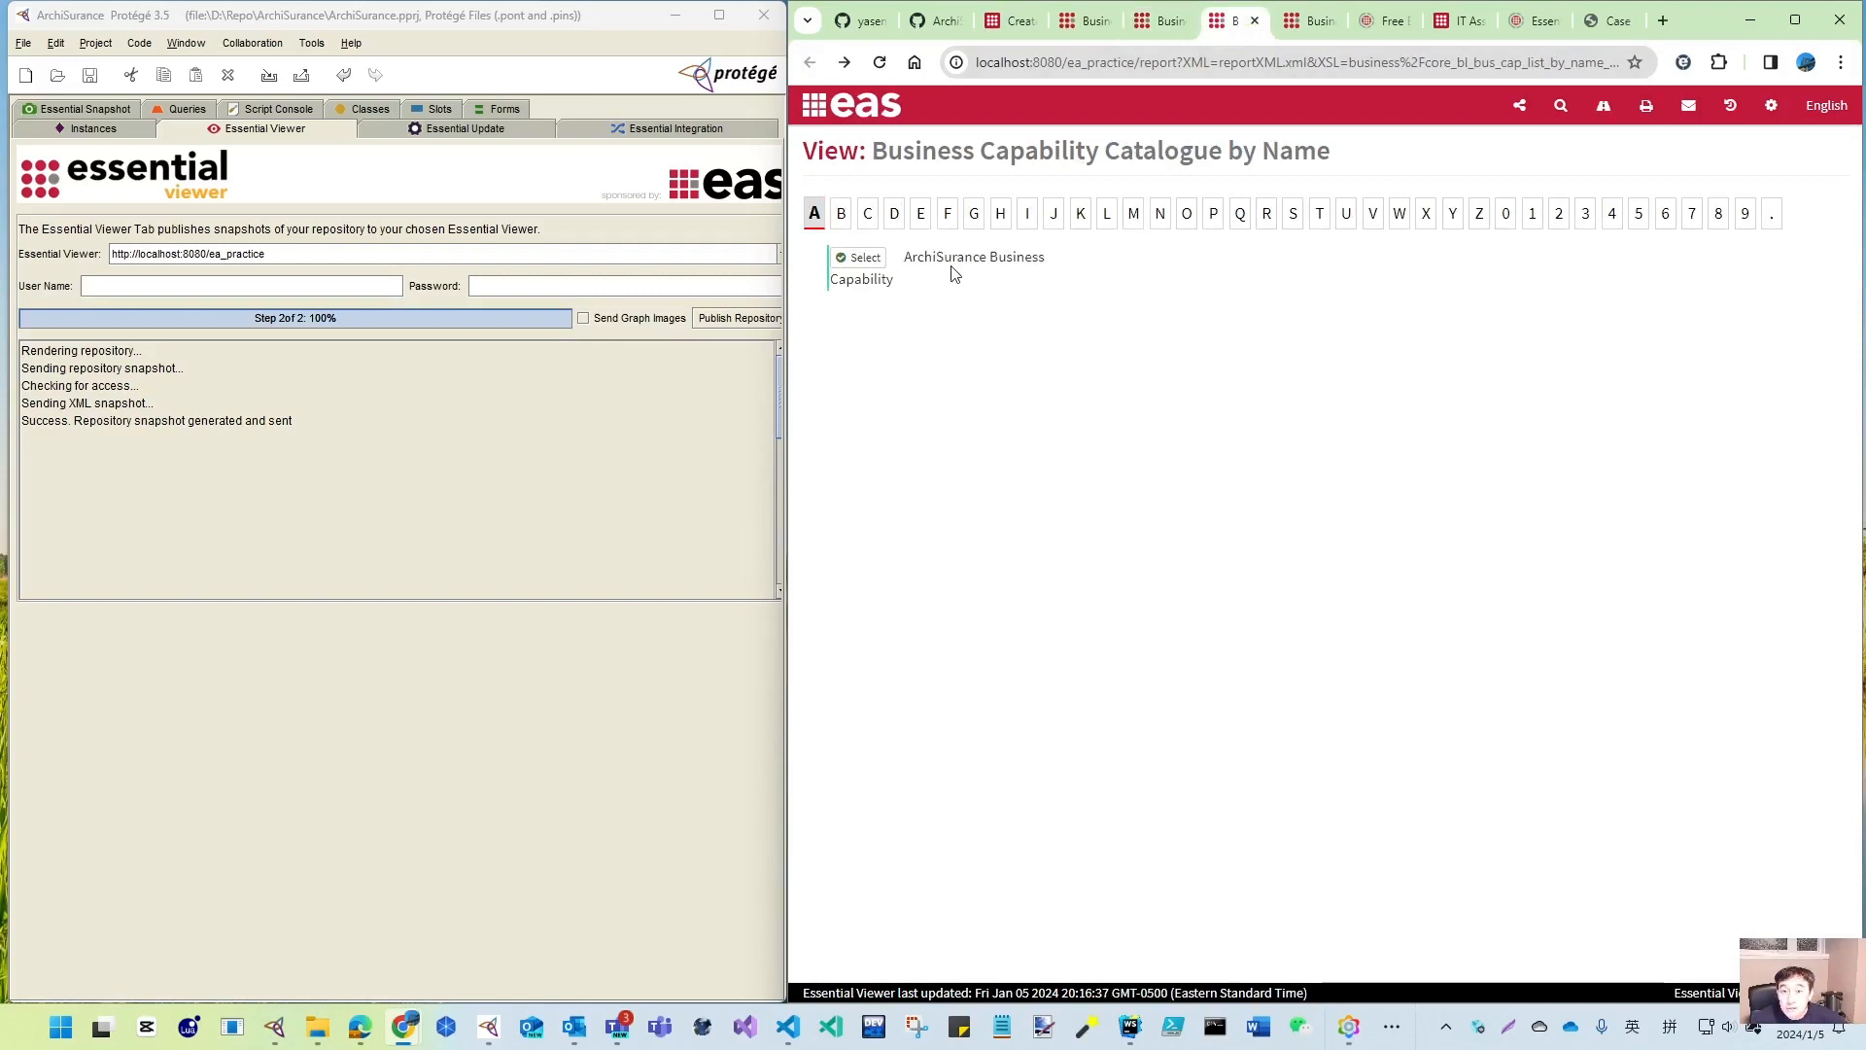
pyautogui.click(1298, 28)
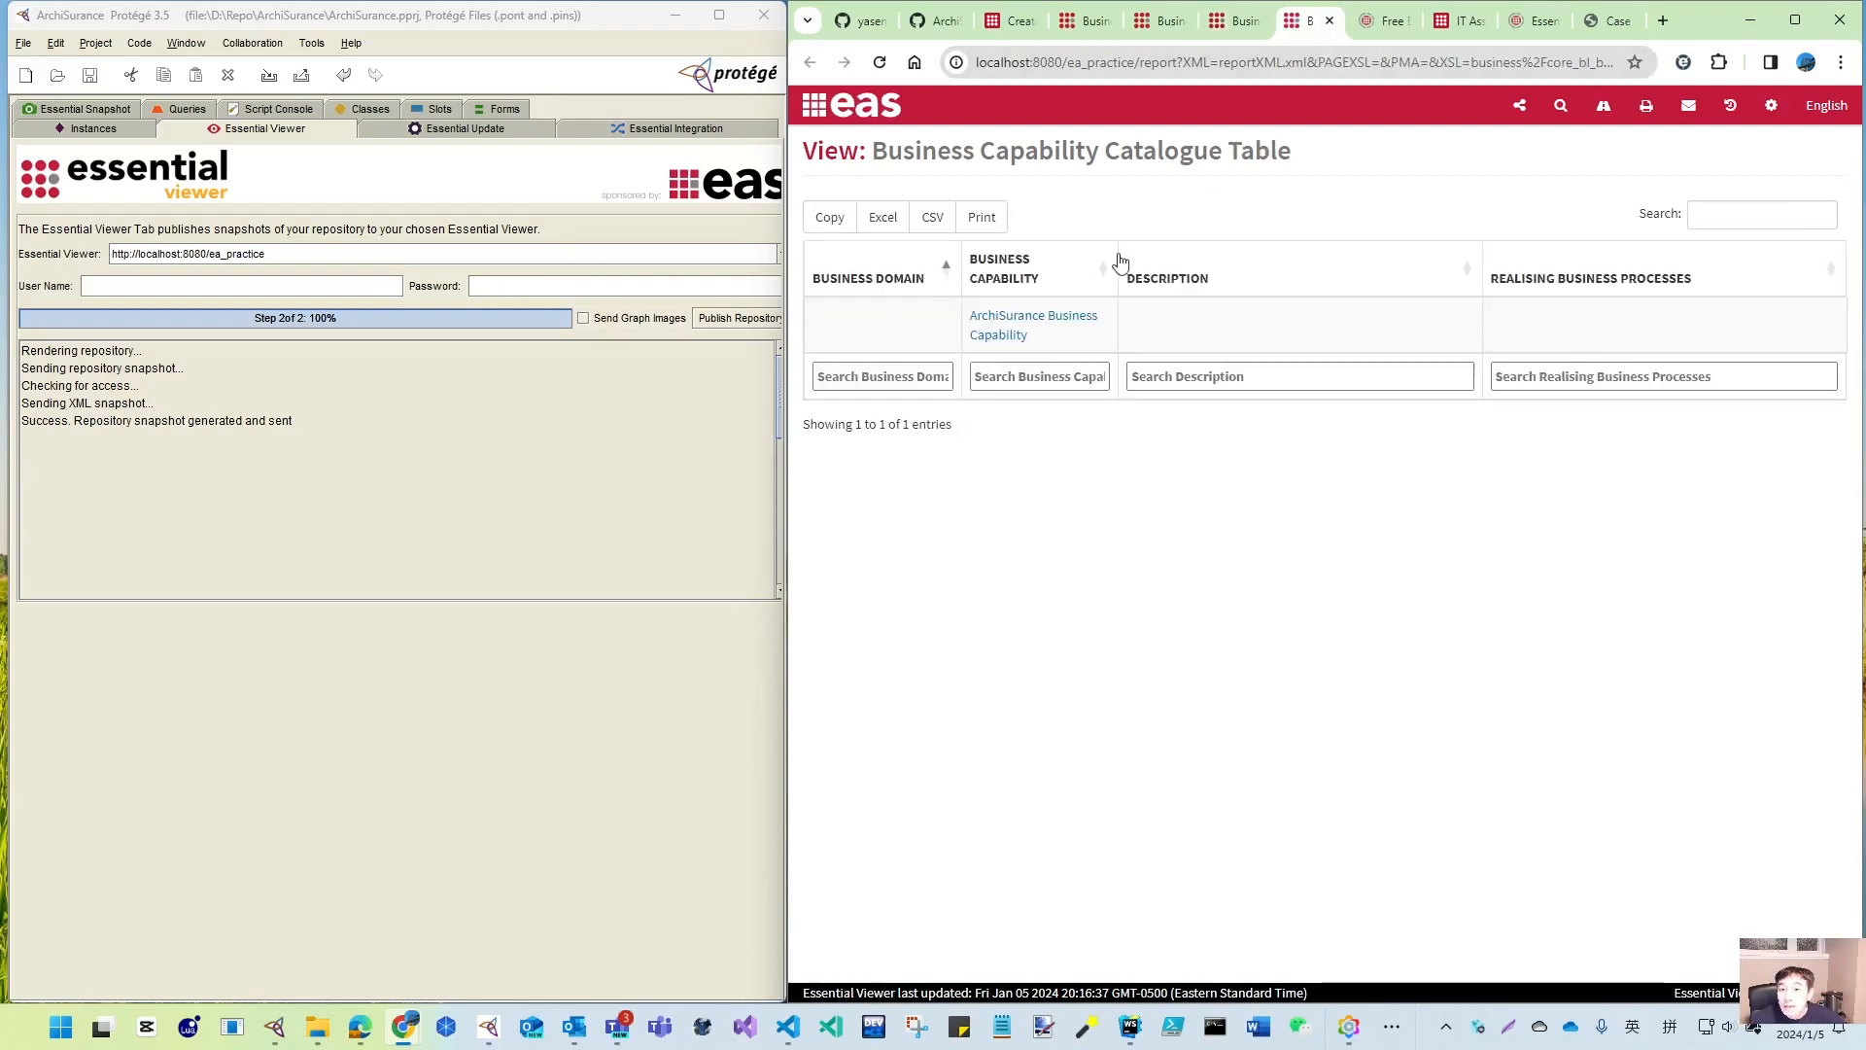
pyautogui.click(1249, 26)
pyautogui.click(1310, 27)
pyautogui.click(1041, 322)
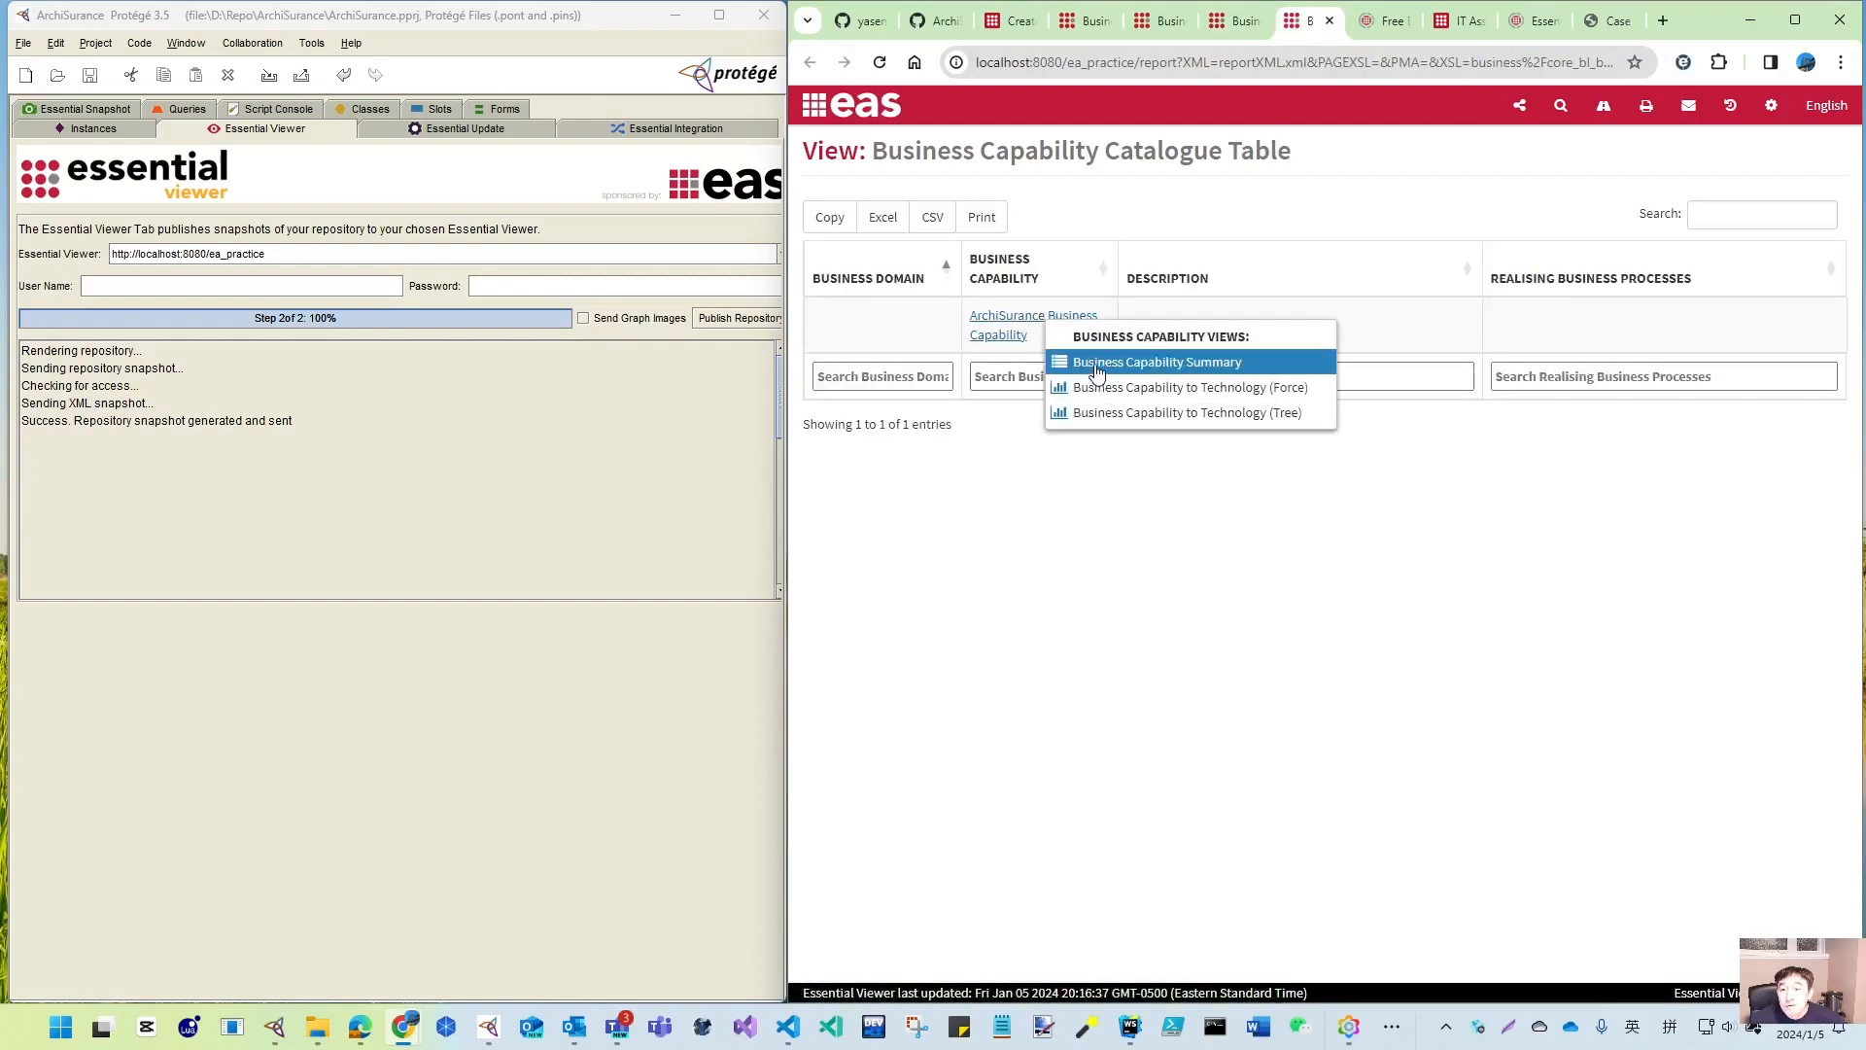
pyautogui.click(1222, 541)
pyautogui.click(1264, 28)
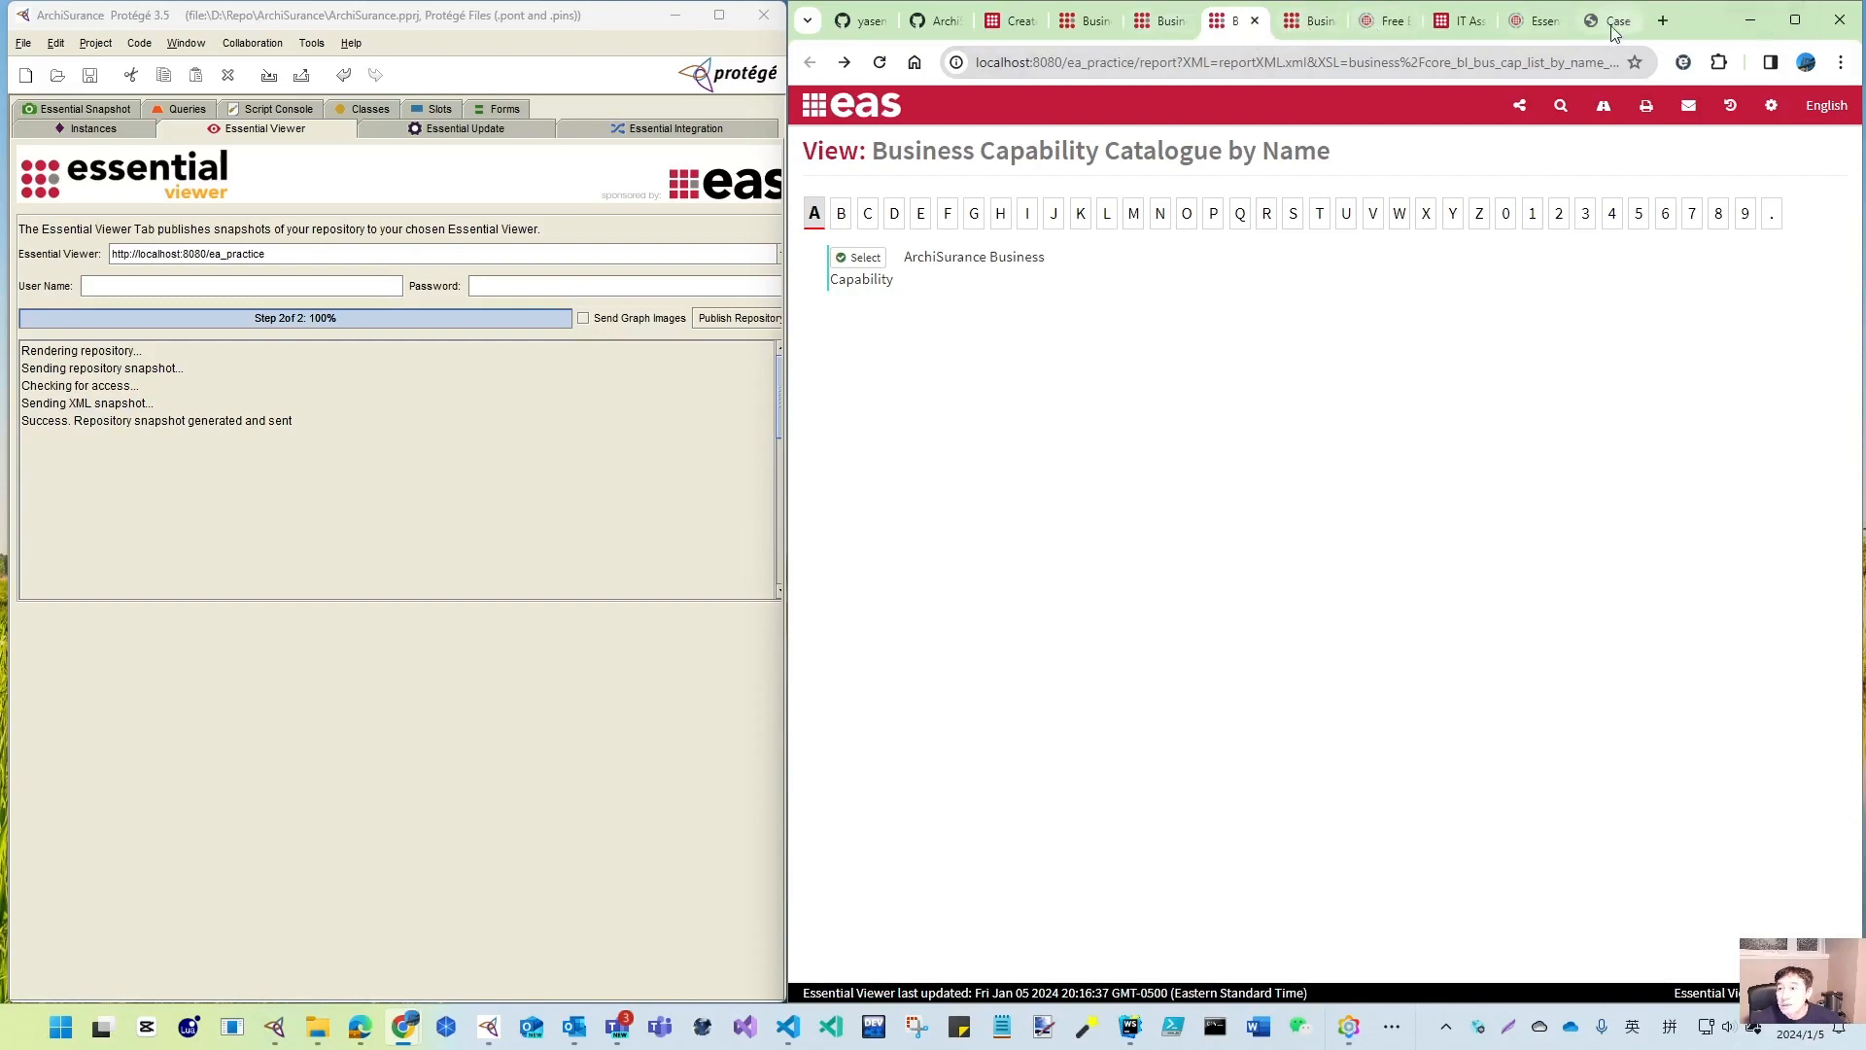
# - Place the case study PDF's browser tab beside the GitHub copy's and view the Figure 12 capability map in both
pyautogui.moveTo(1610, 20); pyautogui.dragTo(1000, 21)
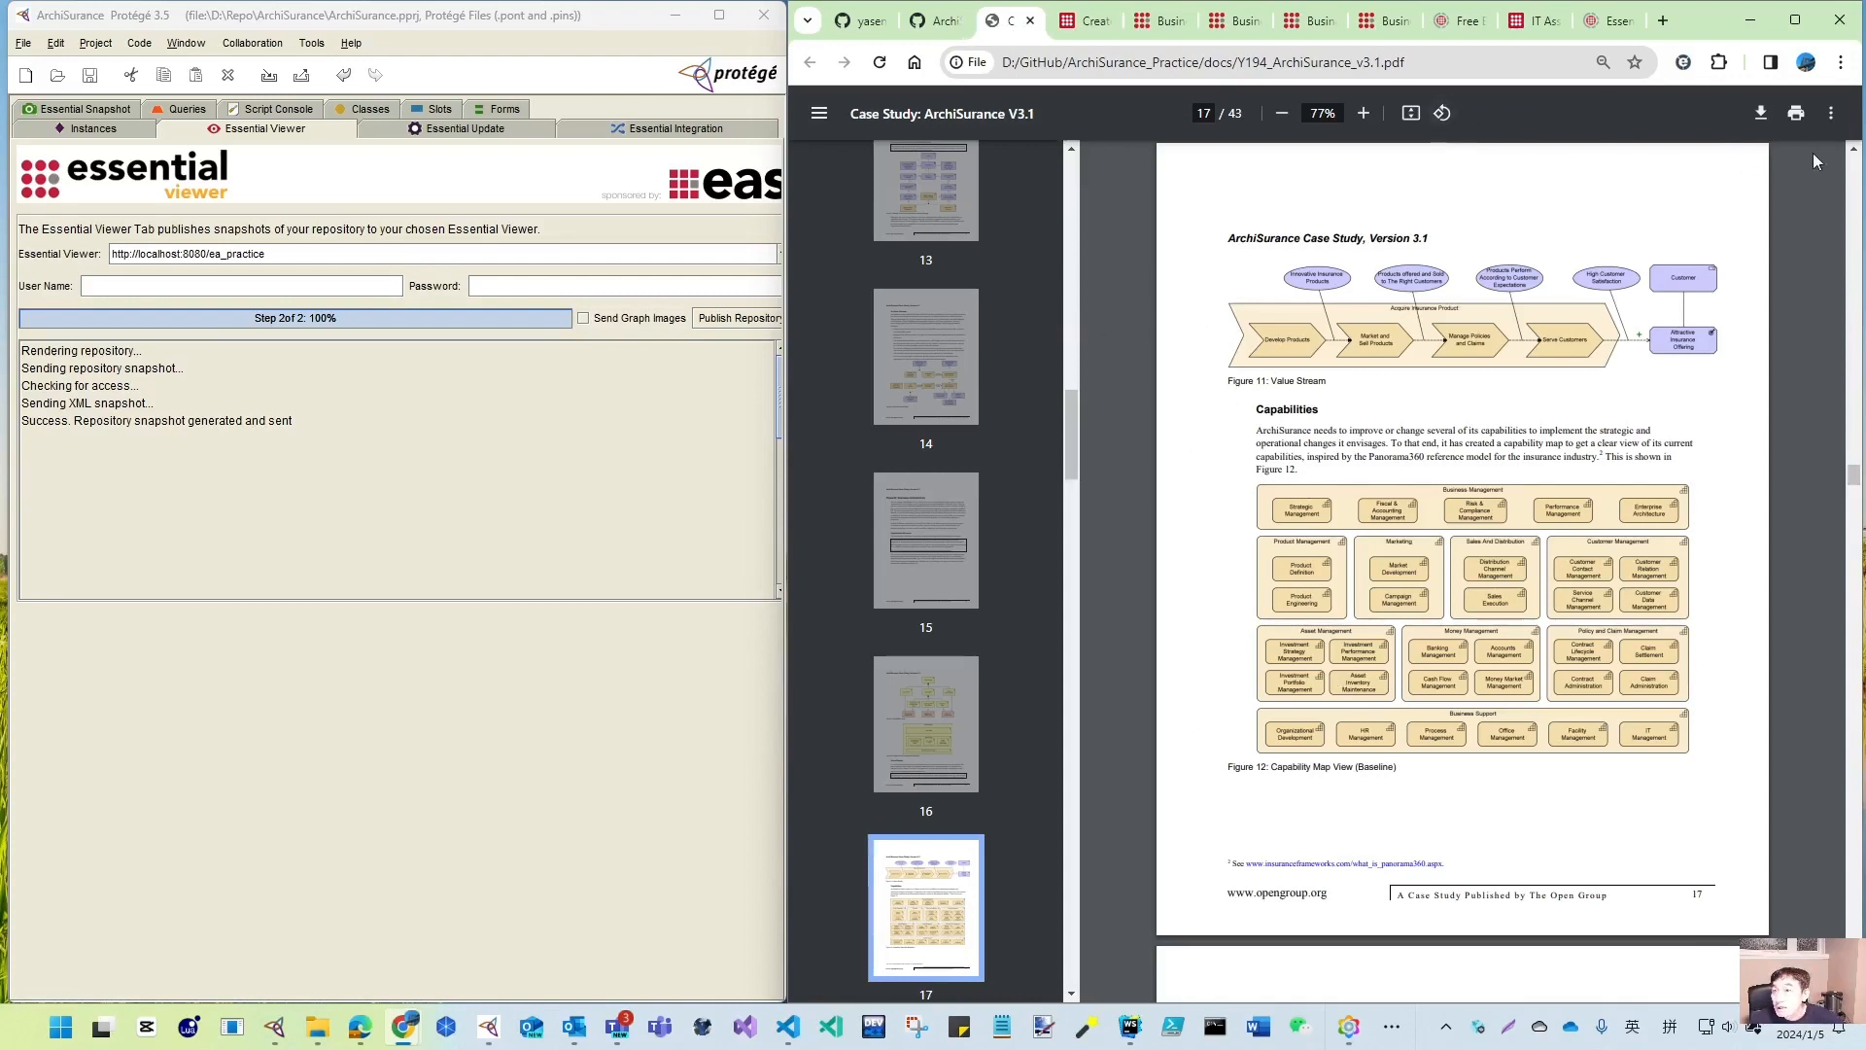
pyautogui.scroll(3, 1418, 204)
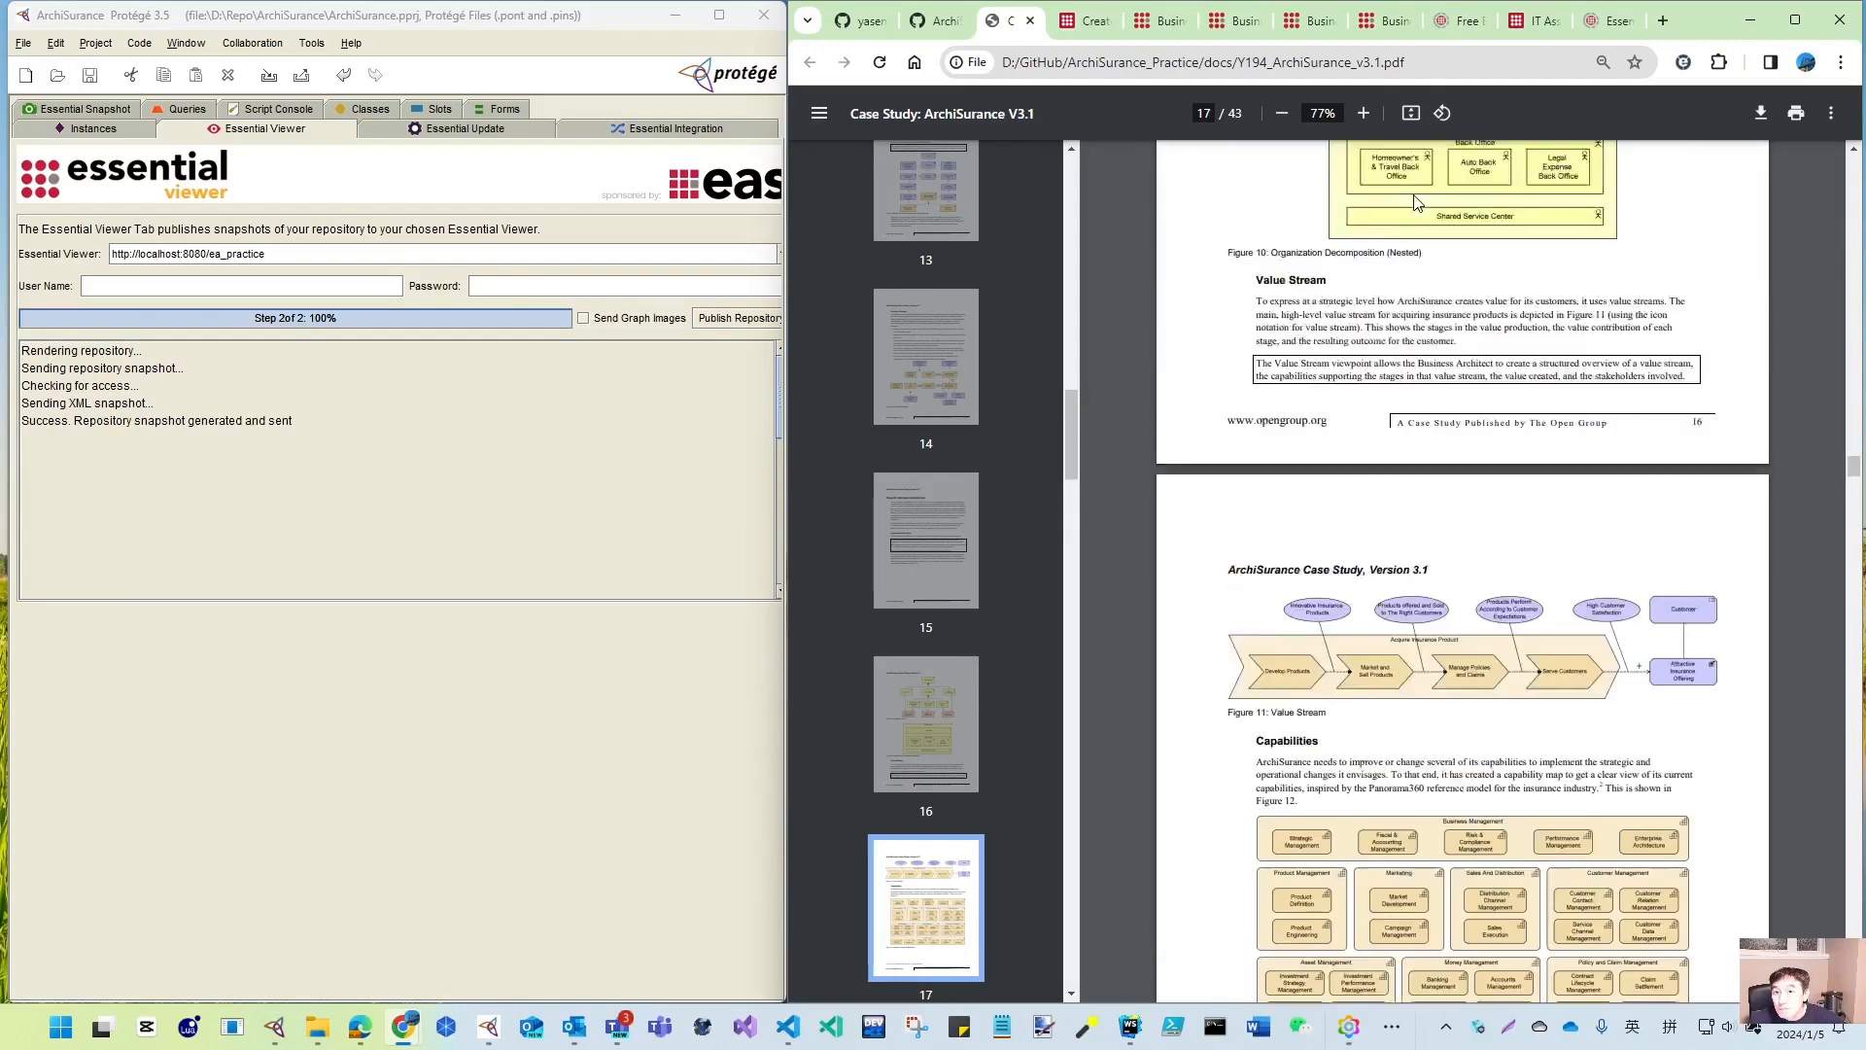
pyautogui.scroll(-3, 1418, 208)
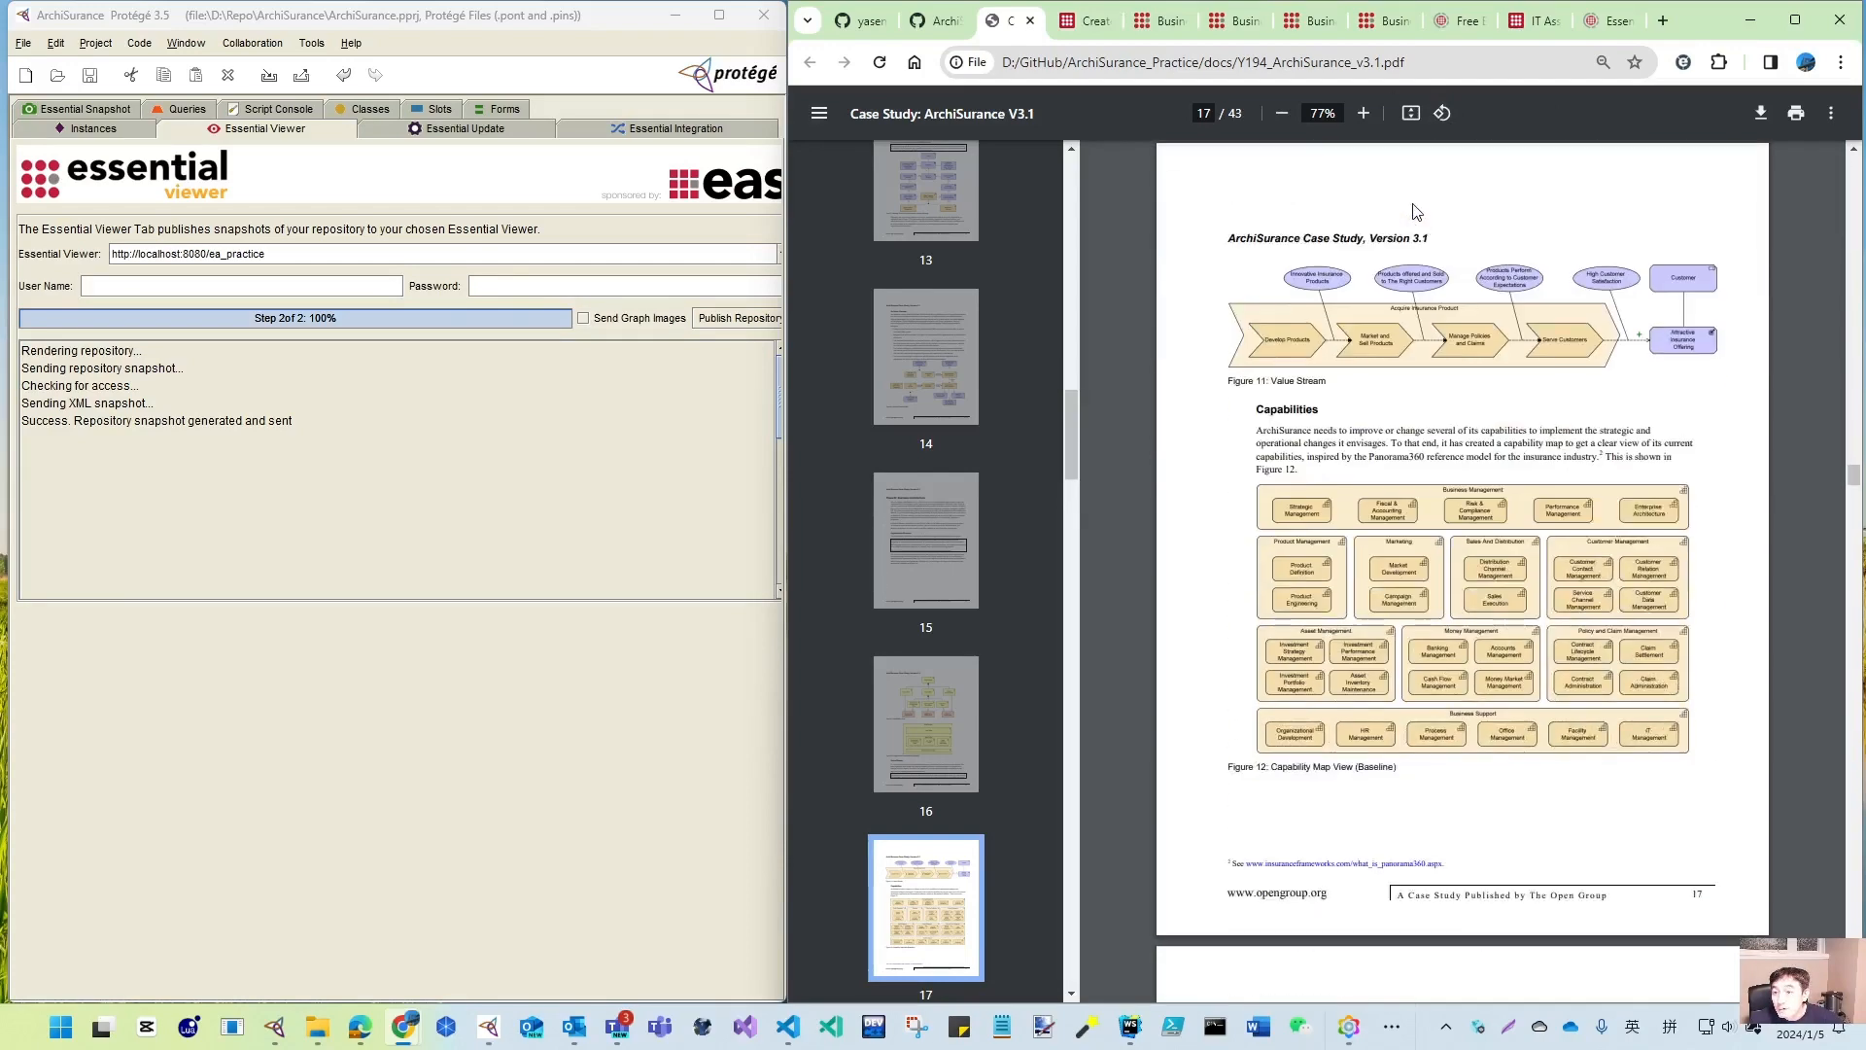
pyautogui.click(938, 21)
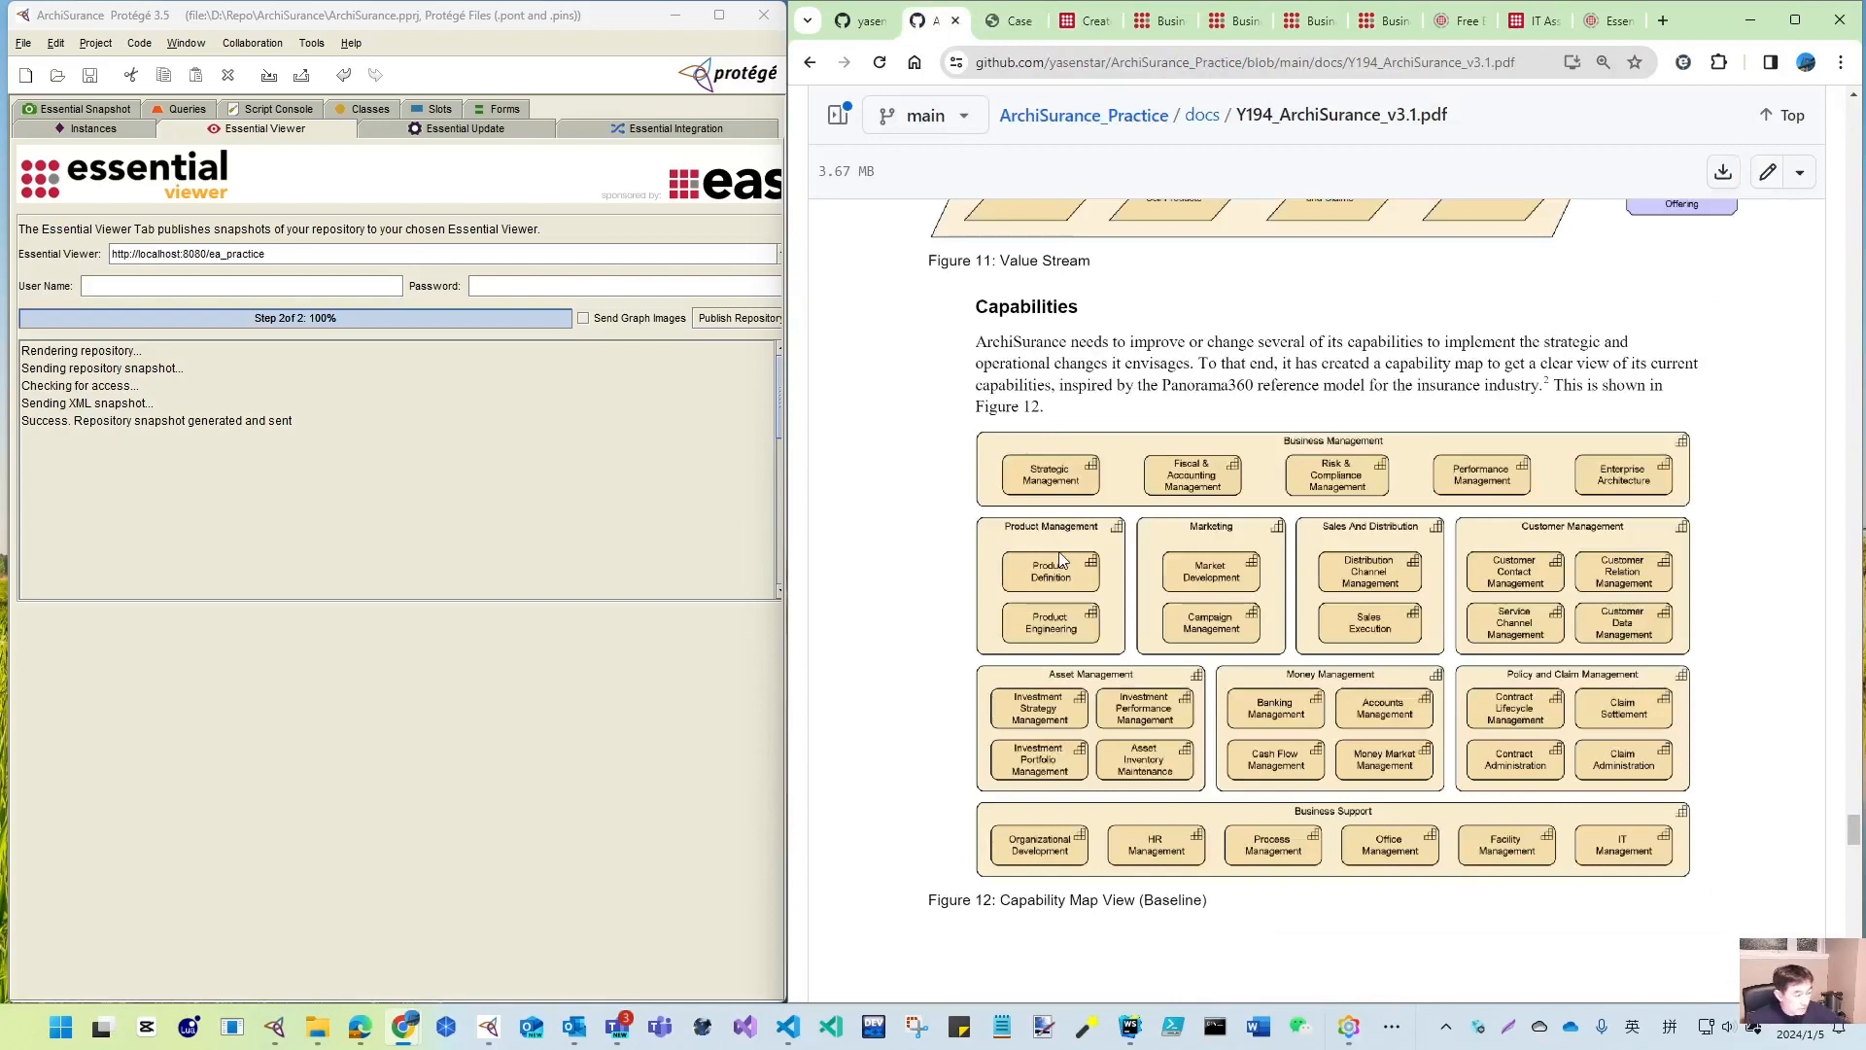
# - Switch to Protégé, open the ArchiSurance Business Capability instance, and enlarge the window and instance editor to fit its form
pyautogui.click(70, 127)
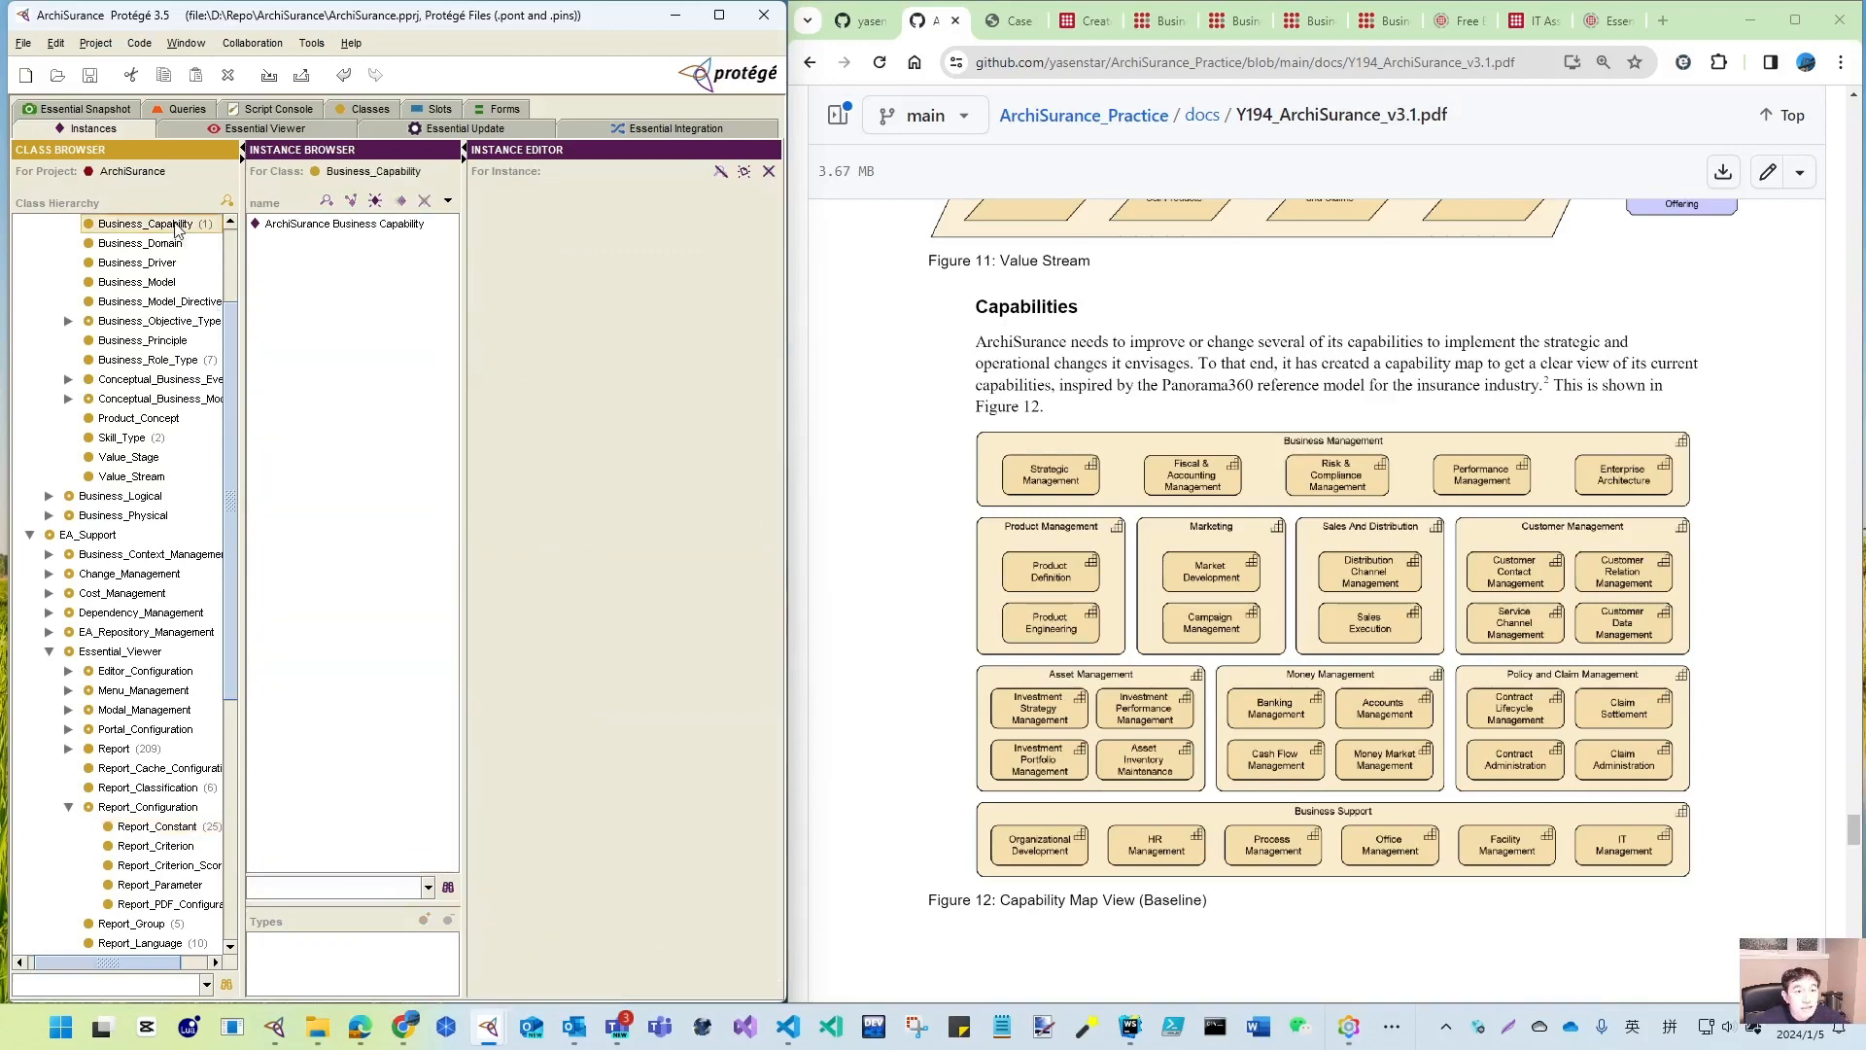
pyautogui.click(392, 226)
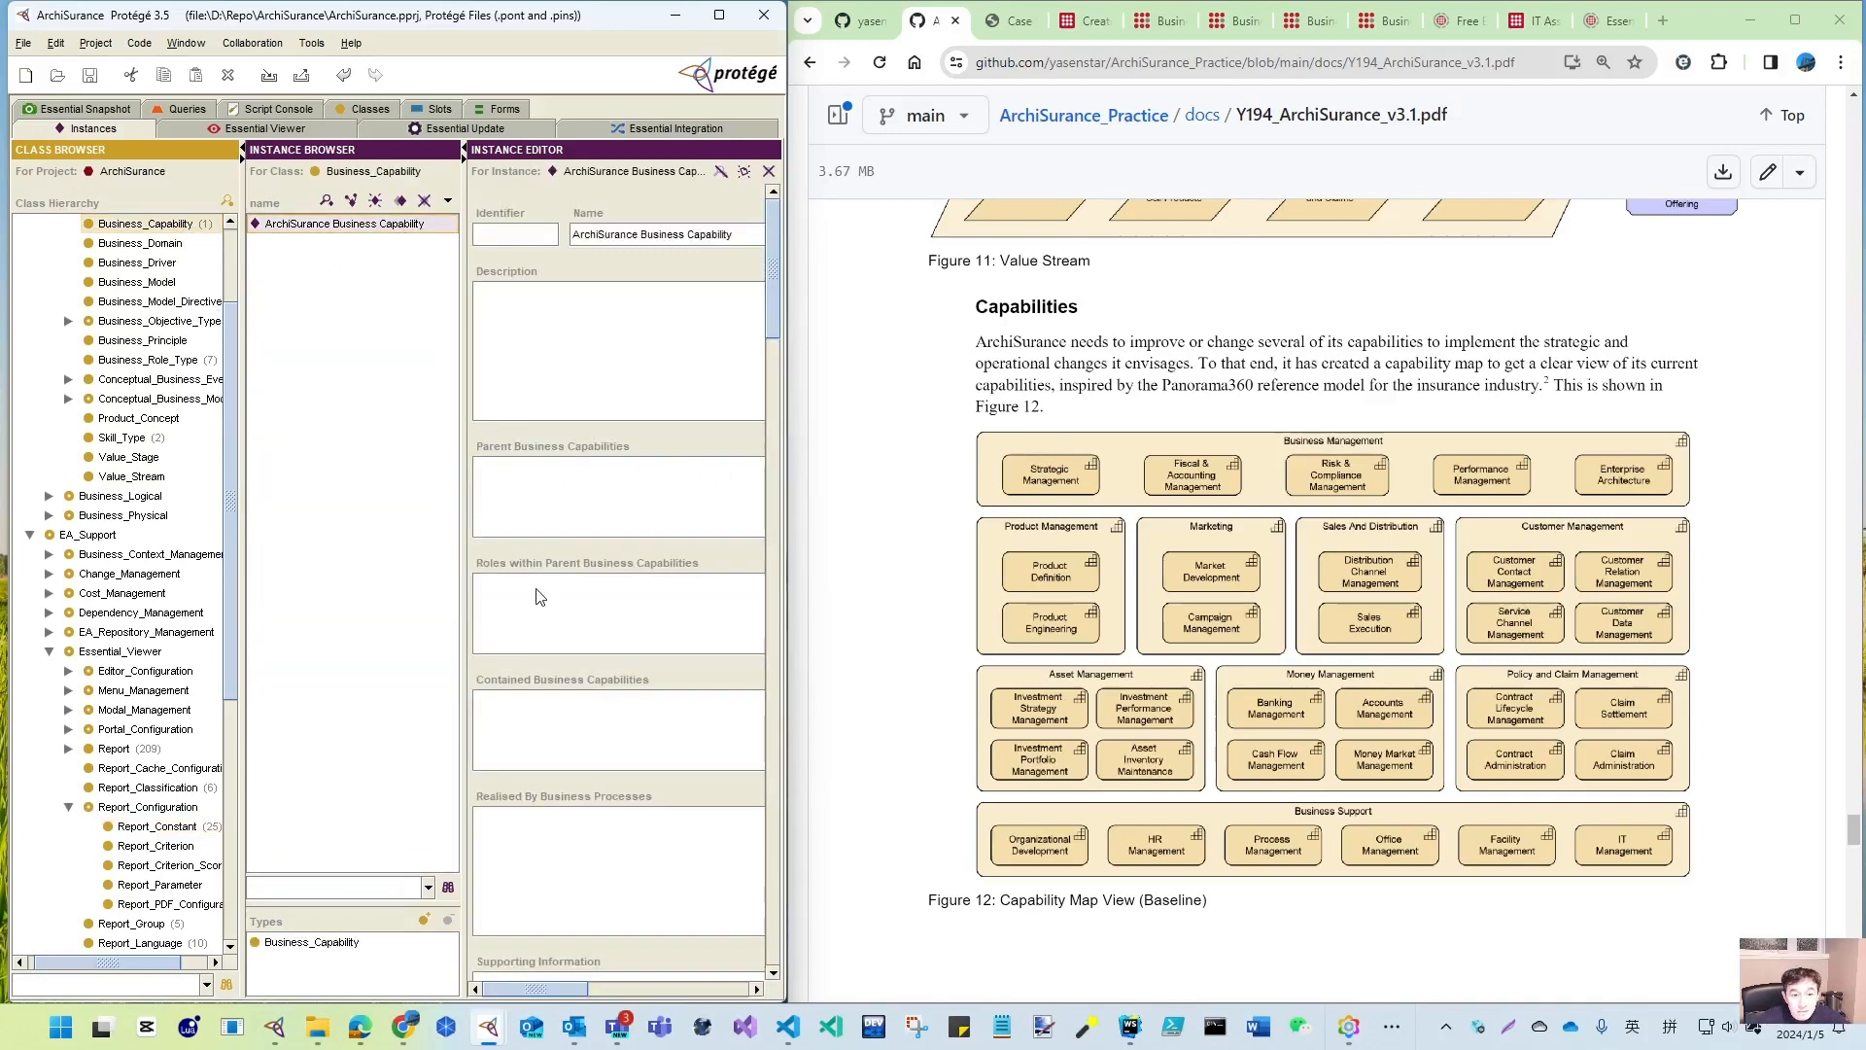
pyautogui.moveTo(463, 645); pyautogui.dragTo(341, 623)
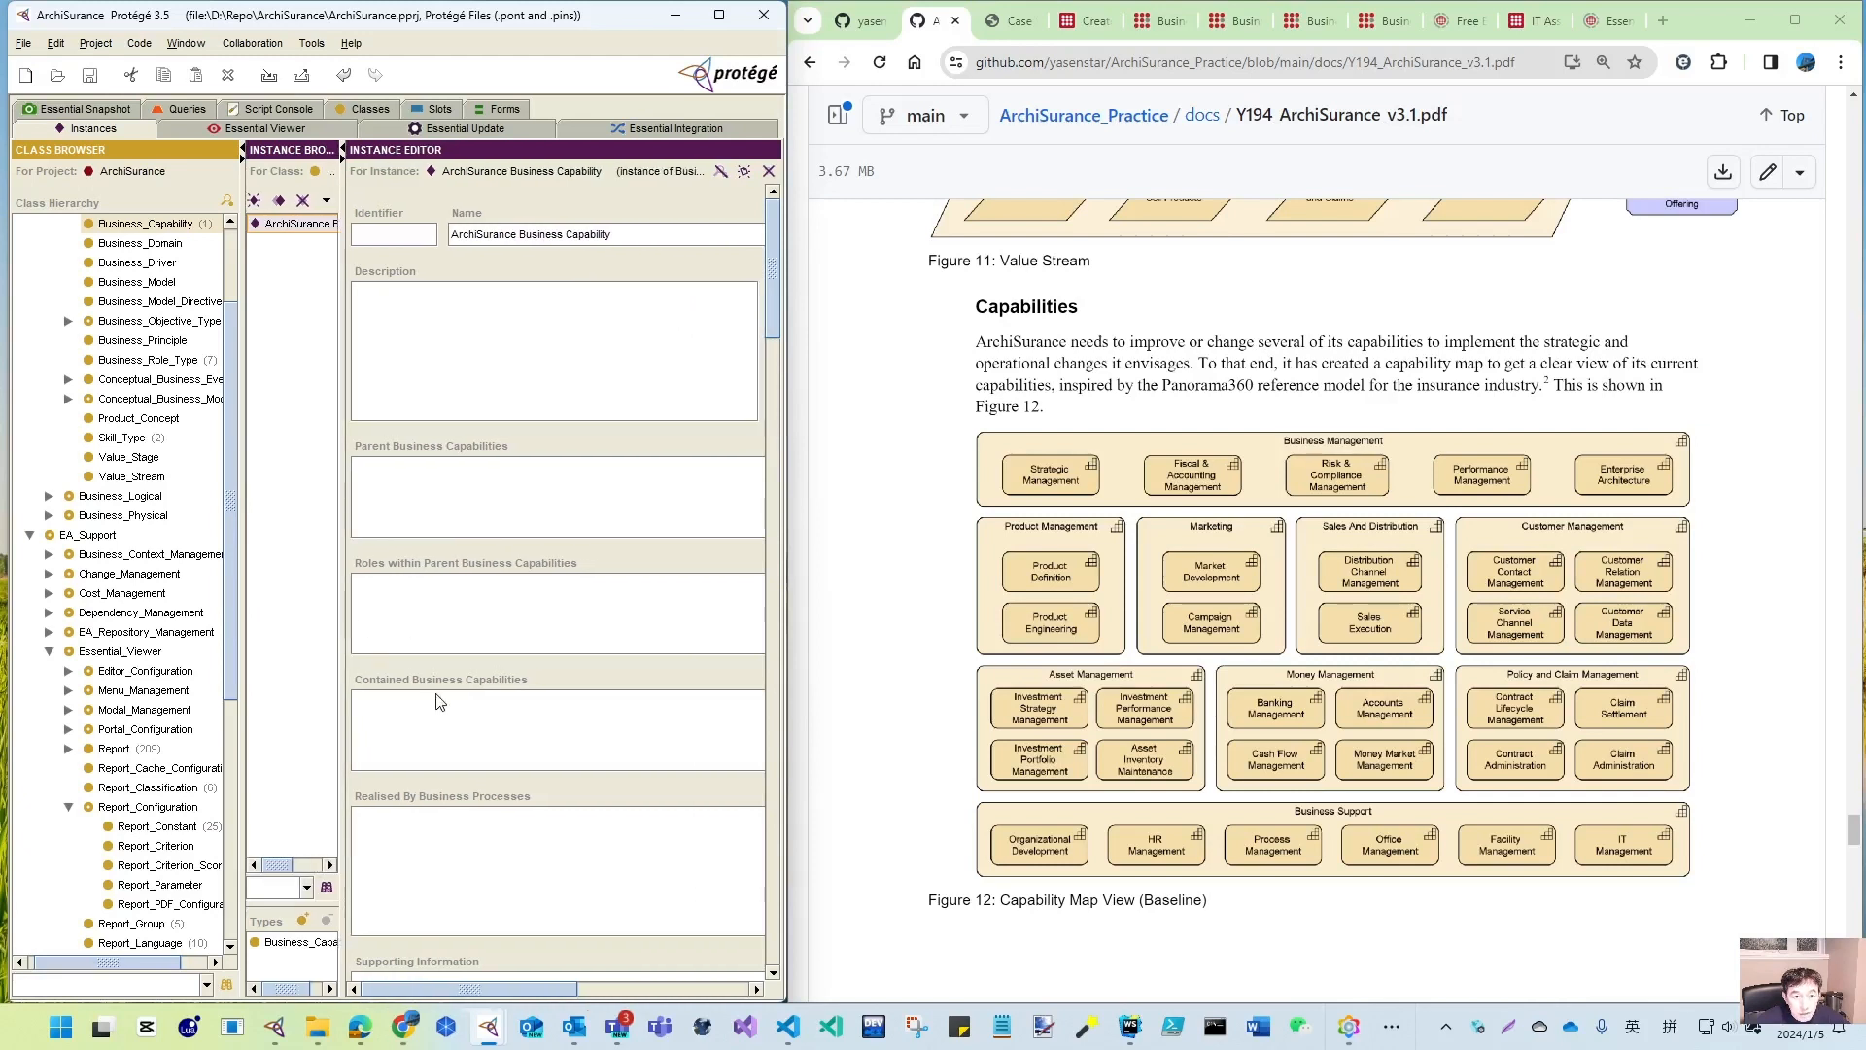
pyautogui.moveTo(788, 748); pyautogui.dragTo(1193, 764)
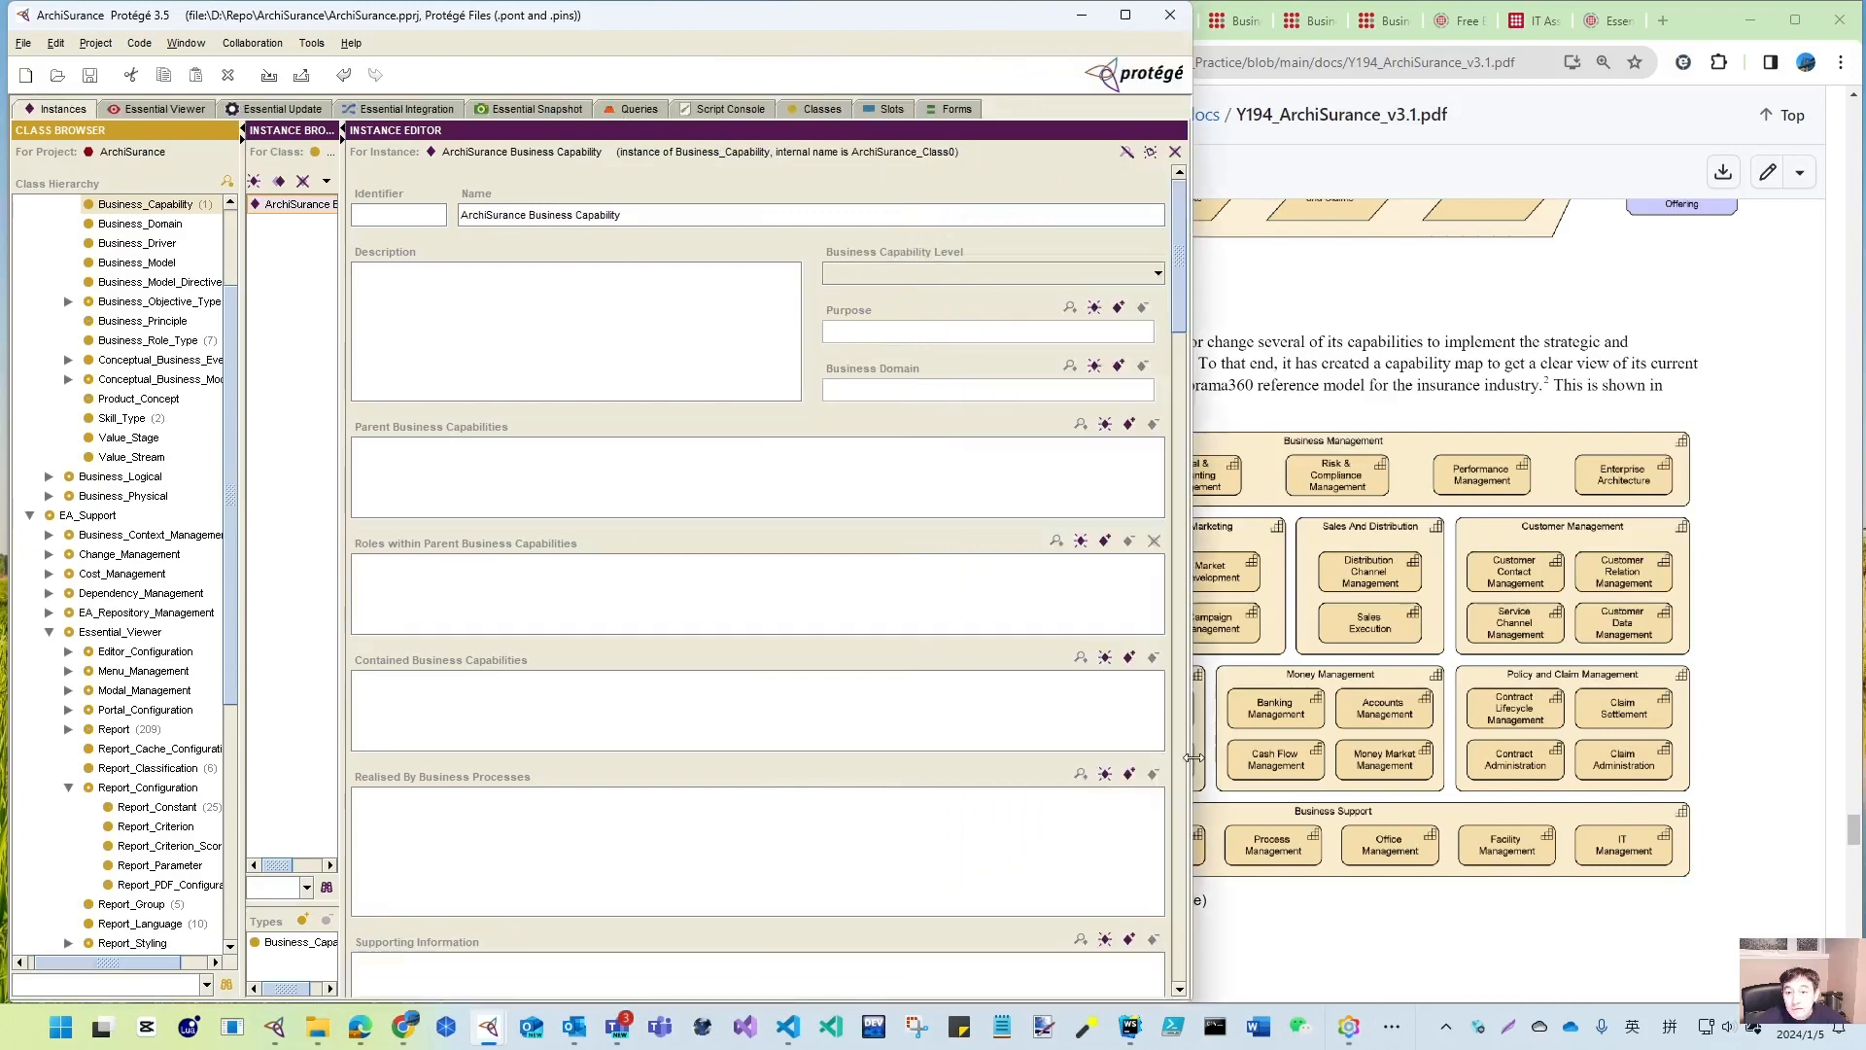
# - Create a new contained business capability named Strategy Capabilities under ArchiSurance Business Capability
pyautogui.click(1129, 659)
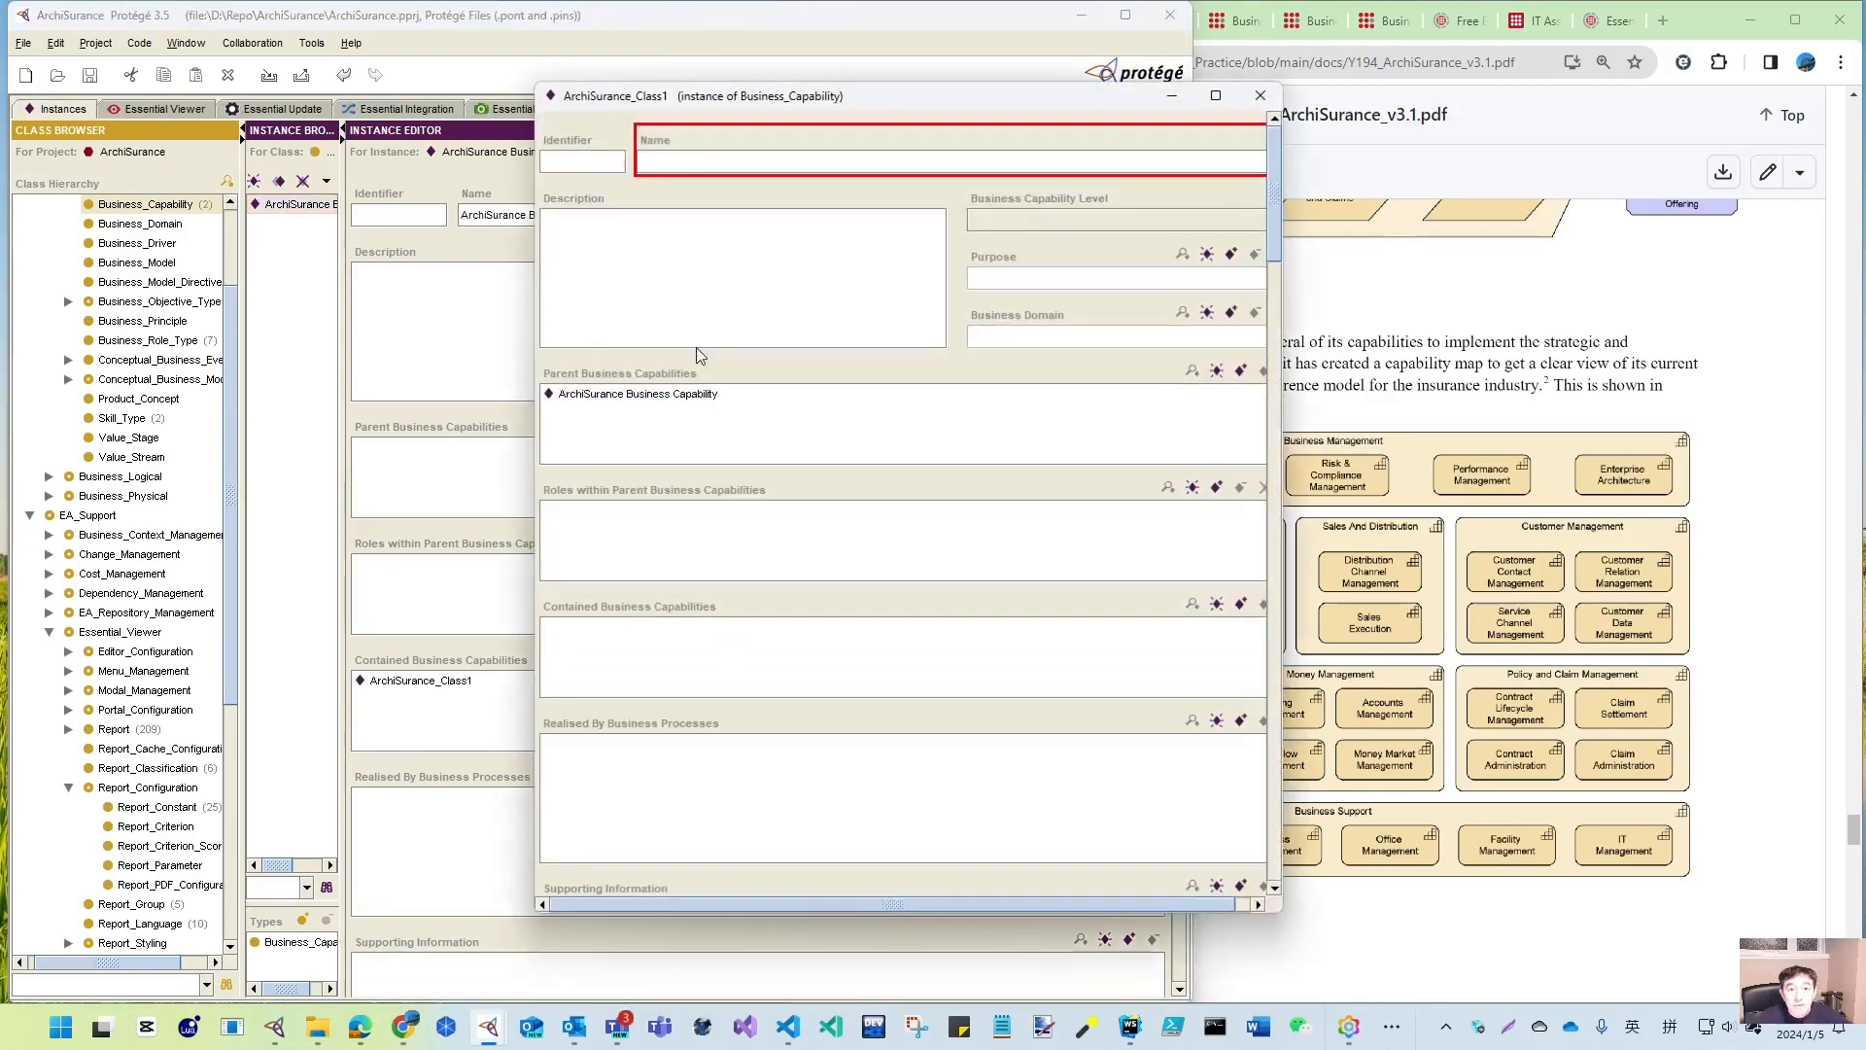
pyautogui.click(680, 165)
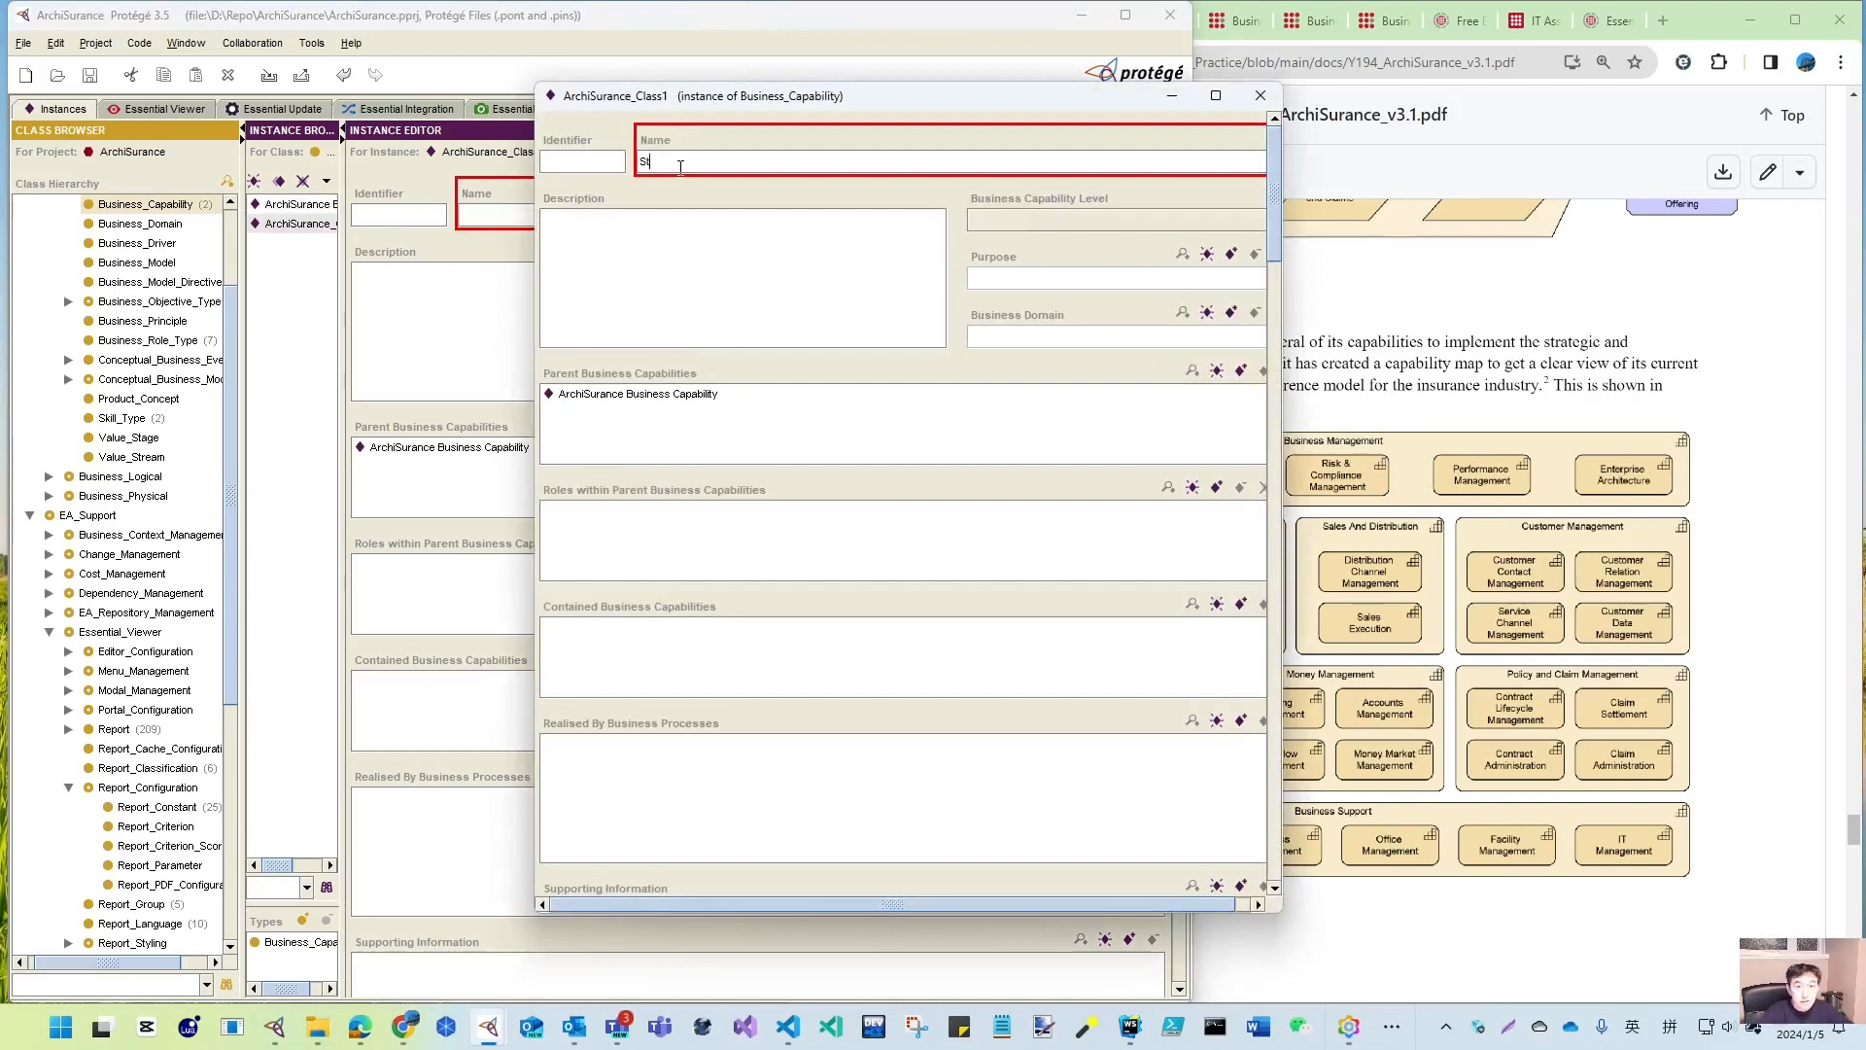
pyautogui.write('Strategy Capabilities')
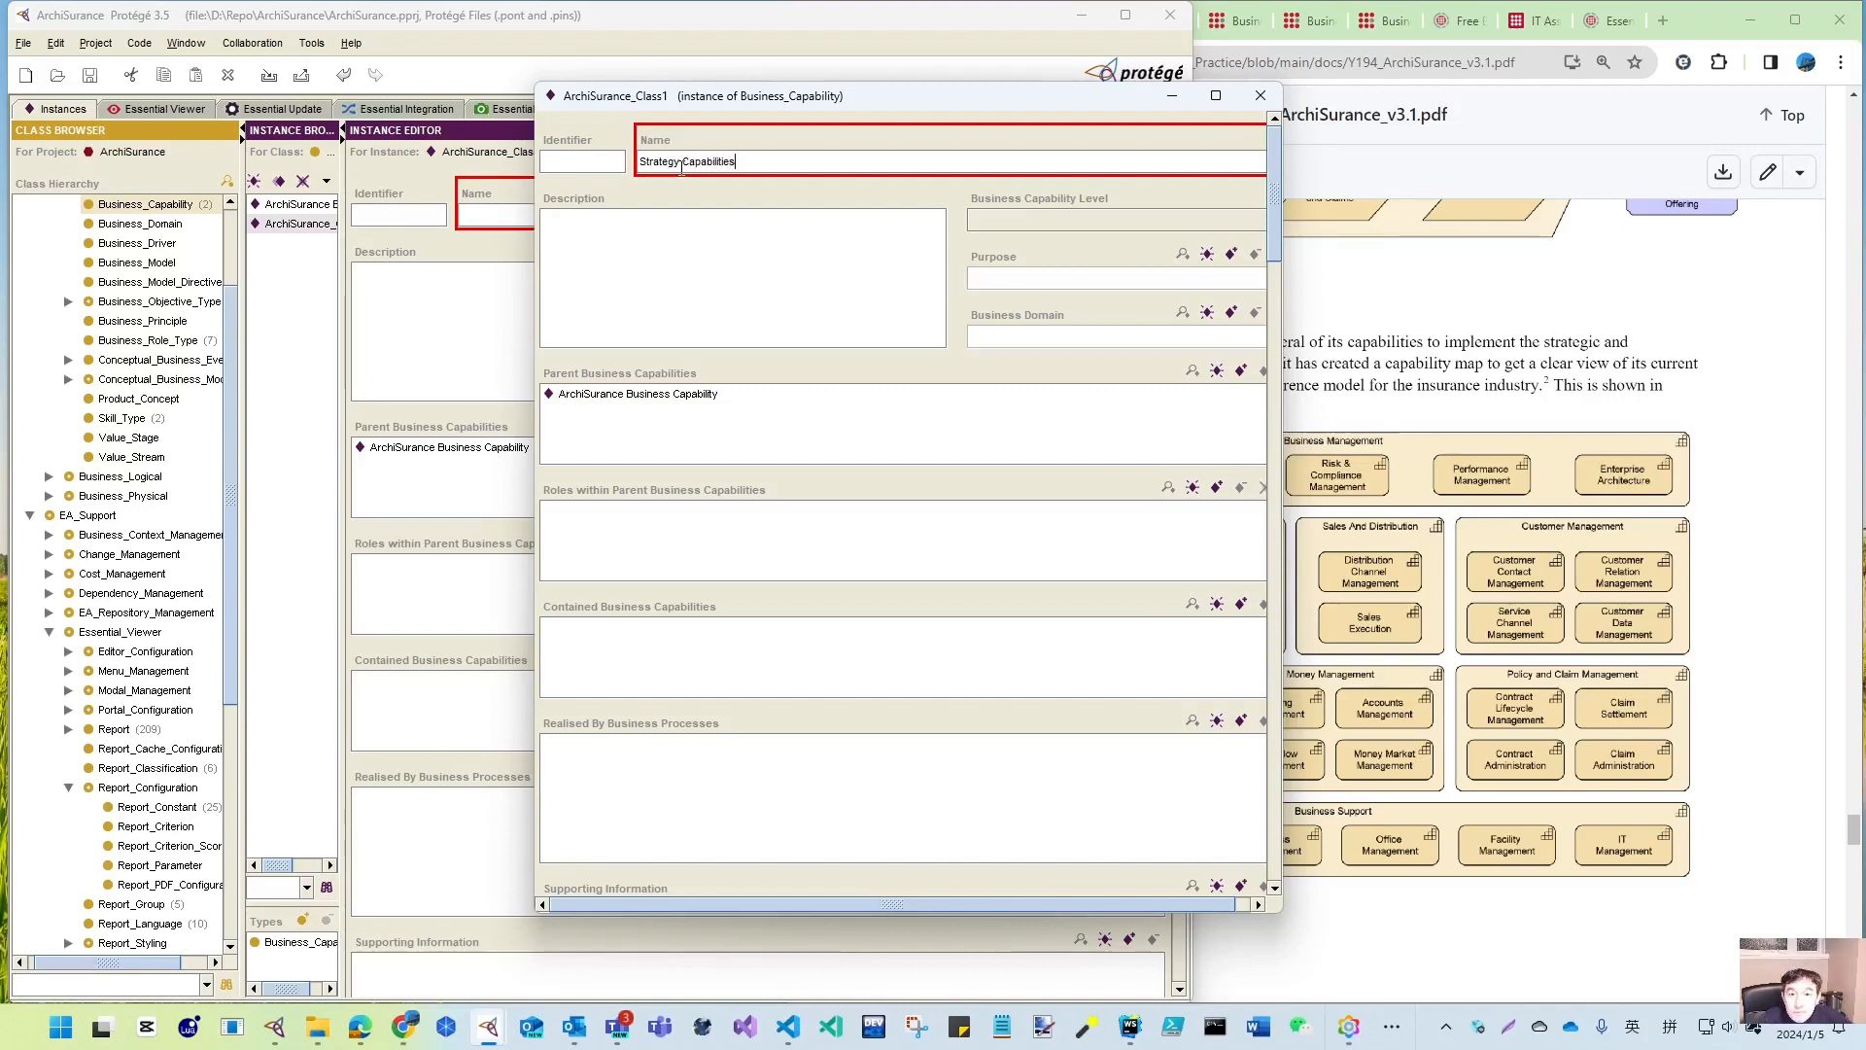
pyautogui.press('Return')
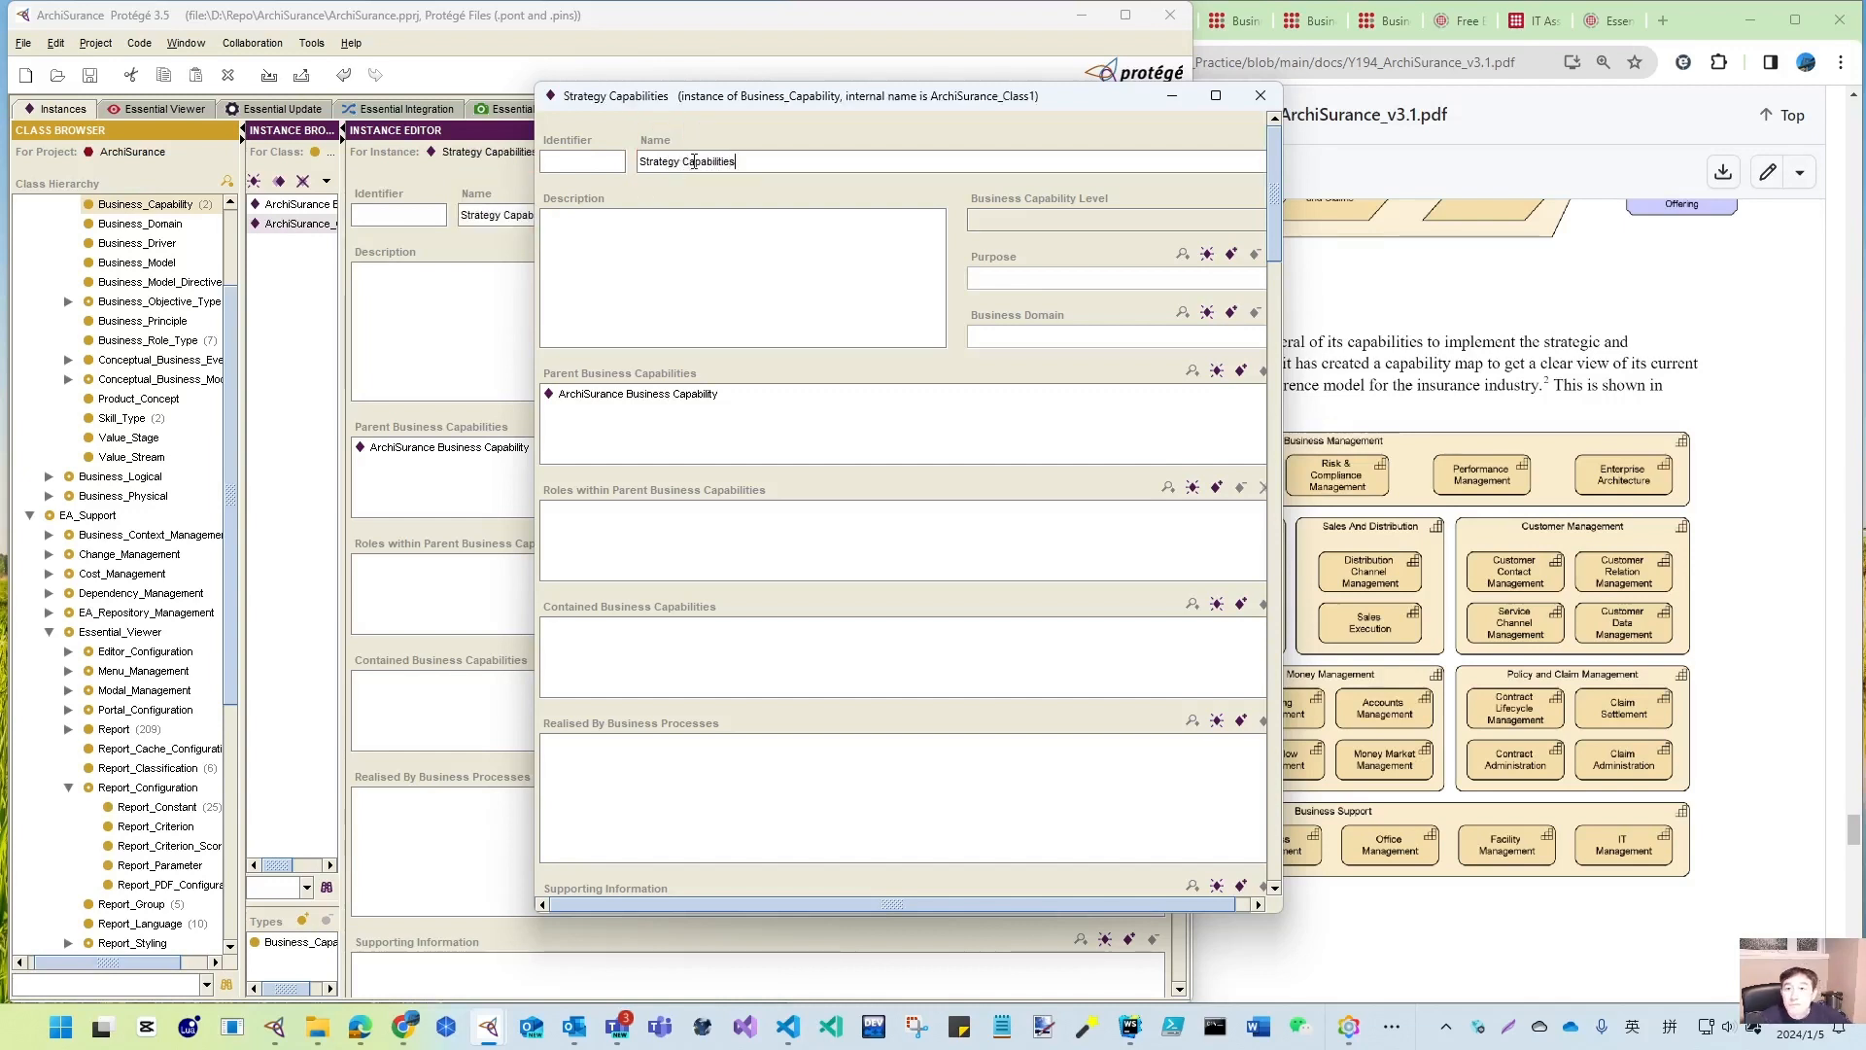
# - Set the Business Capability Level of Strategy Capabilities to 0 in its enlarged form and close the form
pyautogui.scroll(-5, 1281, 302)
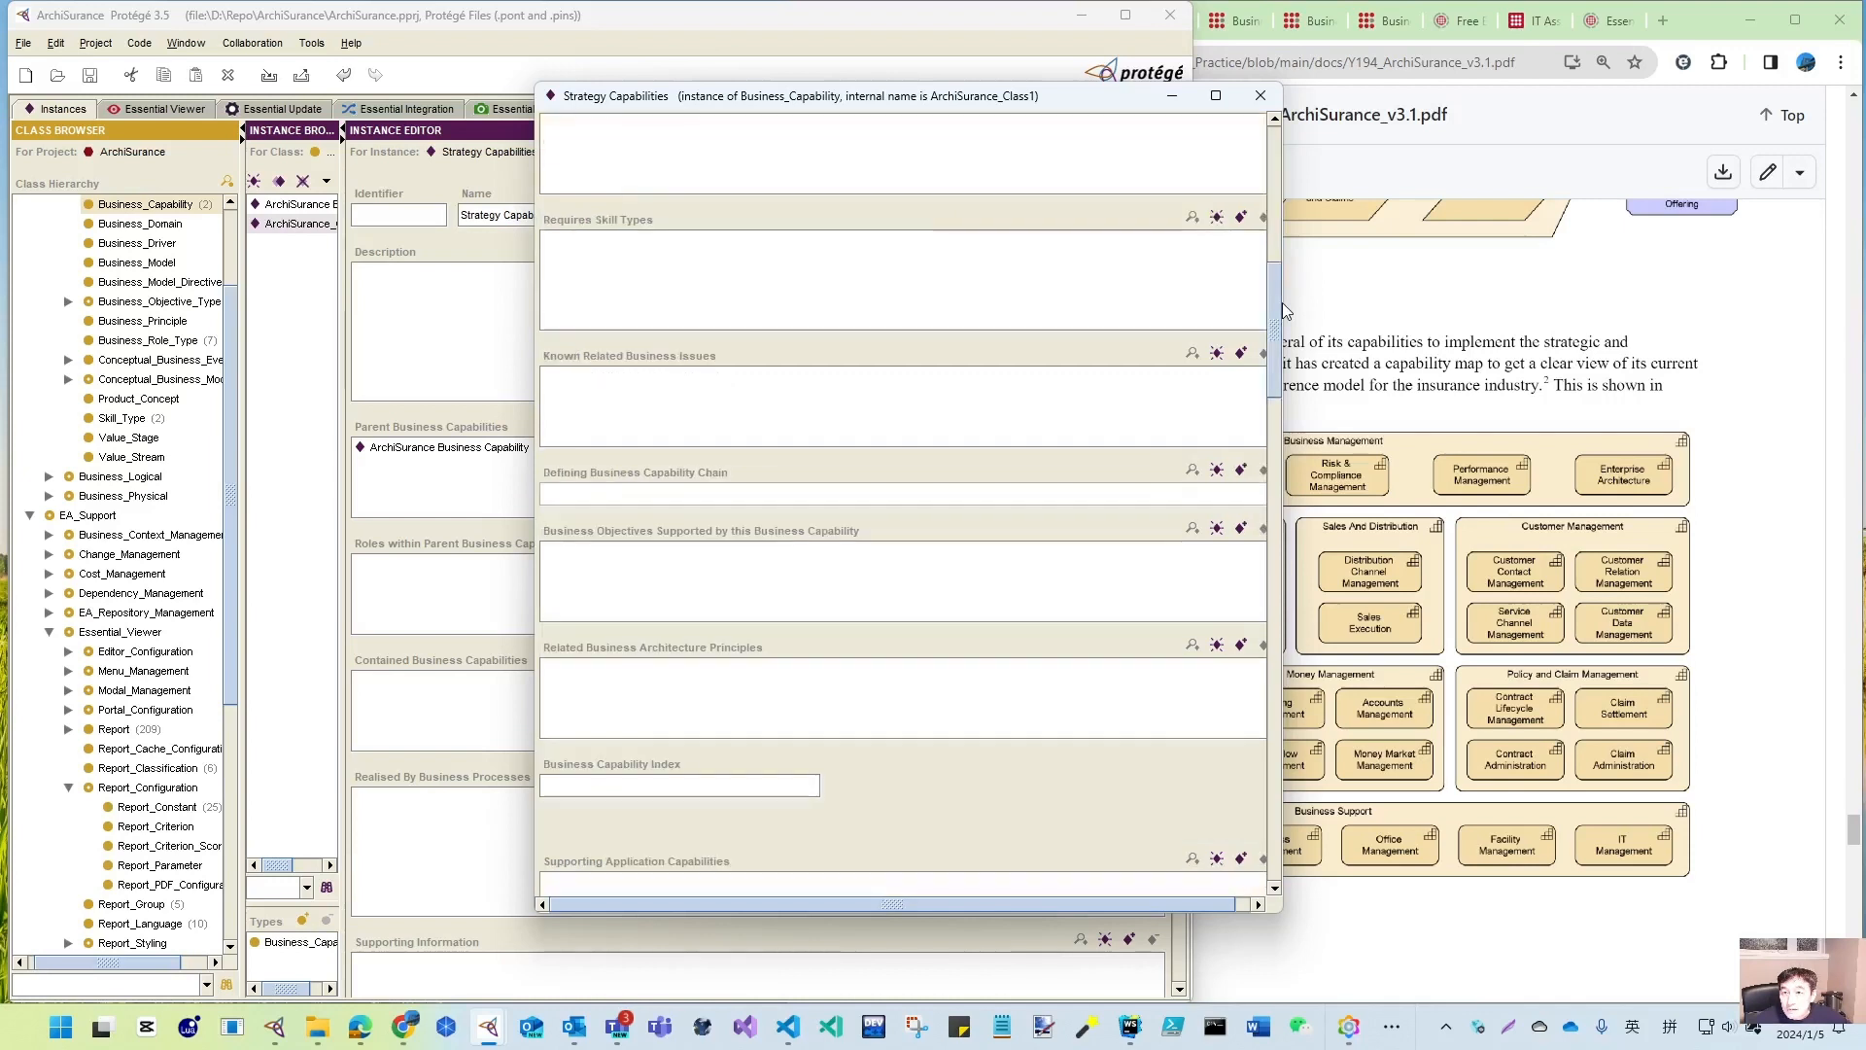
pyautogui.scroll(5, 1275, 277)
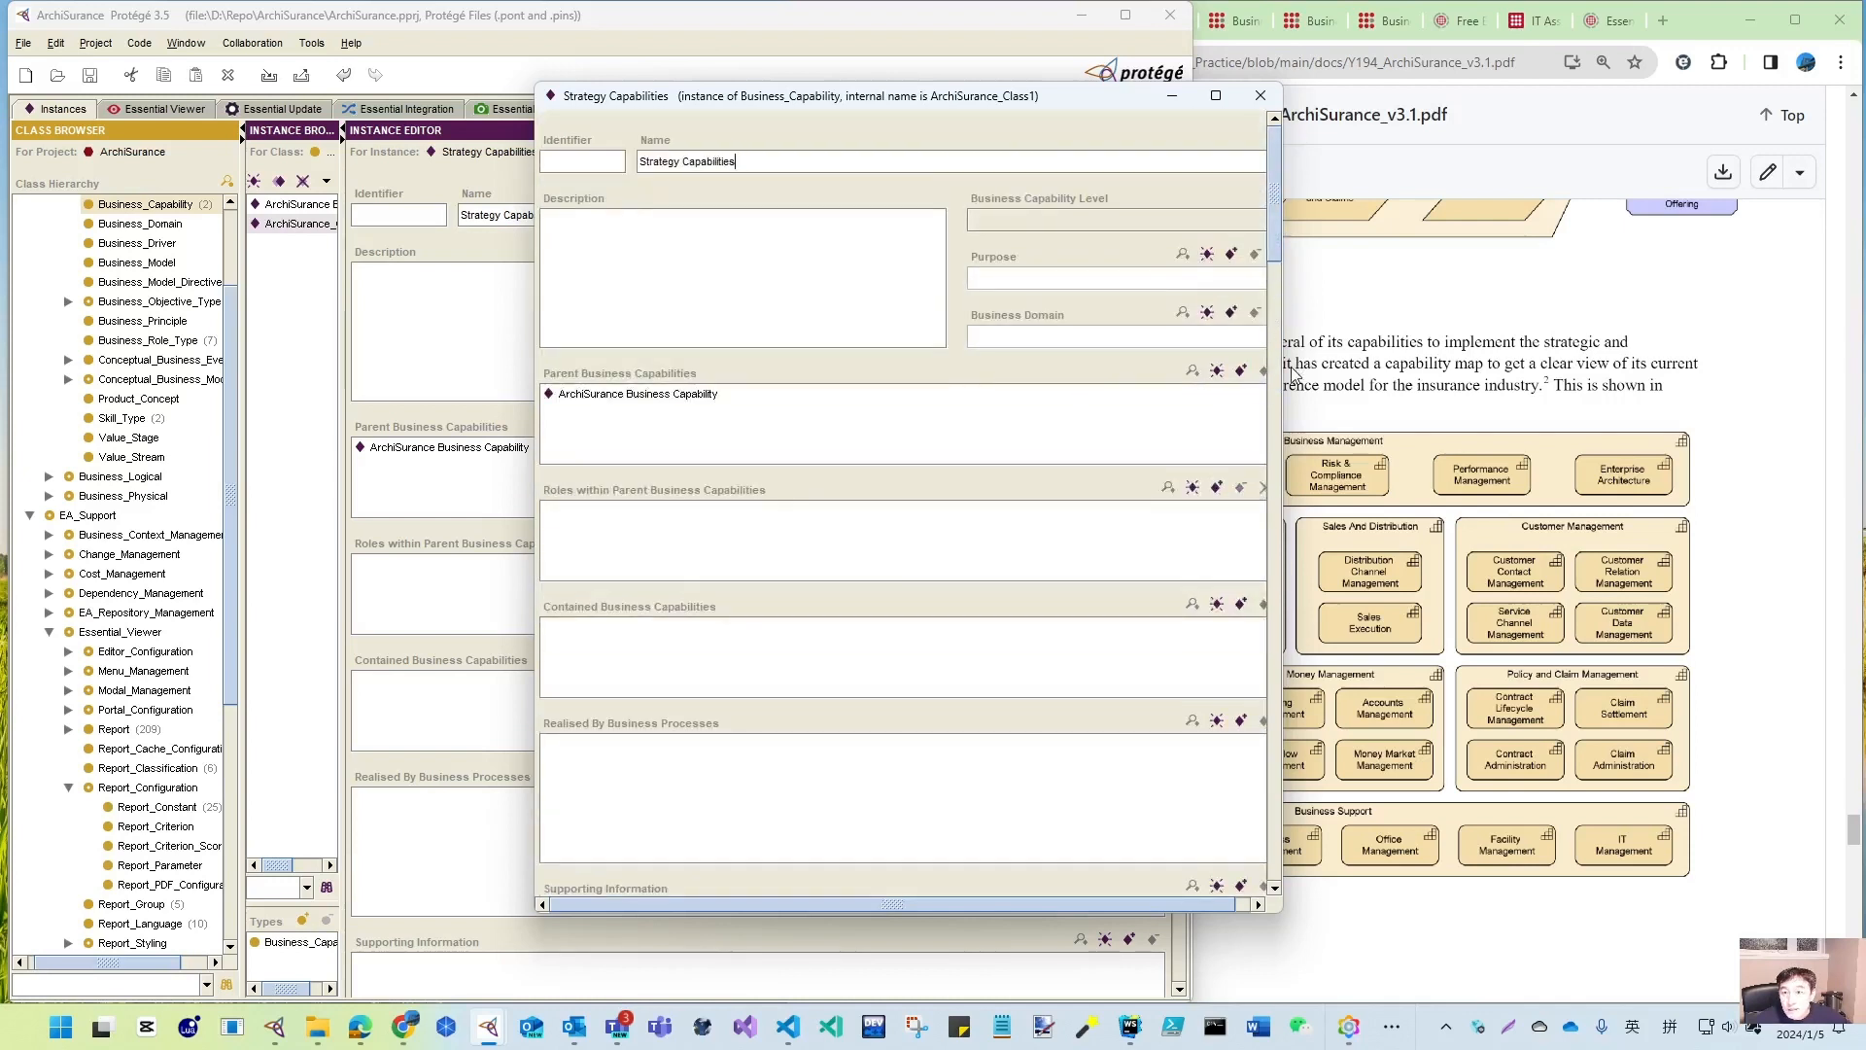
pyautogui.moveTo(1283, 375); pyautogui.dragTo(1474, 407)
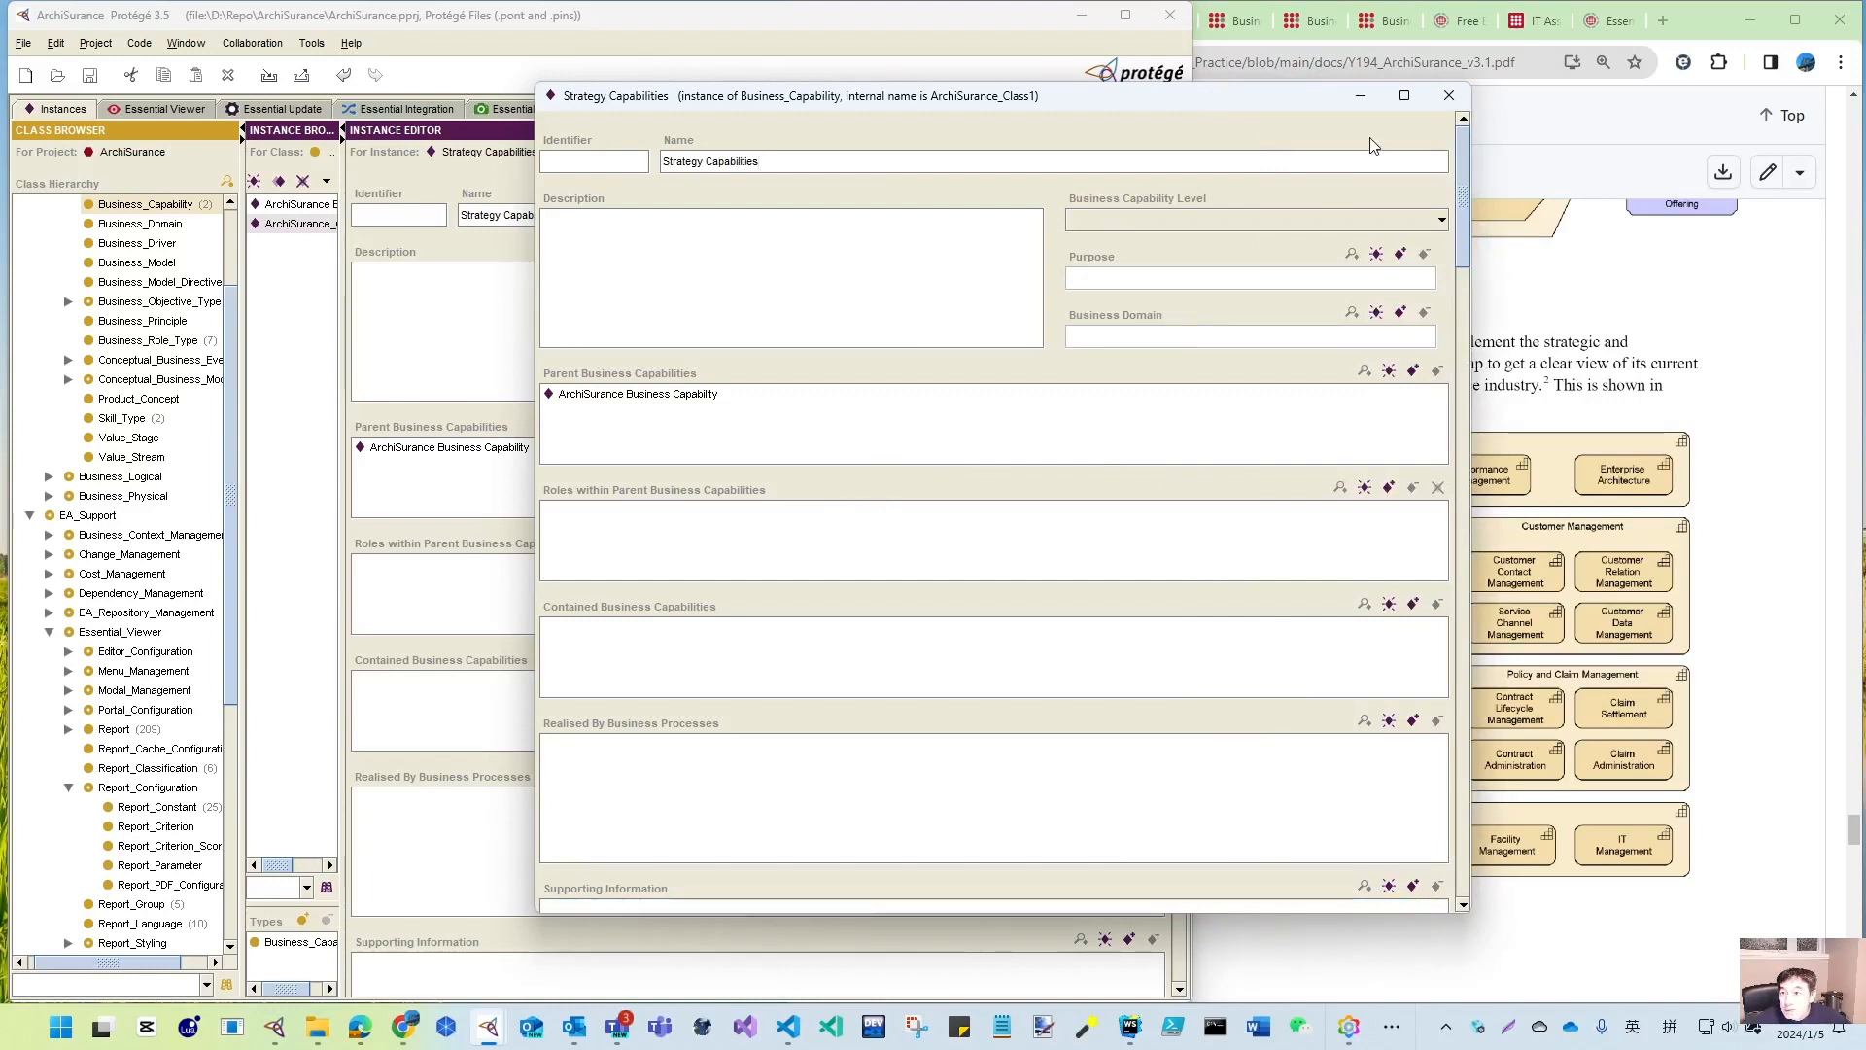
pyautogui.click(1403, 95)
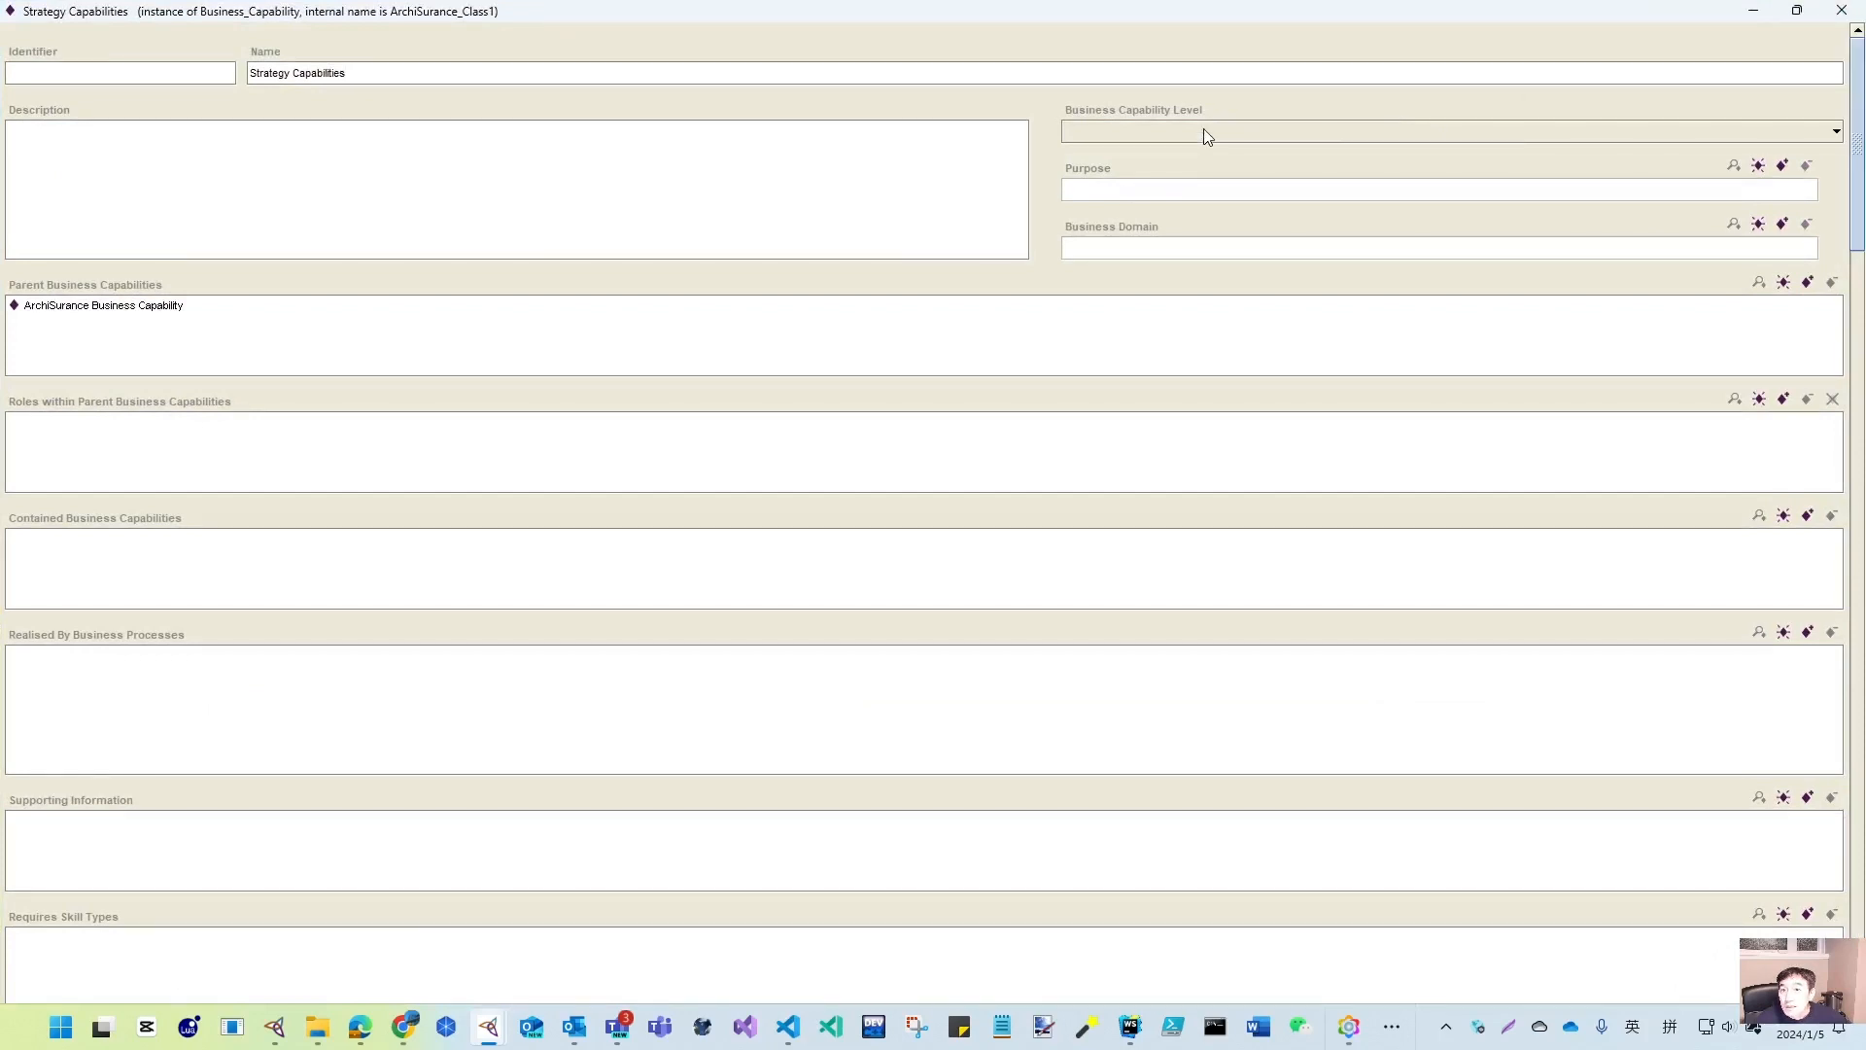
pyautogui.click(1836, 131)
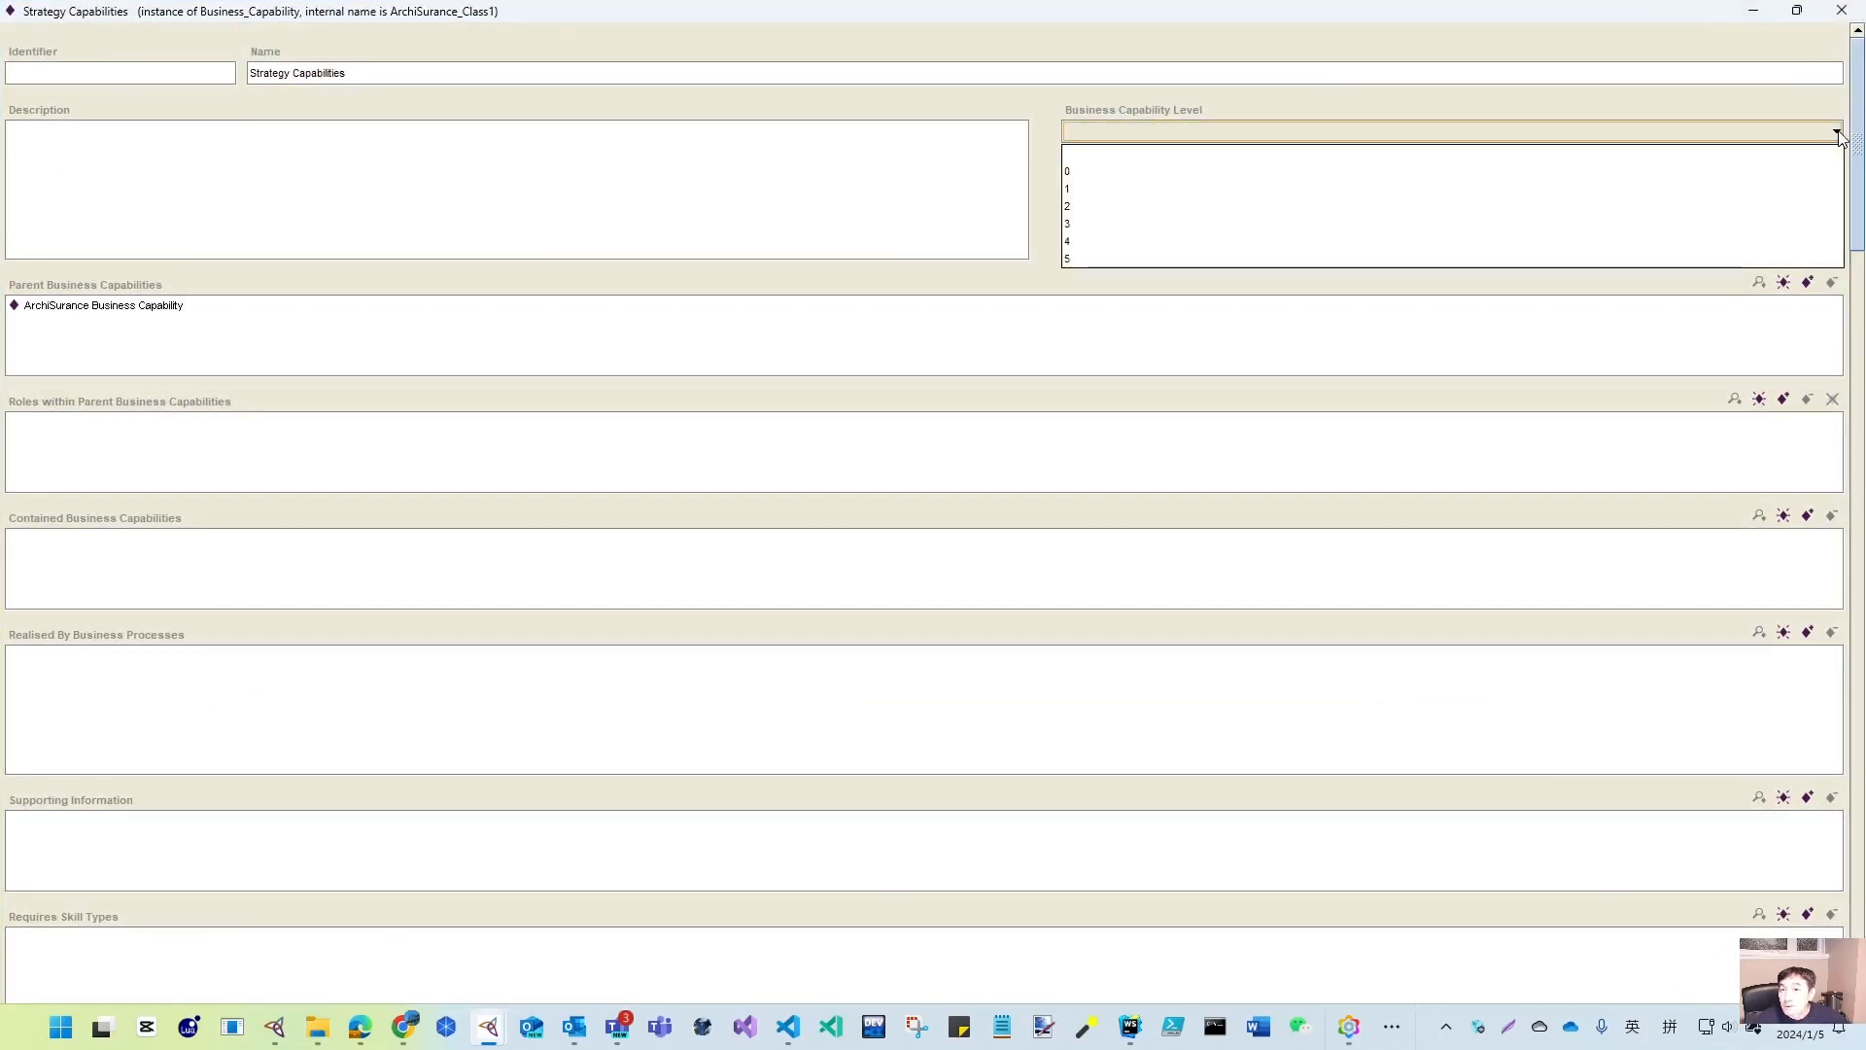
pyautogui.click(1190, 179)
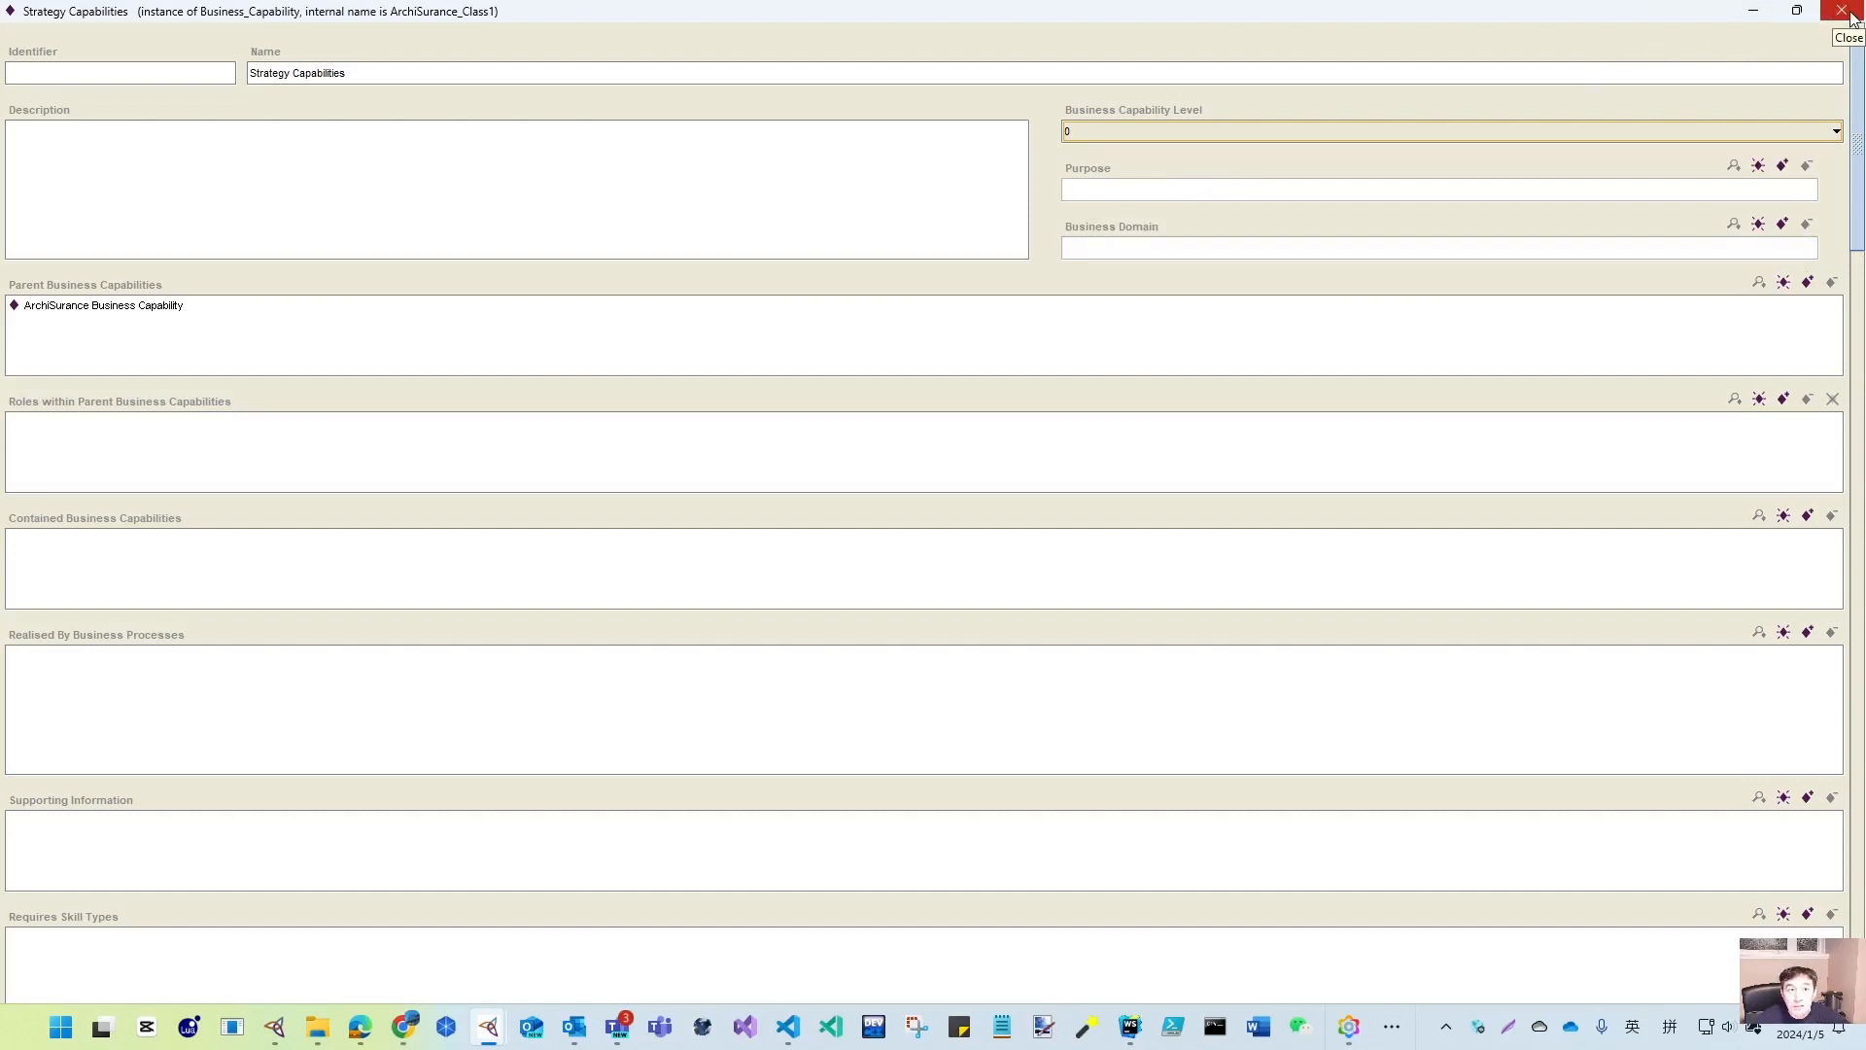
pyautogui.click(1852, 16)
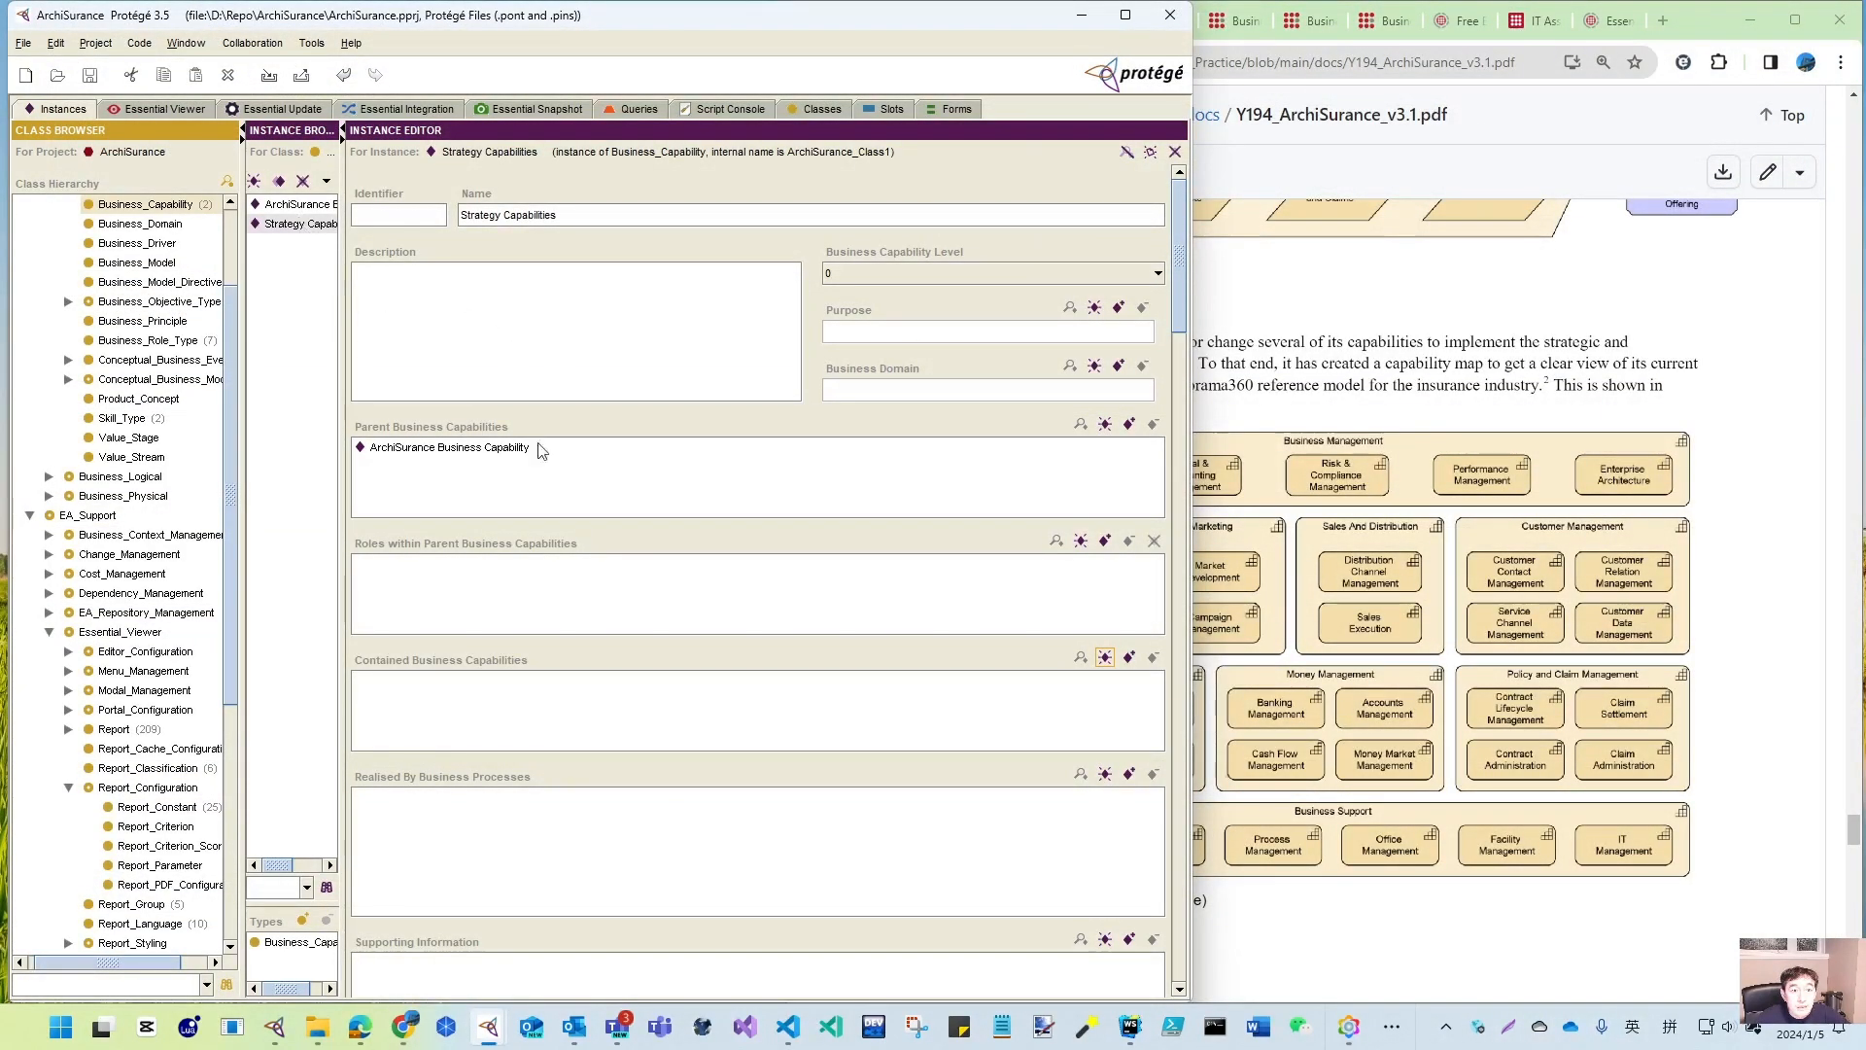
# - Create a business capability named Core Capabilities from the Parent Business Capabilities of Strategy Capabilities, with level 0
pyautogui.click(1106, 424)
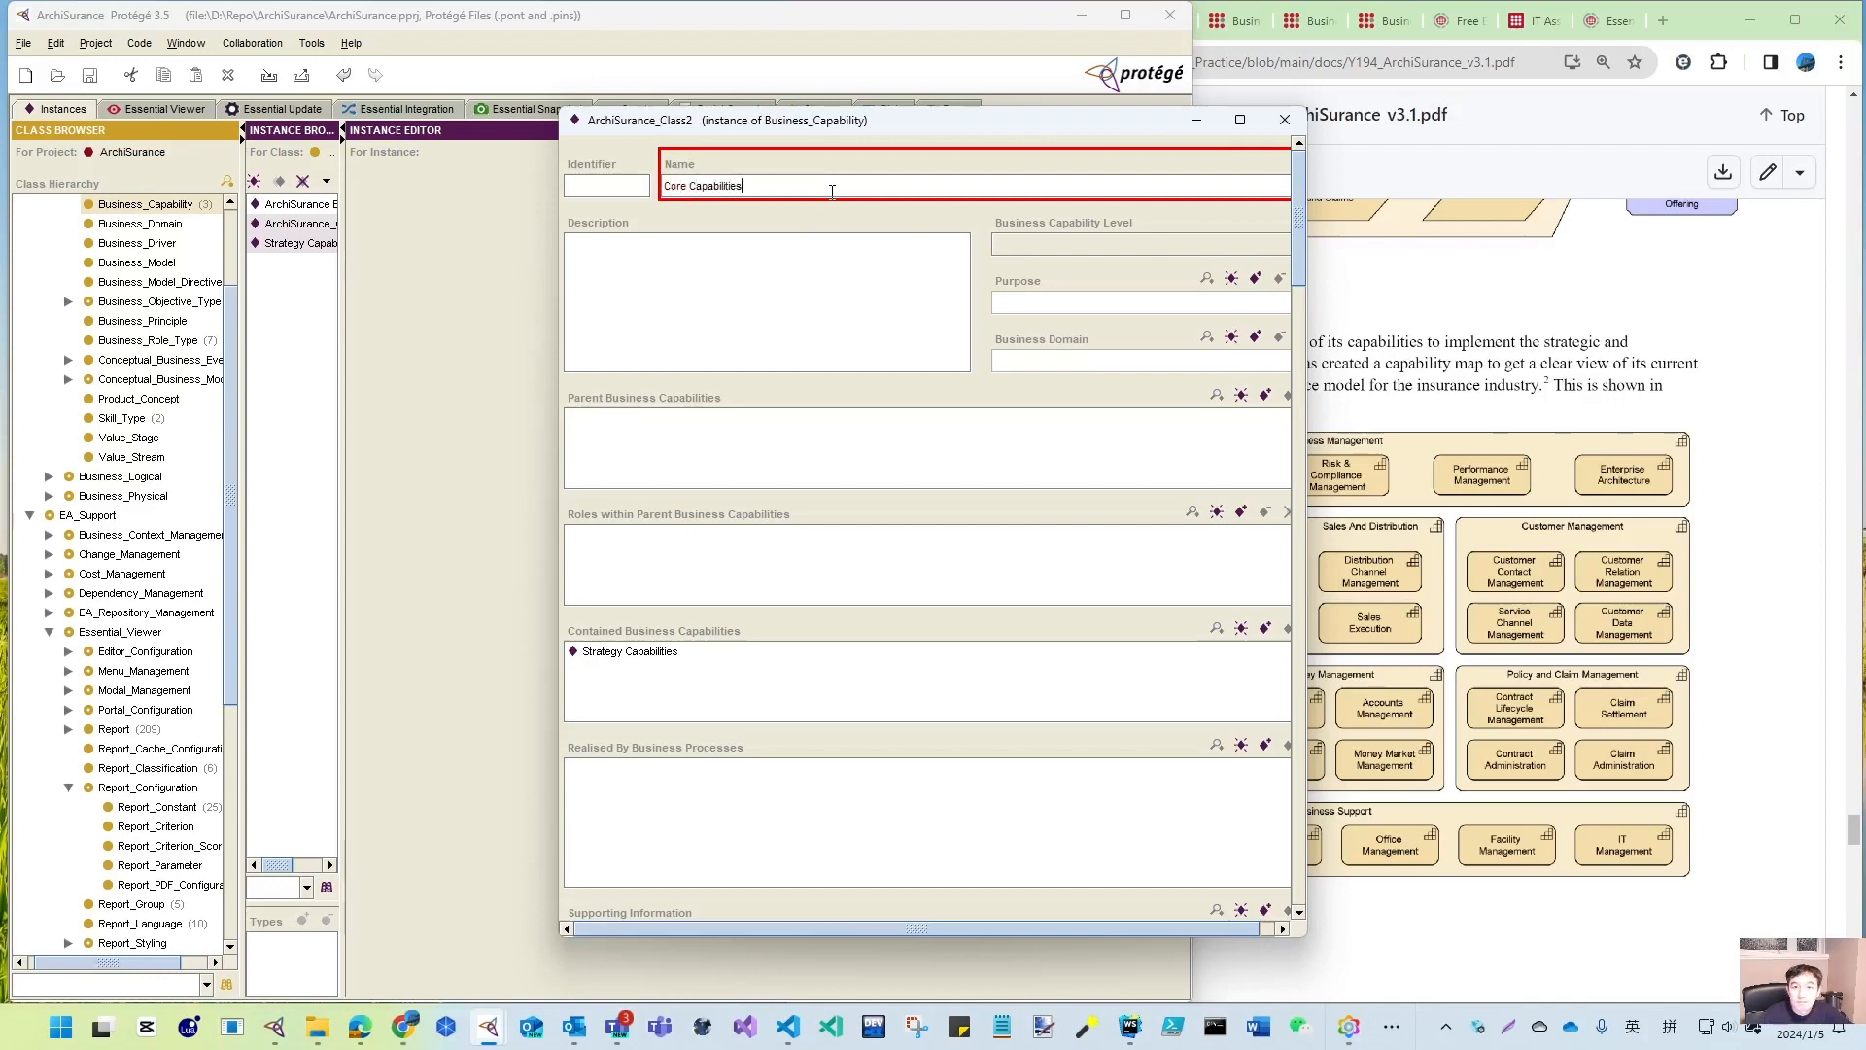
pyautogui.click(1207, 243)
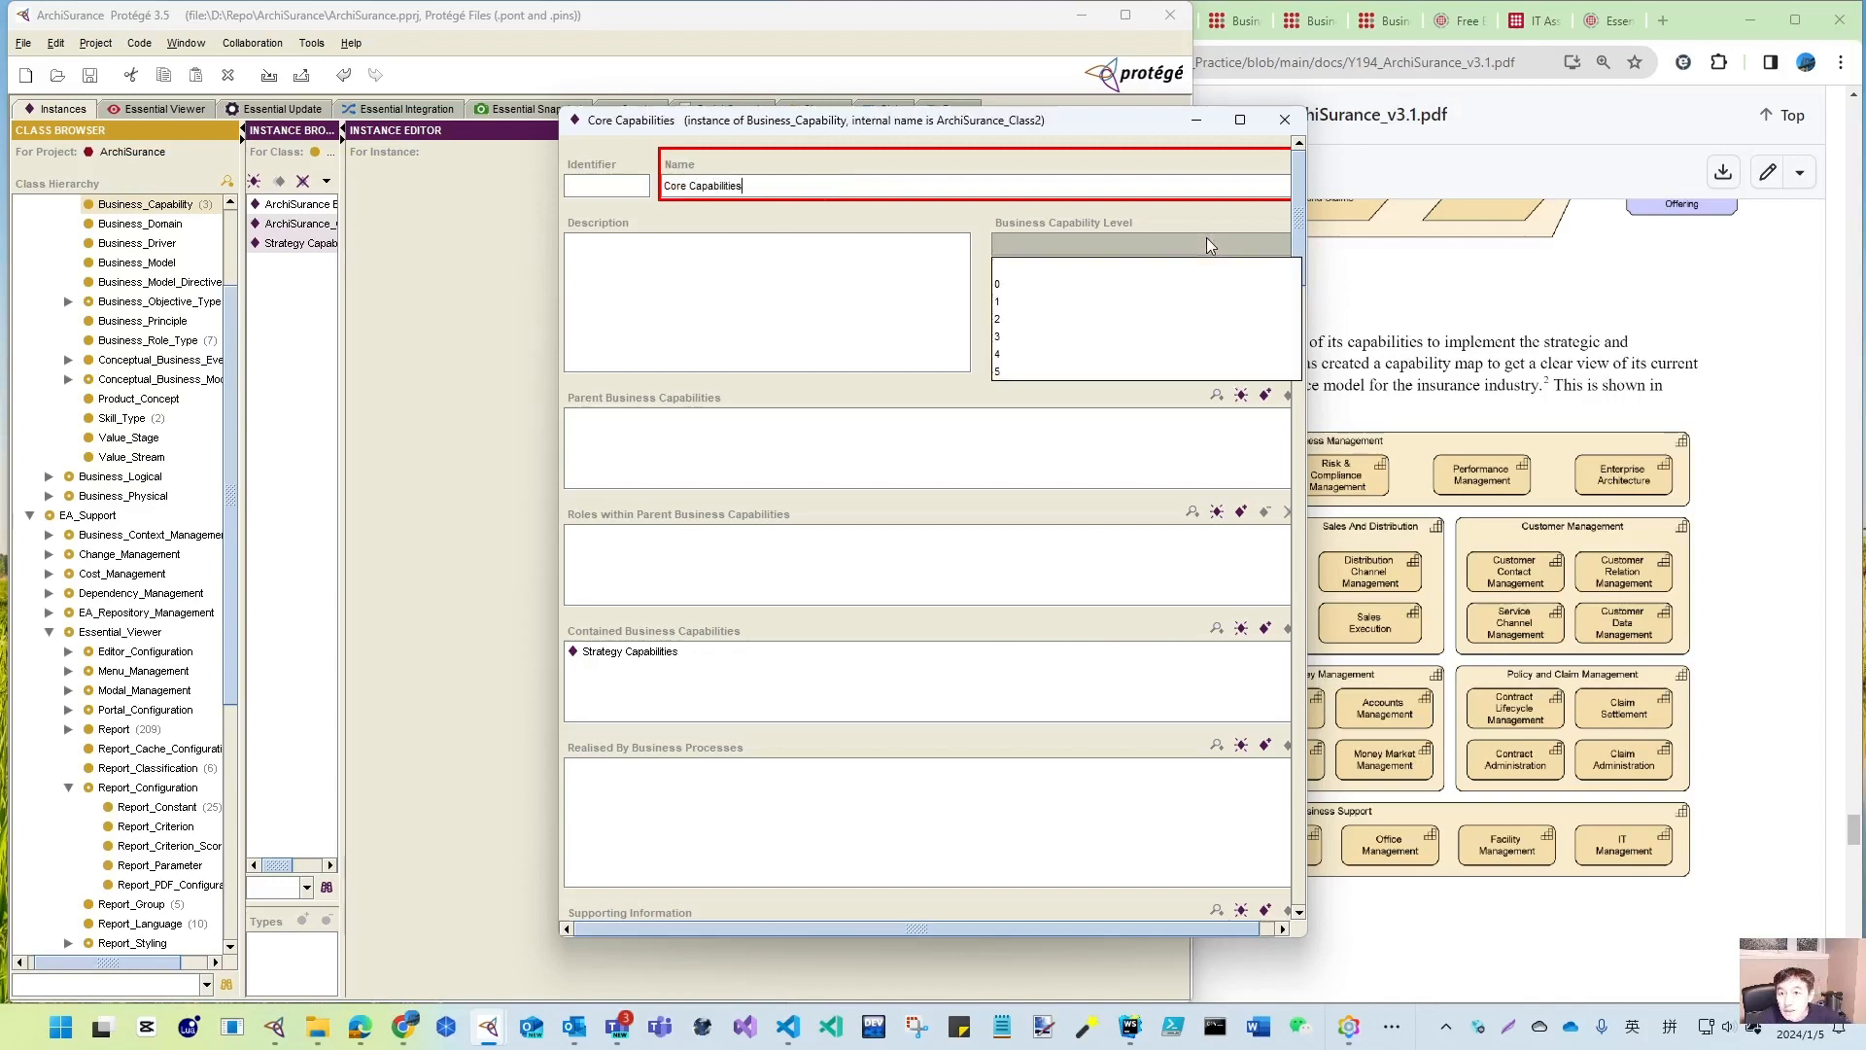
pyautogui.click(1033, 284)
pyautogui.click(1285, 119)
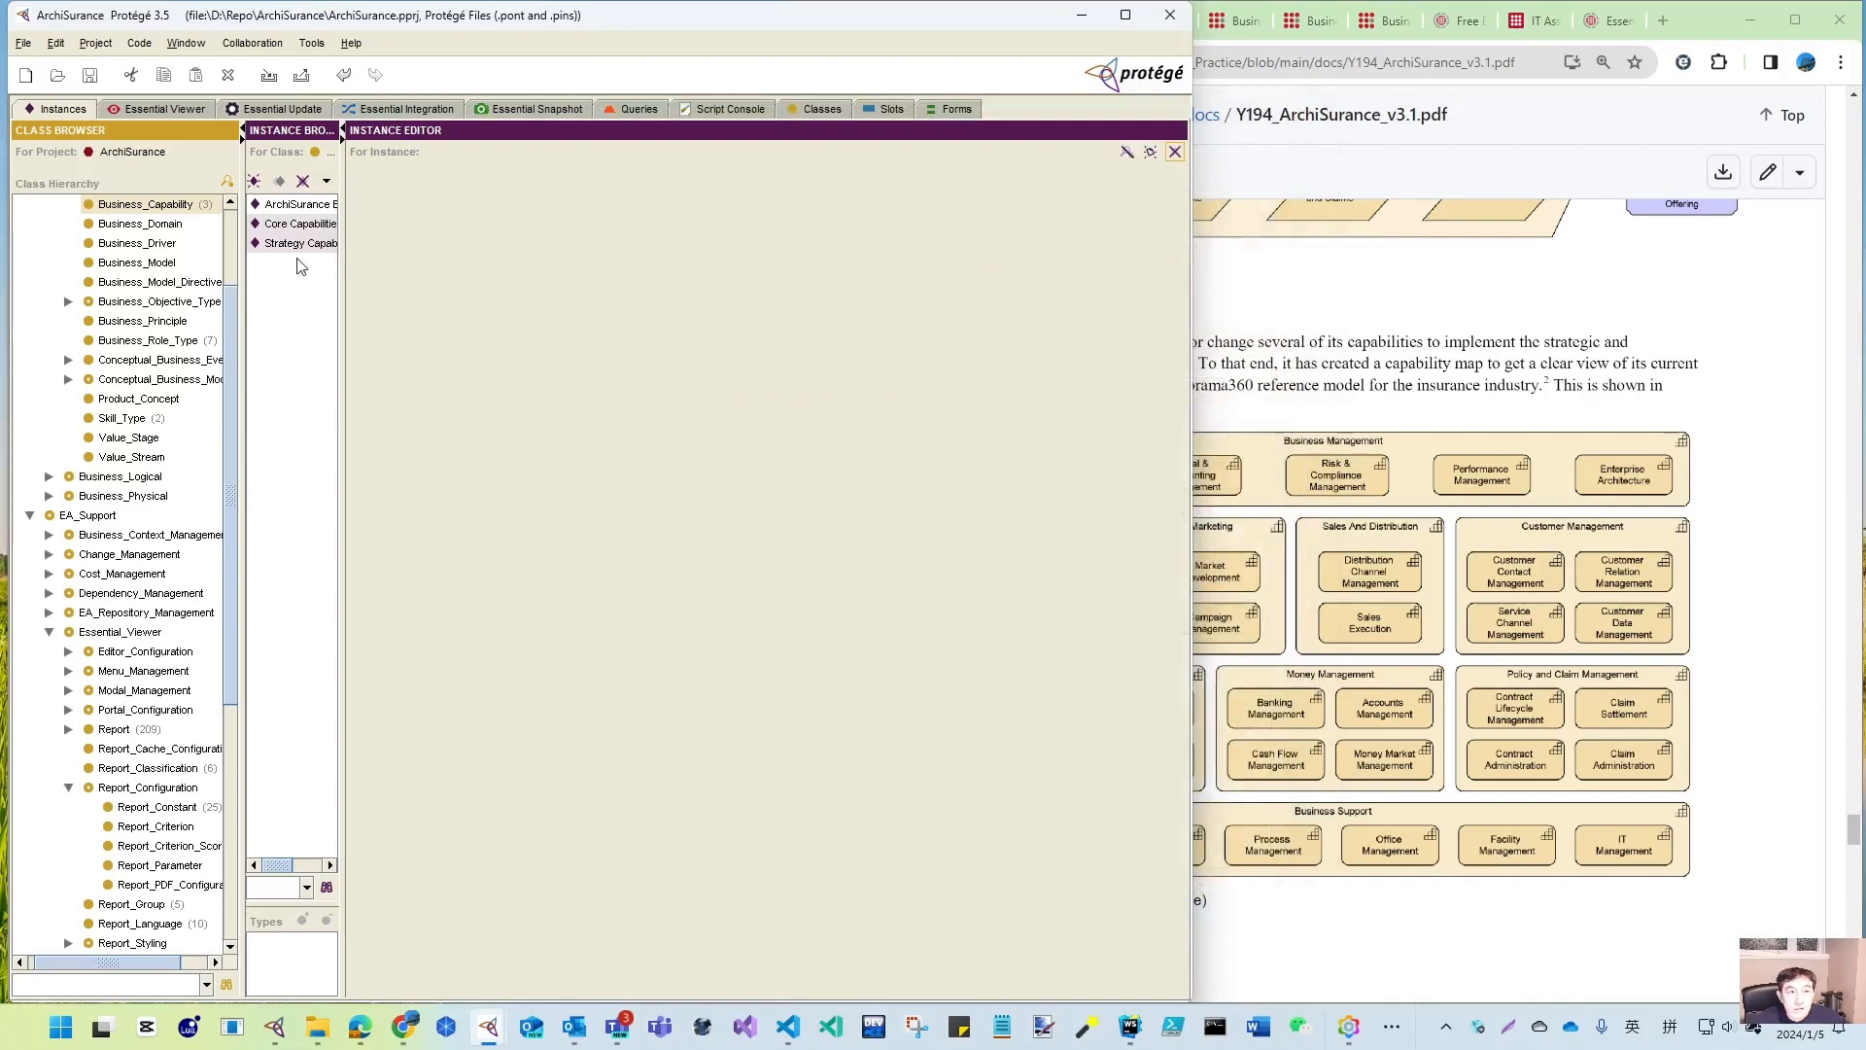
# - Review the links between the three capability instances and remove Core Capabilities from the Parent Business Capabilities of Strategy Capabilities
pyautogui.moveTo(340, 244); pyautogui.dragTo(478, 244)
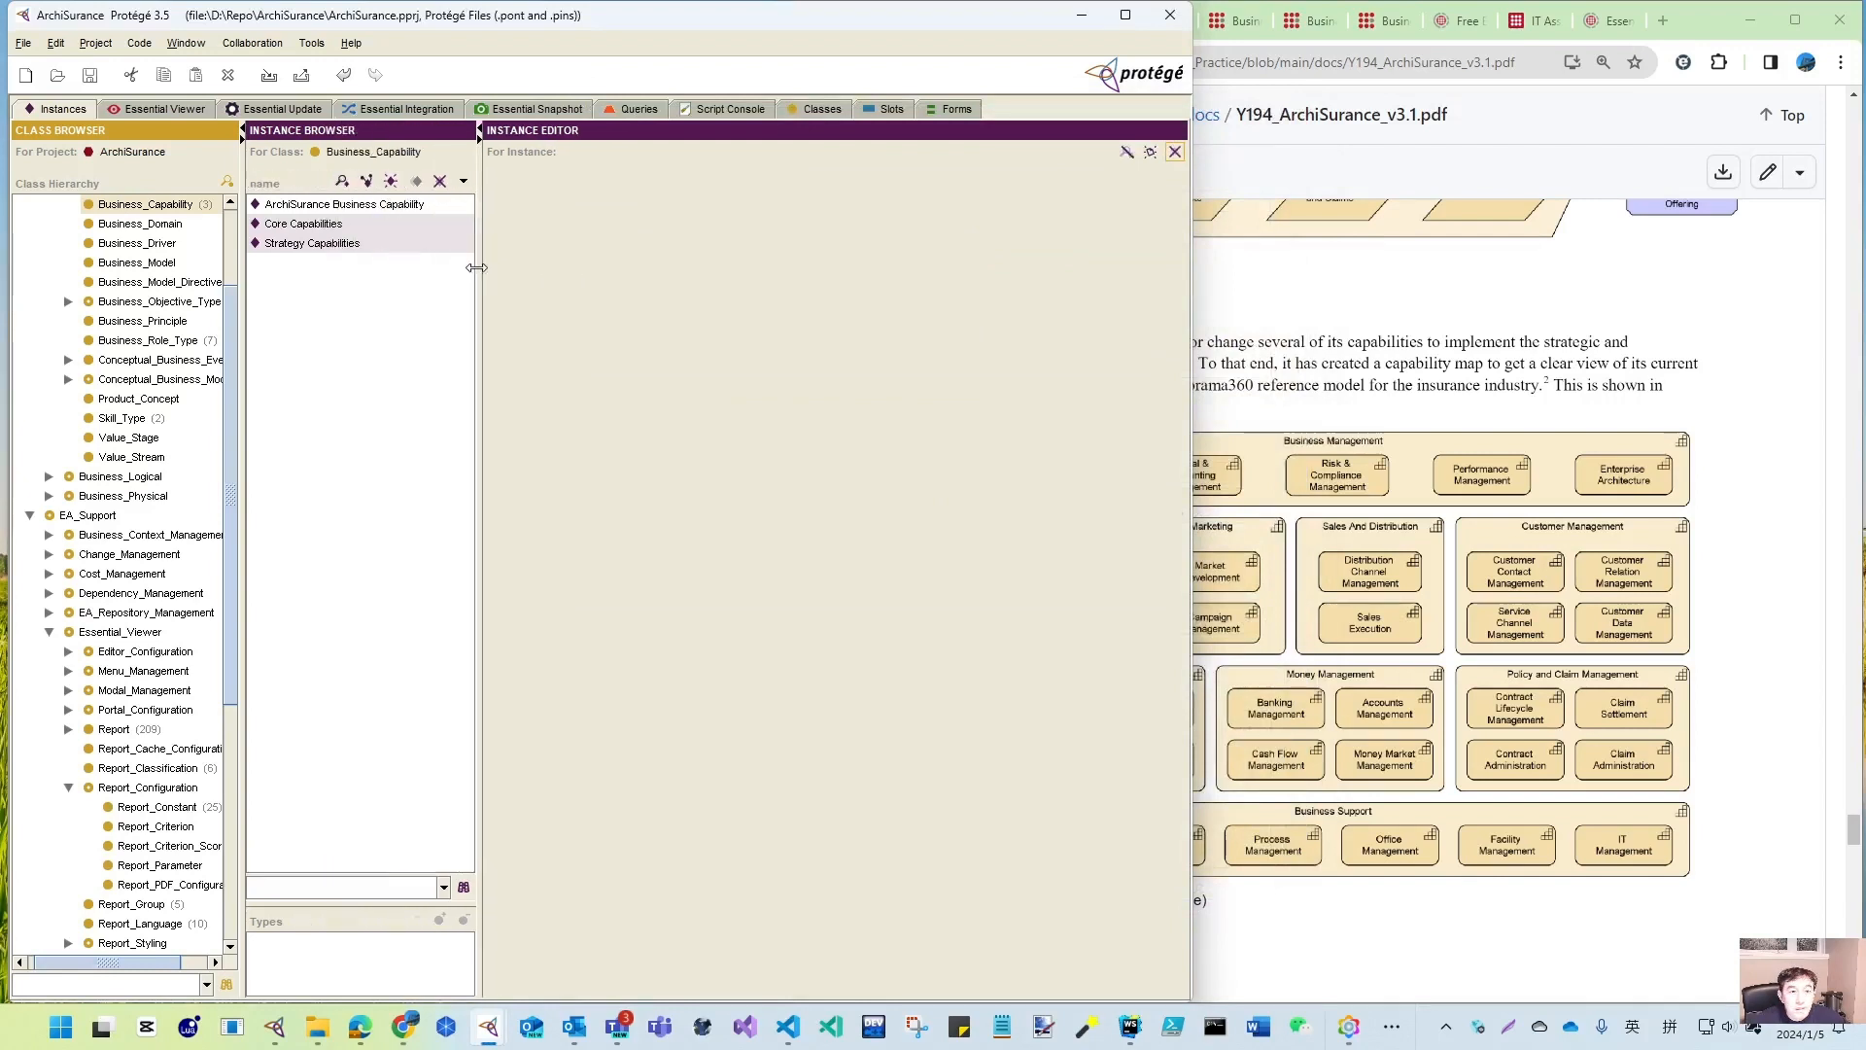
pyautogui.click(335, 204)
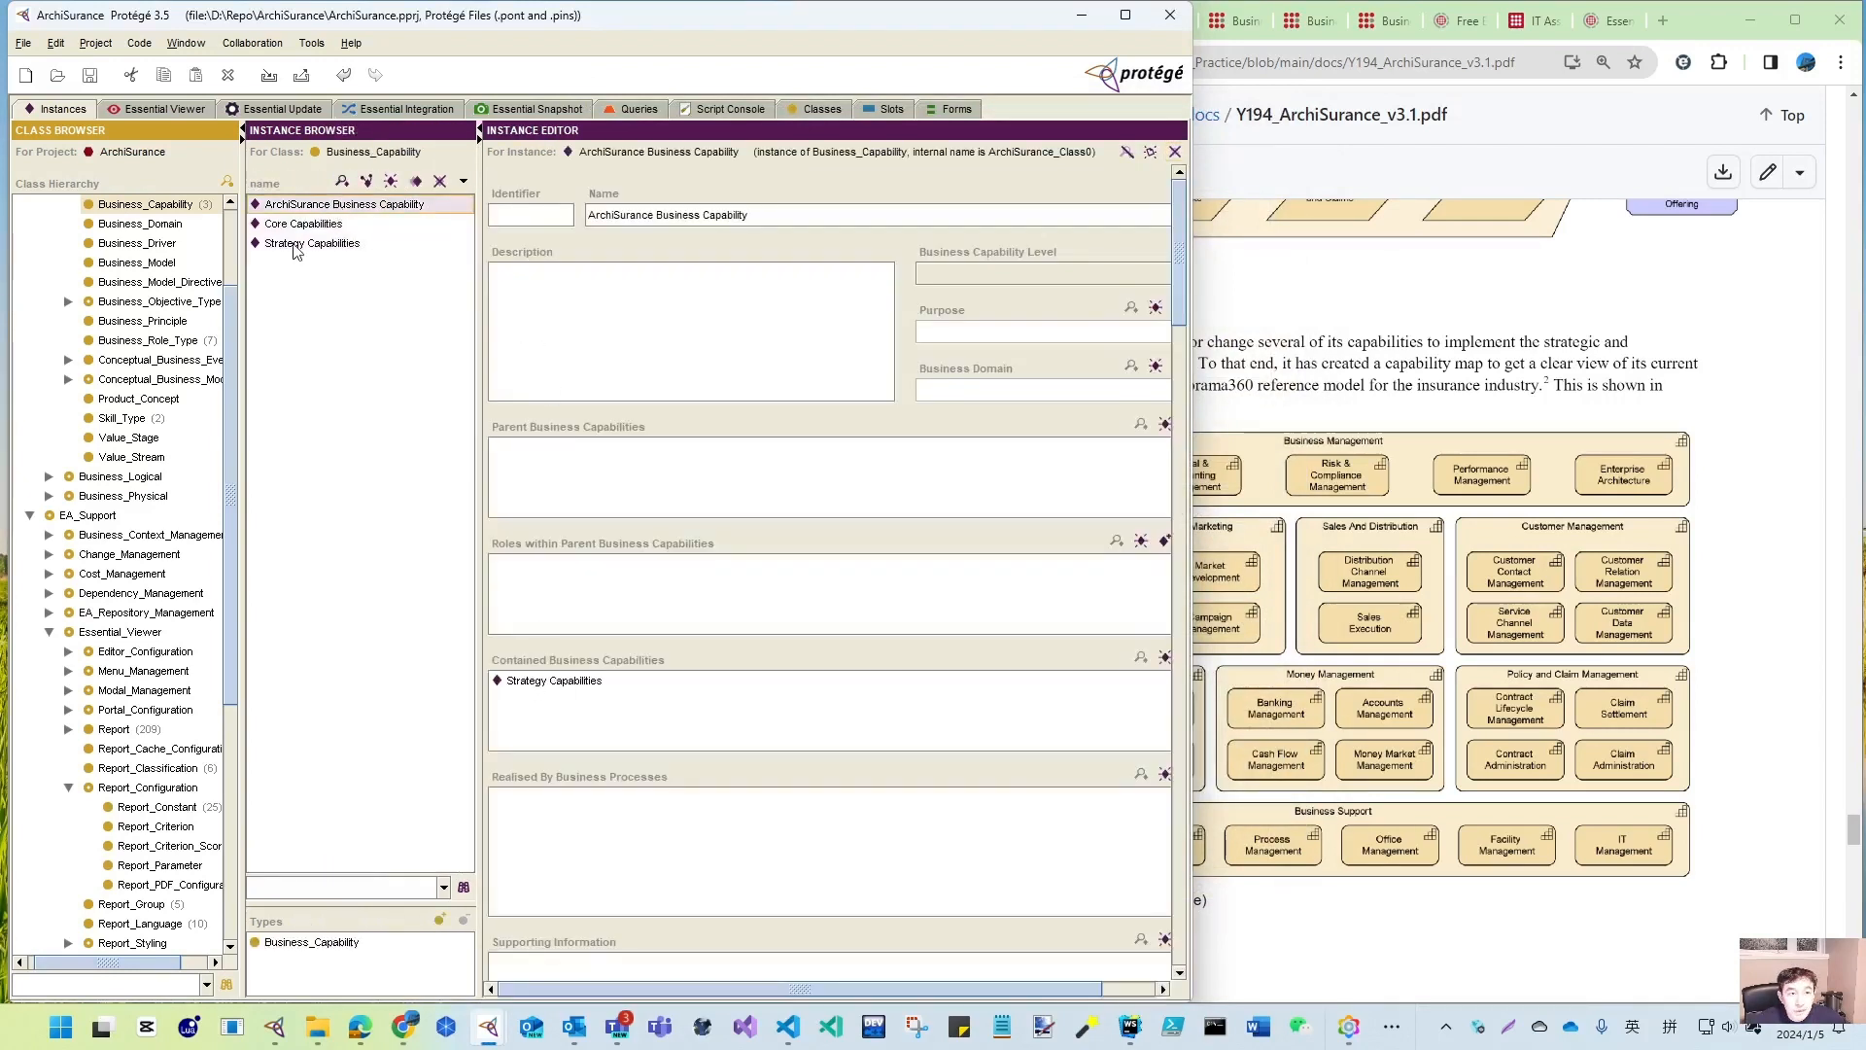
pyautogui.click(307, 226)
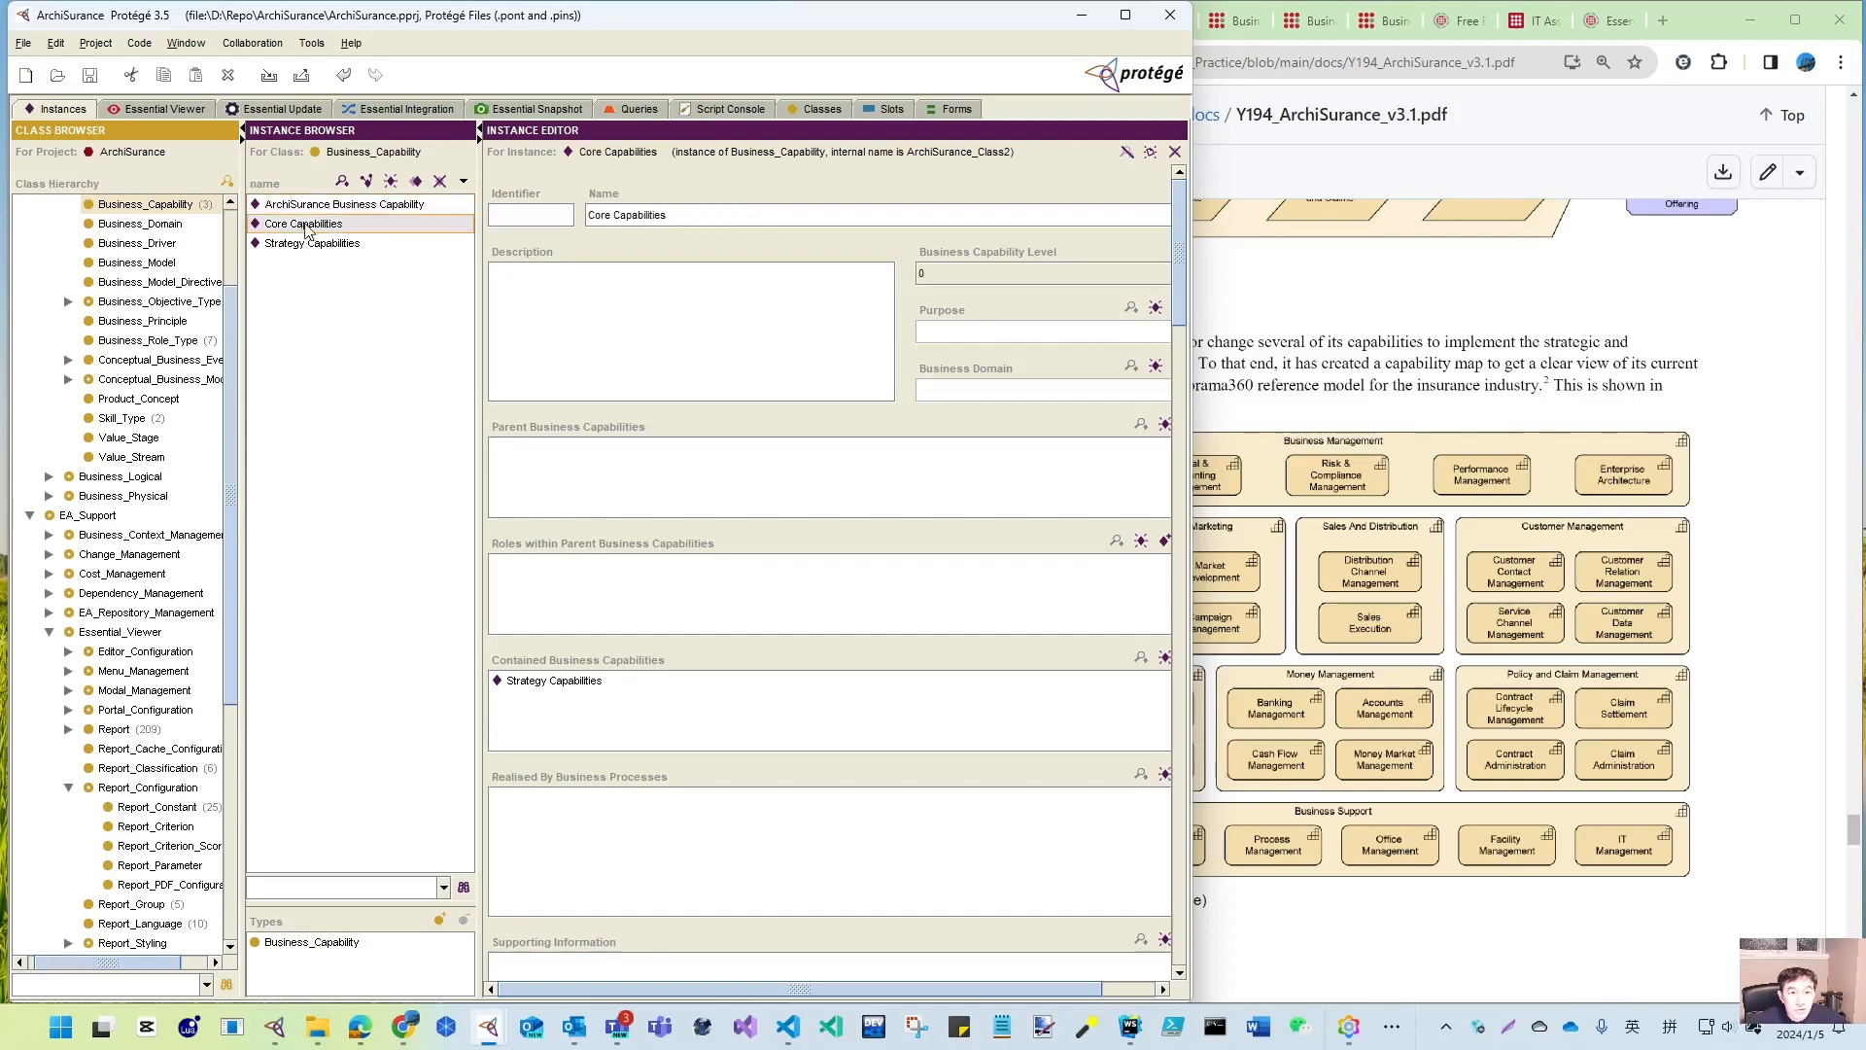
pyautogui.click(595, 683)
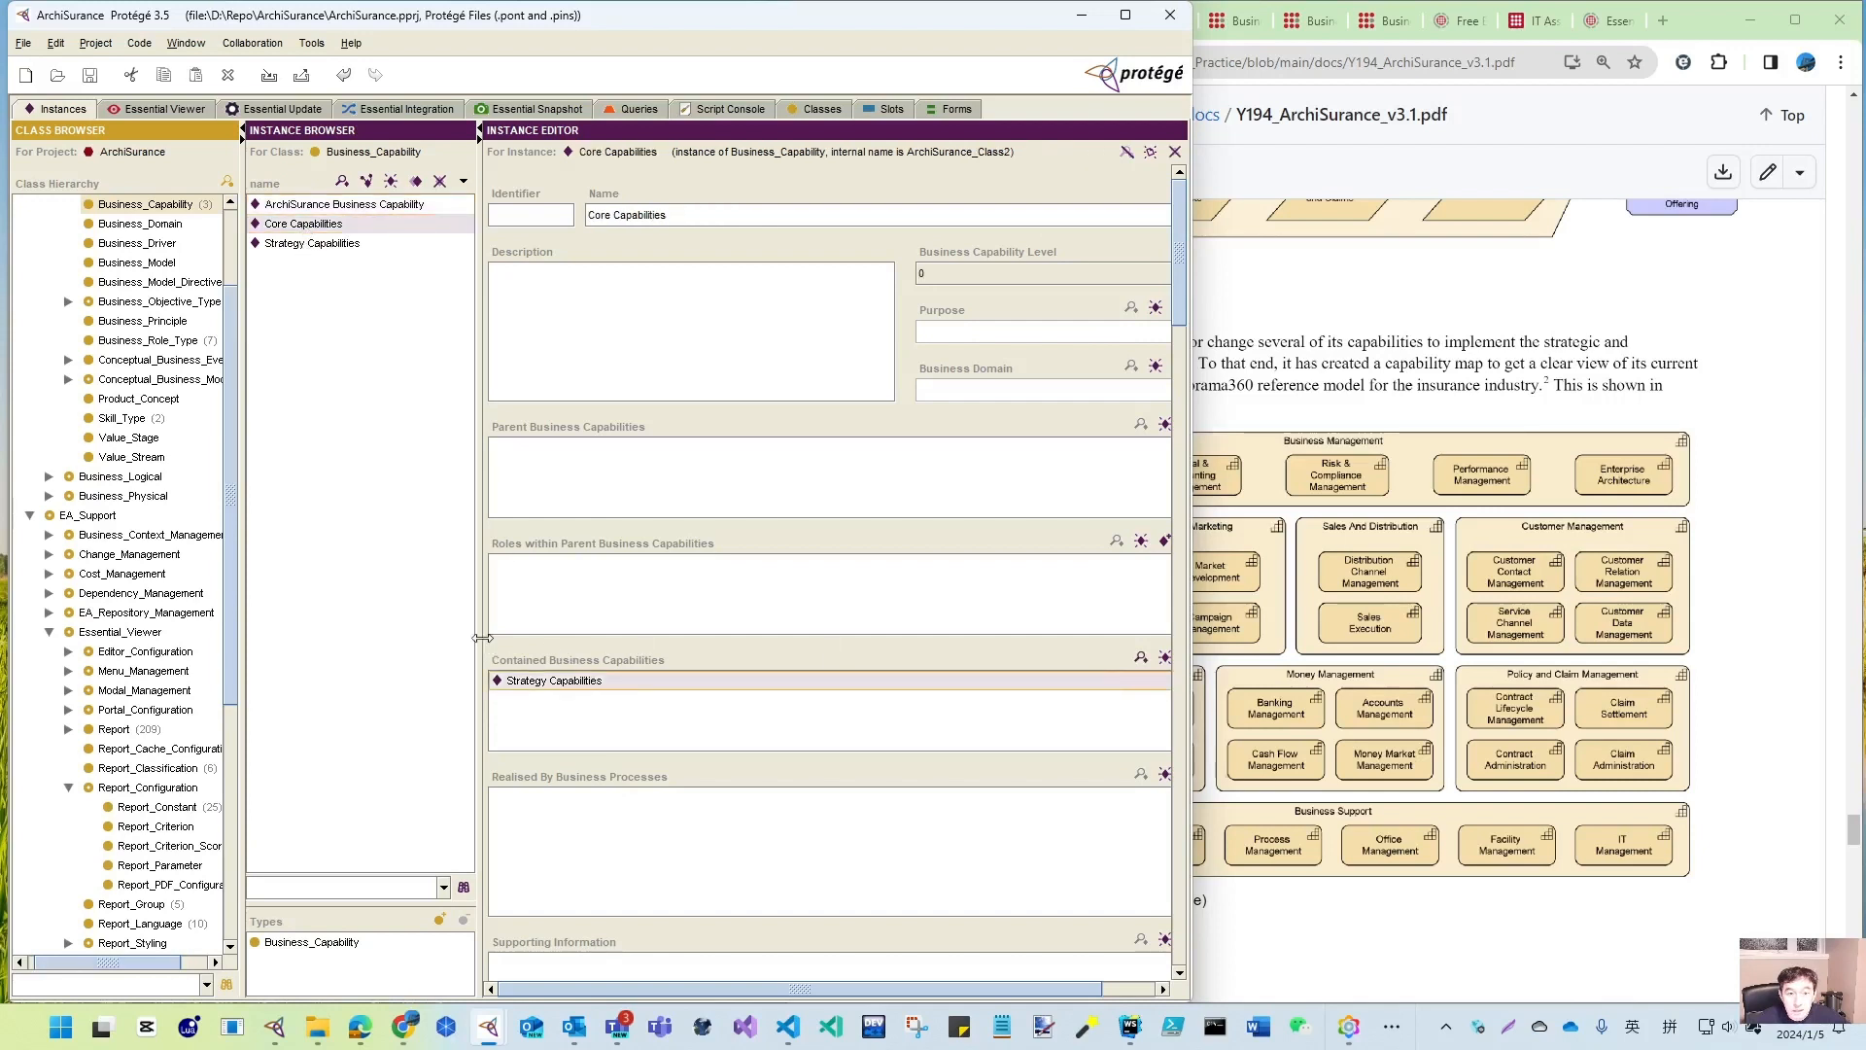
pyautogui.moveTo(483, 636); pyautogui.dragTo(425, 636)
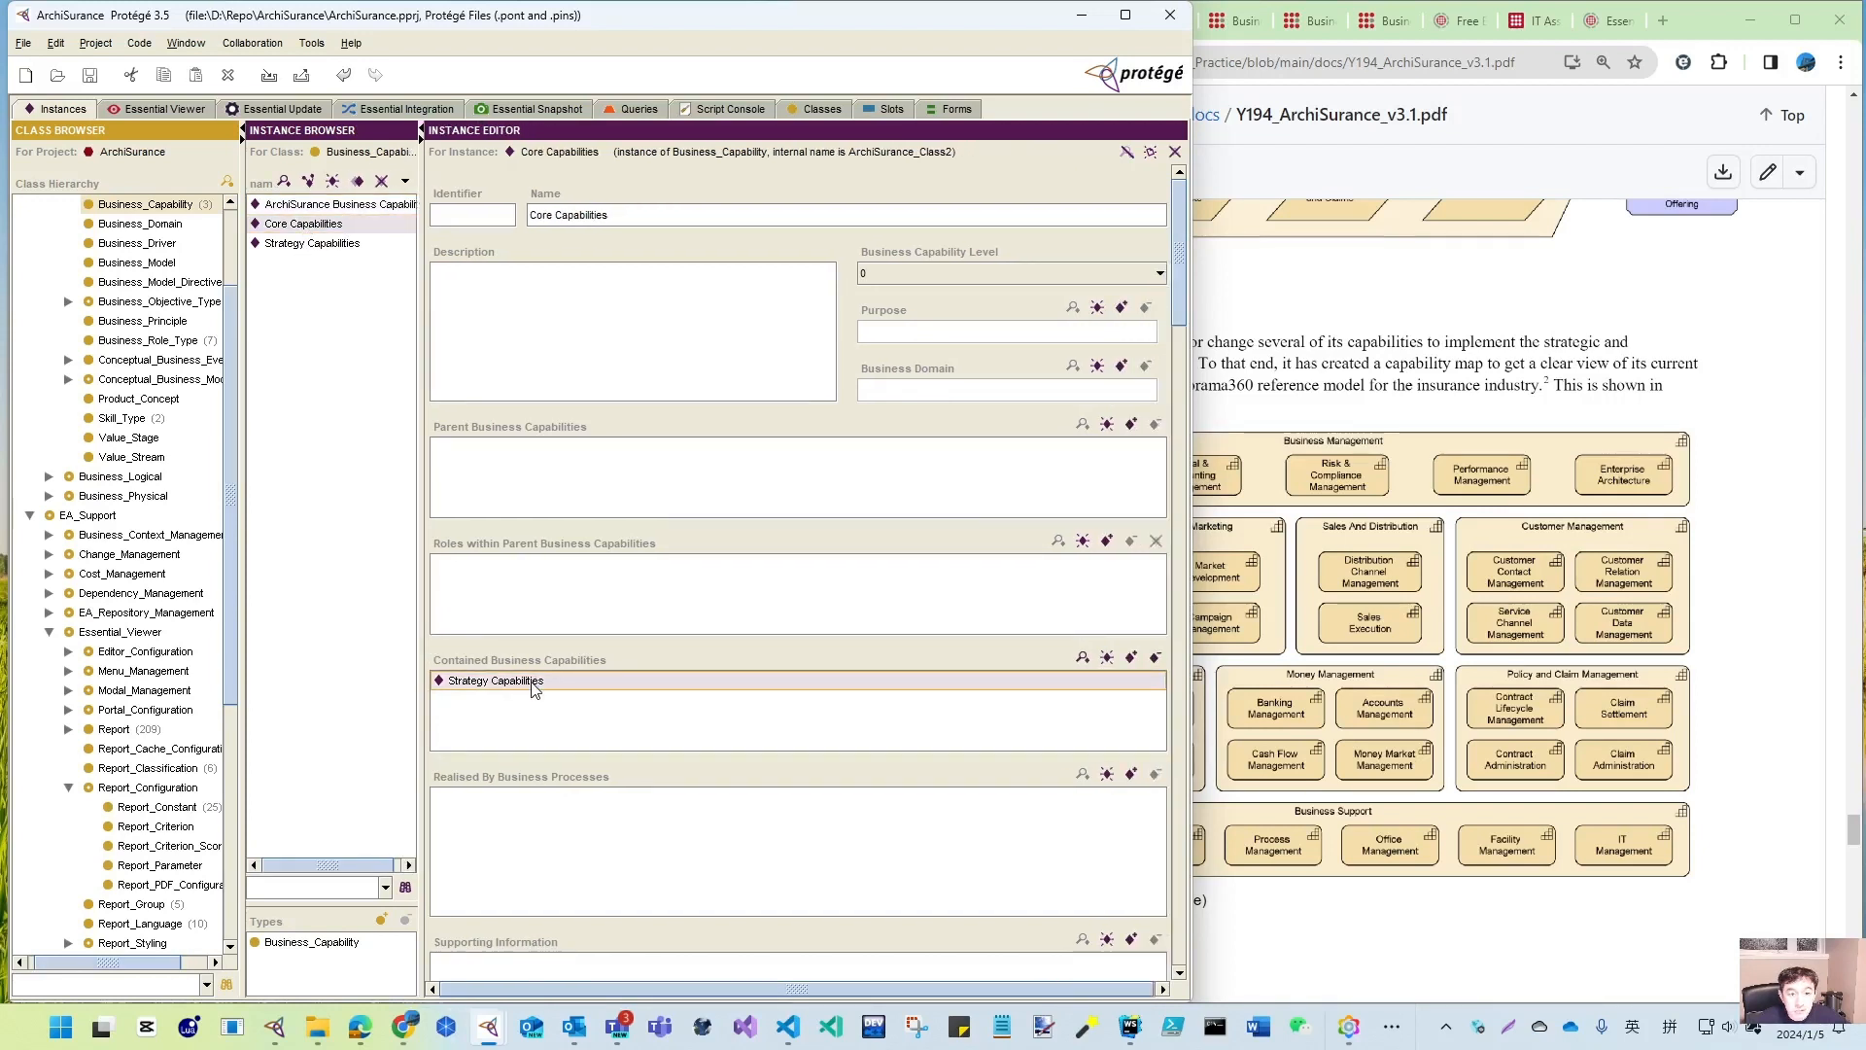
pyautogui.click(311, 244)
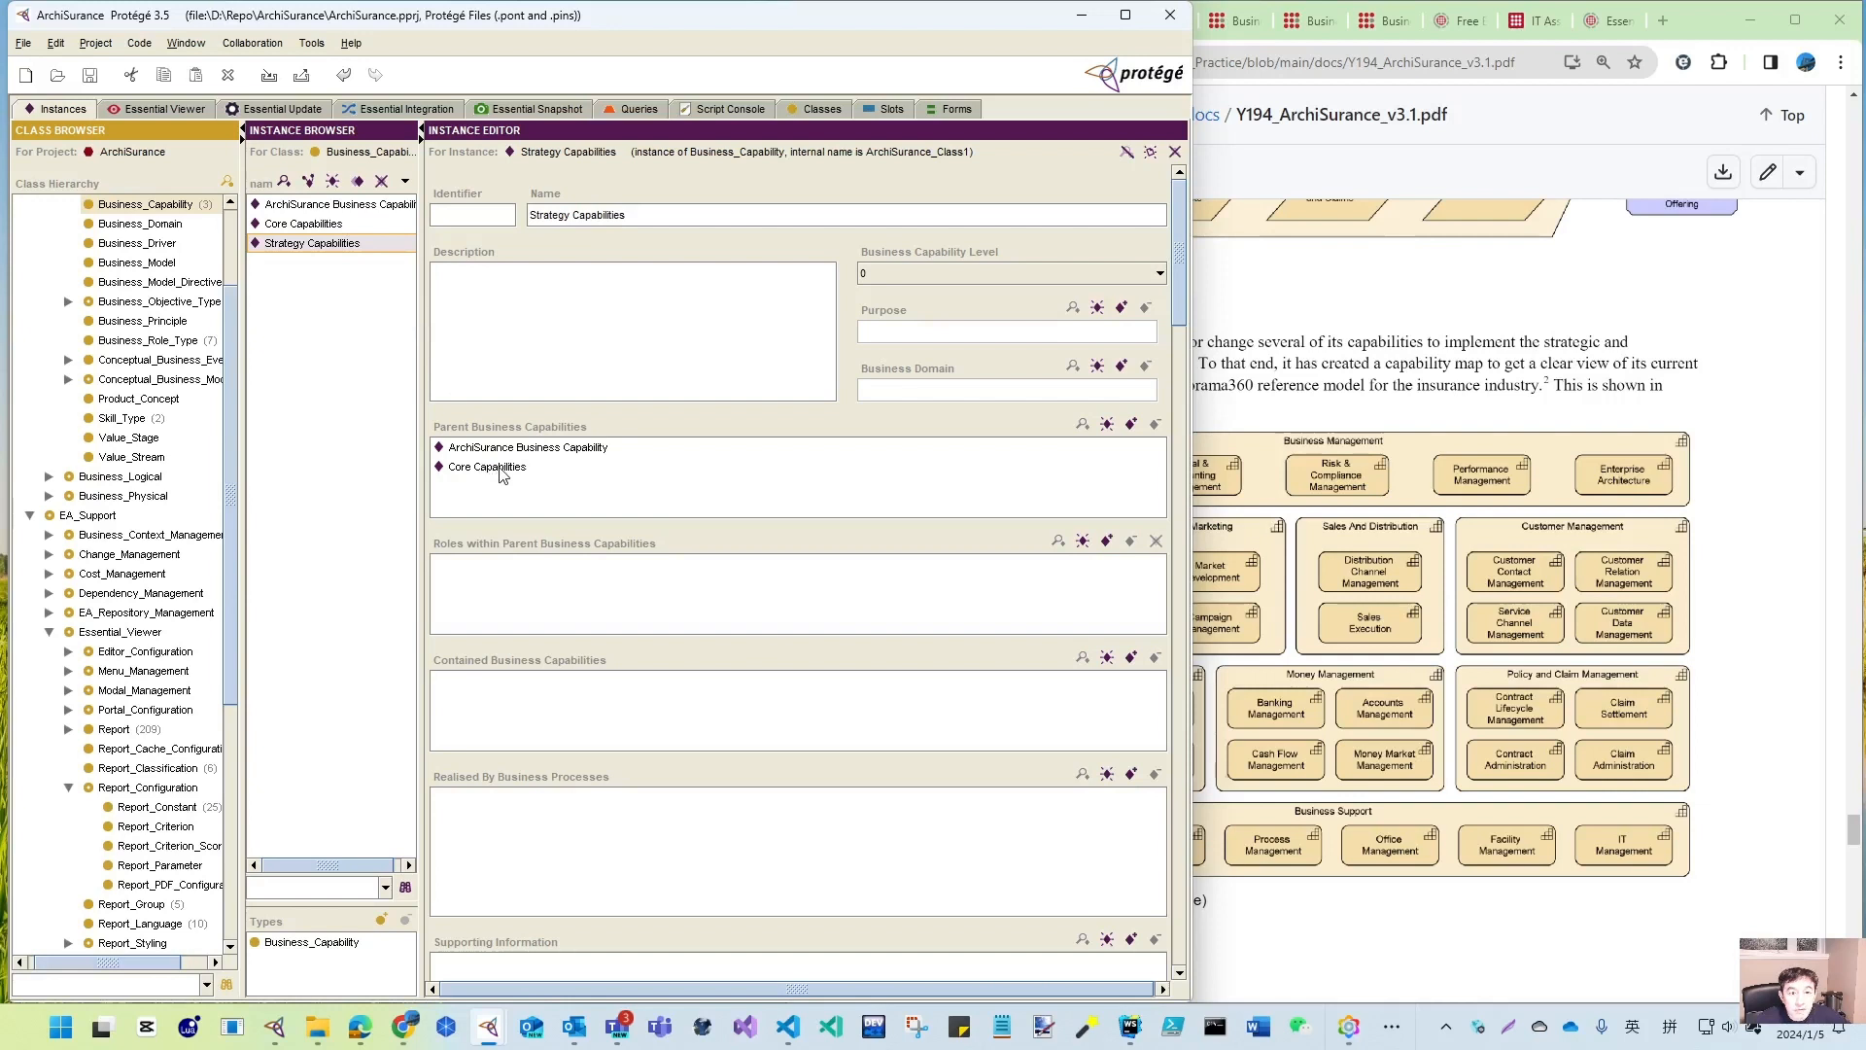
pyautogui.click(501, 467)
pyautogui.click(1157, 424)
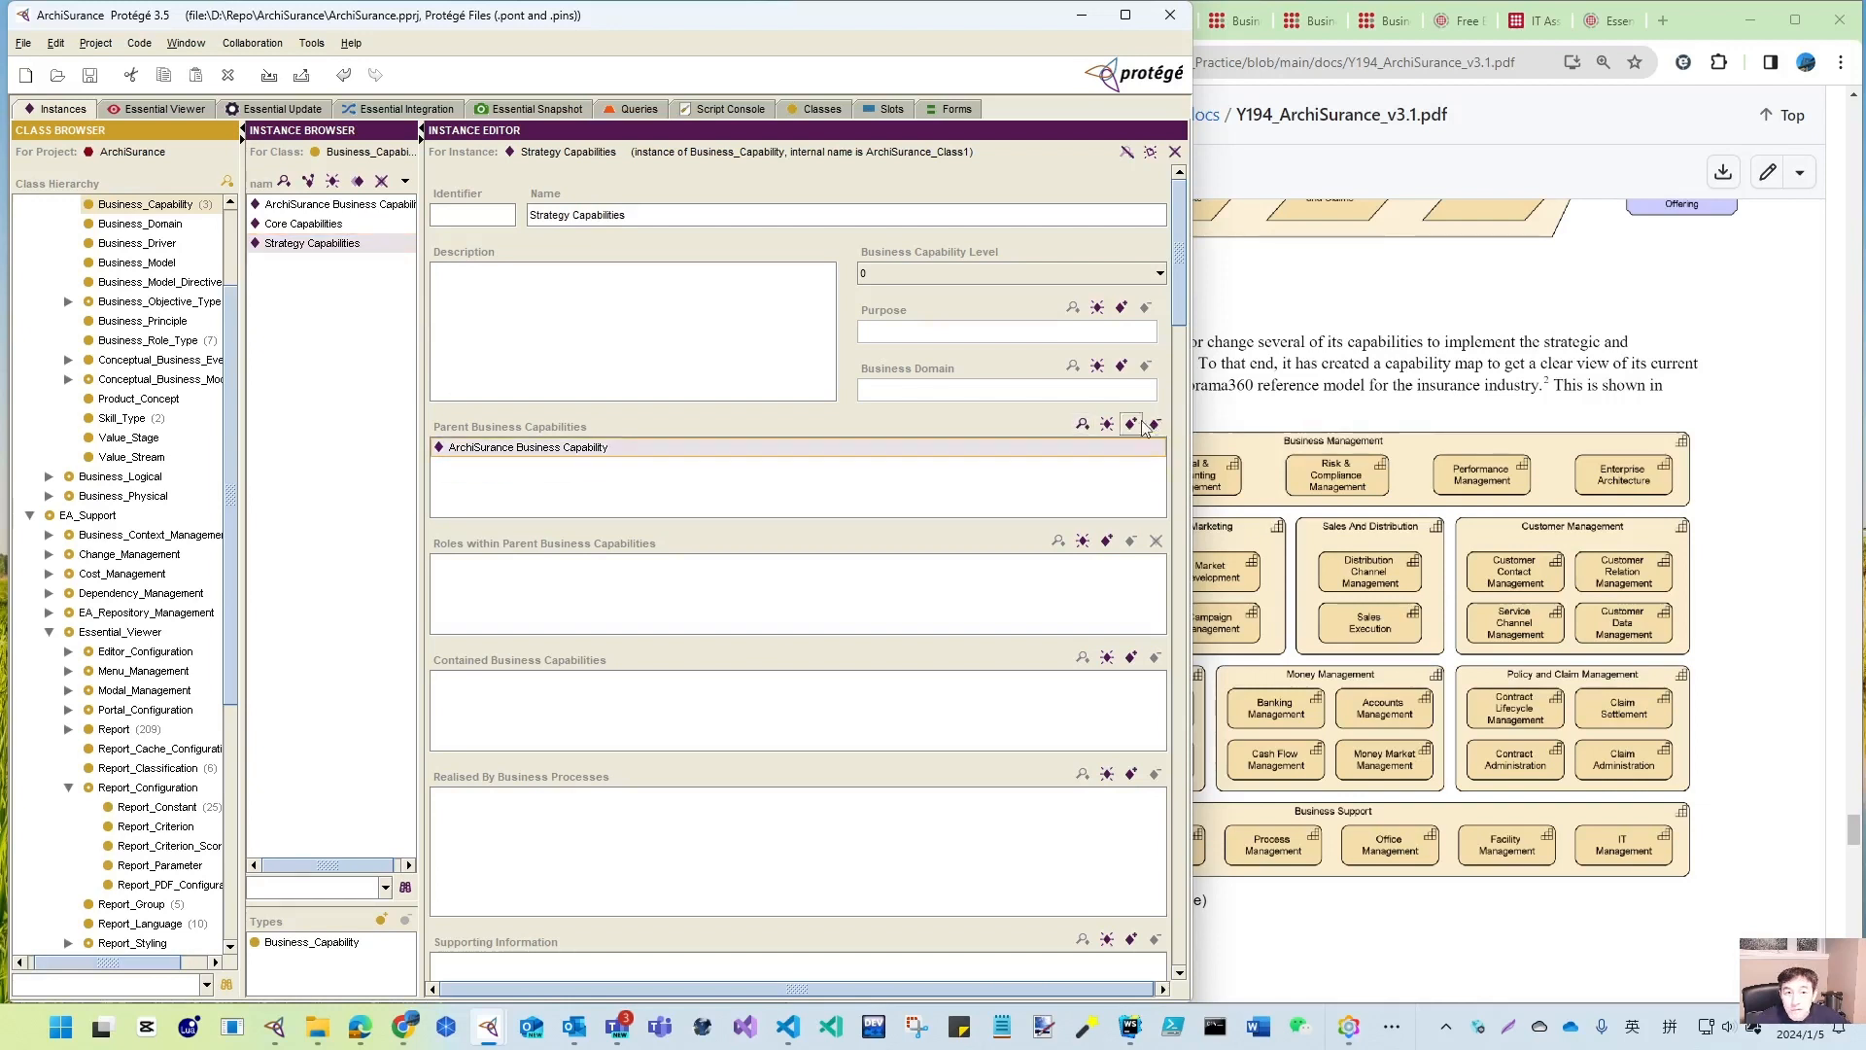
# - Add the existing ArchiSurance Business Capability to the Parent Business Capabilities of Core Capabilities
pyautogui.click(303, 226)
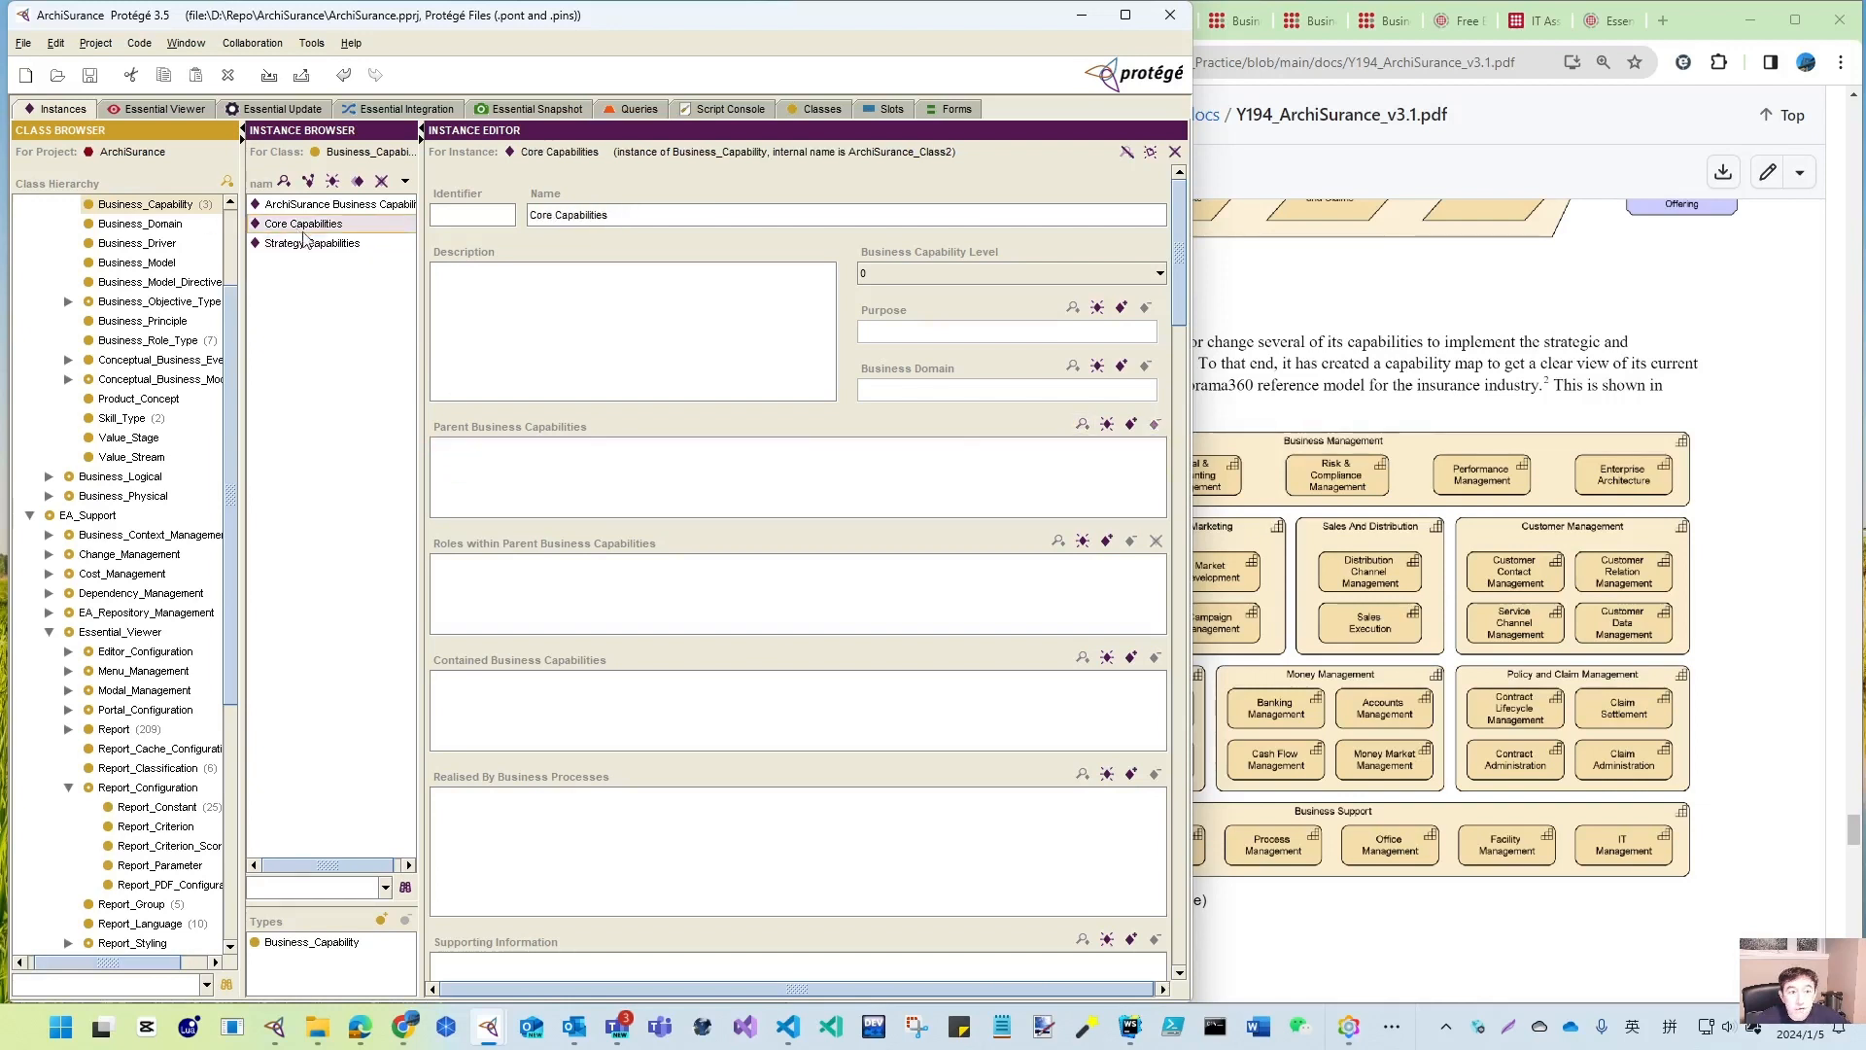
pyautogui.click(1131, 424)
pyautogui.click(704, 394)
pyautogui.click(561, 675)
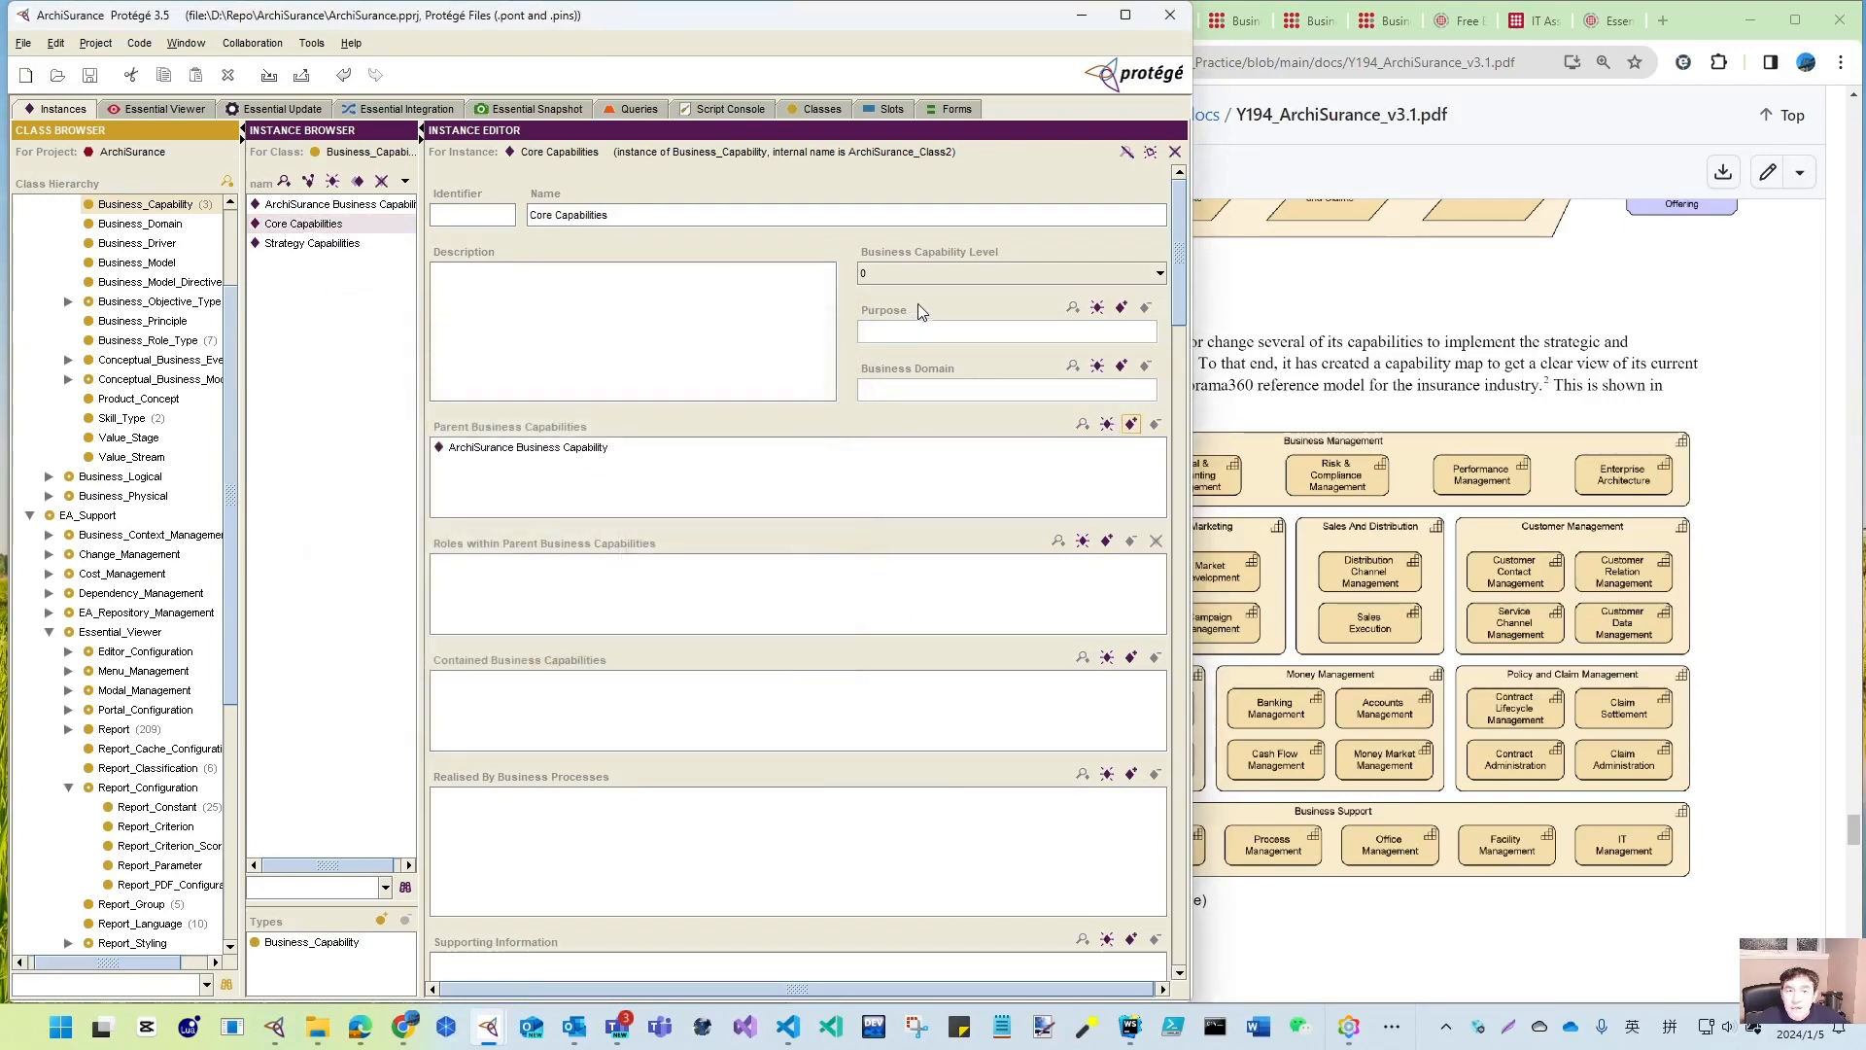
# - Create a business capability named Supporting Capabilities from the Contained Business Capabilities of ArchiSurance Business Capability, with level 0
pyautogui.click(316, 206)
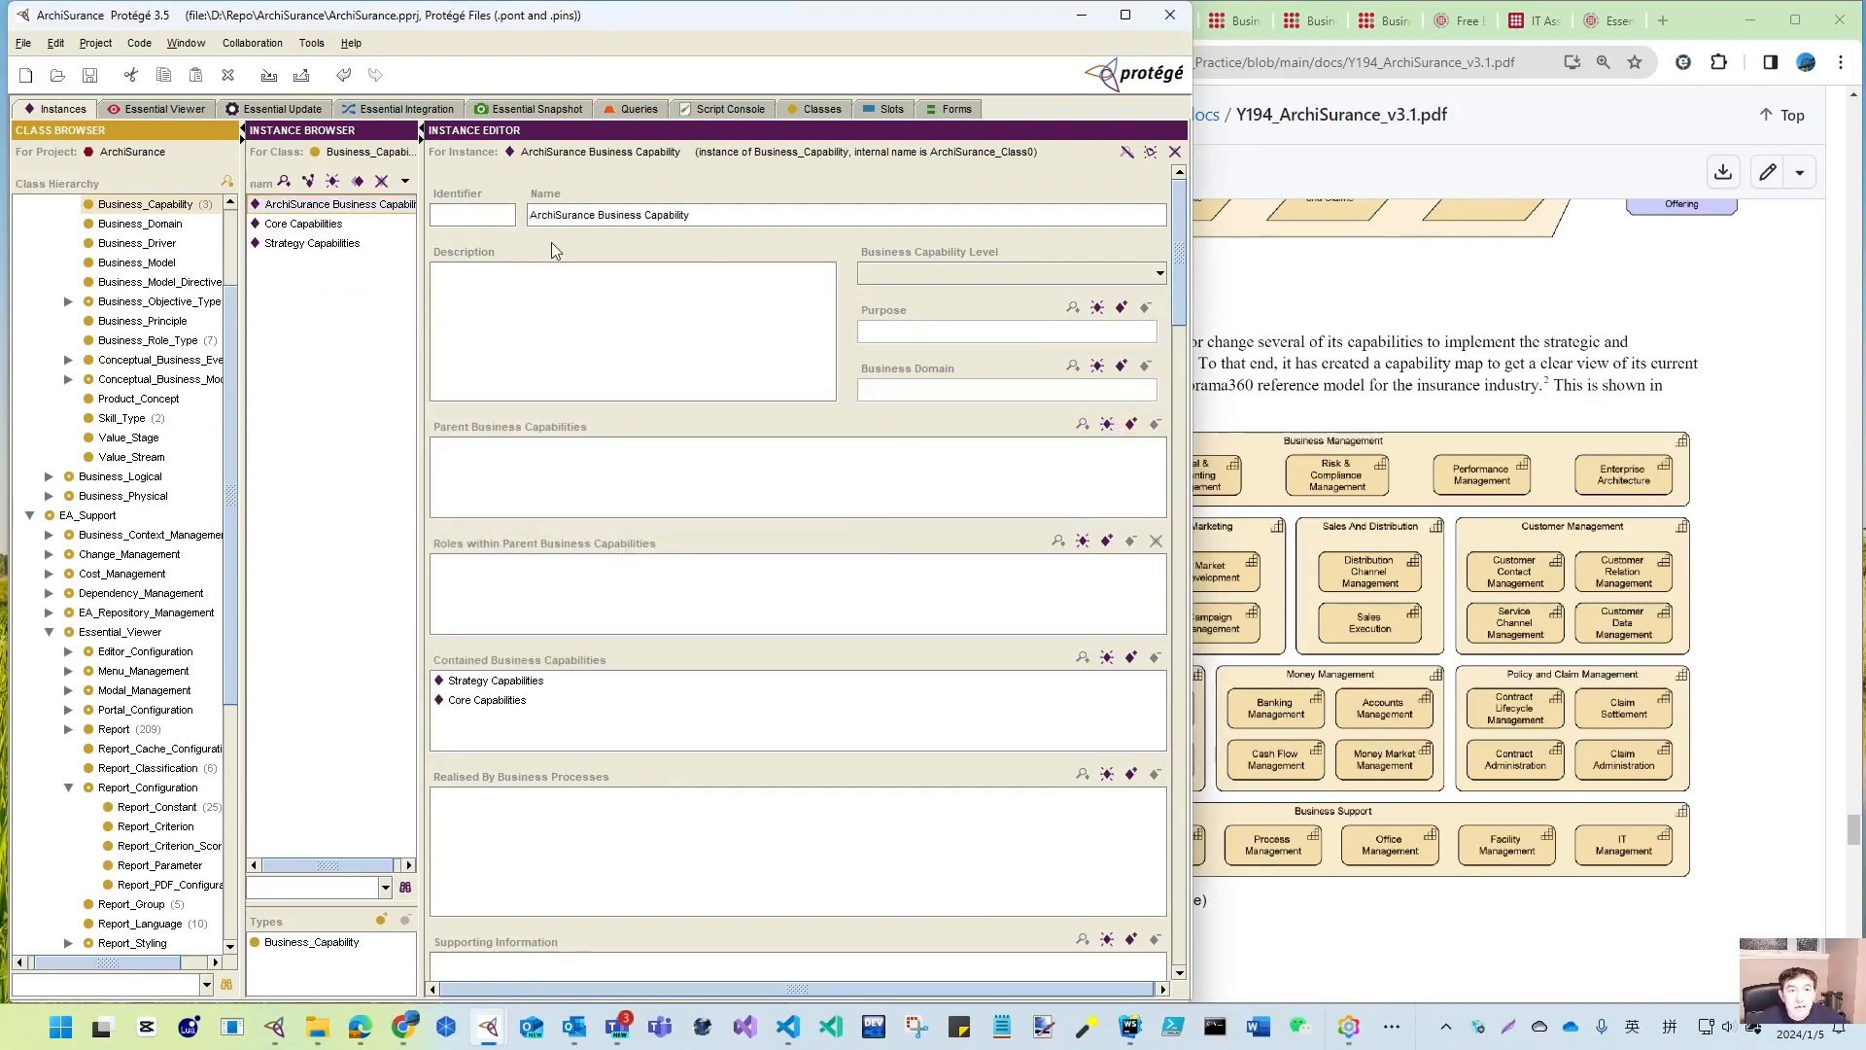
pyautogui.click(1107, 657)
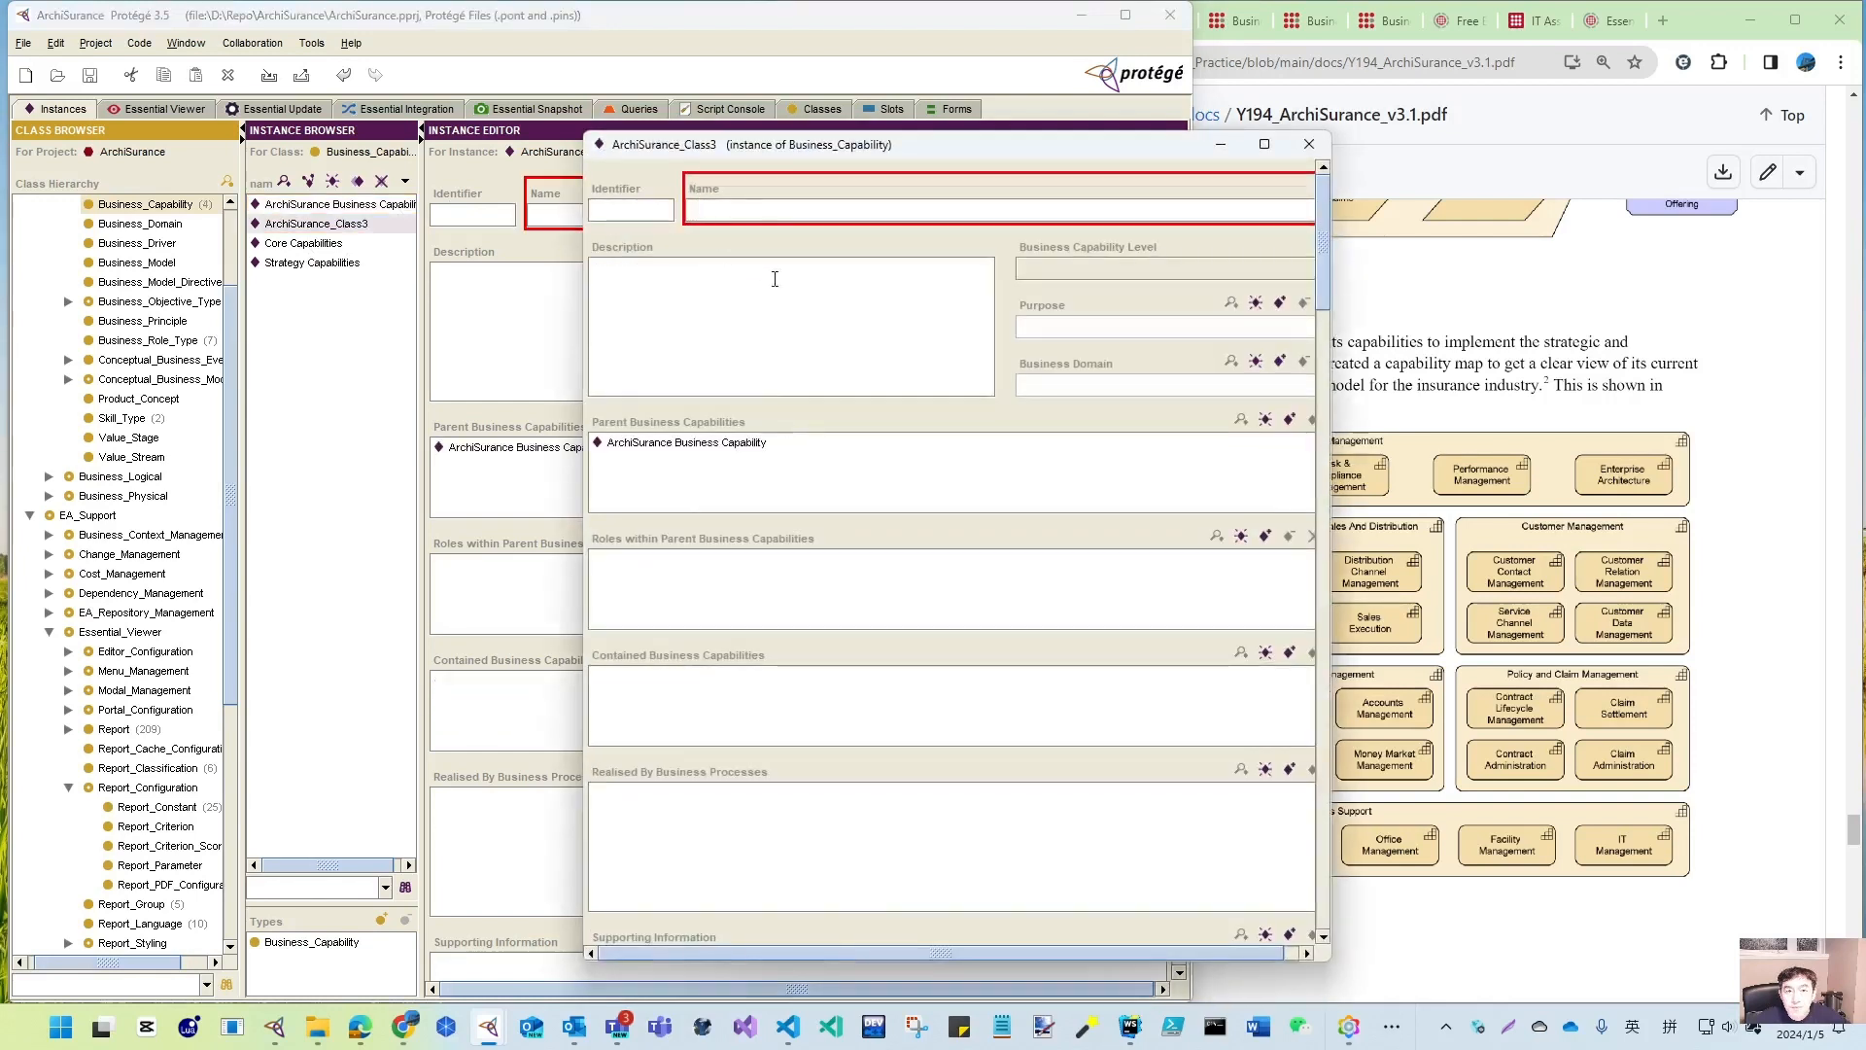
pyautogui.write('Su')
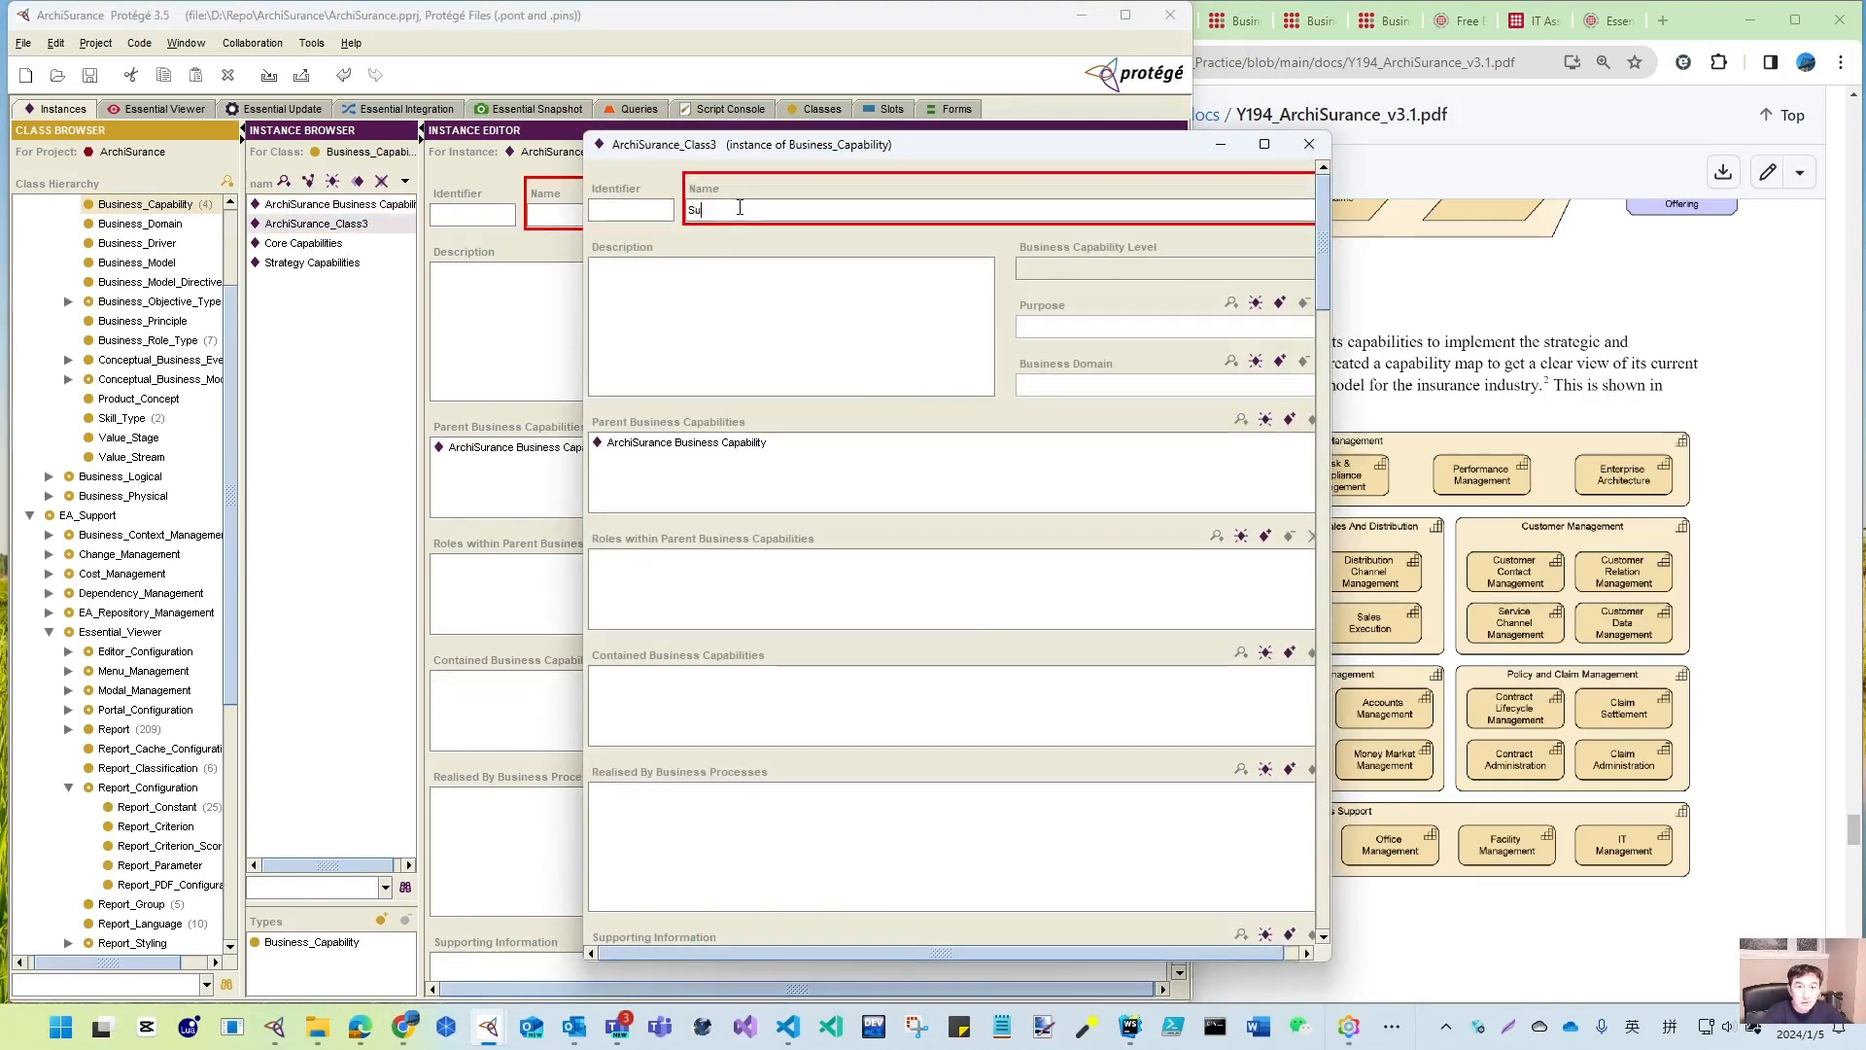
pyautogui.write('pporting Capabilities')
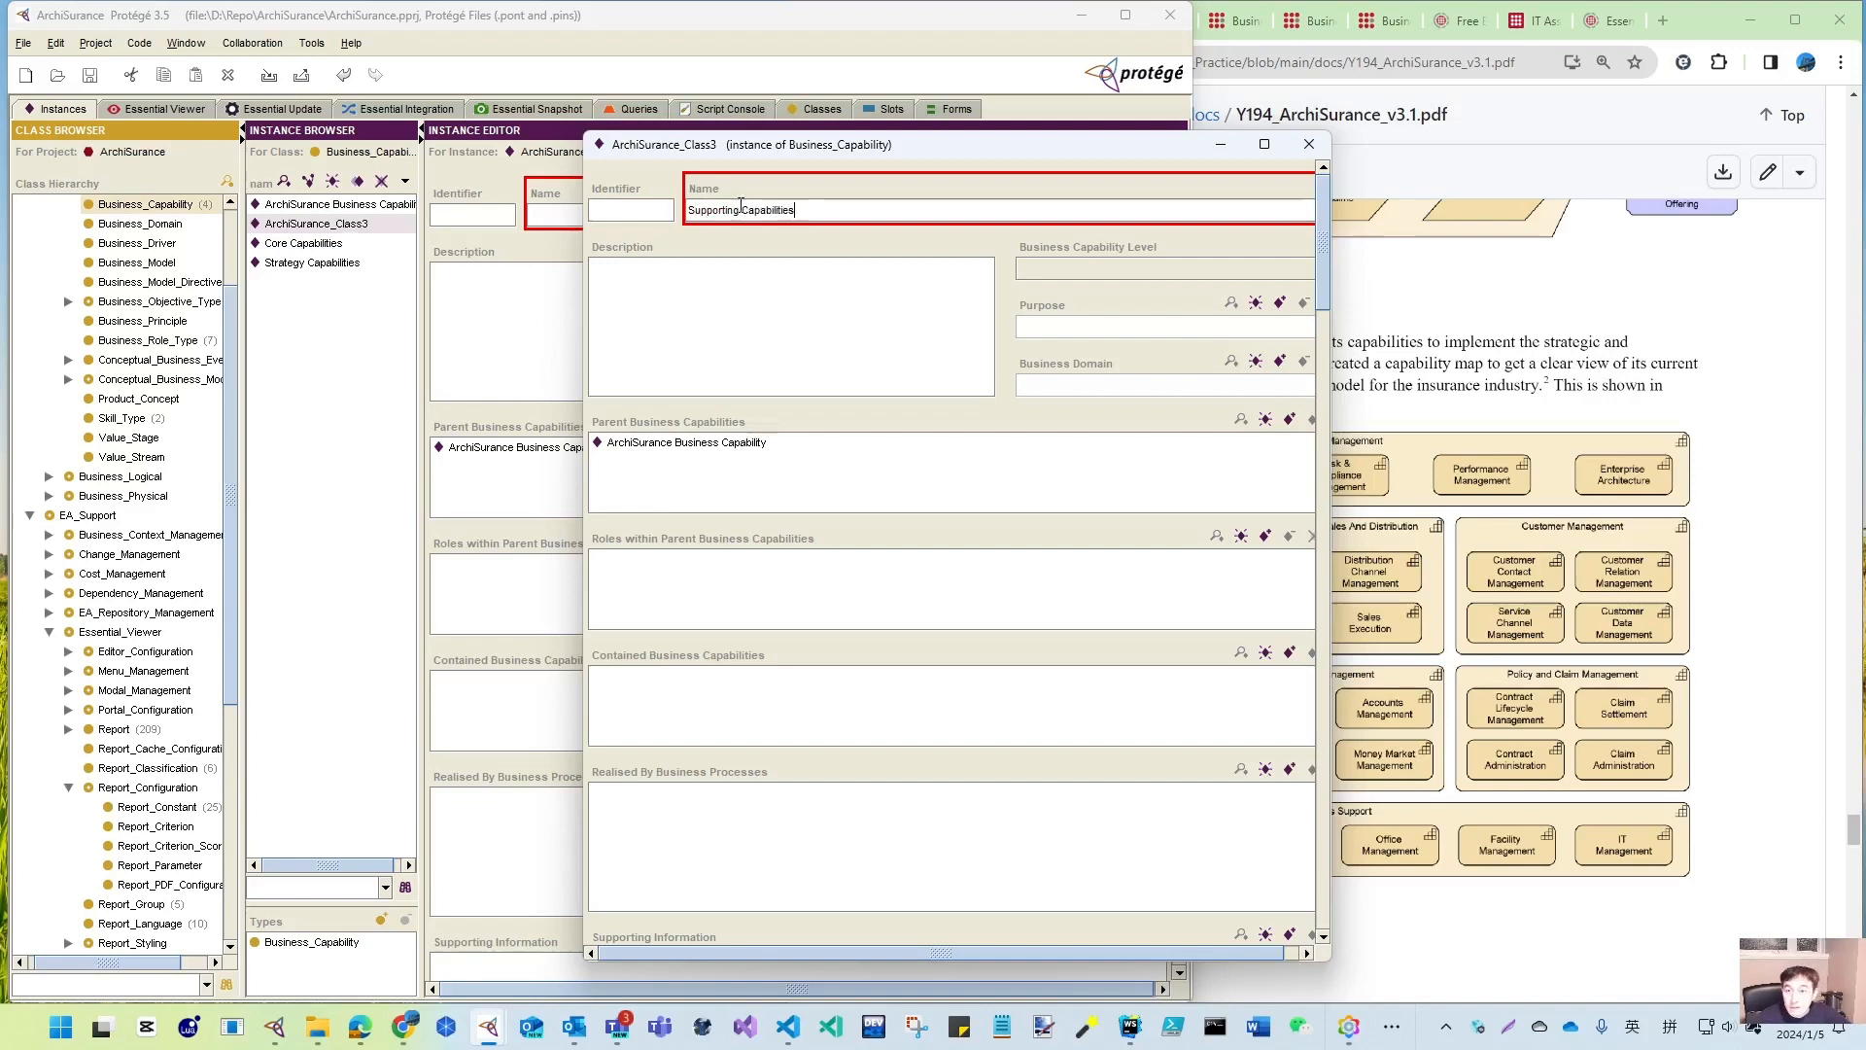
pyautogui.click(1079, 269)
pyautogui.click(1057, 307)
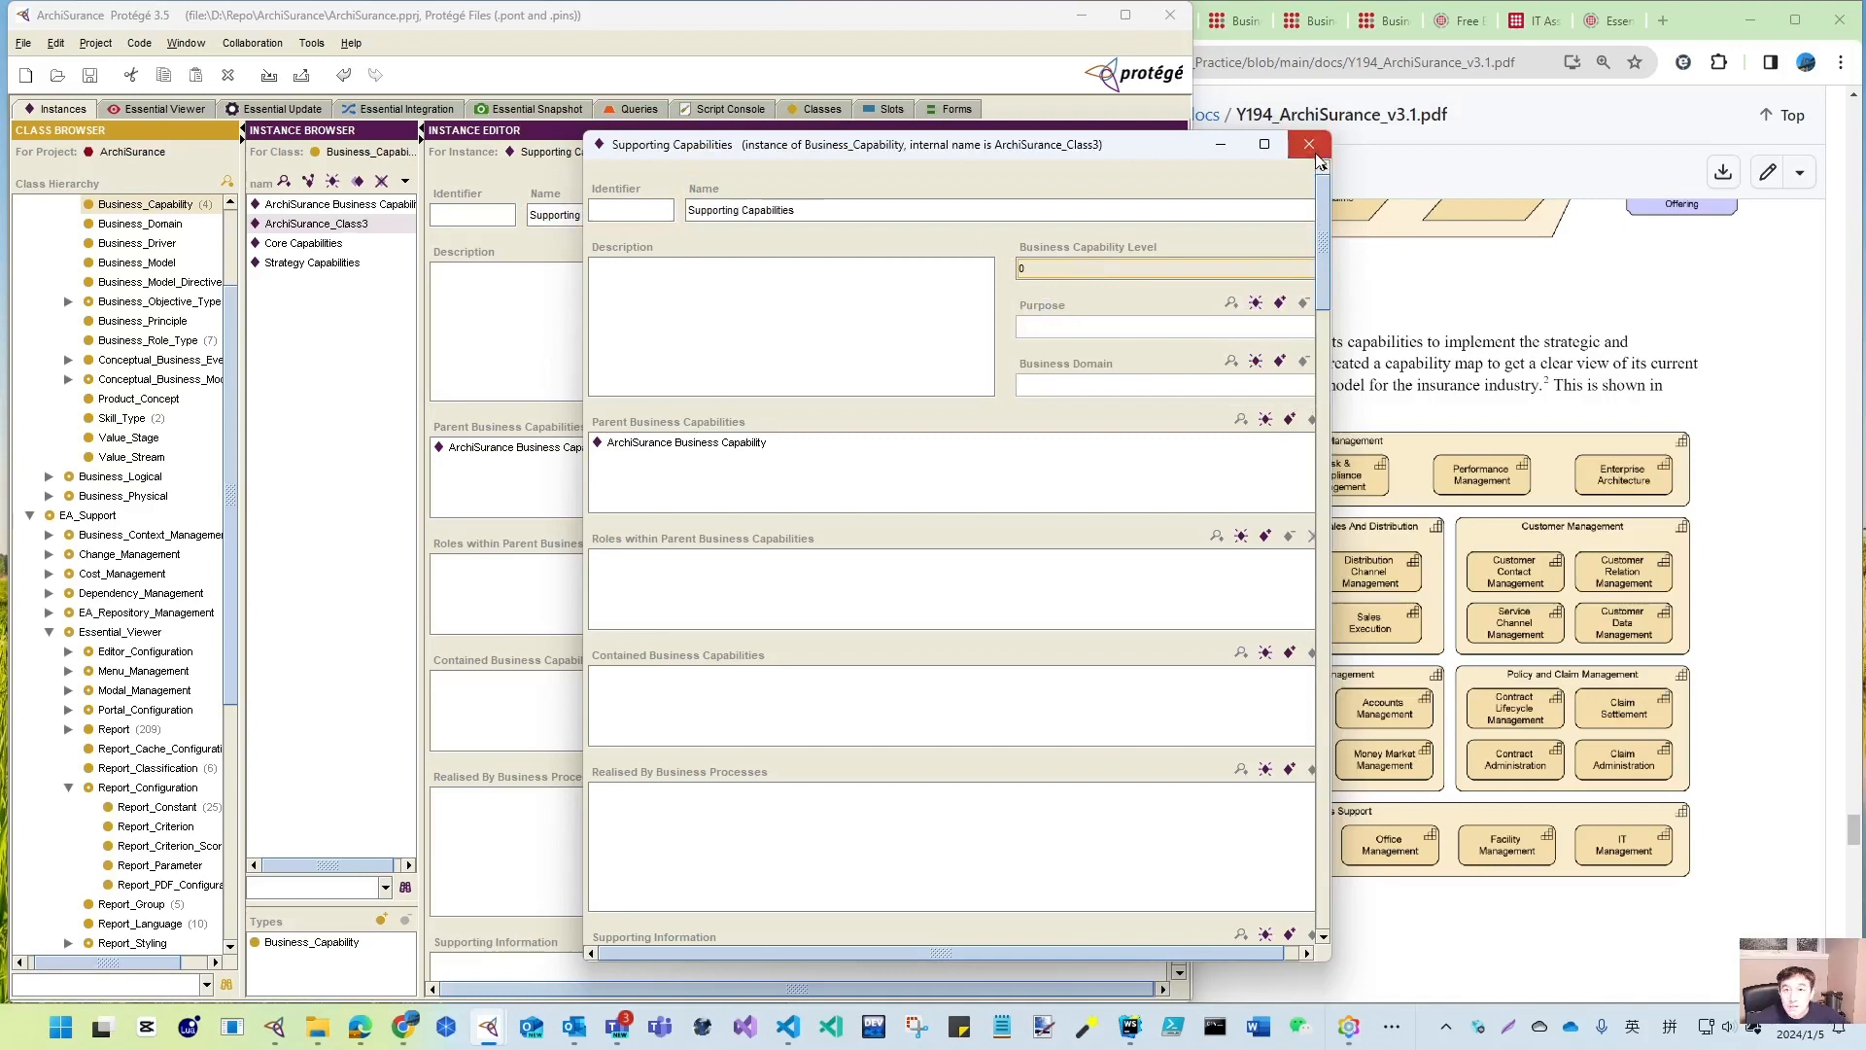
# - Enter the Business Capability Index of Supporting Capabilities and close its form
pyautogui.moveTo(1327, 208); pyautogui.dragTo(1332, 439)
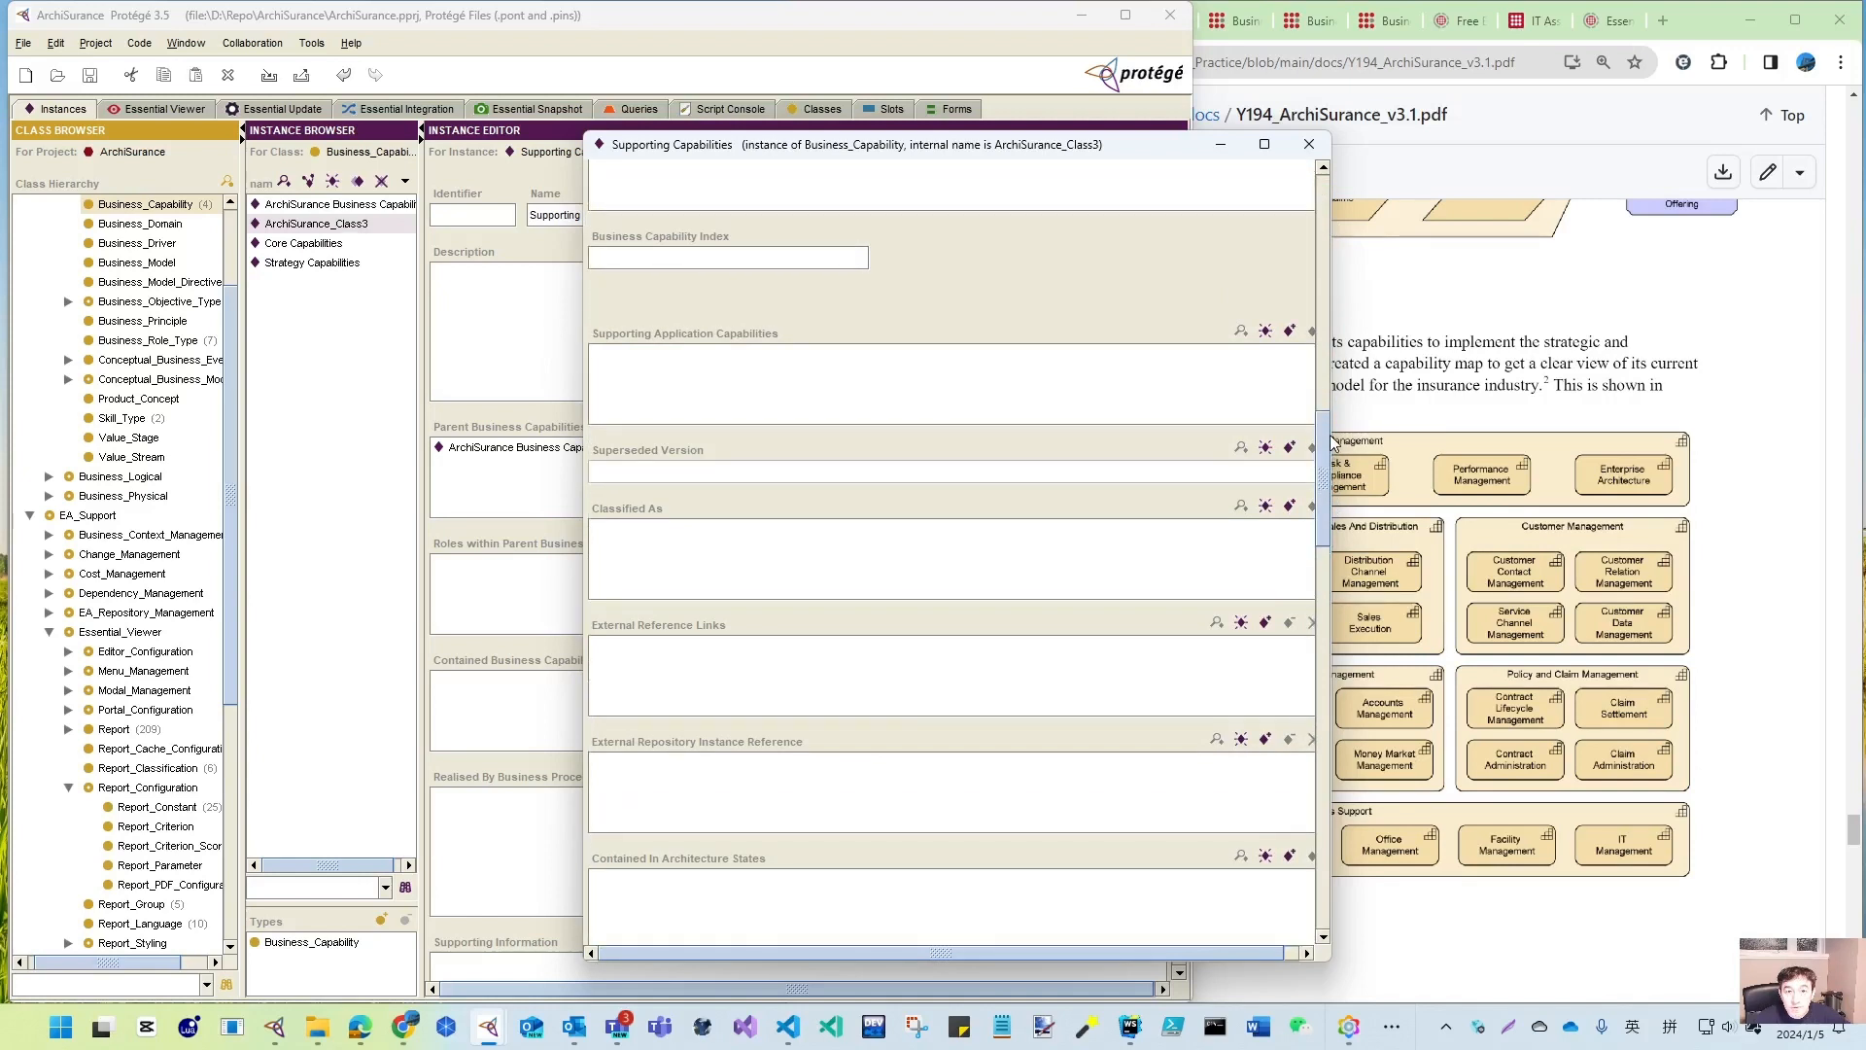
pyautogui.click(645, 261)
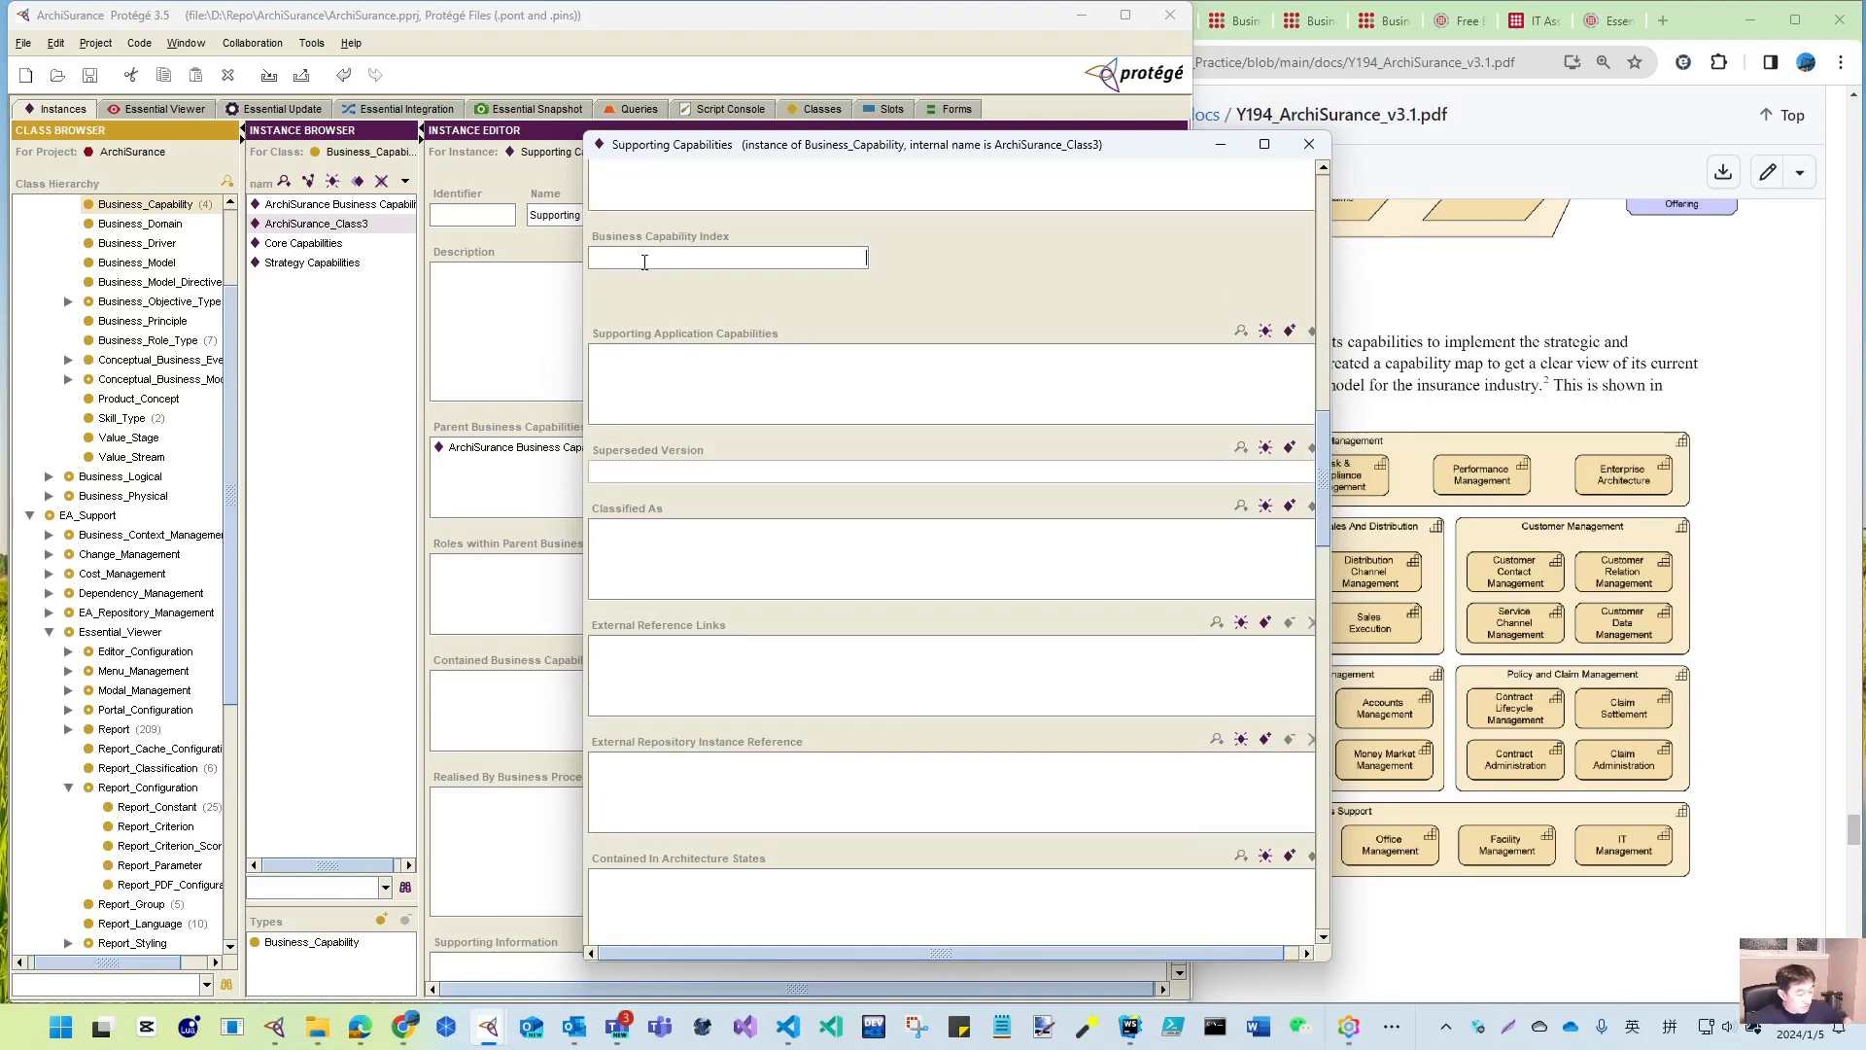
pyautogui.click(1310, 144)
# - Set the Business Capability Index to 2 for Core Capabilities and to 1 for Strategy Capabilities
pyautogui.click(319, 244)
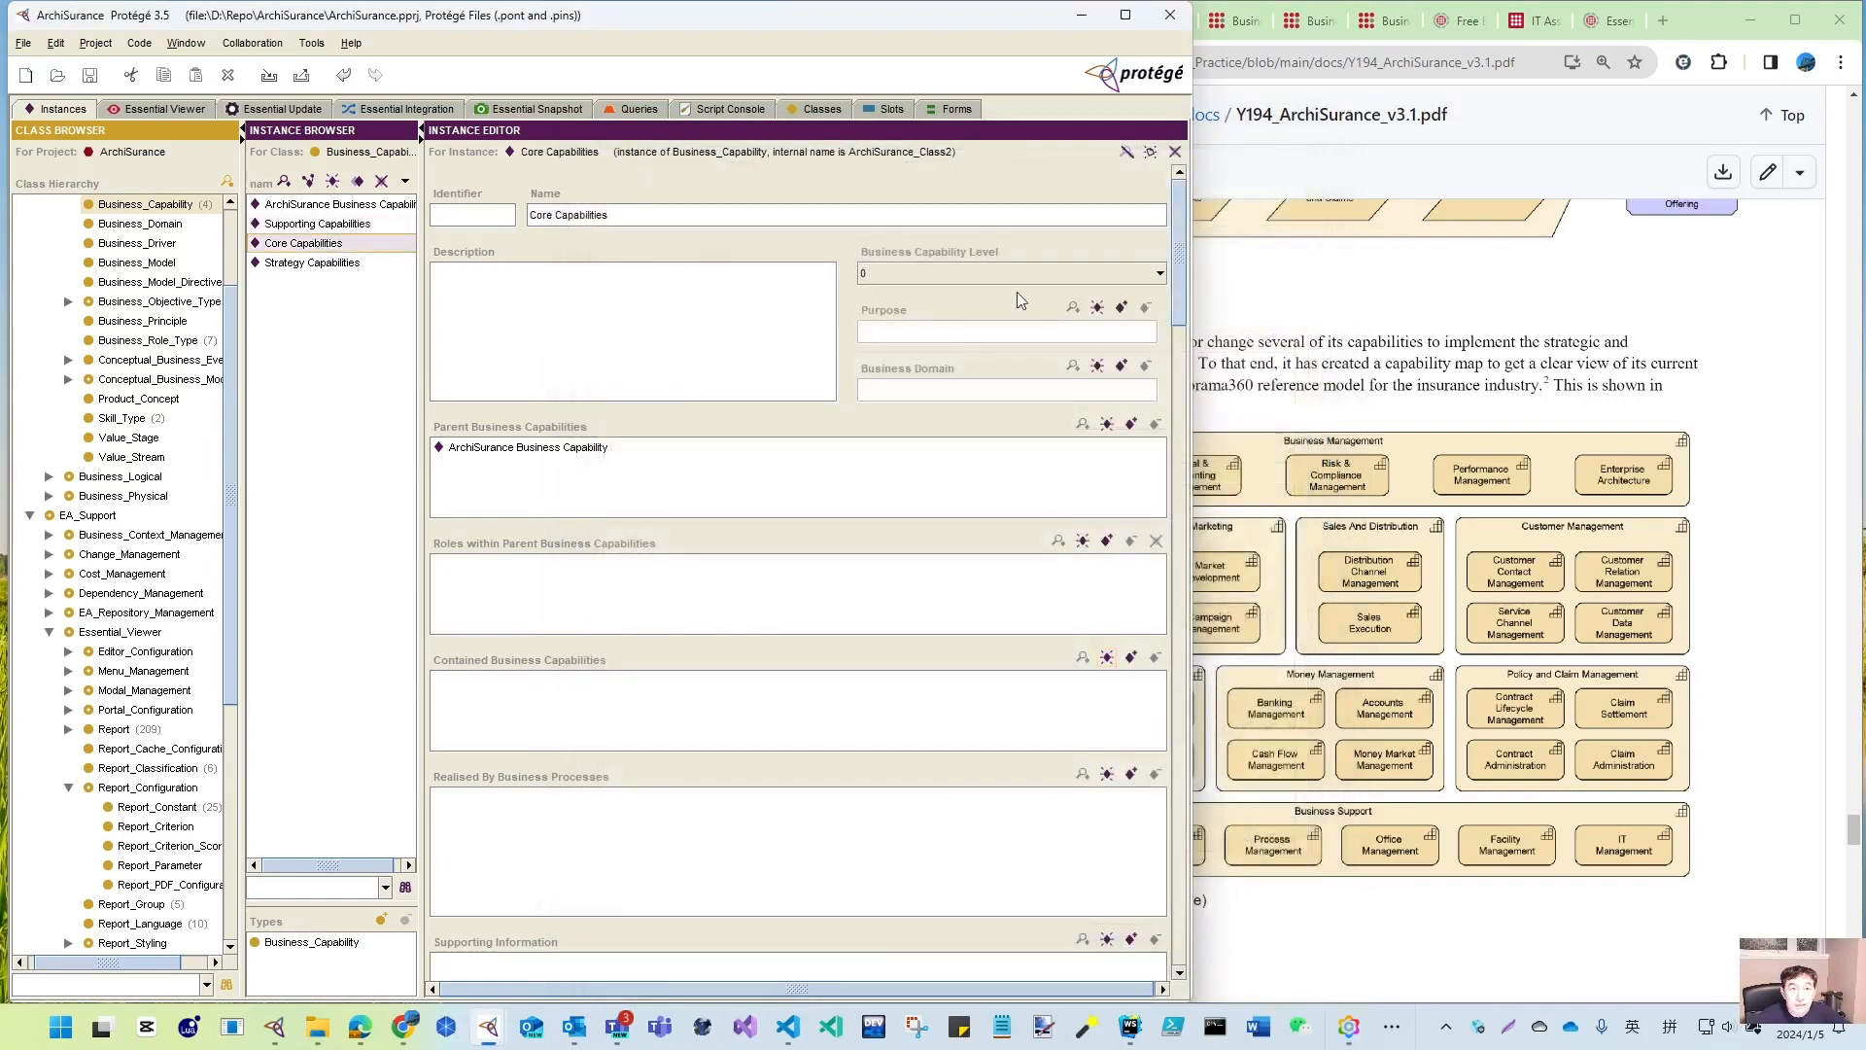
pyautogui.moveTo(1184, 261); pyautogui.dragTo(1185, 434)
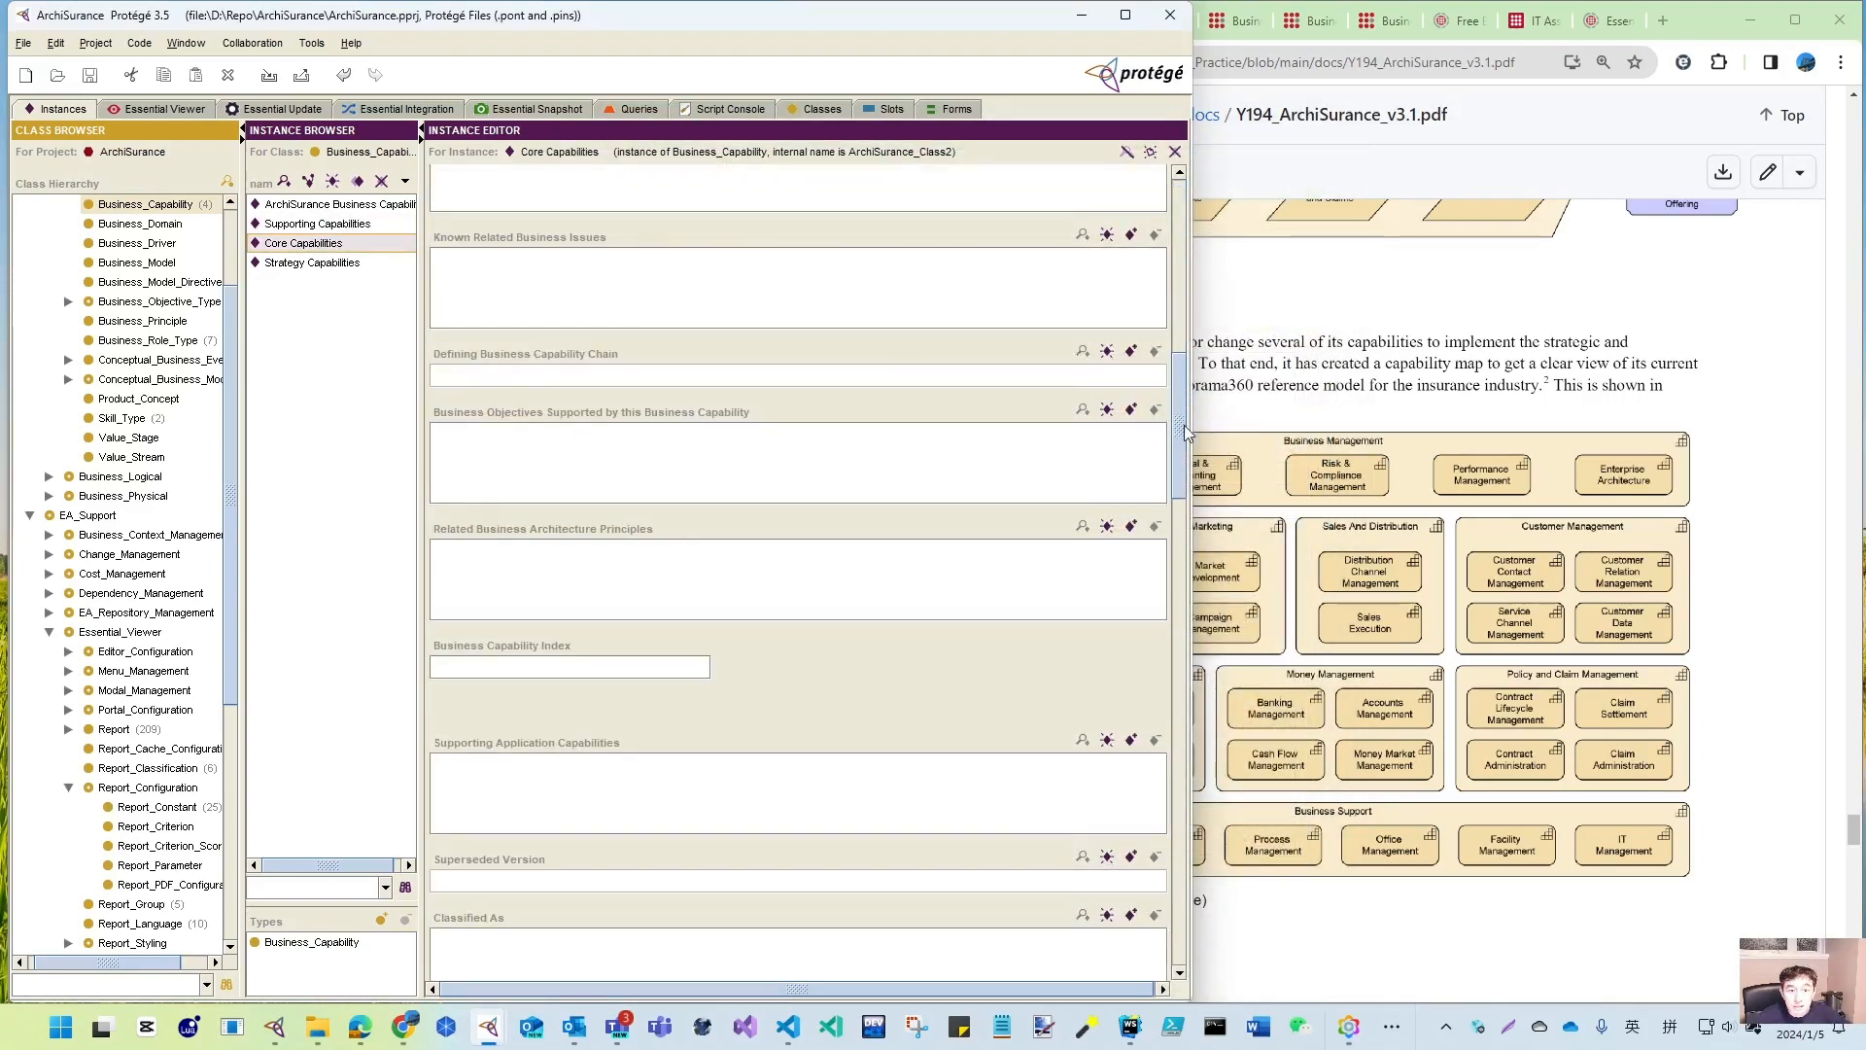
pyautogui.click(493, 671)
pyautogui.write('2')
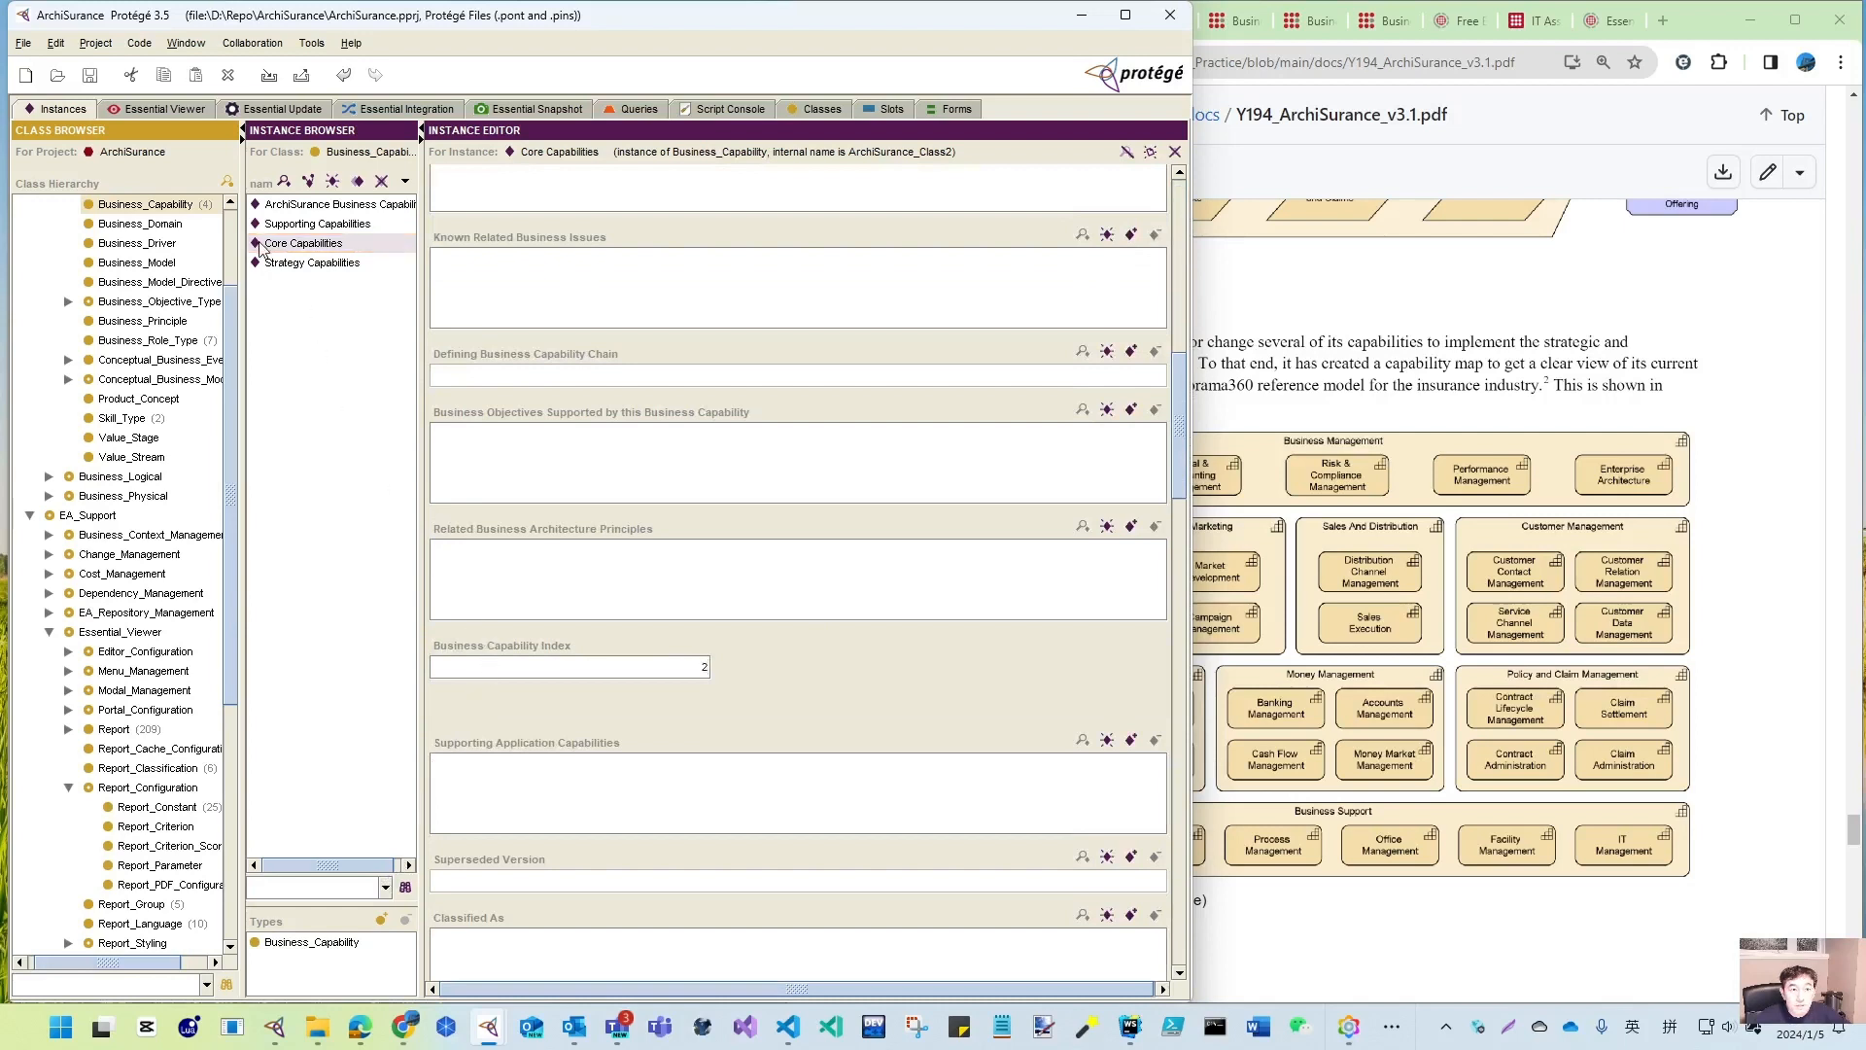
pyautogui.click(281, 263)
pyautogui.click(518, 664)
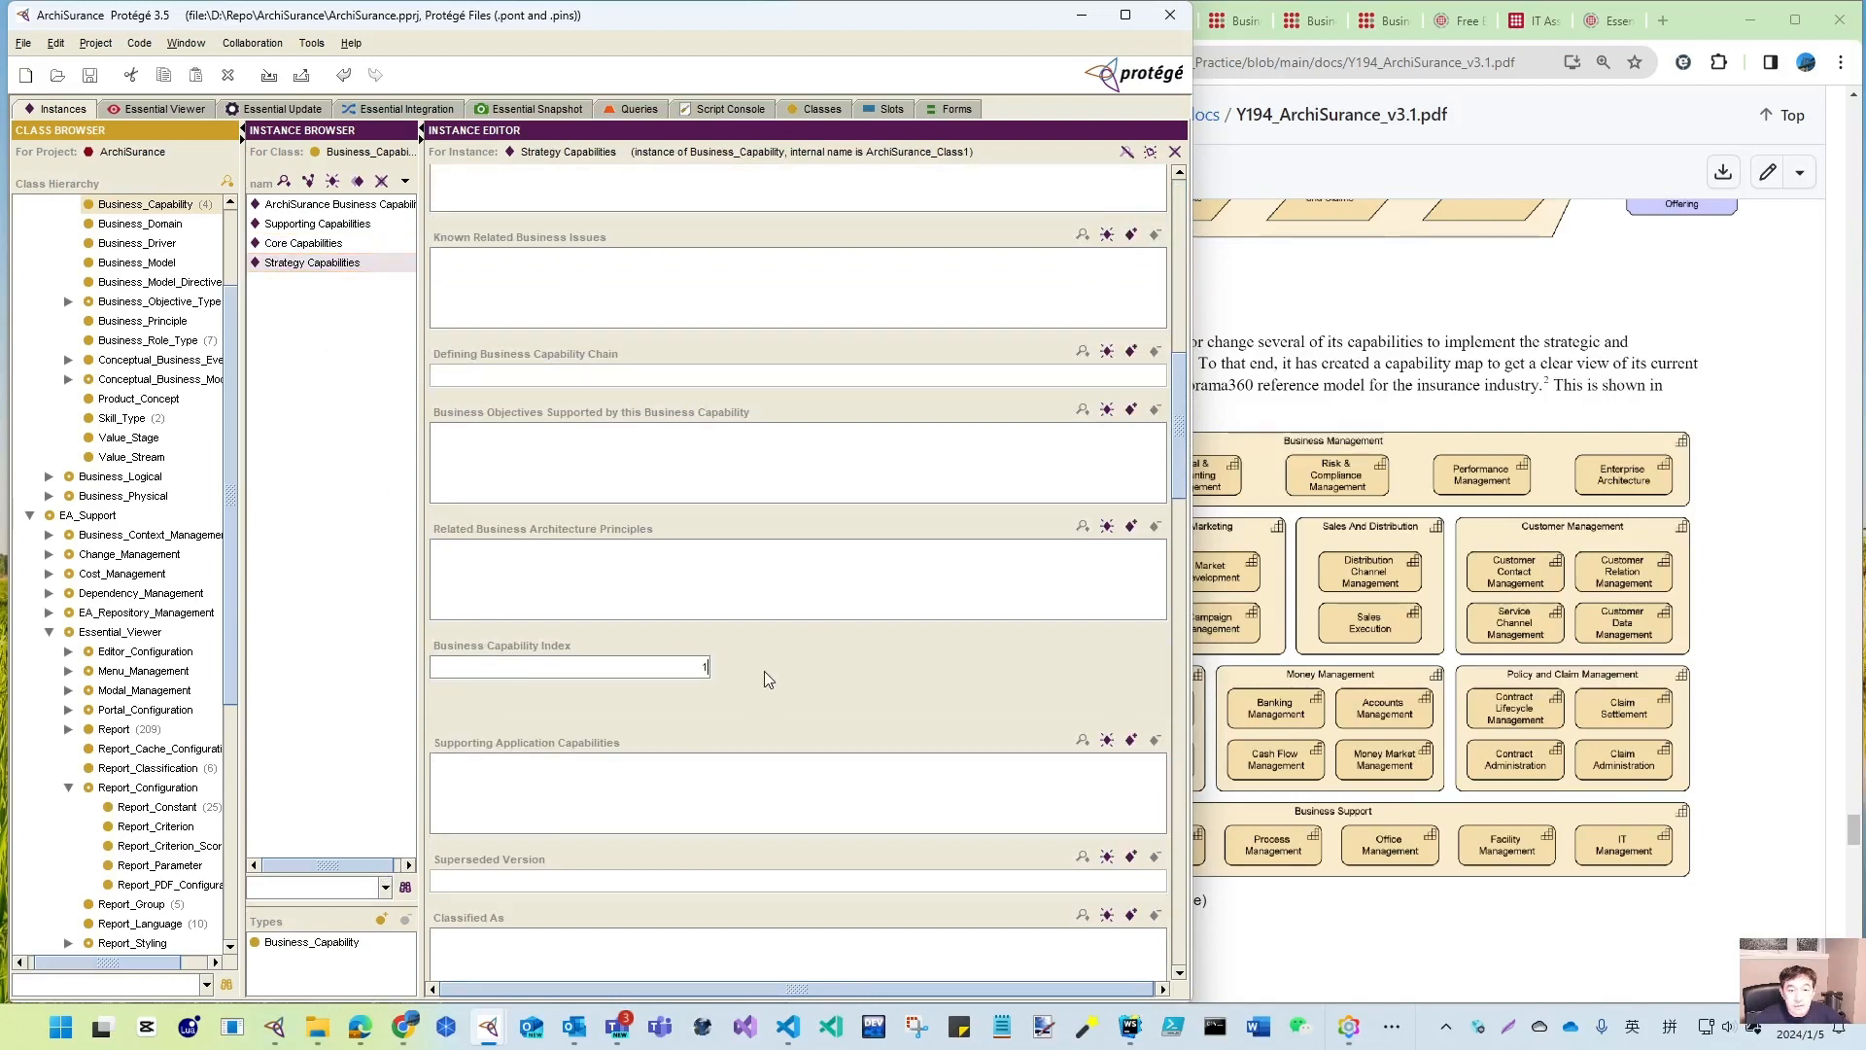
# - Publish the repository to the Essential Viewer and reload the Business Capability Dashboard in the browser
pyautogui.click(171, 113)
pyautogui.click(717, 293)
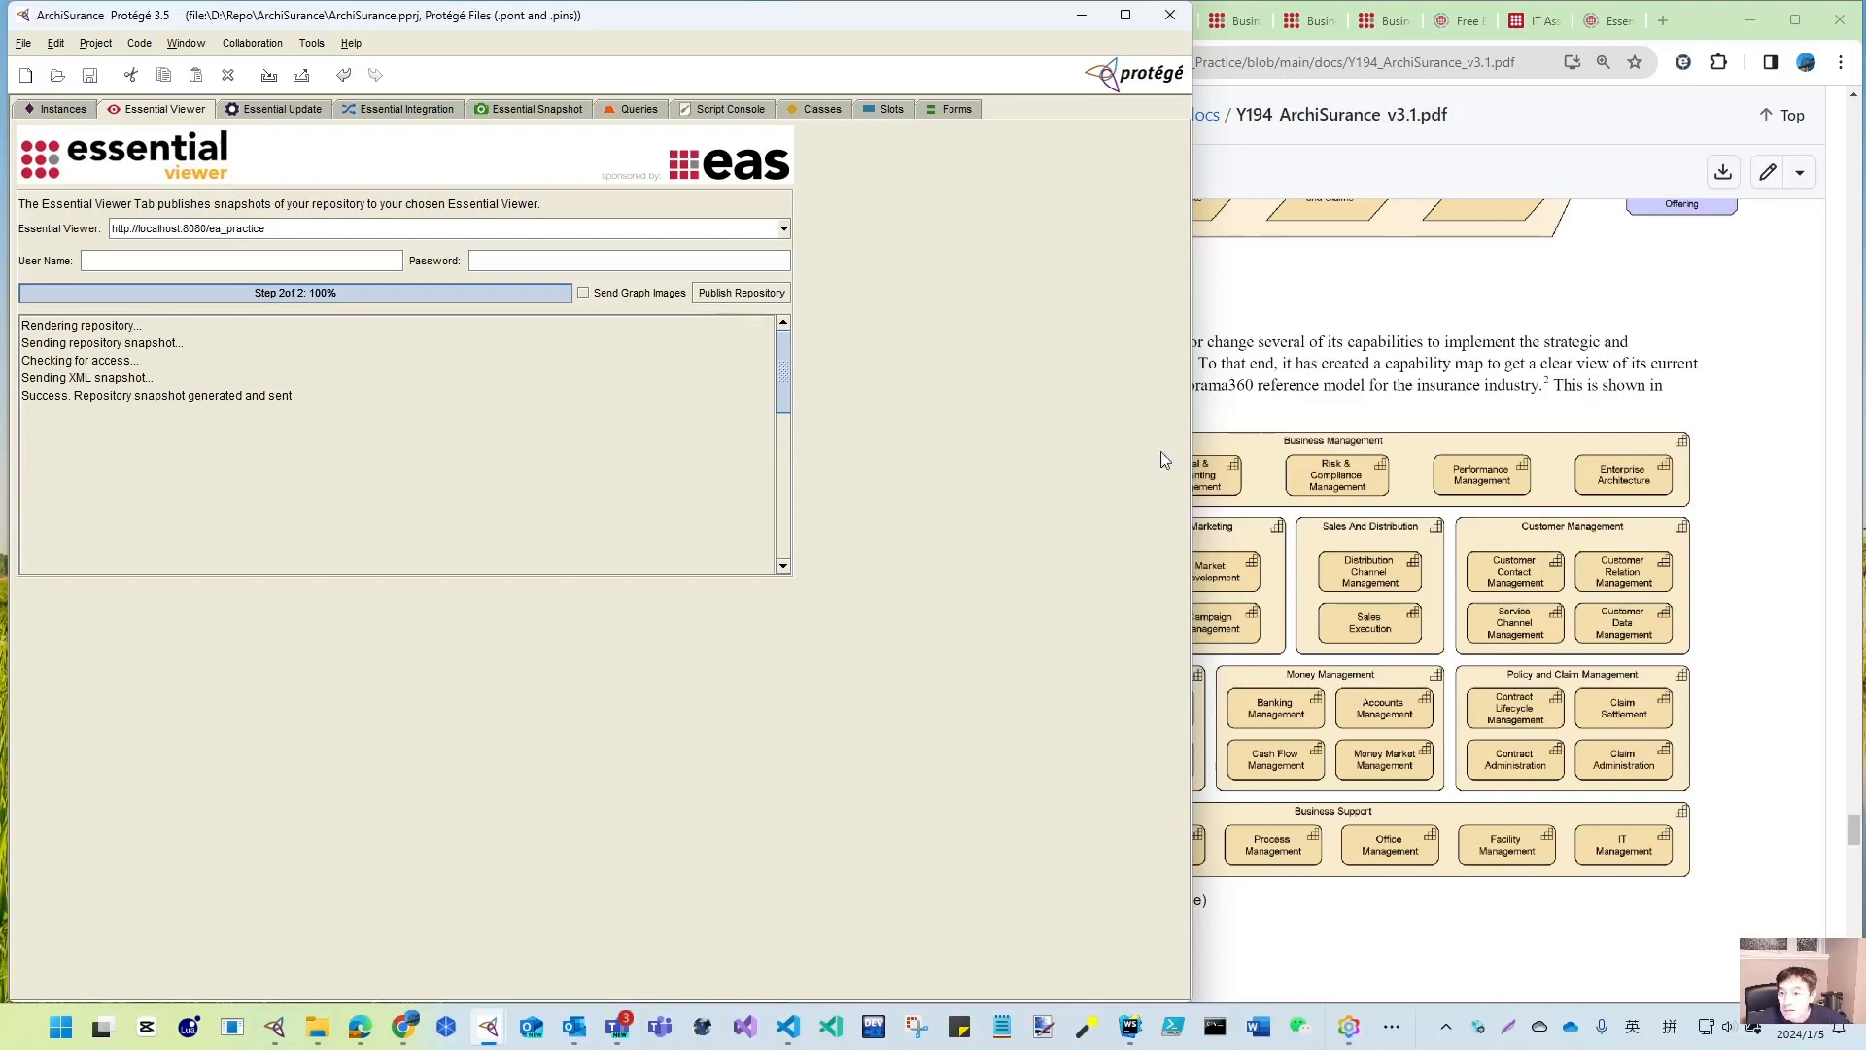
pyautogui.click(1291, 315)
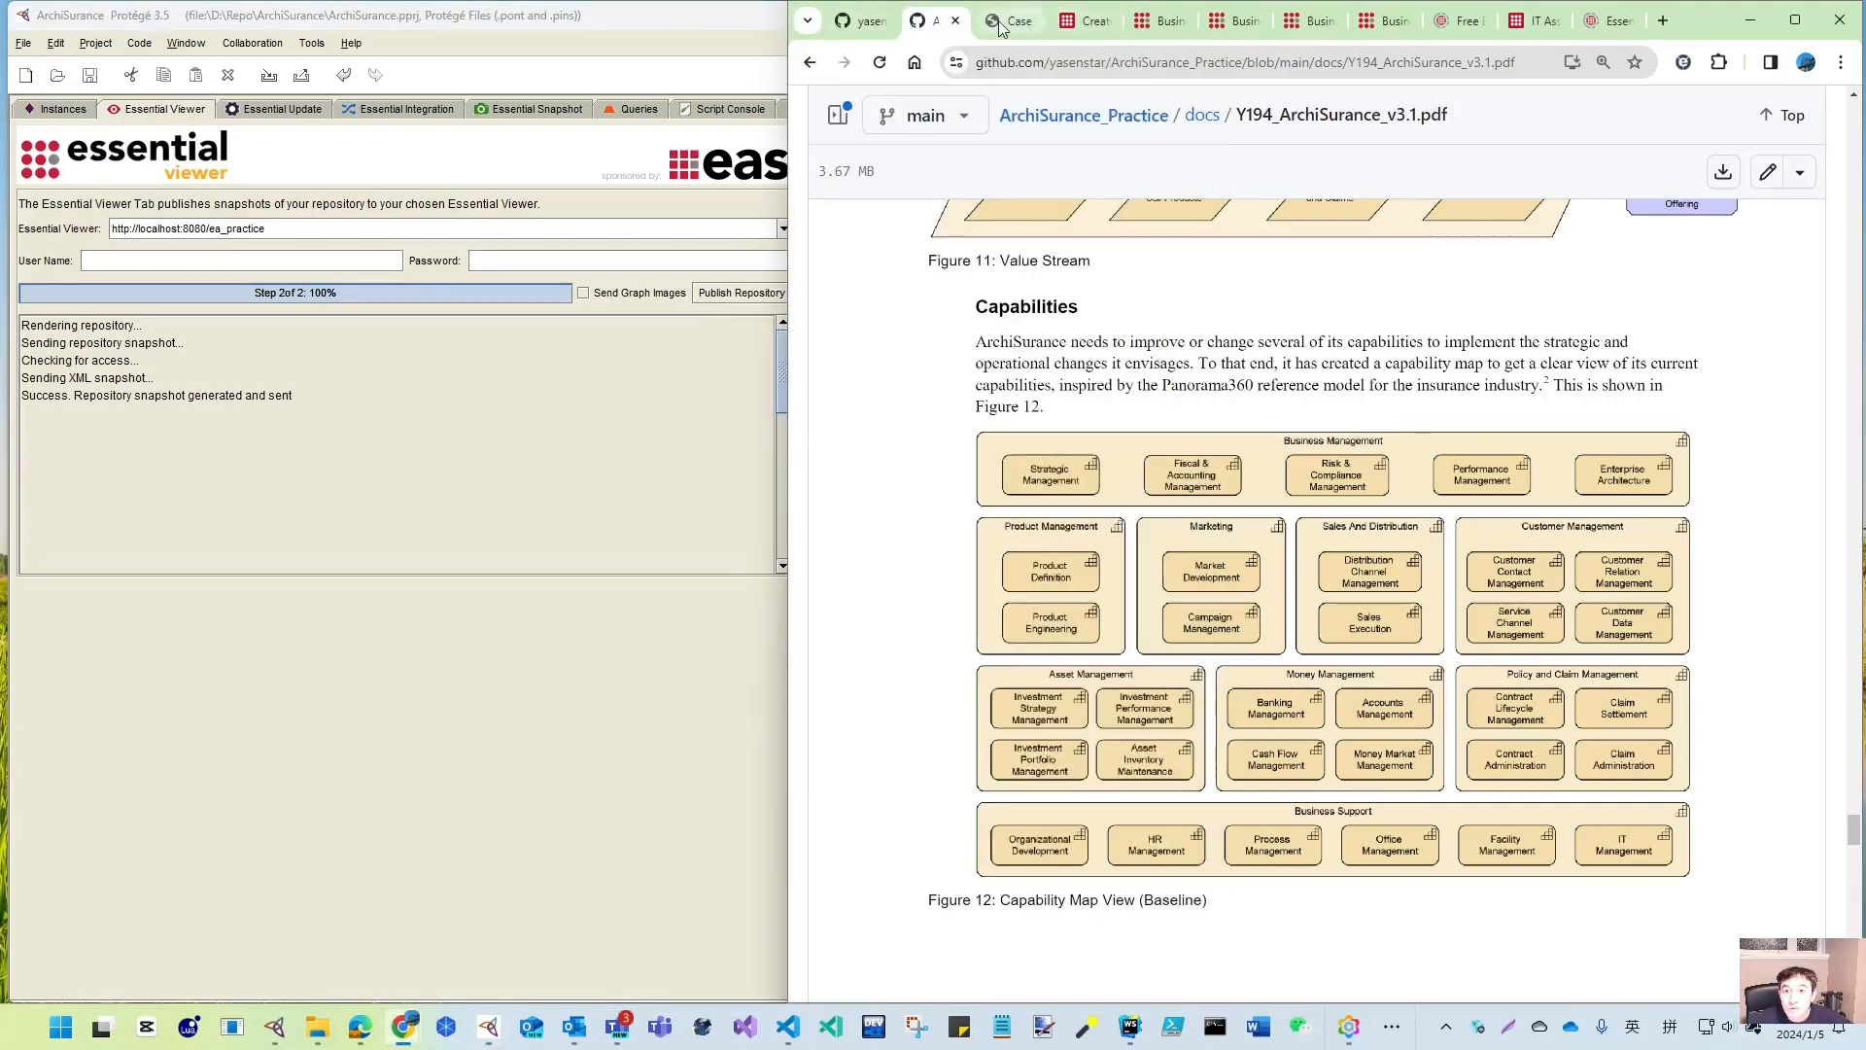
pyautogui.click(1085, 23)
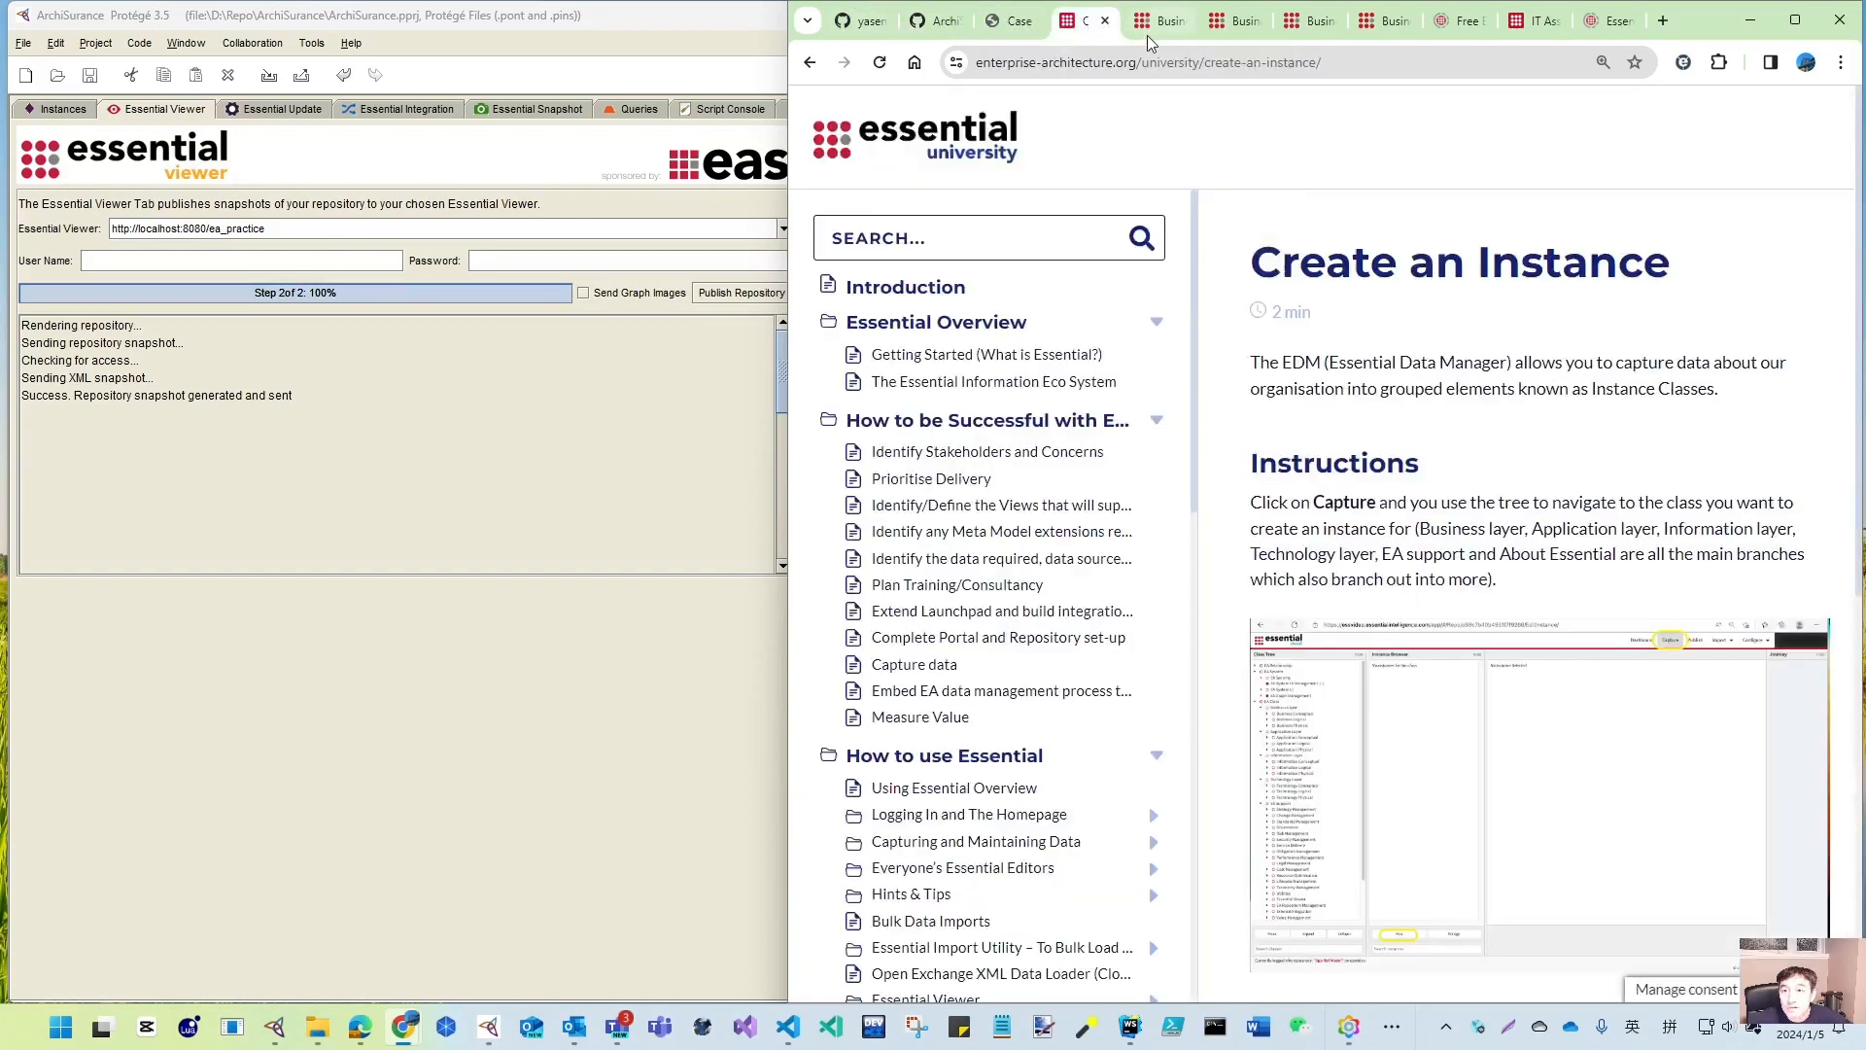
pyautogui.click(1160, 29)
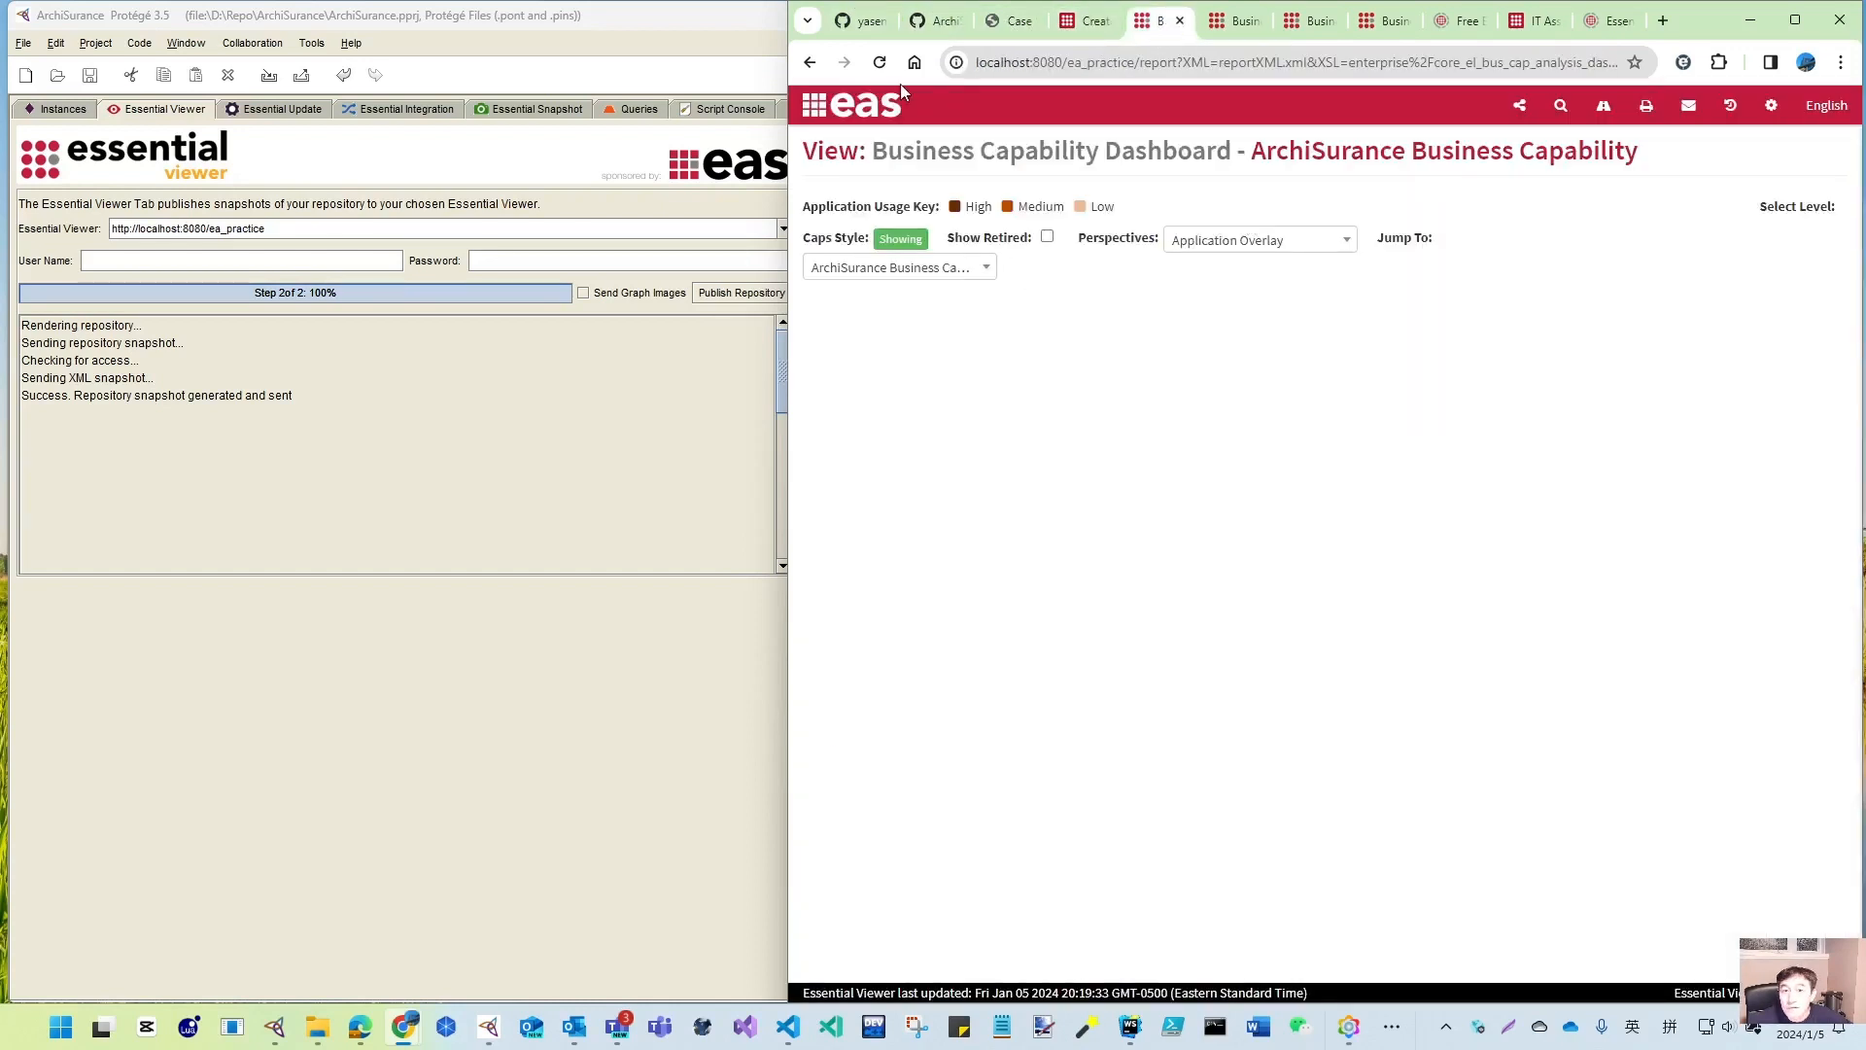
pyautogui.click(879, 62)
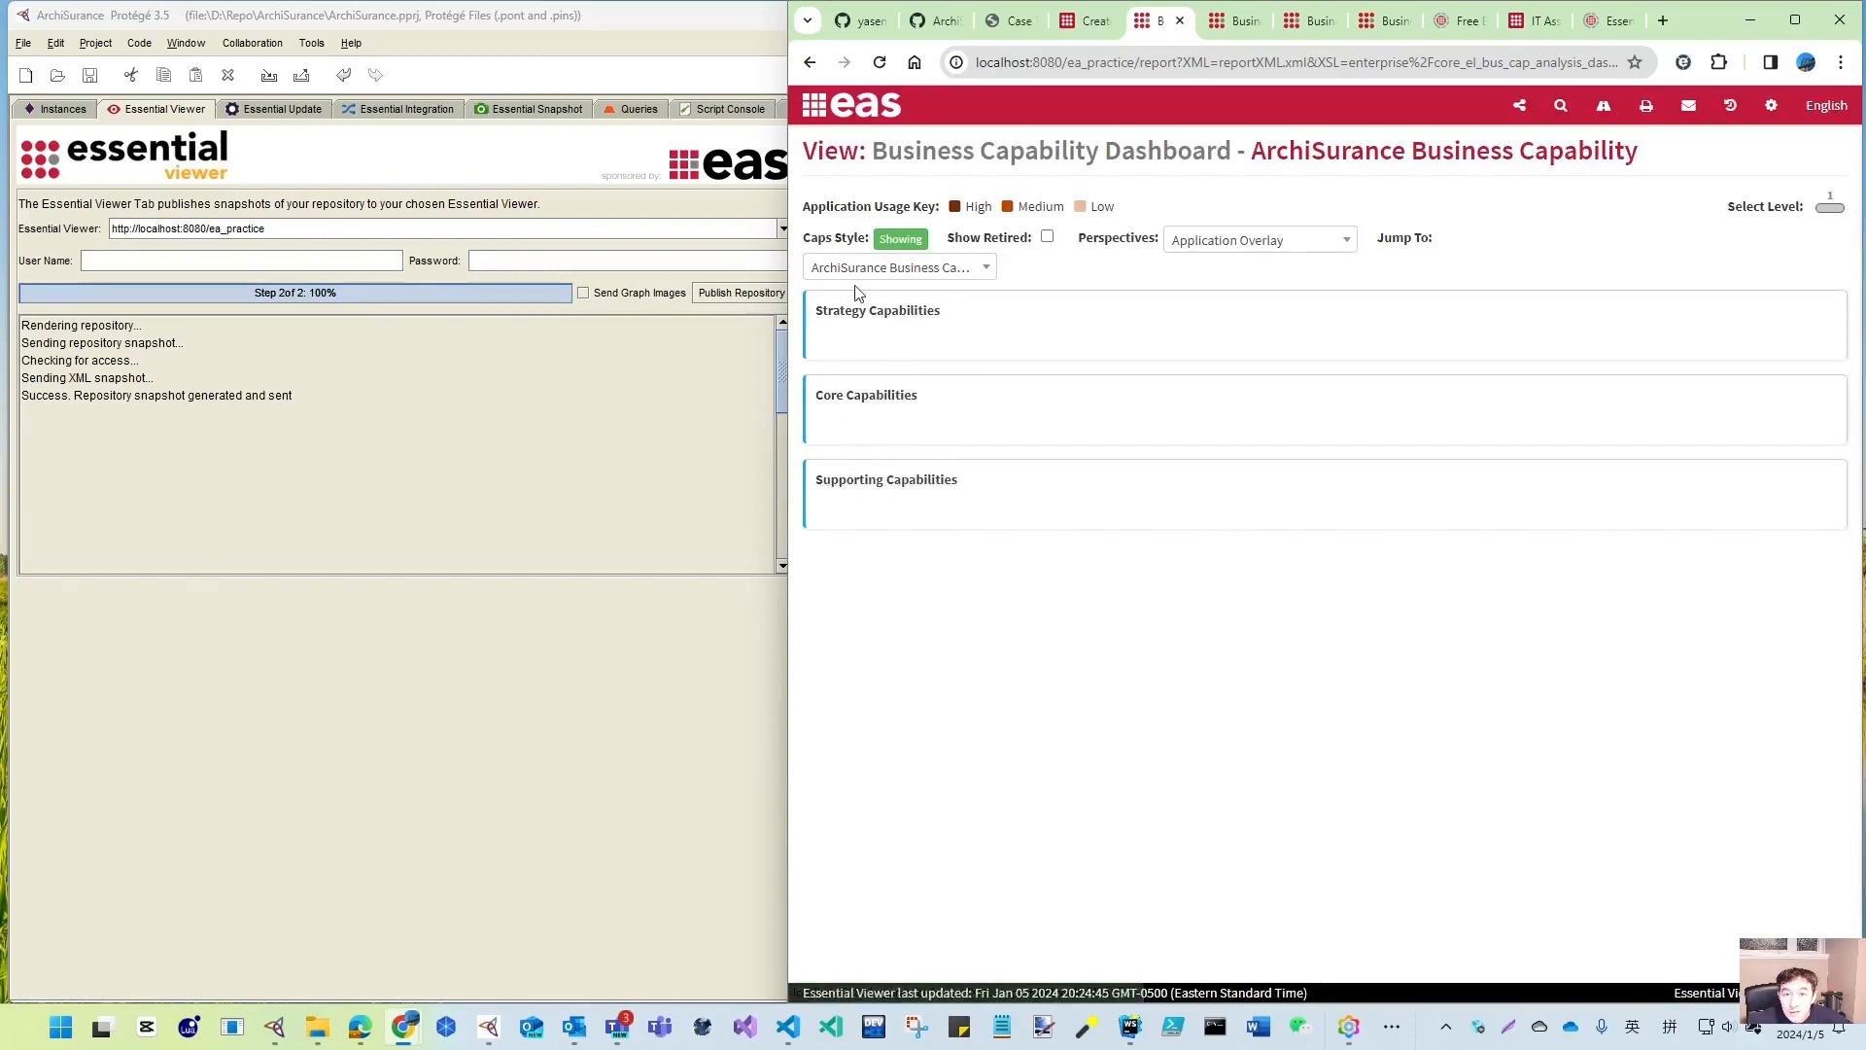
# - Set the Business Capability Index of Strategy Capabilities to 5 in Protégé
pyautogui.click(53, 113)
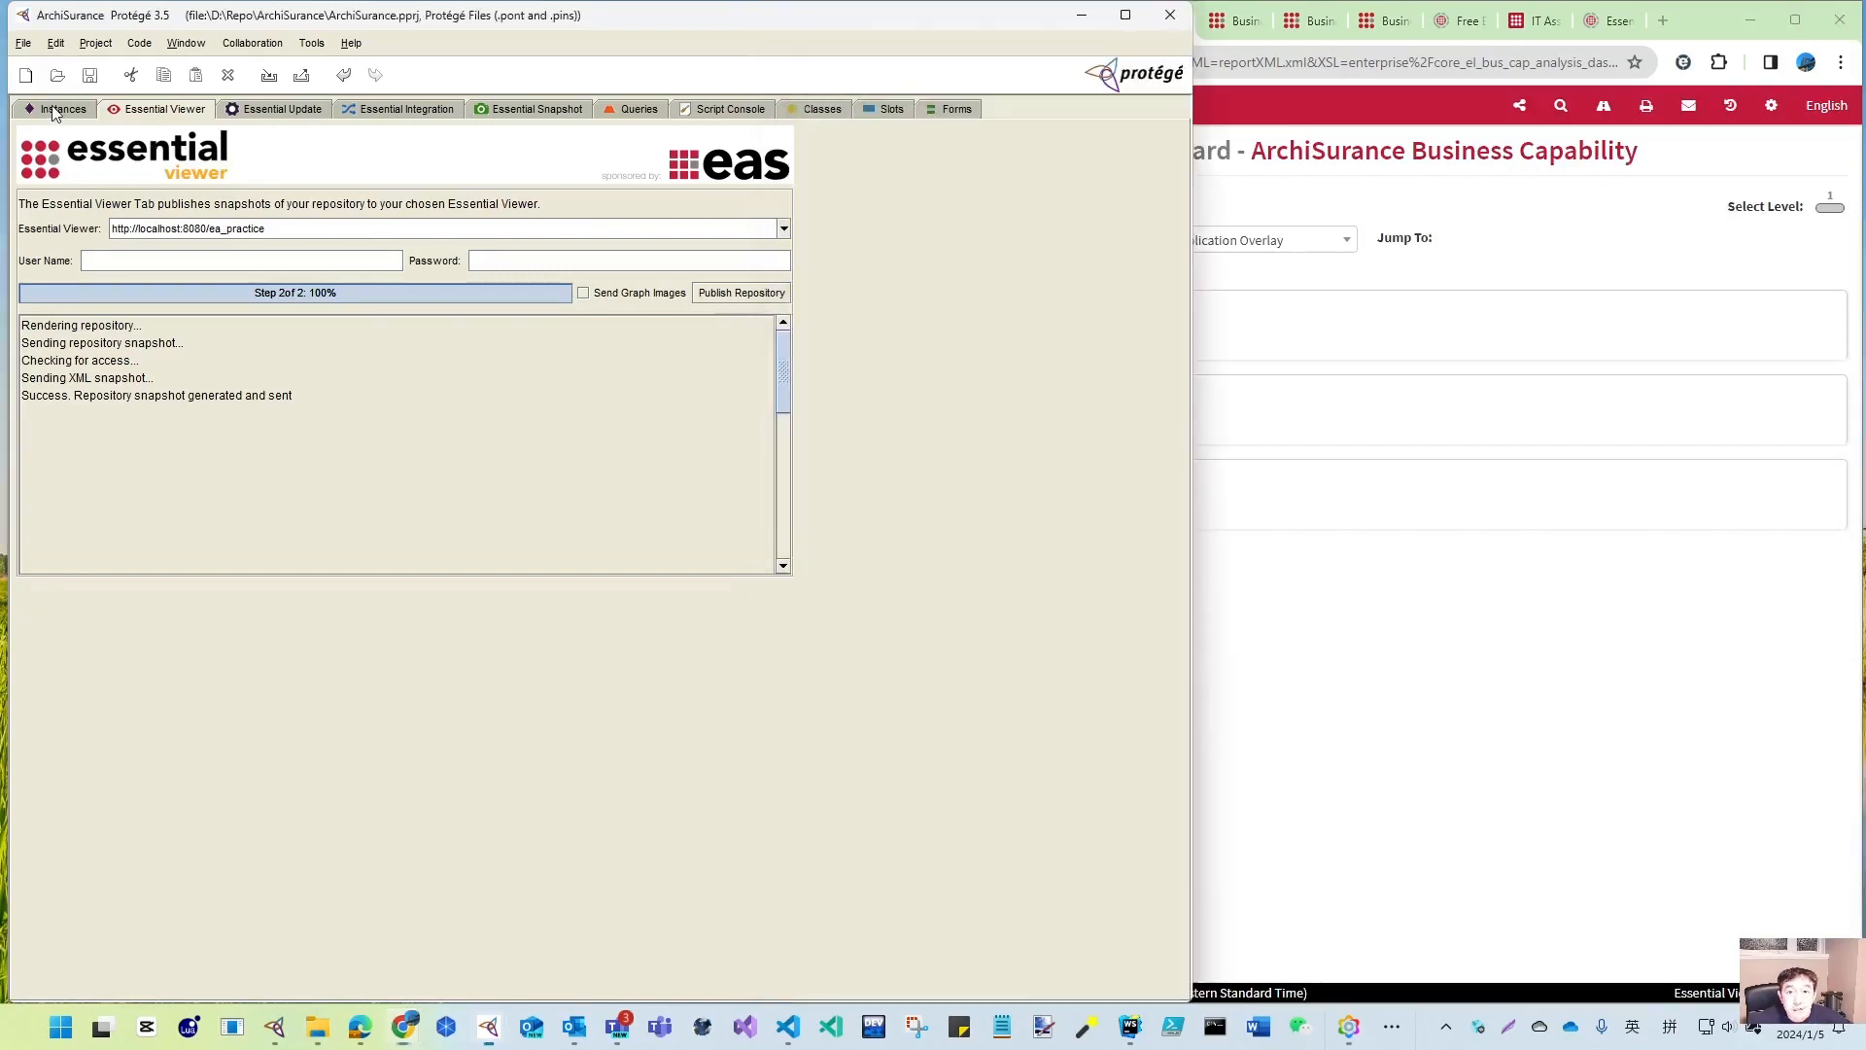
pyautogui.click(53, 111)
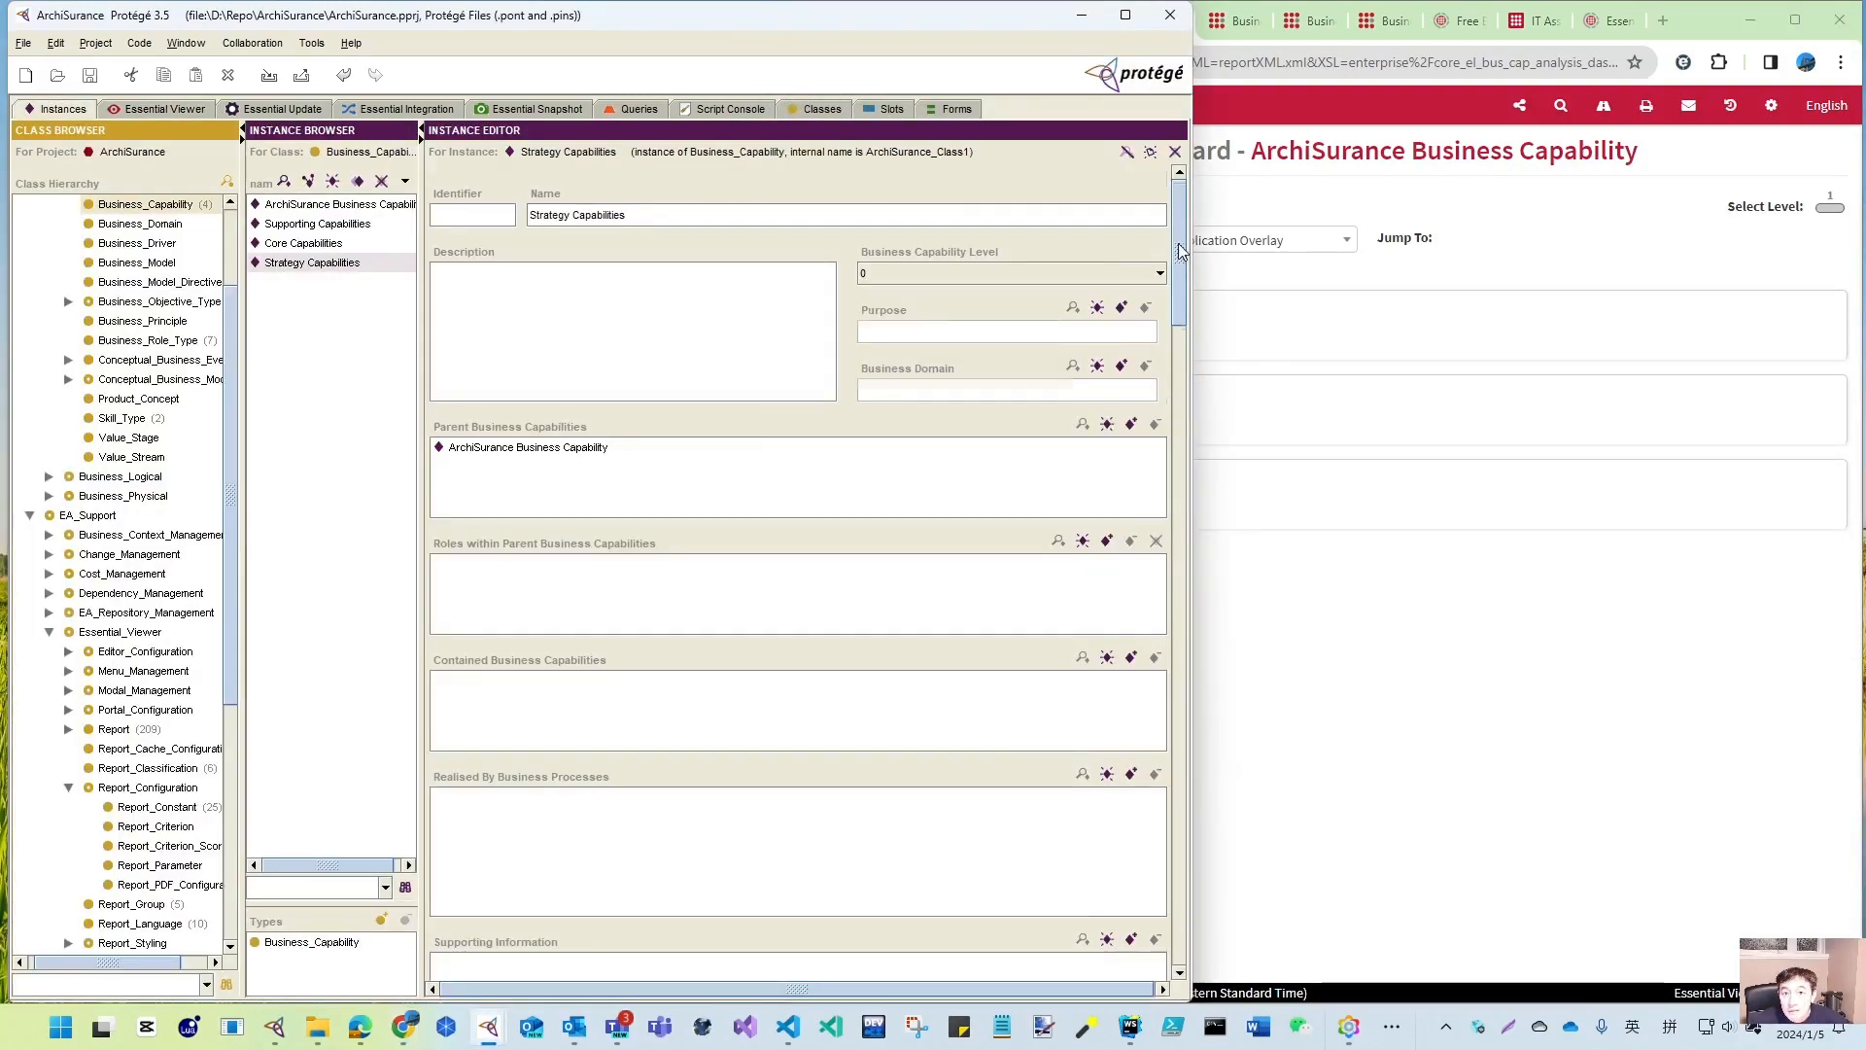
pyautogui.scroll(-10, 931, 488)
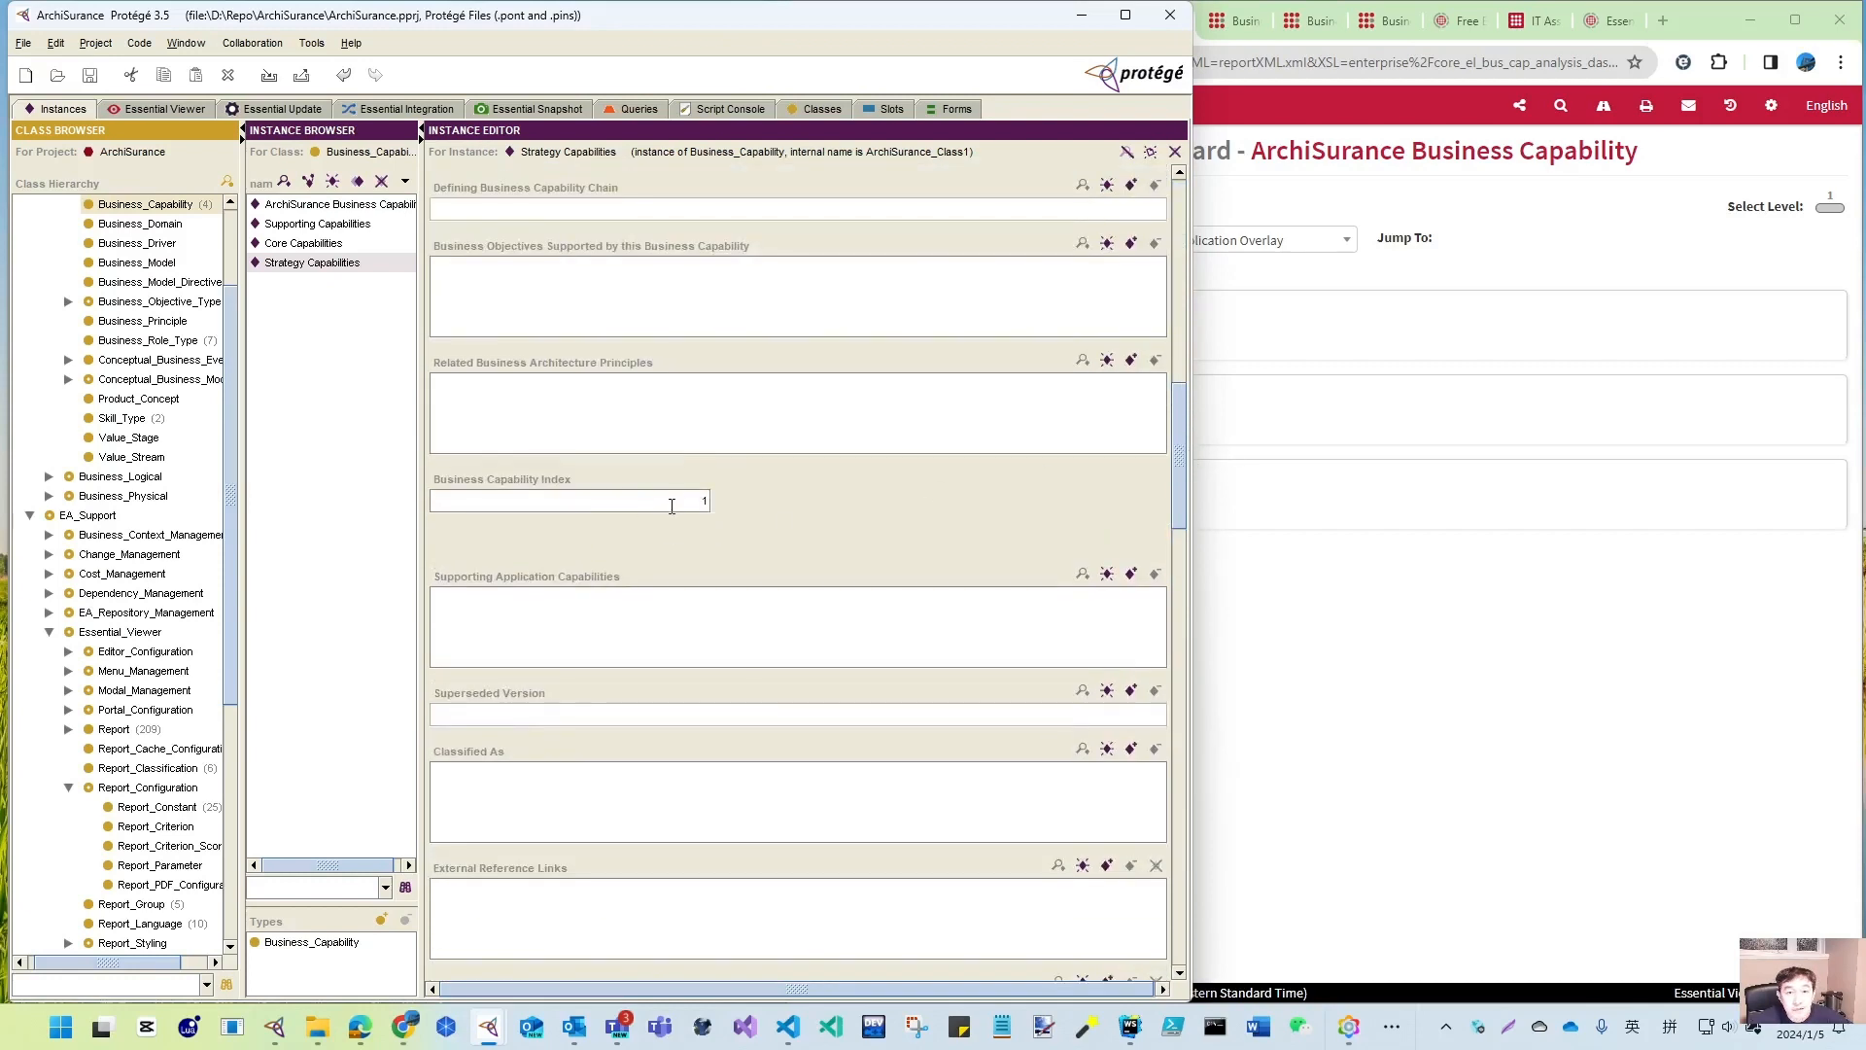
pyautogui.write('5')
# - Republish the repository and reload the Business Capability Dashboard to check how the capabilities are ordered with the changed index
pyautogui.click(140, 113)
pyautogui.click(742, 292)
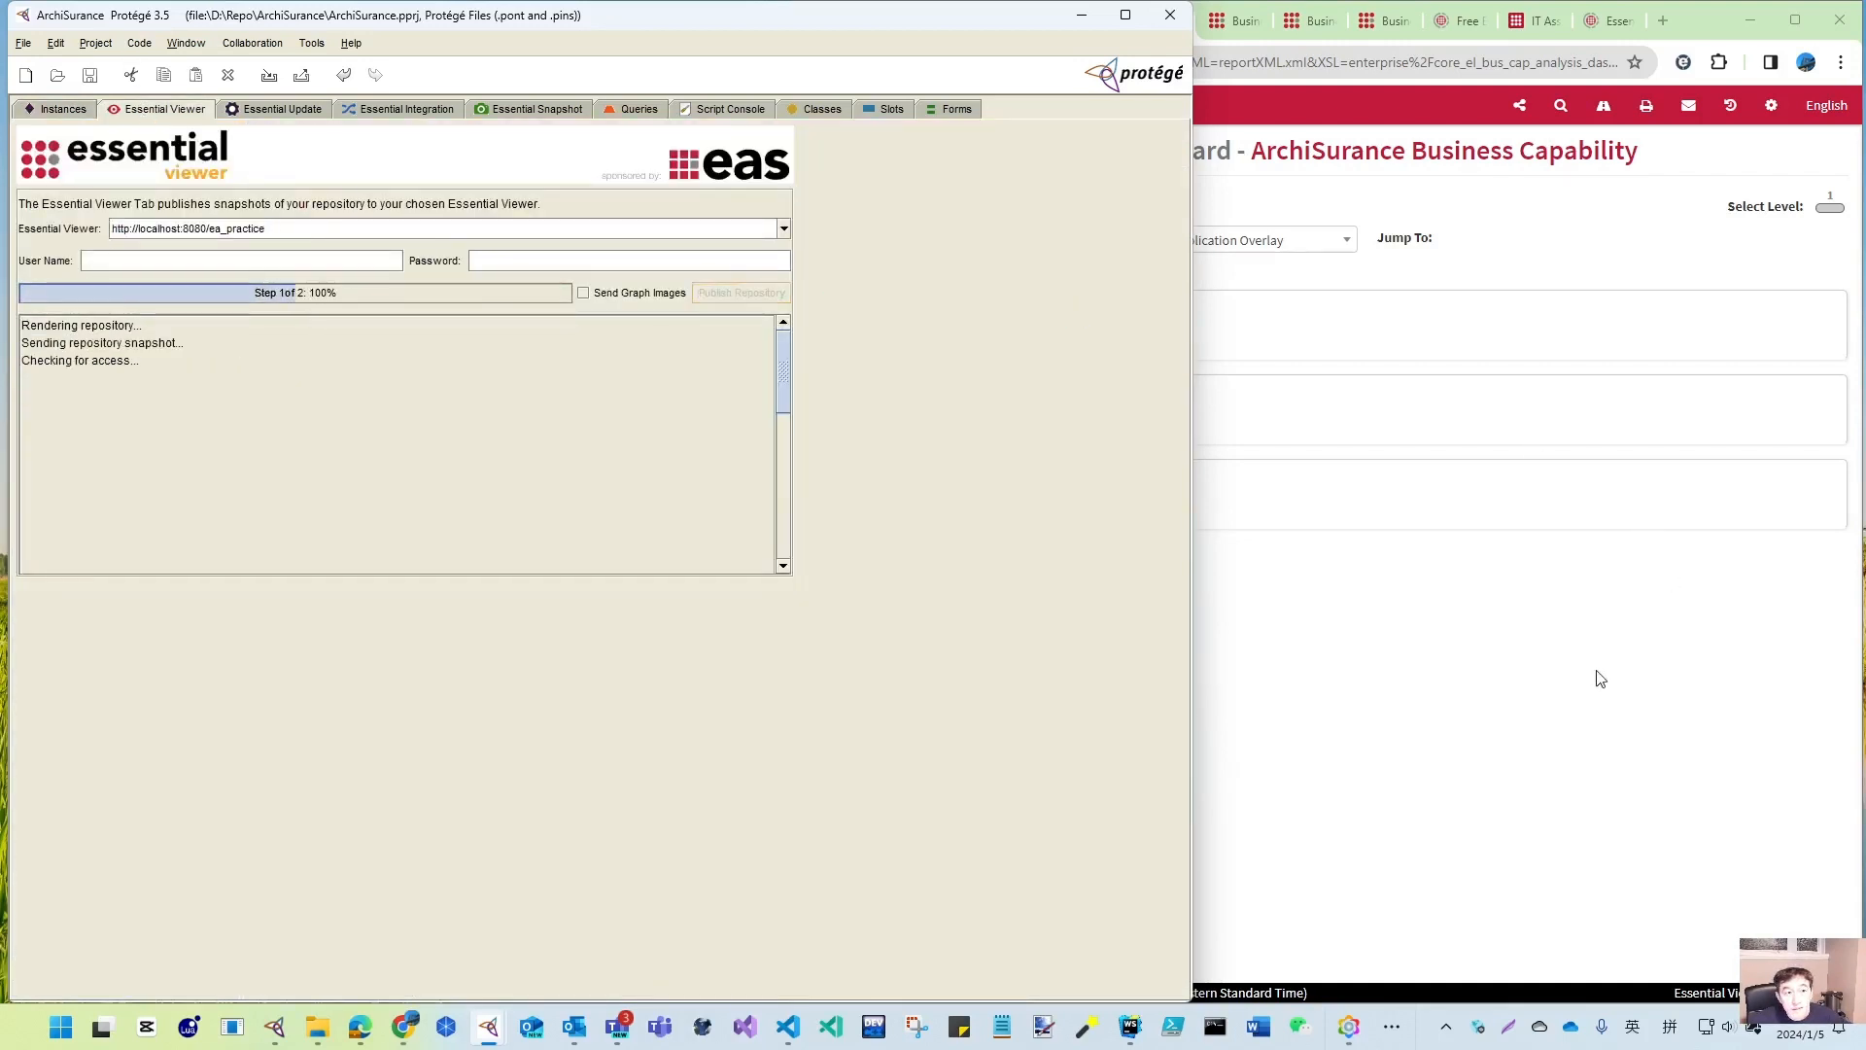
pyautogui.click(1540, 659)
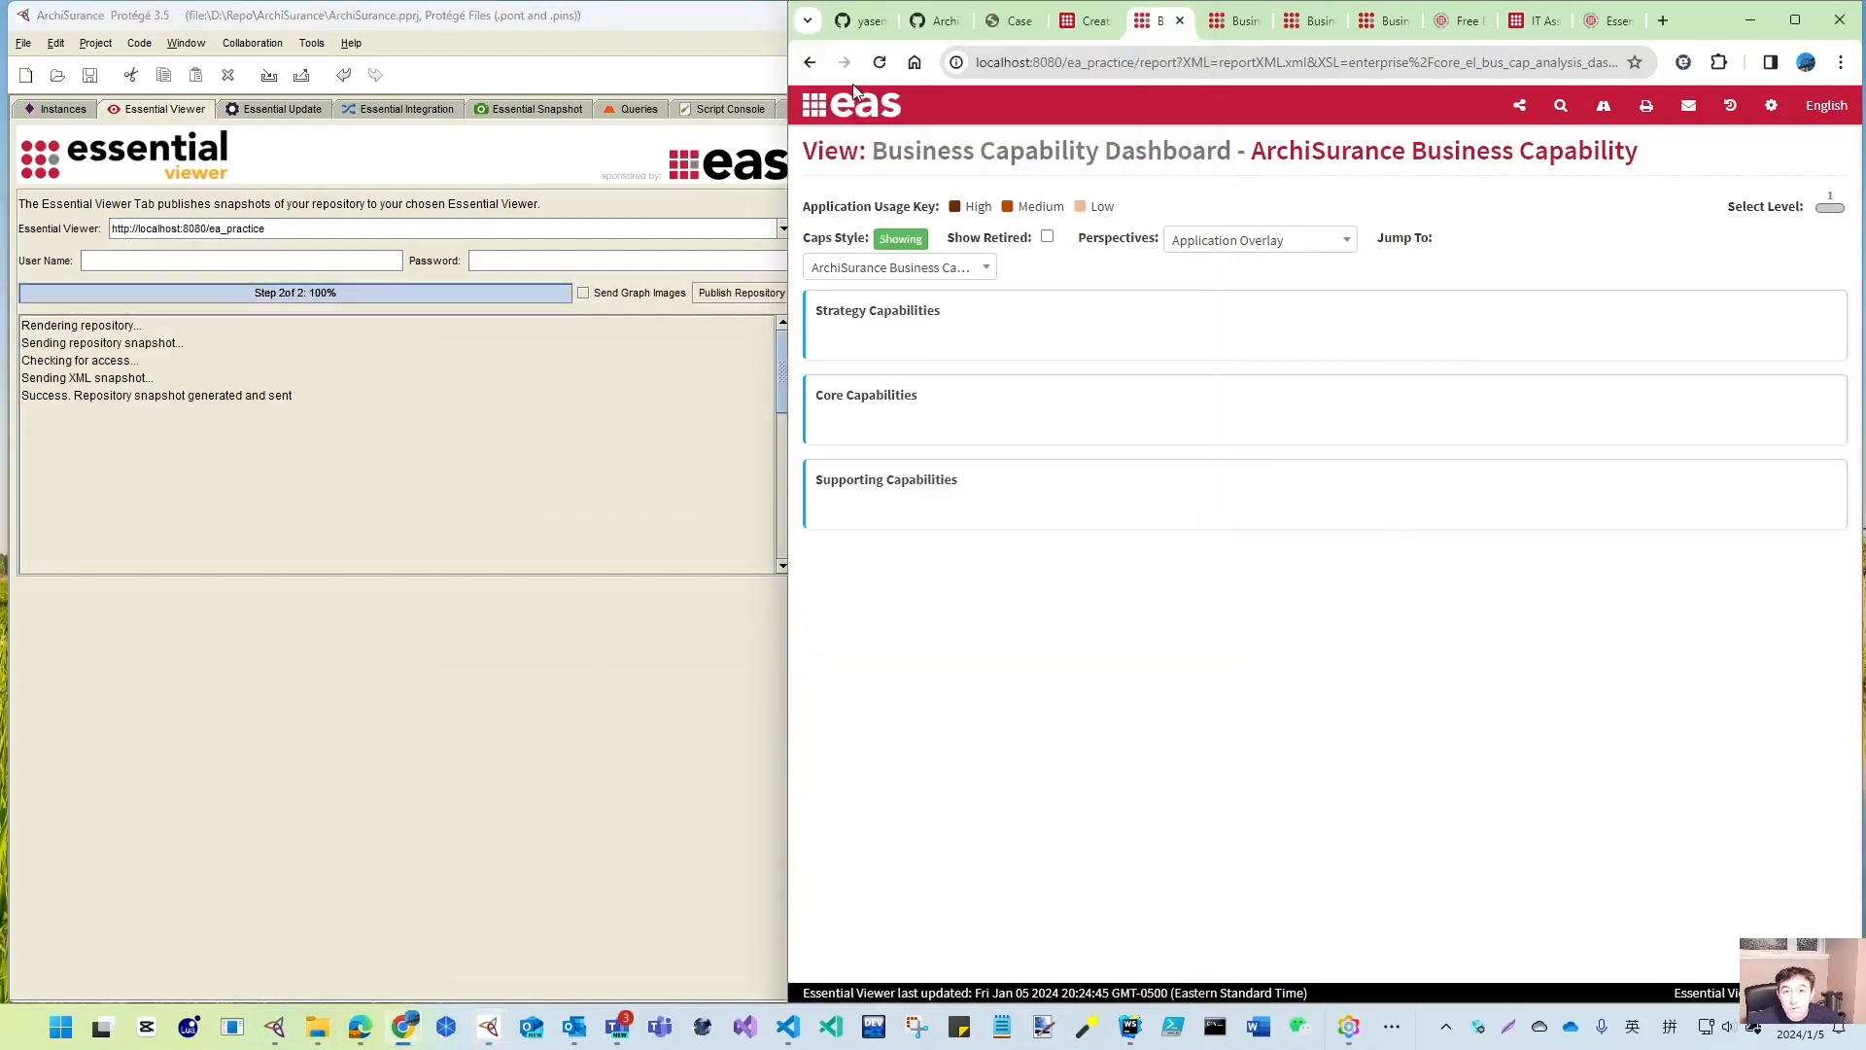
pyautogui.click(880, 62)
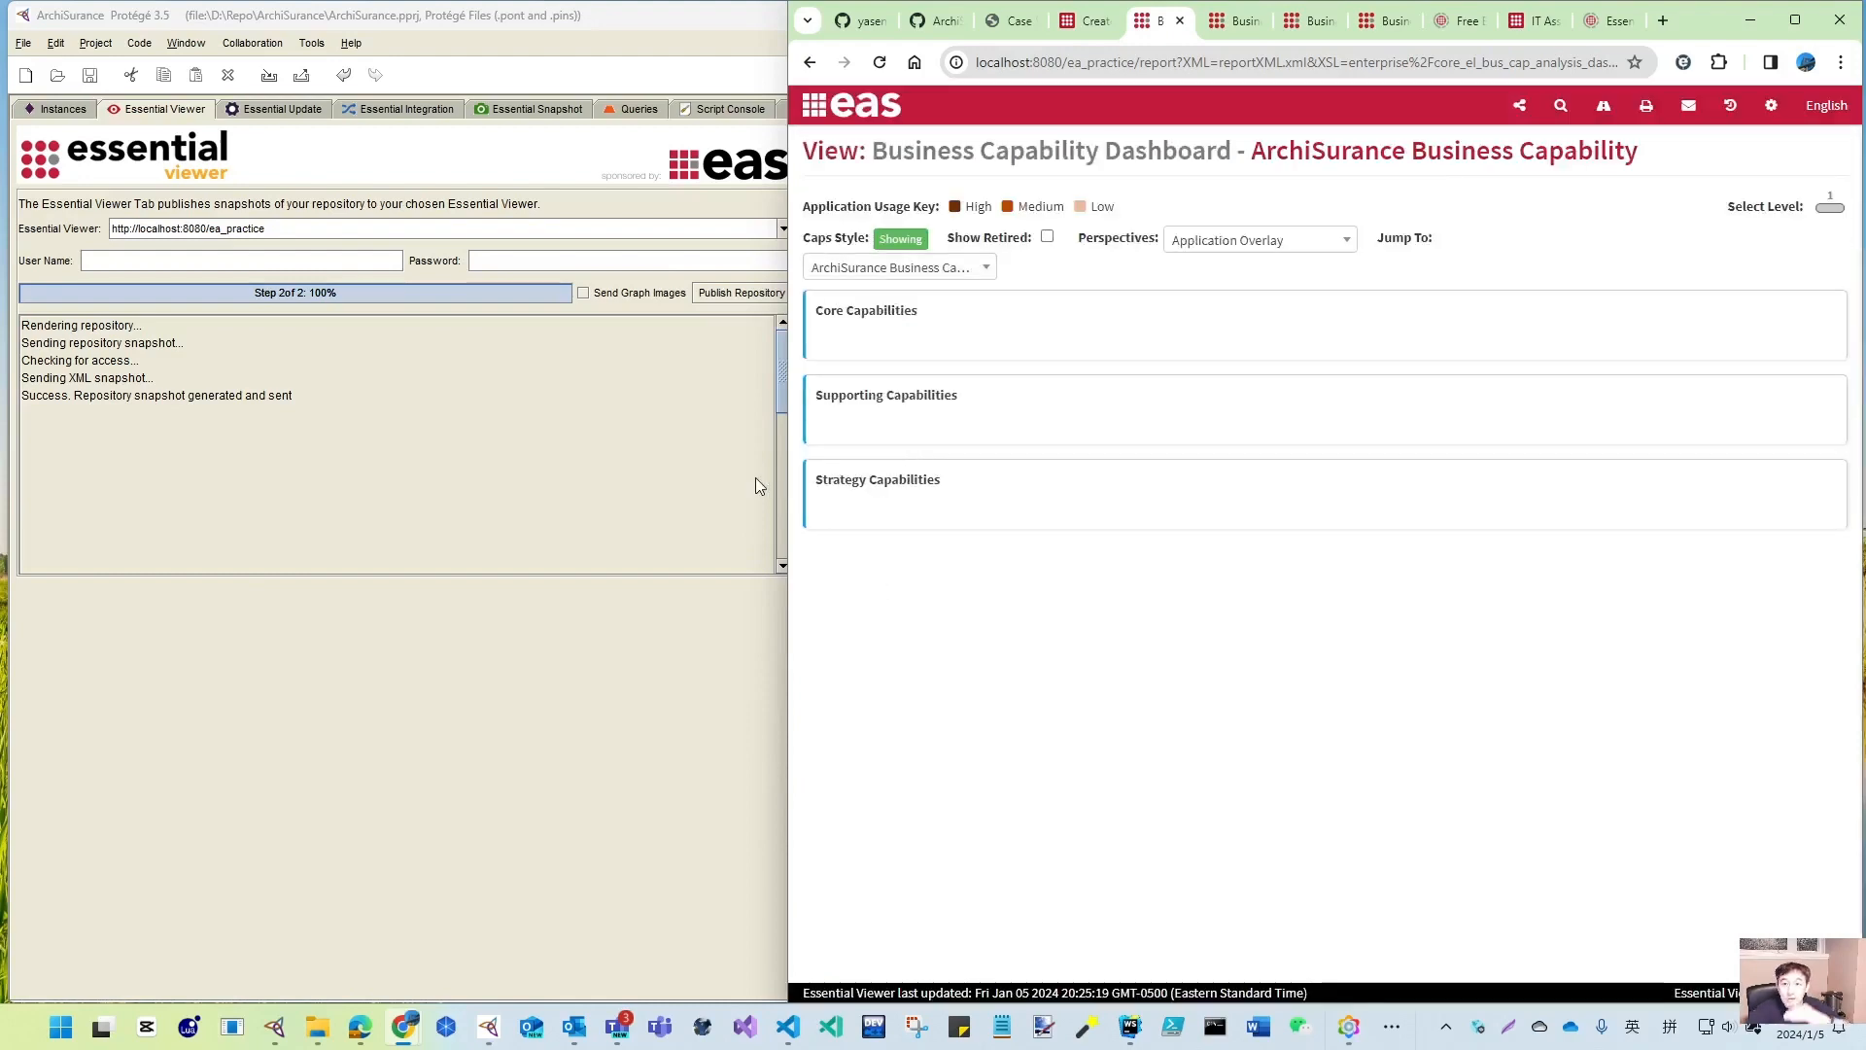
# - Set the Business Capability Index of Strategy Capabilities back to 1 in Protégé
pyautogui.click(77, 112)
pyautogui.click(321, 266)
pyautogui.moveTo(1178, 251); pyautogui.dragTo(1176, 409)
pyautogui.click(685, 694)
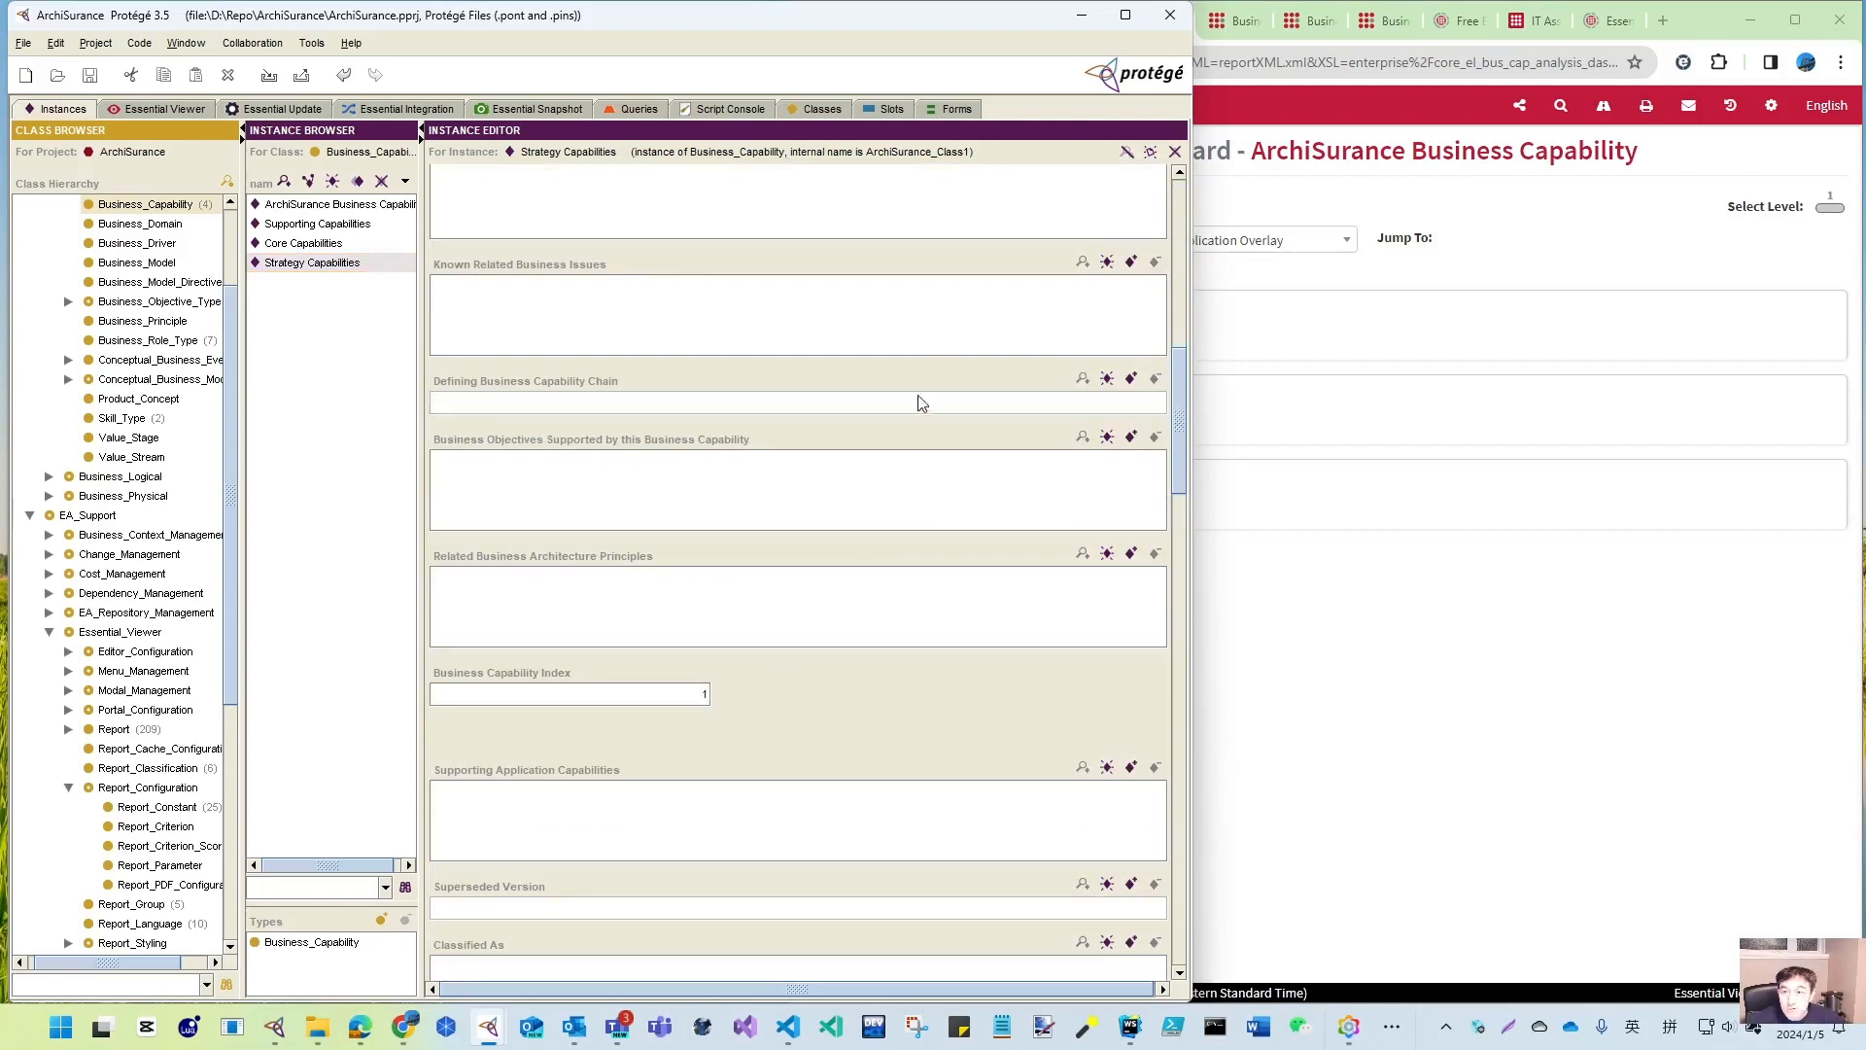
pyautogui.click(1181, 193)
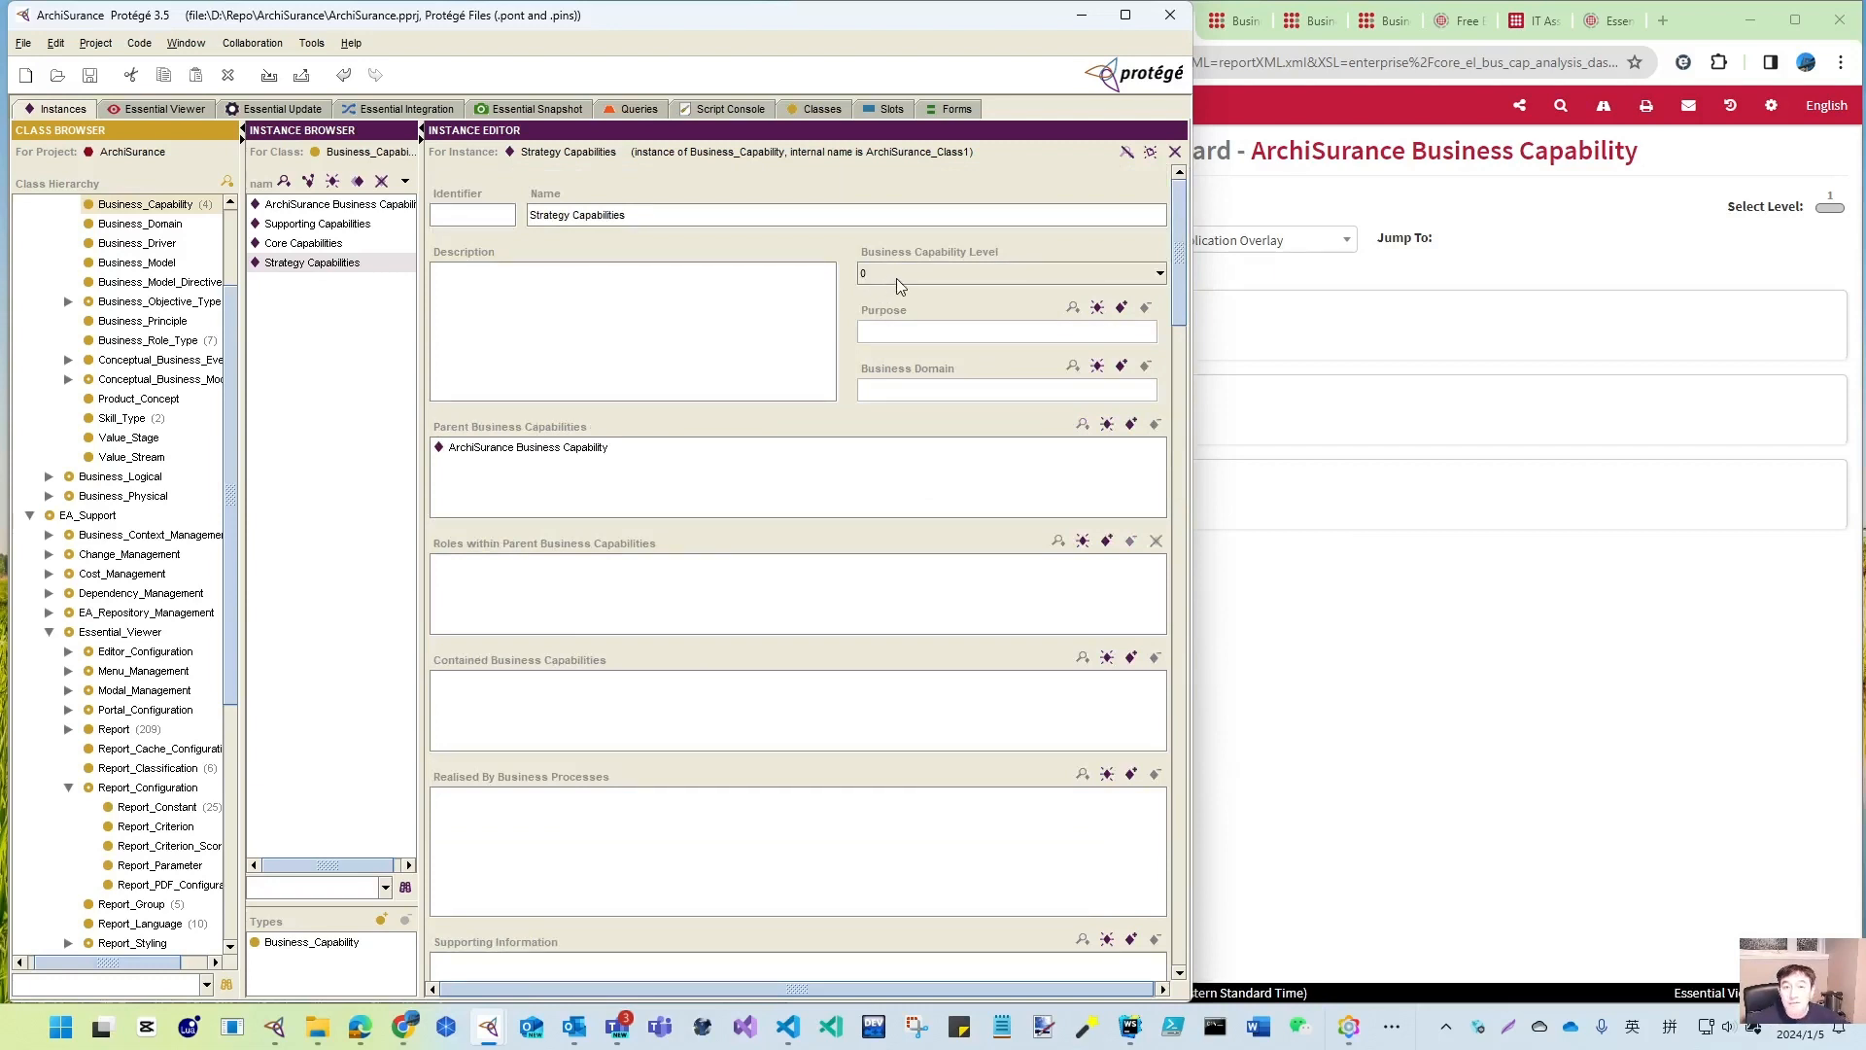
# - Publish the repository with the restored index and reload the Business Capability Model view in the browser
pyautogui.click(1361, 201)
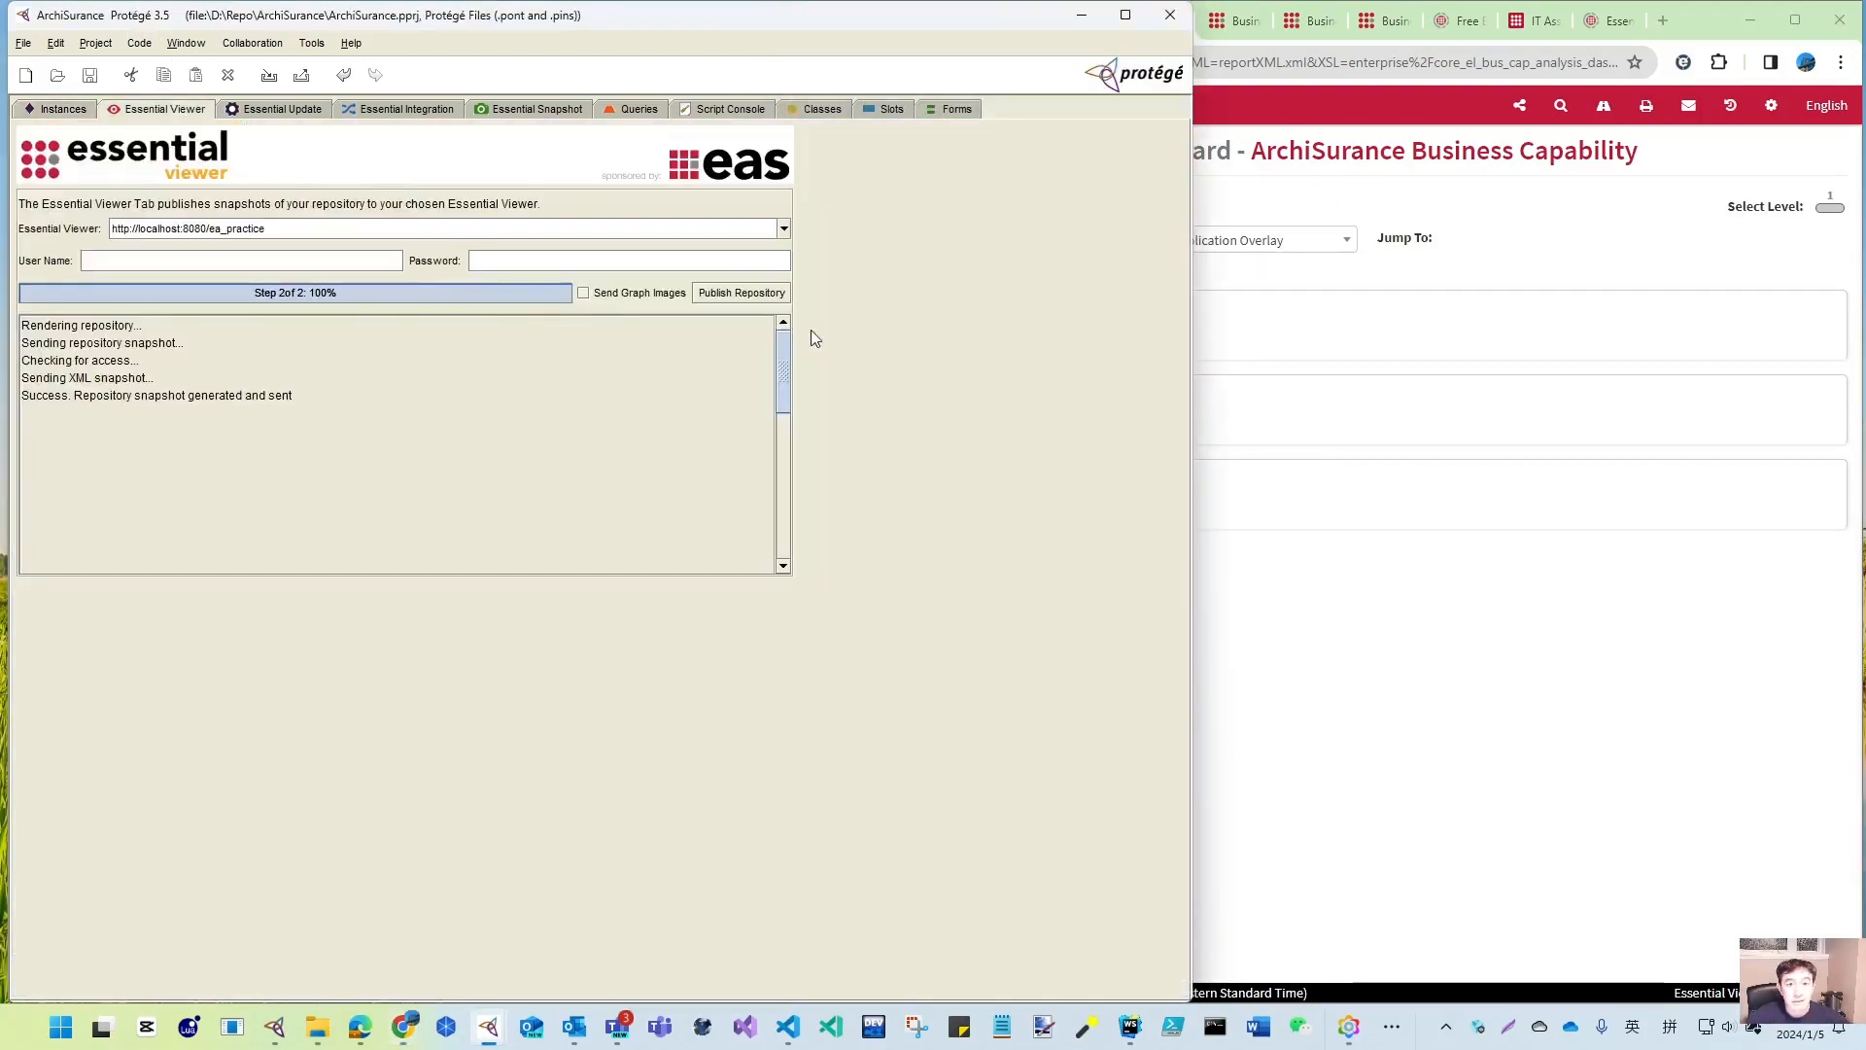
pyautogui.click(742, 292)
pyautogui.click(1345, 216)
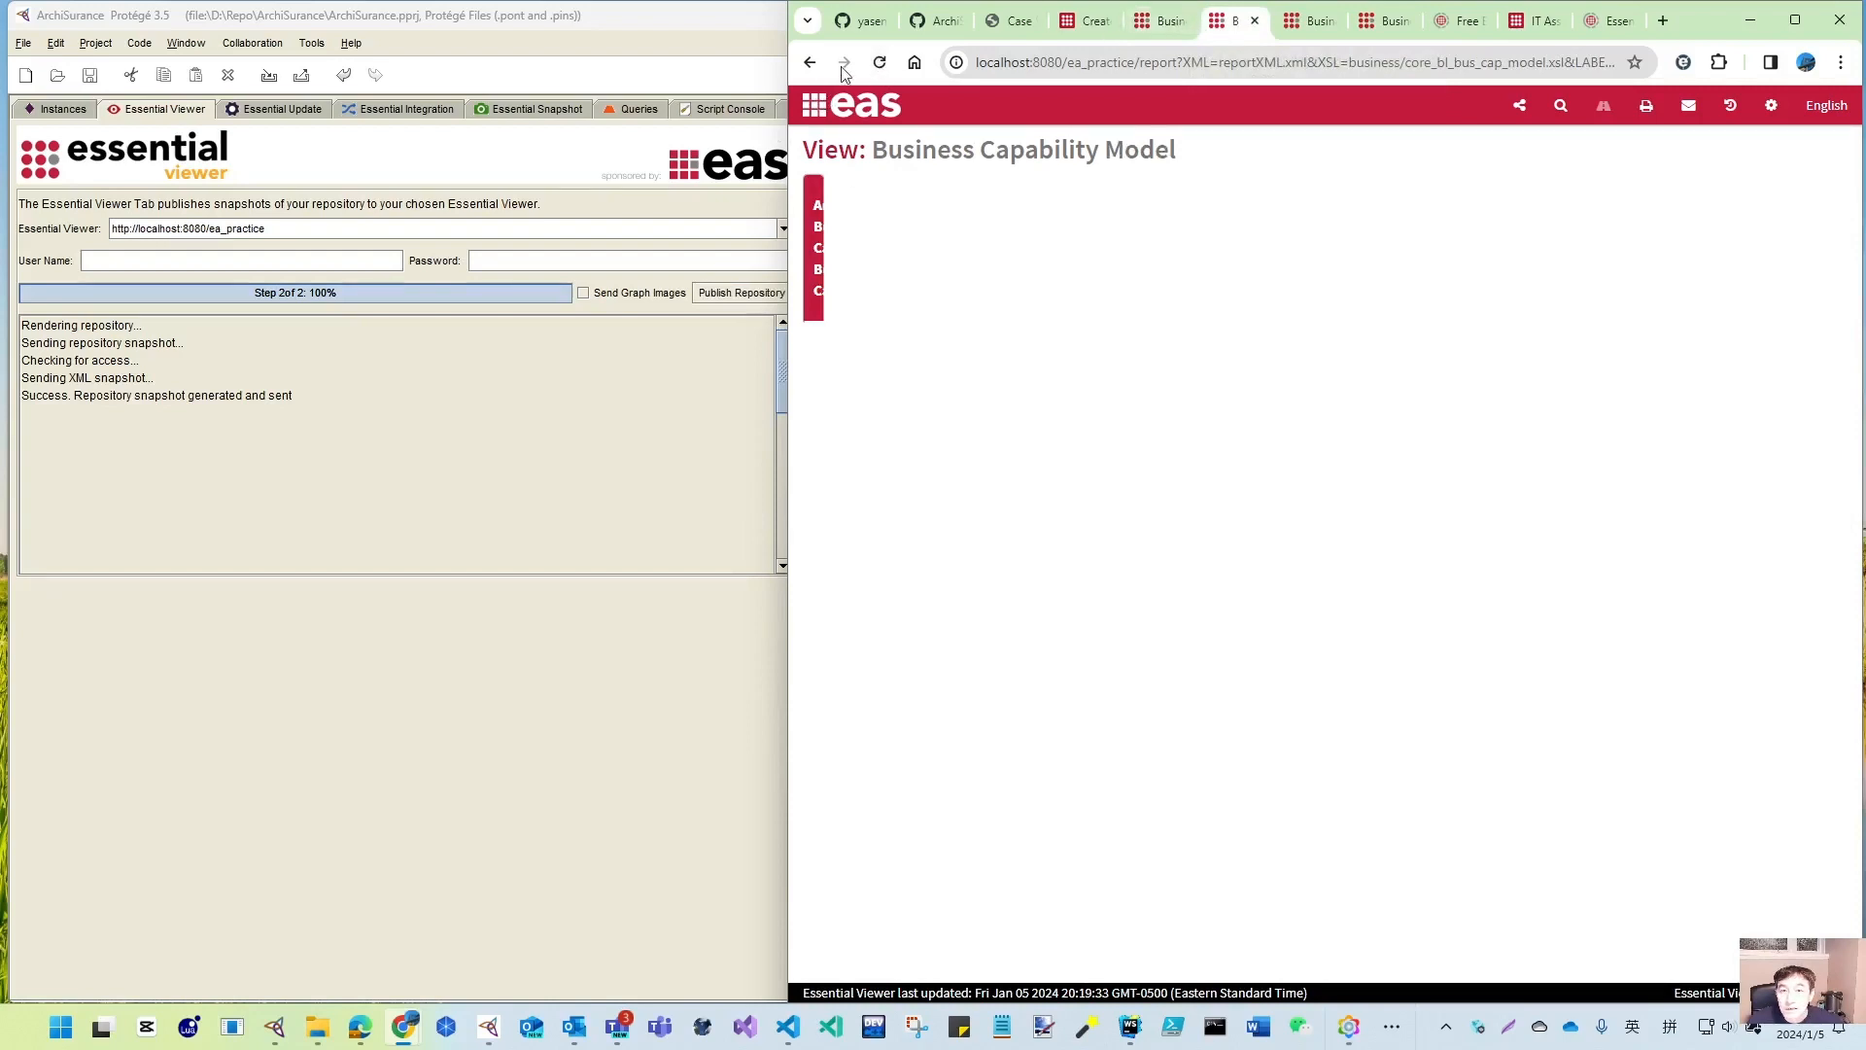
pyautogui.click(880, 62)
pyautogui.moveTo(1319, 32)
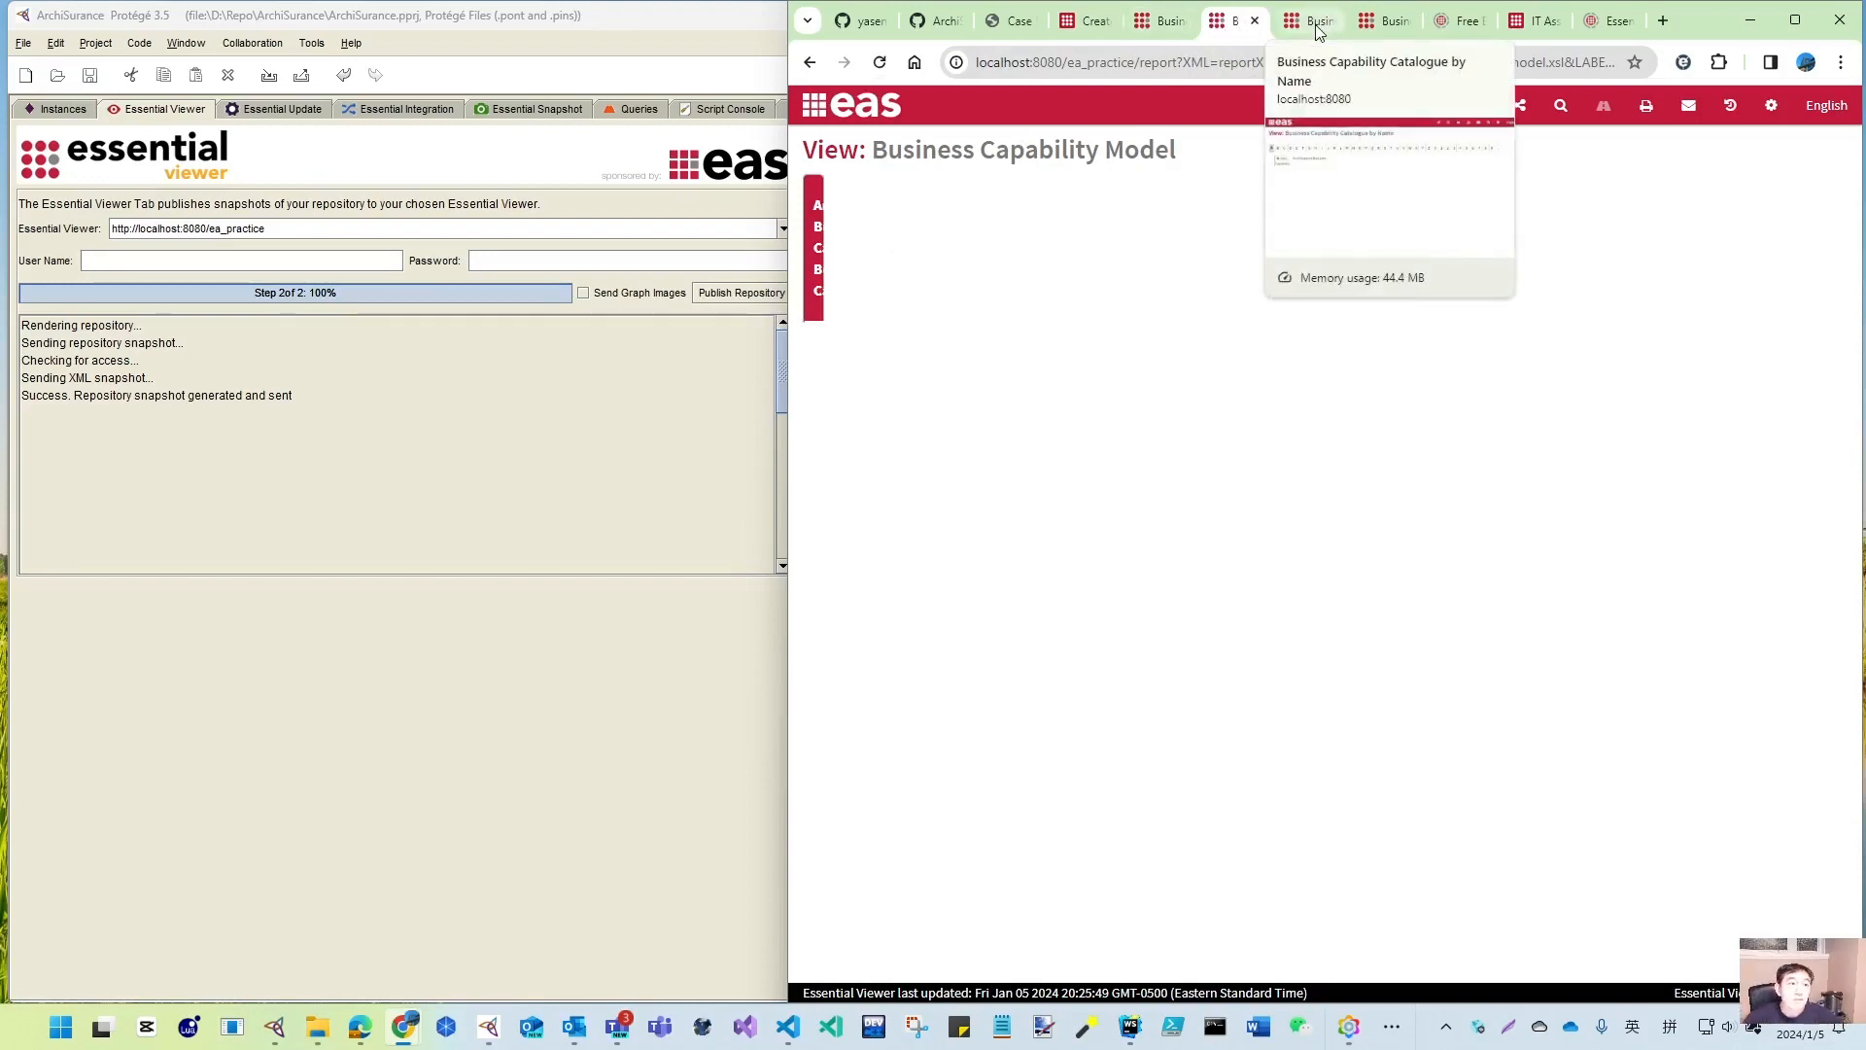
# - Switch to the Freeplane mind map and examine the Business Capability Dashboard notes on setup and on ordering the capabilities
pyautogui.click(61, 111)
pyautogui.hotkey('alt', 'Tab')
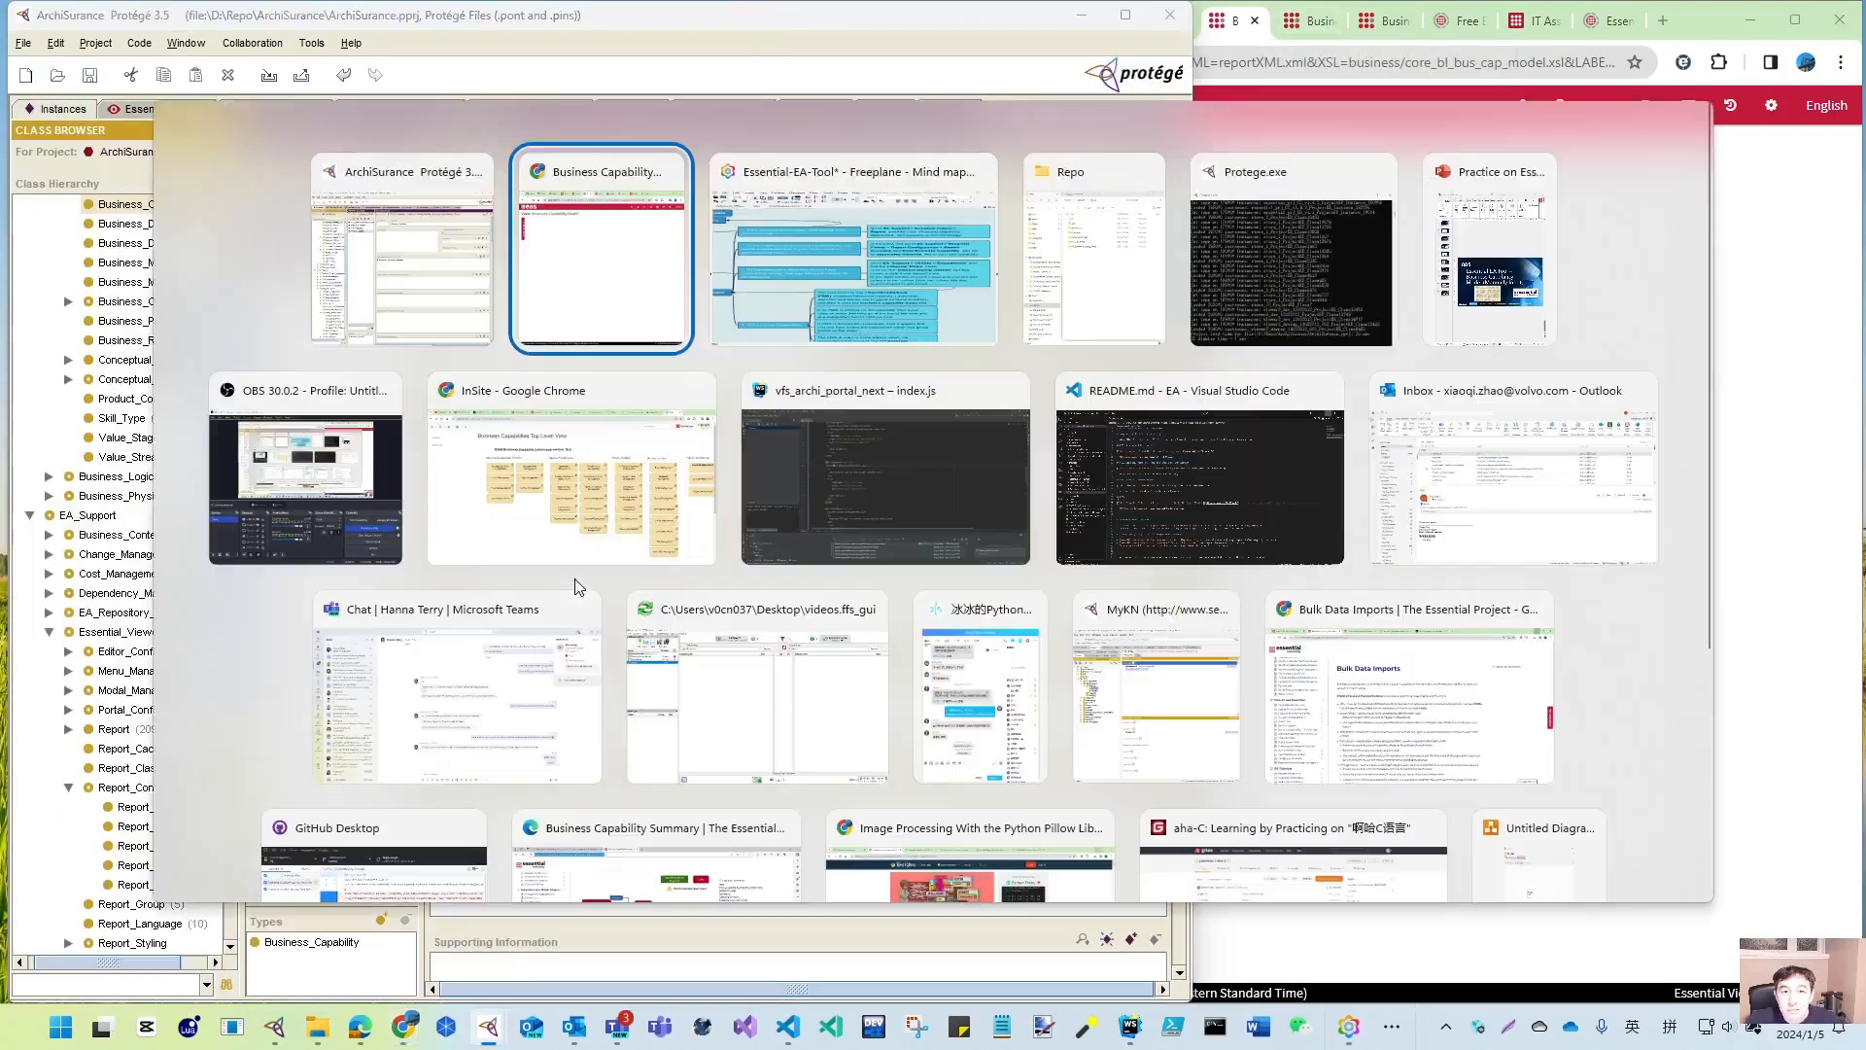
pyautogui.hotkey('alt', 'Tab')
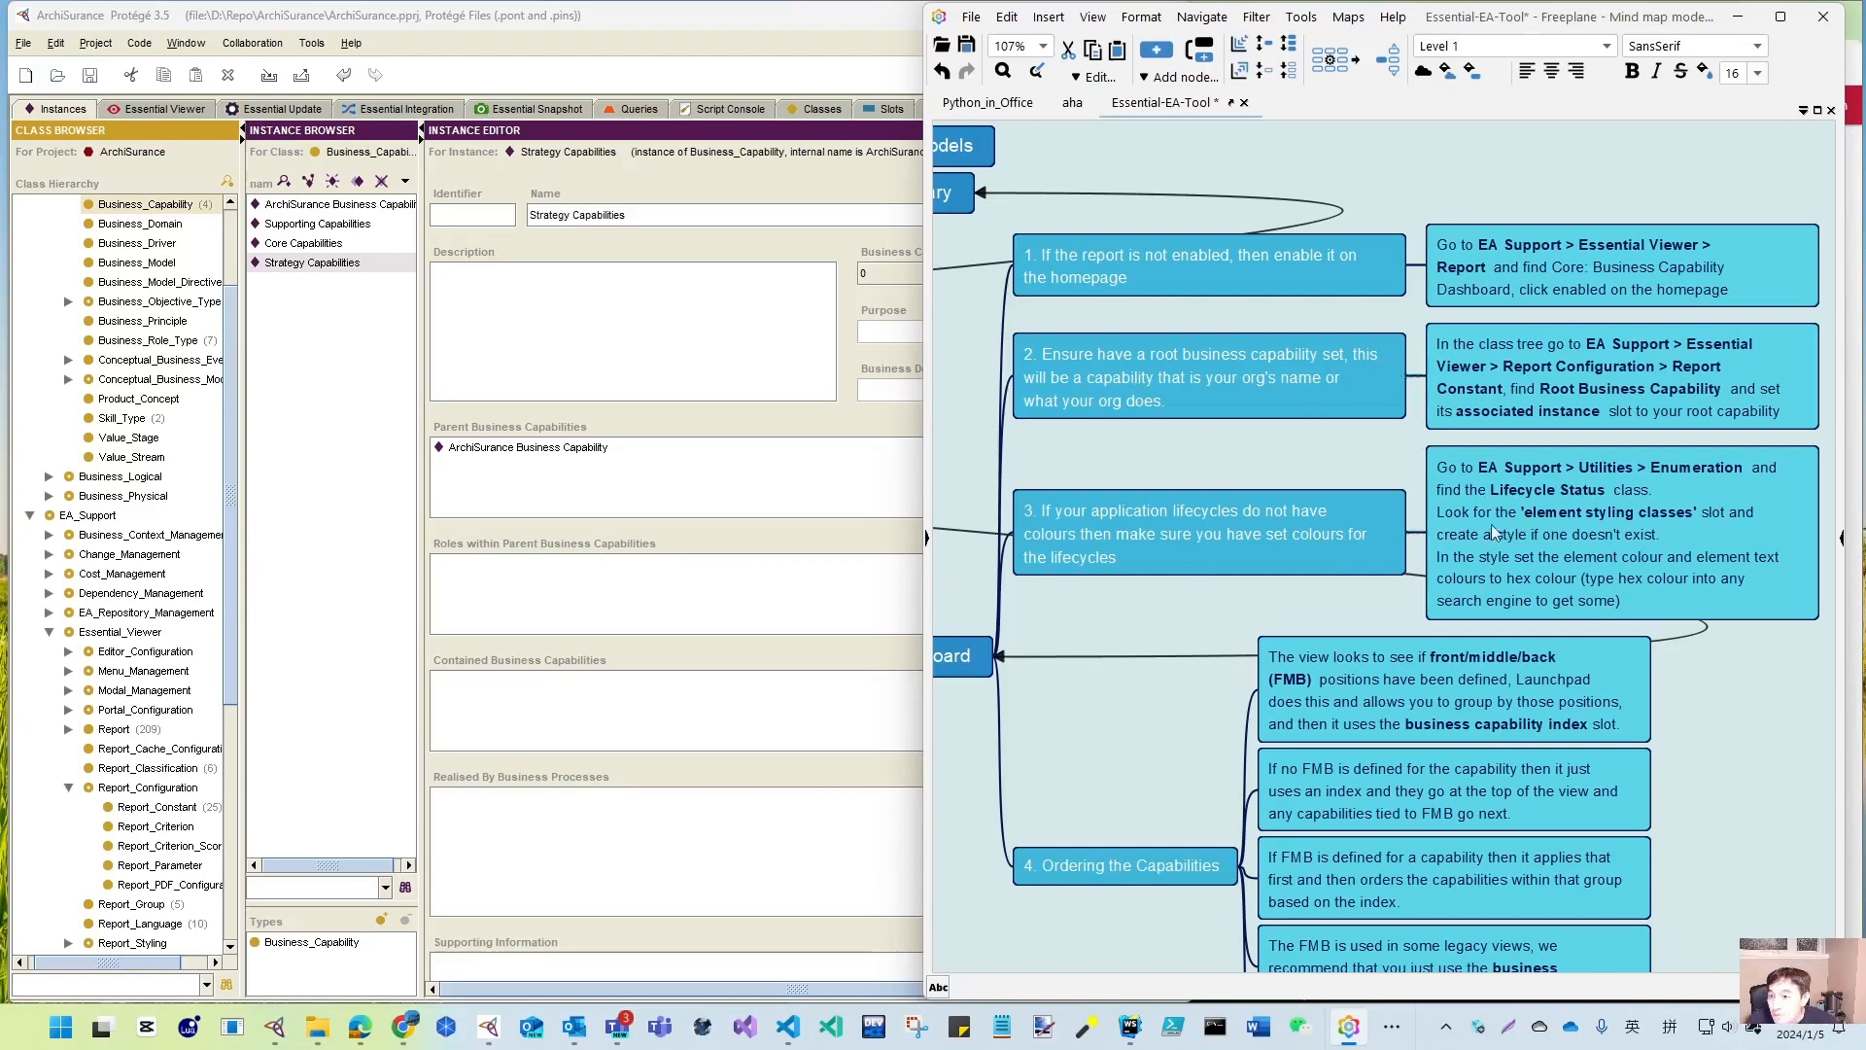
pyautogui.scroll(-5, 1332, 533)
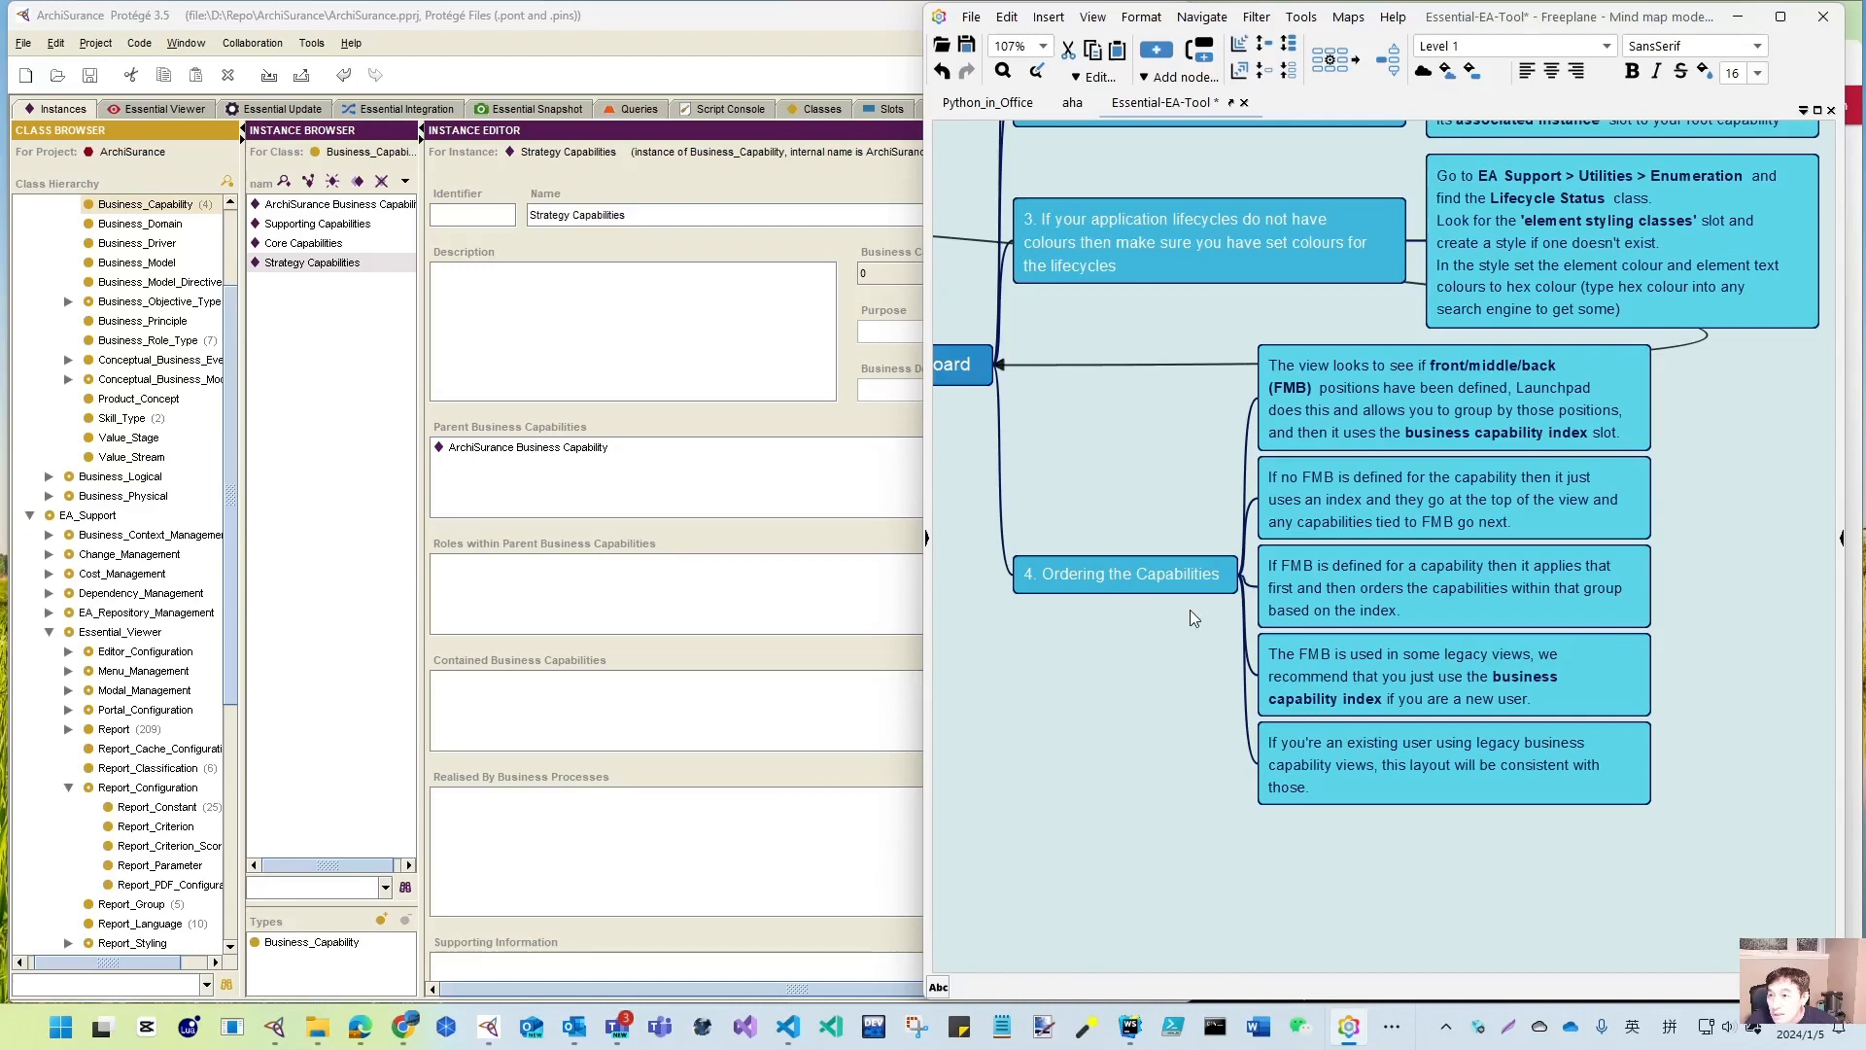
pyautogui.scroll(5, 1190, 609)
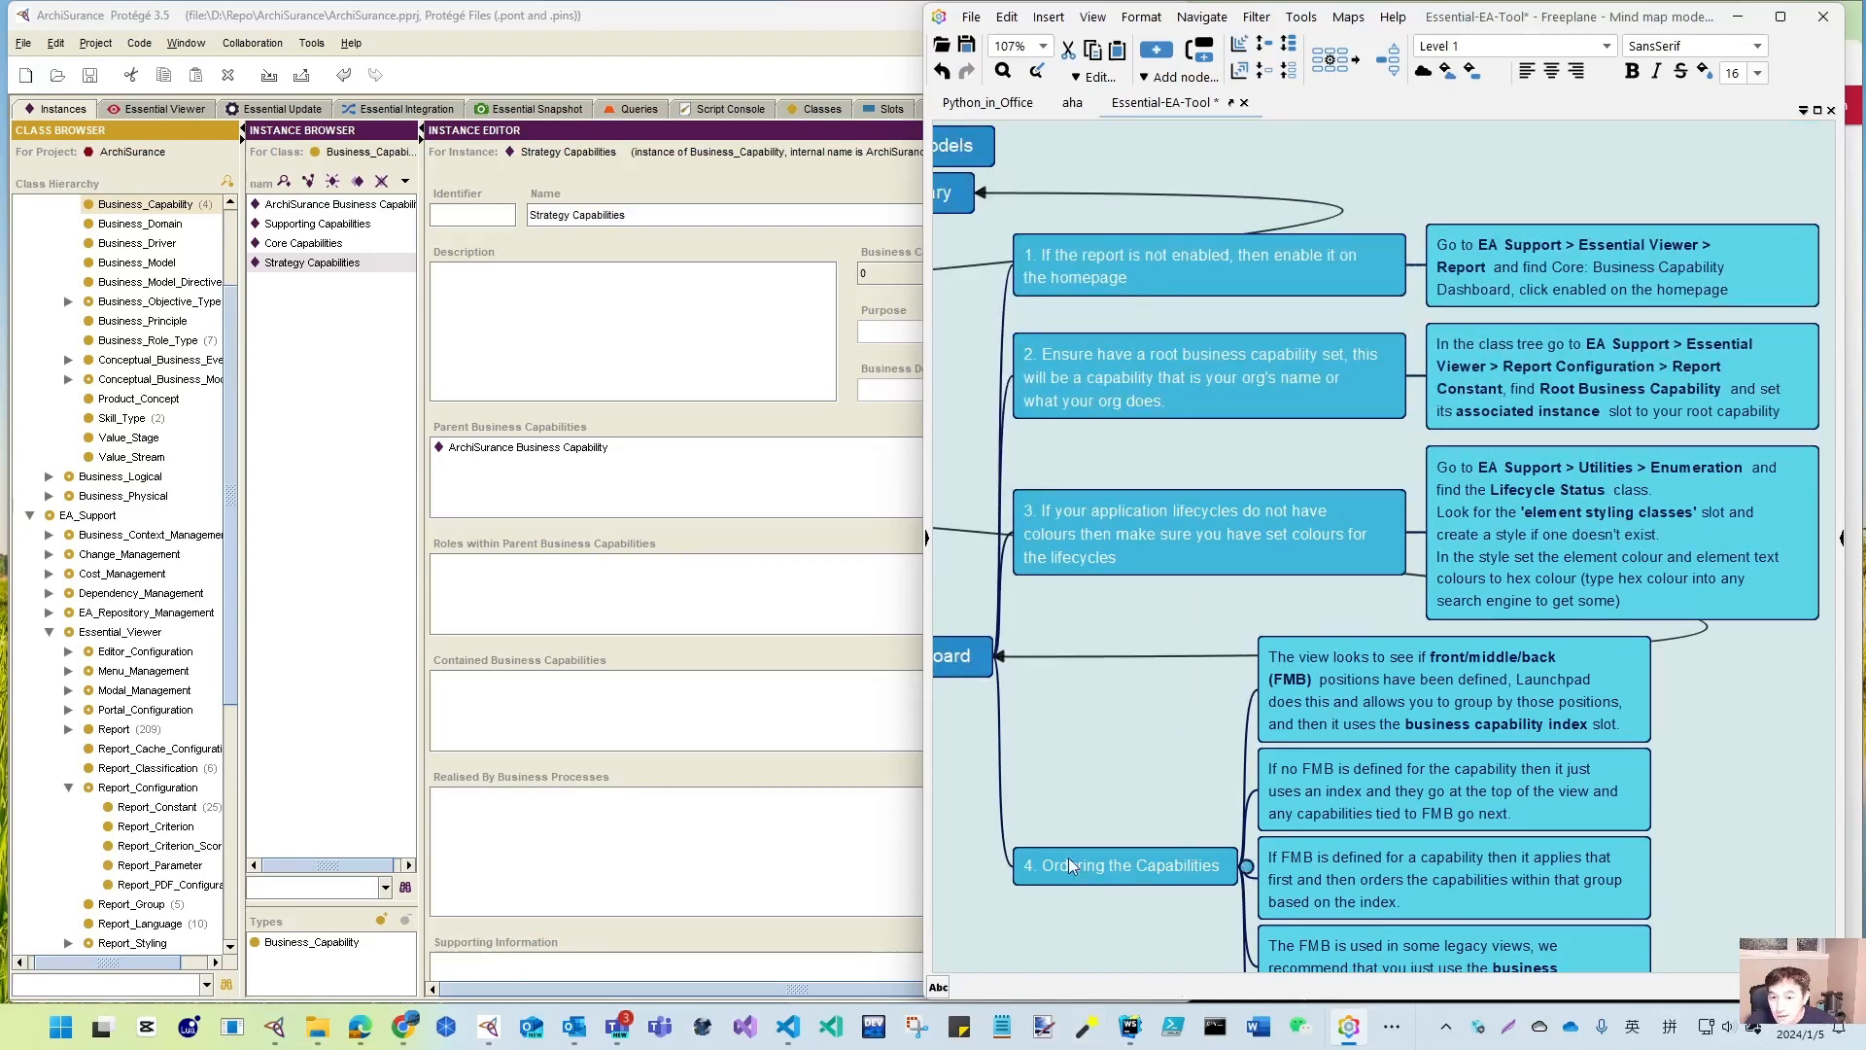
pyautogui.scroll(-4, 1069, 857)
pyautogui.moveTo(1137, 875); pyautogui.dragTo(1569, 892)
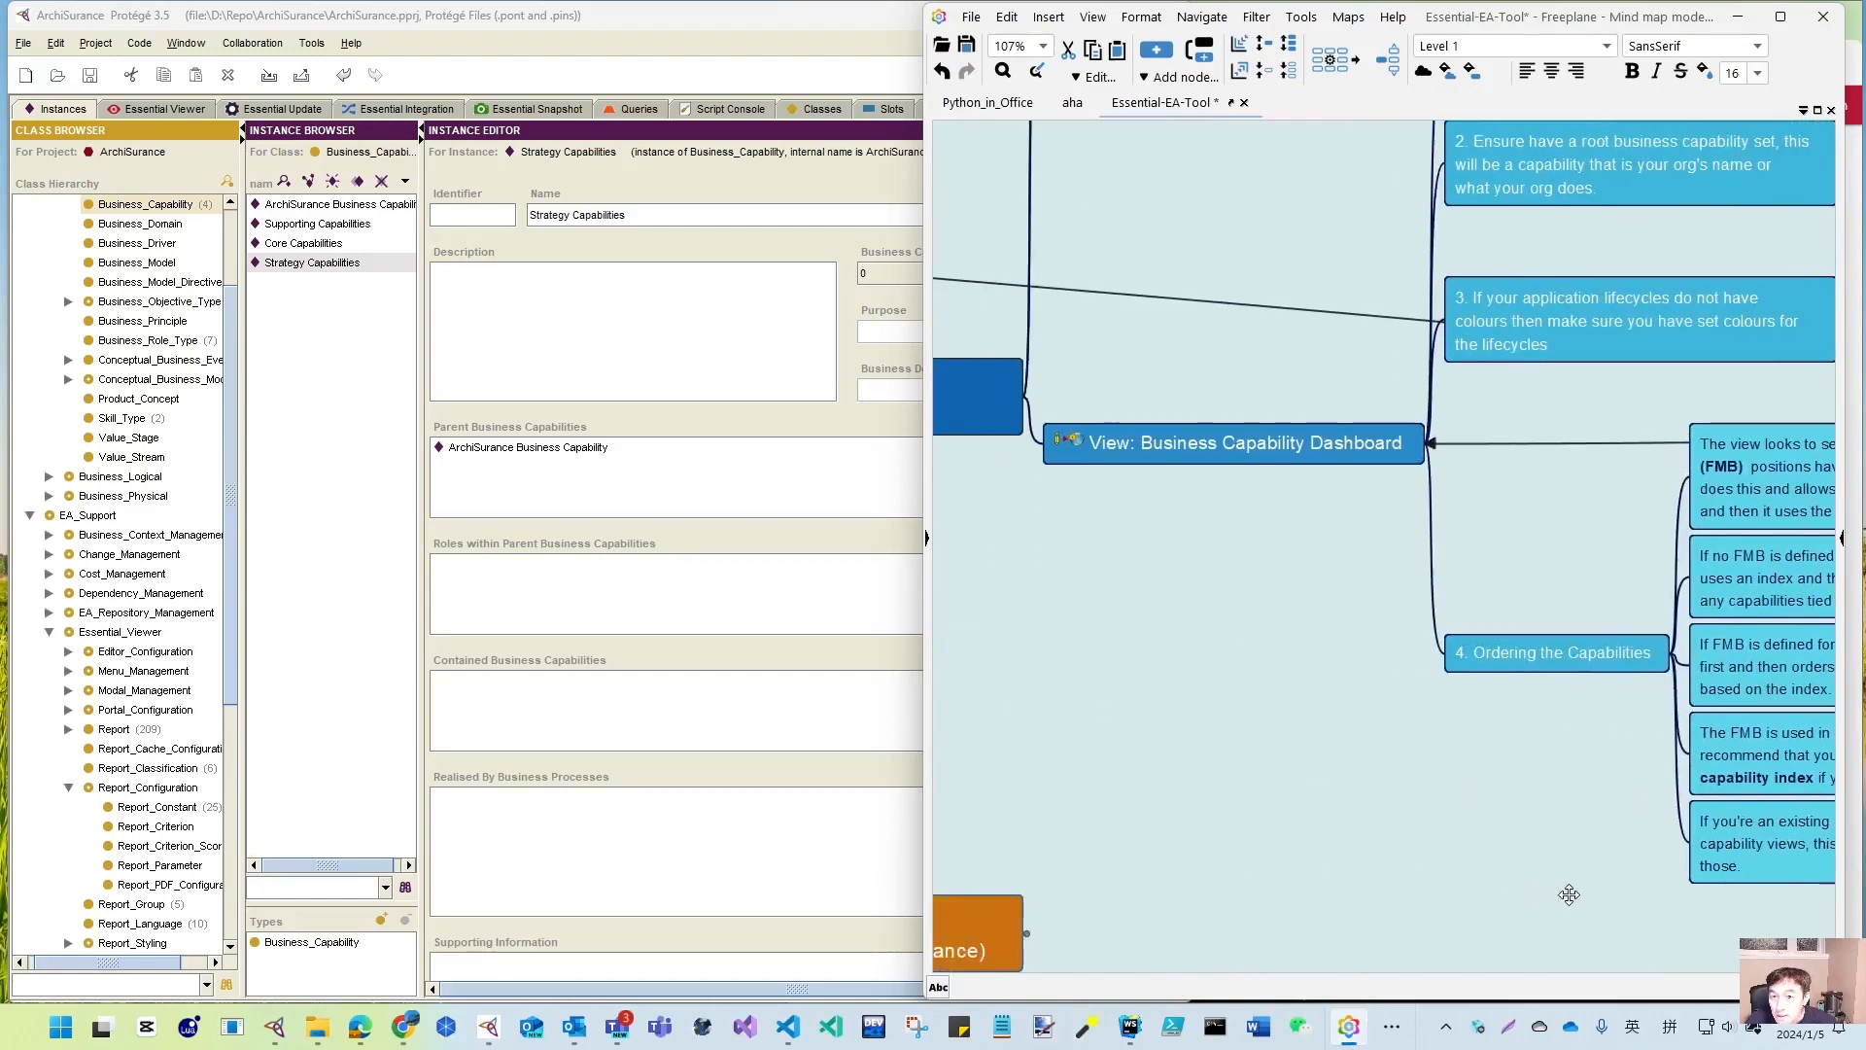
pyautogui.moveTo(1337, 677); pyautogui.dragTo(910, 726)
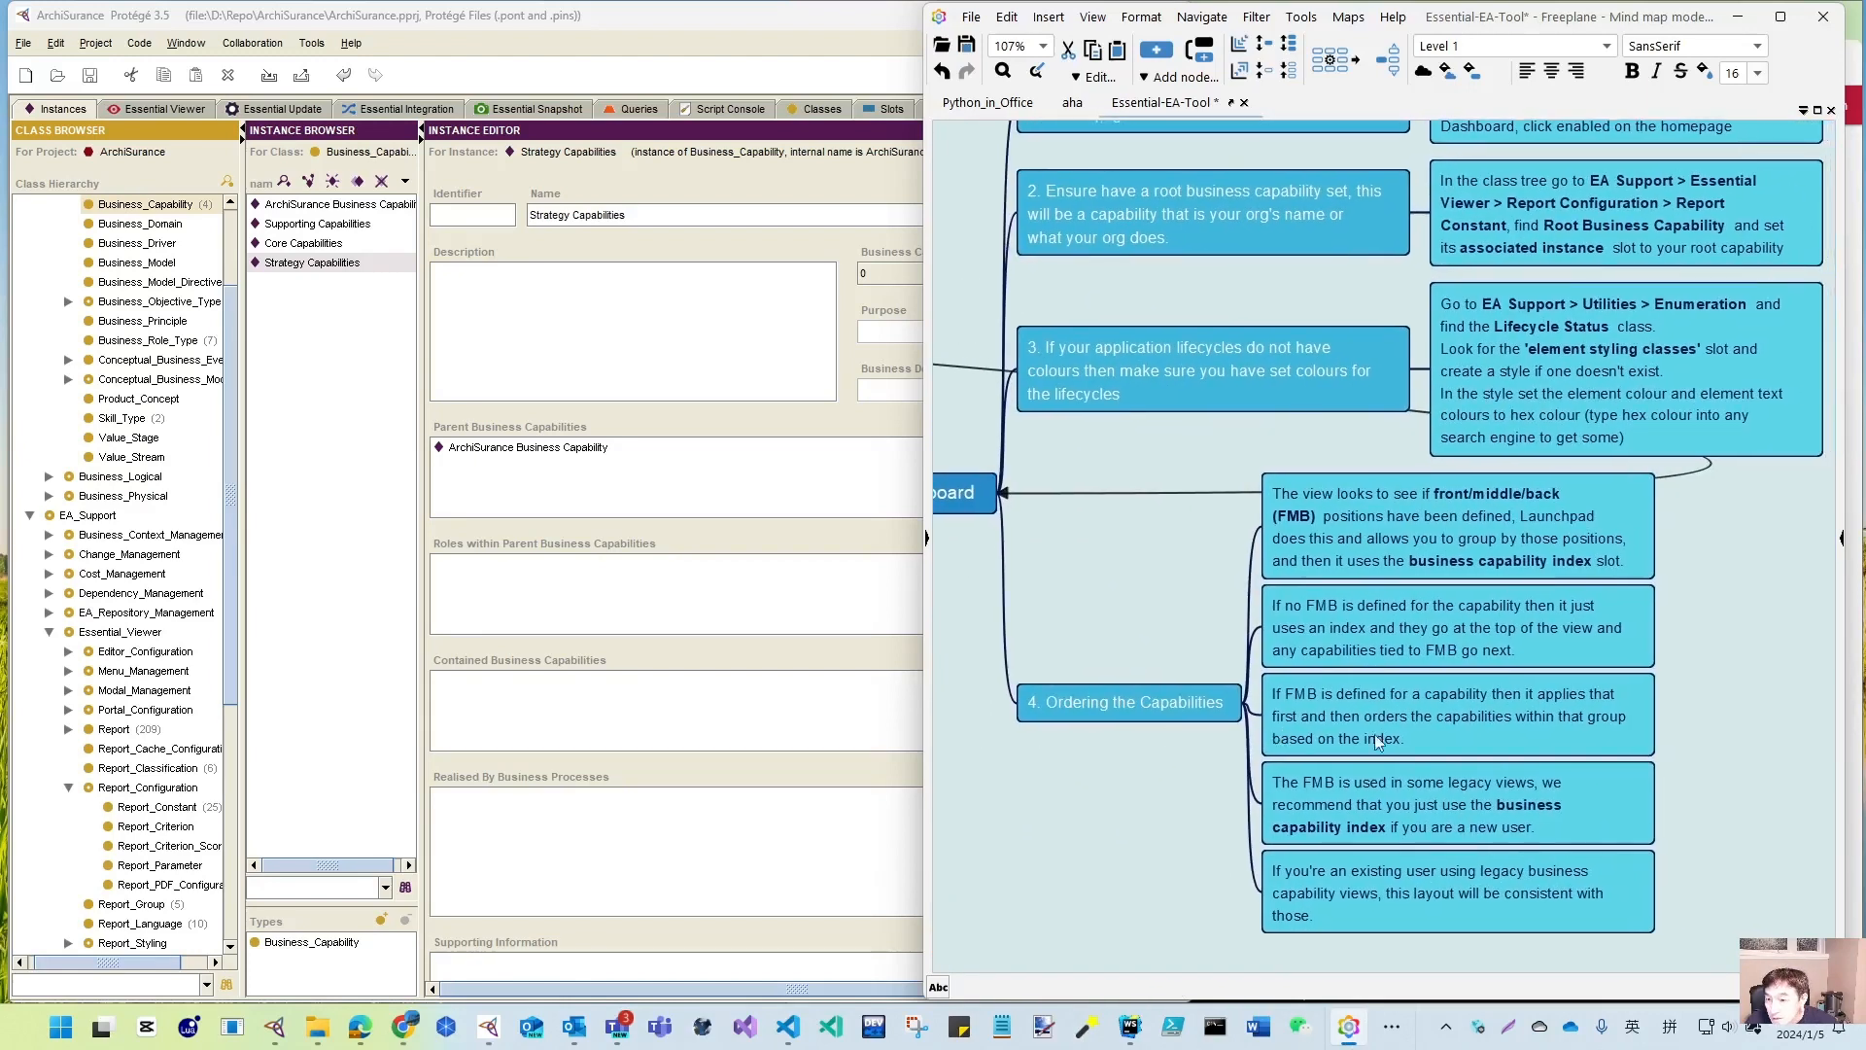
pyautogui.moveTo(1728, 581); pyautogui.dragTo(1773, 776)
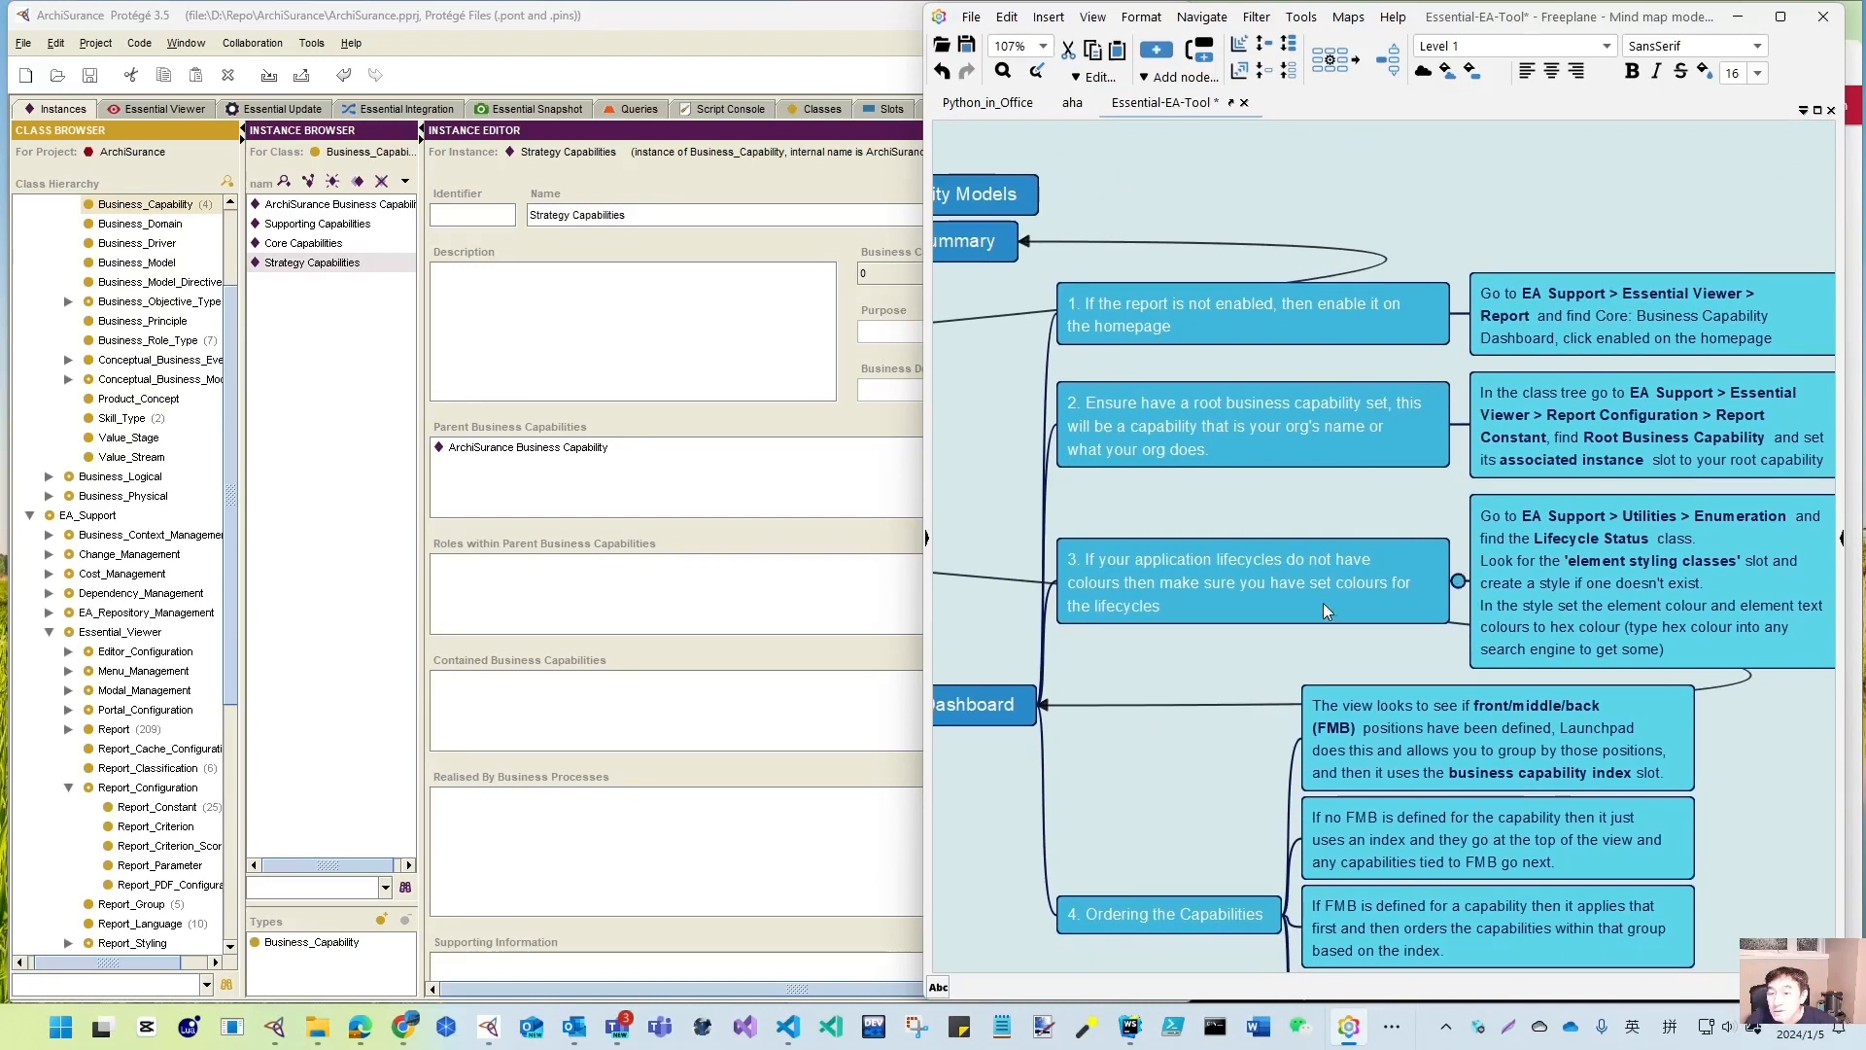
pyautogui.scroll(-3, 1256, 667)
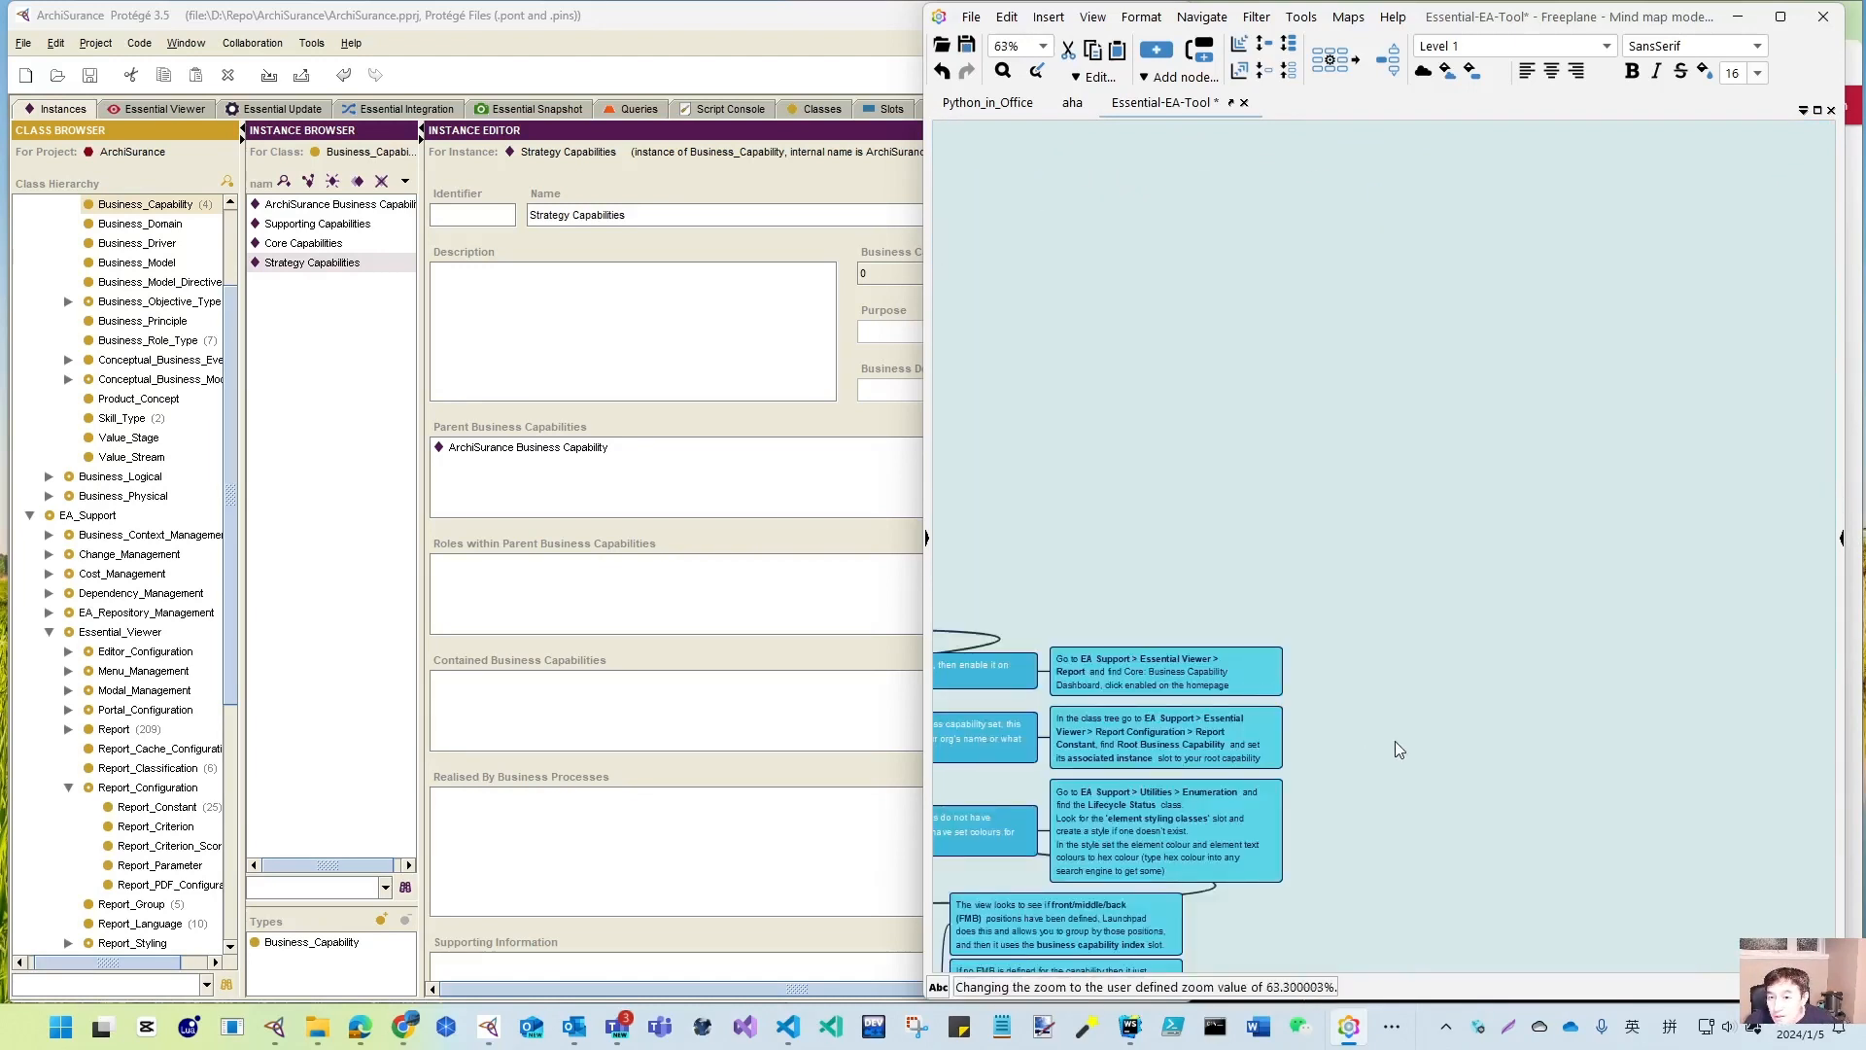
# - Expand the 003 Essential Overview branch of the mind map and examine its notes next to the Business Capability Model branch
pyautogui.moveTo(1467, 819); pyautogui.dragTo(1794, 813)
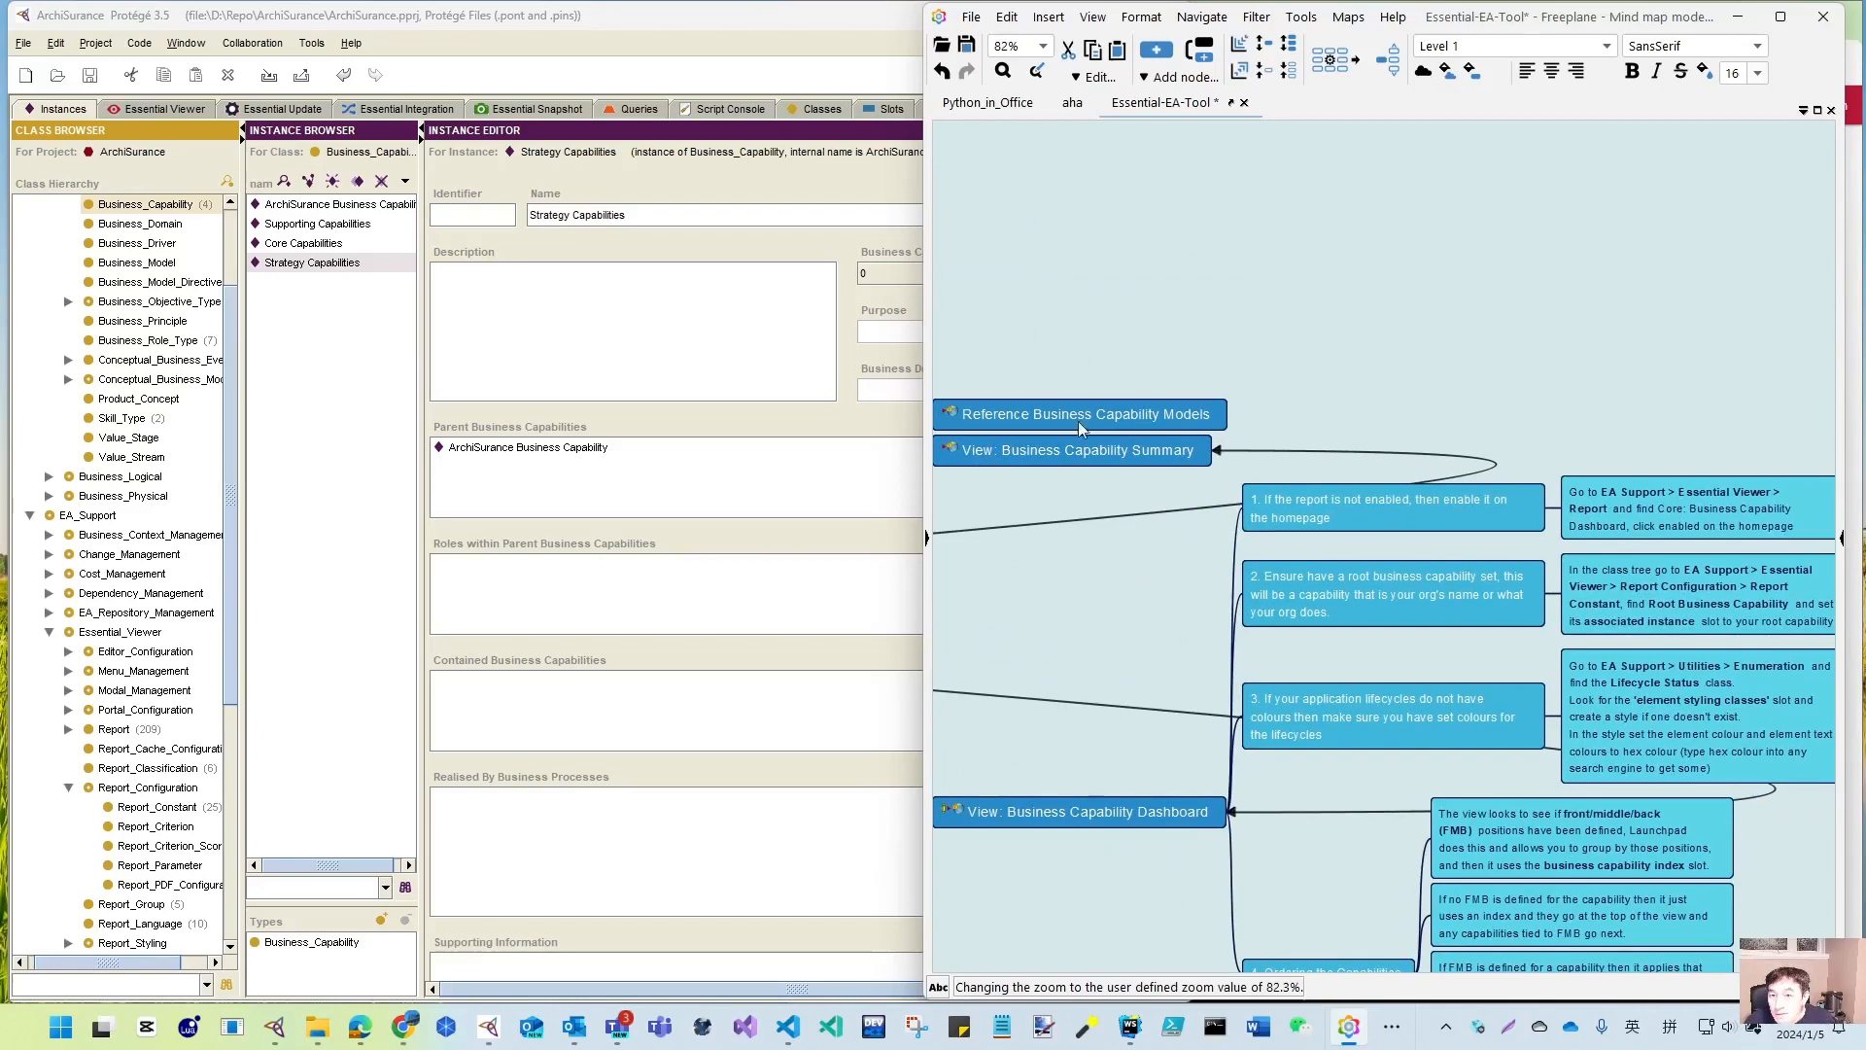
pyautogui.doubleClick(1128, 414)
pyautogui.click(1052, 504)
pyautogui.moveTo(1053, 889); pyautogui.dragTo(1403, 863)
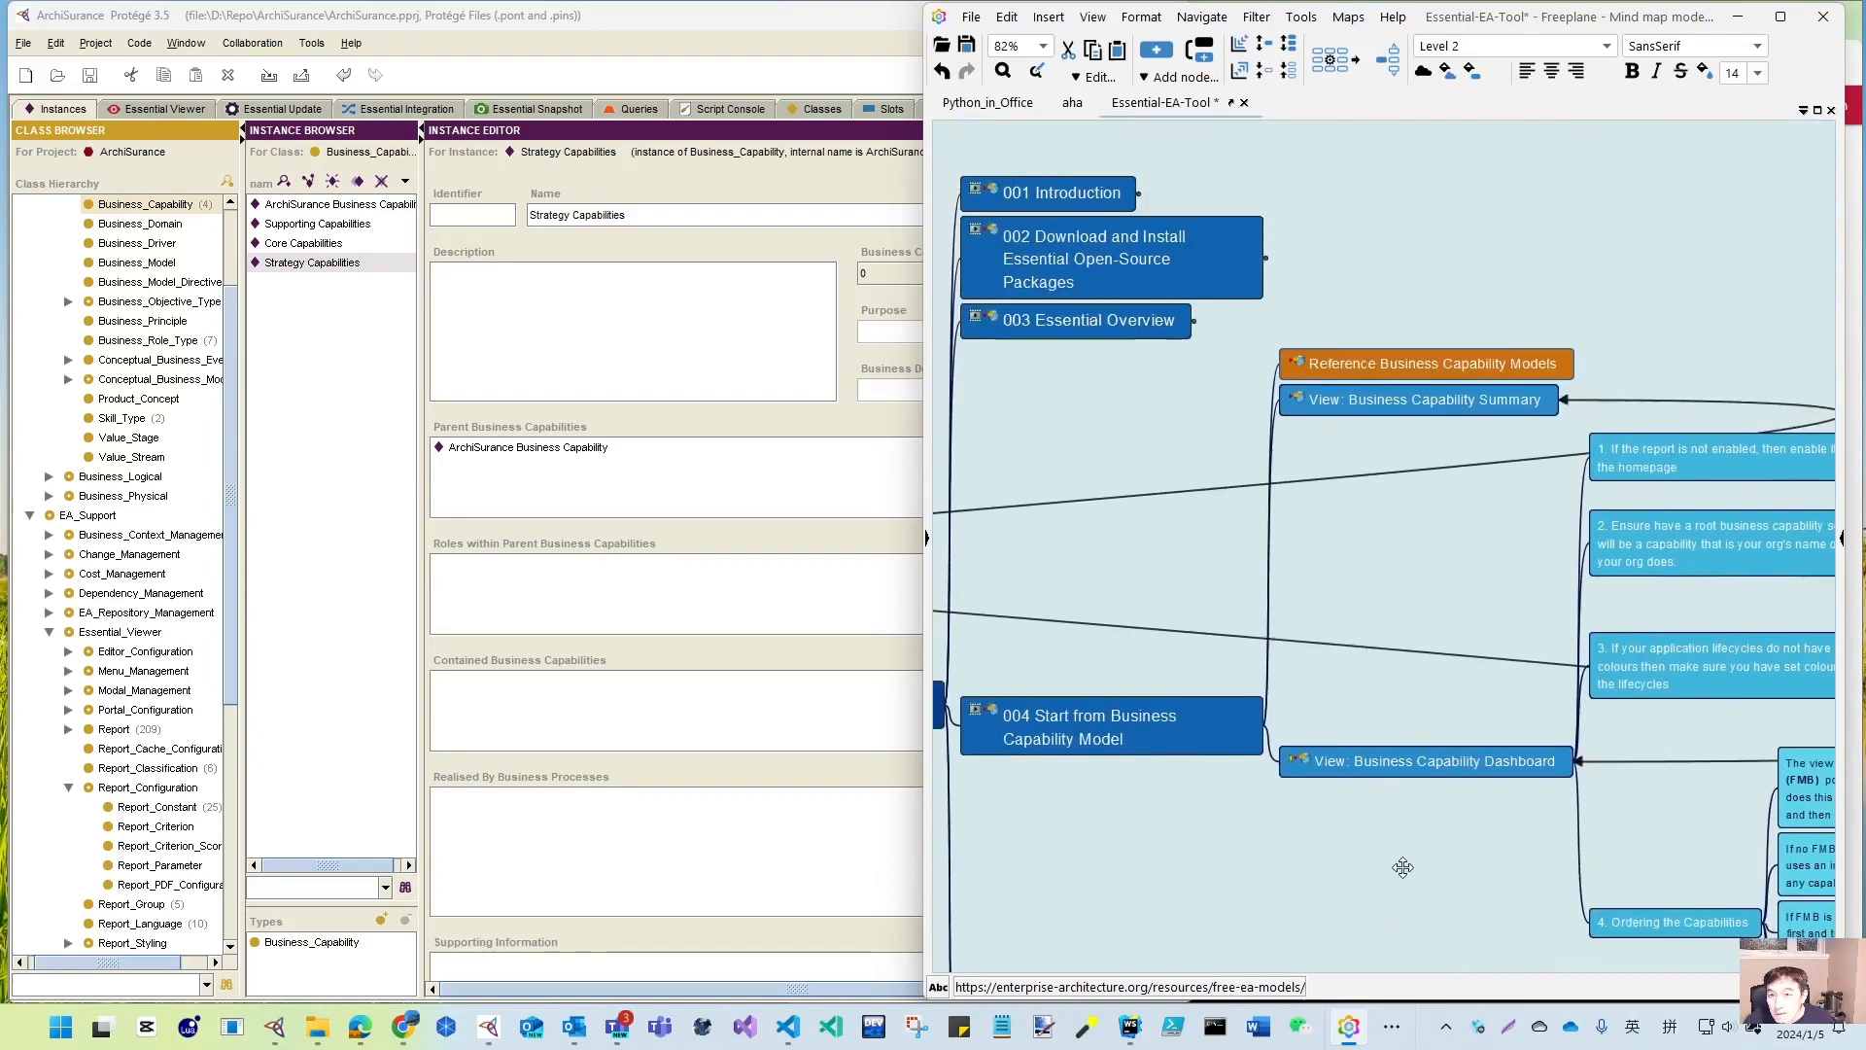
pyautogui.click(1198, 326)
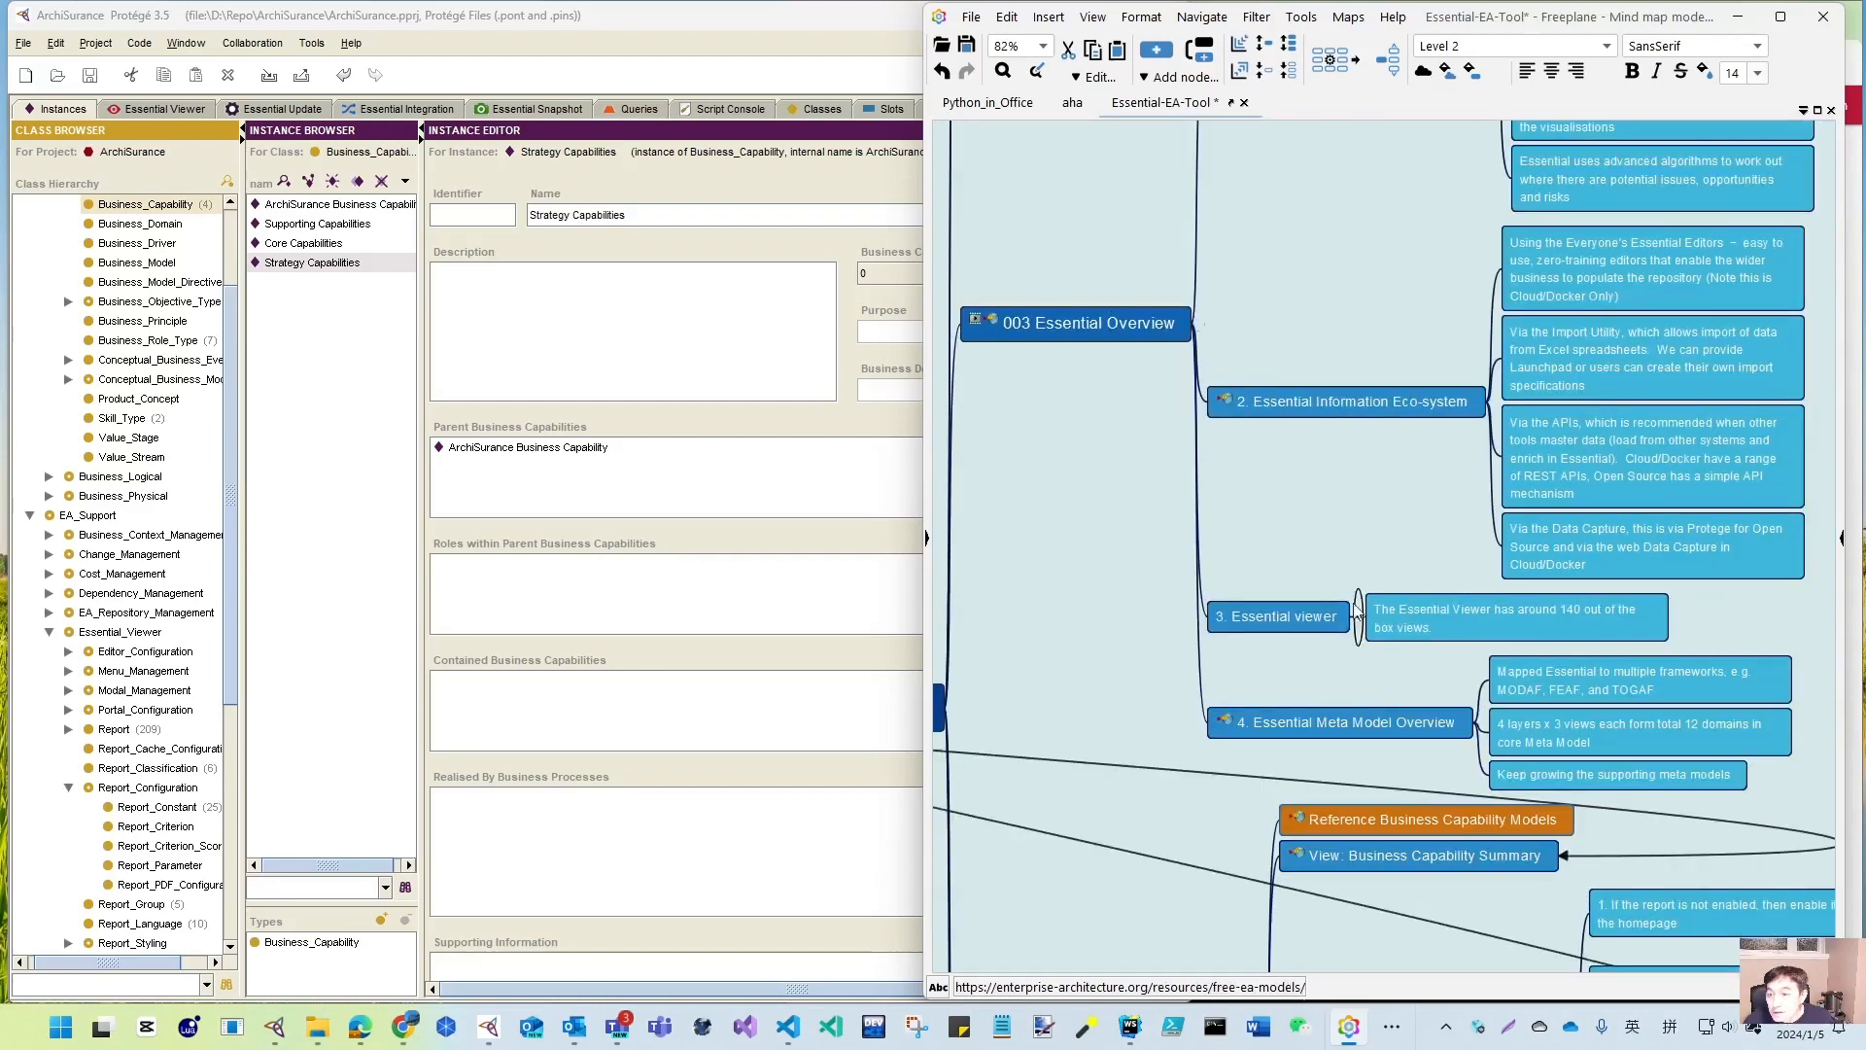
pyautogui.moveTo(1413, 668); pyautogui.dragTo(1109, 298)
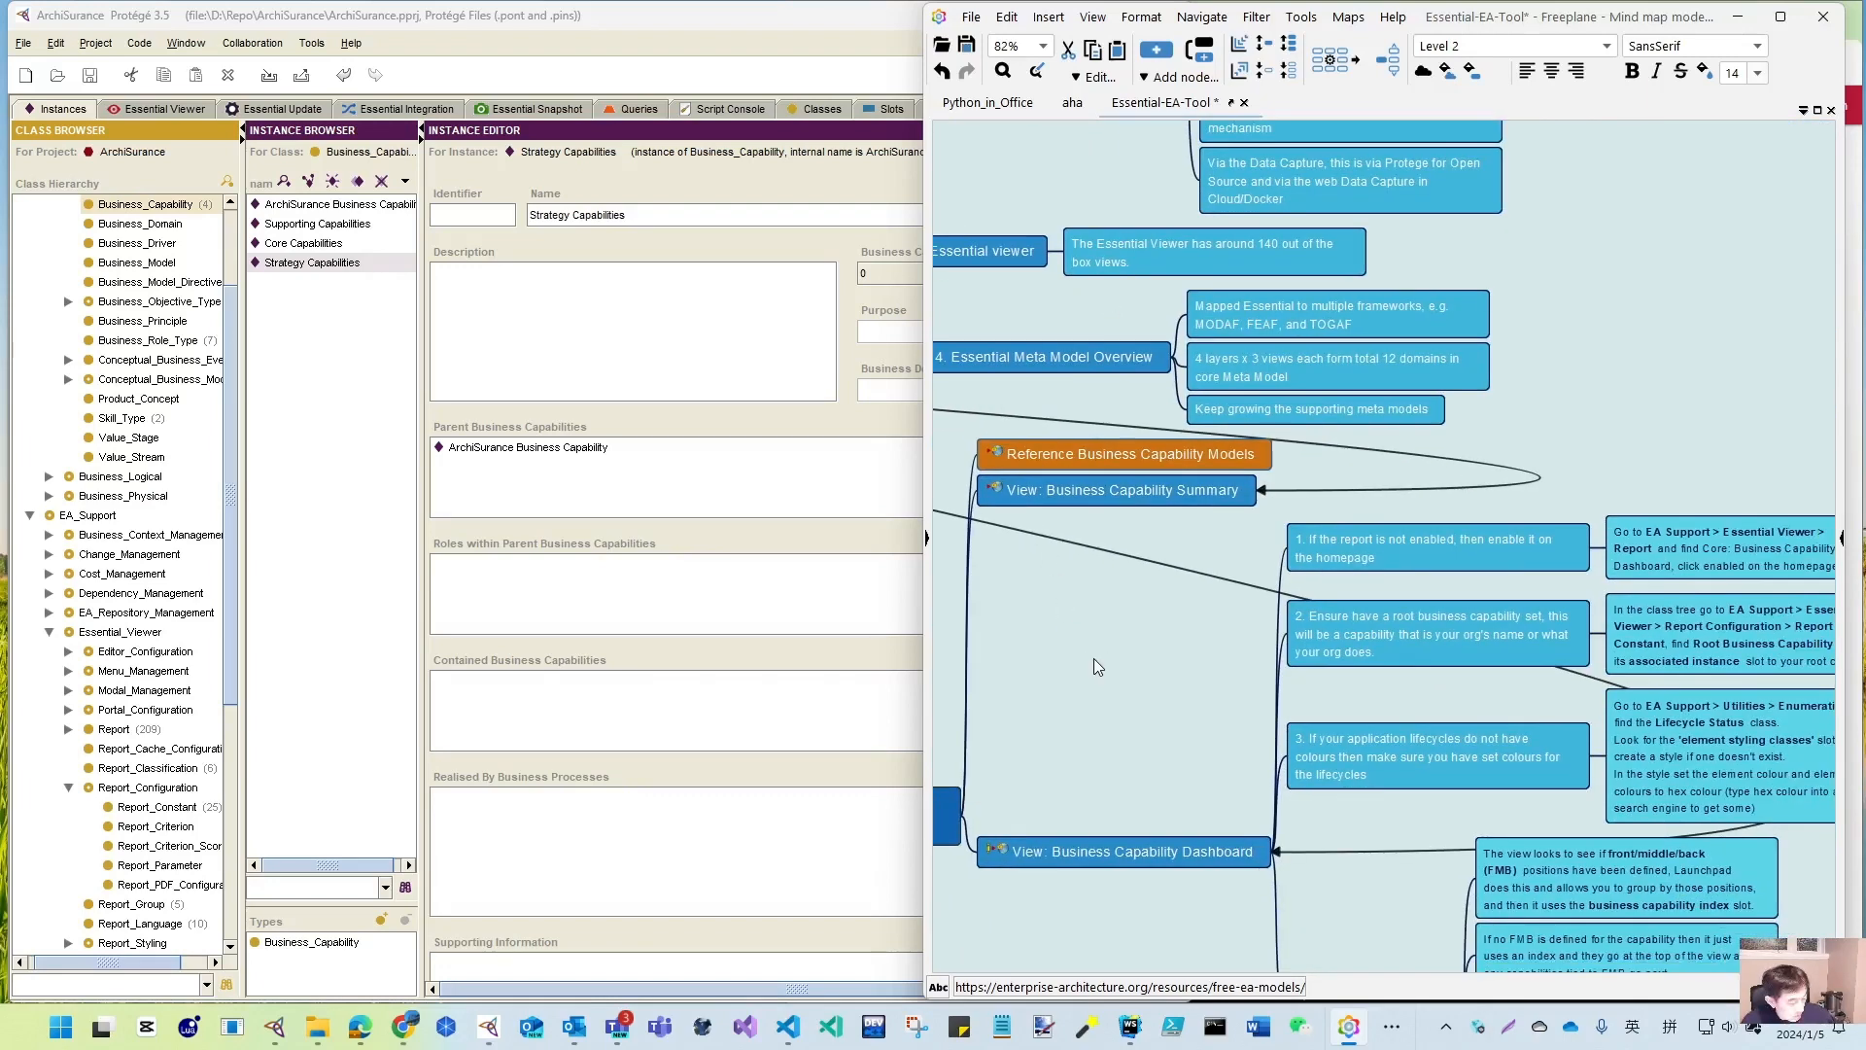
# - Collapse the Essential Overview and Business Capability Dashboard branches and look over the numbered topics 001 to 006
pyautogui.scroll(-5, 1096, 665)
pyautogui.press('space')
pyautogui.press('Down')
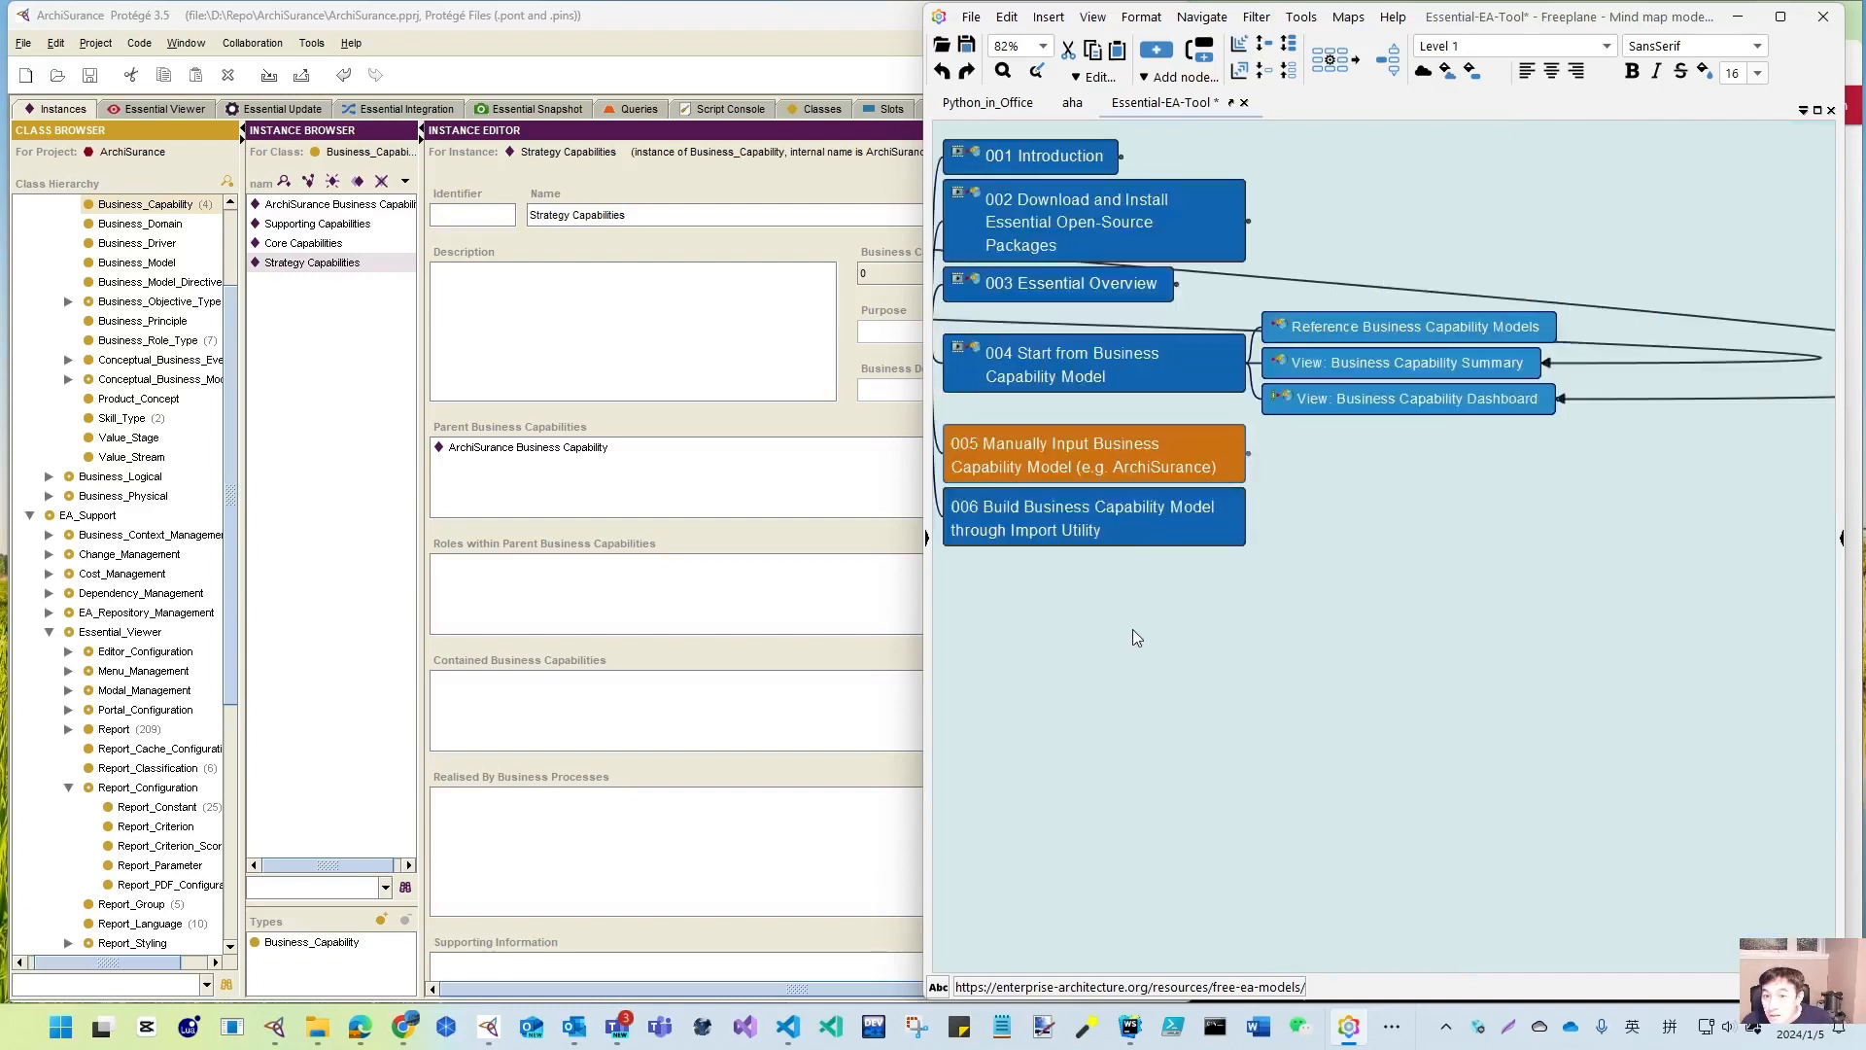
pyautogui.press('Up')
pyautogui.press('Right')
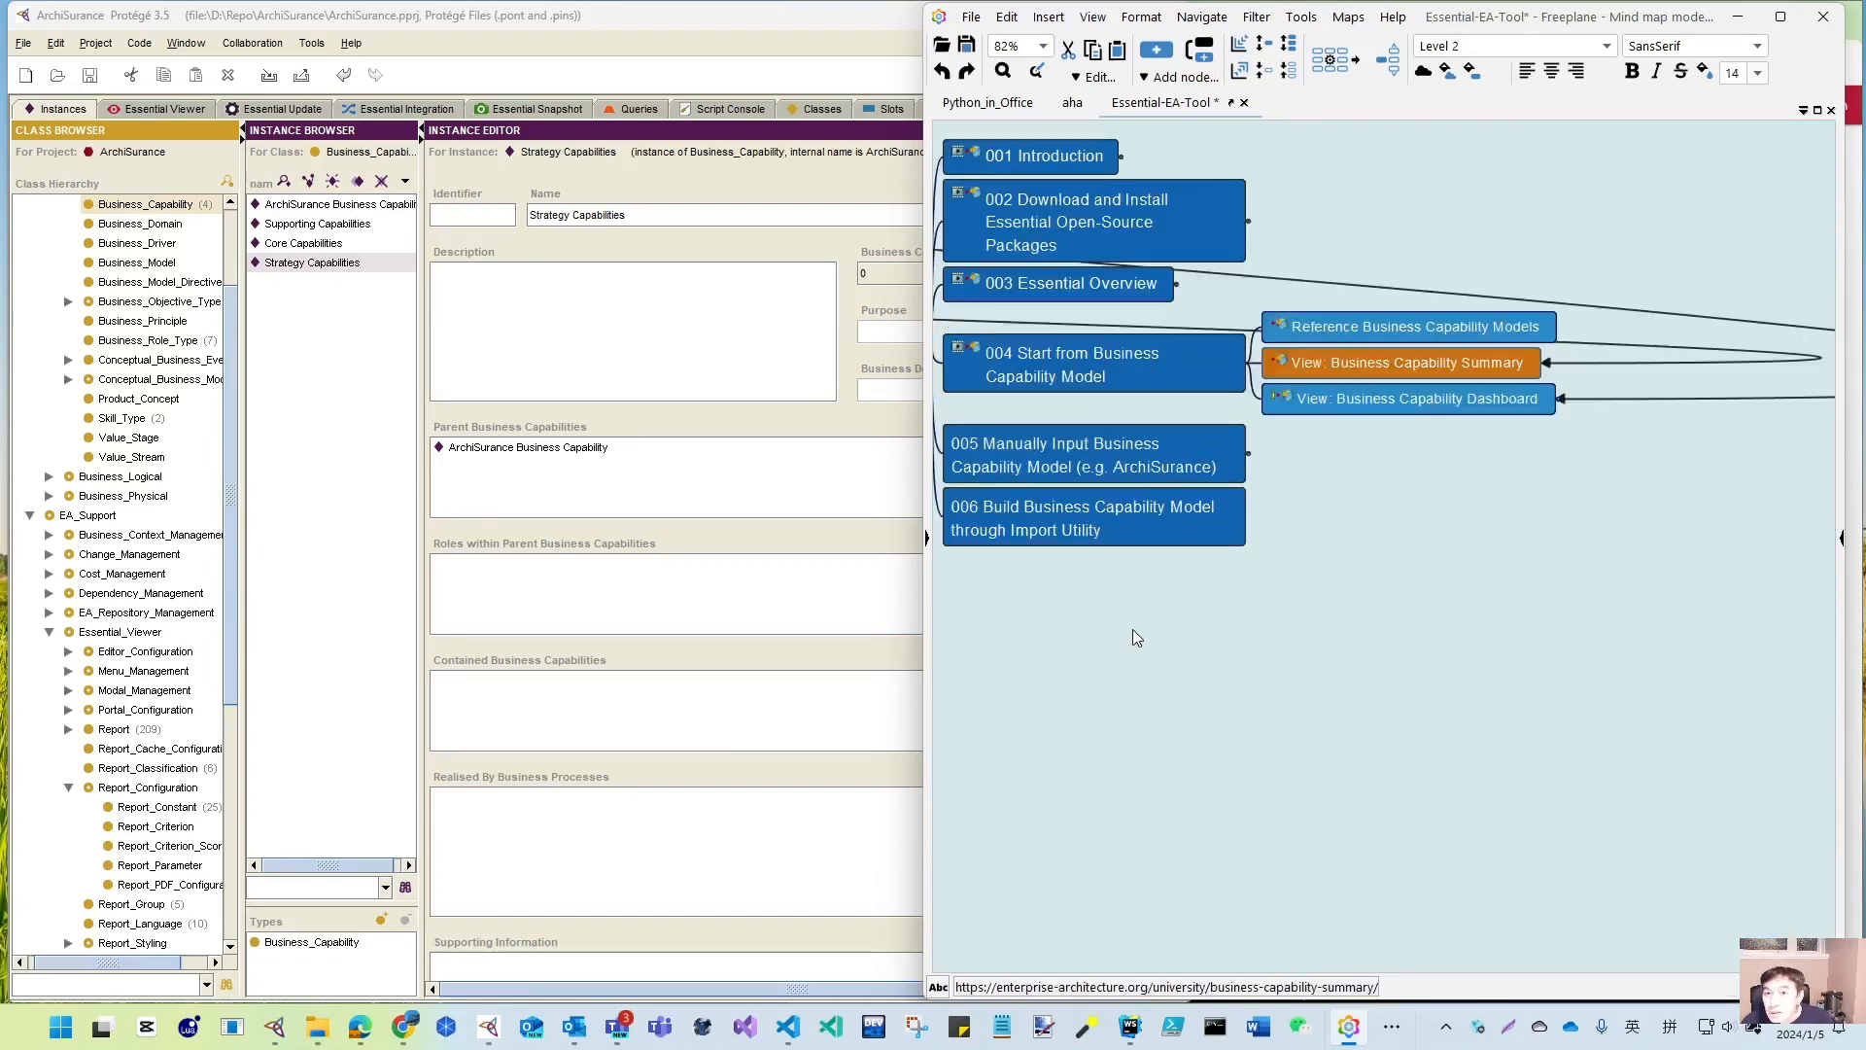
pyautogui.hotkey('ctrl', 'z')
pyautogui.scroll(1, 1408, 426)
pyautogui.scroll(5, 1407, 426)
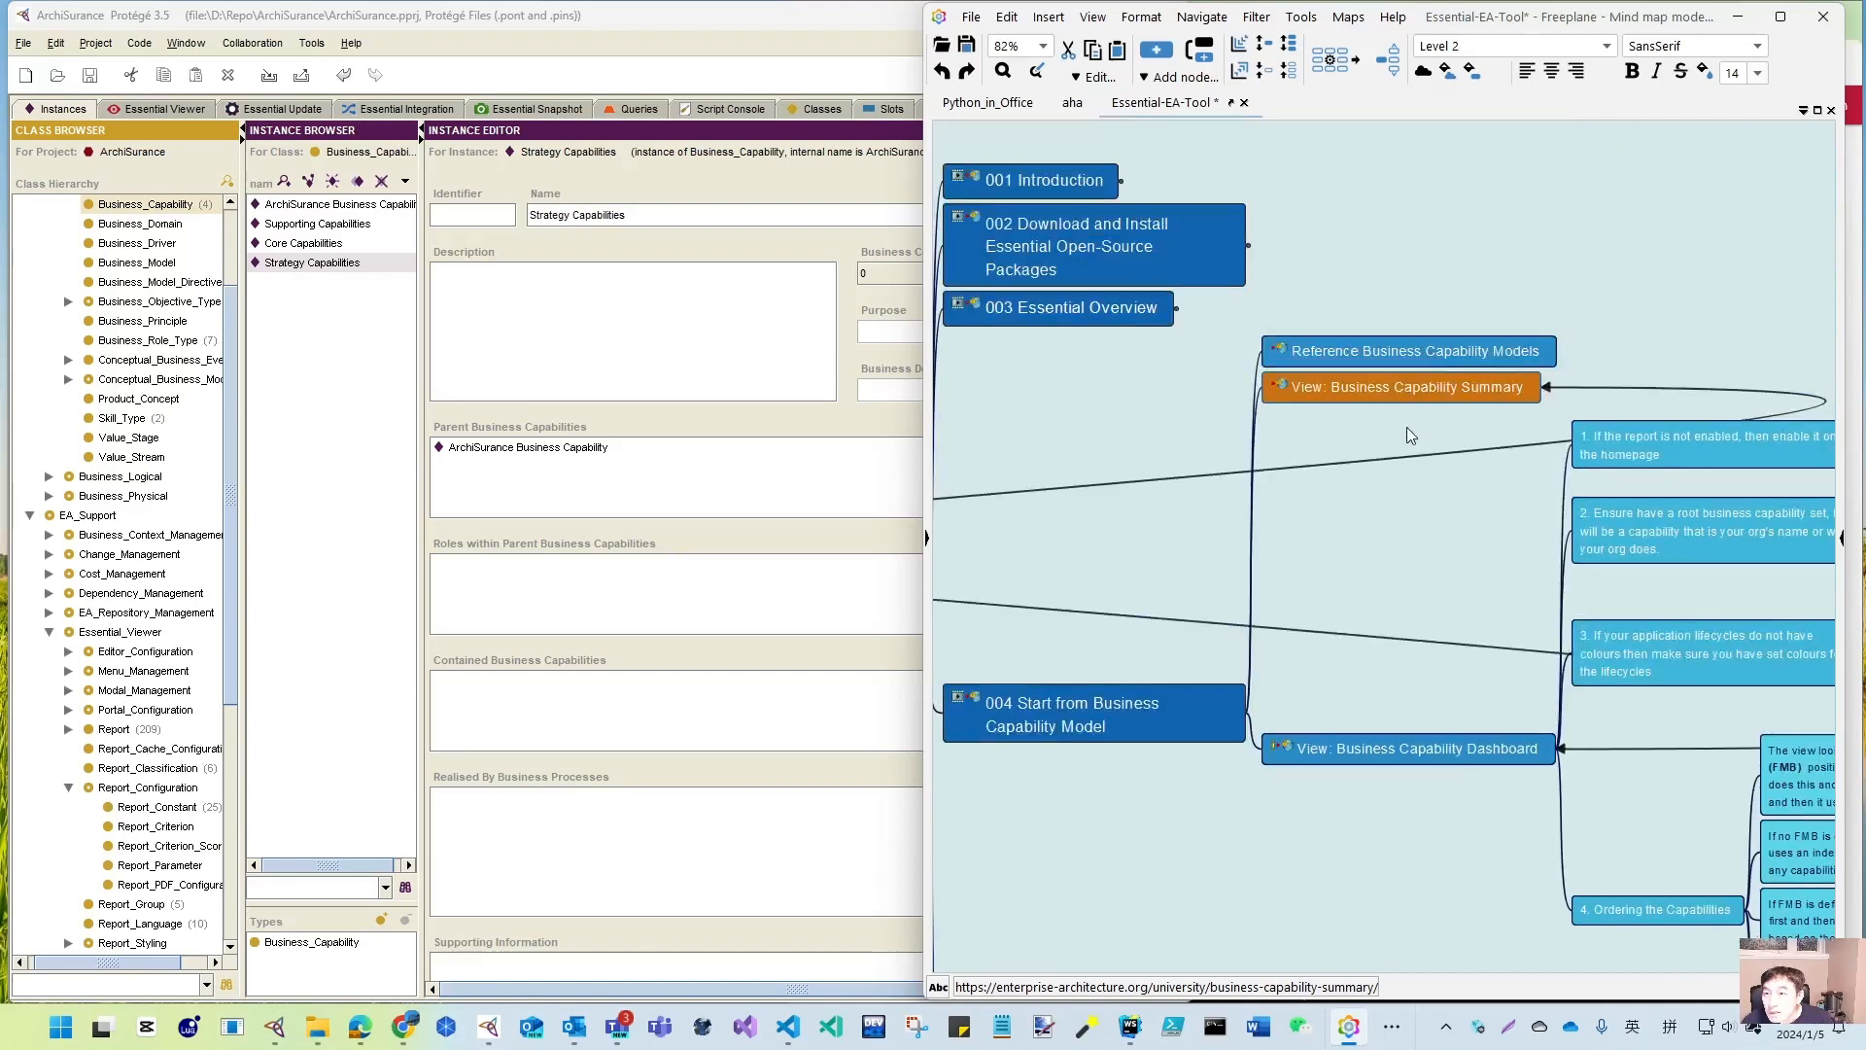
pyautogui.hotkey('ctrl', 'z')
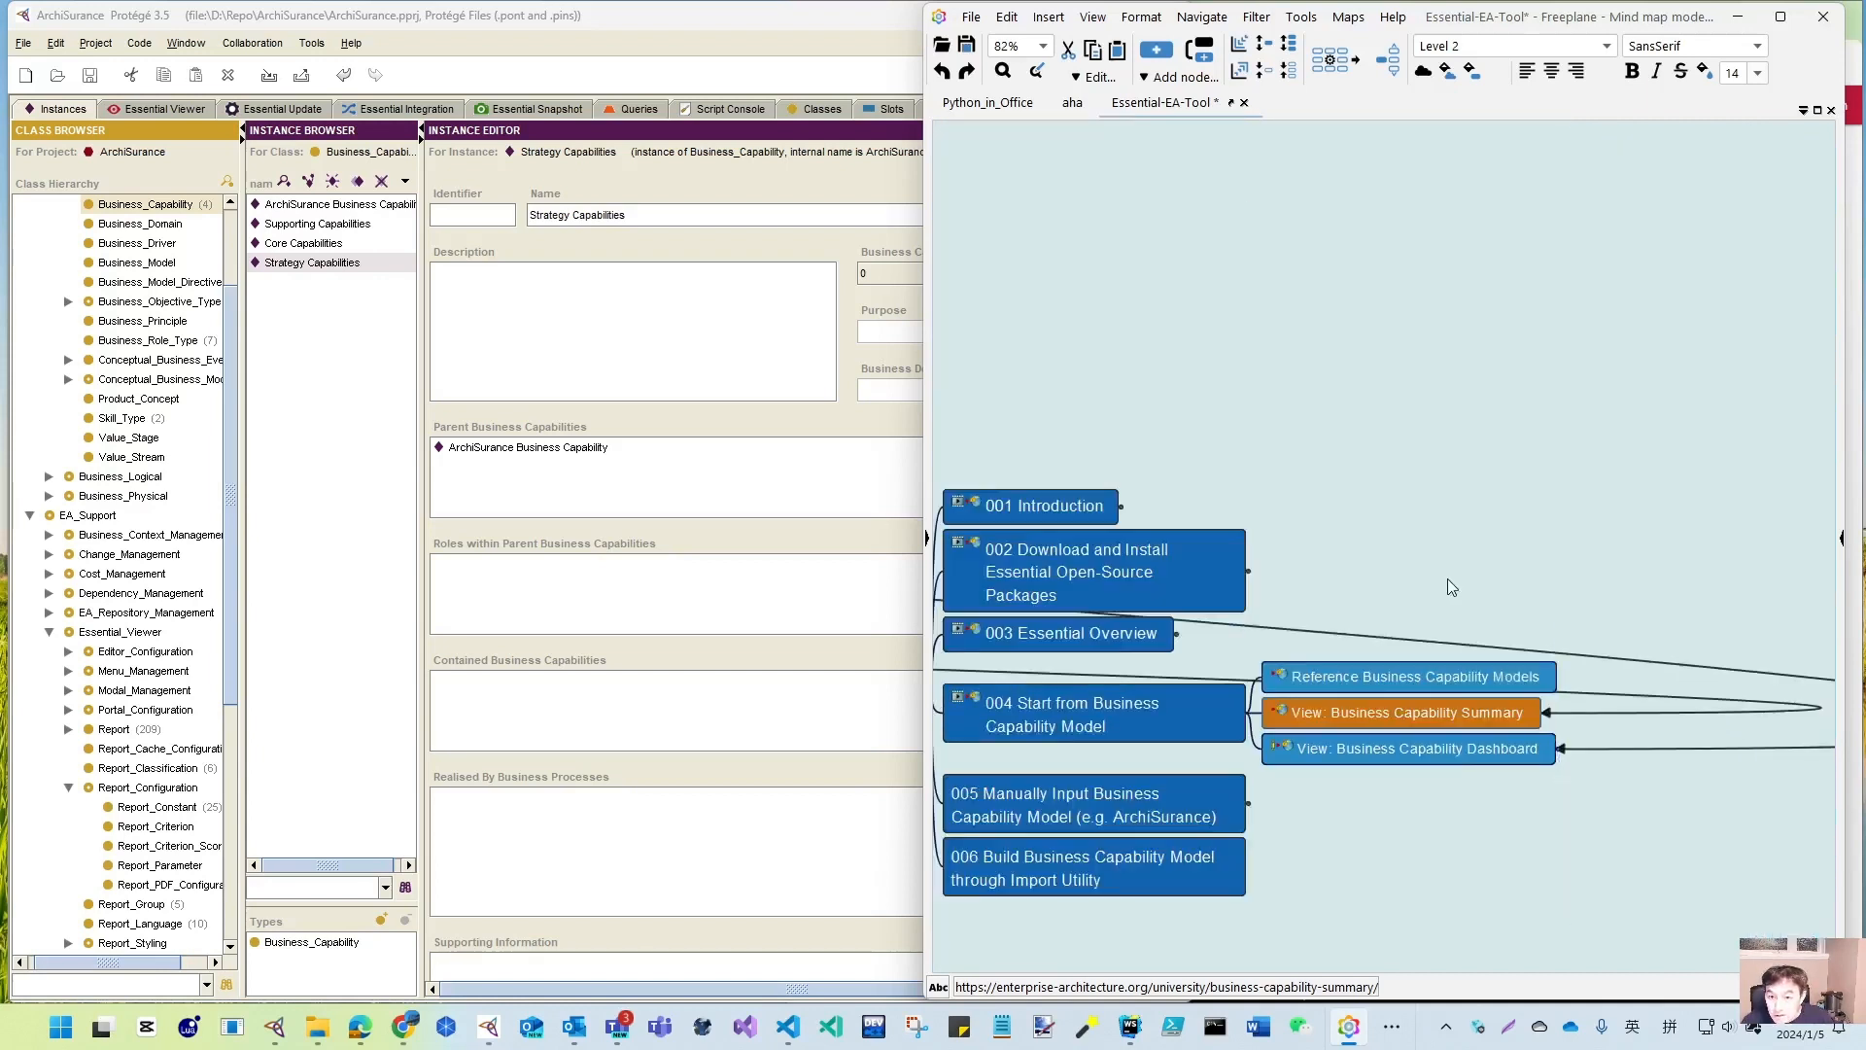
pyautogui.press('Left')
pyautogui.press('Down')
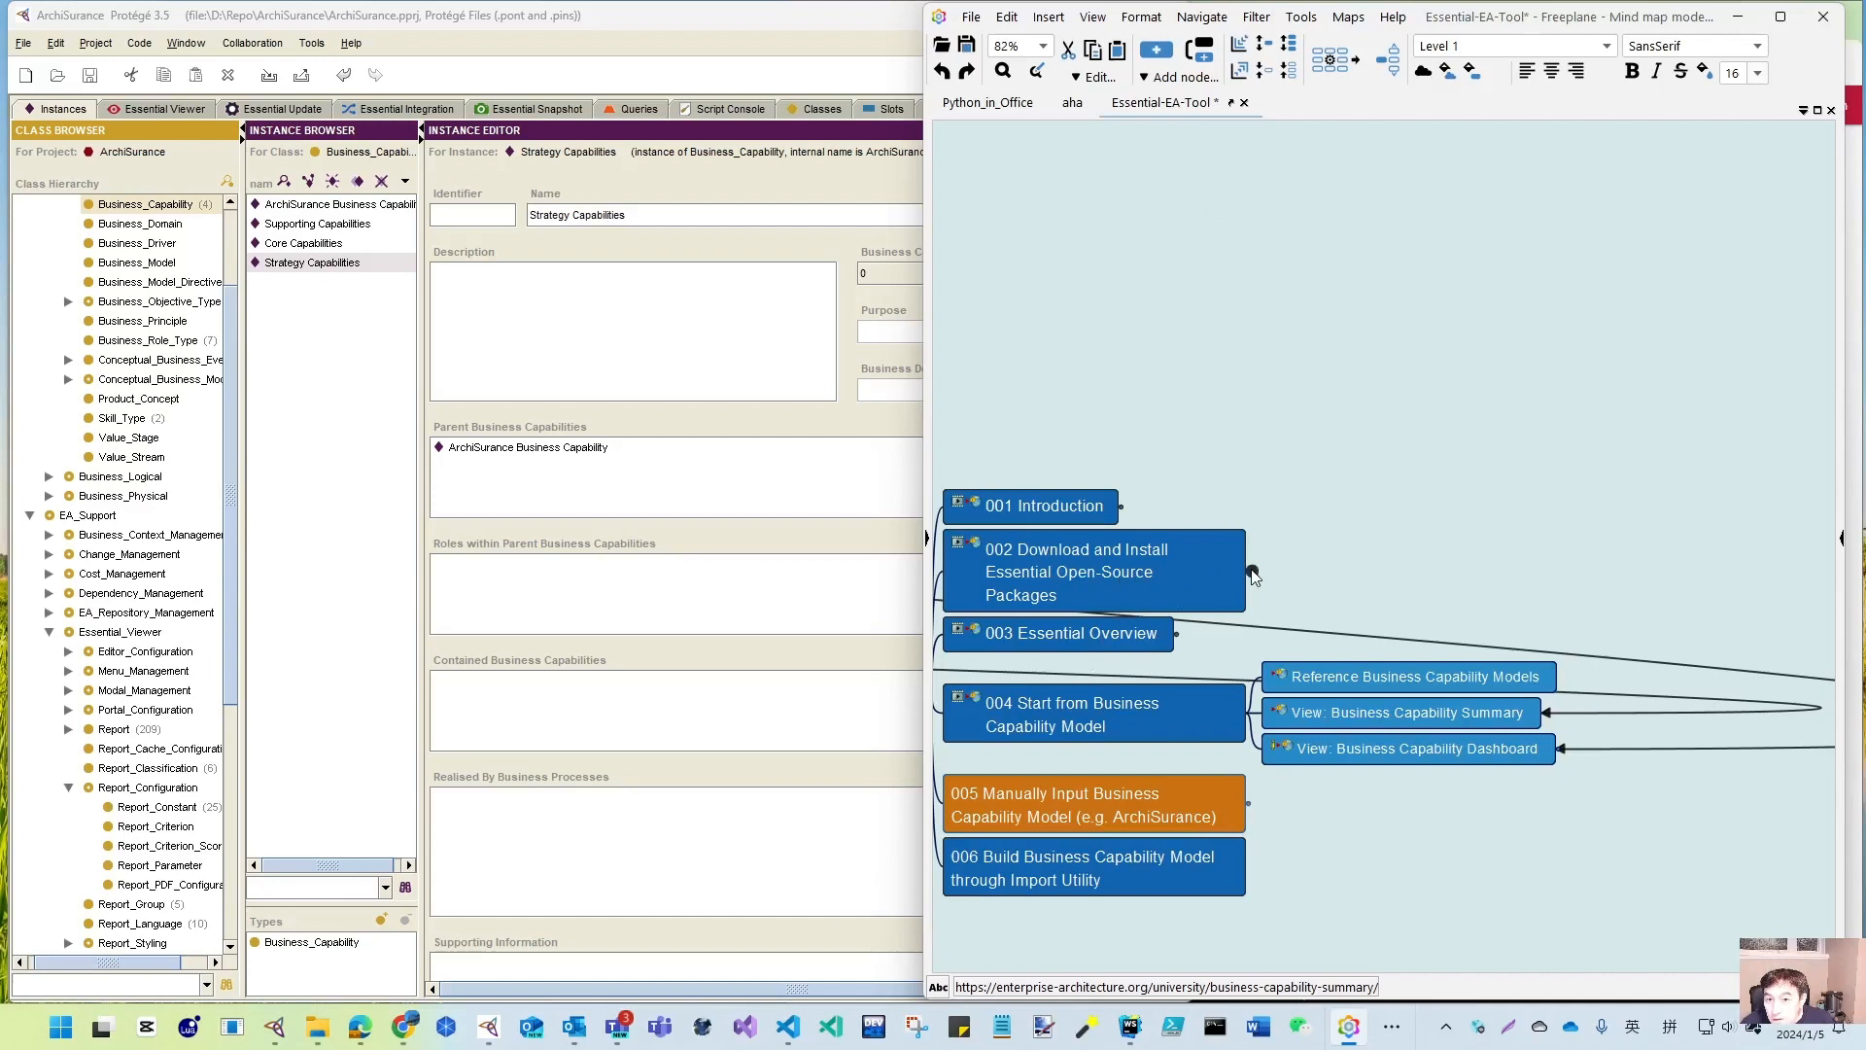
pyautogui.click(1514, 724)
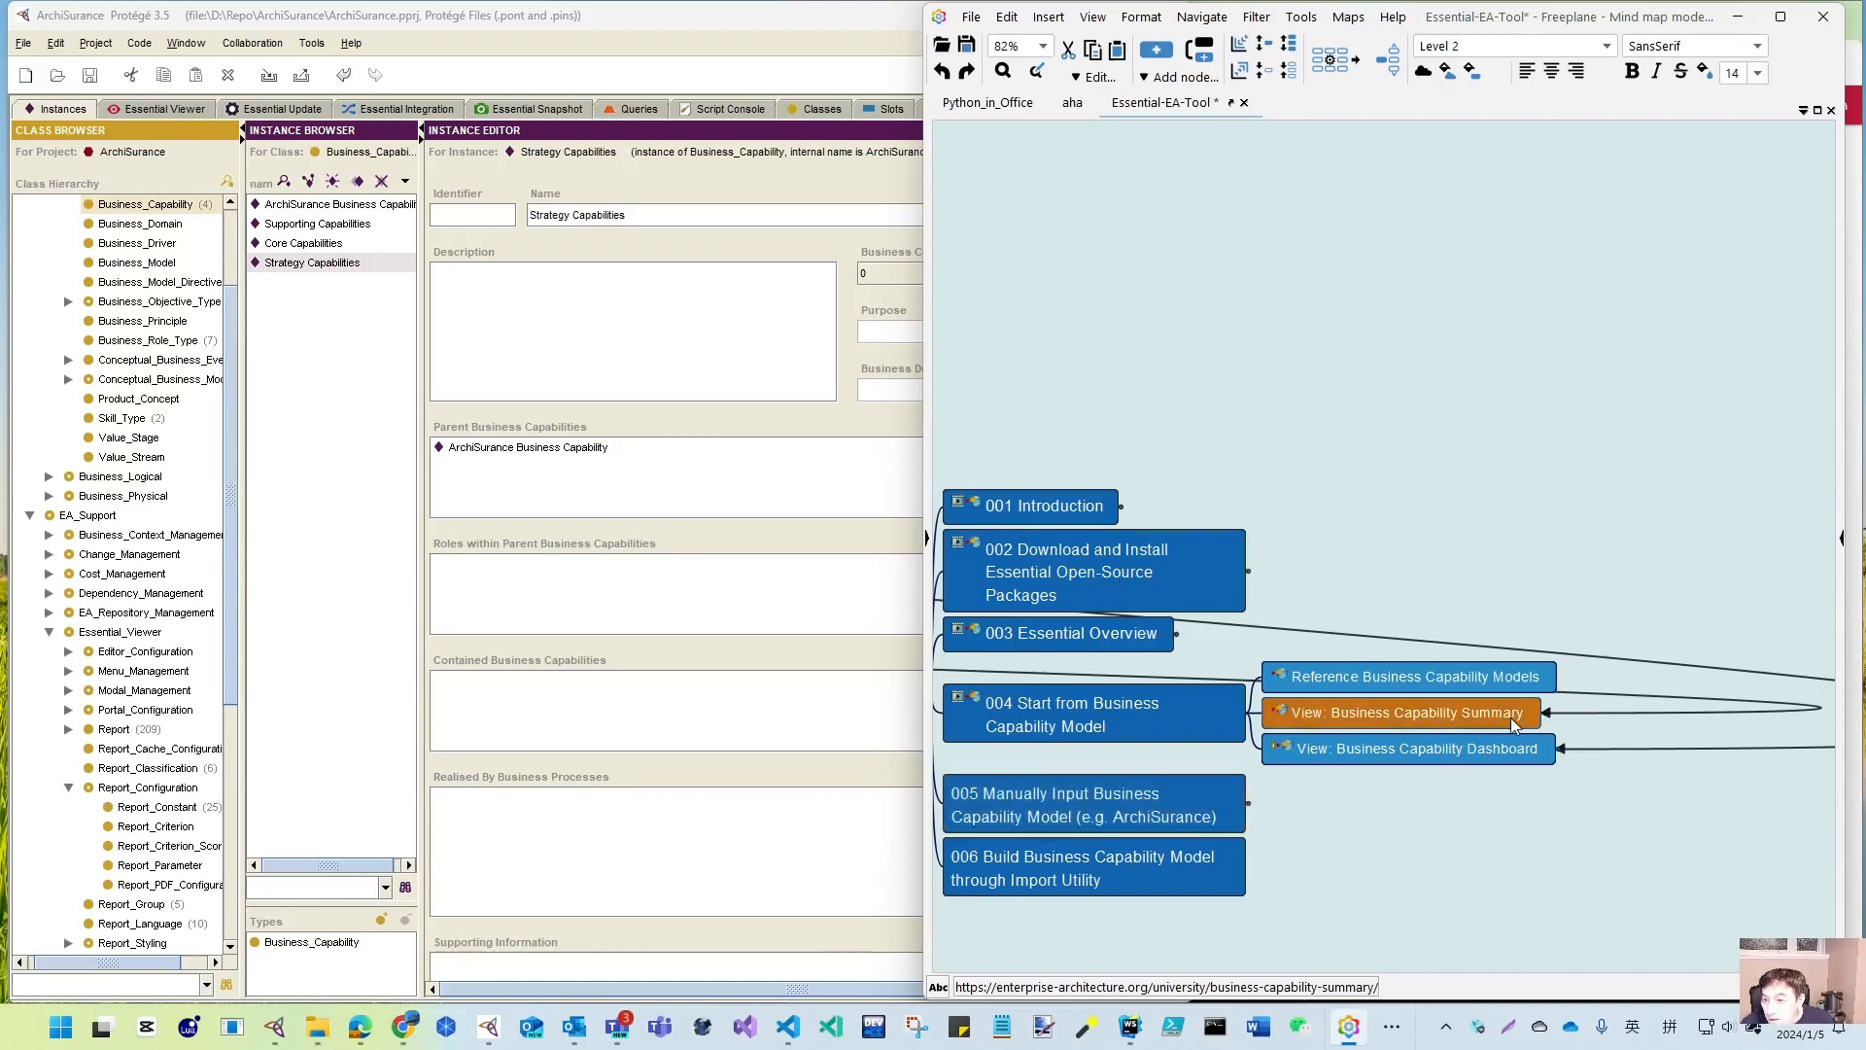
# - Expand the View: Business Capability Dashboard branch and review its notes on setup and on ordering the capabilities
pyautogui.moveTo(1496, 846); pyautogui.dragTo(1277, 743)
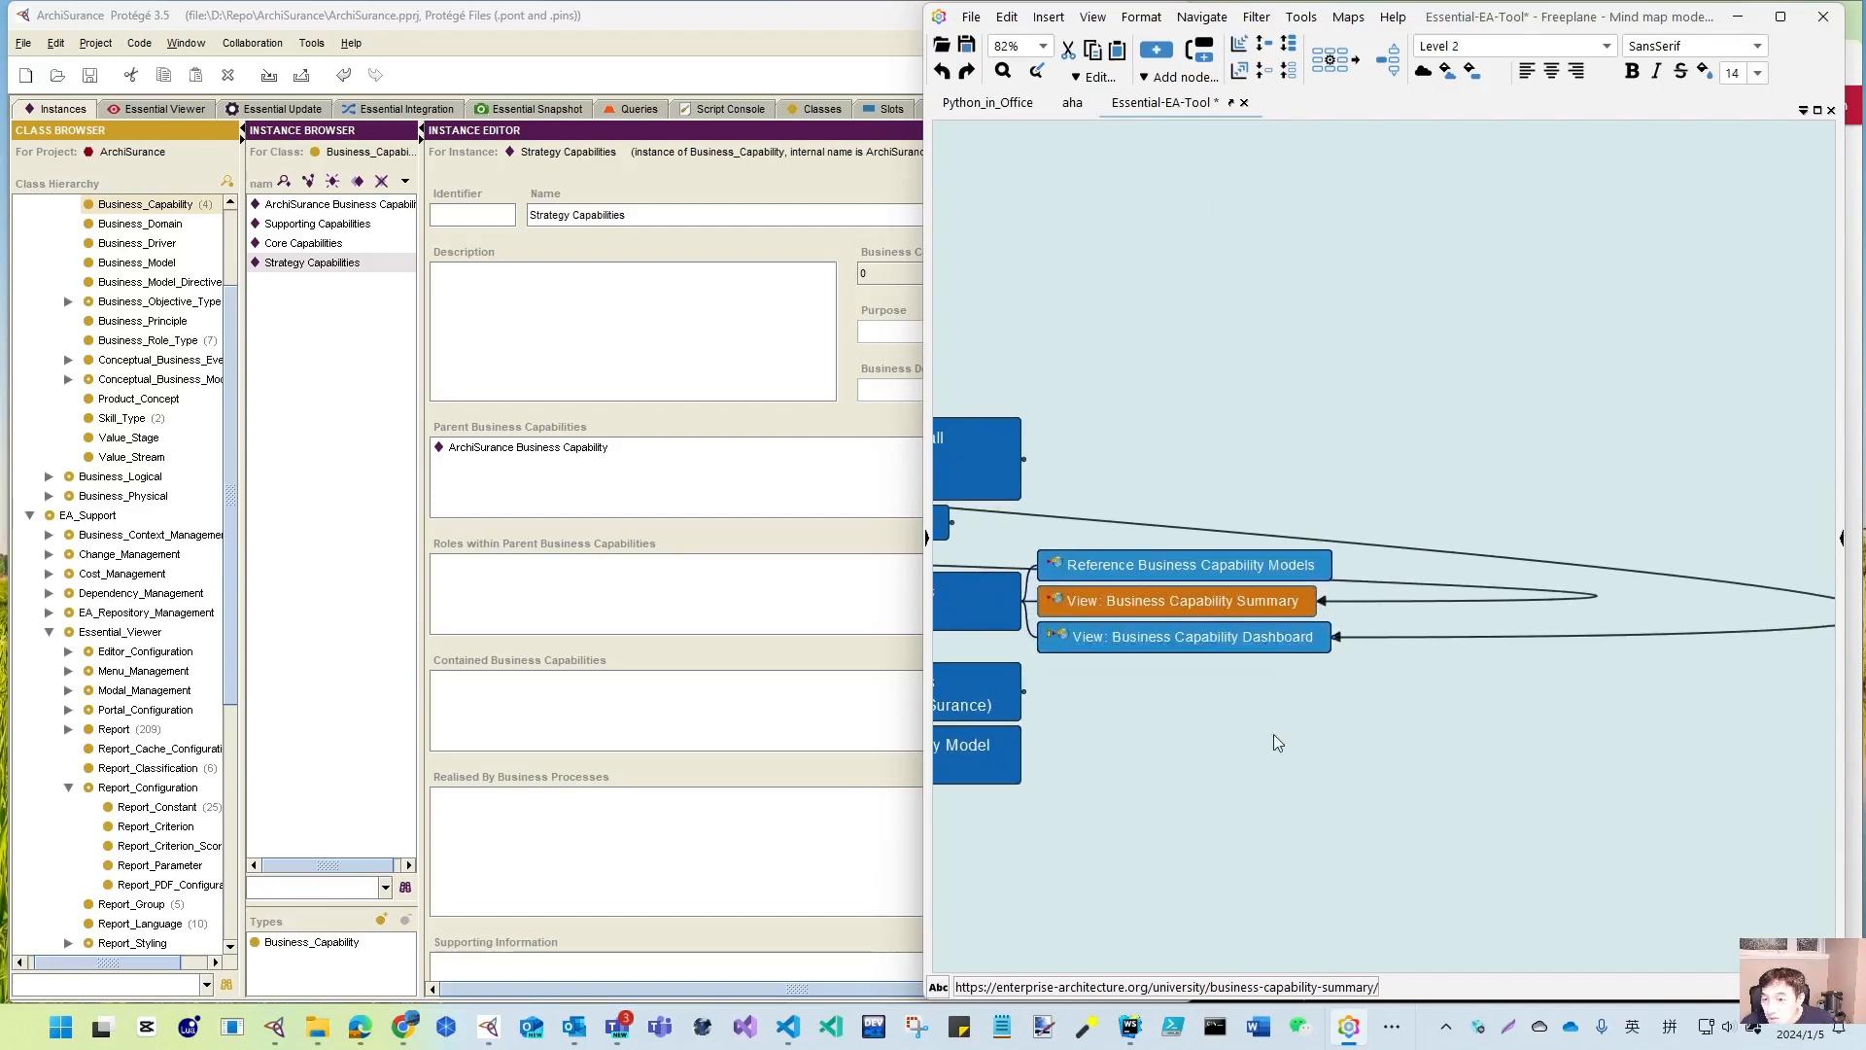
pyautogui.click(1336, 642)
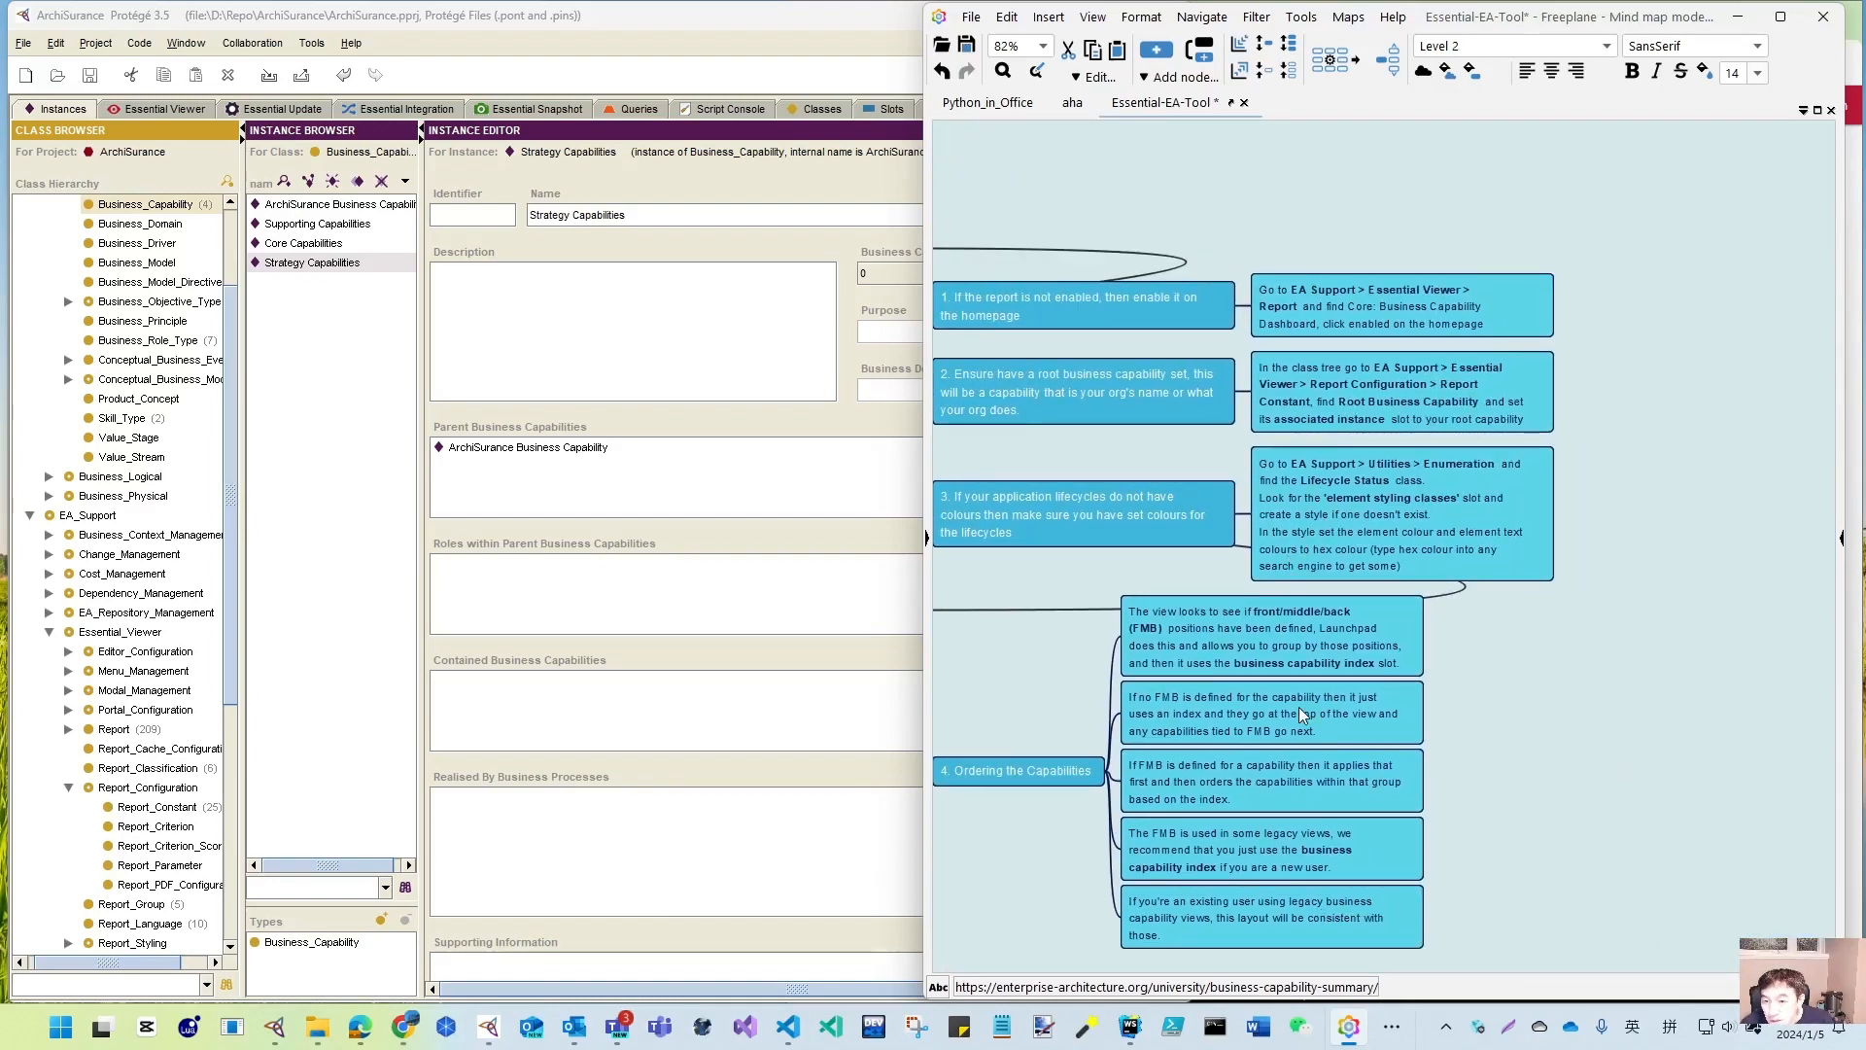
pyautogui.scroll(-2, 1299, 707)
pyautogui.moveTo(1549, 859); pyautogui.dragTo(1858, 772)
pyautogui.moveTo(1326, 541); pyautogui.dragTo(1409, 558)
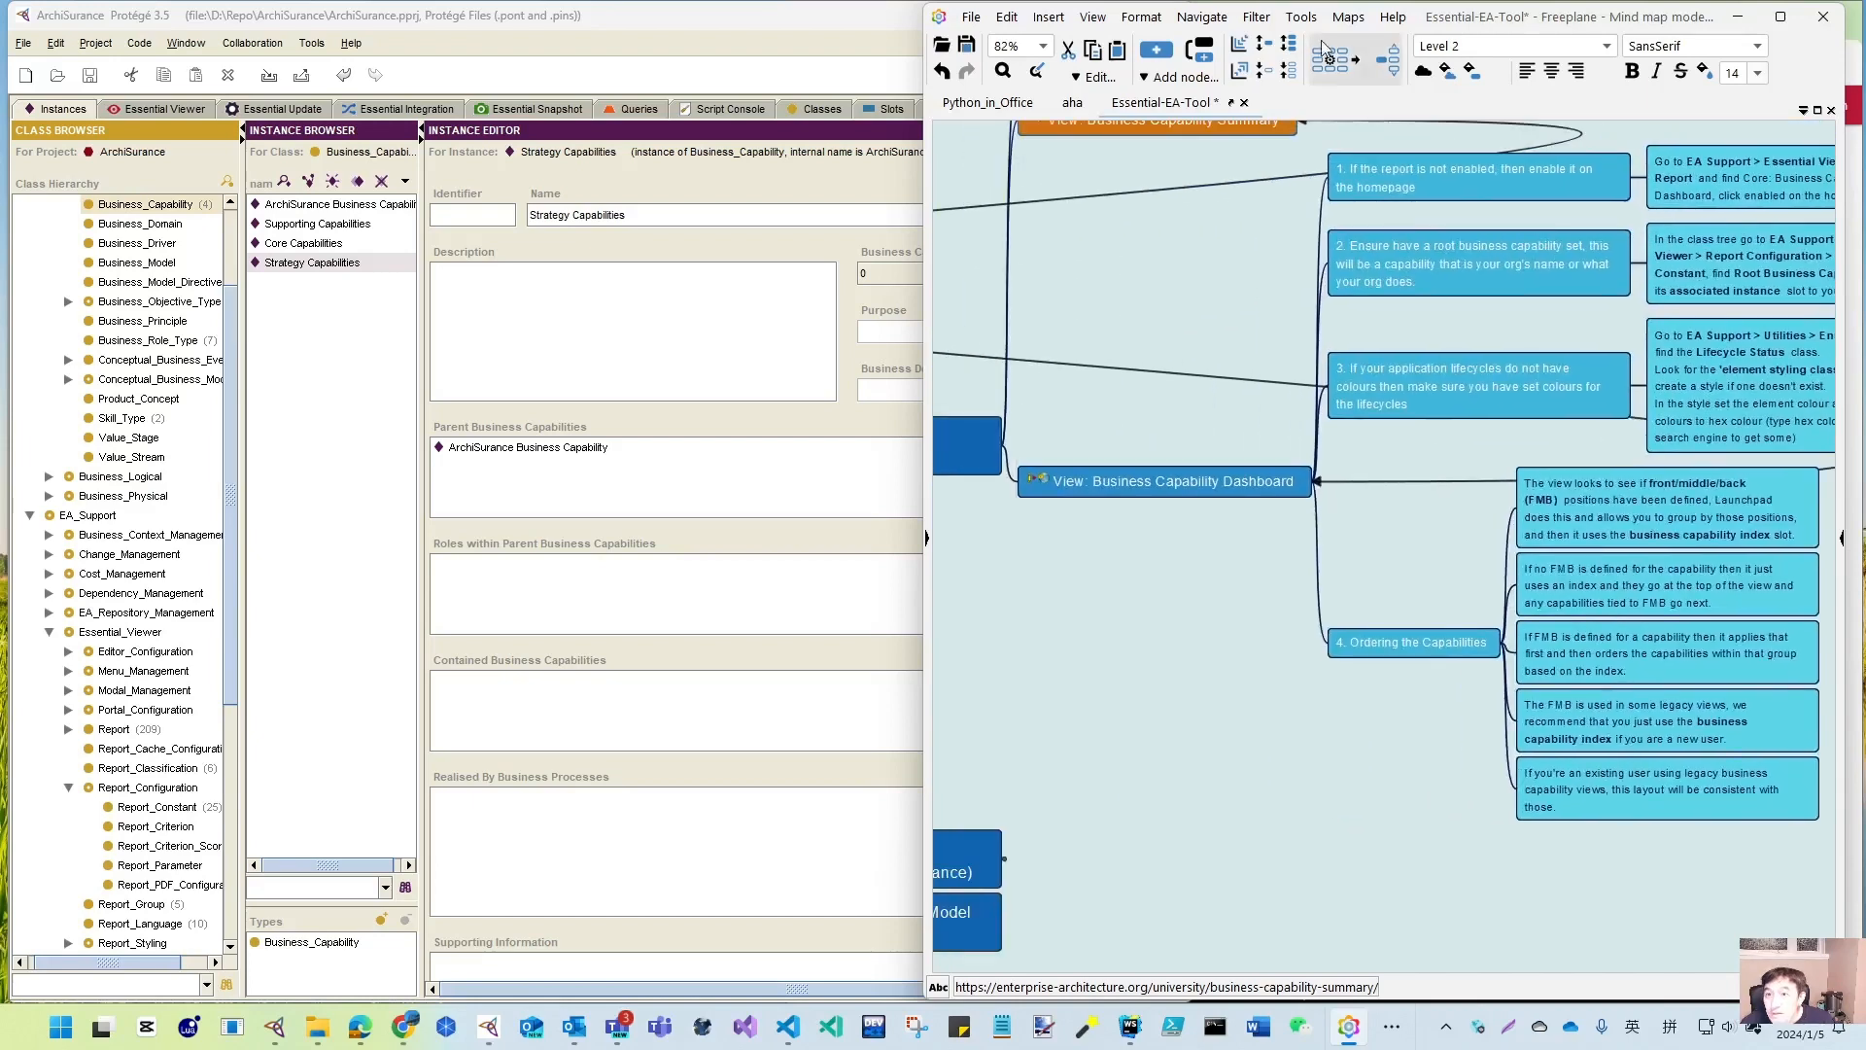
pyautogui.press('Insert')
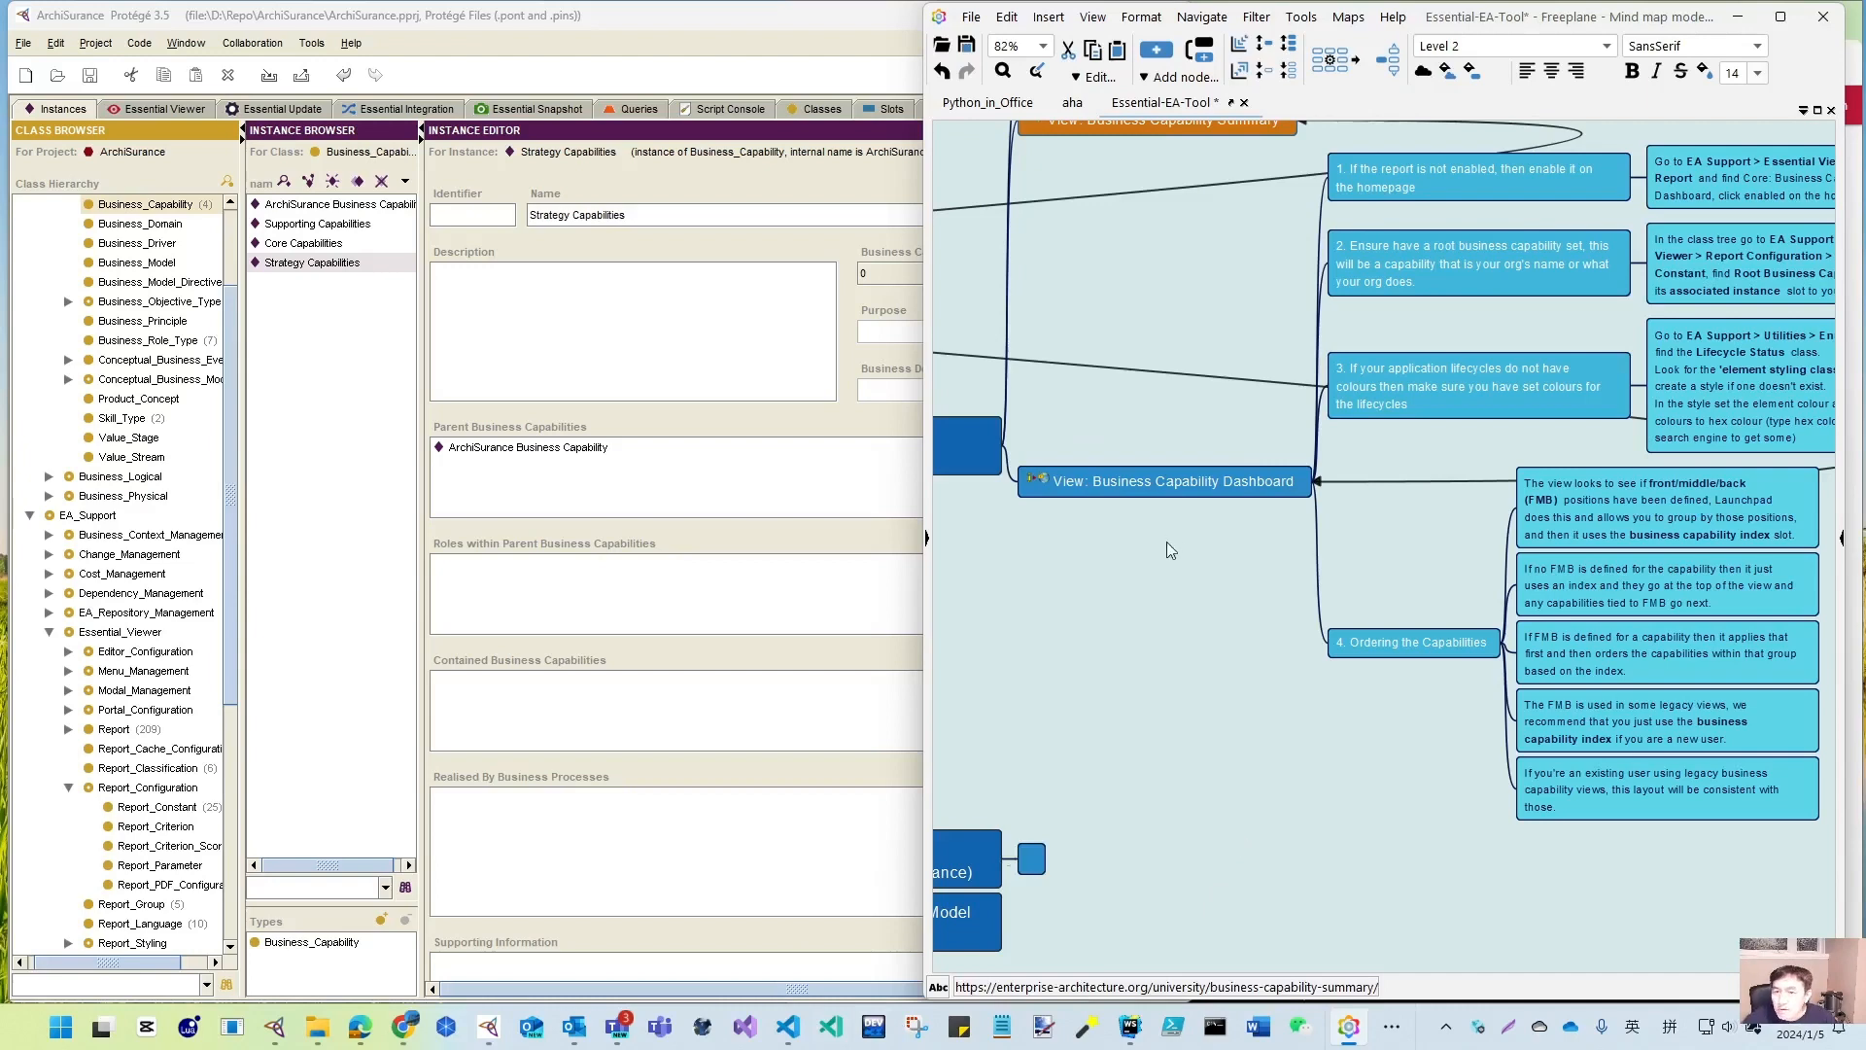
pyautogui.moveTo(1070, 584); pyautogui.dragTo(1522, 898)
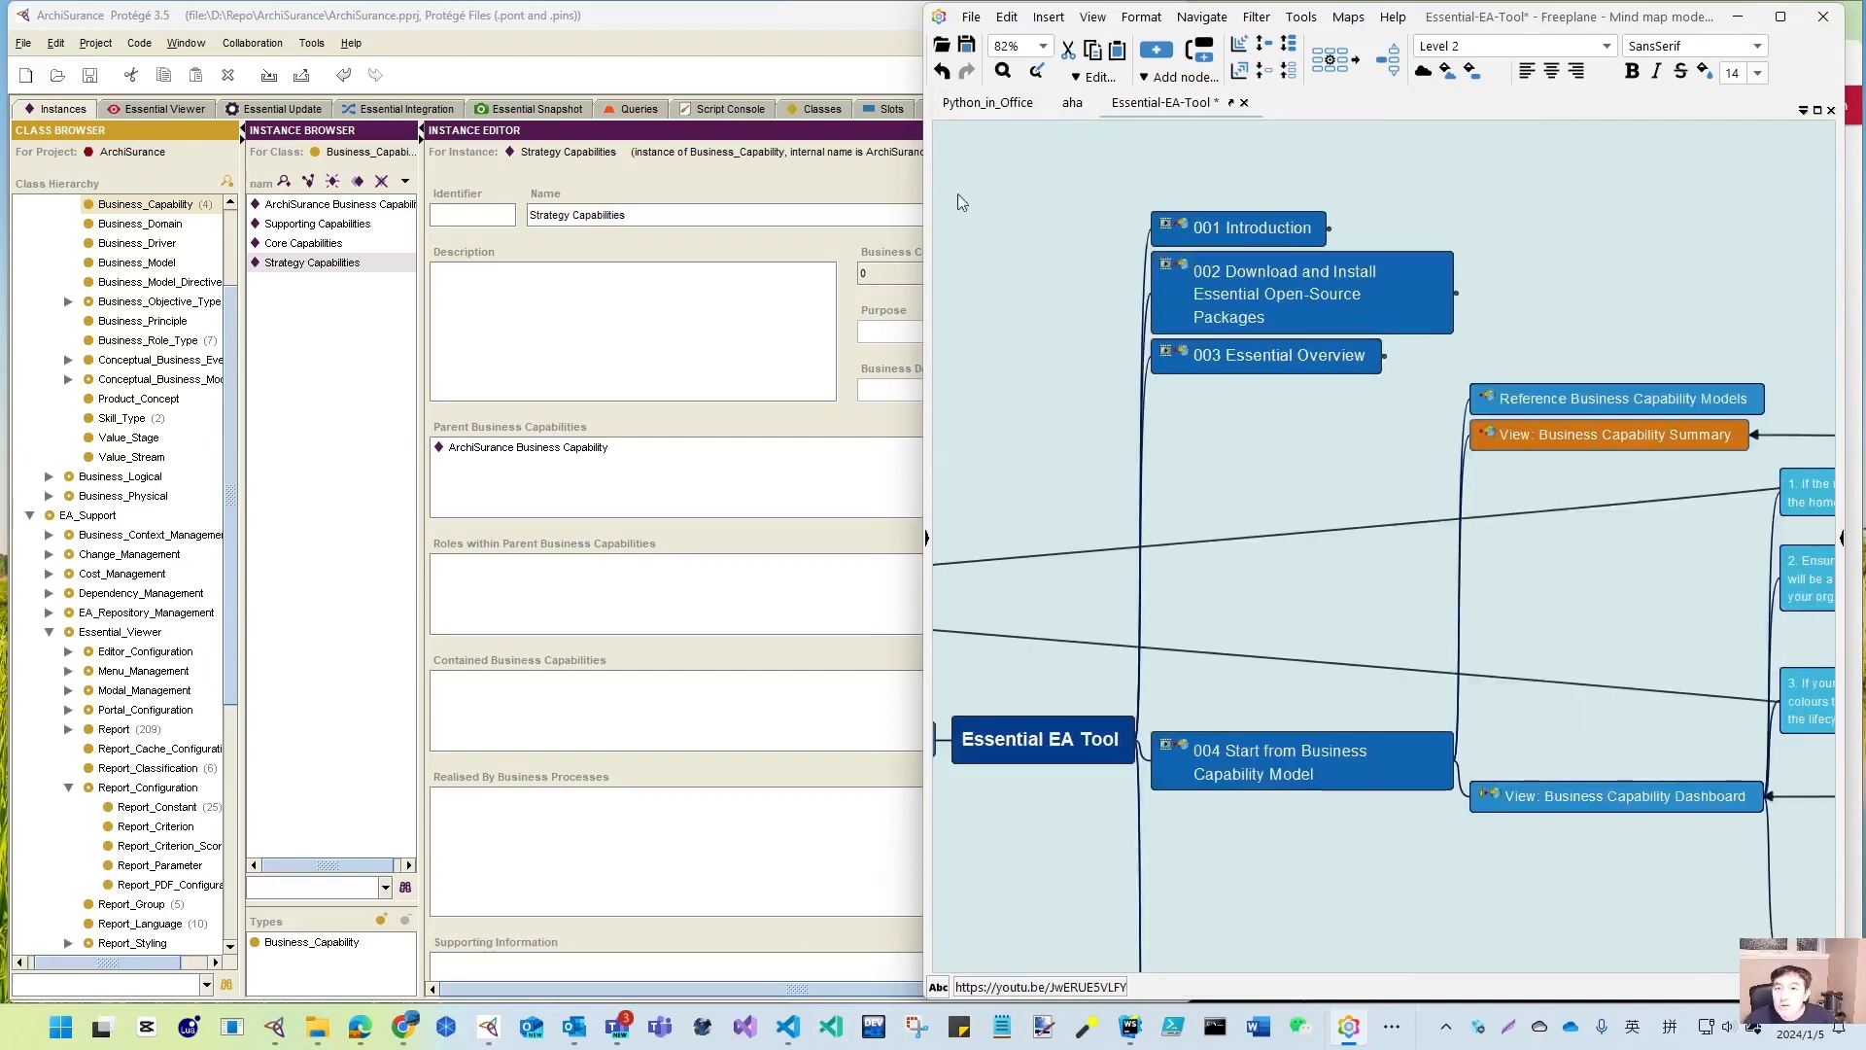
# - Switch to the browser and open the Business Capability Dashboard article under Business Views on the Essential University site
pyautogui.click(1738, 16)
pyautogui.click(1197, 90)
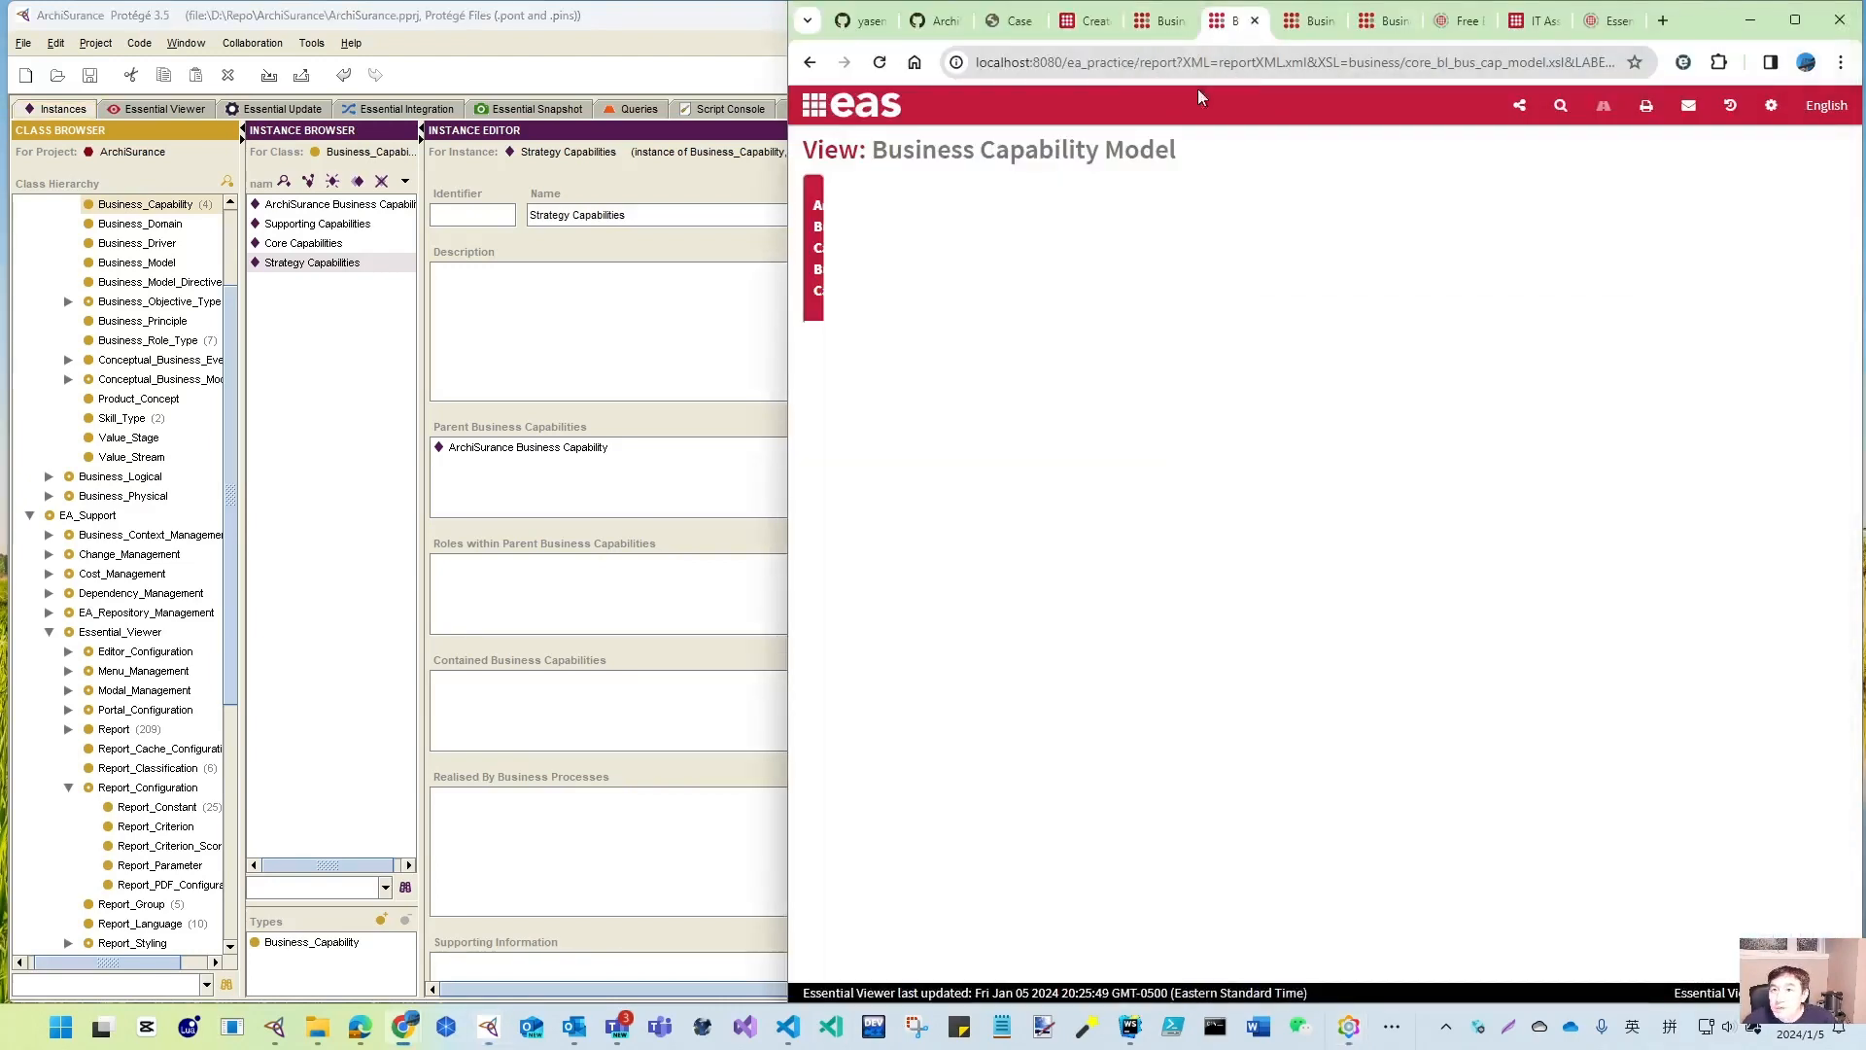
pyautogui.click(1087, 21)
pyautogui.moveTo(1188, 352); pyautogui.dragTo(1170, 836)
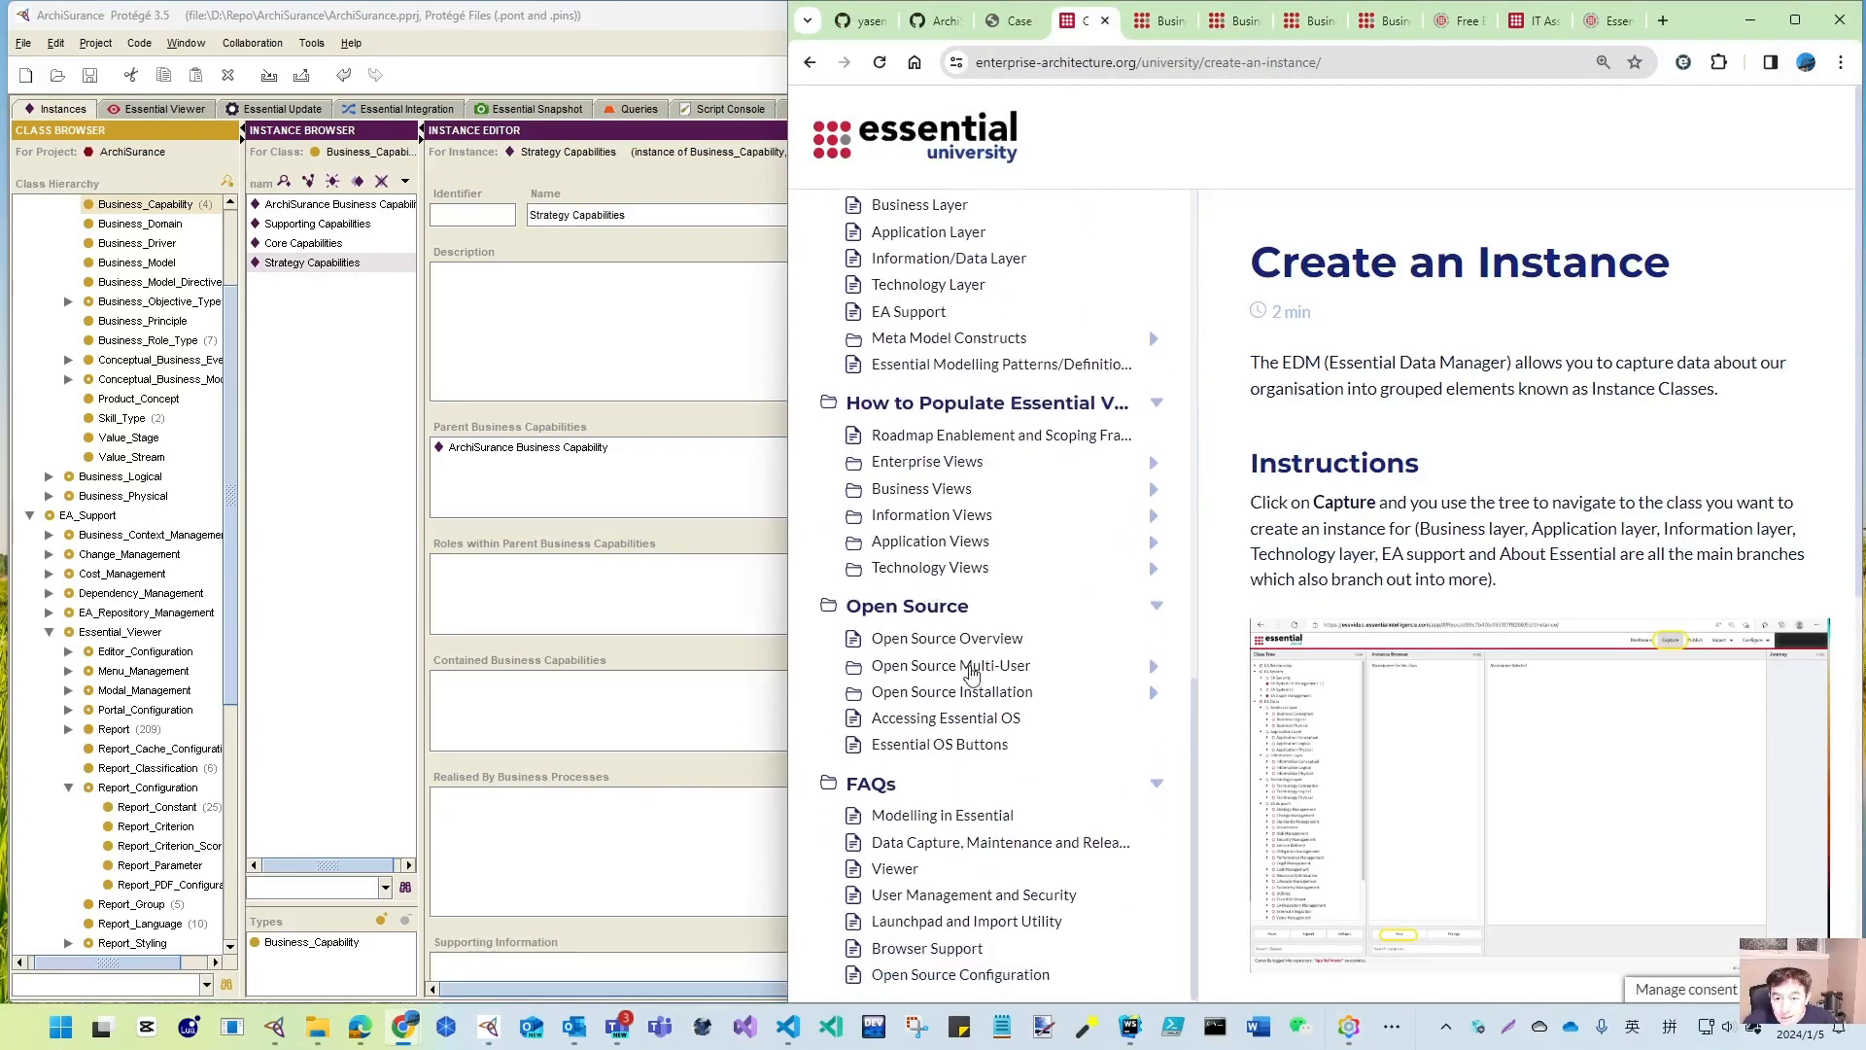
pyautogui.click(1153, 491)
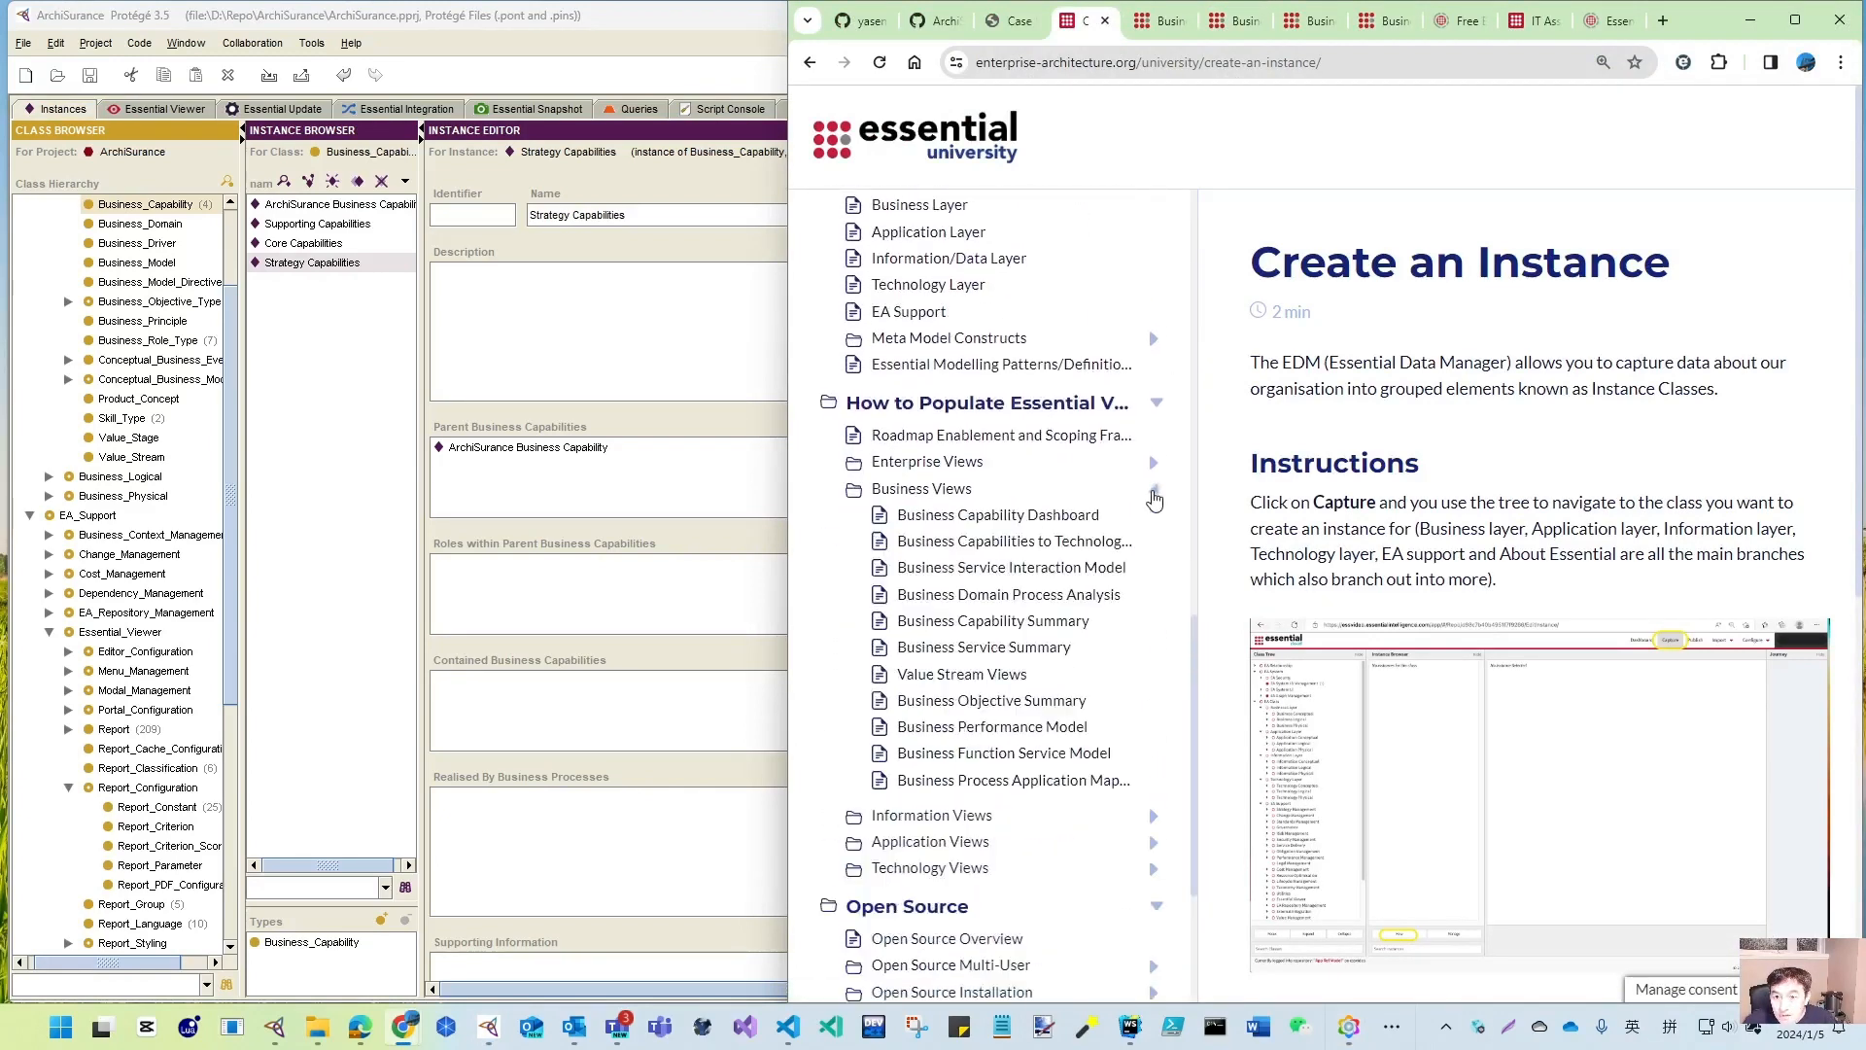
pyautogui.click(1000, 522)
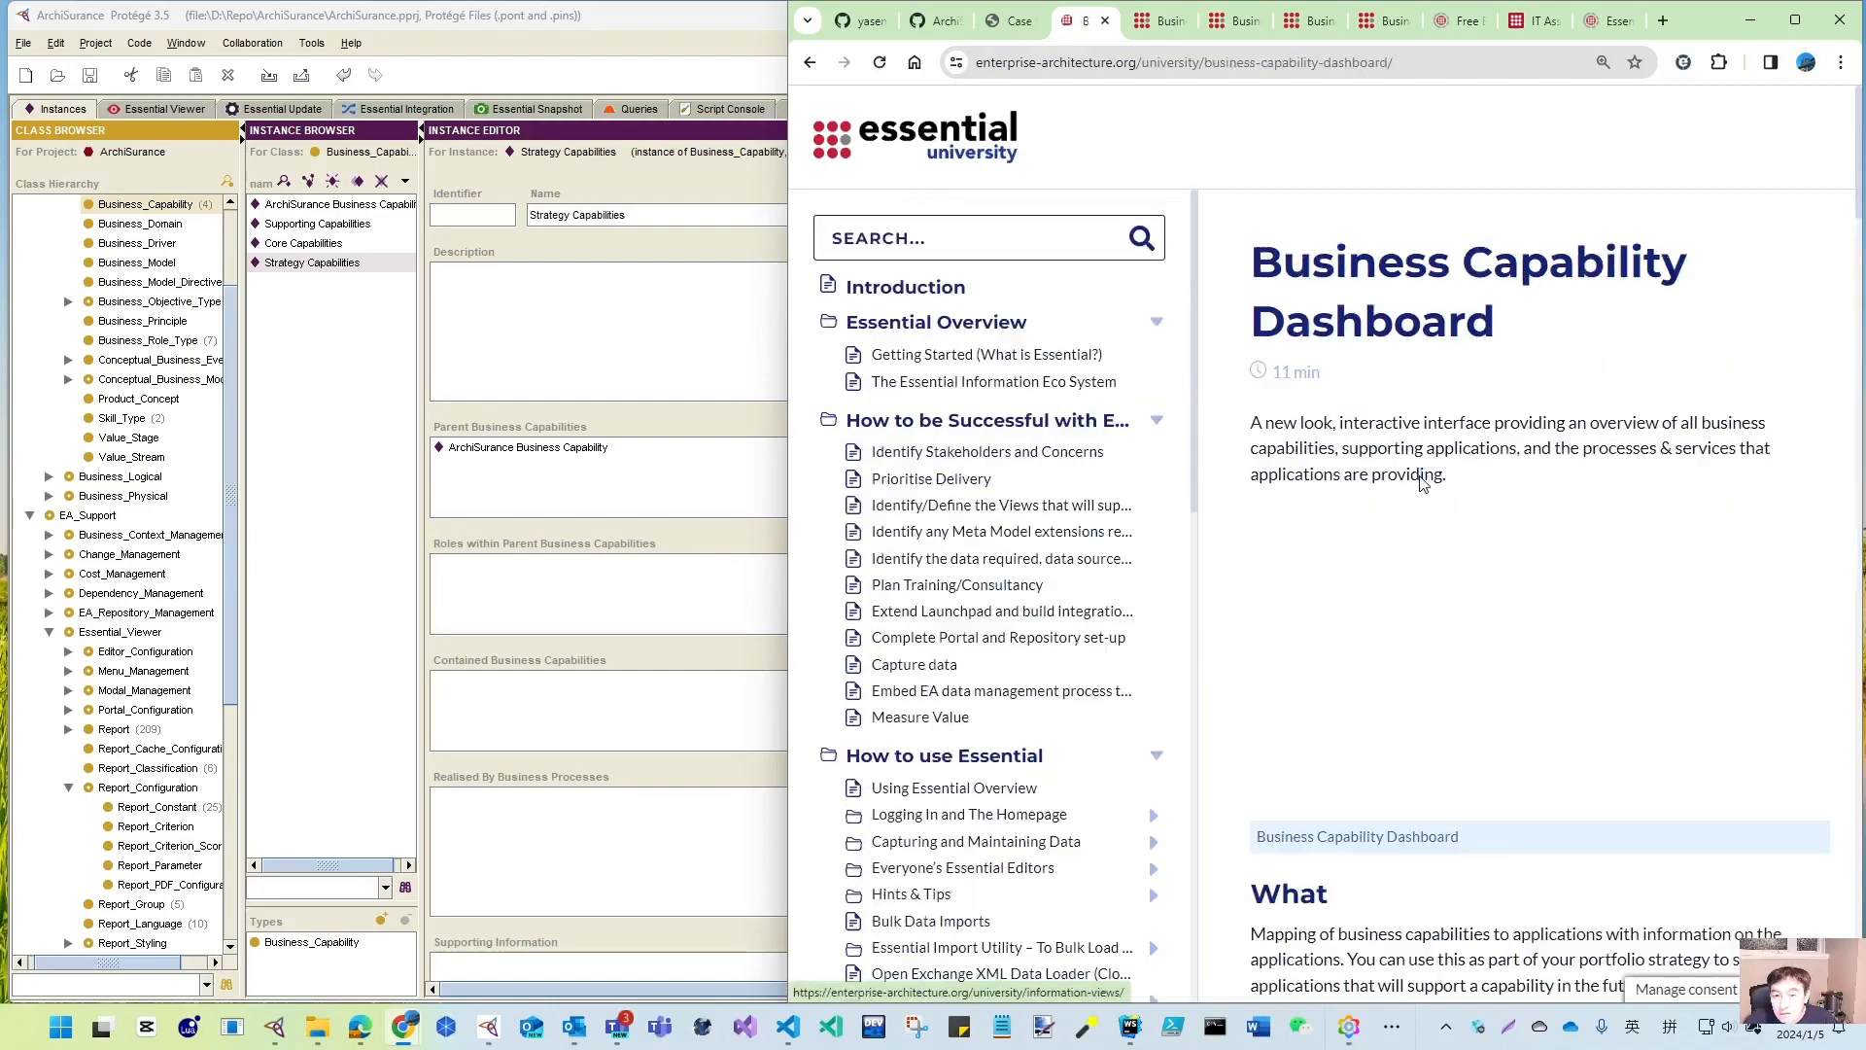
# - Examine the article's View Set-up and Ordering the Capabilities sections, and look through the site's list of topics
pyautogui.scroll(-5, 1477, 627)
pyautogui.scroll(-20, 1476, 627)
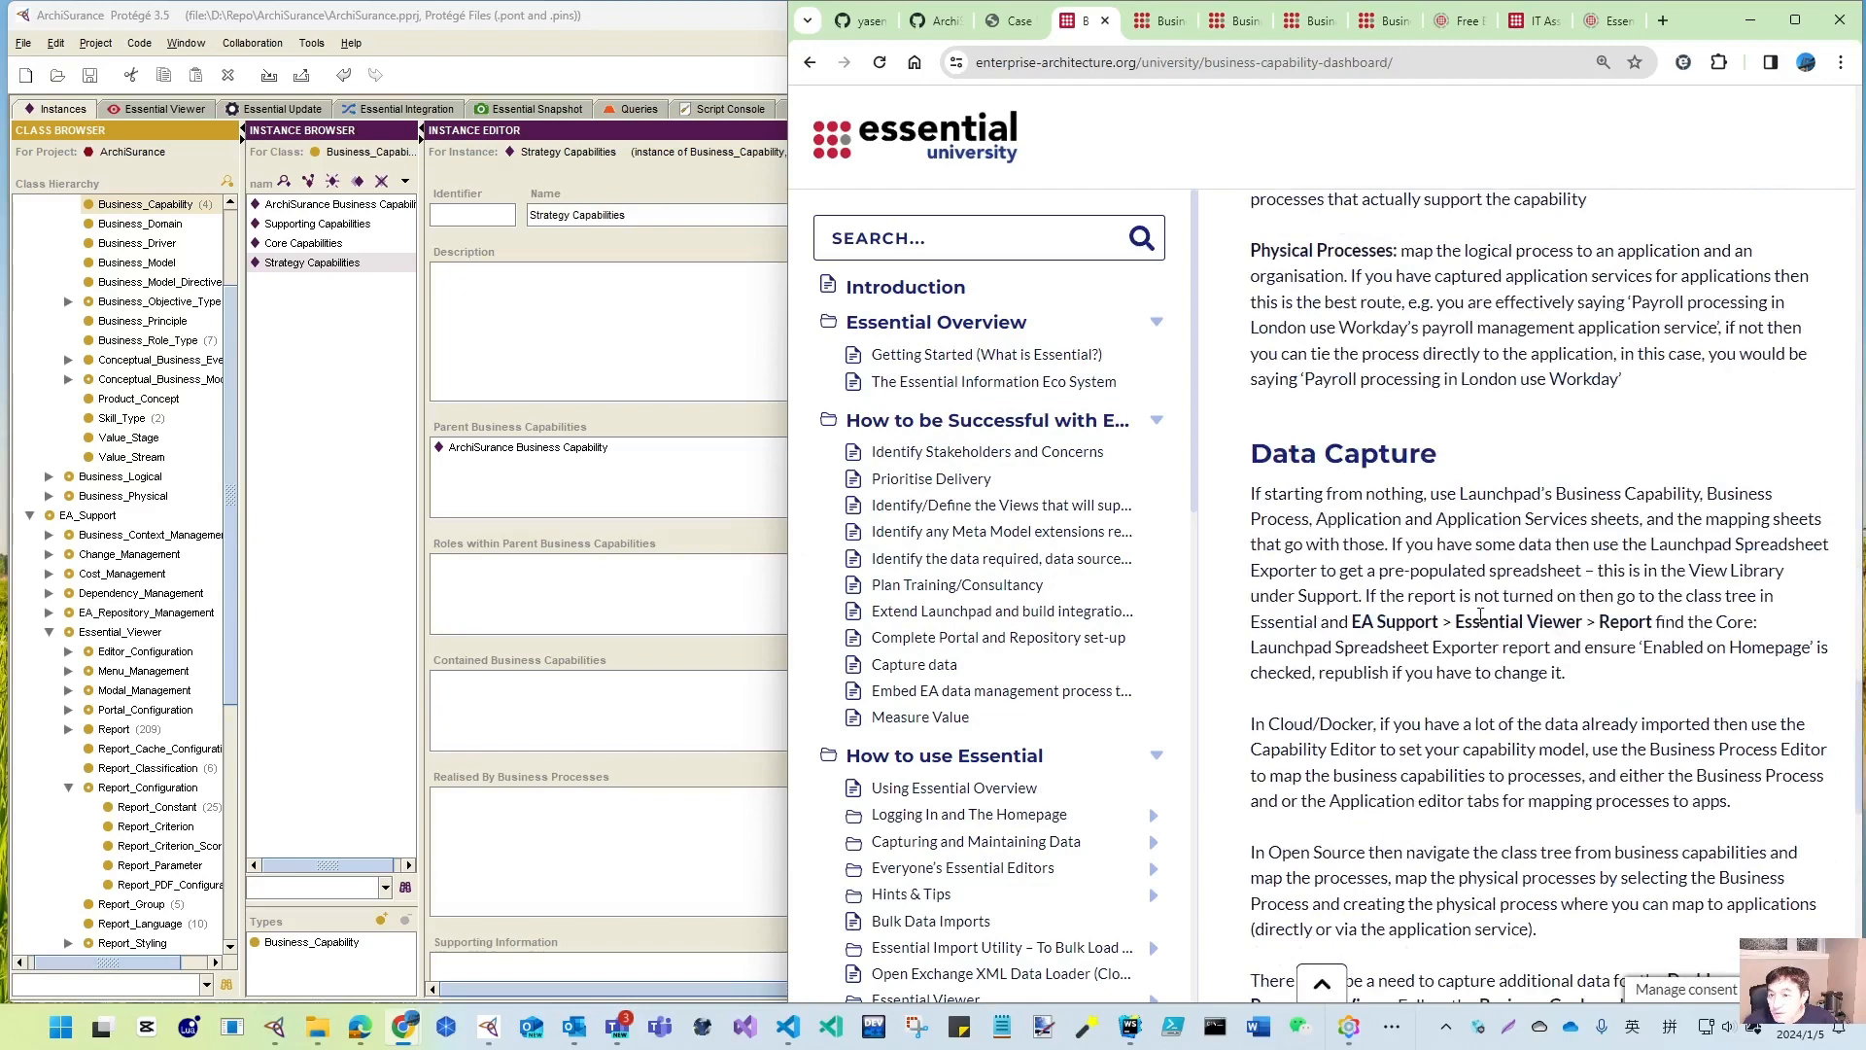
pyautogui.scroll(-8, 1481, 623)
pyautogui.scroll(-3, 1480, 614)
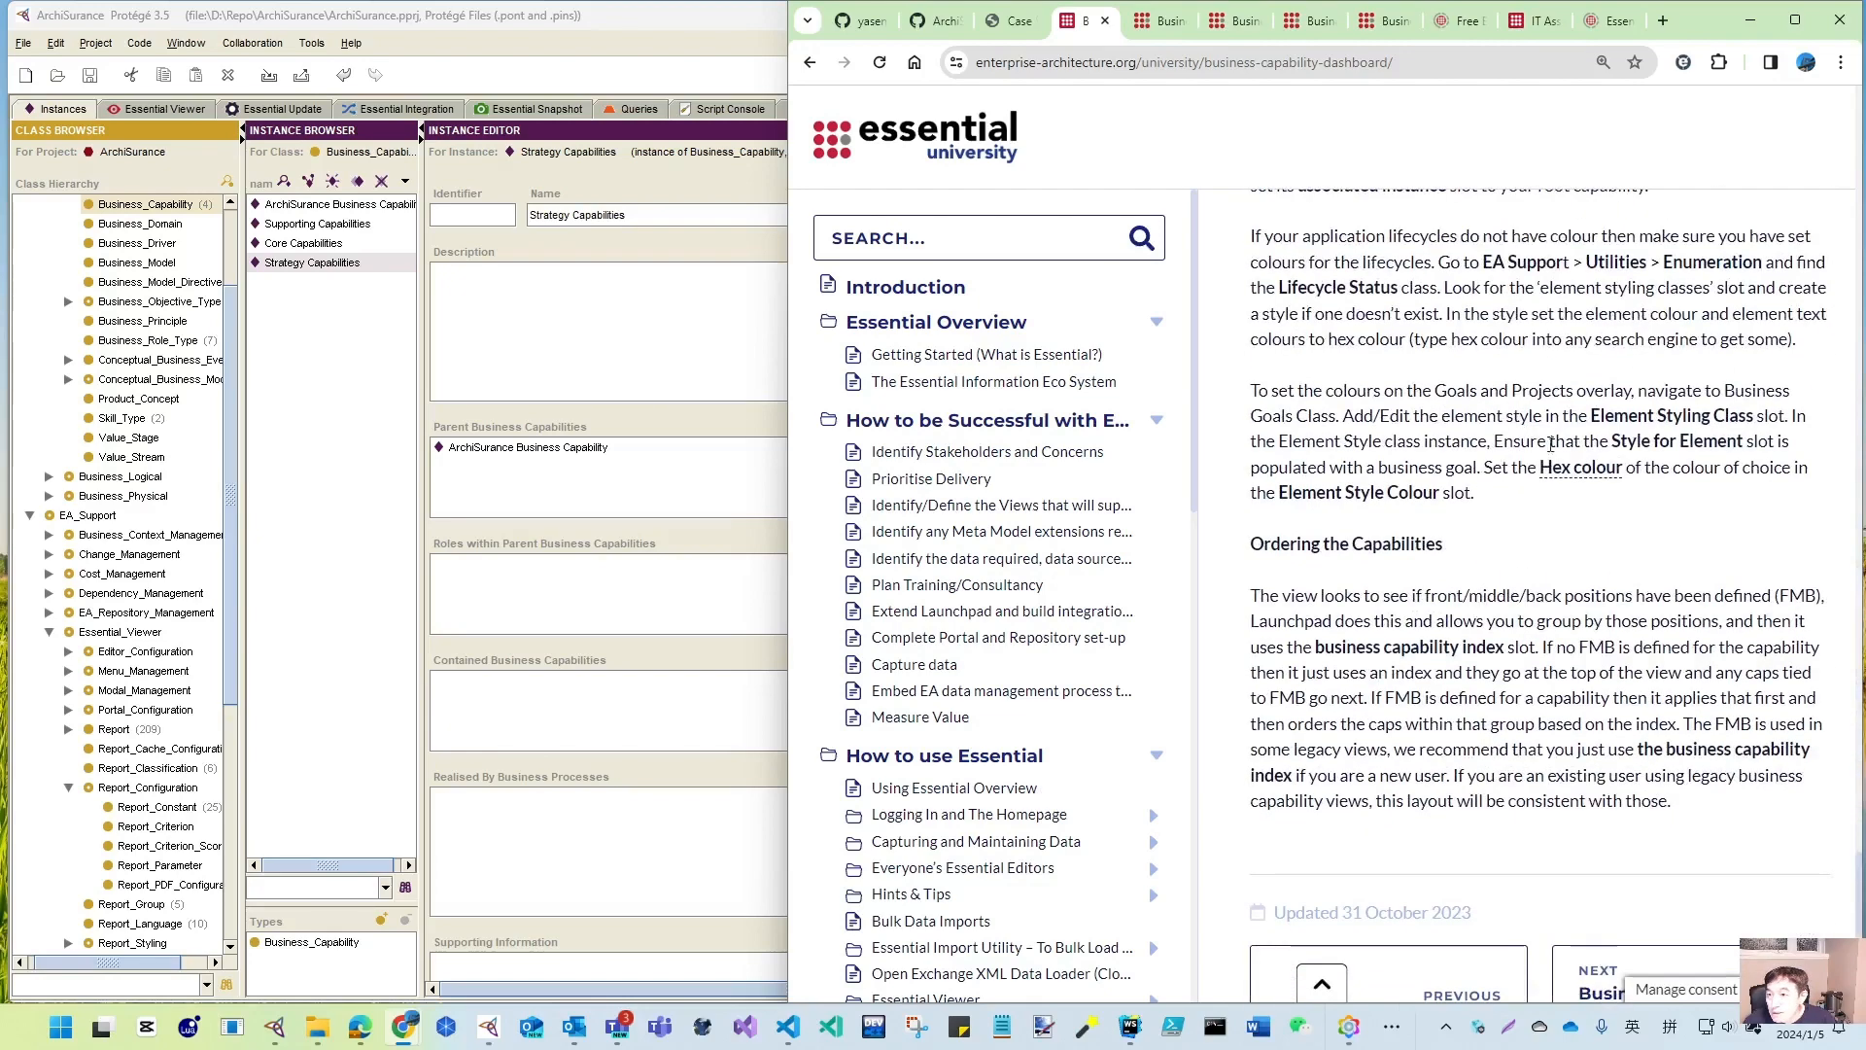
pyautogui.scroll(3, 1614, 525)
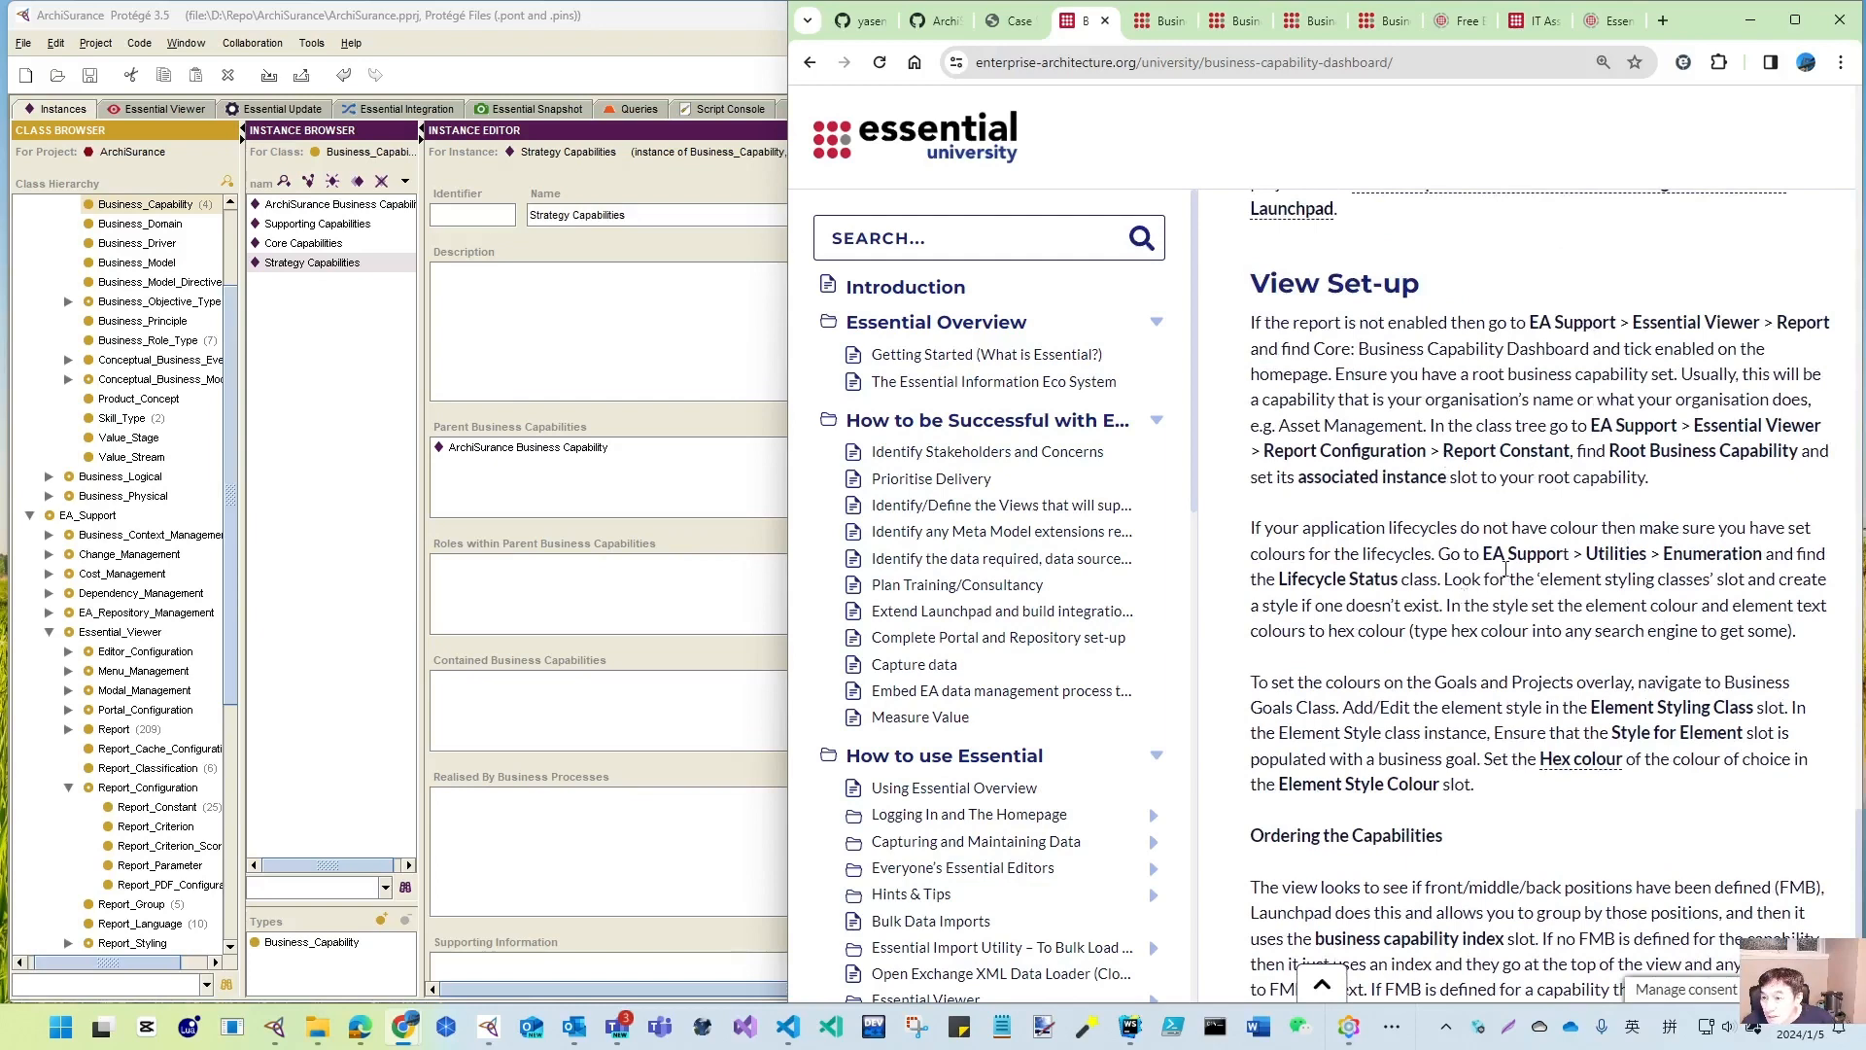
pyautogui.scroll(-3, 1540, 544)
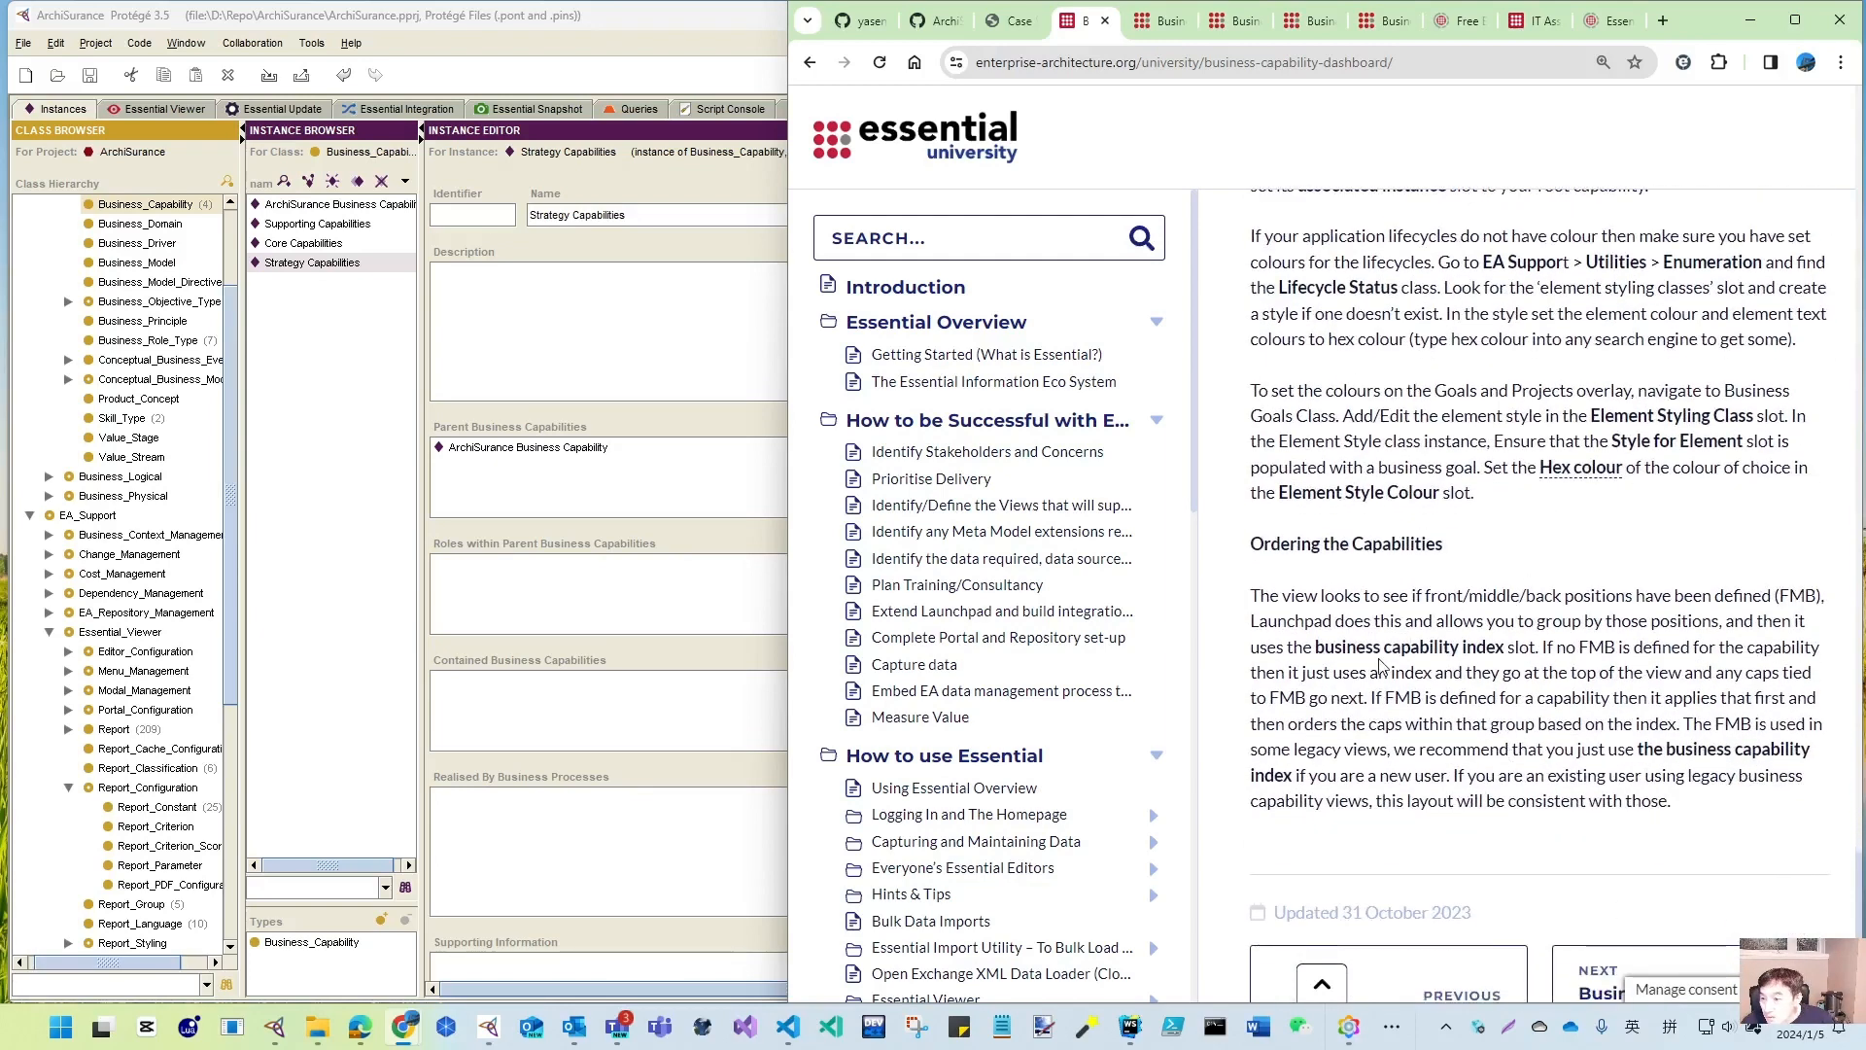
pyautogui.scroll(-4, 865, 847)
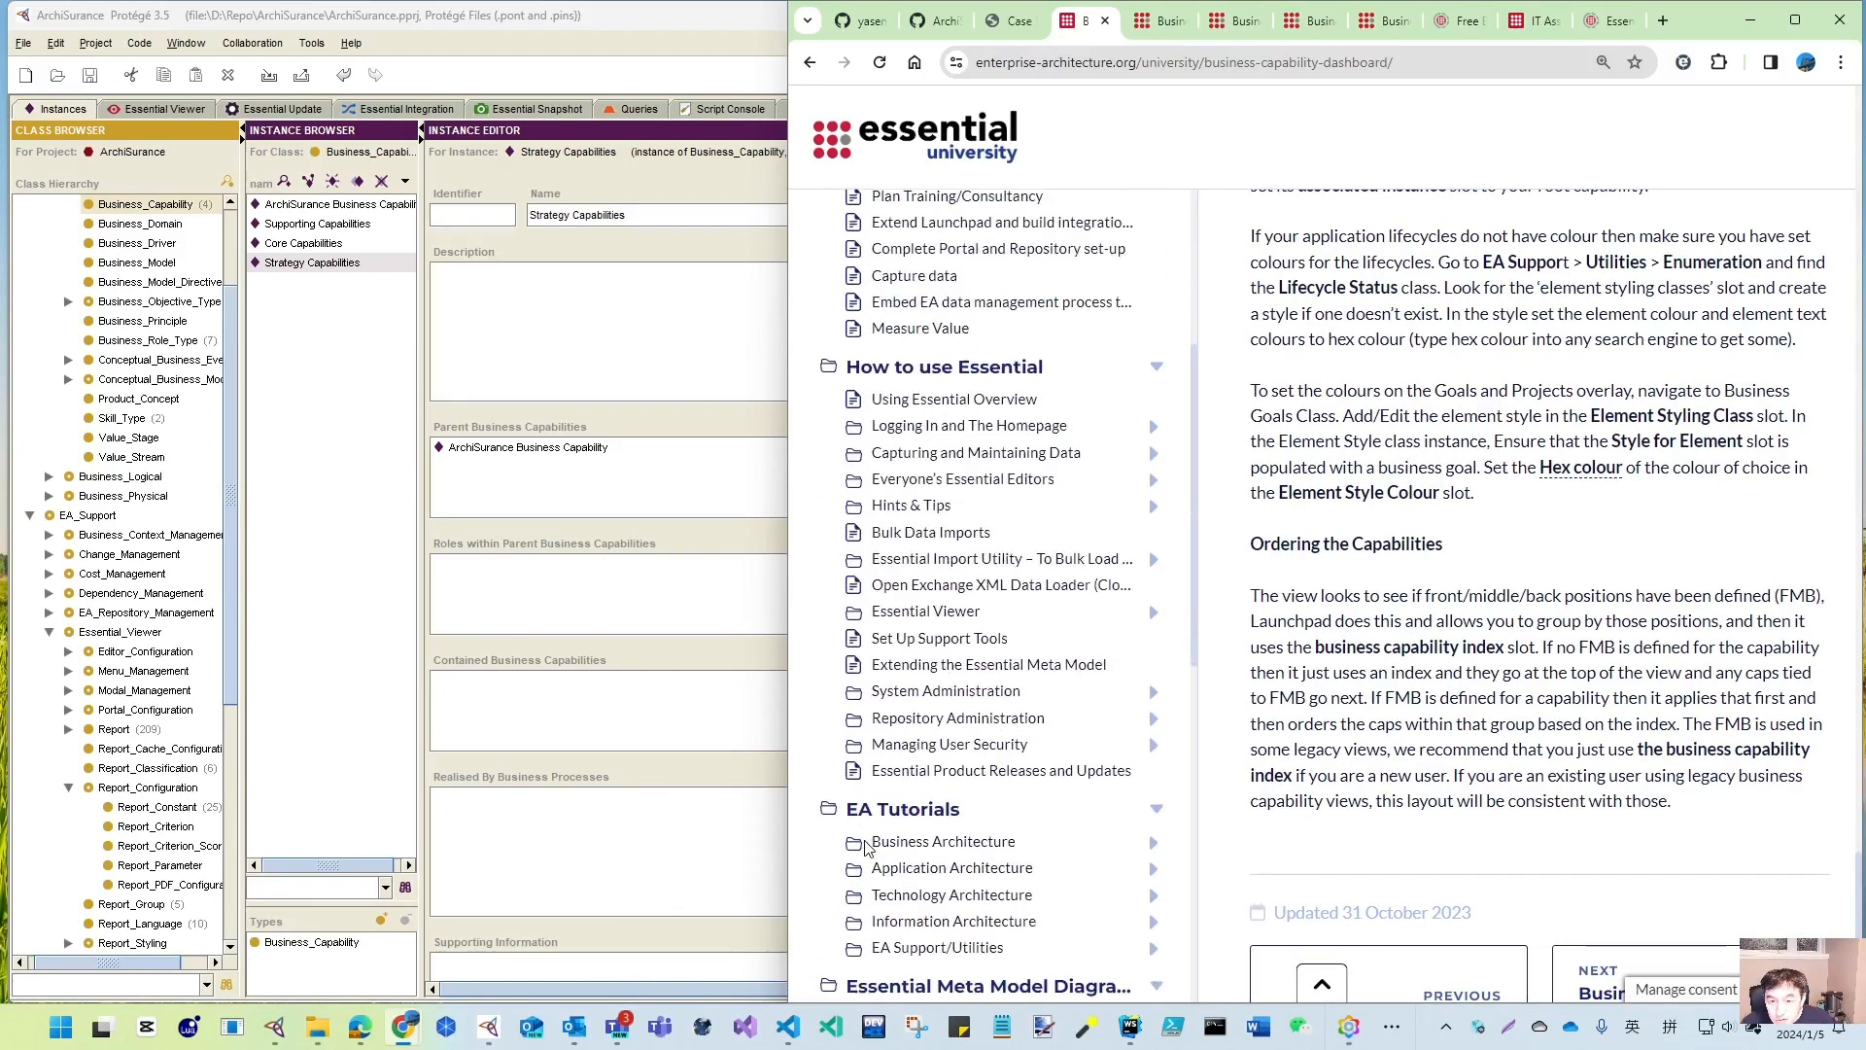
pyautogui.scroll(-4, 928, 720)
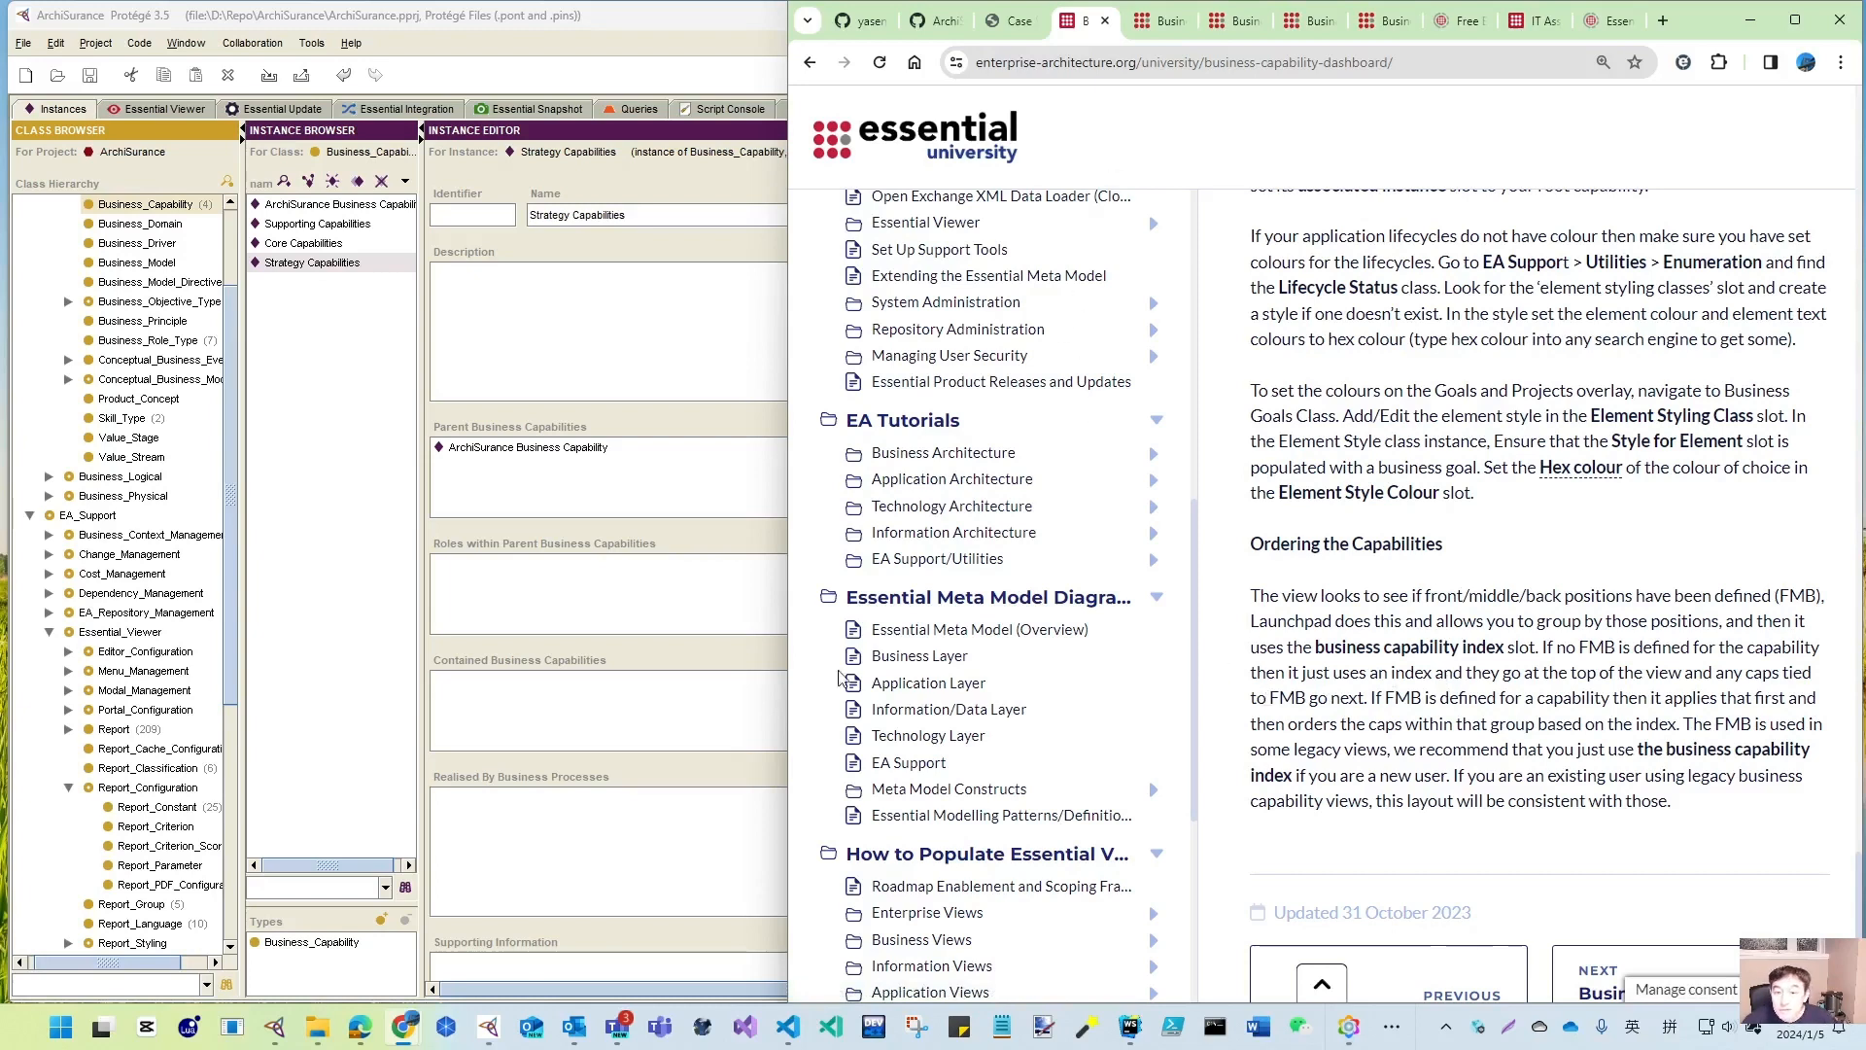
# - Switch back to the Freeplane mind map and examine the notes on ordering capabilities by front/middle/back position and index
pyautogui.hotkey('alt', 'Tab')
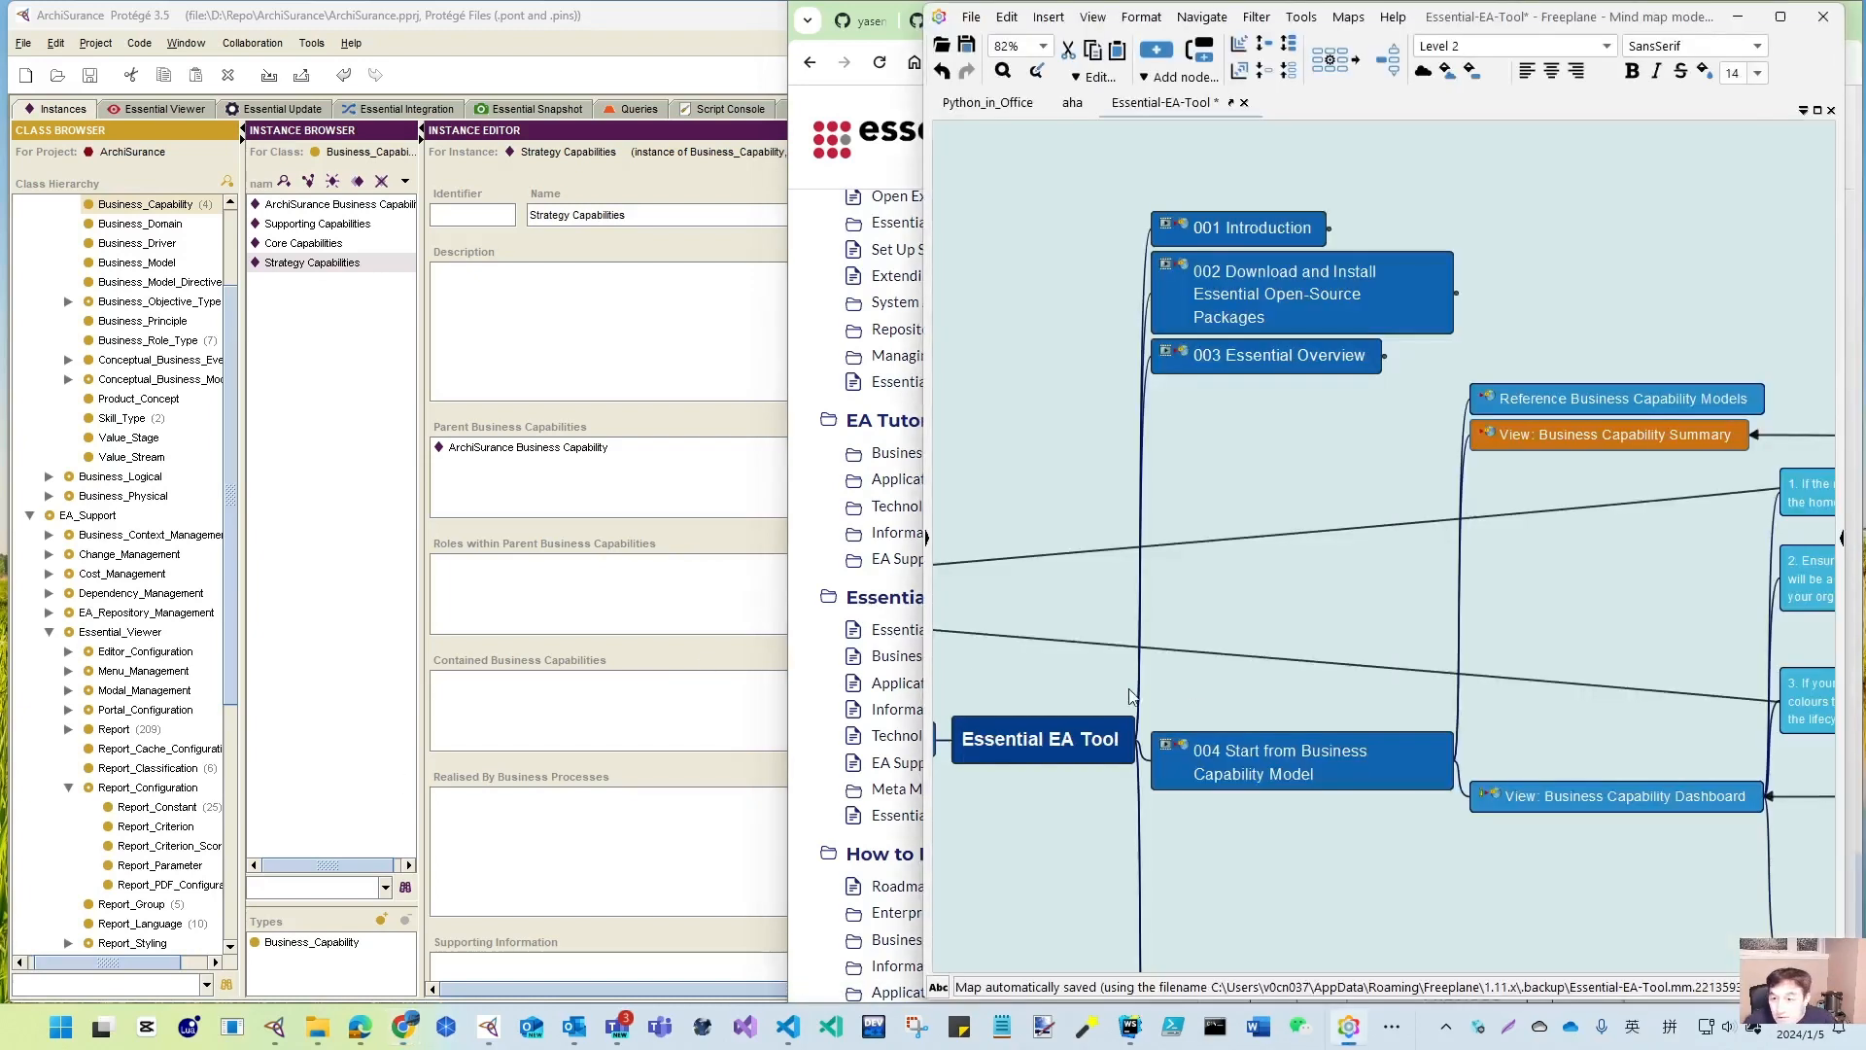
pyautogui.moveTo(1388, 945); pyautogui.dragTo(438, 603)
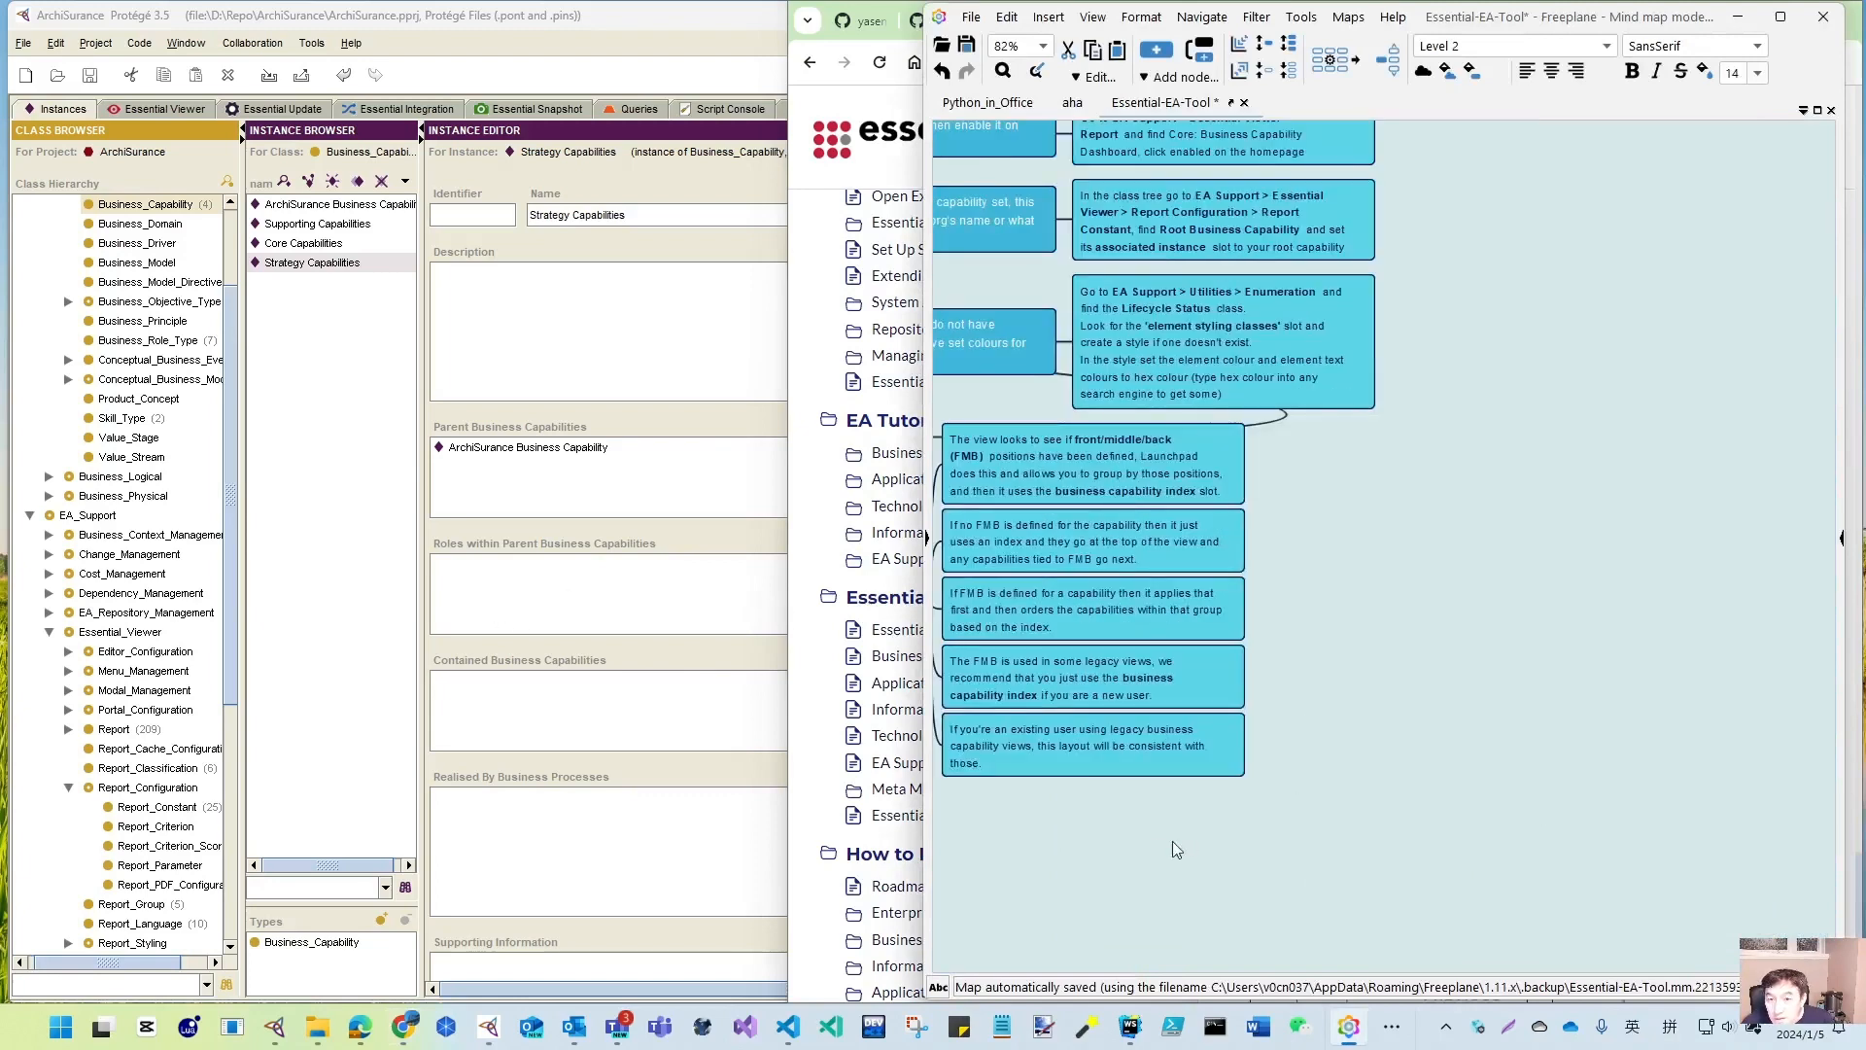
pyautogui.moveTo(1174, 842); pyautogui.dragTo(1298, 892)
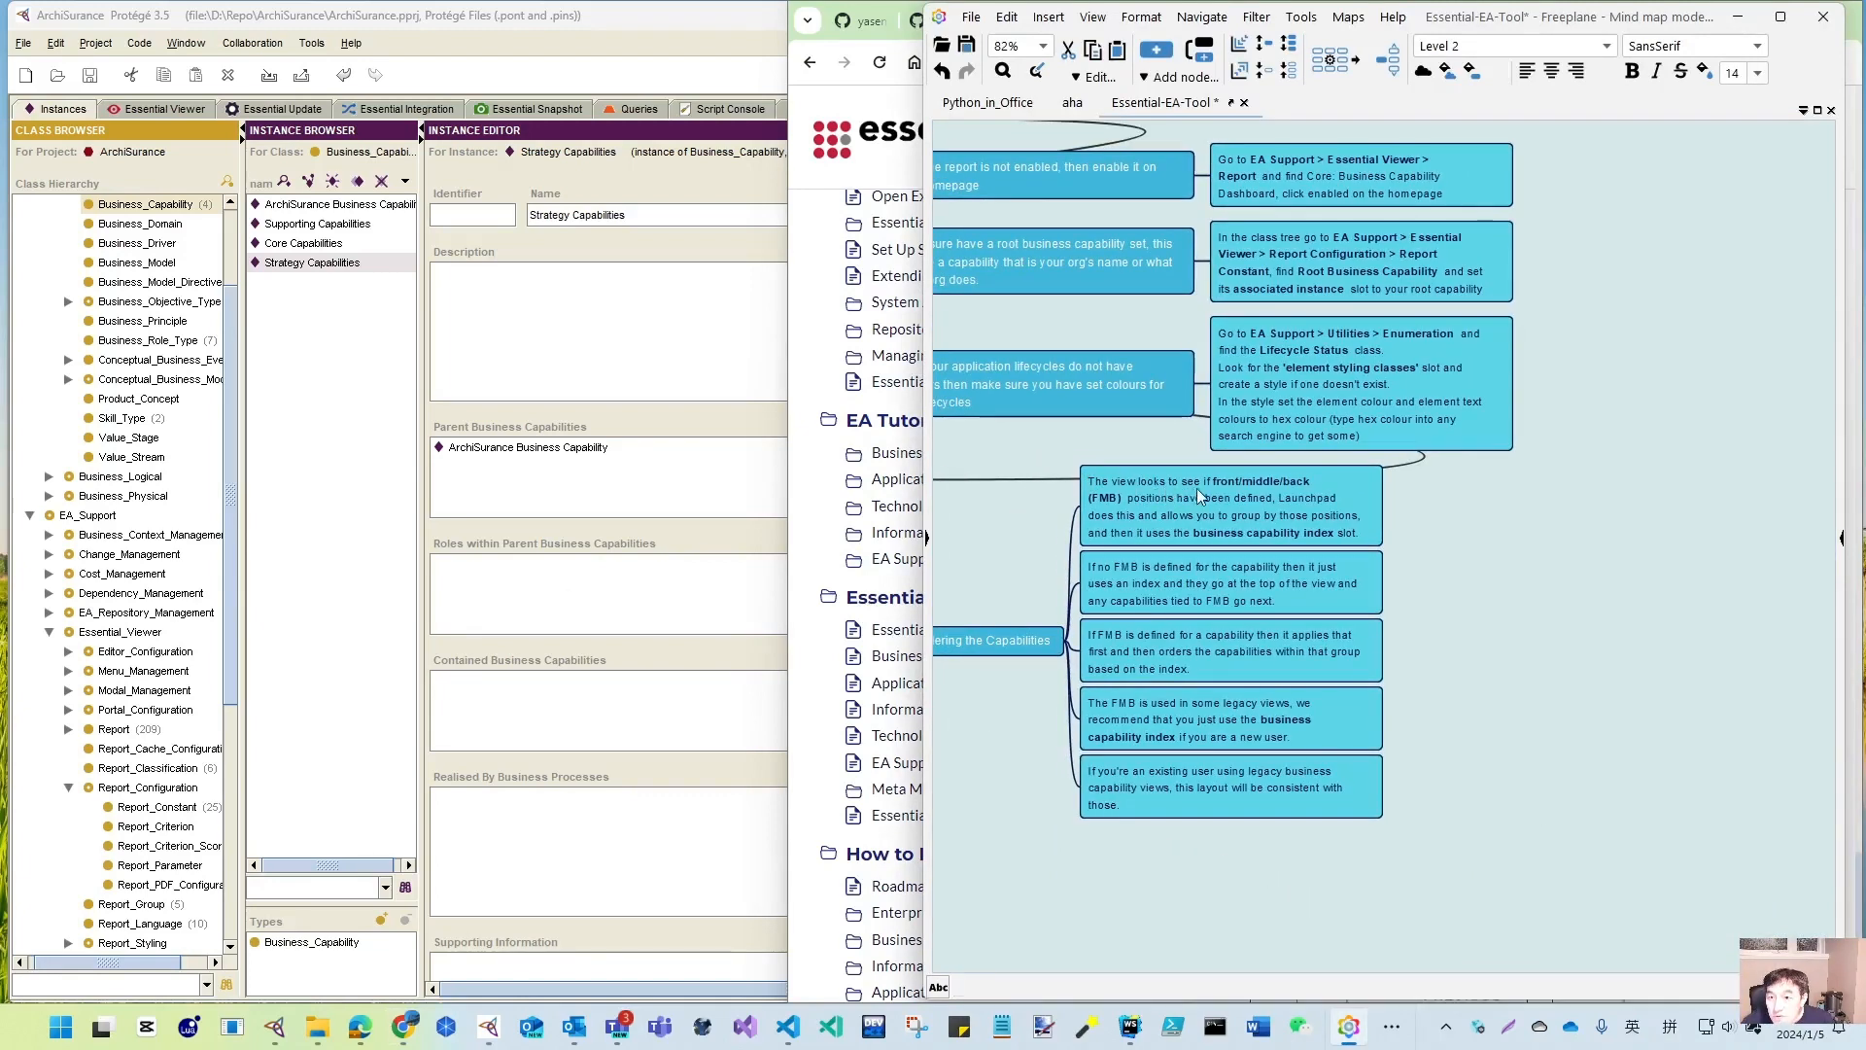
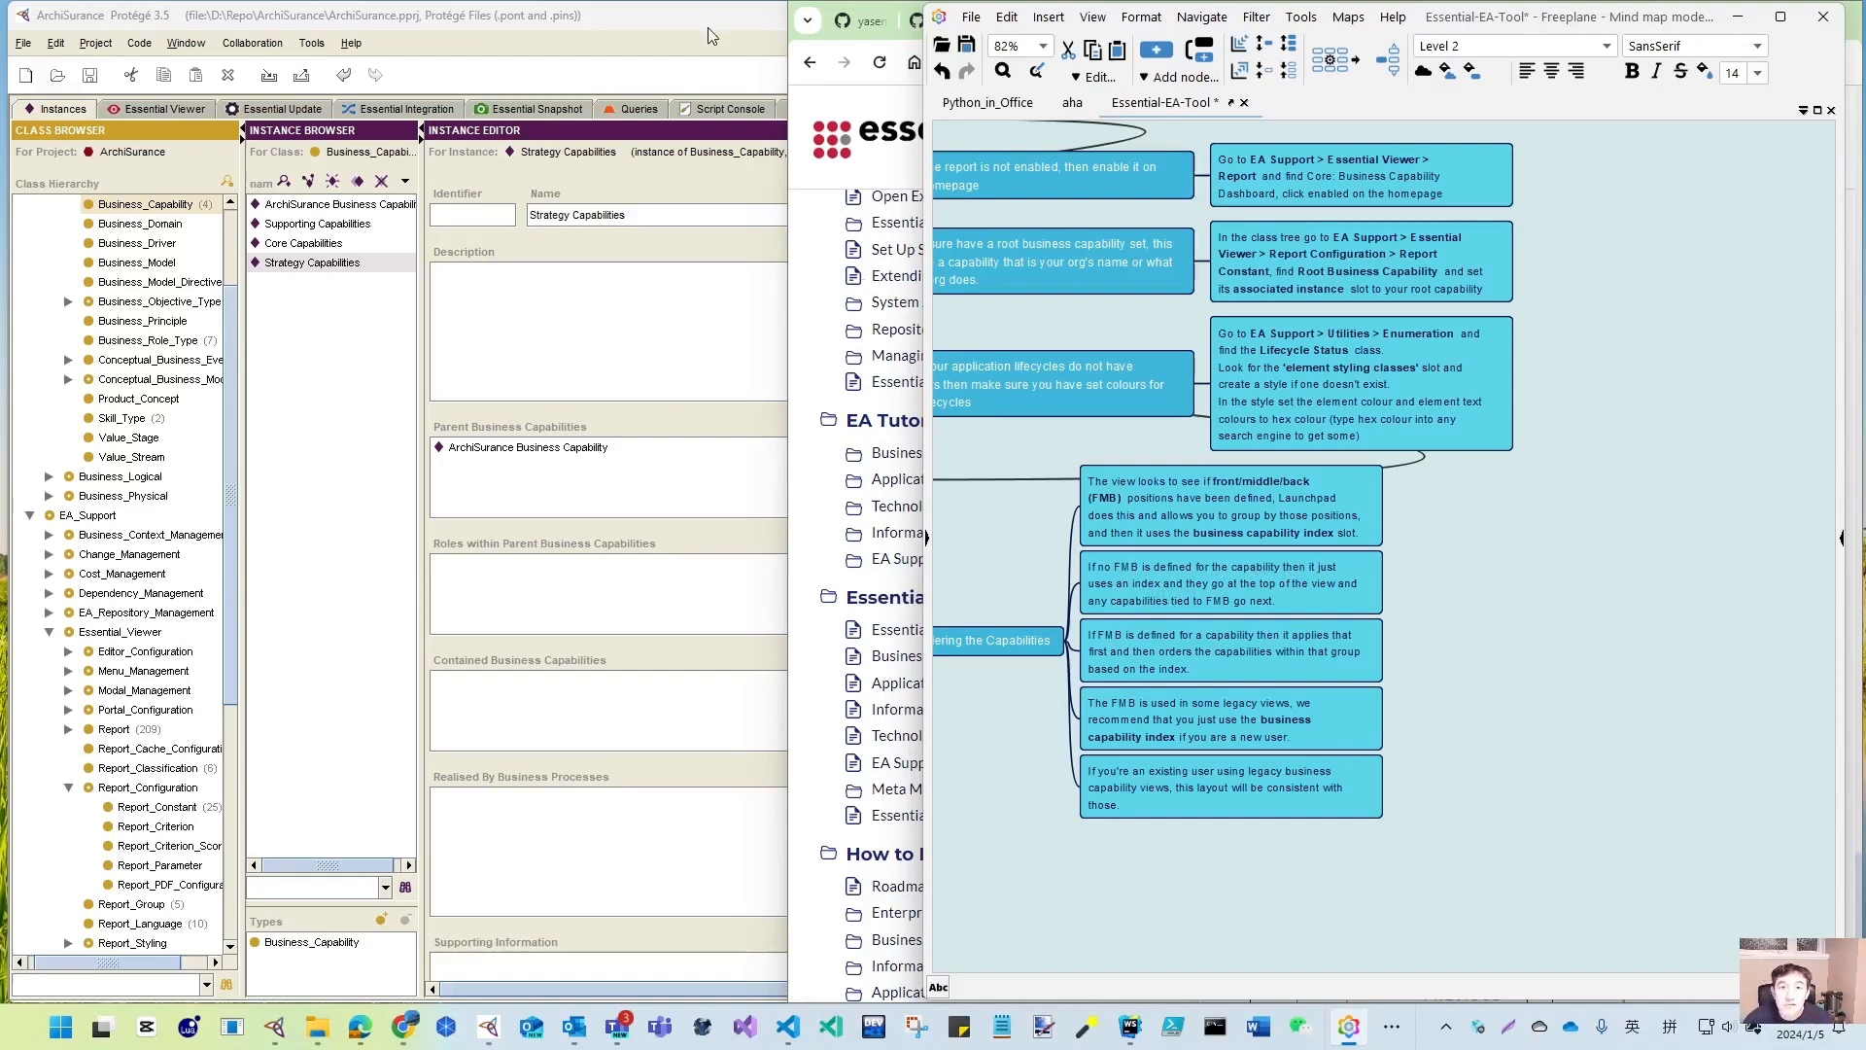
# - In Protégé, create a role within the parent capability for Strategy Capabilities, with ArchiSurance Business Capability as the parent
pyautogui.click(417, 596)
pyautogui.moveTo(417, 595); pyautogui.dragTo(388, 600)
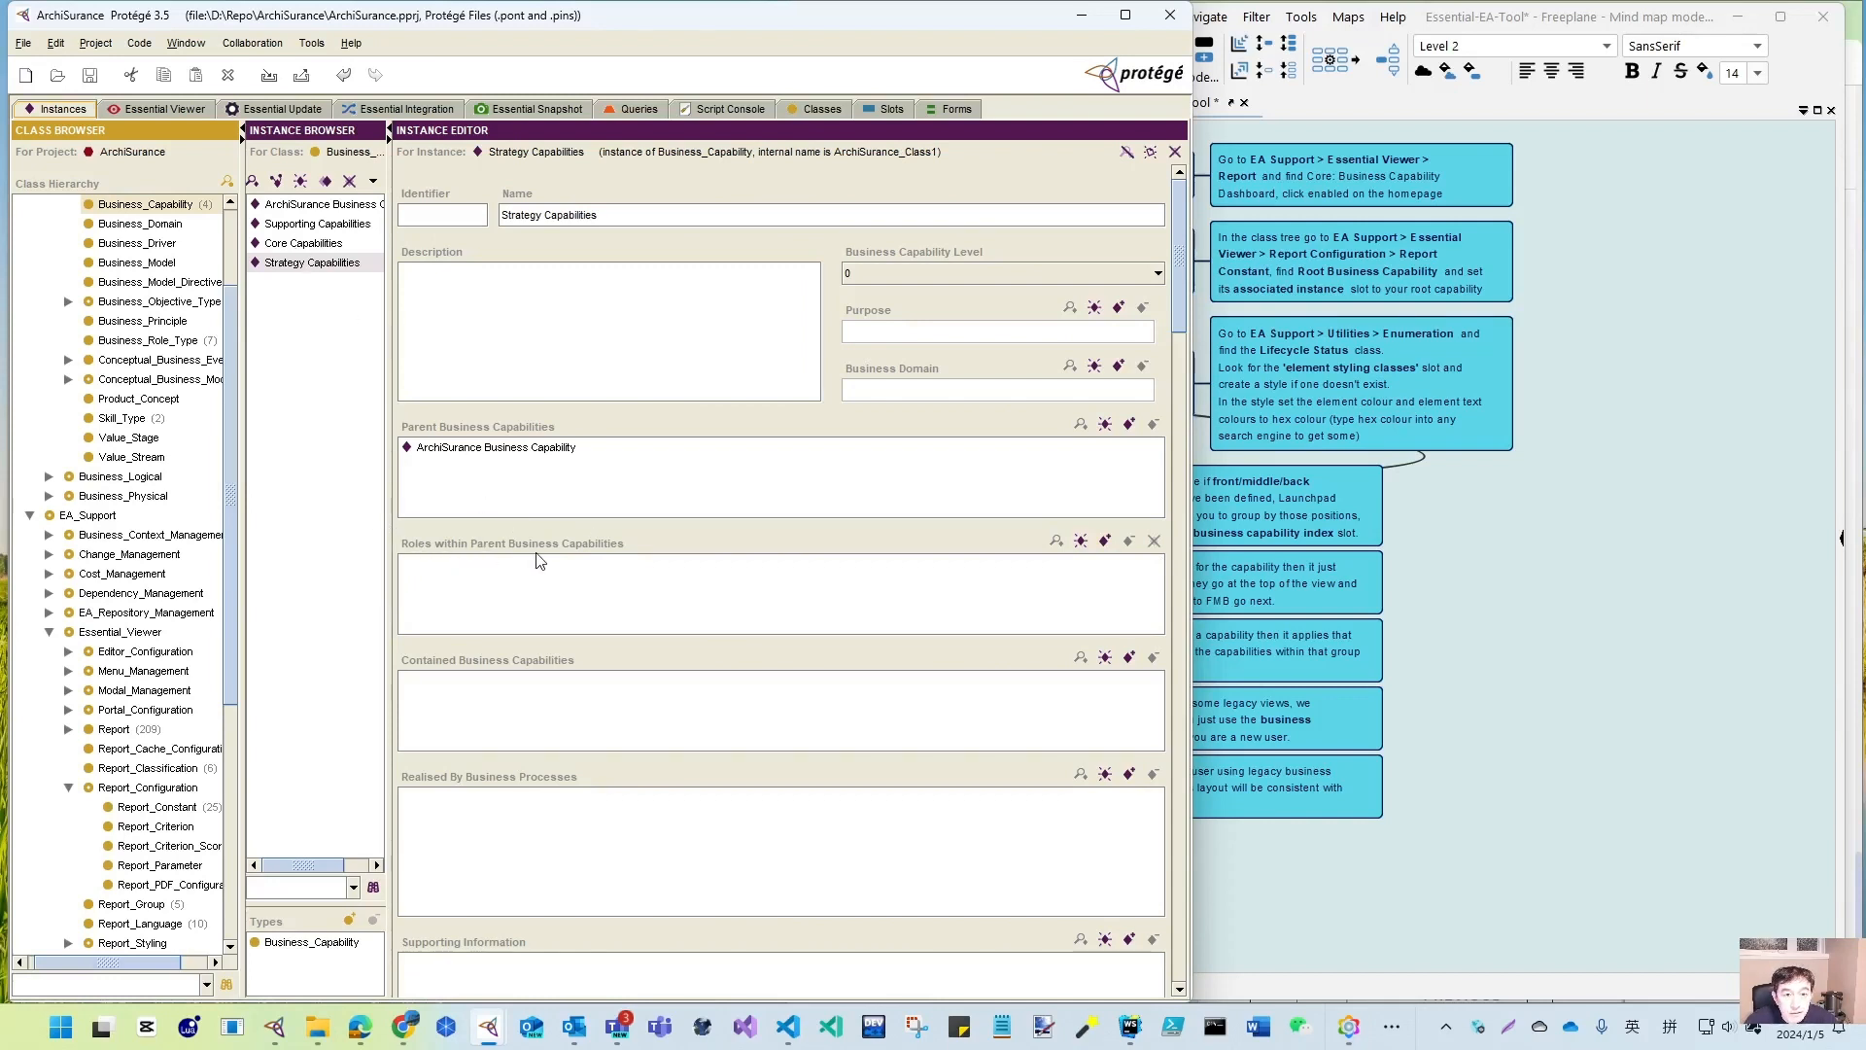
pyautogui.click(310, 268)
pyautogui.click(1081, 541)
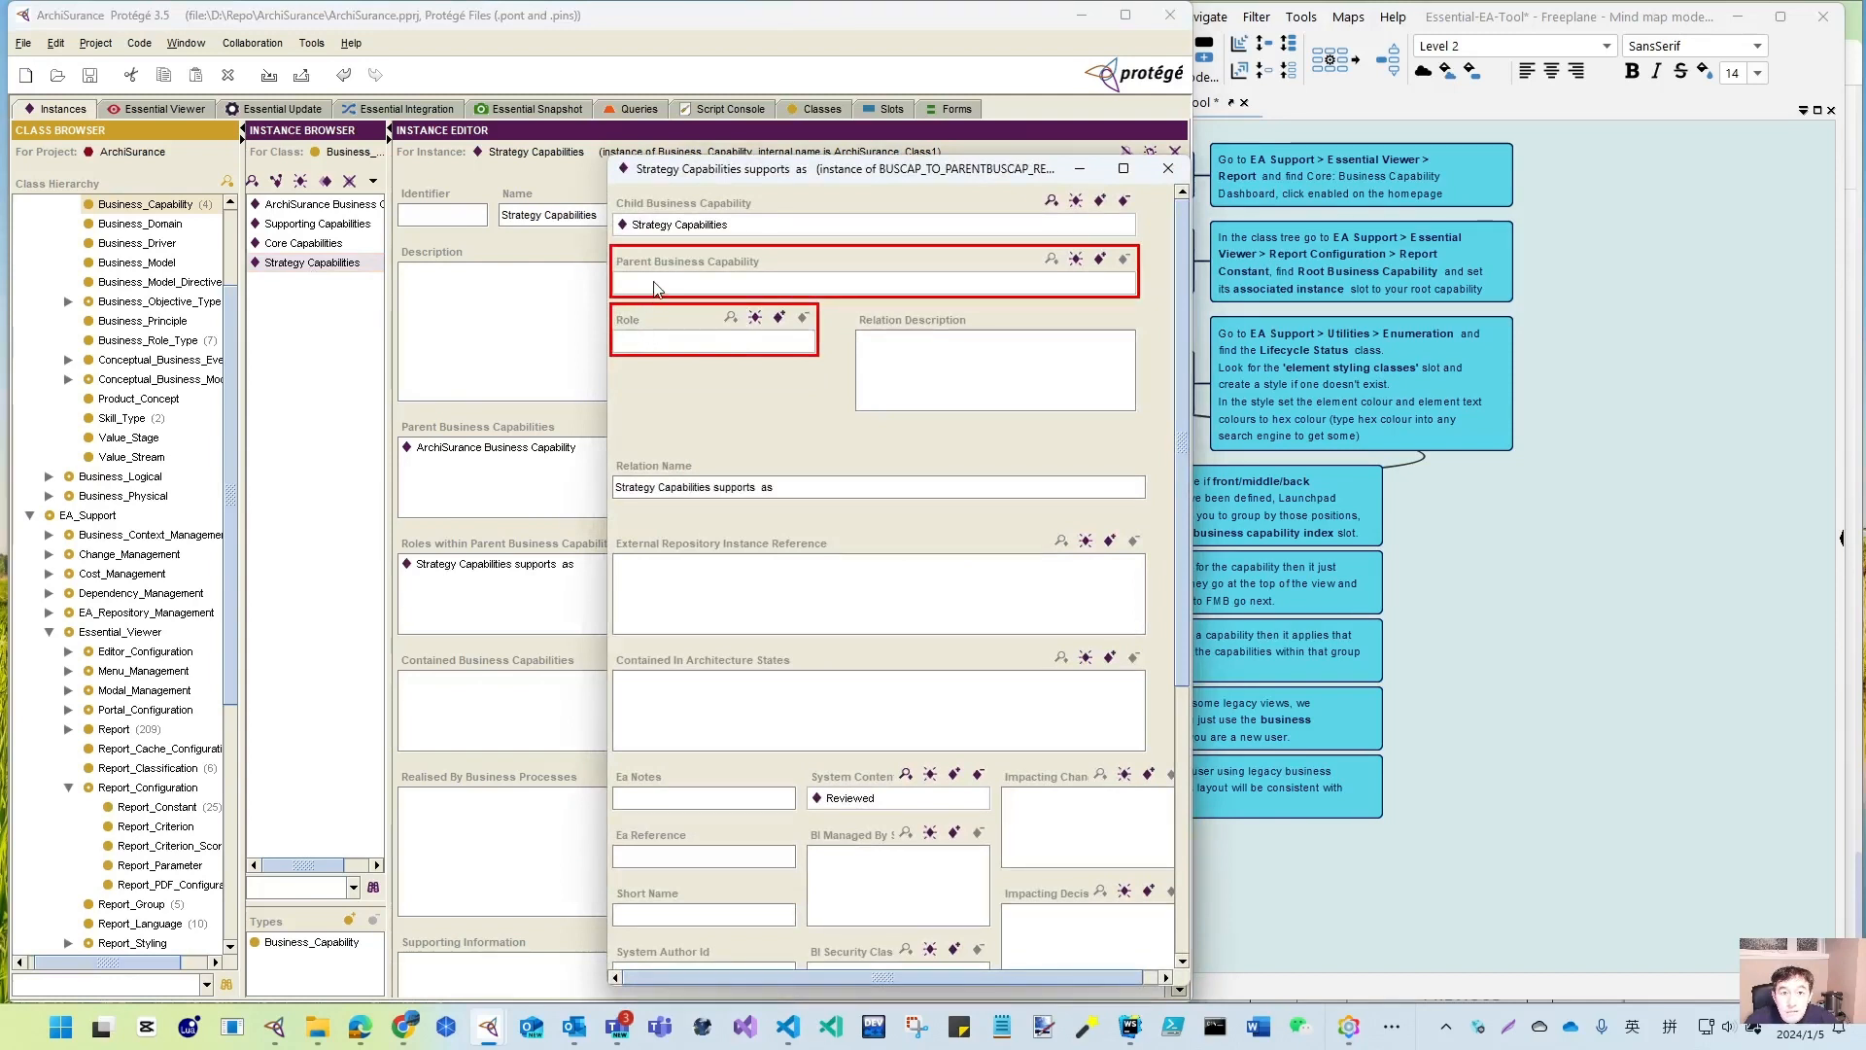
pyautogui.click(1101, 259)
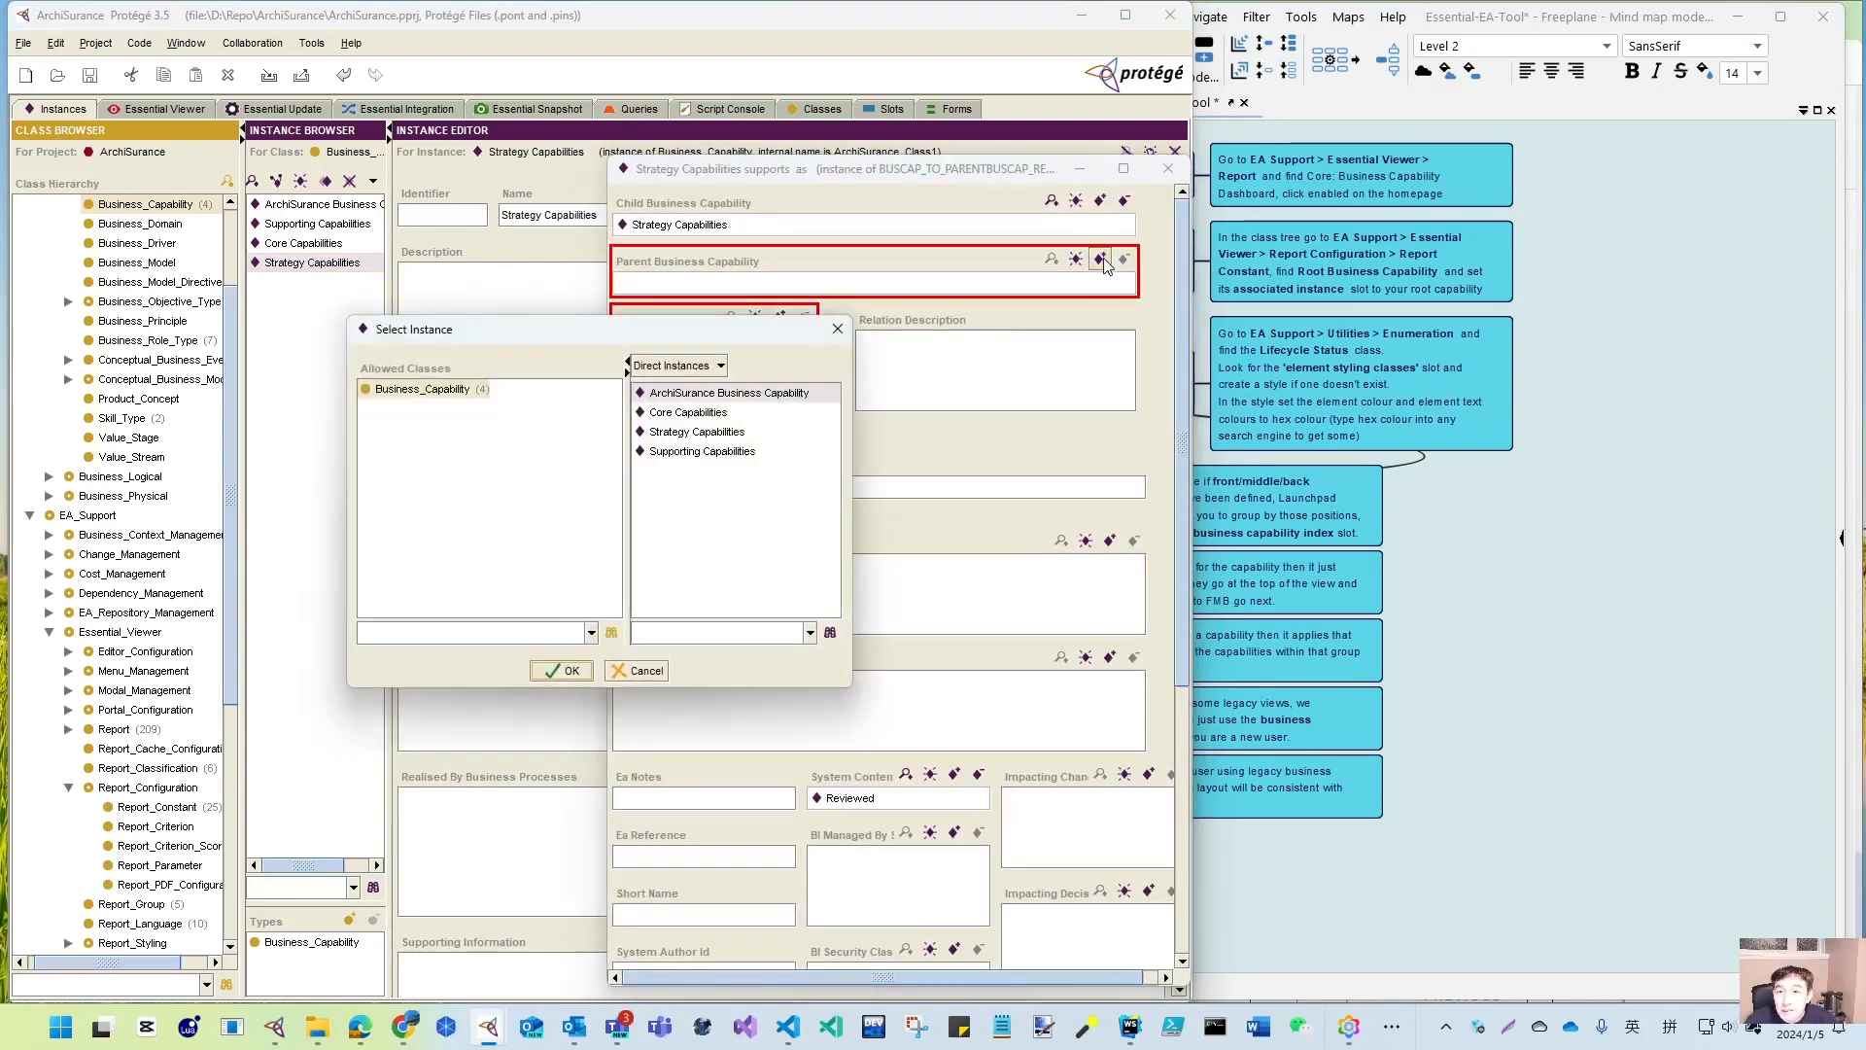
pyautogui.click(556, 670)
# - Assign the Manage role to the Strategy Capabilities parent relation and close the relation's form
pyautogui.click(780, 317)
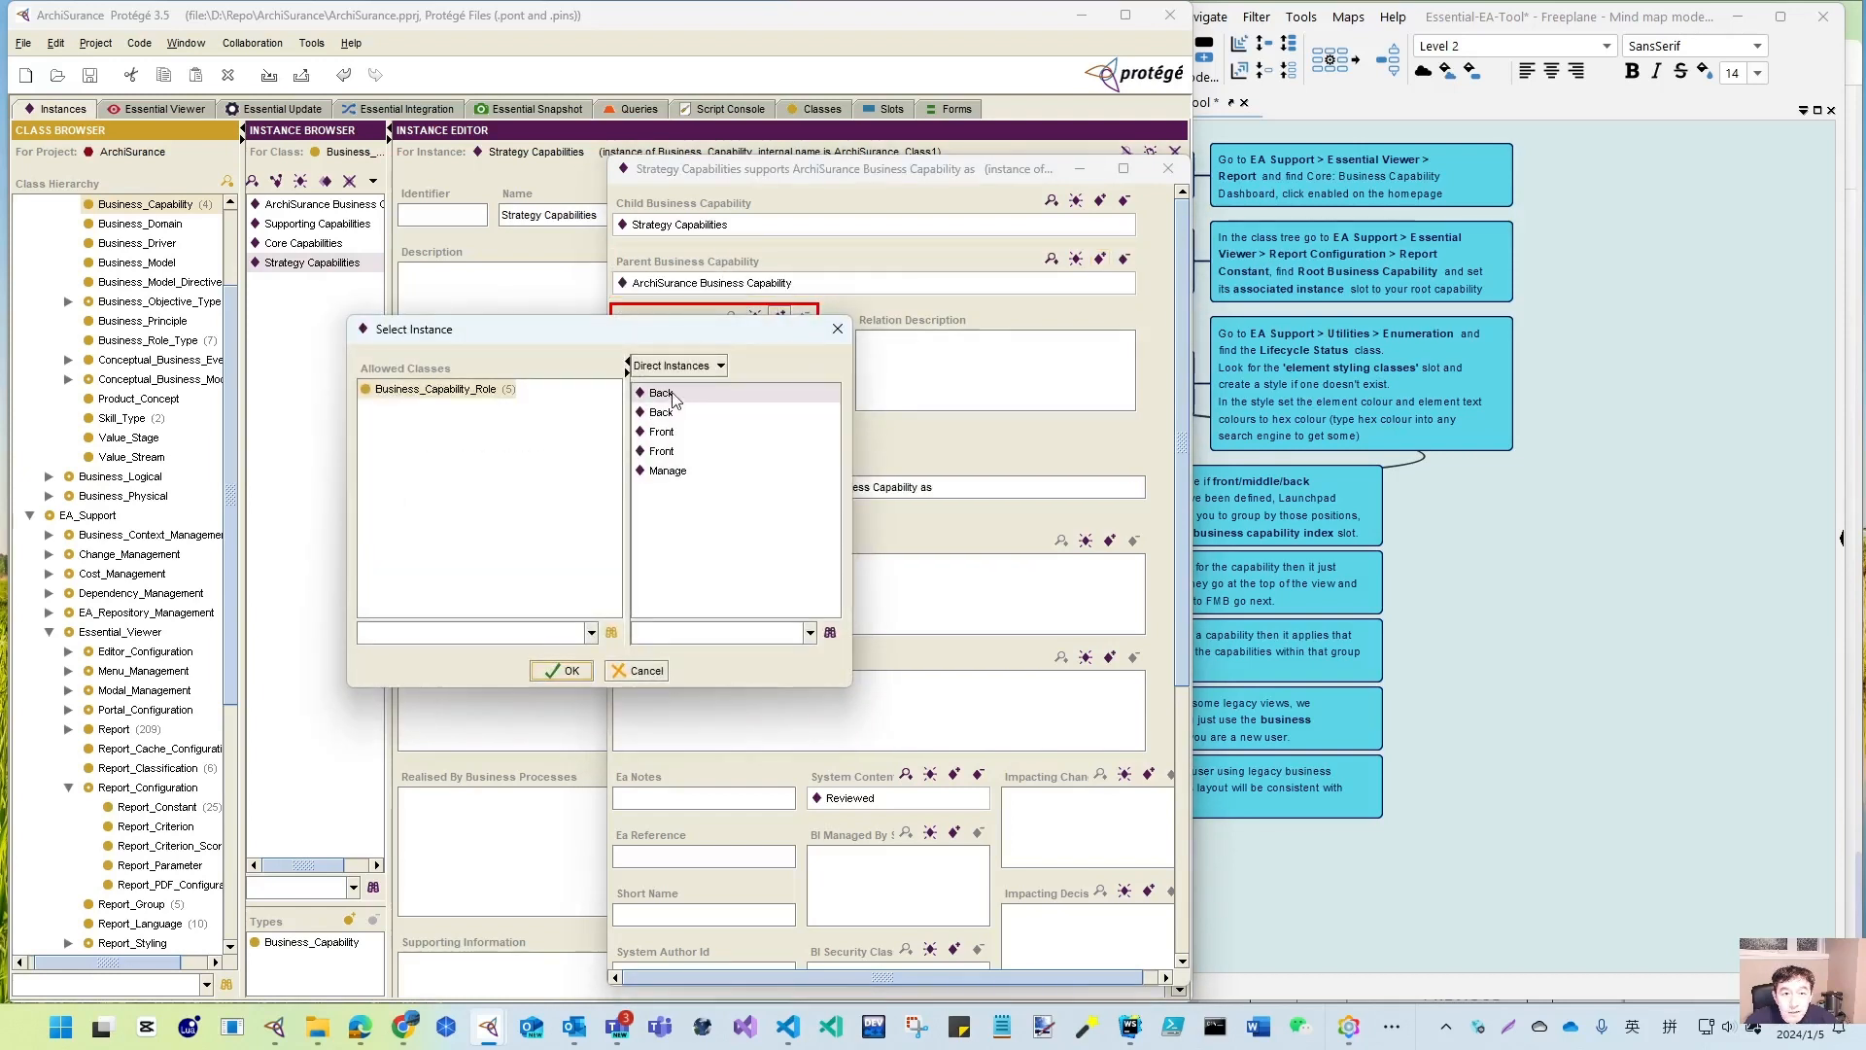
pyautogui.click(673, 474)
pyautogui.click(564, 671)
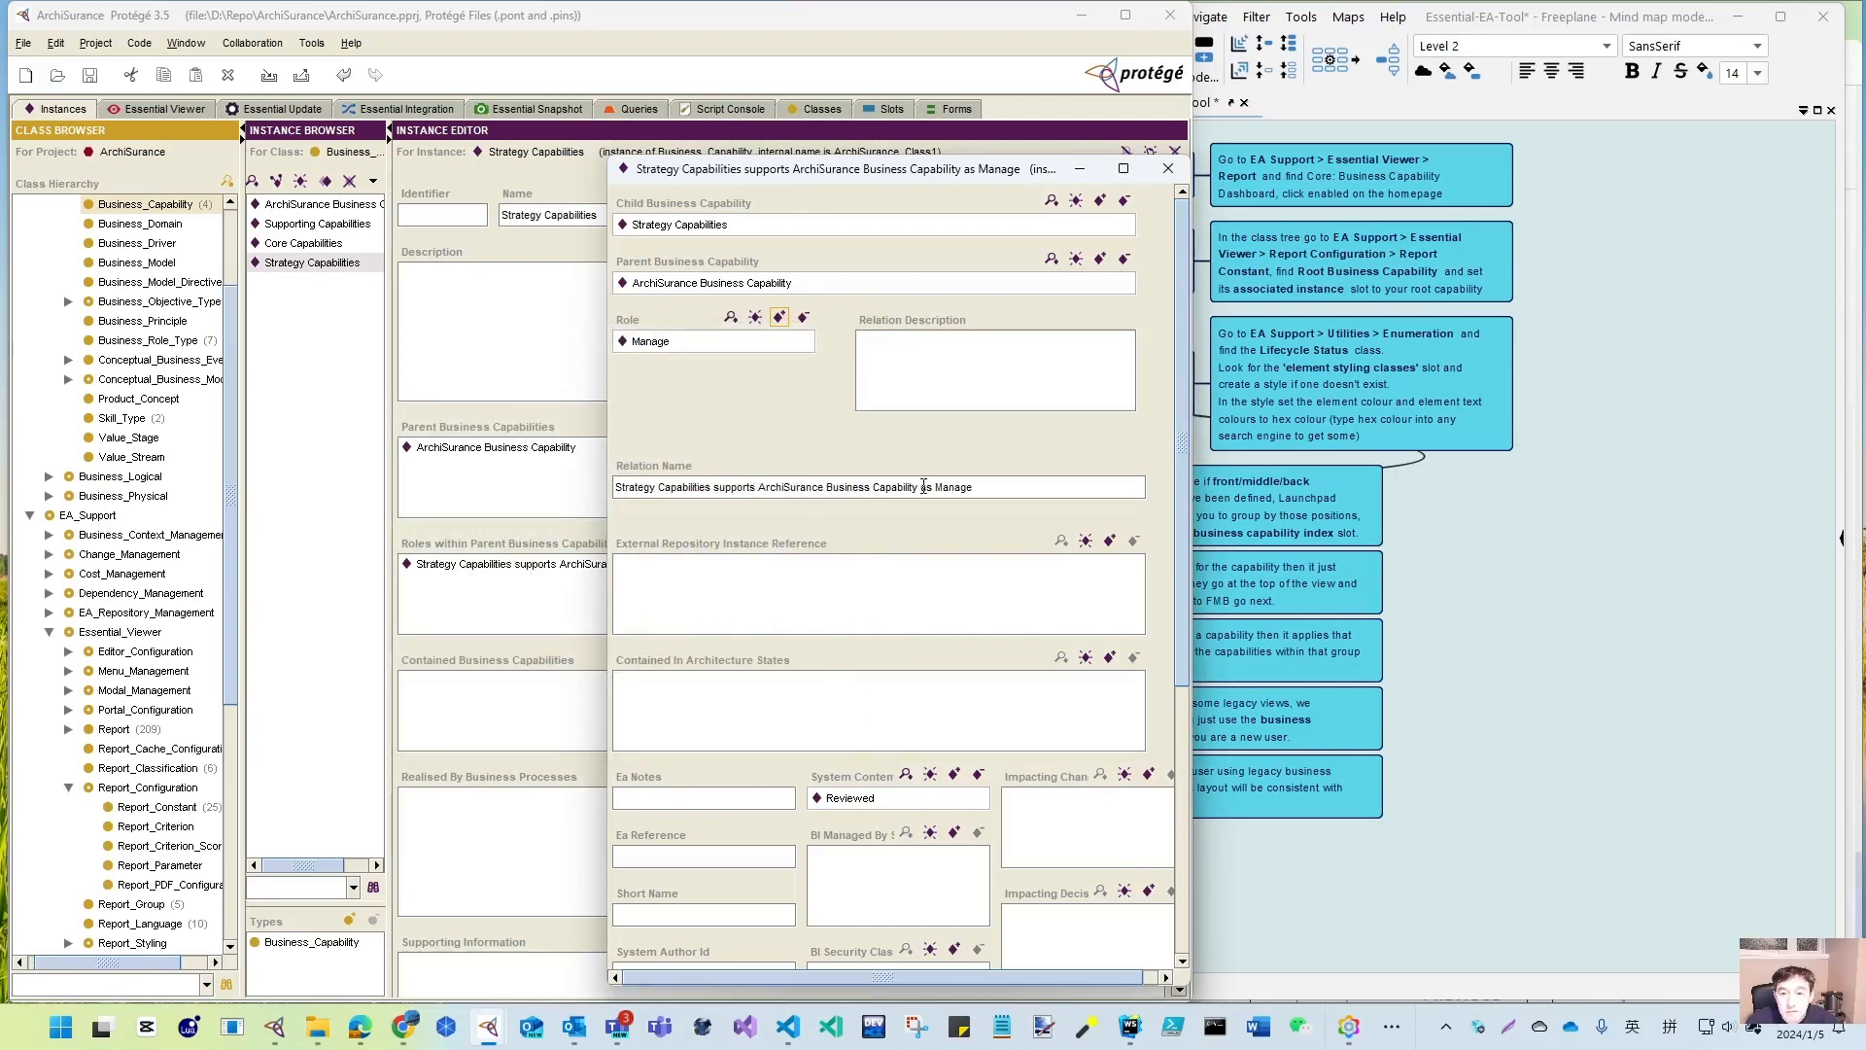
pyautogui.click(1168, 168)
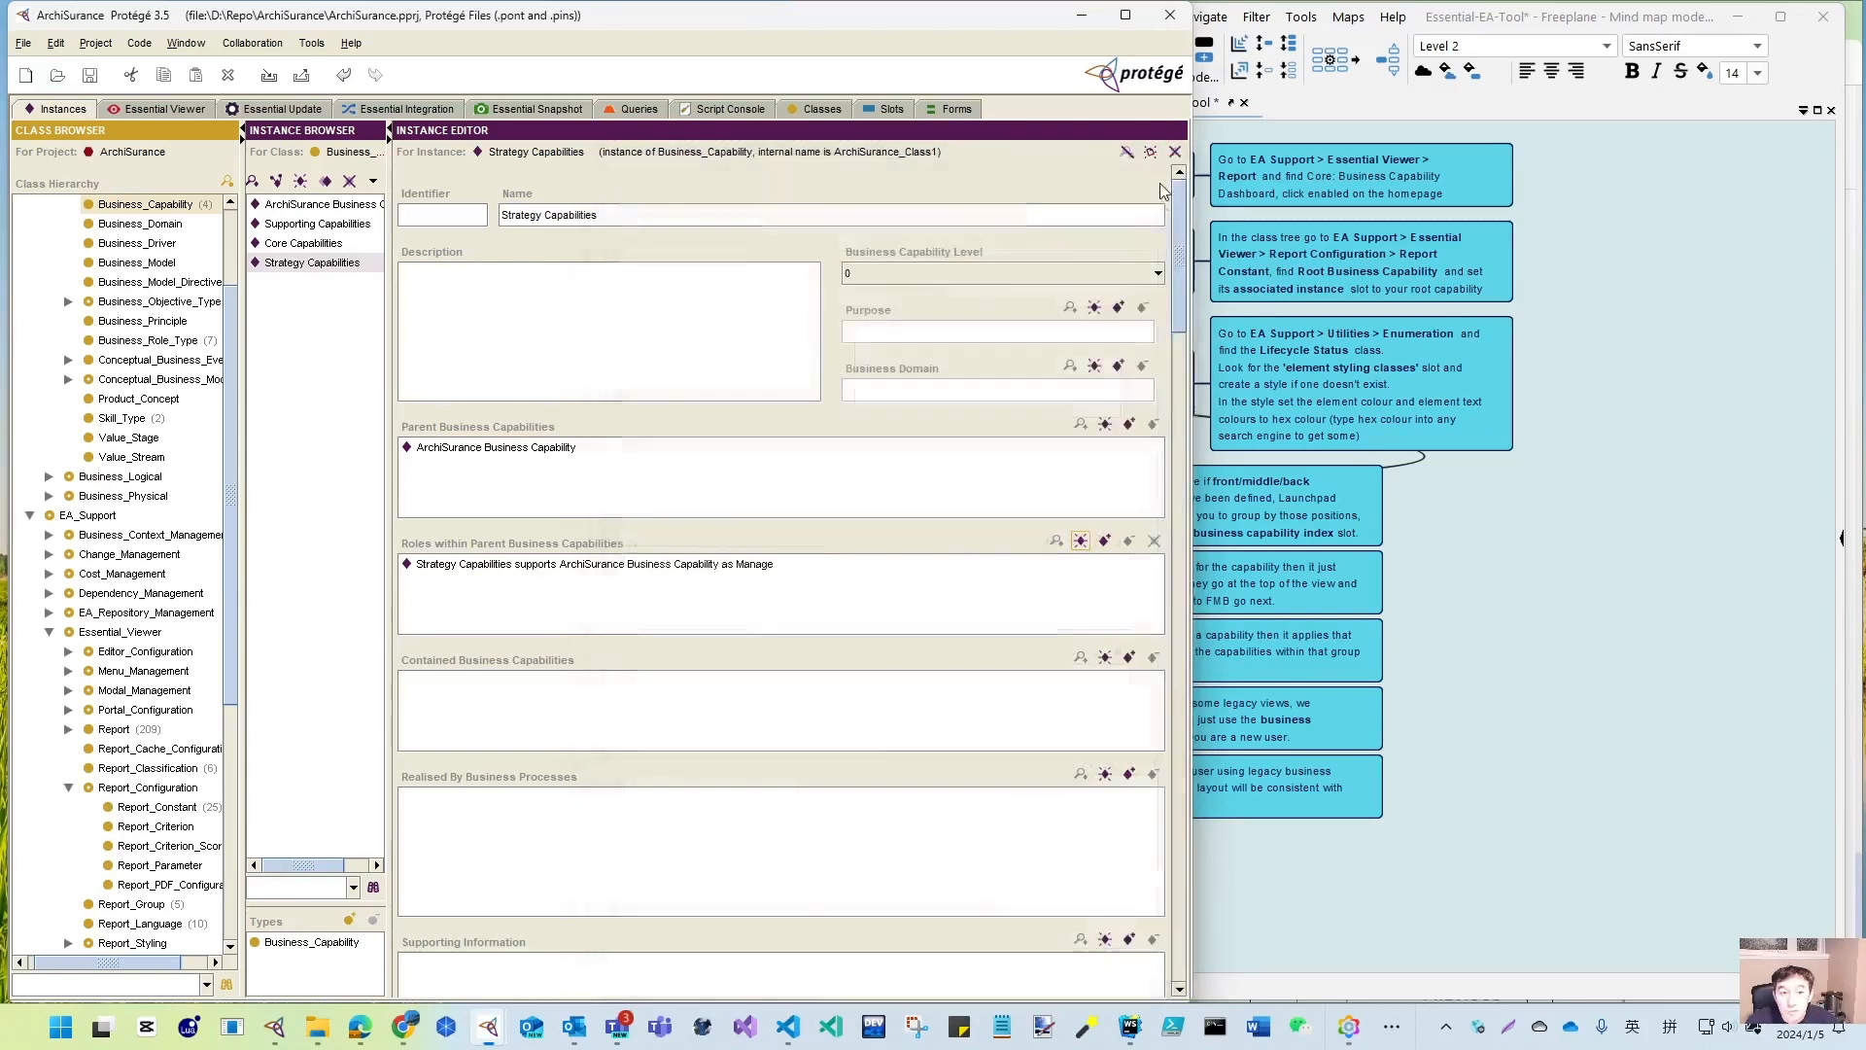
# - Create a role within the parent capability for Core Capabilities, with ArchiSurance Business Capability as the parent
pyautogui.click(308, 245)
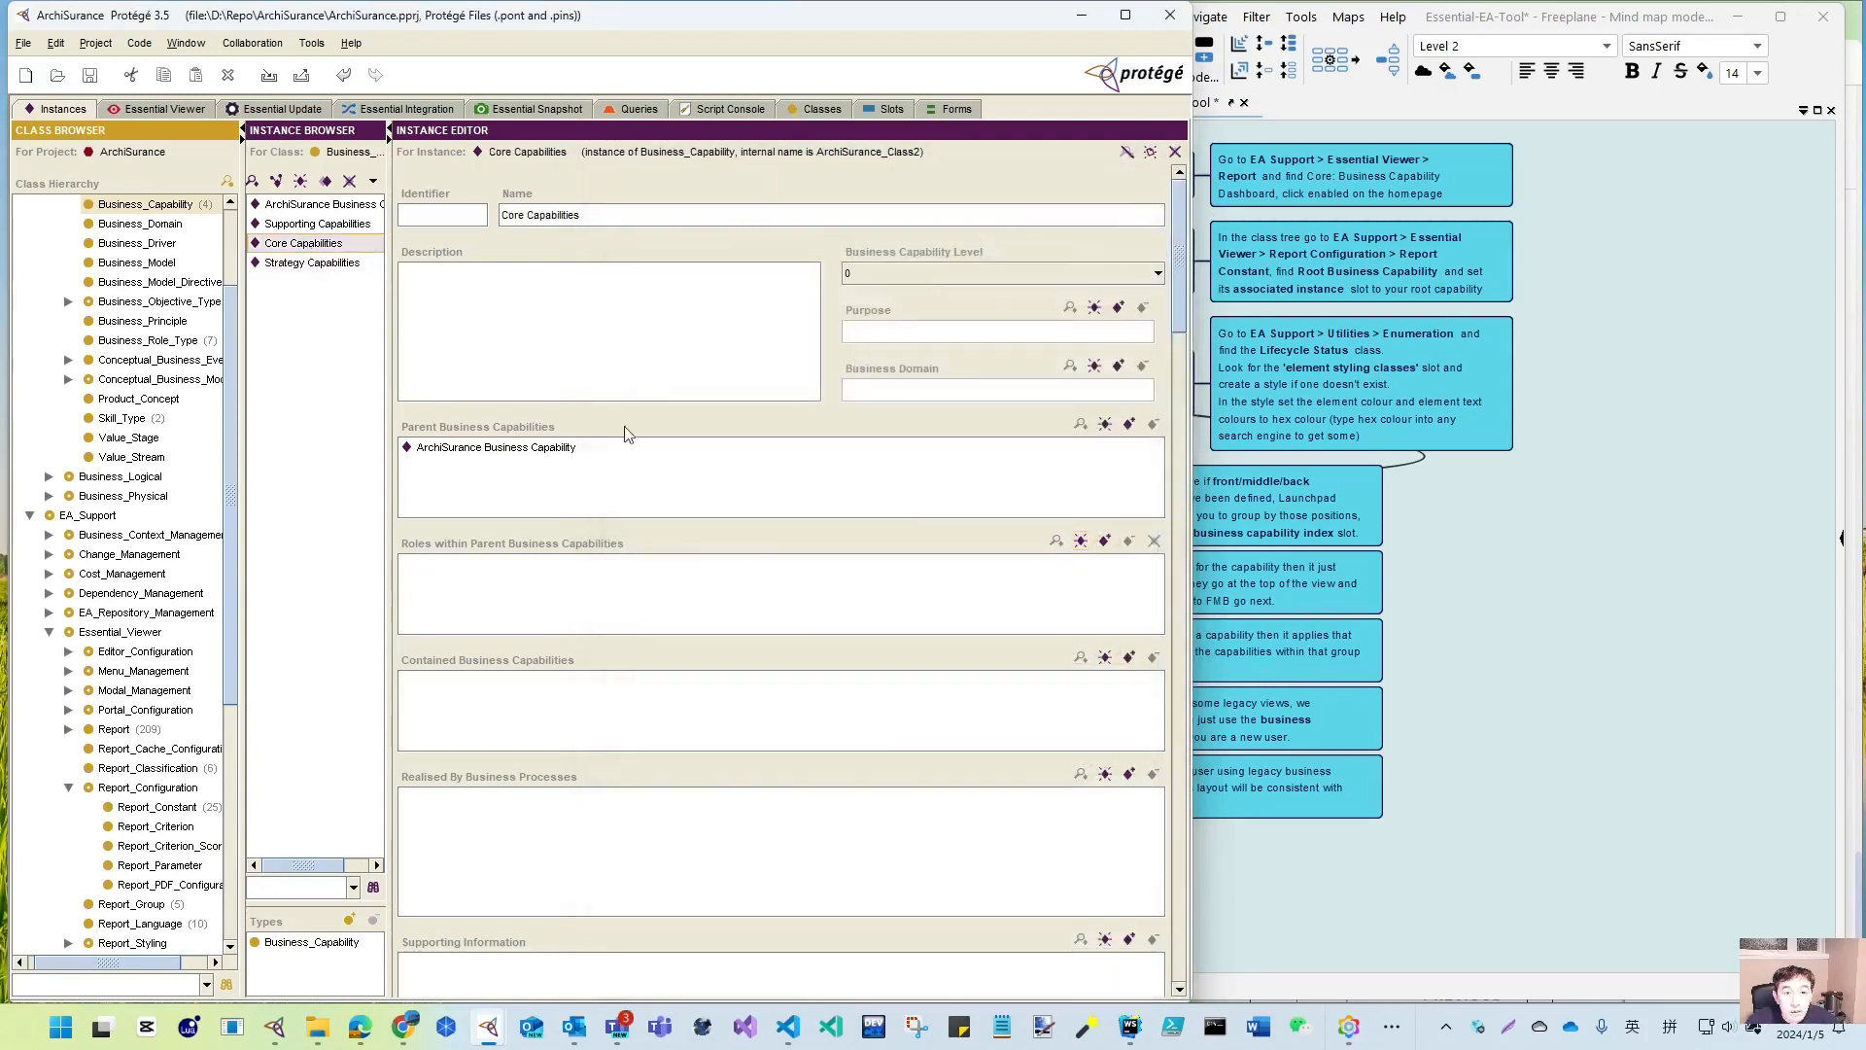
pyautogui.click(1105, 542)
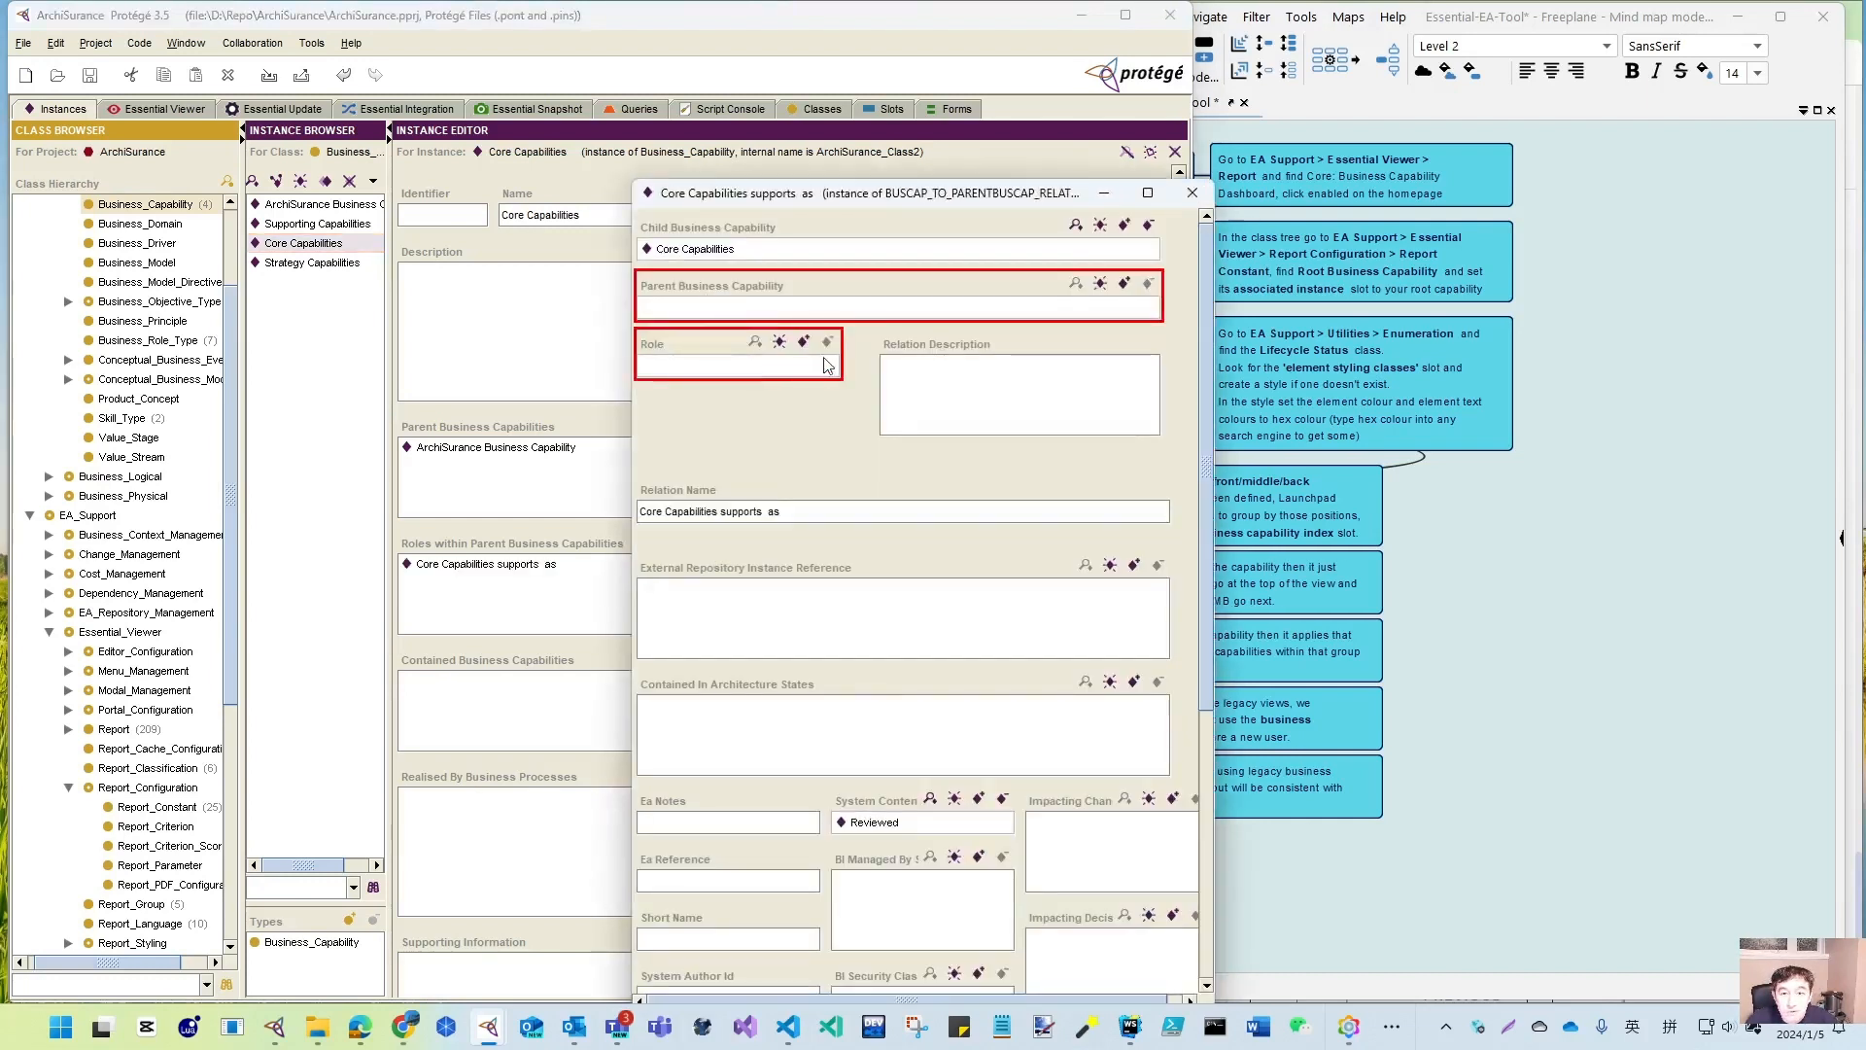
pyautogui.click(1124, 283)
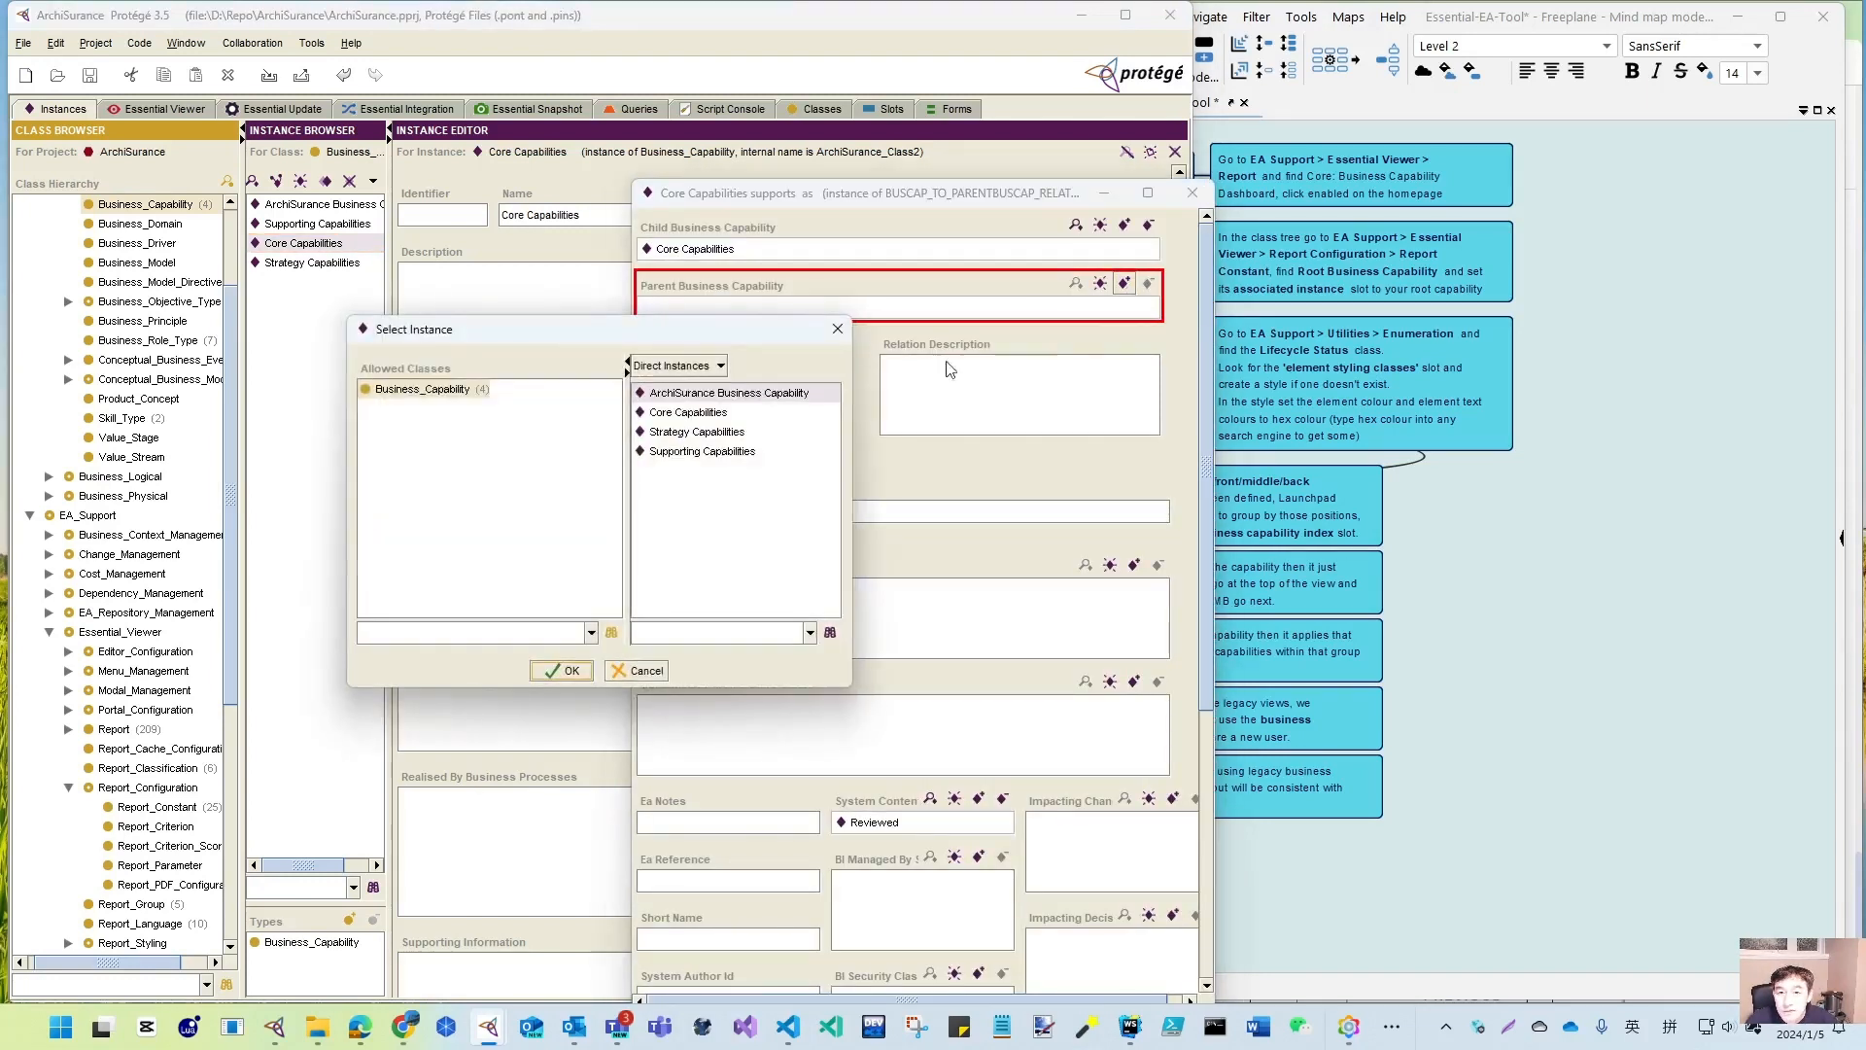
pyautogui.click(729, 393)
pyautogui.click(560, 670)
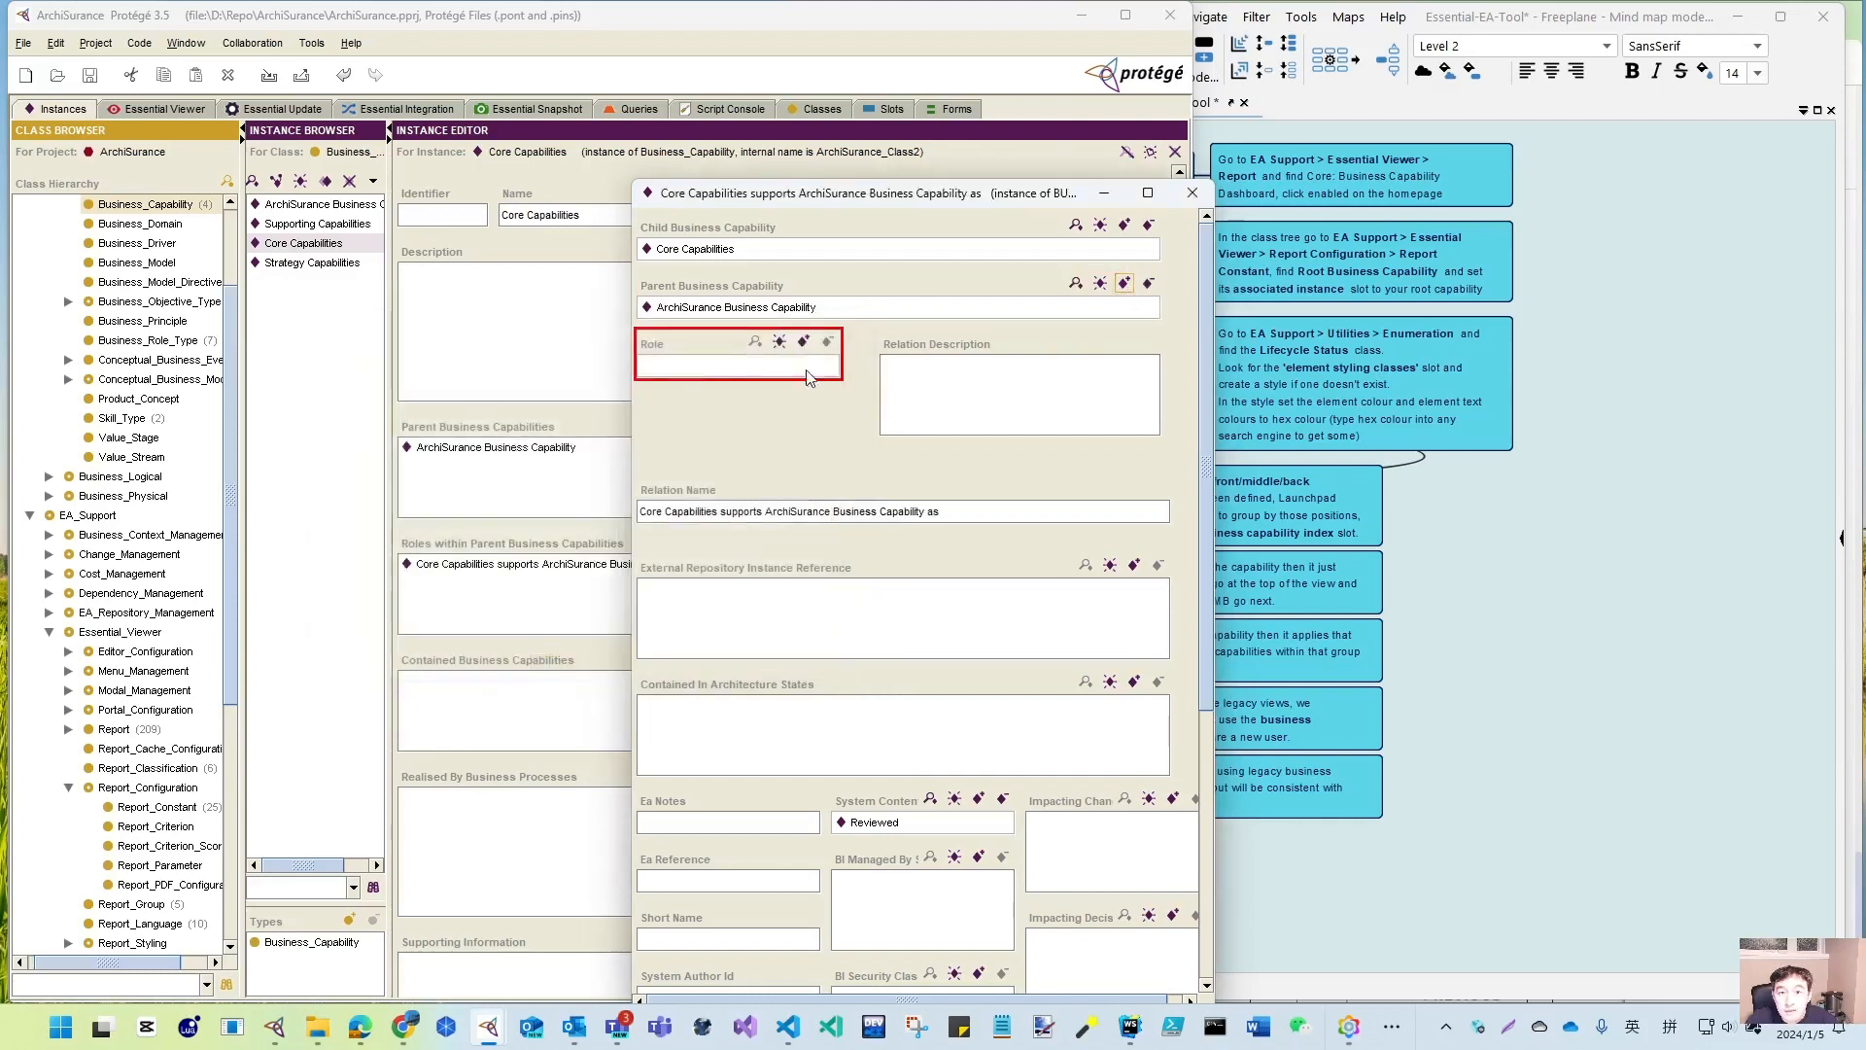
# - Assign the first Front role to the Core Capabilities parent relation and close the relation's form
pyautogui.click(797, 342)
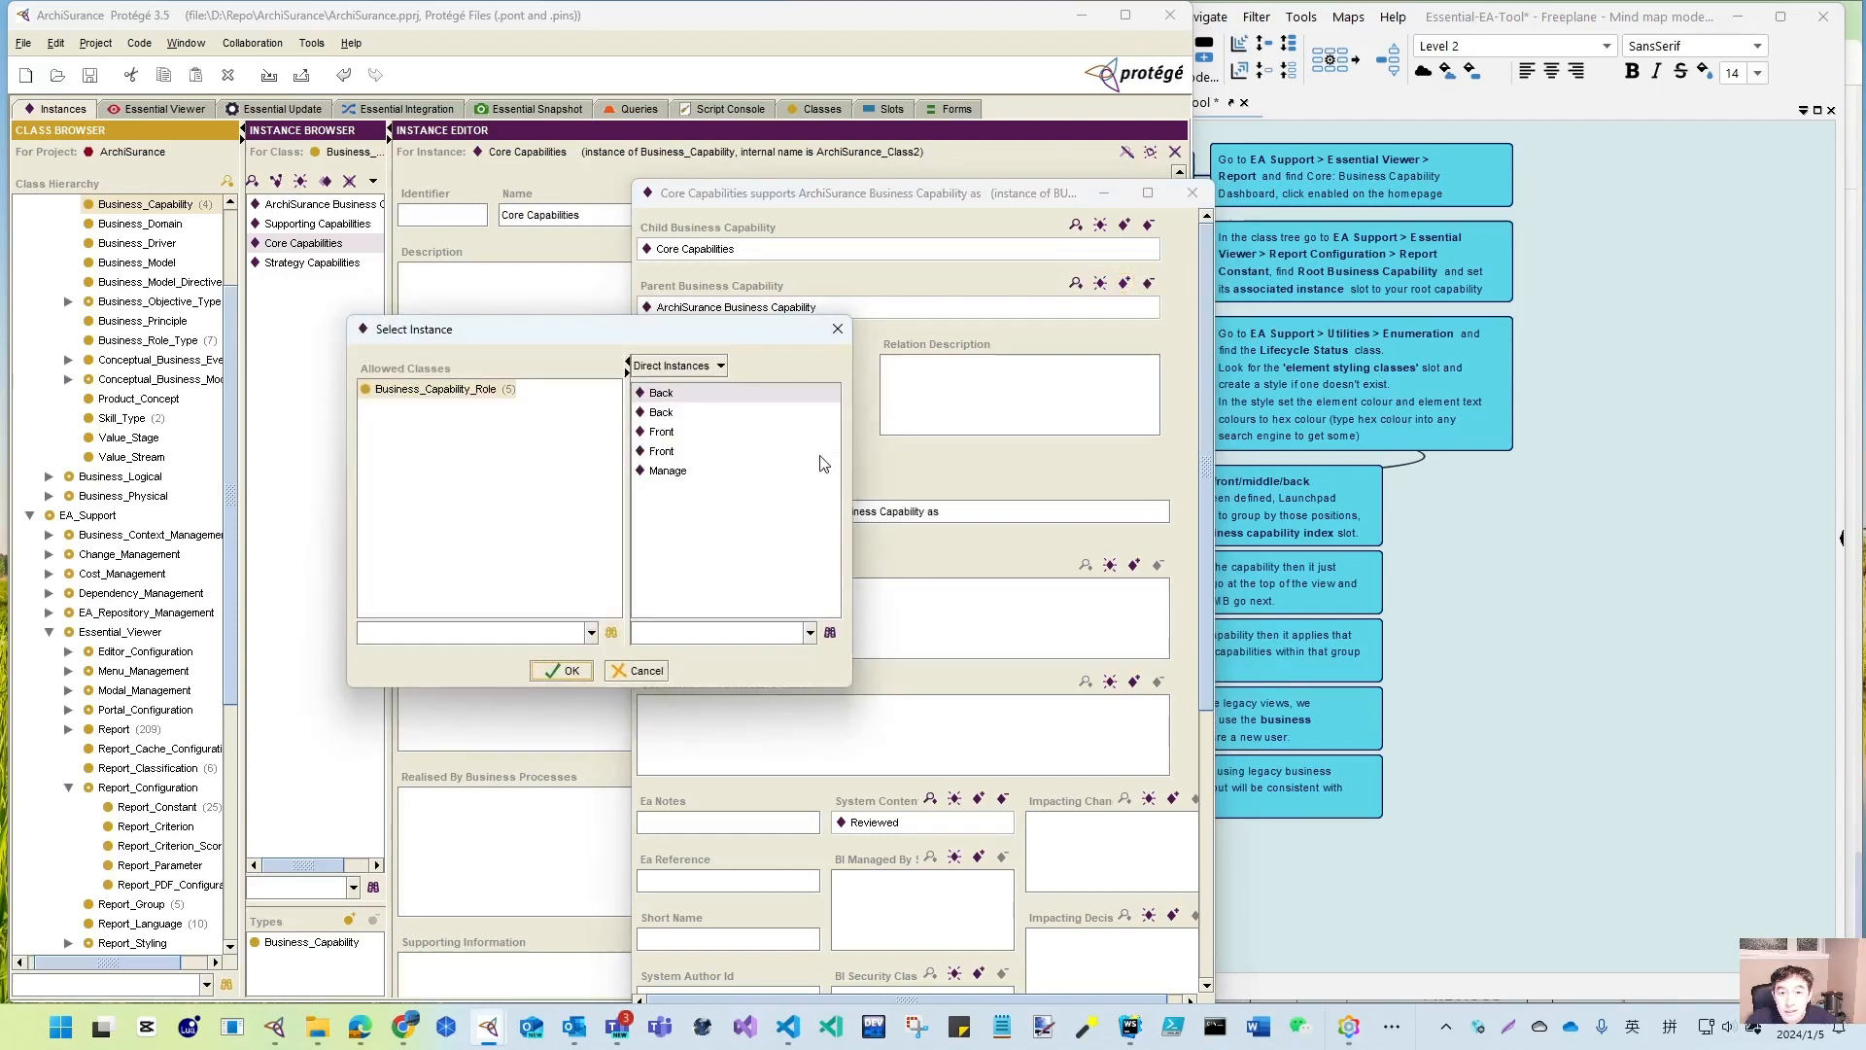
pyautogui.click(662, 431)
pyautogui.click(563, 673)
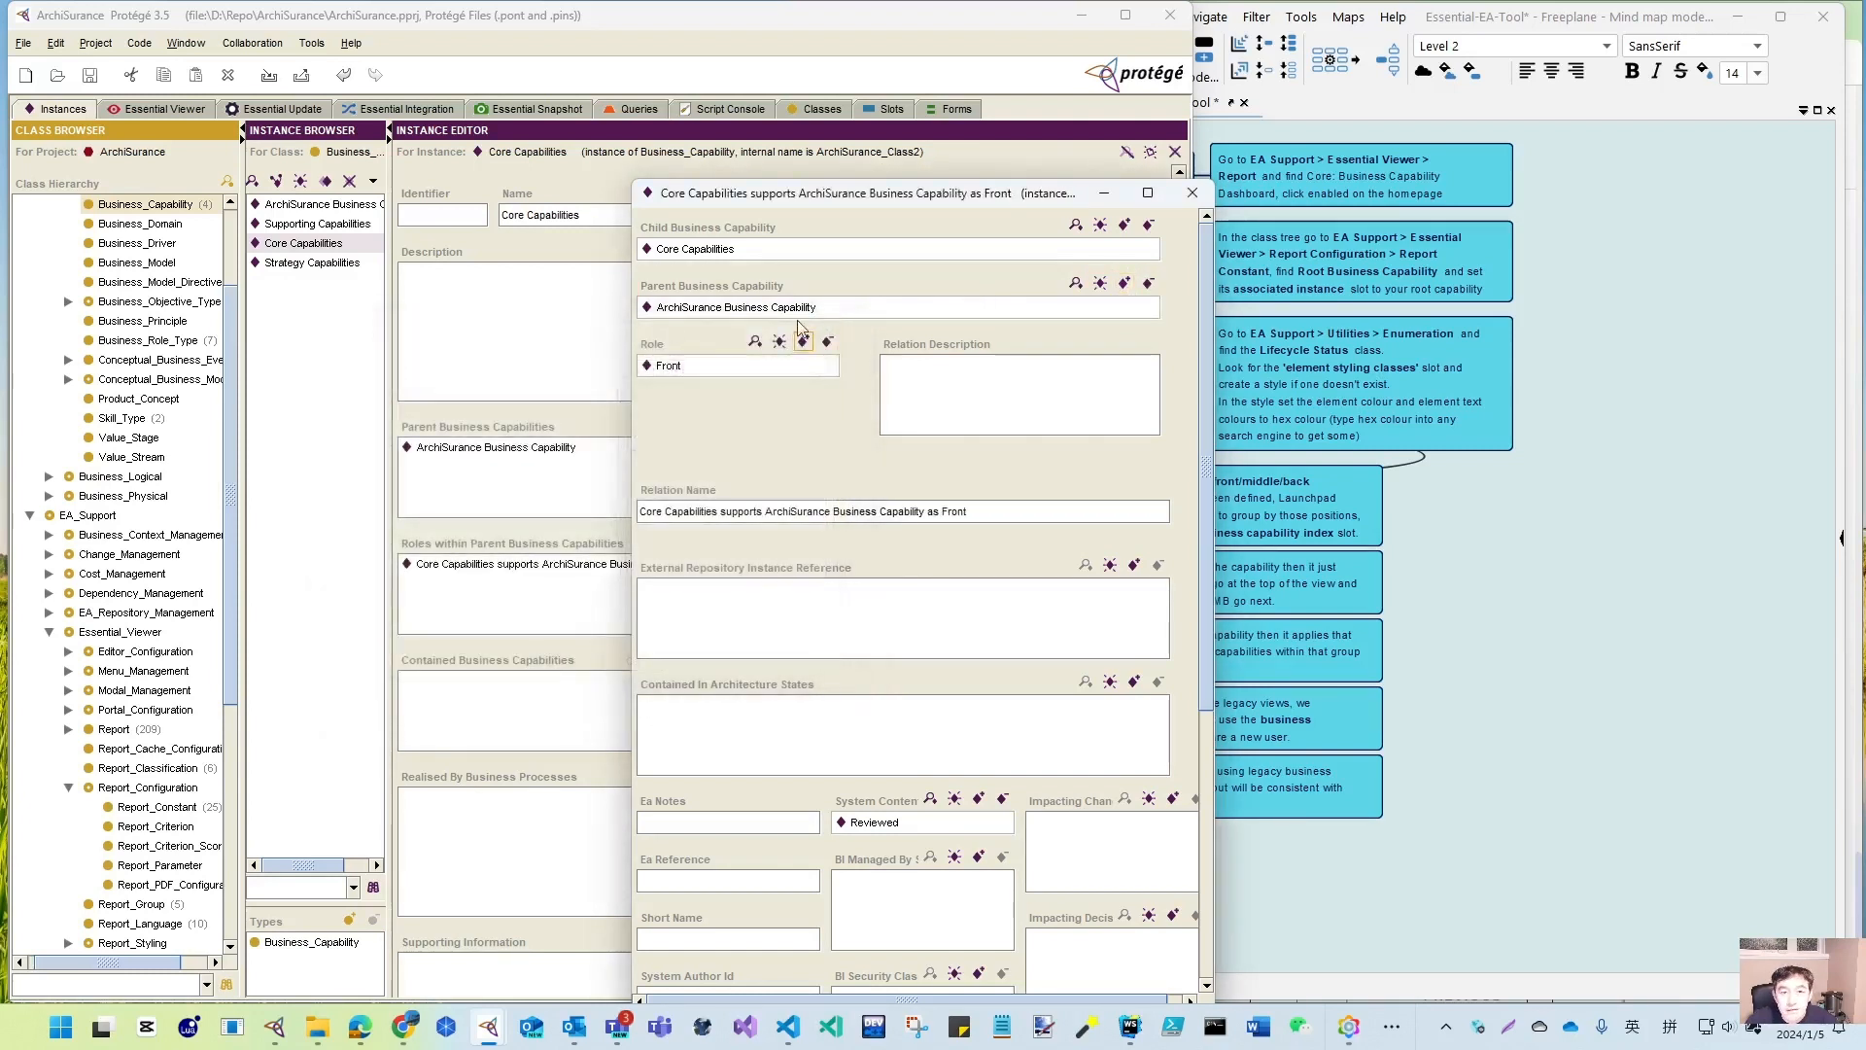
pyautogui.click(1193, 195)
# - Create a role within the parent capability for Supporting Capabilities, choosing Supporting Capabilities as the parent
pyautogui.click(303, 225)
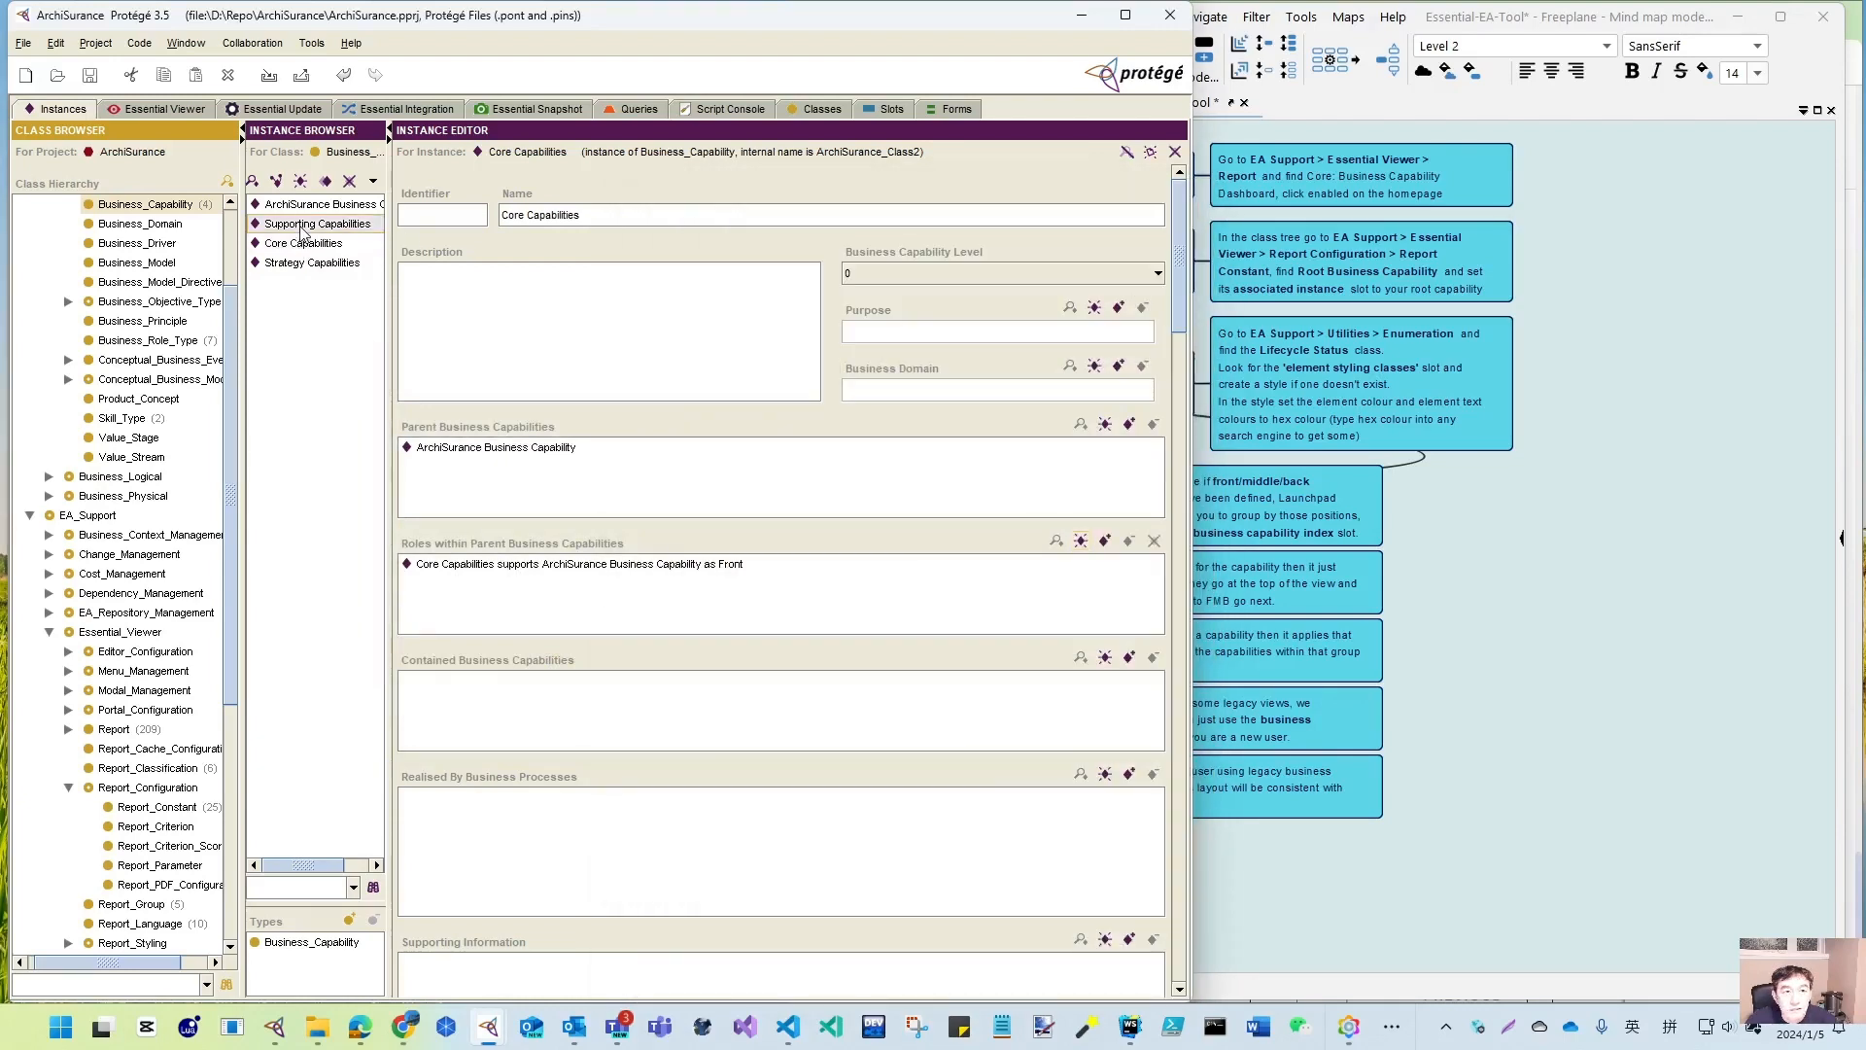
pyautogui.click(1080, 541)
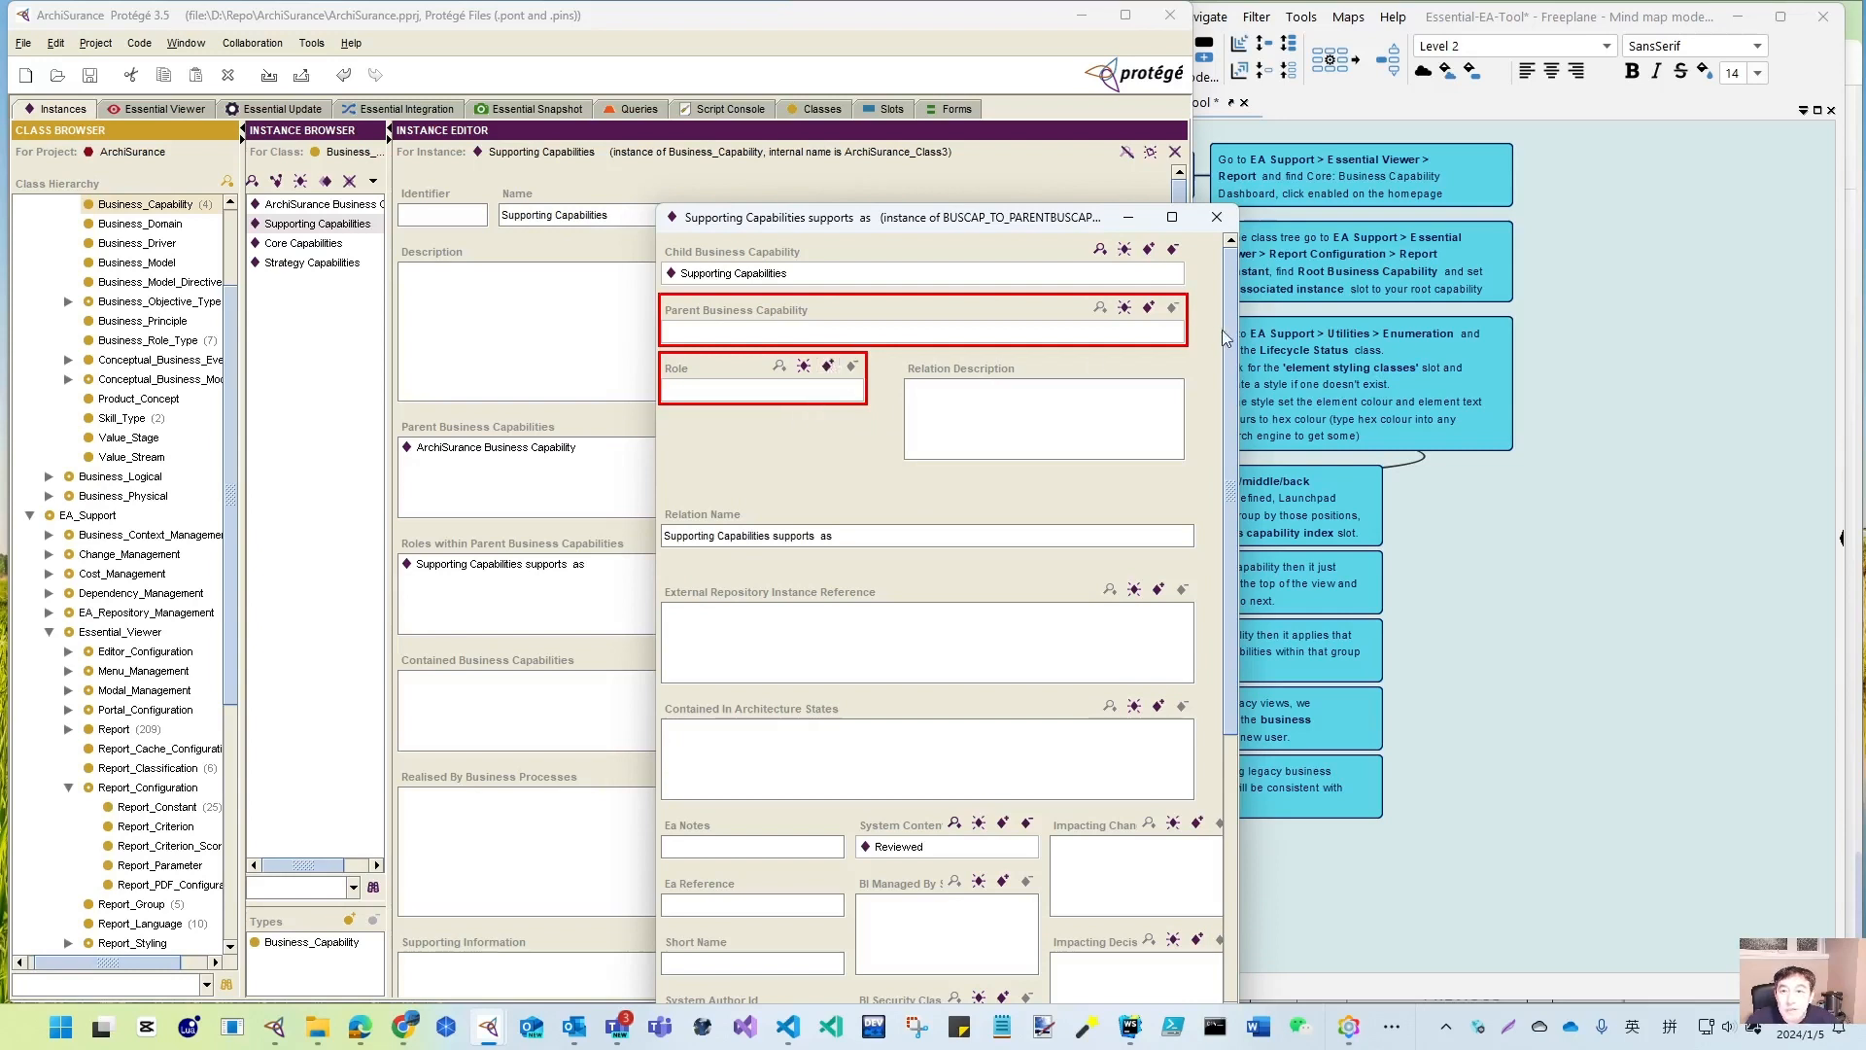
pyautogui.click(1149, 308)
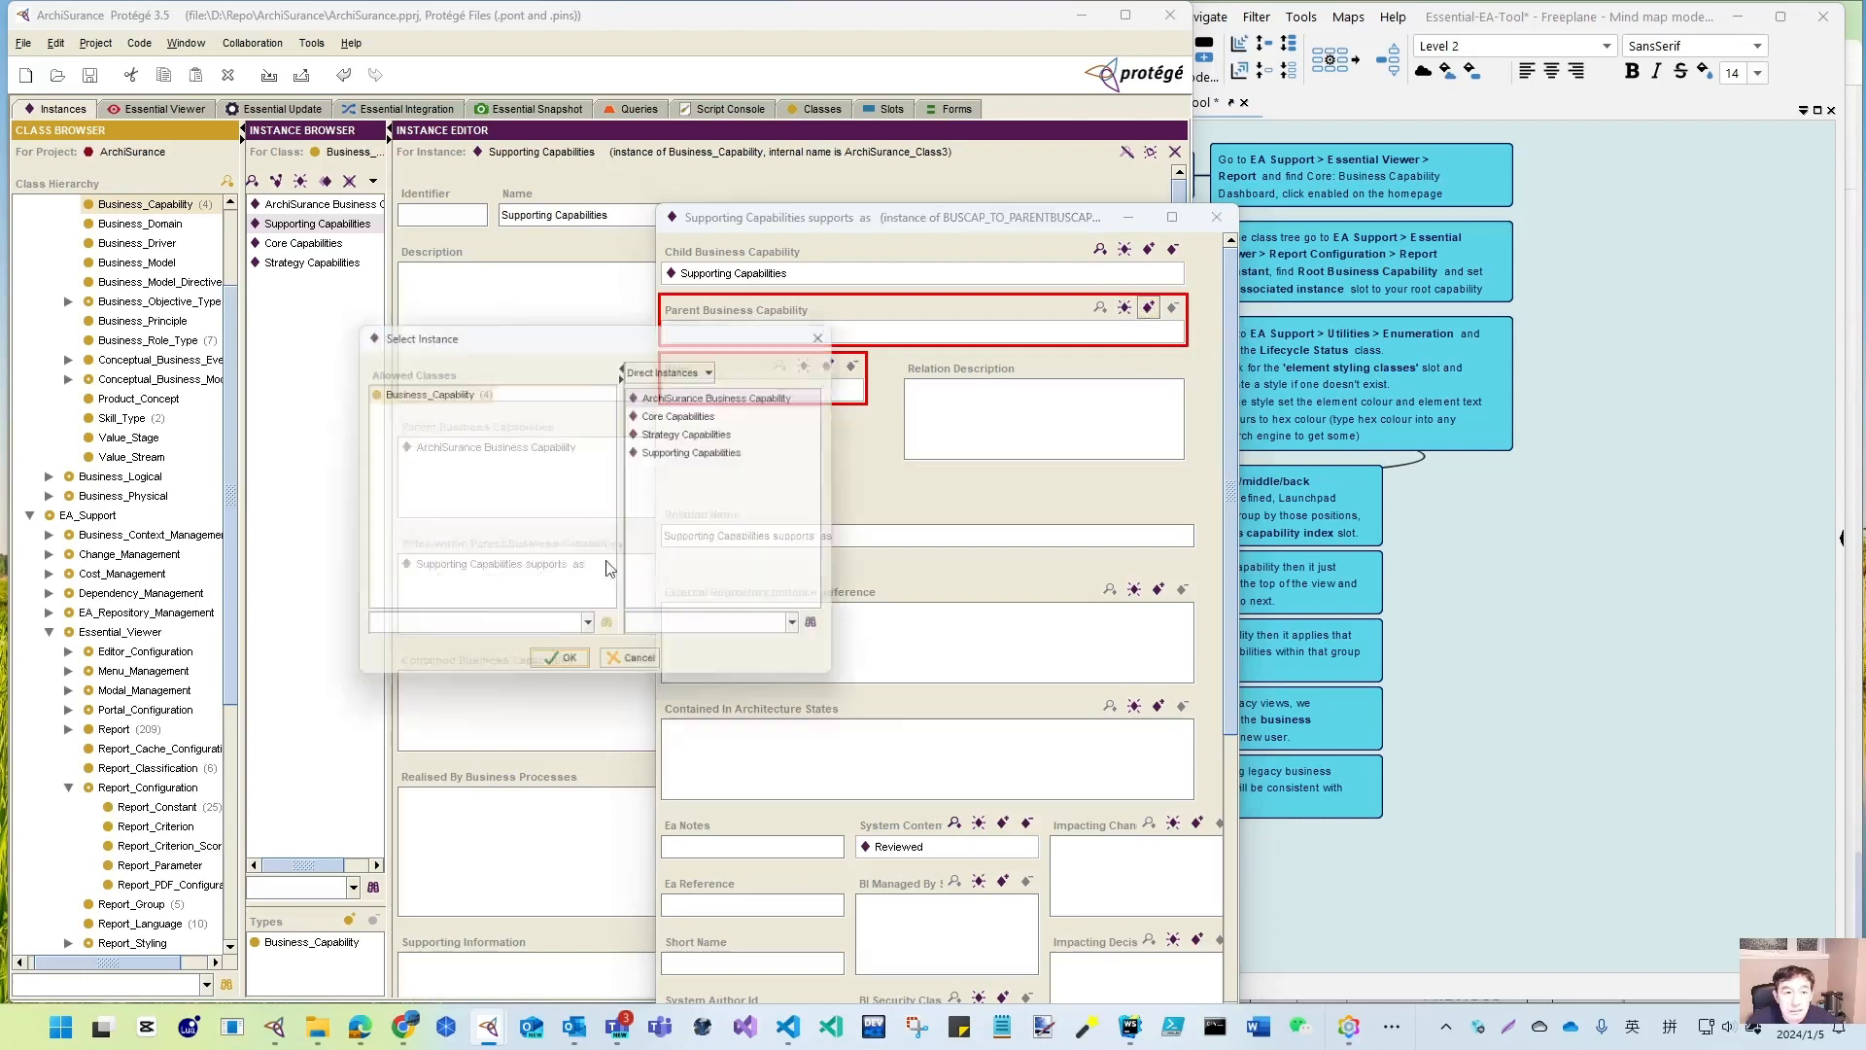
pyautogui.click(688, 453)
pyautogui.click(561, 670)
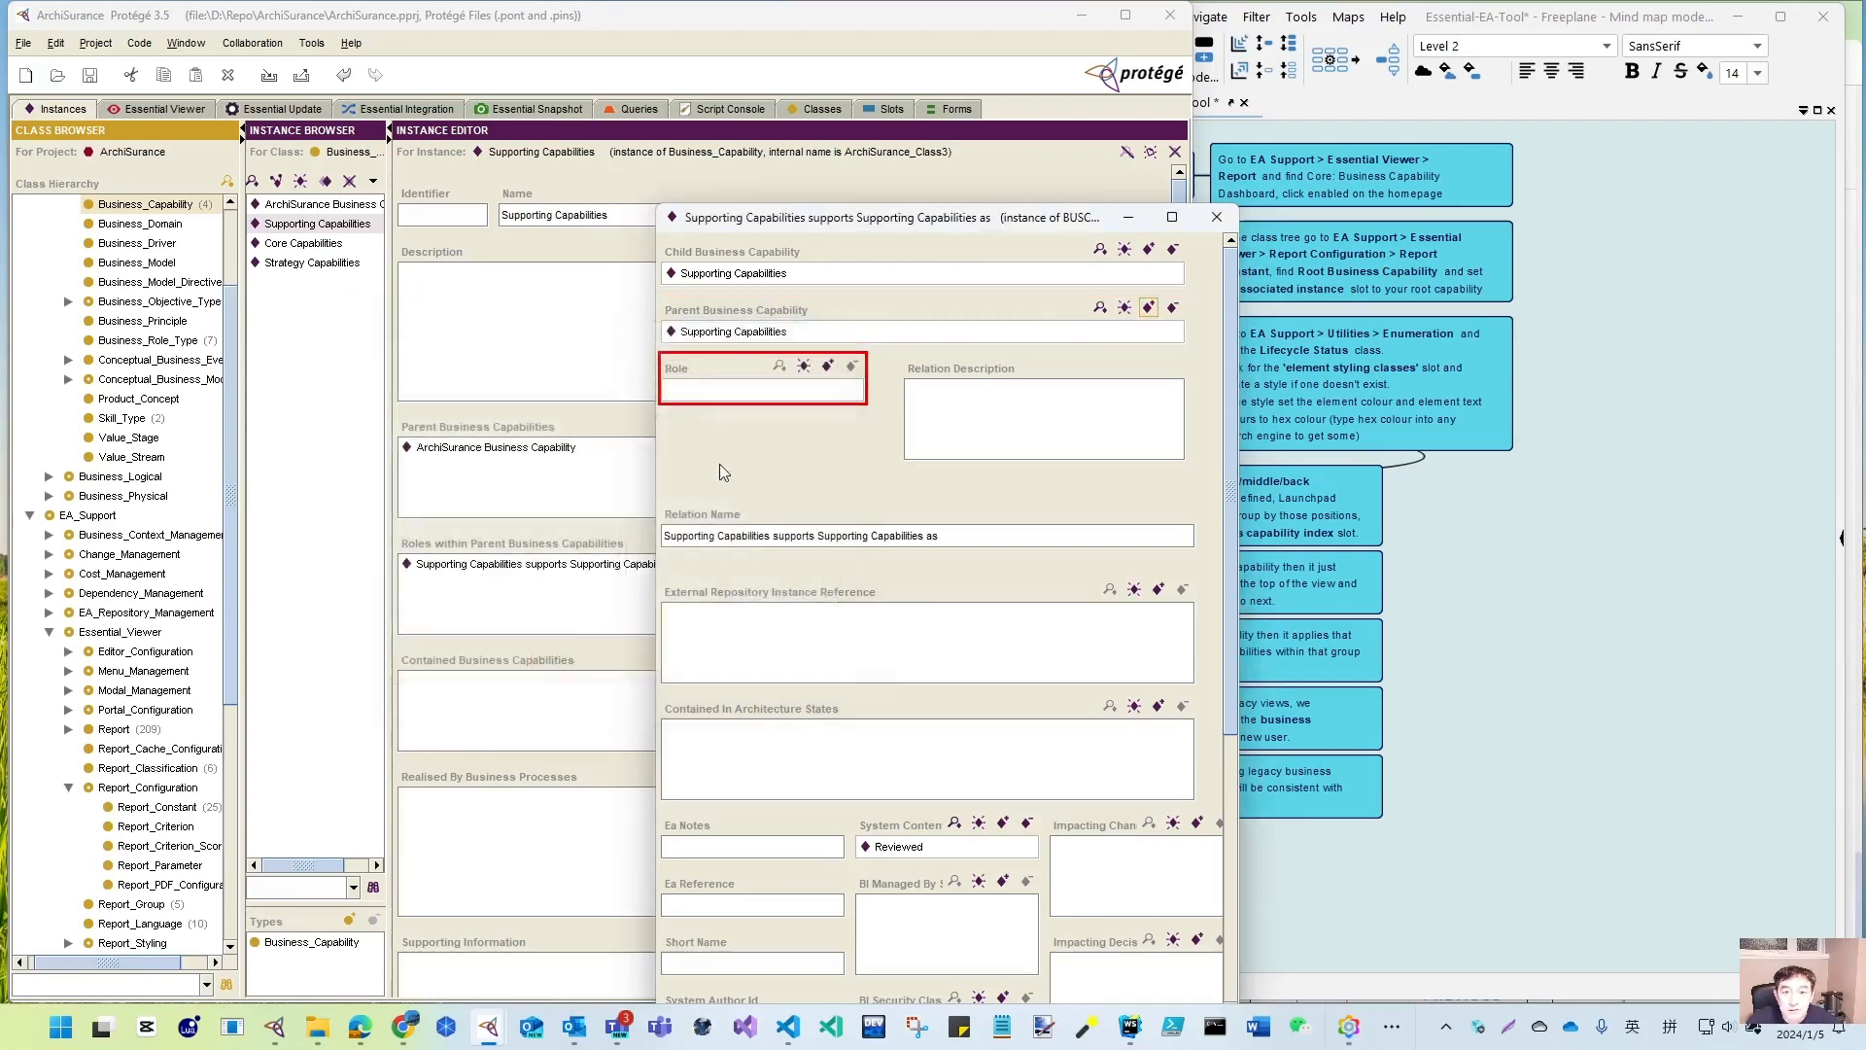
# - Assign the first Back role to the Supporting Capabilities parent relation and close the relation's form
pyautogui.click(827, 363)
pyautogui.click(662, 394)
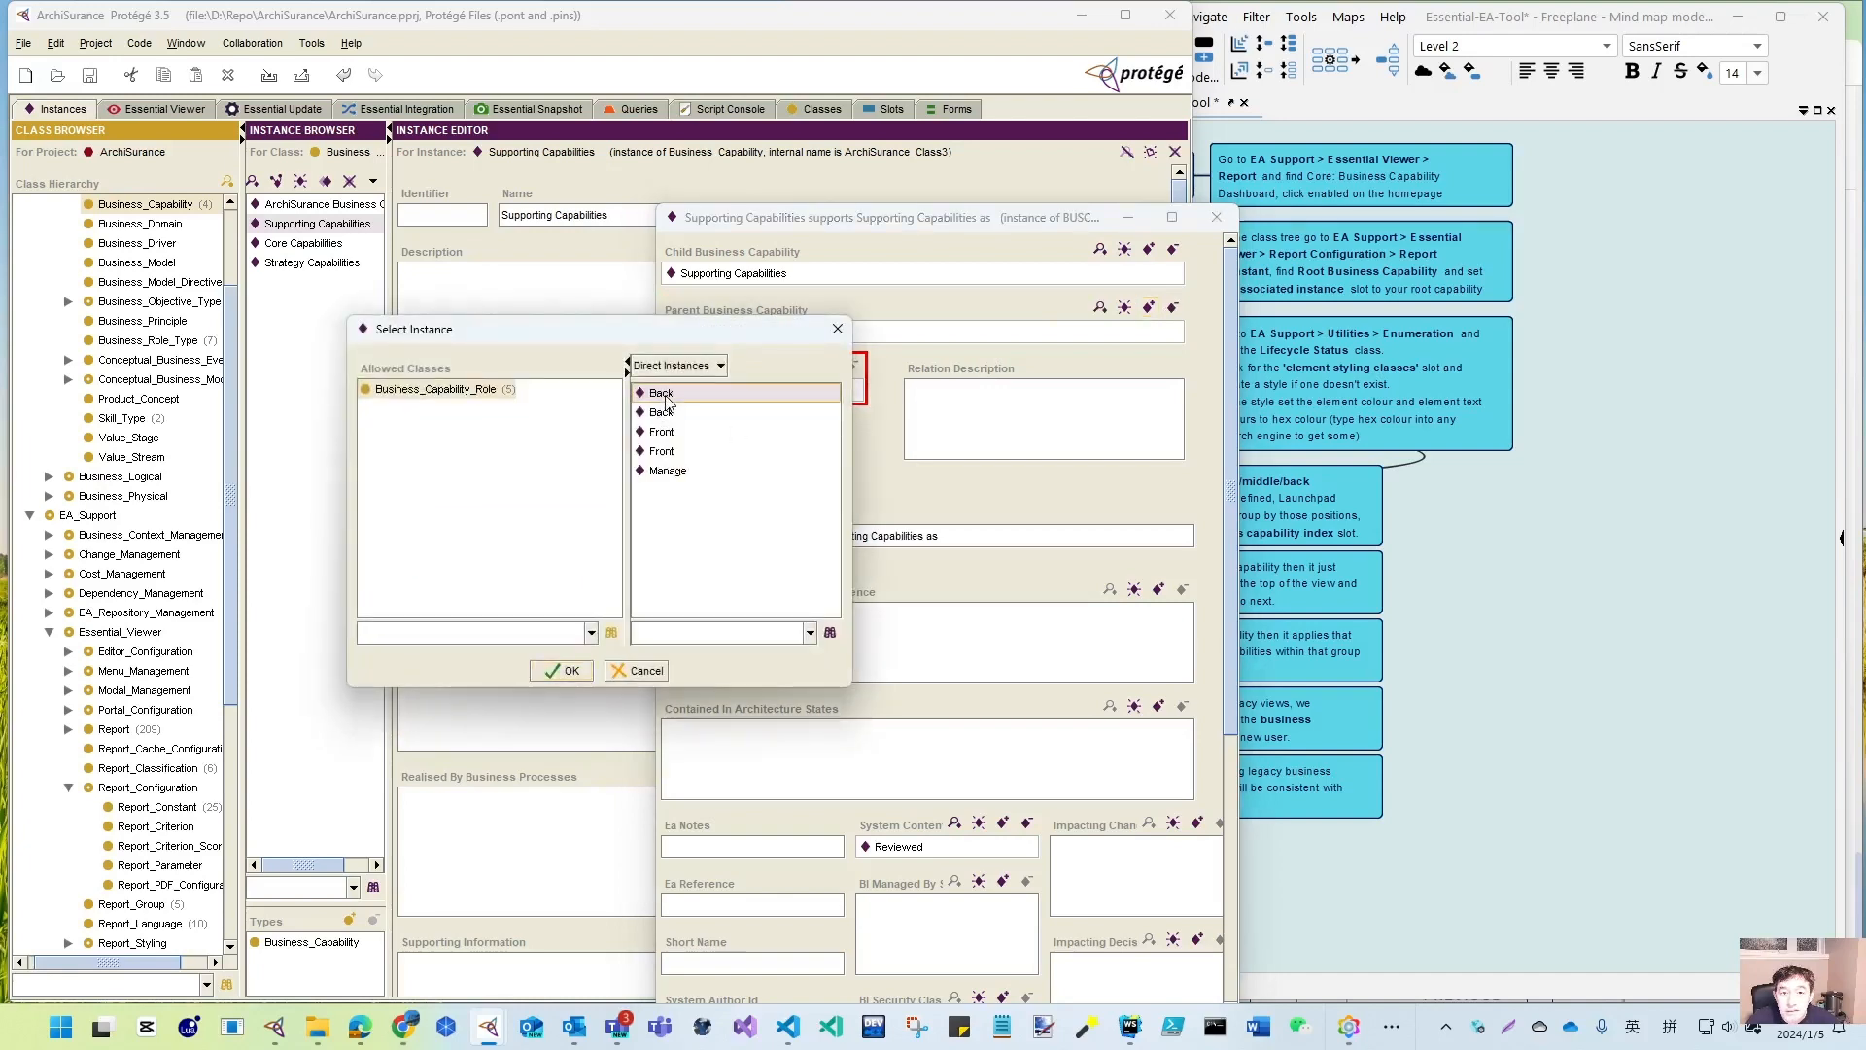
pyautogui.click(574, 669)
pyautogui.click(1216, 217)
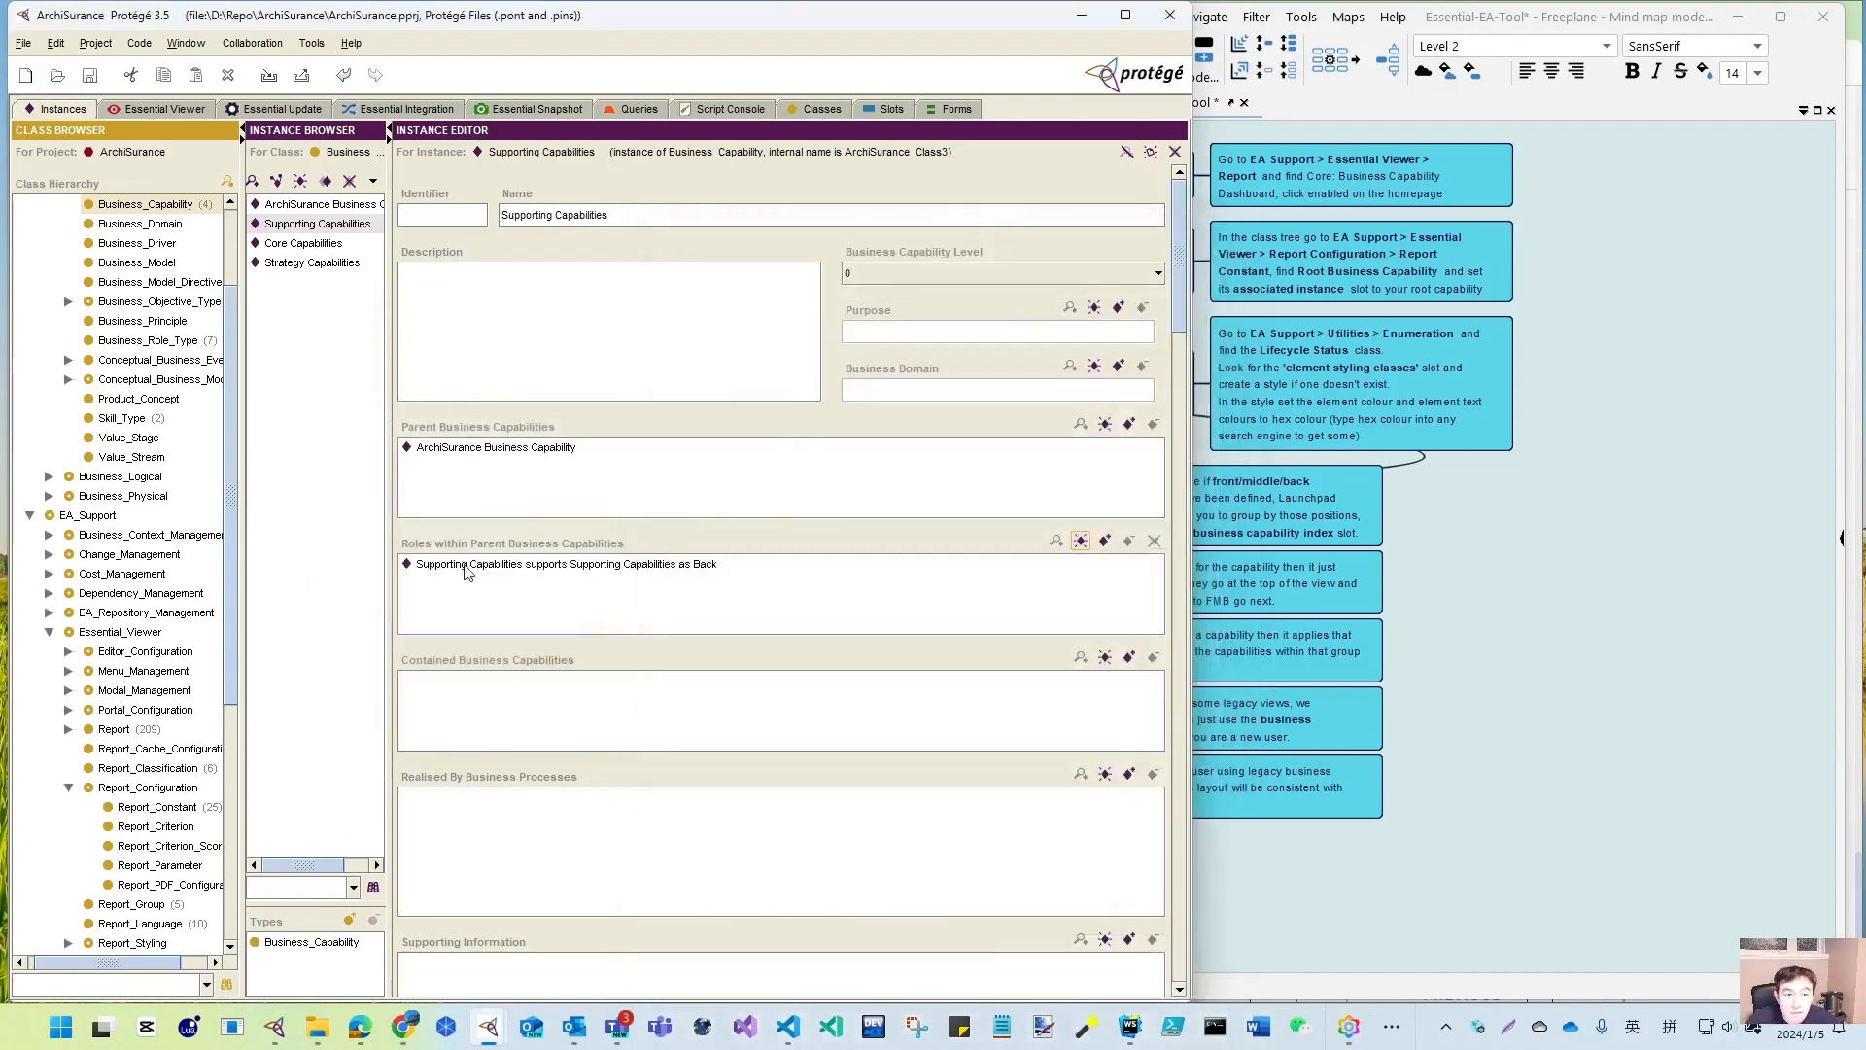
pyautogui.click(303, 244)
pyautogui.click(301, 262)
pyautogui.click(316, 223)
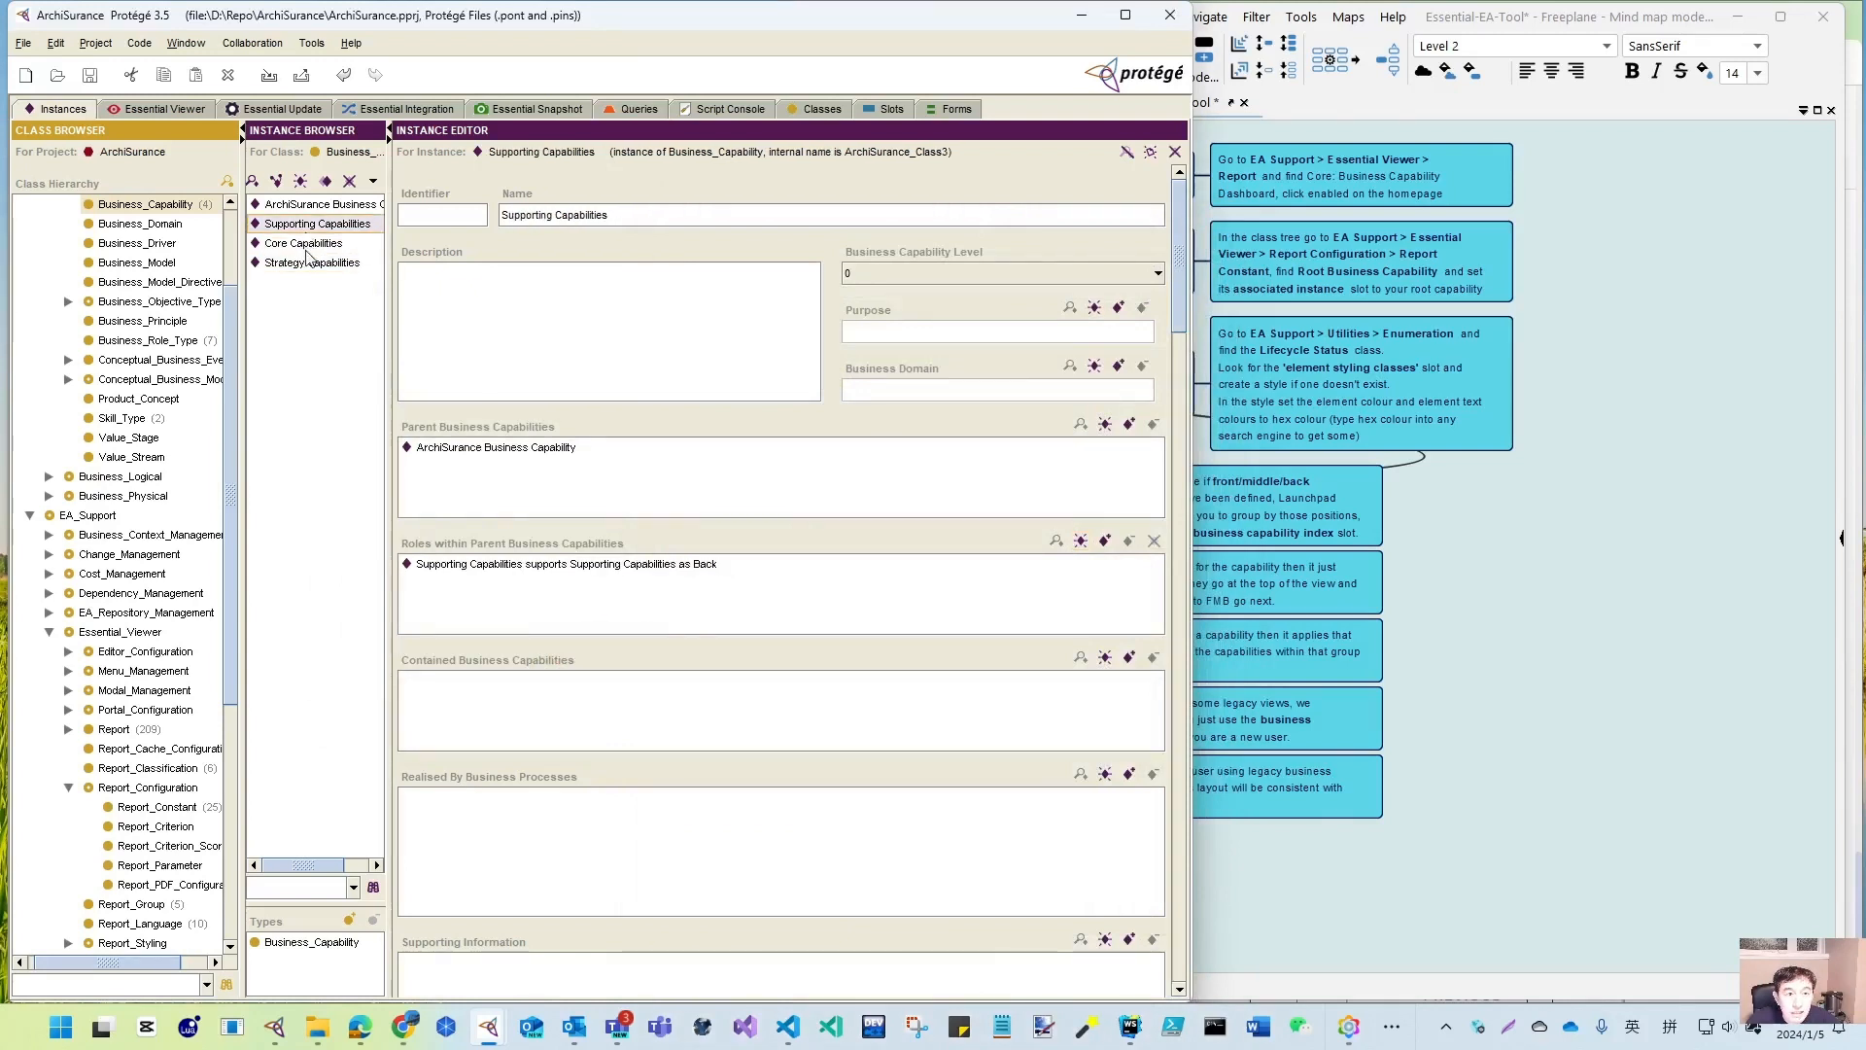
pyautogui.click(303, 243)
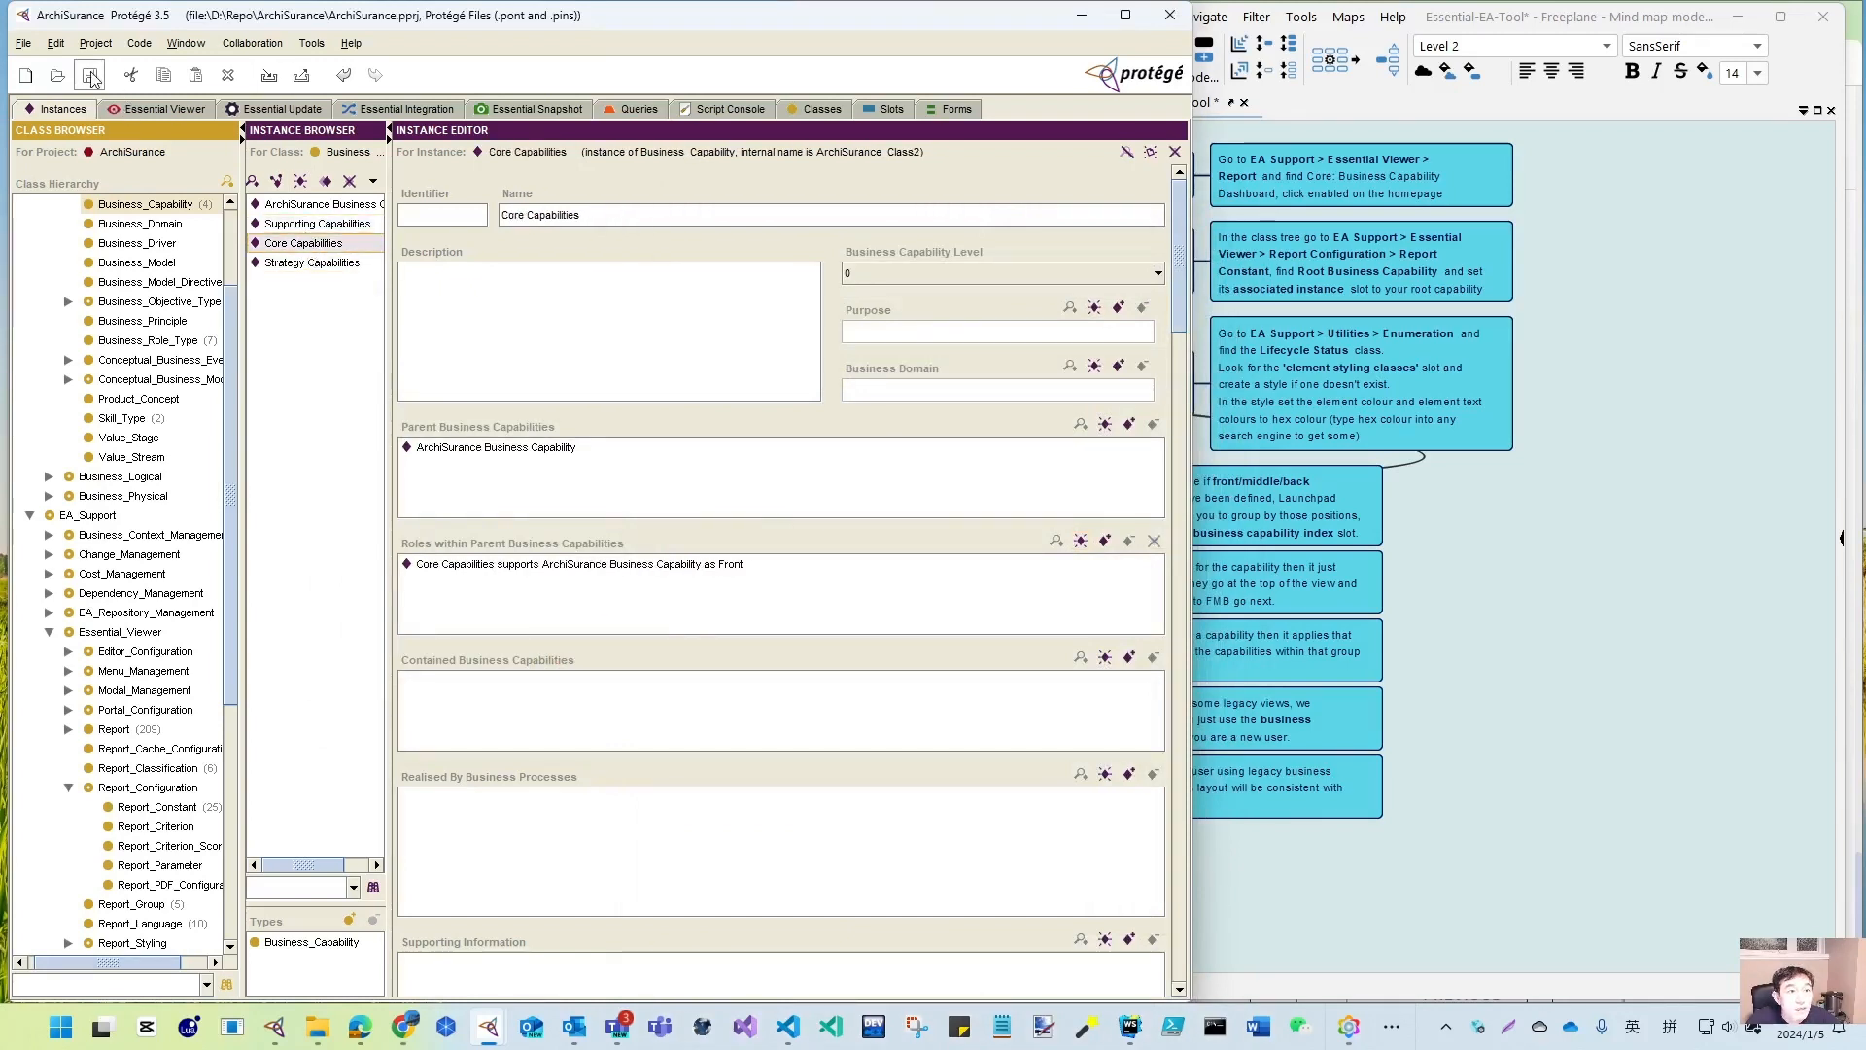
pyautogui.click(159, 109)
pyautogui.click(740, 293)
# - Minimize the mind map, switch to the browser, and reload the Business Capability Dashboard and Business Capability Model views to check the capability order
pyautogui.click(1629, 572)
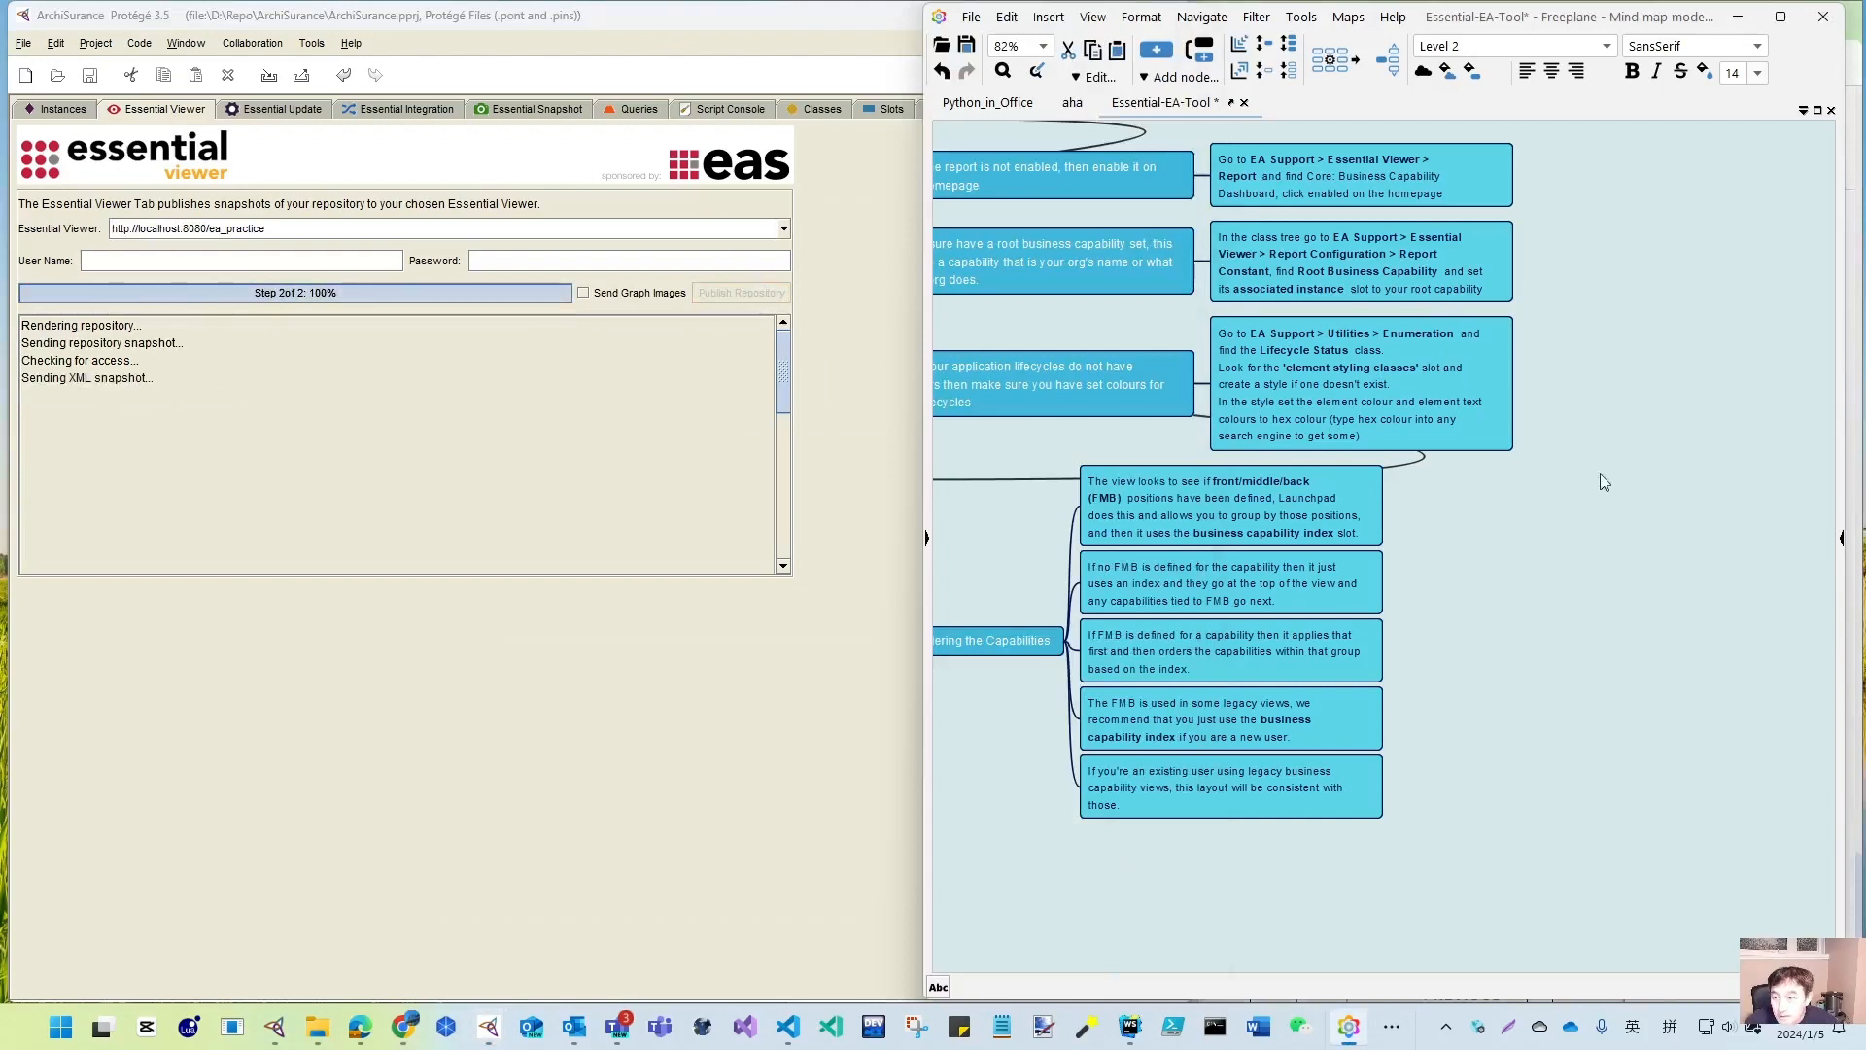
pyautogui.click(1738, 16)
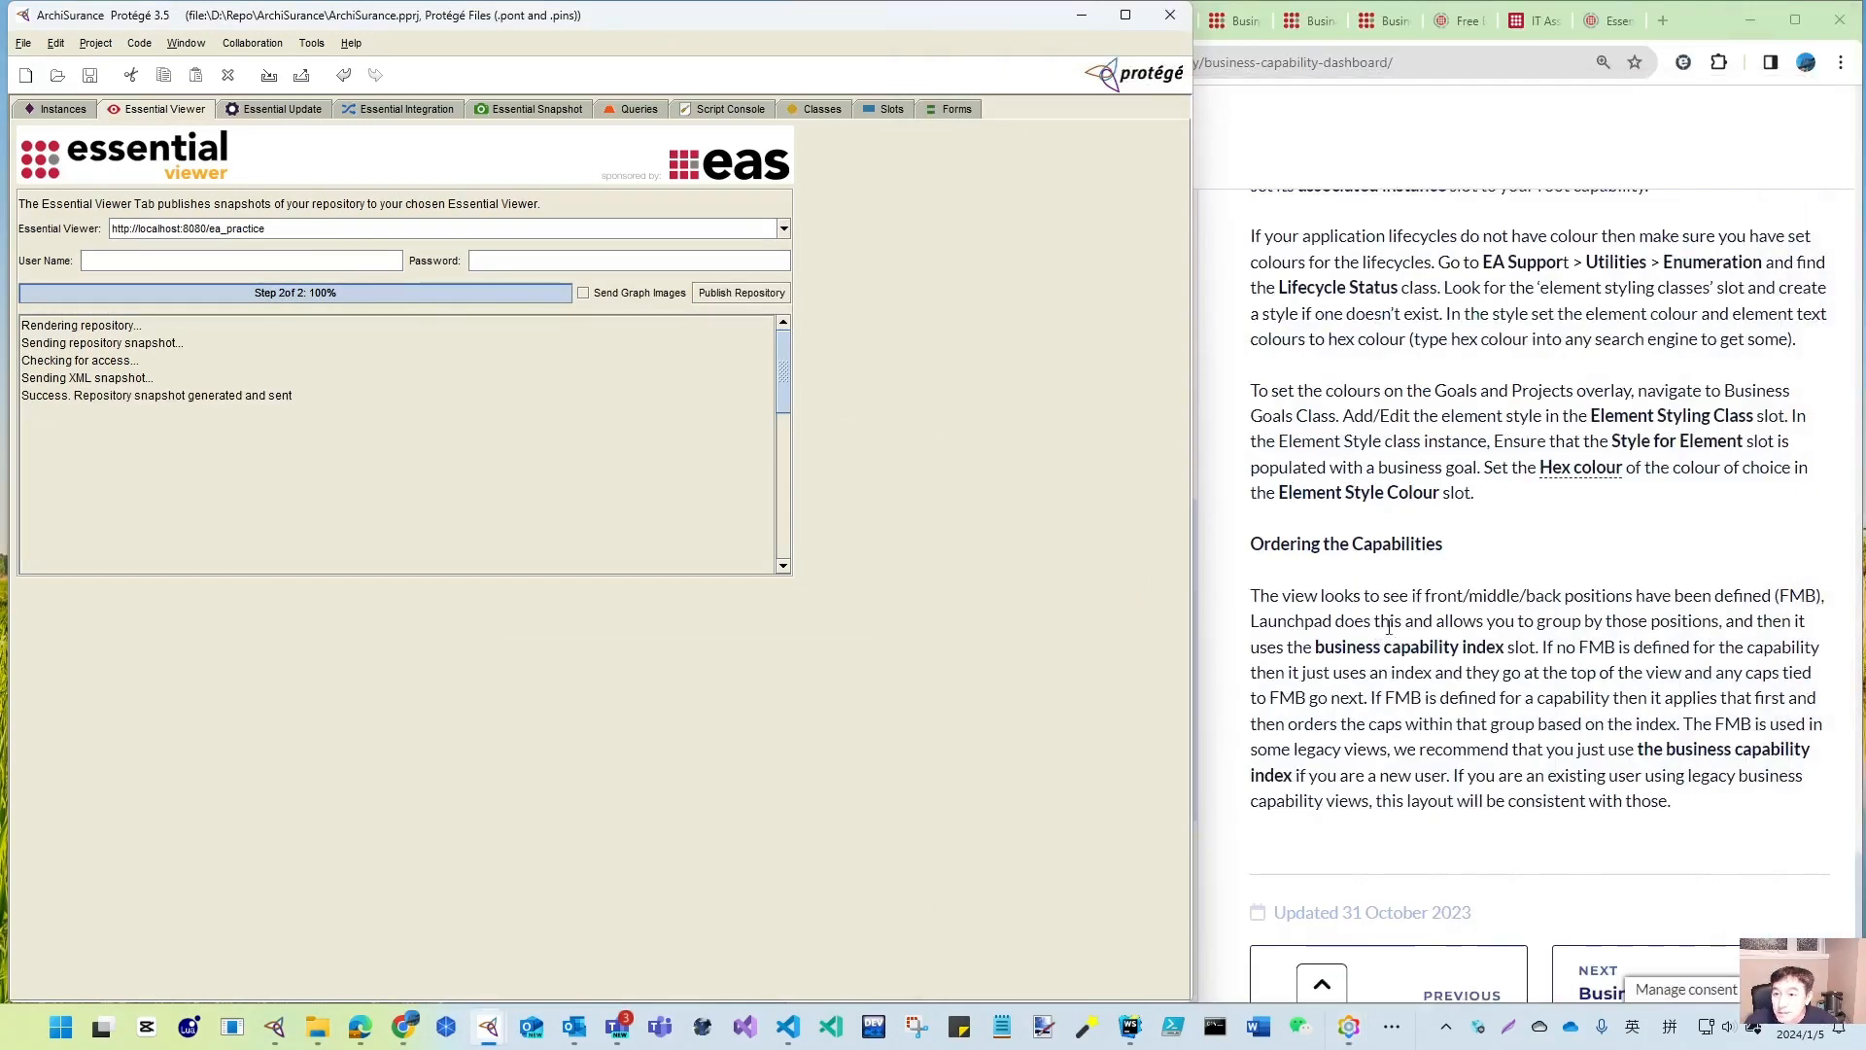
pyautogui.click(1422, 583)
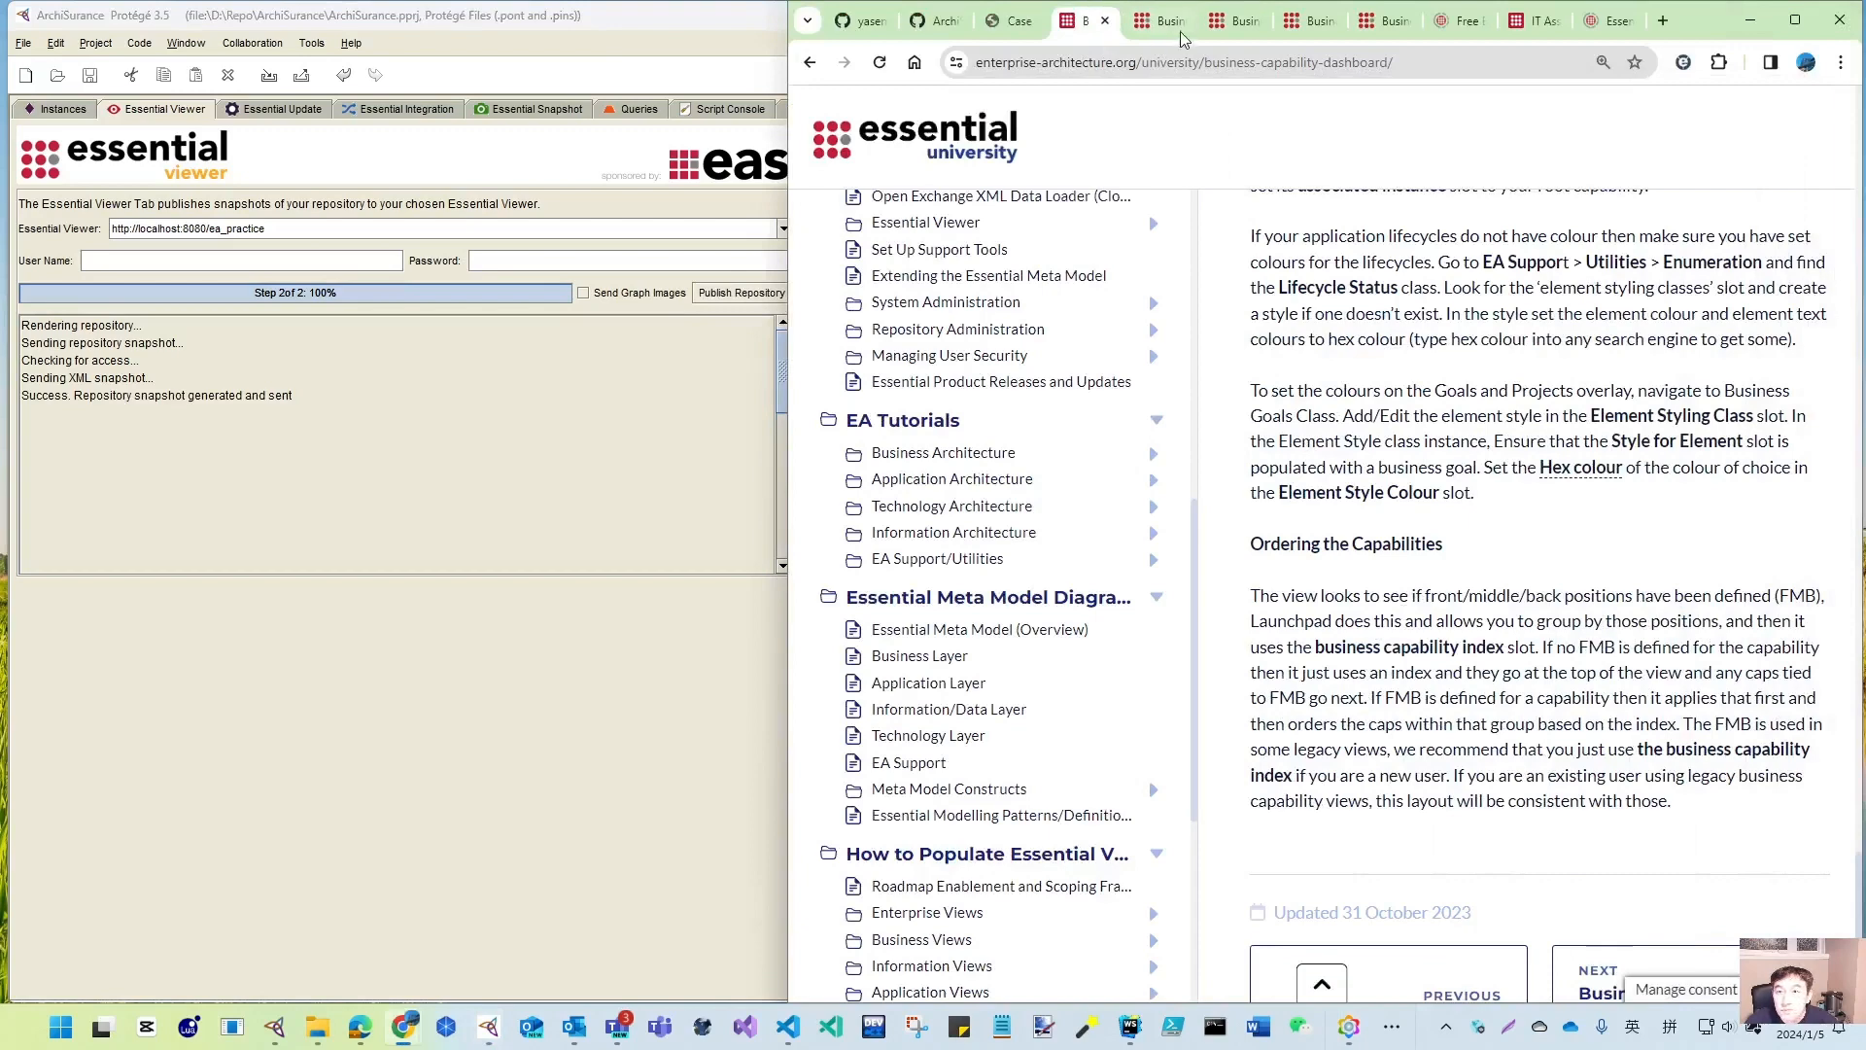
pyautogui.click(1157, 21)
pyautogui.click(879, 62)
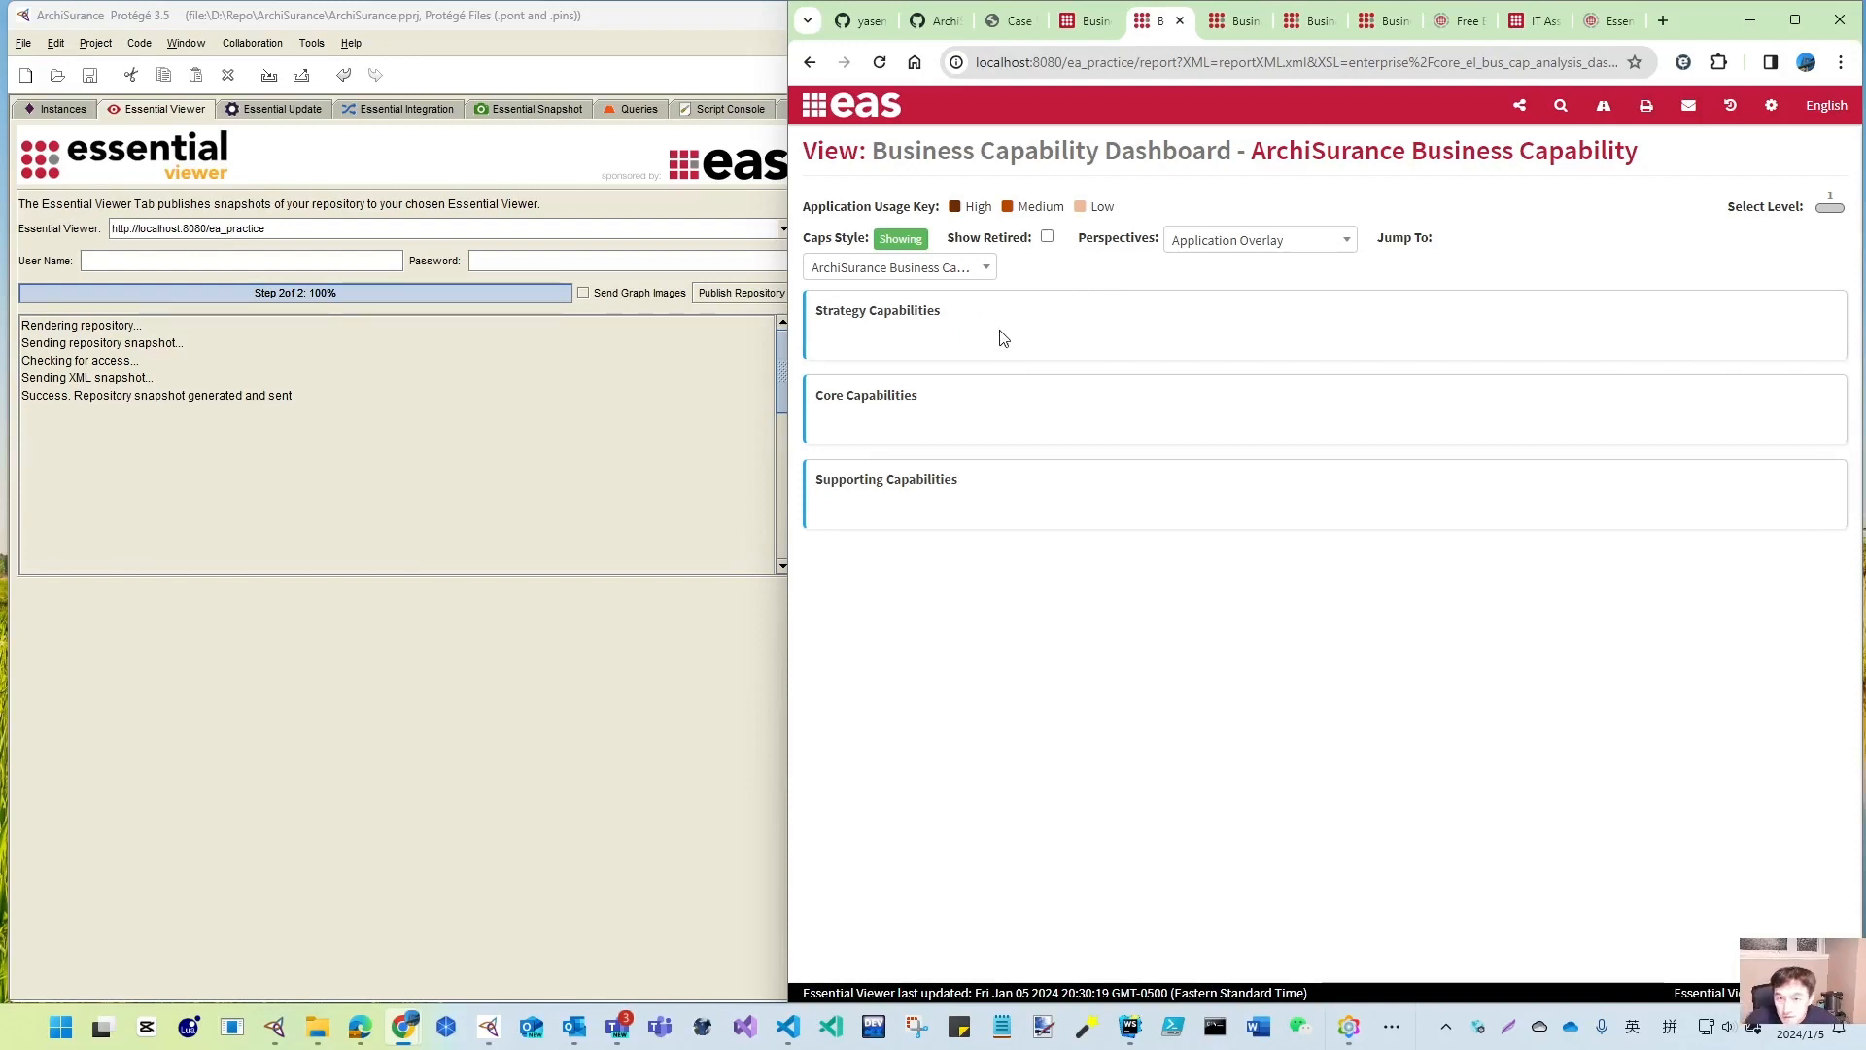
pyautogui.click(1232, 27)
pyautogui.click(879, 63)
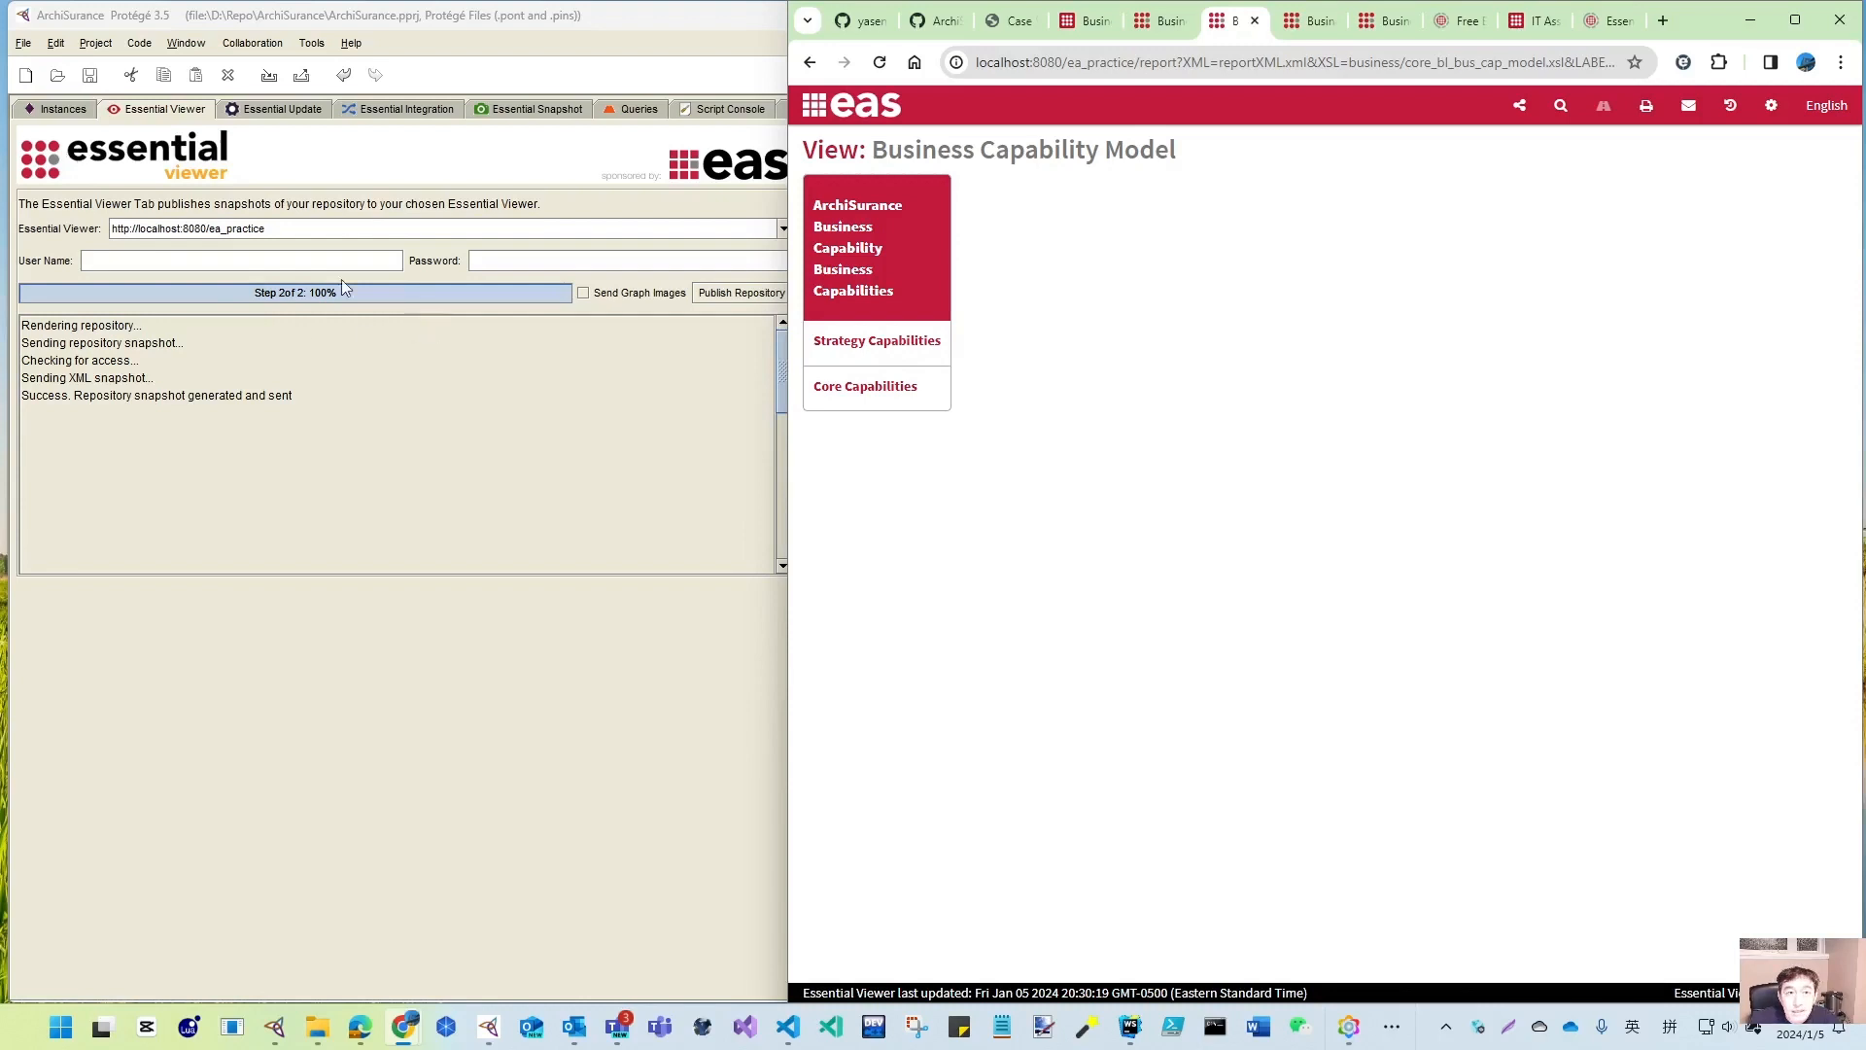
# - Back in Protégé, reopen the Supporting Capabilities parent relation, replace its role with the second Back instance, and close the form
pyautogui.click(51, 111)
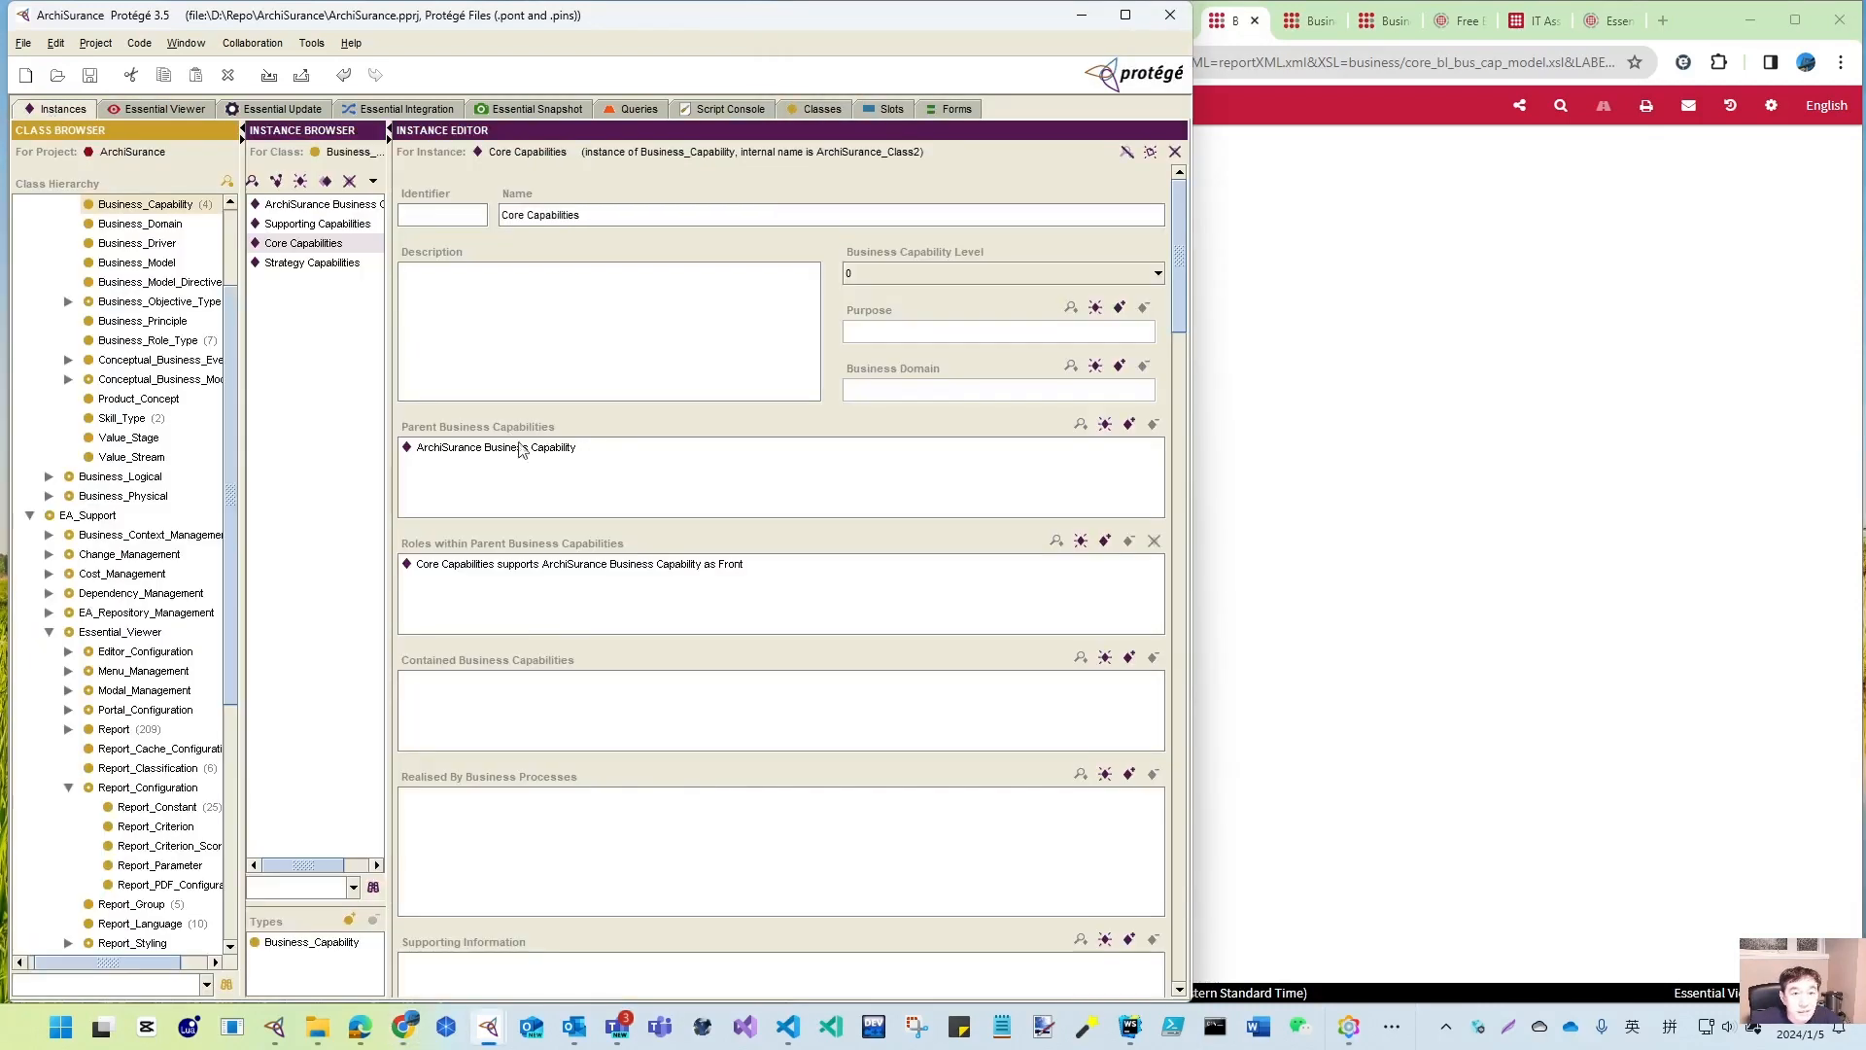
pyautogui.click(306, 226)
pyautogui.doubleClick(675, 567)
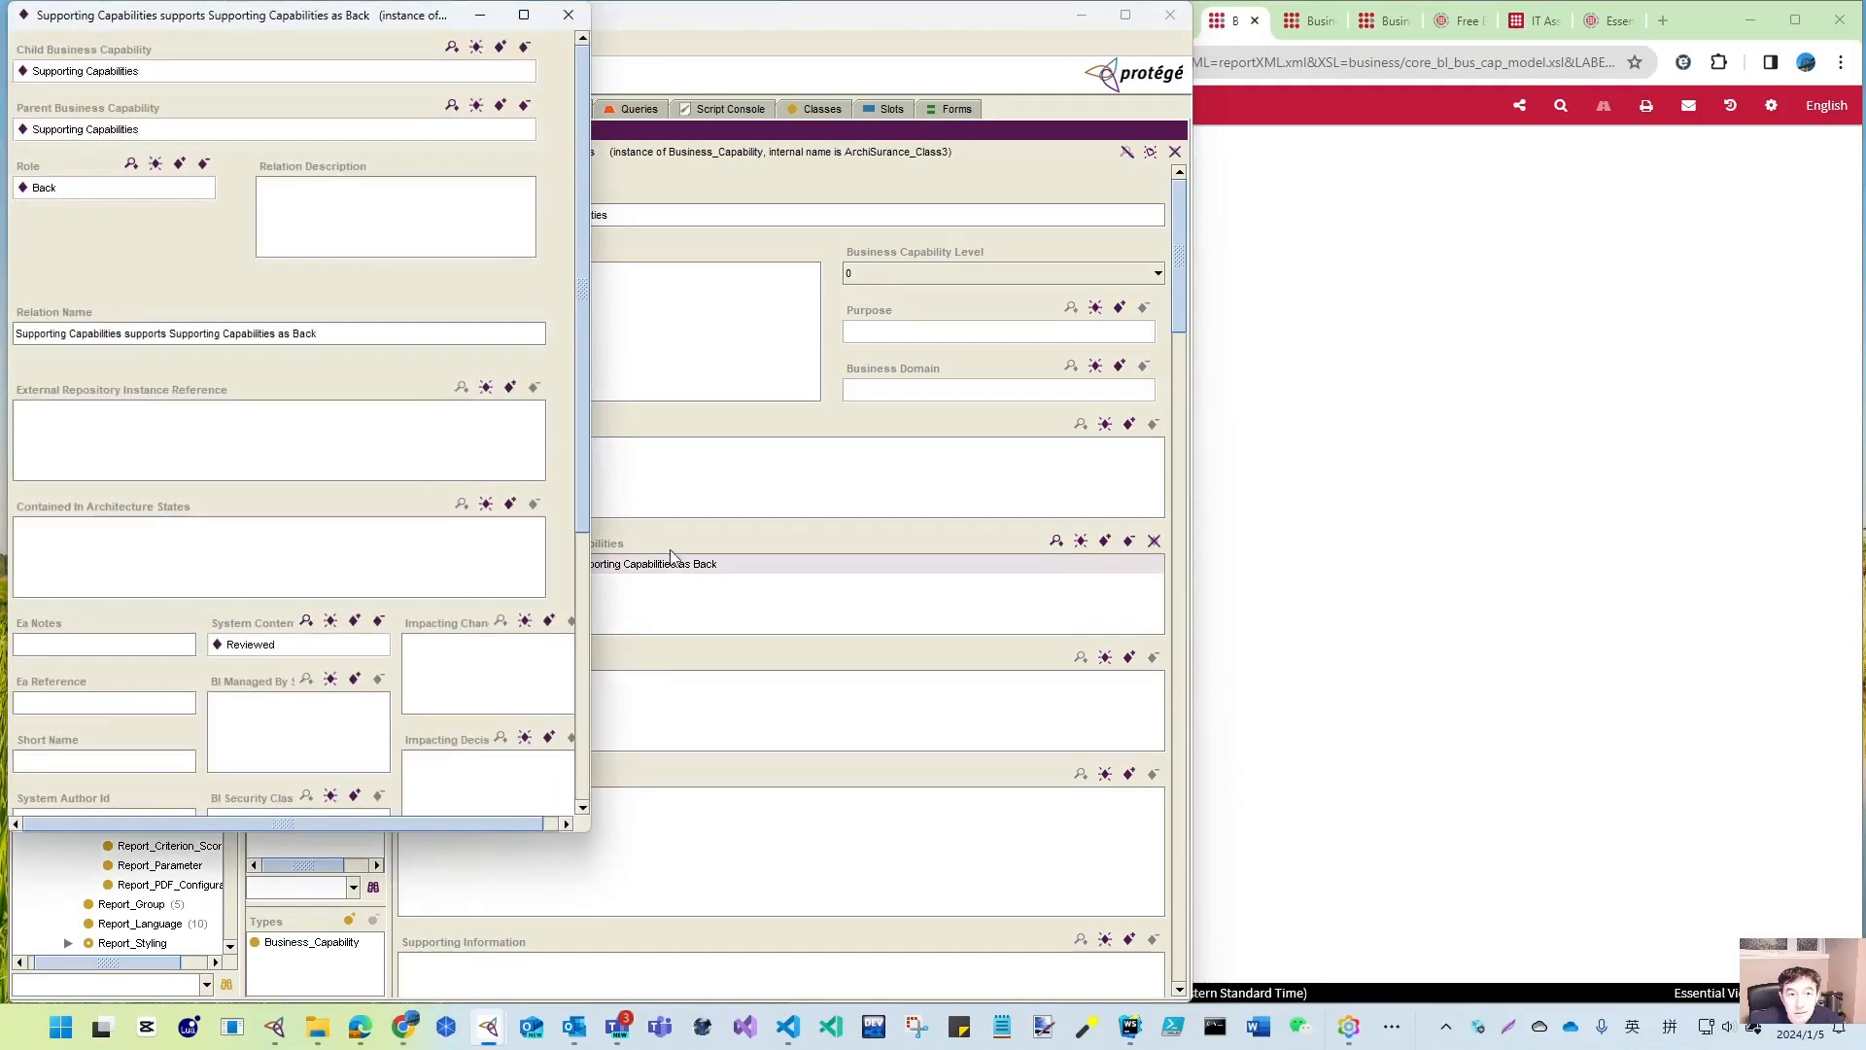
pyautogui.click(179, 163)
pyautogui.click(661, 412)
pyautogui.click(562, 671)
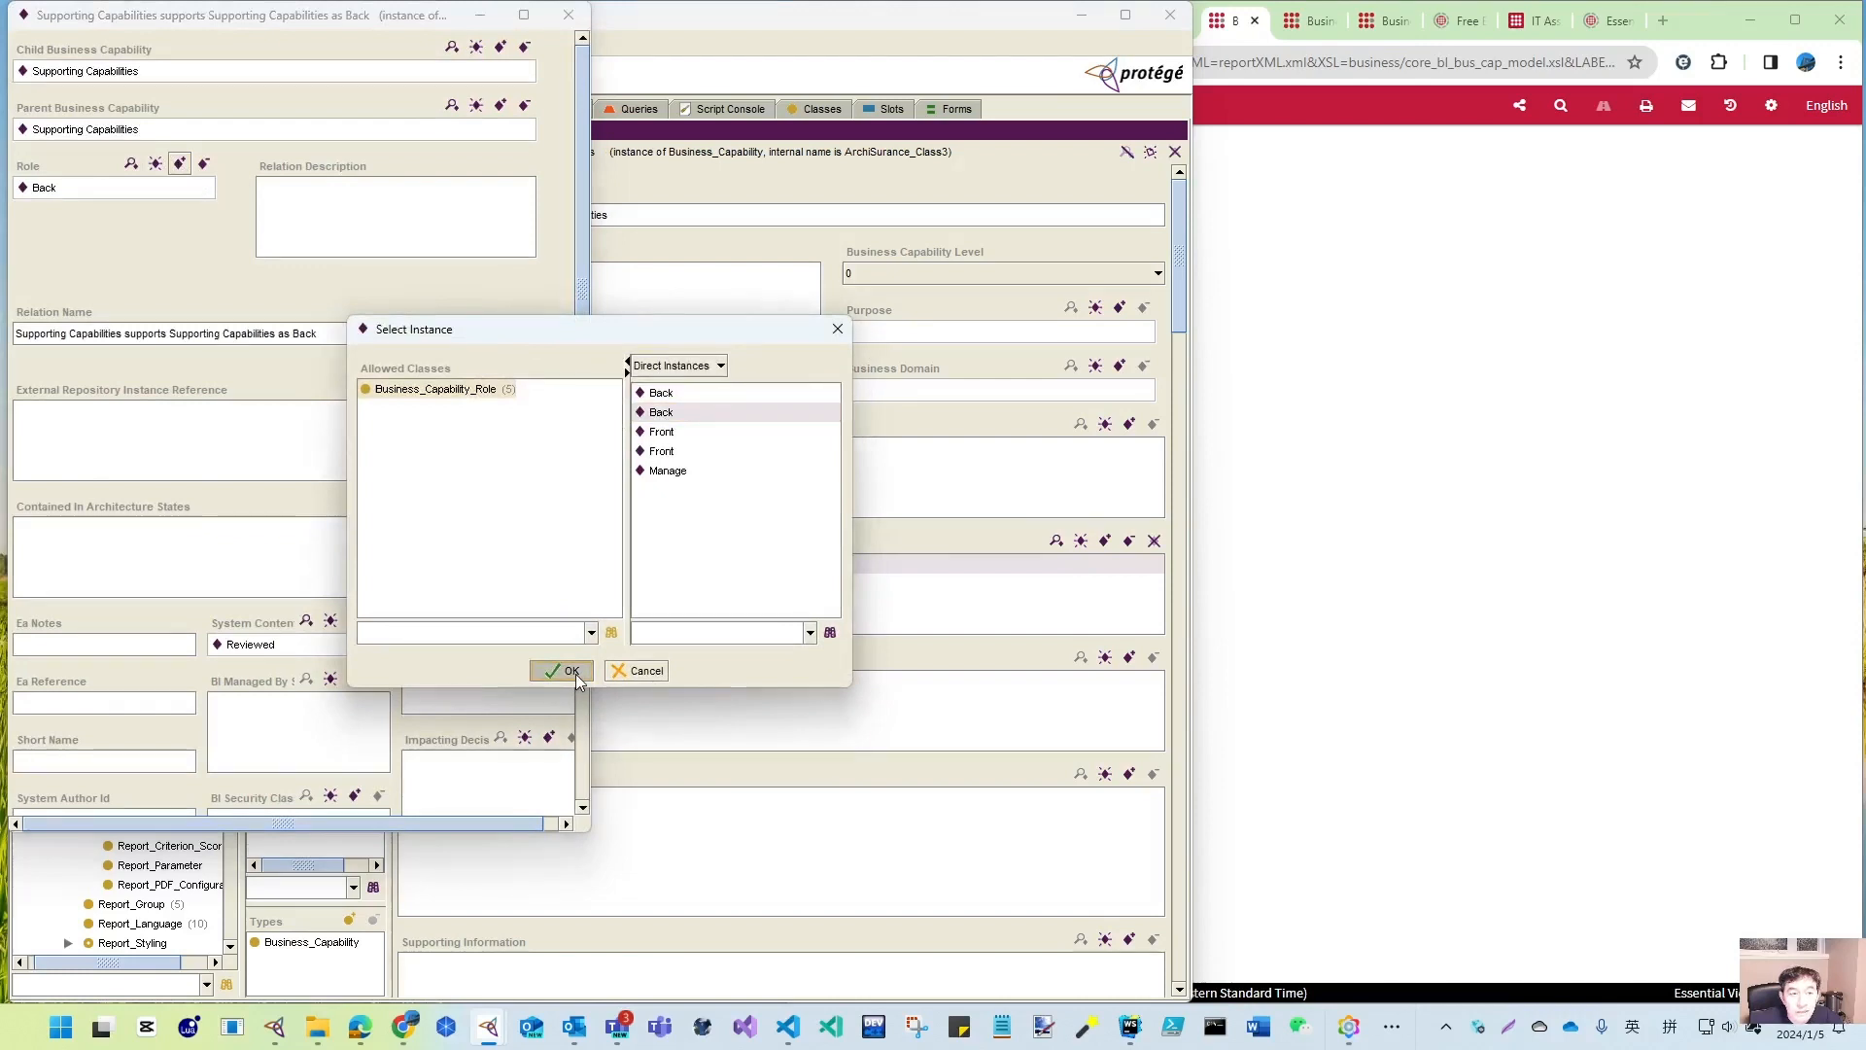
pyautogui.click(569, 15)
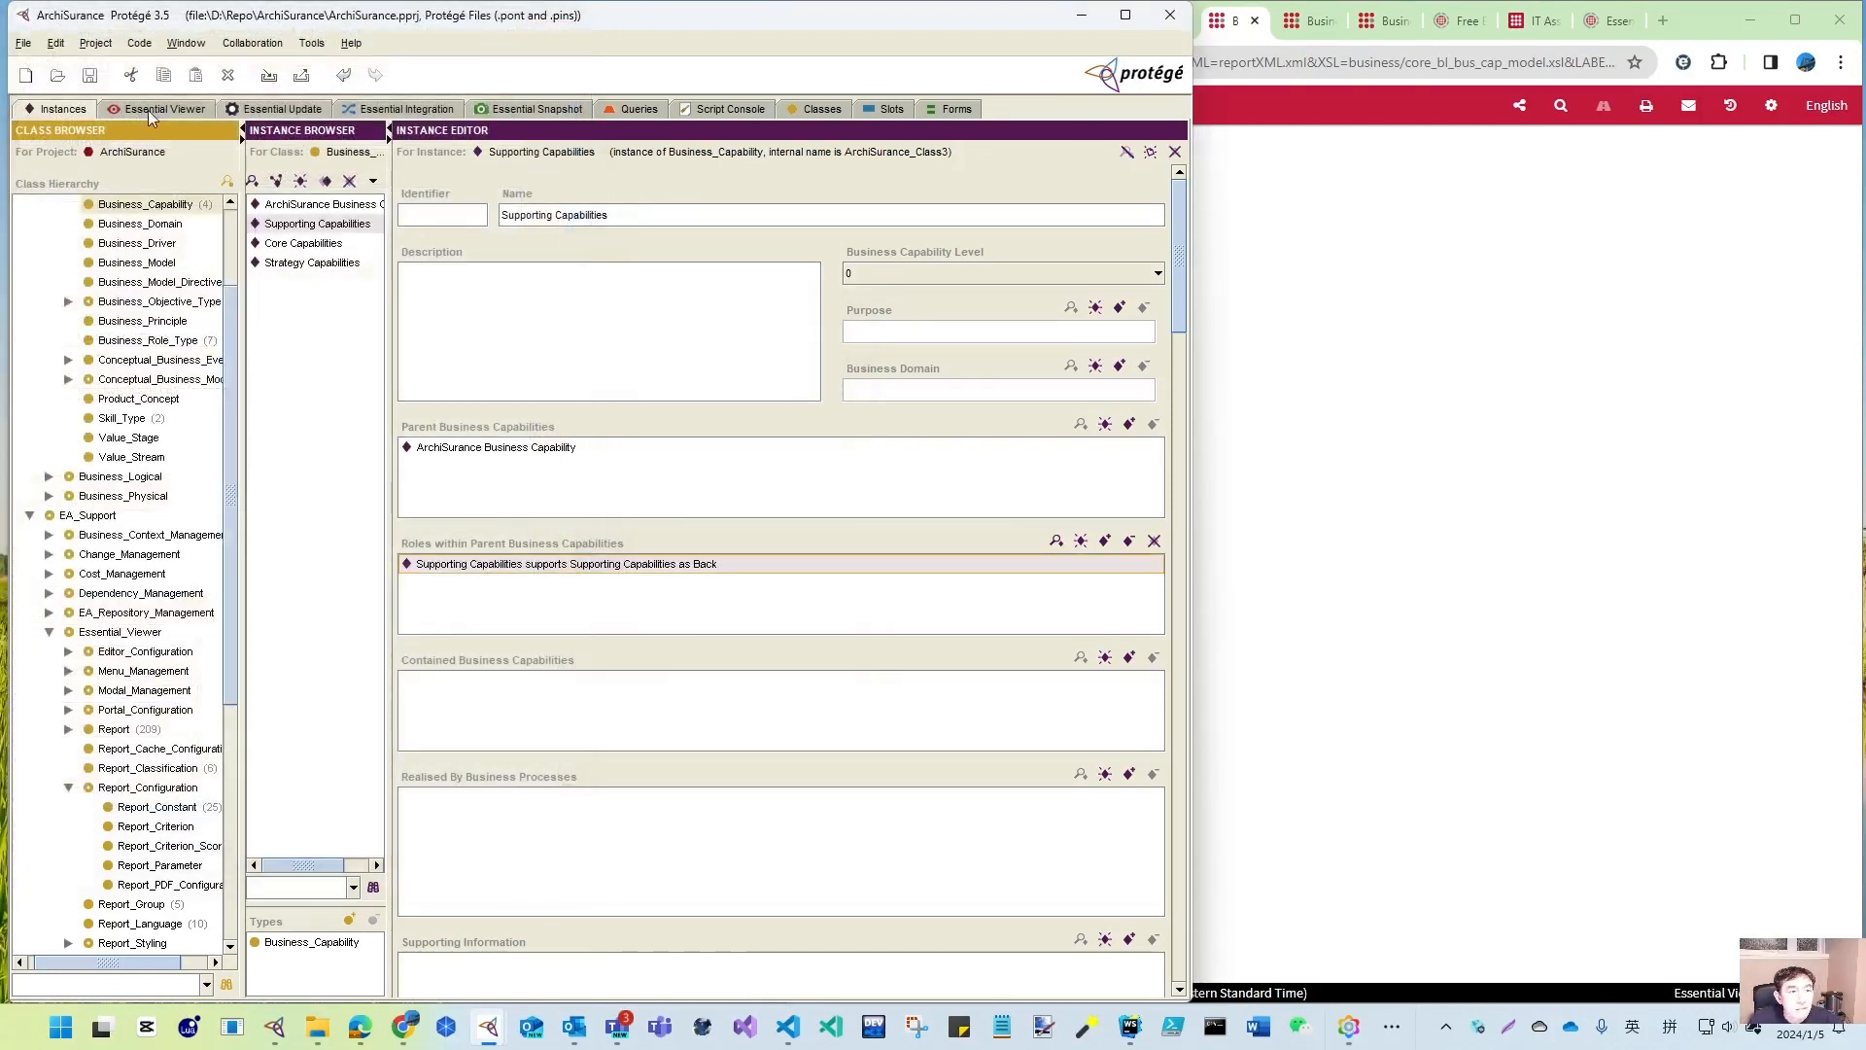
# - Republish the repository to the Essential Viewer and reload the Business Capability Model view in the browser
pyautogui.click(148, 109)
pyautogui.click(750, 300)
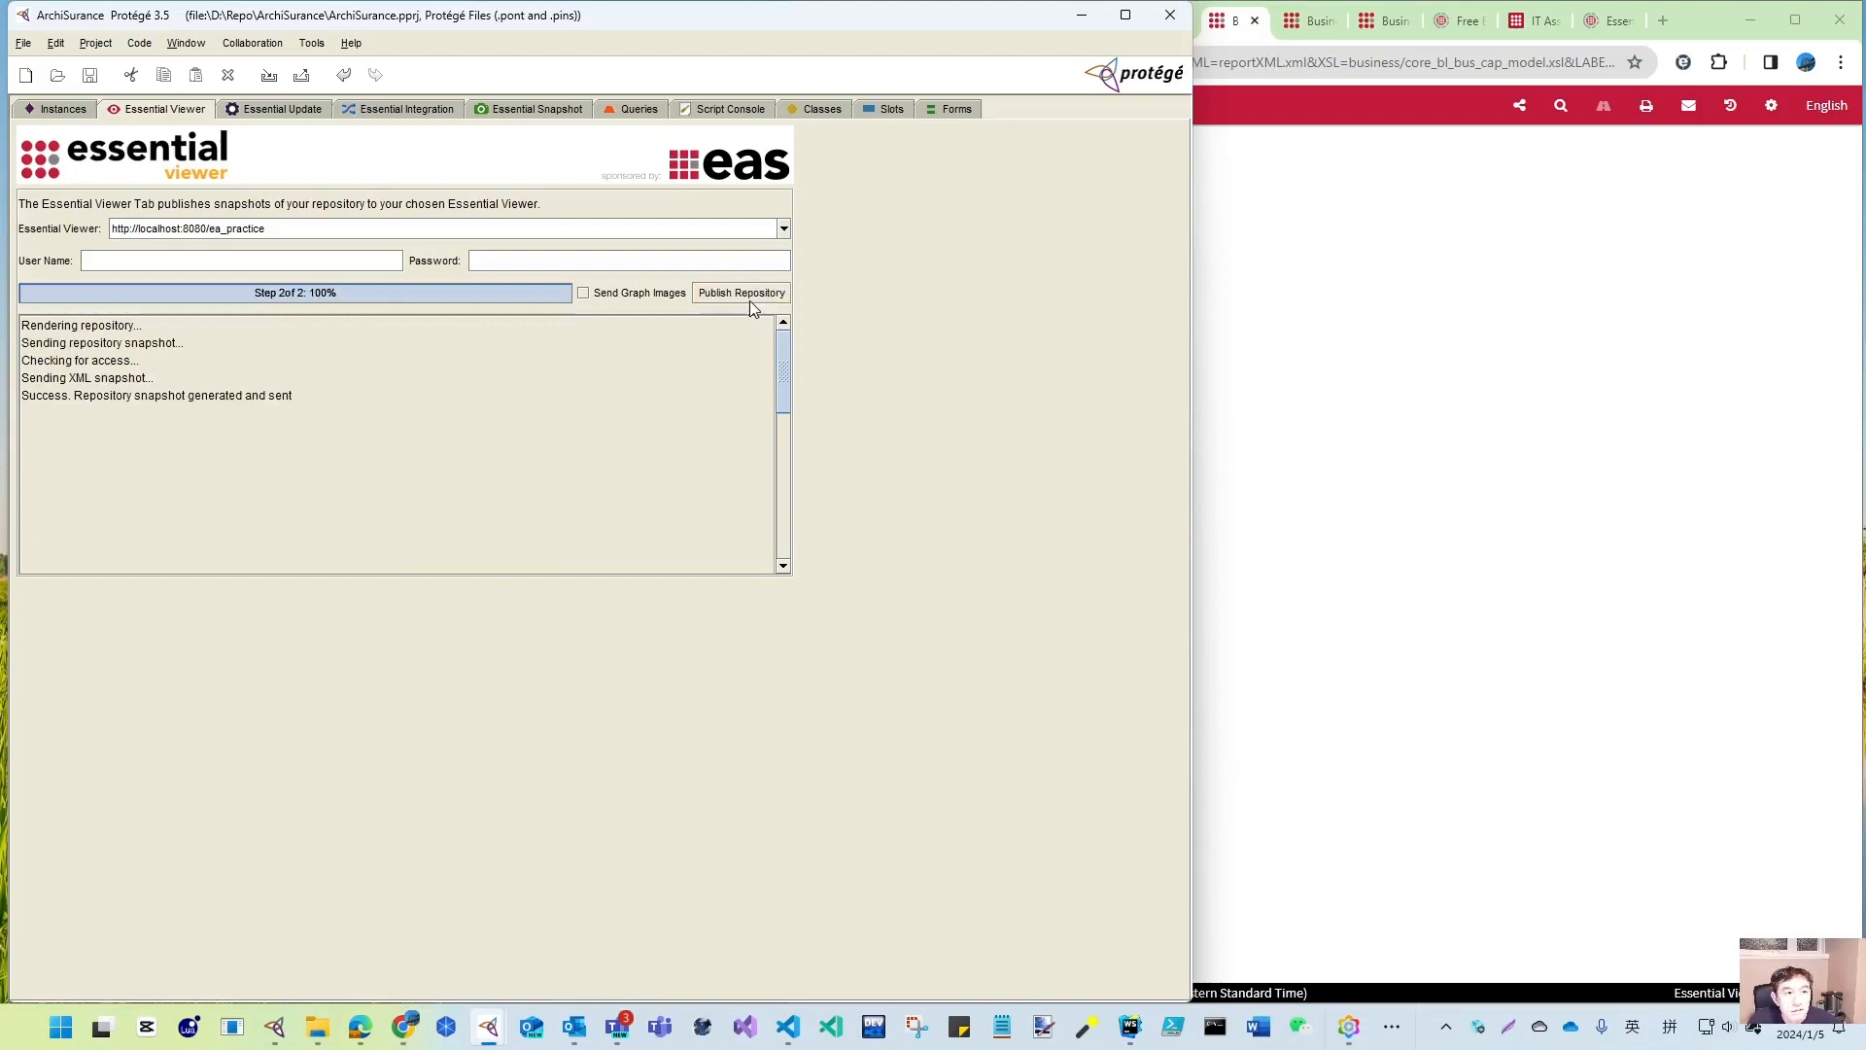
pyautogui.click(1252, 277)
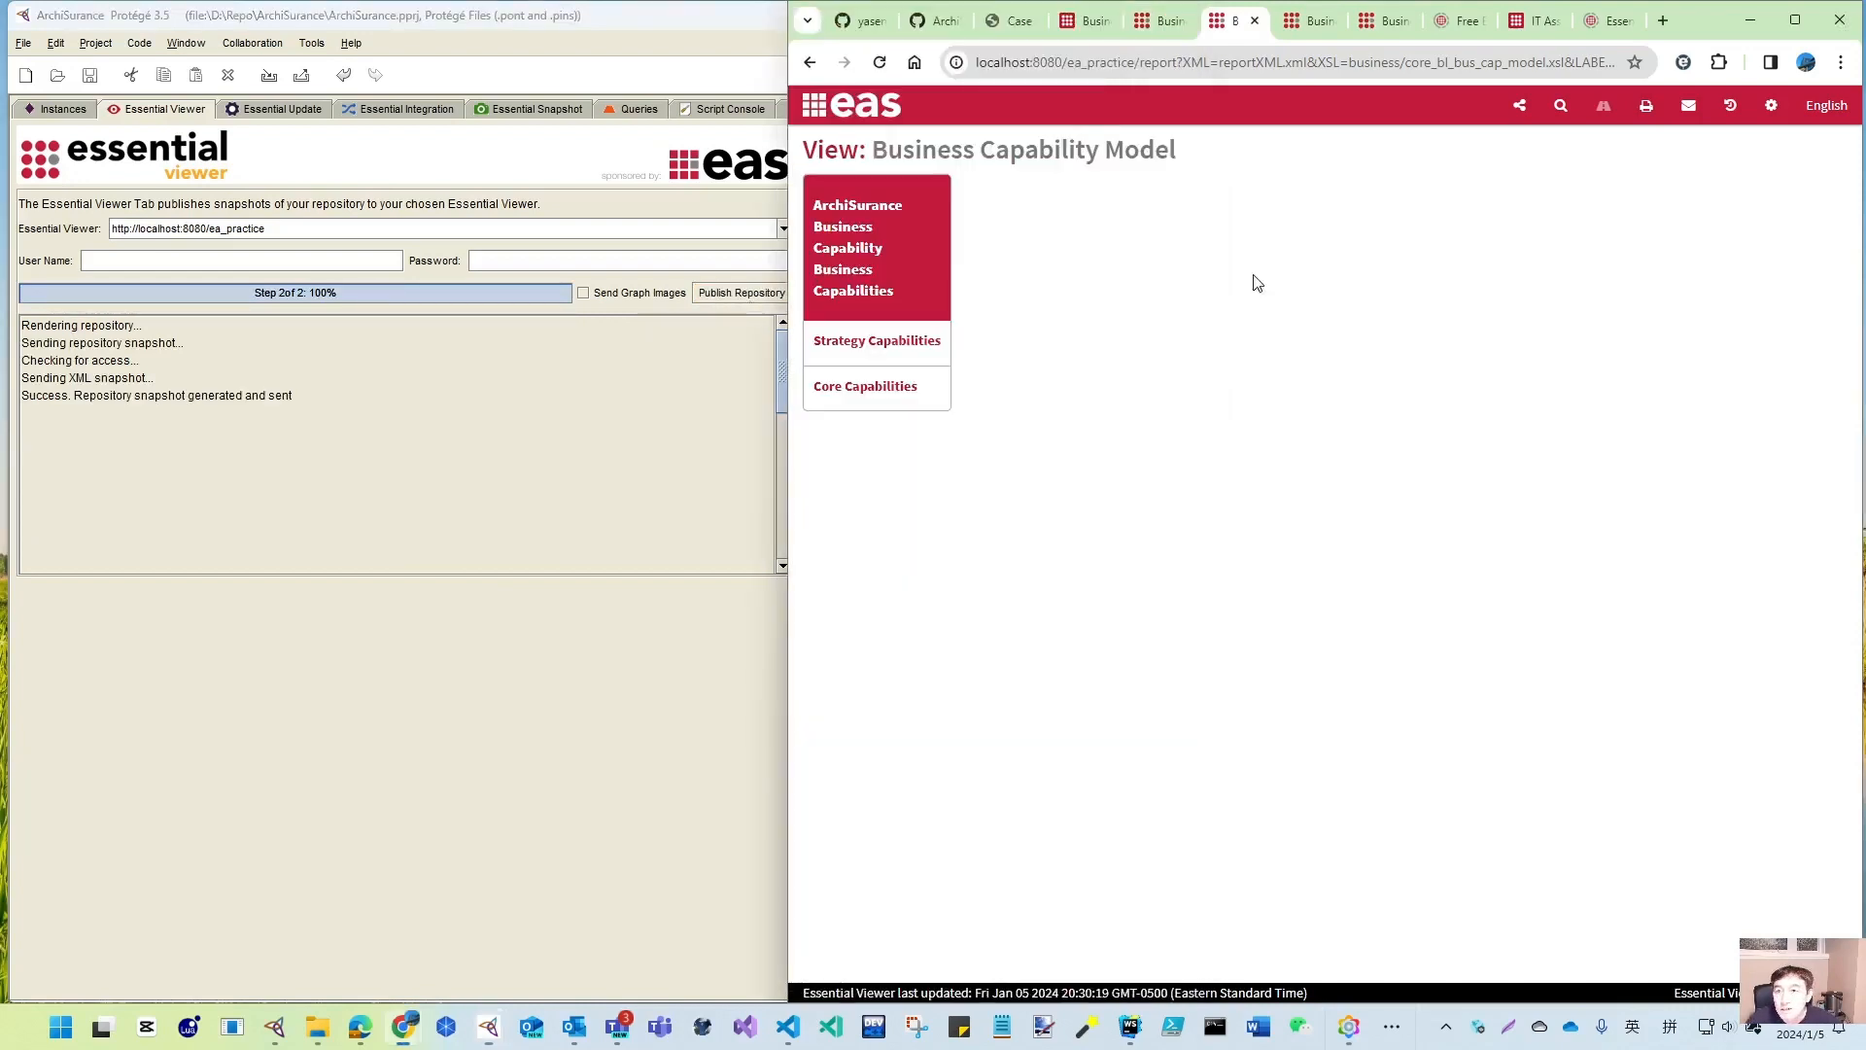
pyautogui.press('F5')
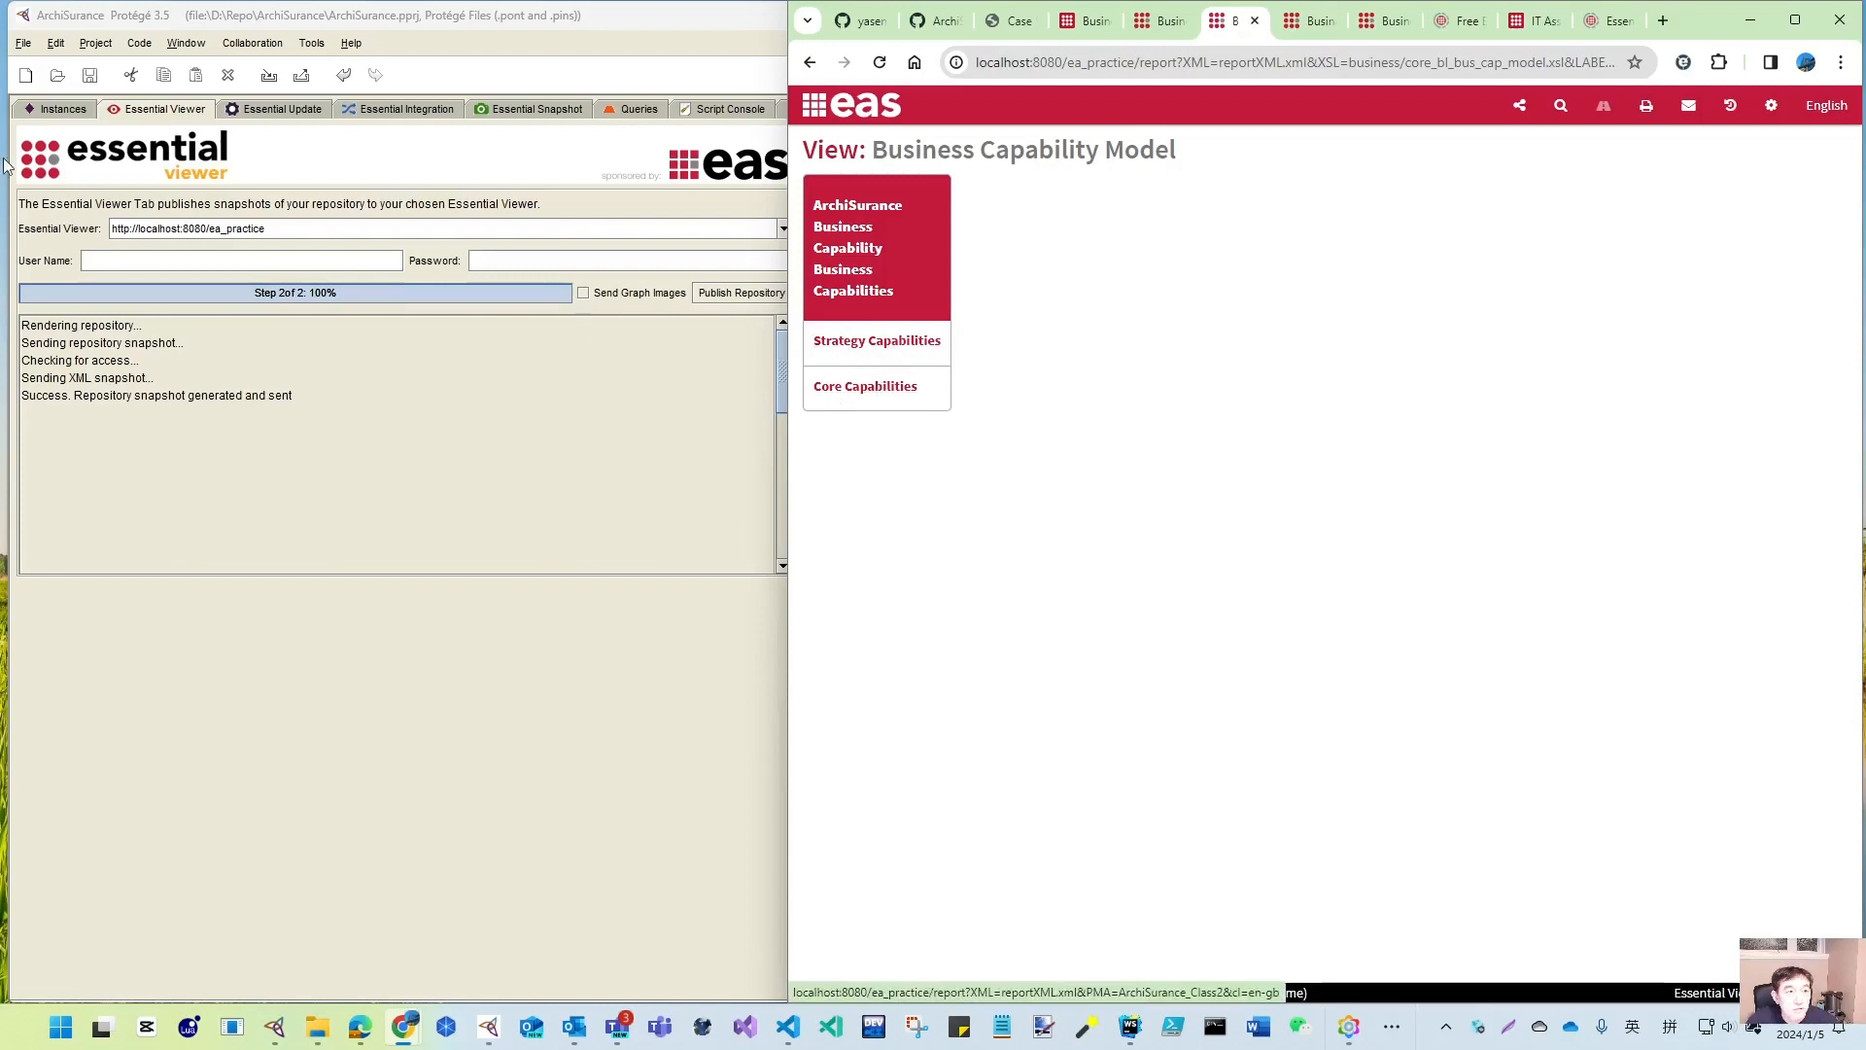
# - Change the role in the Supporting Capabilities instance's parent capability relation to Front
pyautogui.click(70, 108)
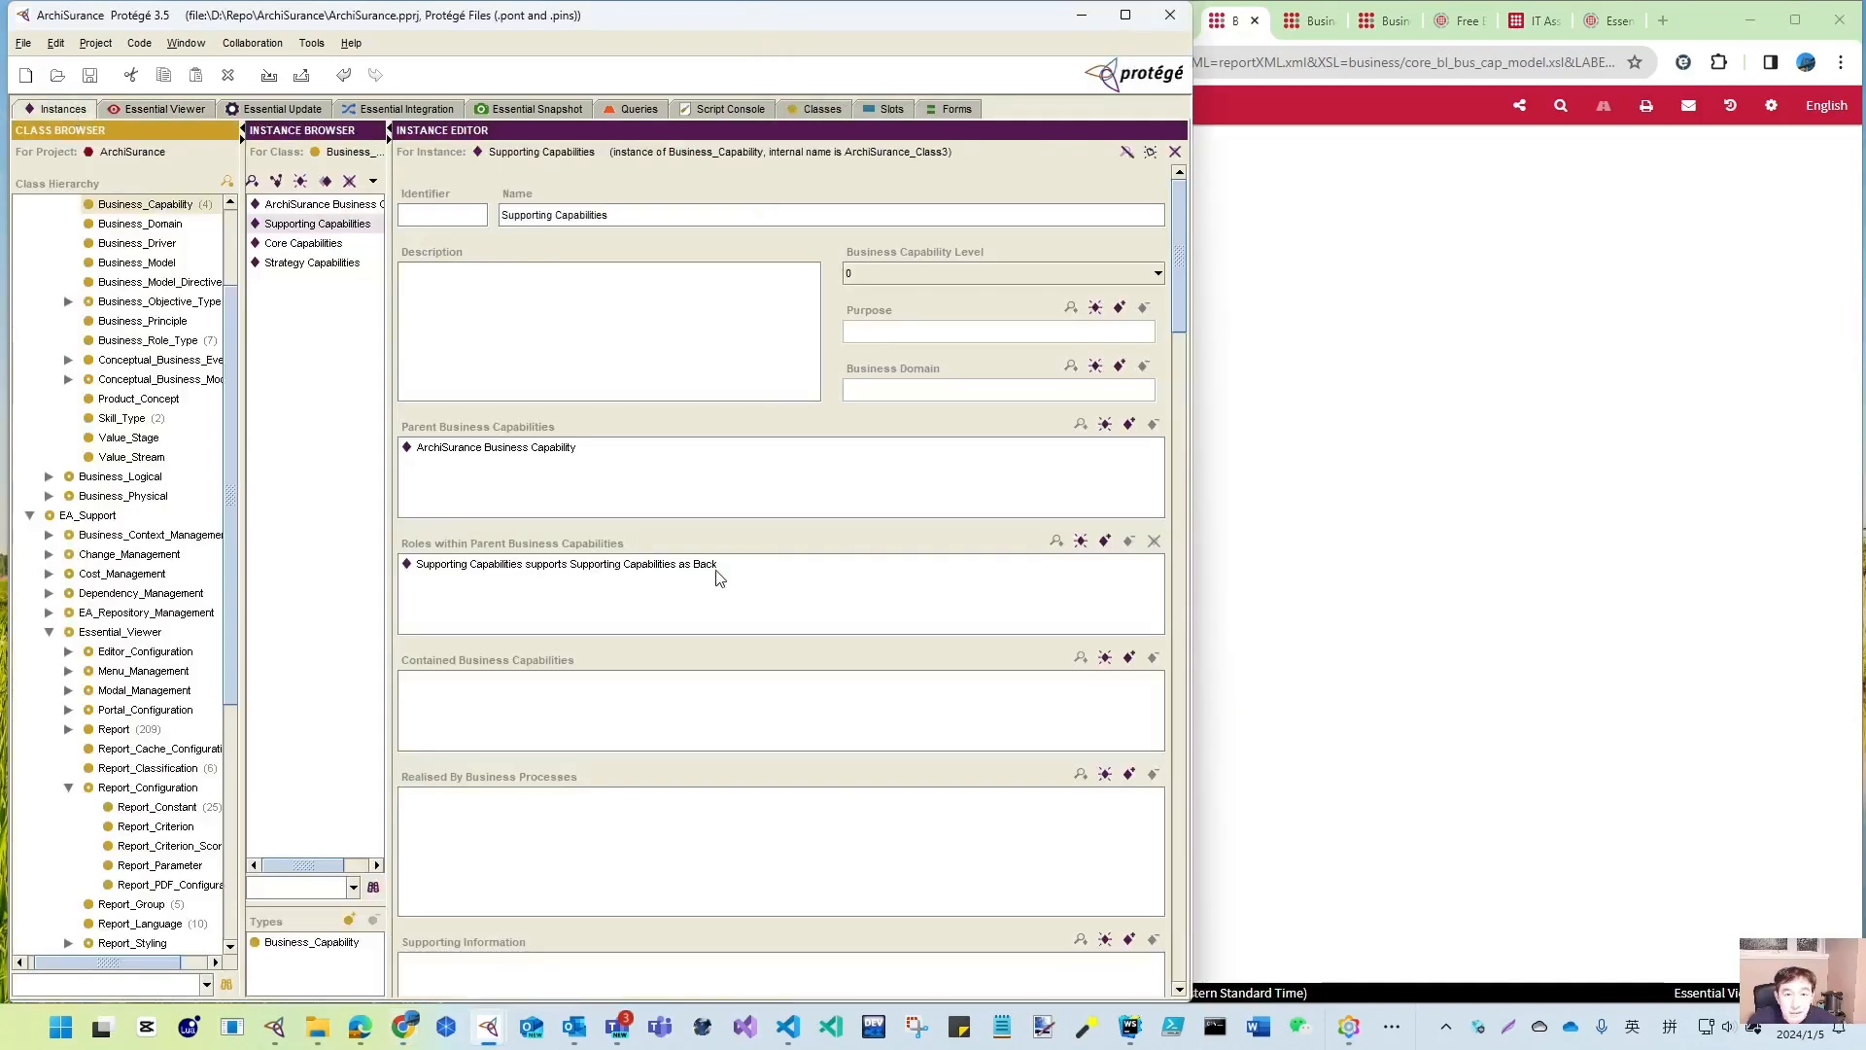
pyautogui.click(714, 574)
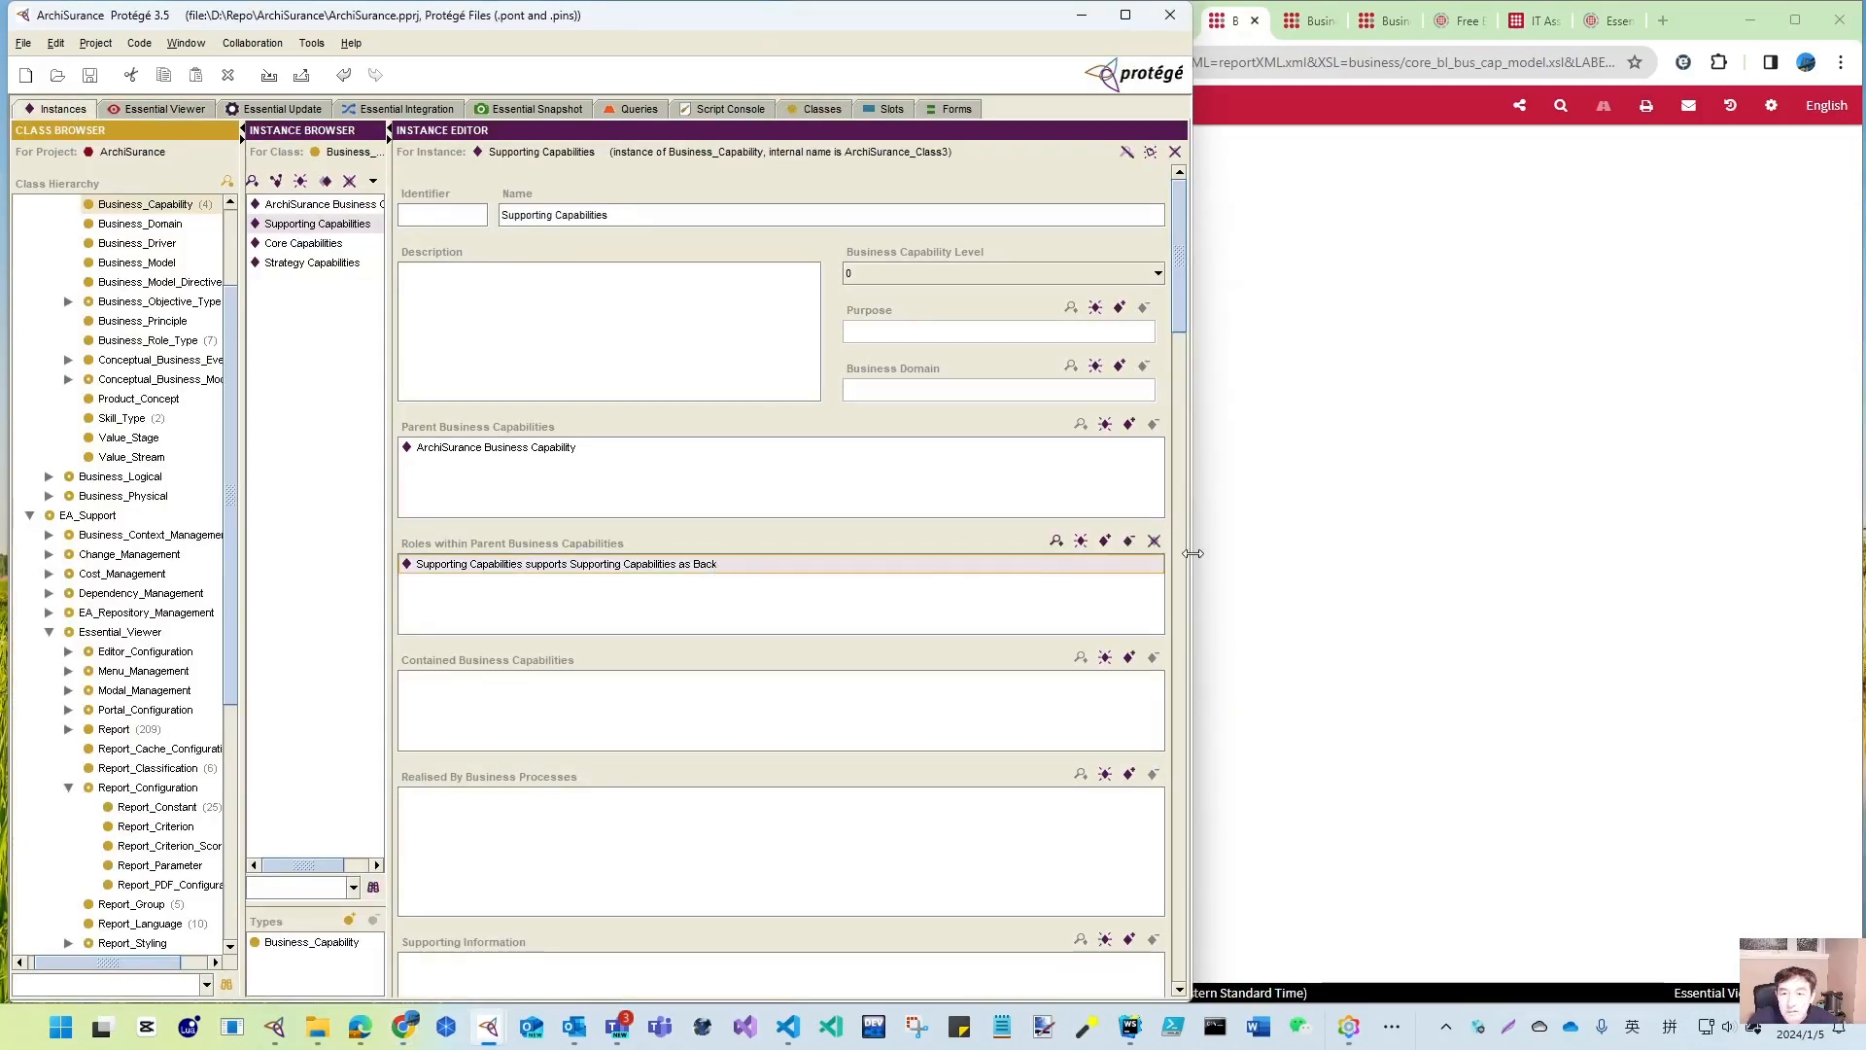
pyautogui.click(1105, 540)
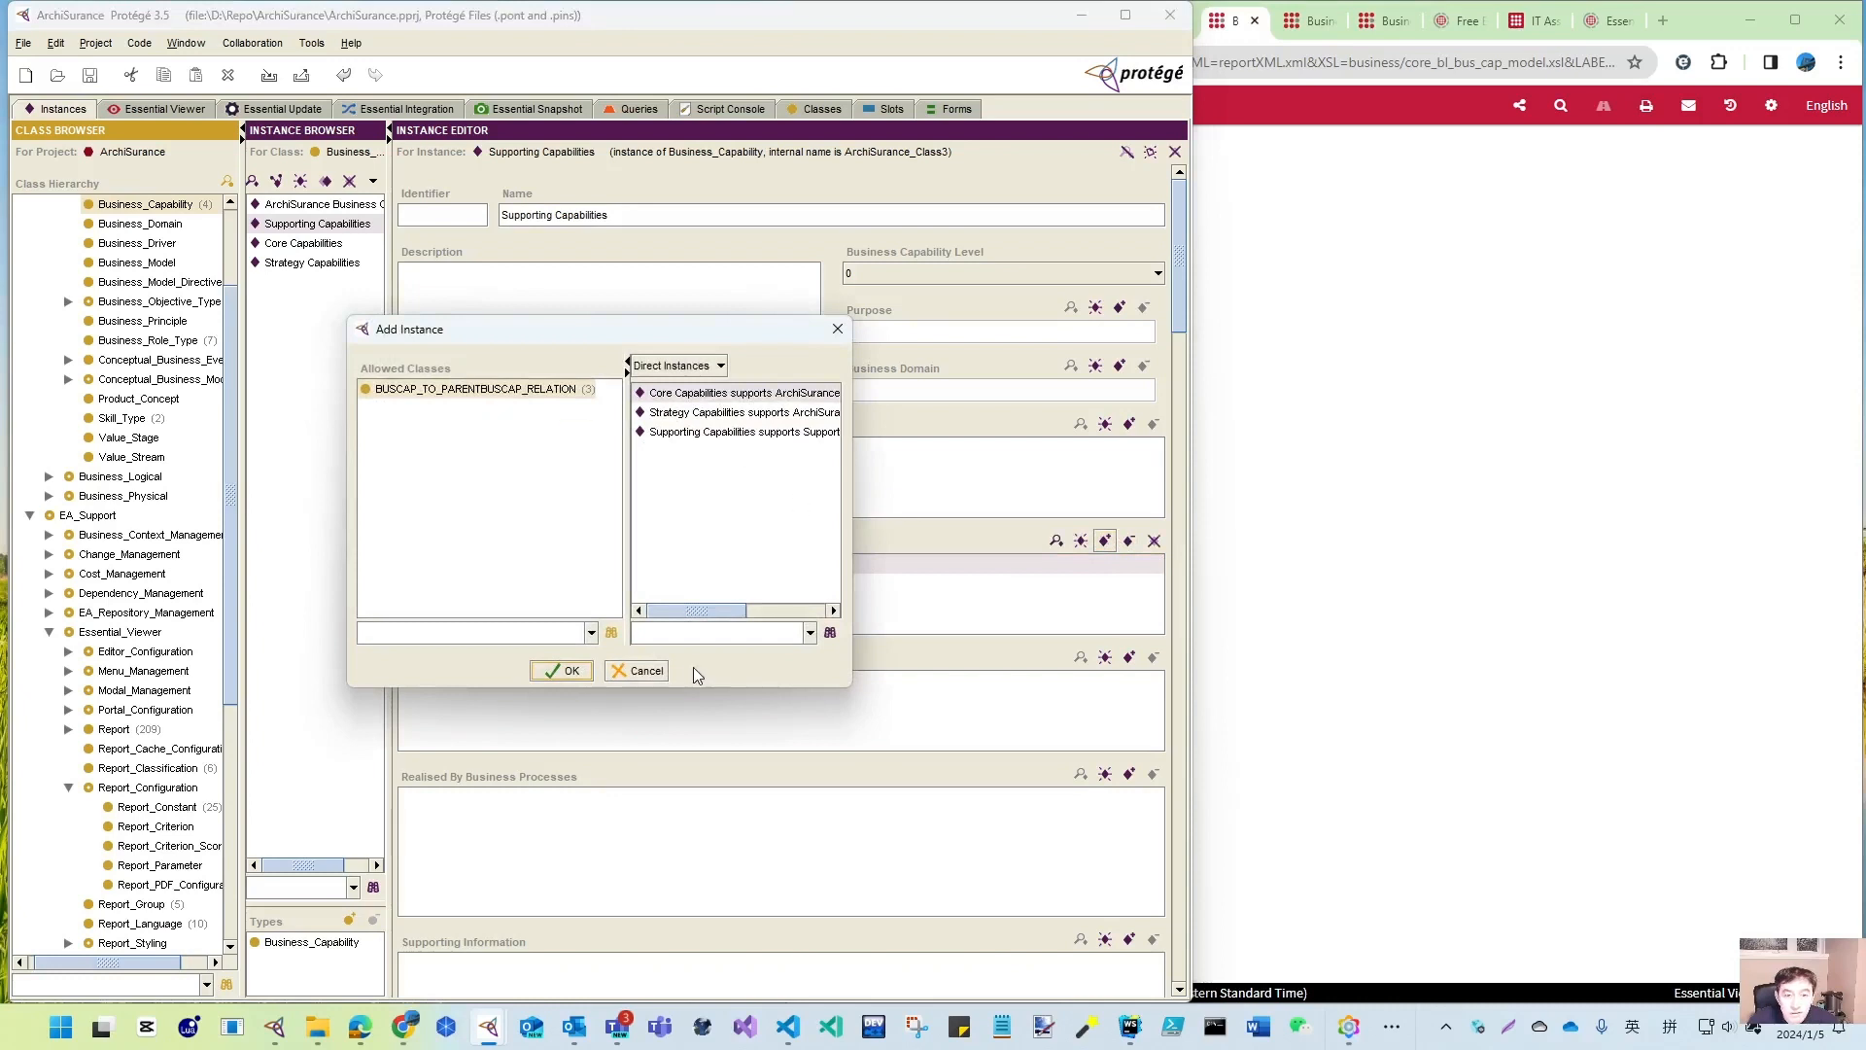
pyautogui.click(646, 673)
pyautogui.doubleClick(646, 564)
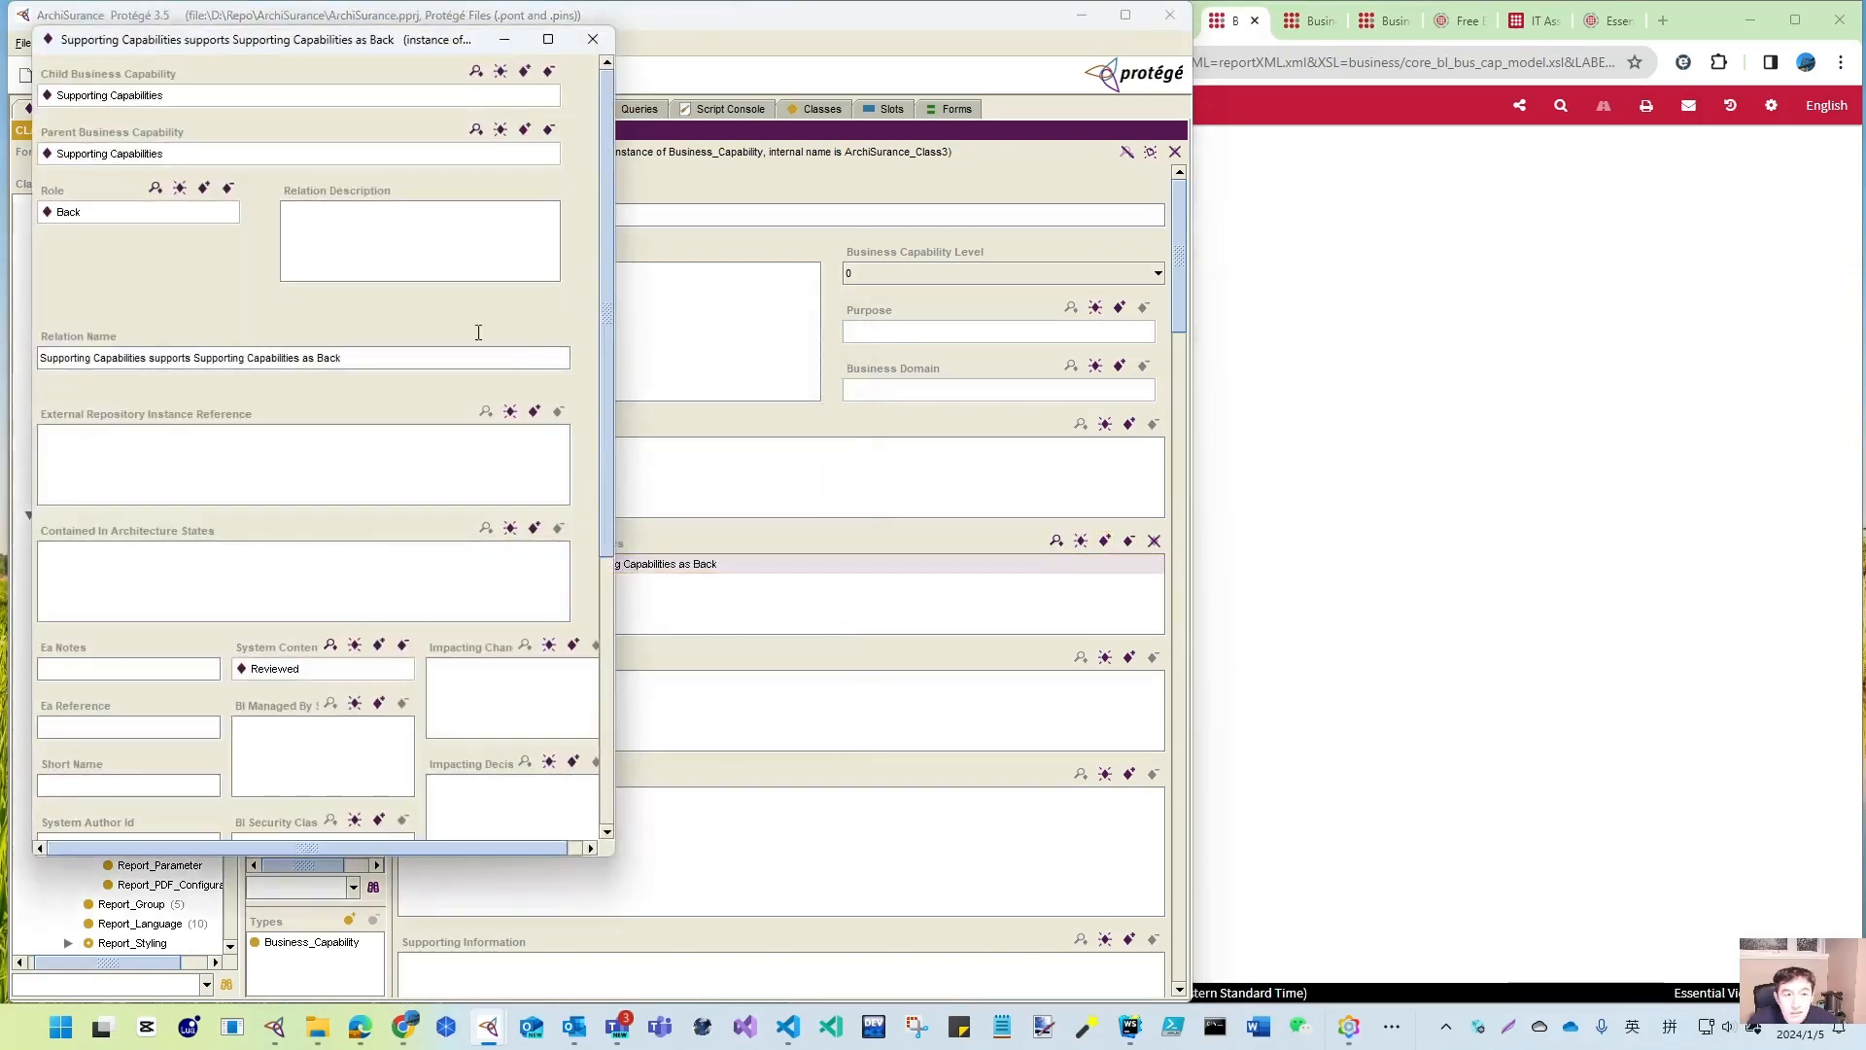
pyautogui.click(203, 188)
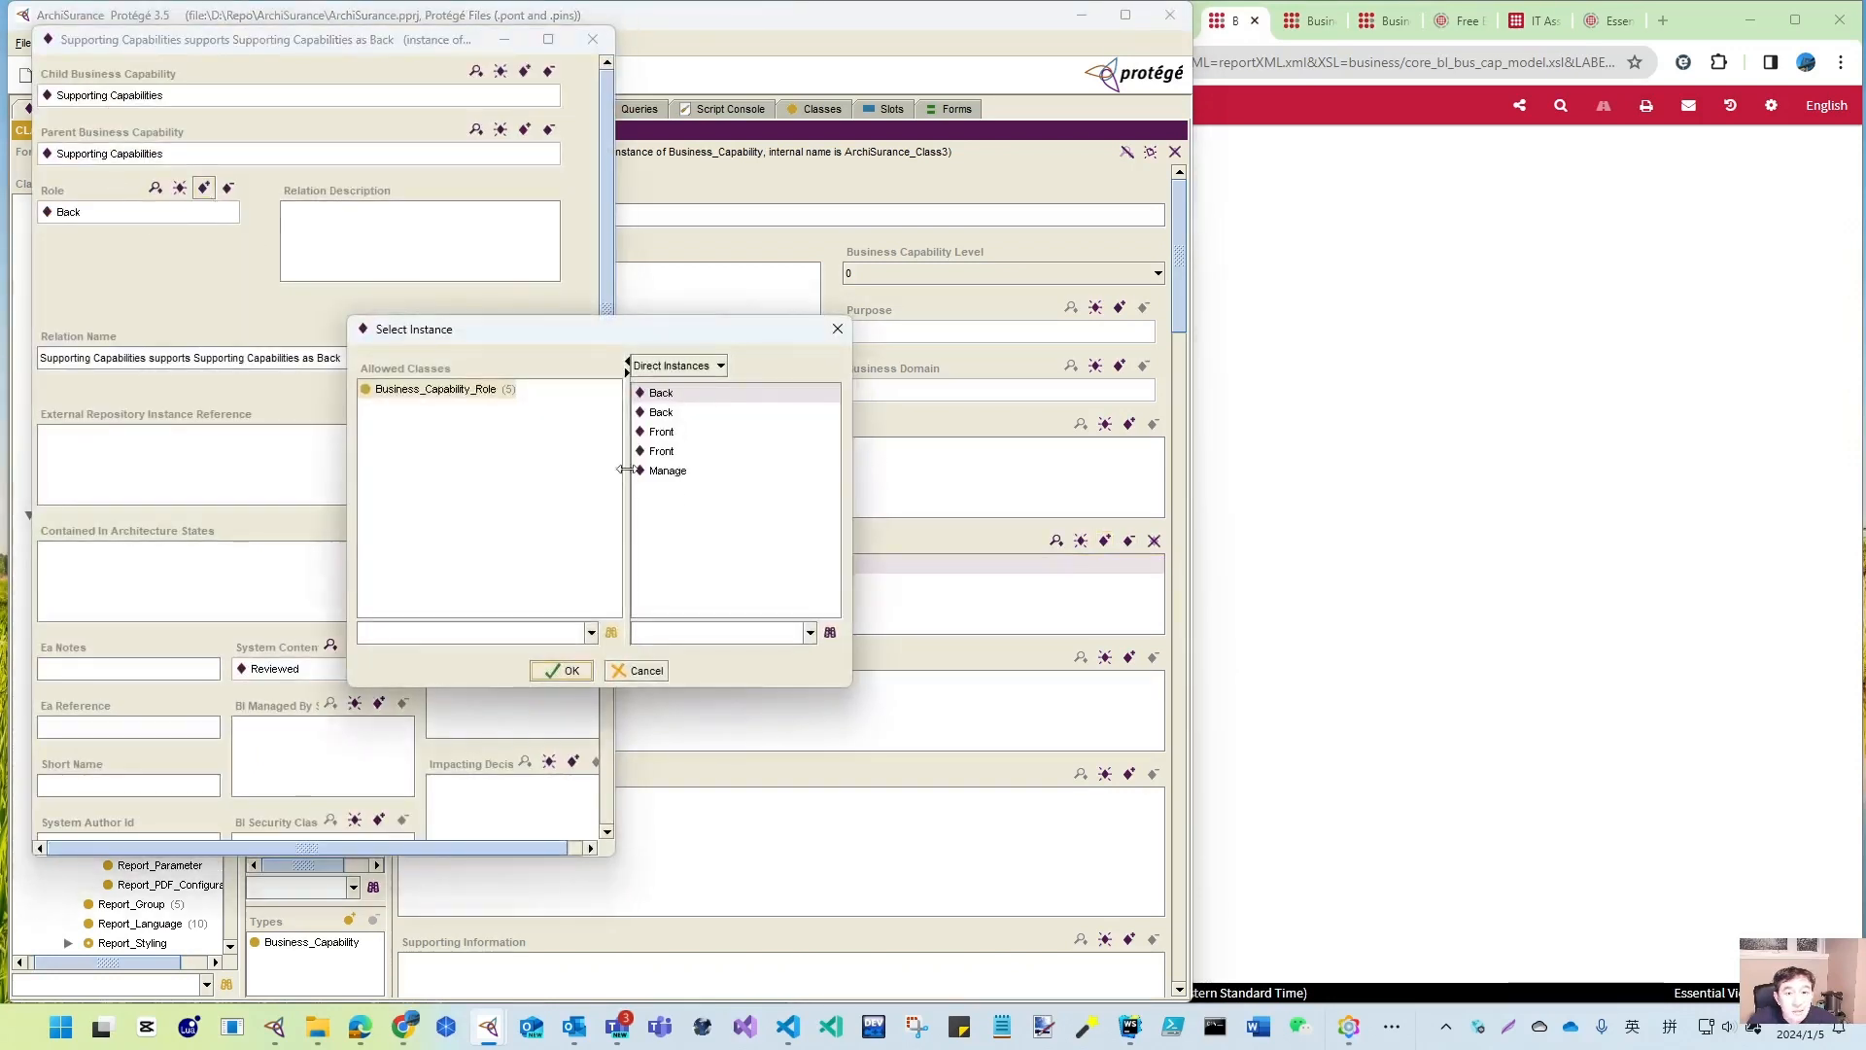
pyautogui.click(663, 433)
pyautogui.click(569, 673)
pyautogui.click(593, 39)
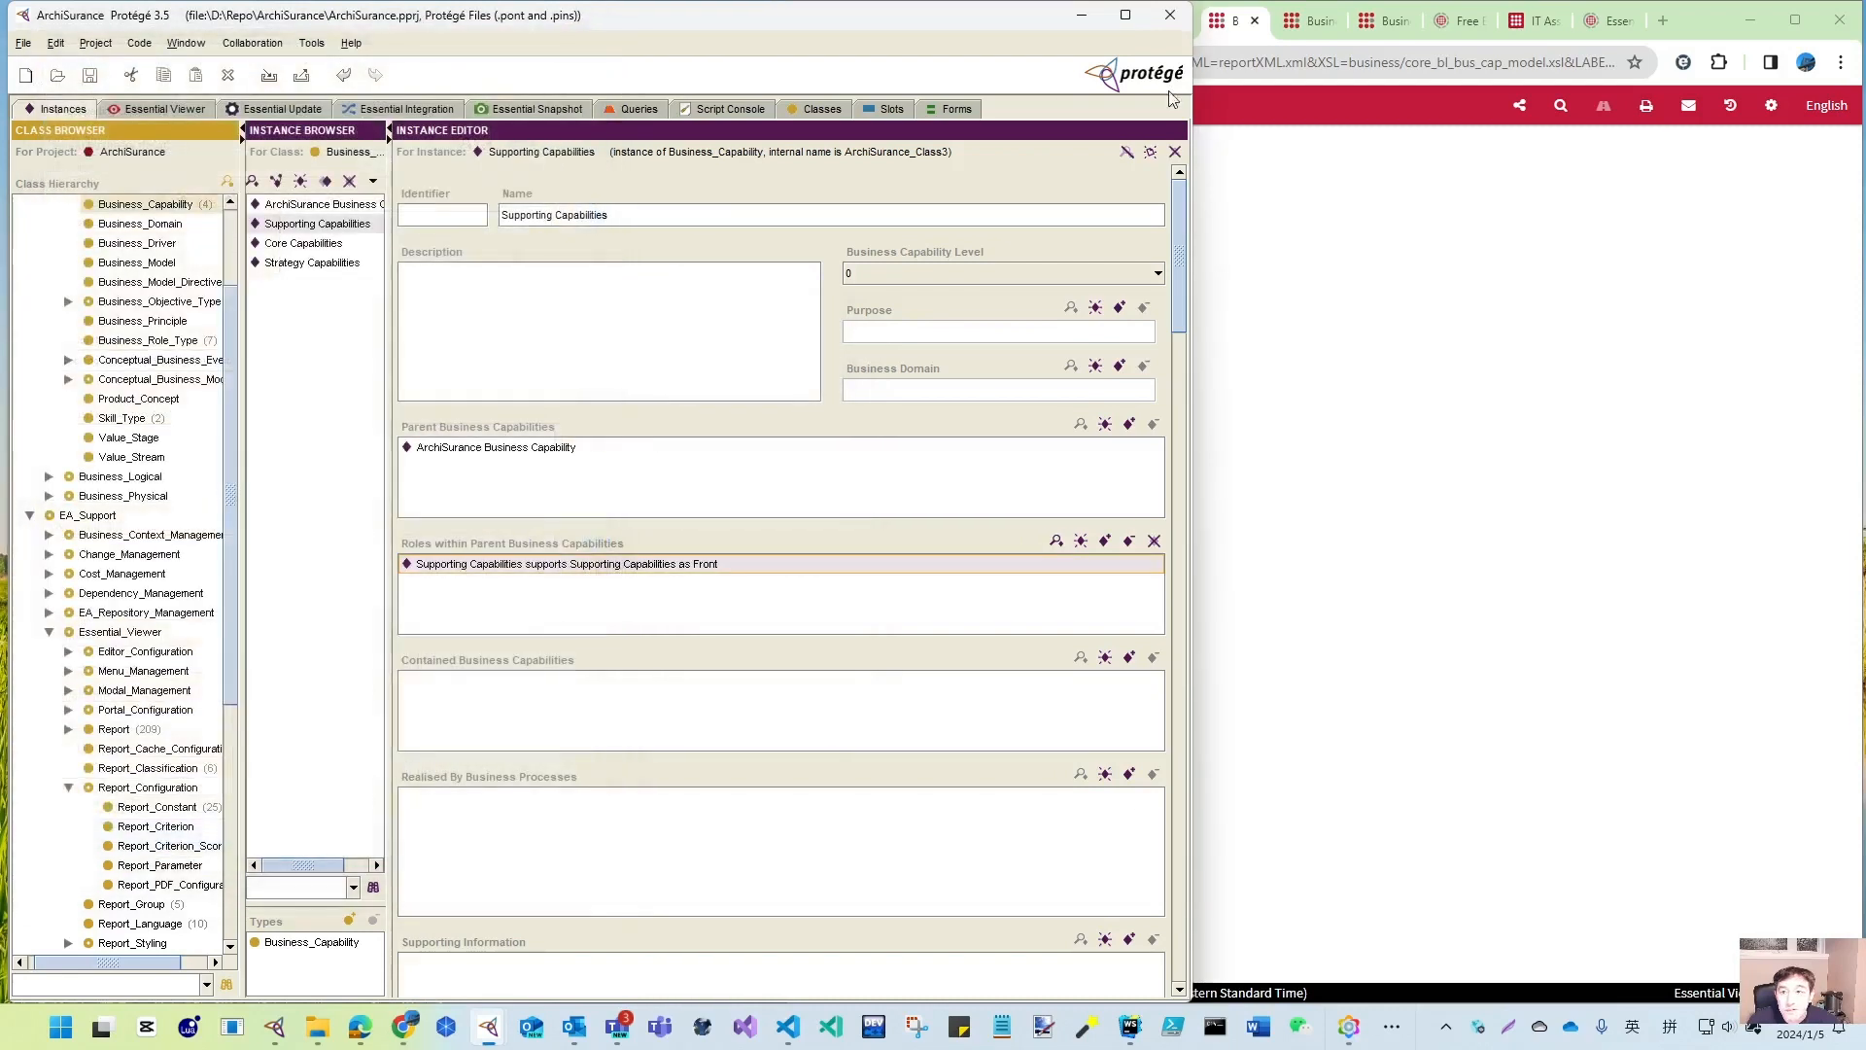
# - Publish the repository to the ea_practice Essential Viewer and reload the Business Capability Model report in the browser
pyautogui.click(164, 108)
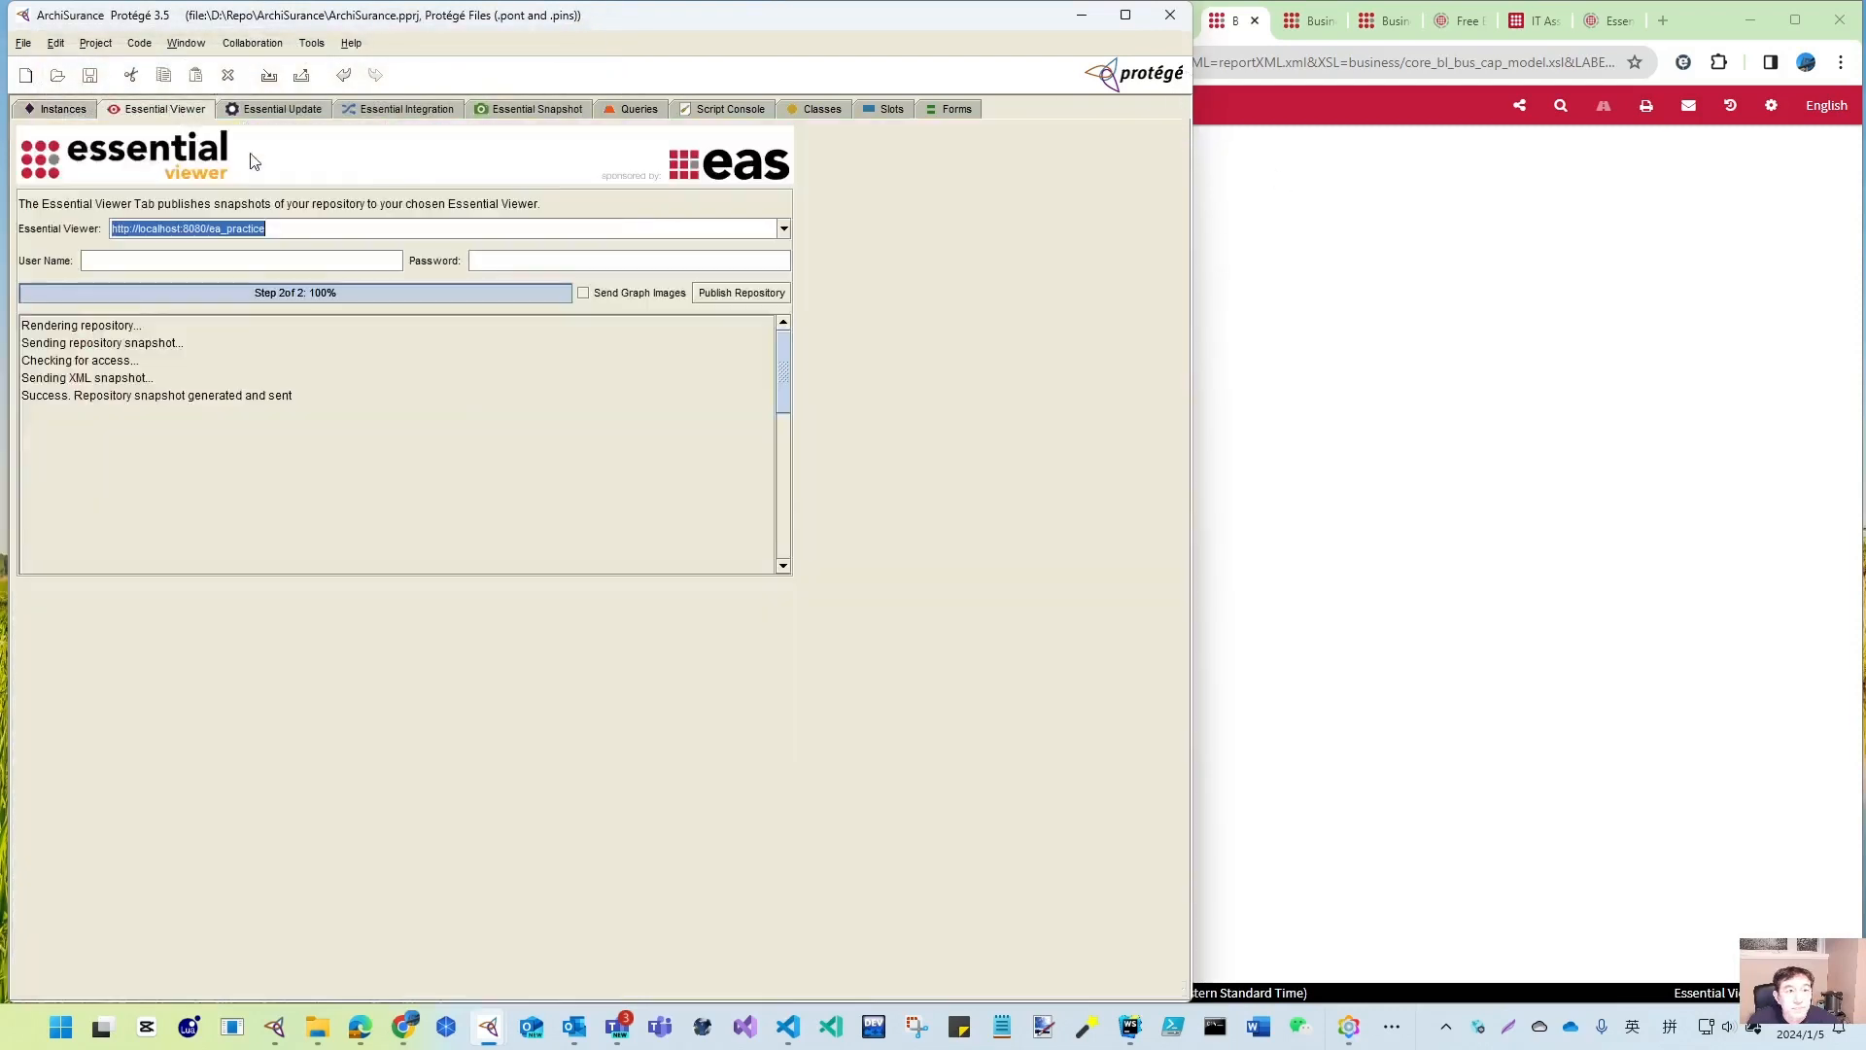
pyautogui.click(740, 292)
pyautogui.click(1606, 528)
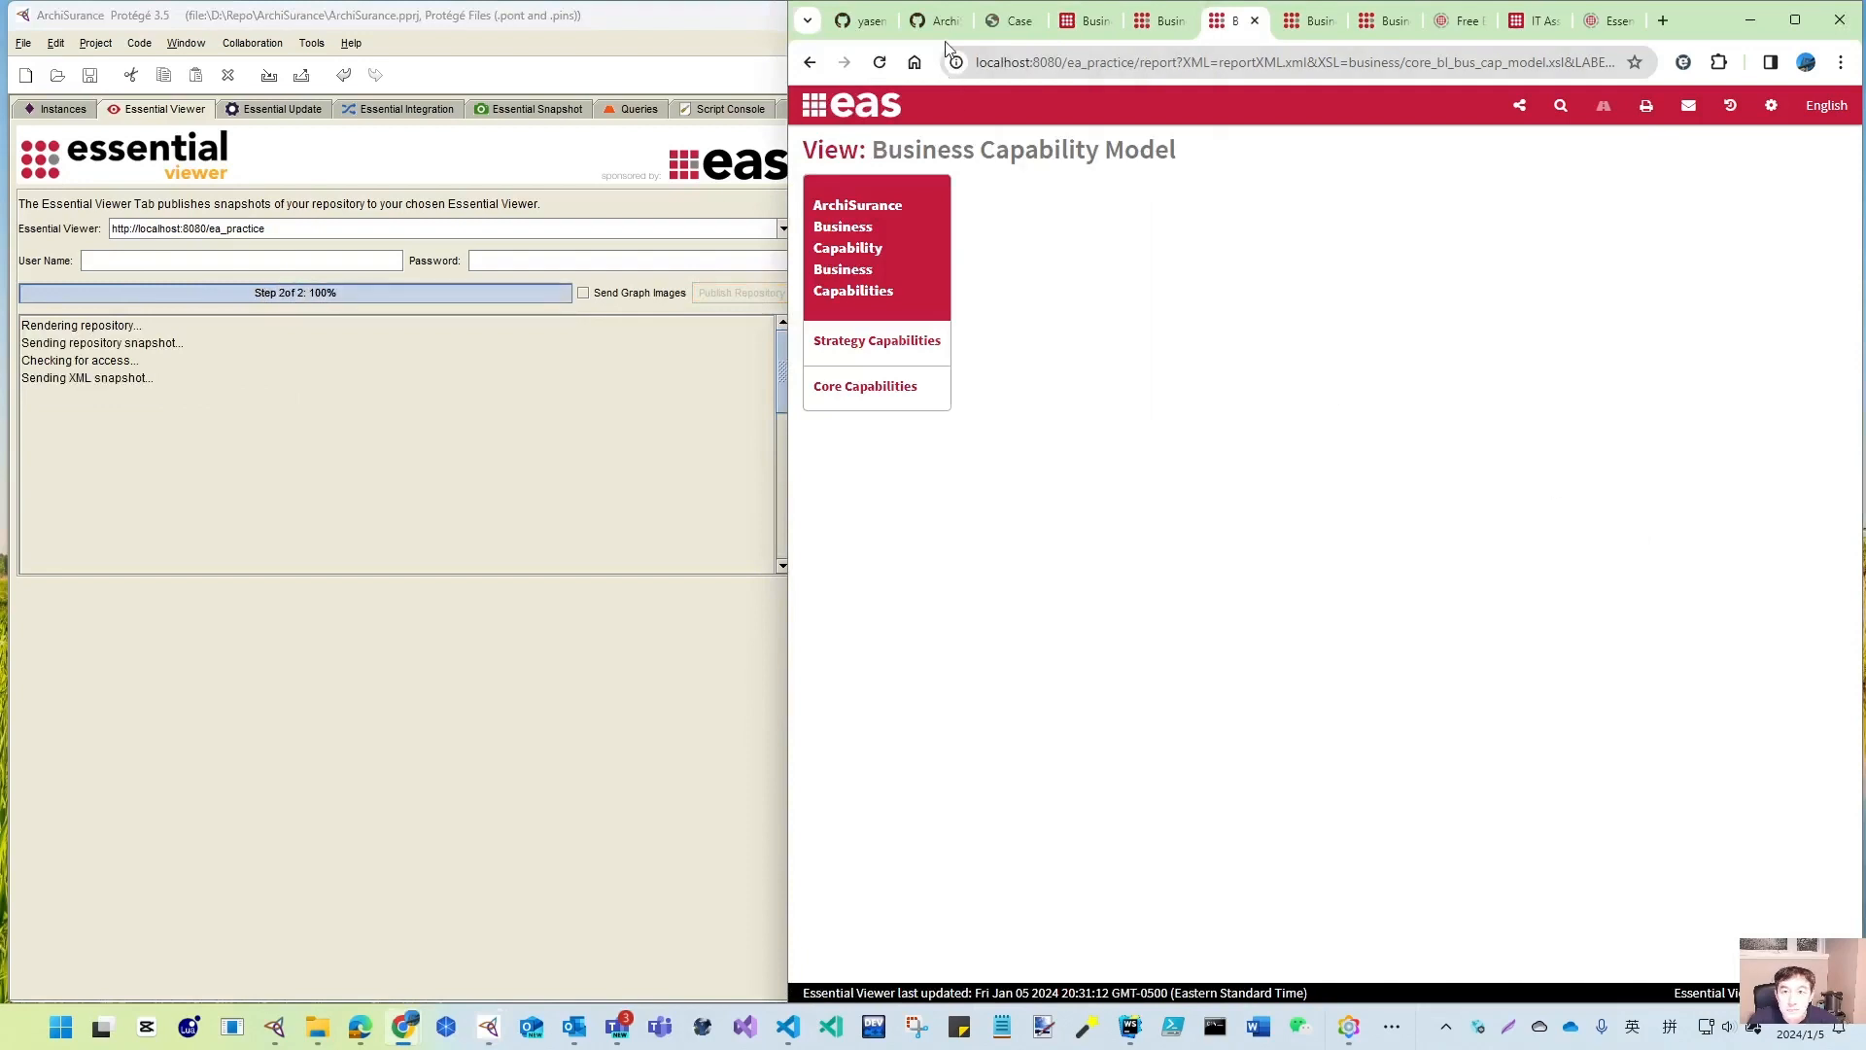
pyautogui.click(879, 62)
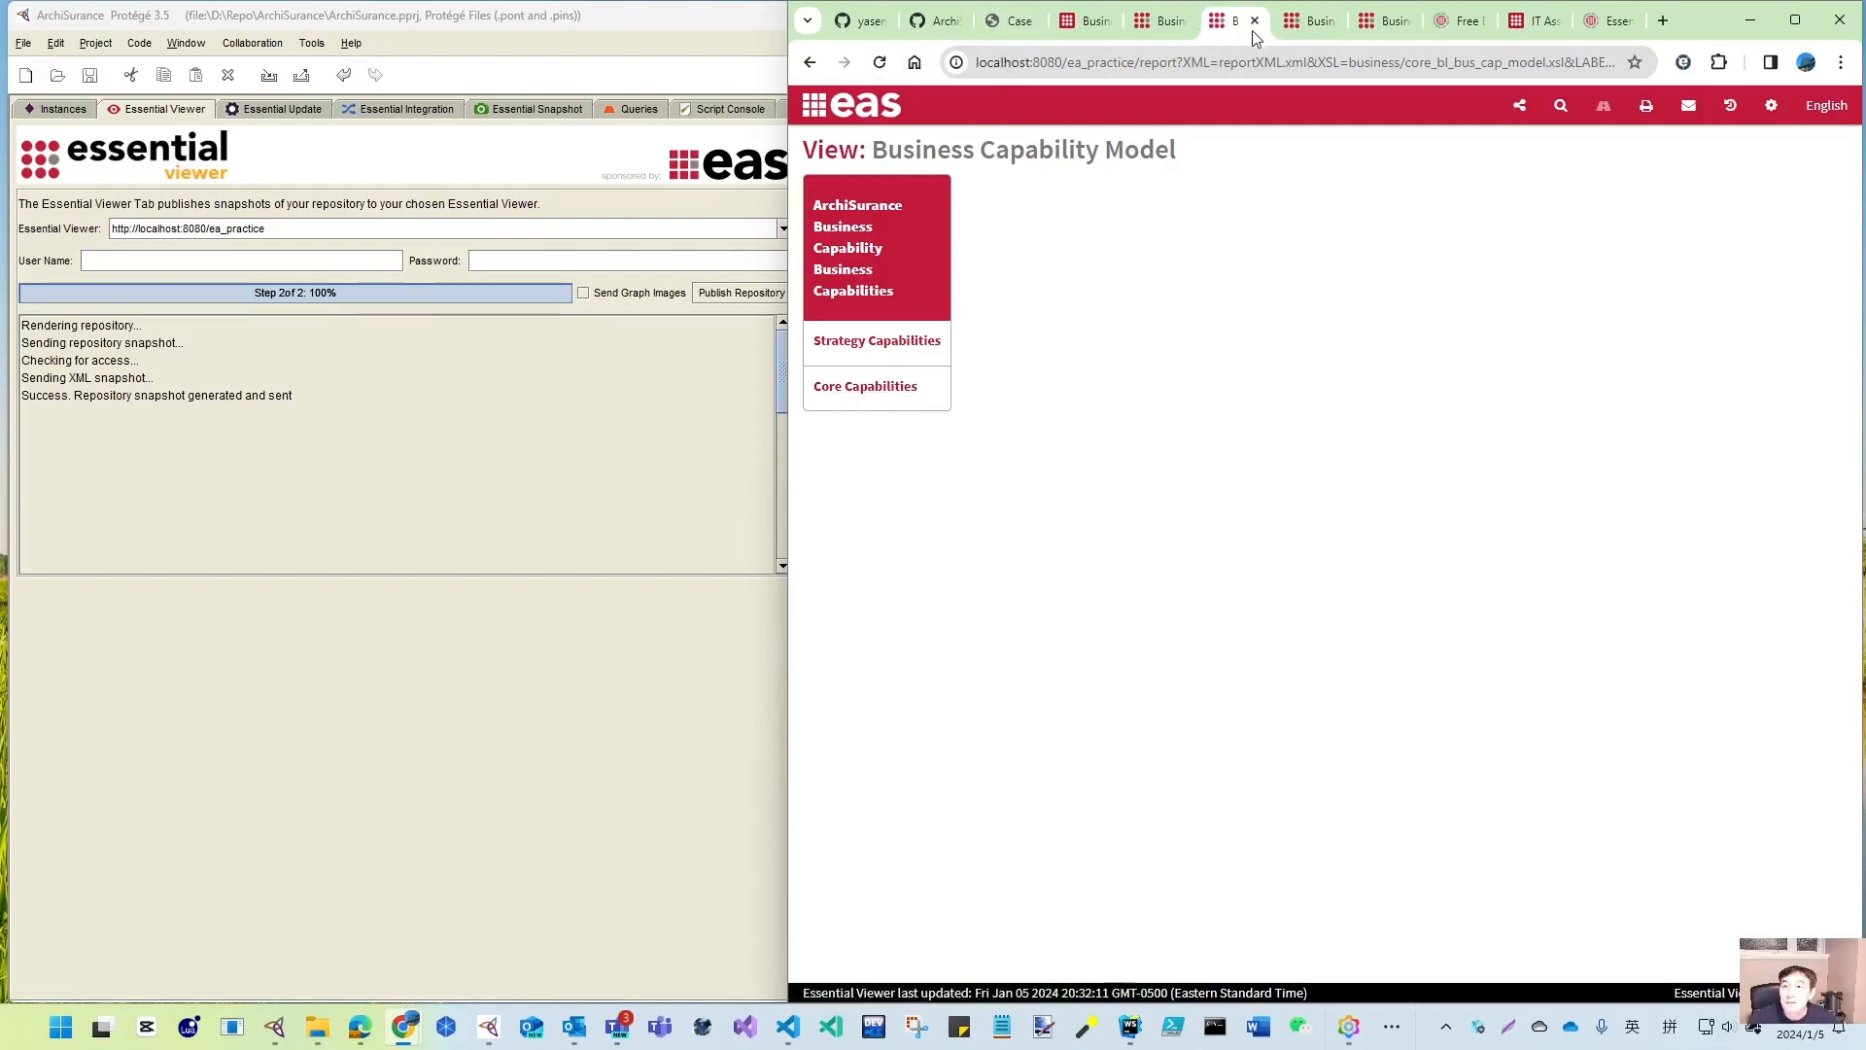
# - Reload the Business Capability Catalogue by Name and check the Business Capability Dashboard for ArchiSurance
pyautogui.click(1310, 24)
pyautogui.click(879, 62)
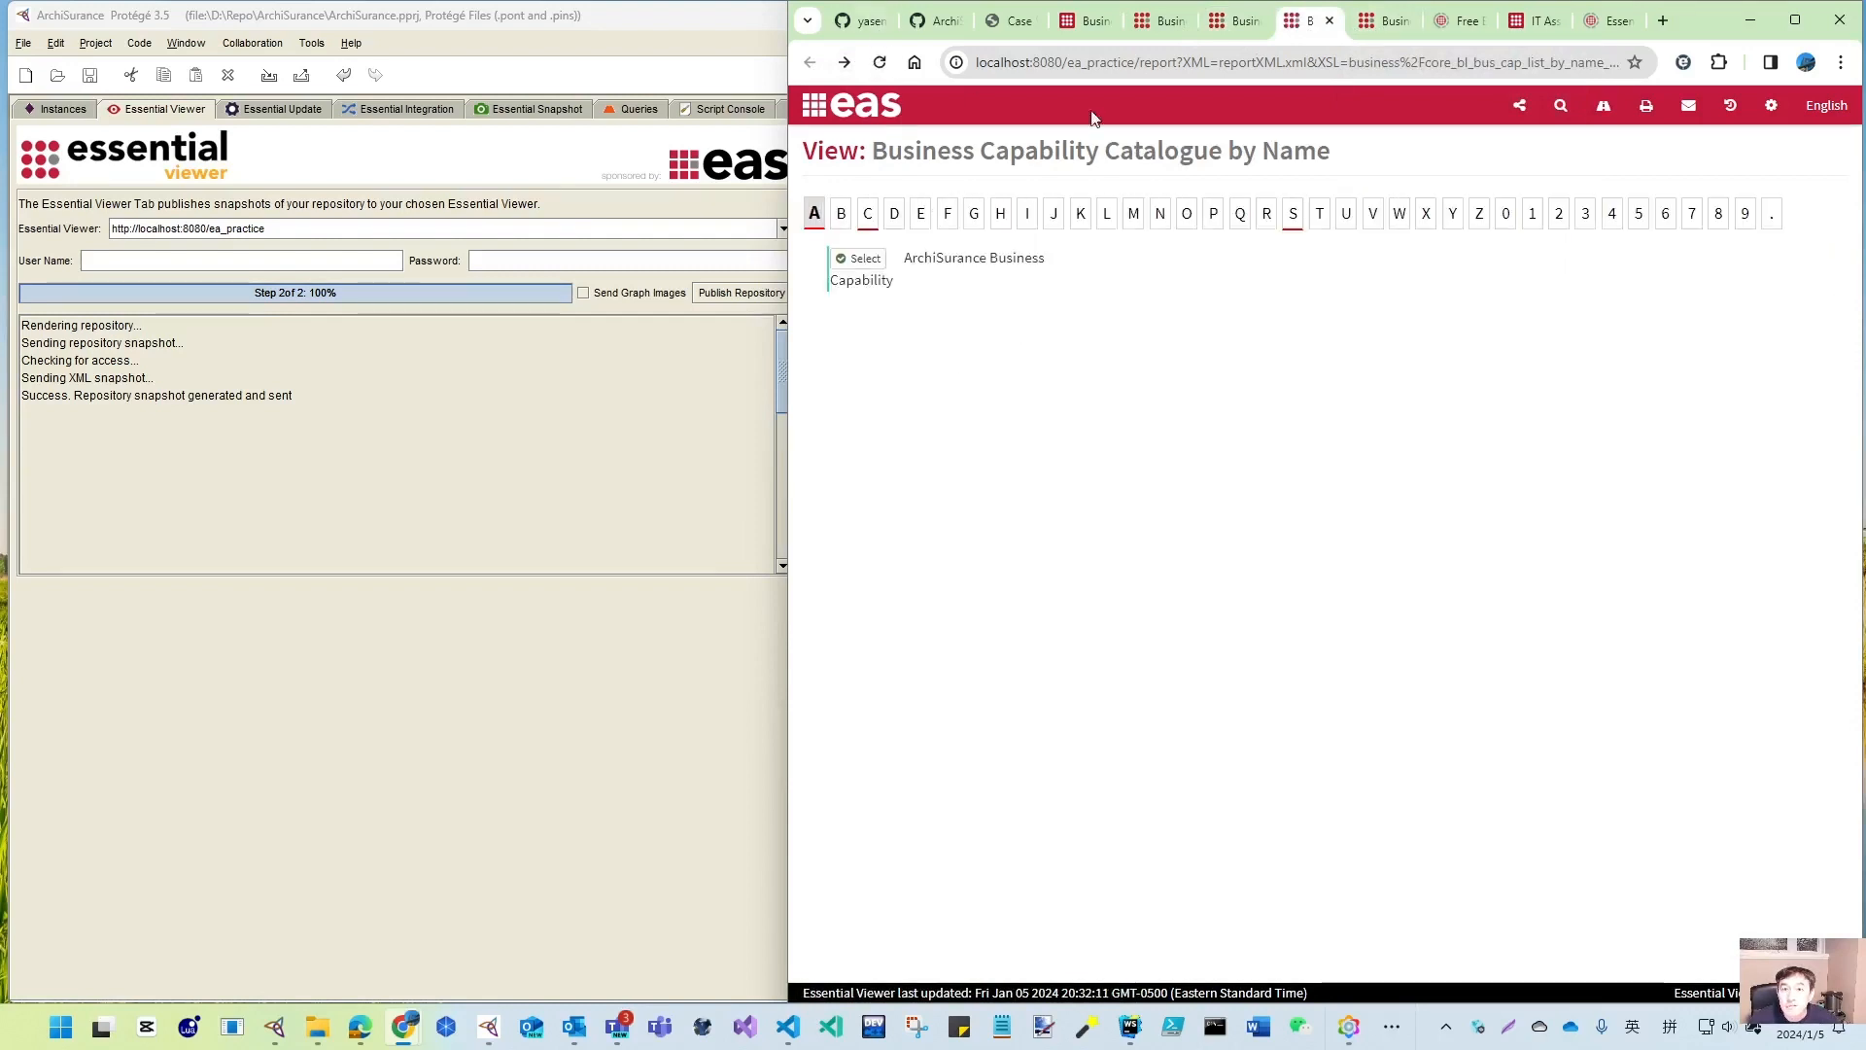
pyautogui.click(1150, 25)
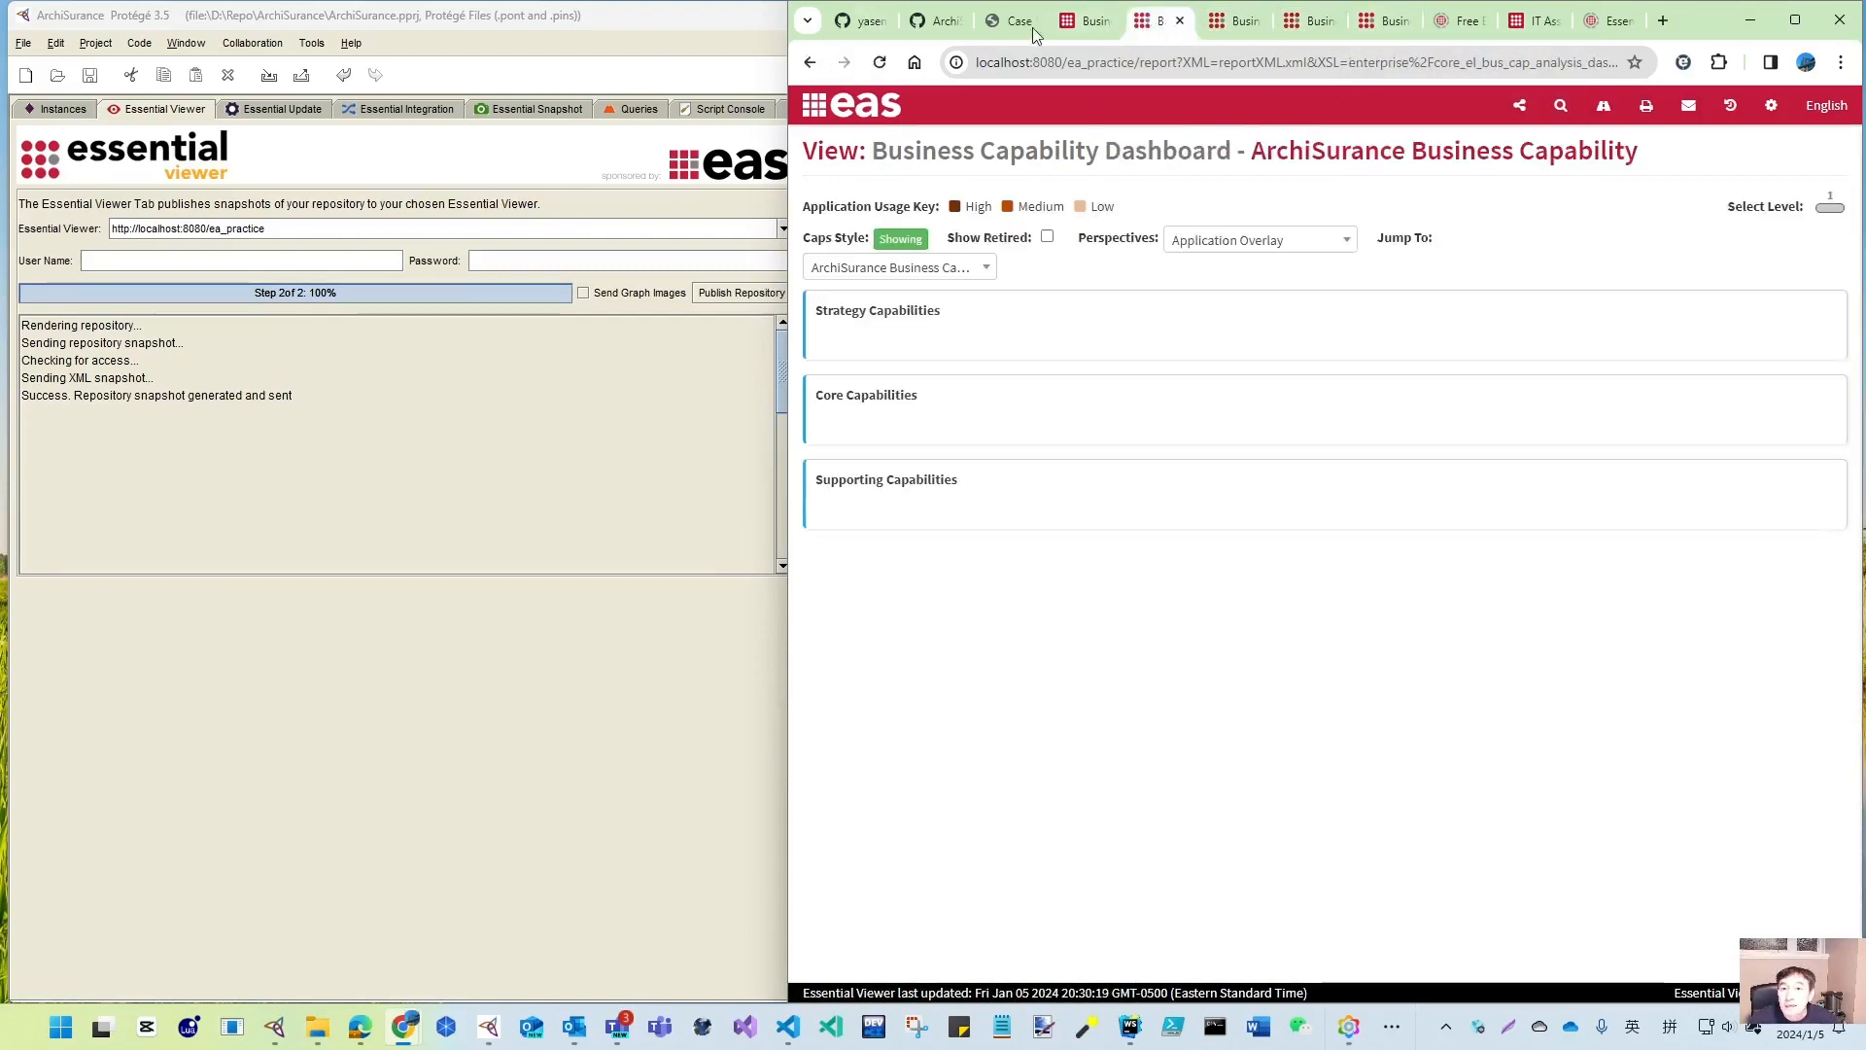
# - Switch to the MyKN ontology in the other Protégé window and examine its bulk creation tools for classes and individuals
pyautogui.click(381, 675)
pyautogui.click(63, 109)
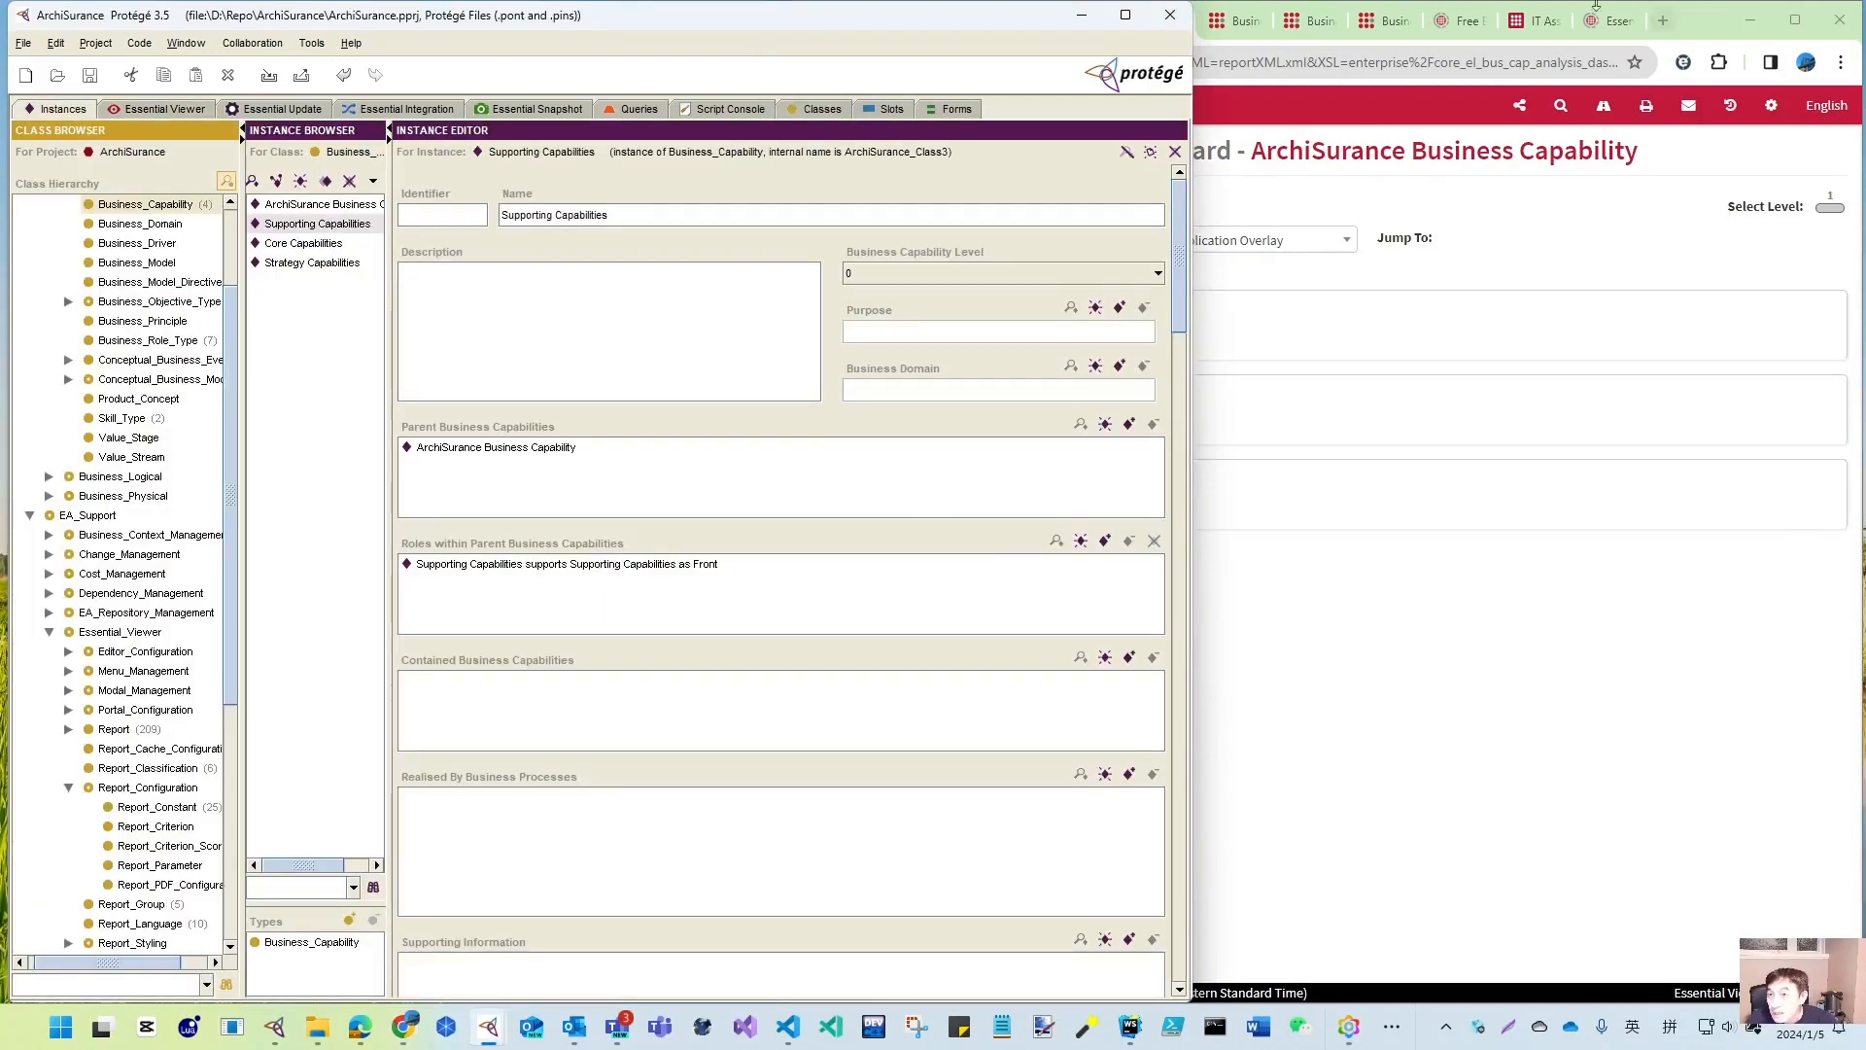
pyautogui.click(274, 1027)
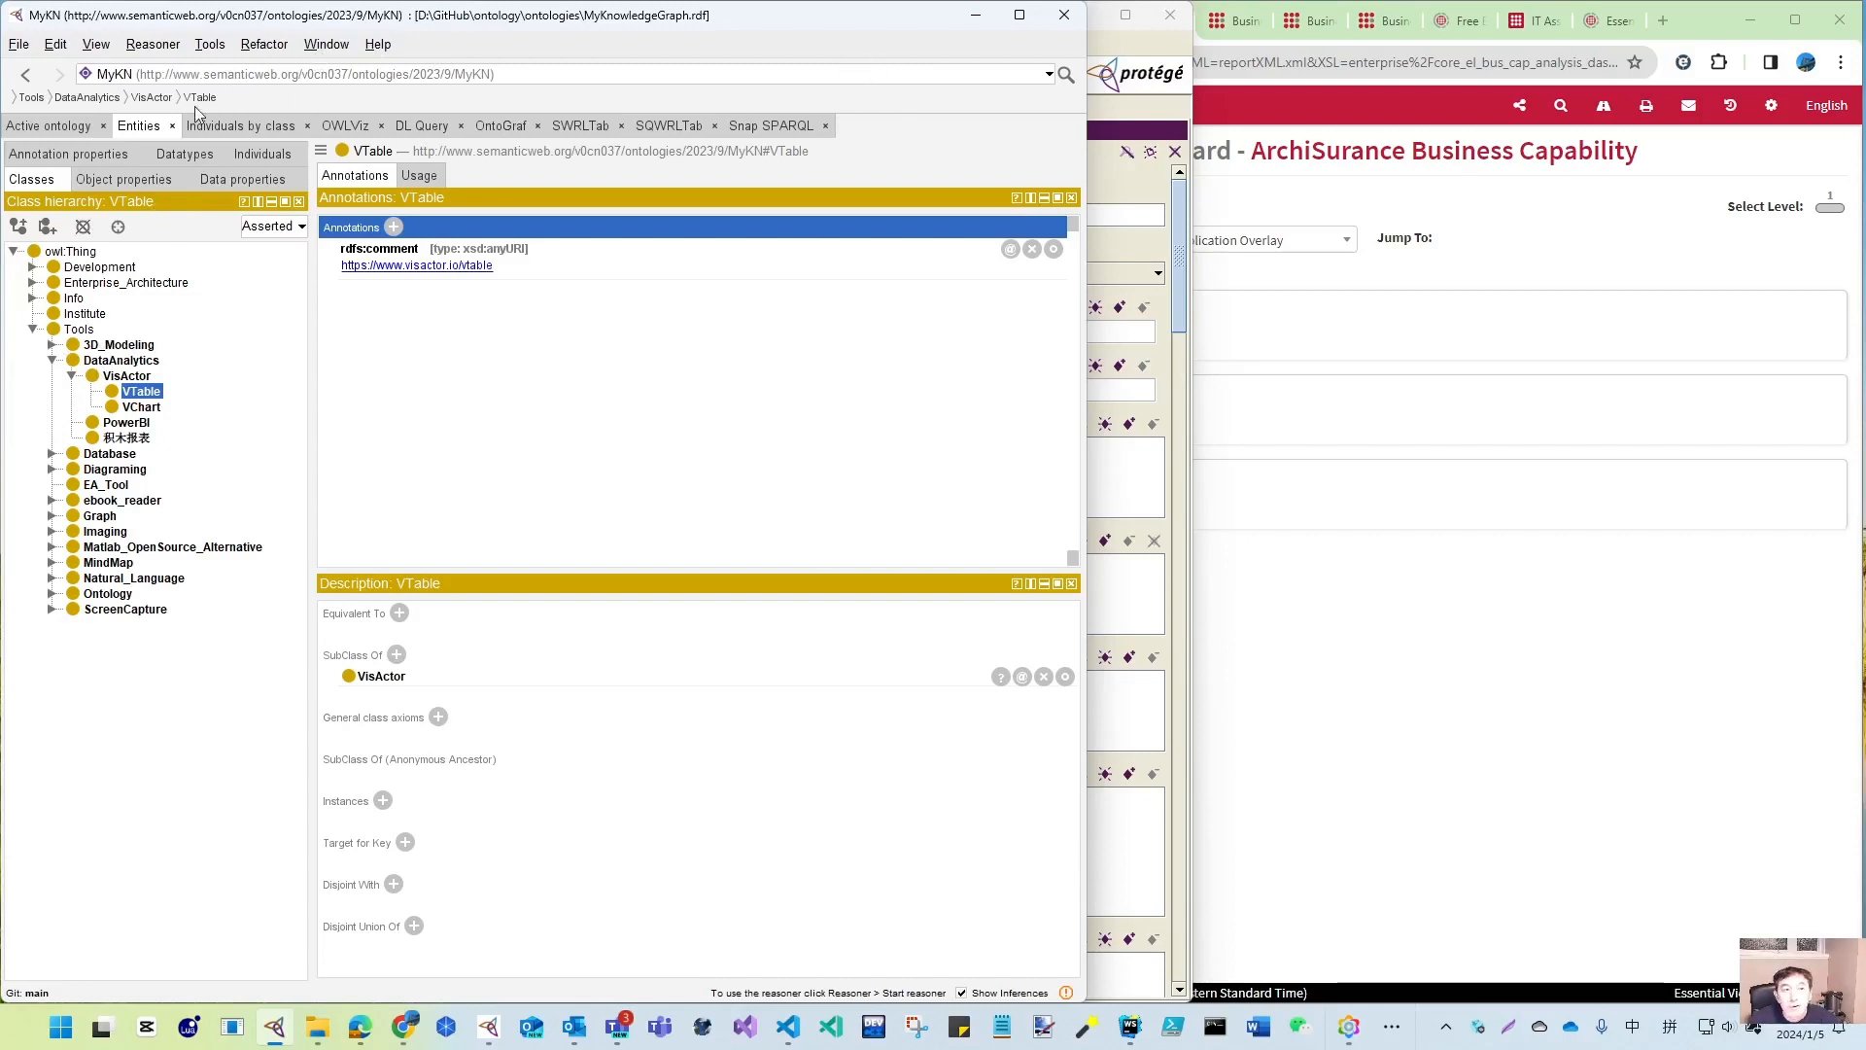
pyautogui.click(212, 49)
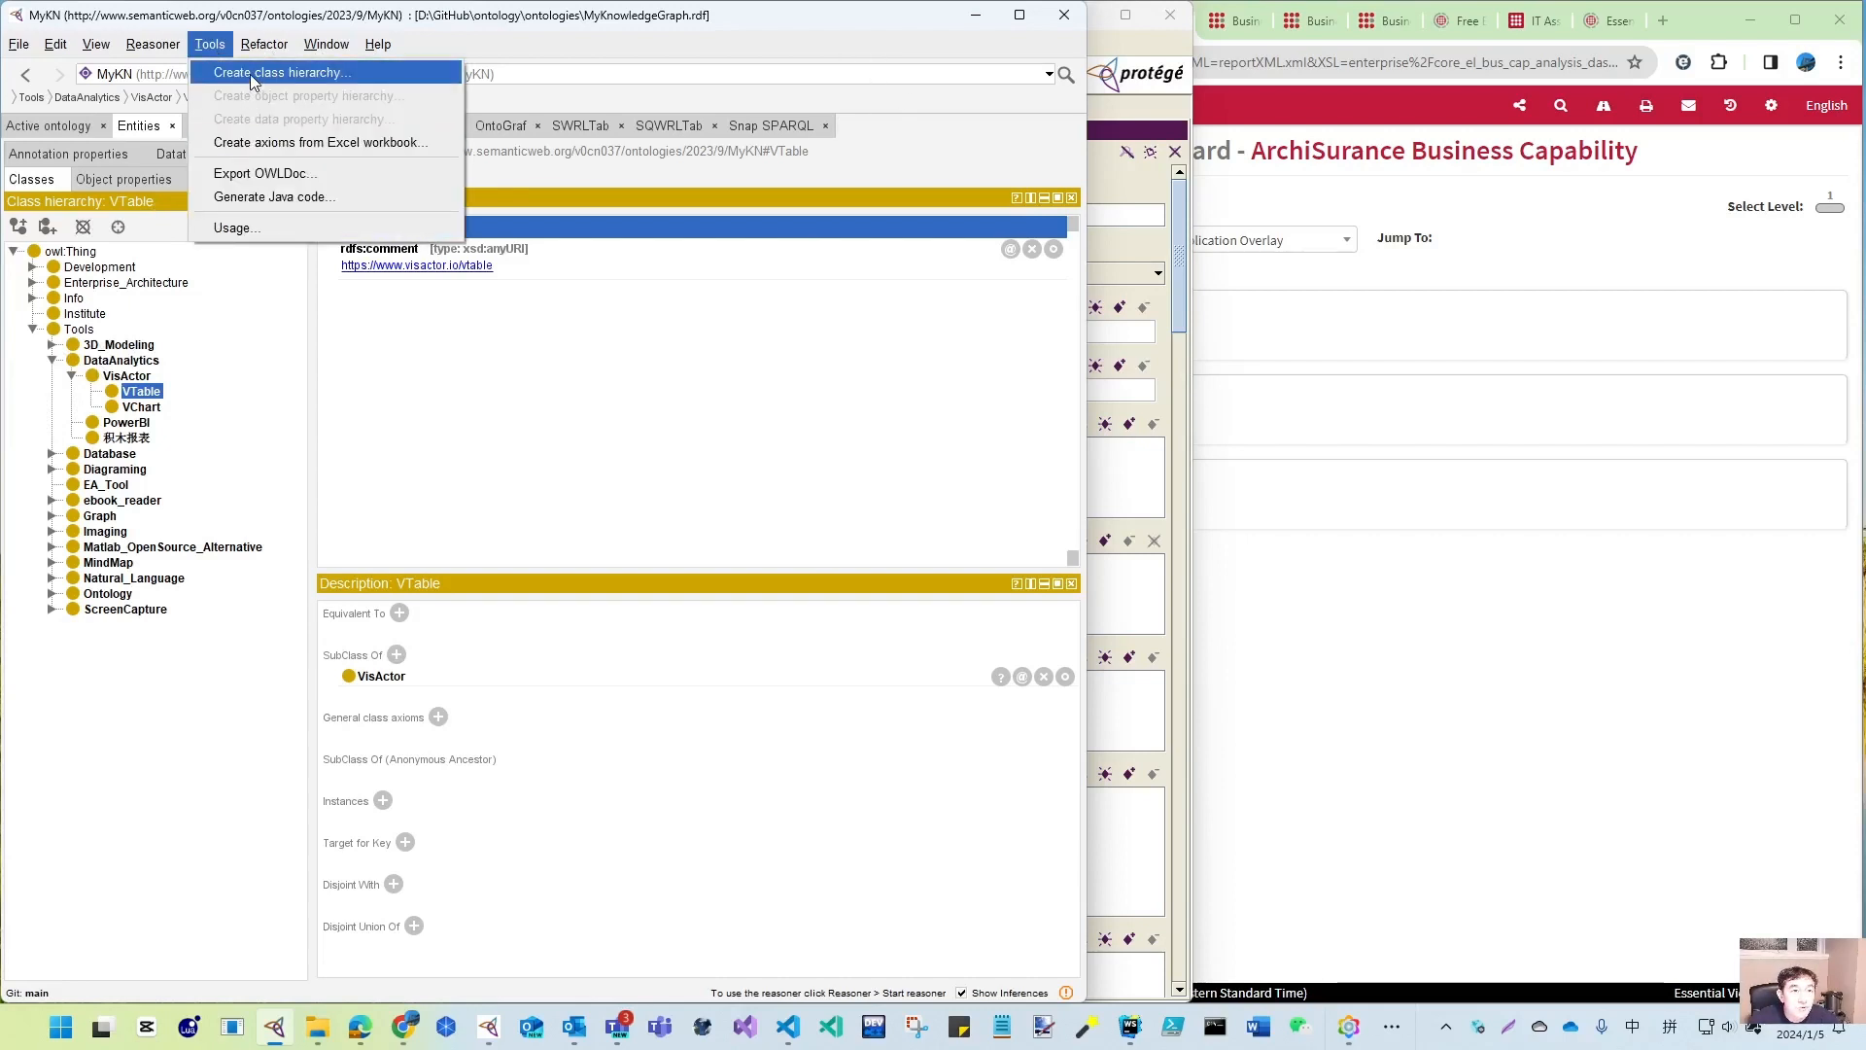
pyautogui.click(249, 73)
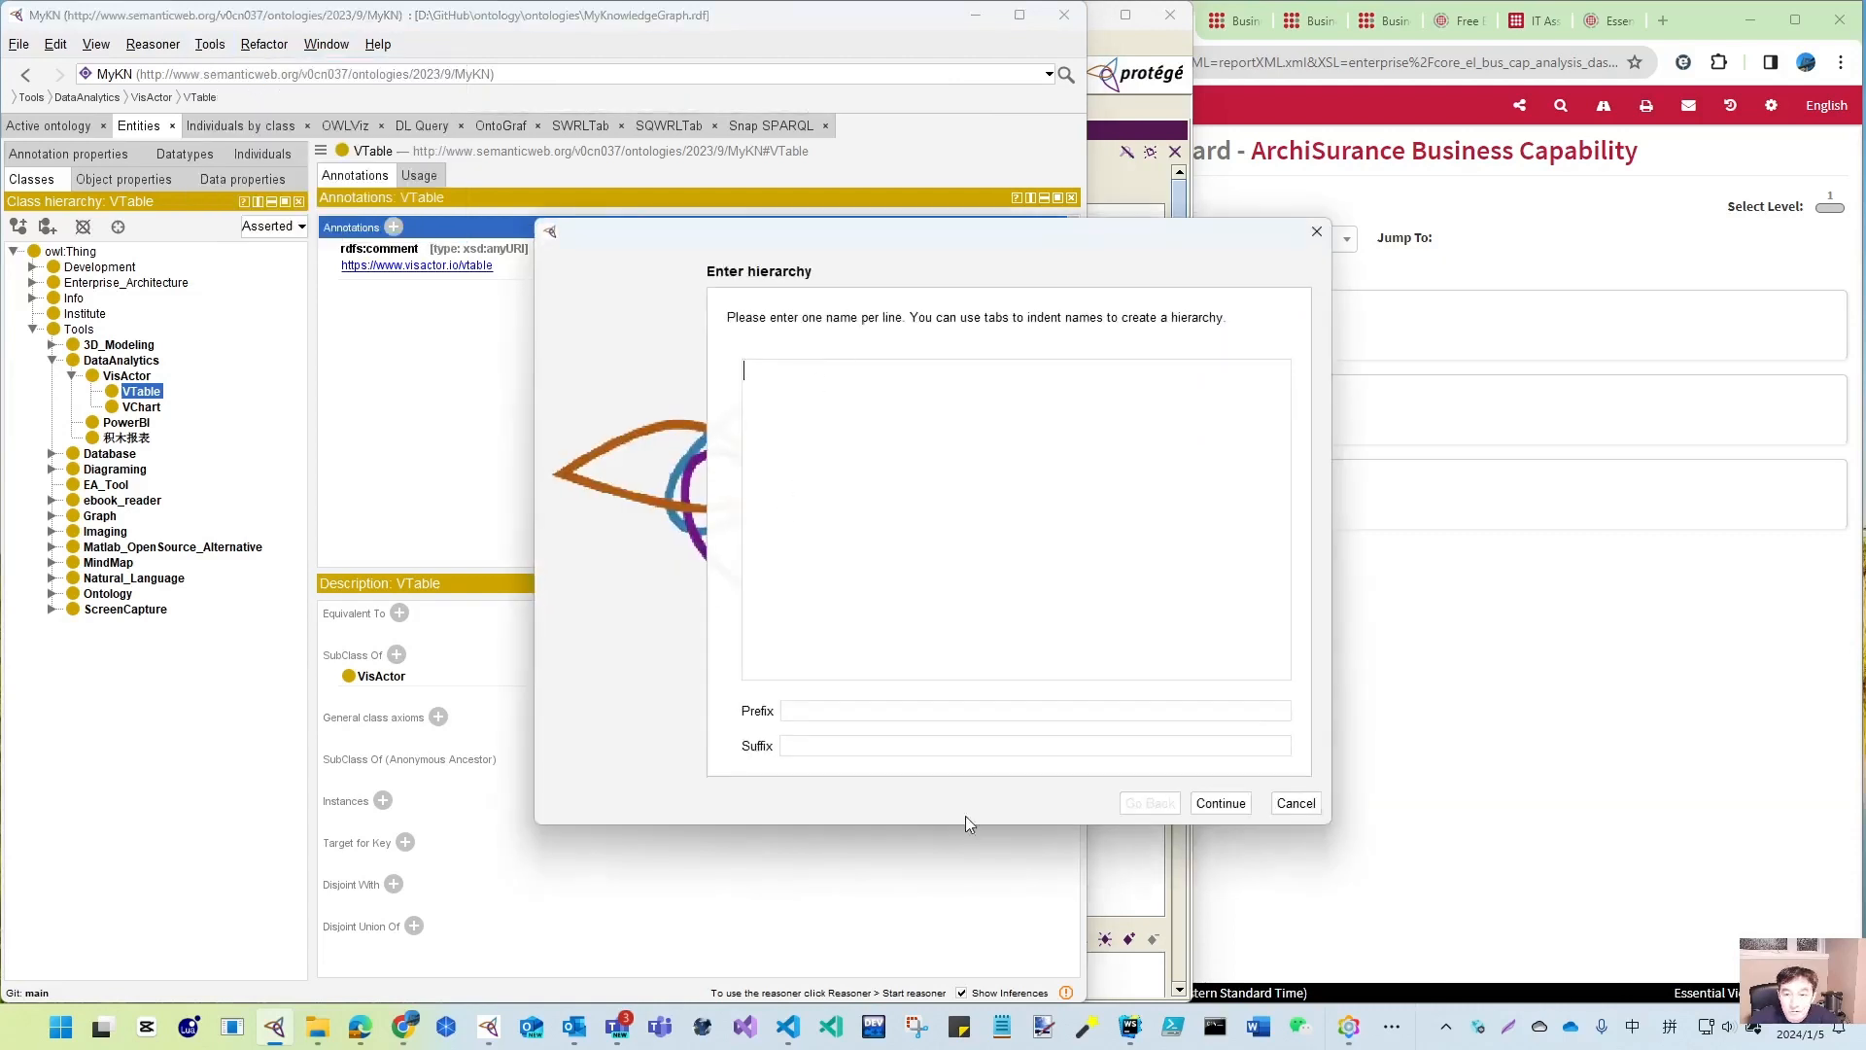
pyautogui.click(1314, 805)
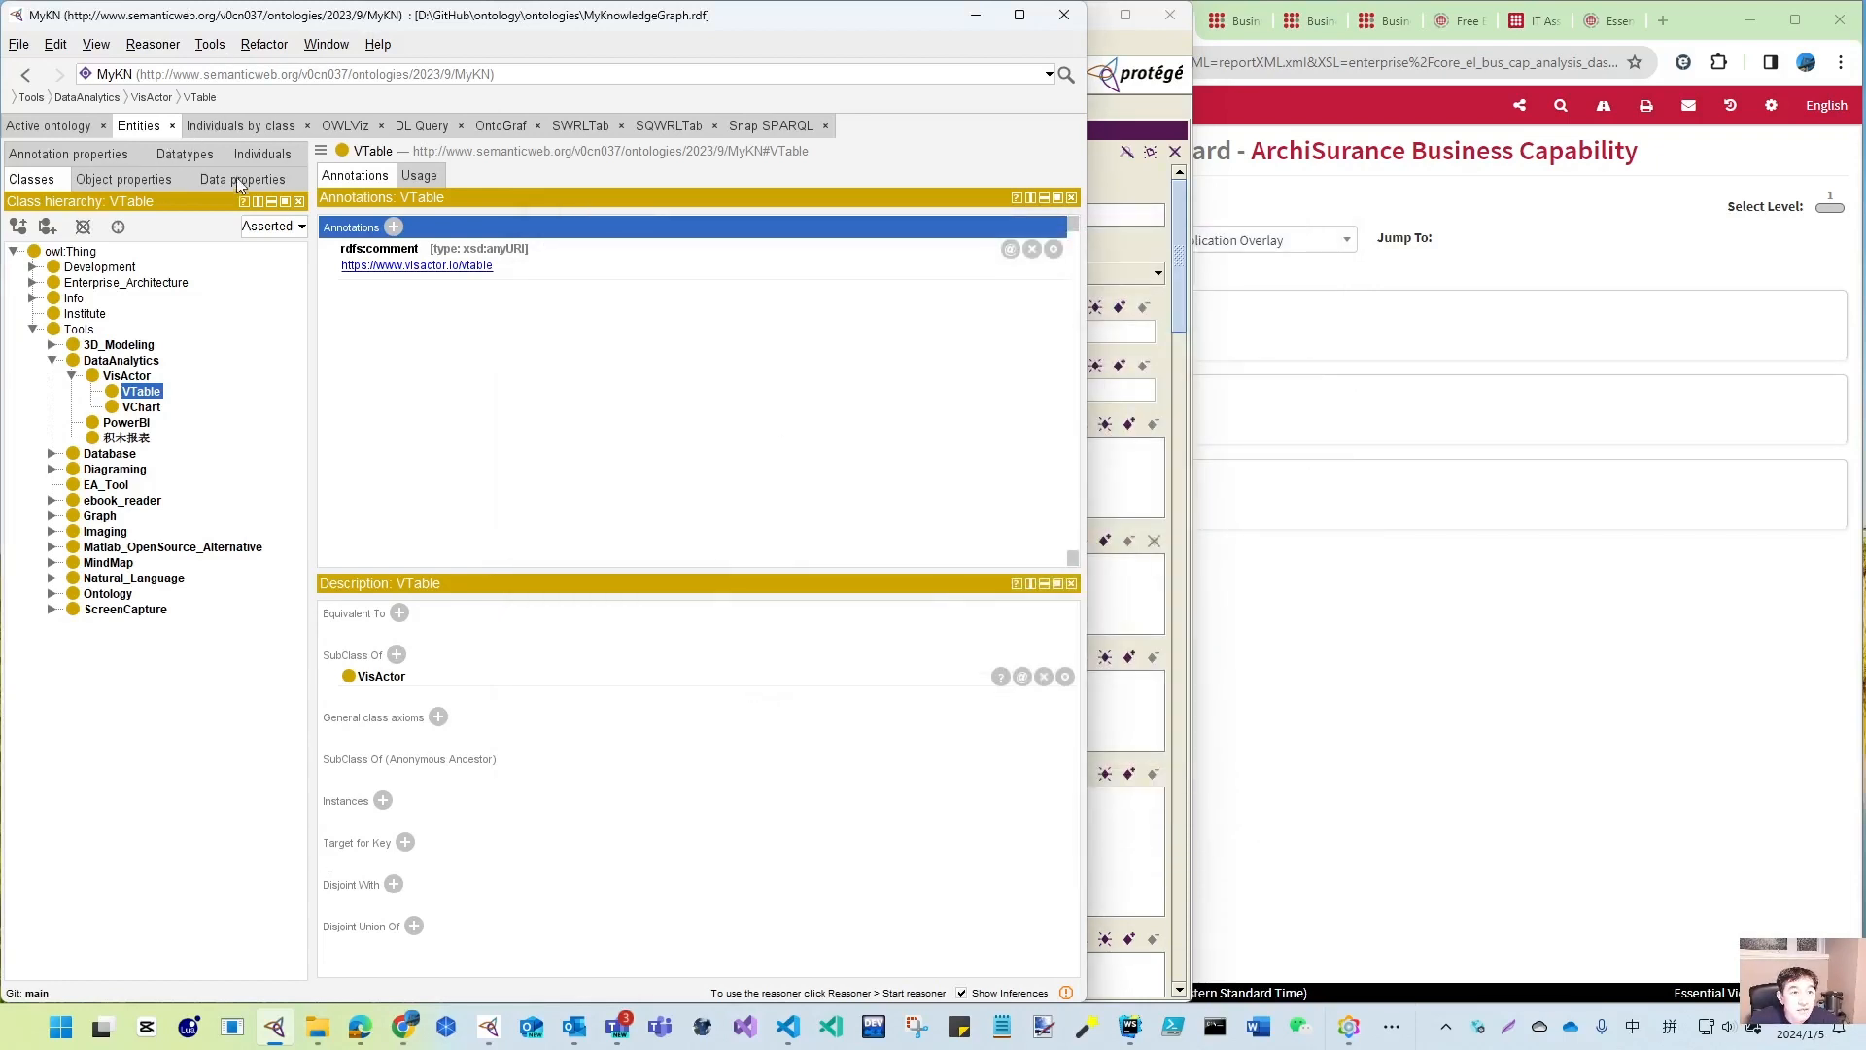
pyautogui.click(260, 158)
pyautogui.click(210, 44)
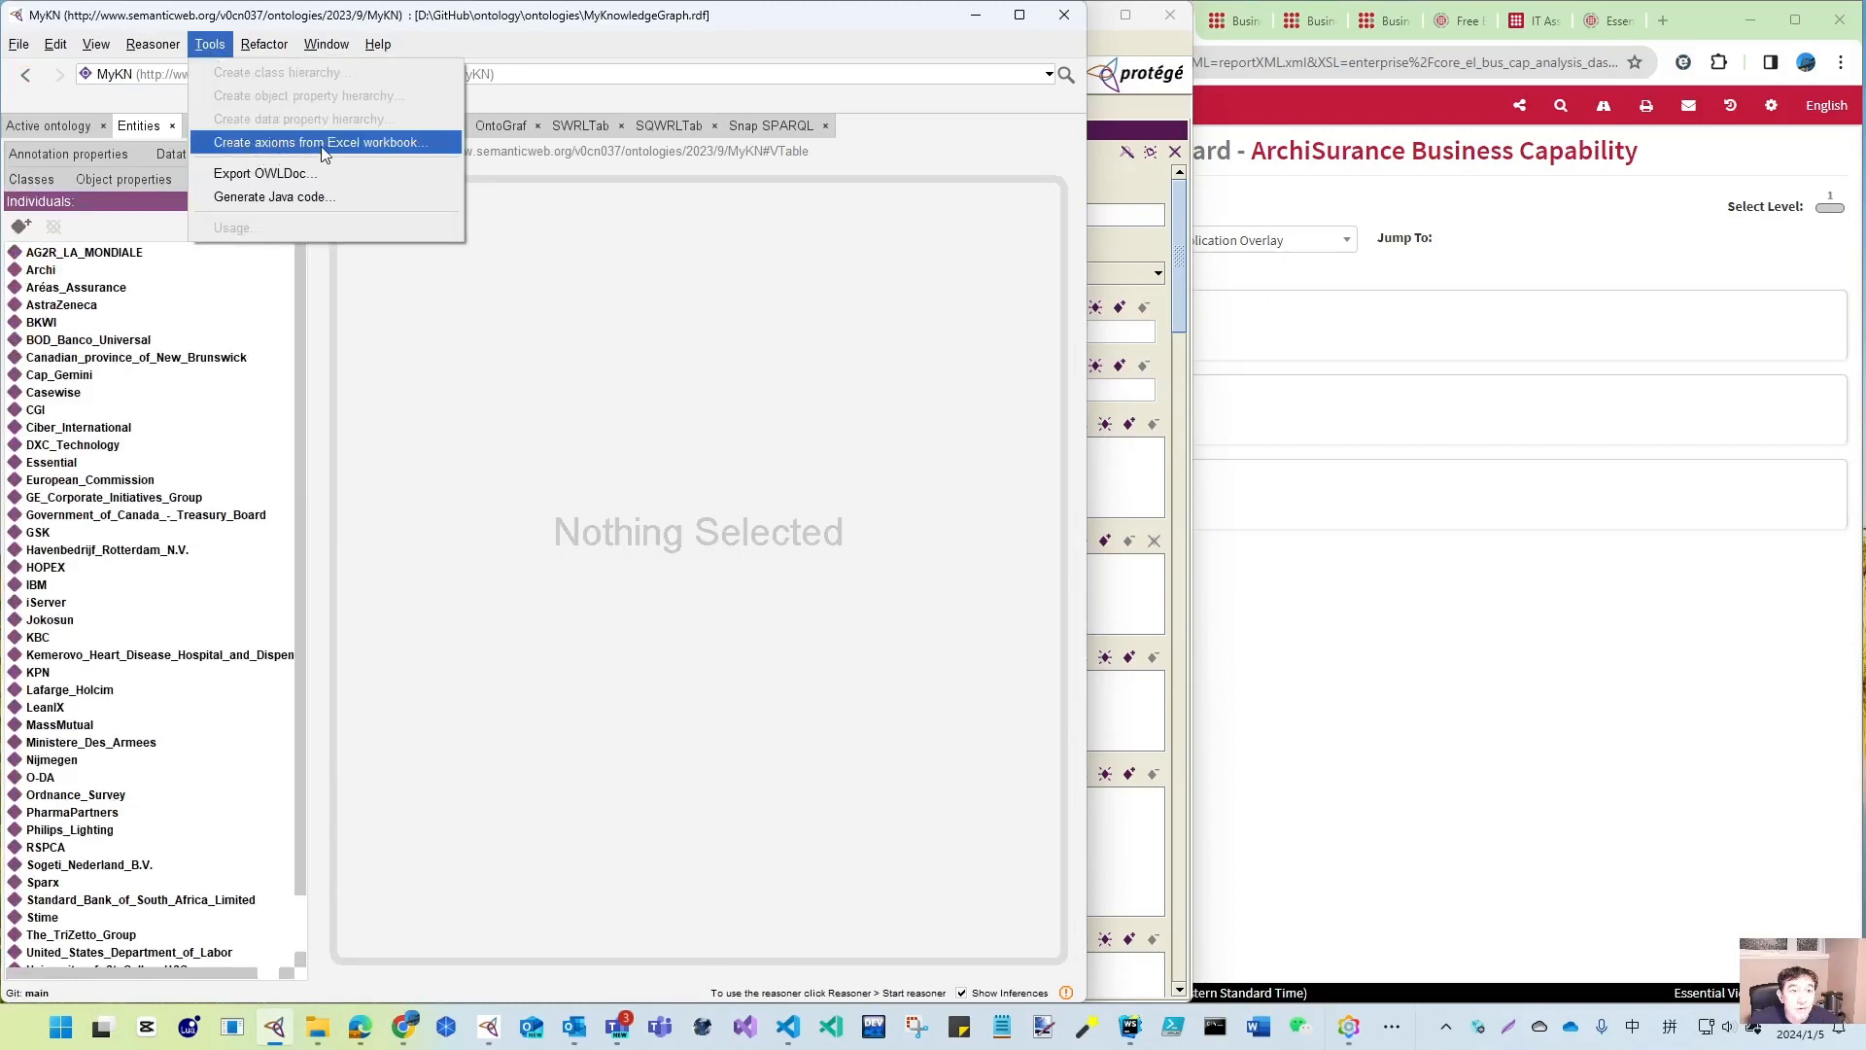
pyautogui.click(975, 16)
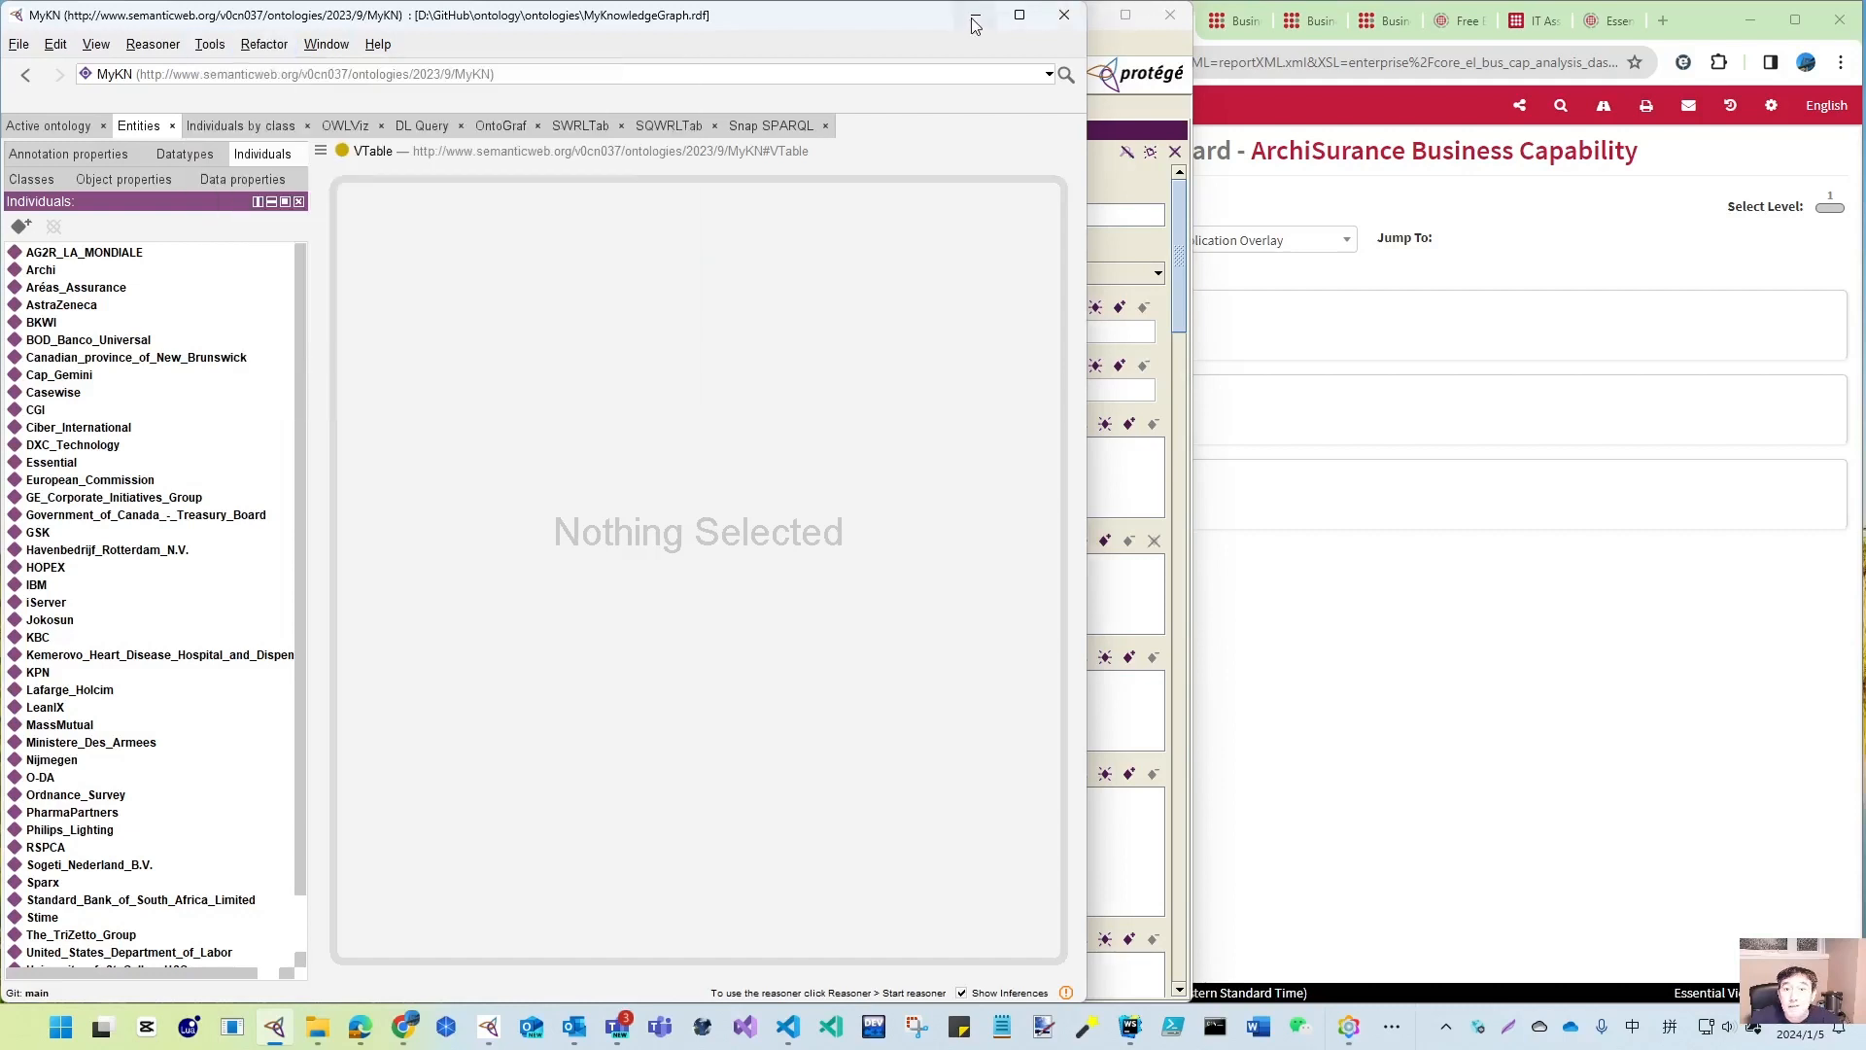
# - Start the Create multiple instances wizard in the ArchiSurance project and choose Business_Capability under Business_Conceptual as the class to instantiate
pyautogui.click(311, 43)
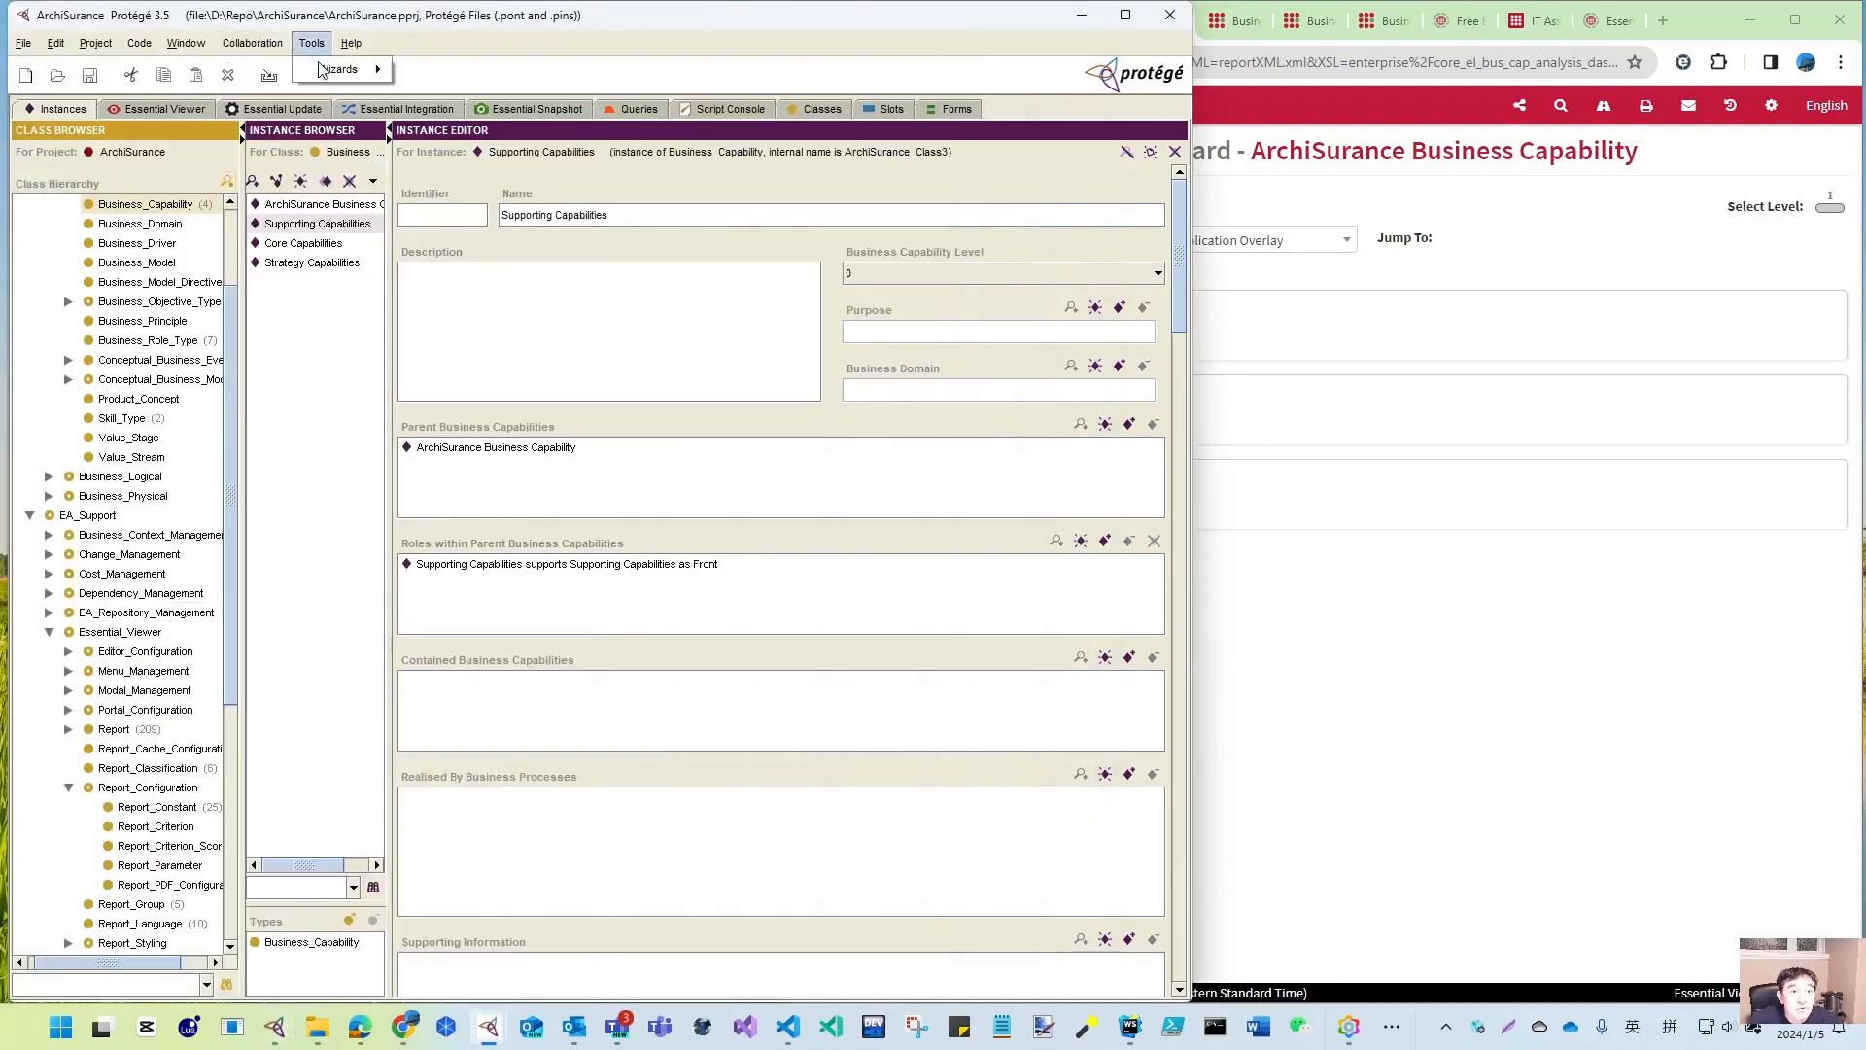
pyautogui.moveTo(338, 76)
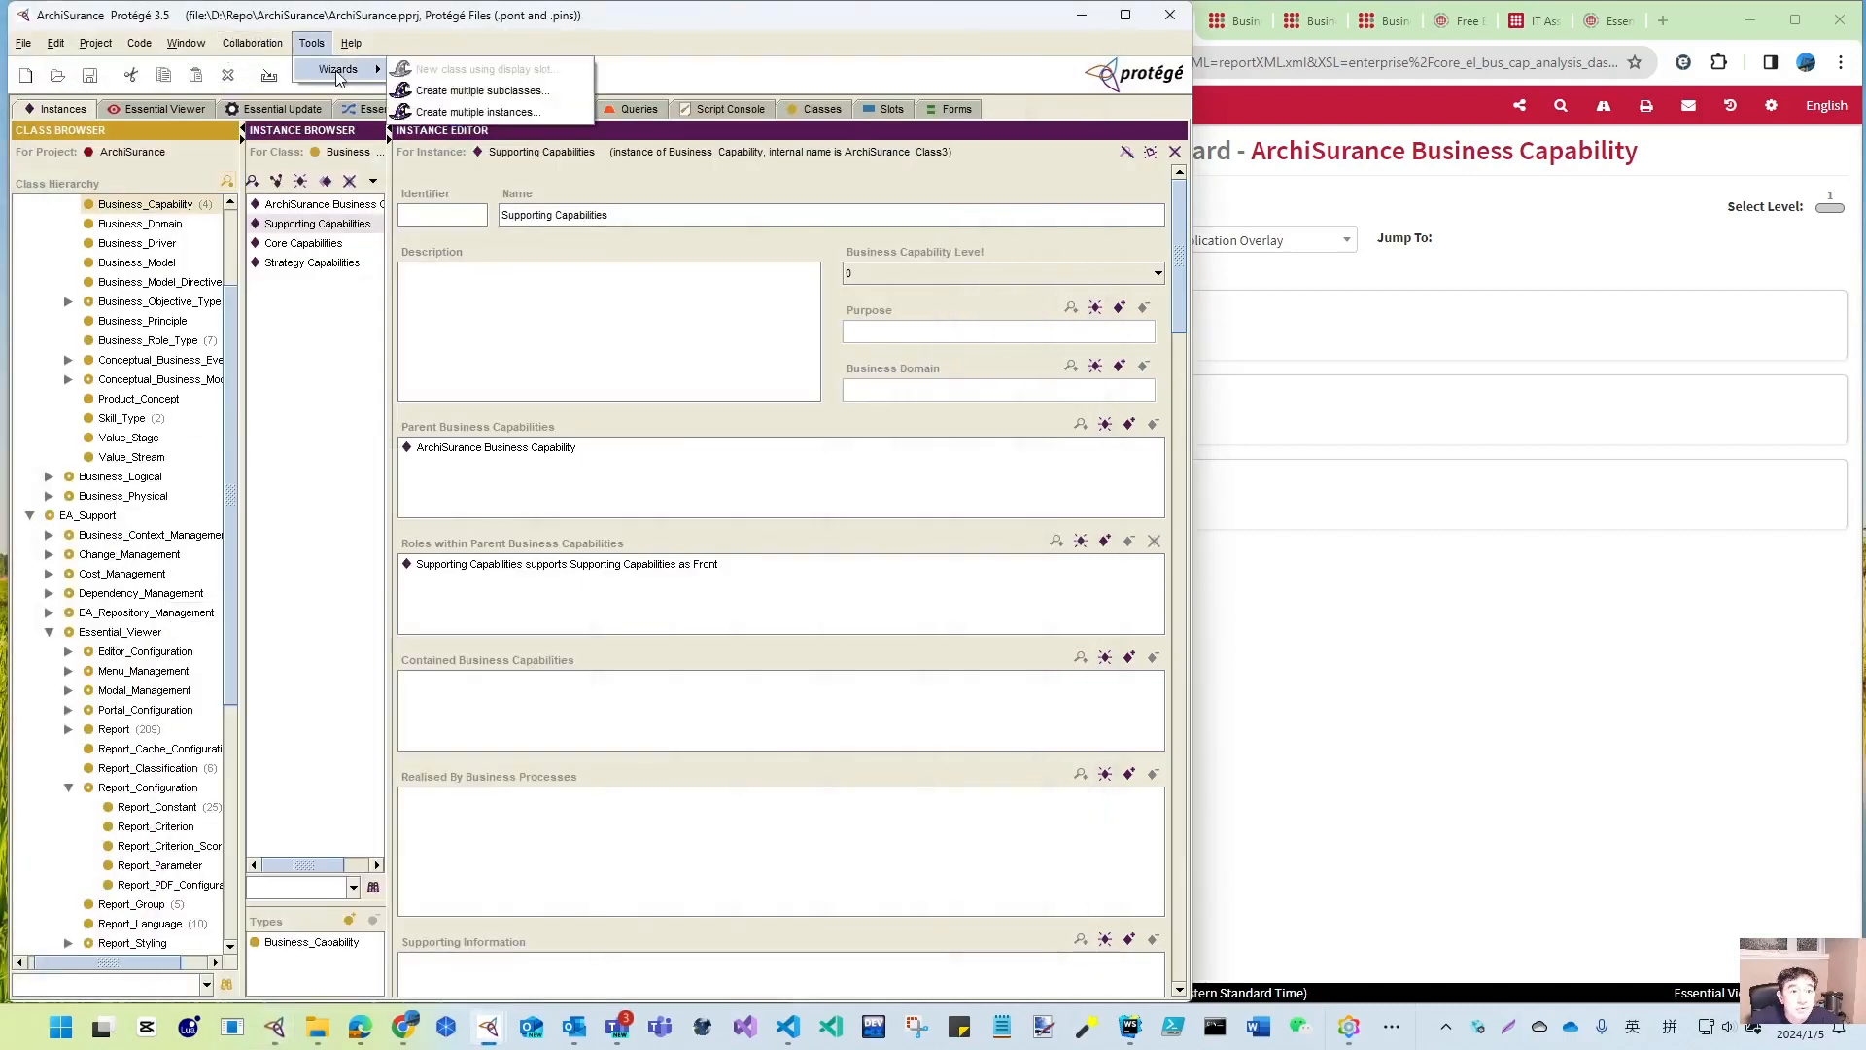
pyautogui.click(480, 112)
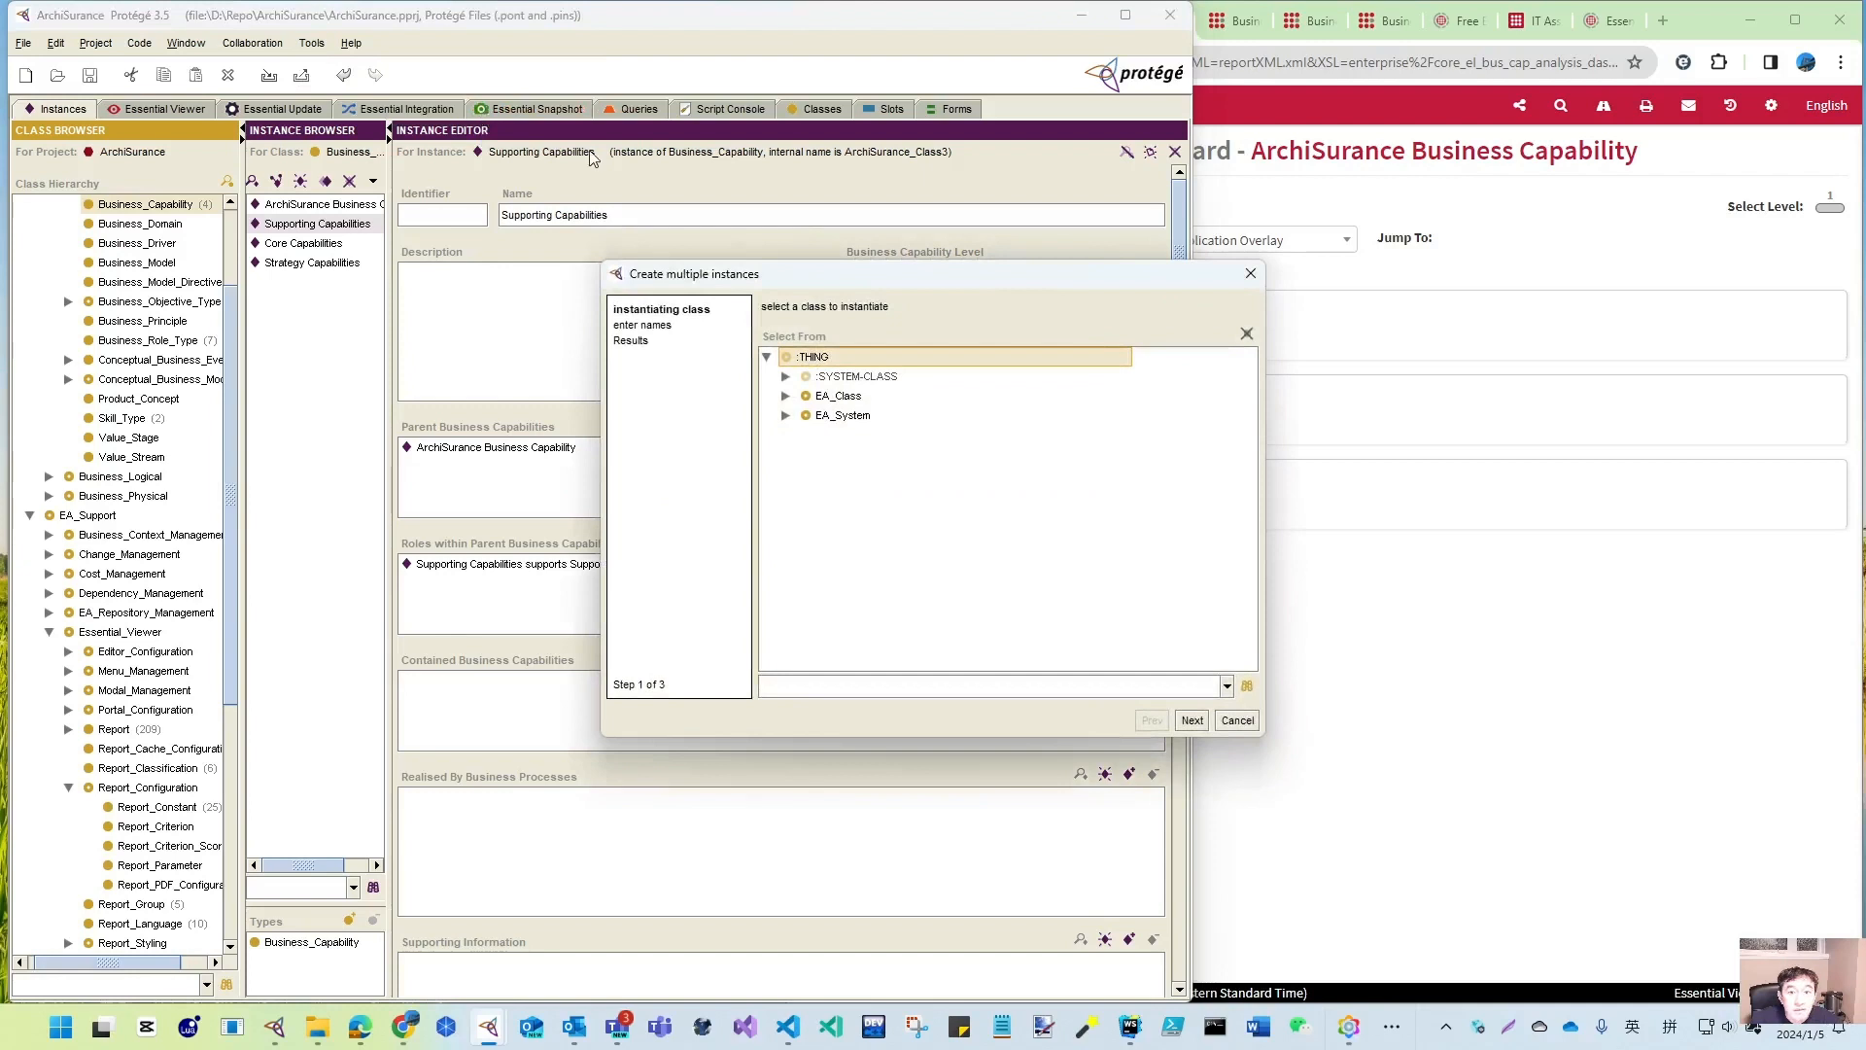
pyautogui.click(786, 397)
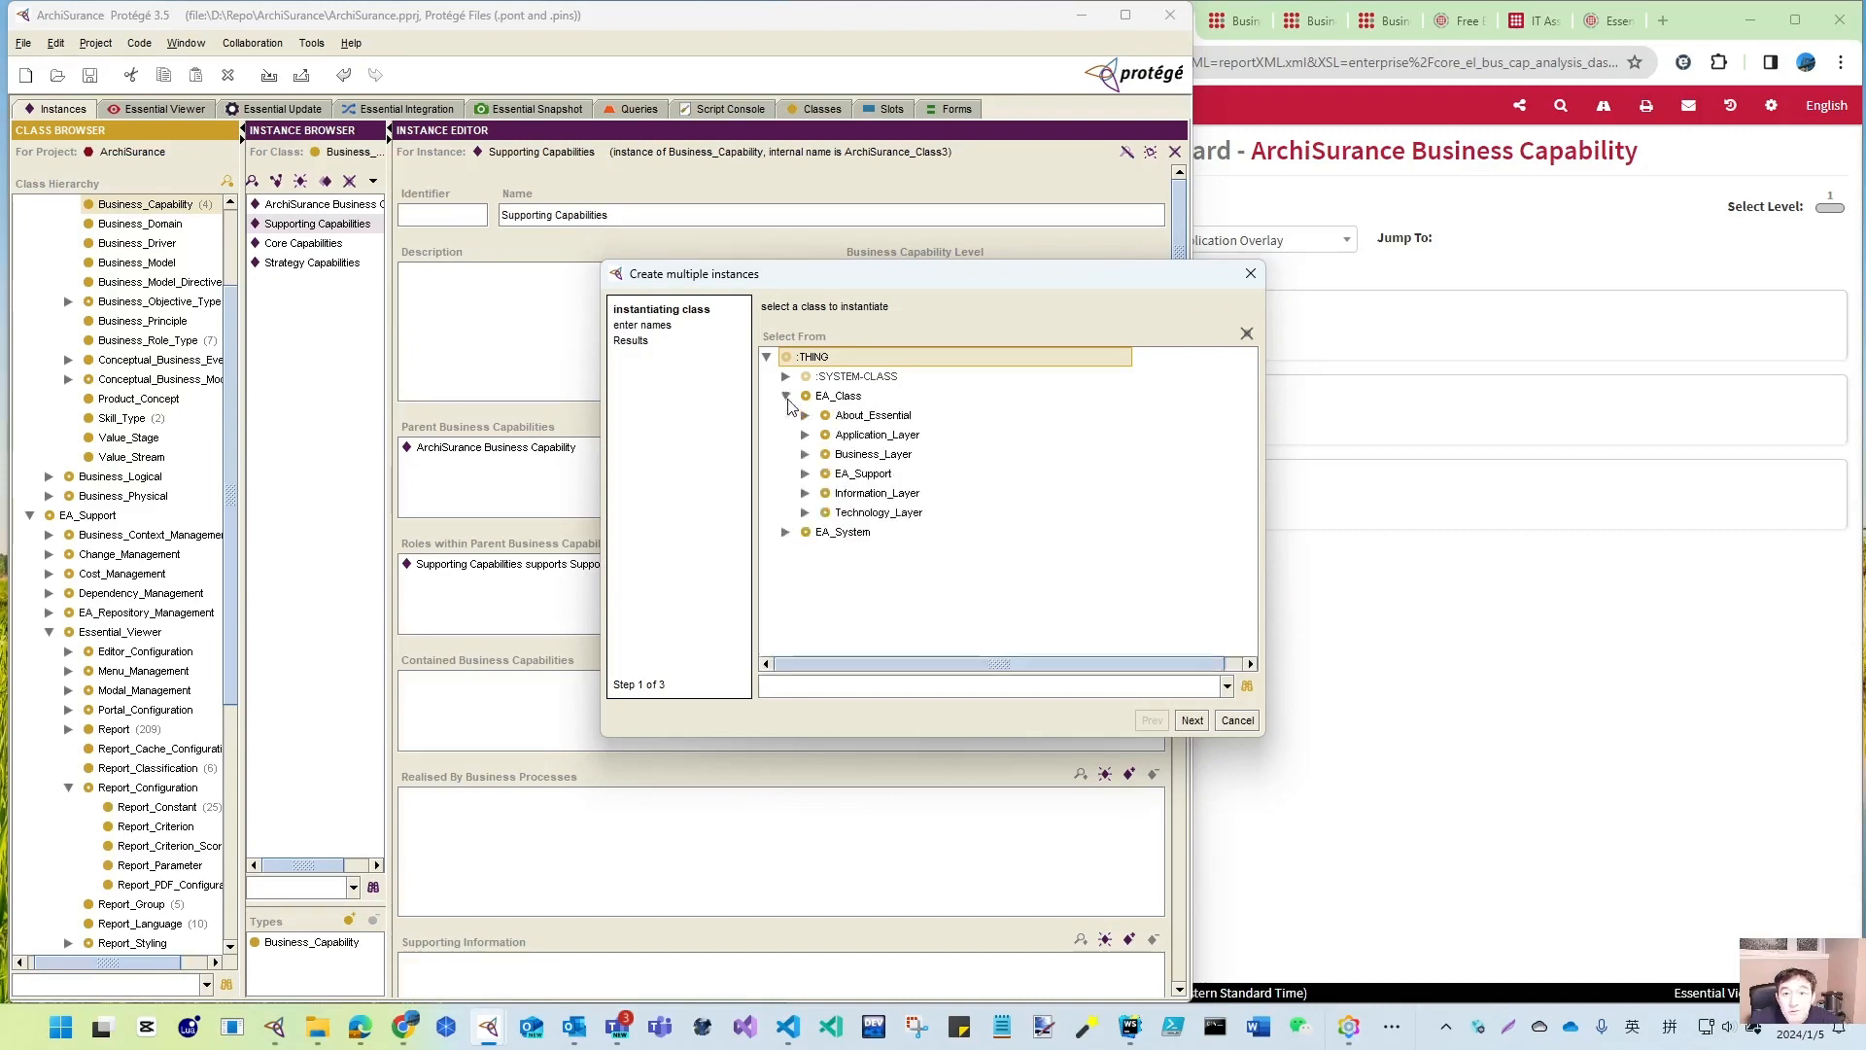
pyautogui.click(806, 455)
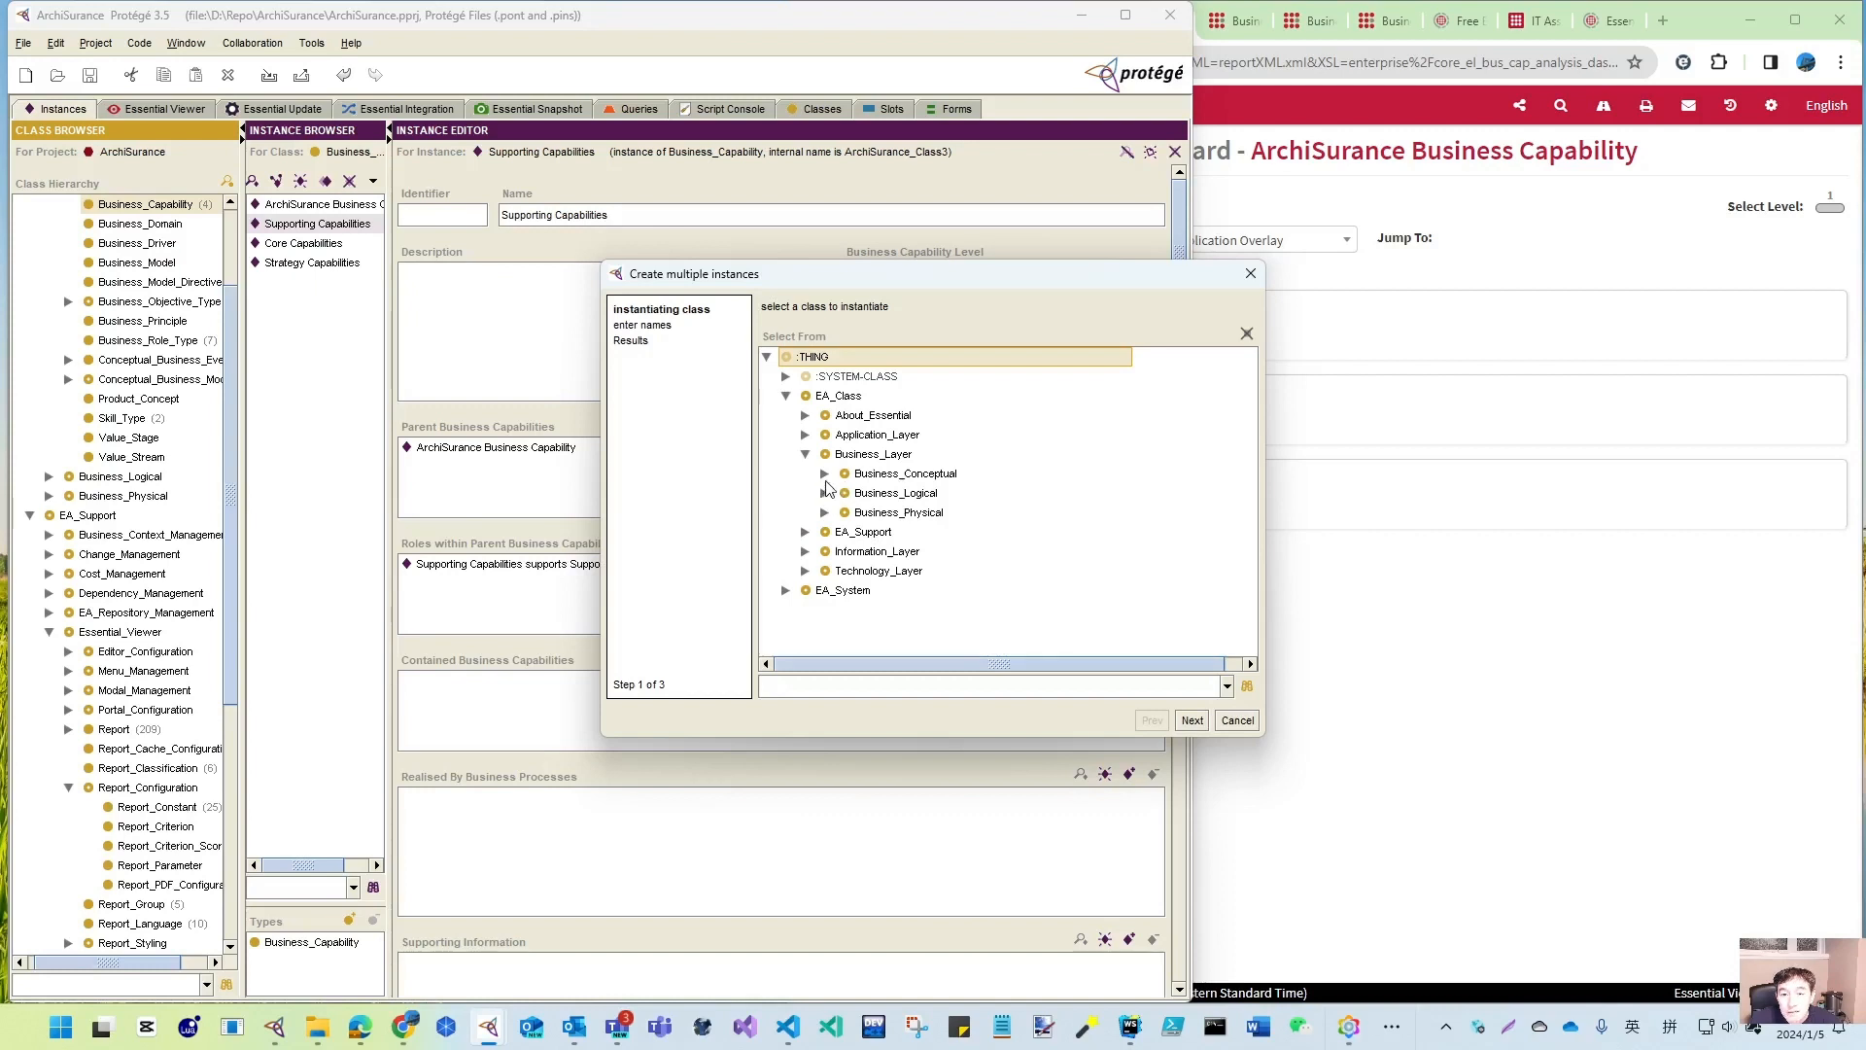
pyautogui.click(825, 475)
pyautogui.click(882, 401)
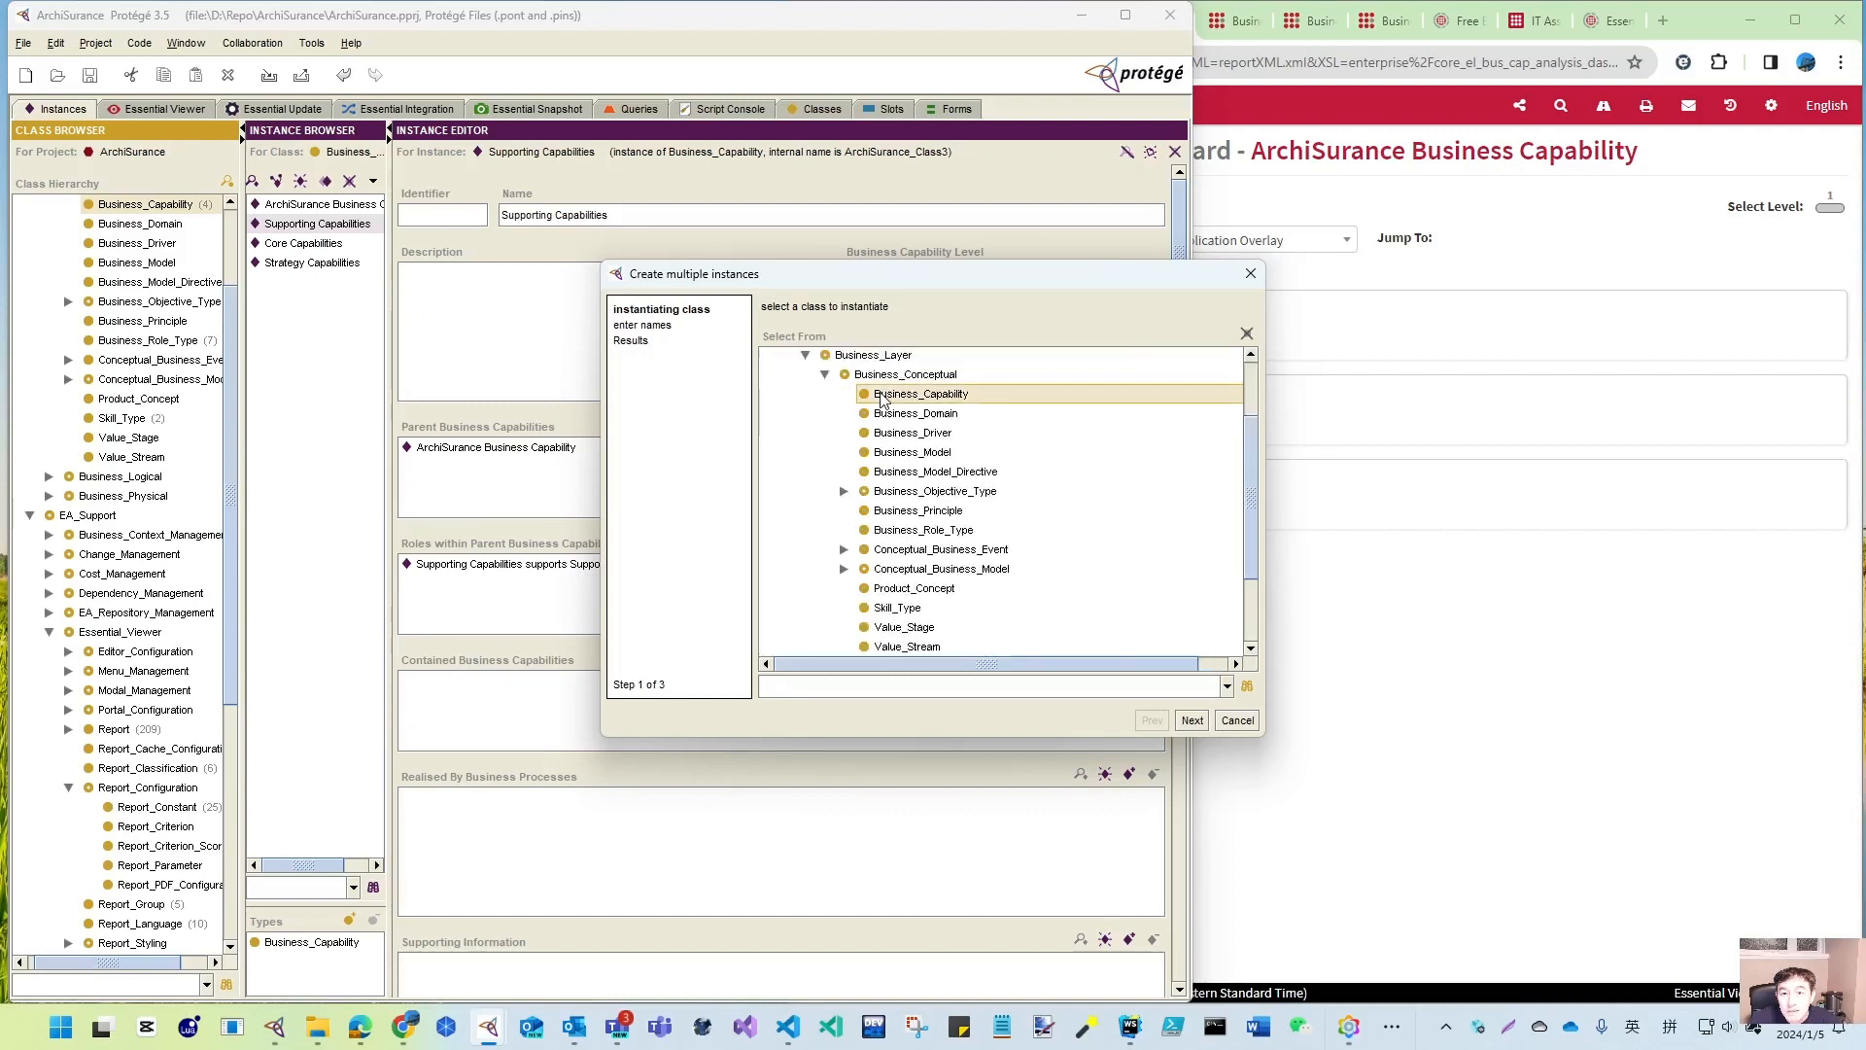
pyautogui.click(1192, 721)
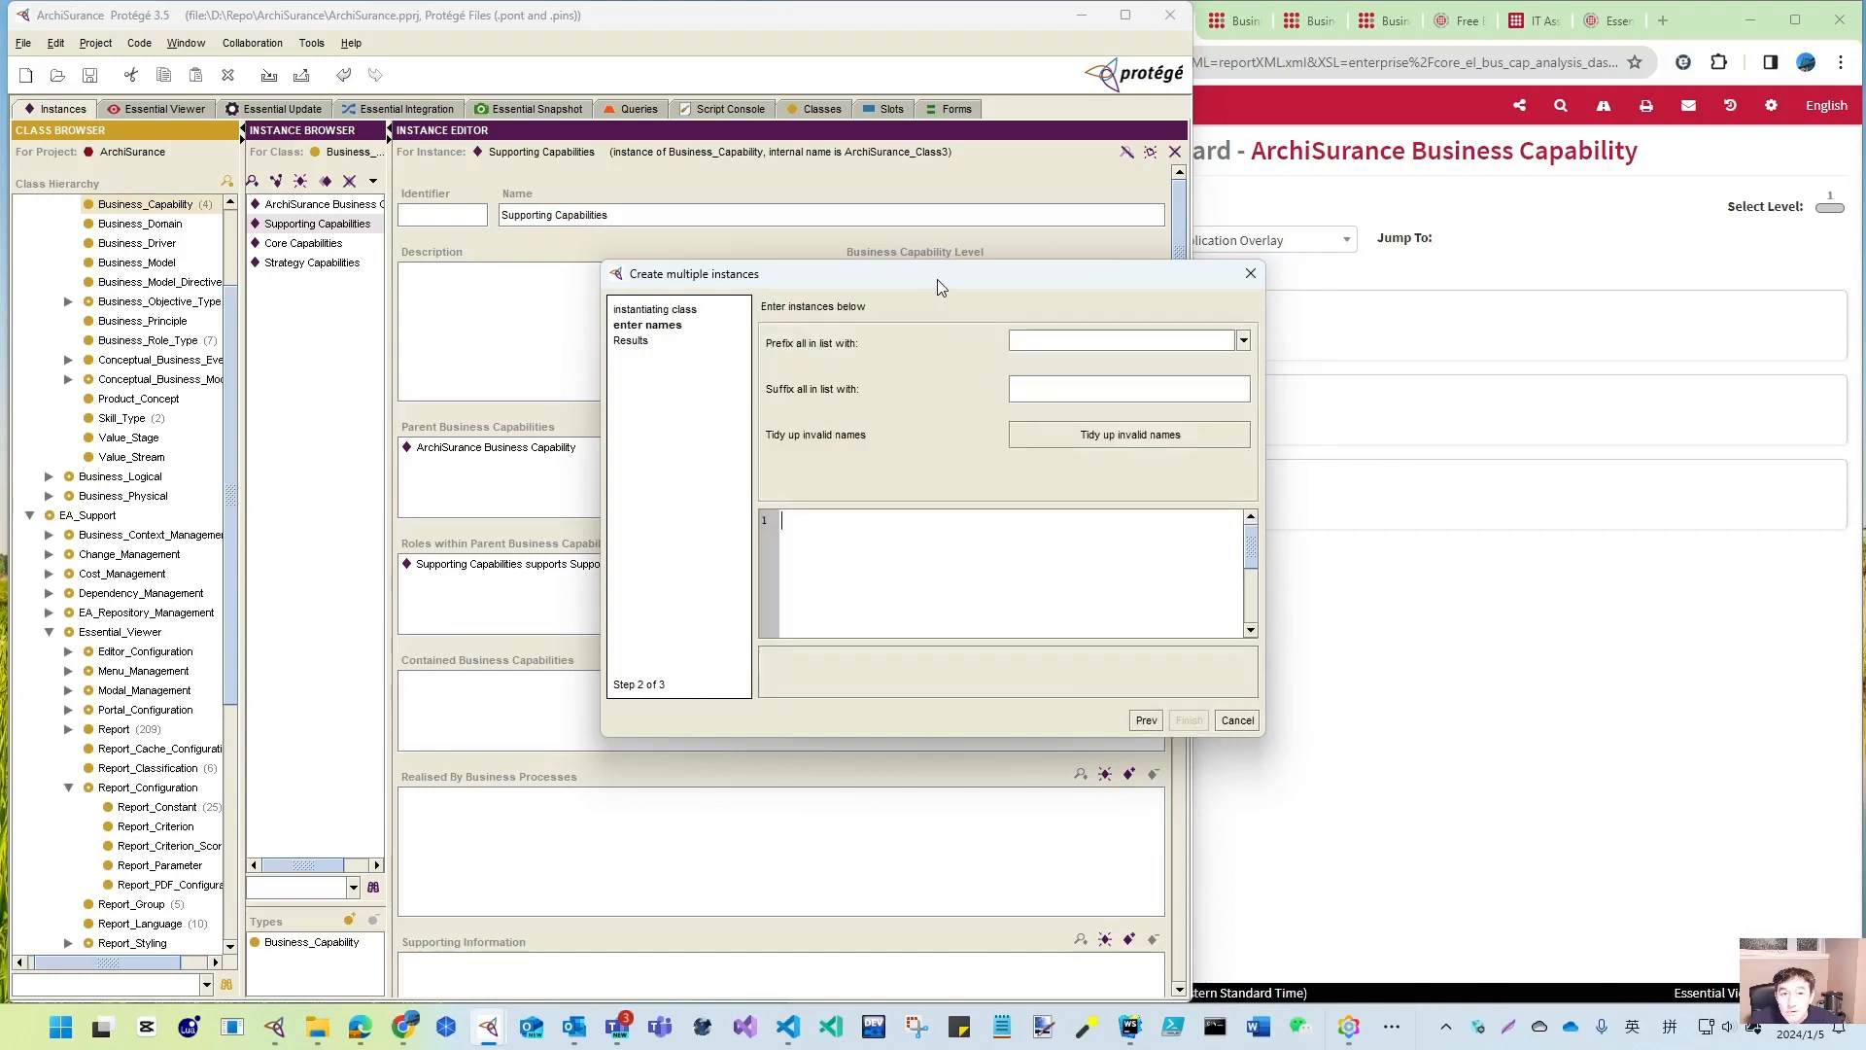
# - Bring up the Figure 12 capability map from the ArchiSurance case study PDF beside the wizard's name entry page
pyautogui.moveTo(940, 283); pyautogui.dragTo(514, 321)
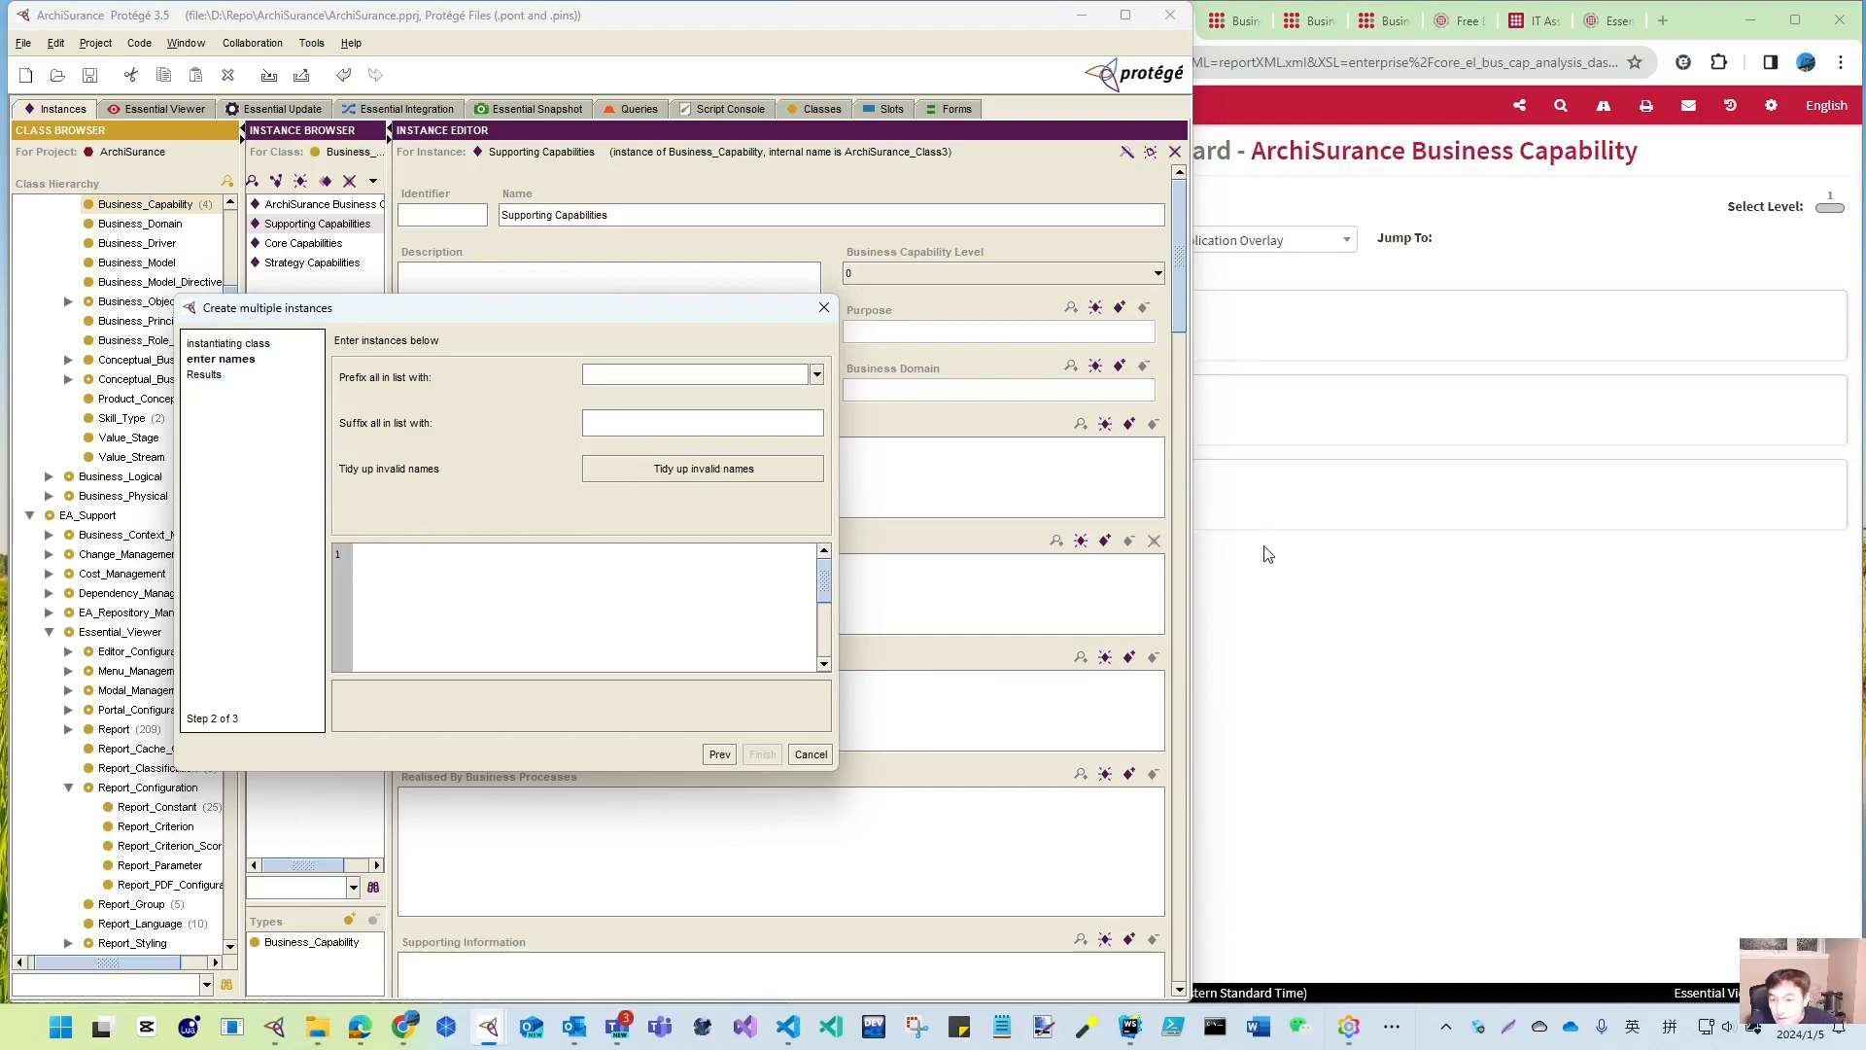
pyautogui.click(1513, 281)
pyautogui.click(1007, 22)
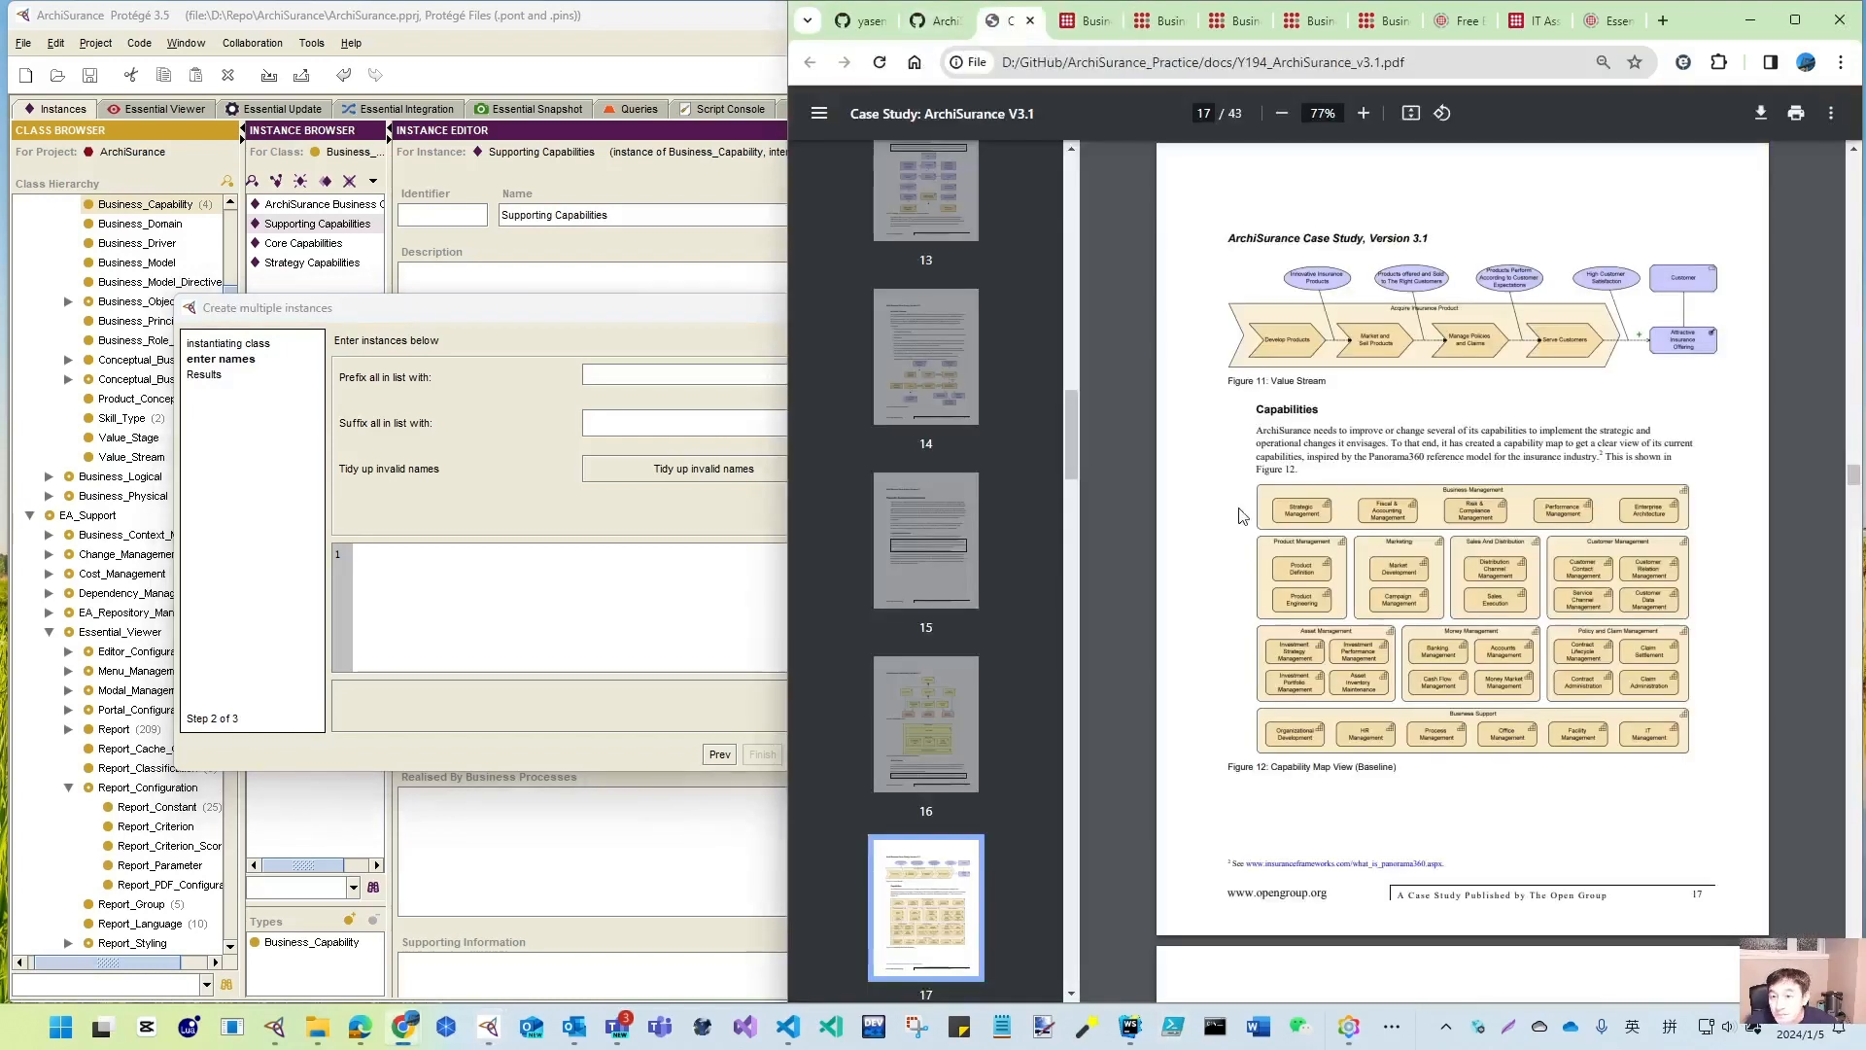
pyautogui.click(931, 20)
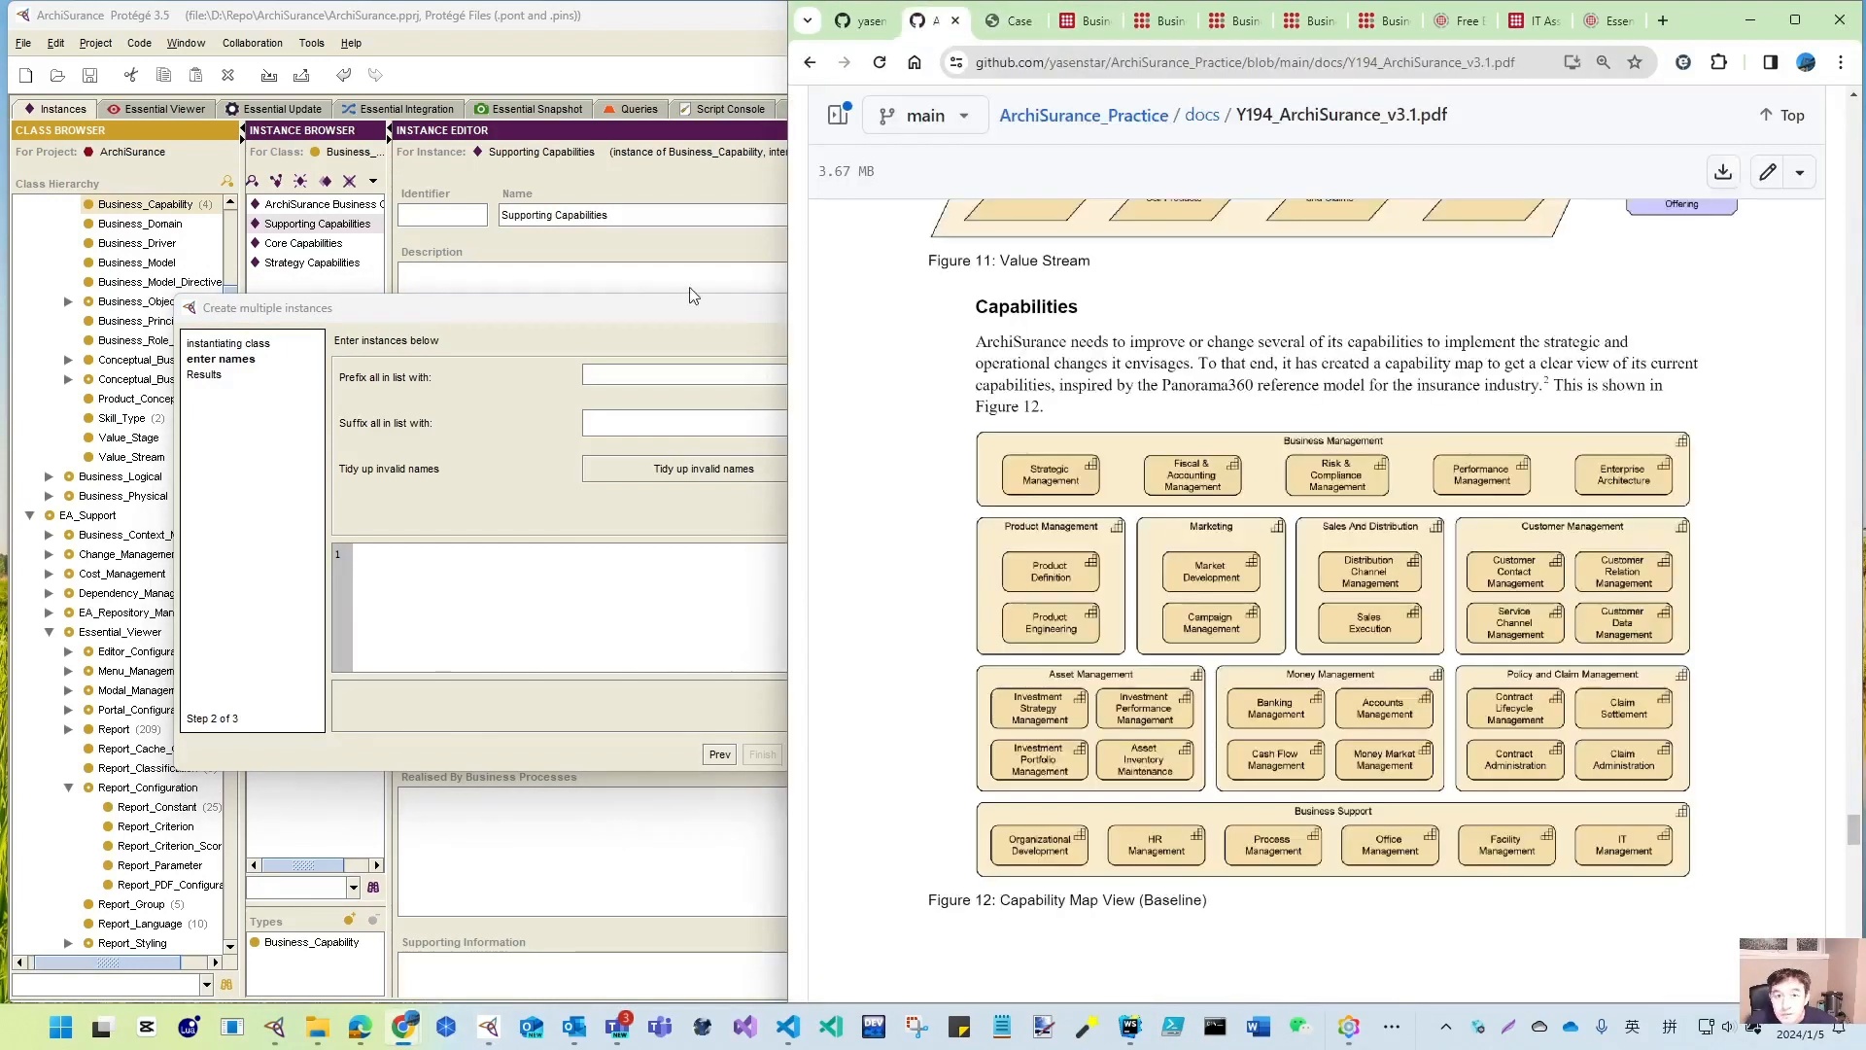
pyautogui.moveTo(612, 312); pyautogui.dragTo(942, 429)
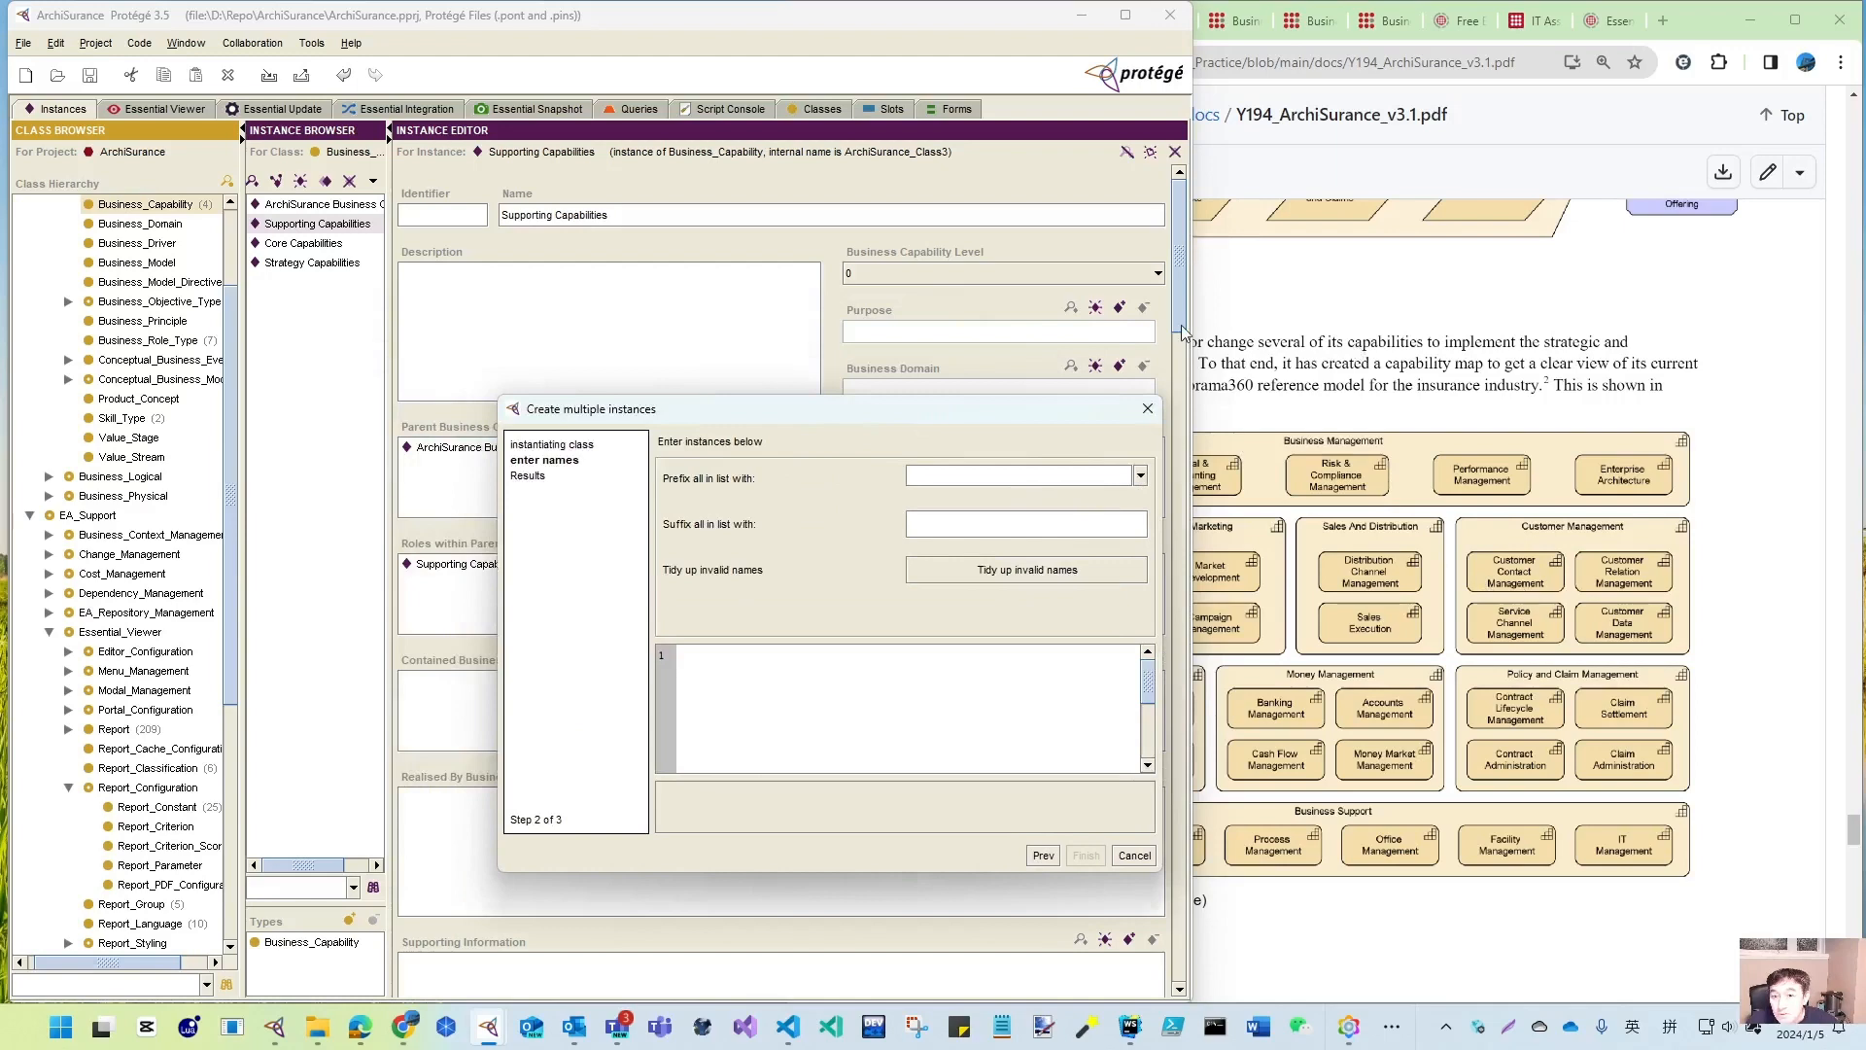
pyautogui.click(1507, 936)
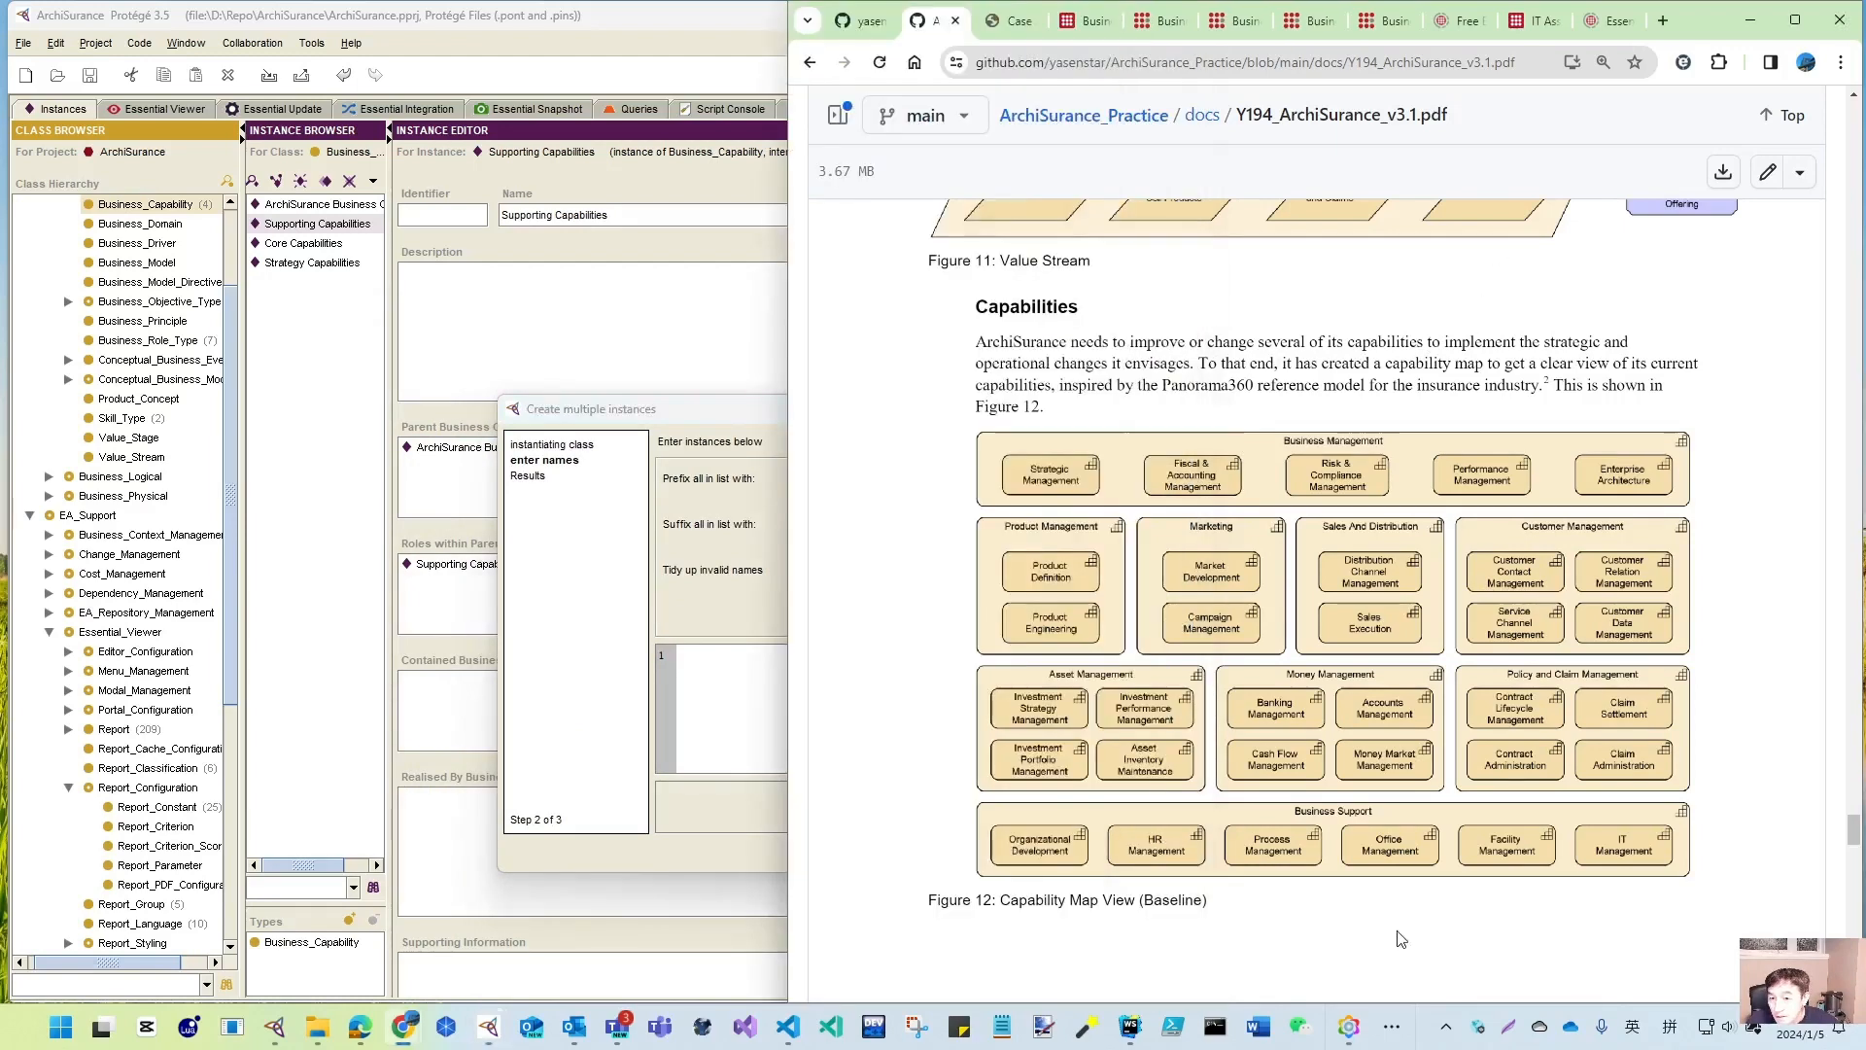
pyautogui.moveTo(788, 594); pyautogui.dragTo(977, 624)
pyautogui.scroll(-6, 1524, 709)
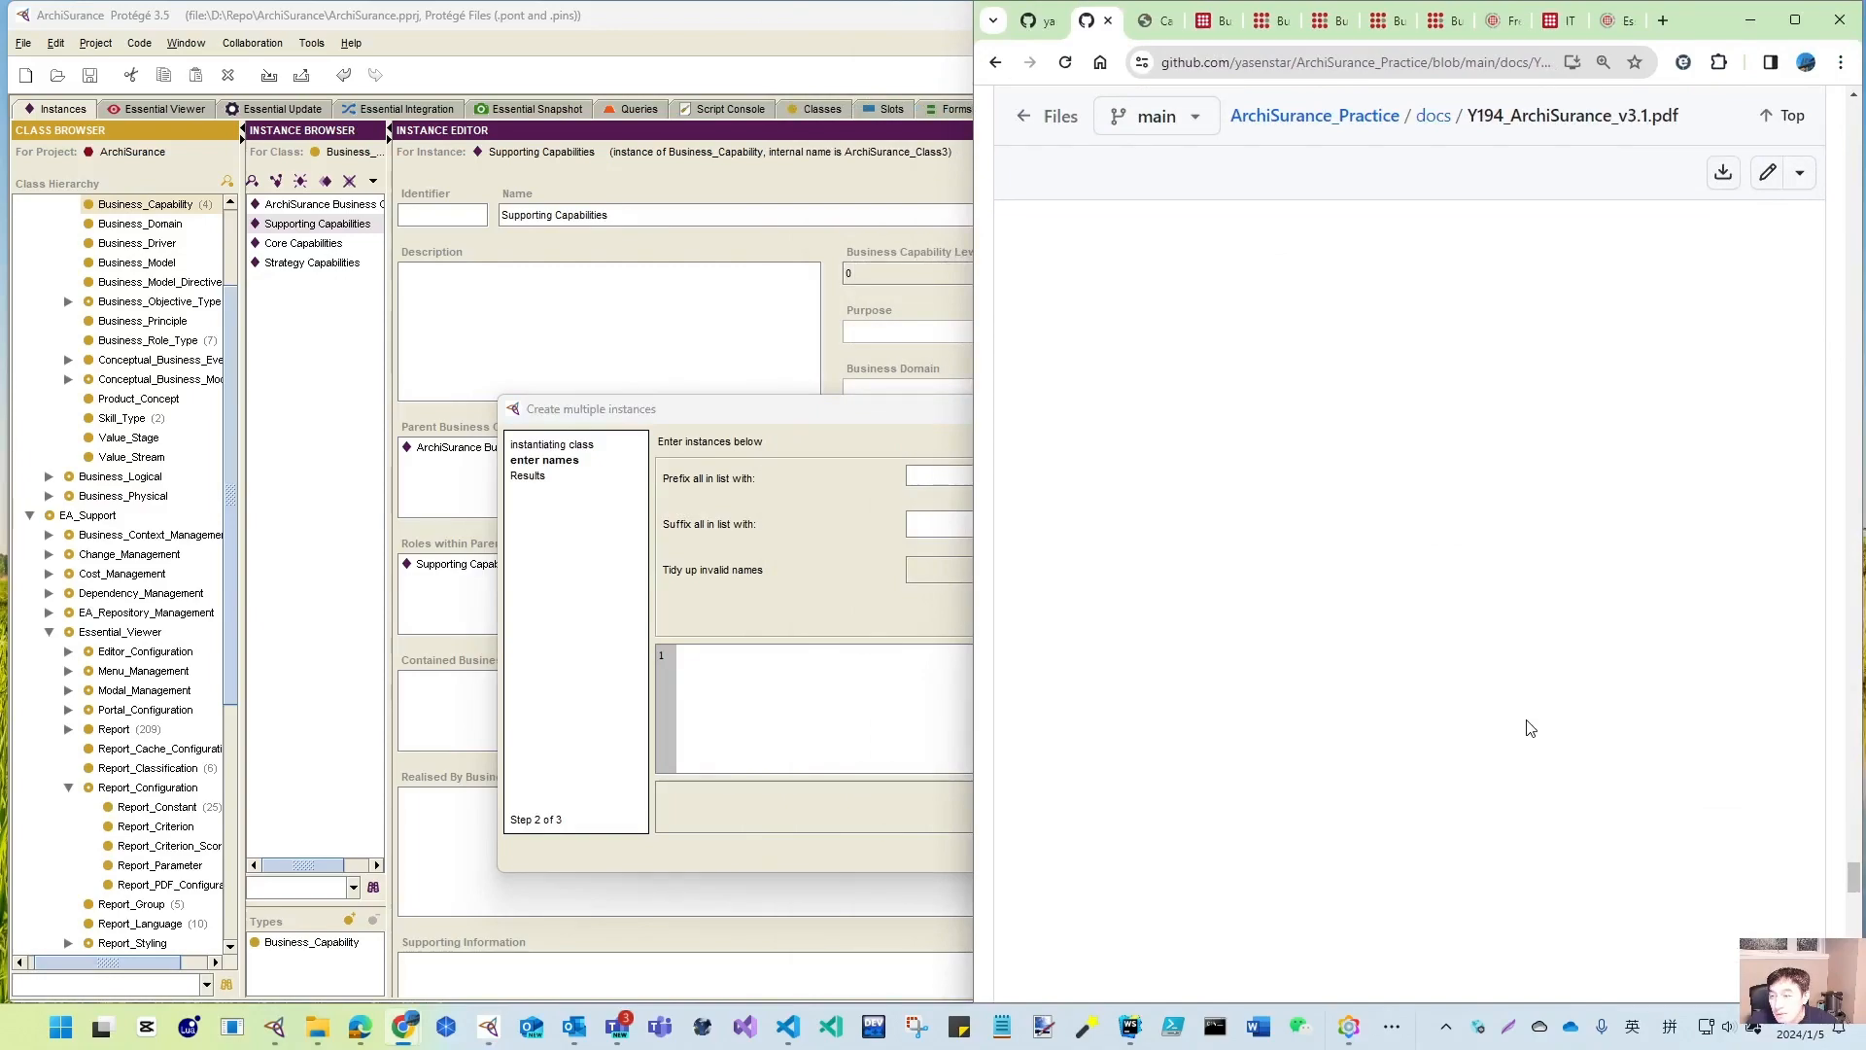
pyautogui.scroll(7, 1539, 724)
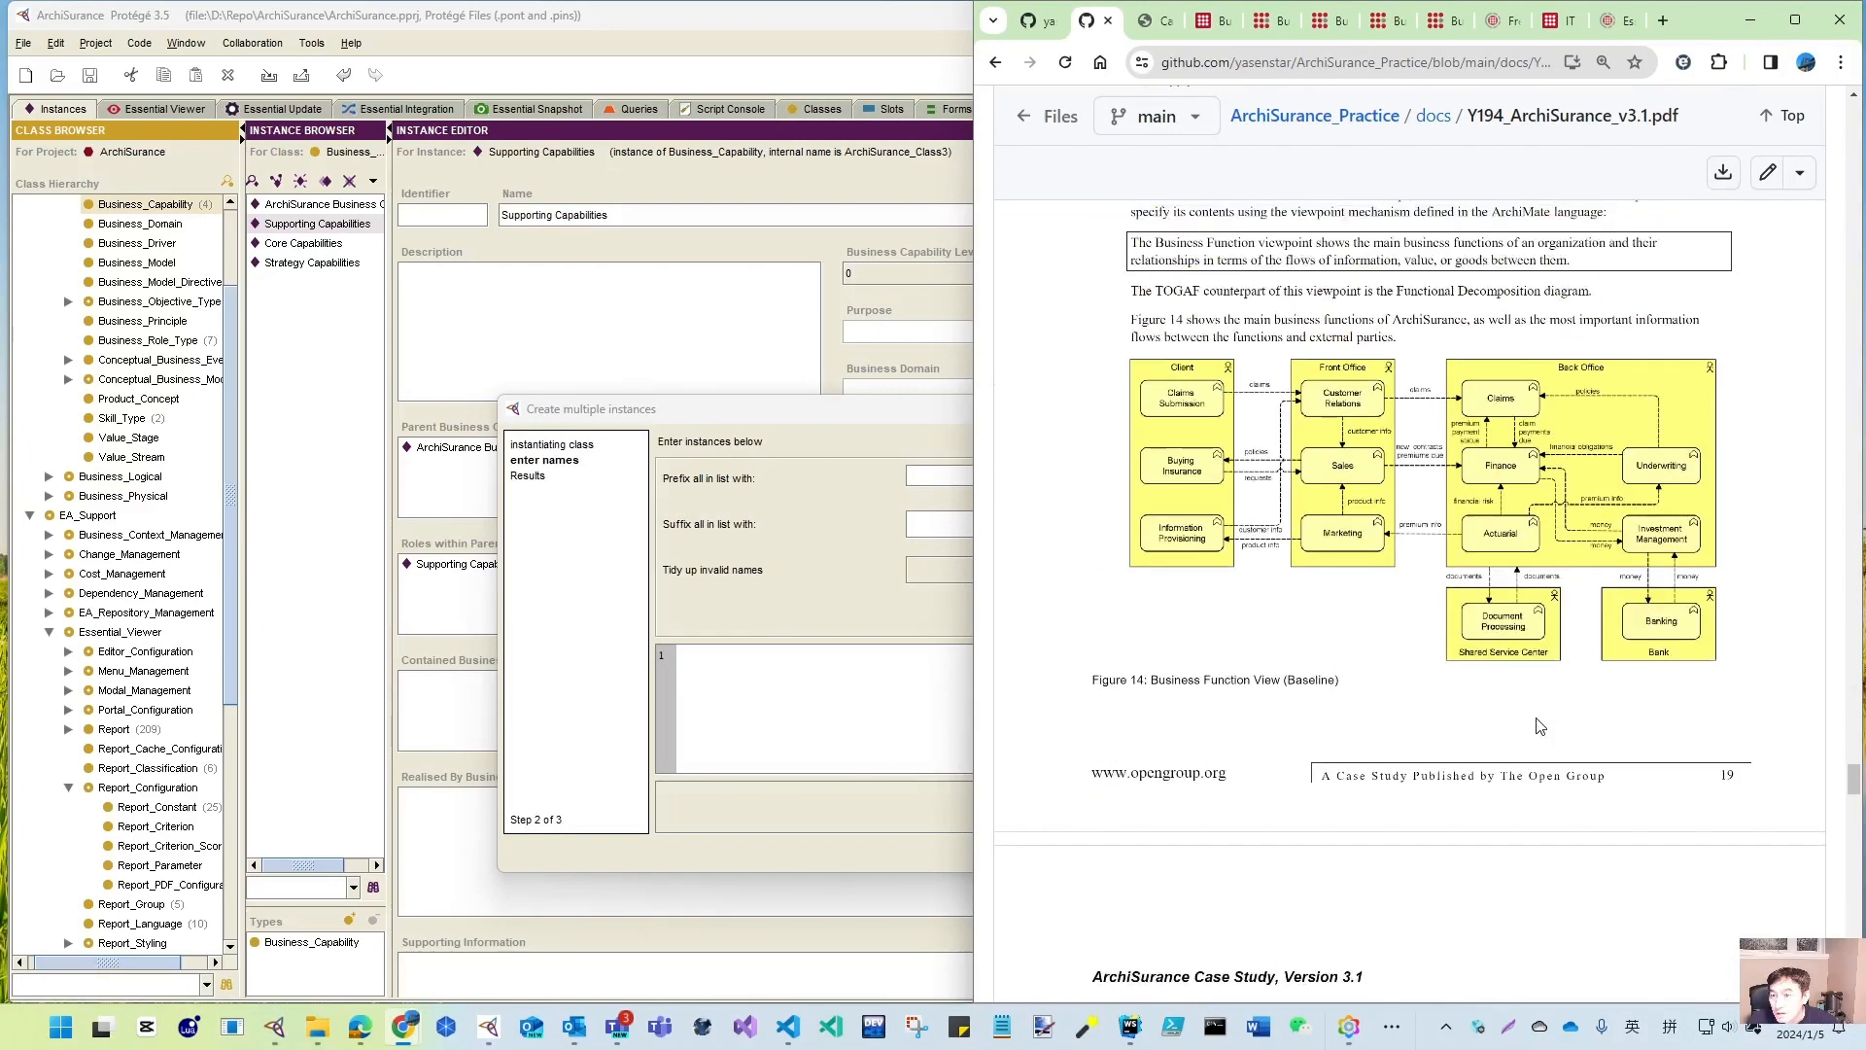
pyautogui.scroll(20, 1539, 724)
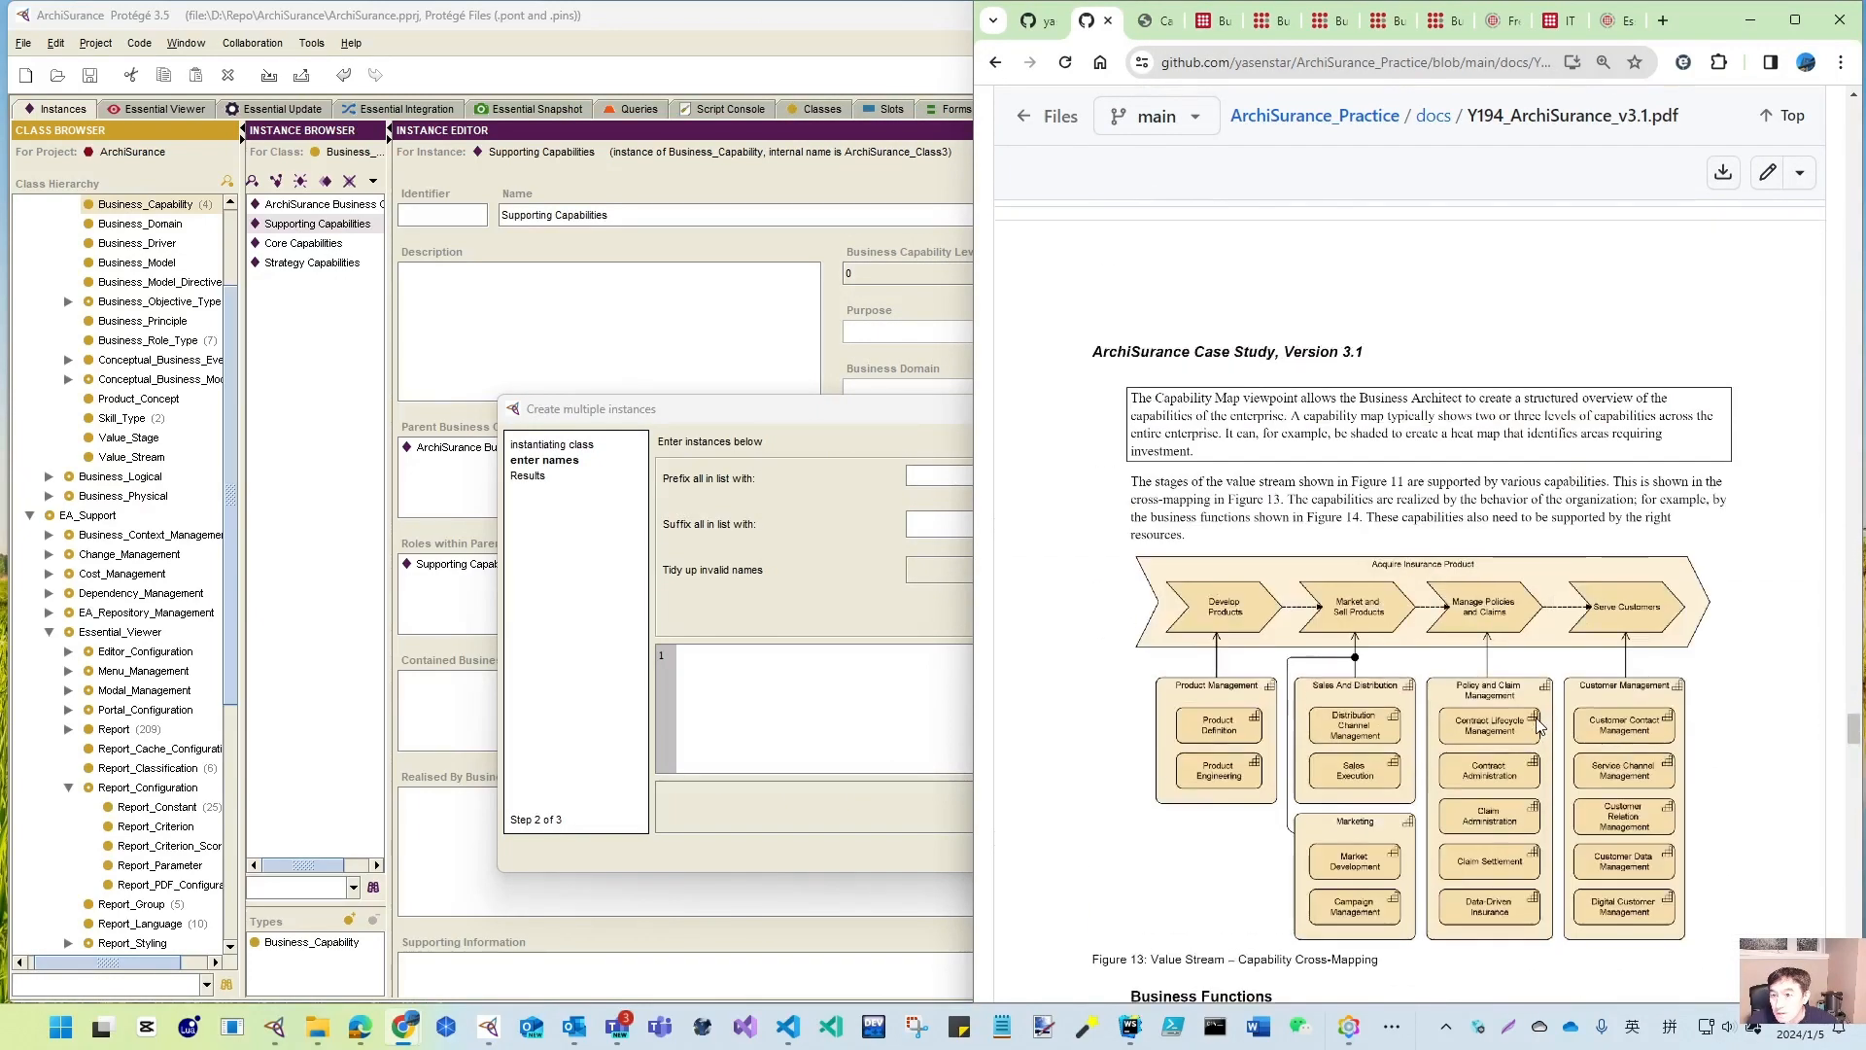
pyautogui.scroll(2, 1538, 724)
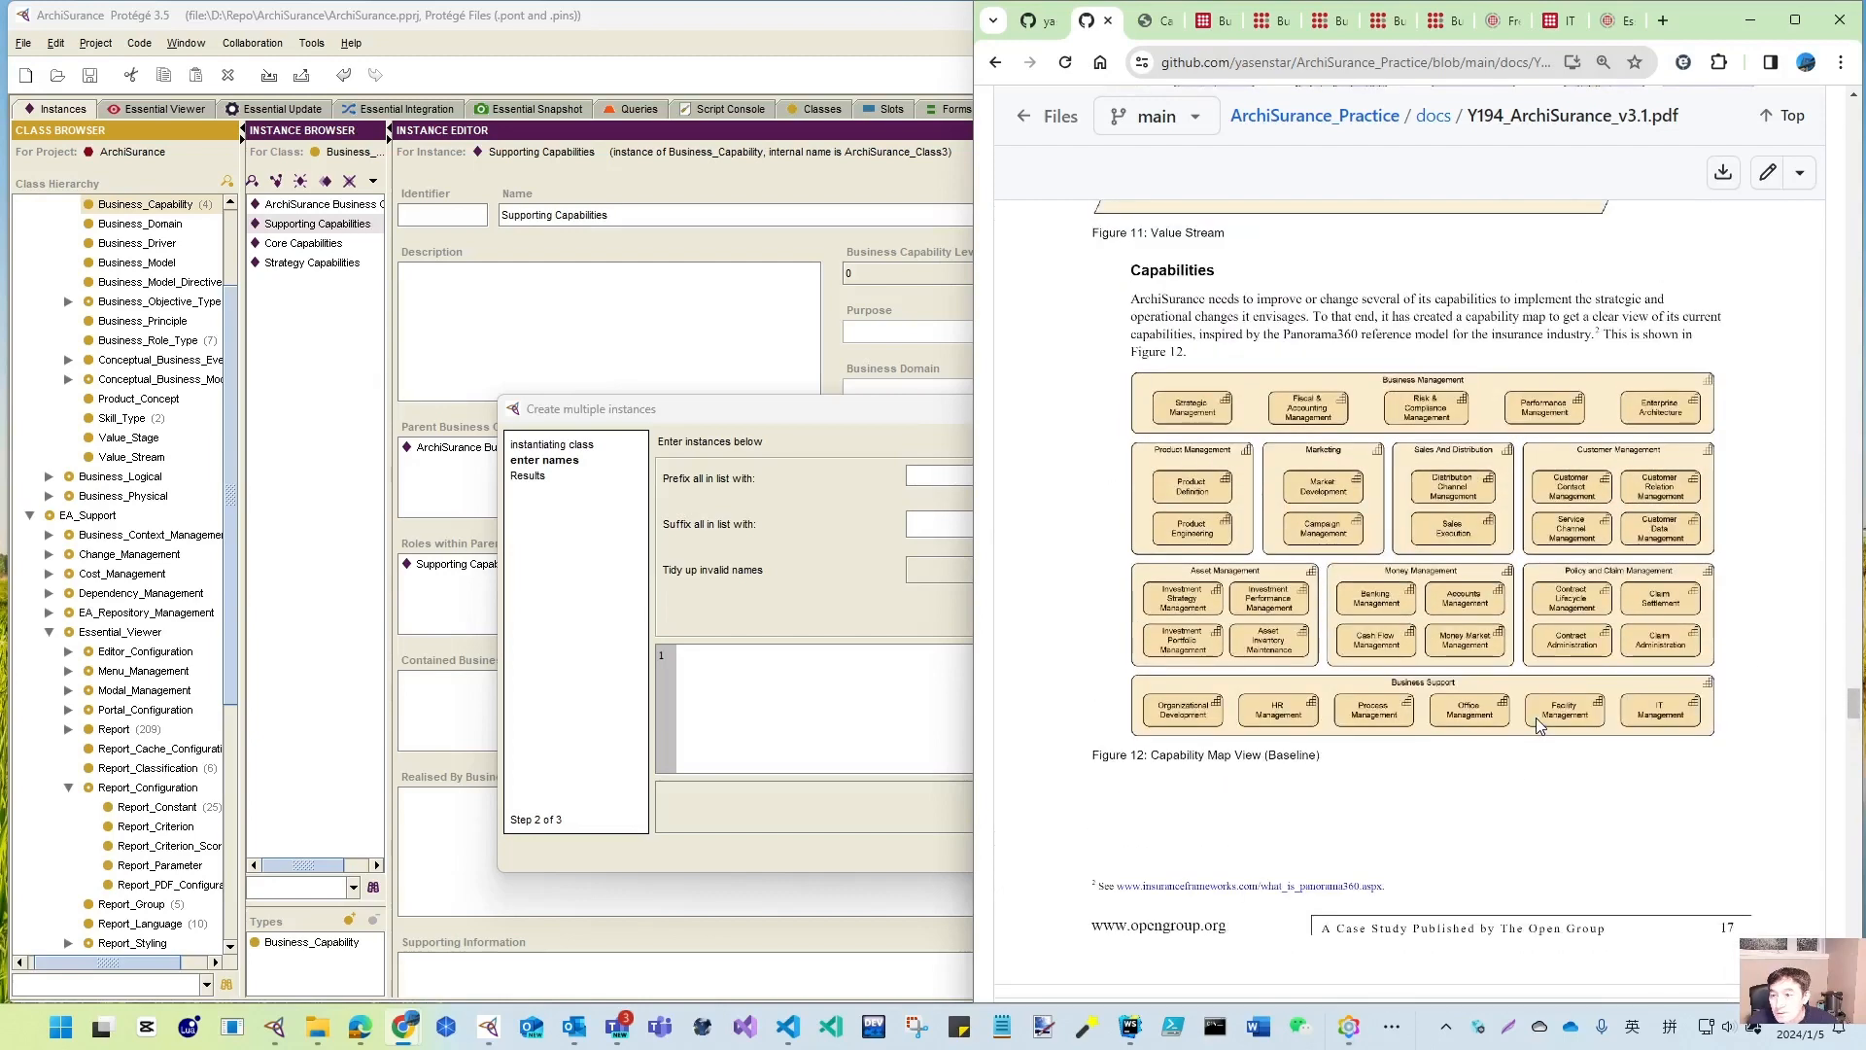
pyautogui.click(815, 418)
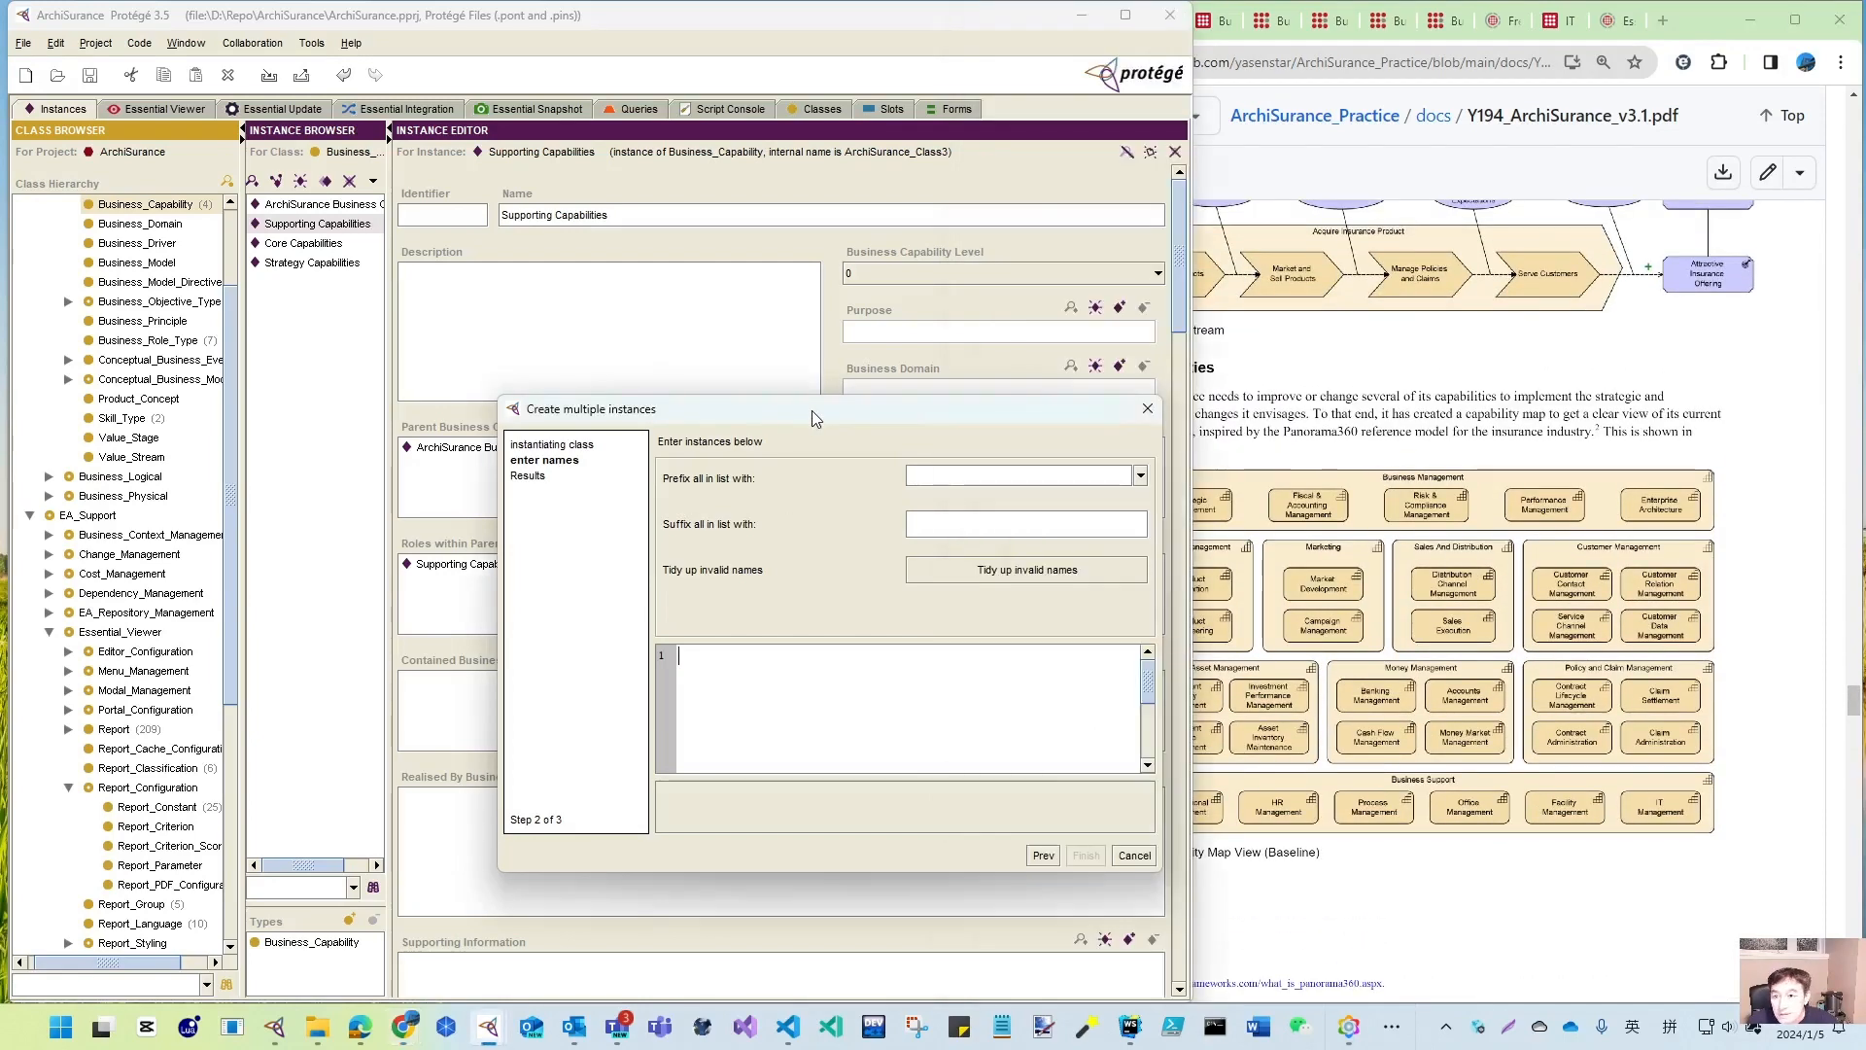
# - Close the multiple-instance wizard, narrow the Protégé window, and bring the Figure 12 capability map fully into view beside it
pyautogui.click(1146, 409)
pyautogui.moveTo(1192, 379); pyautogui.dragTo(716, 400)
pyautogui.moveTo(971, 401); pyautogui.dragTo(721, 401)
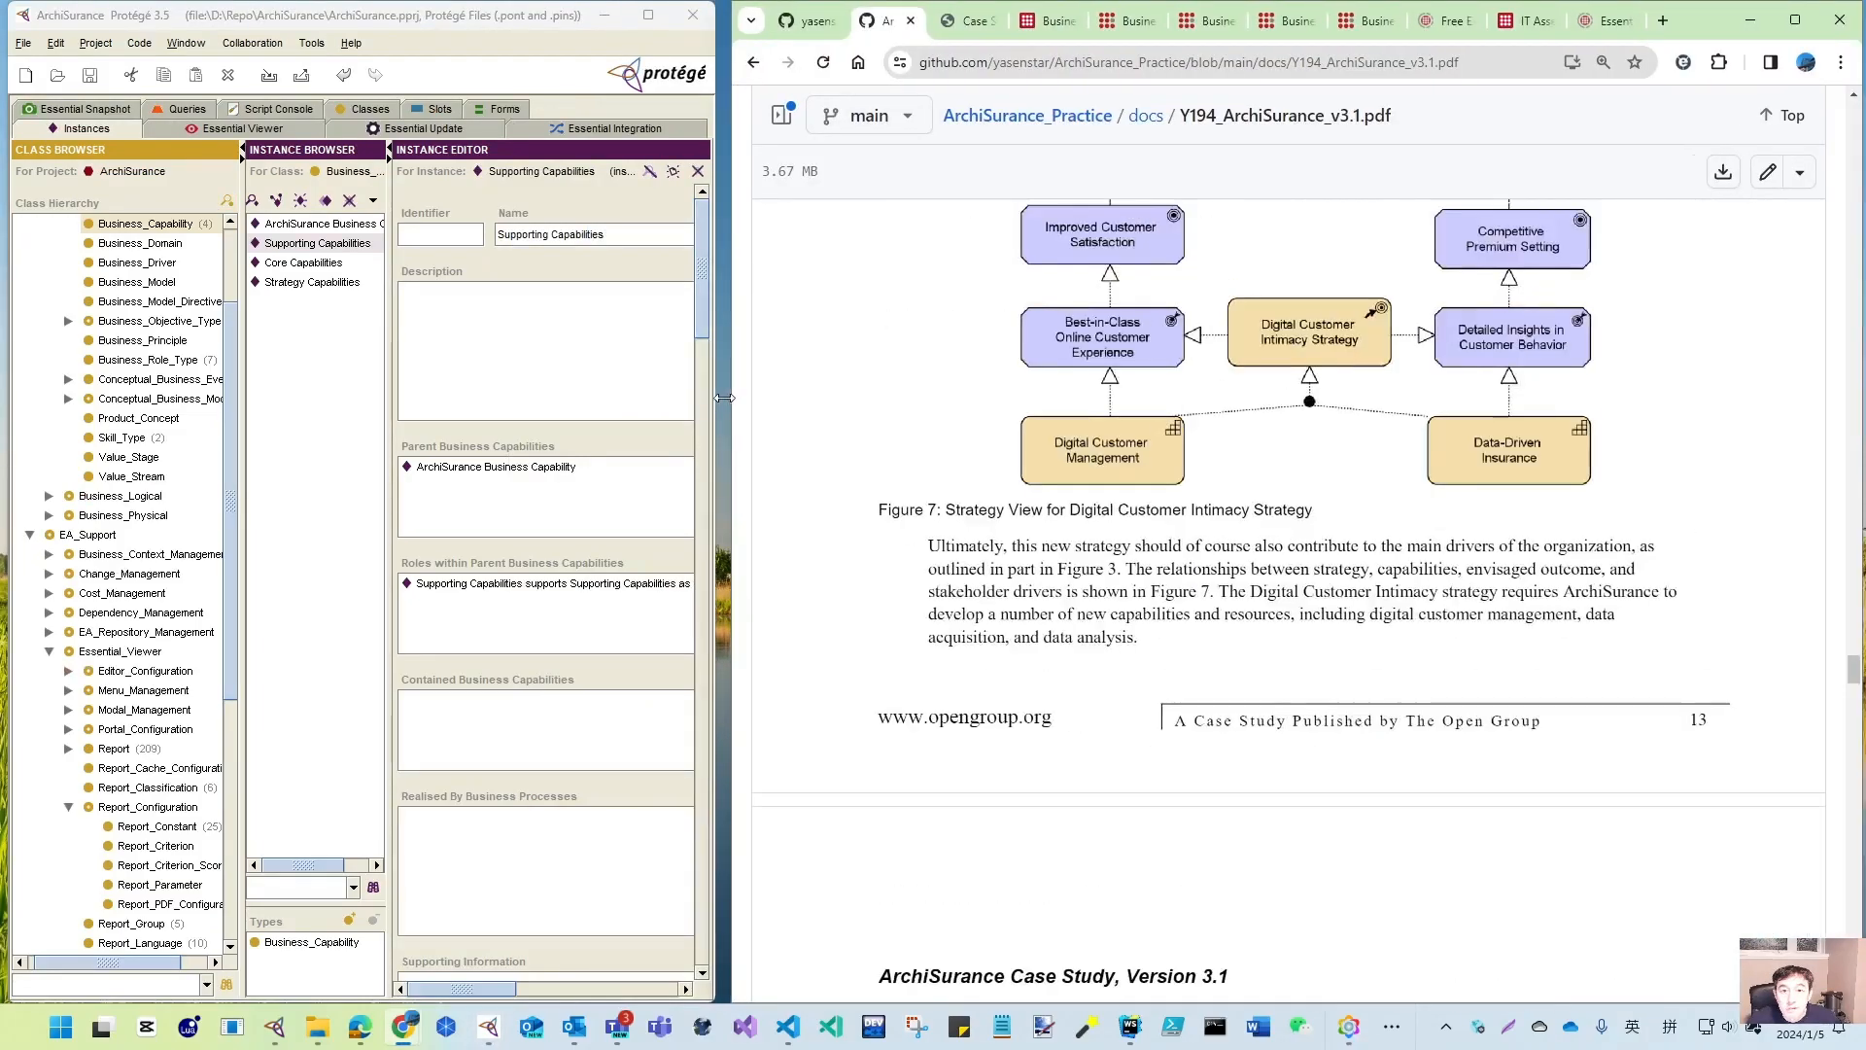
pyautogui.scroll(-20, 1437, 721)
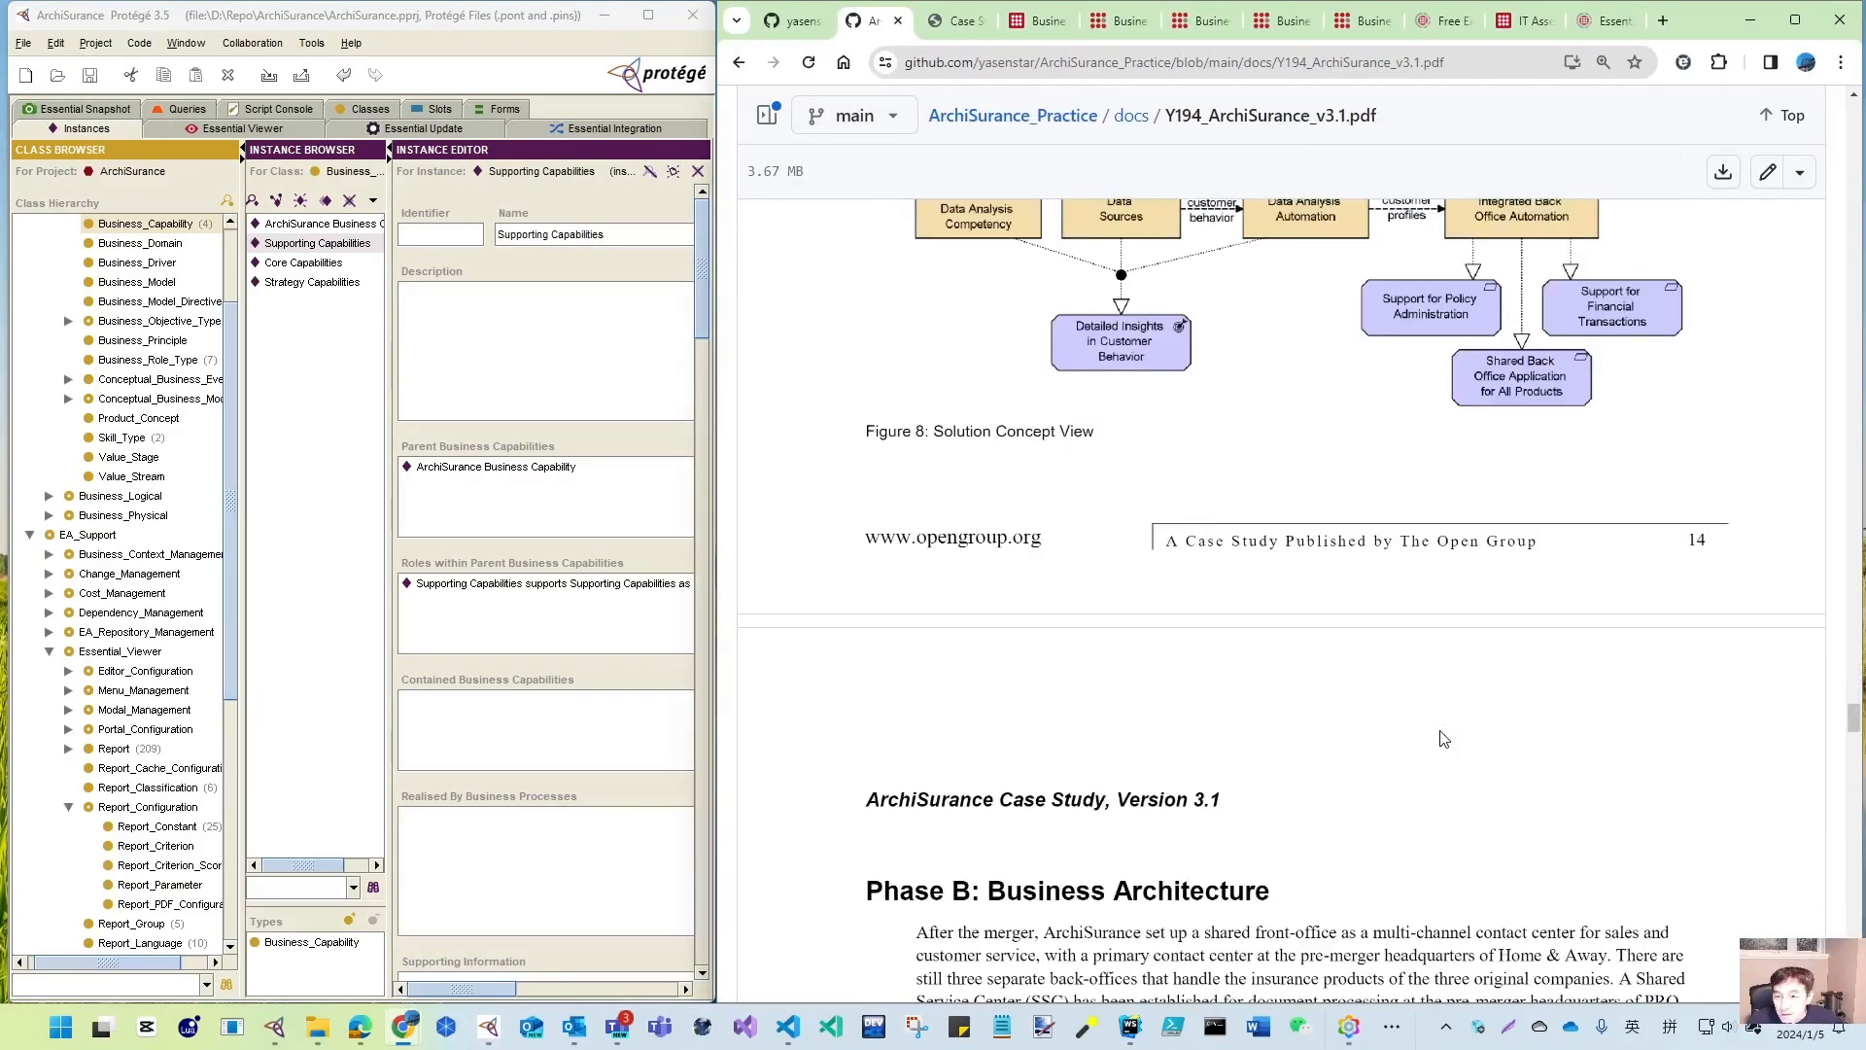
pyautogui.scroll(-15, 1444, 733)
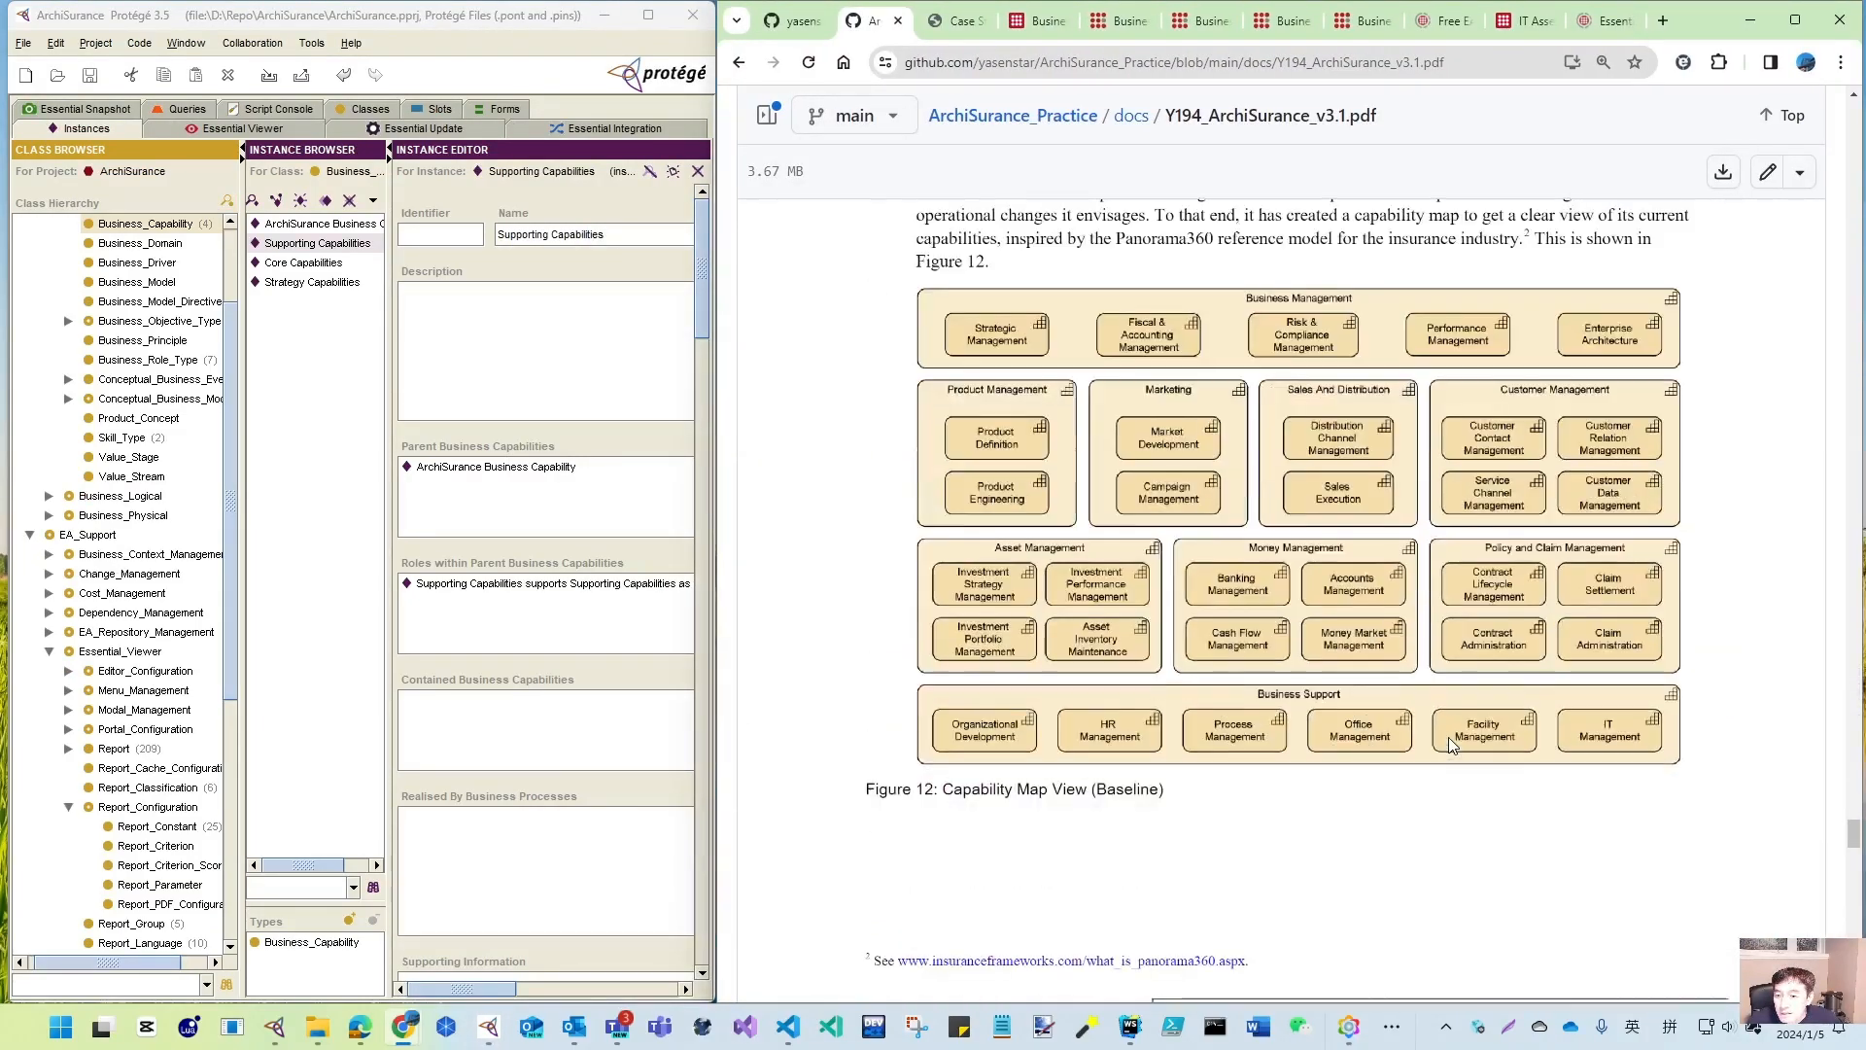
pyautogui.scroll(5, 1449, 743)
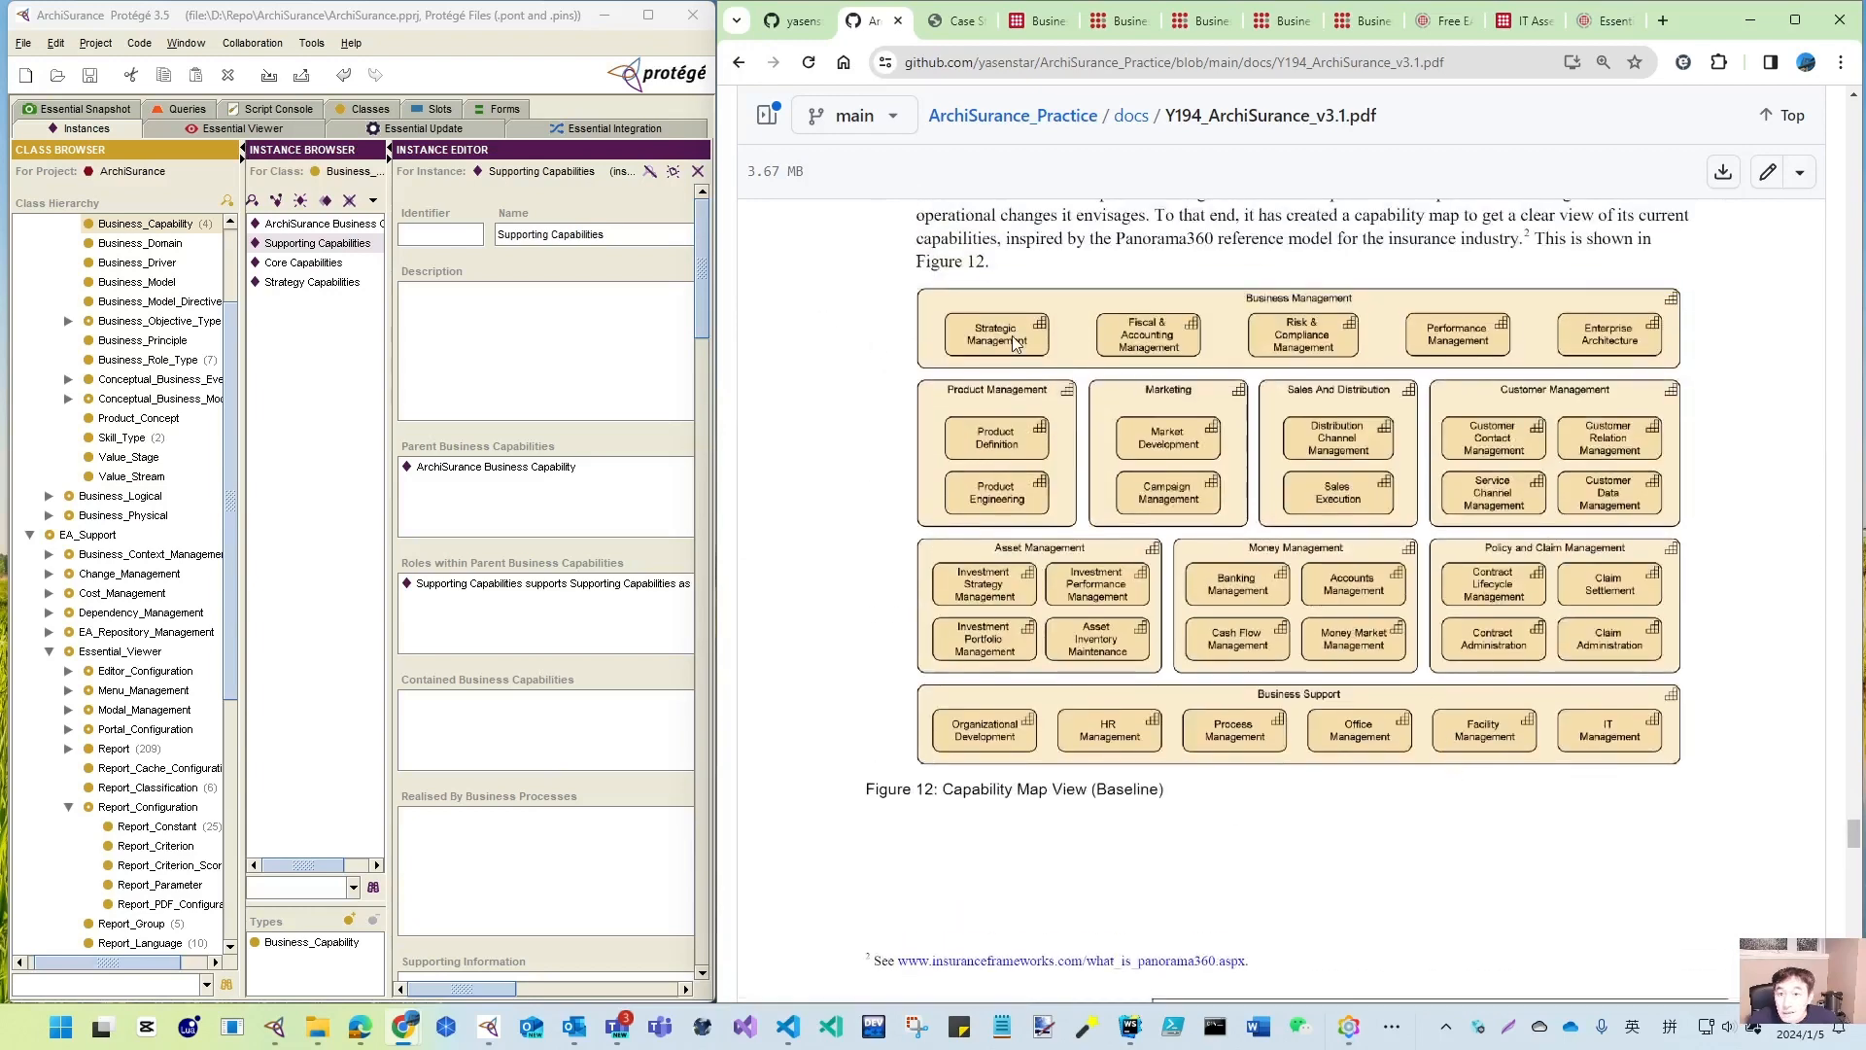
# - Restart the Create multiple instances wizard beside the capability map and choose Business_Capability under Business_Conceptual as the class to instantiate
pyautogui.click(312, 43)
pyautogui.moveTo(378, 77)
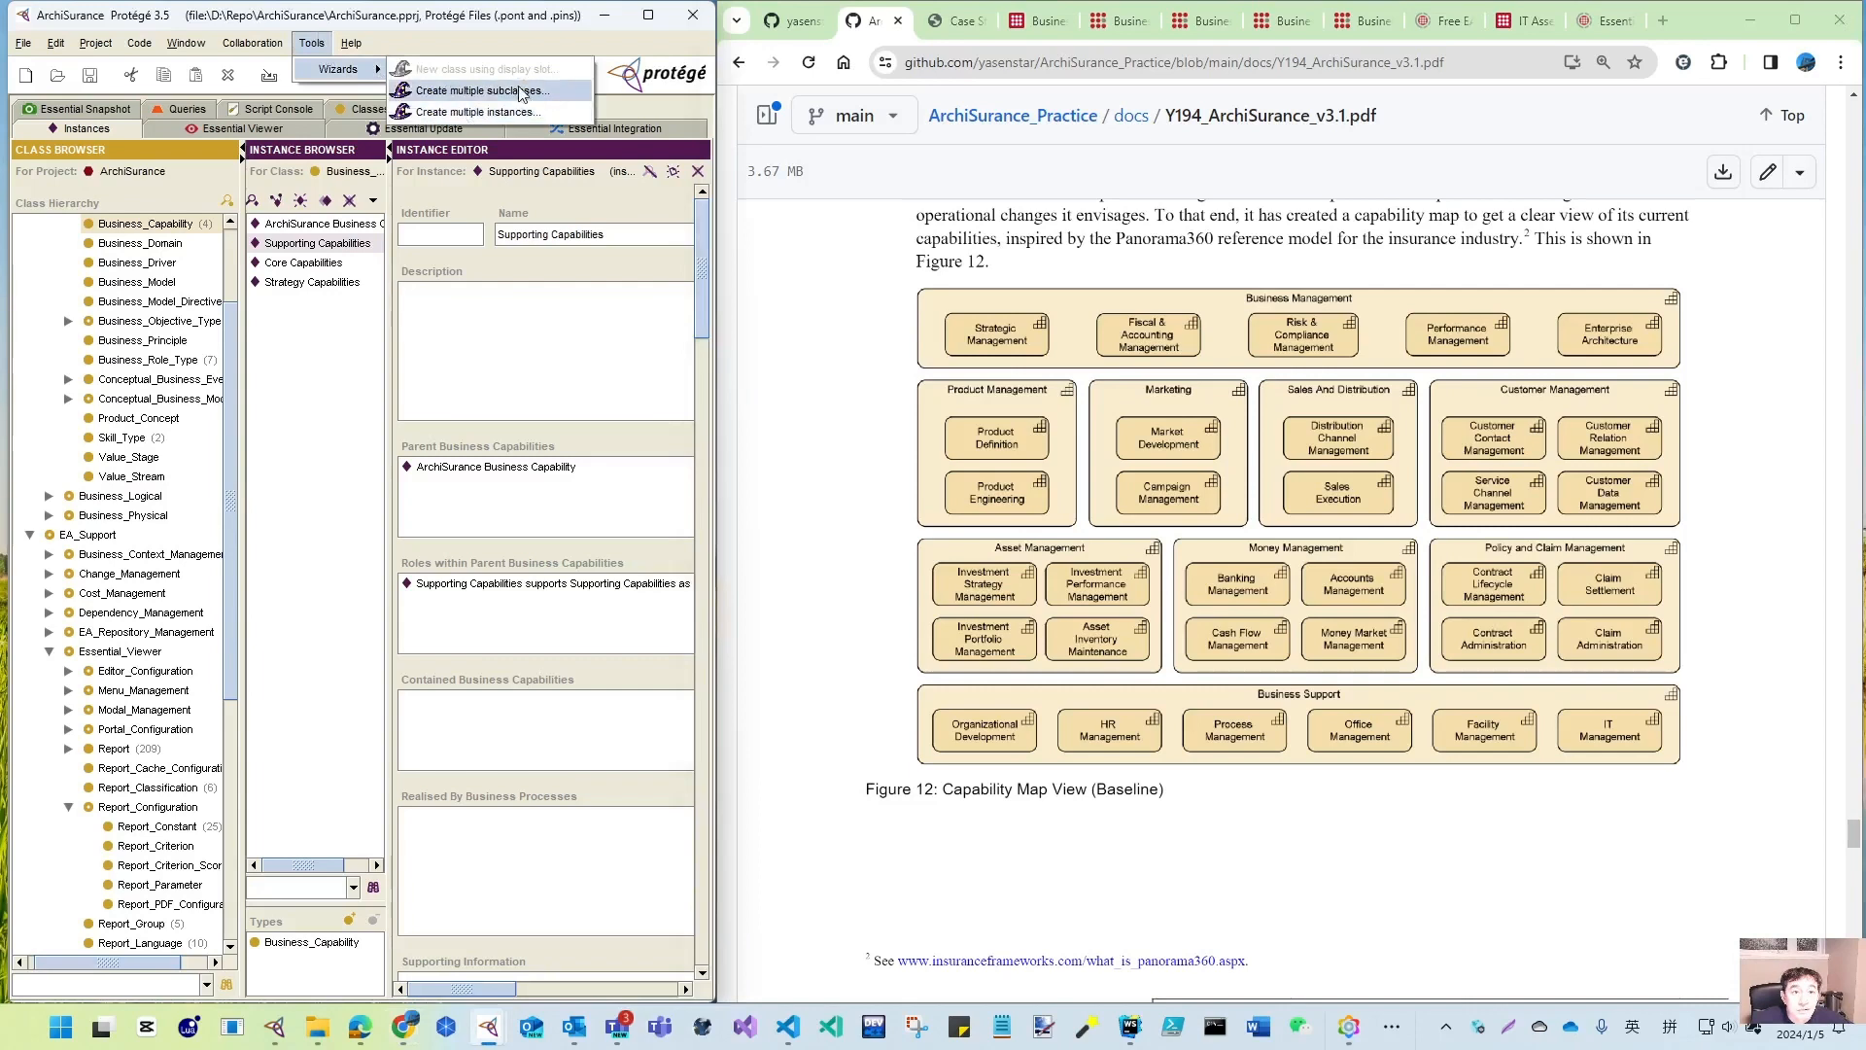
pyautogui.click(532, 113)
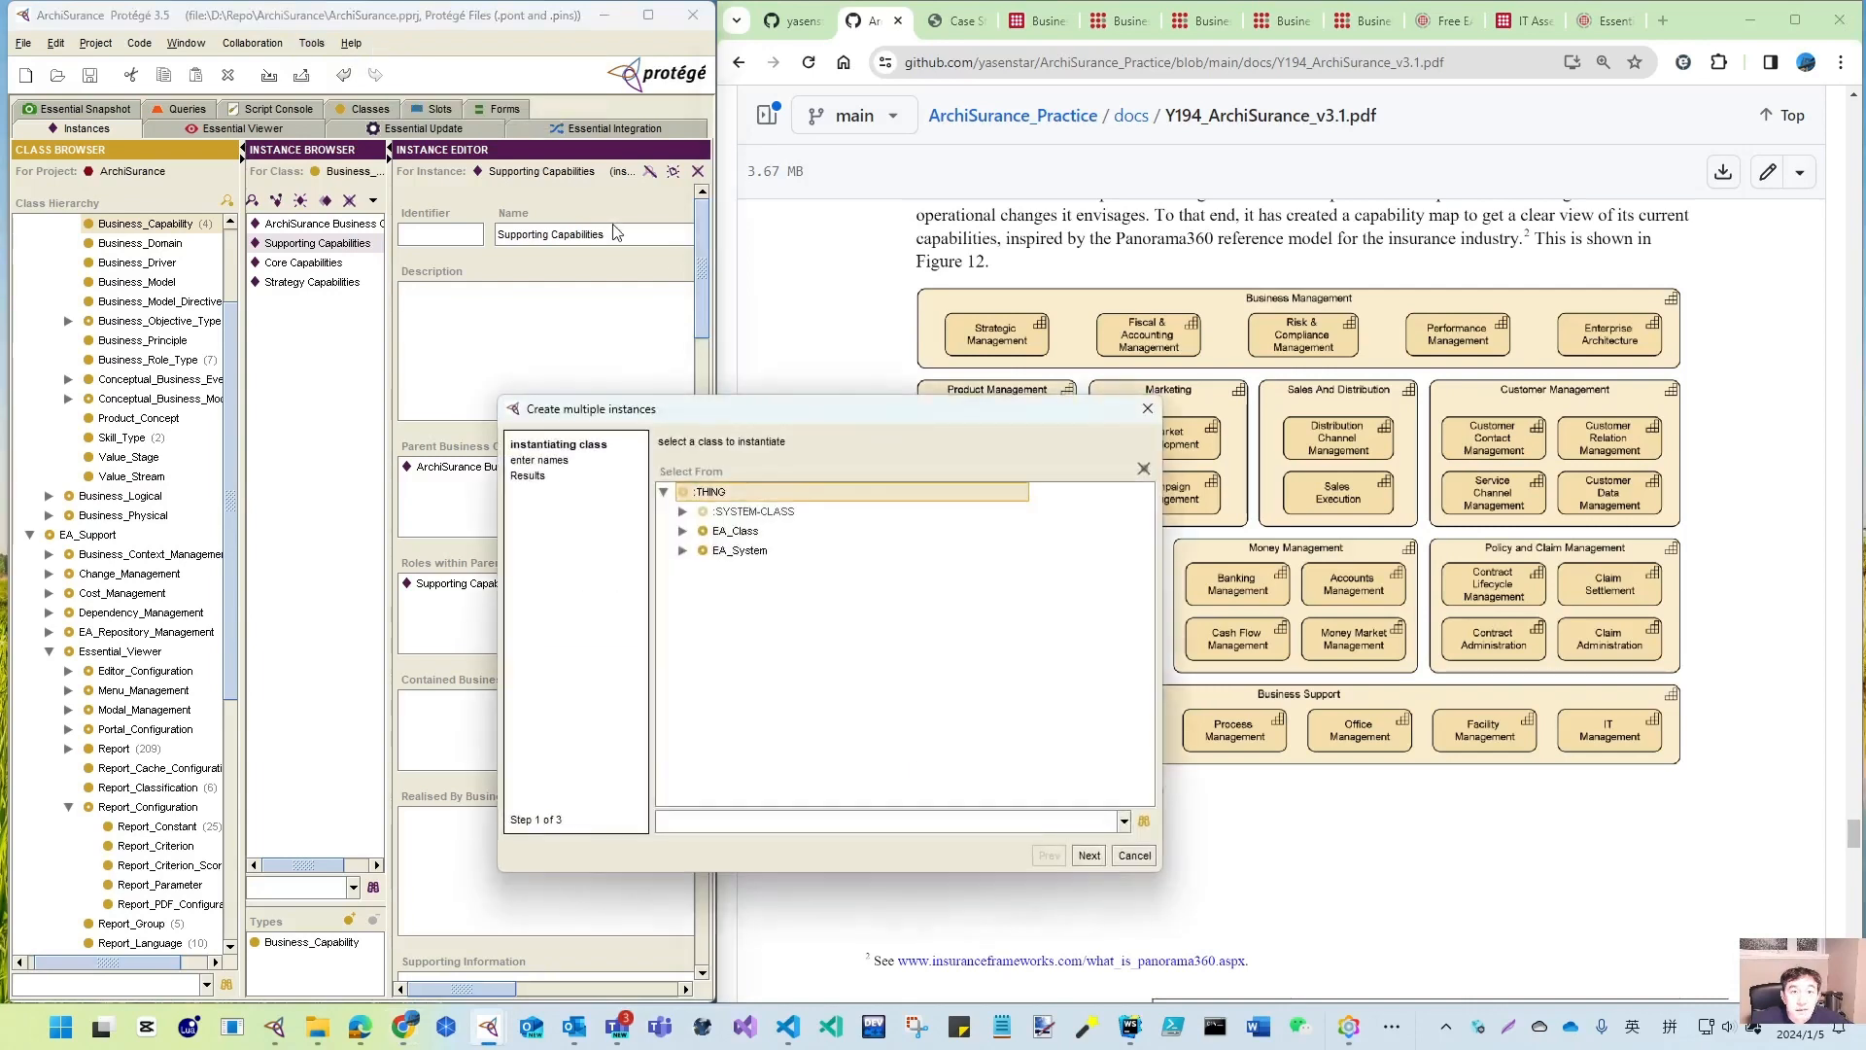
pyautogui.moveTo(664, 520); pyautogui.dragTo(299, 367)
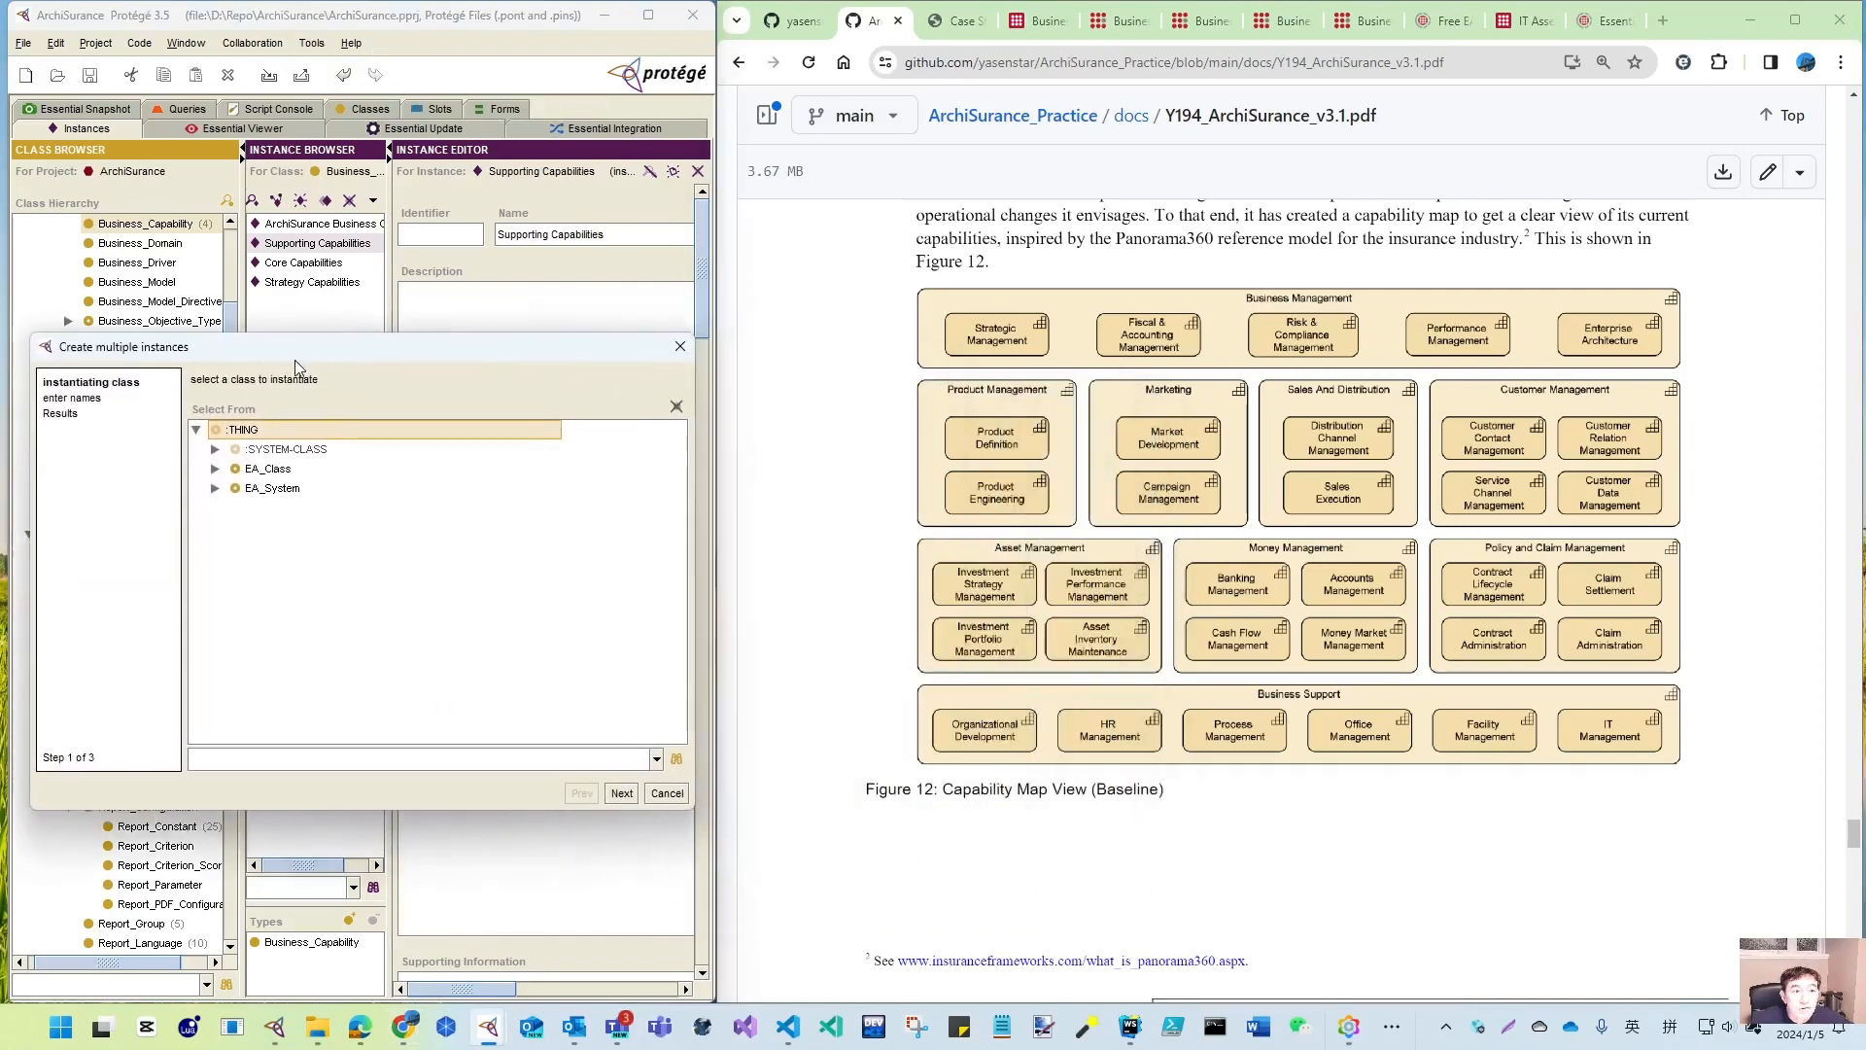
pyautogui.click(215, 469)
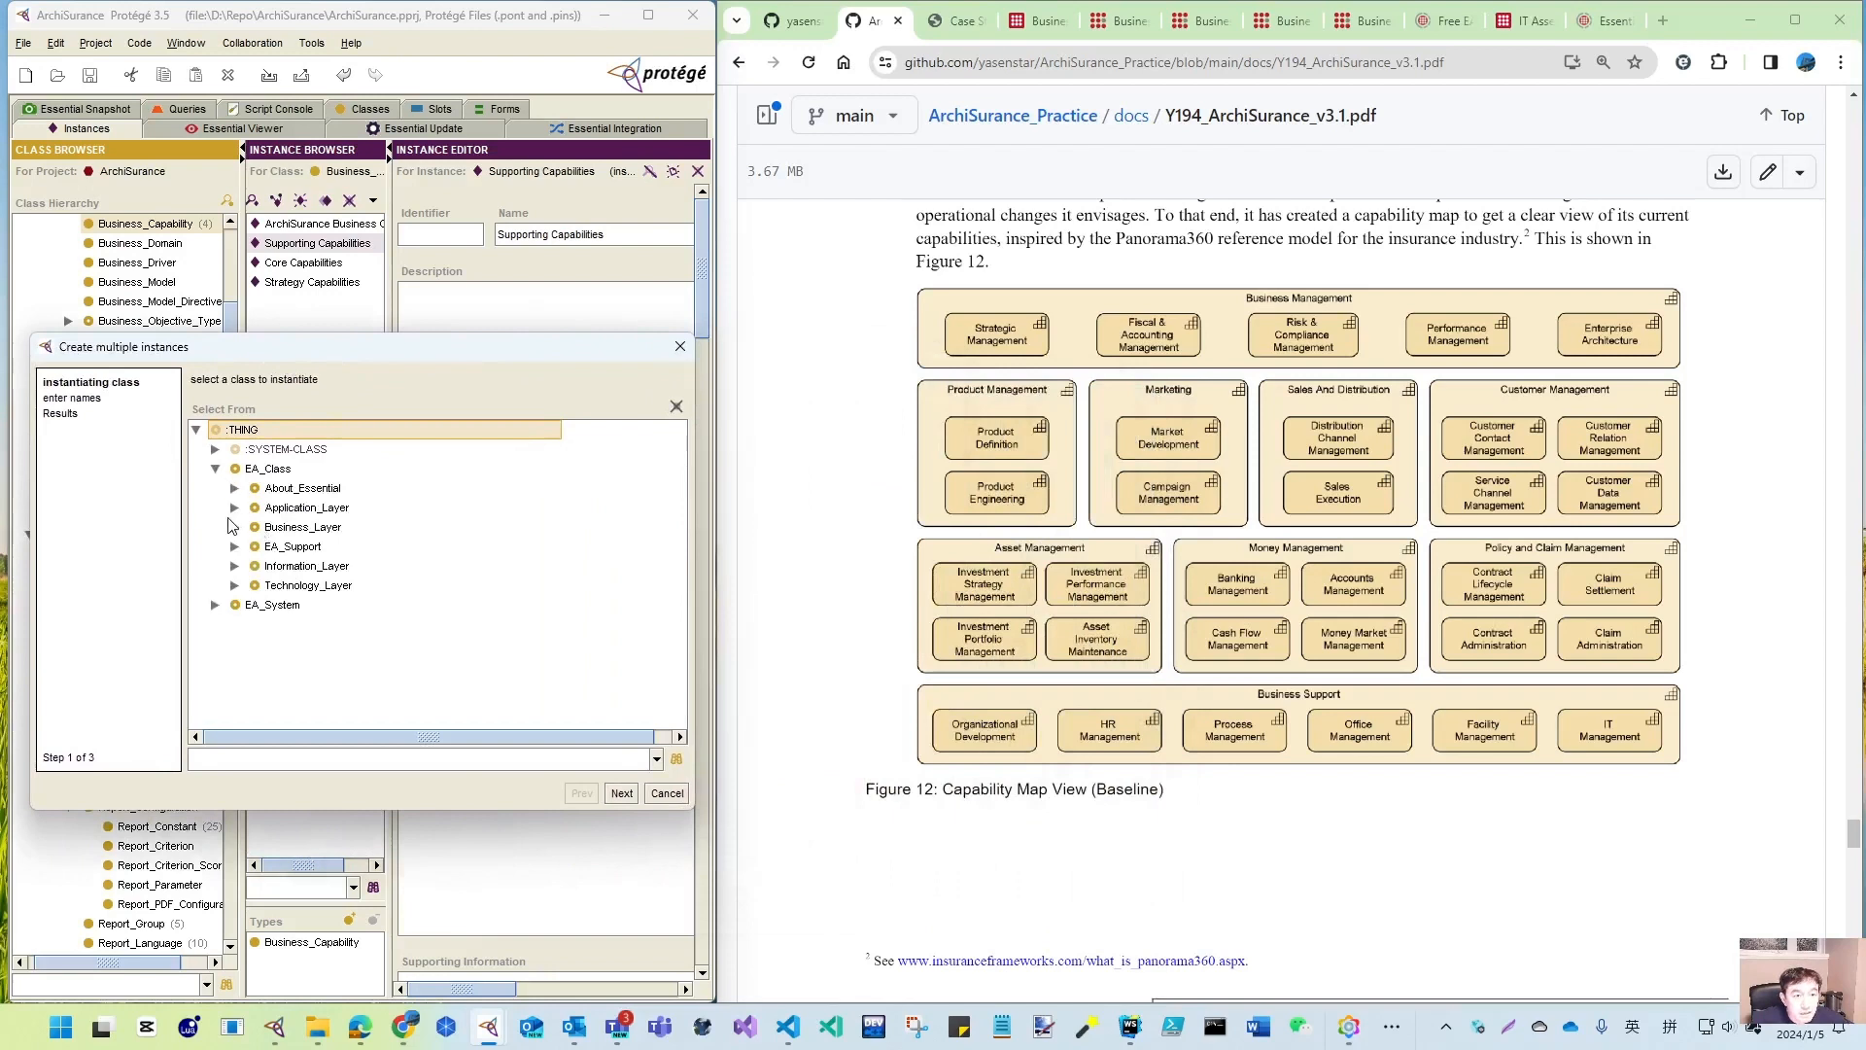
pyautogui.click(235, 527)
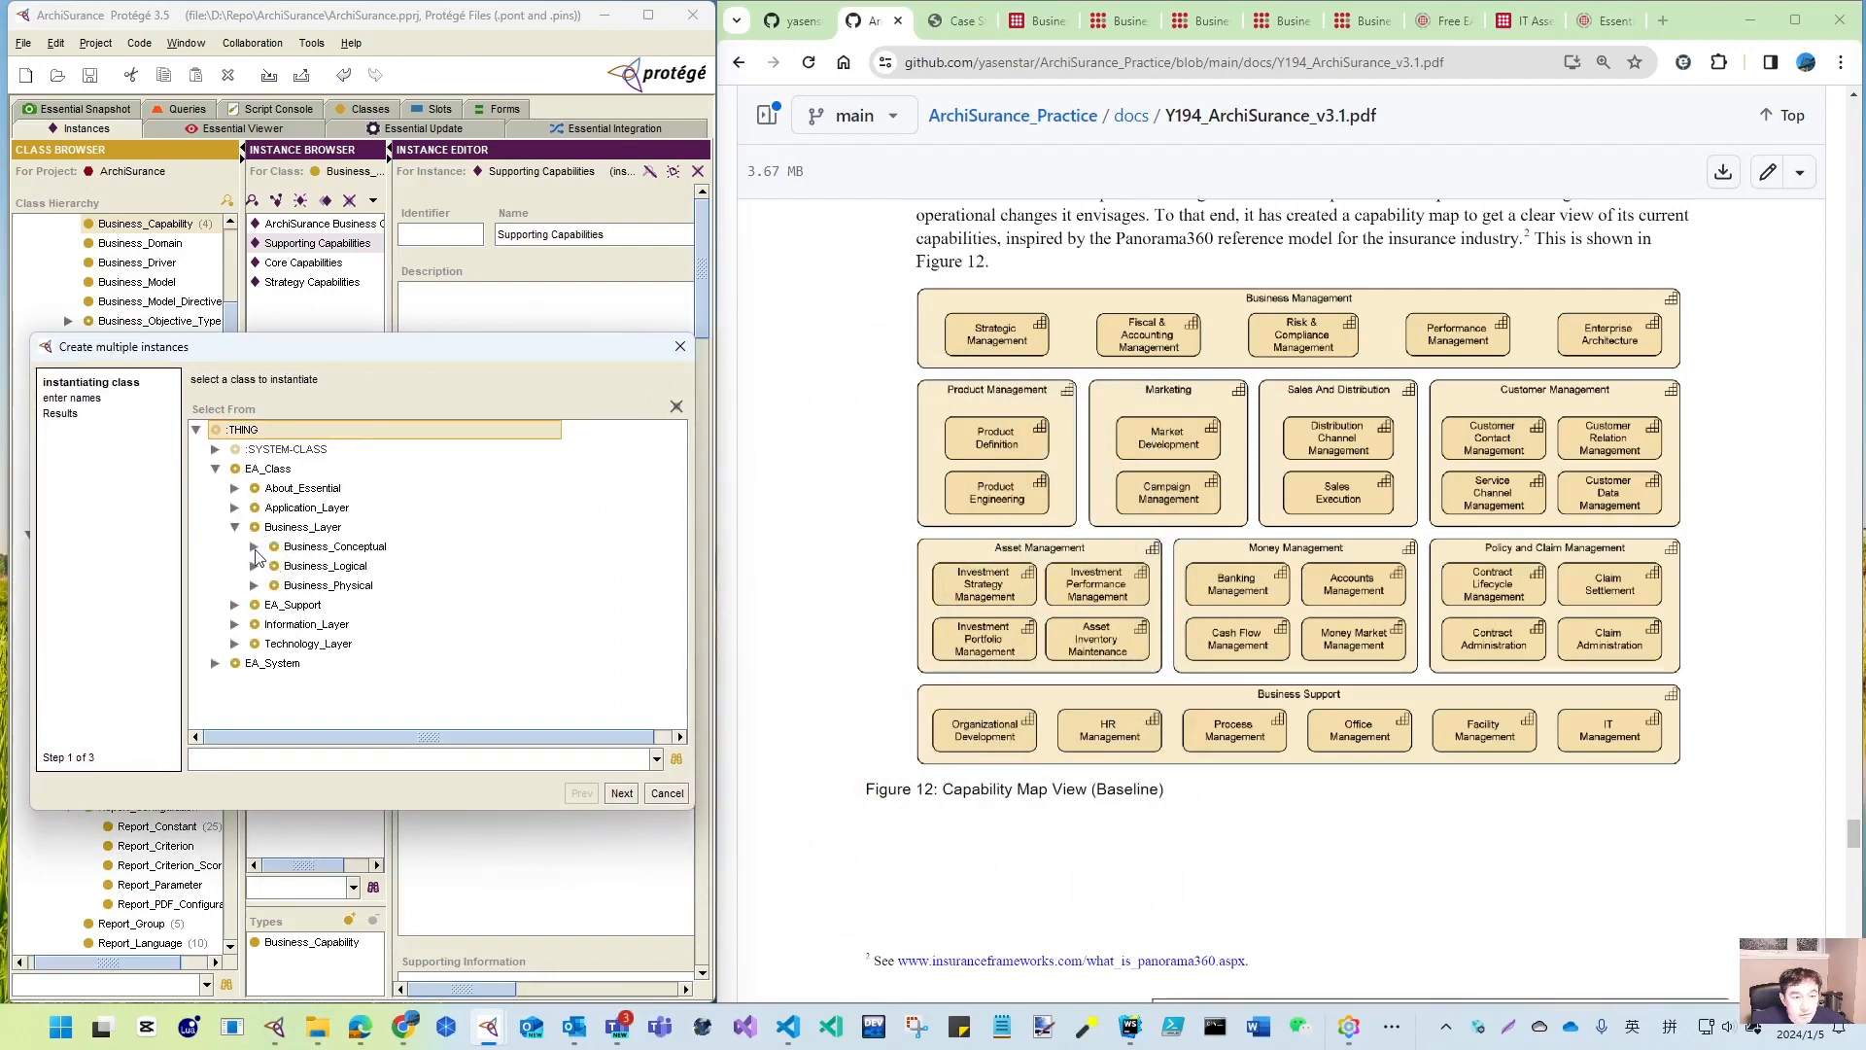
pyautogui.click(254, 546)
pyautogui.click(361, 469)
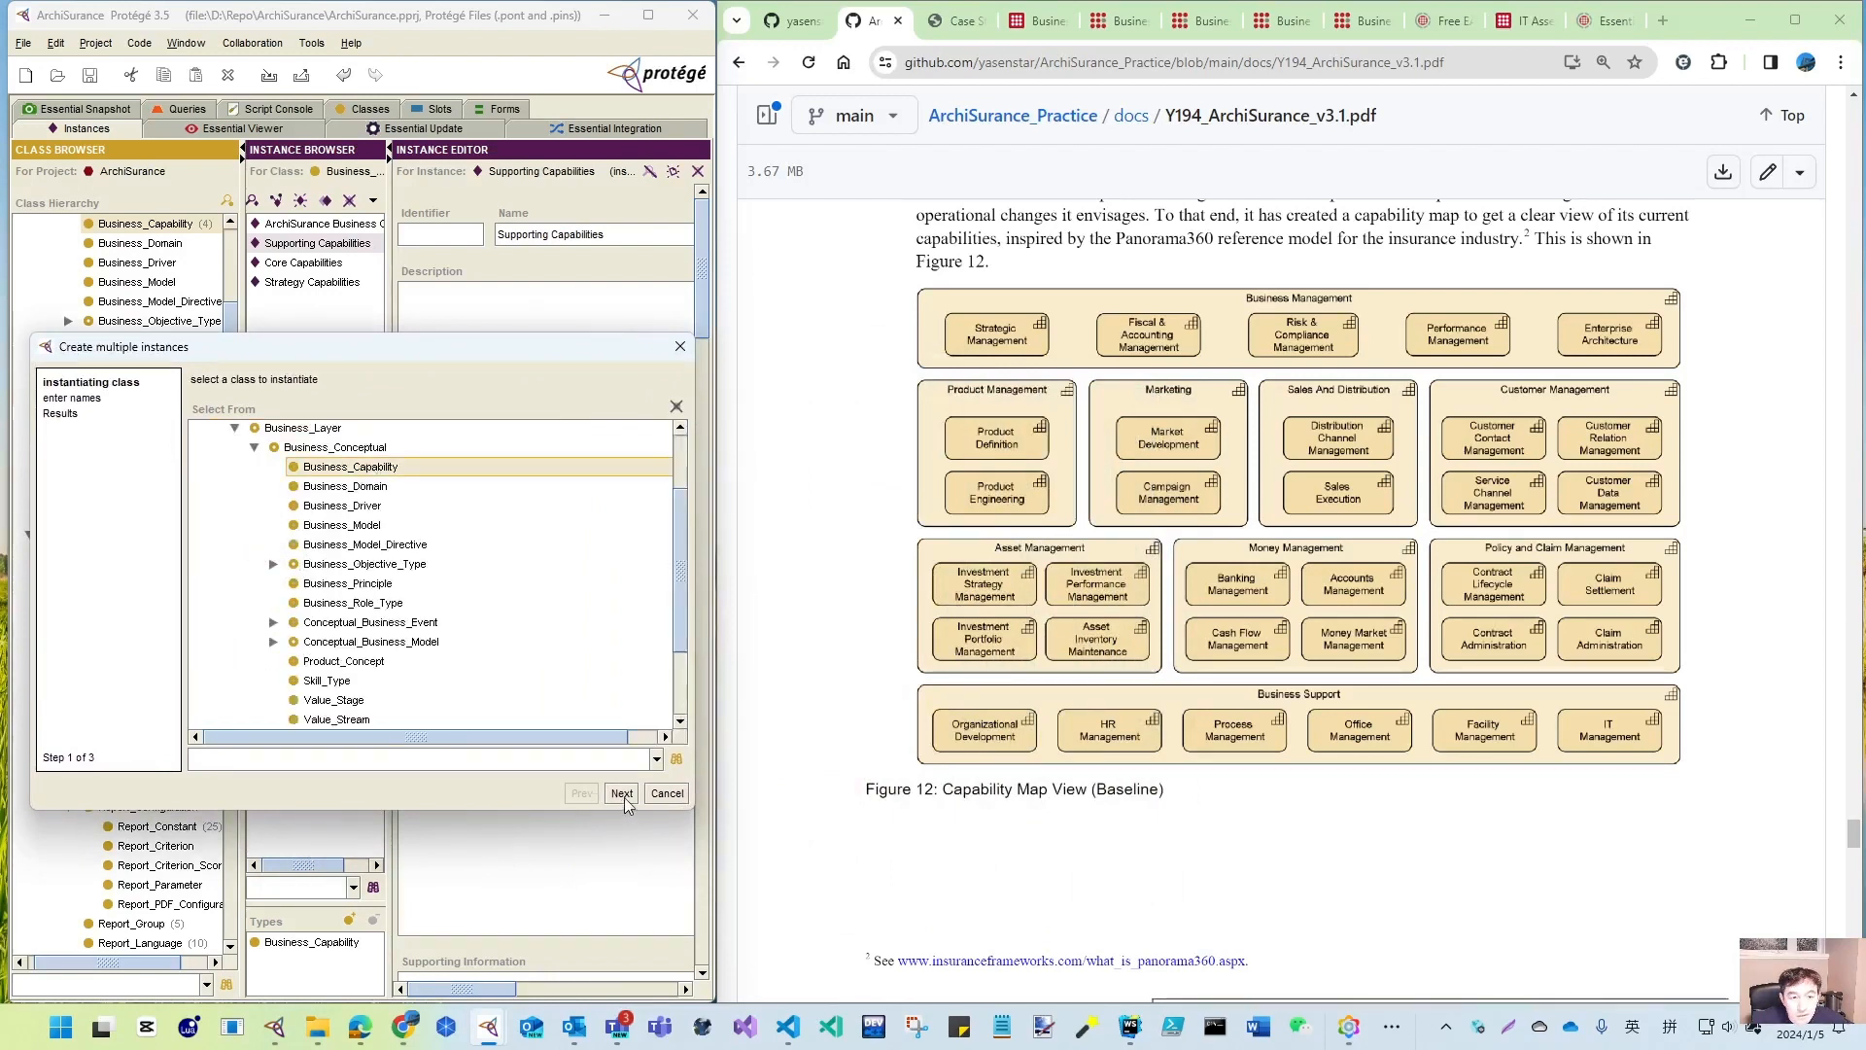
pyautogui.click(622, 794)
# - Try to list Business Management and Strategic as instance names in the wizard, and cancel it
pyautogui.click(370, 586)
pyautogui.write('S')
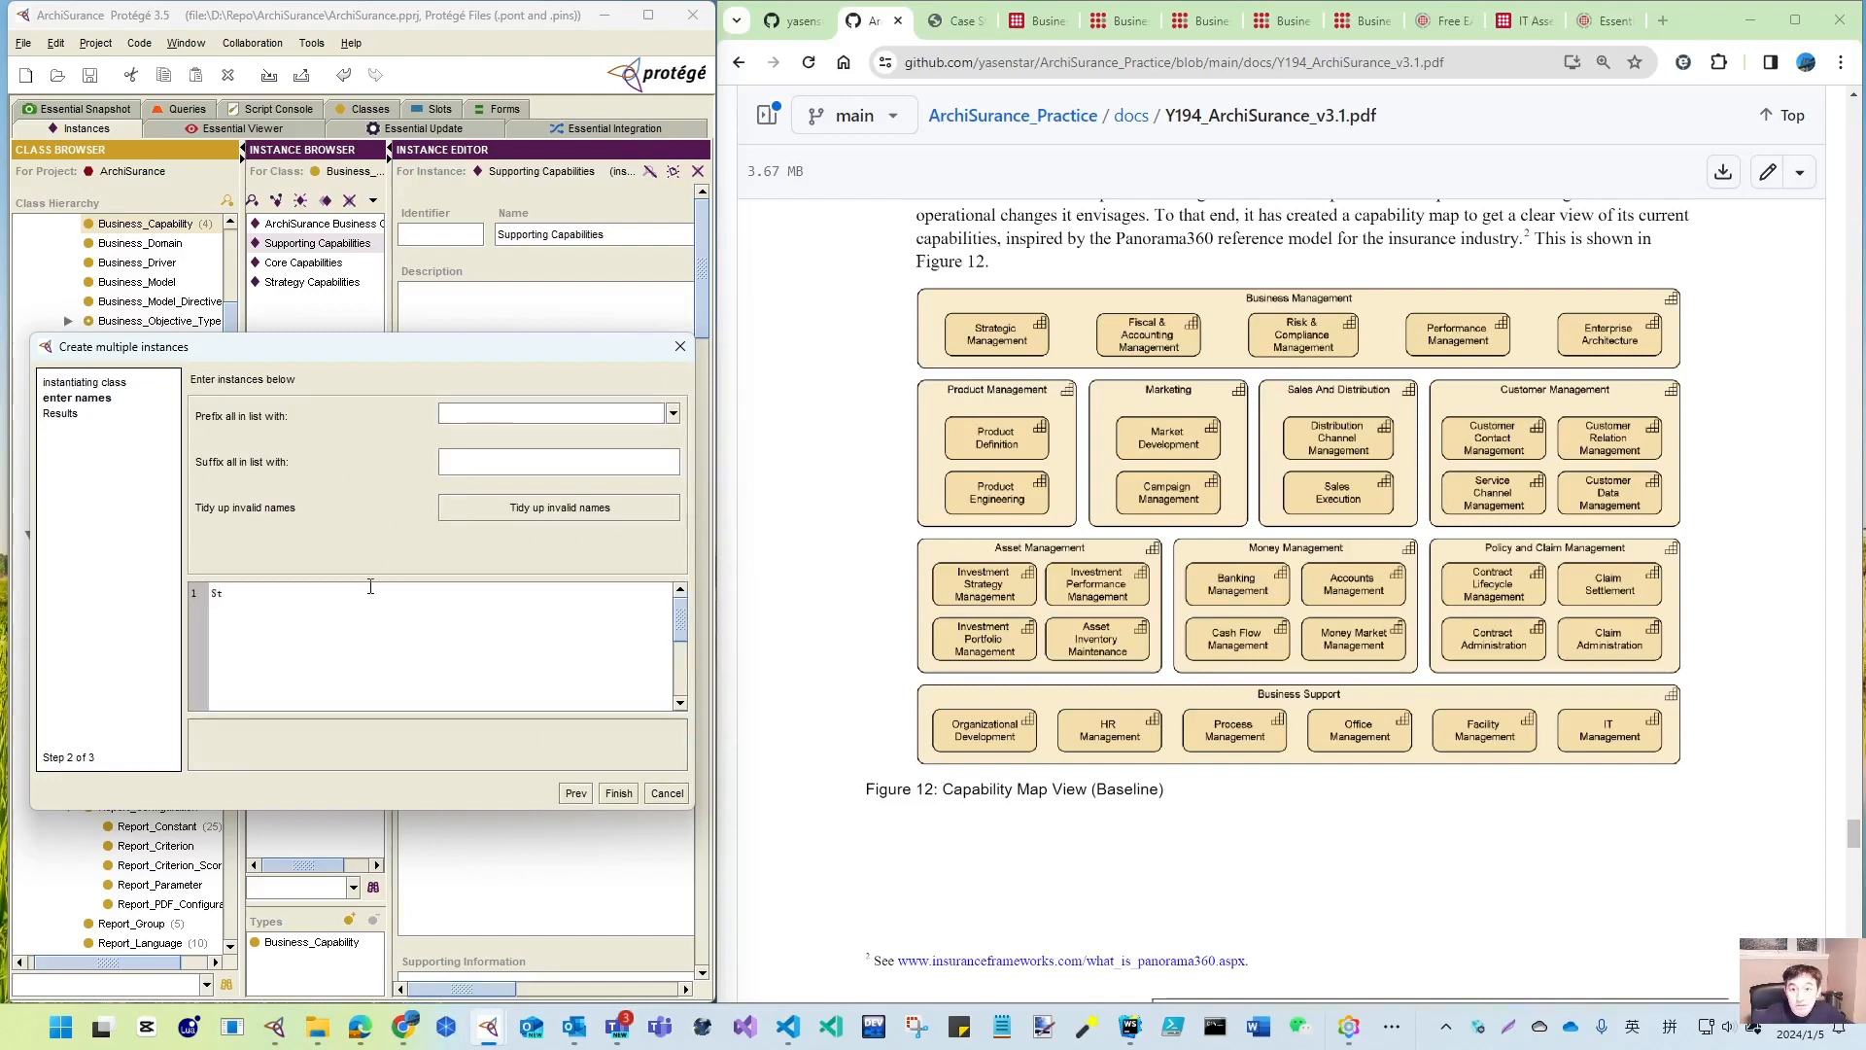
pyautogui.write('t')
pyautogui.press('BackSpace')
pyautogui.press('BackSpace')
pyautogui.write('Strategic')
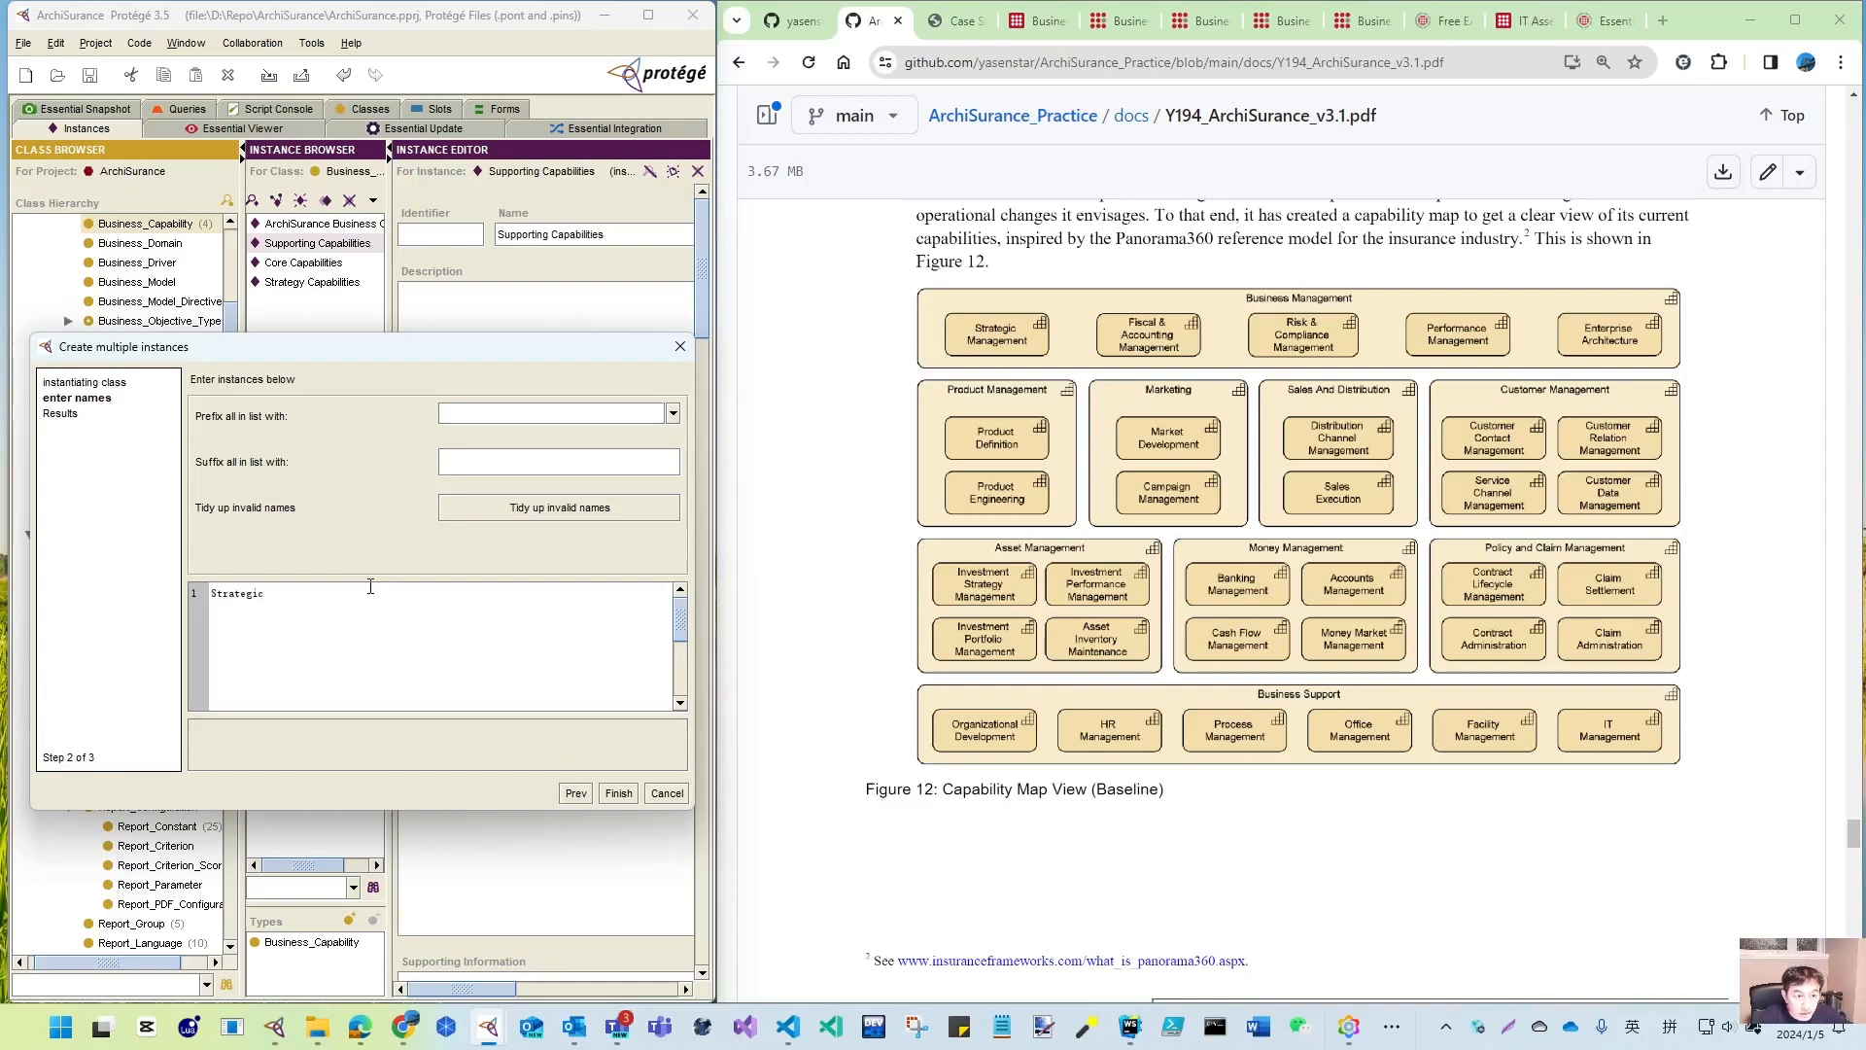
pyautogui.press('Return')
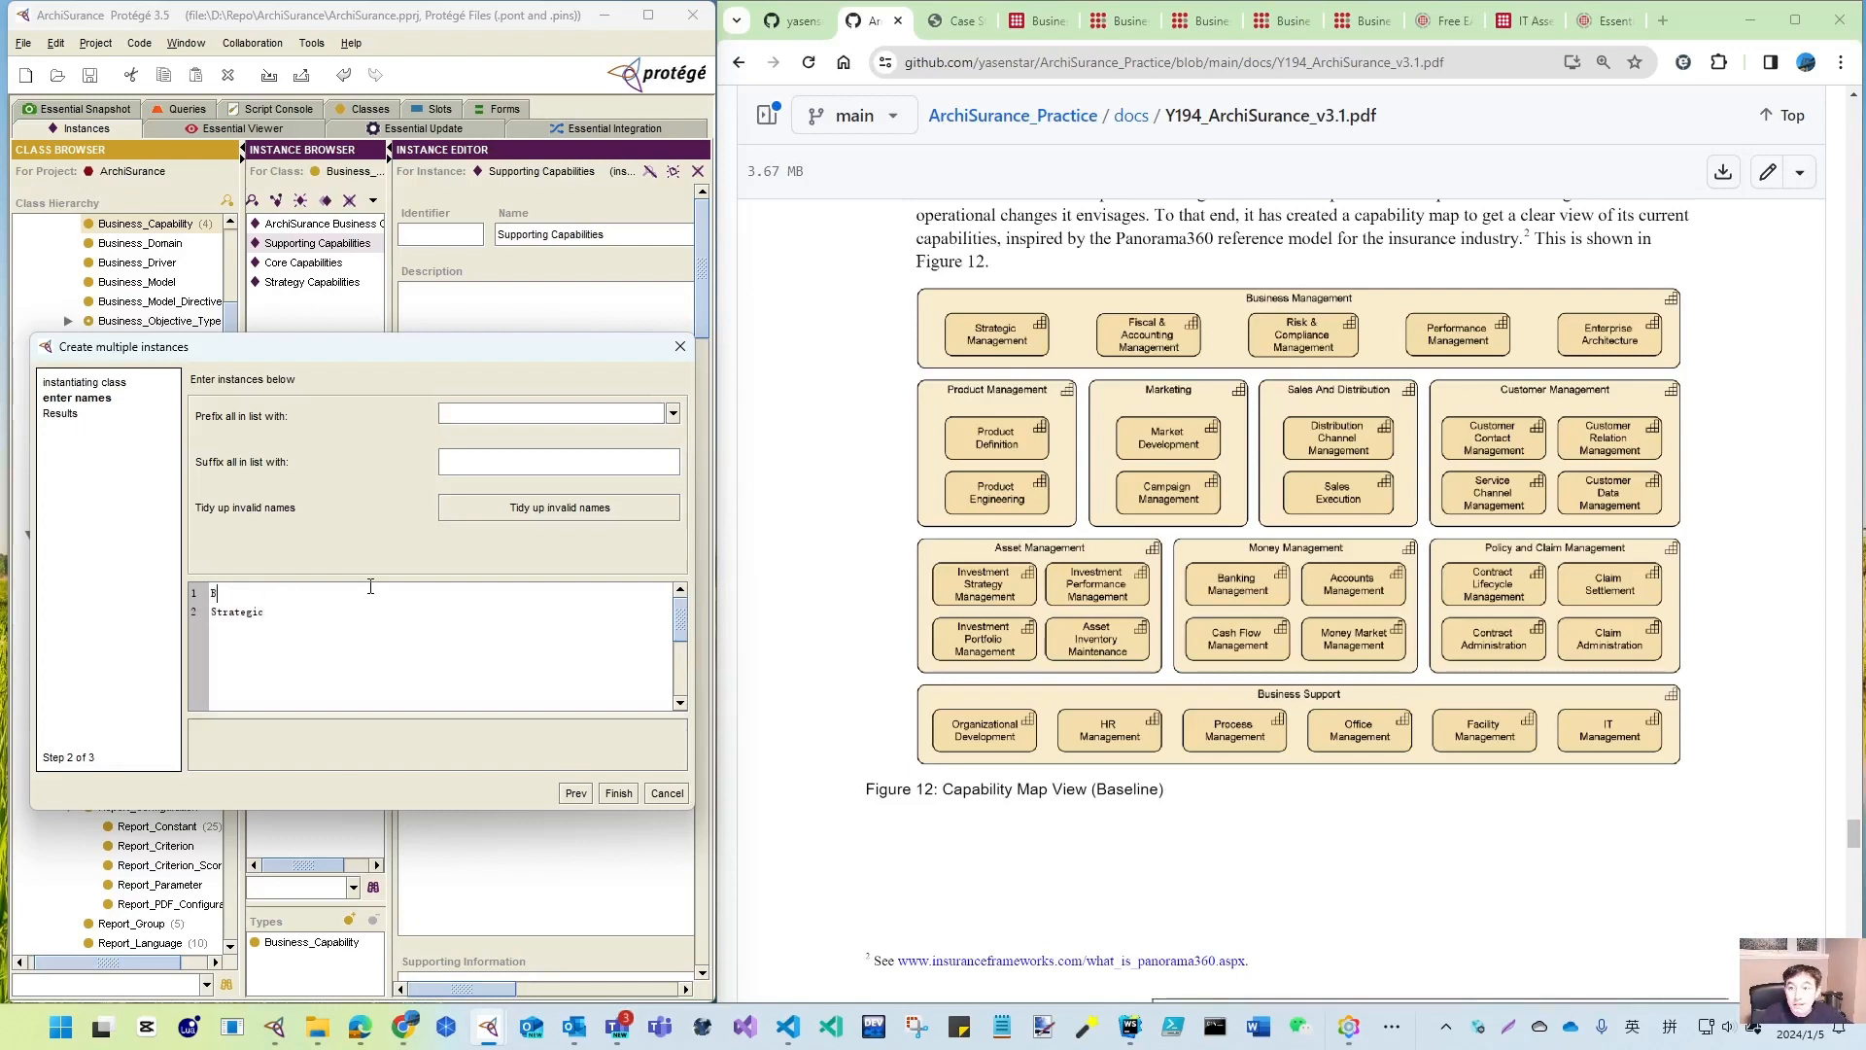
pyautogui.write('Management')
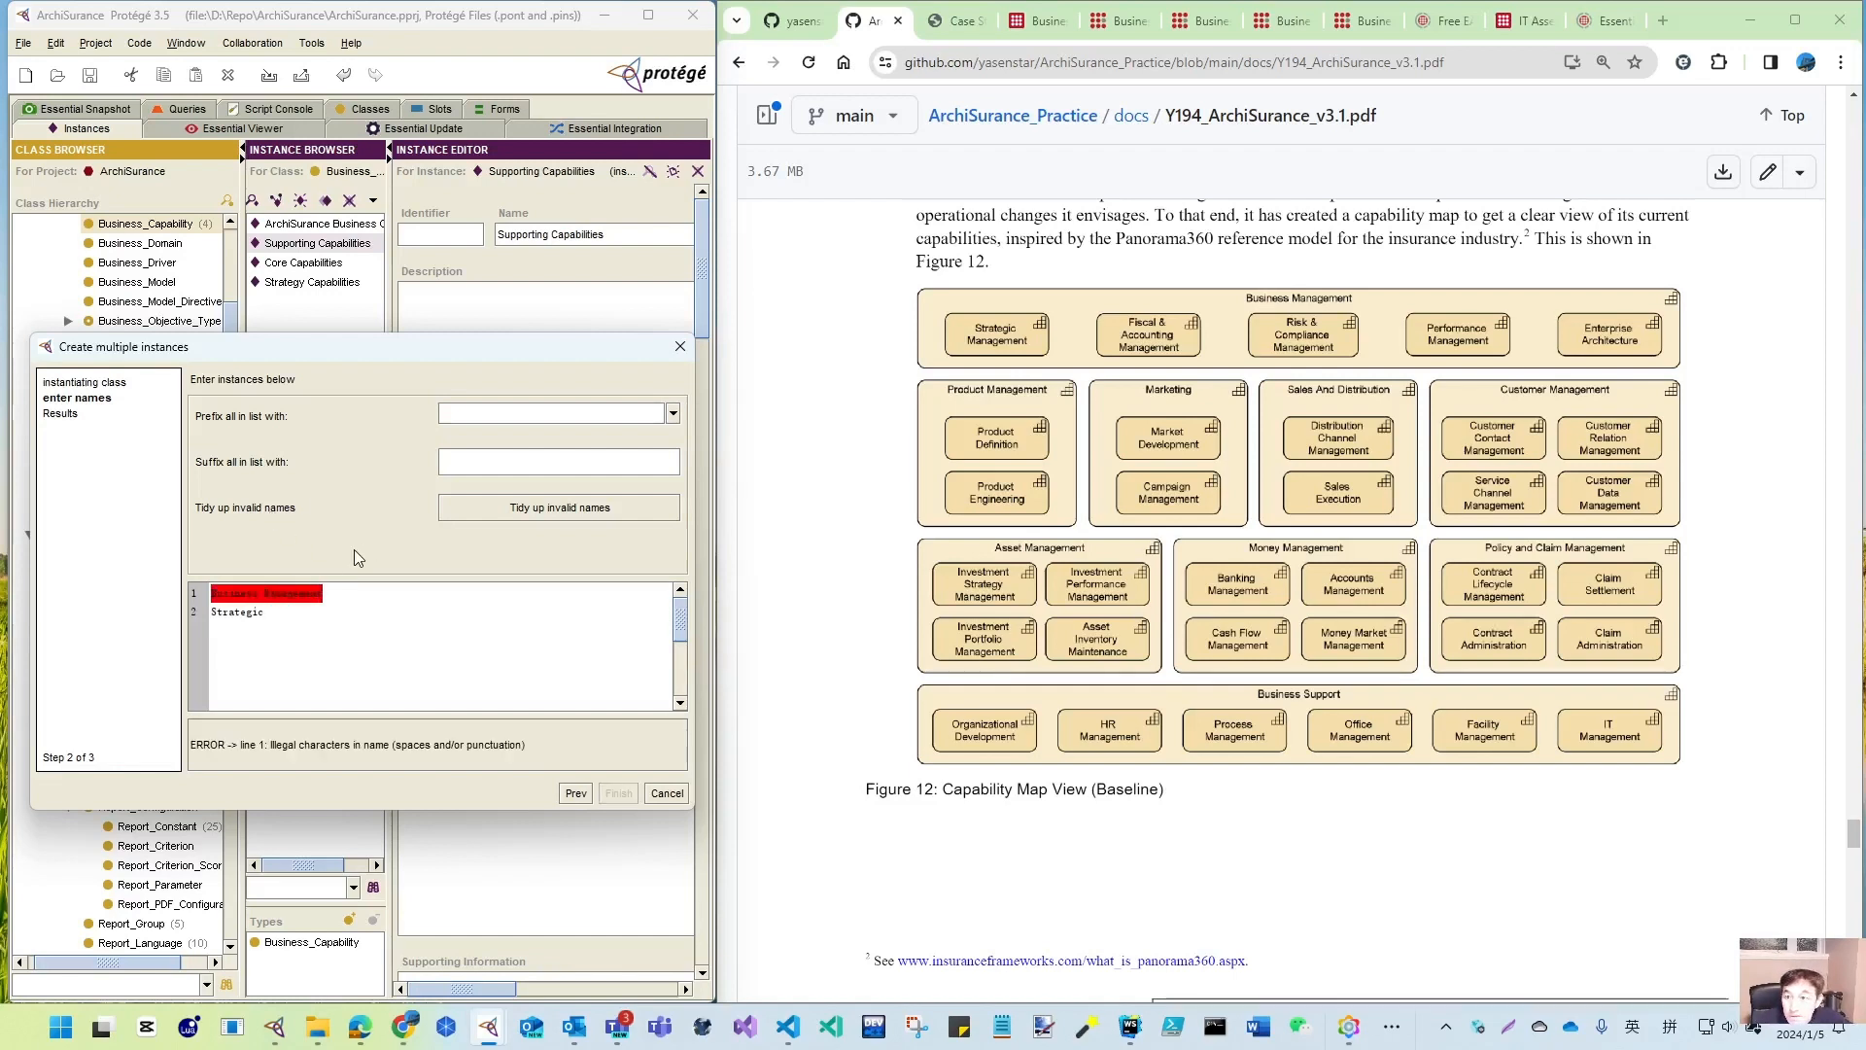
pyautogui.click(278, 612)
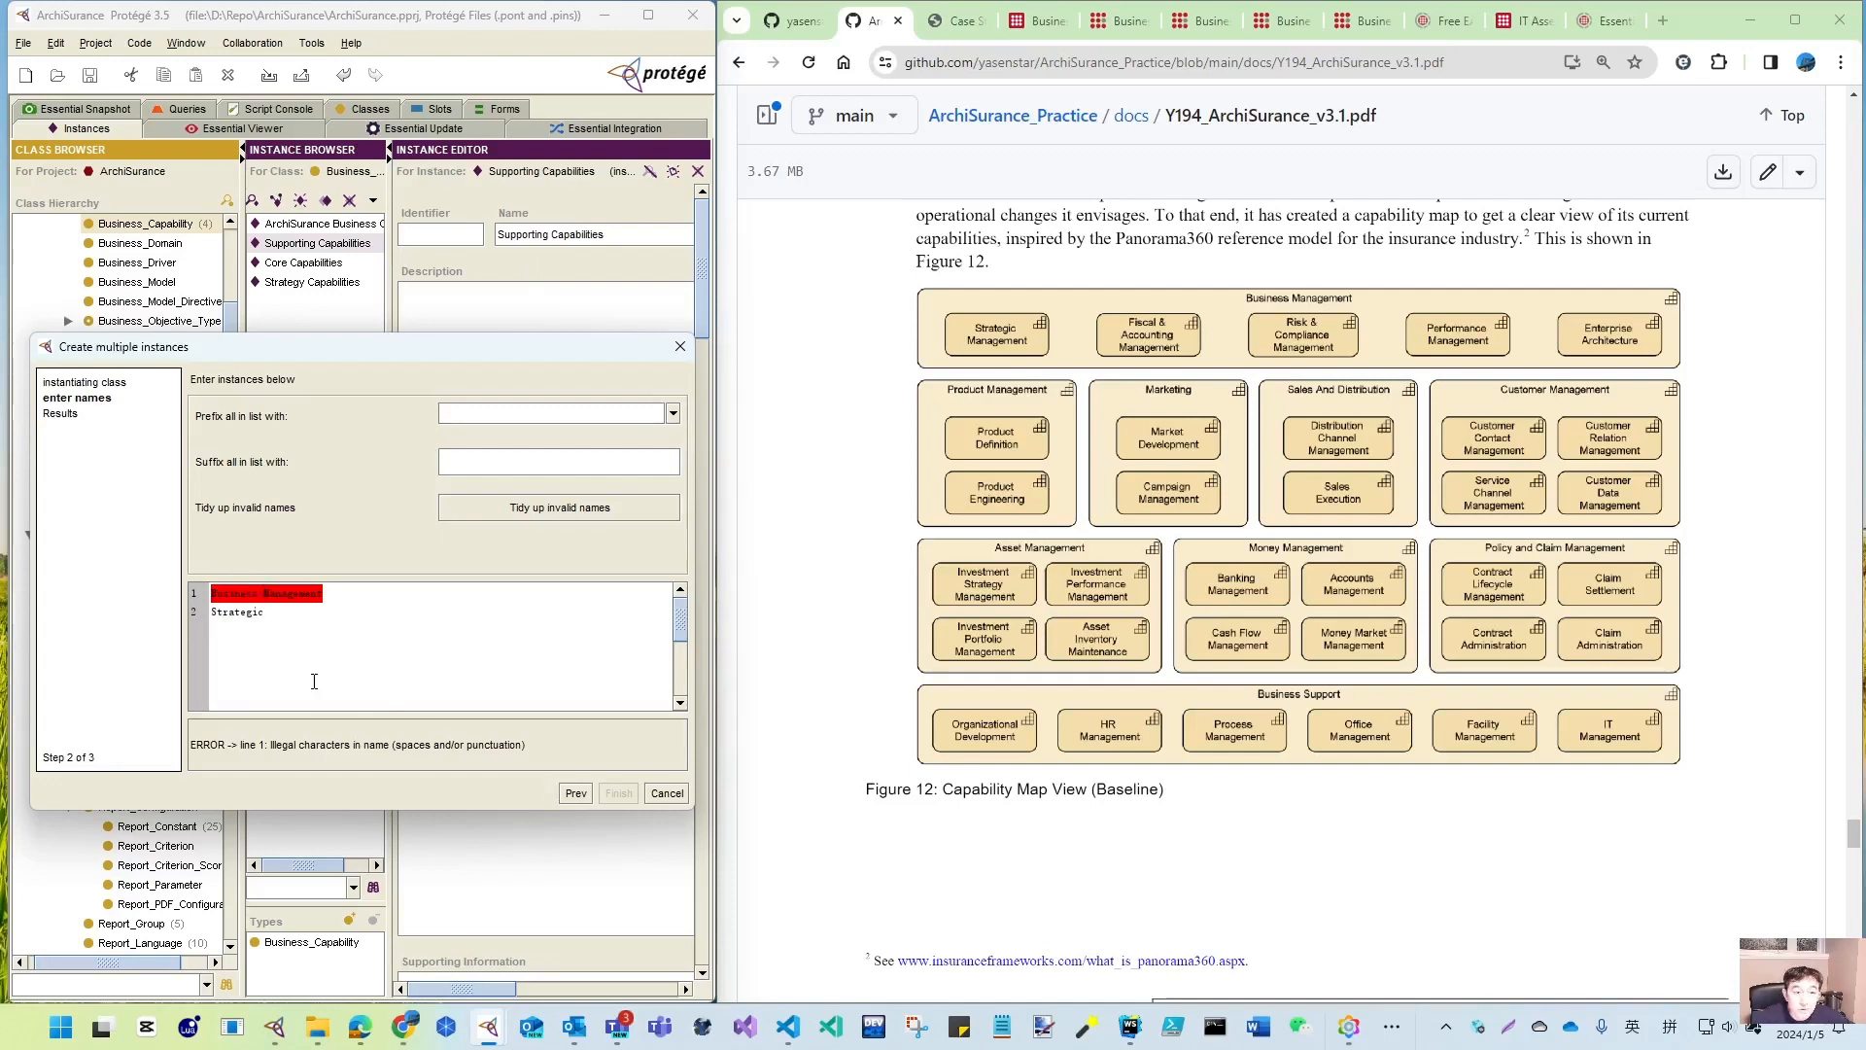
pyautogui.click(670, 793)
# - Widen the Protégé window, shrink the class browser, and show the Strategy Capabilities instance with its contained-capability controls in view
pyautogui.click(311, 245)
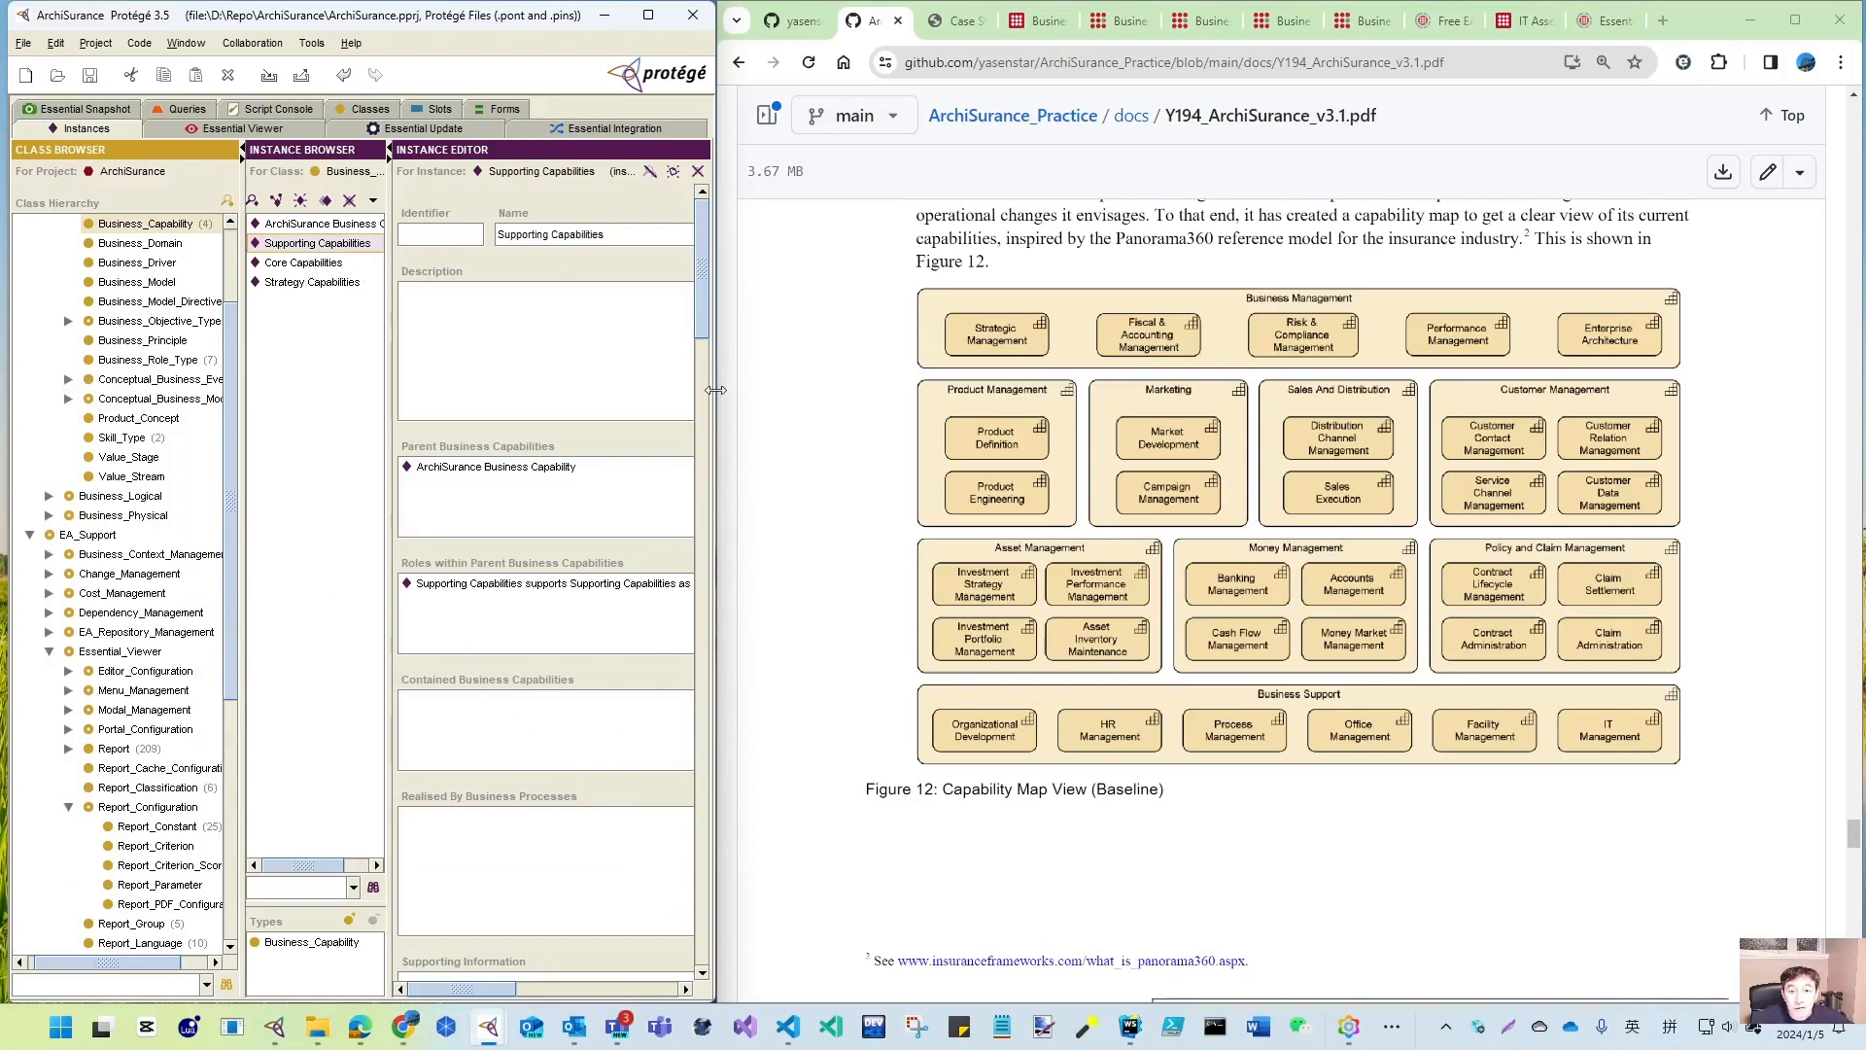
pyautogui.moveTo(716, 390); pyautogui.dragTo(868, 390)
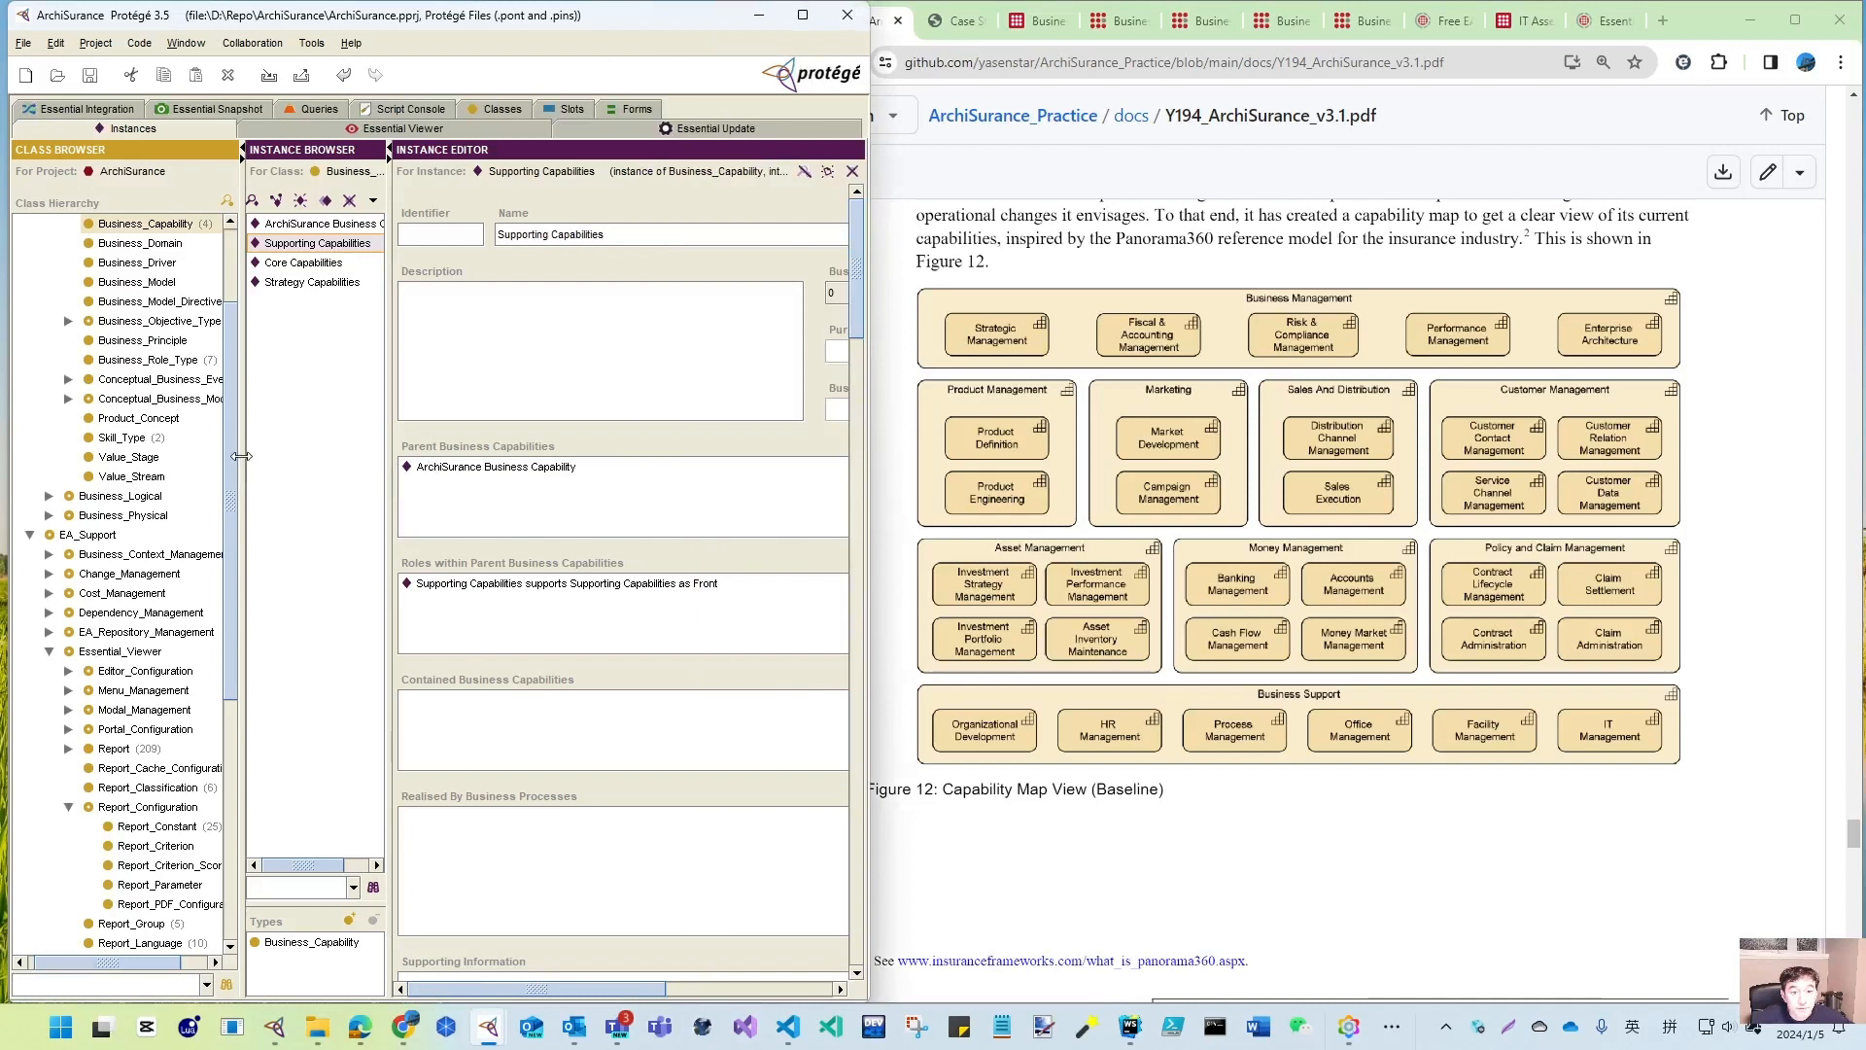
pyautogui.moveTo(237, 457); pyautogui.dragTo(78, 440)
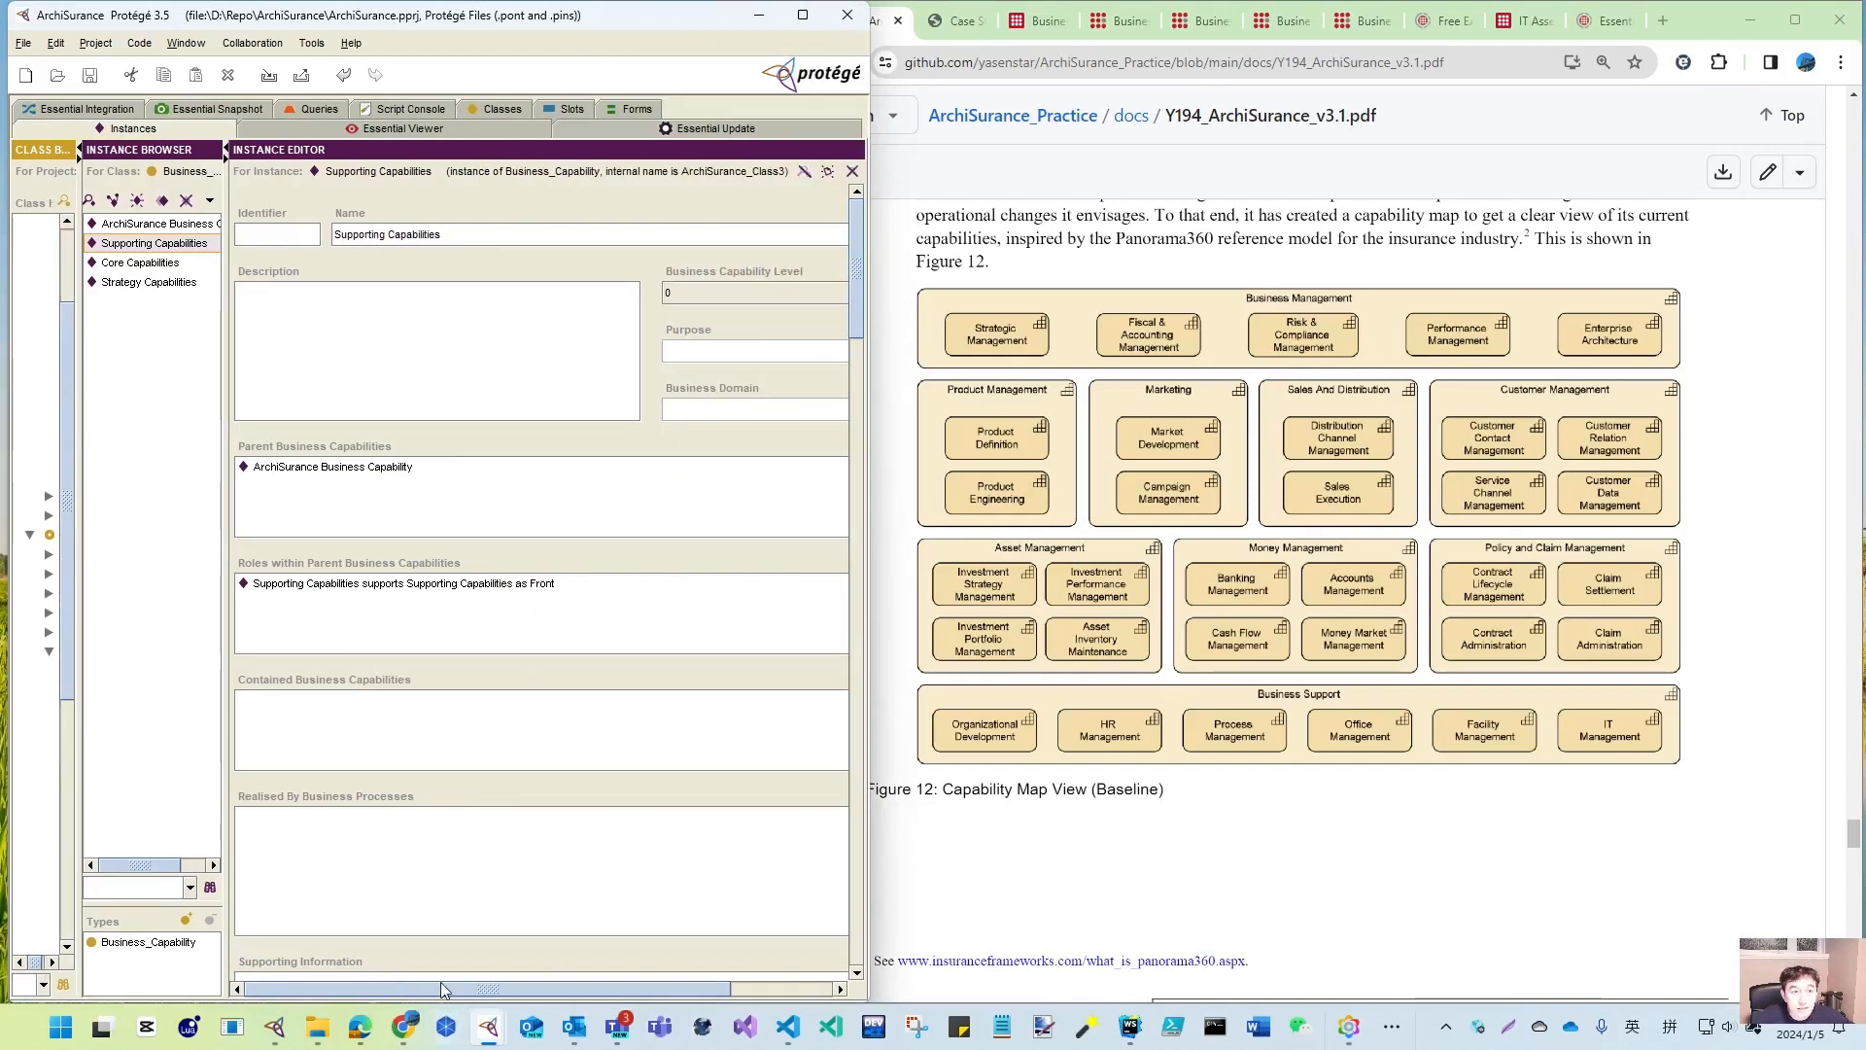
pyautogui.moveTo(439, 991); pyautogui.dragTo(539, 991)
pyautogui.click(148, 282)
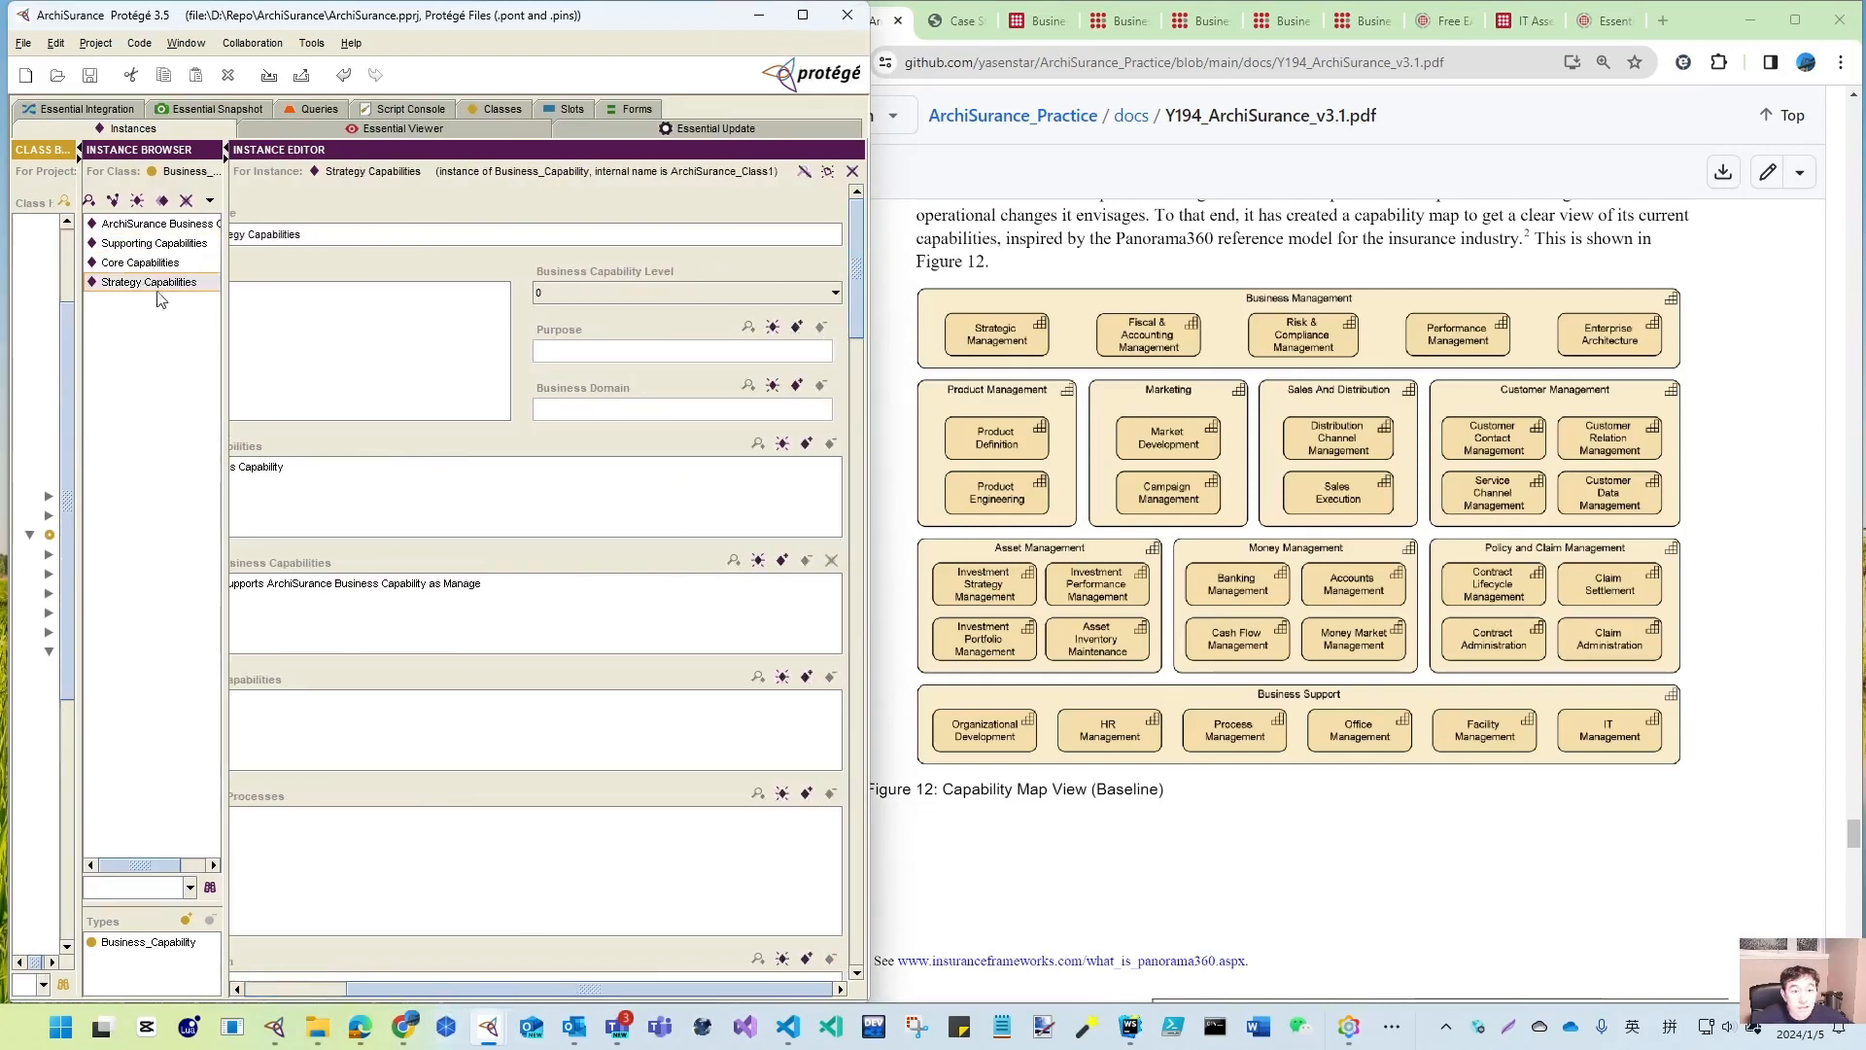
pyautogui.moveTo(372, 989); pyautogui.dragTo(515, 990)
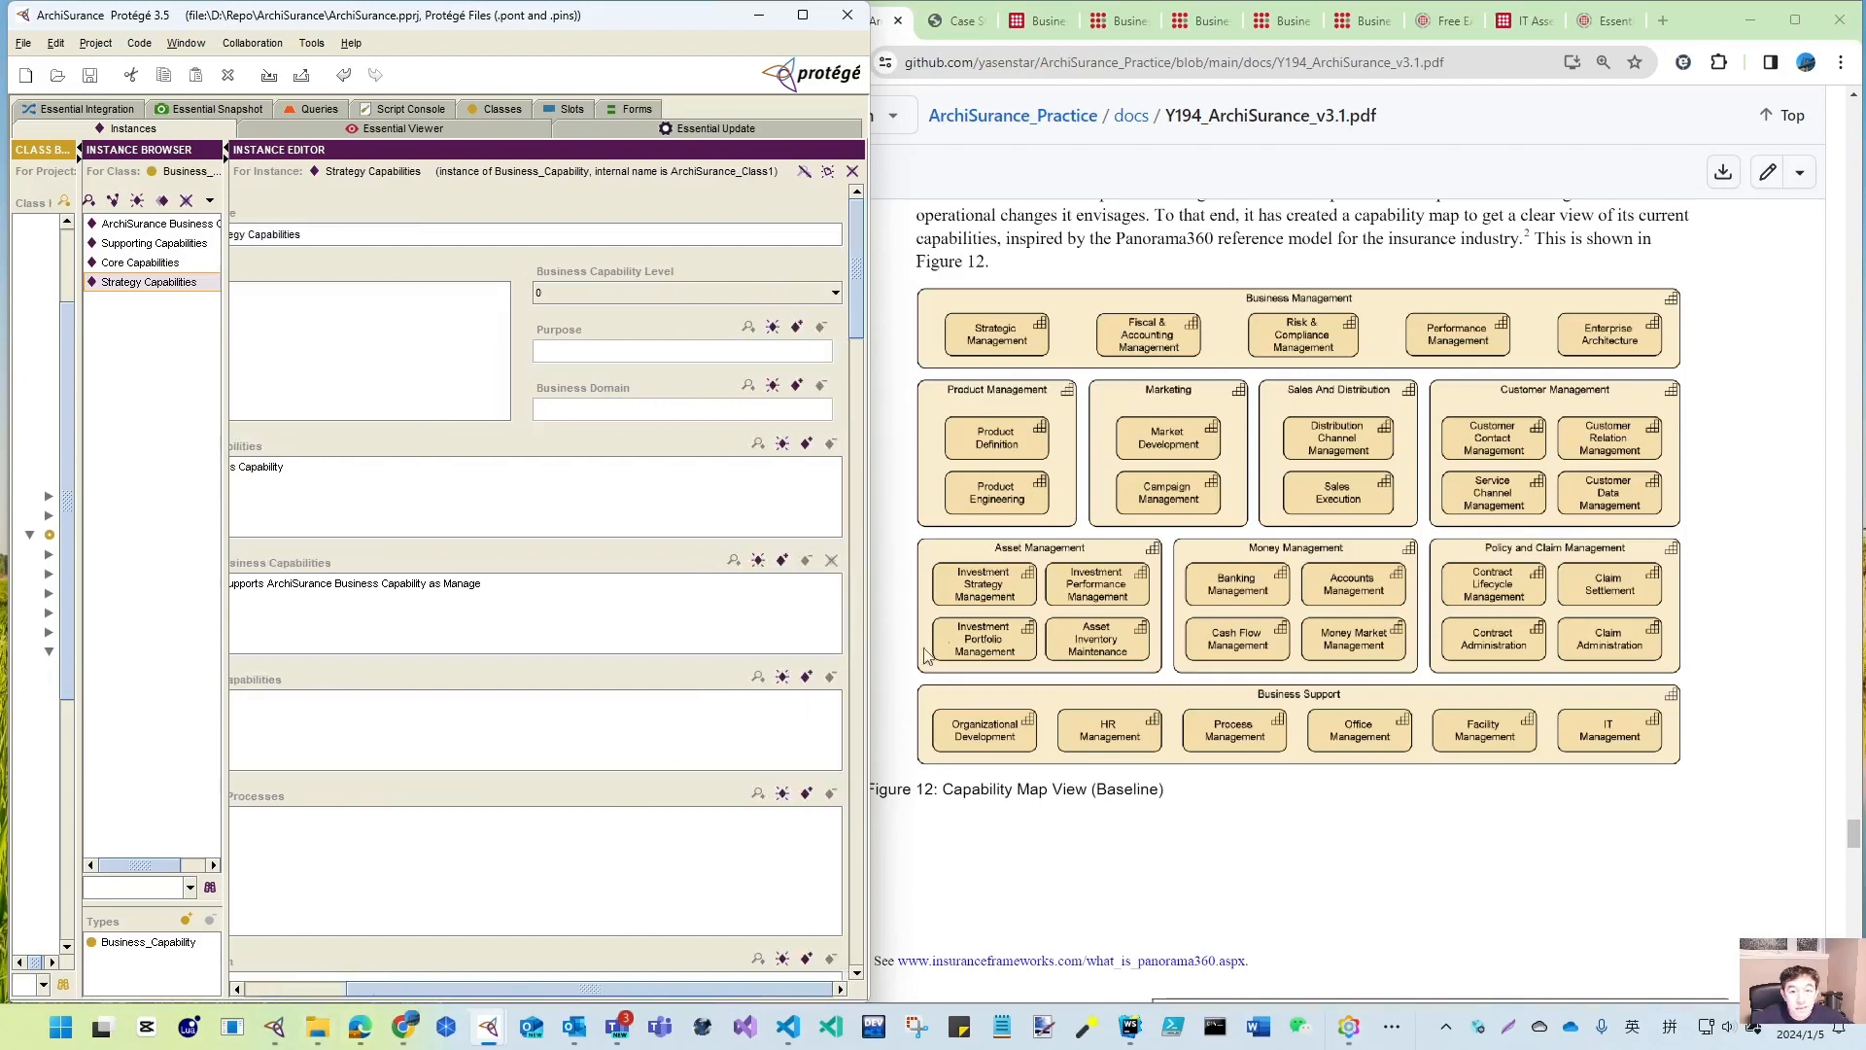
# - Create a new contained business capability named Business Management under Strategy Capabilities
pyautogui.click(806, 677)
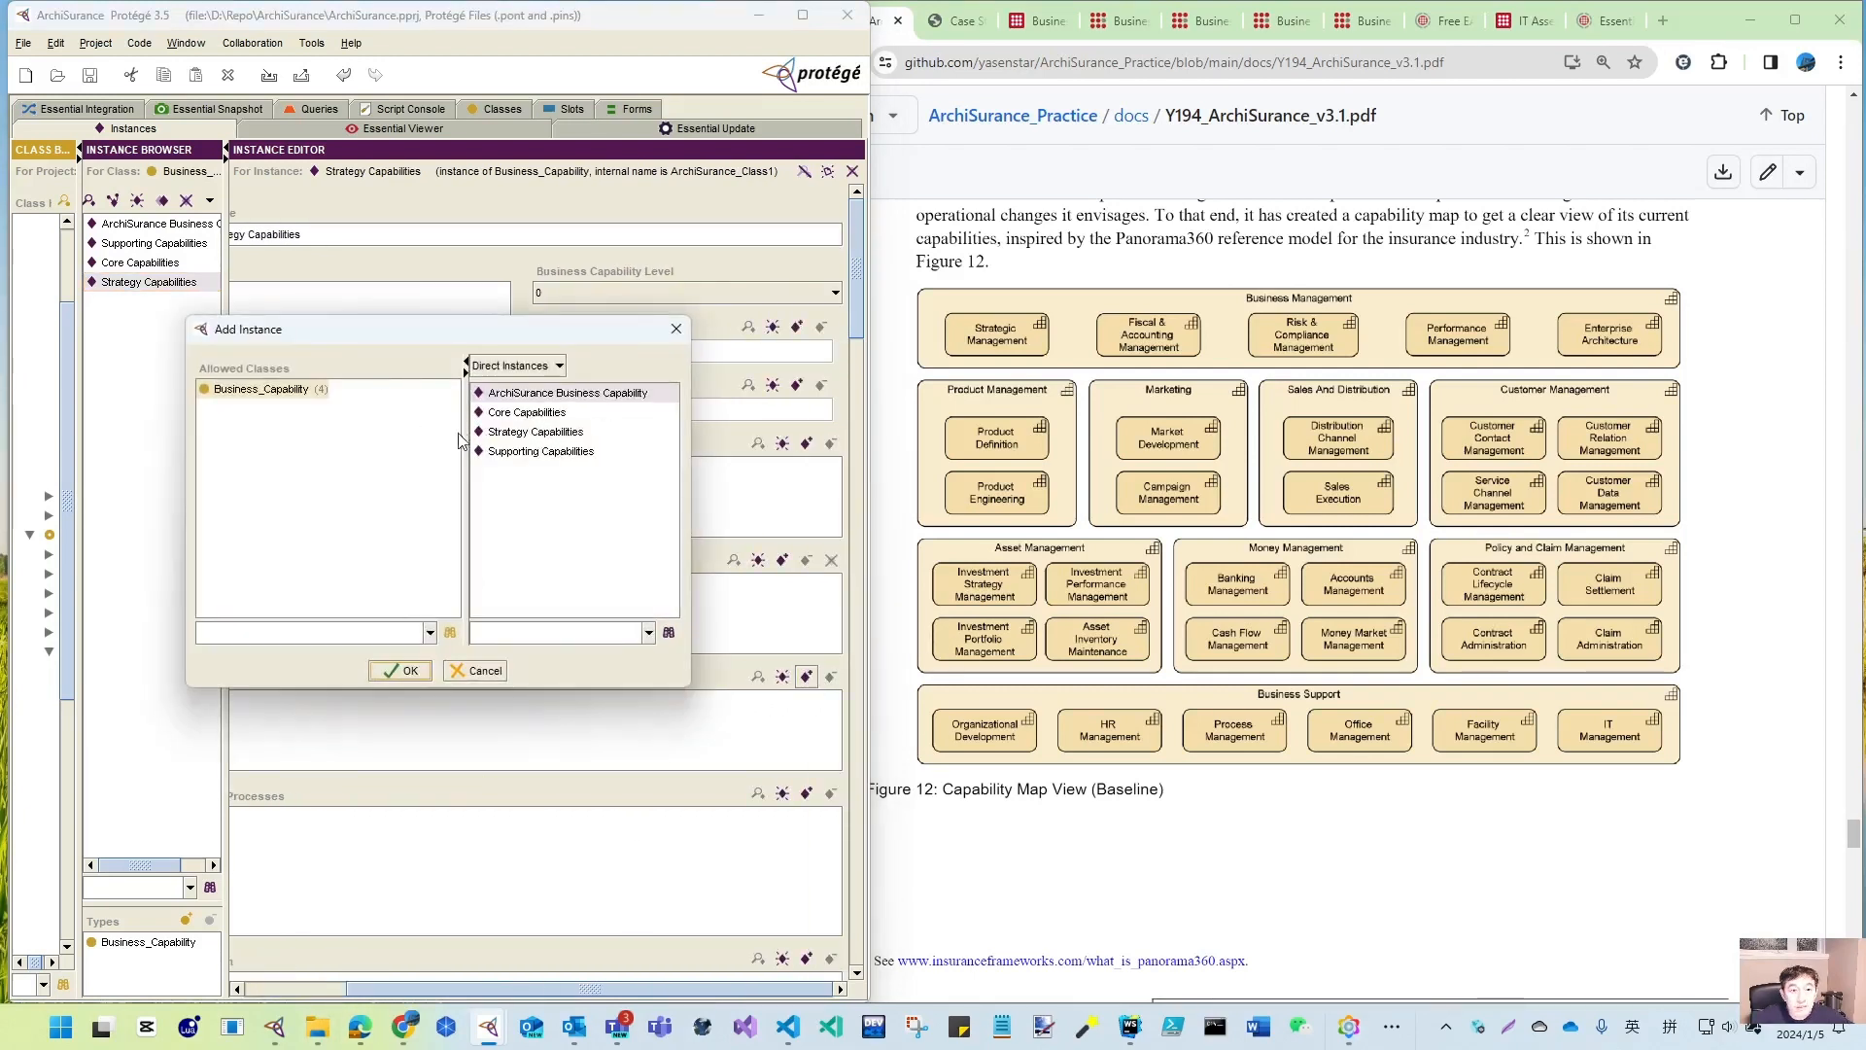
pyautogui.click(476, 672)
pyautogui.click(783, 677)
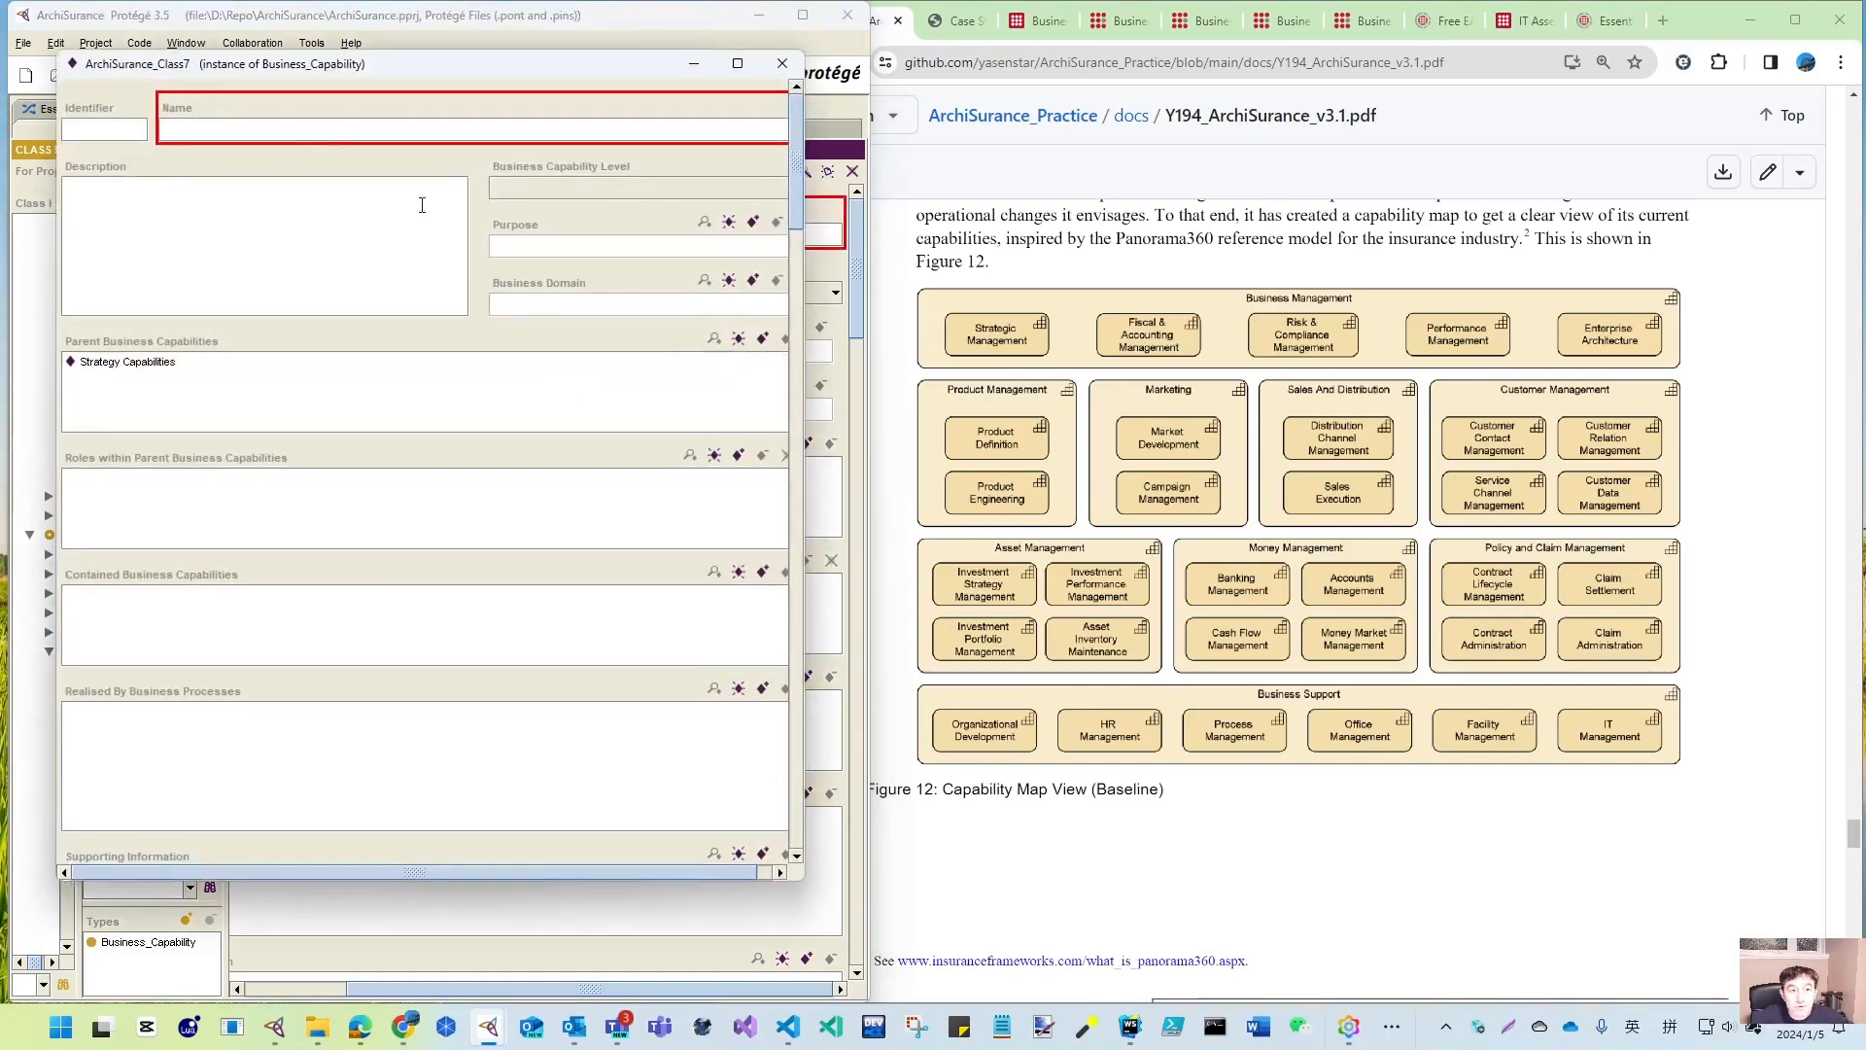
pyautogui.click(300, 135)
pyautogui.write('Business Management')
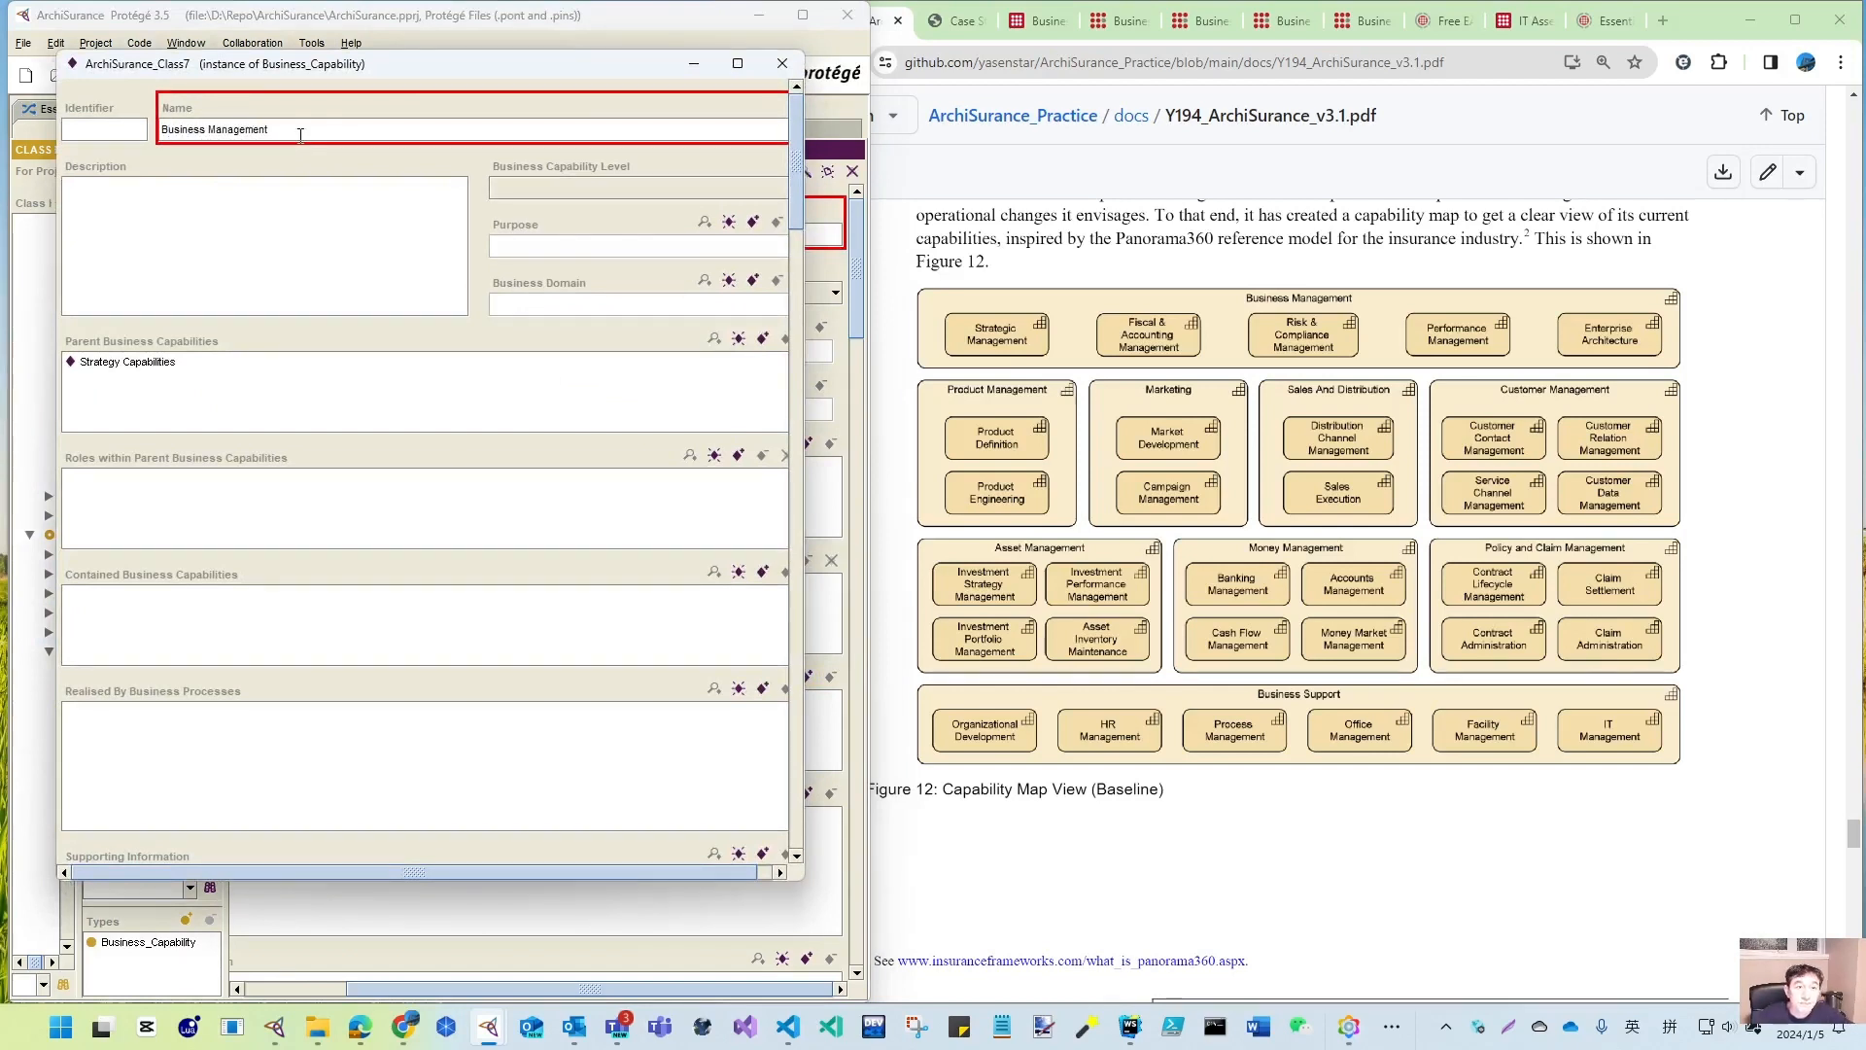
pyautogui.press('Return')
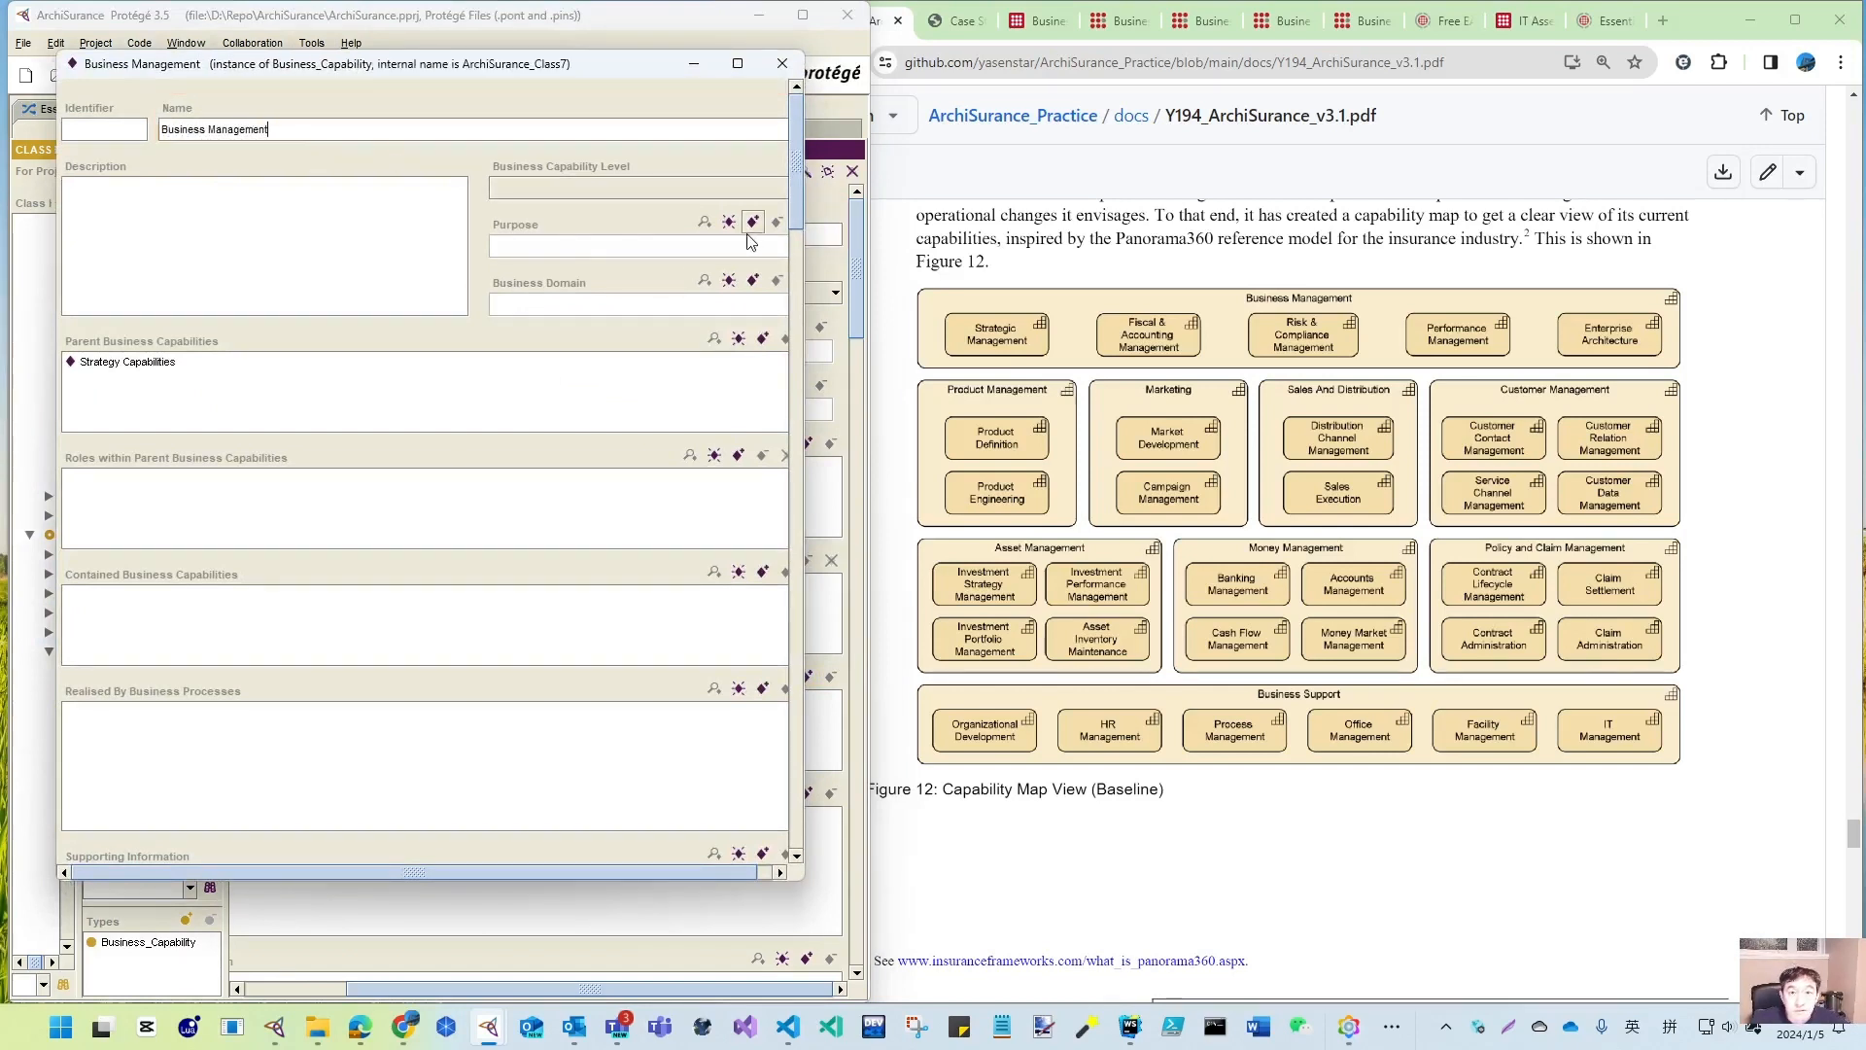
# - Set Business Management's Business Capability Level to 1 and its Business Capability Index to 1
pyautogui.click(638, 189)
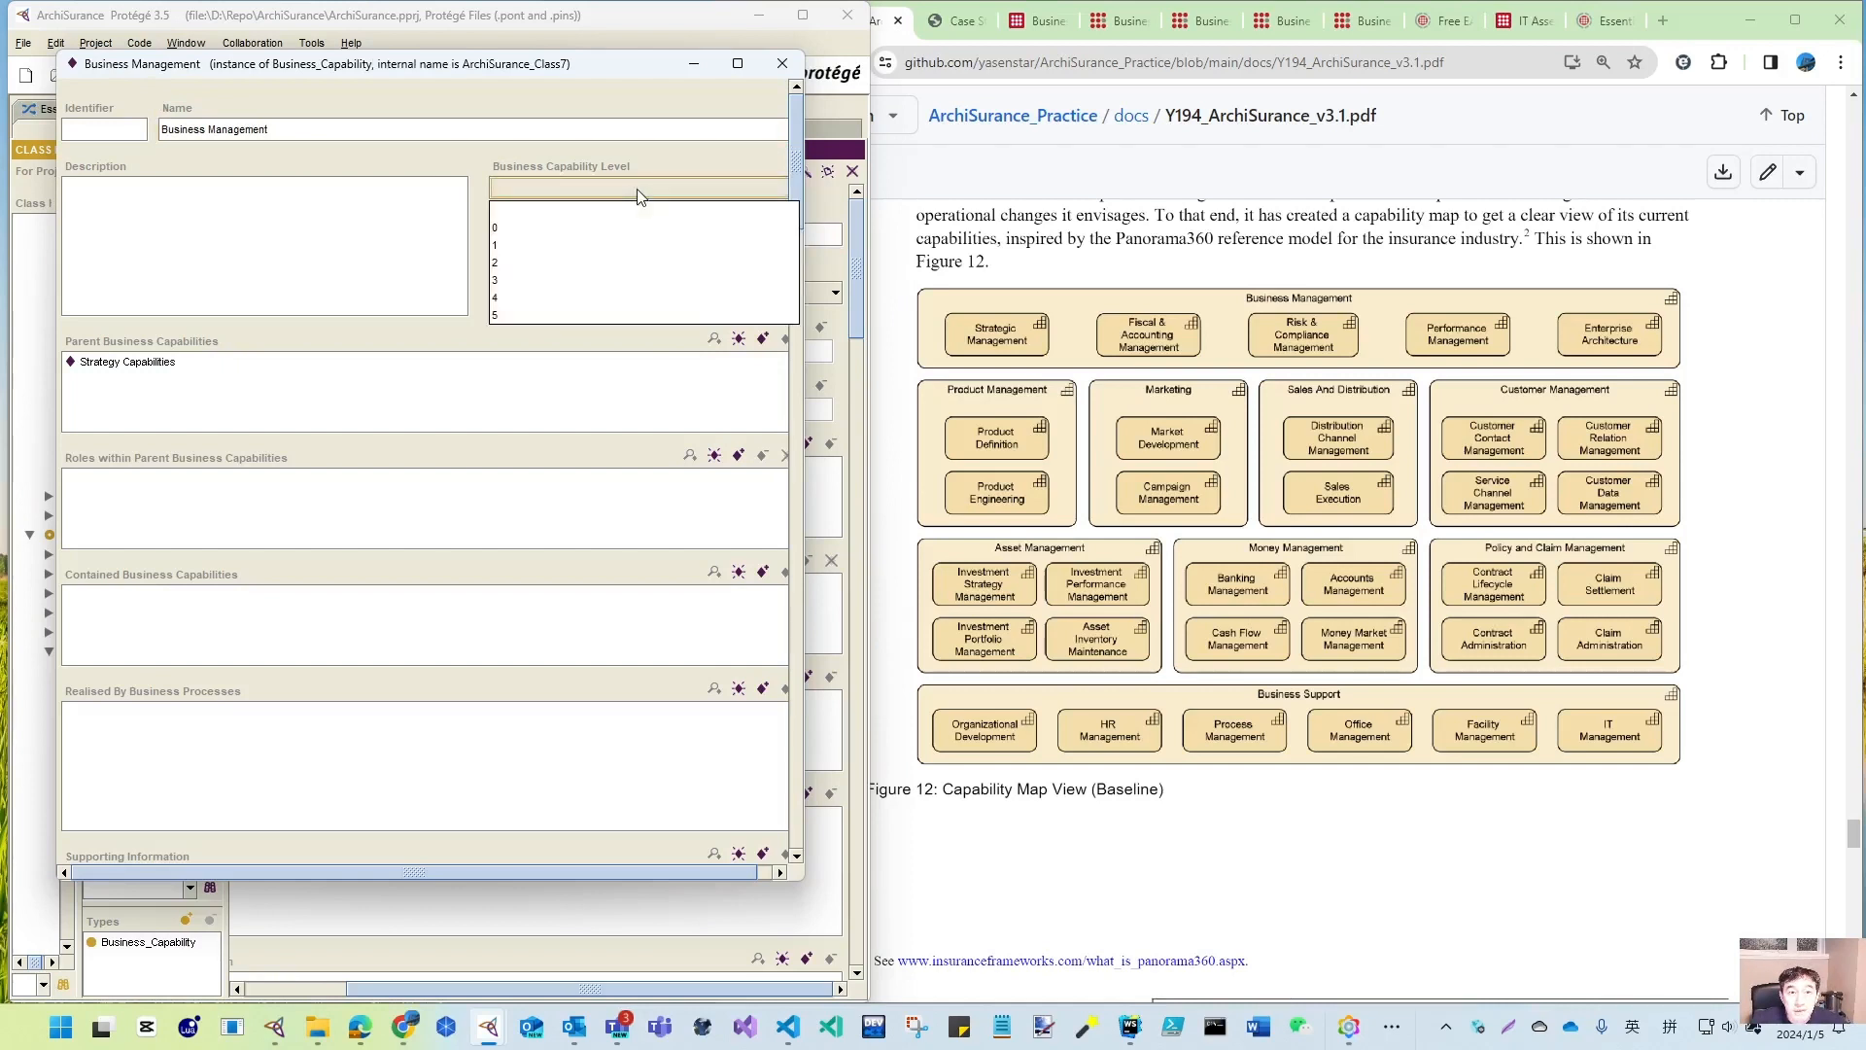
pyautogui.click(550, 247)
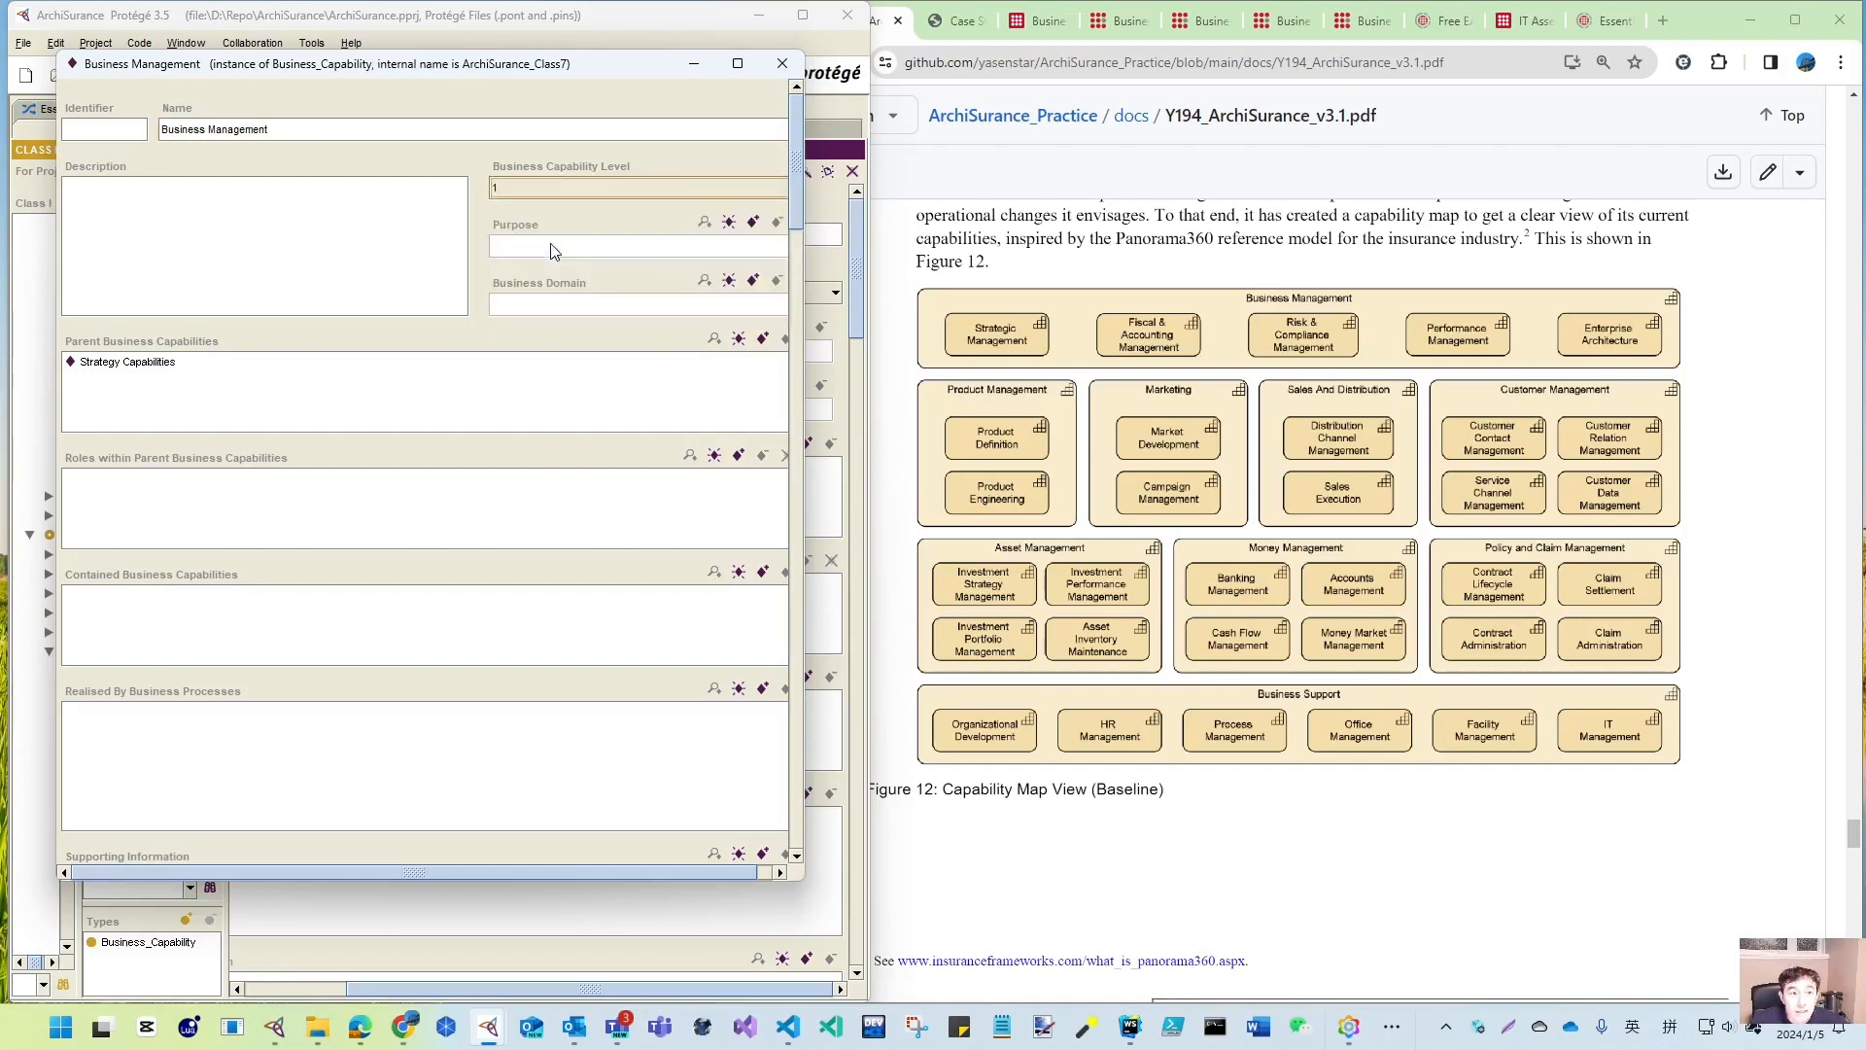
pyautogui.moveTo(800, 210); pyautogui.dragTo(807, 360)
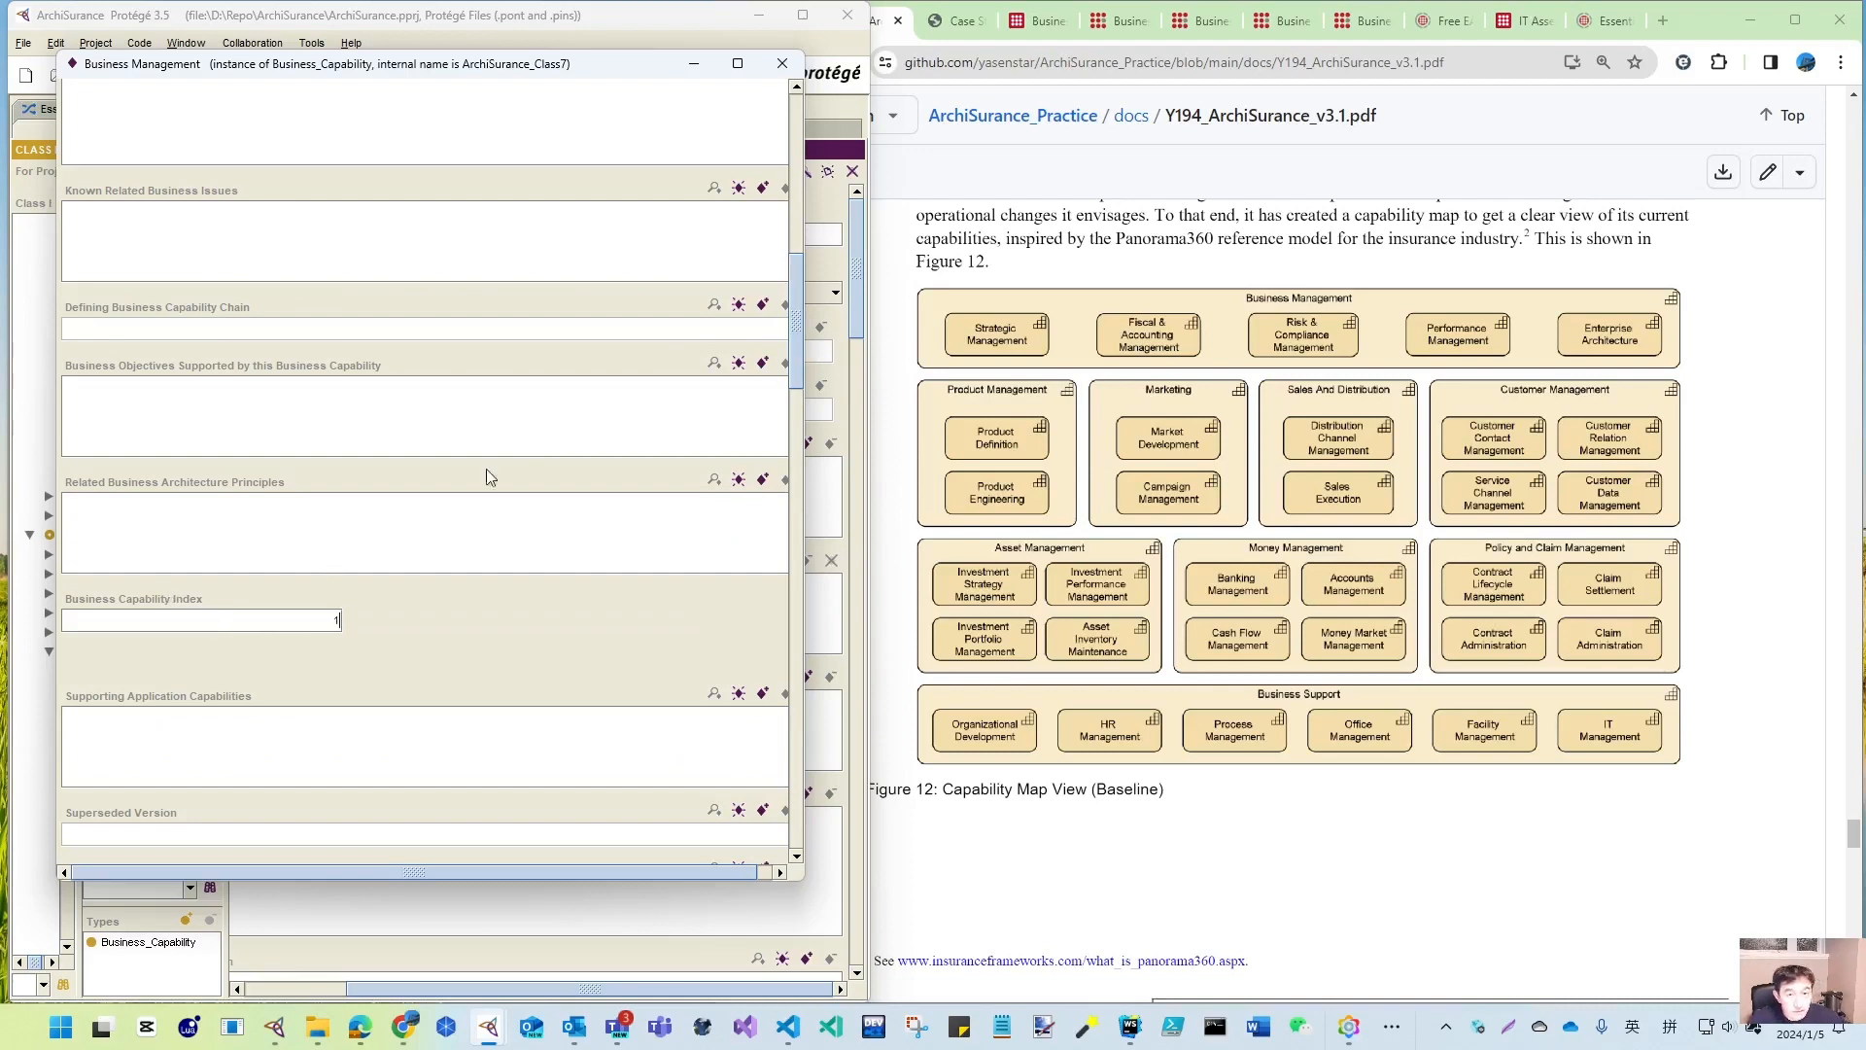
pyautogui.moveTo(814, 270); pyautogui.dragTo(837, 107)
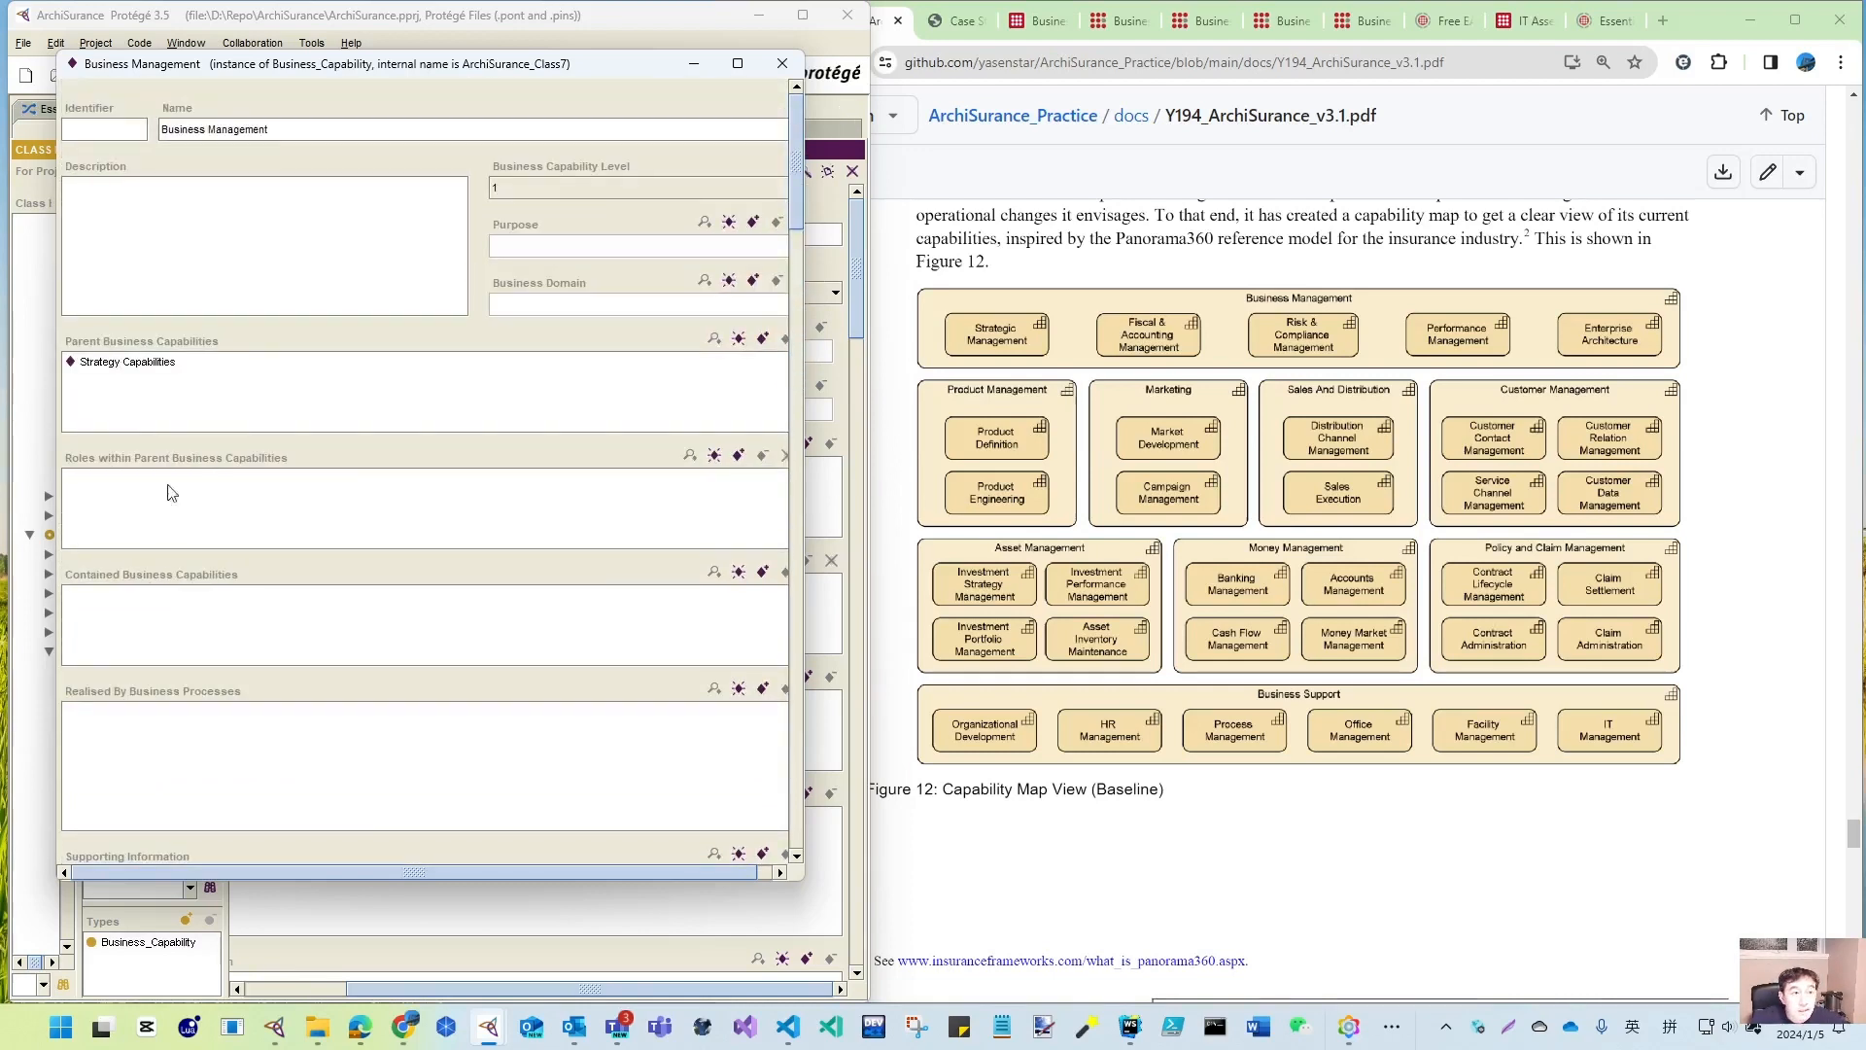
# - Create a contained capability named Strategic Management under Business Management, with Business Capability Level 2 and Business Capability Index 1
pyautogui.click(739, 572)
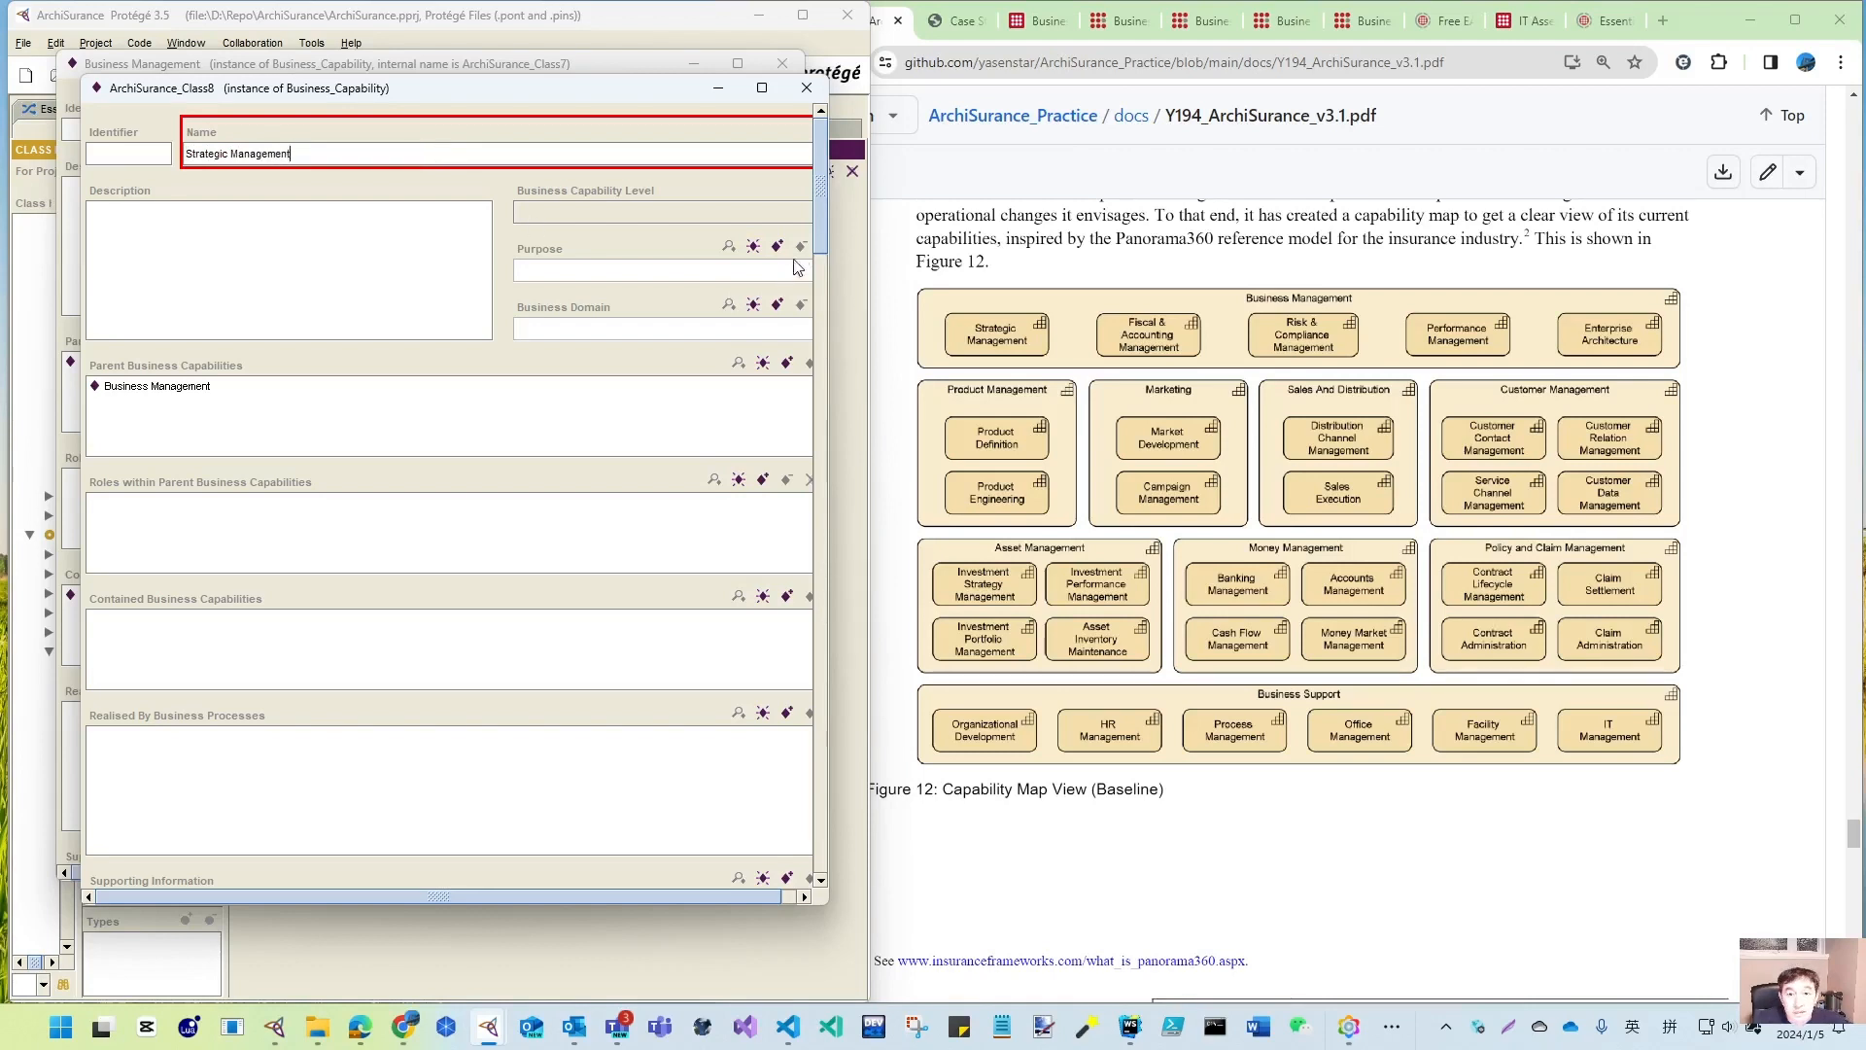
pyautogui.click(724, 212)
pyautogui.click(605, 287)
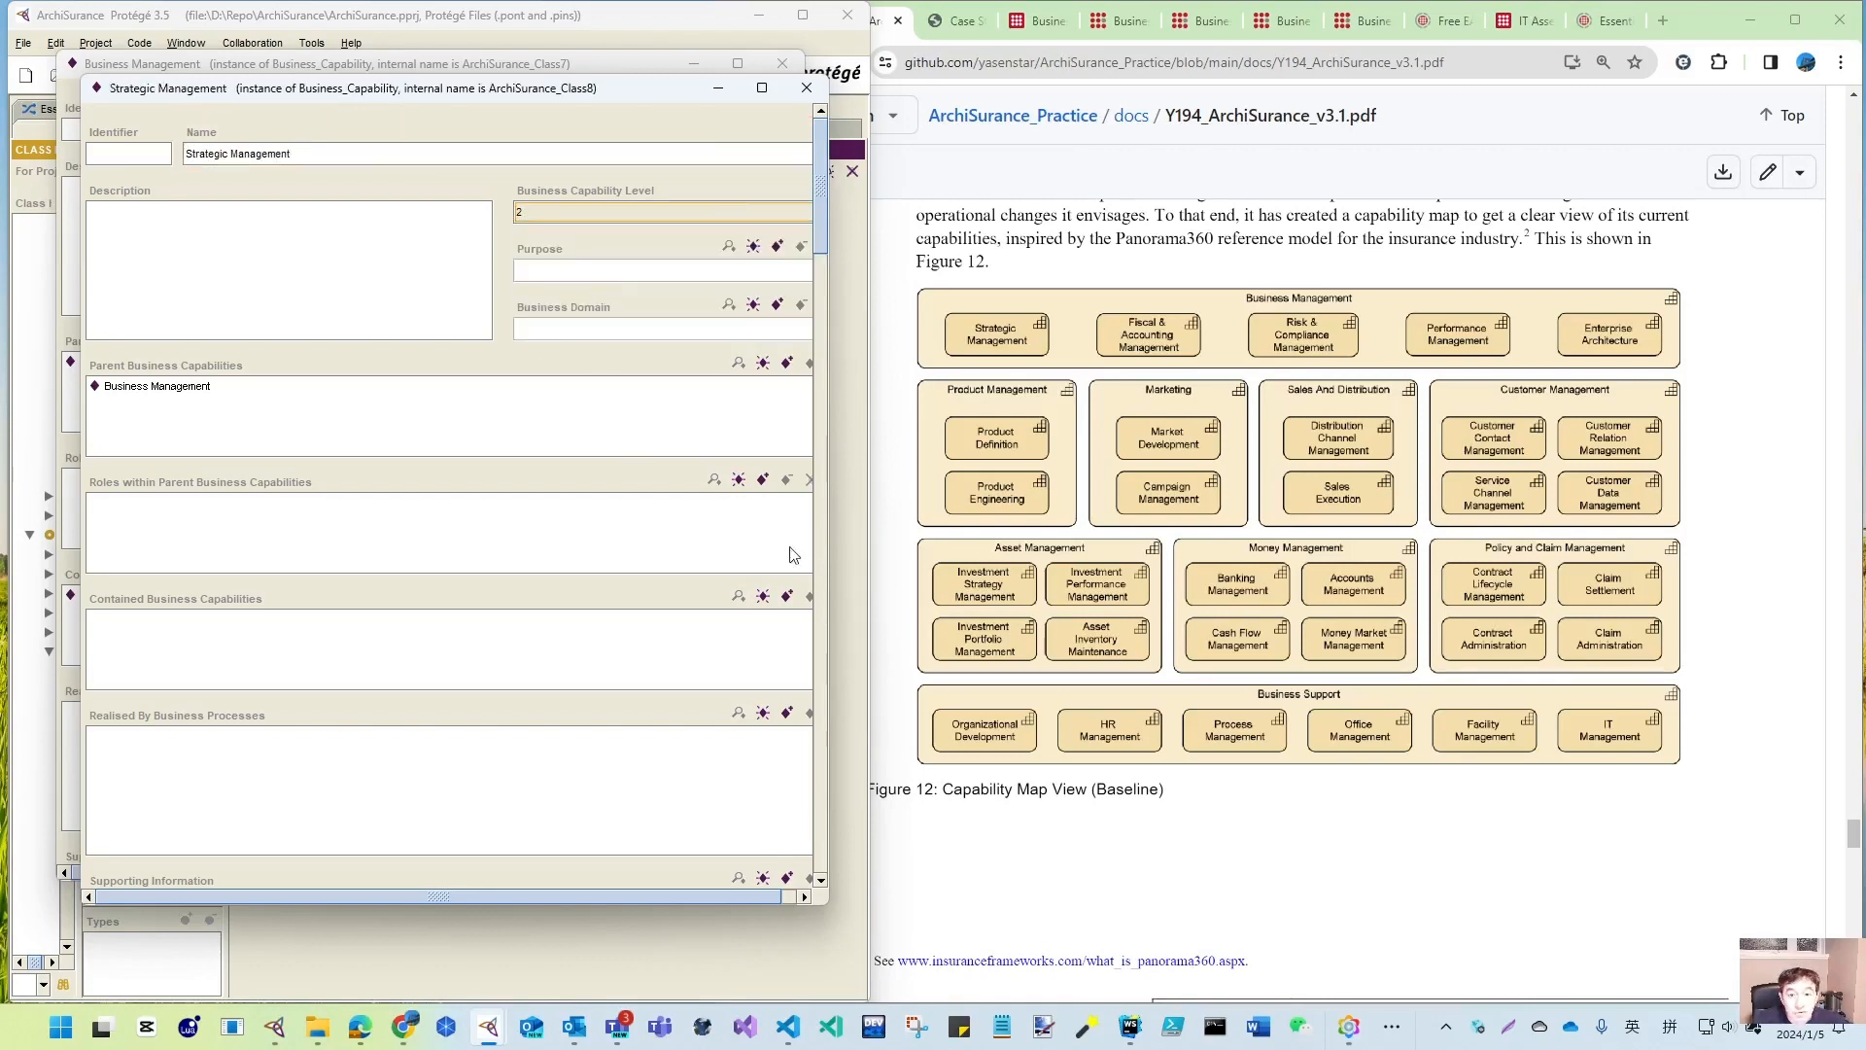
pyautogui.click(820, 574)
pyautogui.click(197, 778)
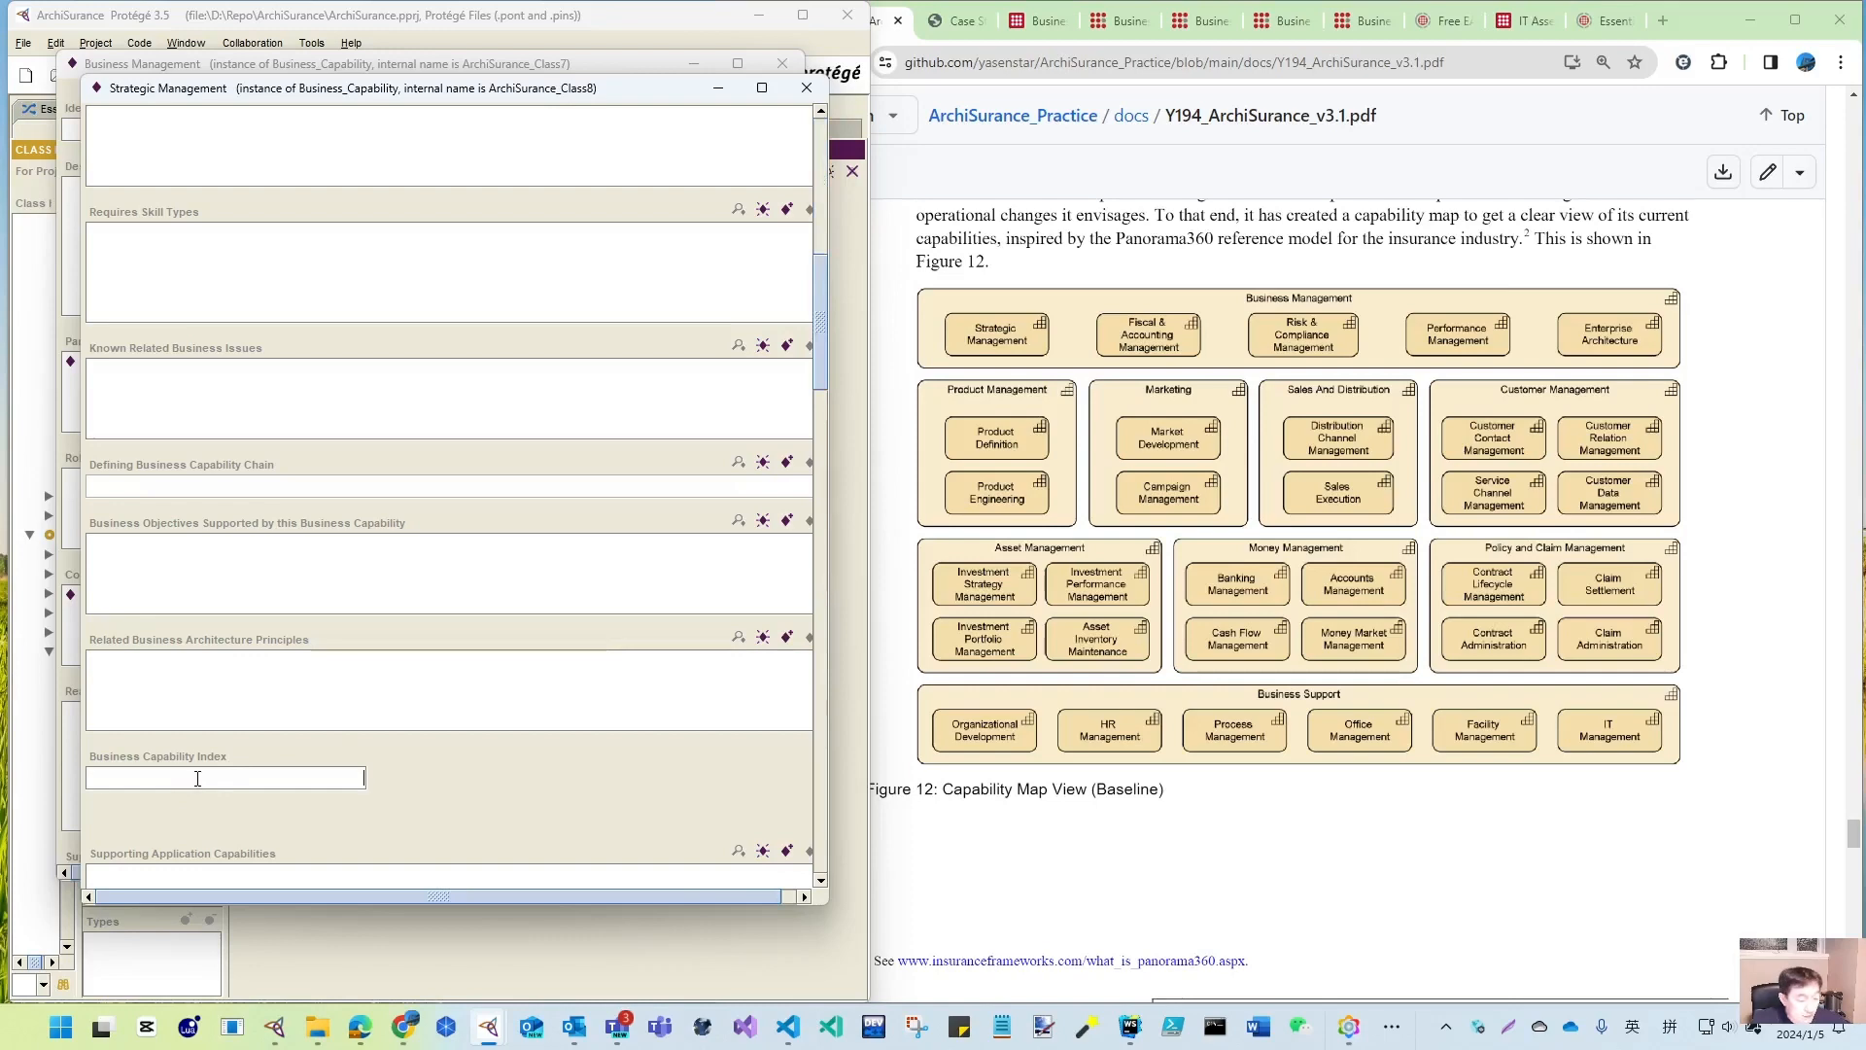
# - Bring the Business Management and Strategic Management instance forms back in front of the main project window
pyautogui.click(807, 87)
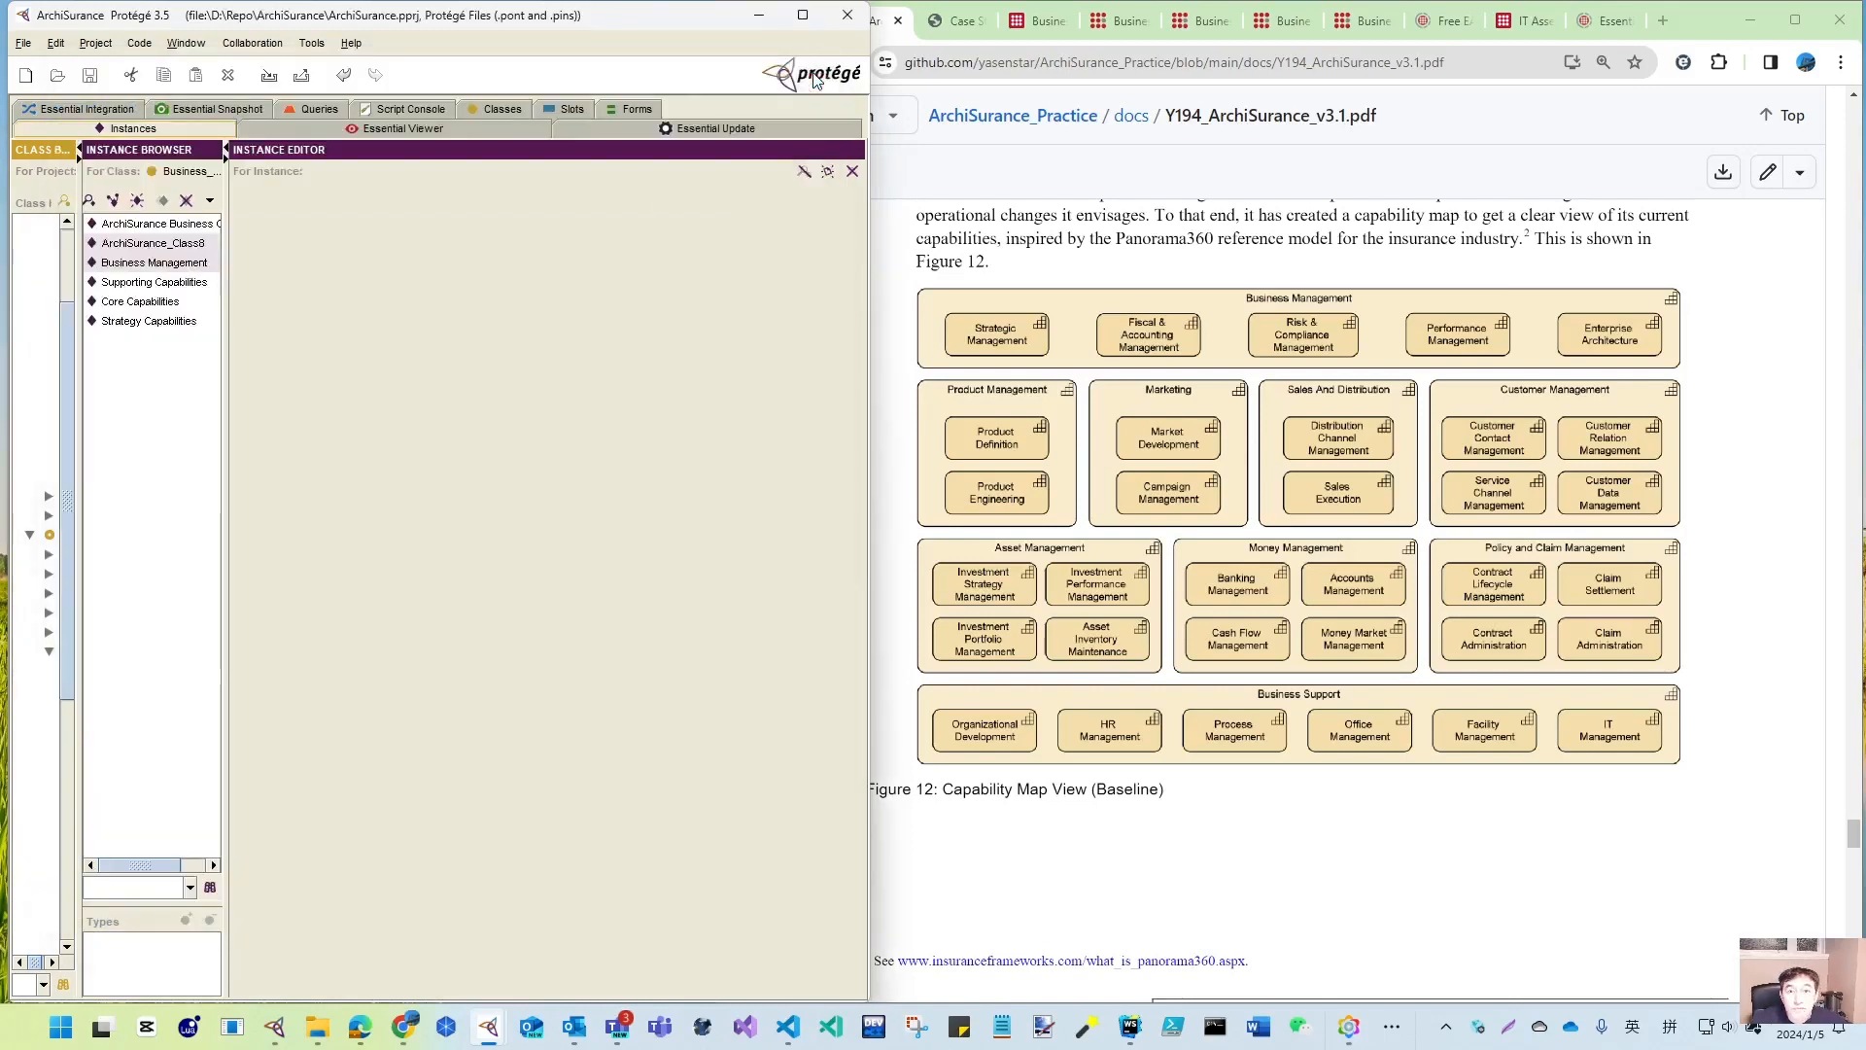
pyautogui.hotkey('alt', 'Tab')
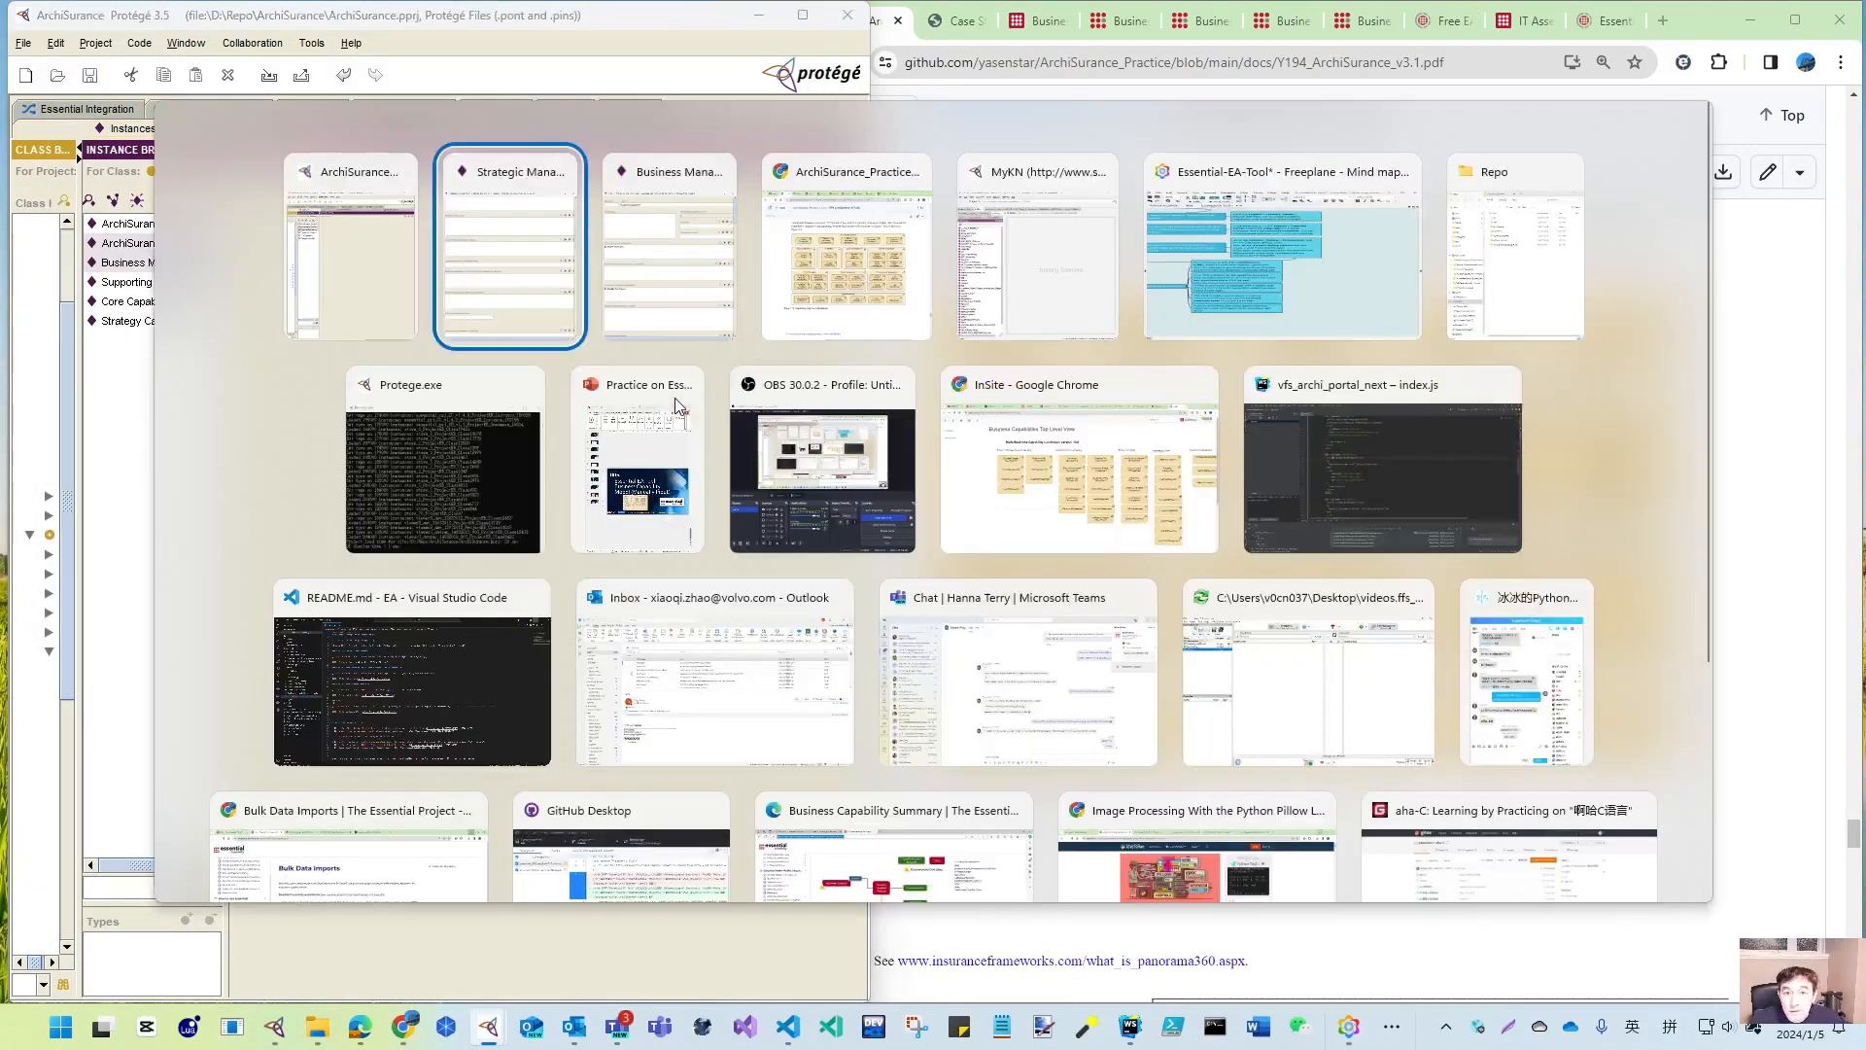
pyautogui.hotkey('alt', 'Tab')
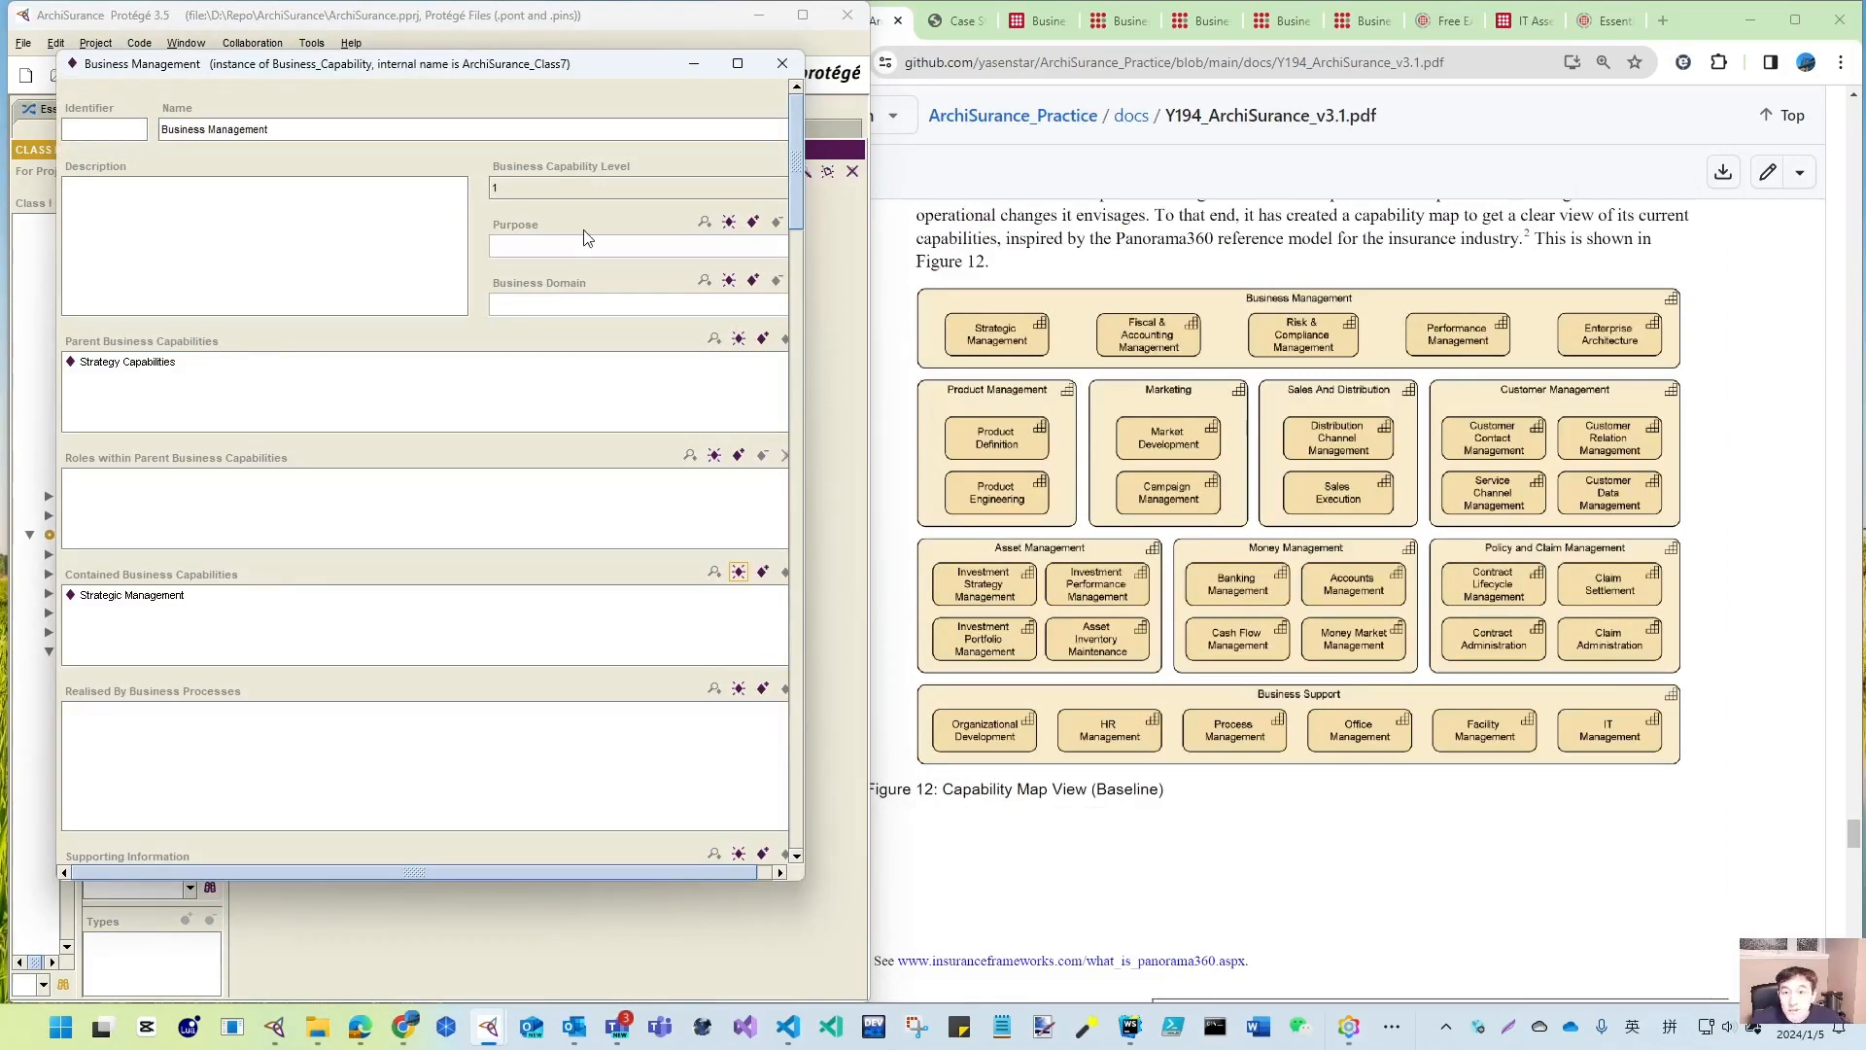
pyautogui.hotkey('alt', 'Tab')
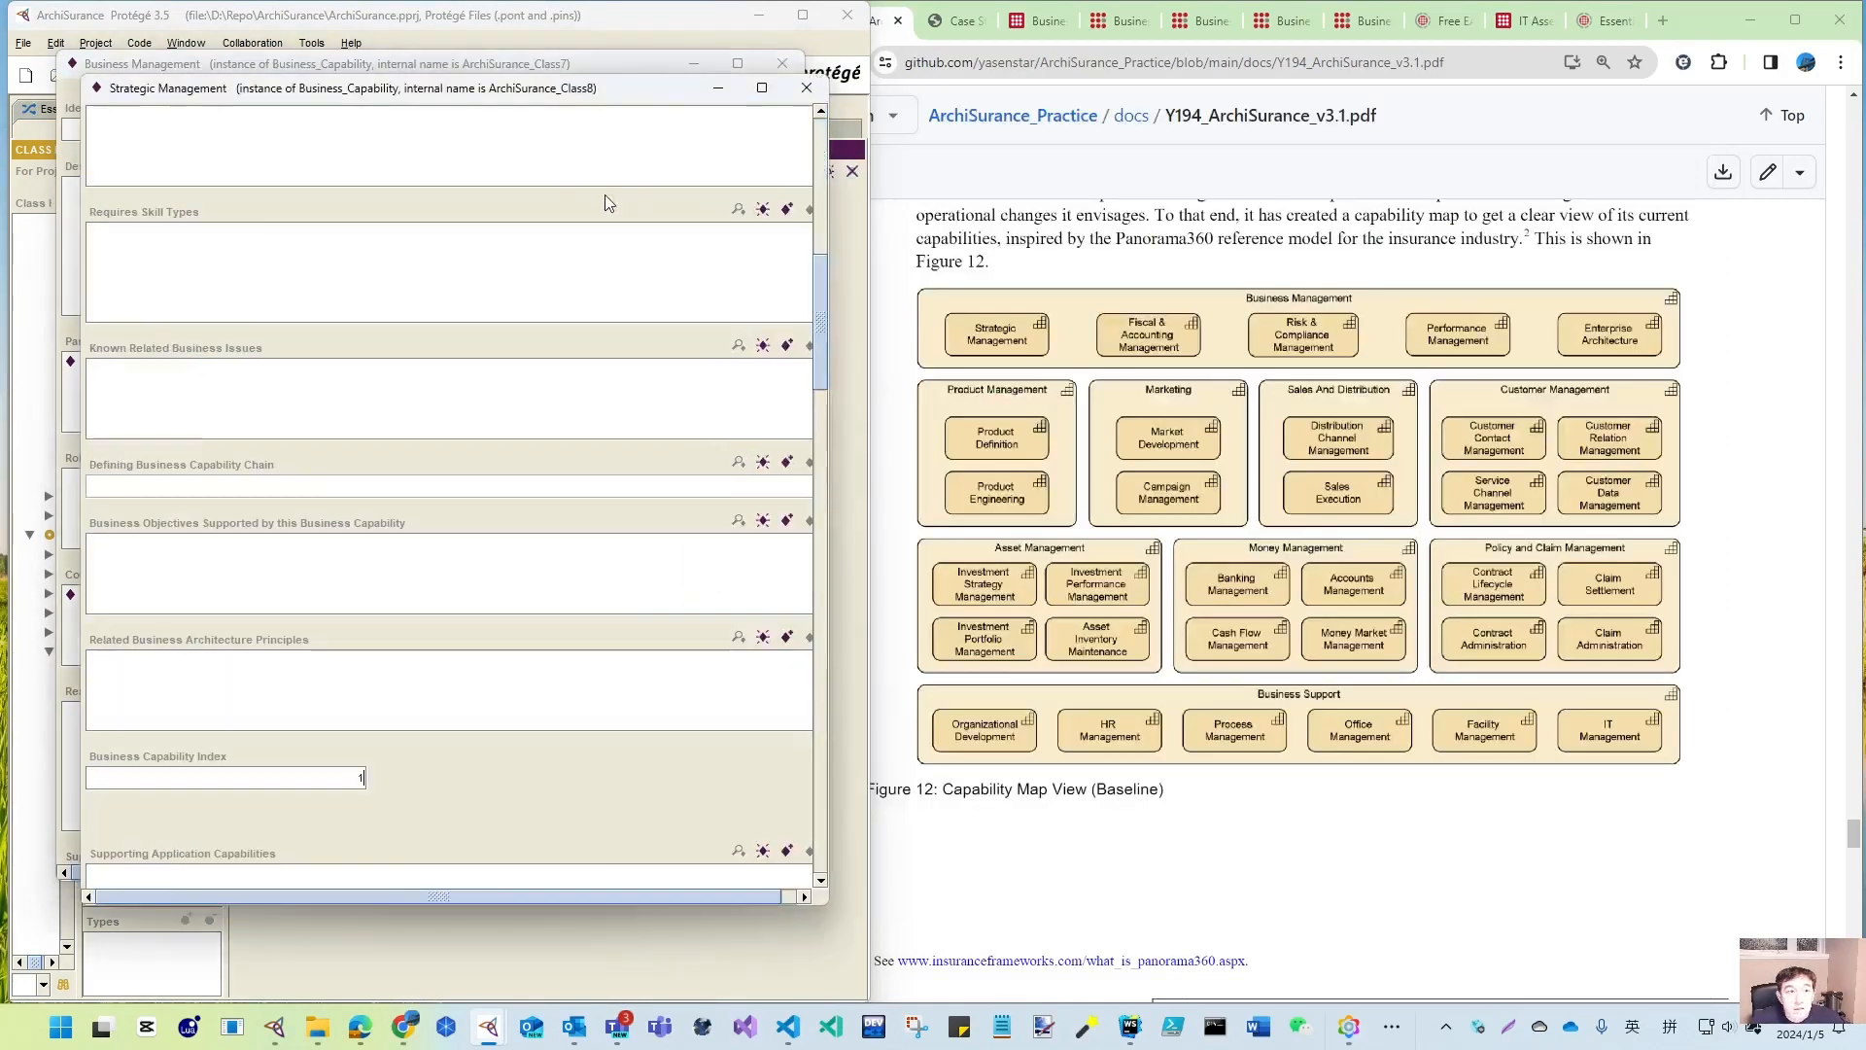
# - Create a contained capability named Fiscal & Accounting Management under Business Management, with Business Capability Level 2 and Business Capability Index 2
pyautogui.scroll(5, 261, 150)
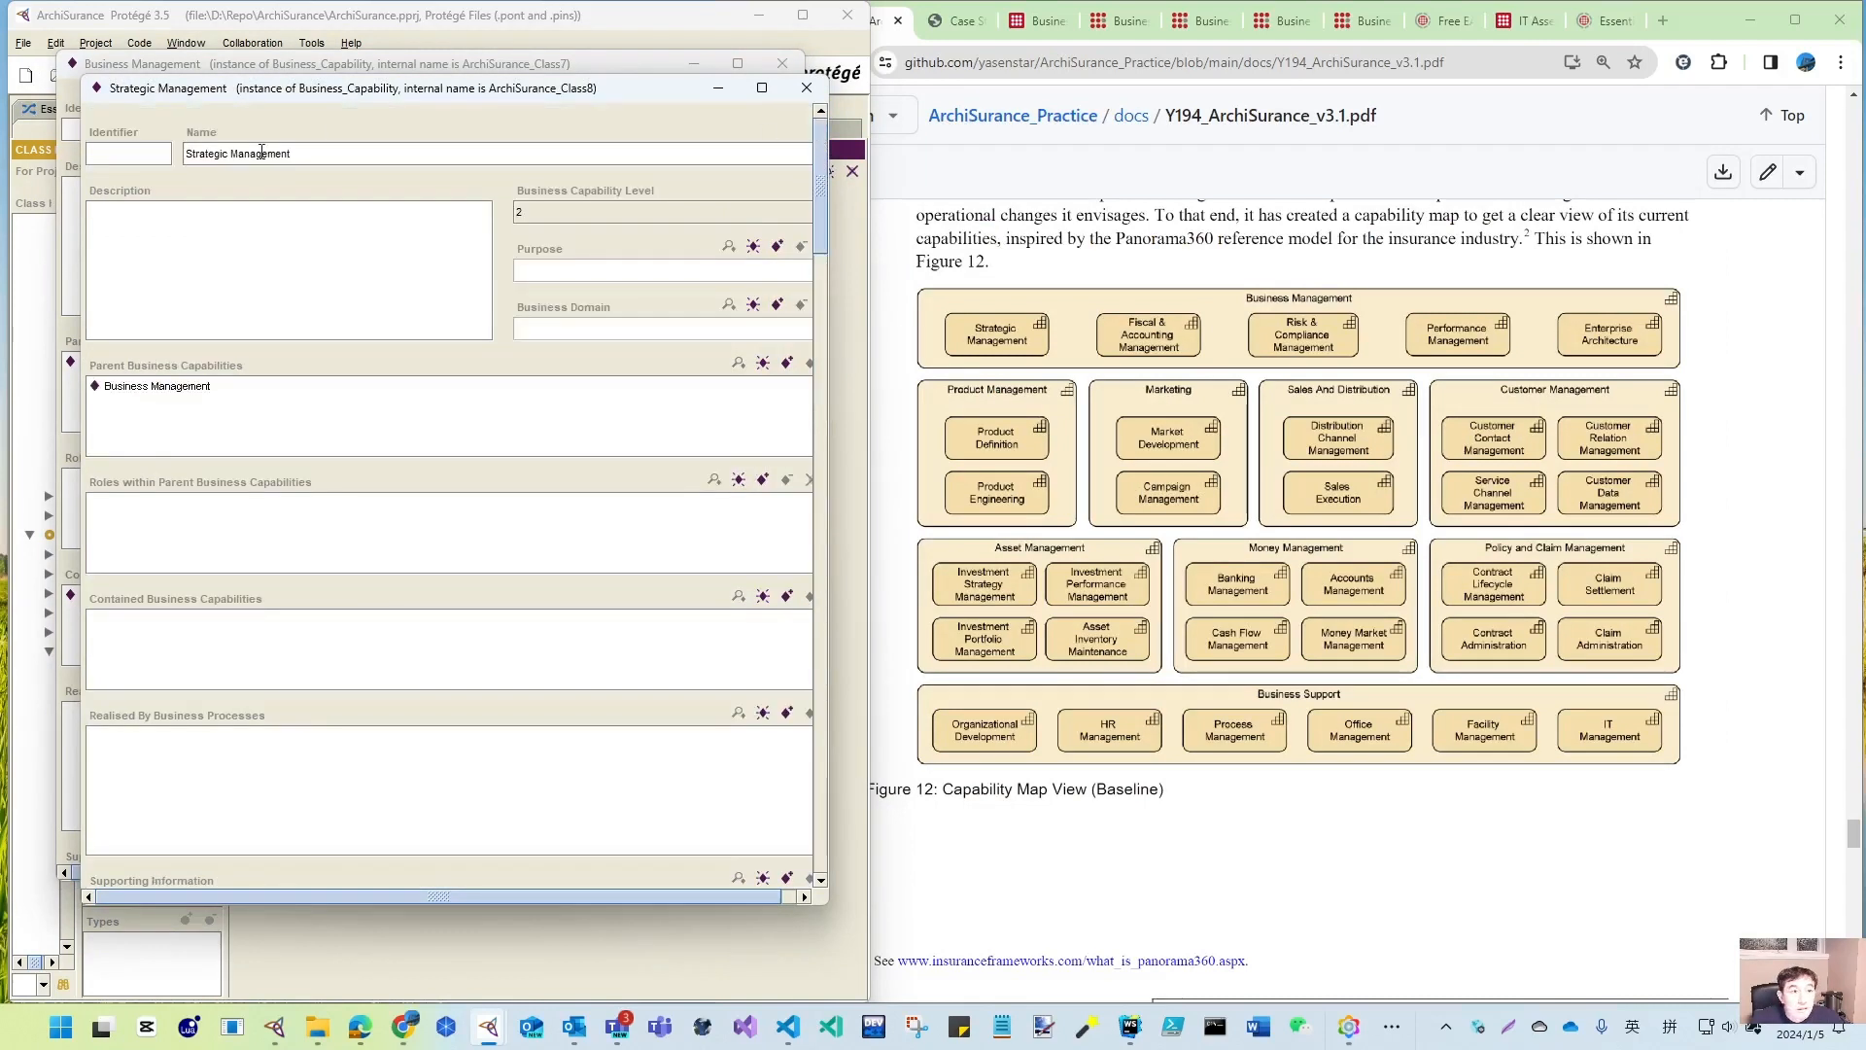
pyautogui.click(806, 92)
pyautogui.click(755, 576)
pyautogui.write('Fiscal & Accounting Management')
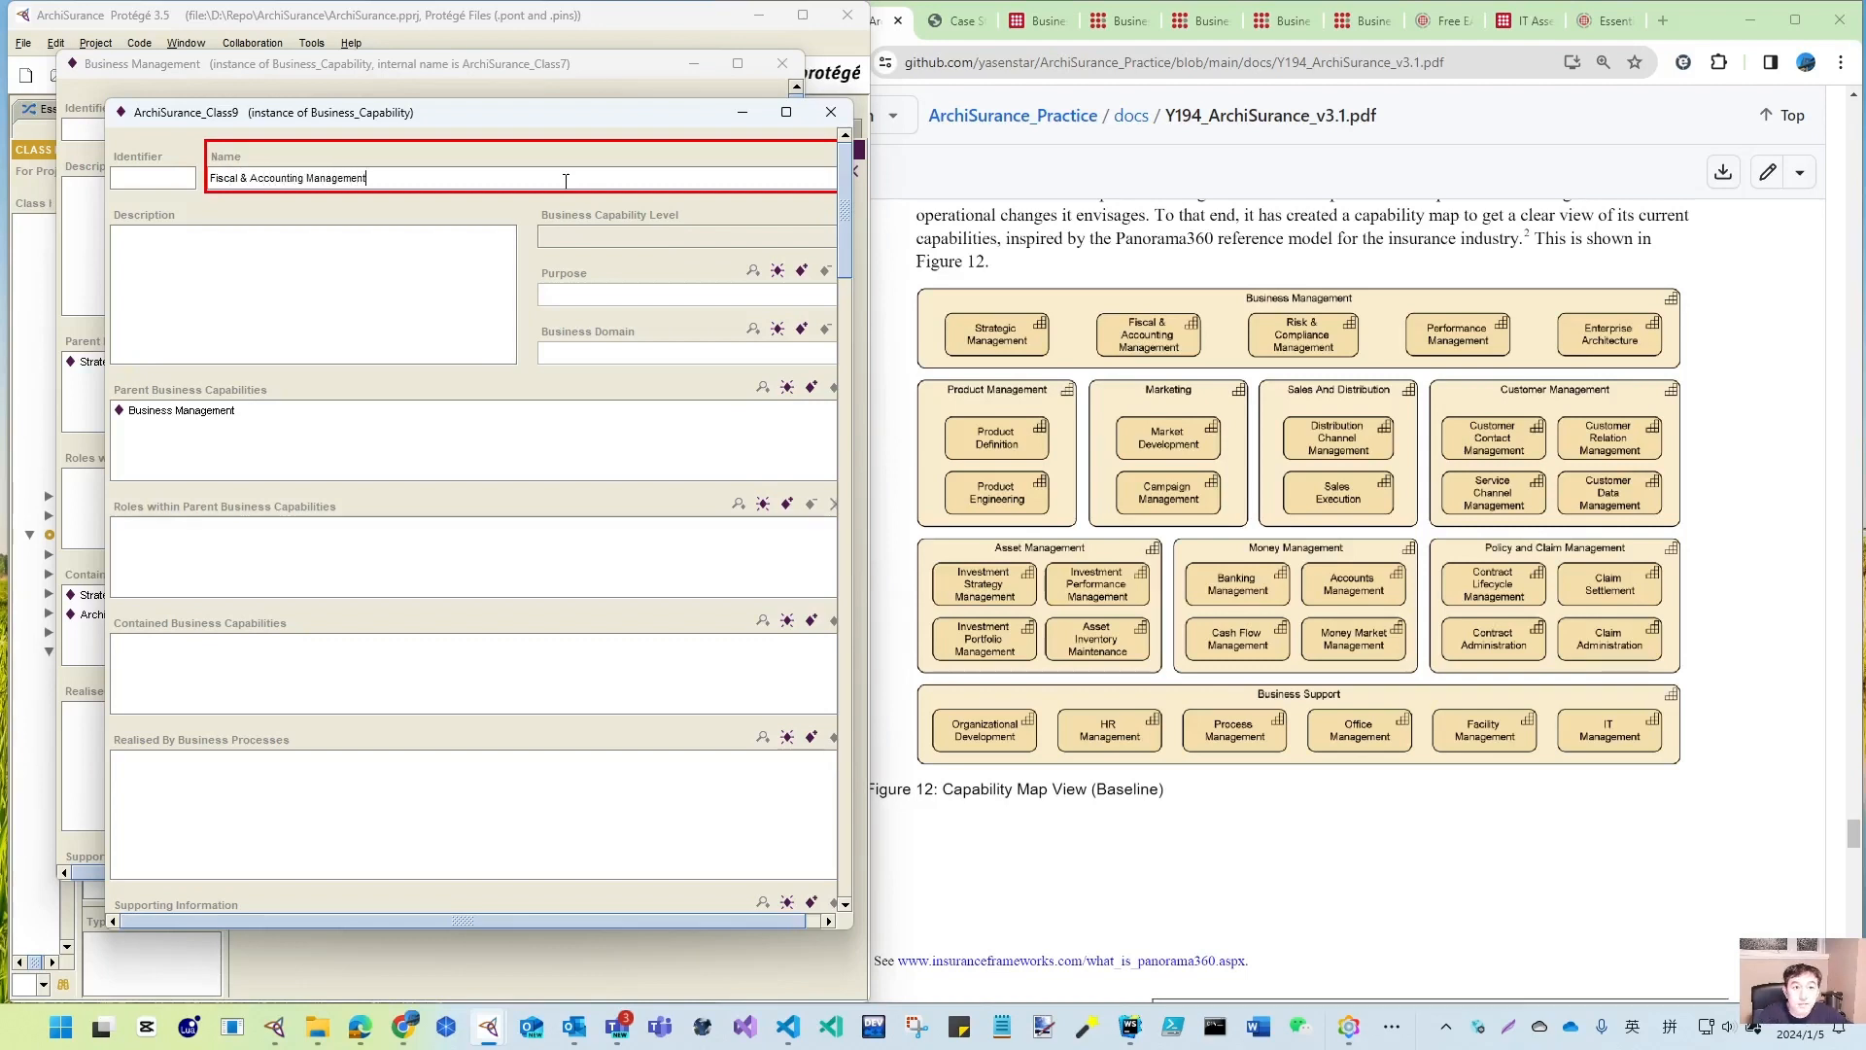
pyautogui.click(698, 241)
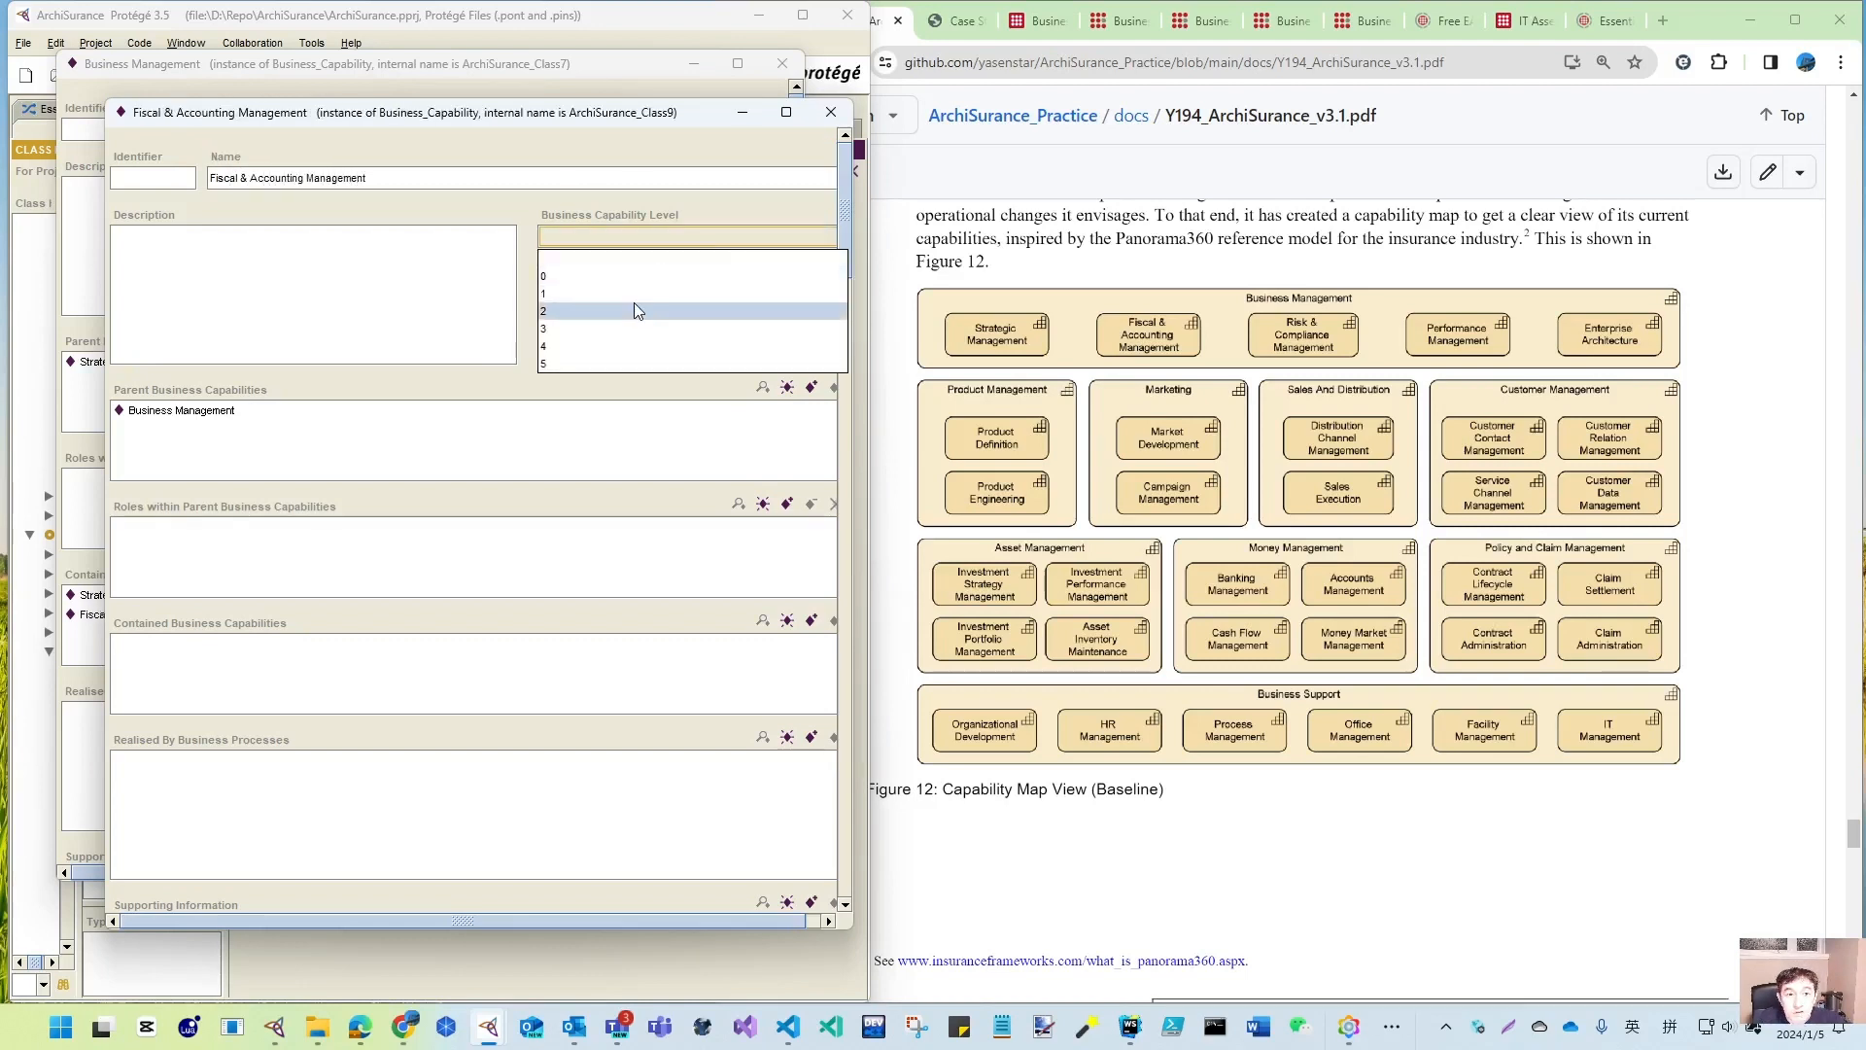
pyautogui.click(634, 310)
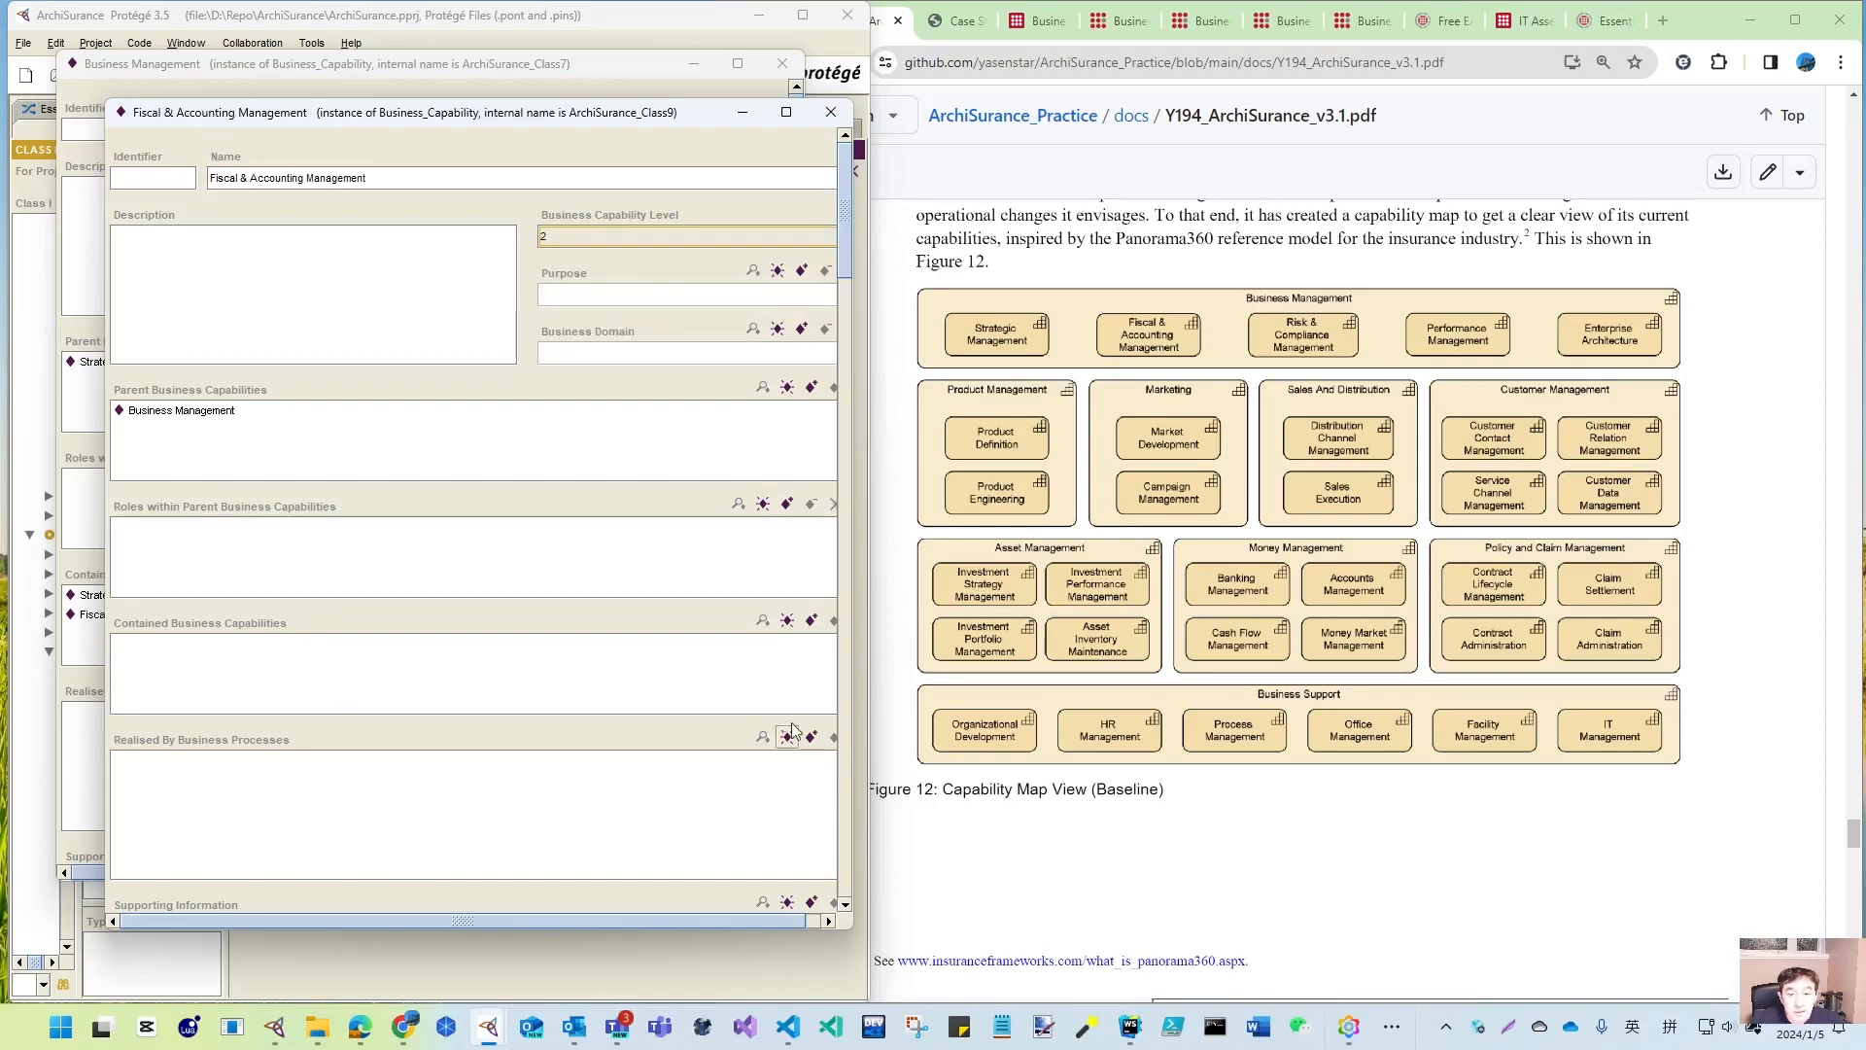
pyautogui.click(847, 766)
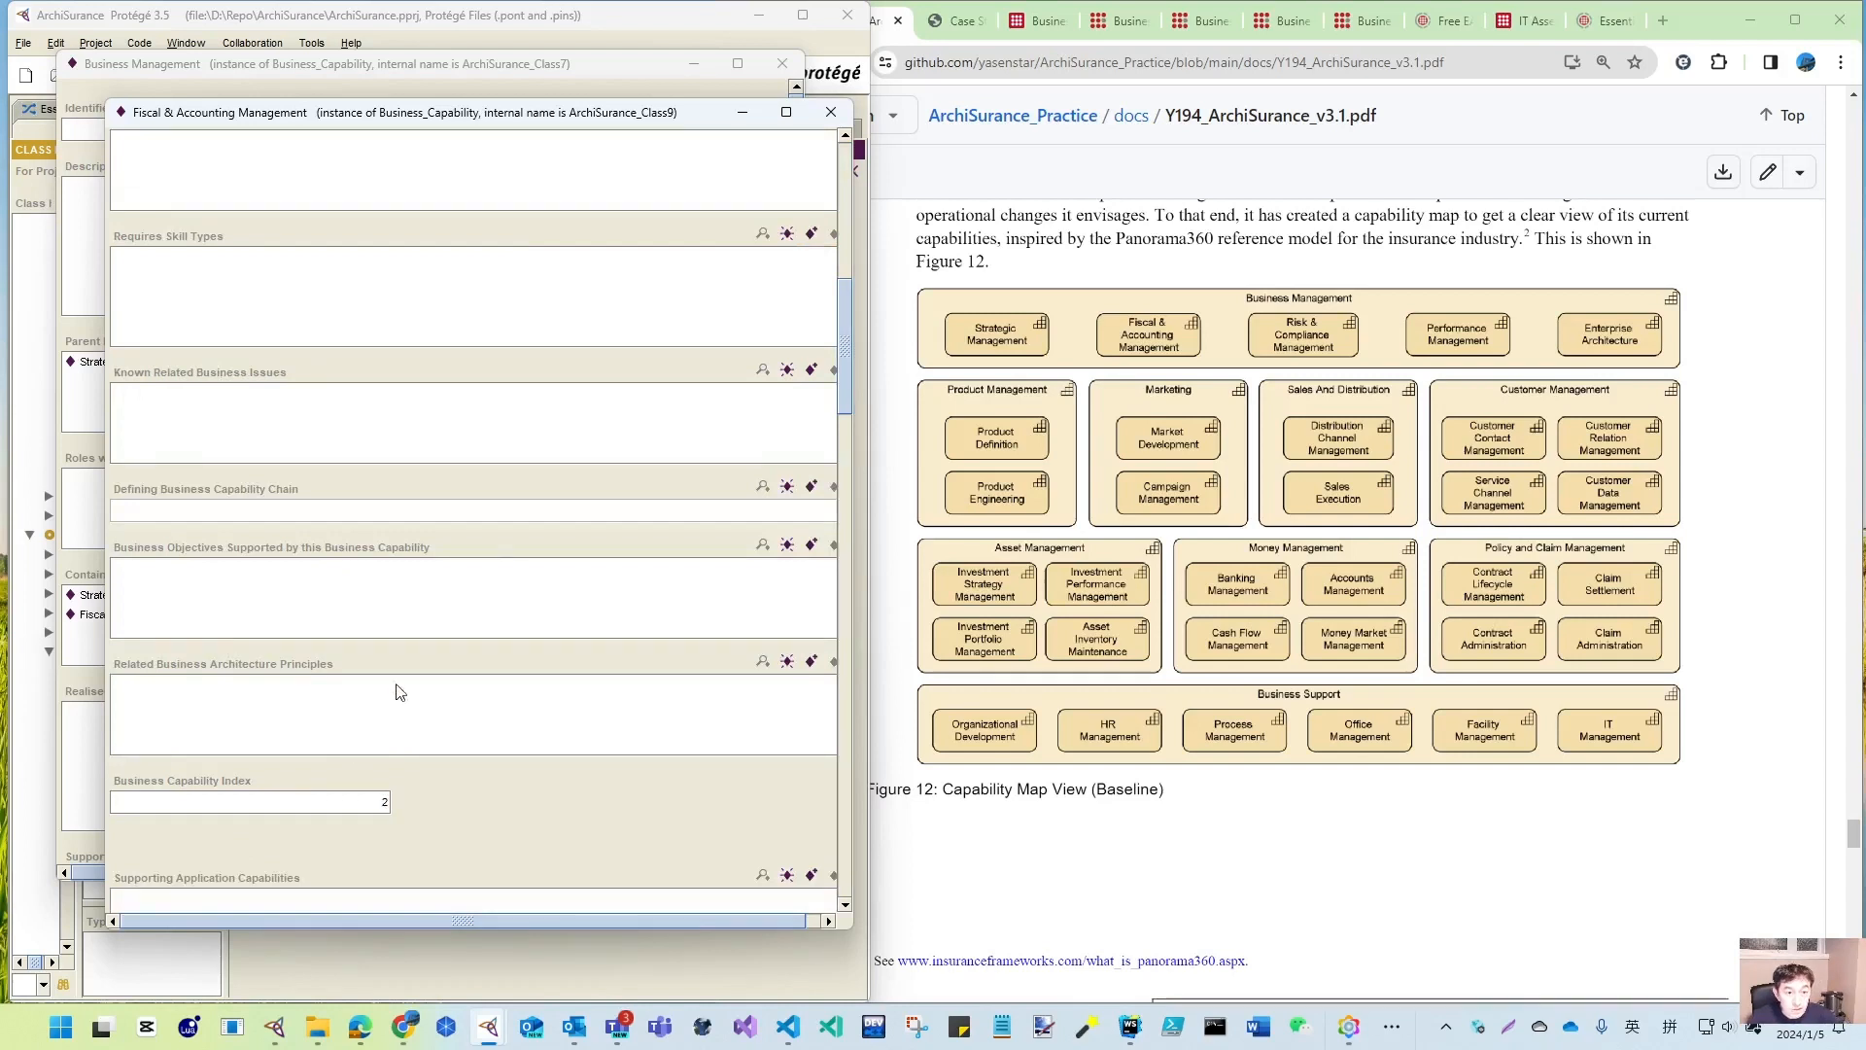
pyautogui.click(832, 114)
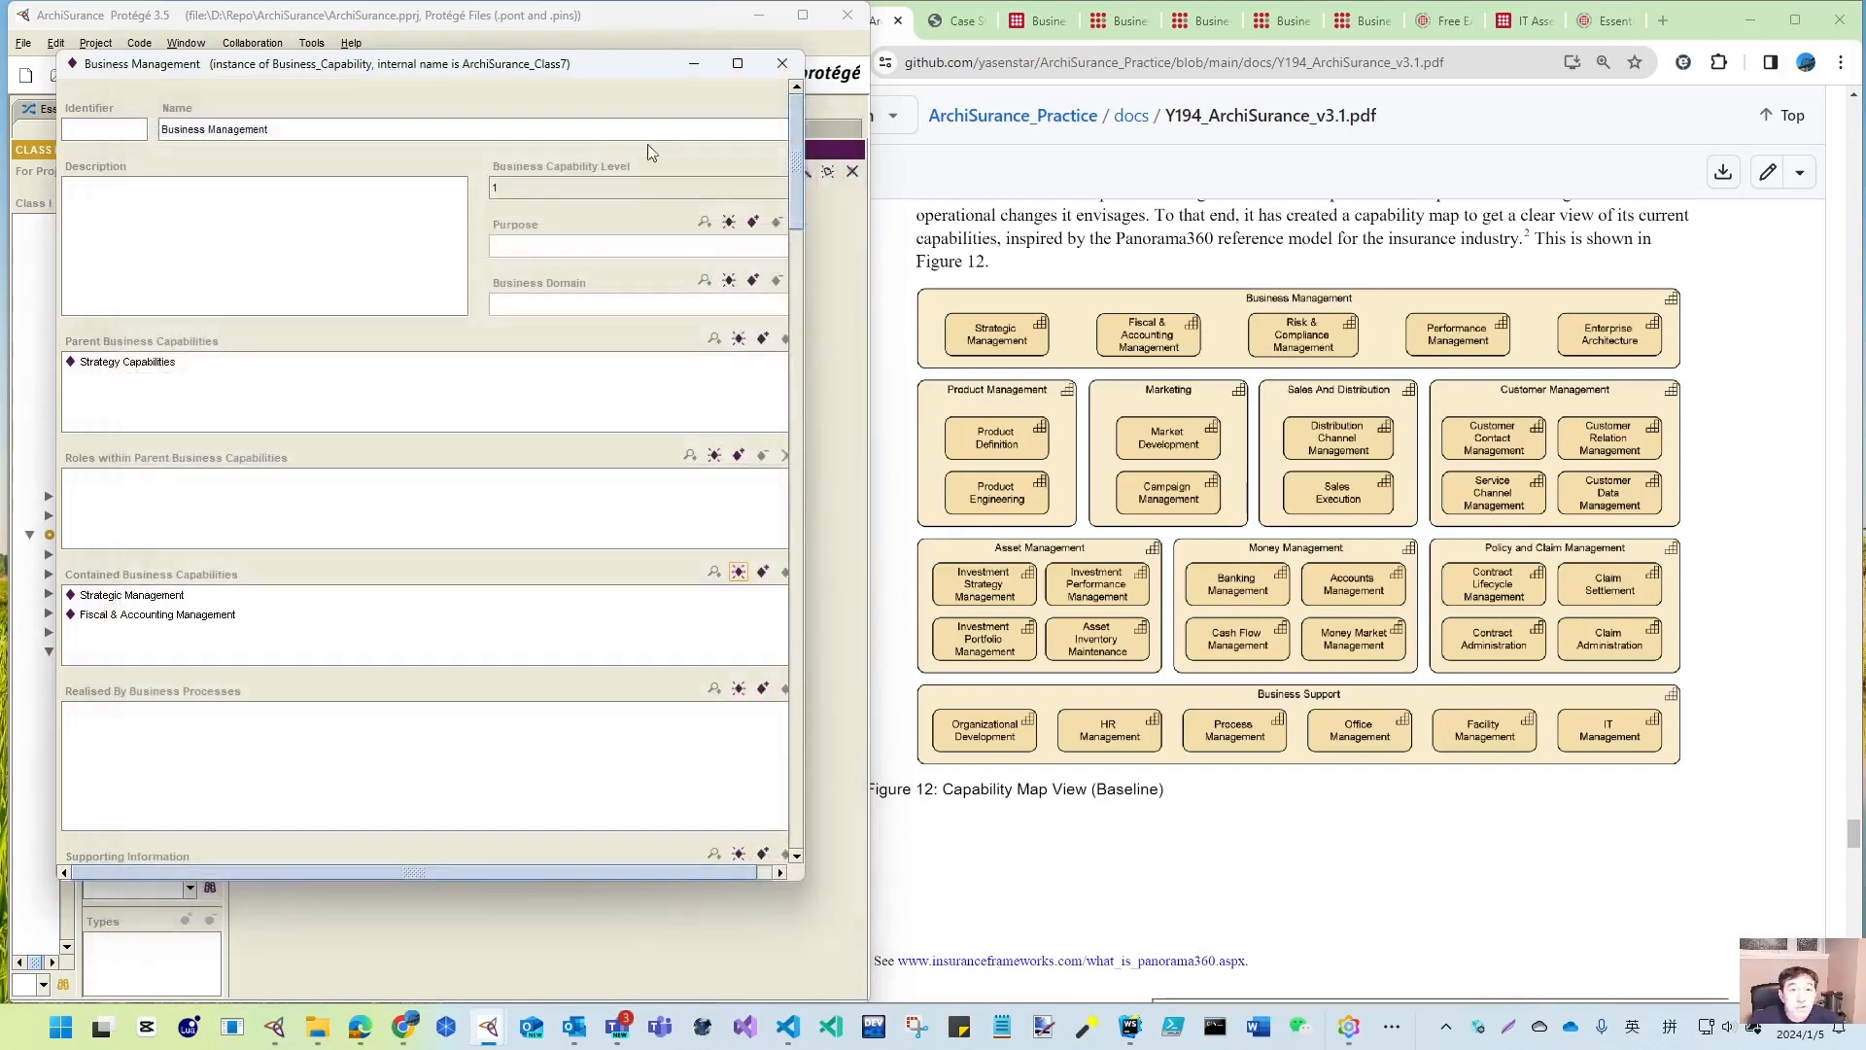
# - Create a contained capability named Risk & Compliance Management under Business Management, setting Business Capability Level 2 and entering its Business Capability Index
pyautogui.click(739, 574)
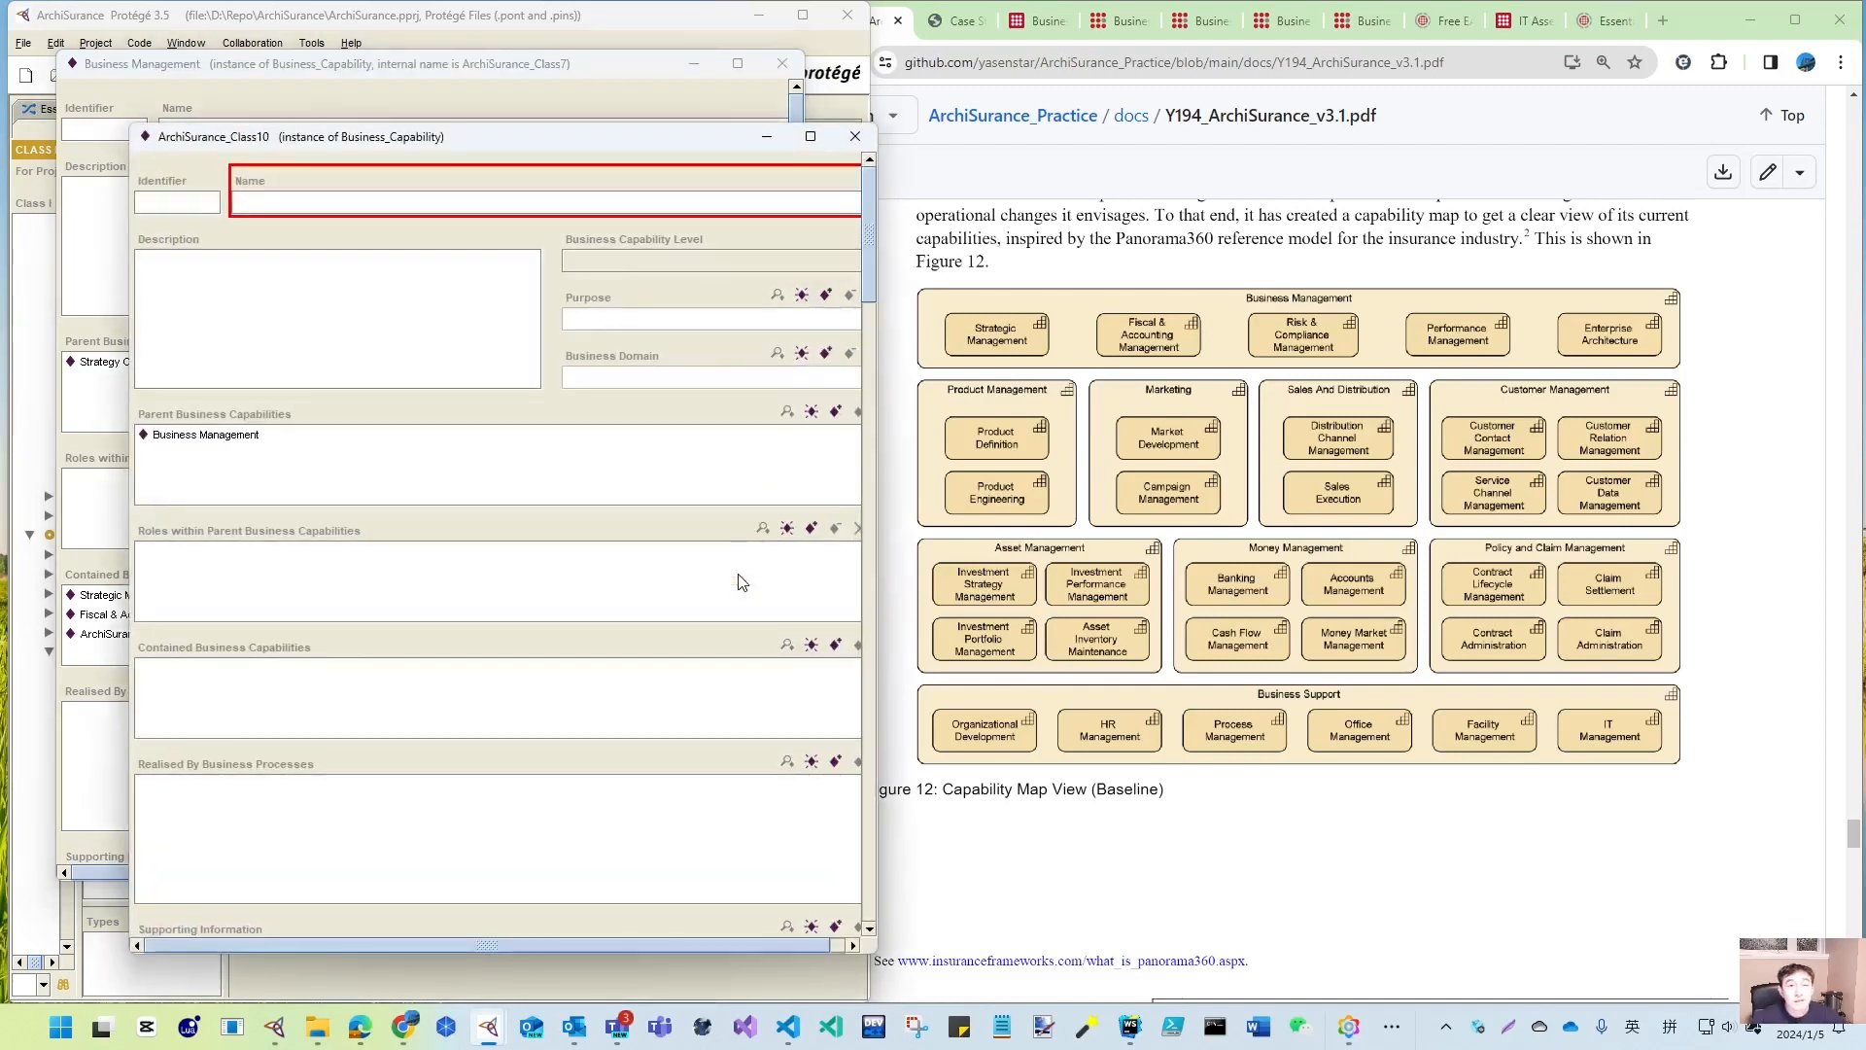
pyautogui.click(319, 204)
pyautogui.write('Risk & Compliance')
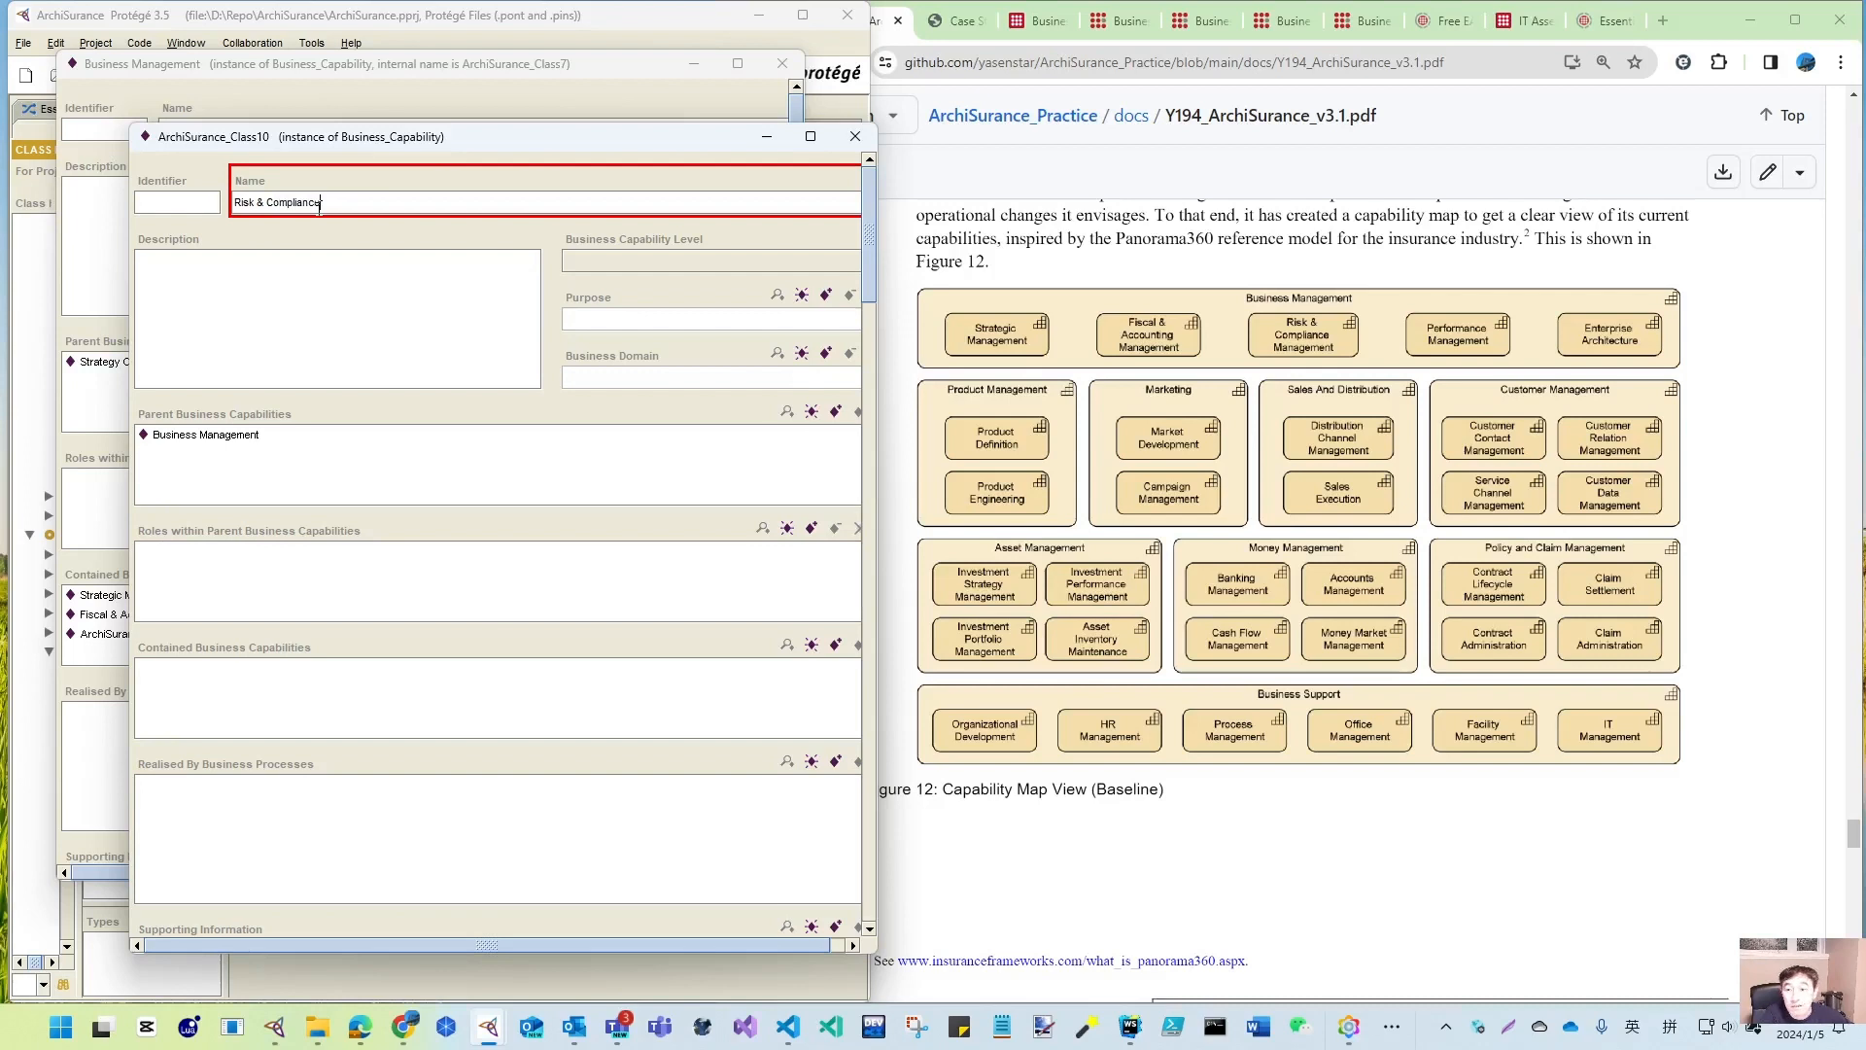
pyautogui.write(' Management')
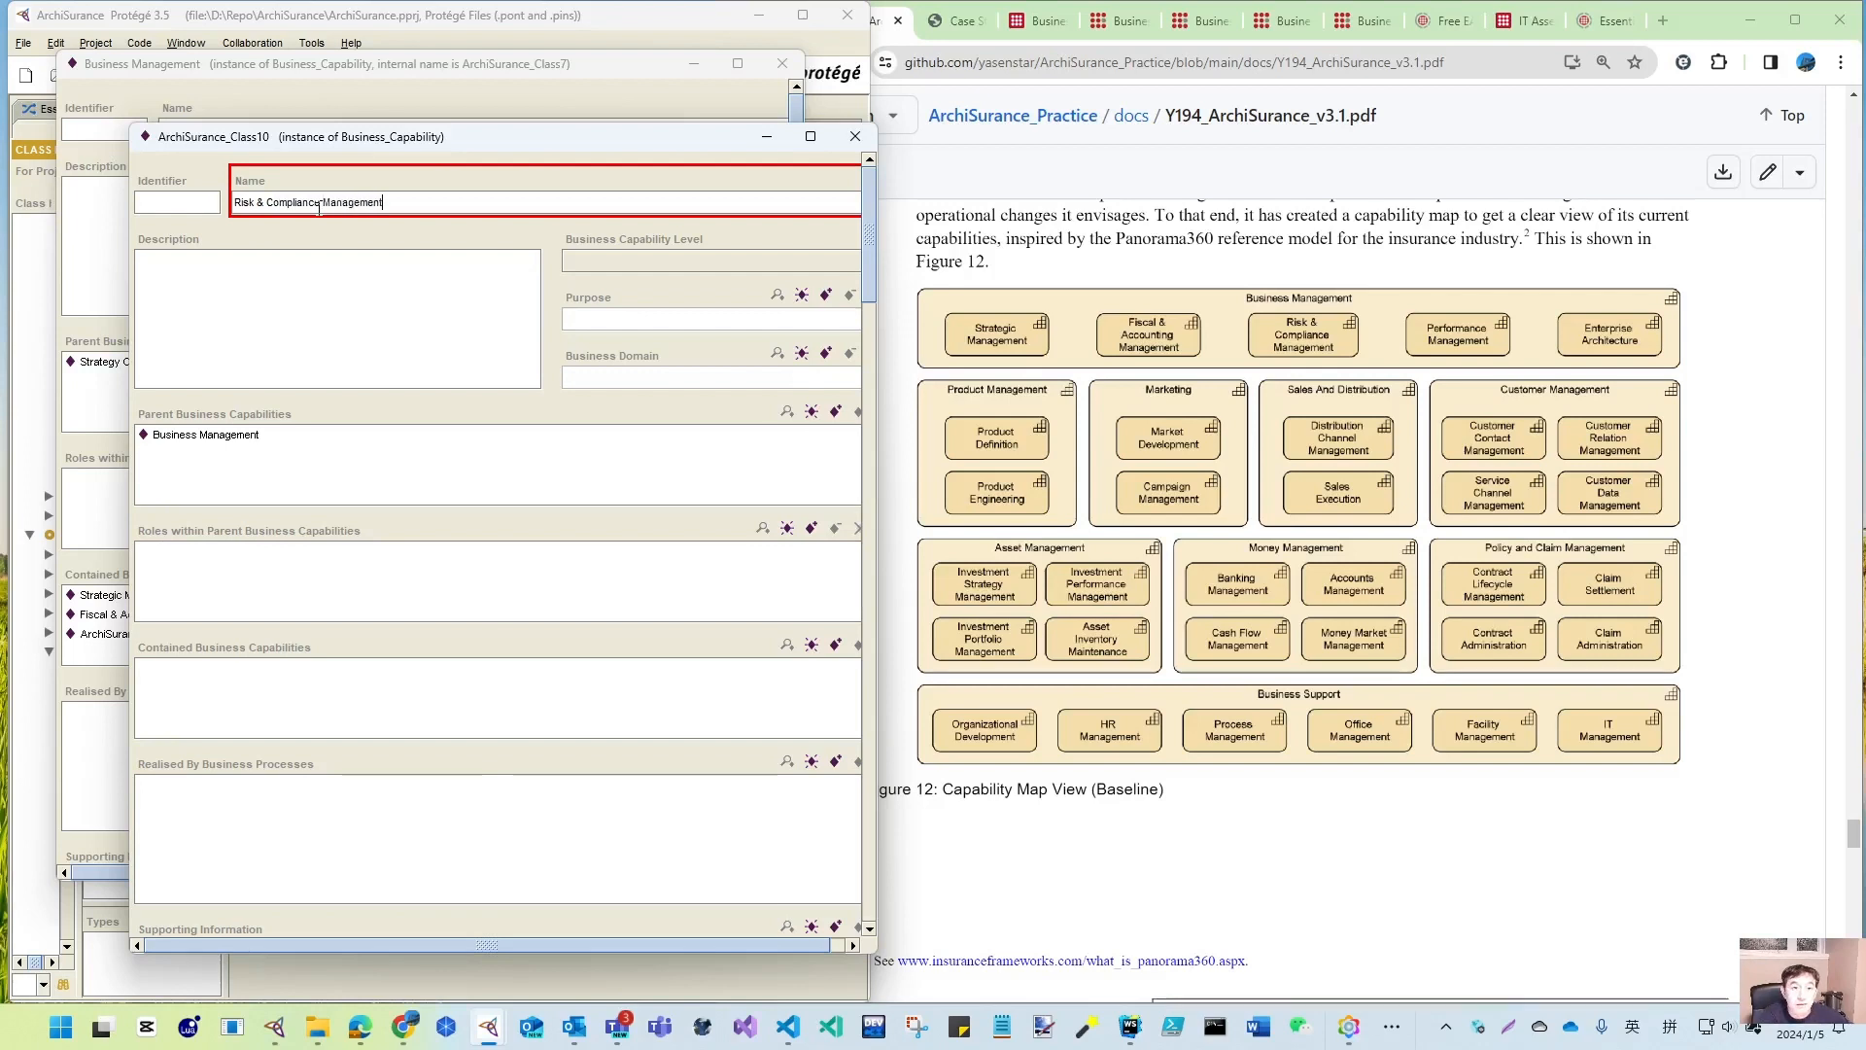
pyautogui.click(603, 261)
pyautogui.click(591, 330)
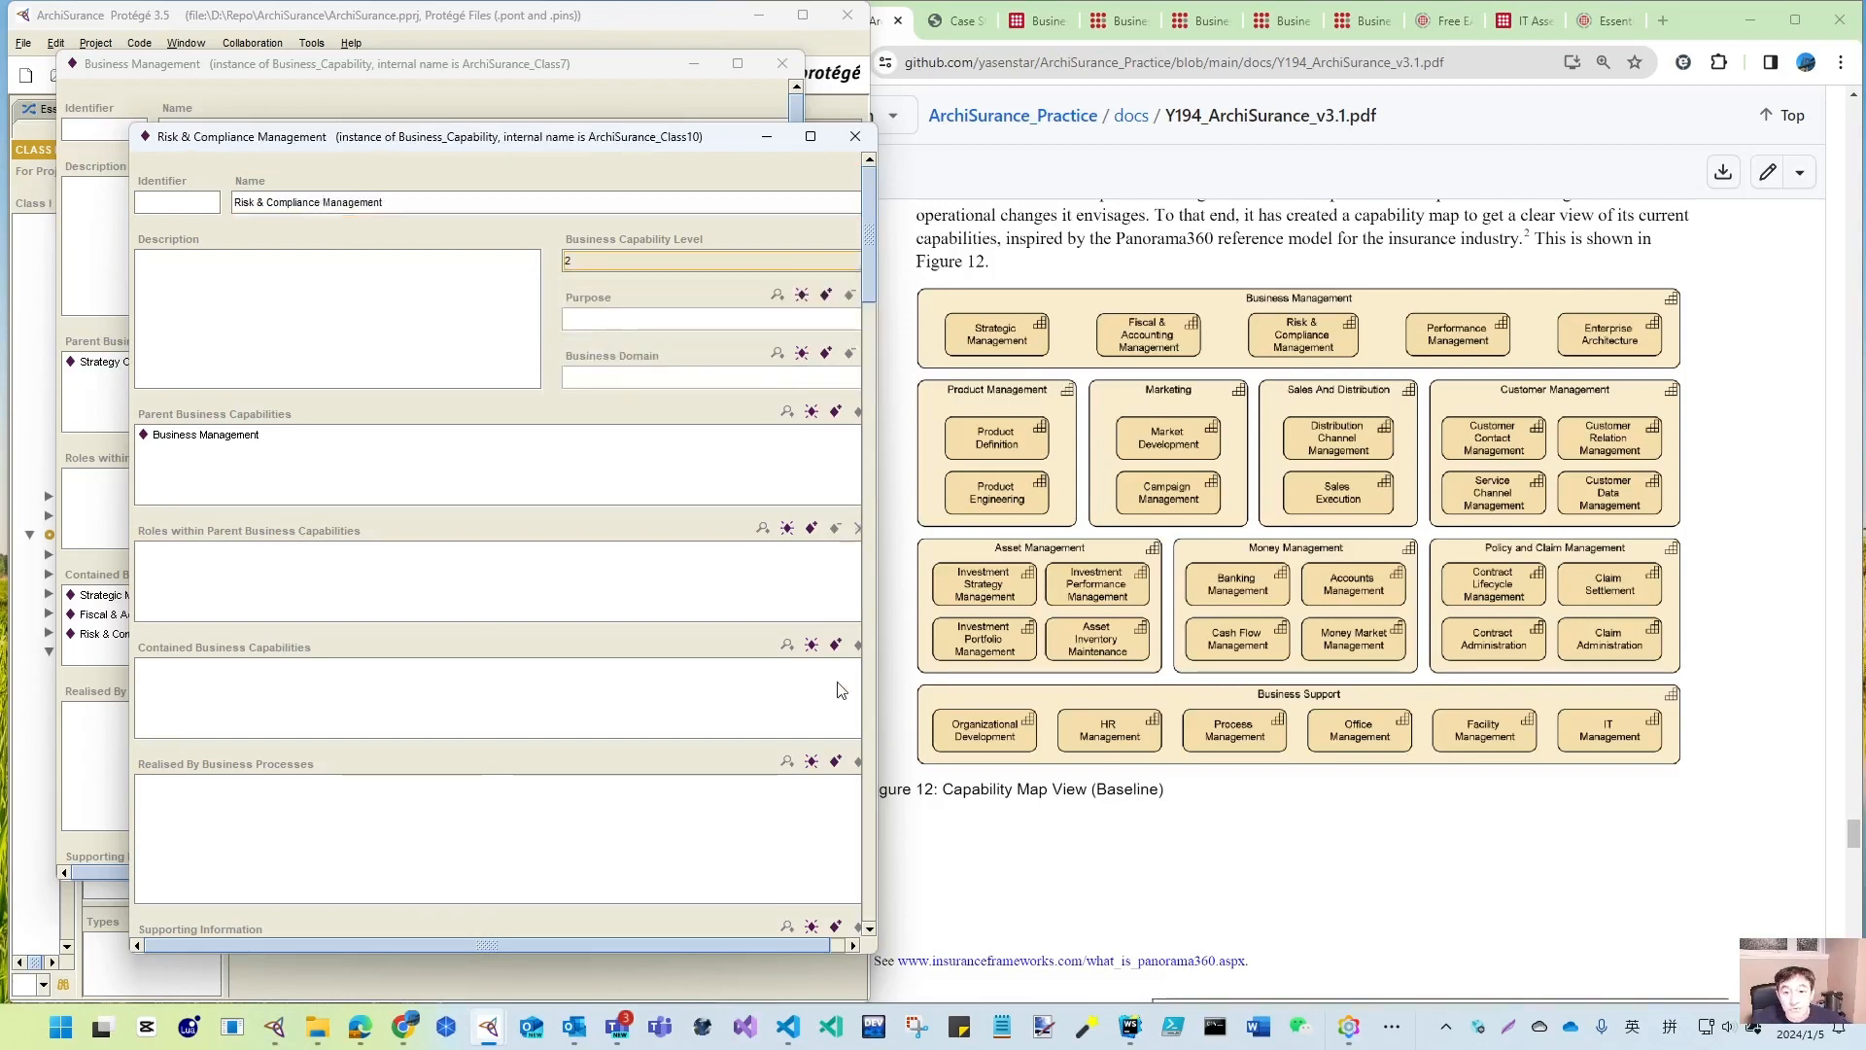
pyautogui.click(873, 681)
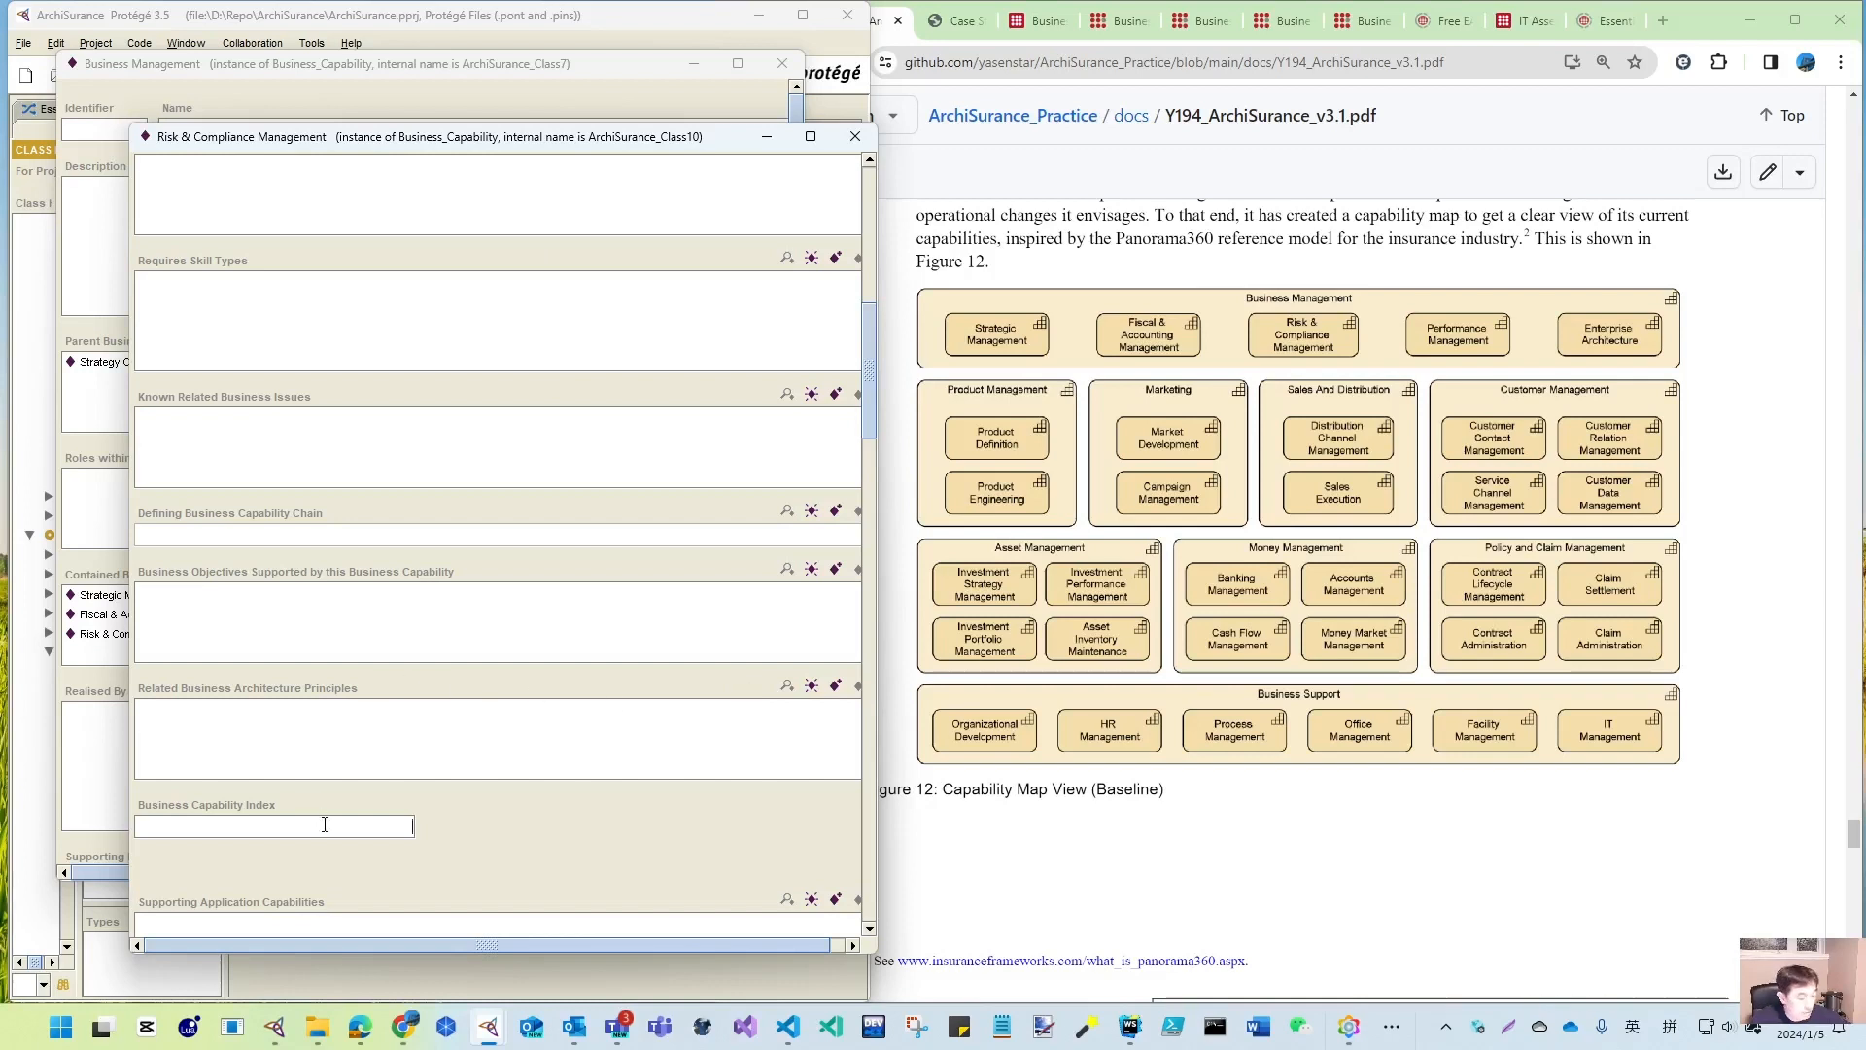
pyautogui.click(855, 136)
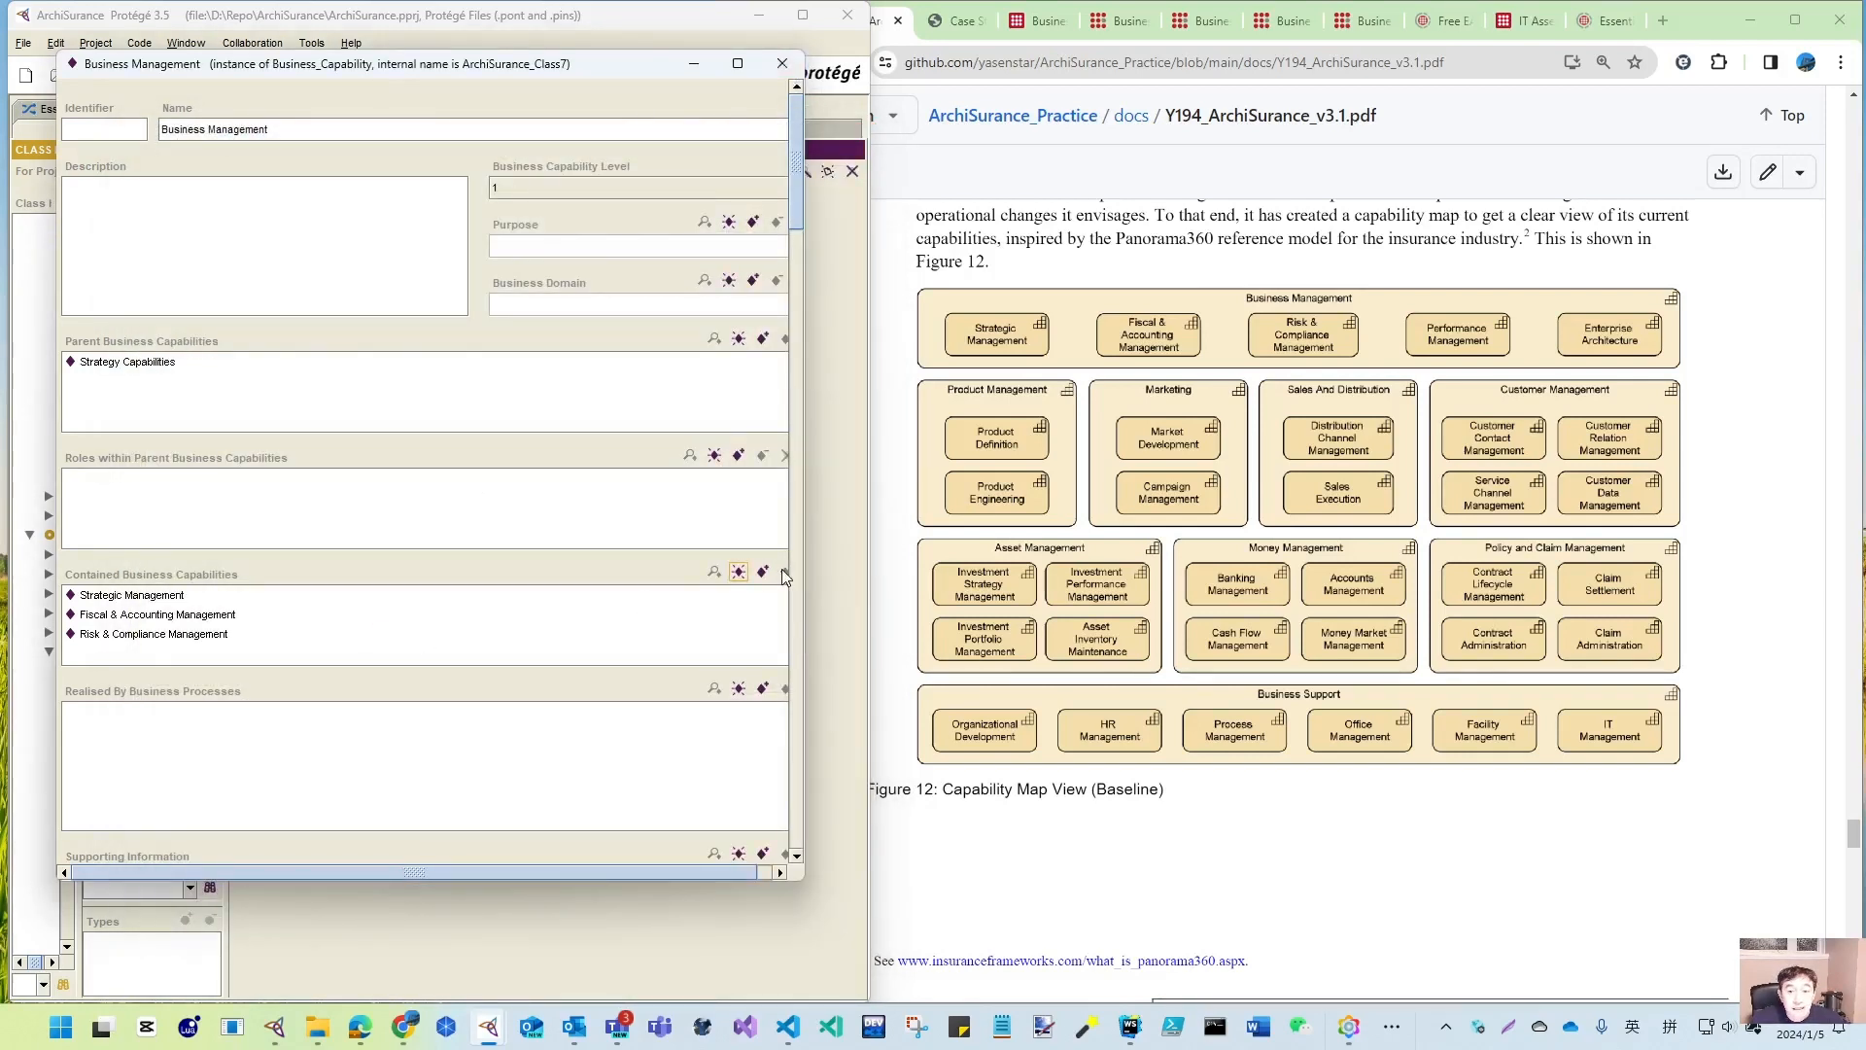
# - Create a contained capability named Performance Management under Business Management, setting Business Capability Level 2 and entering its Business Capability Index
pyautogui.click(737, 573)
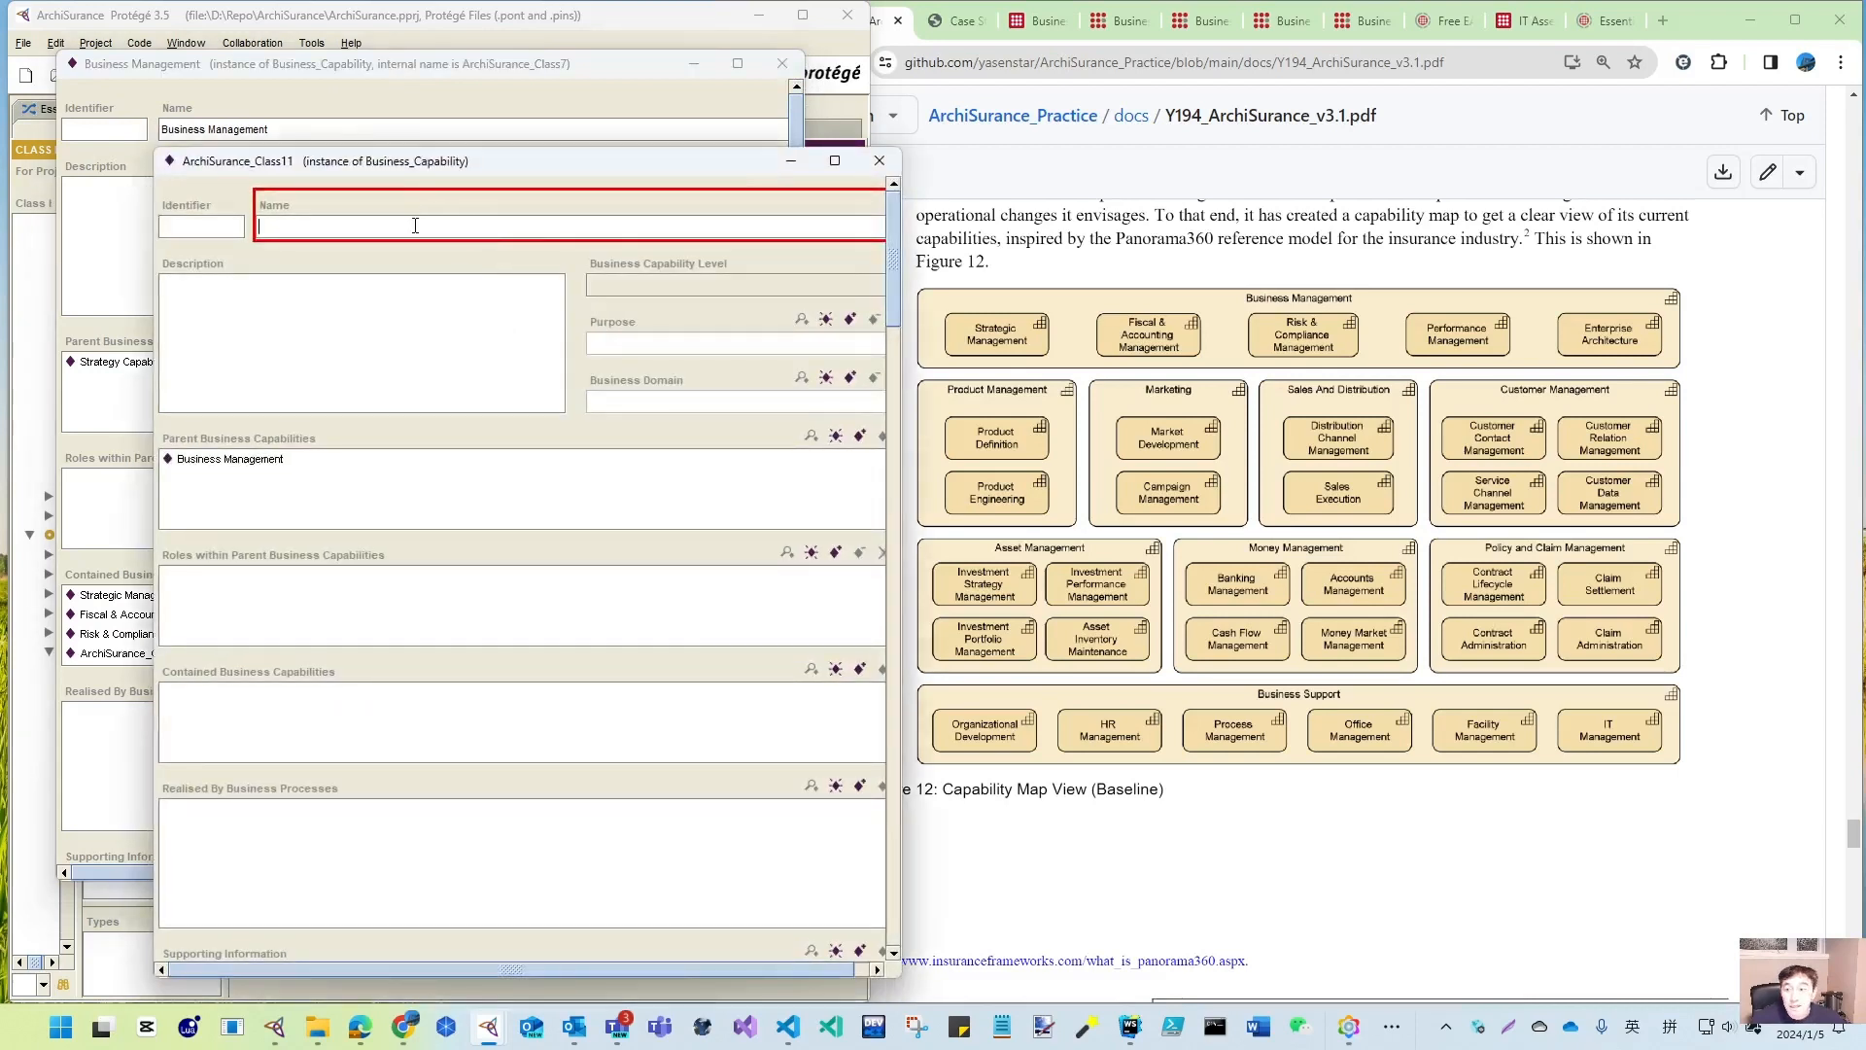
pyautogui.write('Perfor')
pyautogui.click(632, 284)
pyautogui.click(651, 370)
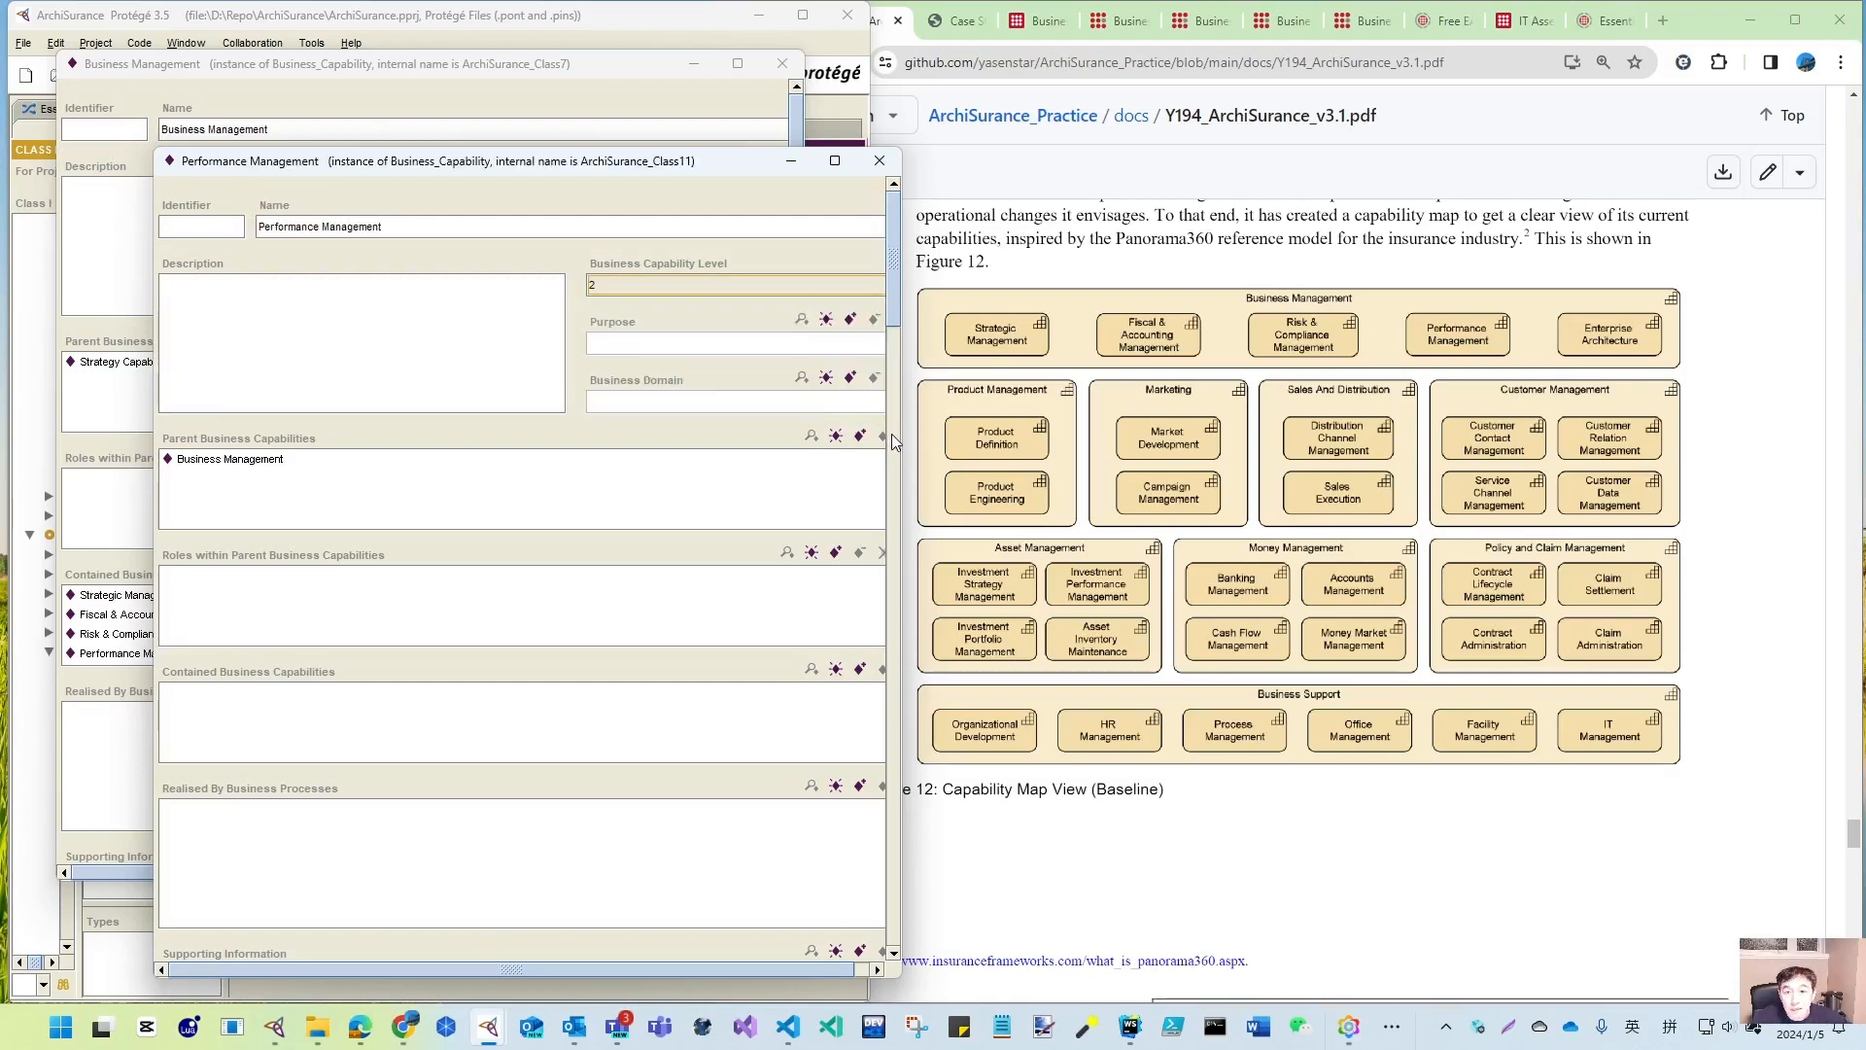
pyautogui.click(891, 434)
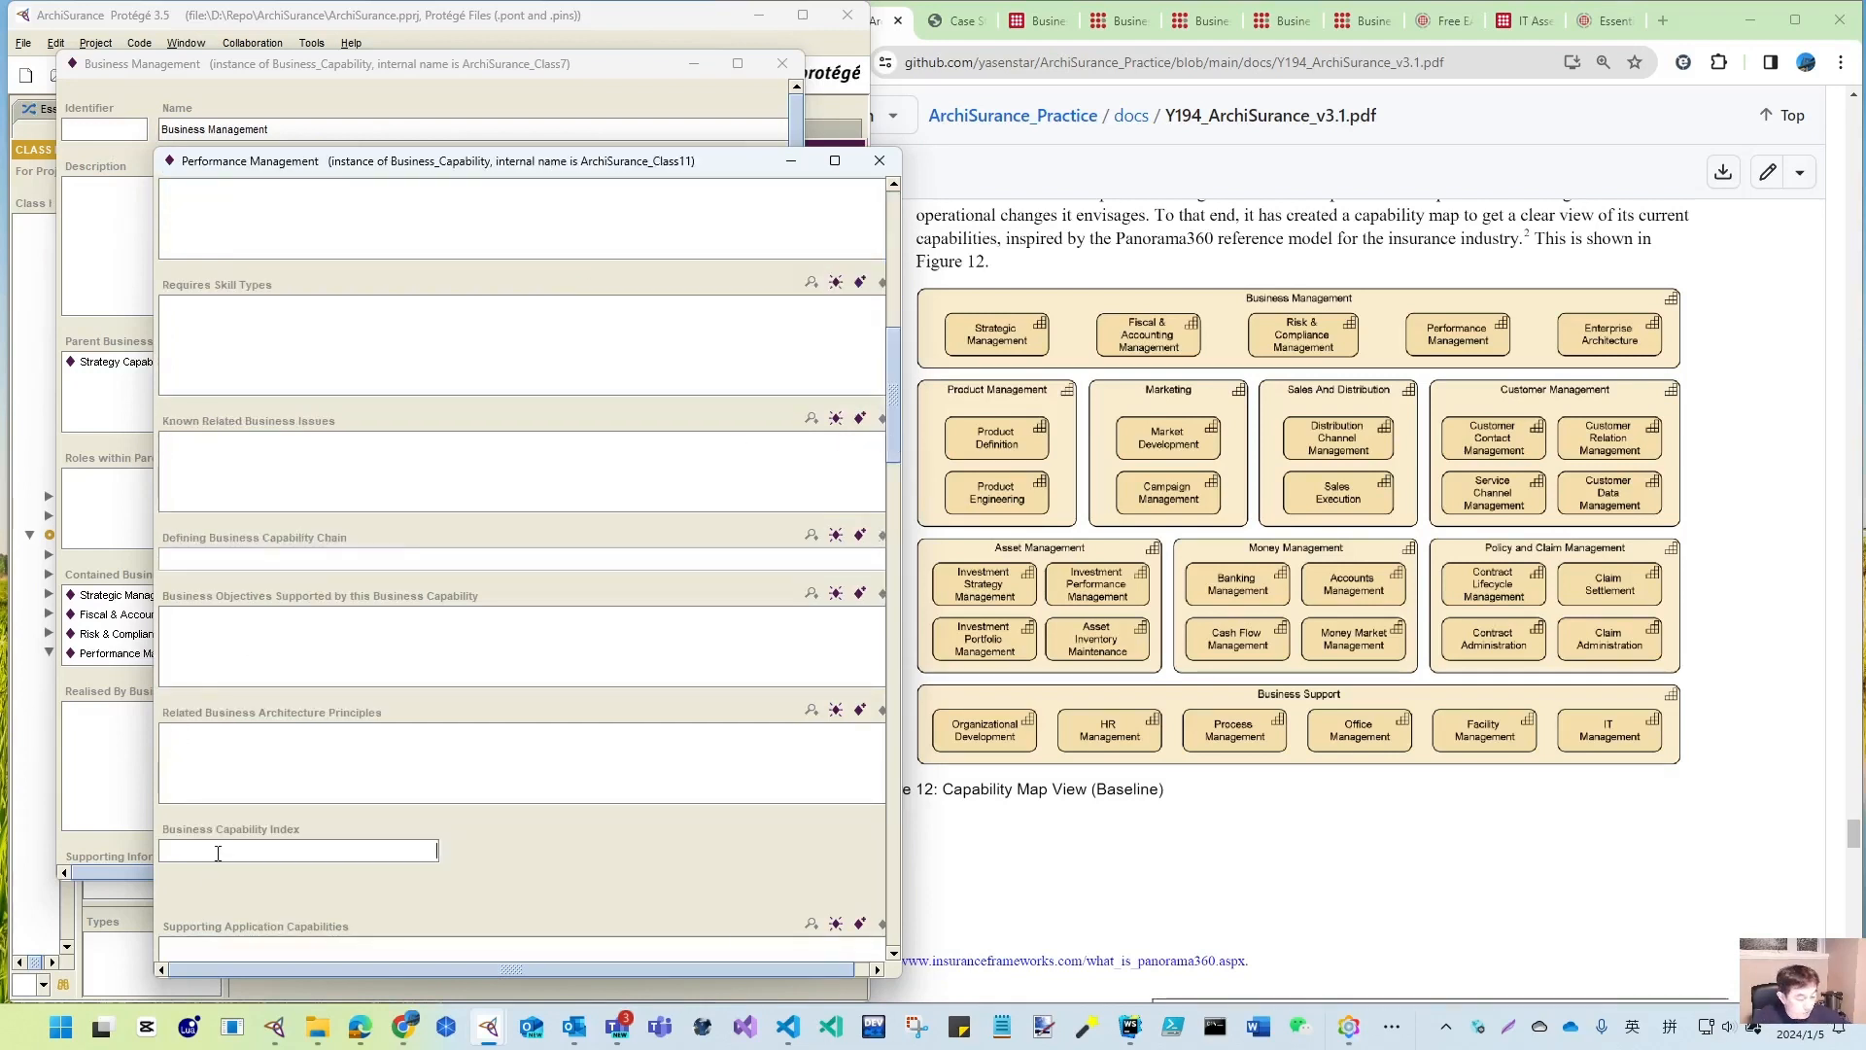
pyautogui.click(880, 161)
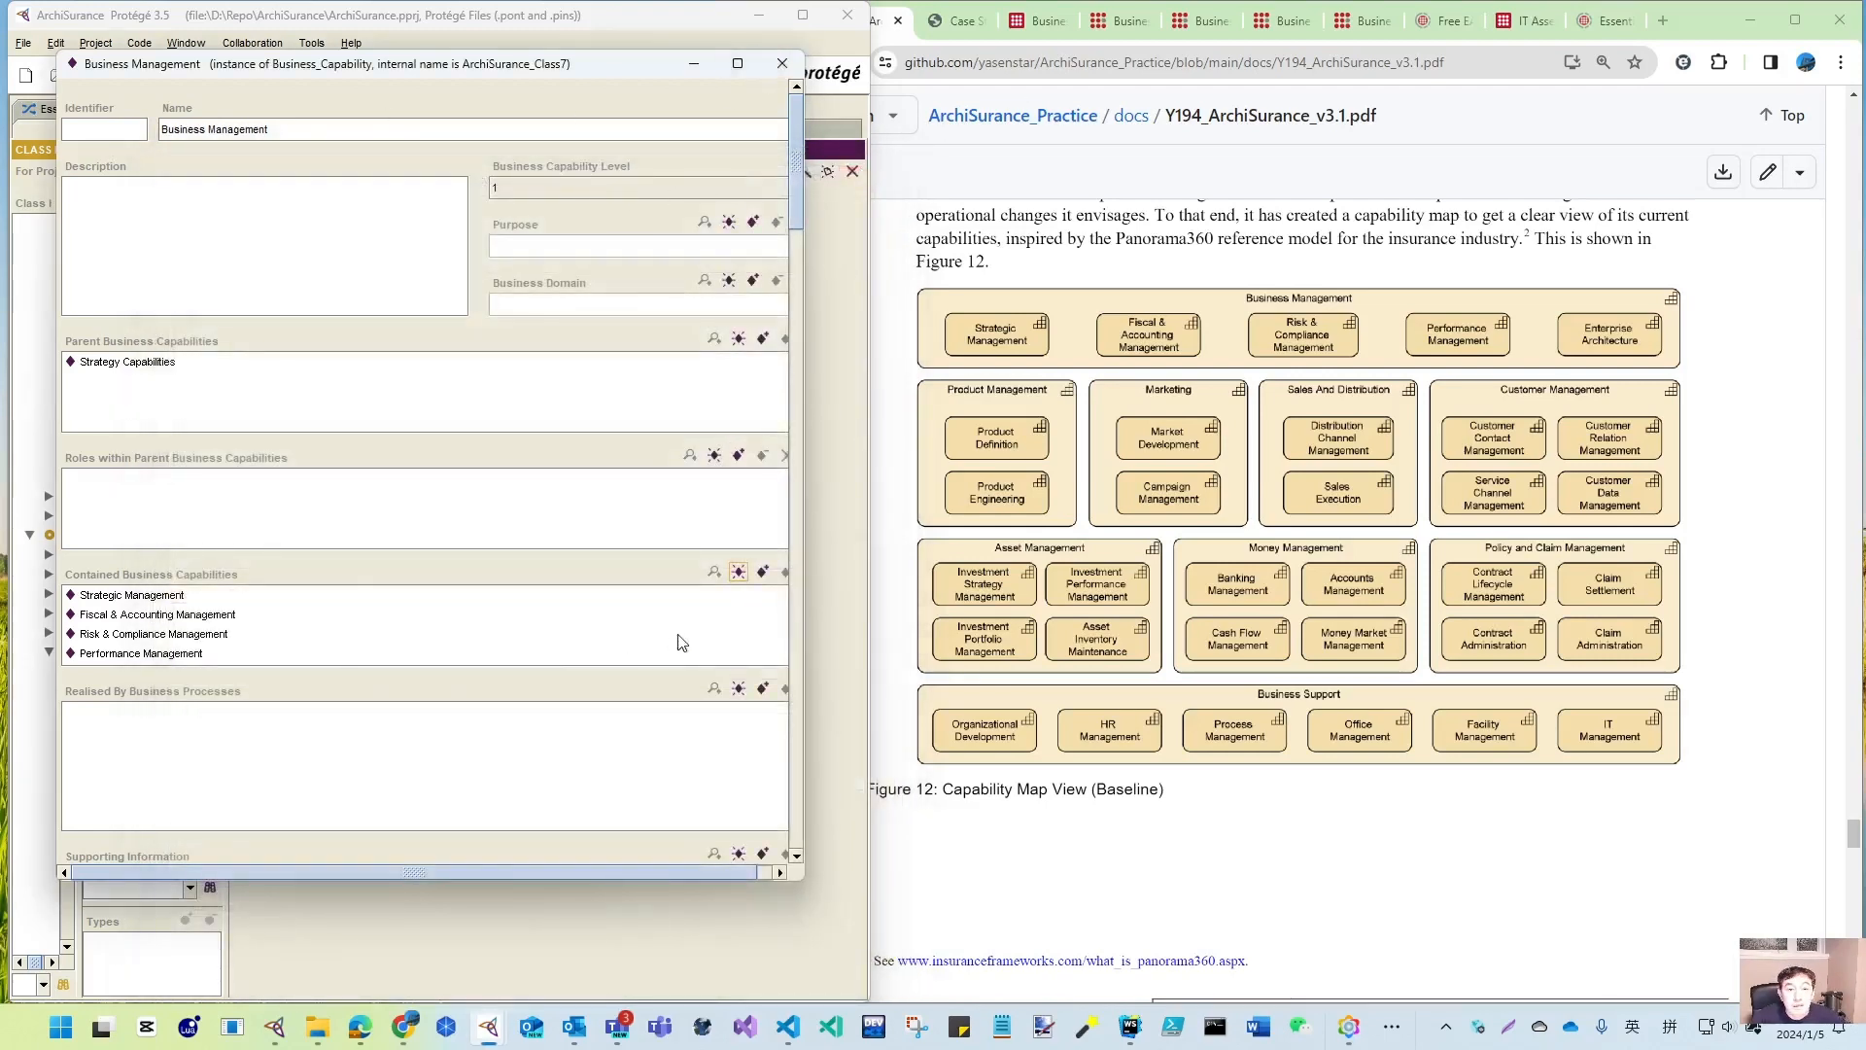
# - Create a contained capability named Exterprise Architecture under Business Management, set its capability level and index, and close the Business Management form
pyautogui.click(739, 572)
pyautogui.click(368, 250)
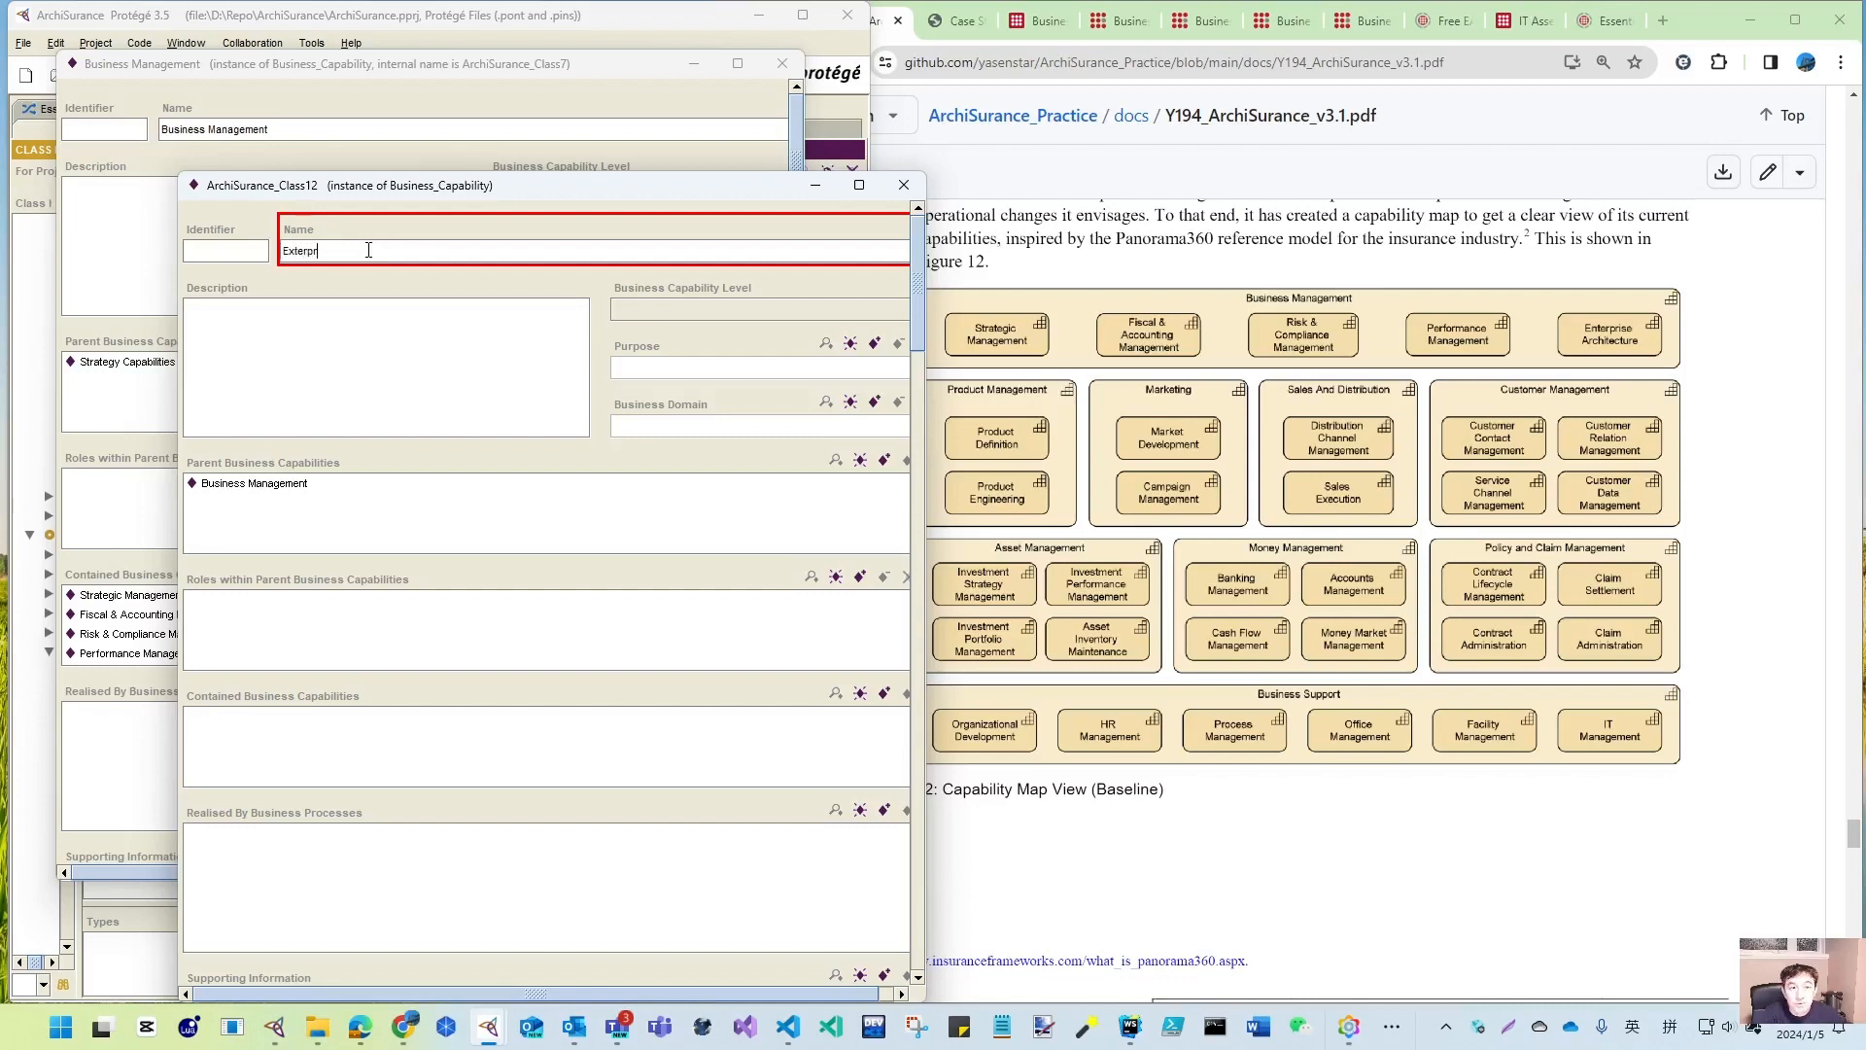
pyautogui.write('Exterprise Architecture')
pyautogui.click(667, 313)
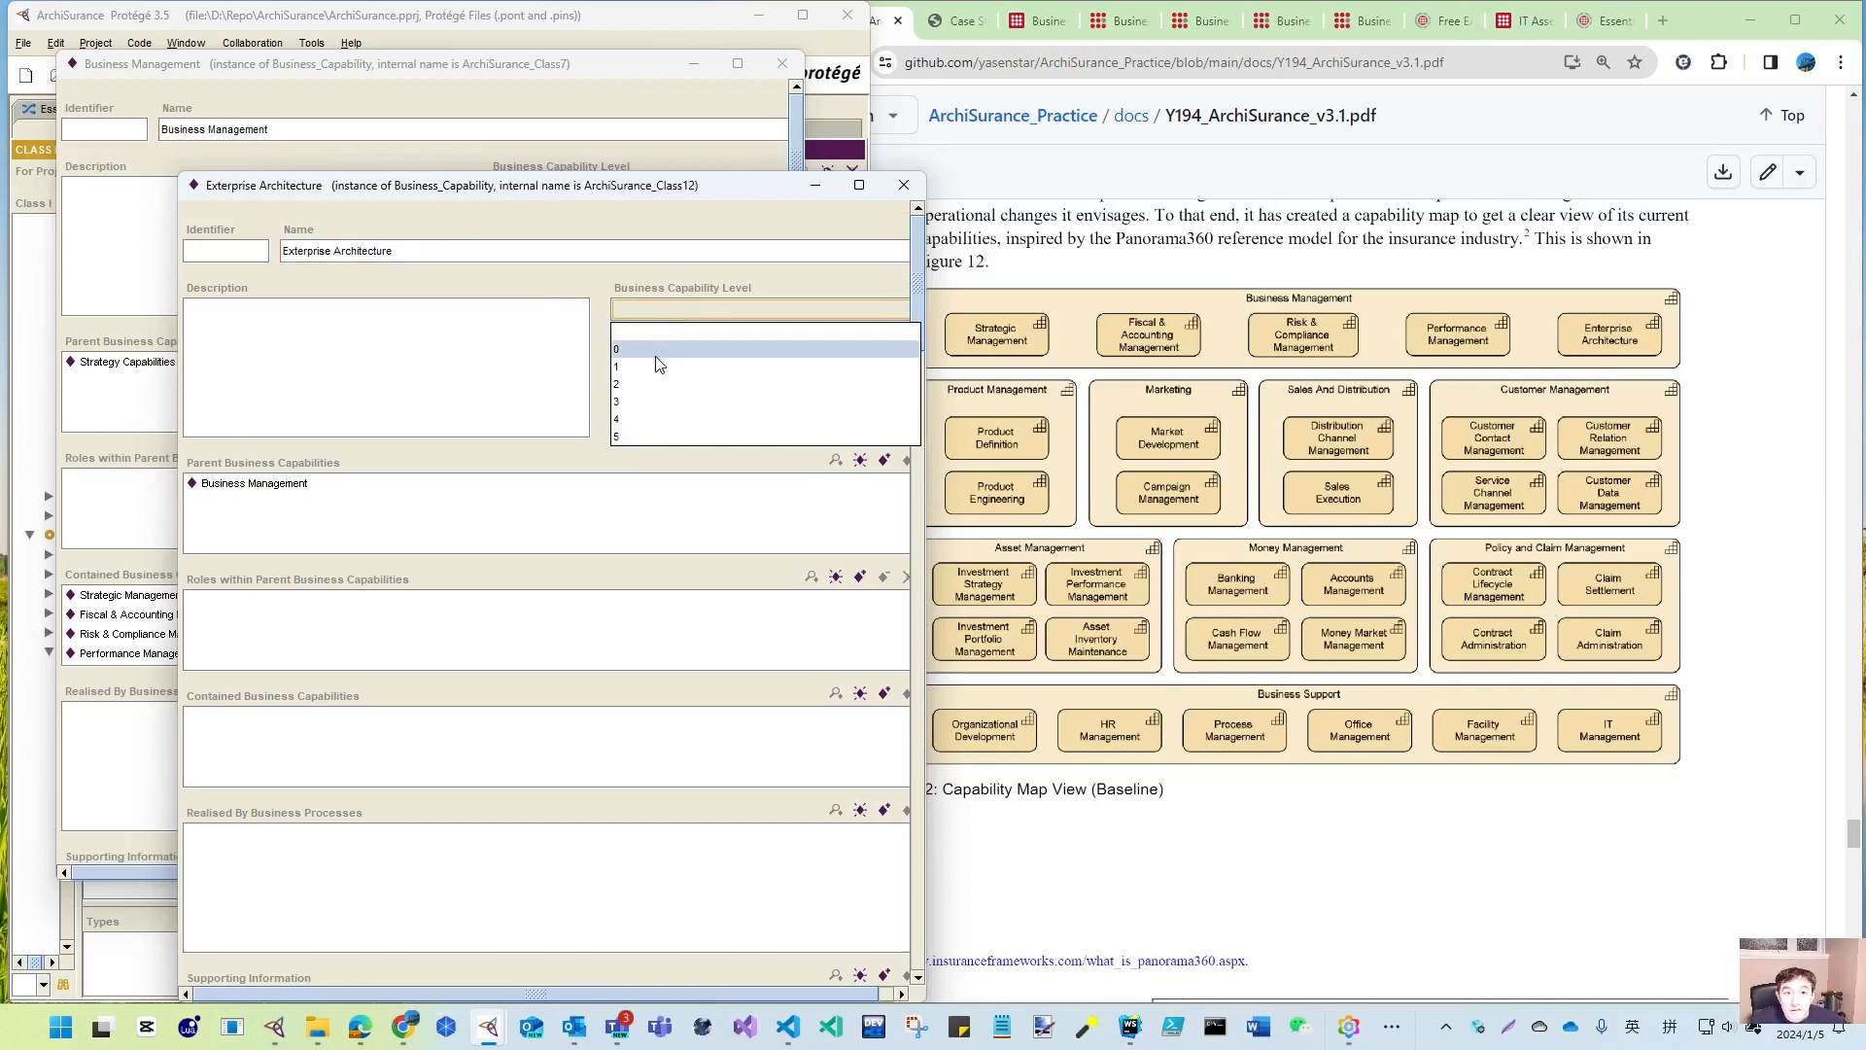
pyautogui.click(680, 352)
pyautogui.scroll(-5, 395, 680)
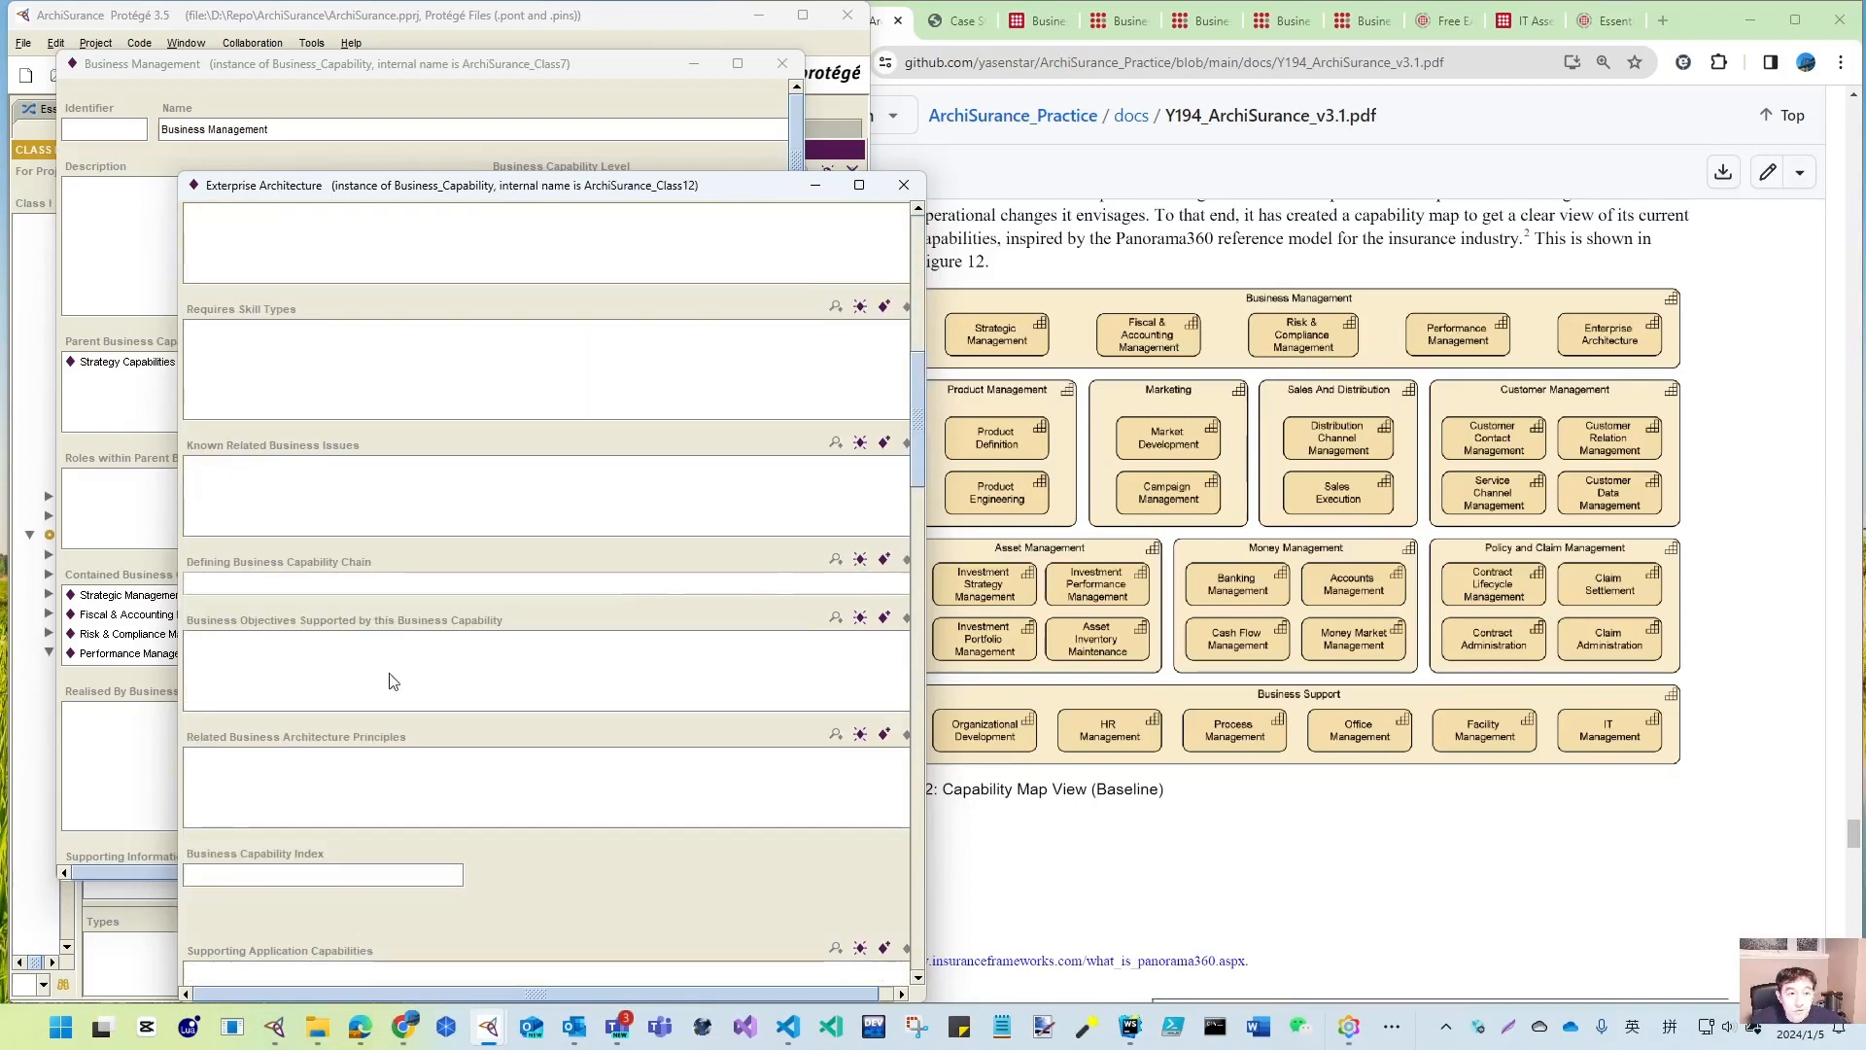
pyautogui.click(259, 876)
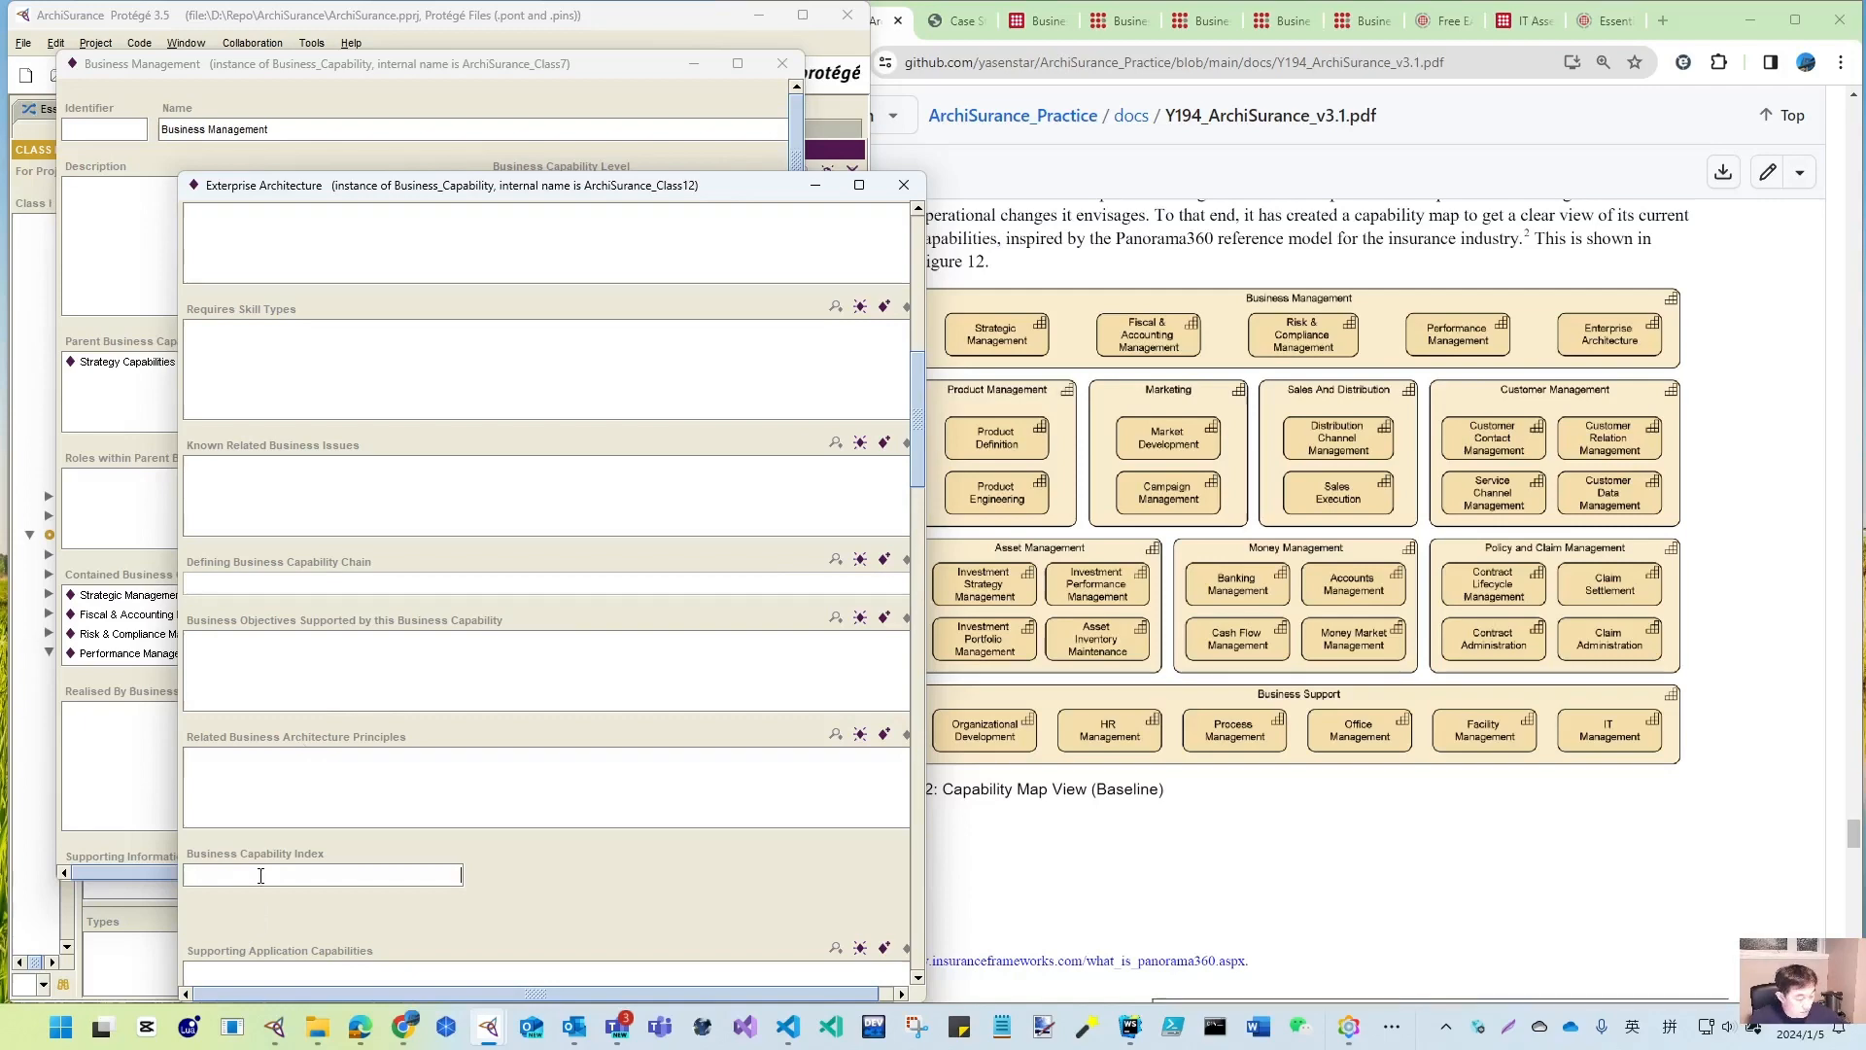
pyautogui.click(905, 185)
pyautogui.click(782, 63)
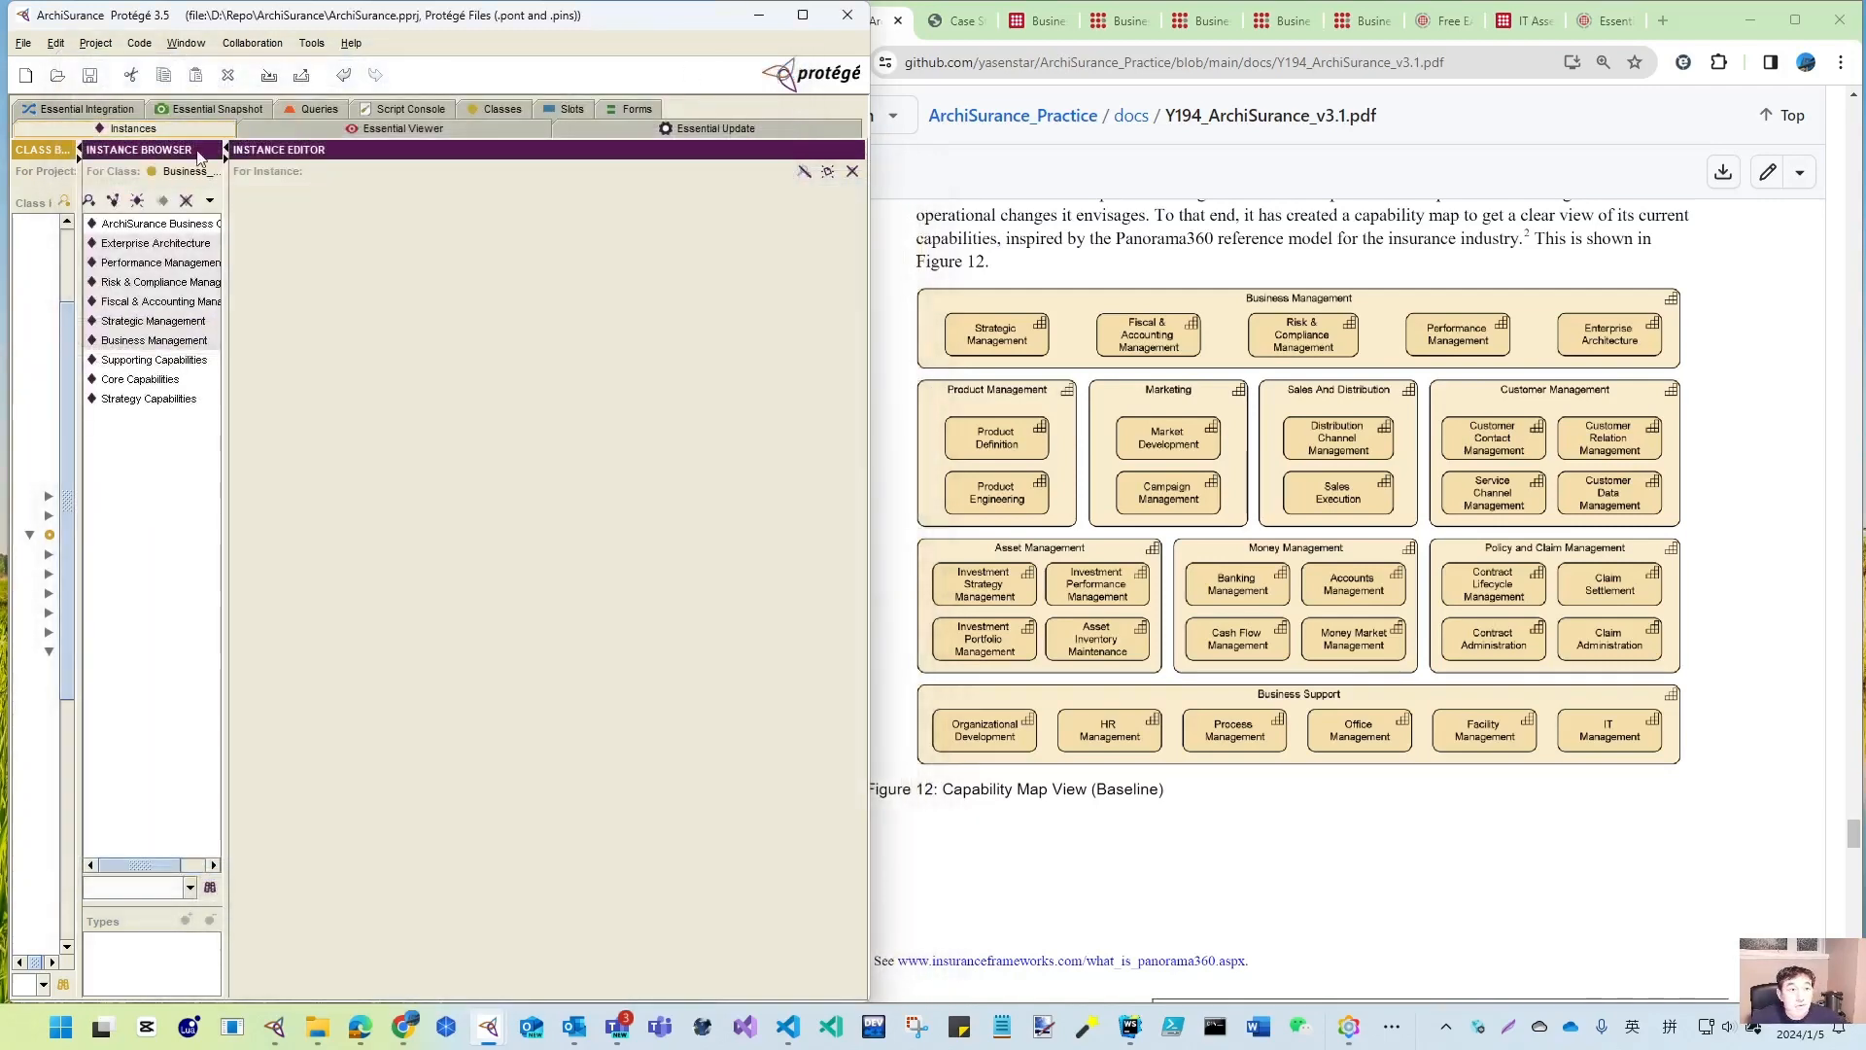
pyautogui.moveTo(225, 359); pyautogui.dragTo(346, 379)
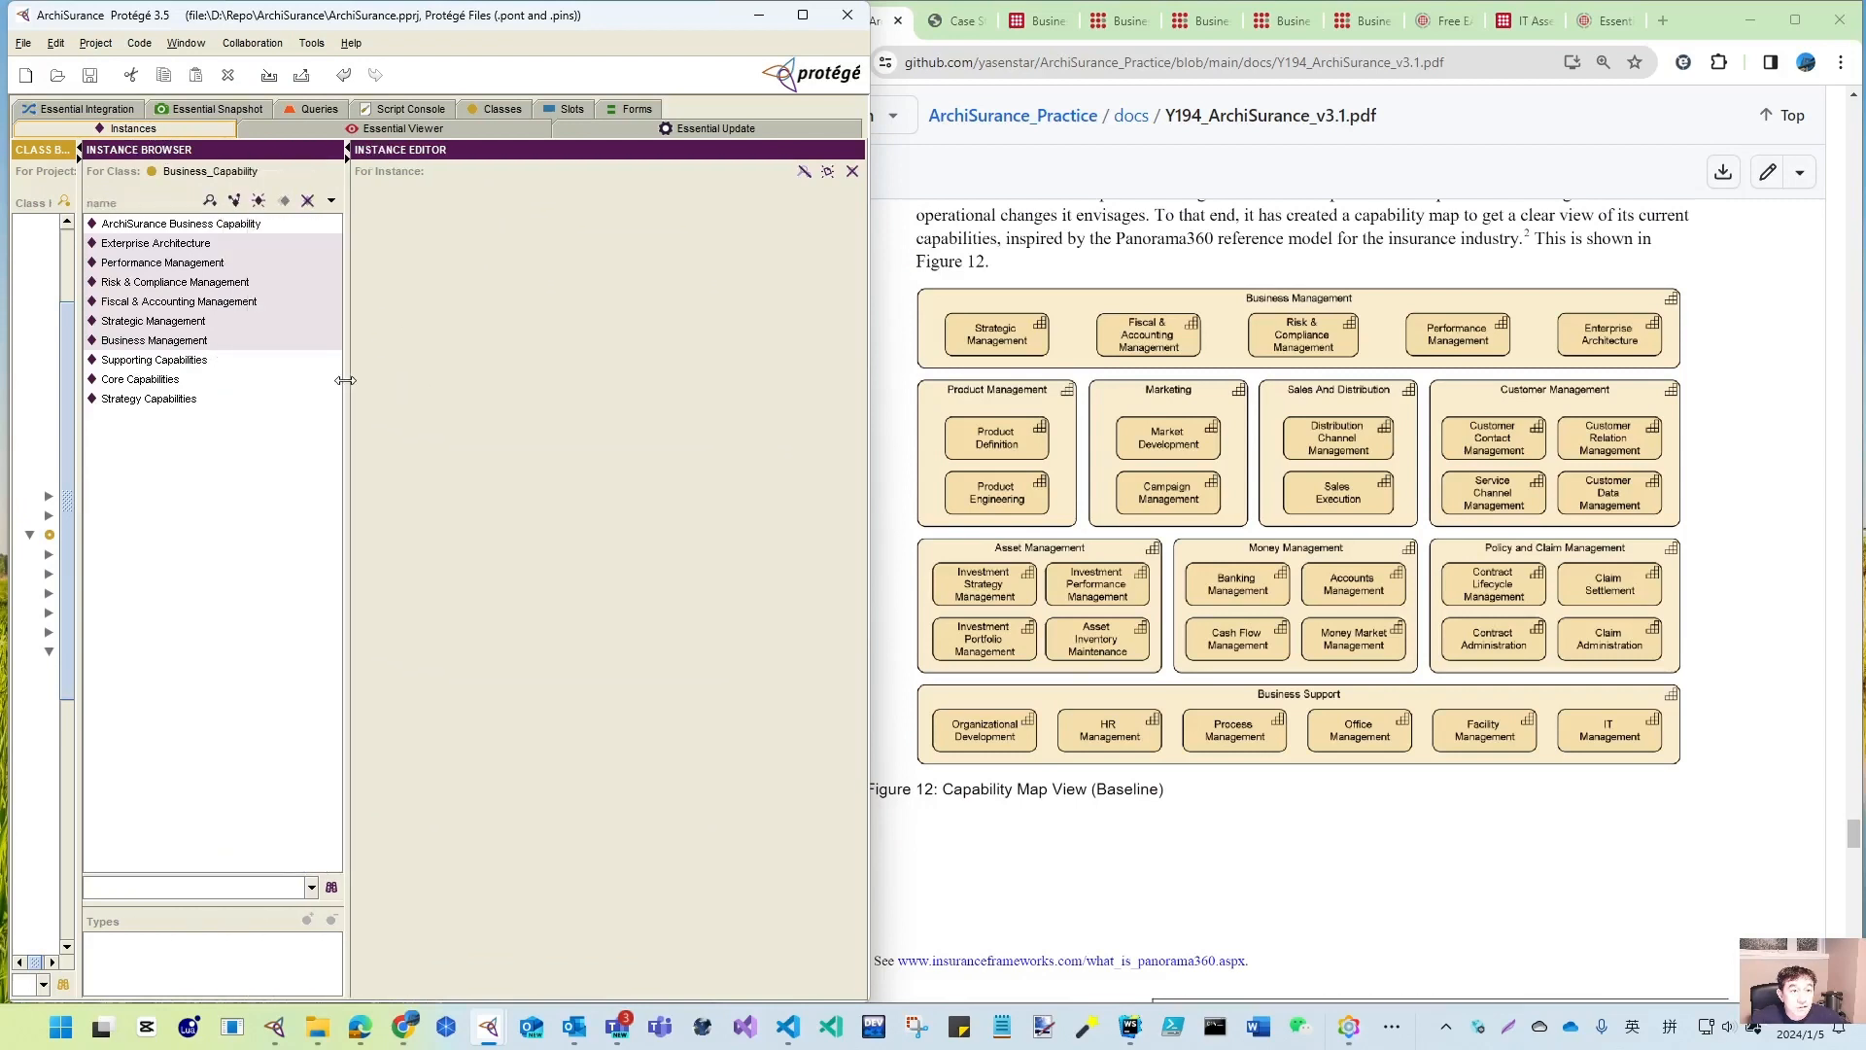
pyautogui.click(367, 129)
pyautogui.click(756, 318)
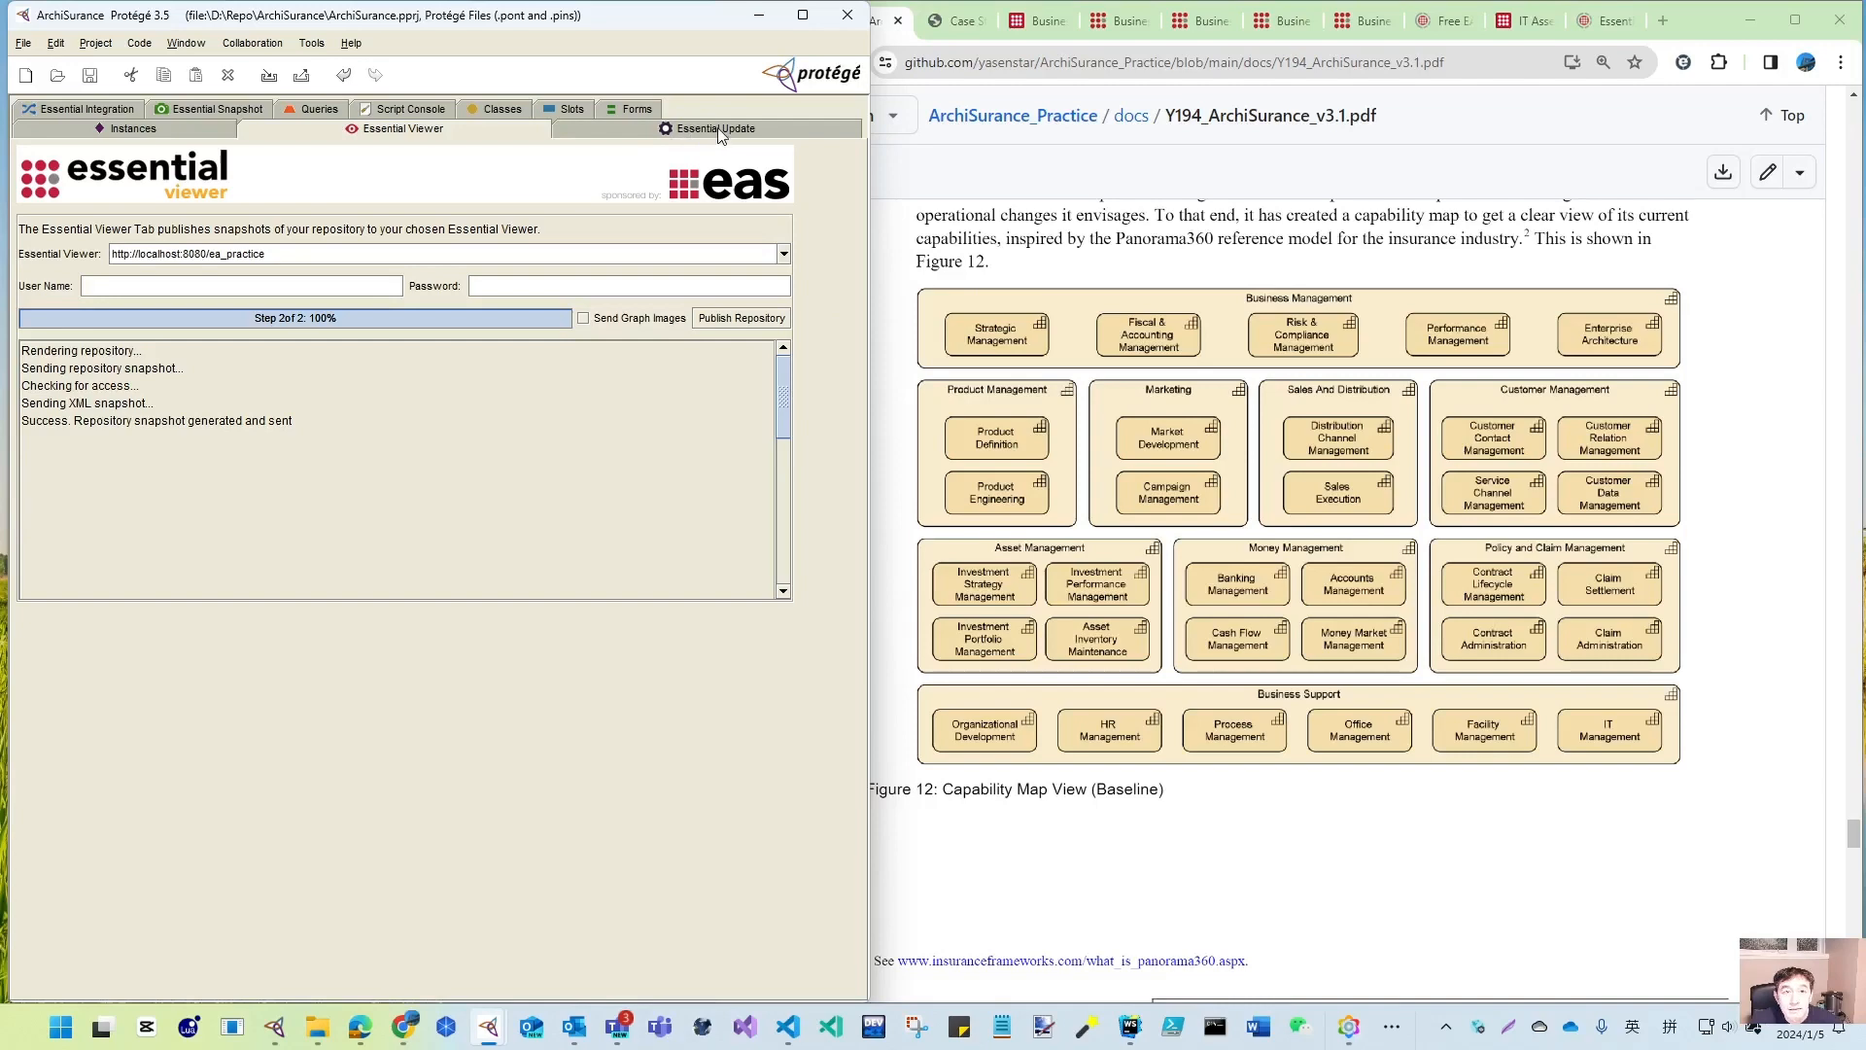
# - Switch to the browser and reload the Business Capability Dashboard and Business Capability Model views with the published data
pyautogui.click(1047, 21)
pyautogui.click(1131, 21)
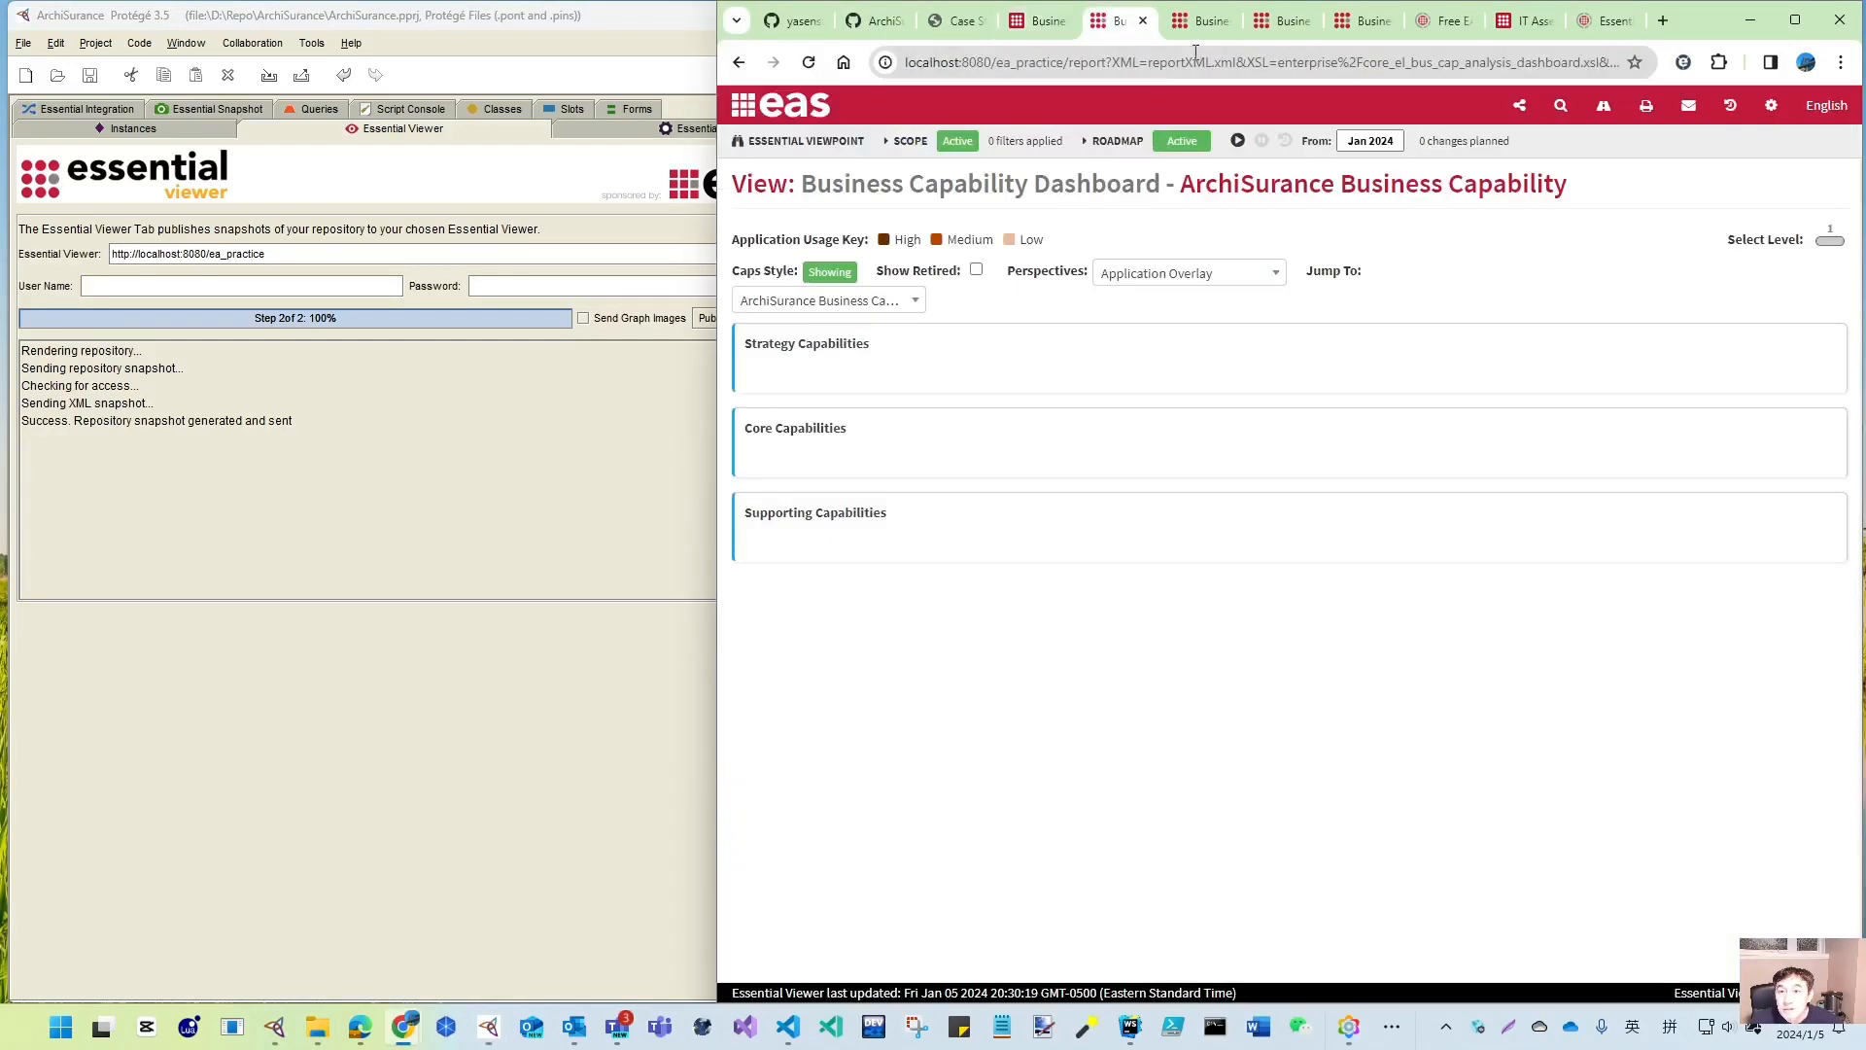
pyautogui.click(809, 63)
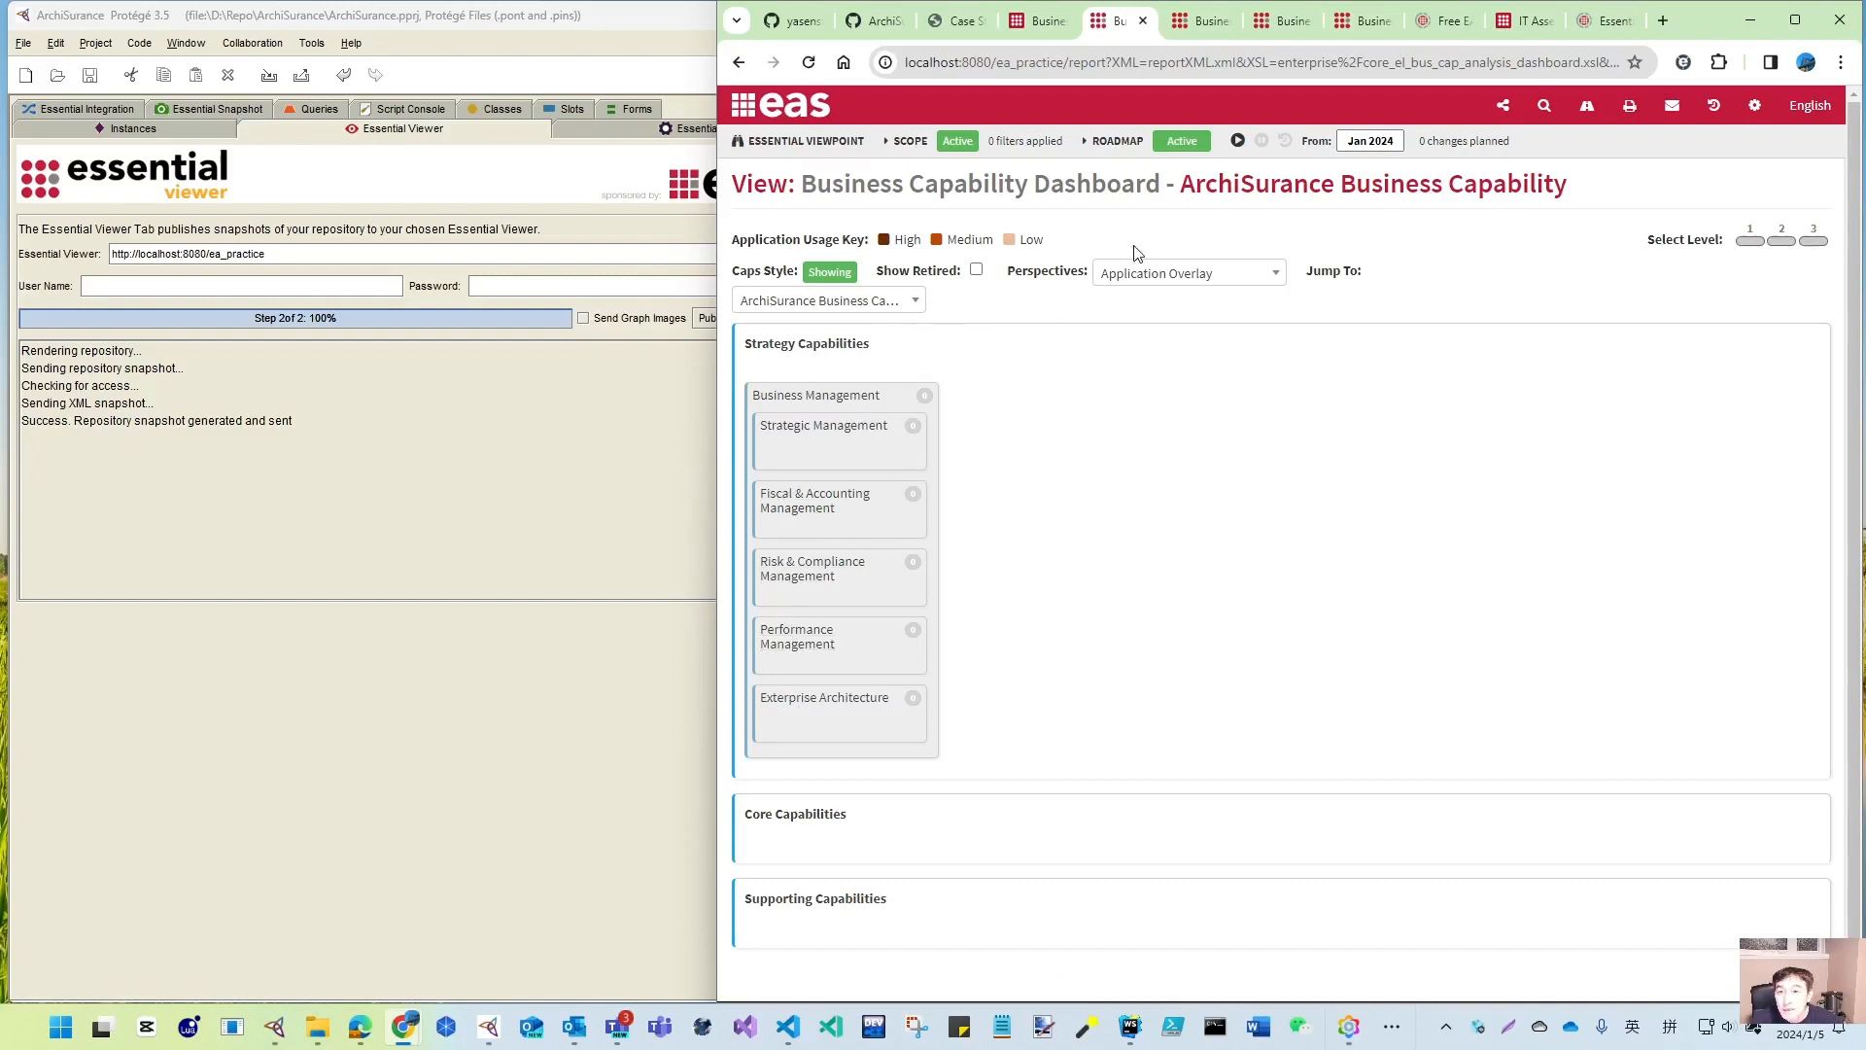
pyautogui.click(1202, 29)
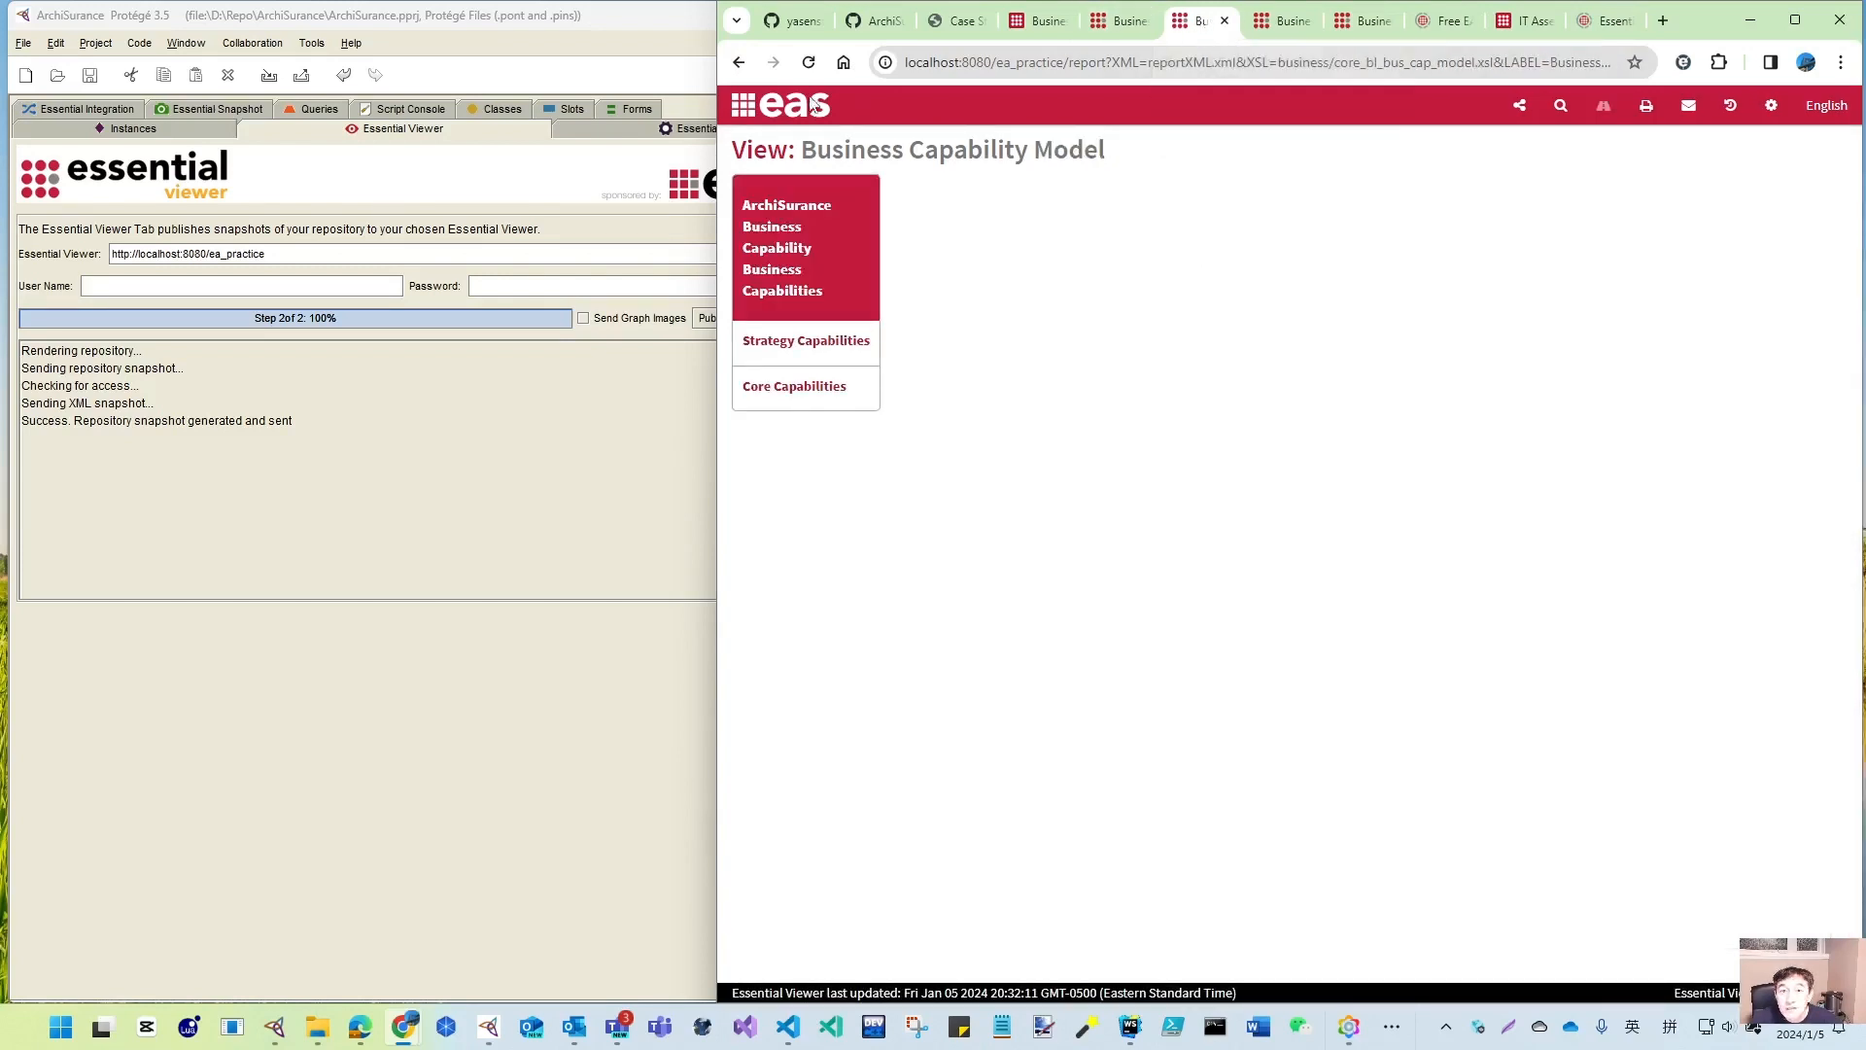
pyautogui.click(811, 64)
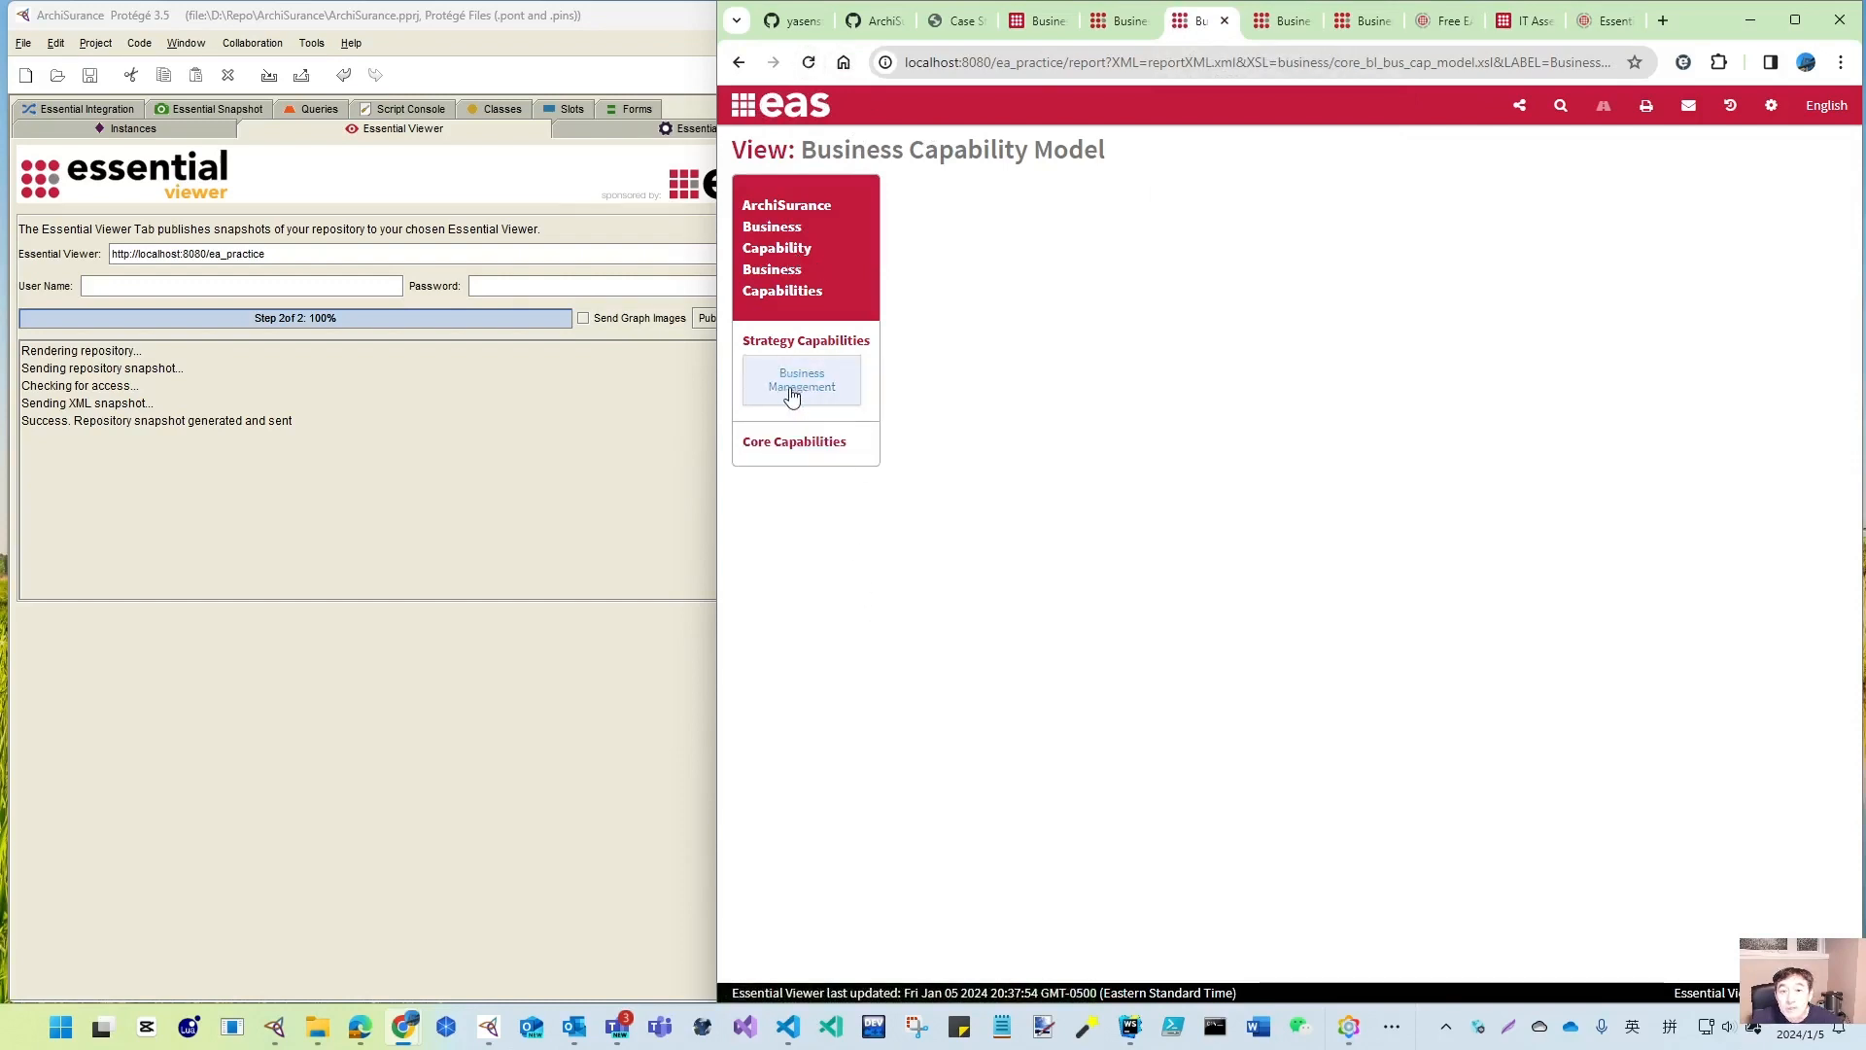
# - Examine the Business Capability Summary views of Strategy Capabilities and Business Management, returning to the Business Capability Model
pyautogui.click(814, 344)
pyautogui.click(913, 387)
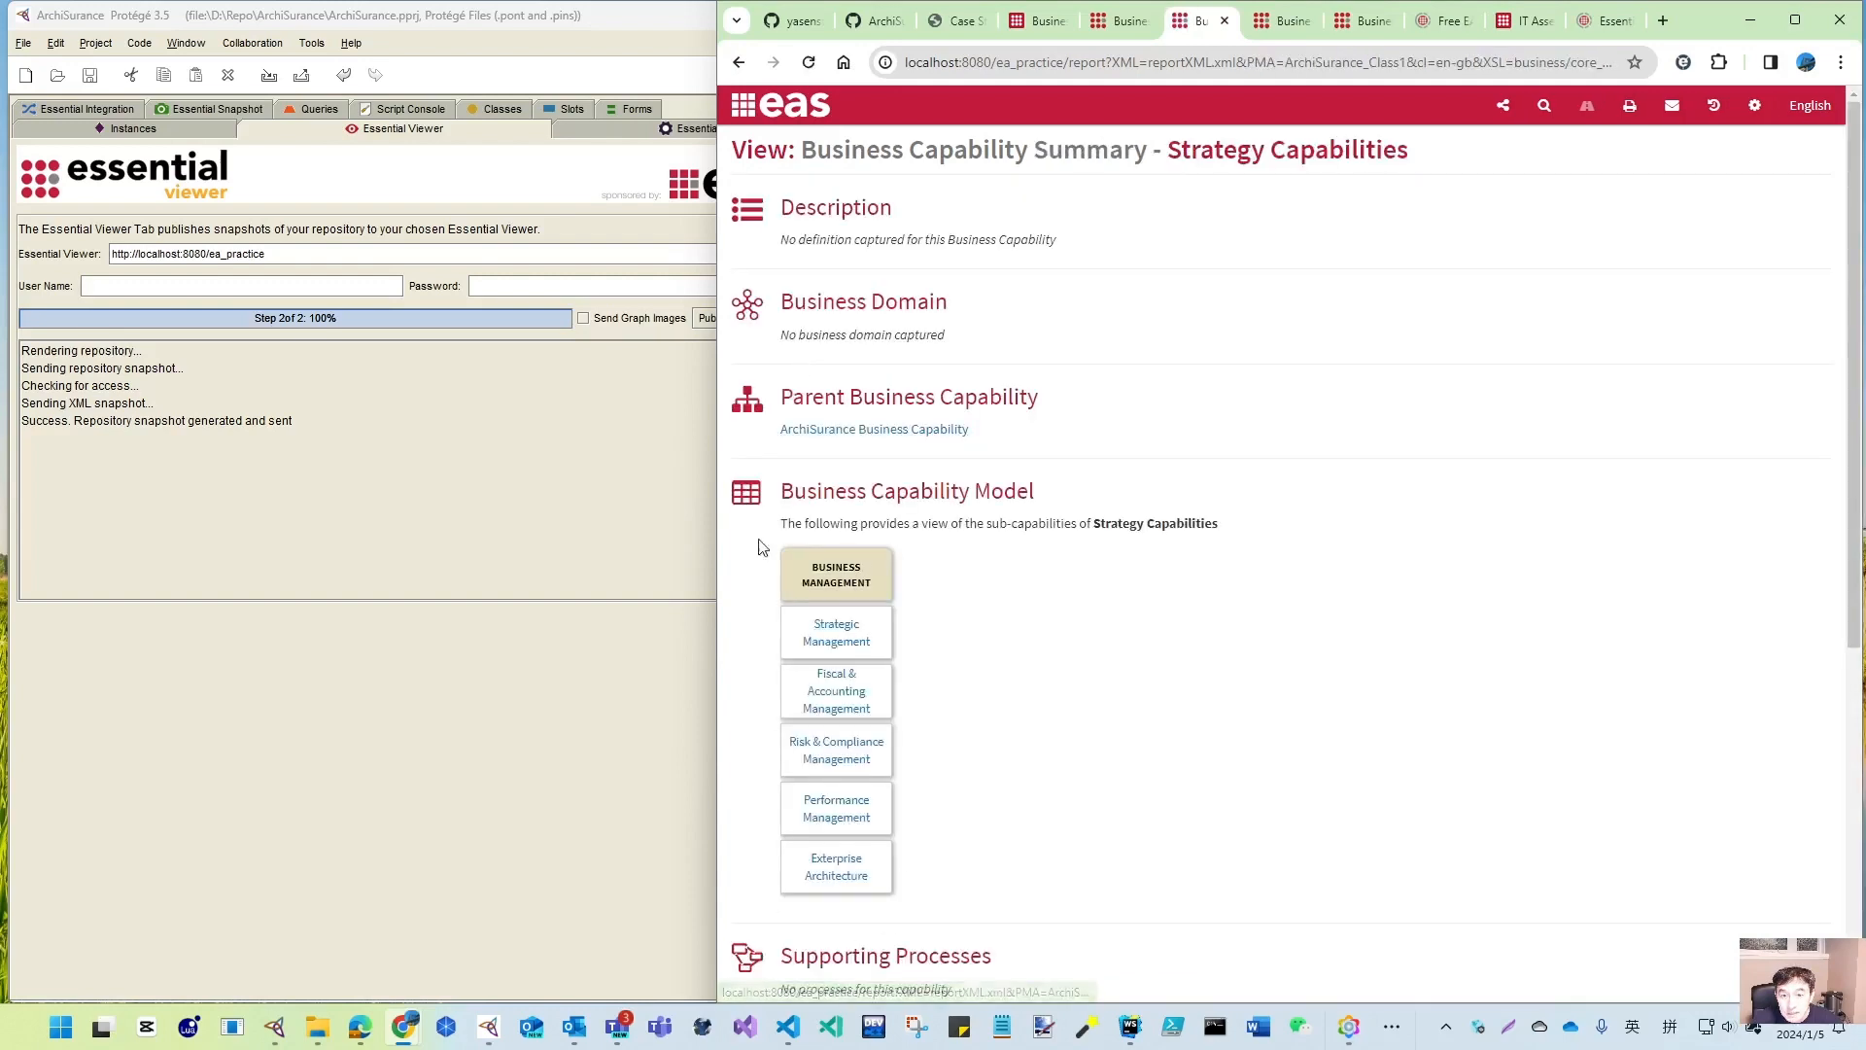
pyautogui.click(739, 63)
pyautogui.click(802, 381)
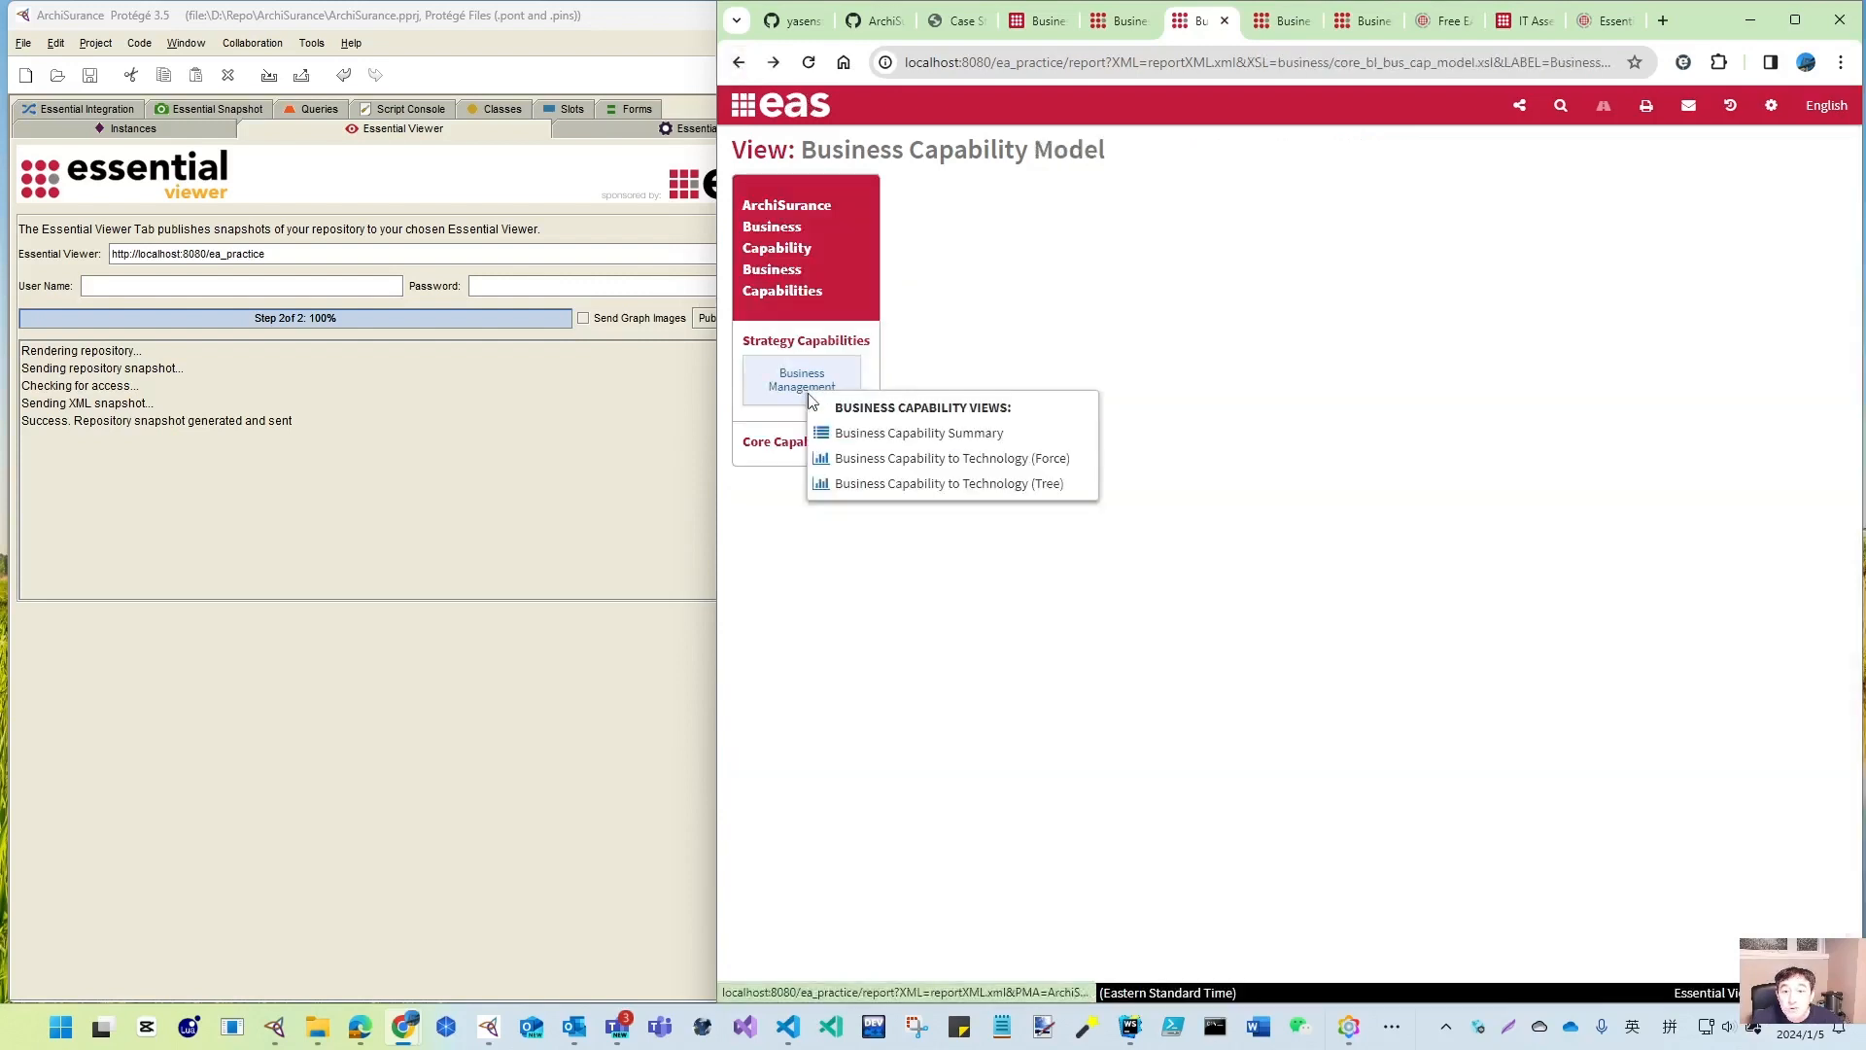
pyautogui.click(875, 432)
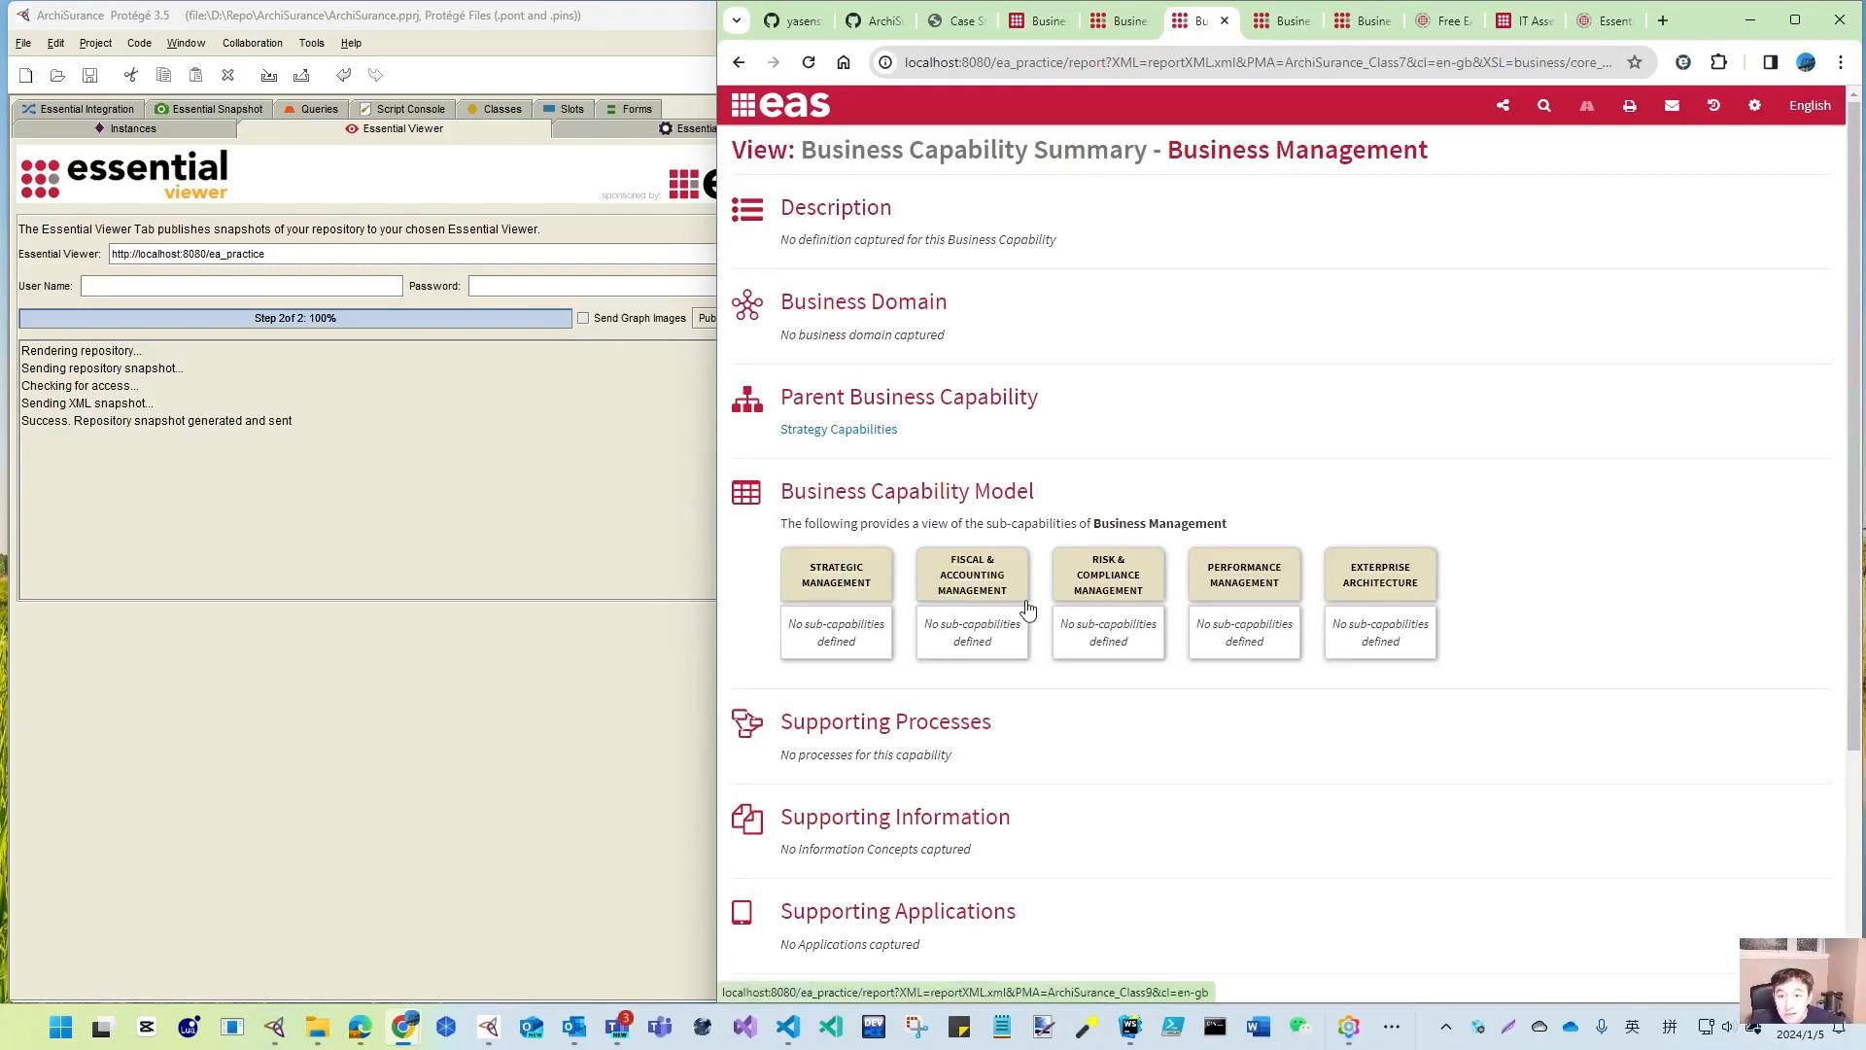
pyautogui.click(738, 63)
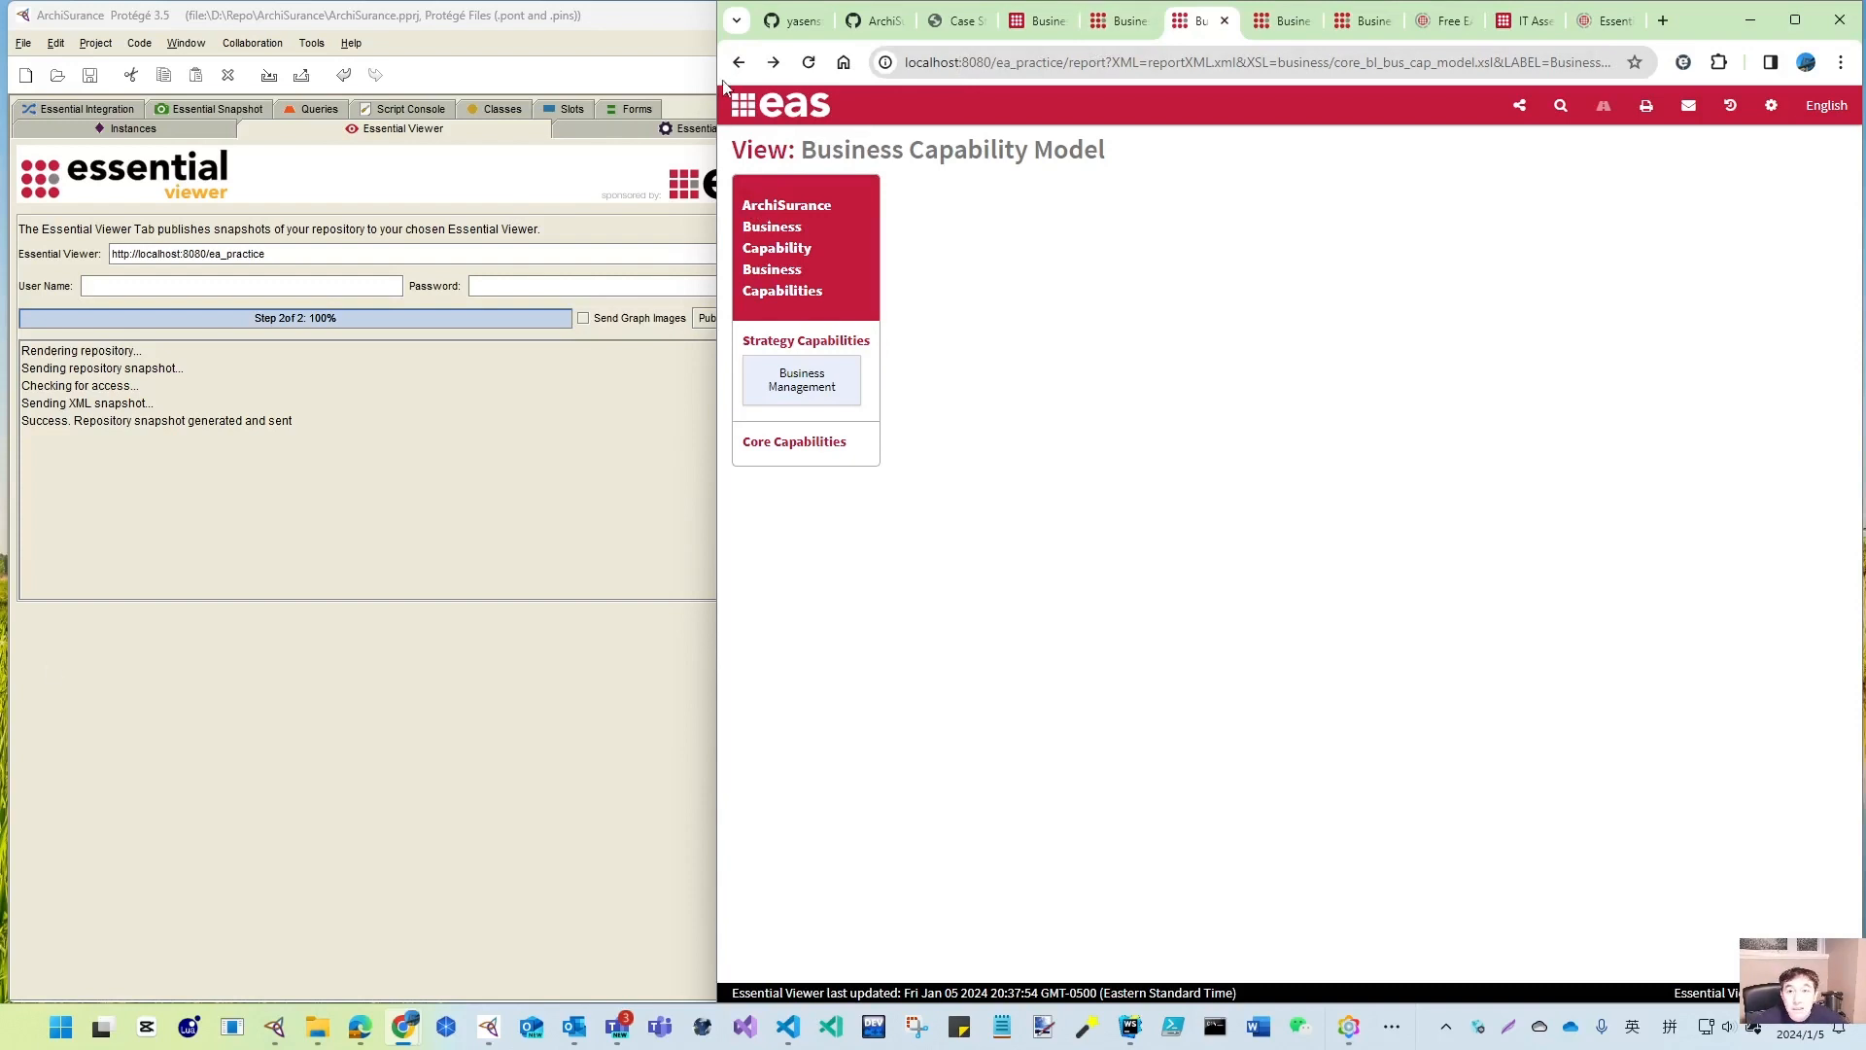
# - Return to the Figure 12 capability map and Protégé's instances, closing the Money Management form to review the Business_Capability list
pyautogui.click(875, 21)
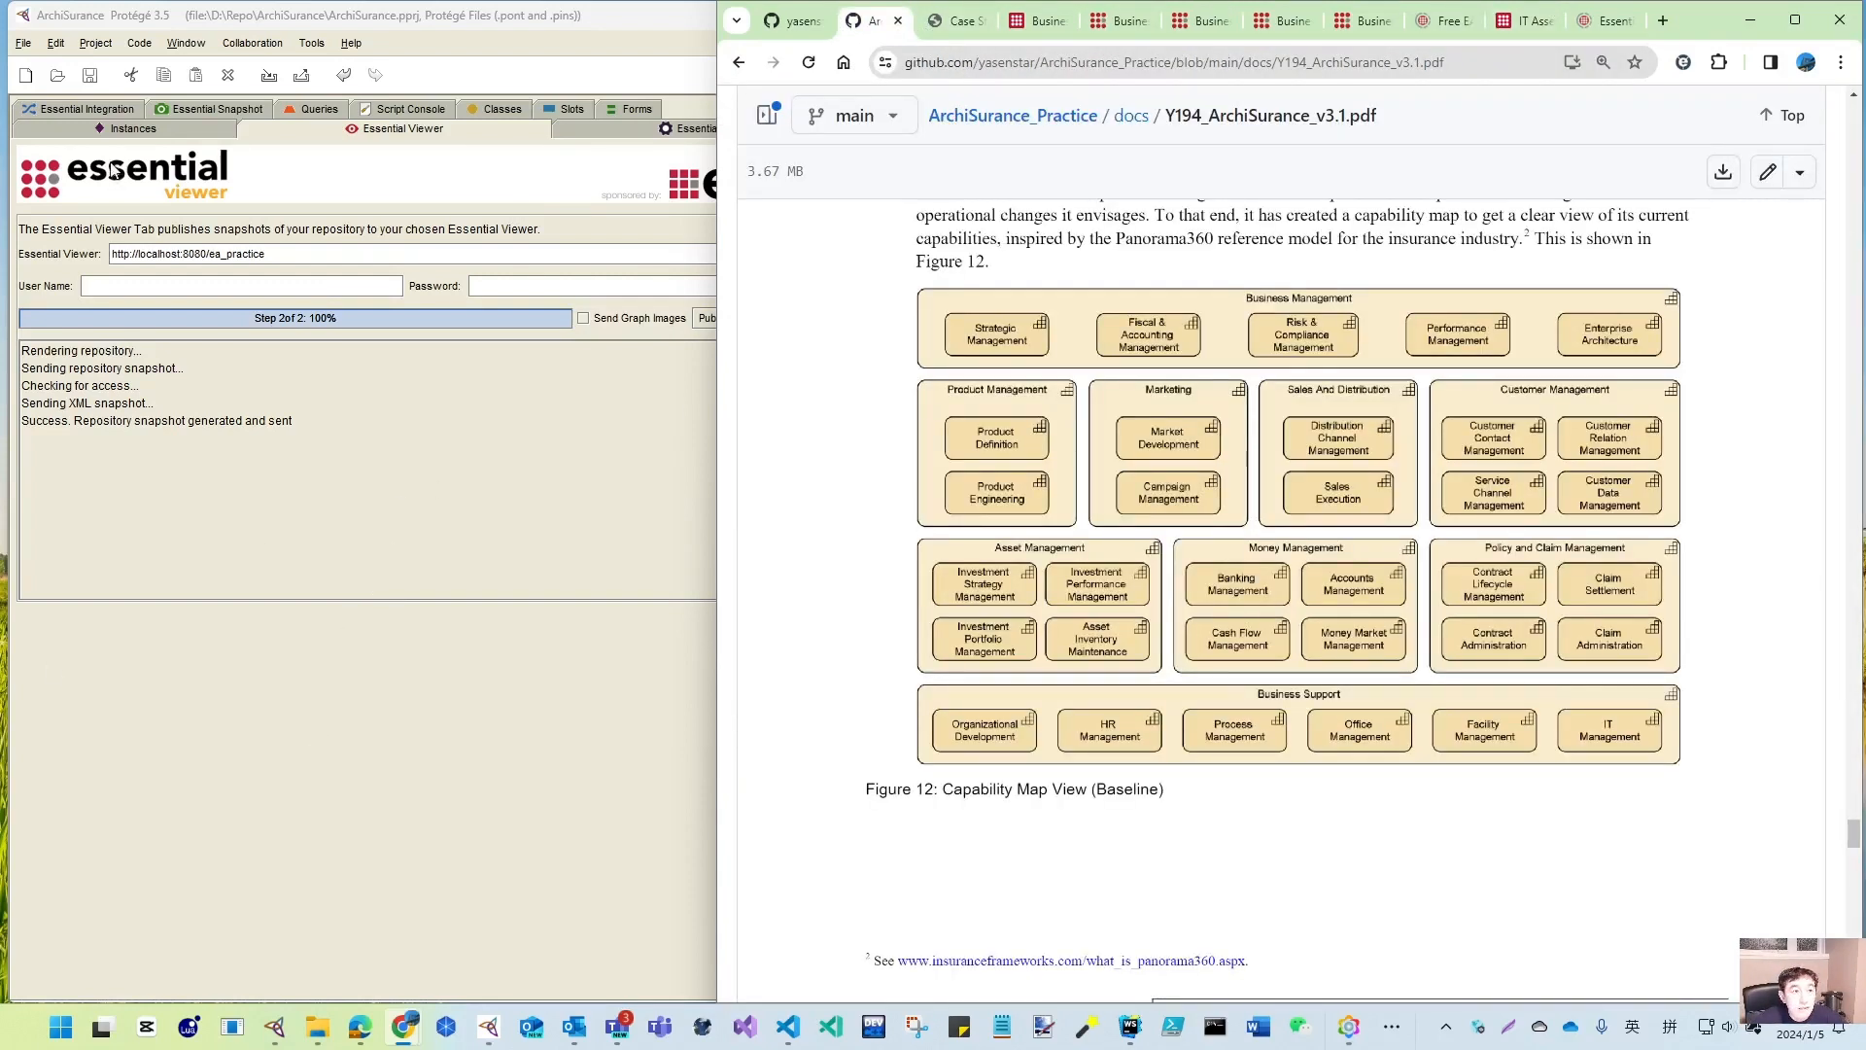
pyautogui.click(124, 134)
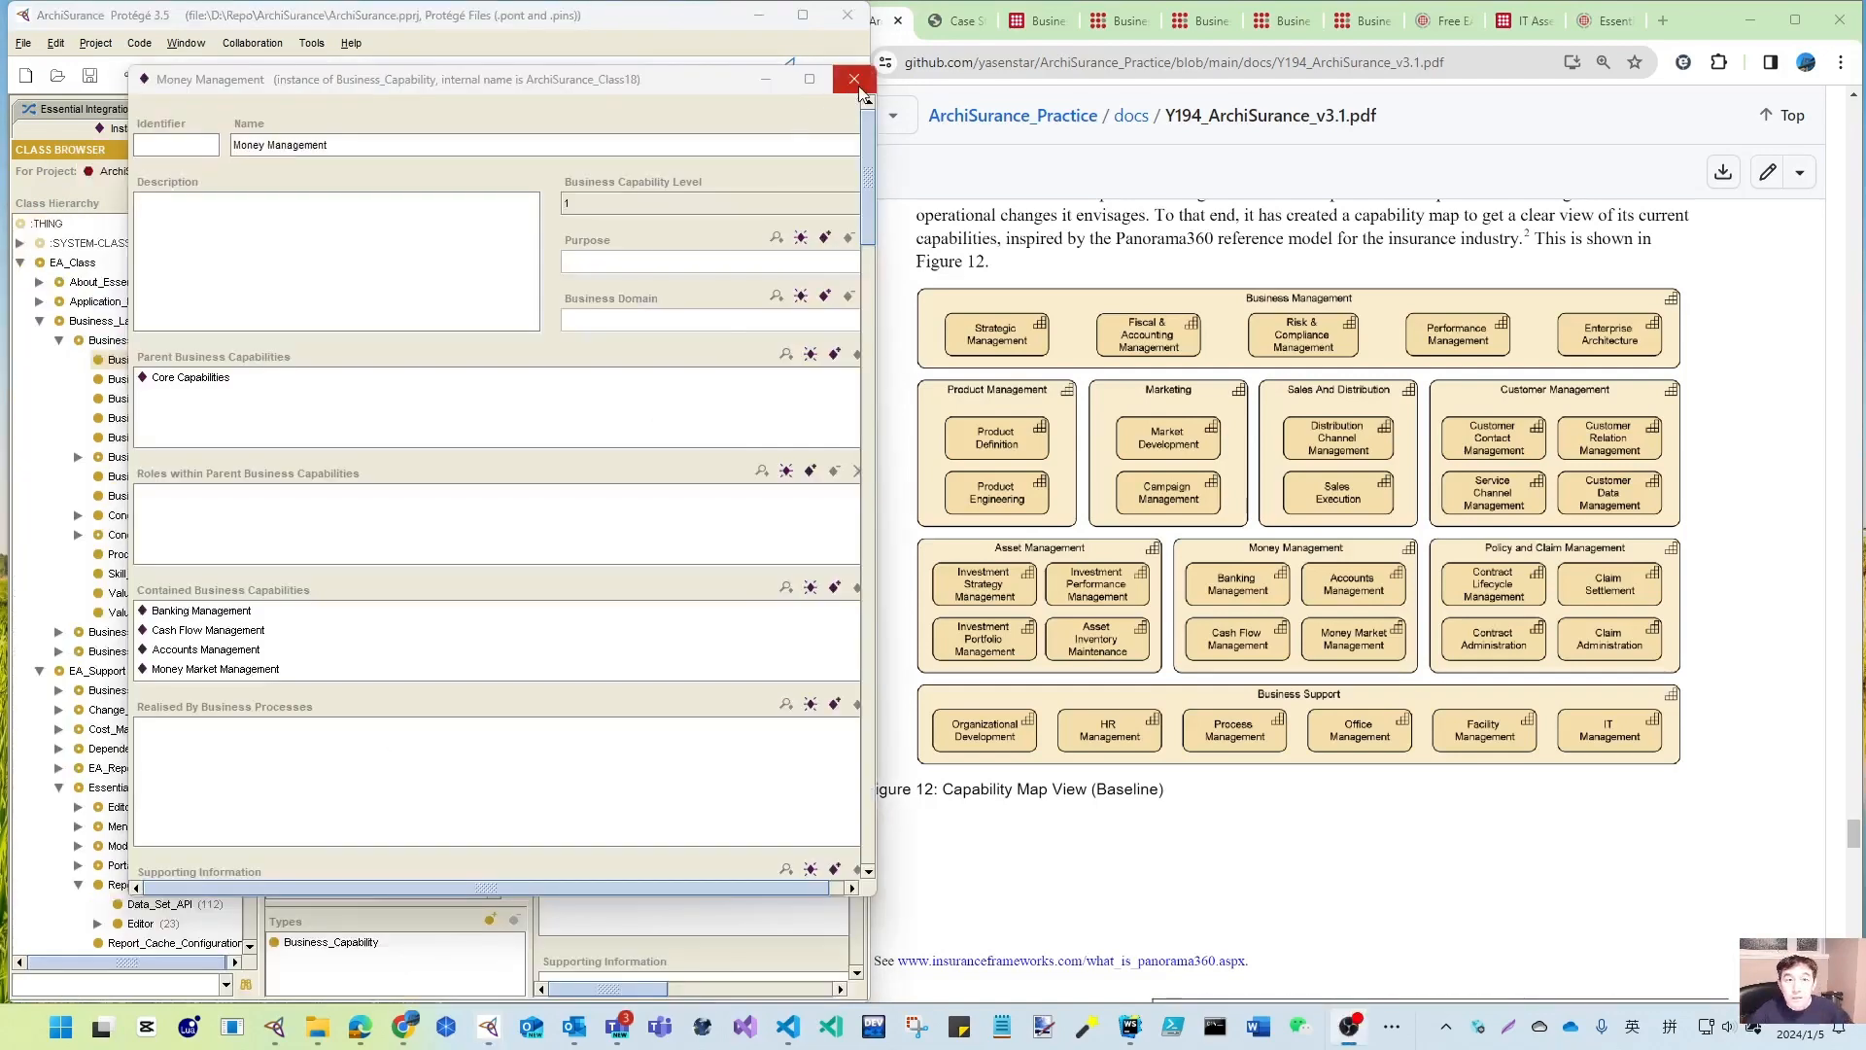
pyautogui.click(852, 85)
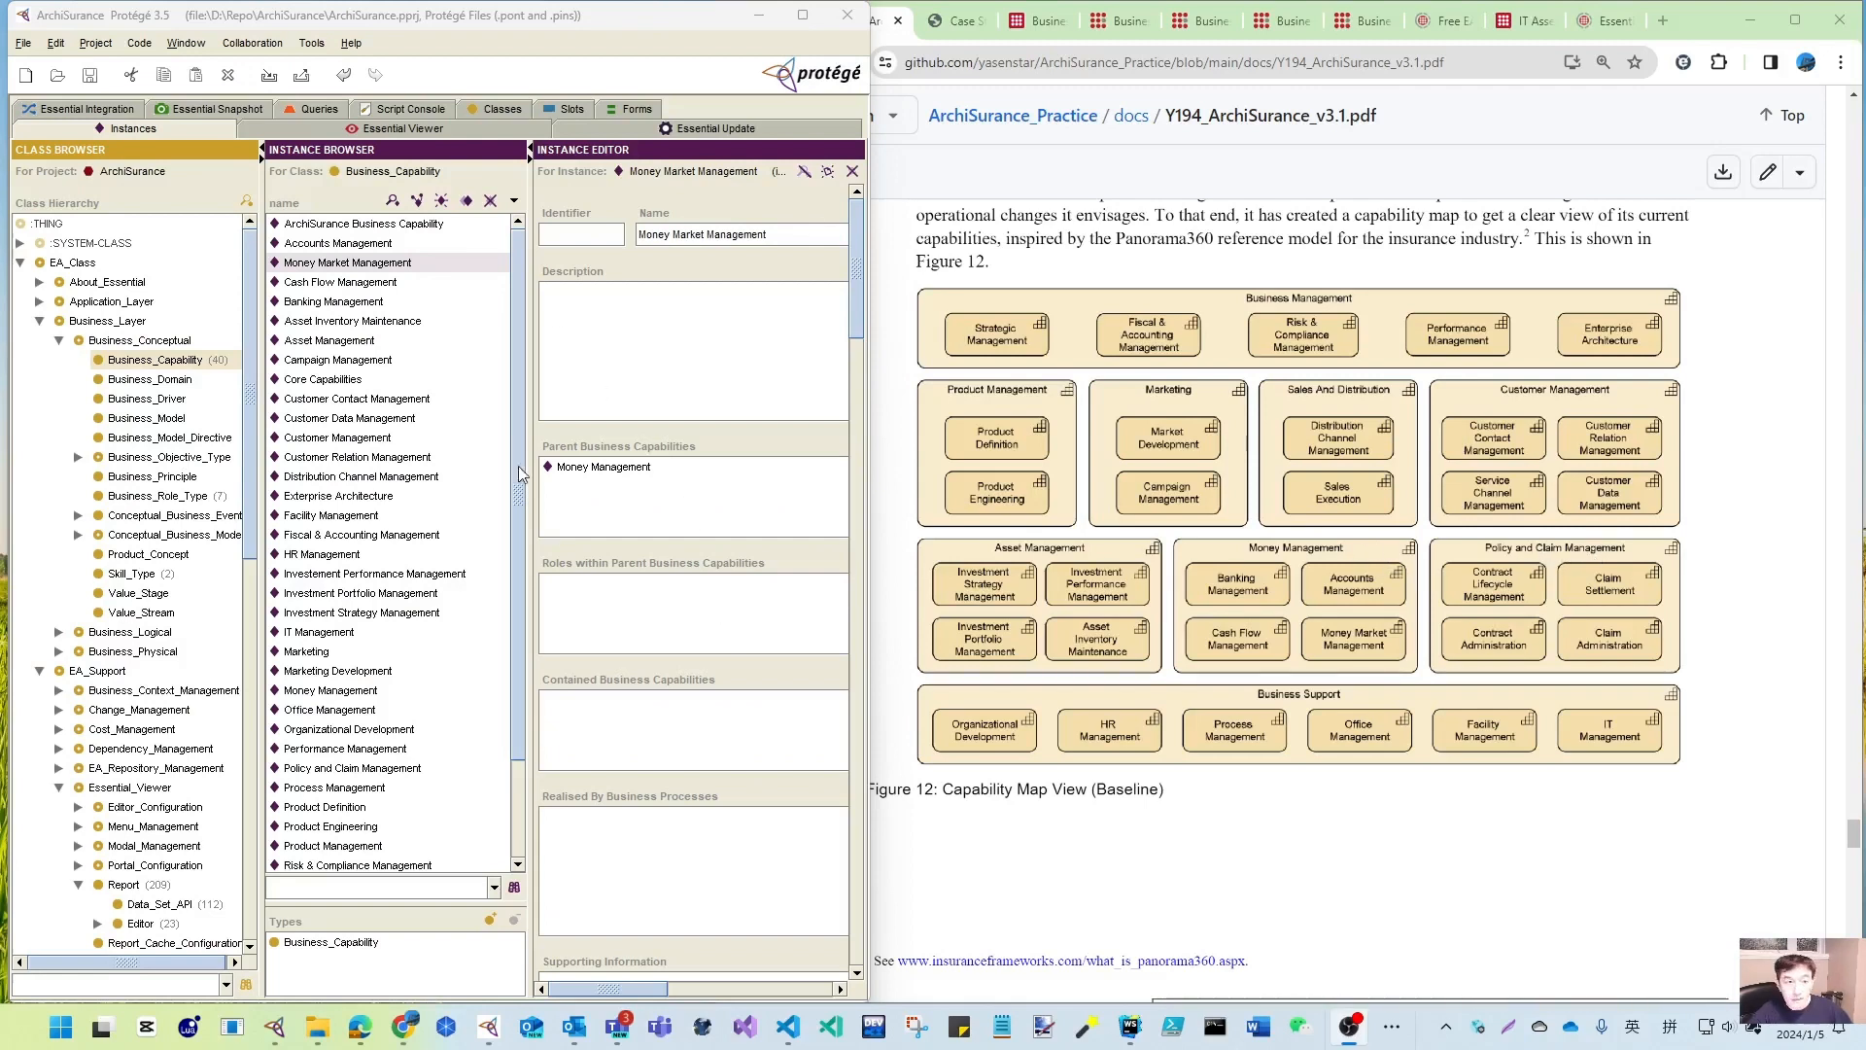
pyautogui.scroll(-2, 354, 603)
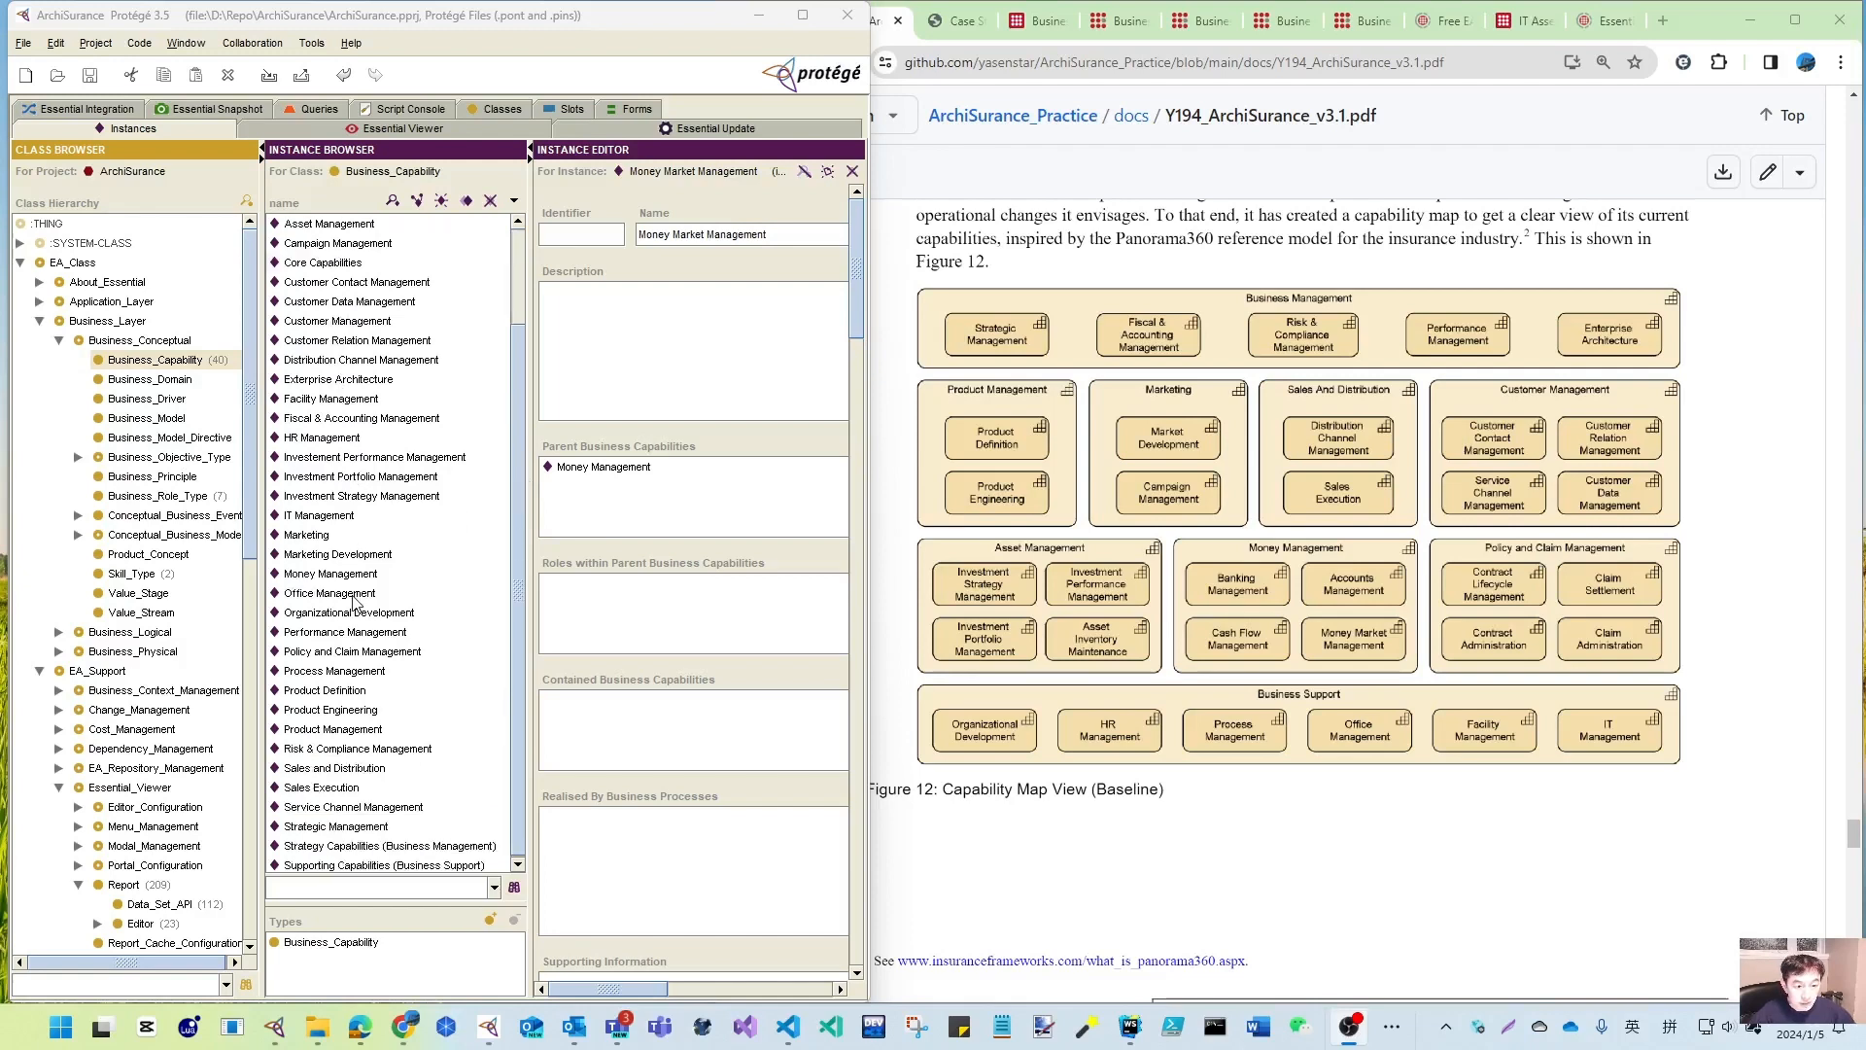
# - Review the Business_Capability instances and inspect the Policy and Claim Management form
pyautogui.click(331, 653)
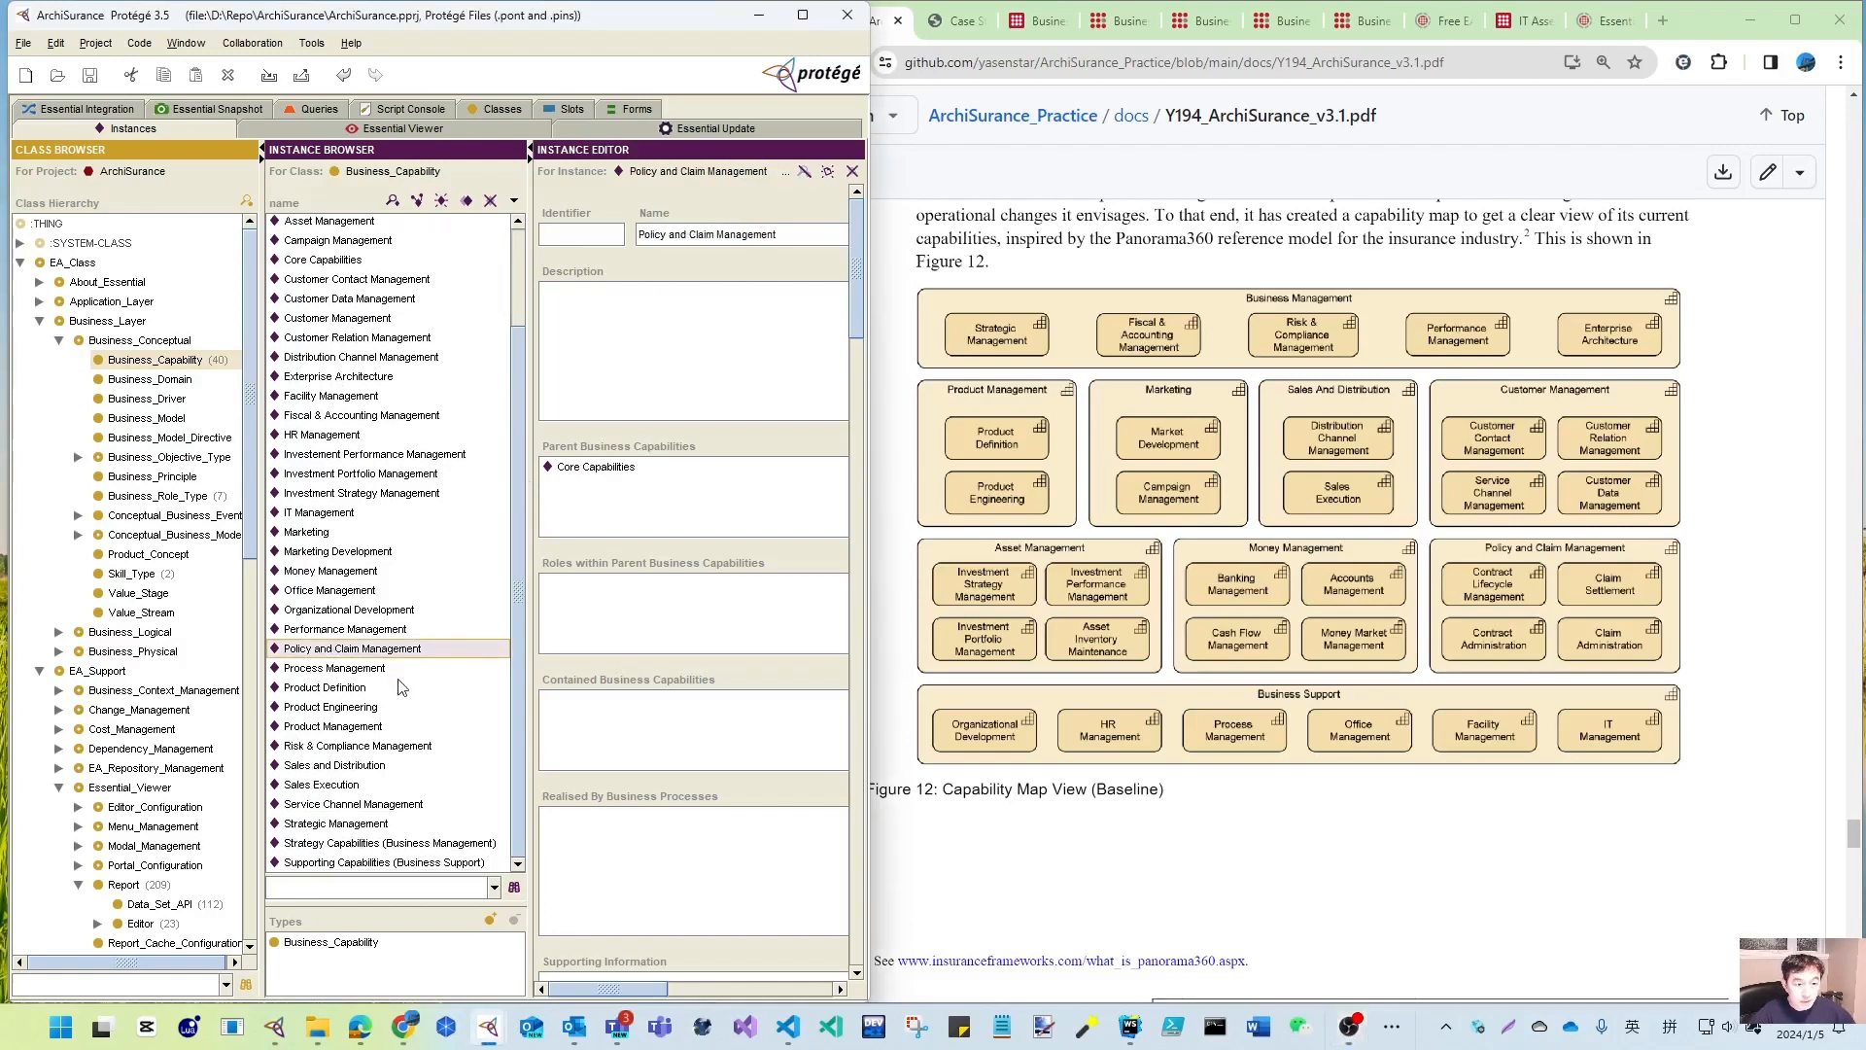
pyautogui.scroll(2, 313, 671)
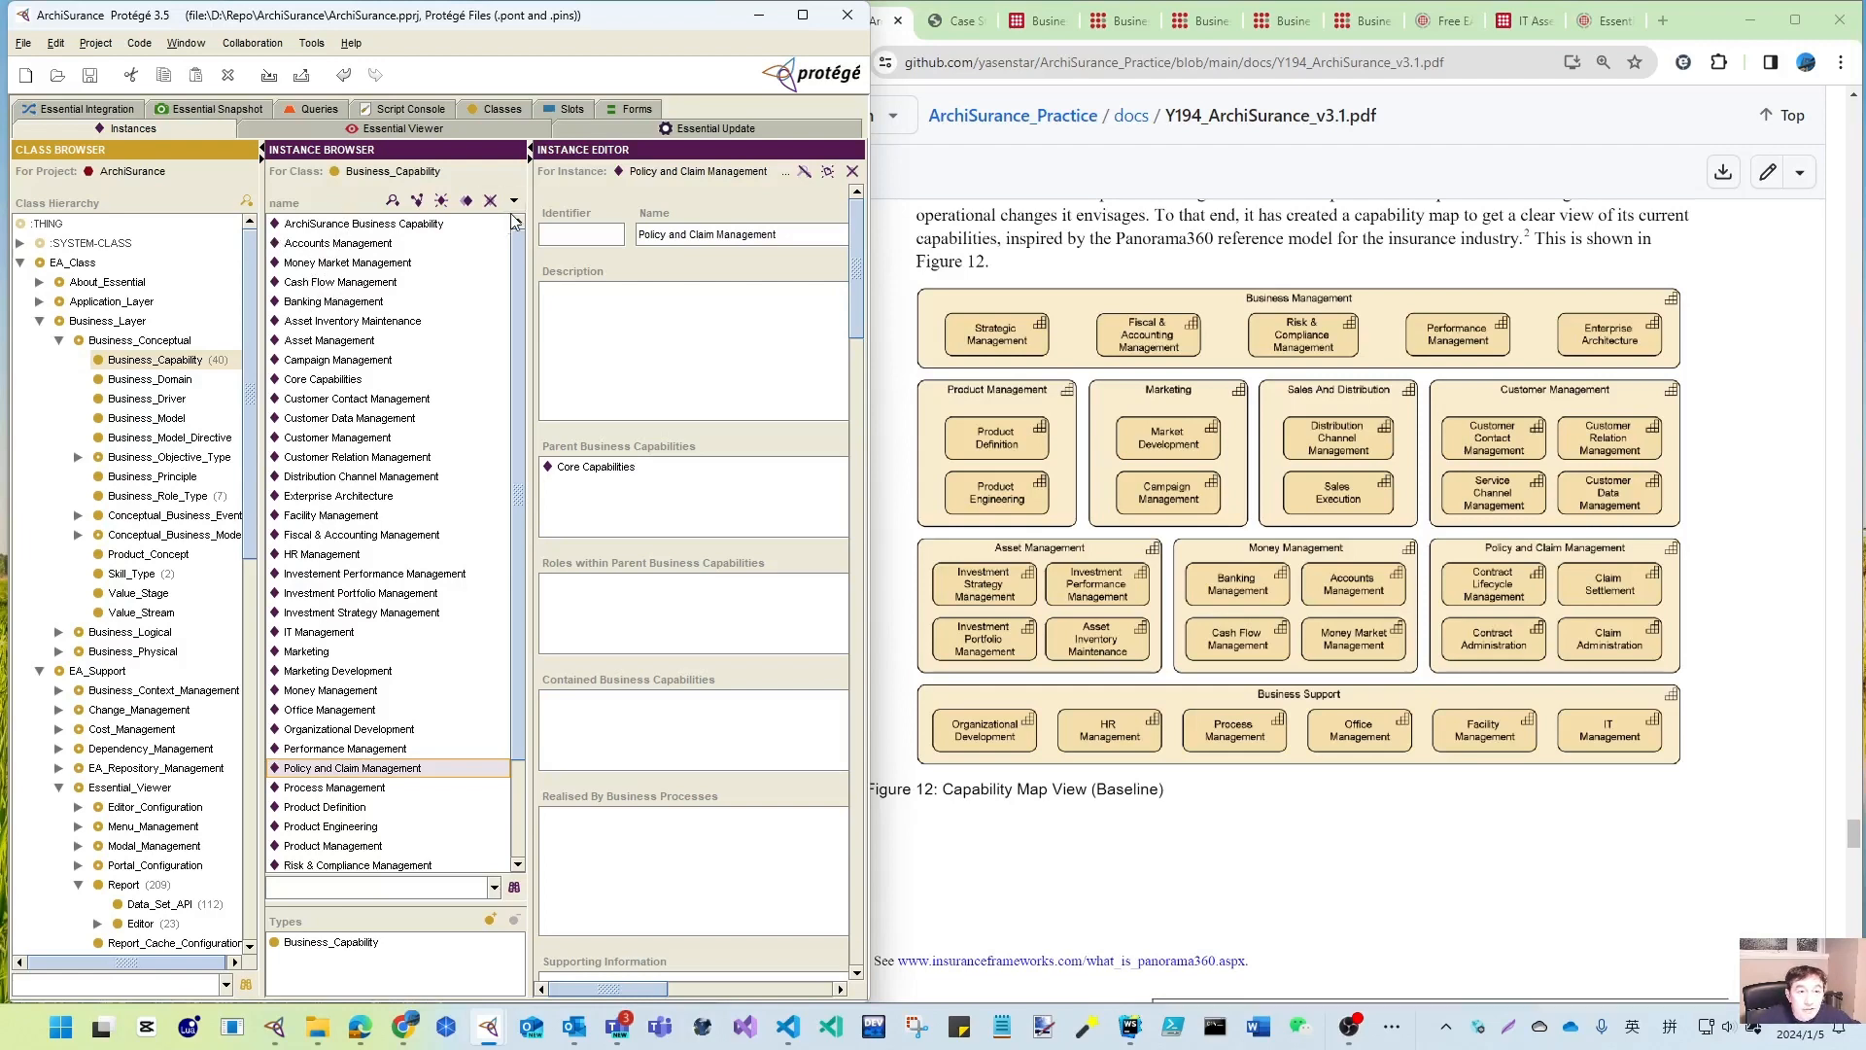
pyautogui.click(146, 381)
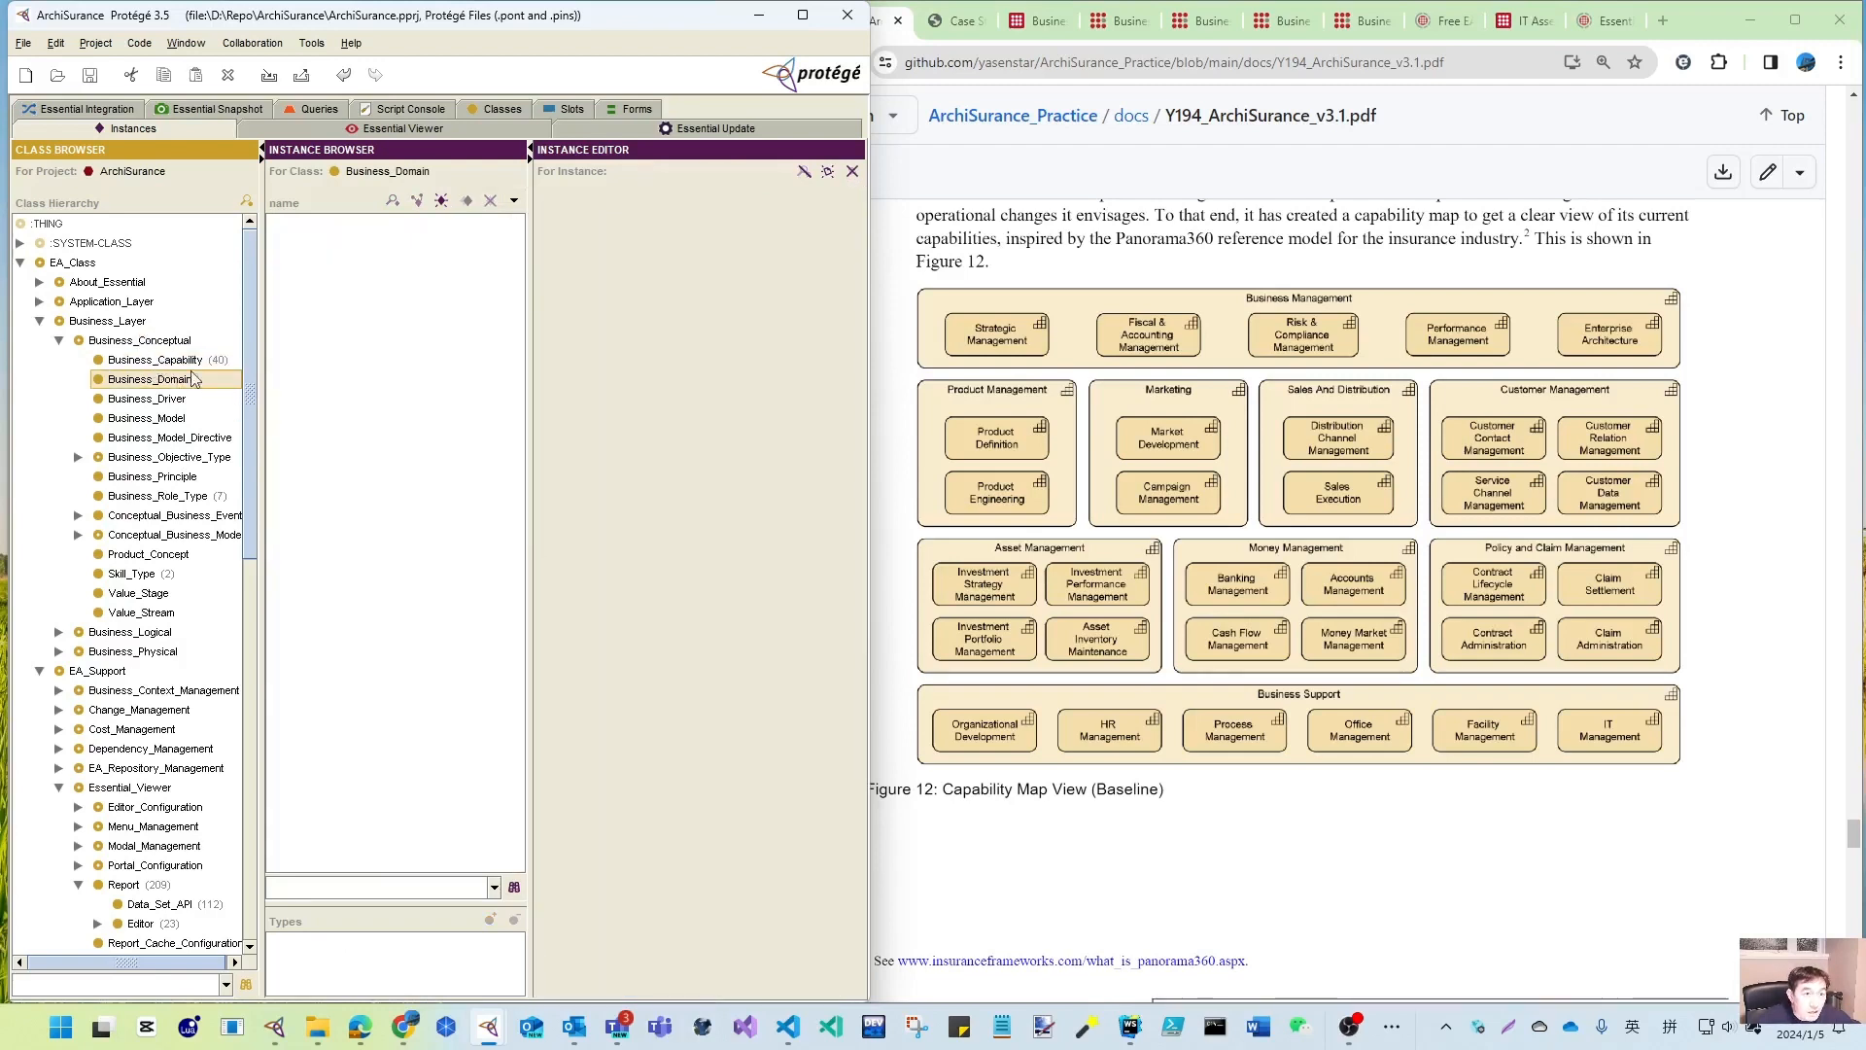
pyautogui.click(190, 361)
pyautogui.moveTo(260, 355); pyautogui.dragTo(244, 343)
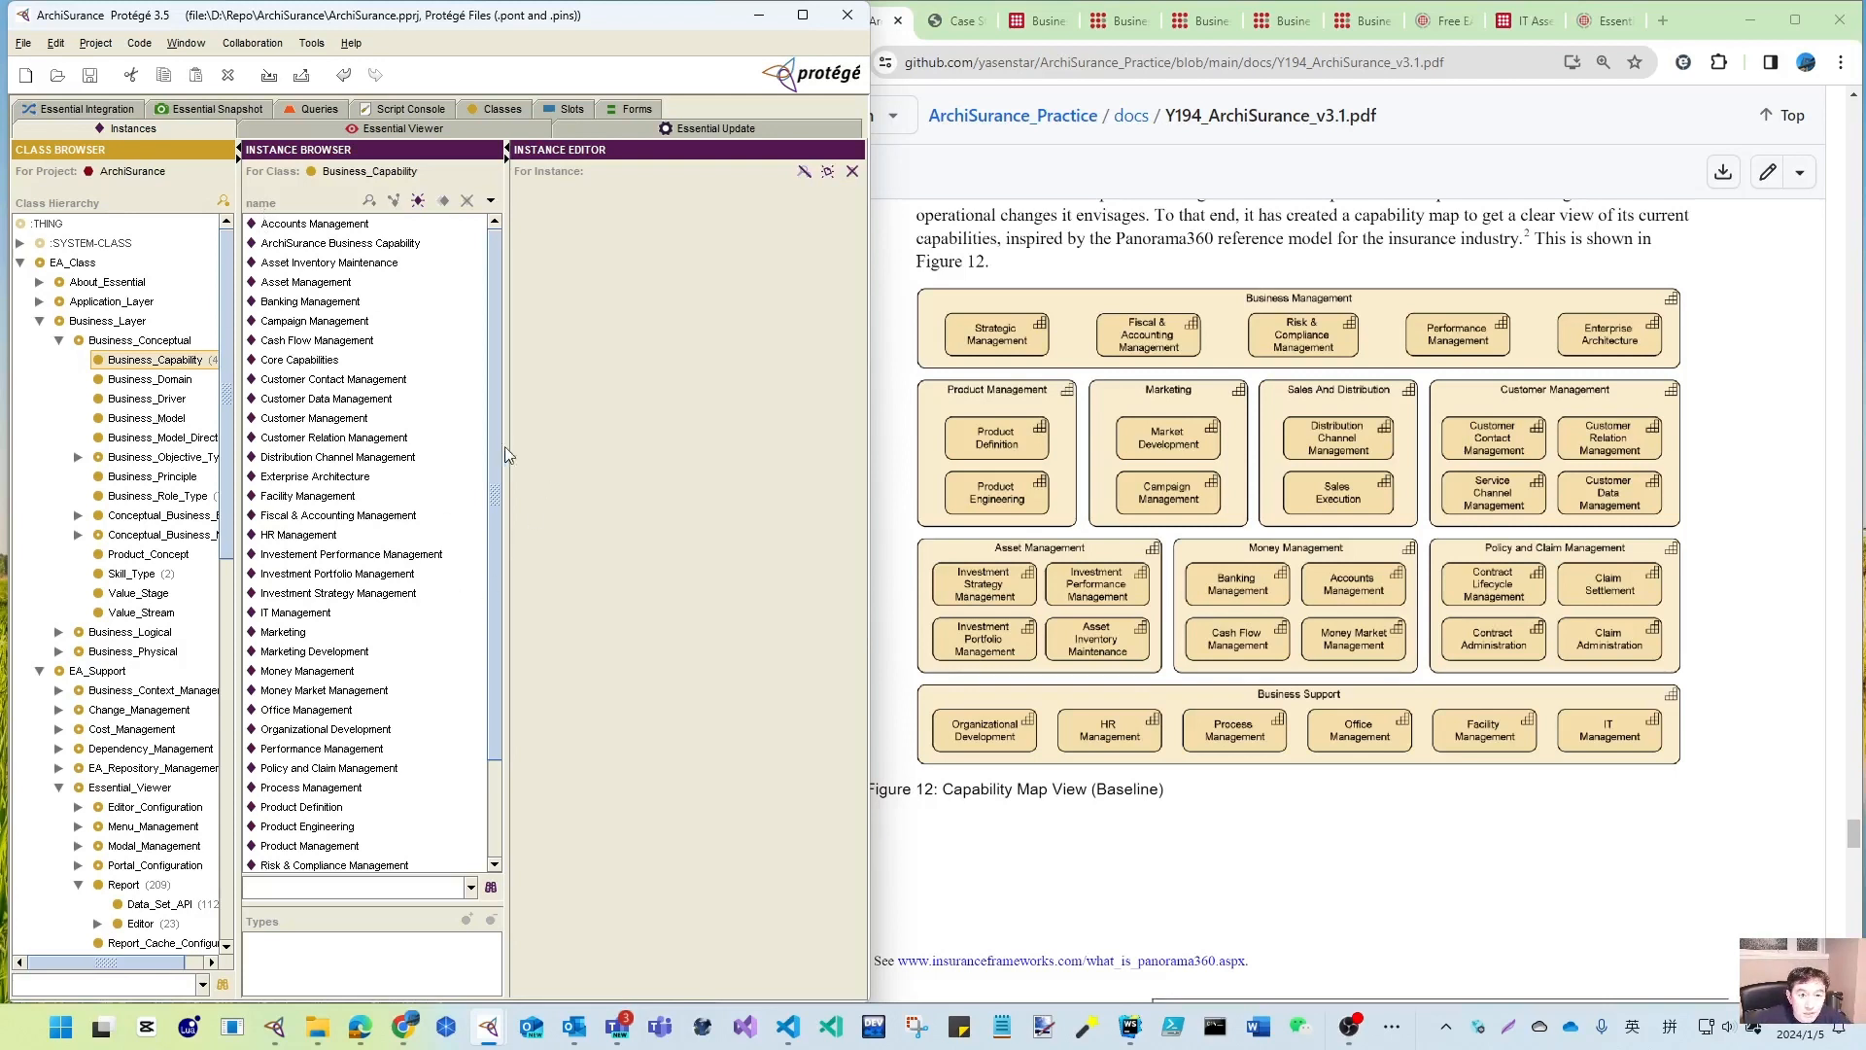
pyautogui.scroll(-2, 495, 430)
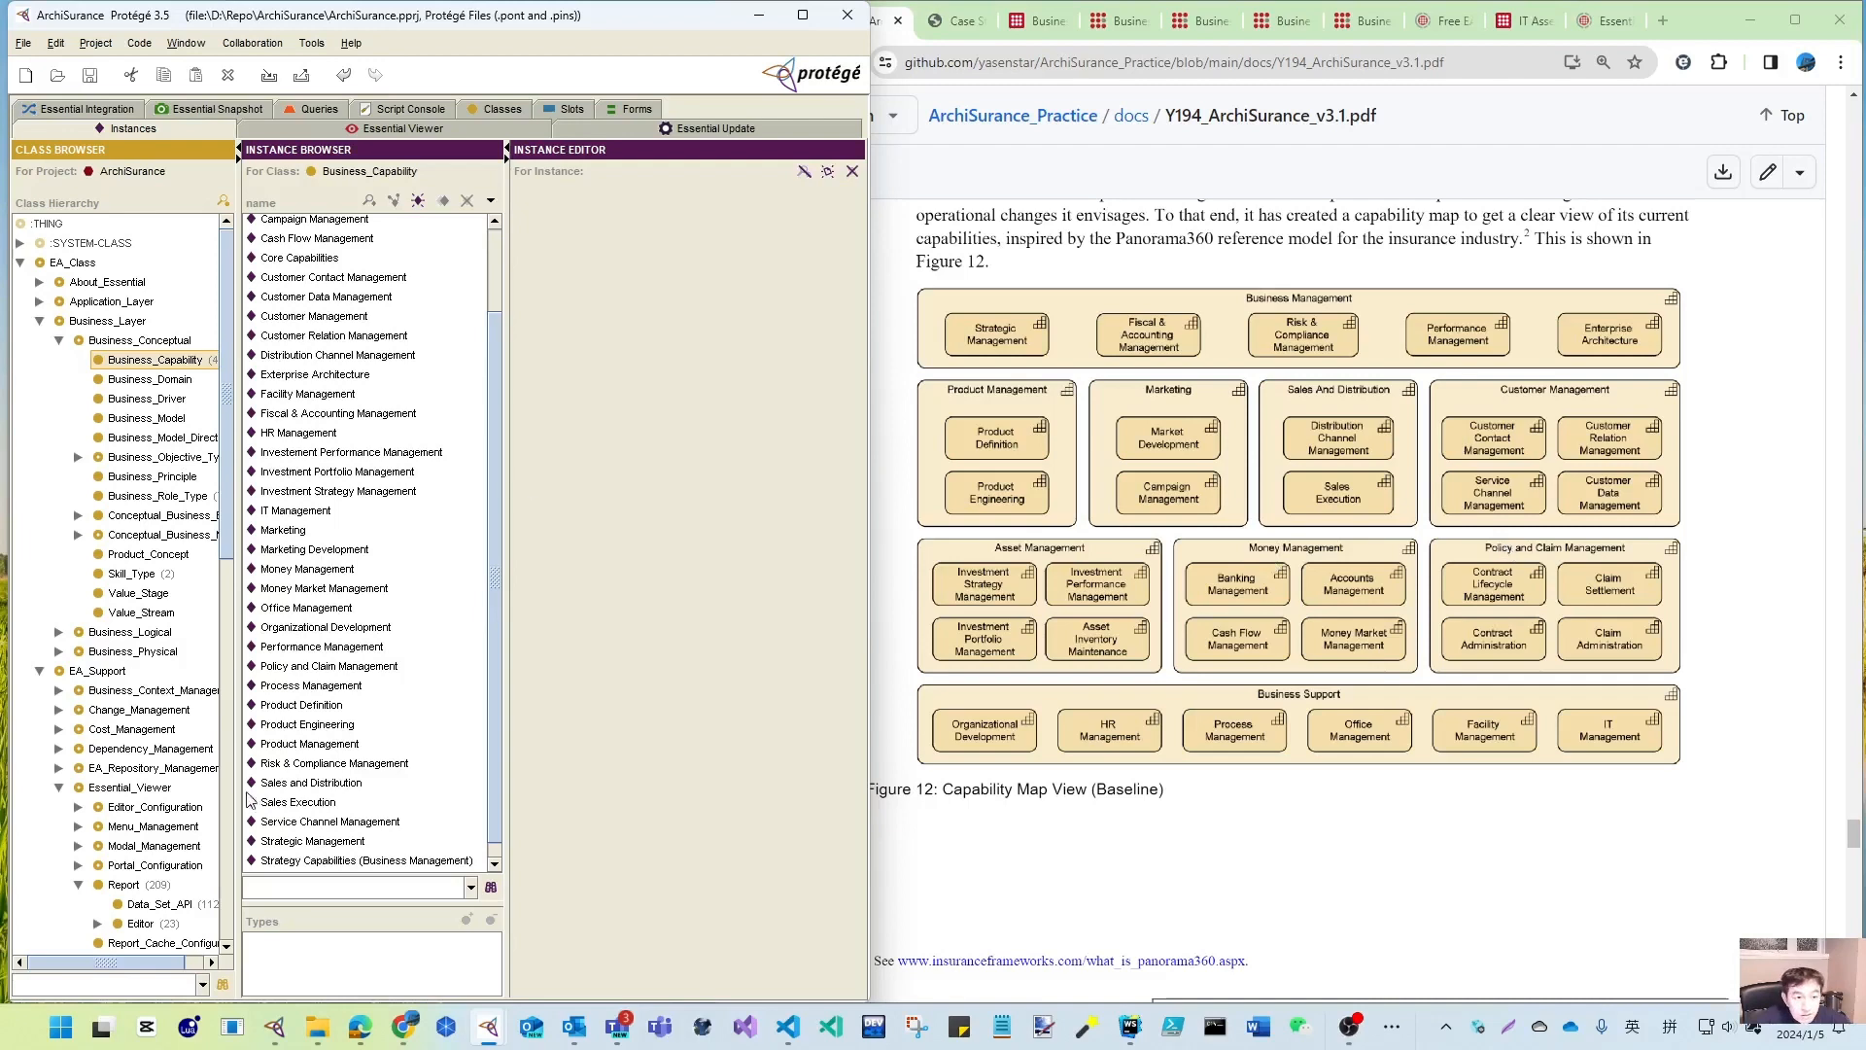
pyautogui.doubleClick(301, 668)
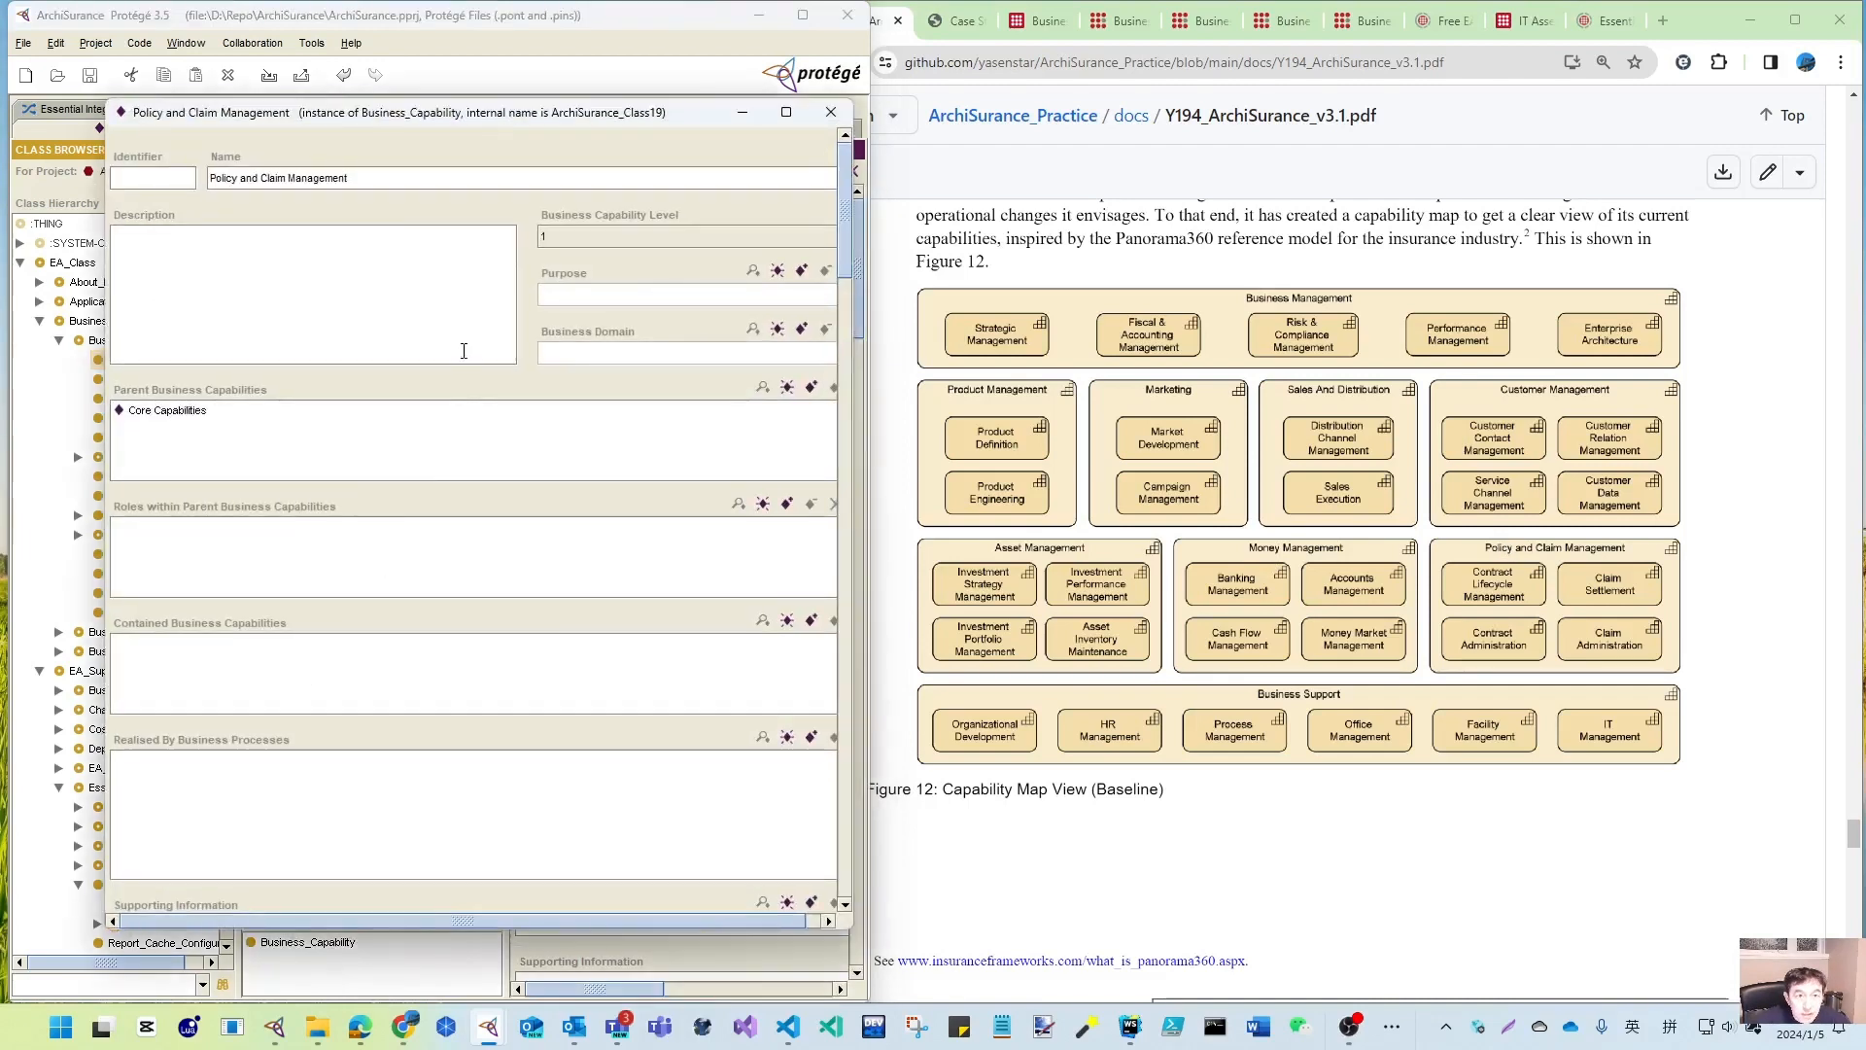
pyautogui.click(831, 114)
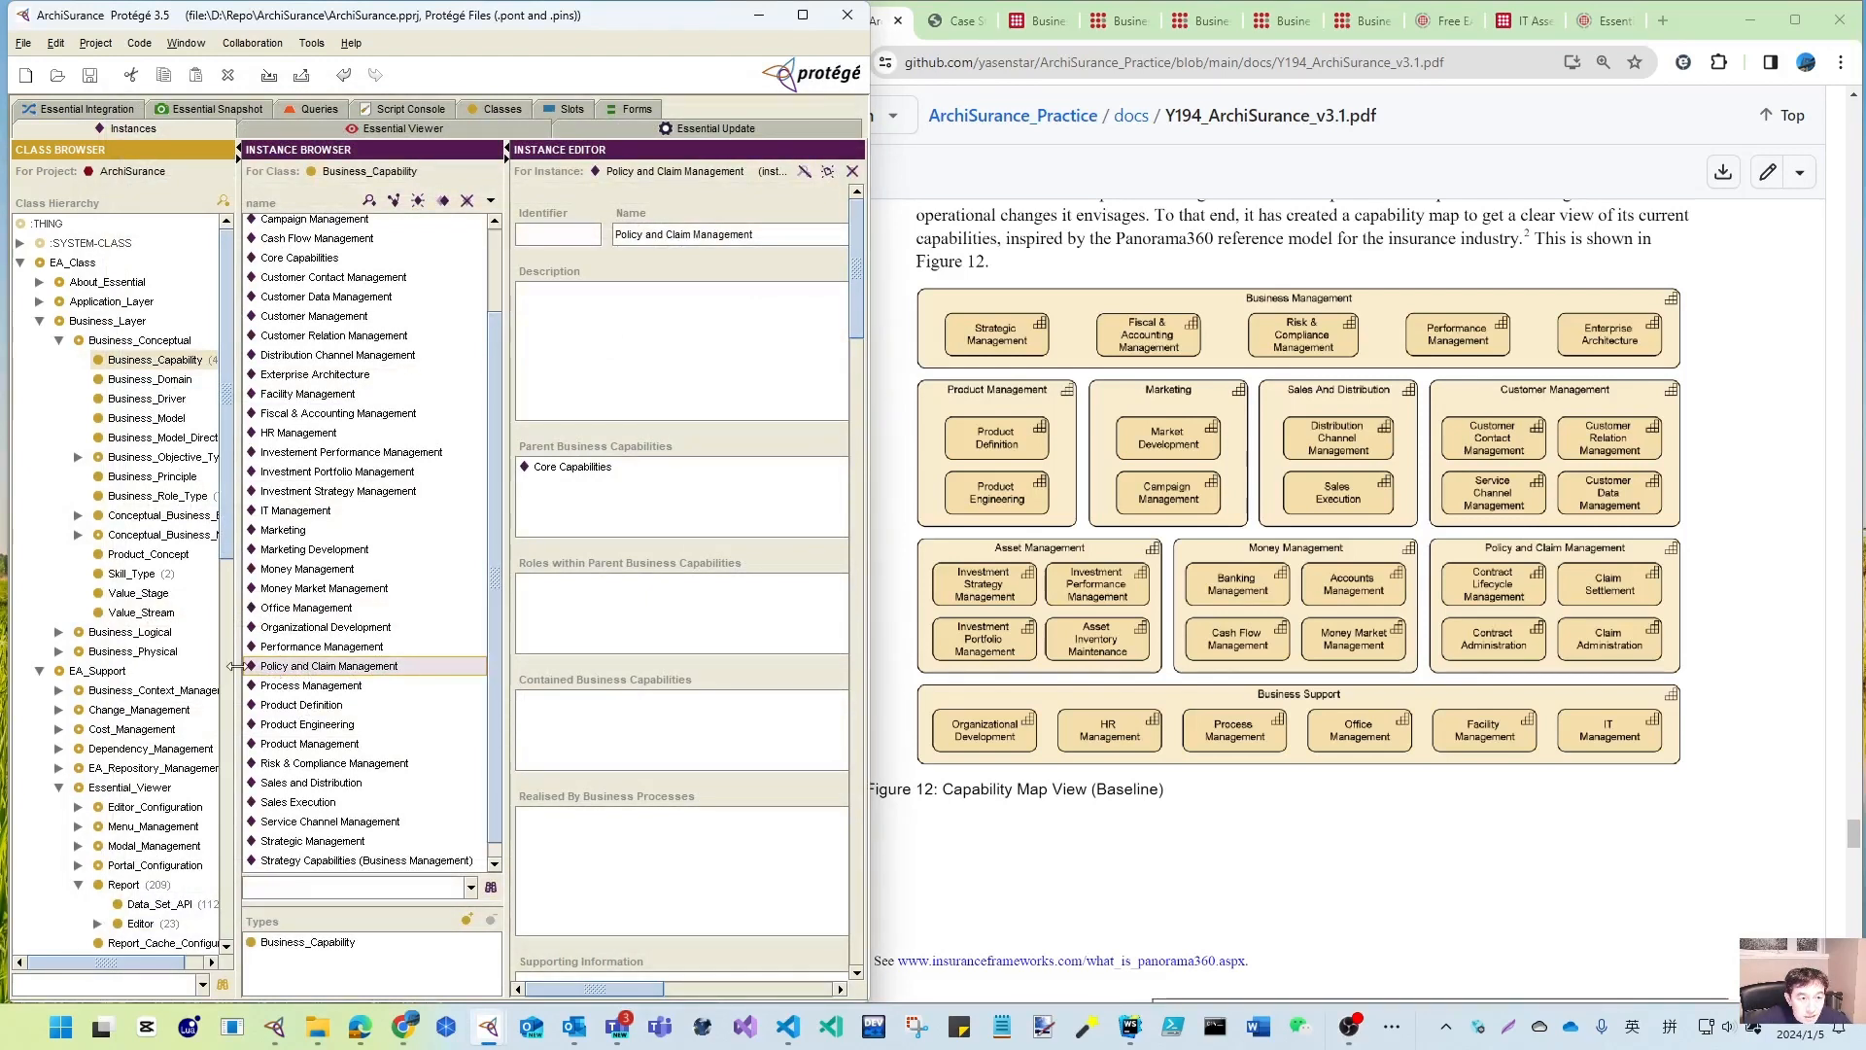
# - Create Contract Lifecycle Management as a contained capability of Policy and Claim Management, with level 2 and its capability index filled in
pyautogui.moveTo(239, 666); pyautogui.dragTo(151, 665)
pyautogui.moveTo(630, 983); pyautogui.dragTo(789, 989)
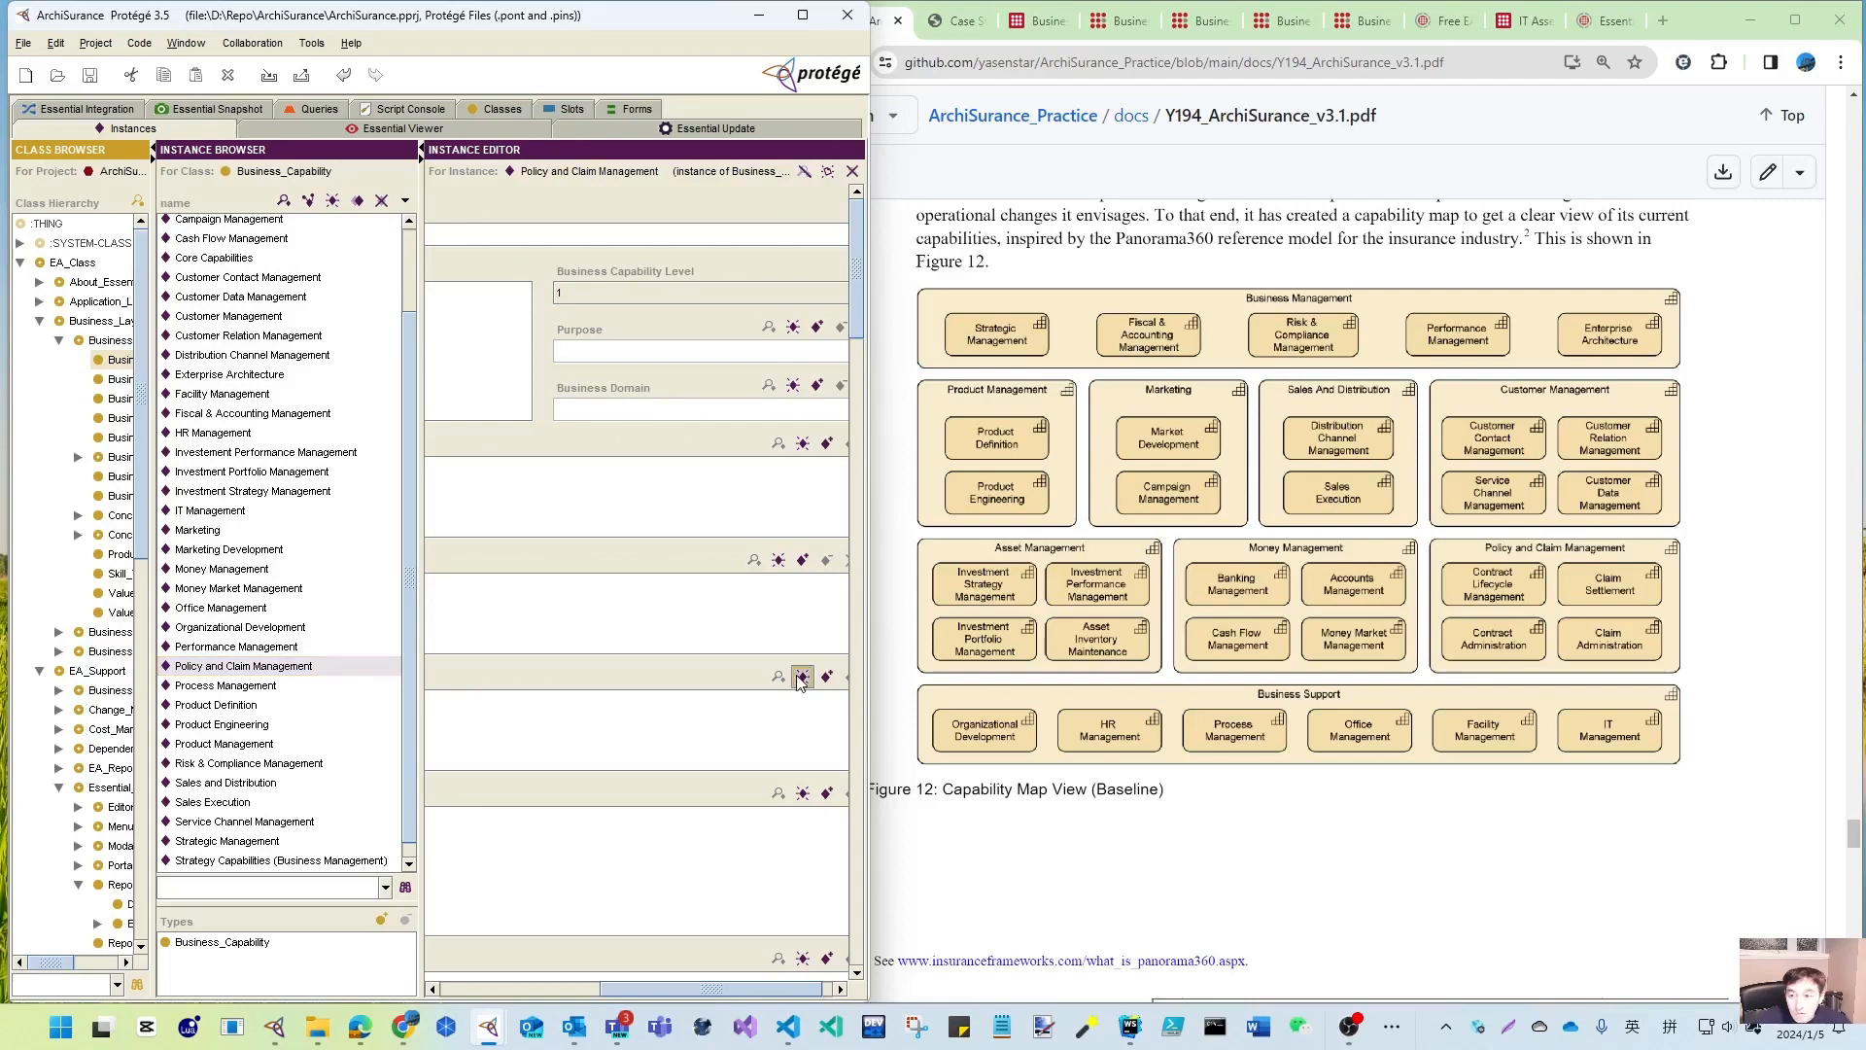
pyautogui.click(802, 676)
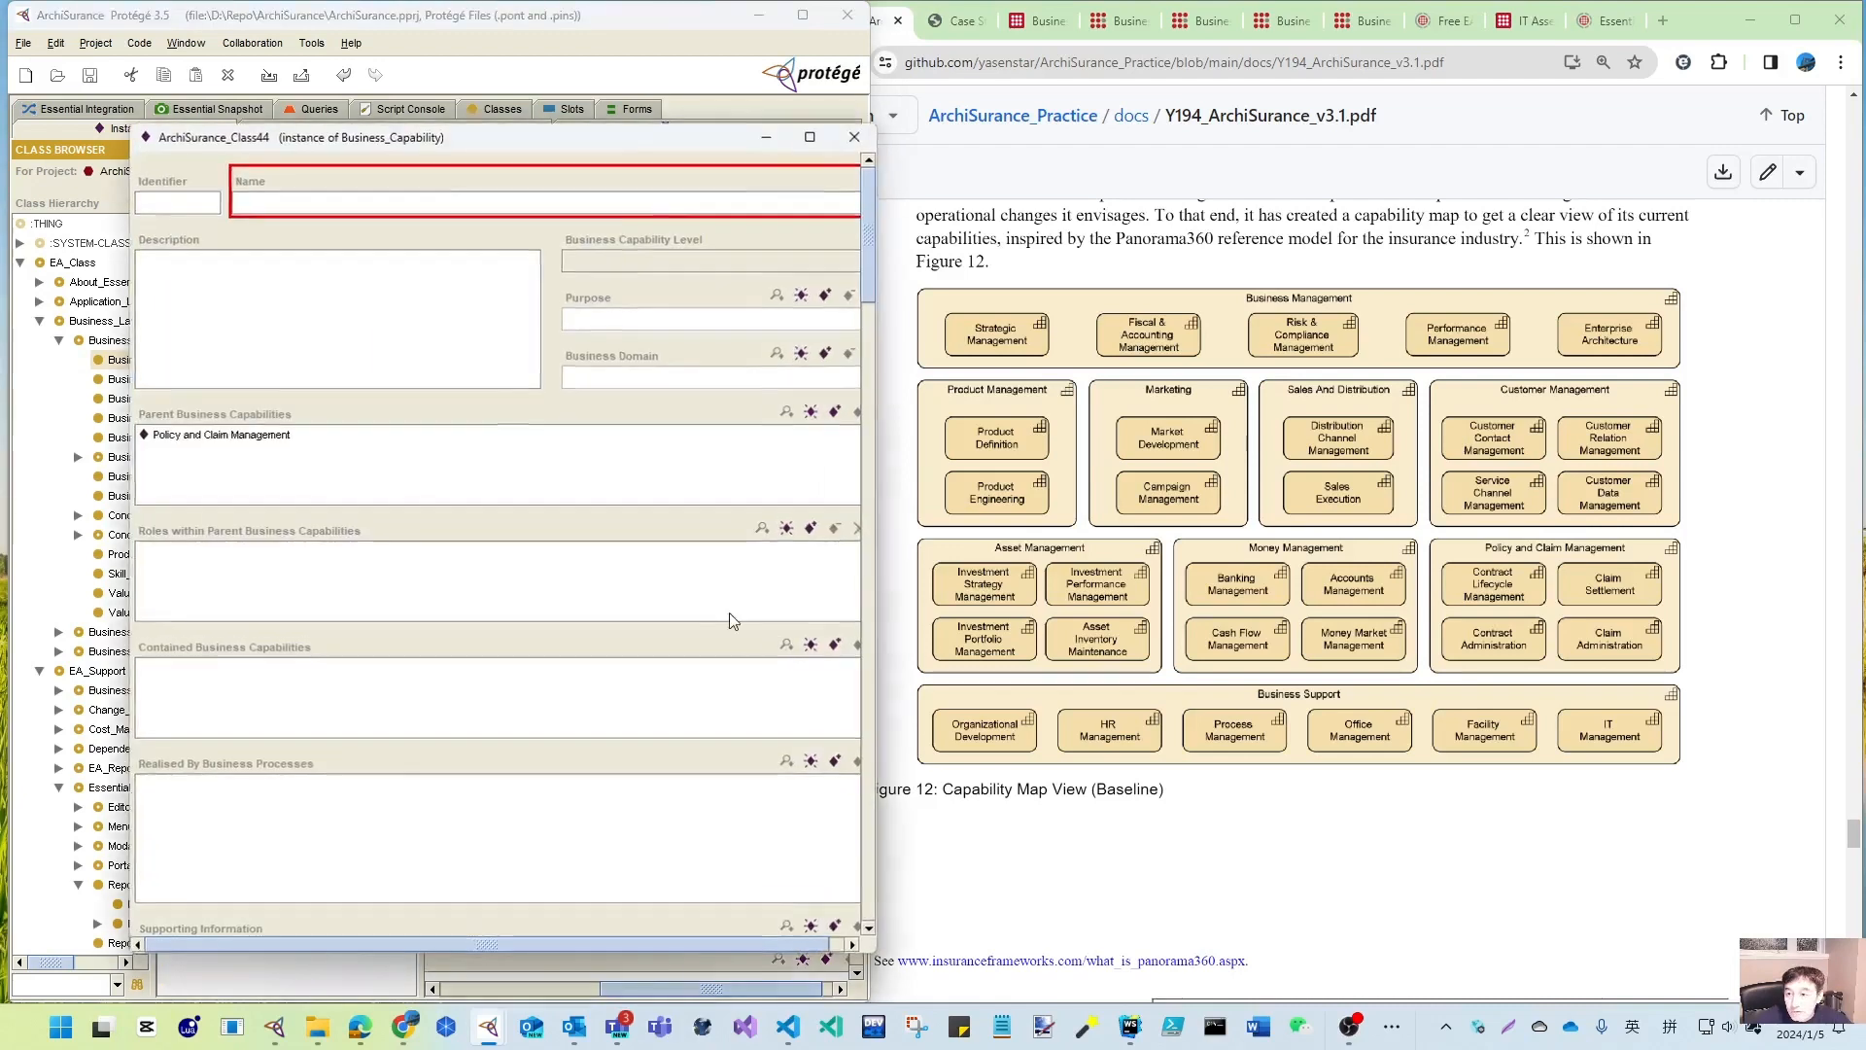
pyautogui.click(411, 206)
pyautogui.write('Contract Lifecyc')
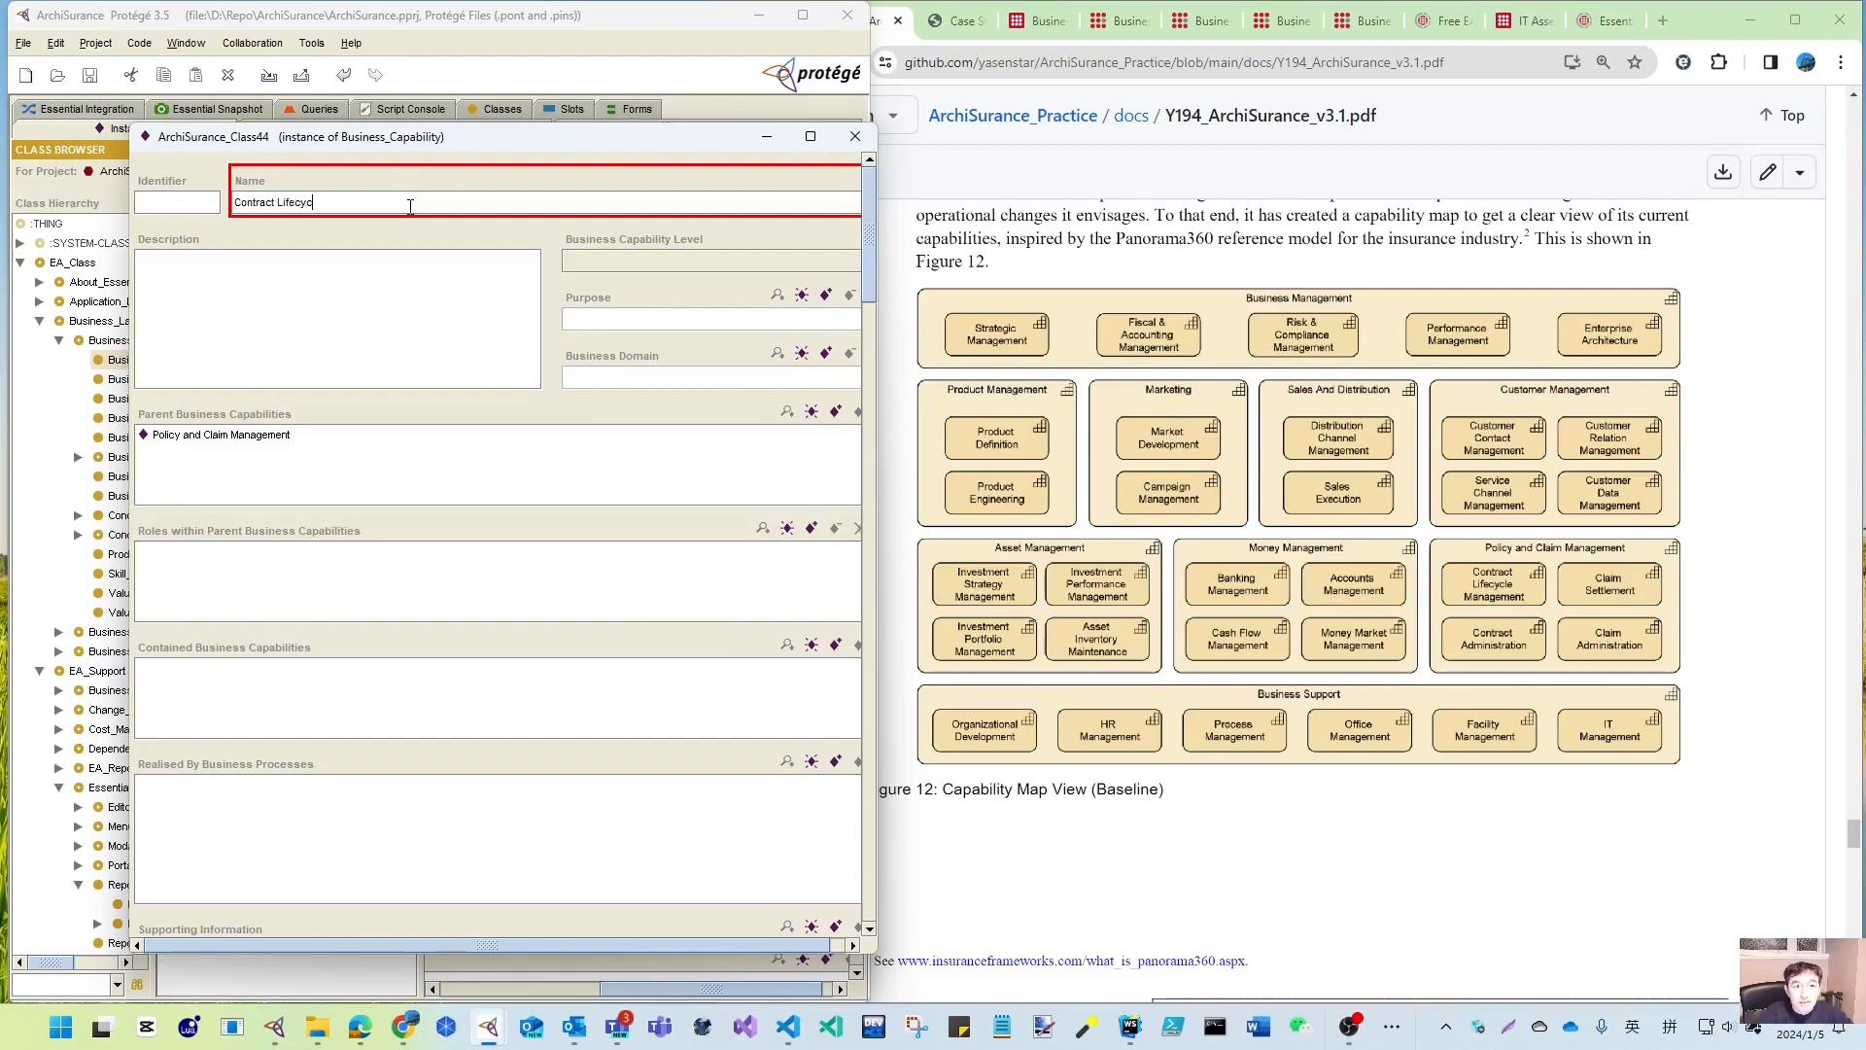
pyautogui.write('le Management')
pyautogui.click(614, 261)
pyautogui.click(602, 341)
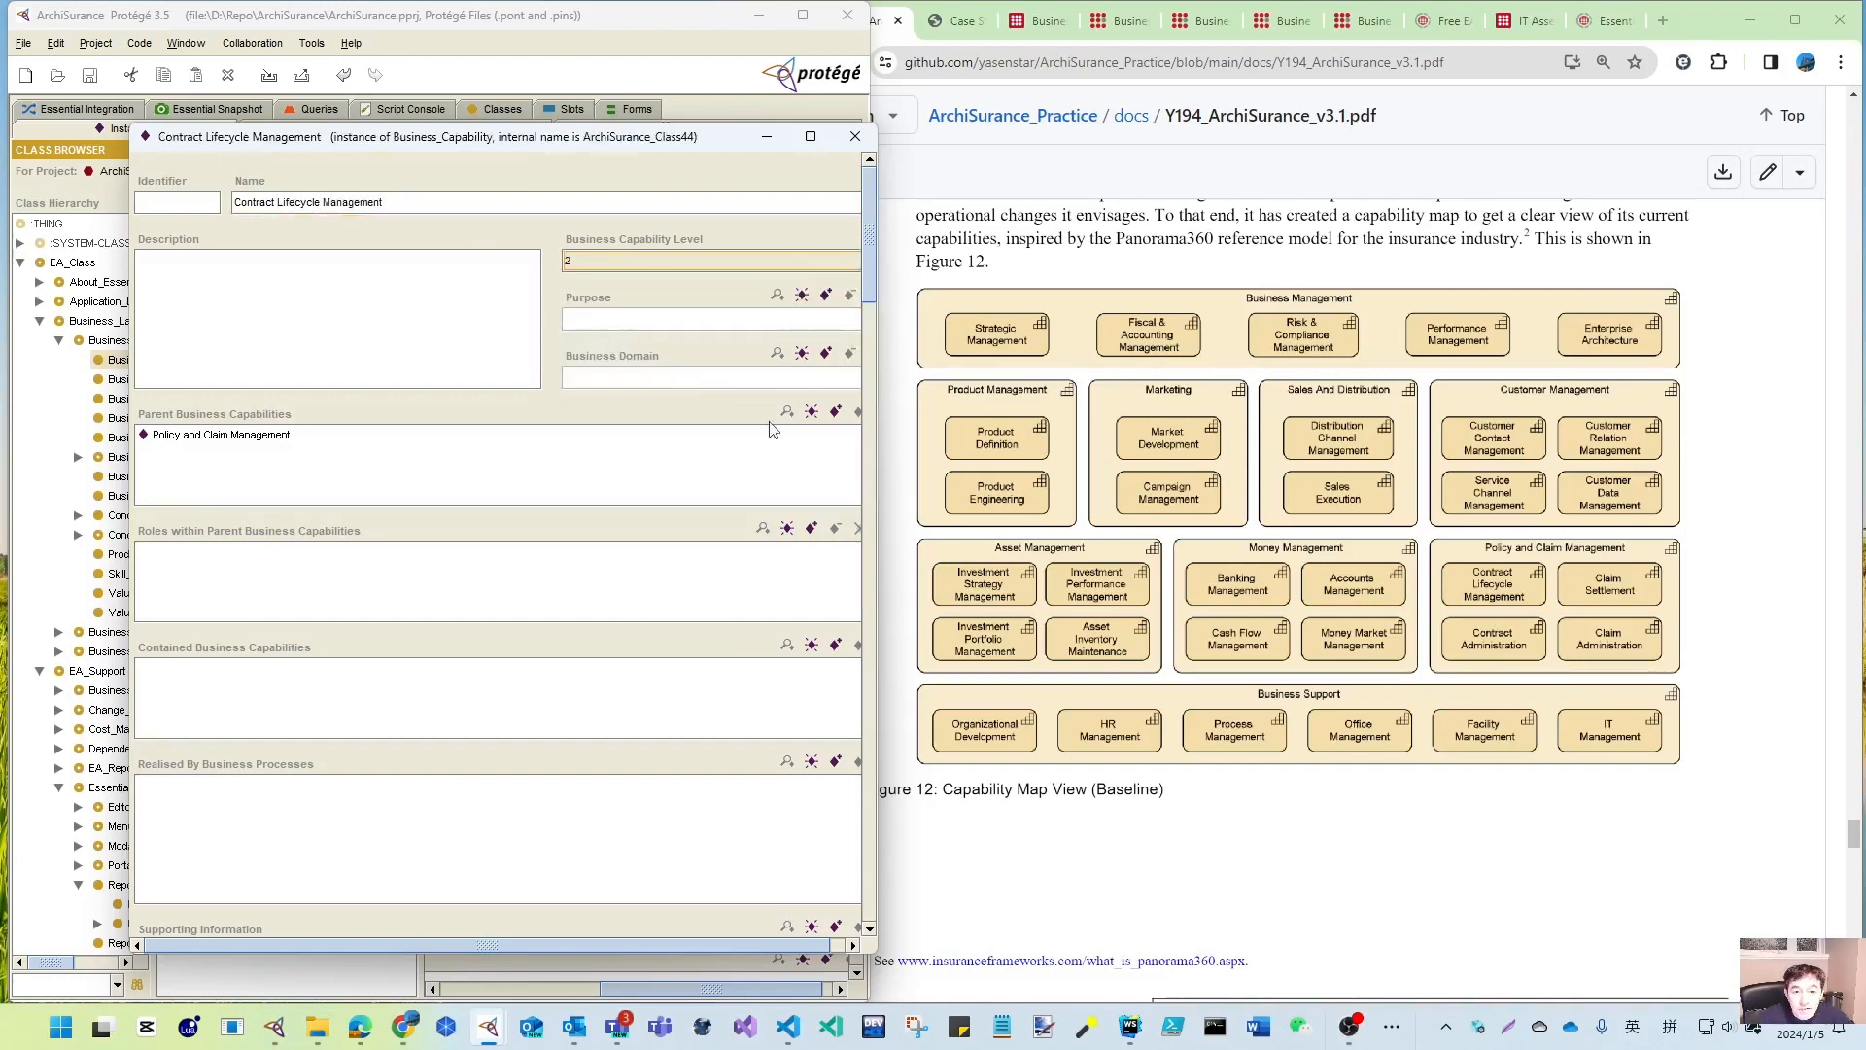
pyautogui.click(870, 498)
pyautogui.click(241, 827)
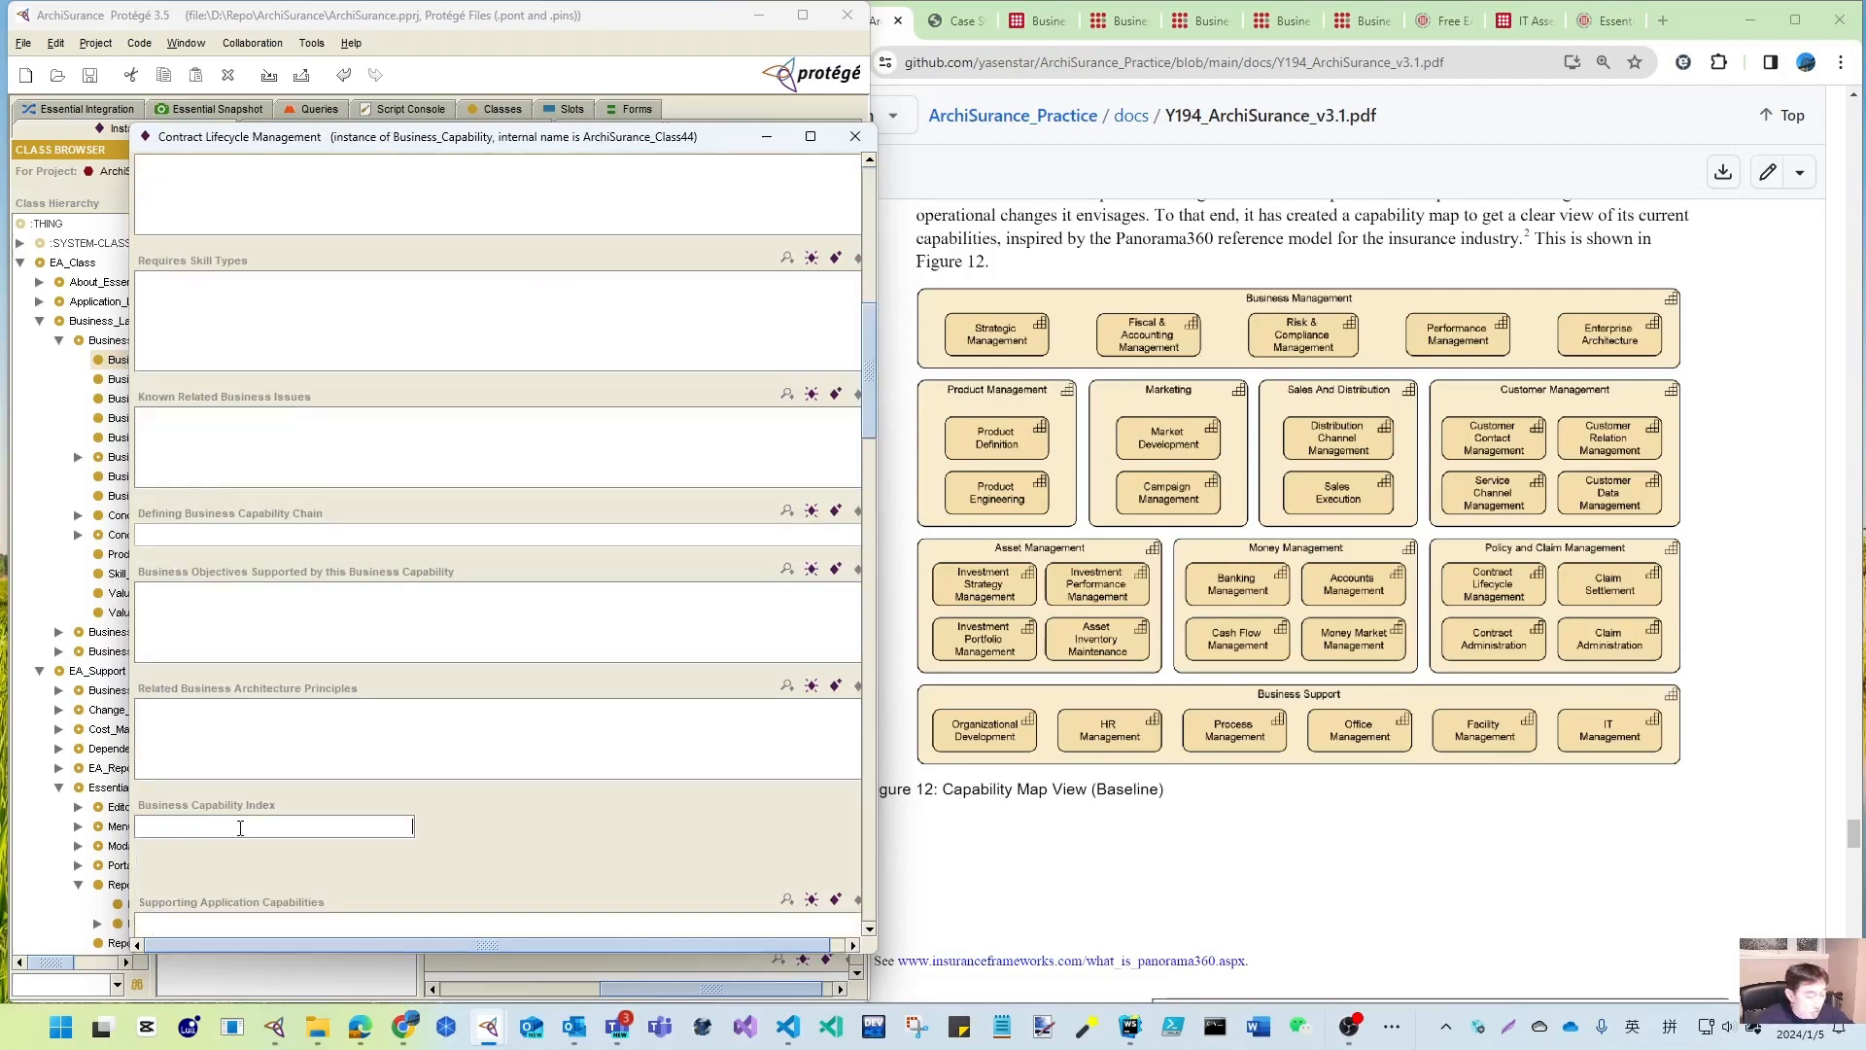
pyautogui.click(855, 137)
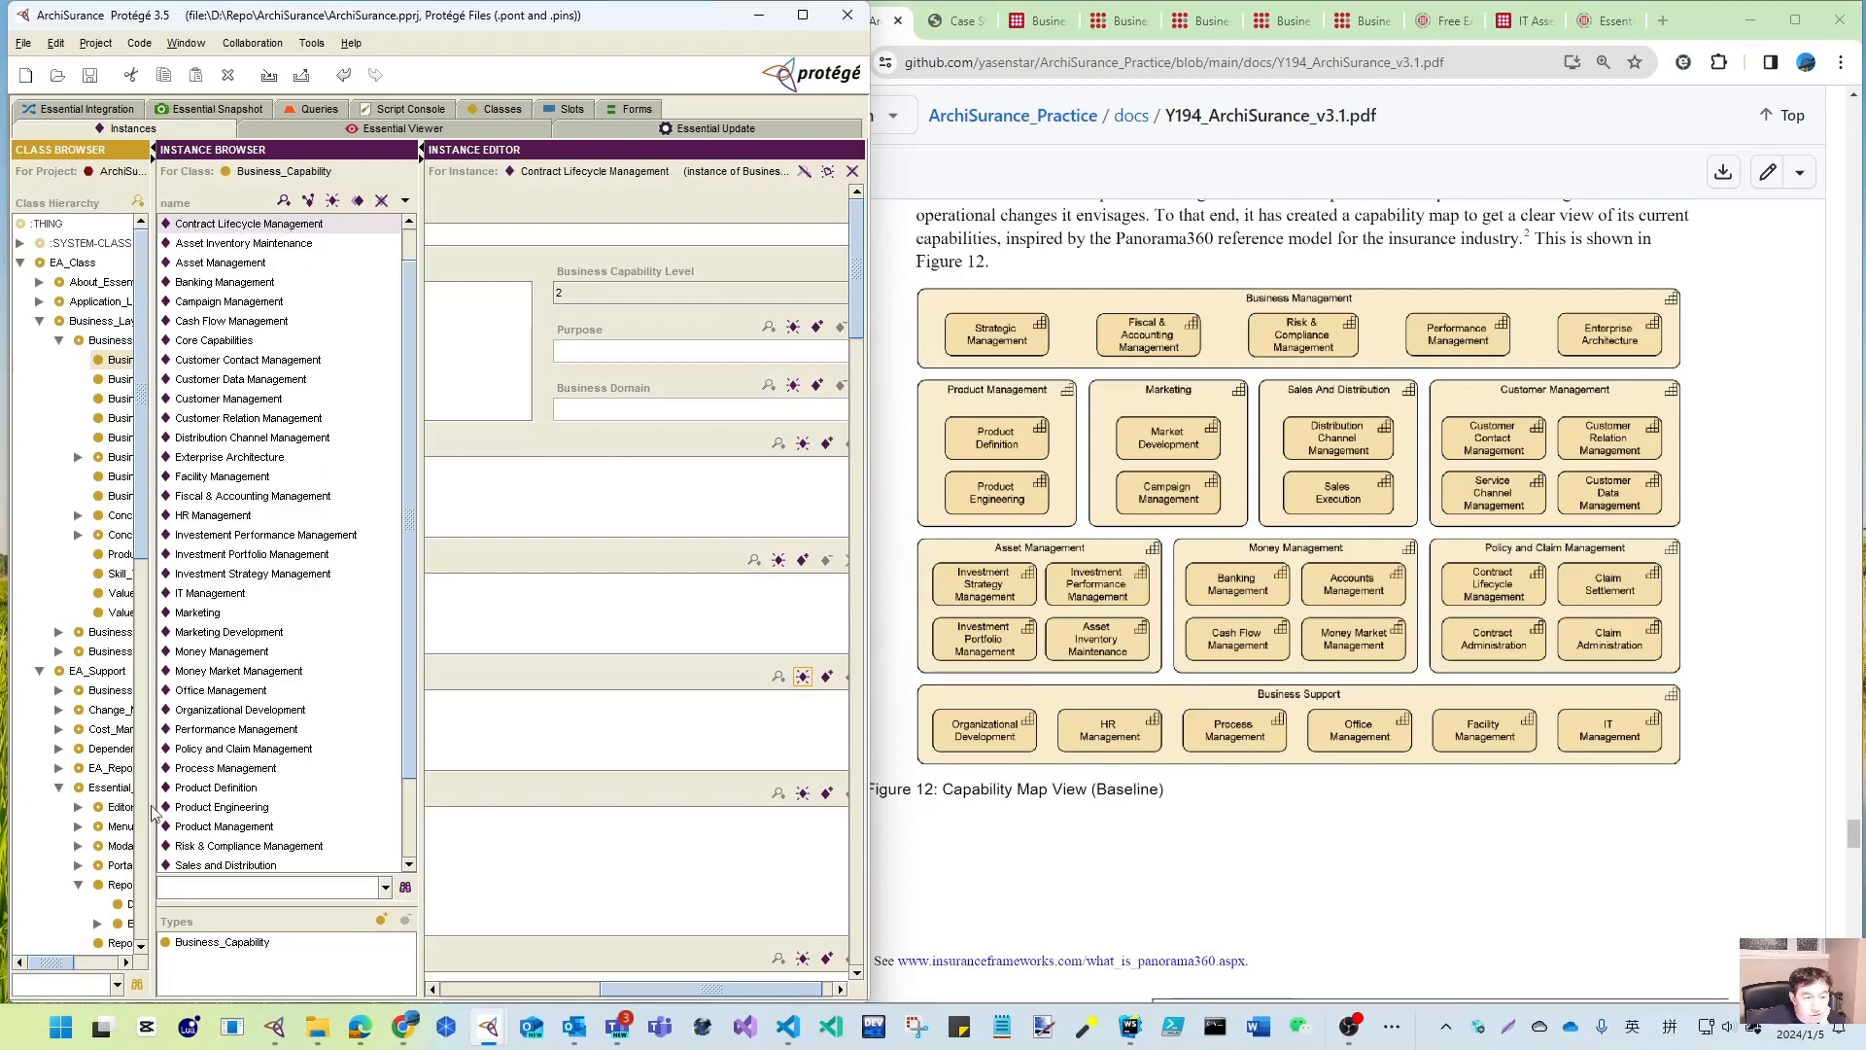
# - Reopen the Policy and Claim Management form and add a contained capability named Contract Administration with level 2 and index 2
pyautogui.click(199, 755)
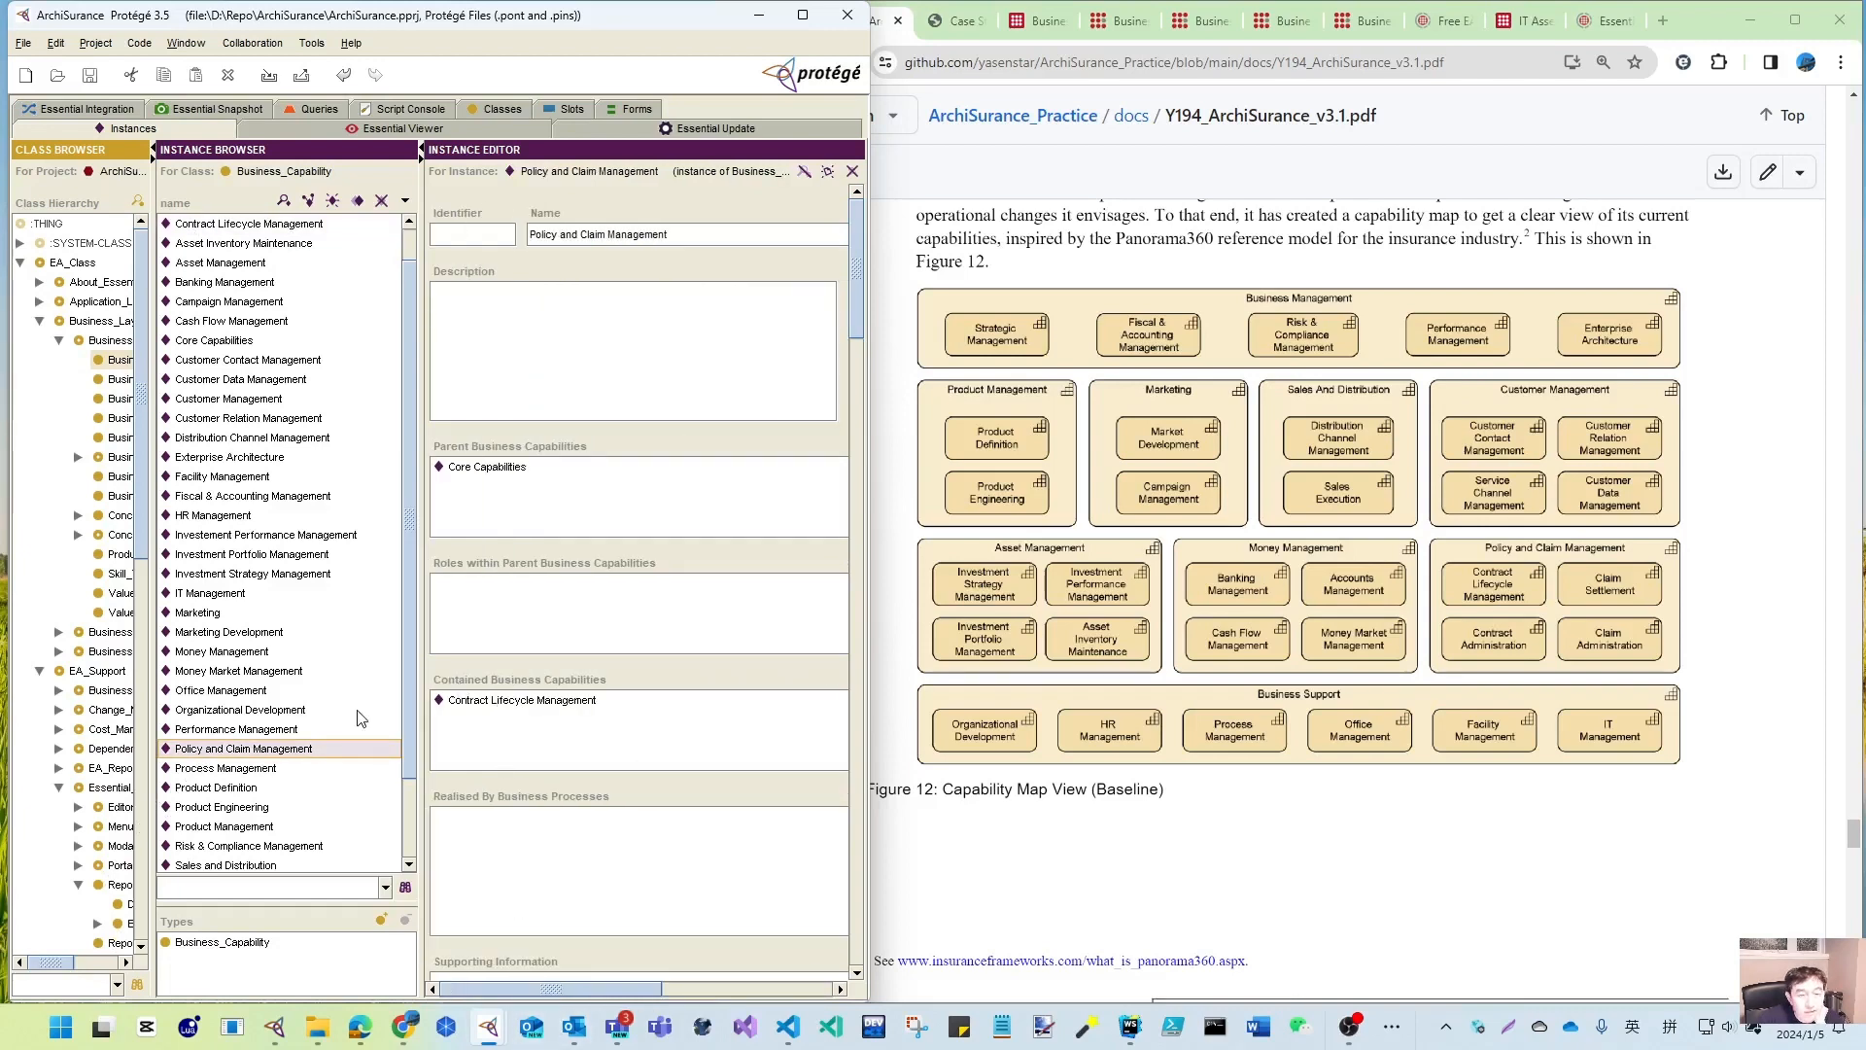
pyautogui.doubleClick(226, 750)
pyautogui.moveTo(430, 184); pyautogui.dragTo(313, 84)
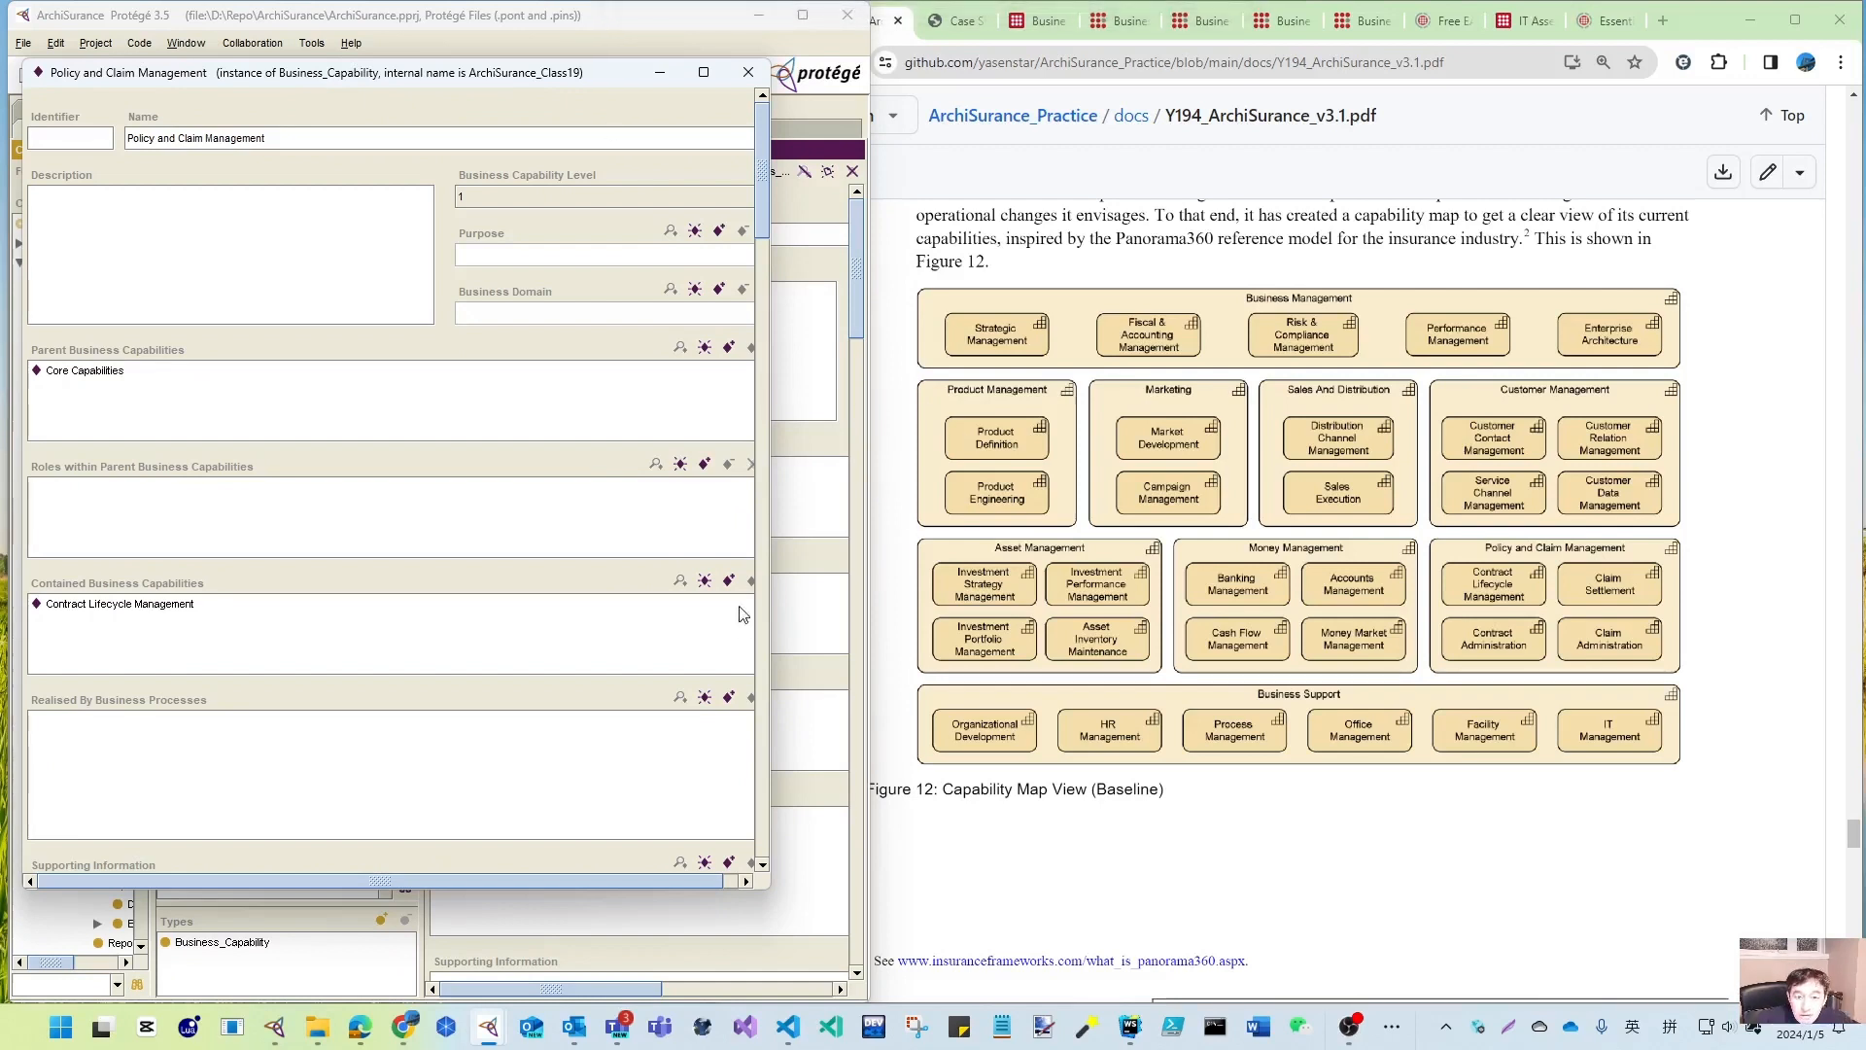
pyautogui.click(704, 580)
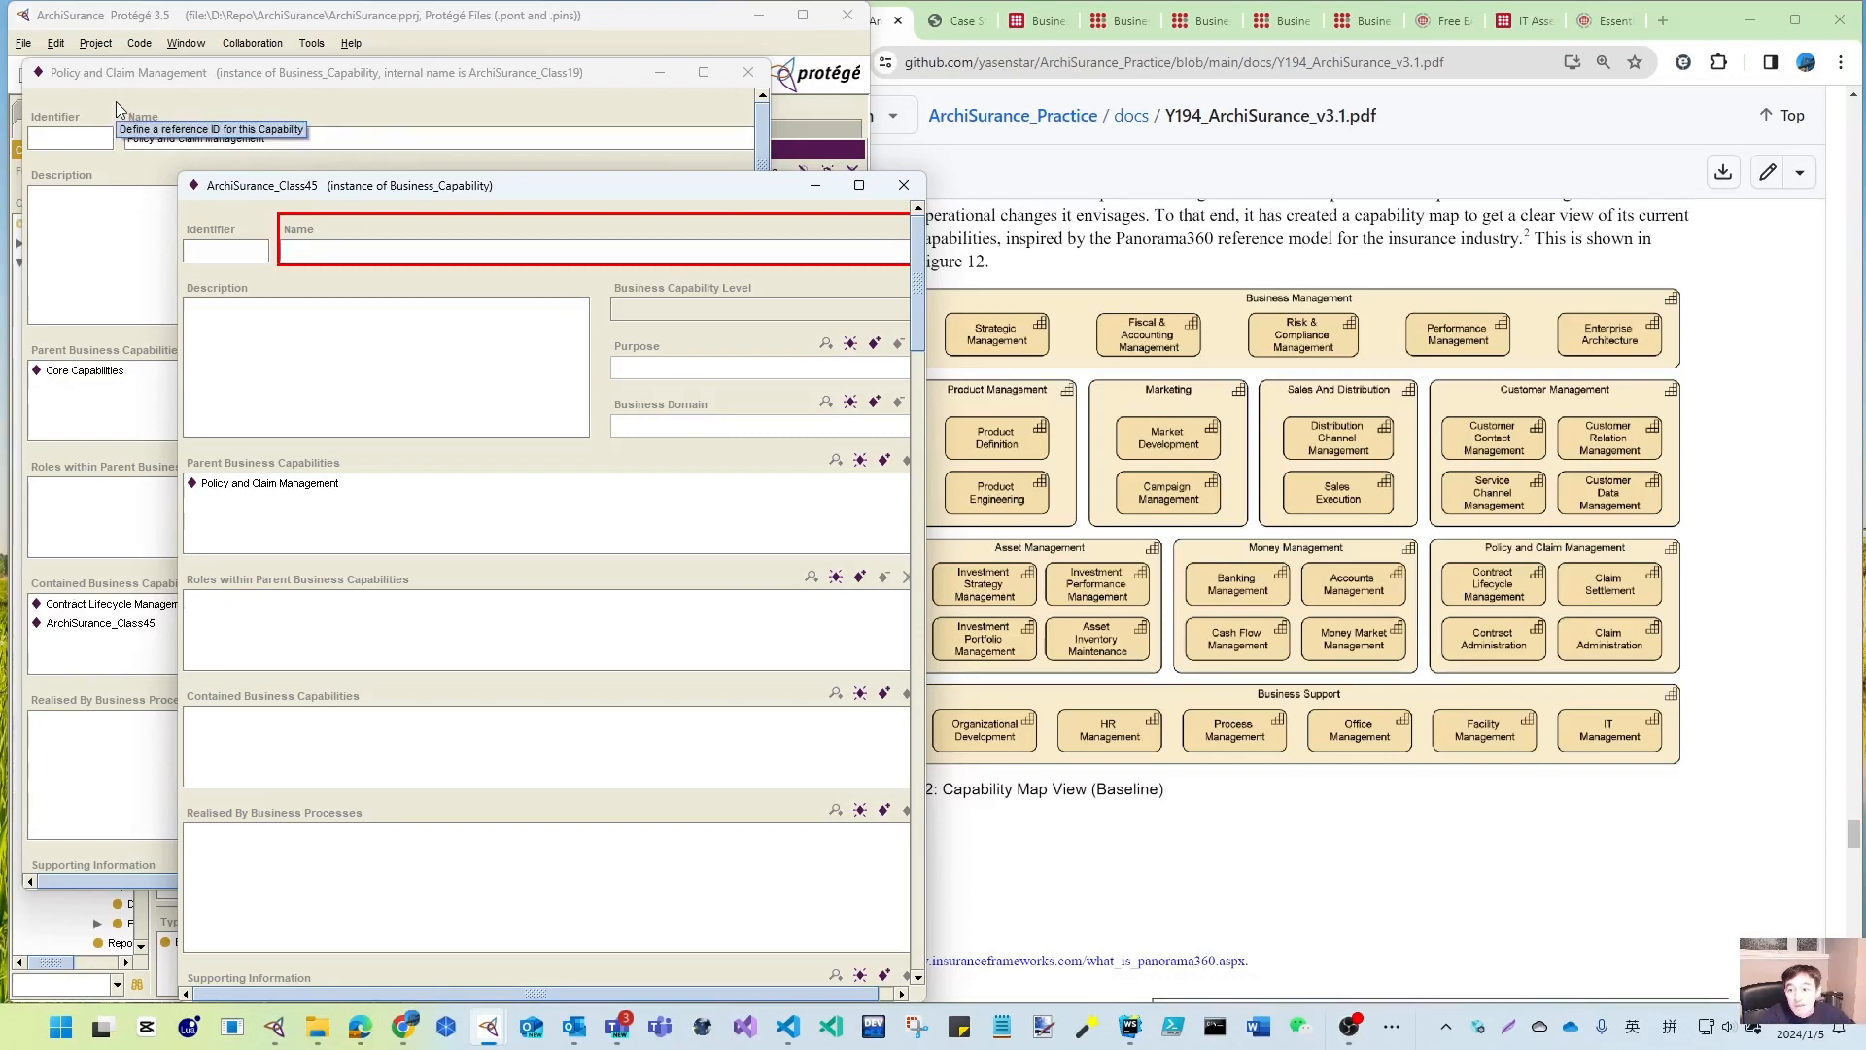
pyautogui.write('Contract Administration')
pyautogui.press('Return')
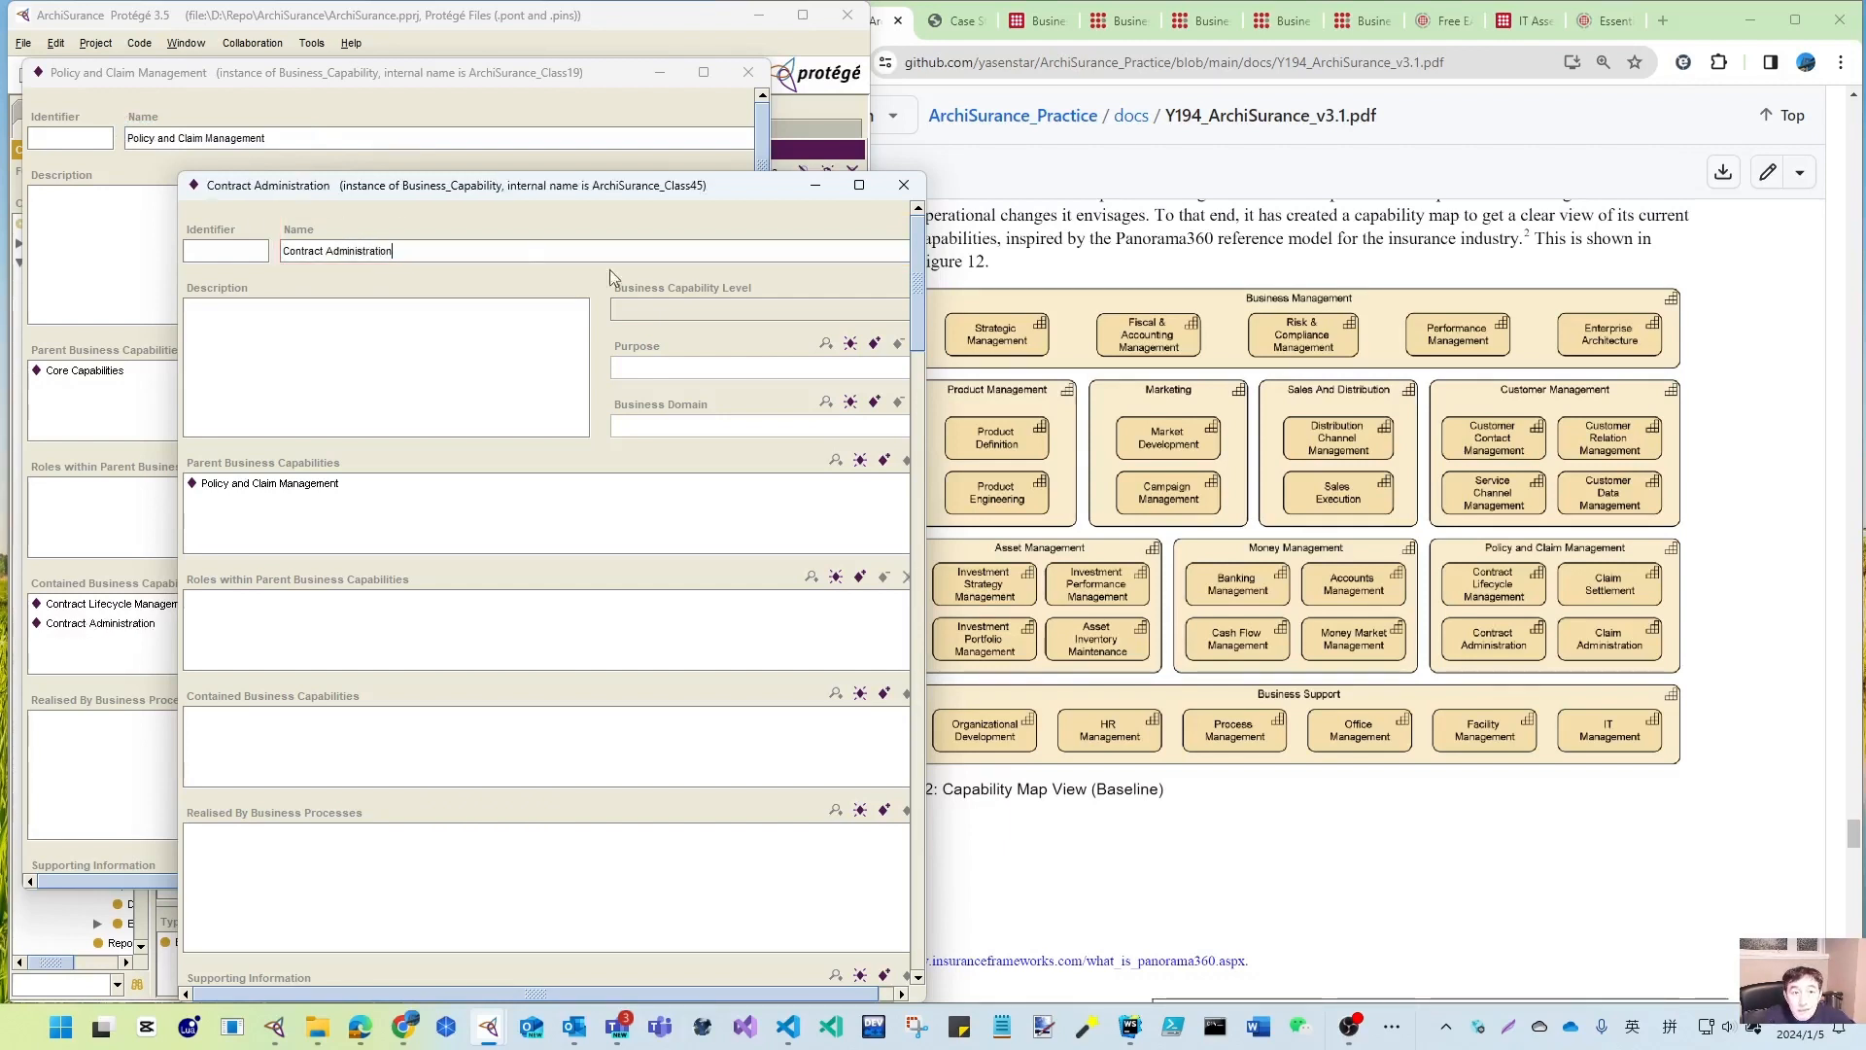
pyautogui.click(663, 306)
pyautogui.click(661, 374)
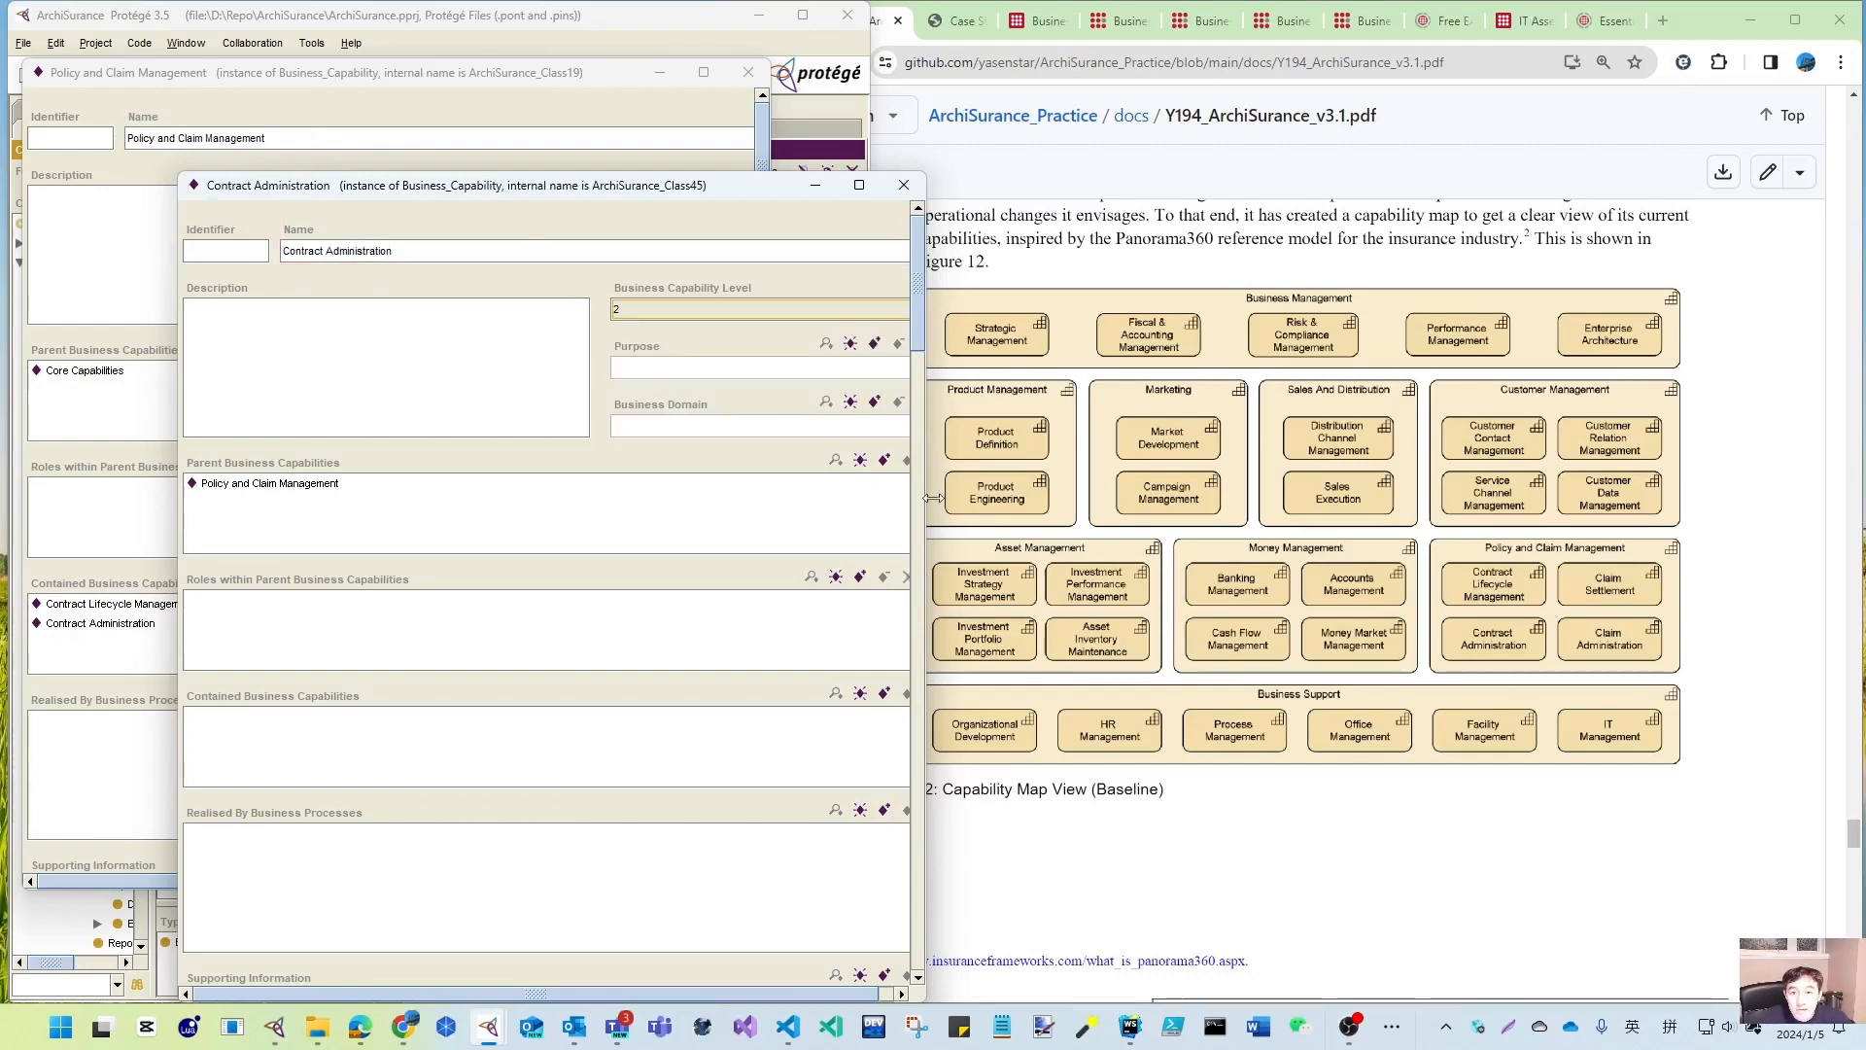
pyautogui.scroll(-5, 892, 523)
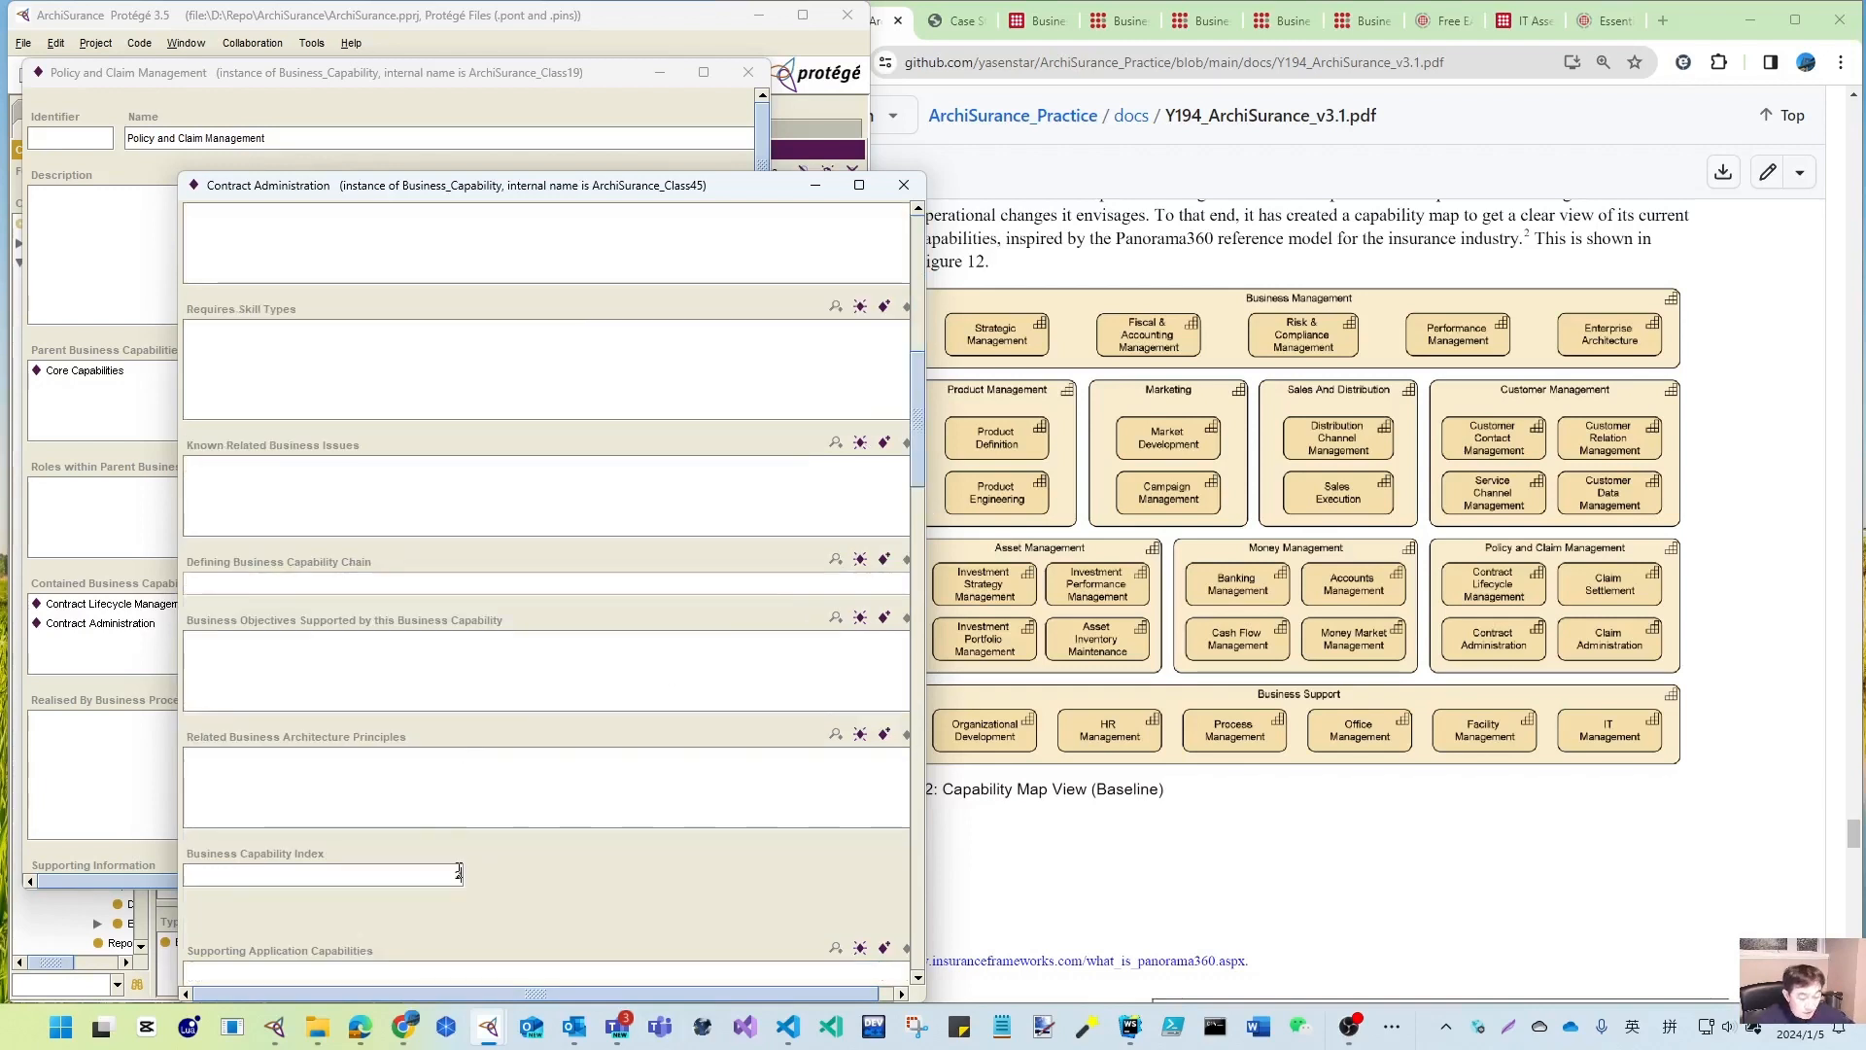
pyautogui.click(904, 185)
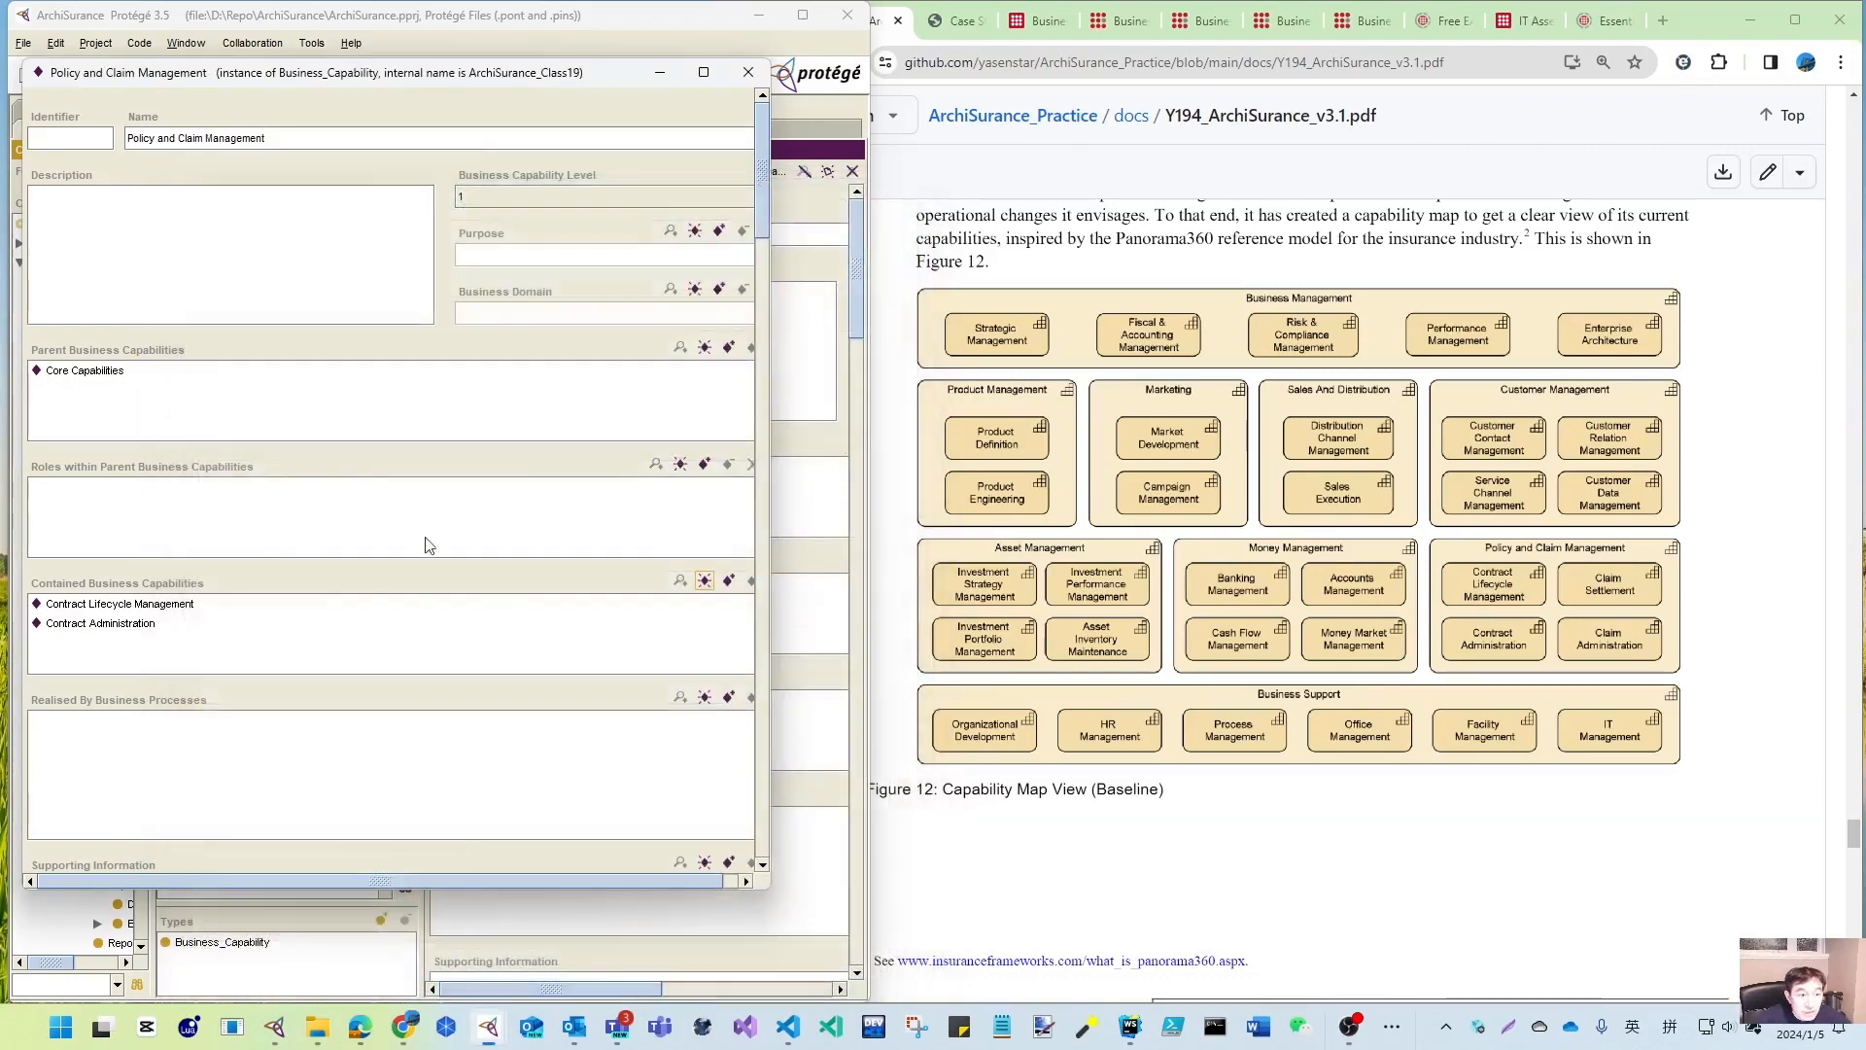
# - Add a contained capability named Claim Settlement to Policy and Claim Management, with level 2 and its capability index filled in
pyautogui.click(704, 582)
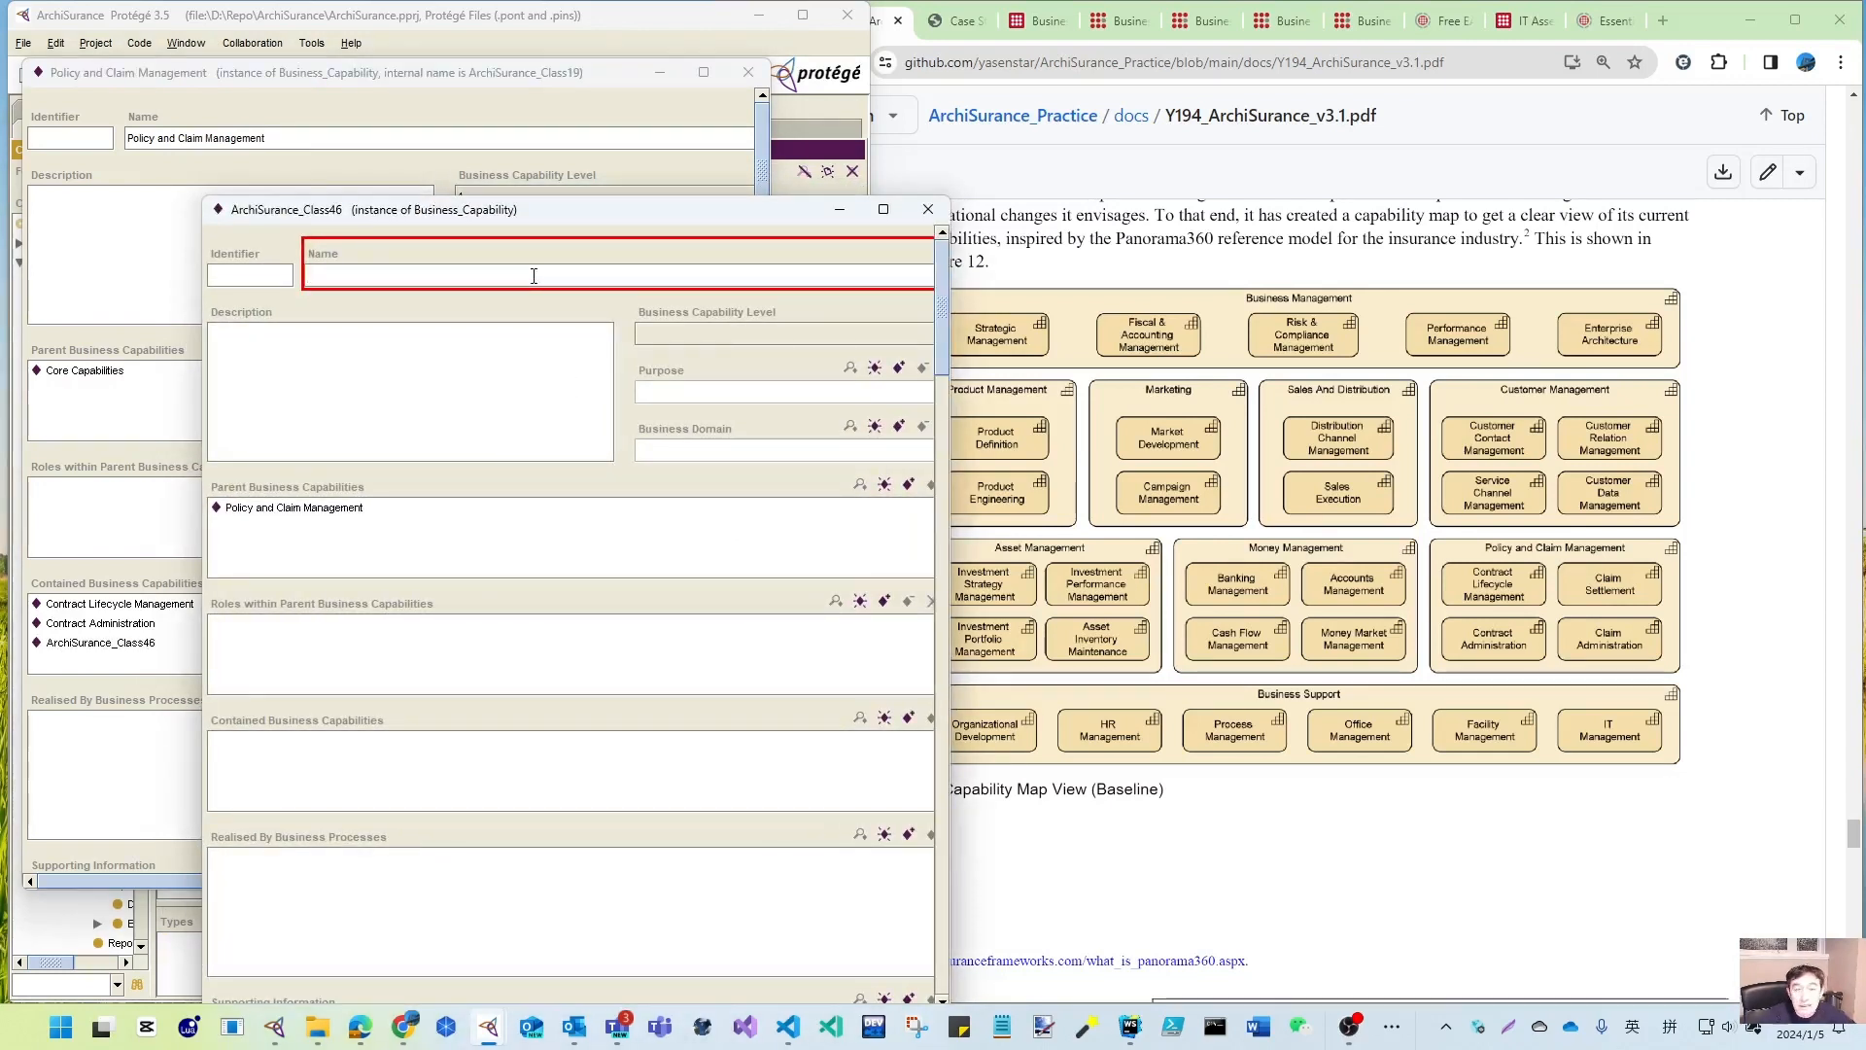
pyautogui.write('Claim Se')
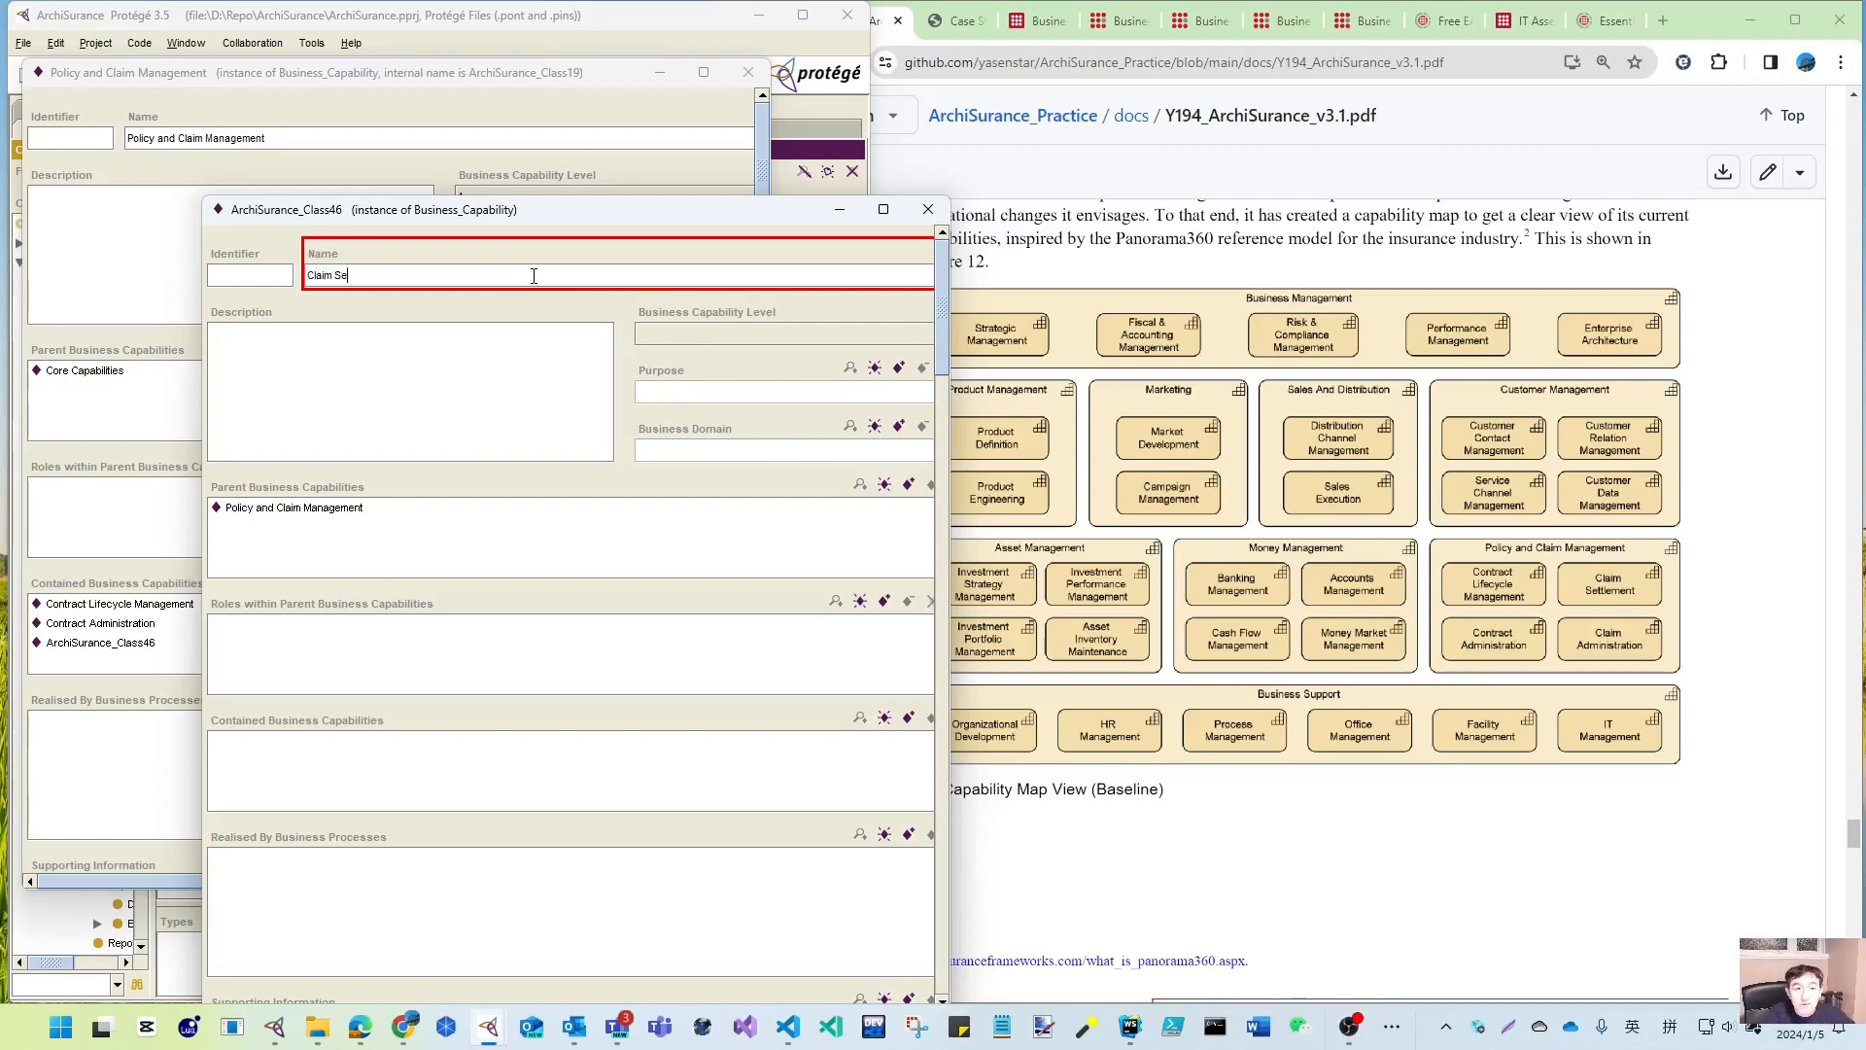
pyautogui.write('ttlement')
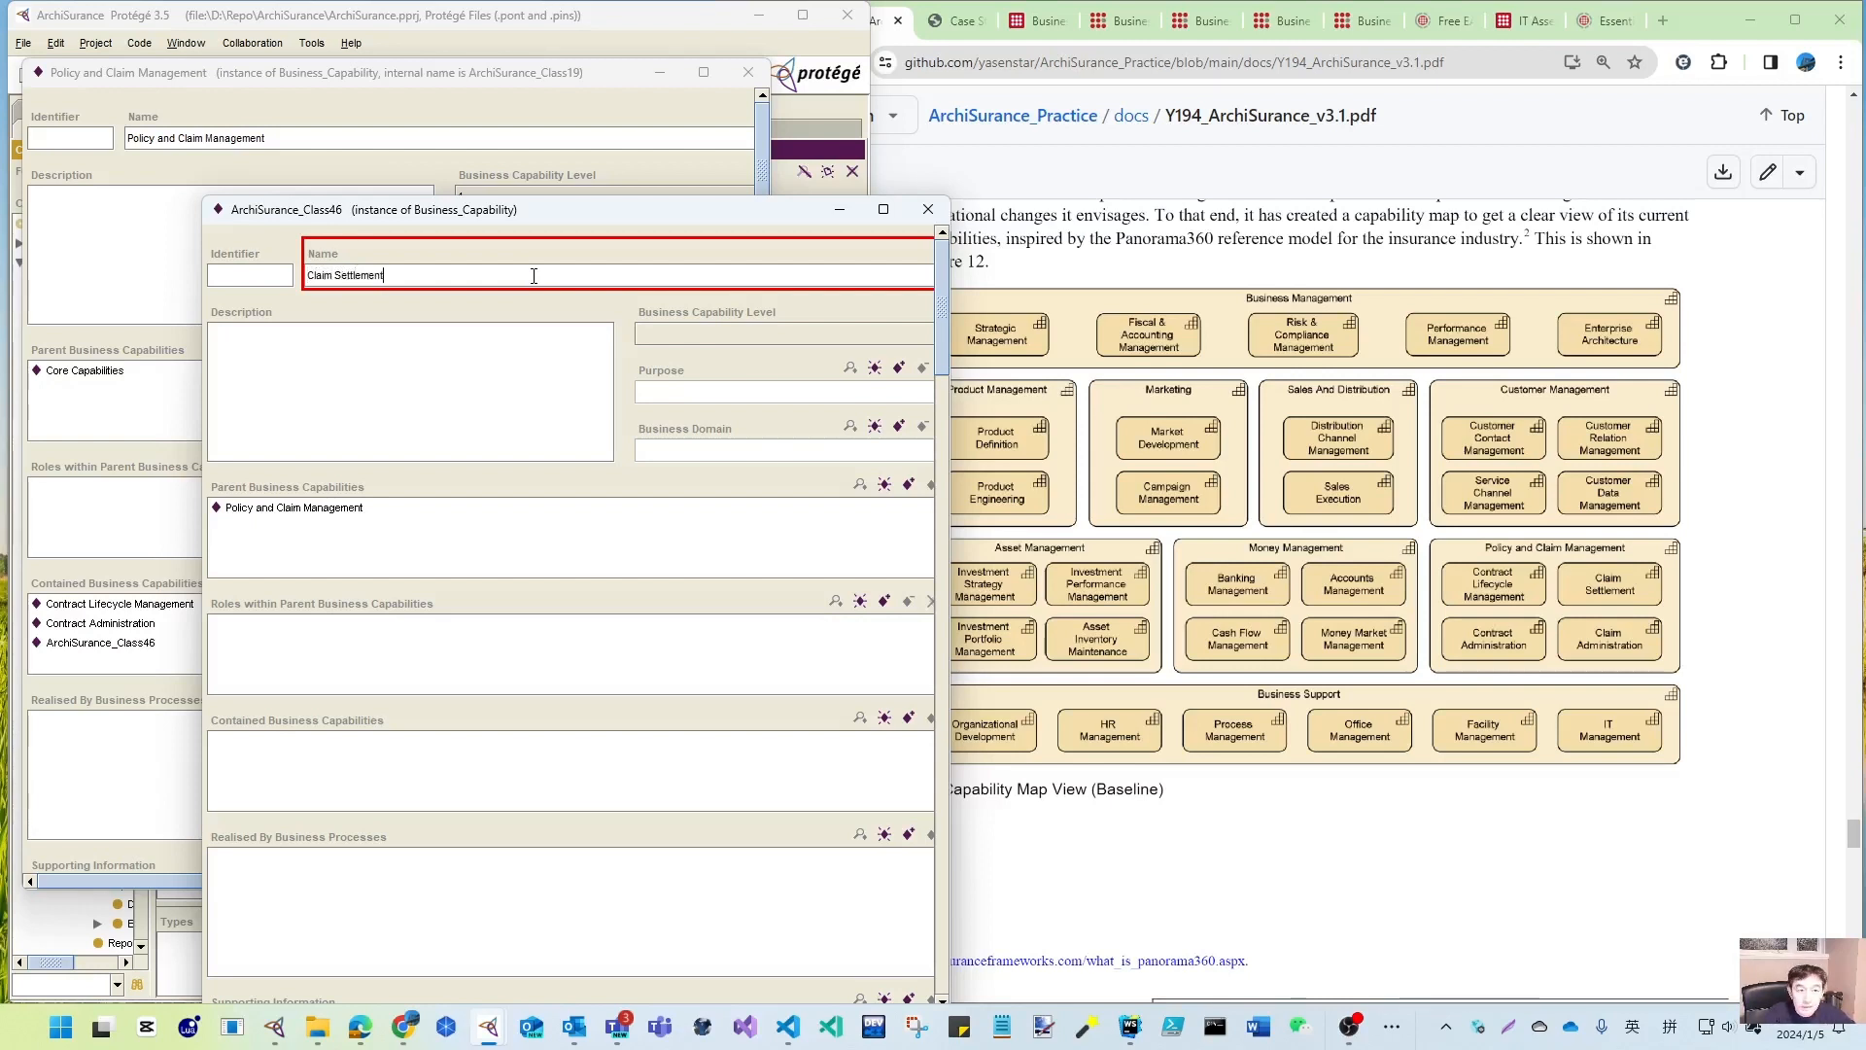
pyautogui.press('Return')
pyautogui.click(726, 338)
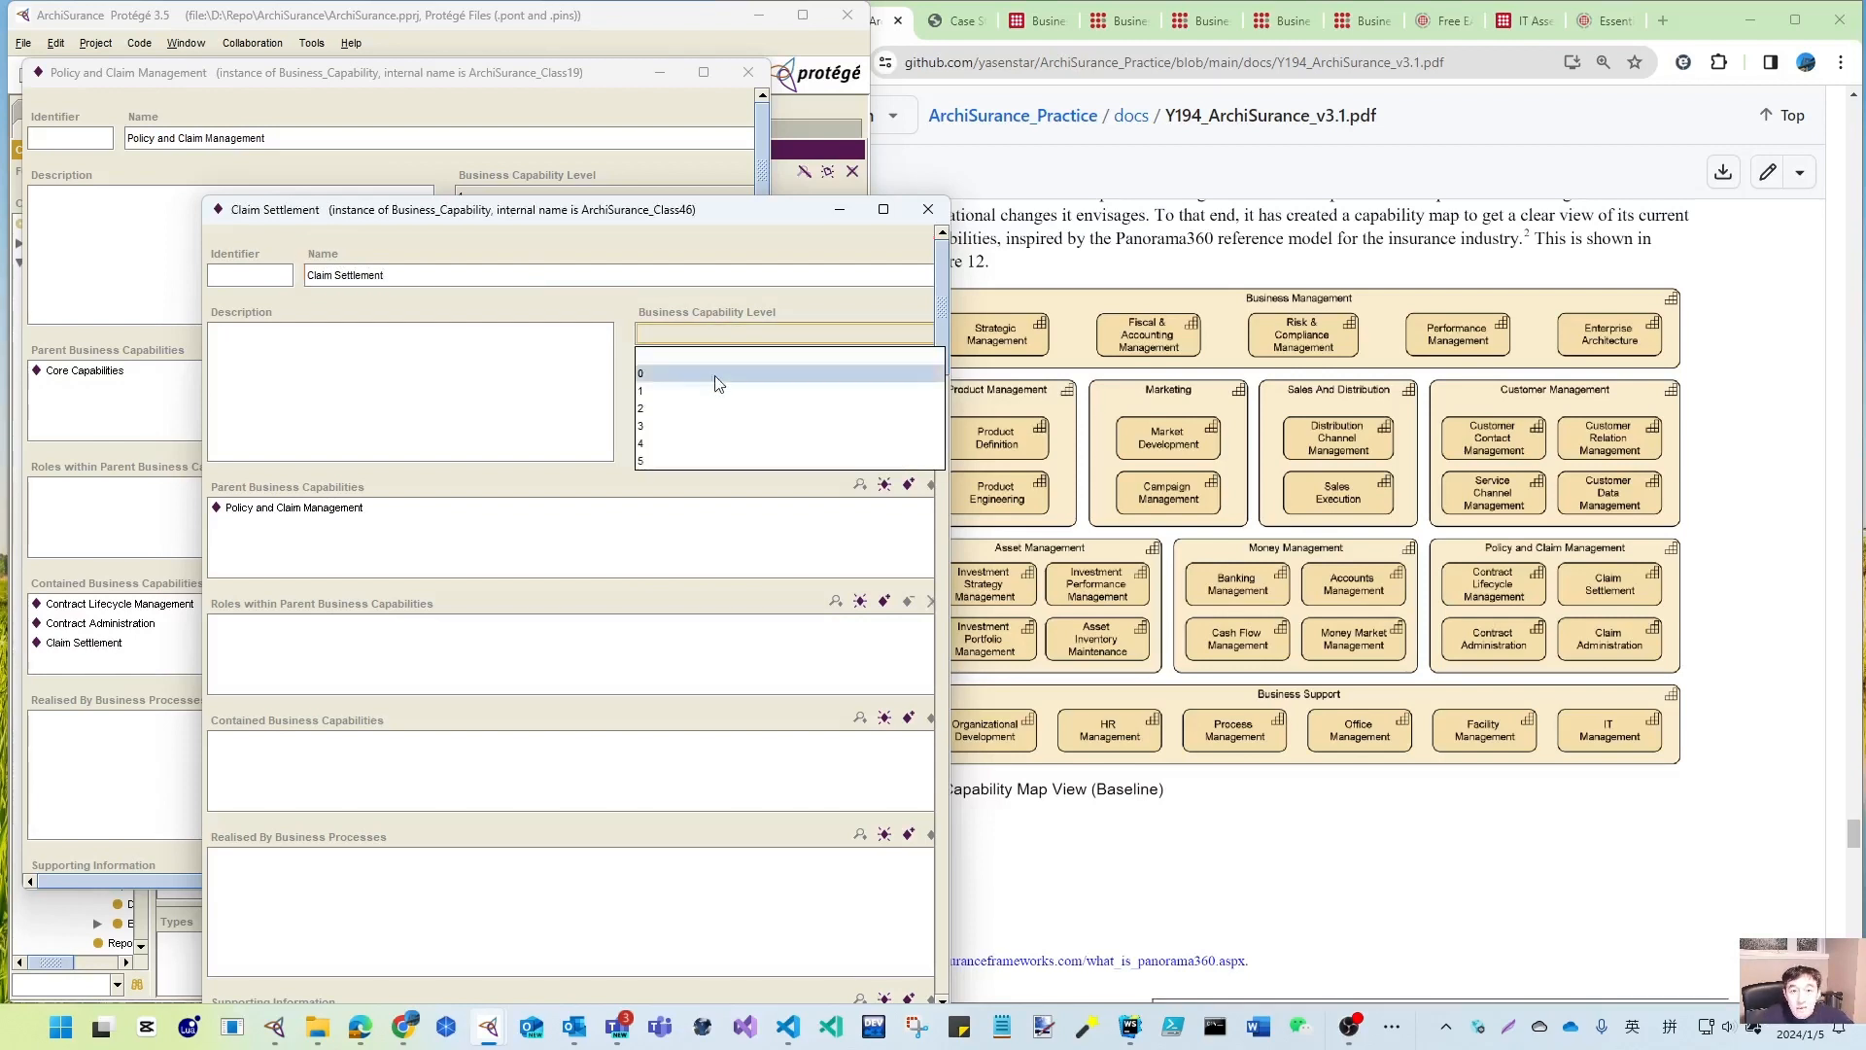
pyautogui.click(699, 413)
pyautogui.click(942, 546)
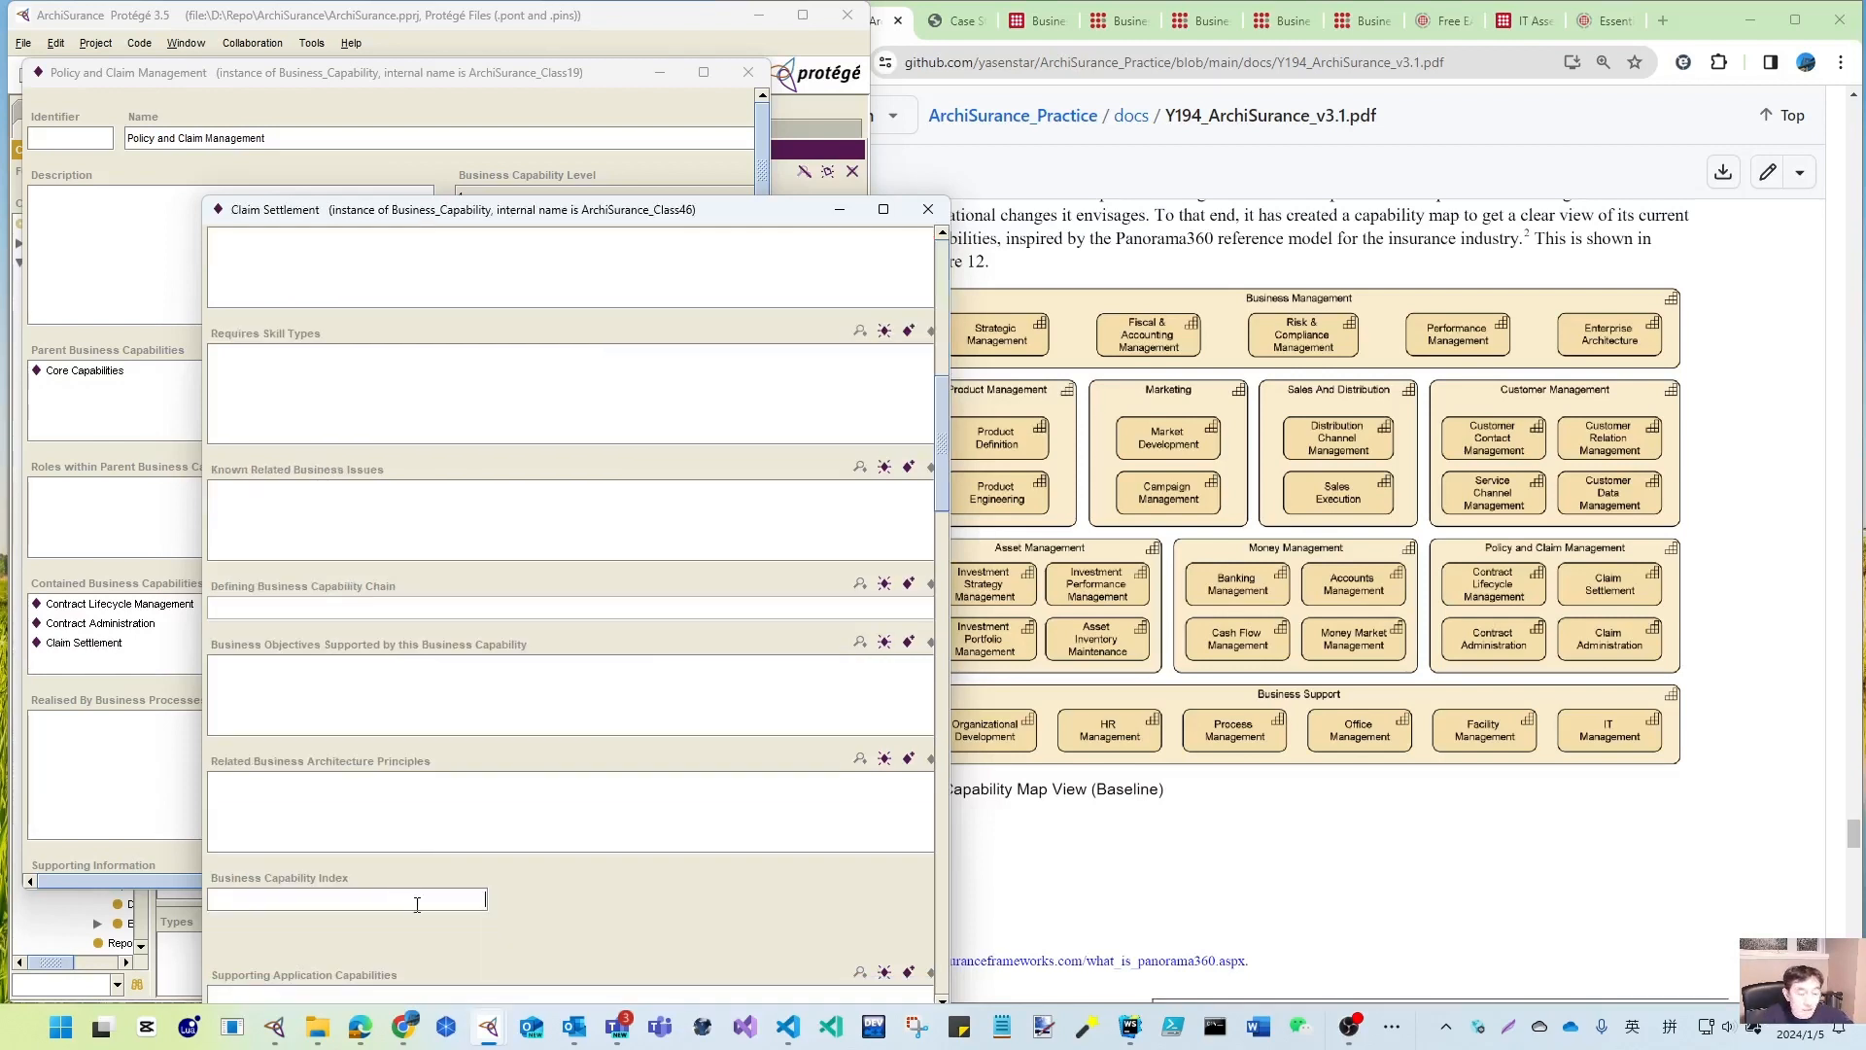
pyautogui.click(929, 209)
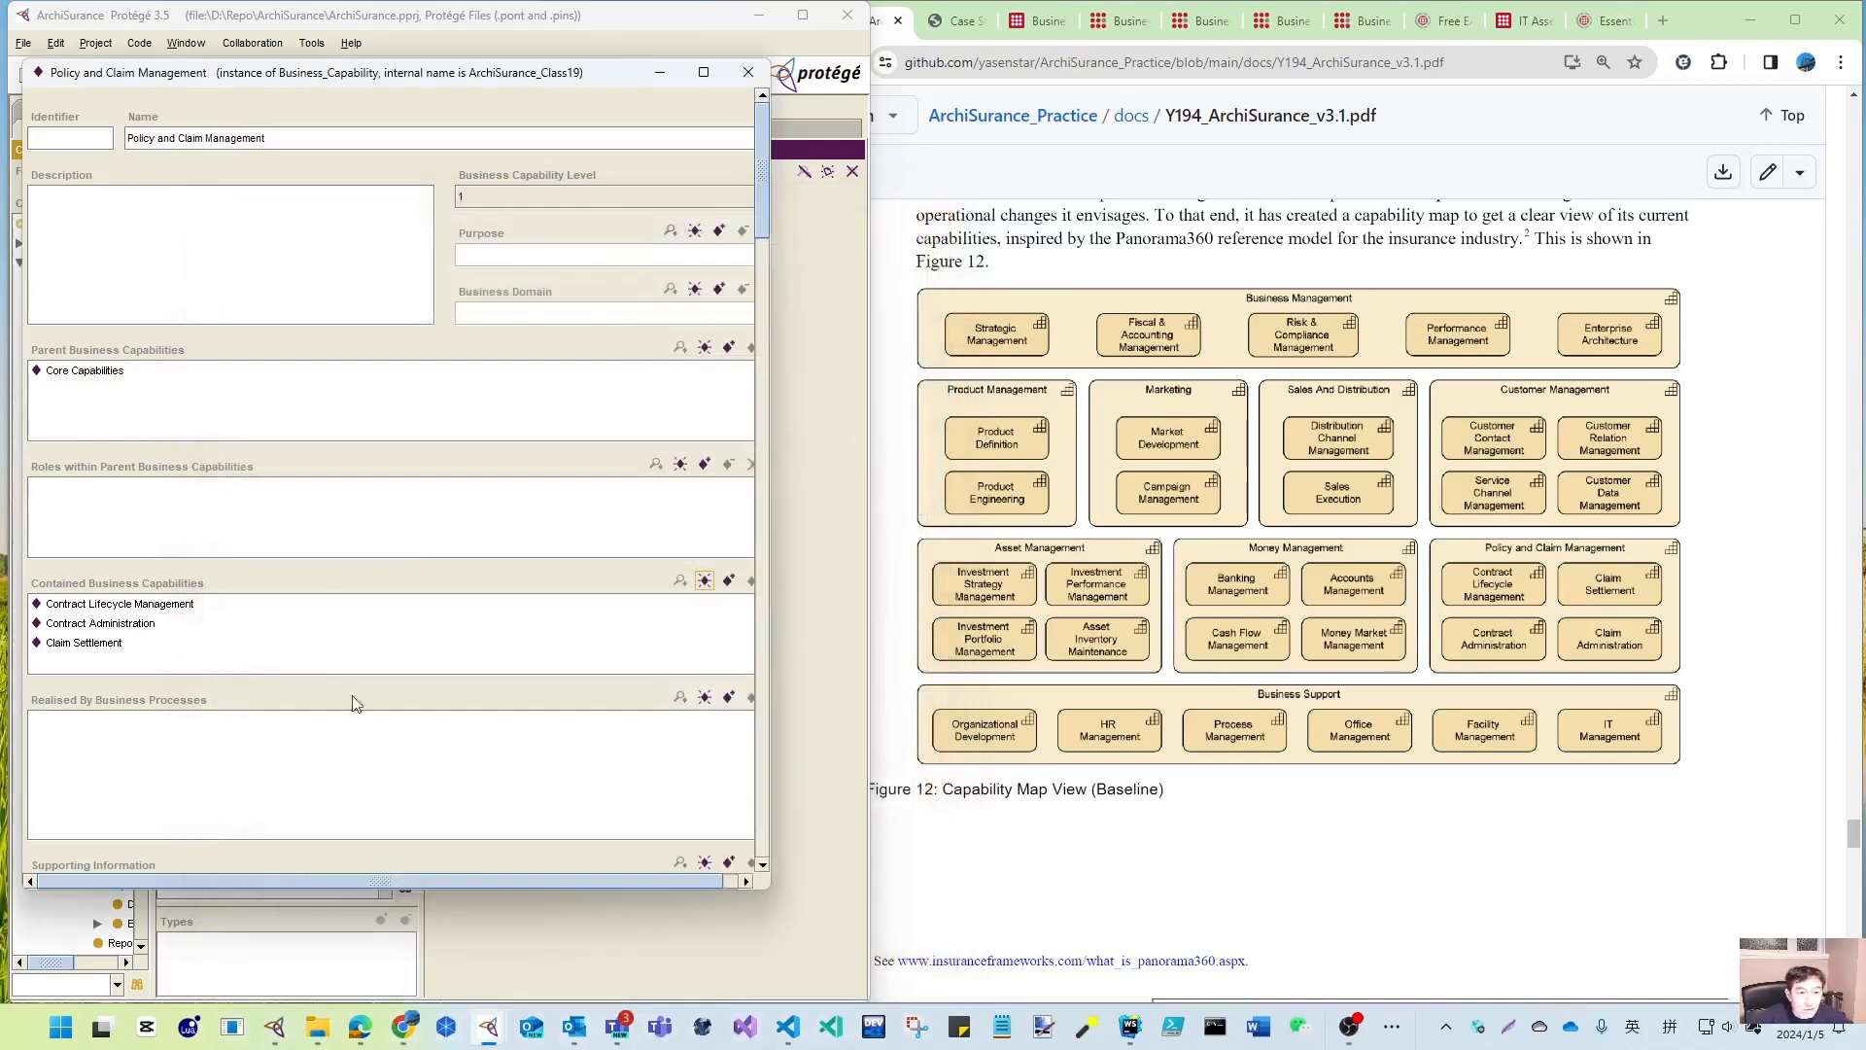
# - Add Claim Administration as a level 2 contained capability with its index, and close the Policy and Claim Management form
pyautogui.click(705, 580)
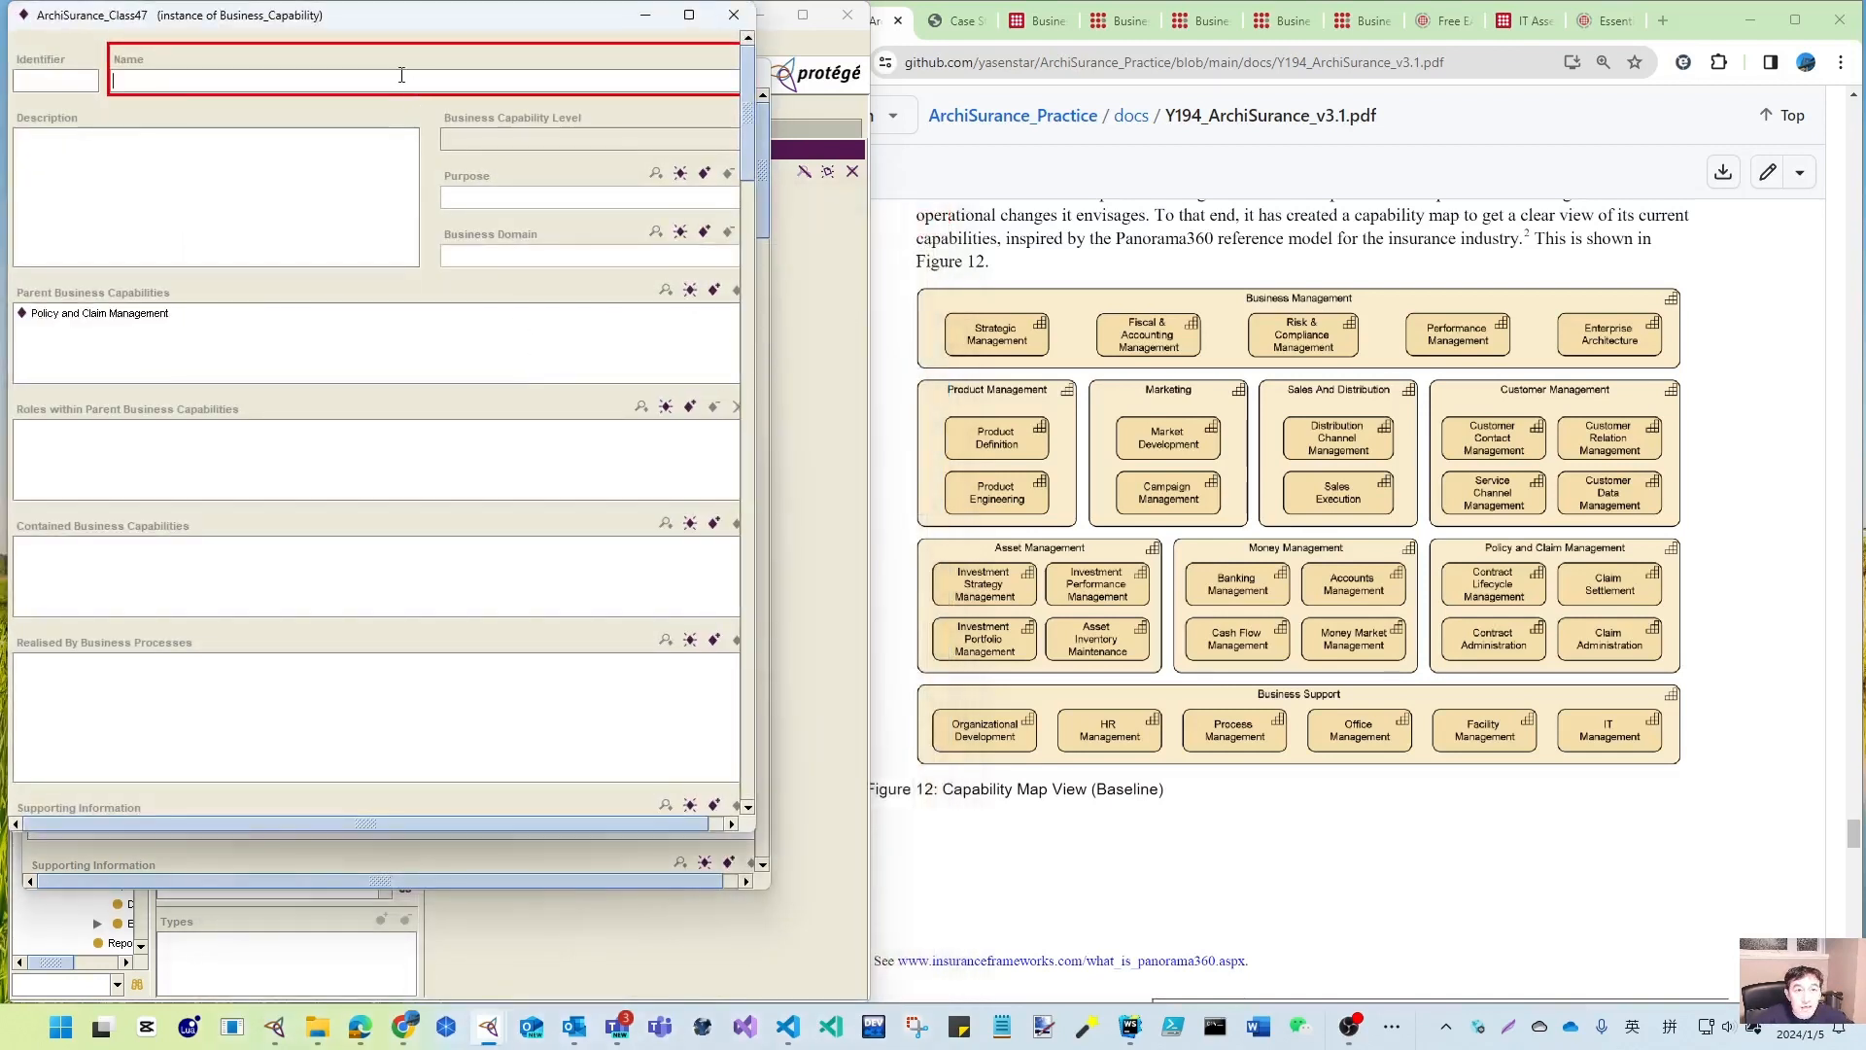
pyautogui.write('Claim Administration')
pyautogui.press('Return')
pyautogui.click(540, 136)
pyautogui.click(503, 215)
pyautogui.scroll(-5, 750, 393)
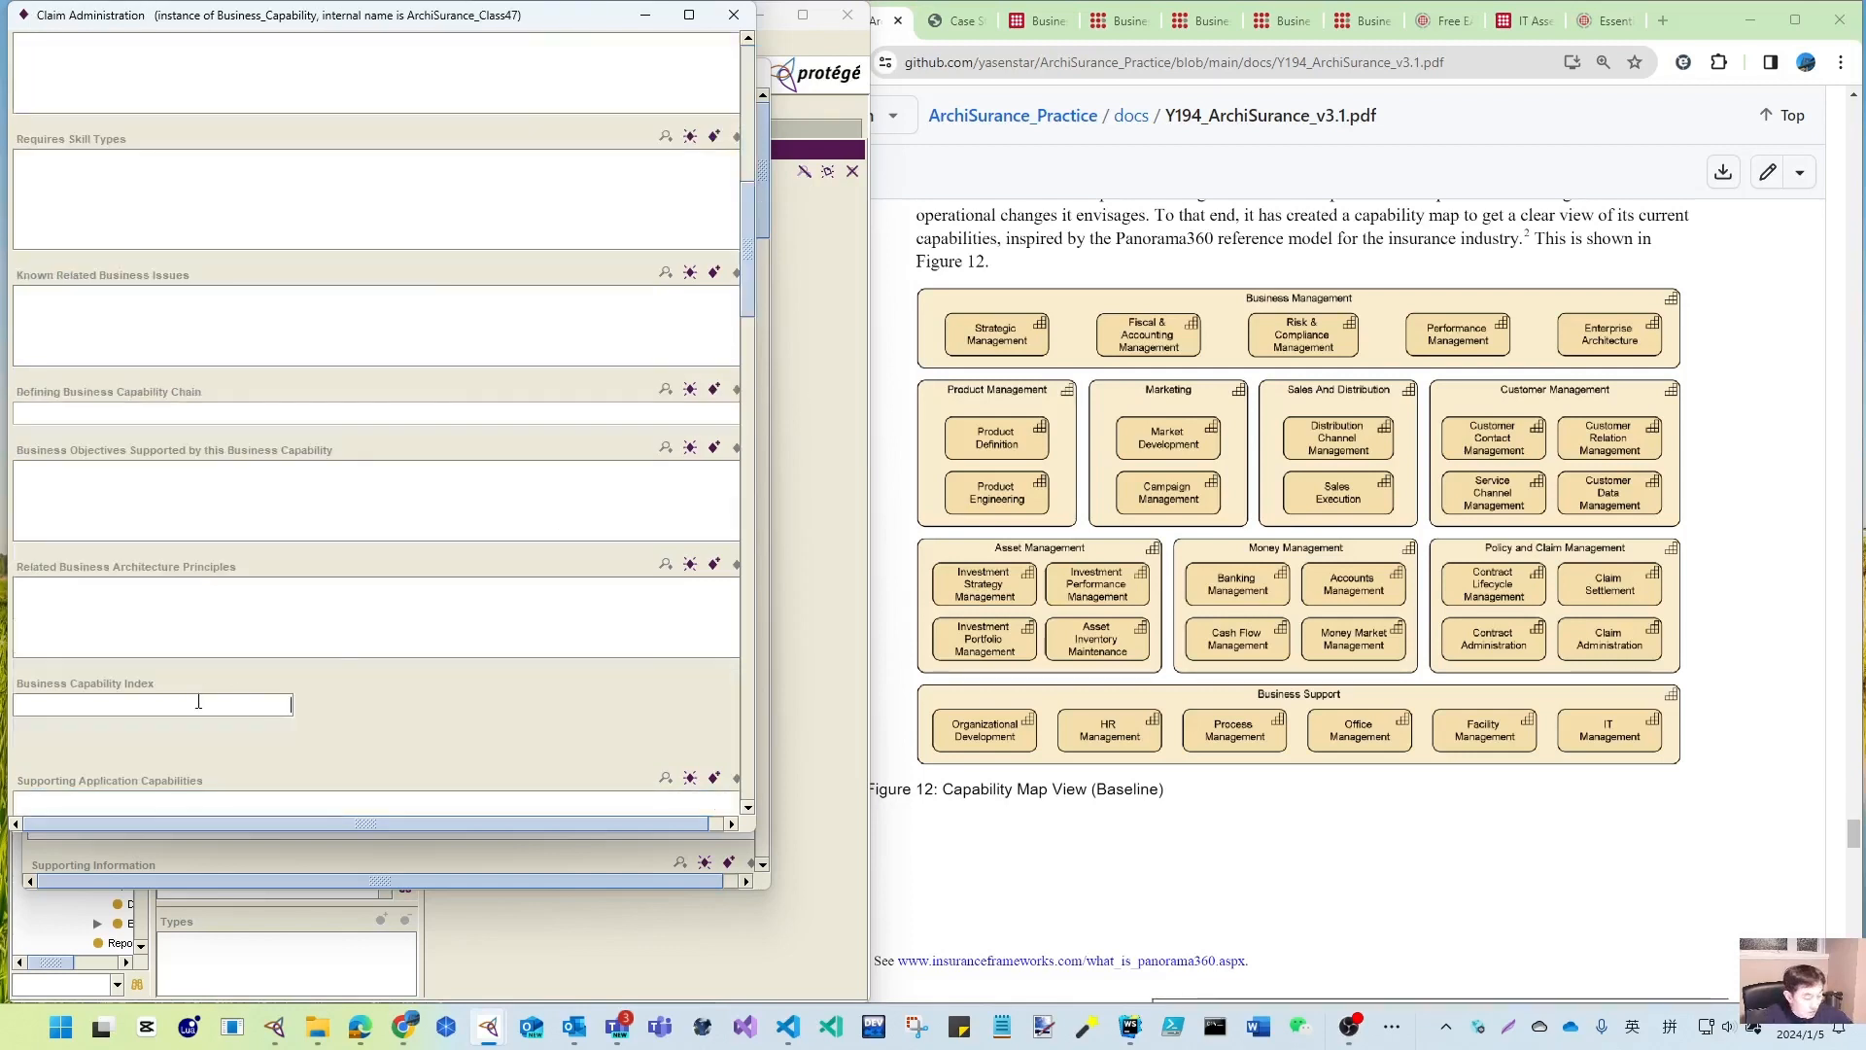
pyautogui.click(737, 16)
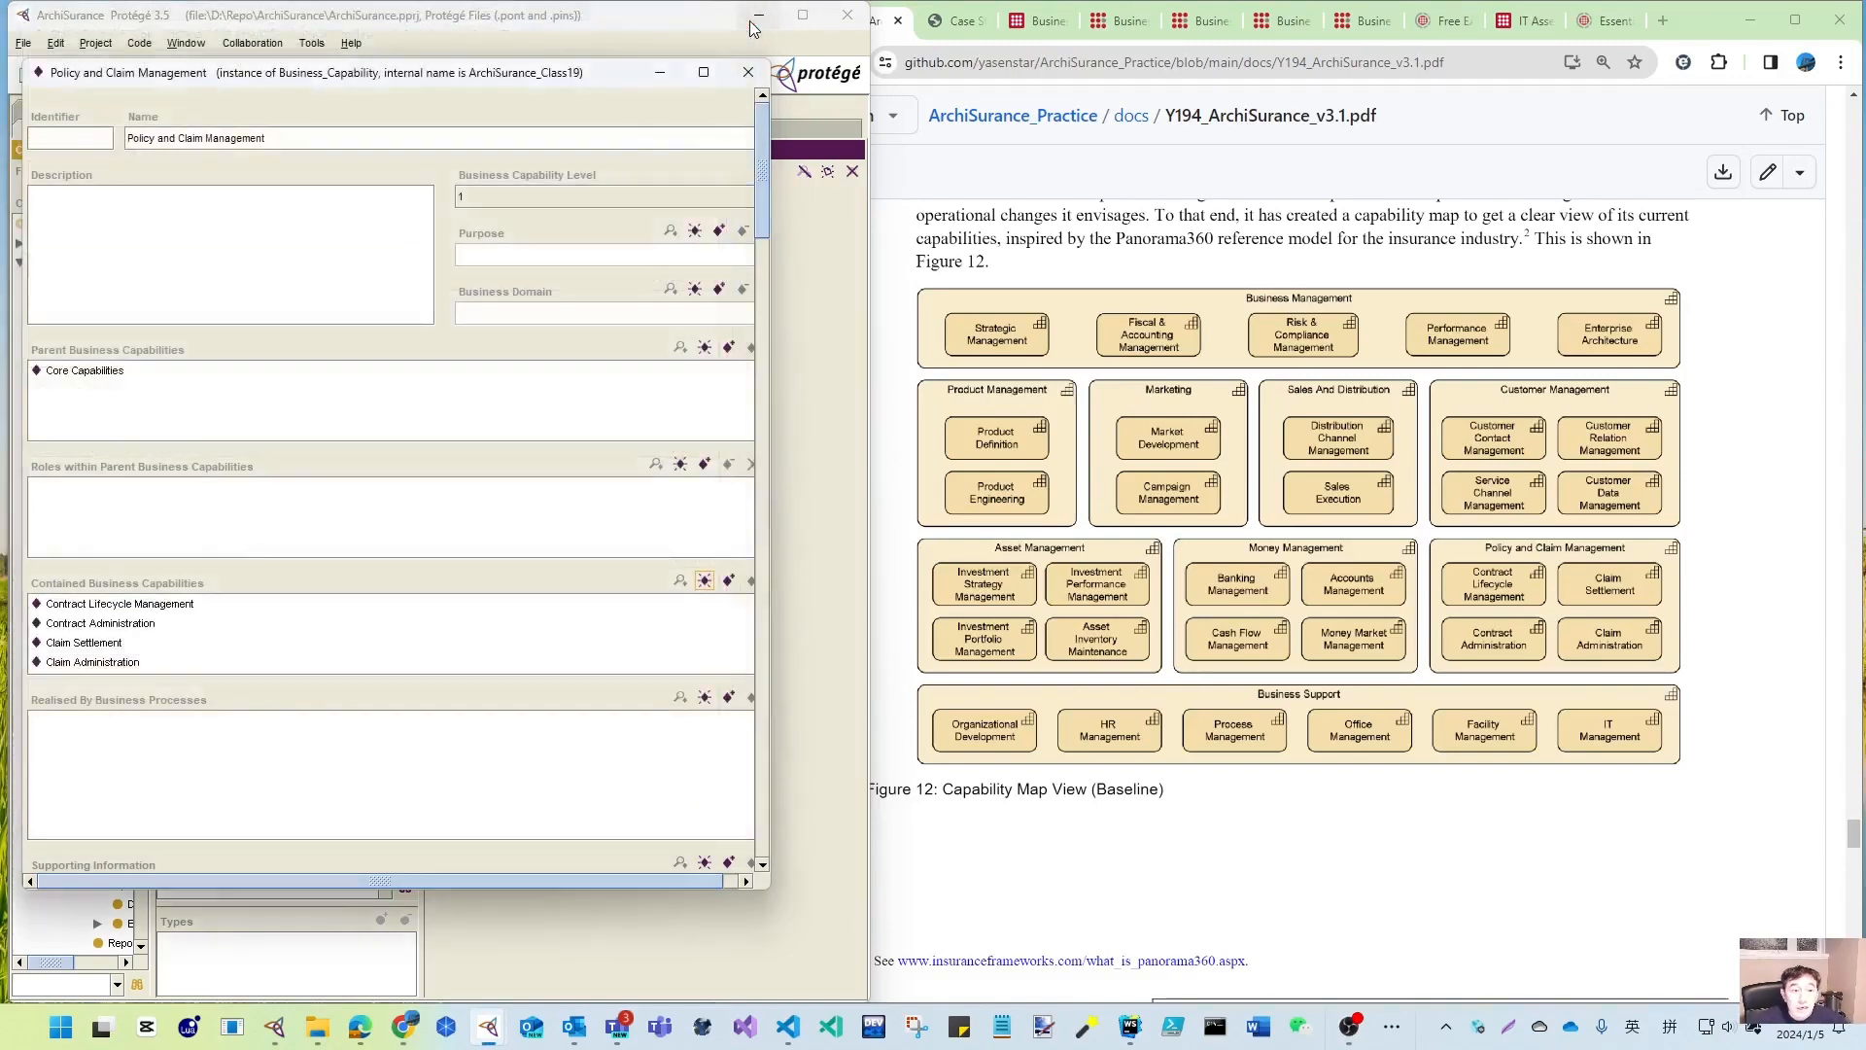
pyautogui.click(748, 72)
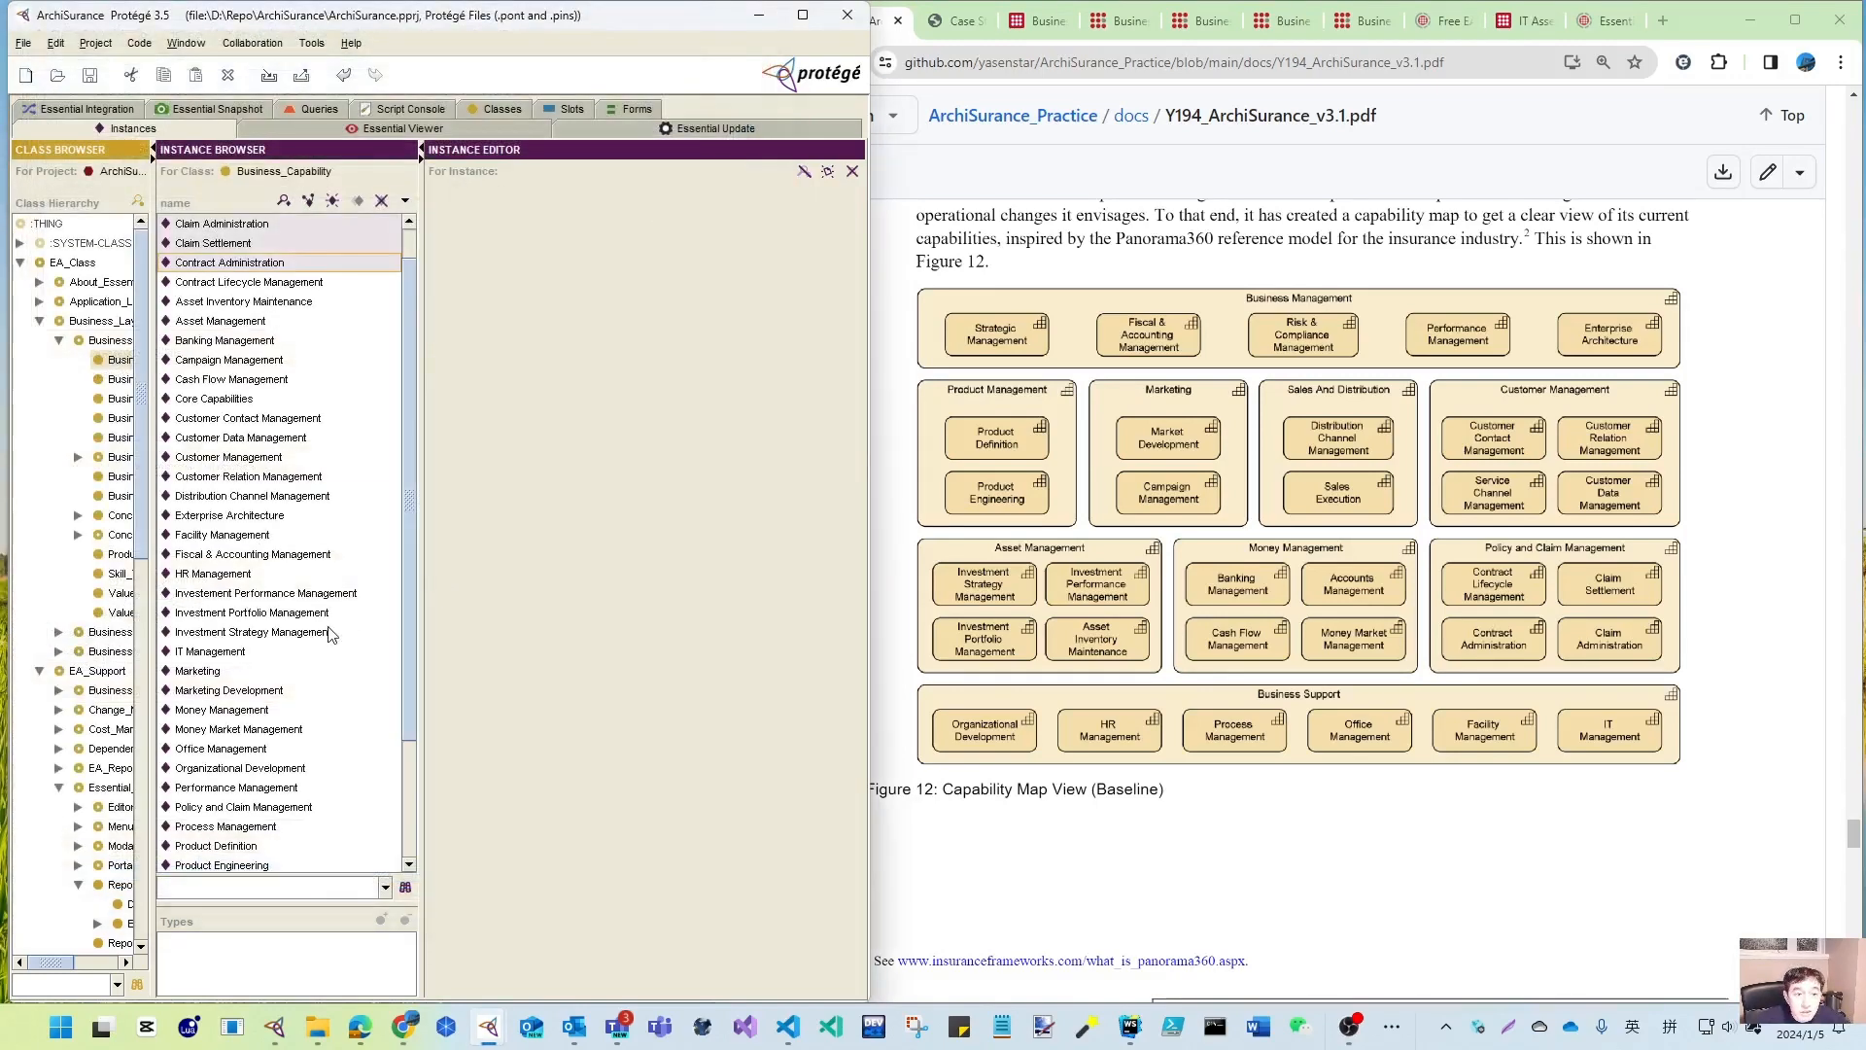
# - Compare the Business Capability Dashboard in the browser with Protégé's capability instances, inspecting Strategy Capabilities (Business Management)
pyautogui.click(406, 776)
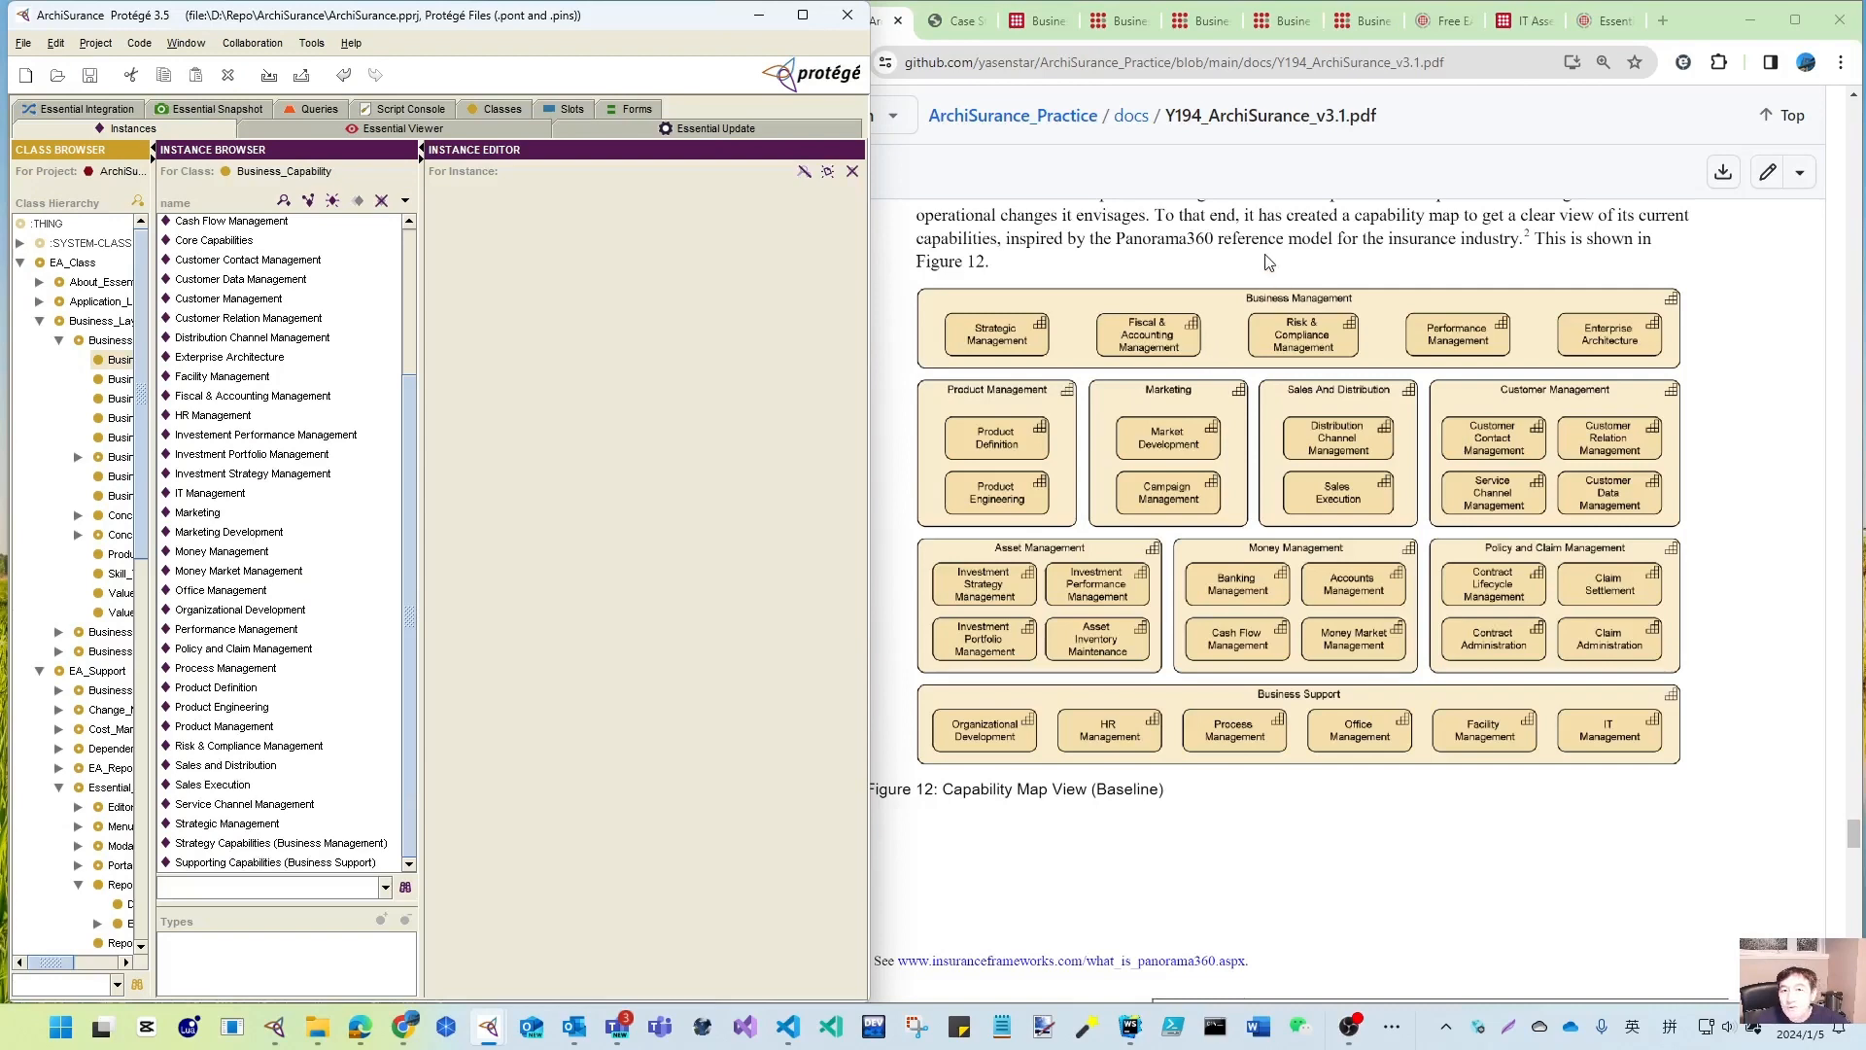
pyautogui.click(1045, 20)
pyautogui.click(1120, 21)
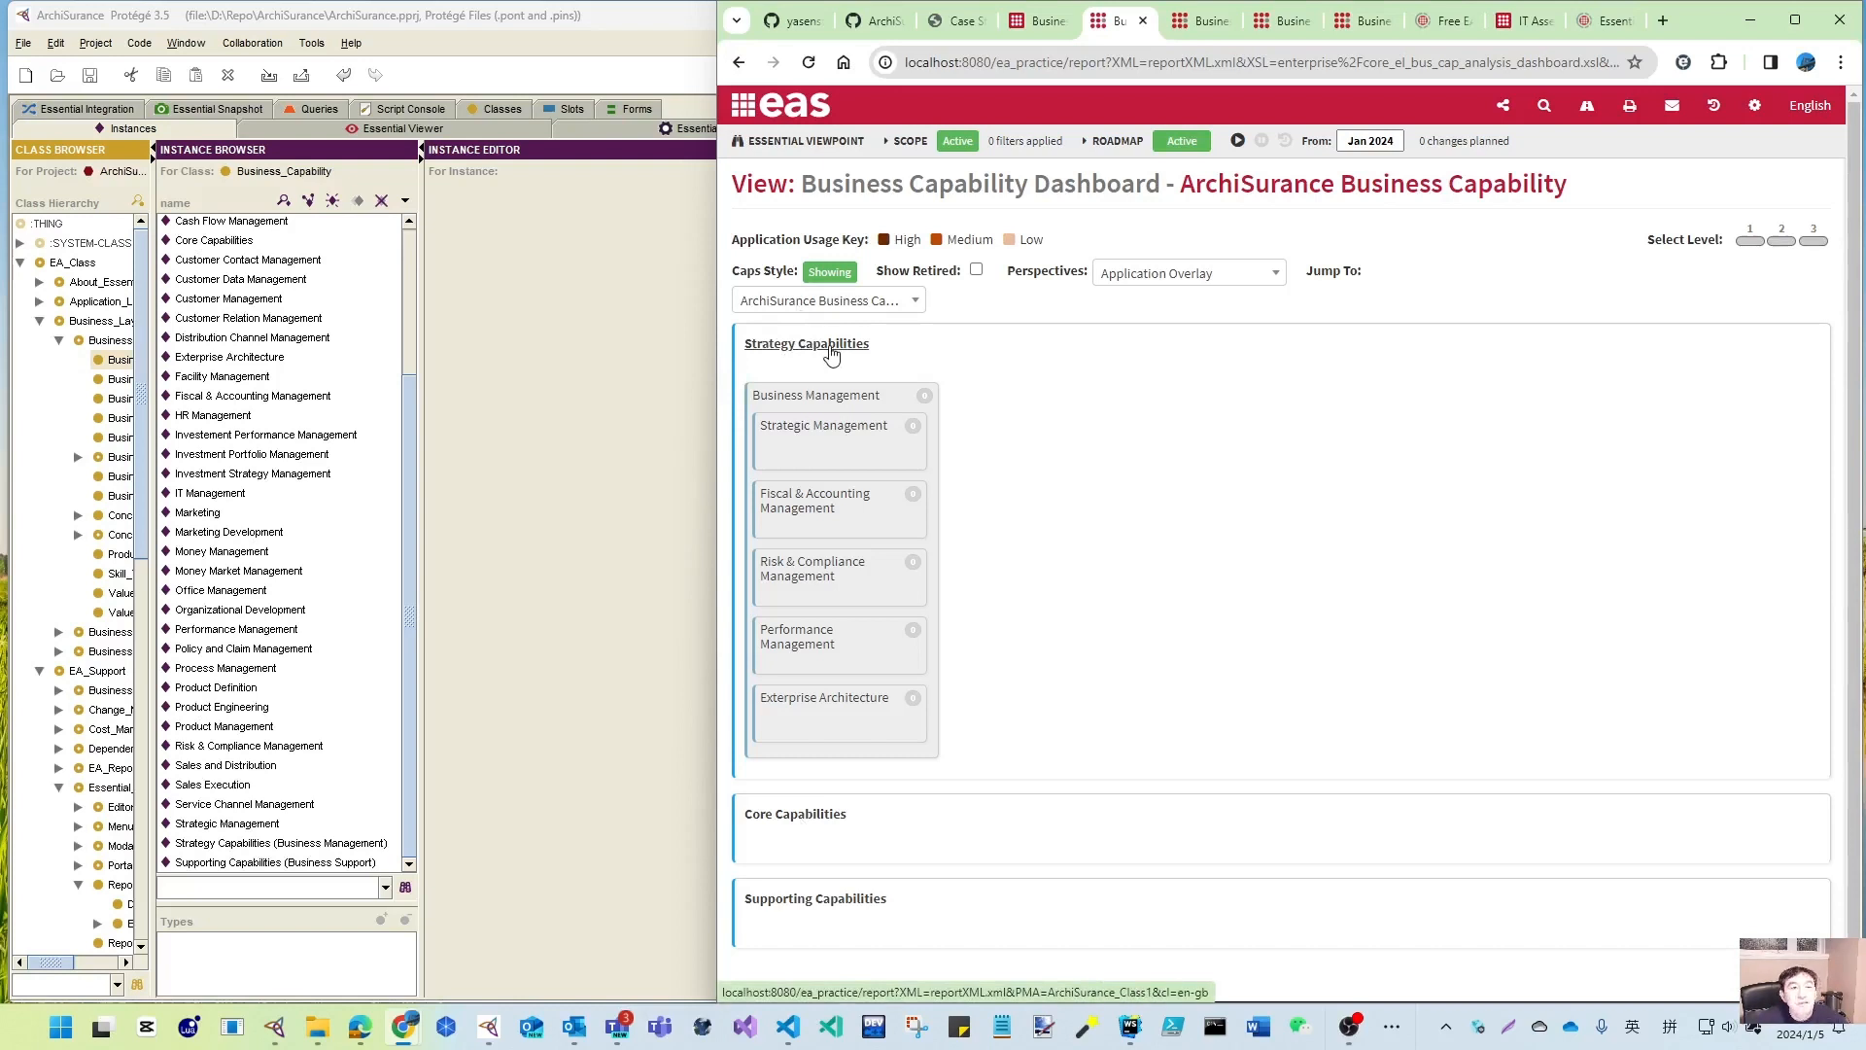
pyautogui.click(410, 416)
pyautogui.click(1002, 446)
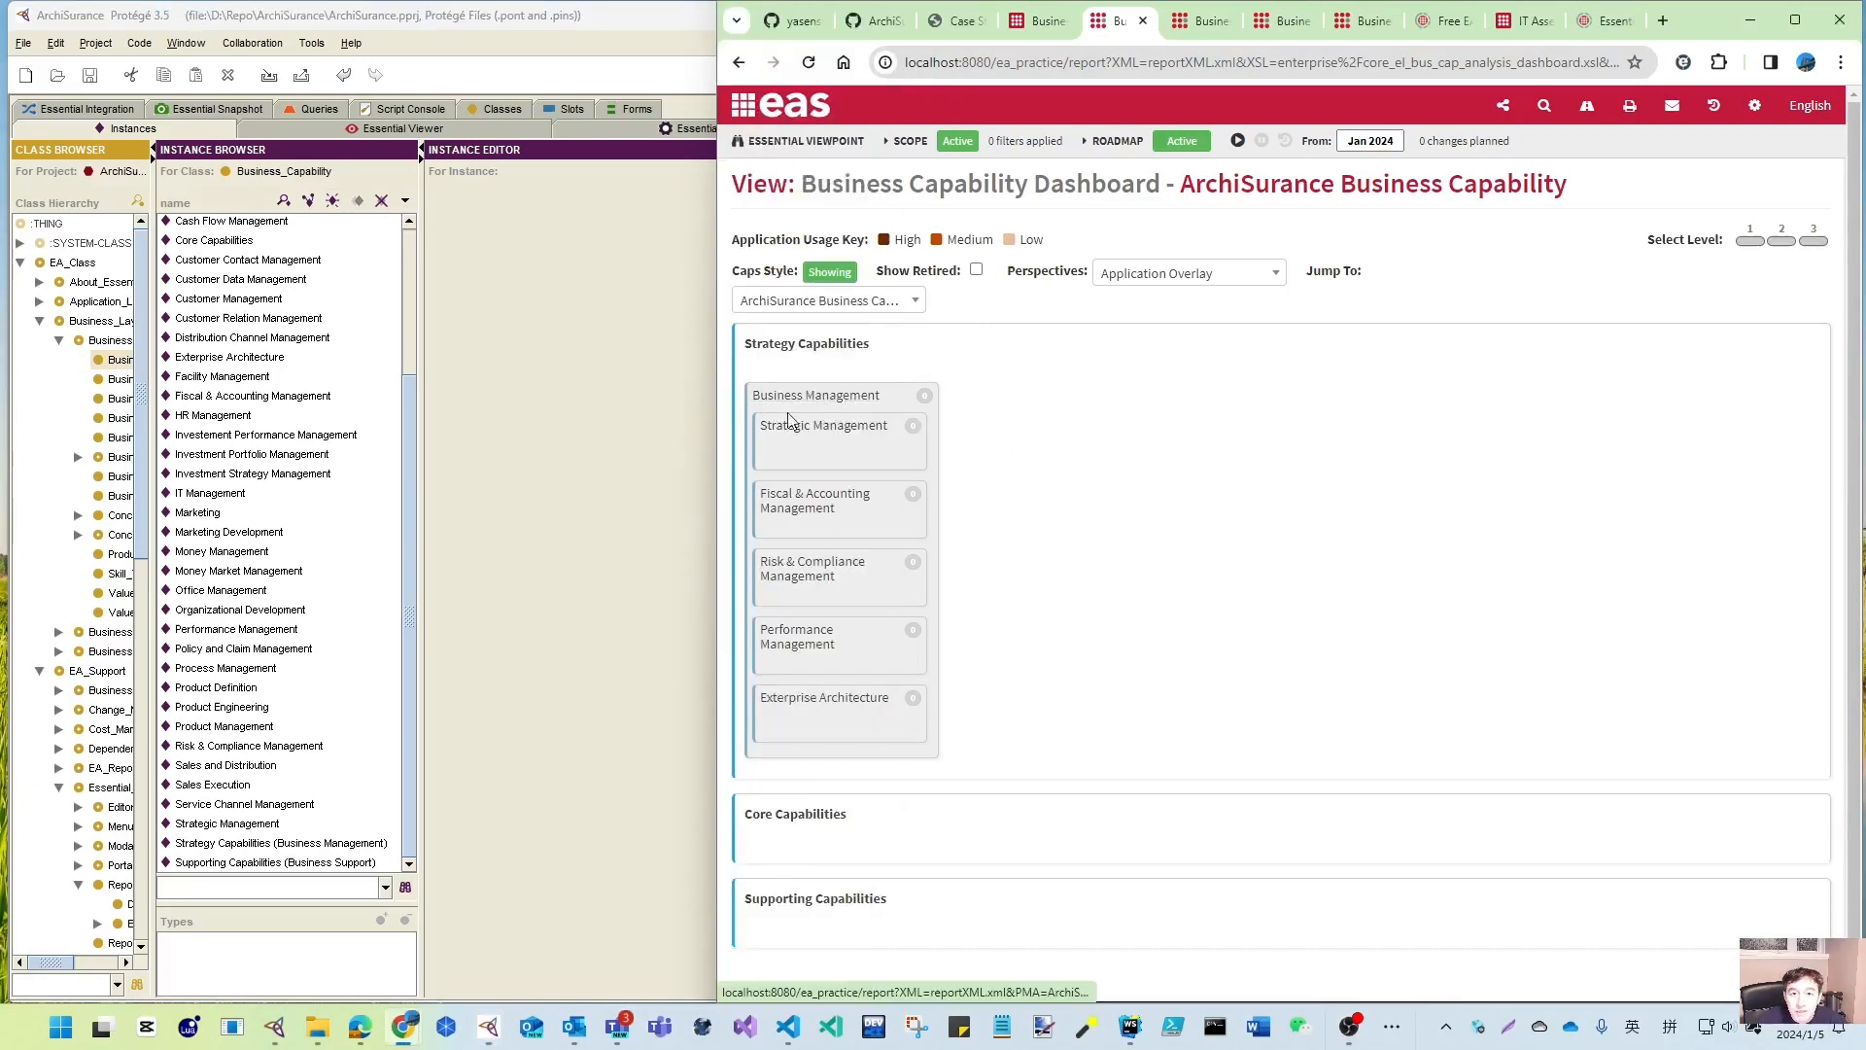
pyautogui.click(406, 665)
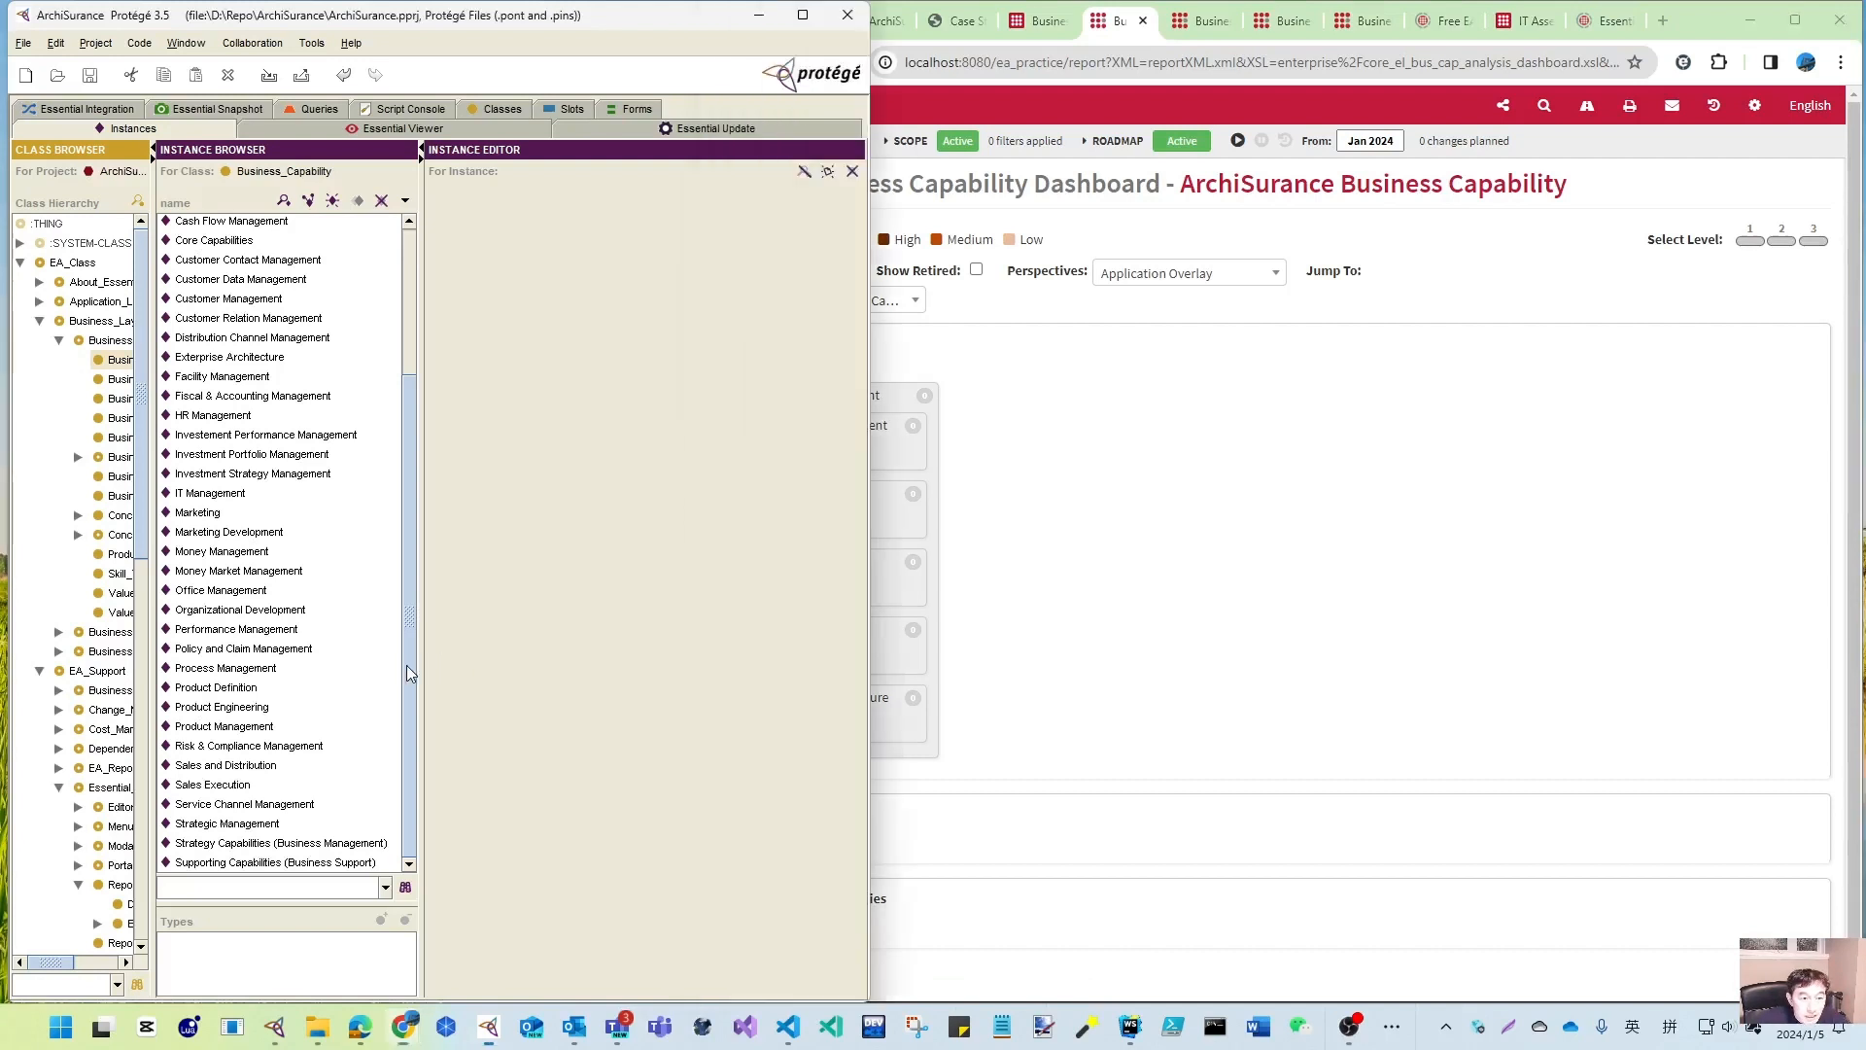
pyautogui.click(216, 846)
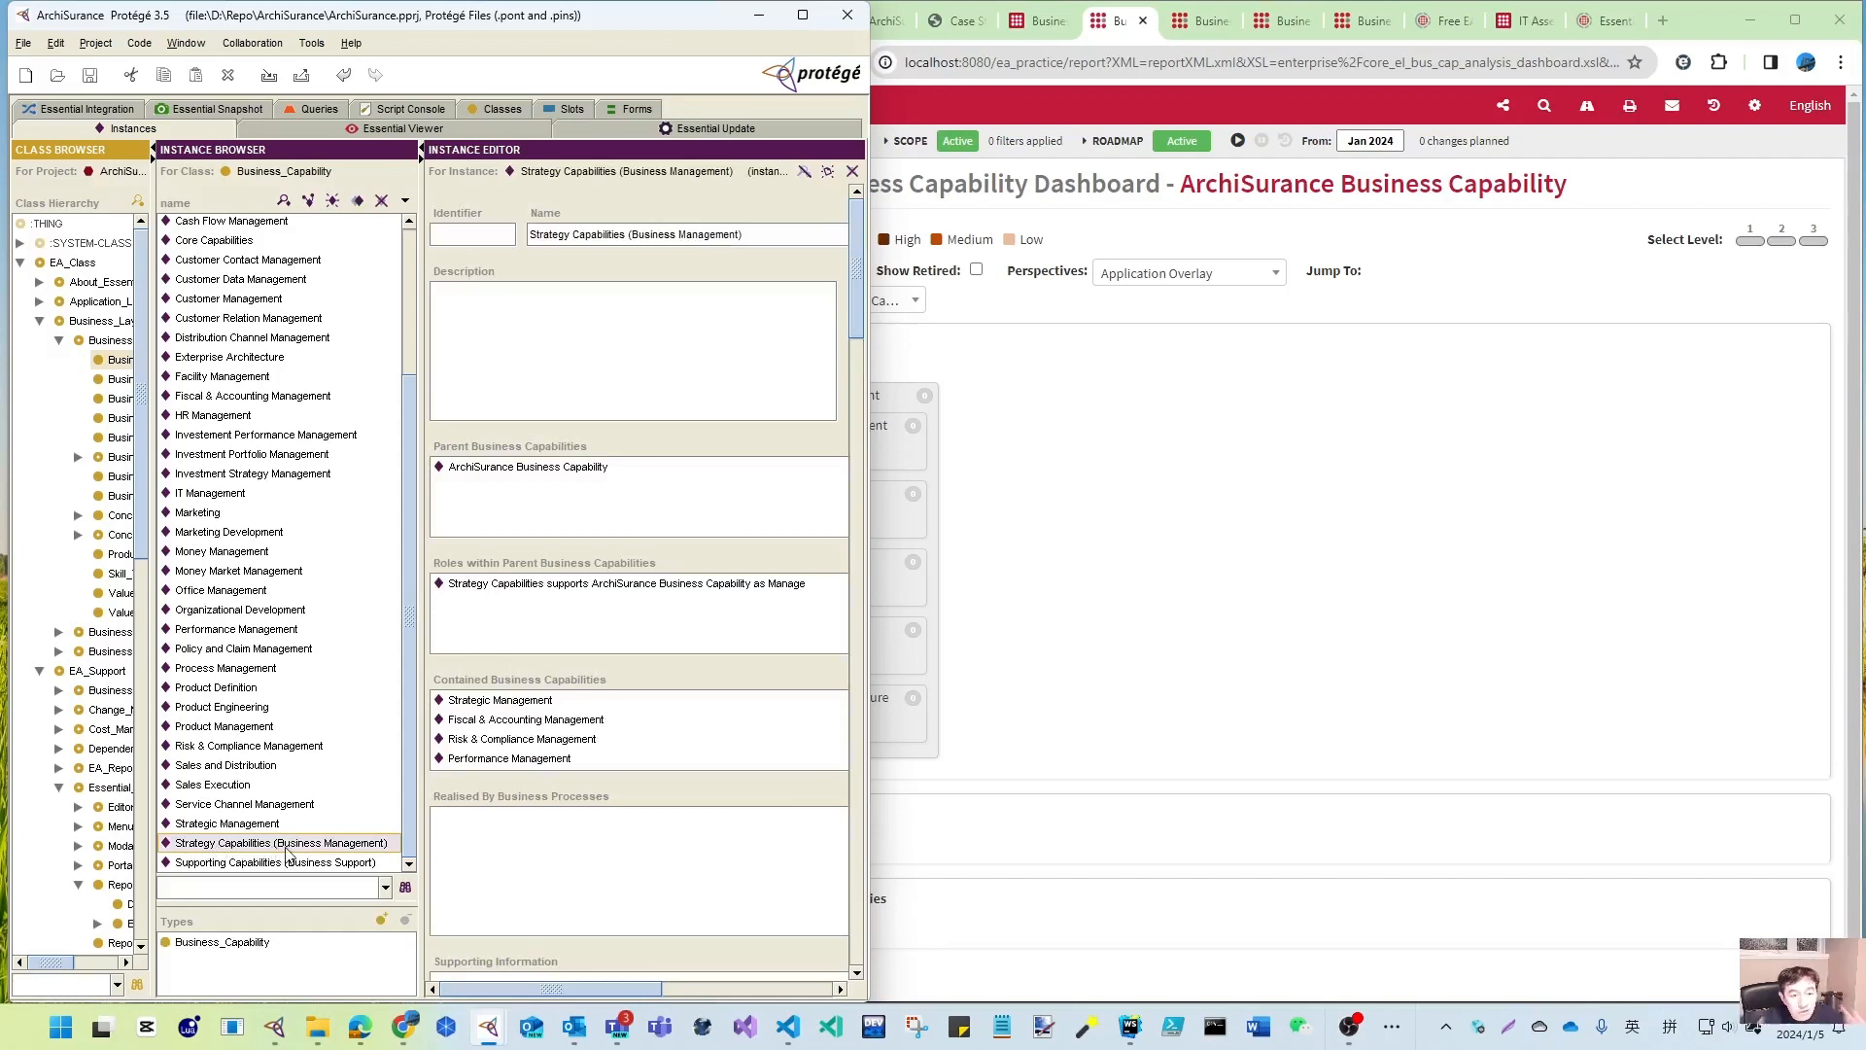
# - Compare the Supporting Capabilities and Strategy Capabilities instances with the Figure 12 capability map in the case study document on GitHub
pyautogui.click(215, 863)
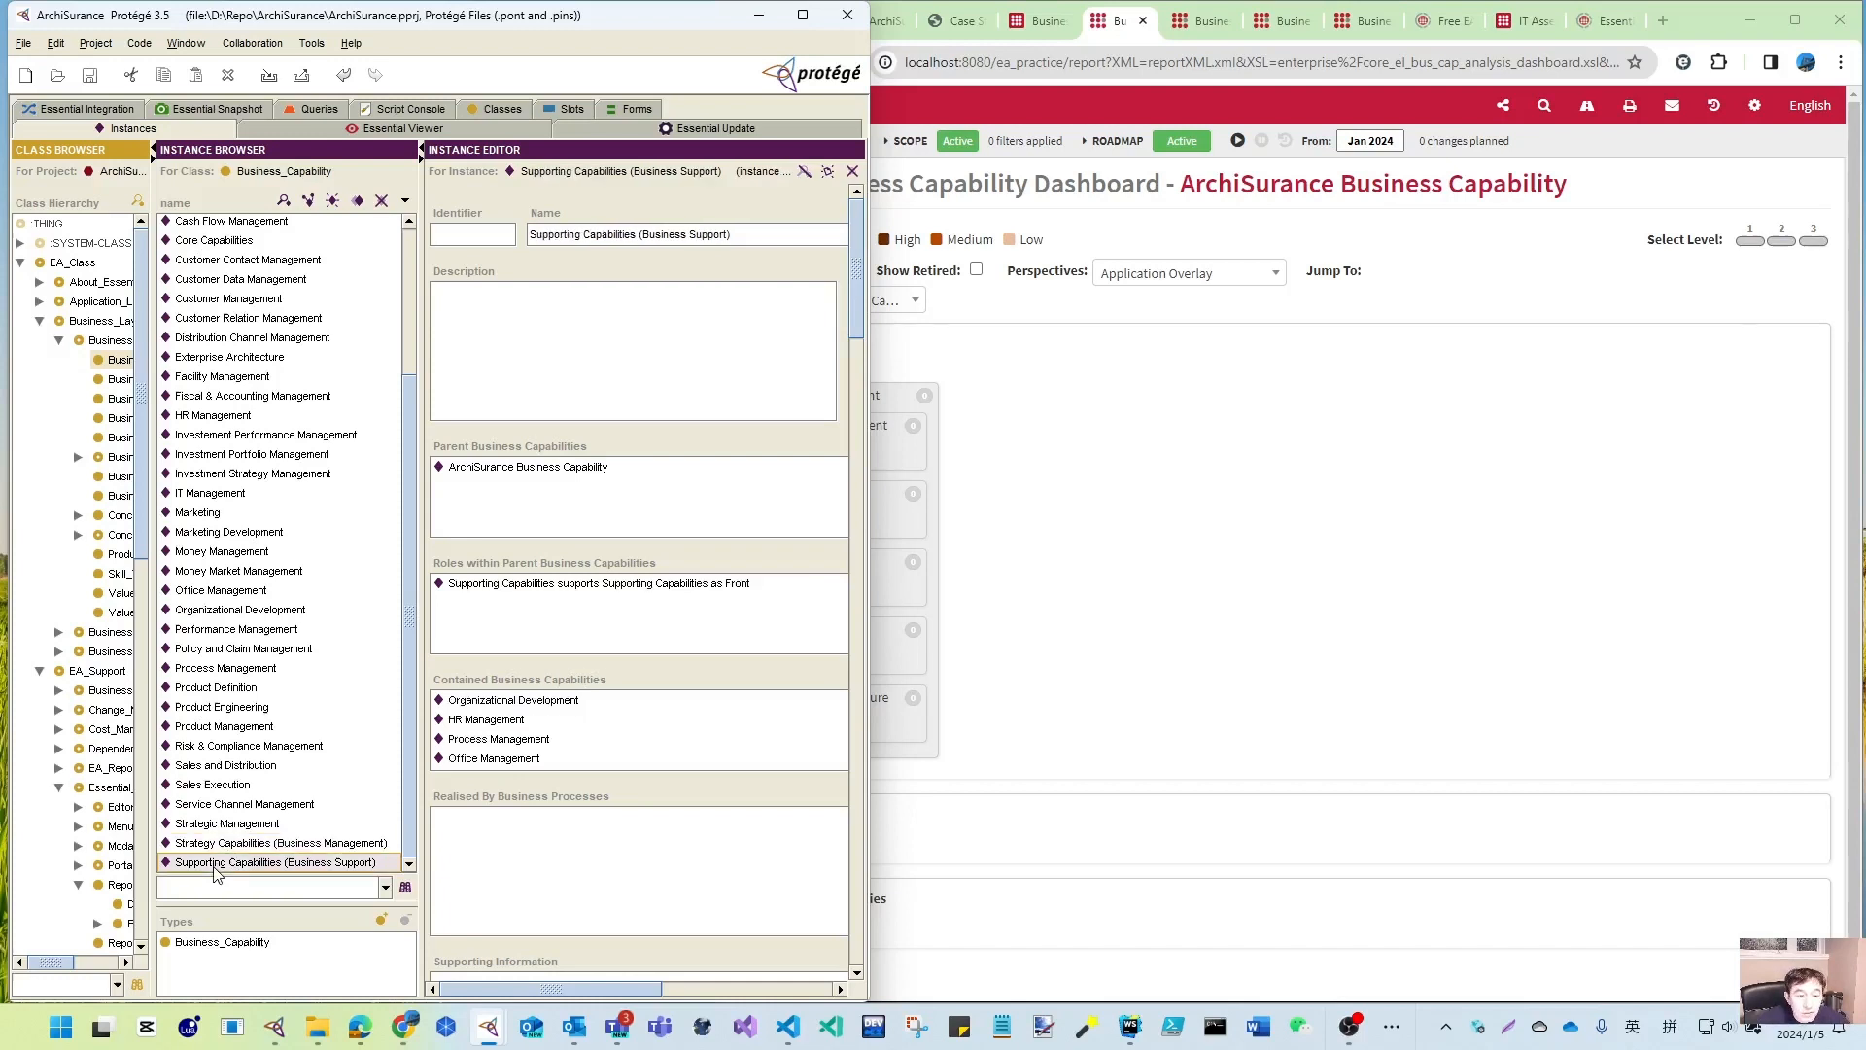
pyautogui.click(956, 33)
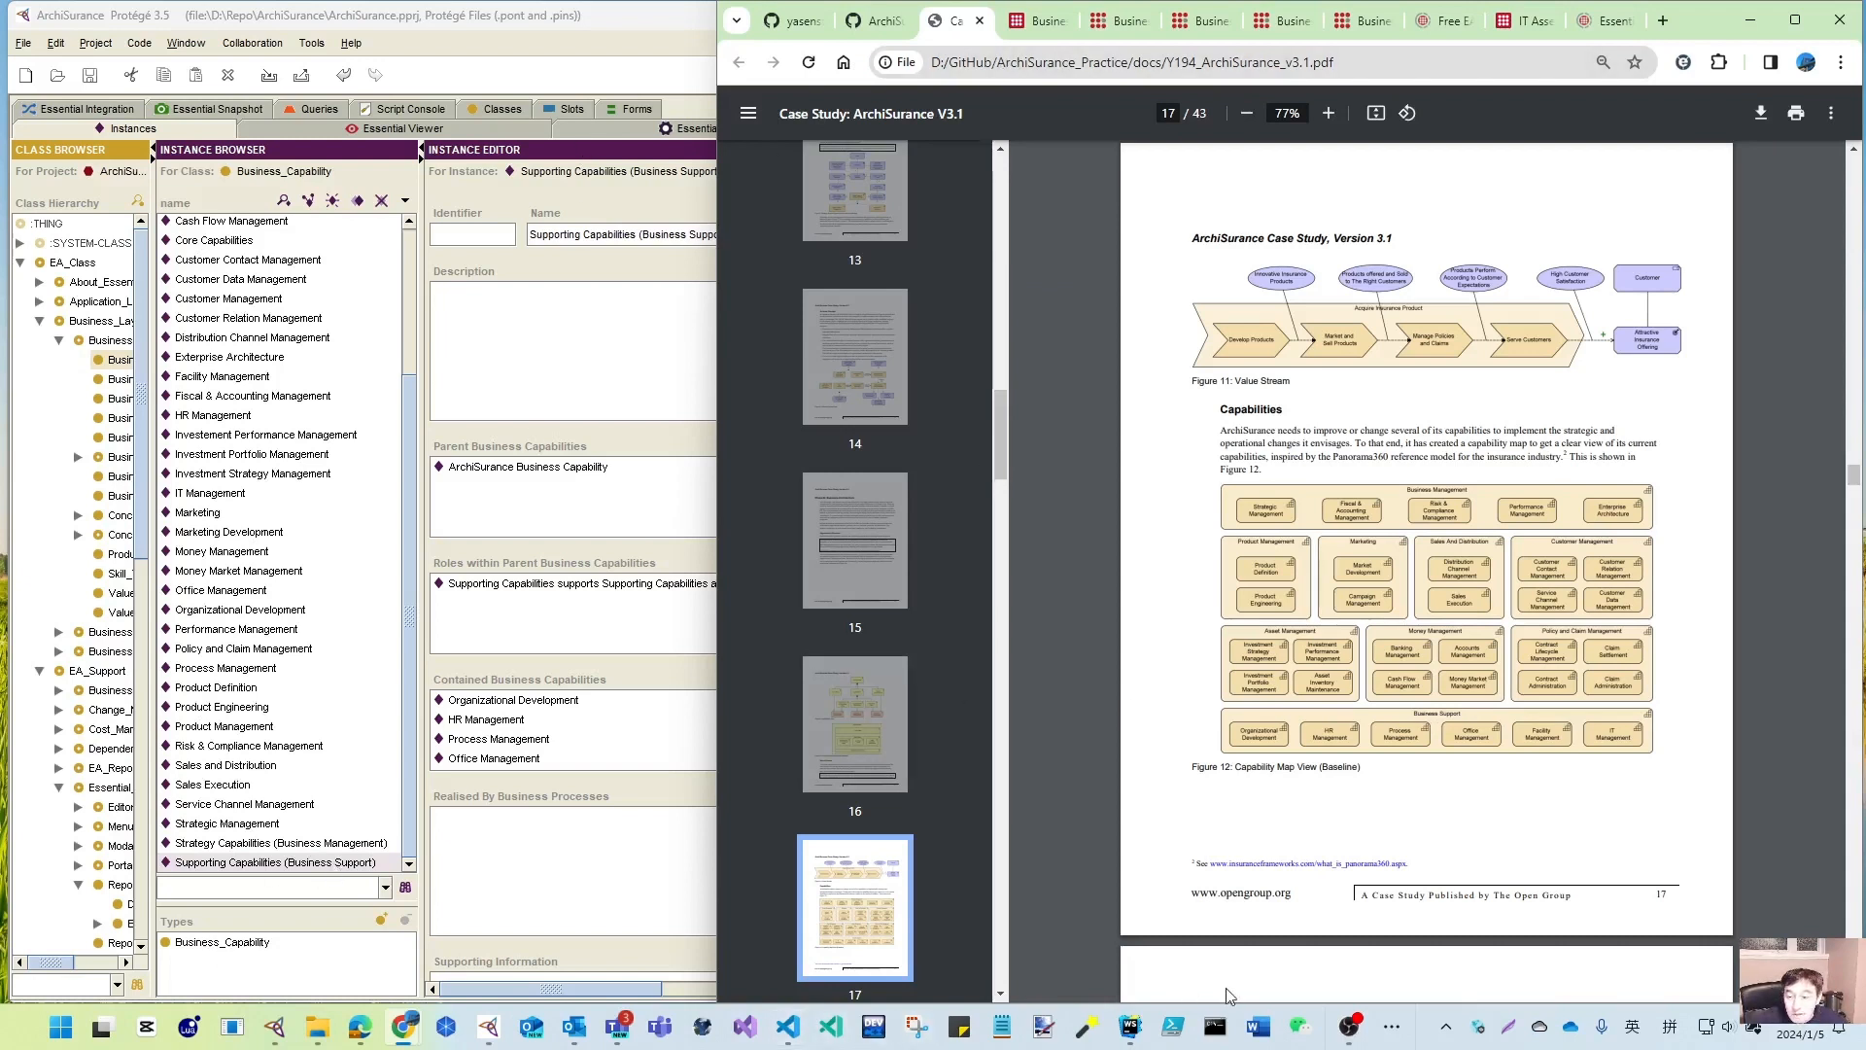
pyautogui.click(878, 22)
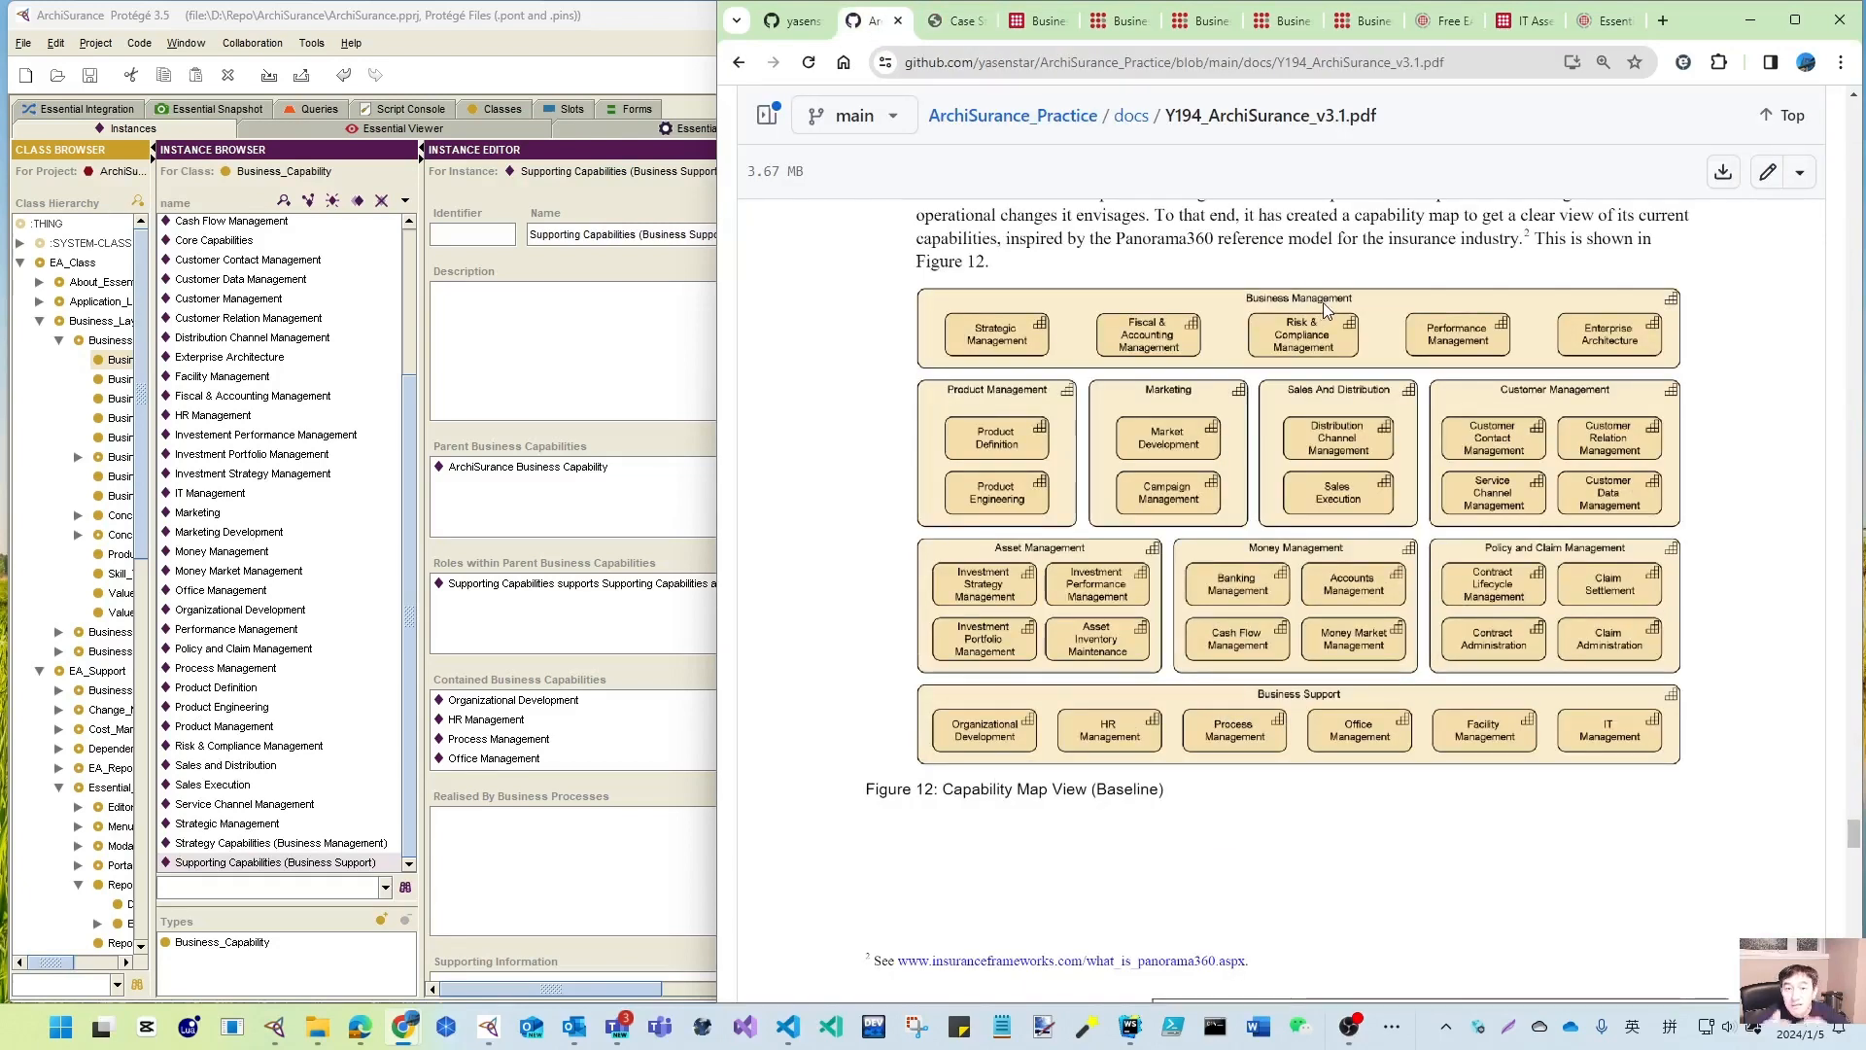
pyautogui.click(355, 843)
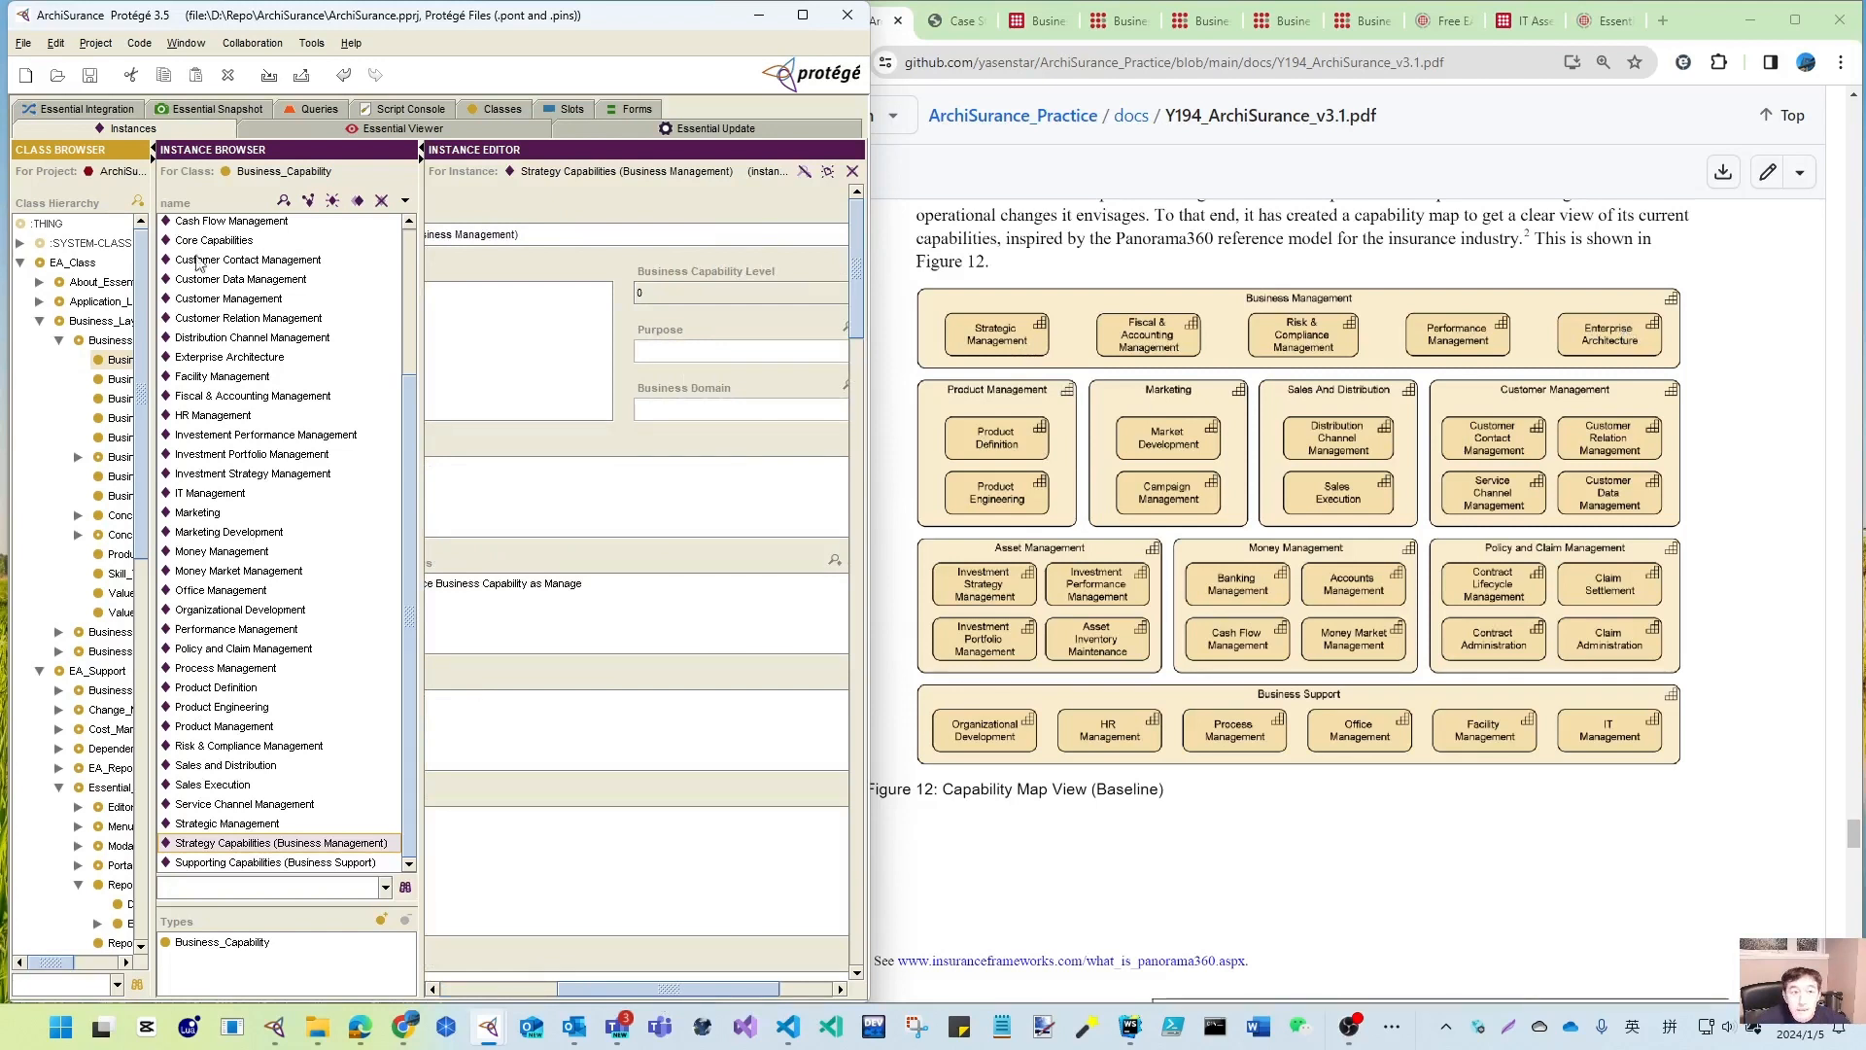
# - Inspect the level, parent and index of Strategic Management, Investment Strategy Management and Investment Portfolio Management, and return to the full Business_Capability instance list
pyautogui.click(212, 825)
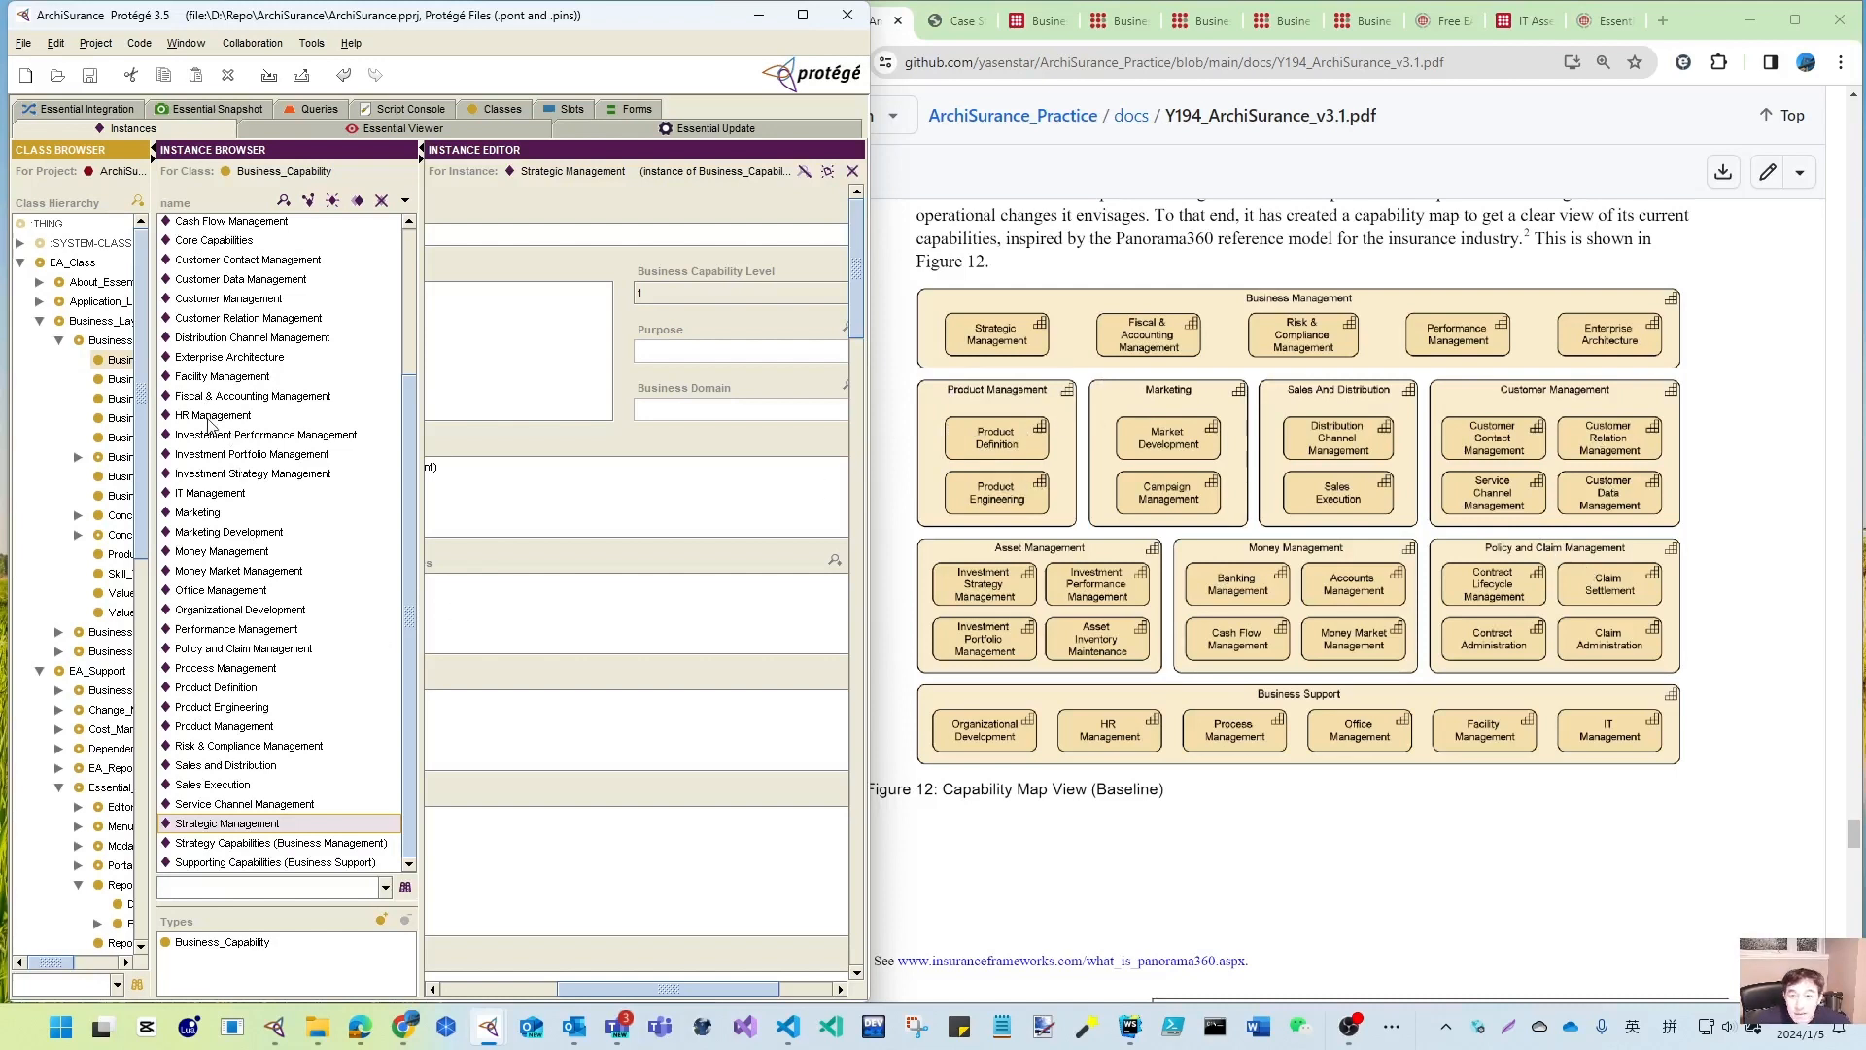
pyautogui.click(213, 475)
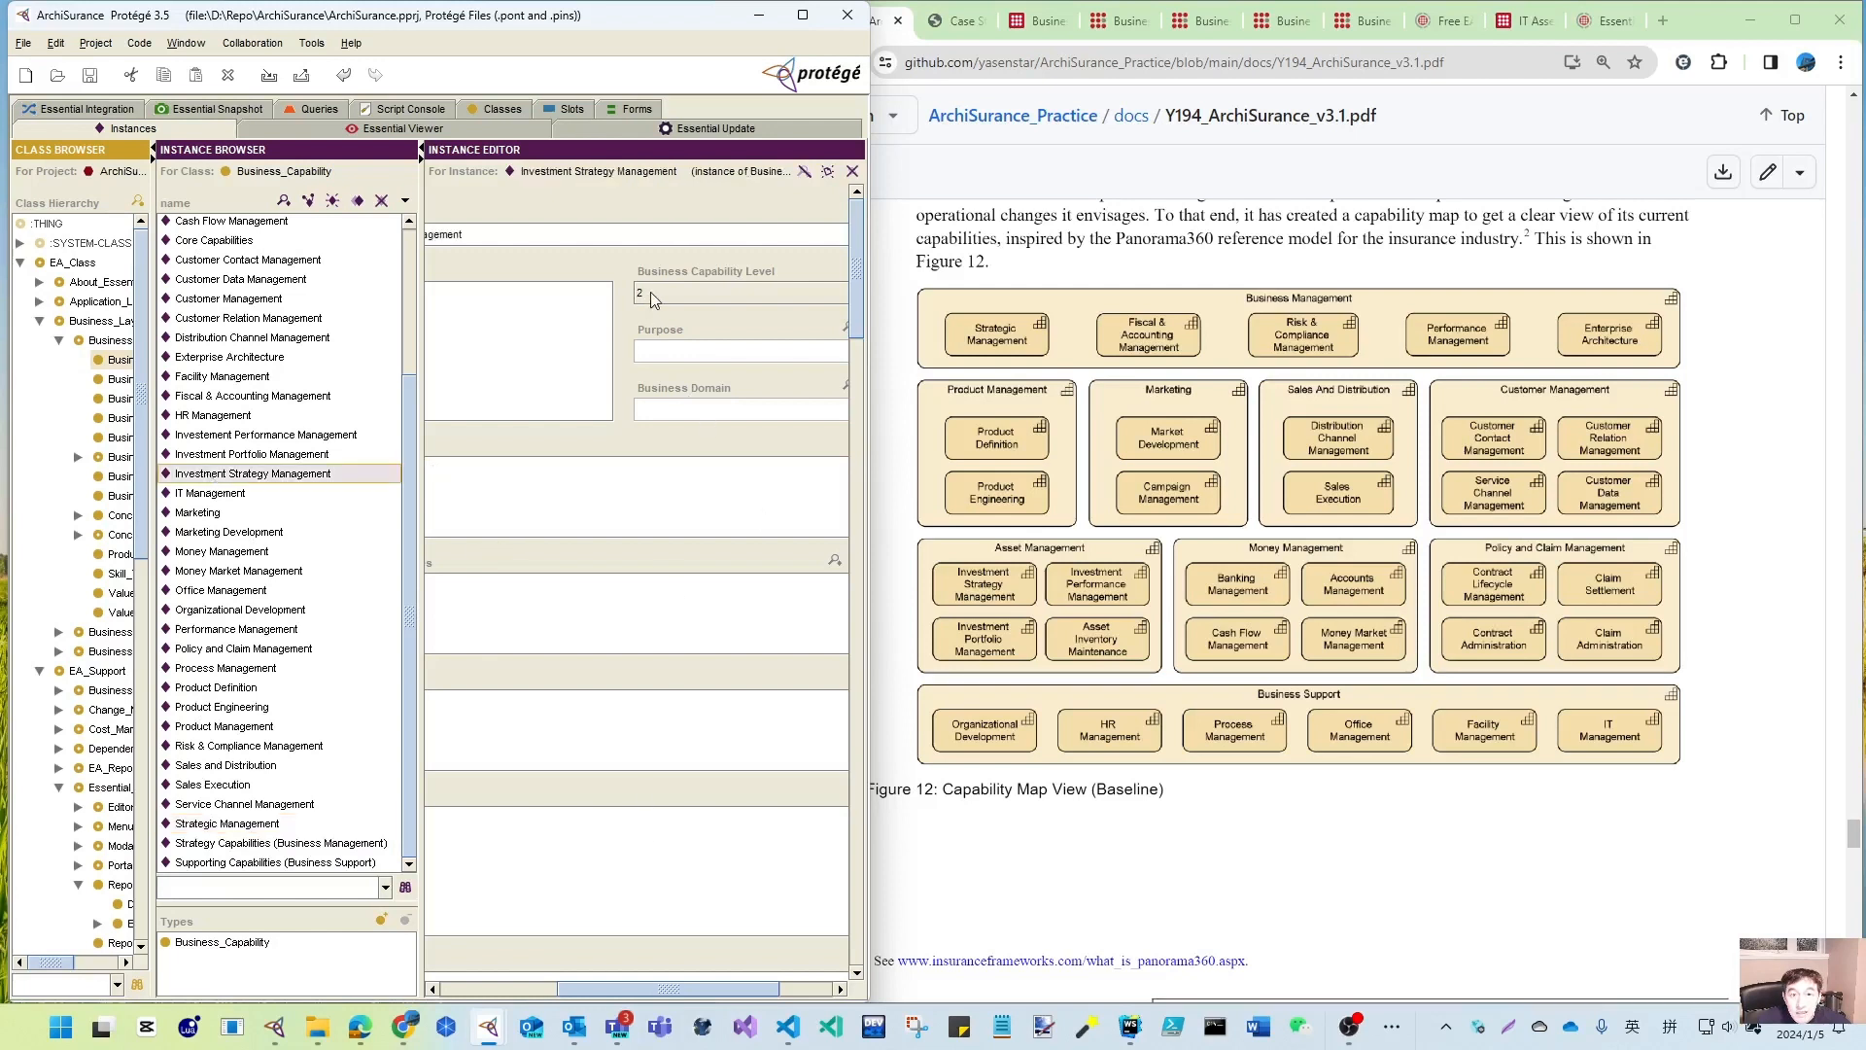
pyautogui.moveTo(612, 988); pyautogui.dragTo(483, 990)
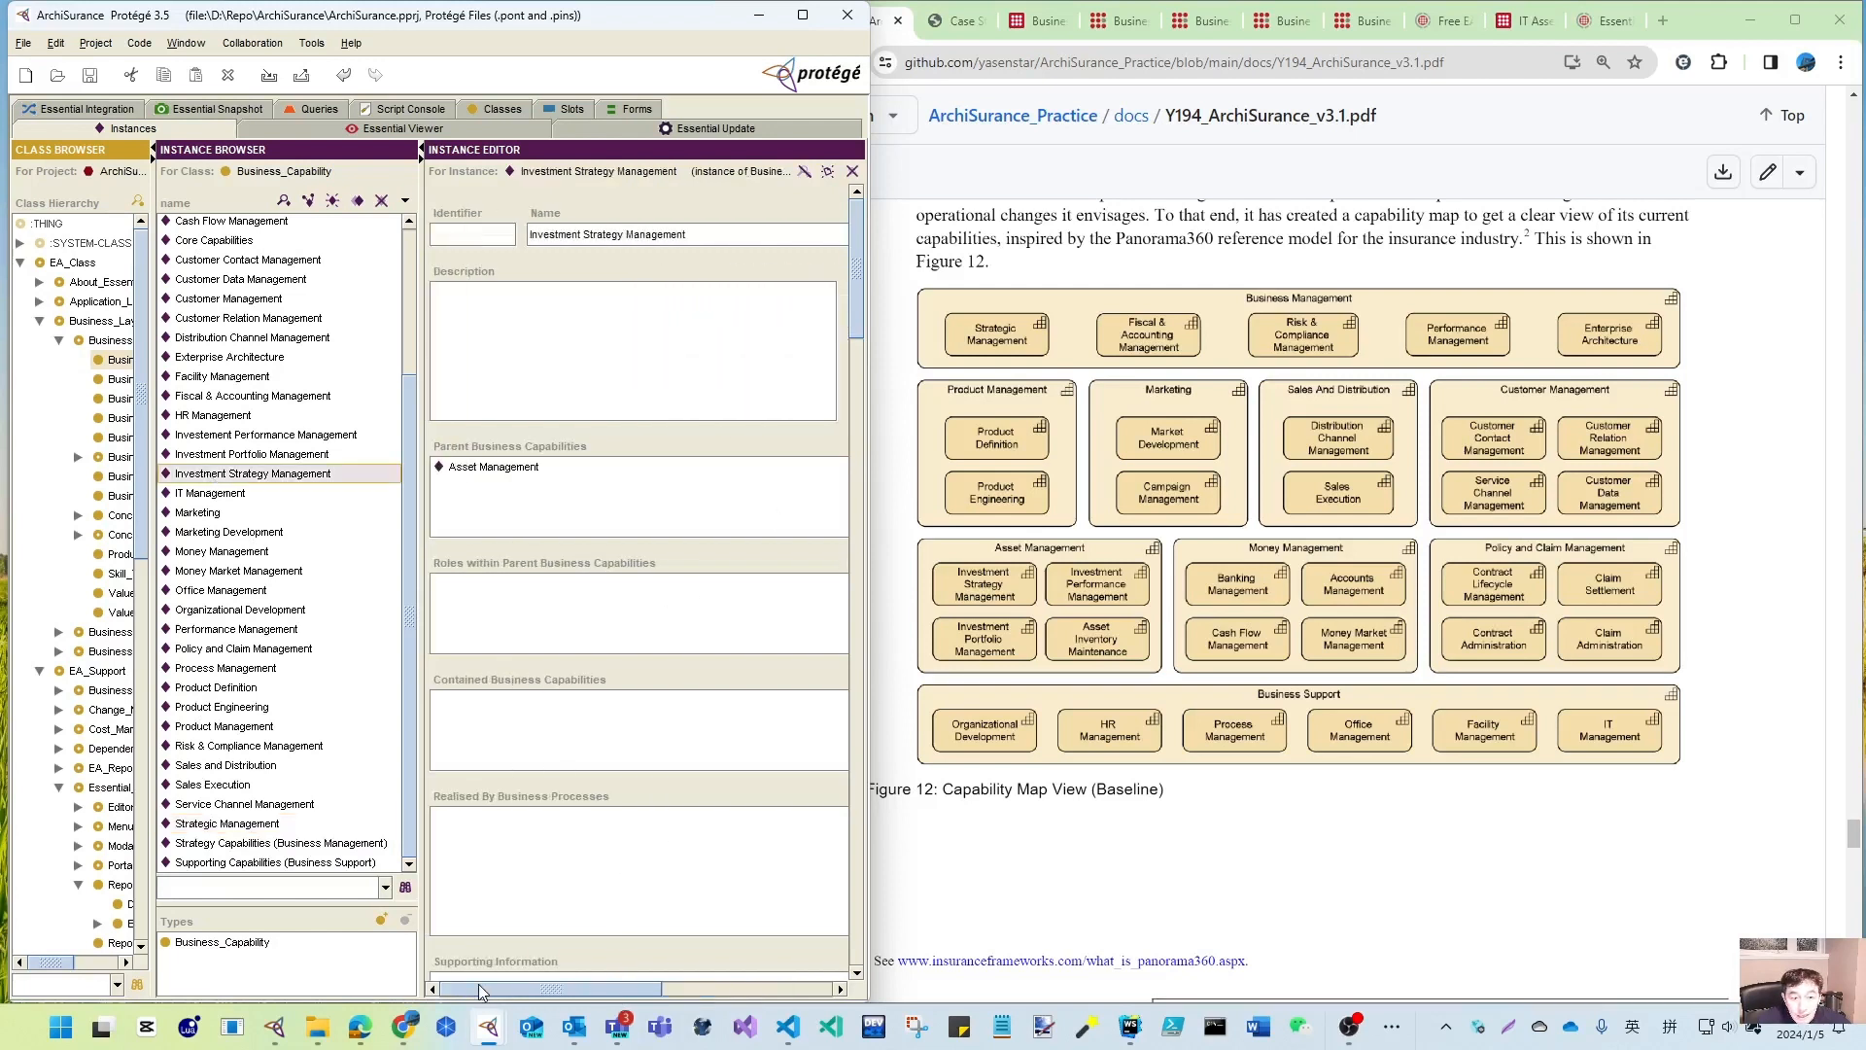
pyautogui.scroll(-5, 713, 865)
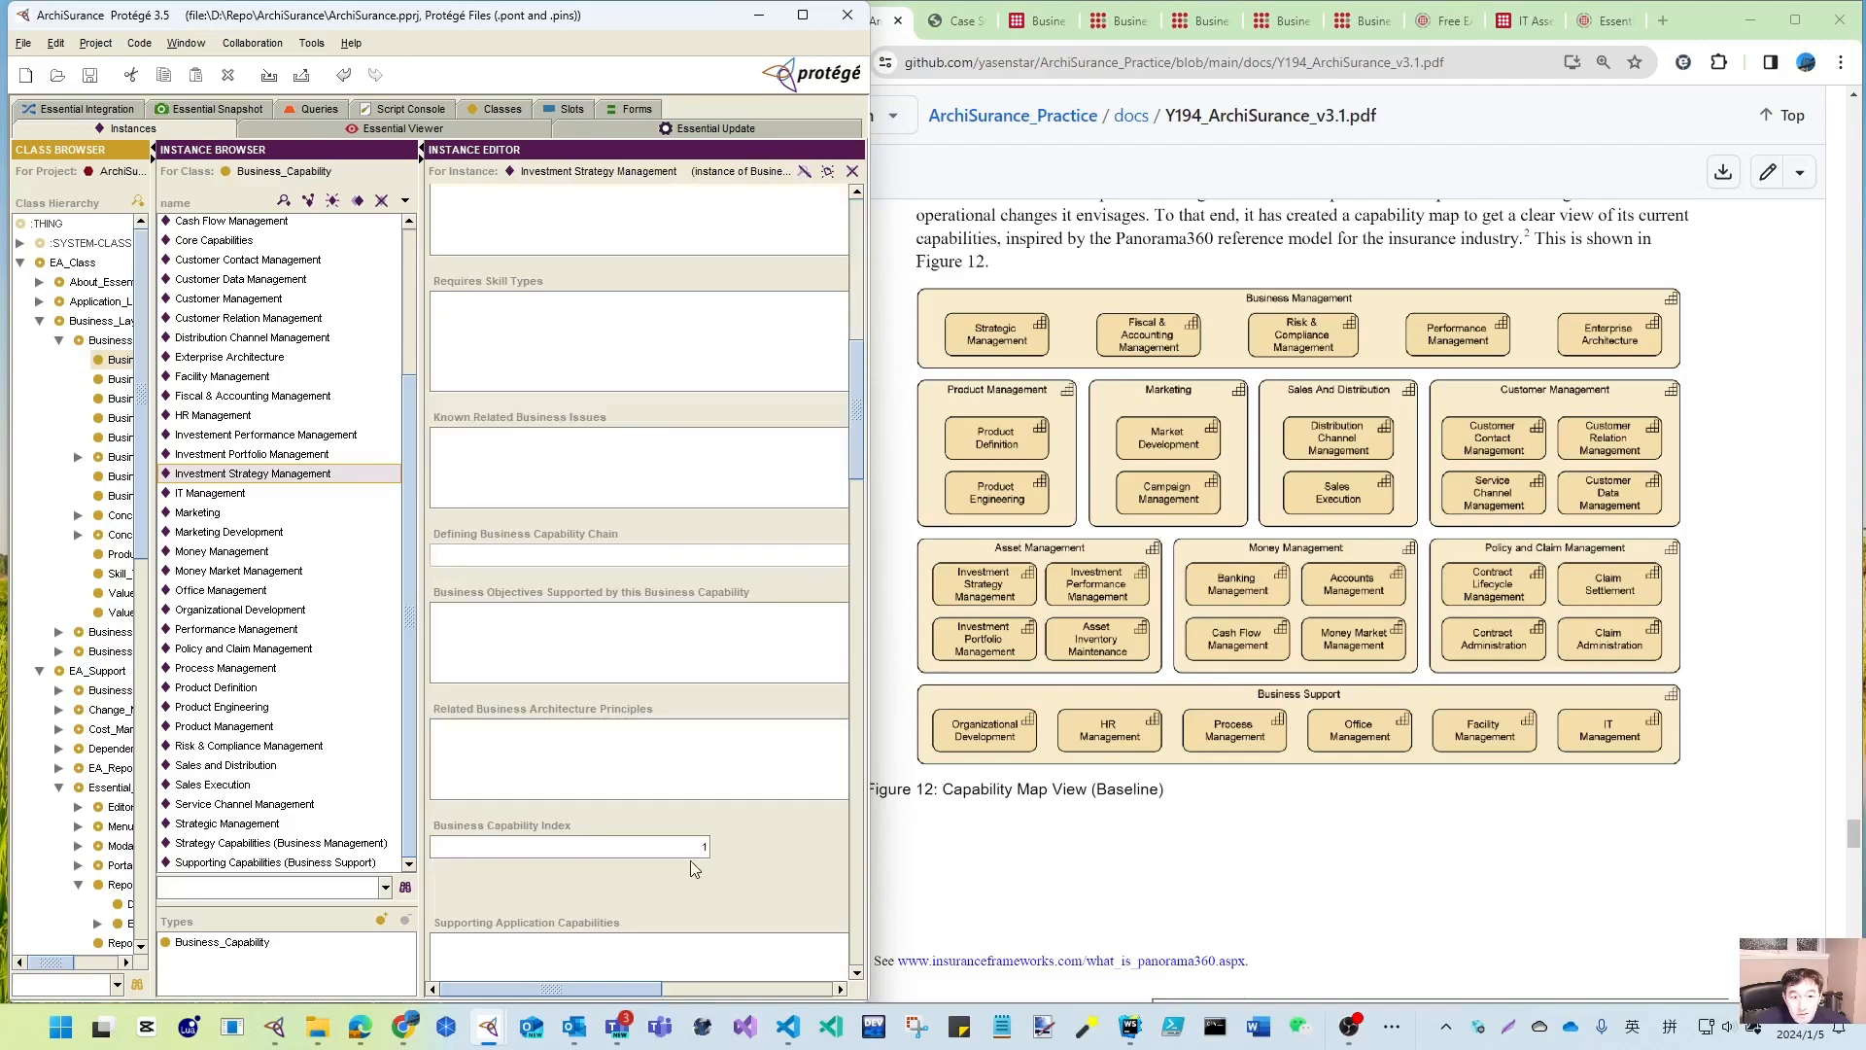
pyautogui.click(268, 456)
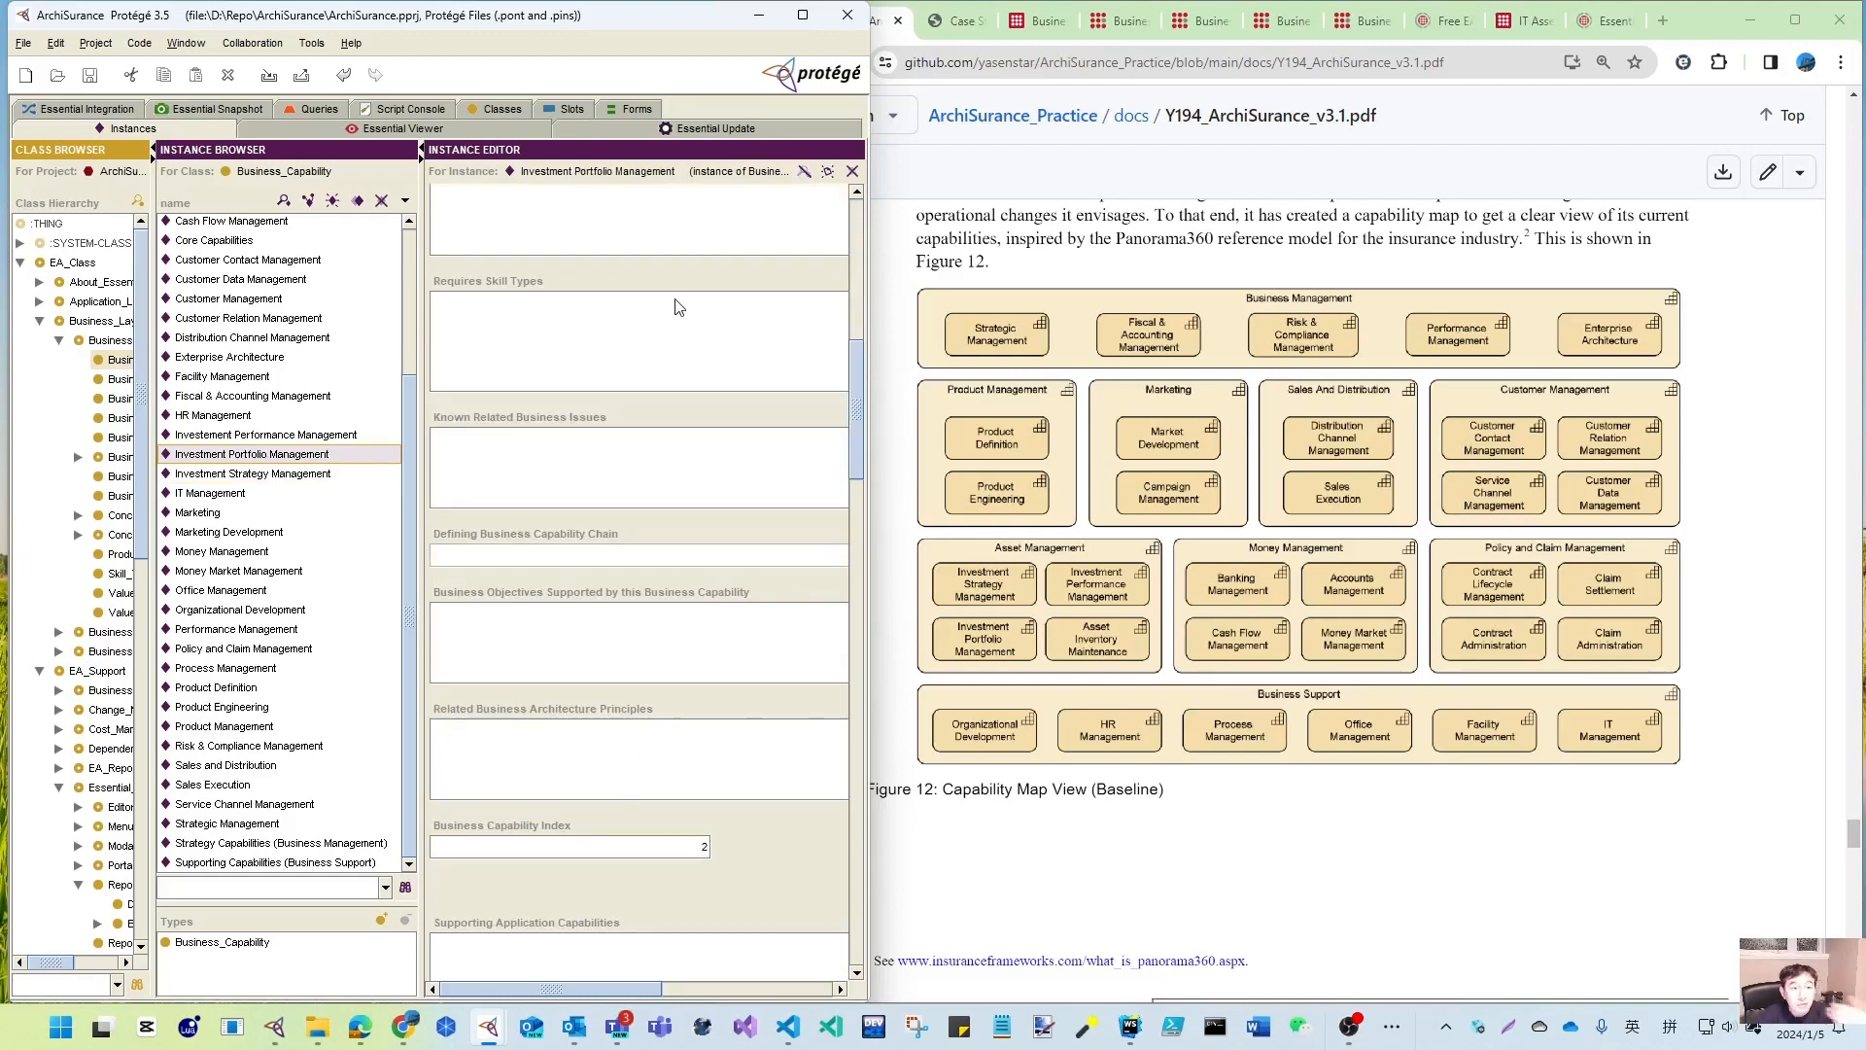
pyautogui.click(121, 362)
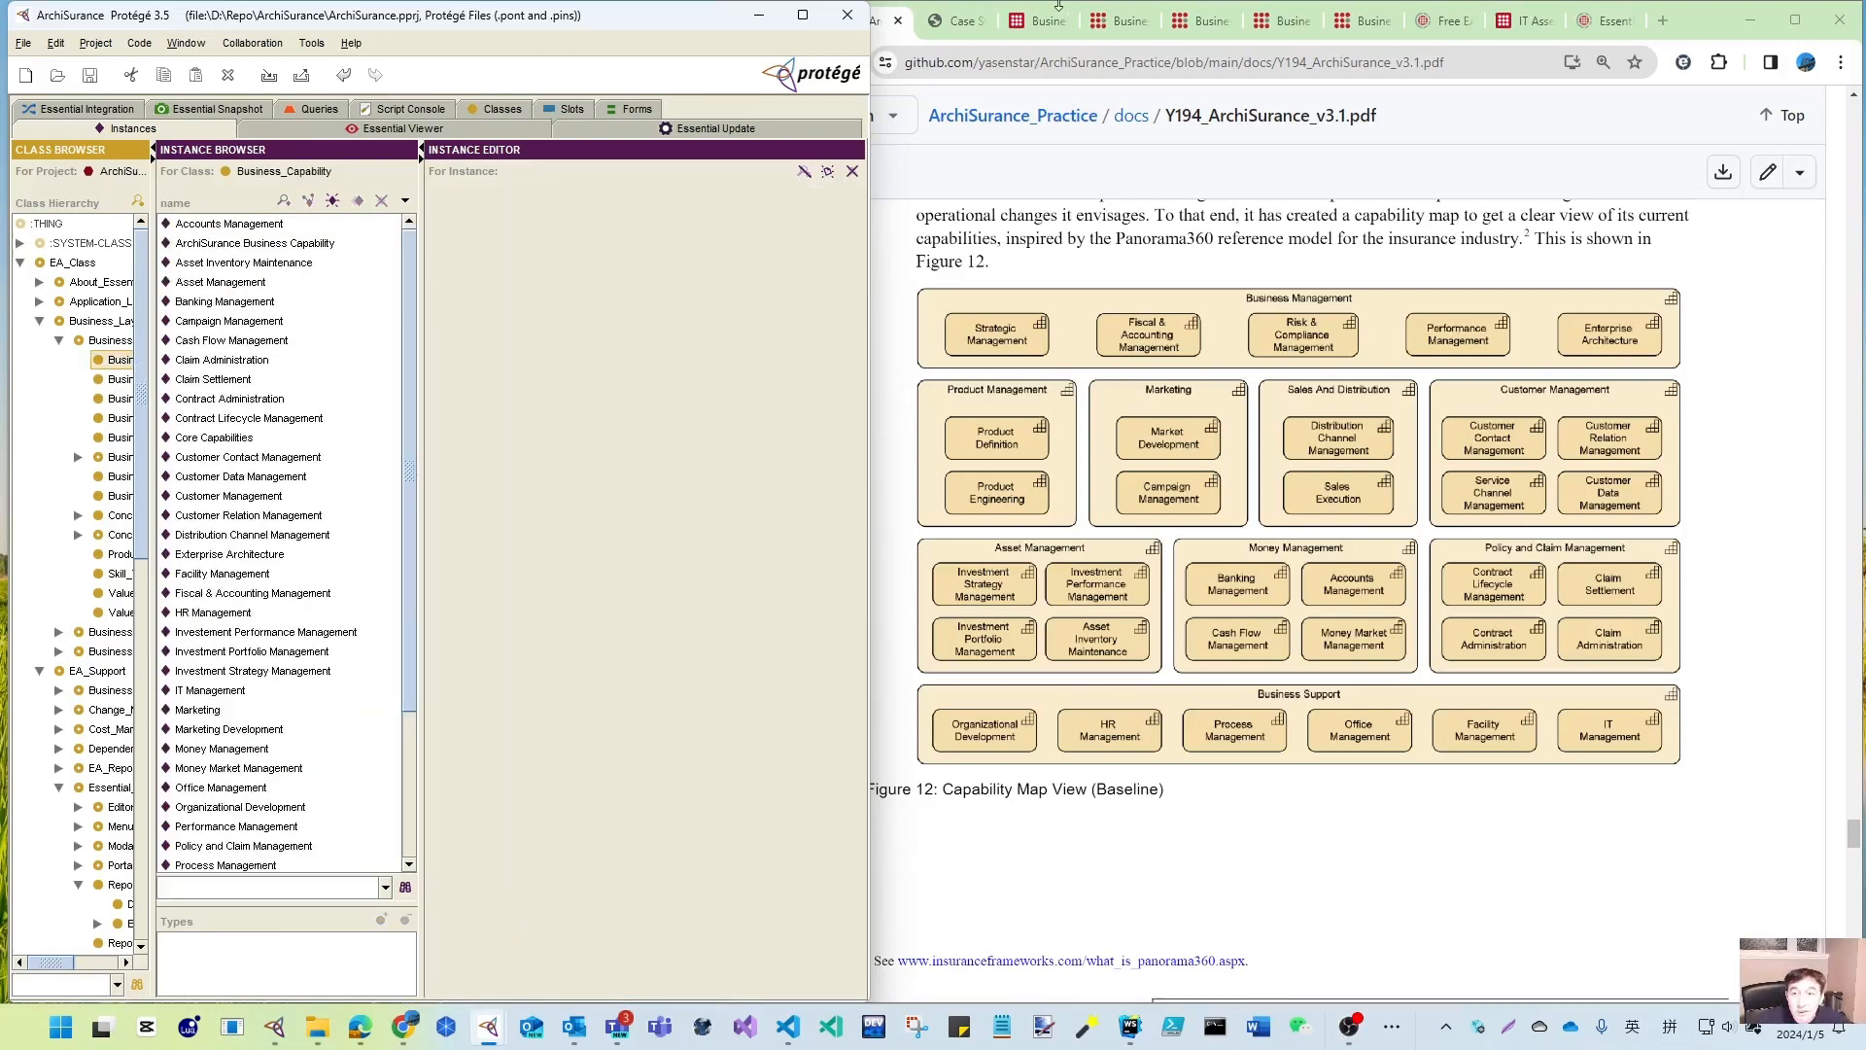
pyautogui.click(357, 132)
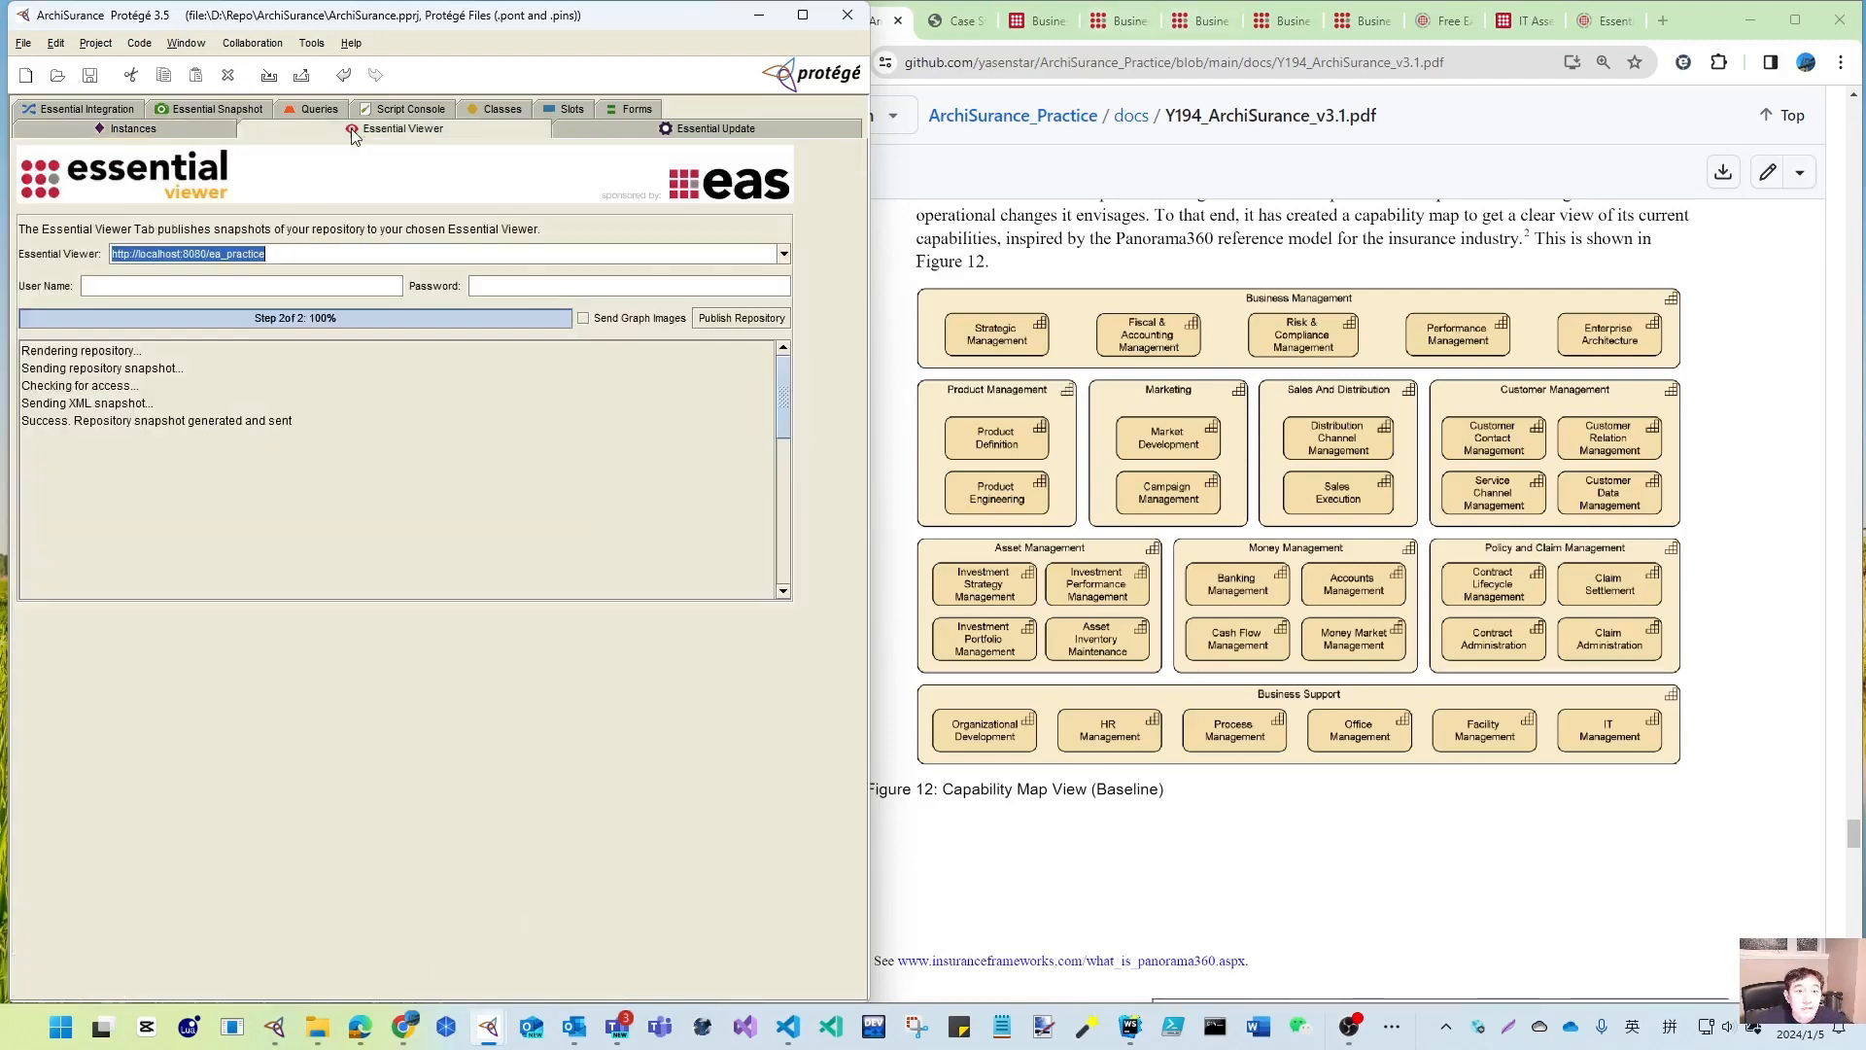
pyautogui.click(707, 325)
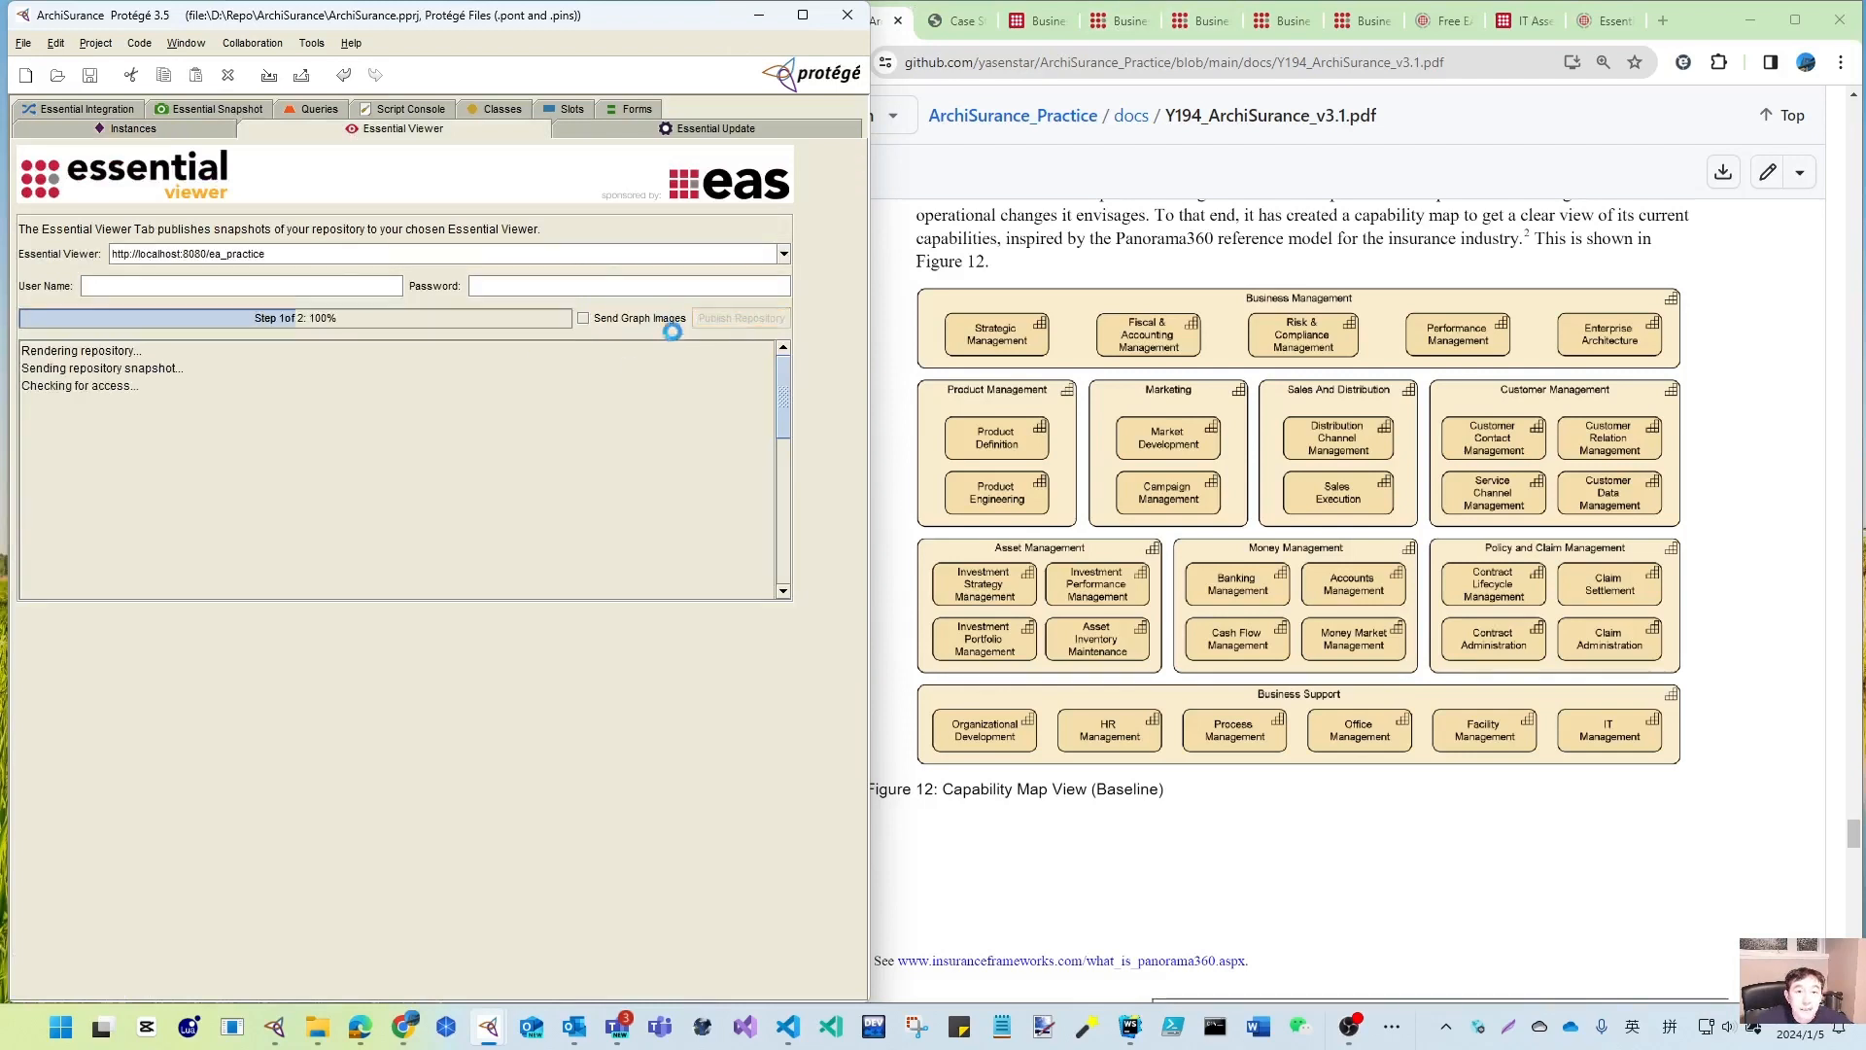
pyautogui.click(91, 78)
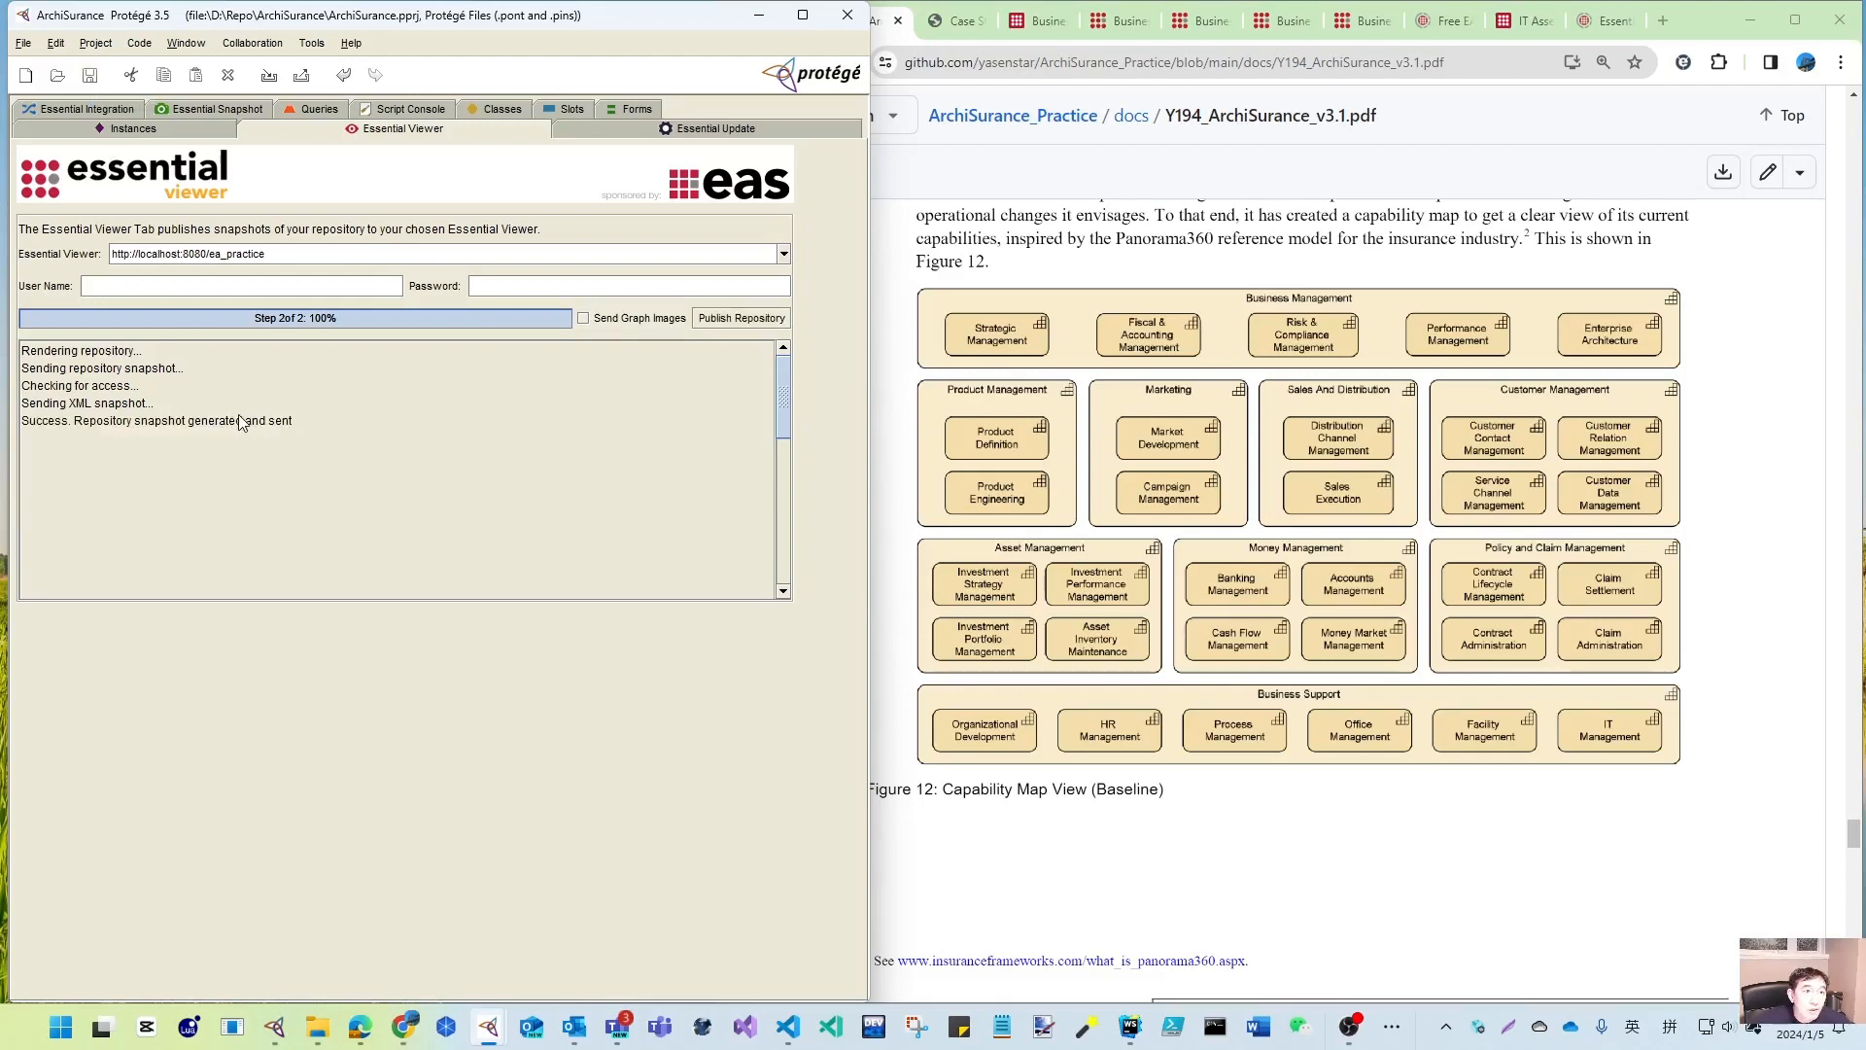
# - View the project's metrics summary and close it
pyautogui.click(96, 44)
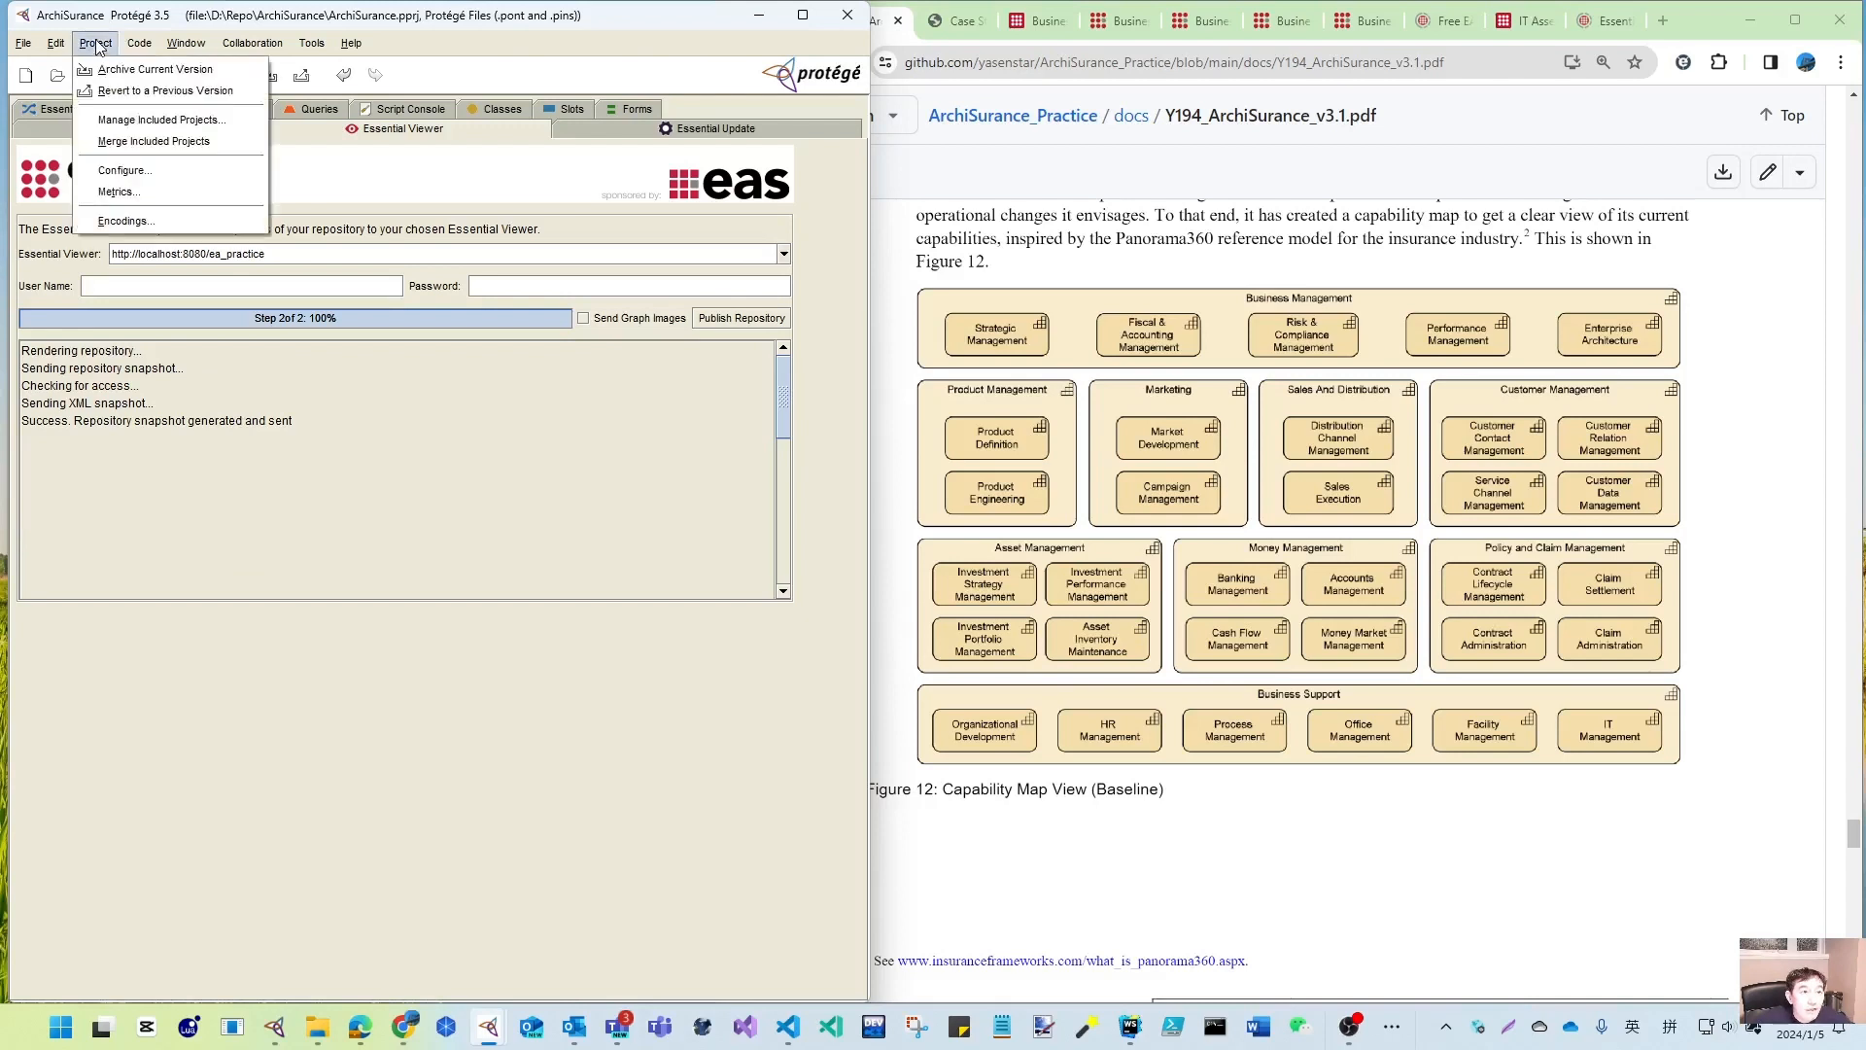
pyautogui.click(116, 192)
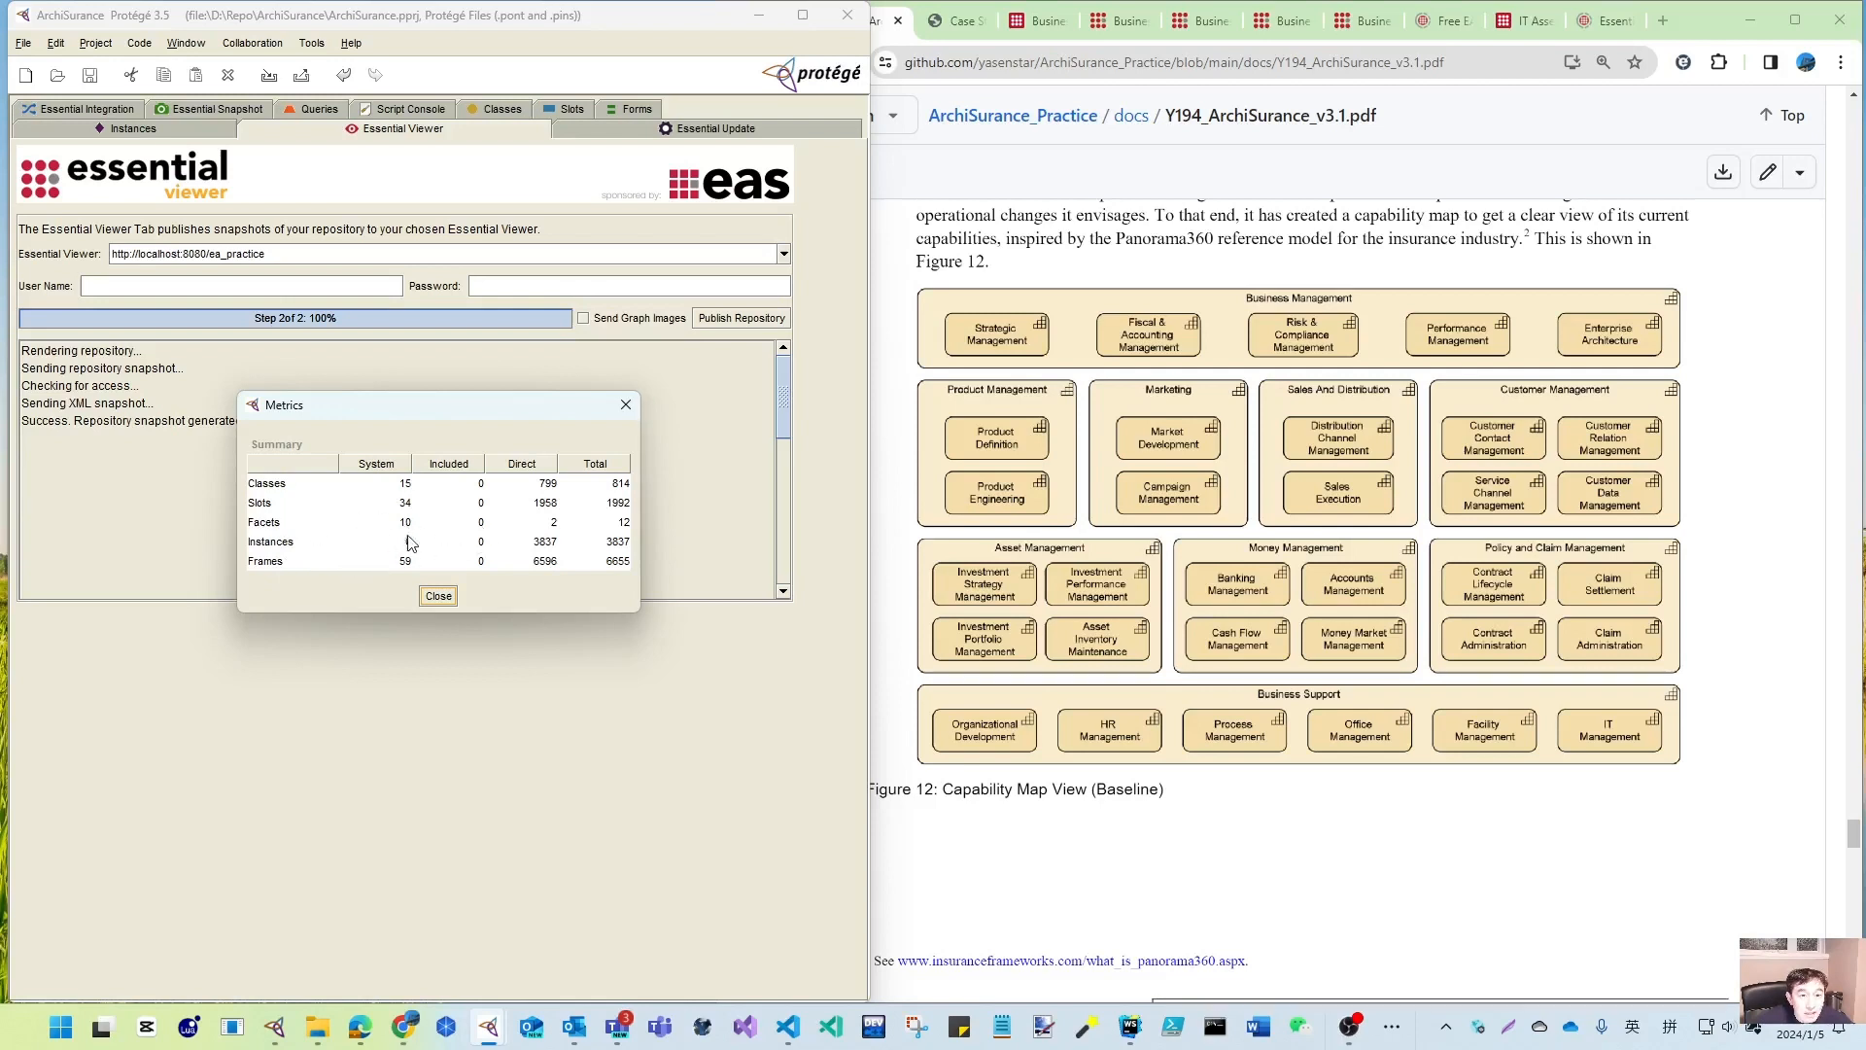
pyautogui.click(438, 596)
# - Search the Business_Capability instances for Contract and for *Contract*, dismissing the search results each time
pyautogui.click(97, 128)
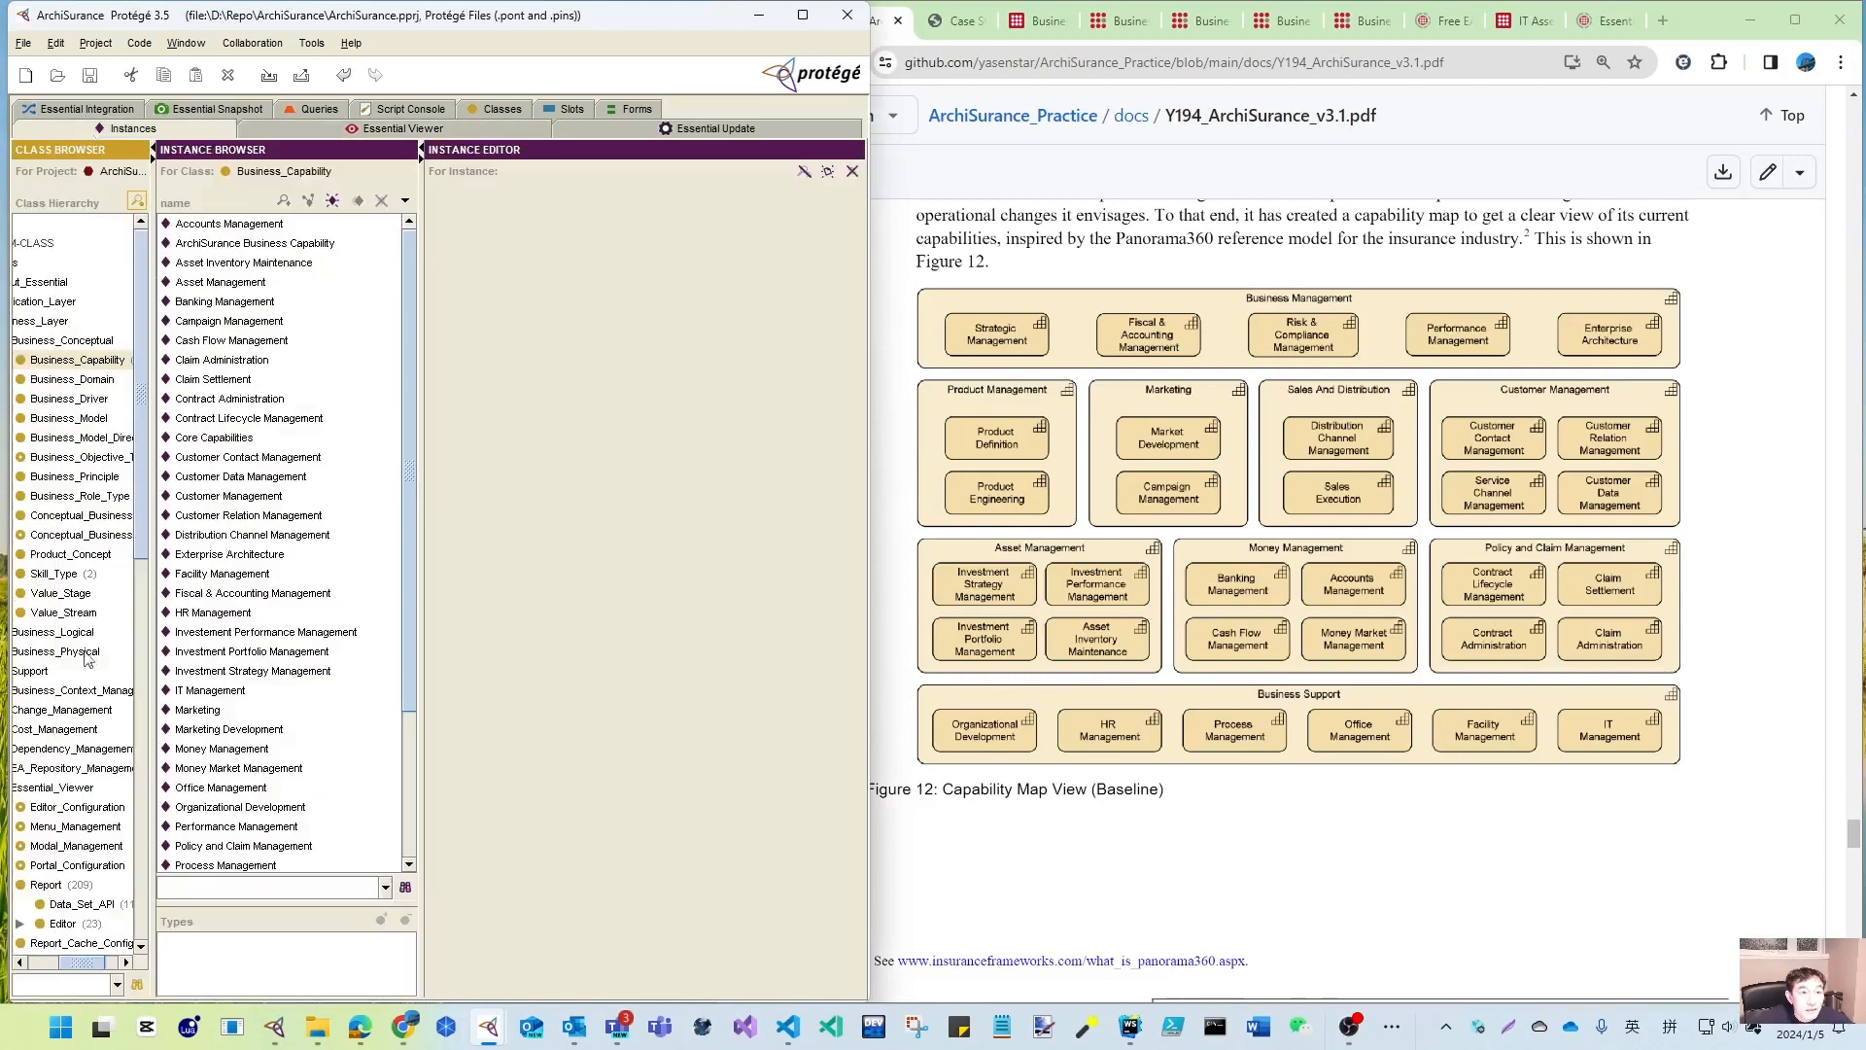
pyautogui.click(279, 885)
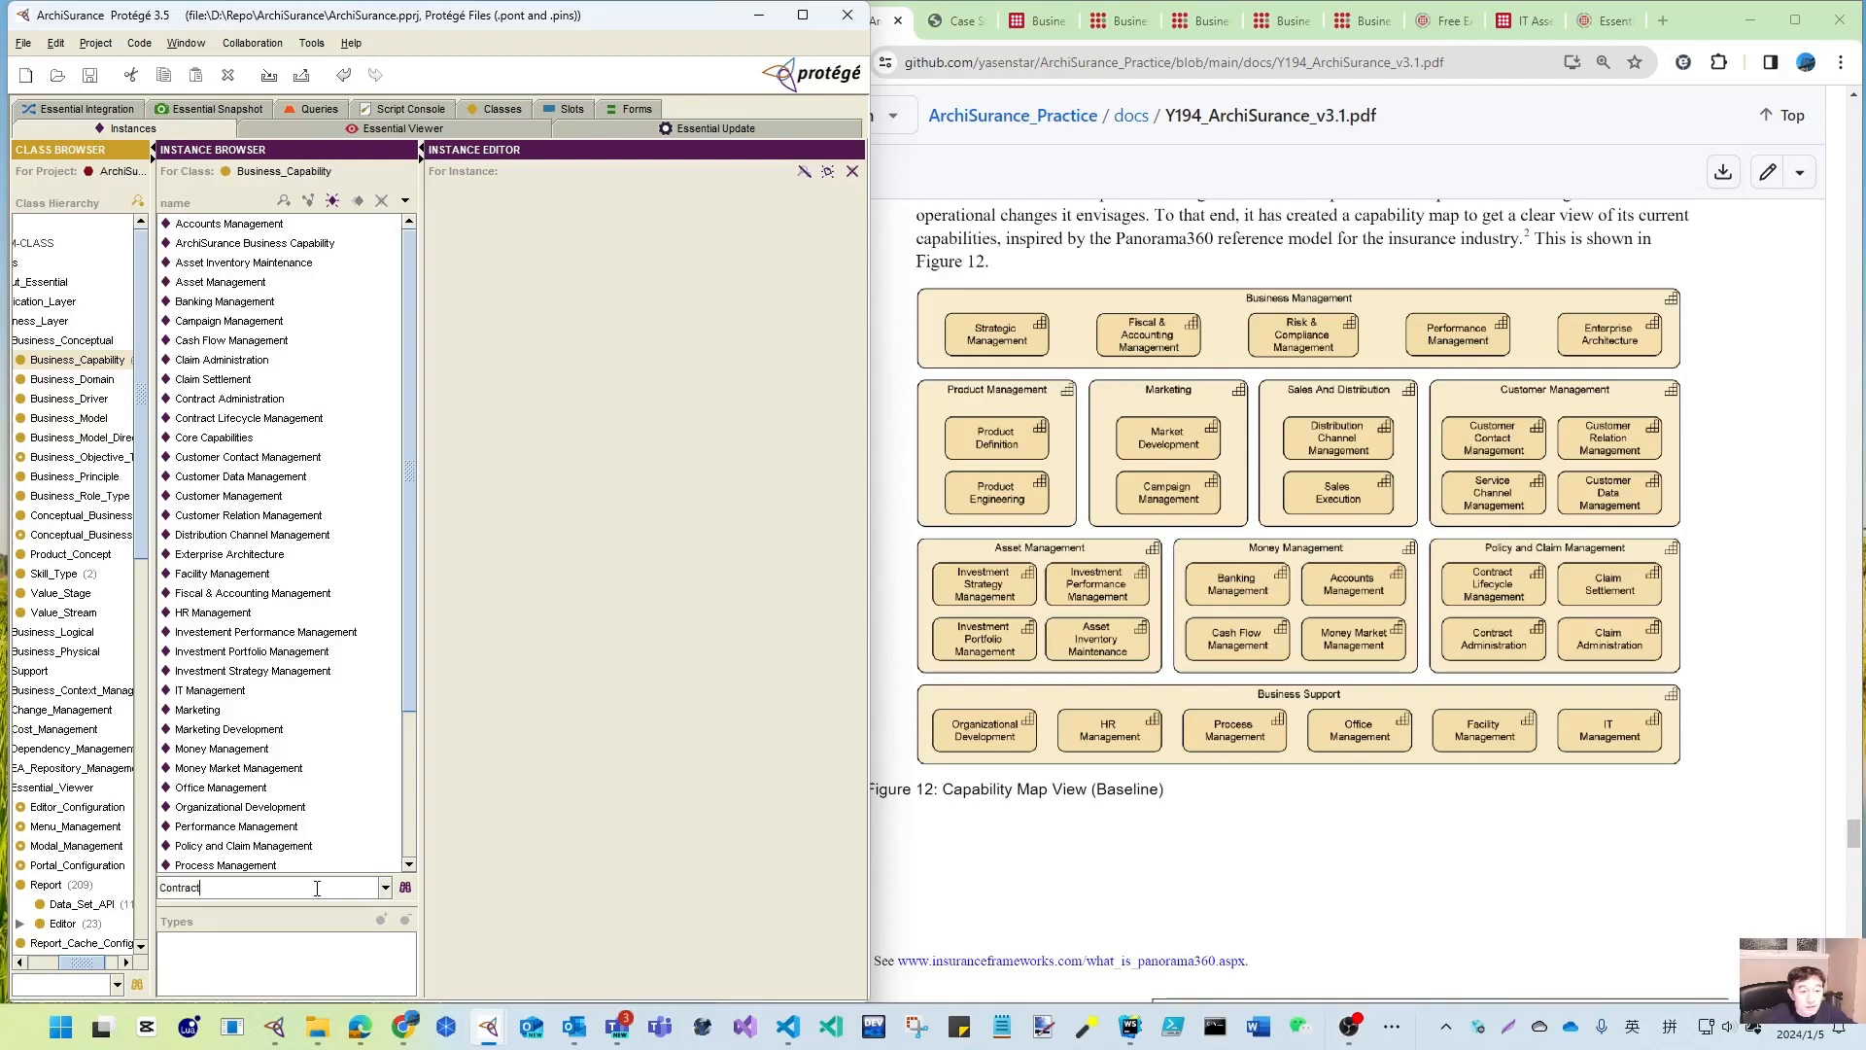
pyautogui.press('Return')
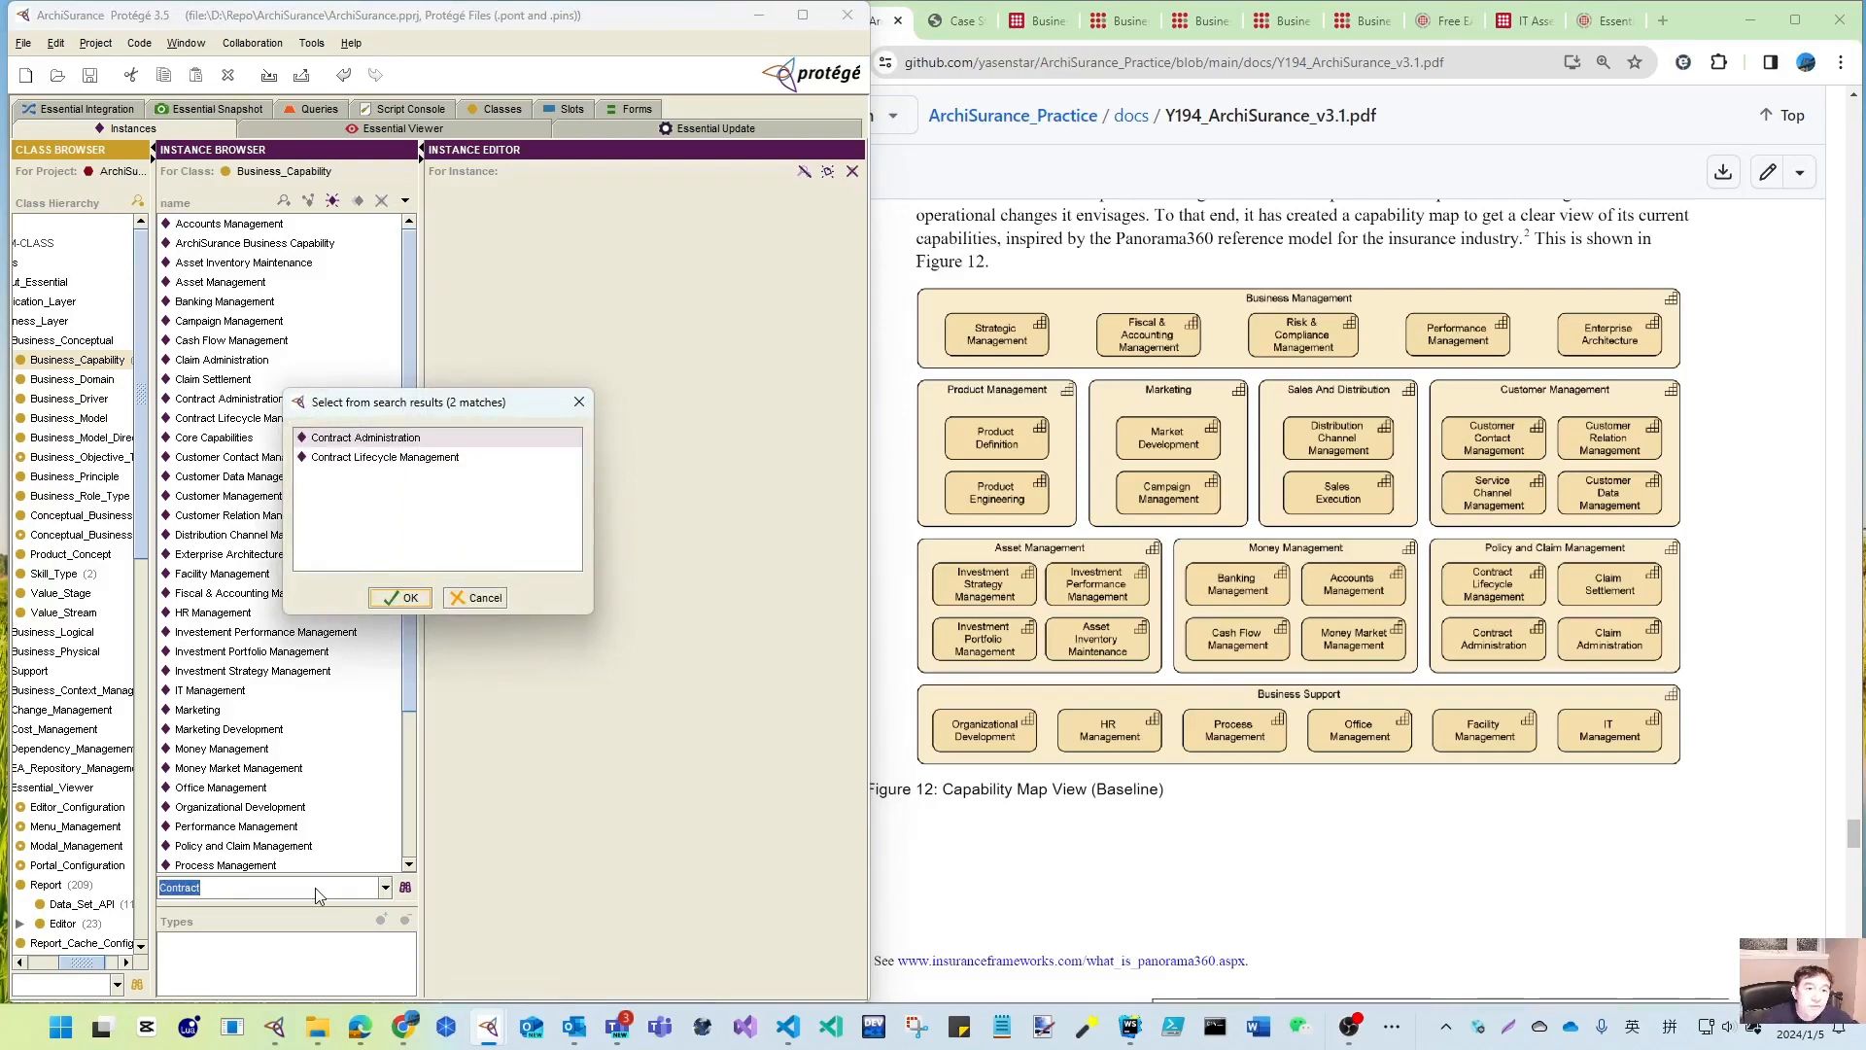
pyautogui.click(480, 597)
pyautogui.click(161, 888)
pyautogui.write('*')
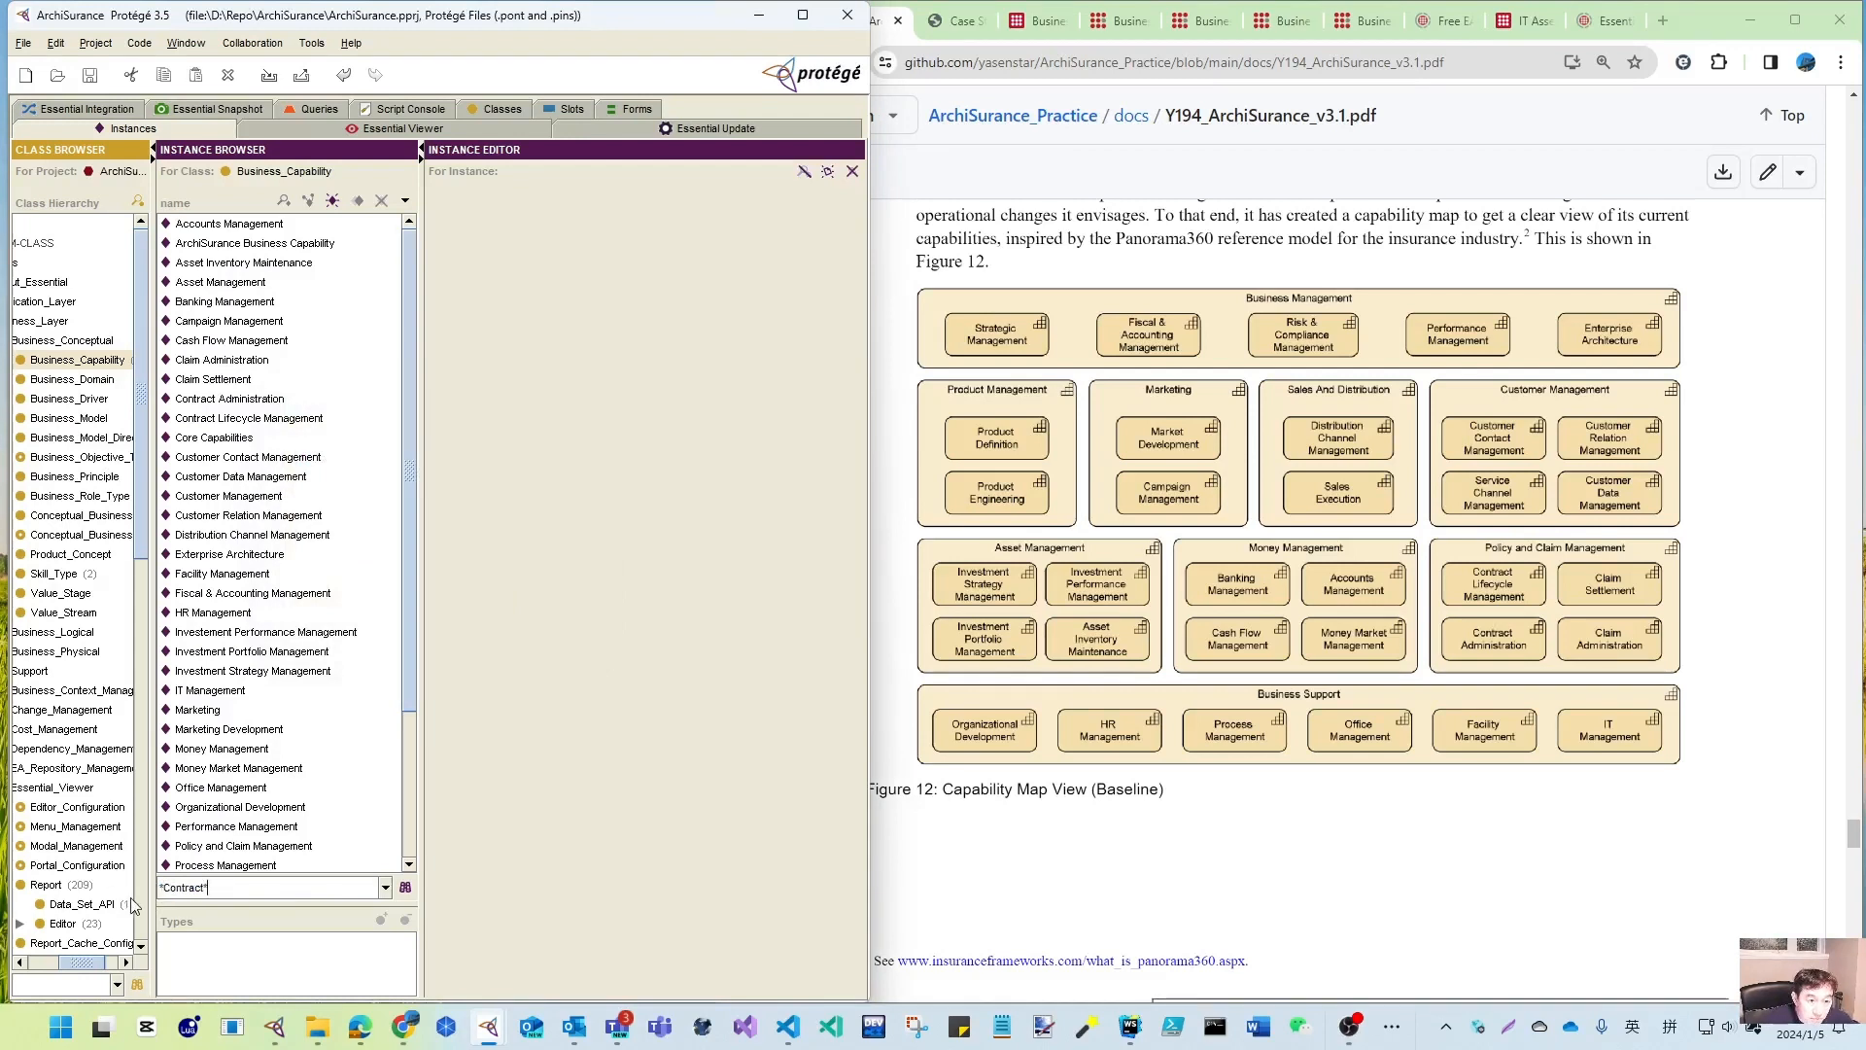
pyautogui.click(405, 887)
pyautogui.click(476, 598)
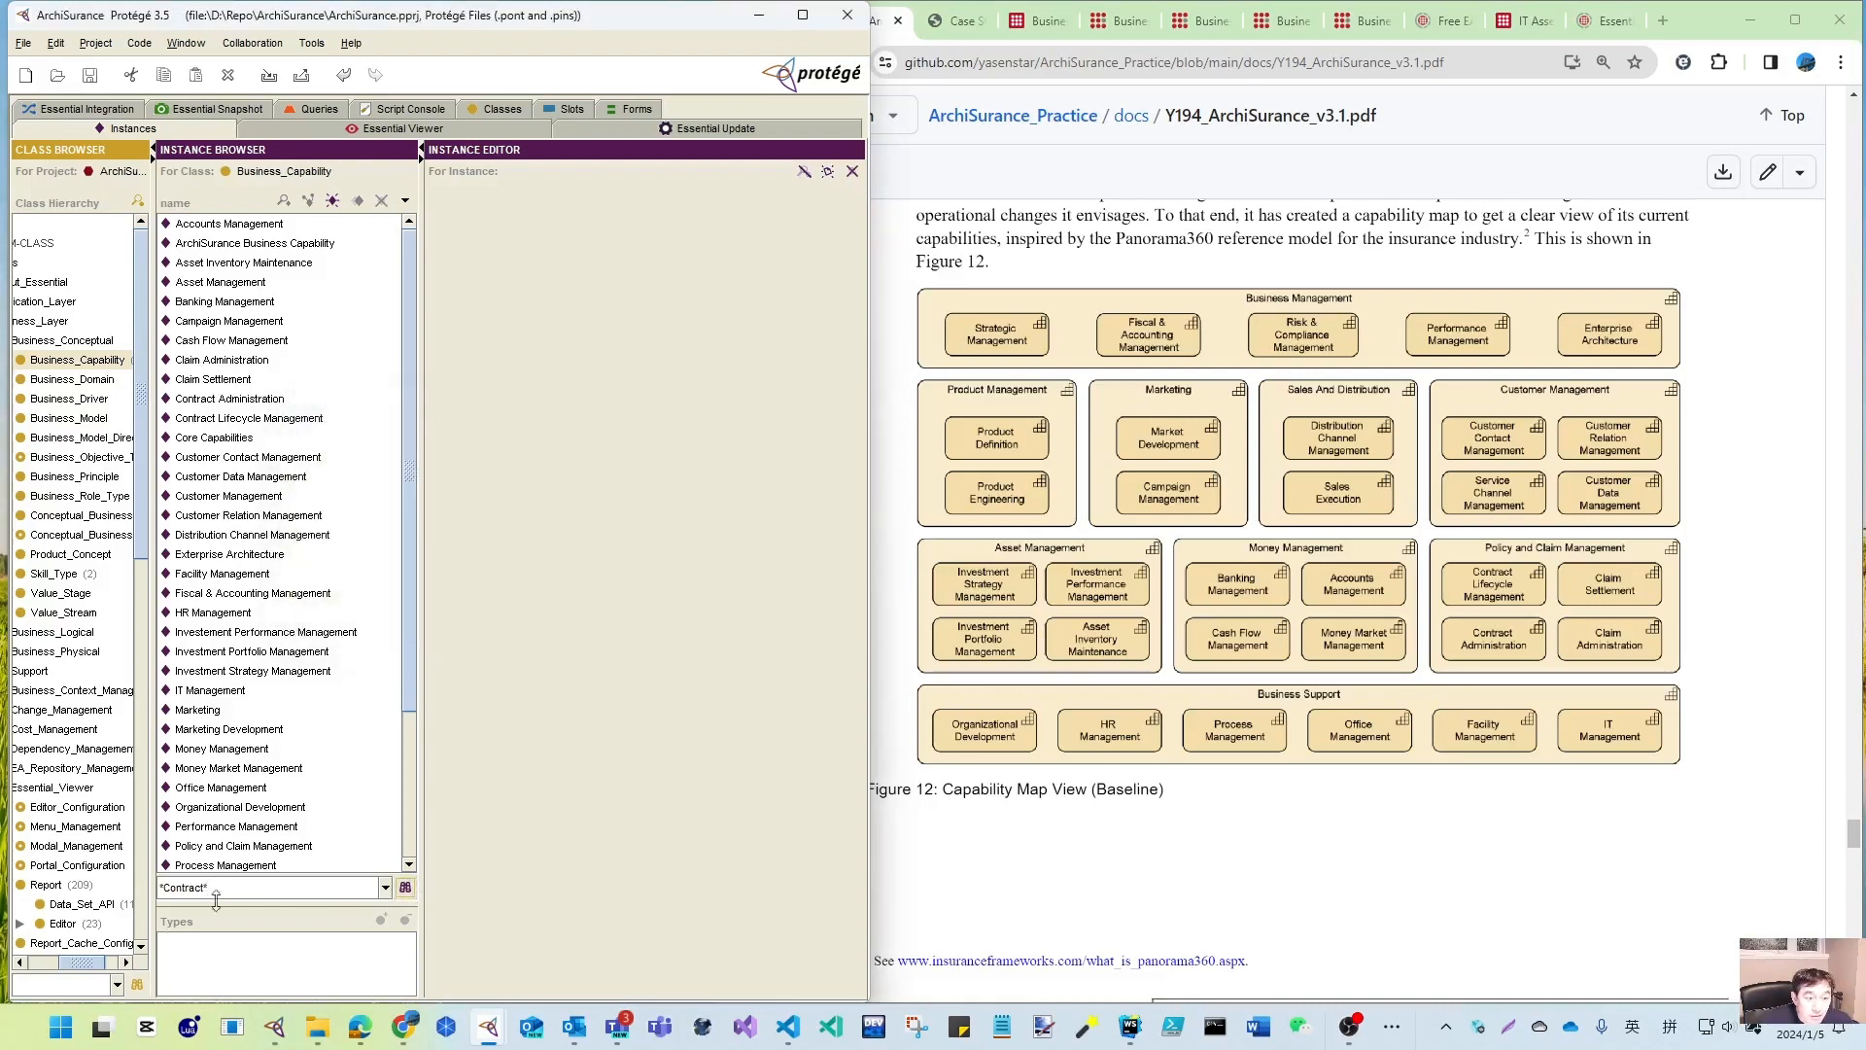
# - Search the Business_Capability instances for cash
pyautogui.moveTo(204, 888); pyautogui.dragTo(105, 892)
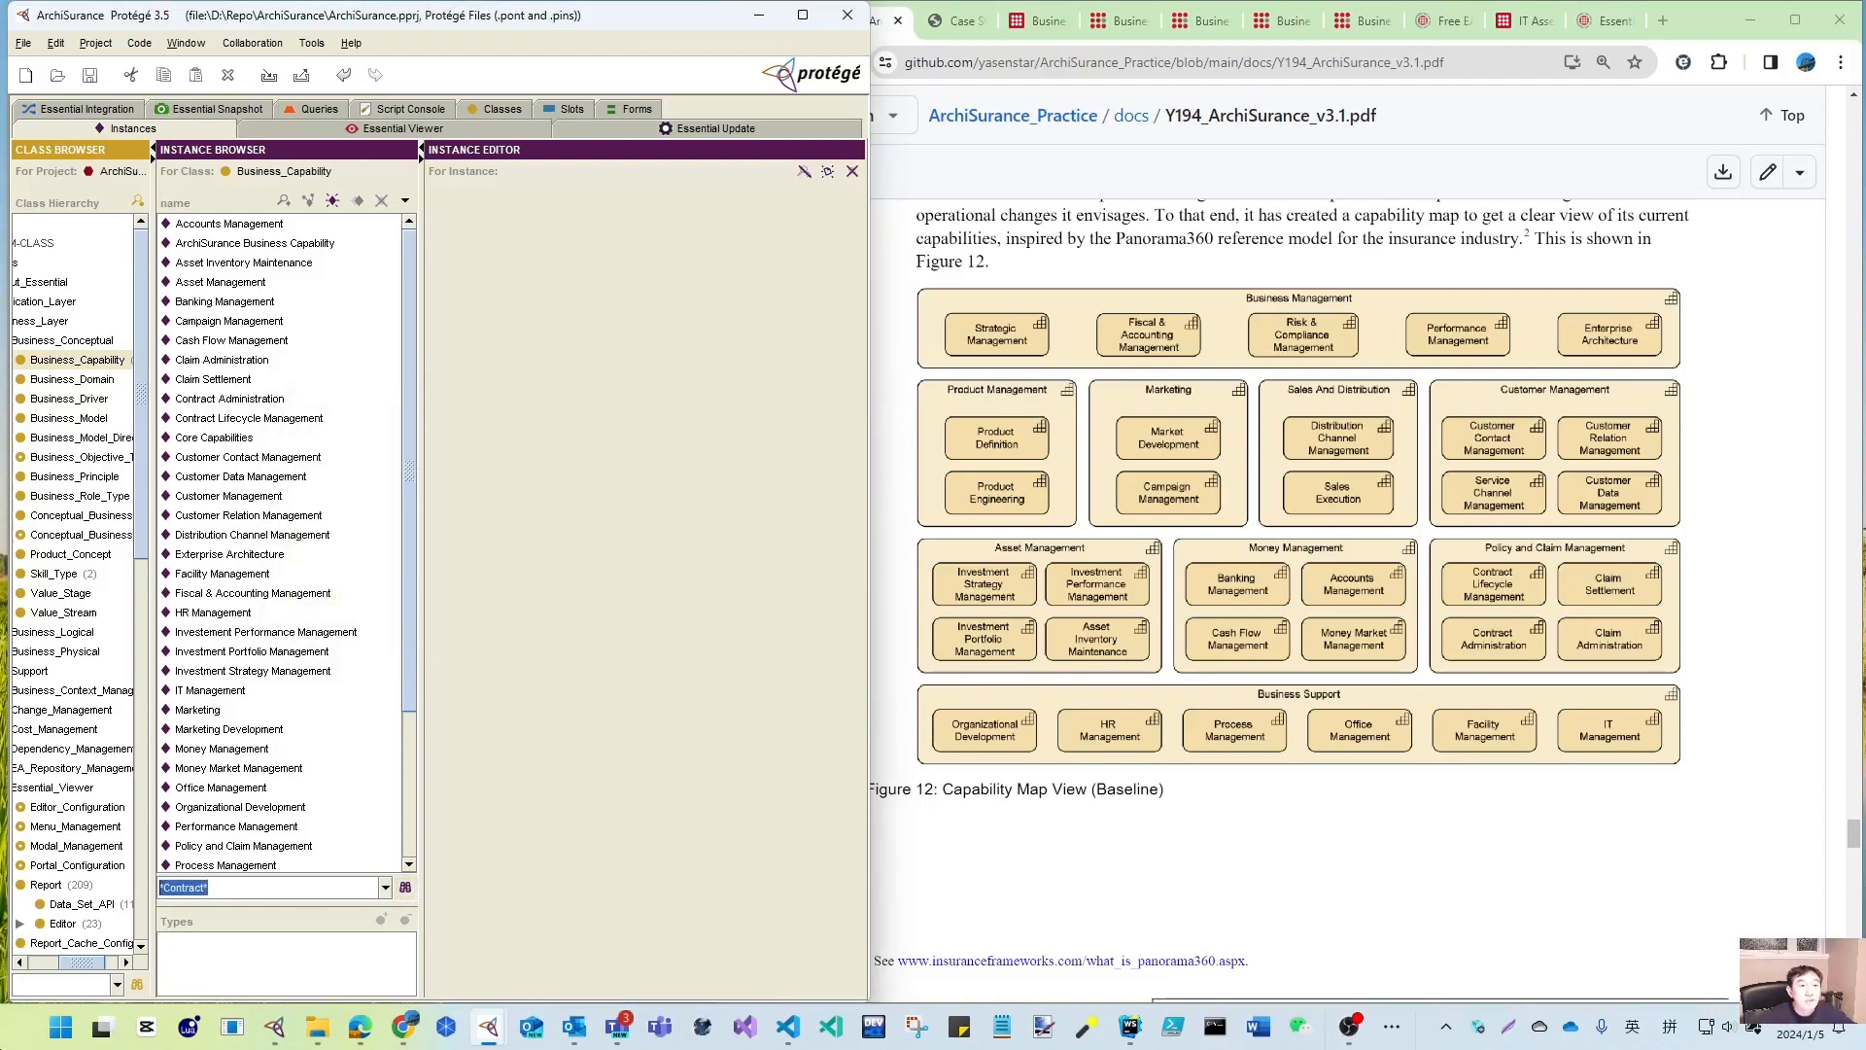
pyautogui.write('ash')
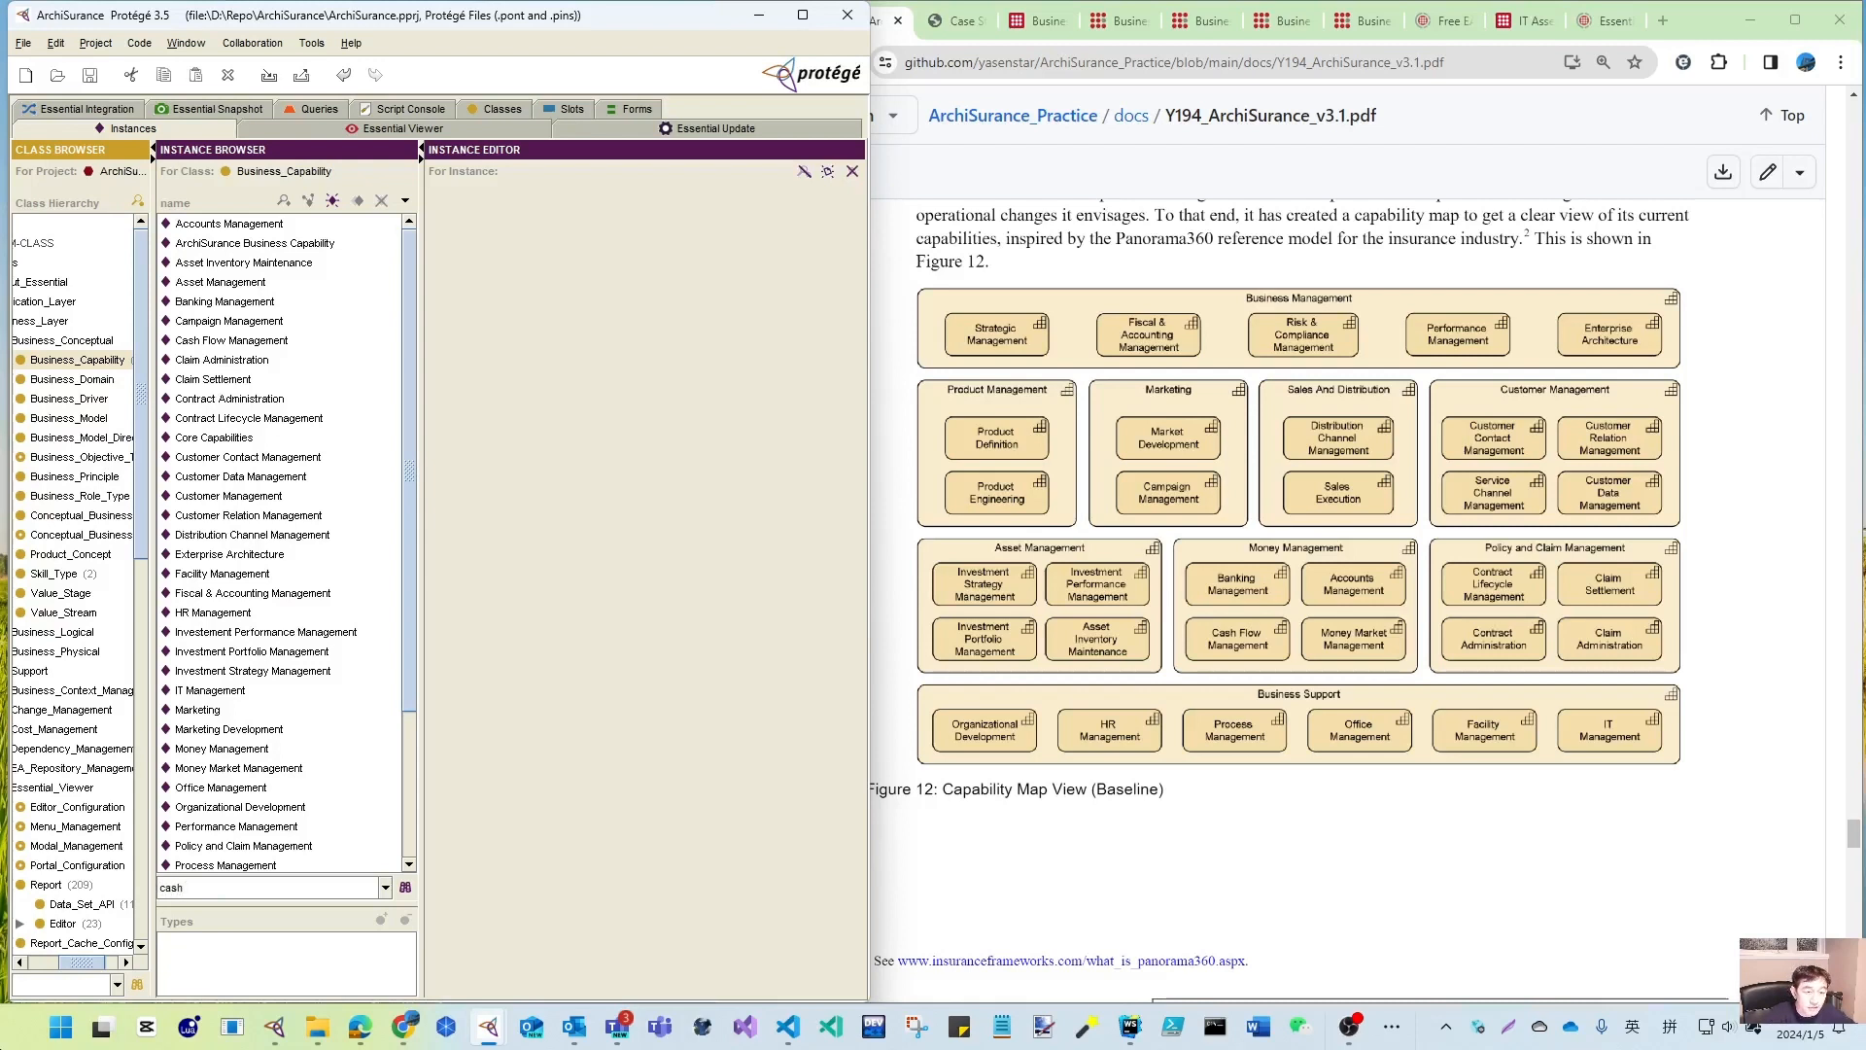
pyautogui.press('Return')
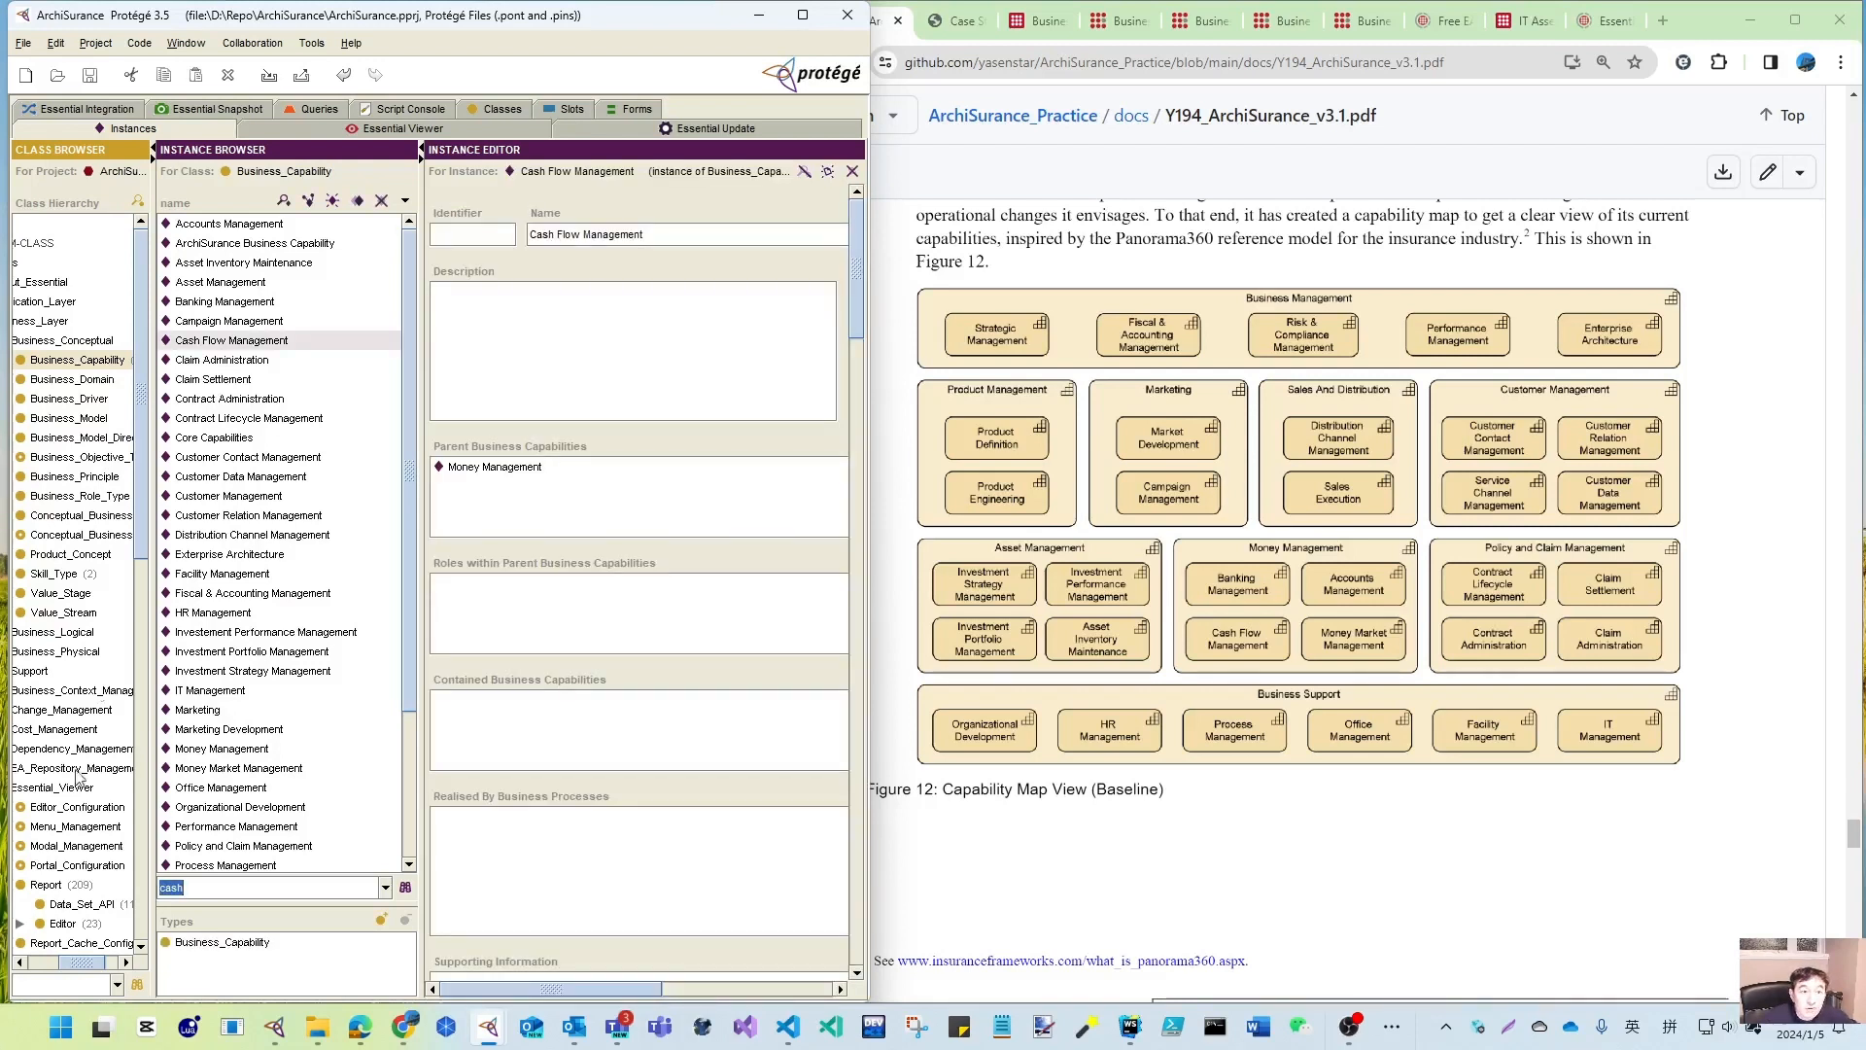
# - Search the Business_Capability instances for Management and for *Management, enlarge the results window to review the list, and accept it
pyautogui.click(204, 891)
pyautogui.moveTo(205, 893); pyautogui.dragTo(127, 881)
pyautogui.write('Management')
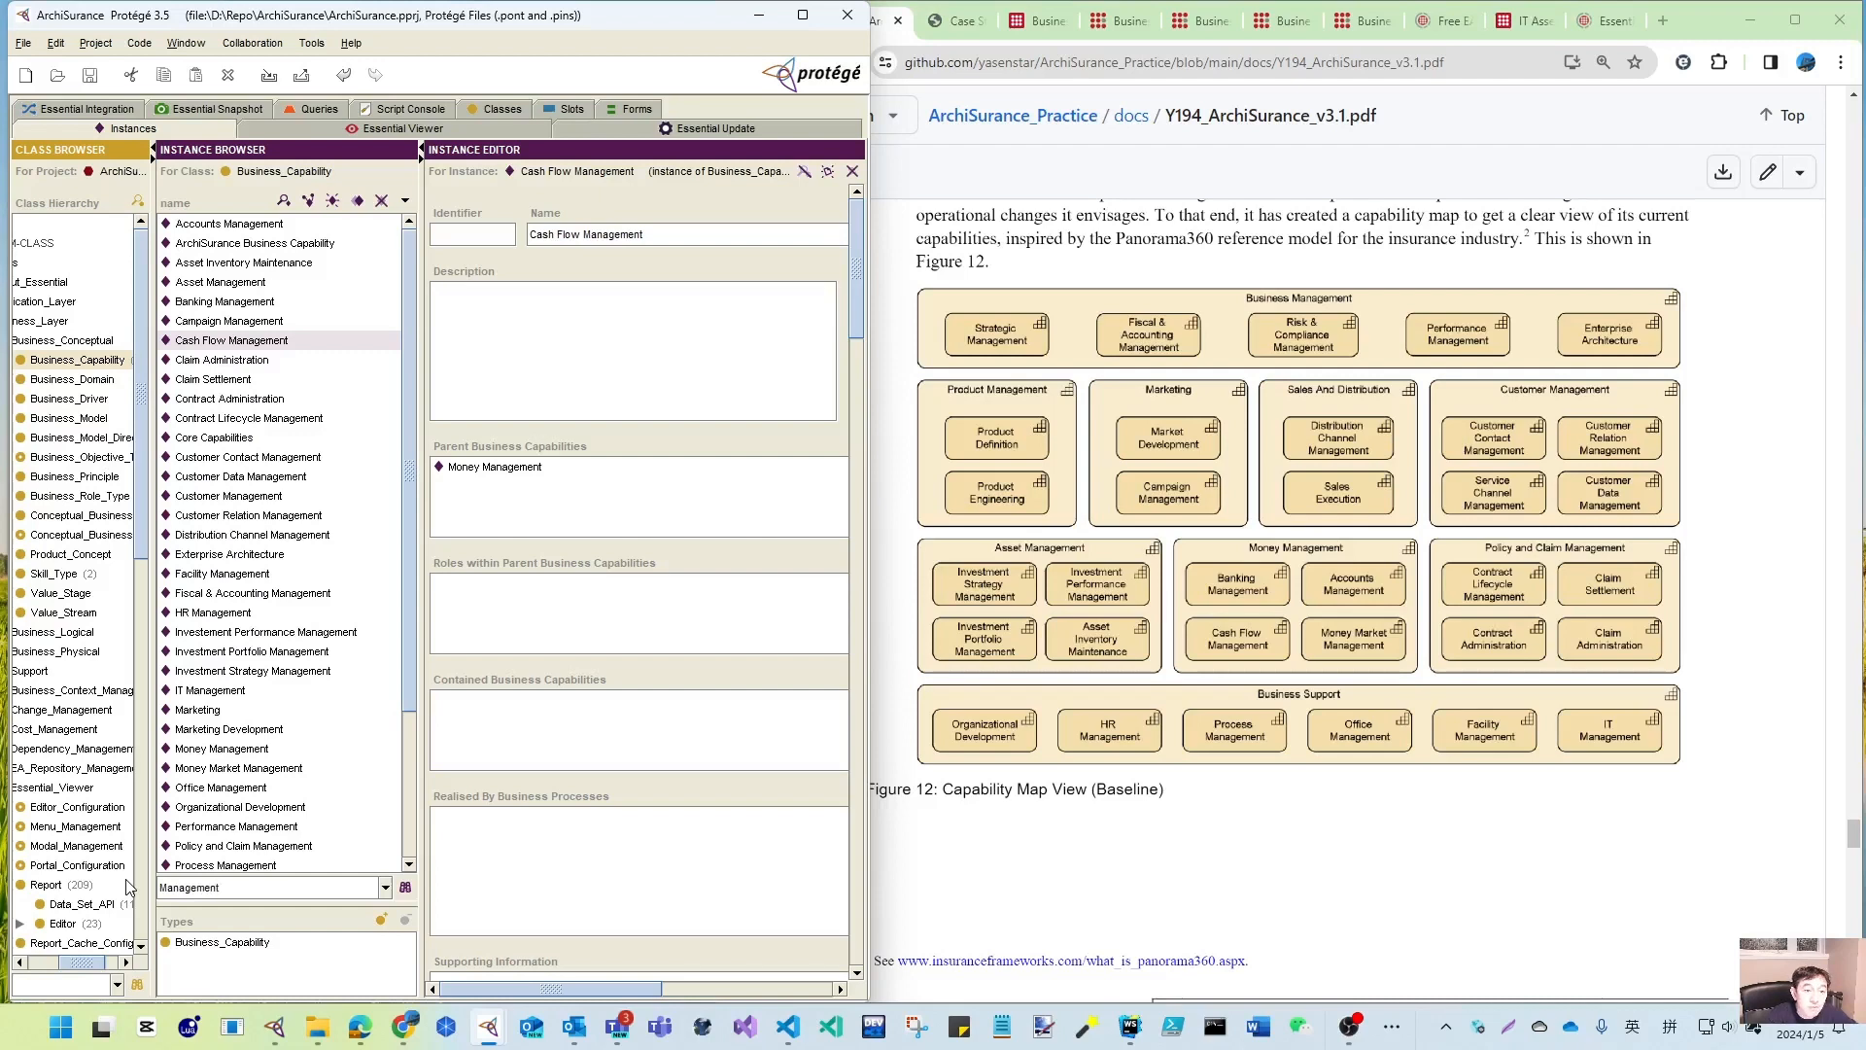
pyautogui.press('Return')
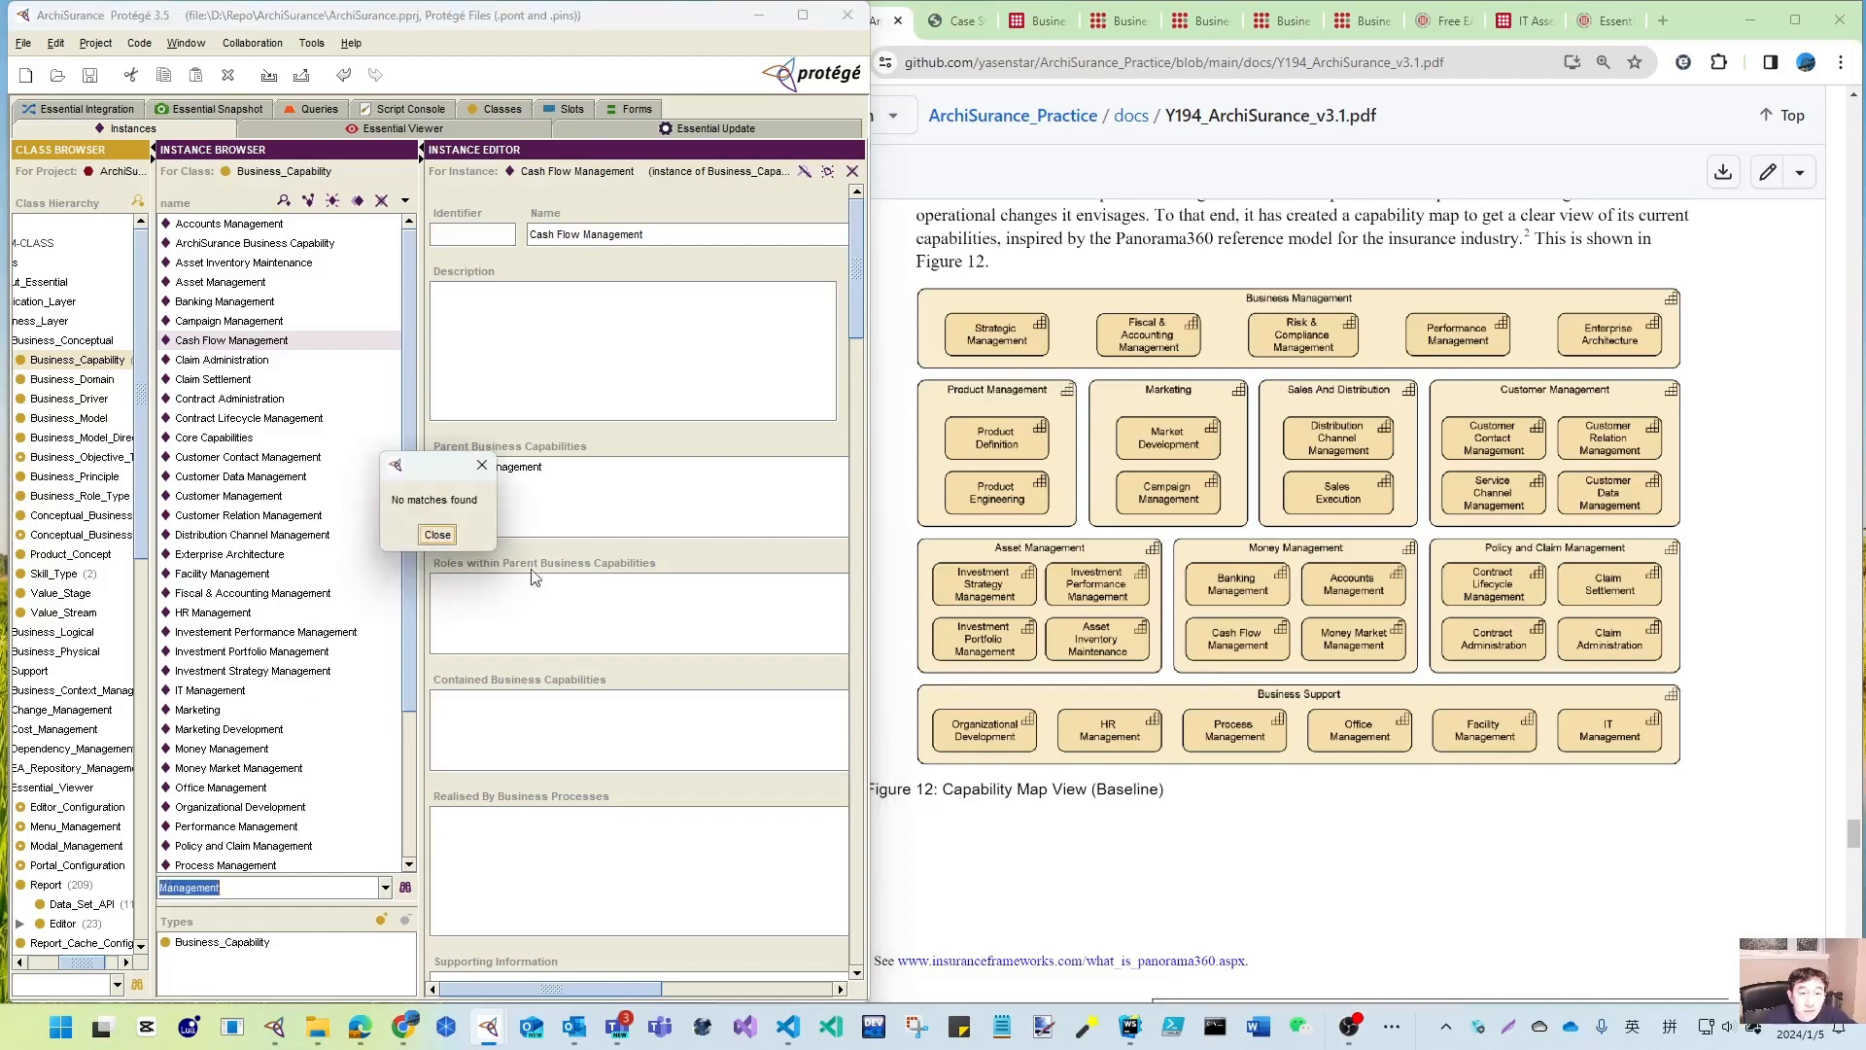
pyautogui.click(437, 534)
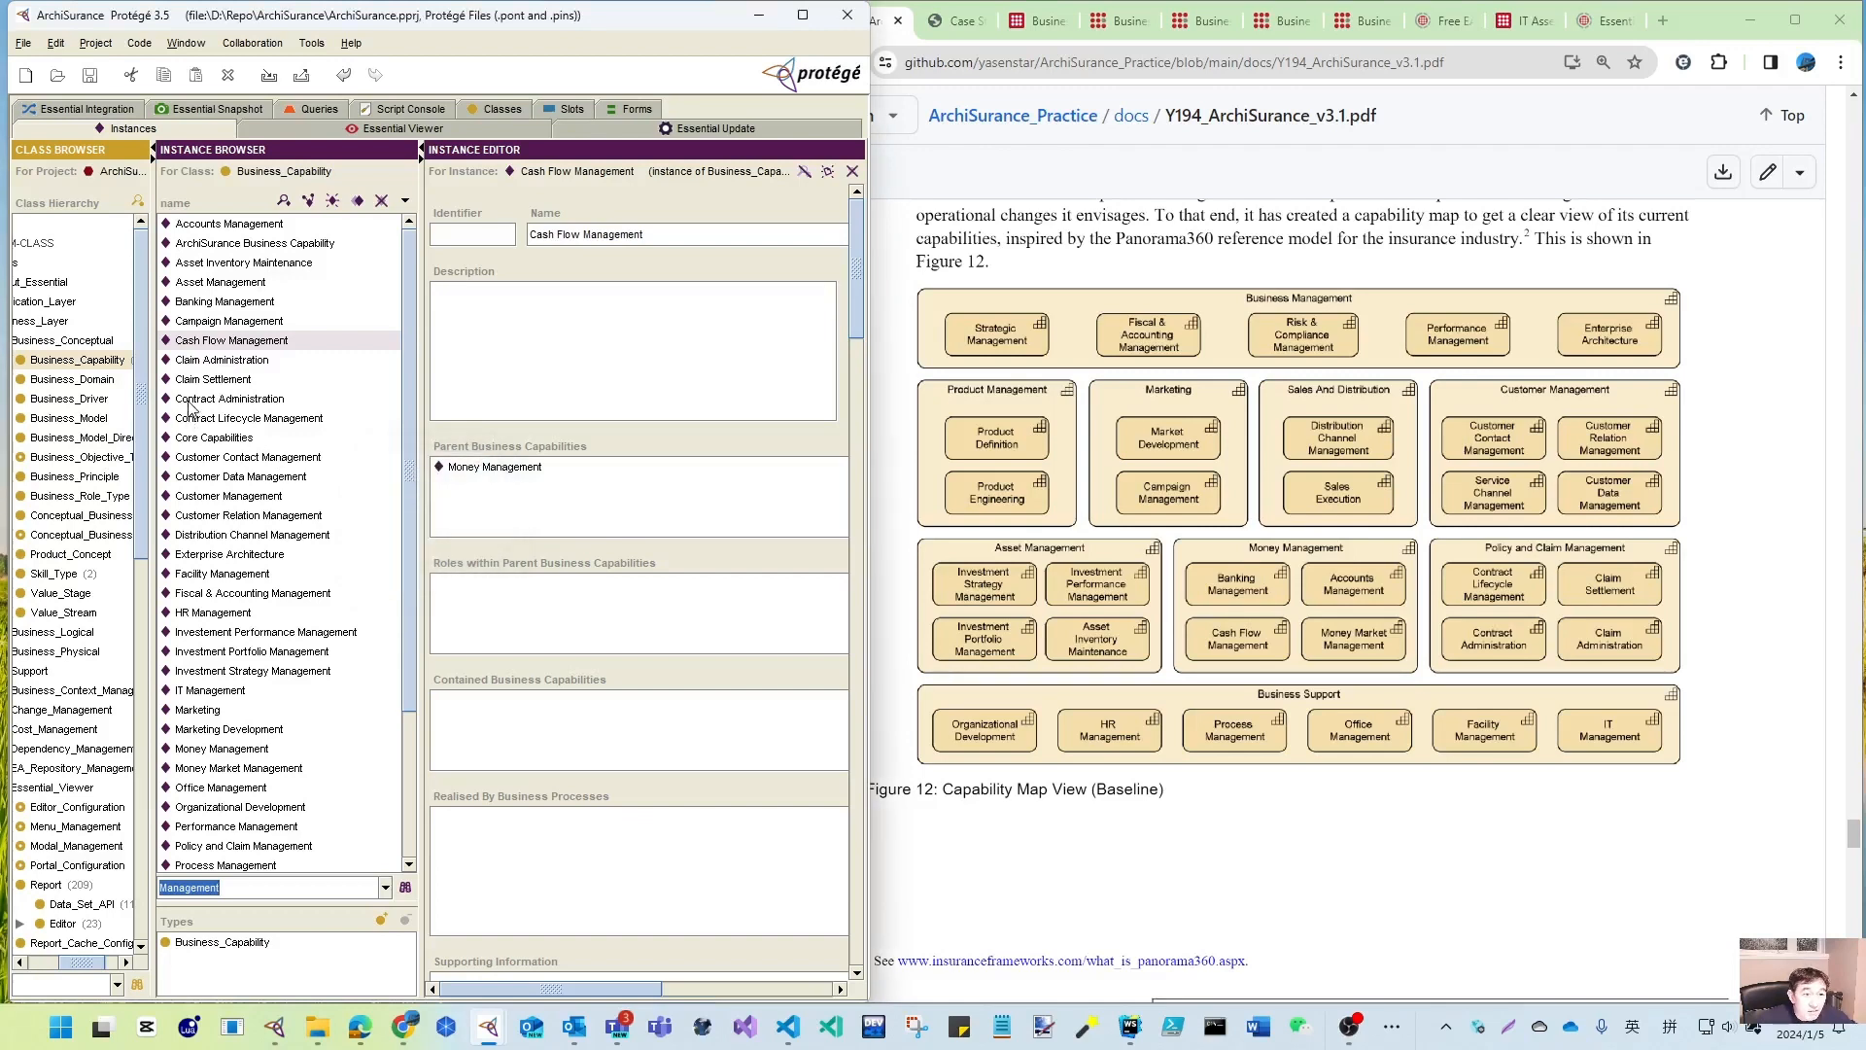
pyautogui.click(161, 887)
pyautogui.write('*')
pyautogui.press('Return')
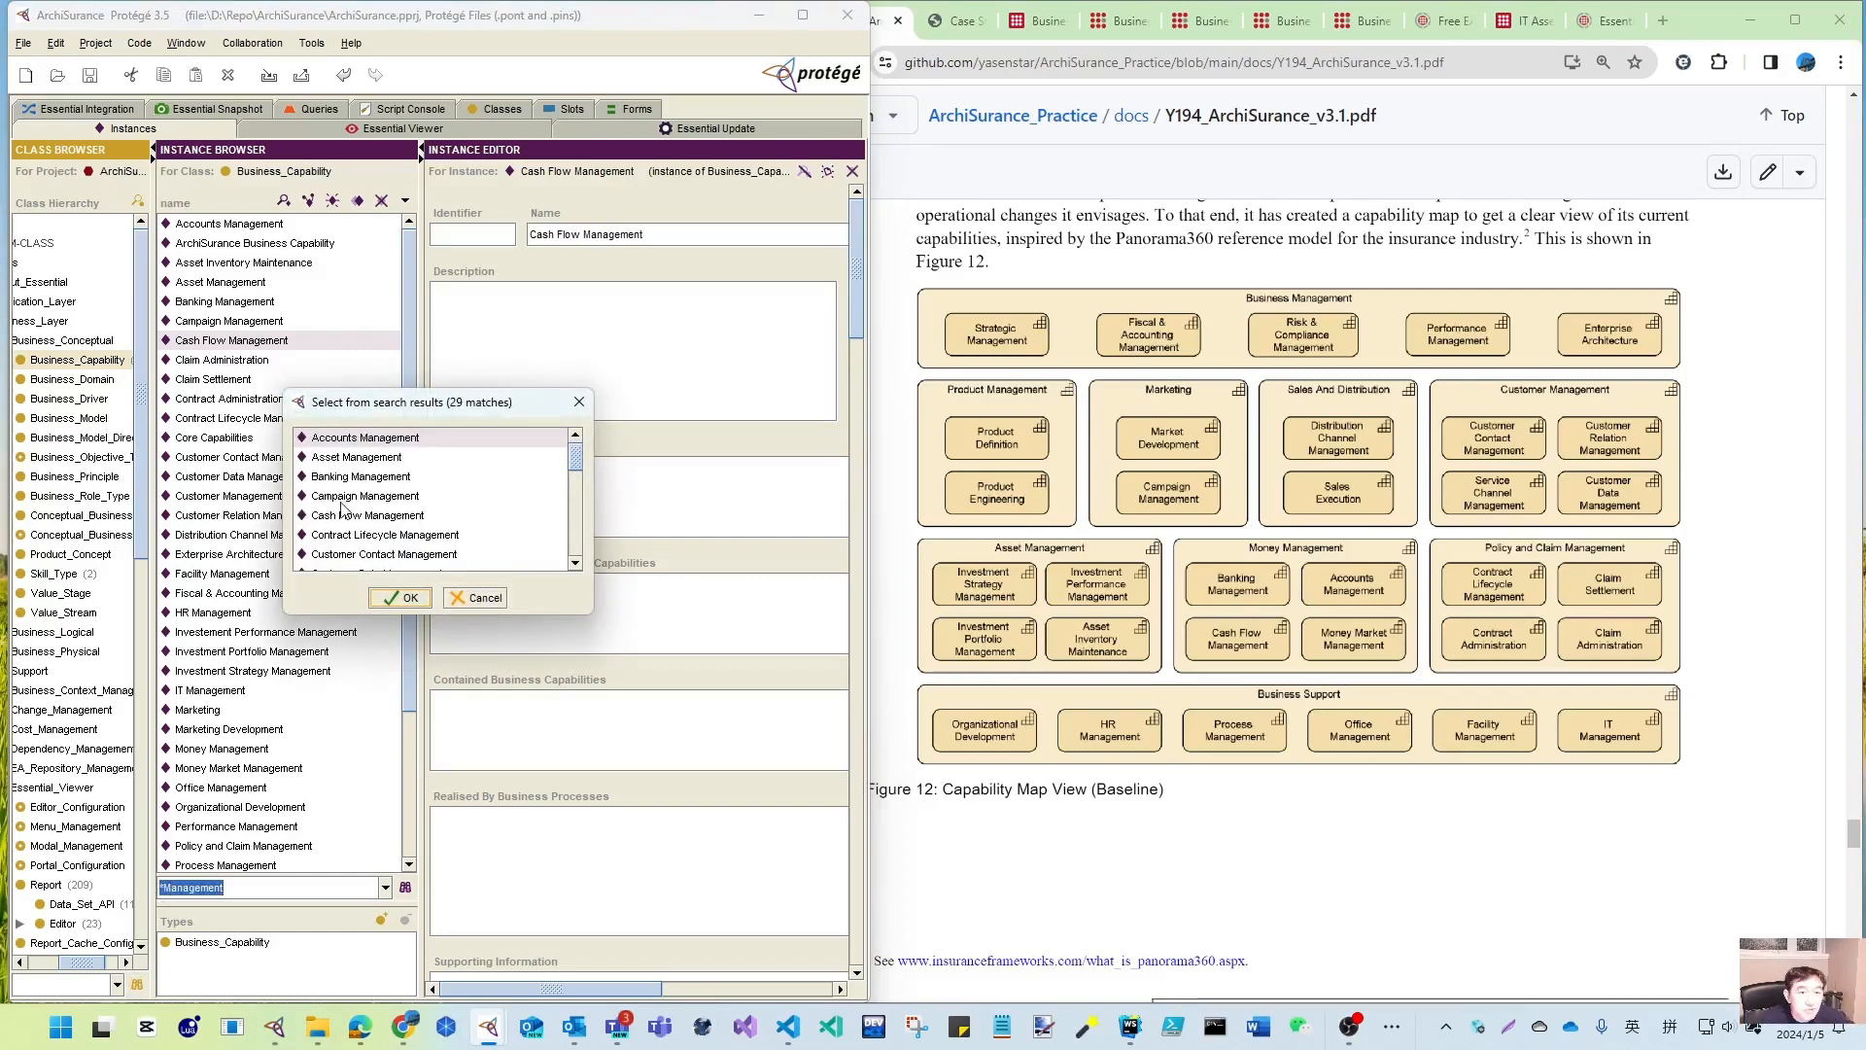
pyautogui.moveTo(580, 612); pyautogui.dragTo(580, 793)
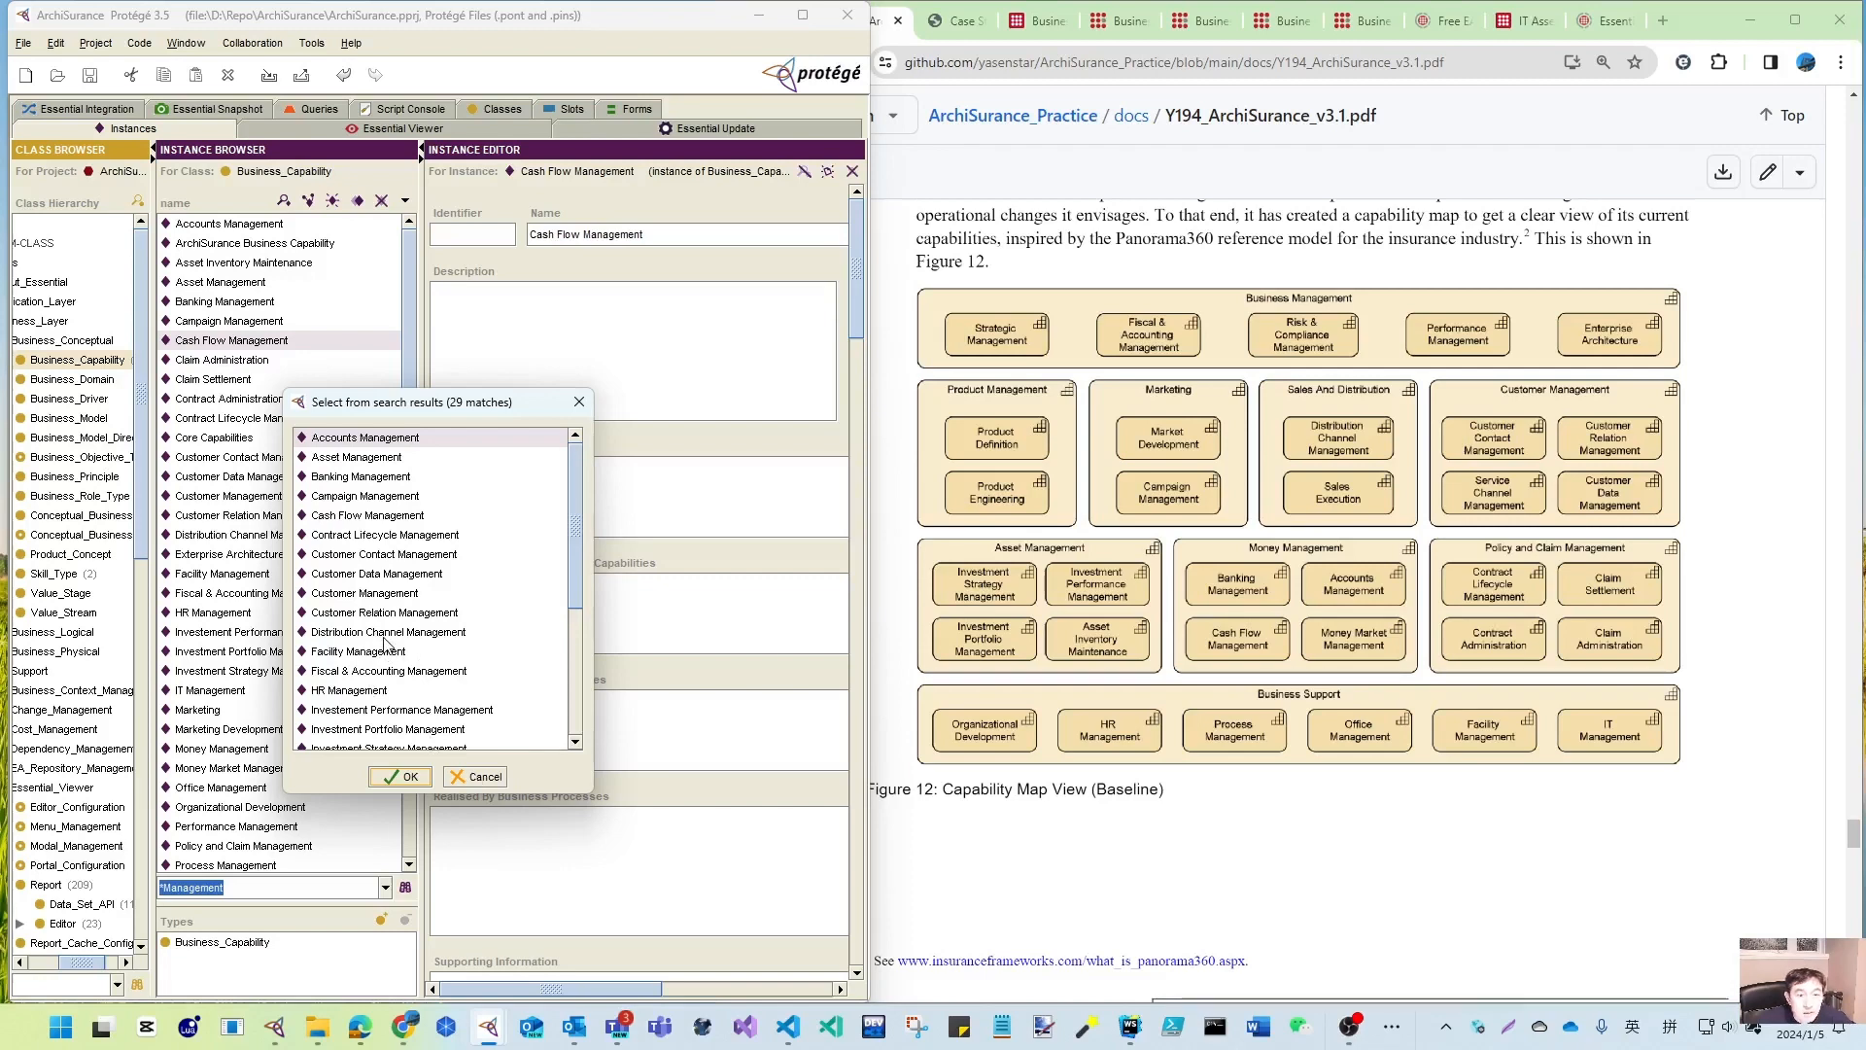
pyautogui.click(400, 776)
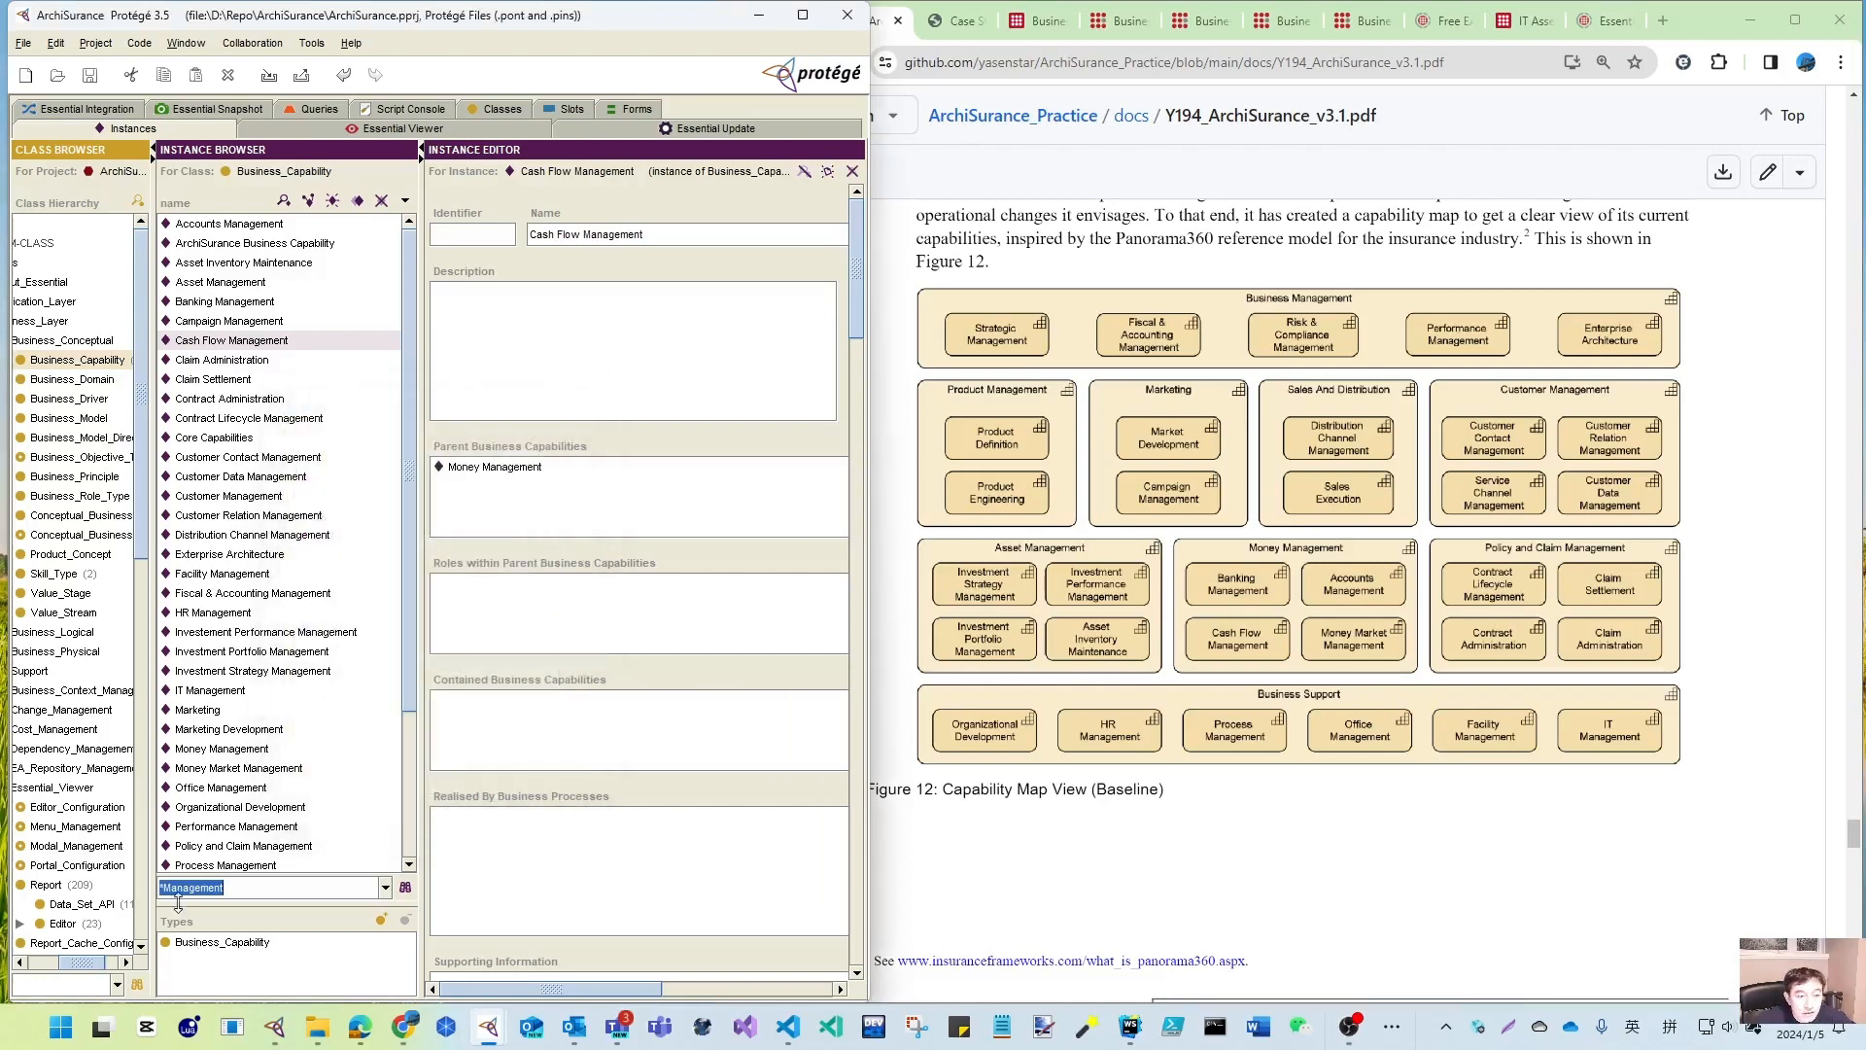
# - Search the Business_Capability instances for channel, channel* and *channel*, and dismiss the final search results
pyautogui.write('channel')
pyautogui.press('Return')
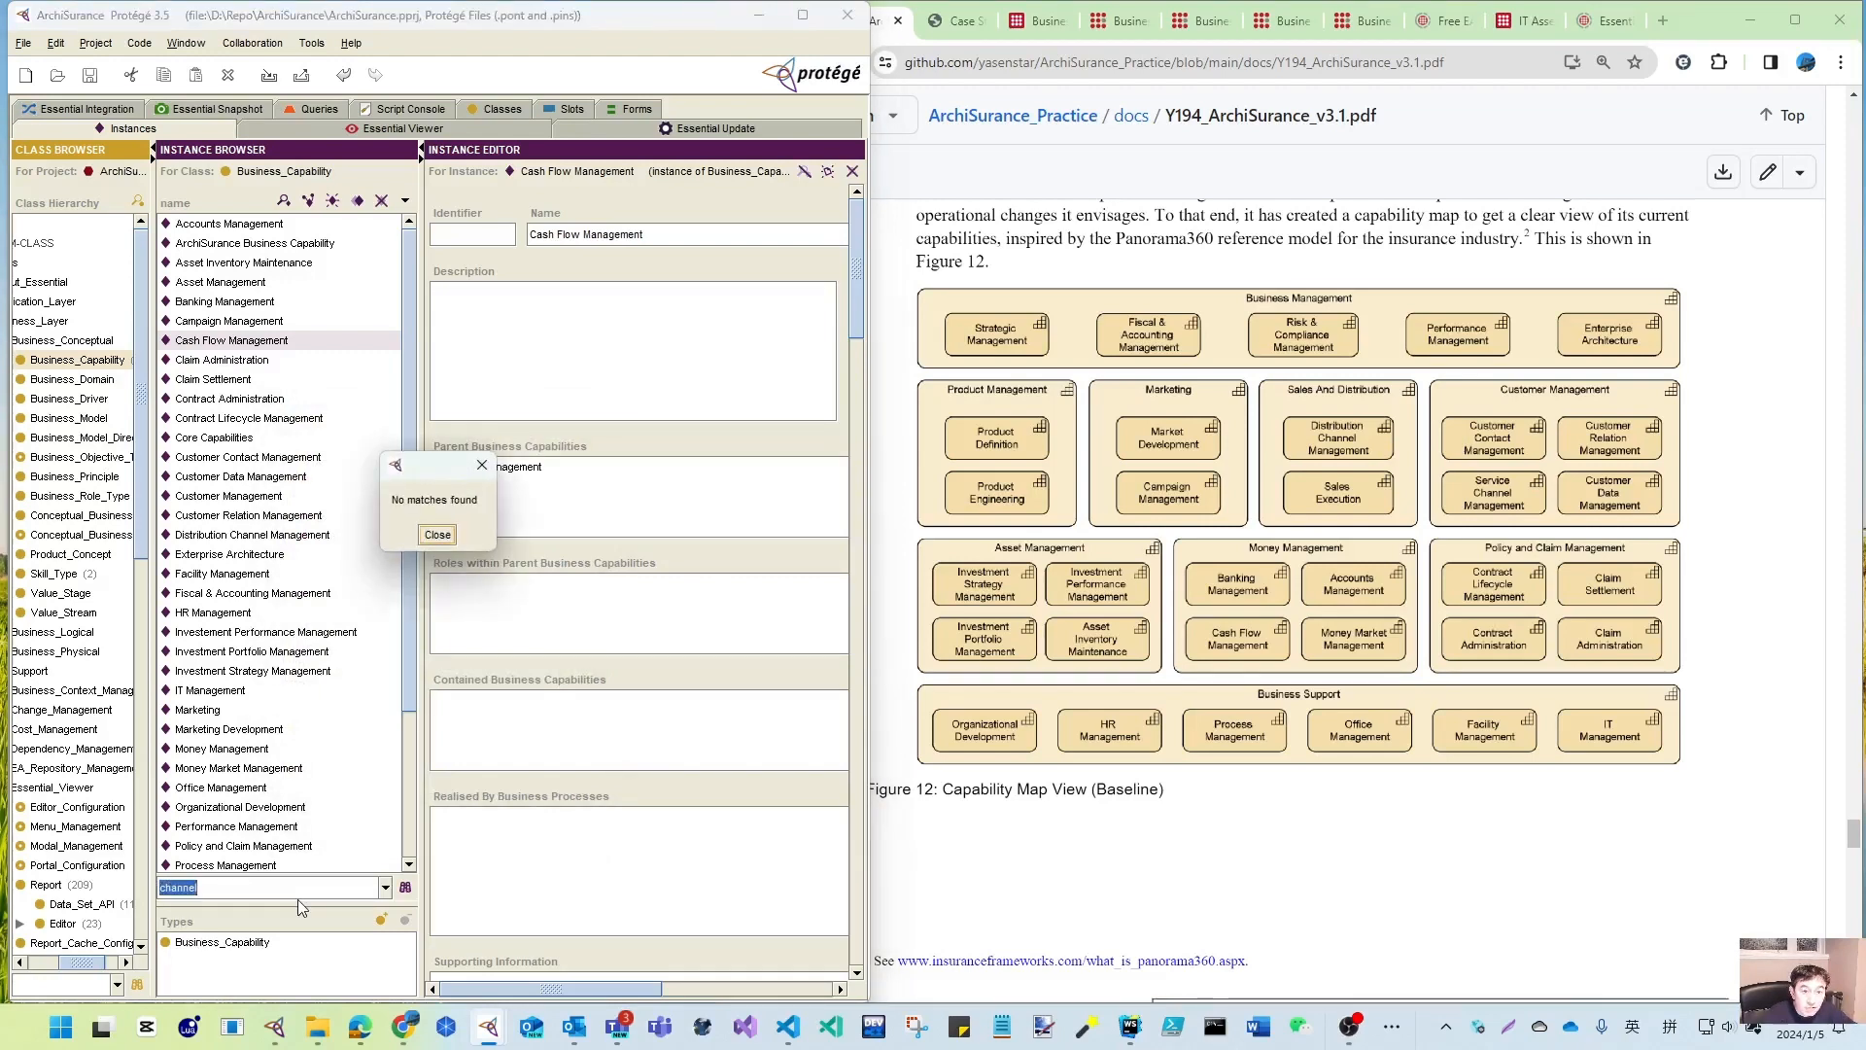
pyautogui.press('Return')
pyautogui.press('End')
pyautogui.write('*')
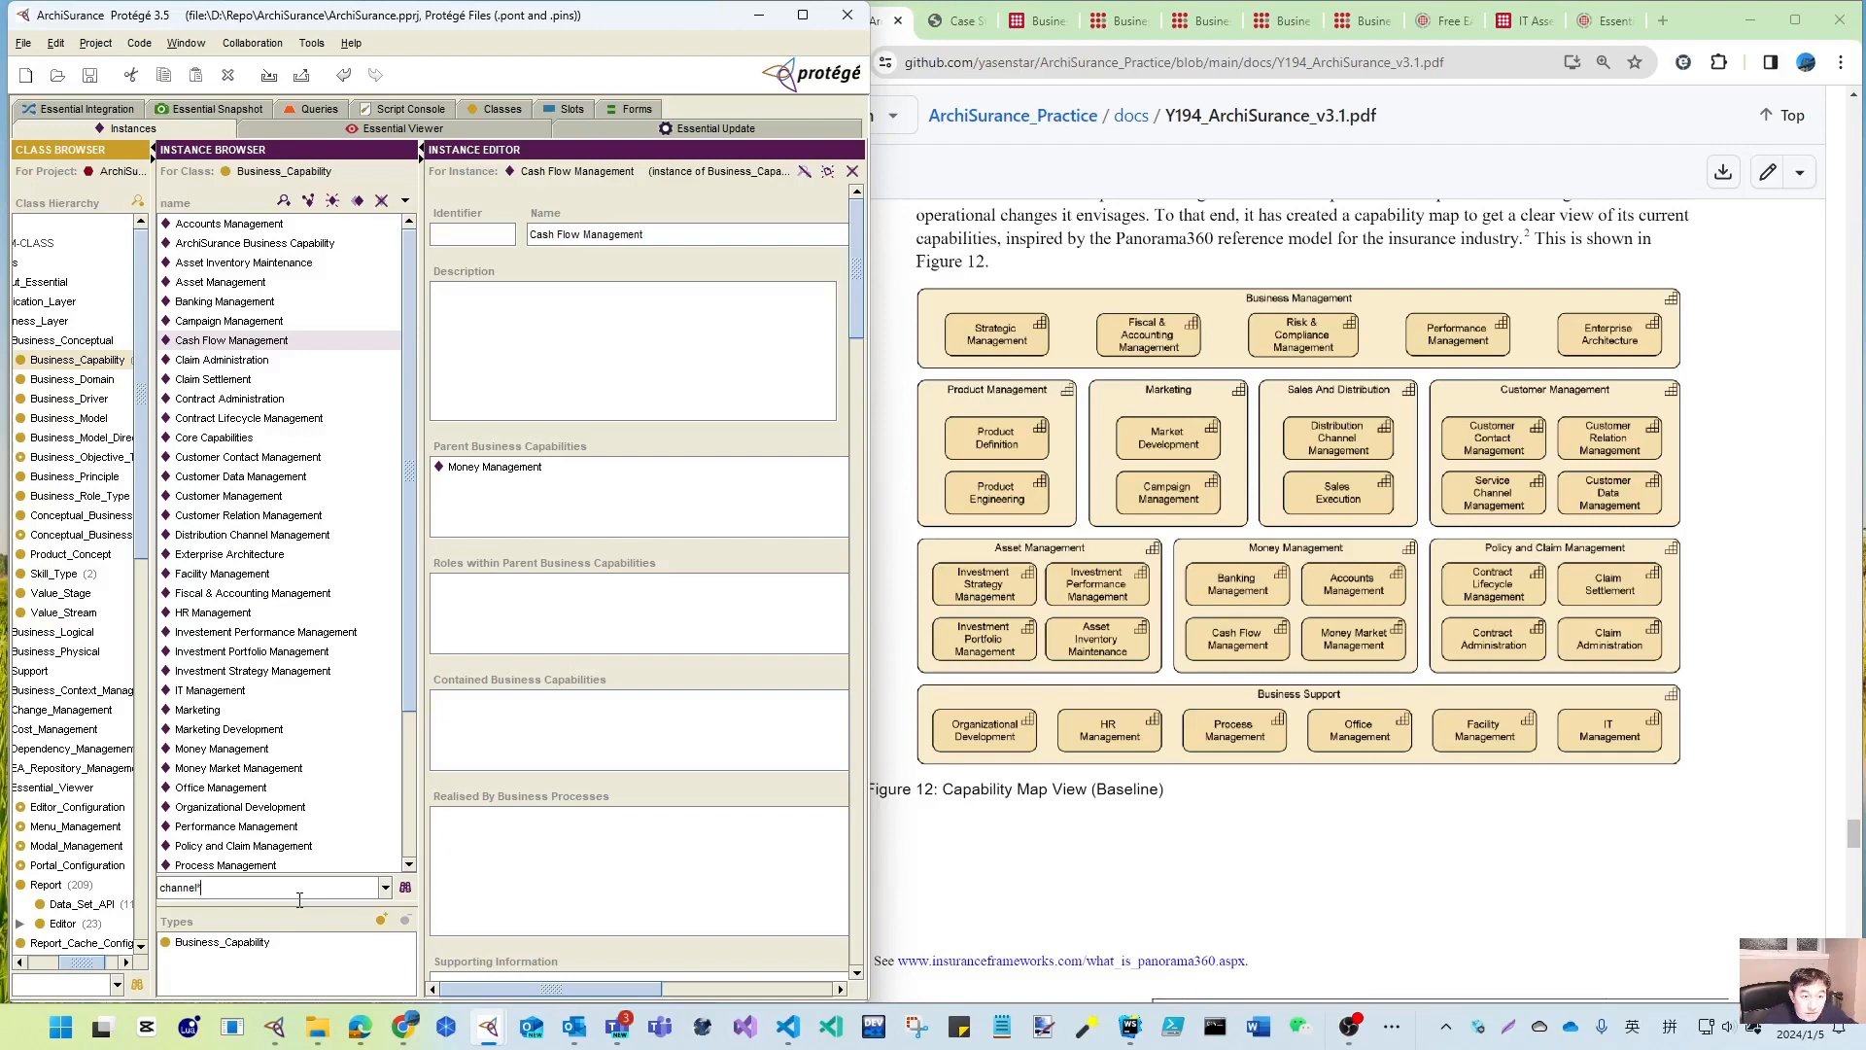
pyautogui.press('Return')
pyautogui.press('Return')
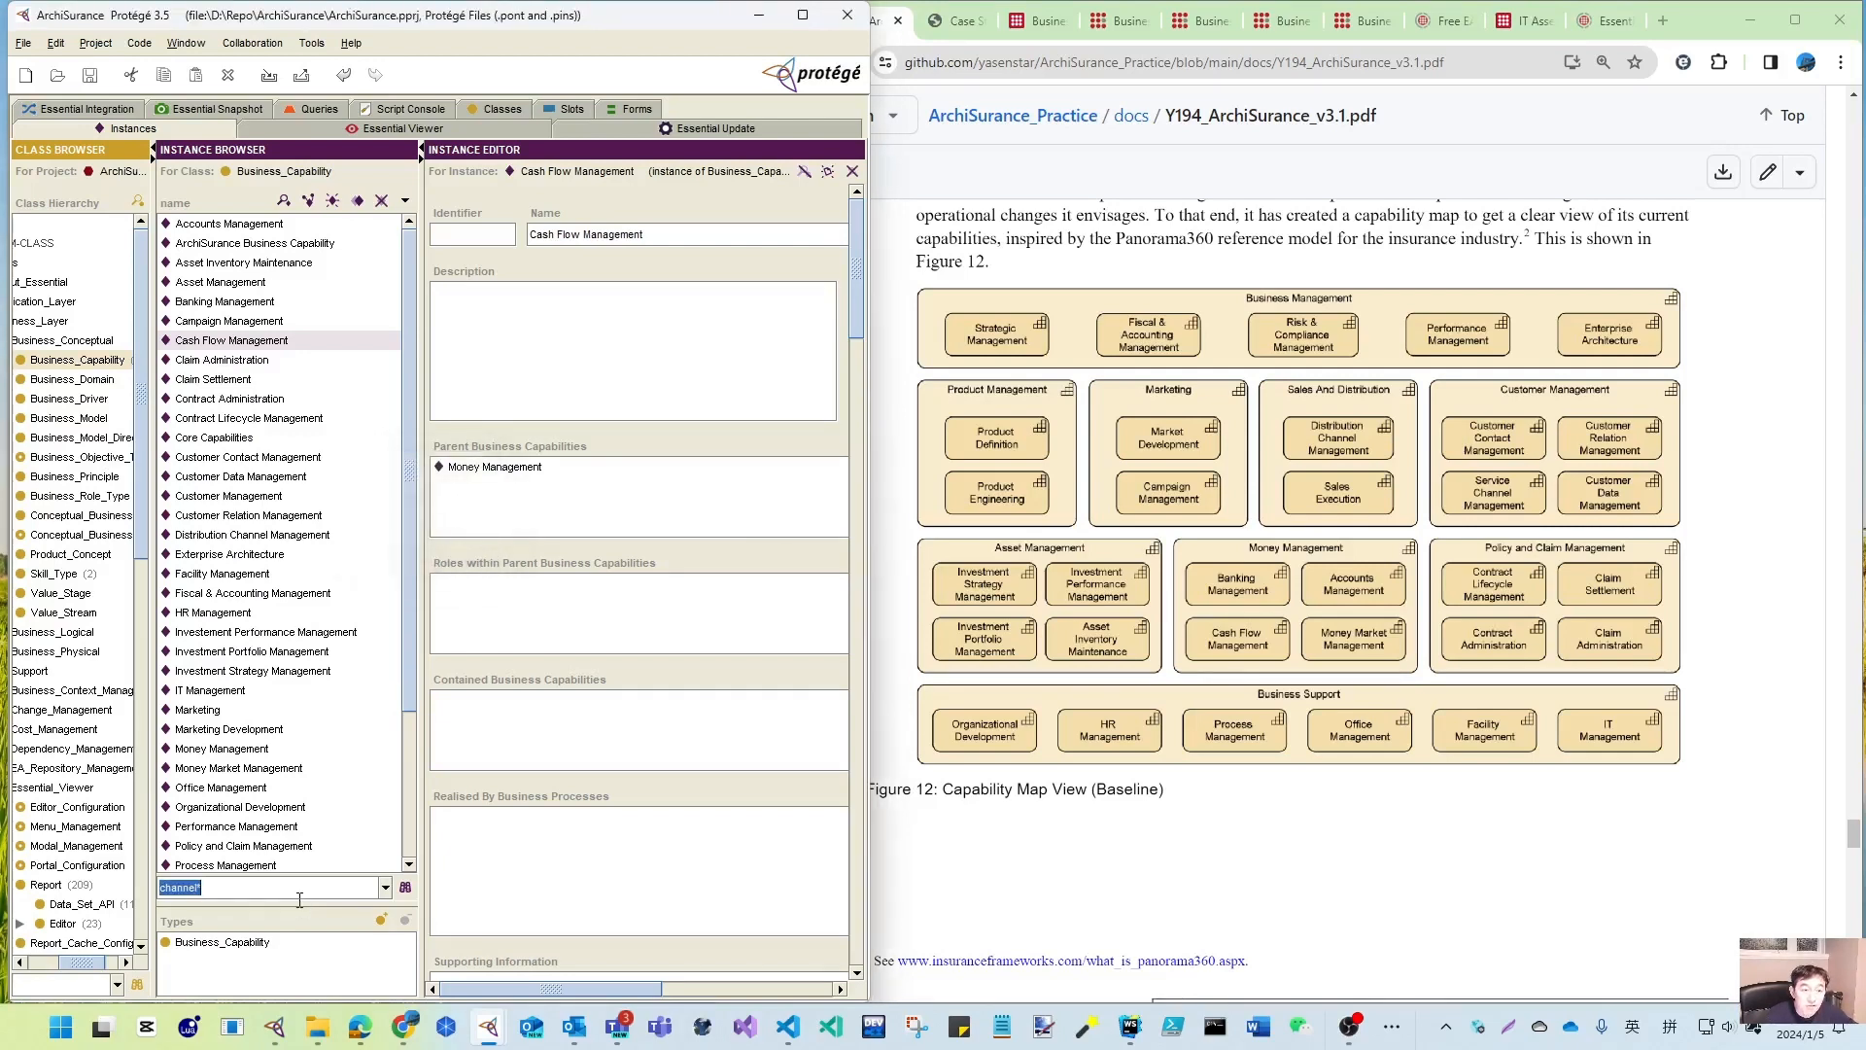
pyautogui.press('Home')
pyautogui.write('*')
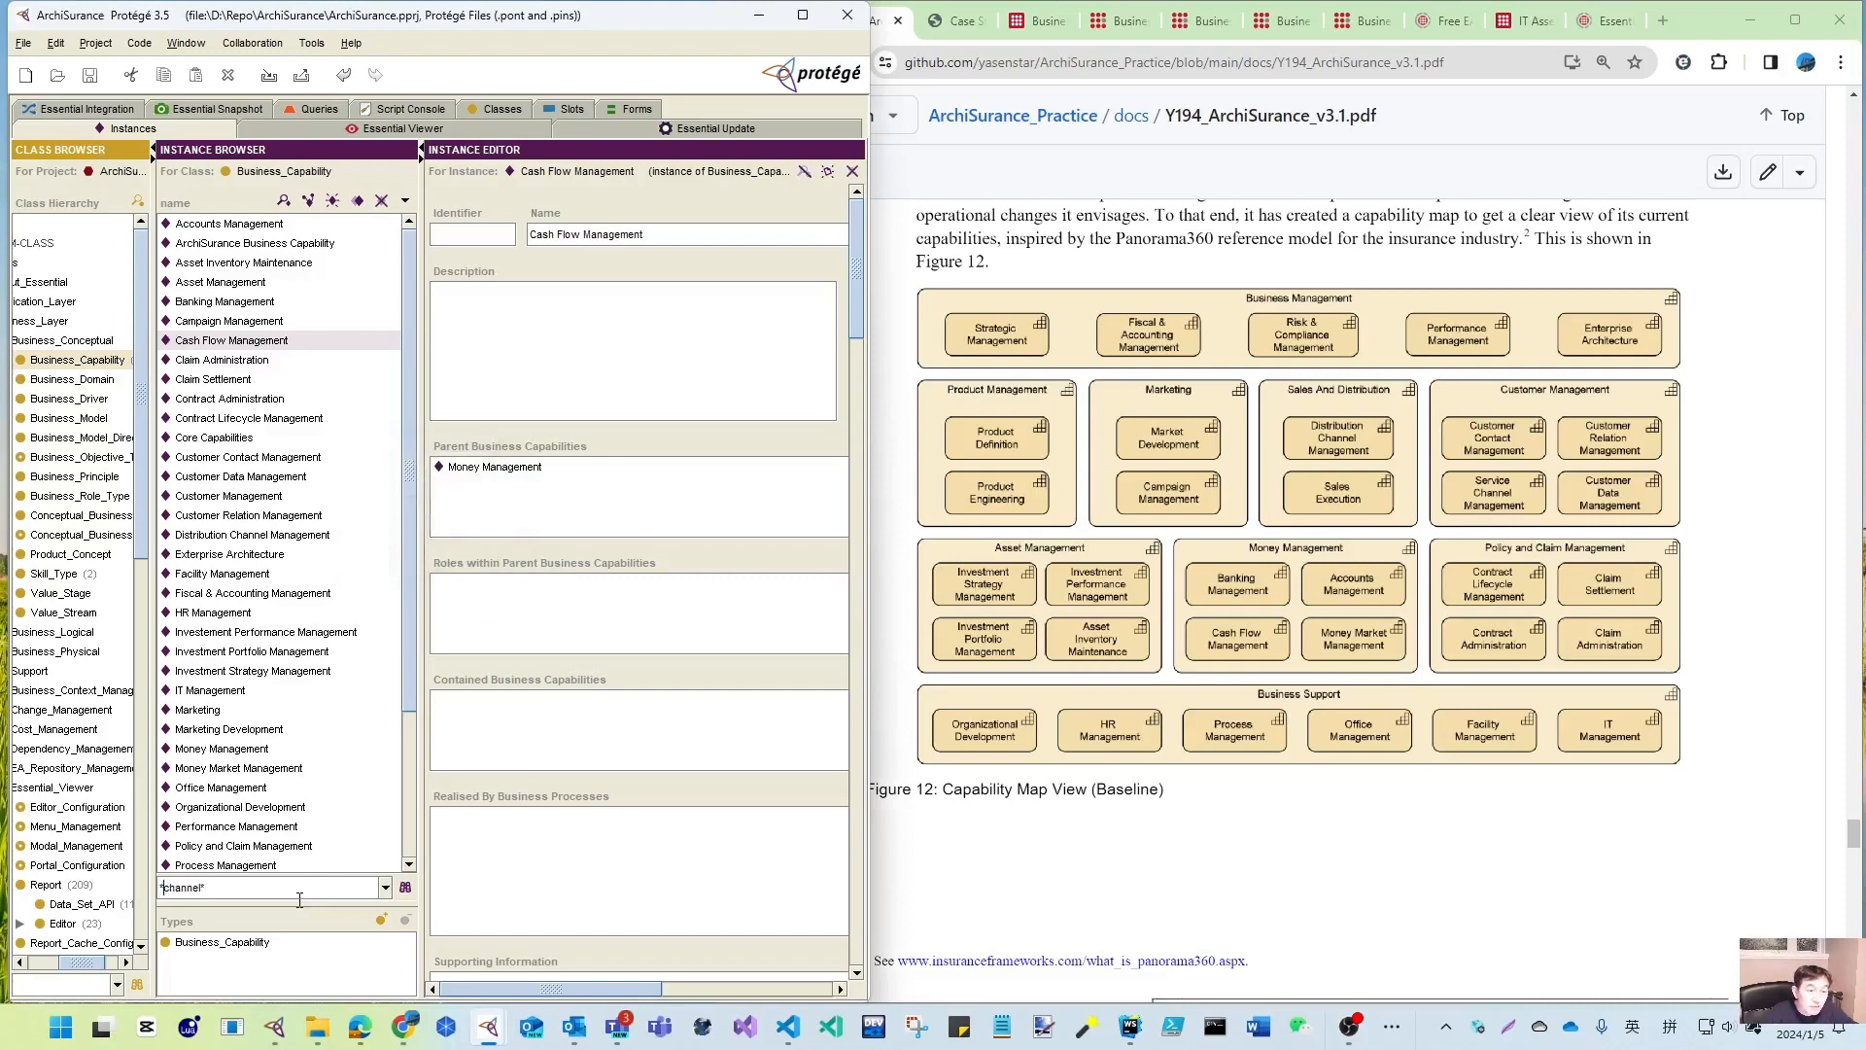
pyautogui.press('Return')
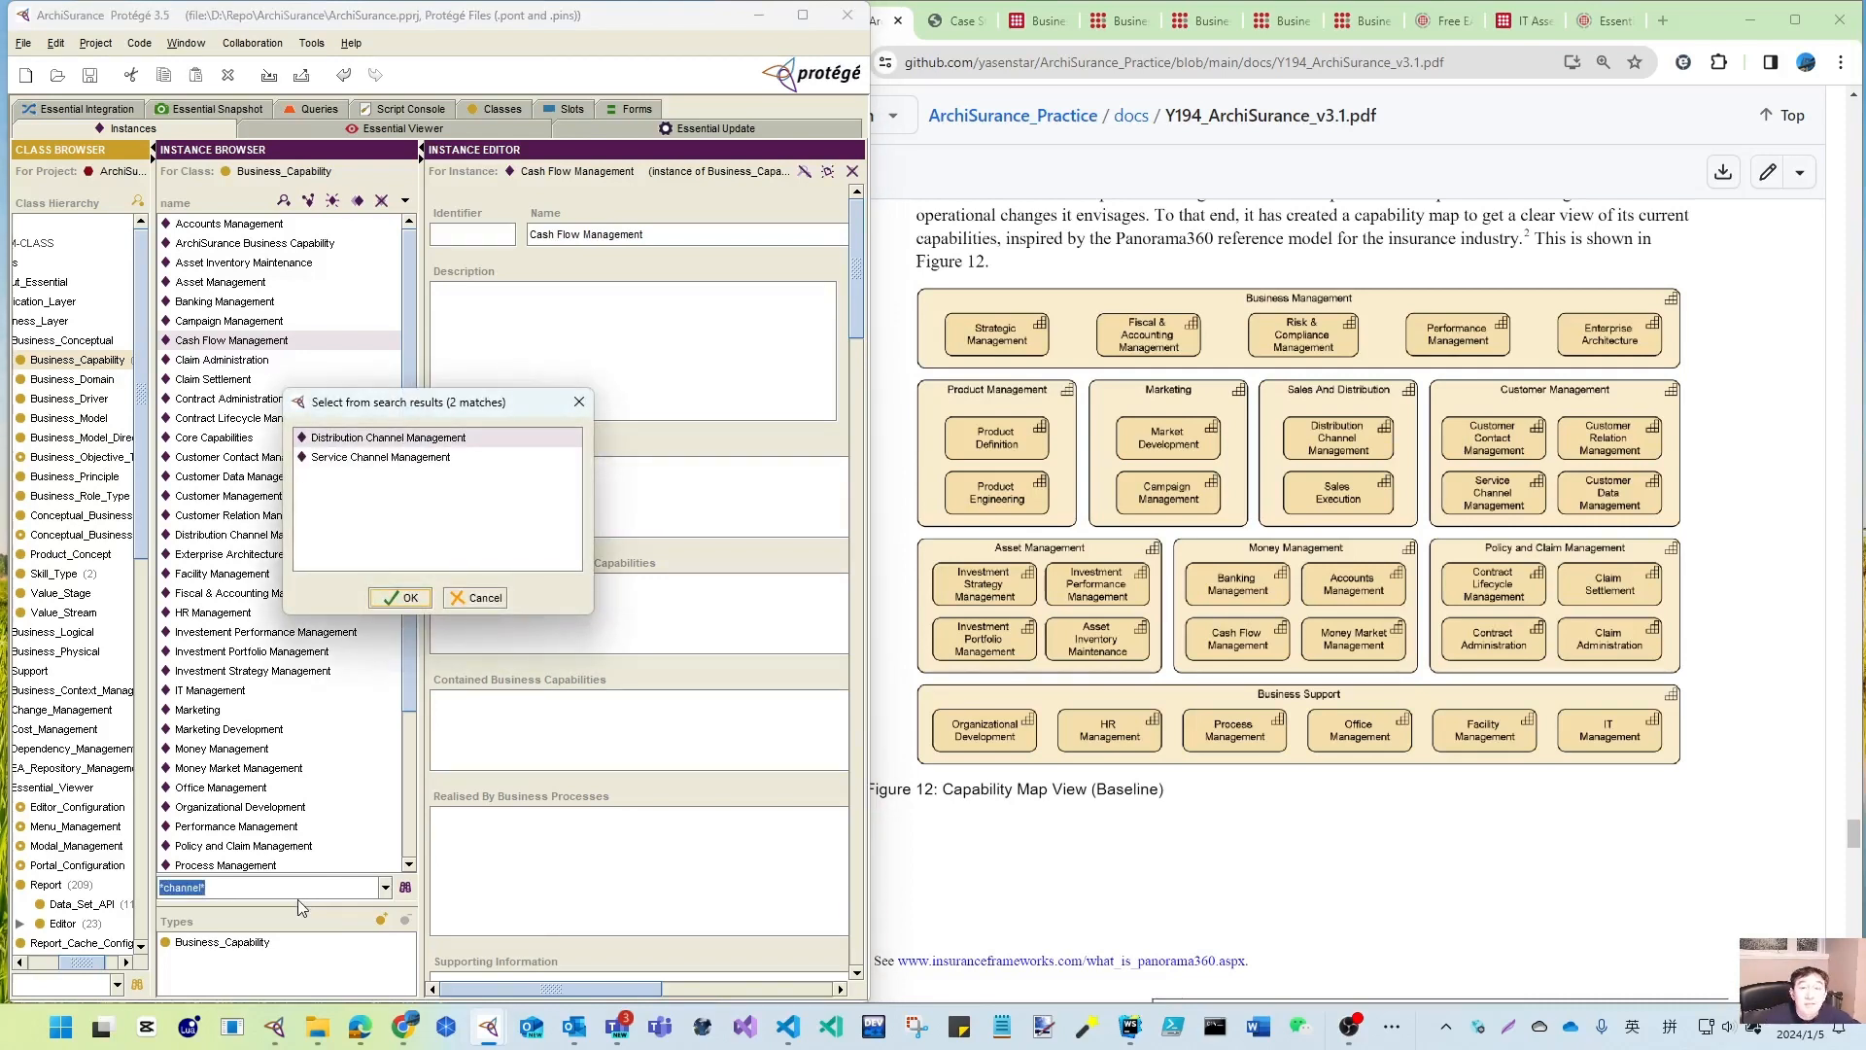
pyautogui.click(501, 602)
pyautogui.click(215, 894)
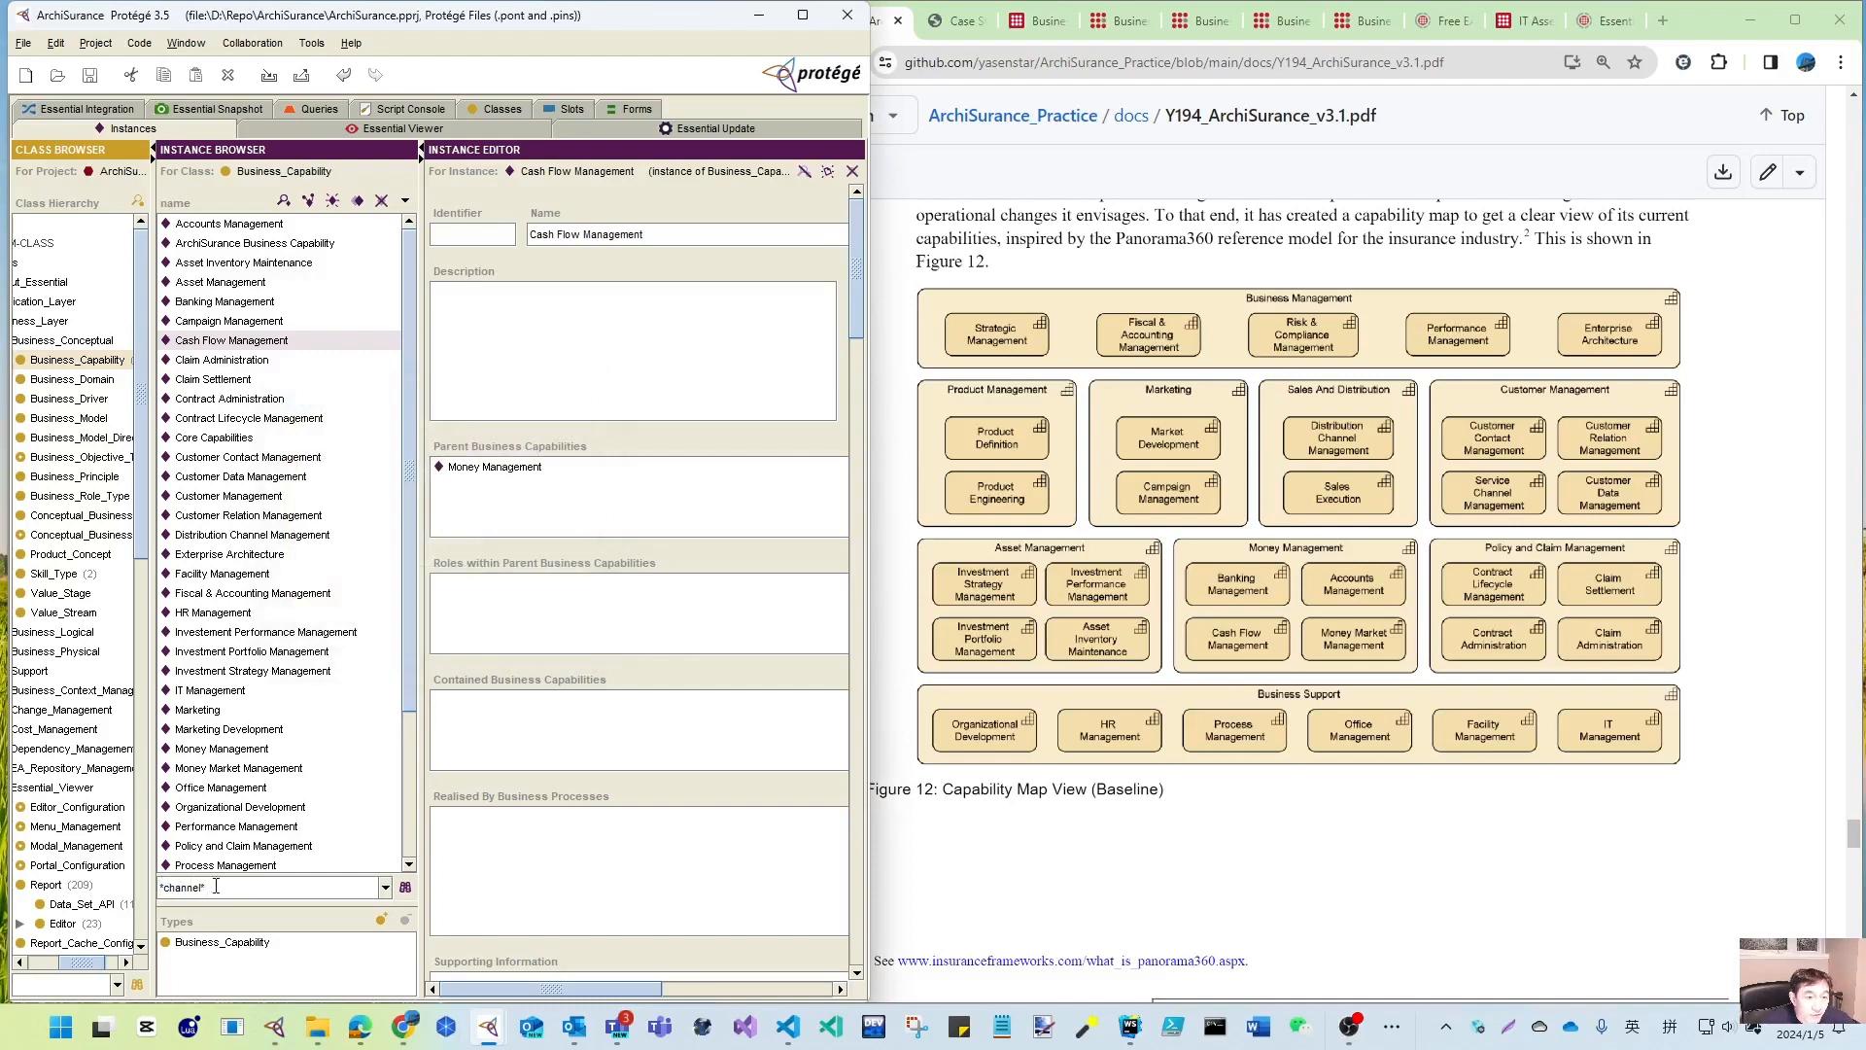
# - Rerun the *channel* search on the Business_Capability instances and dismiss the results
pyautogui.click(405, 888)
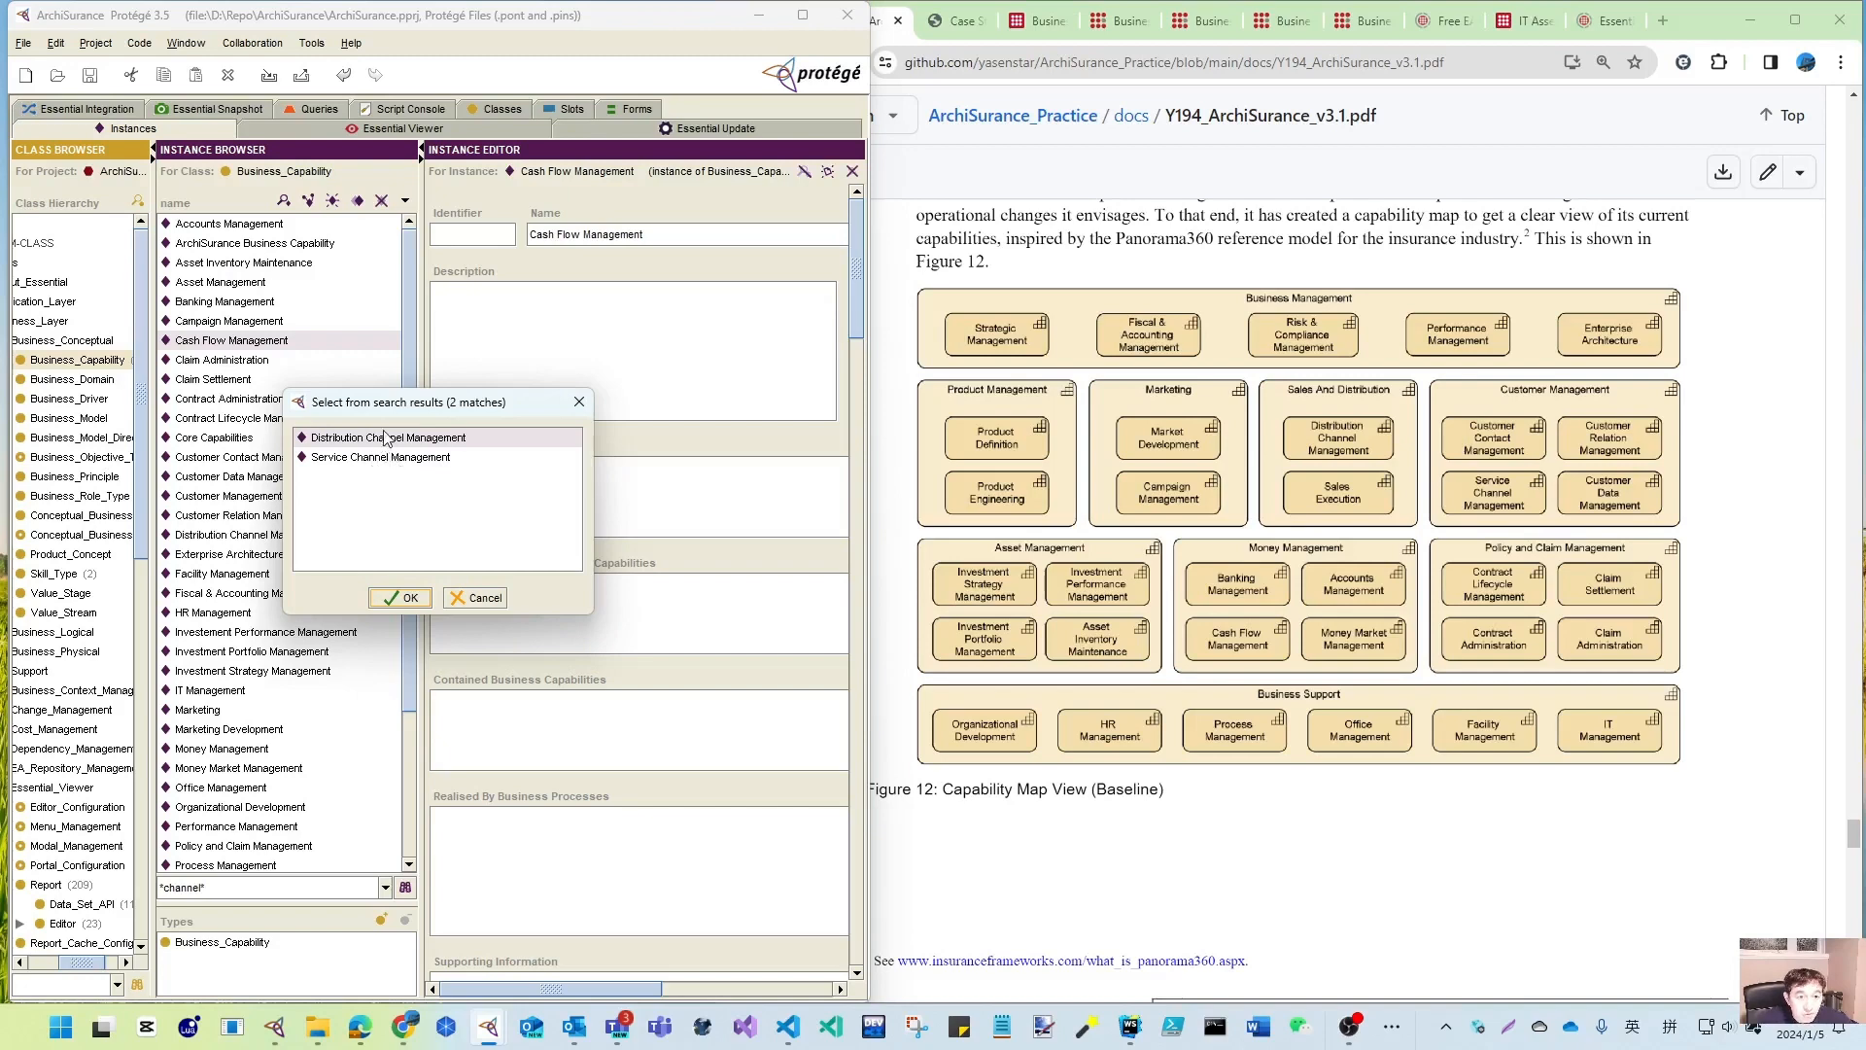
pyautogui.click(500, 603)
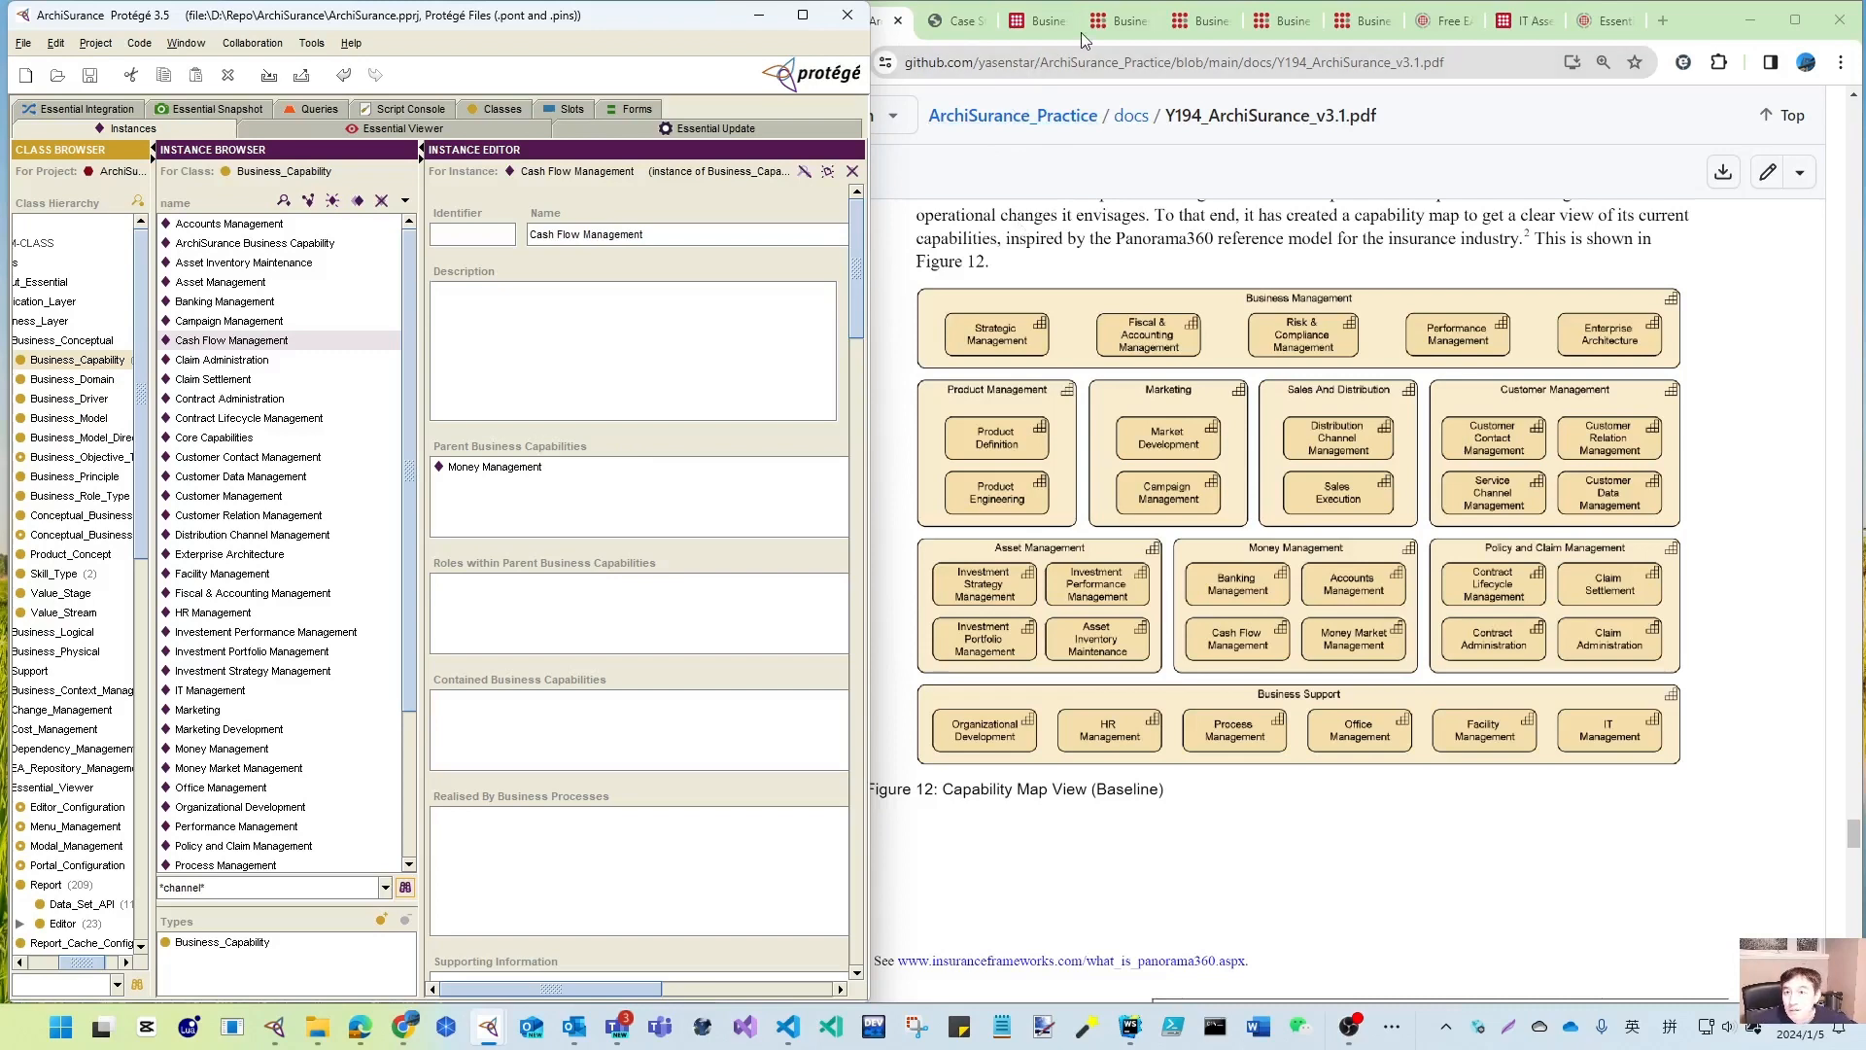
# - Reload the Business Capability Dashboard in the browser and review its capability groups, opening and closing the Product Management details
pyautogui.moveTo(1113, 36)
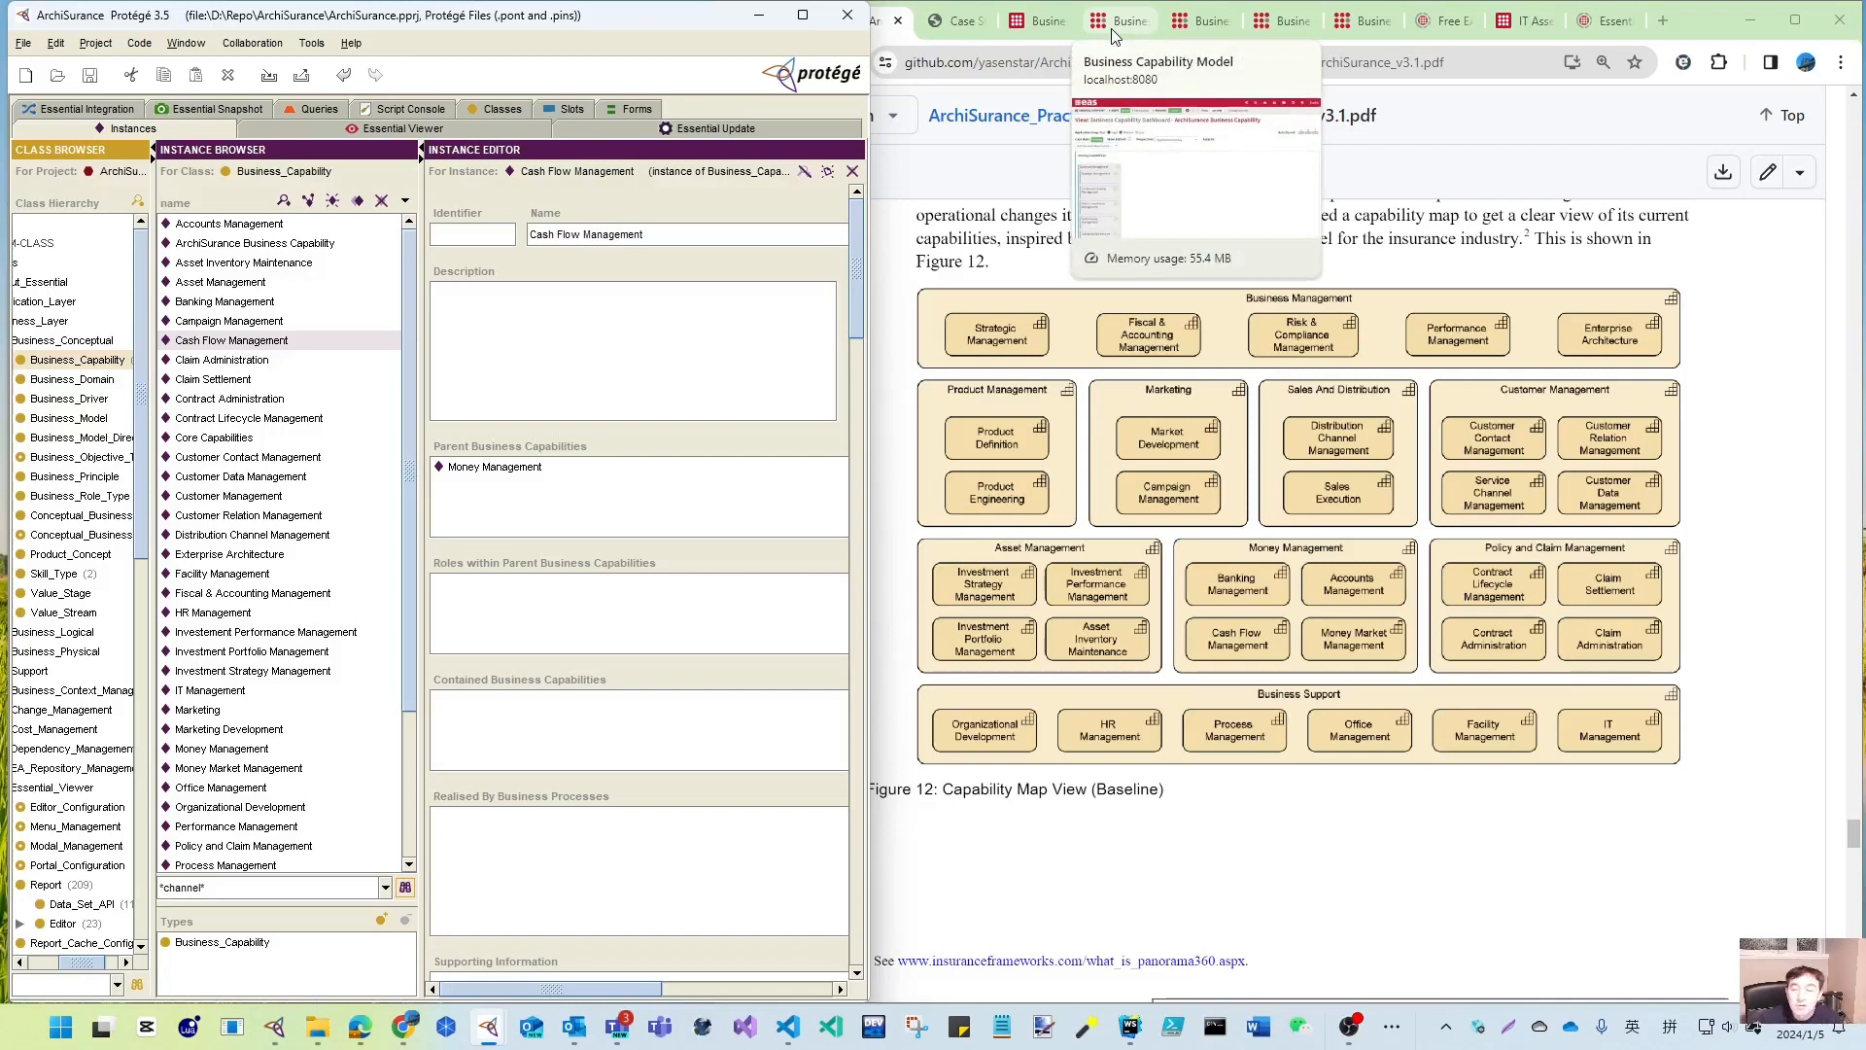
pyautogui.click(1113, 36)
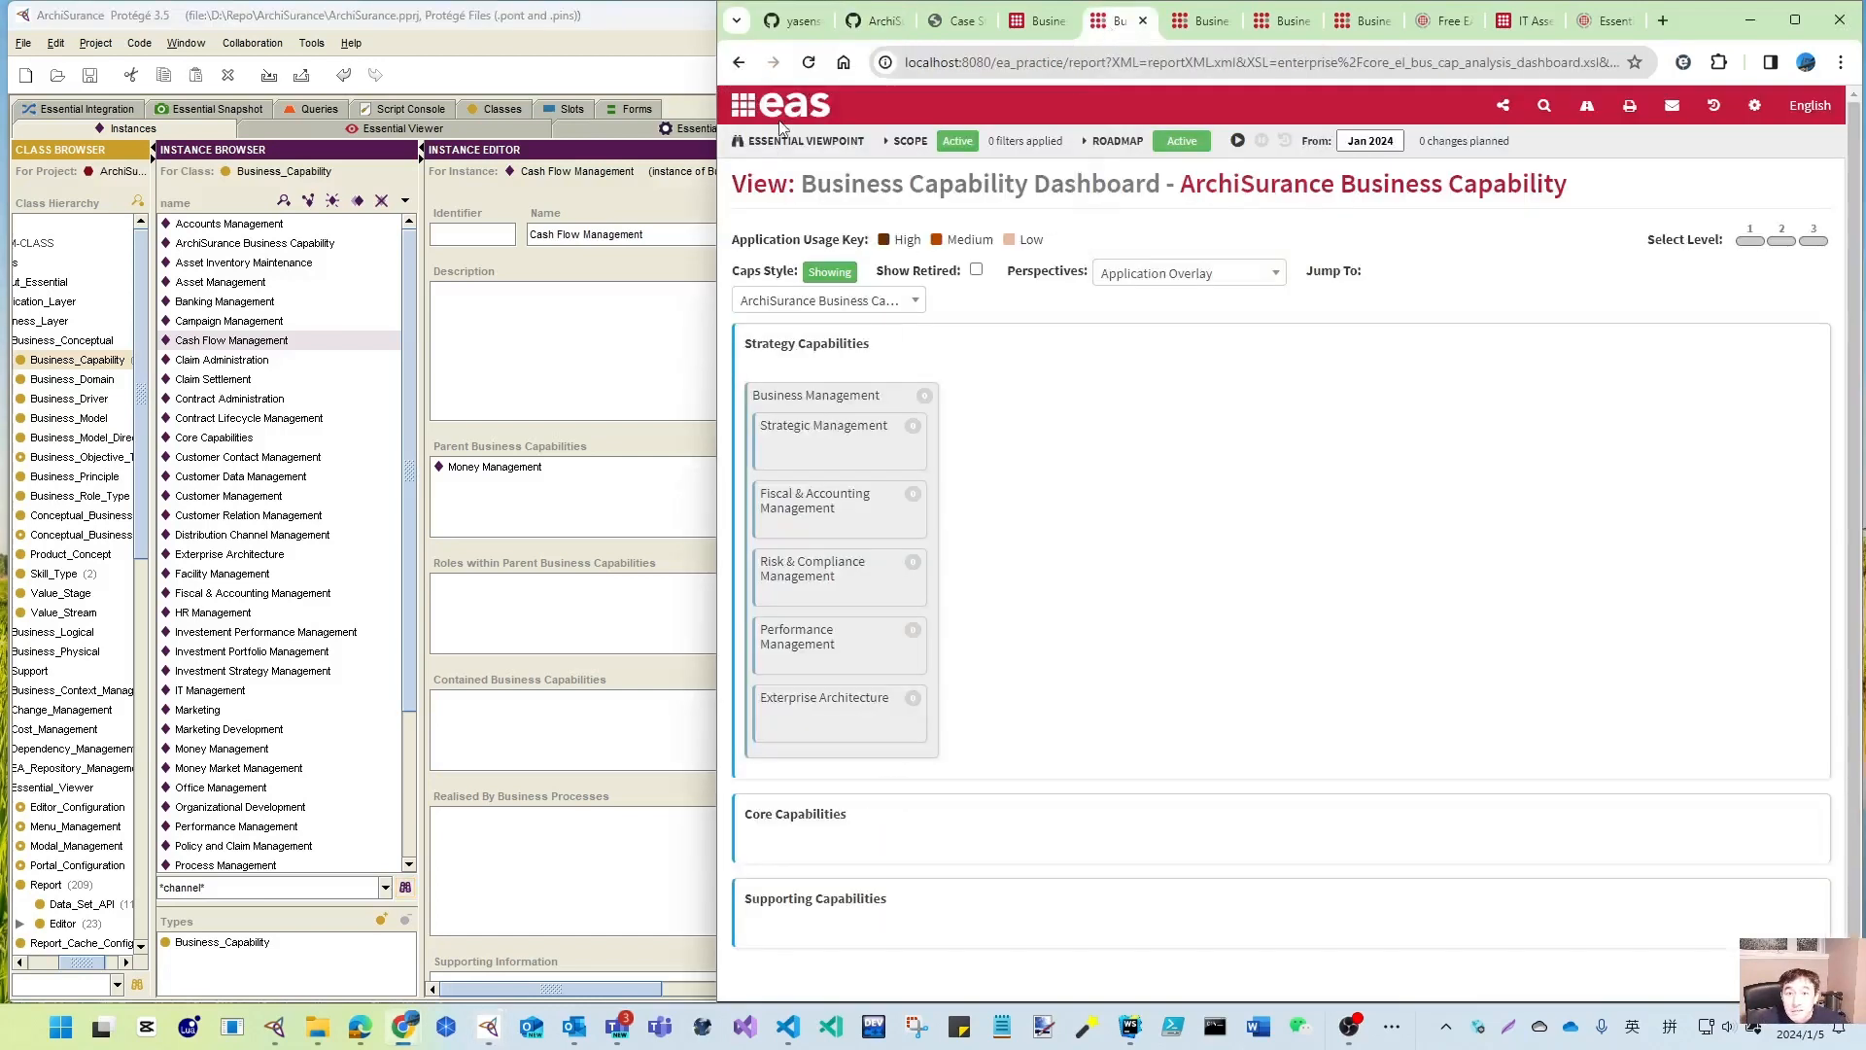
pyautogui.click(808, 62)
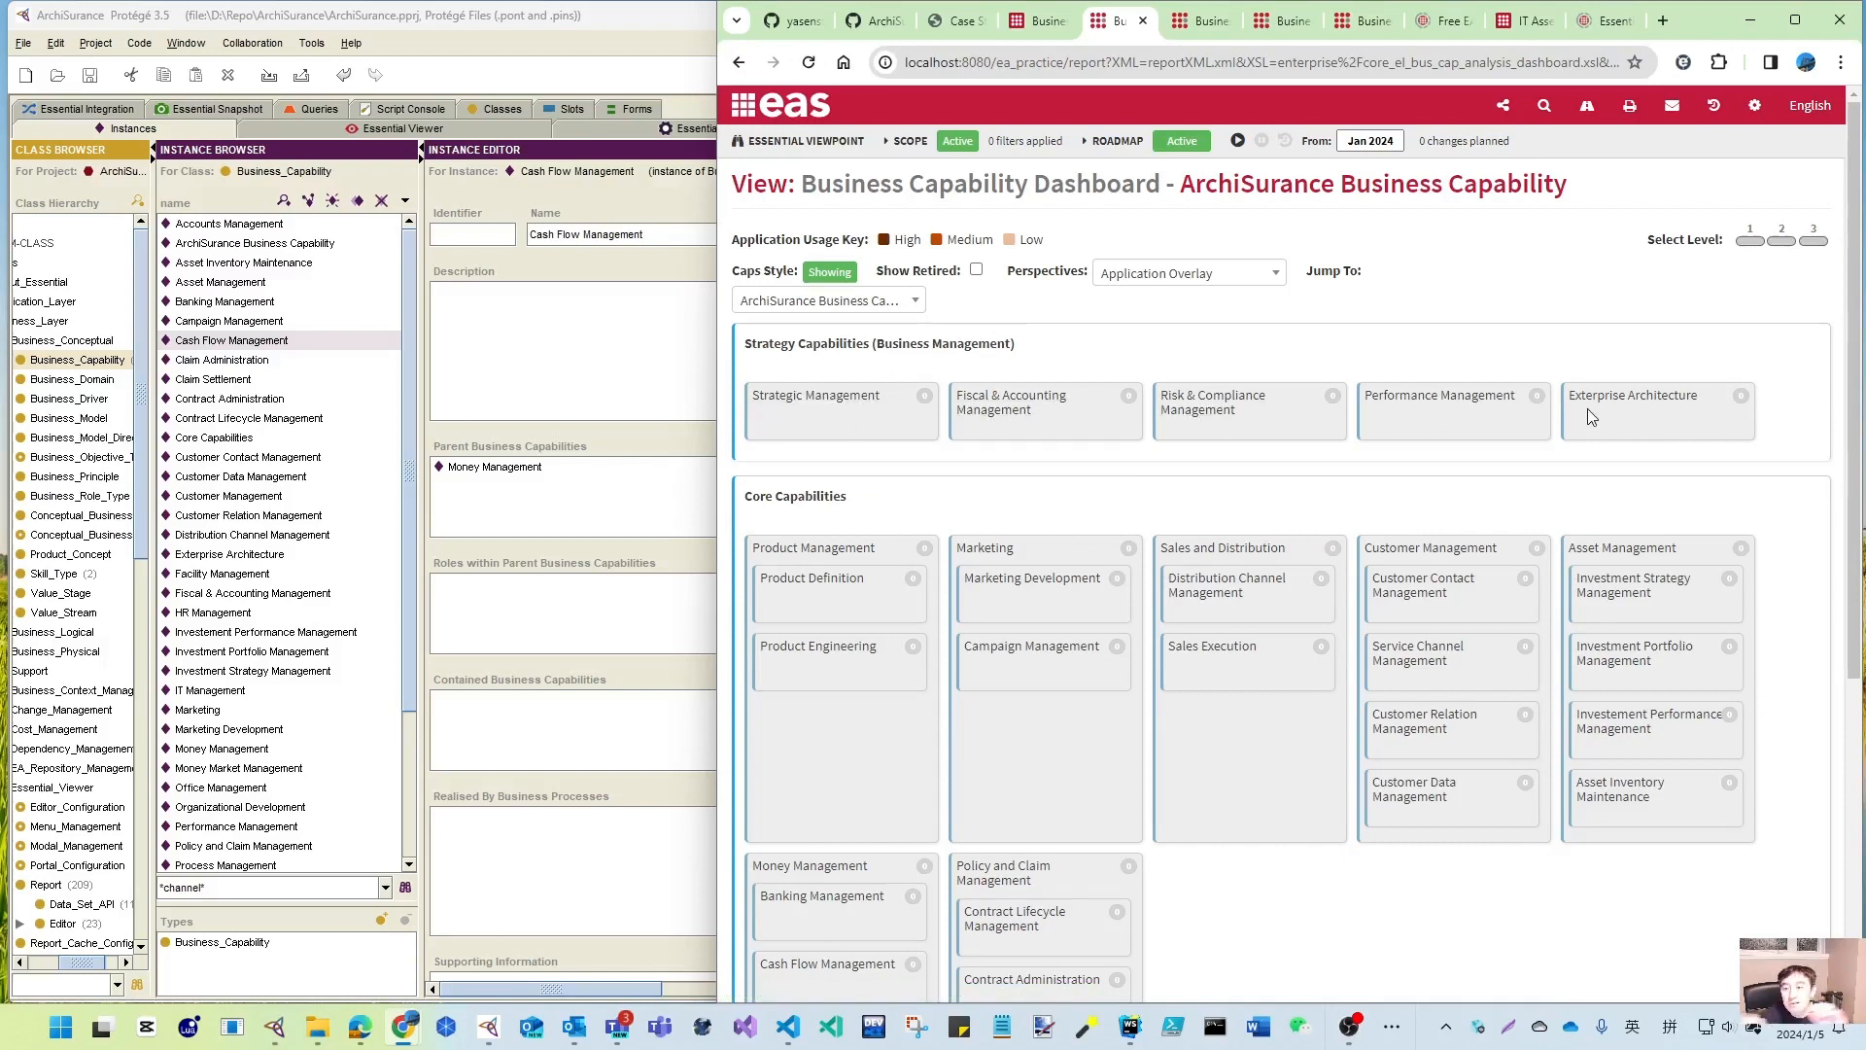
pyautogui.scroll(-3, 1251, 680)
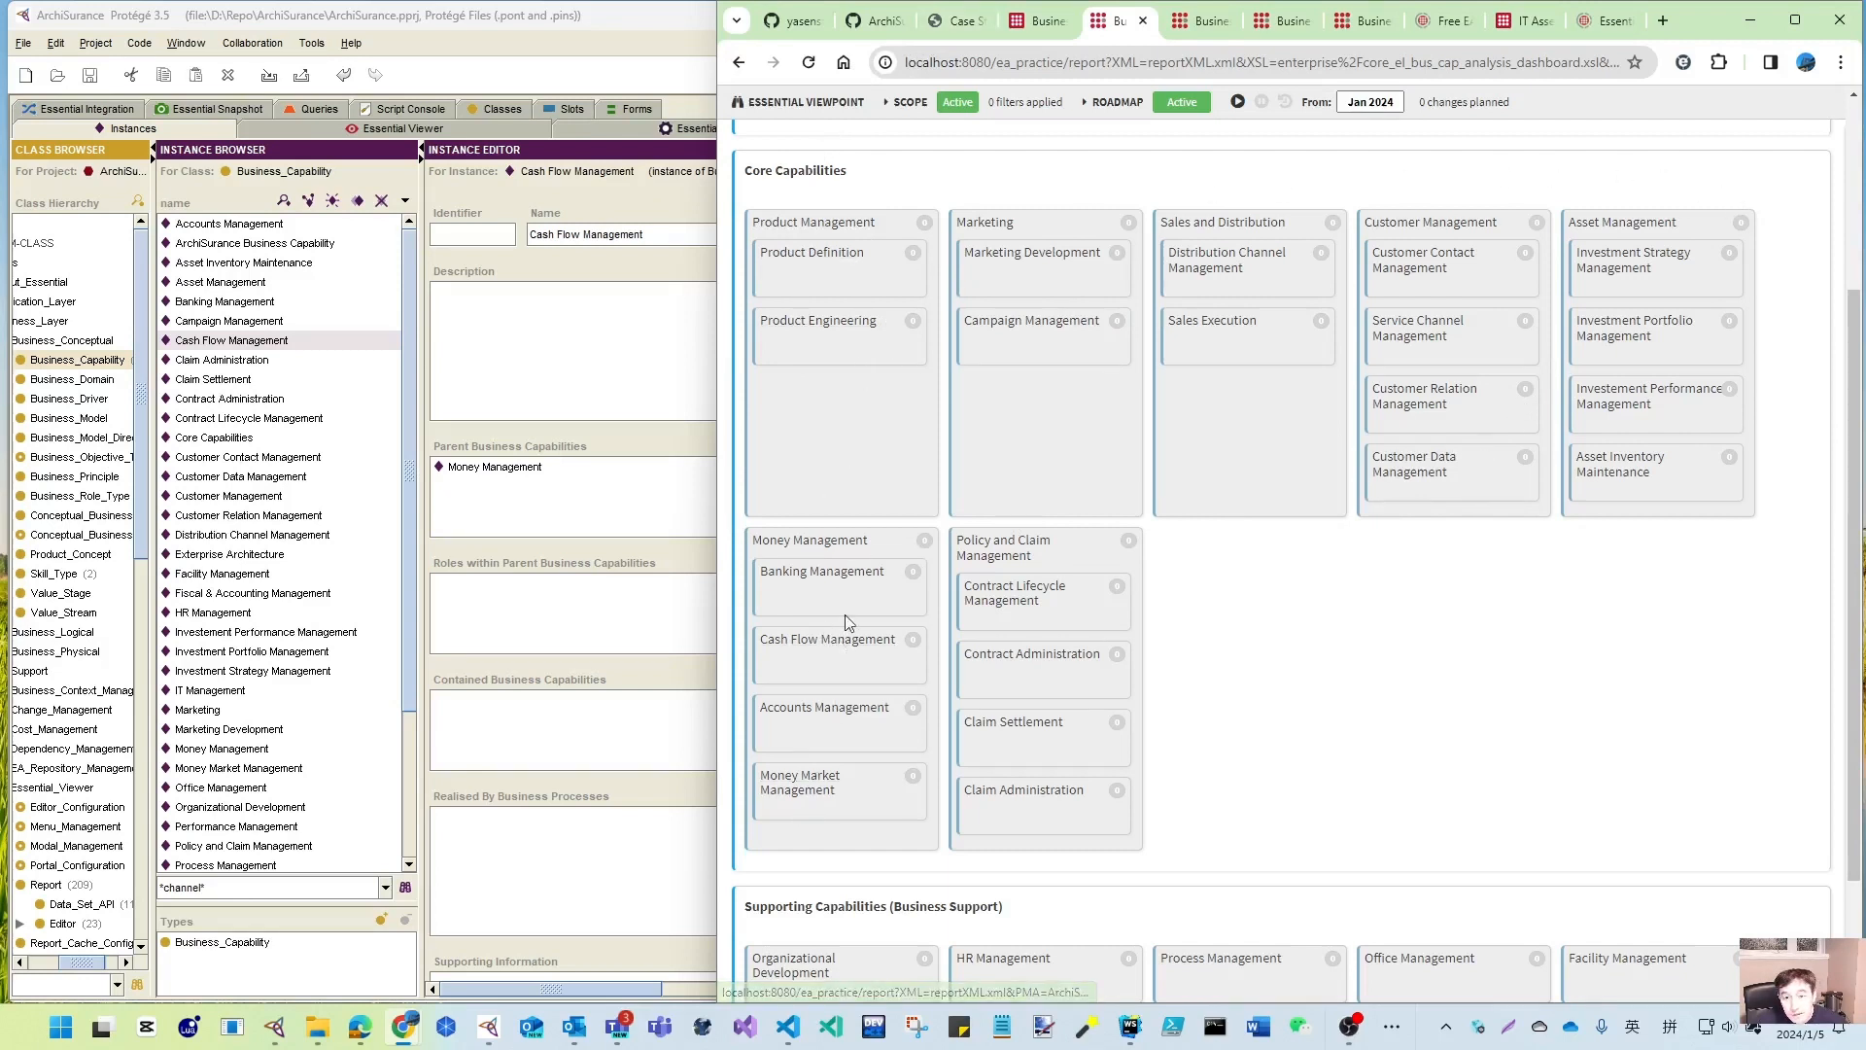
pyautogui.scroll(-2, 850, 792)
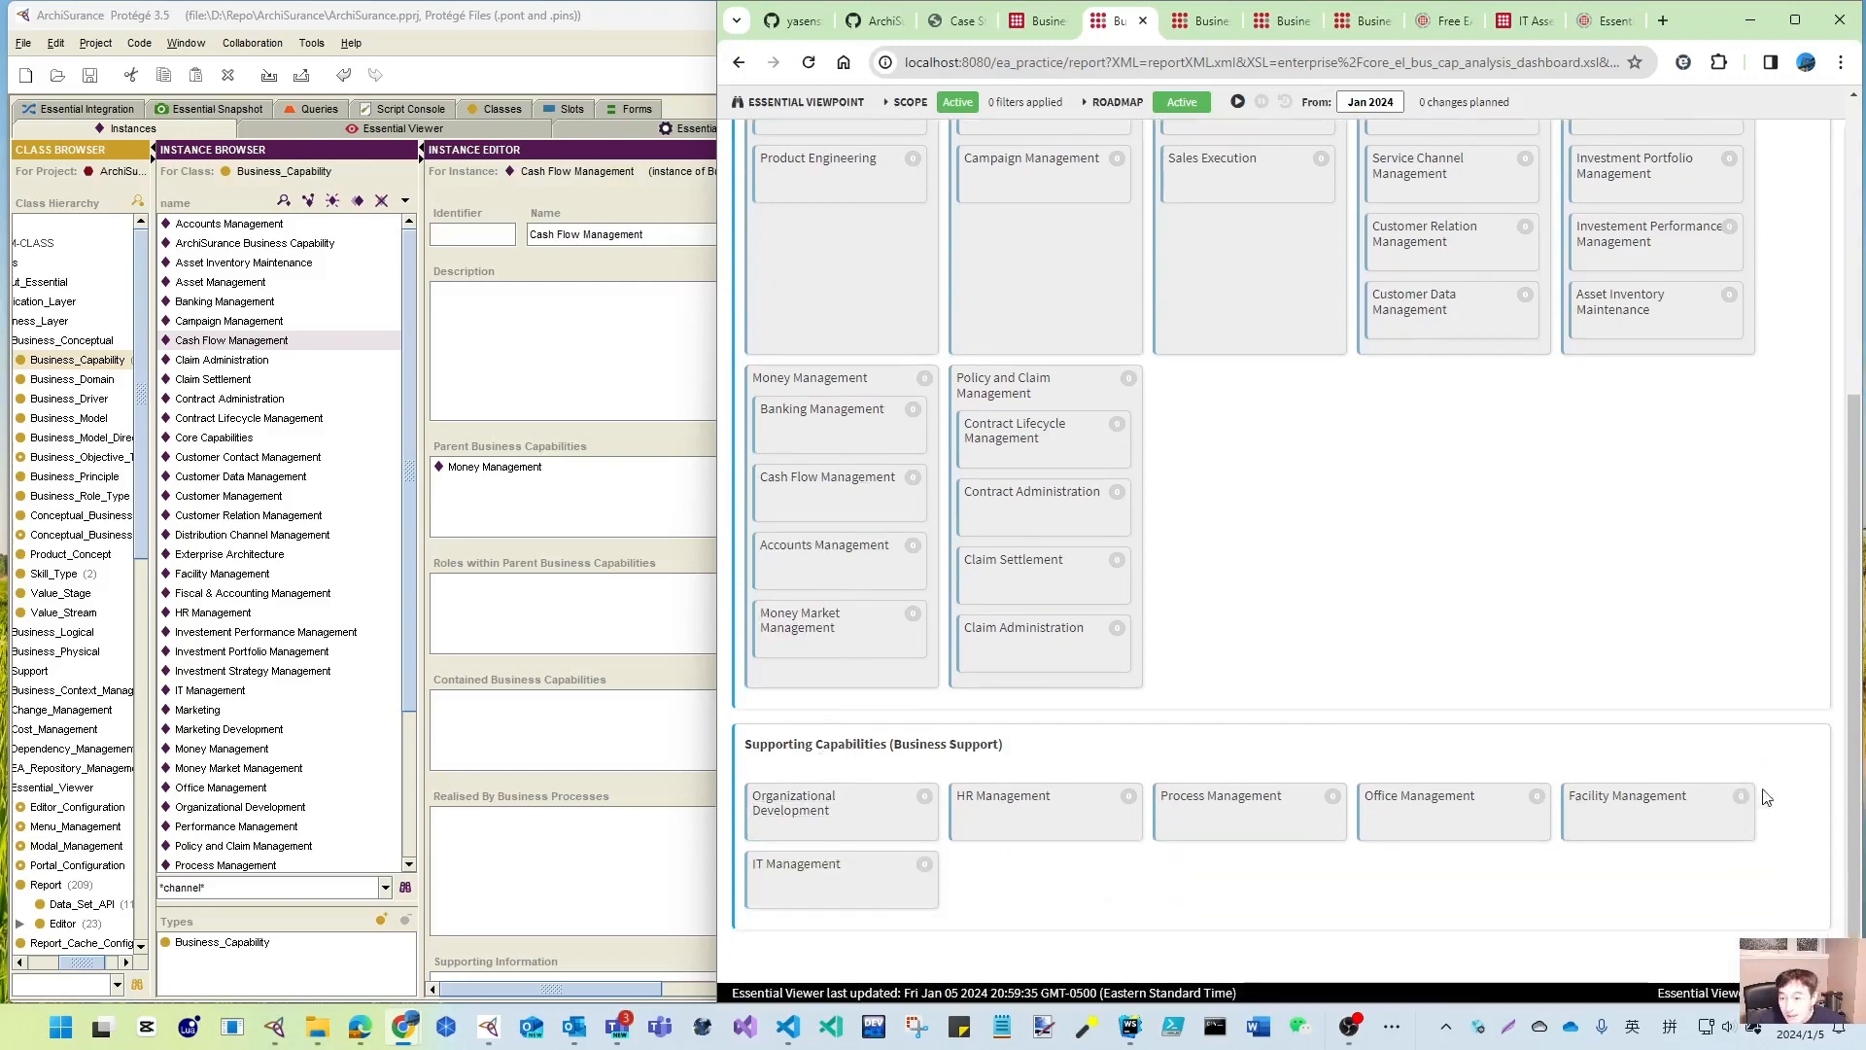
pyautogui.scroll(5, 1038, 818)
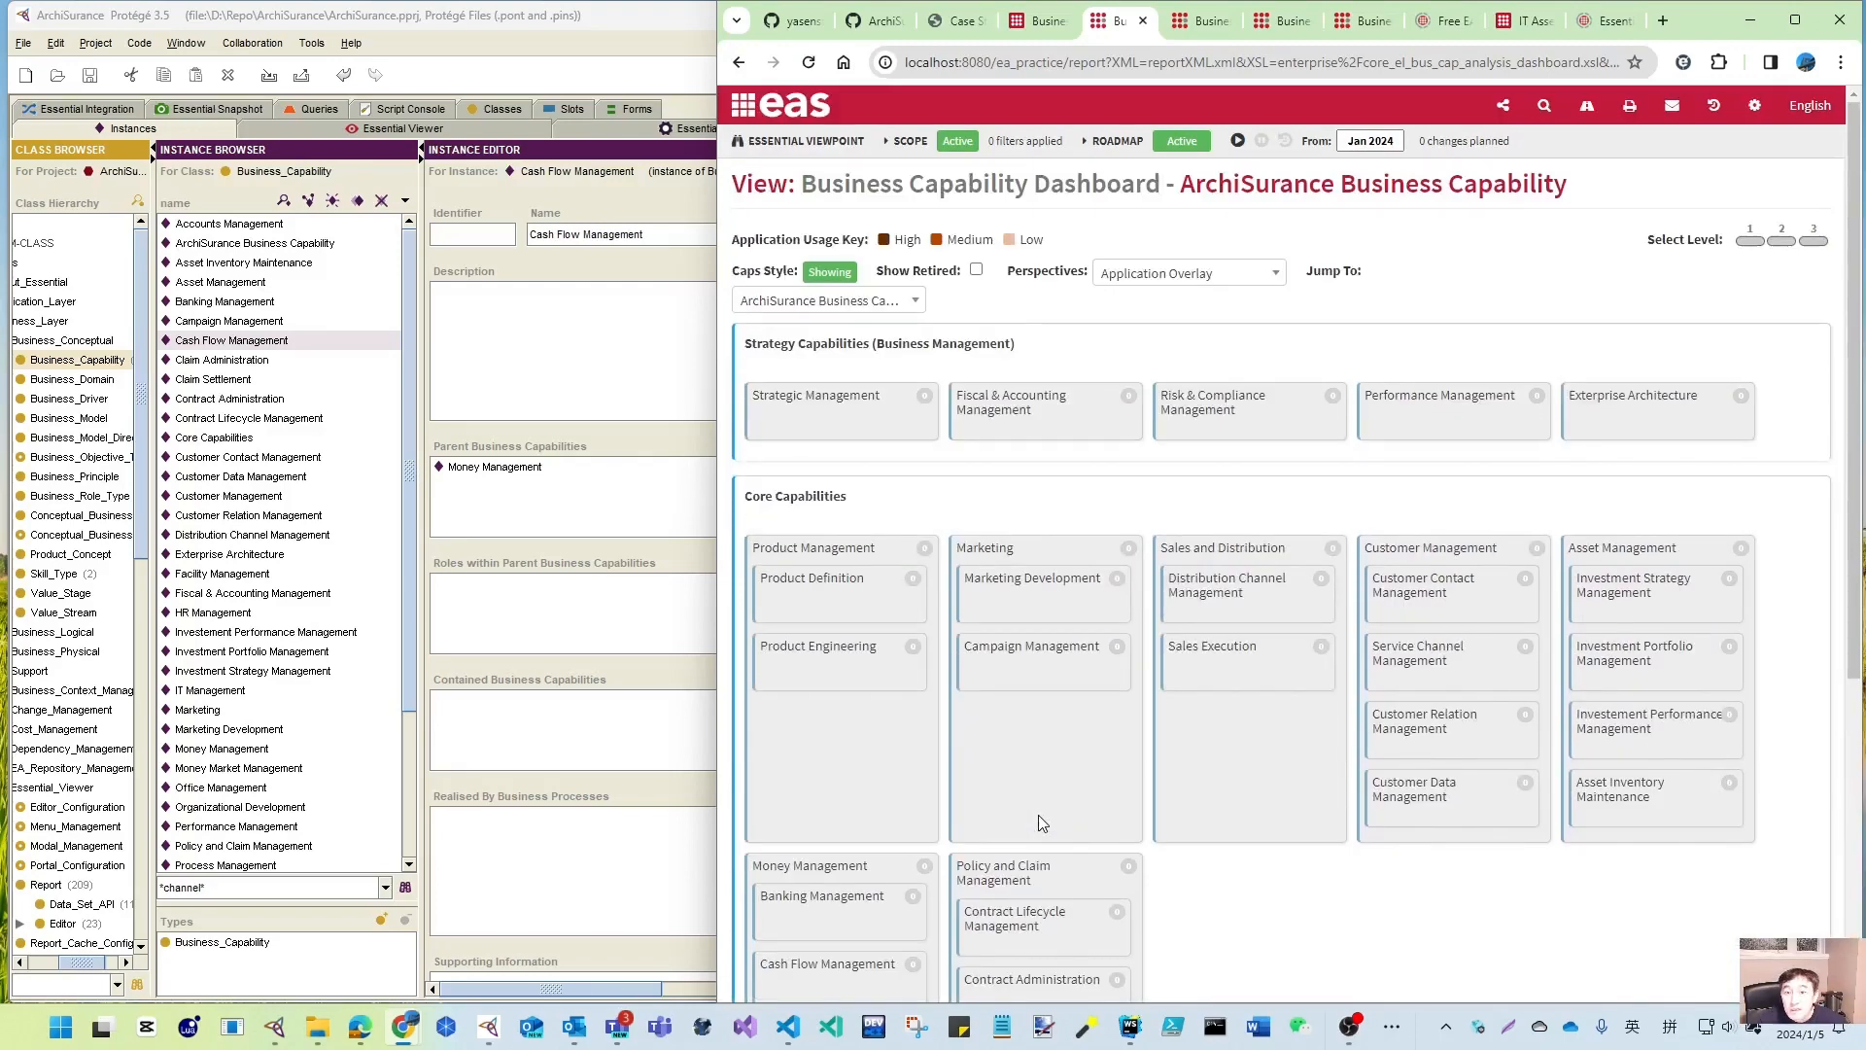
pyautogui.click(923, 550)
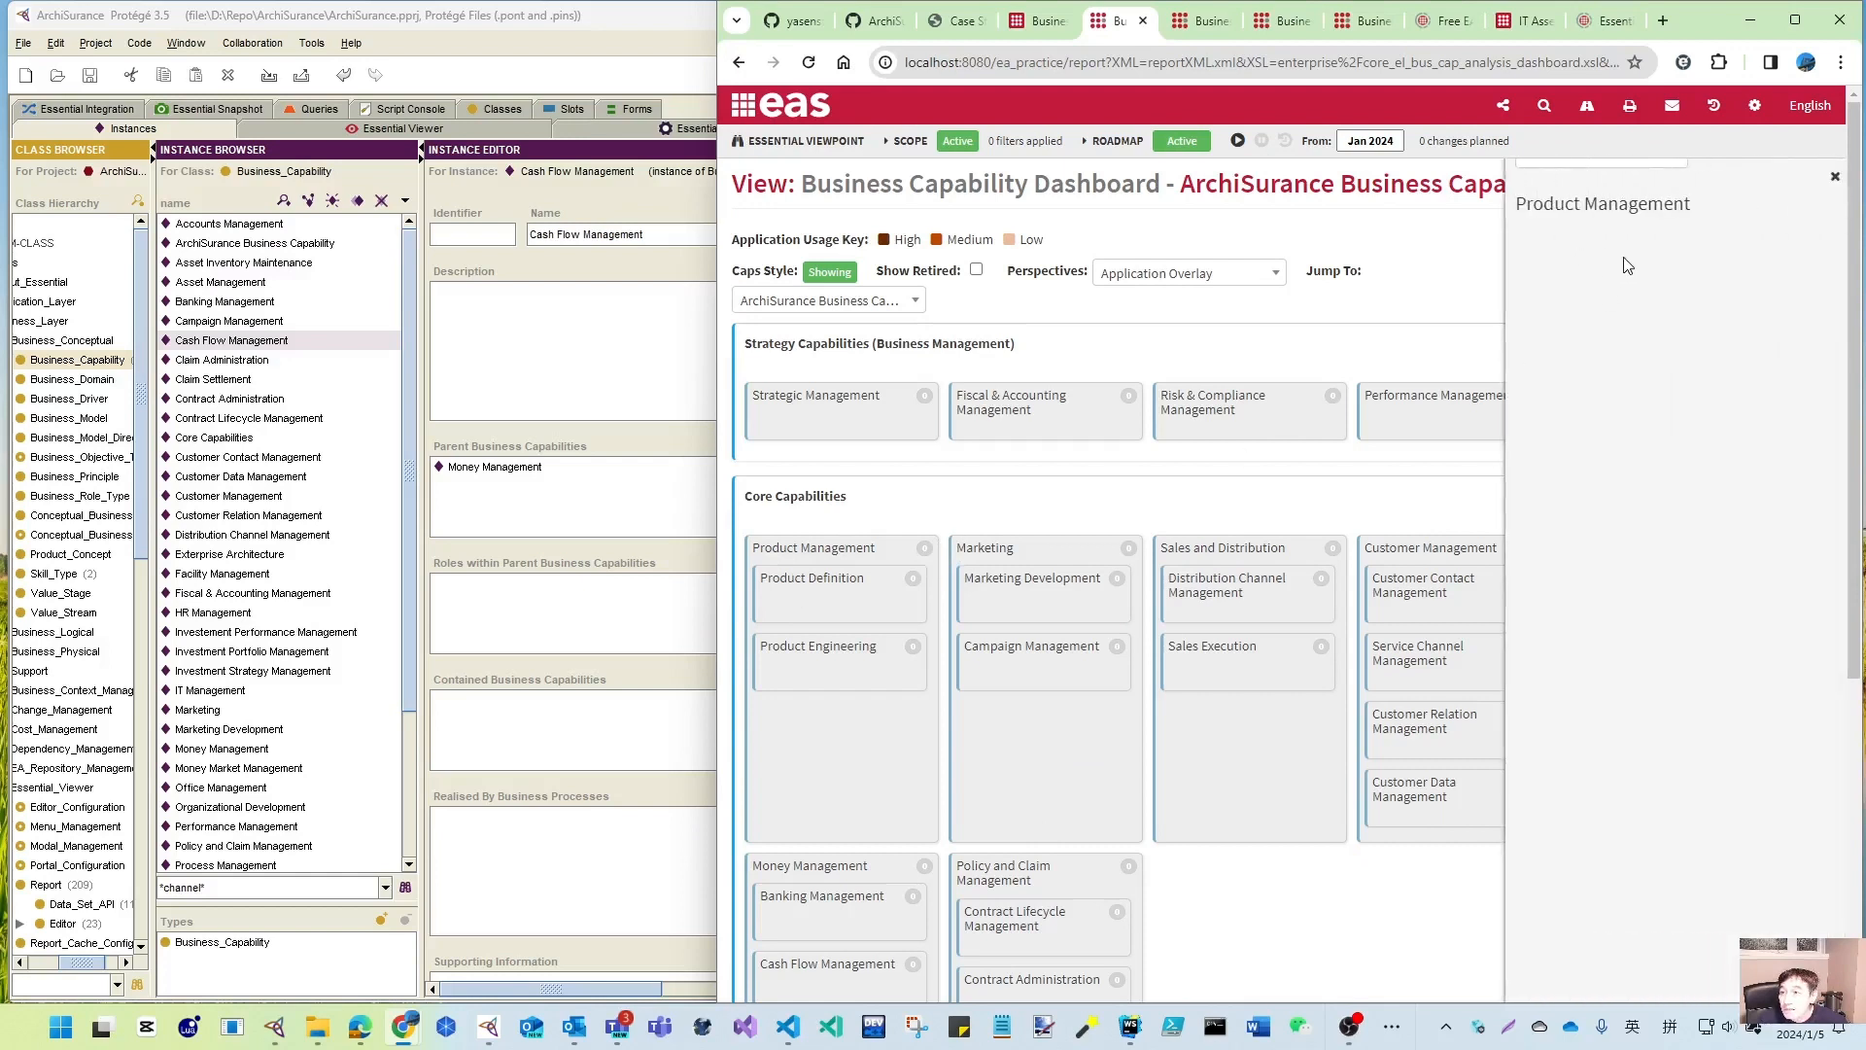
pyautogui.click(923, 554)
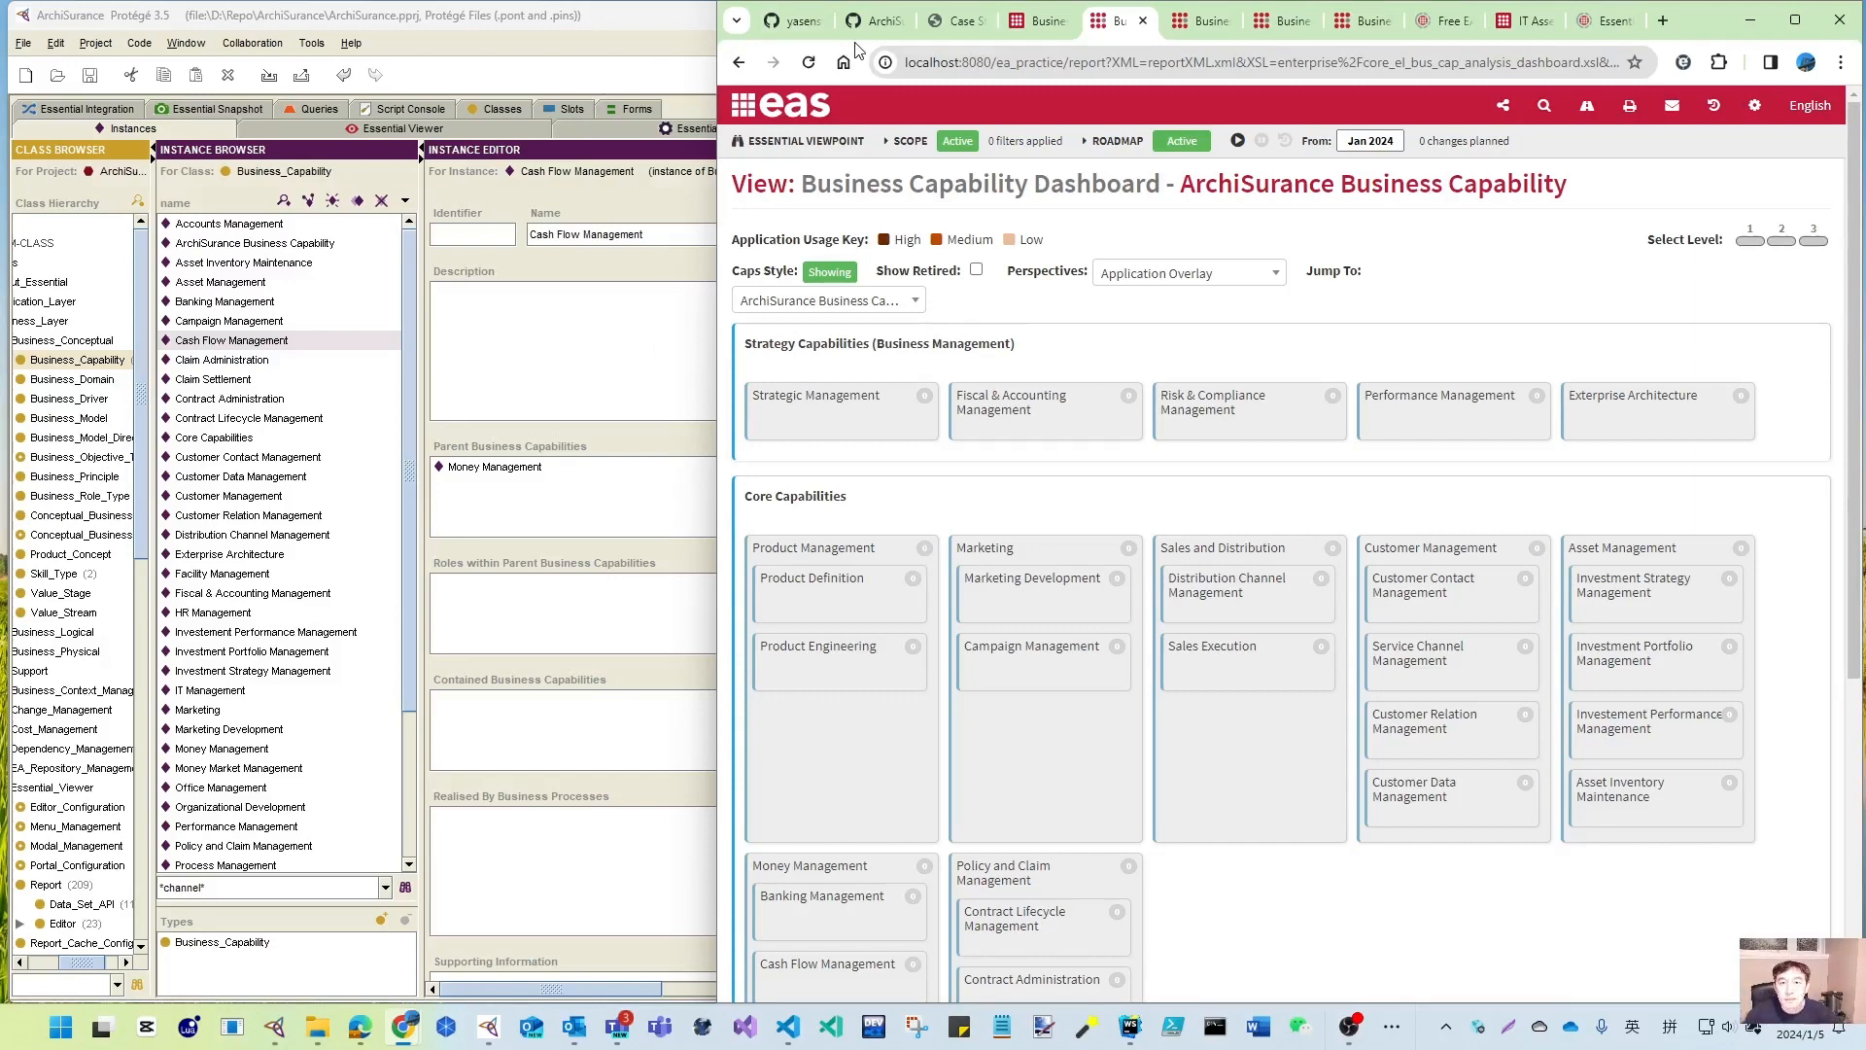
# - Read on in the case study PDF from Figure 12 to Figure 15 and the Business Processes section
pyautogui.click(868, 21)
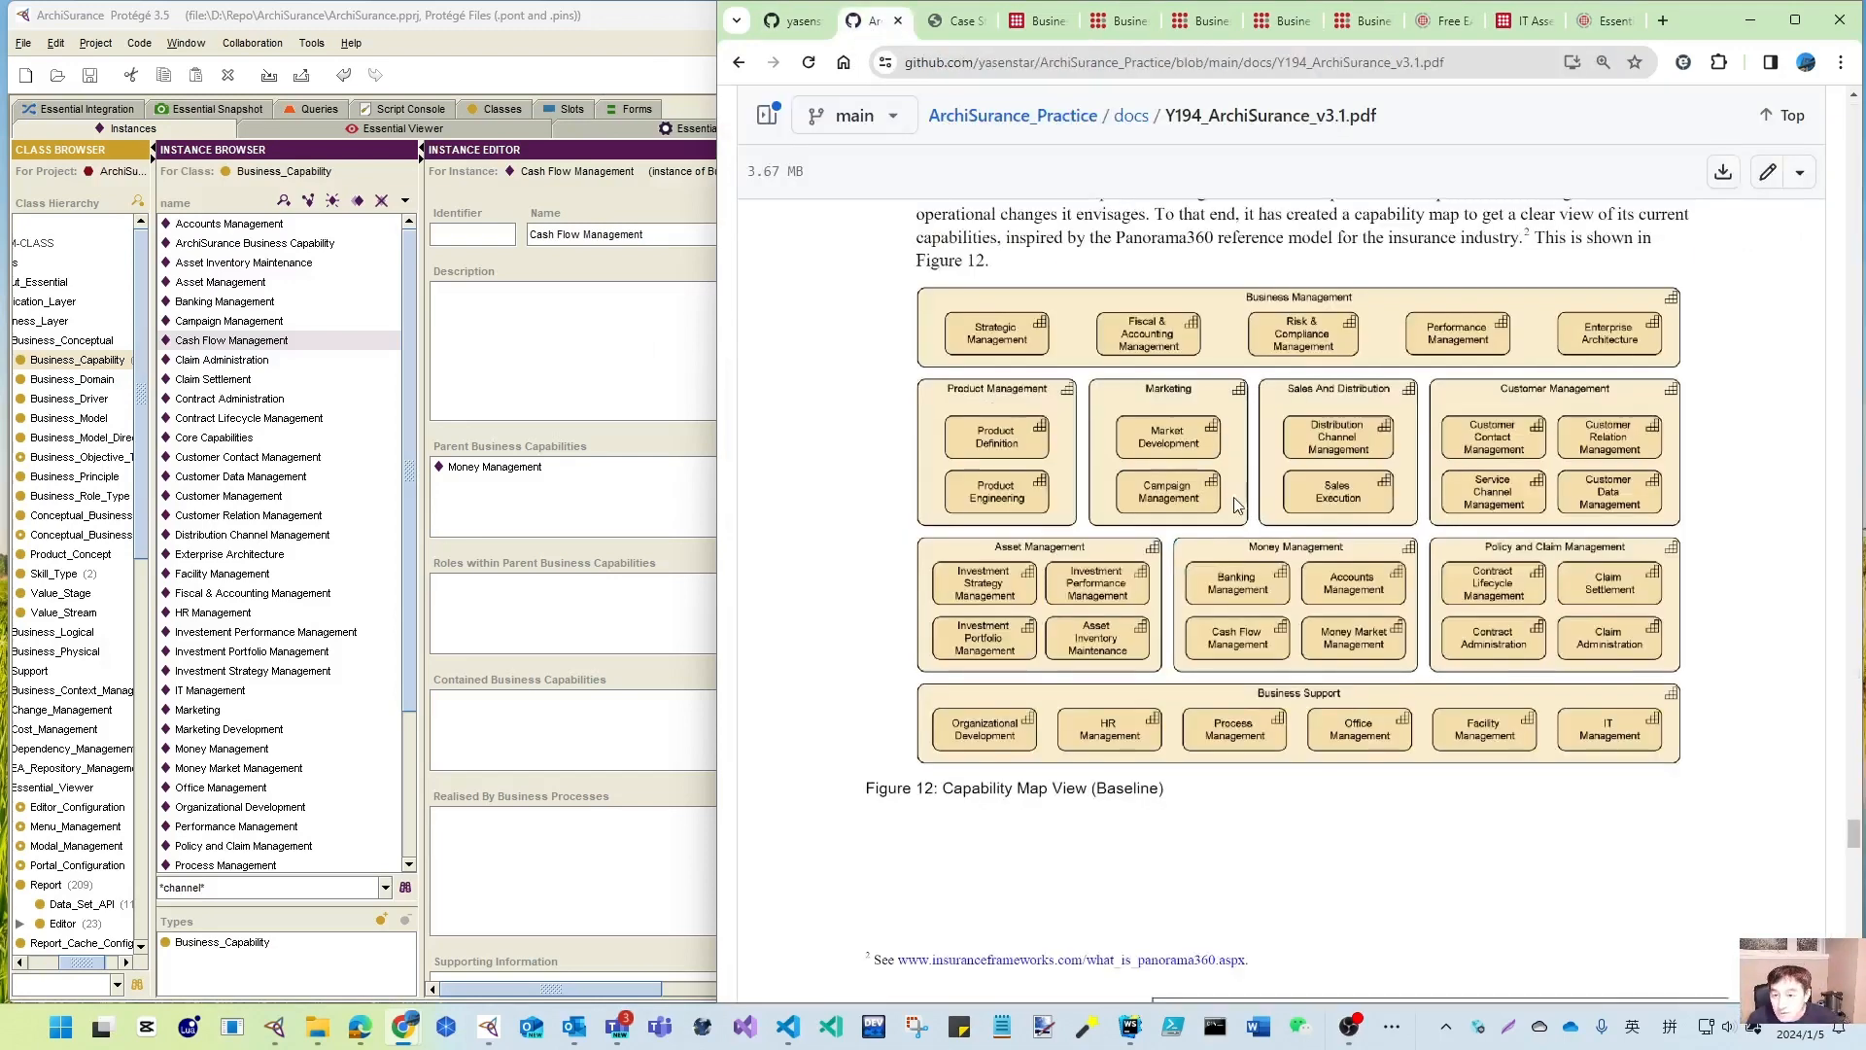
pyautogui.scroll(-5, 1703, 530)
pyautogui.scroll(-20, 1104, 621)
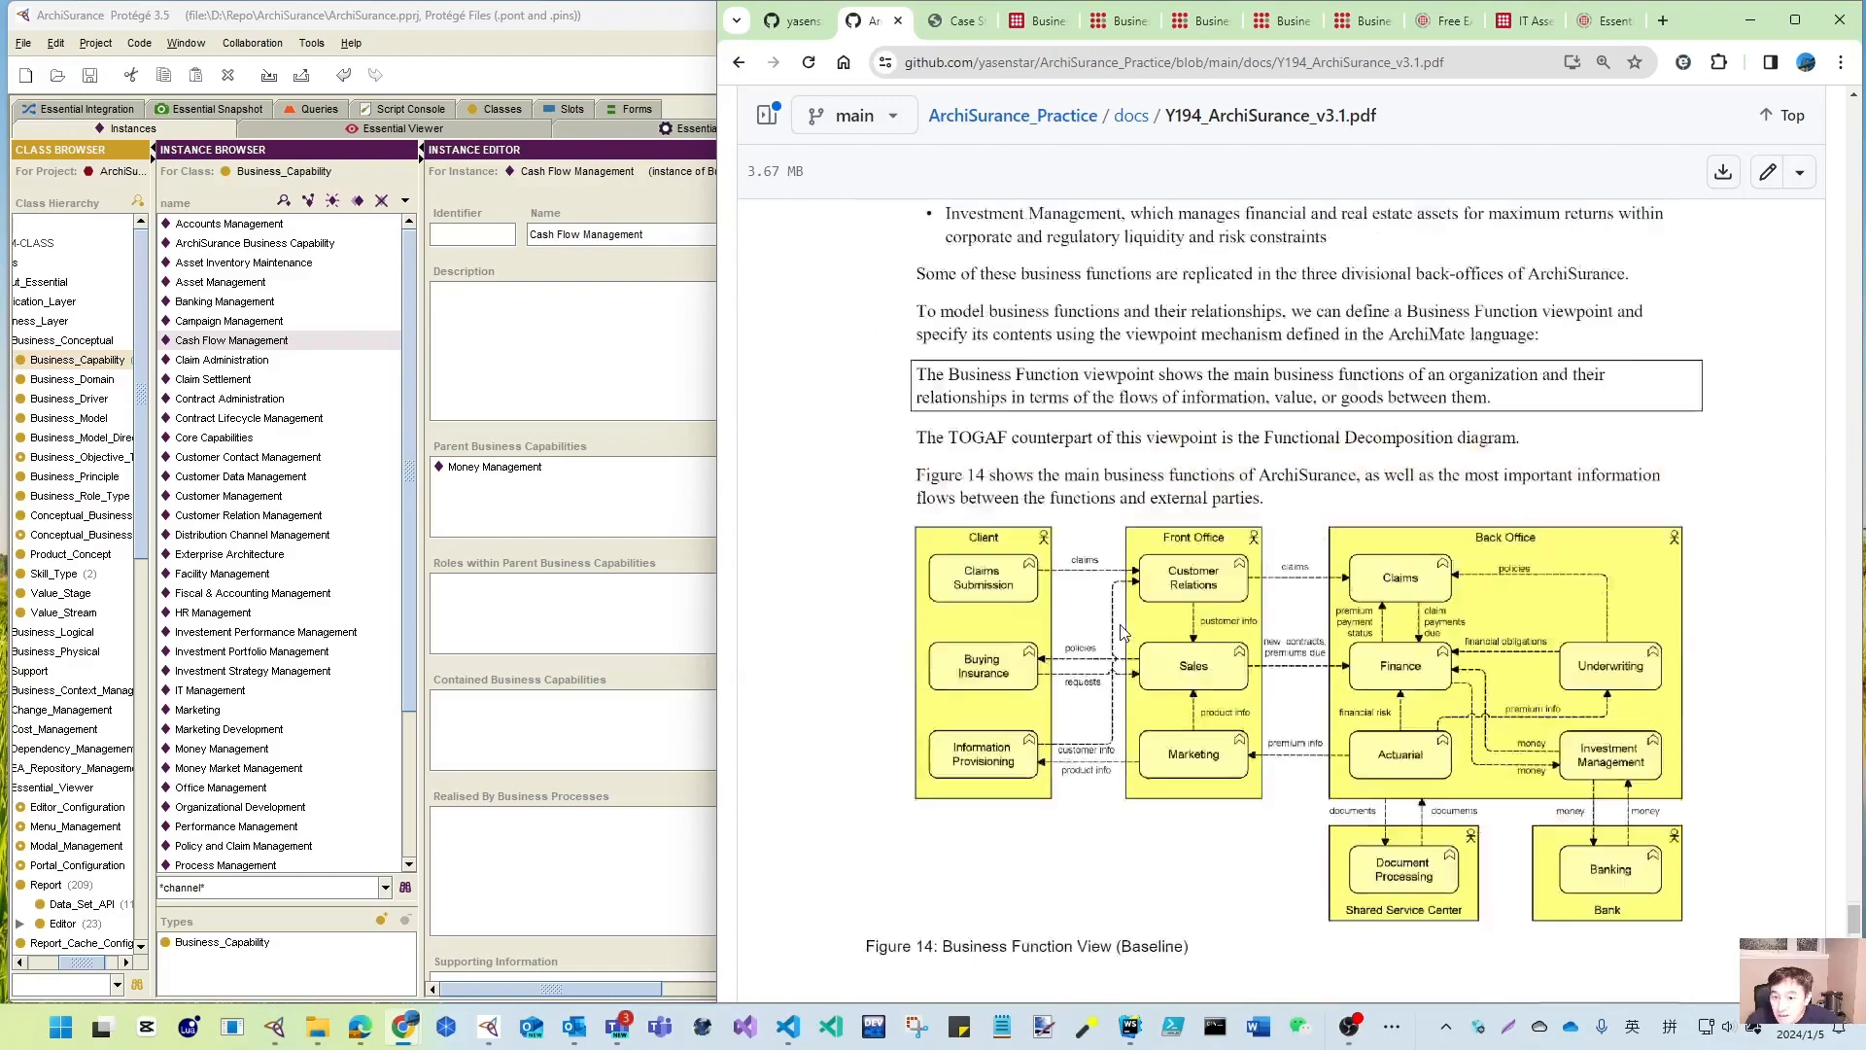
pyautogui.scroll(-9, 1123, 630)
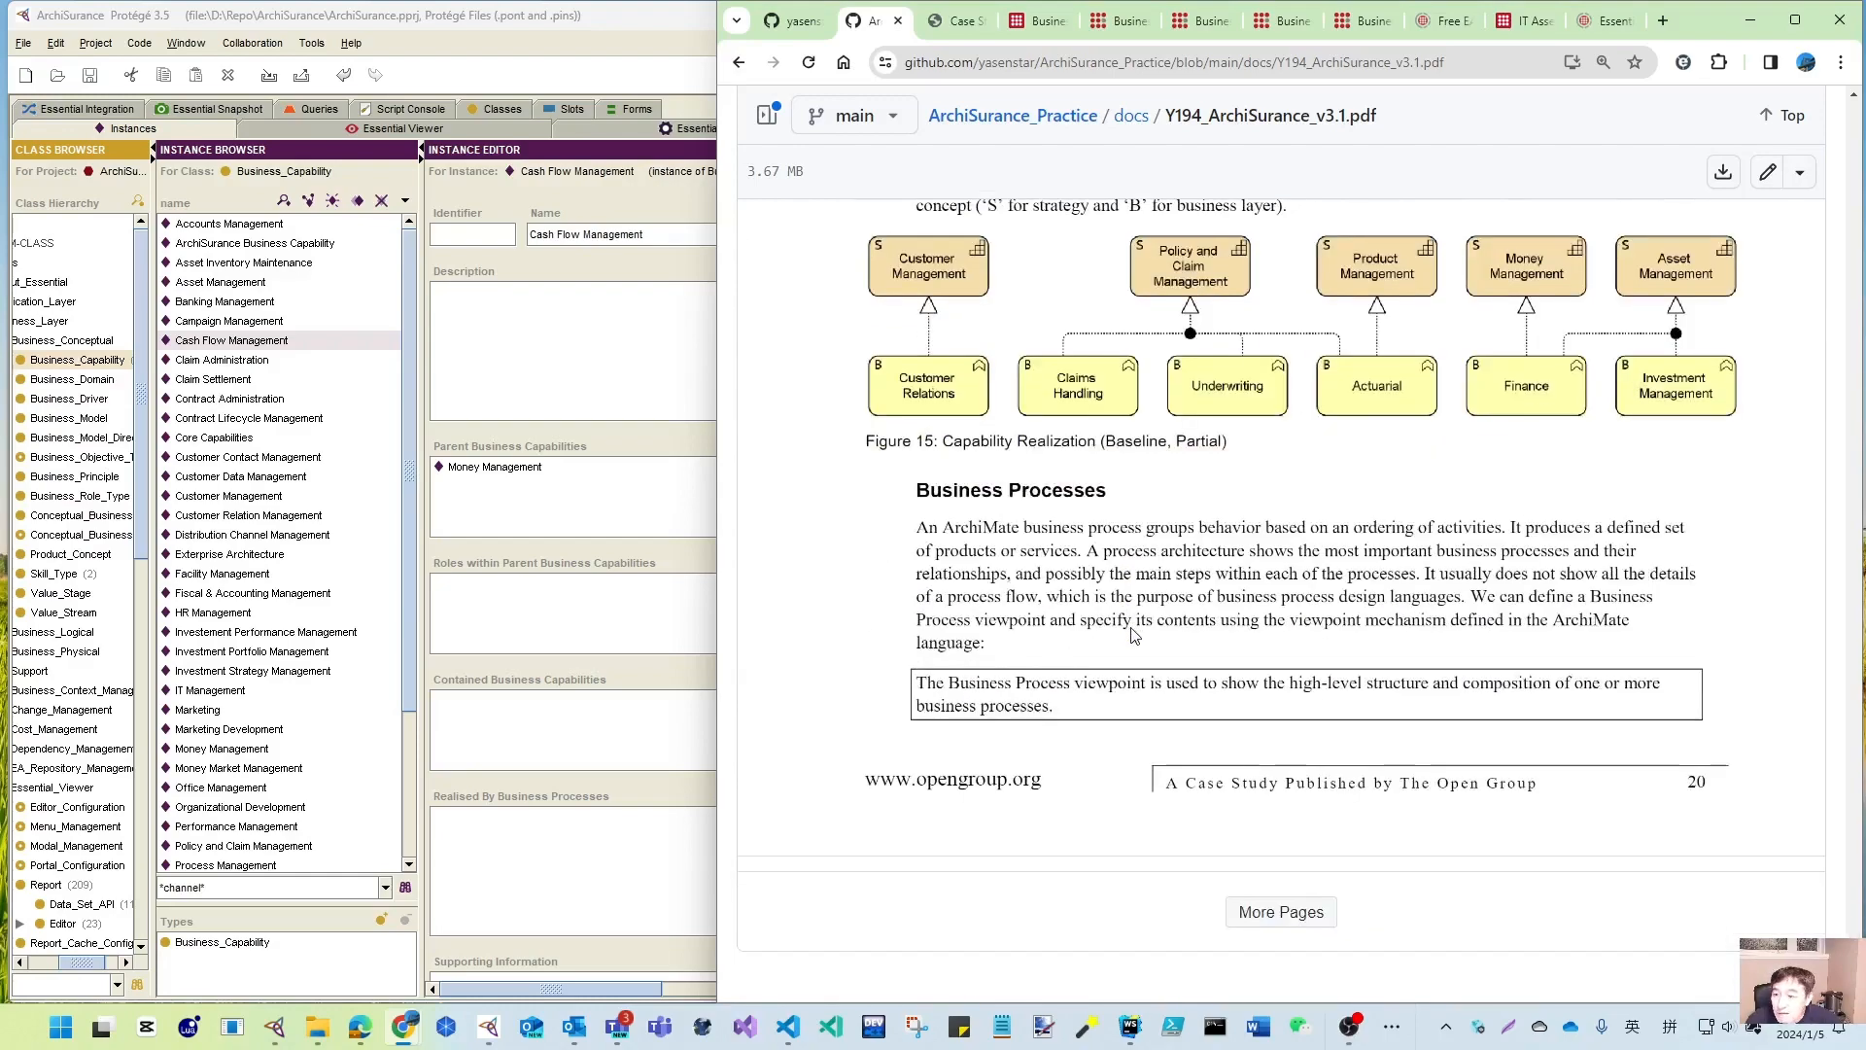
# - Switch to the Business Capability Model view and reload it to check the published capability groups
pyautogui.click(1119, 25)
pyautogui.click(1202, 27)
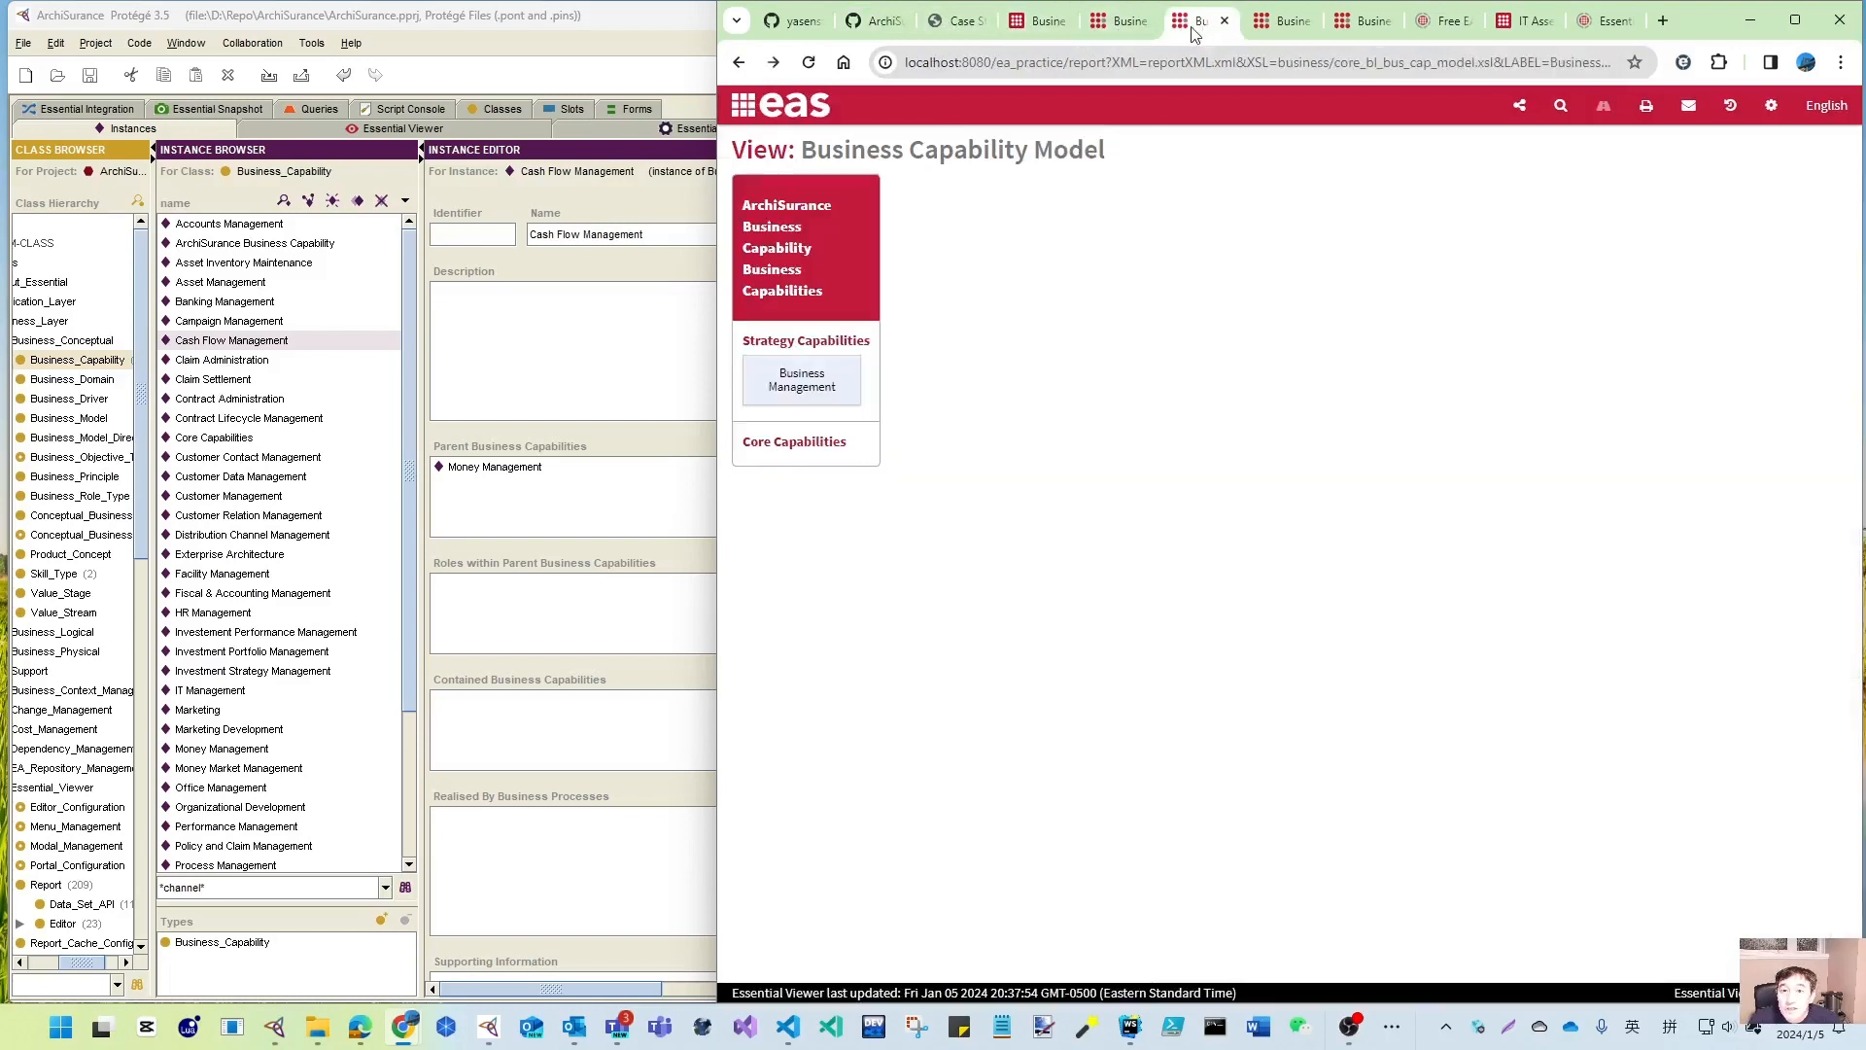
pyautogui.click(809, 63)
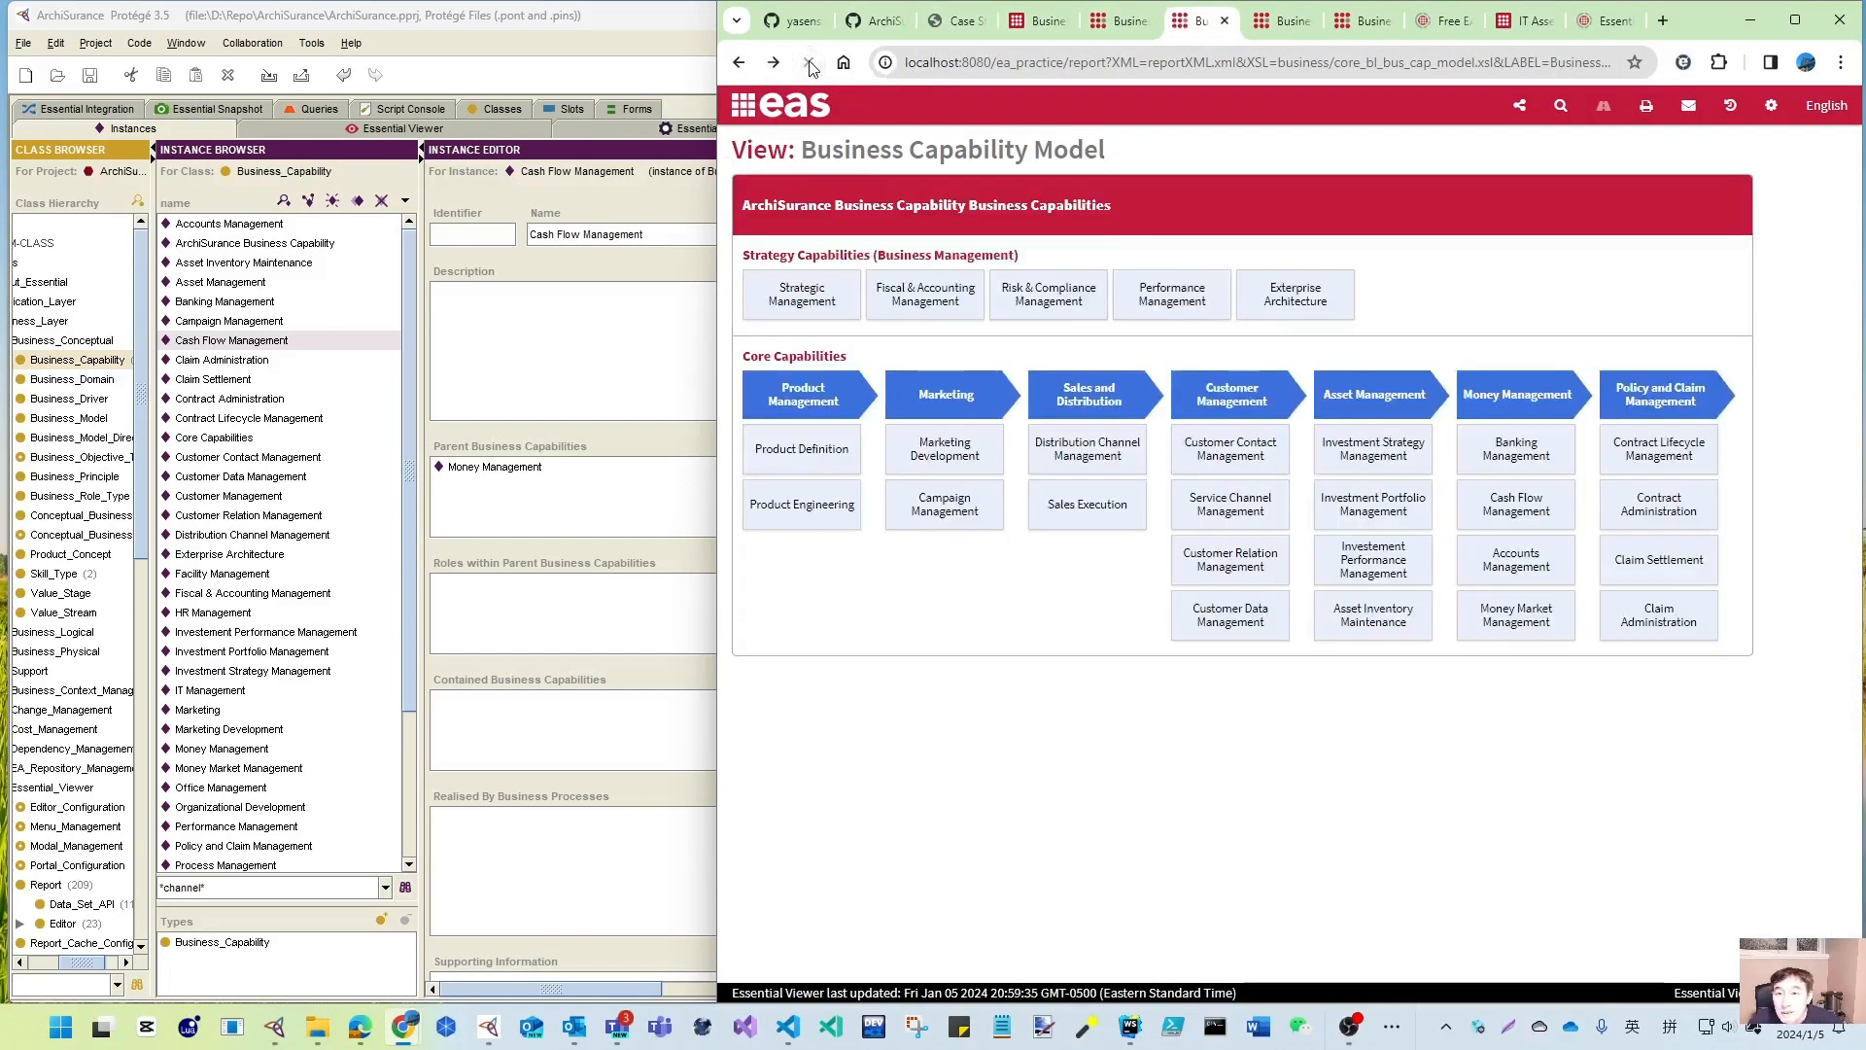
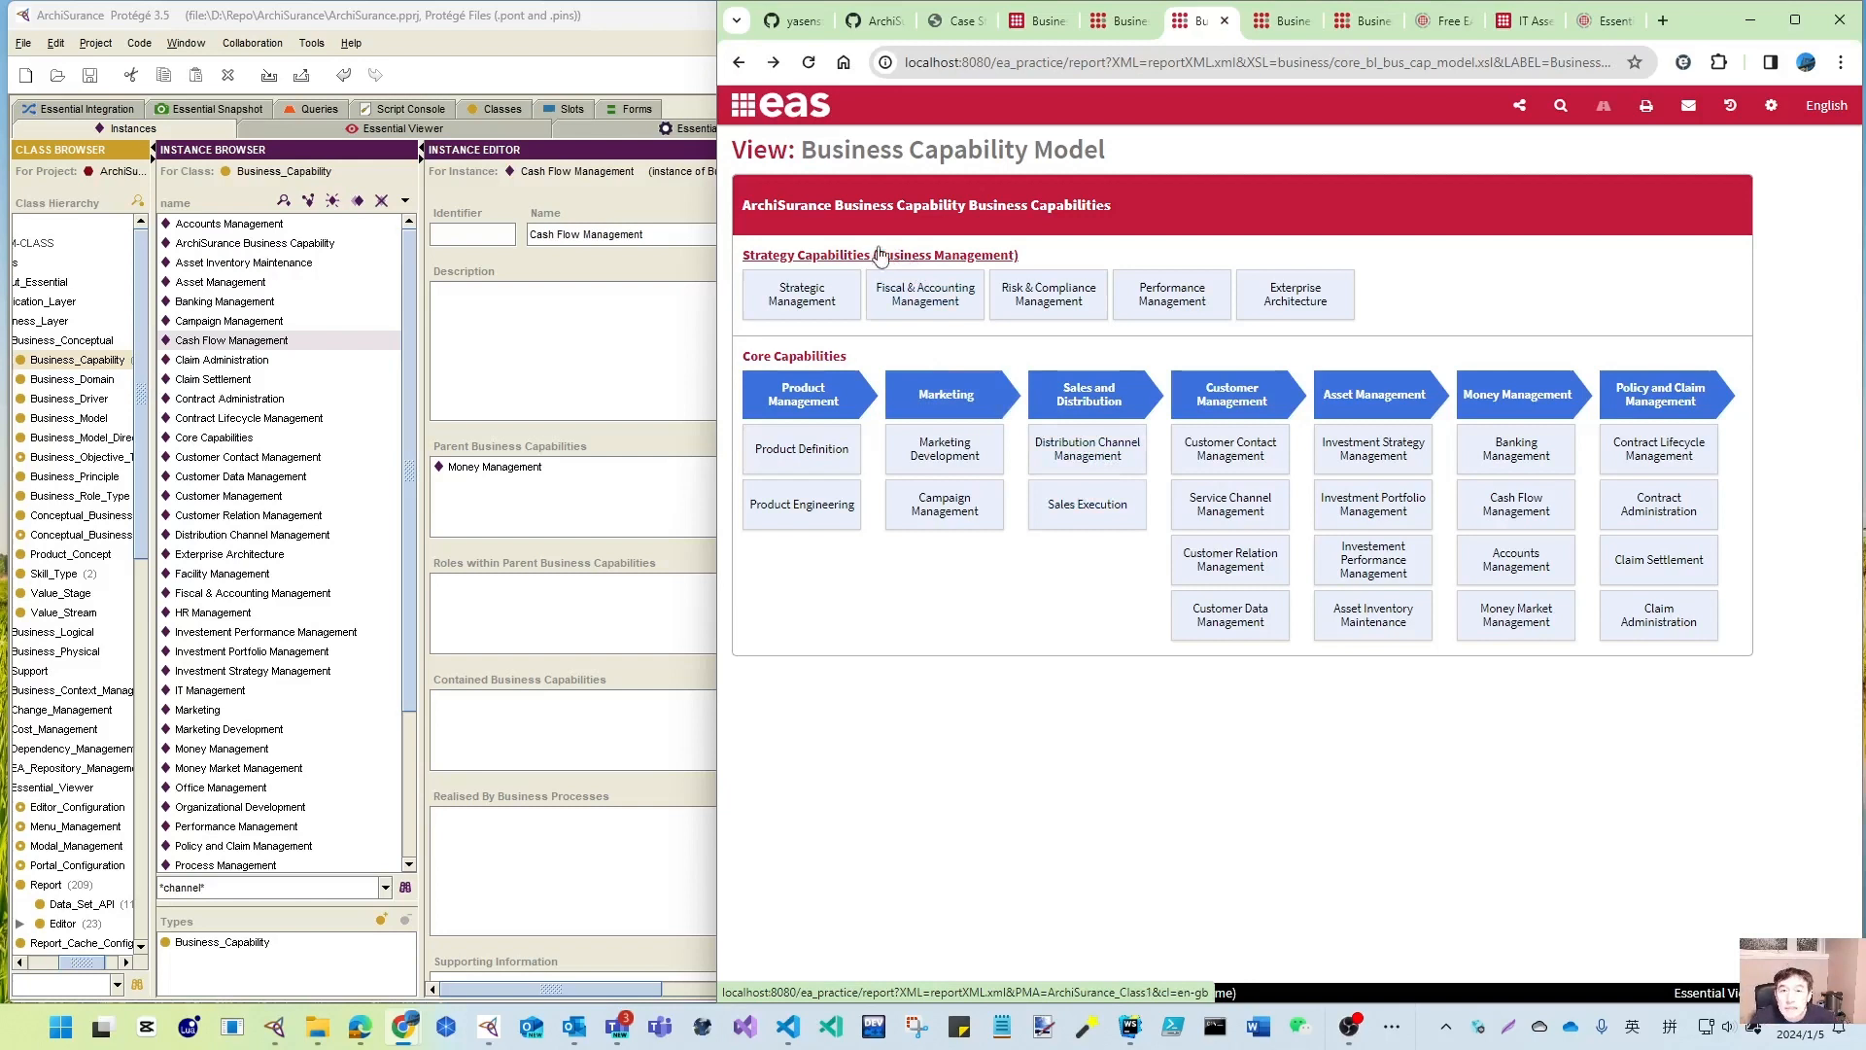
# - In Protégé, compare the parent roles of Supporting Capabilities (Business Support) and Strategy Capabilities (Business Management)
pyautogui.click(414, 827)
pyautogui.click(207, 864)
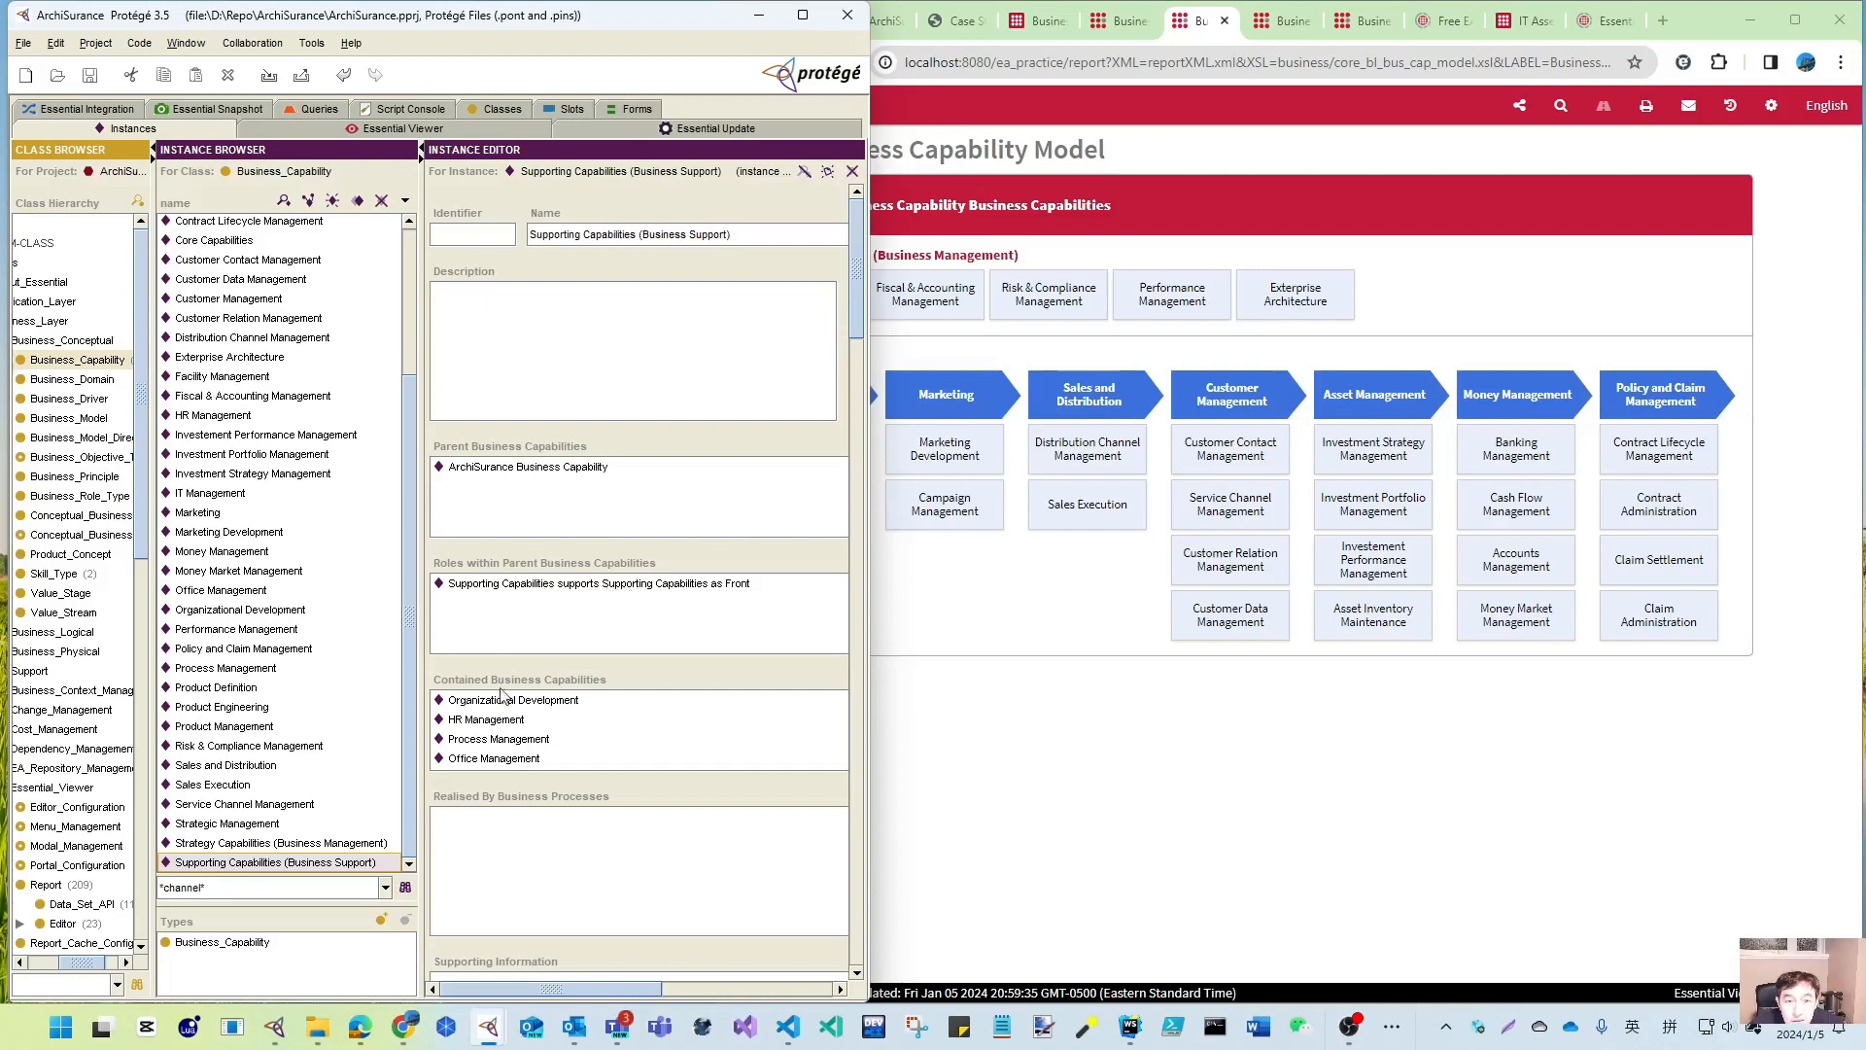
pyautogui.click(222, 843)
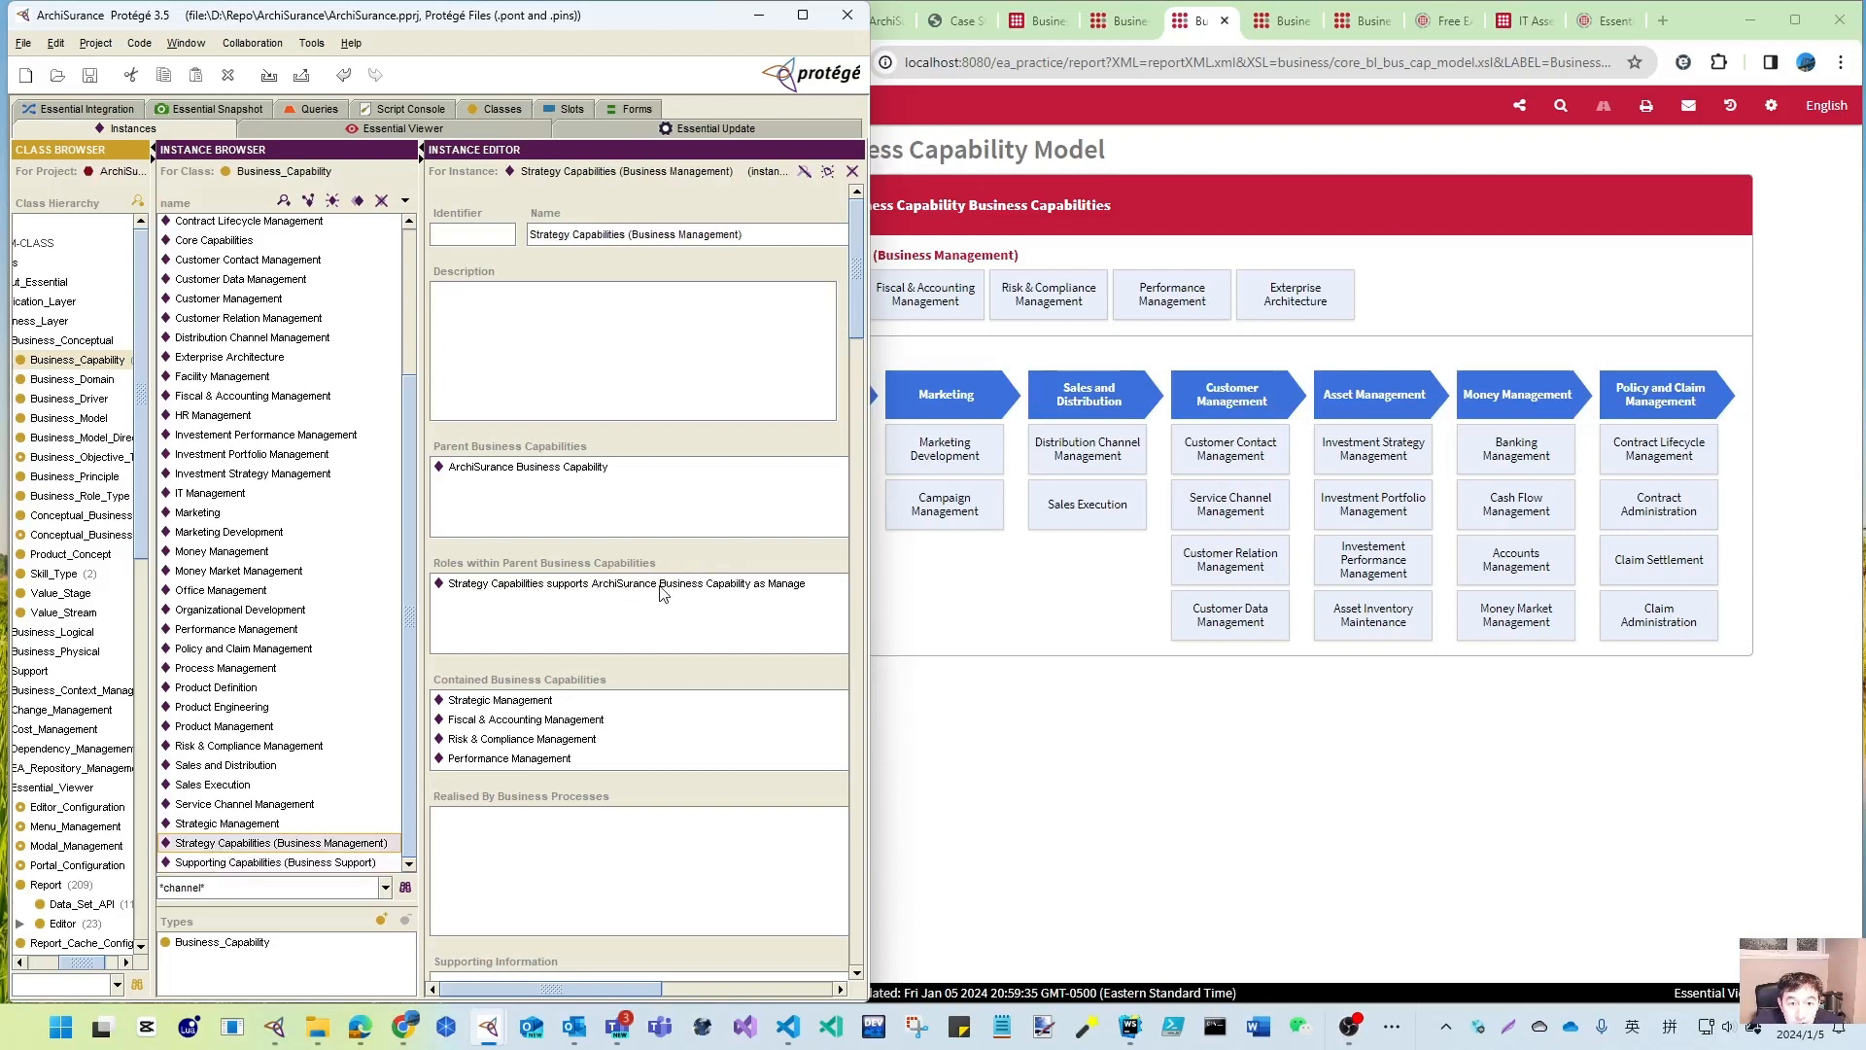
pyautogui.click(210, 863)
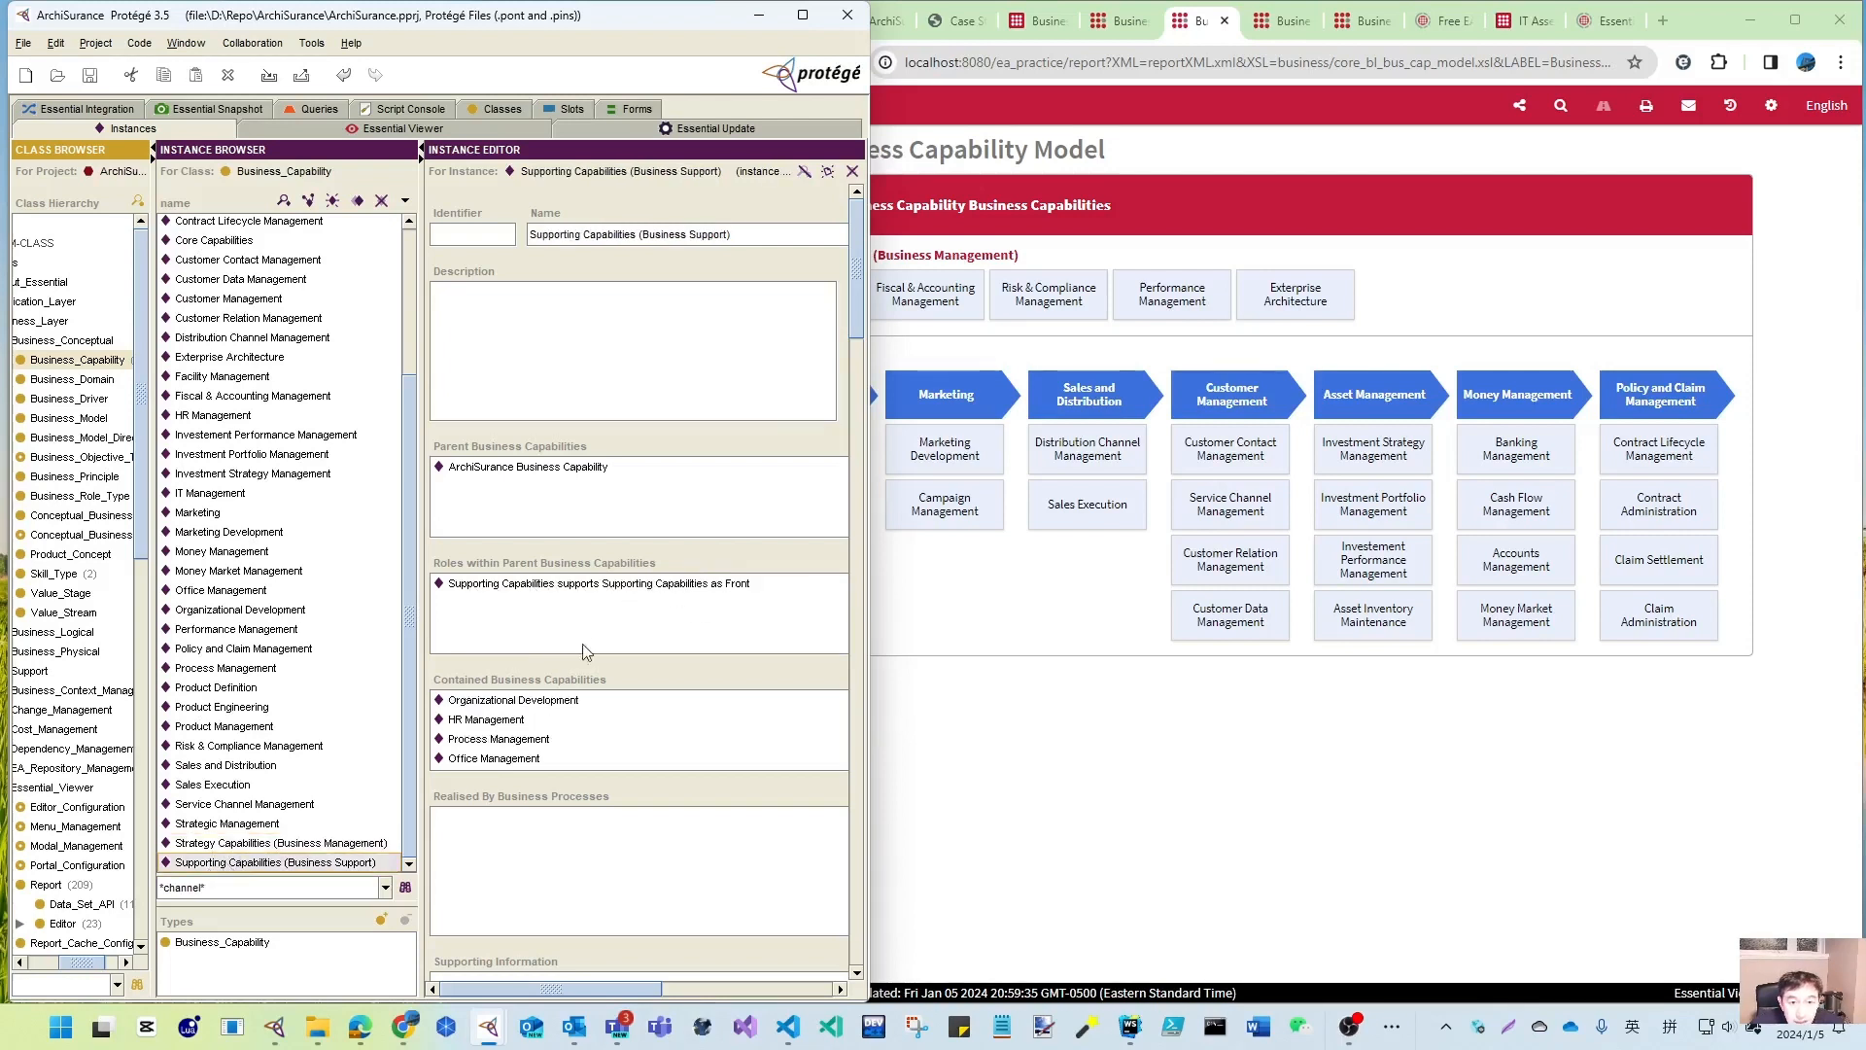
# - In the Supporting Capabilities role relation, set the parent to ArchiSurance Business Capability and the role to the first Back instance
pyautogui.doubleClick(631, 586)
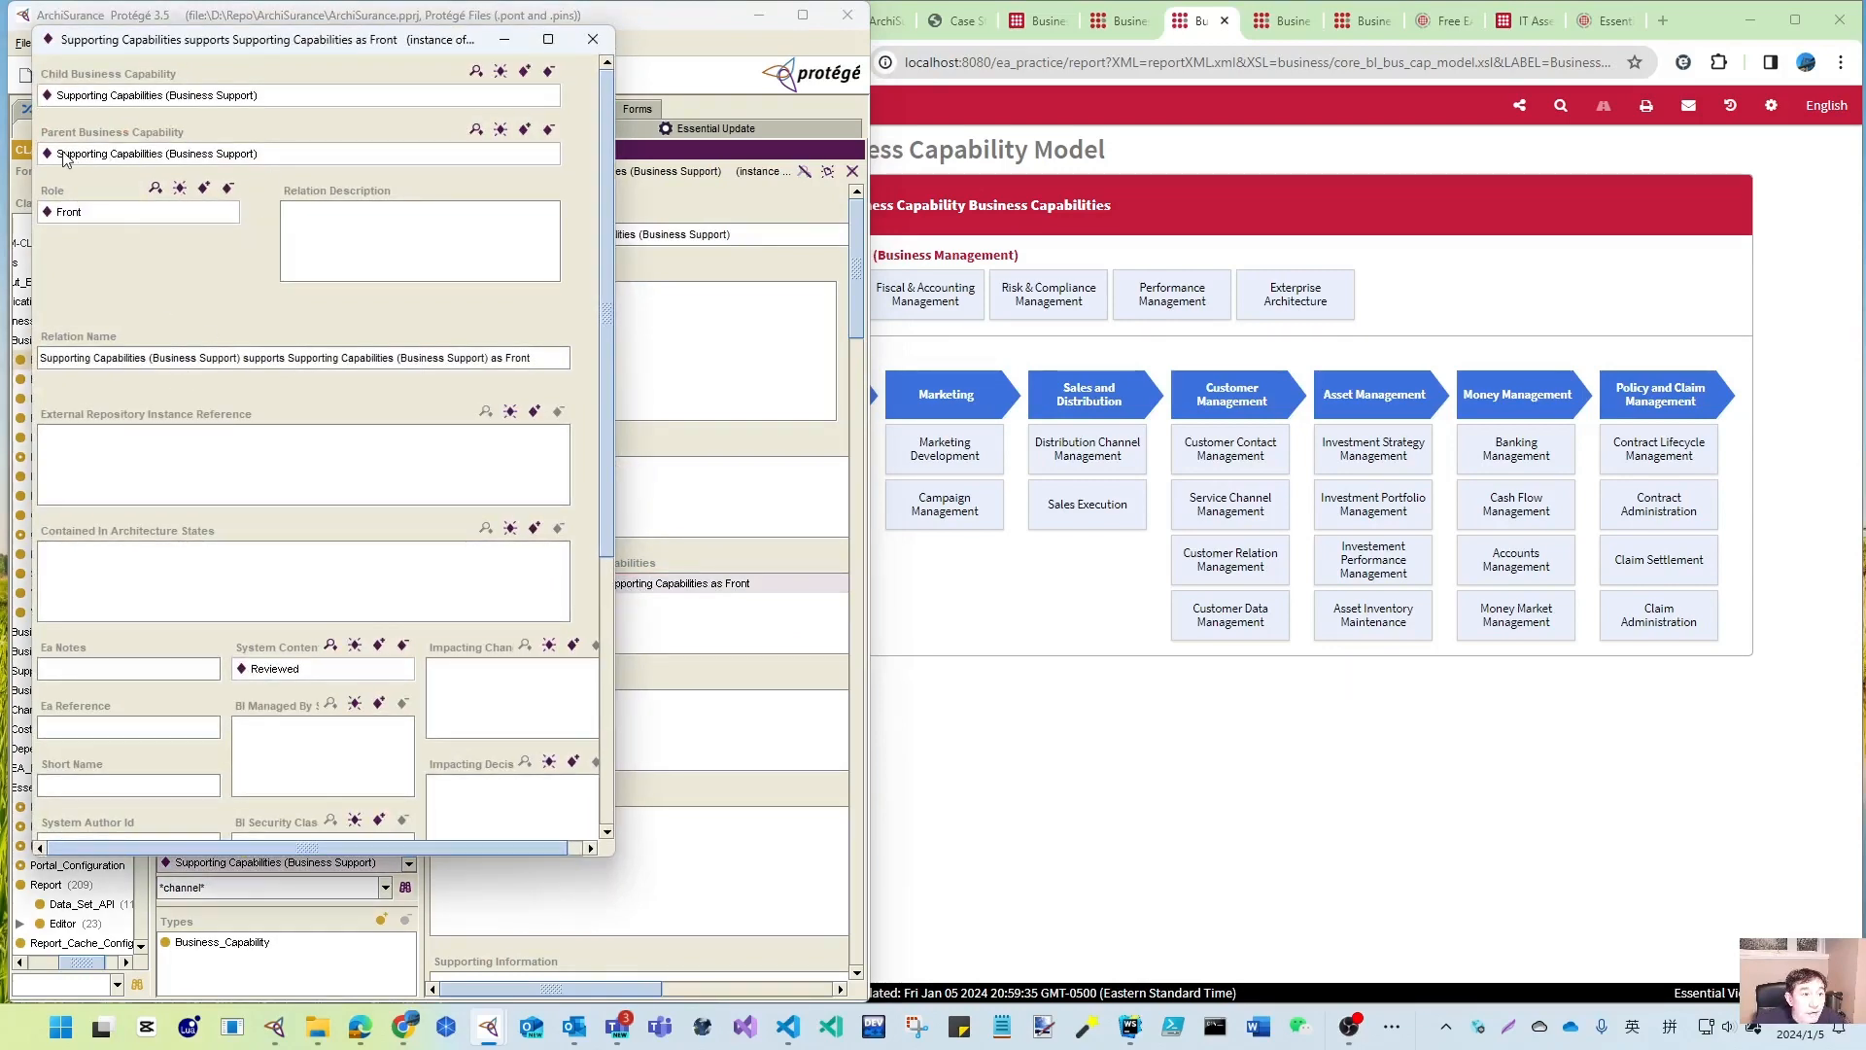
pyautogui.click(525, 129)
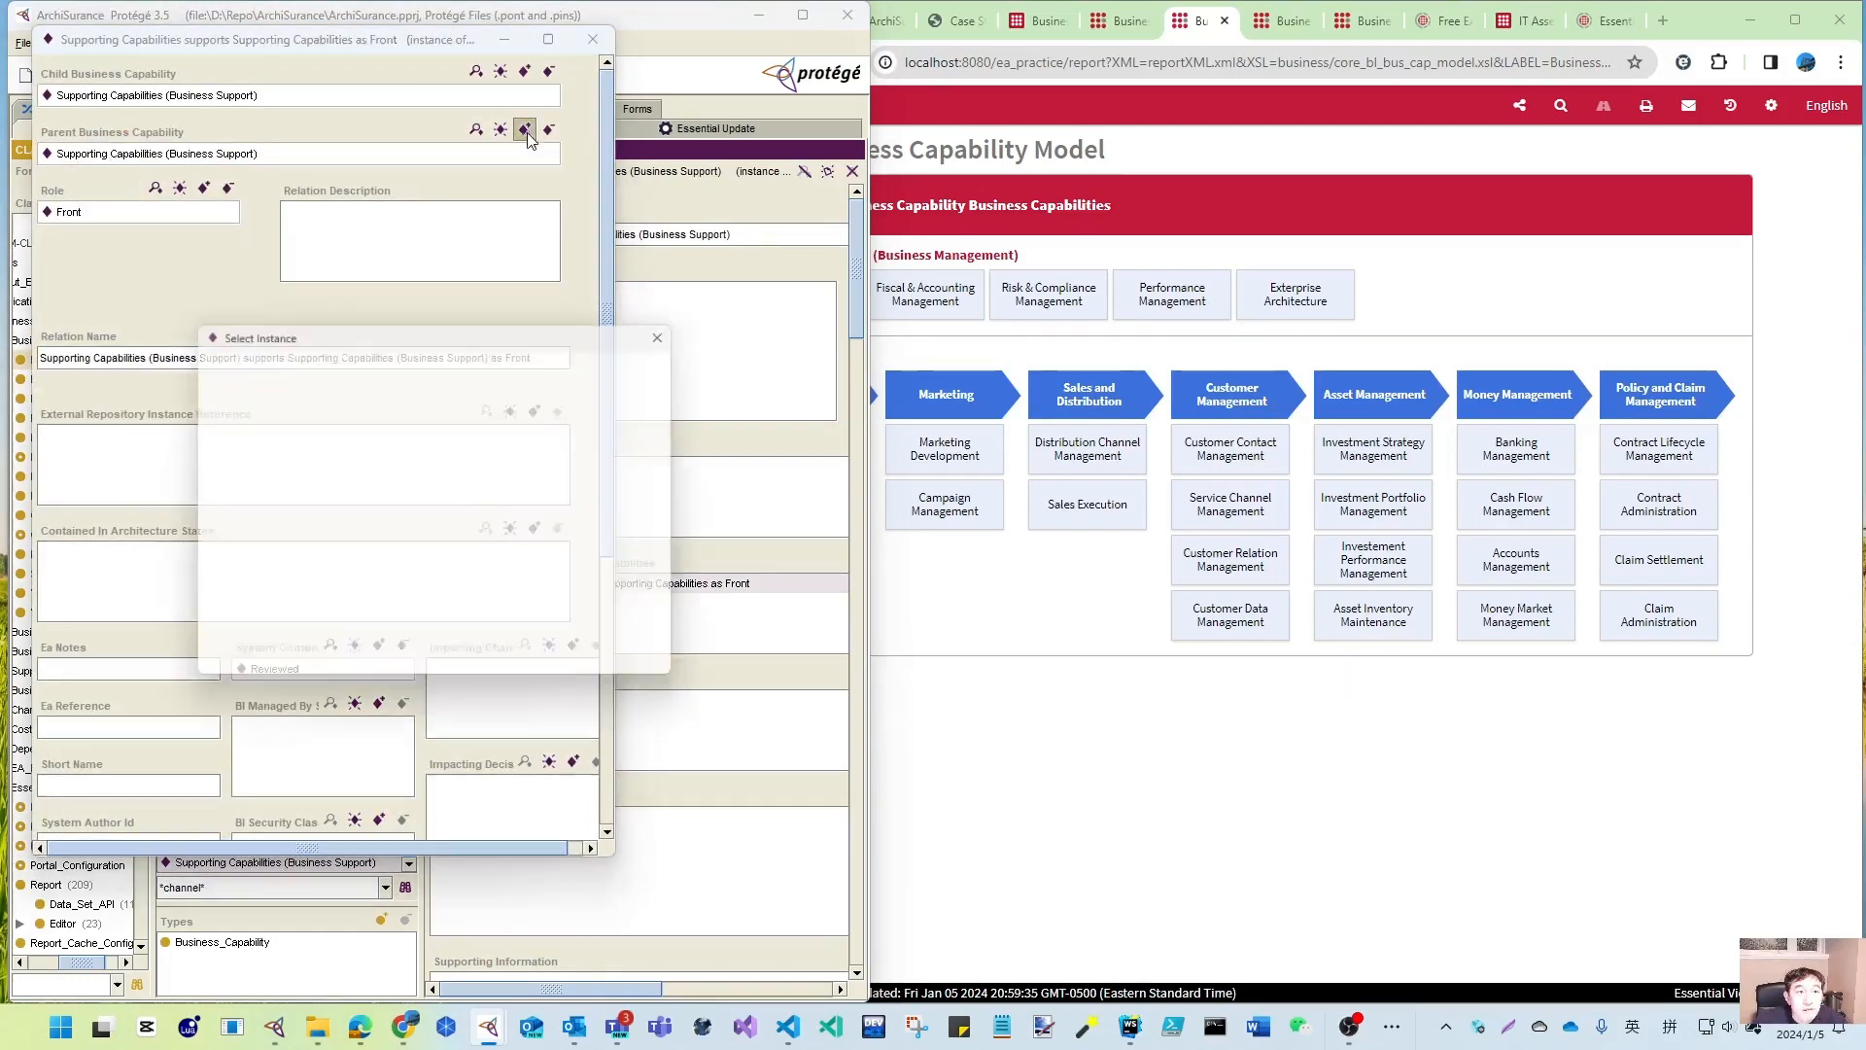
pyautogui.click(542, 413)
pyautogui.click(400, 669)
pyautogui.click(203, 187)
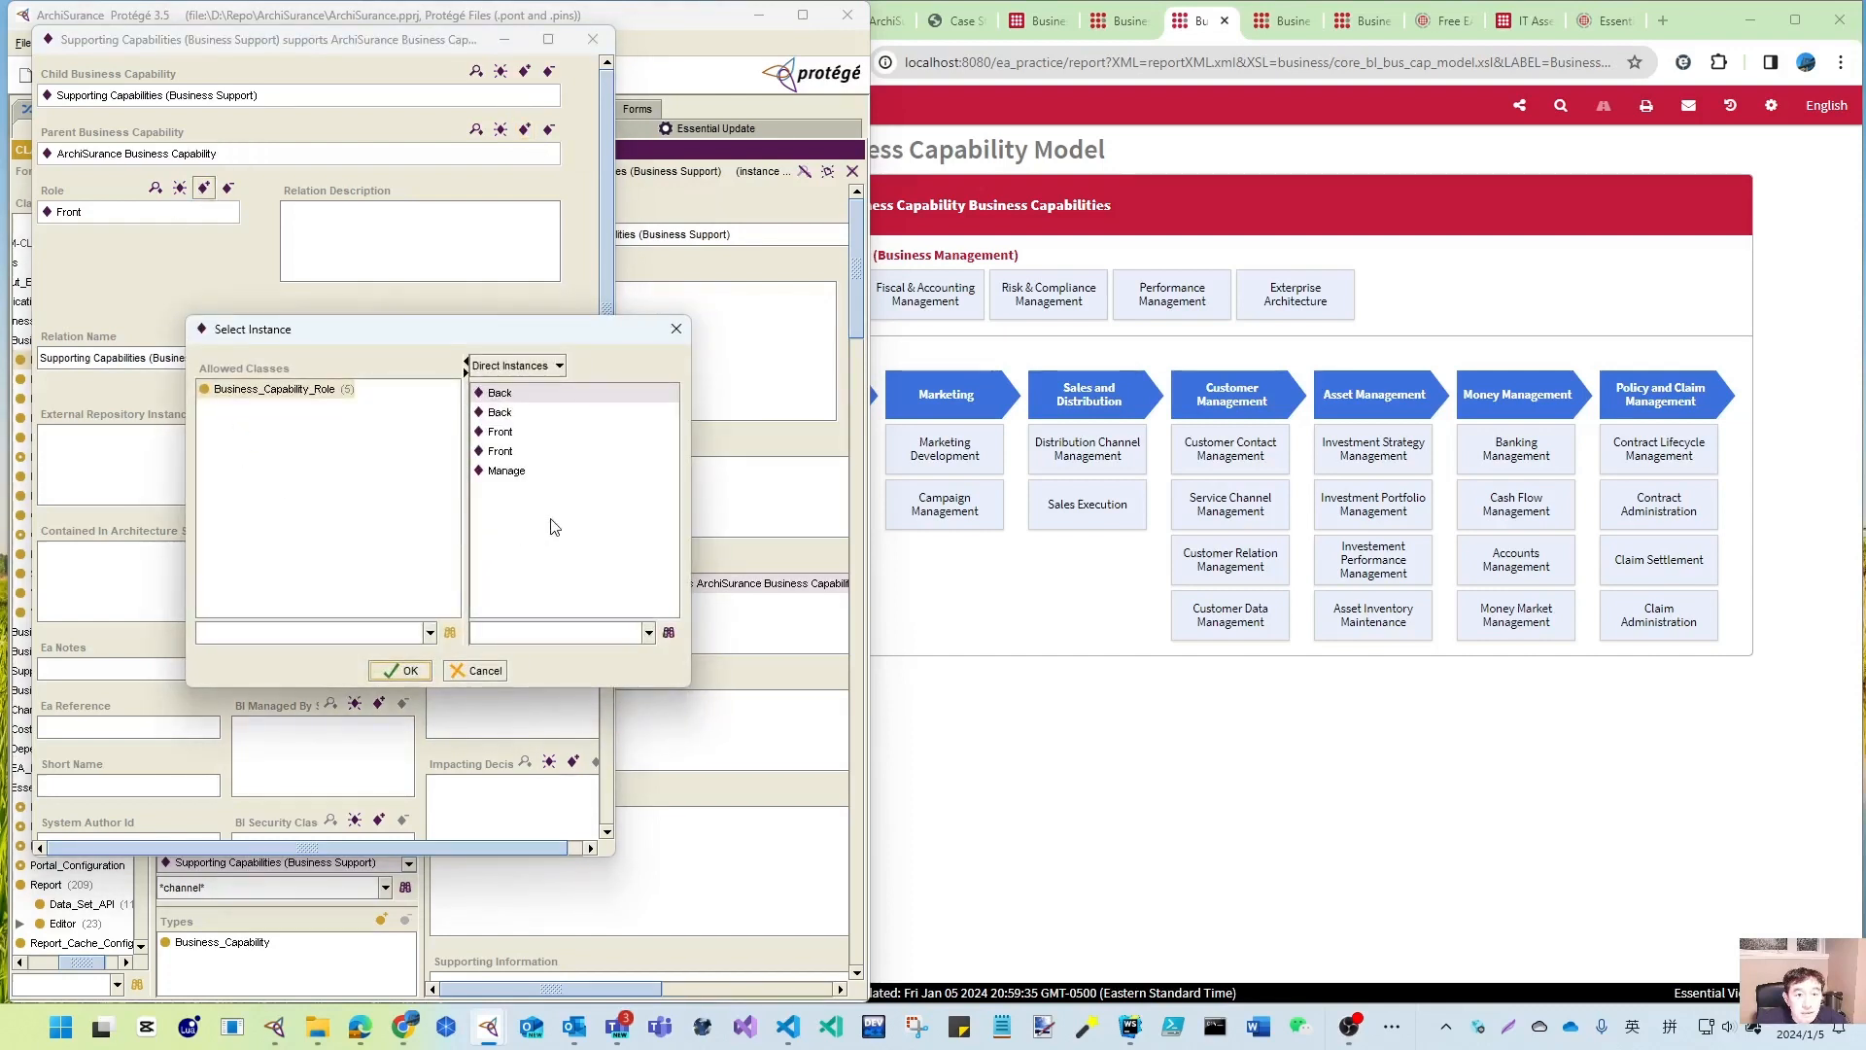
pyautogui.click(501, 393)
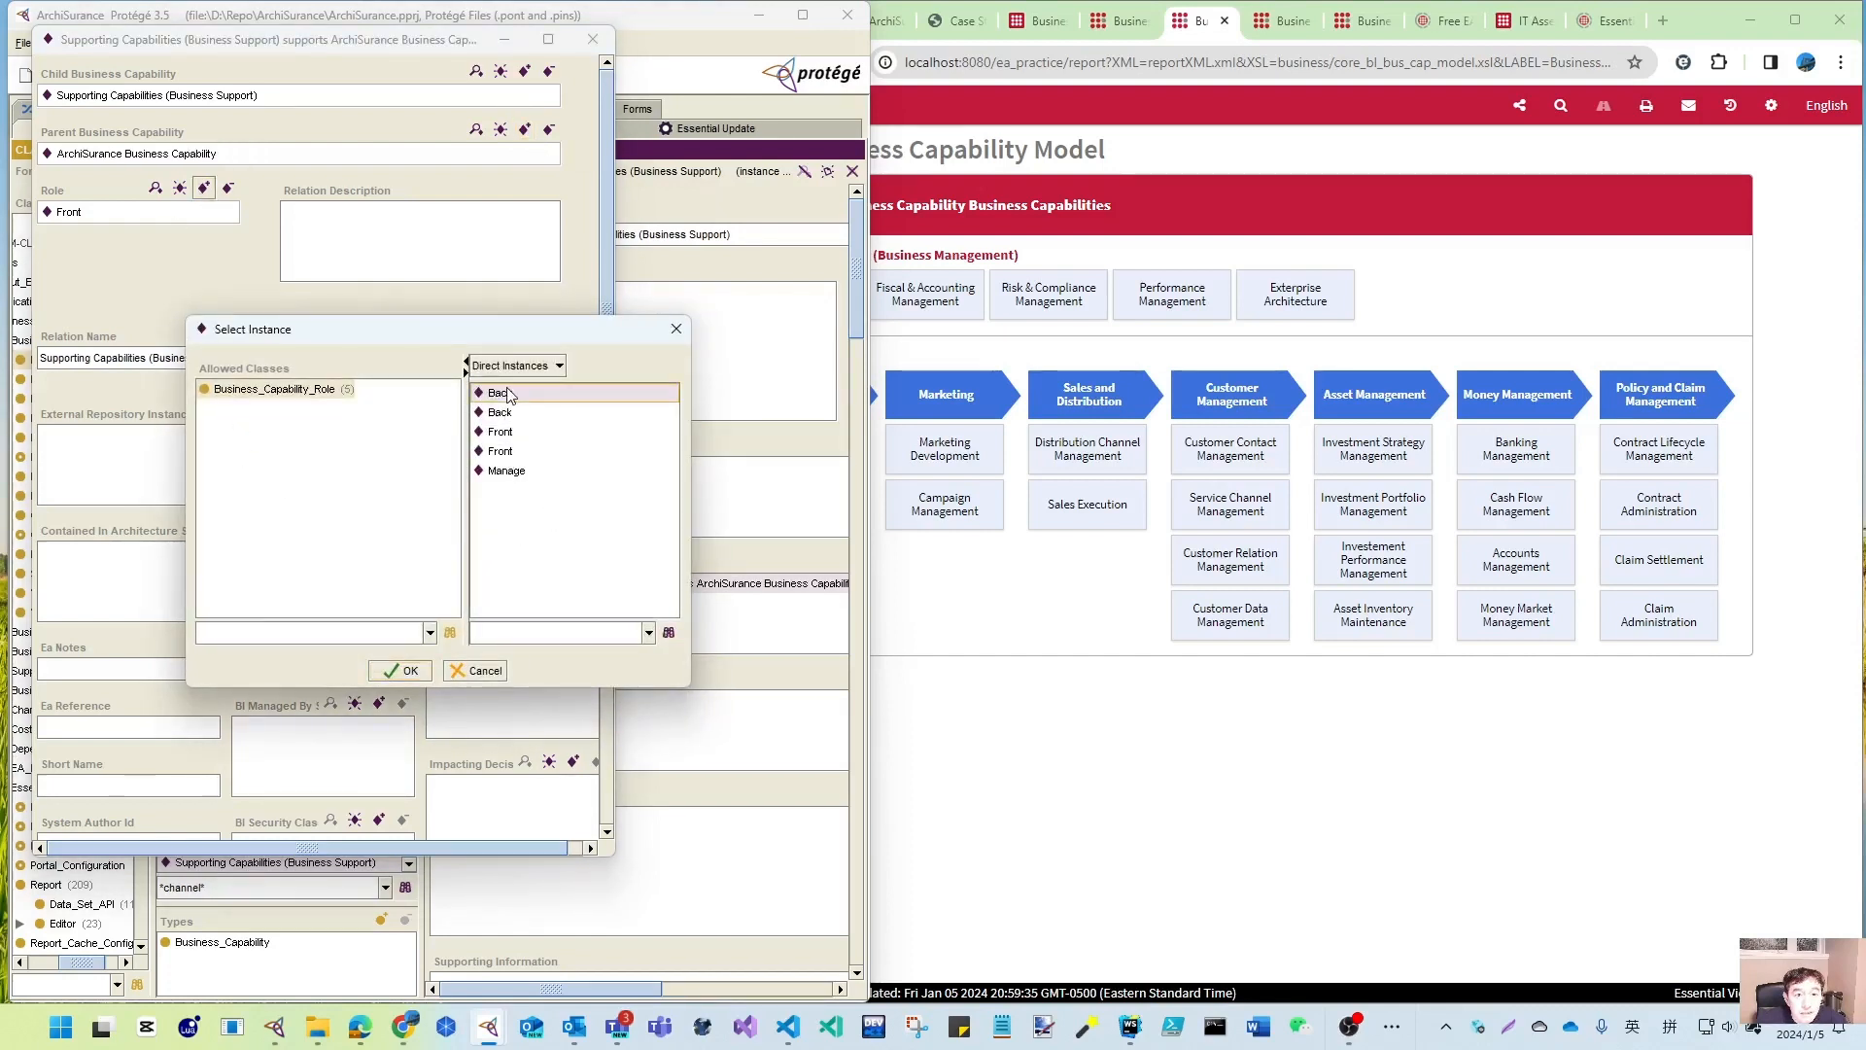
pyautogui.click(401, 672)
pyautogui.click(592, 39)
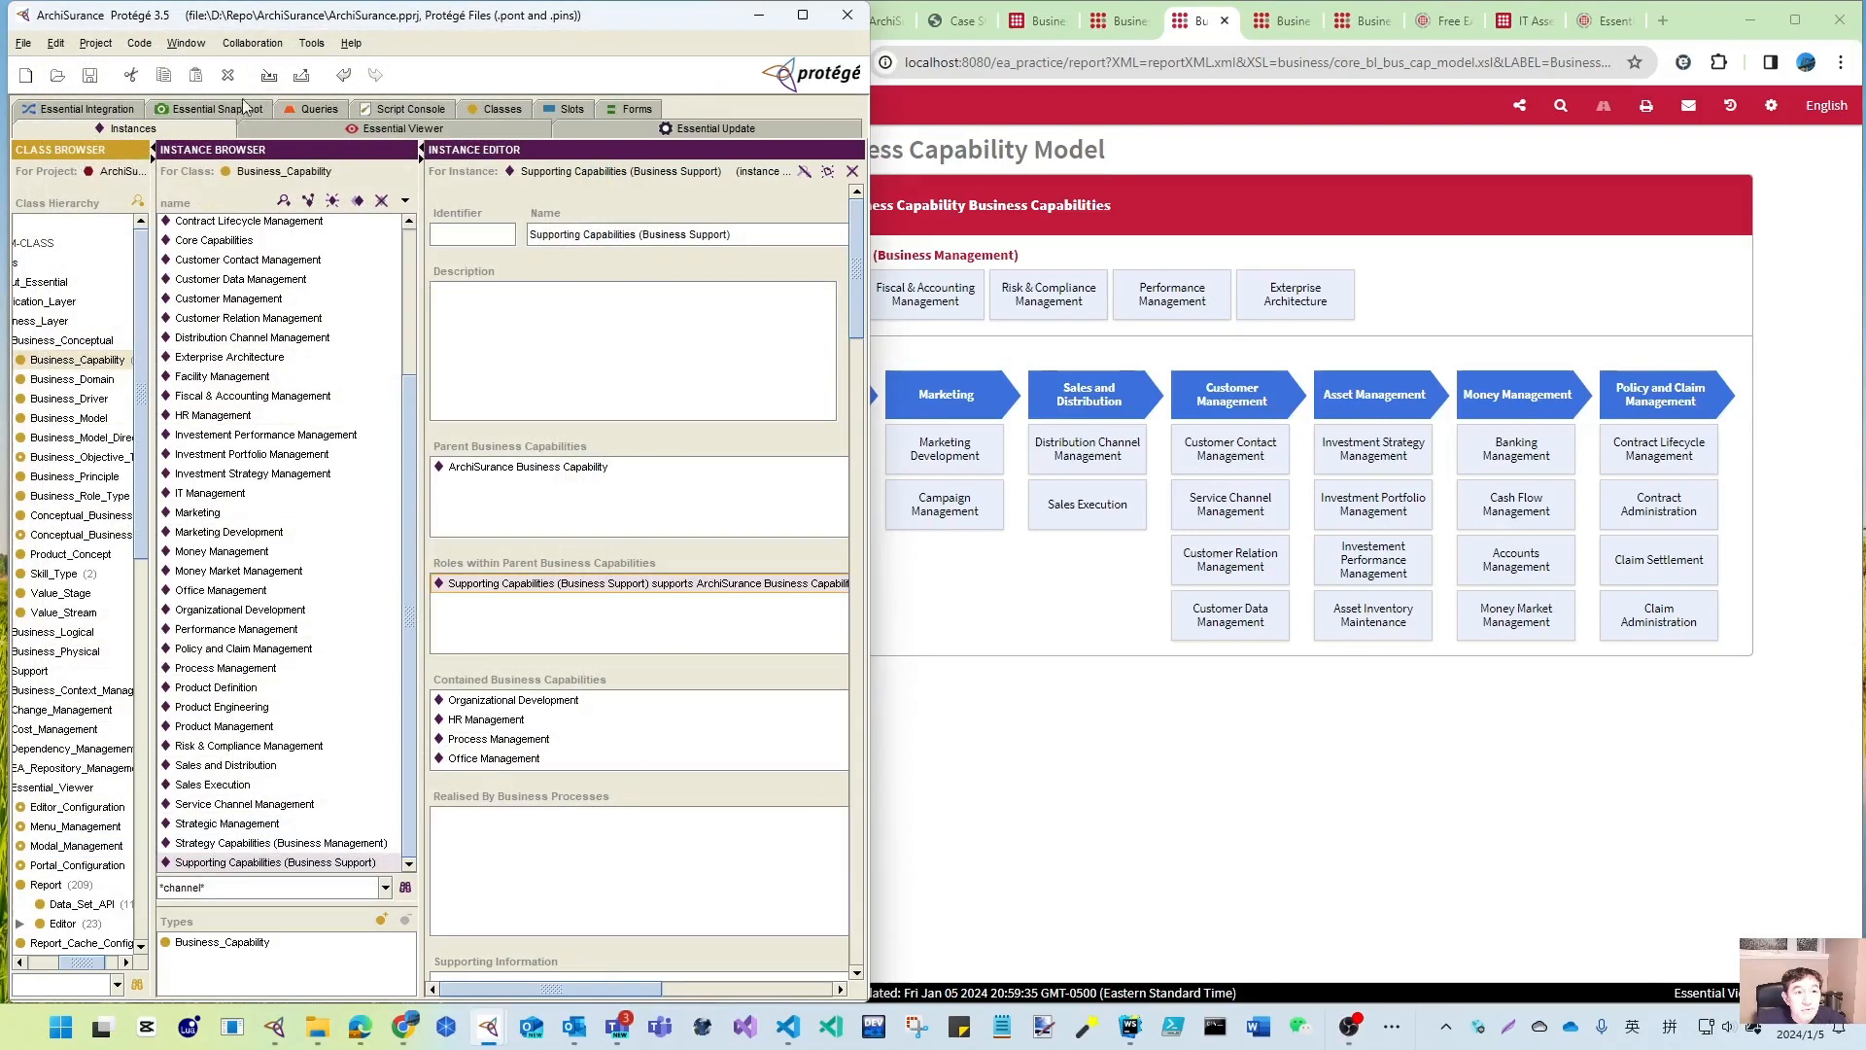
pyautogui.click(399, 129)
pyautogui.click(766, 322)
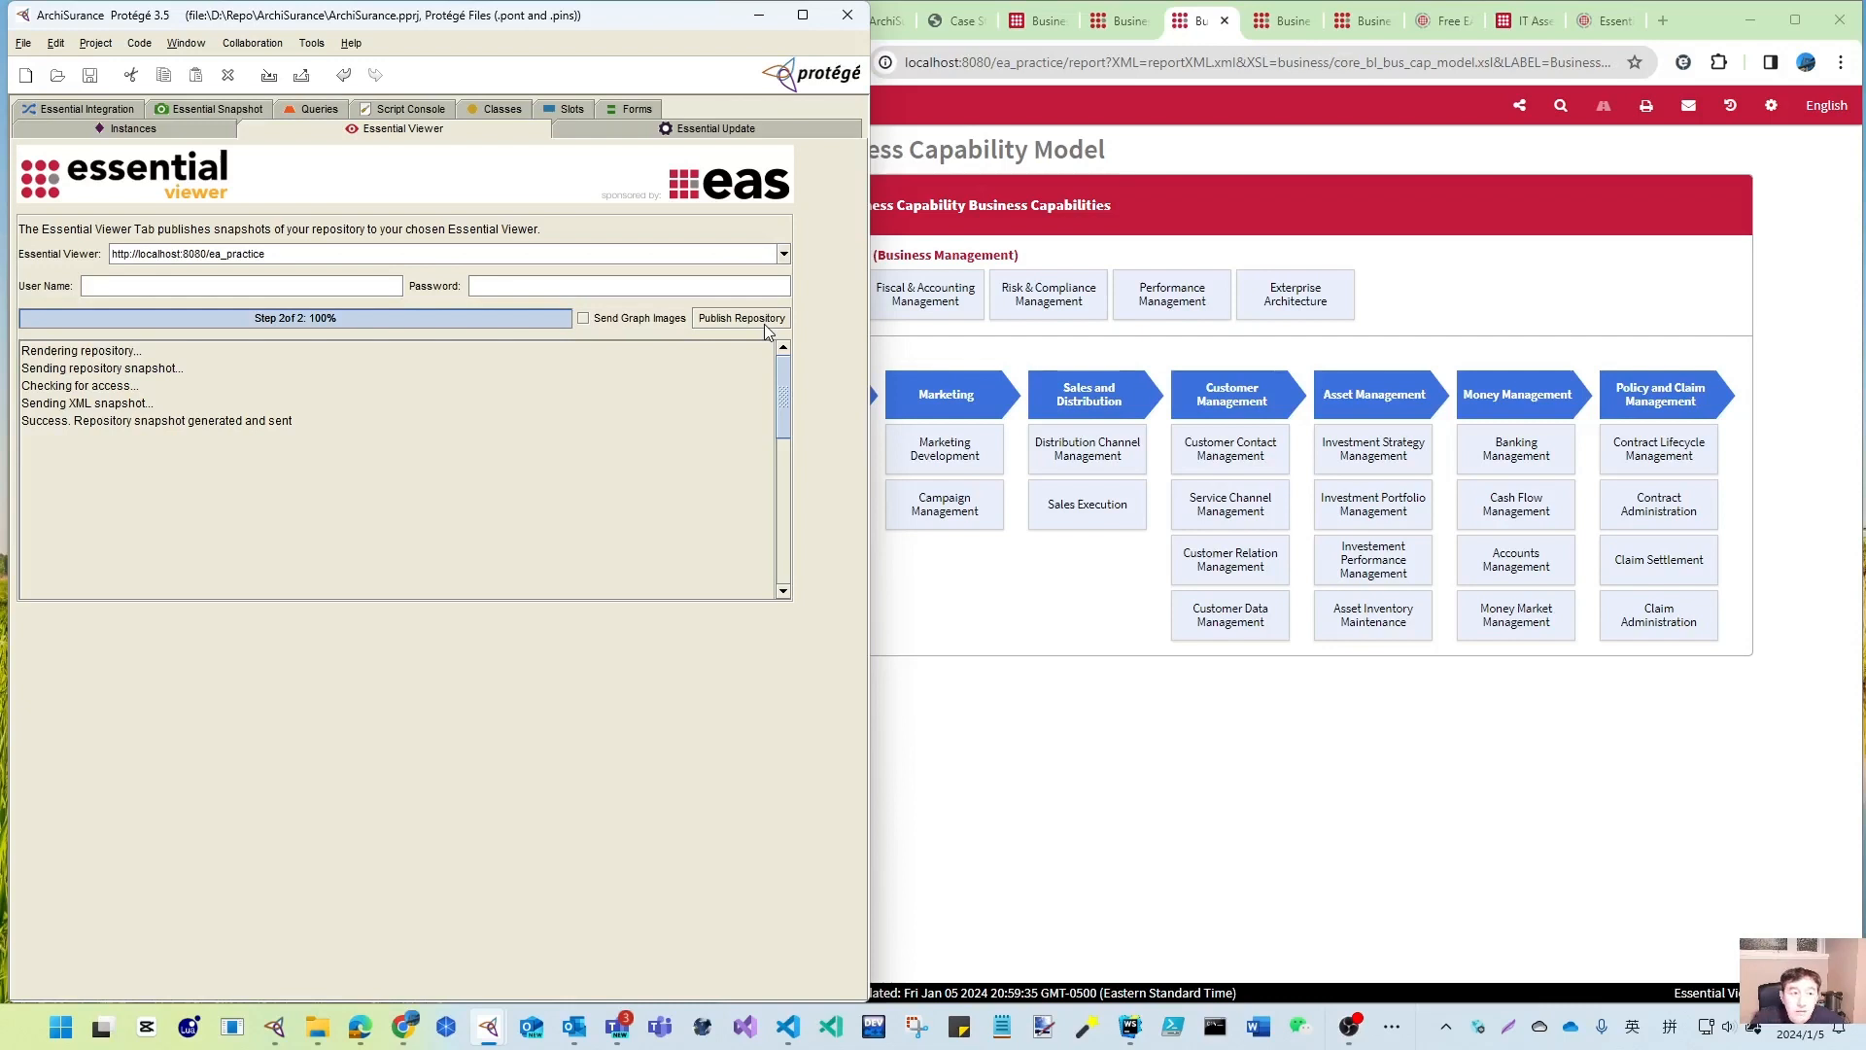
pyautogui.click(983, 698)
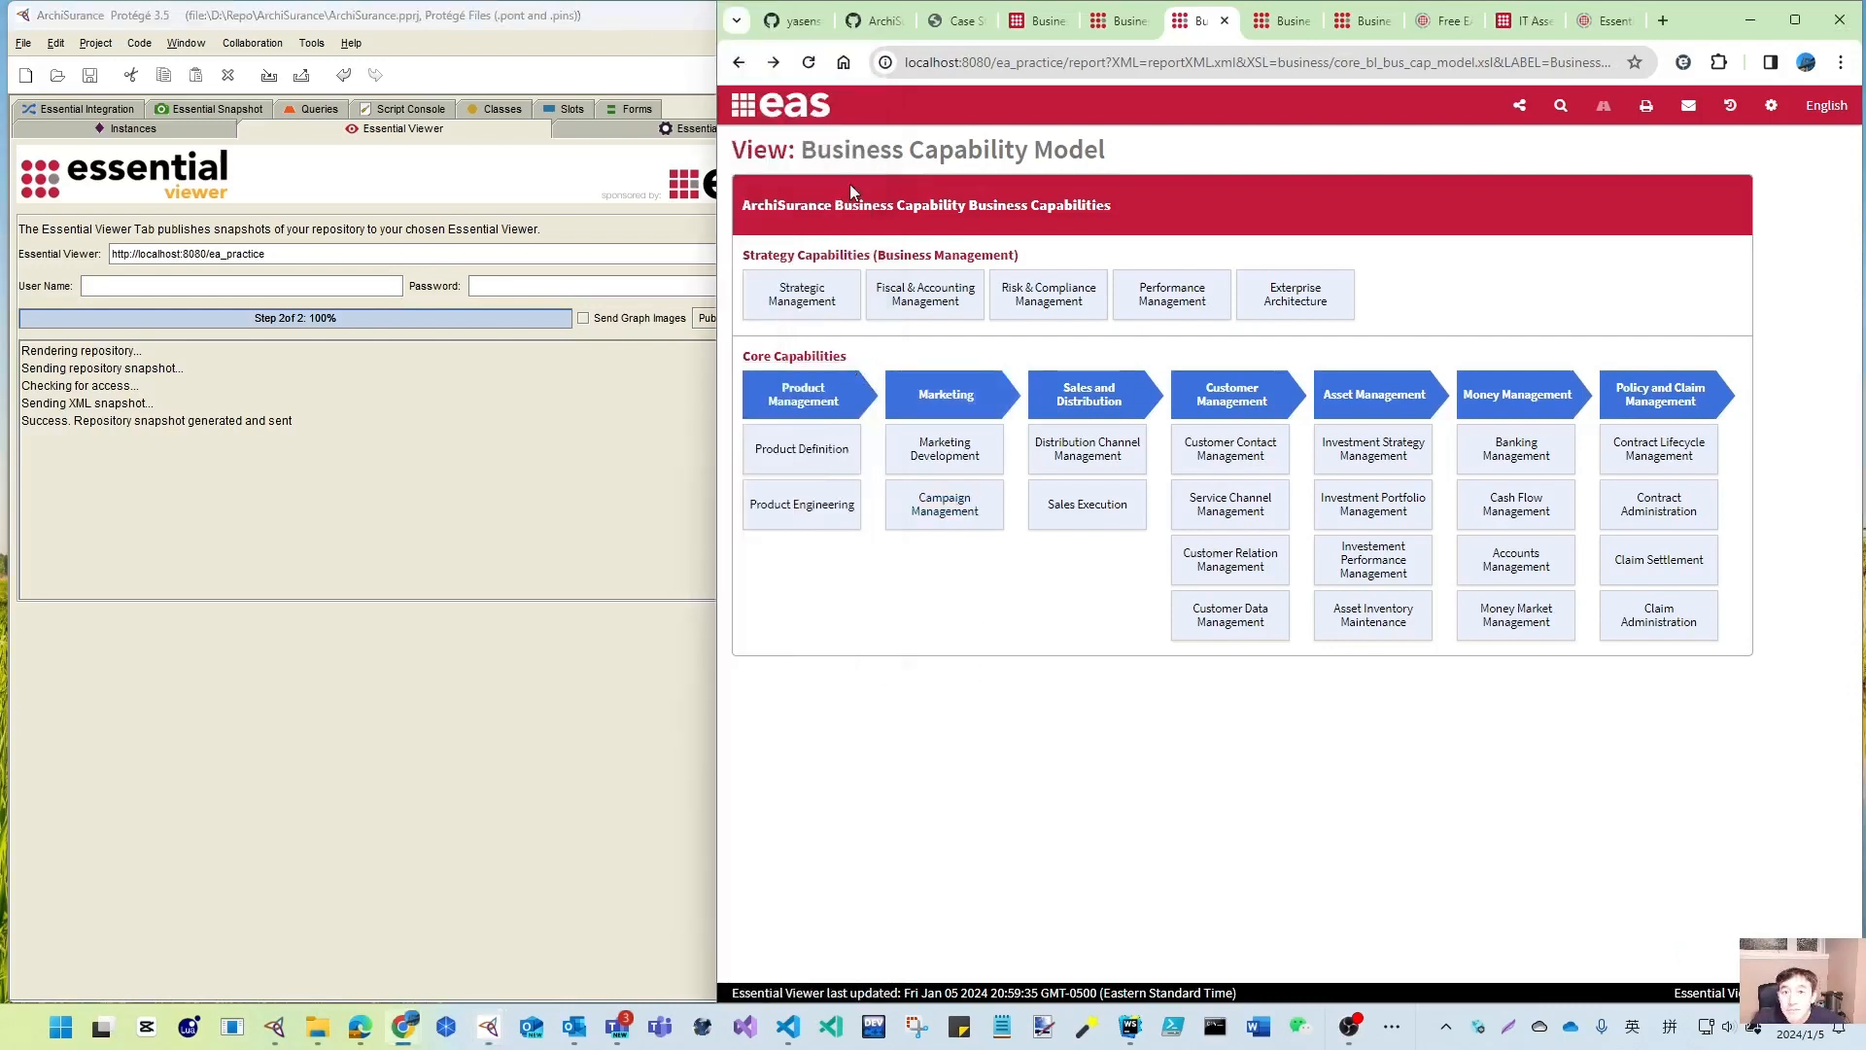
pyautogui.click(813, 64)
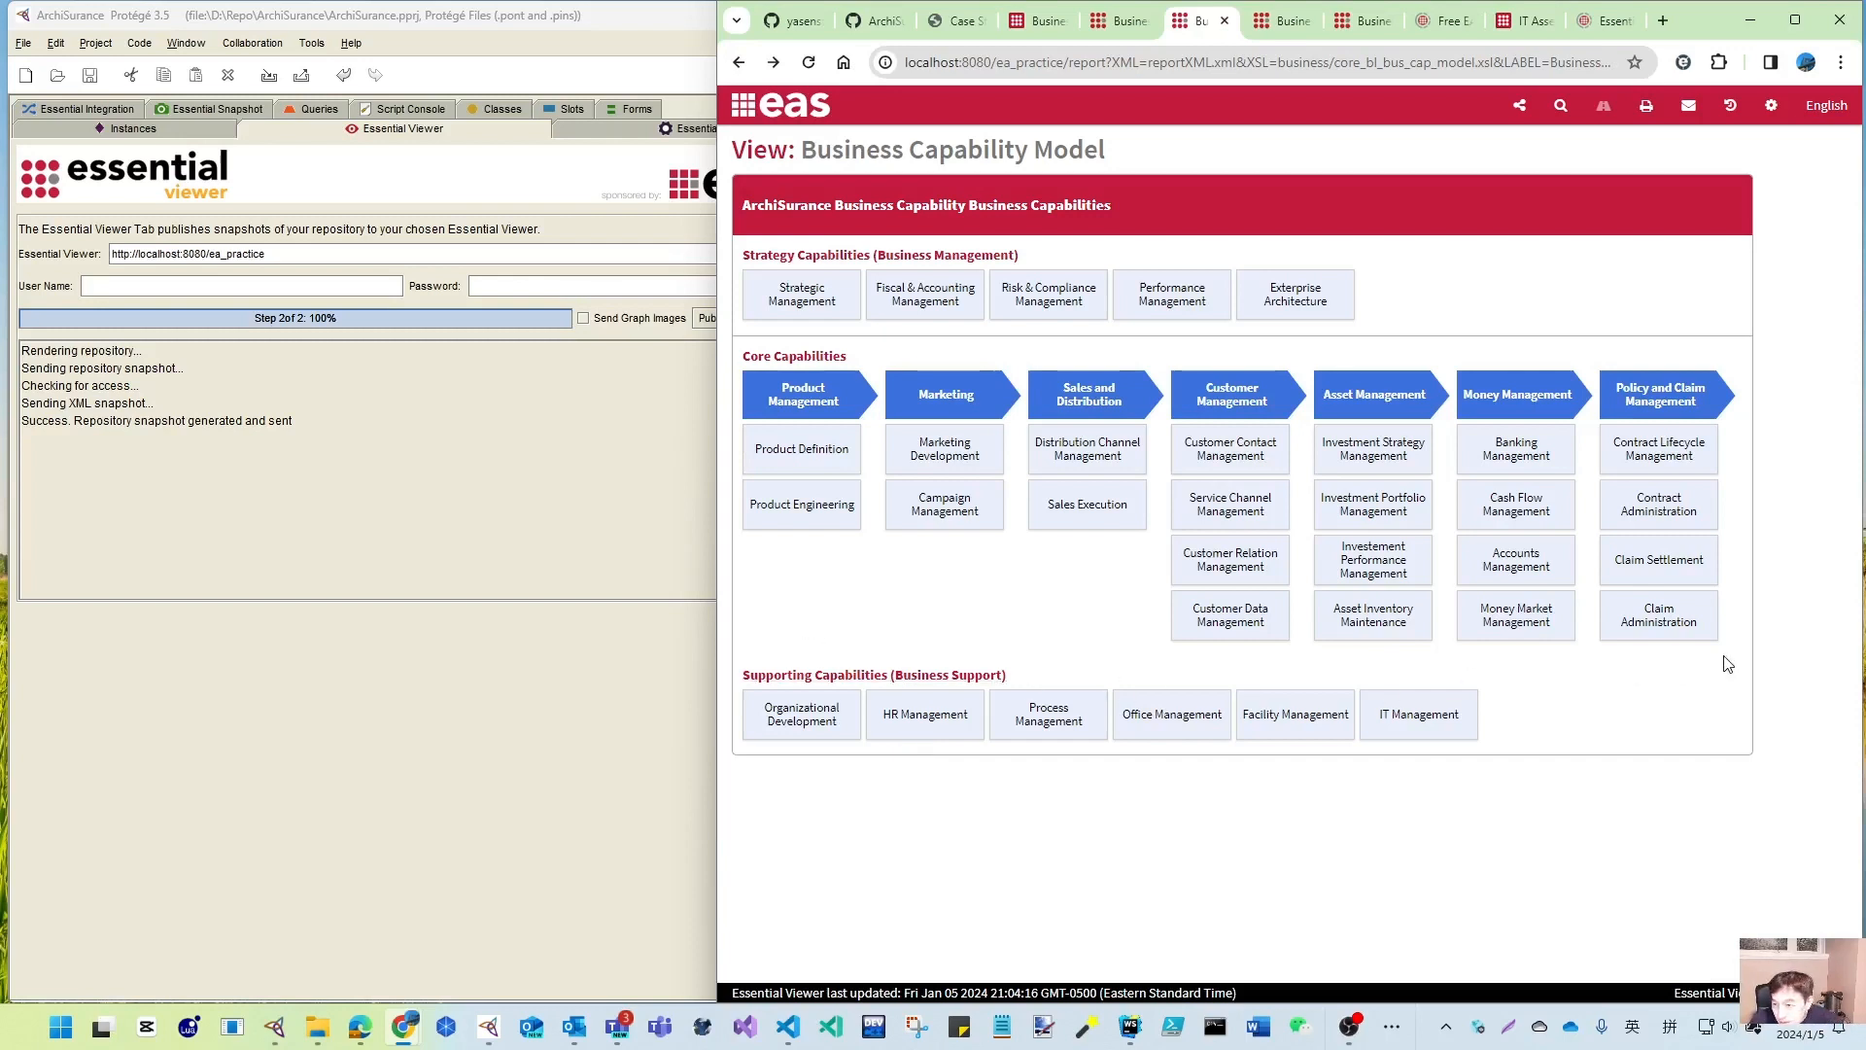
# - Change the role in the Supporting Capabilities parent relation to the second Back instance in Protégé
pyautogui.click(69, 126)
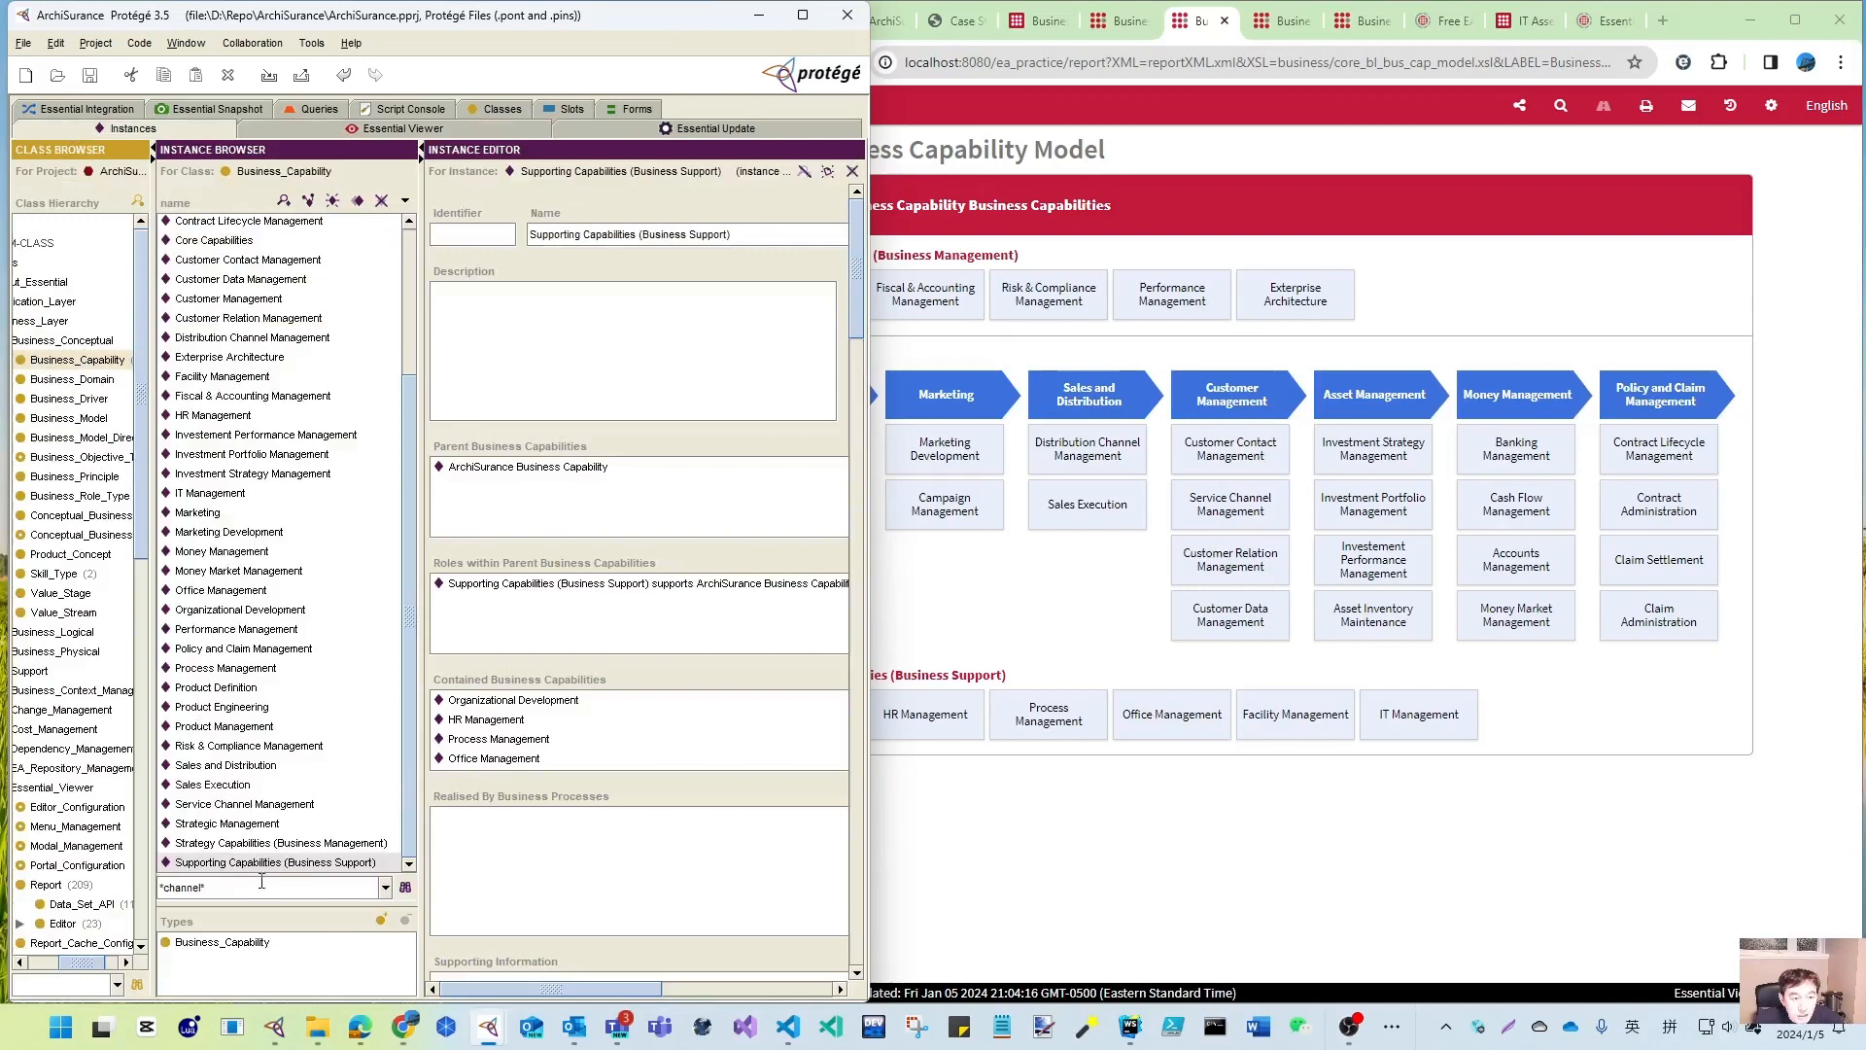
pyautogui.doubleClick(632, 586)
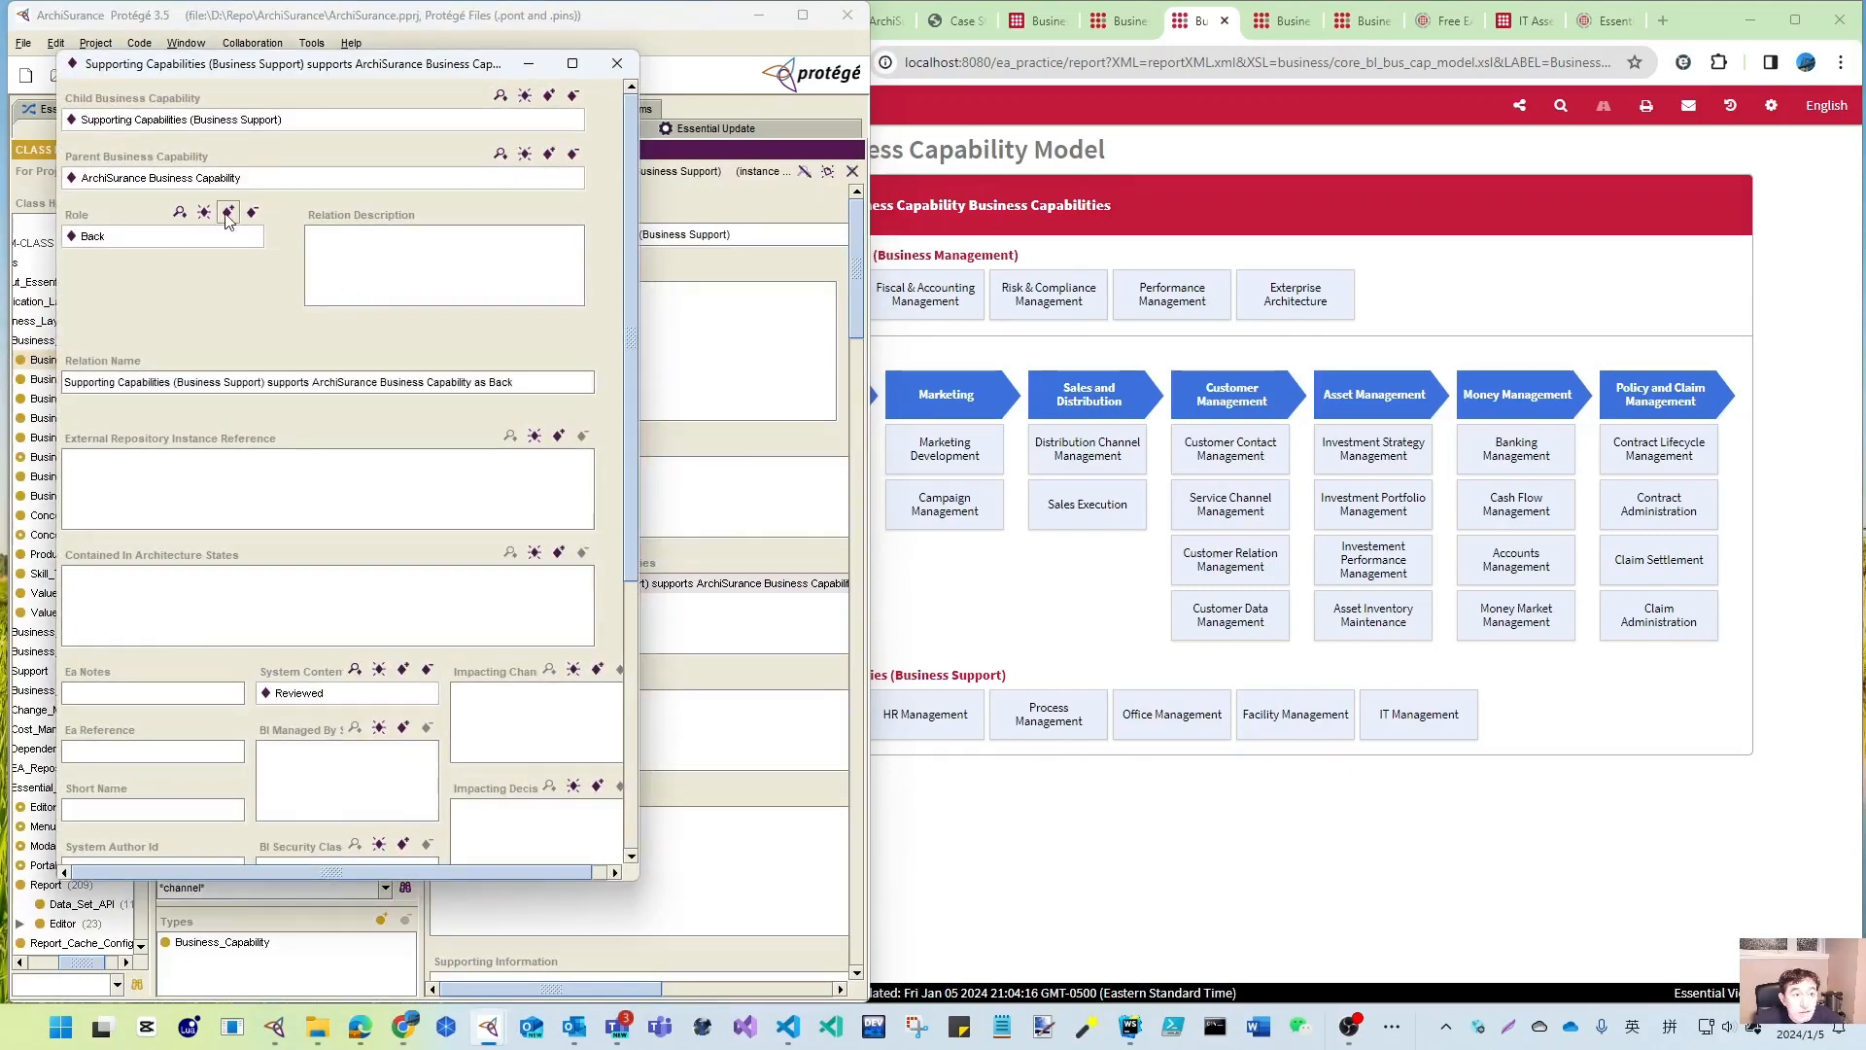
pyautogui.click(227, 212)
pyautogui.click(515, 416)
pyautogui.click(401, 670)
pyautogui.click(617, 63)
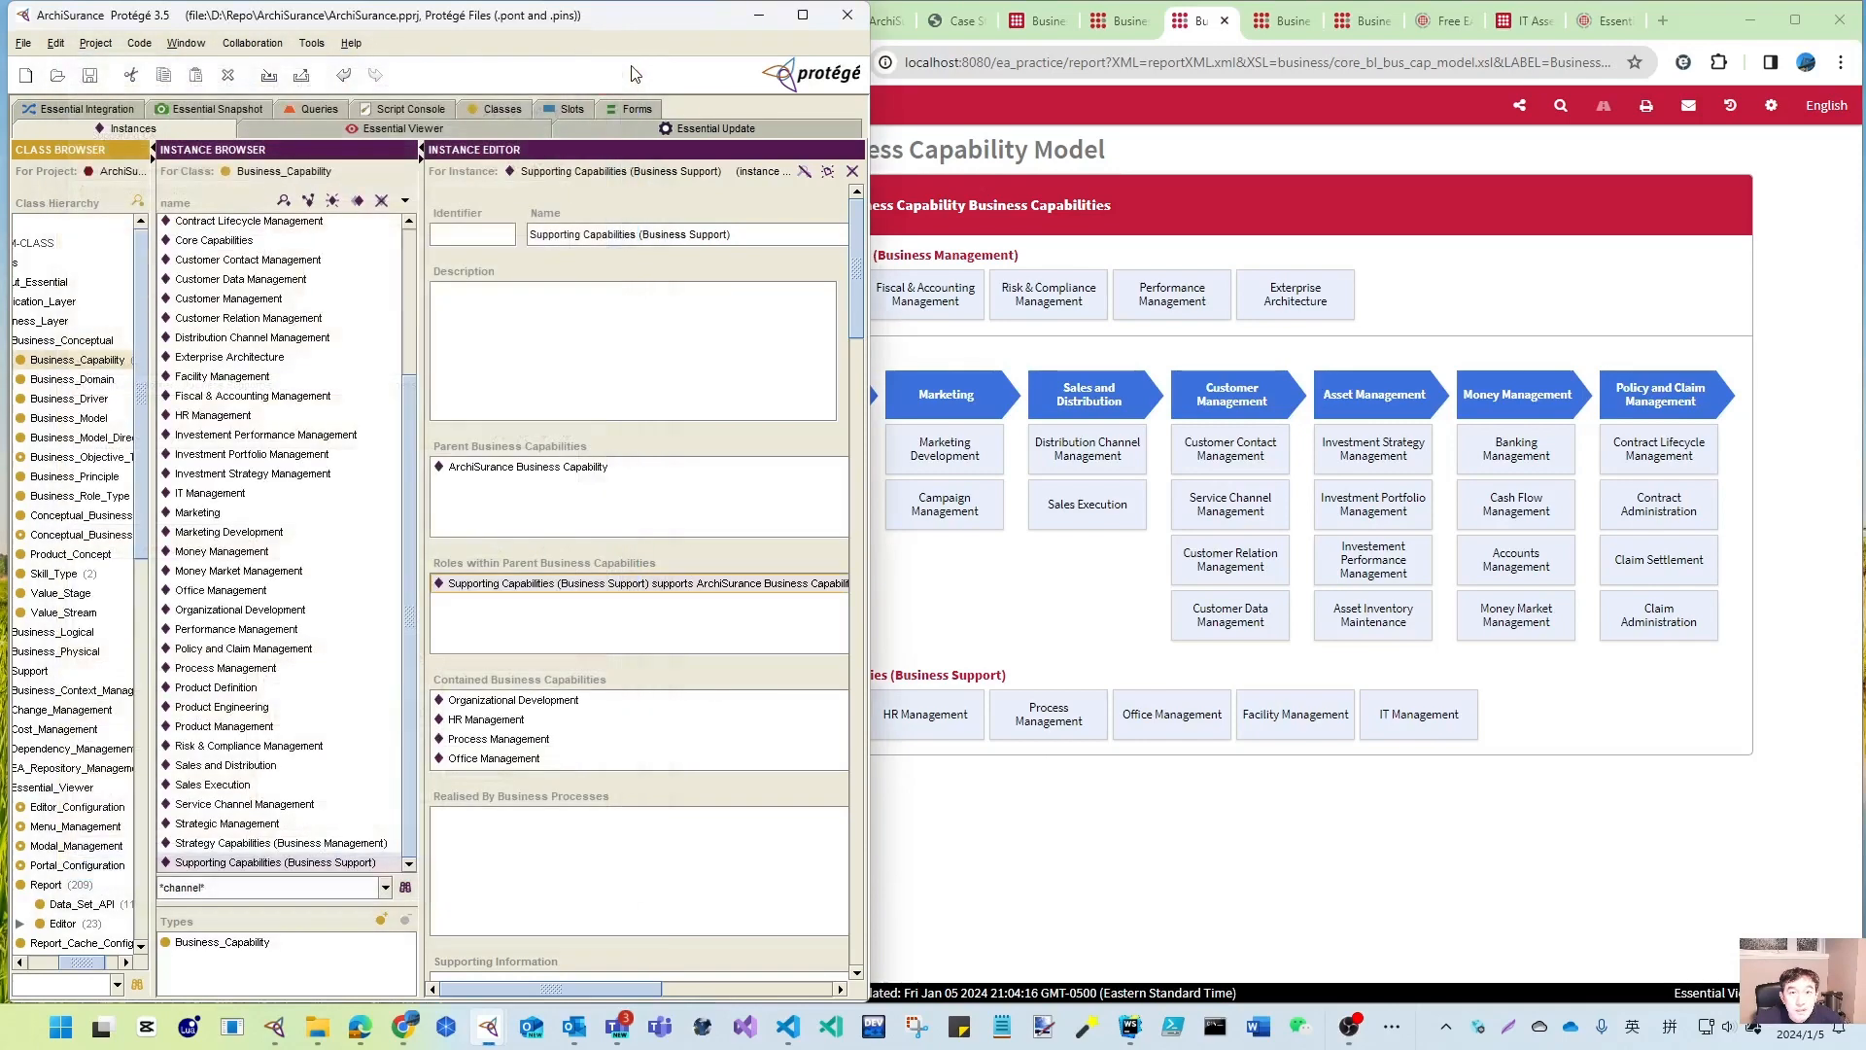
# - Publish the repository with the changed role to Essential Viewer and save the project
pyautogui.click(389, 129)
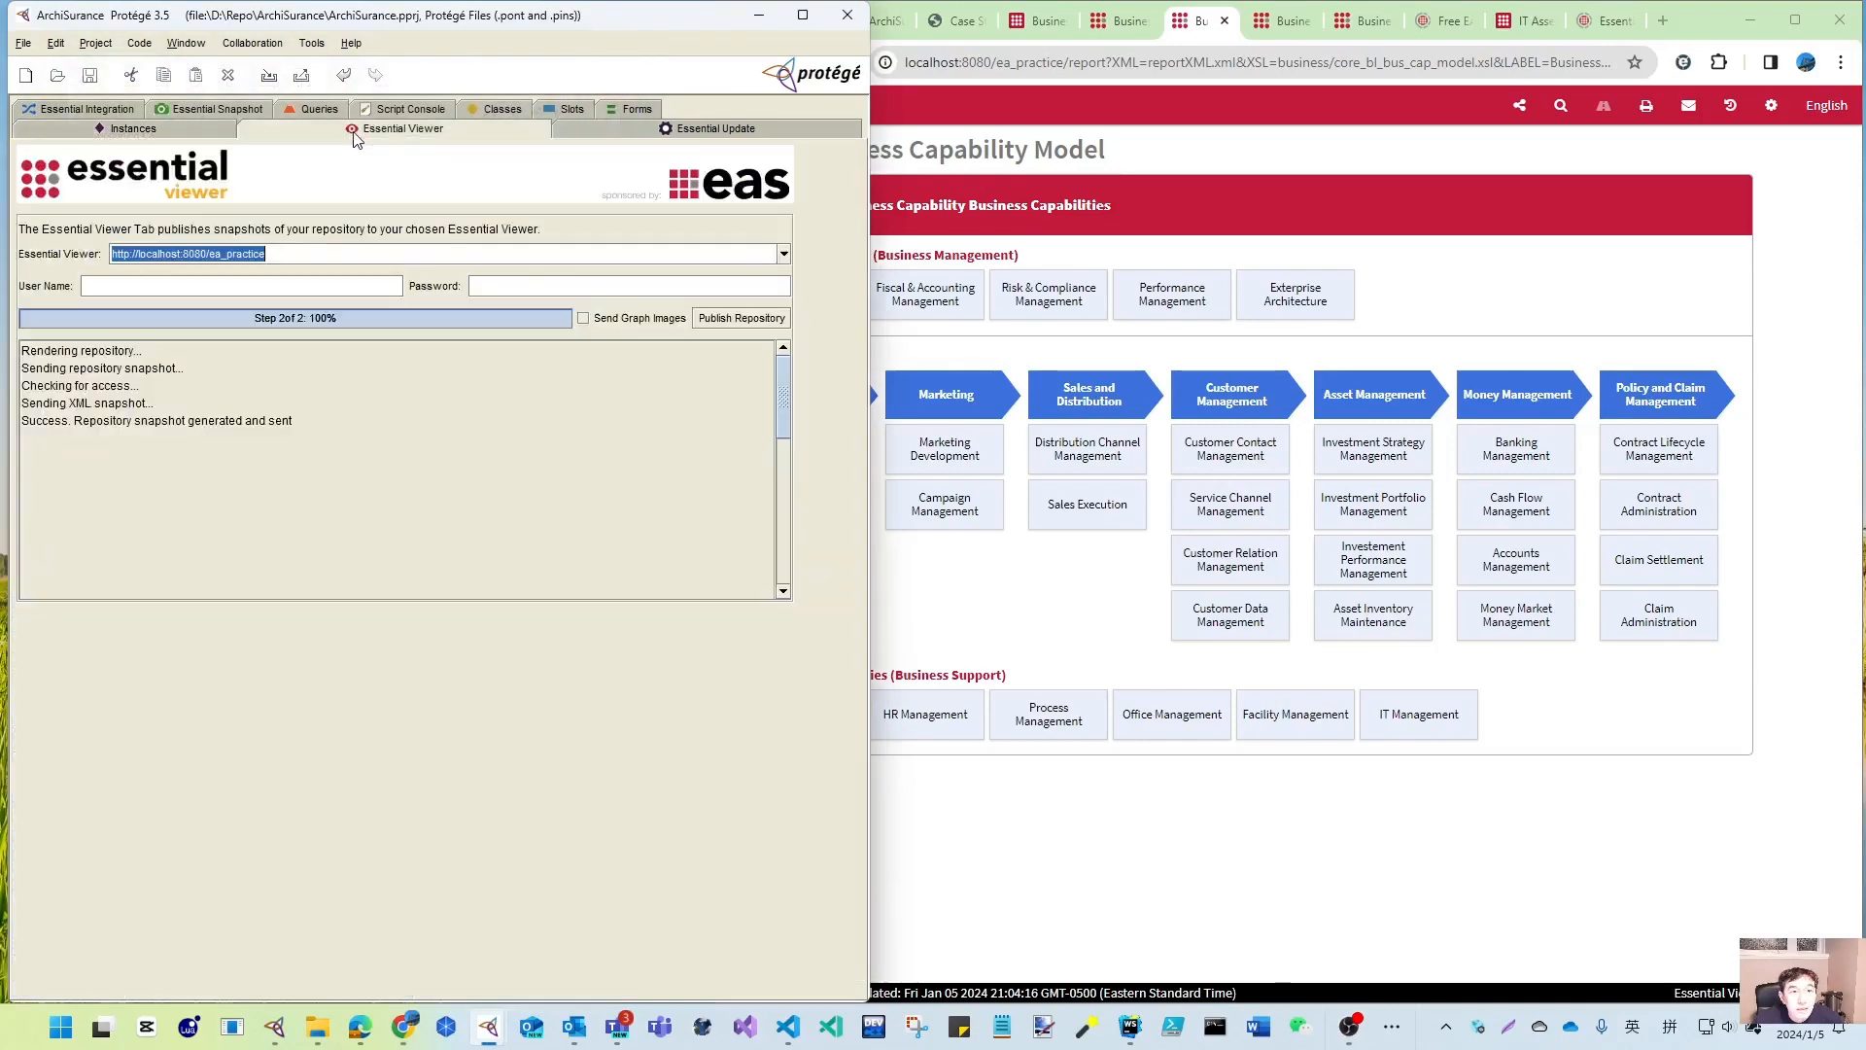
pyautogui.click(744, 321)
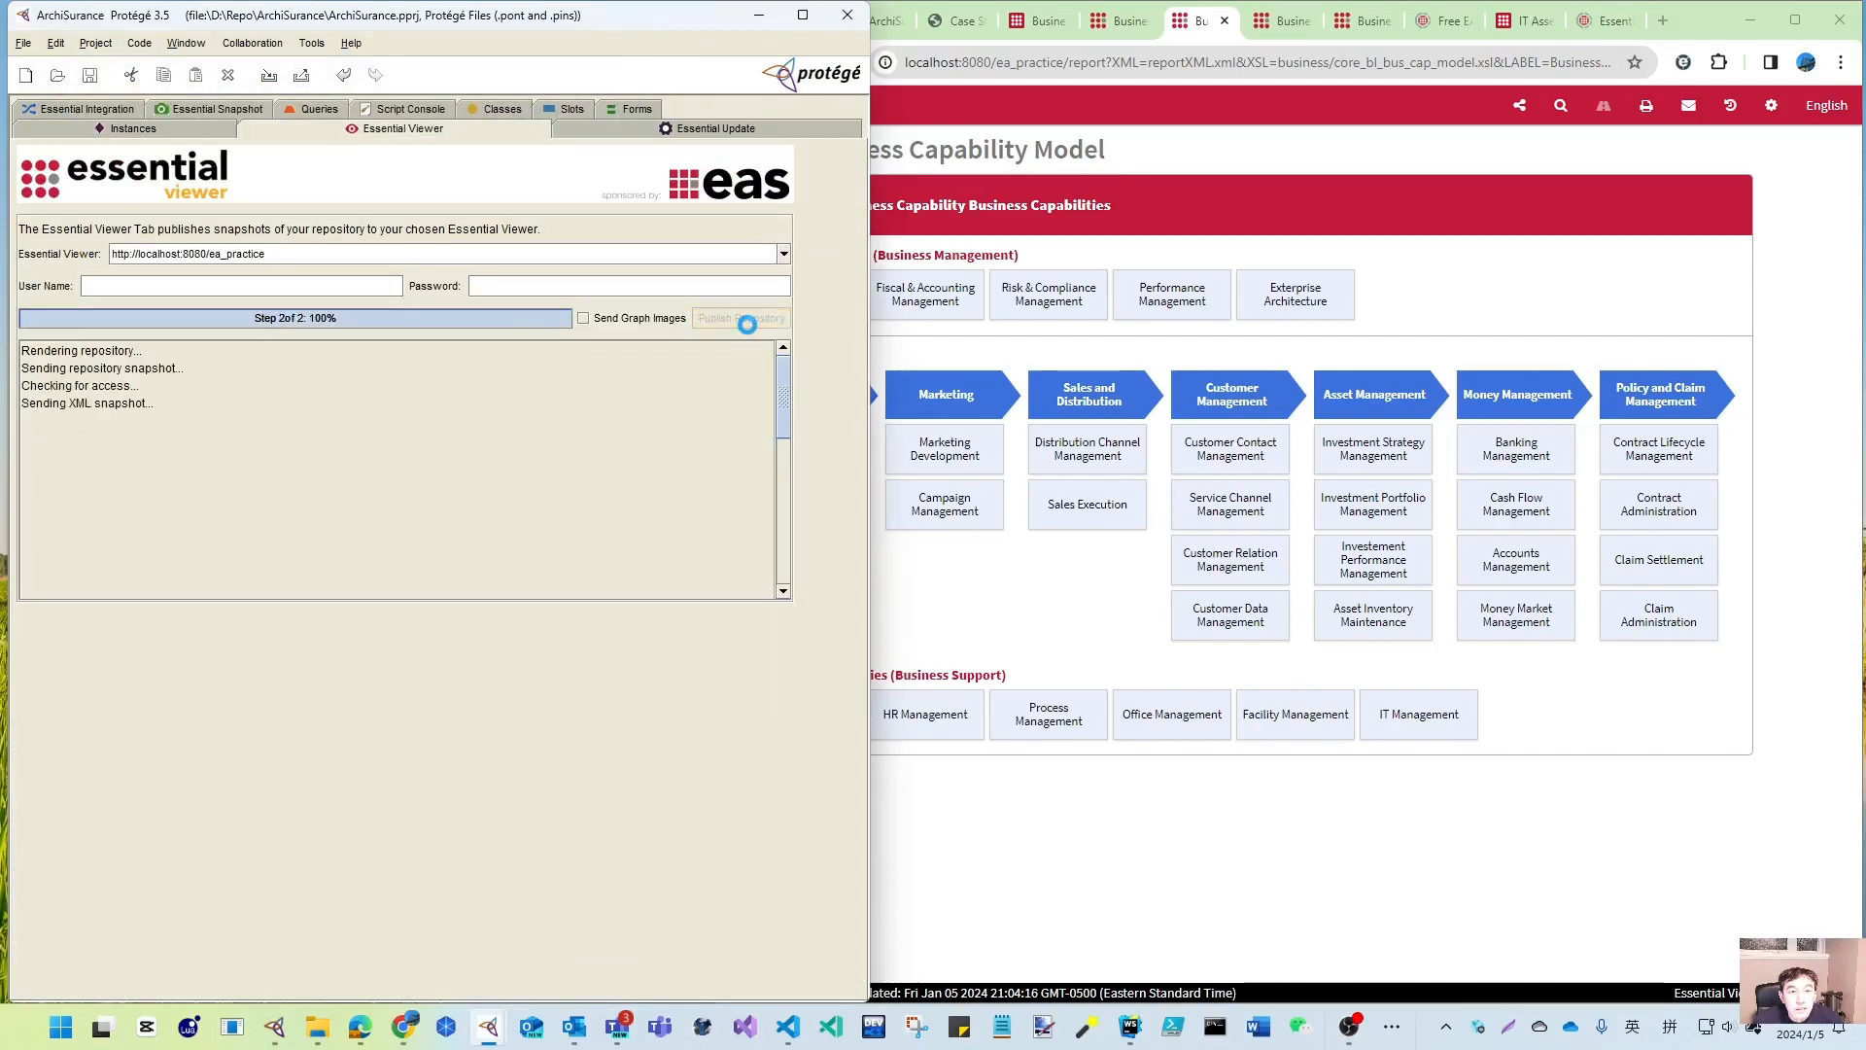
pyautogui.click(90, 86)
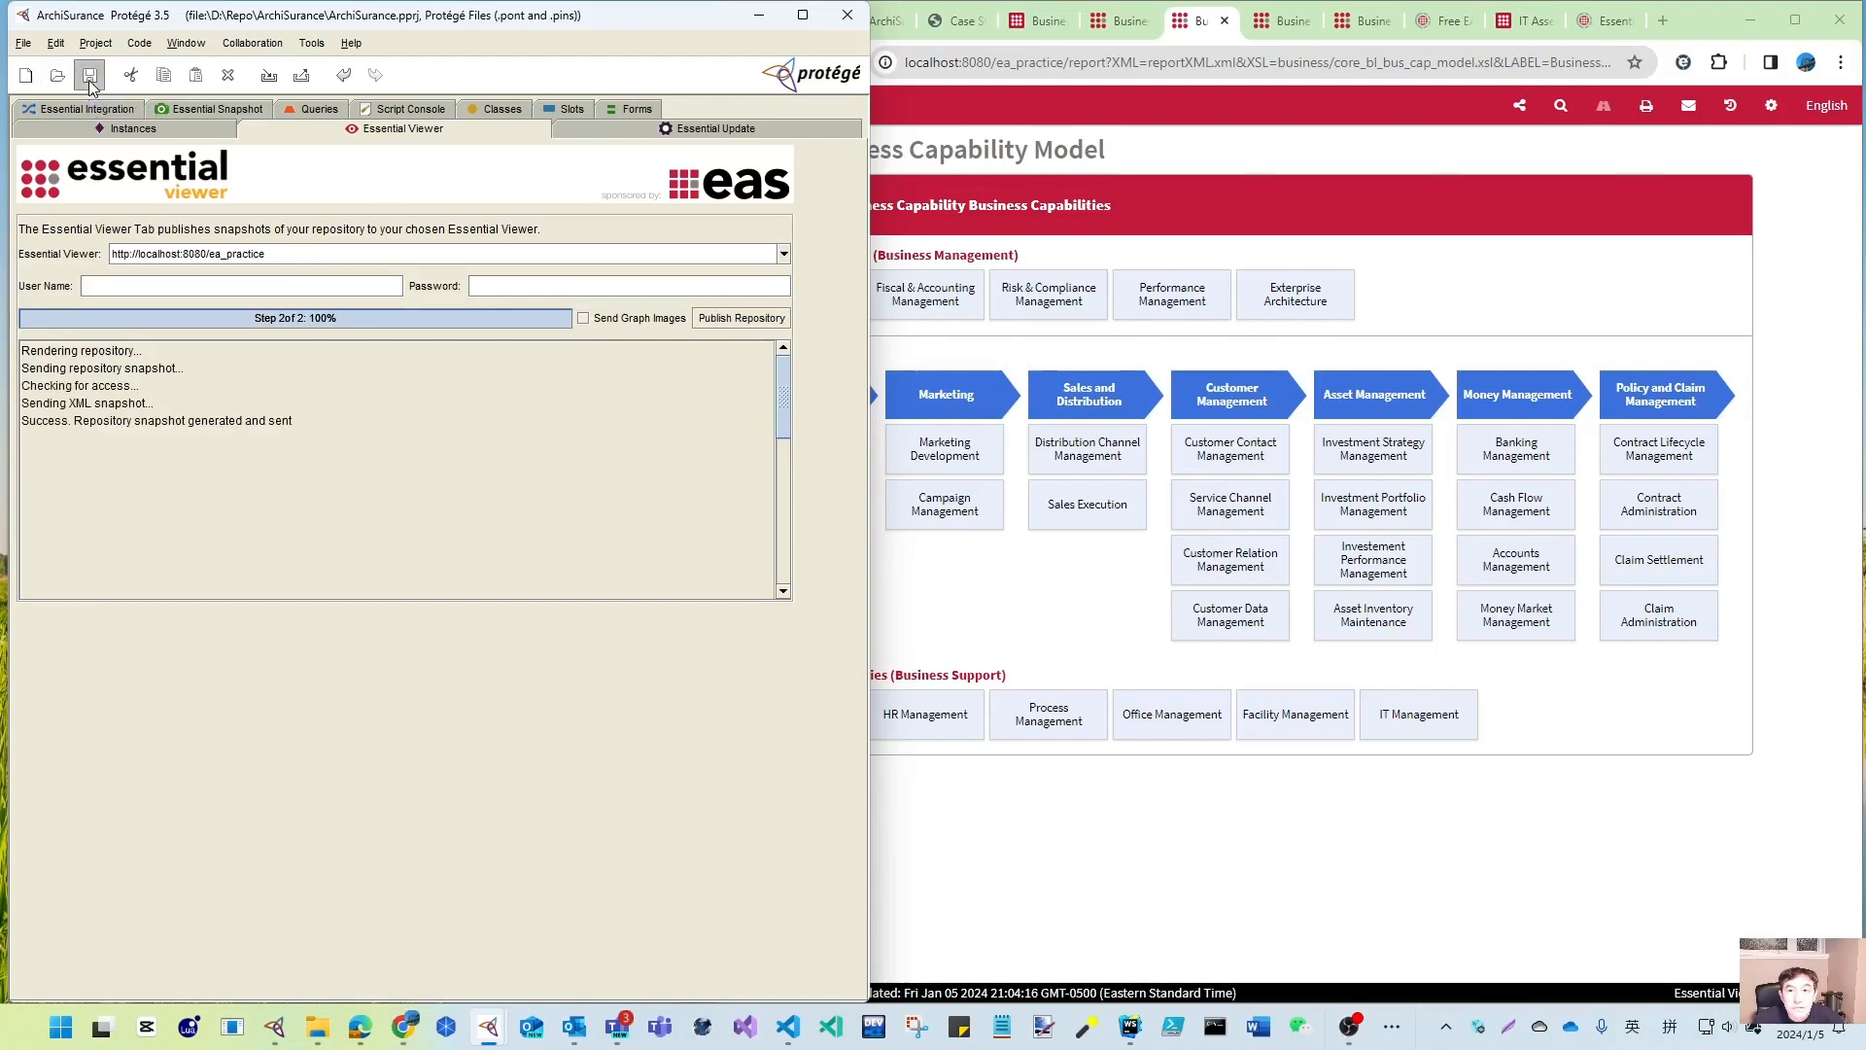
# - Reload the Business Capability Model view to check how the second Back role affects the supporting capabilities
pyautogui.click(1174, 161)
pyautogui.click(809, 64)
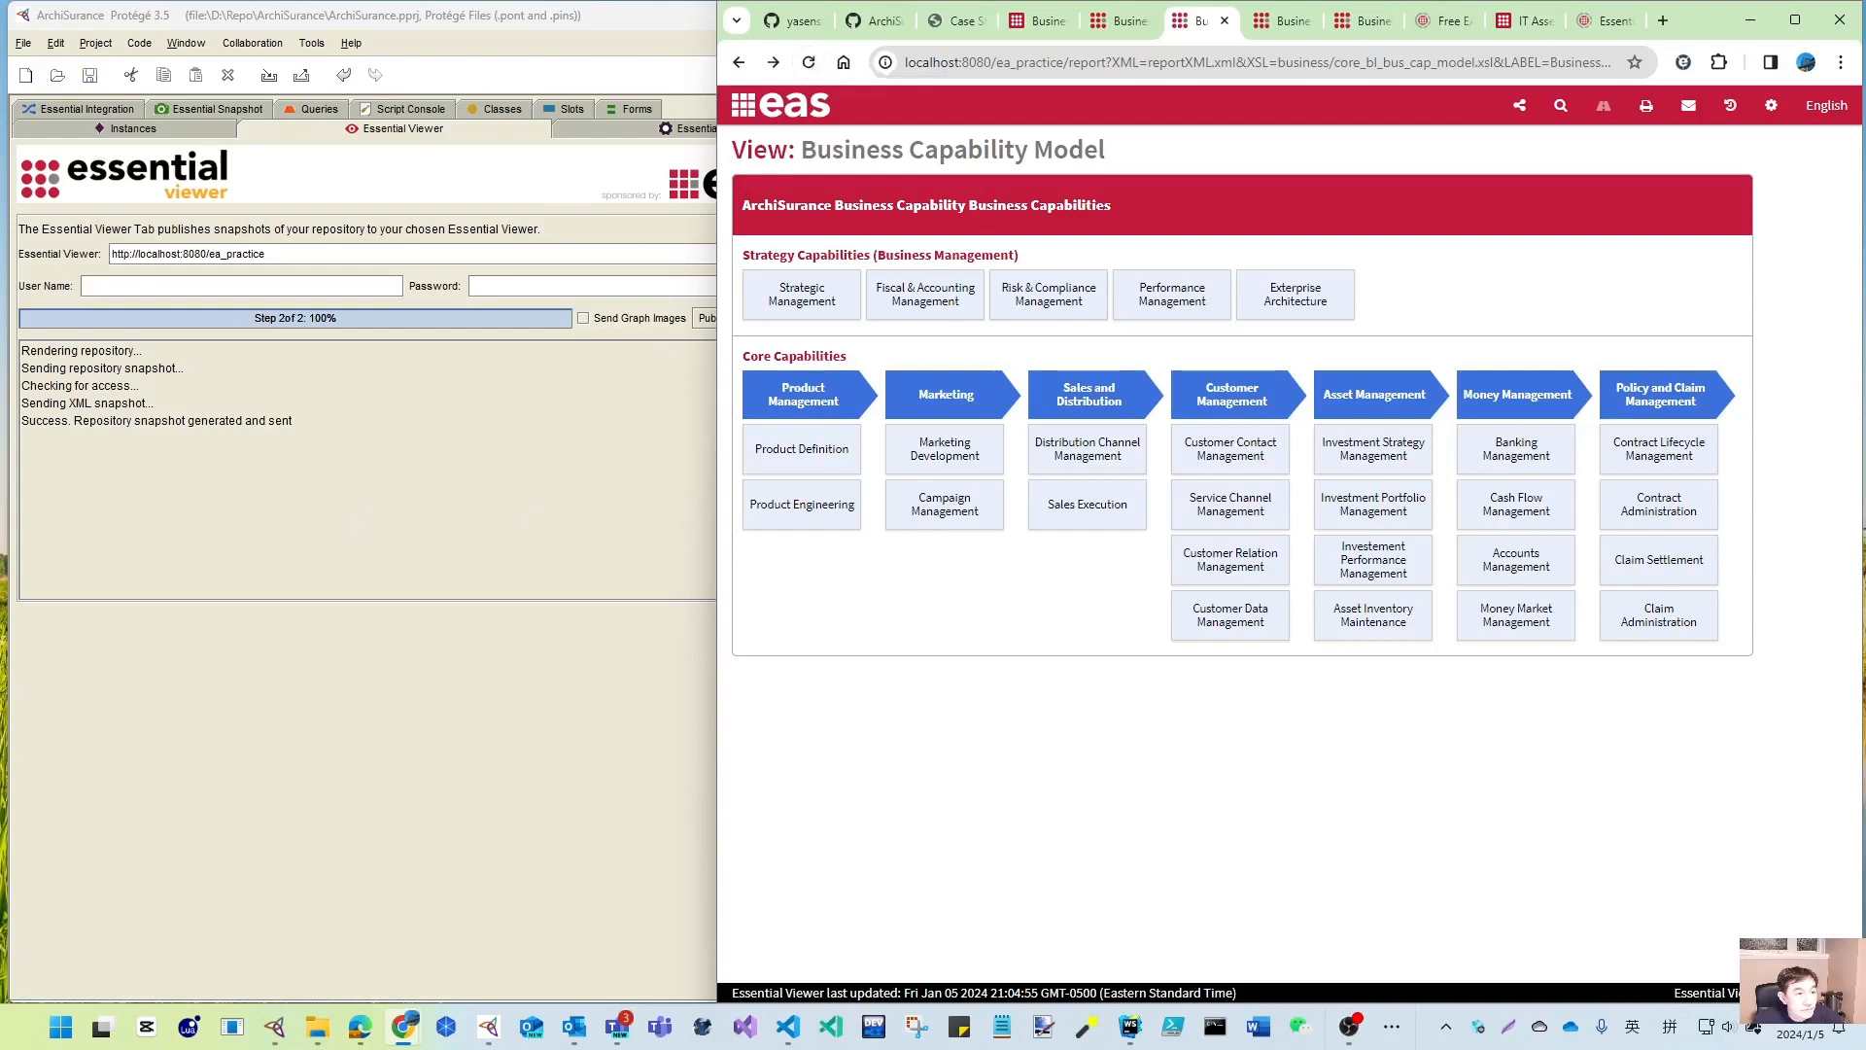
pyautogui.click(177, 254)
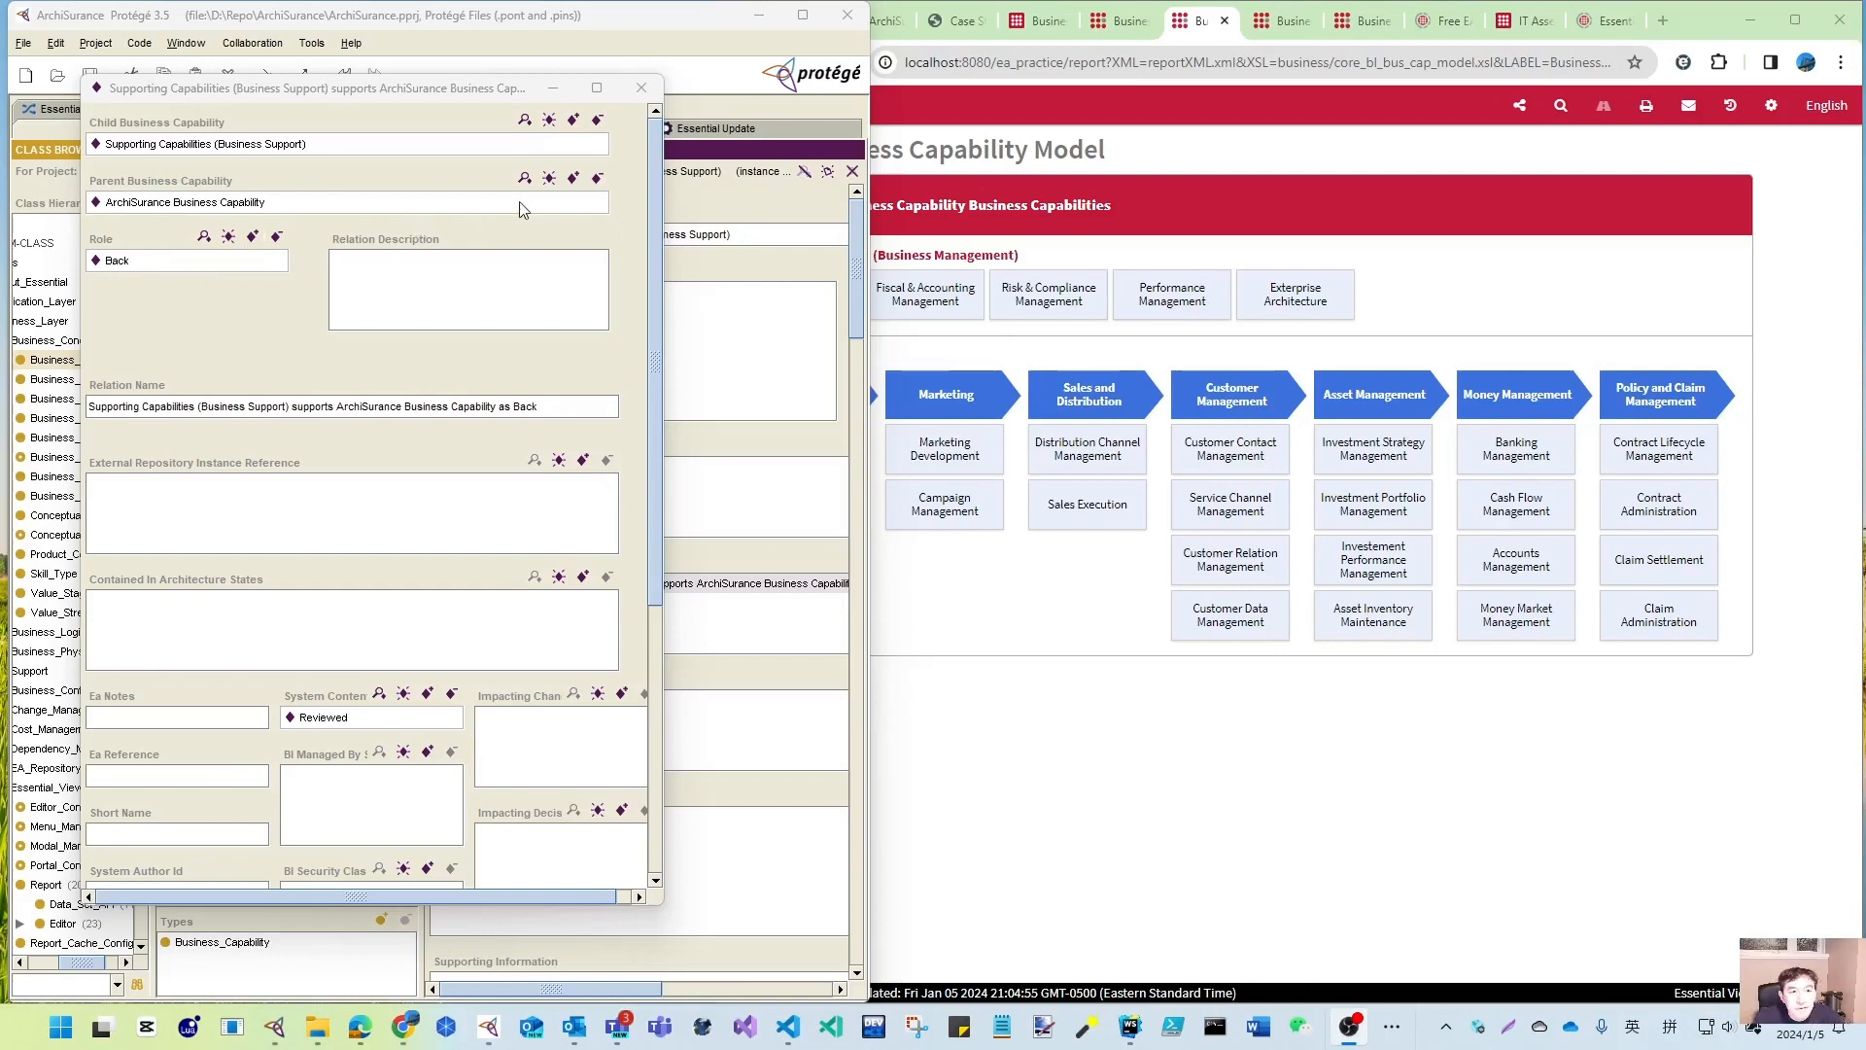
pyautogui.click(642, 89)
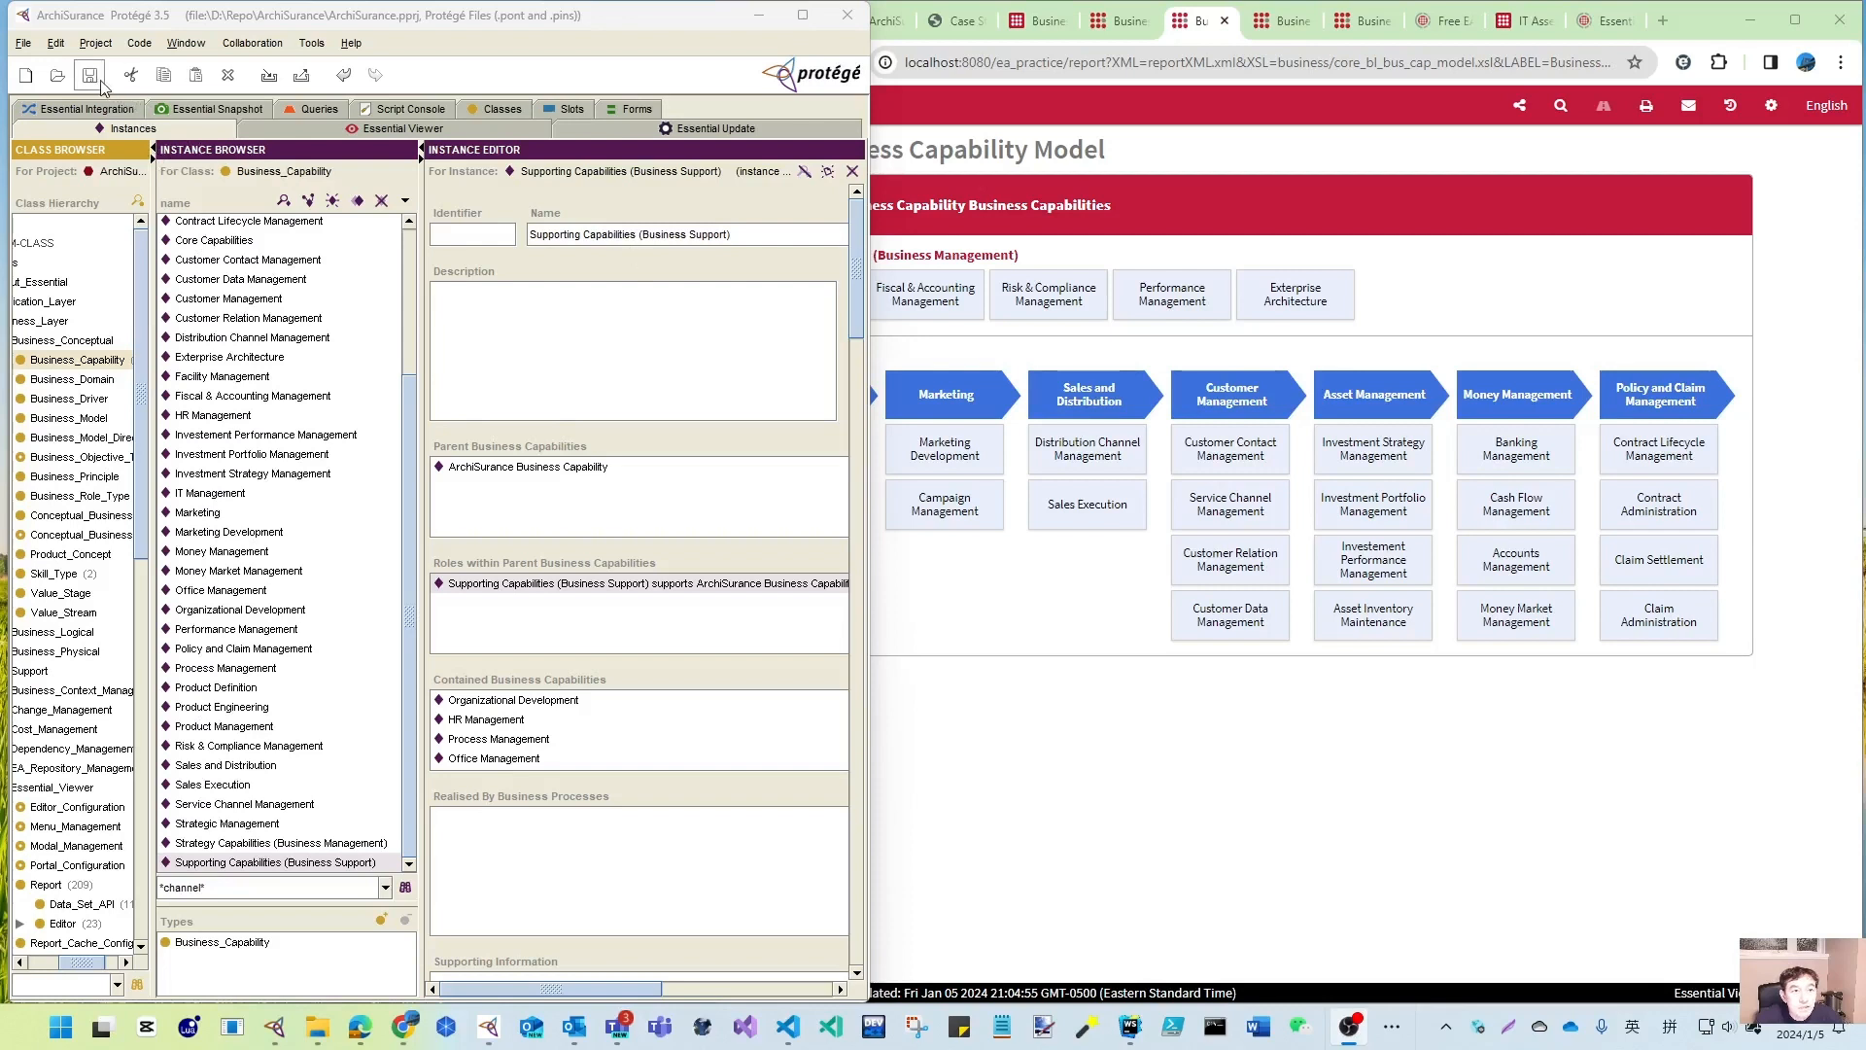
pyautogui.click(387, 130)
pyautogui.click(736, 313)
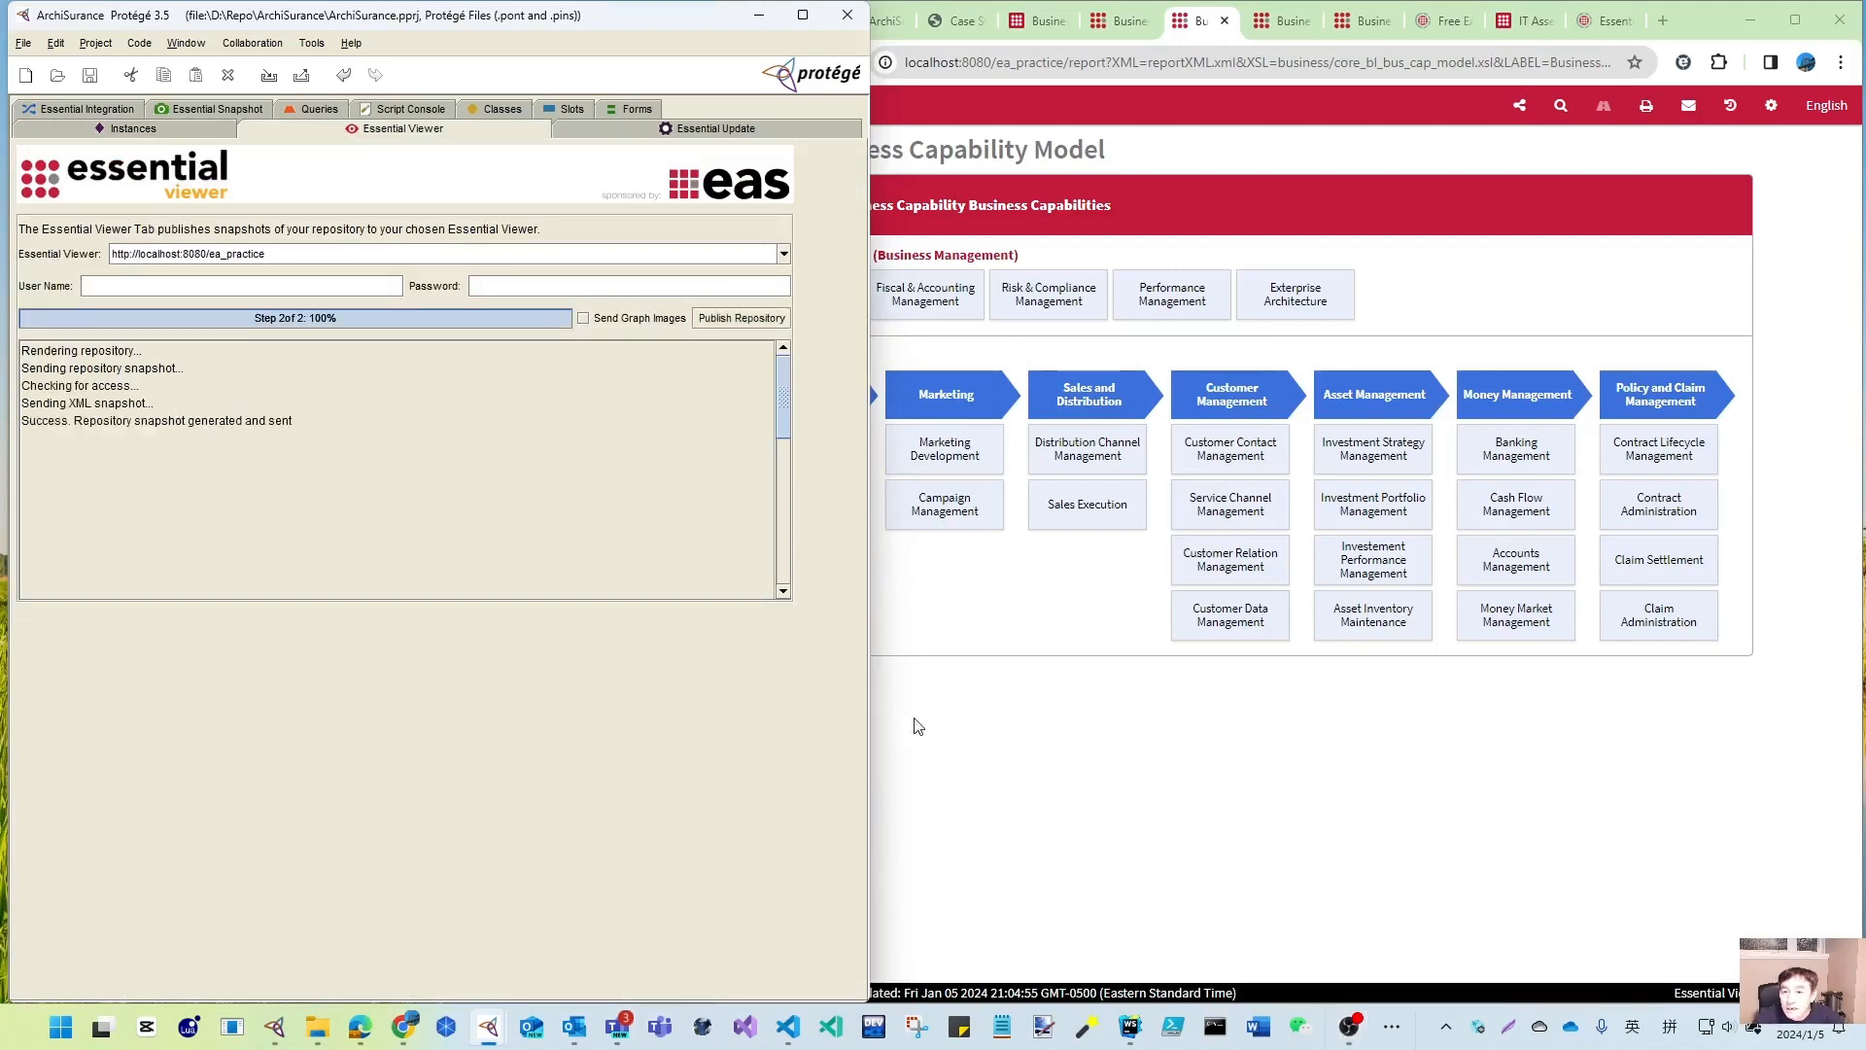
pyautogui.click(1159, 754)
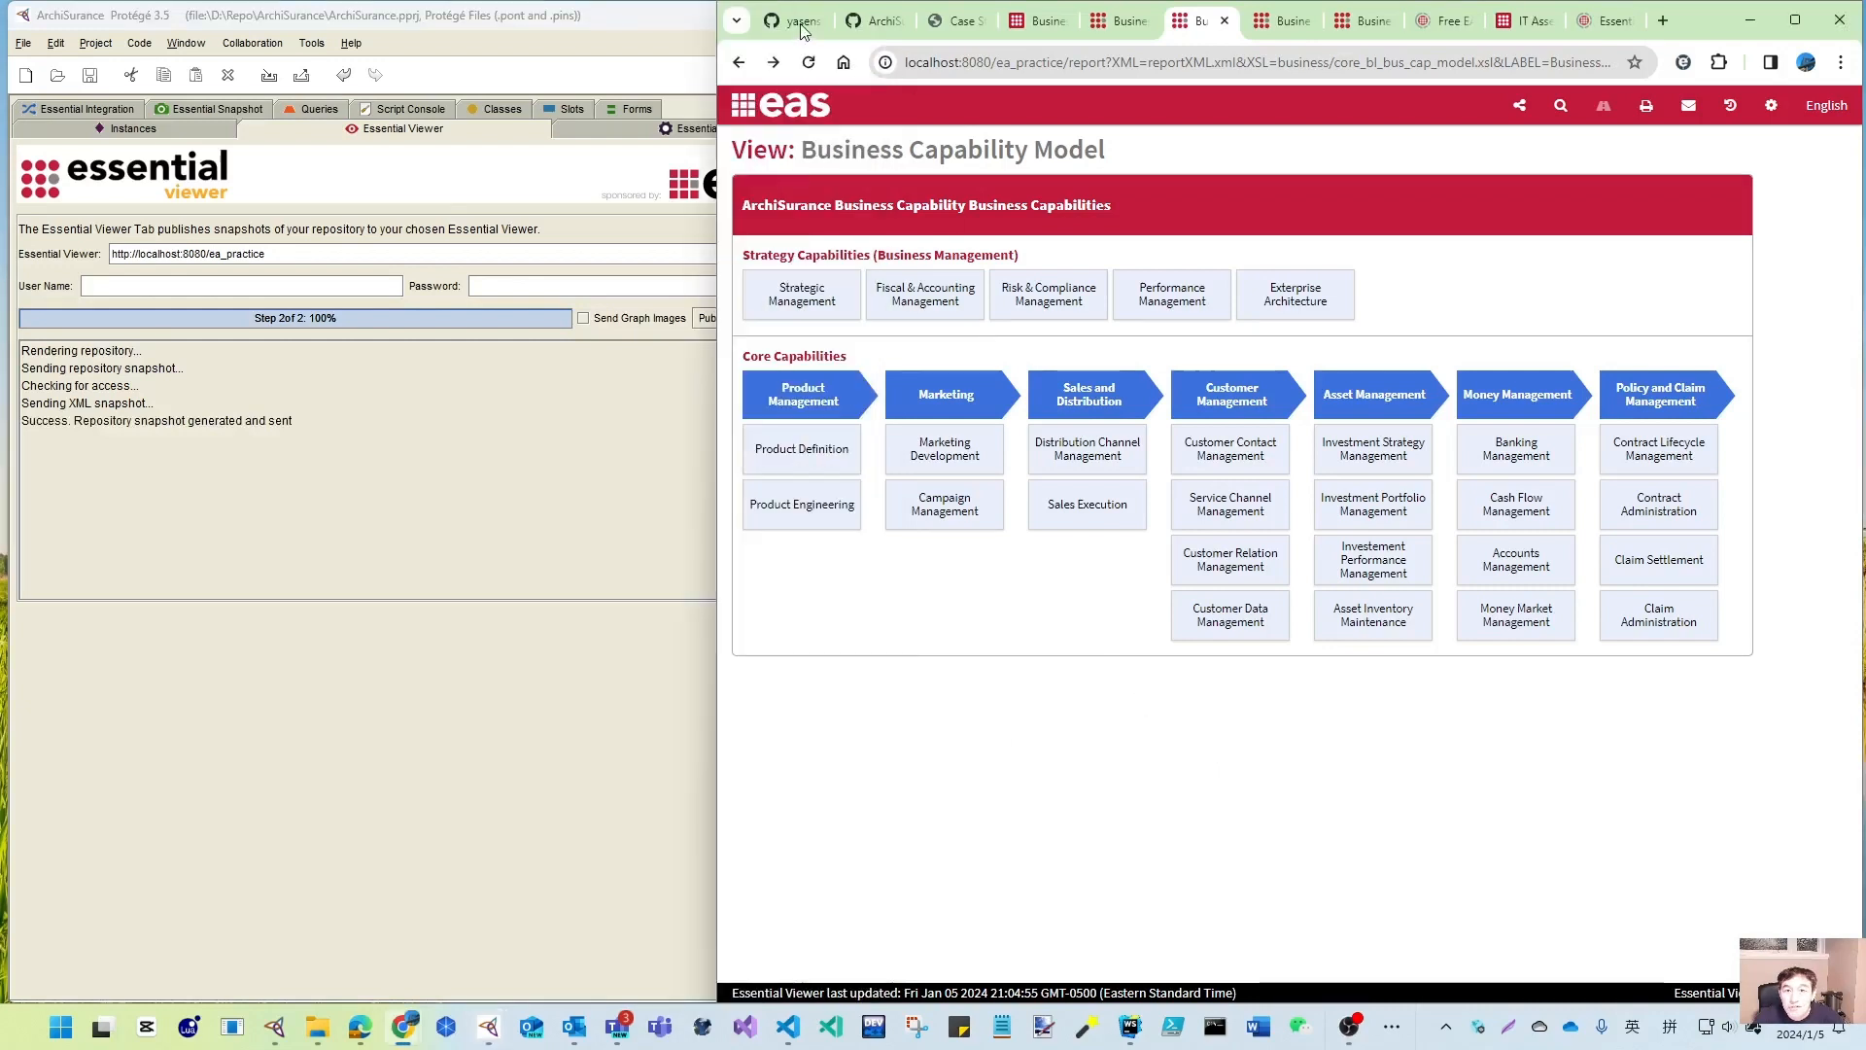
pyautogui.click(809, 62)
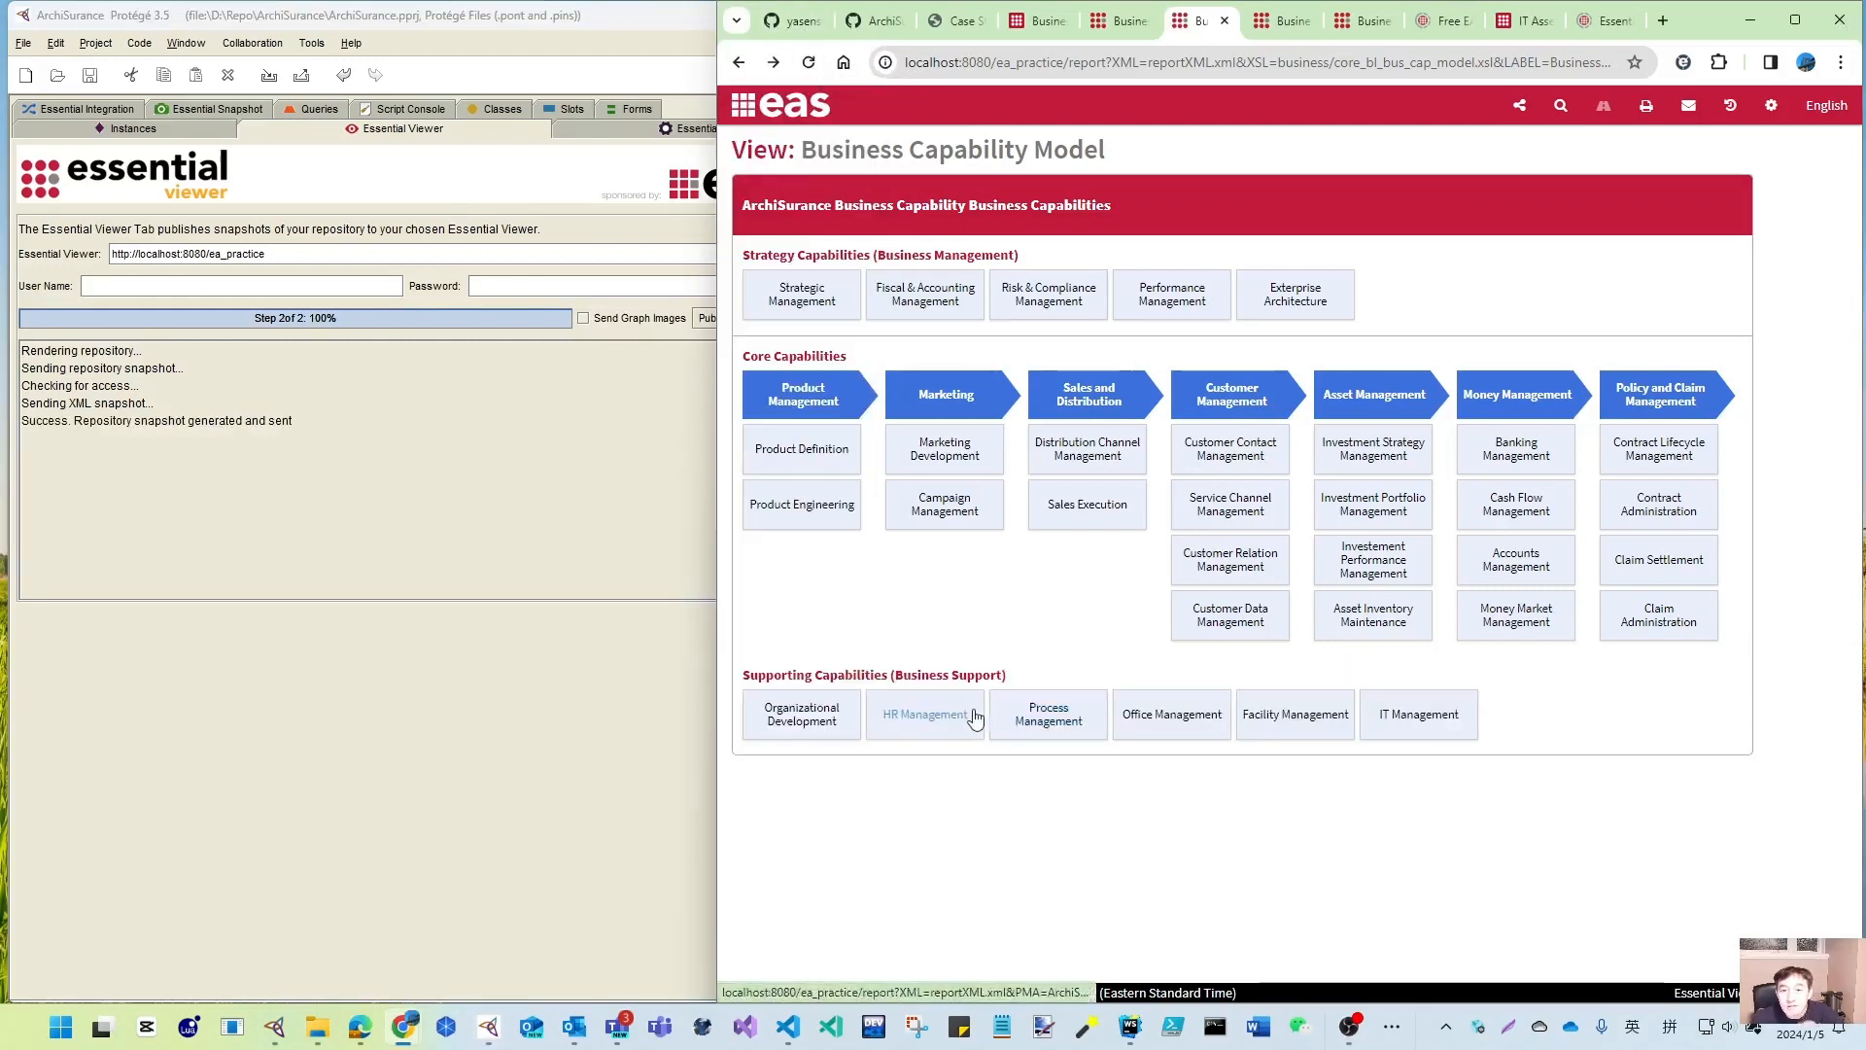
# - View the Business Capability Summary of Core Capabilities from the model and return to the Business Capability Model view
pyautogui.click(948, 457)
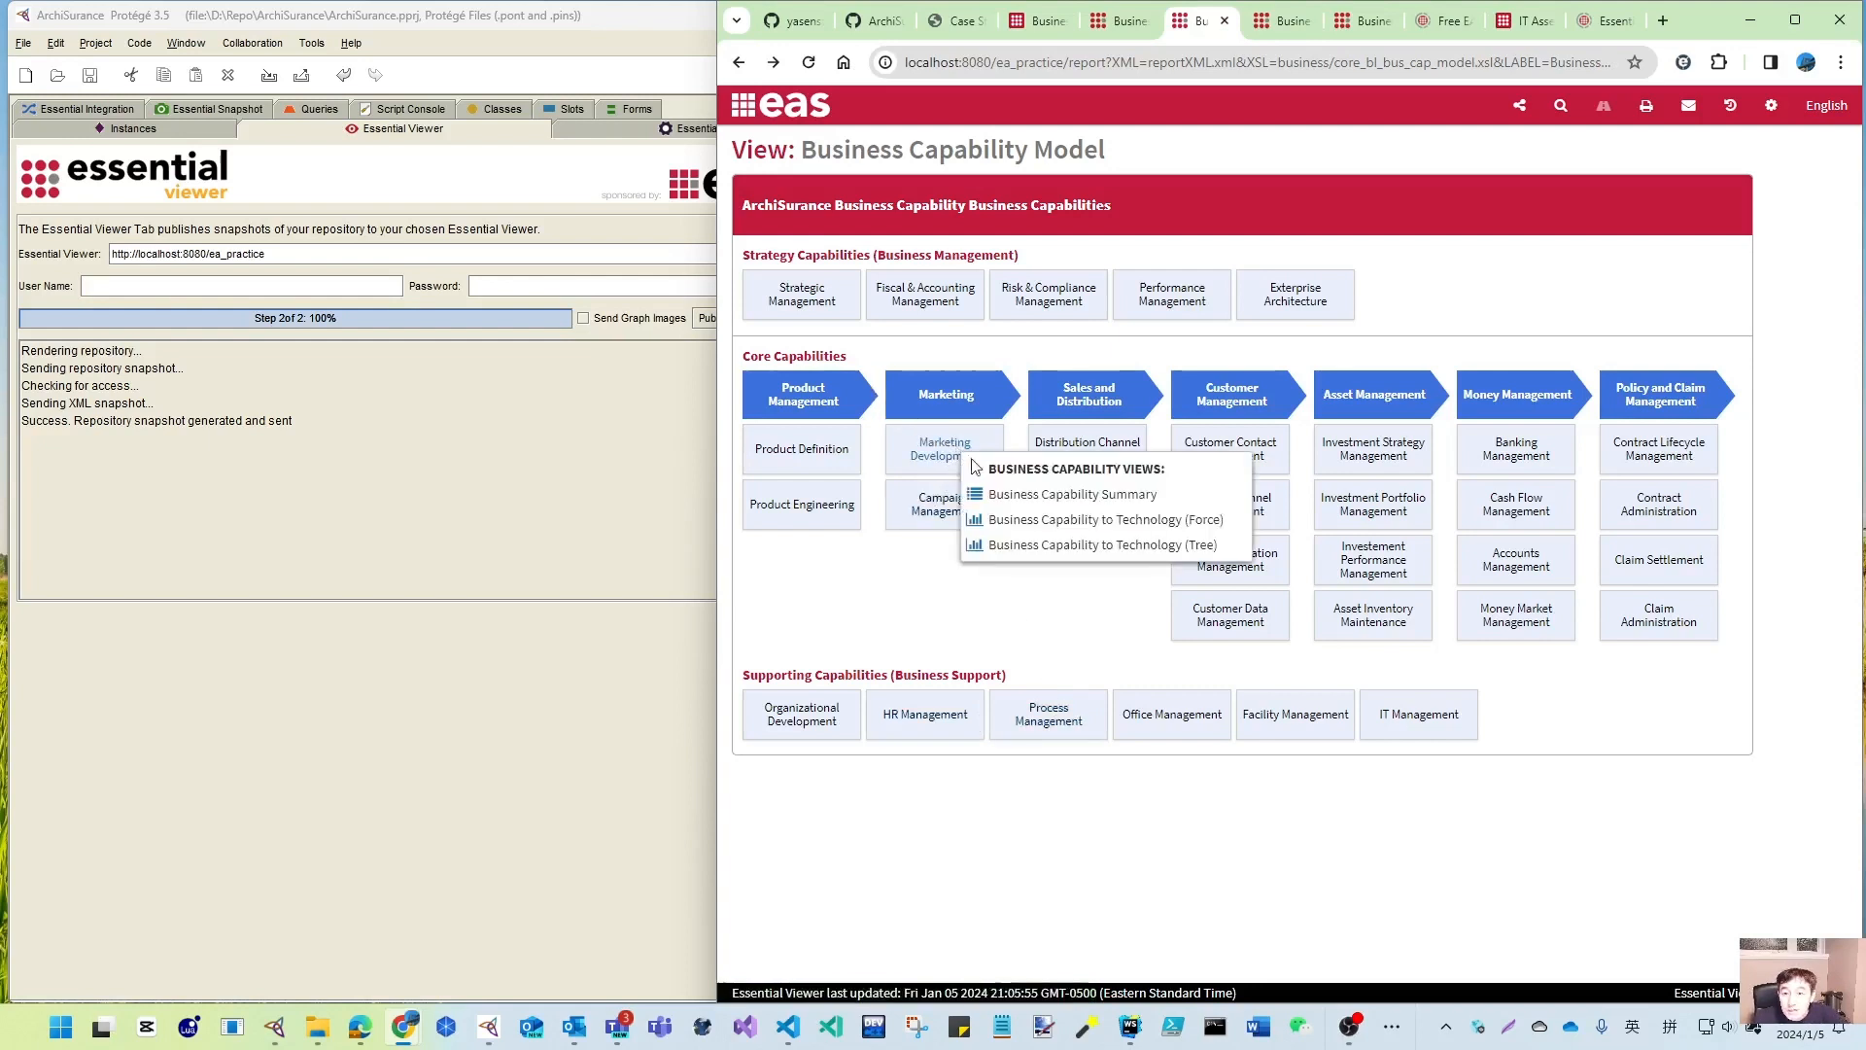
pyautogui.click(956, 382)
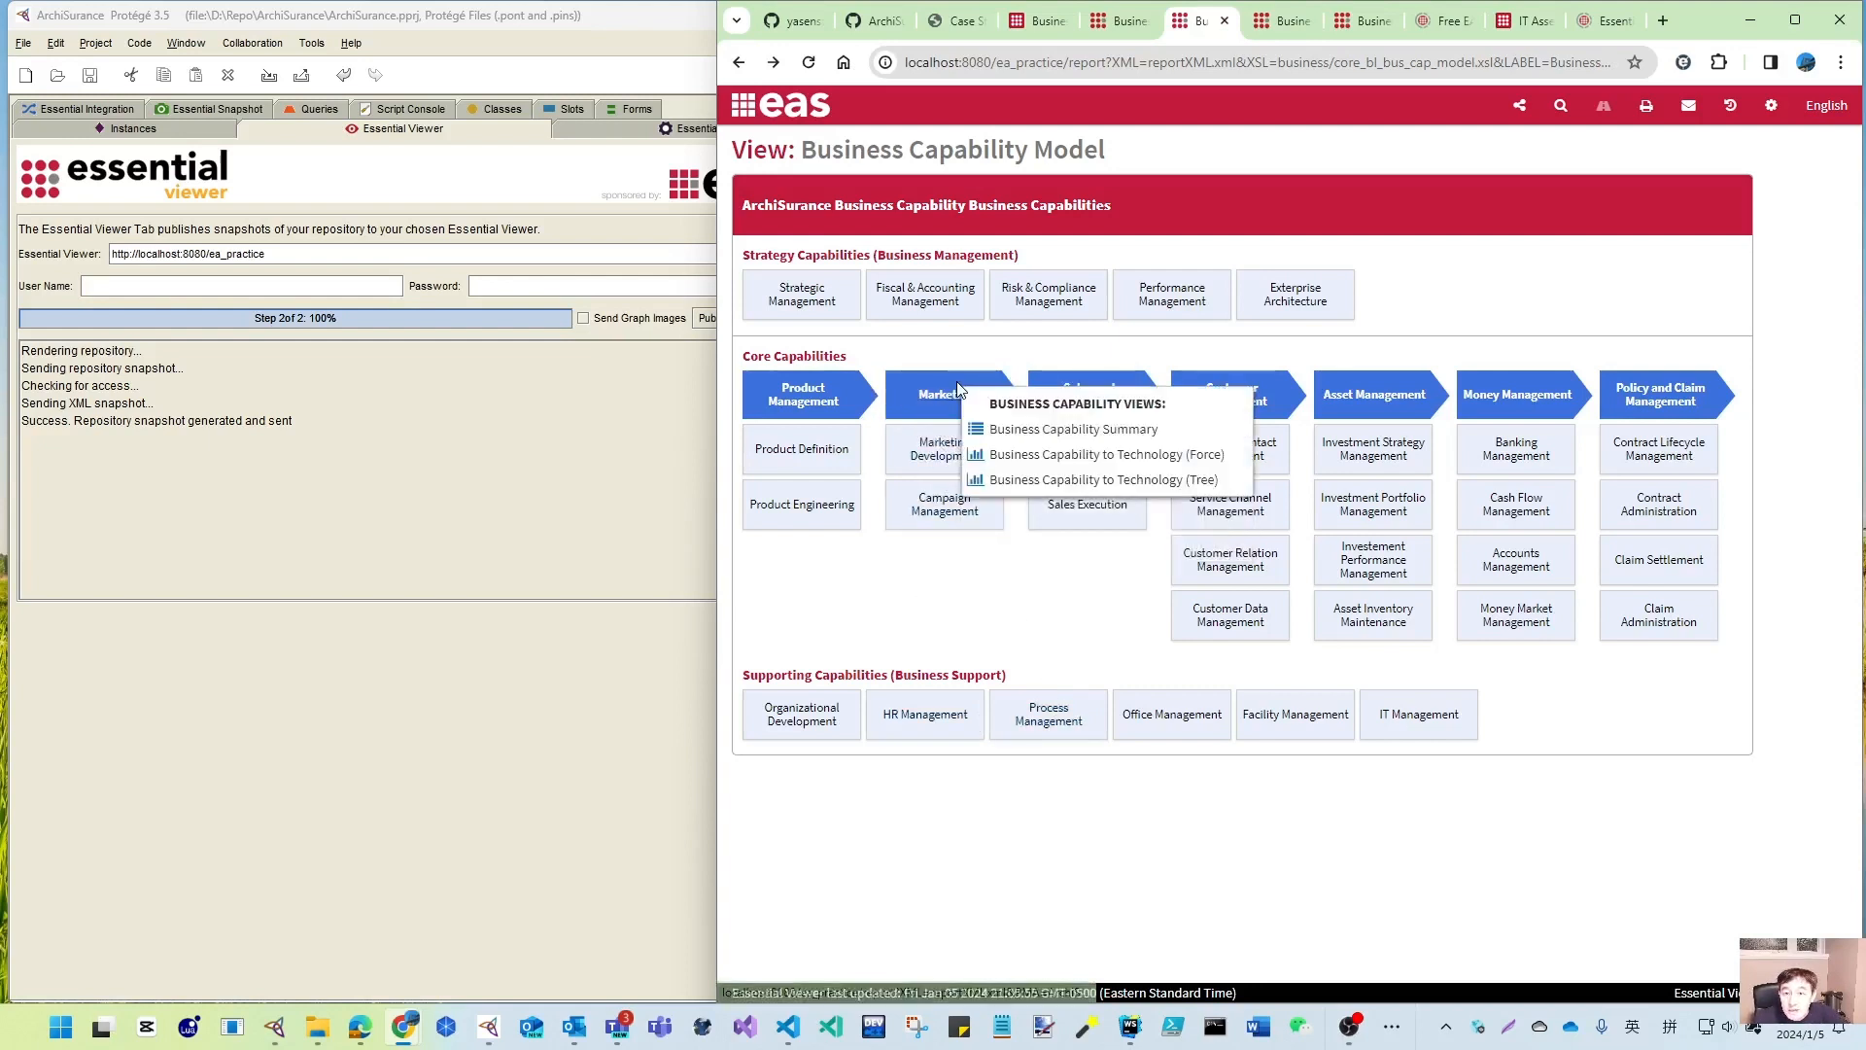
pyautogui.click(803, 359)
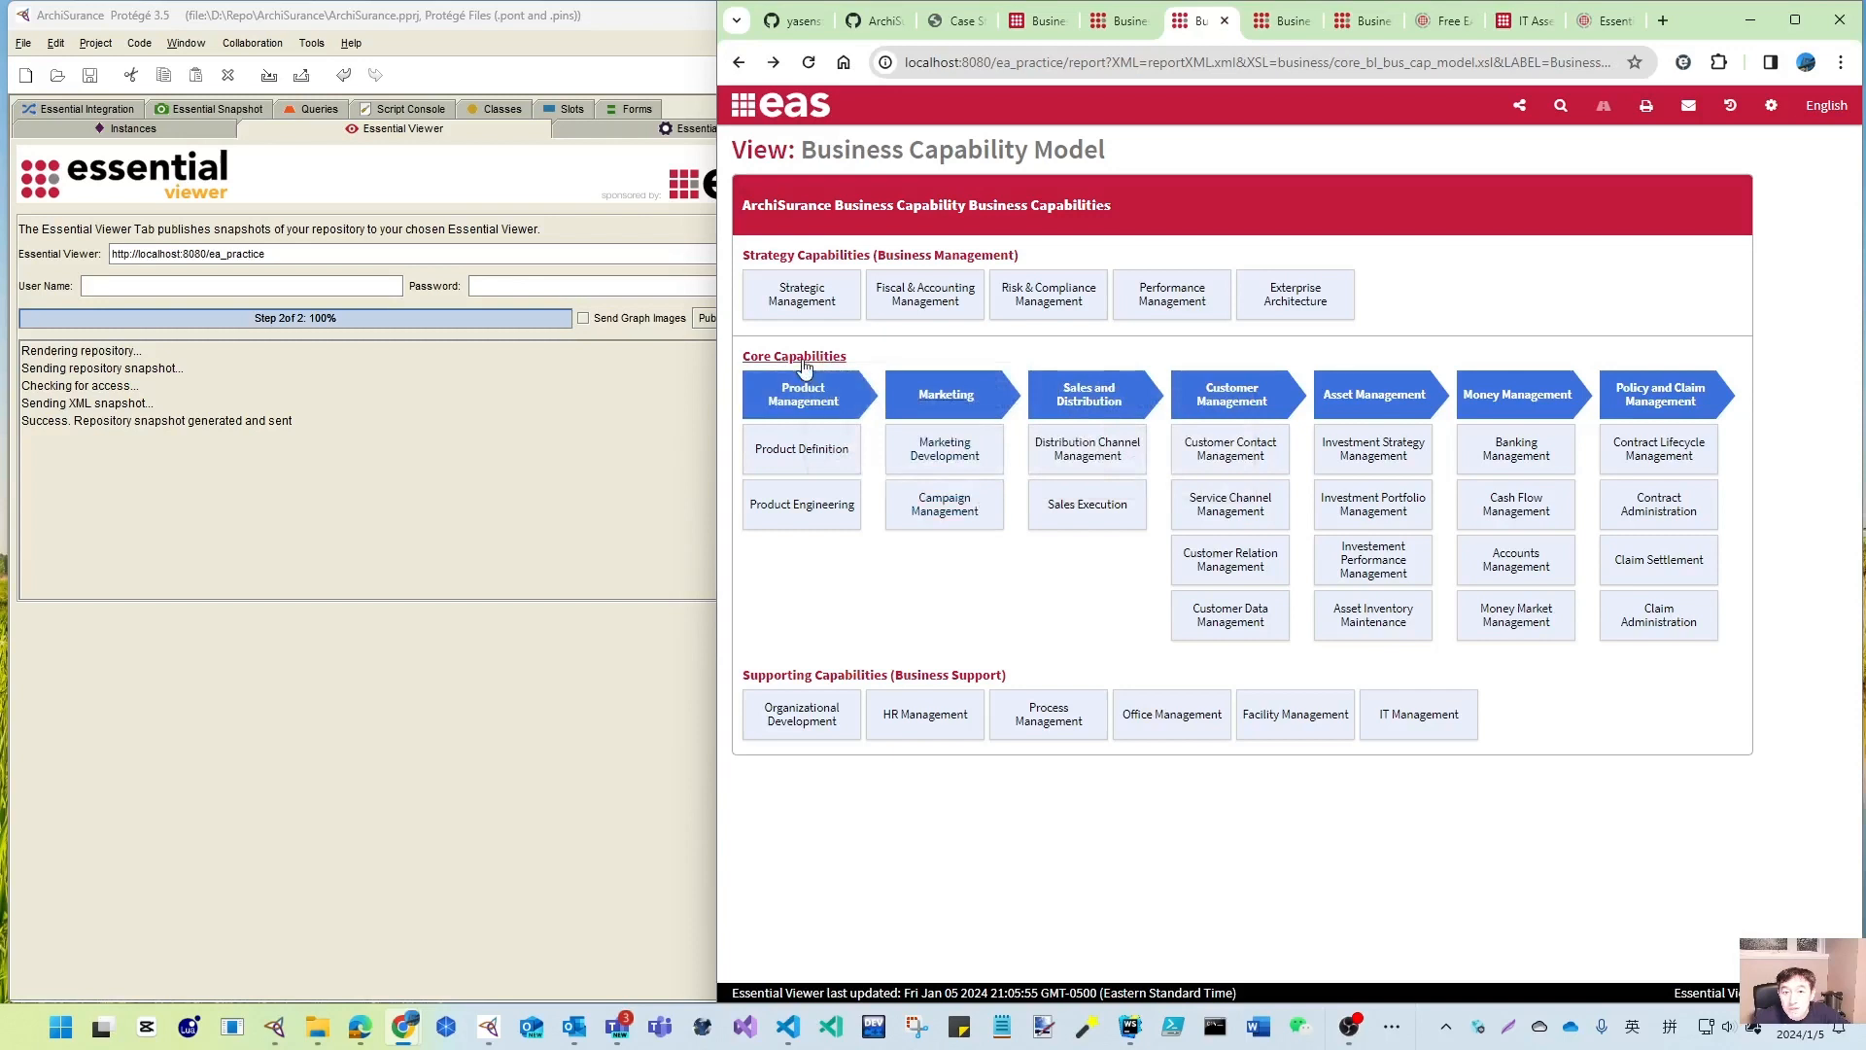
pyautogui.click(802, 359)
pyautogui.click(872, 406)
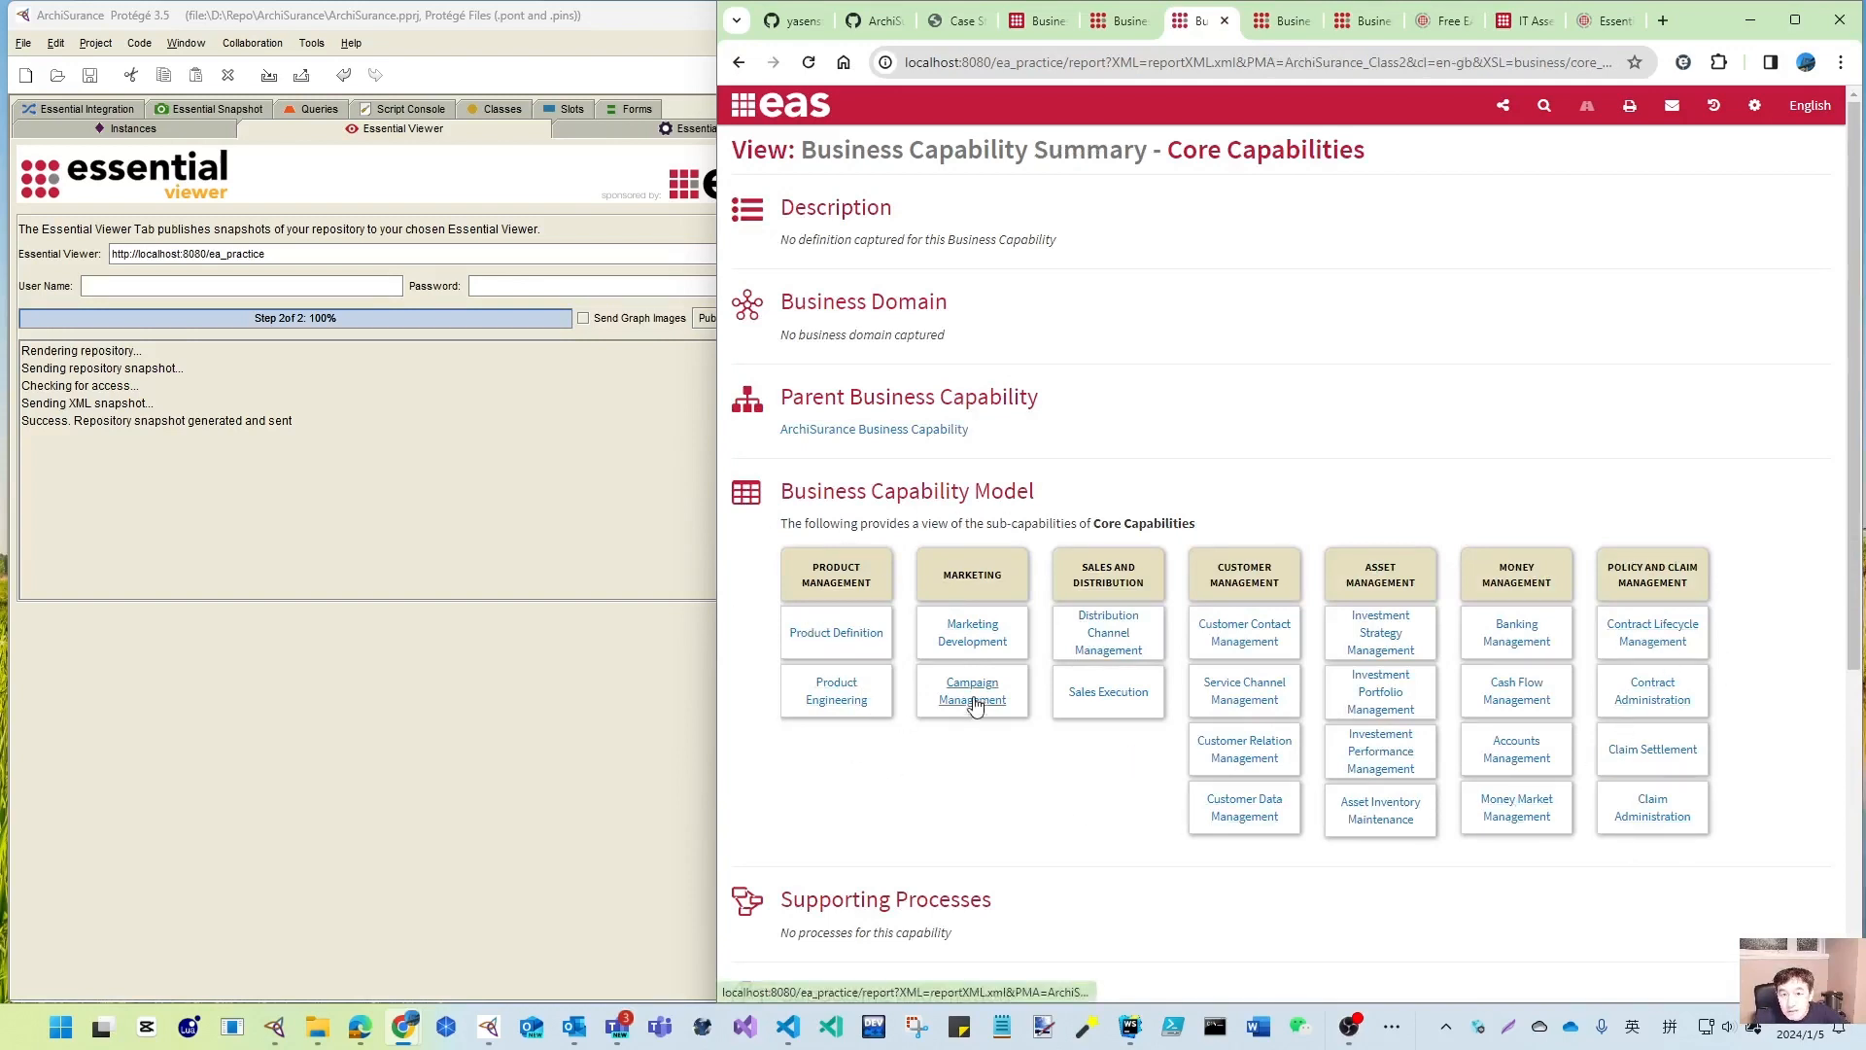
pyautogui.click(738, 64)
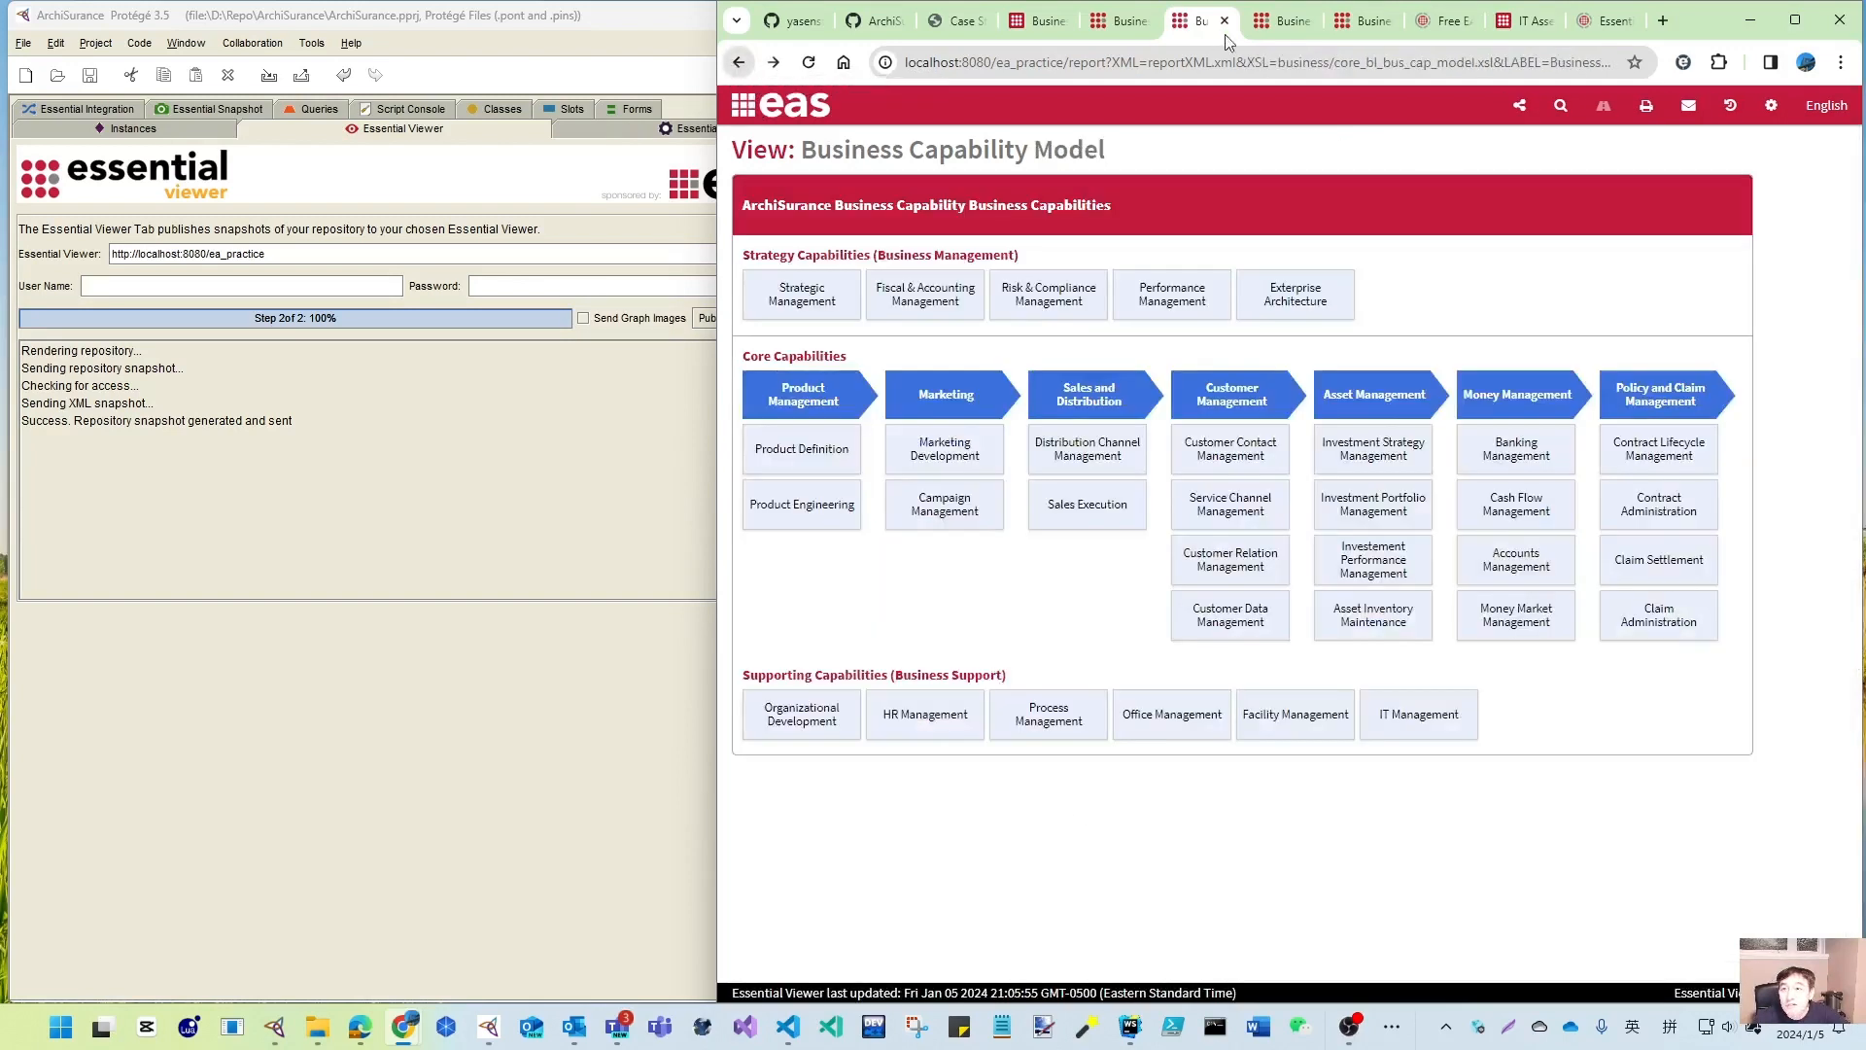
# - Reload the Business Capability Catalogue by Name and browse the capabilities listed under M, O and P
pyautogui.click(1281, 20)
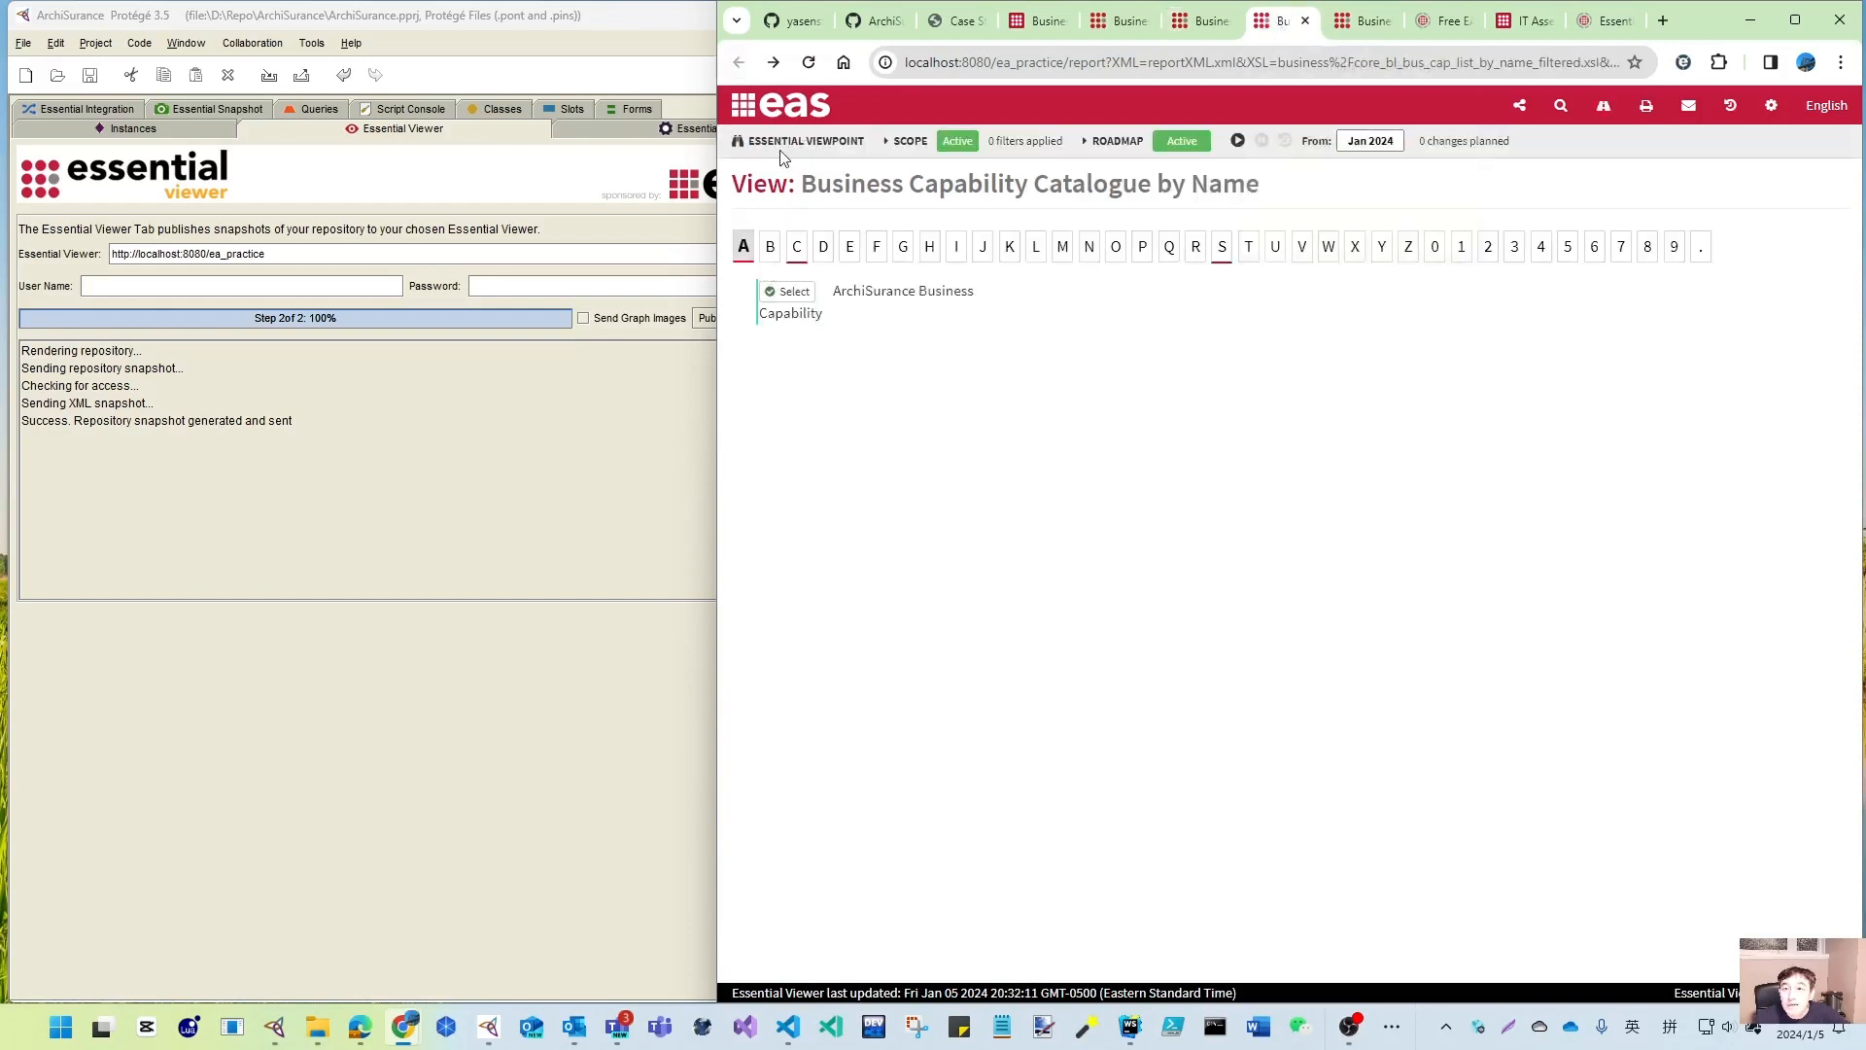
pyautogui.click(808, 62)
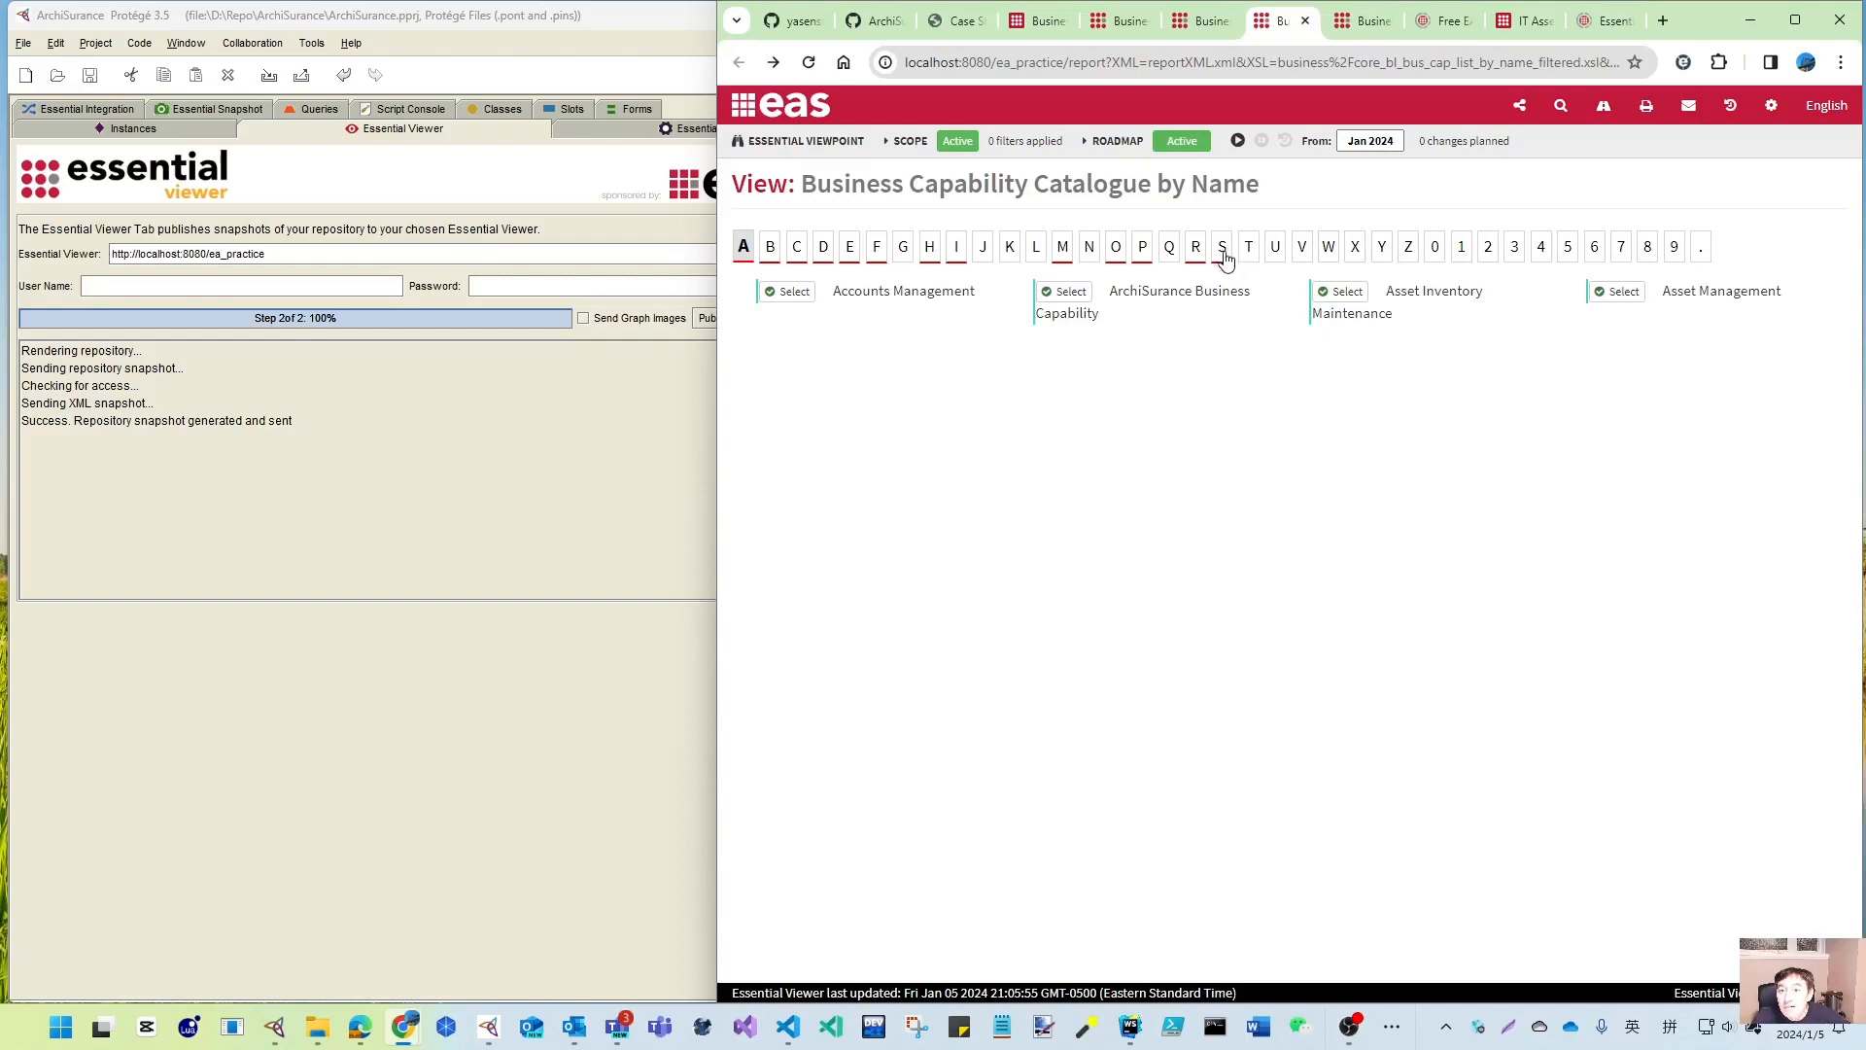
pyautogui.click(1063, 249)
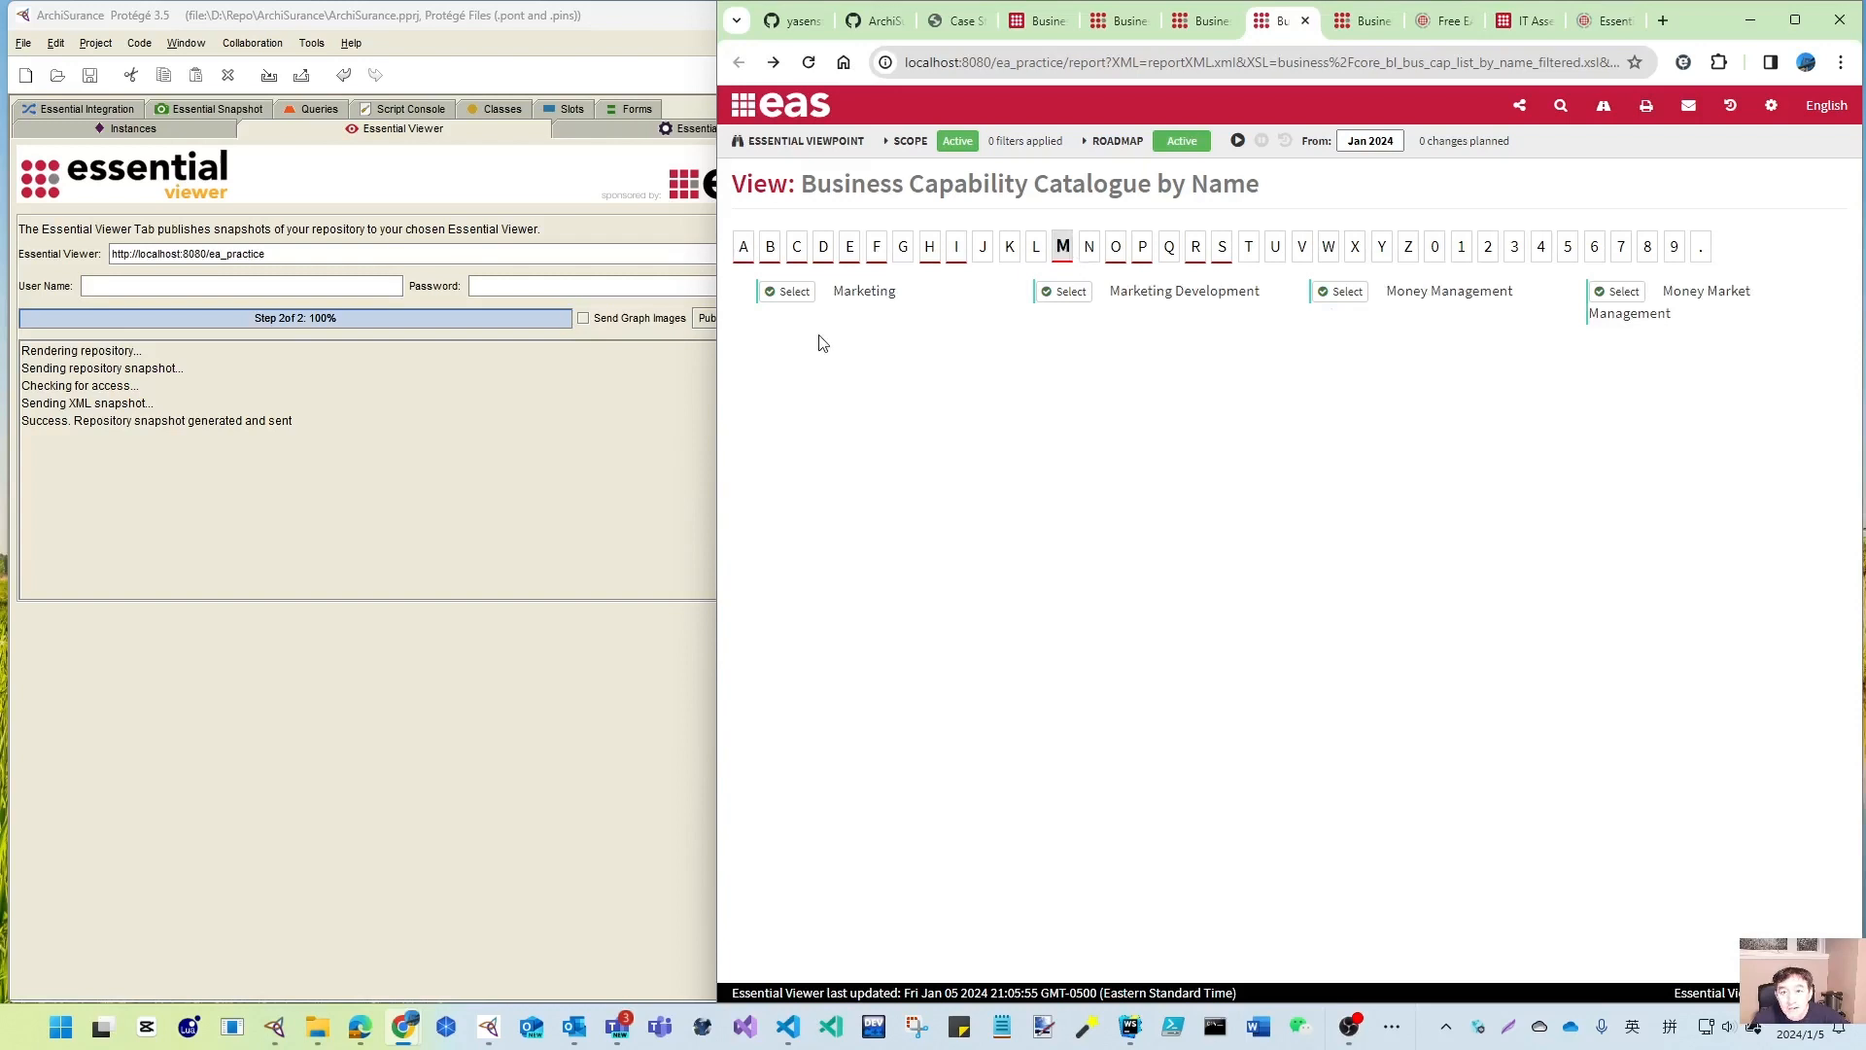
pyautogui.click(1116, 251)
pyautogui.click(1143, 251)
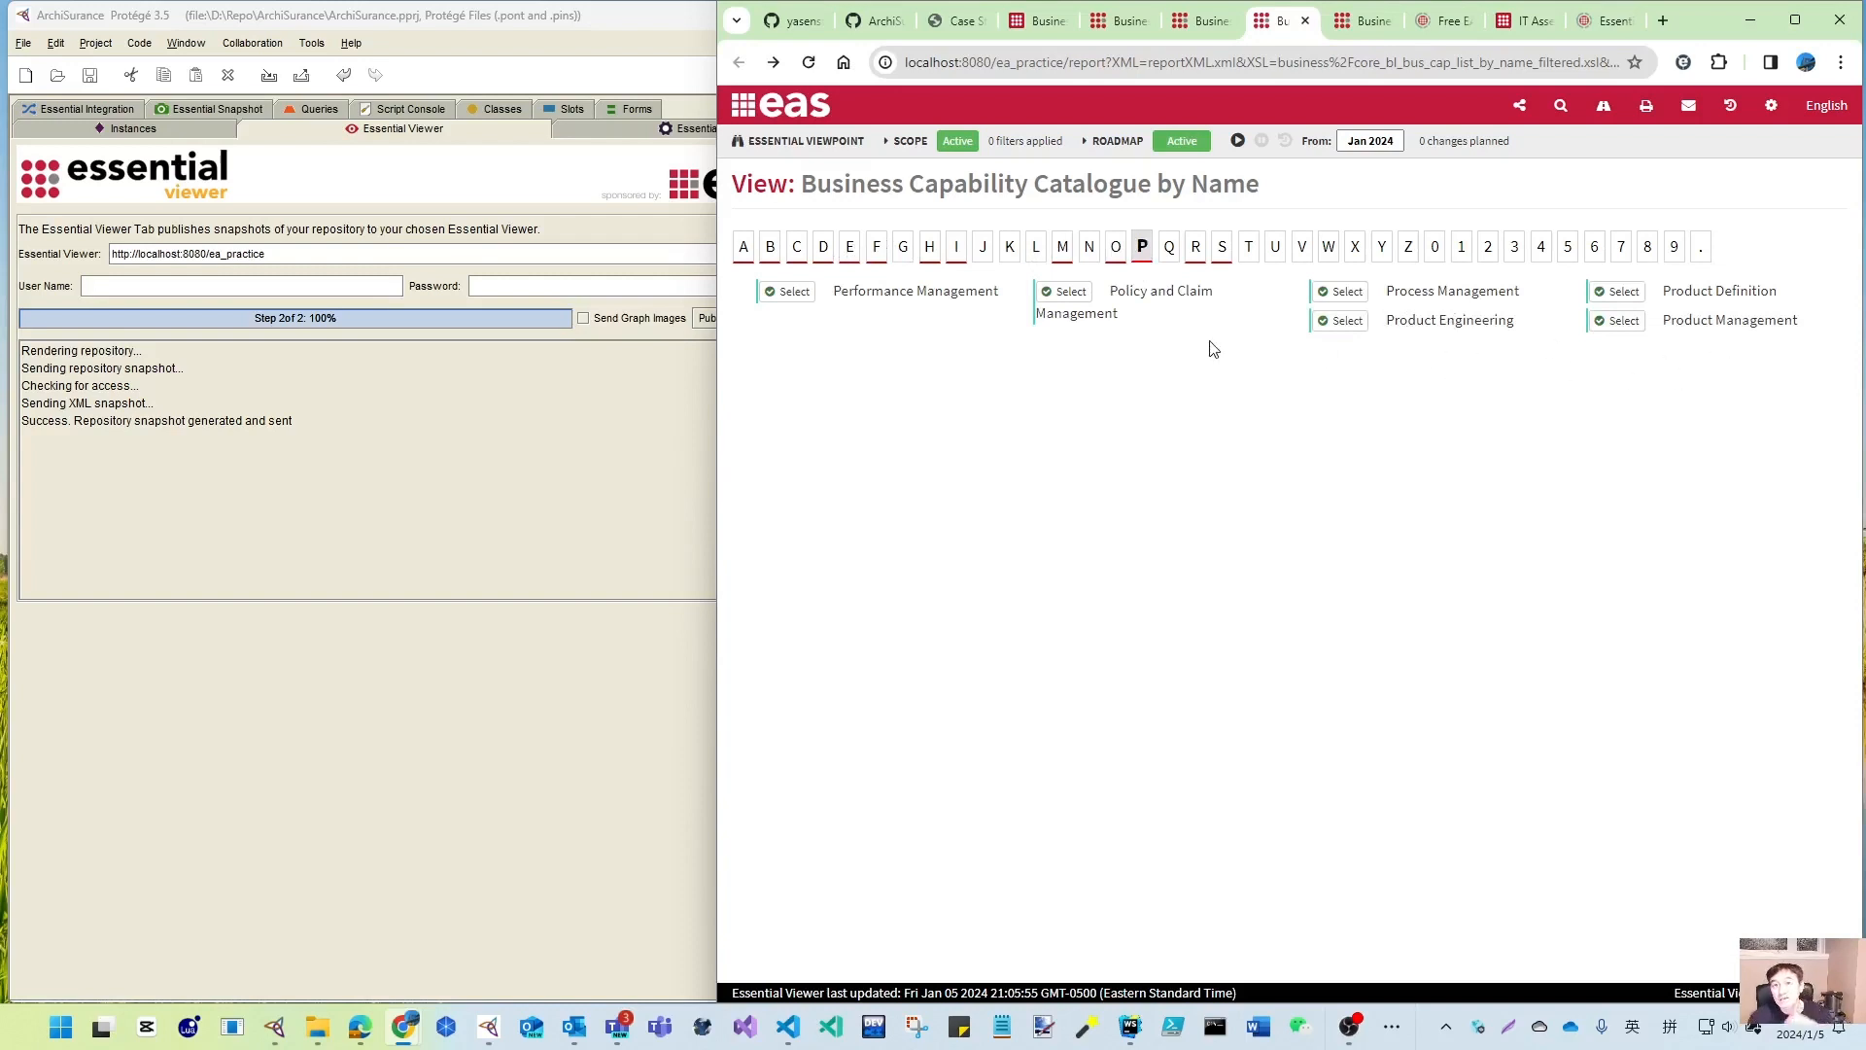
# - Browse the catalogue entries under E and C, and view the summary of the Customer Management capability
pyautogui.click(848, 251)
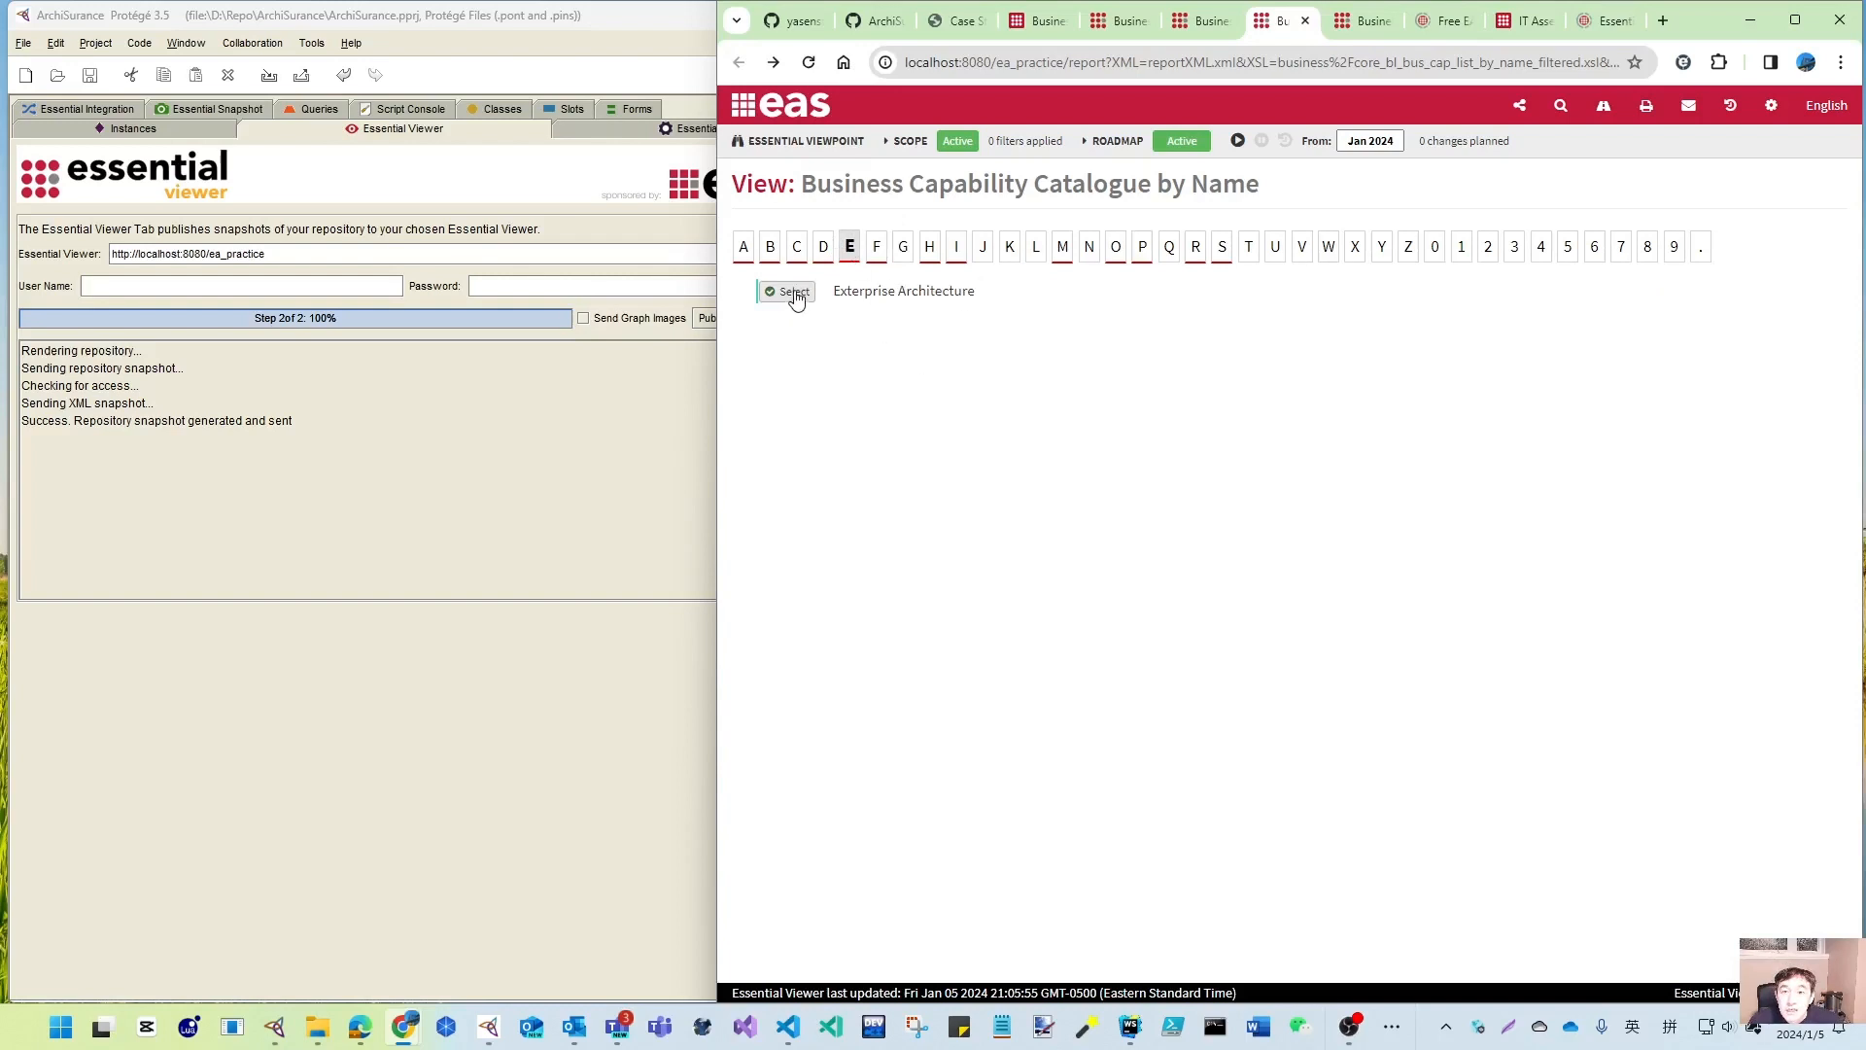
pyautogui.click(798, 255)
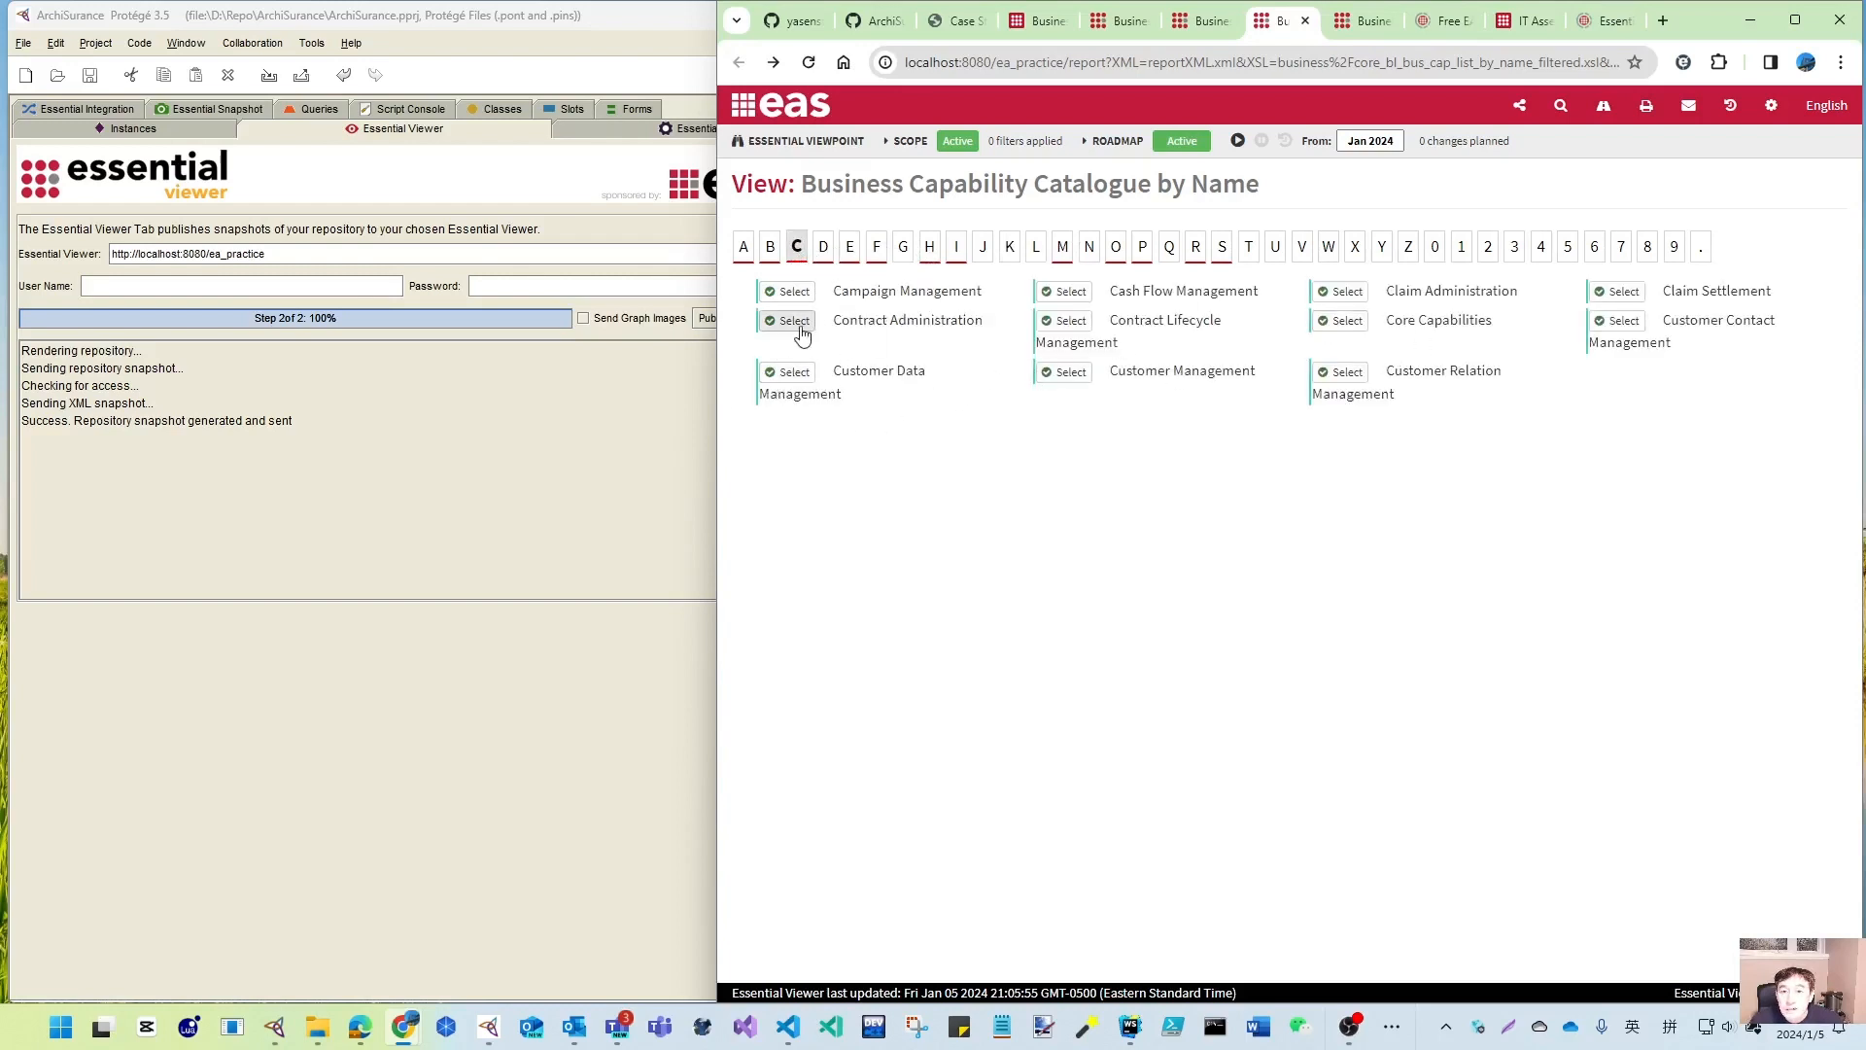
pyautogui.click(1070, 378)
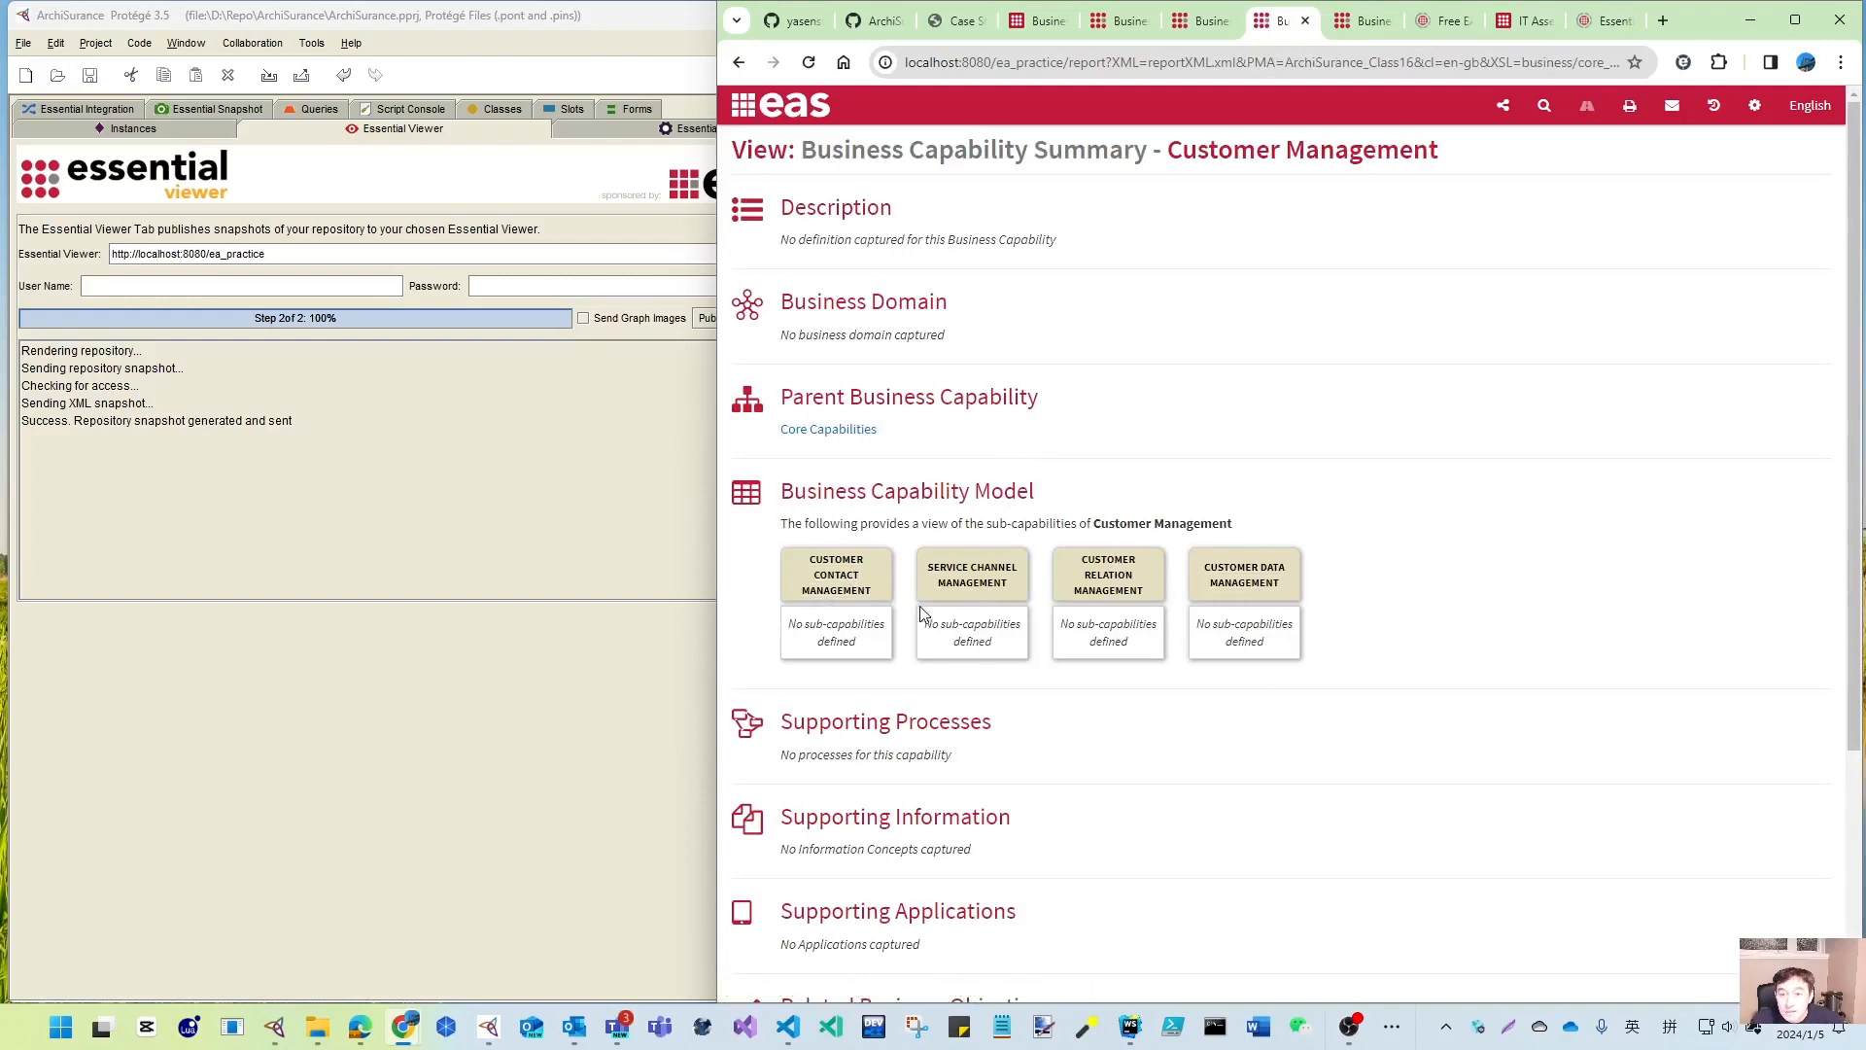
pyautogui.click(740, 64)
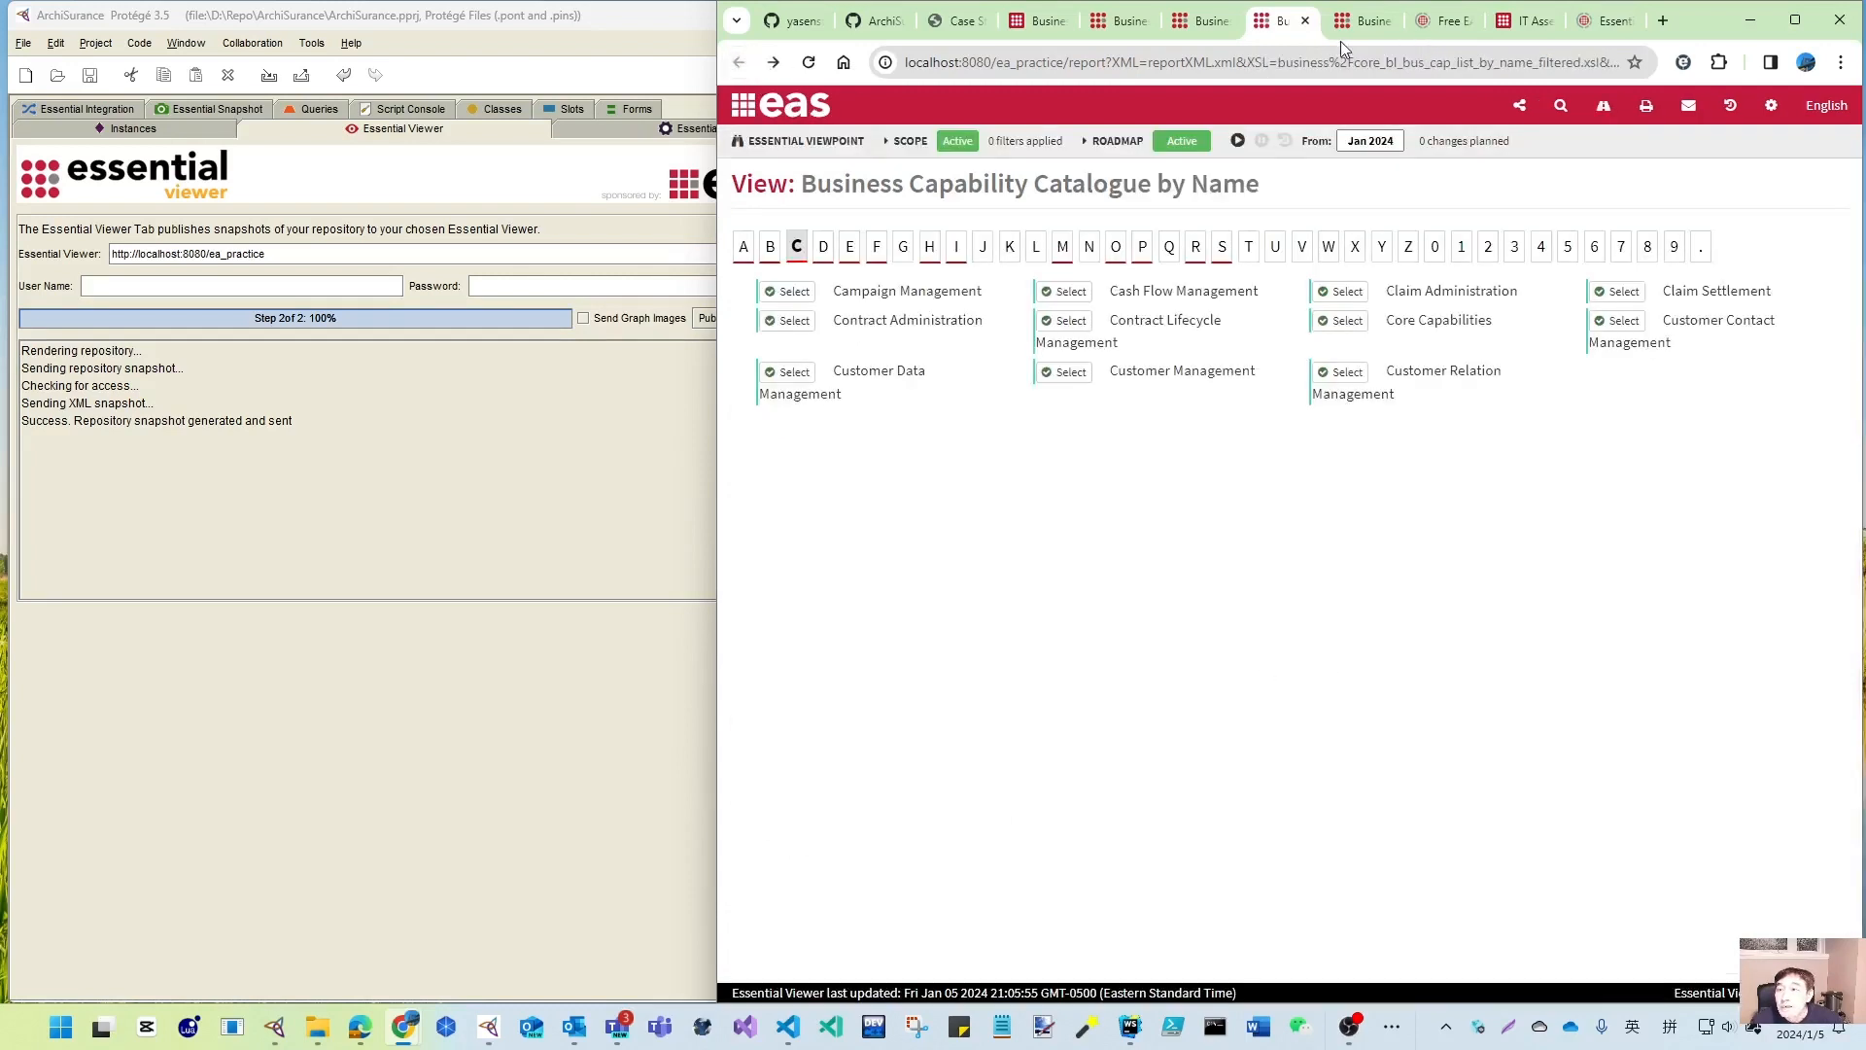
# - Reload the Business Capability Catalogue Table in a maximized window and search it for "contract"
pyautogui.click(1358, 21)
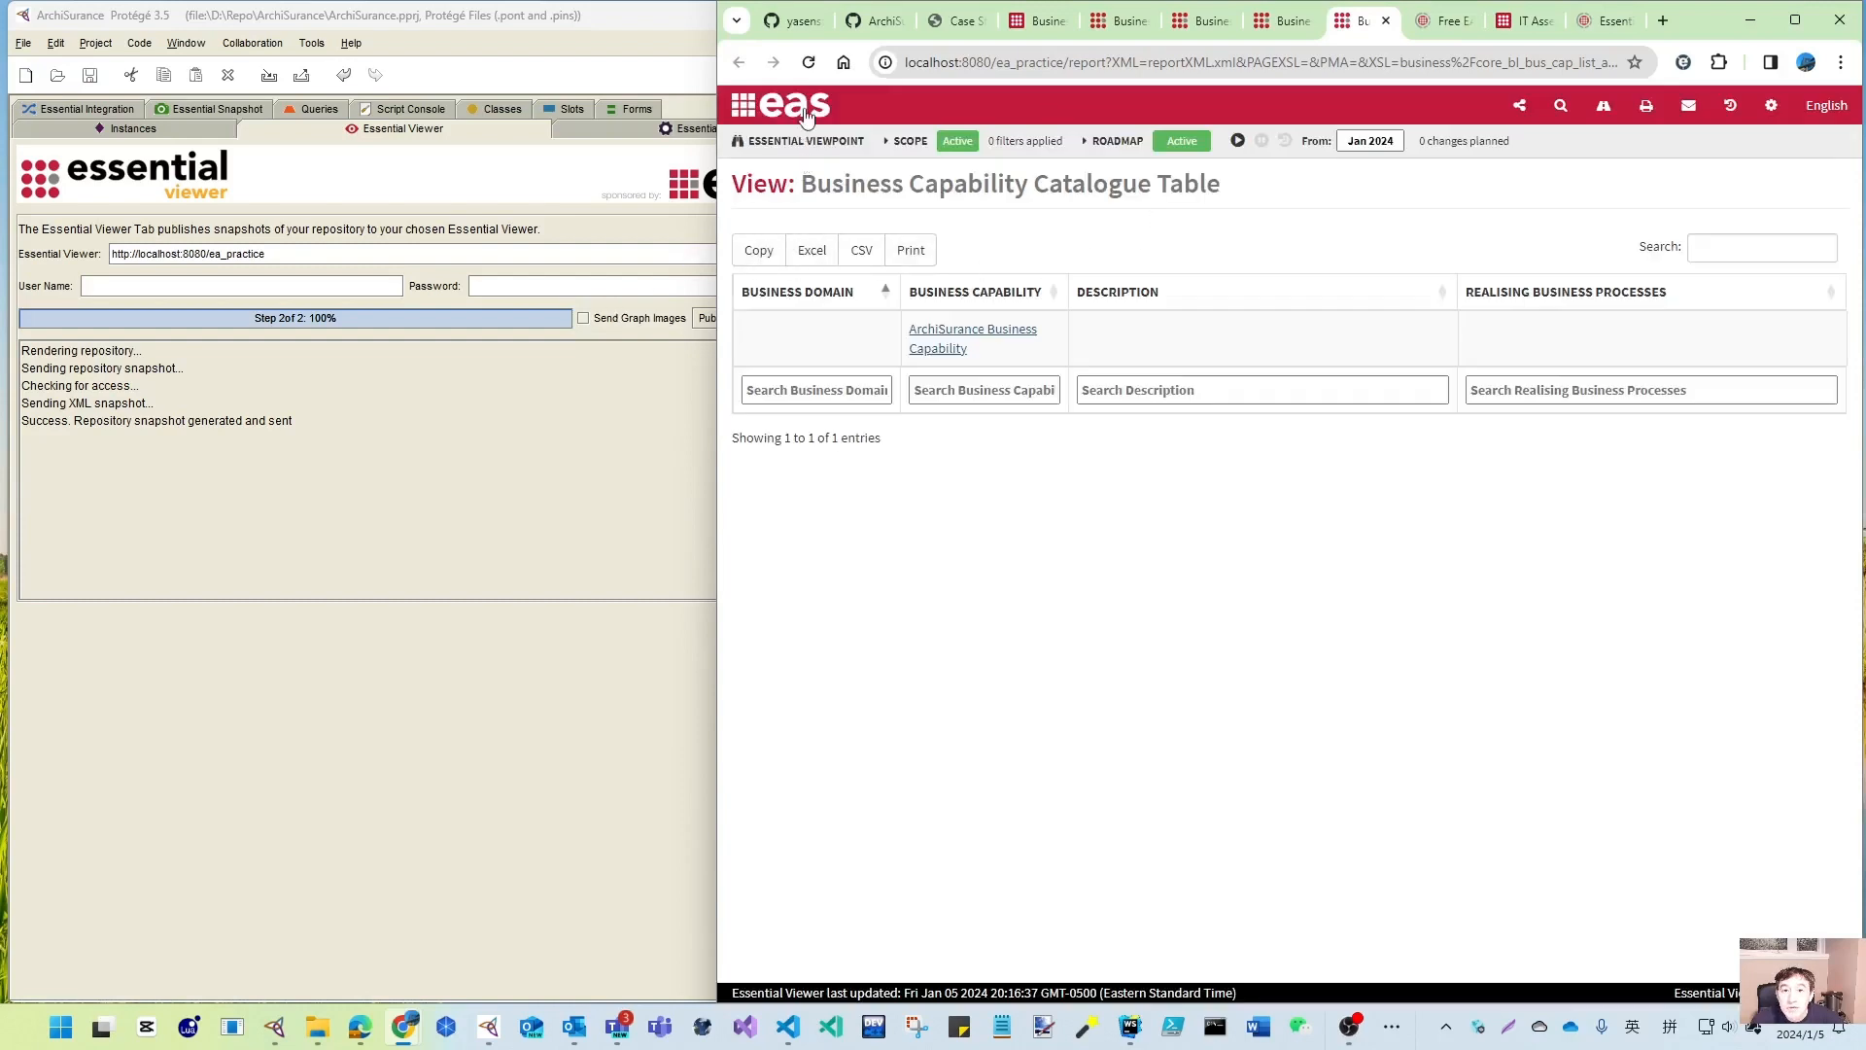
pyautogui.click(808, 64)
pyautogui.click(1796, 21)
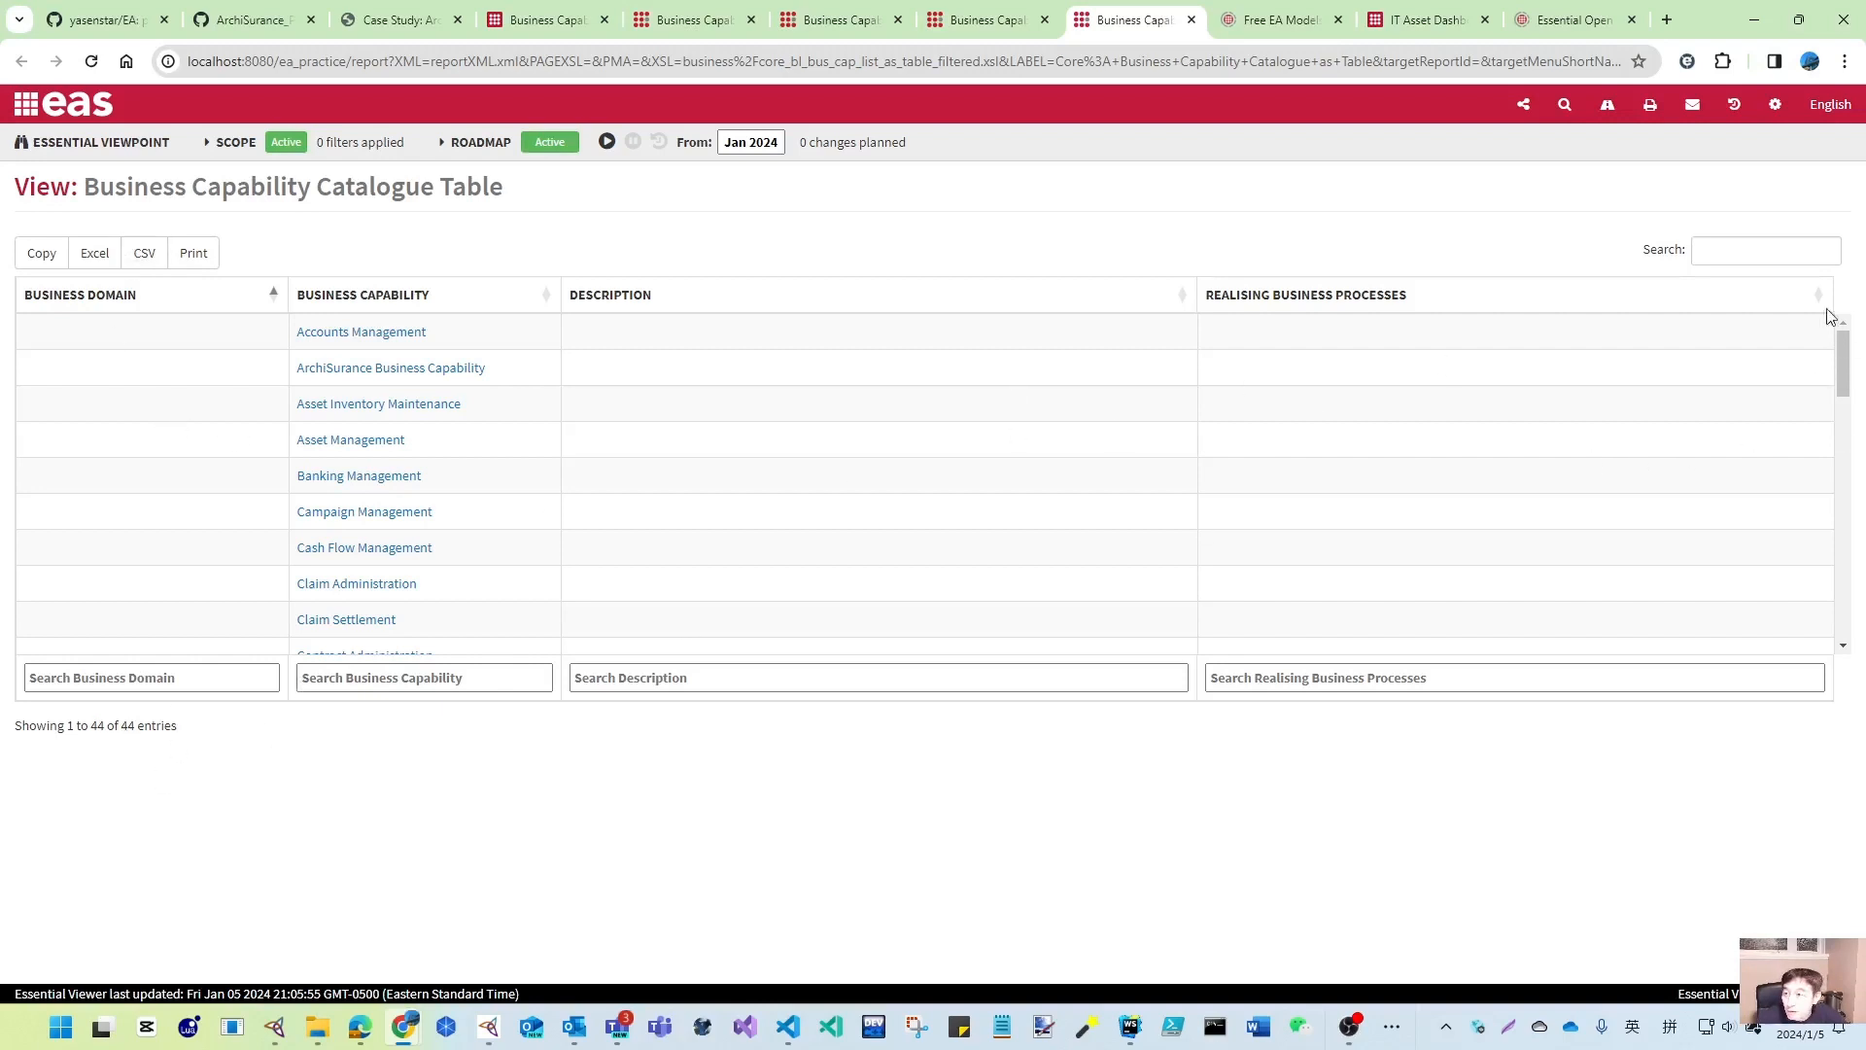
pyautogui.click(1784, 252)
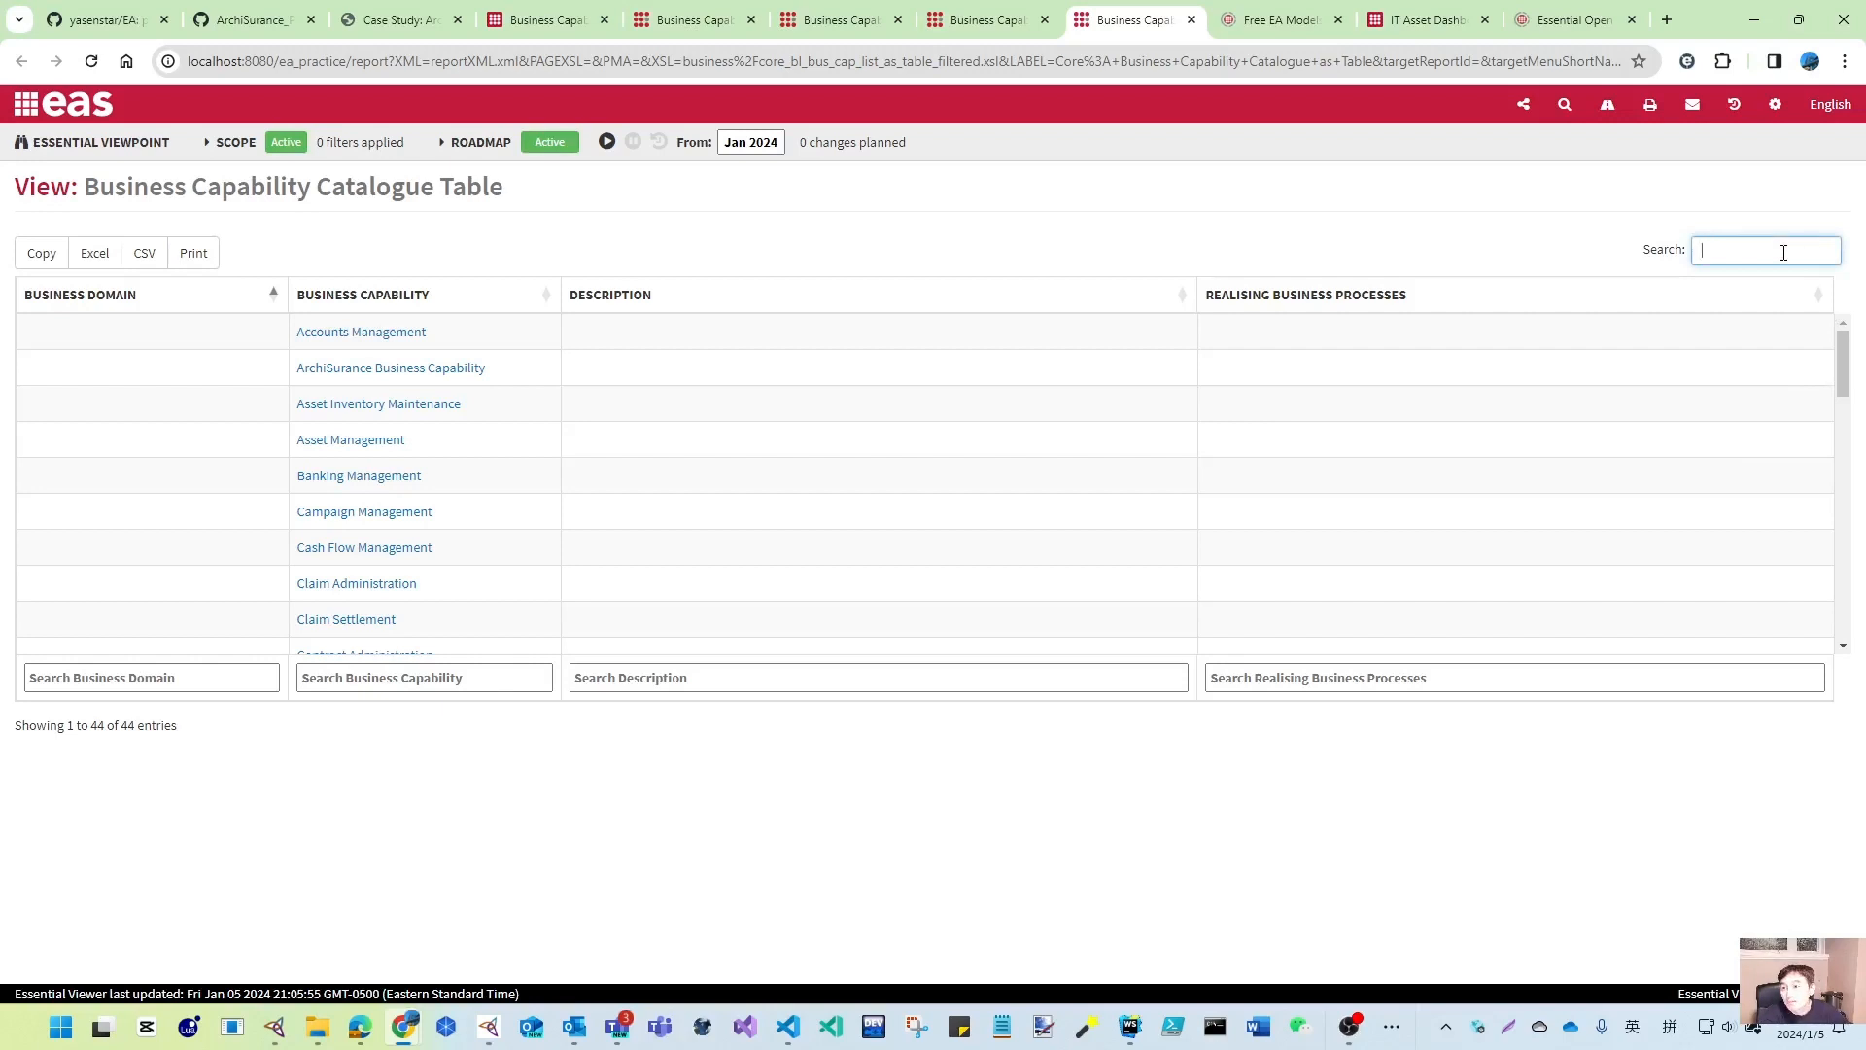
pyautogui.write('contract')
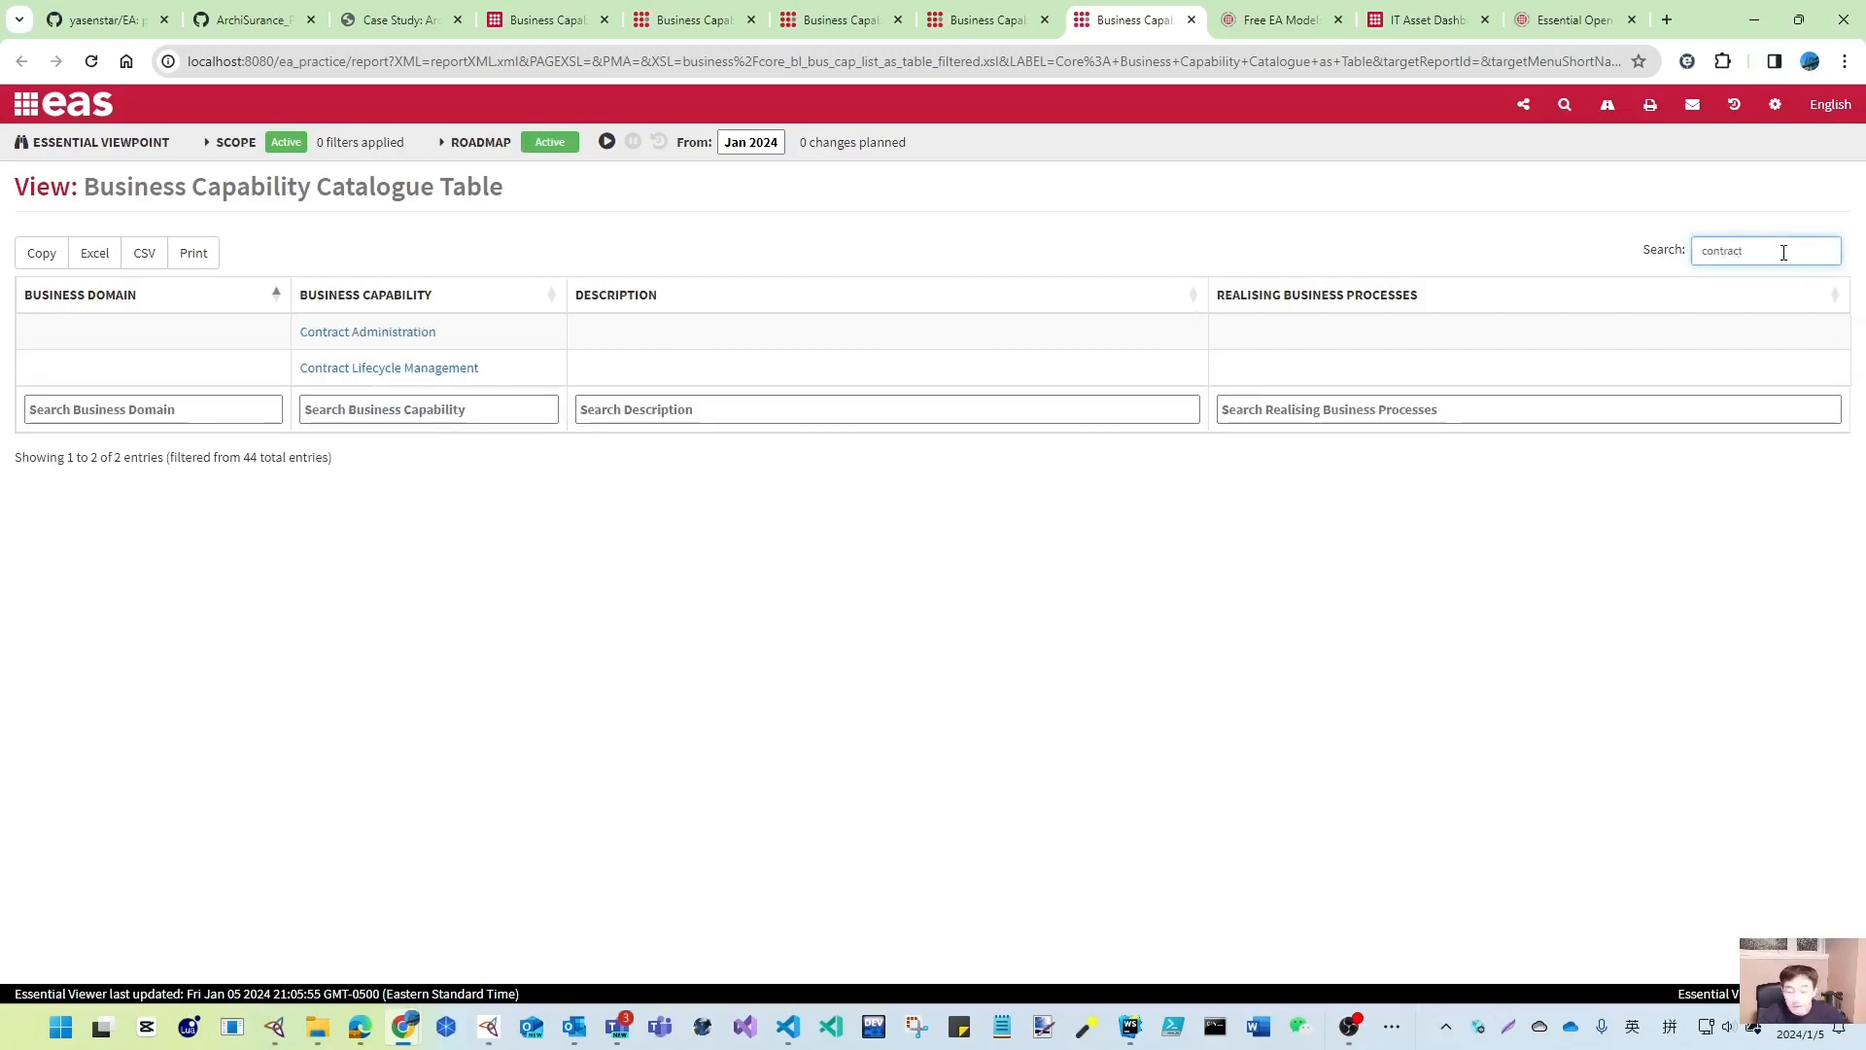
# - Replace the table search term with "asset" and check which views are offered for Asset Inventory Maintenance
pyautogui.press('BackSpace')
pyautogui.press('BackSpace')
pyautogui.press('BackSpace')
pyautogui.press('BackSpace')
pyautogui.press('BackSpace')
pyautogui.press('BackSpace')
pyautogui.press('BackSpace')
pyautogui.press('BackSpace')
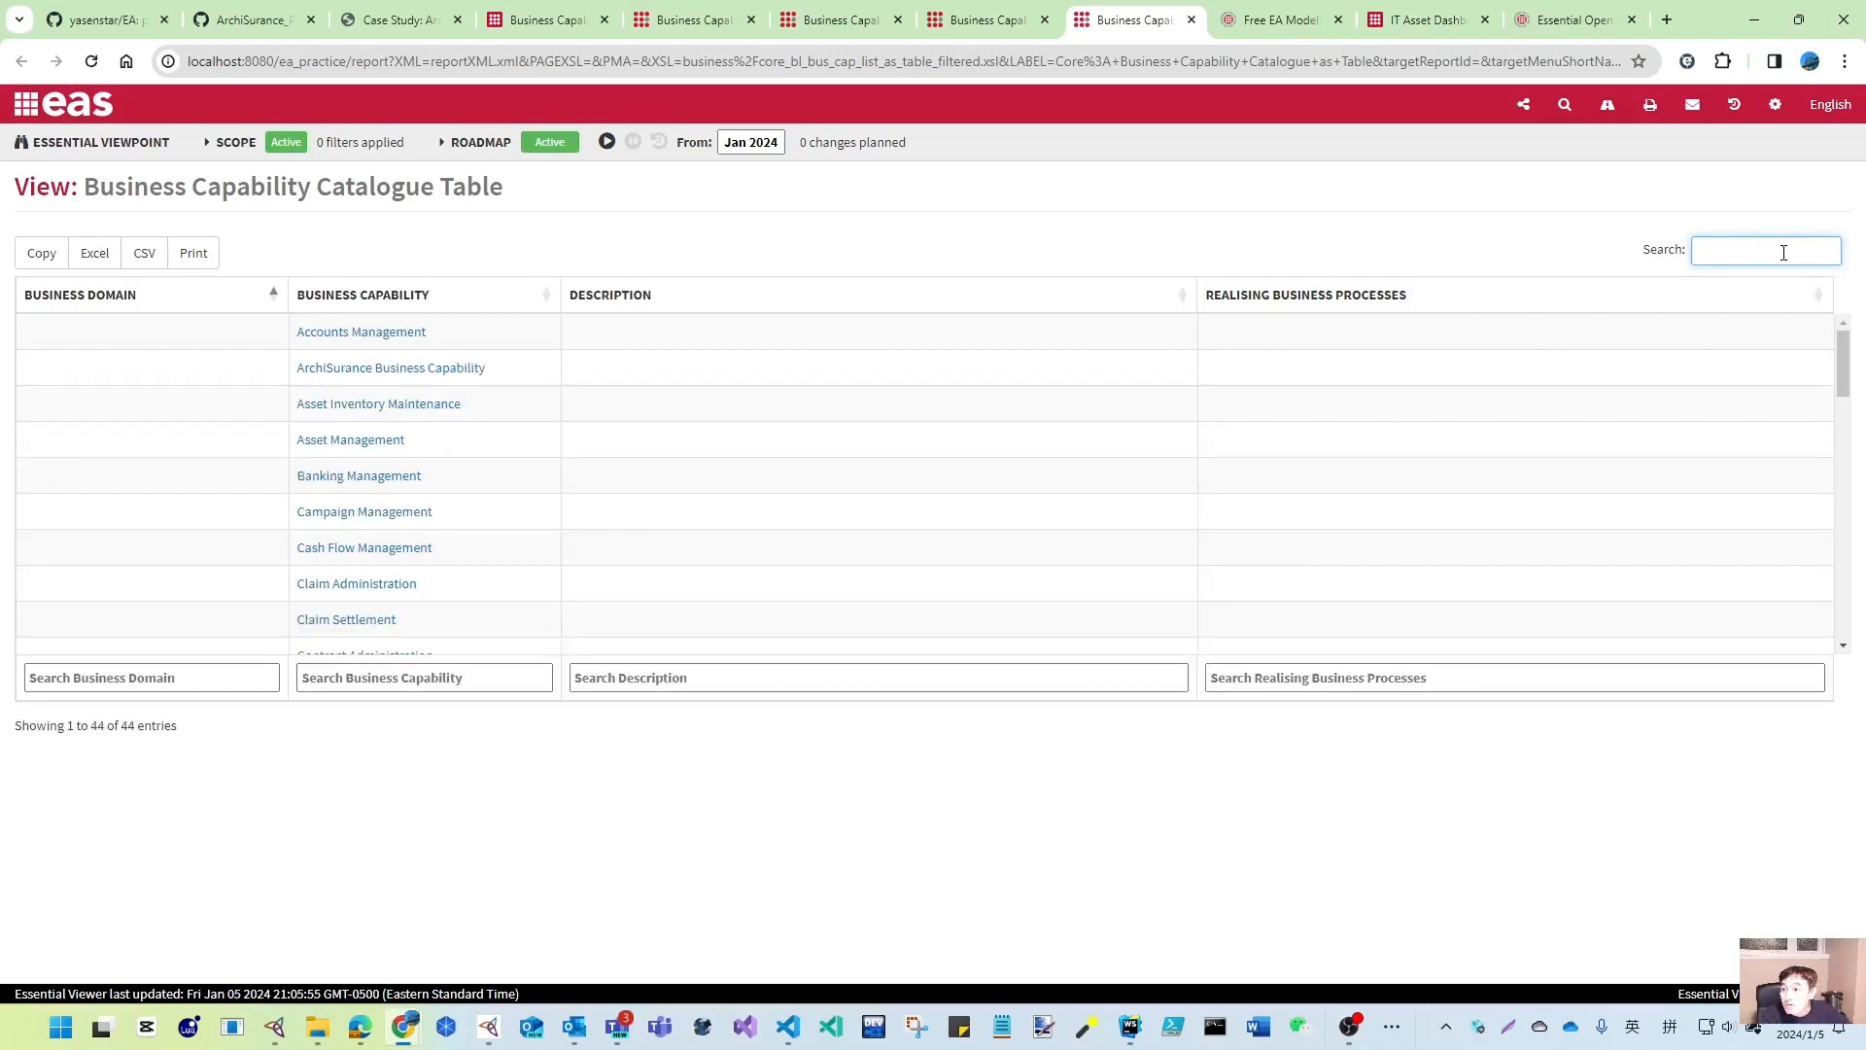
pyautogui.write('a')
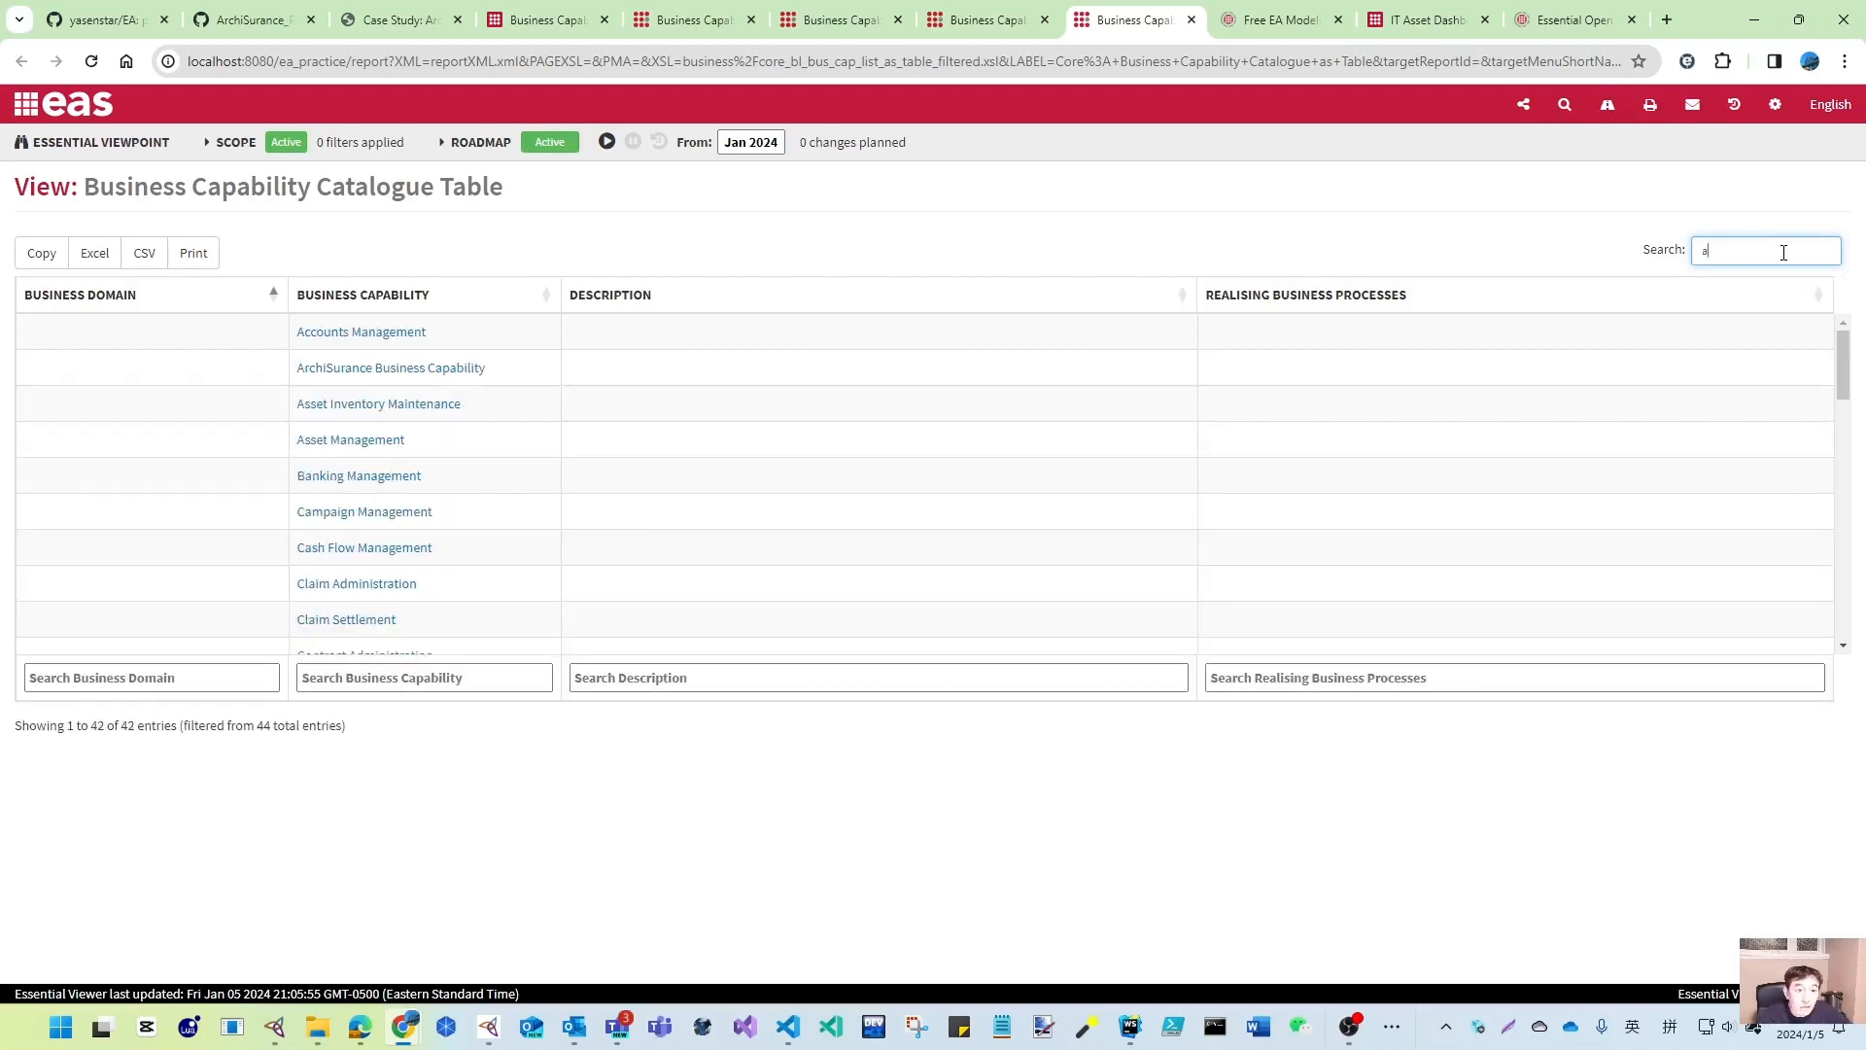
pyautogui.write('s')
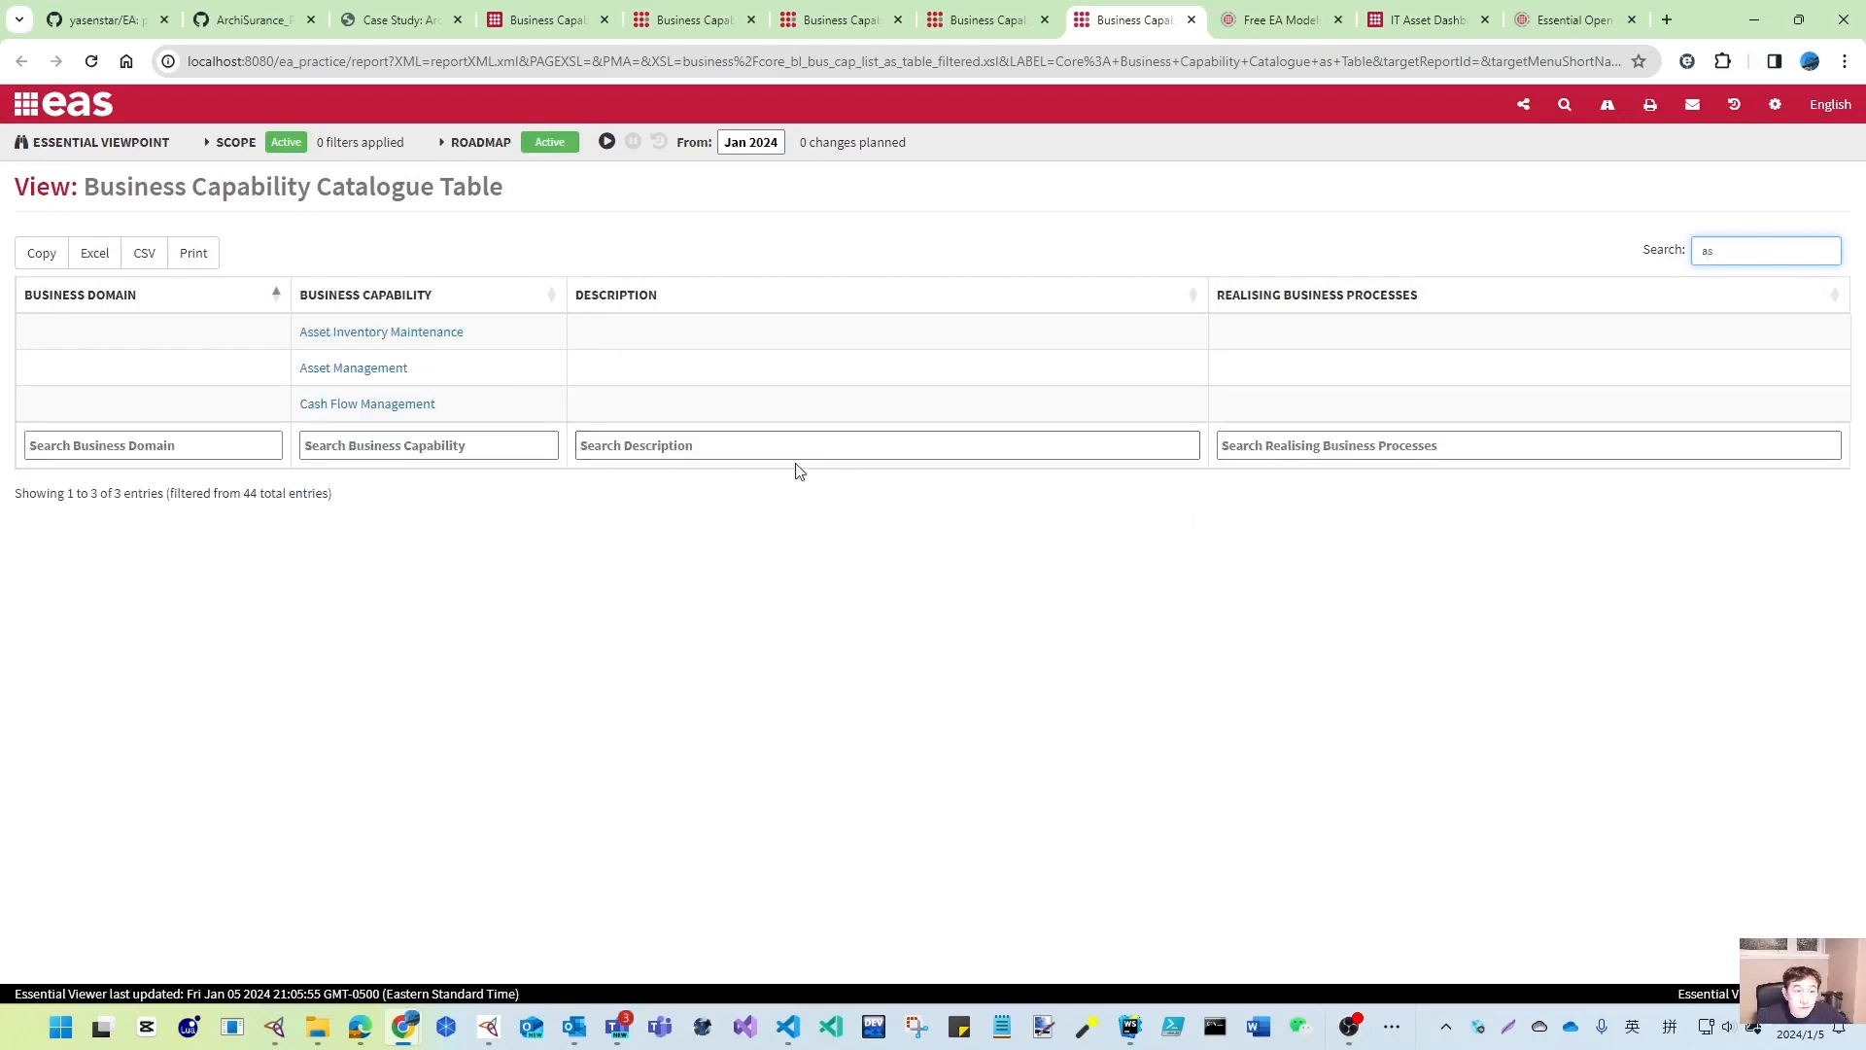
pyautogui.write('ss')
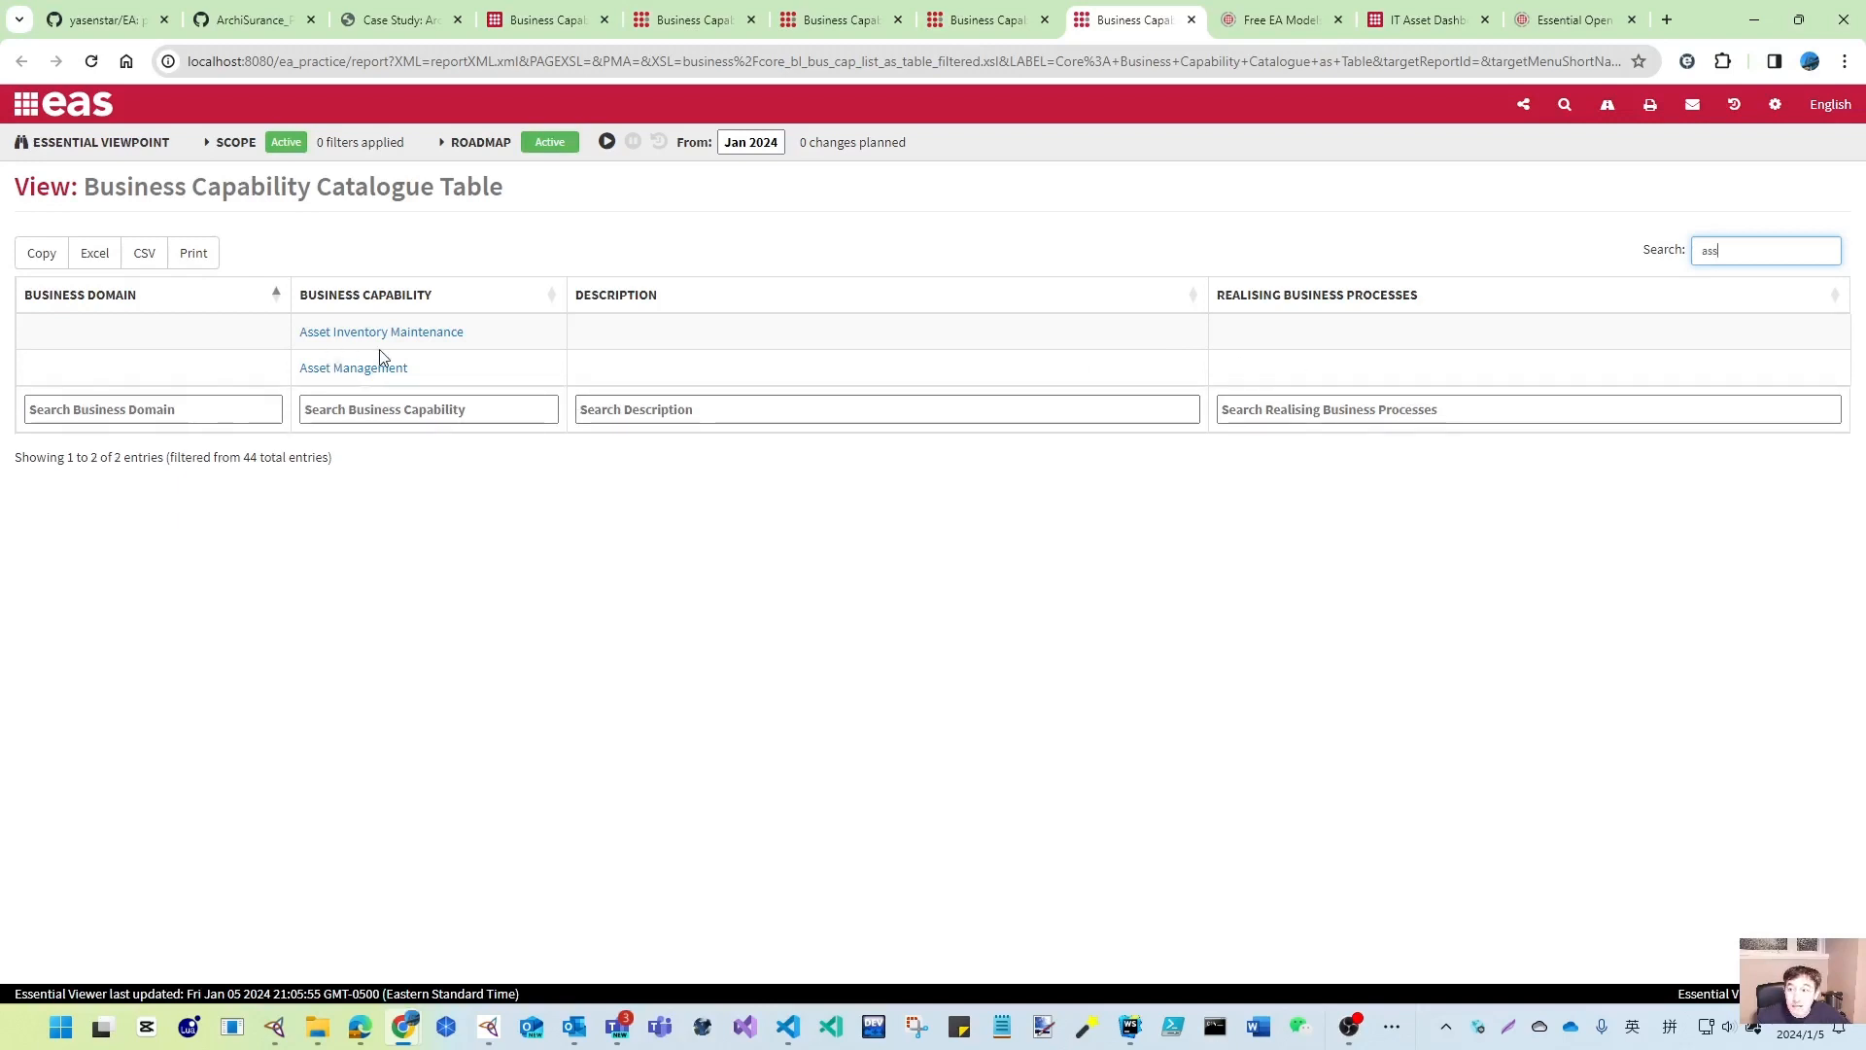
pyautogui.press('BackSpace')
pyautogui.write('et')
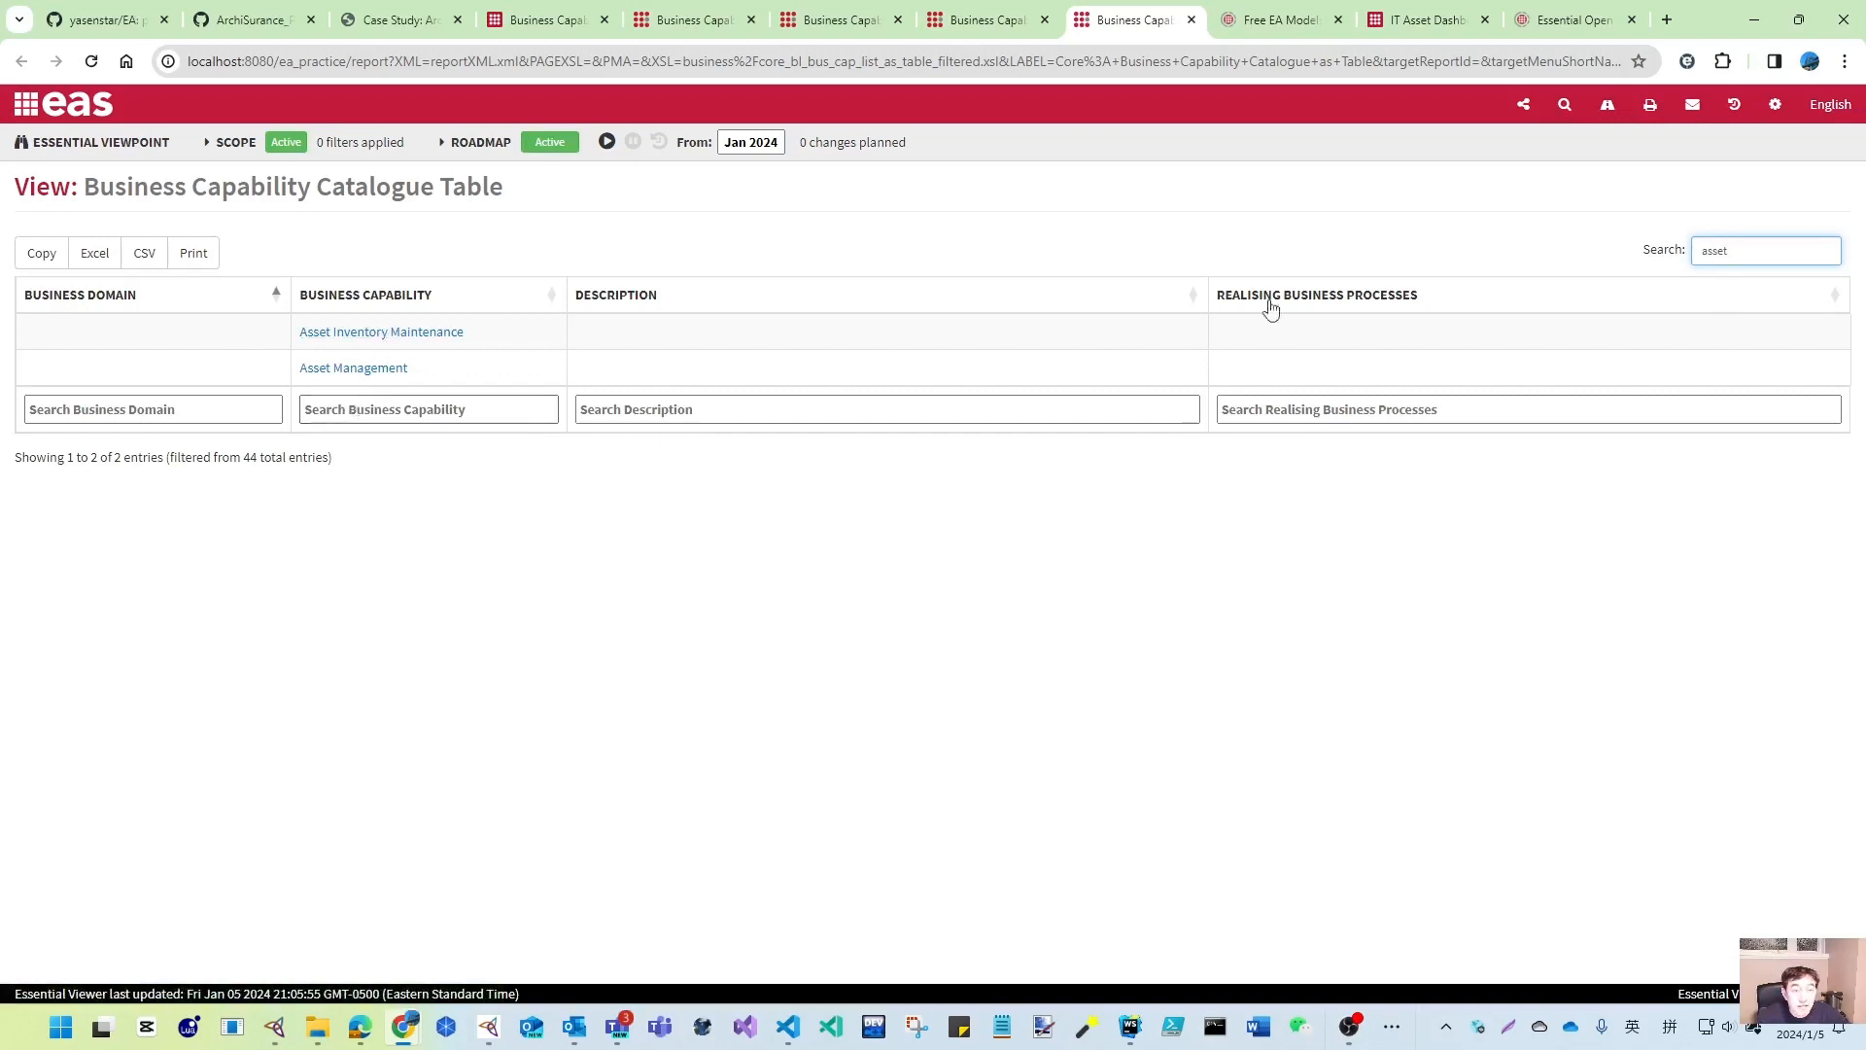
pyautogui.click(439, 336)
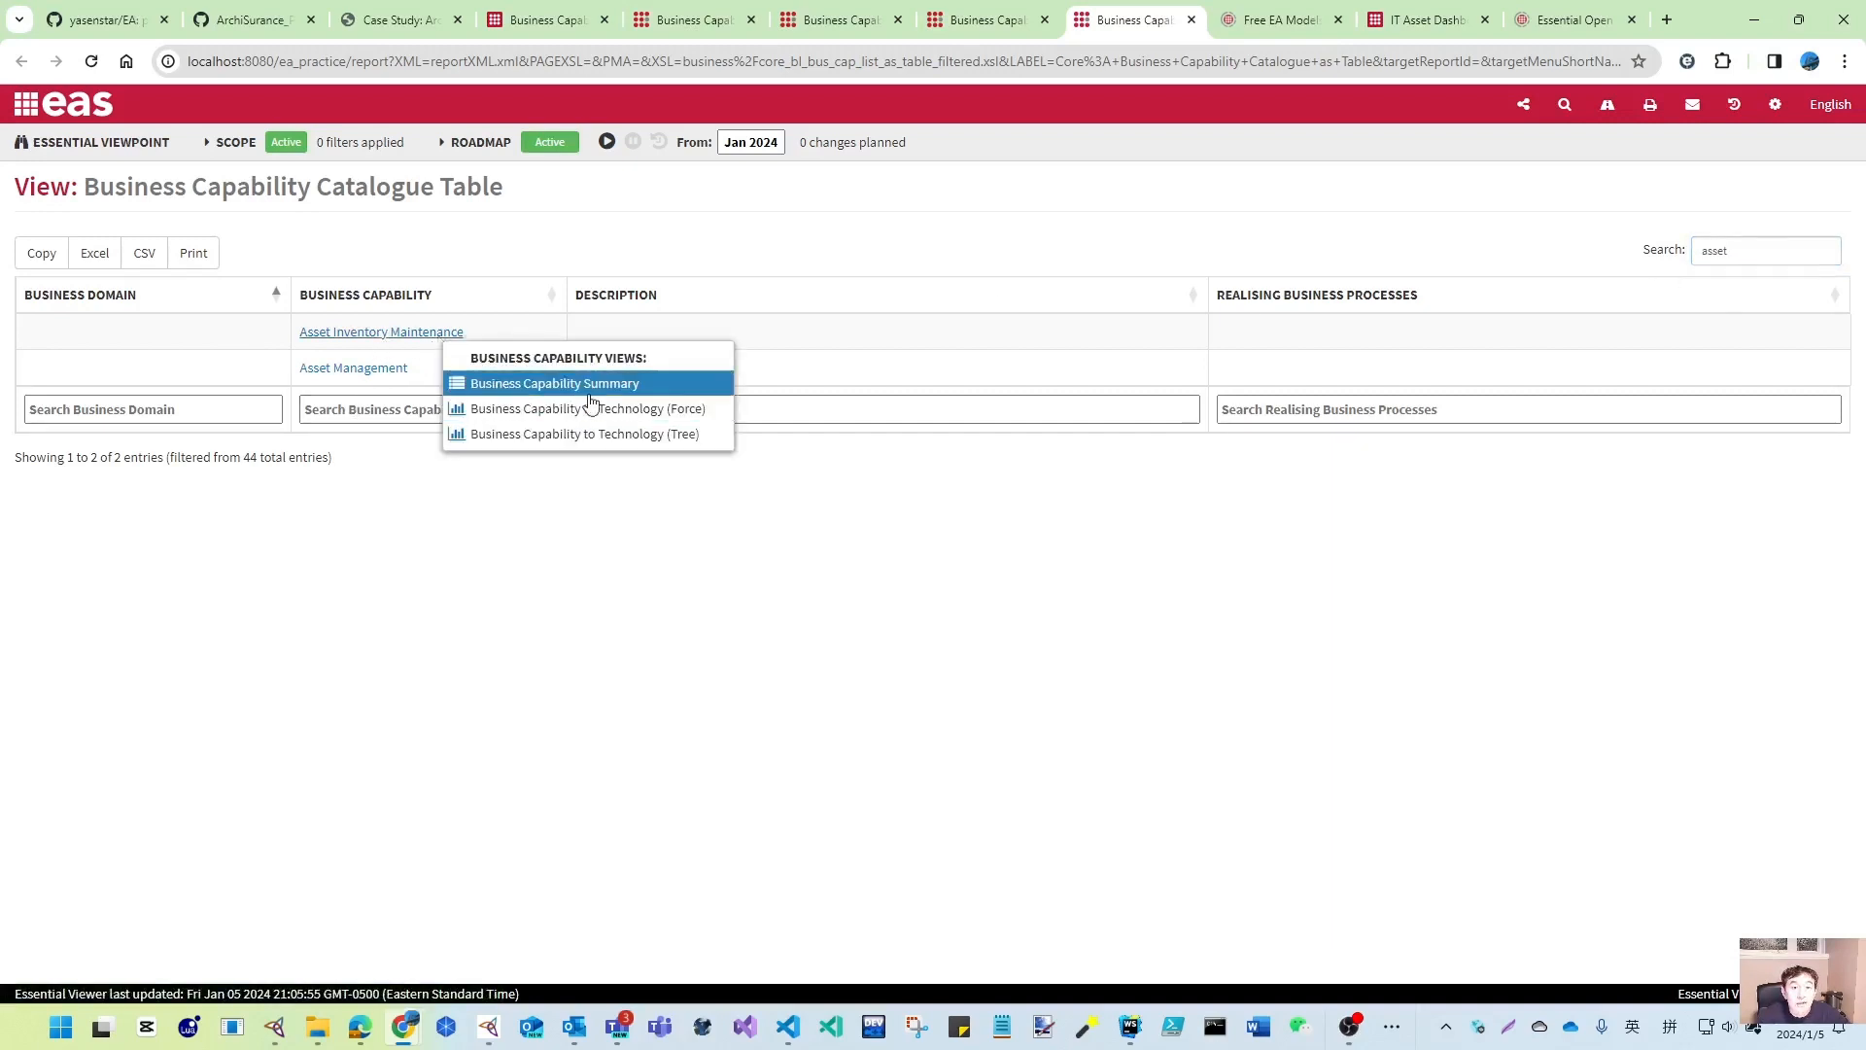
pyautogui.click(836, 622)
# - Clear the table search and preview the full catalogue's printout without saving it
pyautogui.click(1720, 245)
pyautogui.hotkey('ctrl', 'a')
pyautogui.press('BackSpace')
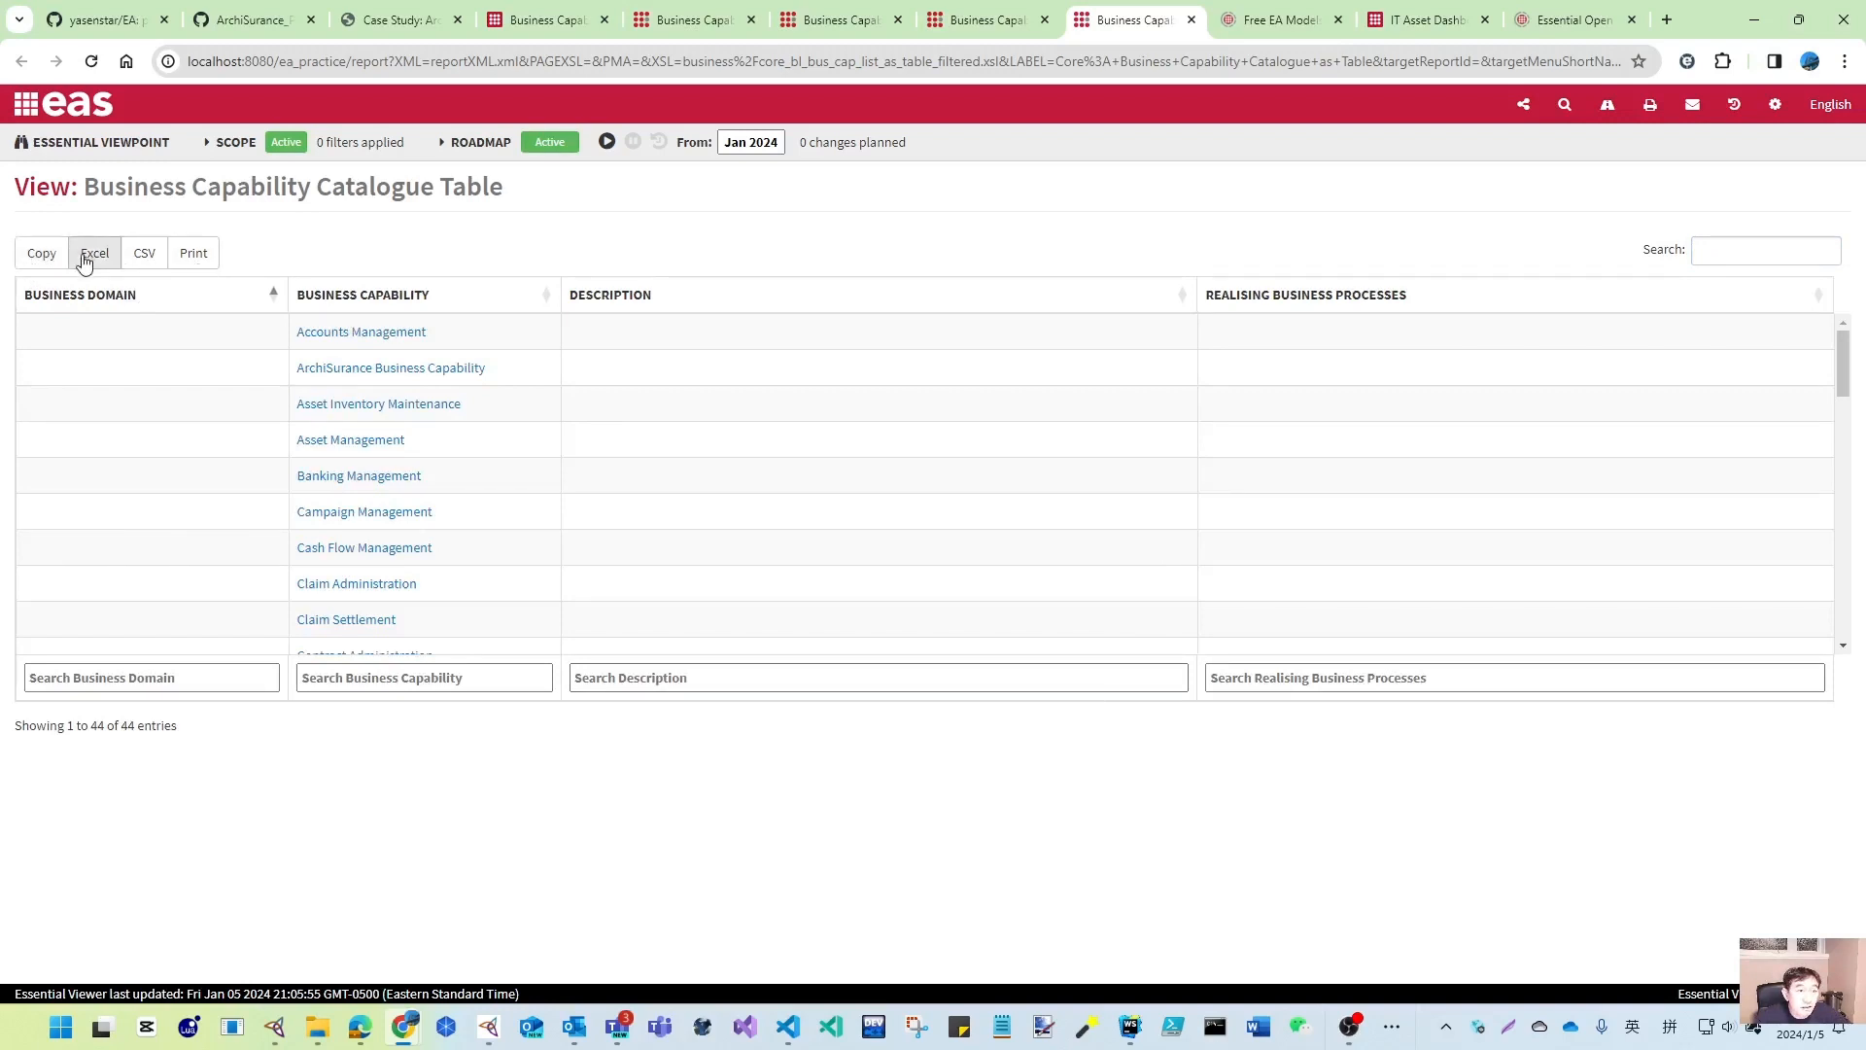
pyautogui.click(194, 254)
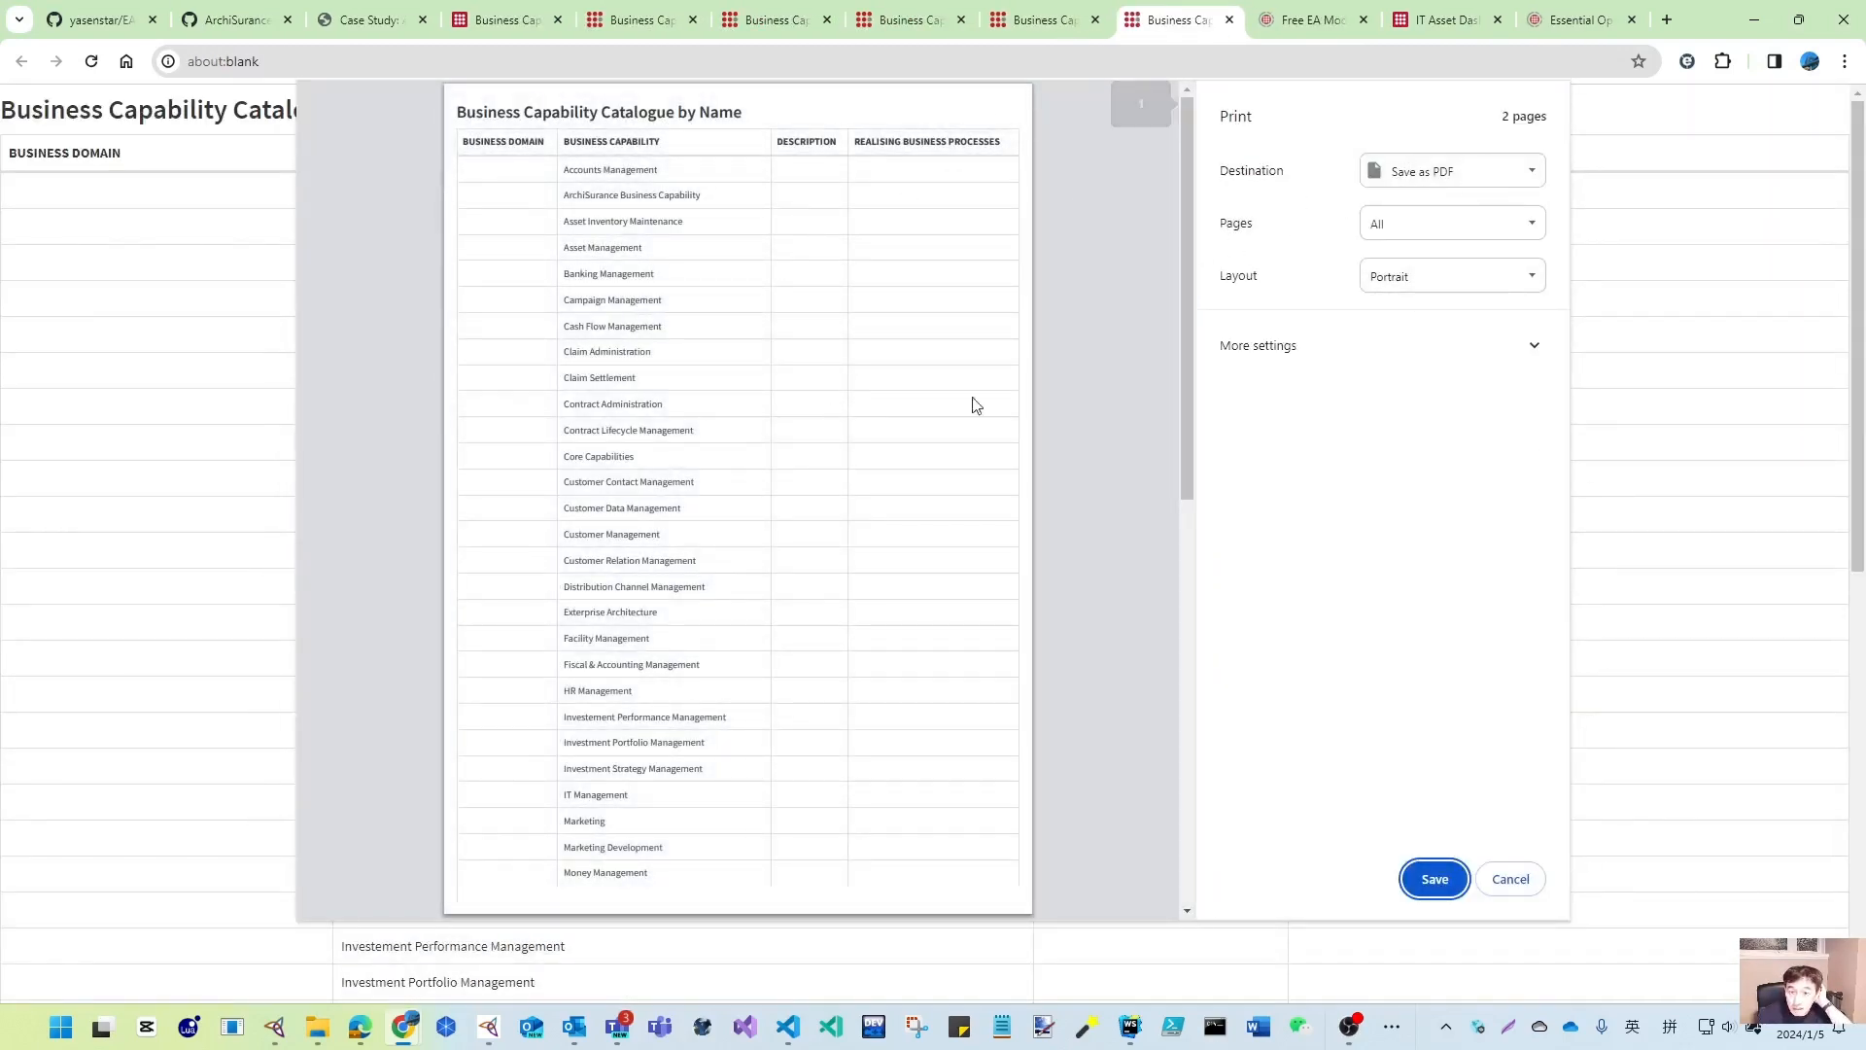
pyautogui.click(1519, 878)
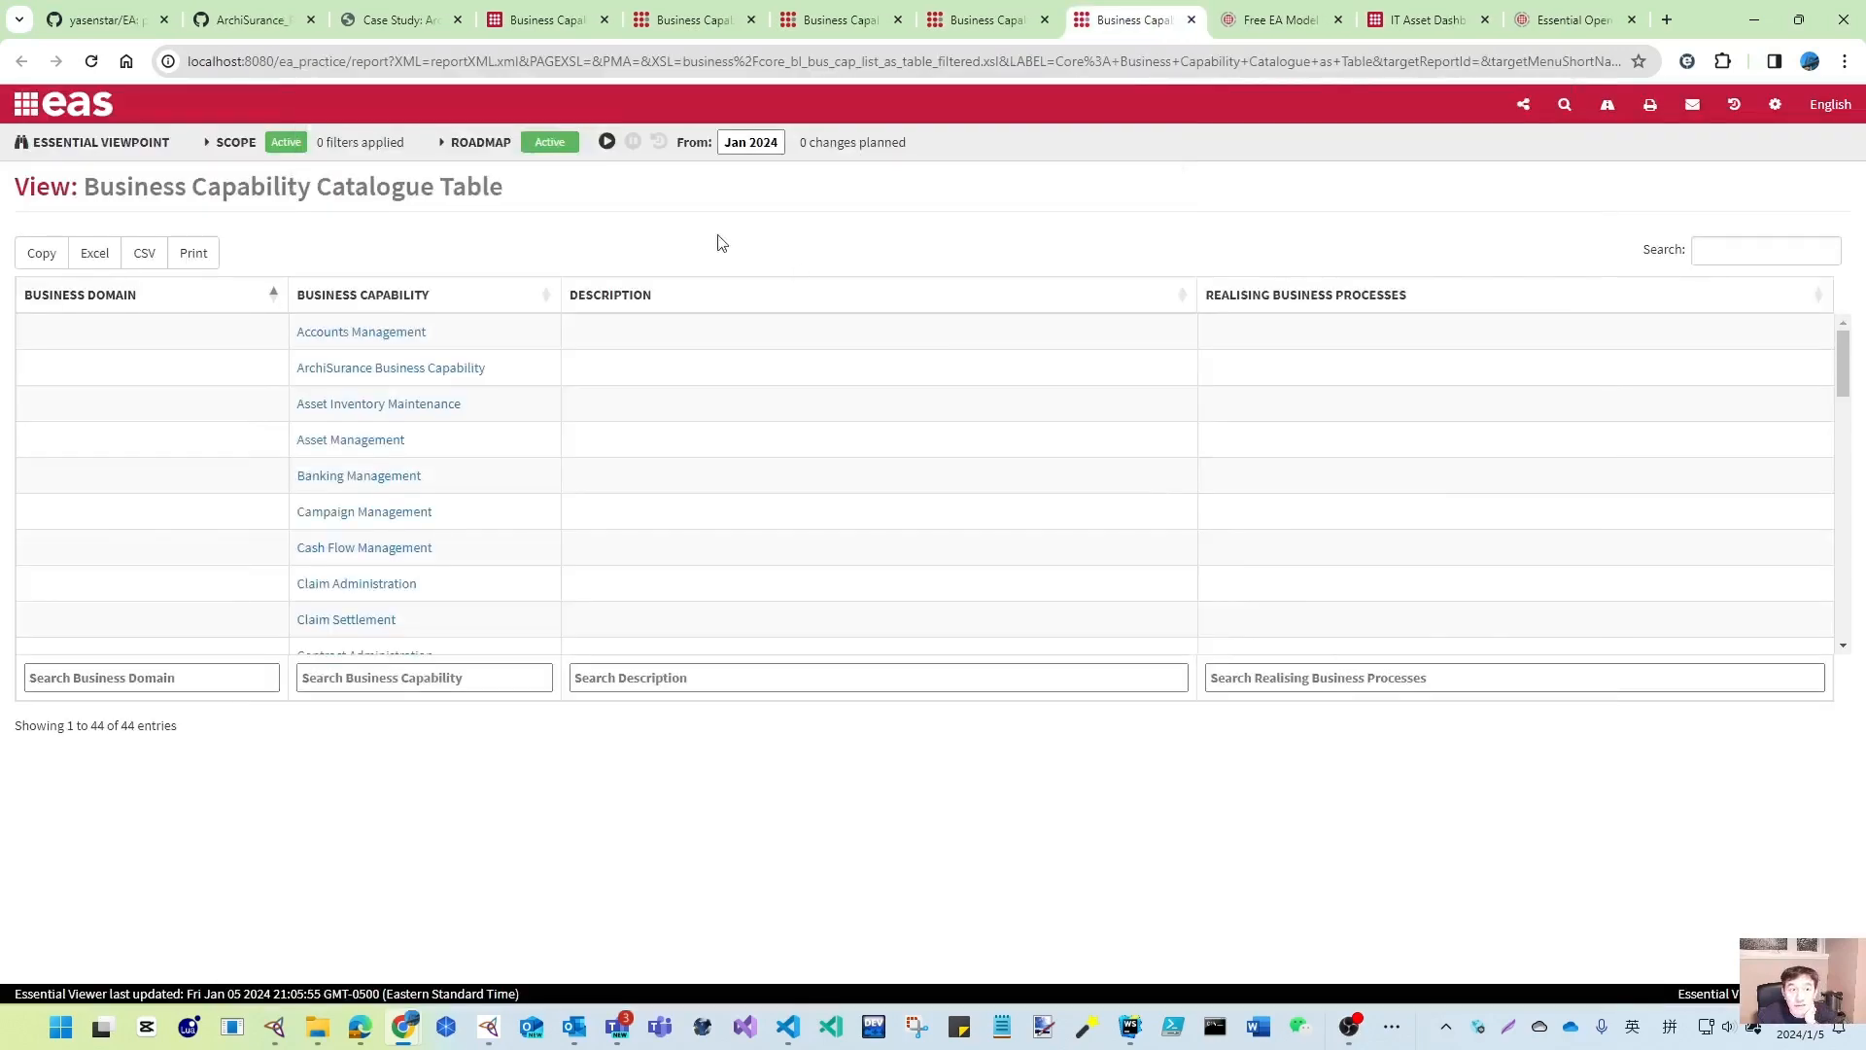
# - Export the catalogue table to Excel and review Business Capability Catalogue by Name.xlsx, closing the workbook when done
pyautogui.click(96, 255)
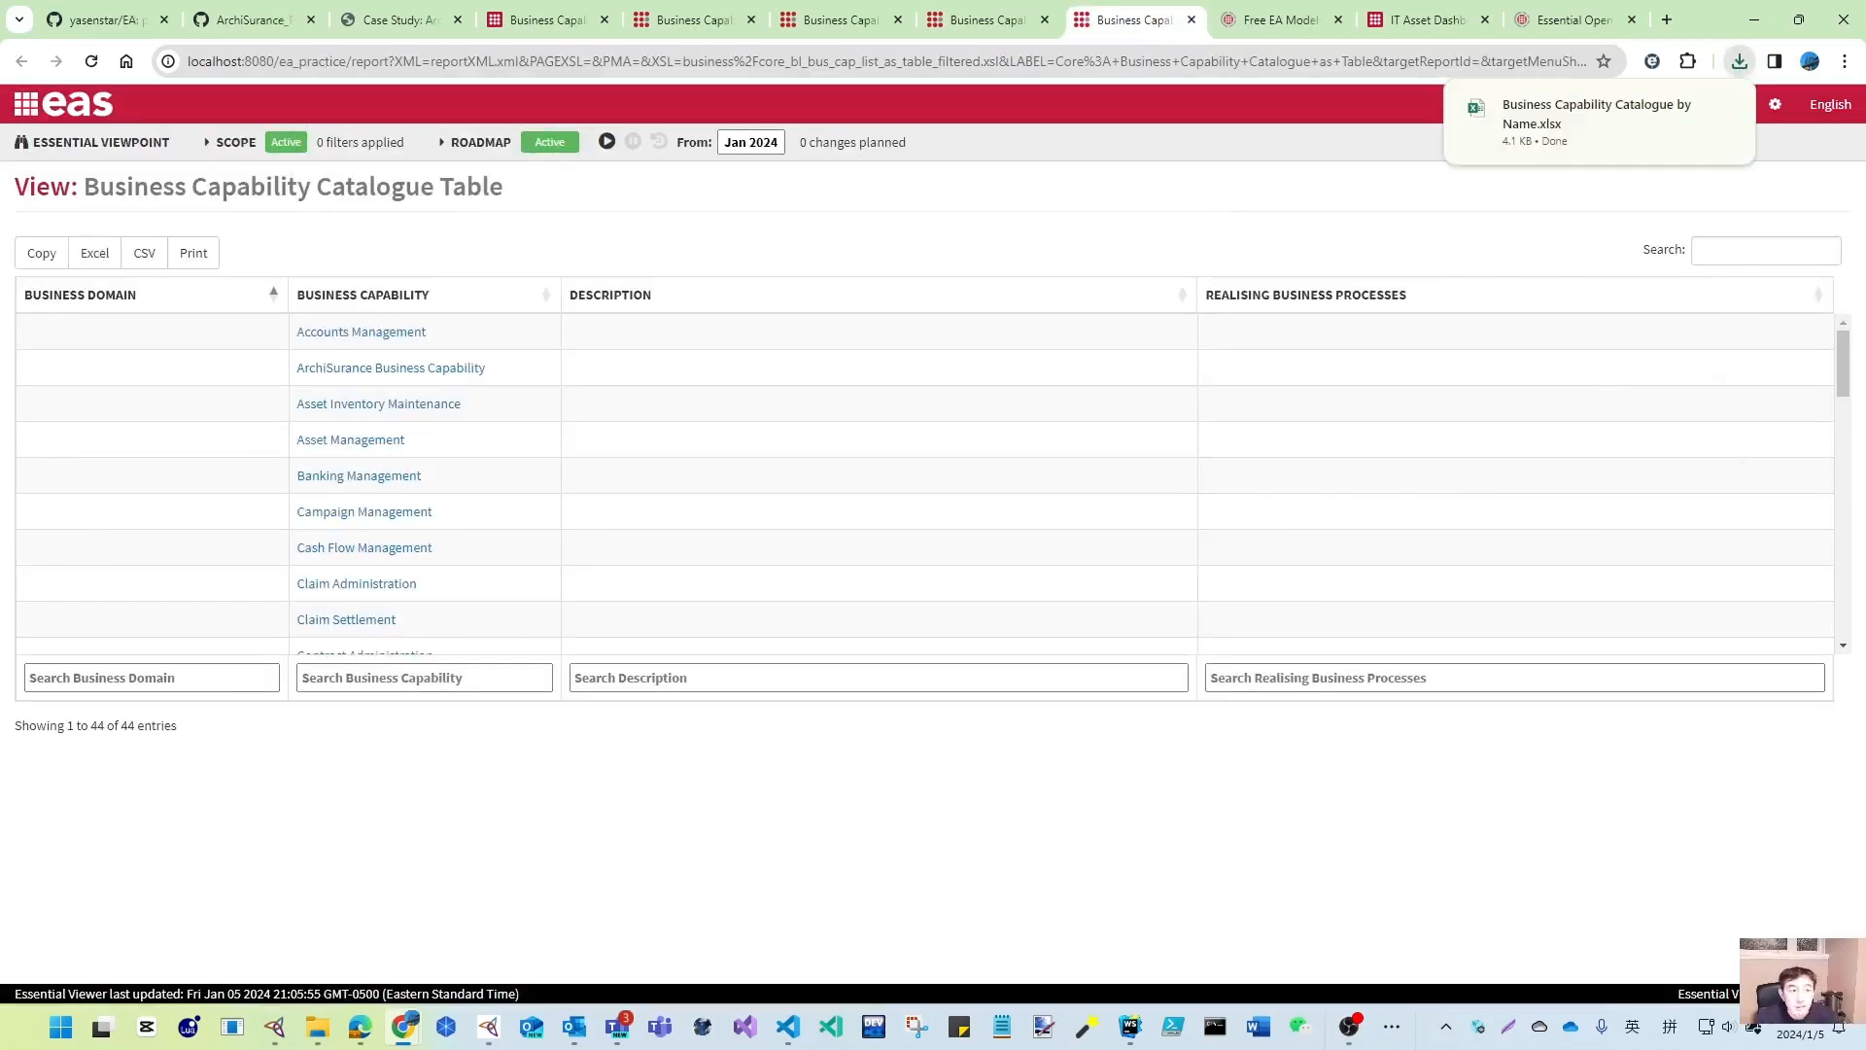
pyautogui.click(1621, 111)
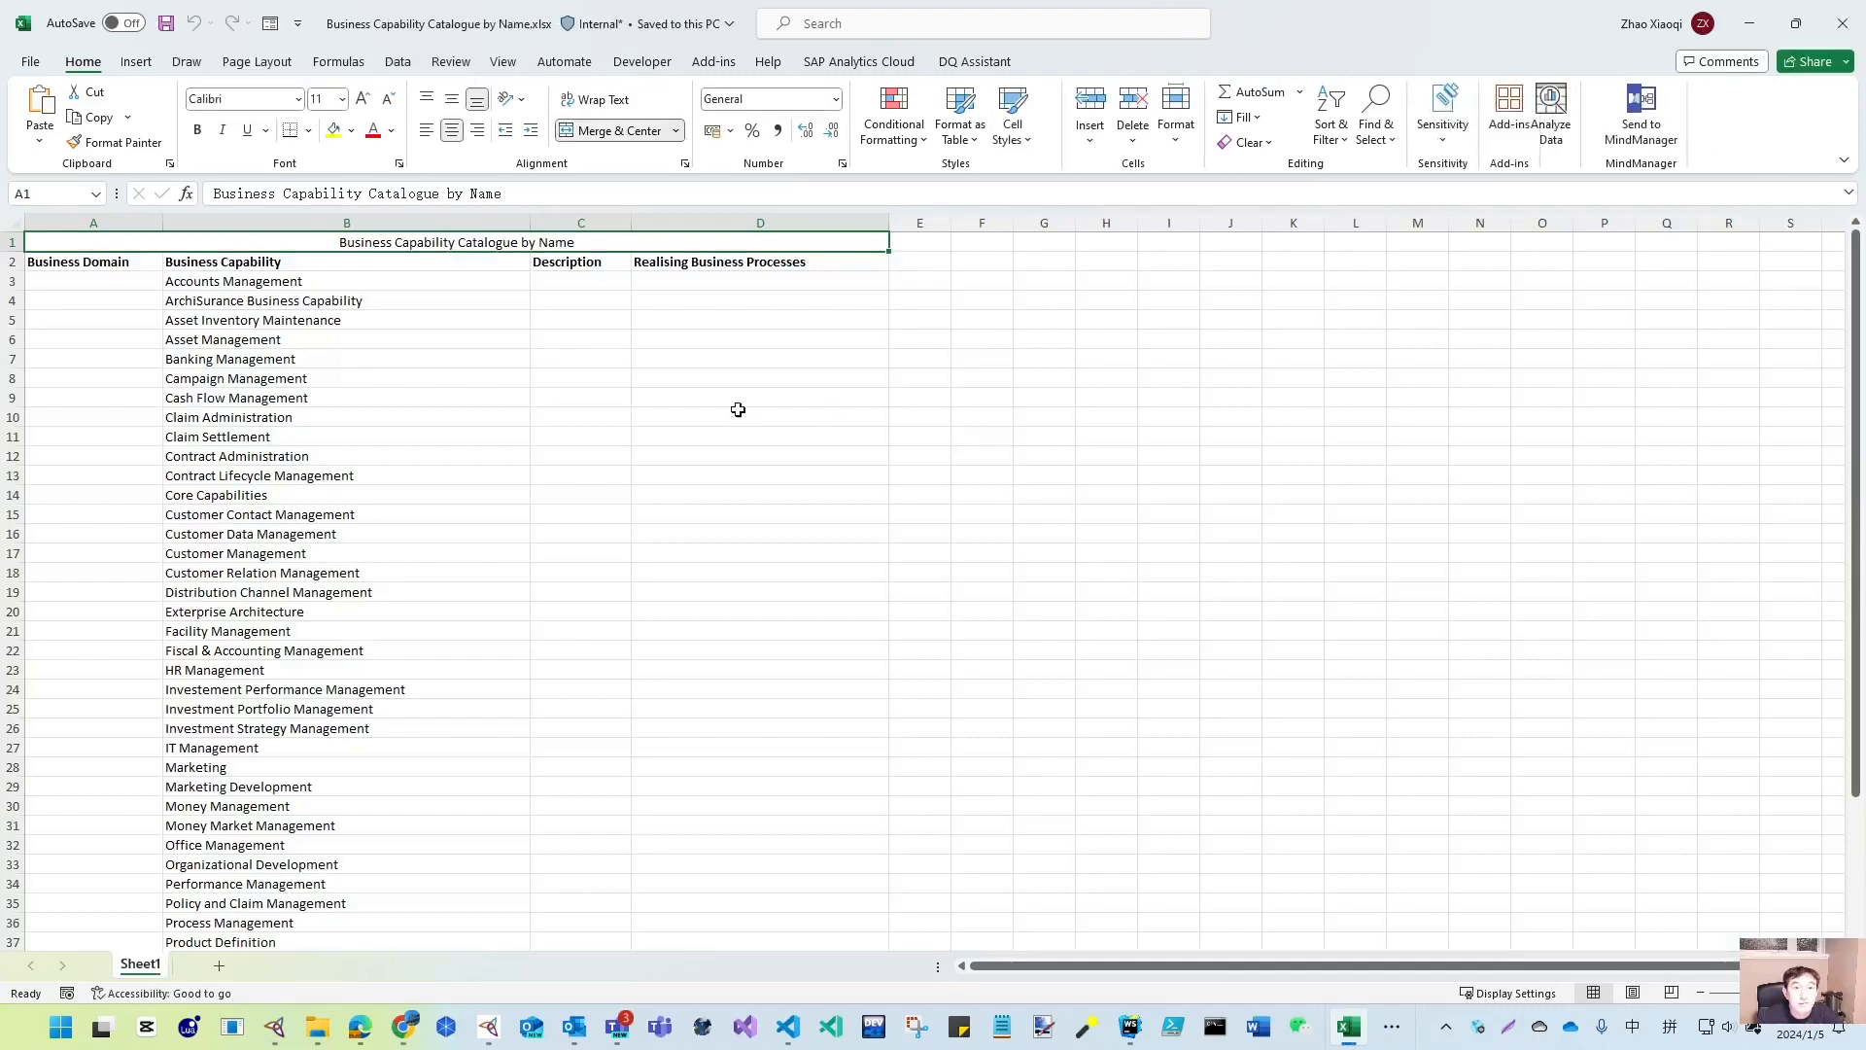
pyautogui.scroll(-8, 277, 661)
pyautogui.scroll(7, 287, 652)
pyautogui.scroll(1, 298, 596)
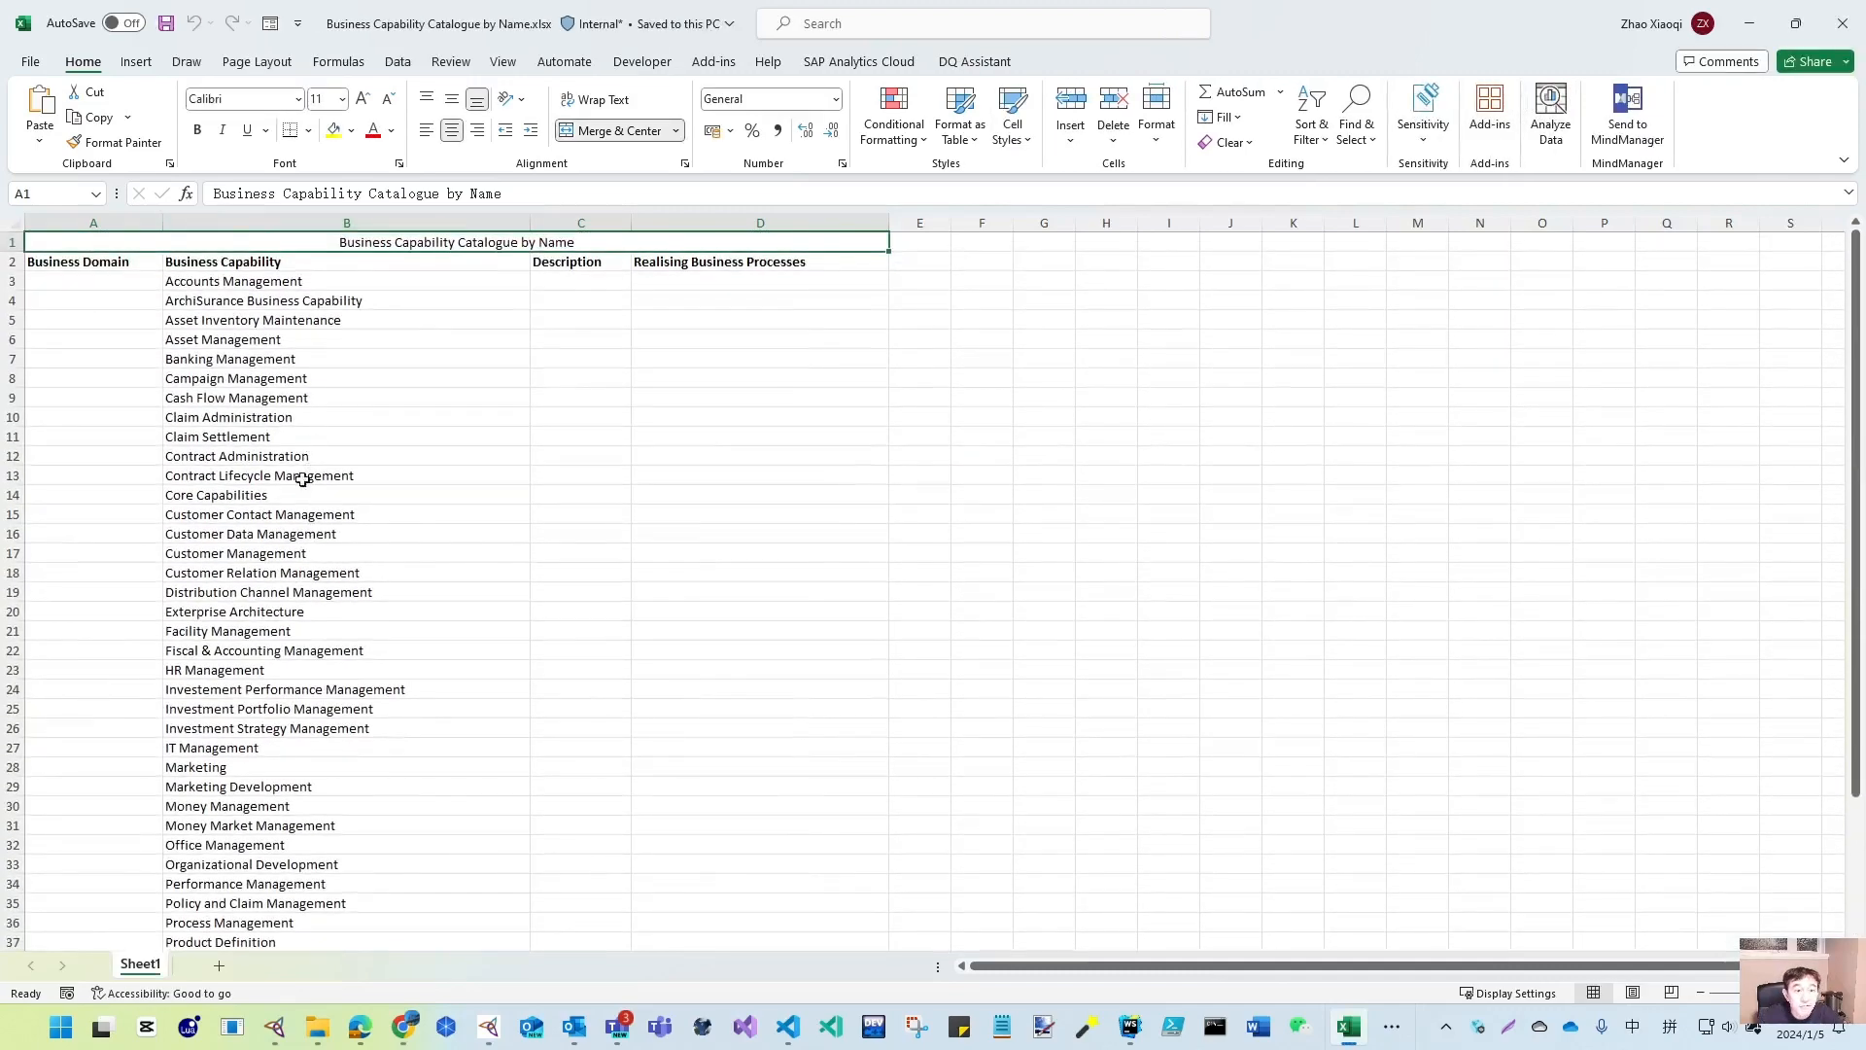
pyautogui.click(1843, 23)
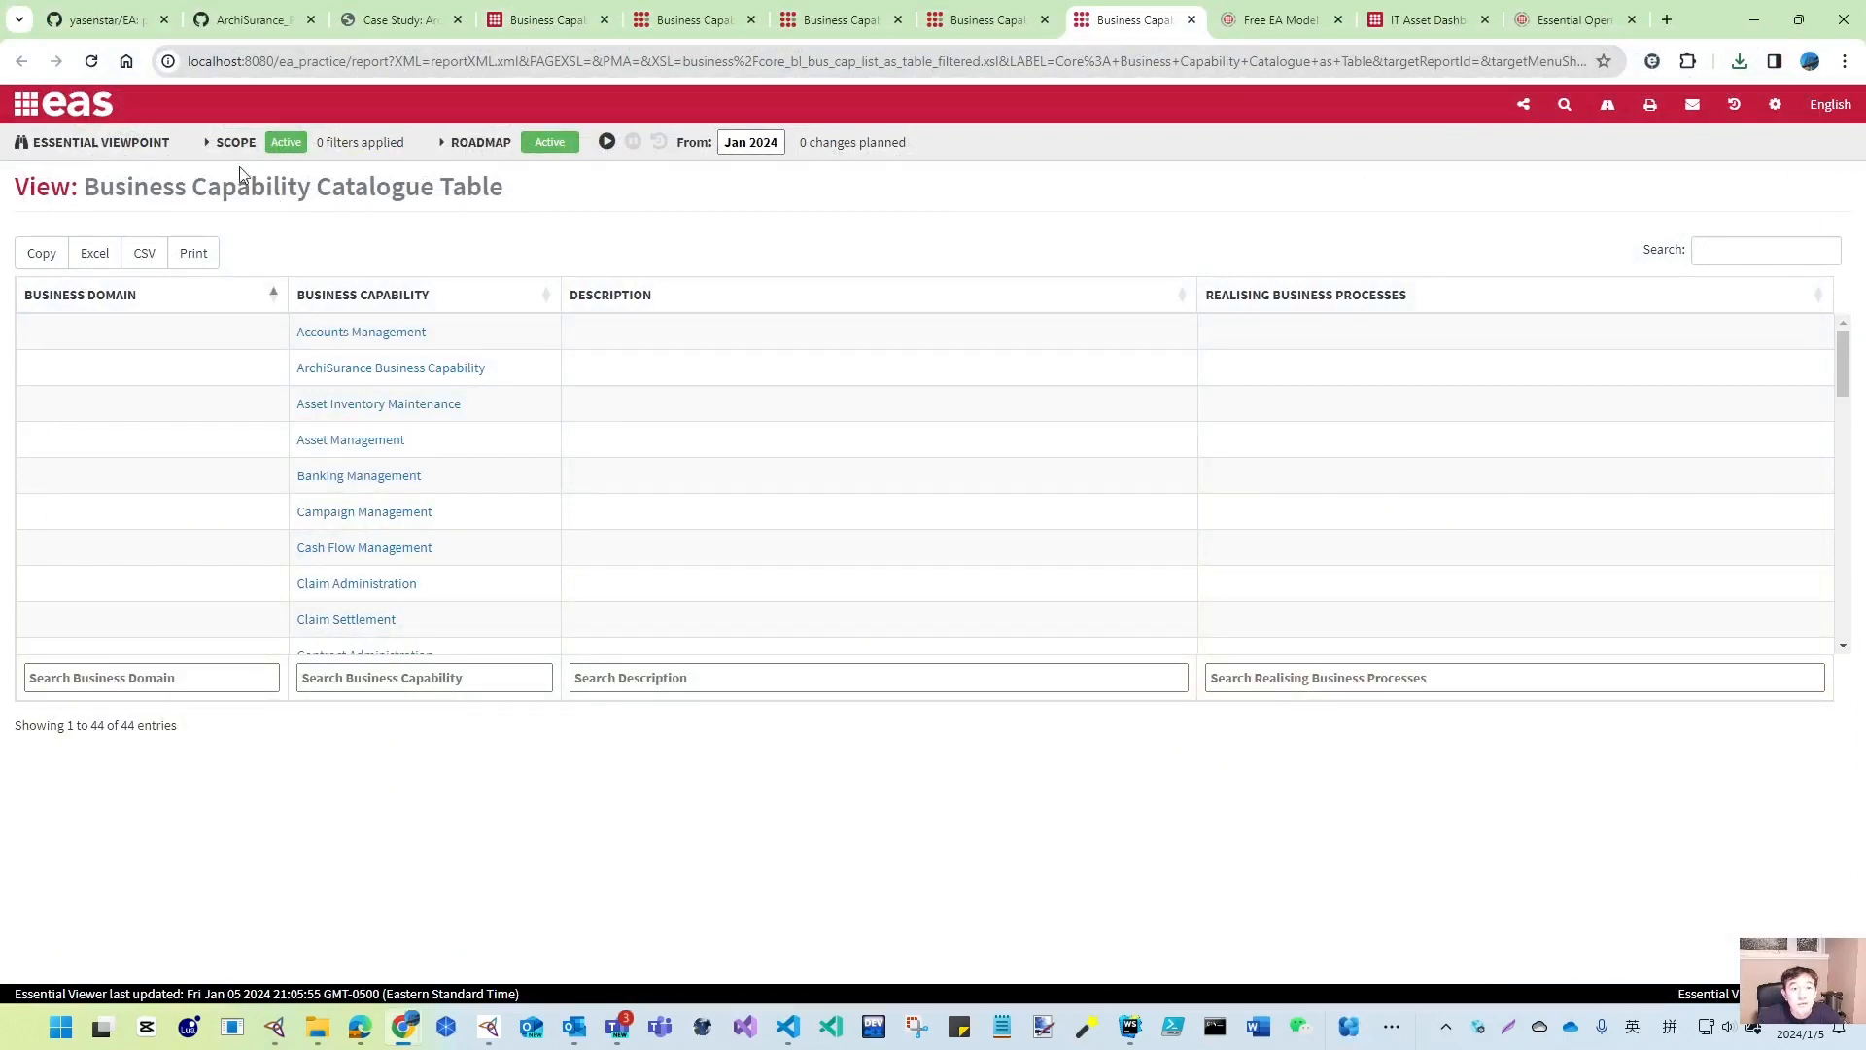
# - Check which scoping categories and roadmap planned changes the Business Capability Catalogue Table offers, closing both panels
pyautogui.click(208, 146)
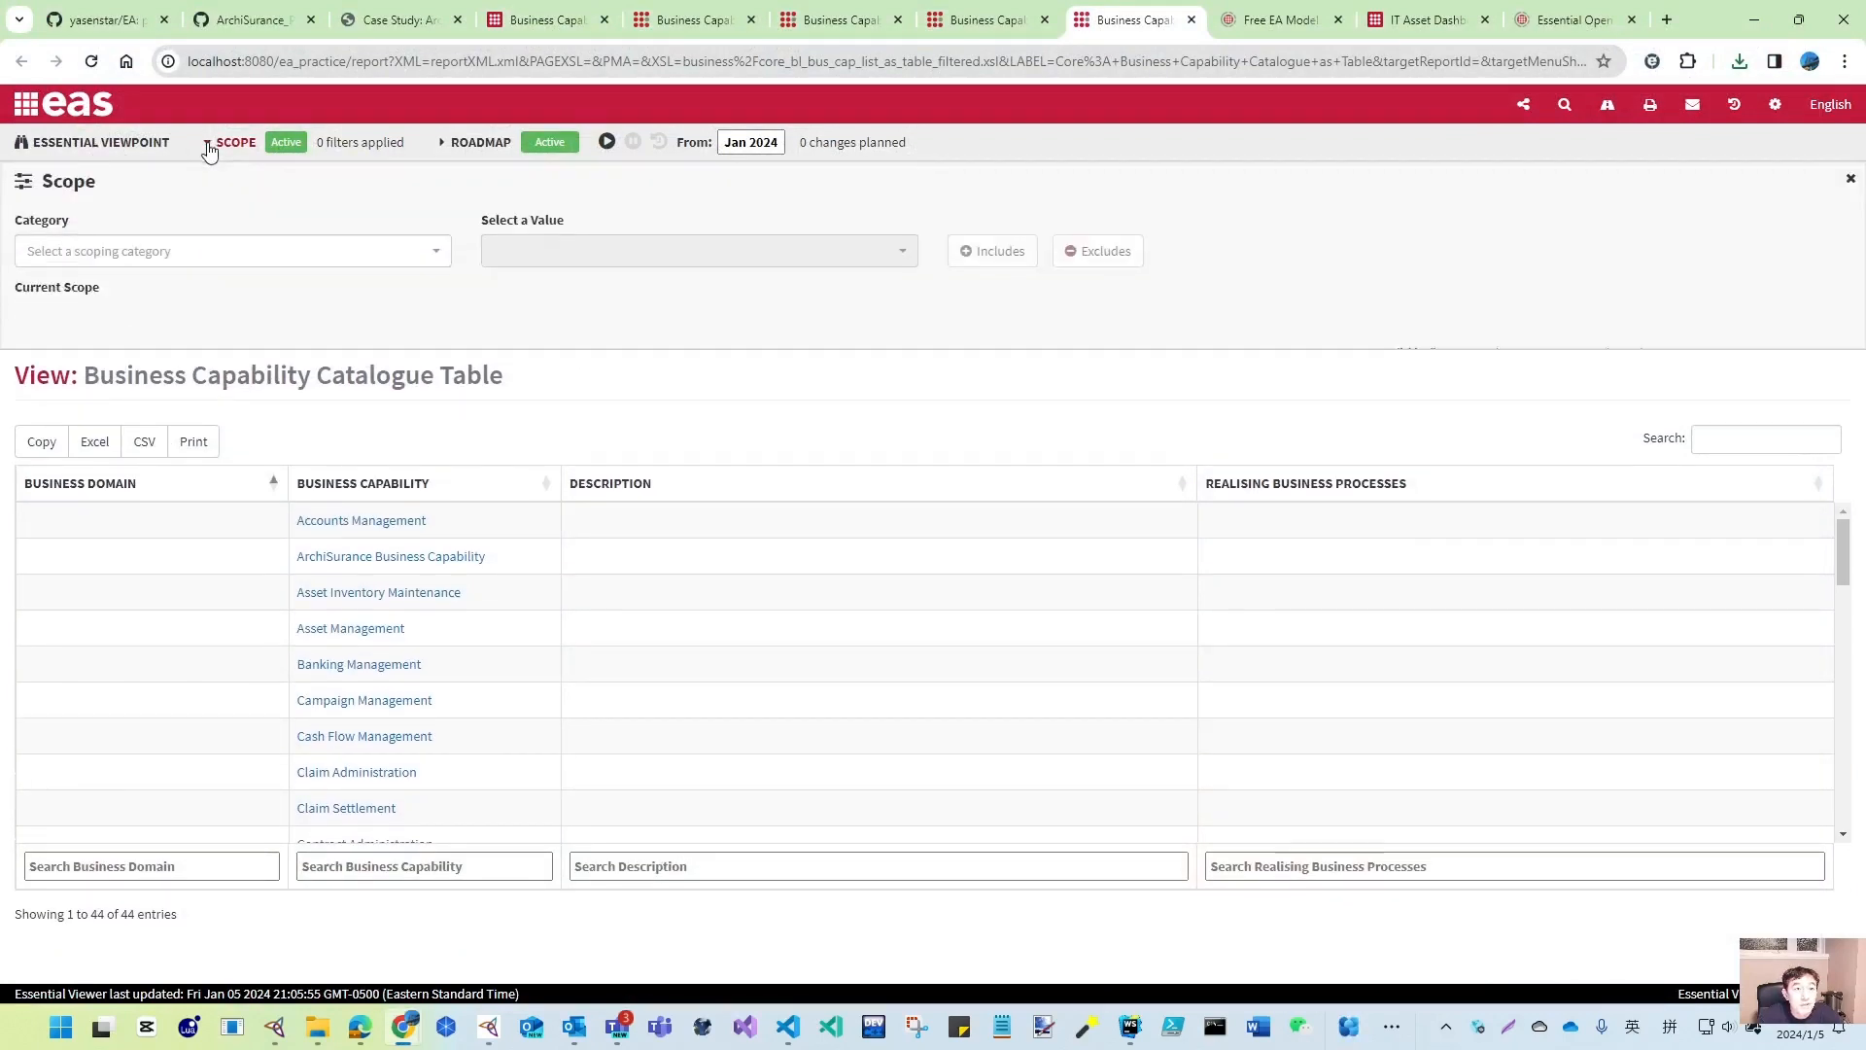
pyautogui.click(433, 255)
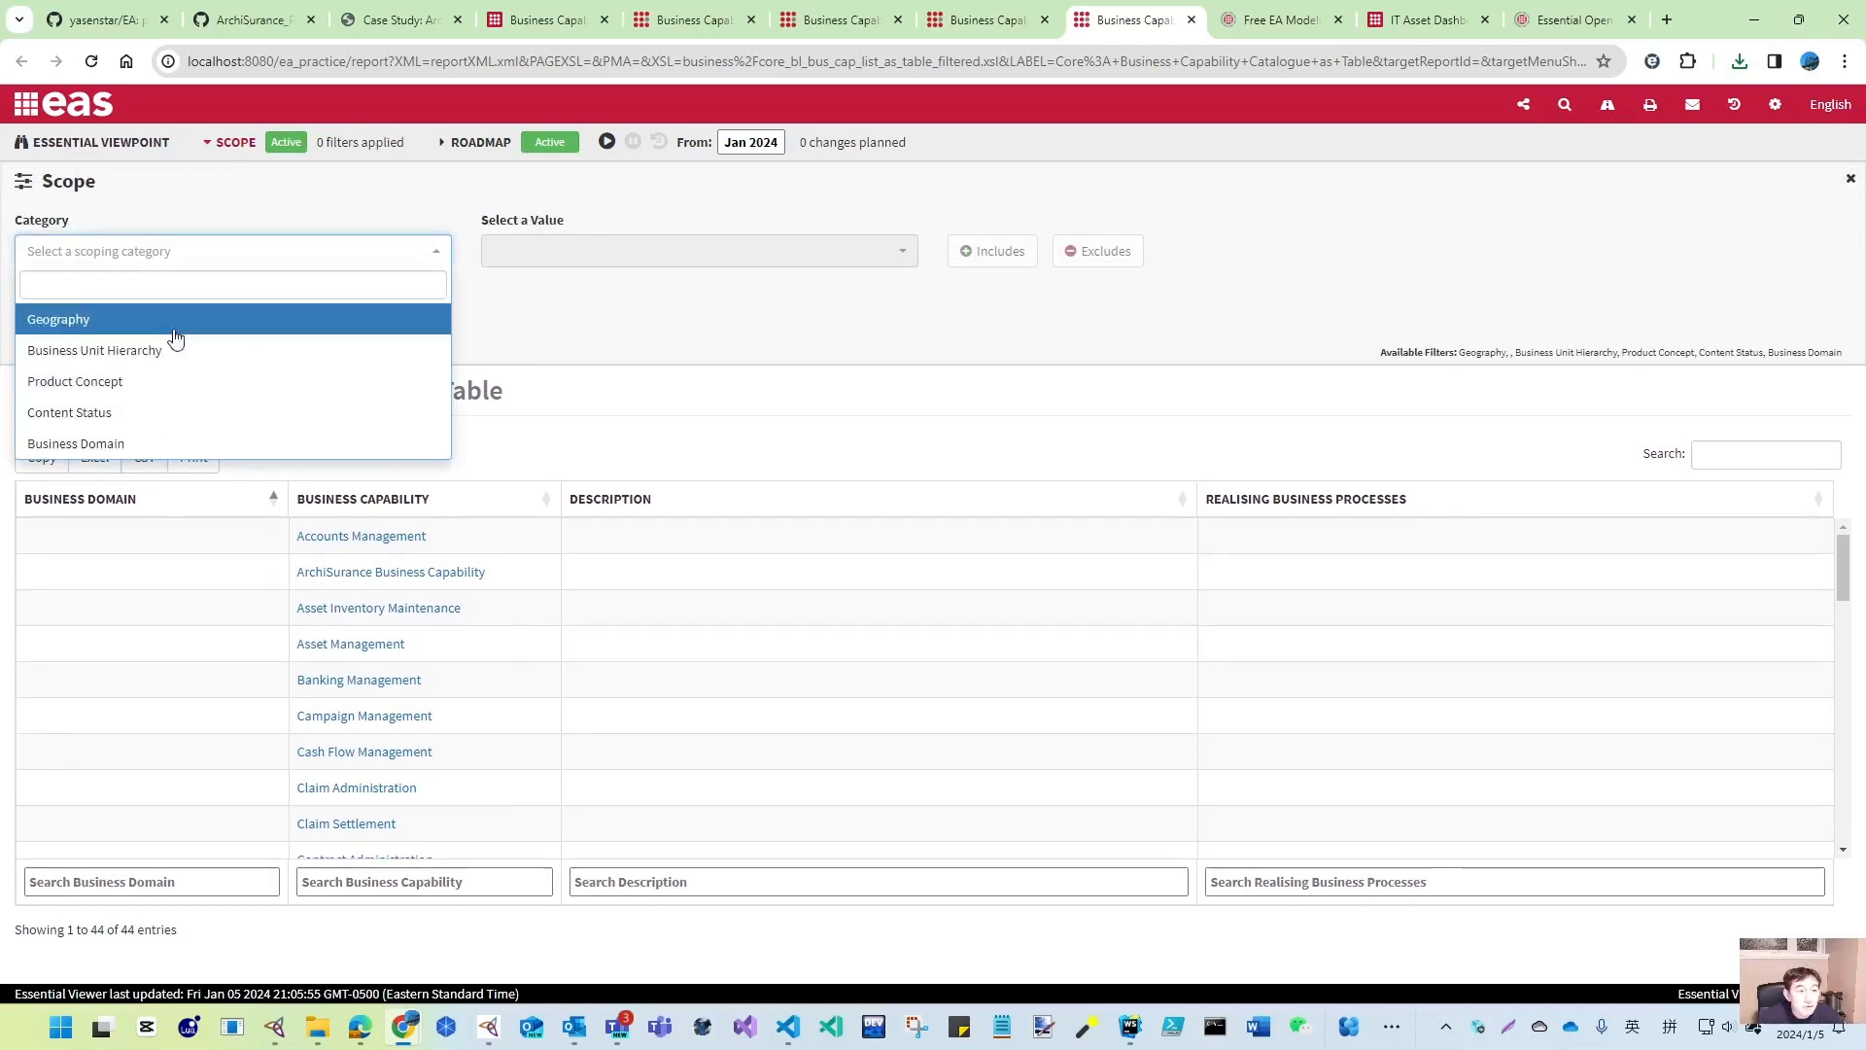
pyautogui.click(146, 146)
pyautogui.click(232, 144)
pyautogui.click(480, 143)
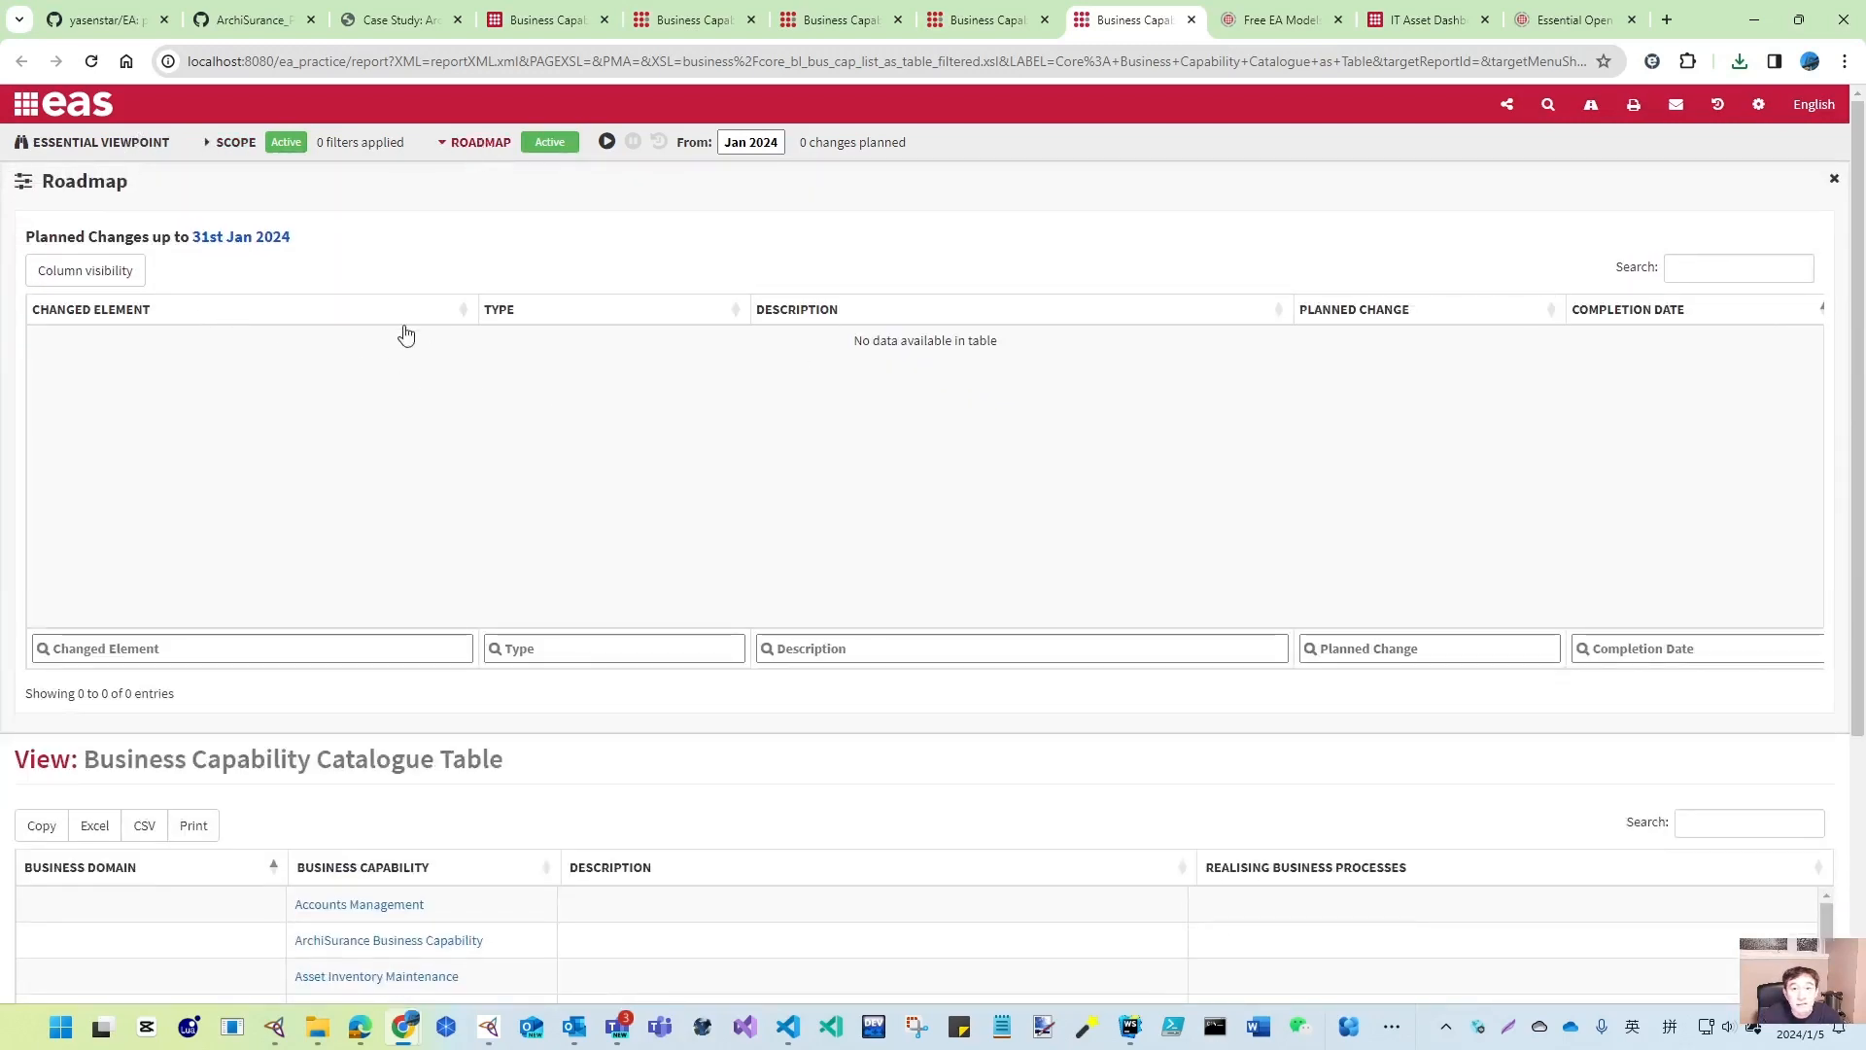
pyautogui.click(478, 143)
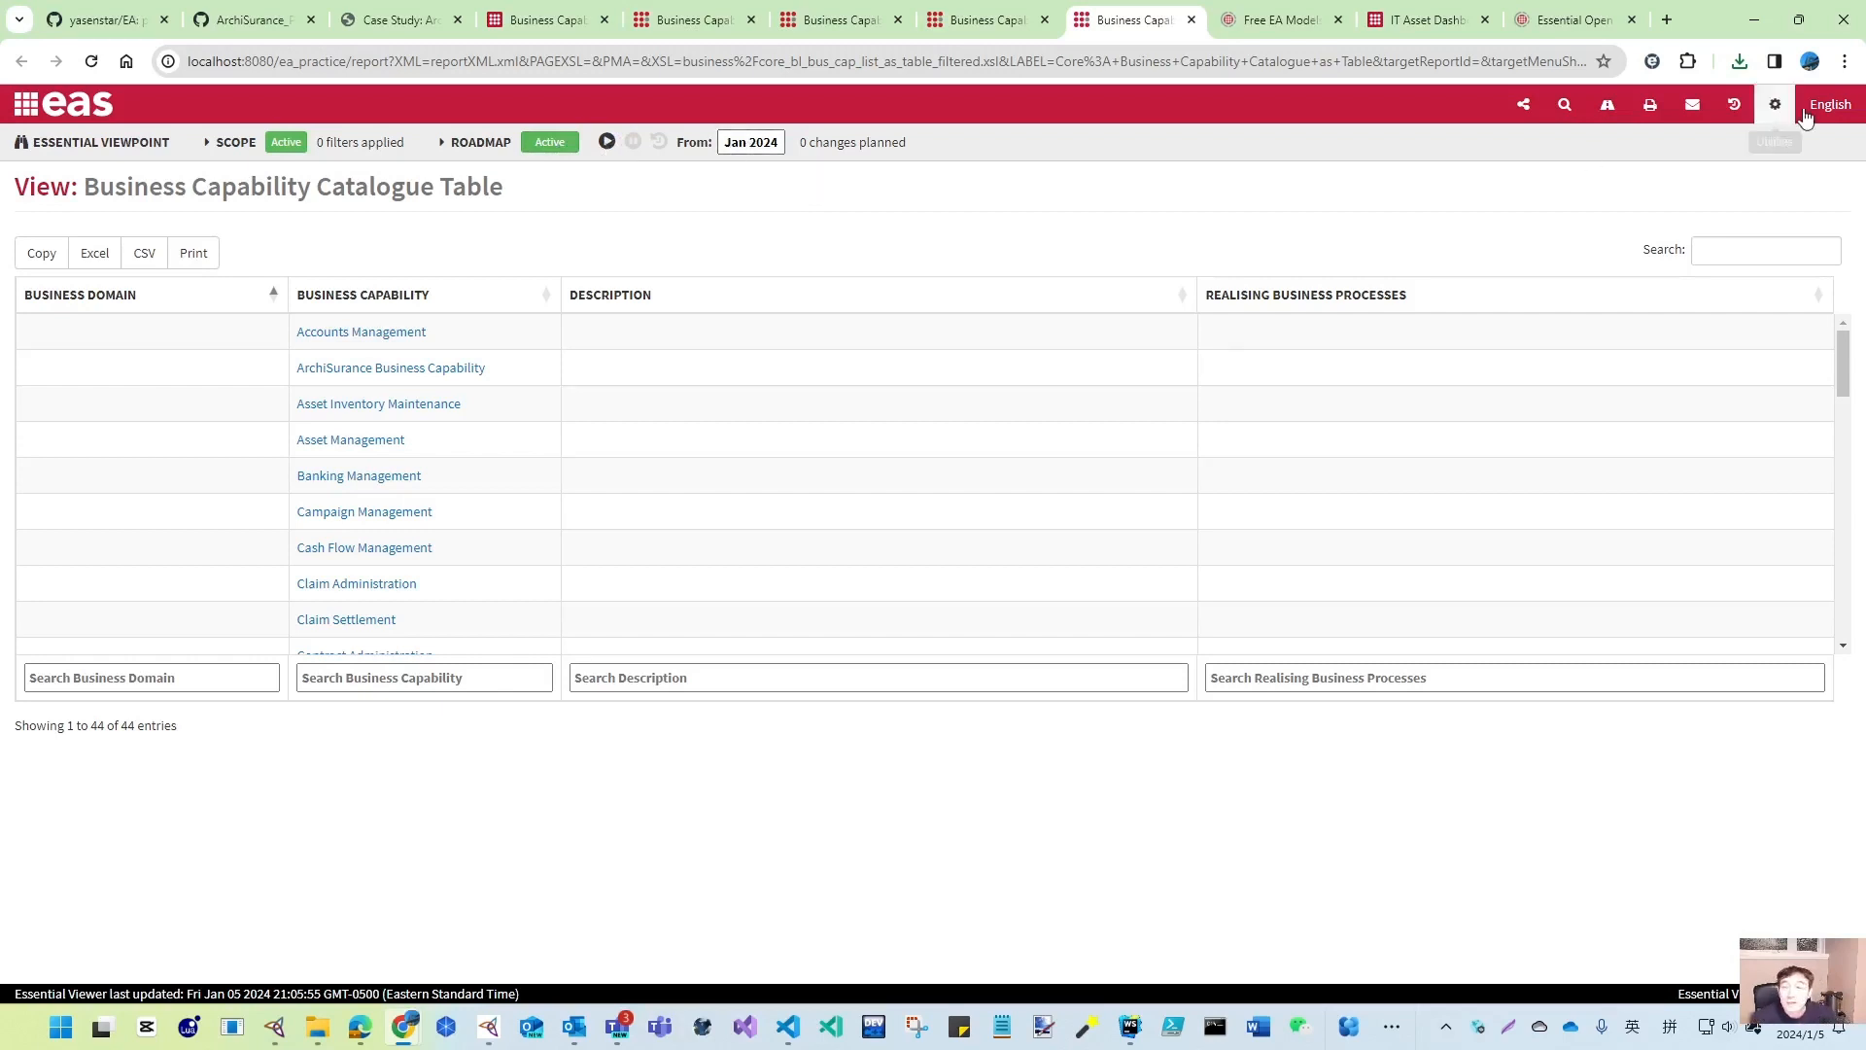
# - Search the whole Essential Viewer repository for "contract"
pyautogui.click(1565, 109)
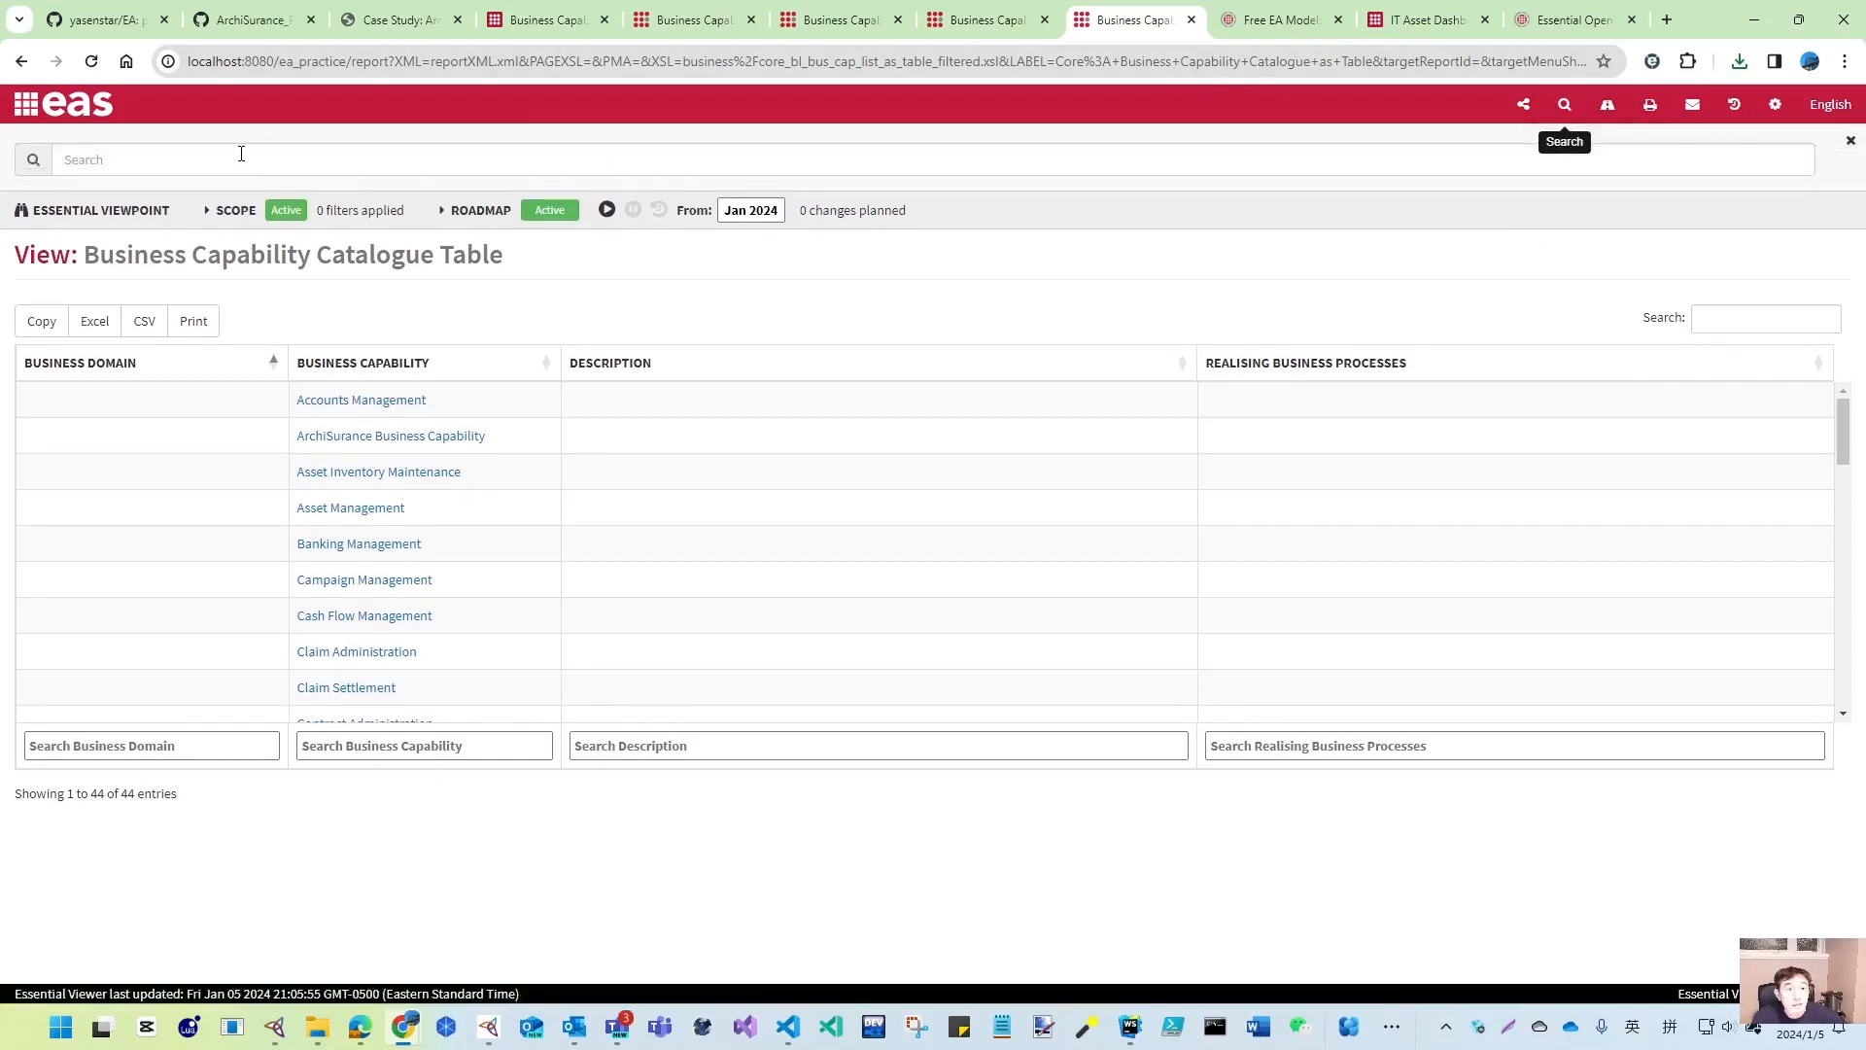
pyautogui.click(241, 156)
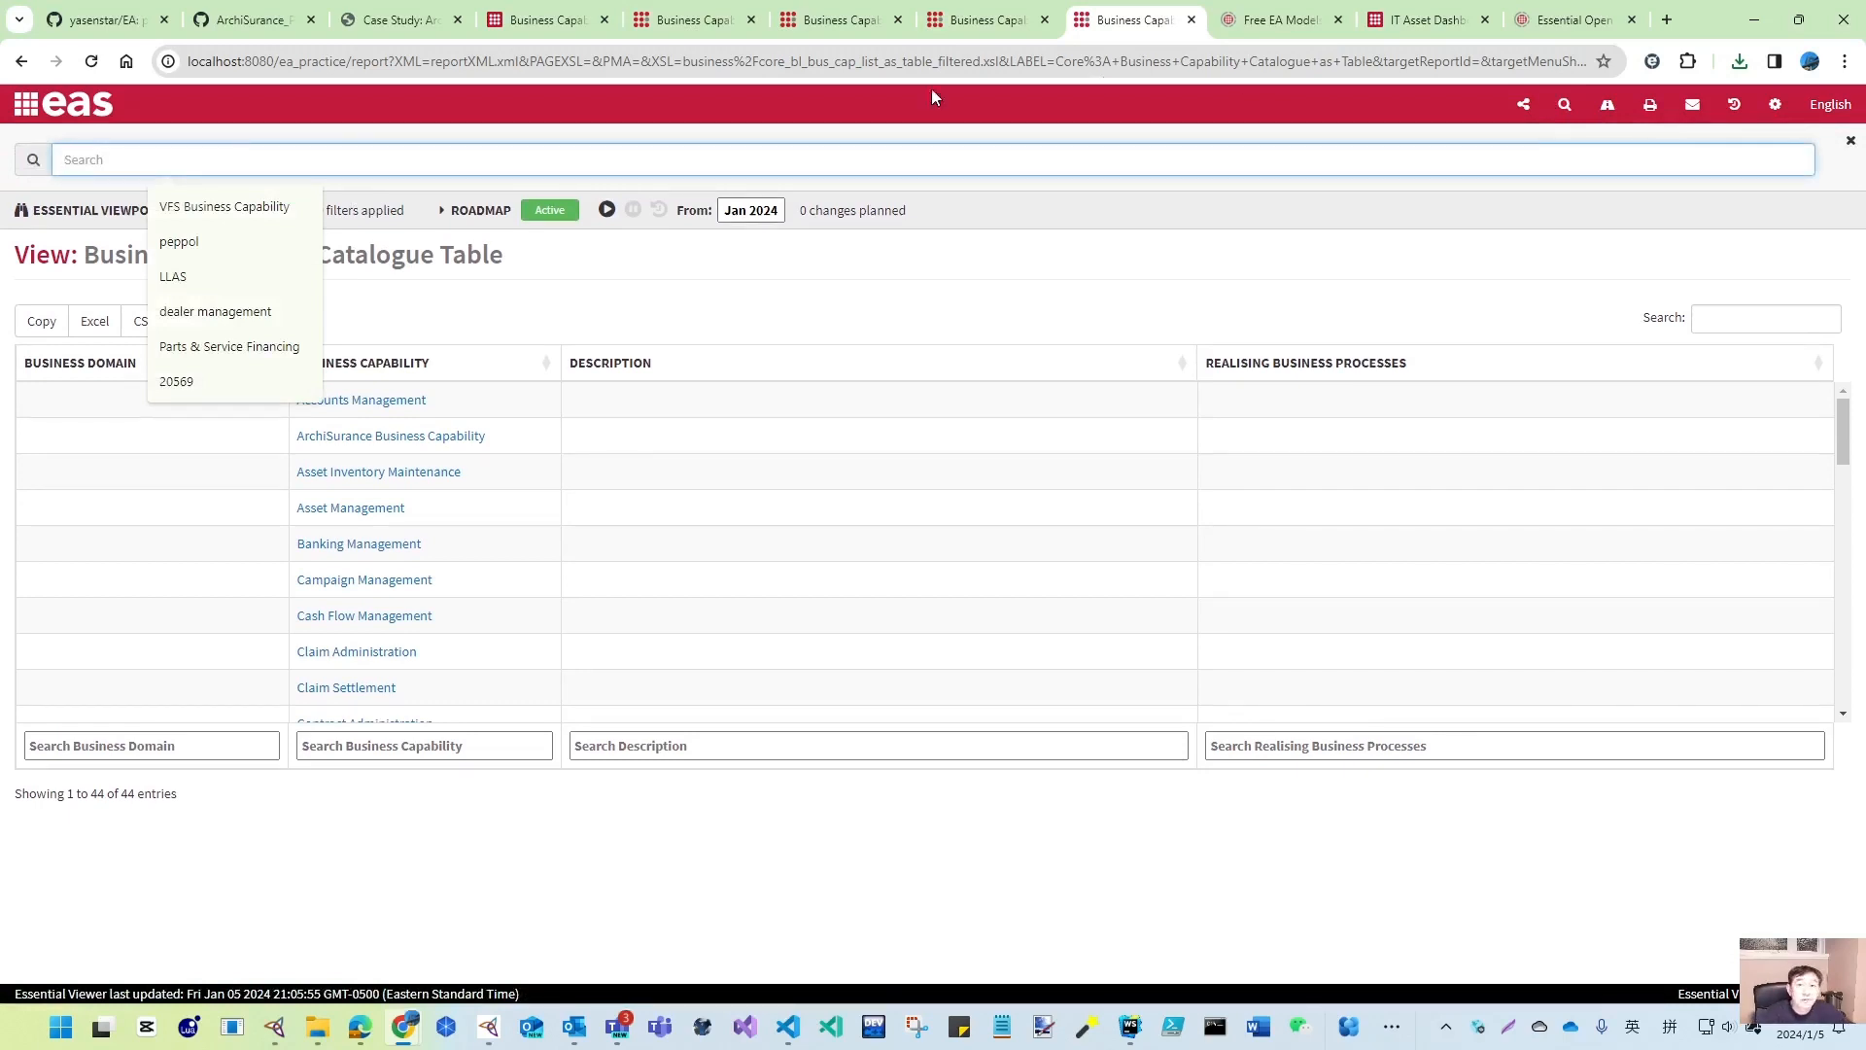
pyautogui.click(1427, 138)
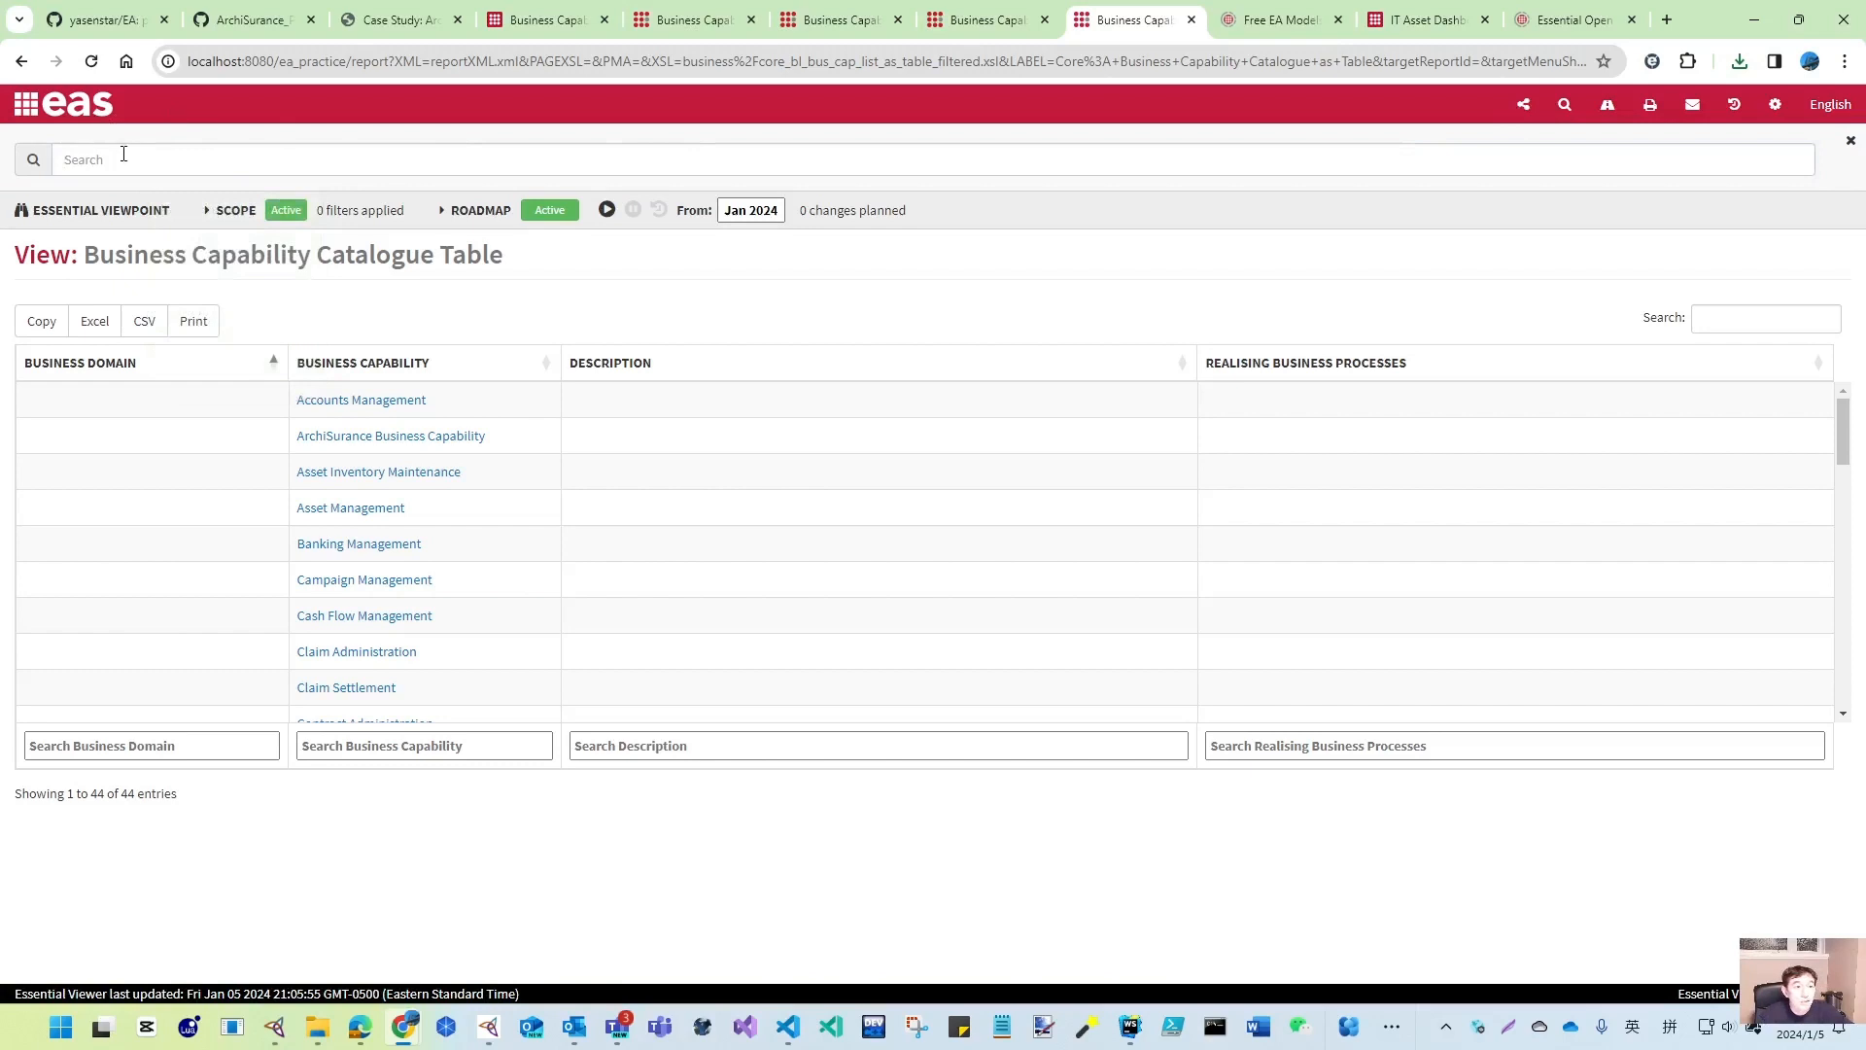
pyautogui.click(159, 163)
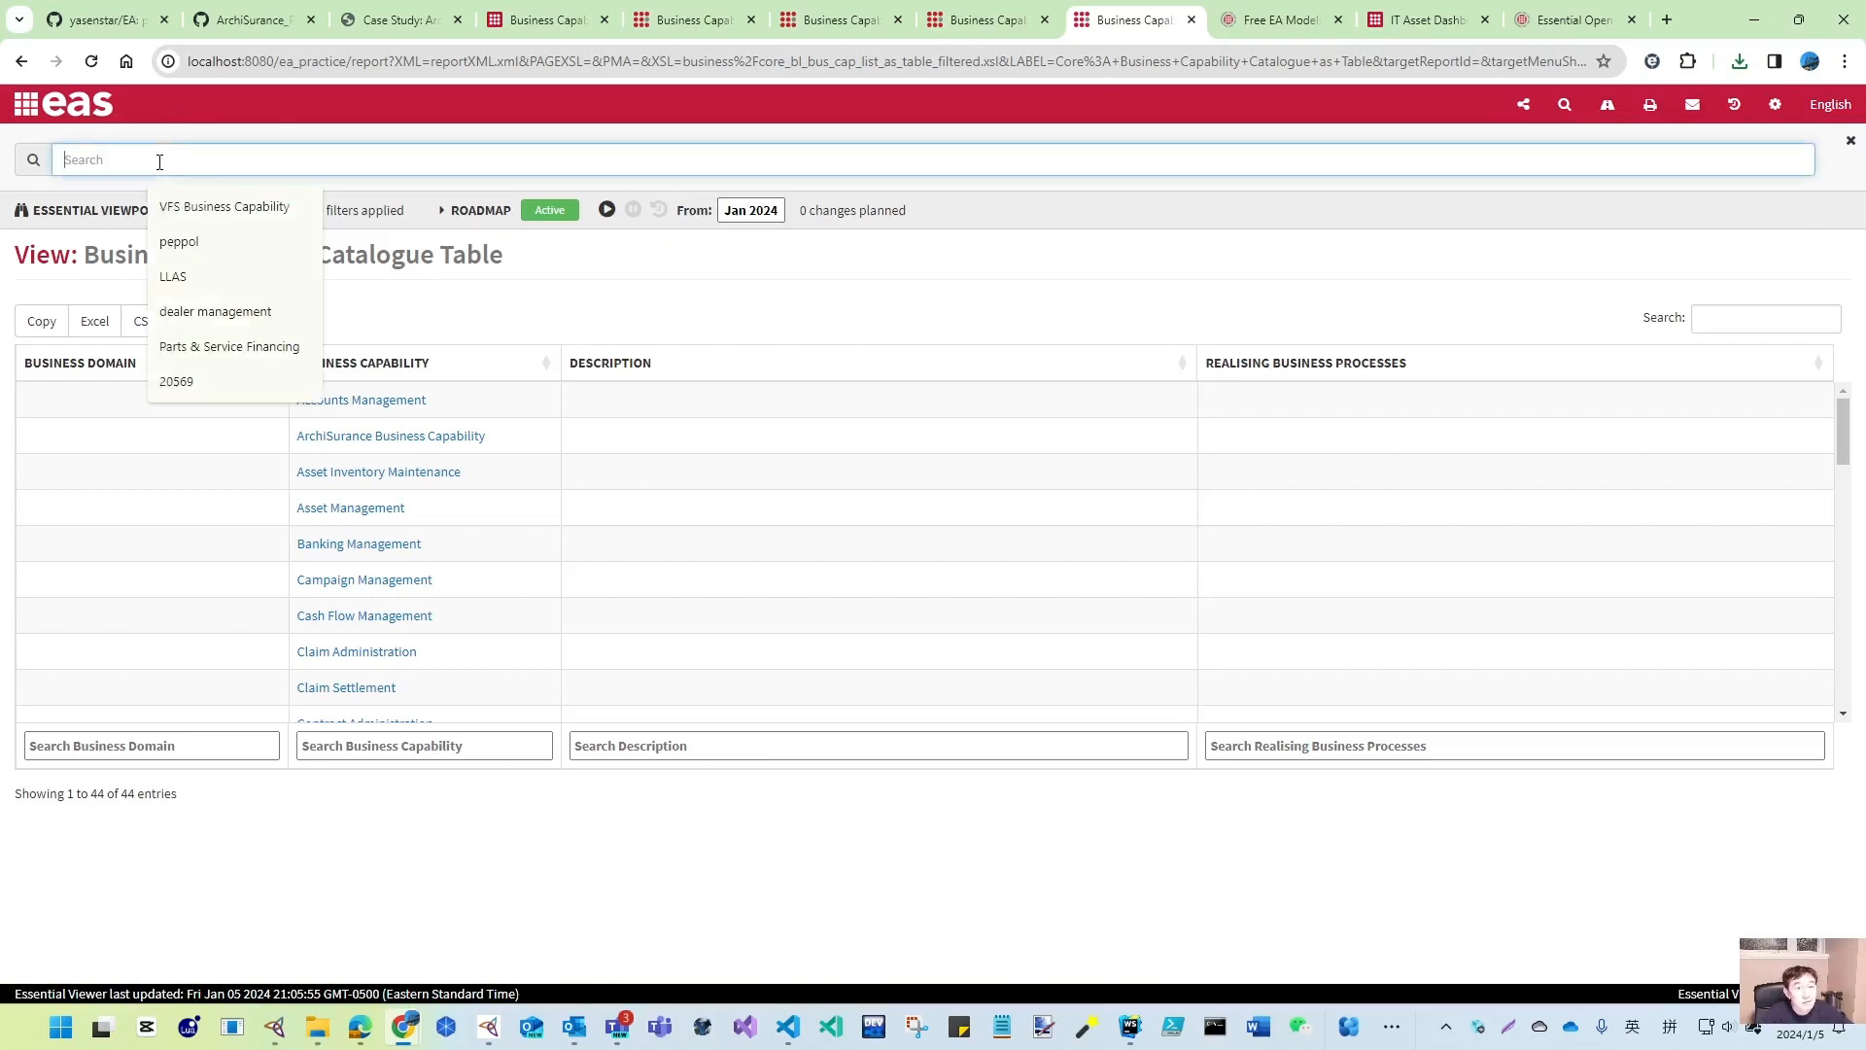
pyautogui.write('contract')
pyautogui.press('Return')
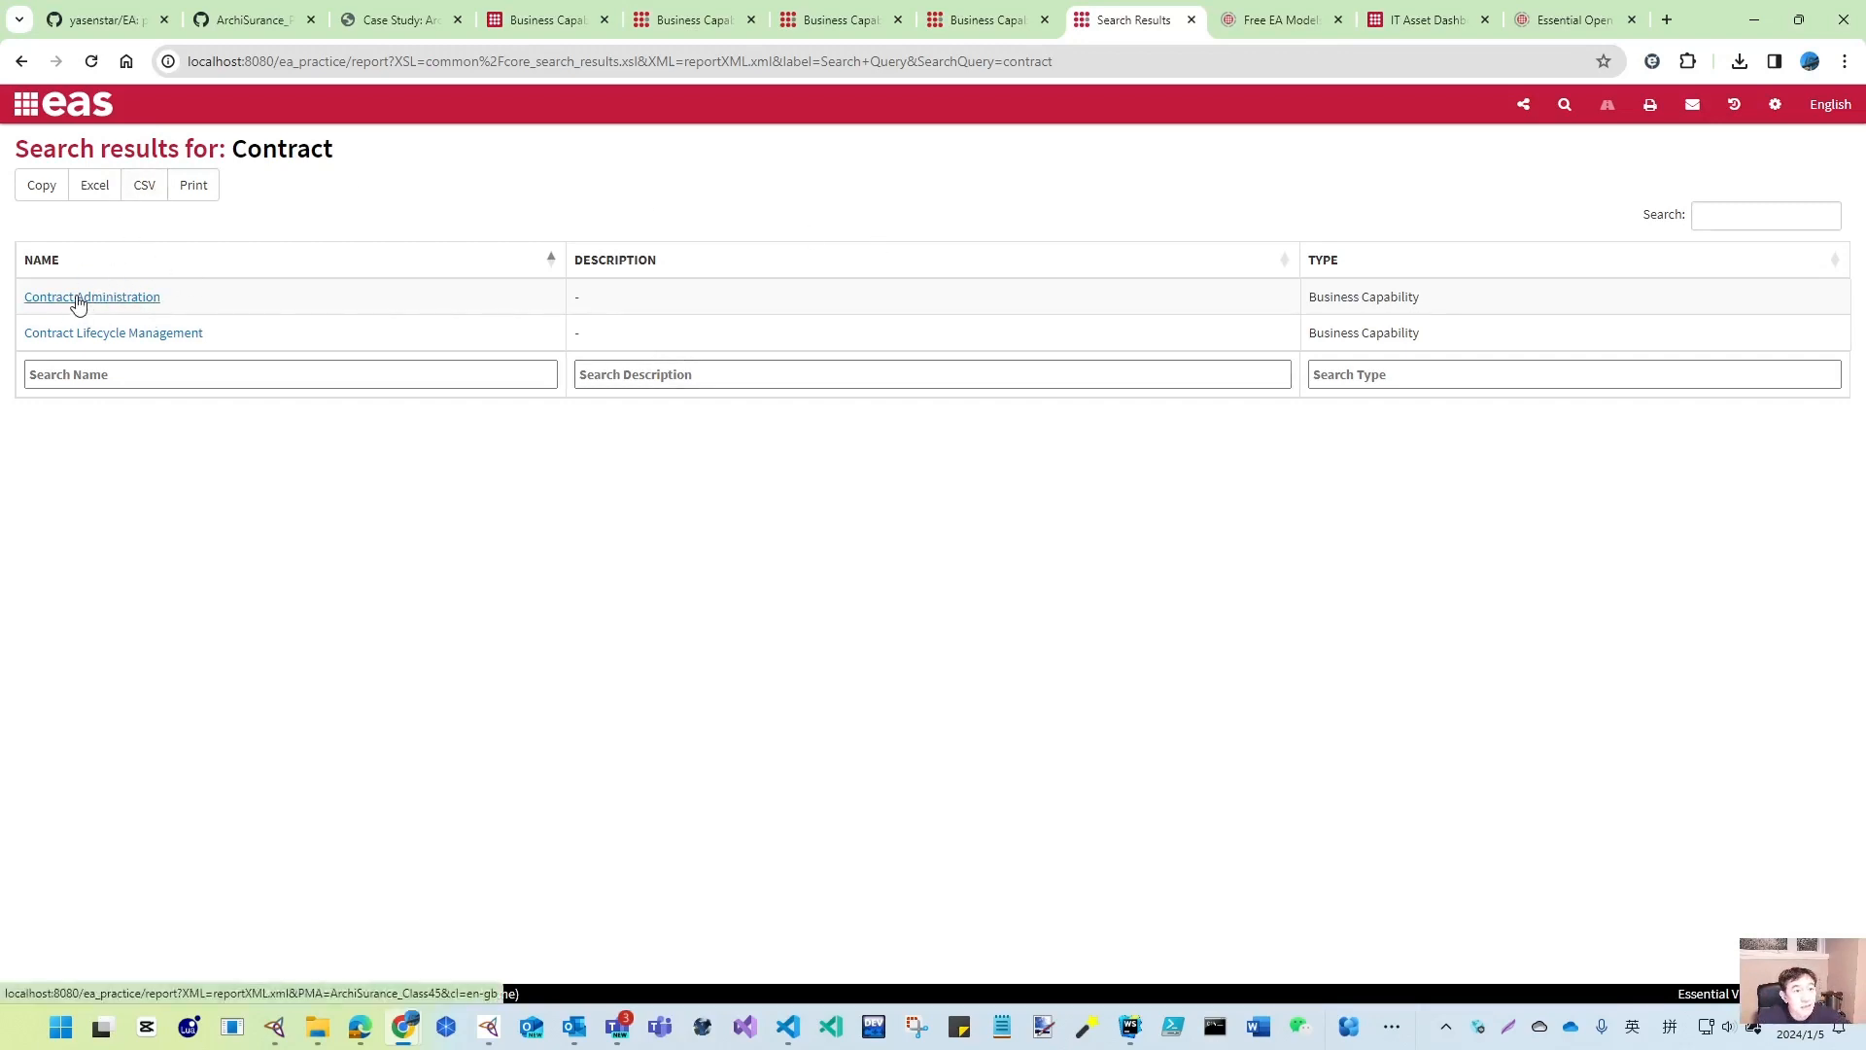
# - Check the type of the Contract Administration result and filter the search results by "Manage"
pyautogui.moveTo(1307, 298); pyautogui.dragTo(1449, 316)
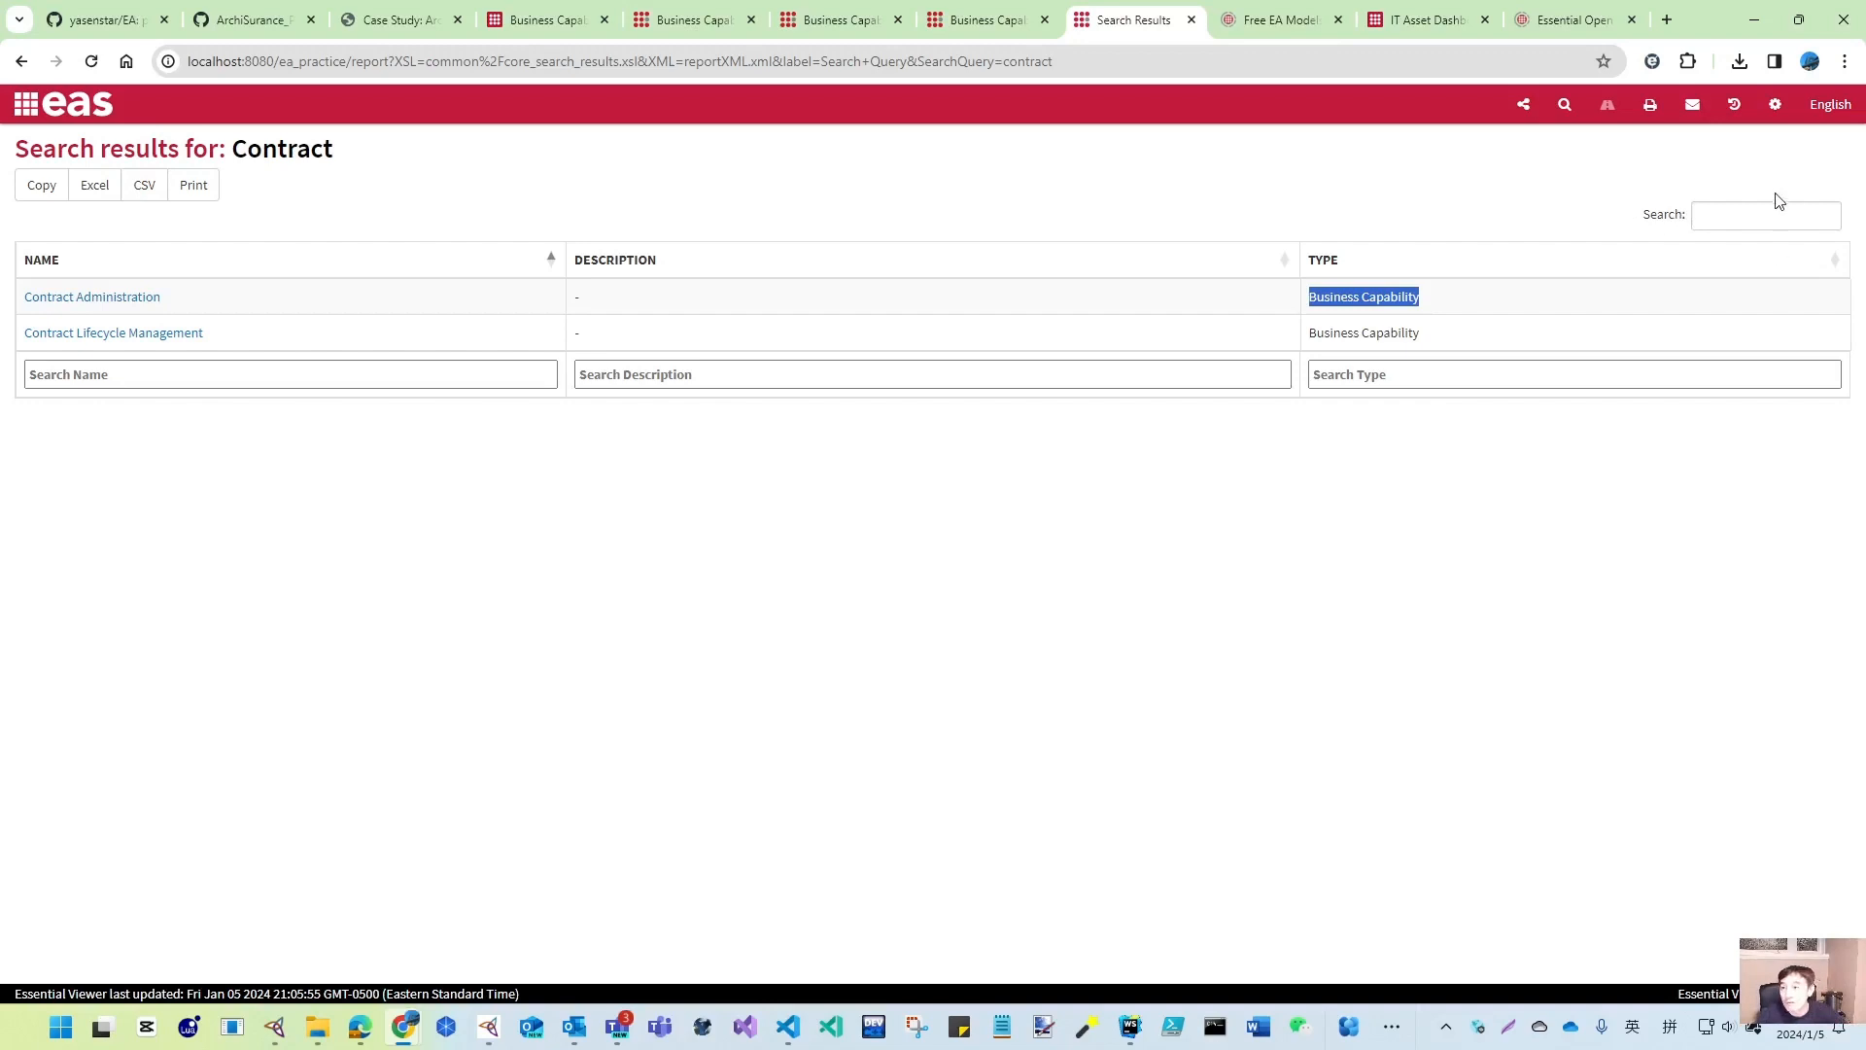
pyautogui.click(1755, 225)
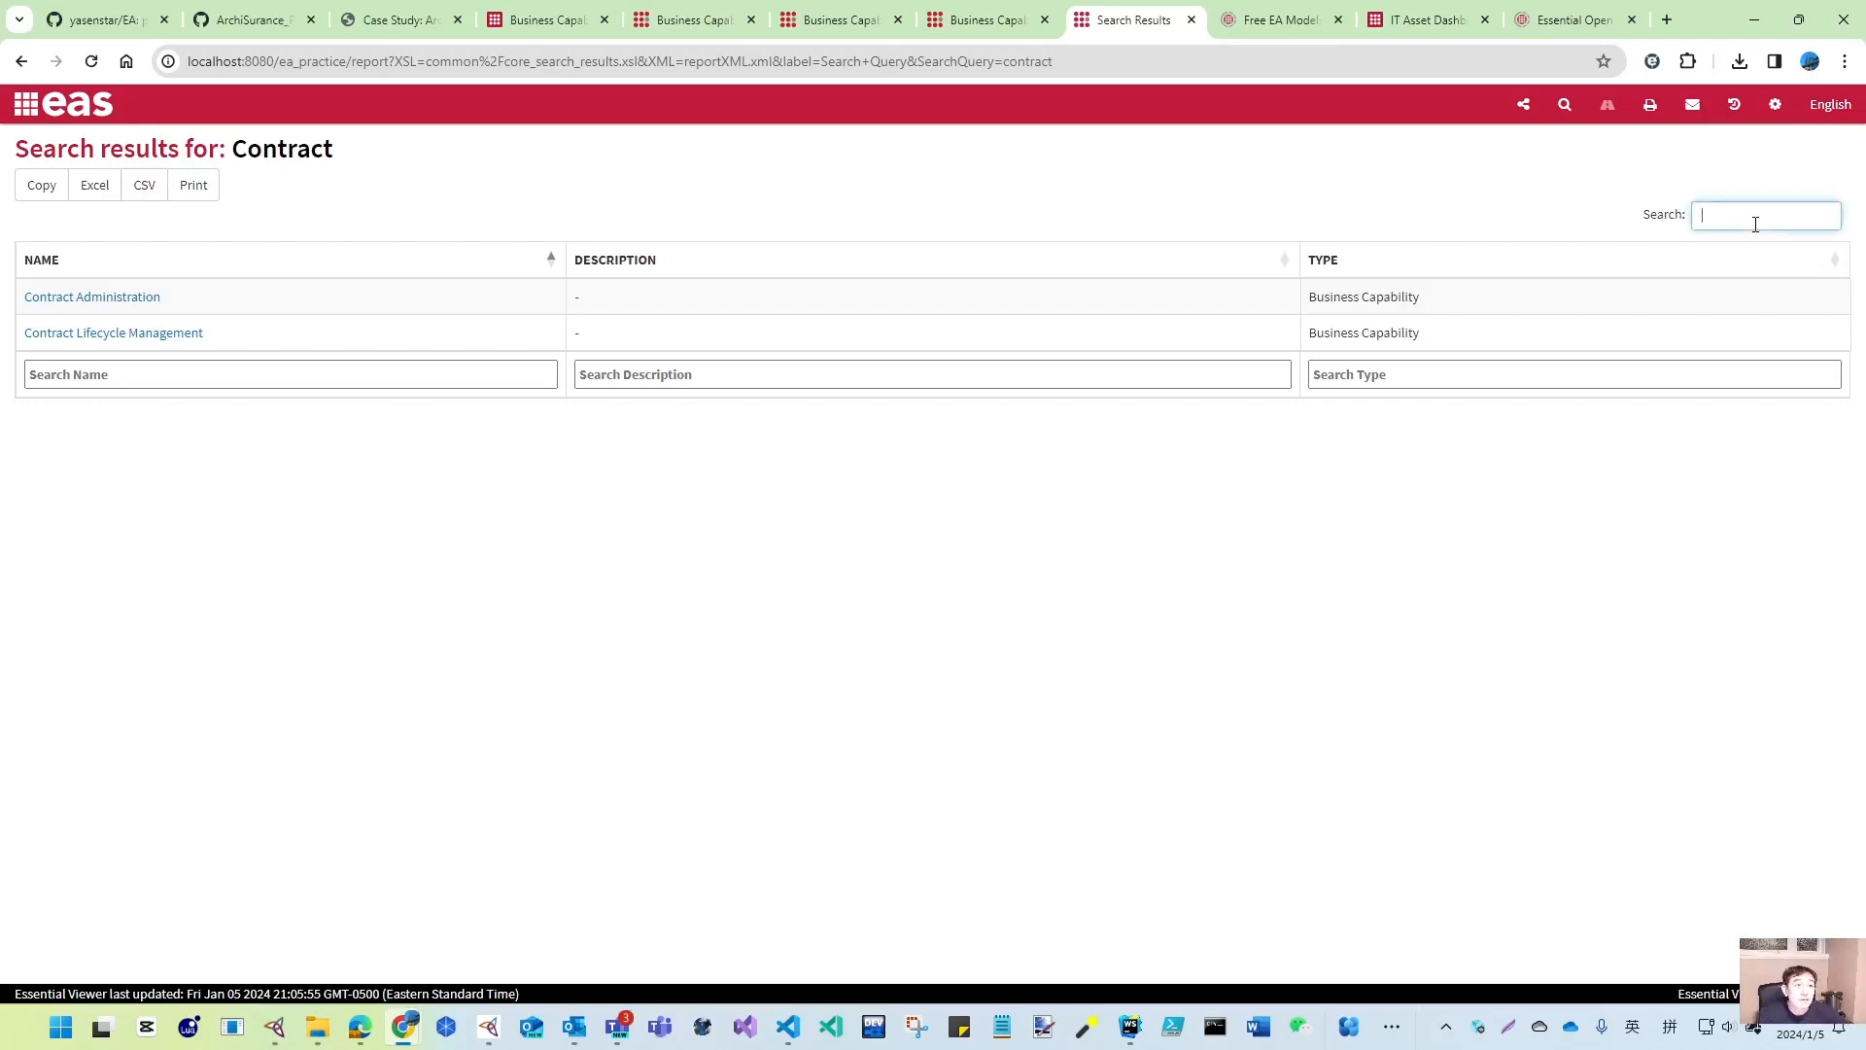
pyautogui.write('Manage')
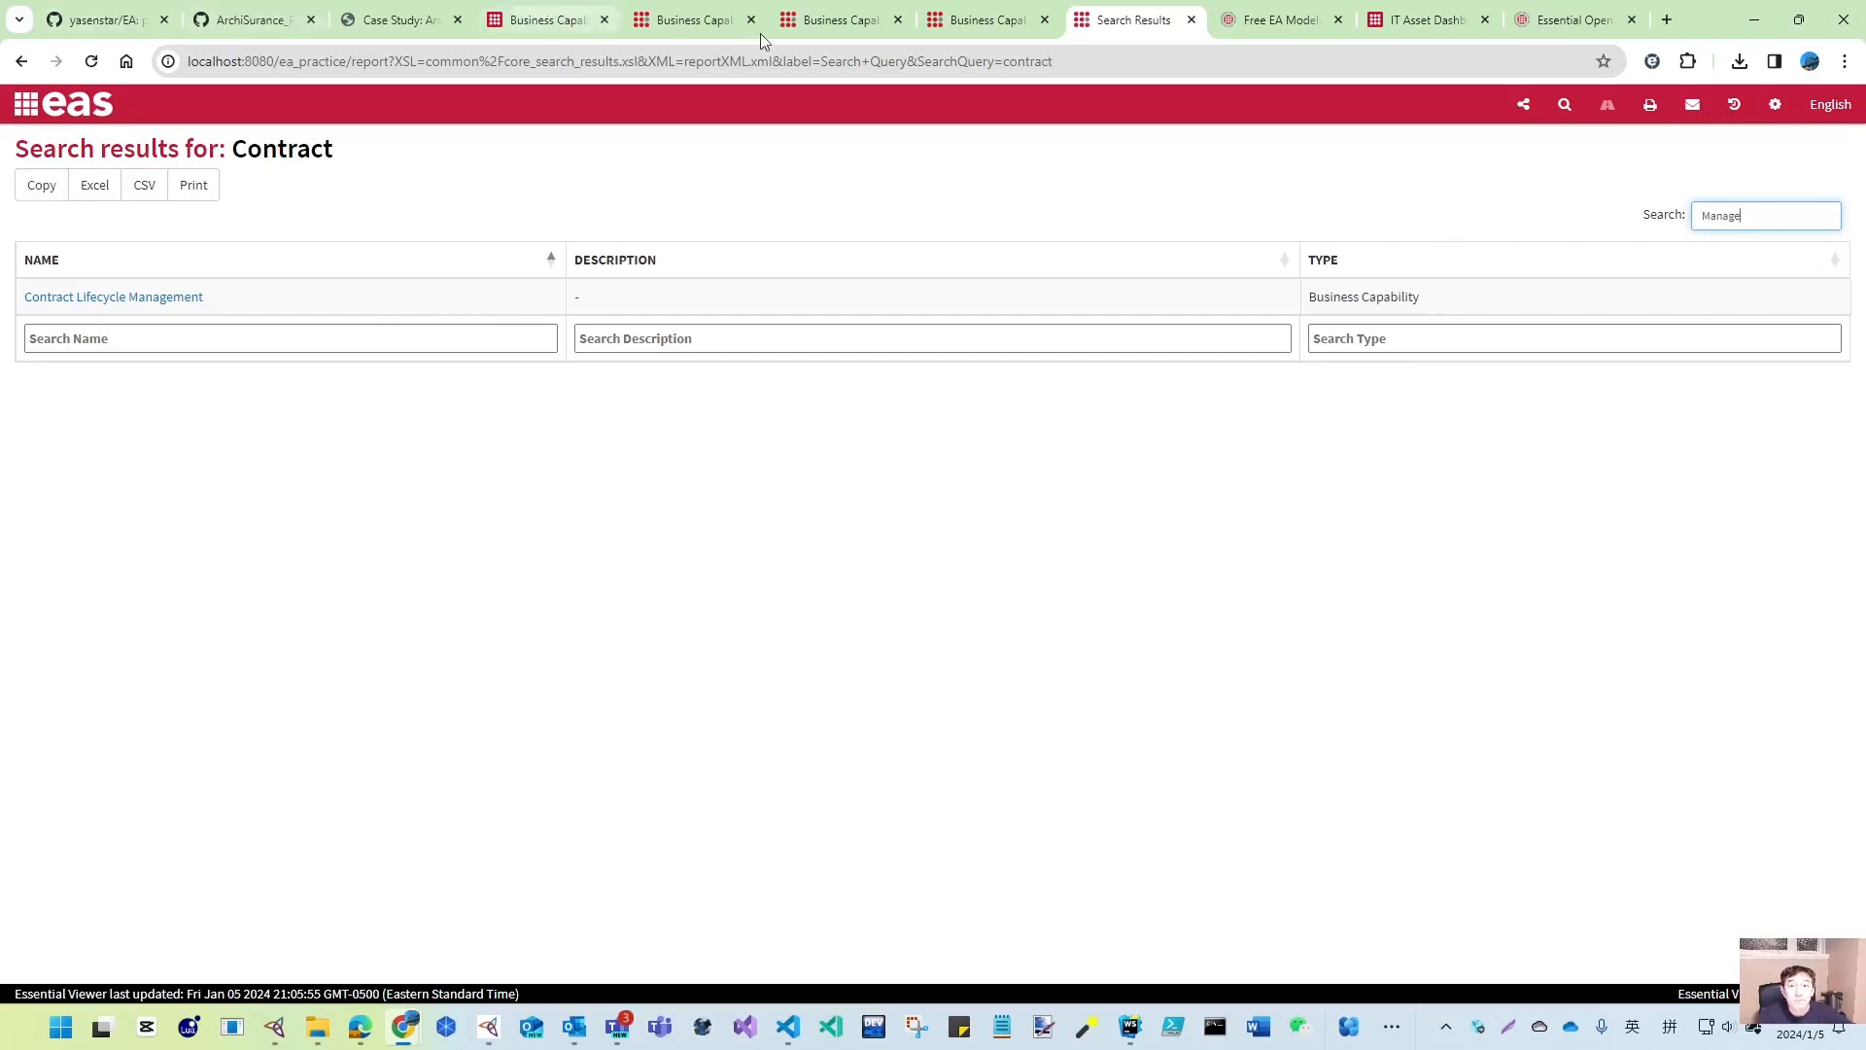
# - Go from the Business Capability Dashboard to the ArchiSurance project in Protégé and inspect the Create multiple subclasses wizard, cancelling it without changes
pyautogui.click(692, 21)
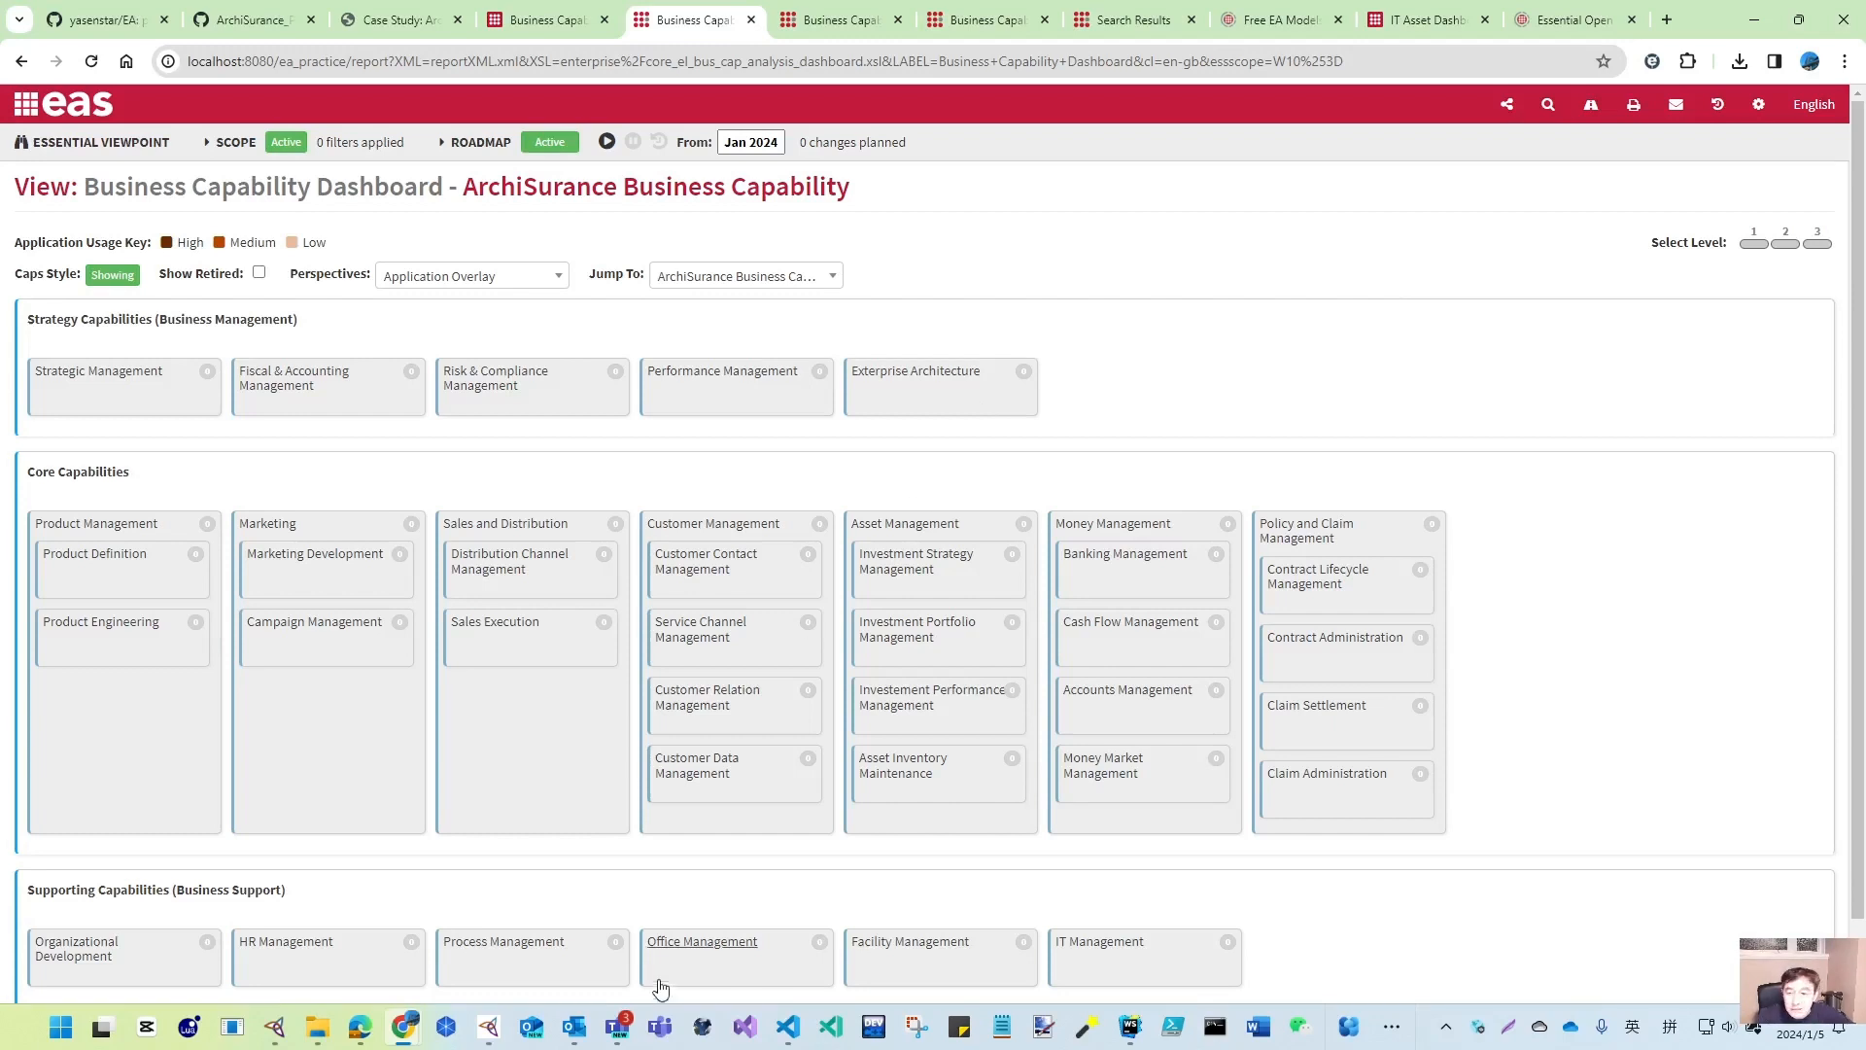
pyautogui.moveTo(491, 1030)
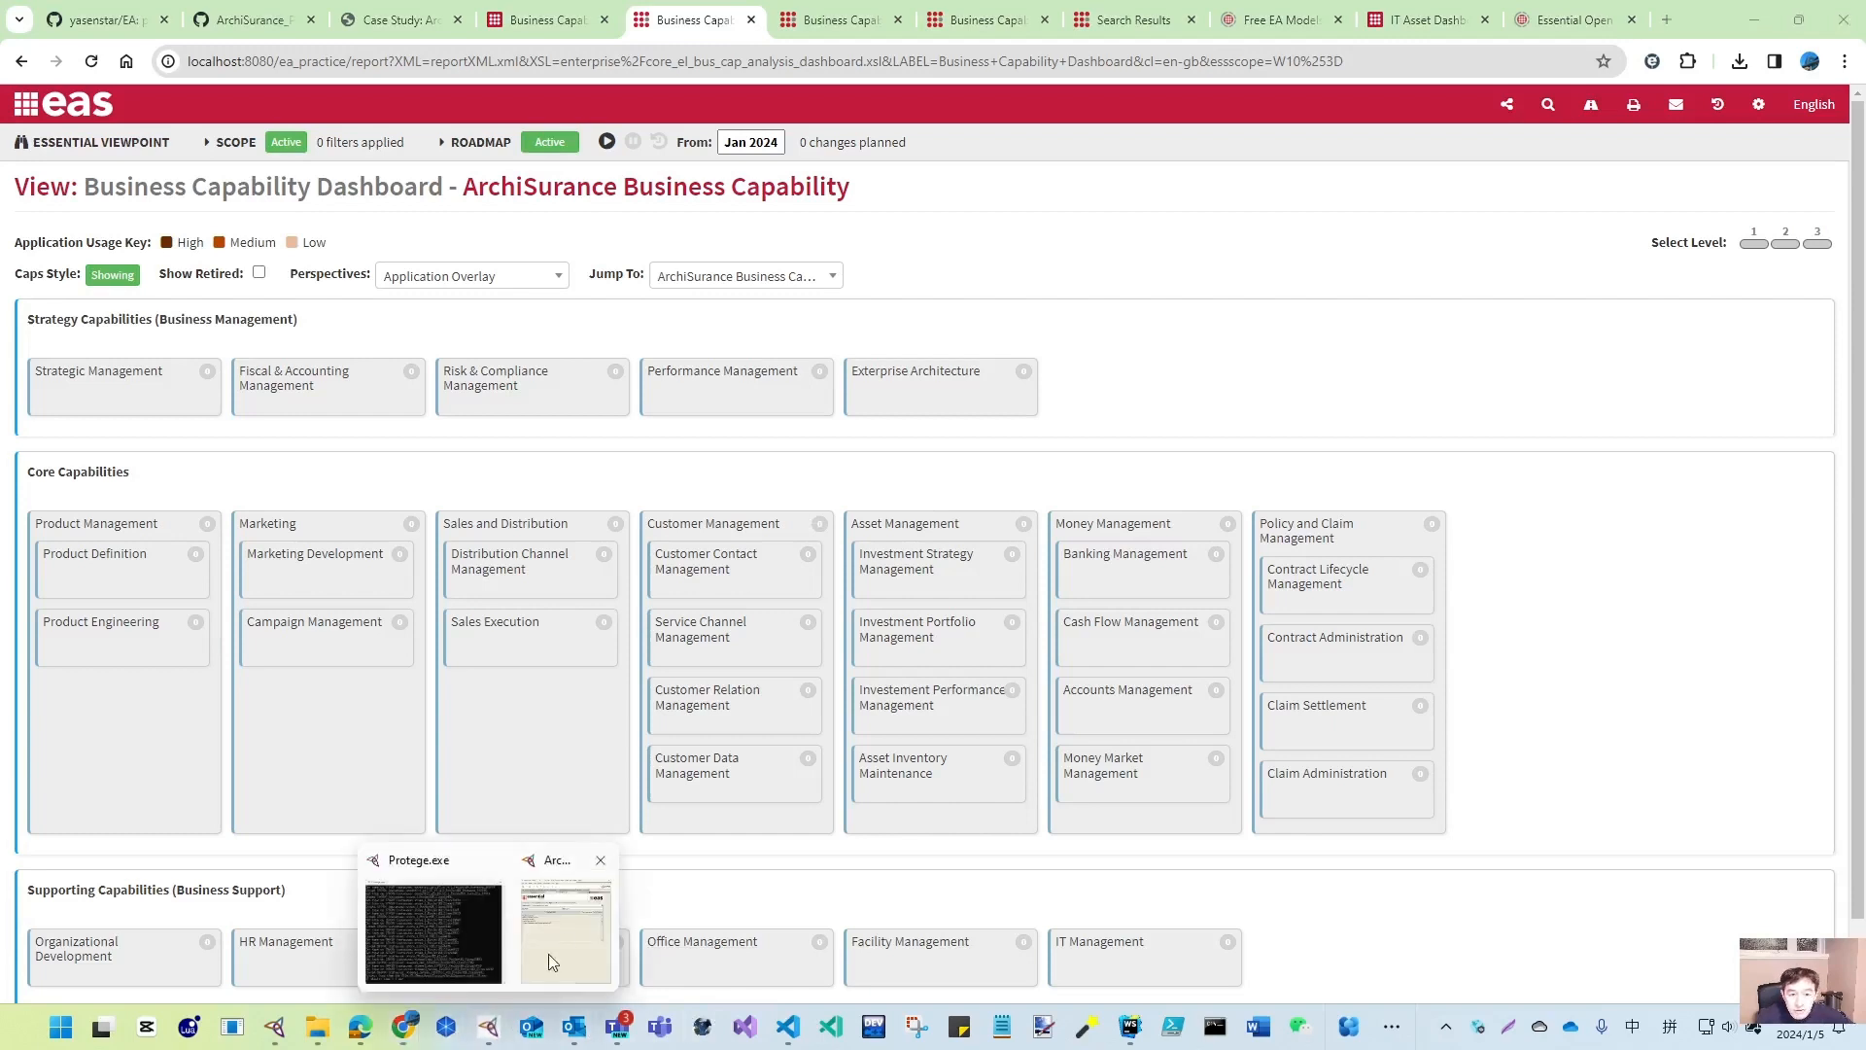
pyautogui.click(572, 933)
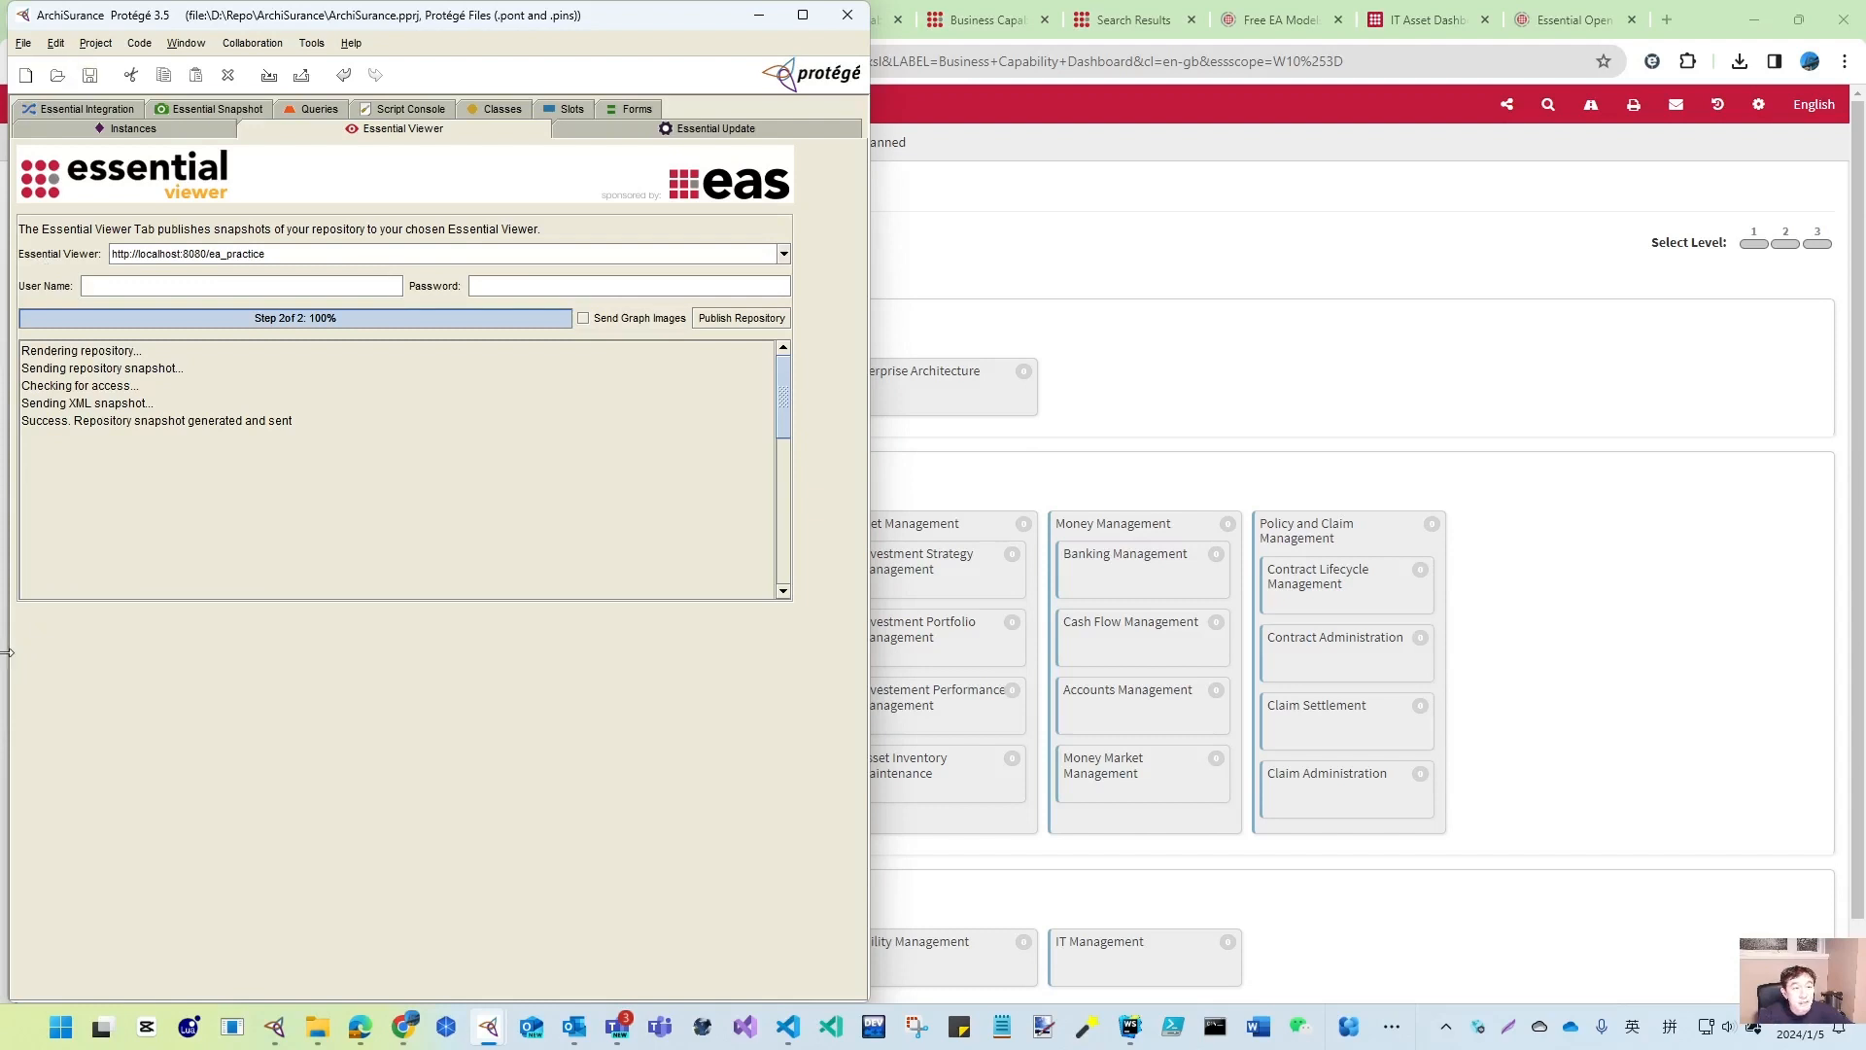
pyautogui.moveTo(7, 652); pyautogui.dragTo(2, 653)
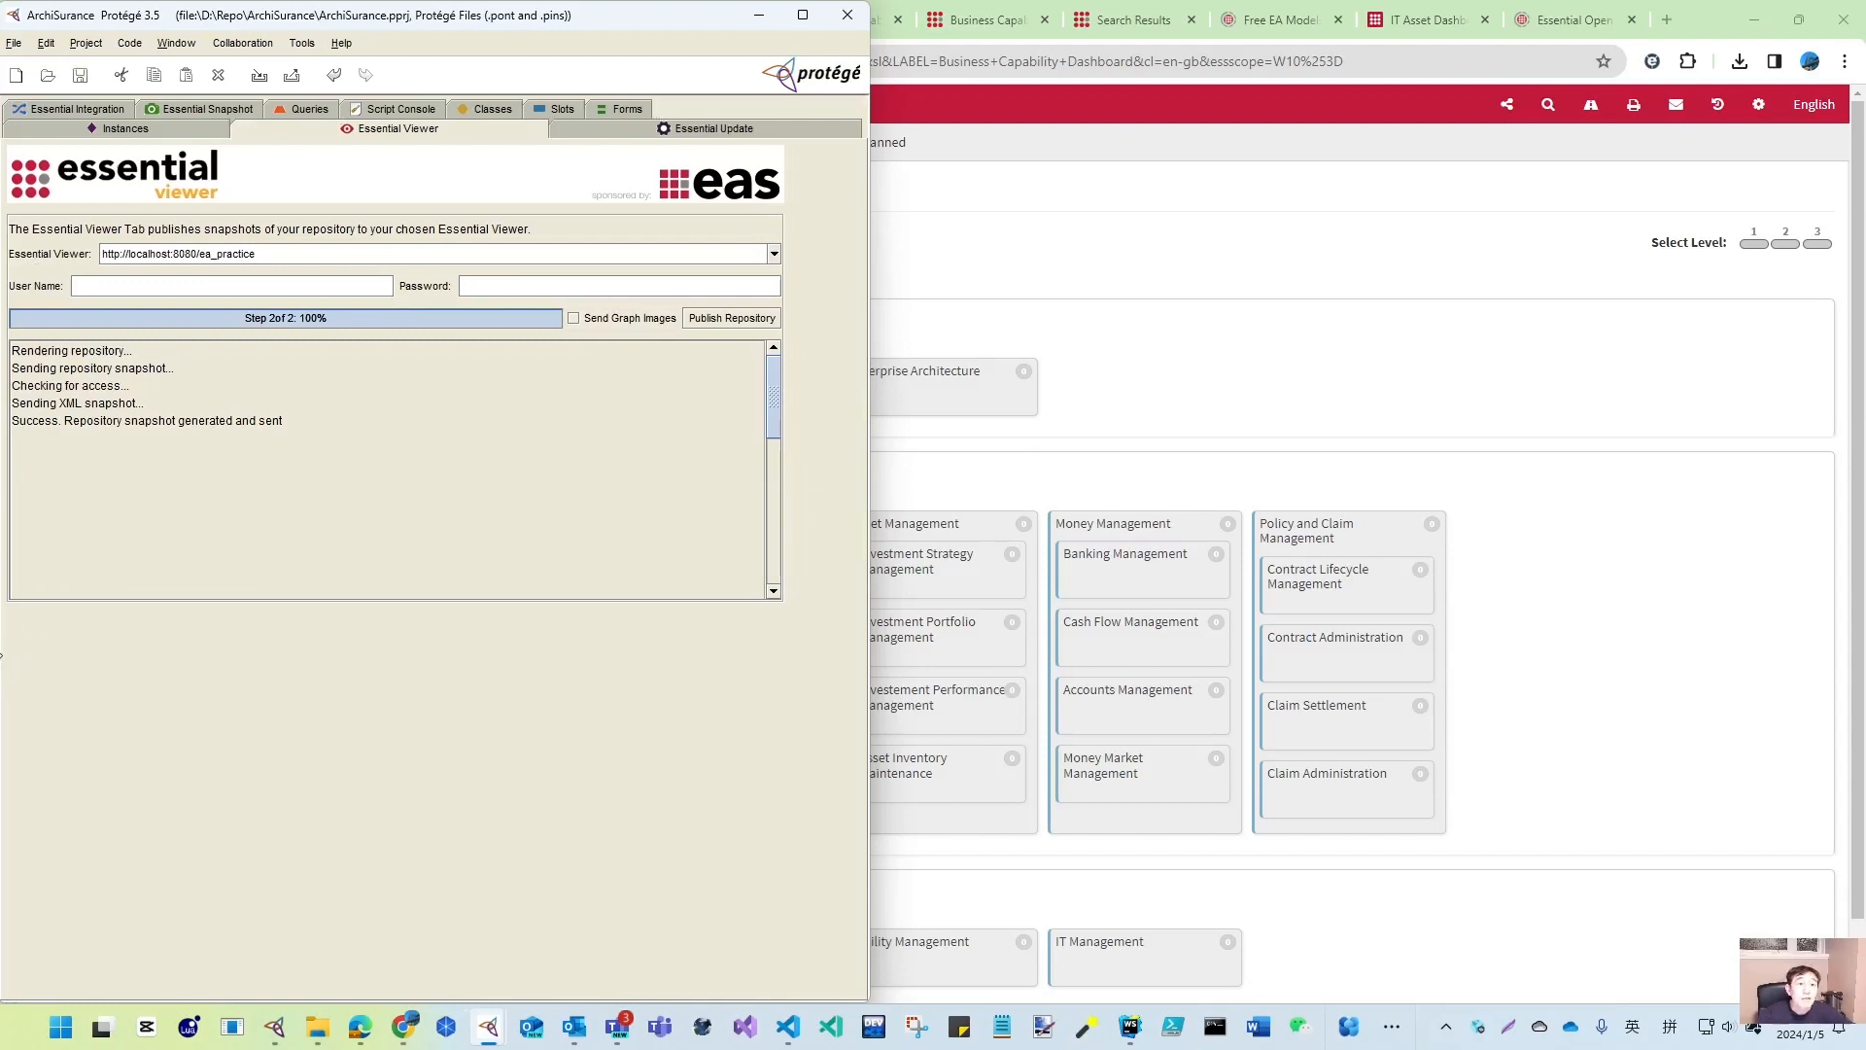
pyautogui.click(301, 43)
pyautogui.moveTo(331, 81)
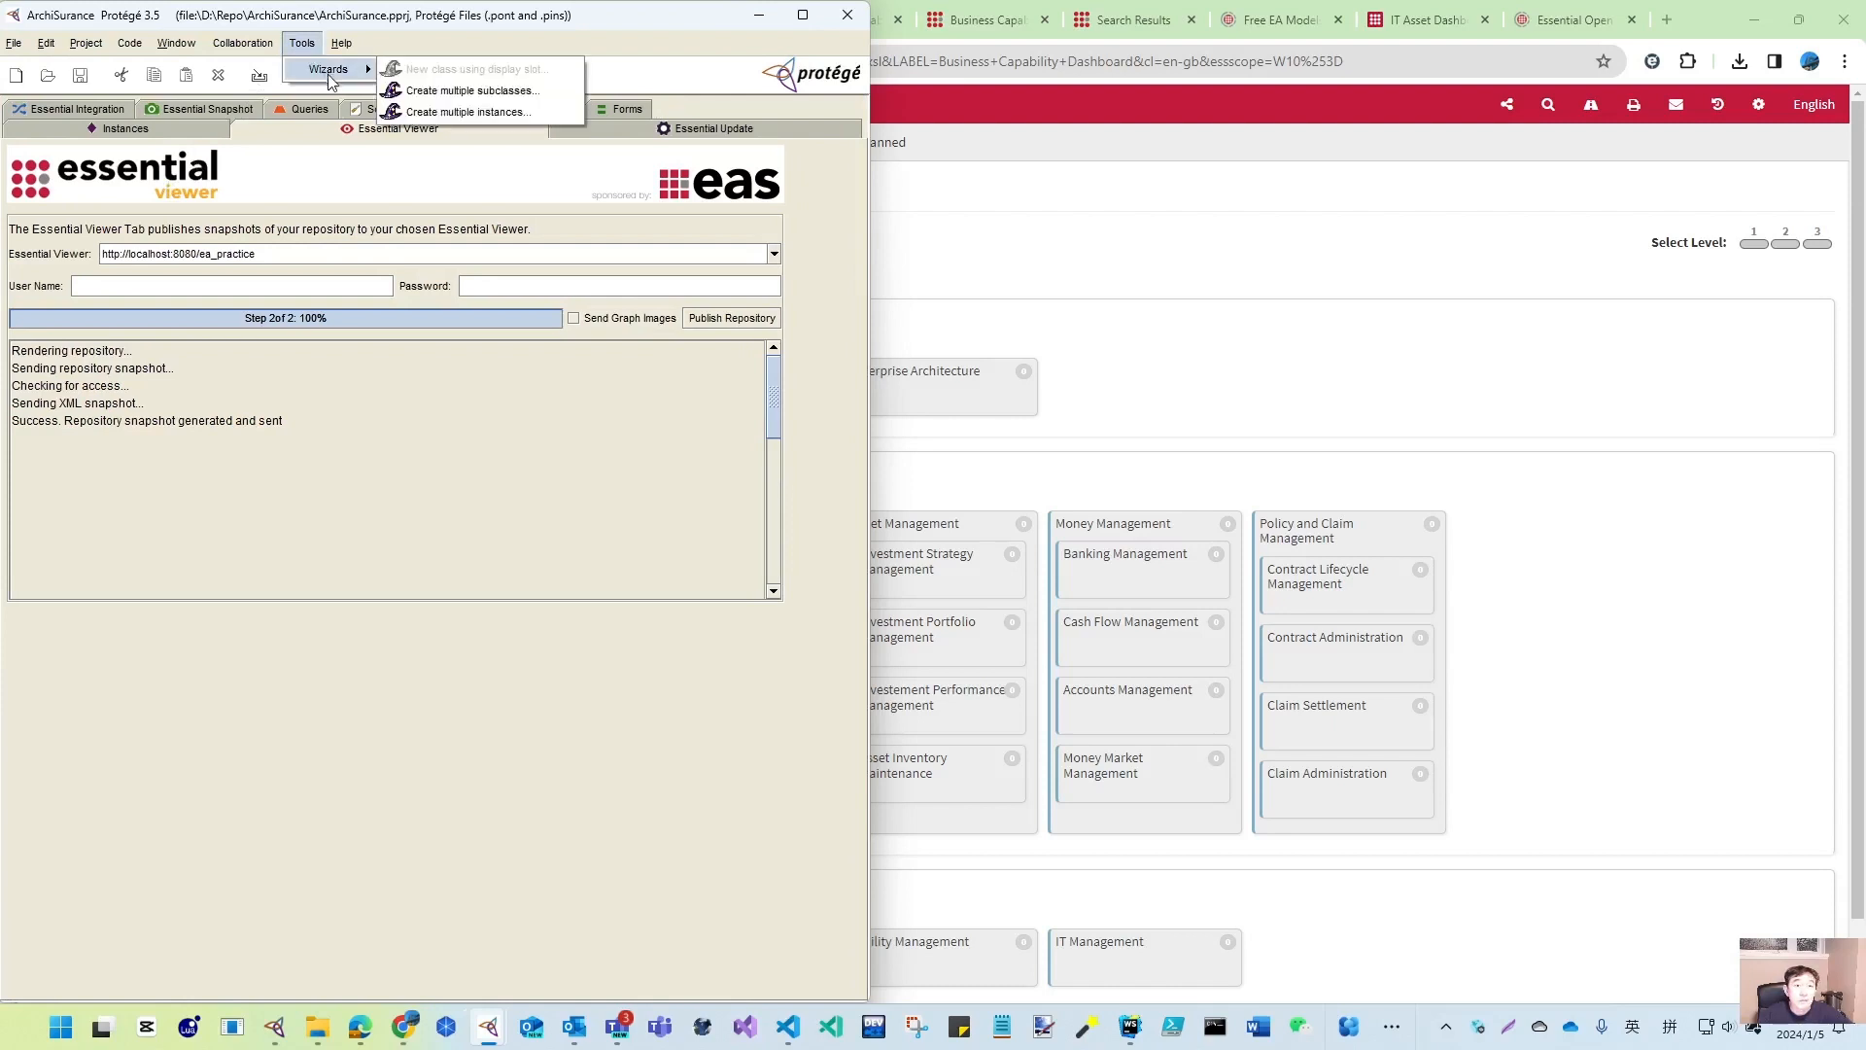
pyautogui.click(463, 90)
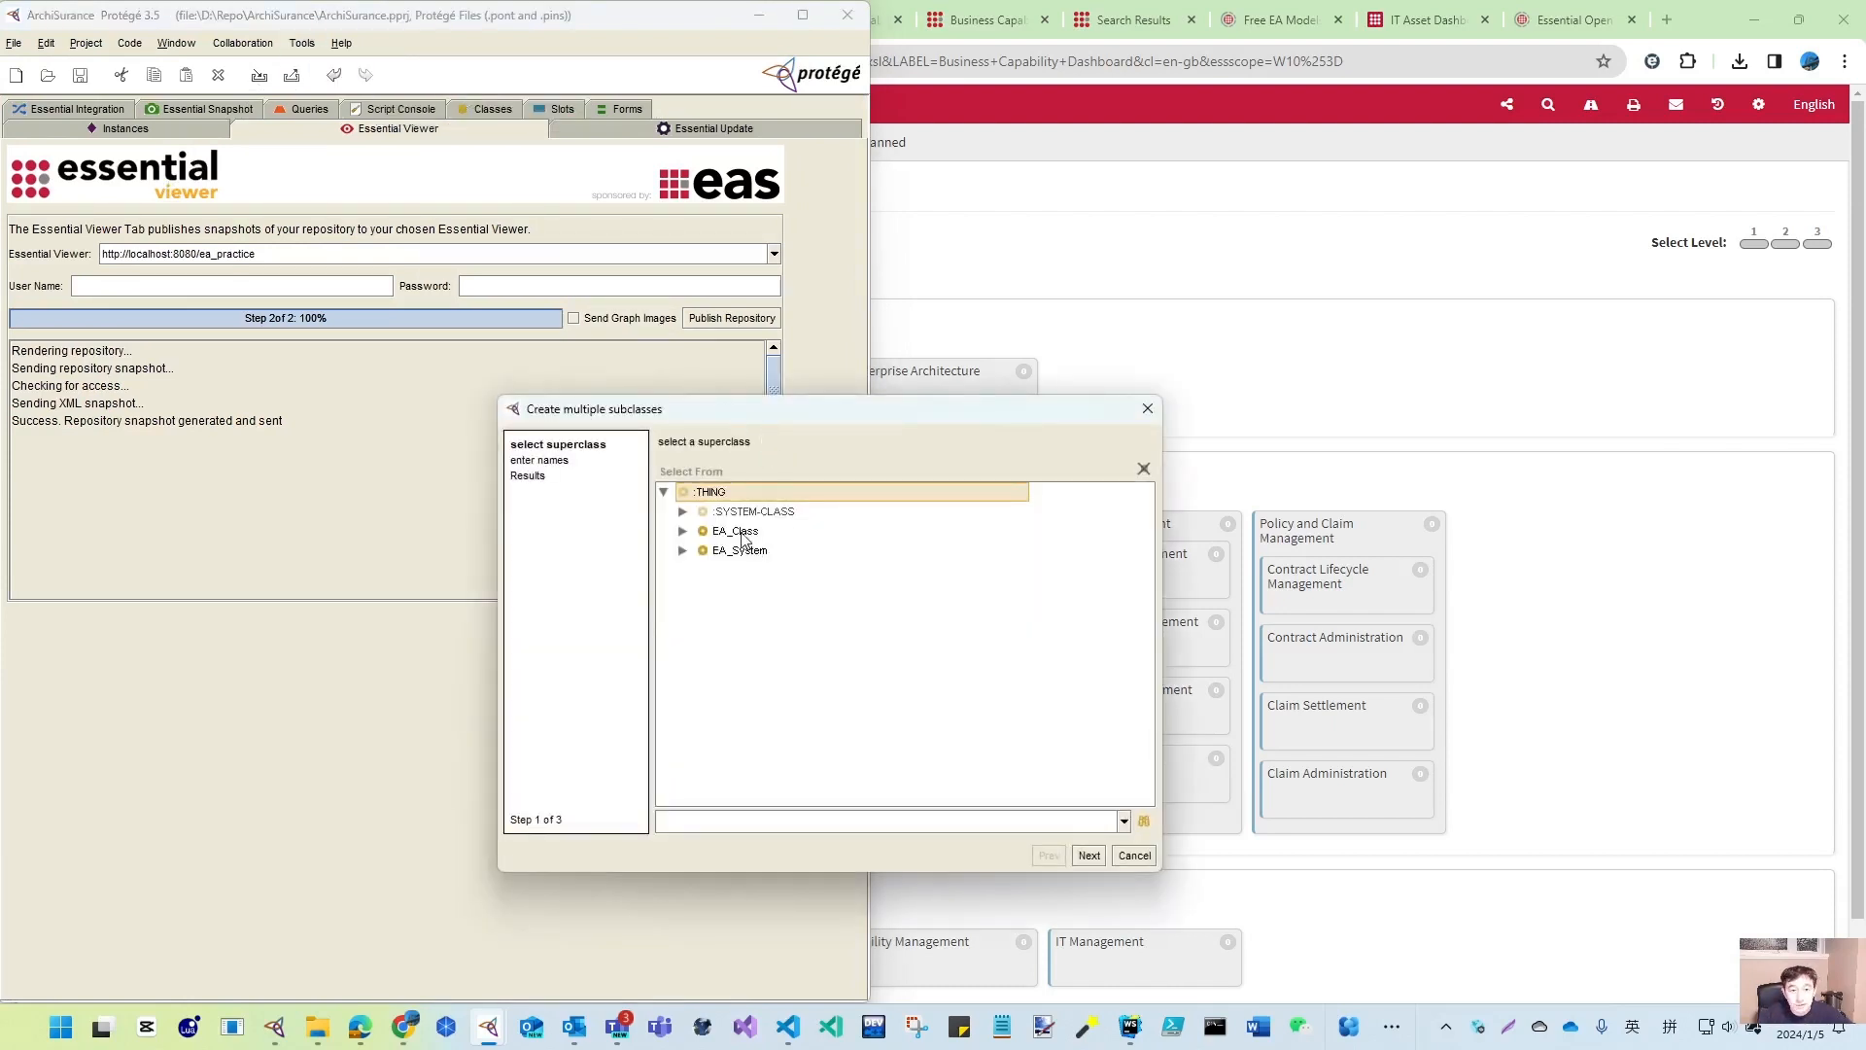
pyautogui.click(1134, 857)
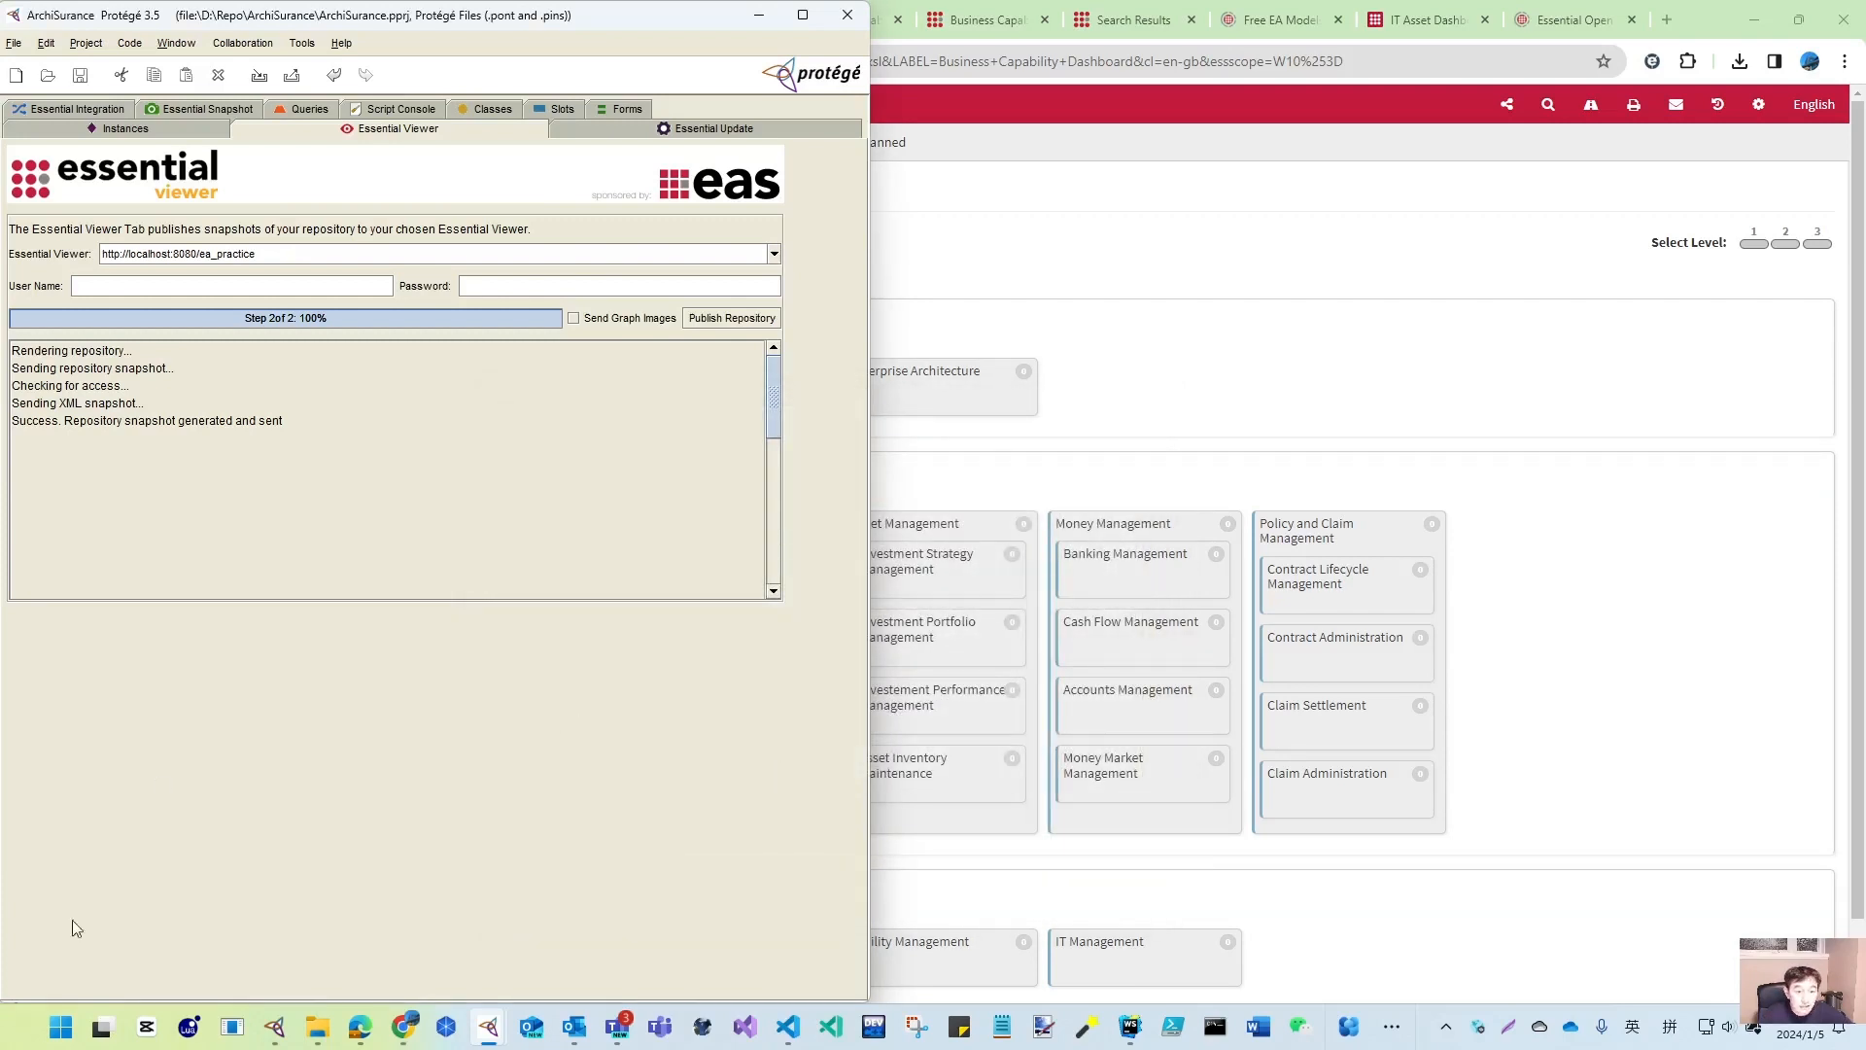
# - Switch to the MyKN ontology in the other Protégé window and check its creation tools from the individuals and class hierarchy views
pyautogui.moveTo(274, 1026)
pyautogui.click(275, 918)
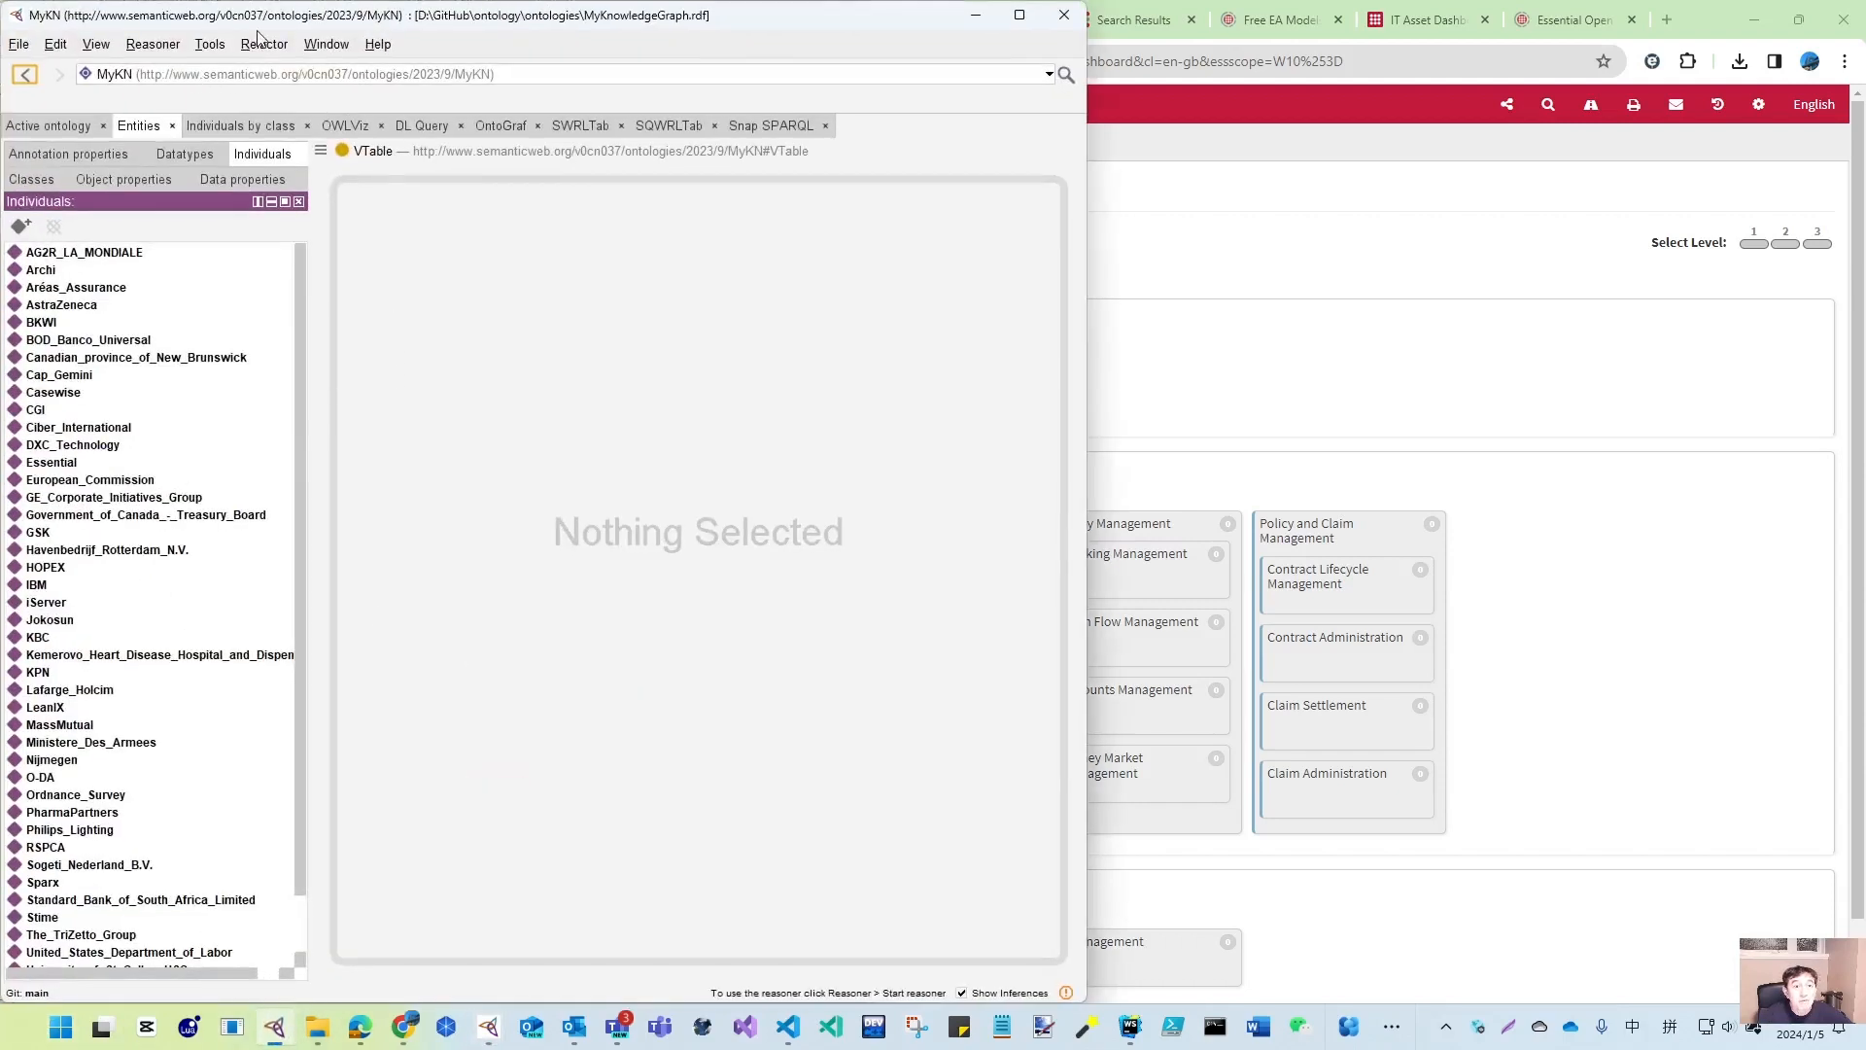
pyautogui.click(212, 45)
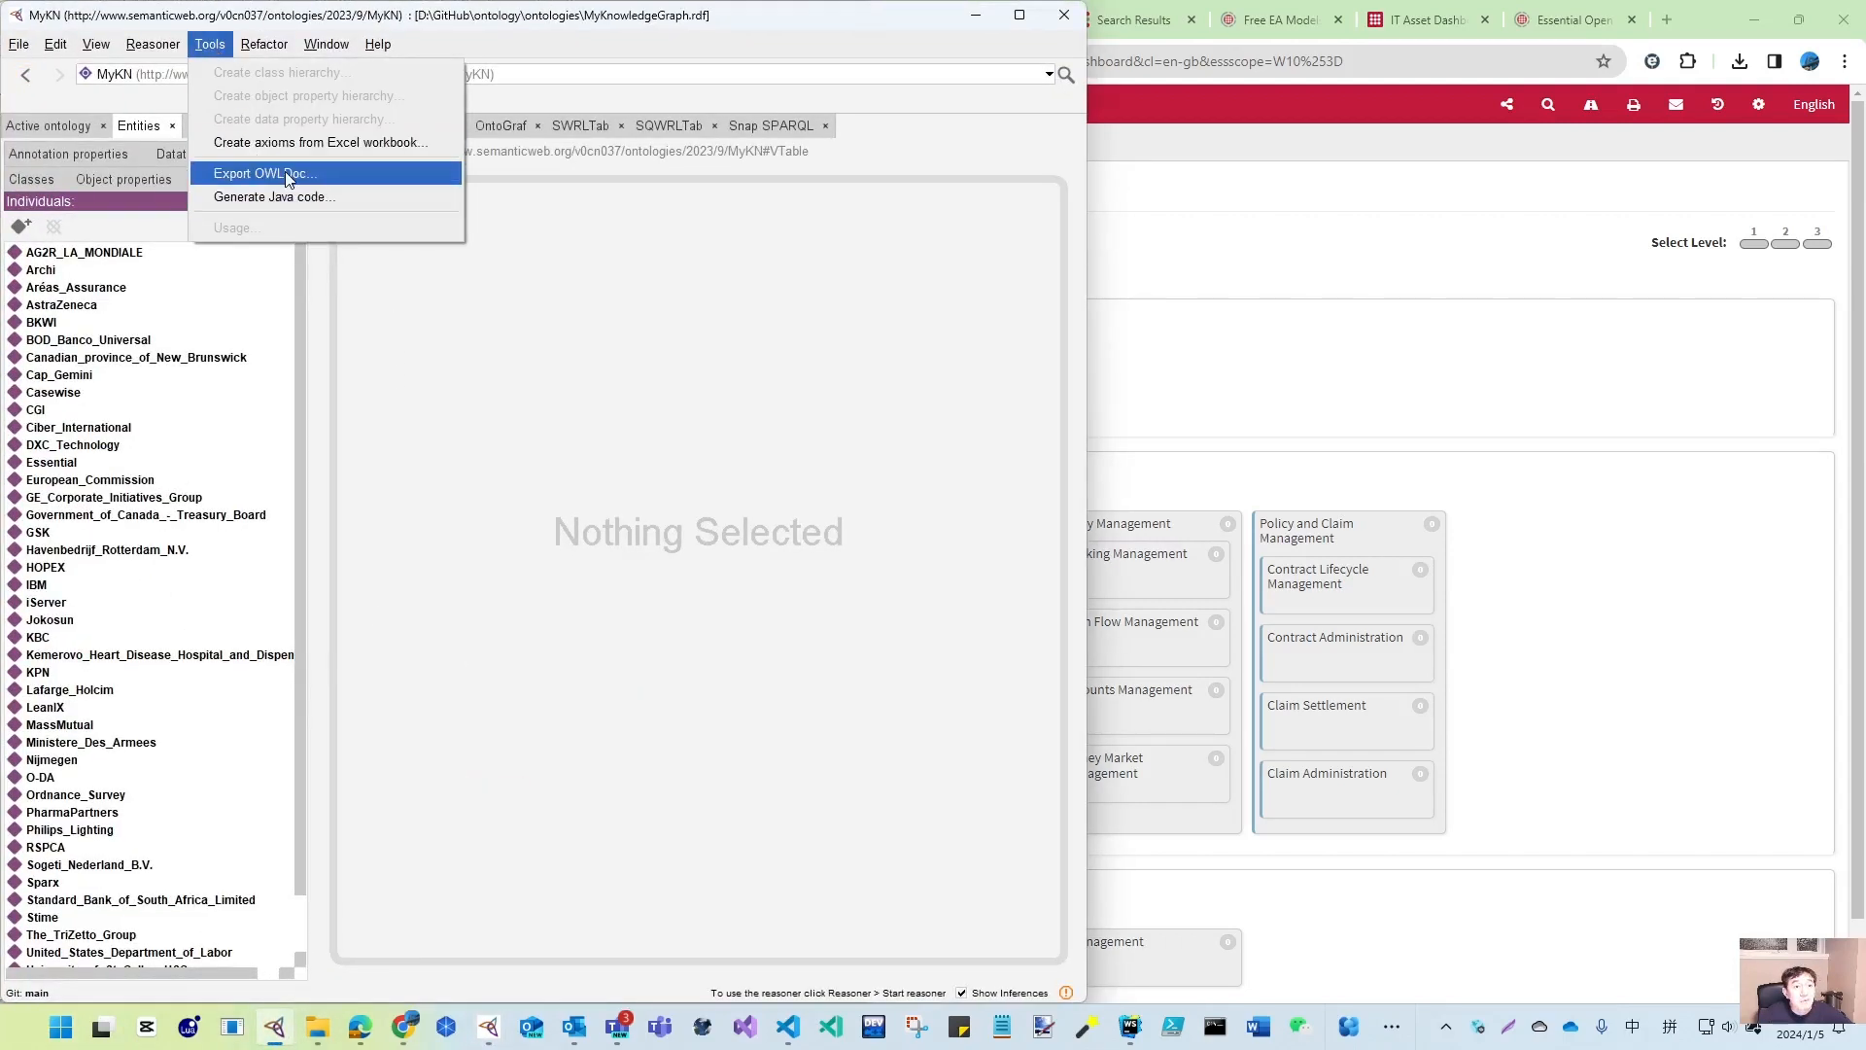
pyautogui.click(41, 255)
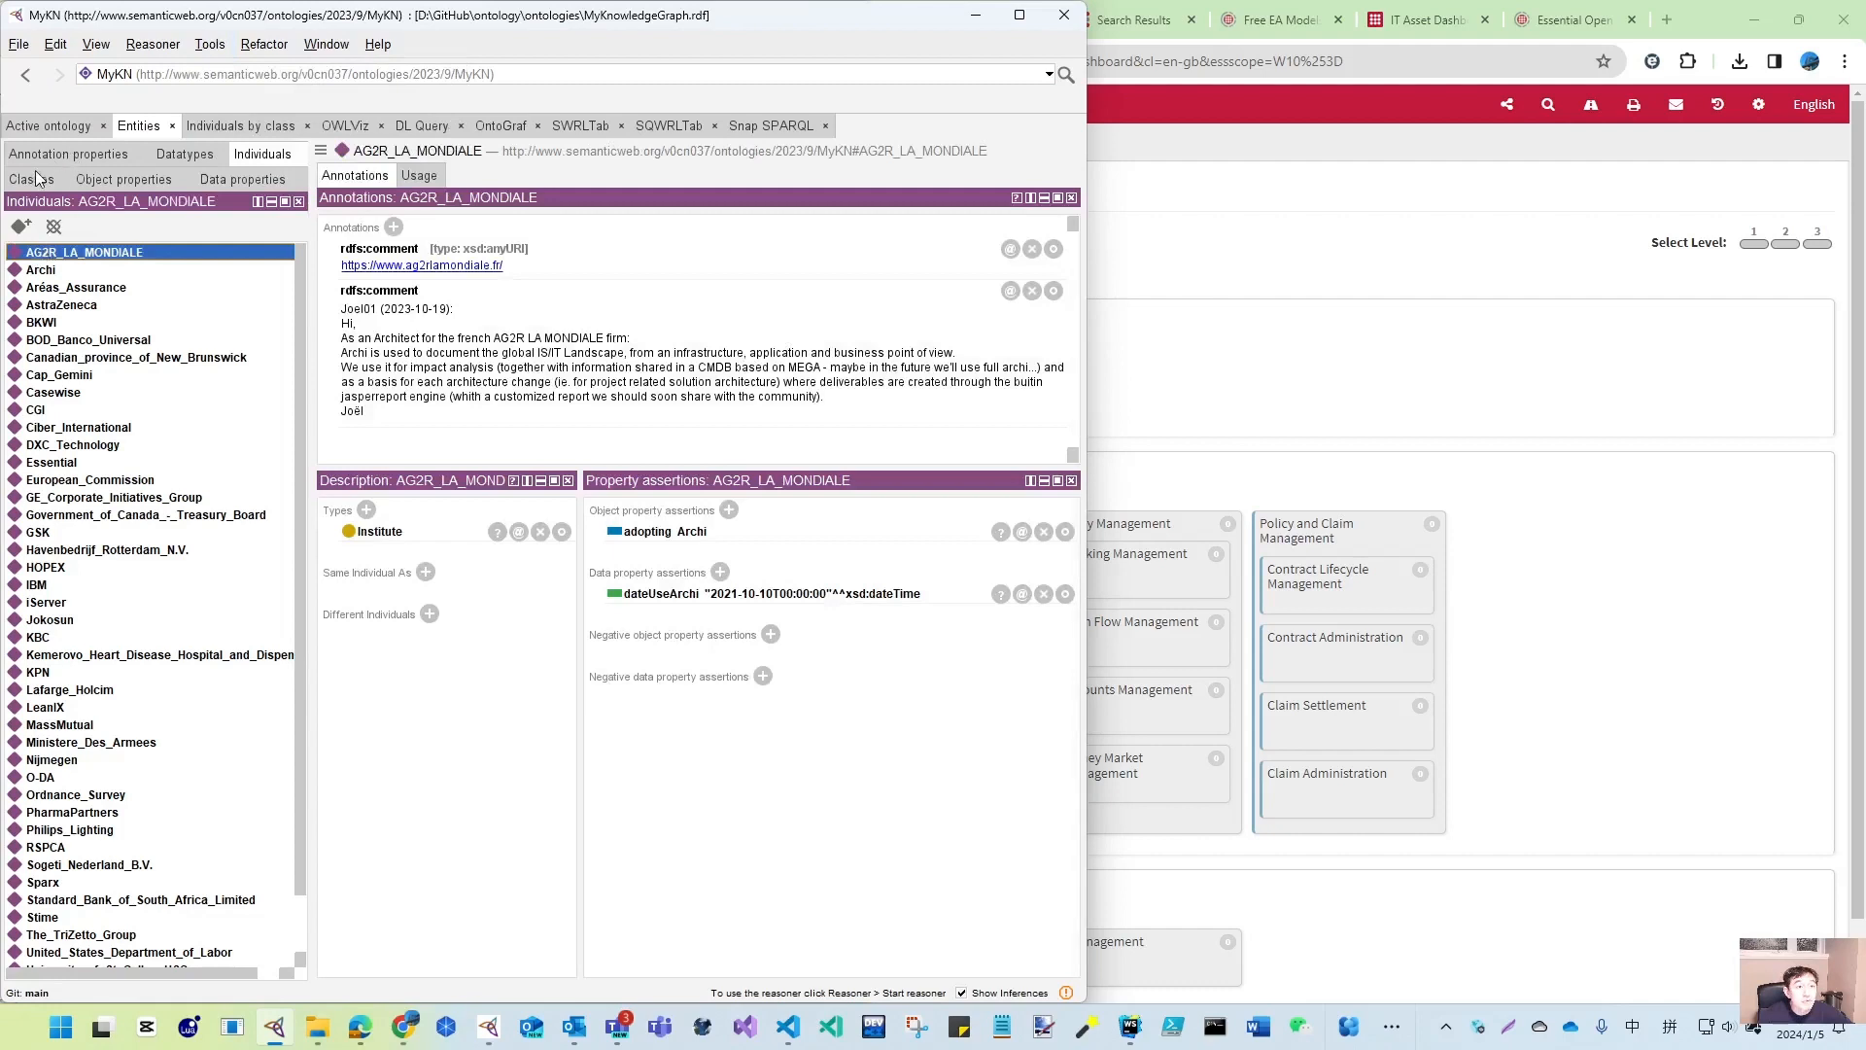
pyautogui.click(36, 178)
pyautogui.click(214, 45)
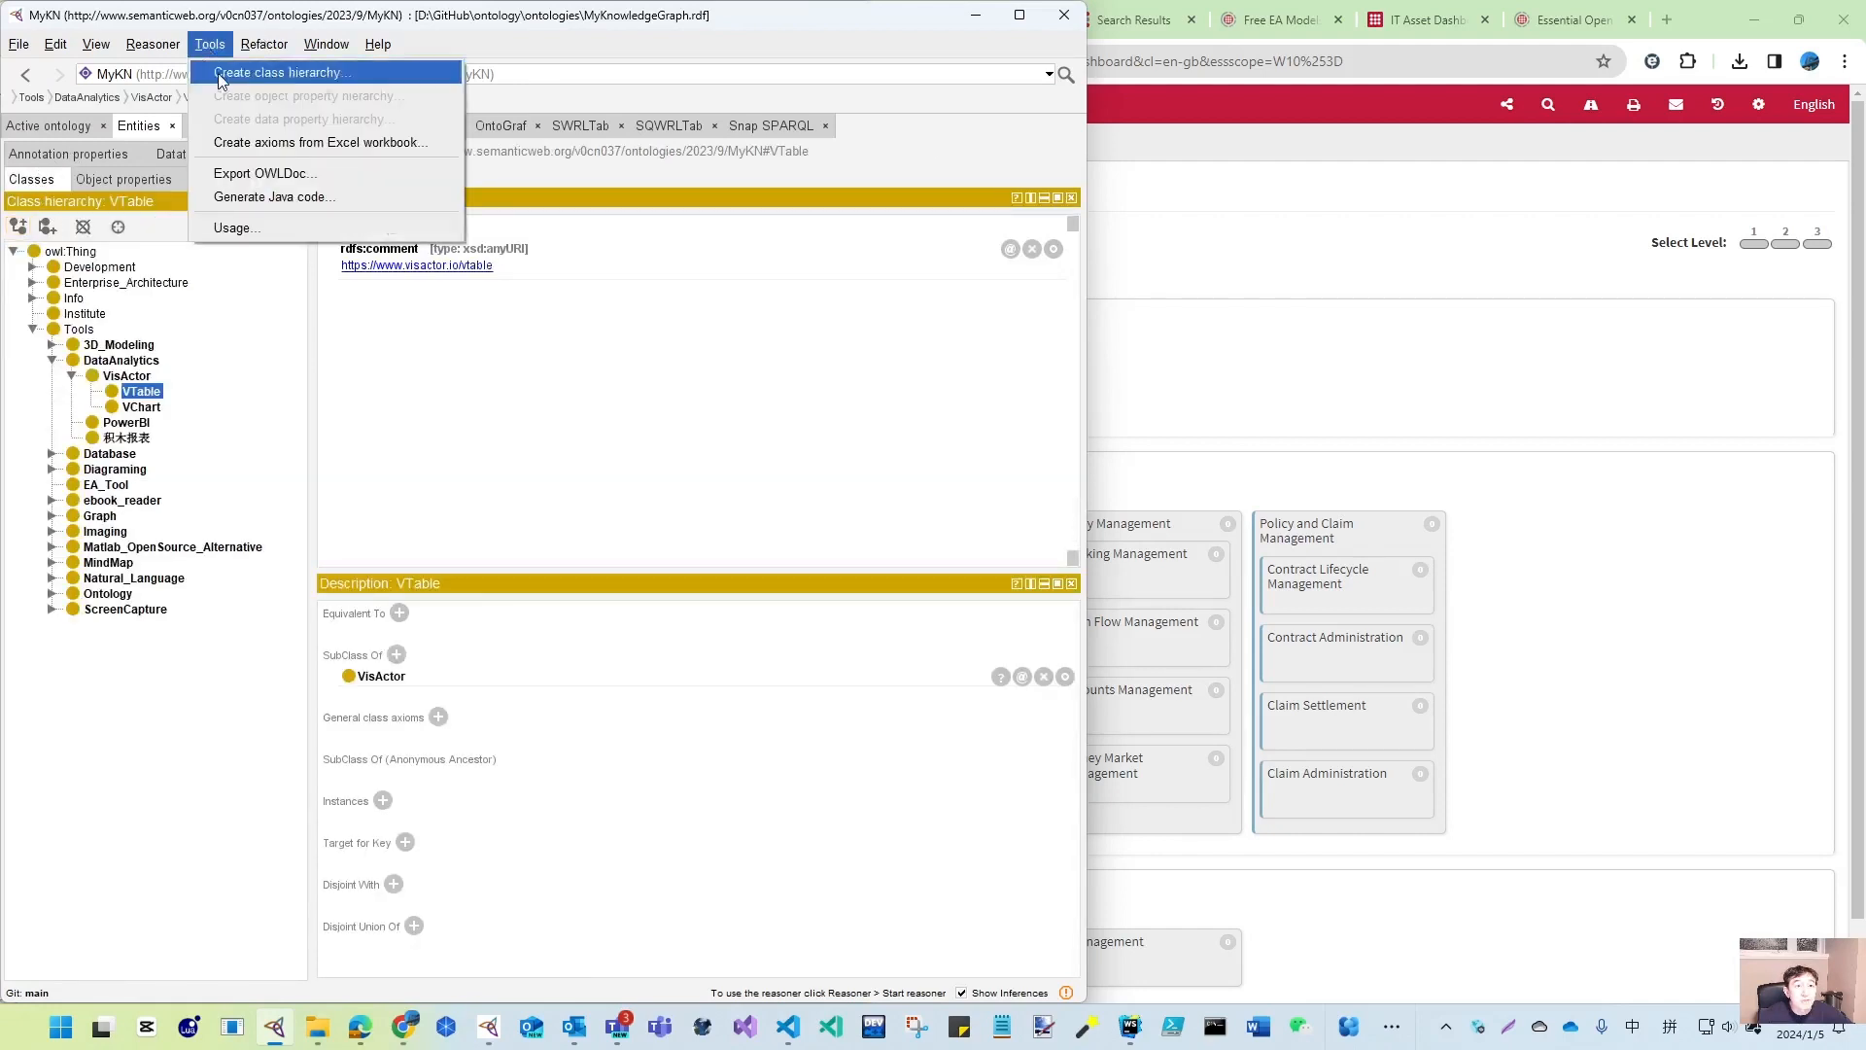
# - Try entering a class hierarchy with "b" indented under "a", cancel it and minimize the MyKN window
pyautogui.click(269, 74)
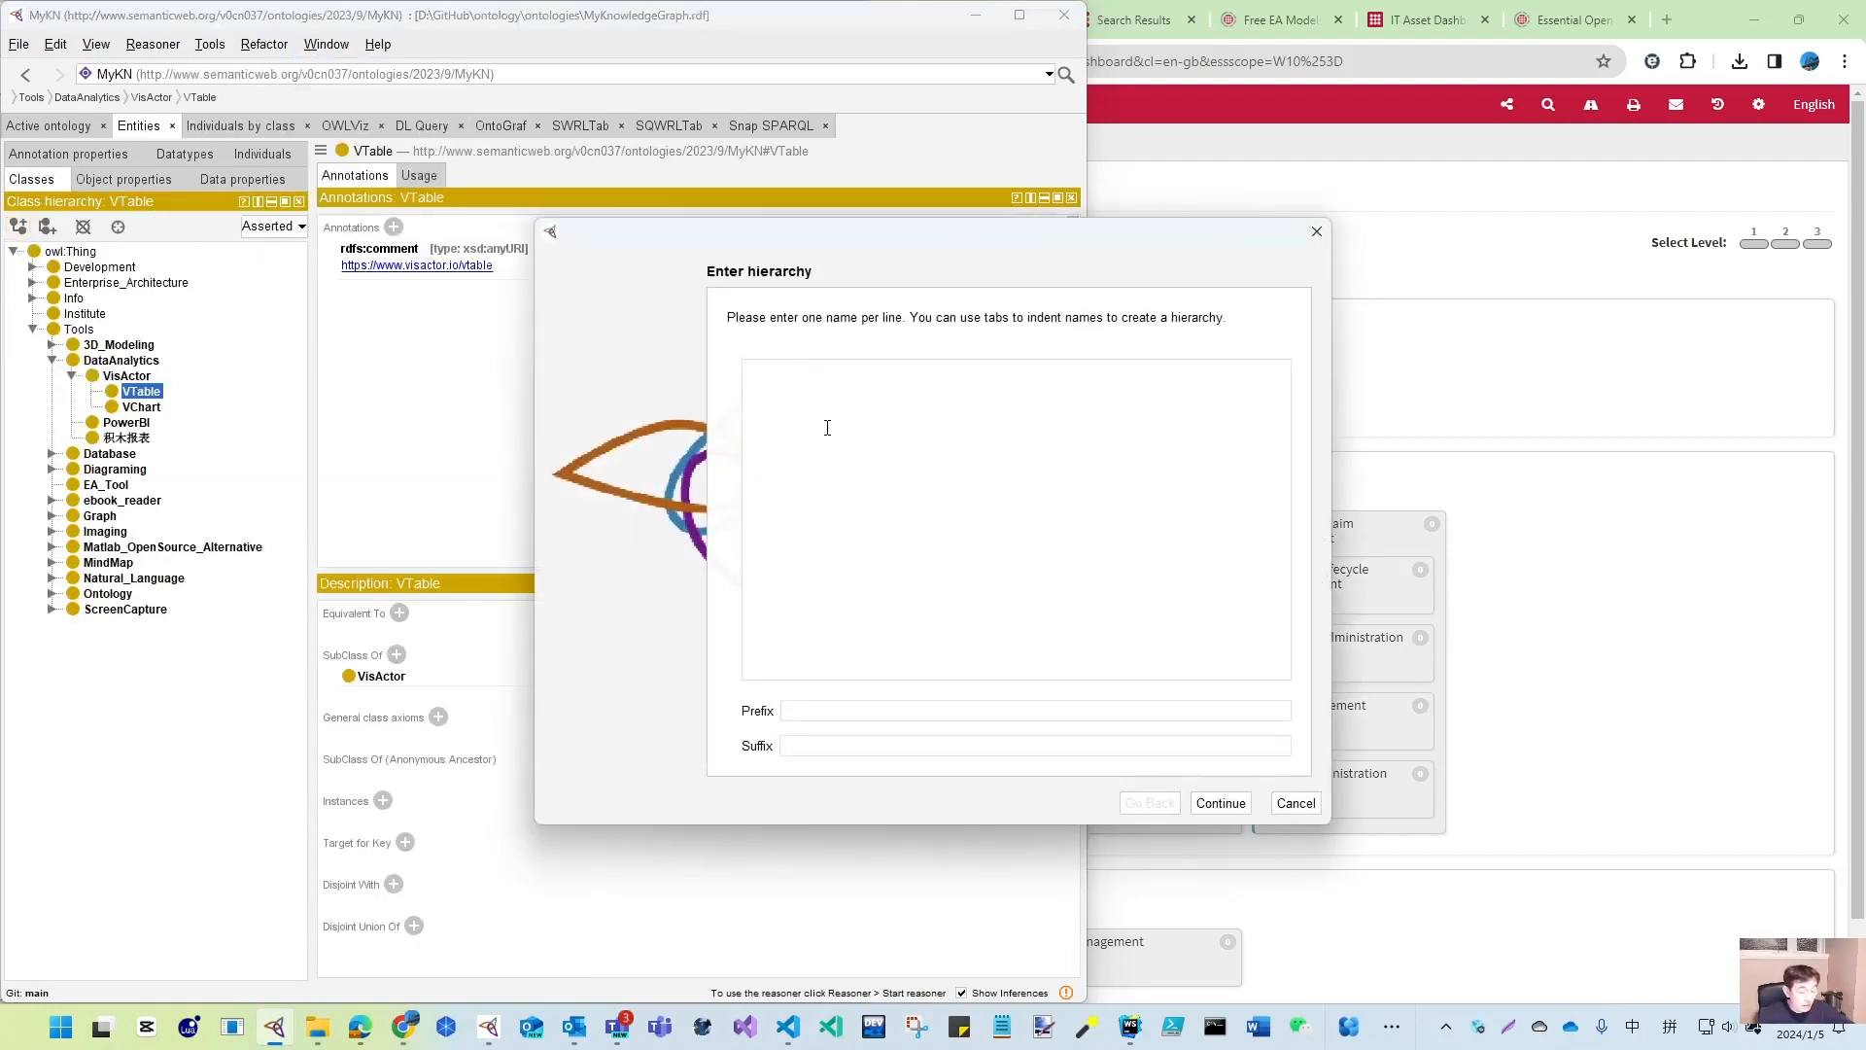
pyautogui.write('a')
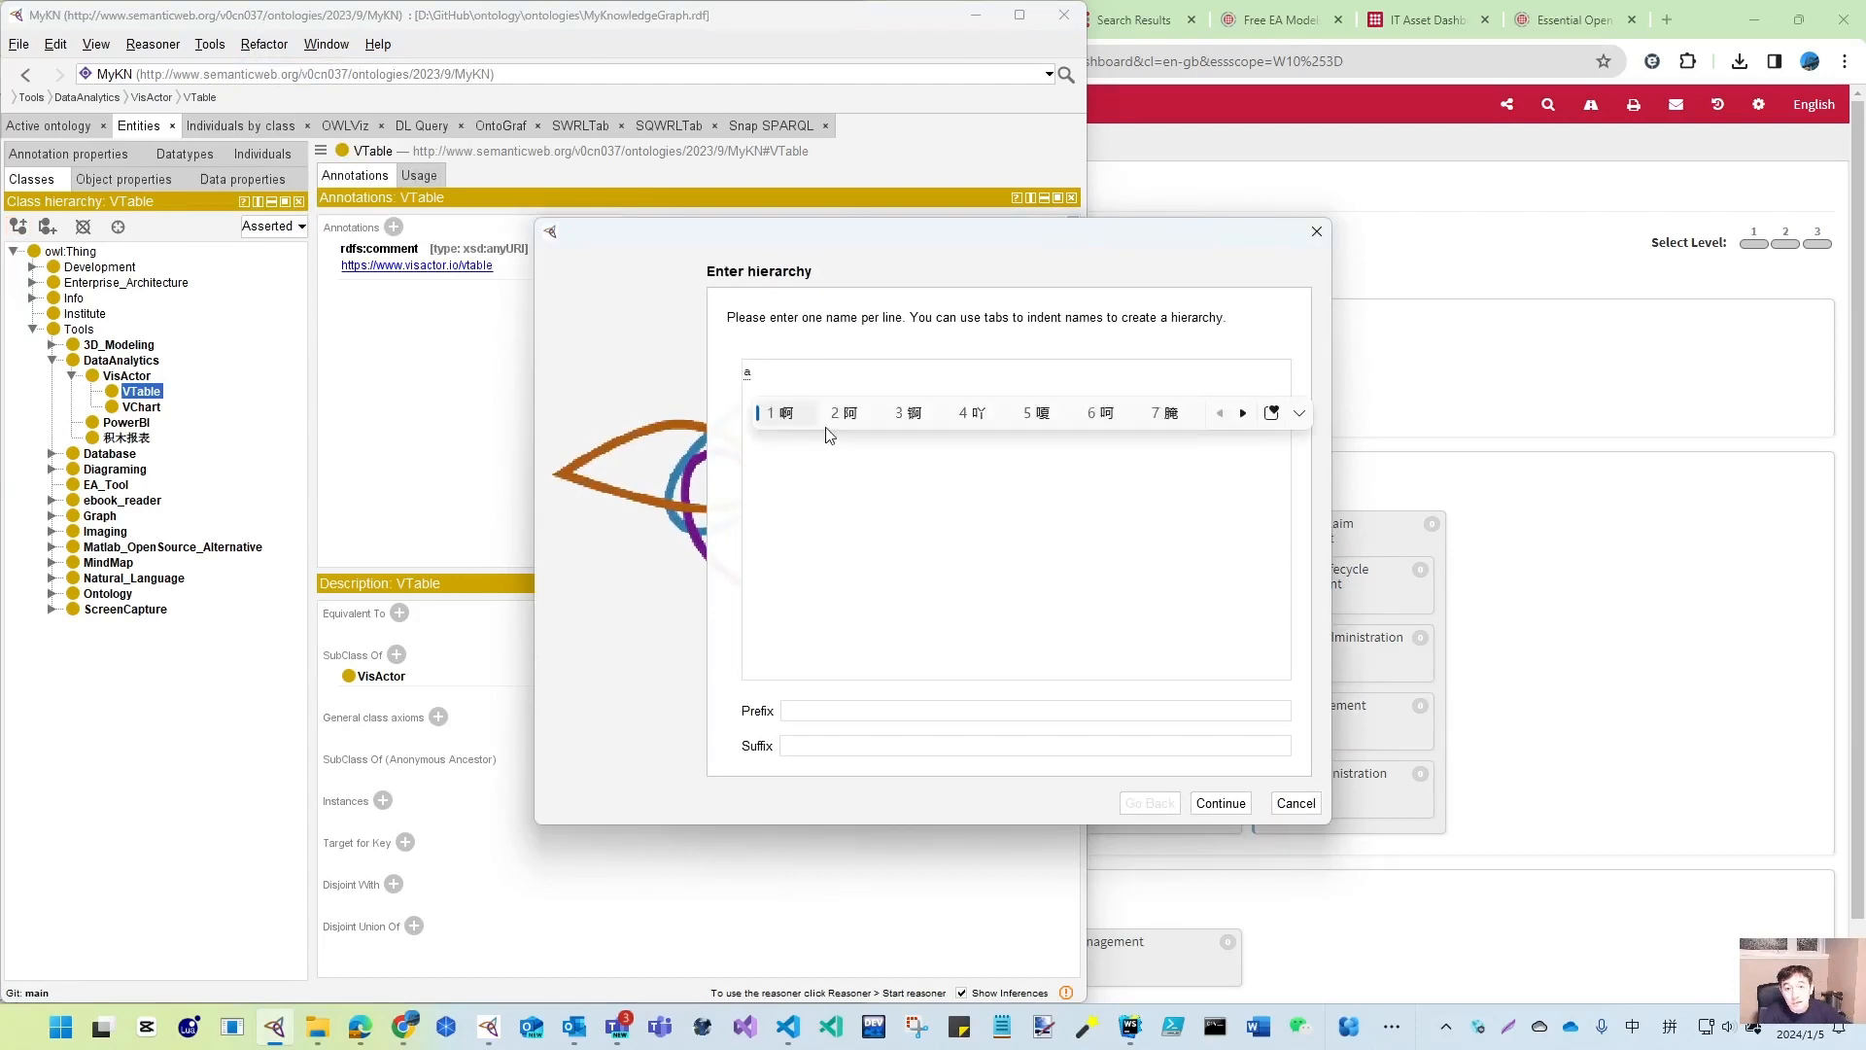
pyautogui.press('shift')
pyautogui.press('Return')
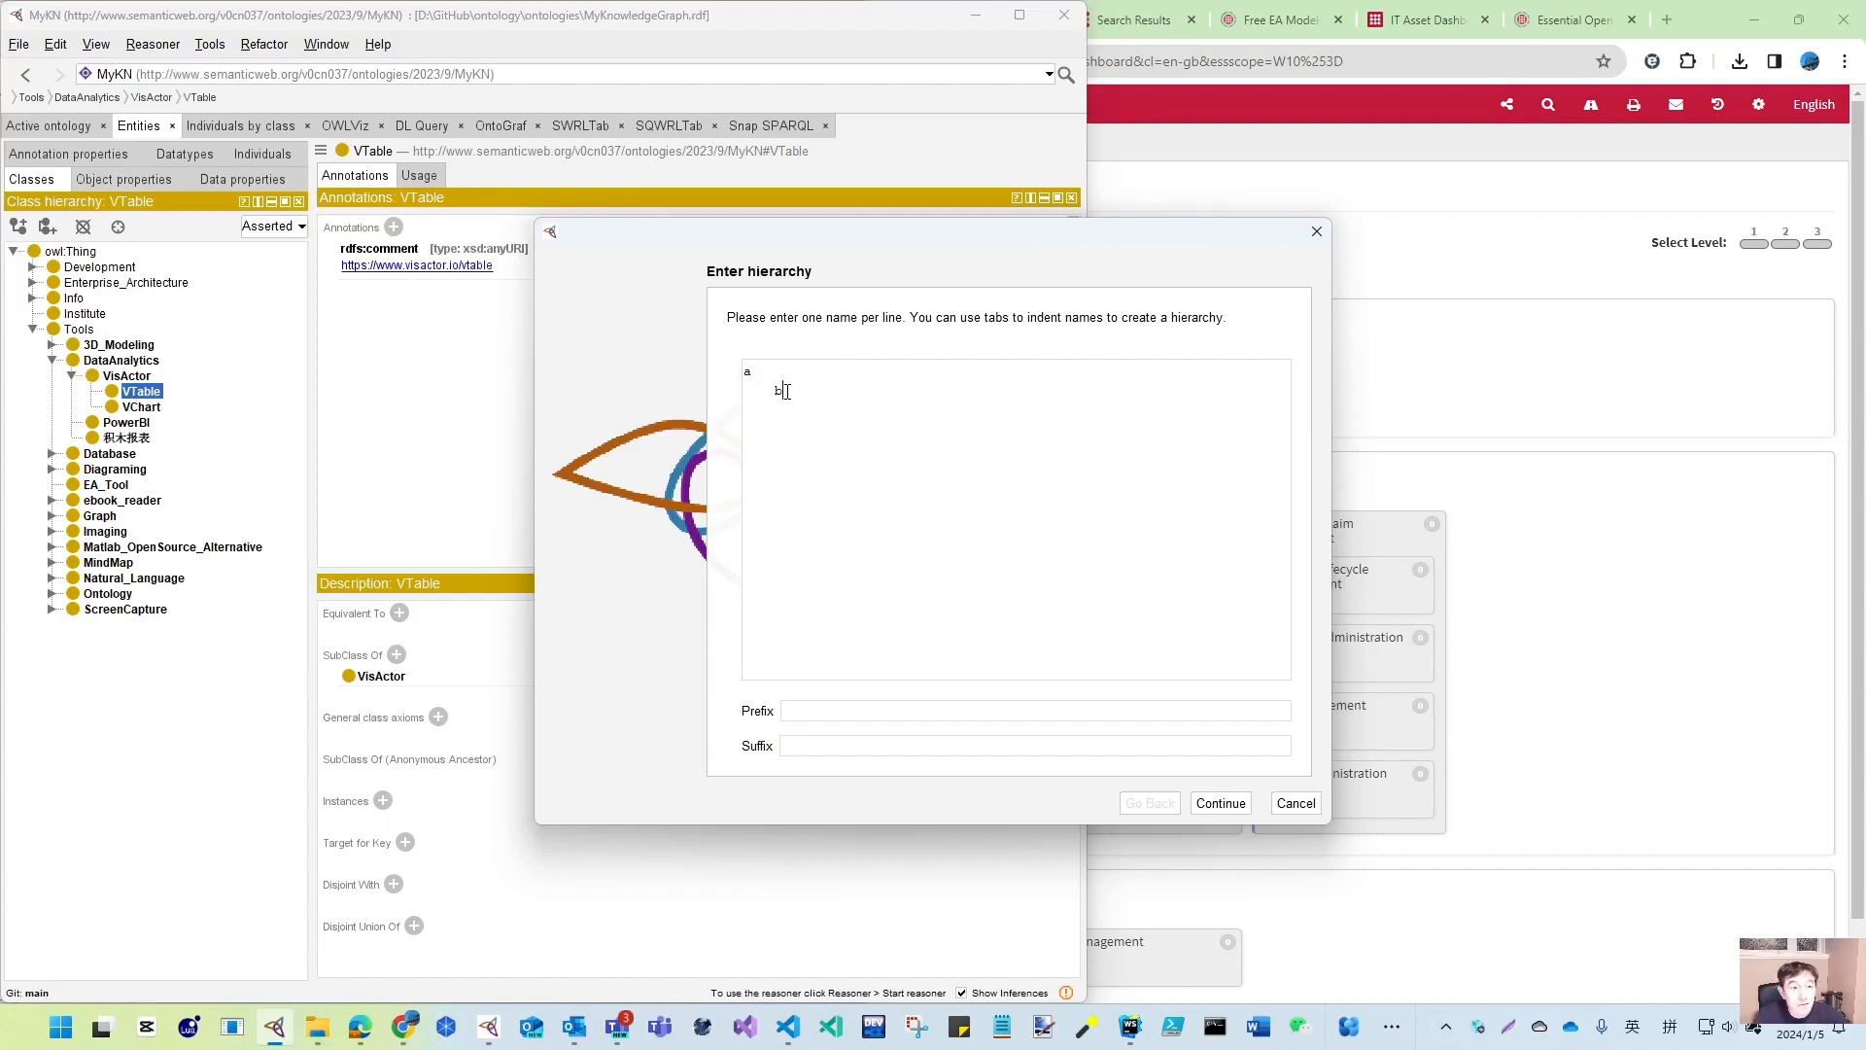
pyautogui.click(1296, 803)
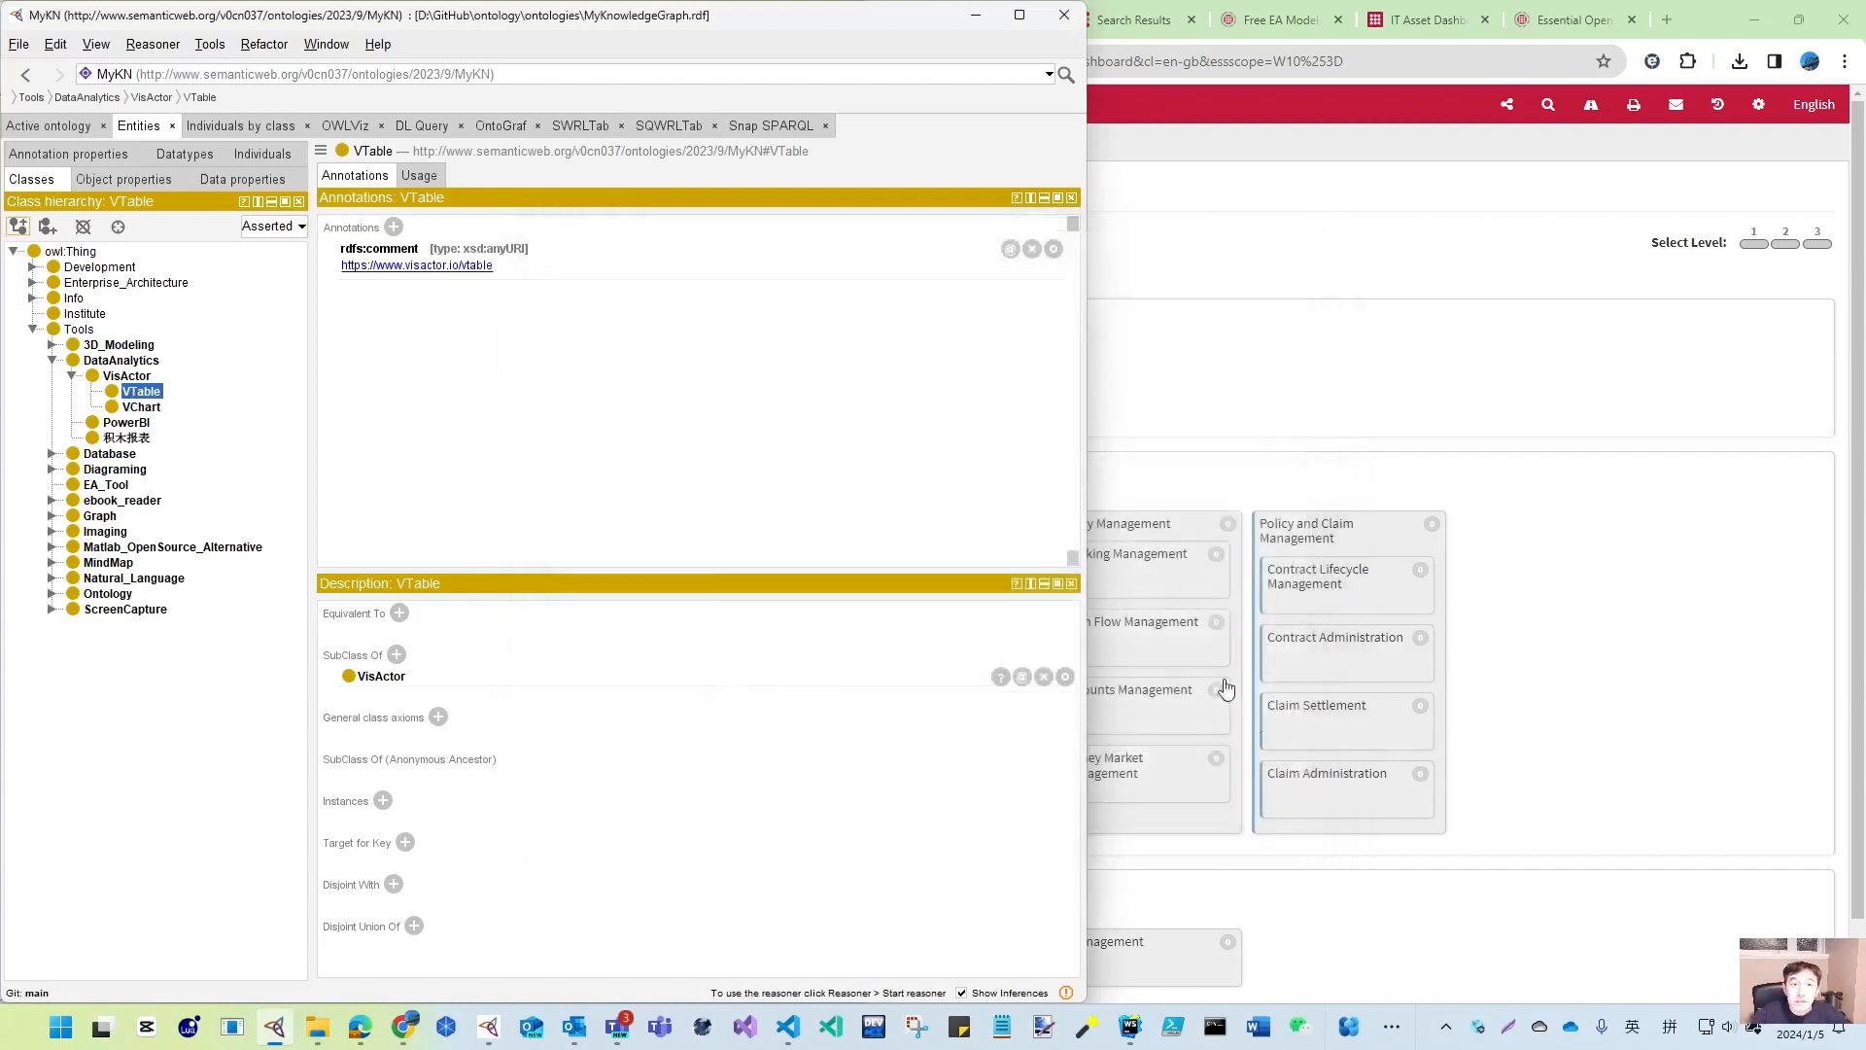
pyautogui.click(976, 14)
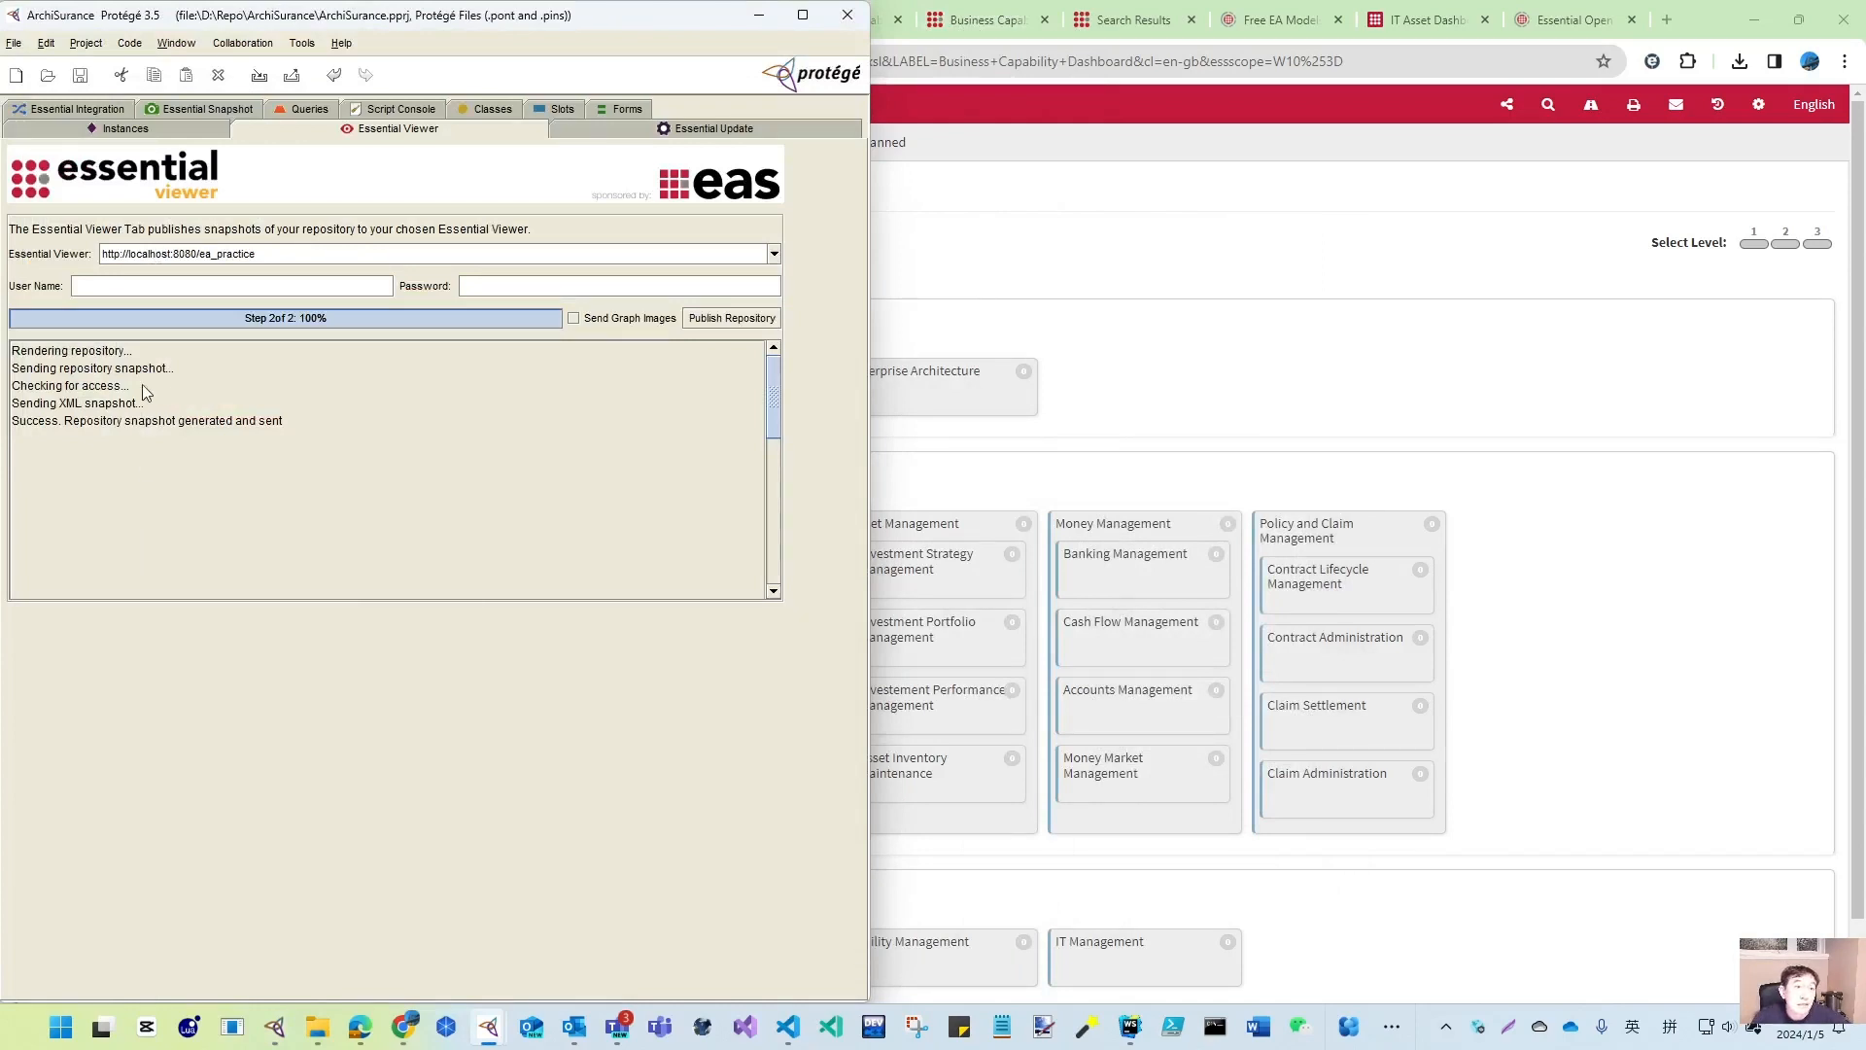
# - Show the ArchiSurance instances in Protégé with a wider class browser, and open the language selection page in Essential Viewer
pyautogui.click(148, 132)
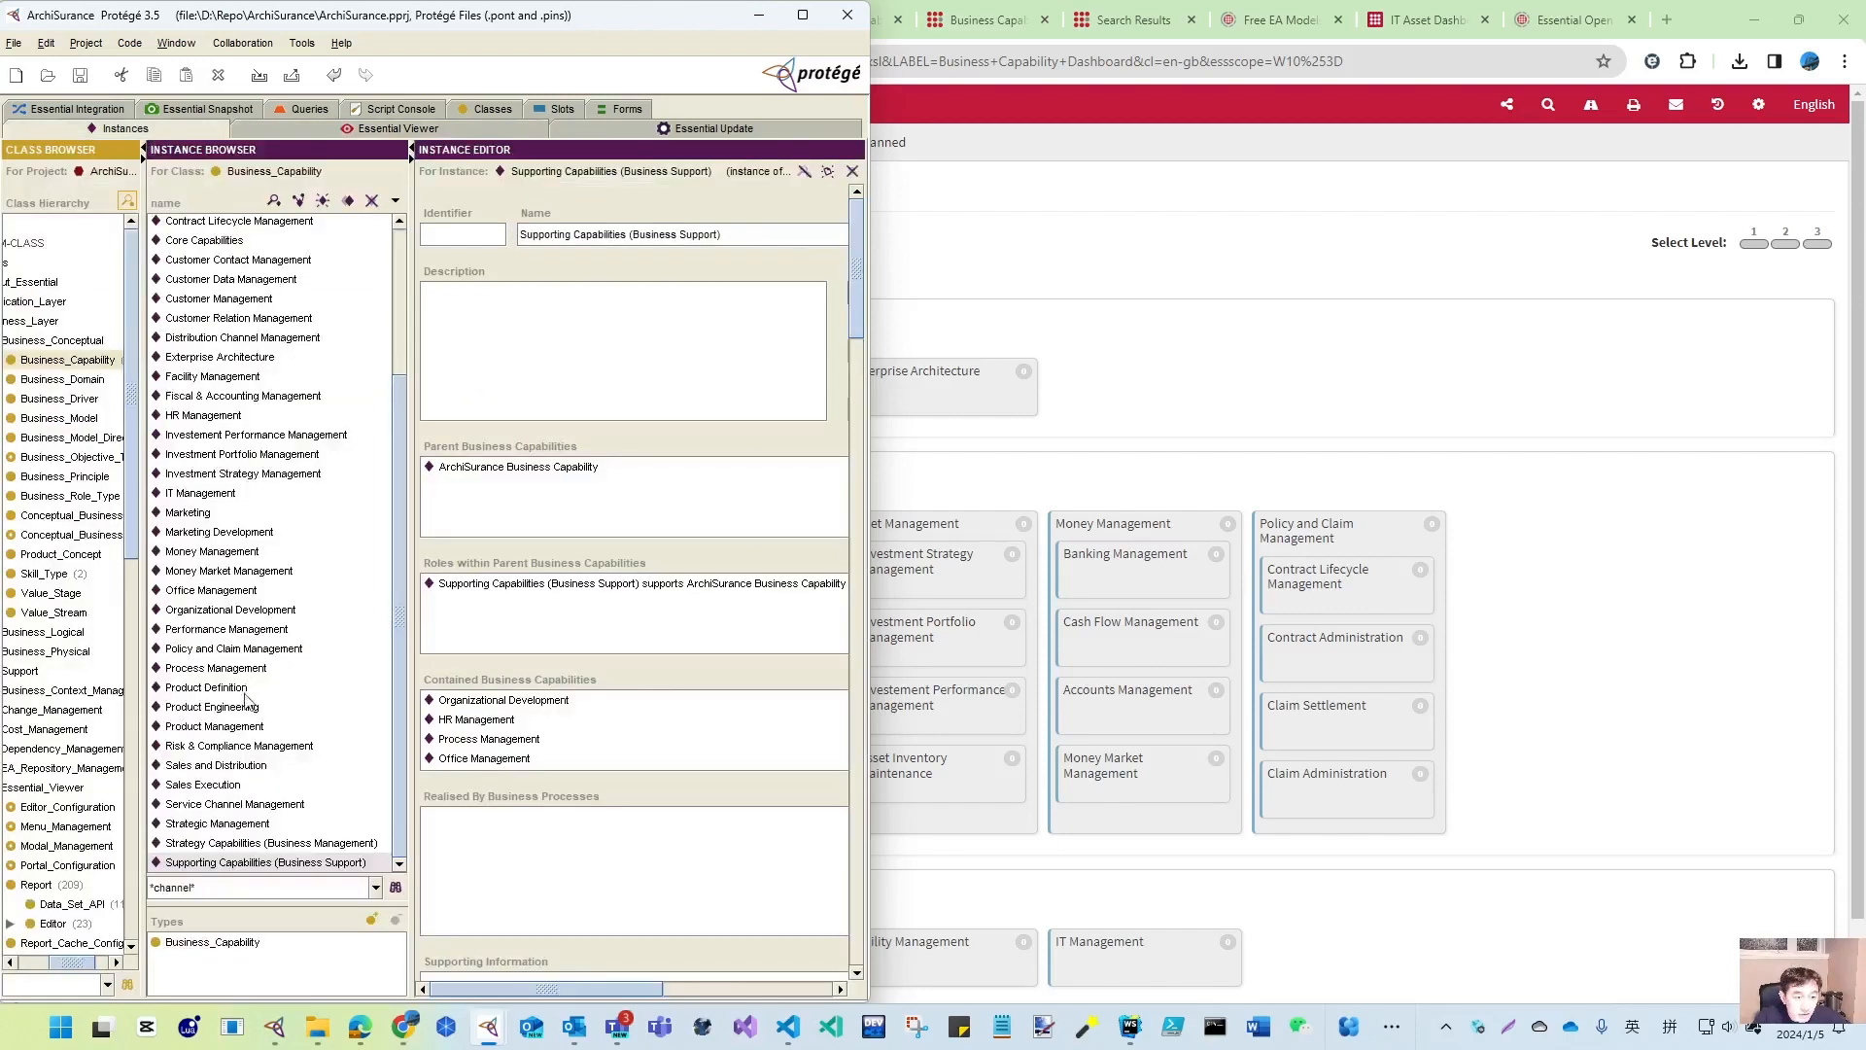
pyautogui.moveTo(142, 692); pyautogui.dragTo(207, 692)
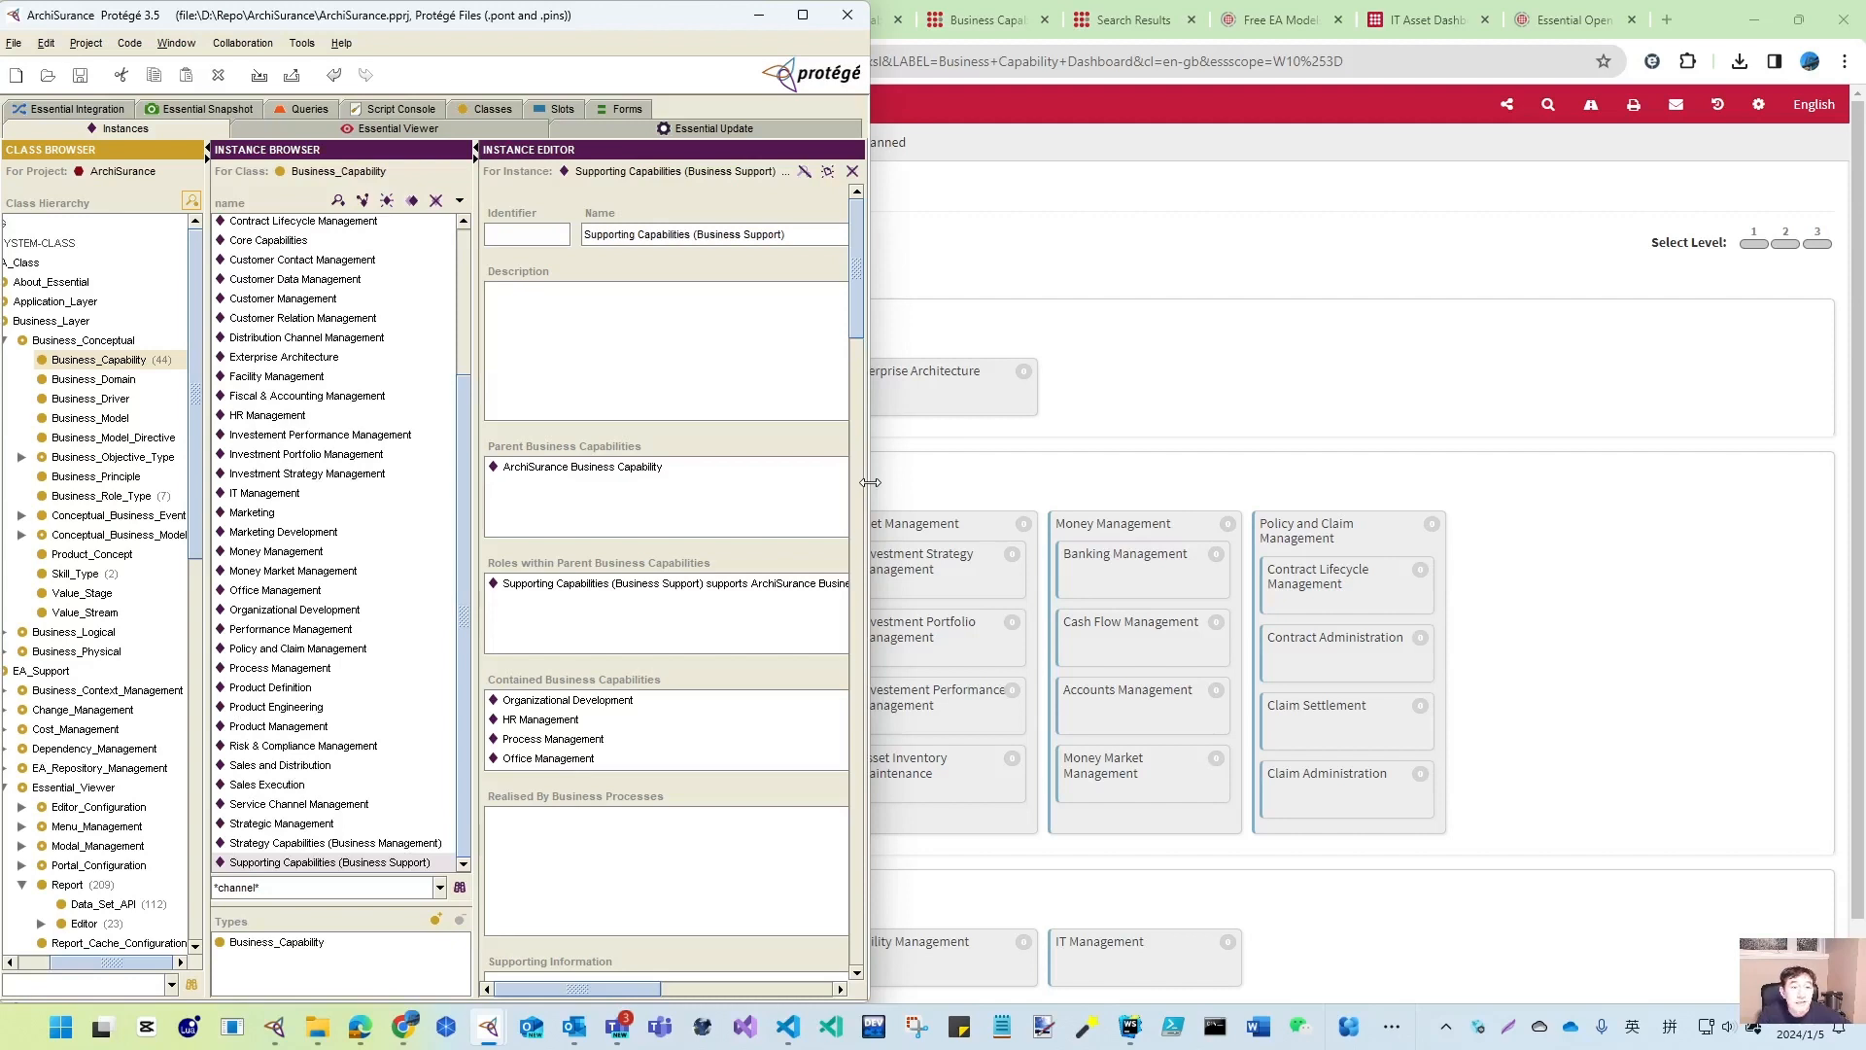
pyautogui.click(1724, 12)
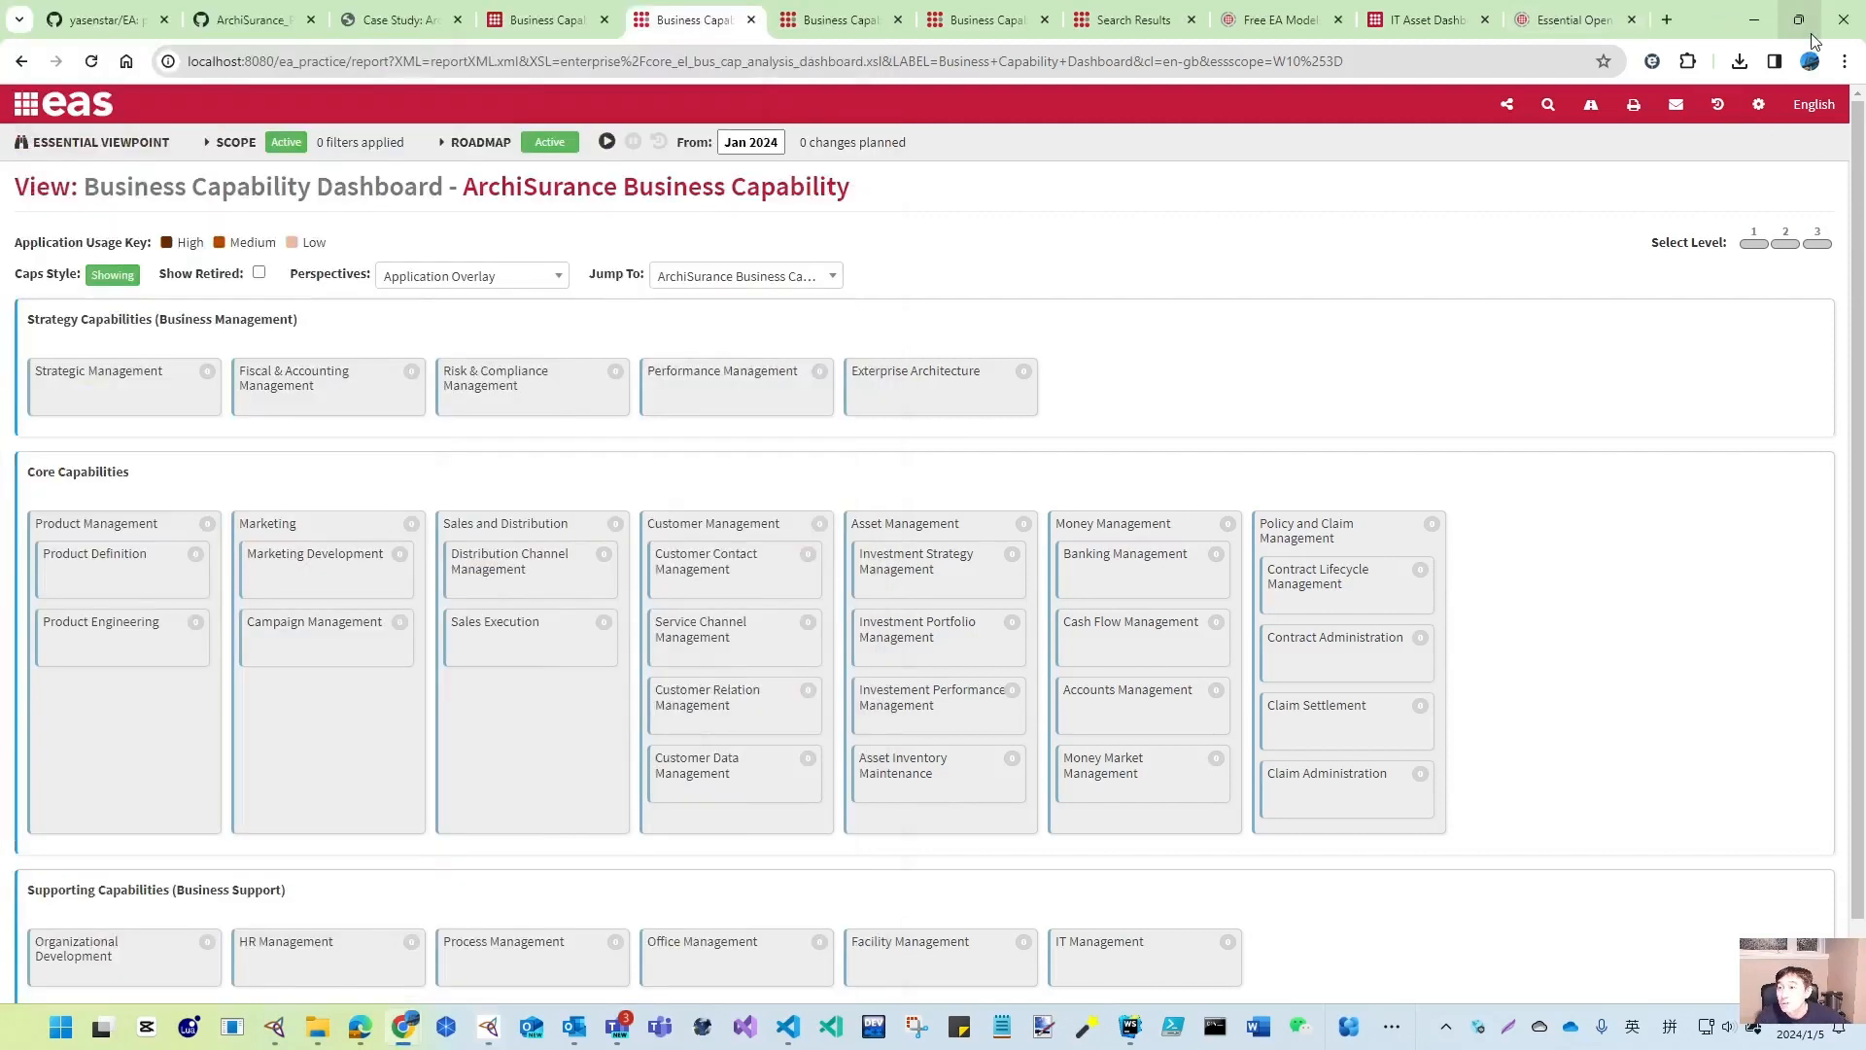
pyautogui.click(1816, 107)
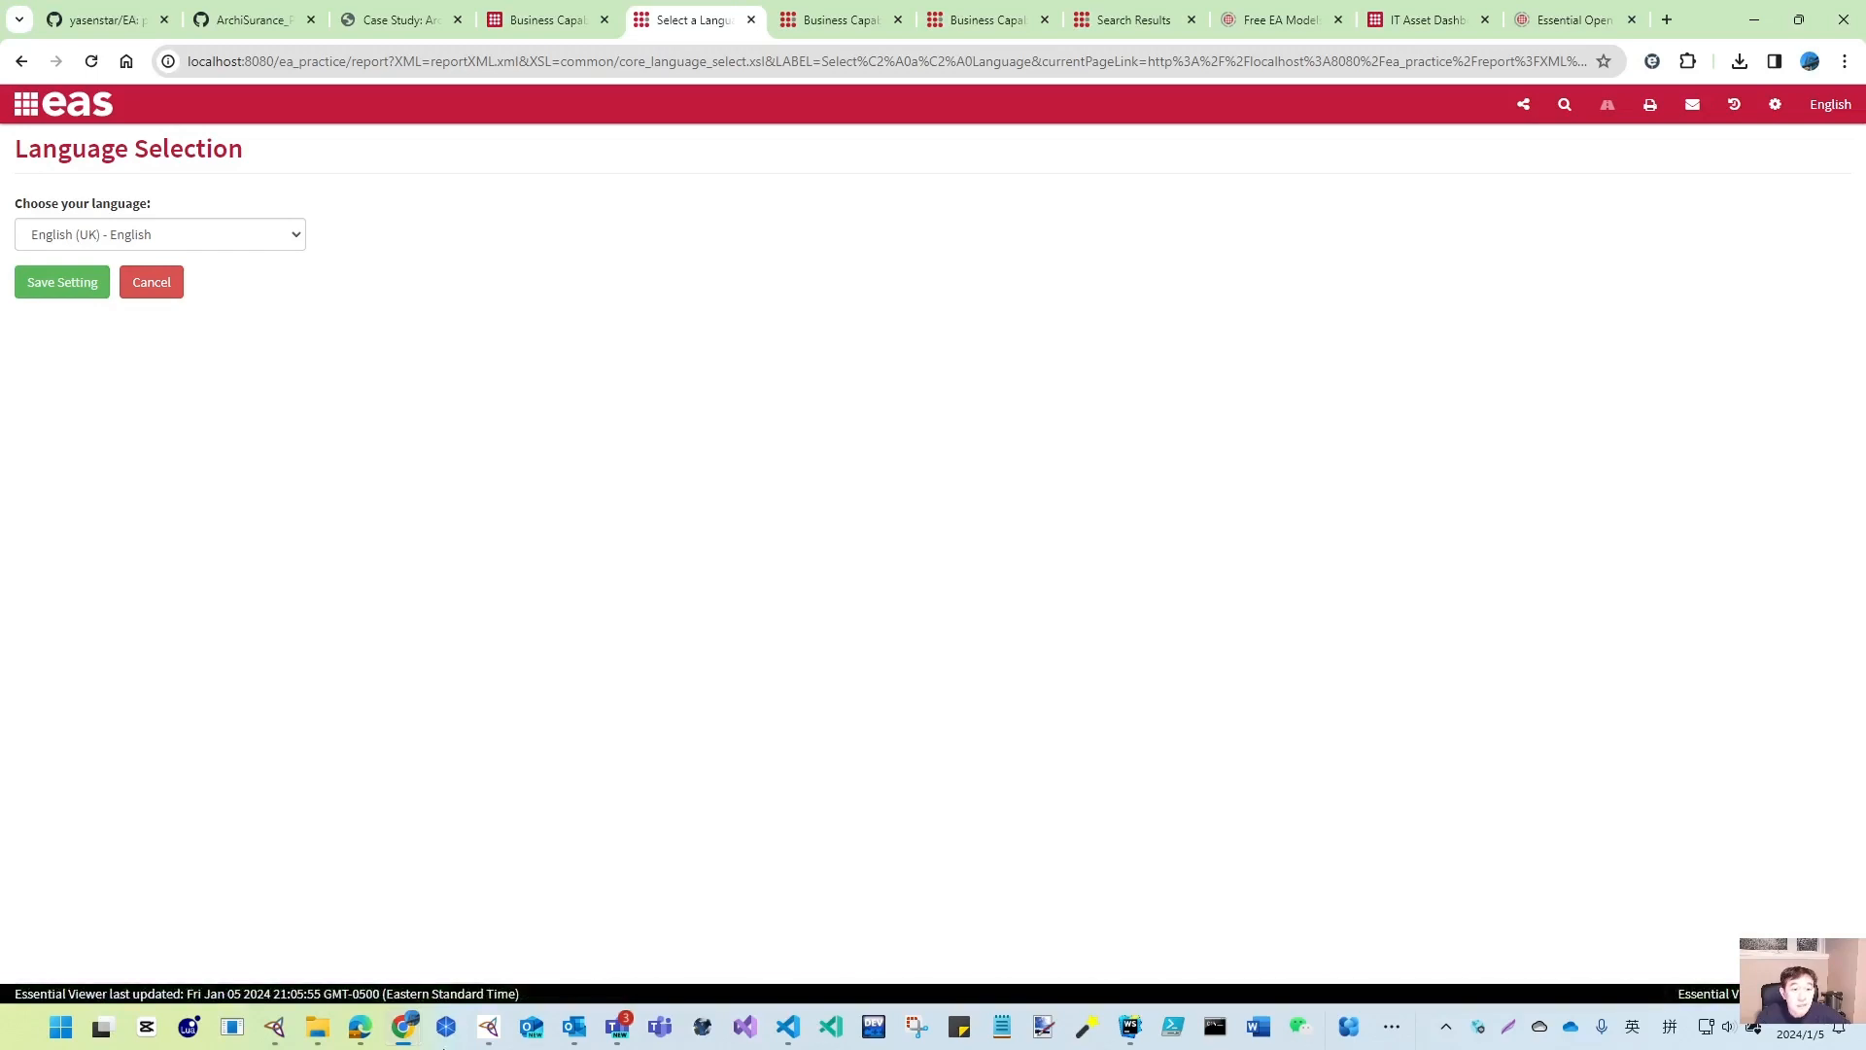
# - Switch to the ArchiSurance project in Protégé, collapse Business_Layer and the Report branches under Essential_Viewer, and list the Report_Language instances
pyautogui.click(488, 1027)
pyautogui.click(556, 962)
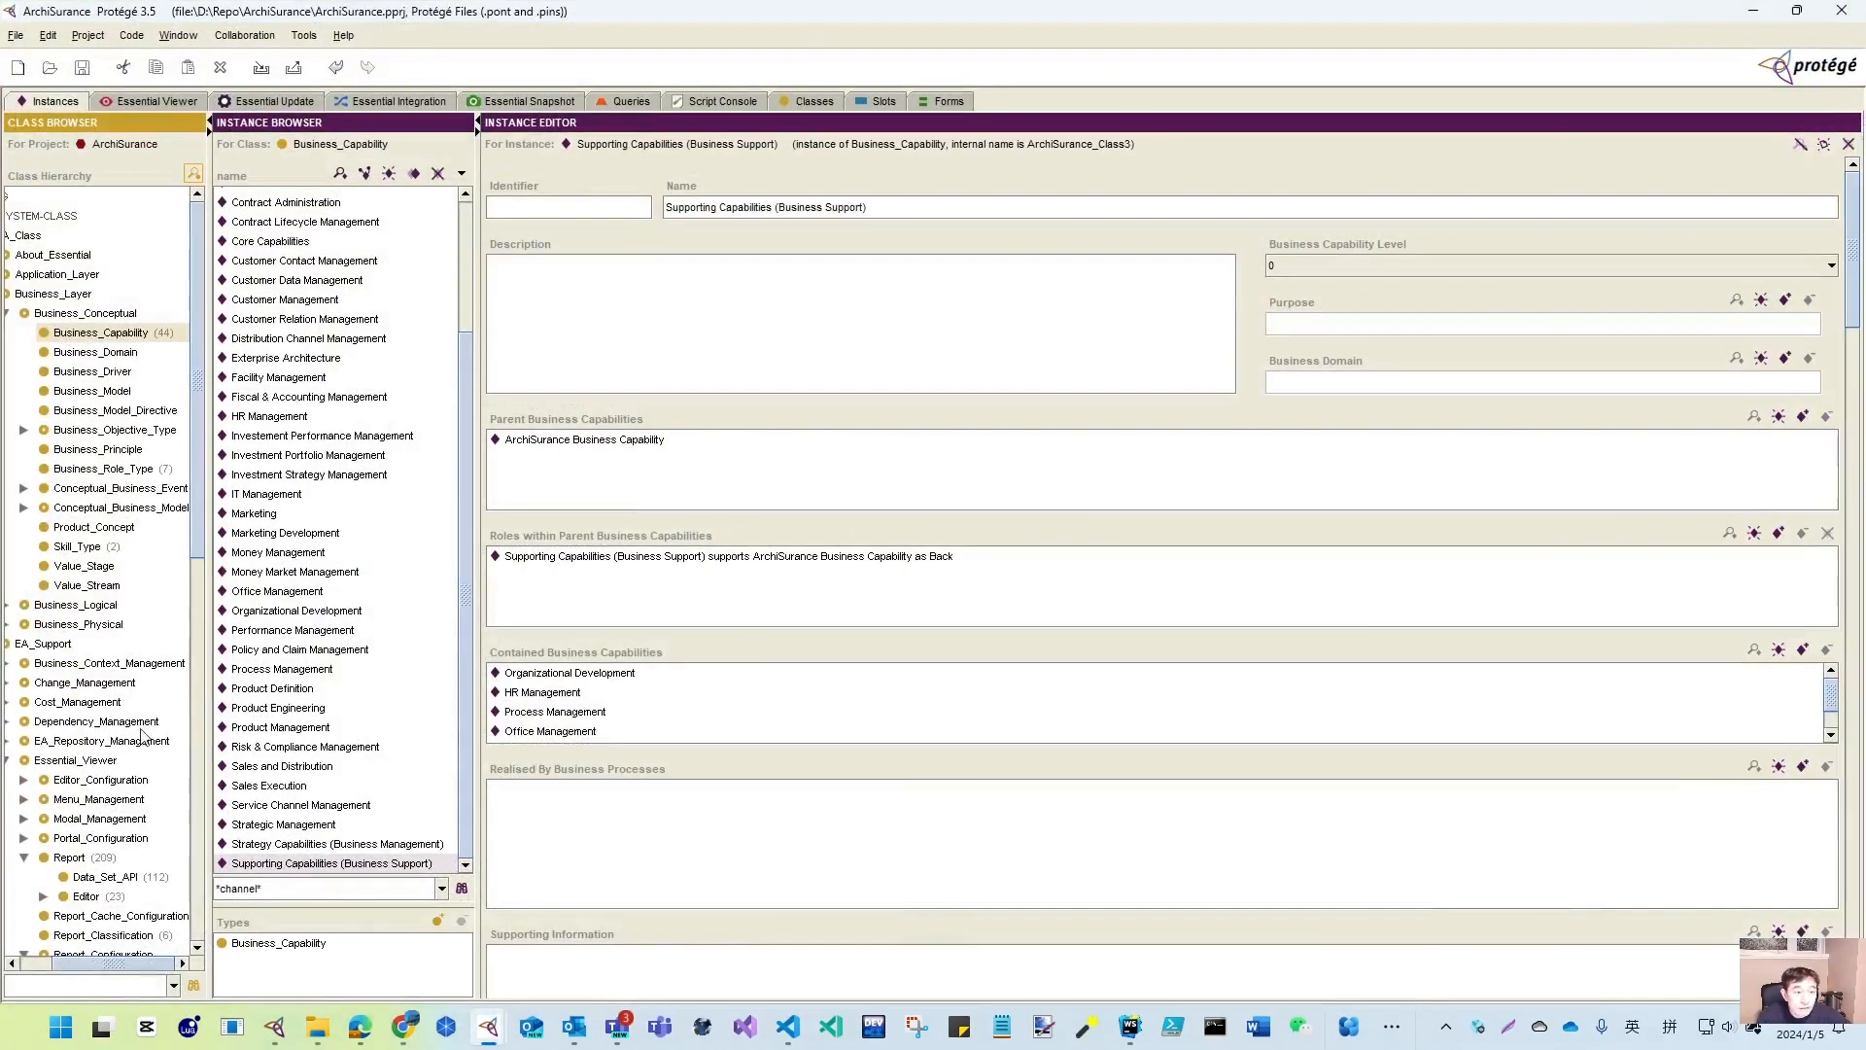
pyautogui.moveTo(208, 697); pyautogui.dragTo(442, 727)
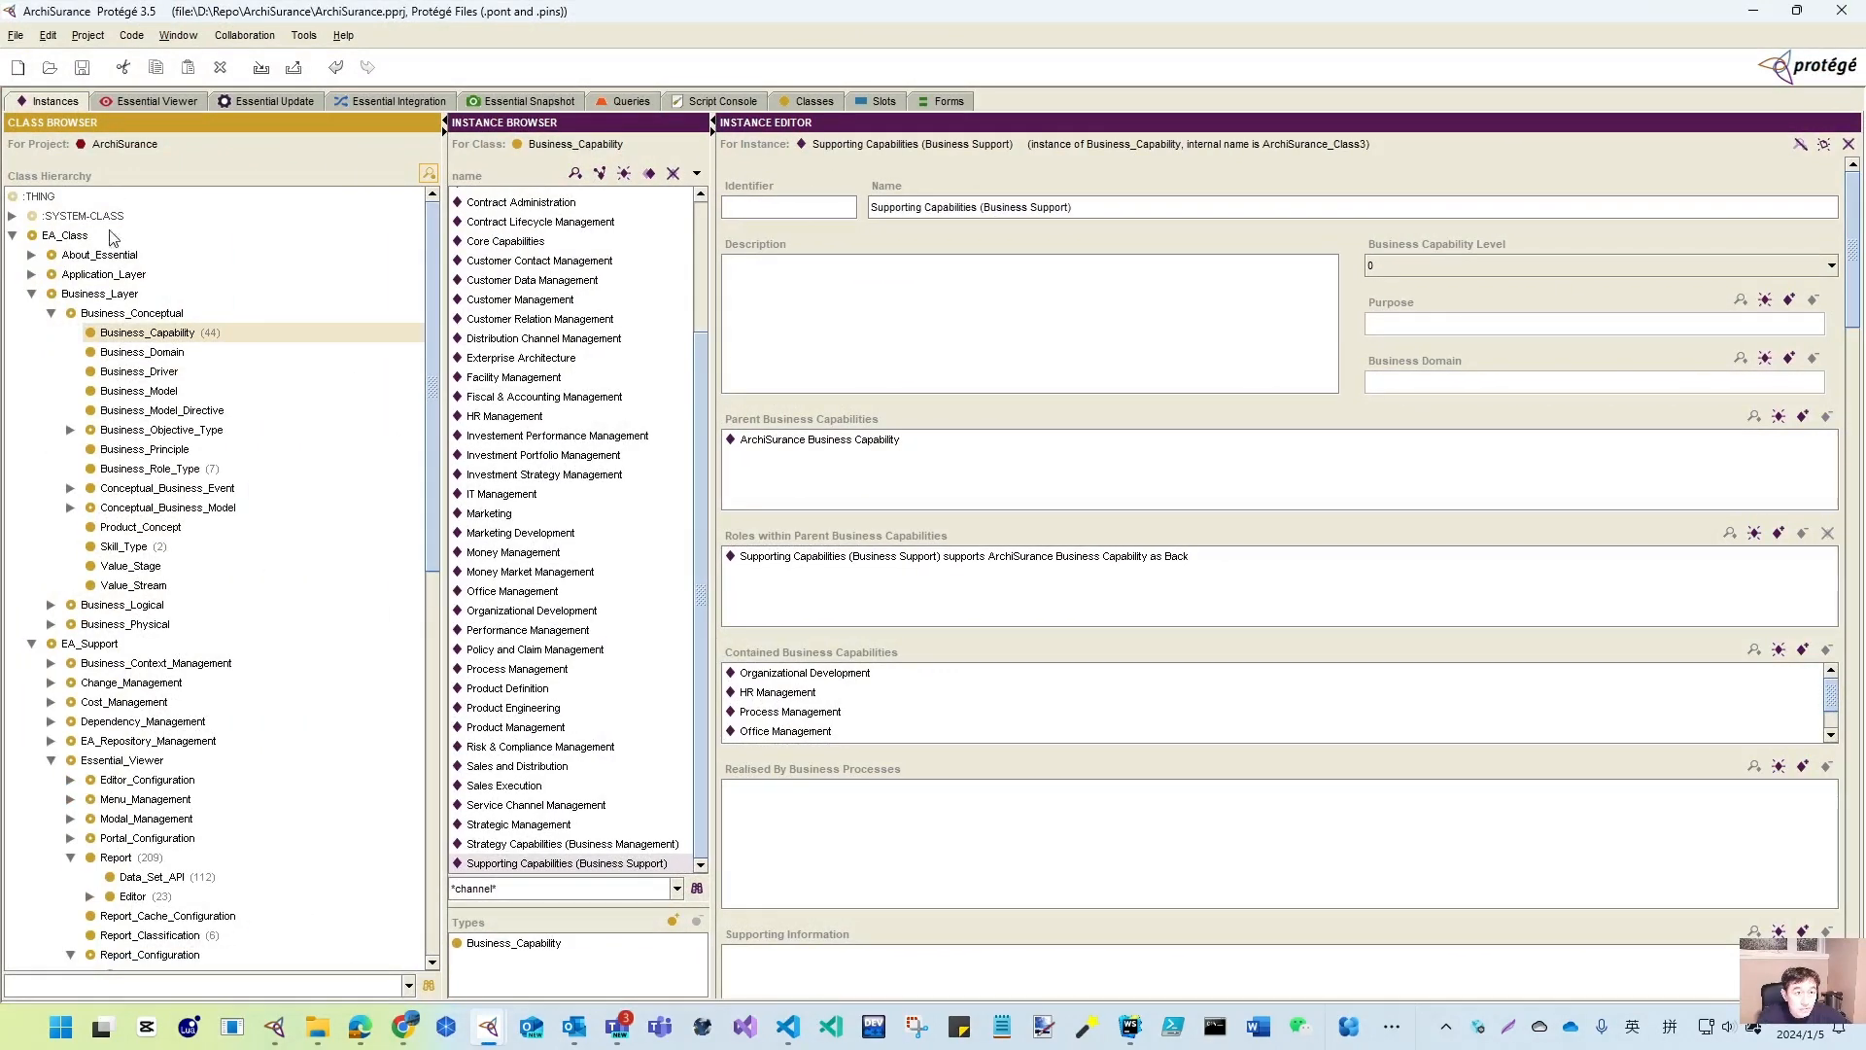
pyautogui.click(31, 293)
pyautogui.click(71, 527)
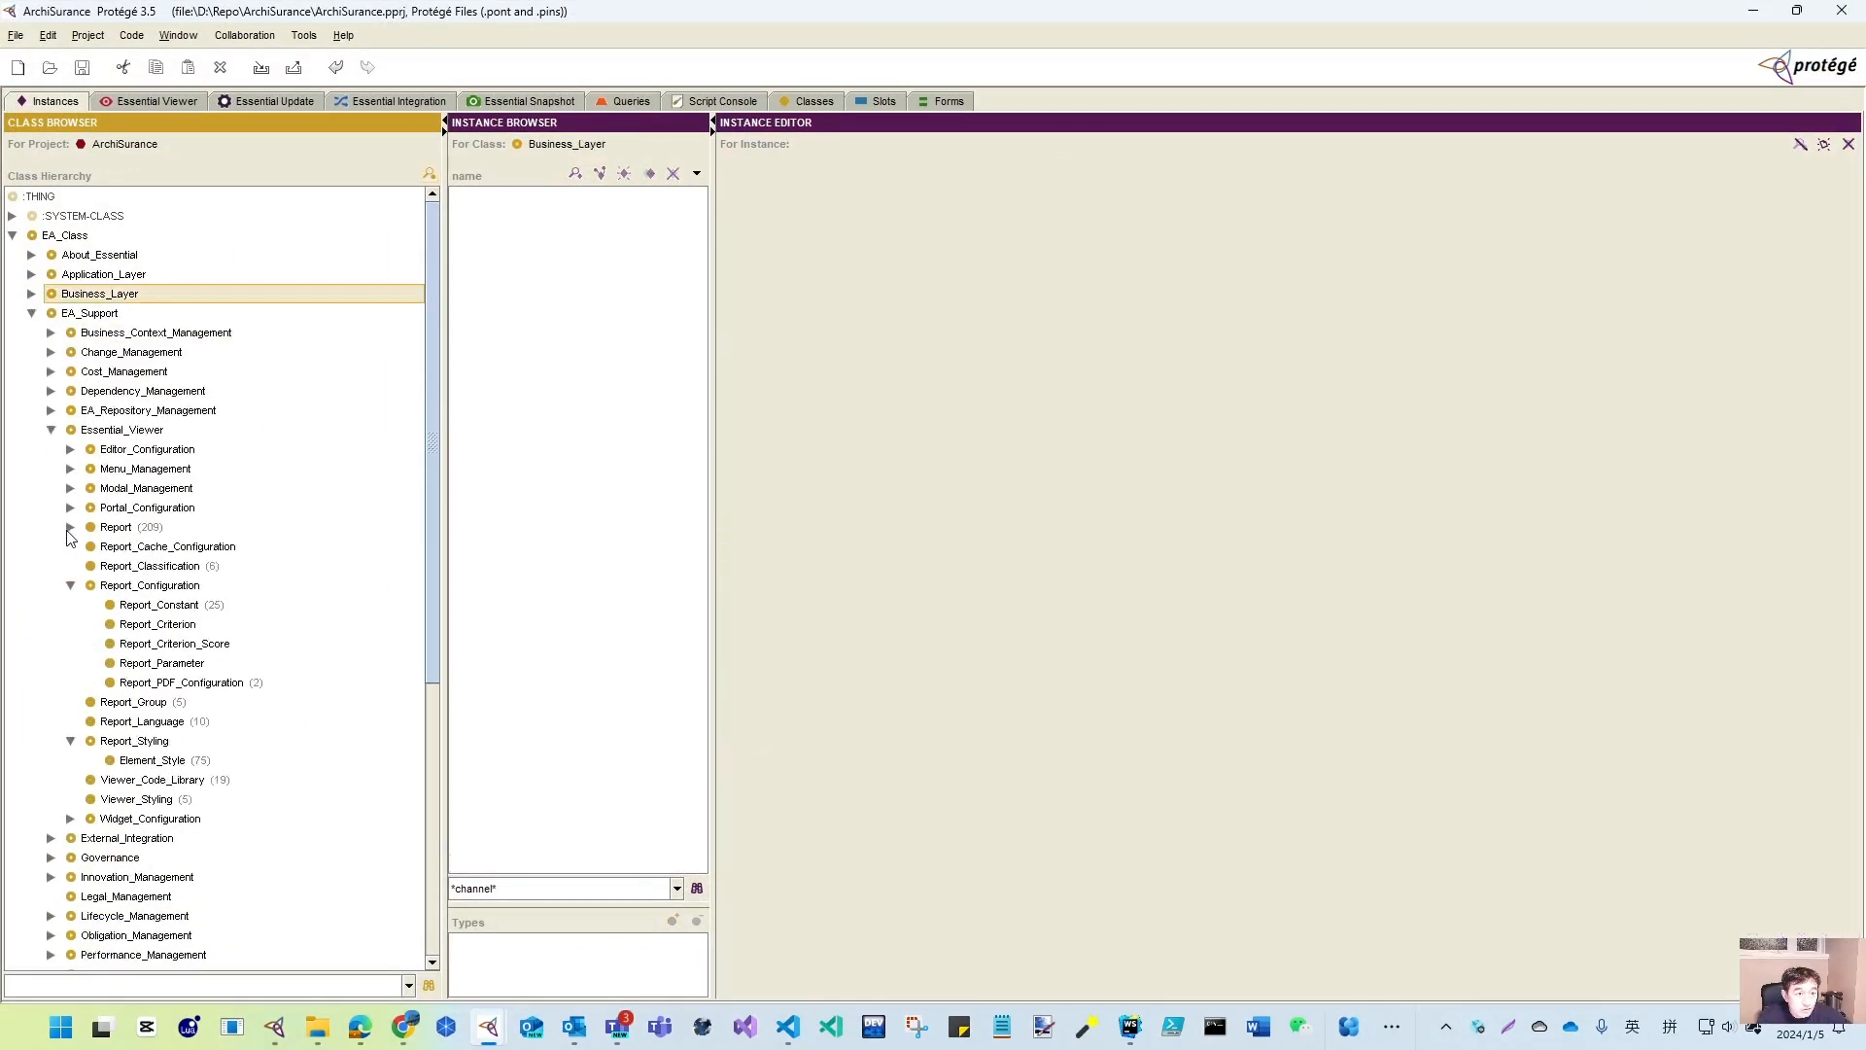
pyautogui.click(71, 585)
pyautogui.click(70, 644)
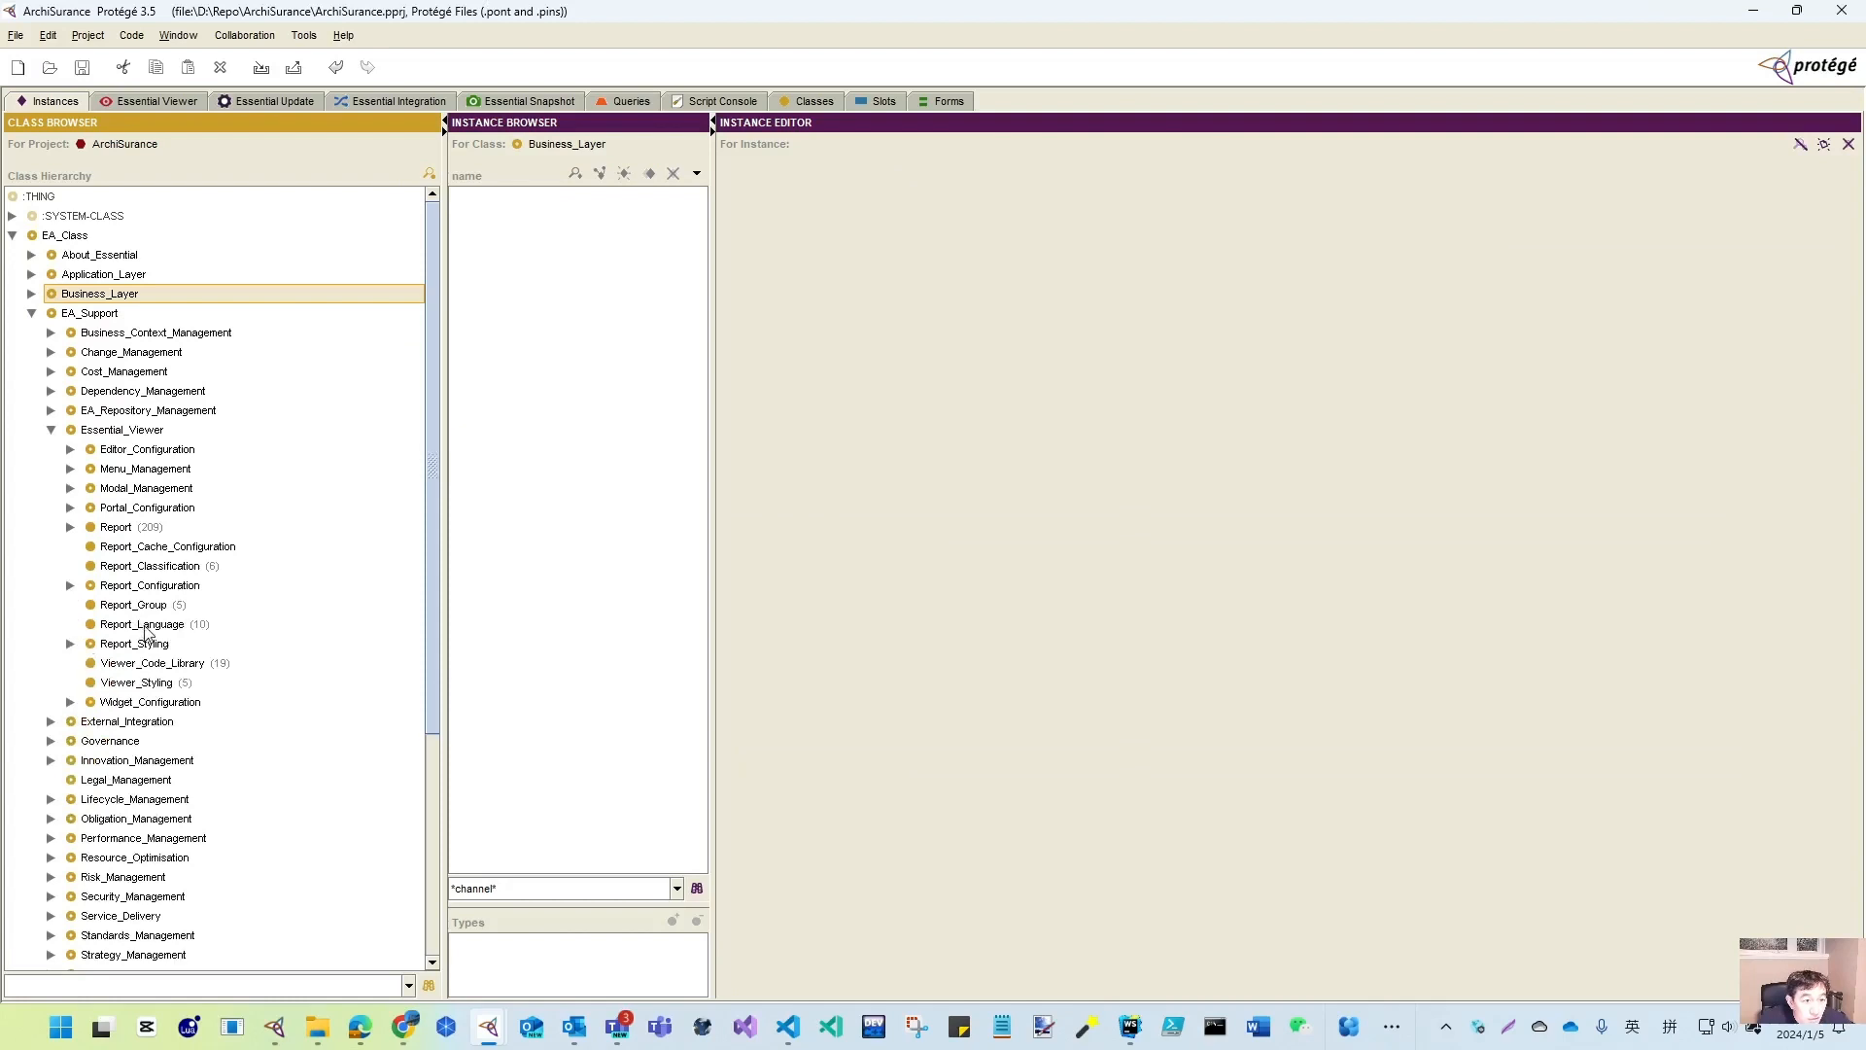
pyautogui.click(146, 627)
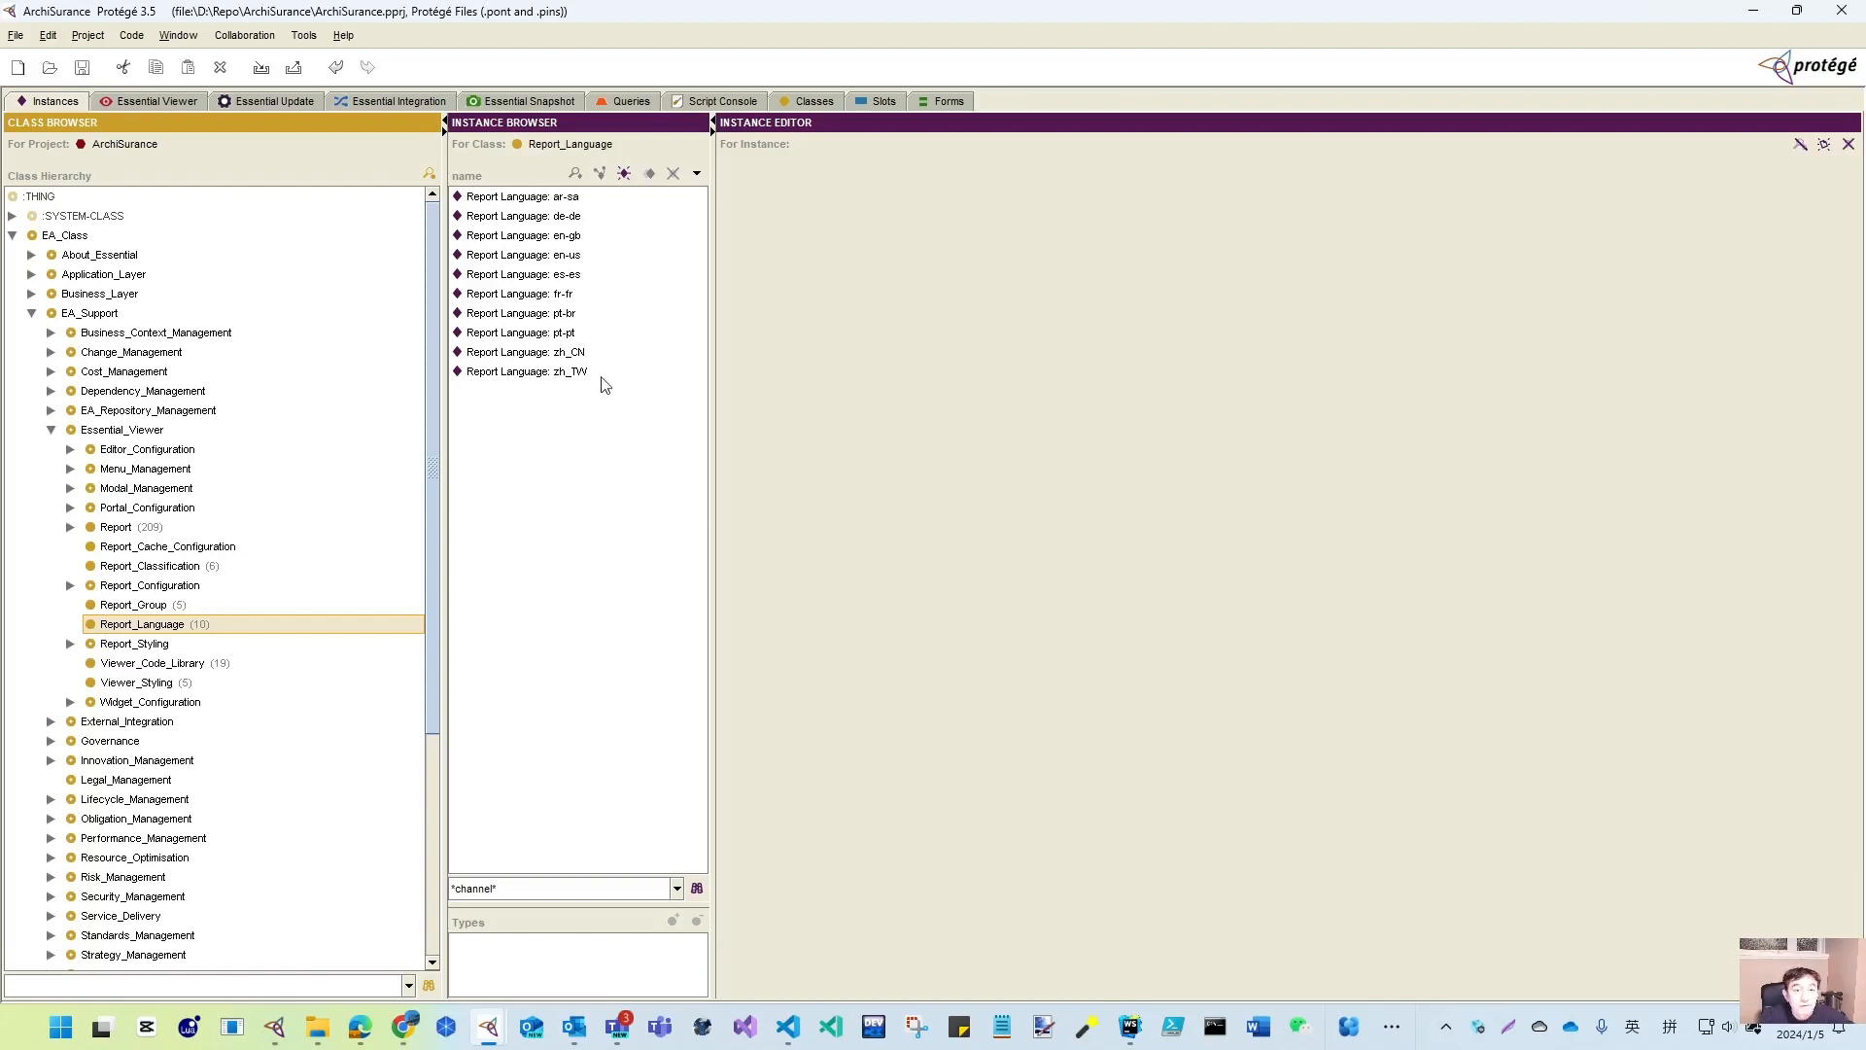
pyautogui.moveTo(446, 456); pyautogui.dragTo(302, 456)
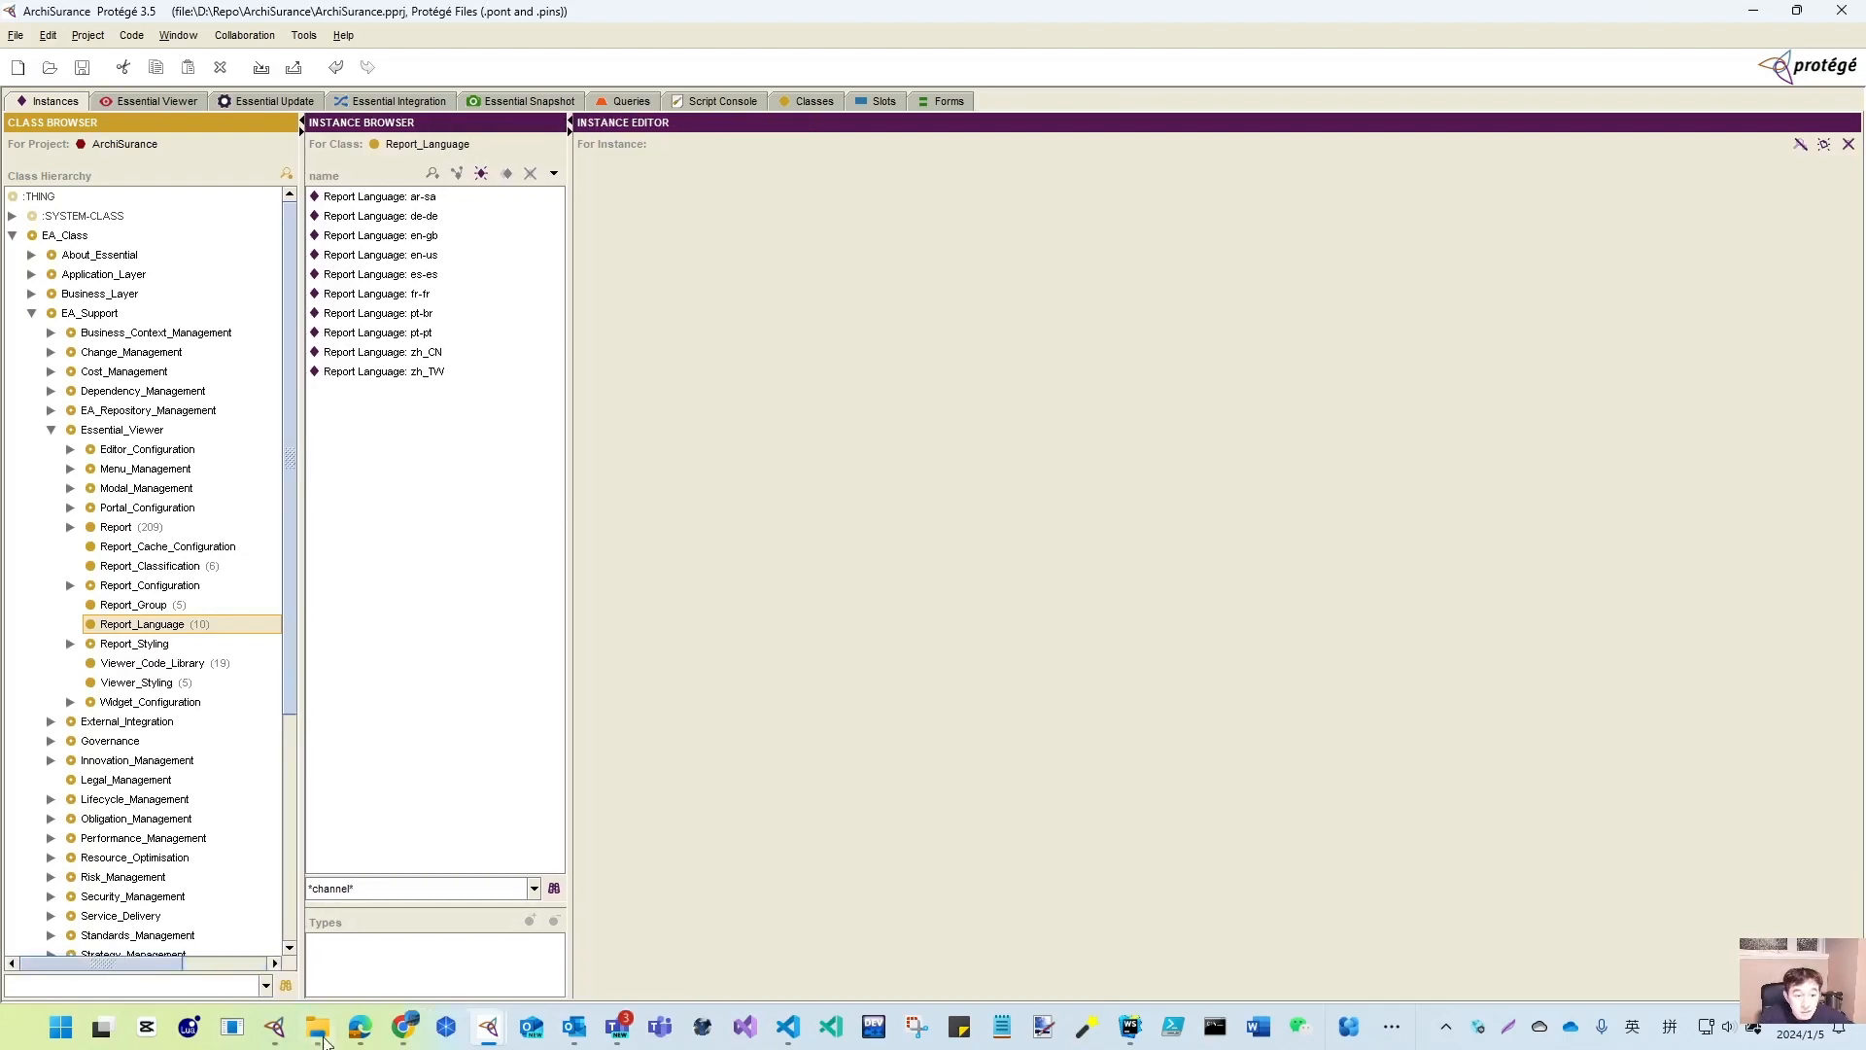
# - Switch to File Explorer and open the ea_practice folder under C:\Program Files\Apache Software Foundation\Tomcat 9.0\webapps
pyautogui.moveTo(326, 1040)
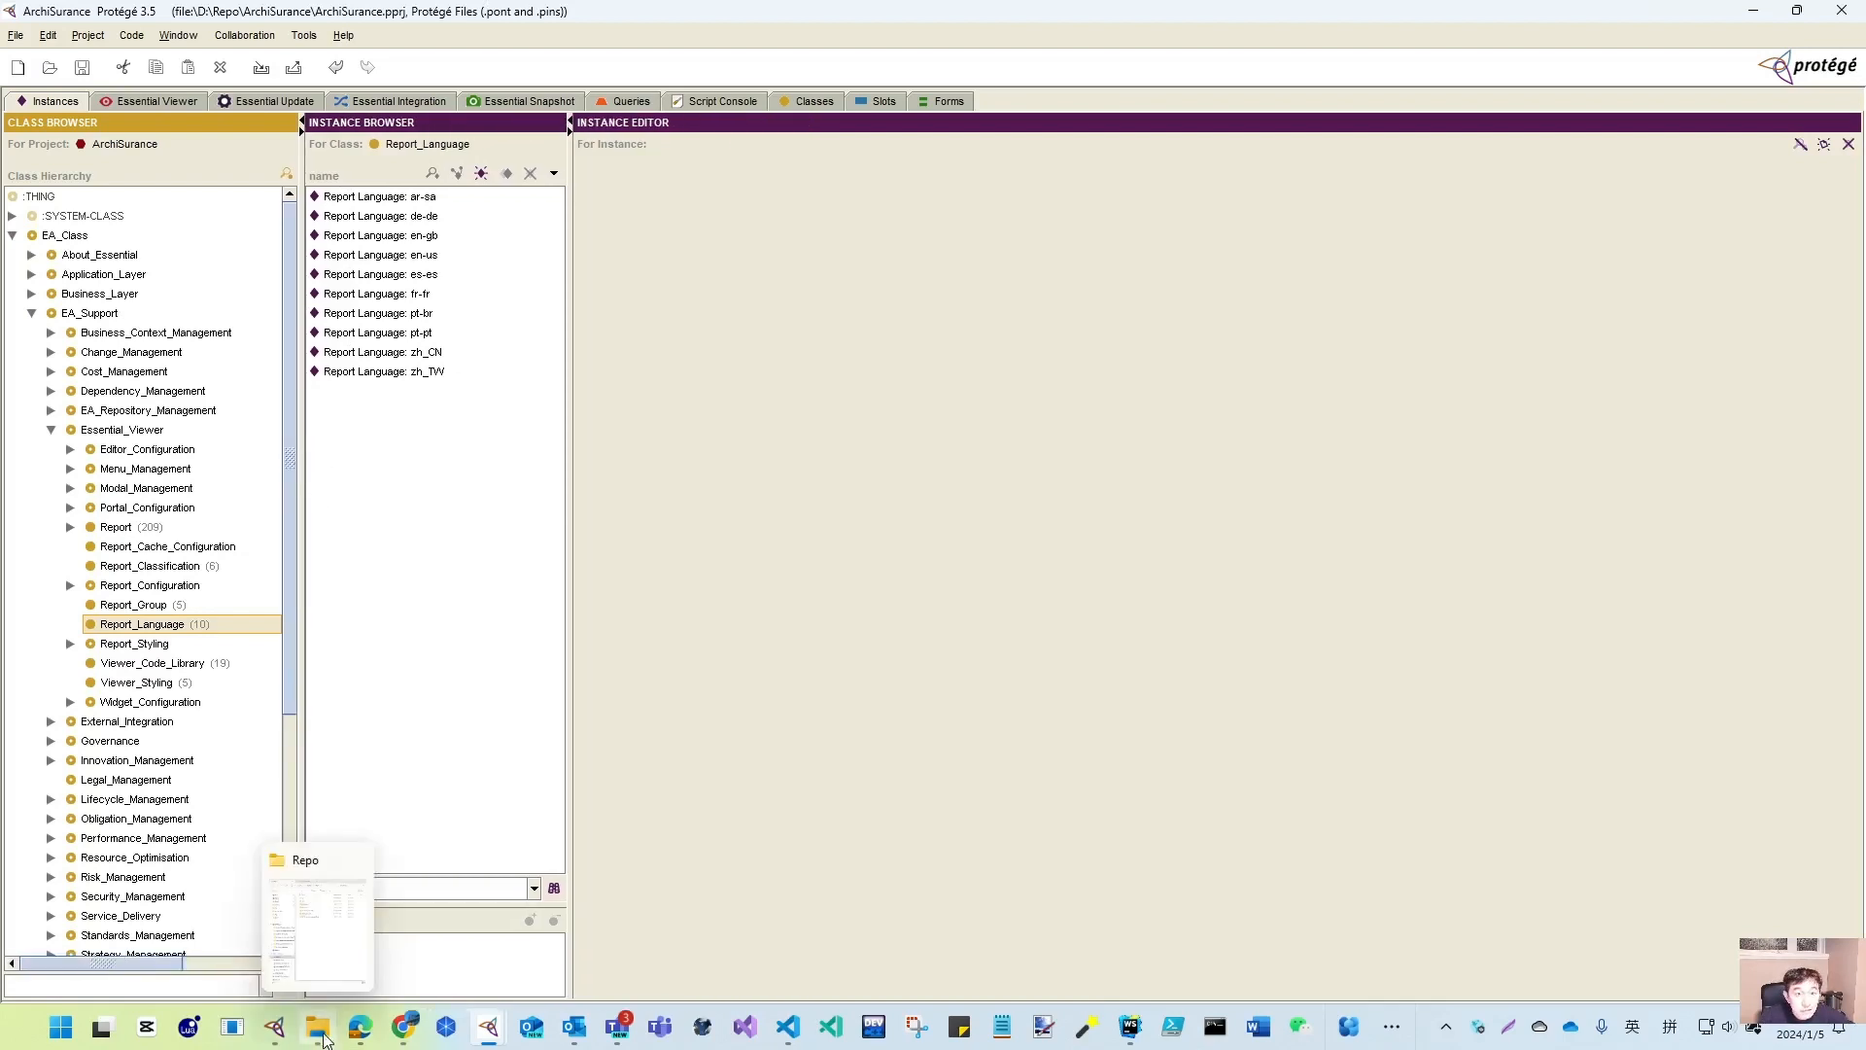
pyautogui.click(325, 1040)
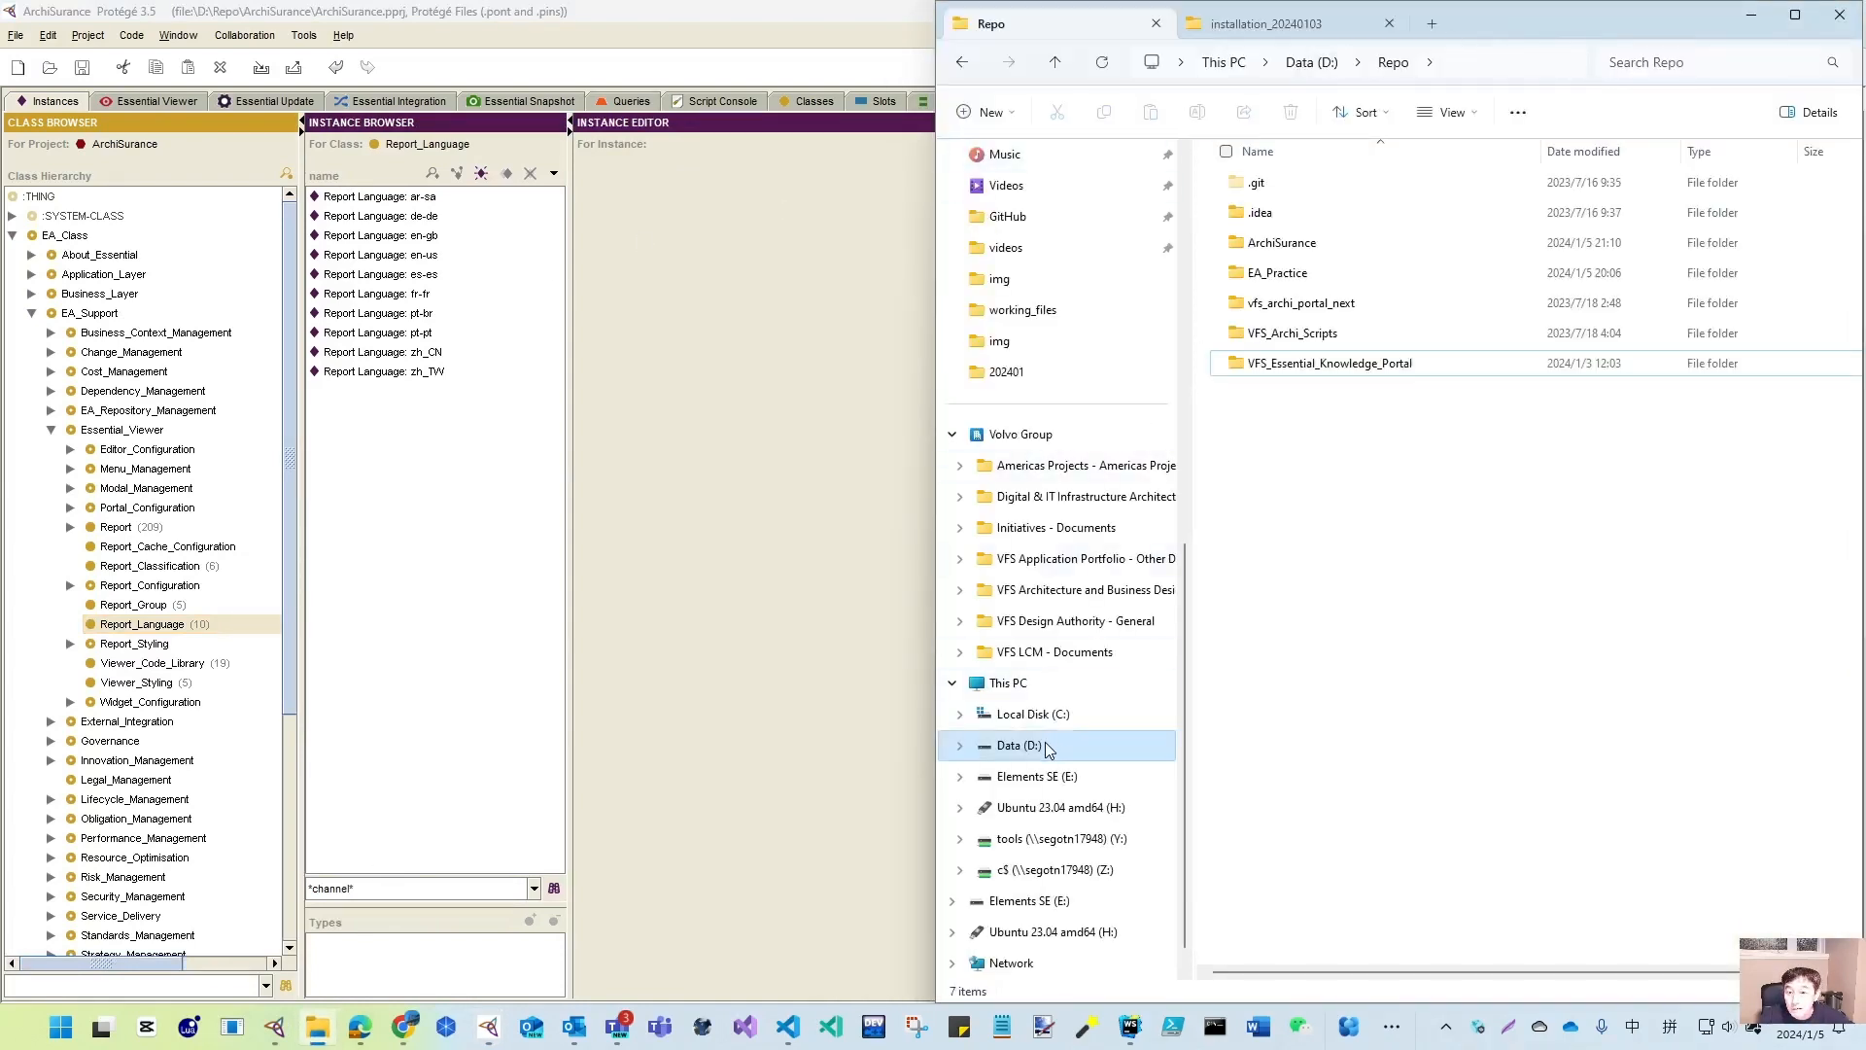
pyautogui.click(1054, 716)
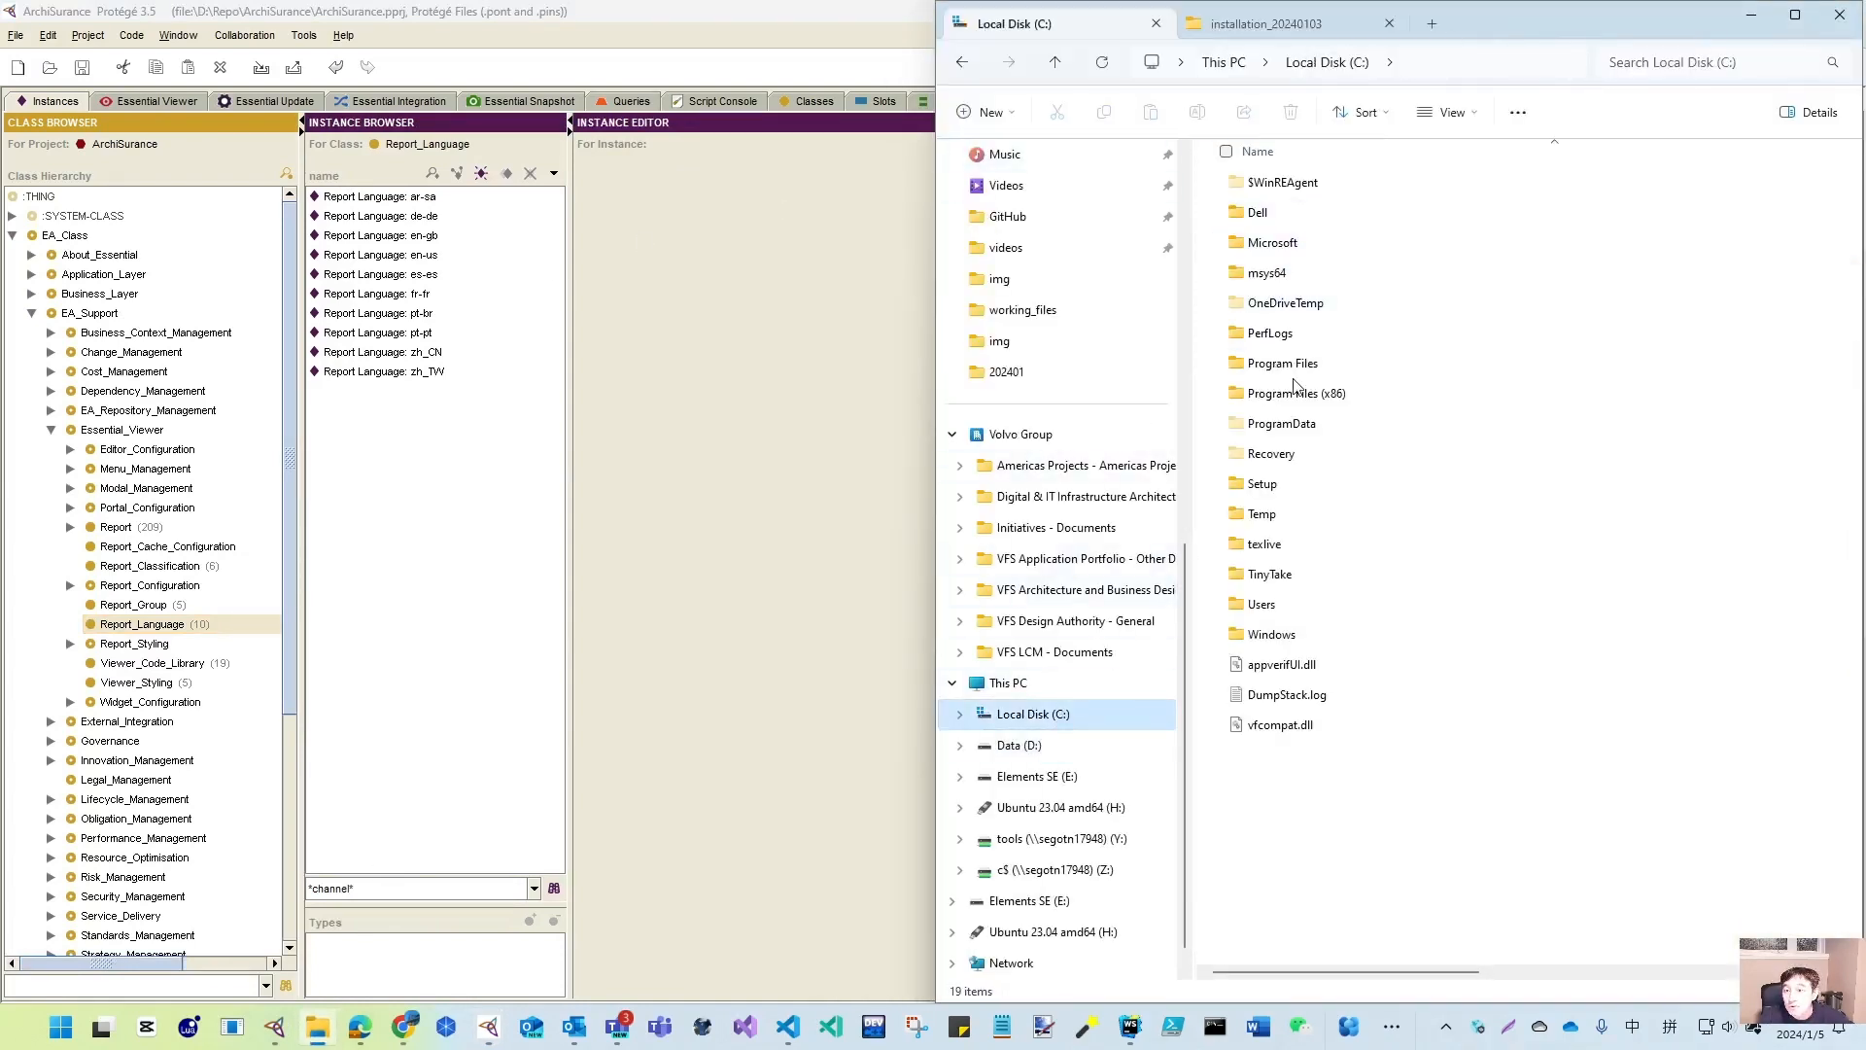
pyautogui.doubleClick(1285, 363)
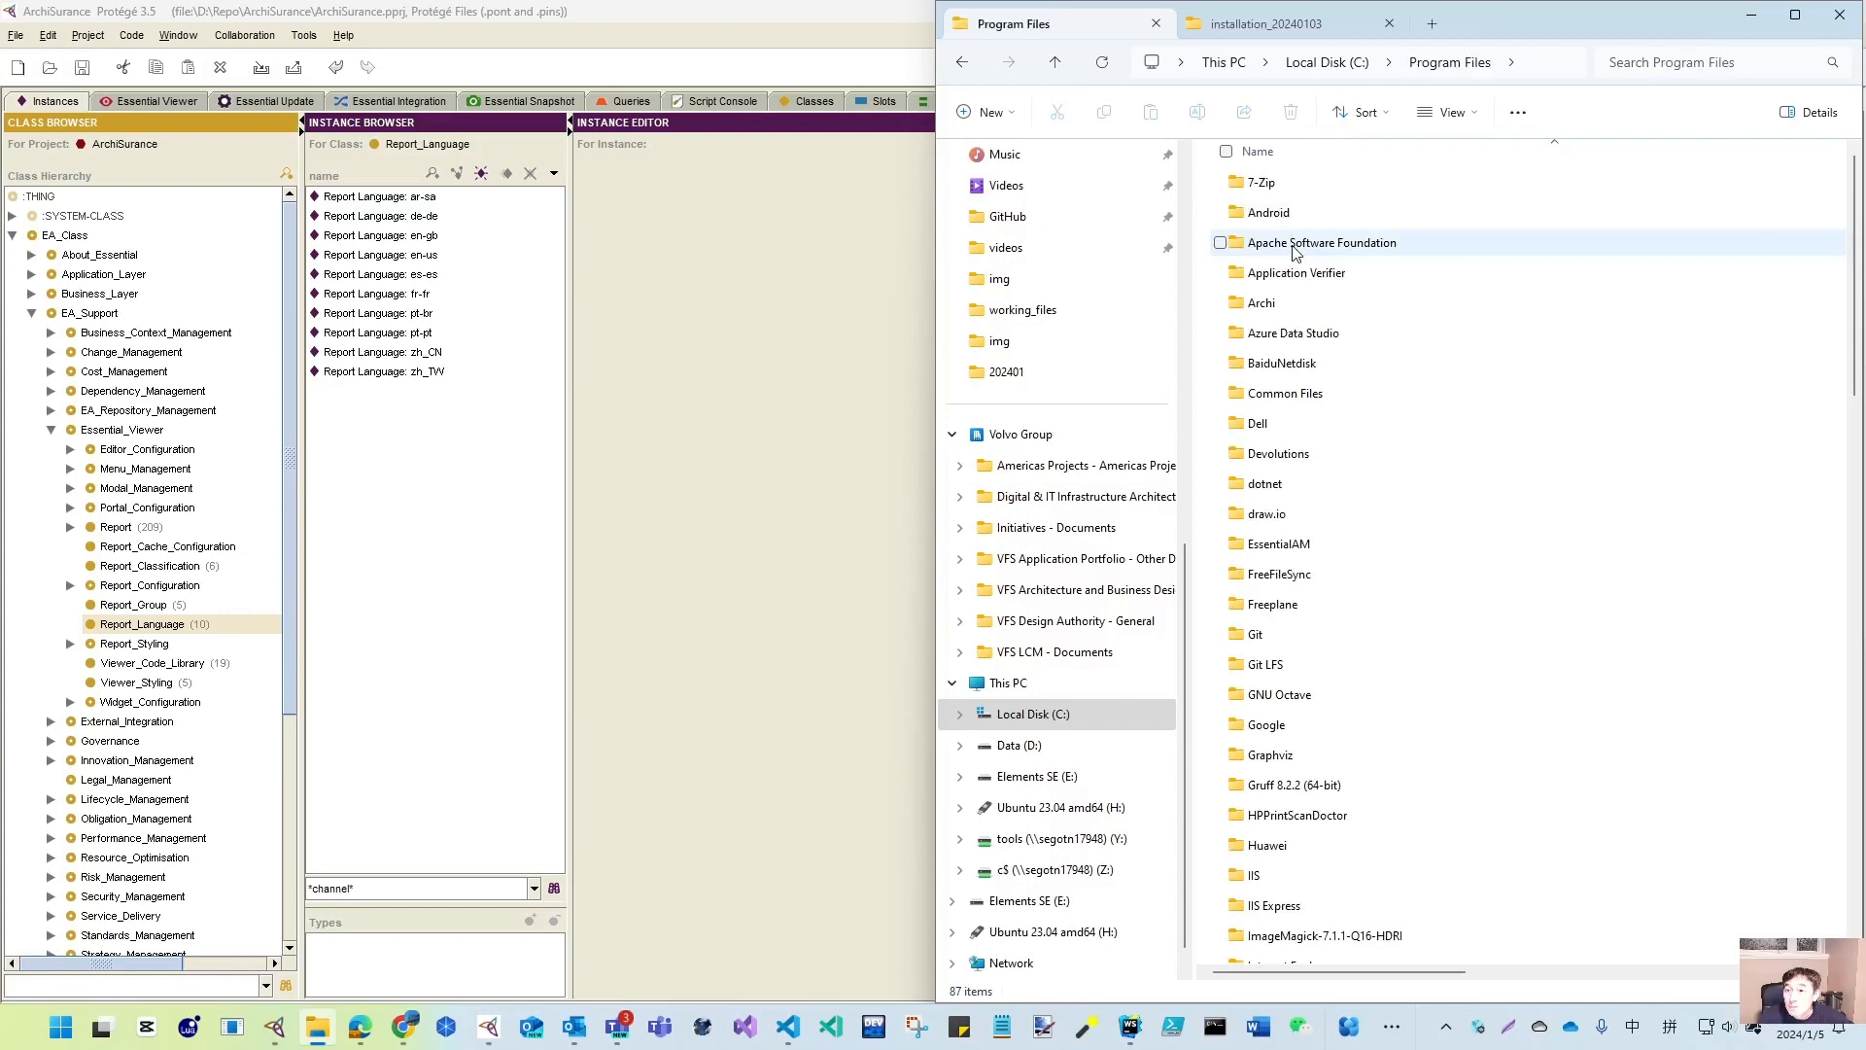
pyautogui.doubleClick(1294, 245)
pyautogui.doubleClick(1263, 183)
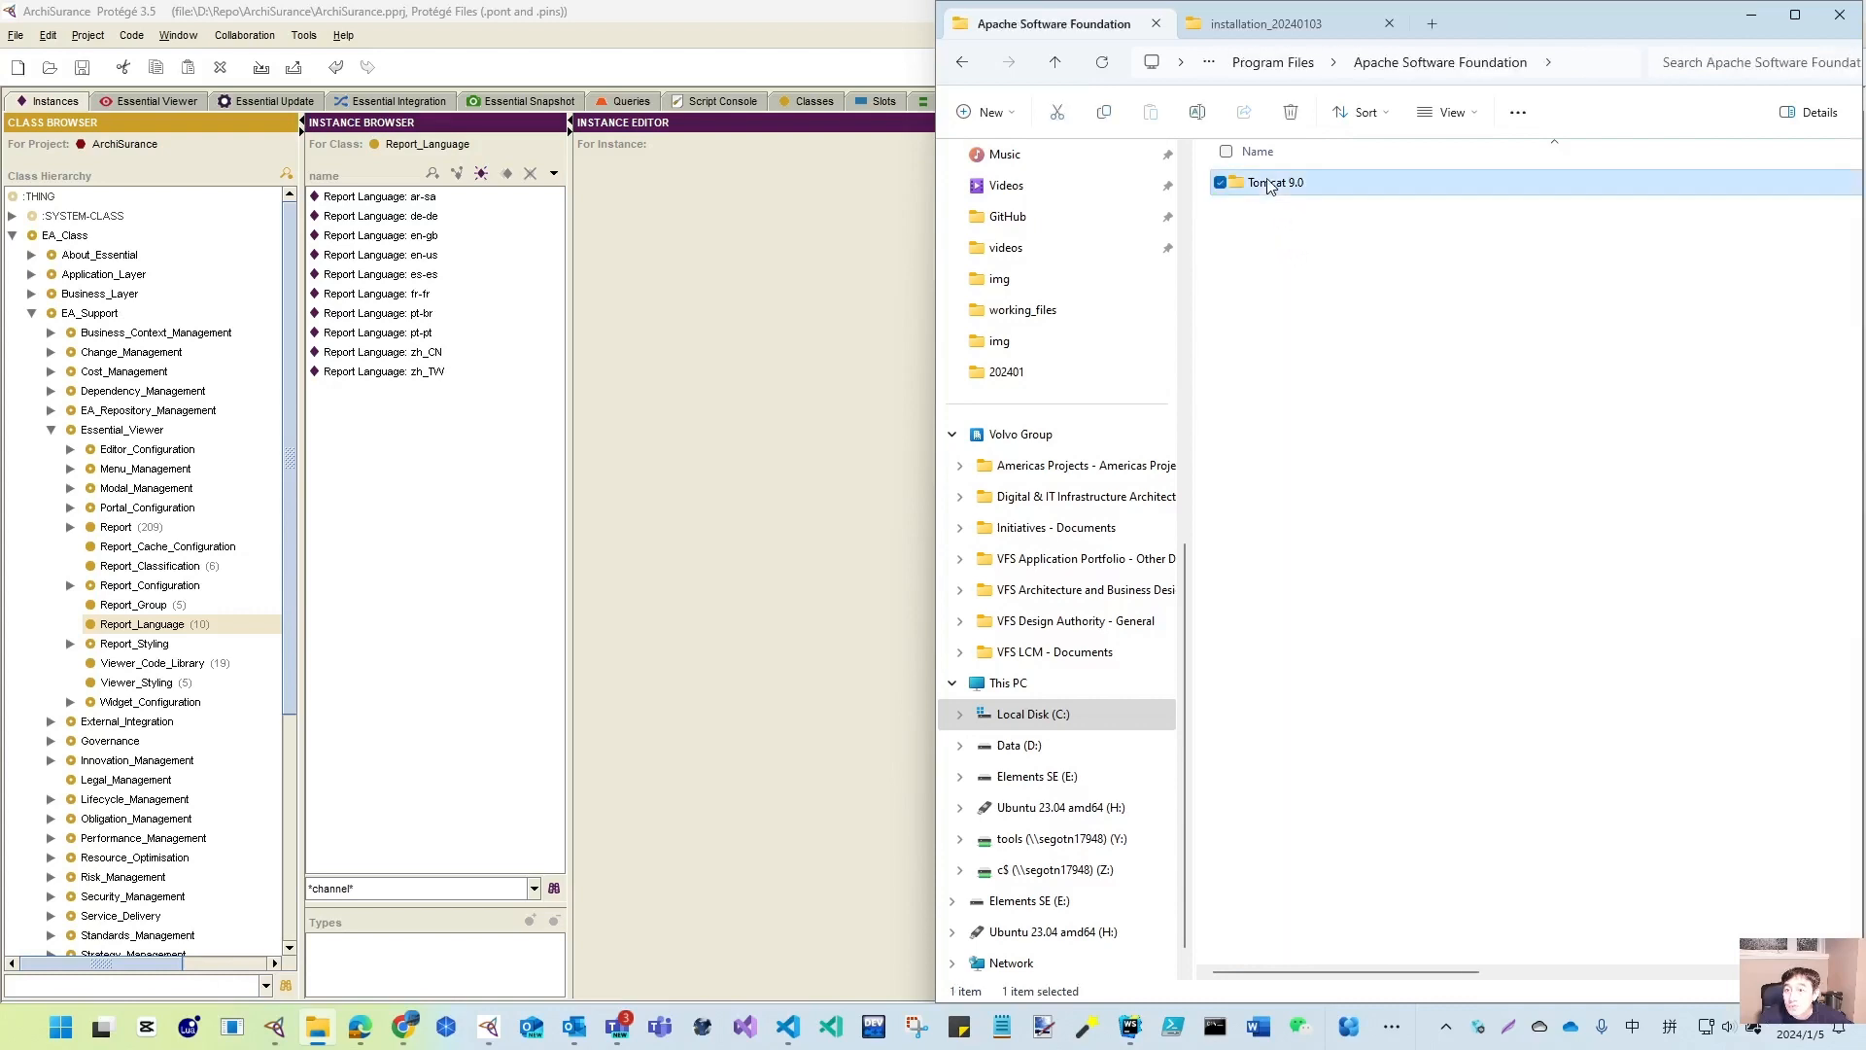
pyautogui.doubleClick(1271, 332)
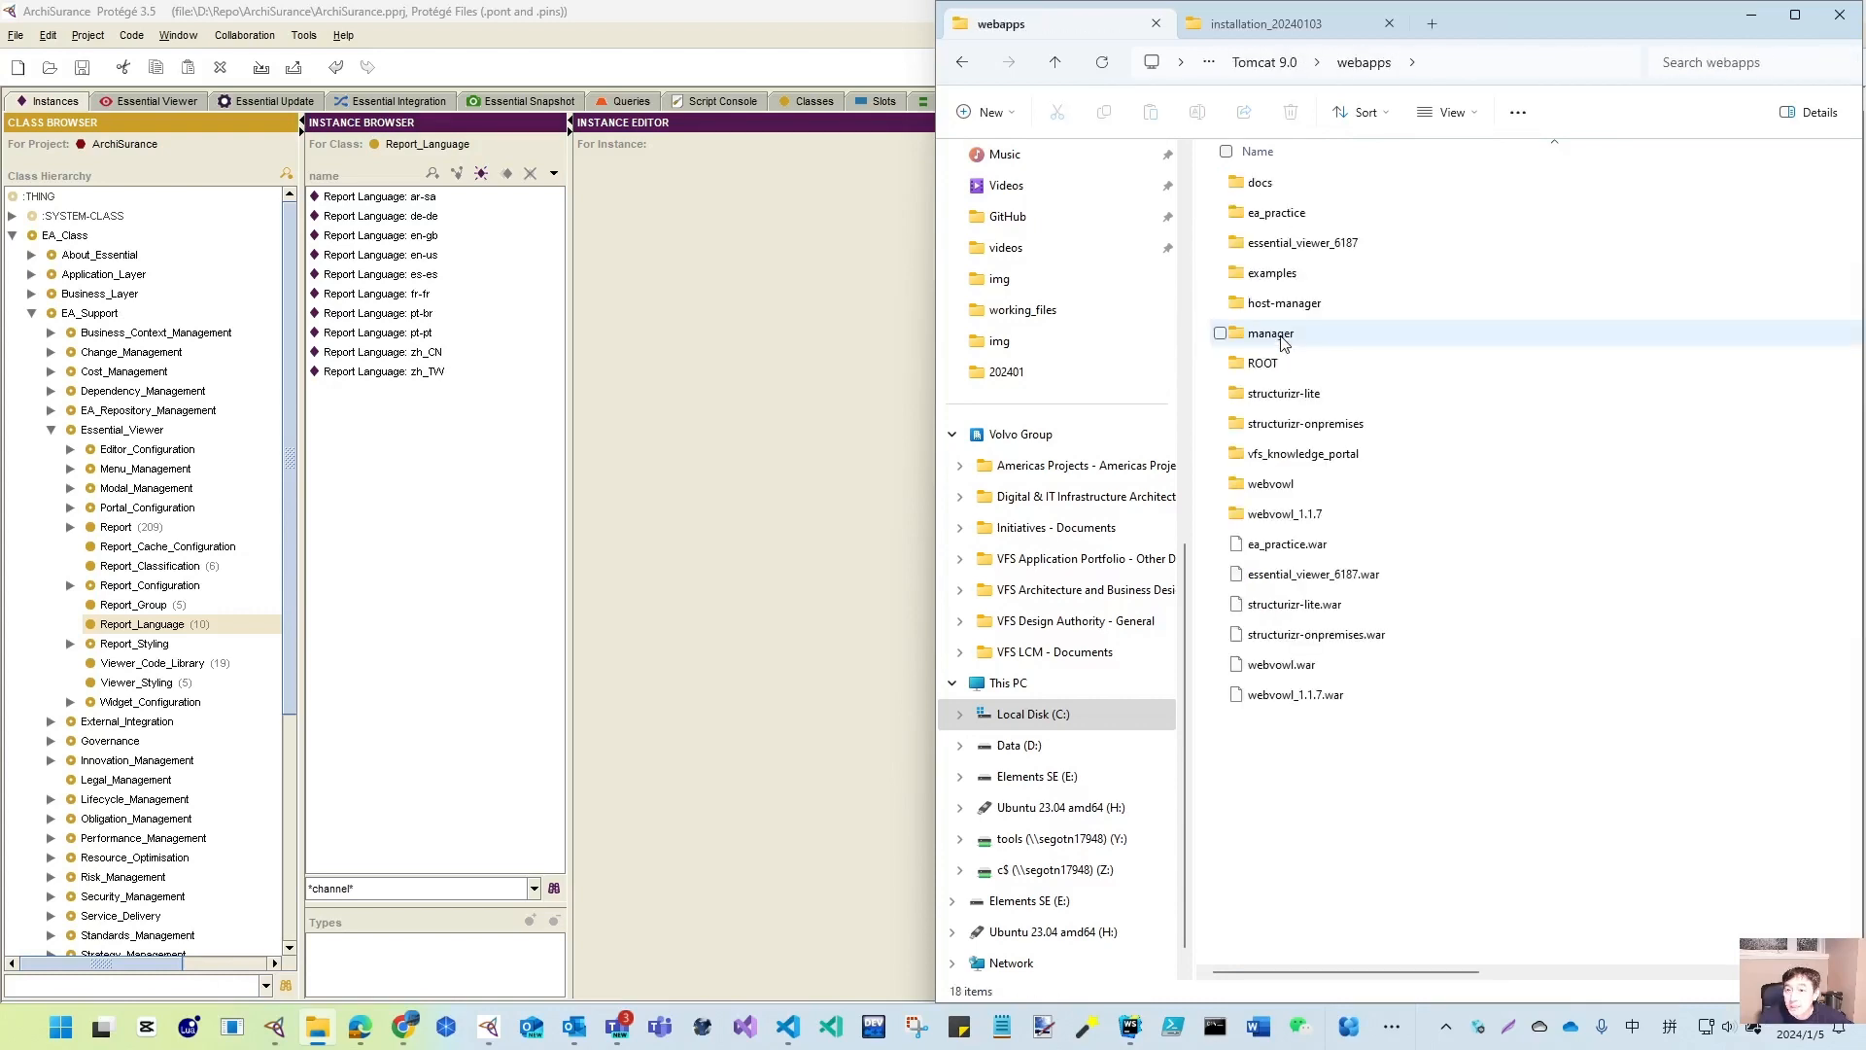
pyautogui.doubleClick(1285, 214)
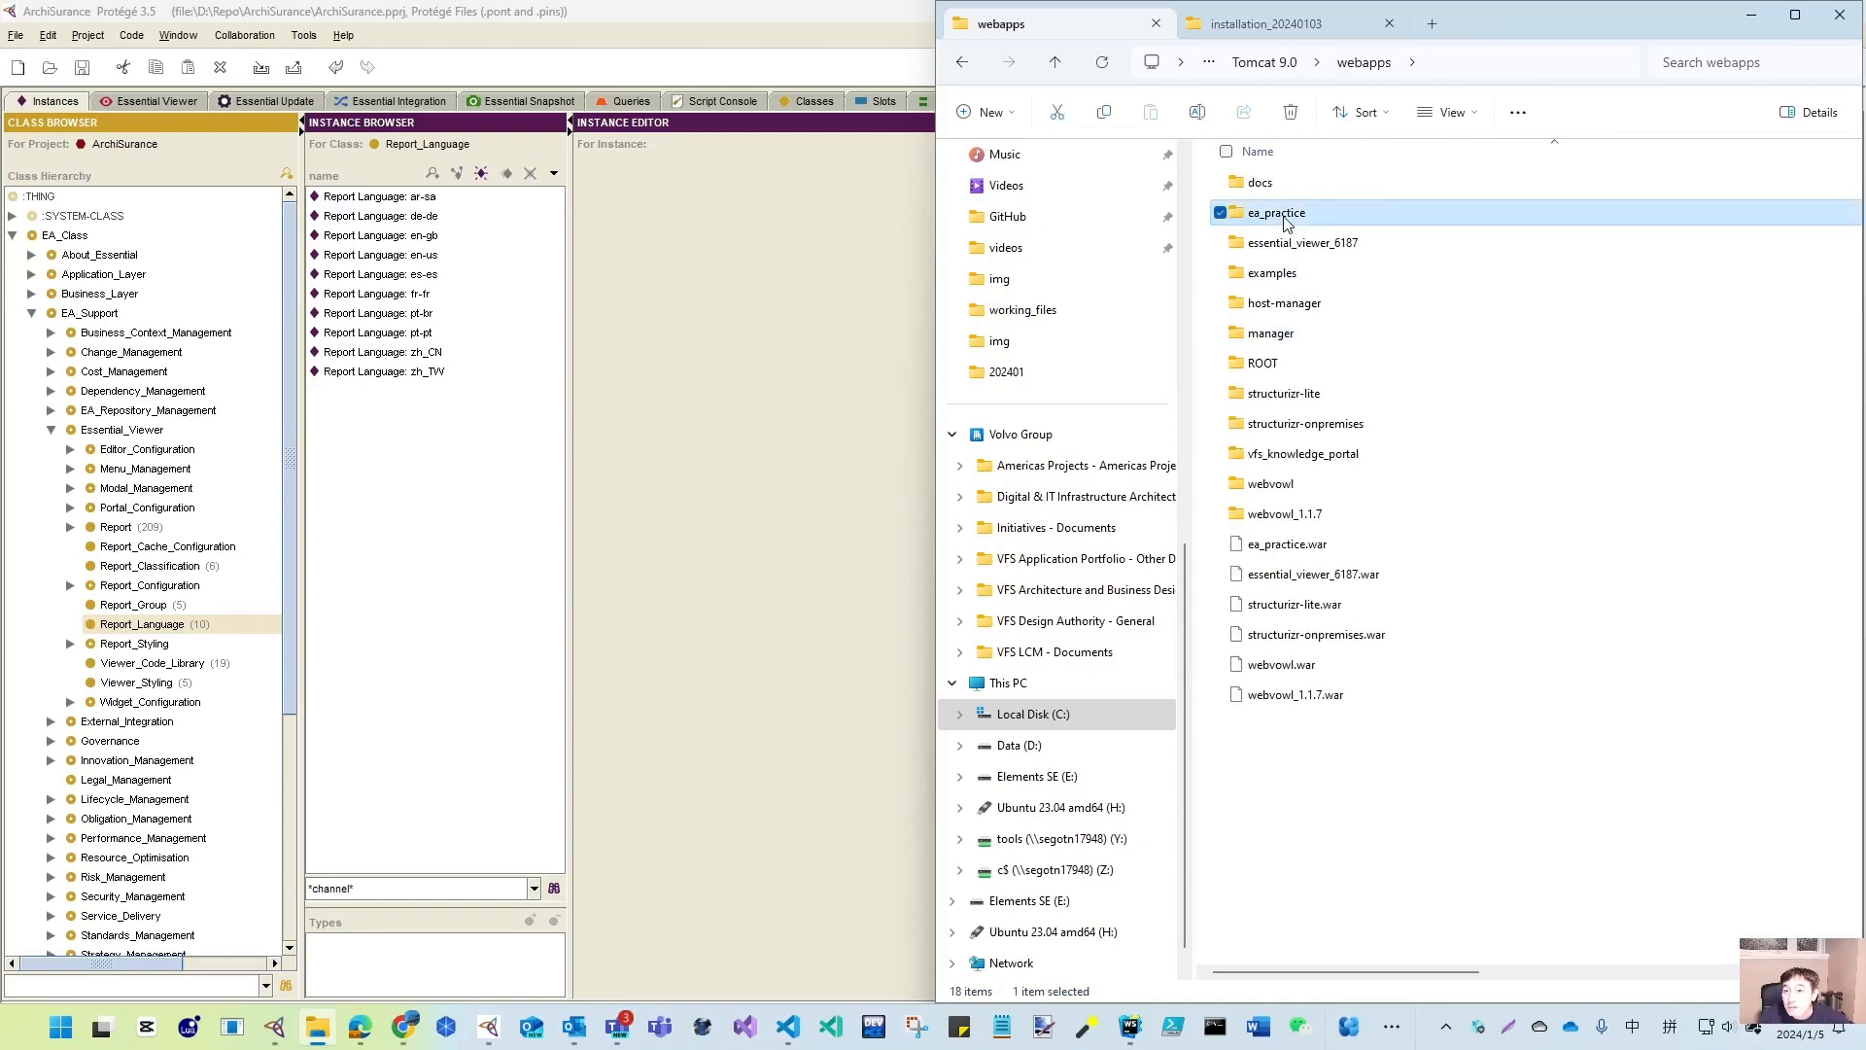
# - Maximize the File Explorer window and open the language folder inside ea_practice
pyautogui.click(1795, 17)
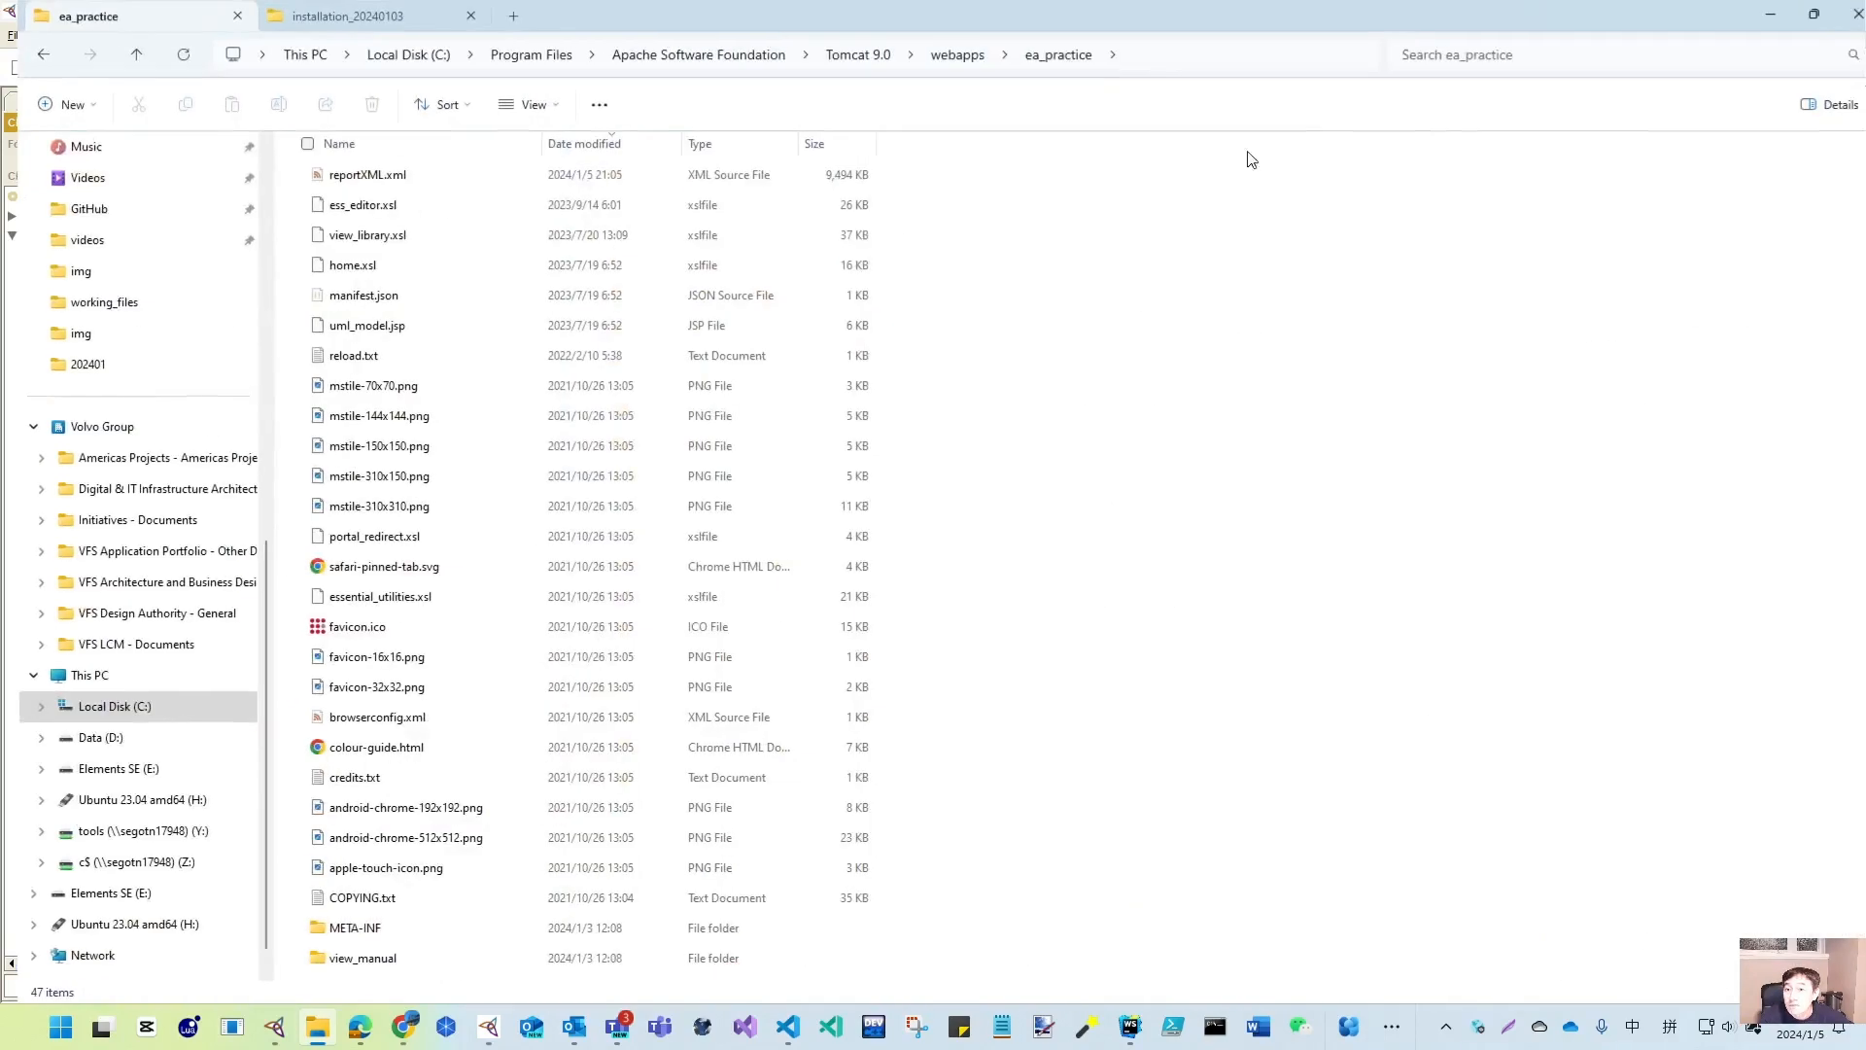
pyautogui.scroll(-6, 377, 739)
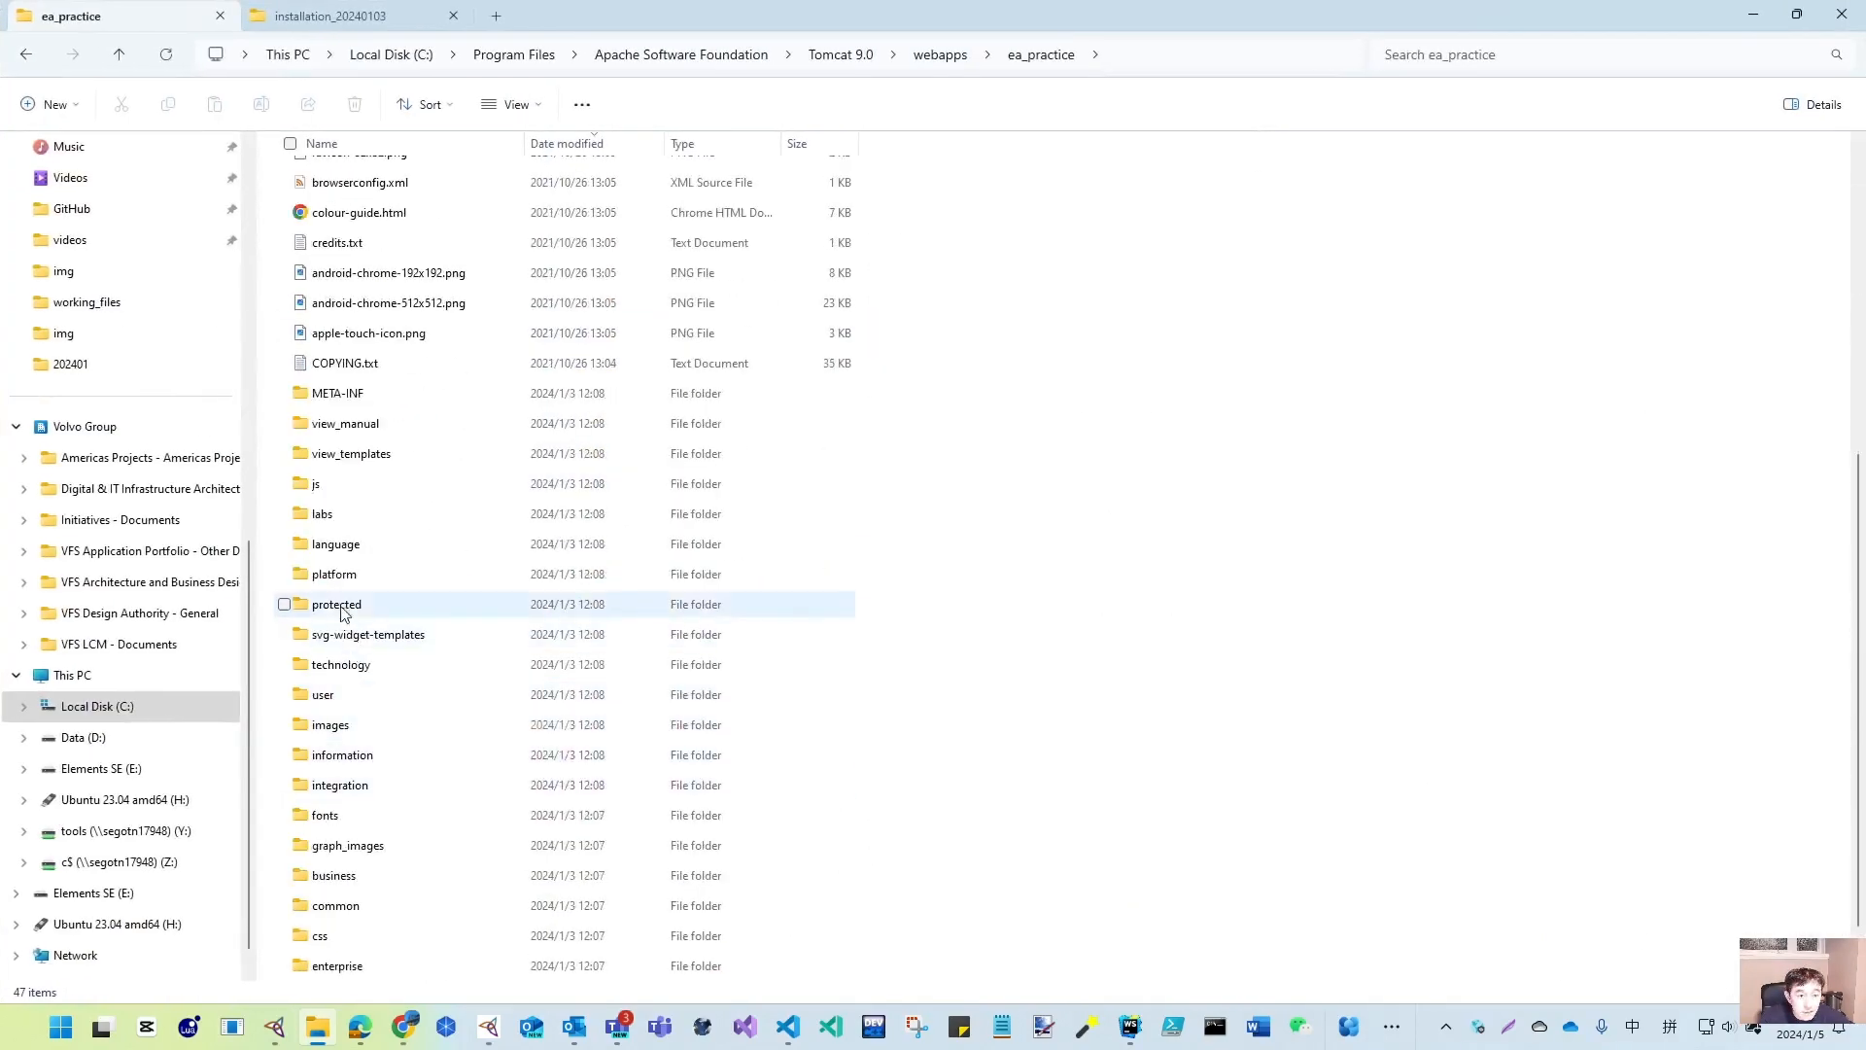
pyautogui.click(337, 547)
pyautogui.doubleClick(336, 547)
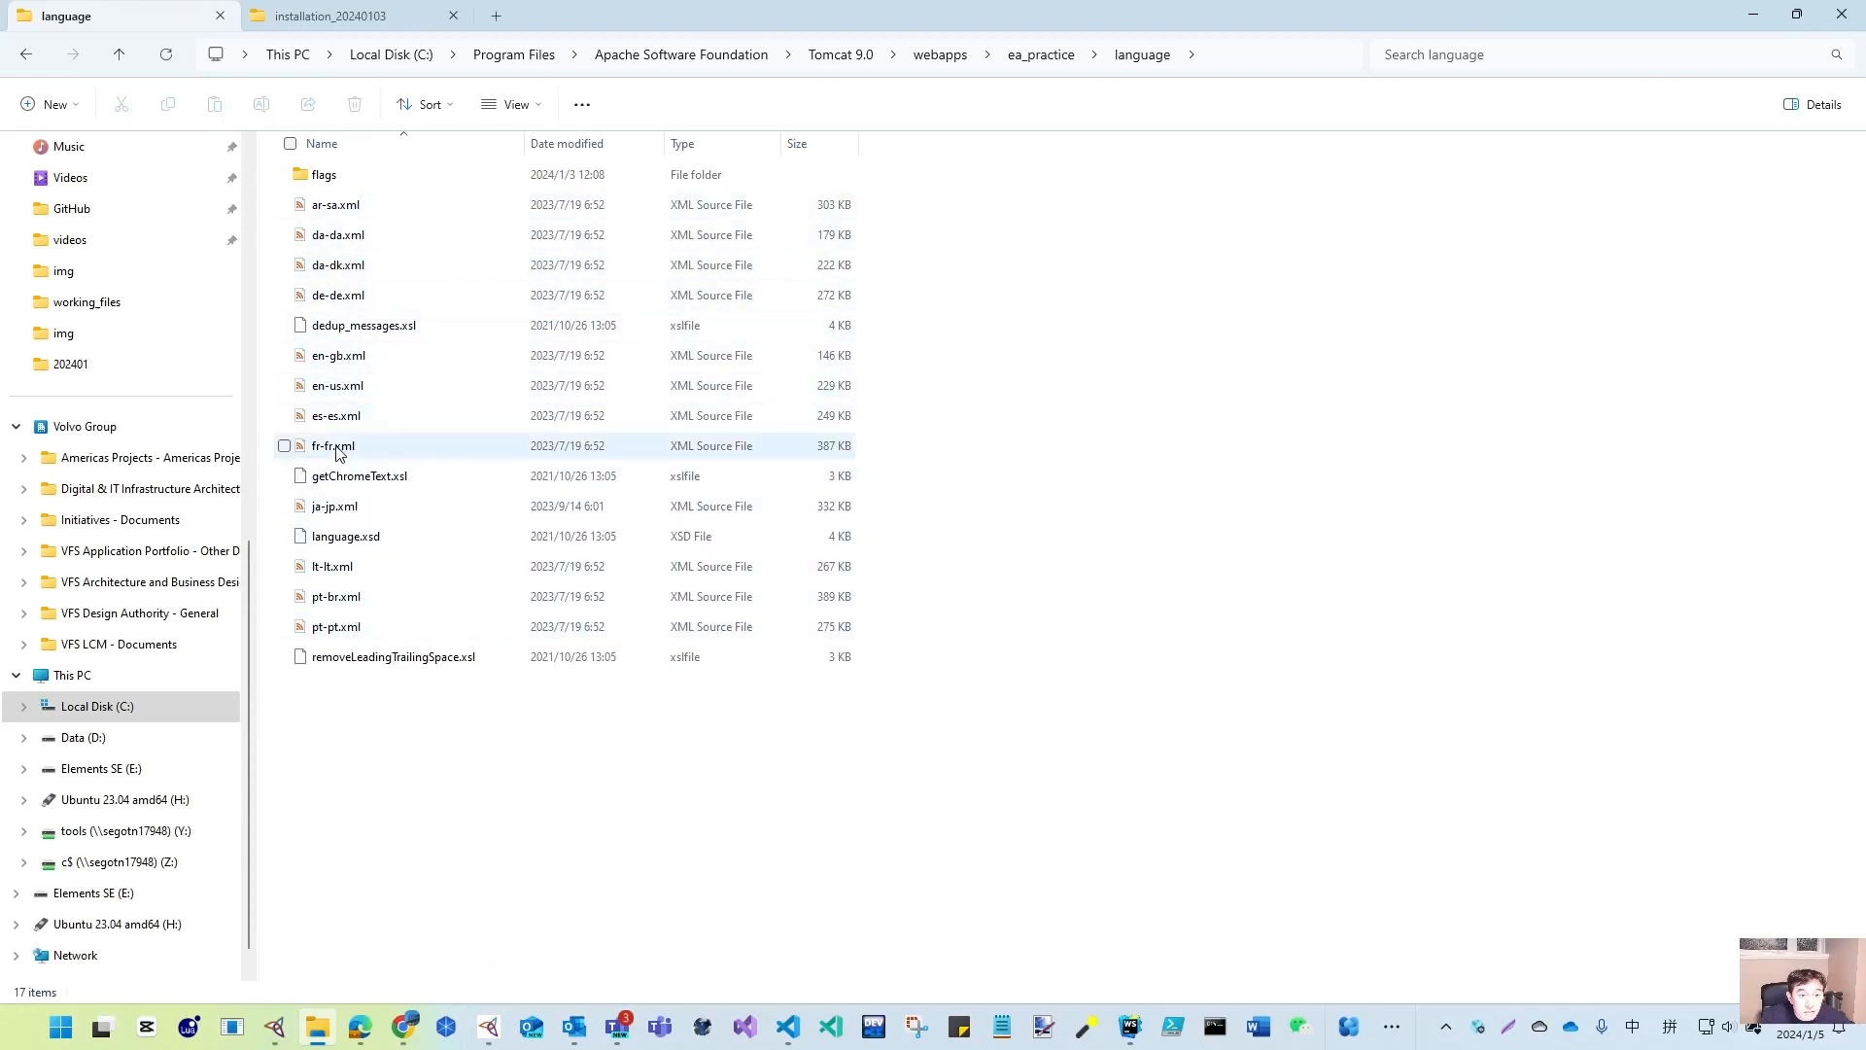
# - Open lt-lt.xml in Notepad and look through its message names and Lithuanian values
pyautogui.rightClick(333, 574)
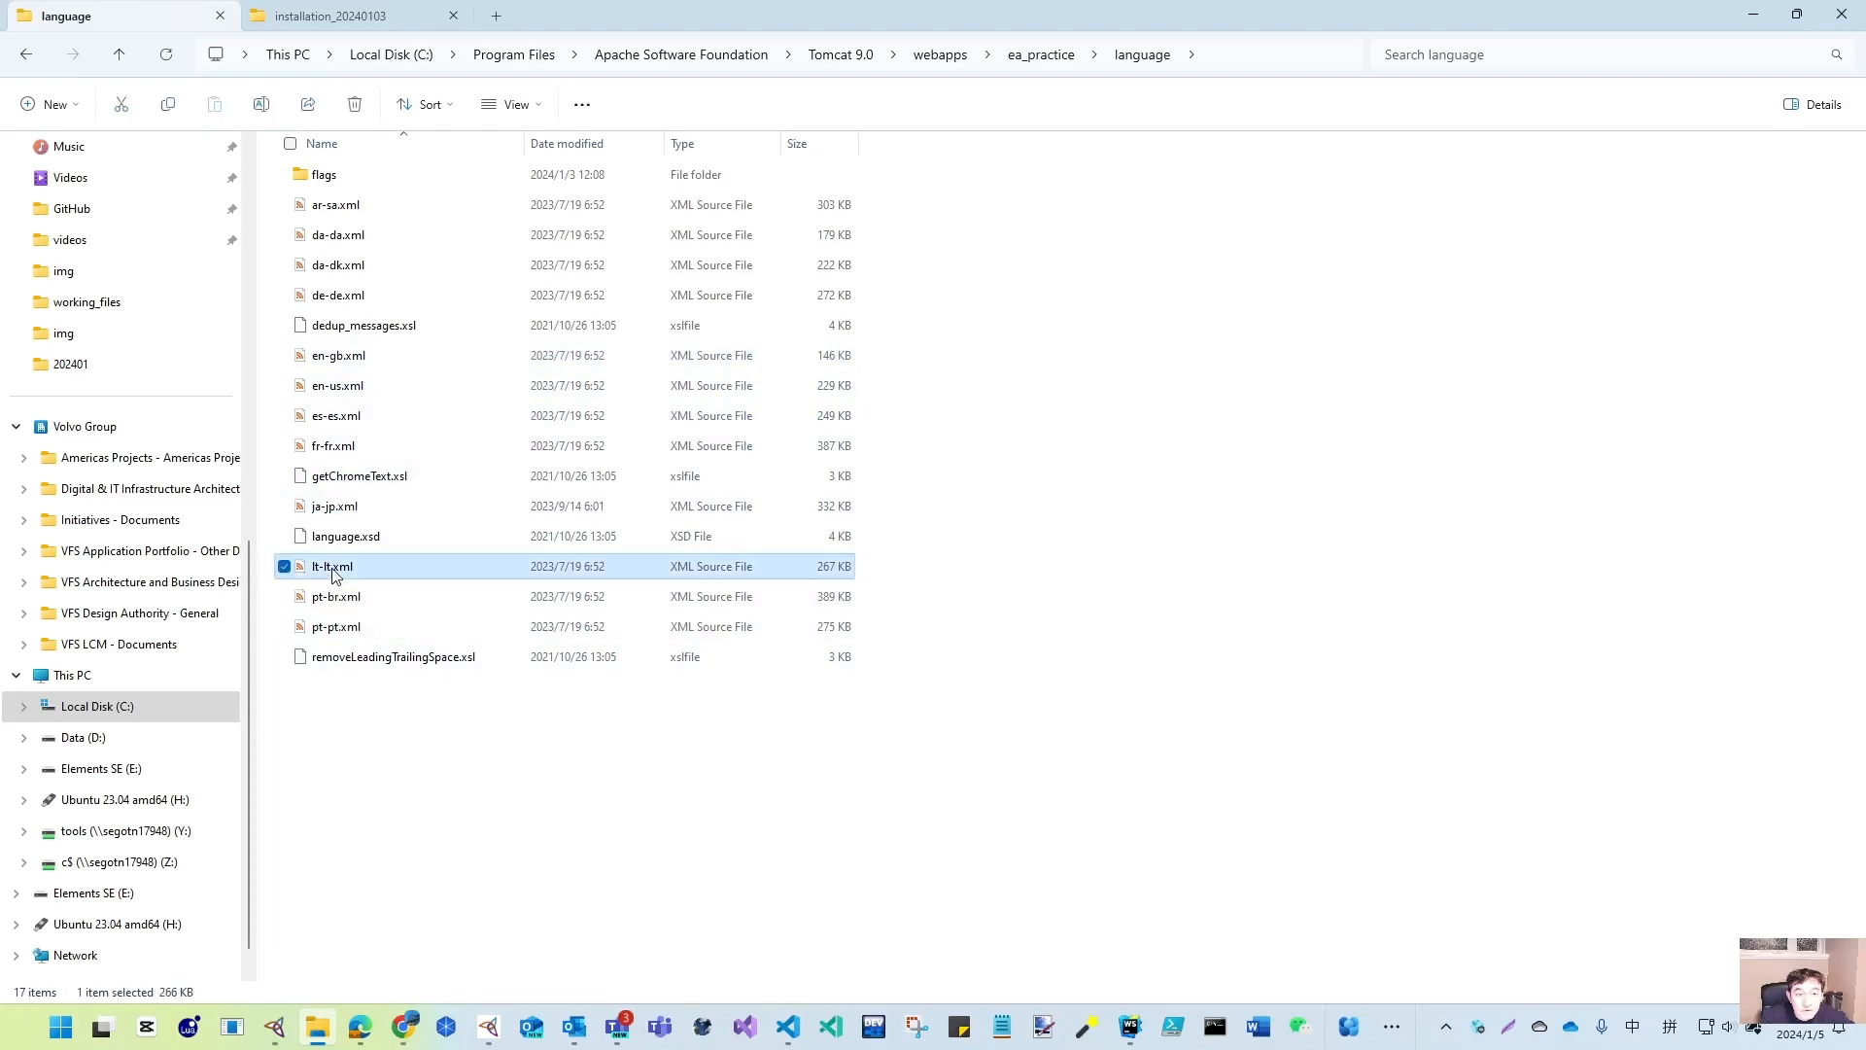
pyautogui.moveTo(442, 666)
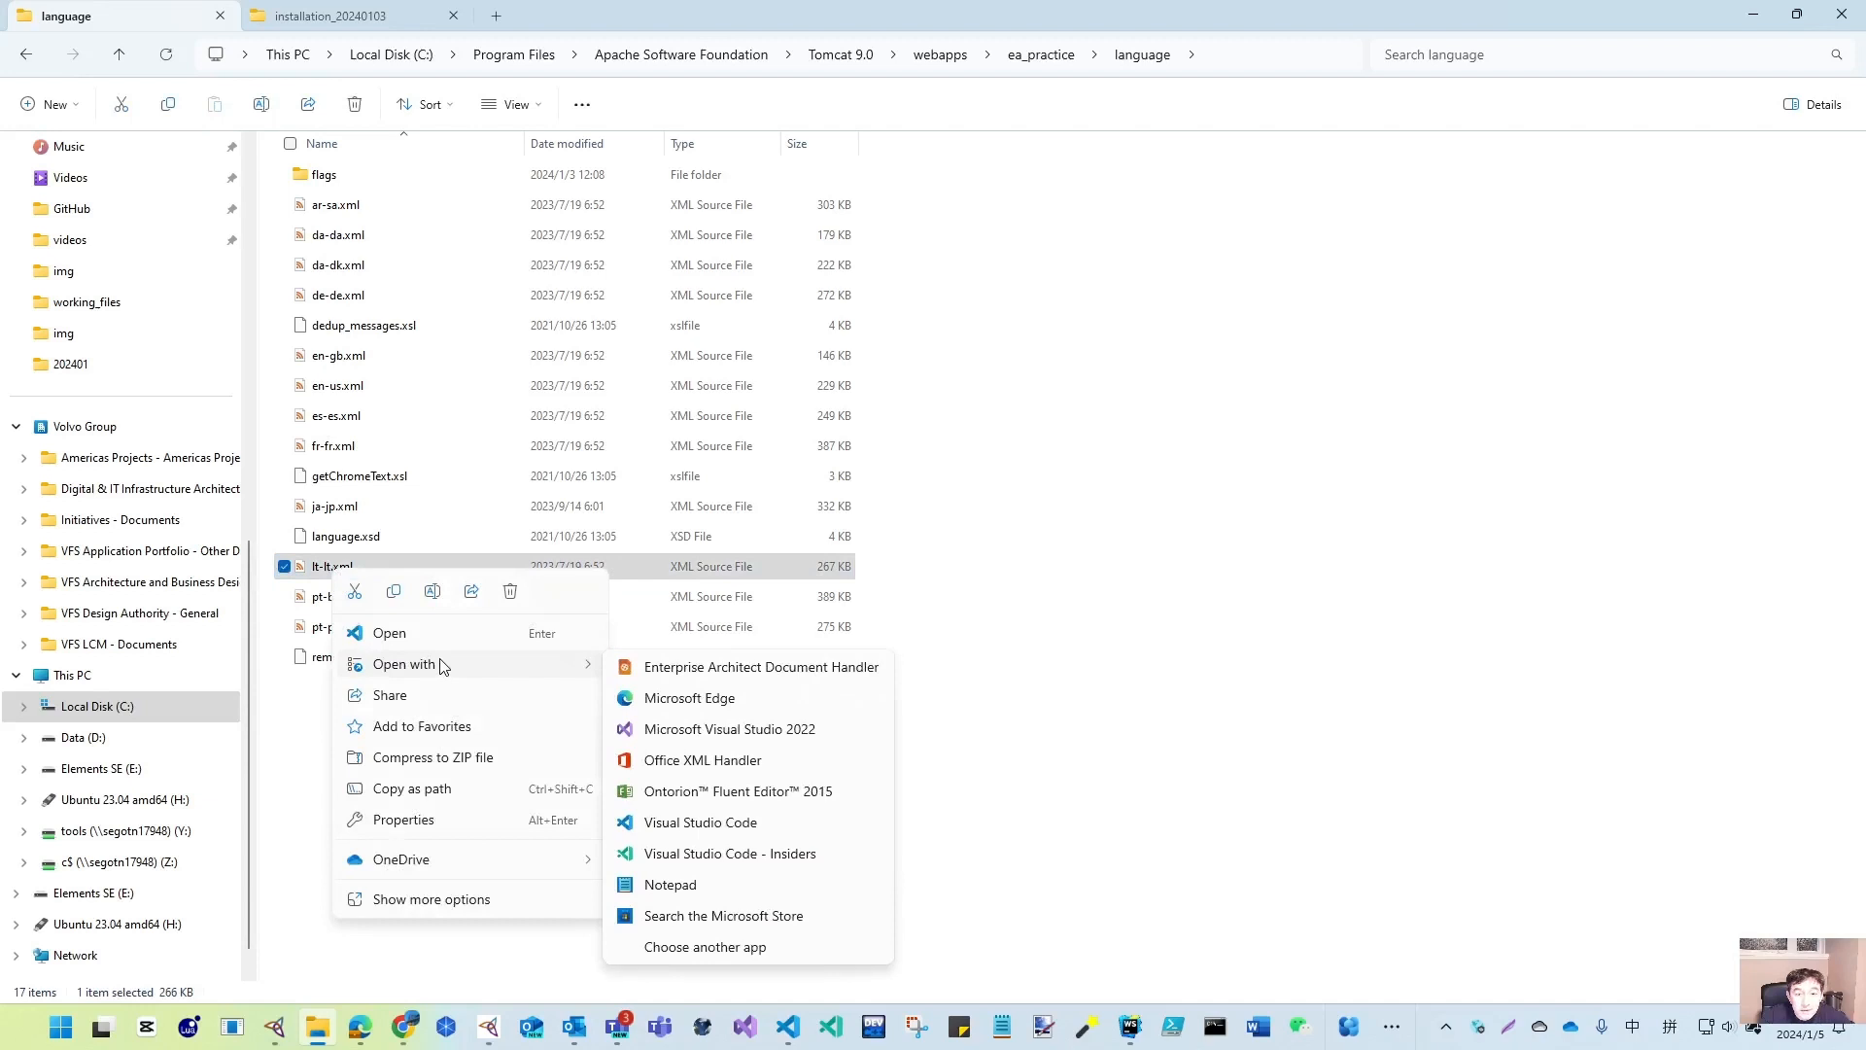
pyautogui.click(741, 884)
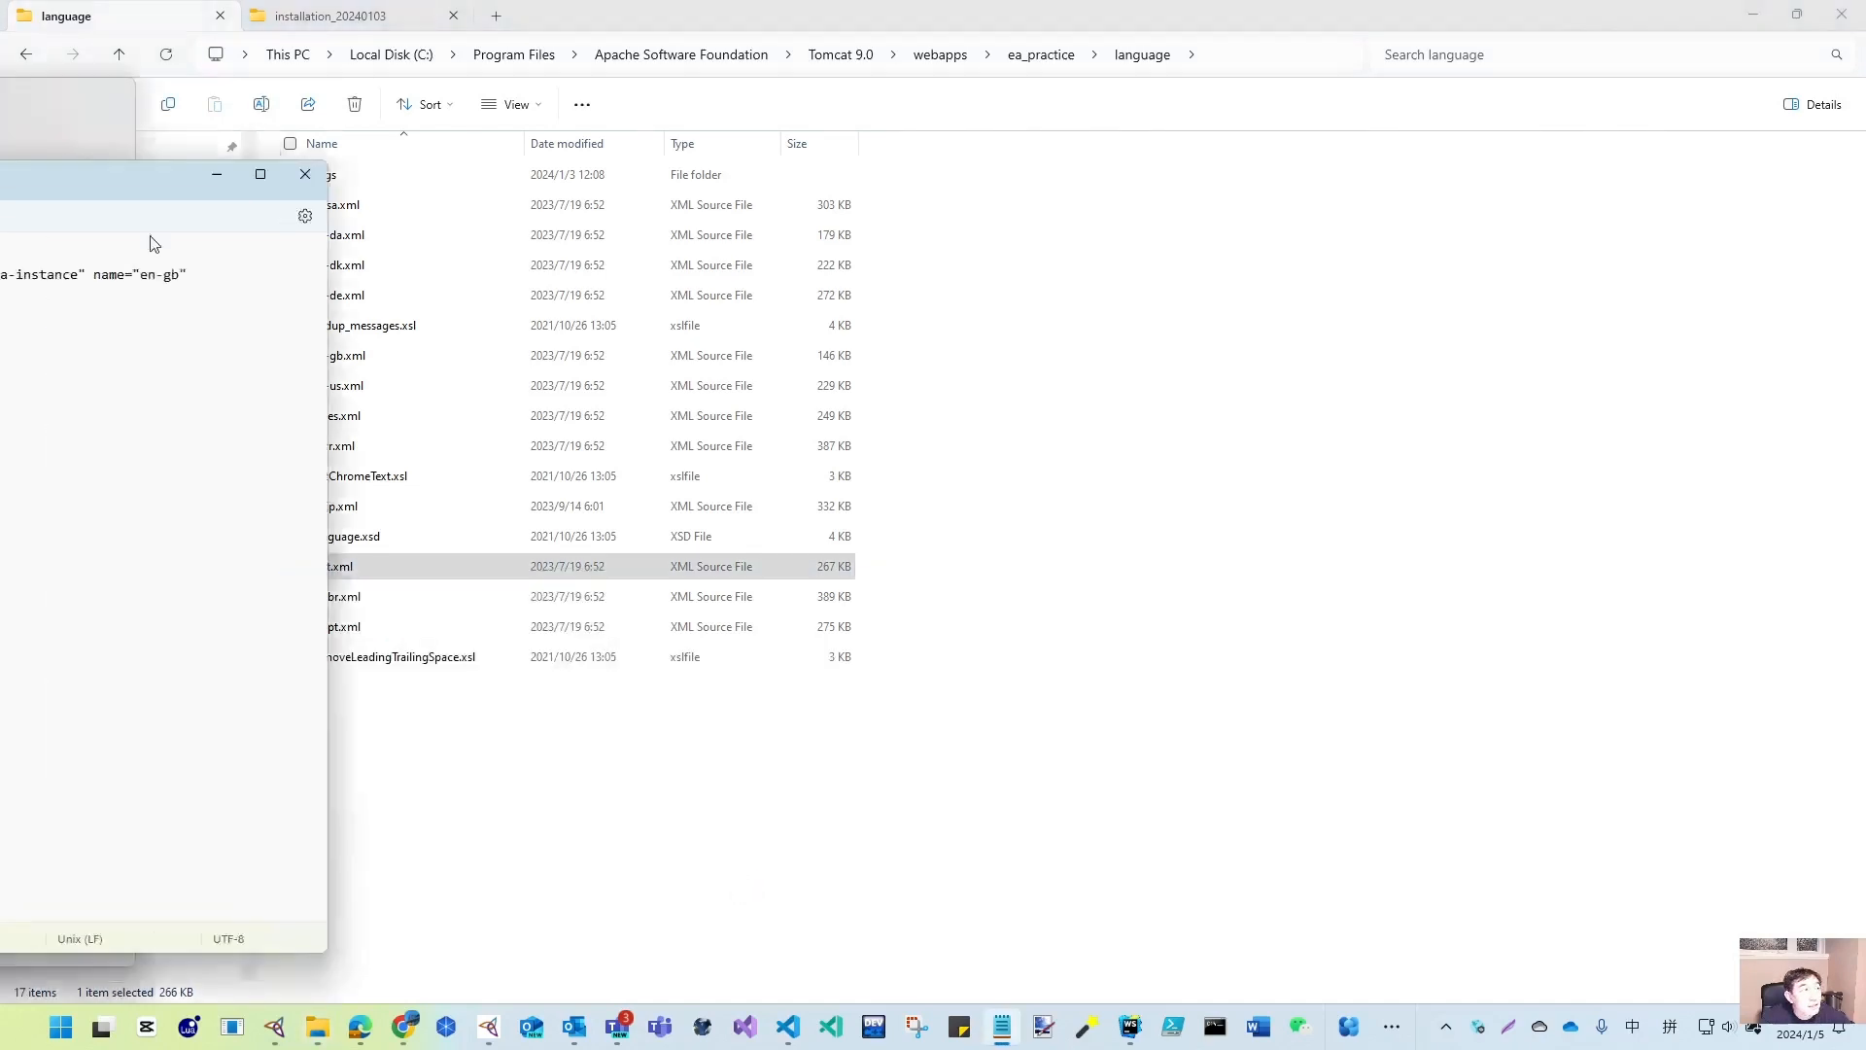
pyautogui.scroll(-9, 726, 484)
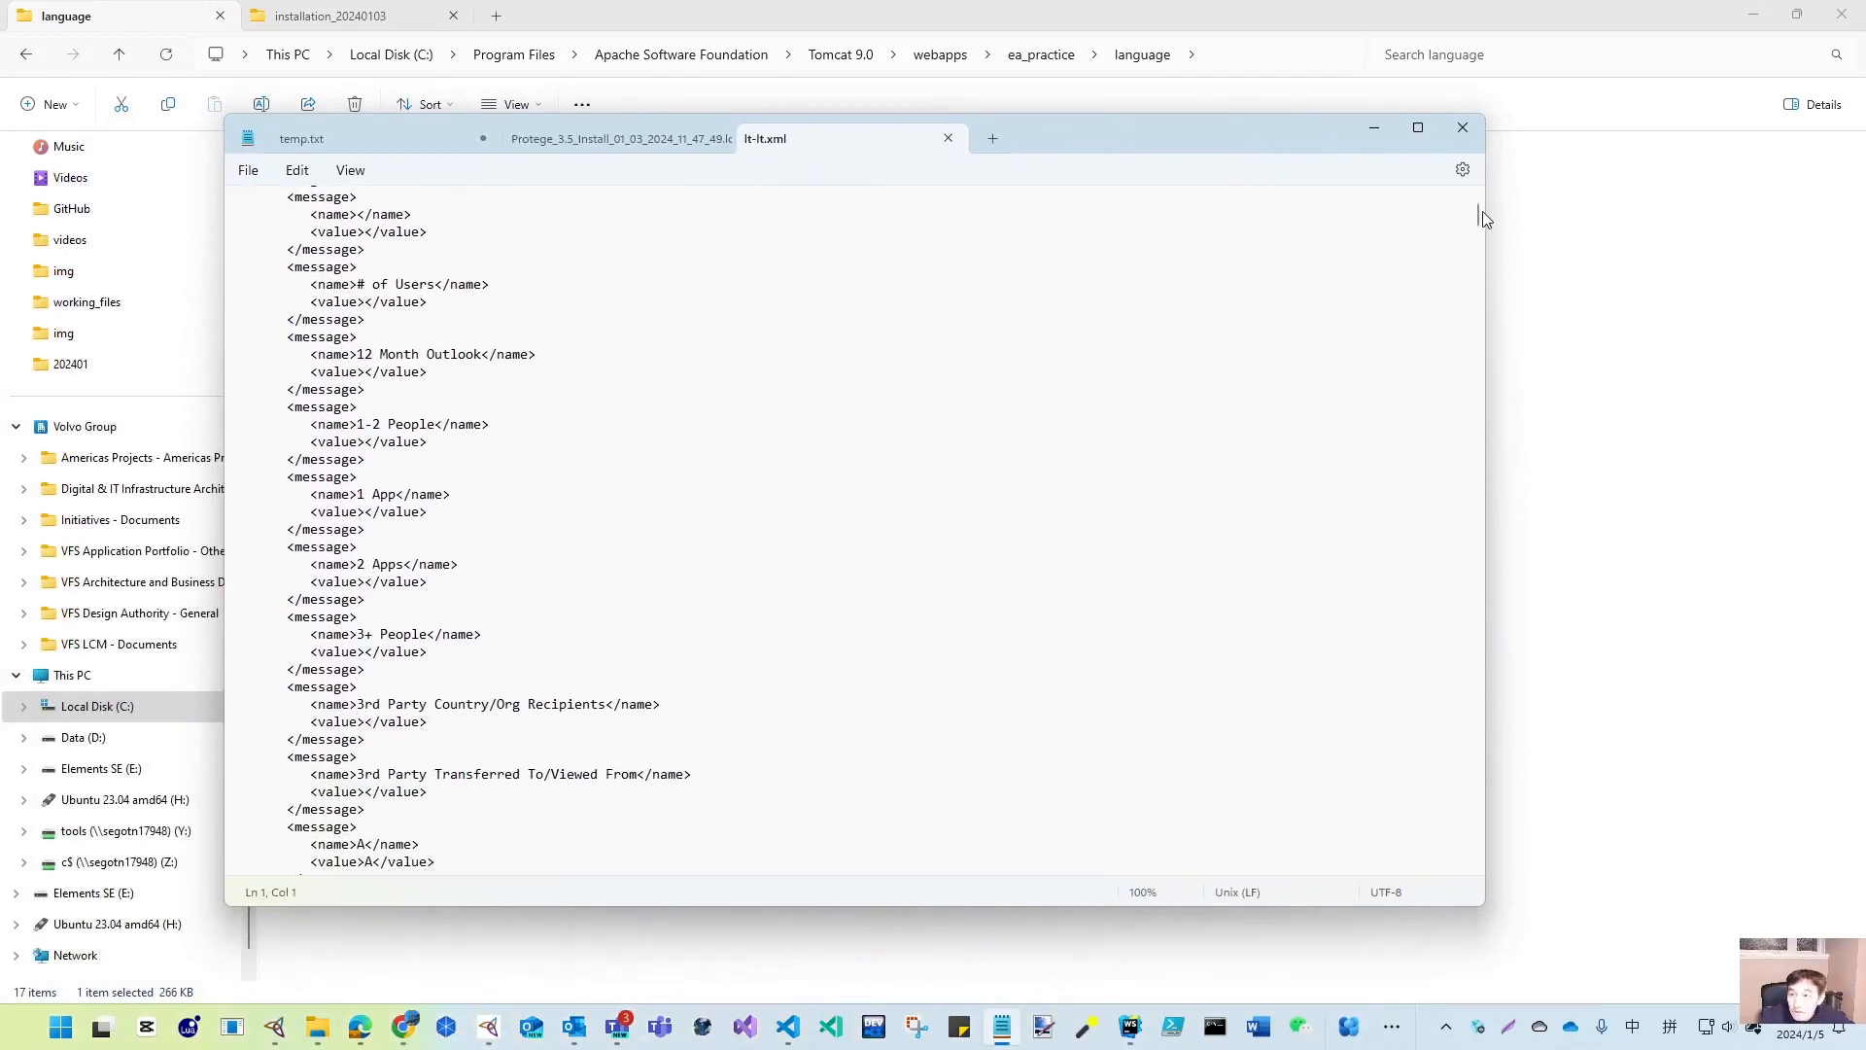
pyautogui.moveTo(1479, 212); pyautogui.dragTo(1458, 452)
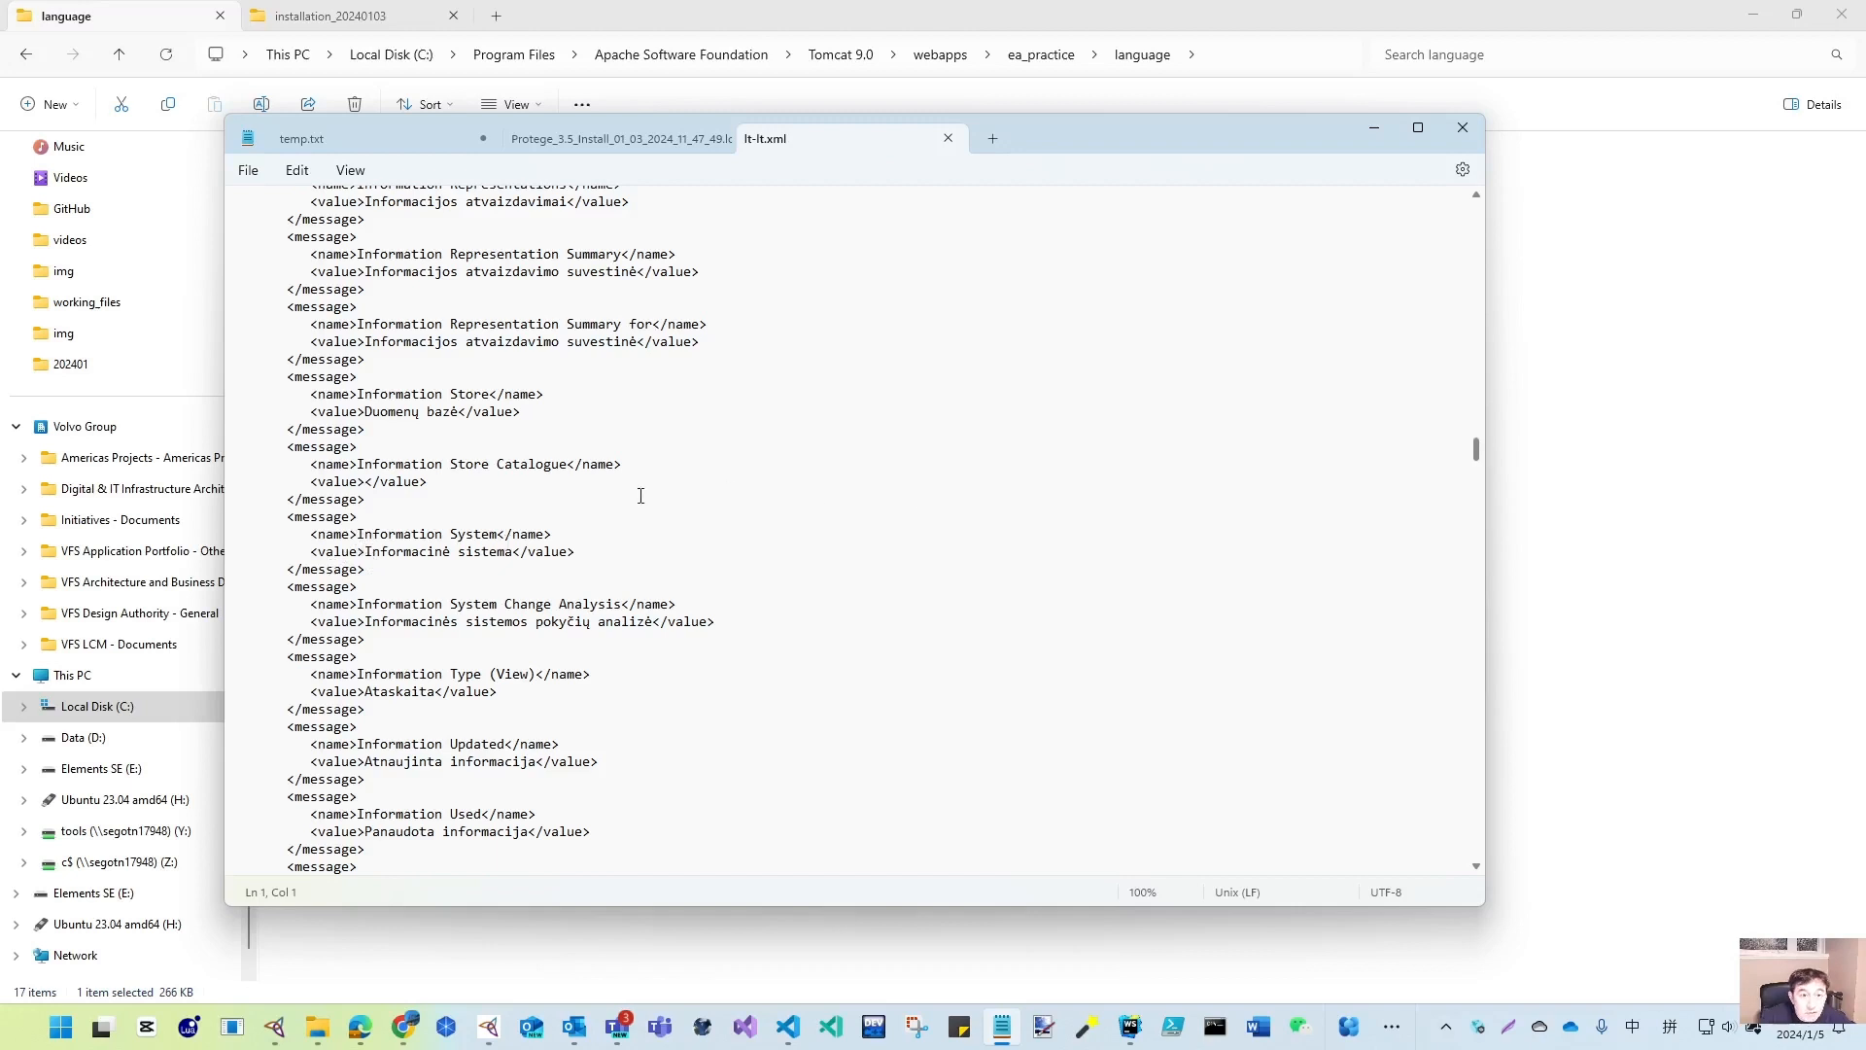
pyautogui.scroll(8, 640, 496)
# - Search lt-lt.xml for "capability"
pyautogui.click(1172, 559)
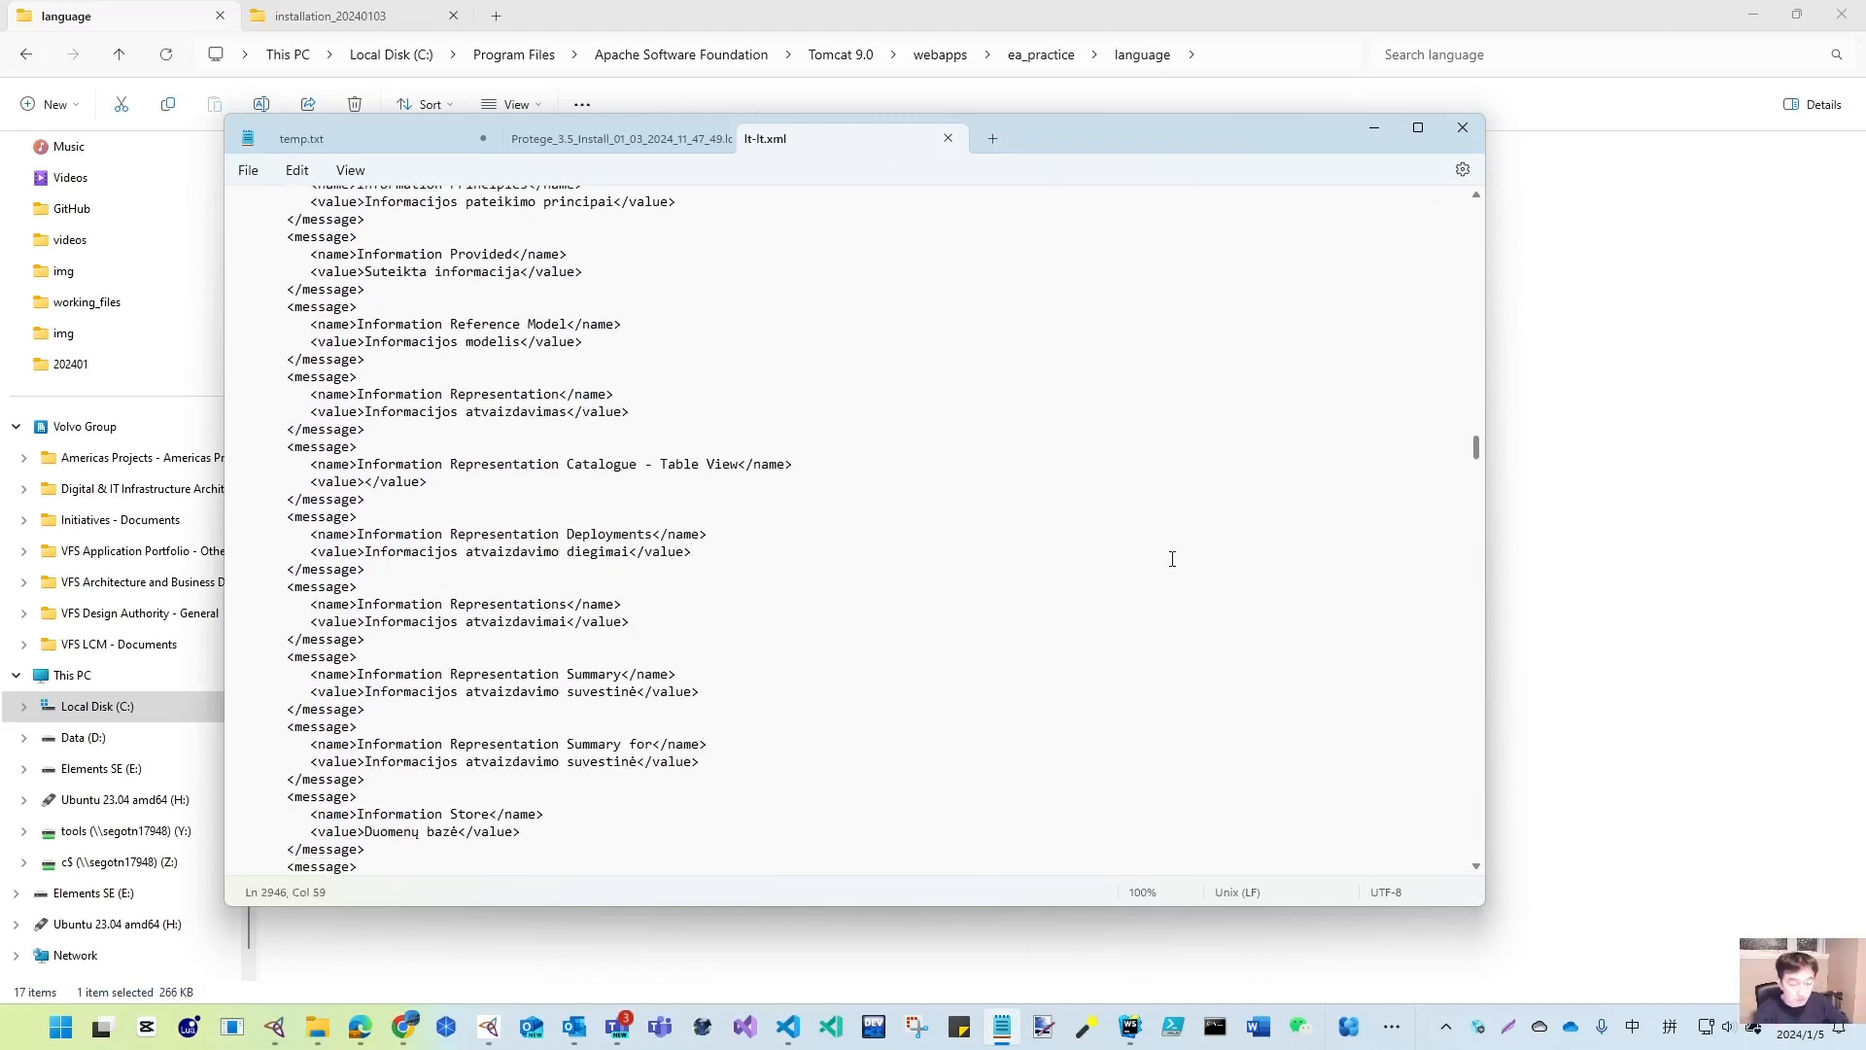
pyautogui.hotkey('ctrl', 'f')
pyautogui.write('capability')
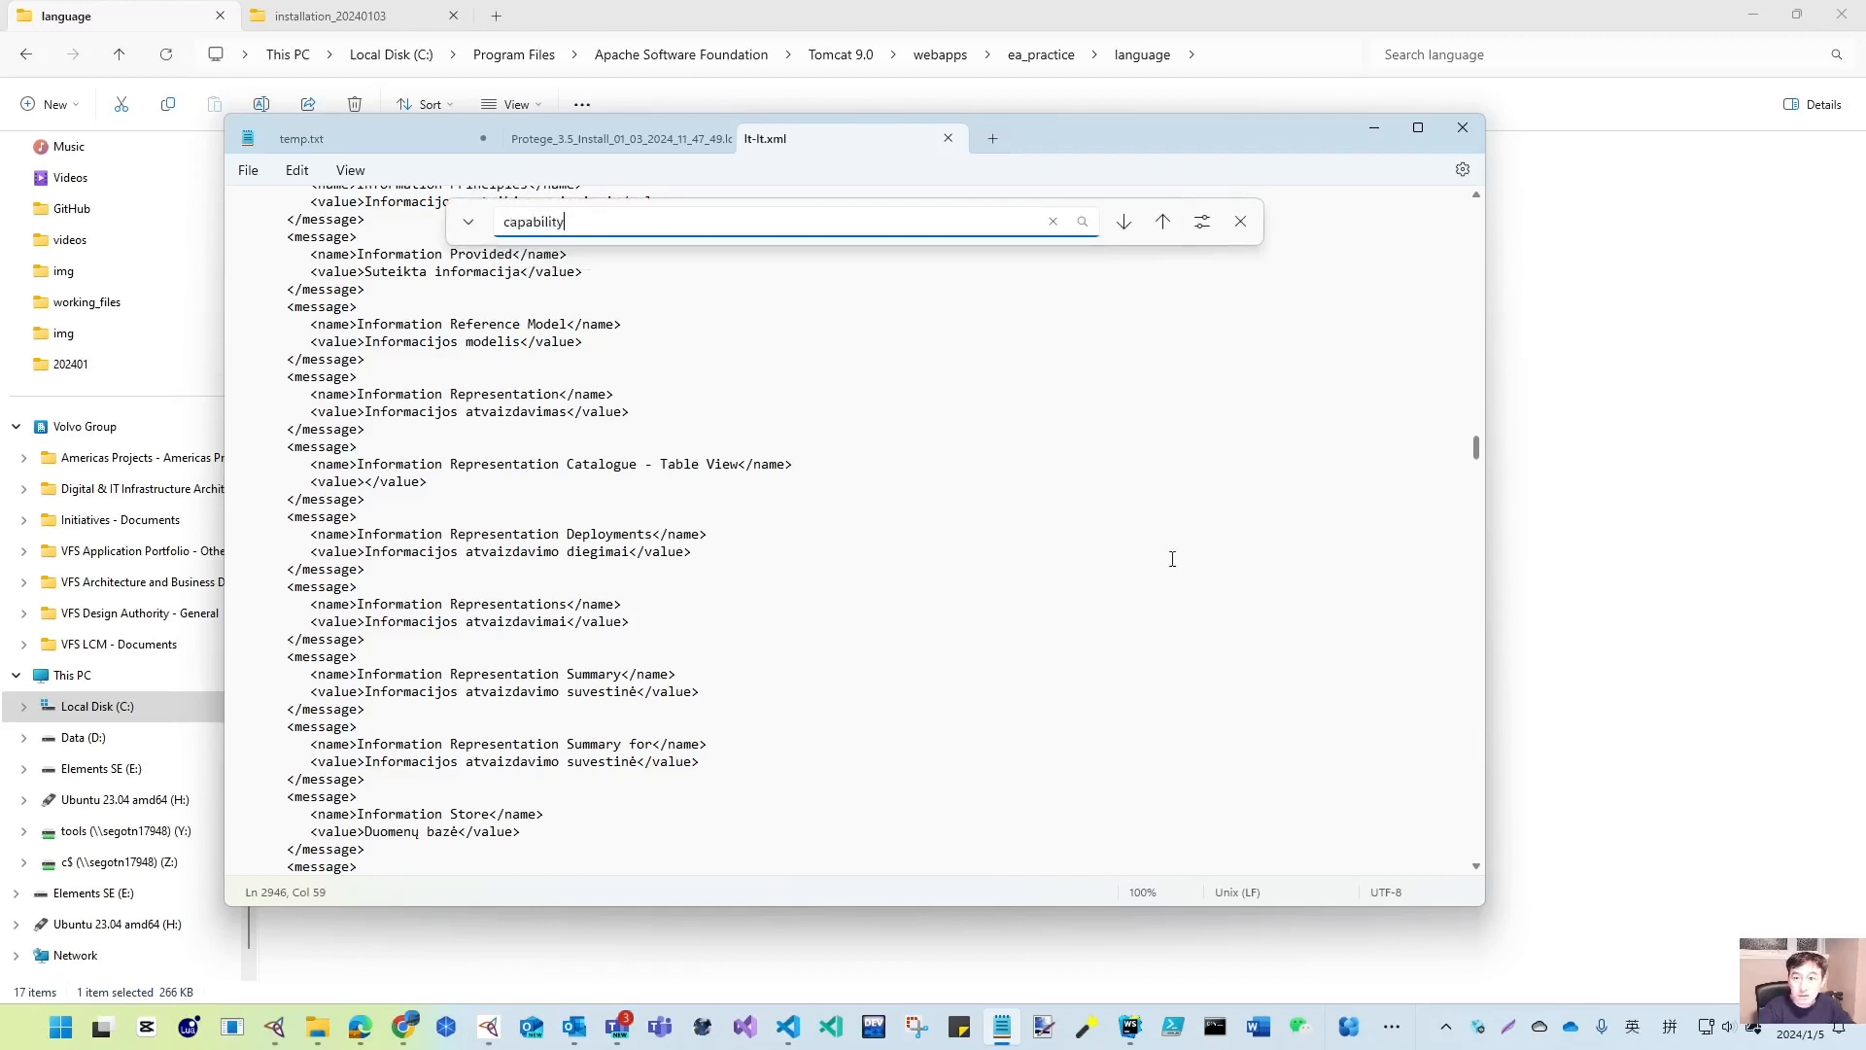
pyautogui.press('Return')
pyautogui.scroll(-2, 485, 852)
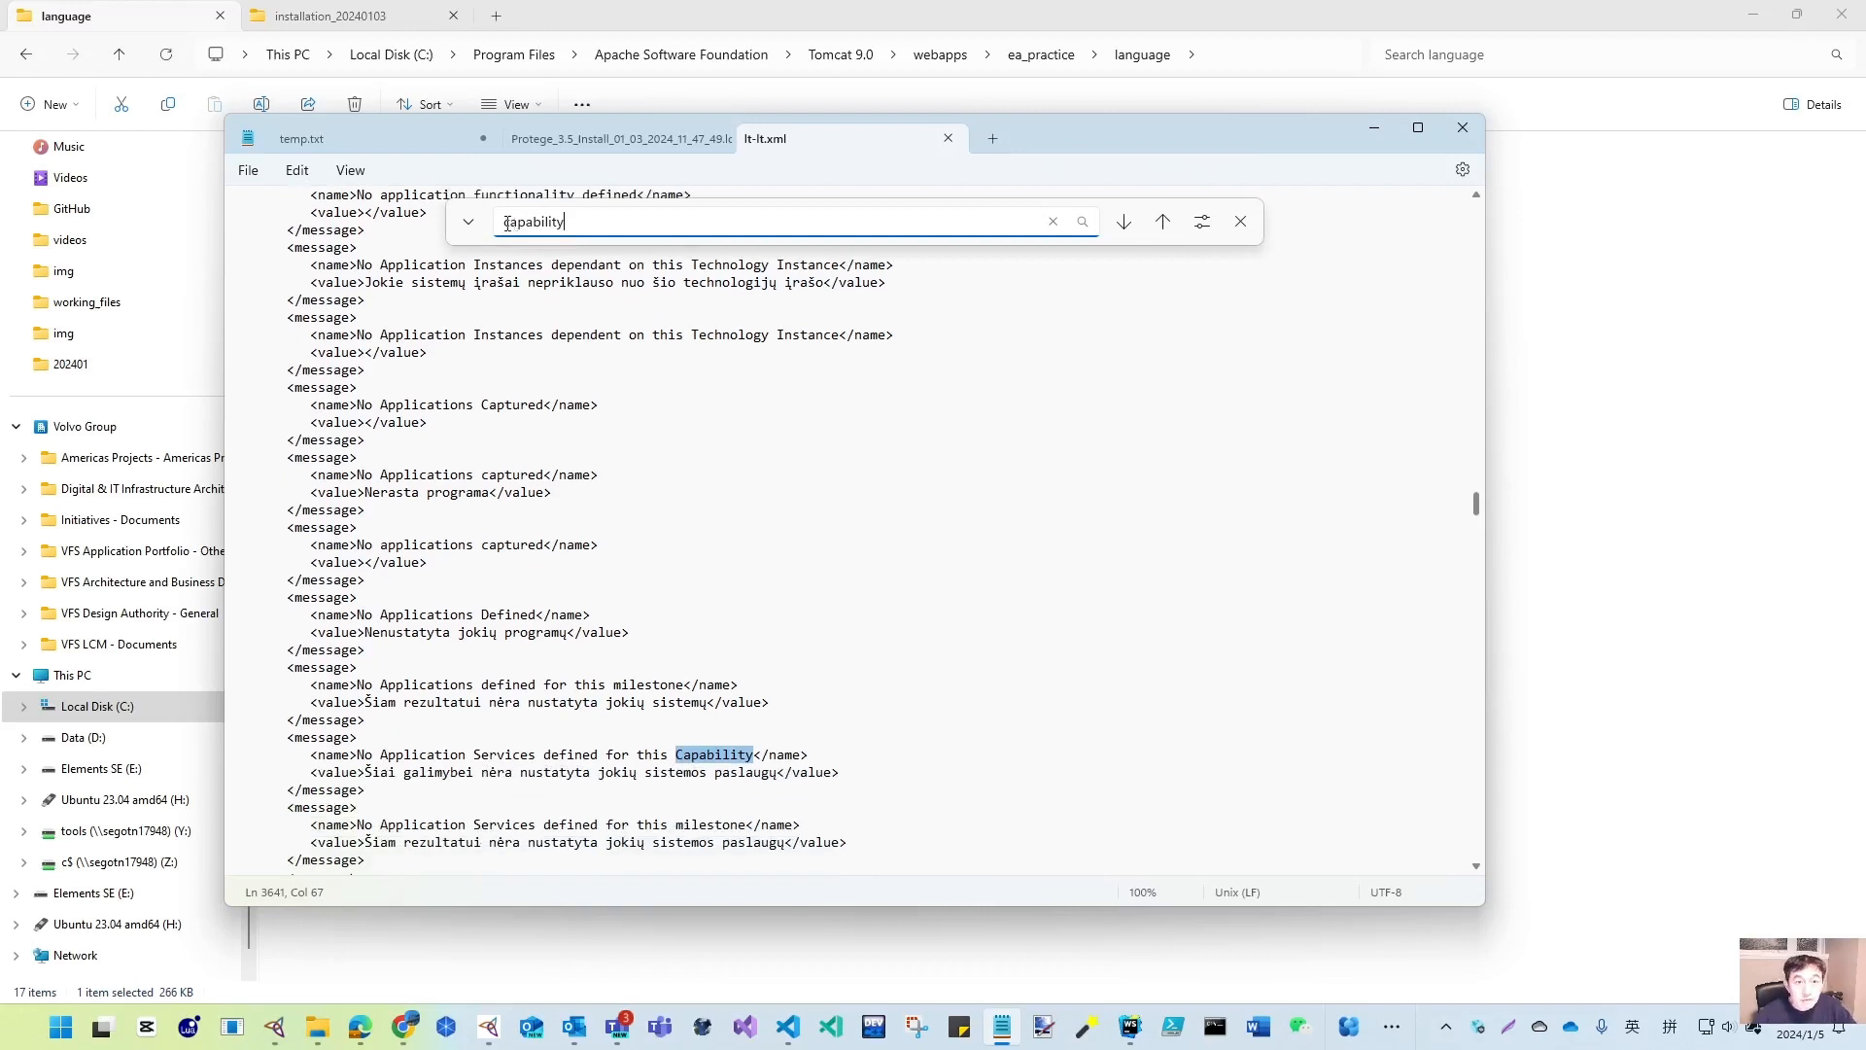
# - Search lt-lt.xml for "business capability", go back through the matches and highlight the Business Capability Summary message name
pyautogui.write('Business')
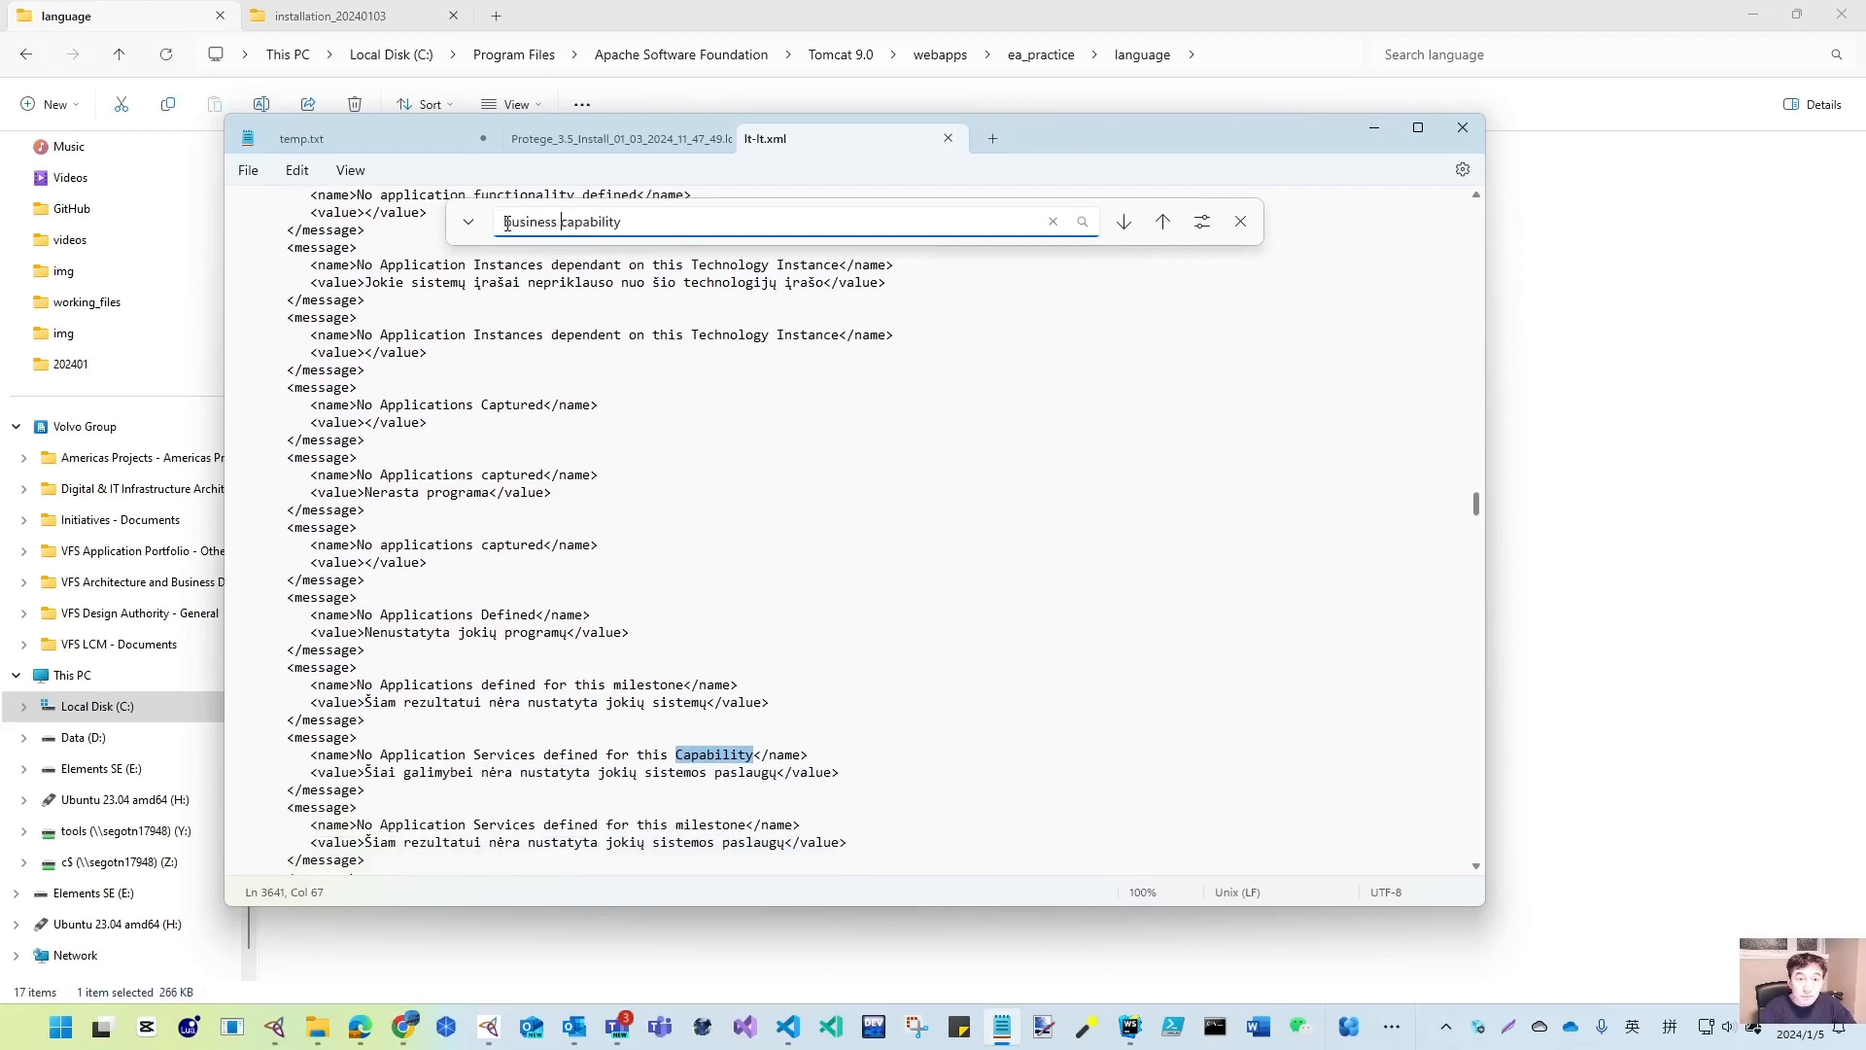
pyautogui.press('Return')
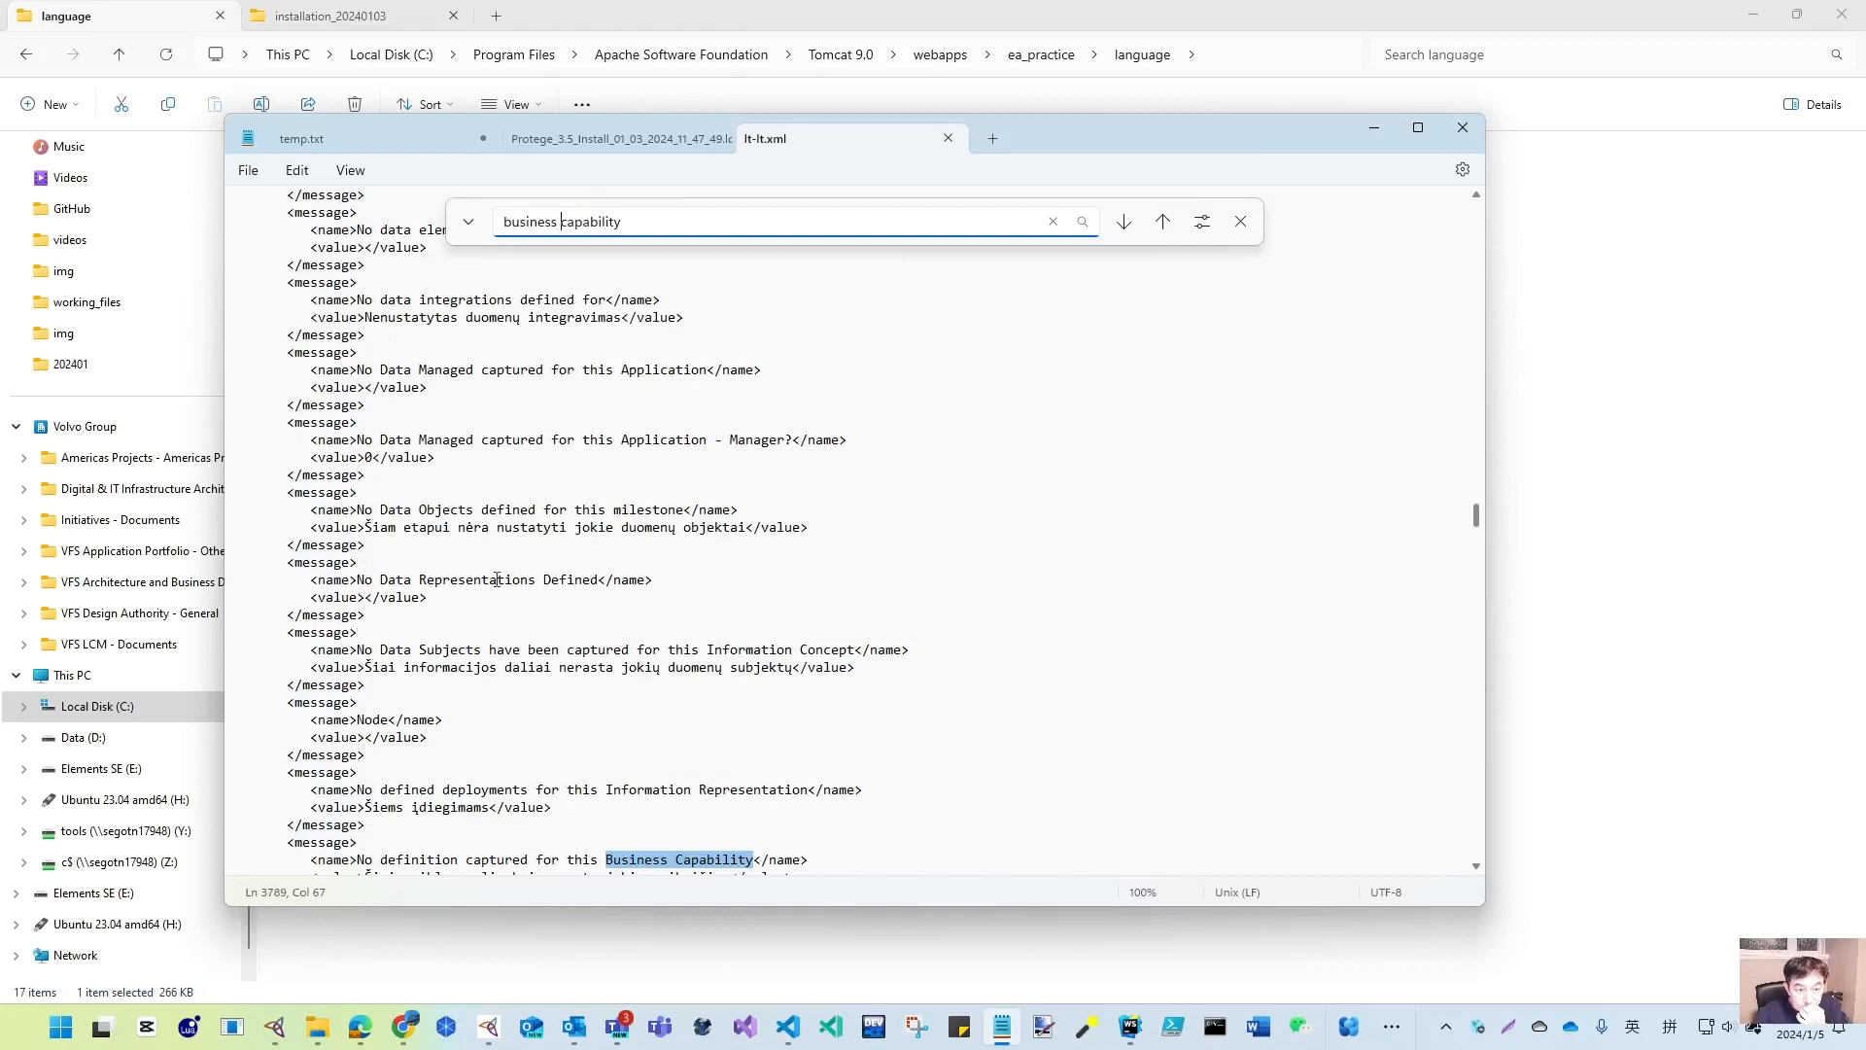
pyautogui.scroll(-4, 490, 544)
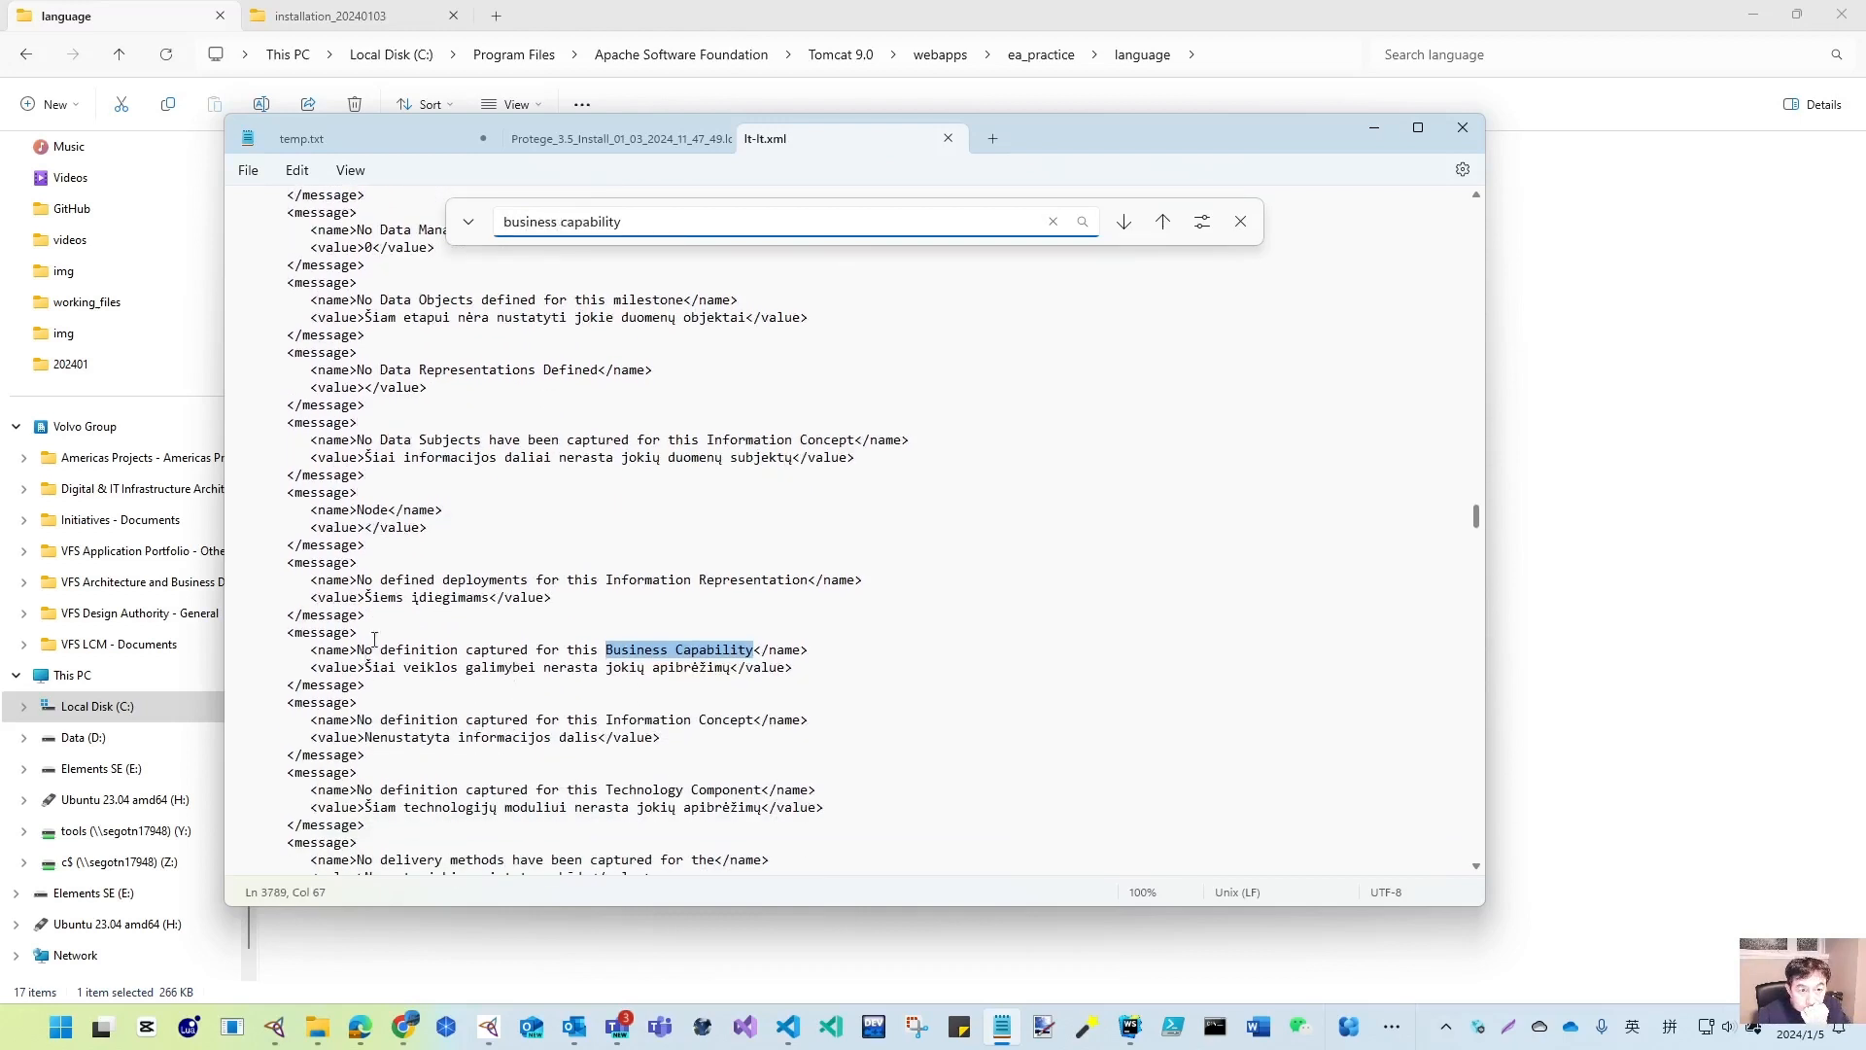
pyautogui.click(1163, 221)
pyautogui.click(1162, 220)
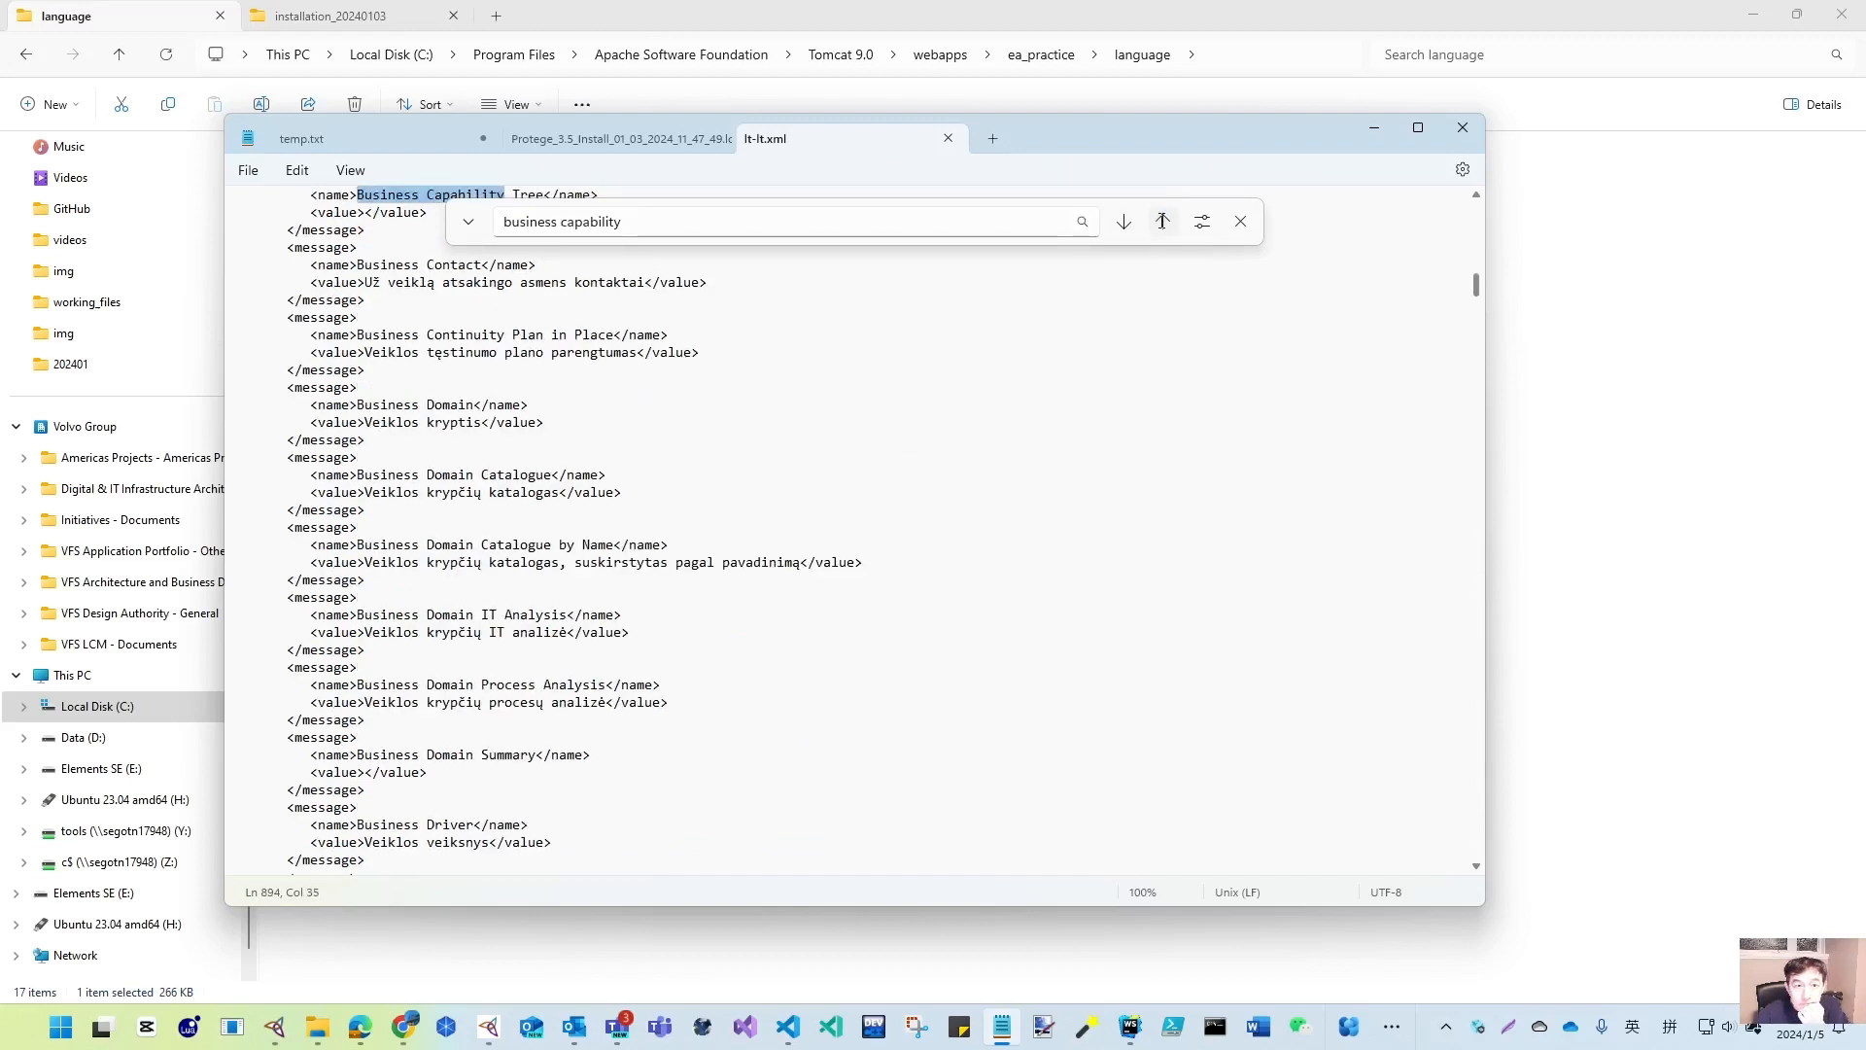
pyautogui.scroll(6, 676, 501)
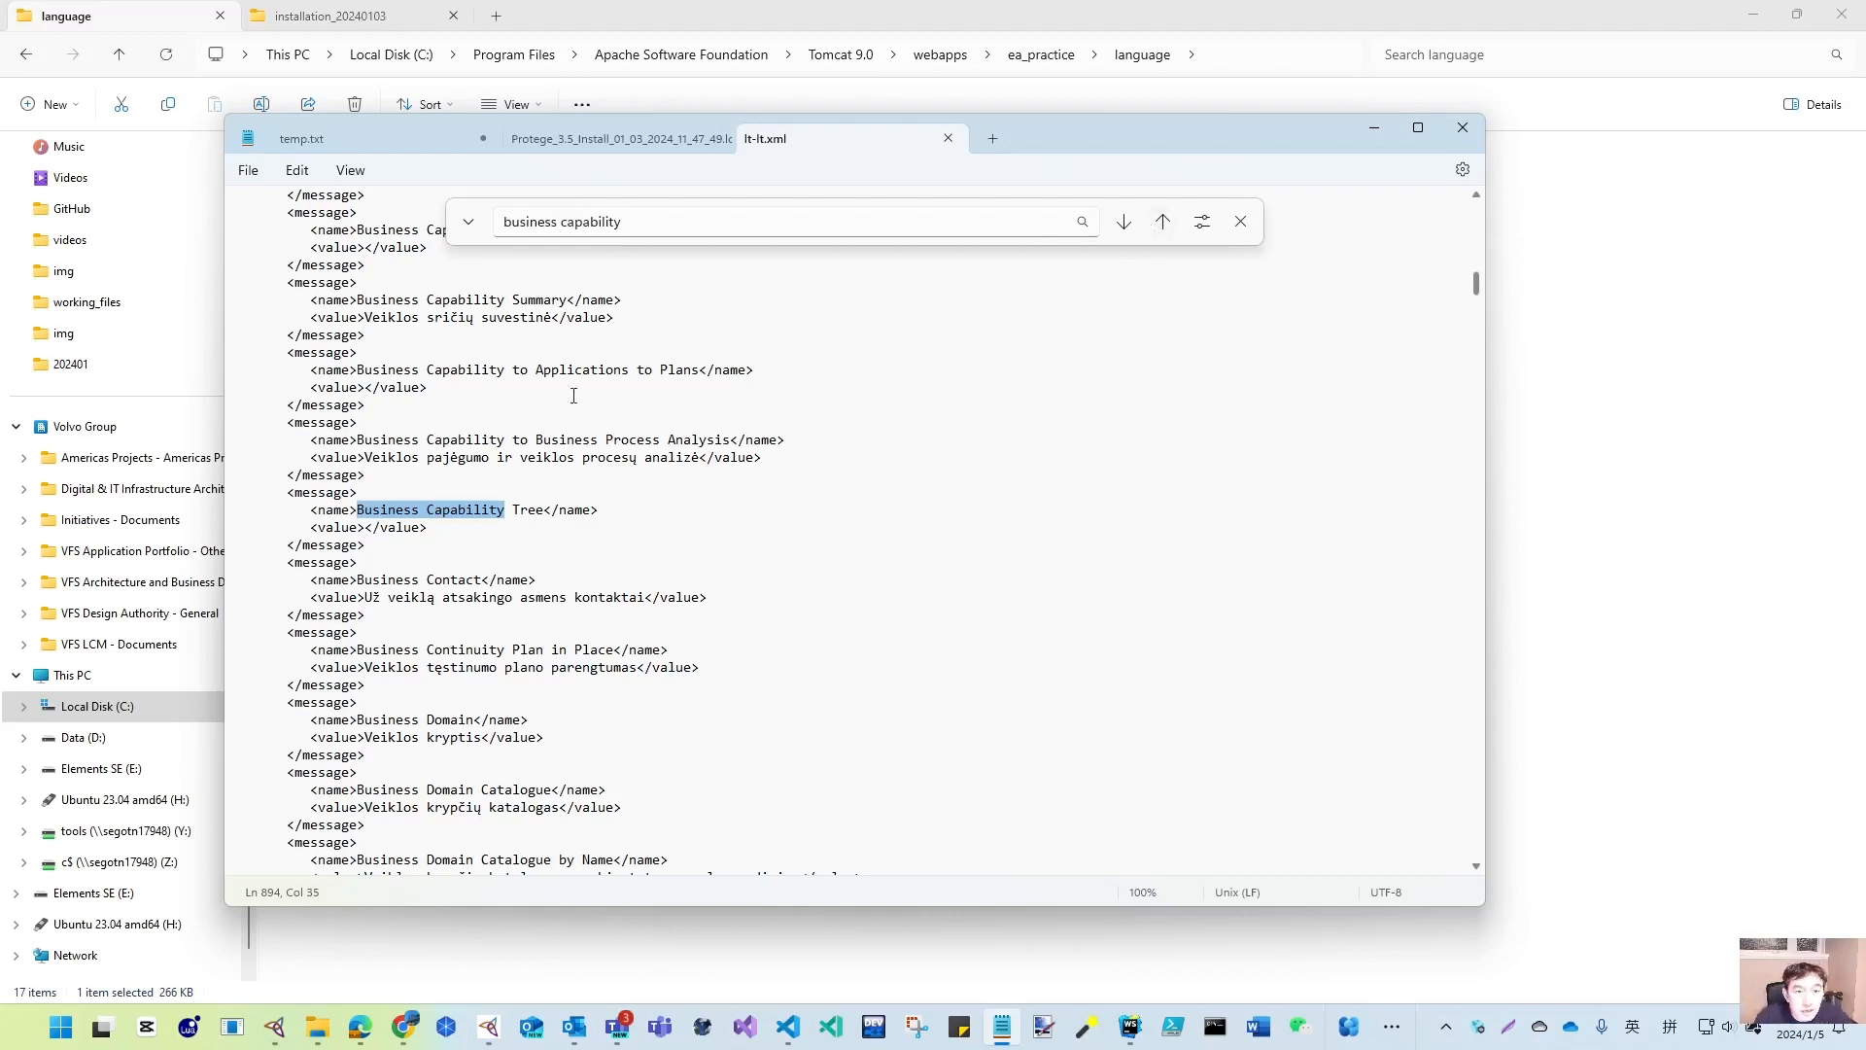
pyautogui.moveTo(359, 298); pyautogui.dragTo(568, 302)
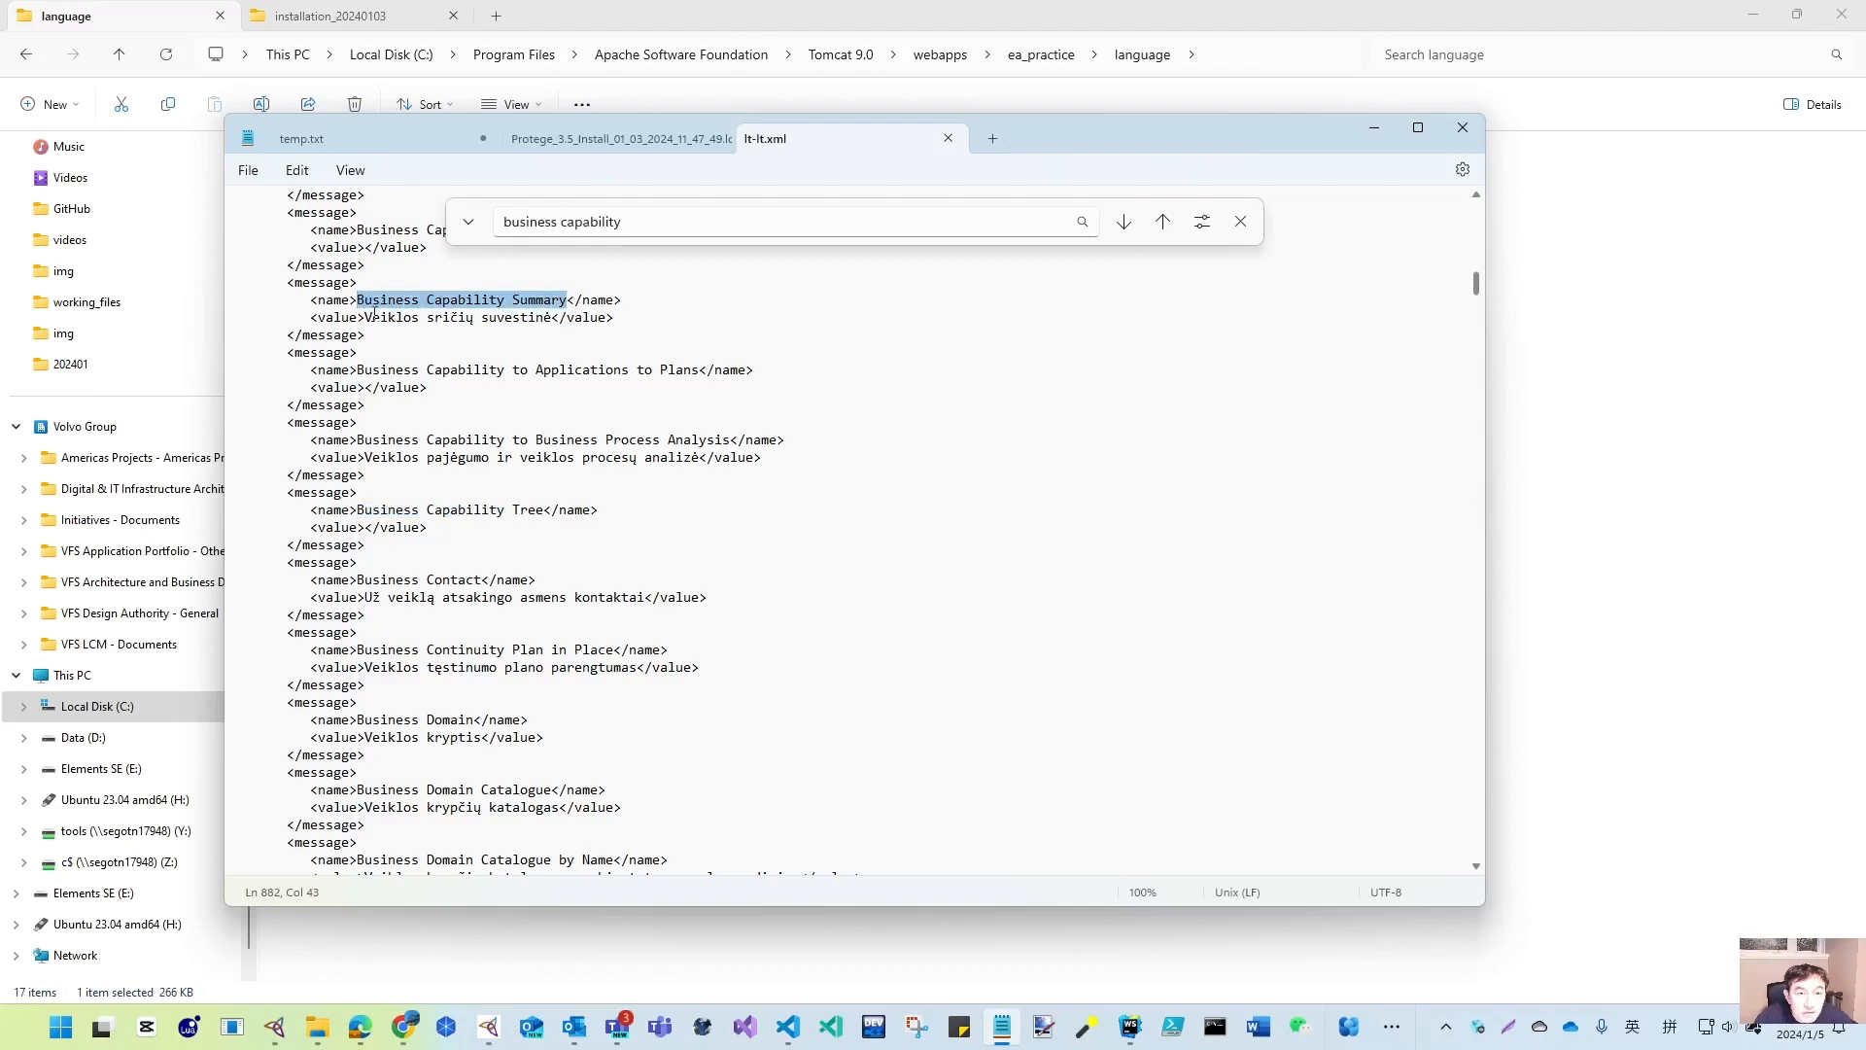
# - Close the search and Notepad, then minimize File Explorer and Protégé to return to Essential Viewer's Language Selection page
pyautogui.click(1240, 221)
pyautogui.click(1462, 128)
pyautogui.click(1753, 15)
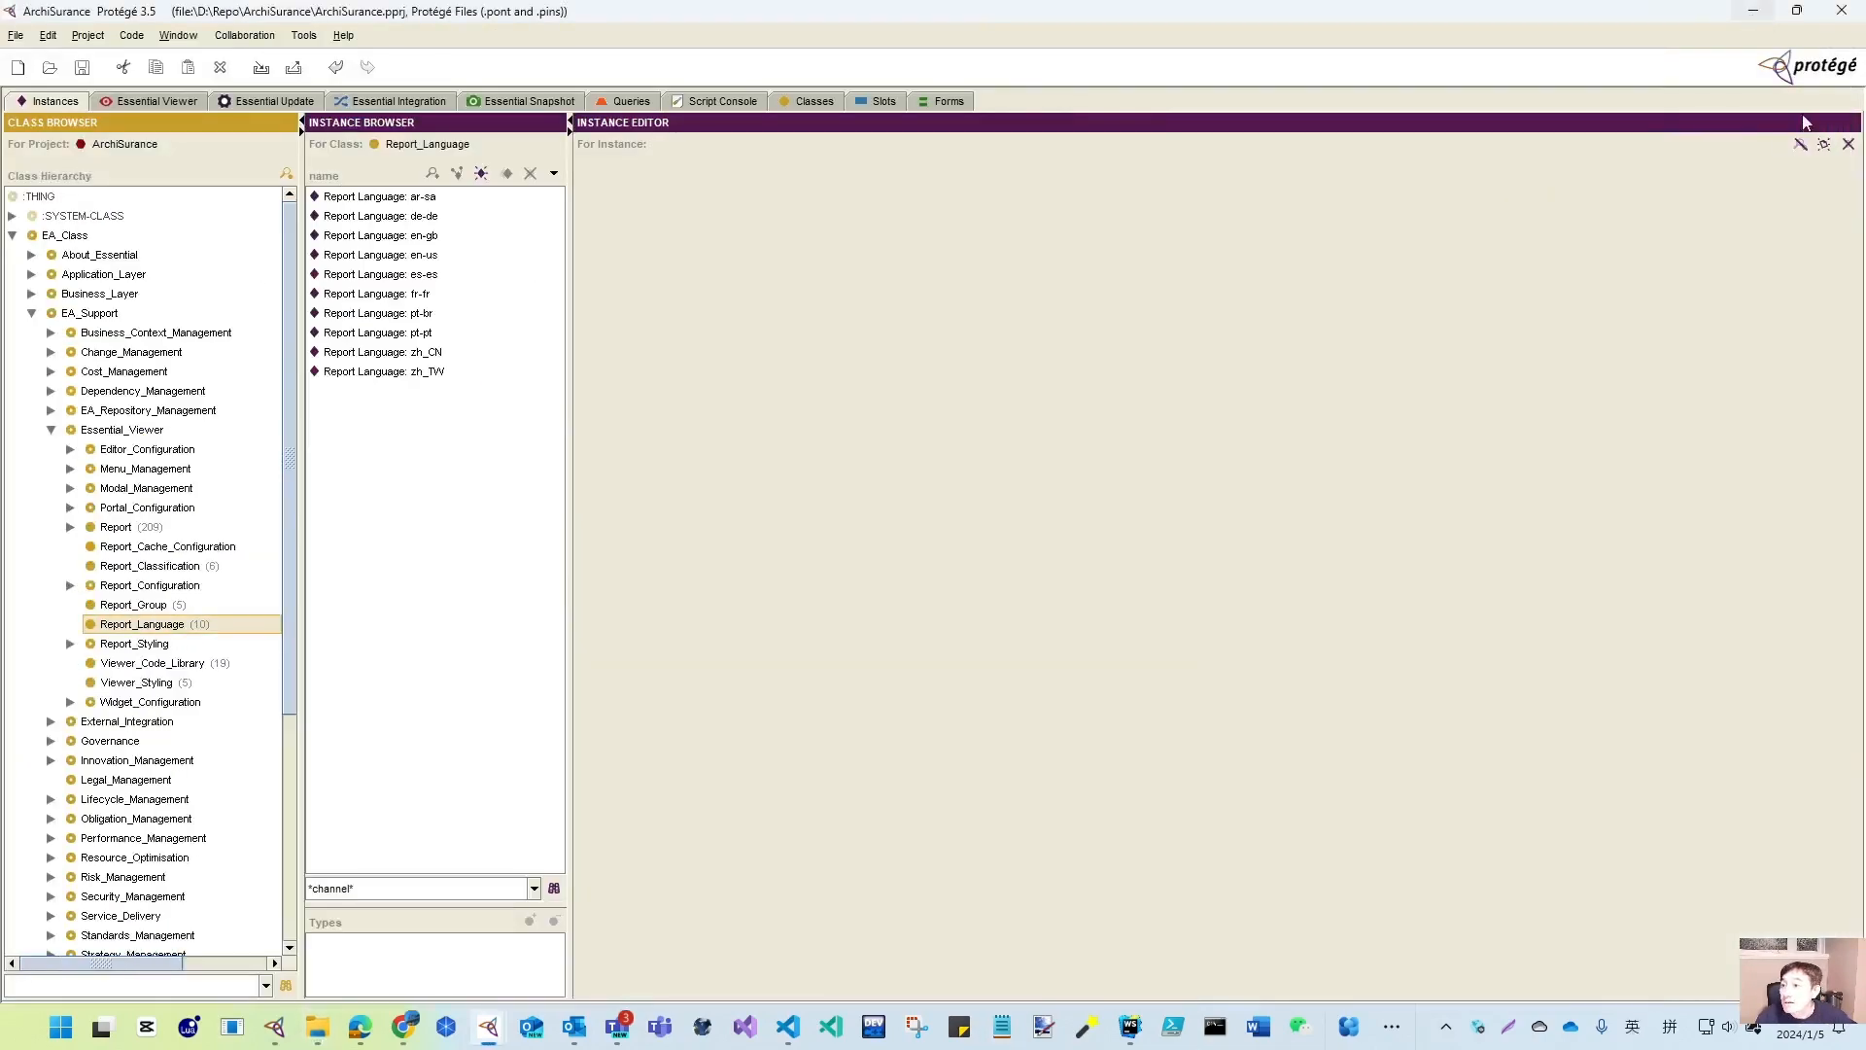
pyautogui.click(1750, 10)
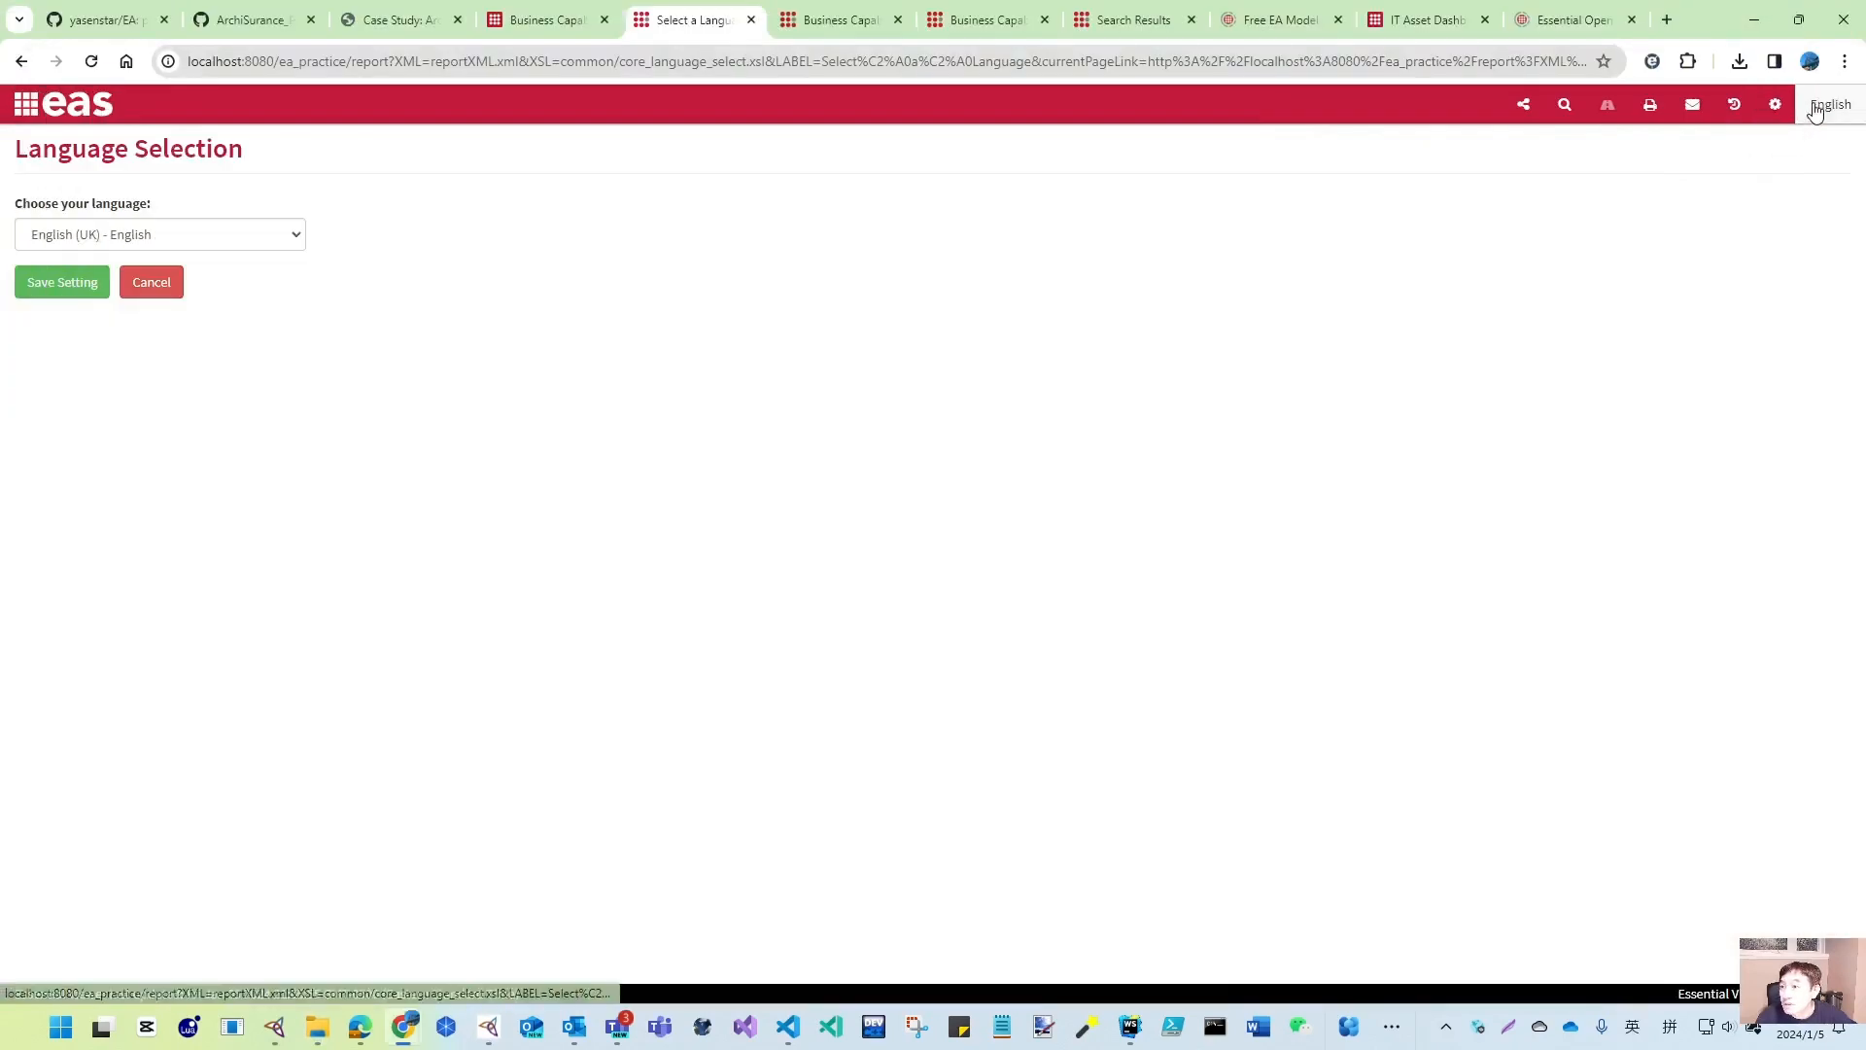
# - Check the languages offered on the Language Selection page and return to the language folder in File Explorer
pyautogui.click(296, 236)
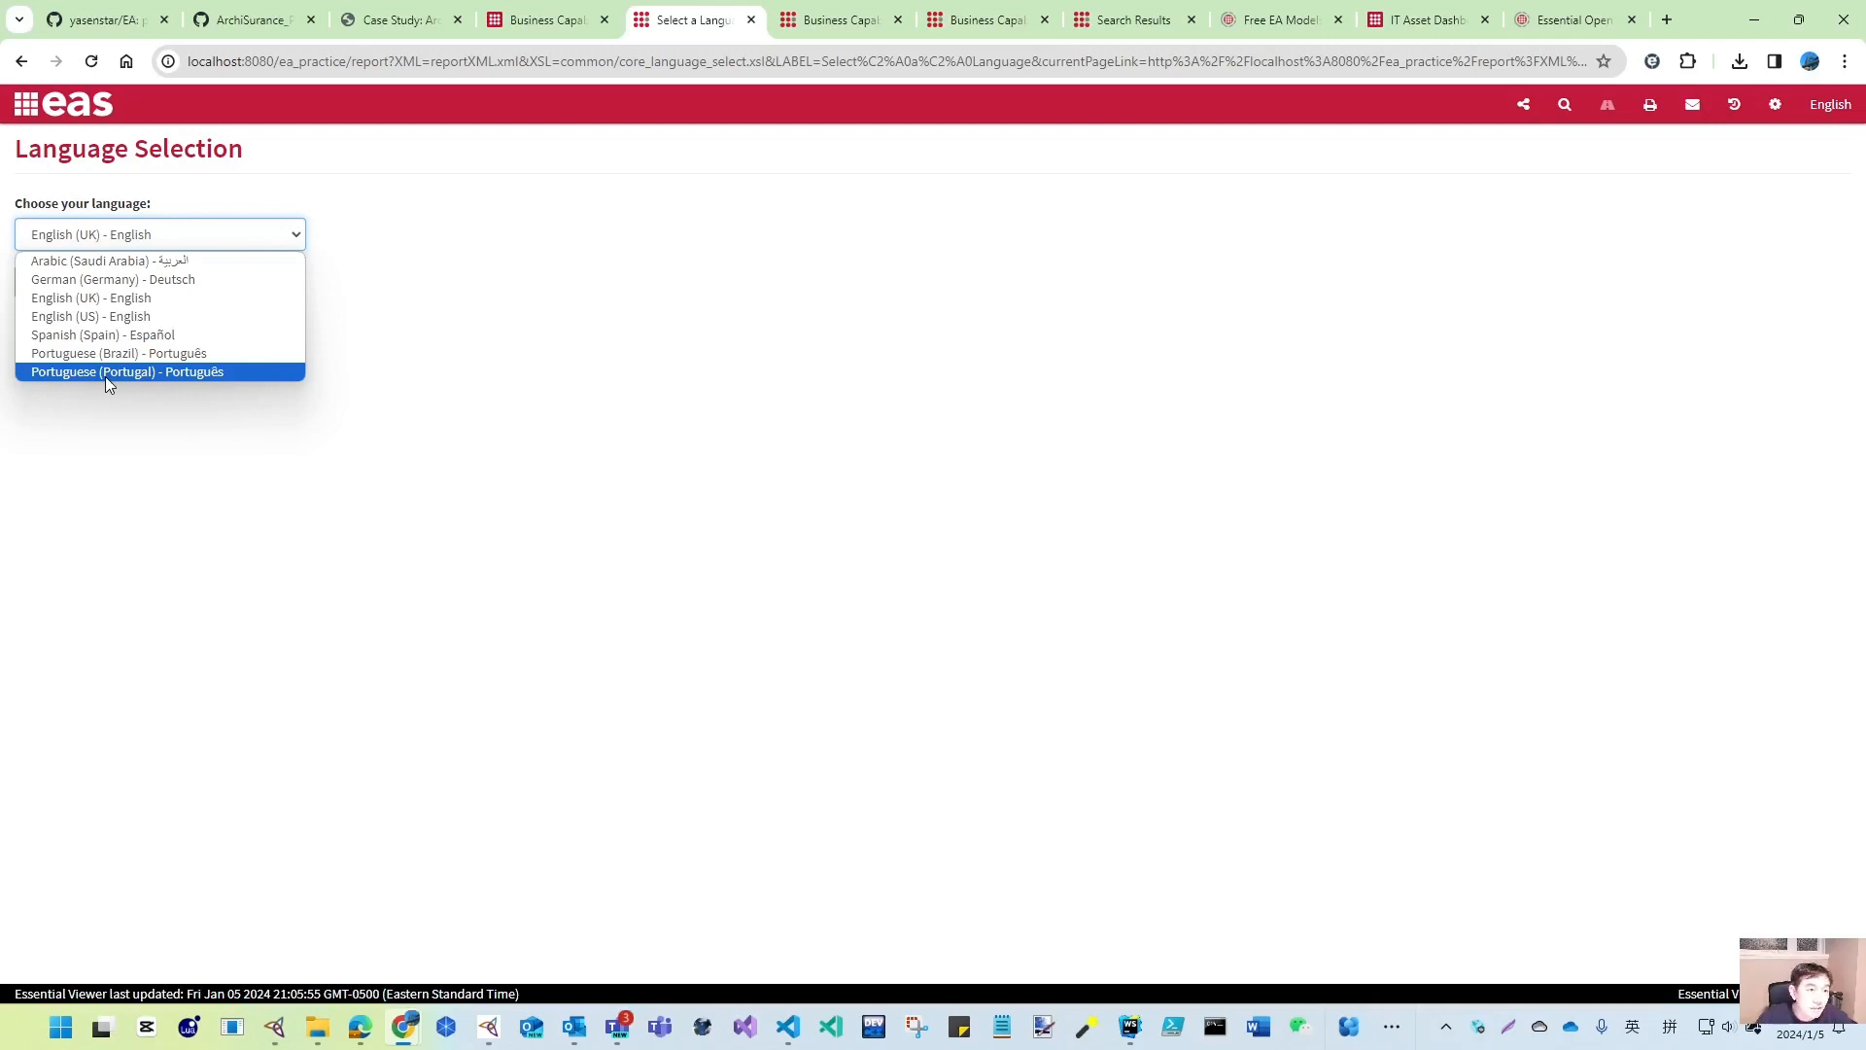
pyautogui.click(274, 1027)
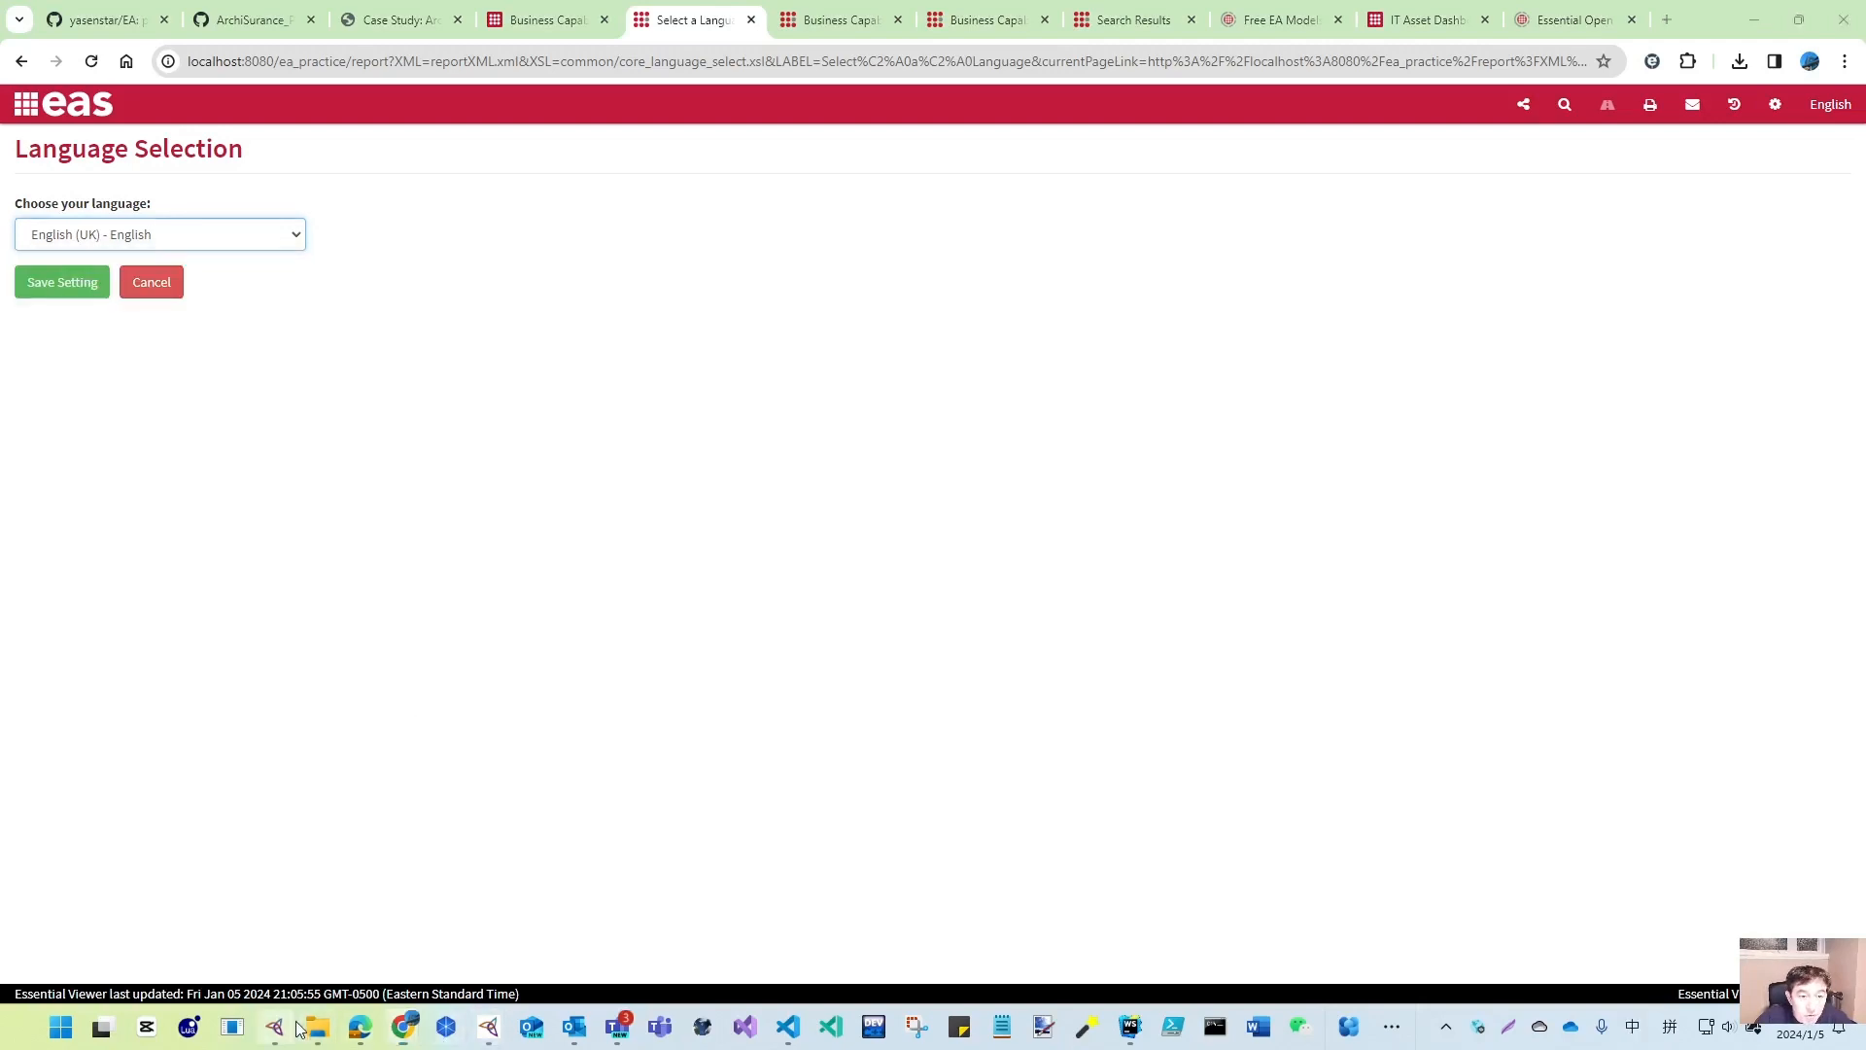
pyautogui.click(317, 1028)
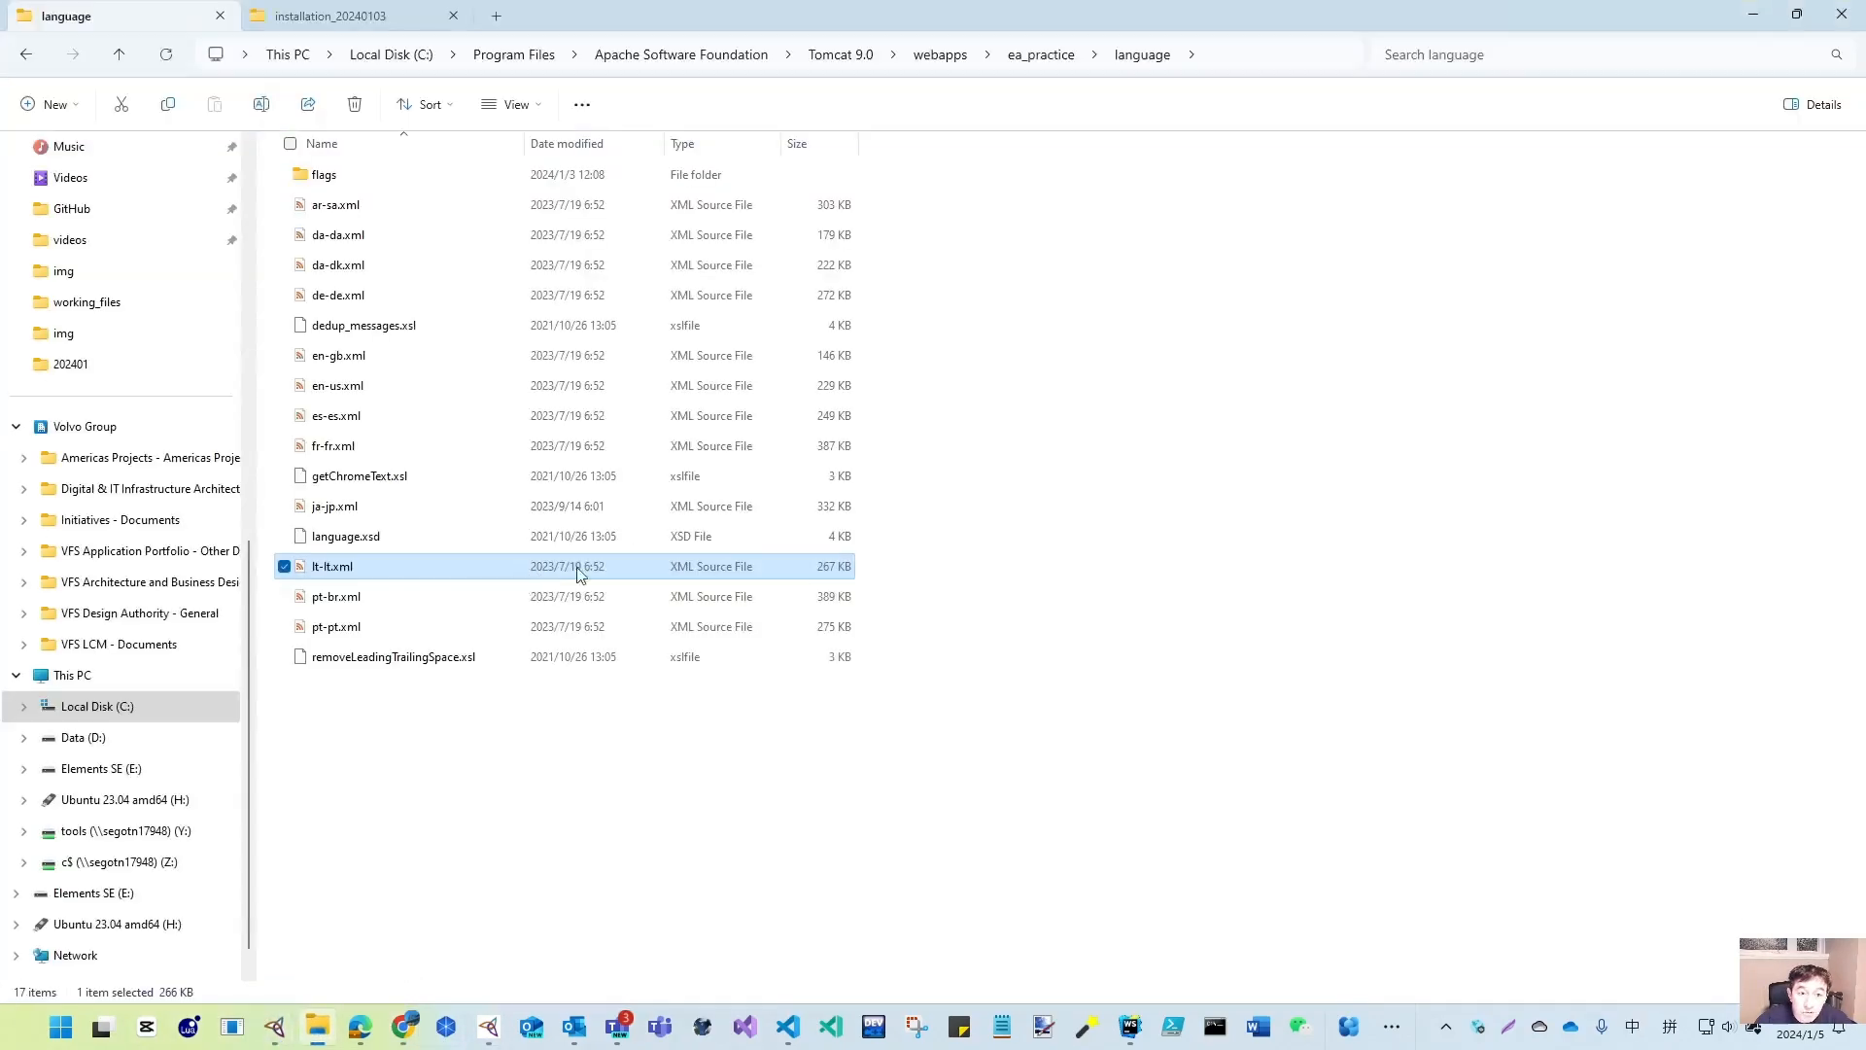
# - Minimize File Explorer and Protégé, and try to save Portuguese (Brazil) - Português as the language on the Language Selection page
pyautogui.click(1755, 16)
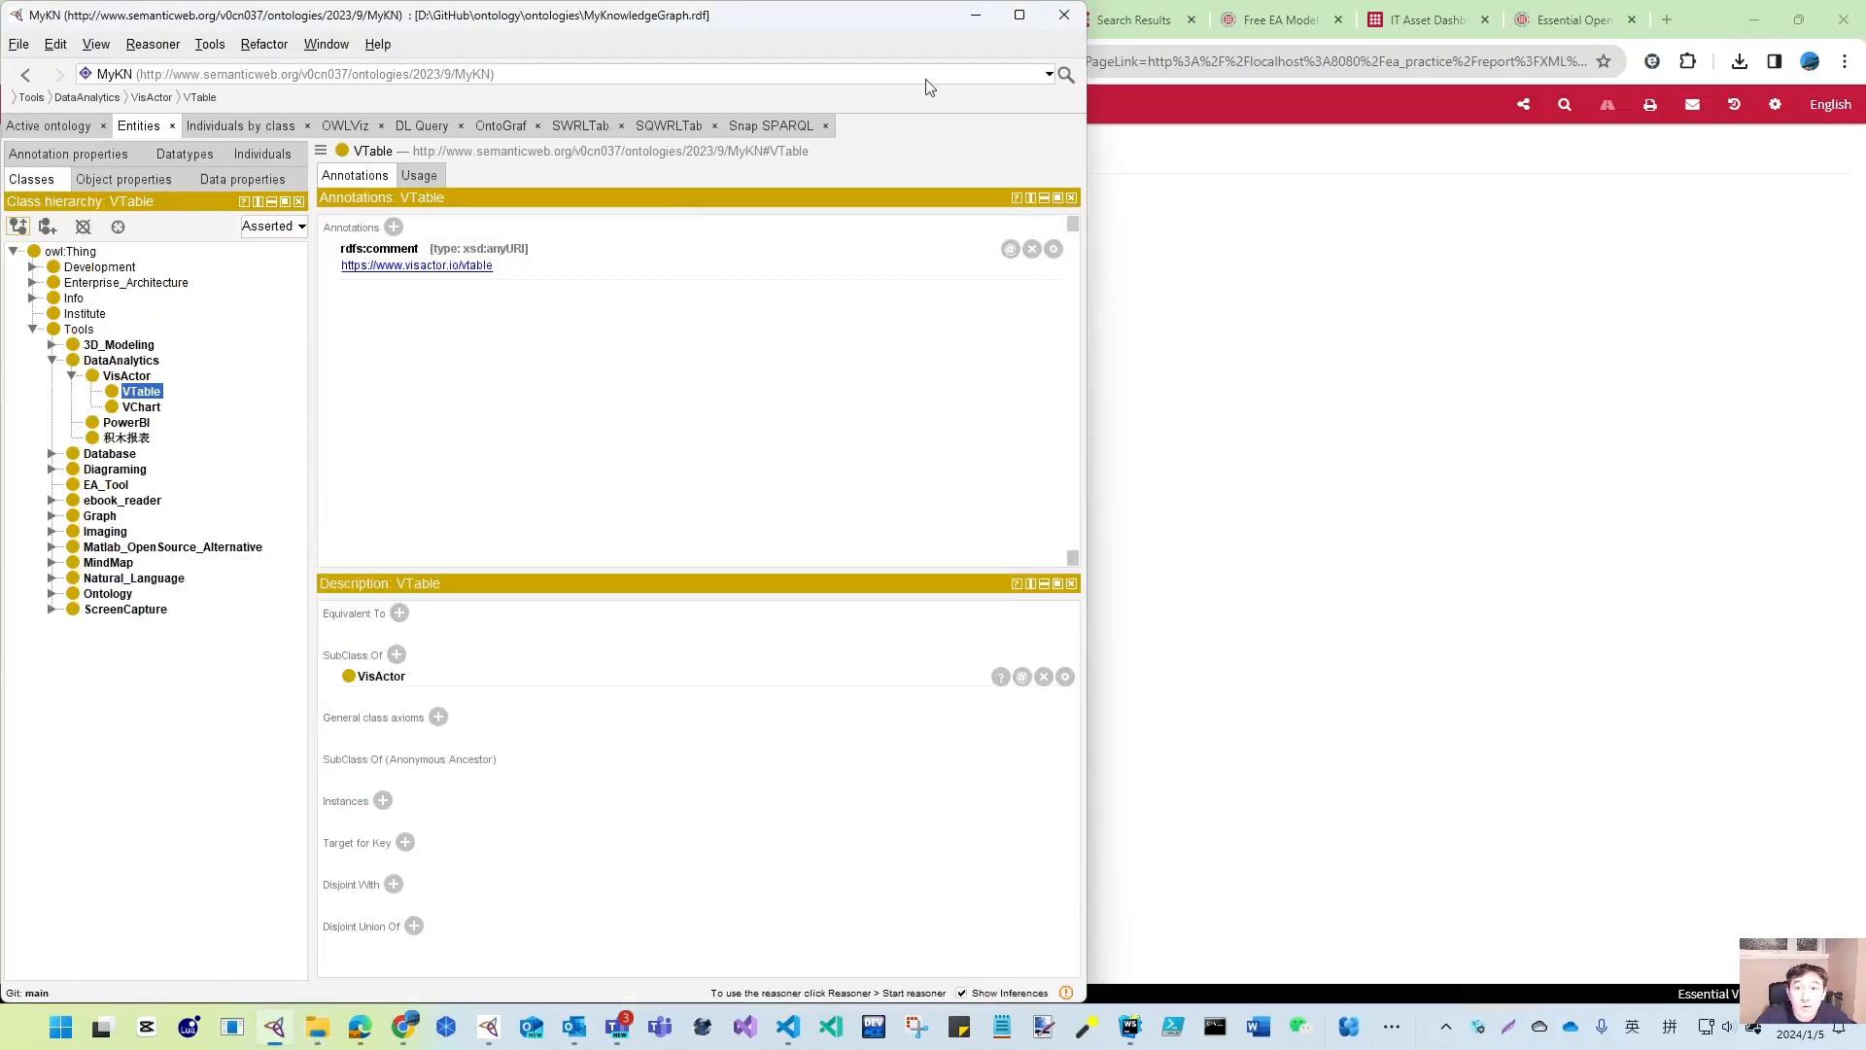
pyautogui.click(979, 16)
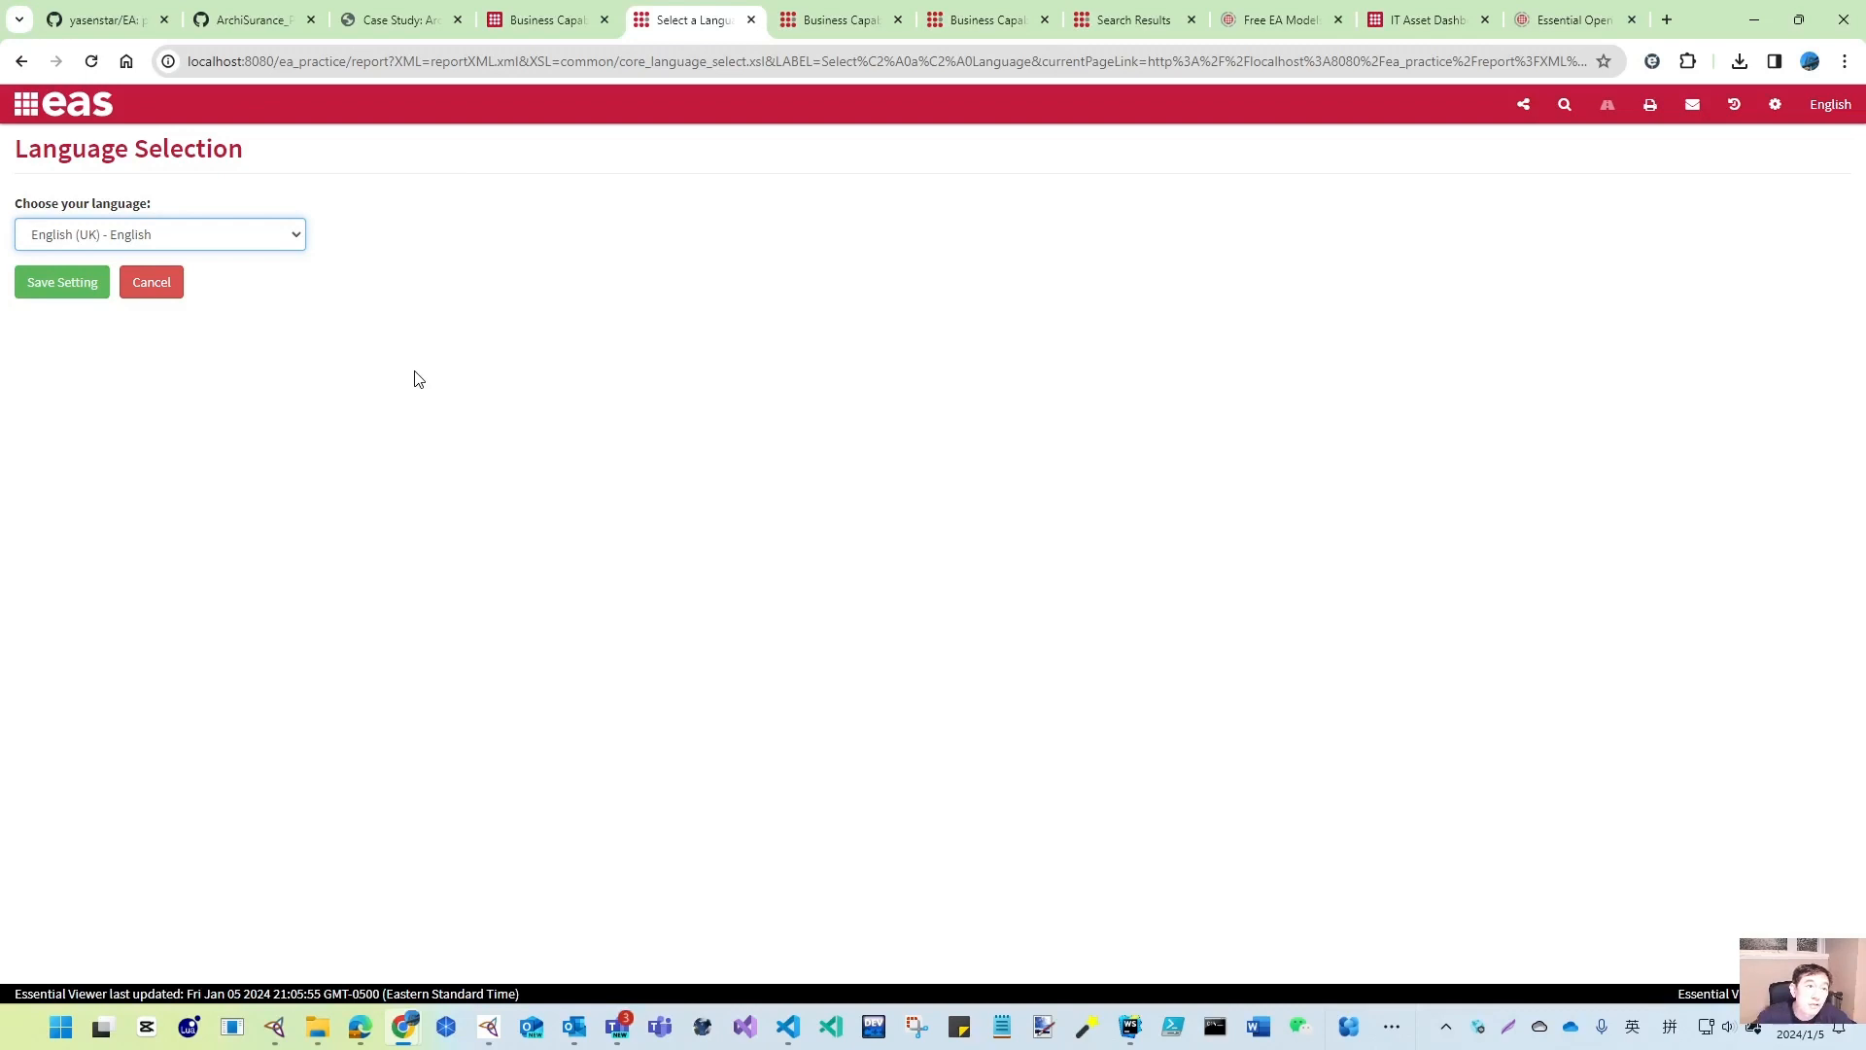
pyautogui.click(213, 240)
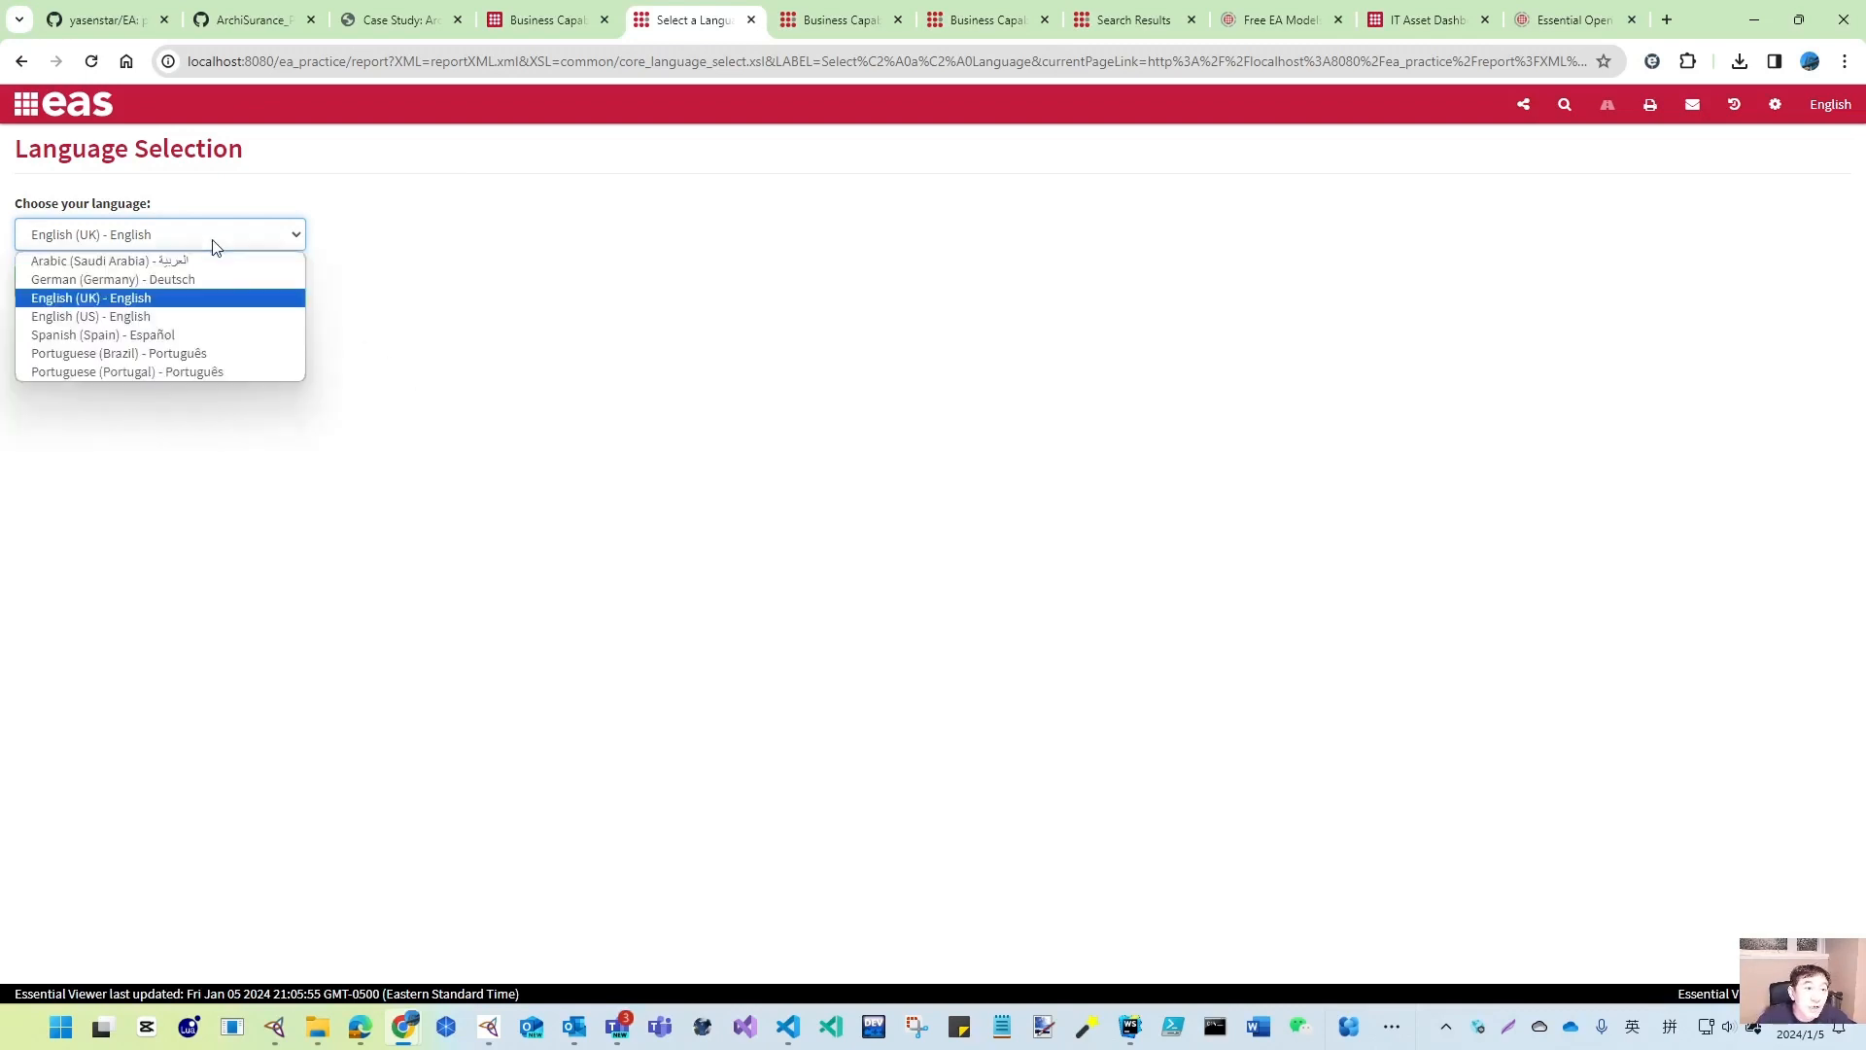
pyautogui.click(78, 358)
pyautogui.click(70, 292)
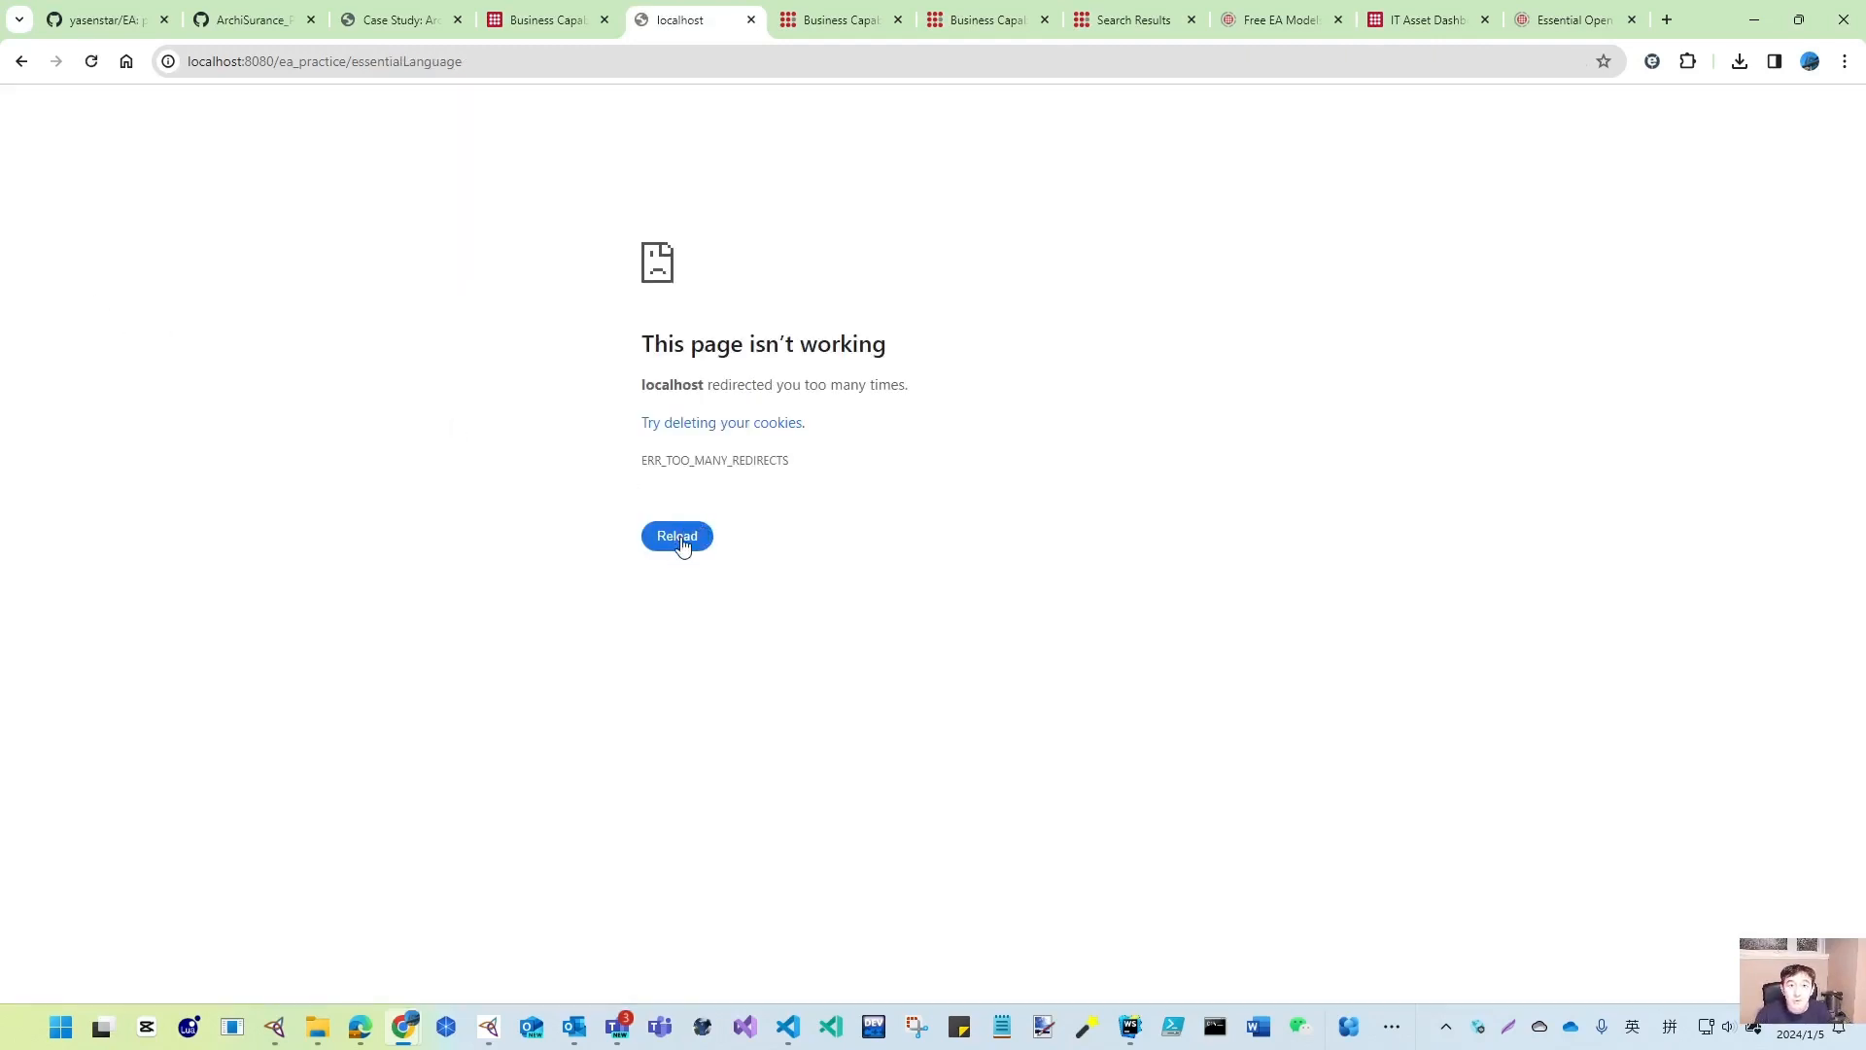
# - Remove essentialLanguage from the page address and load localhost:8080/ea_practice/ to return to the Knowledge Portal home page
pyautogui.doubleClick(354, 61)
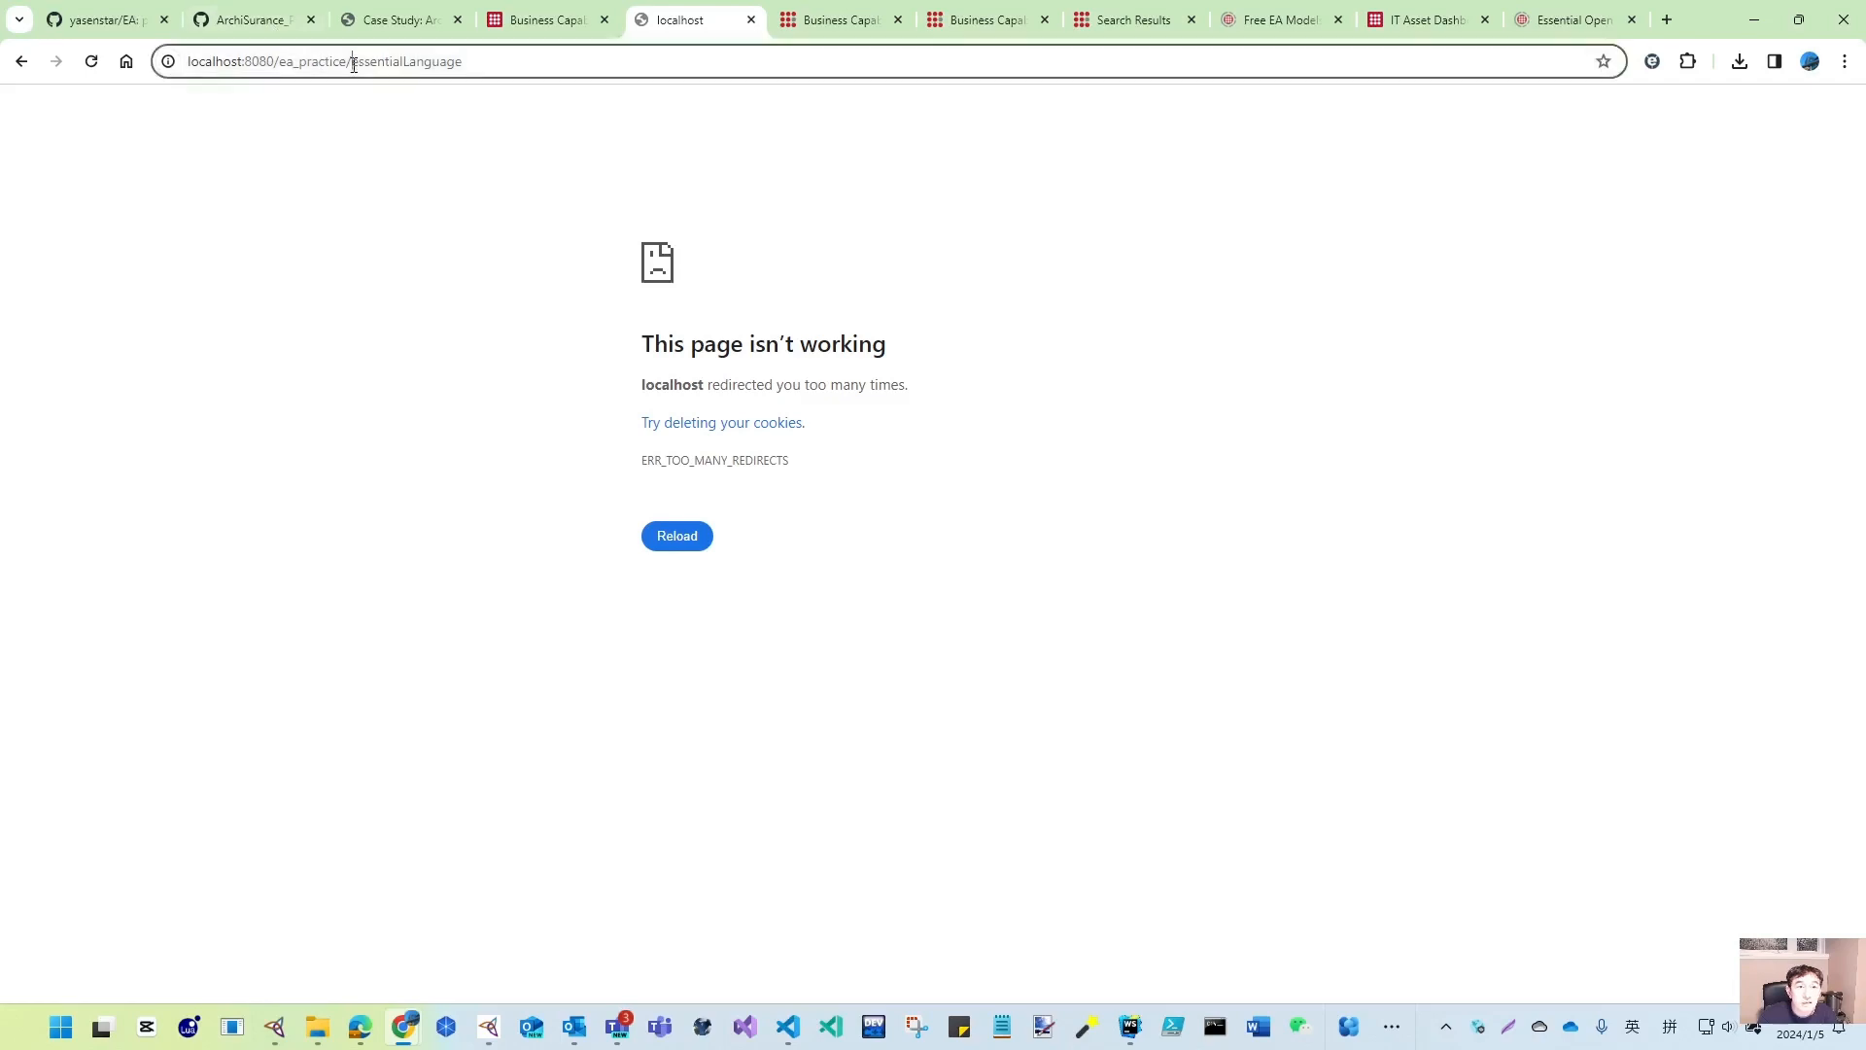
pyautogui.press('BackSpace')
pyautogui.press('Return')
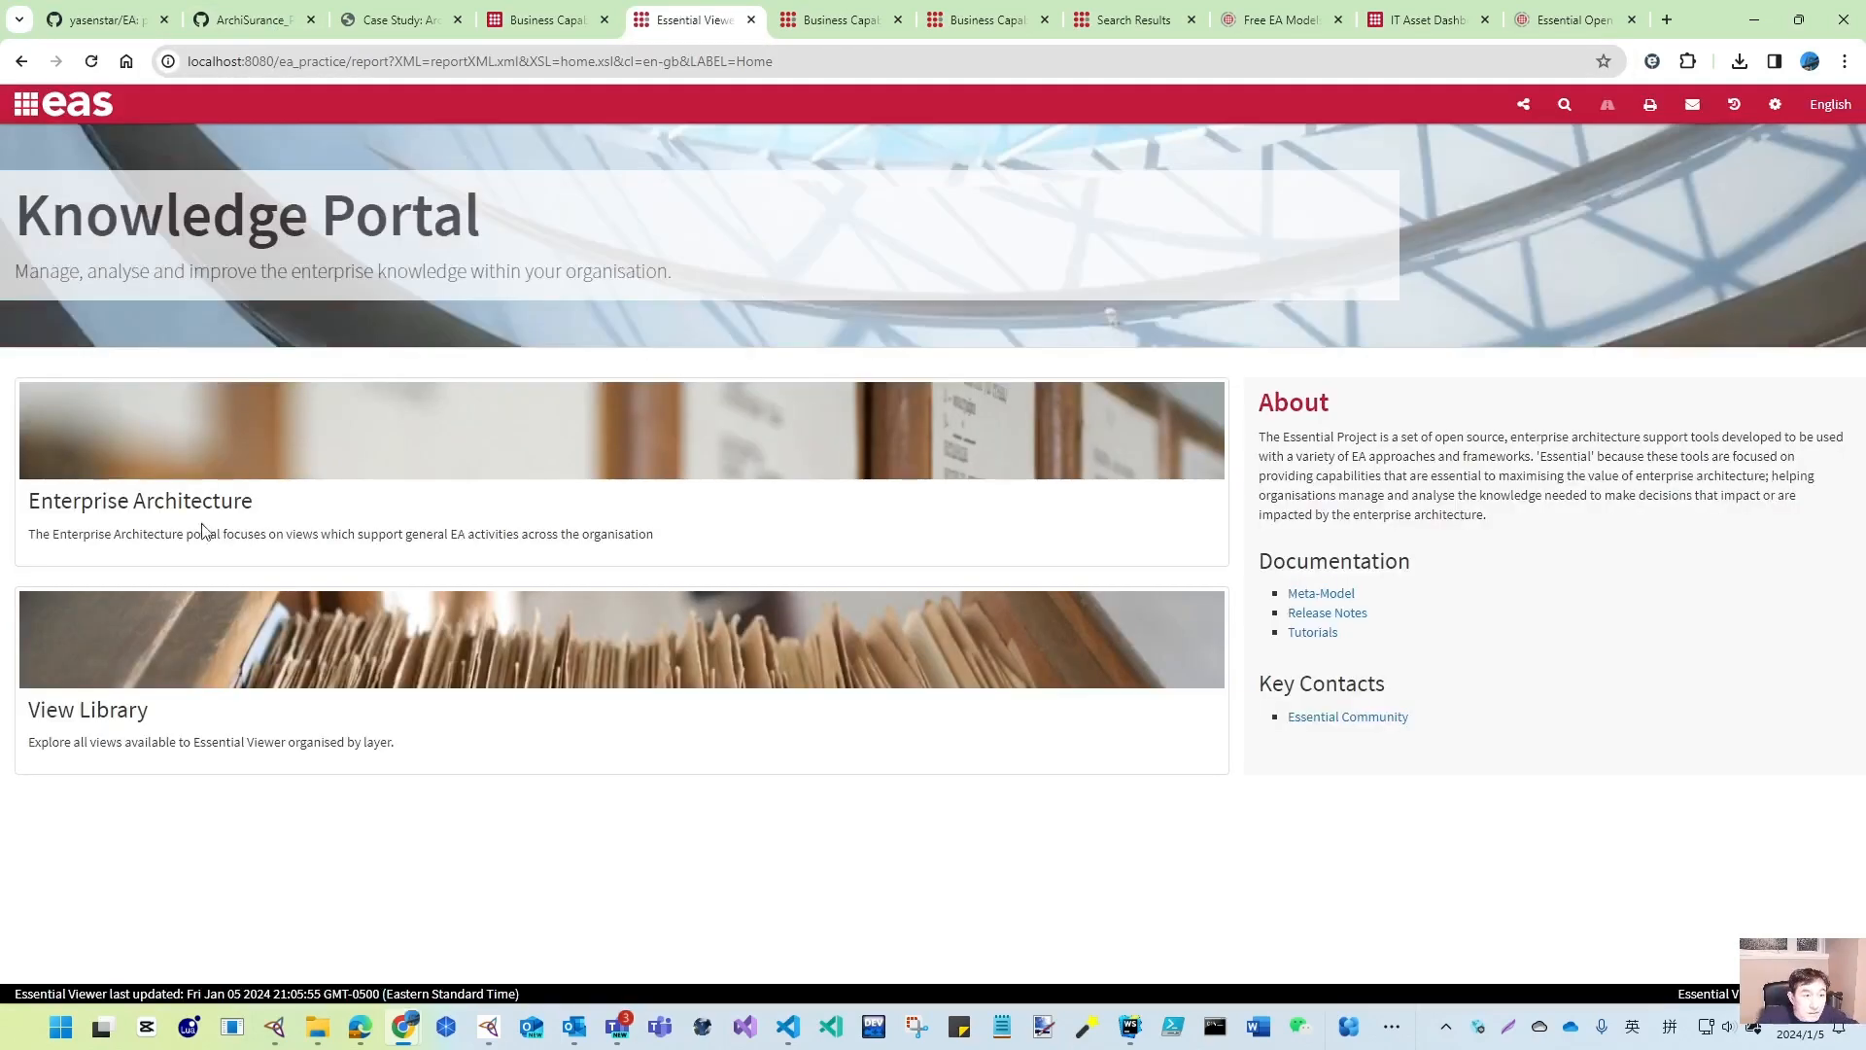
# - Save German (Germany) - Deutsch as the viewer language and open the Enterprise Architecture portal
pyautogui.click(1829, 109)
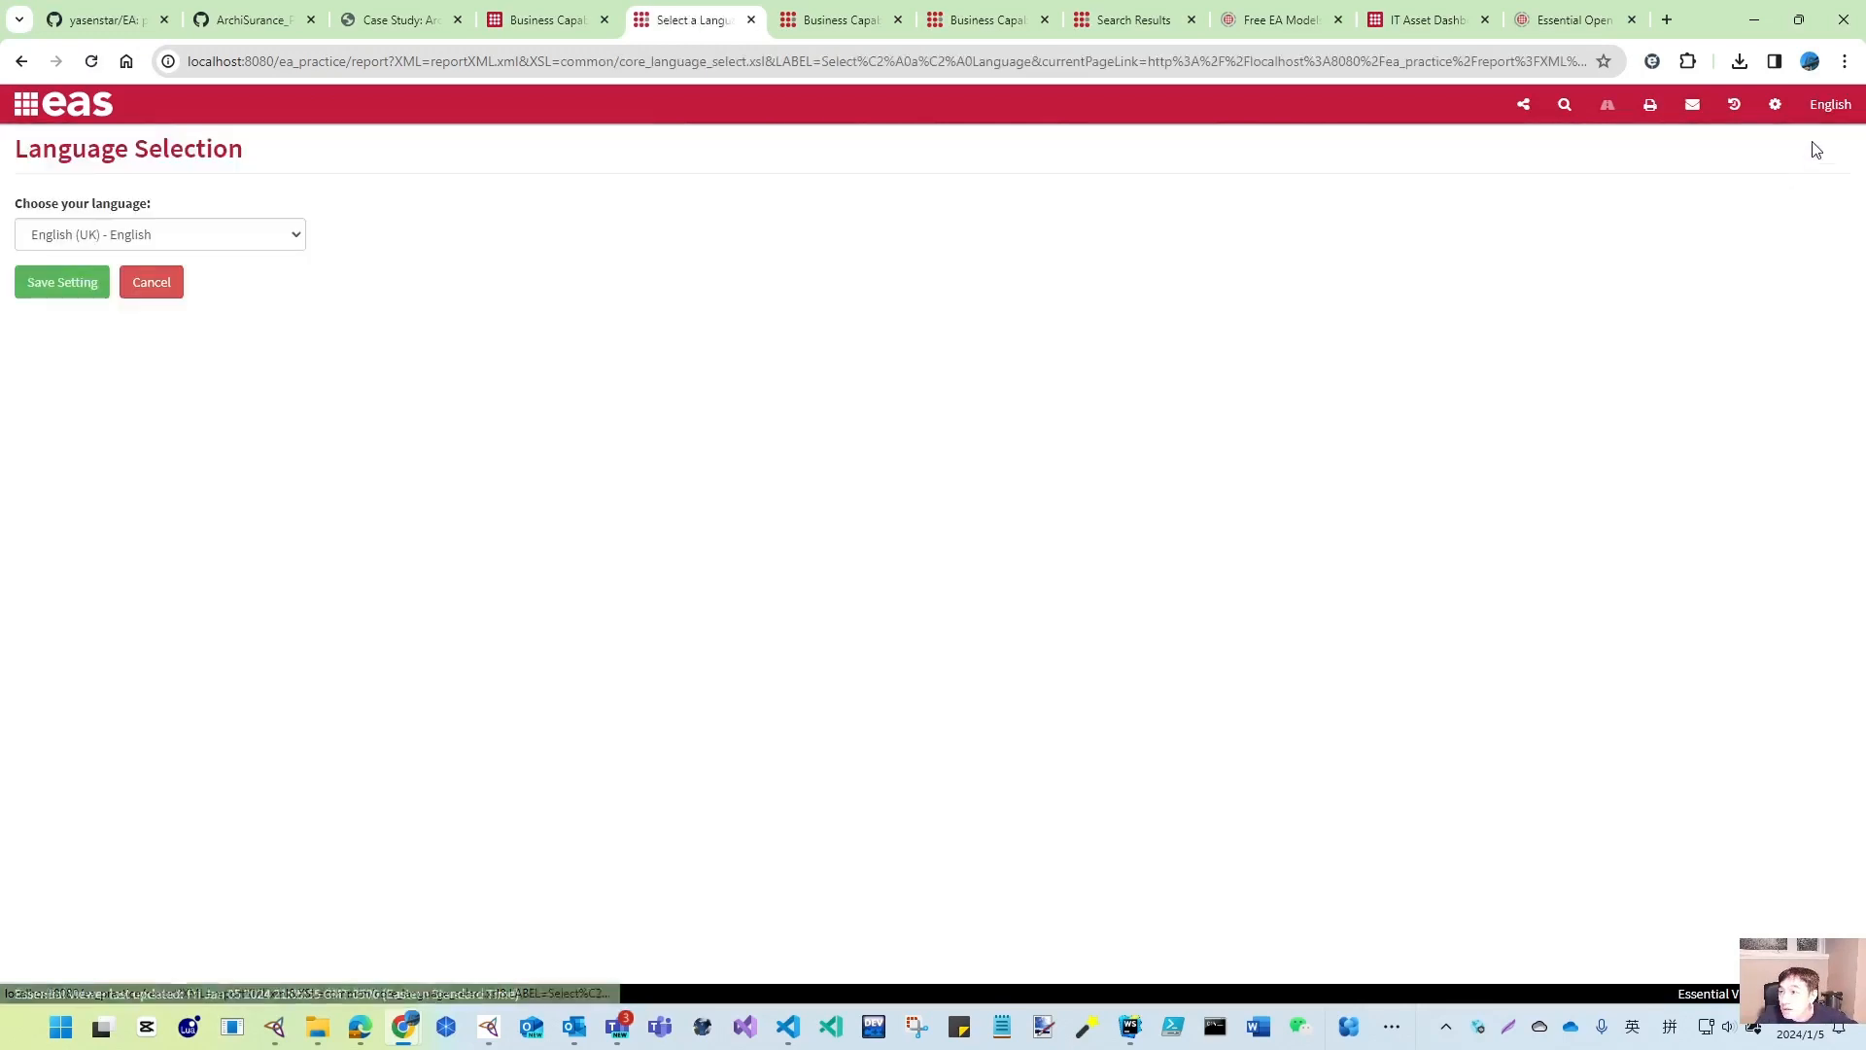
pyautogui.click(74, 245)
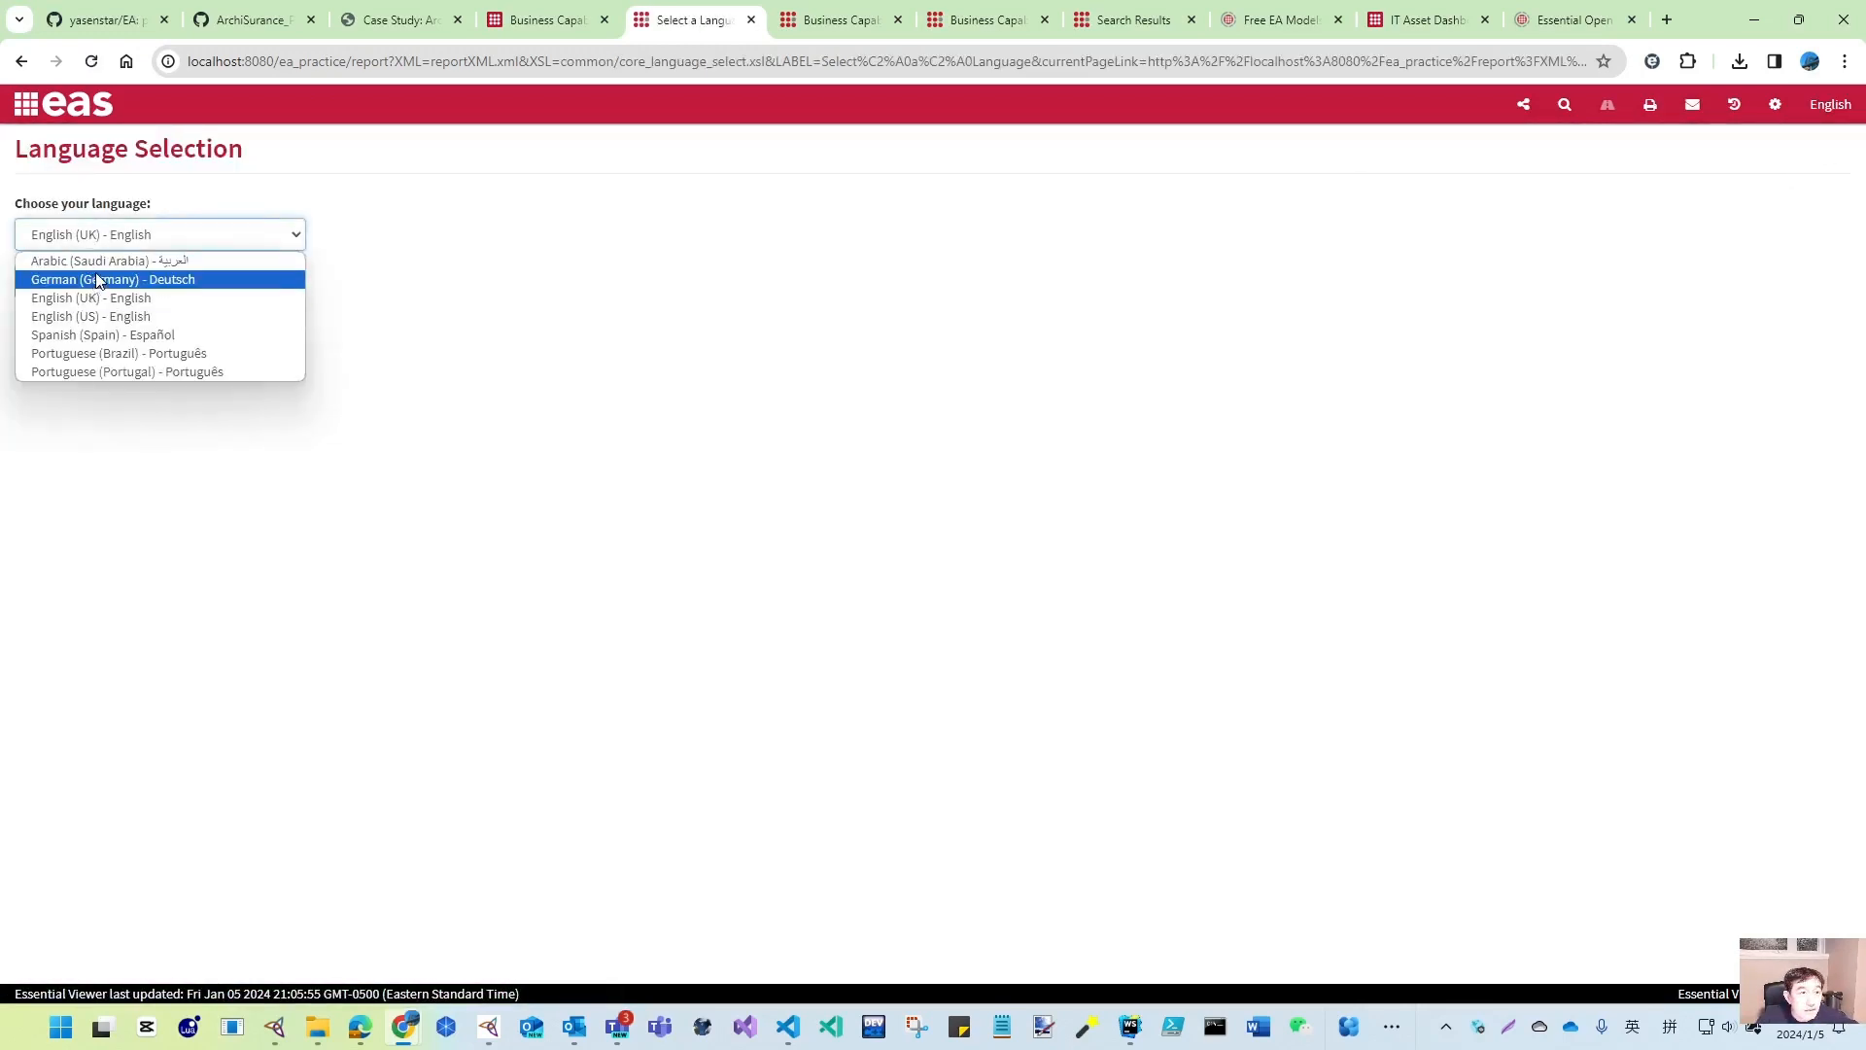
pyautogui.click(97, 281)
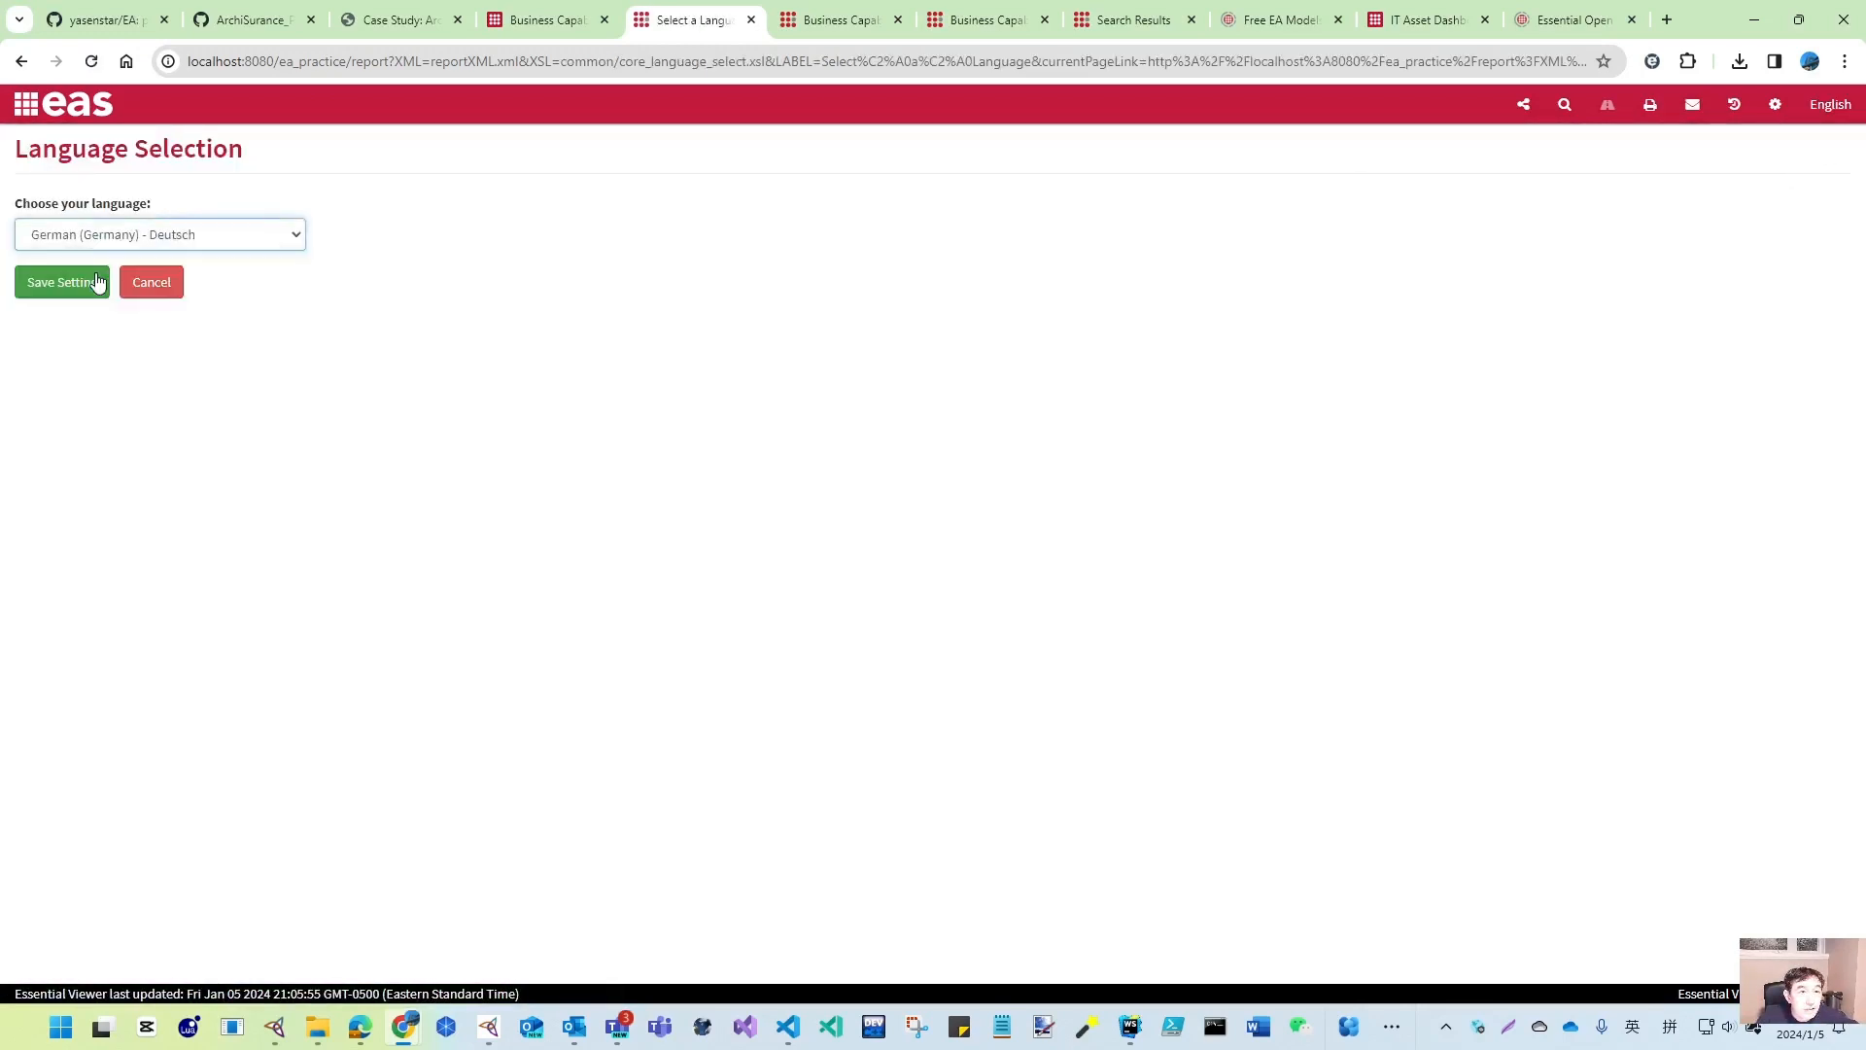
pyautogui.click(70, 284)
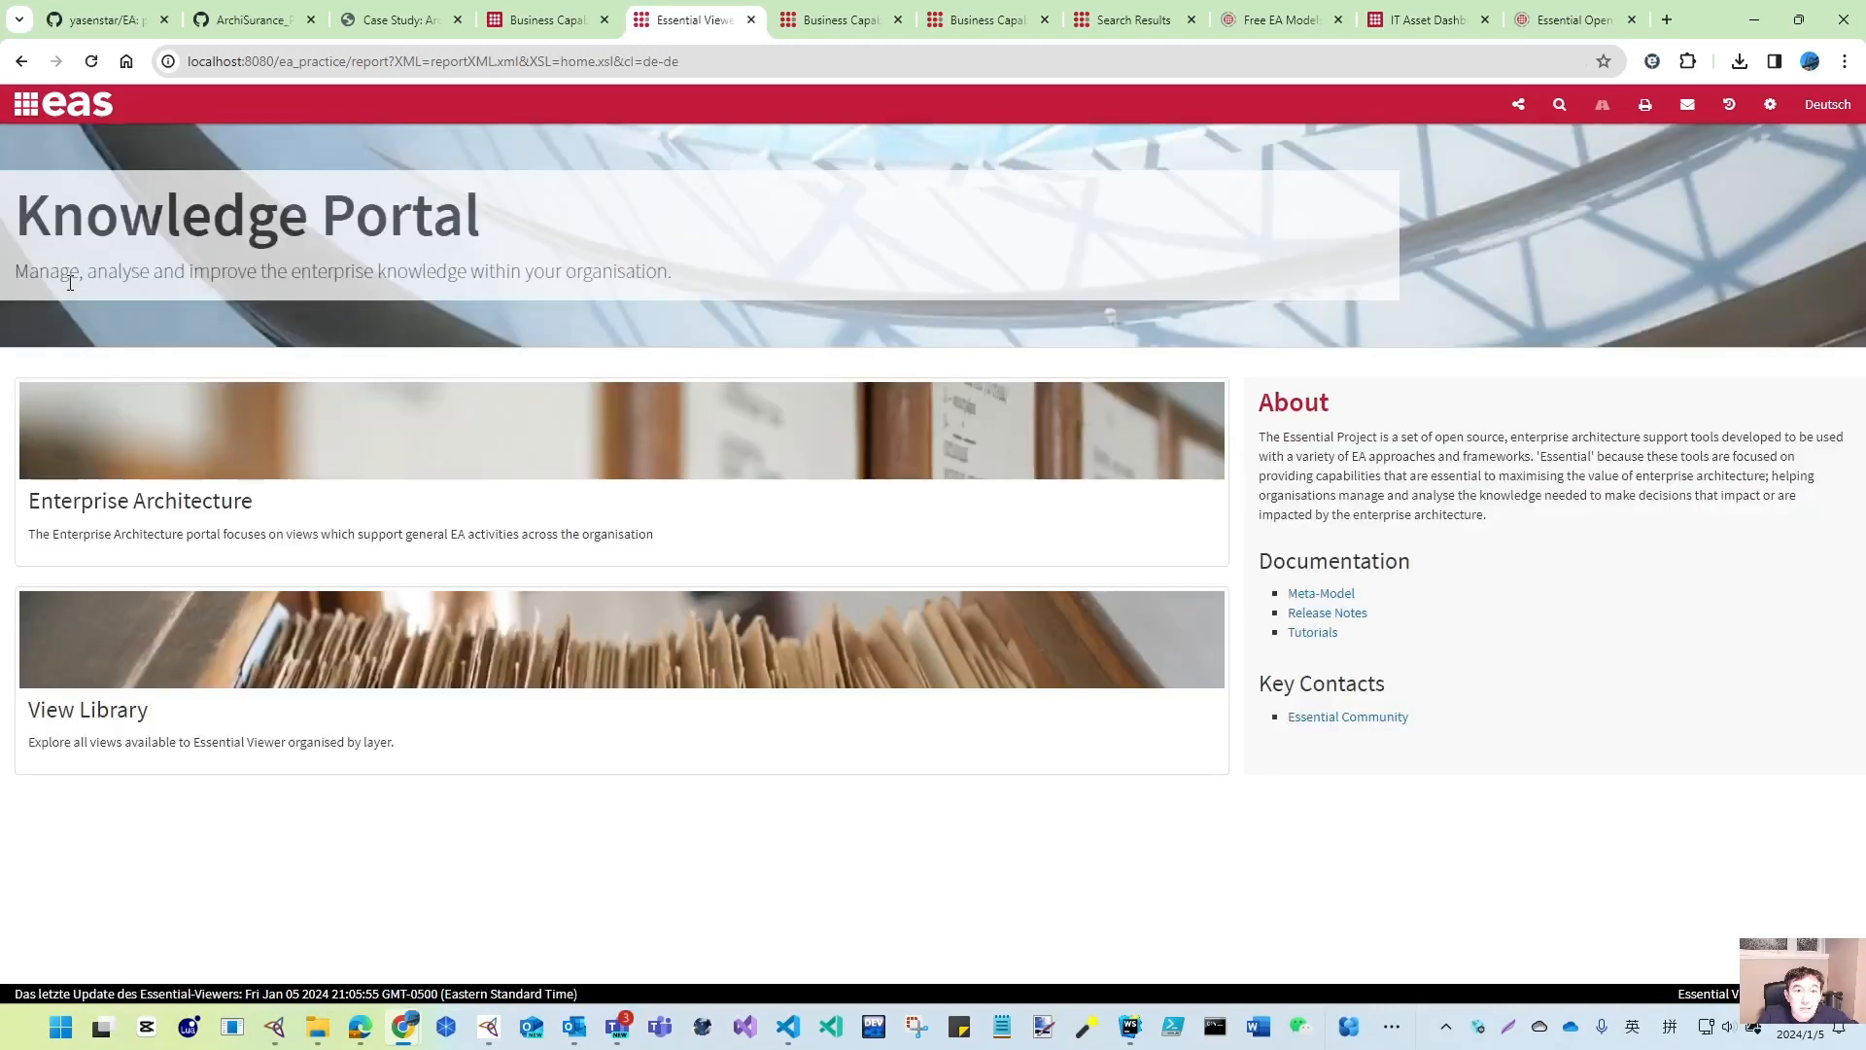
pyautogui.click(138, 504)
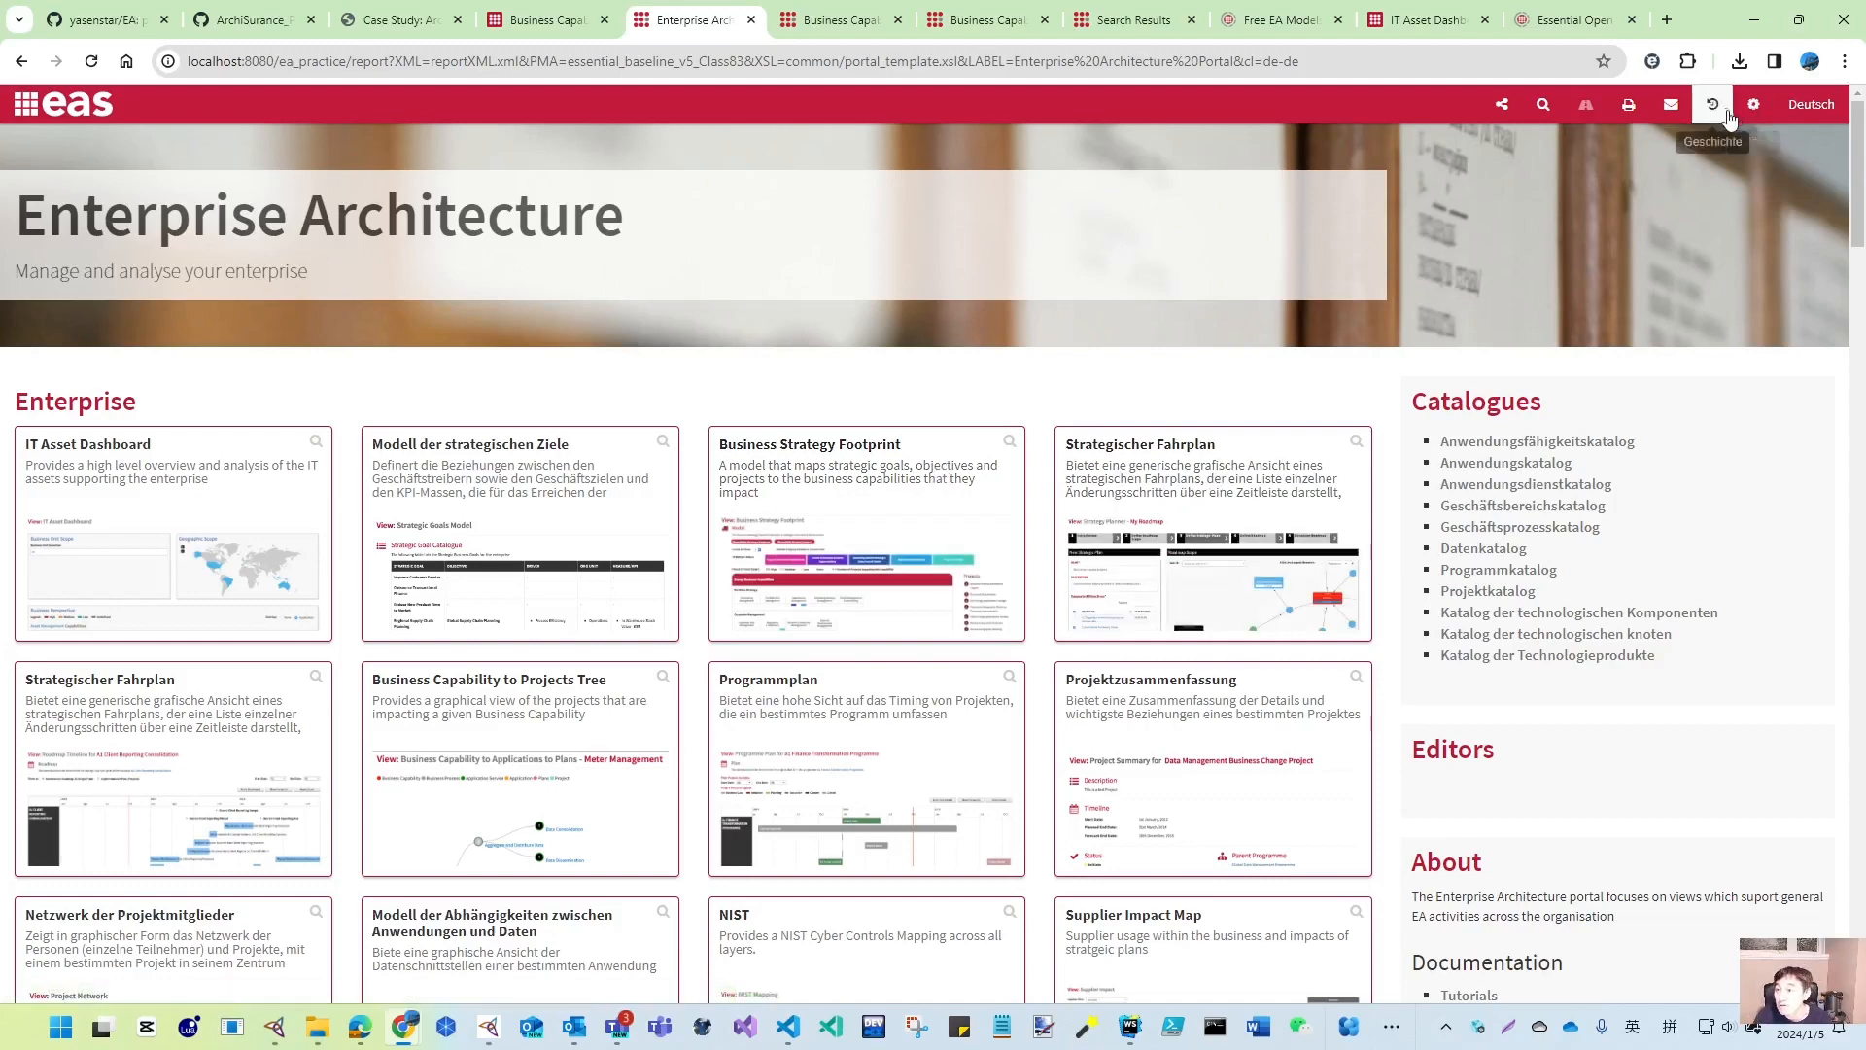
# - Change the viewer language to English (US) - English from the Enterprise Architecture portal and save the setting
pyautogui.click(1814, 109)
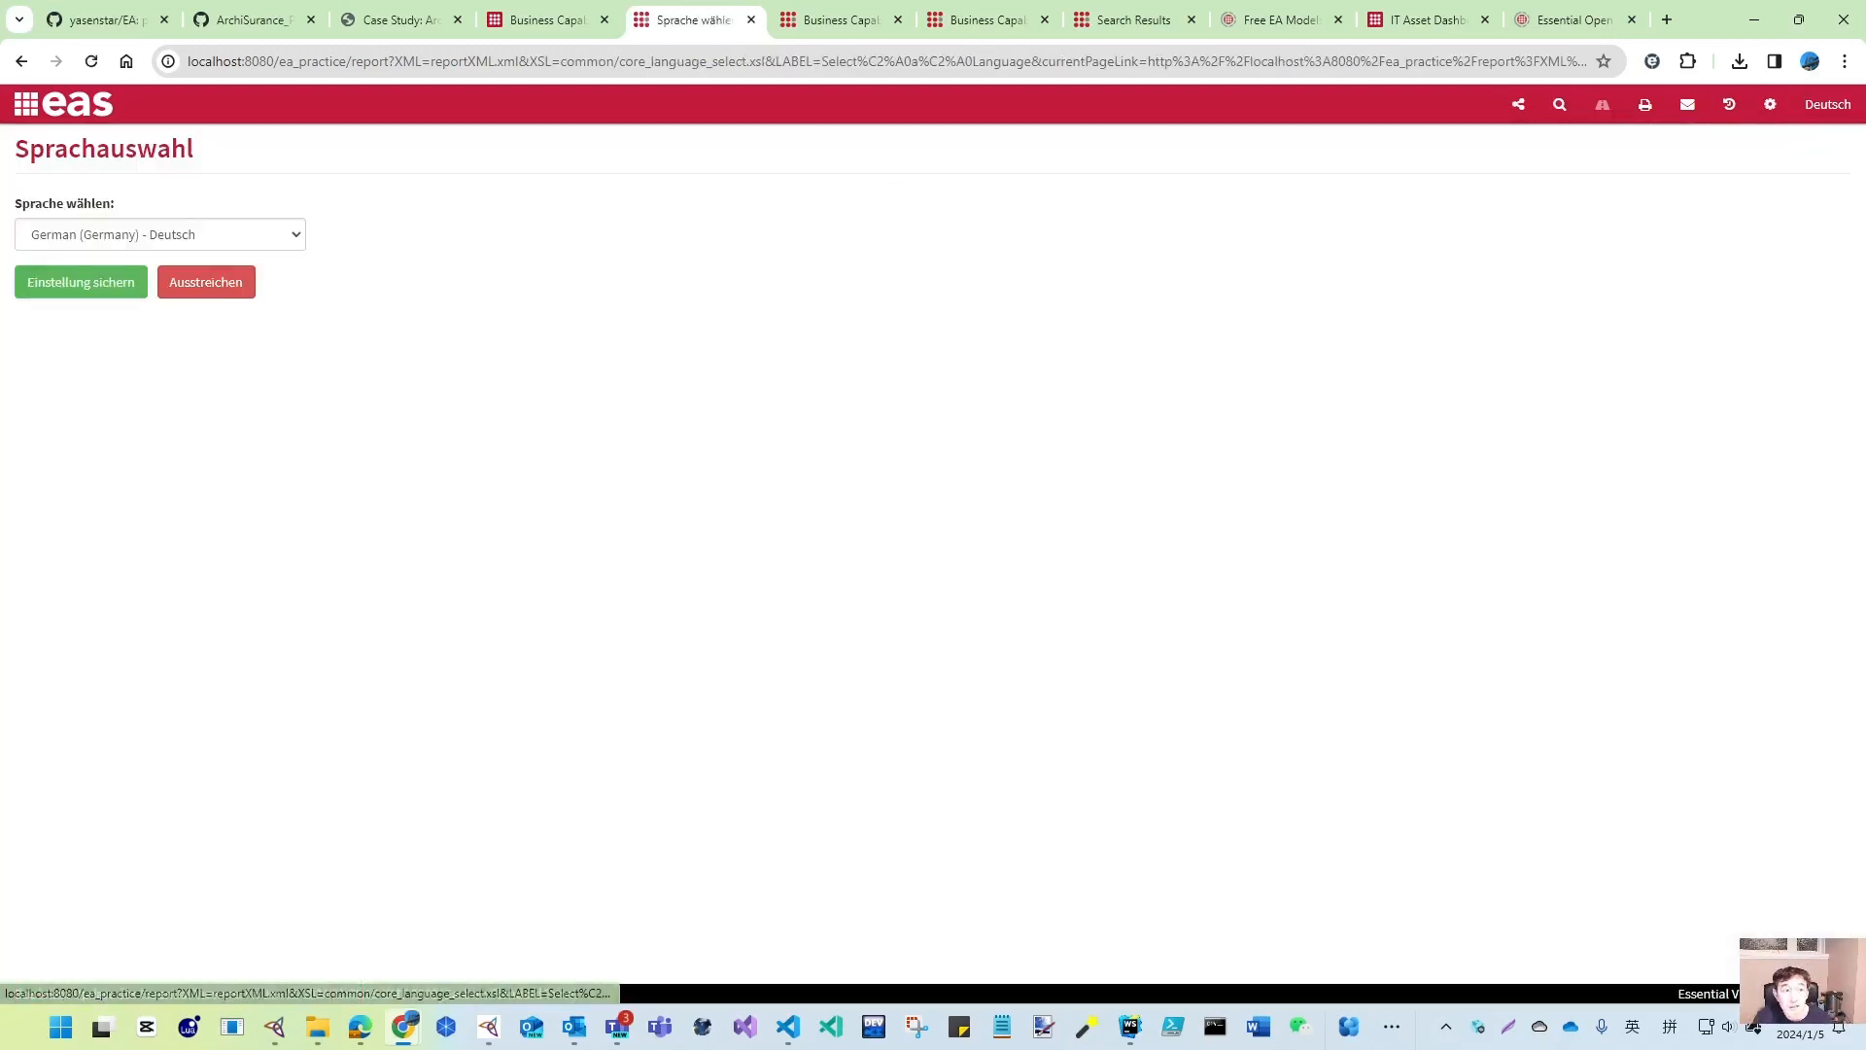
pyautogui.click(82, 238)
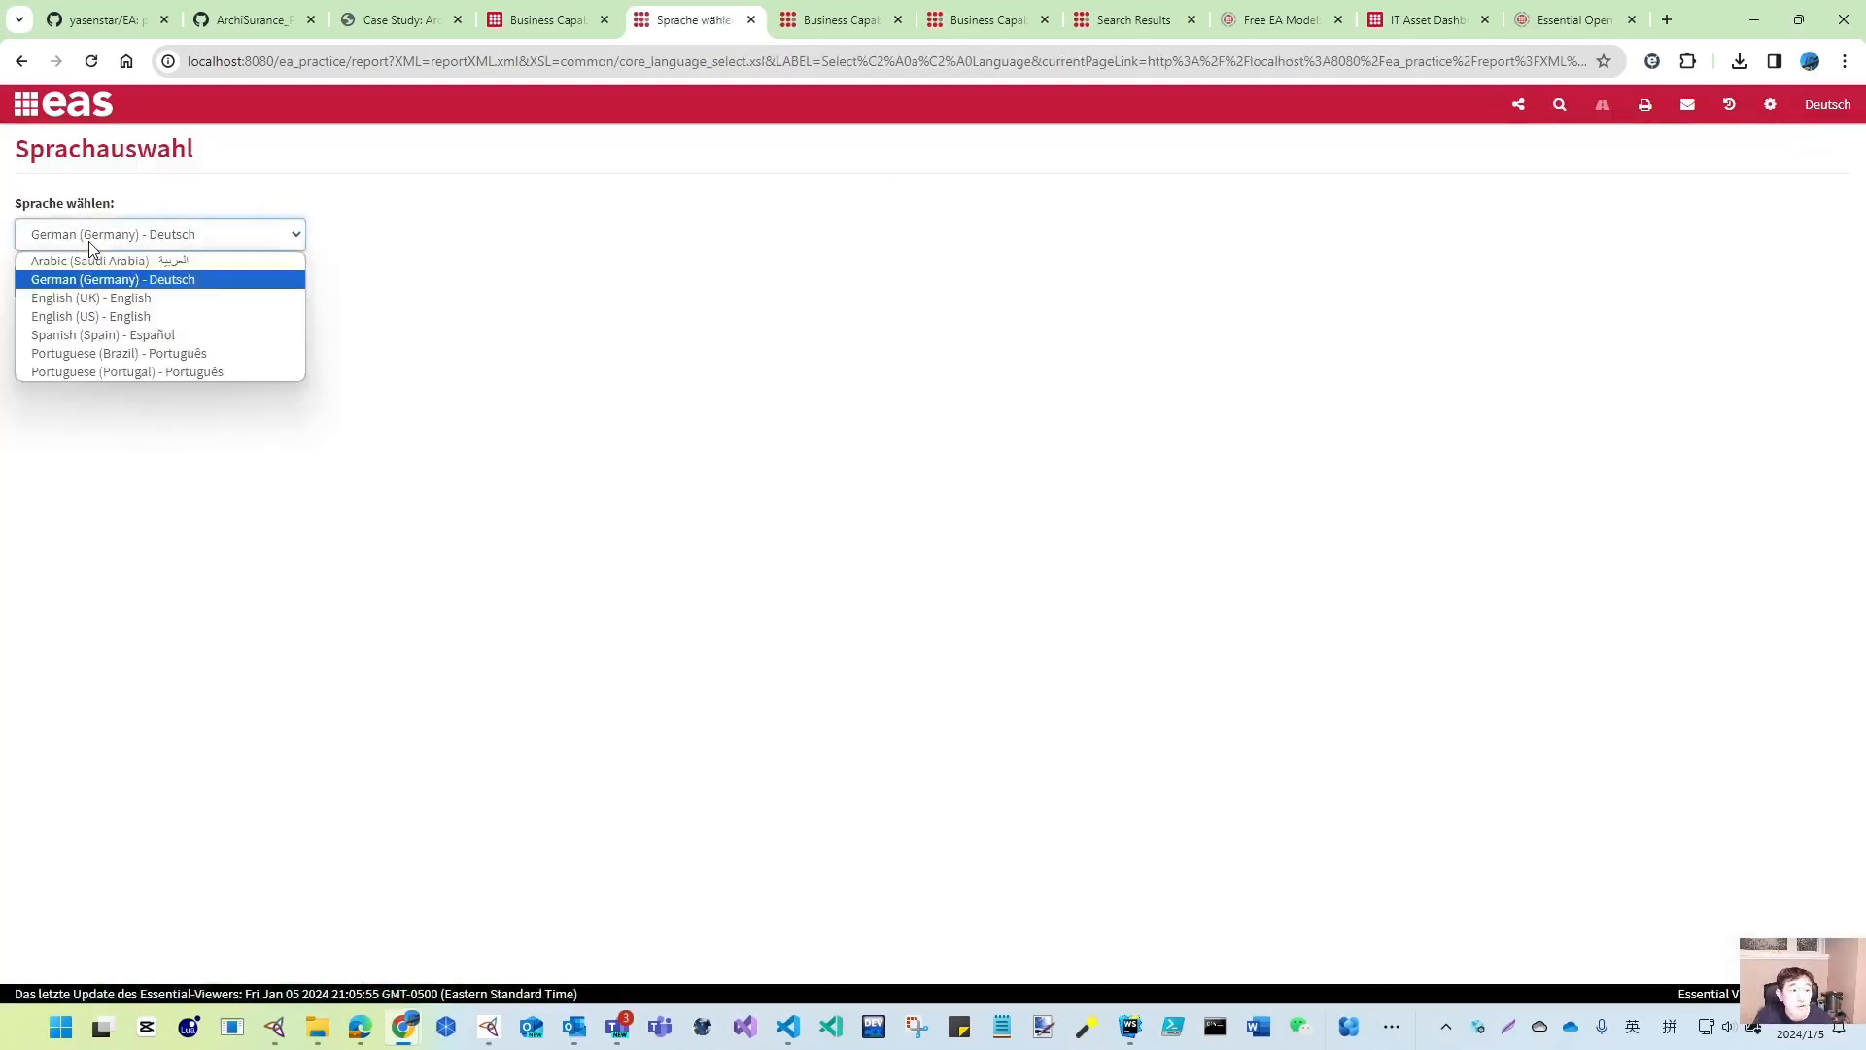
pyautogui.click(144, 319)
pyautogui.click(107, 296)
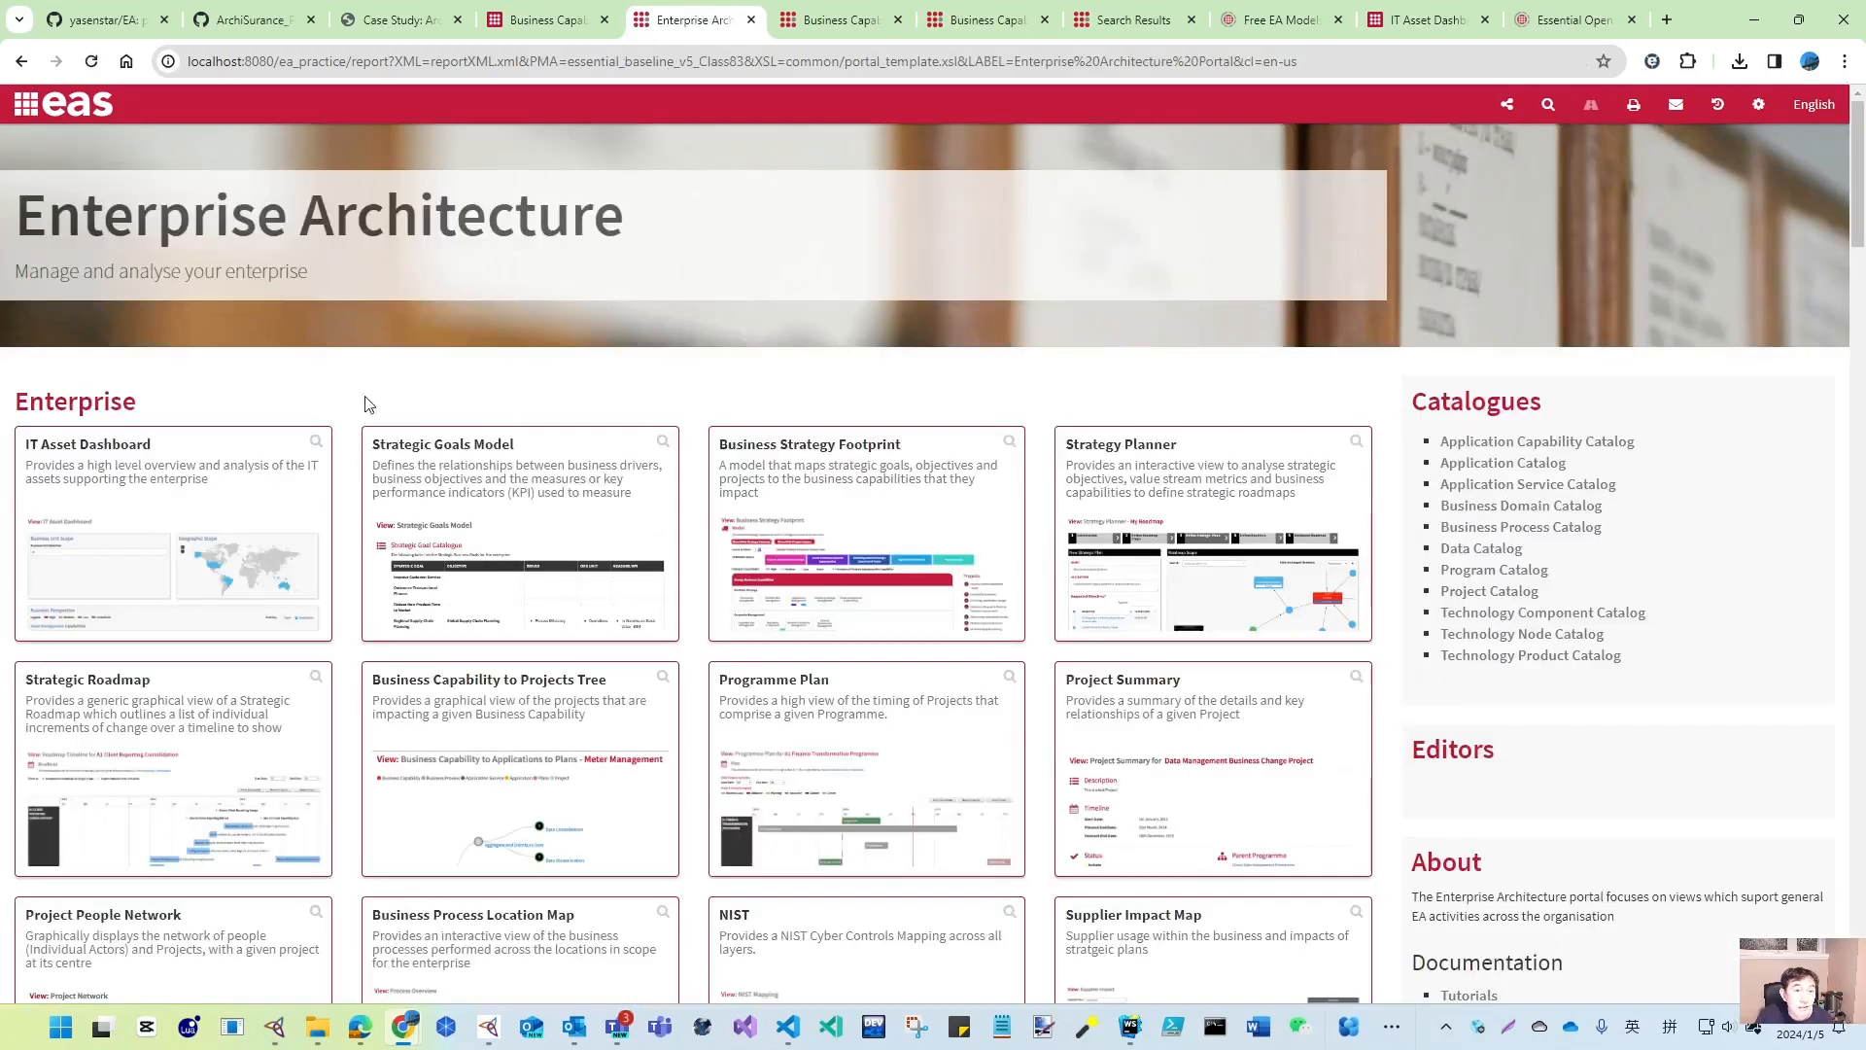